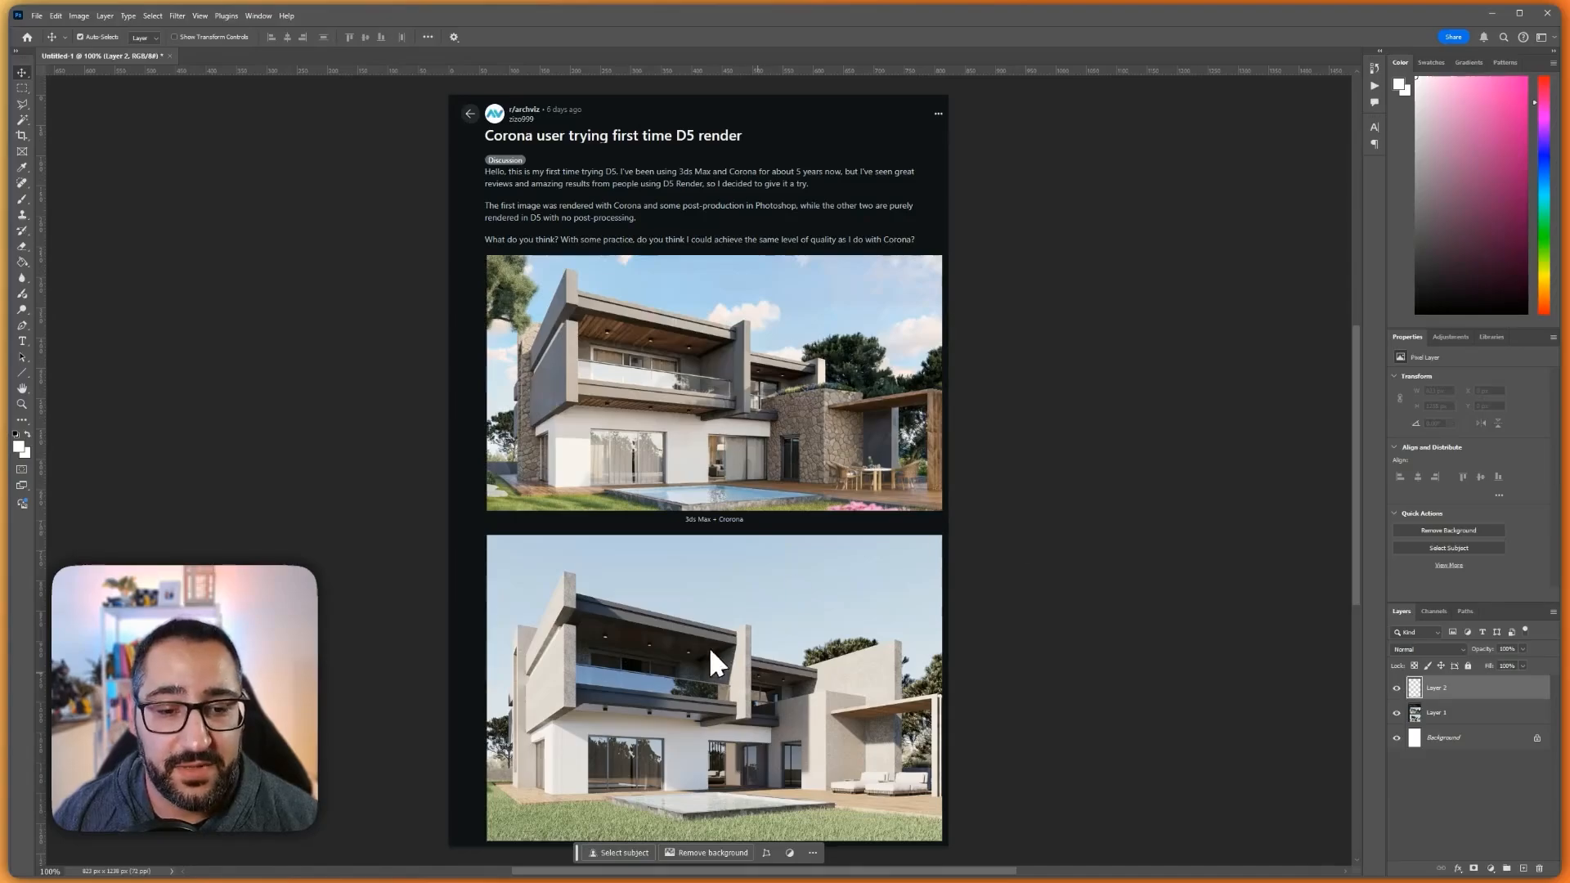
Circle the sunlit corner of the low beige wall in the lower render with a smaller, pink brush
left_click(767, 664)
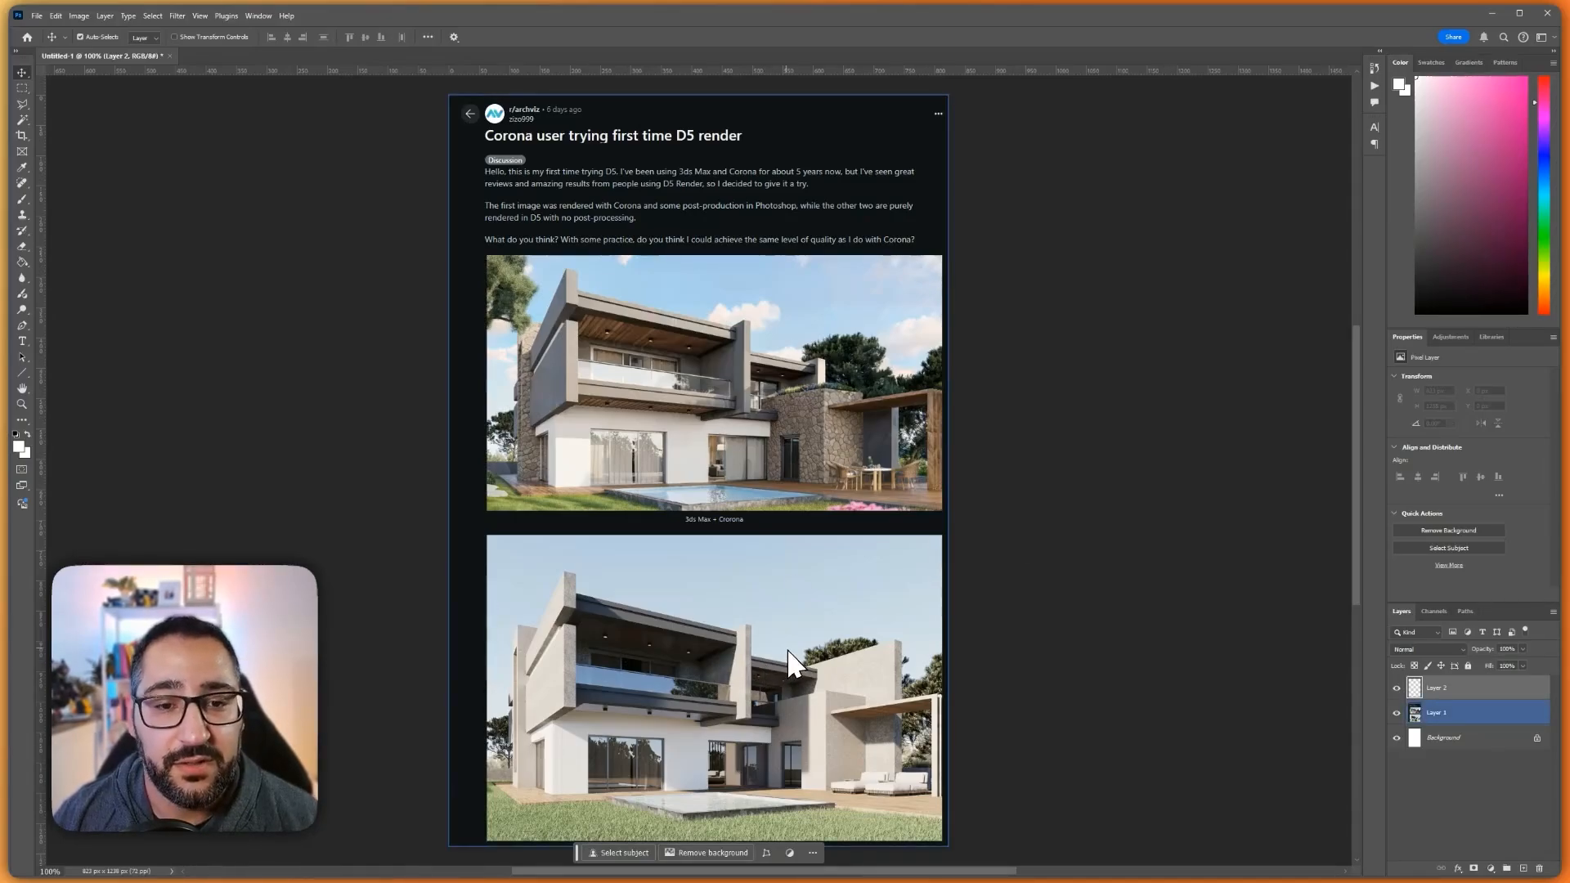
key("z")
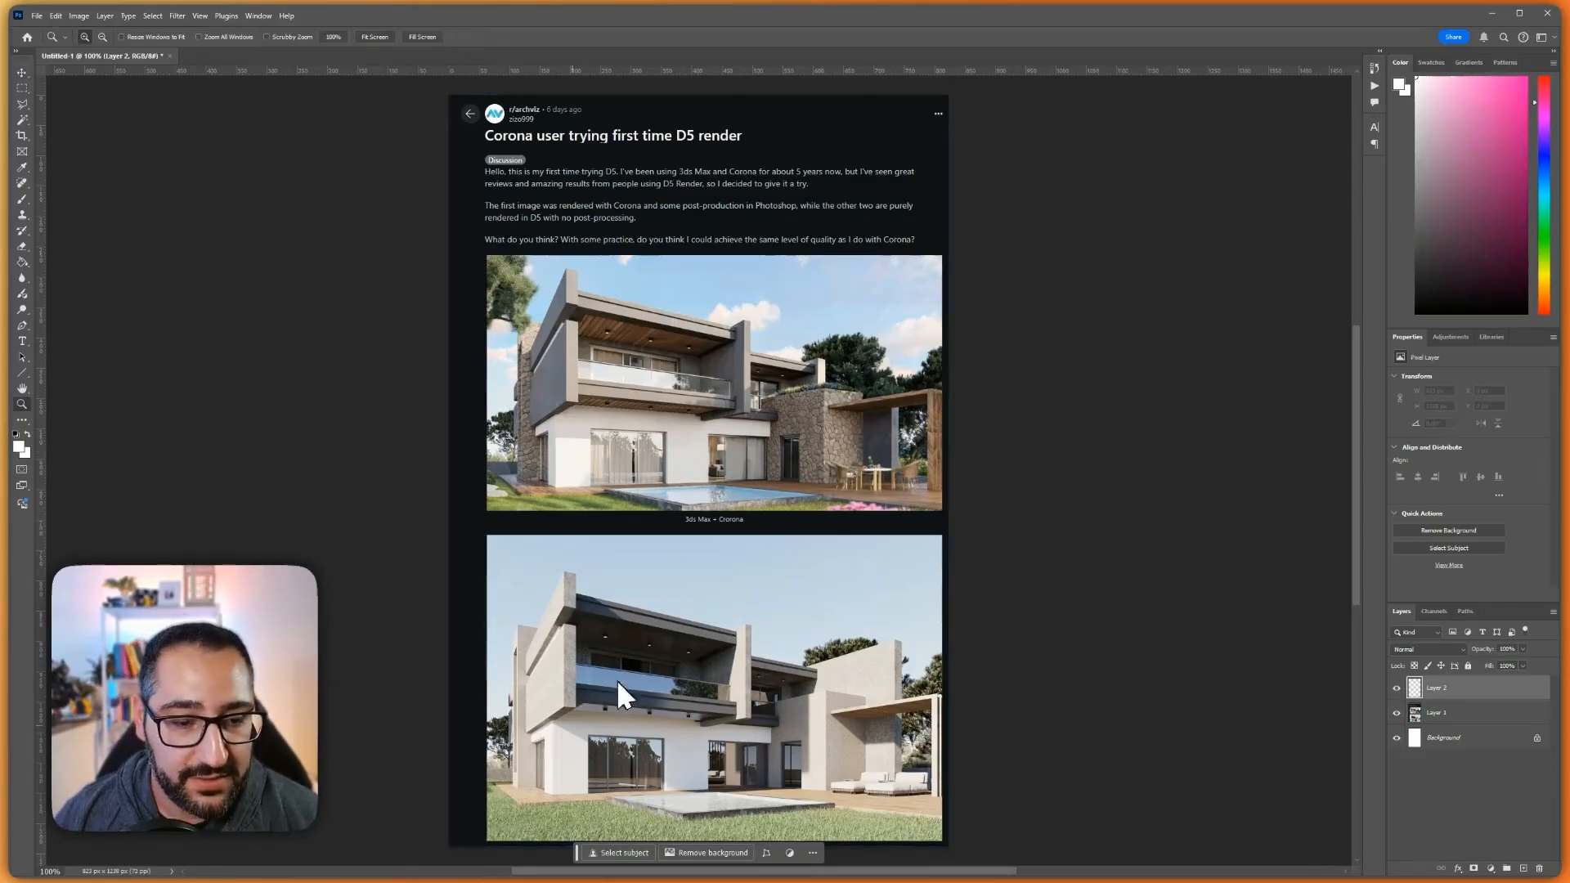
left_click_drag(456, 859, 943, 252)
middle_click_drag(1081, 345, 1083, 370)
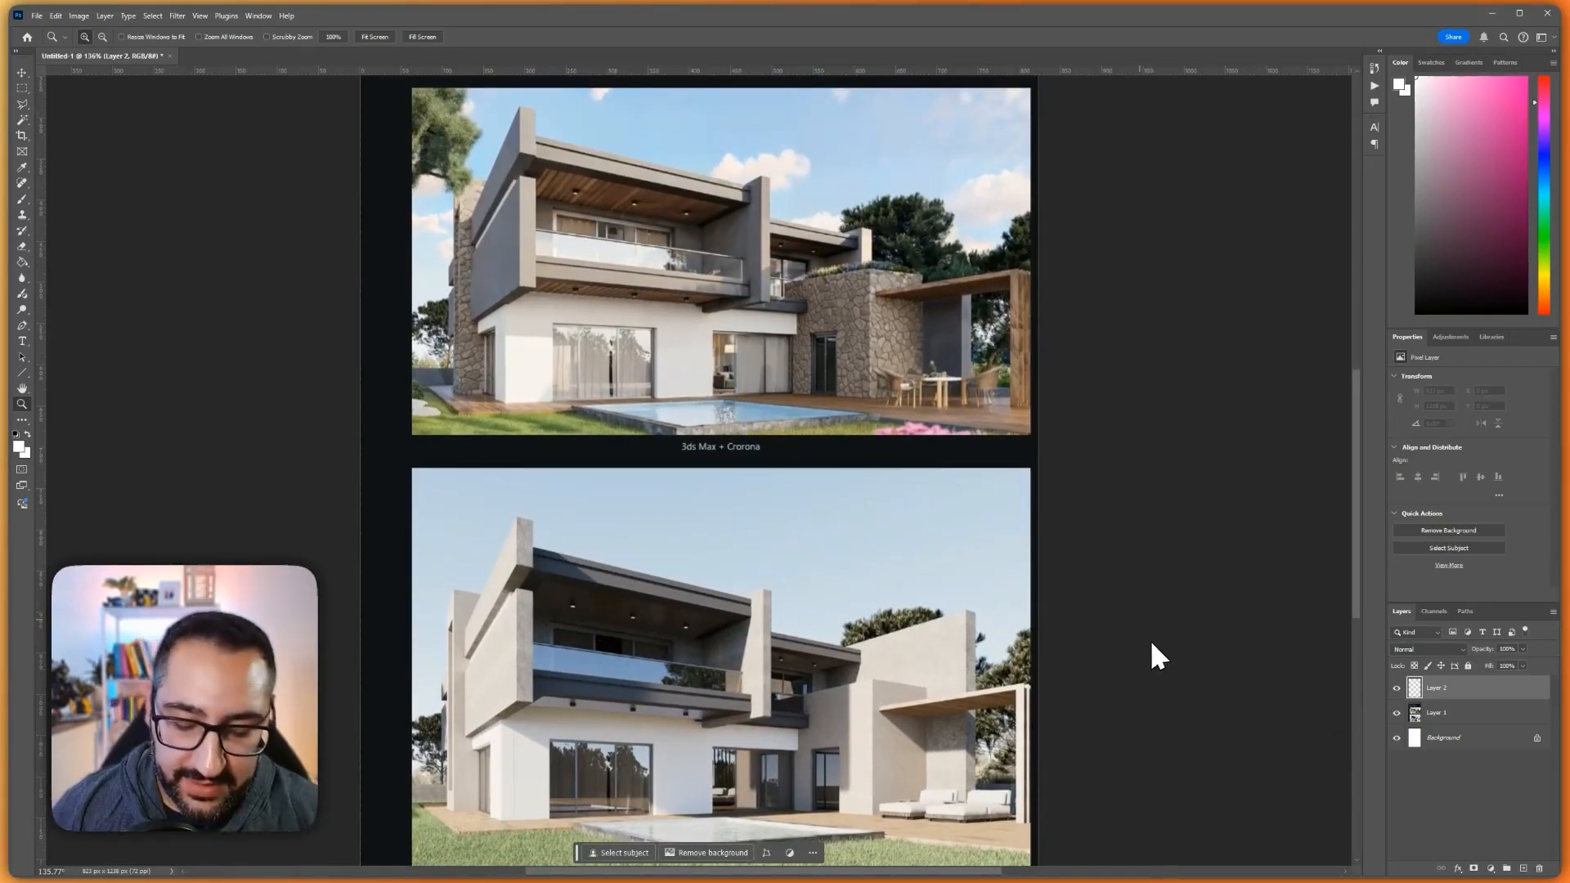
key("b")
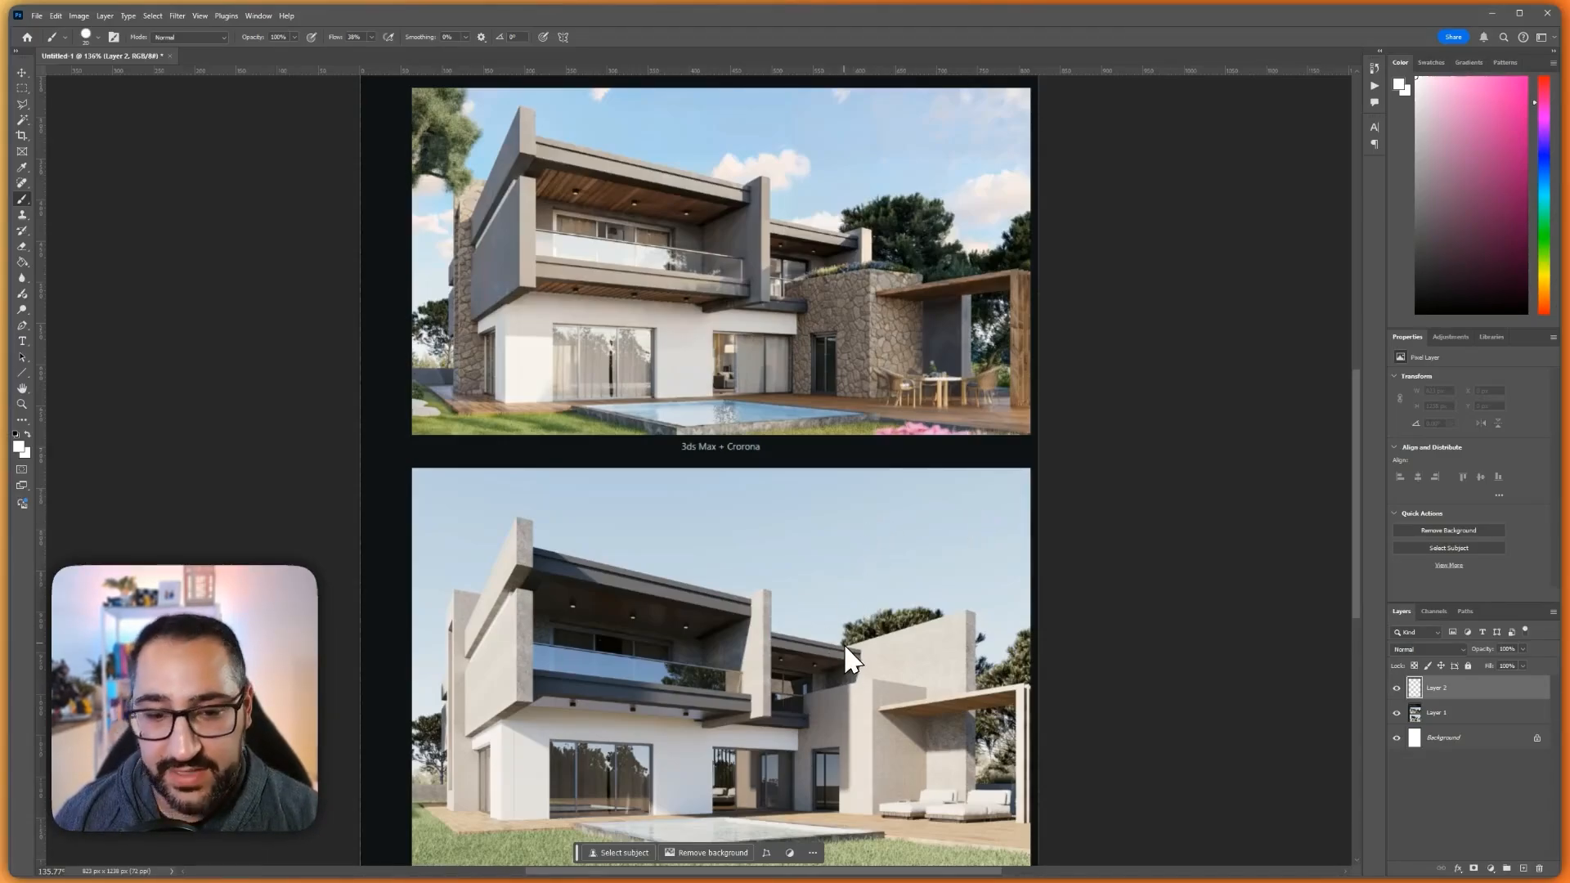
left_click(1518, 167)
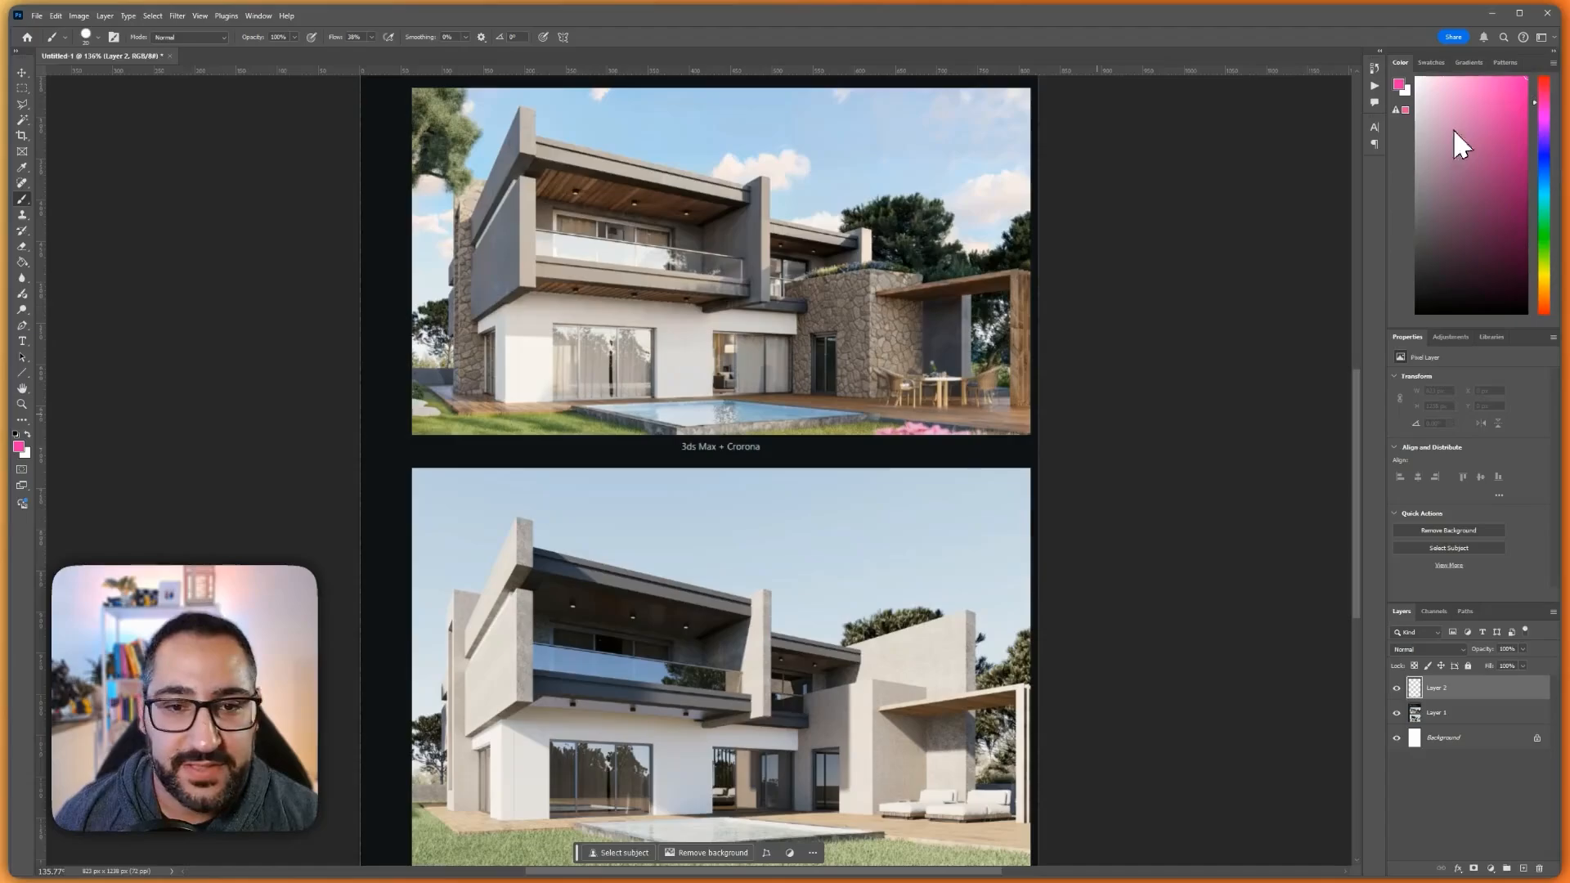
key("bracketleft")
key("bracketleft")
key("bracketleft")
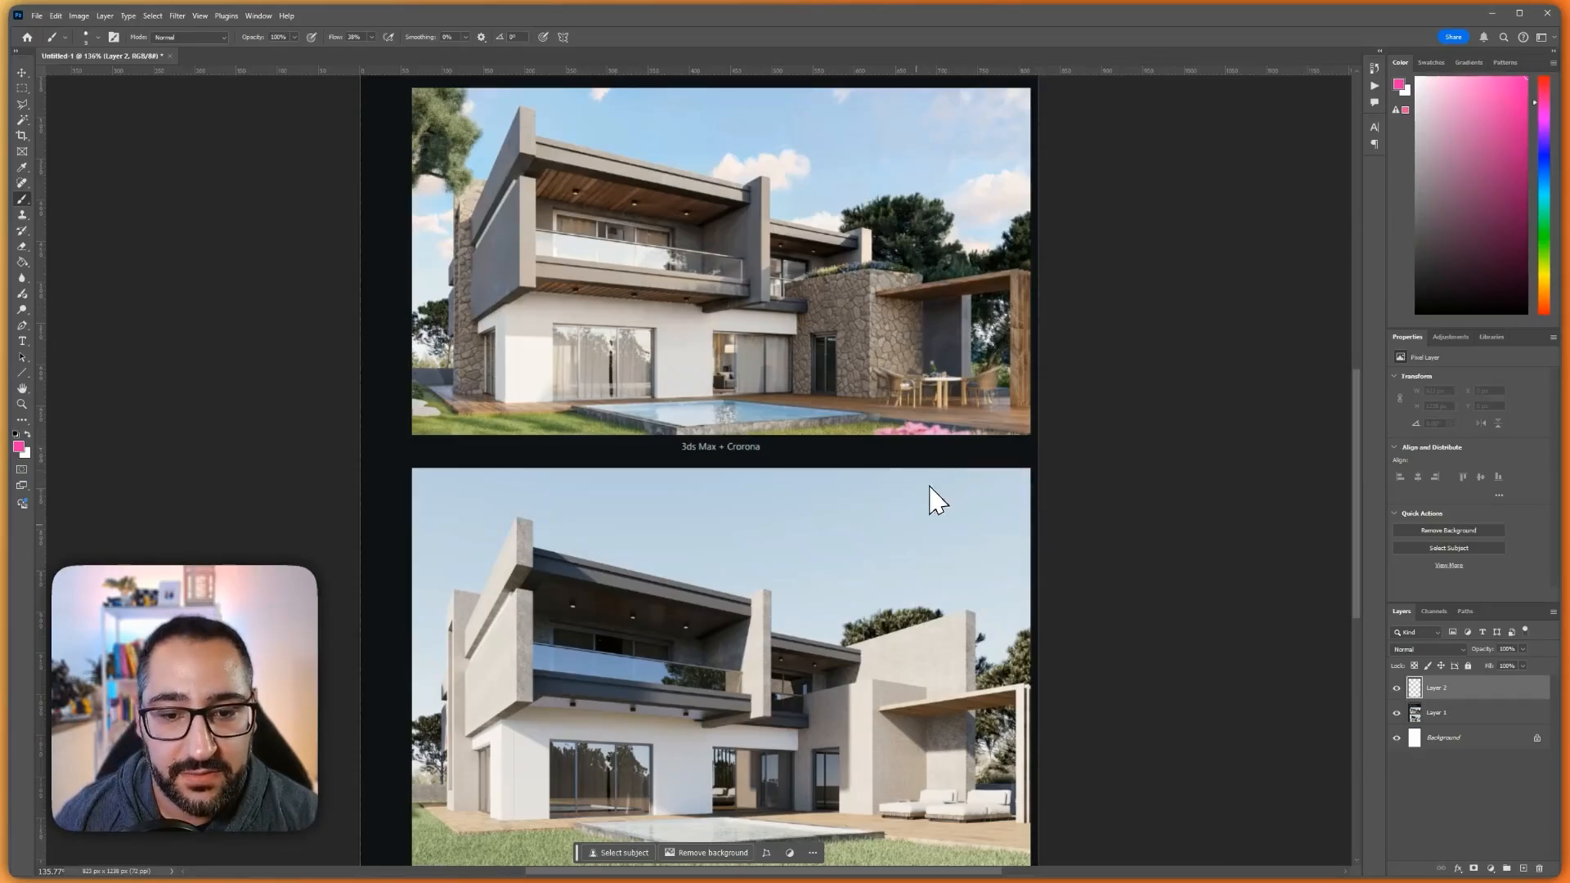
left_click_drag(857, 701, 865, 714)
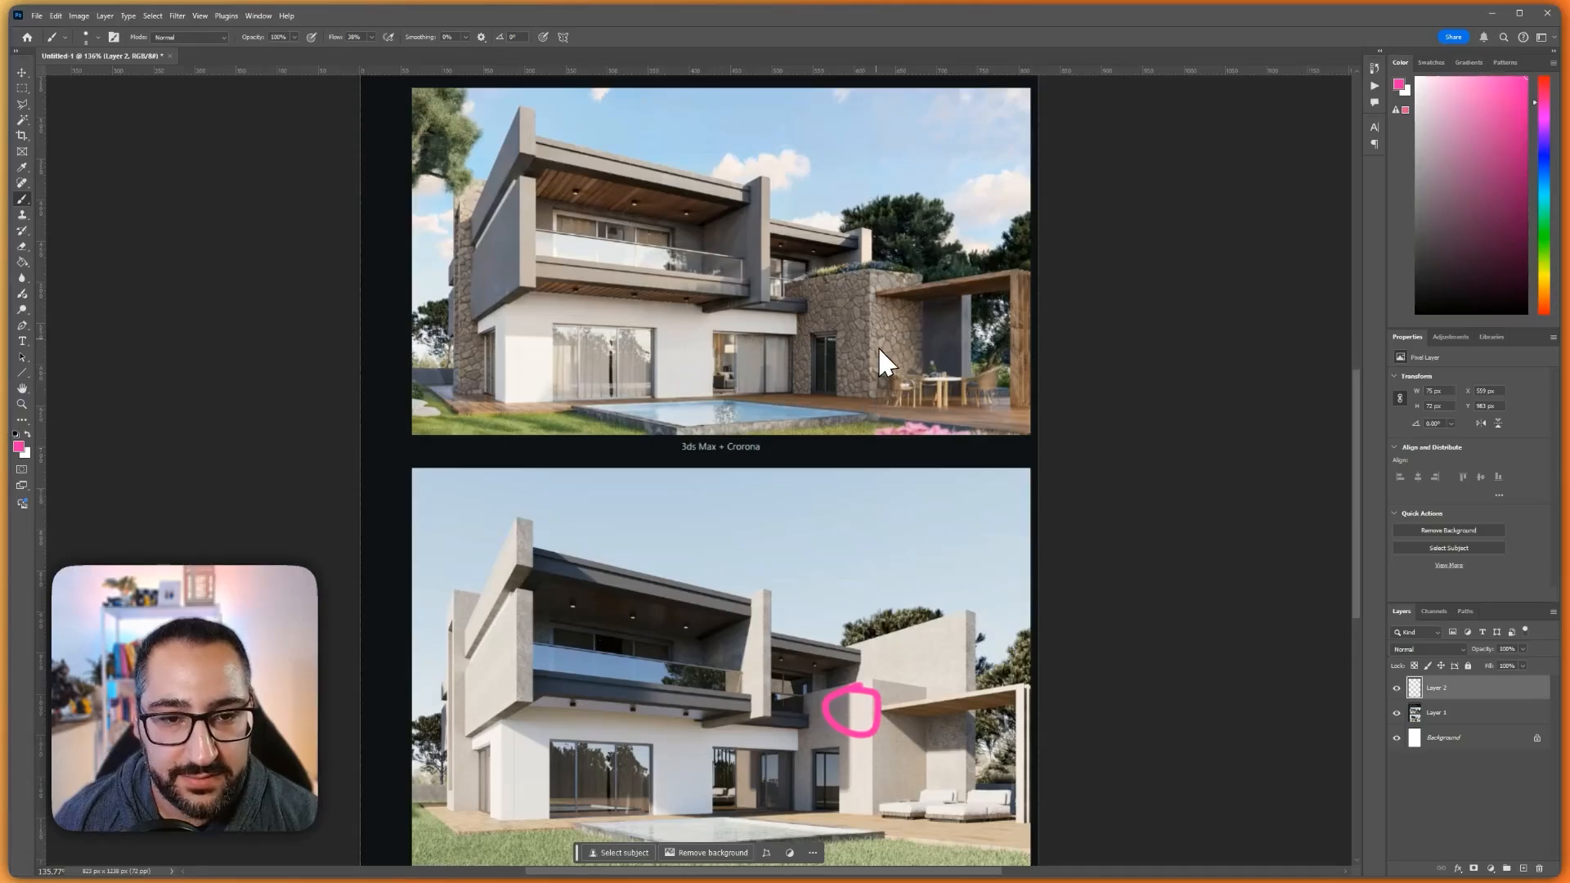
Mark the central doorway, the balcony's side wall and the roof edge on both house renders with pink brush strokes
left_click(527, 852)
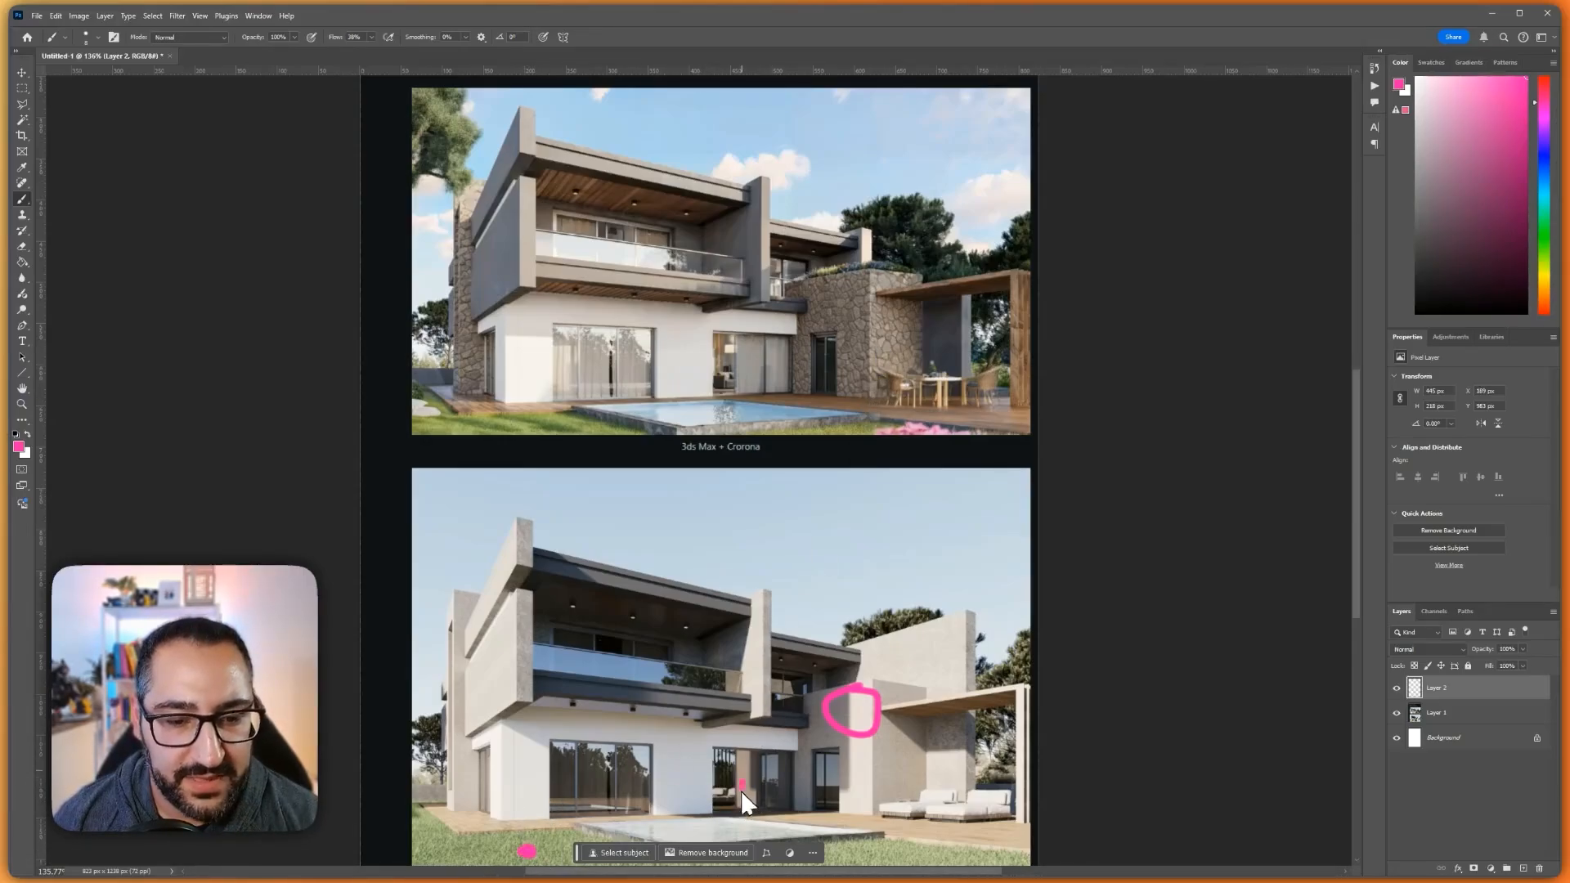
mouse_move(746, 360)
left_mouse_down()
mouse_move(738, 332)
mouse_move(740, 413)
left_mouse_up()
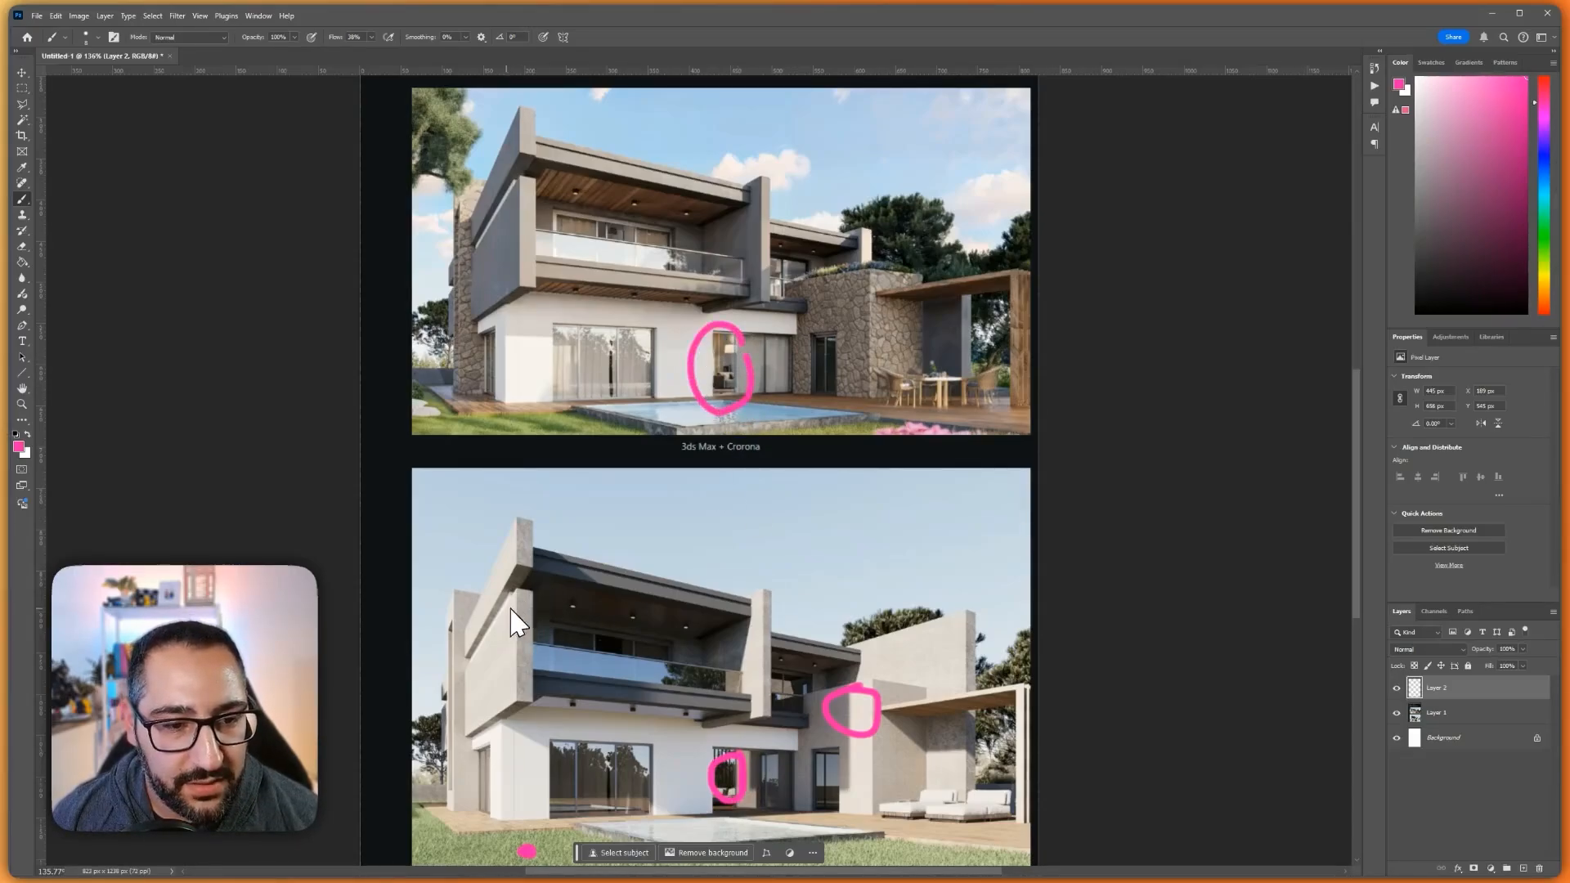
left_click_drag(509, 609, 489, 692)
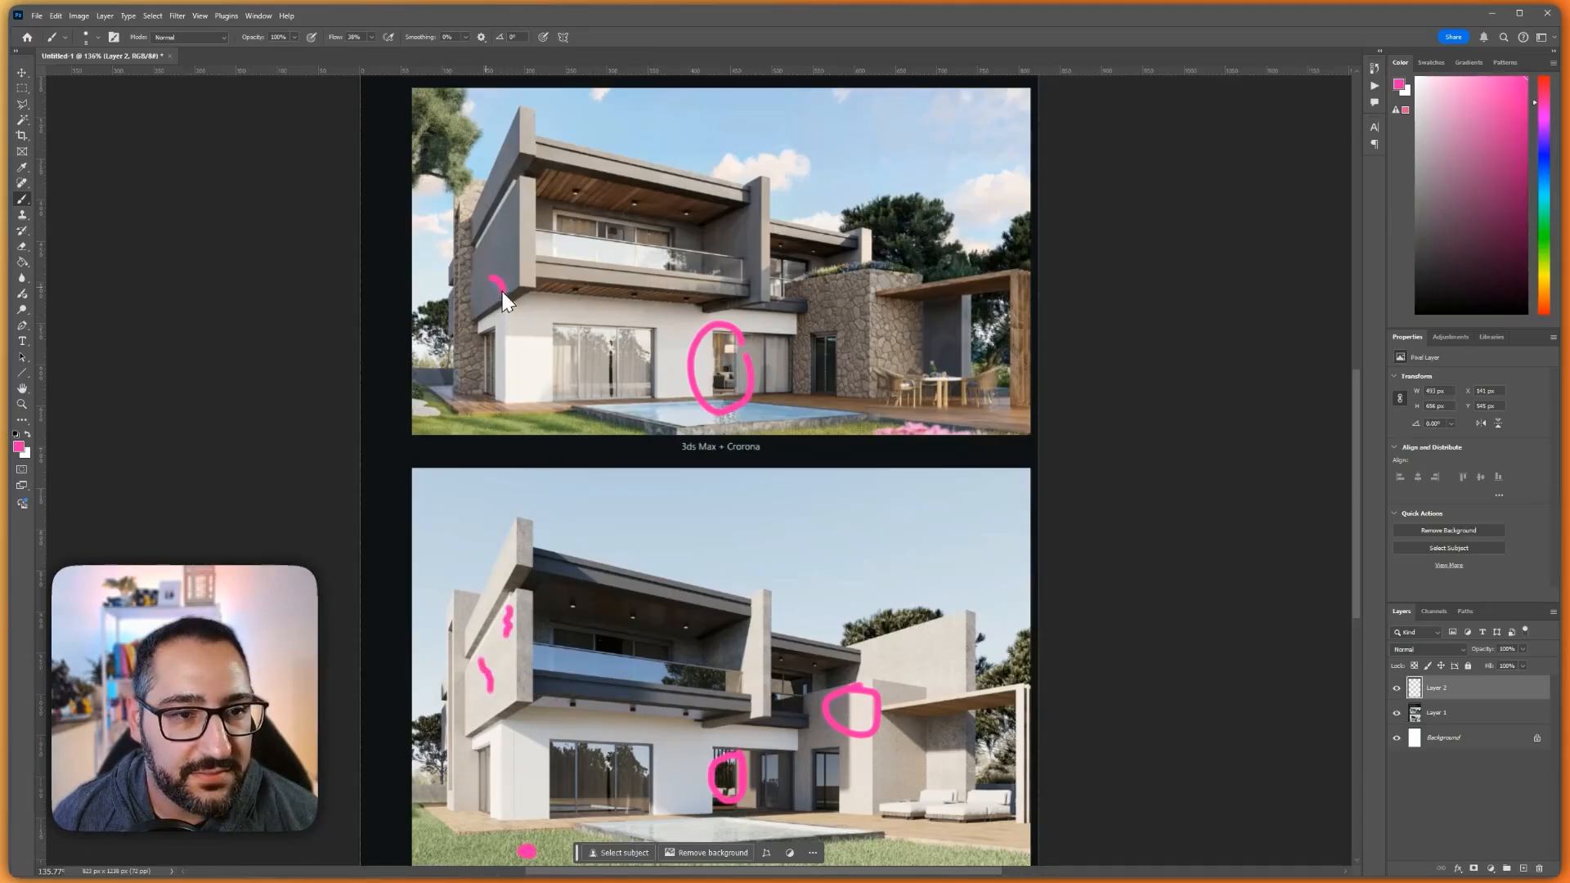
left_click_drag(514, 296, 520, 285)
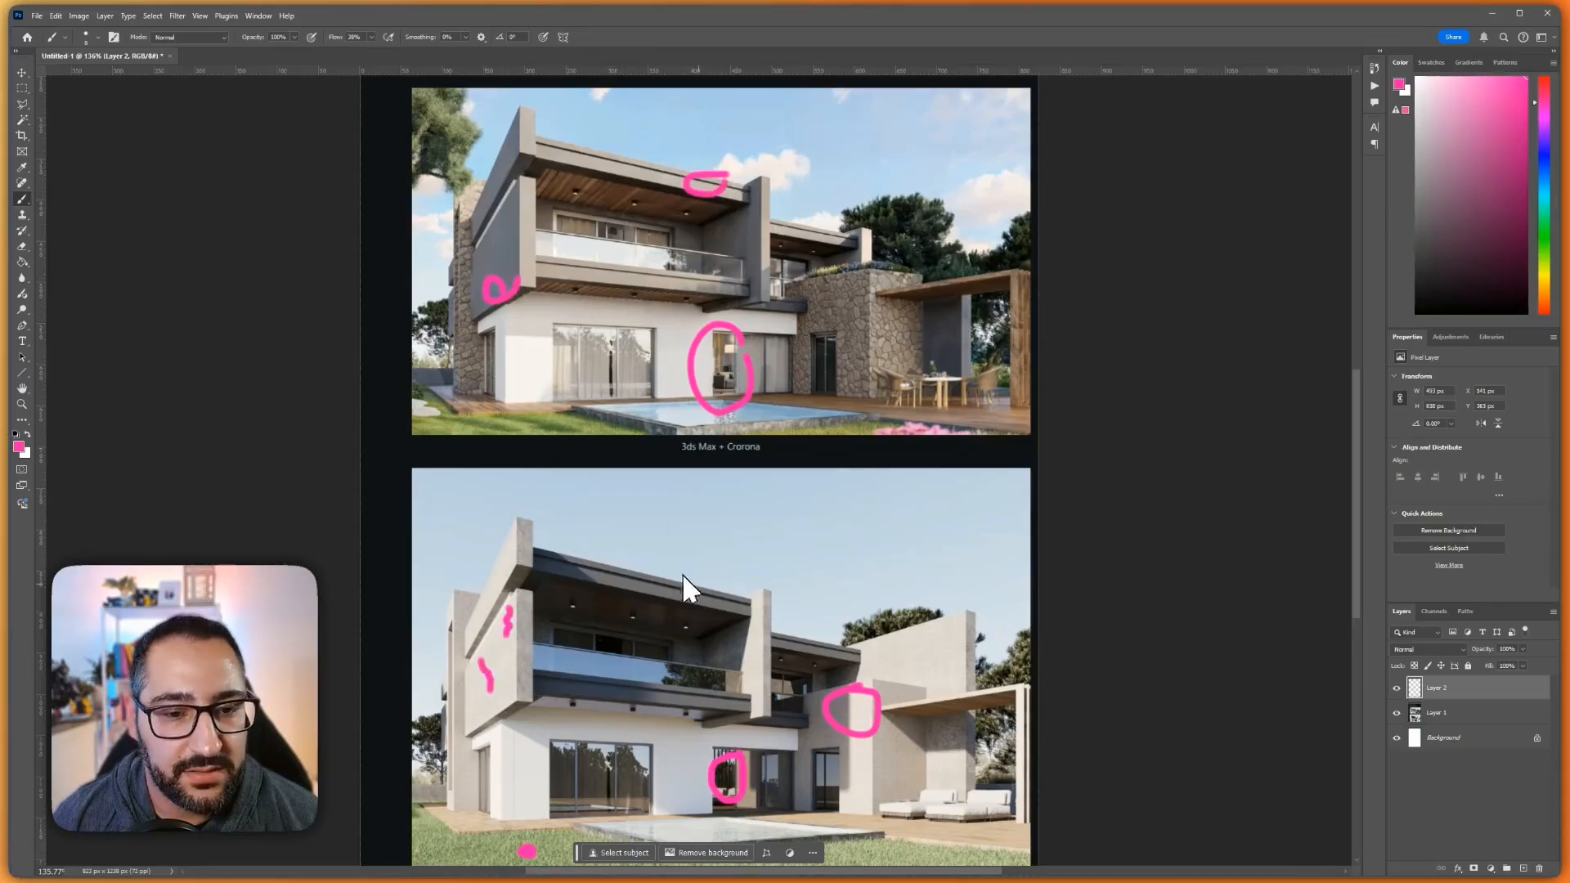
left_click_drag(697, 585, 718, 609)
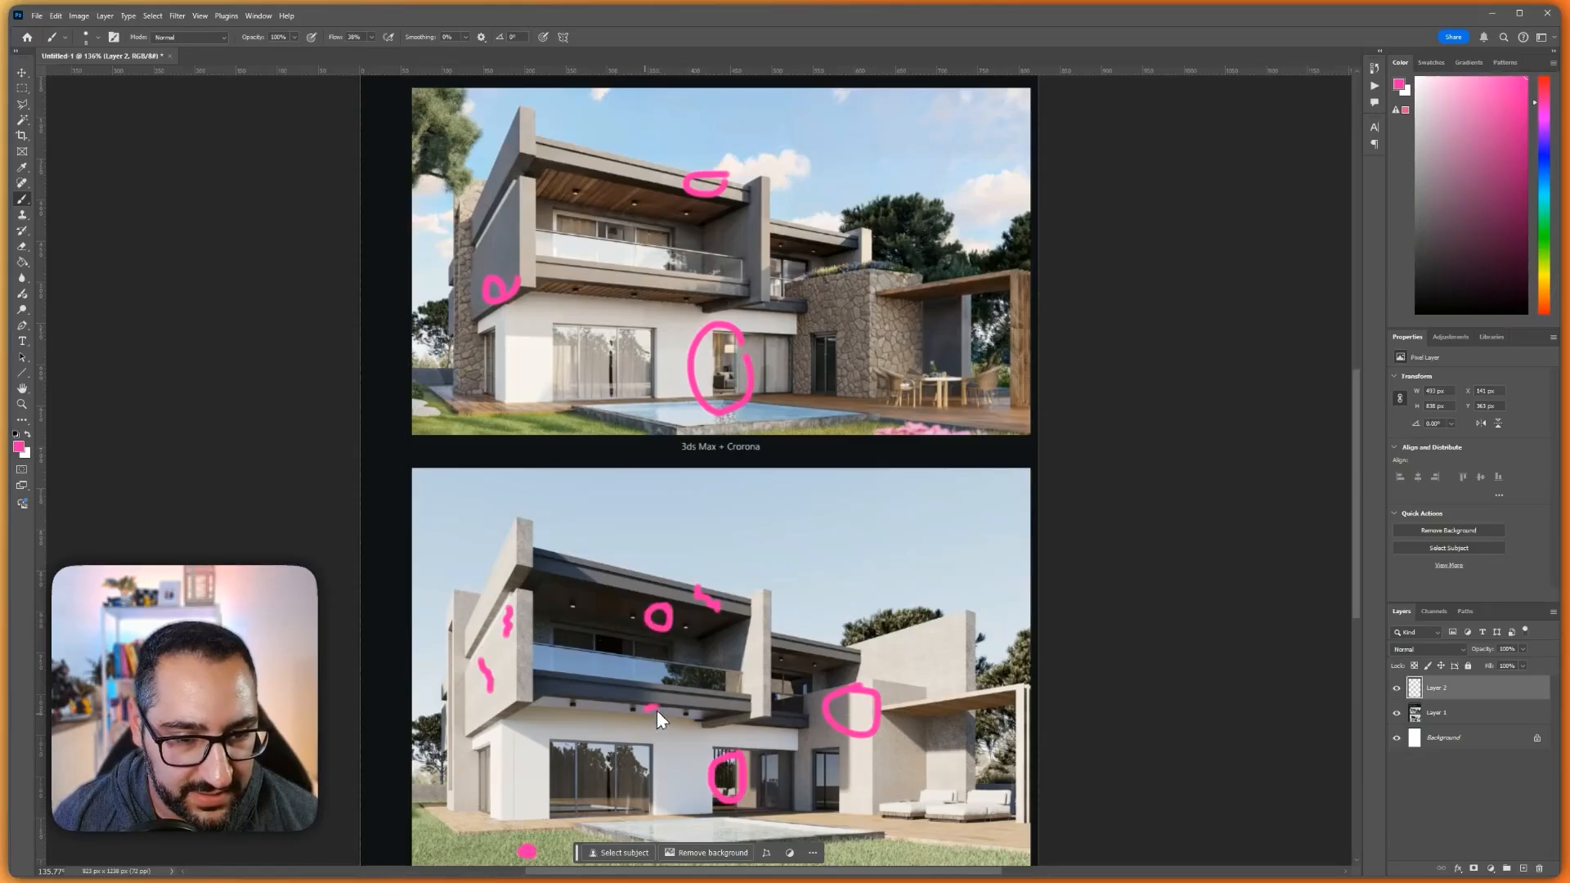
Mark the sky and circle the narrow door in the lower render, and mark the same door in the upper render
key("z")
mouse_move(590, 718)
left_mouse_down()
mouse_move(813, 509)
mouse_move(896, 539)
mouse_move(955, 495)
left_mouse_up()
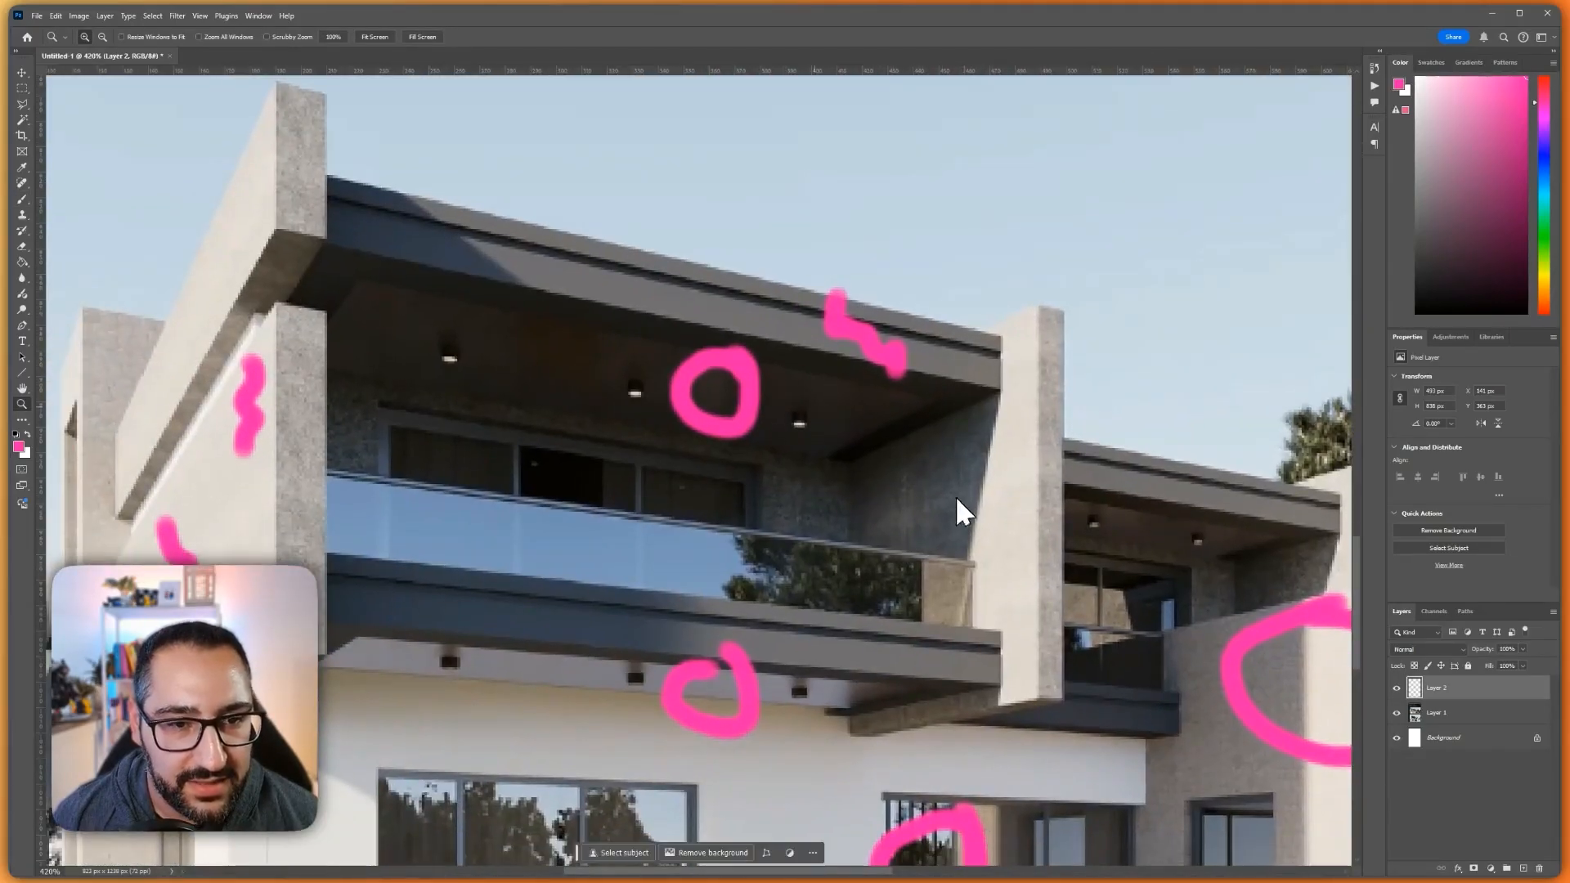
left_click(782, 448, "alt")
key("ctrl+minus")
key("ctrl+minus")
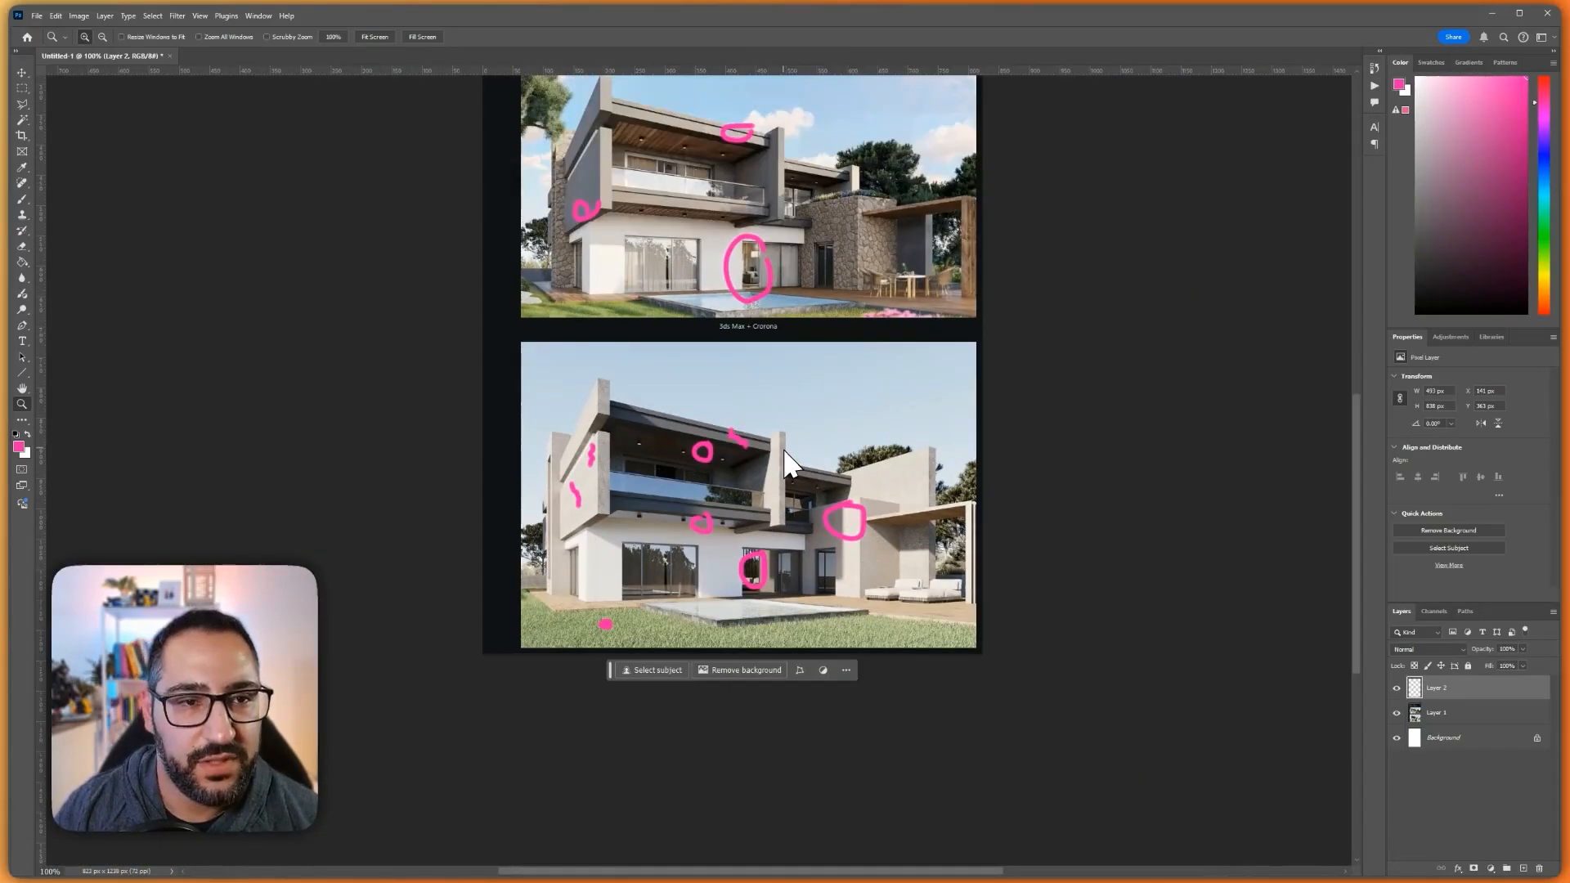
mouse_move(838, 425)
left_mouse_down()
mouse_move(831, 583)
mouse_move(838, 548)
mouse_move(870, 559)
left_mouse_up()
key("b")
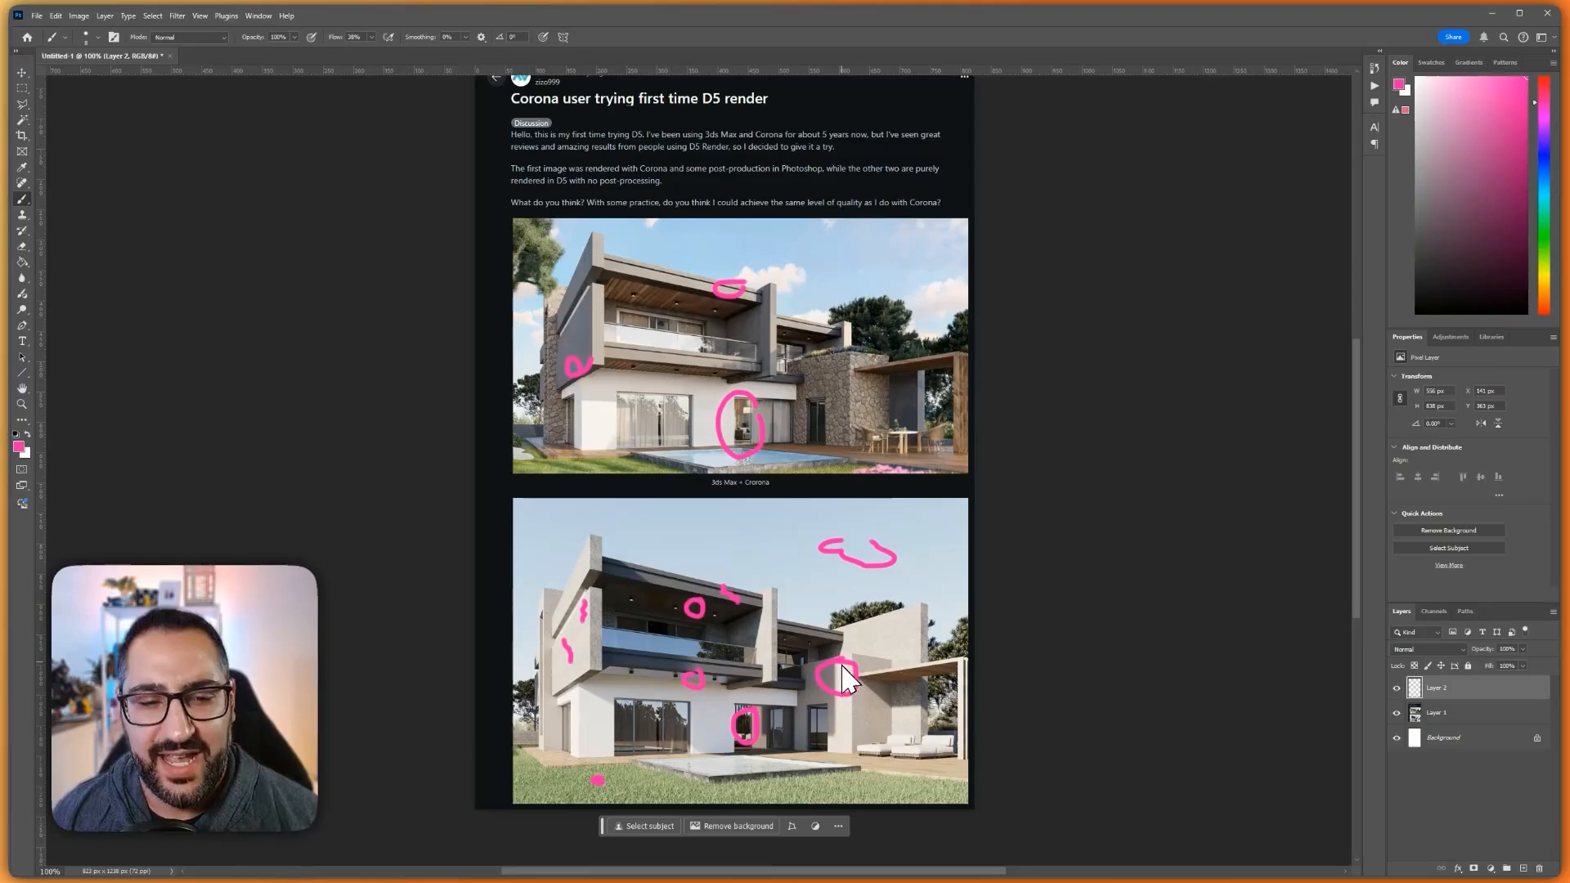
left_click_drag(831, 705, 834, 757)
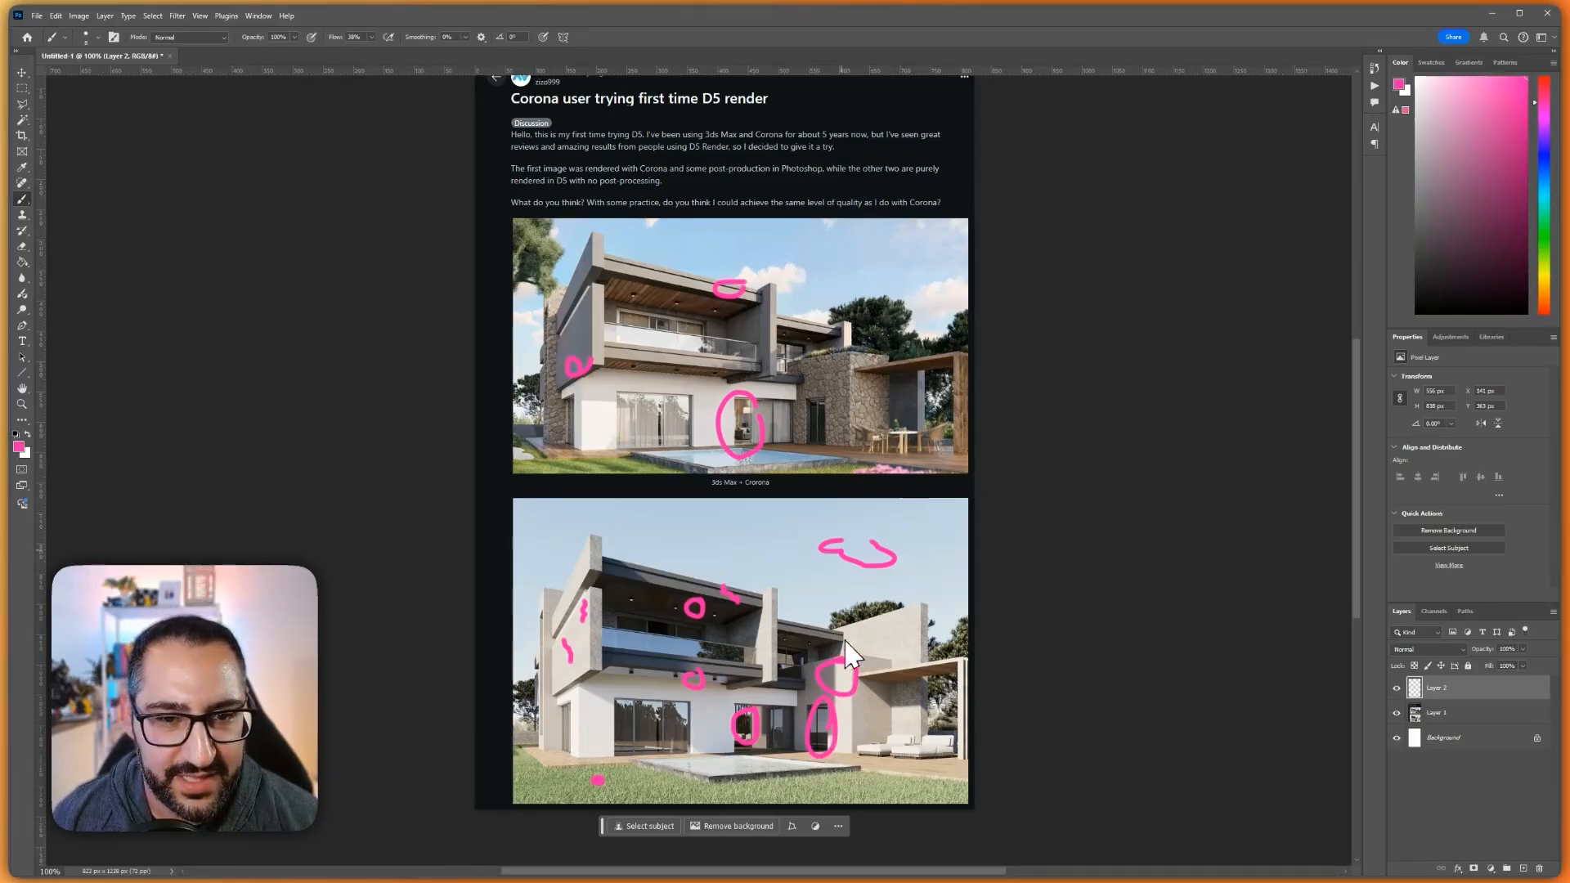
left_click_drag(830, 392, 788, 437)
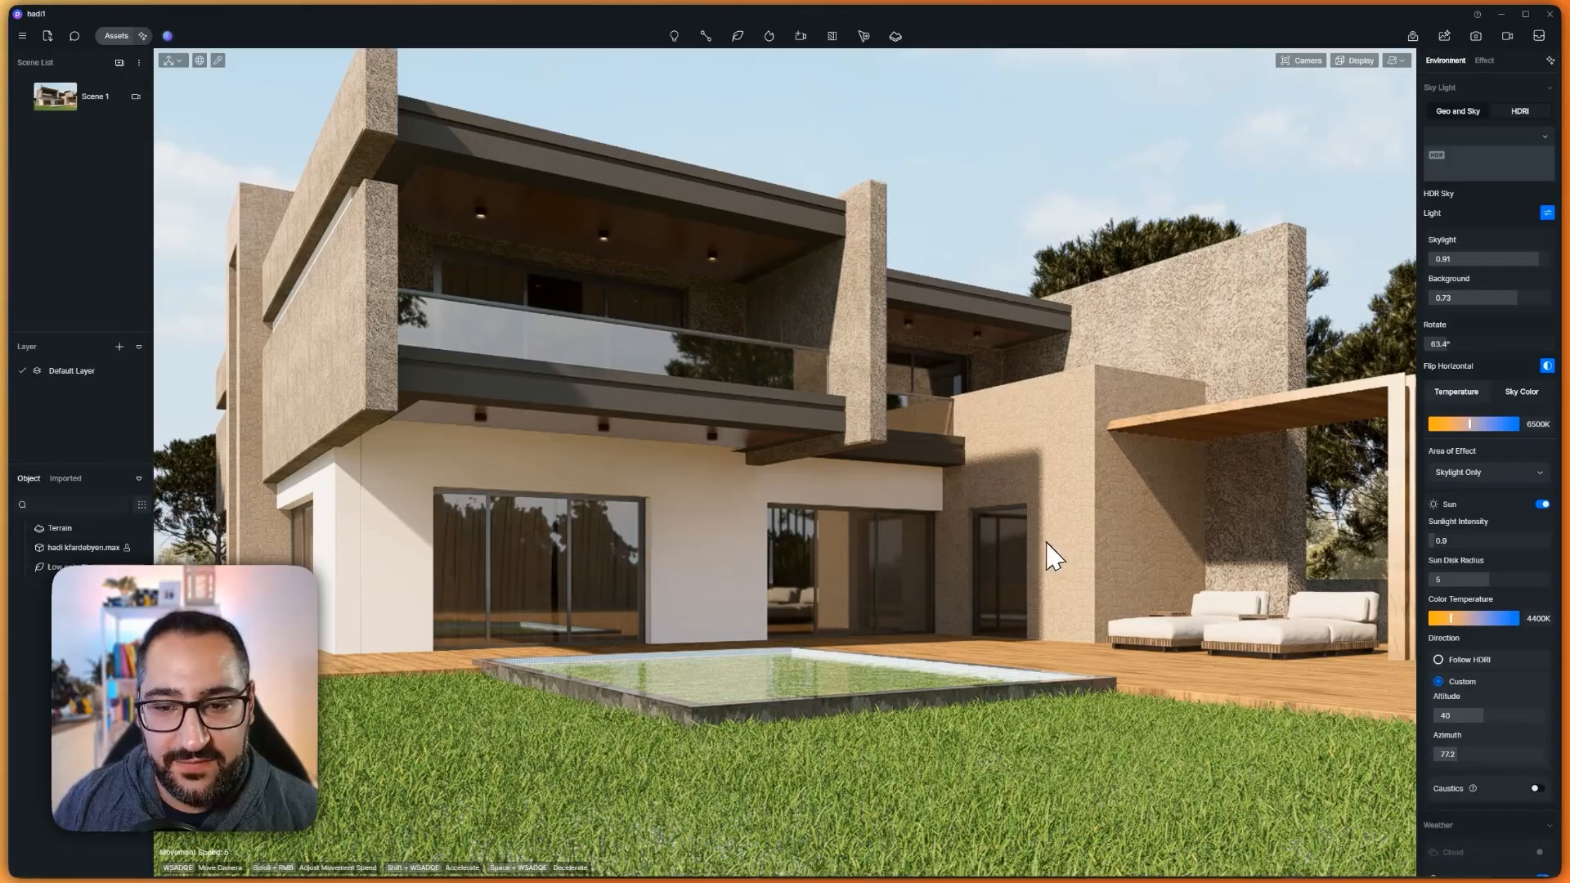
Switch to D5 Render and examine the pool, lawn and stone-clad wall of the house up close
mouse_move(1047, 538)
right_mouse_down()
mouse_move(1086, 535)
mouse_move(1057, 521)
mouse_move(1013, 648)
mouse_move(1034, 554)
right_mouse_up()
key("e")
right_click_drag(1114, 315, 967, 553)
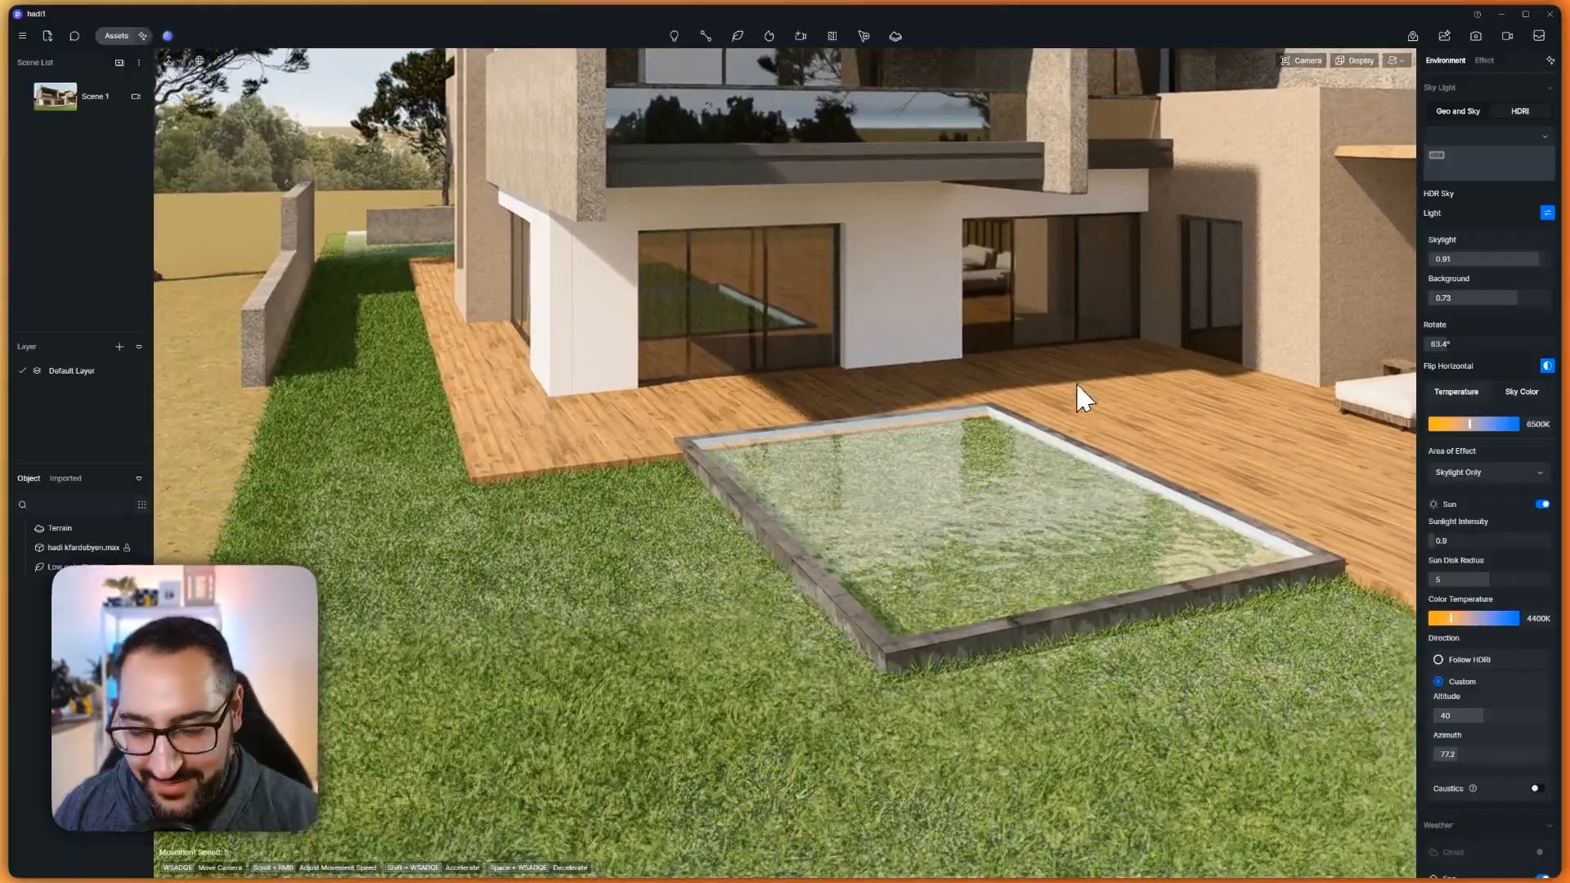
key("s")
right_click_drag(1077, 381, 1030, 432)
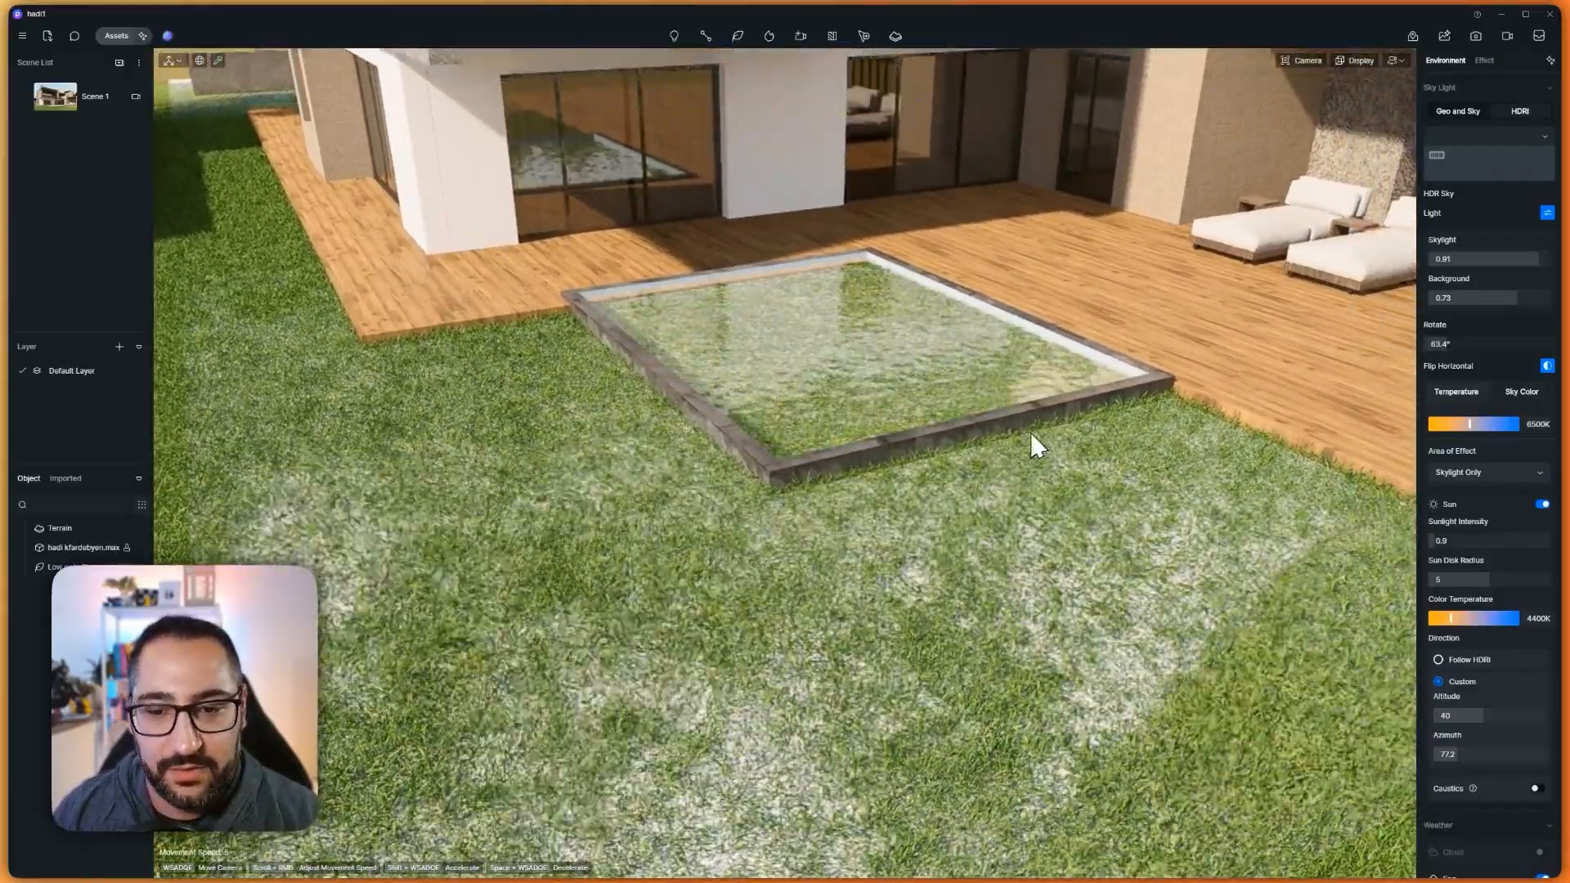
right_click_drag(751, 463, 1013, 96)
key("w")
key("w")
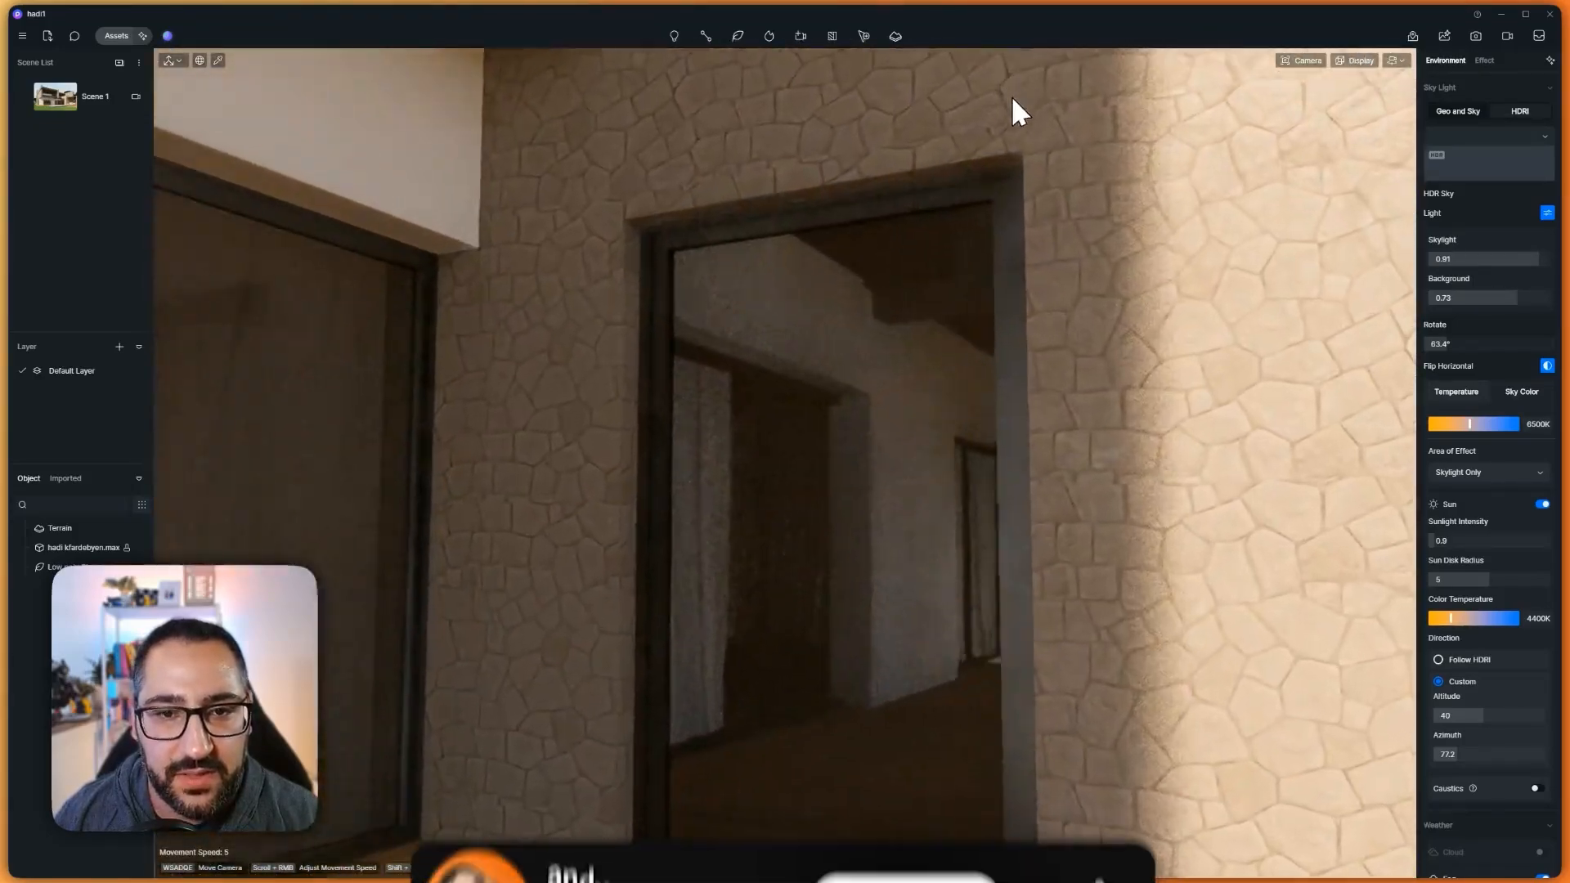
mouse_move(870, 409)
right_mouse_down()
mouse_move(900, 384)
mouse_move(700, 413)
mouse_move(726, 351)
mouse_move(711, 382)
mouse_move(869, 403)
right_mouse_up()
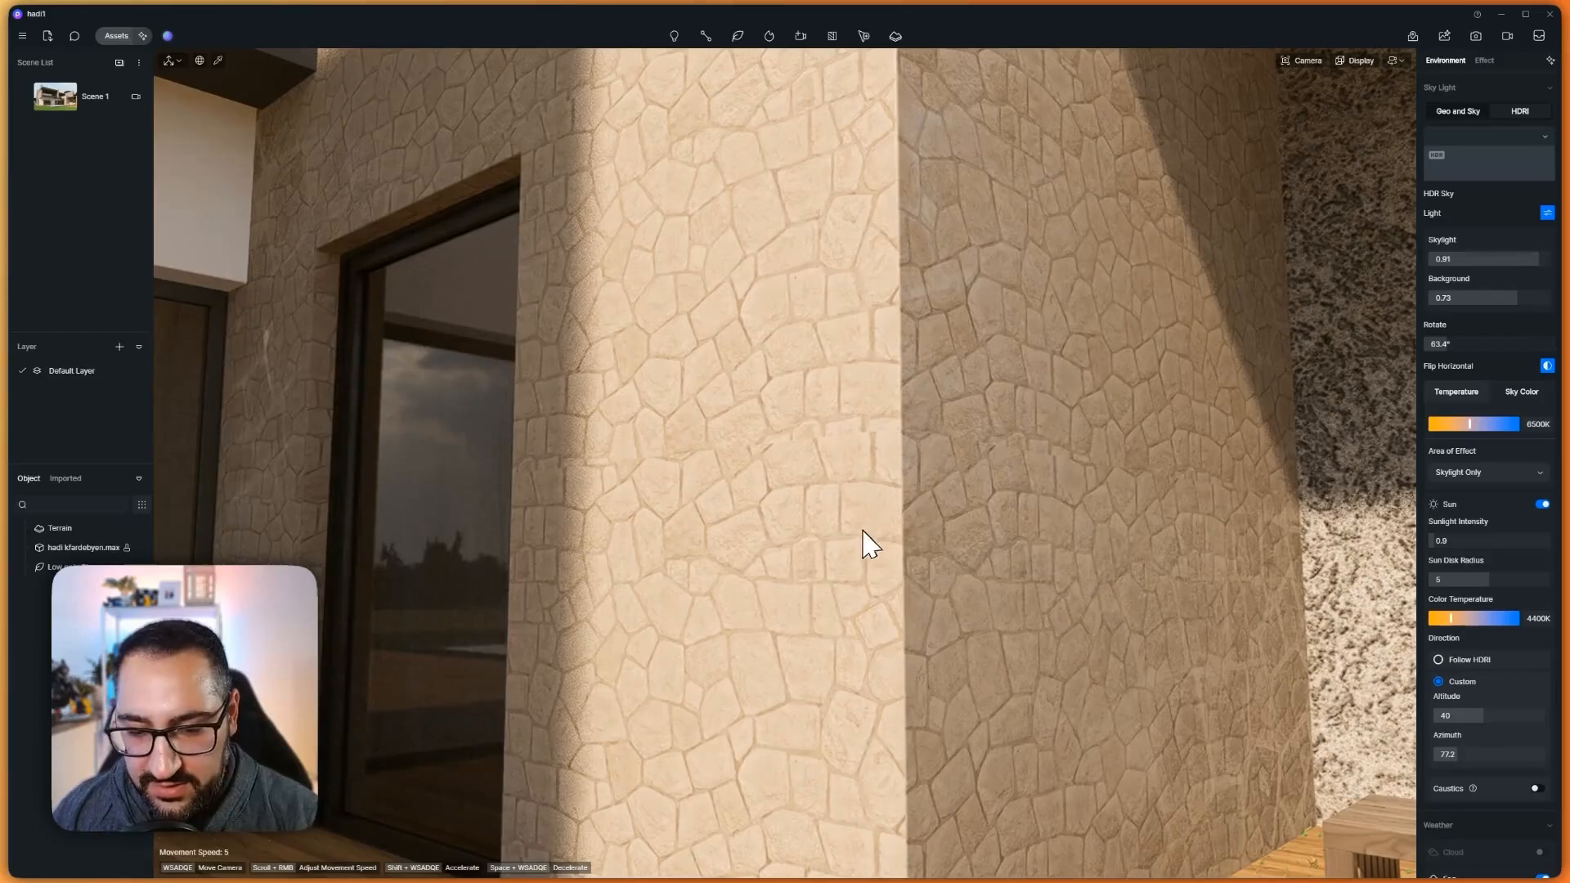
Check the material settings of the stone wall, the white wall and the dark balcony beam
left_click(845, 424)
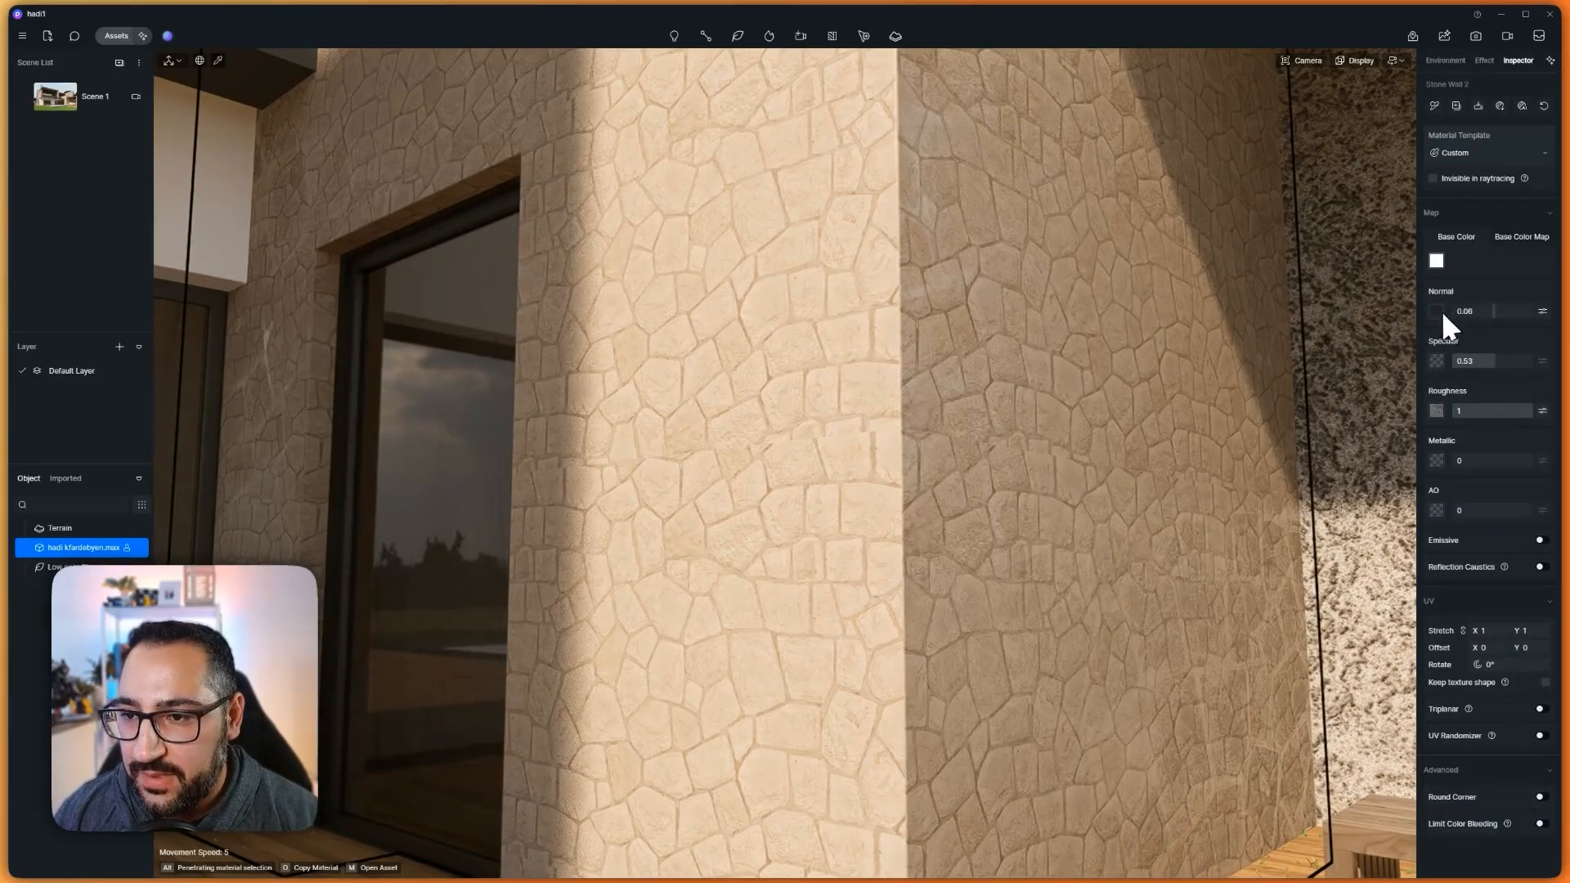
right_click_drag(1226, 421, 1116, 416)
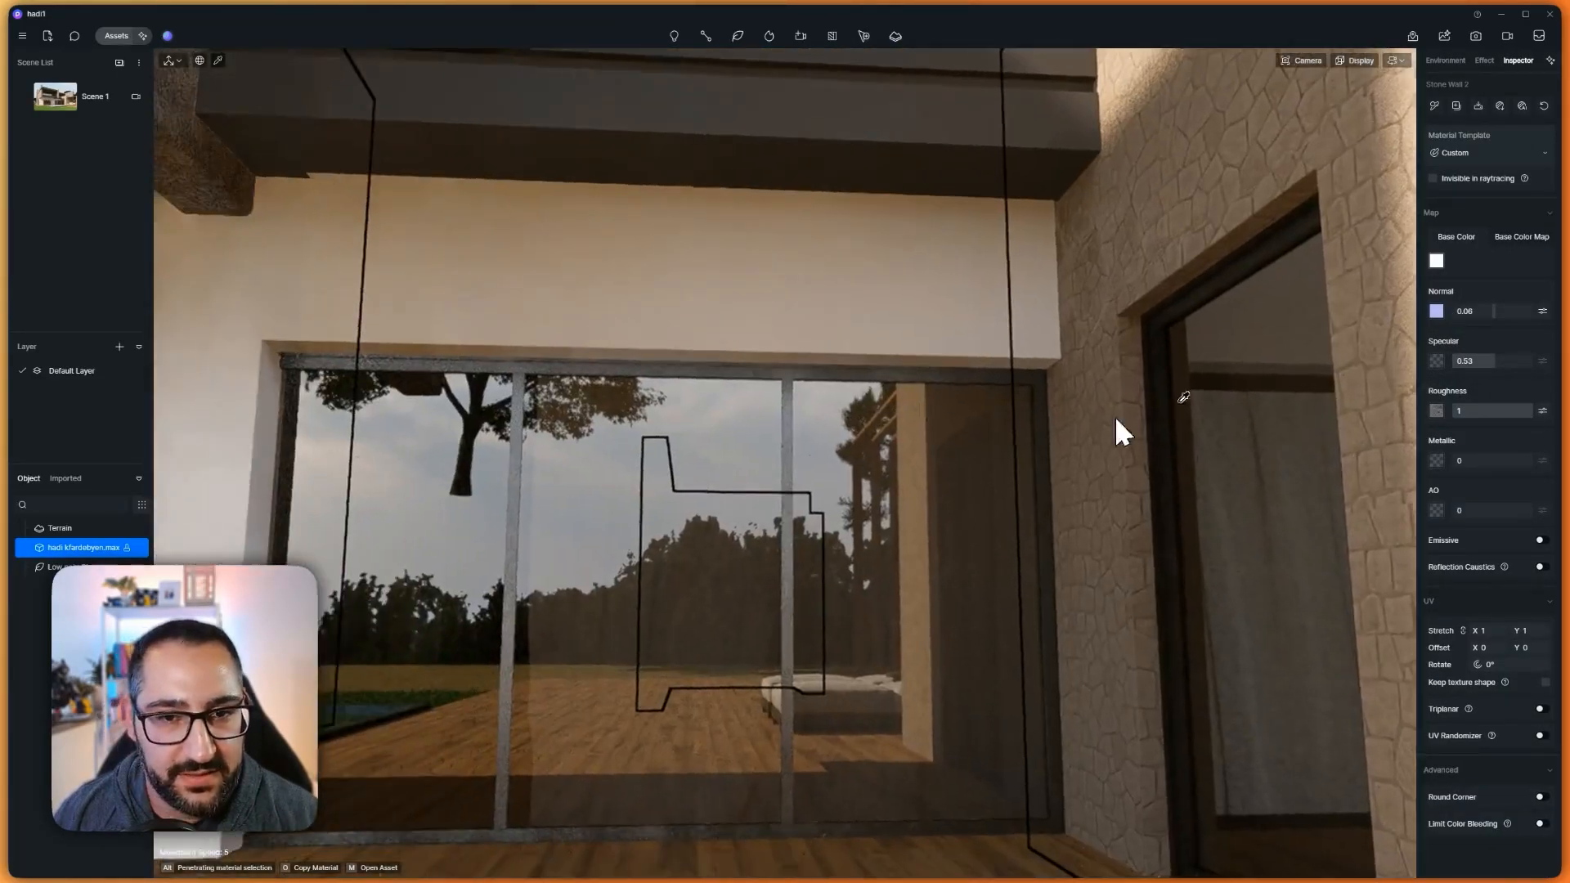
left_click(997, 261)
mouse_move(1079, 365)
right_mouse_down()
mouse_move(1014, 356)
mouse_move(1052, 298)
mouse_move(1055, 349)
right_mouse_up()
left_click(1088, 316)
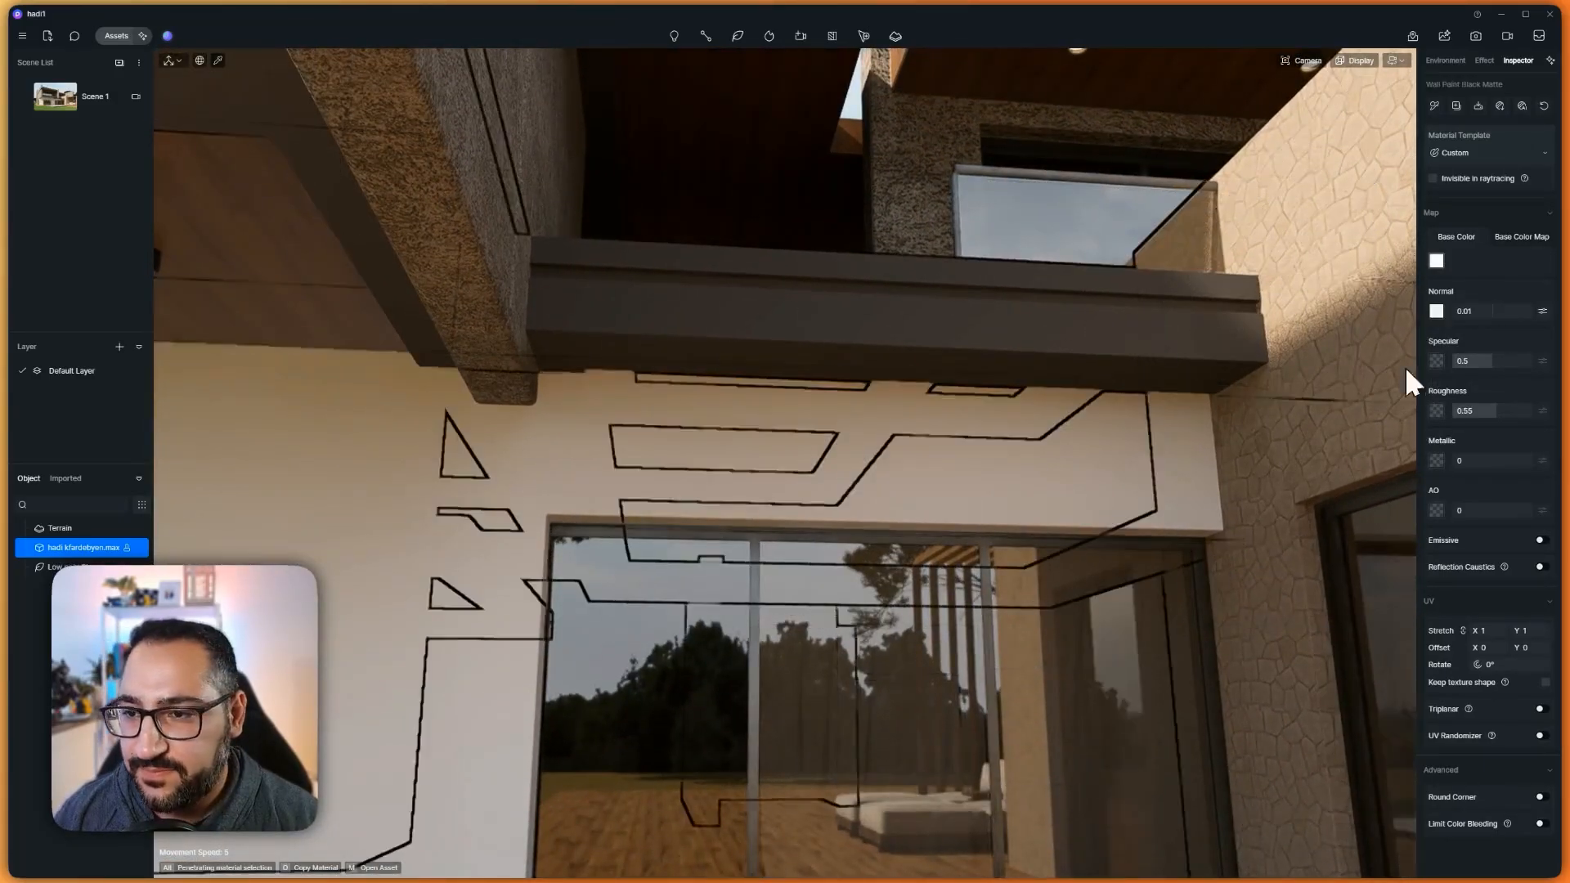
Check the material settings of the balcony's wood ceiling, the concrete wall and the swimming pool water
right_click_drag(1150, 445, 1032, 321)
left_click(916, 279)
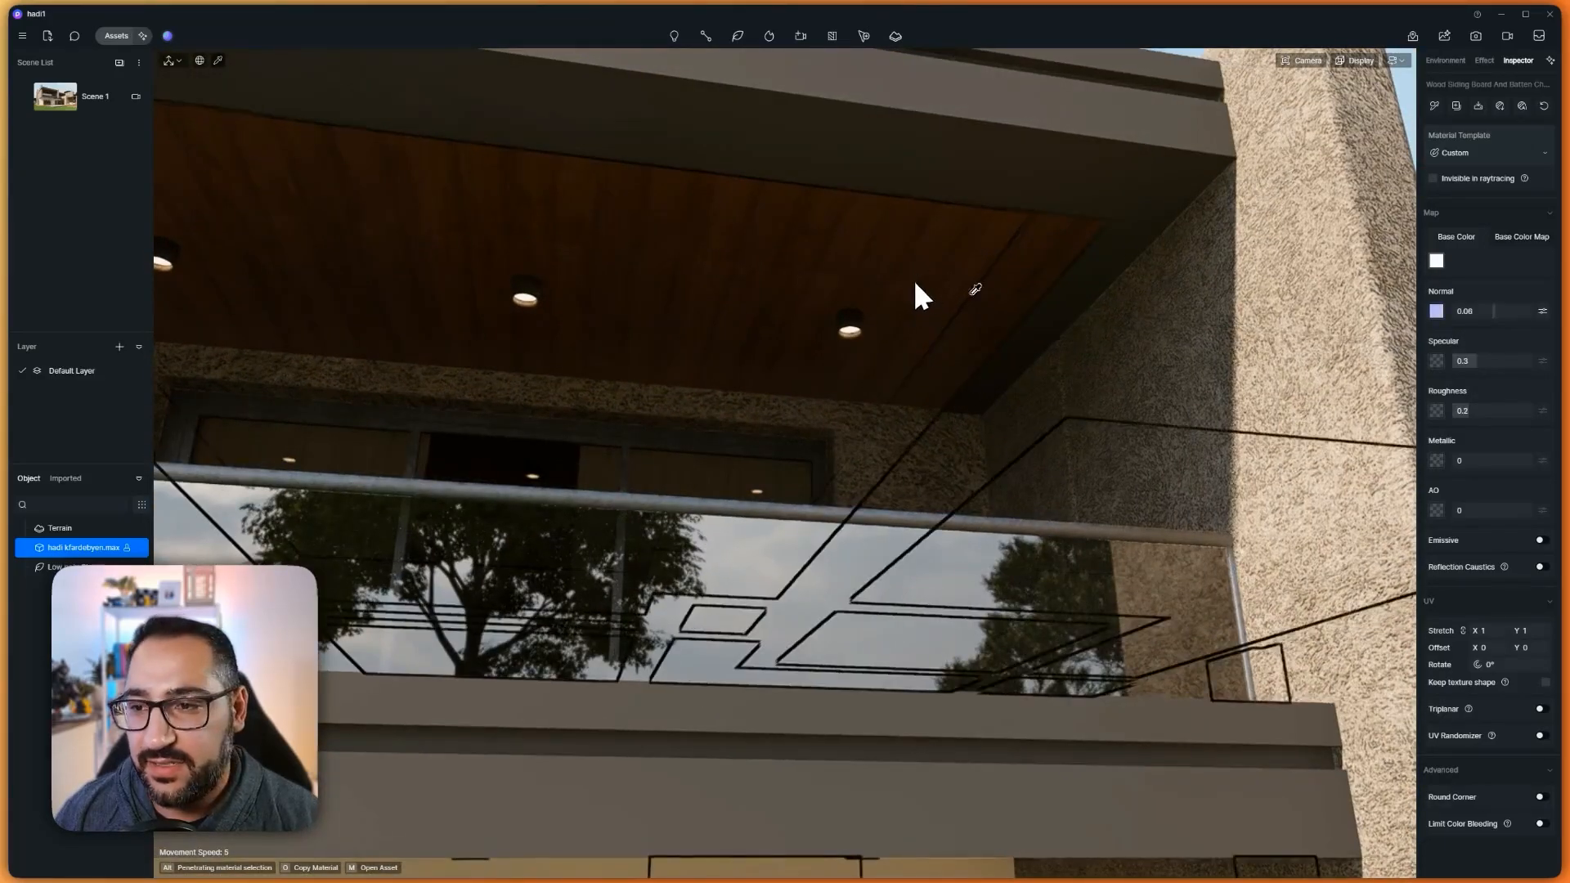
right_click_drag(1236, 438, 1155, 679)
left_click(1057, 442)
key("s")
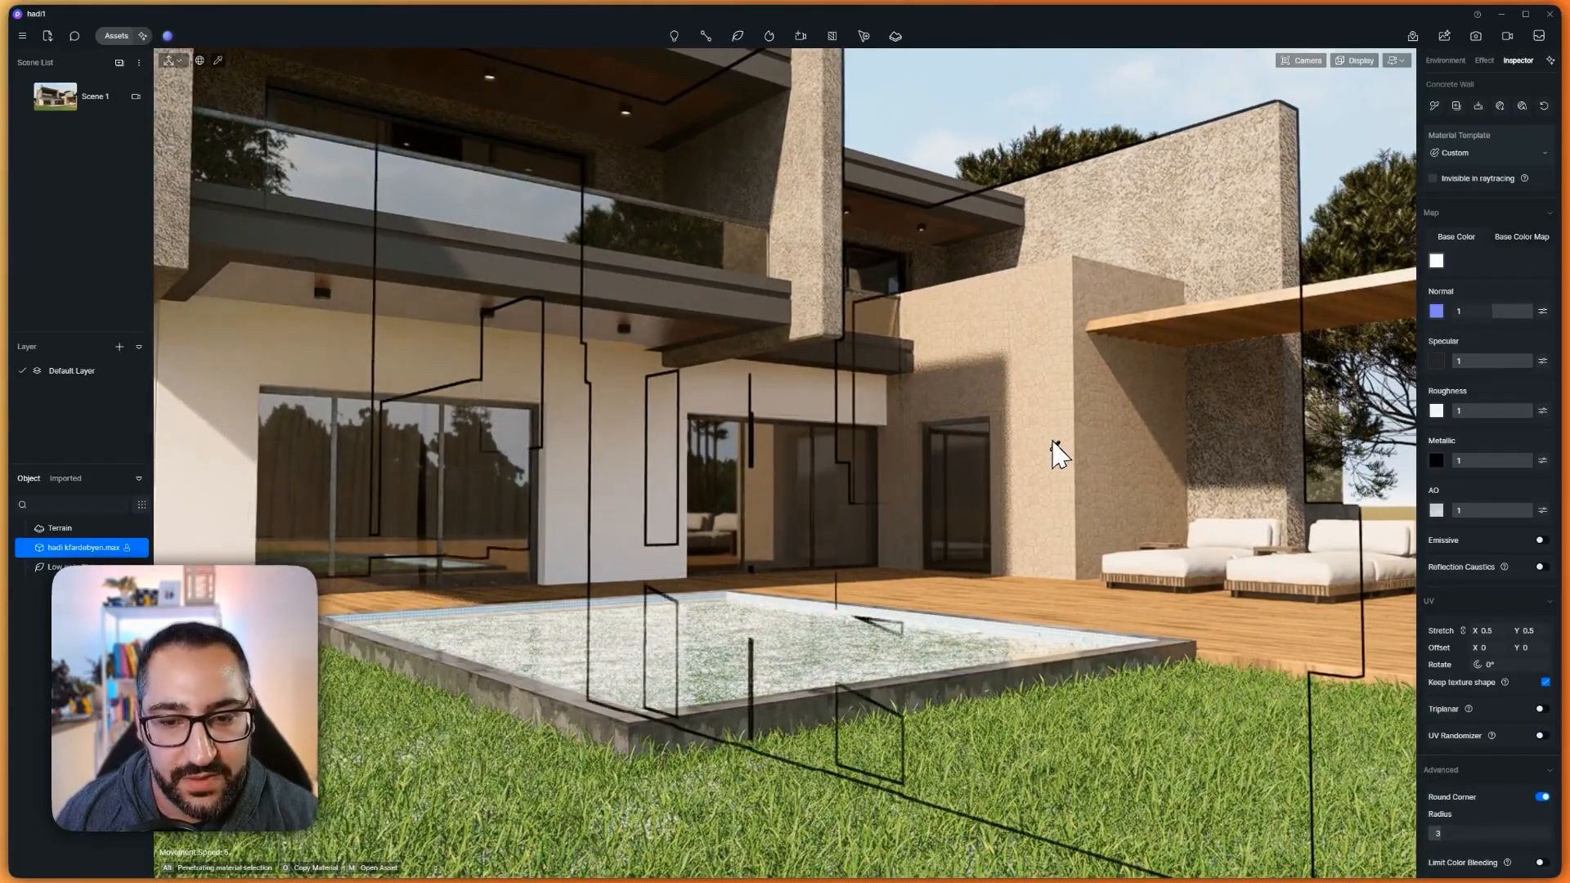
left_click(984, 682)
left_click(984, 680)
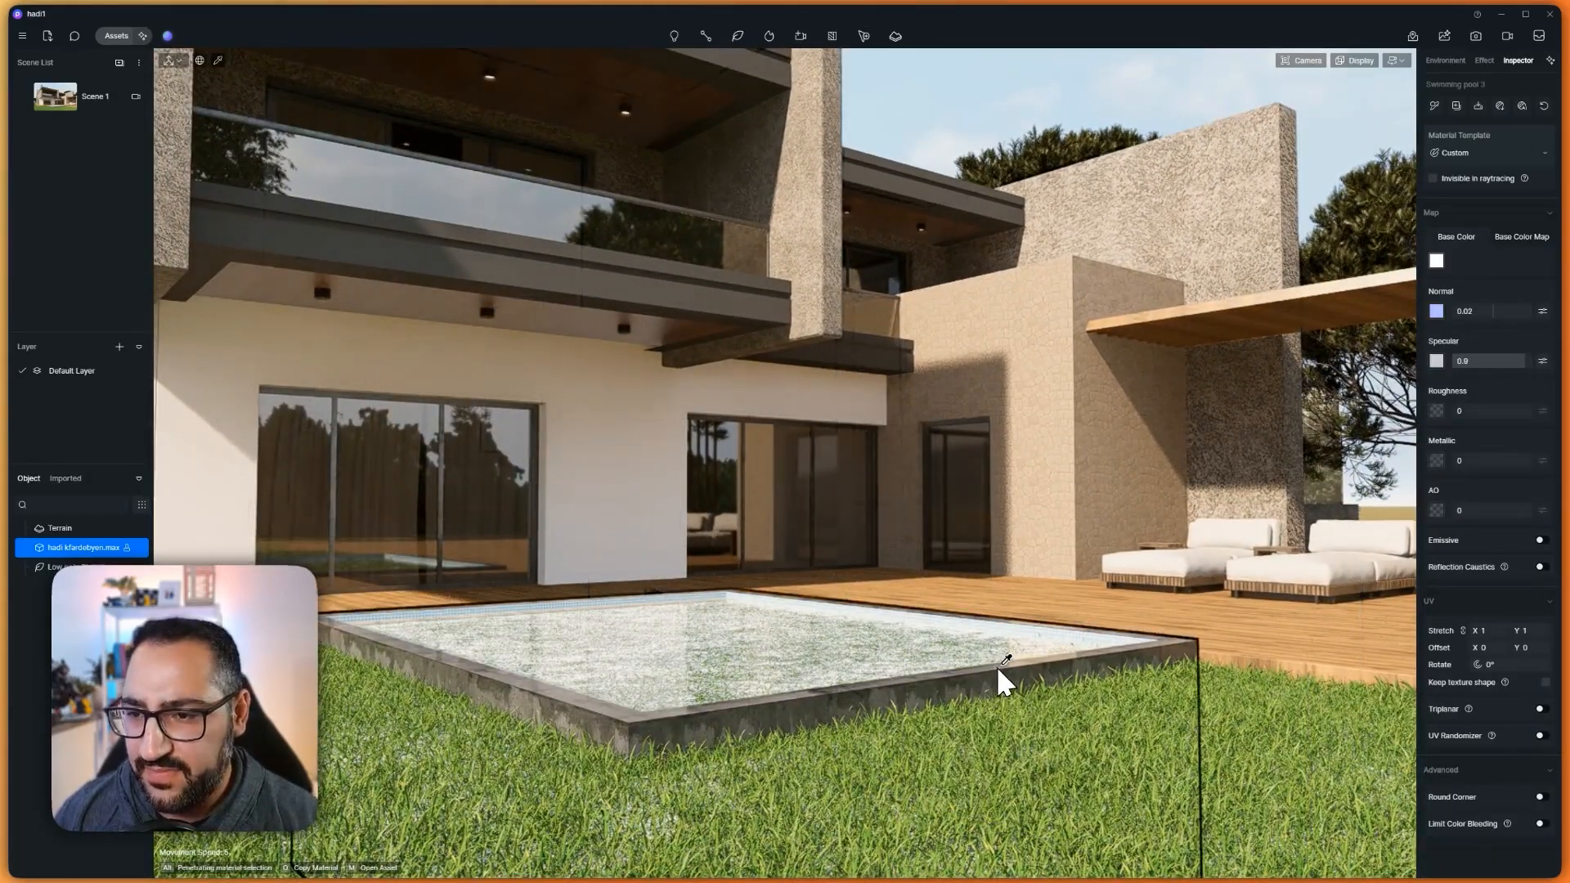
Search the online material library for "stone" and apply Faux Stone Wall Panel 14 to the stone wall beside the pergola
mouse_move(930, 586)
right_mouse_down()
mouse_move(903, 664)
mouse_move(903, 587)
mouse_move(960, 583)
right_mouse_up()
key("w")
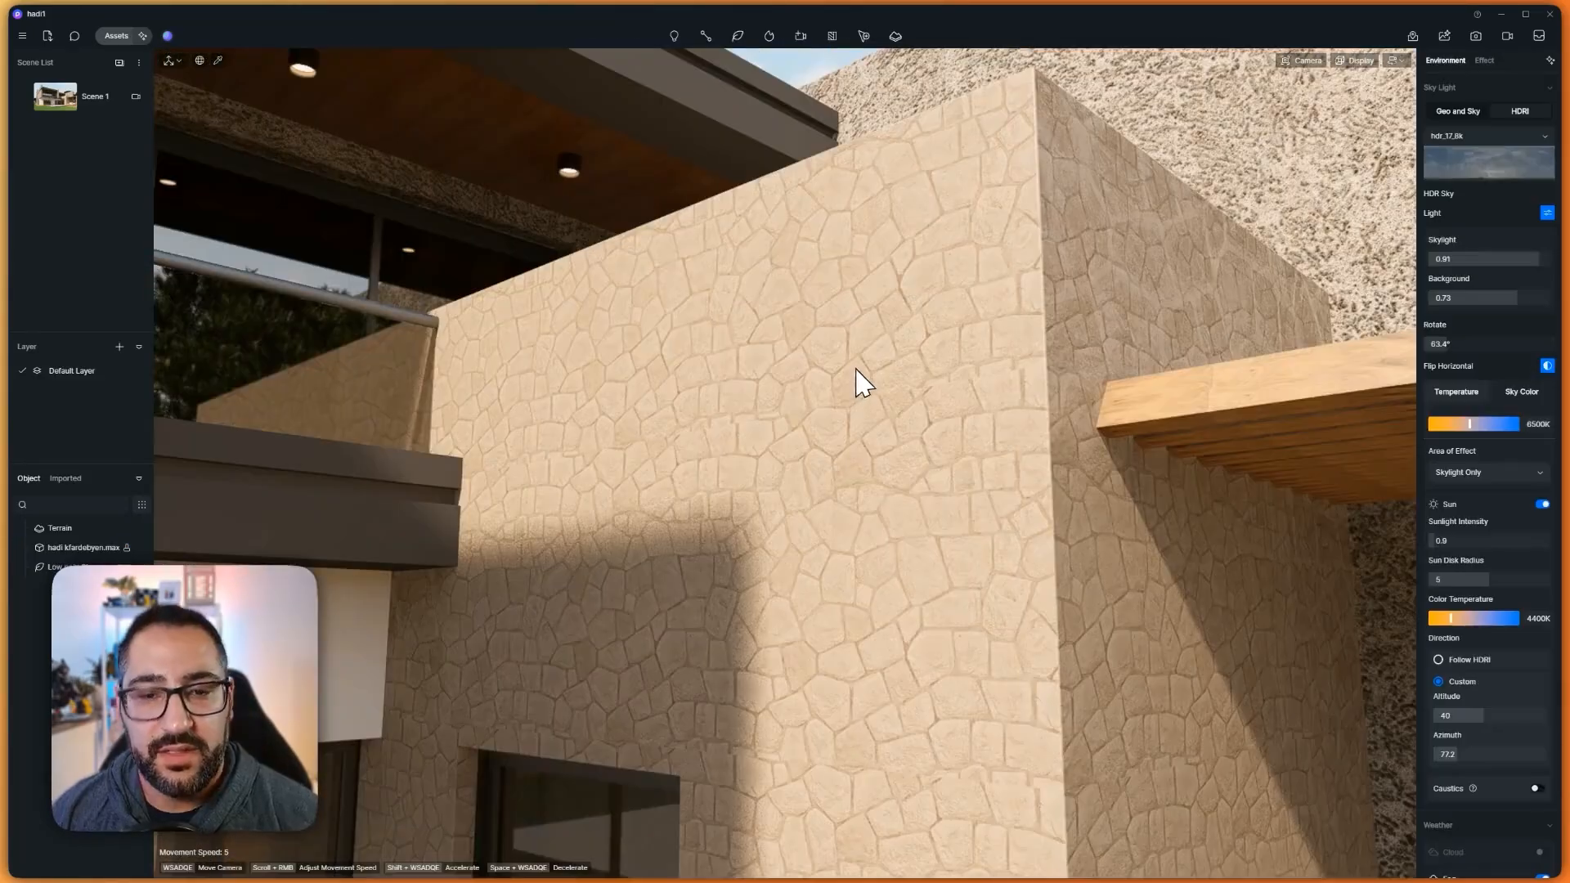
right_click_drag(856, 369, 880, 353)
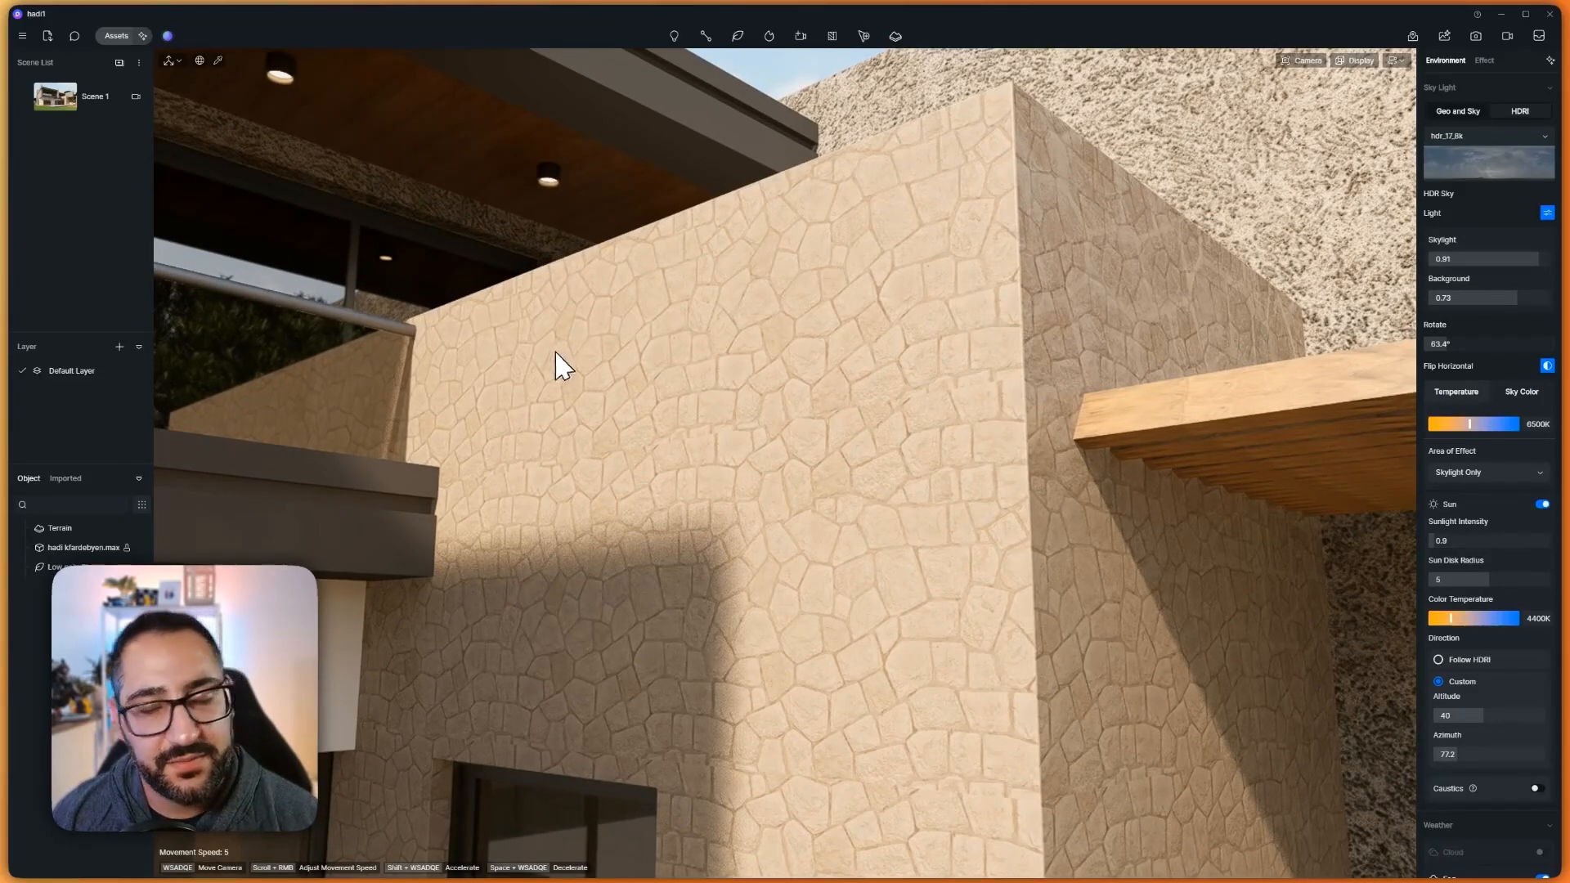
left_click(116, 36)
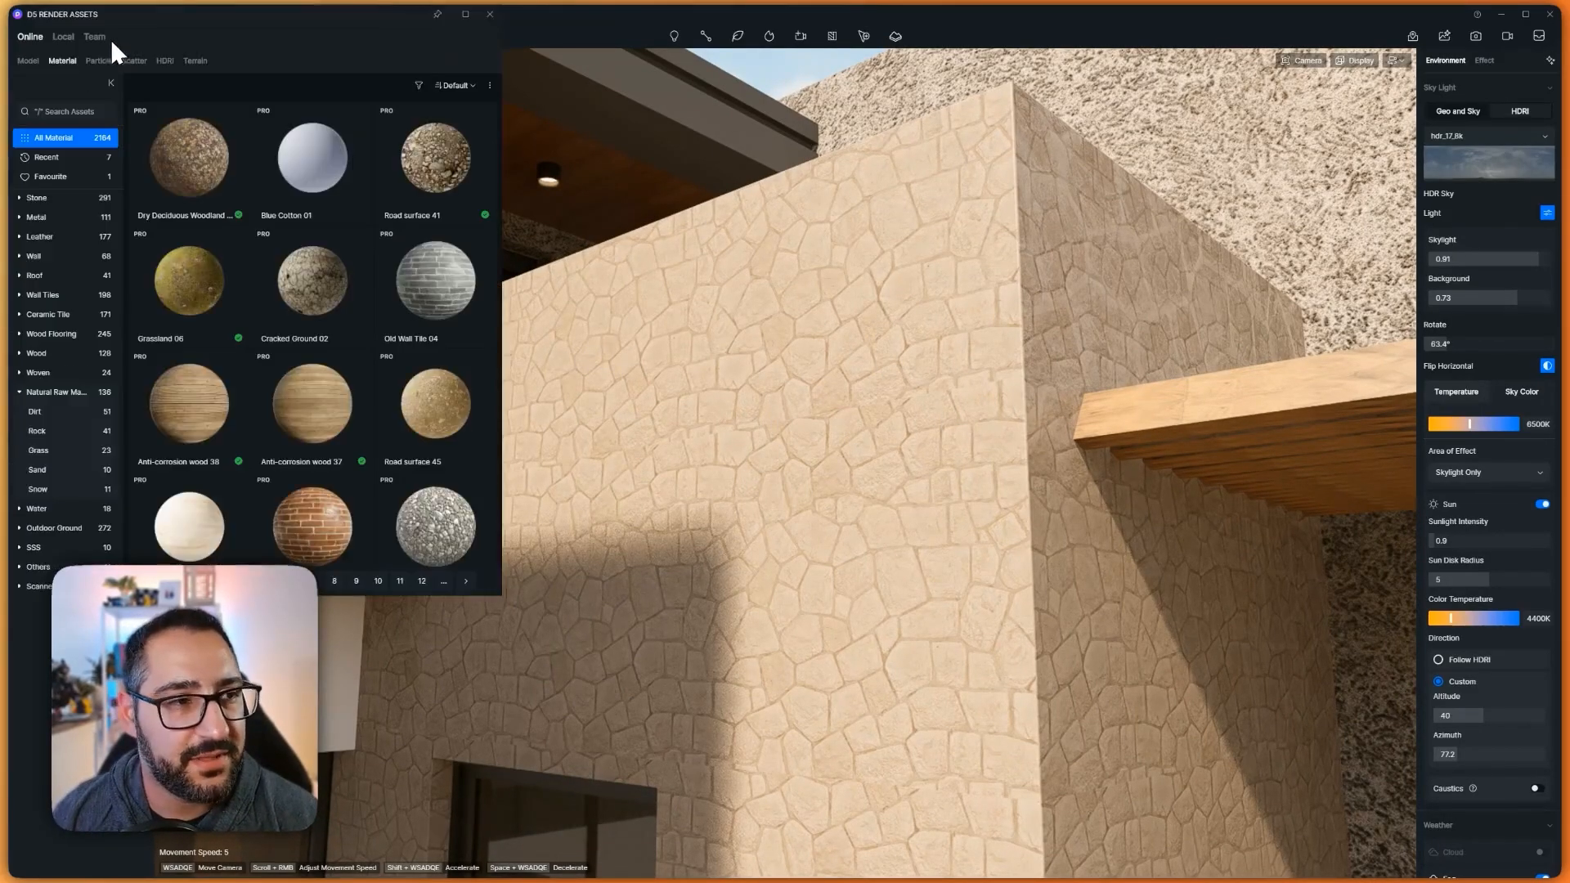
left_click(72, 111)
type("stone")
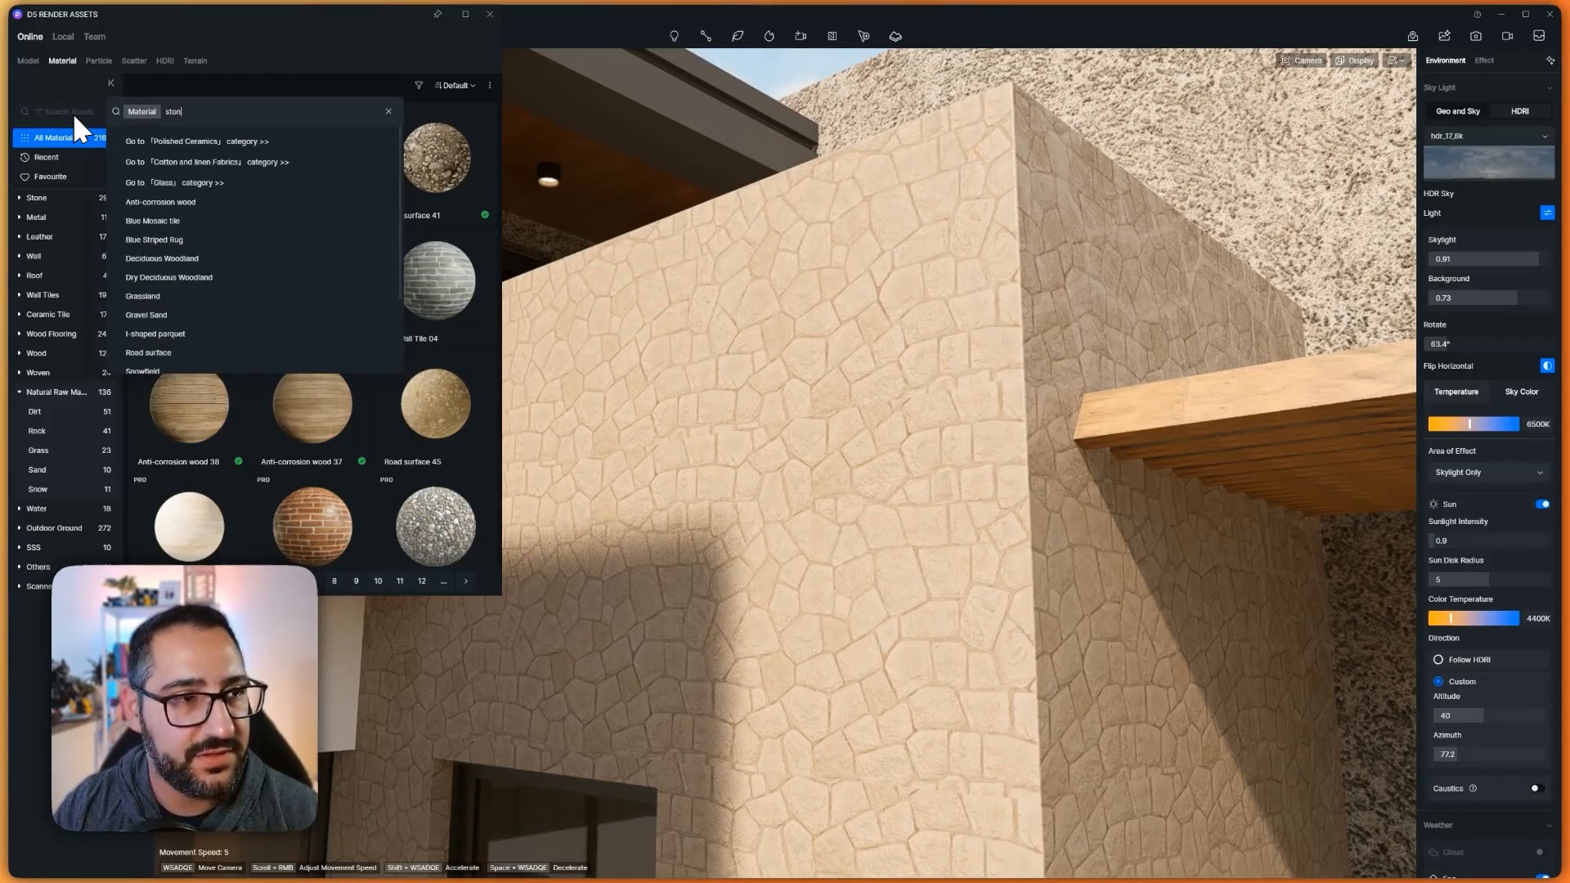
key("Return")
scroll(313, 316, "down", 3)
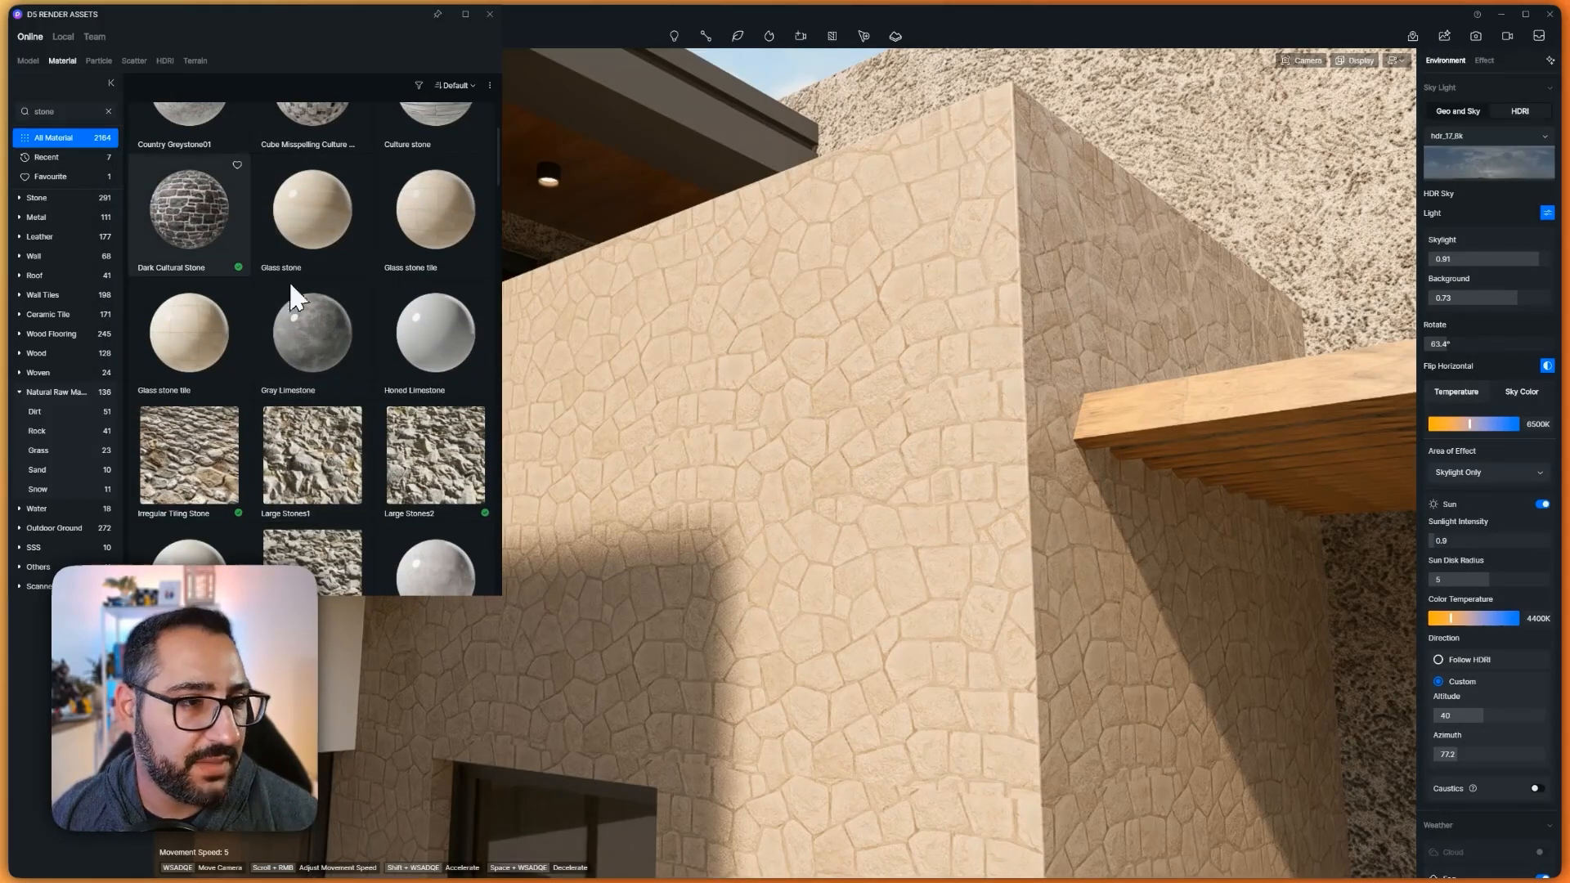
scroll(219, 232, "down", 8)
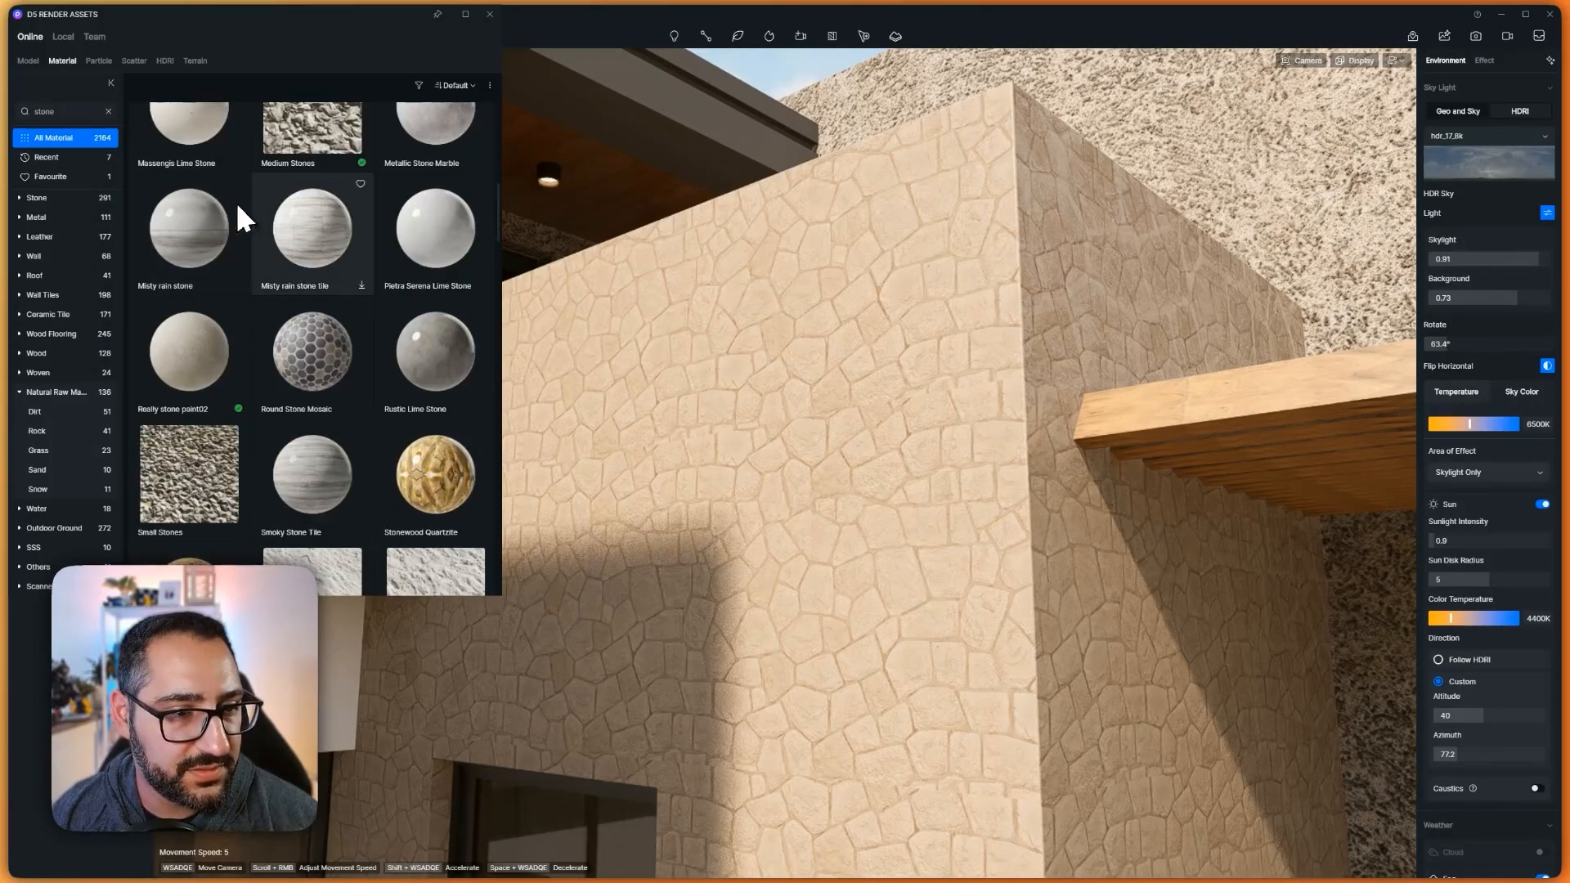
scroll(331, 270, "down", 5)
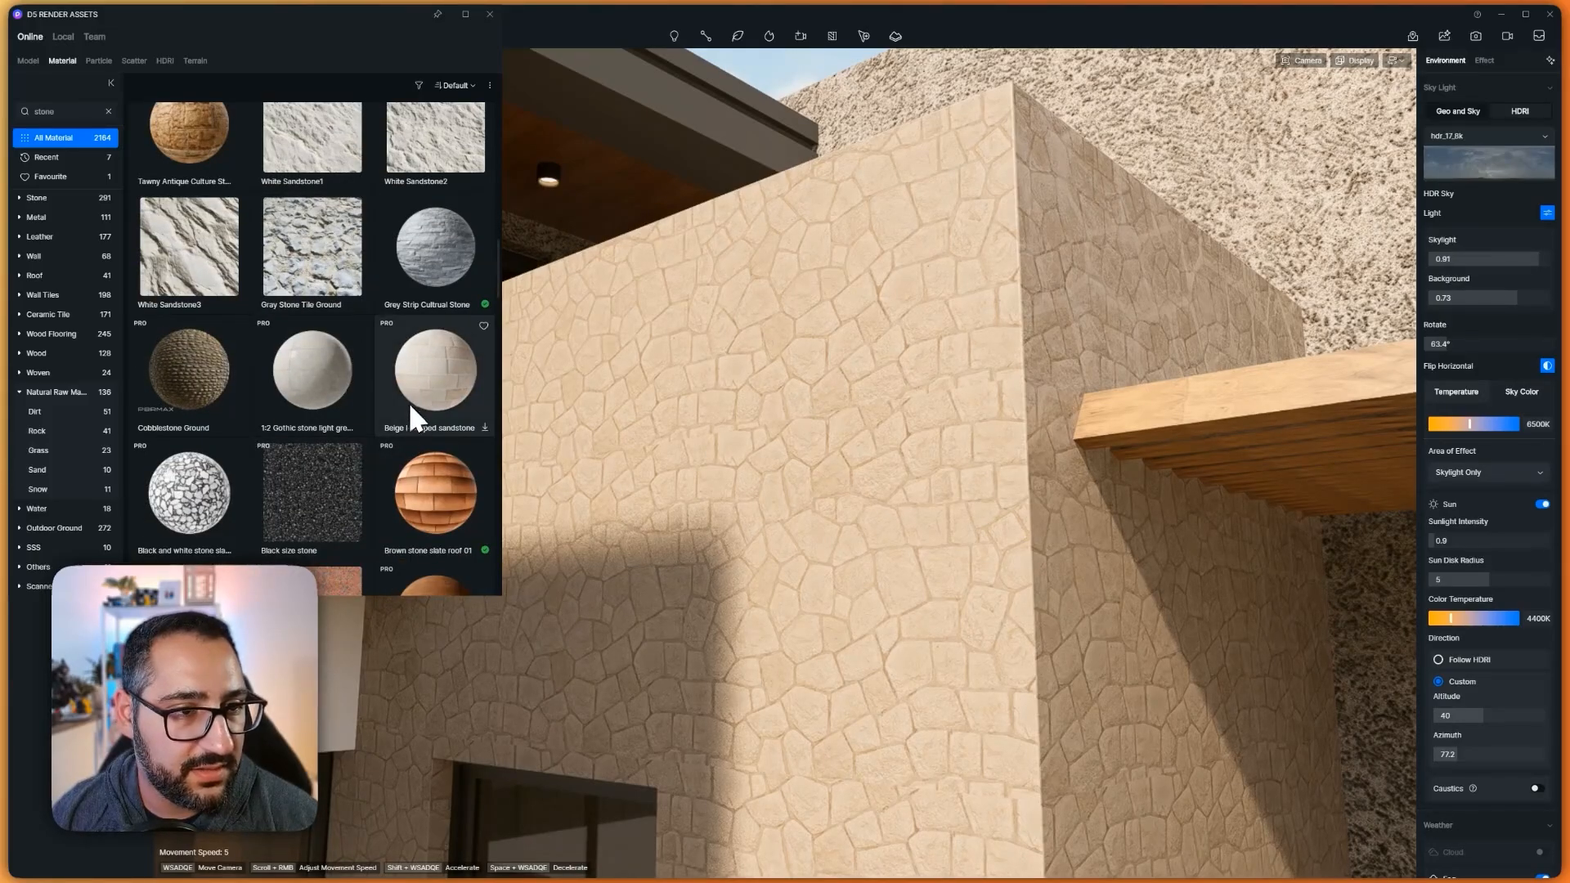
scroll(360, 344, "down", 5)
scroll(341, 315, "down", 5)
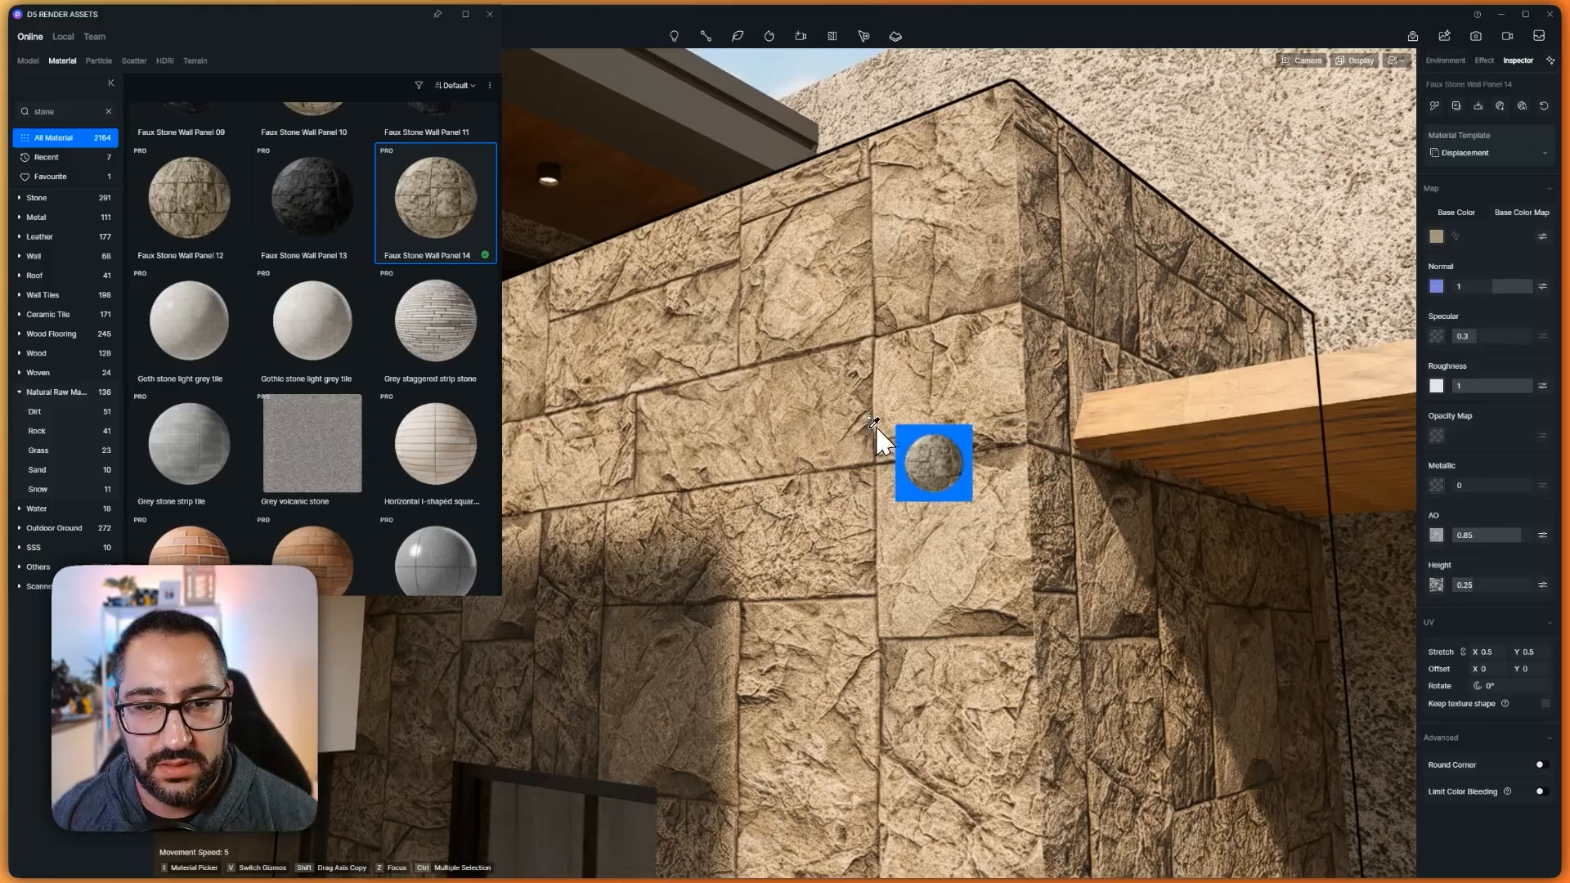
Examine the new stone material on the wall up close and set its displacement height to 0.32
left_click(871, 427)
key("Escape")
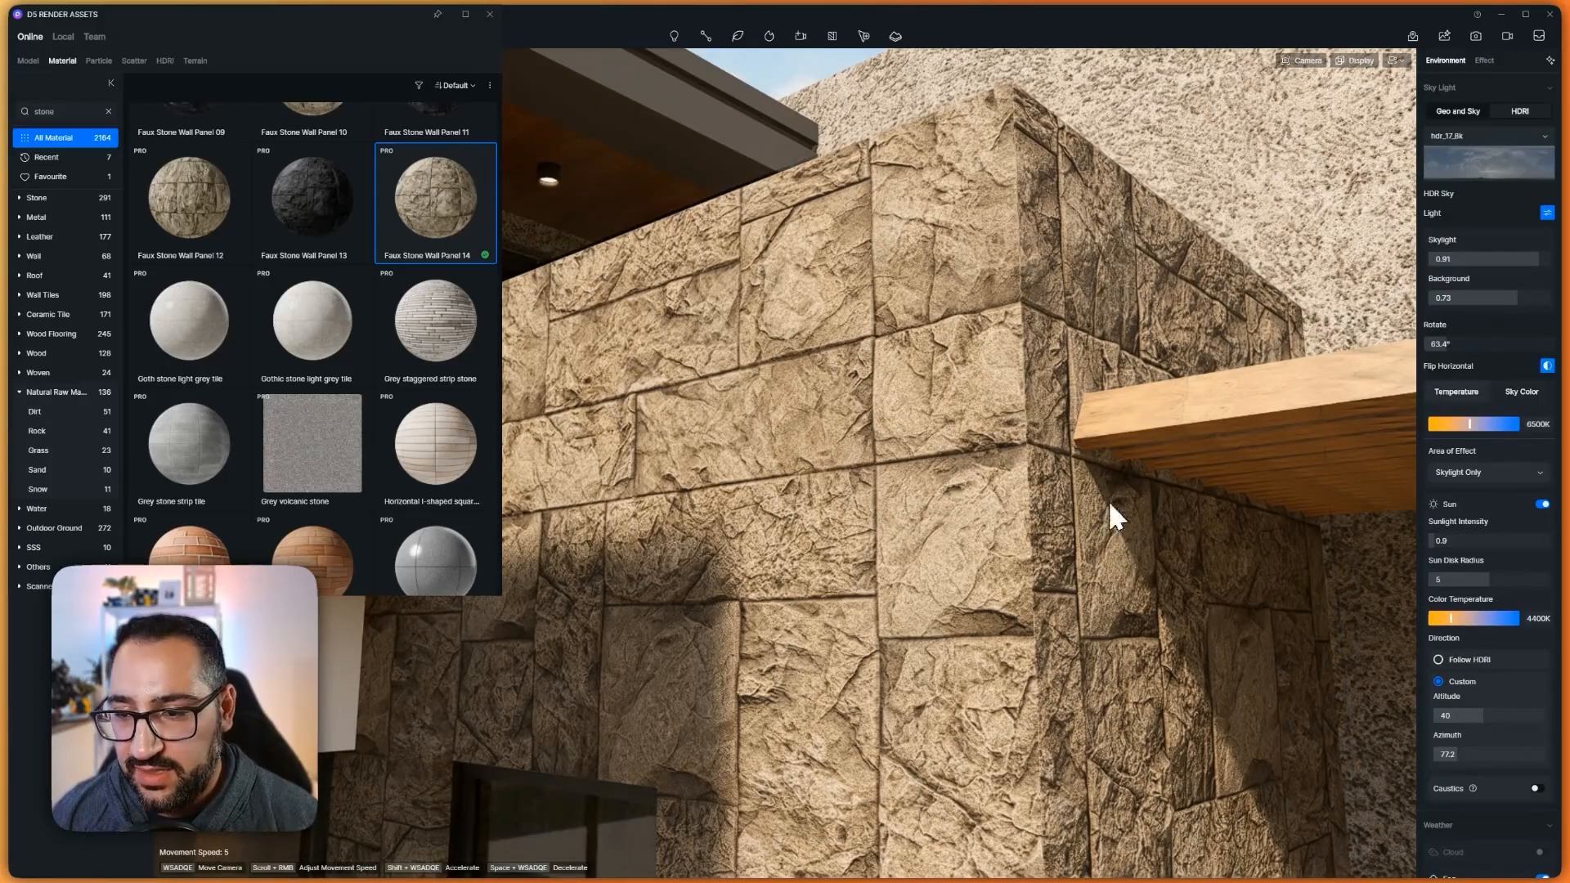
left_click(955, 509)
scroll(988, 494, "up", 6)
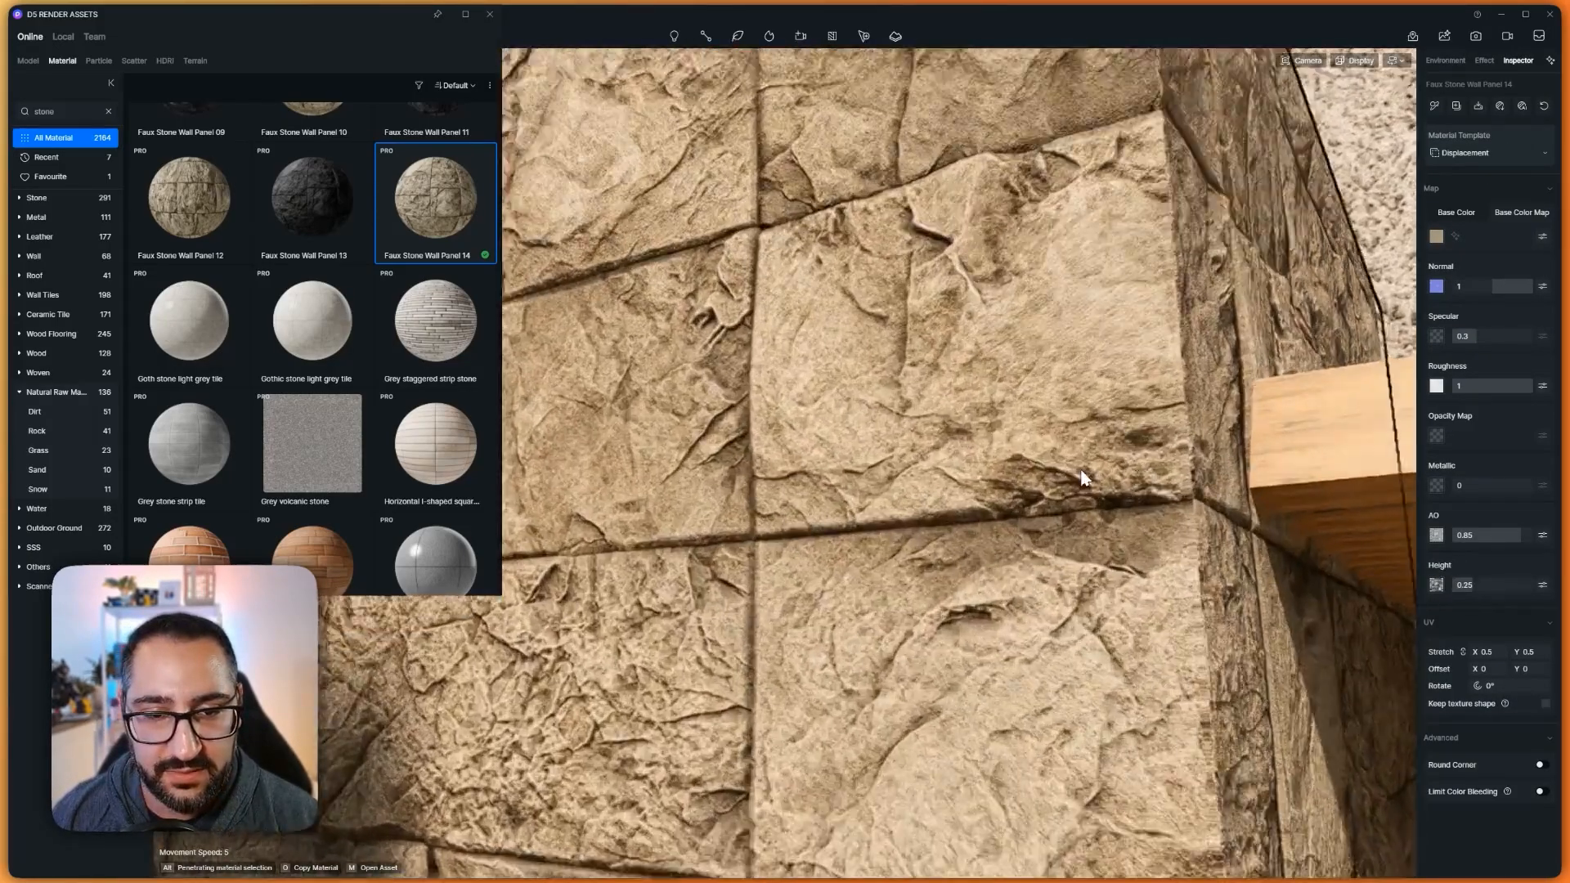
middle_click_drag(1081, 471, 836, 360)
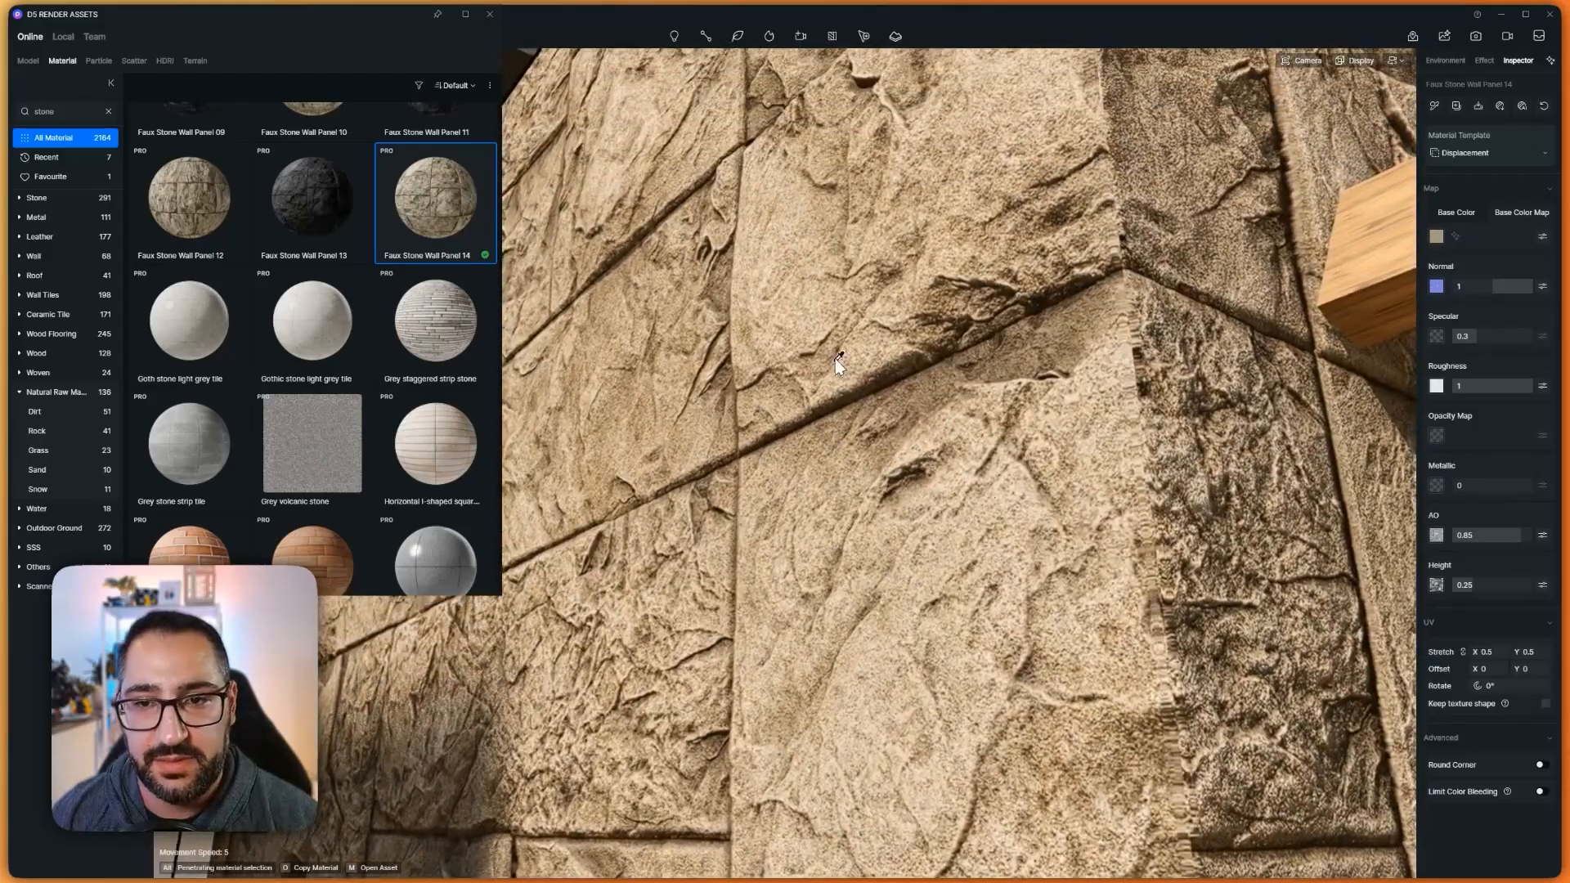
mouse_move(1500, 583)
left_mouse_down()
mouse_move(1445, 586)
mouse_move(1484, 582)
left_mouse_up()
scroll(1005, 491, "down", 5)
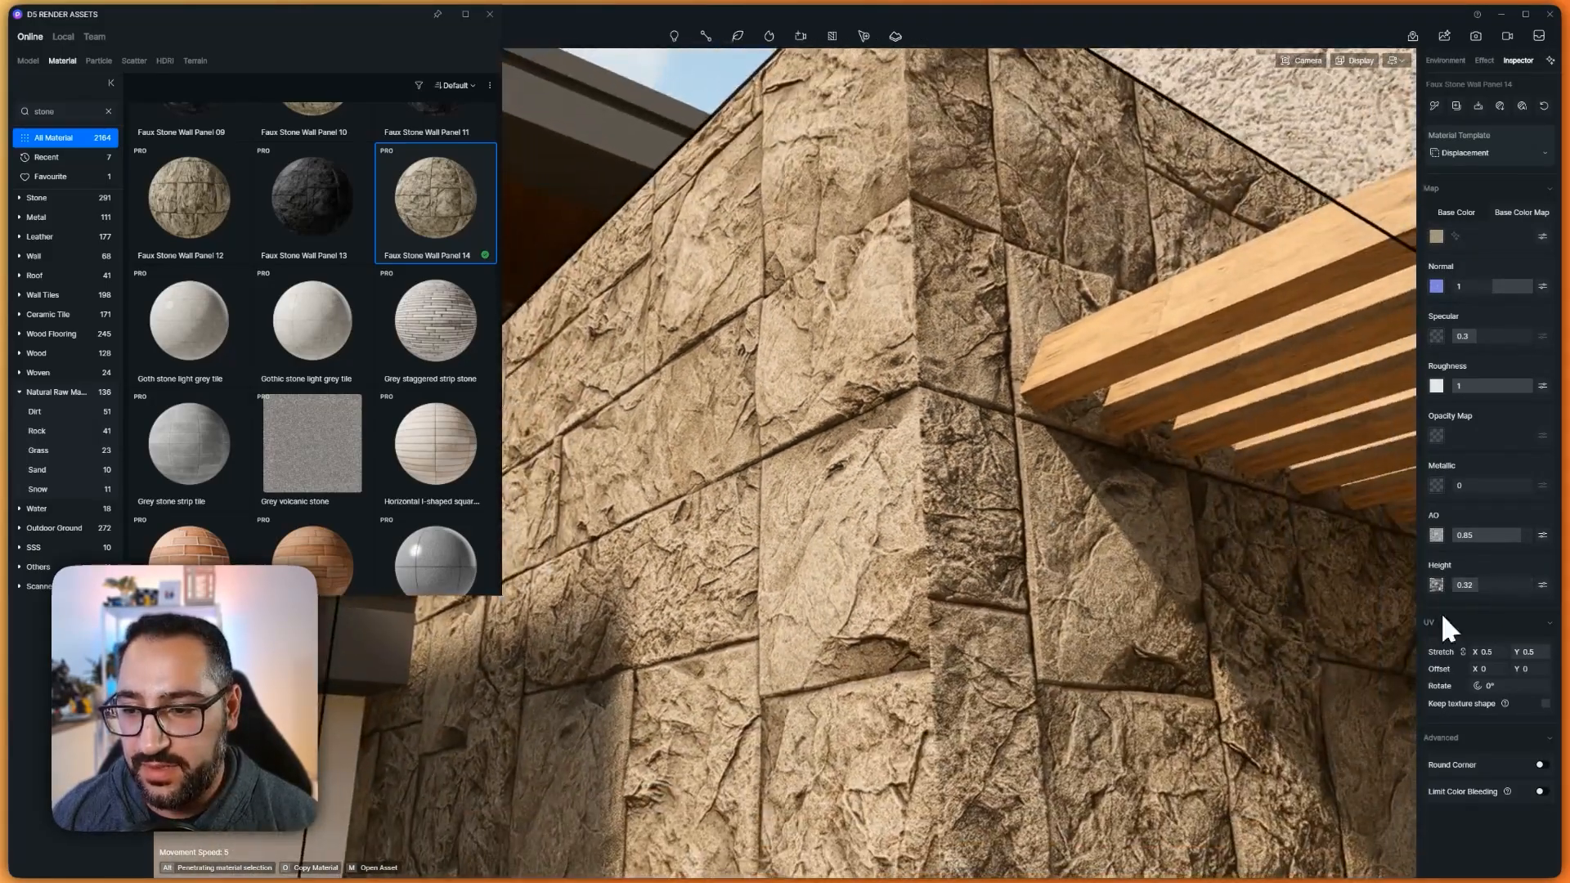
Try UV stretch values of 0.1 and 1 on the stone wall's Faux Stone Wall Panel 14 material
type("0.1")
key("Return")
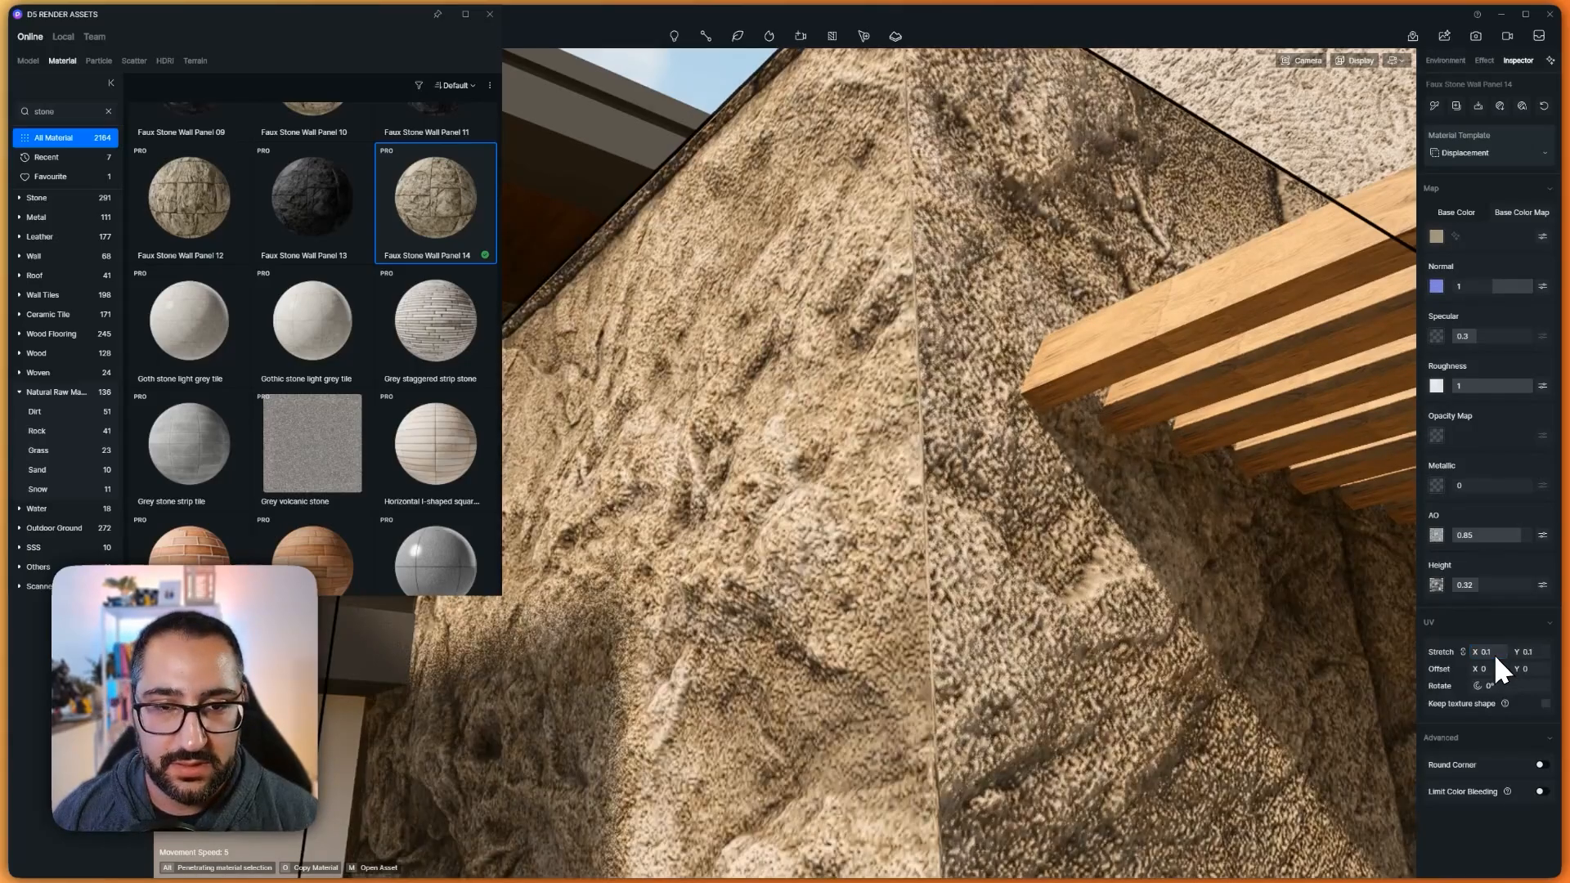
type("1")
key("Return")
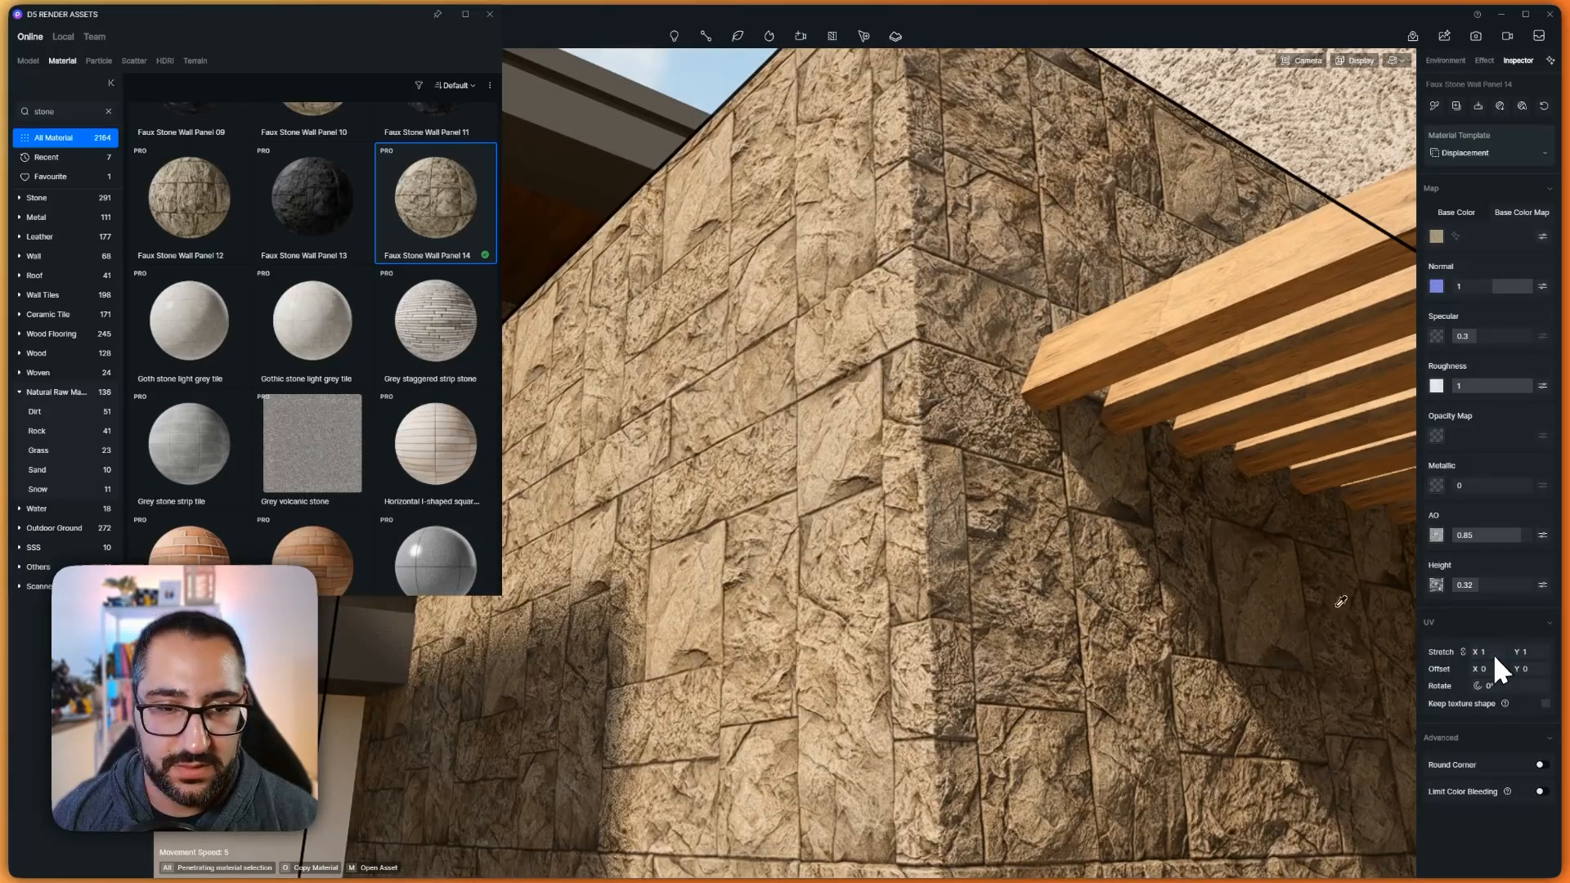
scroll(1132, 667, "down", 5)
scroll(1132, 667, "down", 5)
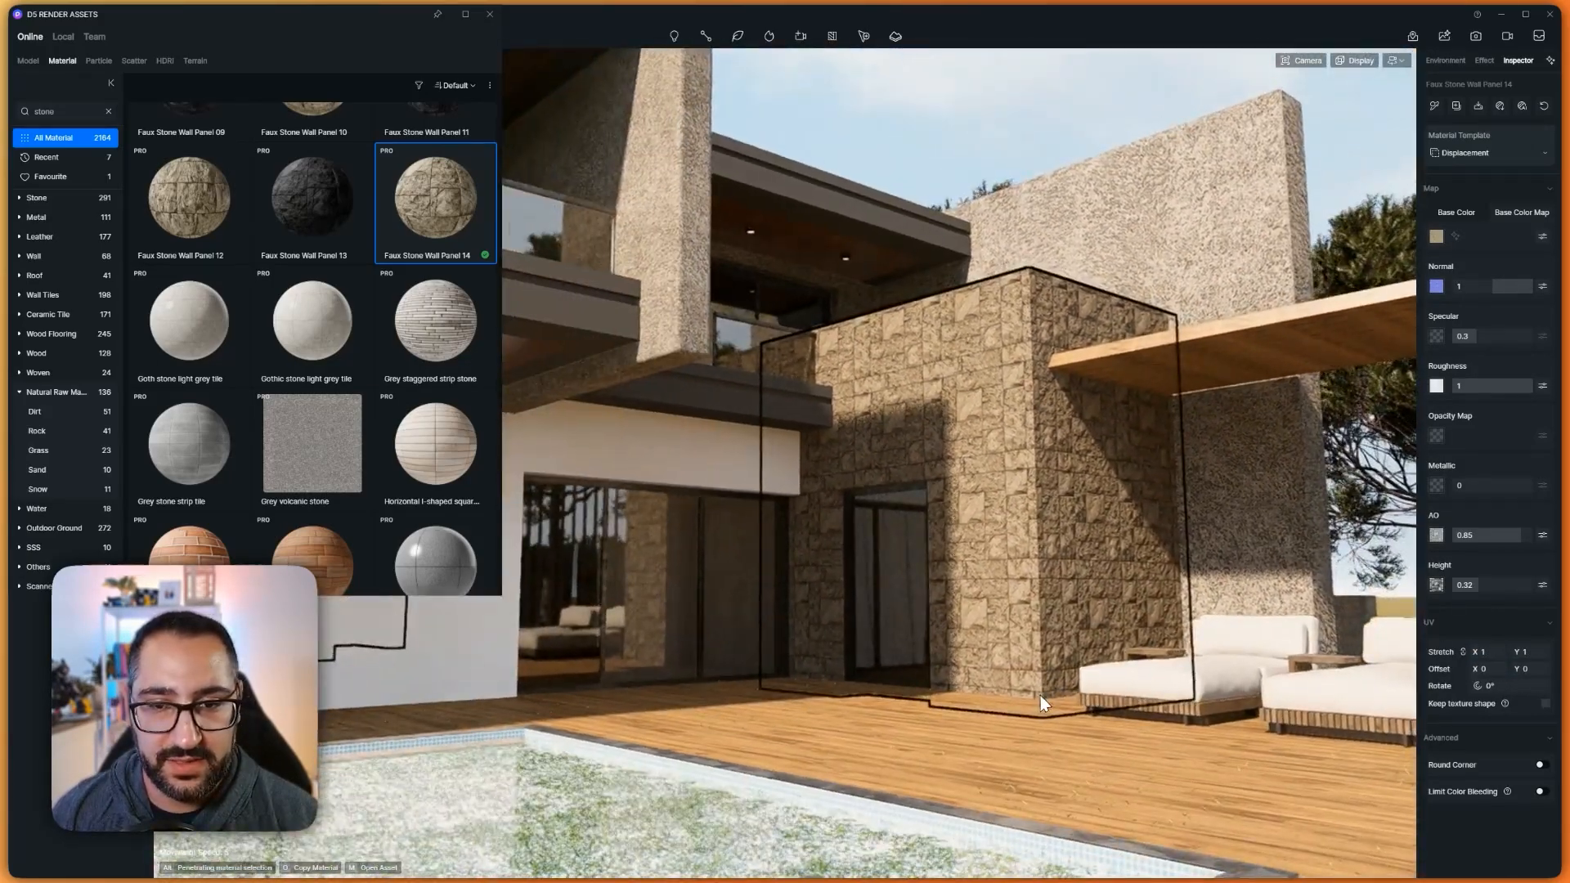
key("Escape")
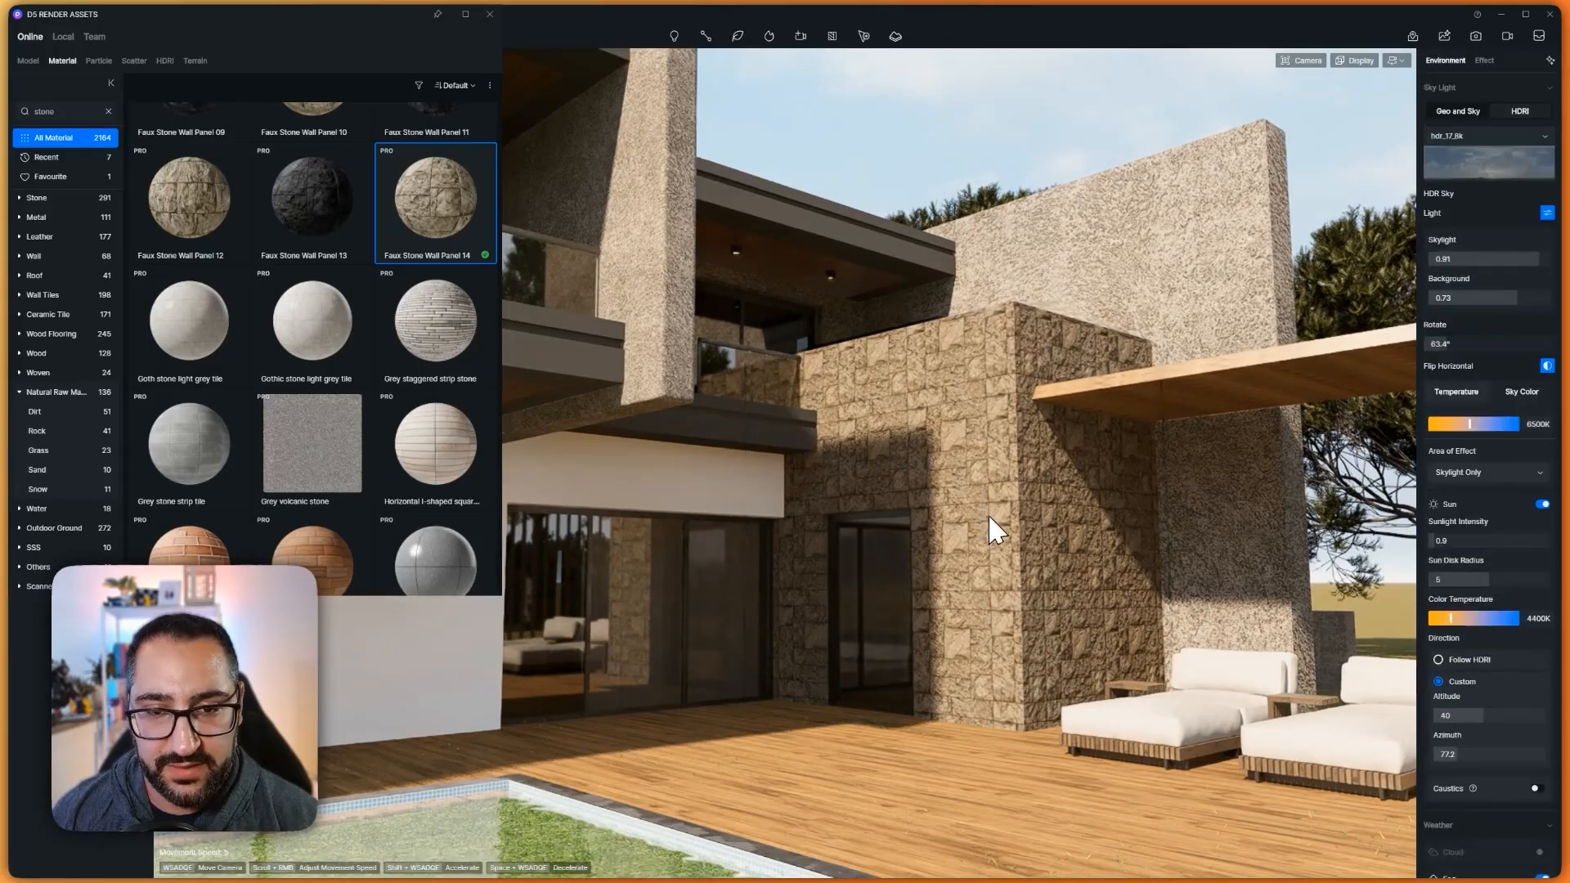
key("w")
right_click_drag(988, 514, 866, 481)
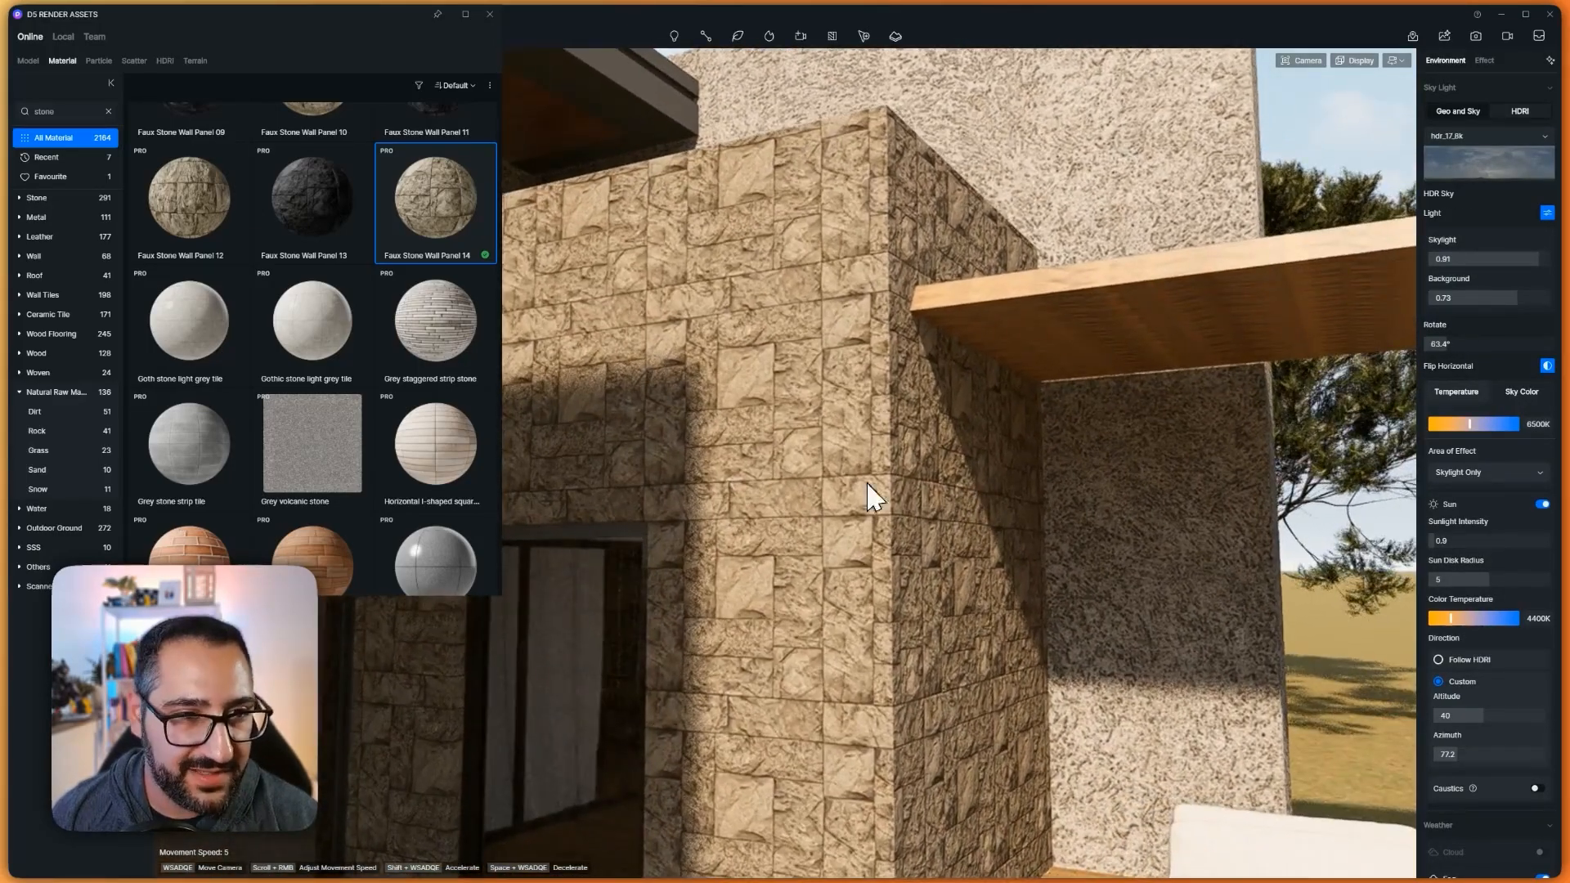
Download Faux Stone Wall Panel 12 and Faux Stone Wall Panel 10, and apply Panel 10 to the stone wall beside the pergola
scroll(414, 362, "up", 2)
left_click(225, 324)
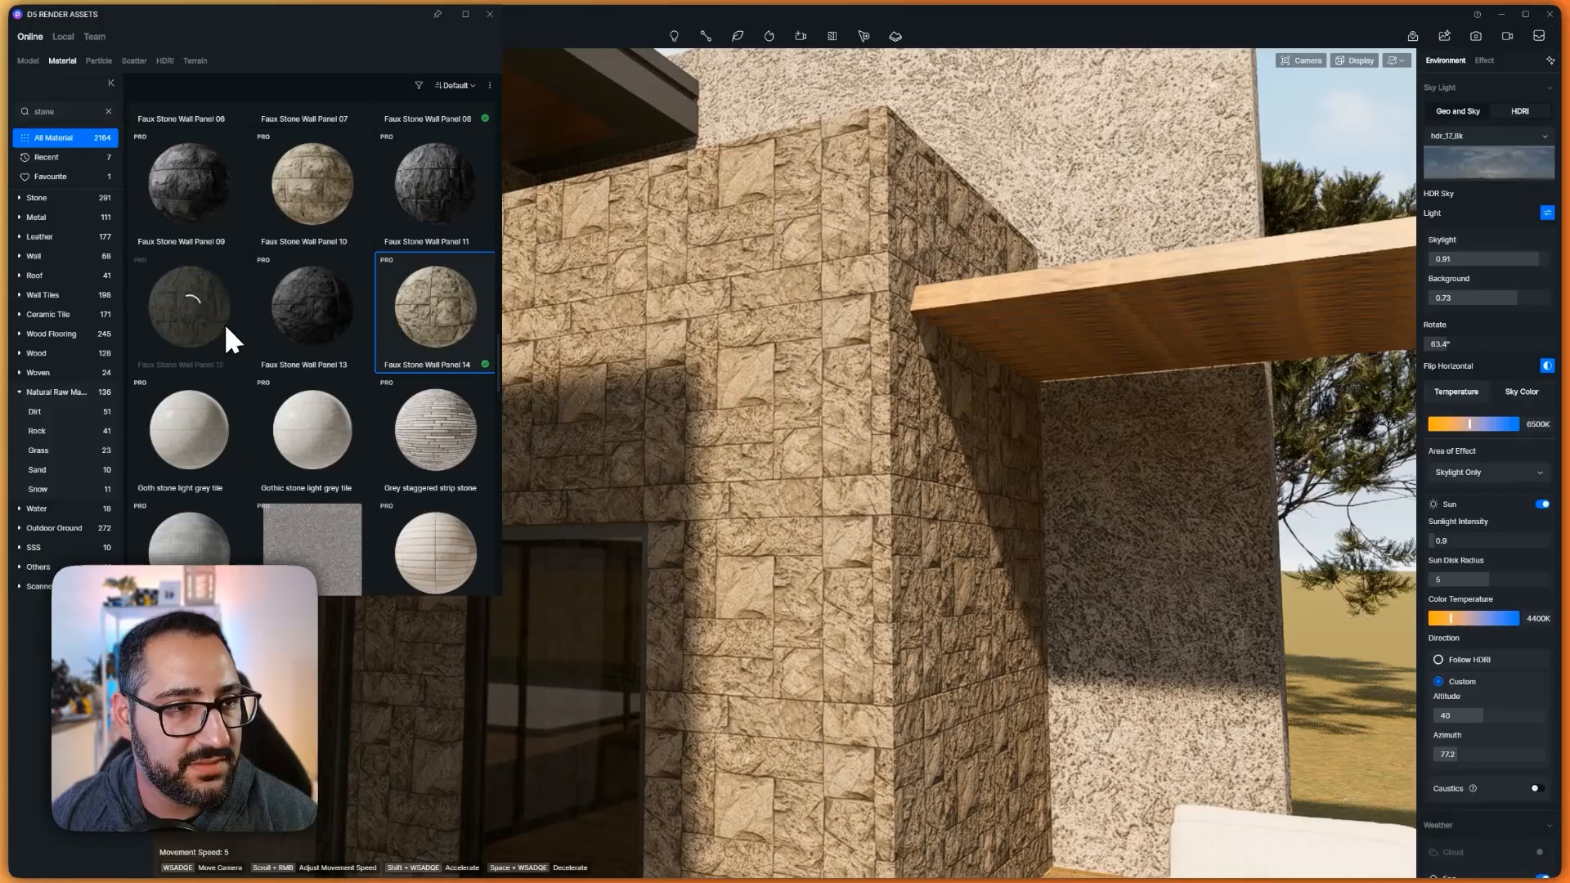
left_click(312, 178)
scroll(313, 211, "up", 1)
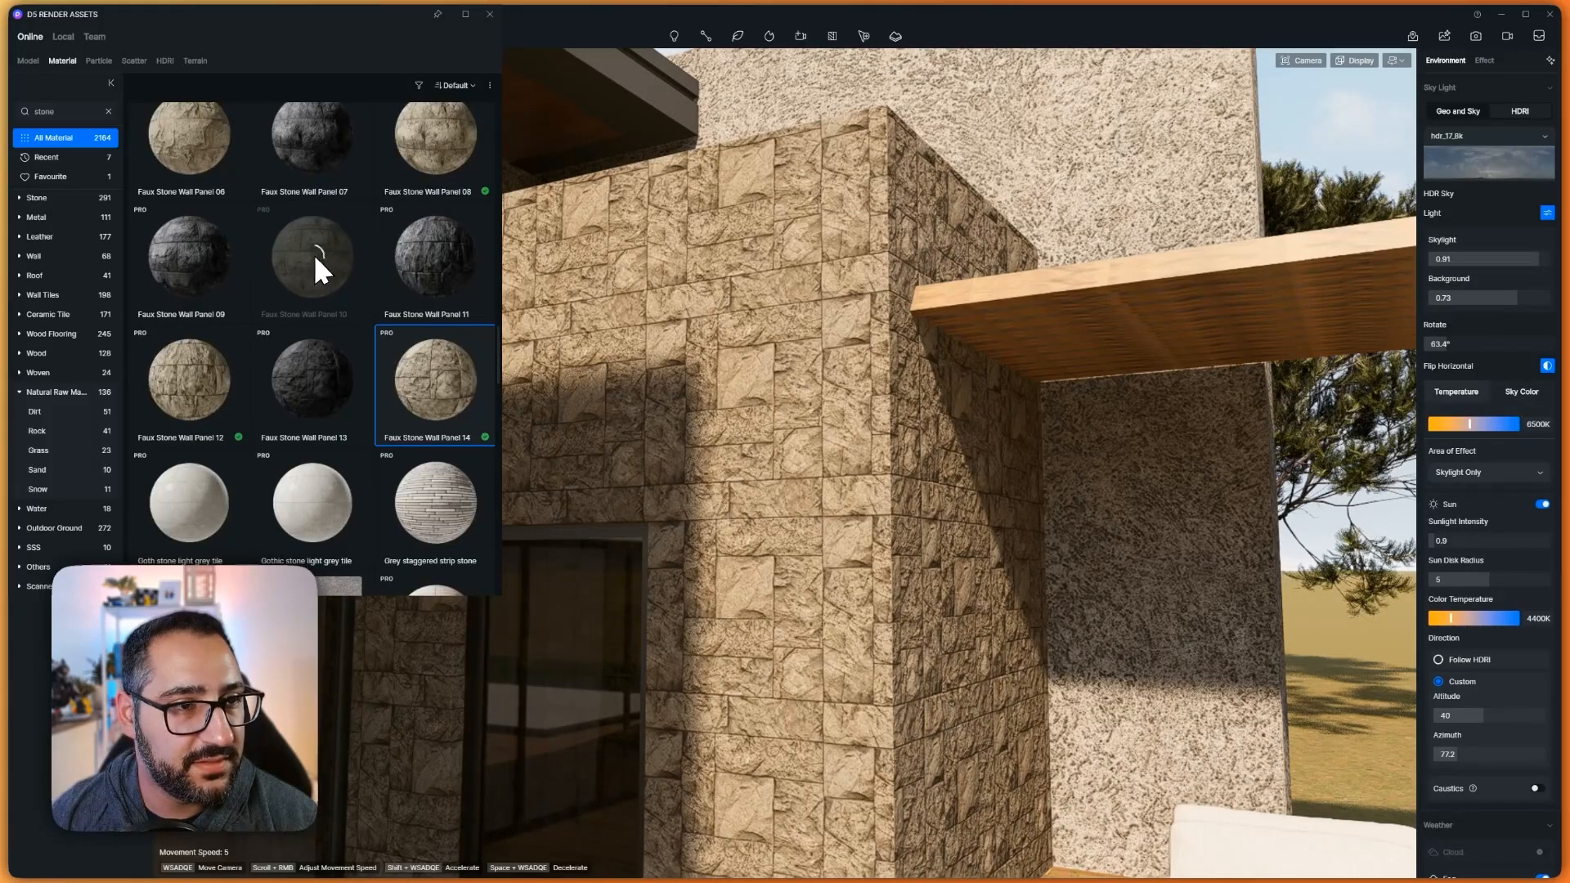
left_click_drag(315, 258, 795, 305)
left_click(792, 364)
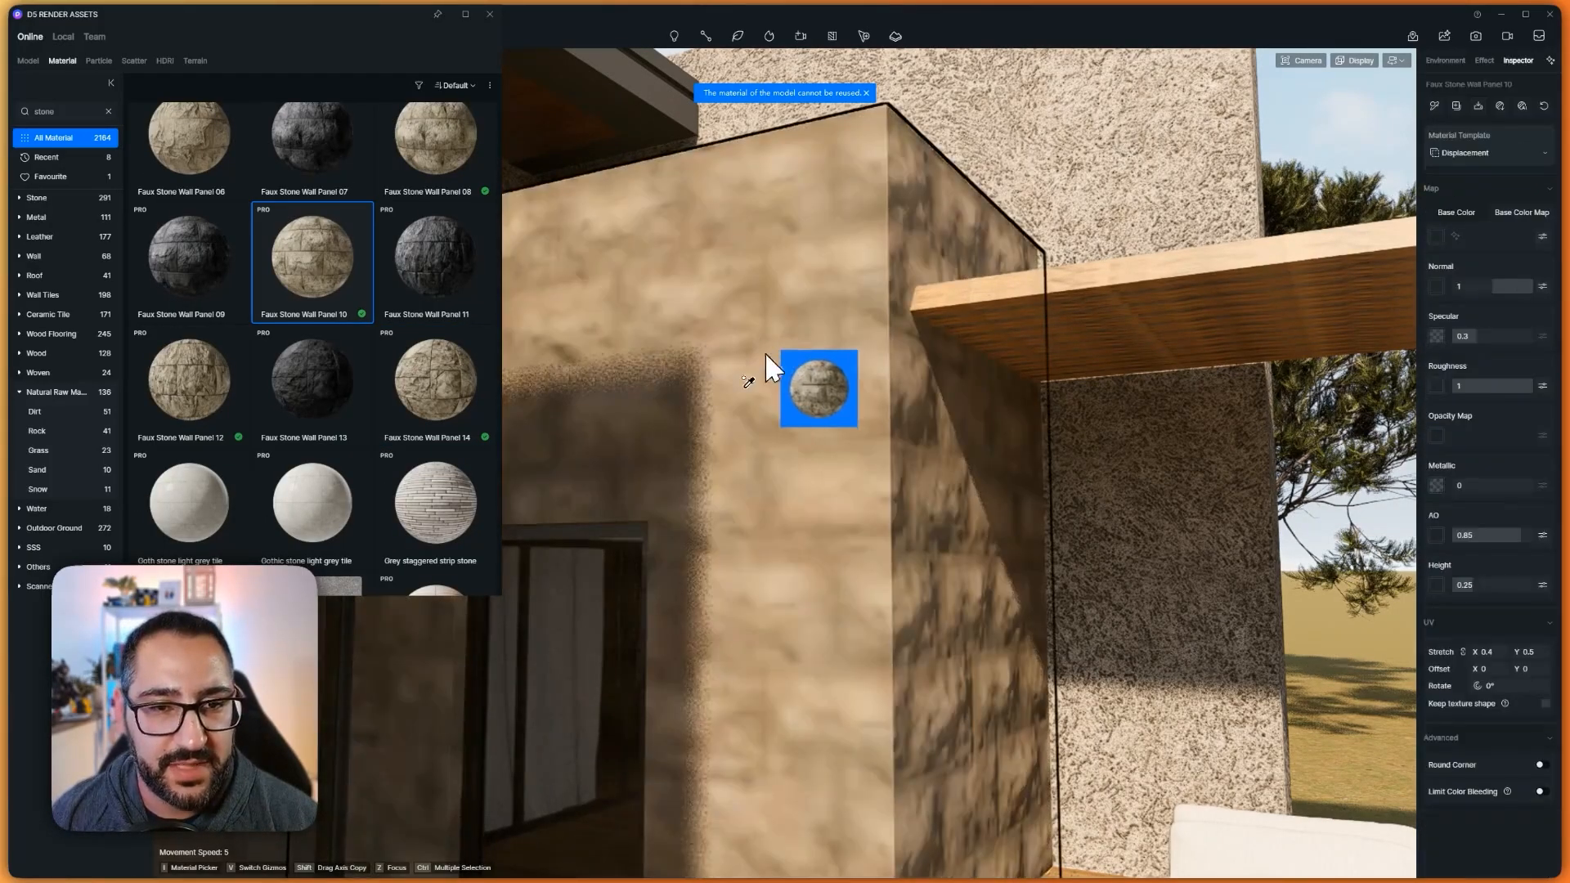
right_click_drag(833, 419, 829, 421)
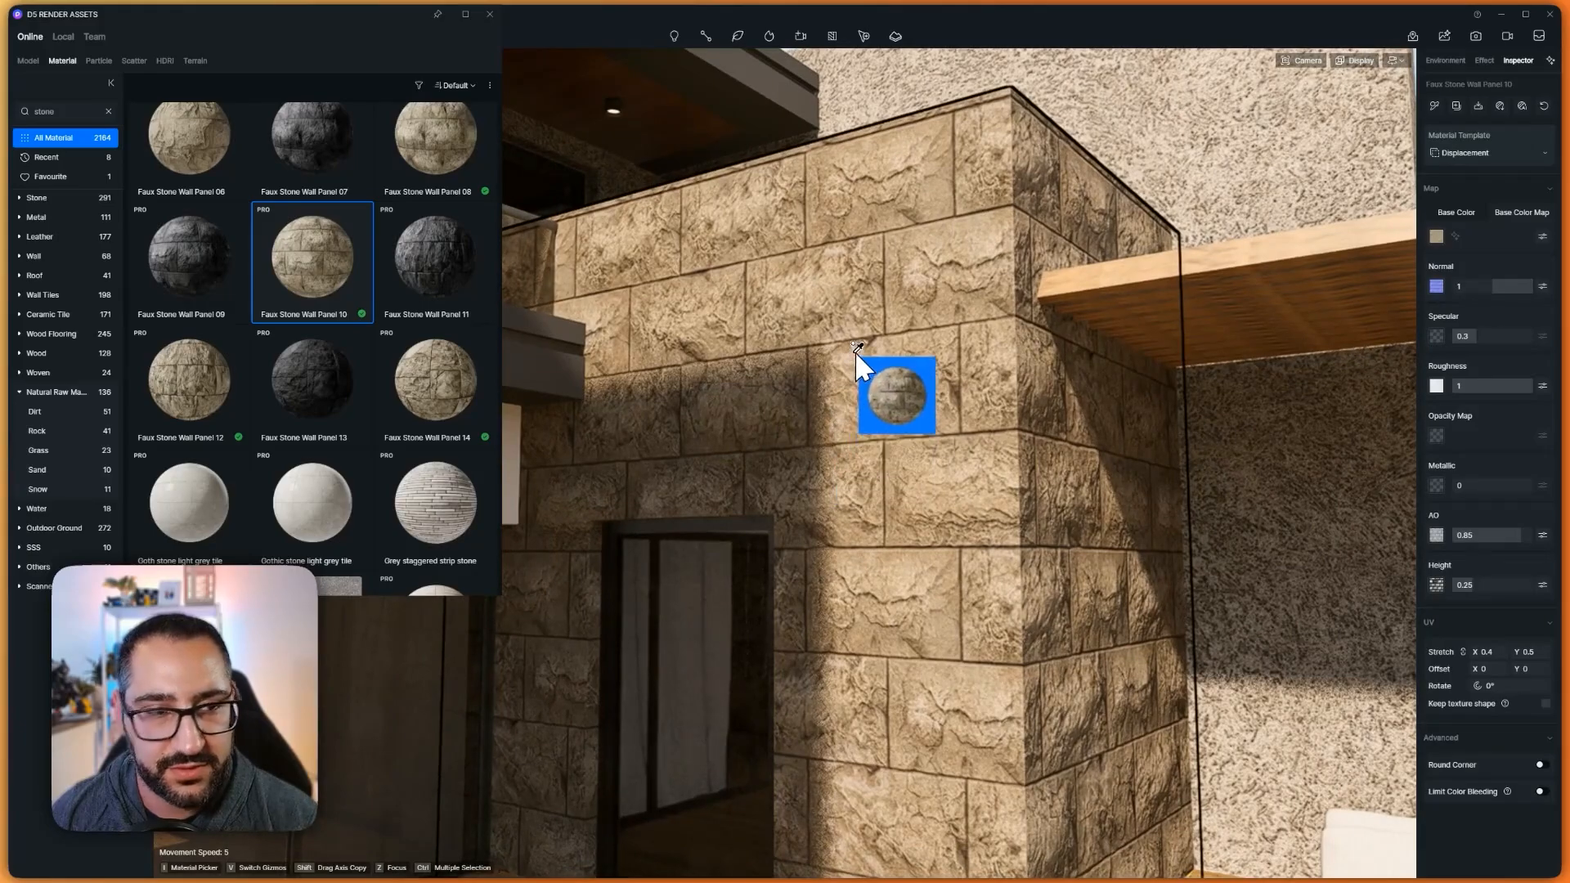
key("Escape")
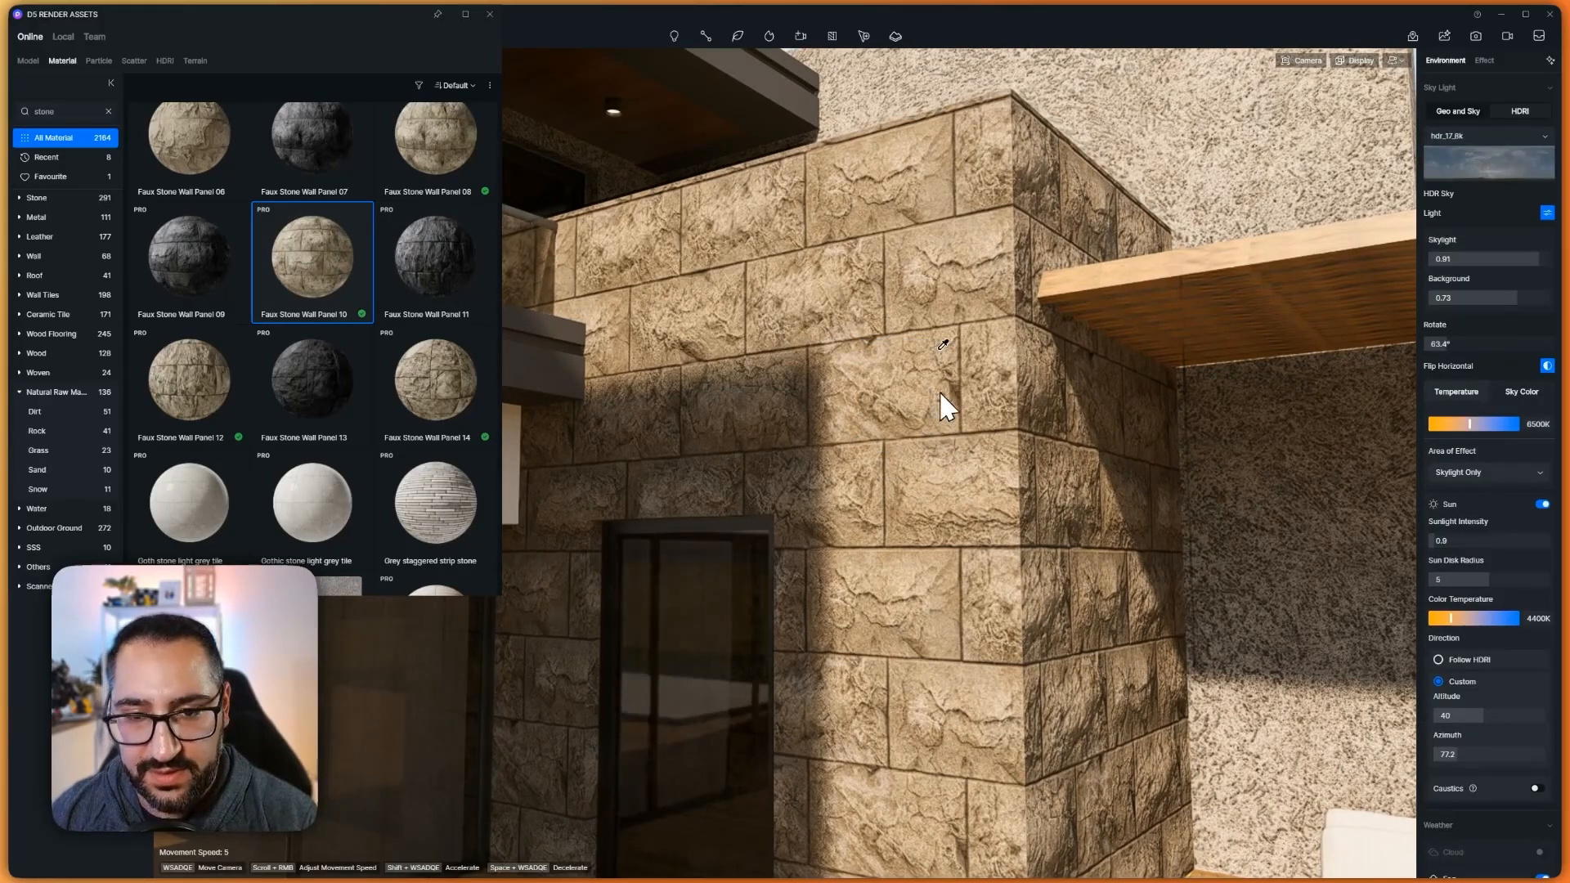
Fine-tune the stone wall's texture mapping to a UV stretch of 0.869 and an offset of X 0.09, Y 0.33
left_click(939, 390)
left_click_drag(1497, 661, 1484, 596)
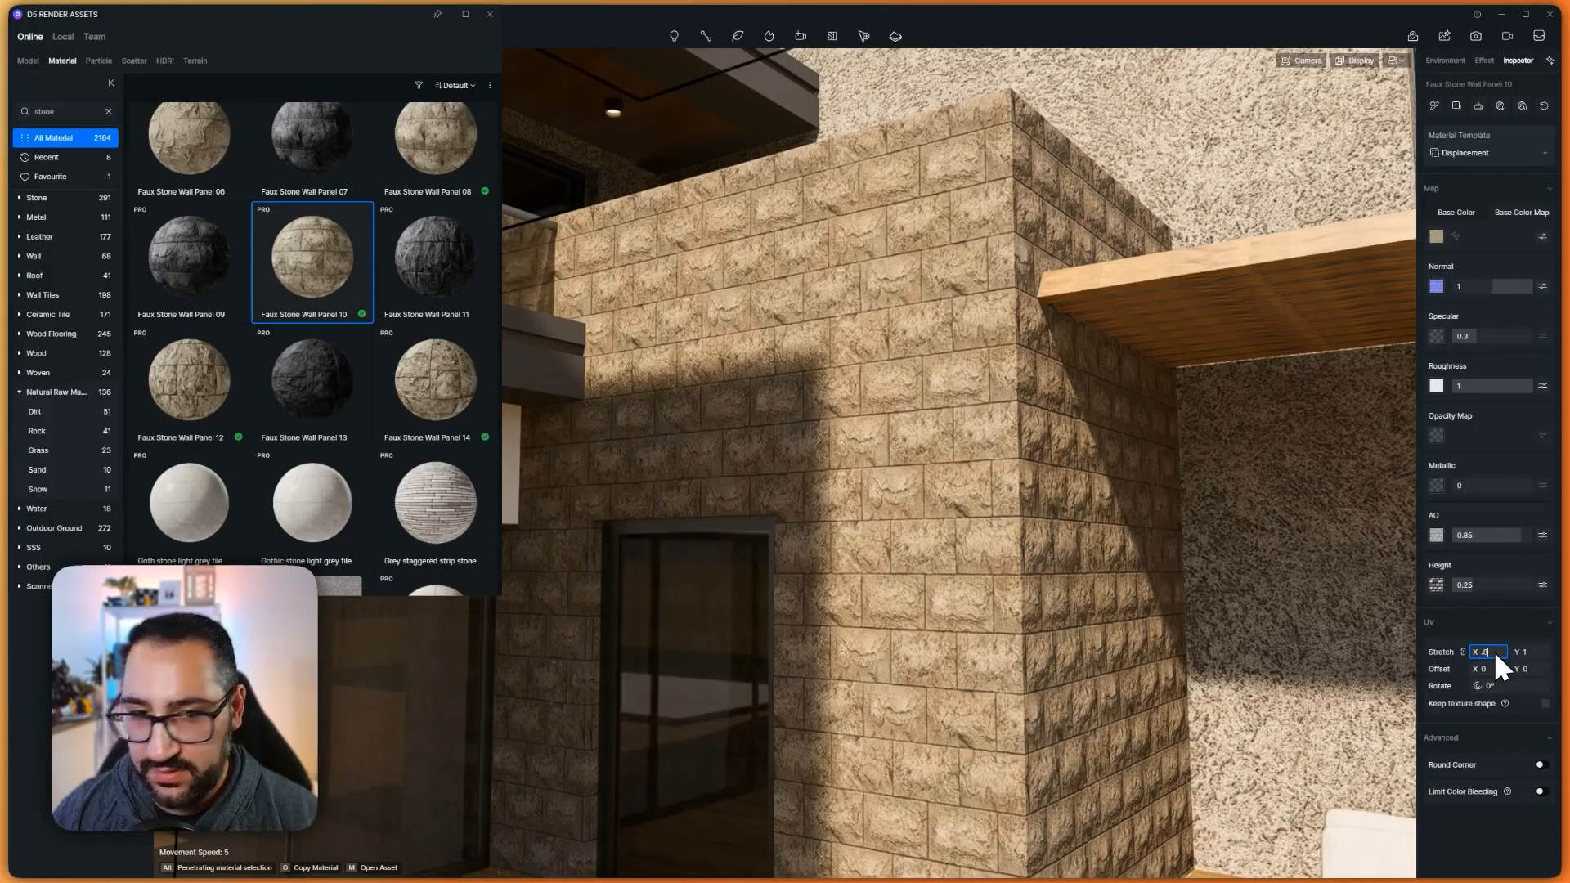
key("Return")
scroll(1023, 544, "down", 3)
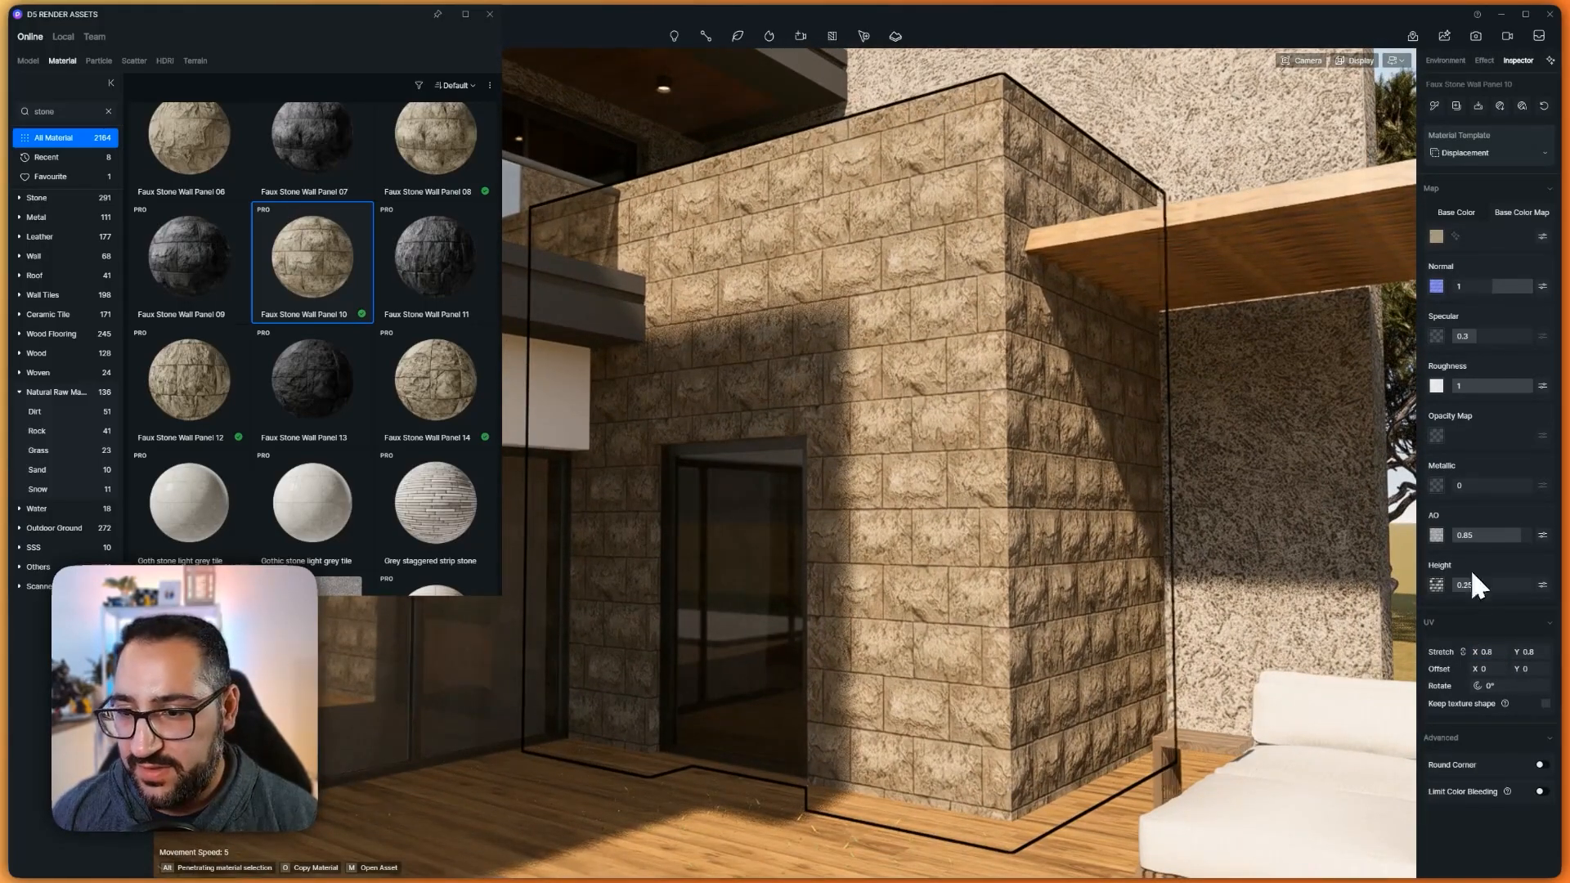
scroll(1496, 653, "up", 3)
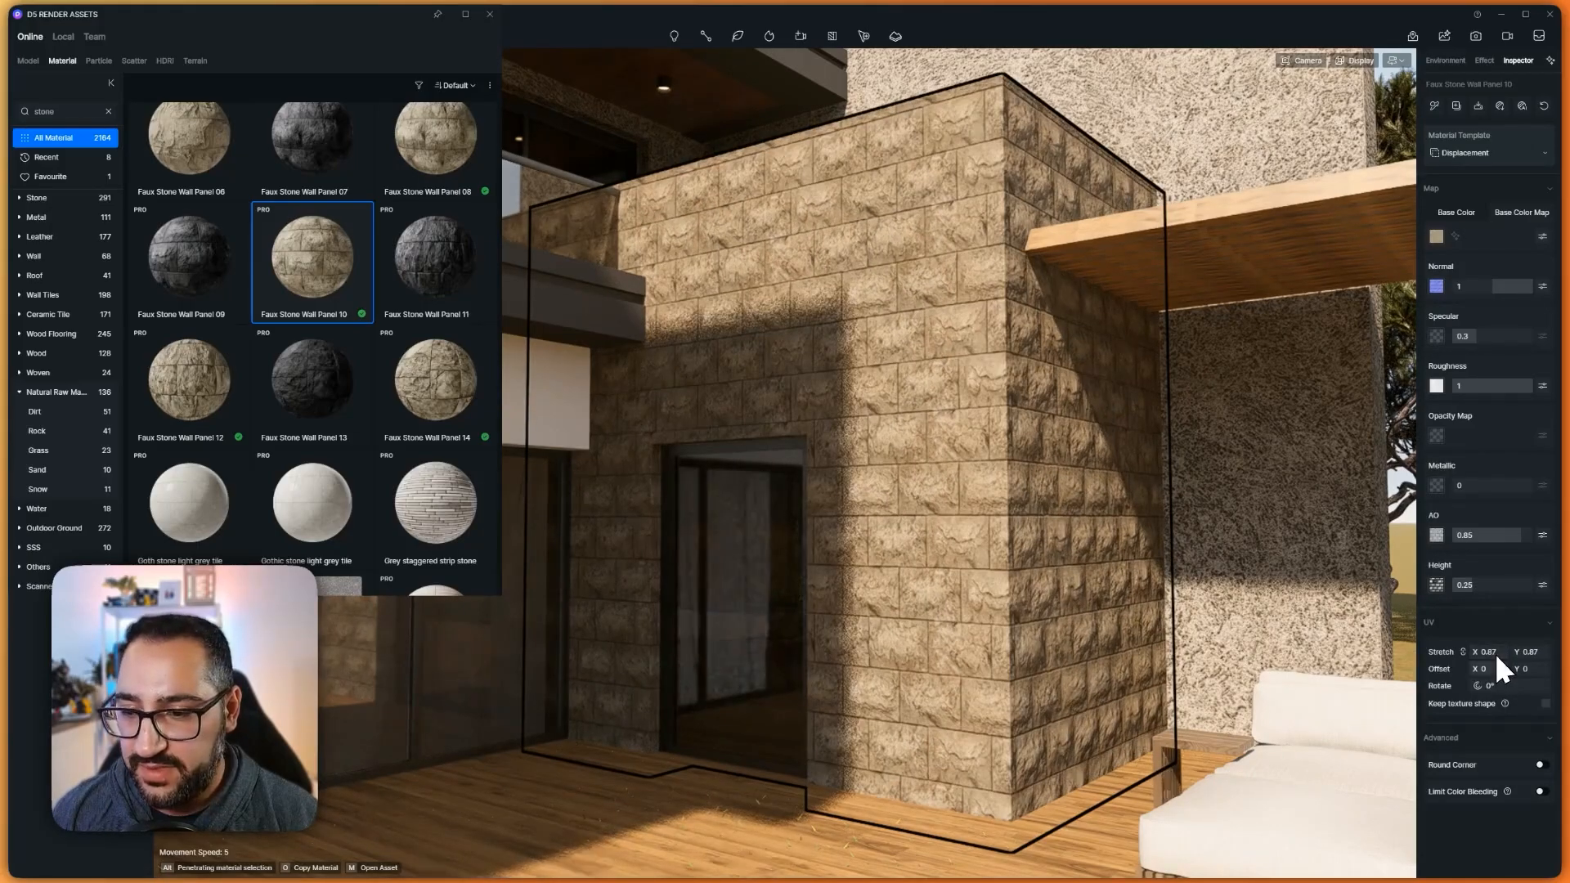
scroll(1494, 669, "up", 3)
scroll(1527, 670, "up", 4)
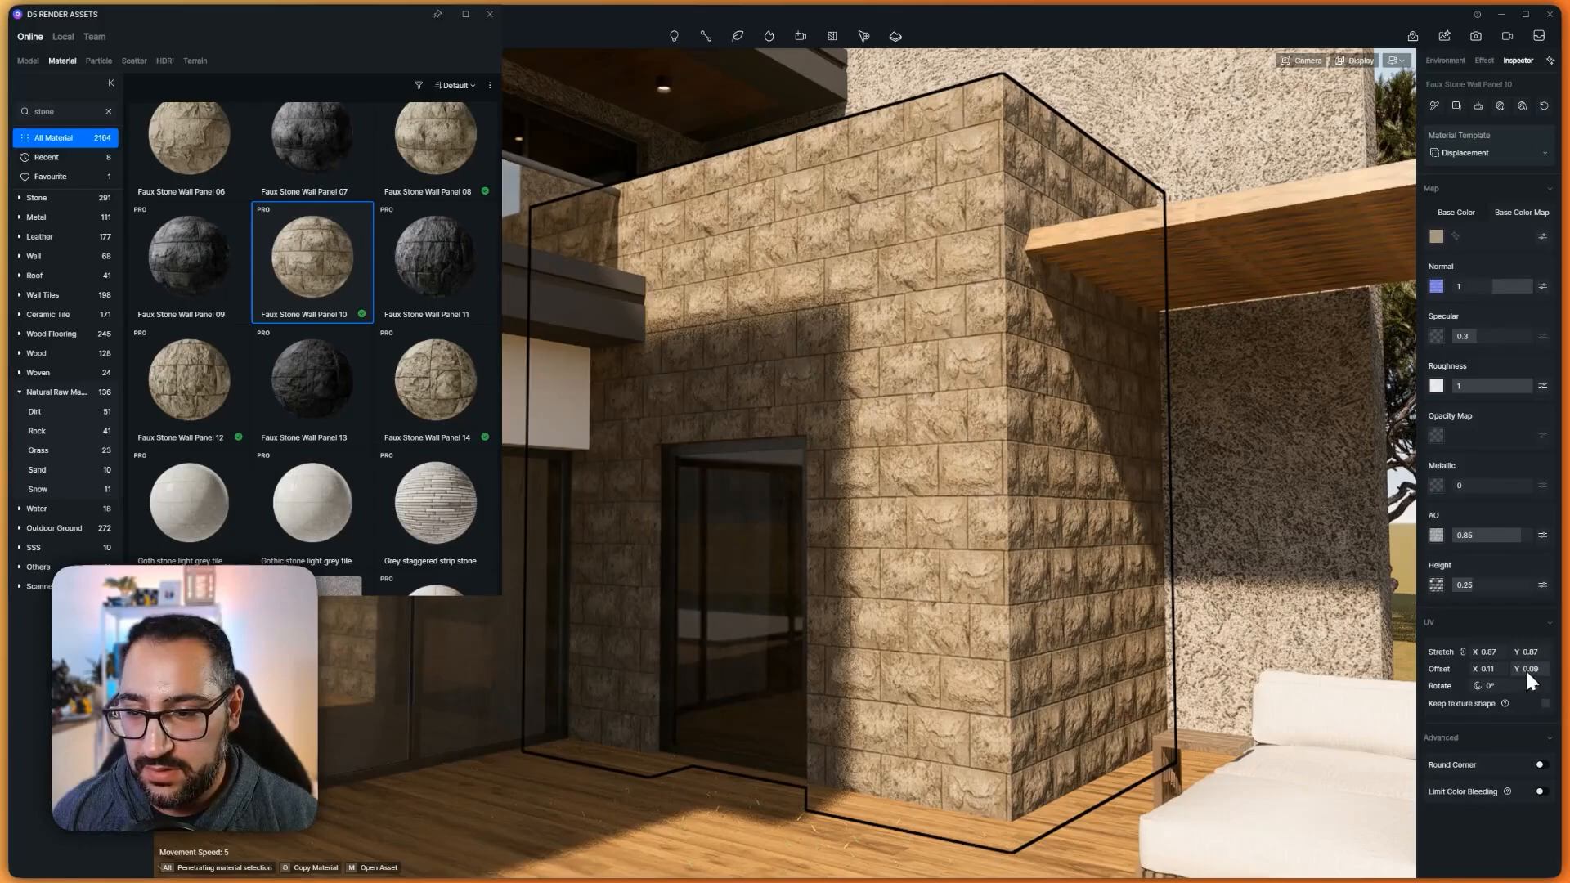
scroll(1501, 655, "down", 1)
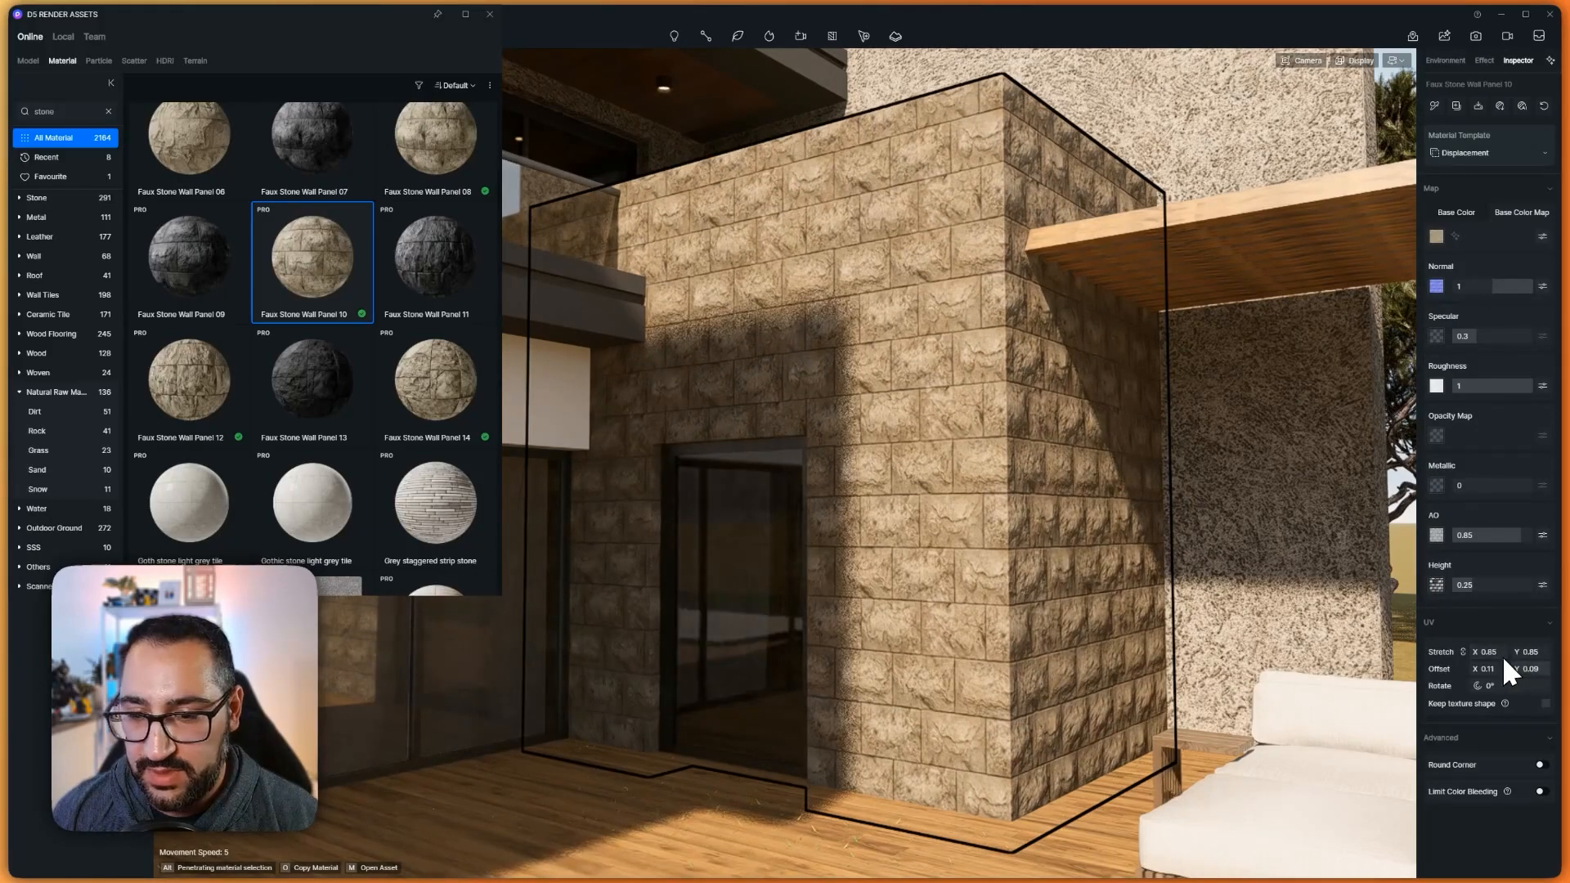
scroll(1523, 669, "up", 4)
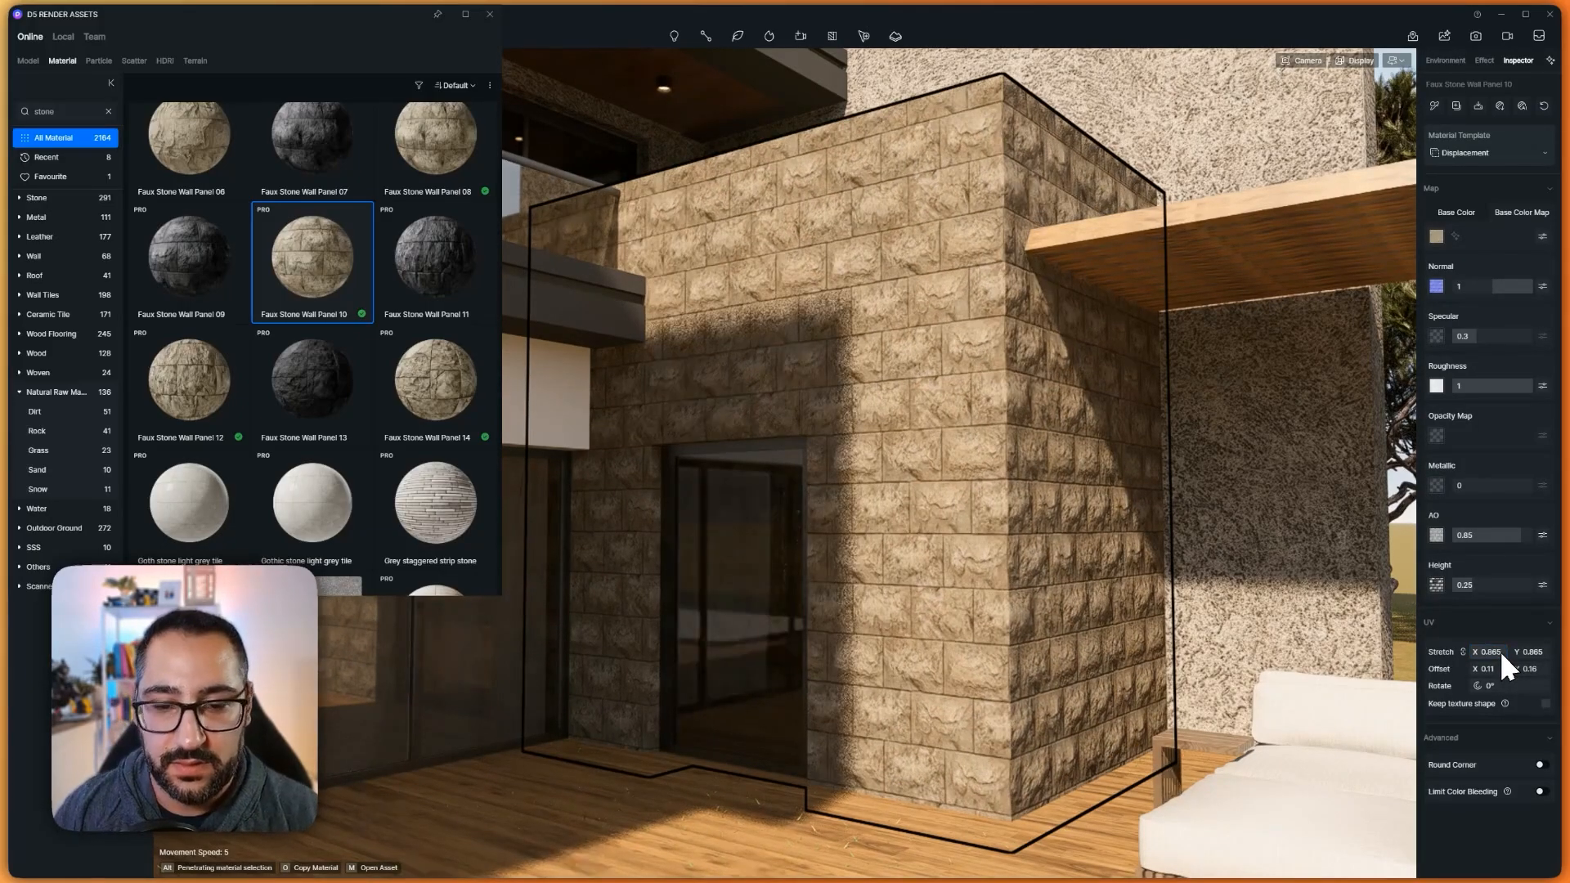
scroll(1533, 670, "up", 5)
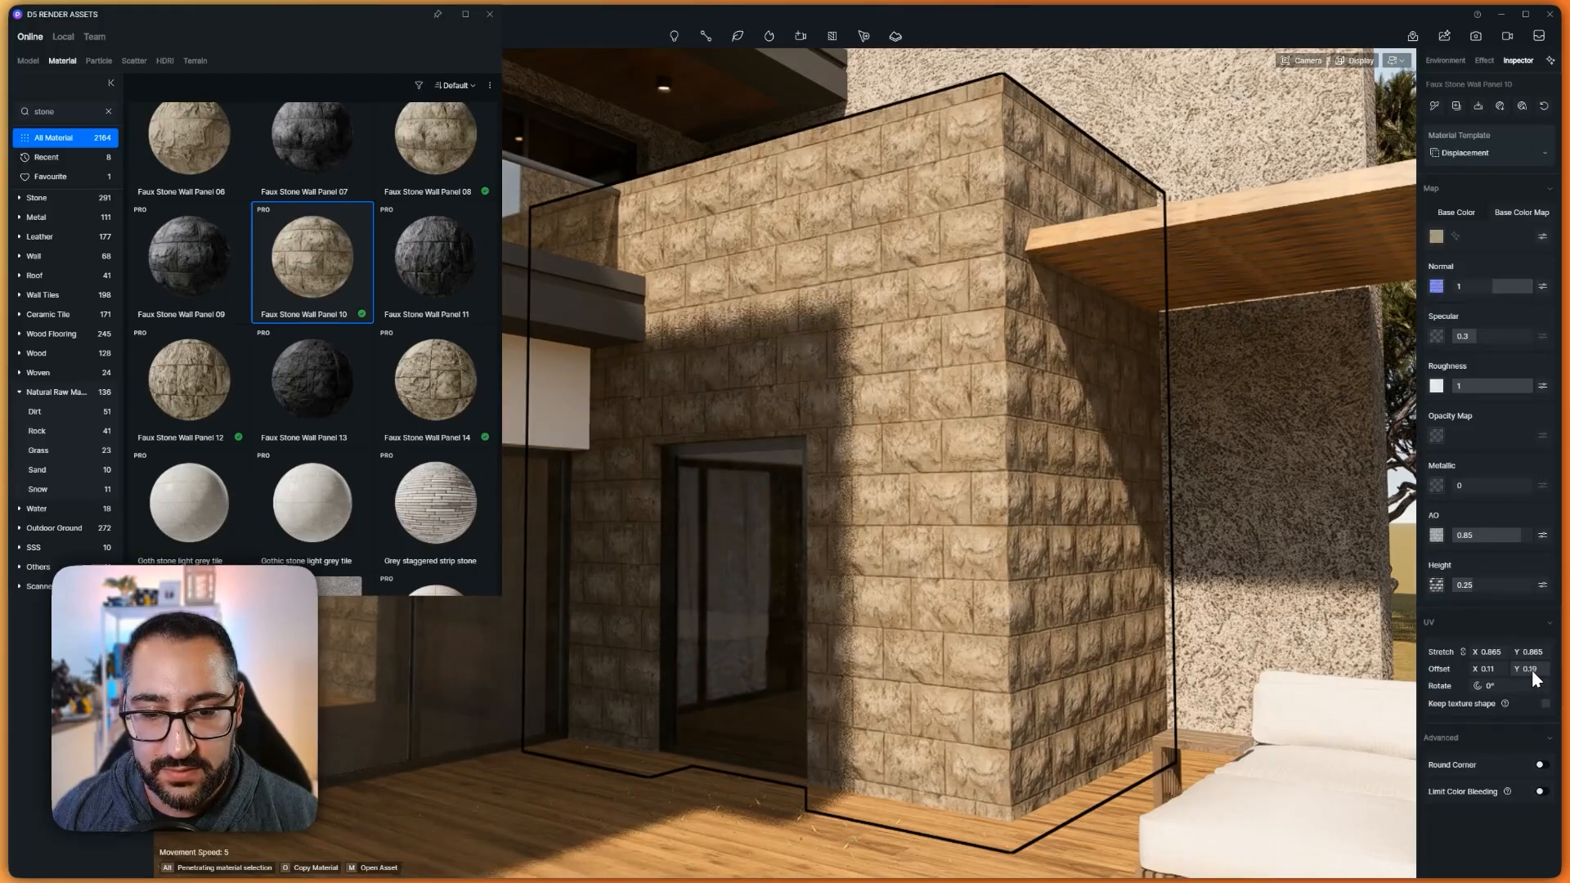
scroll(1531, 669, "down", 1)
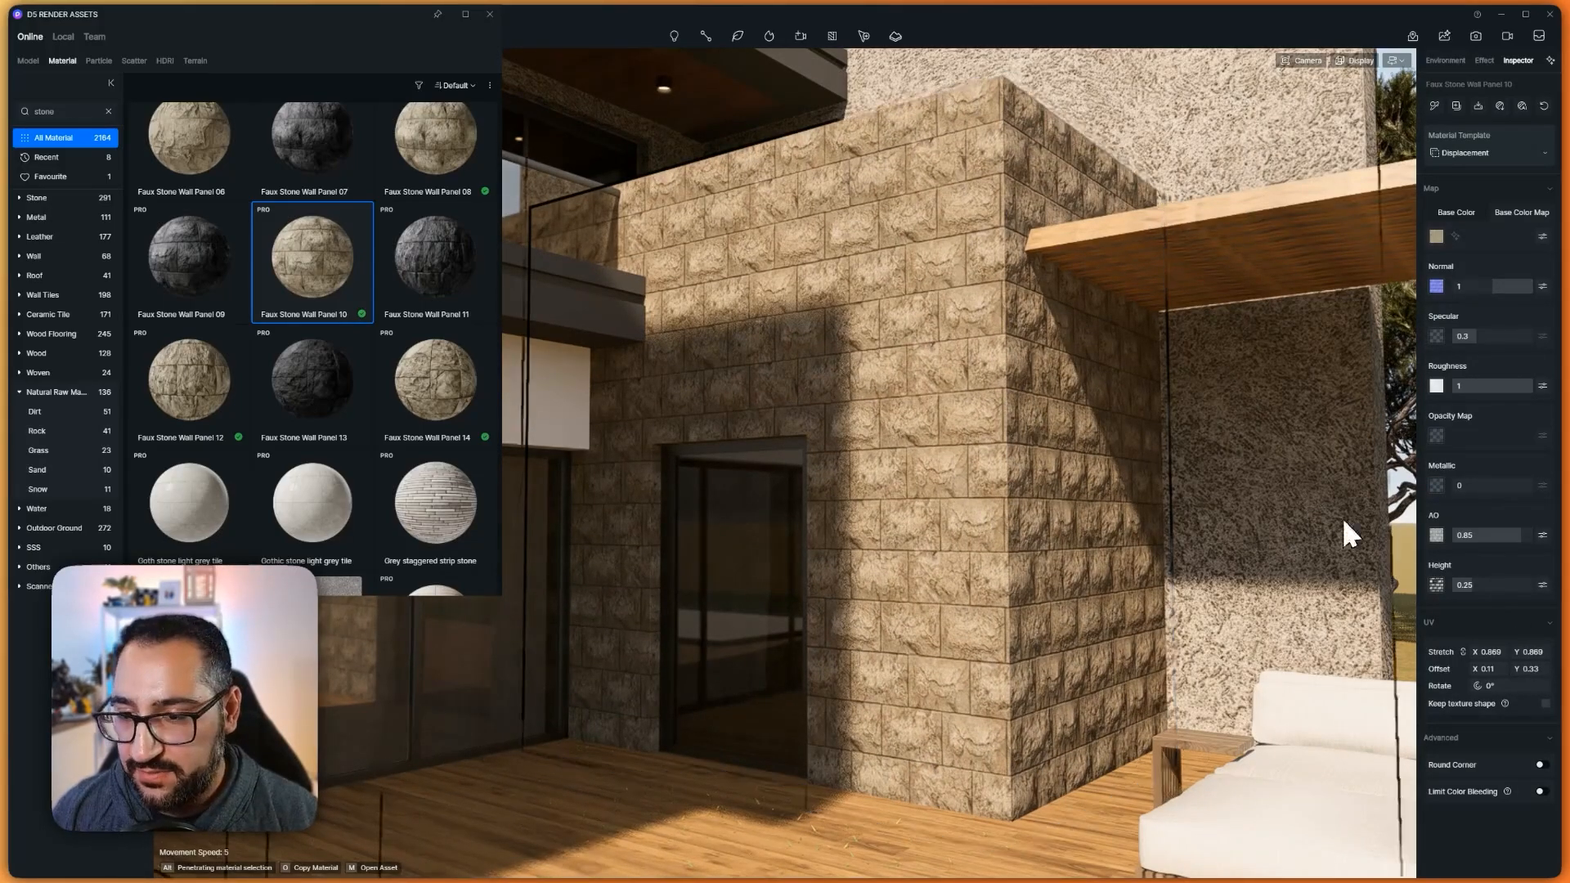
scroll(1493, 670, "down", 5)
scroll(1493, 674, "up", 4)
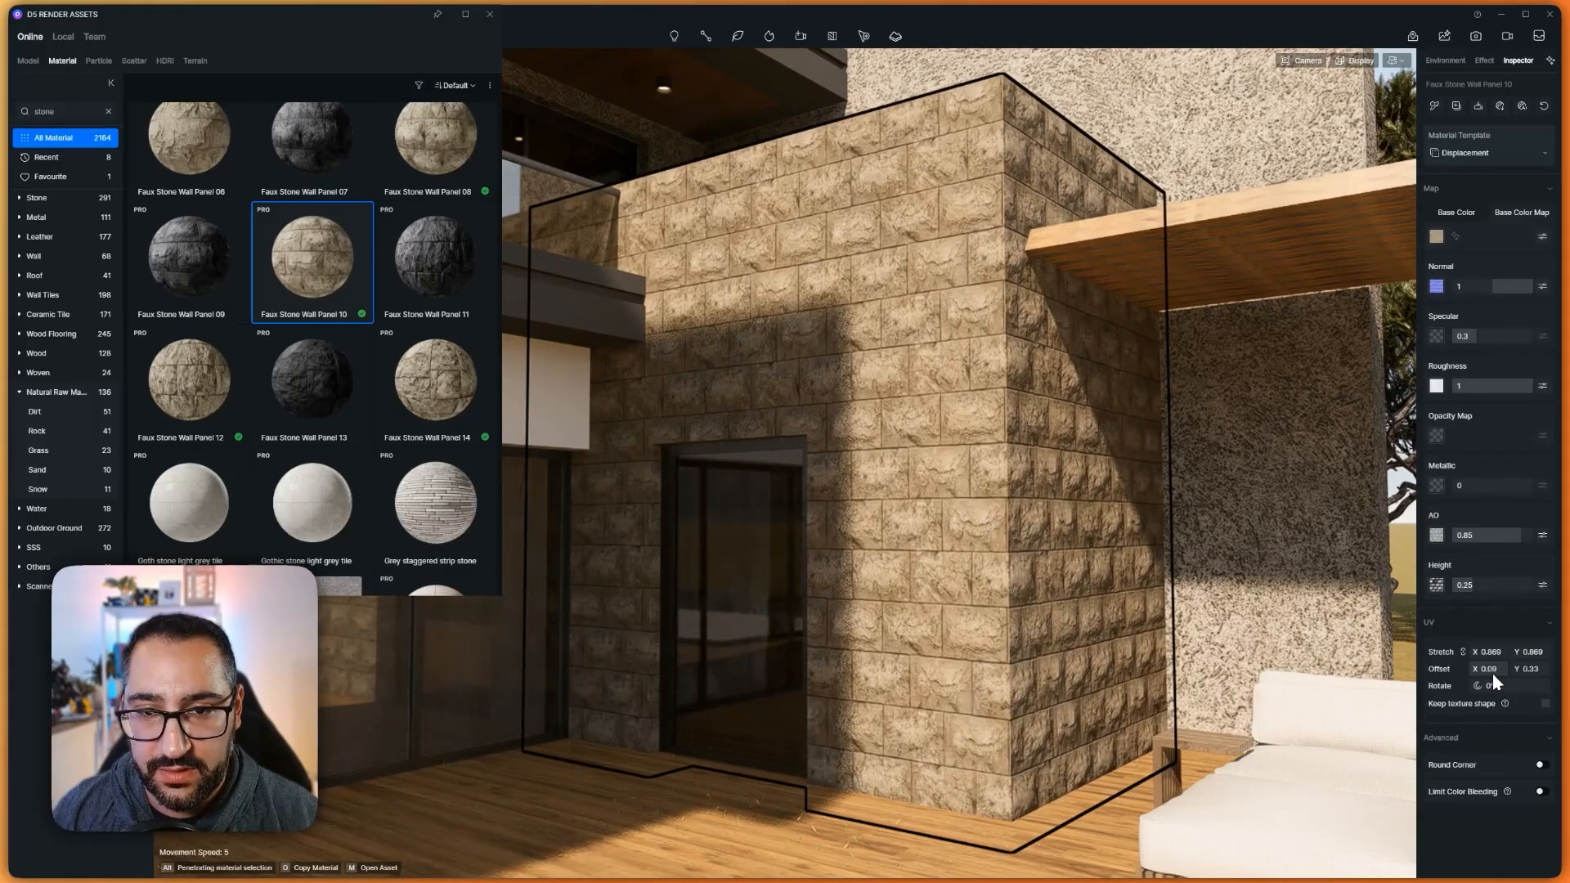
scroll(1493, 674, "down", 1)
scroll(1156, 536, "down", 6)
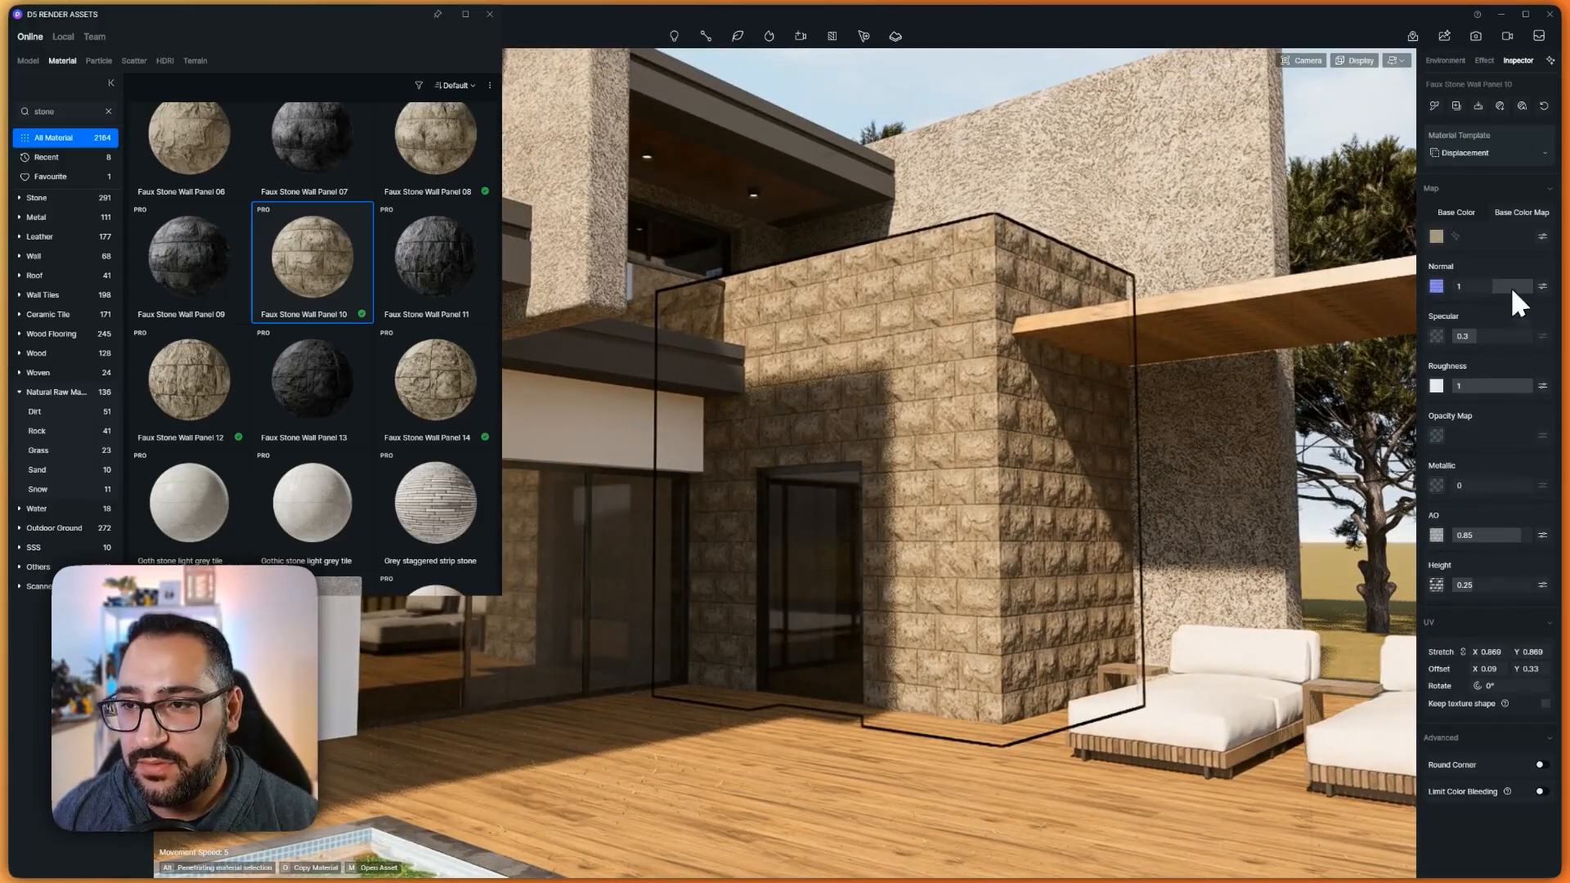
Adjust the stone wall's base color map to saturation -36 and brightness 14, and its UV offset to X 0.19, Y 0.41
left_click(1543, 237)
left_click_drag(1483, 356, 1476, 355)
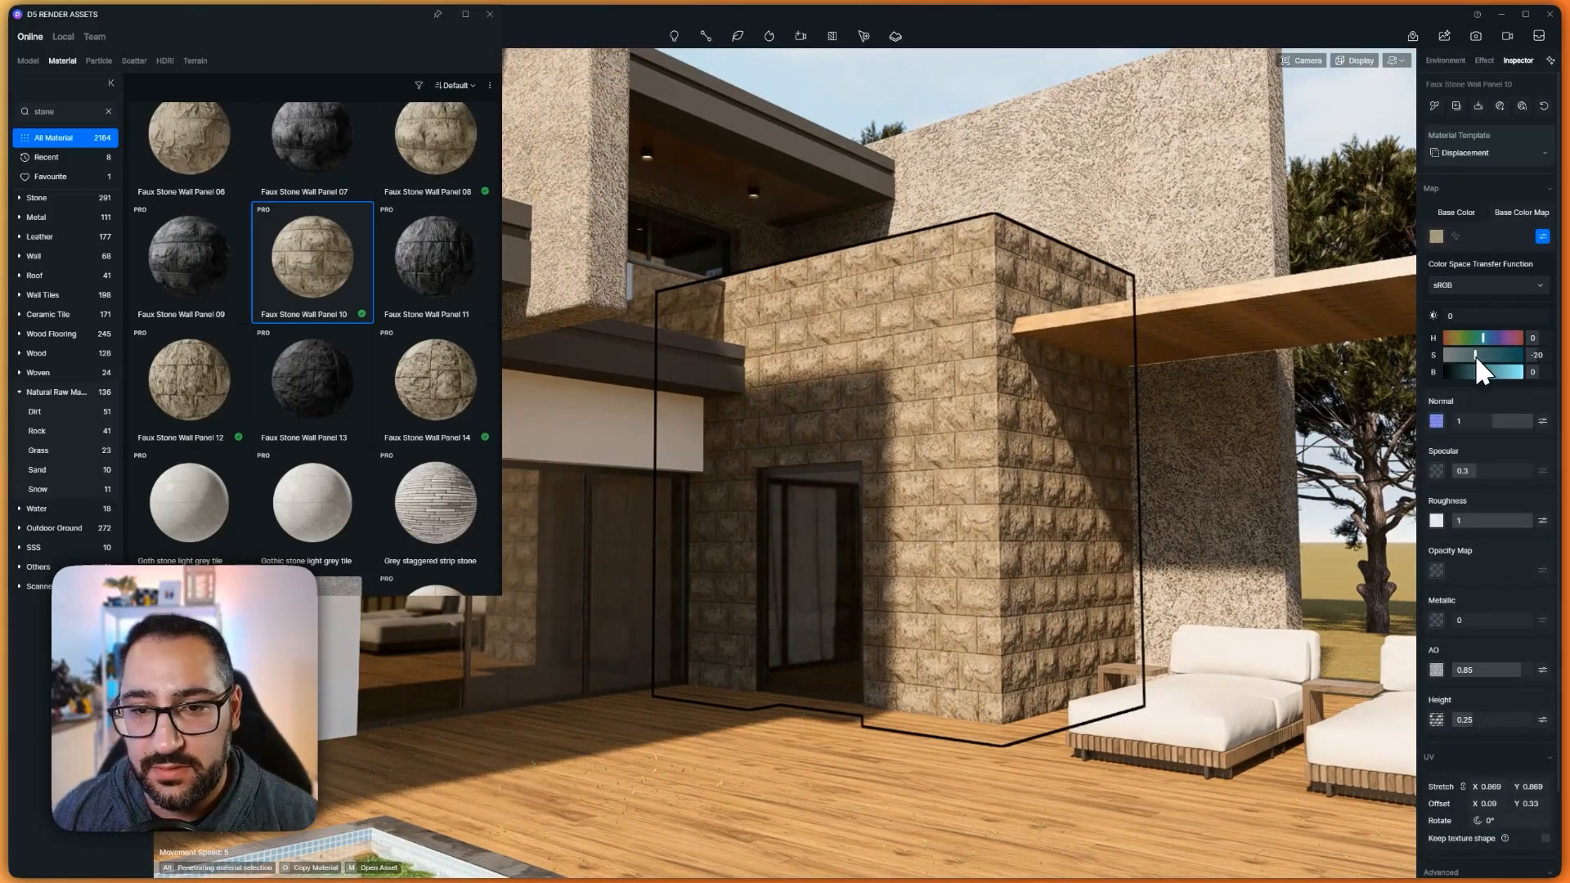
scroll(1127, 454, "up", 3)
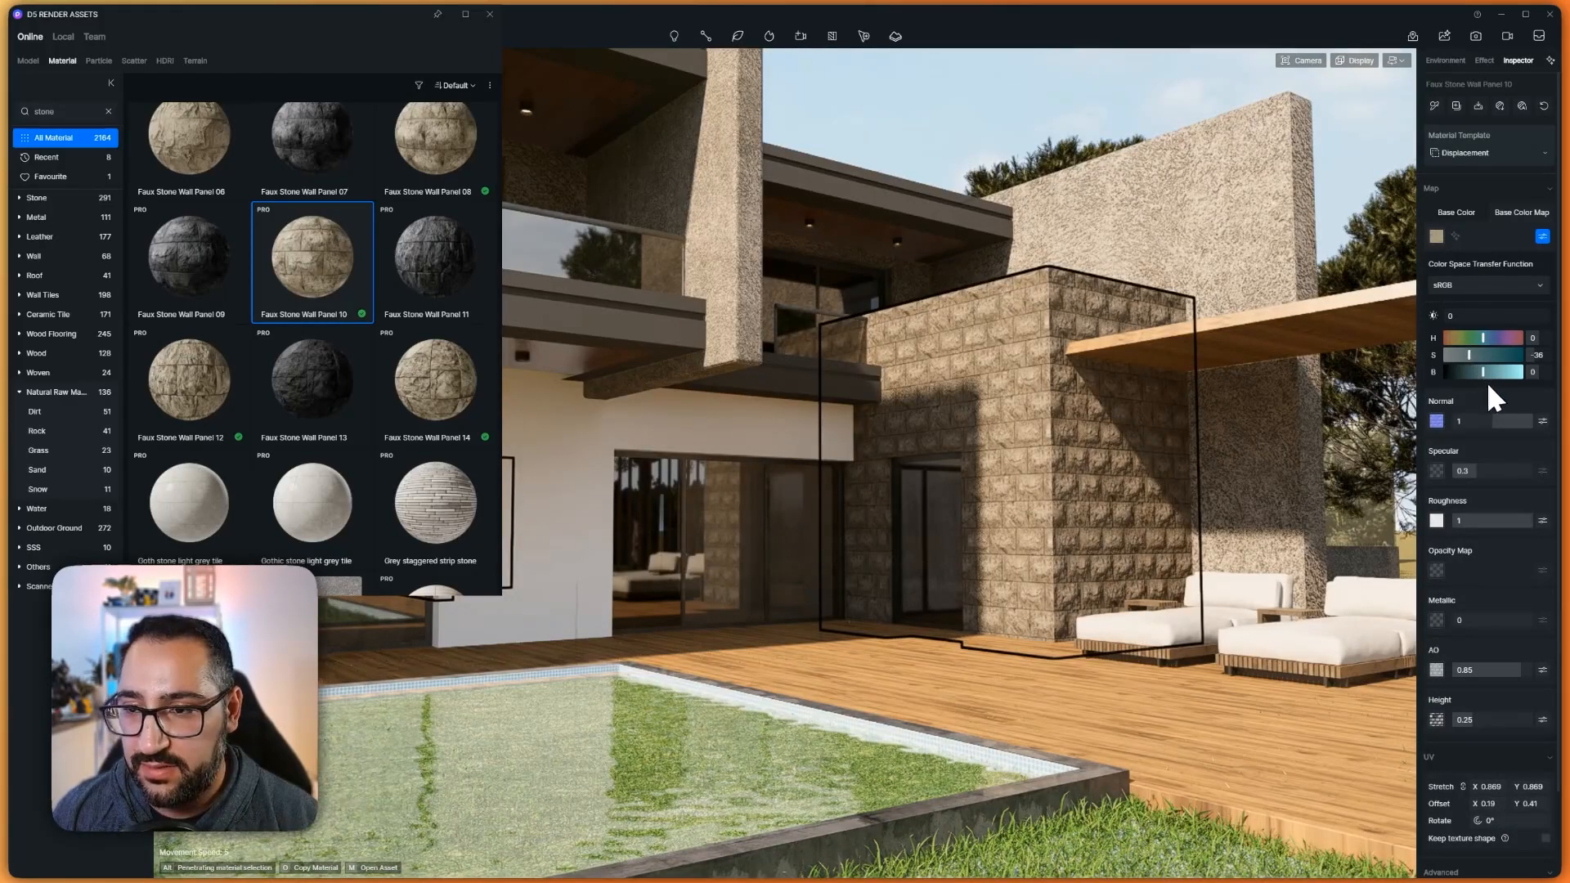
left_click_drag(1485, 373, 1490, 373)
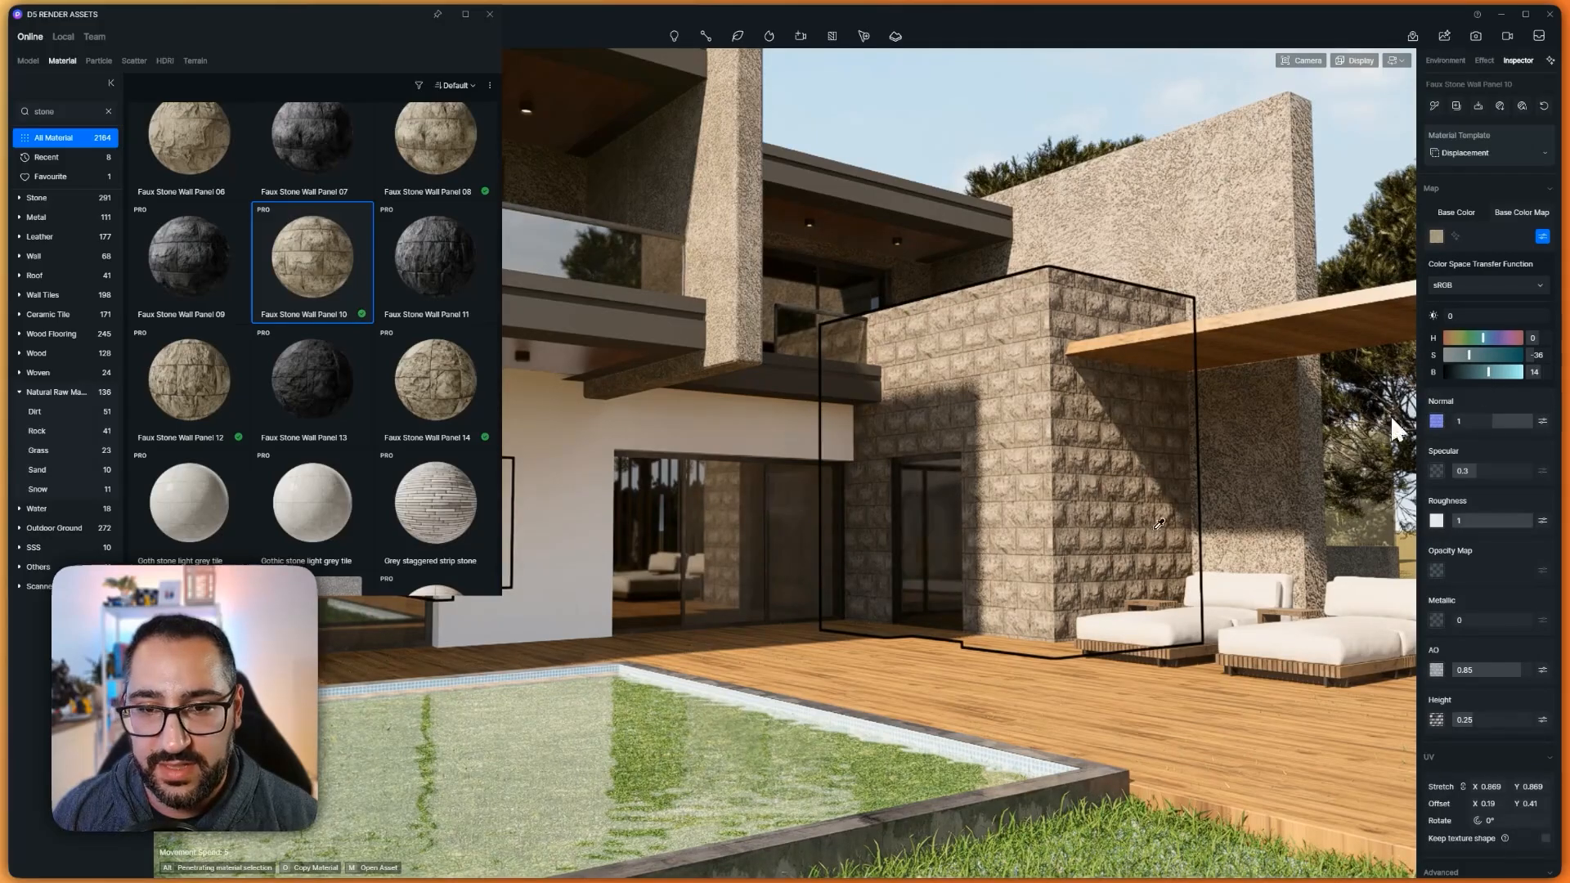
scroll(1146, 534, "down", 2)
key("Escape")
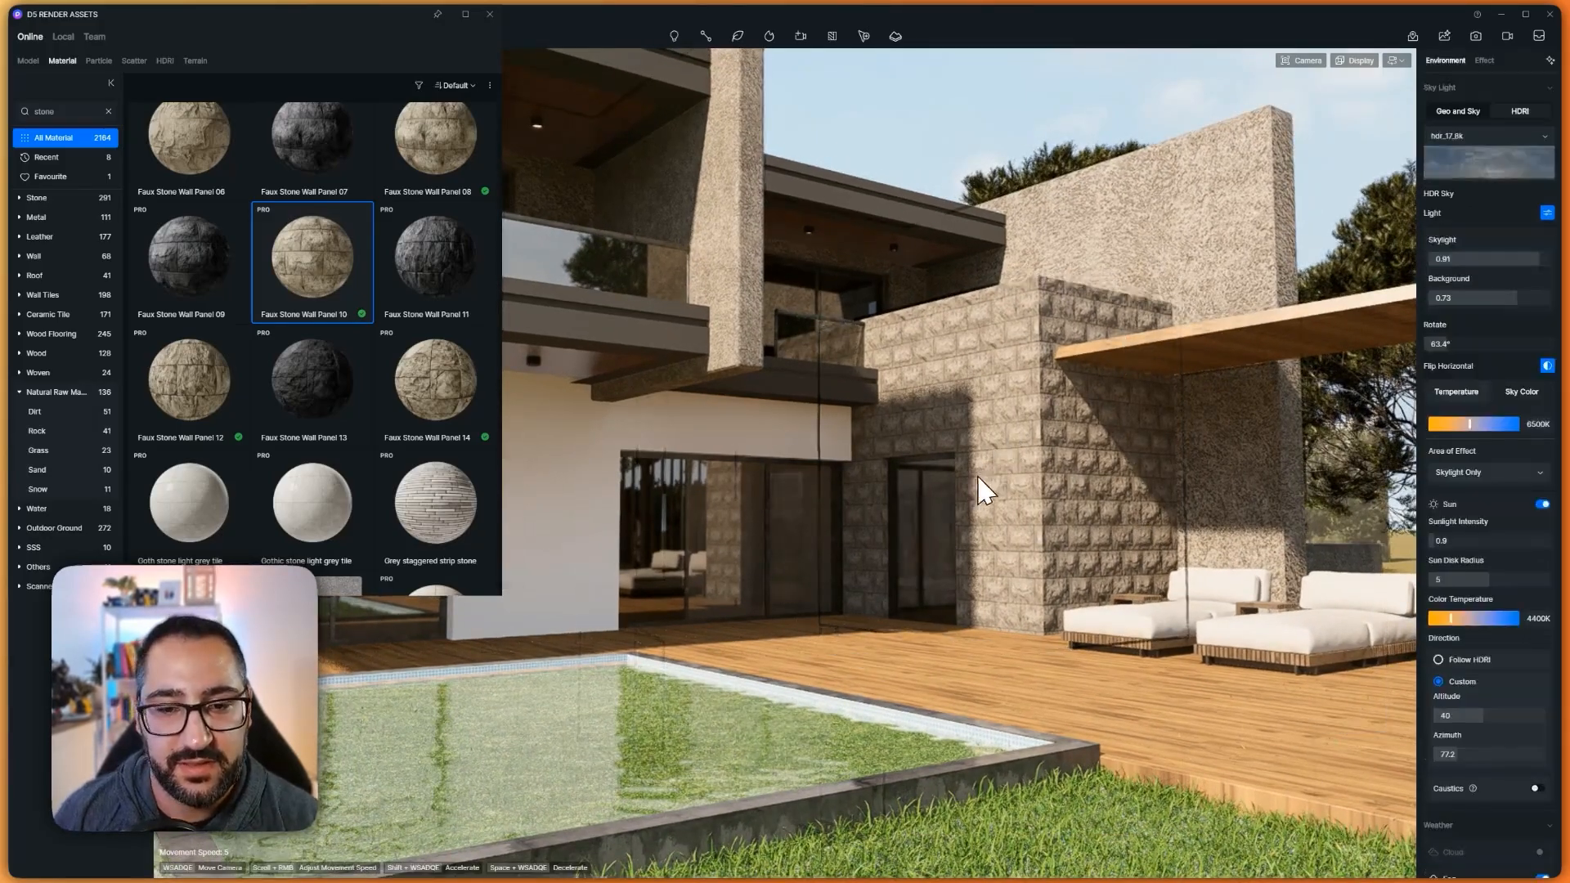
Try a metallic value of 1 on the material of the dark balcony beam
key("s")
key("w")
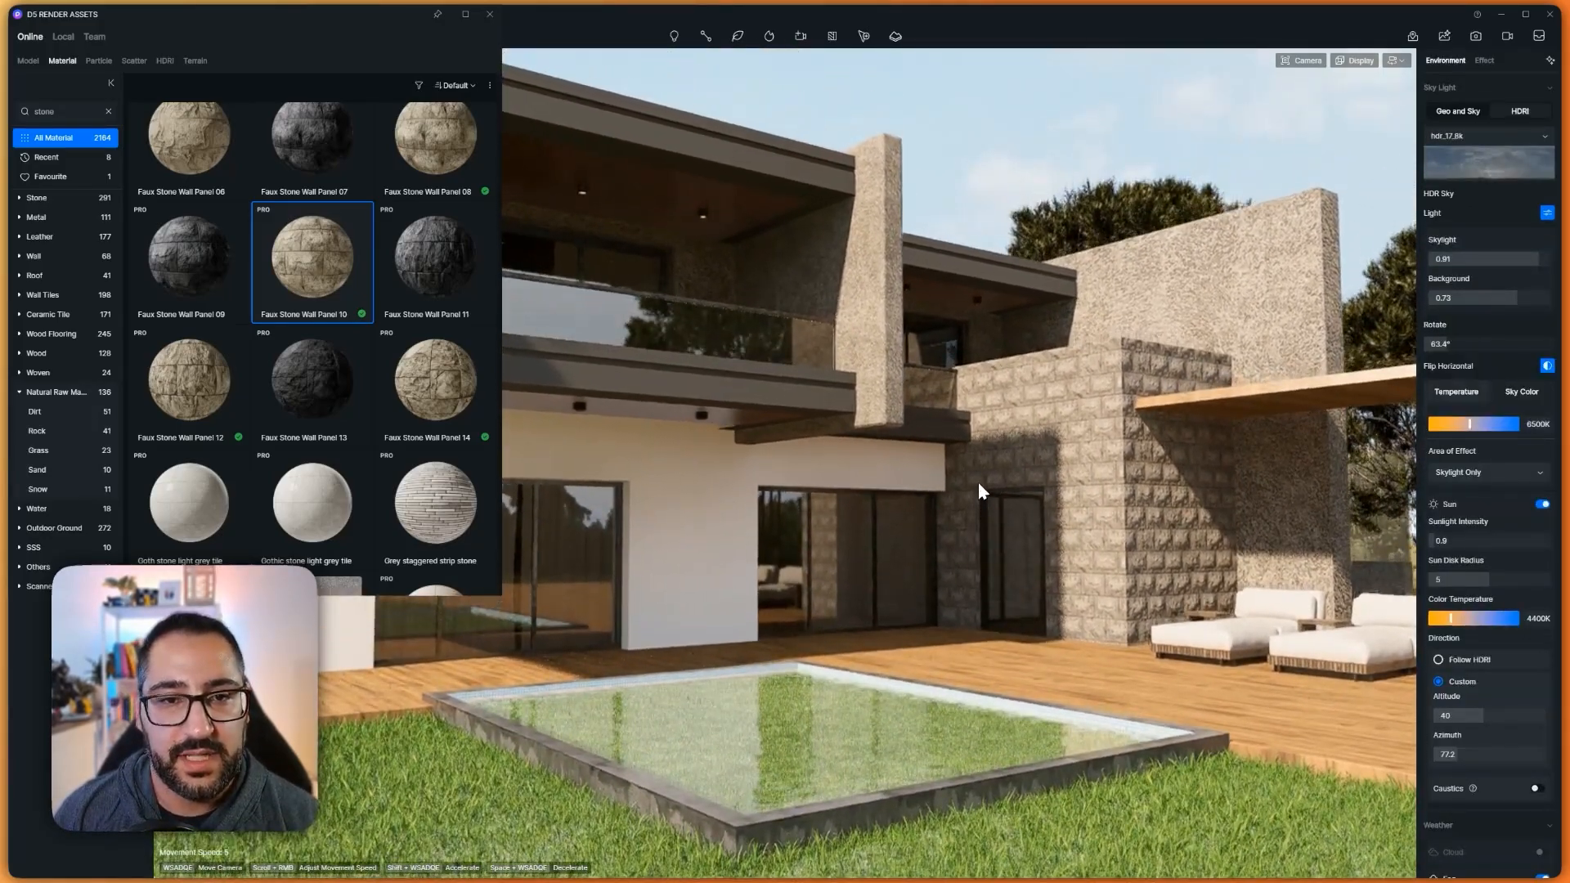
right_click_drag(978, 483, 1082, 414)
scroll(1082, 415, "up", 3)
scroll(938, 481, "up", 4)
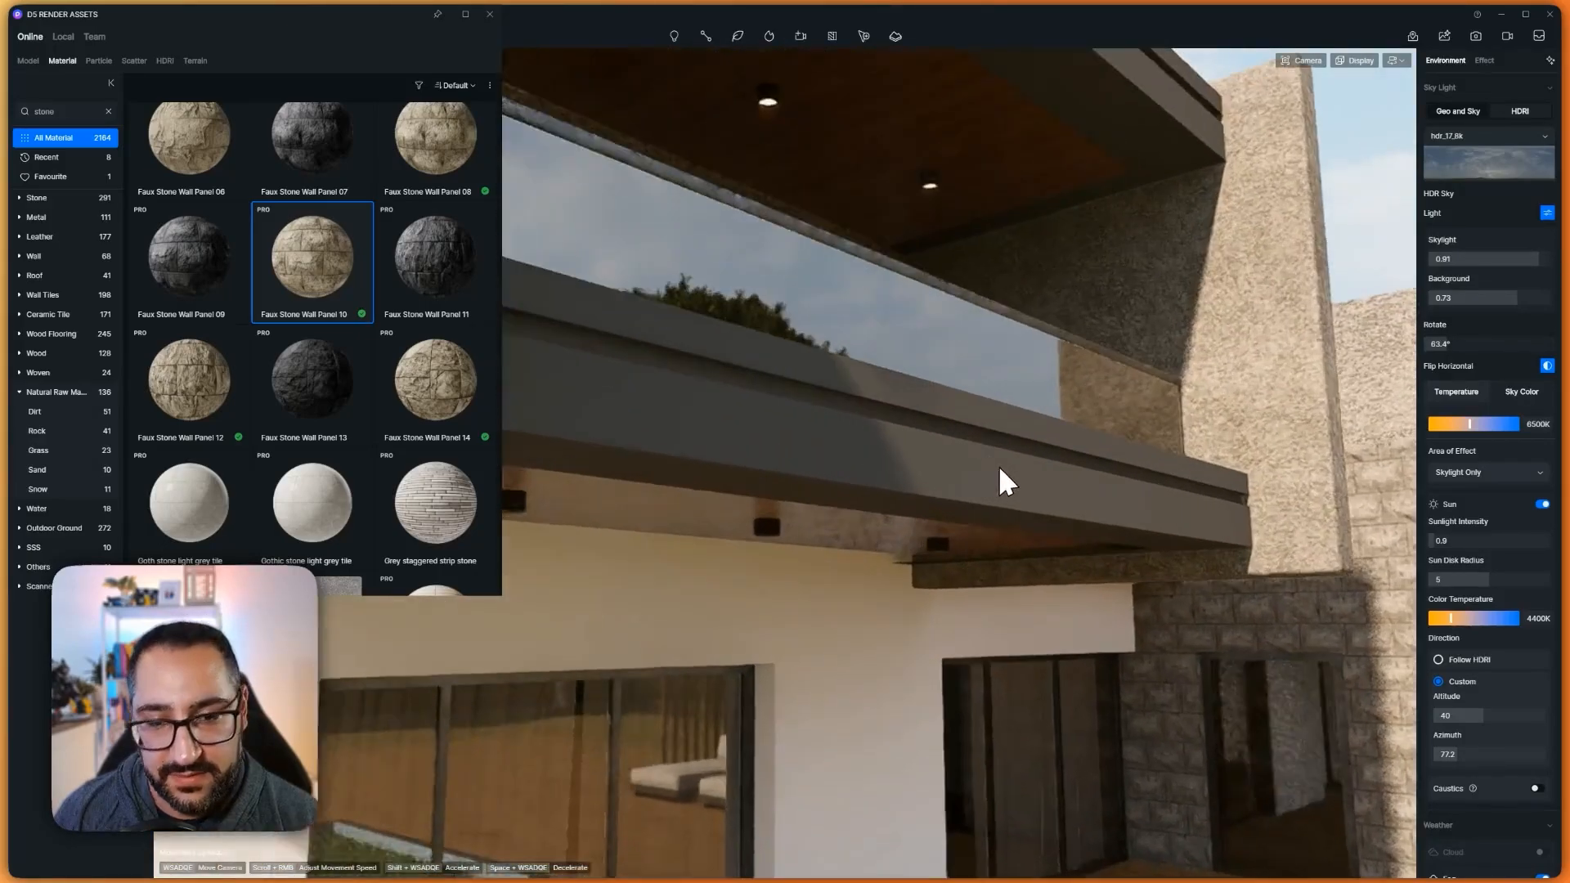
left_click(946, 468)
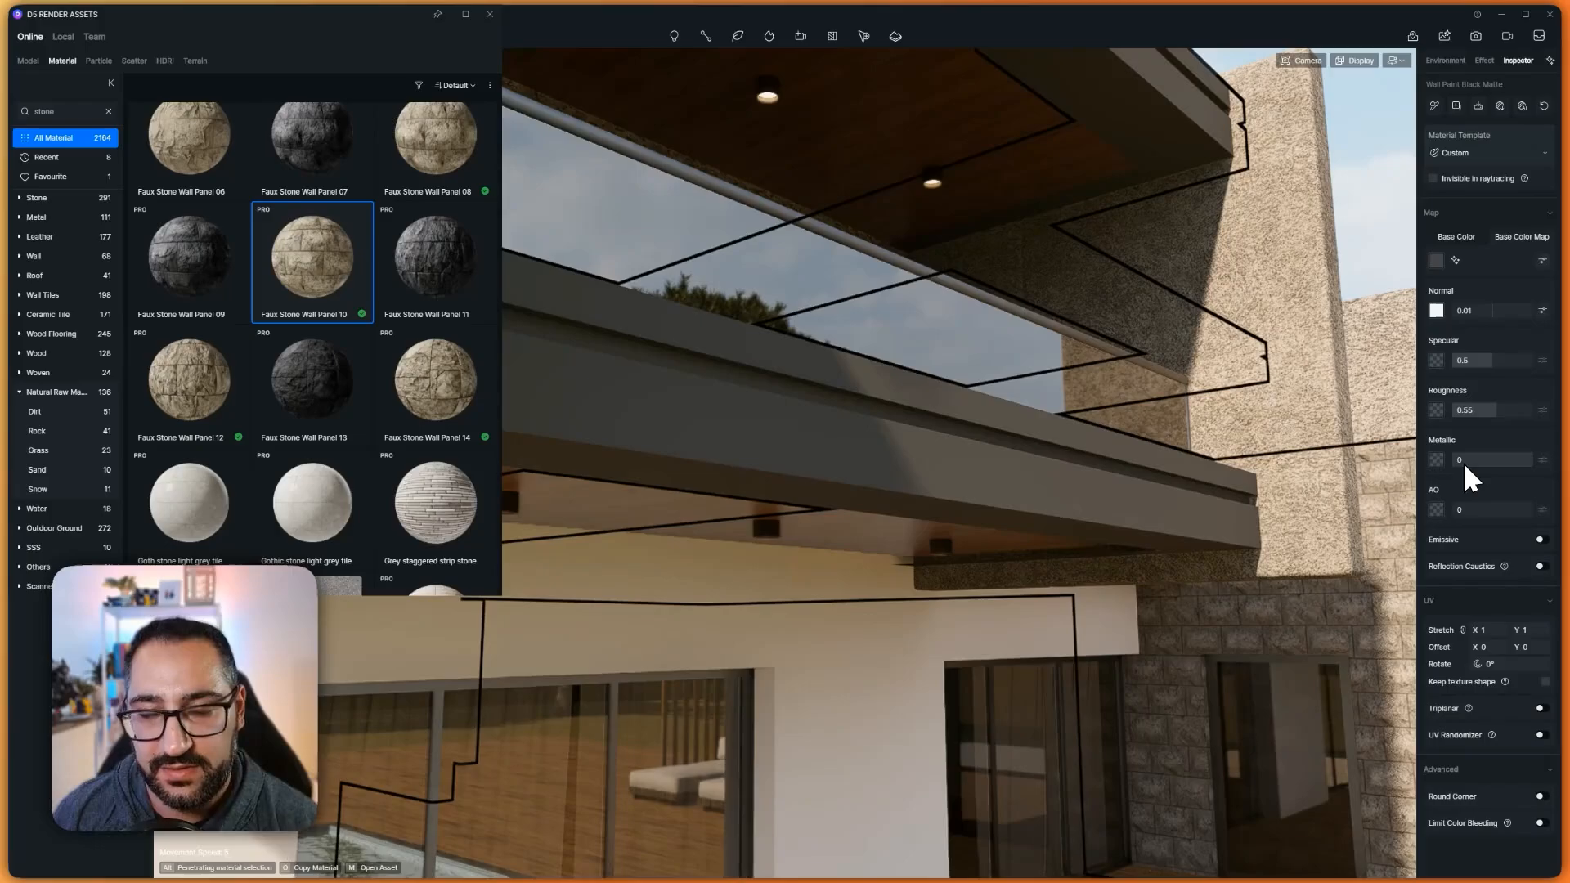
mouse_move(1464, 464)
left_mouse_down()
mouse_move(1542, 464)
mouse_move(1444, 465)
left_mouse_up()
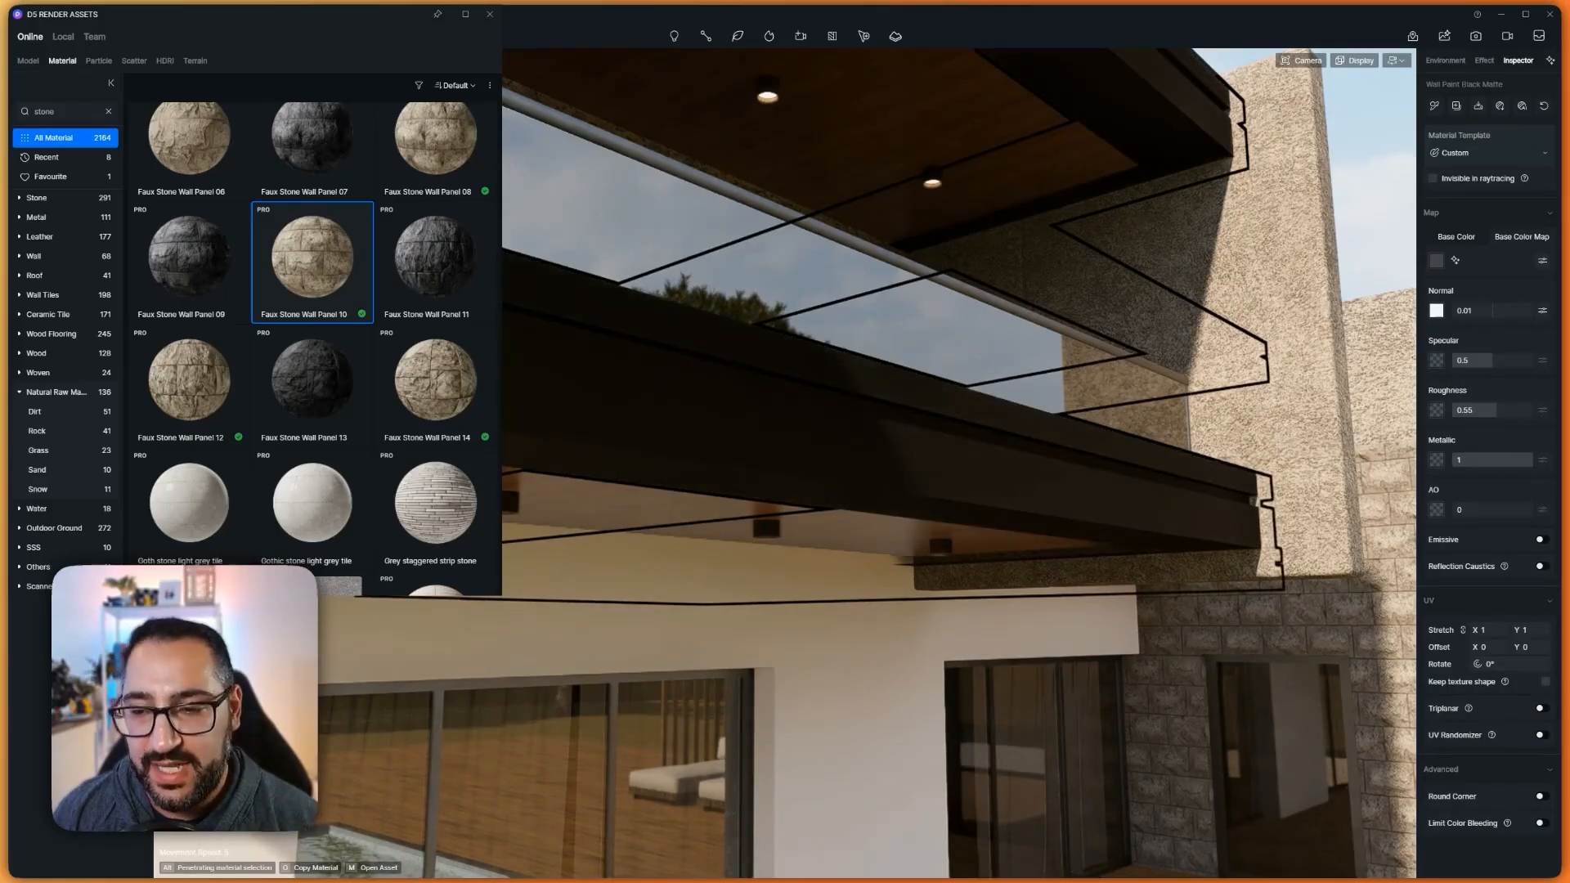
Clear the "stone" search, browse the Metal materials and apply Black Matte Metal to the dark balcony beam
left_click(66, 218)
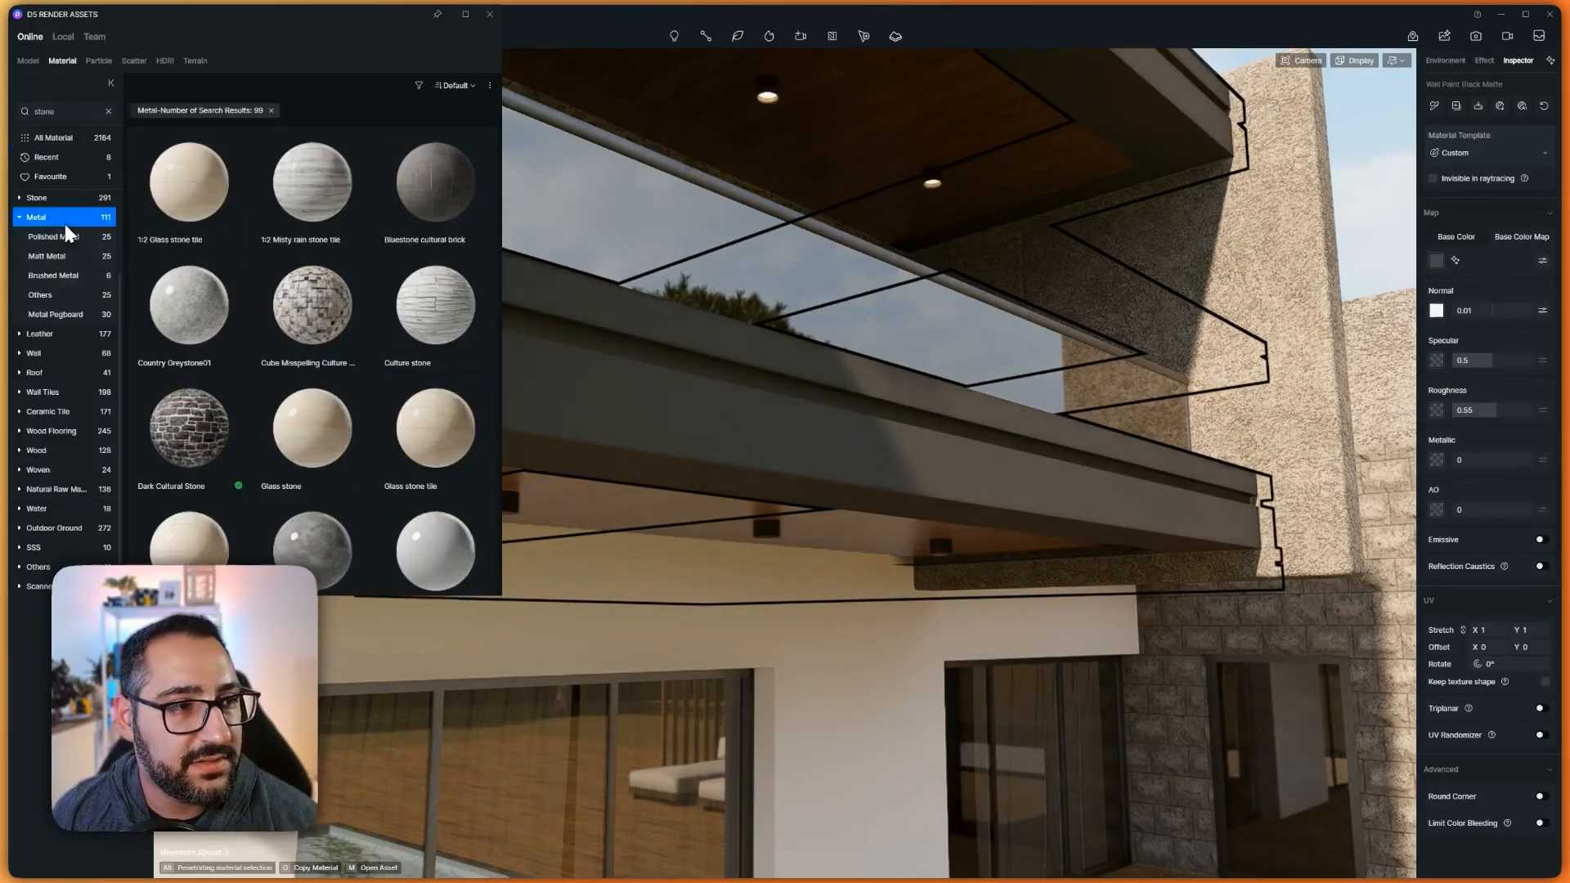
left_click(107, 112)
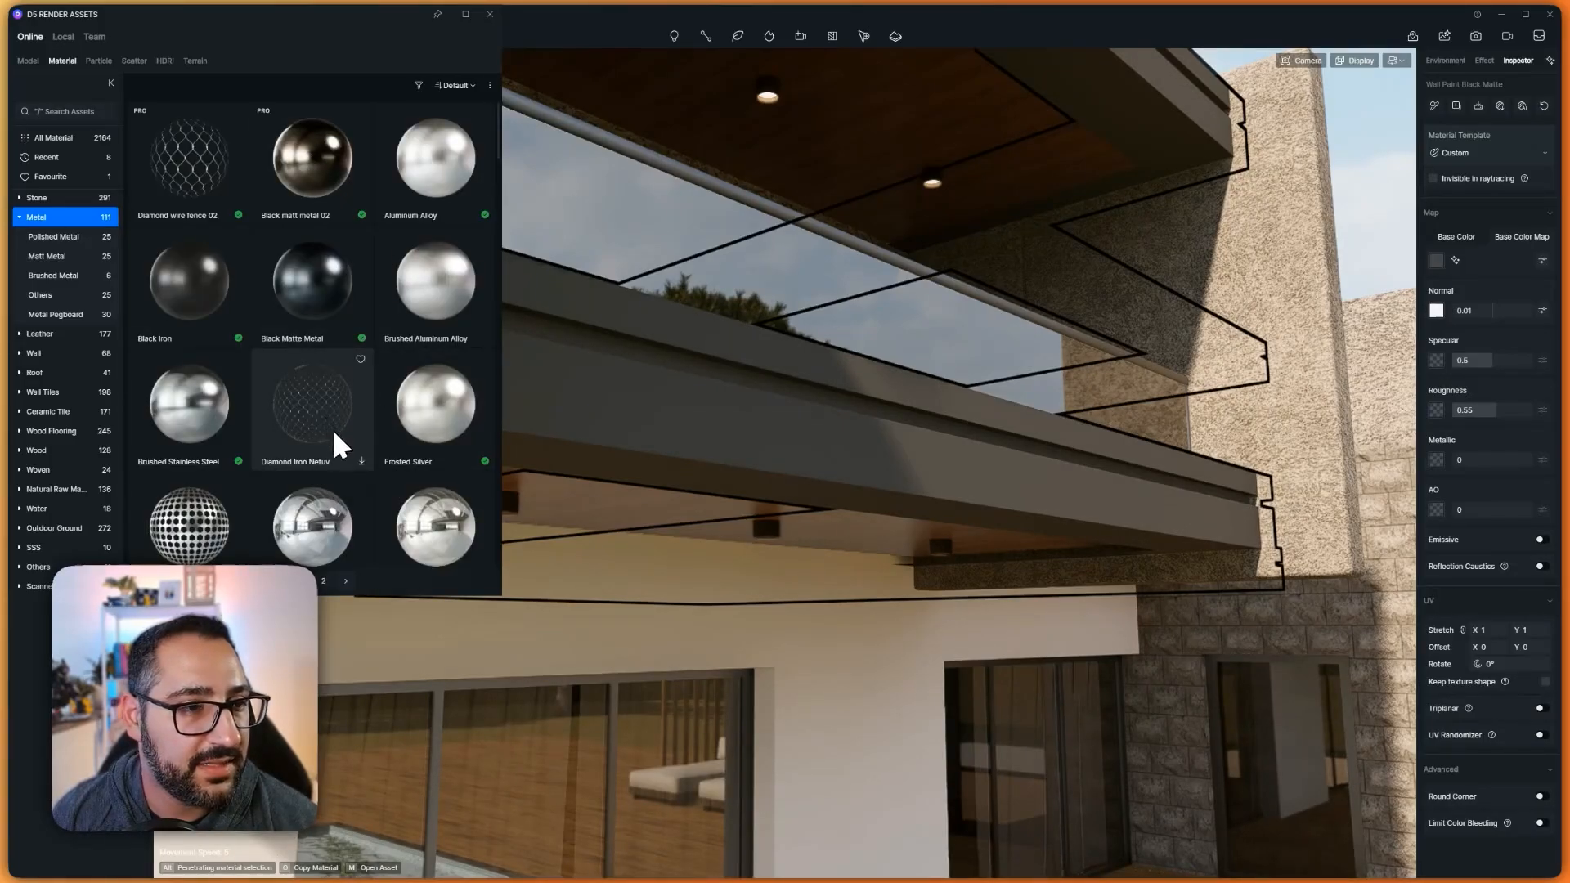
left_click_drag(328, 309, 1083, 505)
right_click_drag(1082, 504, 962, 494)
key("Escape")
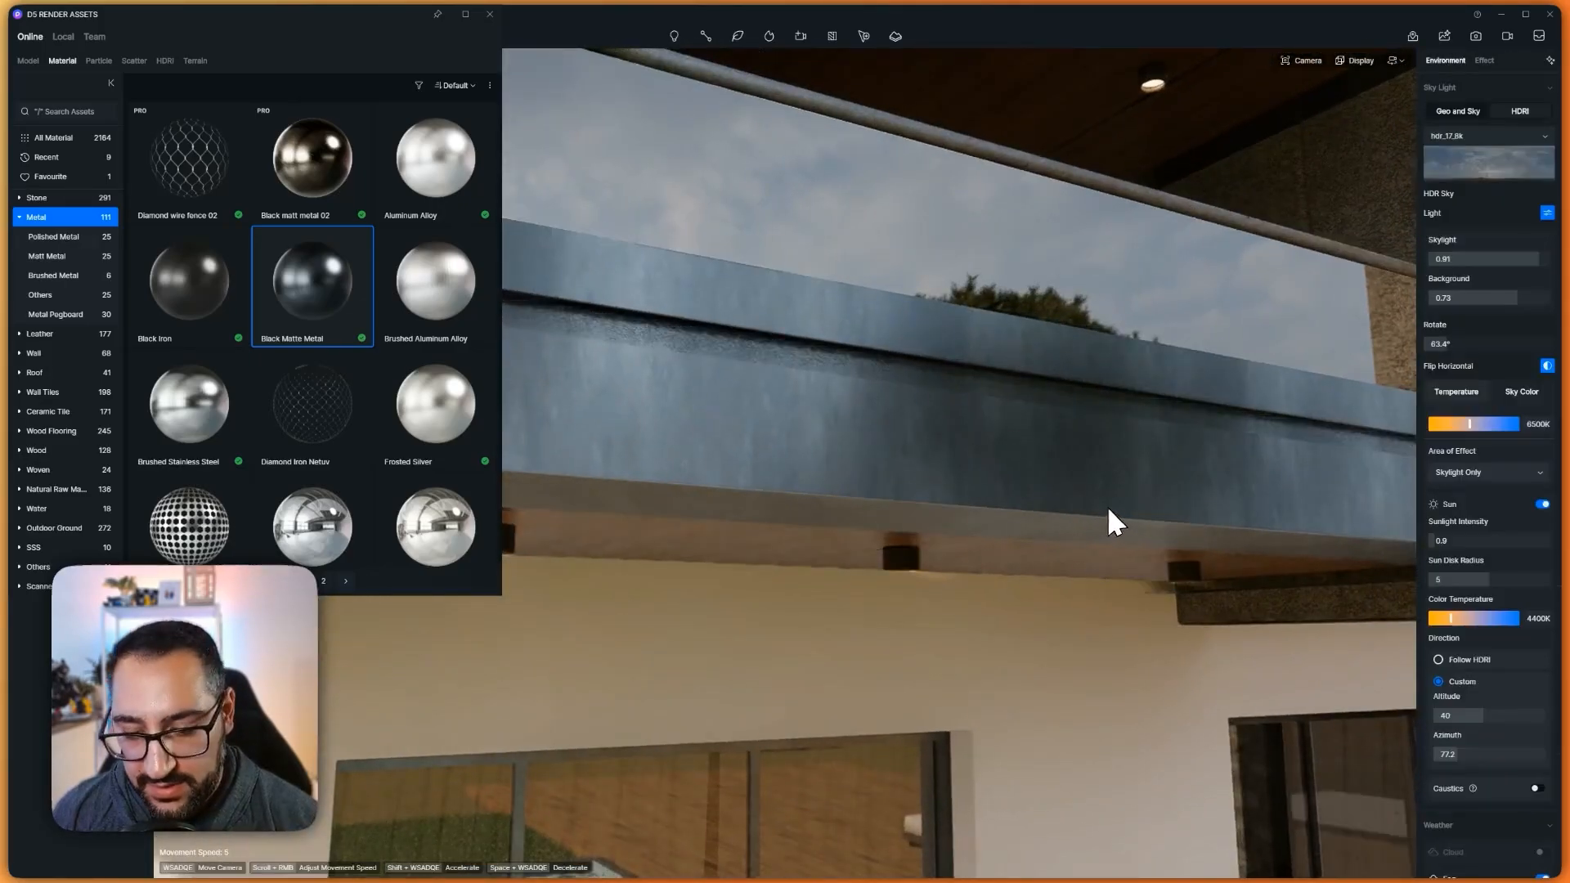
Turn on Triplanar mapping for the balcony beam's Black Matte Metal material and set its base color to a light grey
key("i")
left_click(1140, 476)
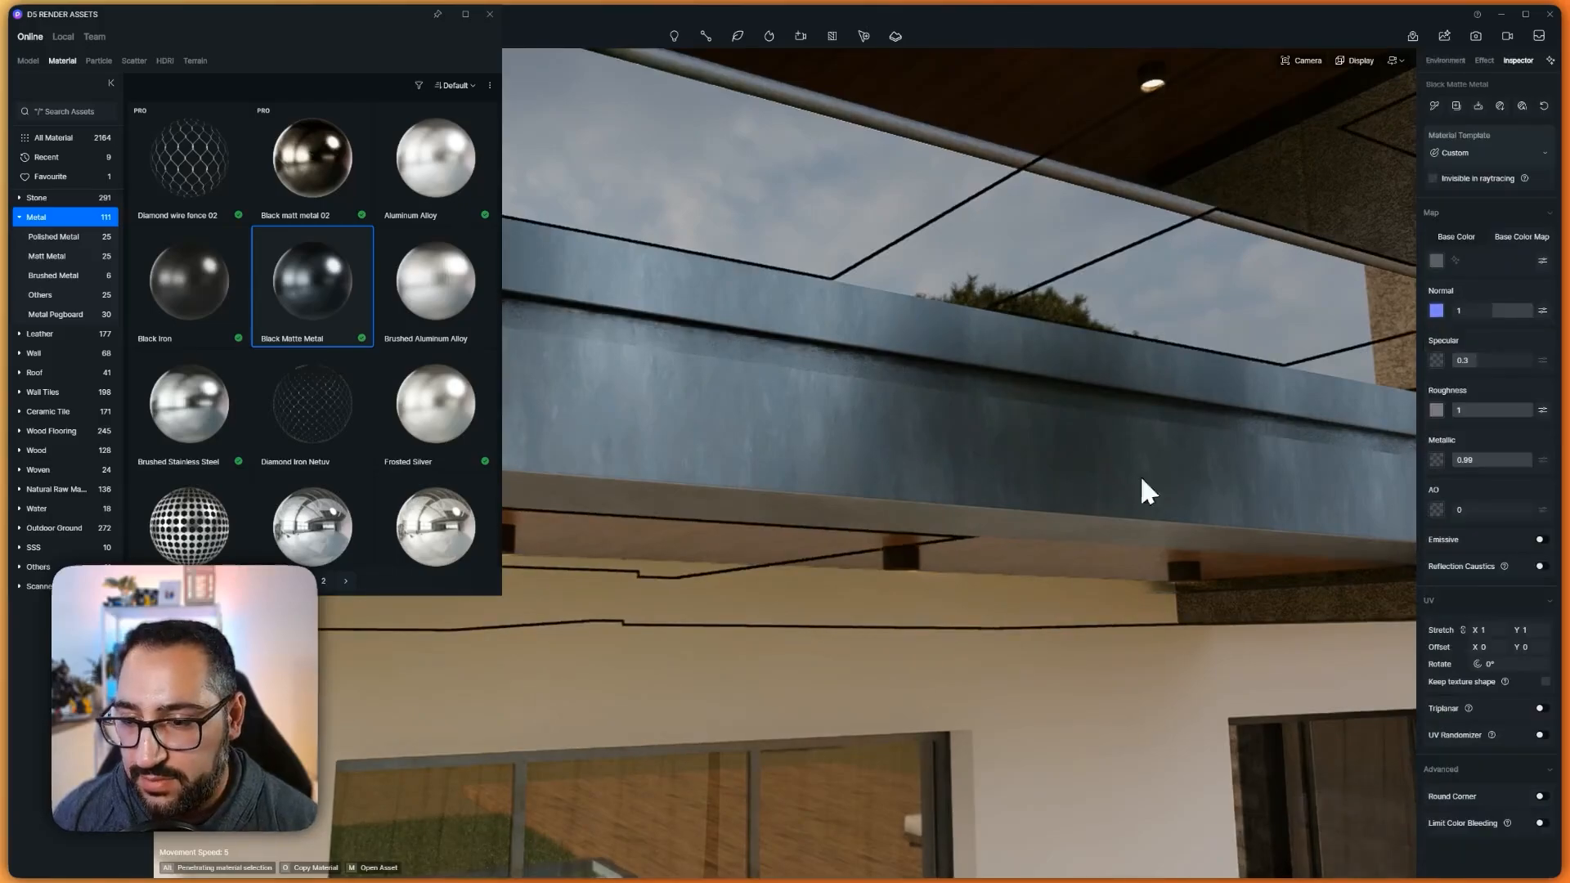
left_click(1544, 711)
key("s")
right_click_drag(792, 360, 981, 400)
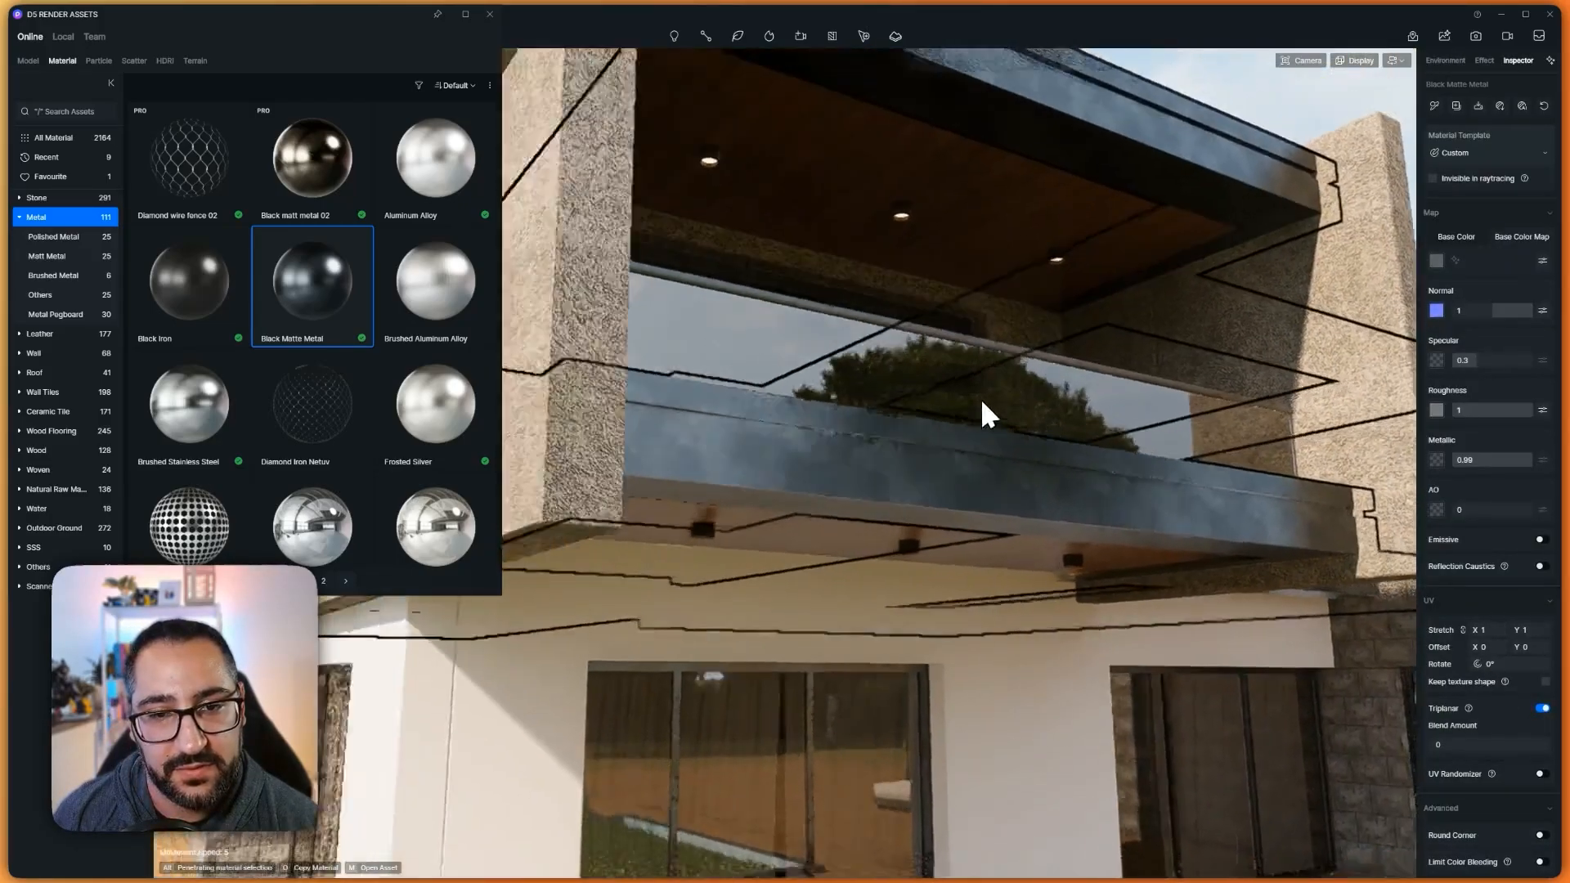
right_click_drag(1019, 207, 1392, 246)
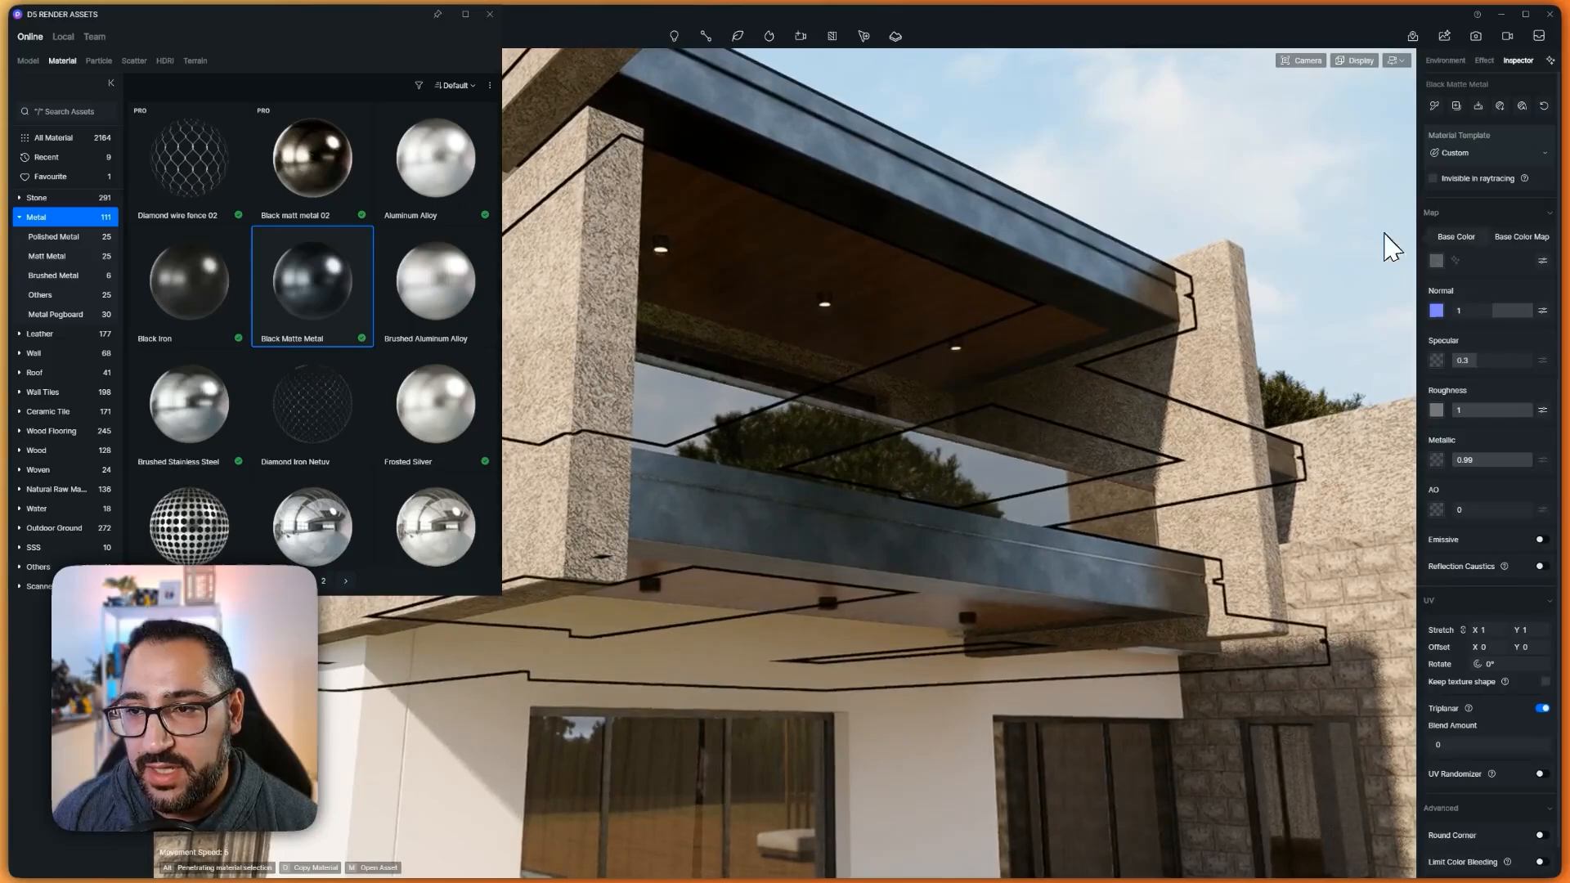
left_click(1437, 260)
left_click_drag(1435, 313, 1428, 317)
Enable Round Corner on the balcony beam's metal material
right_click_drag(1178, 370, 1319, 436)
key("w")
scroll(1510, 583, "down", 1)
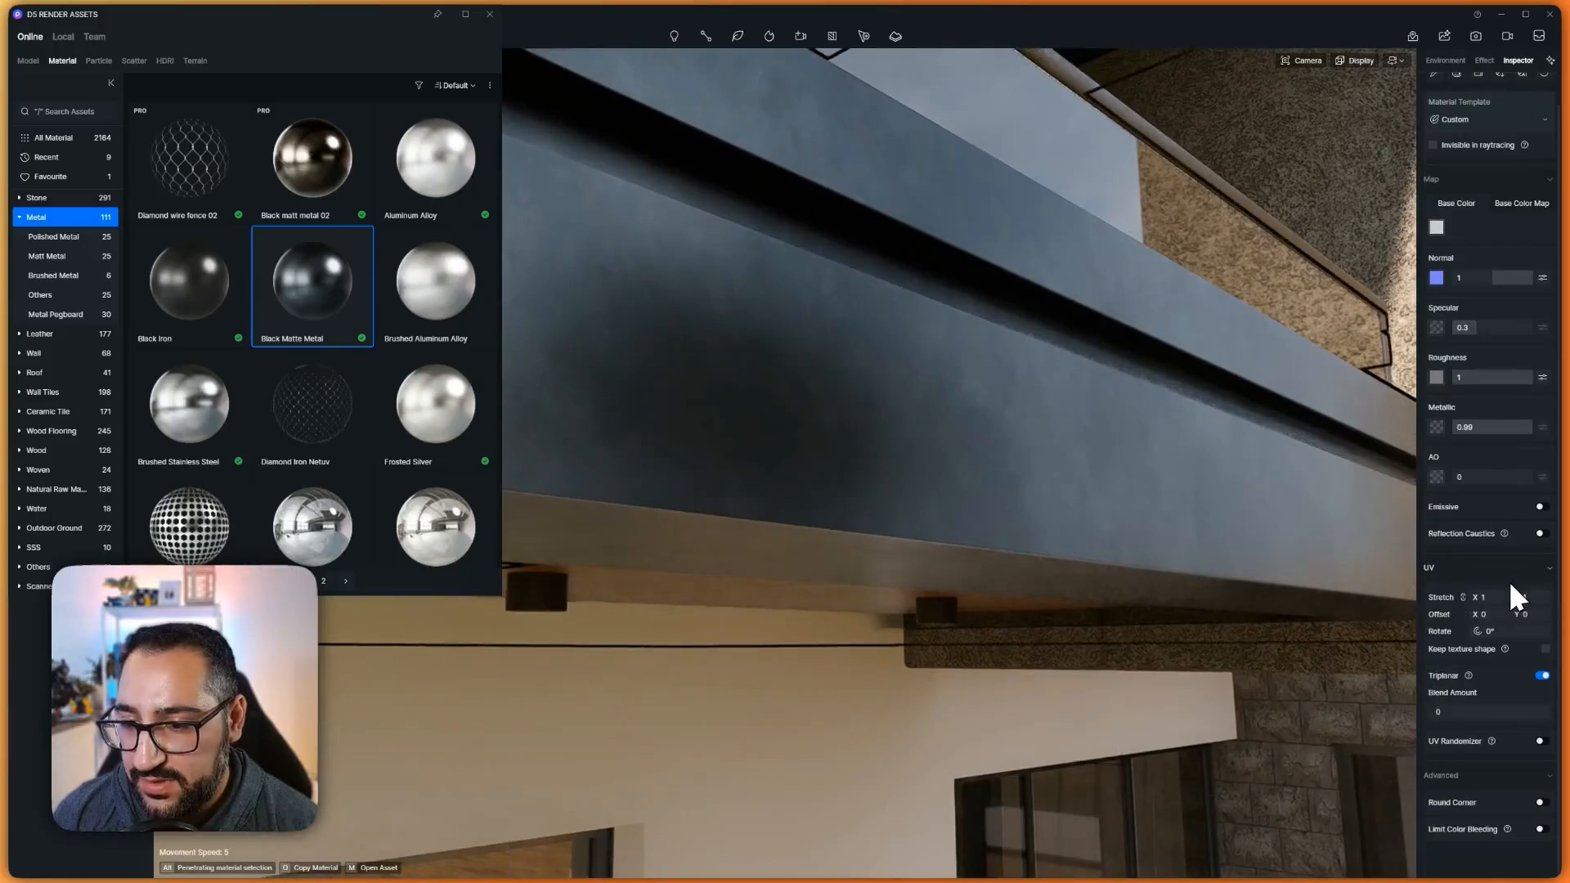
left_click(1542, 803)
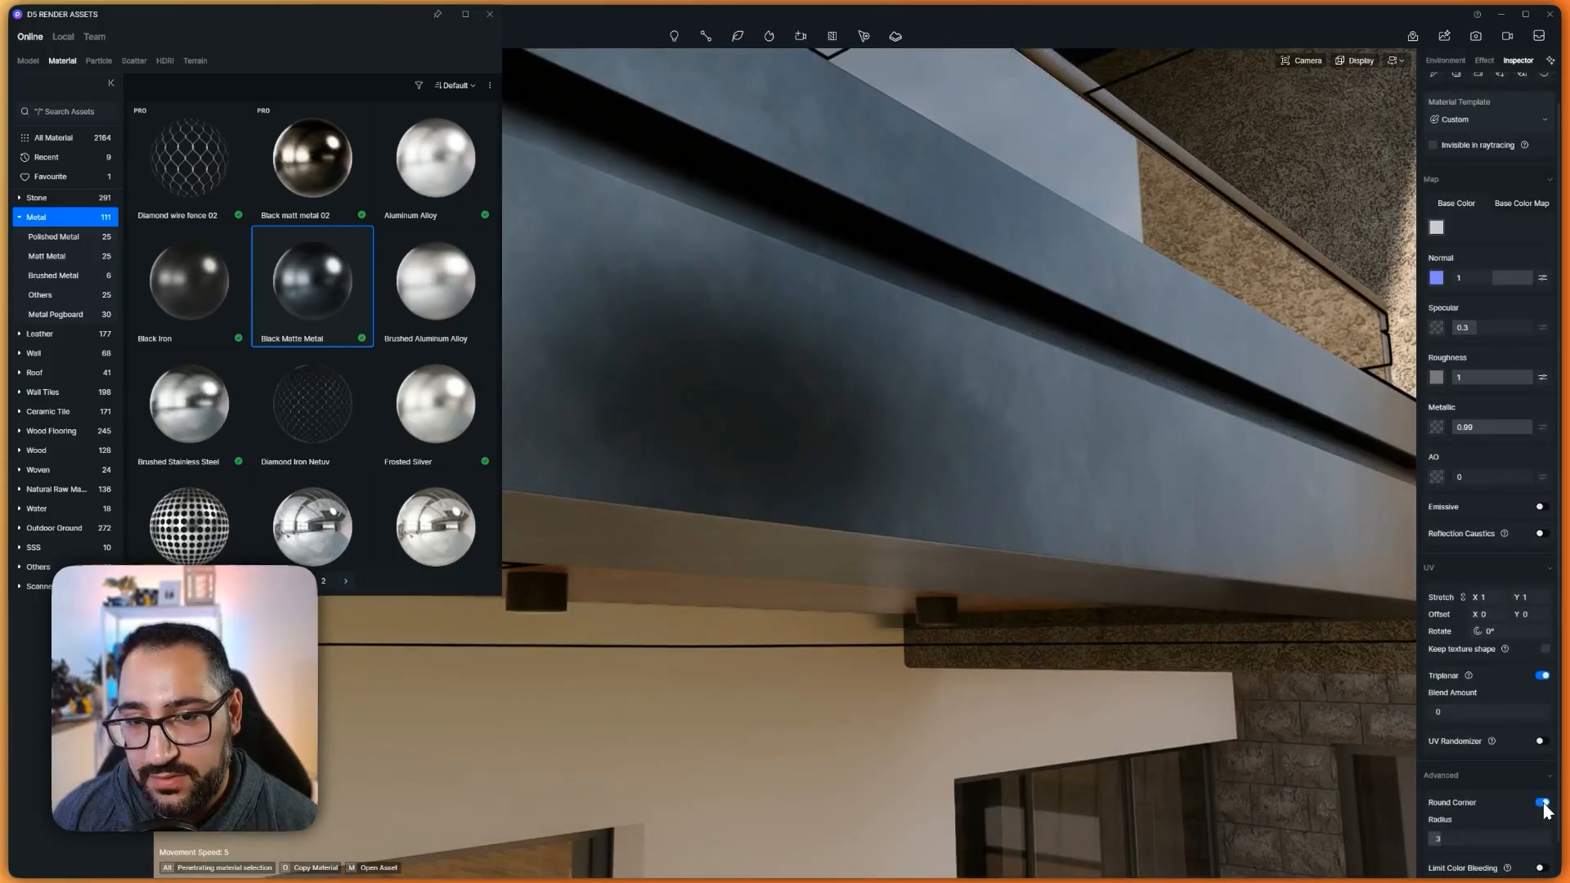
right_click_drag(1086, 303, 1139, 490)
key("w")
key("s")
key("a")
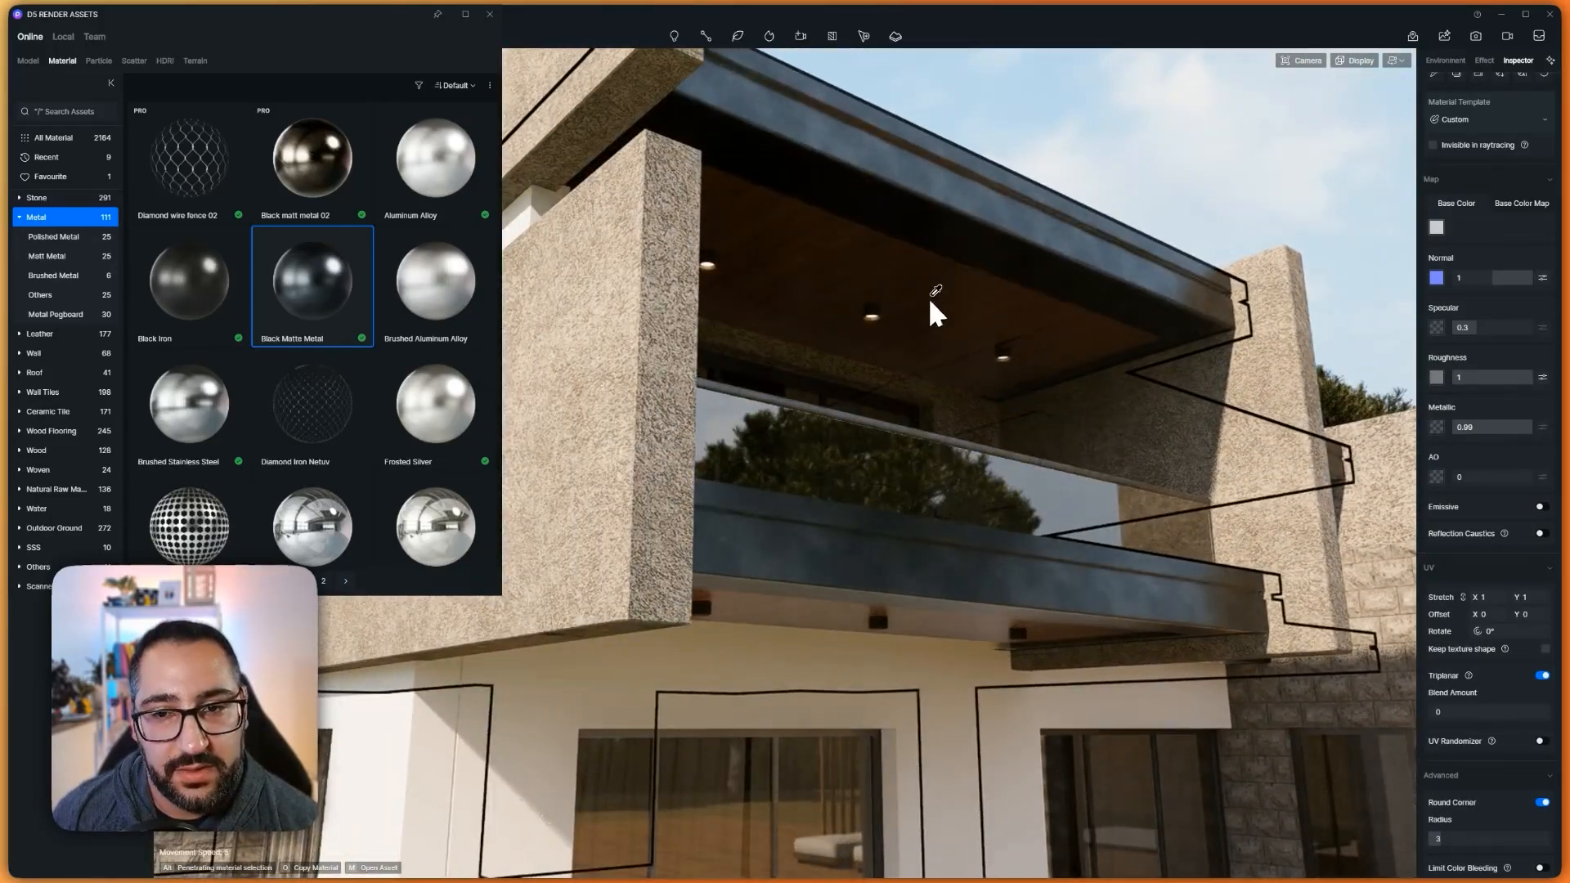
Search the material library for wood and apply Anti-corrosion wood 23 to the balcony ceiling
left_click(930, 302)
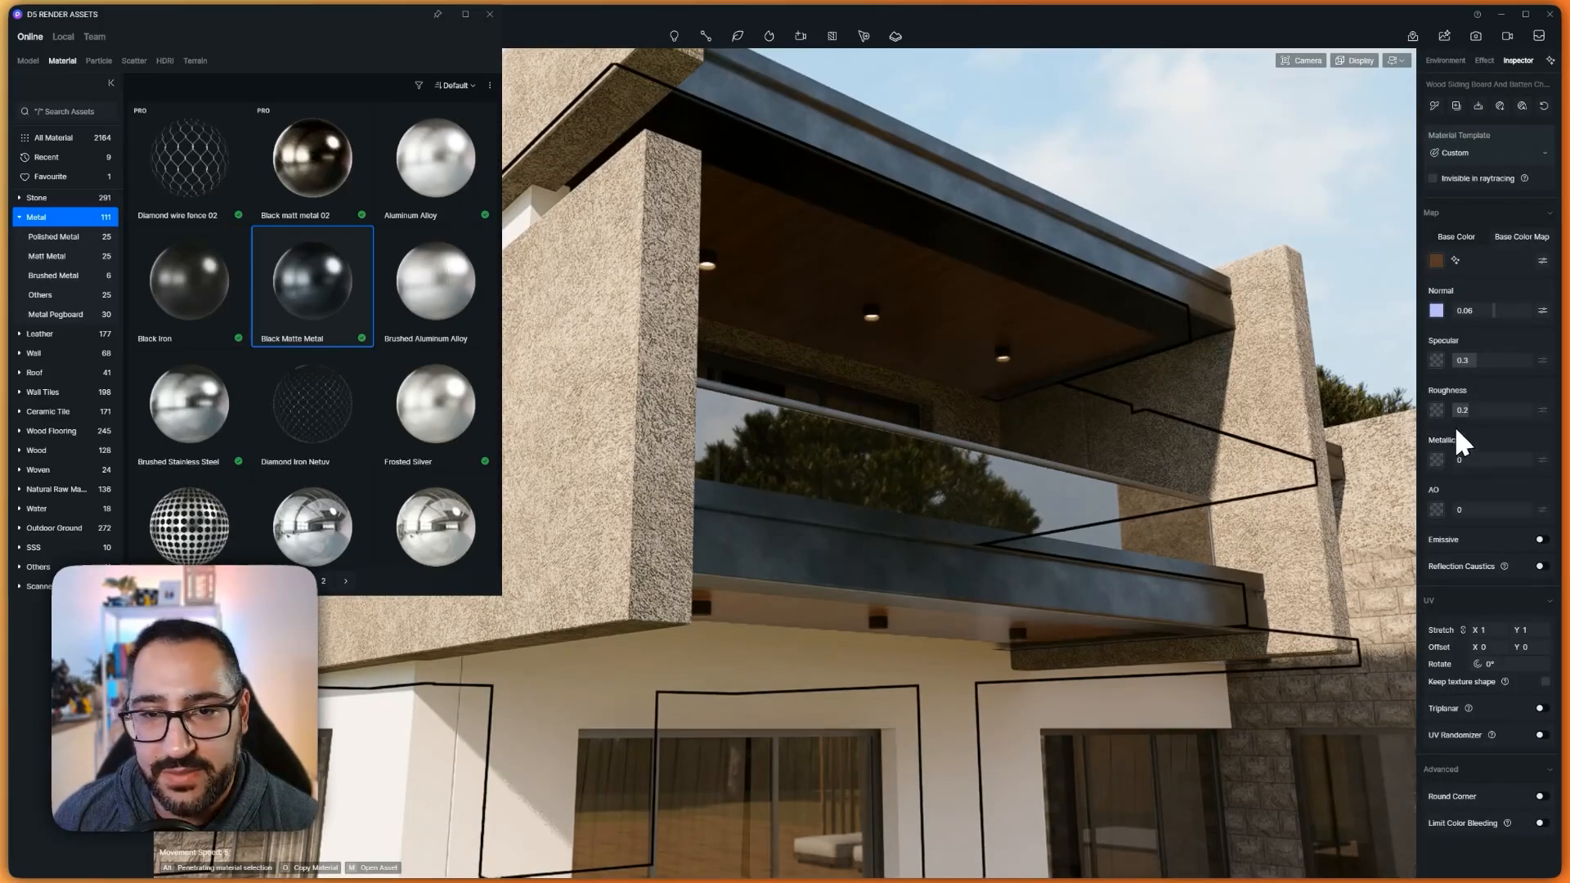
left_click(74, 112)
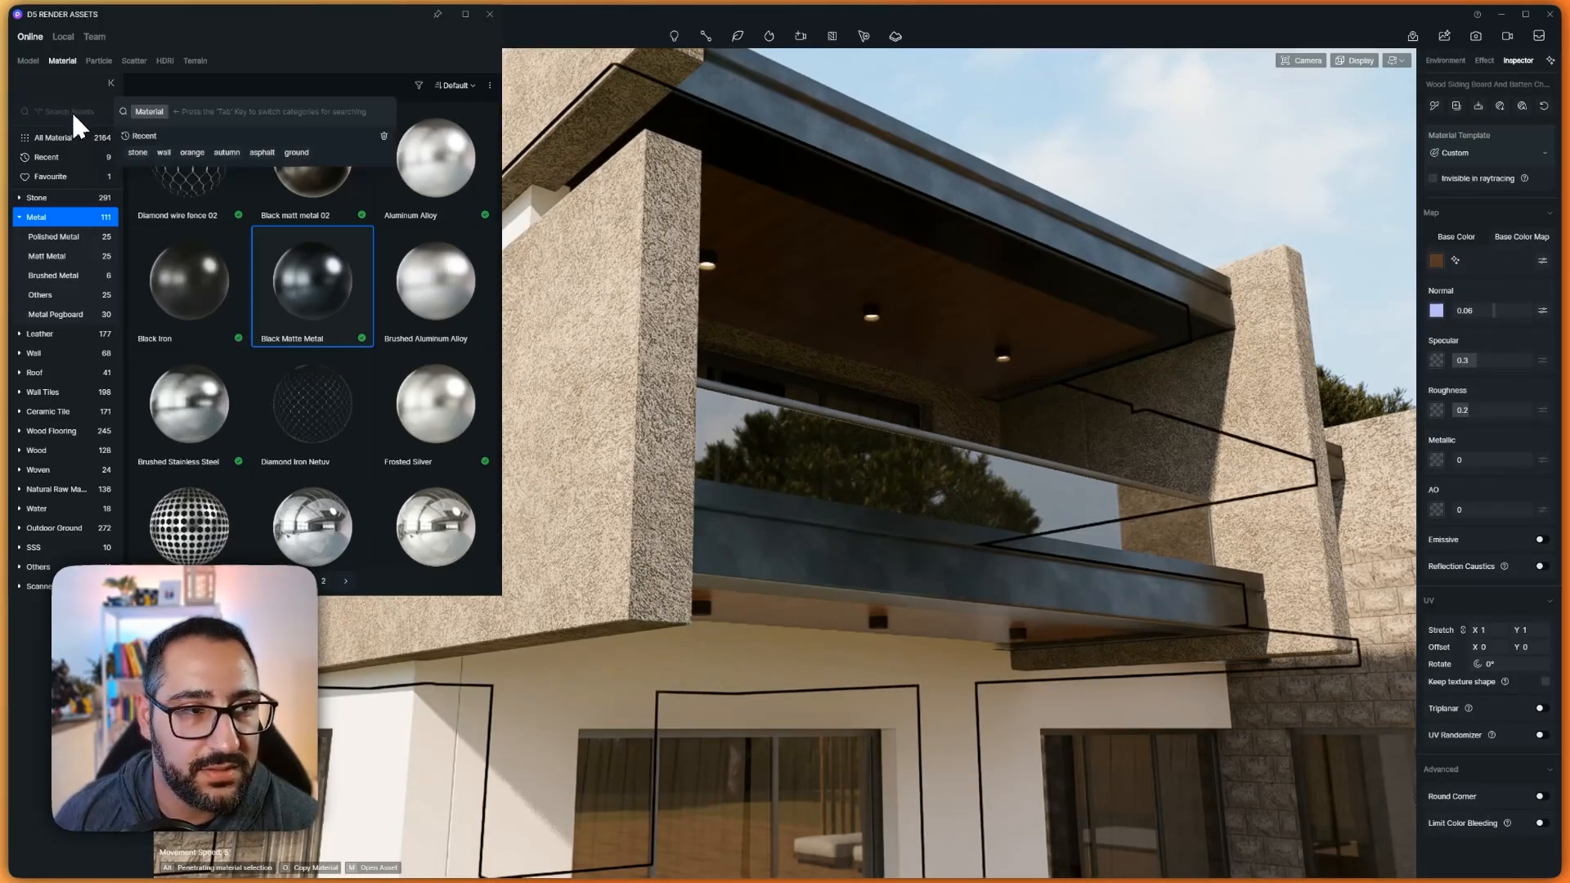
type("wood")
key("Return")
left_click_drag(425, 452, 931, 319)
mouse_move(947, 378)
left_mouse_down()
mouse_move(968, 406)
mouse_move(962, 354)
left_mouse_up()
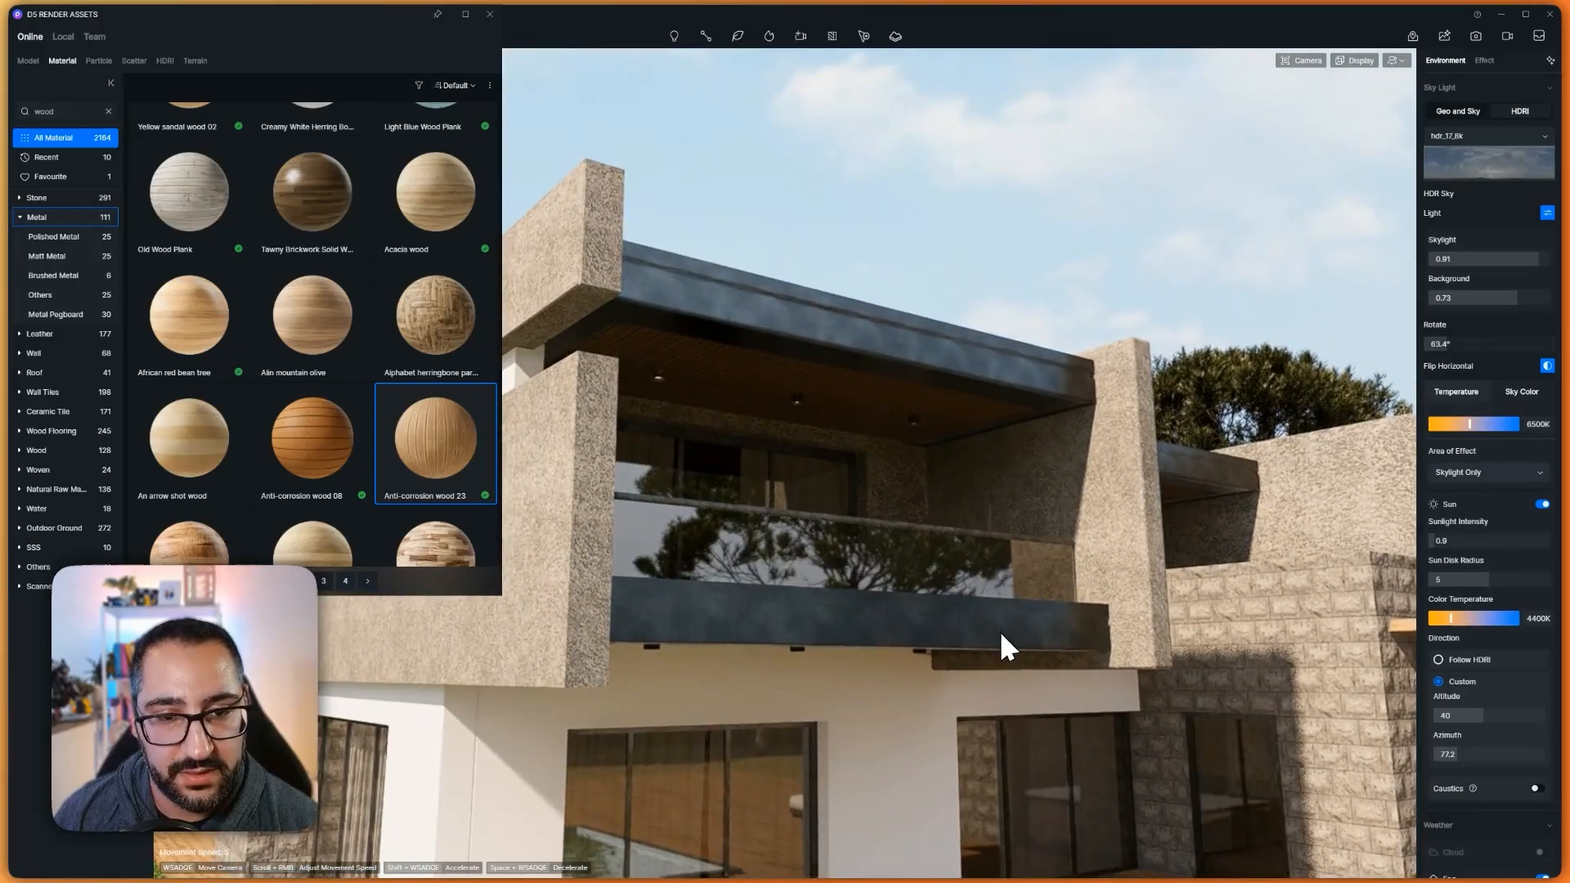
Clear the wood search, browse the Glass materials and apply Normal Glass to the terrace's sliding door panes
right_click_drag(999, 631, 1107, 779)
scroll(1155, 811, "up", 4)
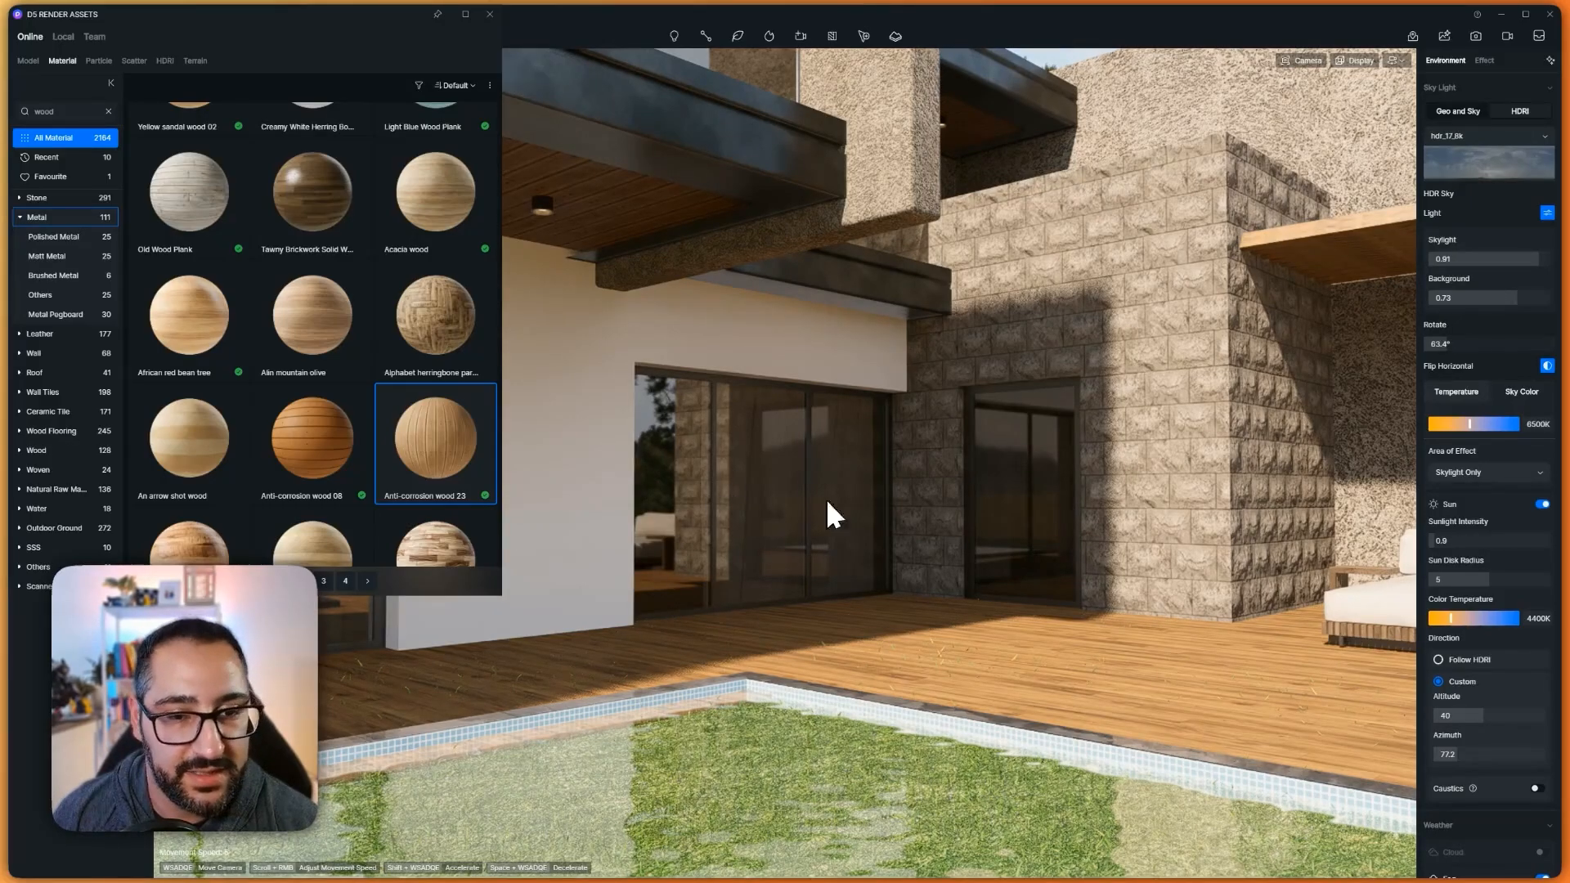
key("w")
mouse_move(827, 501)
right_mouse_down()
mouse_move(866, 574)
mouse_move(822, 572)
mouse_move(811, 506)
right_mouse_up()
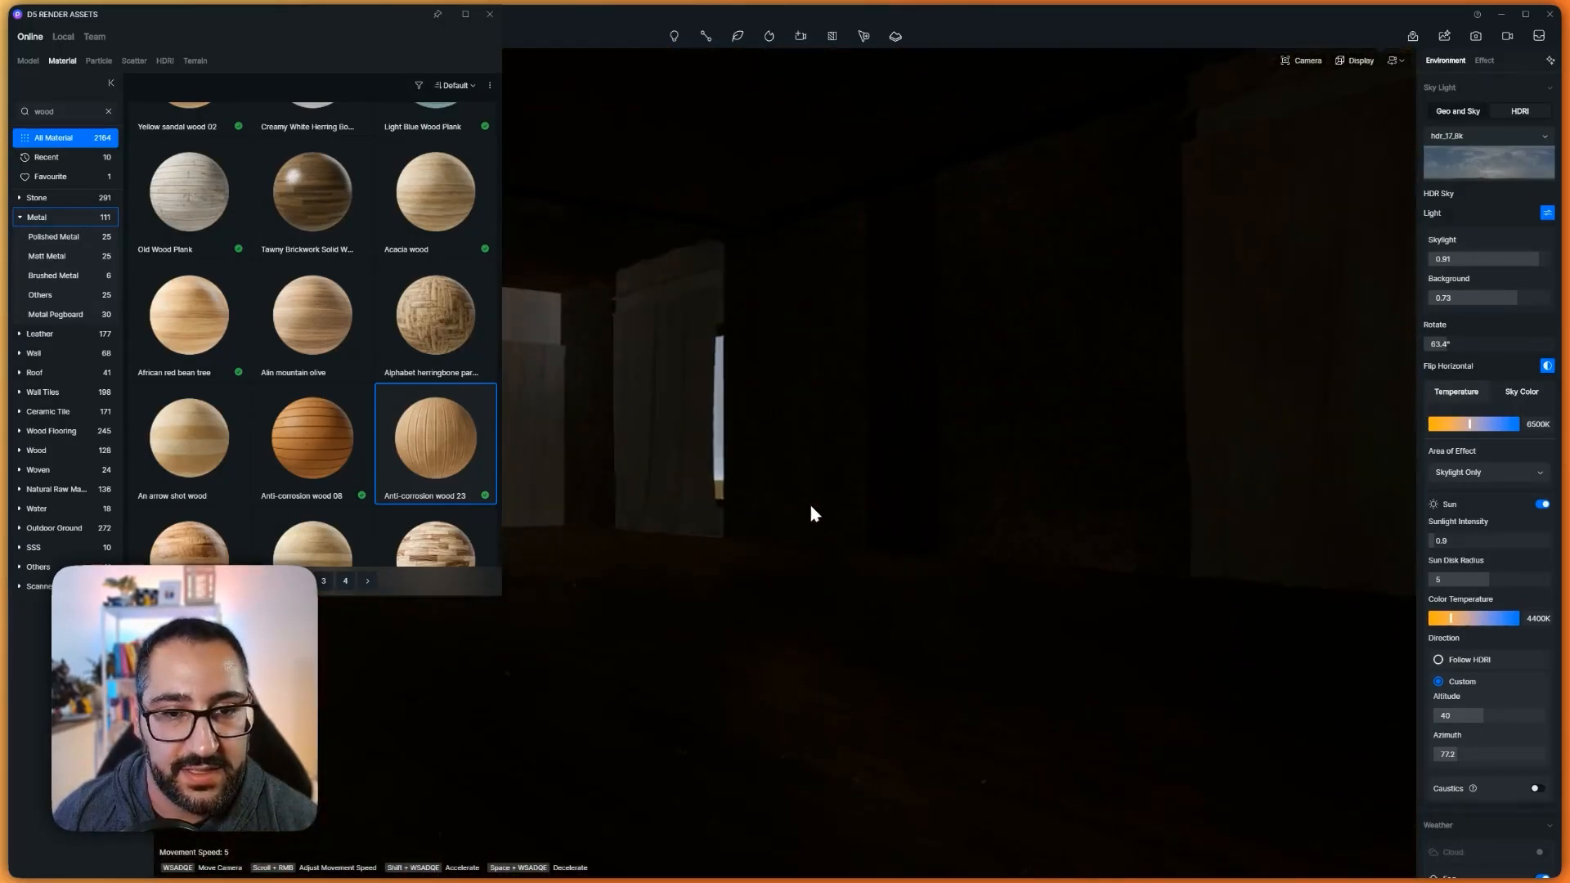
key("s")
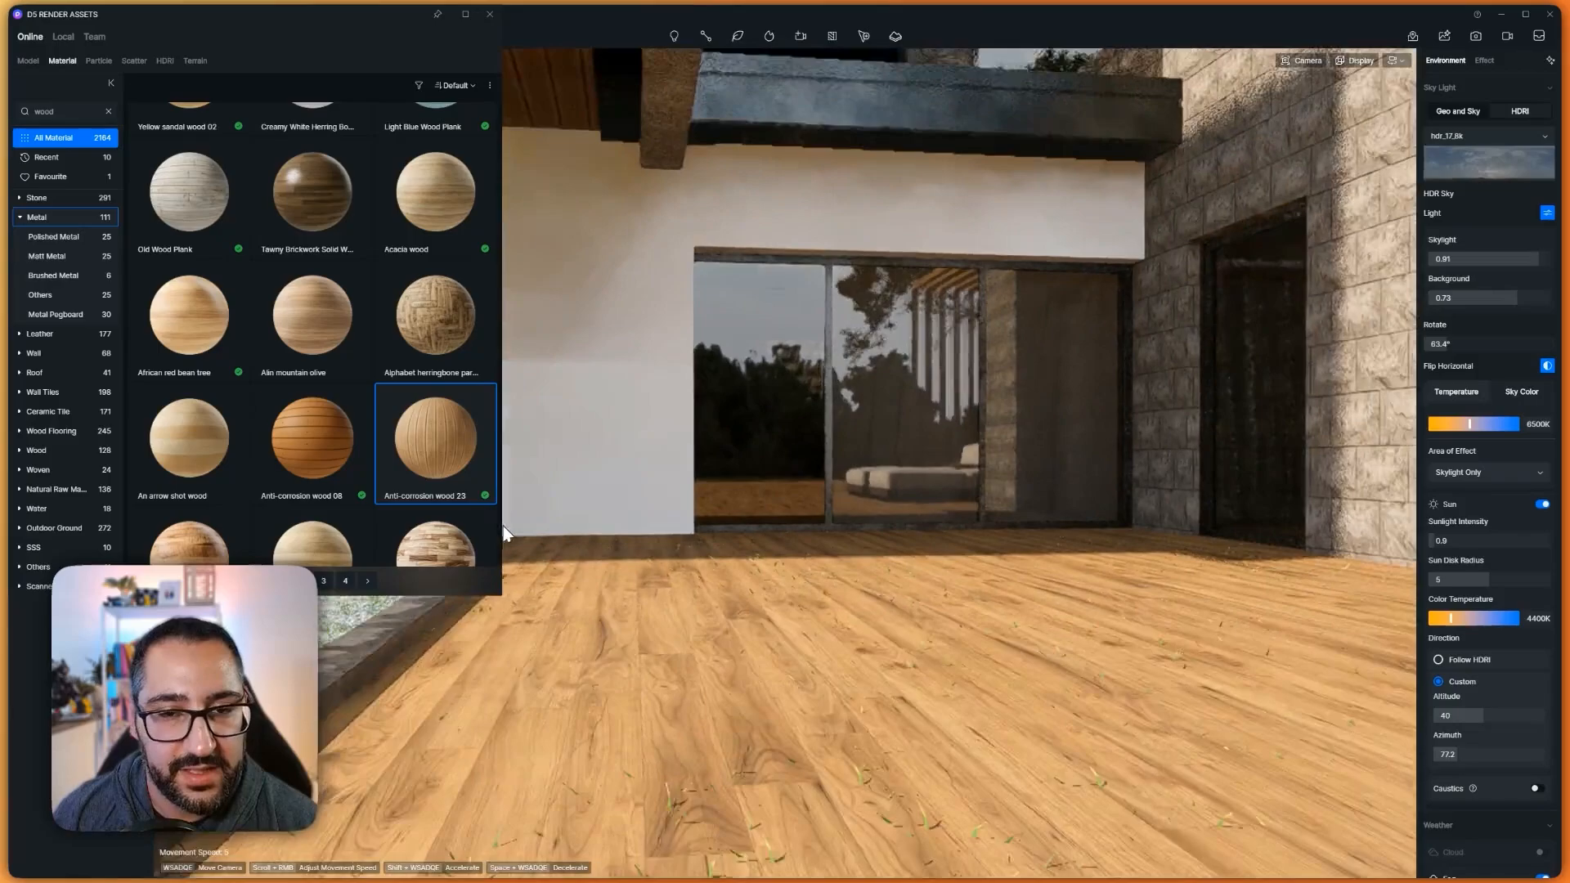
key("s")
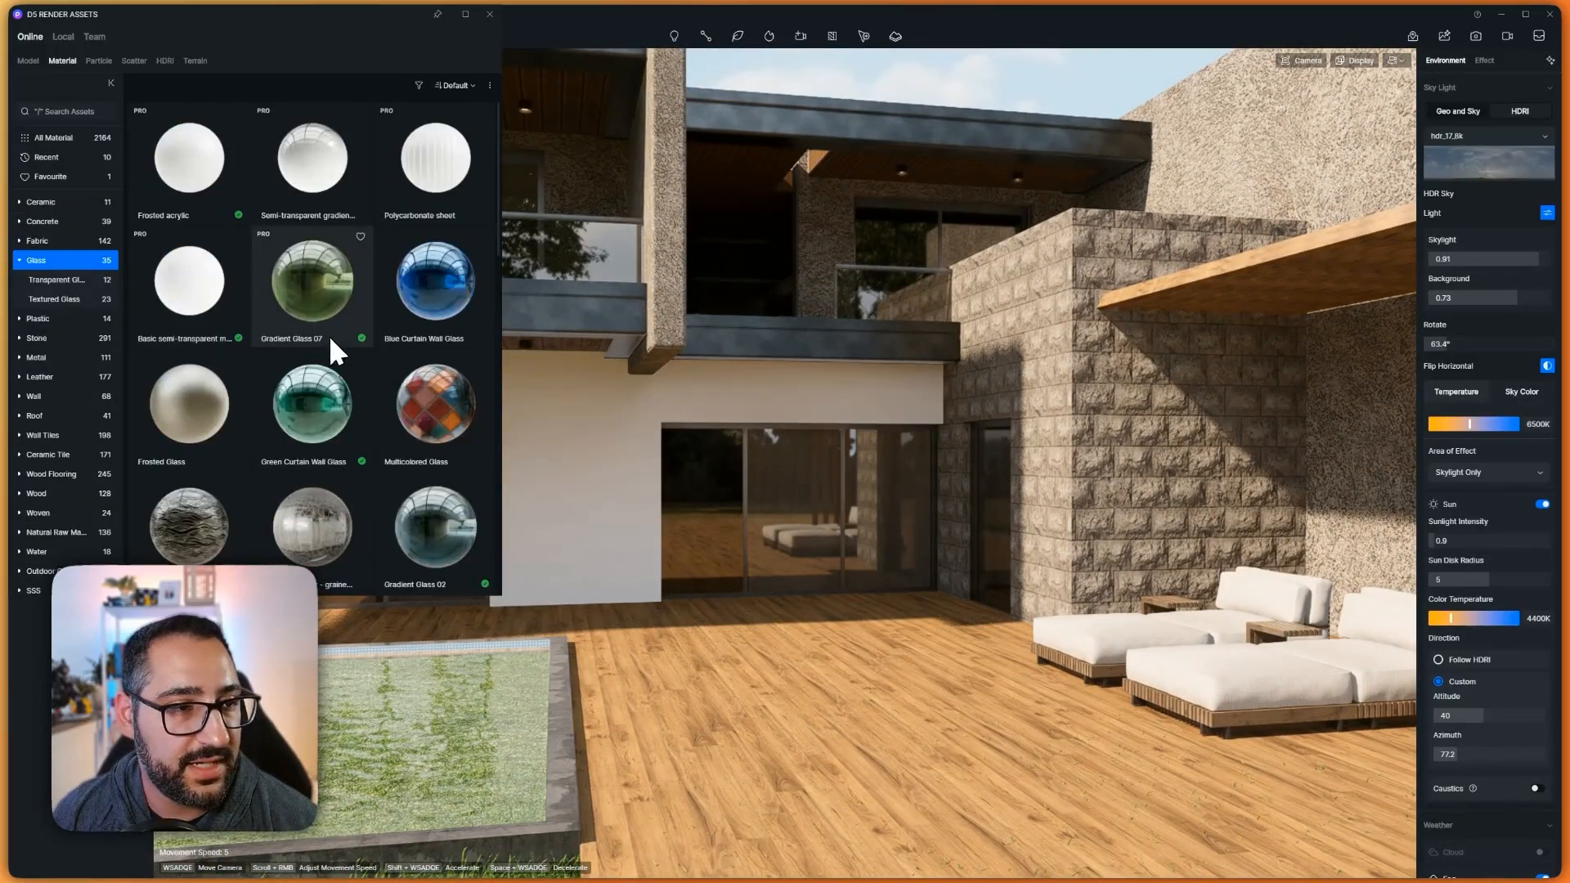
scroll(328, 351, "down", 2)
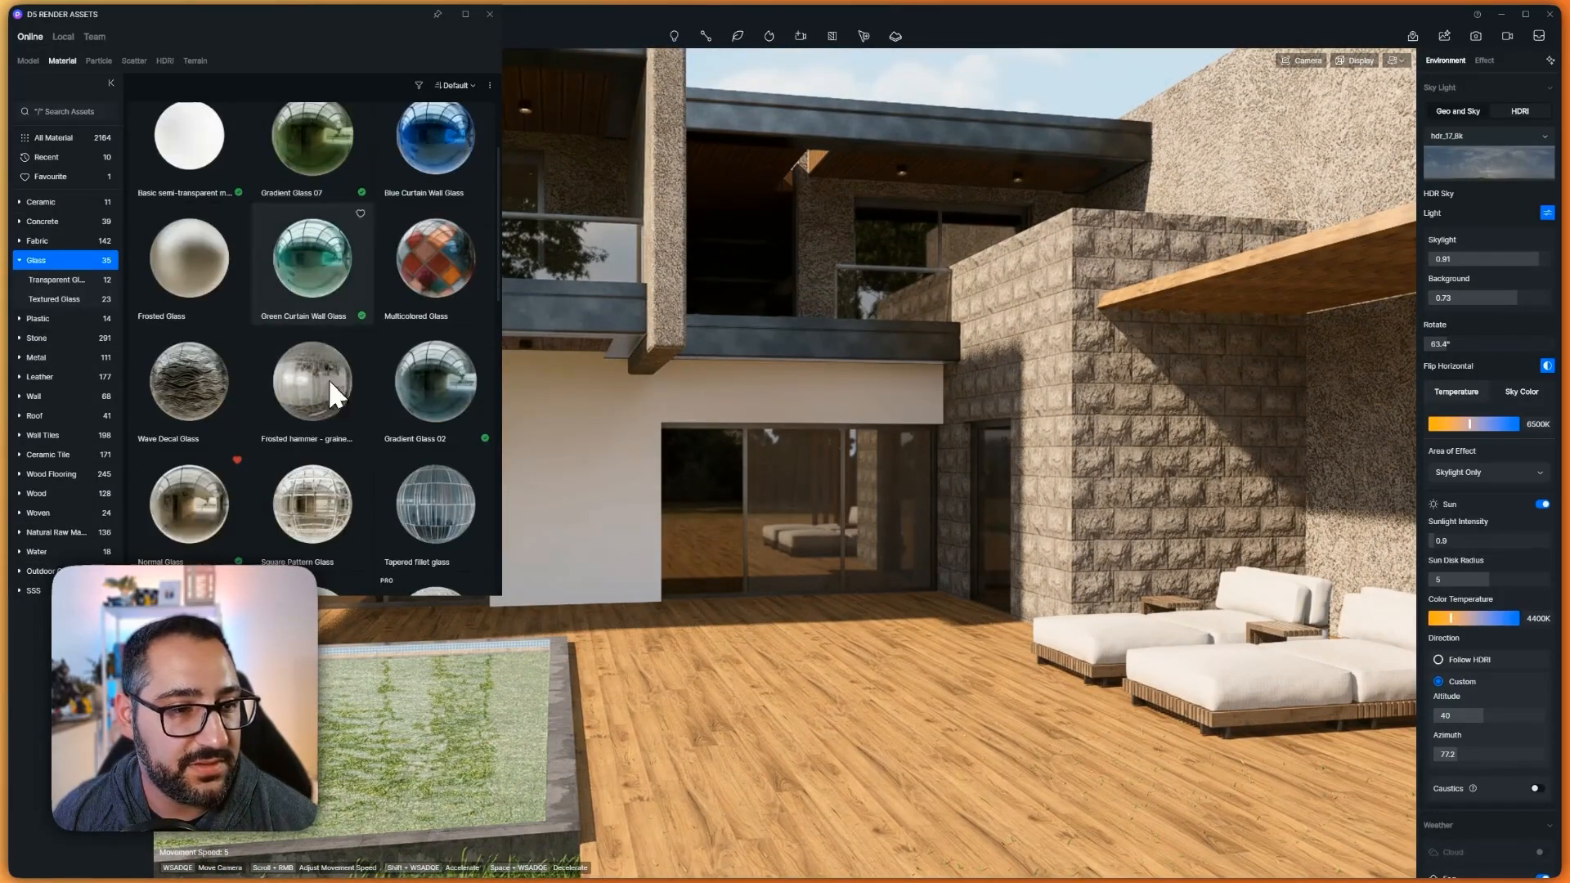
left_click_drag(193, 499, 622, 554)
left_click(710, 512)
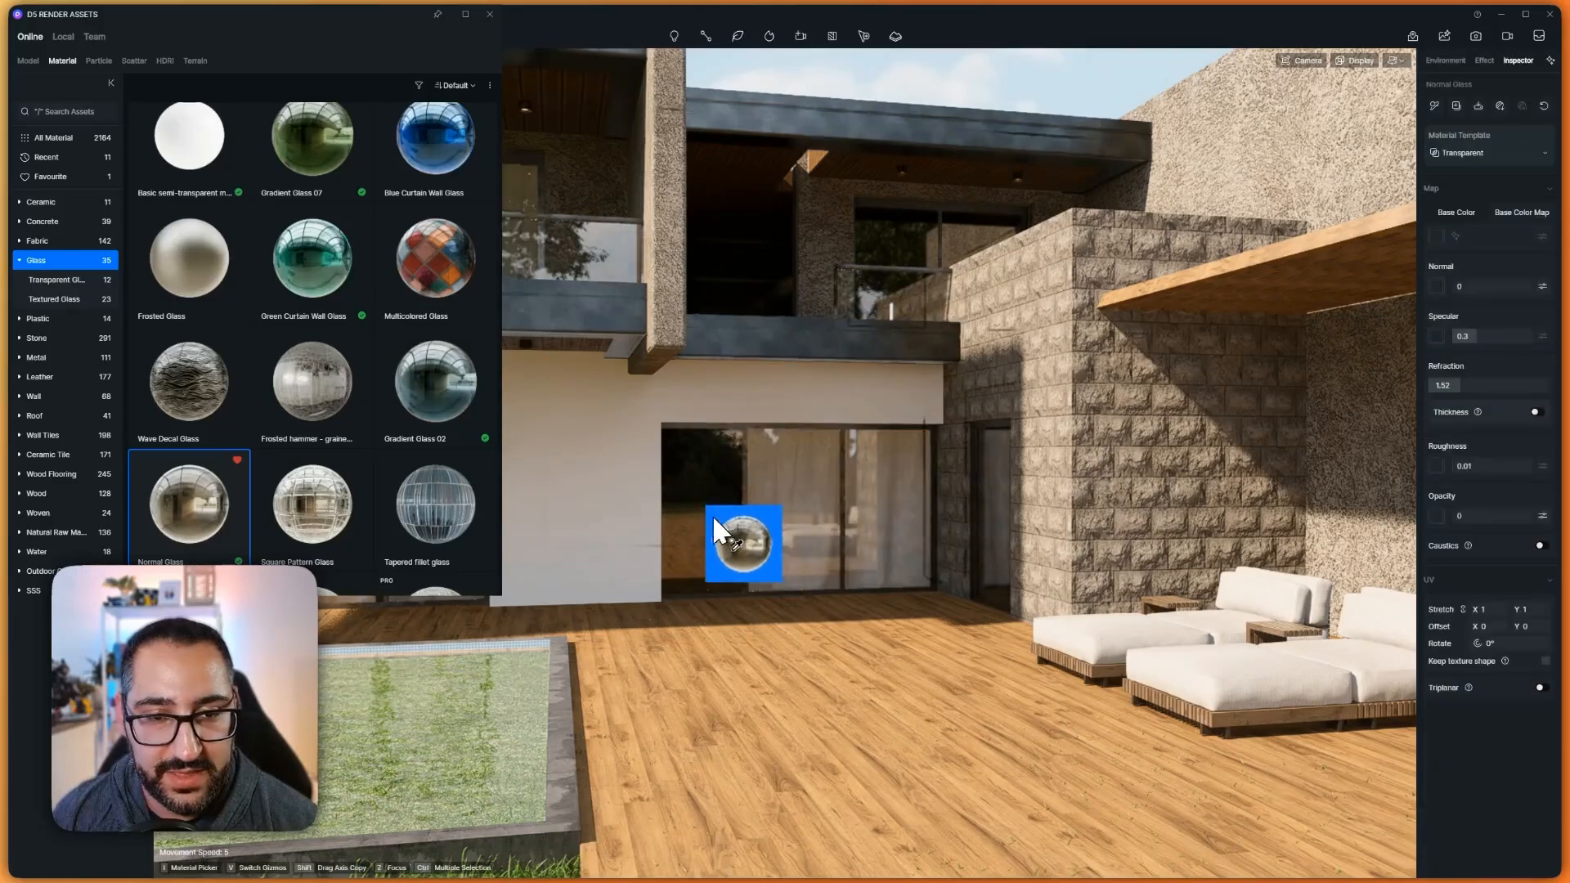
right_click_drag(724, 524, 818, 571)
key("Escape")
key("Escape")
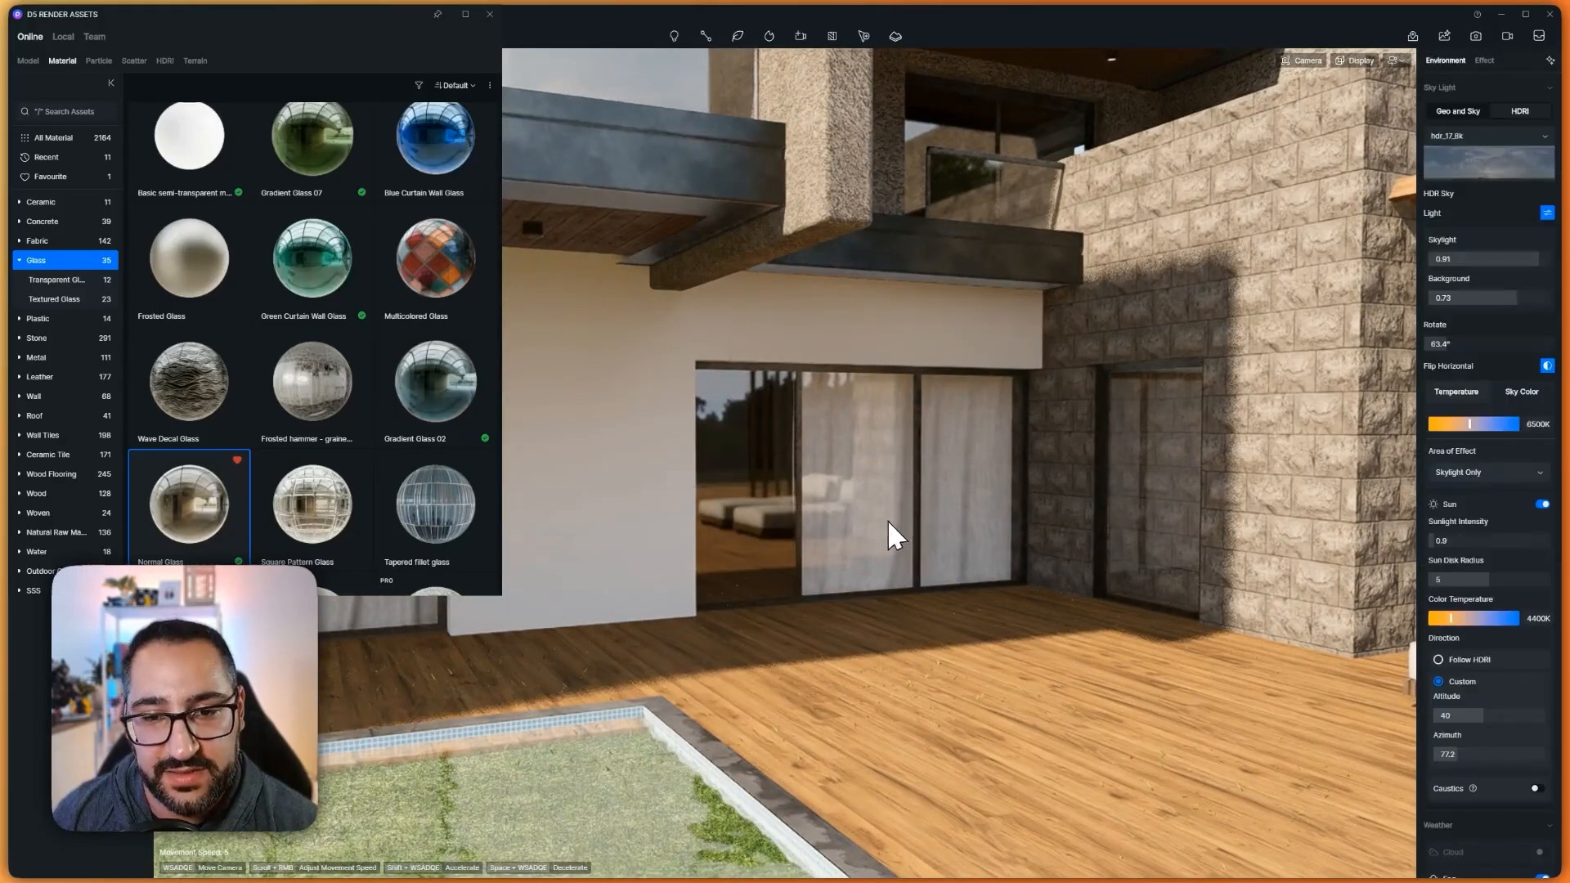
Set the specular value of the sliding door's Normal Glass material to 0.25
right_click_drag(887, 519, 817, 517)
key("w")
key("w")
key("s")
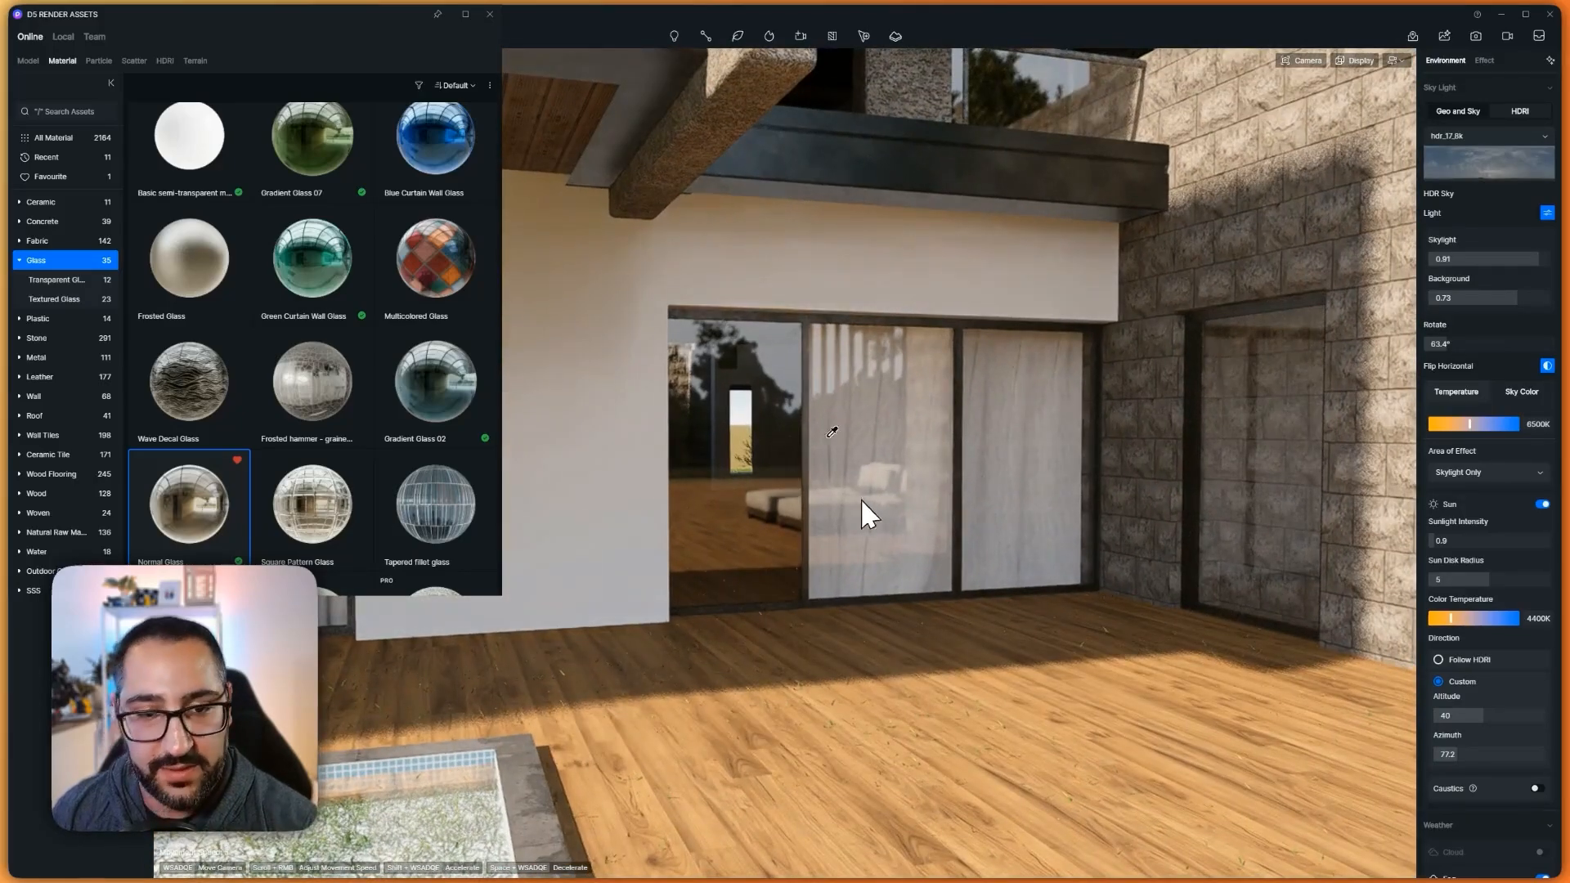
left_click(763, 434)
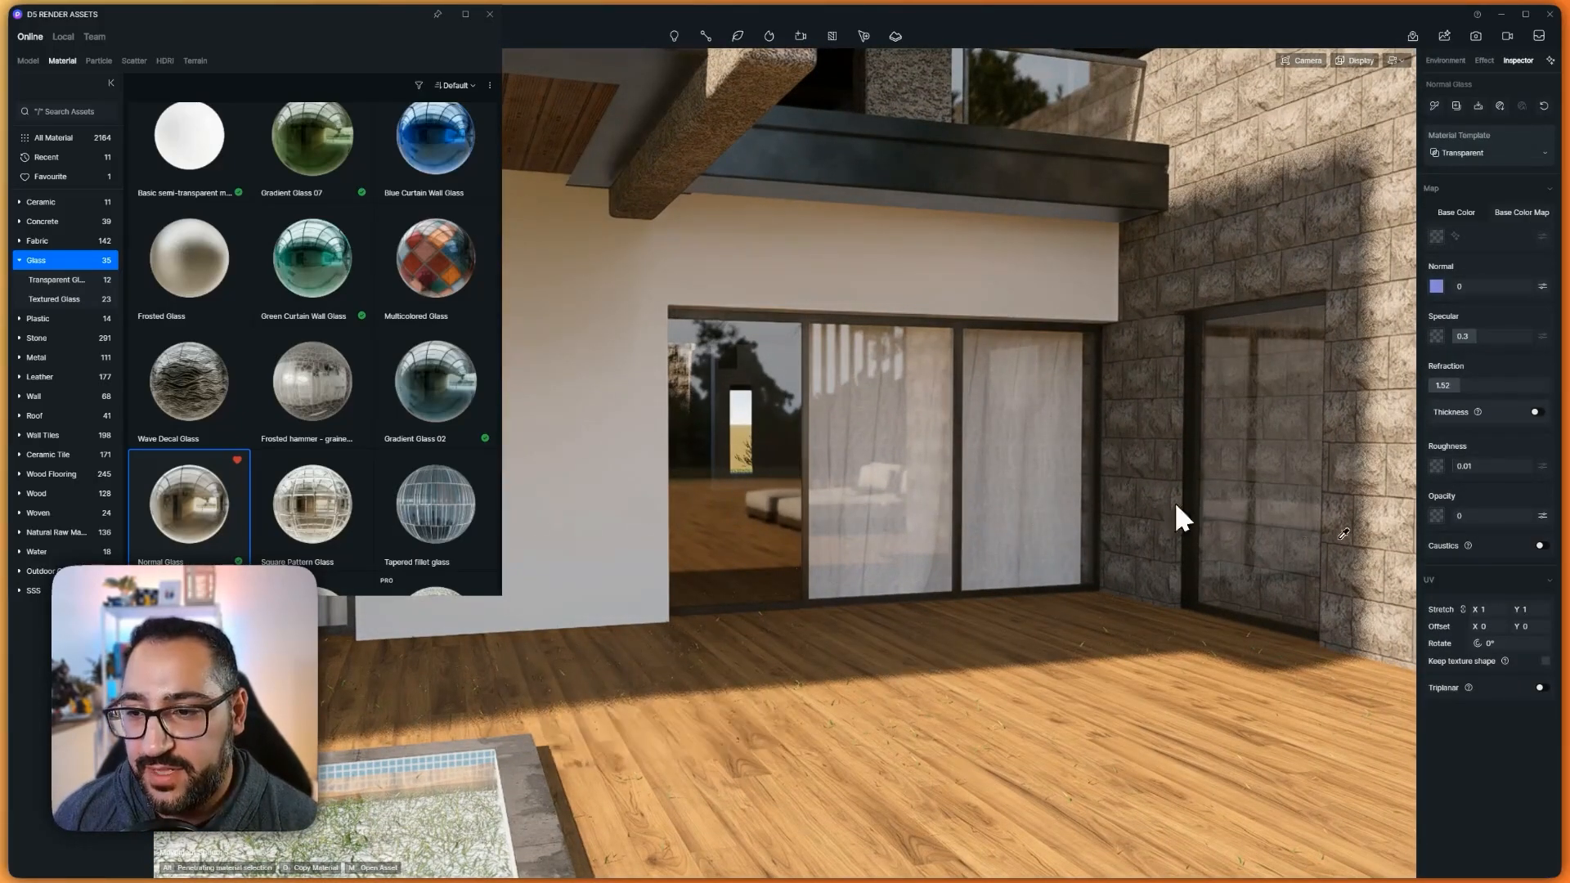
mouse_move(1455, 519)
left_mouse_down()
mouse_move(1548, 524)
mouse_move(1438, 528)
left_mouse_up()
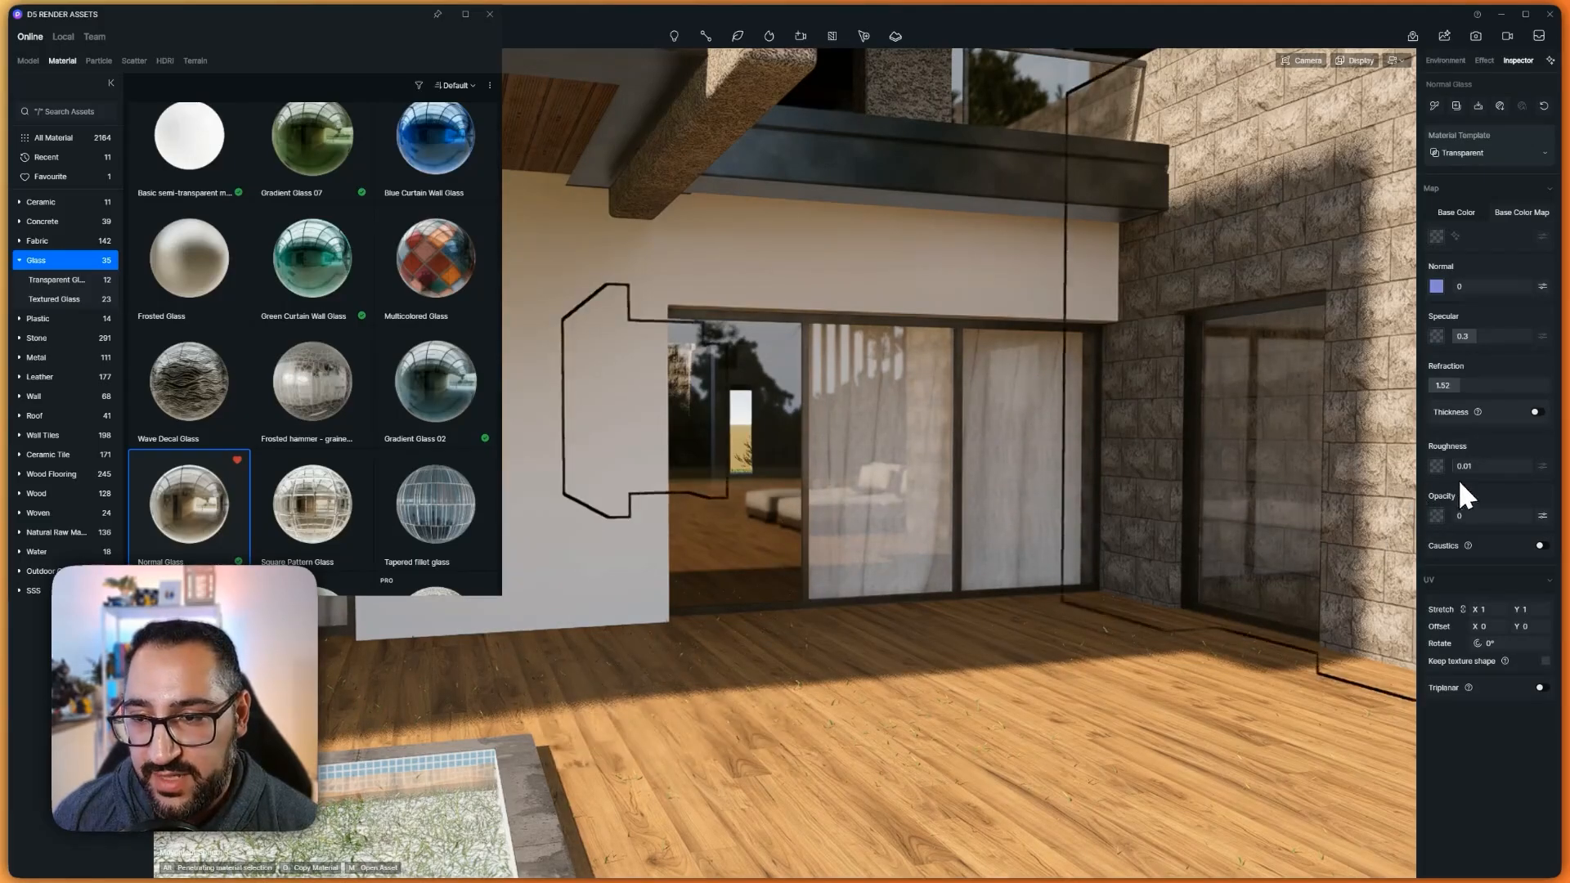
mouse_move(1464, 341)
left_mouse_down()
mouse_move(1489, 346)
mouse_move(1469, 342)
left_mouse_up()
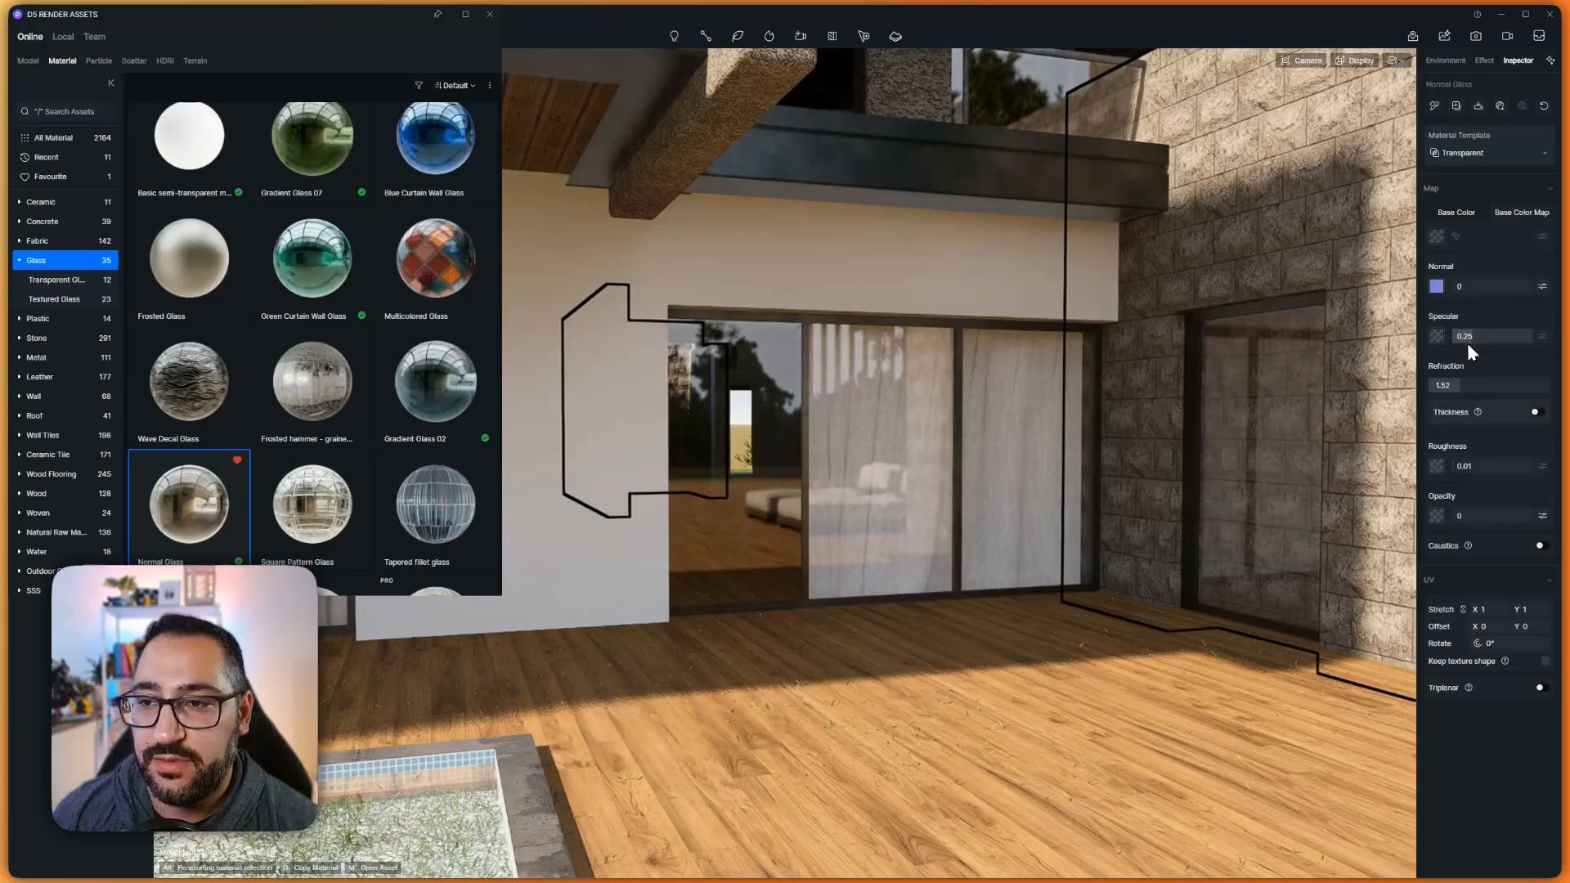
Browse the residential interior parallax models and place Residential Interior 02 at the glass door in the stone wall
scroll(854, 522, "down", 3)
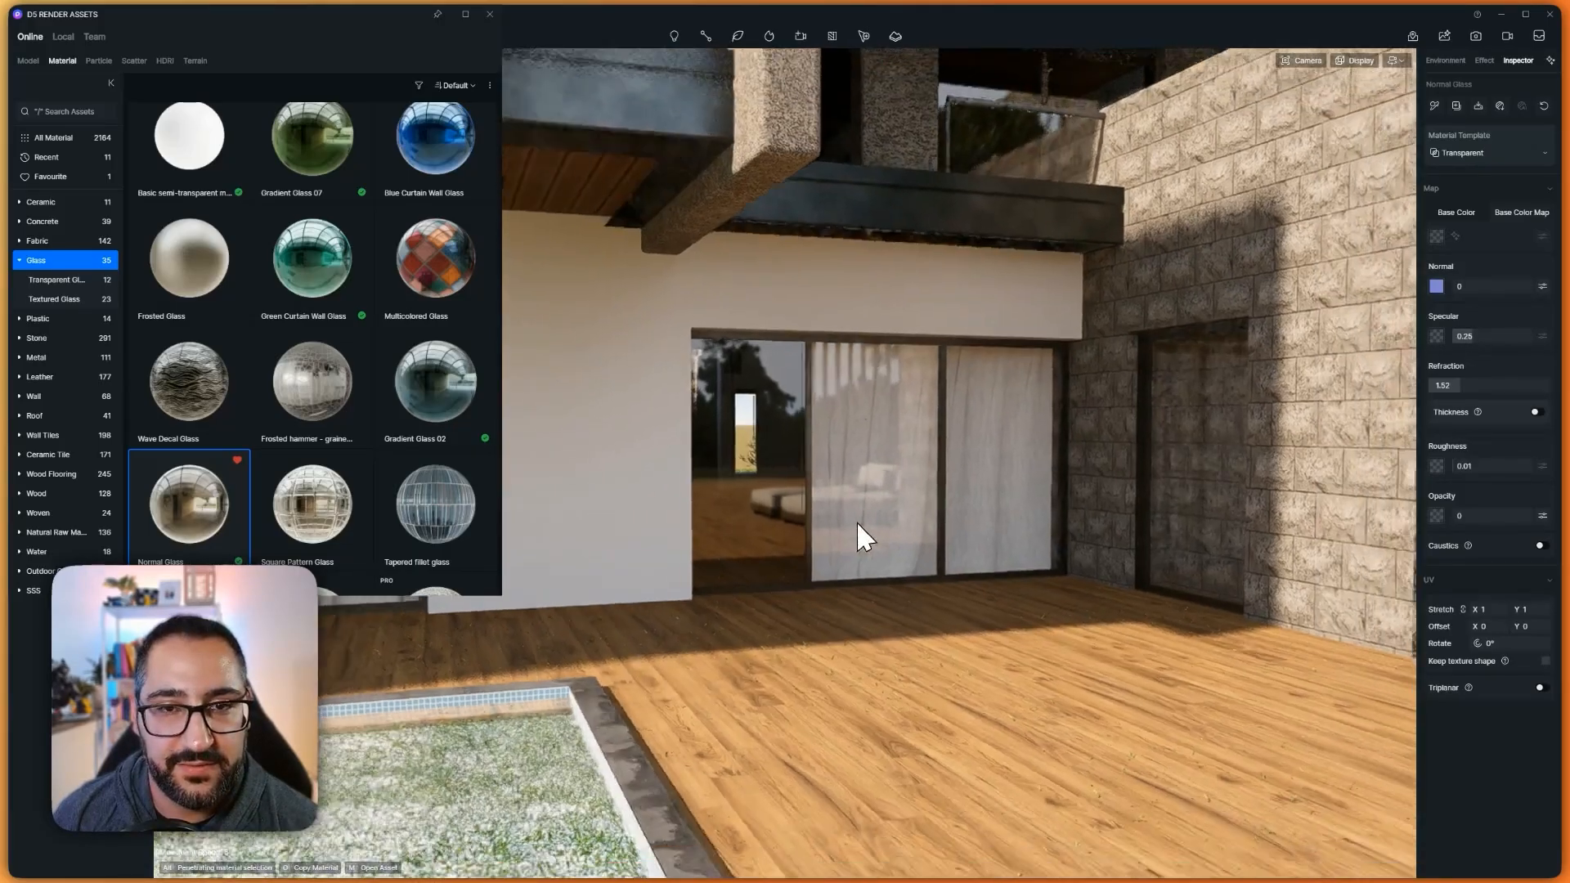
key("s")
right_click_drag(856, 522, 1173, 531)
key("w")
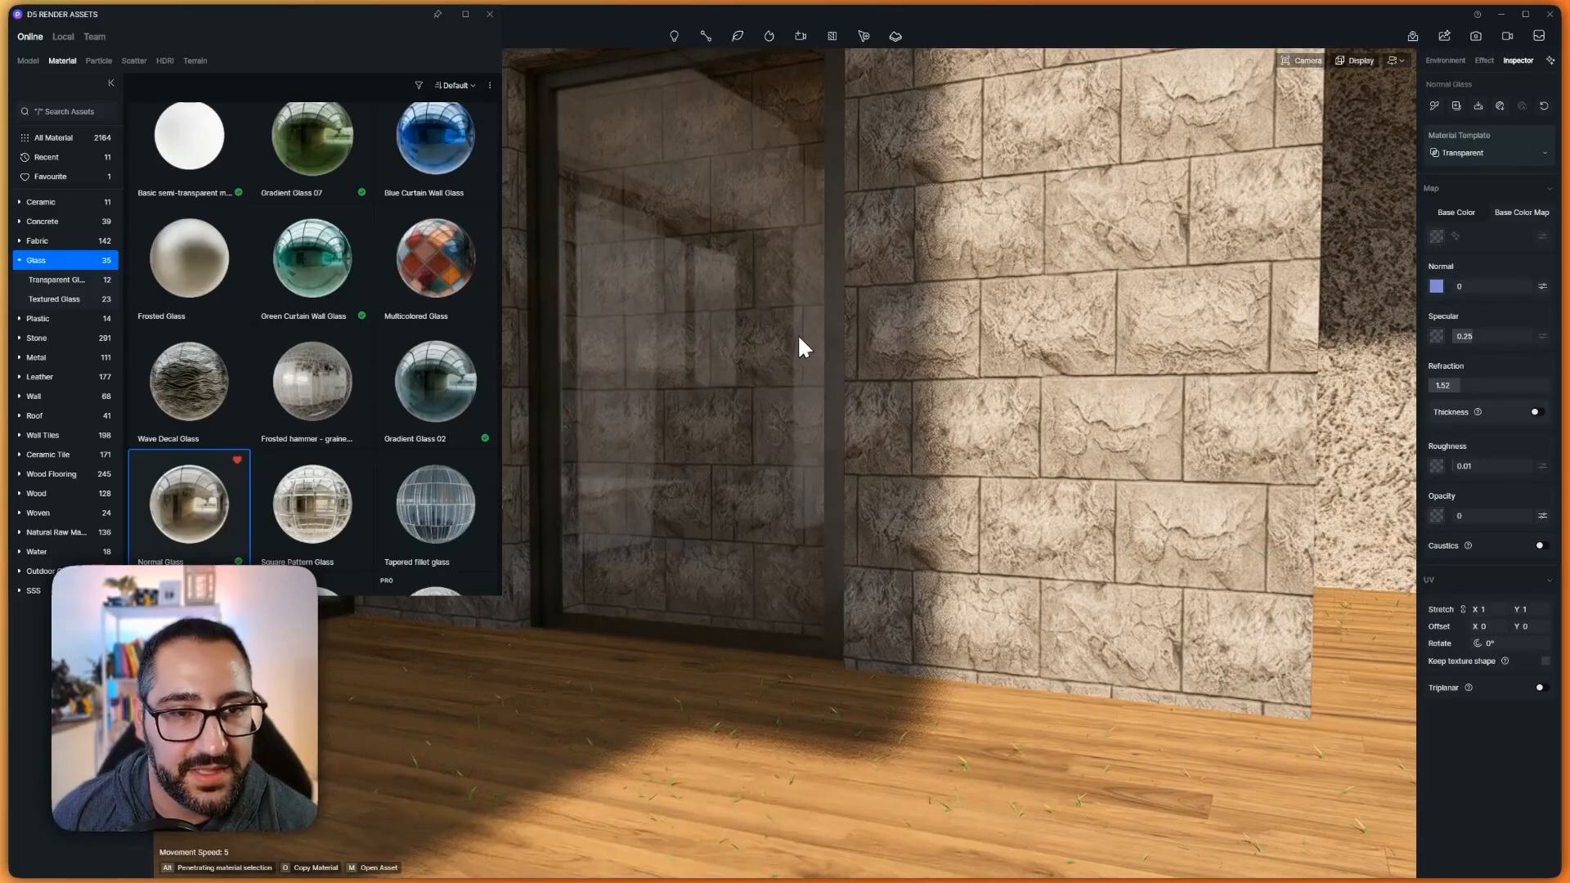
right_click_drag(798, 334, 792, 269)
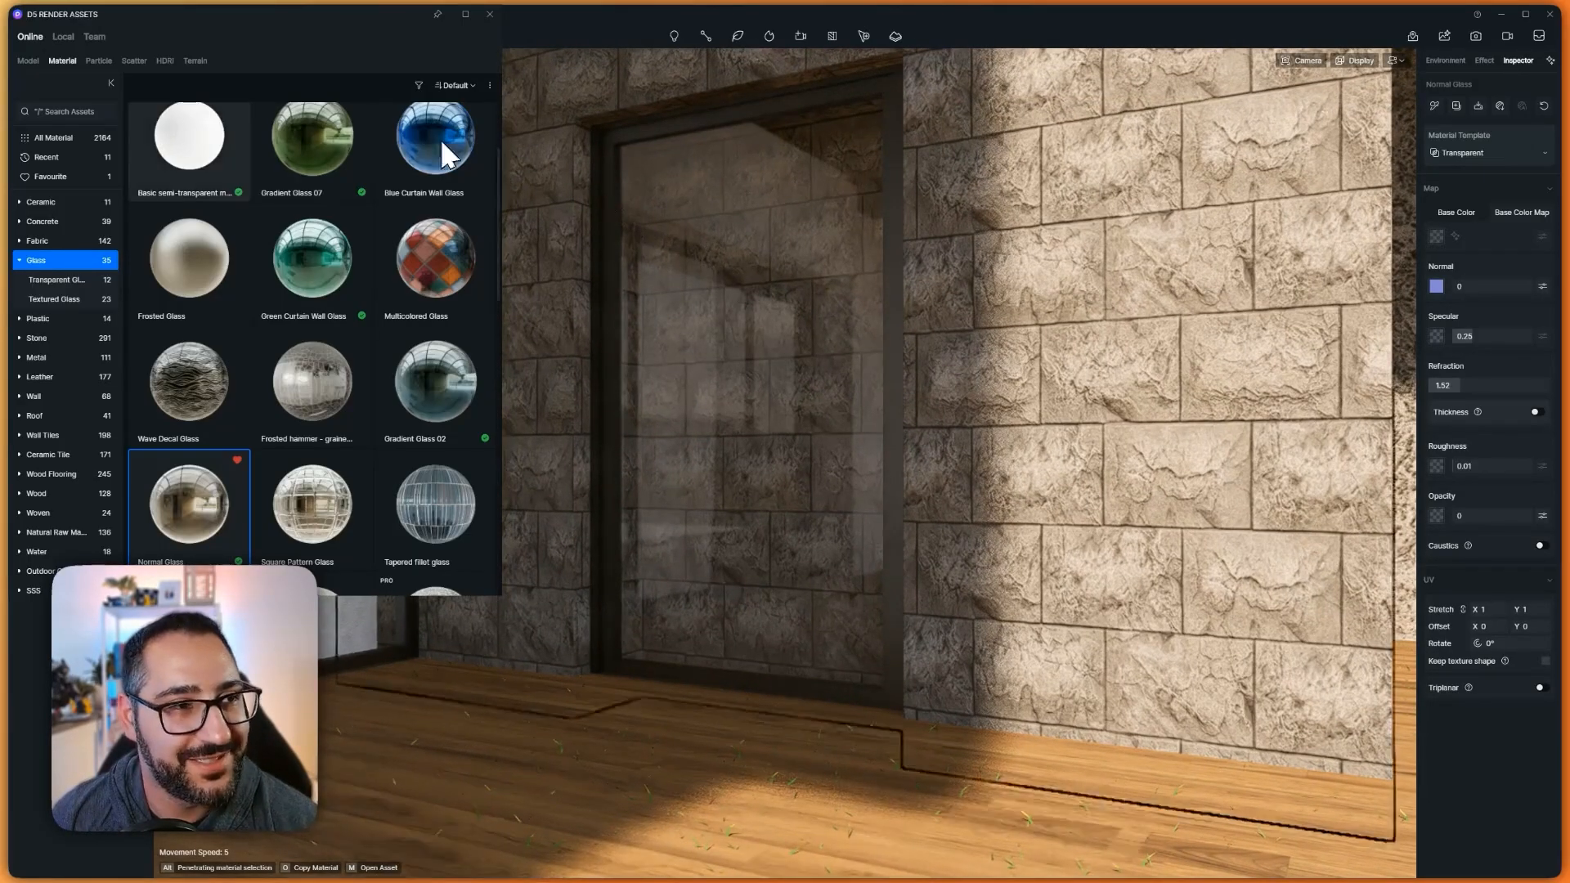
left_click(28, 61)
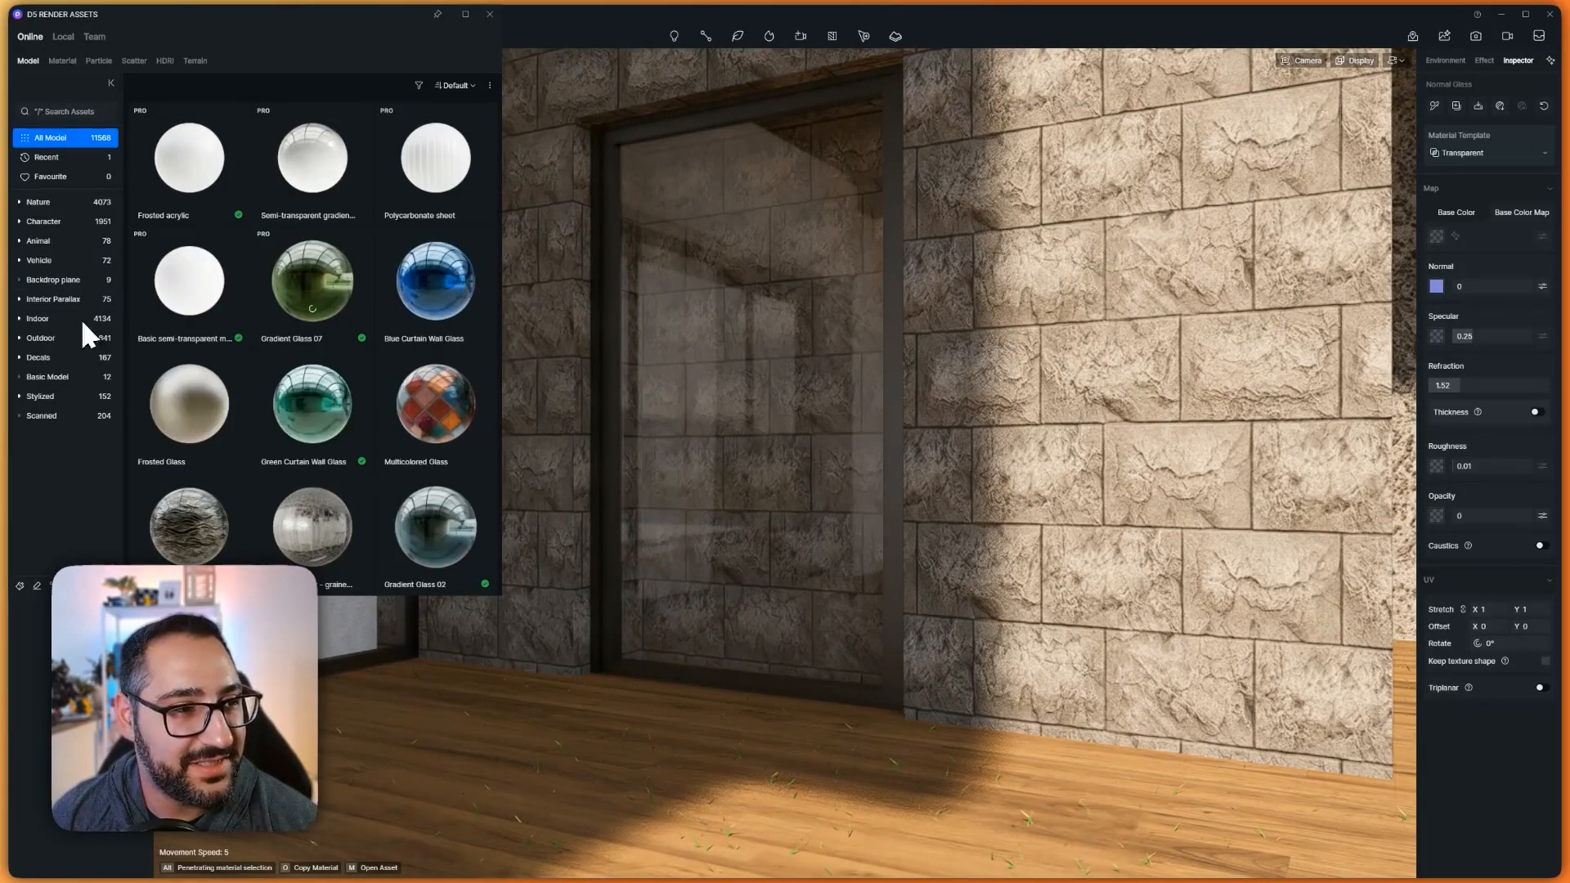
left_click(70, 299)
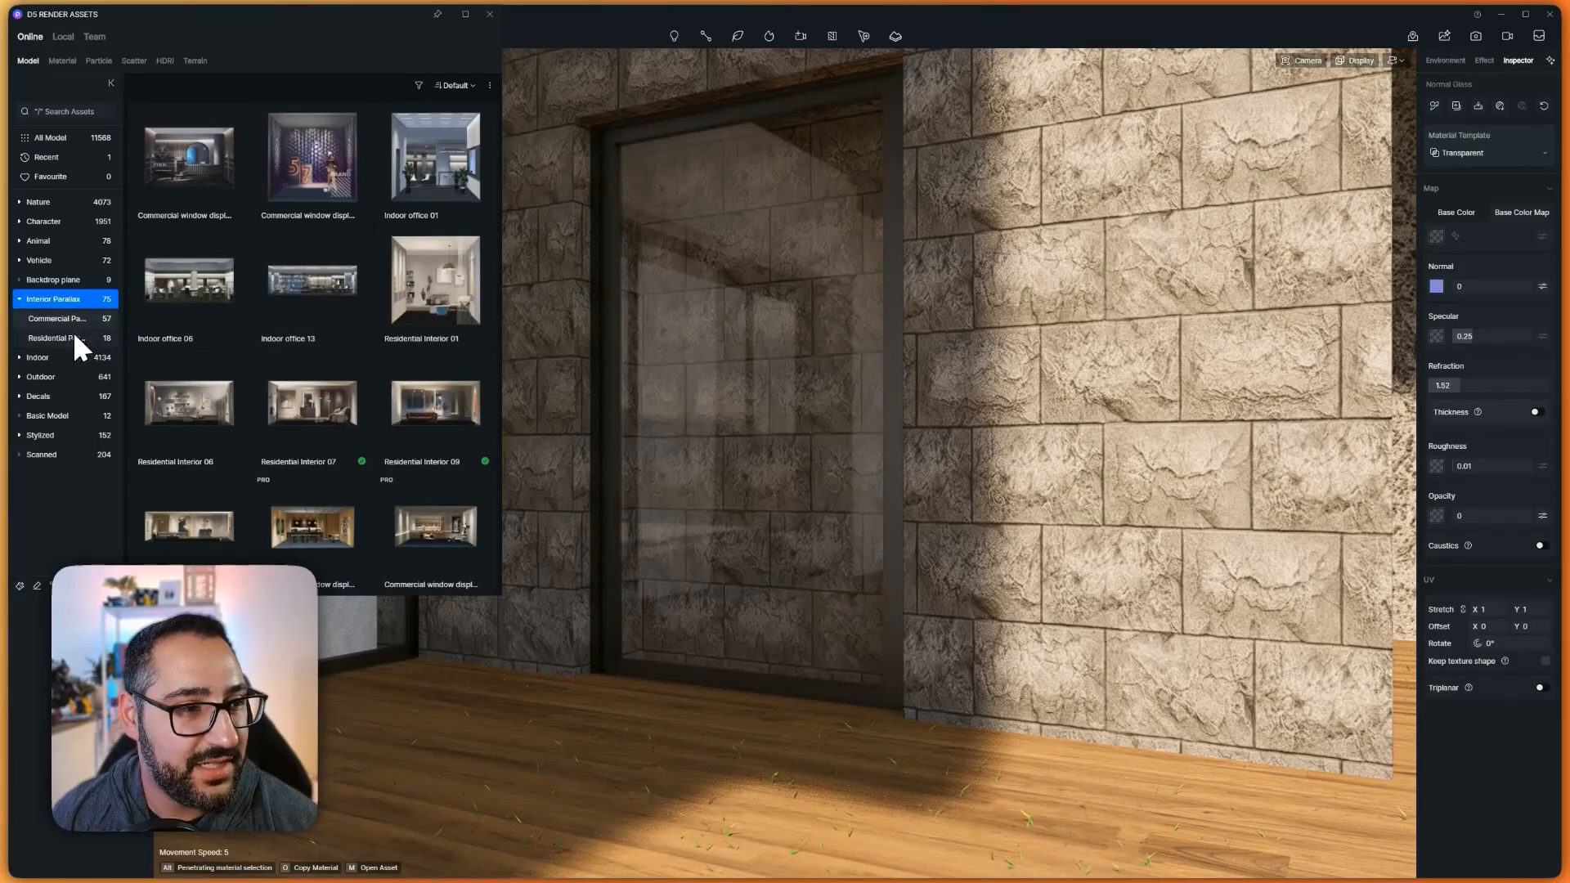
left_click(67, 335)
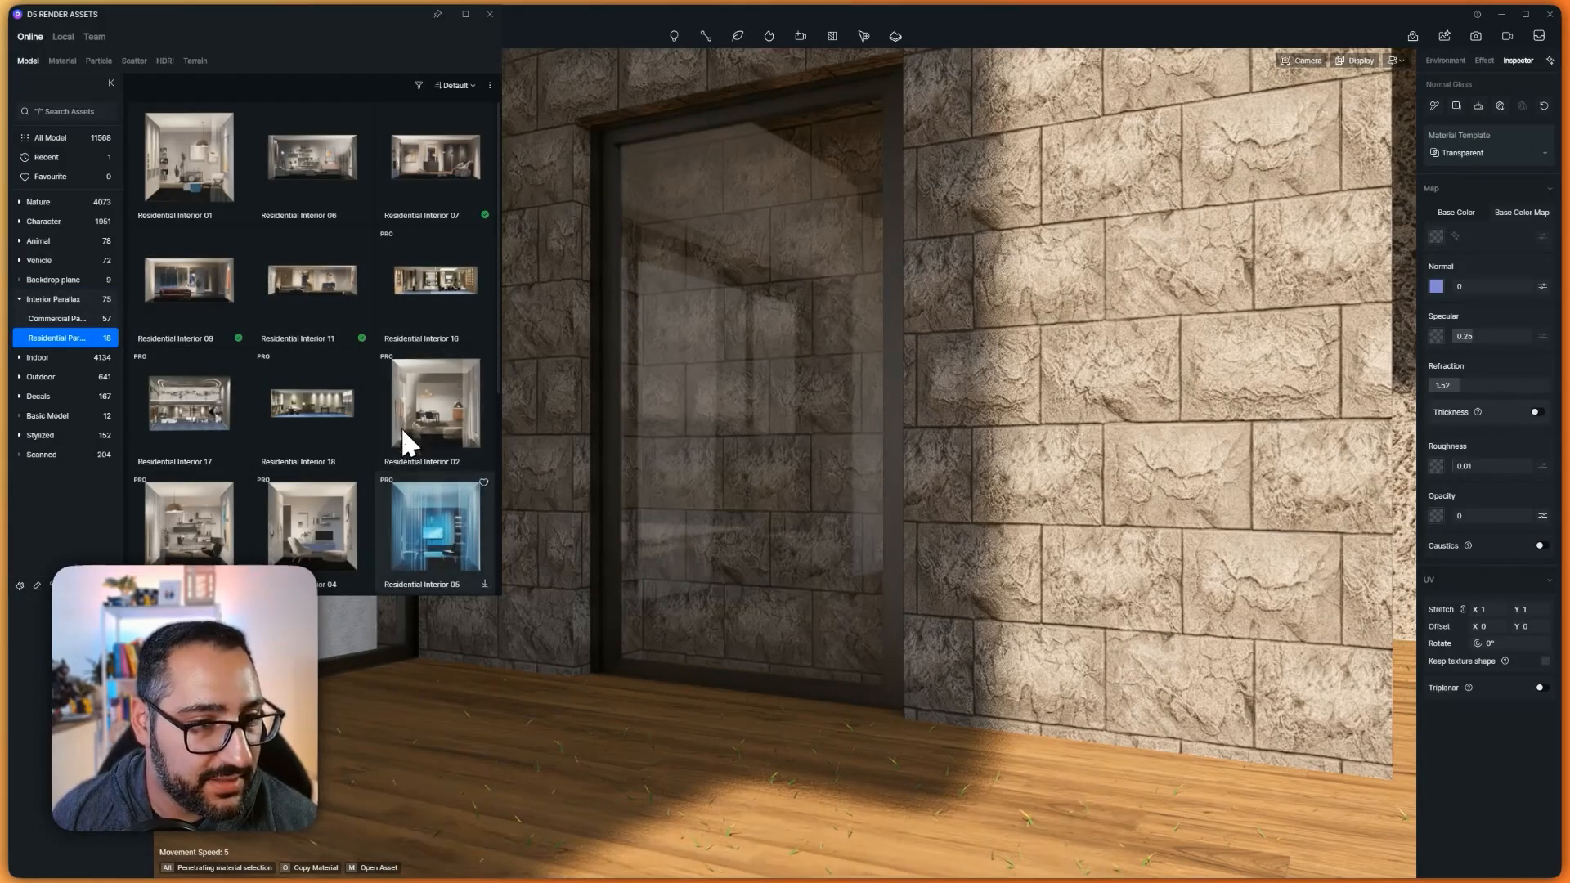
left_click(440, 409)
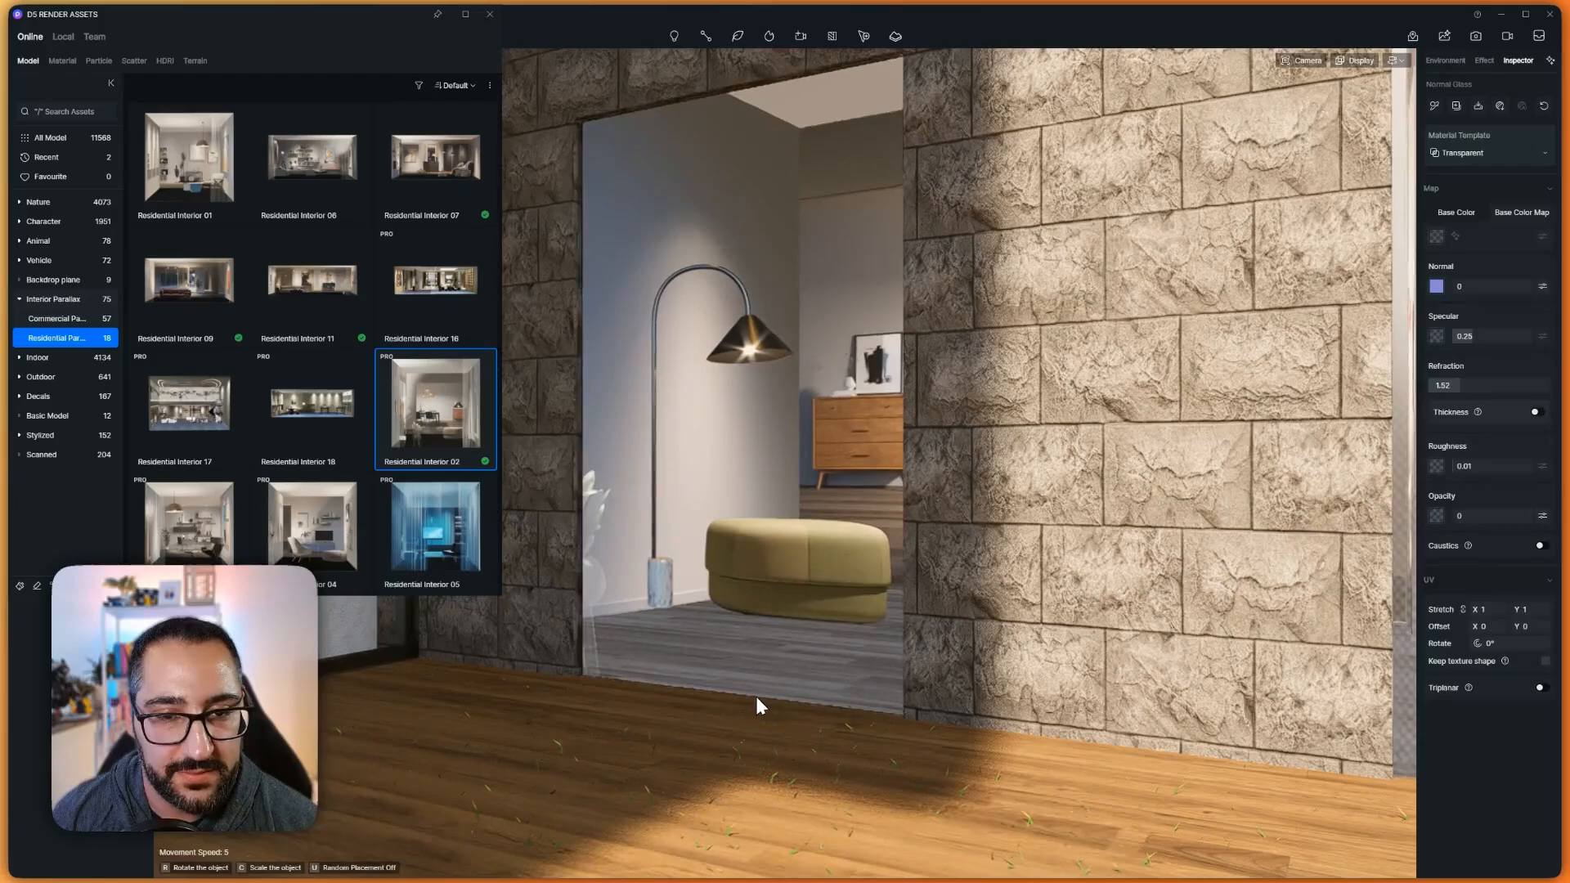
left_click(756, 695)
Scale the parallax interior to 2820 by 2115 and move it back behind the stone wall's glass door
scroll(782, 664, "down", 3)
right_click_drag(812, 651, 694, 638)
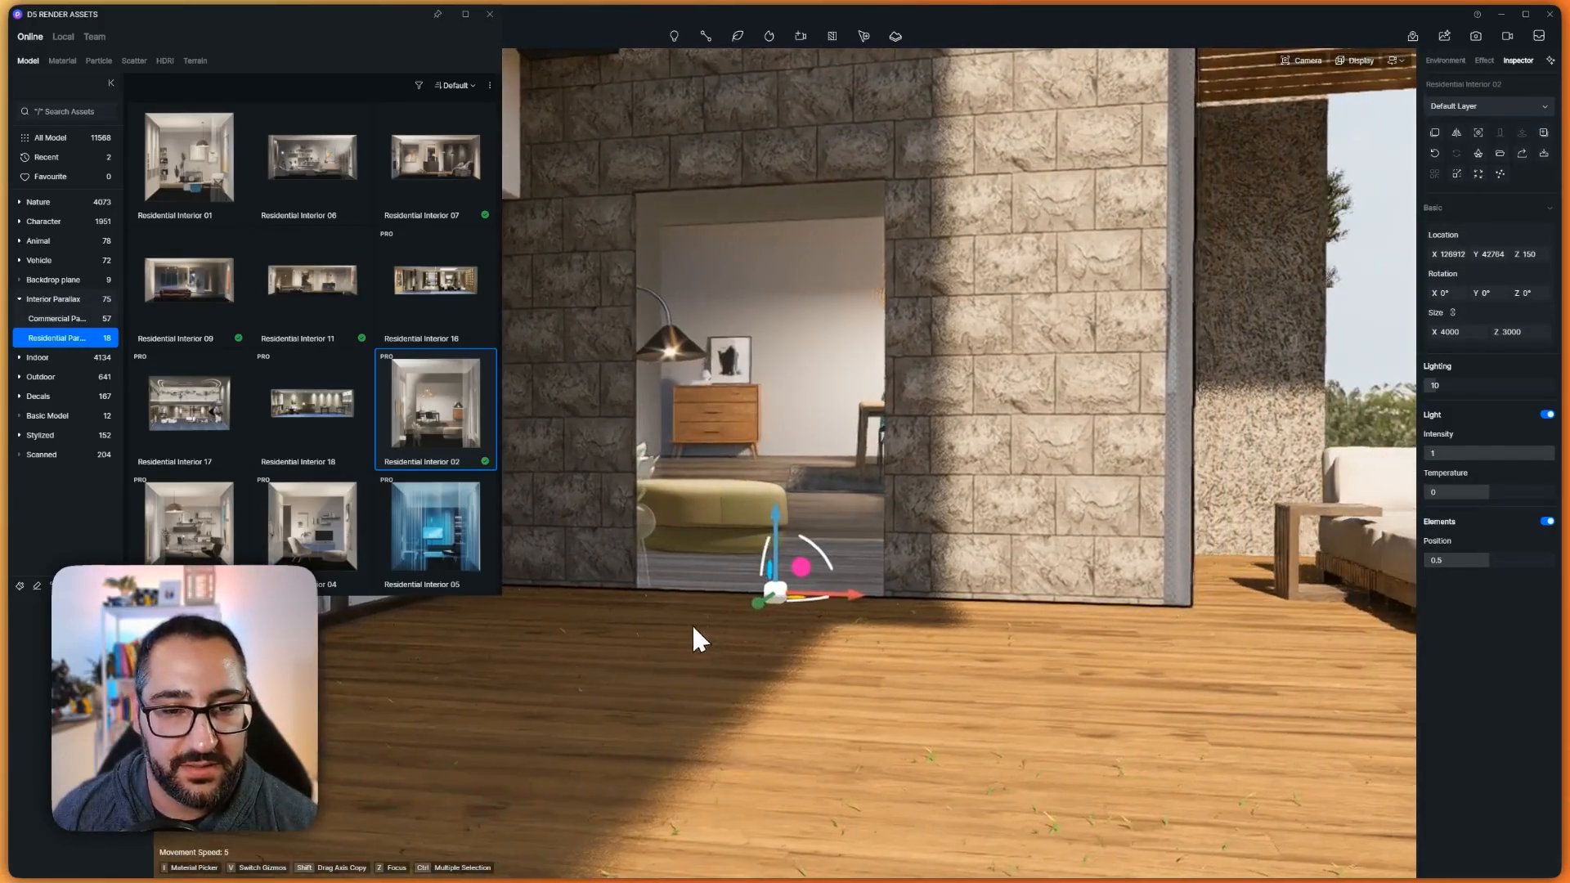
left_click_drag(856, 595, 788, 596)
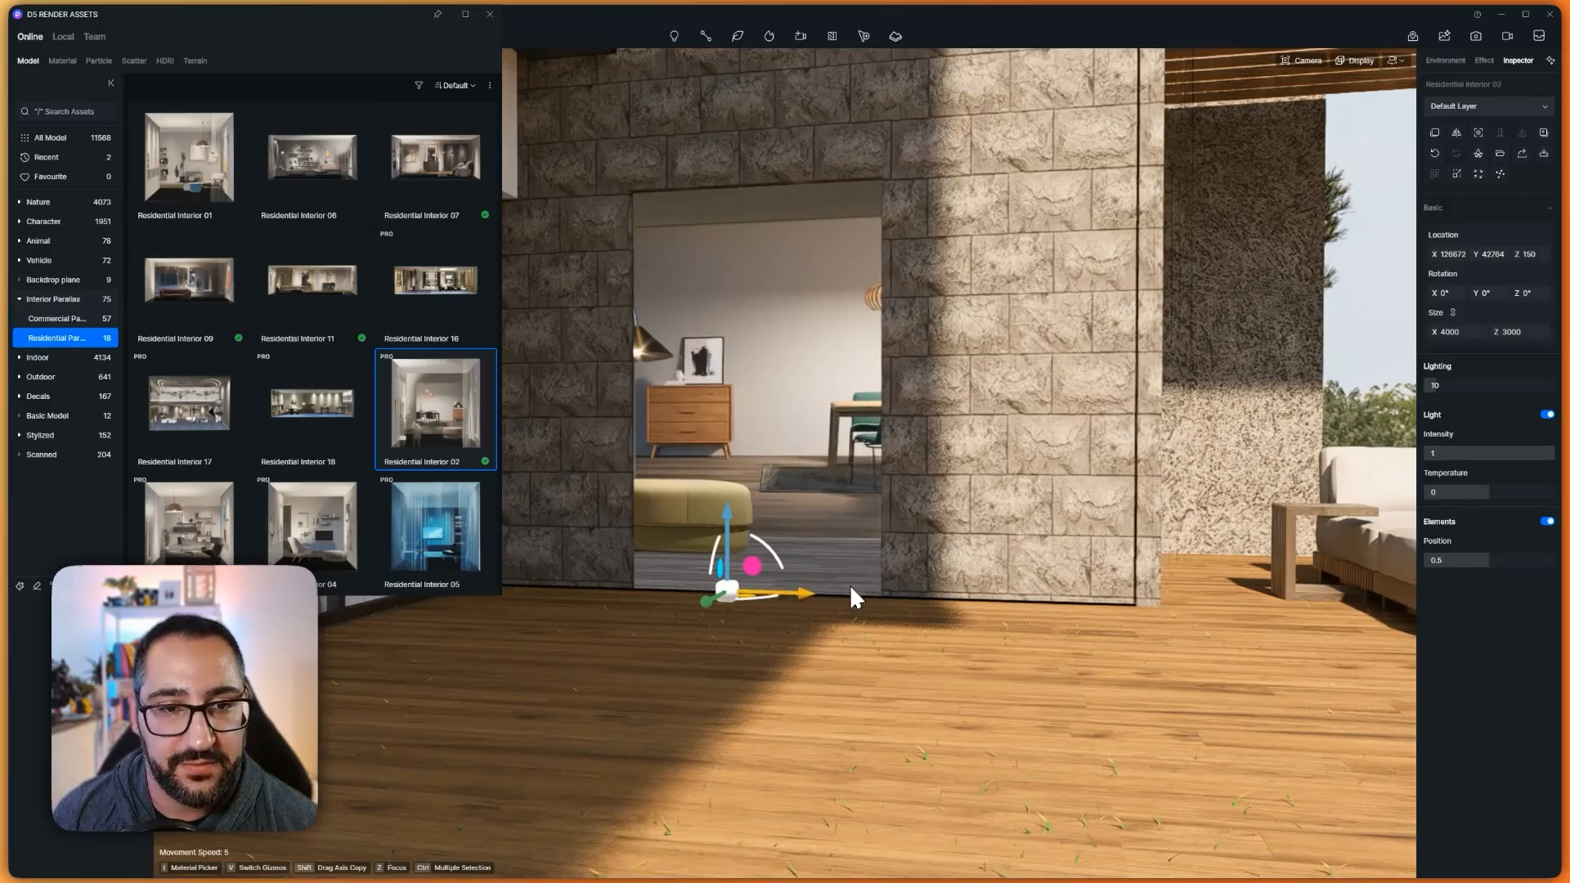
right_click_drag(851, 597, 784, 579)
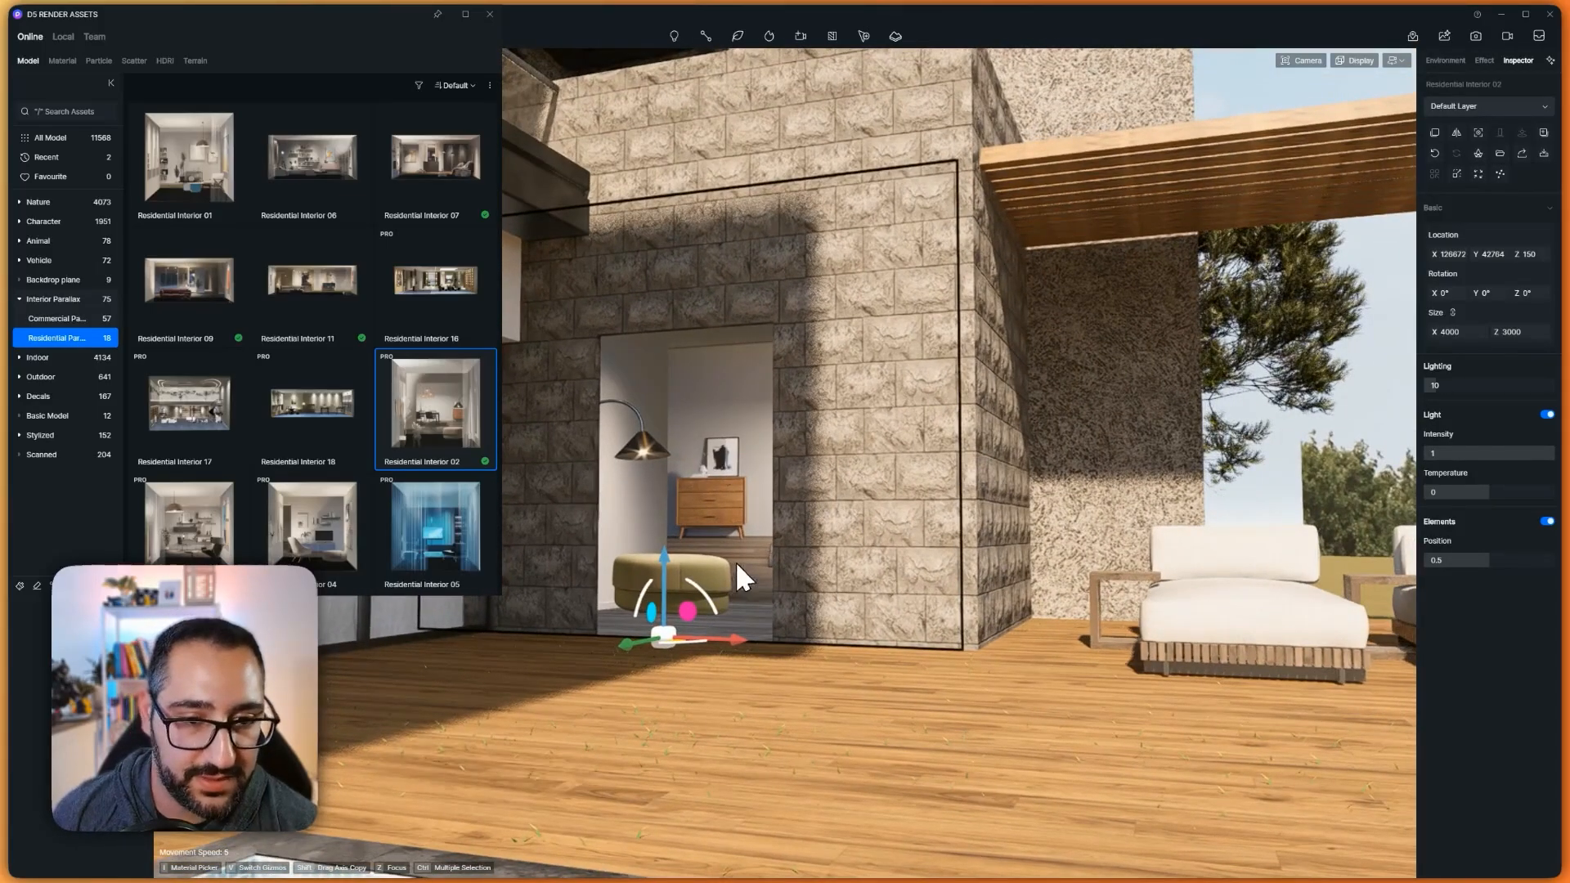
key("v")
left_click_drag(665, 563, 638, 647)
key("v")
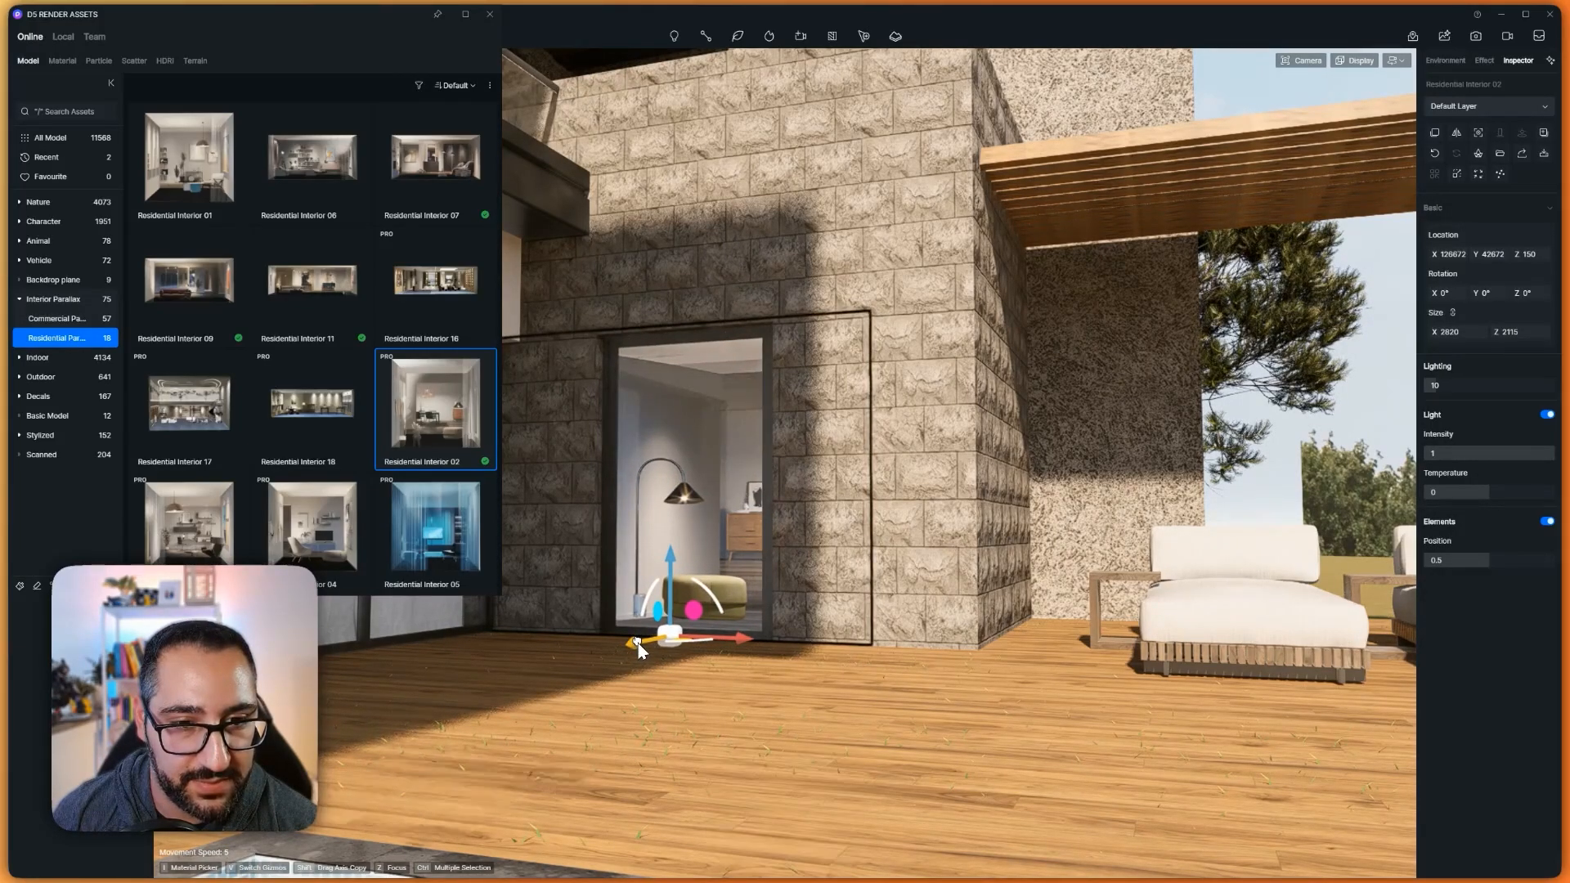
Set the parallax interior's lighting to 5 and its light intensity to 0.4
right_click_drag(922, 598, 885, 612)
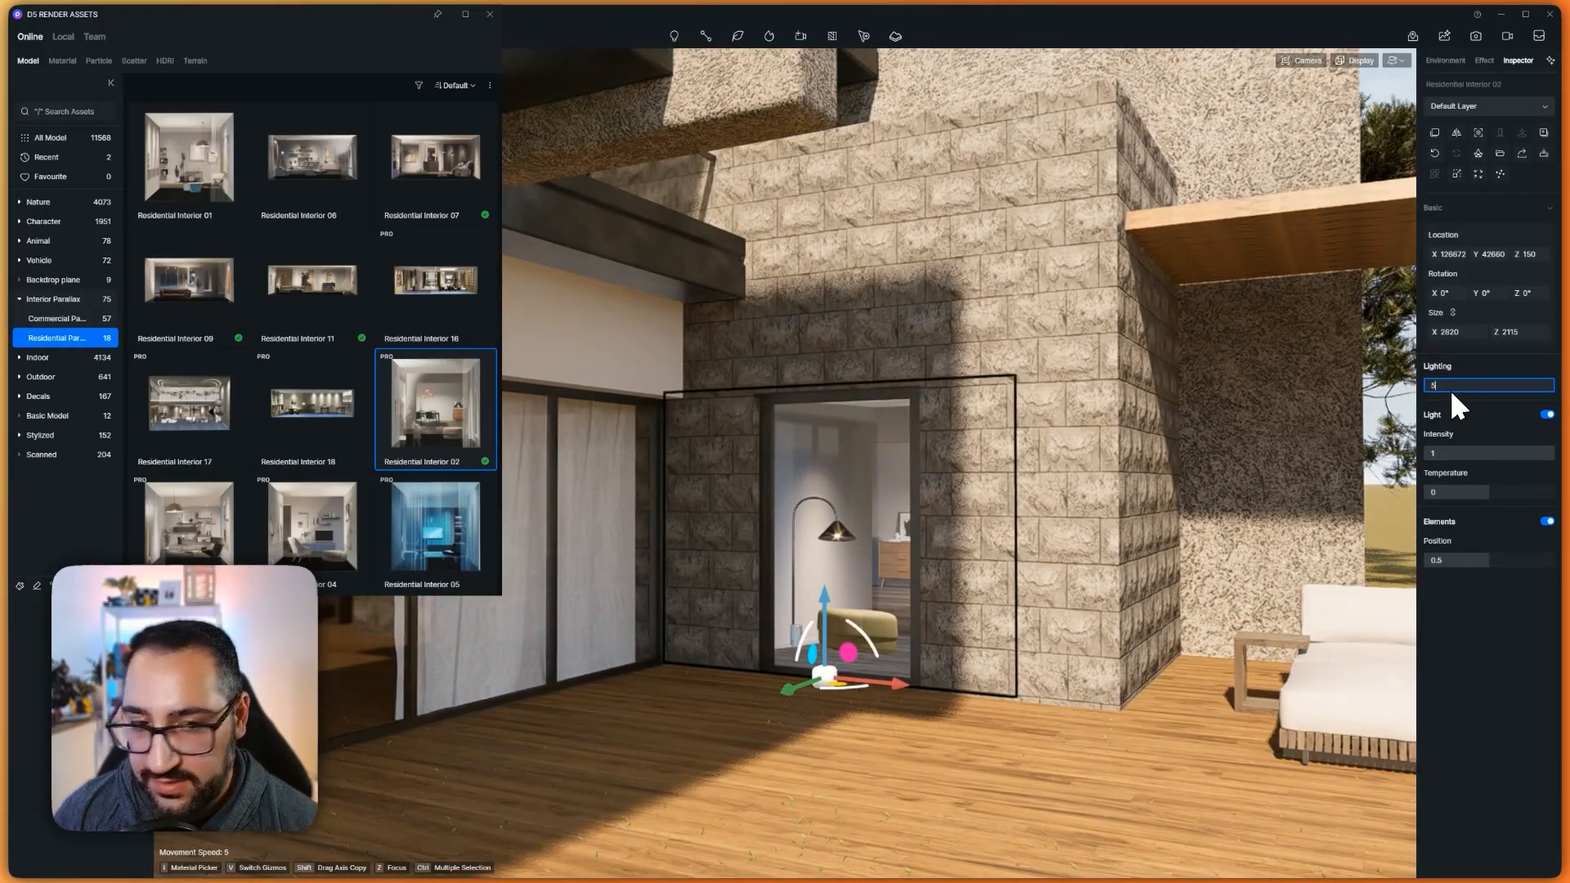
type("5")
key("Return")
left_click_drag(1543, 456, 1477, 457)
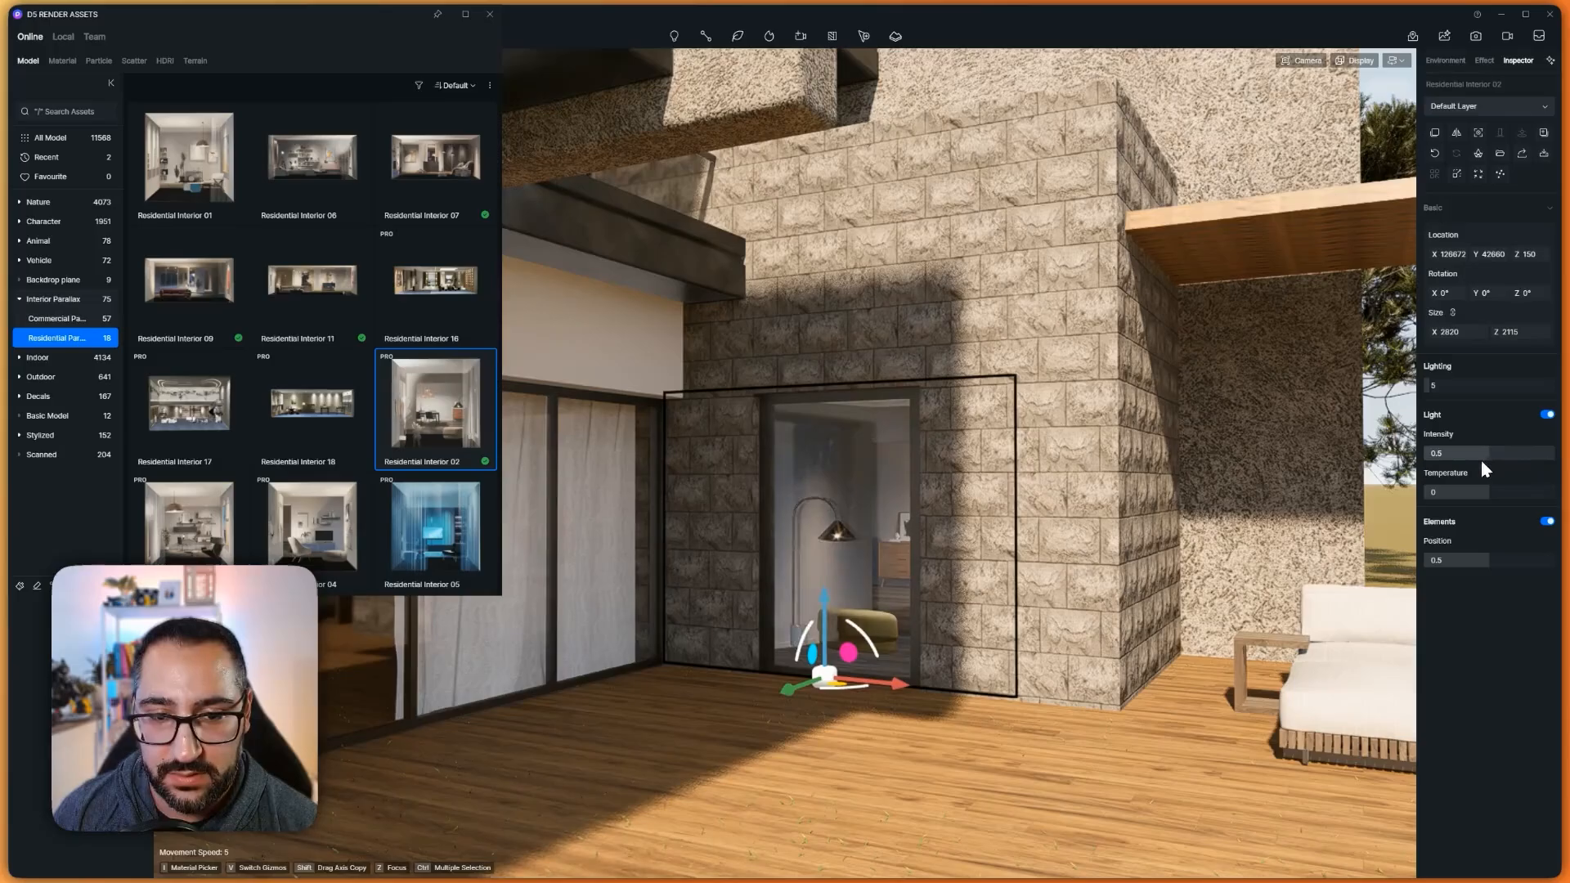
scroll(894, 459, "down", 10)
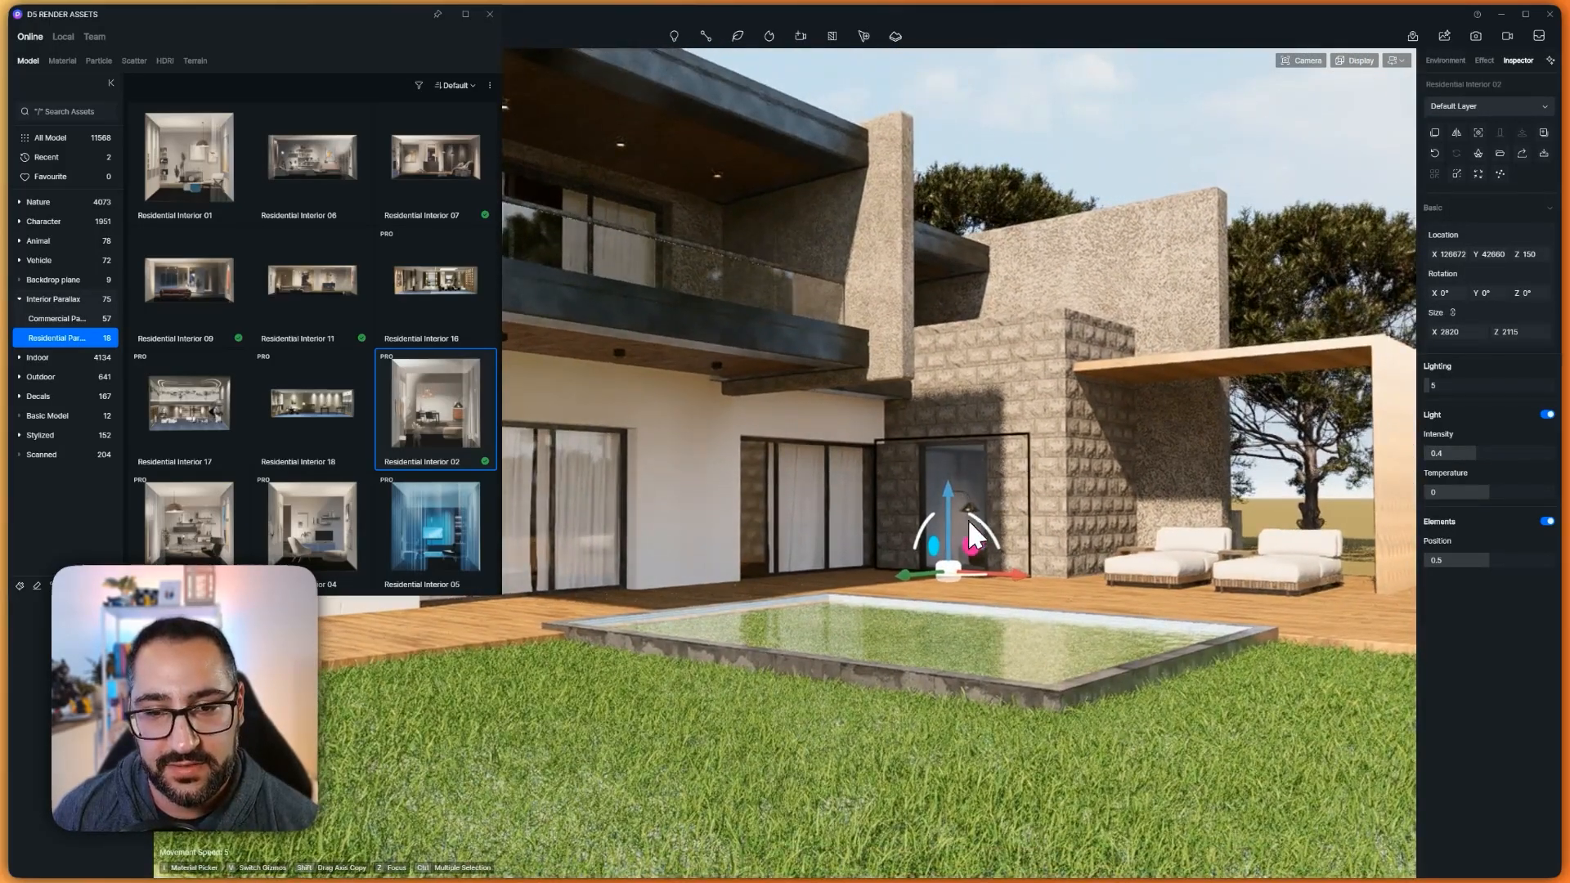
key("e")
mouse_move(1051, 524)
right_mouse_down()
mouse_move(1065, 535)
mouse_move(1055, 578)
mouse_move(971, 609)
mouse_move(1058, 522)
right_mouse_up()
key("w")
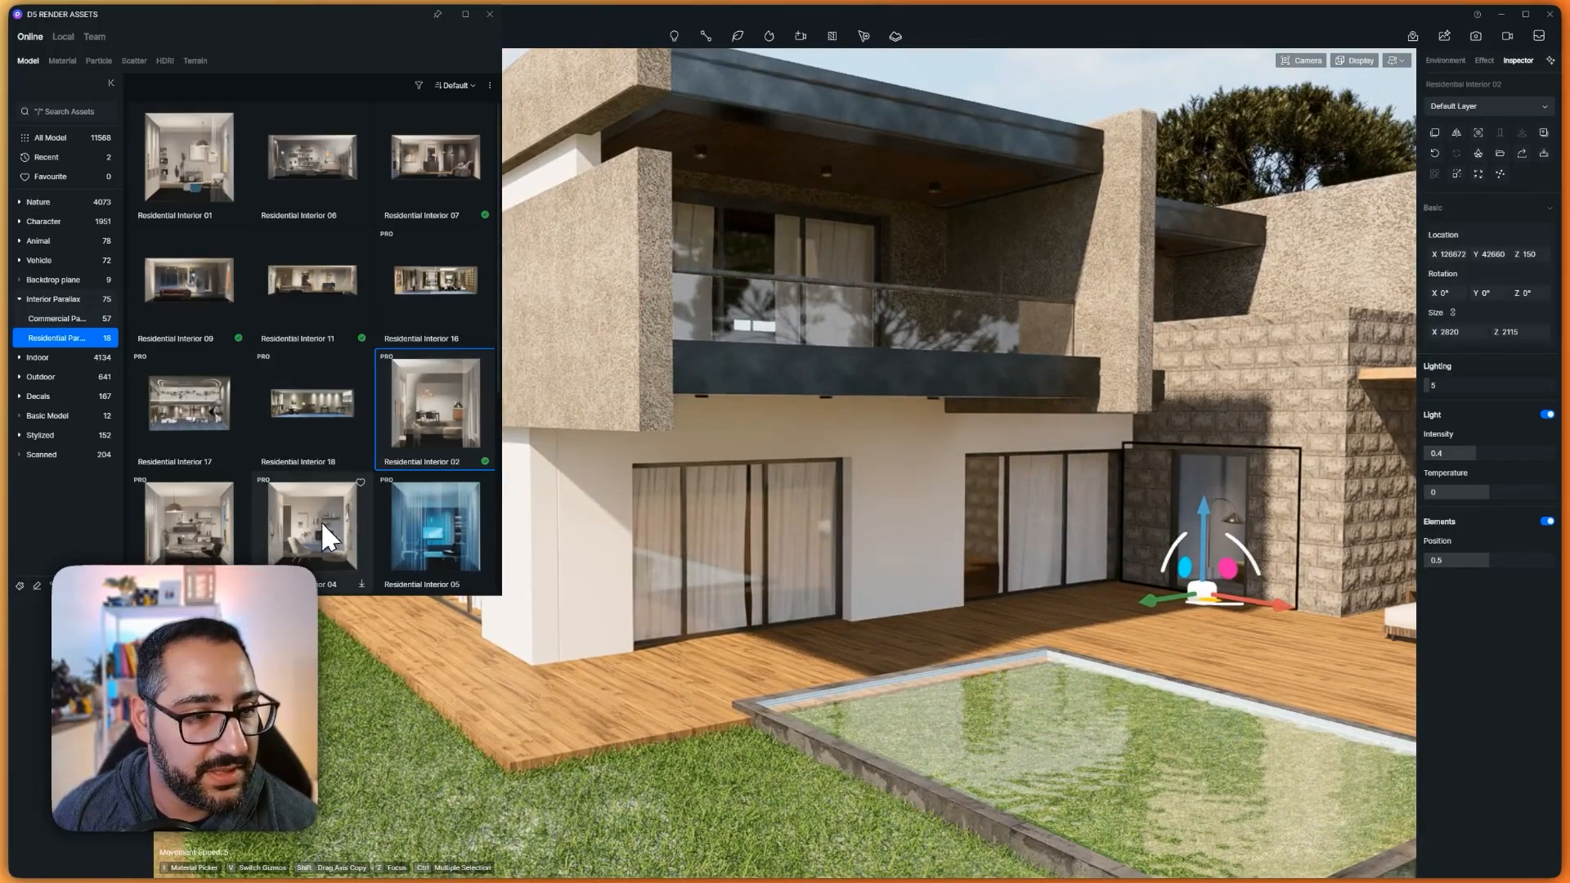
Place the Residential Interior 04 parallax model at the upper-floor balcony's glass door
left_click(325, 544)
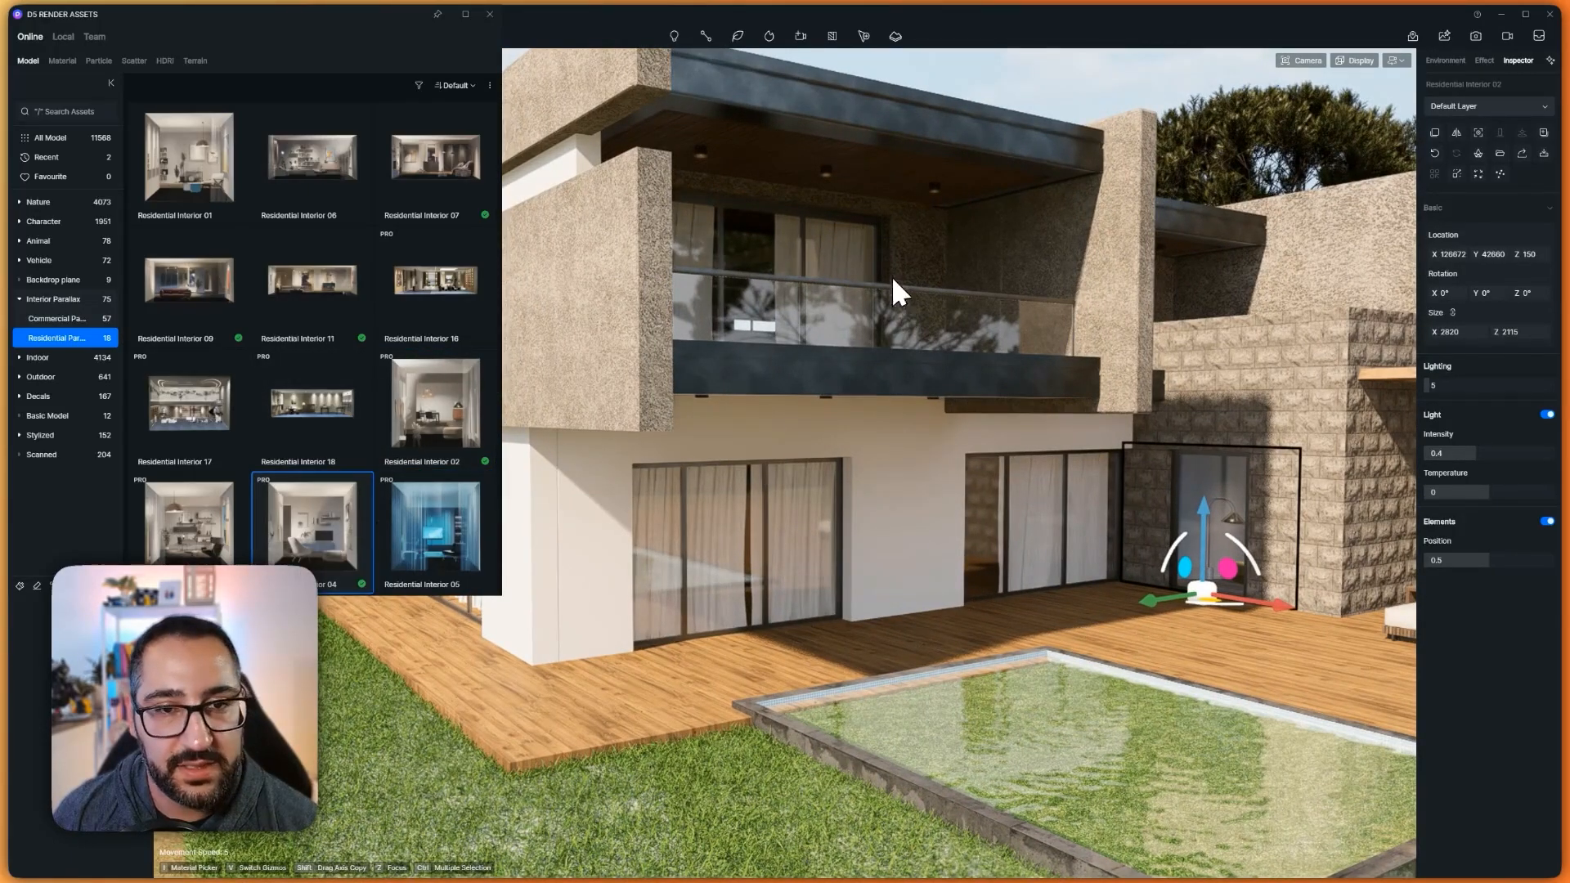
scroll(892, 277, "up", 5)
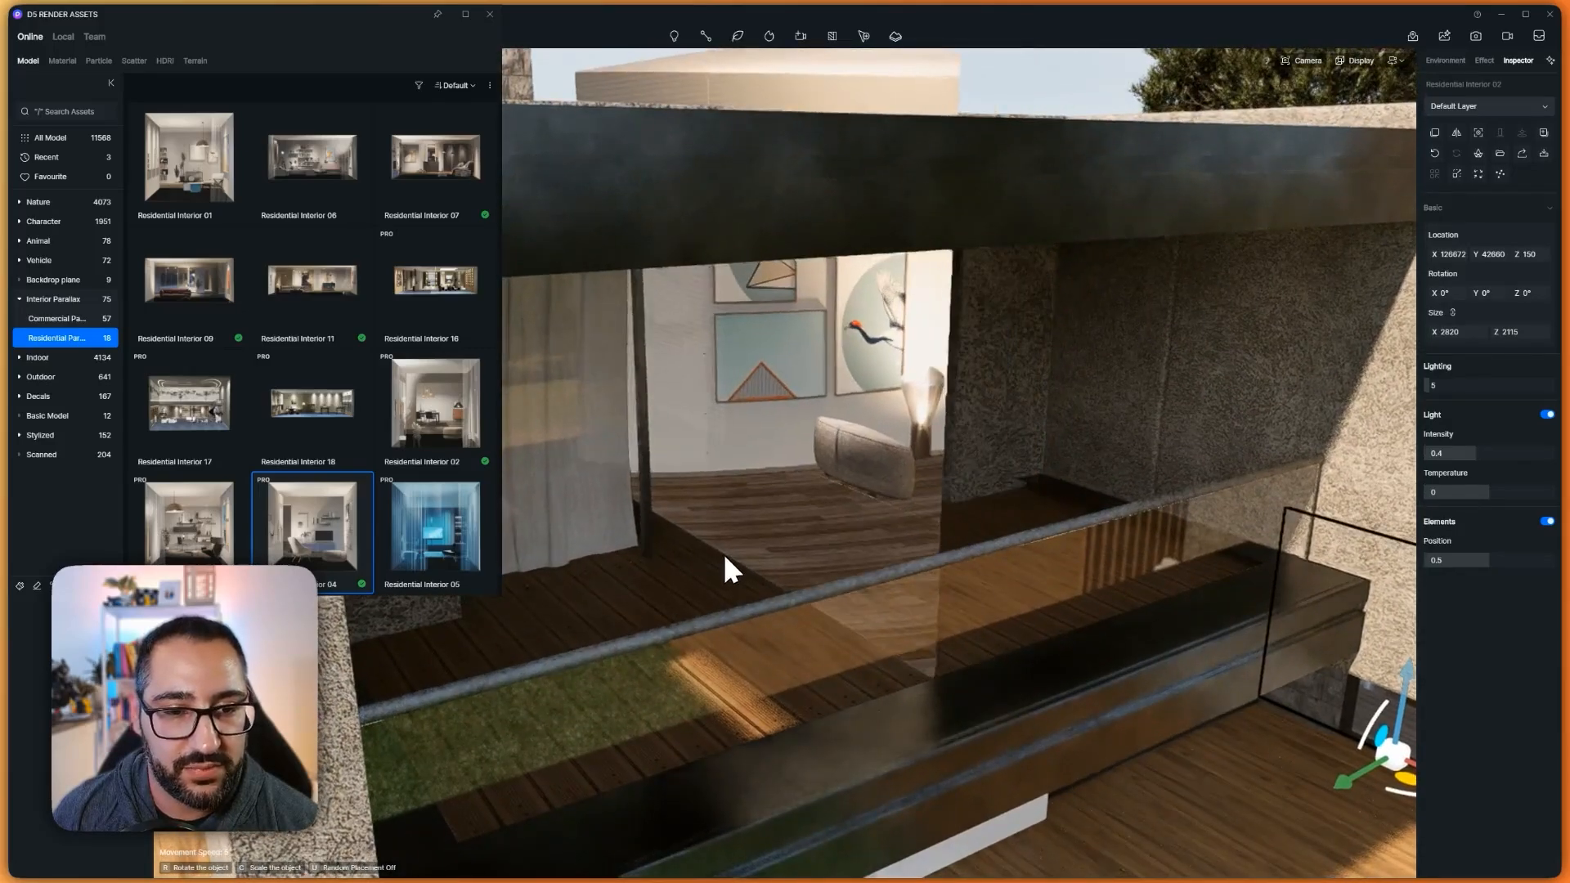
left_click(724, 555)
left_click_drag(727, 581, 915, 461)
right_click_drag(914, 460, 717, 341)
Scale the balcony's parallax interior to 3813 by 2645 and move it back behind the sliding door to X 124966
key("v")
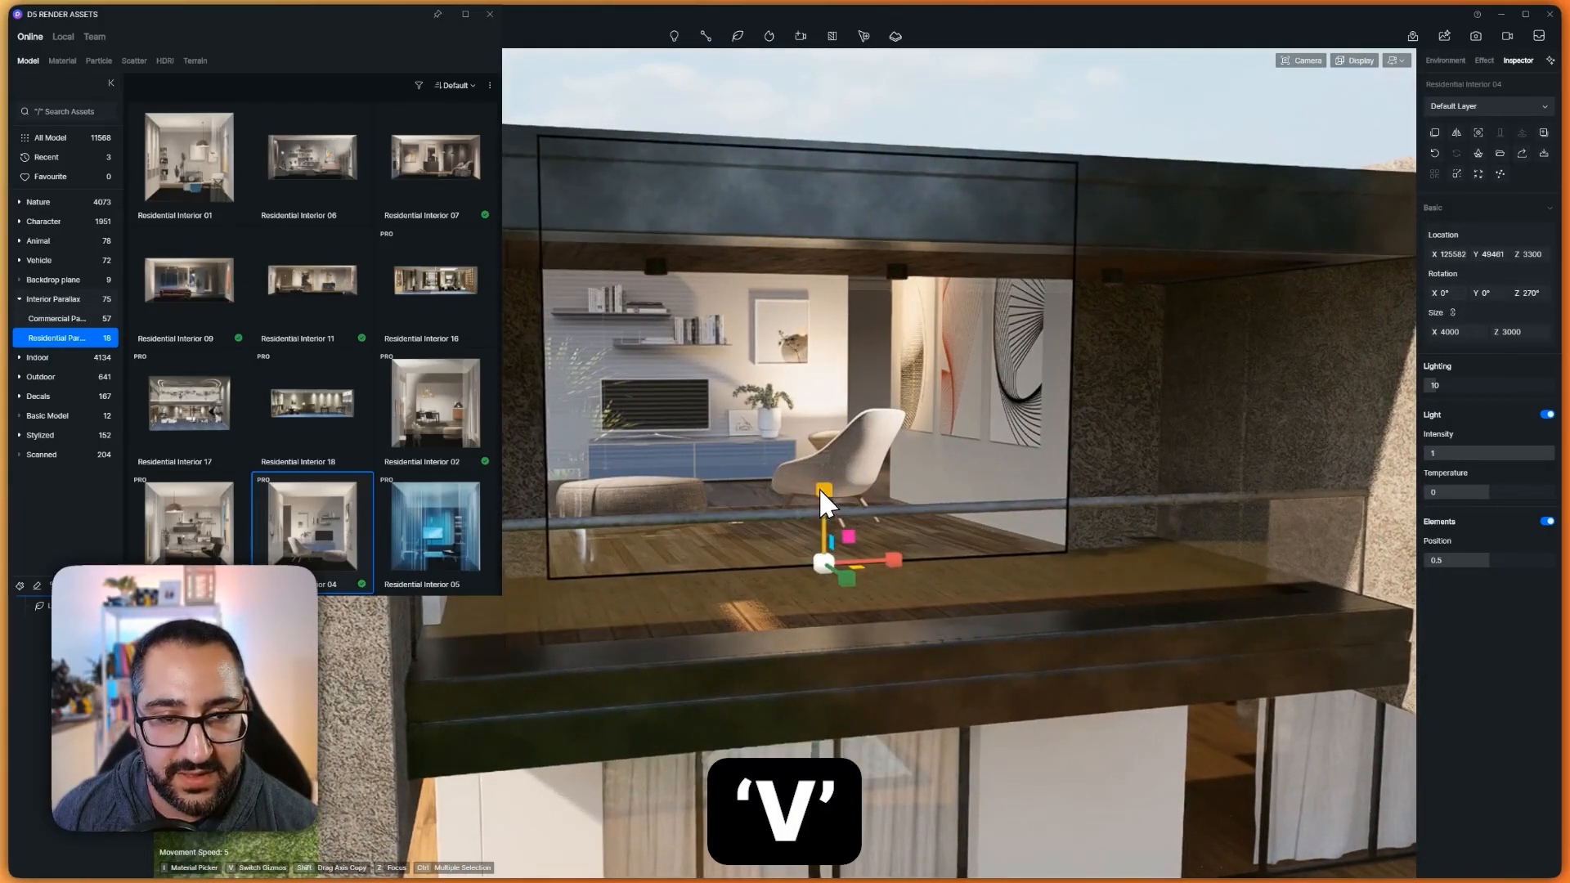
left_click_drag(818, 487, 879, 489)
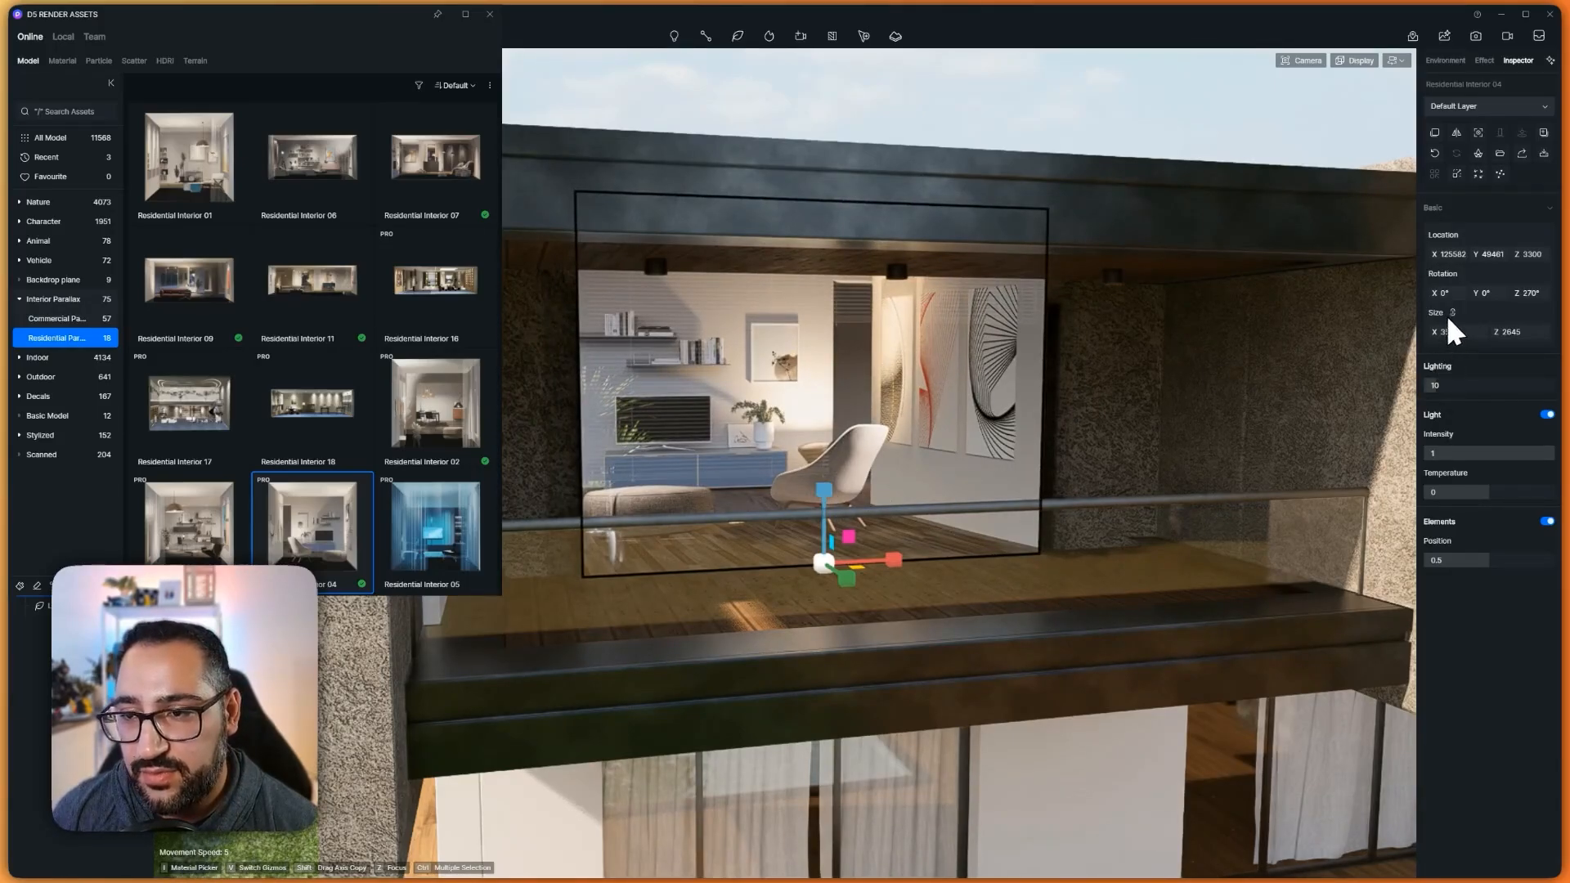
left_click_drag(895, 557, 819, 568)
key("v")
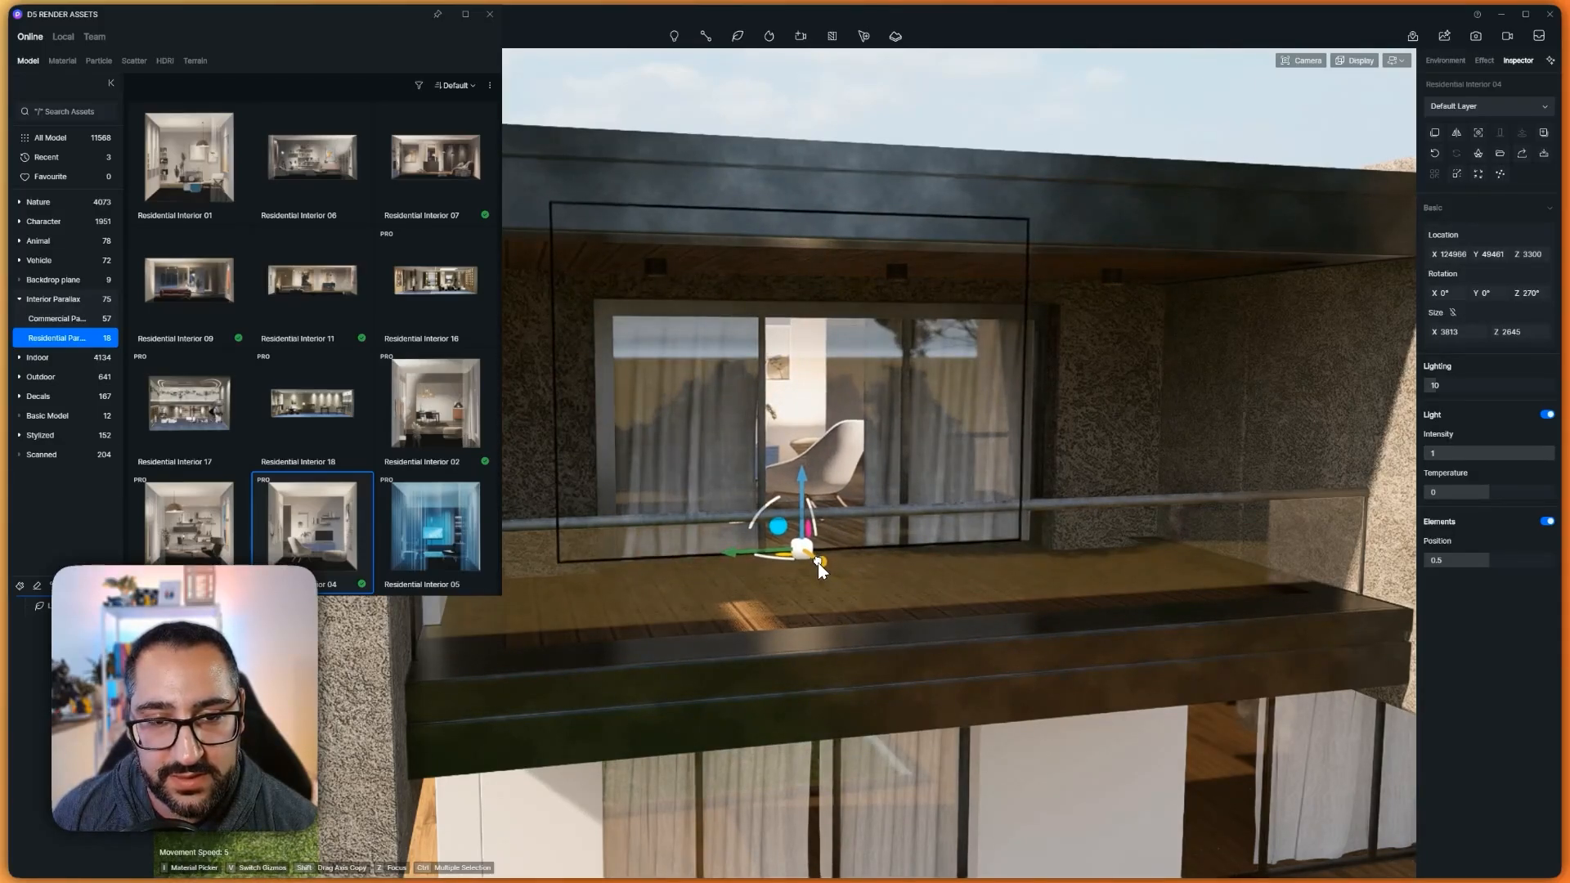
Set the balcony interior's lighting to 5 and its light intensity to 0.5
type("5")
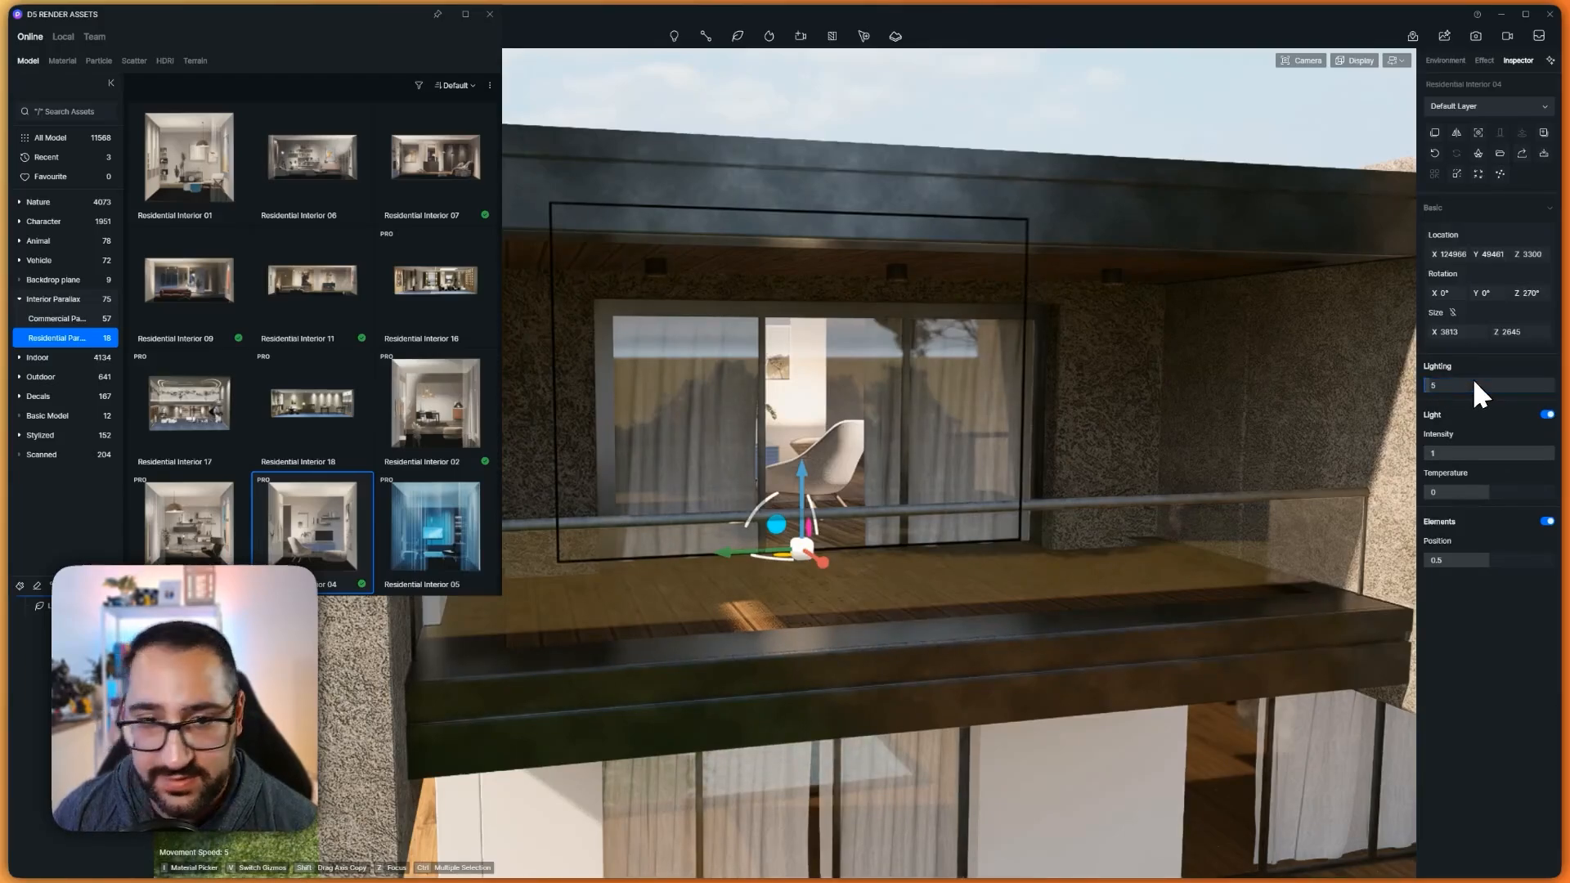
left_click(1501, 451)
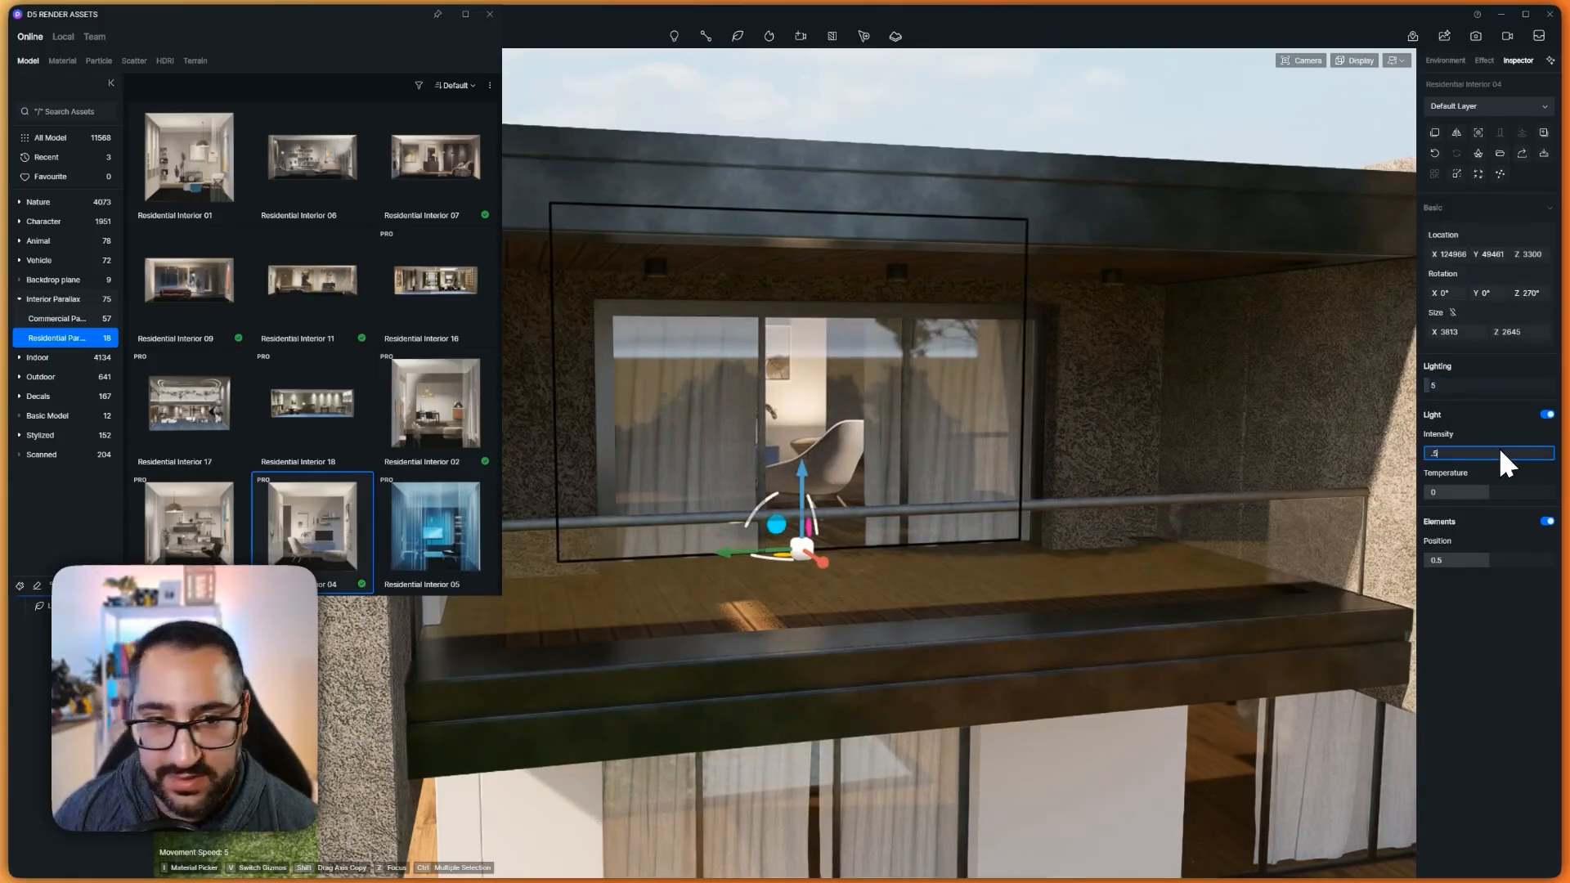
type("0.5")
key("Return")
right_click_drag(1104, 450, 1273, 406)
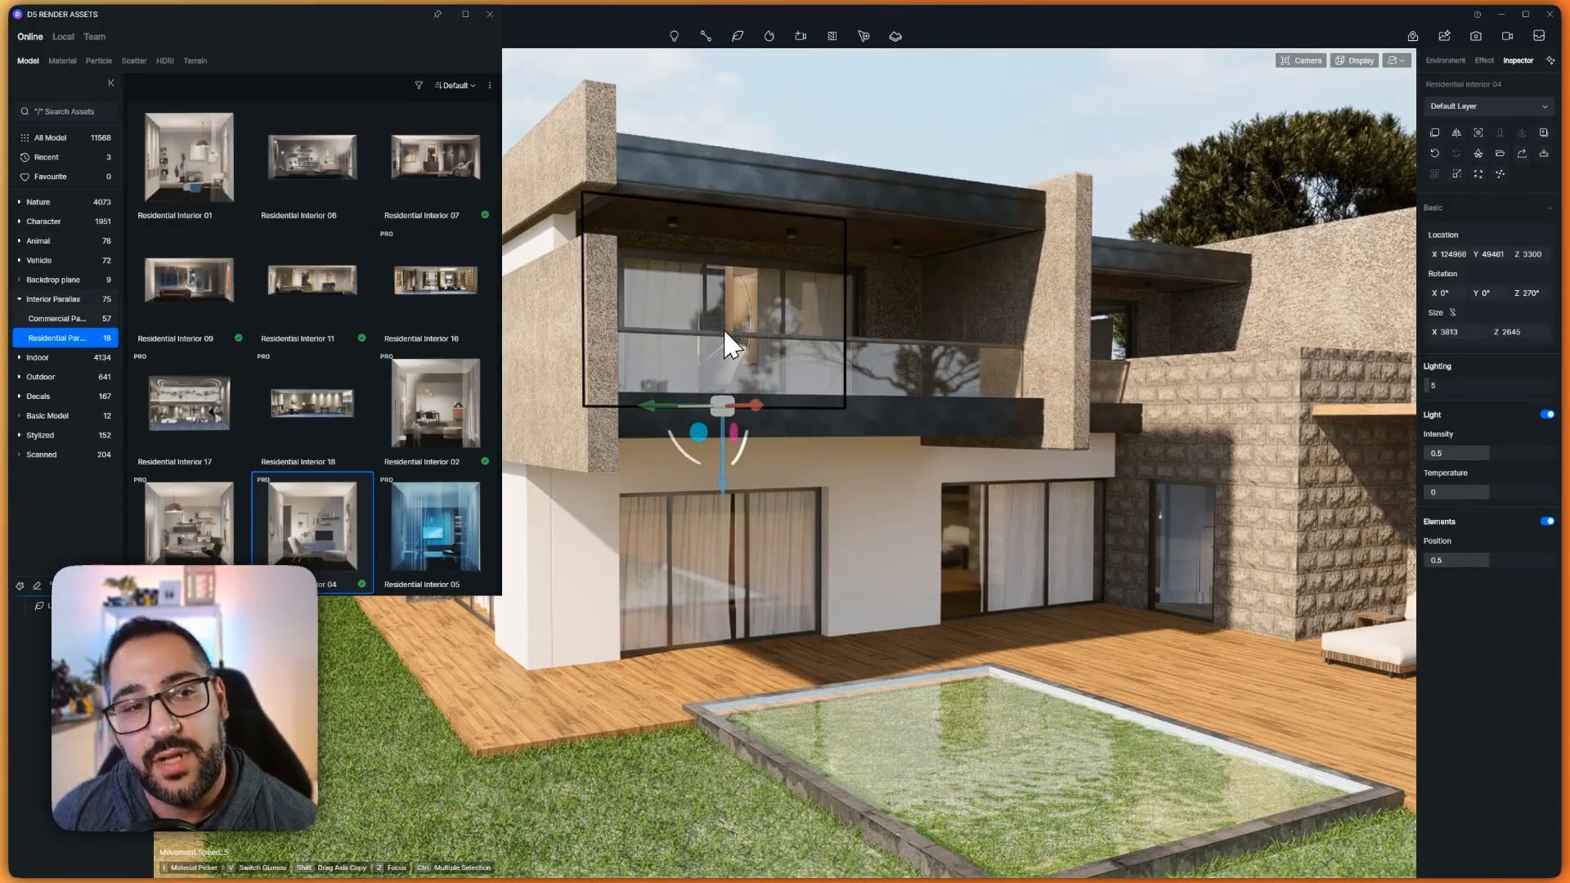
Search the model library for curtain models
left_click(73, 112)
type("curtain")
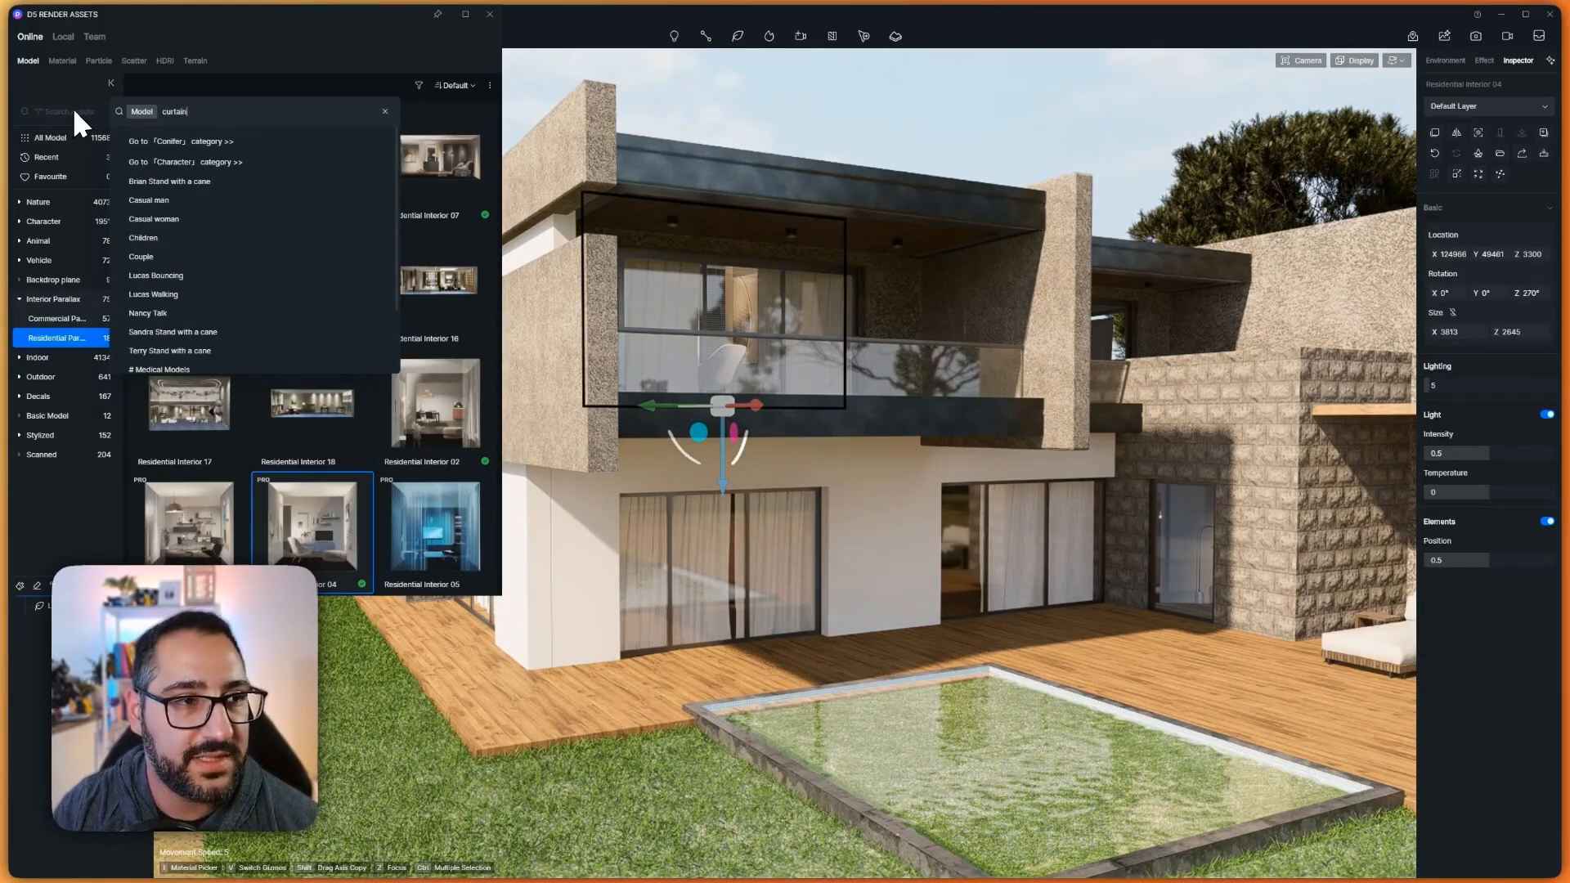
key("Return")
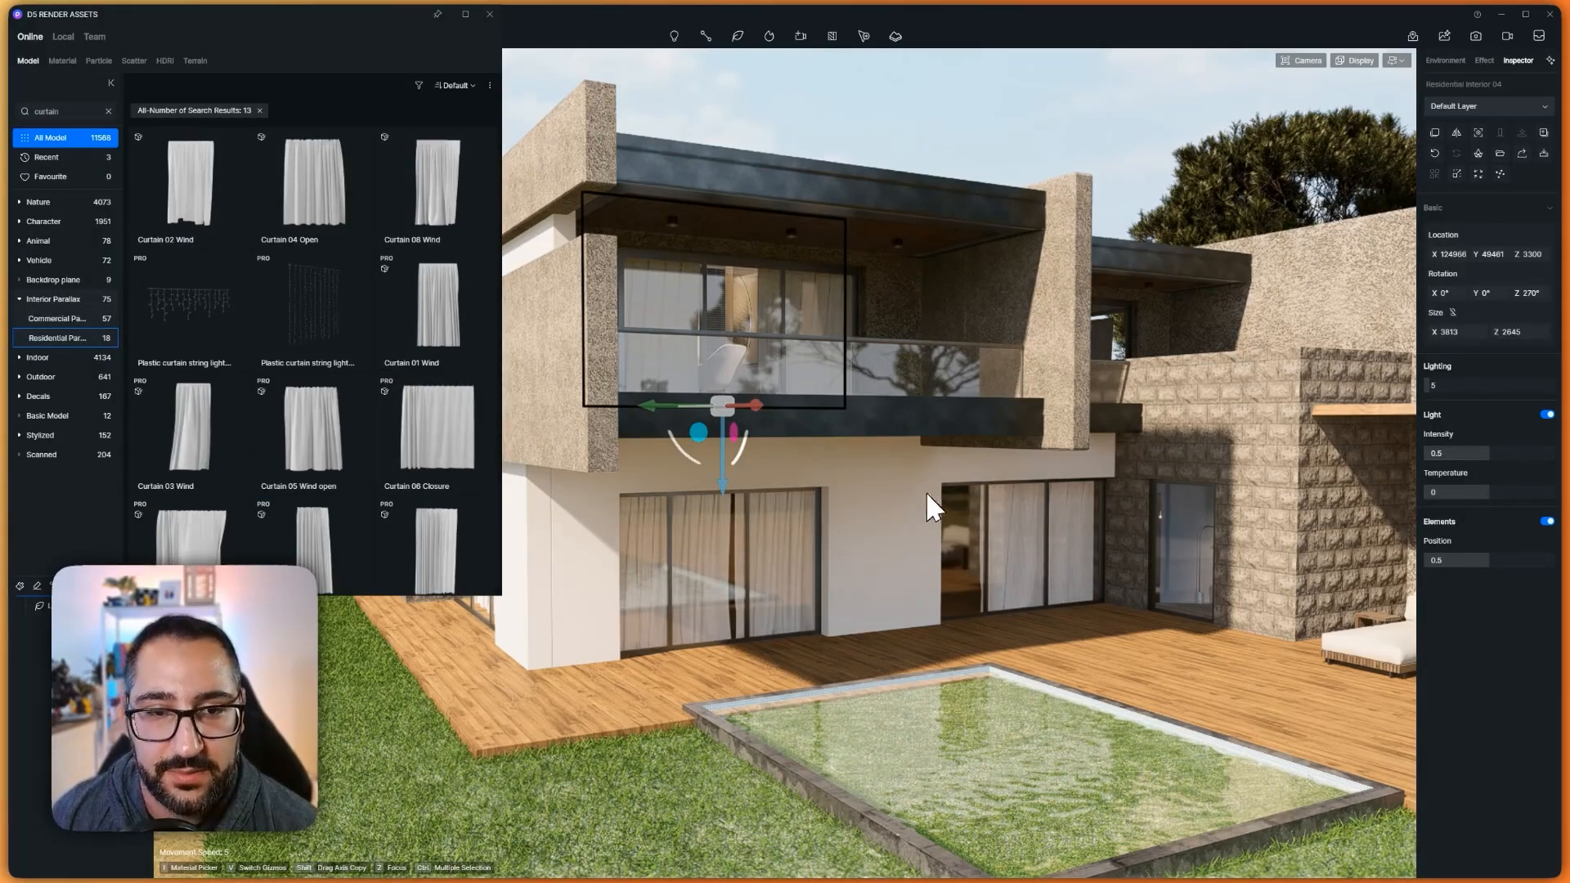
Shift the balcony's parallax interior sideways to Y 49285 and lower it to Z 3059
right_click_drag(967, 455, 817, 467)
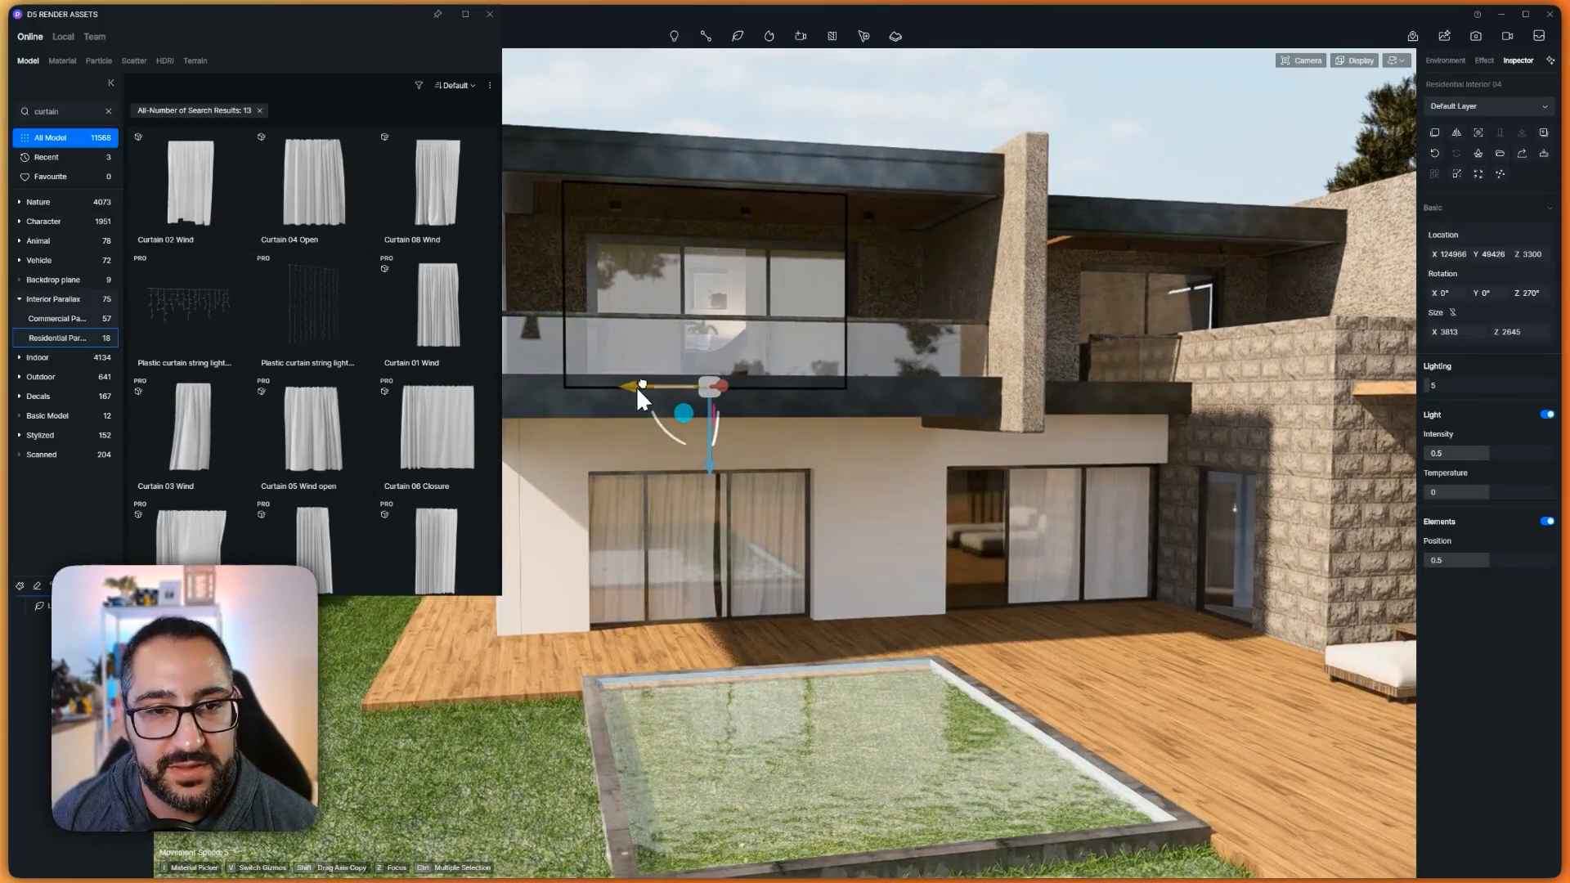
left_click_drag(636, 386, 724, 478)
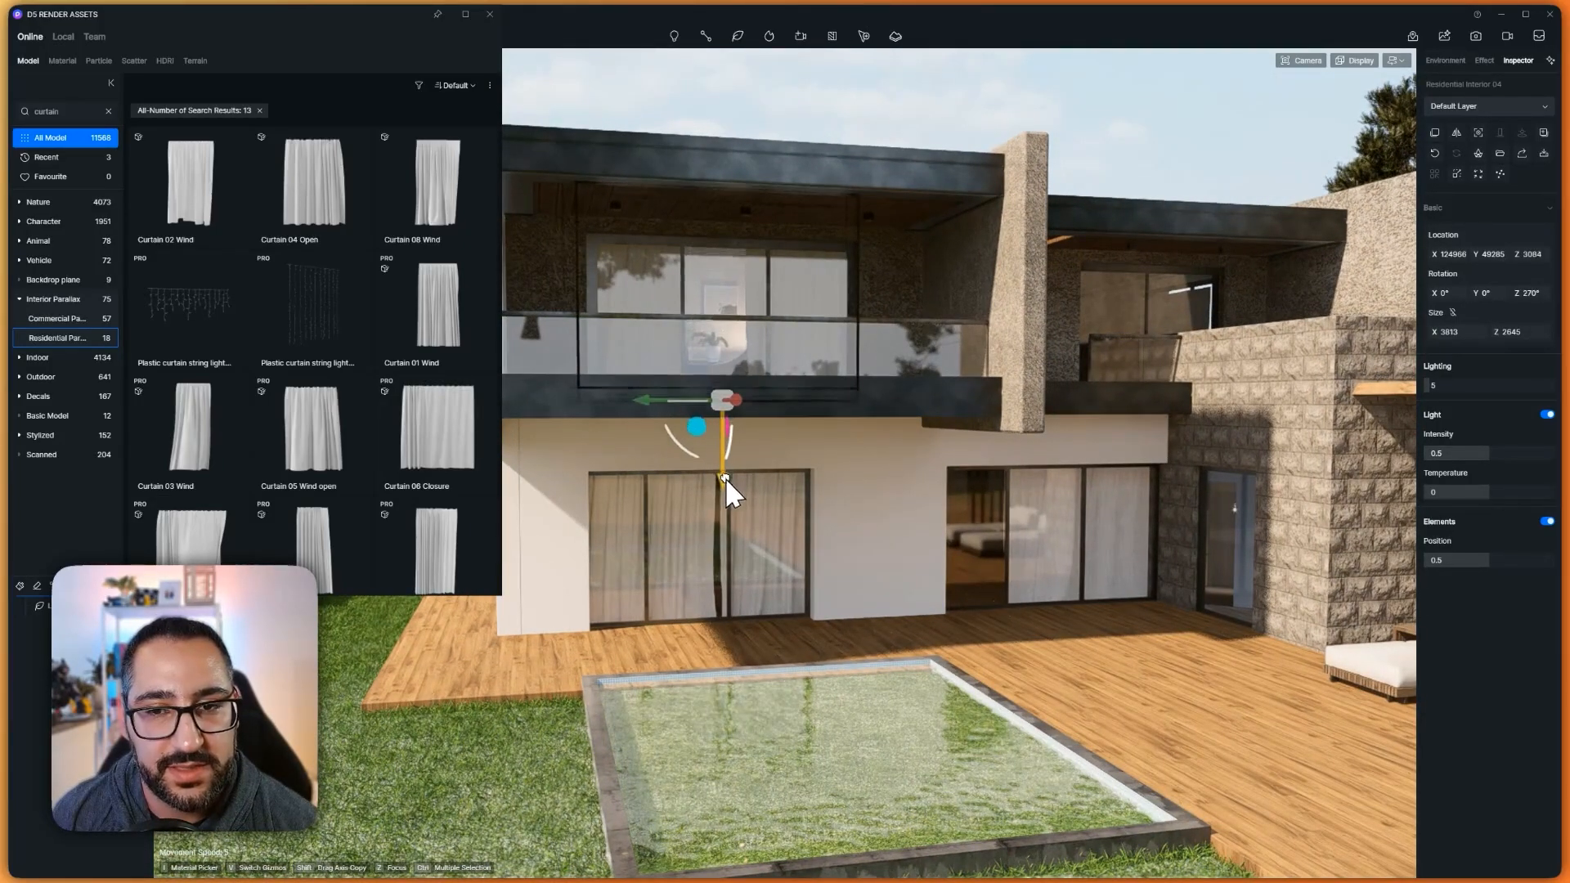
right_click_drag(725, 477, 1021, 458)
scroll(1019, 454, "up", 8)
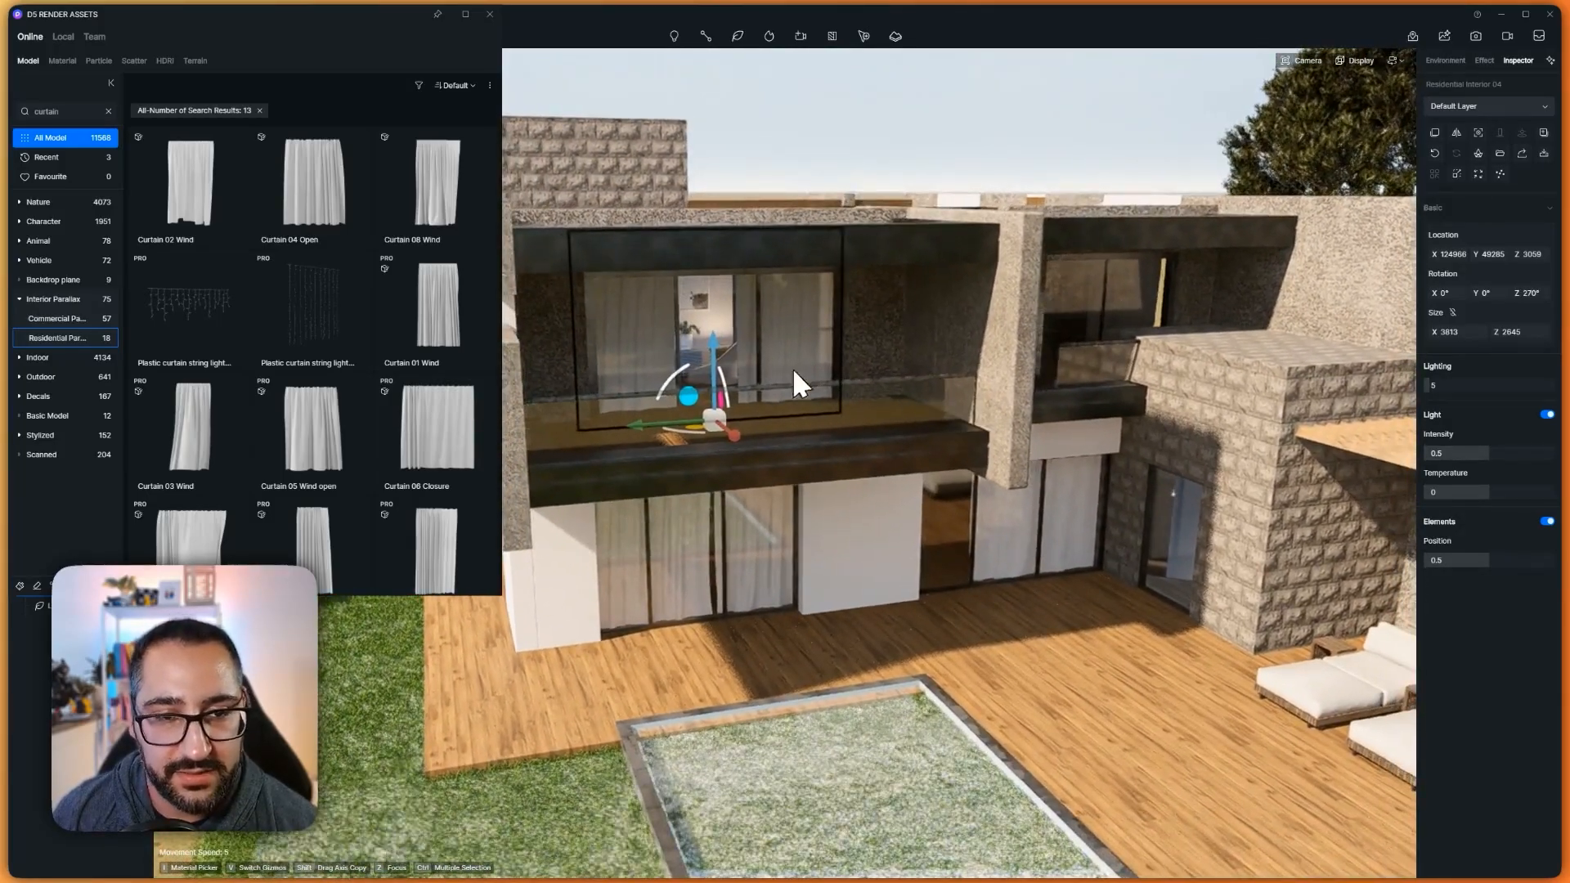
Copy the balcony's parallax interior down to the ground-floor sliding door below and raise the copy to Z 43
left_click_drag(713, 333, 728, 556)
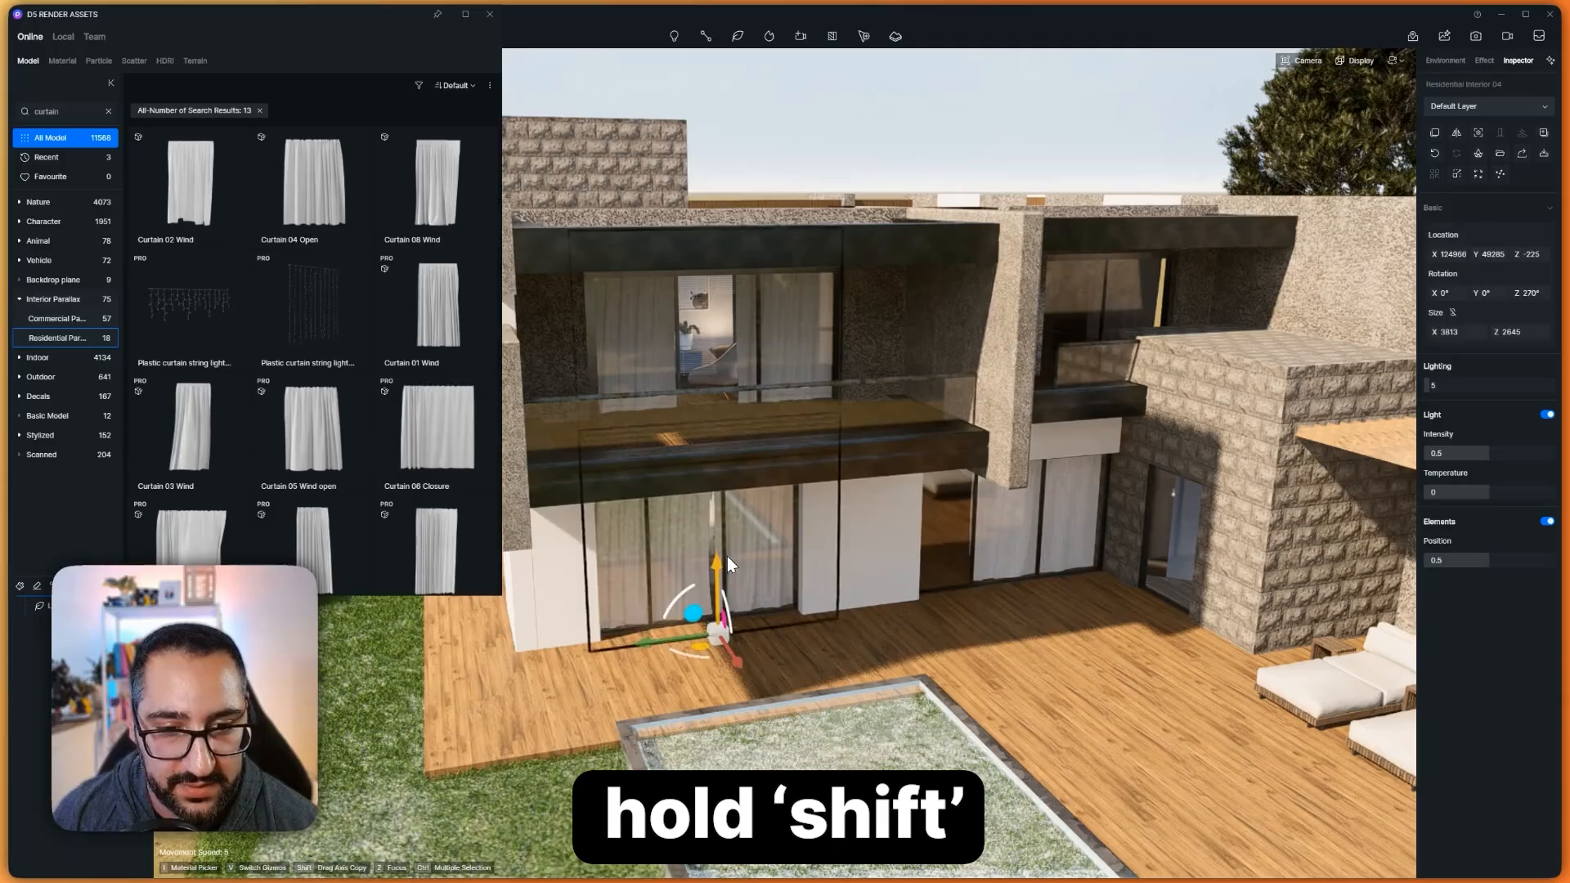
scroll(852, 552, "up", 3)
scroll(846, 556, "up", 5)
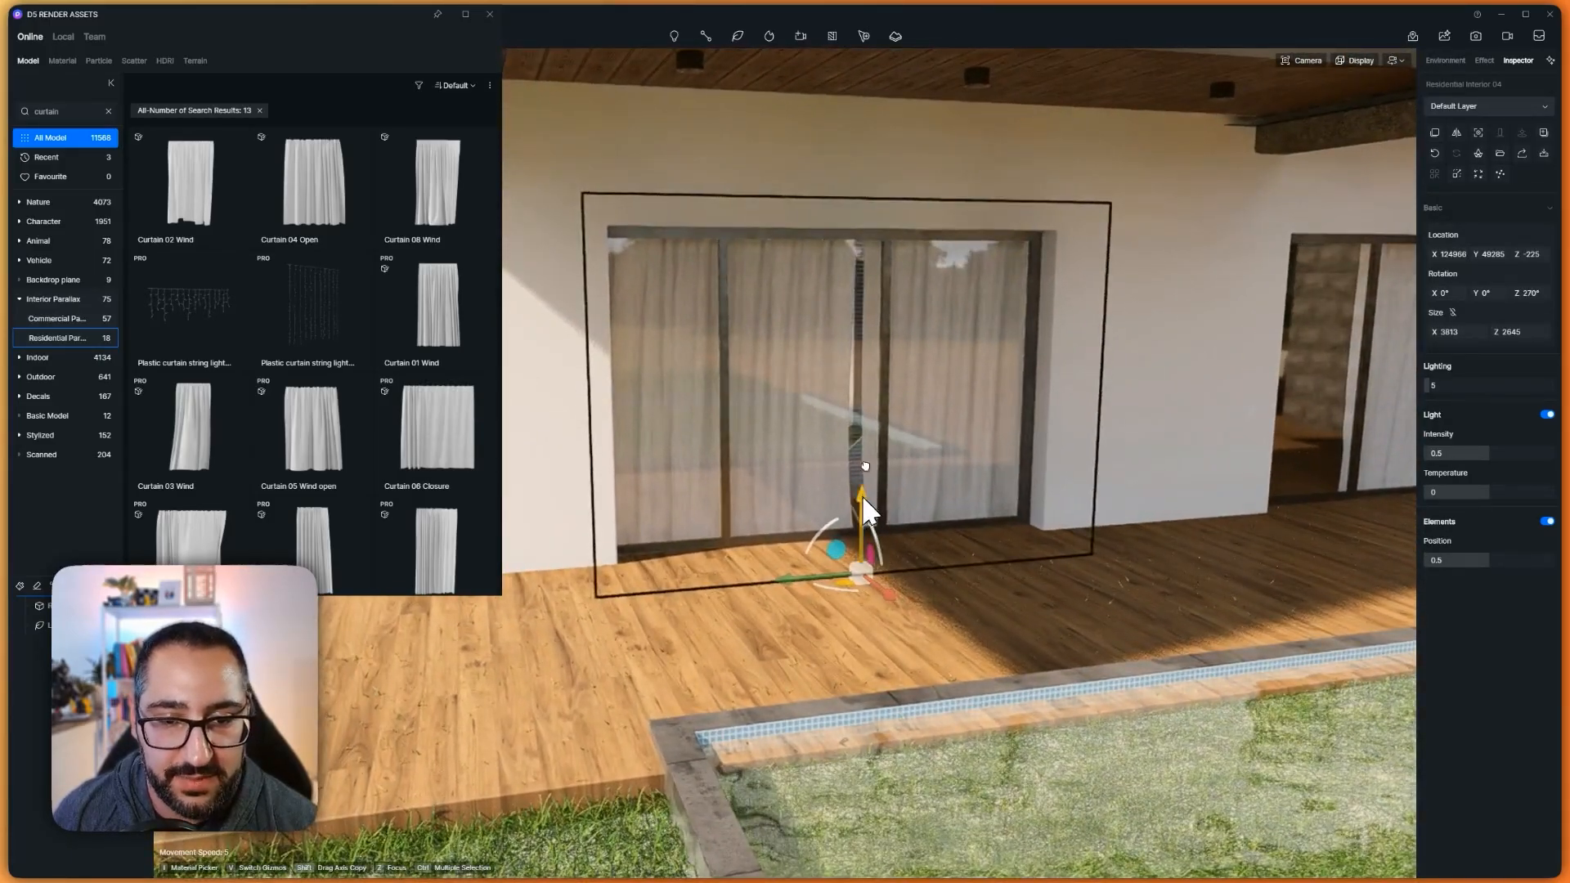
left_click_drag(863, 495, 867, 450)
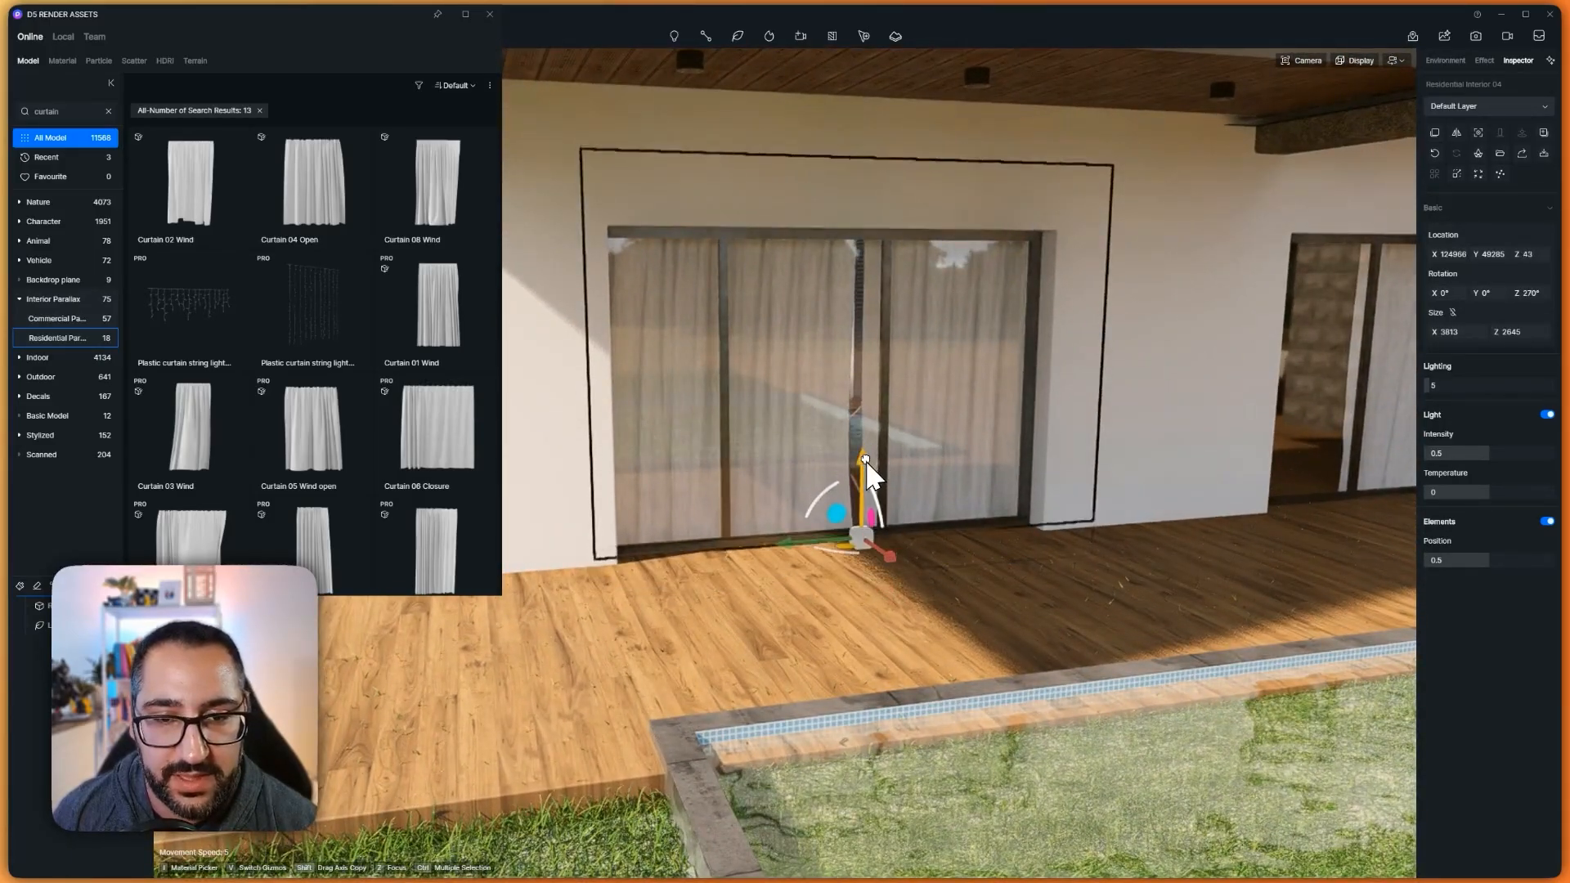
scroll(1034, 449, "down", 3)
scroll(955, 406, "down", 3)
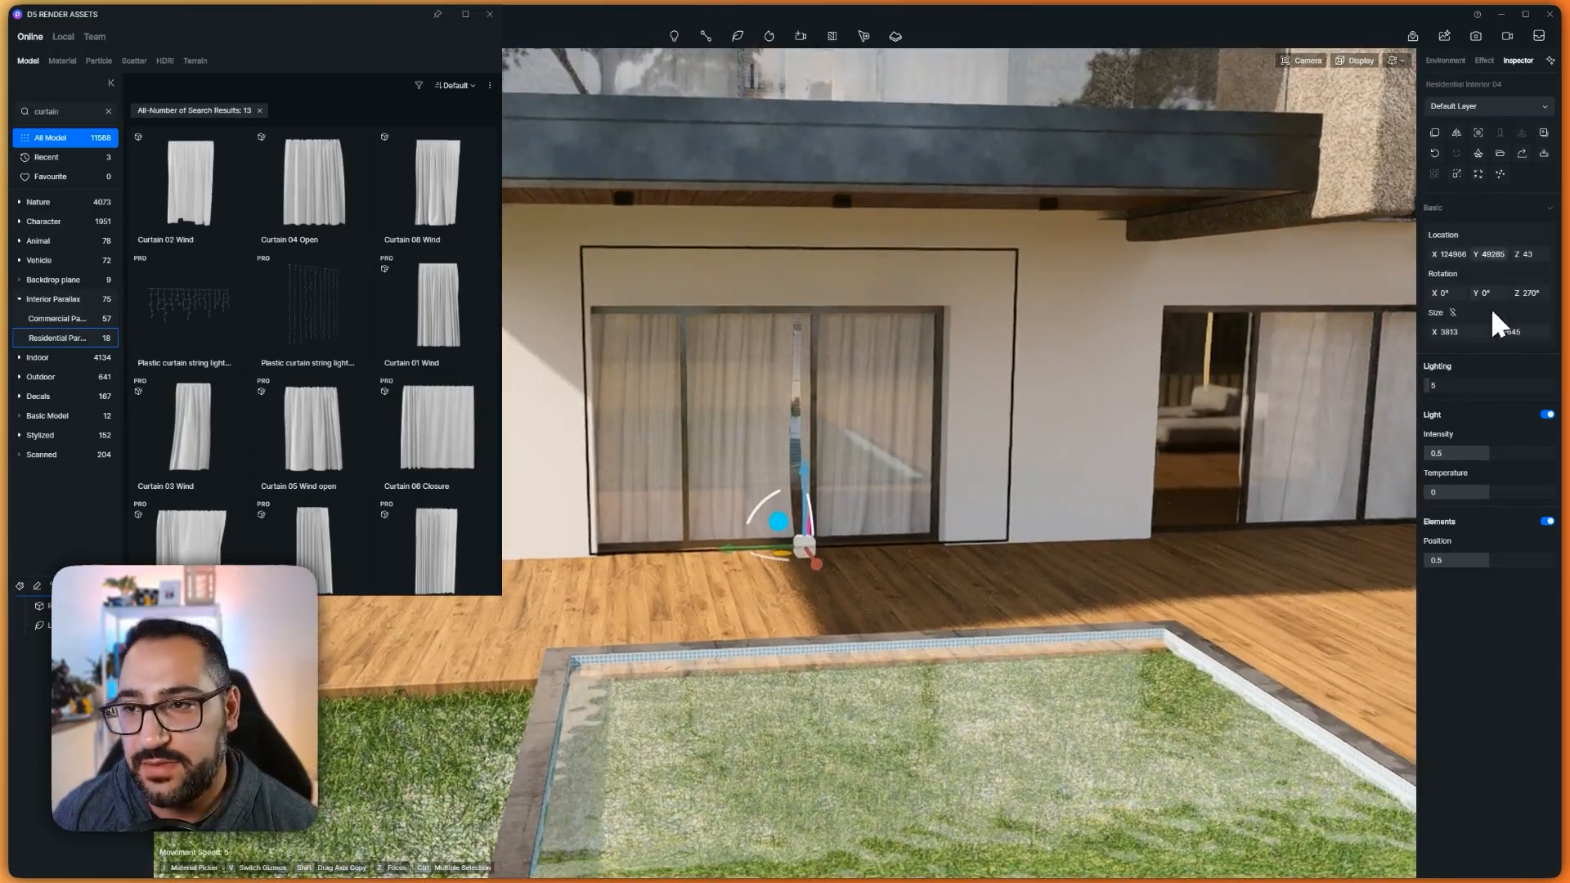
Replace the ground-floor copy with the Residential Interior 03 parallax model from the residential category
left_click(1479, 156)
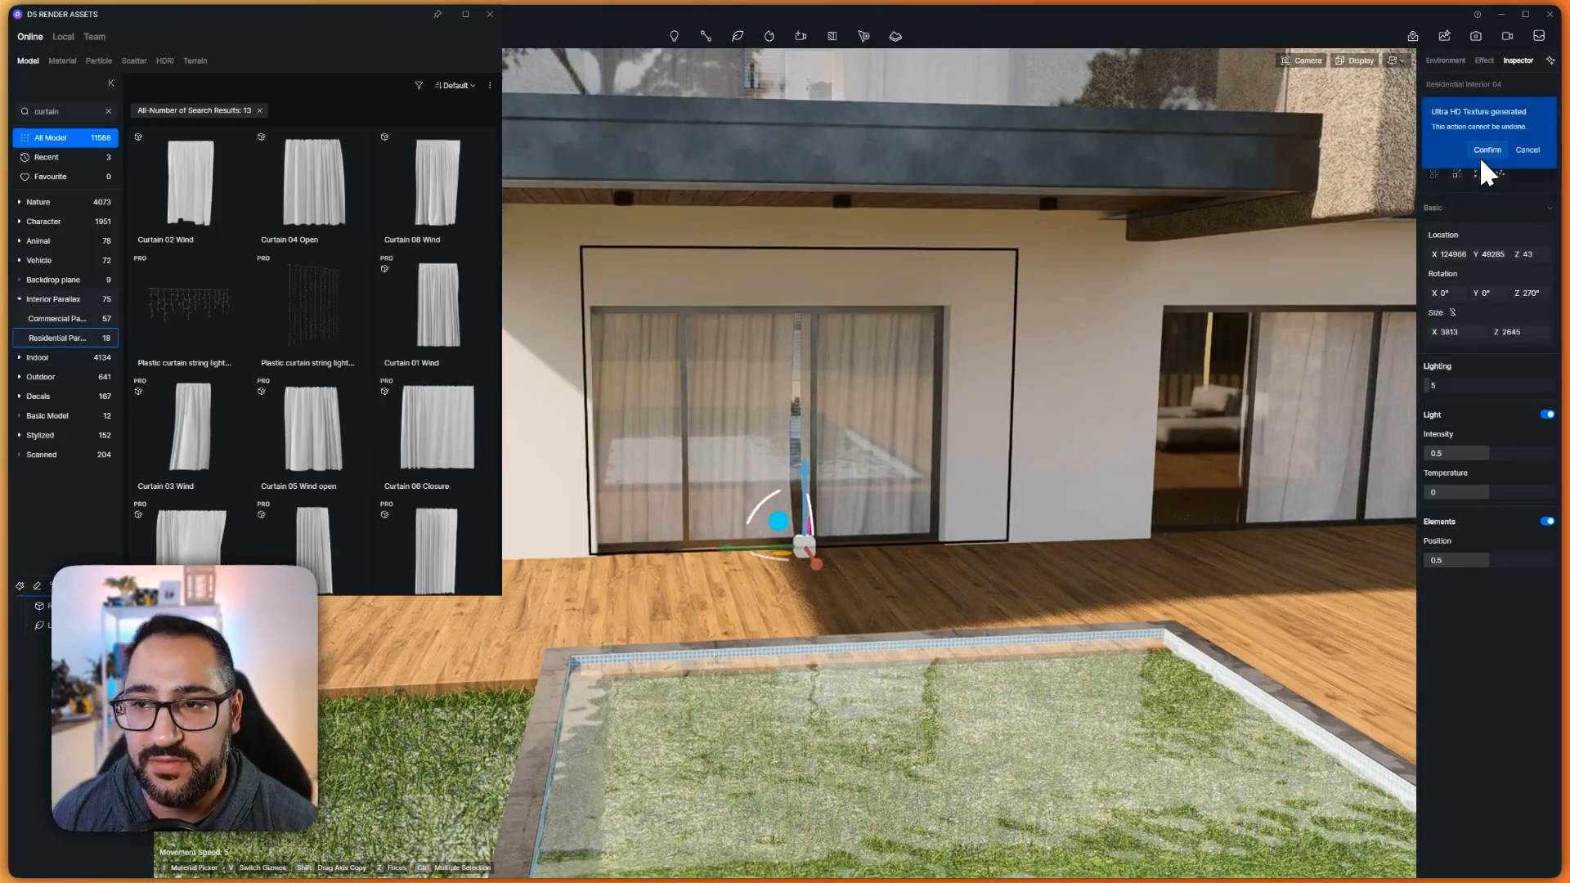
left_click(1481, 155)
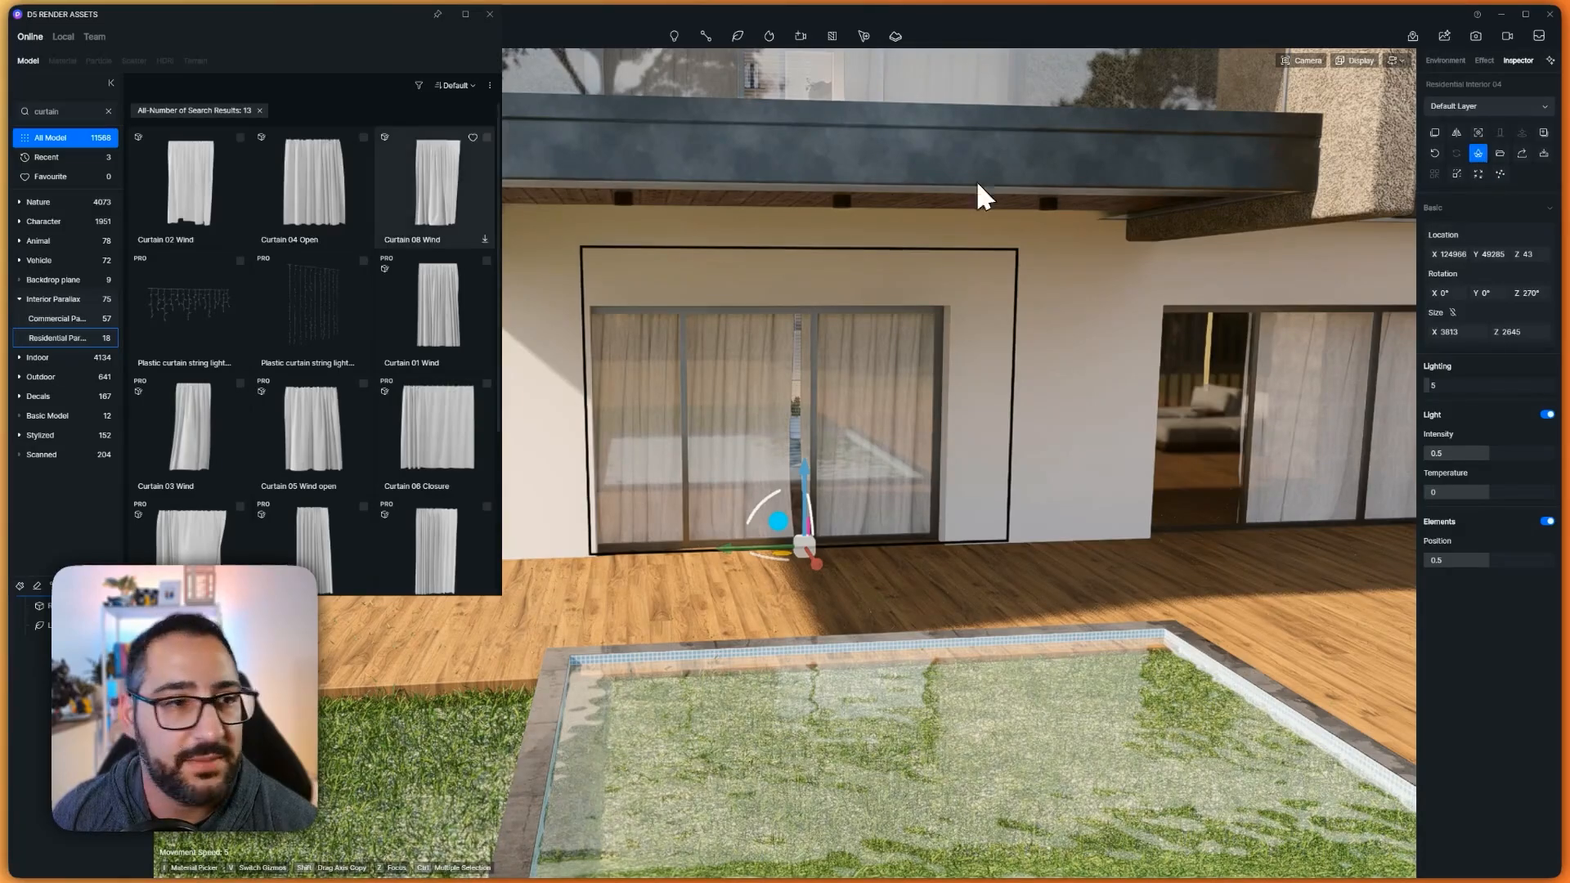
left_click(74, 337)
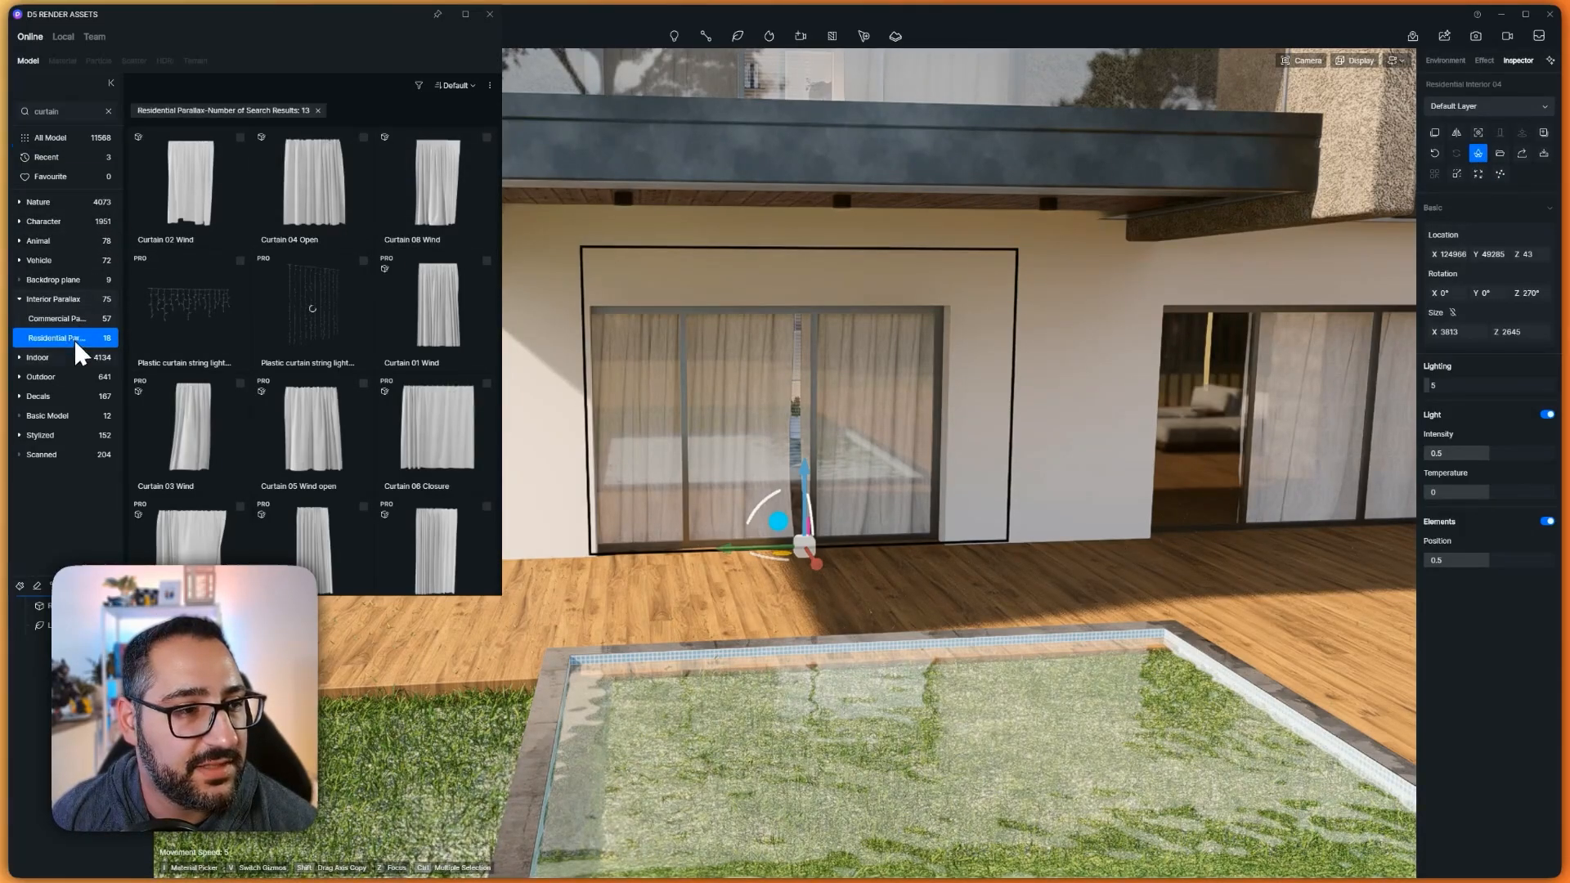
left_click(109, 111)
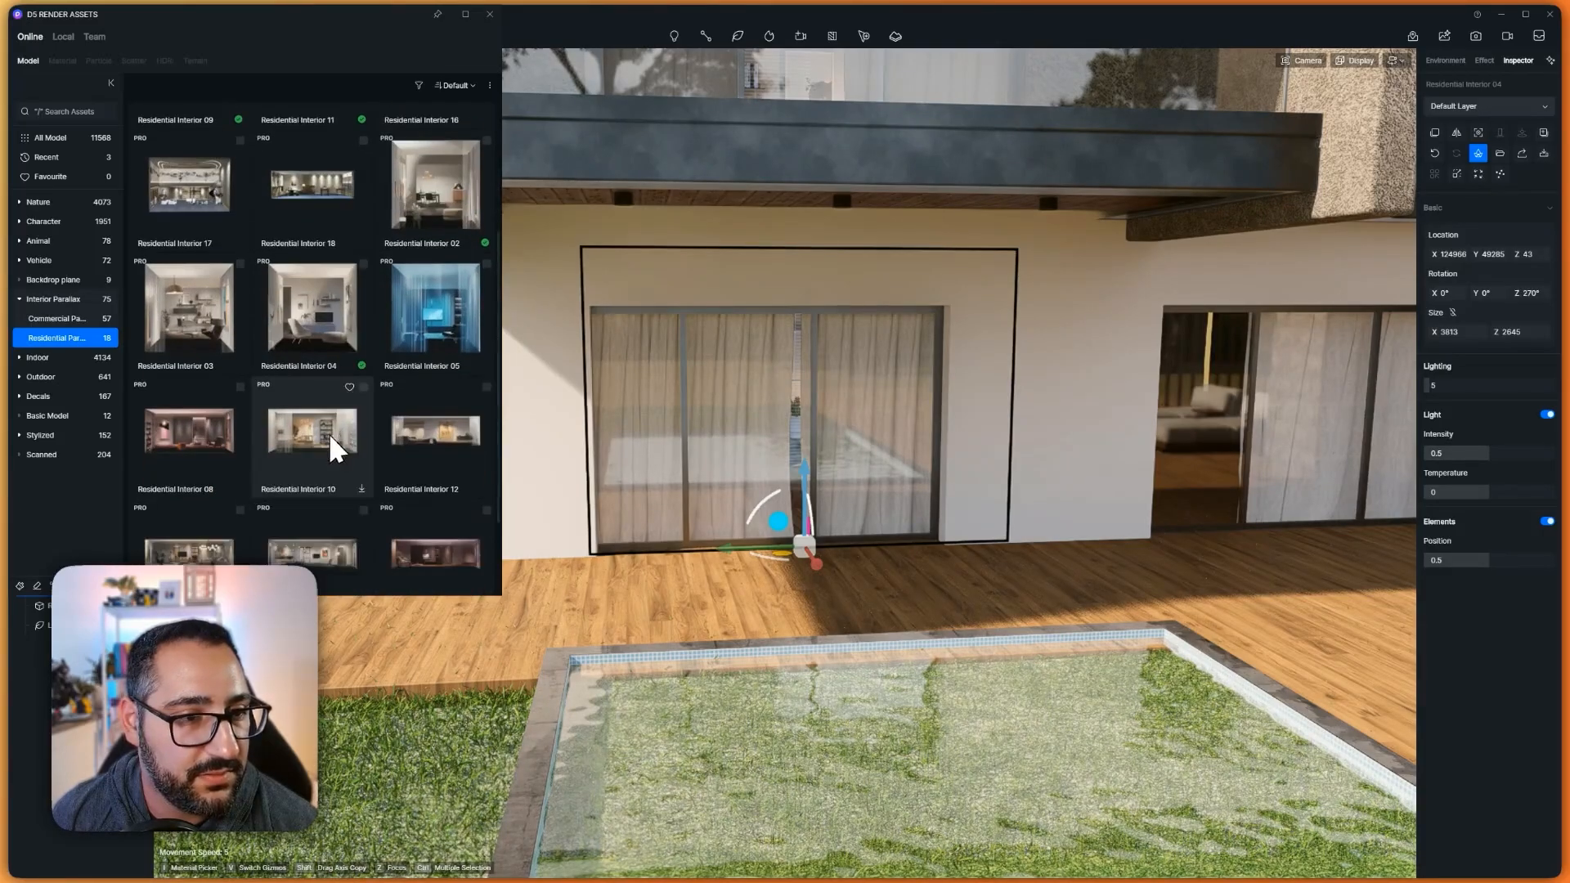
scroll(258, 449, "down", 1)
left_click(242, 262)
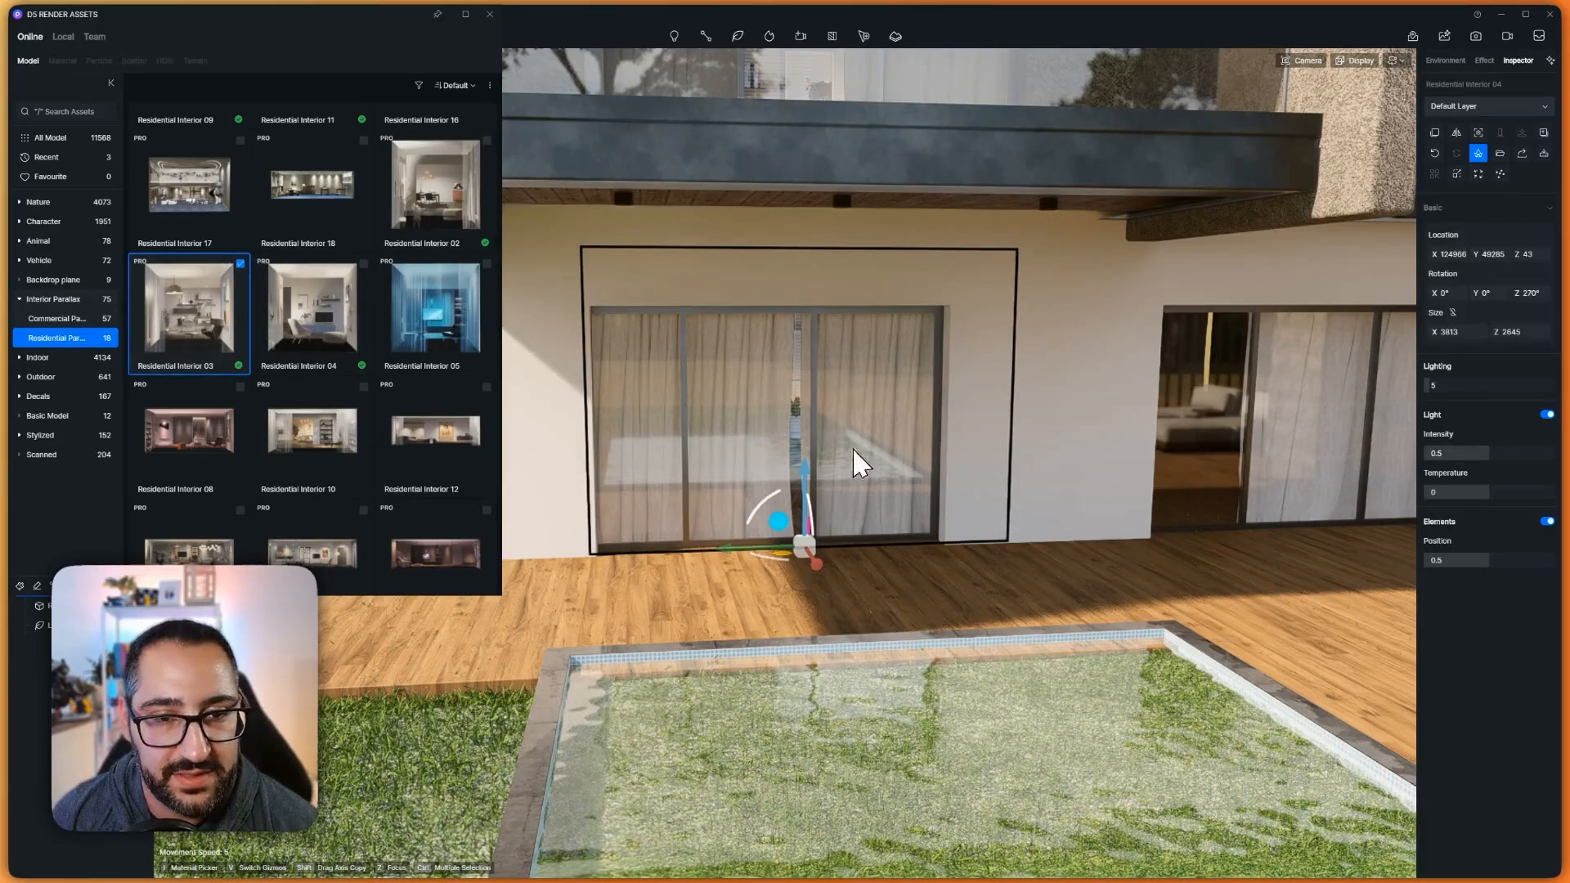
left_click(831, 414)
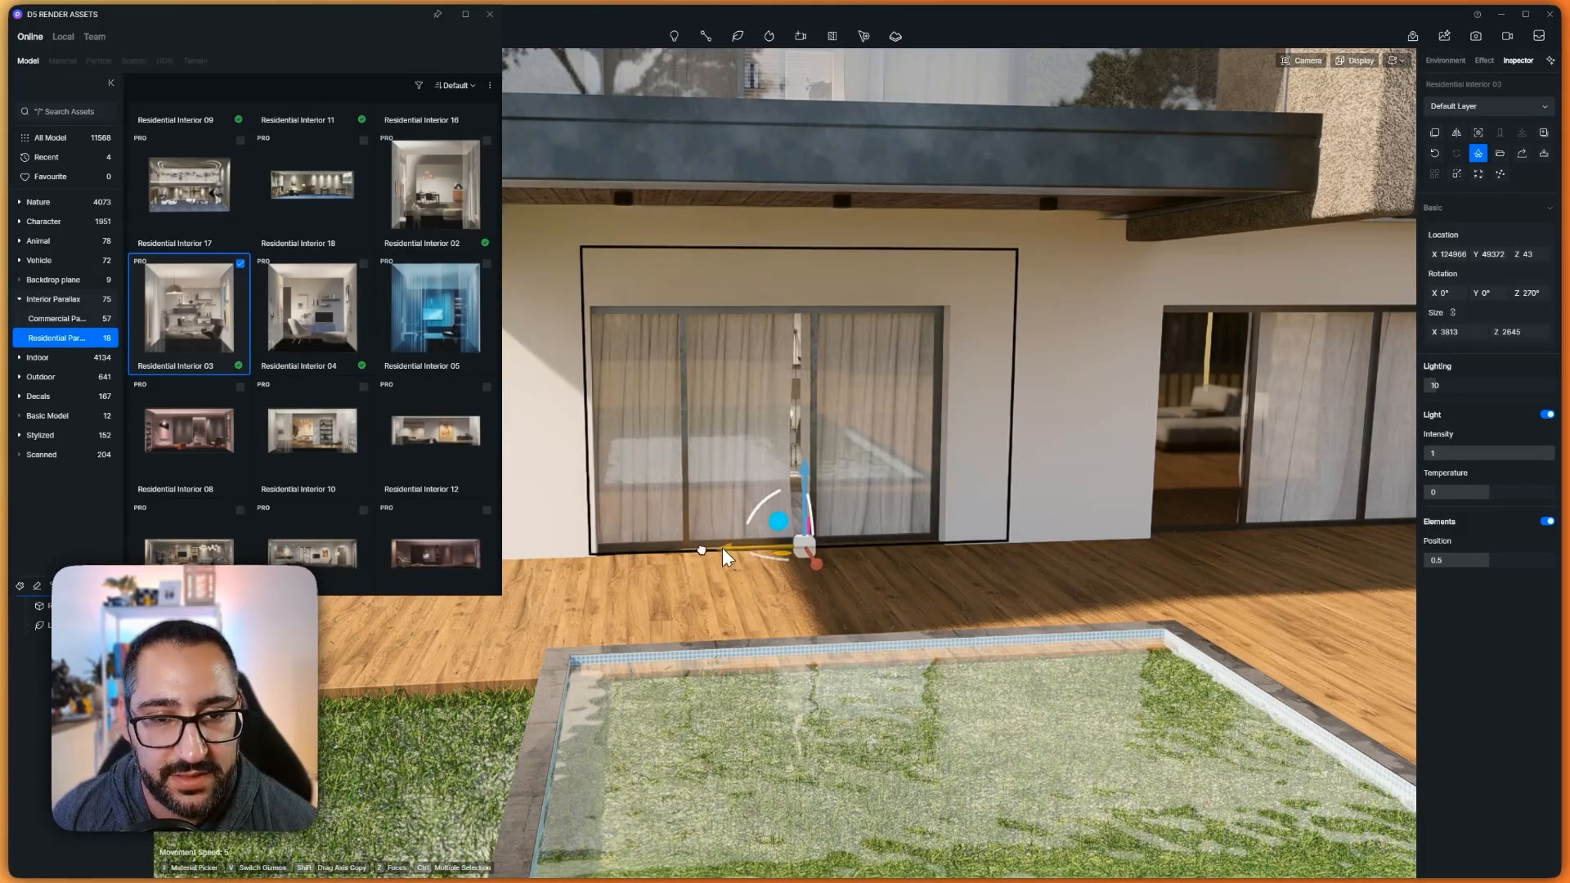
Shift Residential Interior 03 to Y 49569 and copy it to the sliding door beside the stone wall at X 124378, Y 44385
left_click_drag(723, 547, 690, 552)
key("d")
right_click_drag(857, 540, 833, 550)
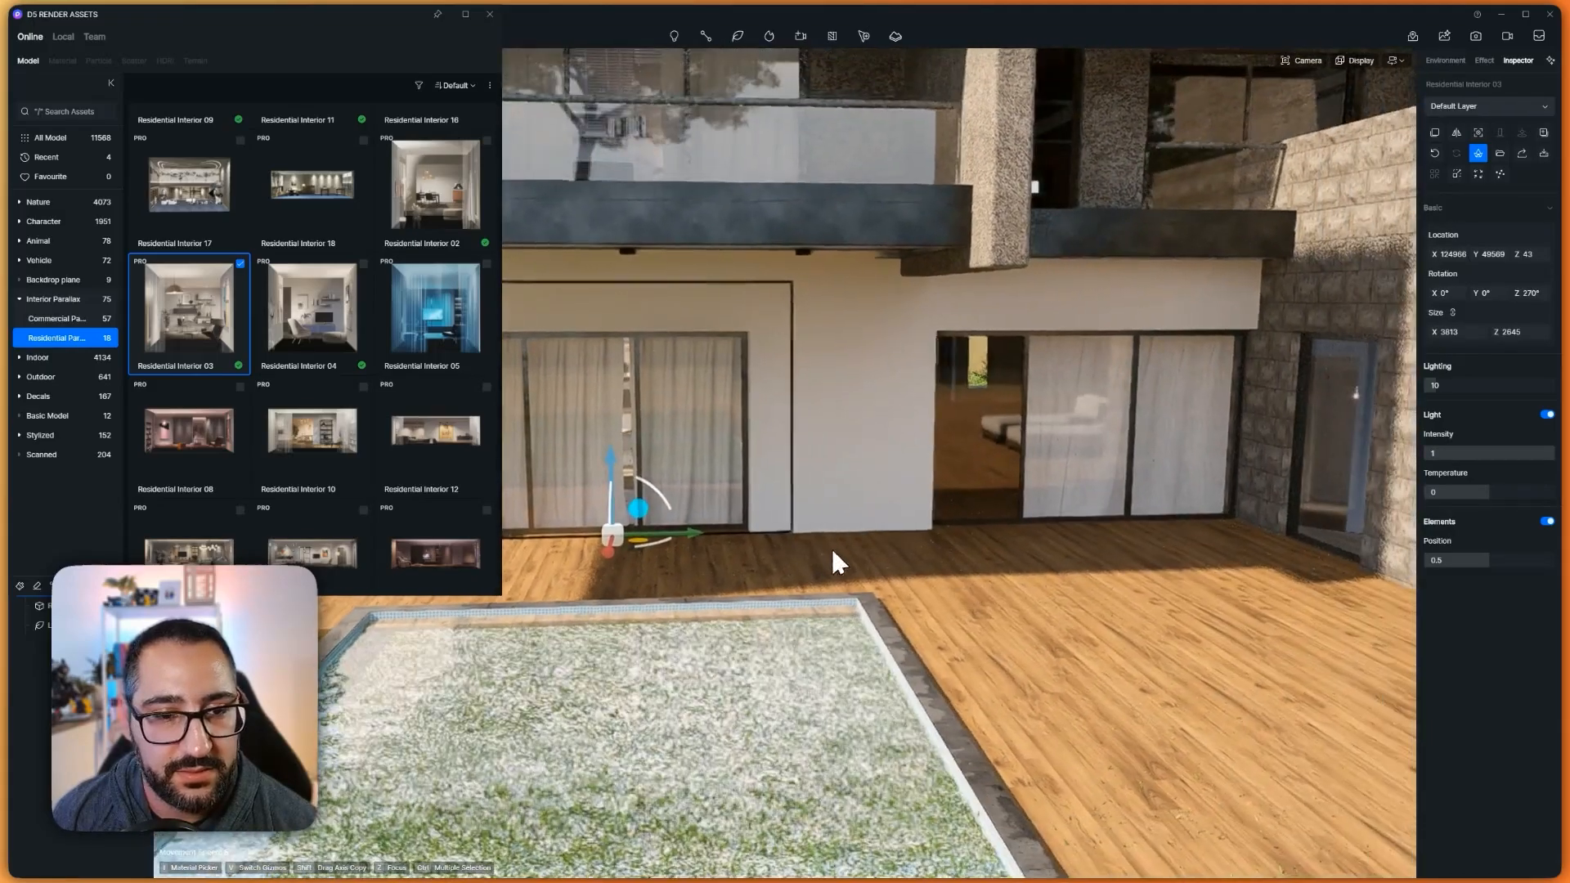
left_click_drag(639, 540, 1098, 526)
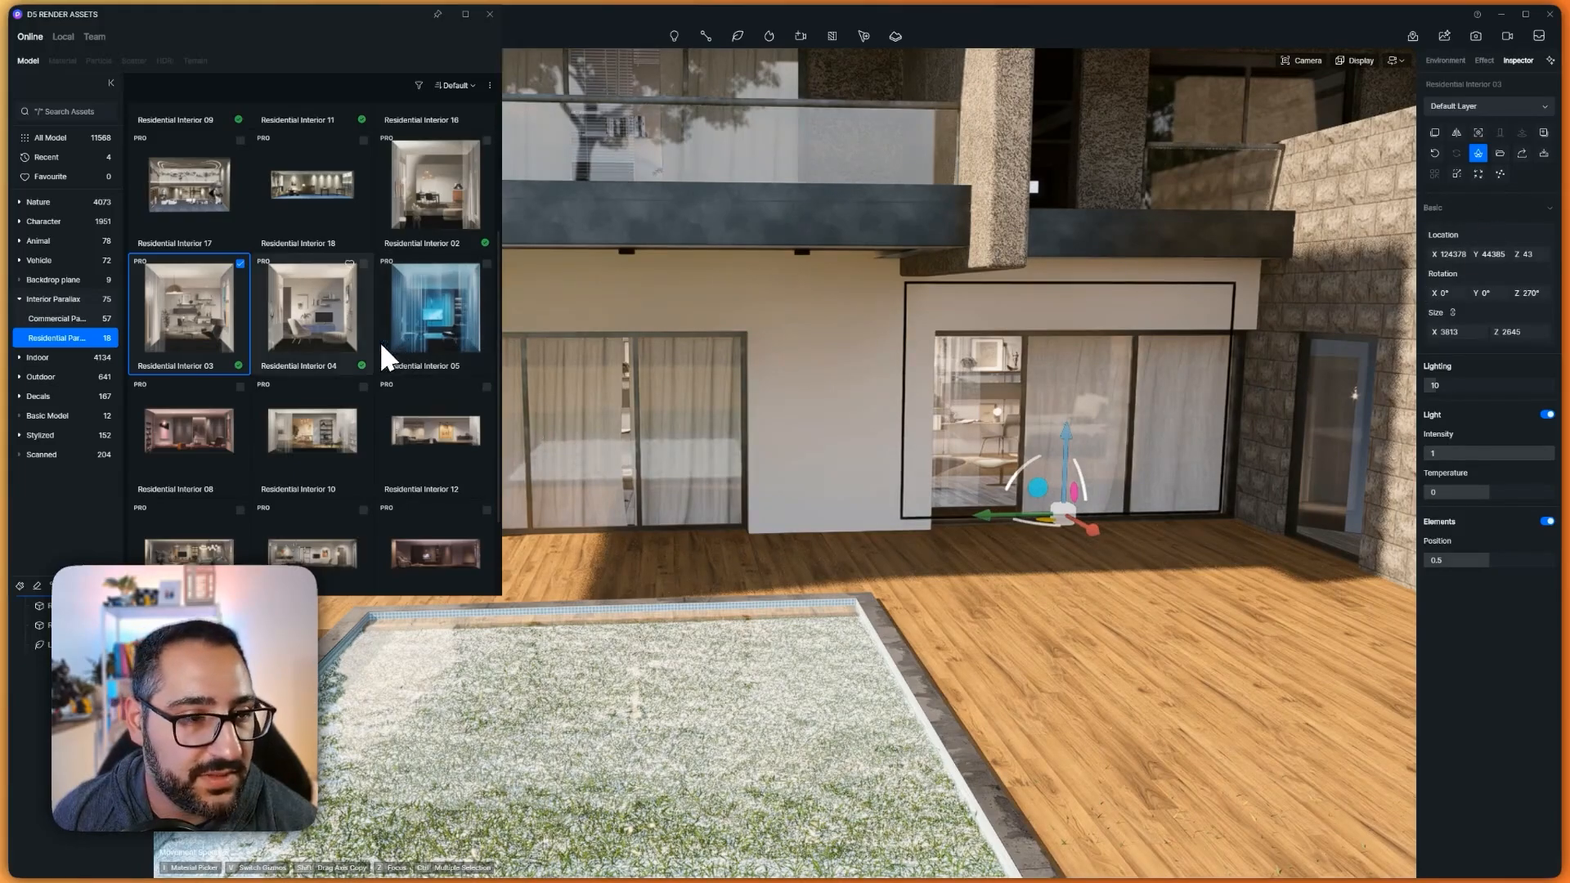
Replace the copy beside the stone wall with Residential Interior 06 and scale it to 6586 by 2254
scroll(351, 368, "down", 2)
scroll(370, 442, "up", 3)
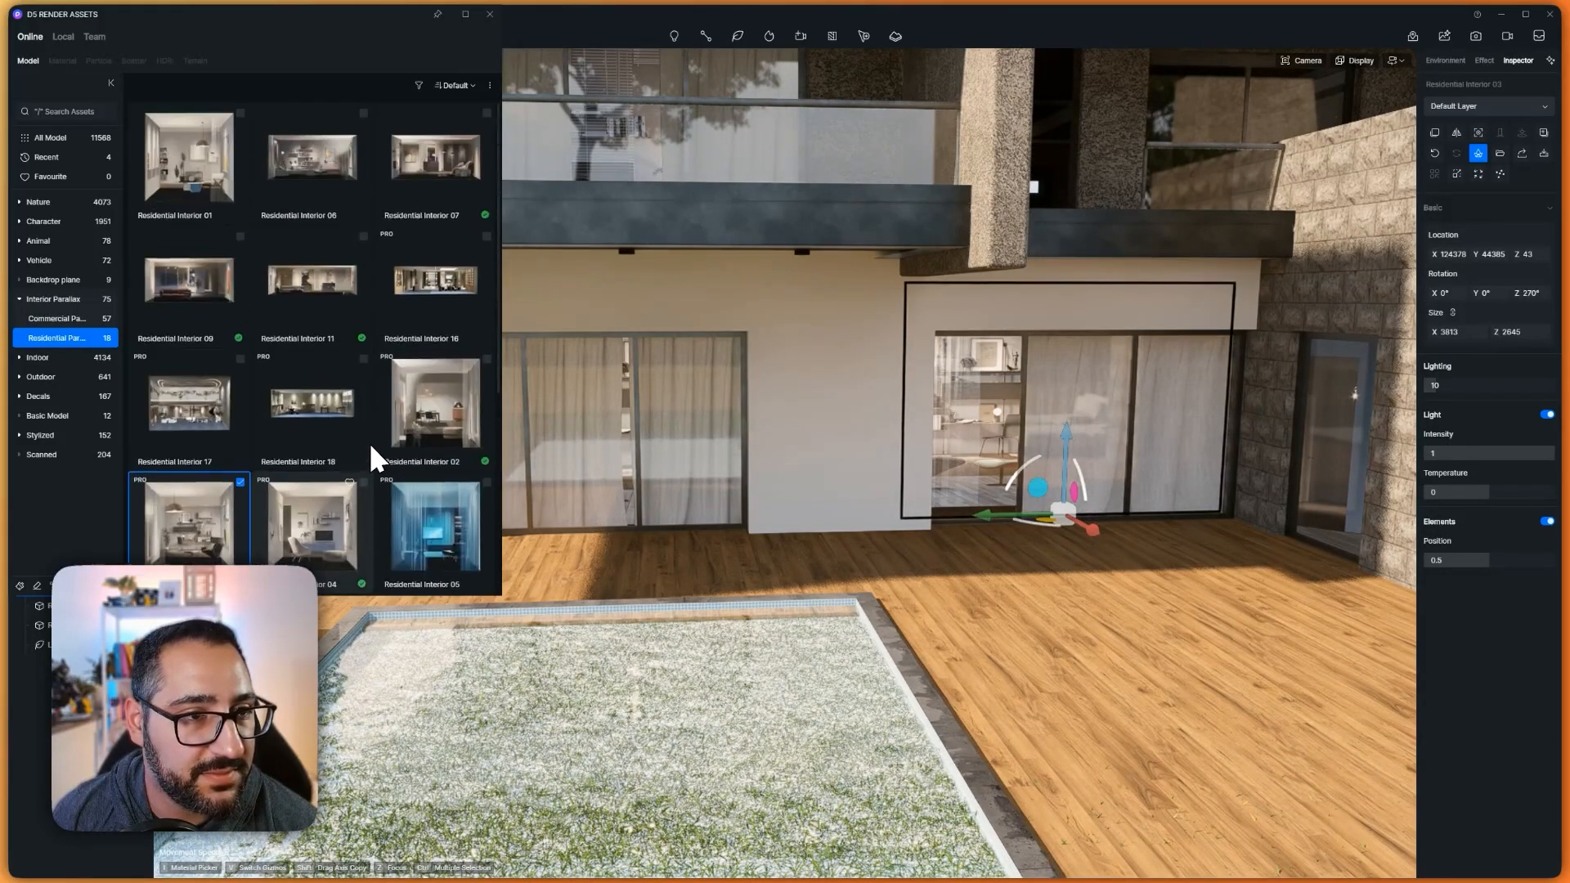
left_click(364, 114)
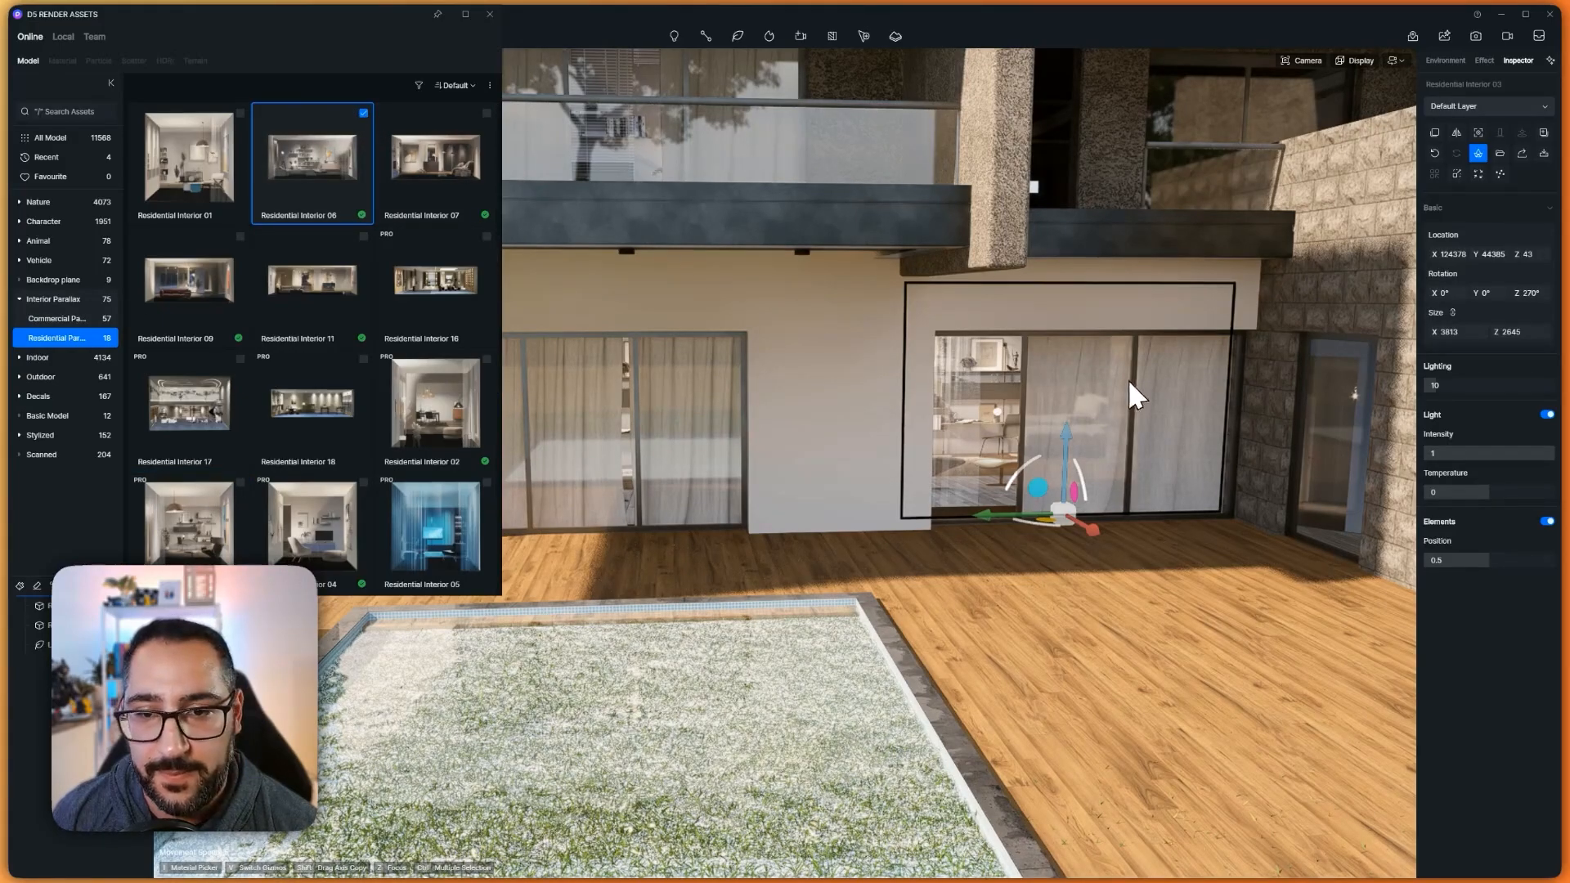
key("v")
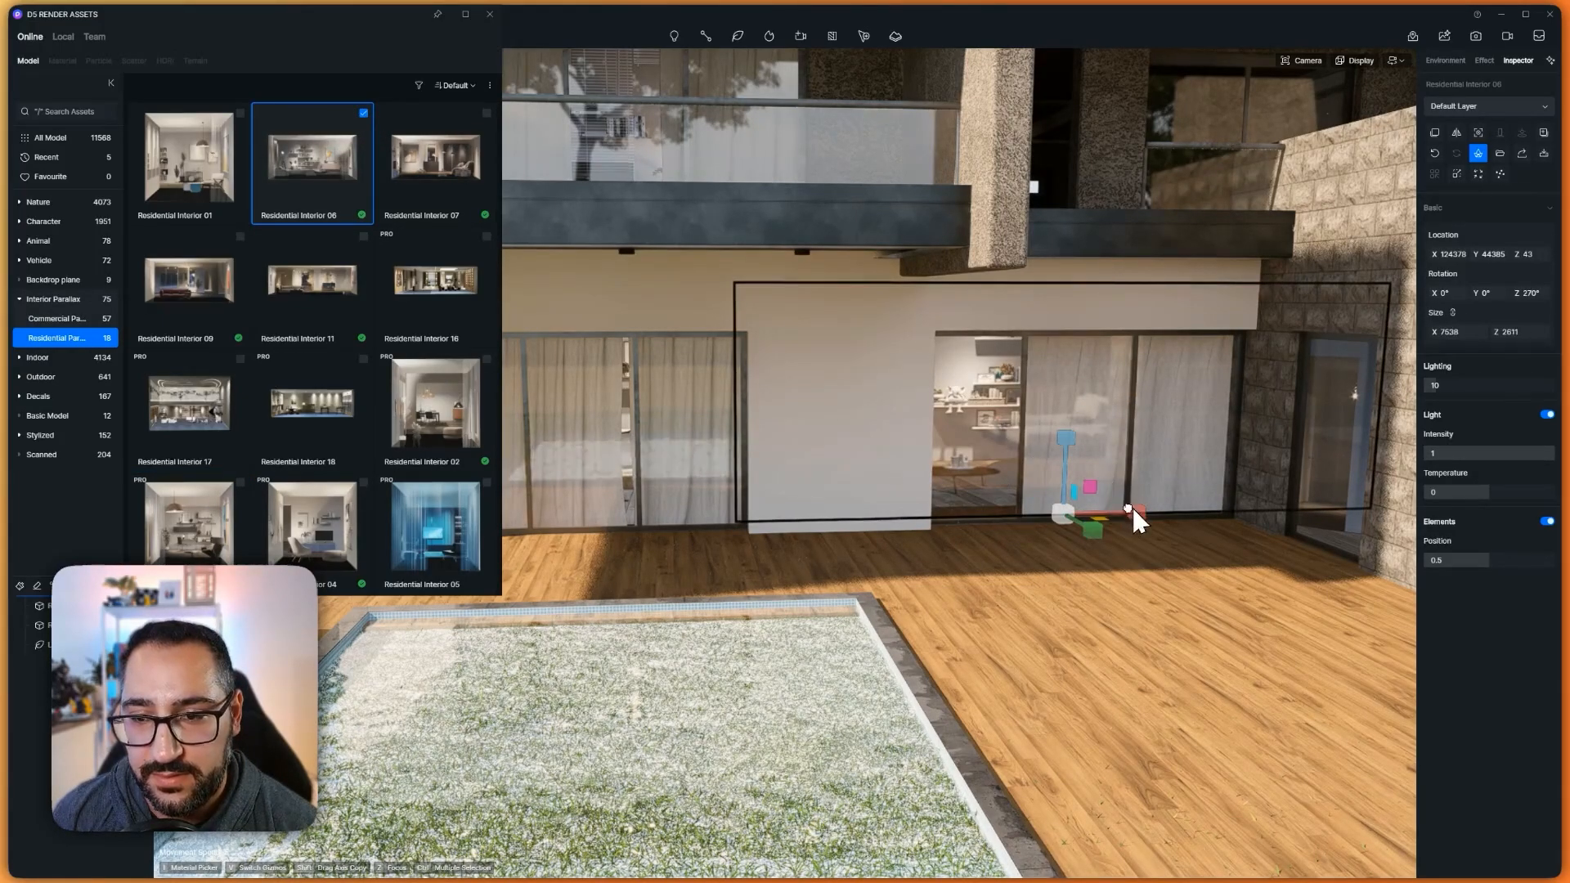
left_click_drag(1130, 509, 1035, 513)
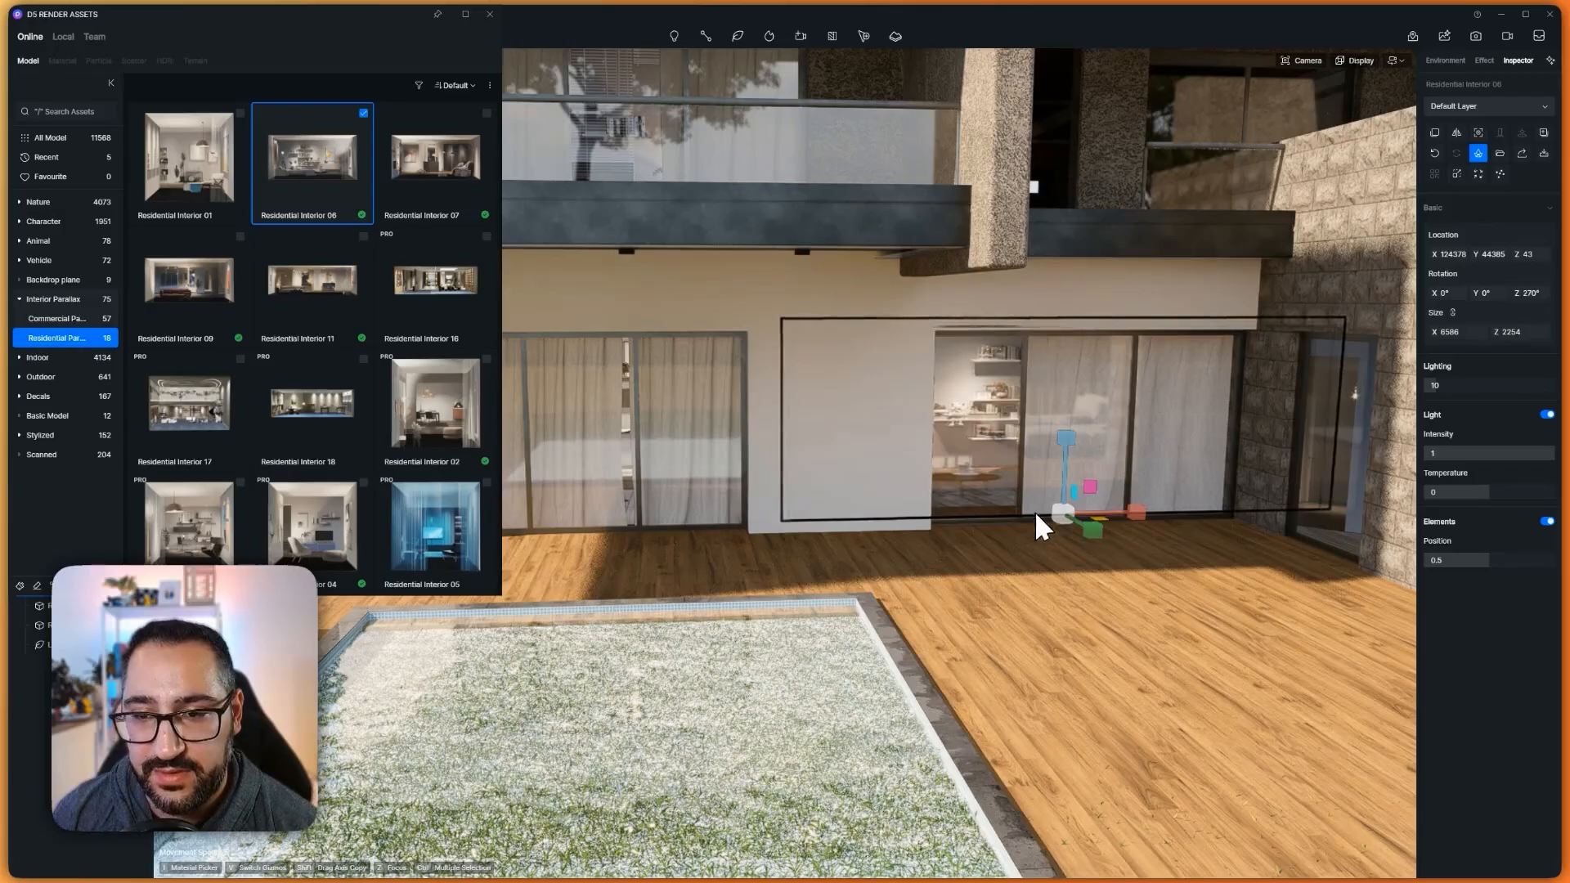
Set the lighting to 5 and light intensity to 0.4 for all four parallax interiors together, then close the asset library
key("s")
right_click_drag(1035, 513, 1299, 415)
key("a")
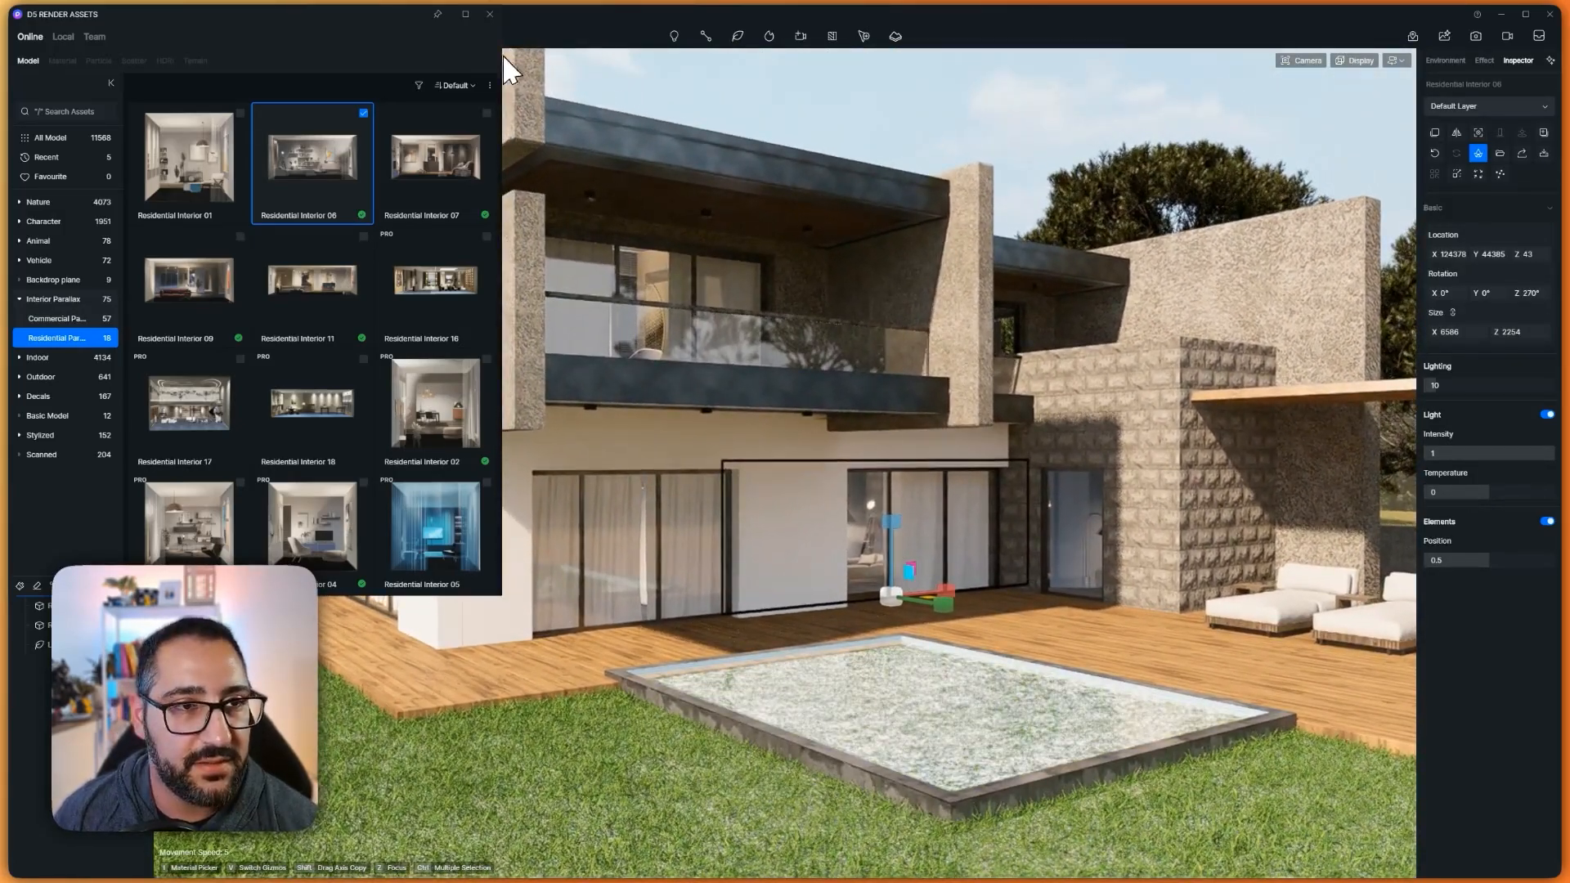
left_click_drag(376, 16, 649, 67)
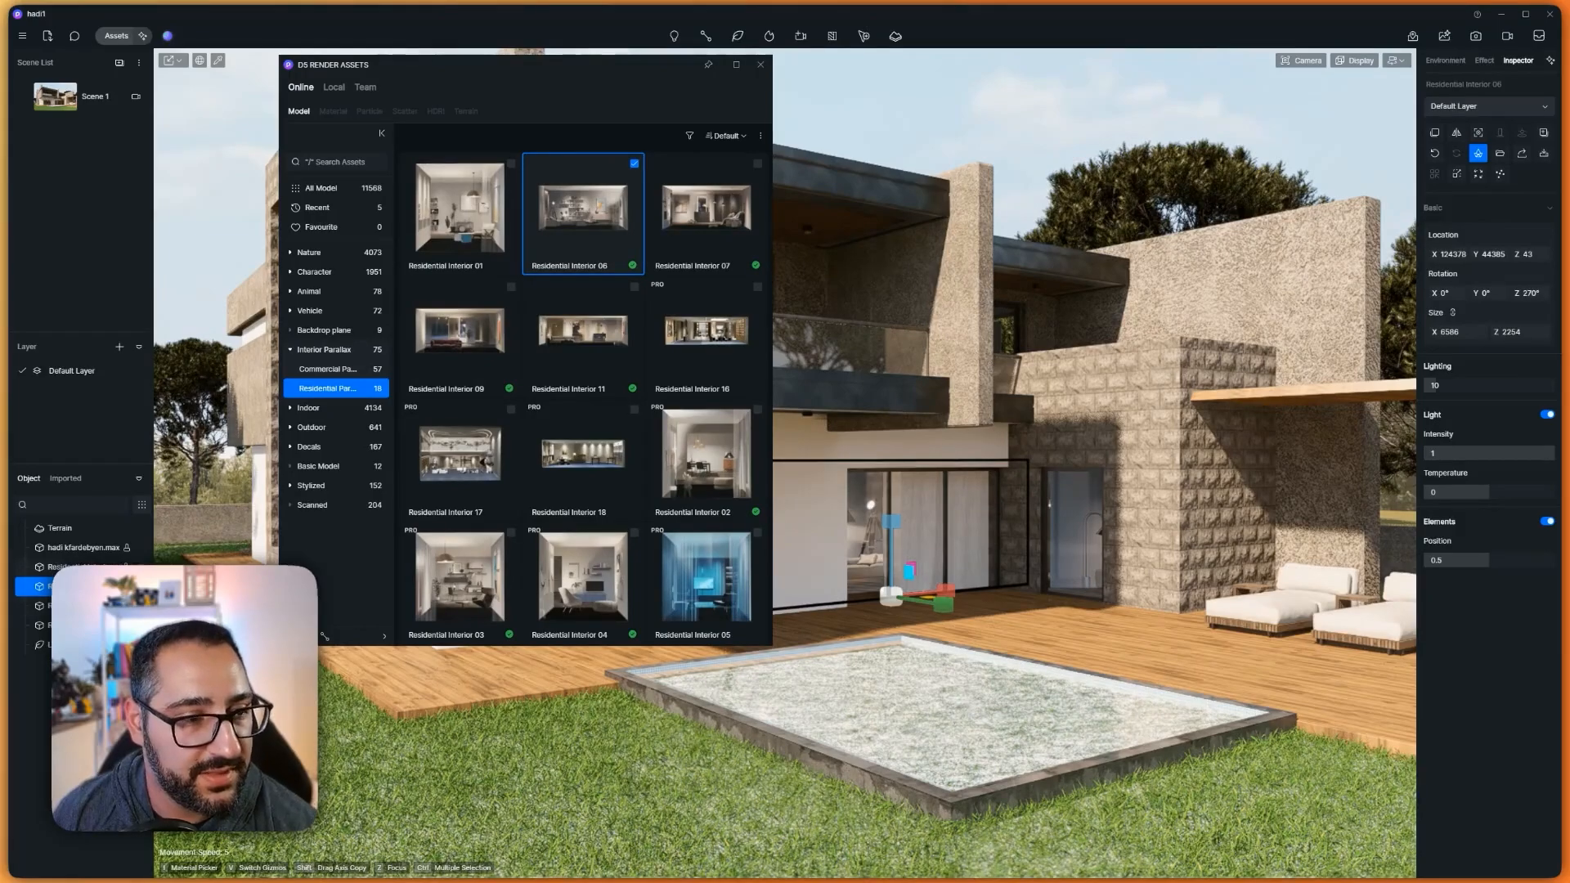
left_click(92, 569)
left_click(92, 626, "shift")
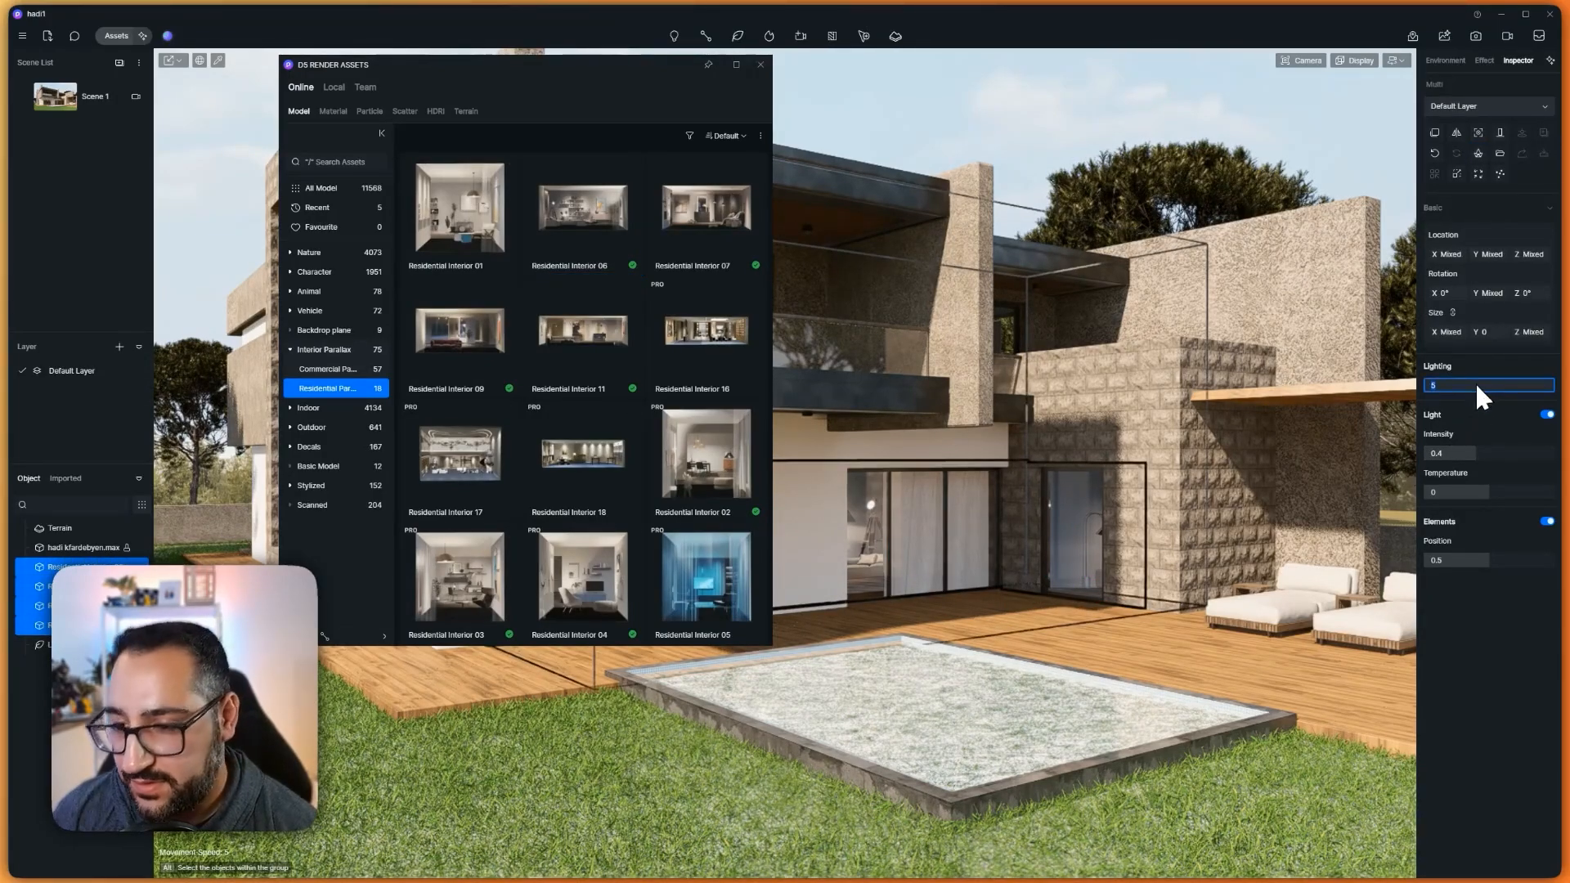
left_click(1520, 454)
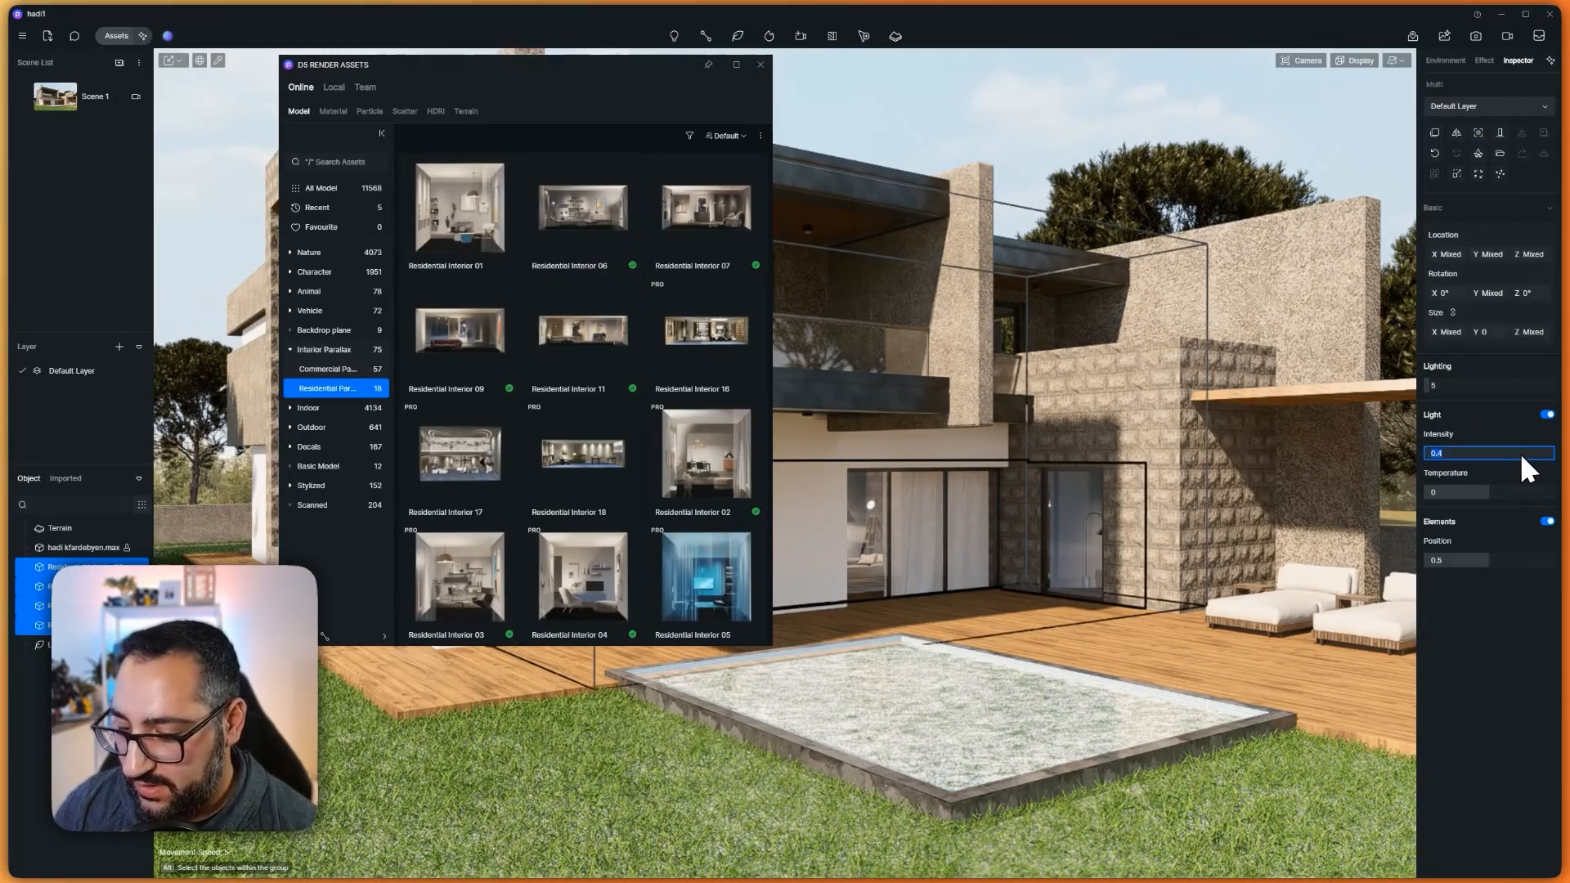
type(".4")
key("Return")
right_click_drag(979, 503, 944, 499)
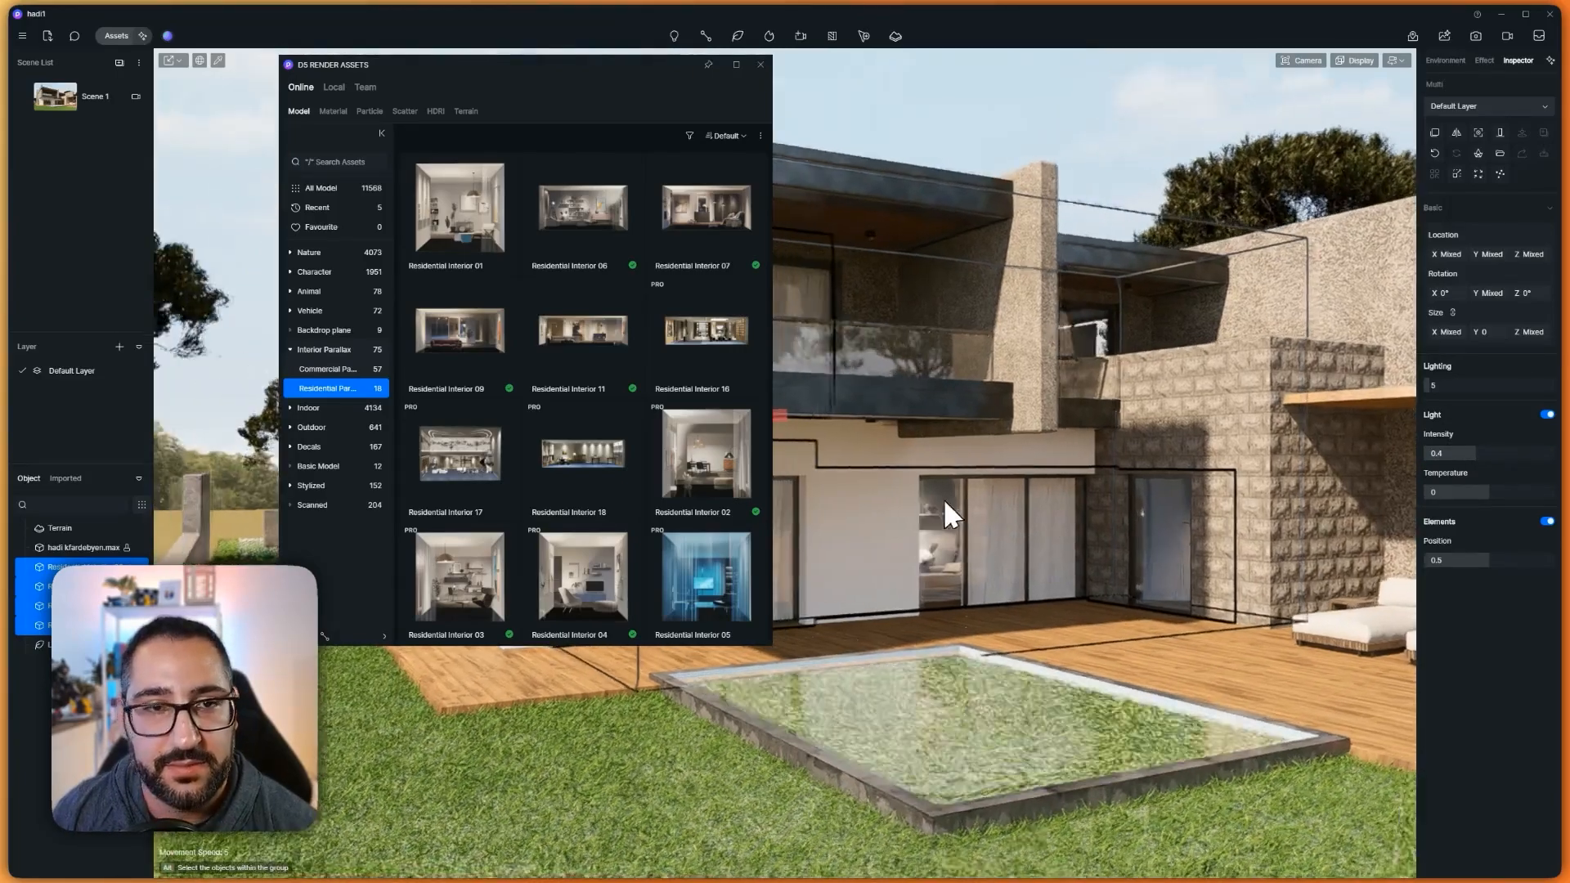
left_click(761, 65)
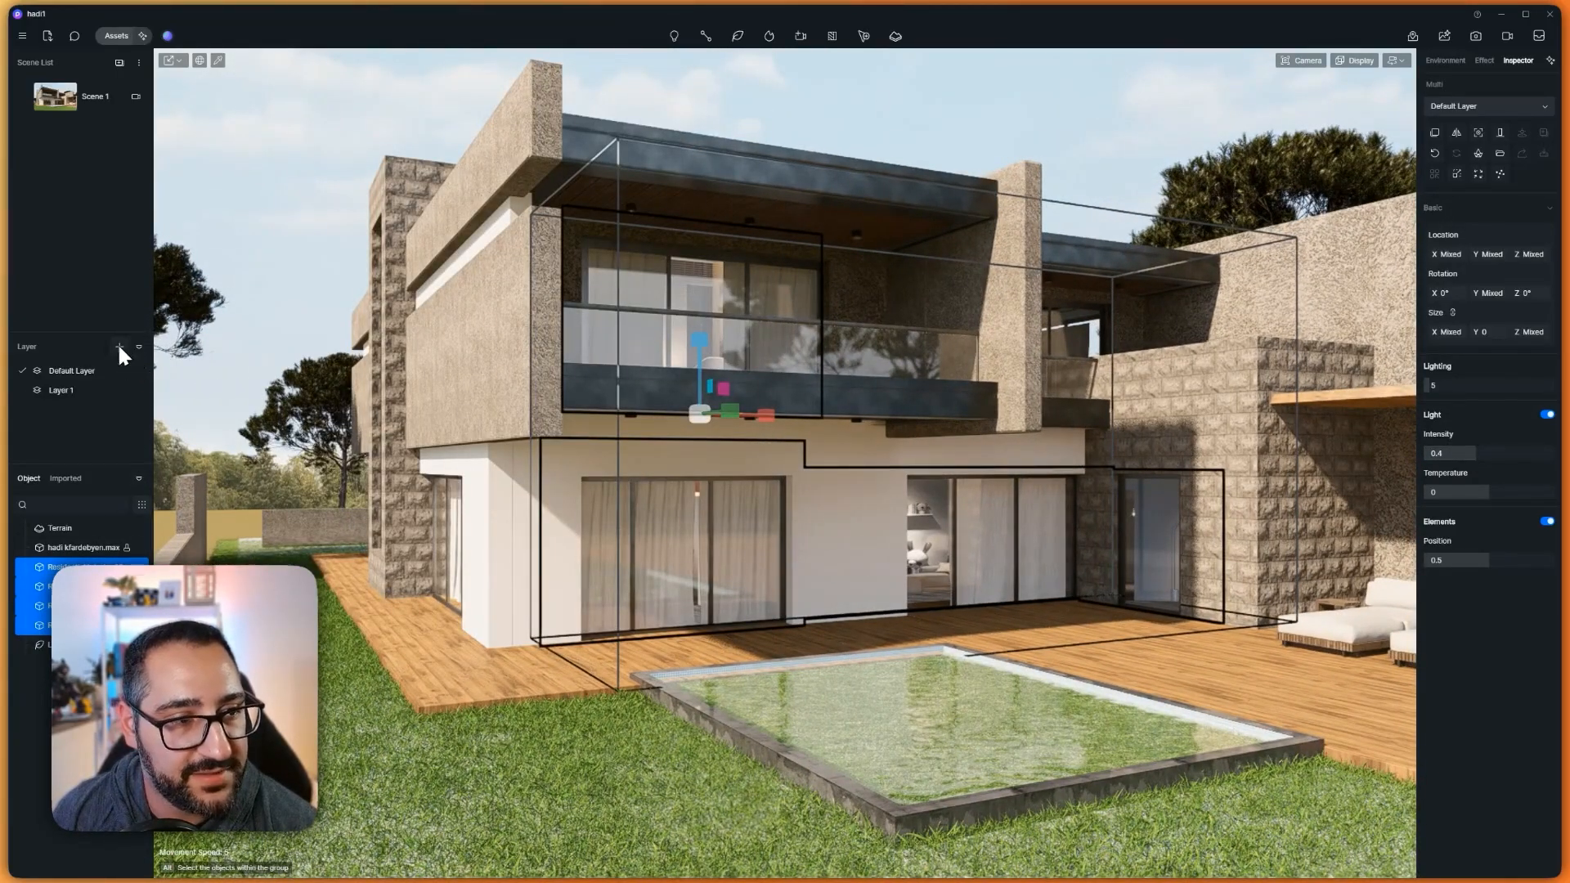
Rename Layer 1 as Parallax and toggle its visibility off and back on
double_click(72, 391)
type("Para")
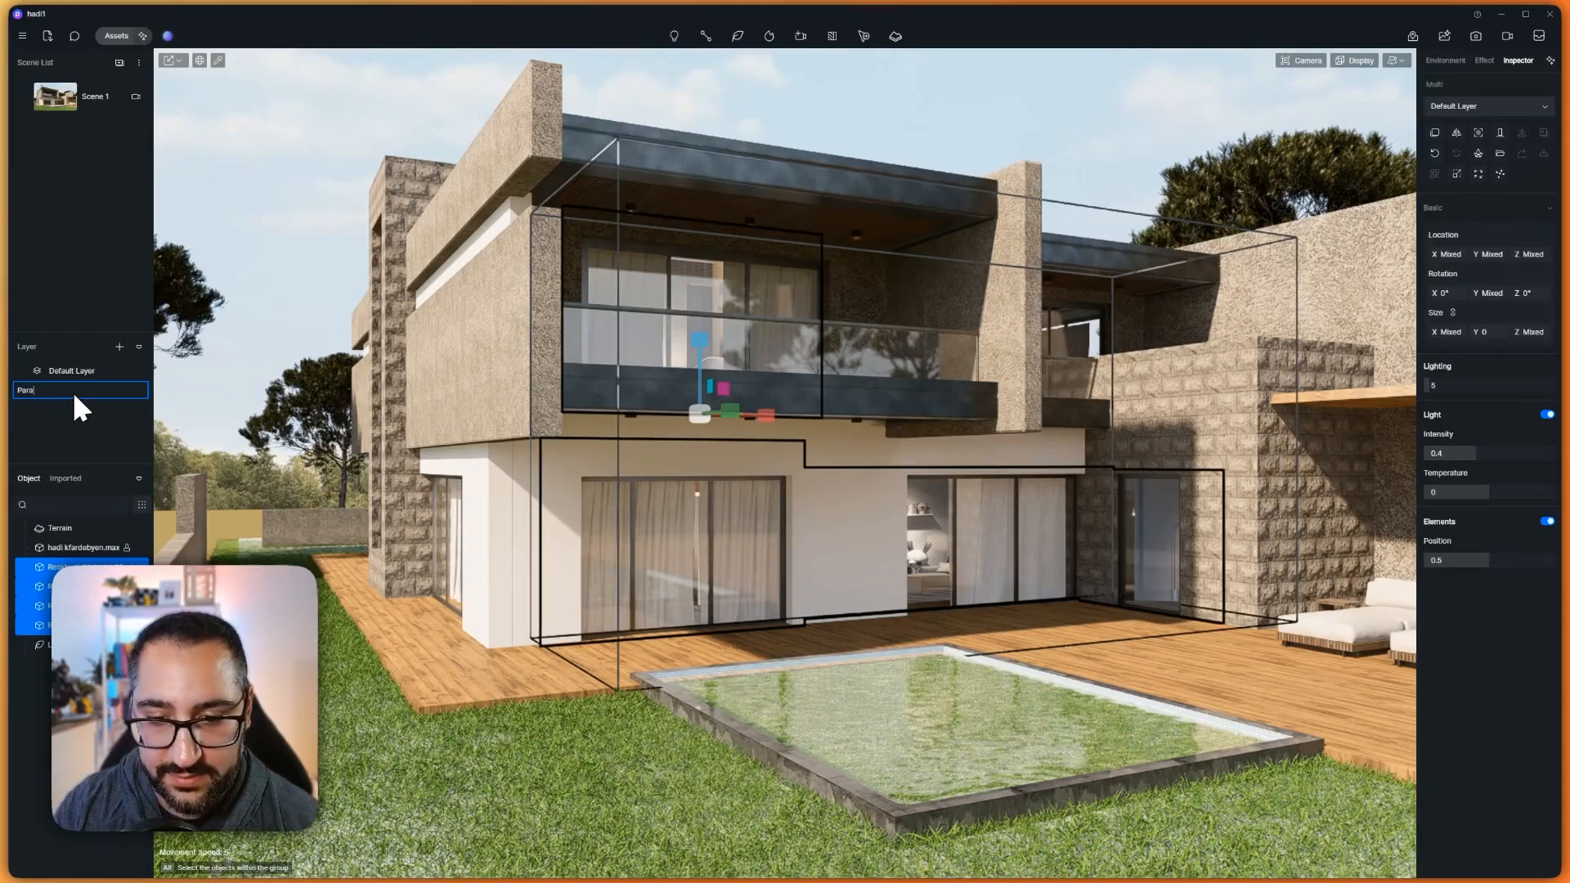
type("llax")
key("Return")
left_click(138, 391)
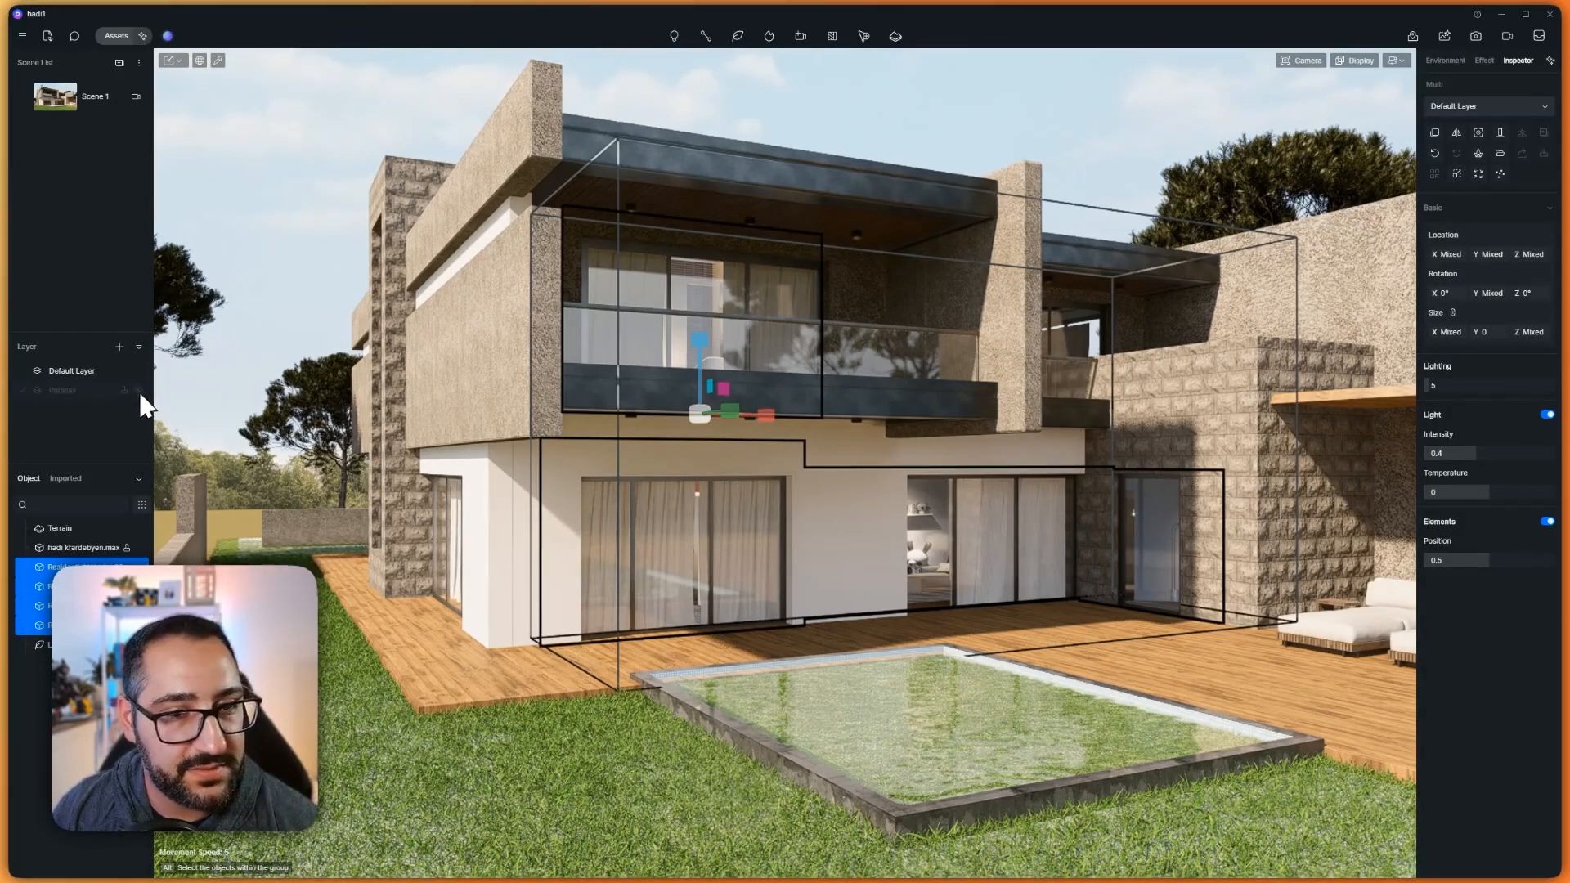
left_click(138, 391)
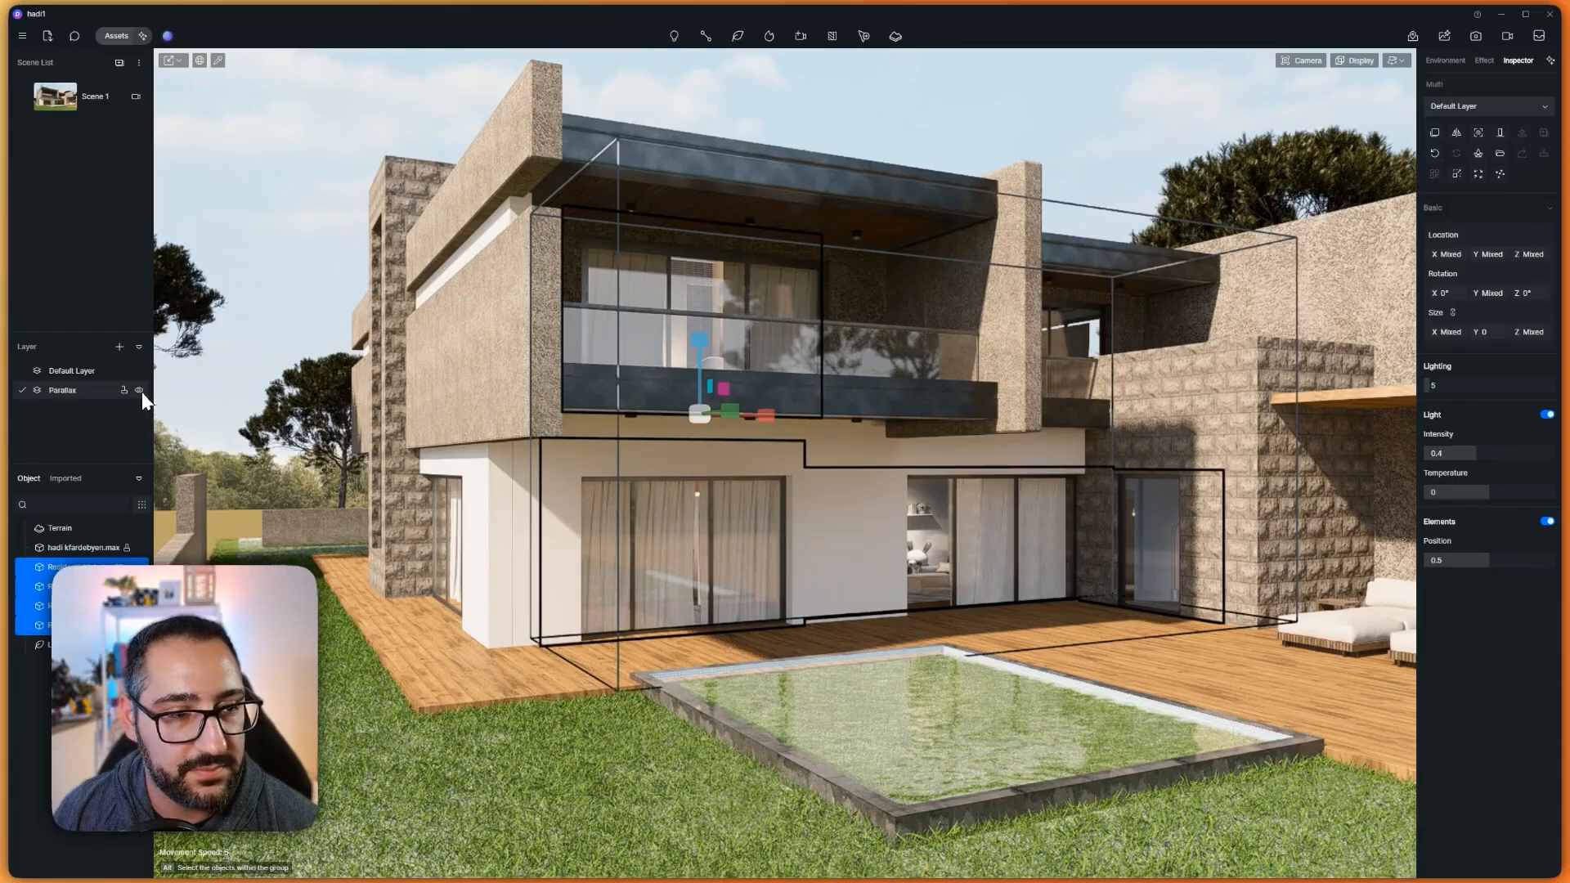
Assign the four selected parallax interiors to the Parallax layer and toggle the layer's visibility to check them
left_click(1451, 107)
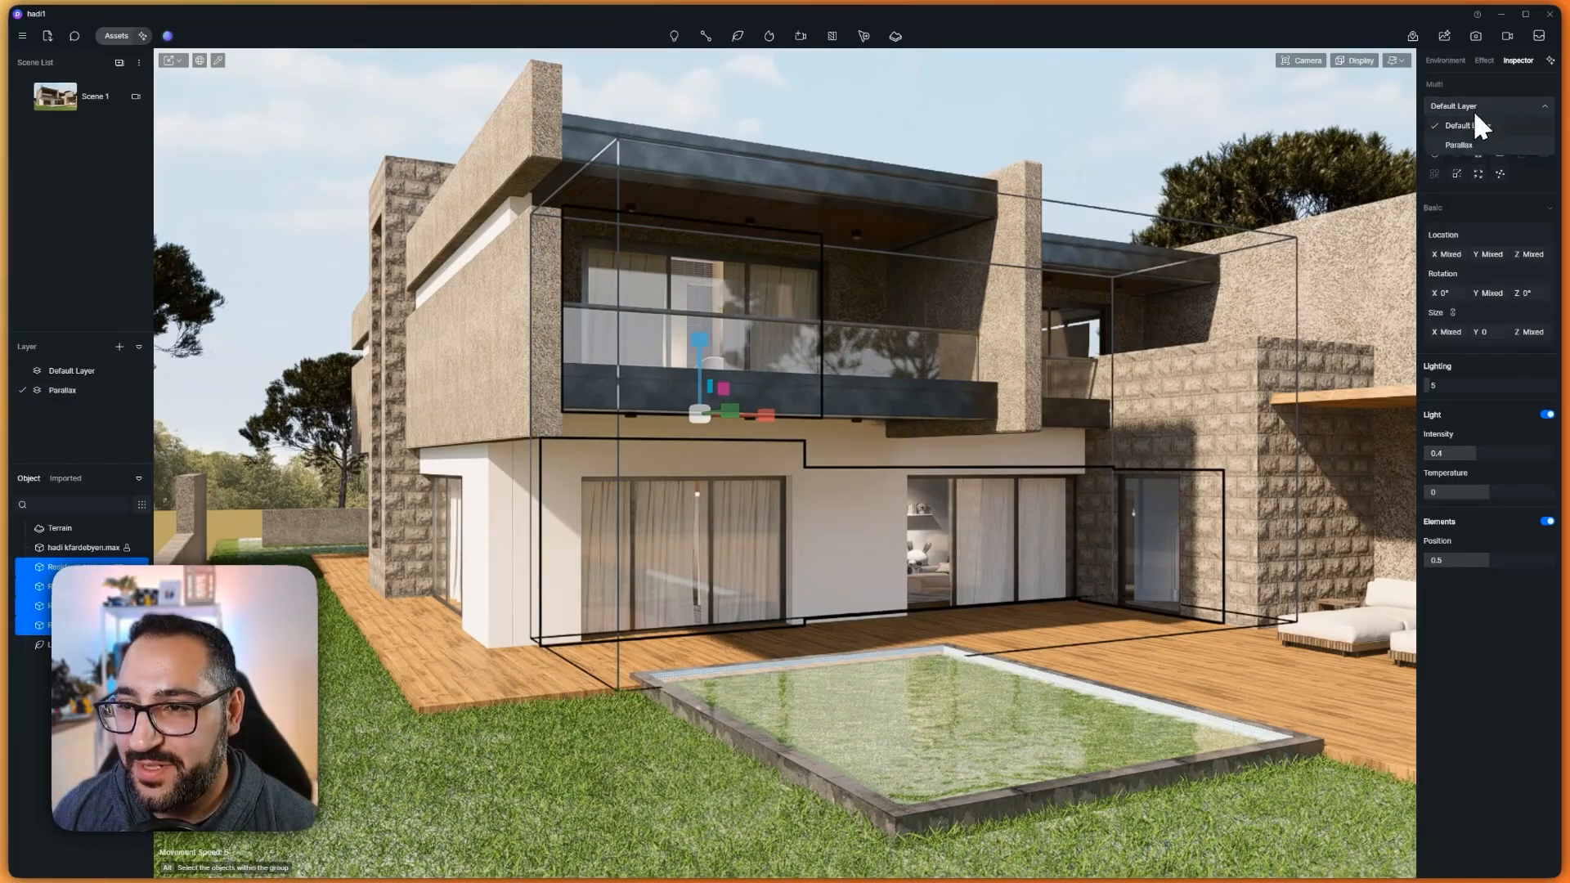
left_click(1479, 153)
left_click(138, 391)
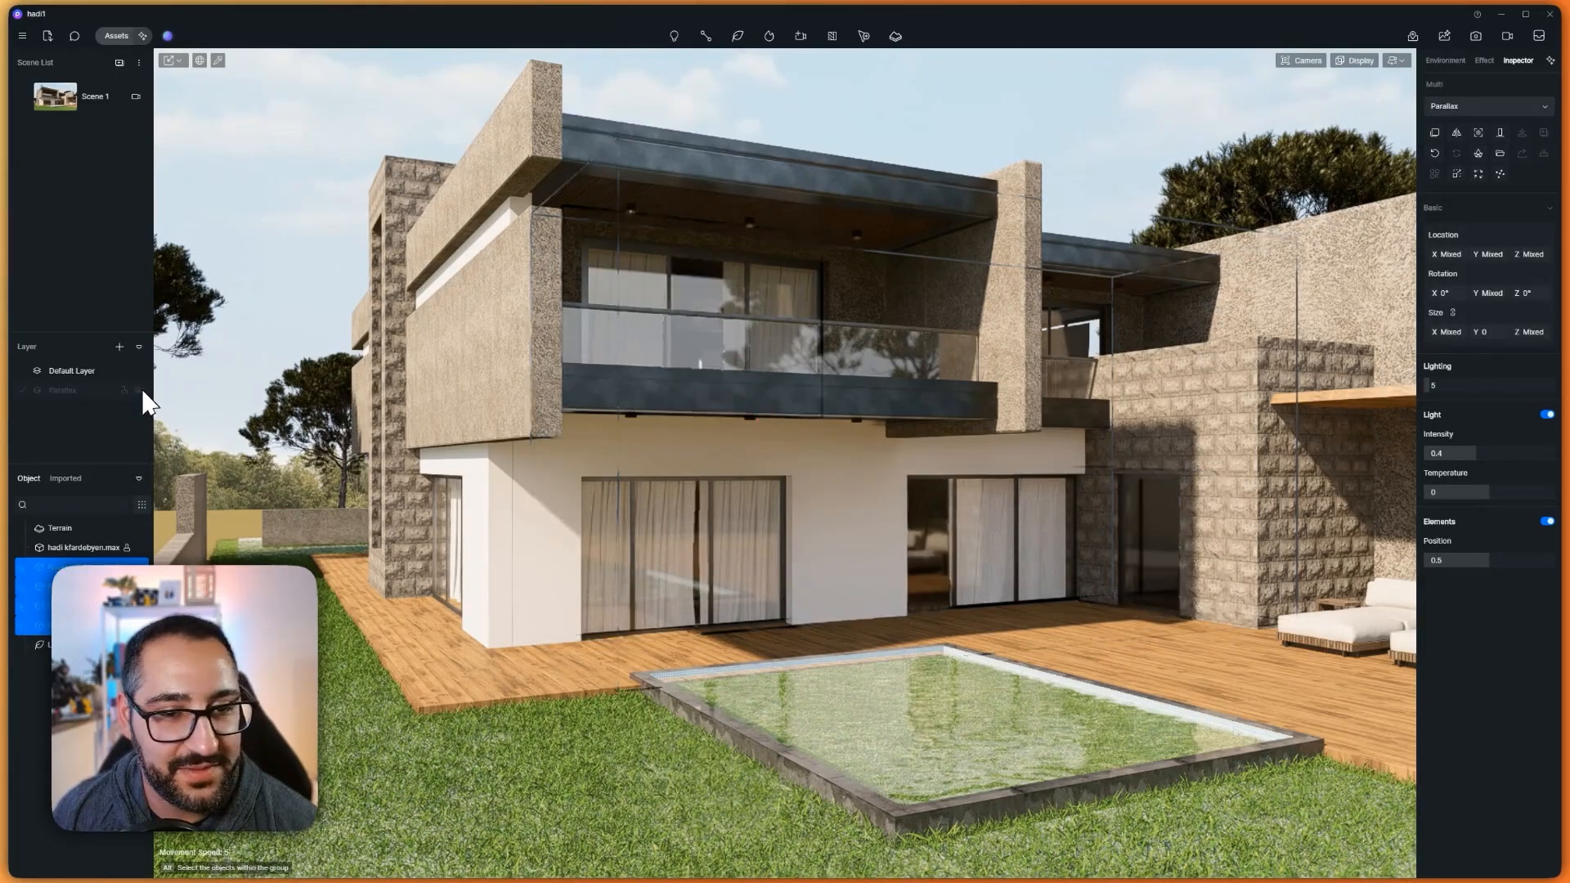
left_click(141, 390)
left_click(141, 389)
left_click(141, 389)
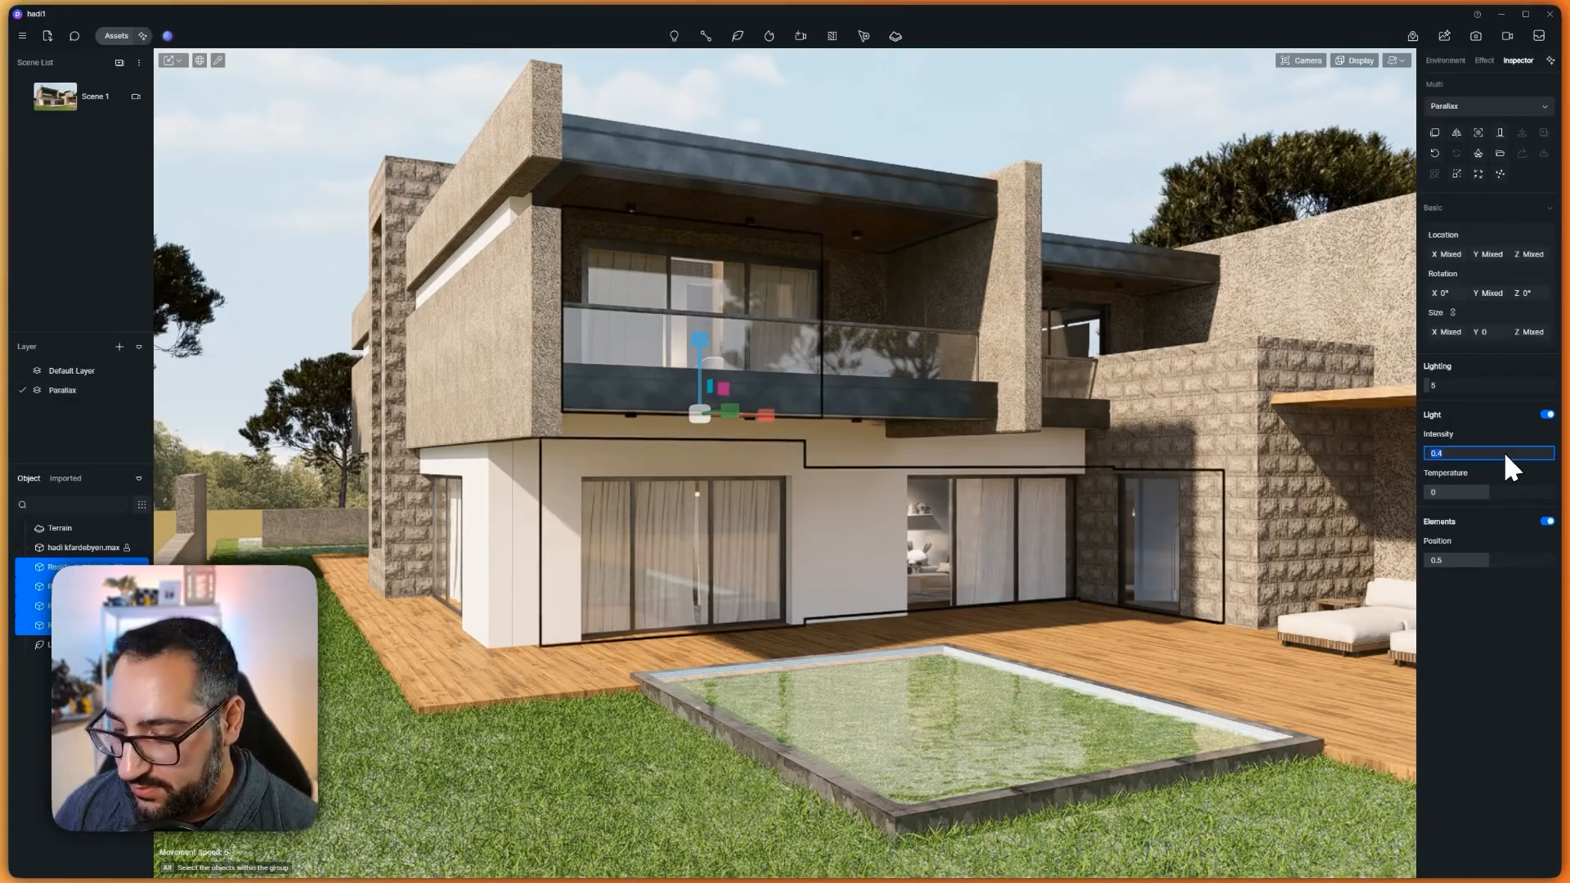
Set the light intensity to 0.2 and the lighting to 2 for all four parallax interiors together
type("0.2")
key("Return")
left_click(1481, 385)
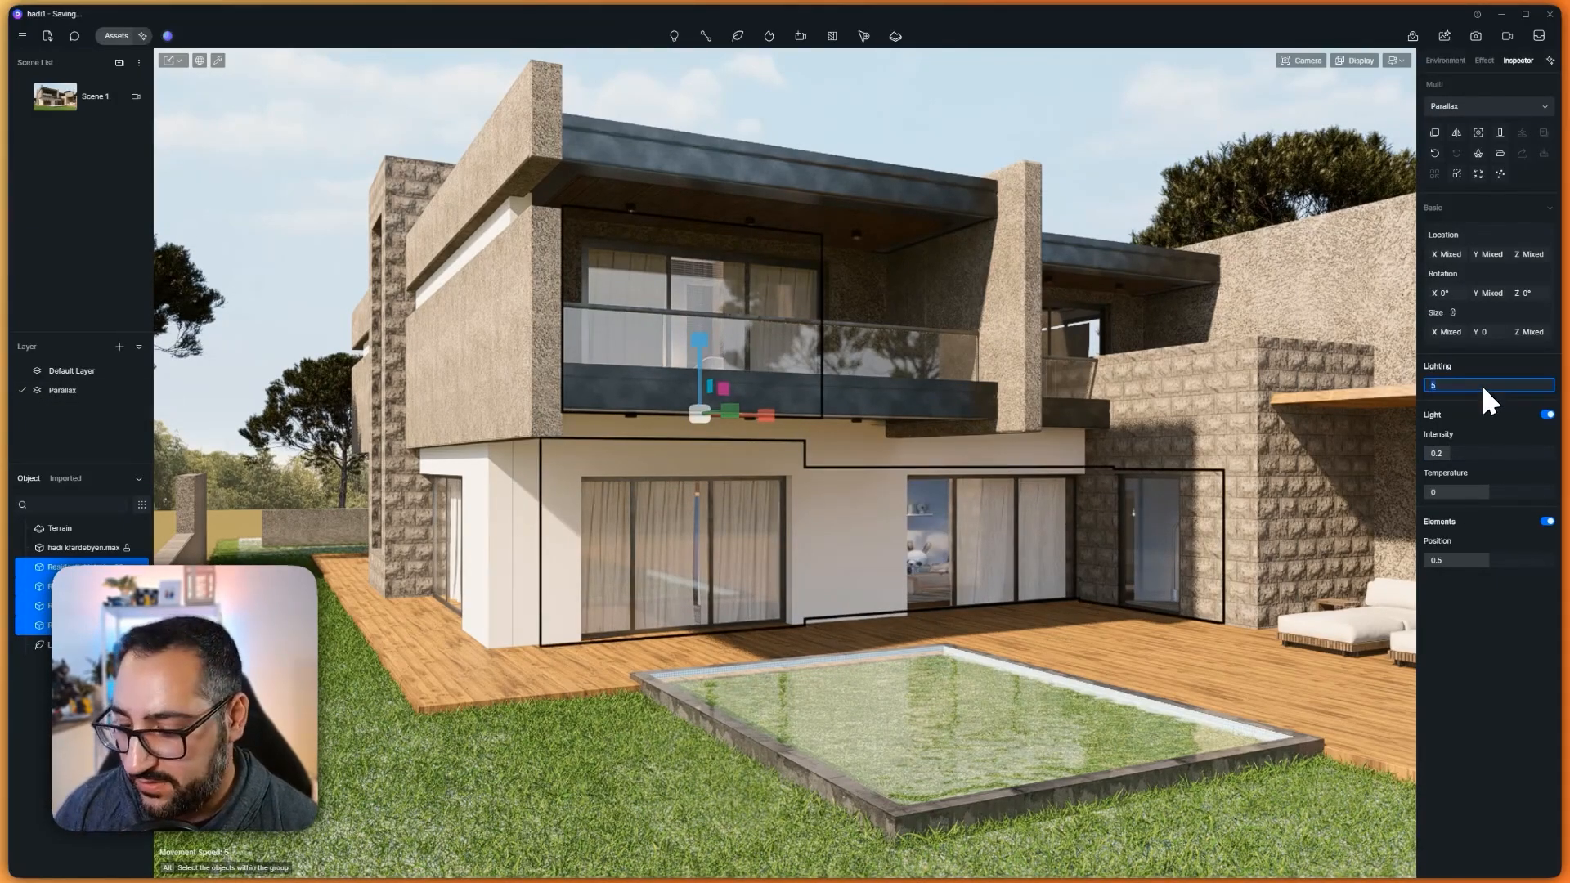
key("BackSpace")
type("2")
key("Return")
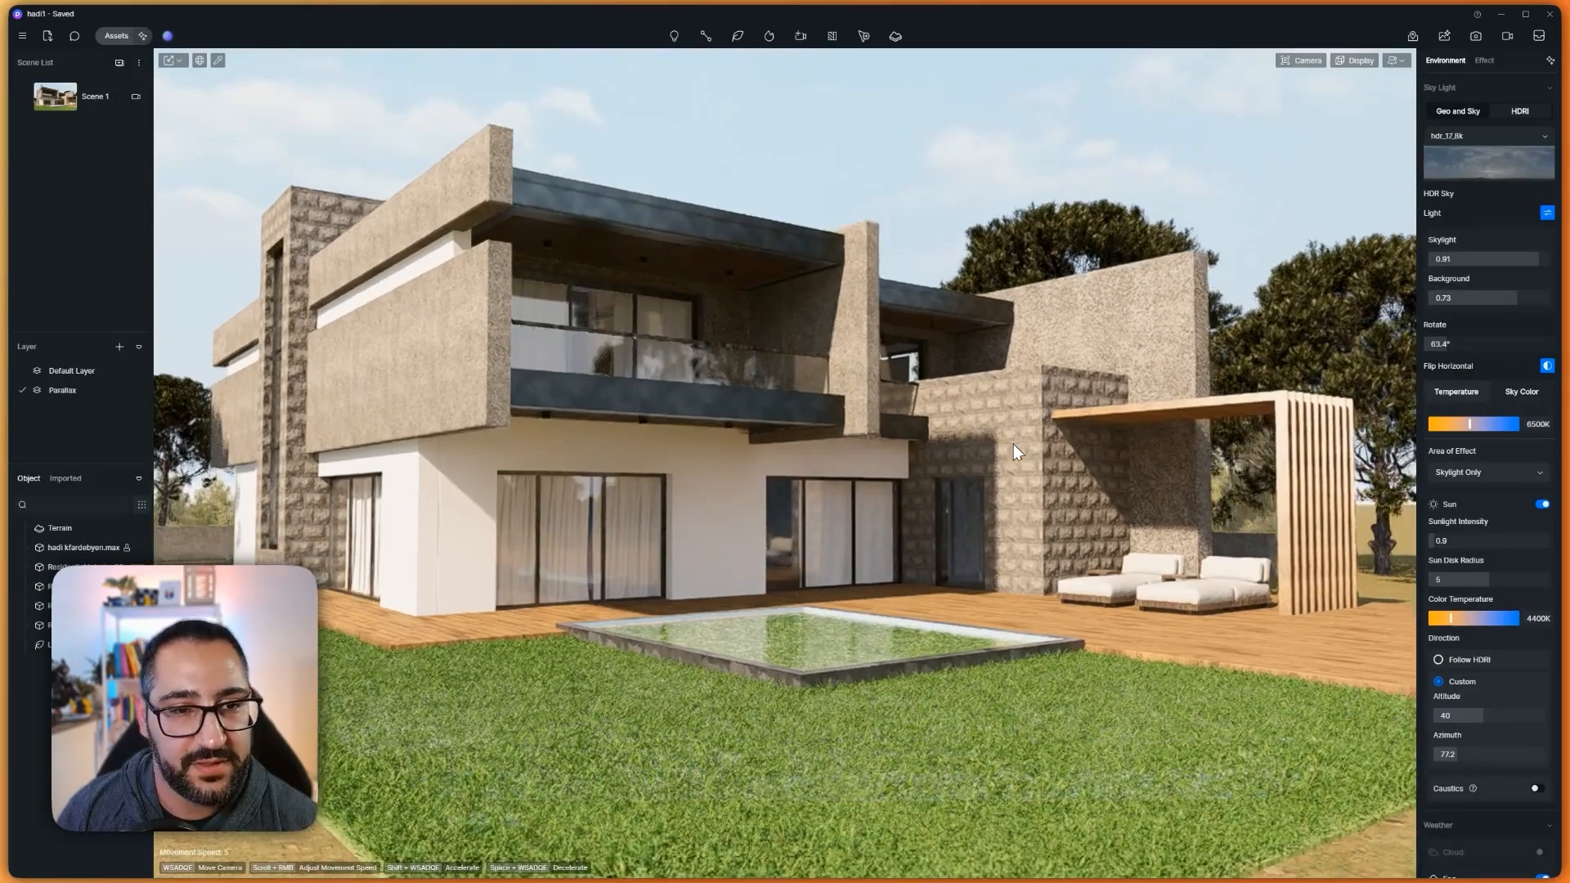
Copy the upper-floor Residential Interior 04 to the smaller balcony window above the stone wall, at X 122247, Y 41232
key("e")
key("d")
right_click_drag(1013, 444, 851, 526)
key("e")
key("w")
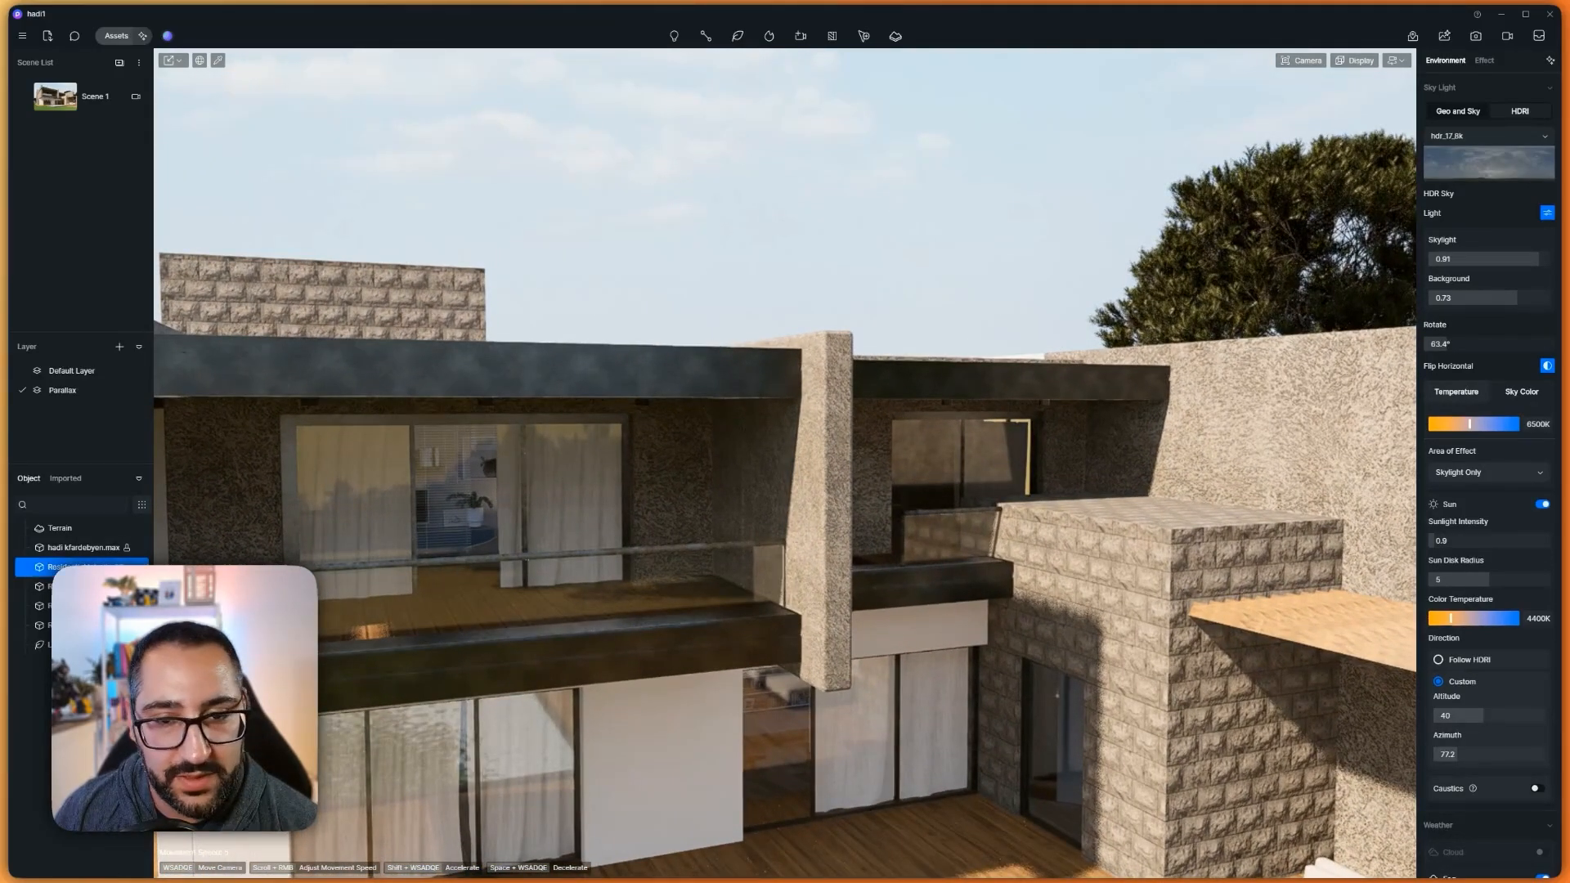
left_click(82, 566)
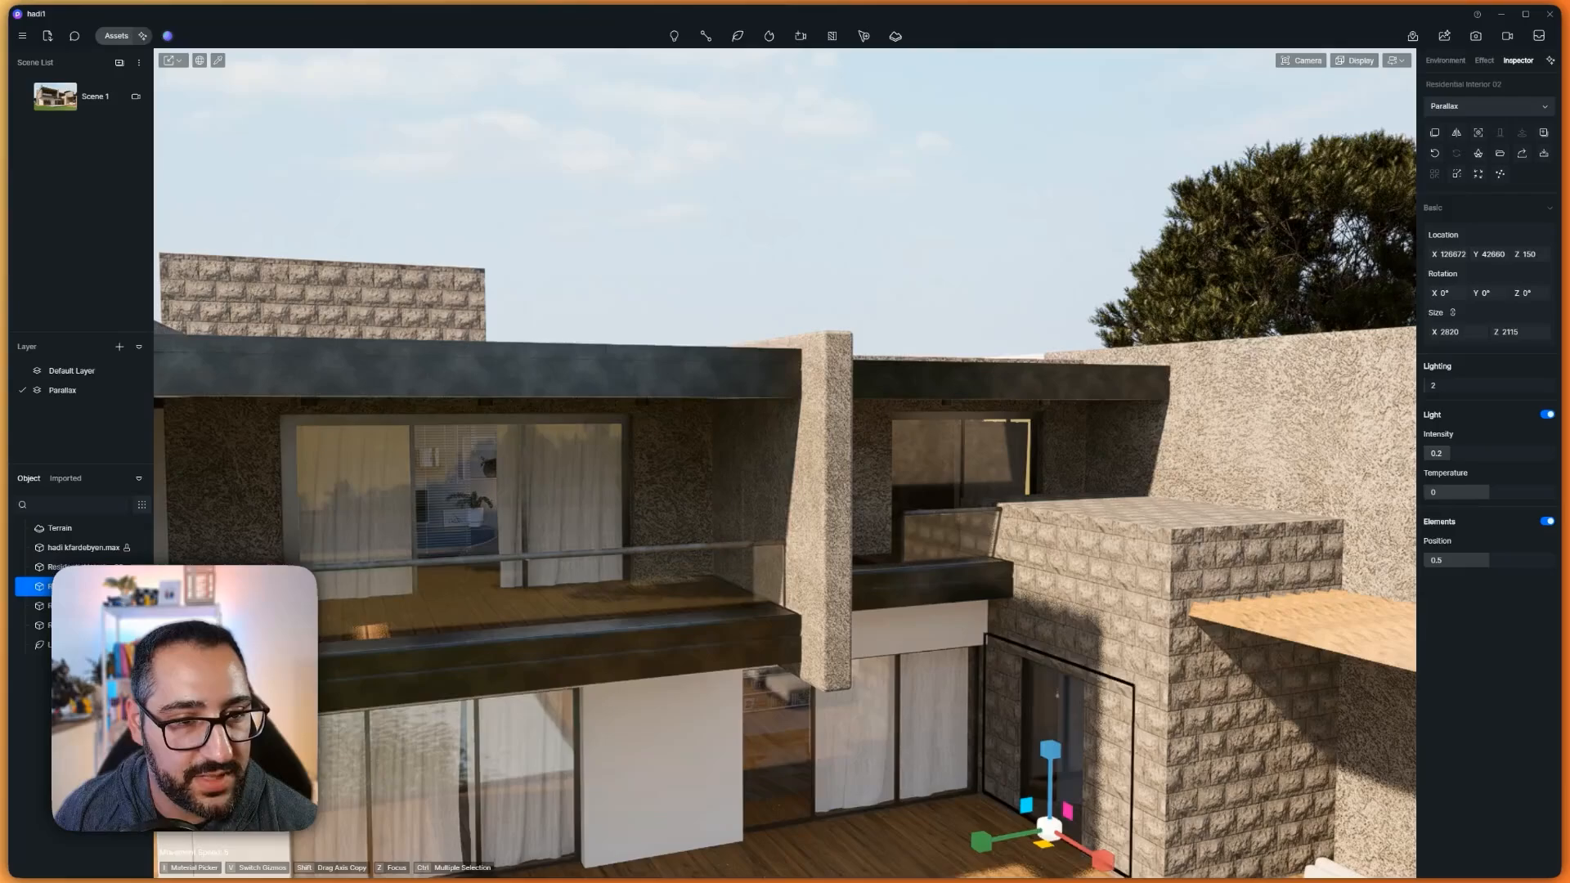
left_click(82, 606)
left_click(81, 626)
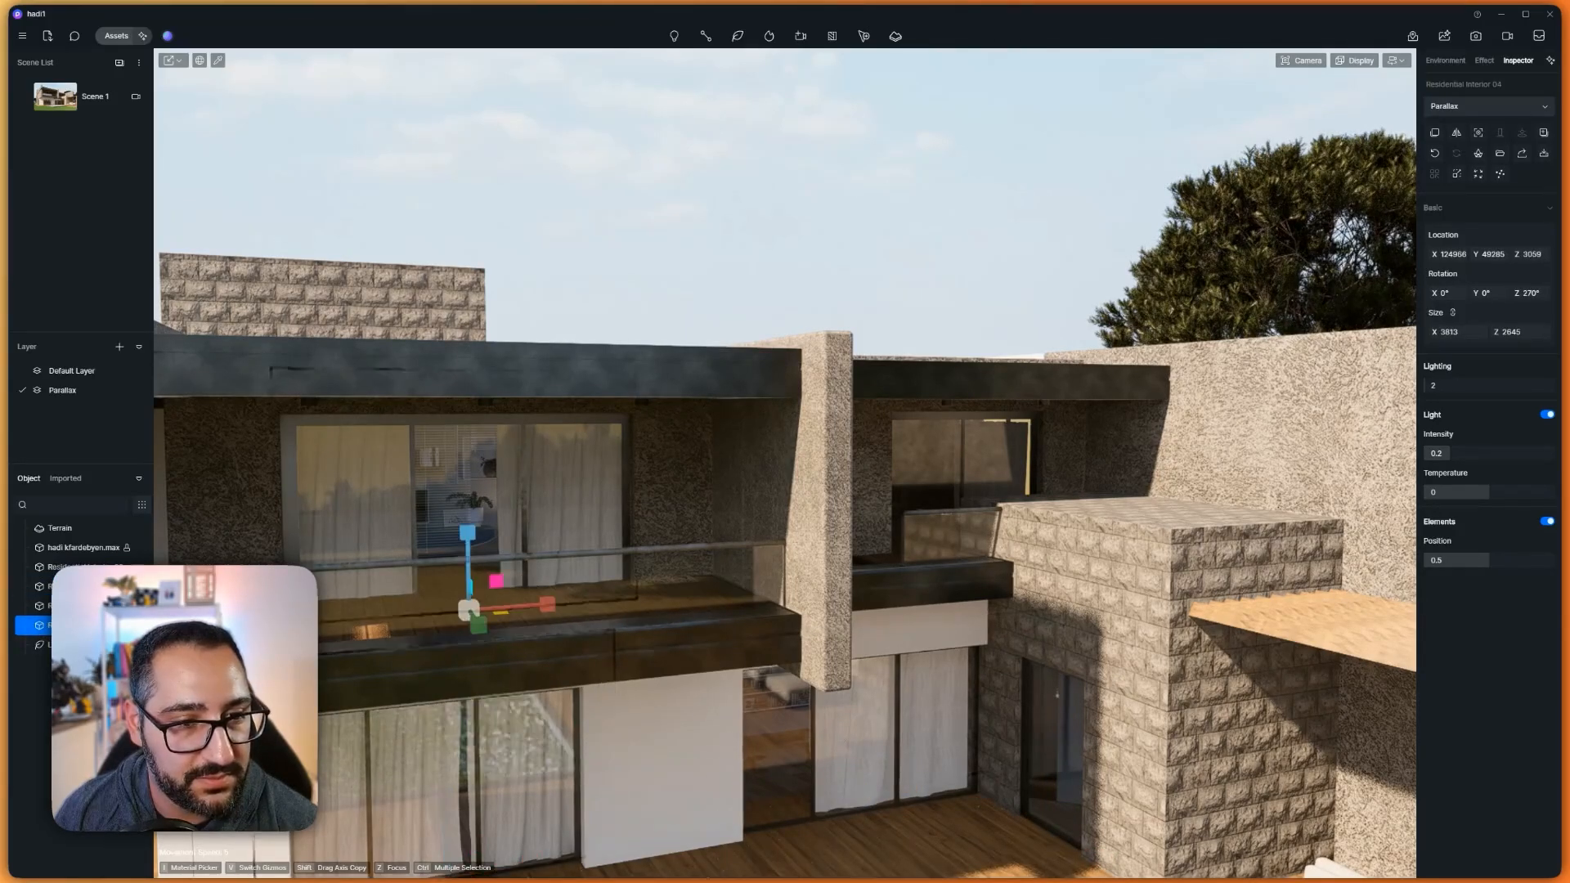
key("v")
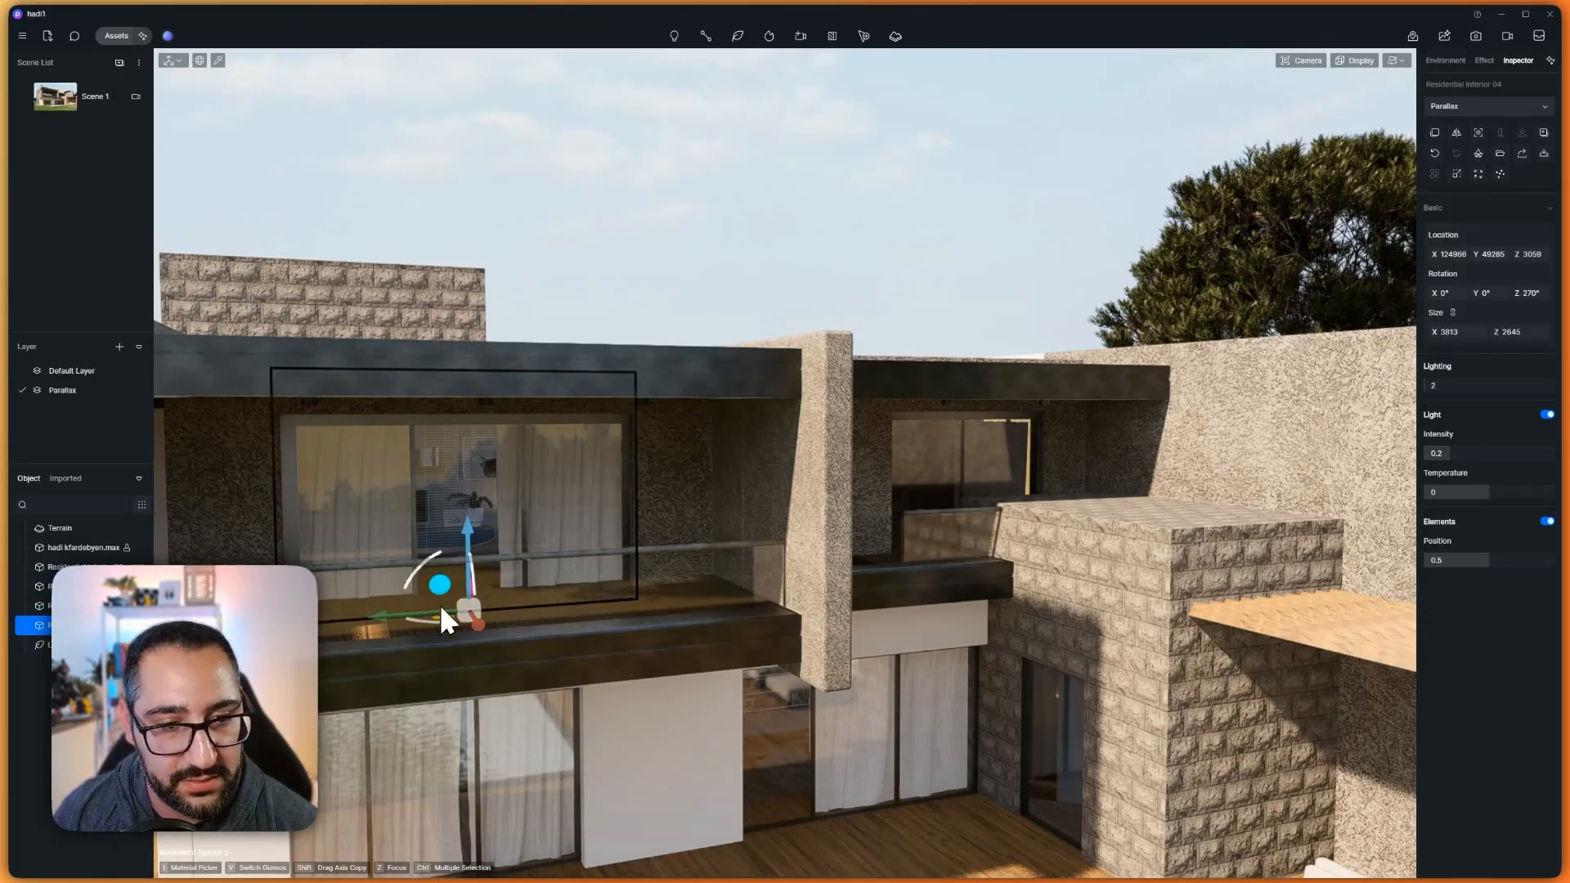
left_click_drag(441, 618, 949, 560)
Move the Residential Interior 04 copy to X 123870, Y 42156 so it sits behind the smaller balcony window
scroll(1014, 527, "up", 5)
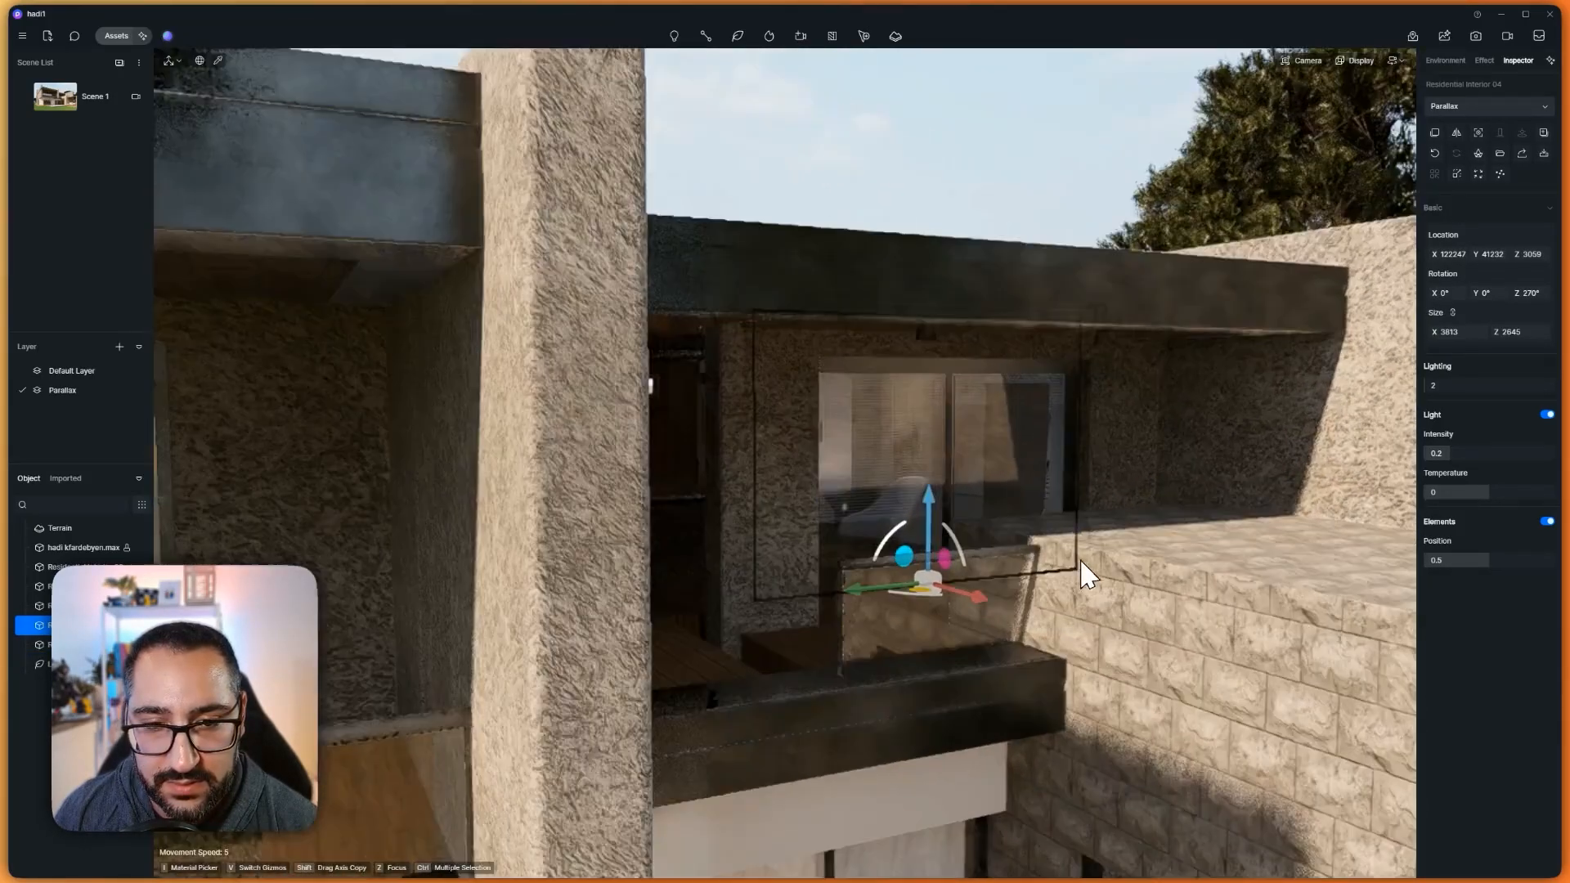
scroll(1082, 561, "up", 5)
key("z")
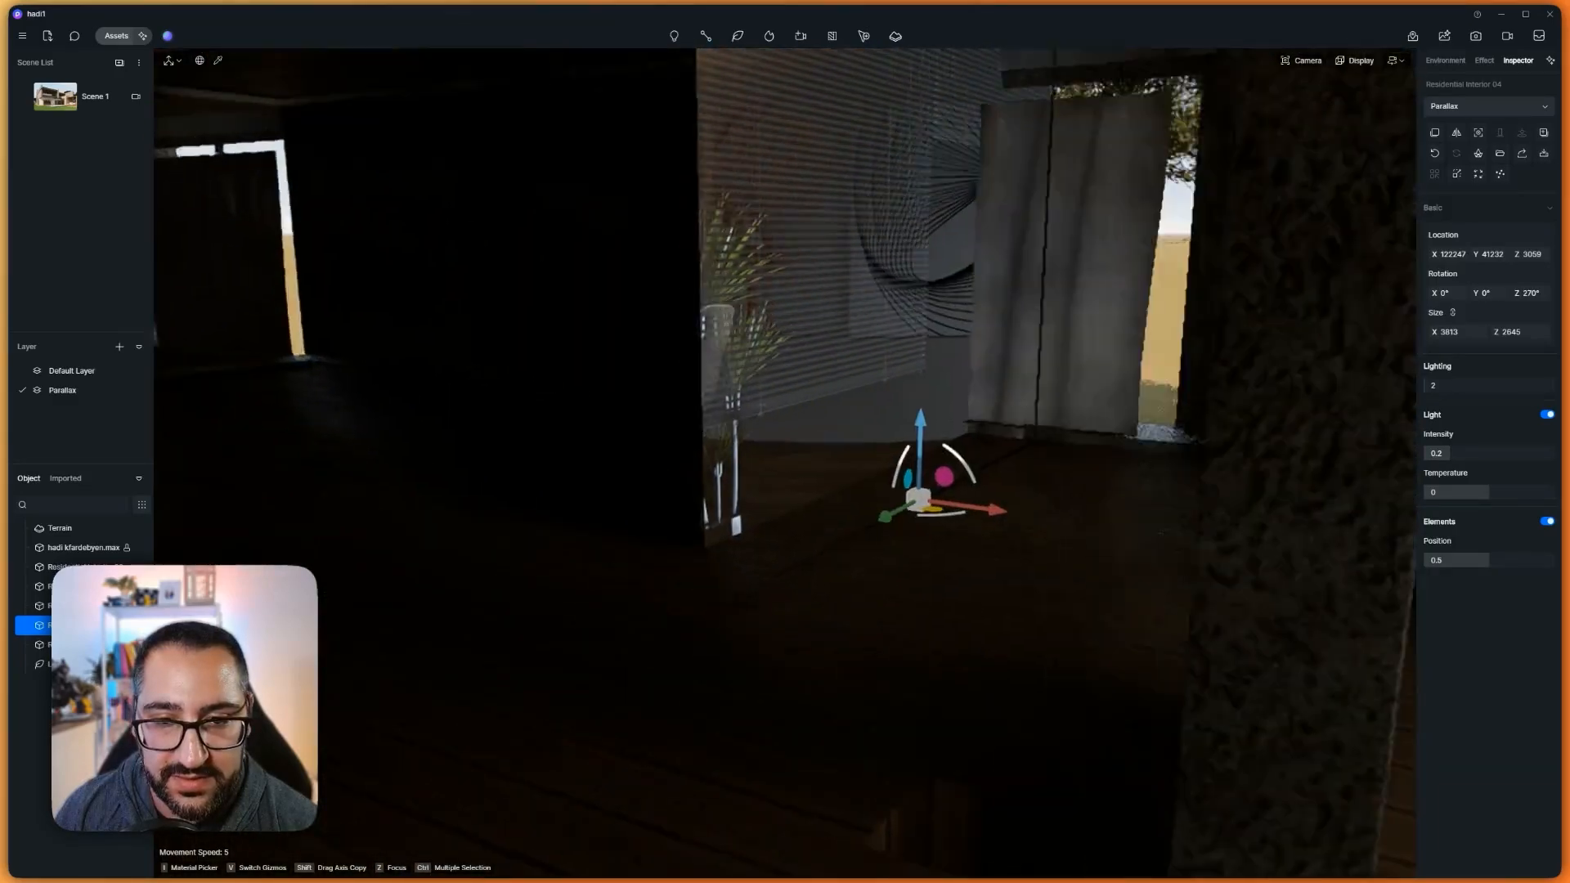
left_click_drag(827, 511, 1204, 556)
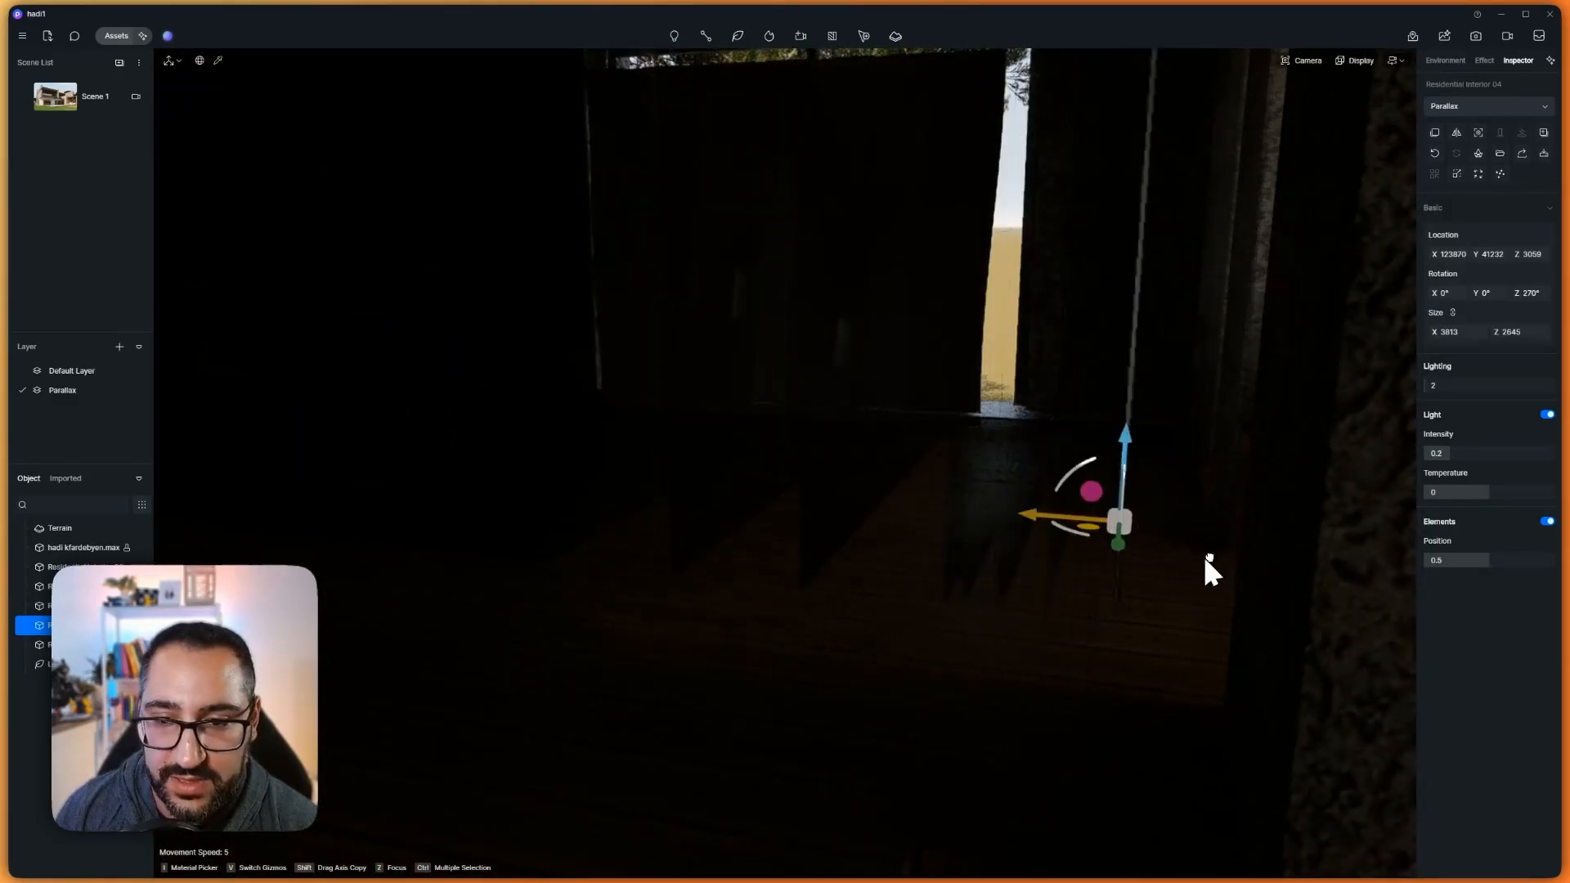
right_click_drag(1204, 556, 1297, 556)
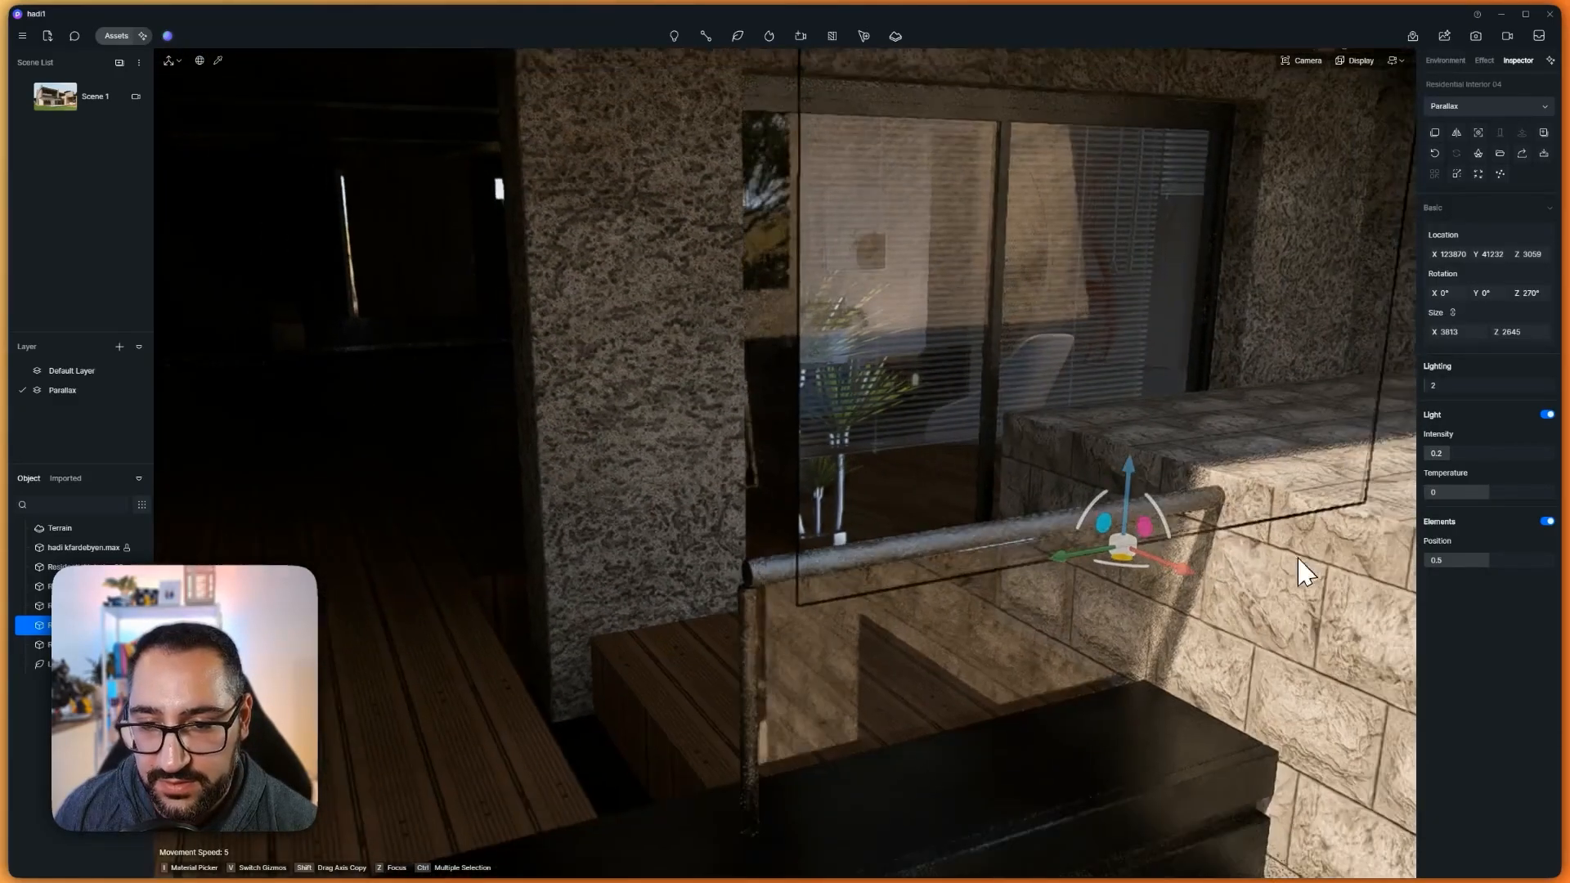
left_click_drag(1054, 558, 902, 601)
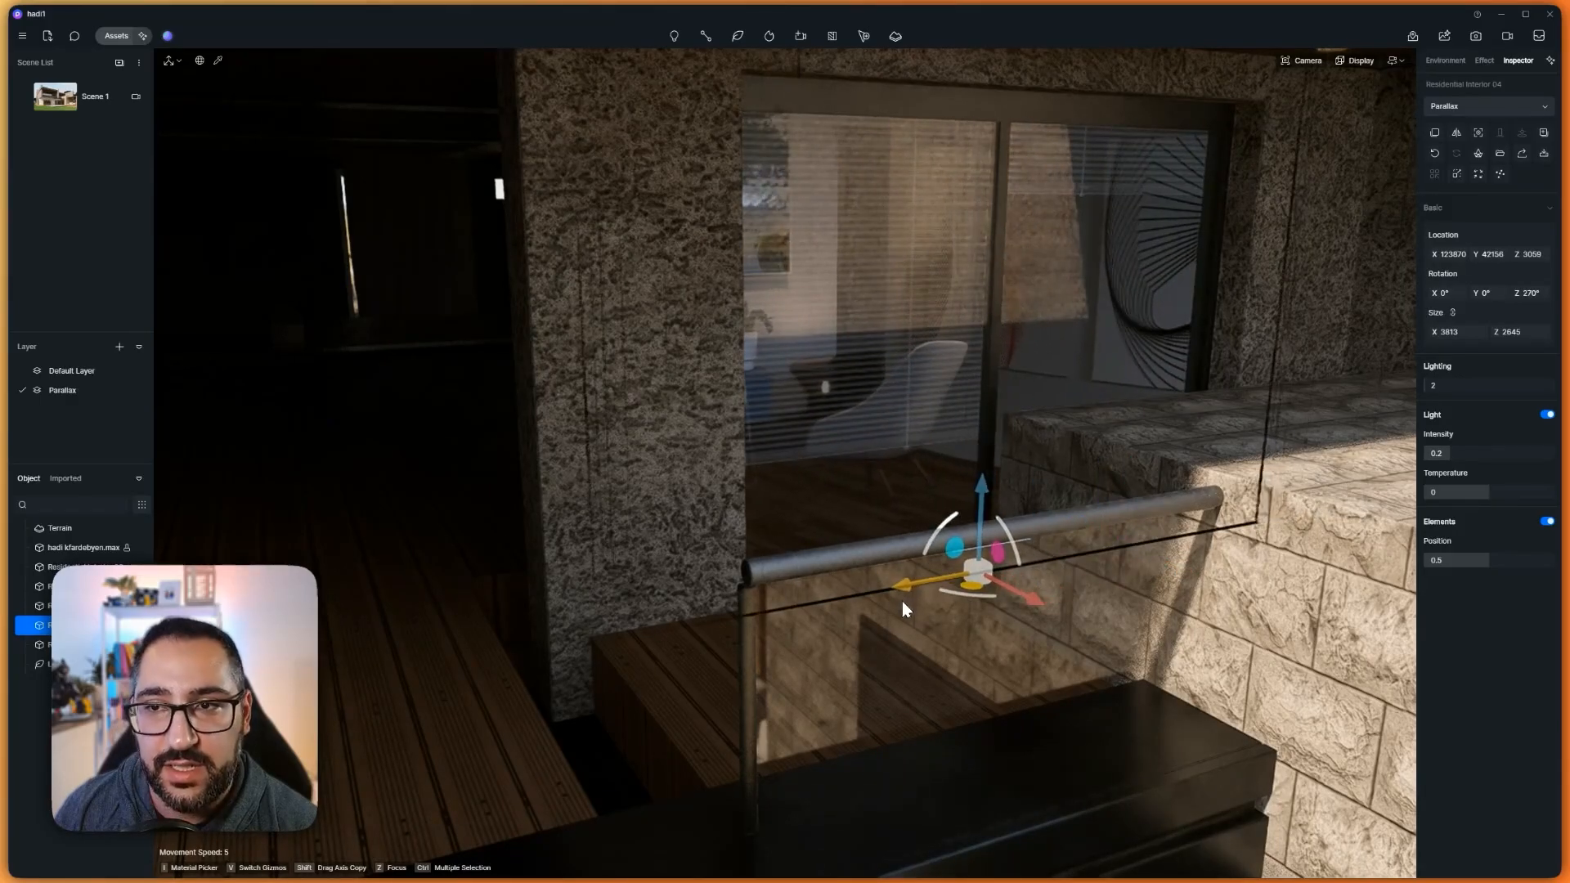
scroll(1039, 429, "down", 10)
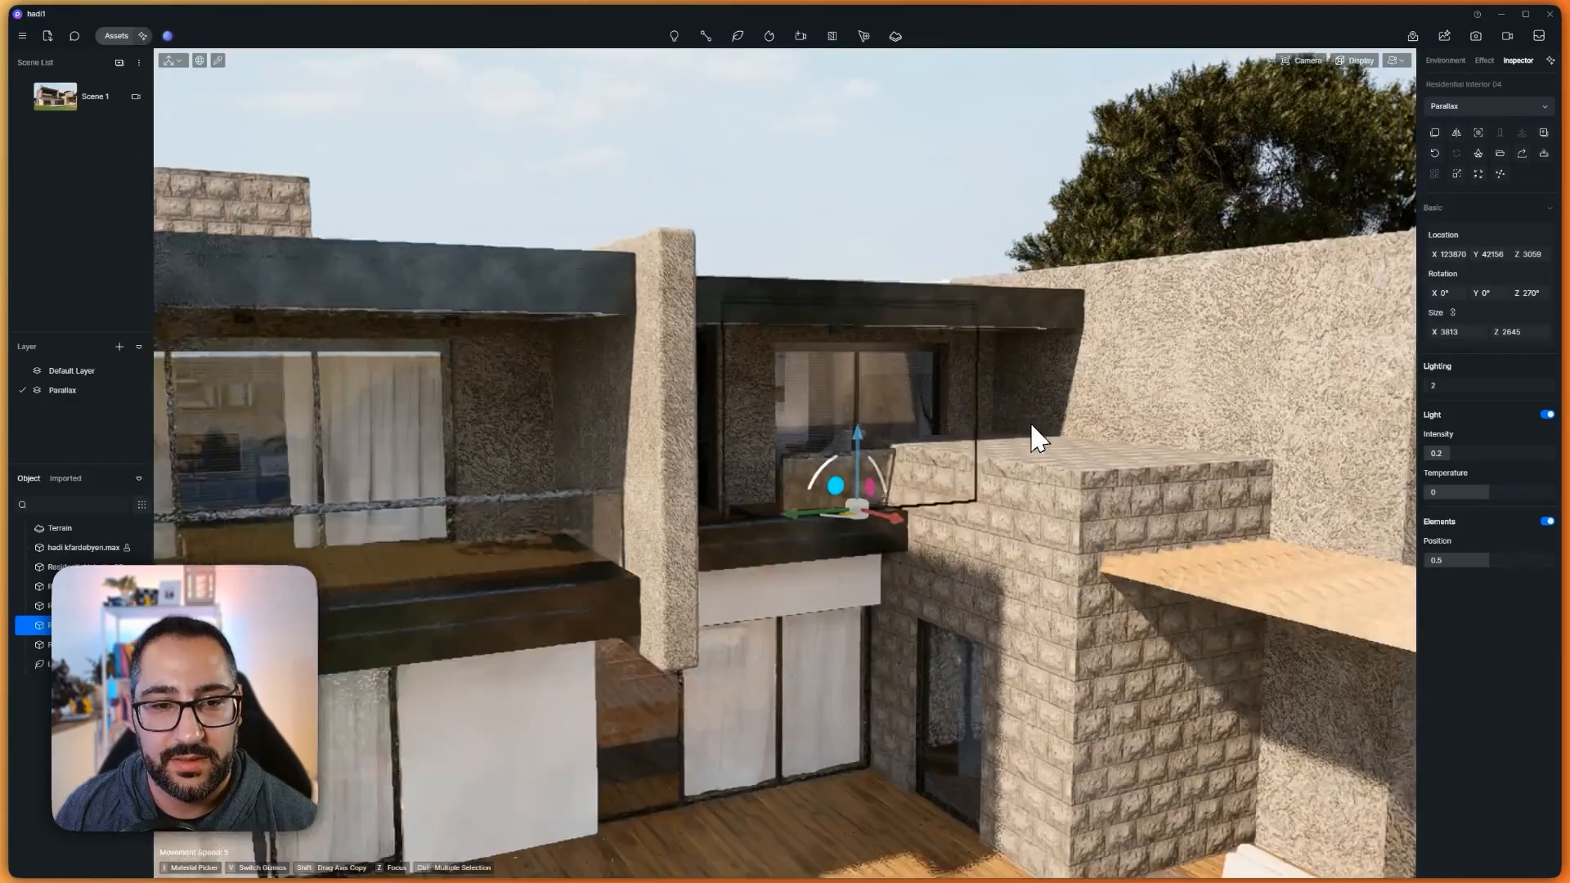
scroll(1031, 424, "down", 2)
right_click_drag(1031, 423, 1030, 432)
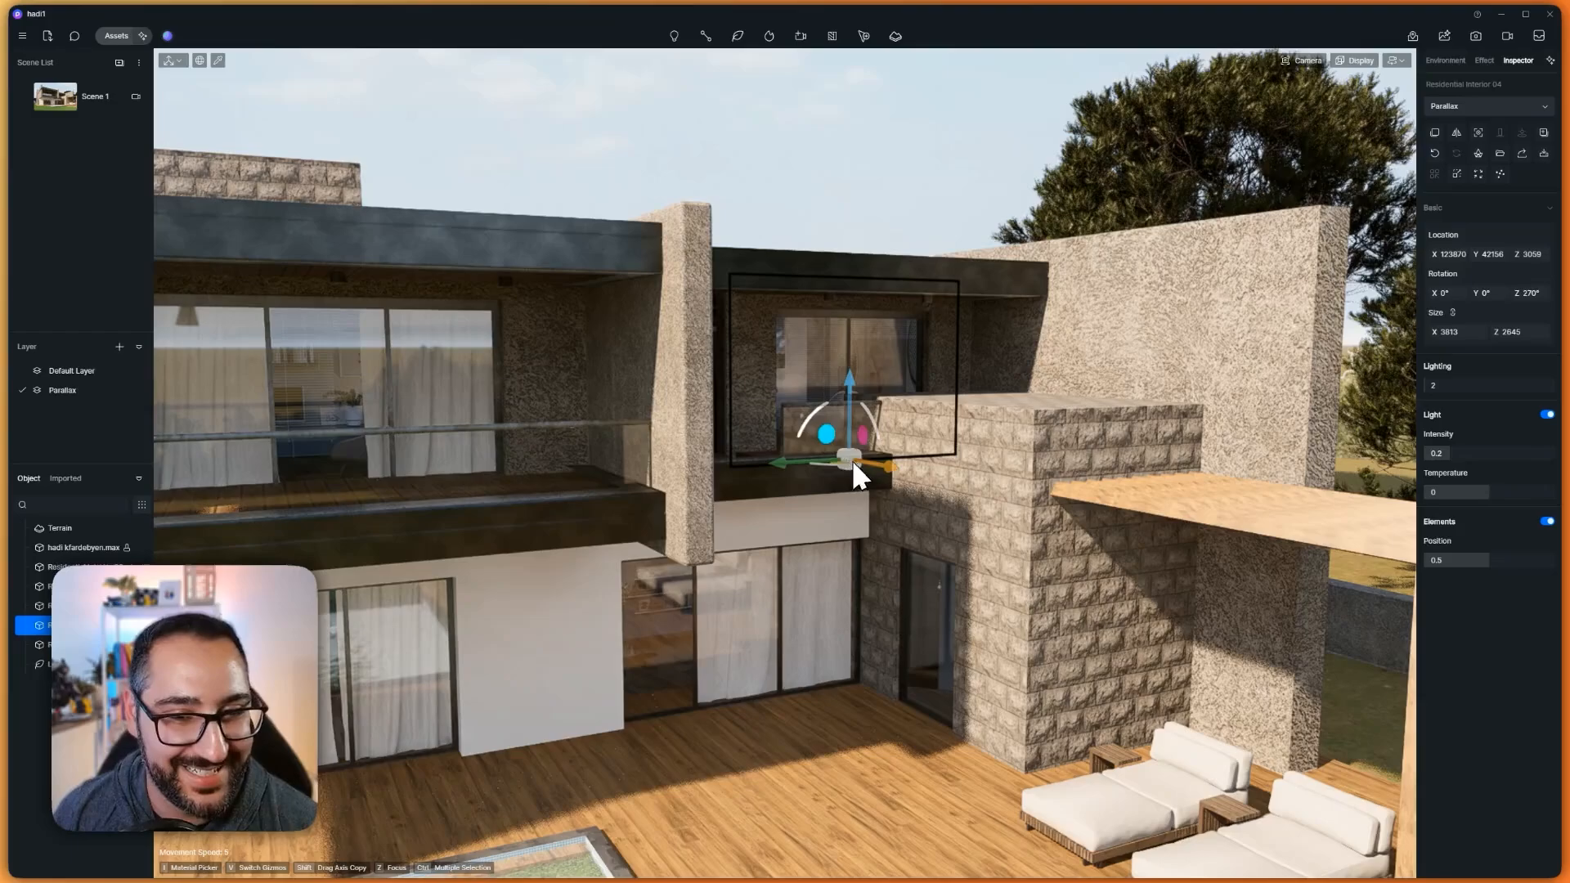
Replace the copy with the Residential Interior 09 parallax model and shift it to Y 43671
left_click(1478, 154)
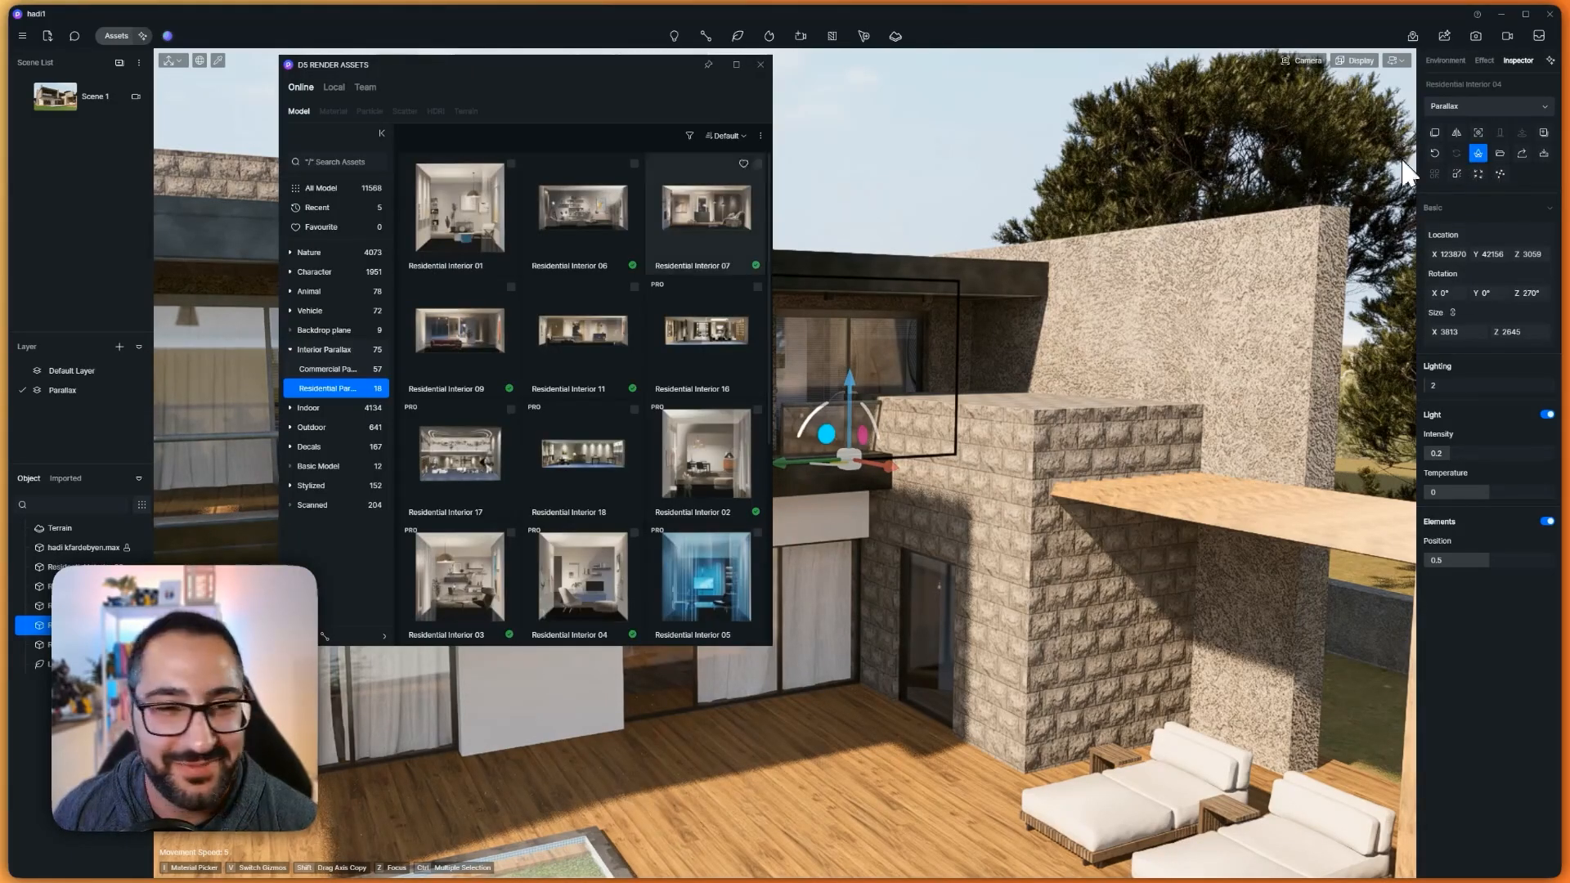
left_click(511, 287)
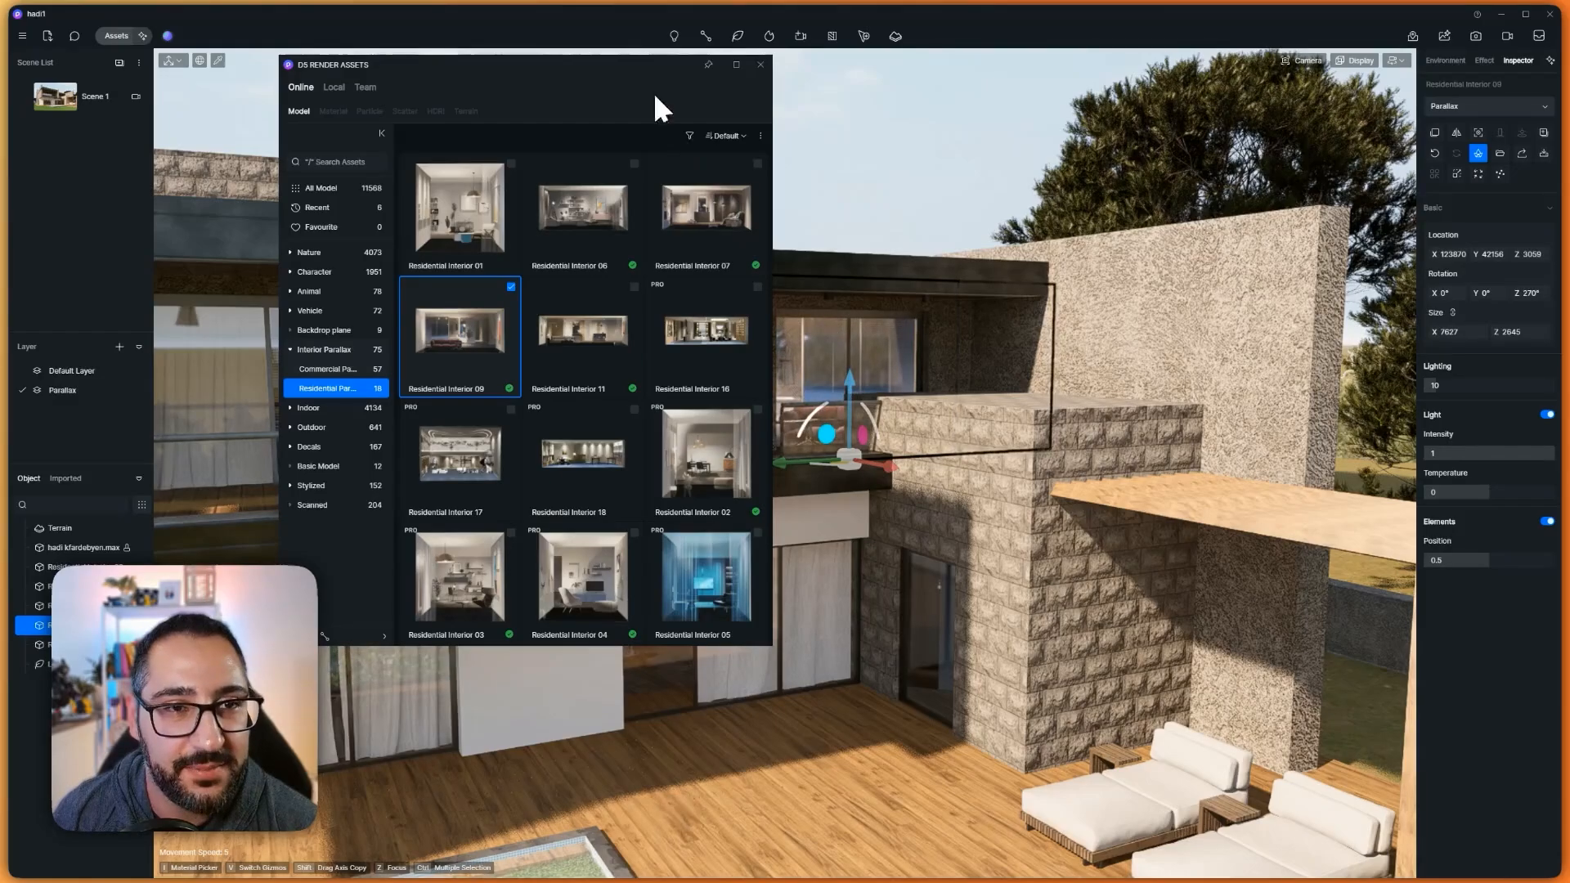
left_click_drag(673, 66, 502, 401)
left_click_drag(780, 467, 683, 482)
Scale Residential Interior 09 down to 6727 by 2307
right_click_drag(998, 455, 1033, 467)
key("m")
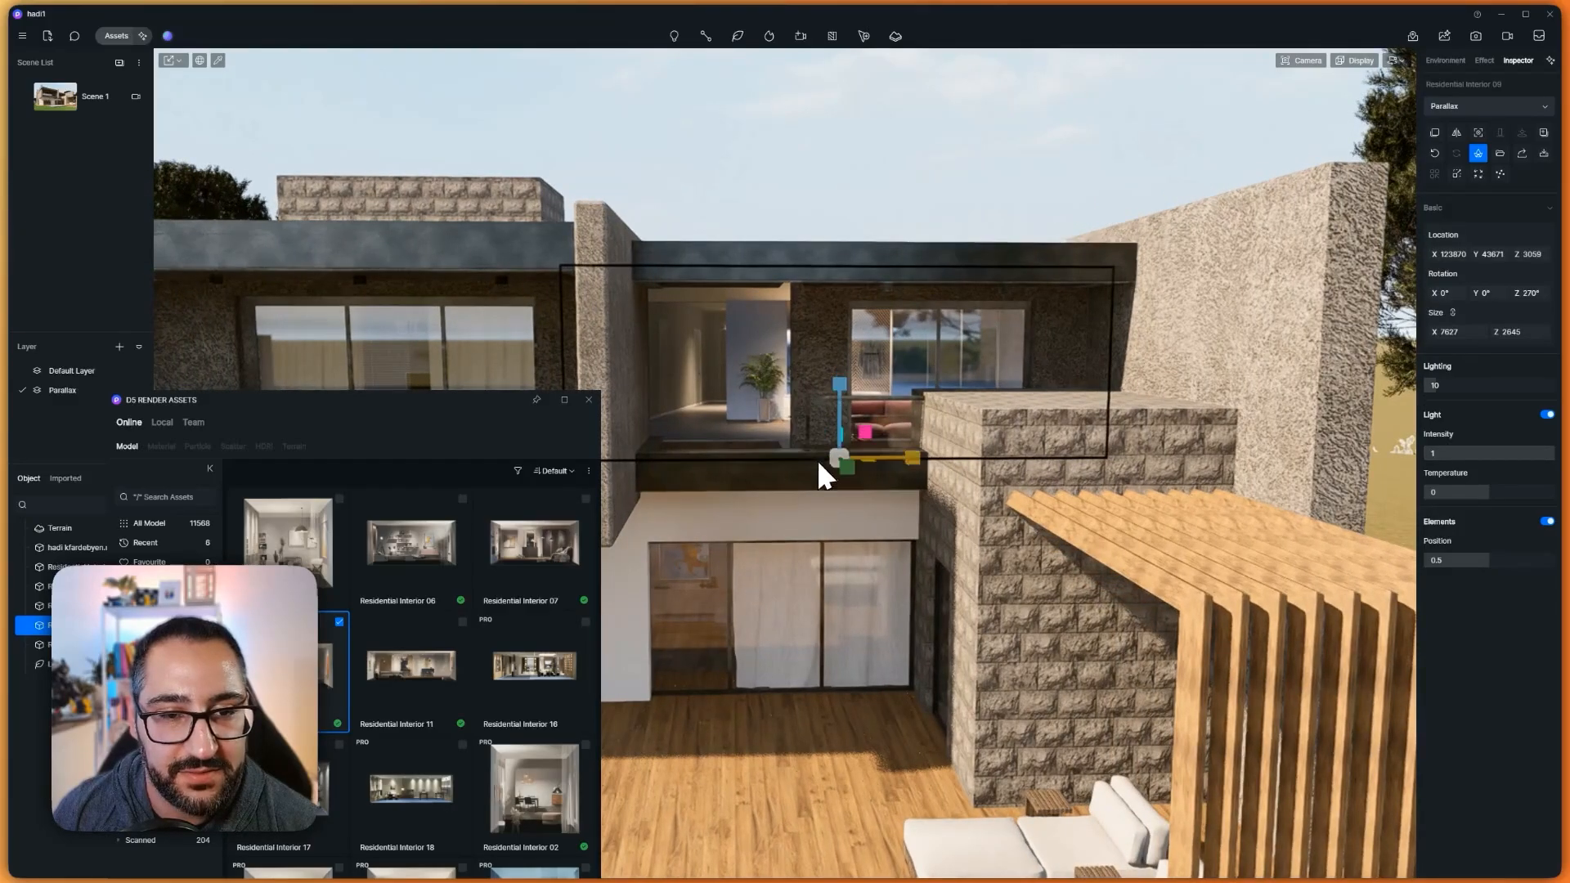
left_click_drag(906, 463, 905, 468)
key("m")
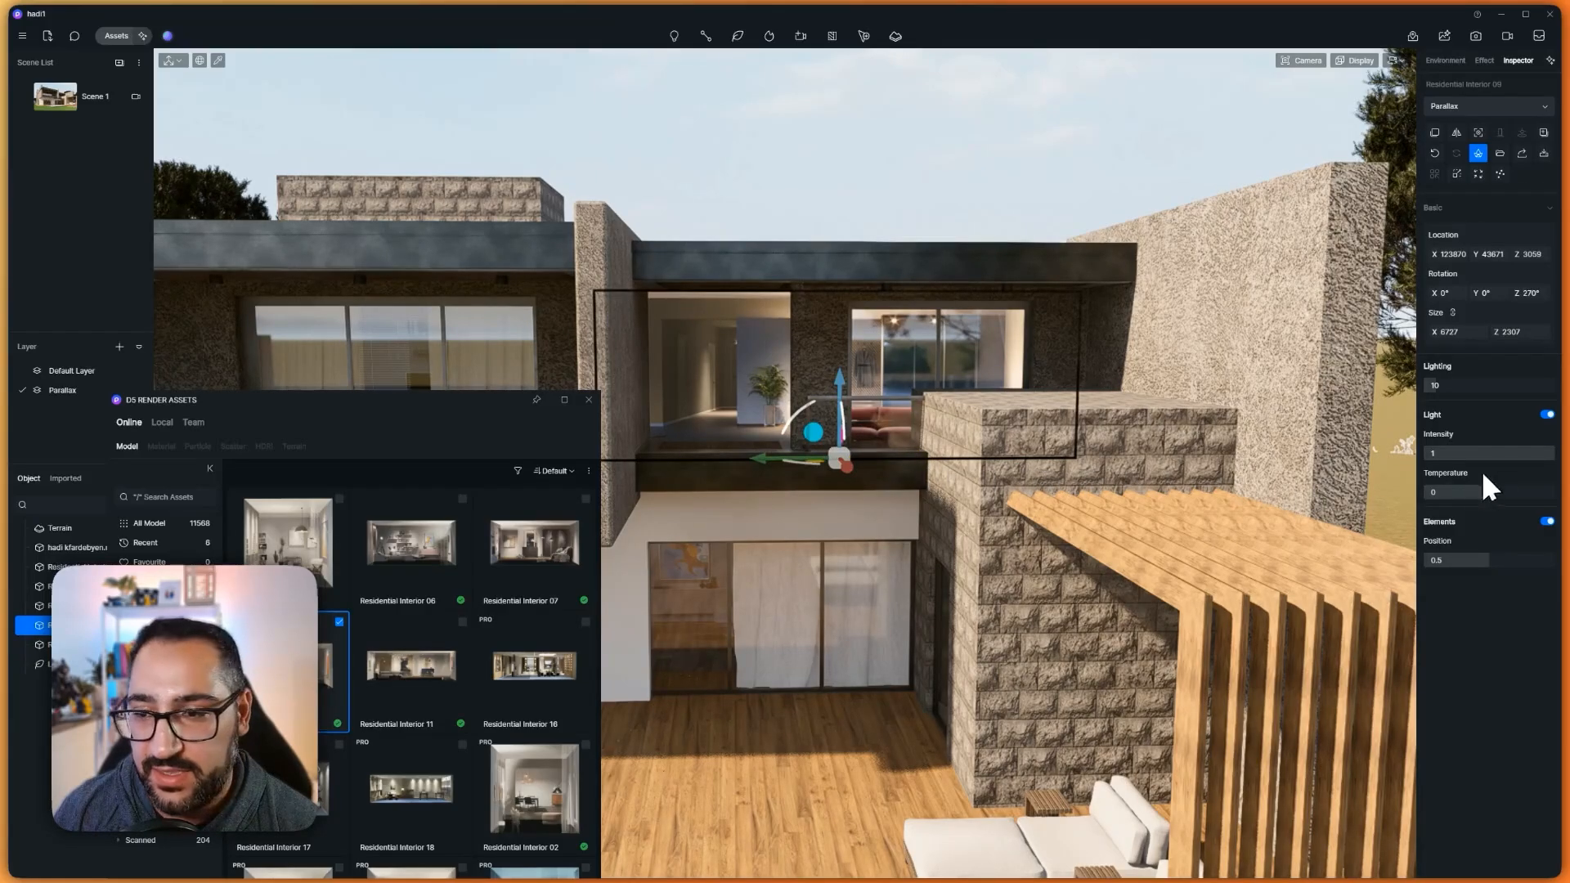
Set Residential Interior 09's light intensity to 0.2 and lighting to 5, then deselect it and close the asset library
type("2")
key("Return")
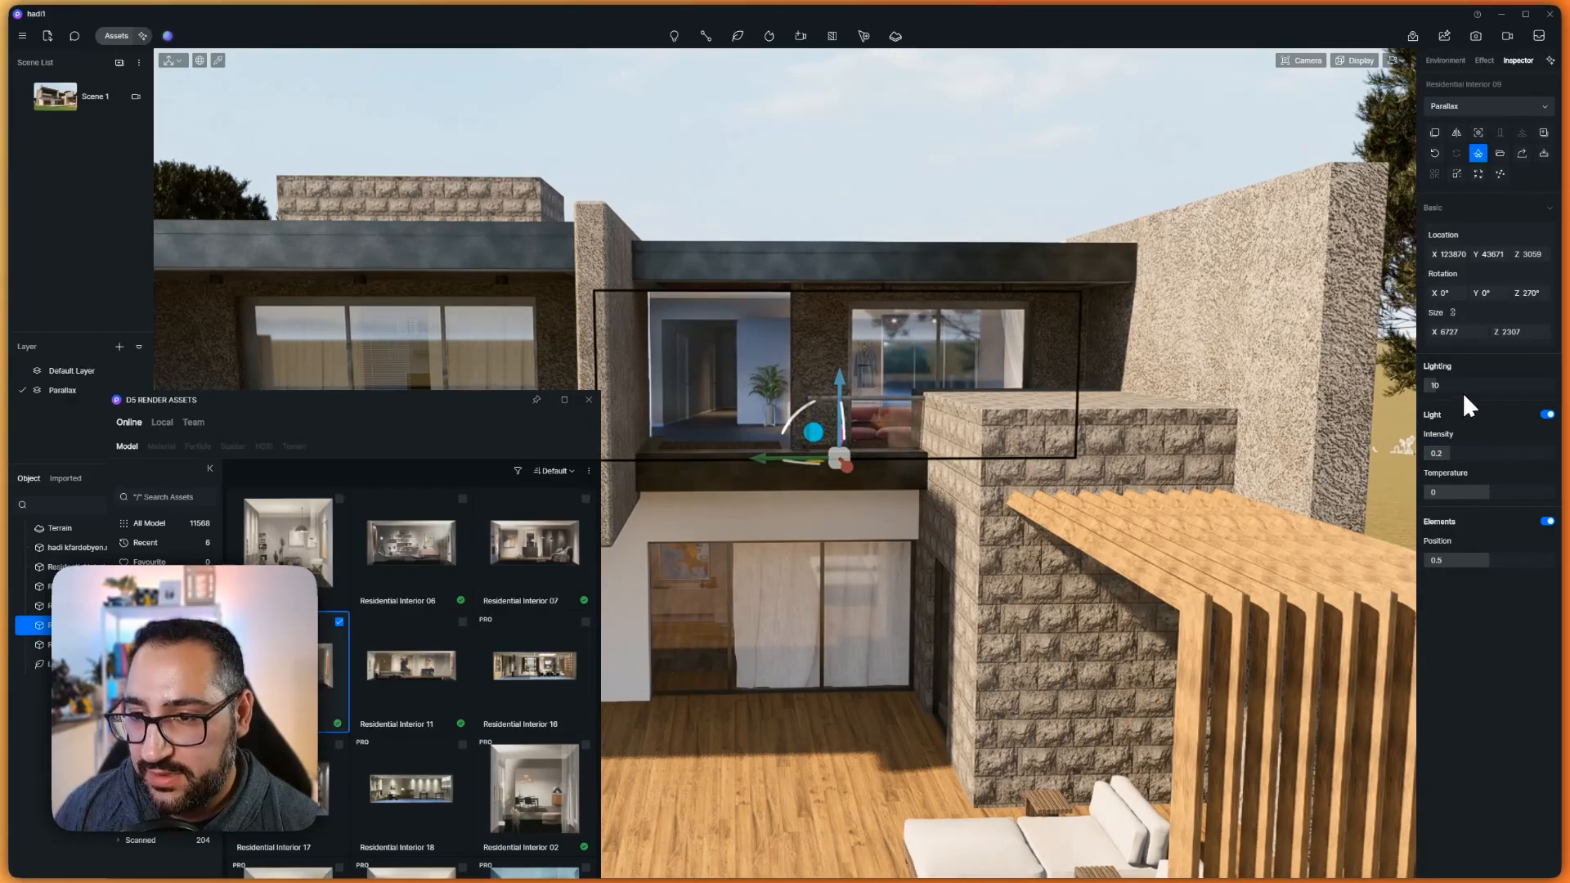
left_click(1470, 385)
type("5")
key("Return")
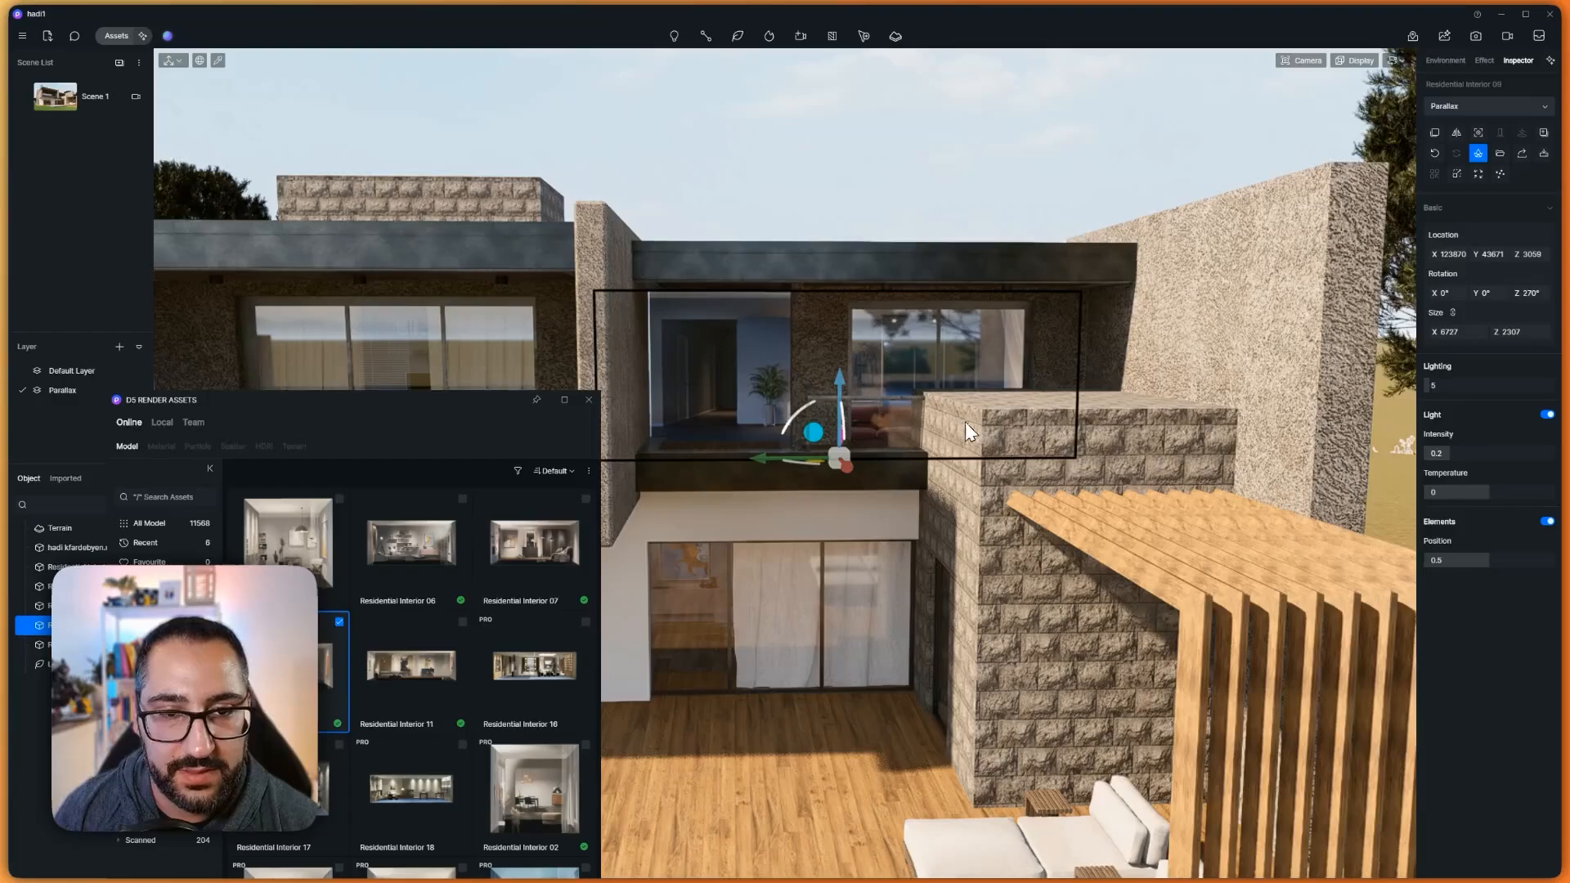
mouse_move(965, 422)
right_mouse_down()
mouse_move(1276, 379)
mouse_move(916, 409)
mouse_move(944, 435)
right_mouse_up()
key("Escape")
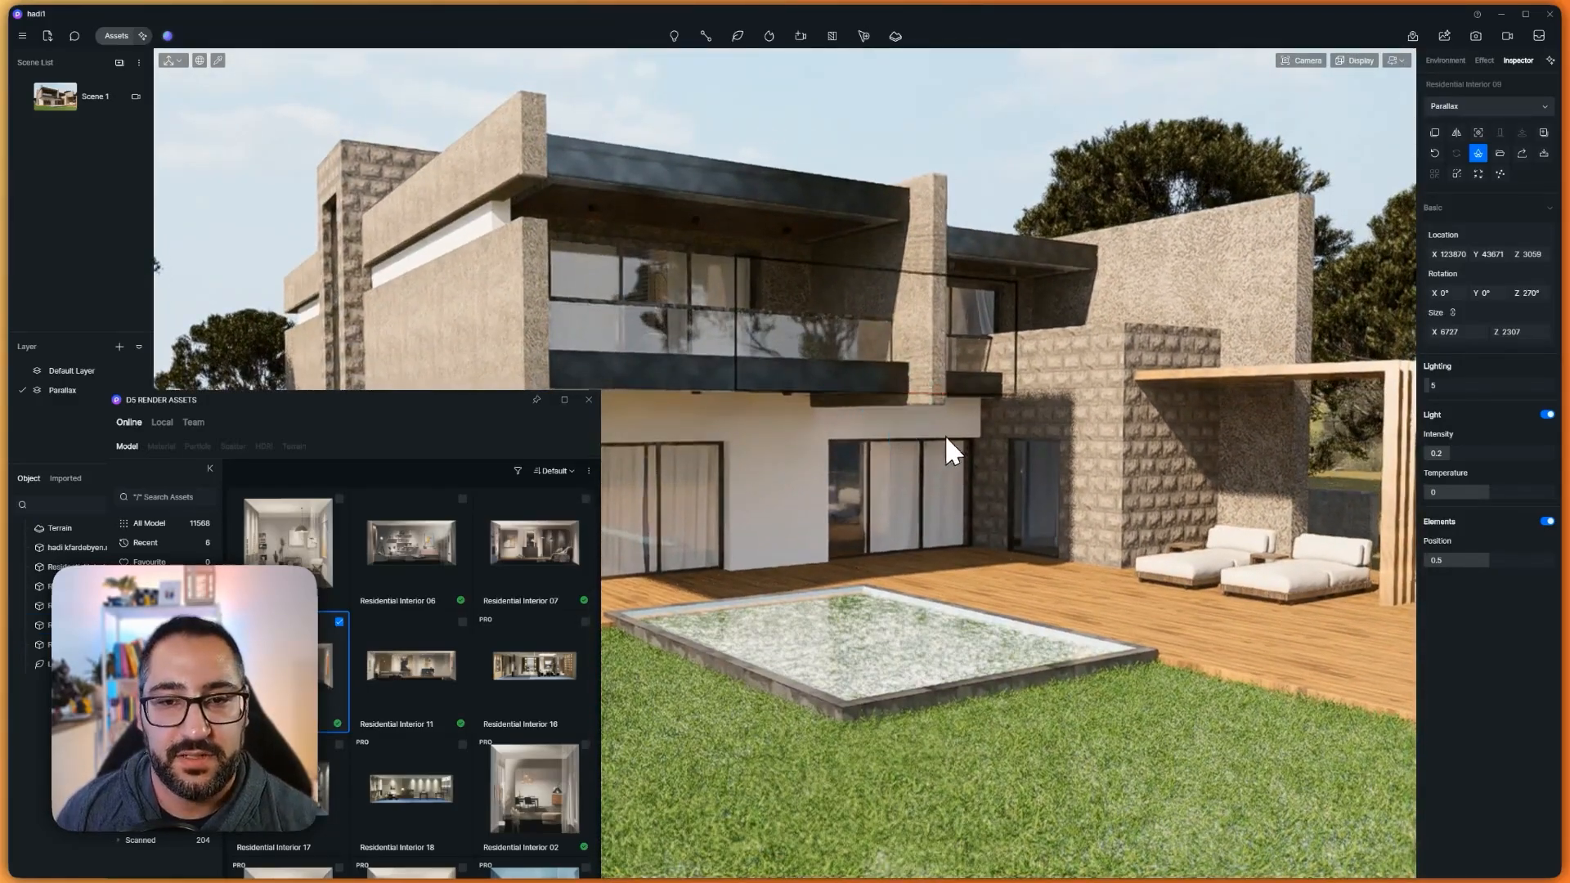
left_click(589, 400)
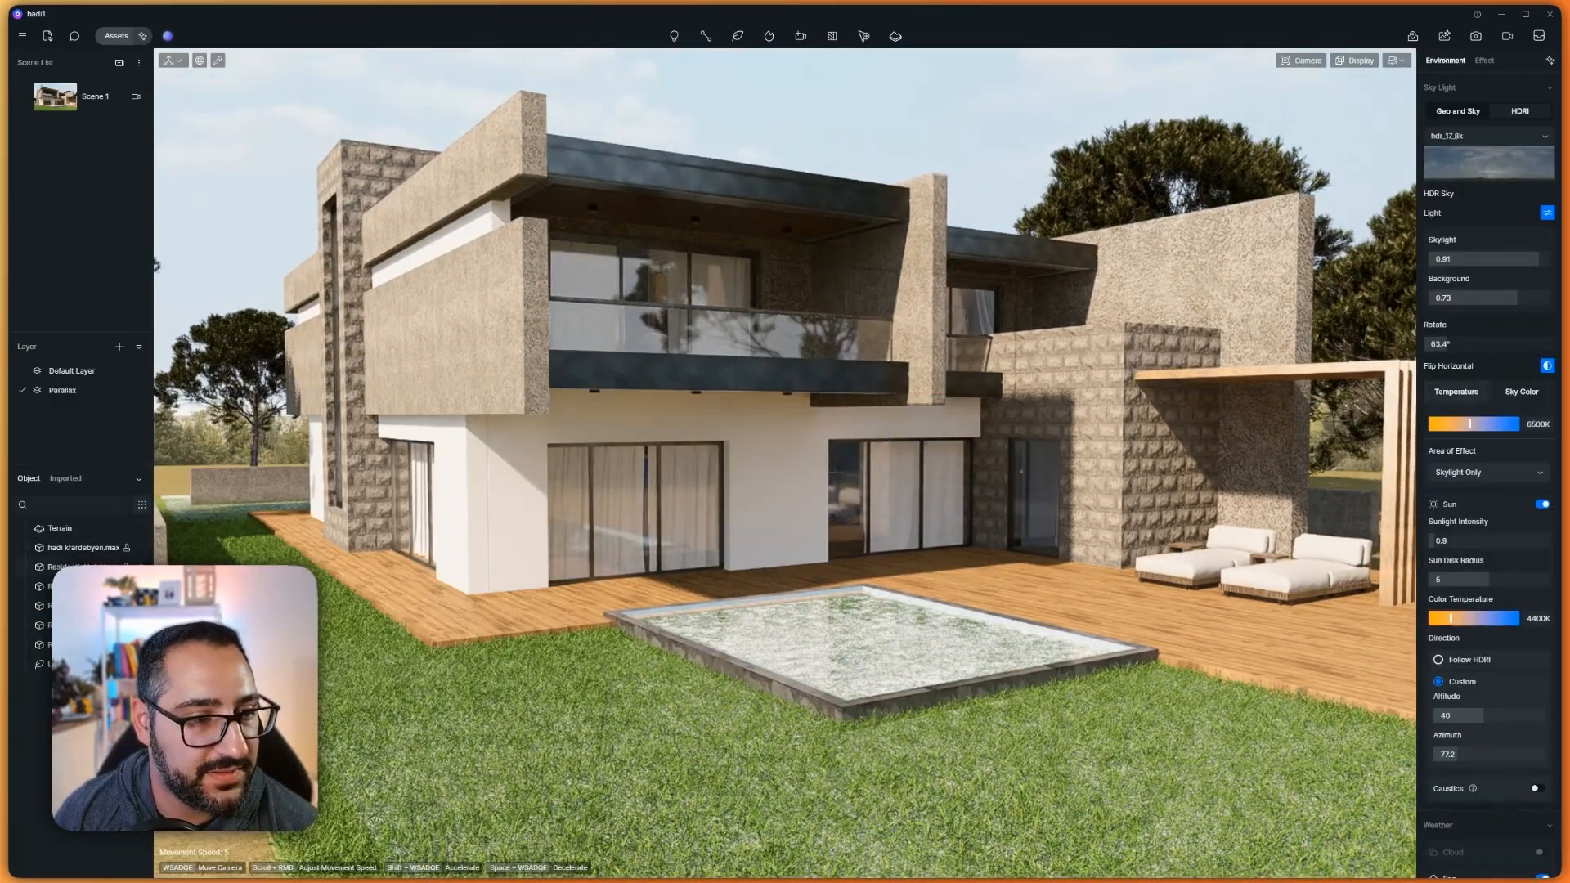
Select all five parallax interiors, assign them to the Parallax layer, and clear the selection
left_click(45, 567)
left_click(45, 645, "shift")
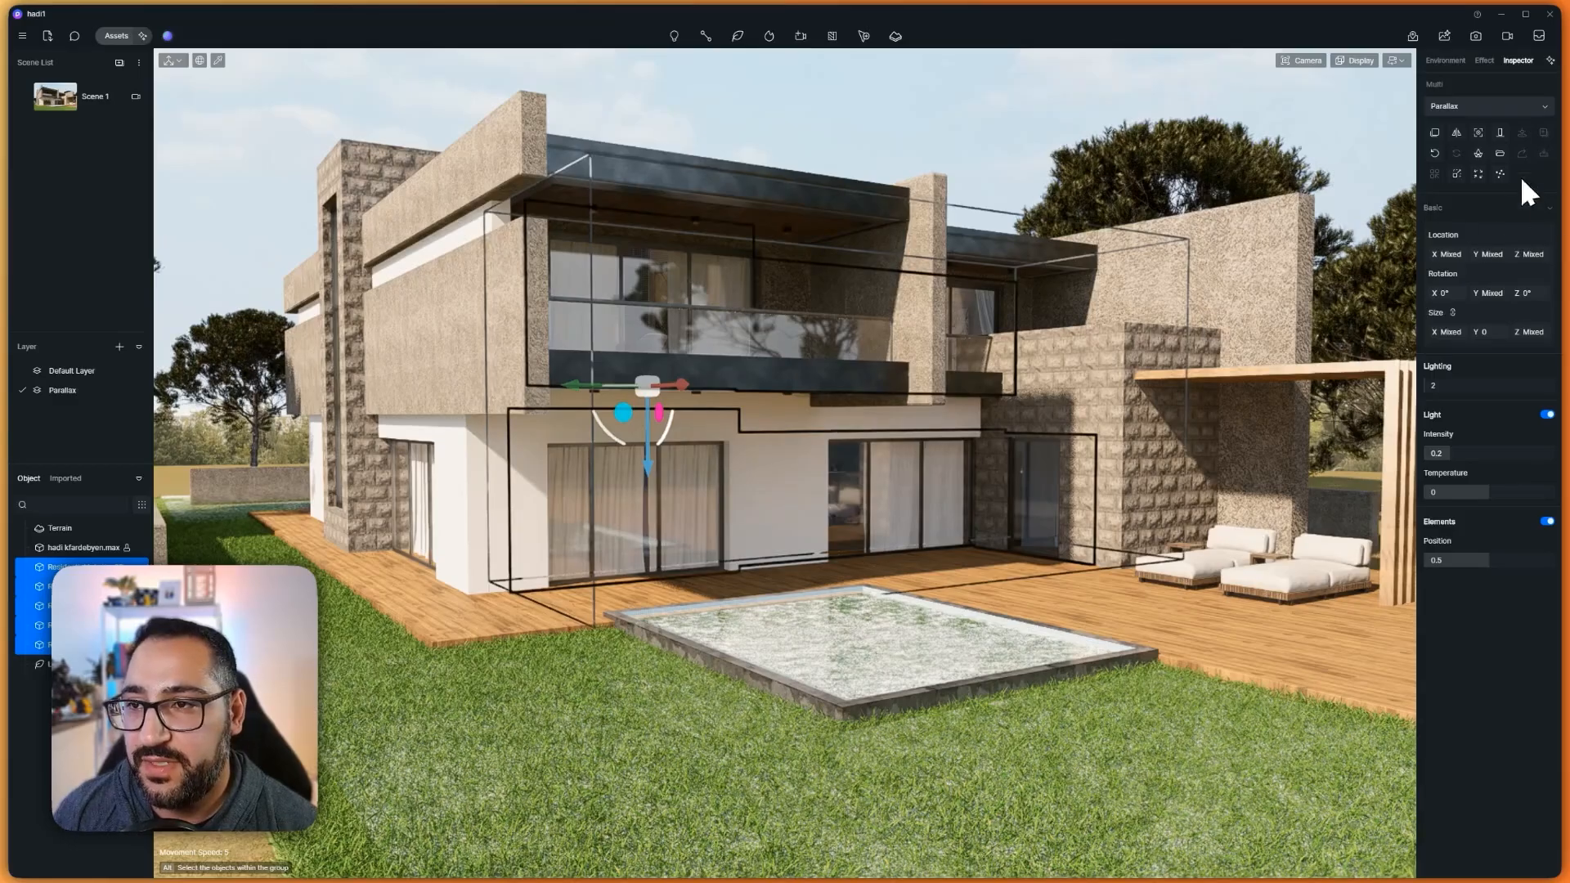
left_click(1512, 109)
left_click(1485, 148)
right_click_drag(936, 372, 931, 390)
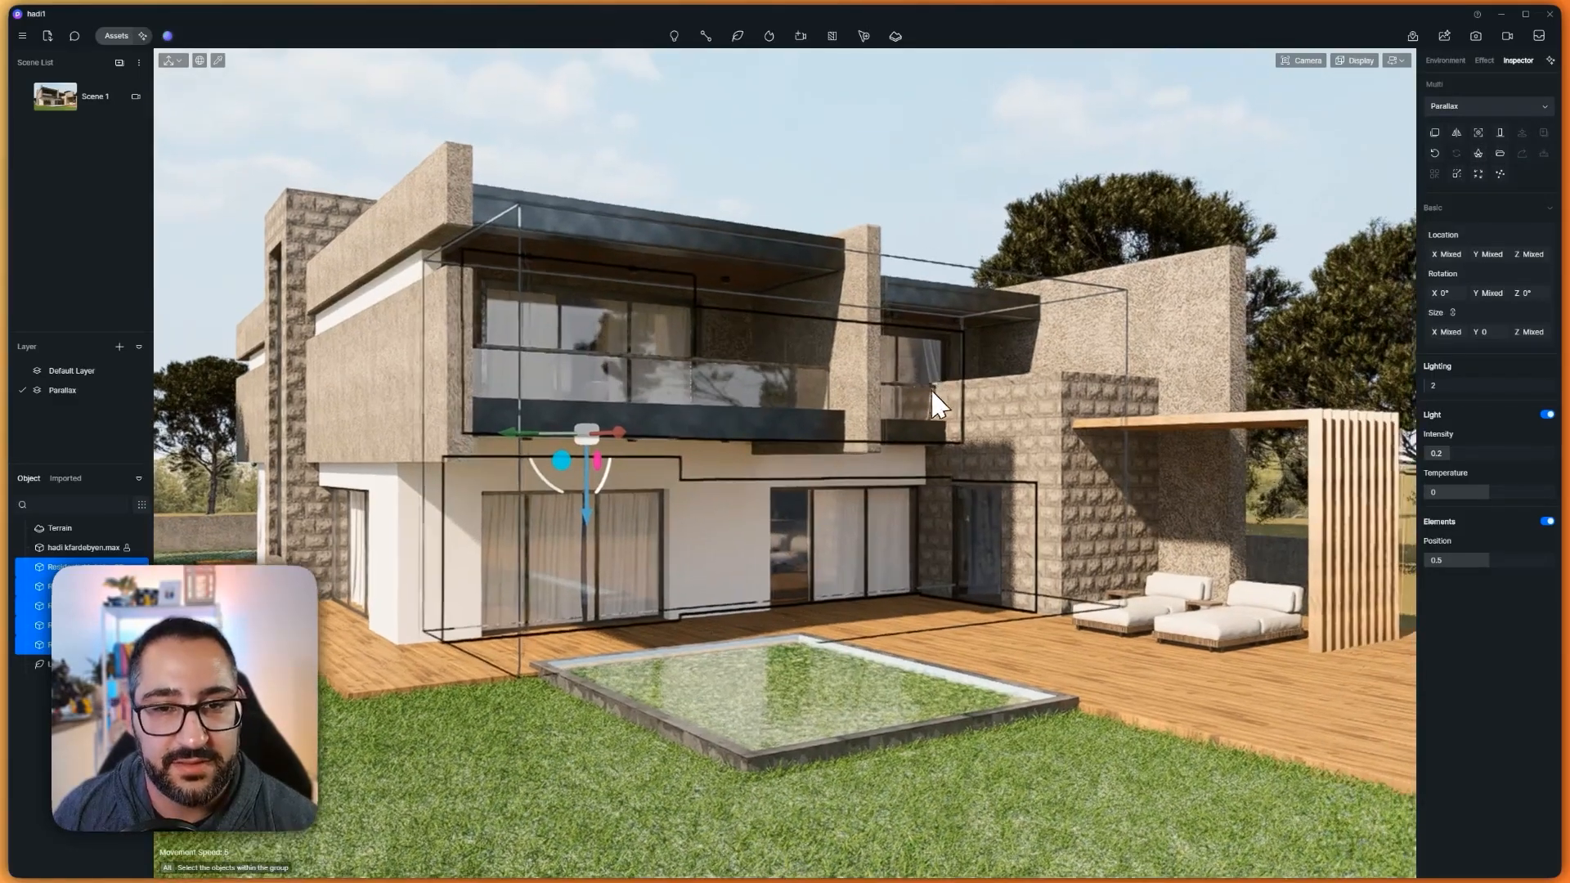
key("Escape")
Pick the white wall's material between the ground-floor sliding doors and search the online material library for plaster
right_click_drag(972, 300, 922, 323)
key("w")
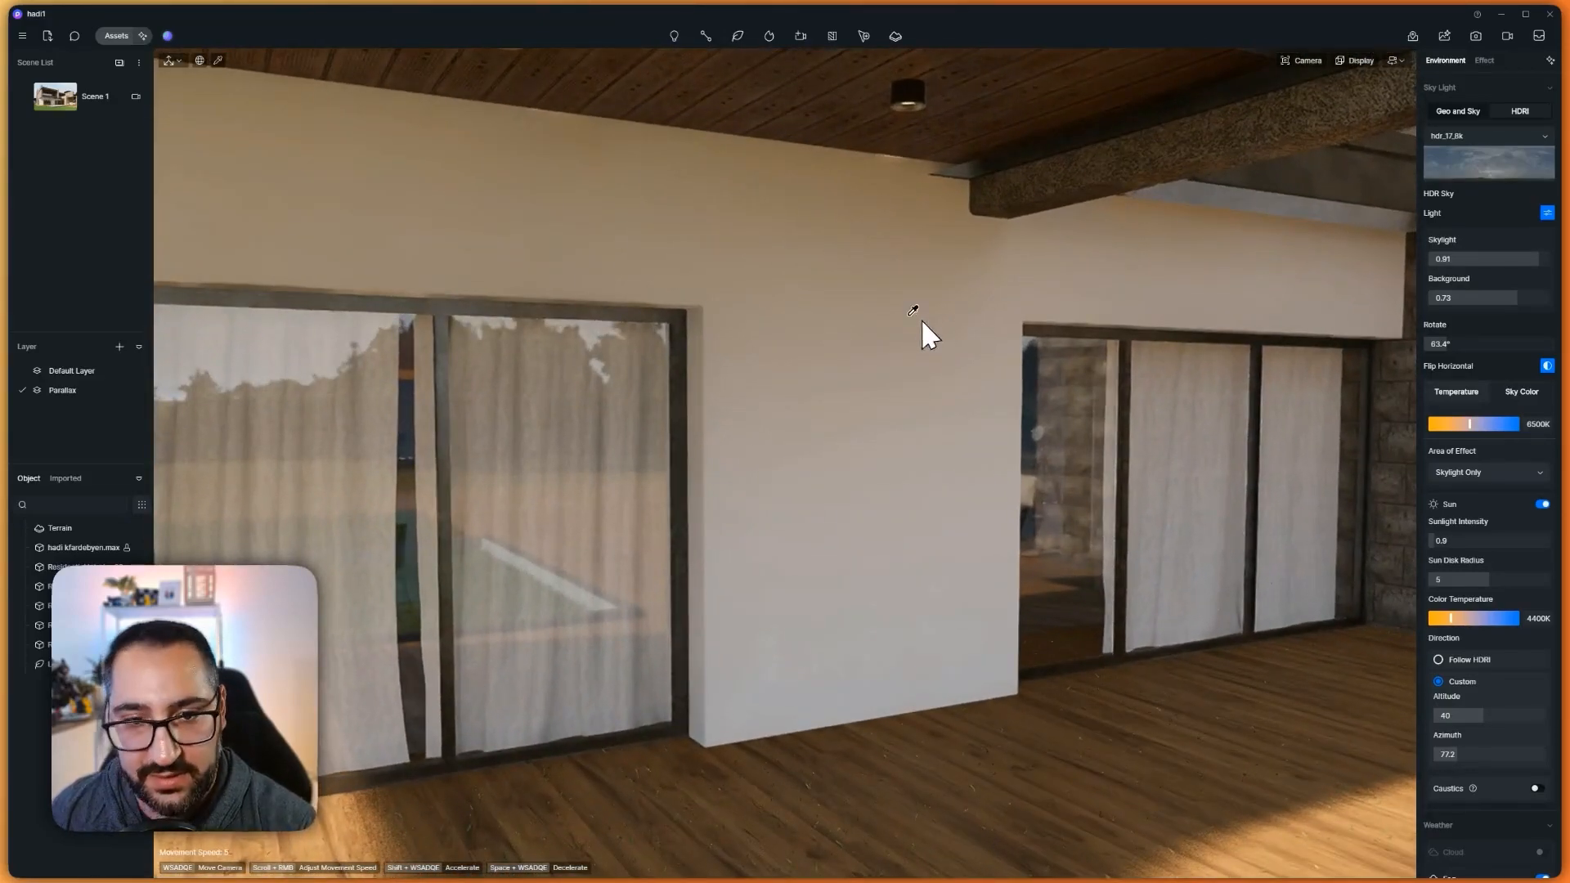
left_click(922, 321)
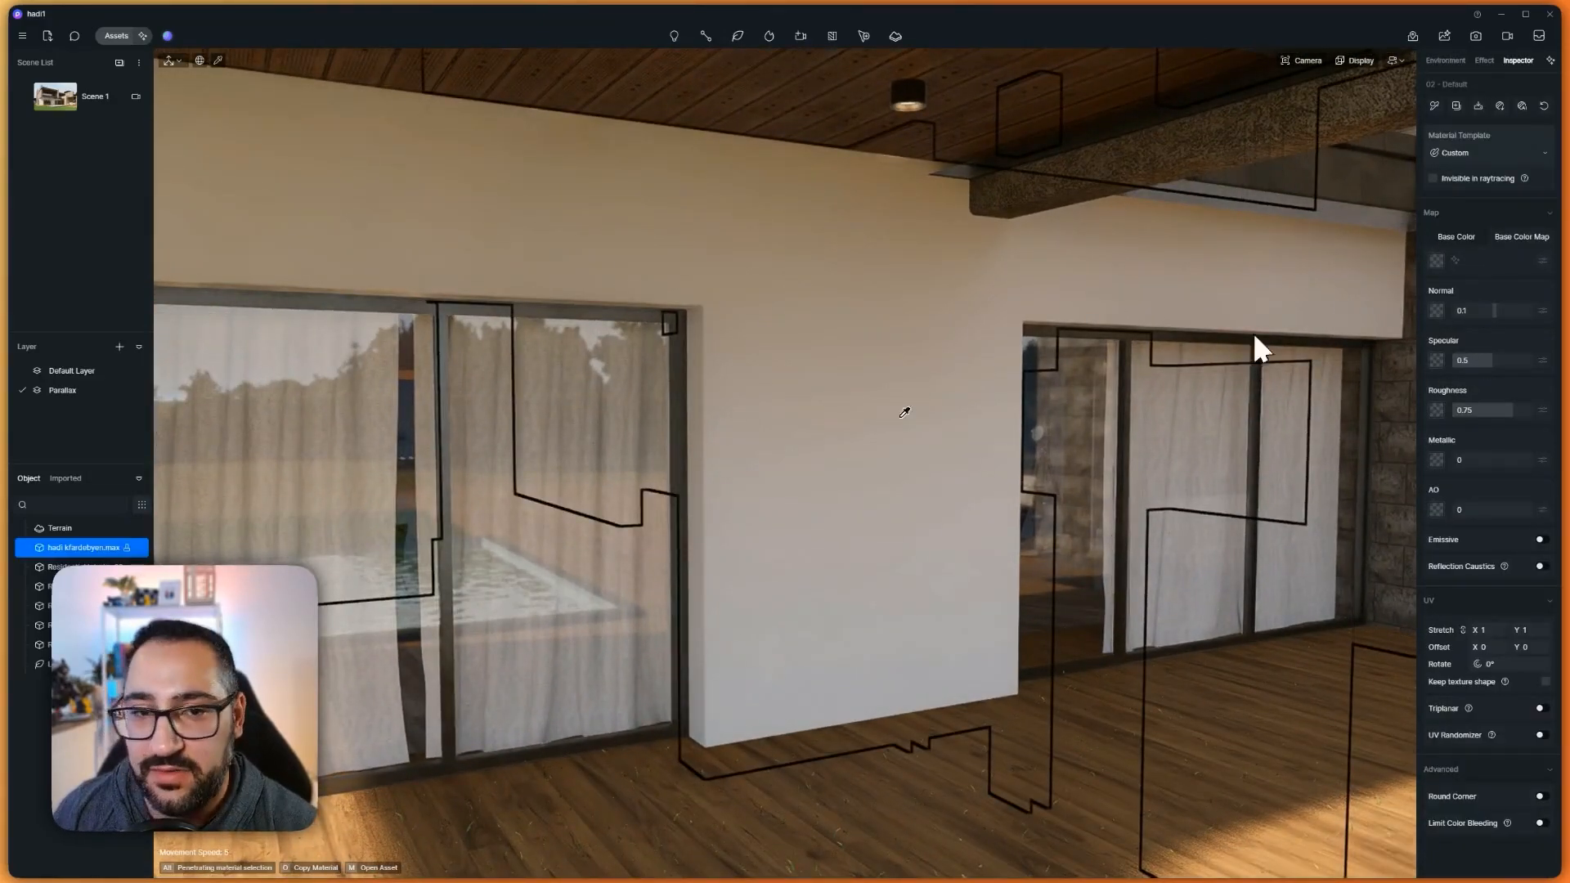
left_click(116, 35)
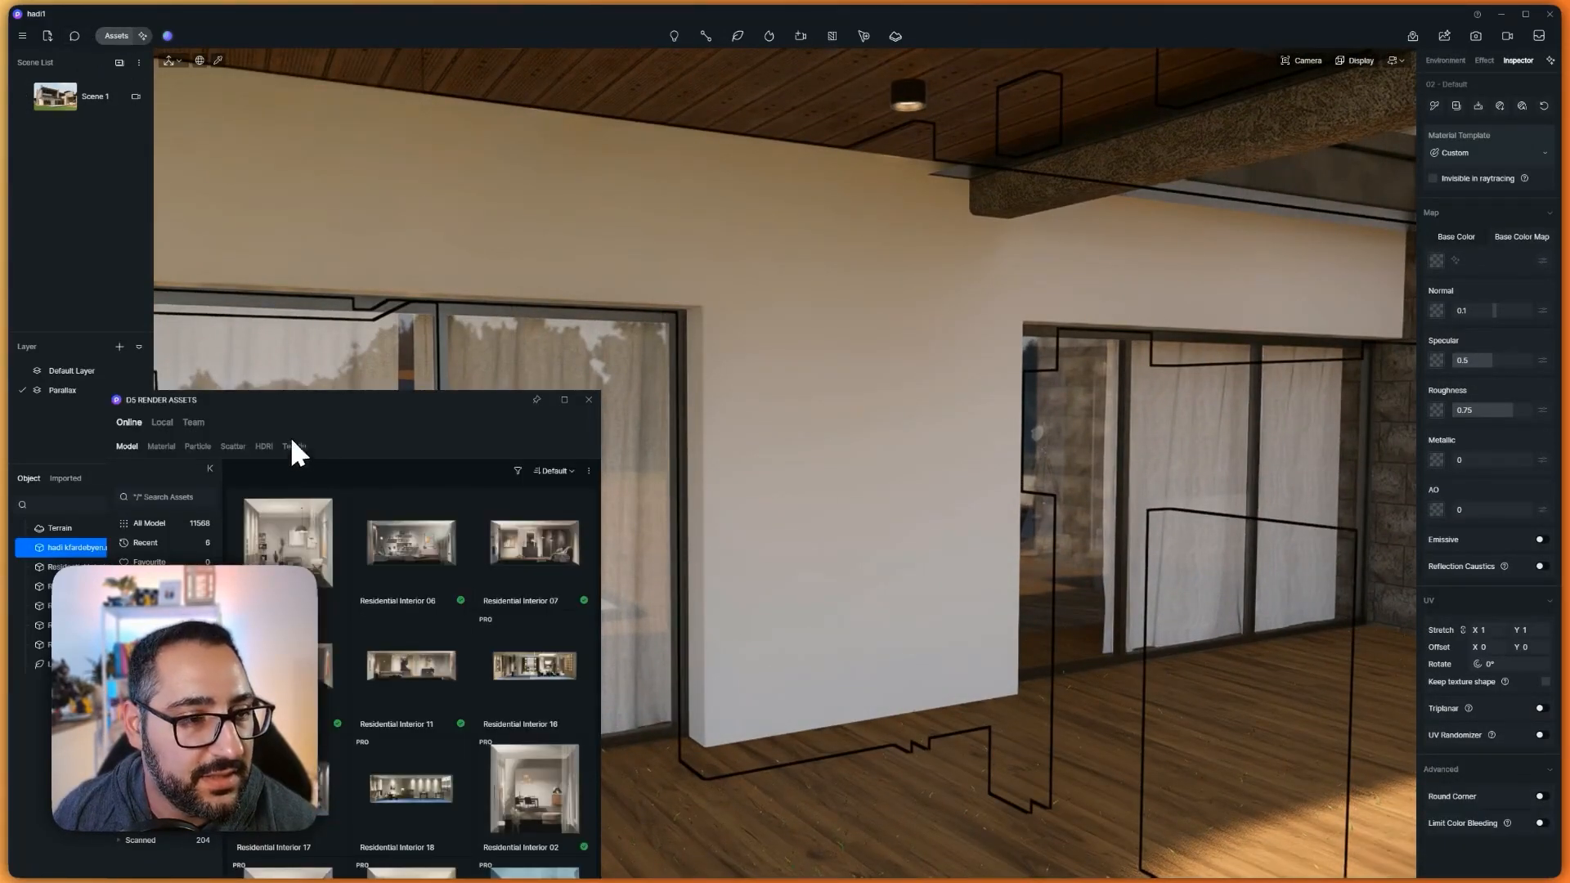
left_click_drag(291, 442, 253, 315)
left_click(107, 316)
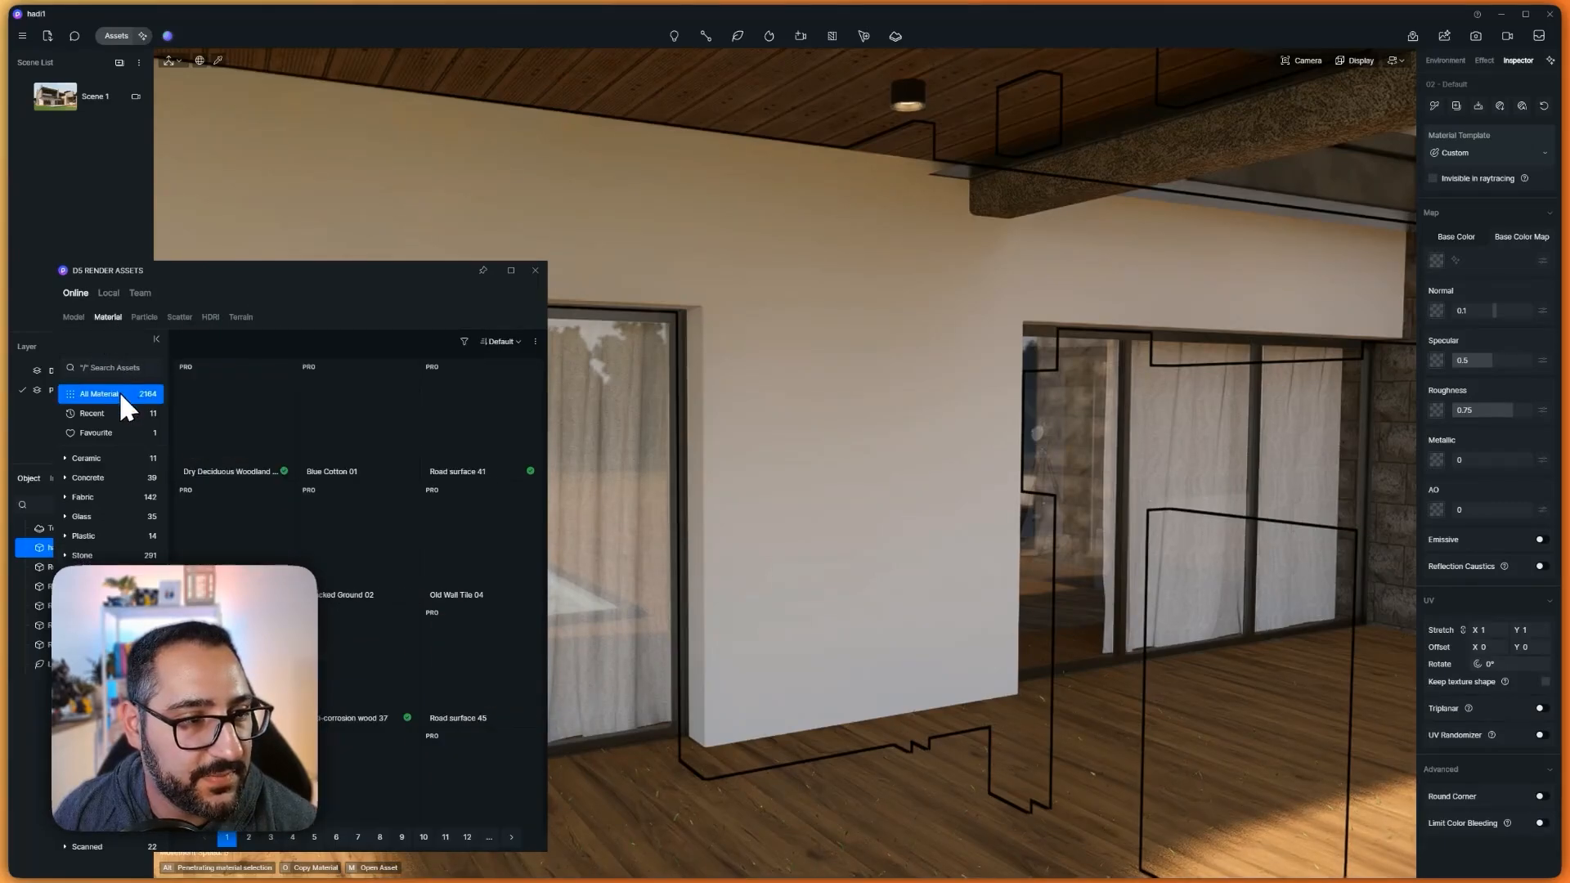
left_click(122, 368)
type("plaster")
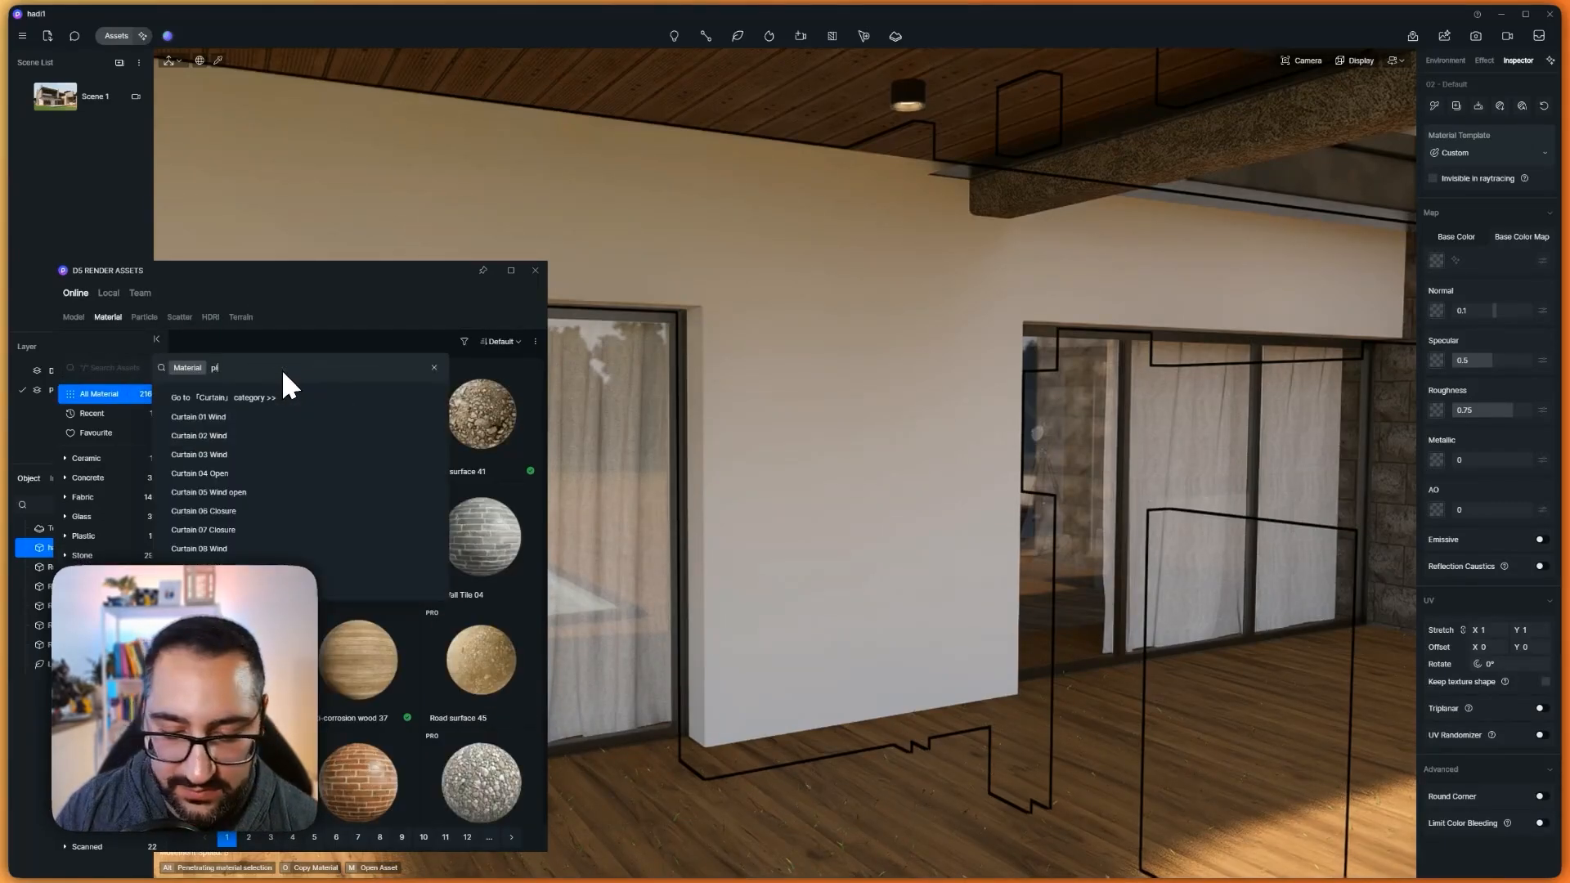
key("Return")
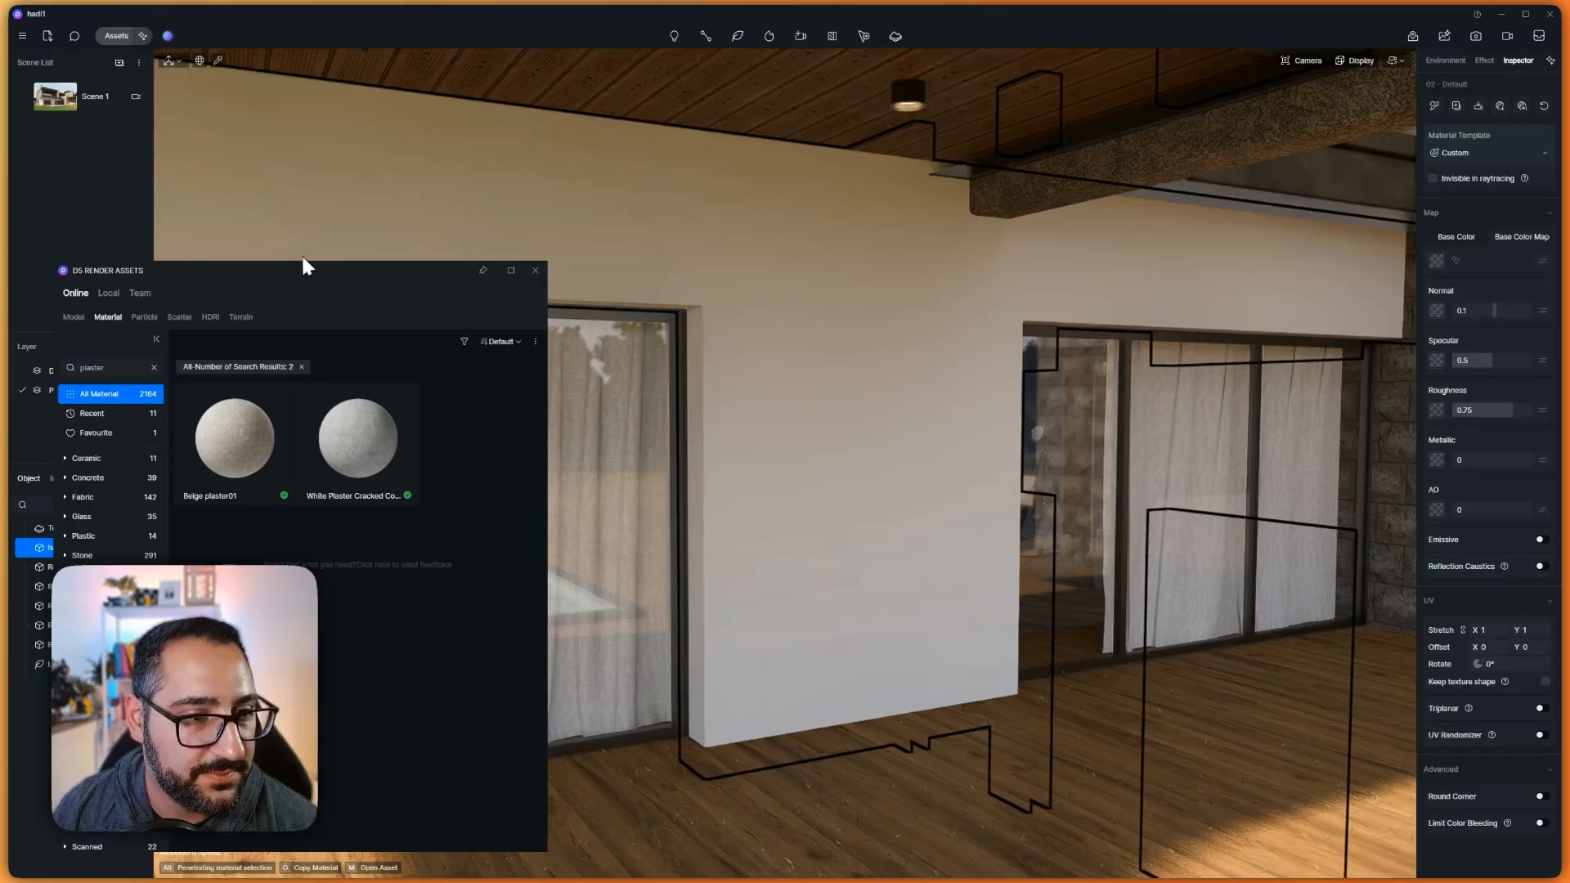
Search the online materials for paint, apply Really stone paint02 to the white wall between the sliding doors, and close the asset library
left_click(111, 367)
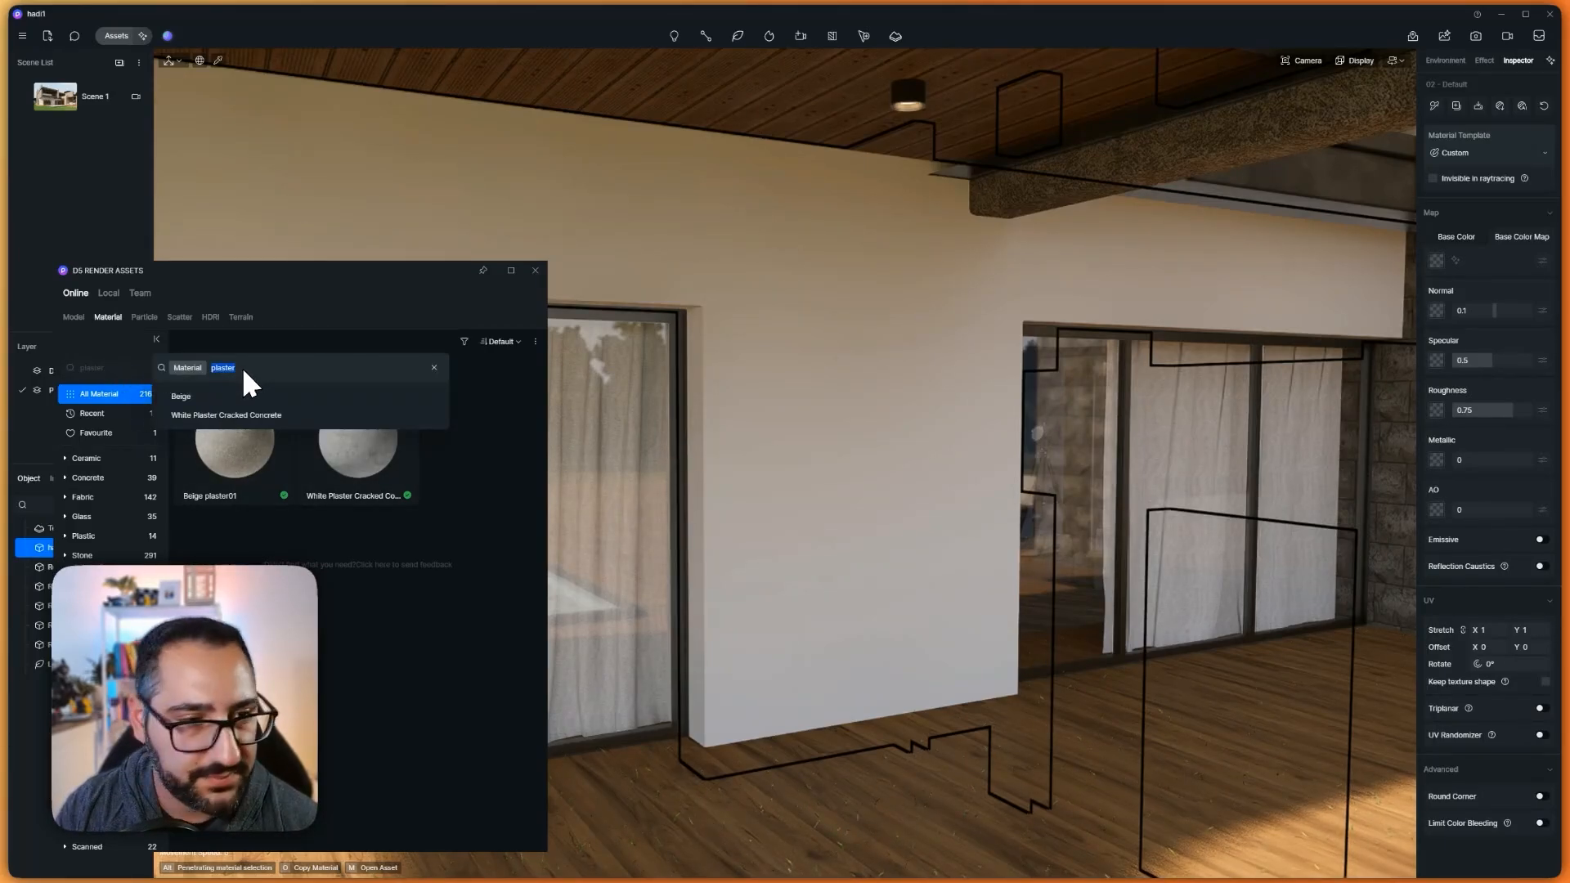
type("paint")
key("Return")
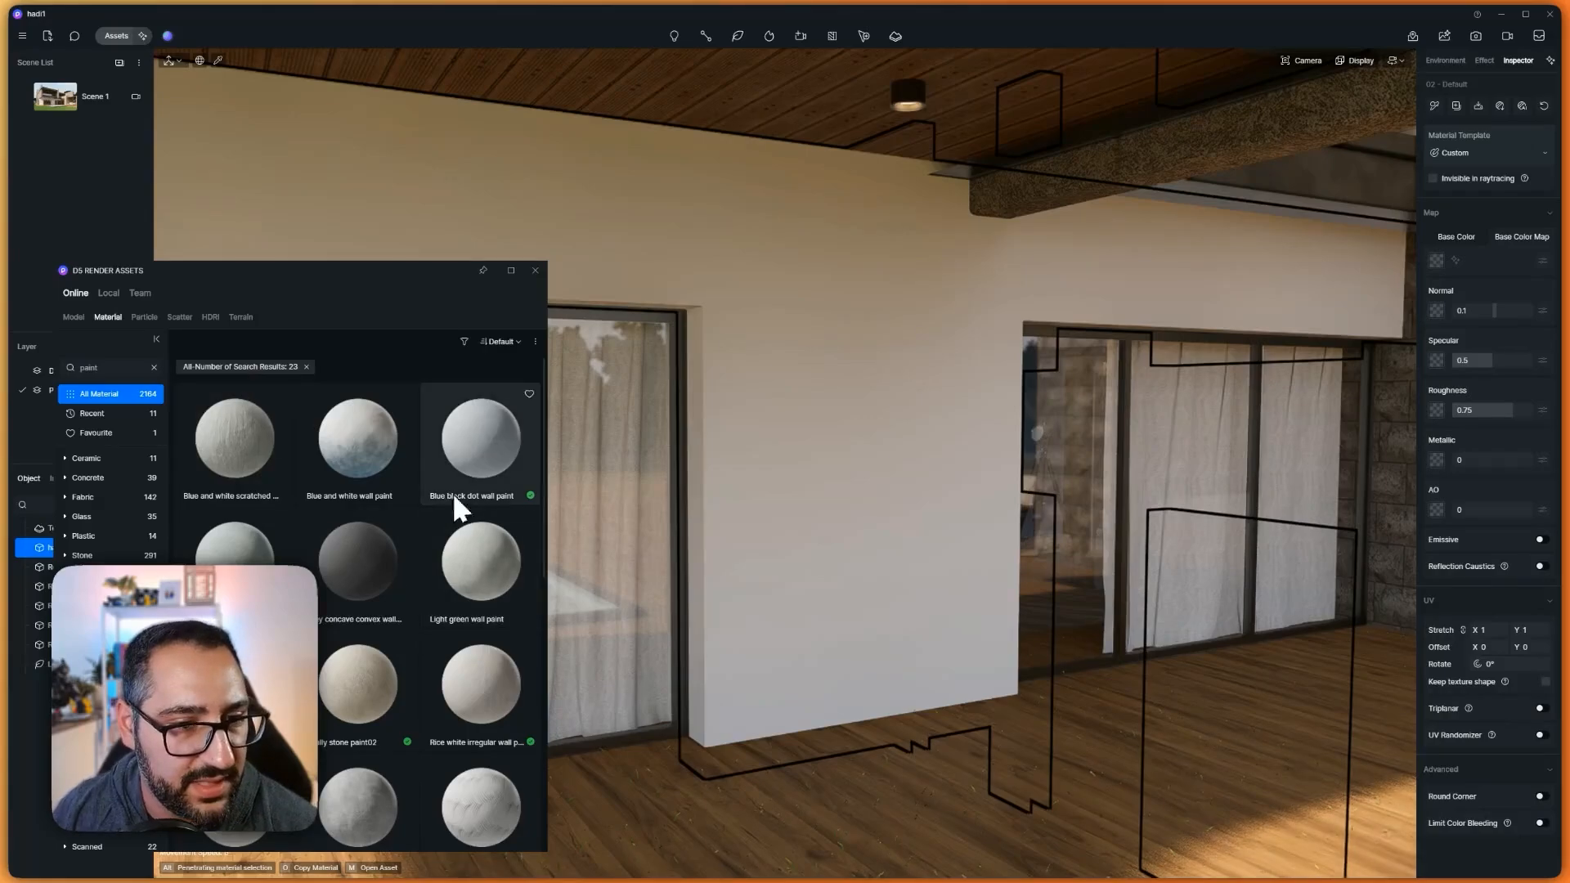
scroll(352, 664, "down", 1)
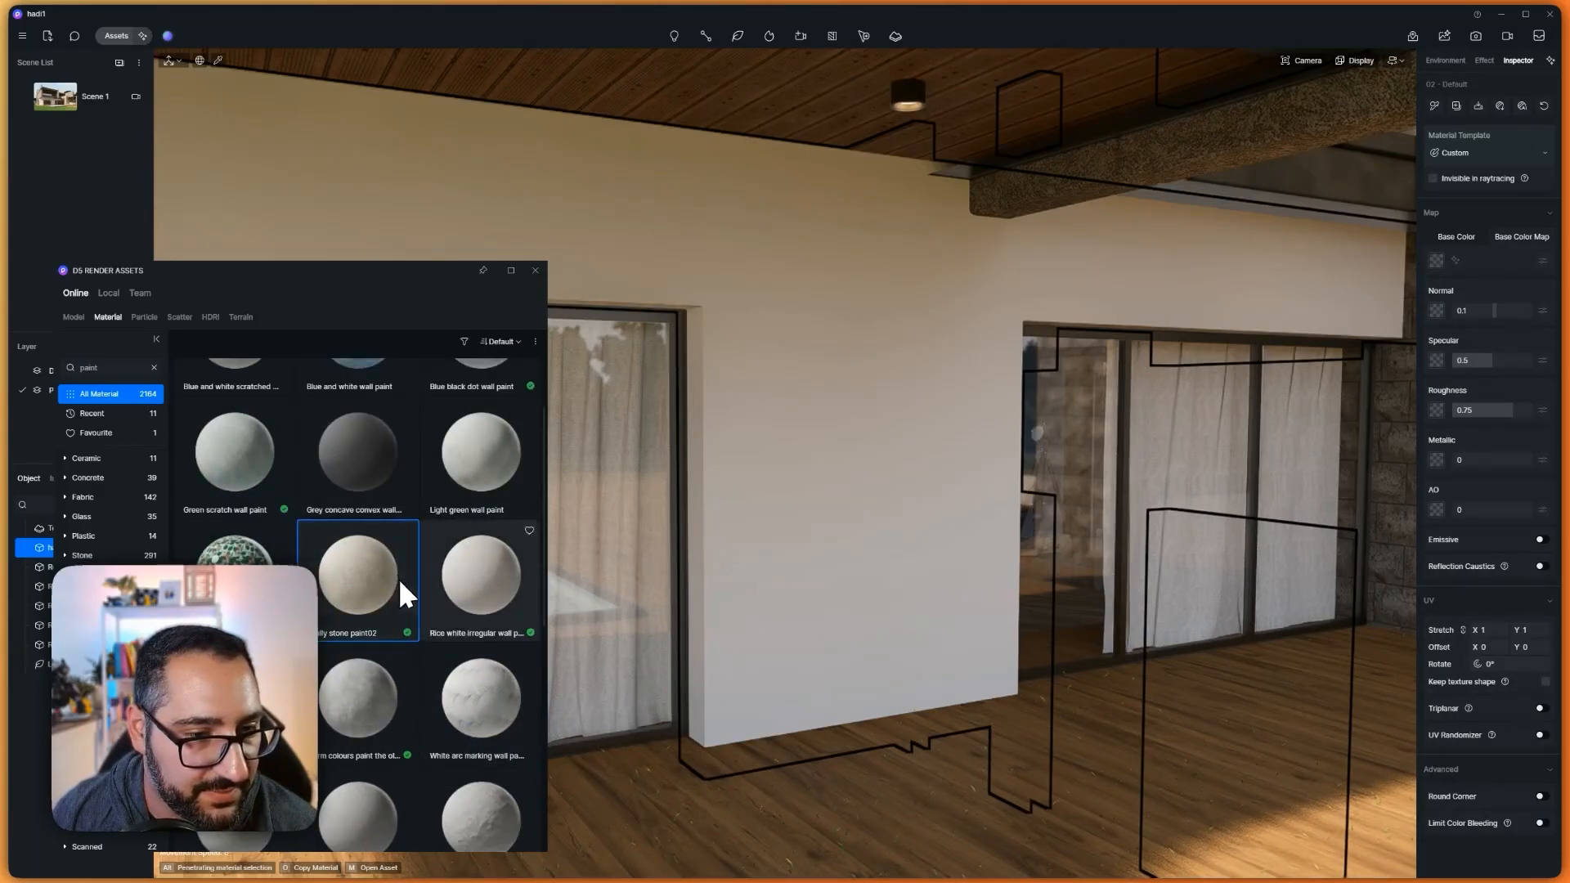
mouse_move(399, 577)
left_mouse_down()
mouse_move(507, 598)
mouse_move(936, 477)
mouse_move(929, 488)
left_mouse_up()
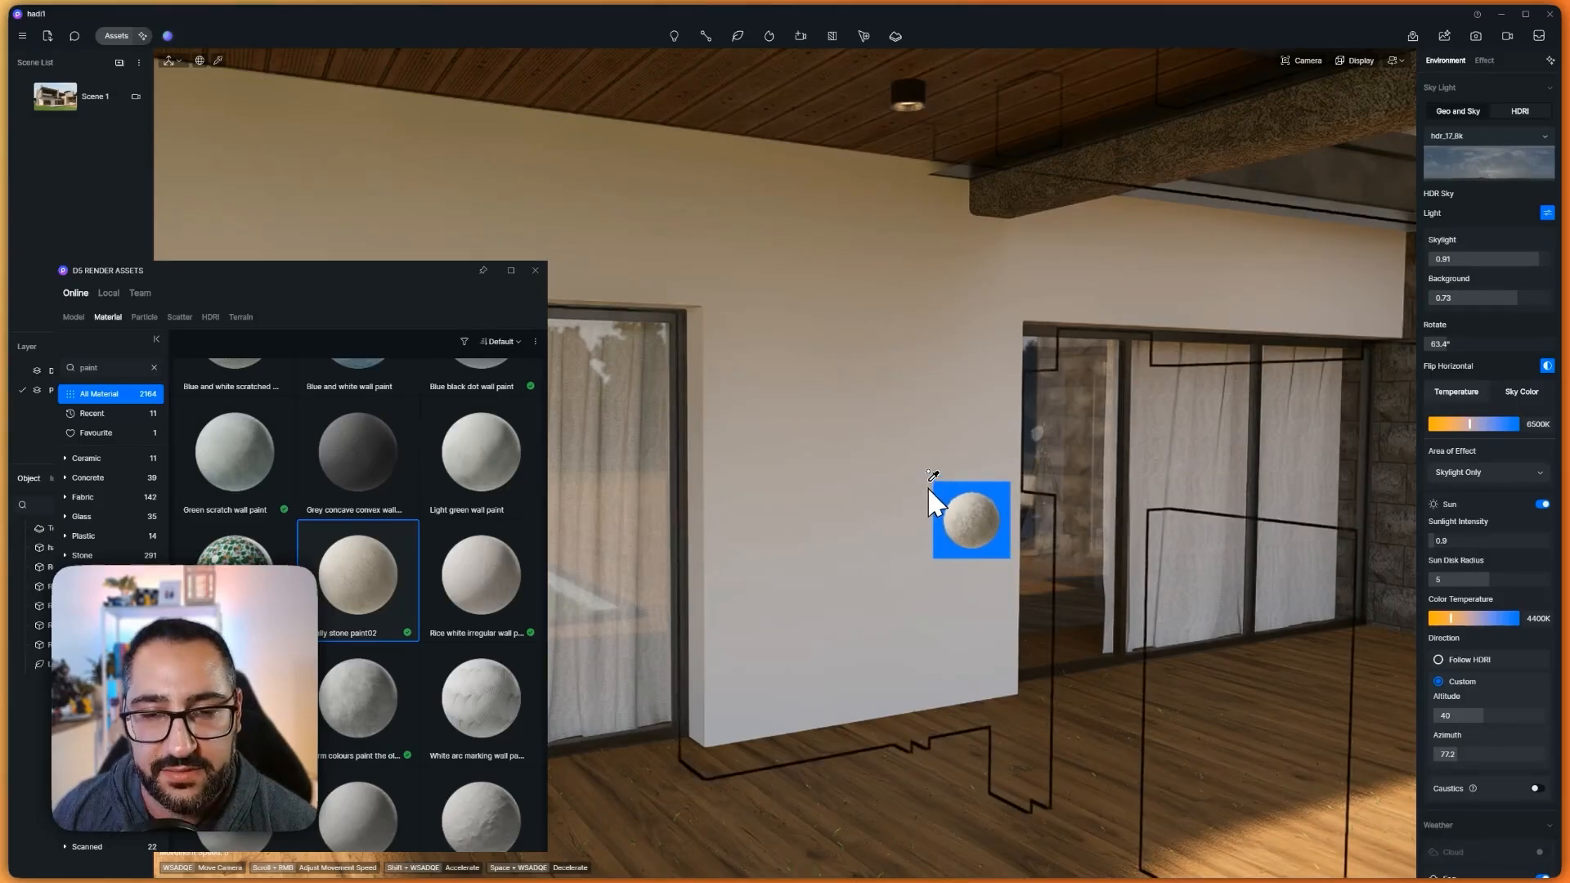
left_click_drag(949, 309, 930, 331)
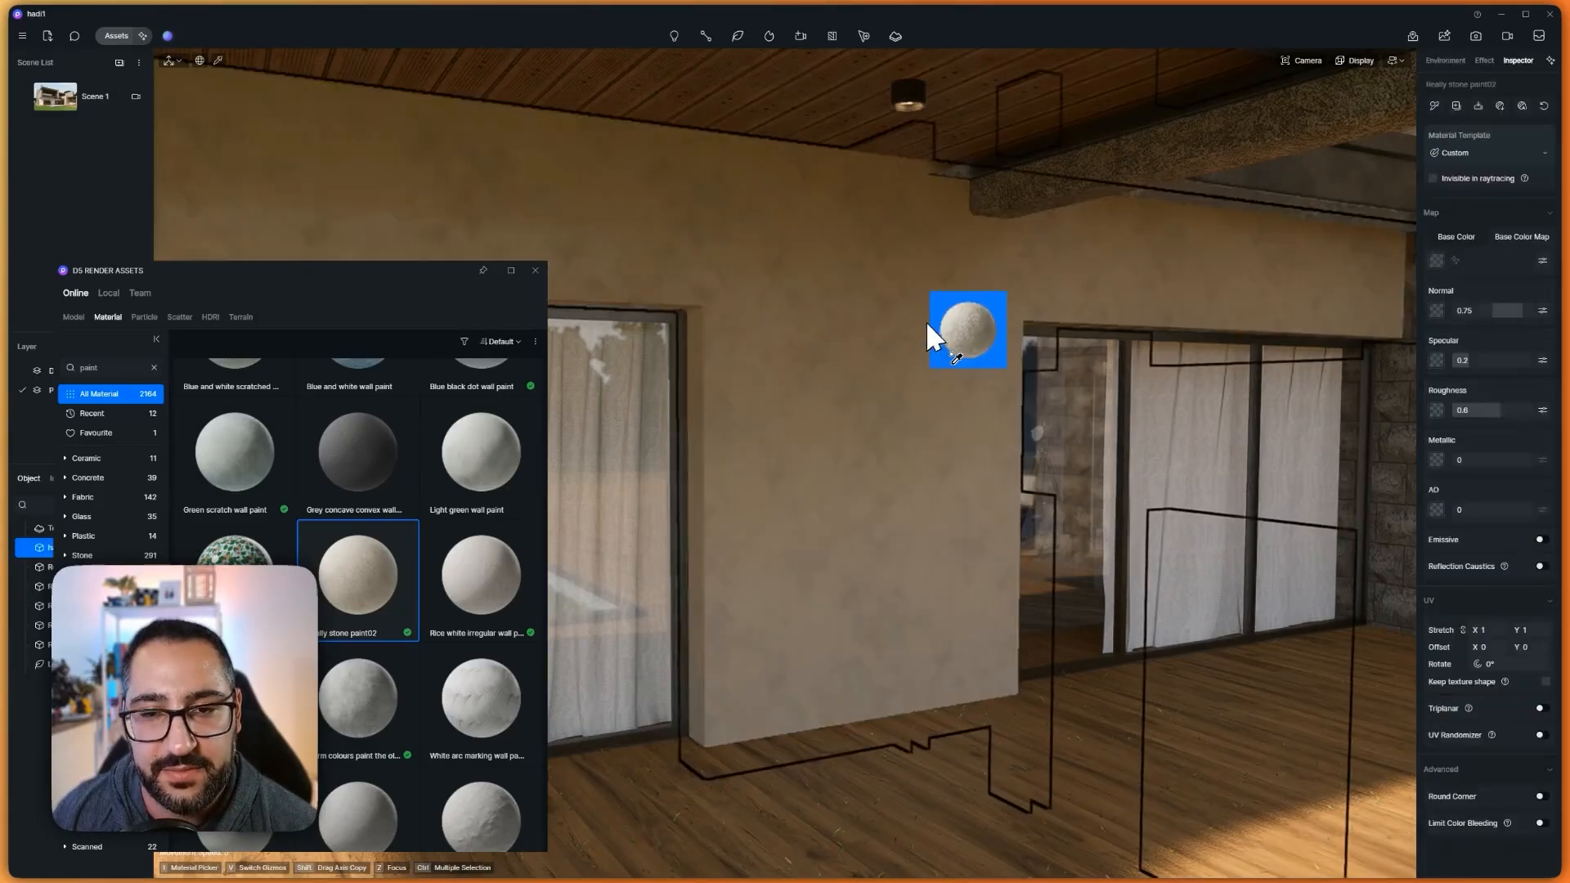
scroll(969, 449, "up", 5)
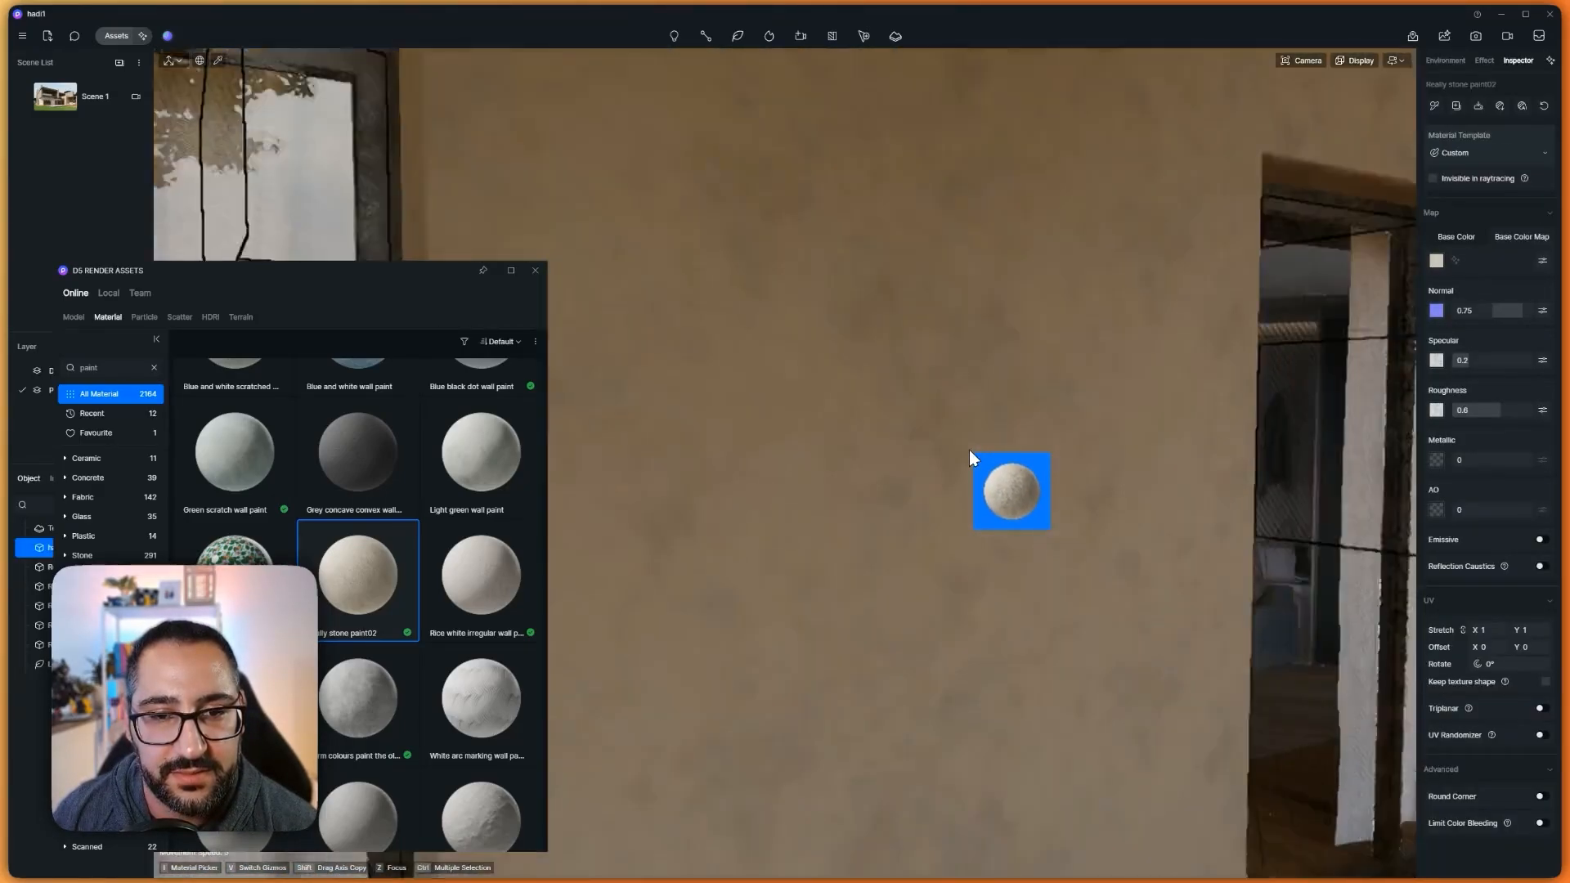
scroll(970, 449, "down", 2)
left_click(535, 270)
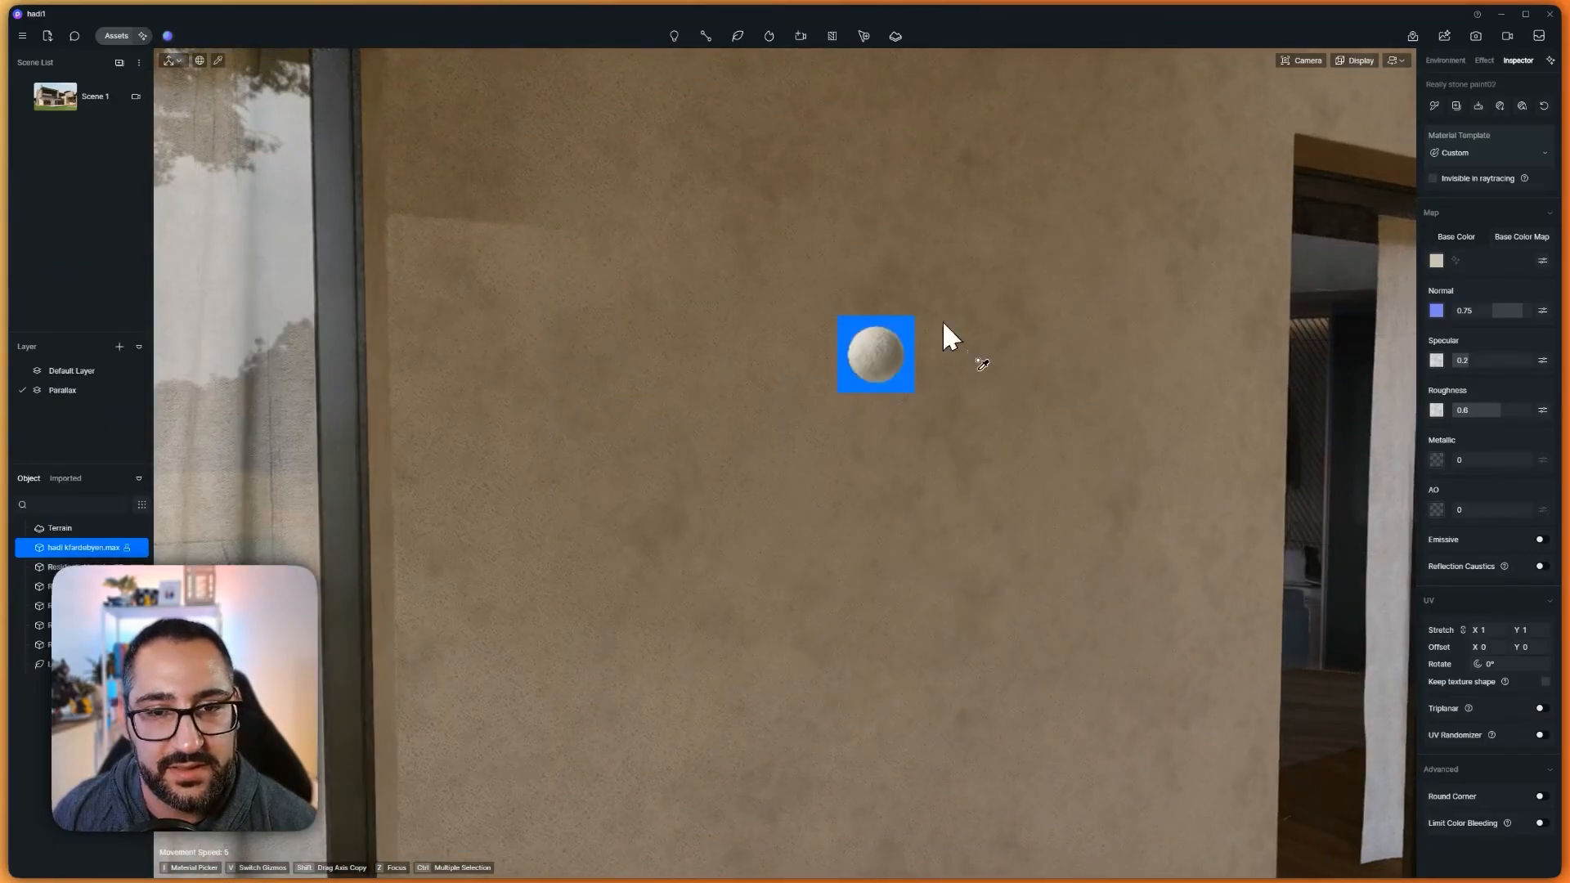
key("Escape")
scroll(951, 376, "down", 5)
scroll(950, 377, "down", 3)
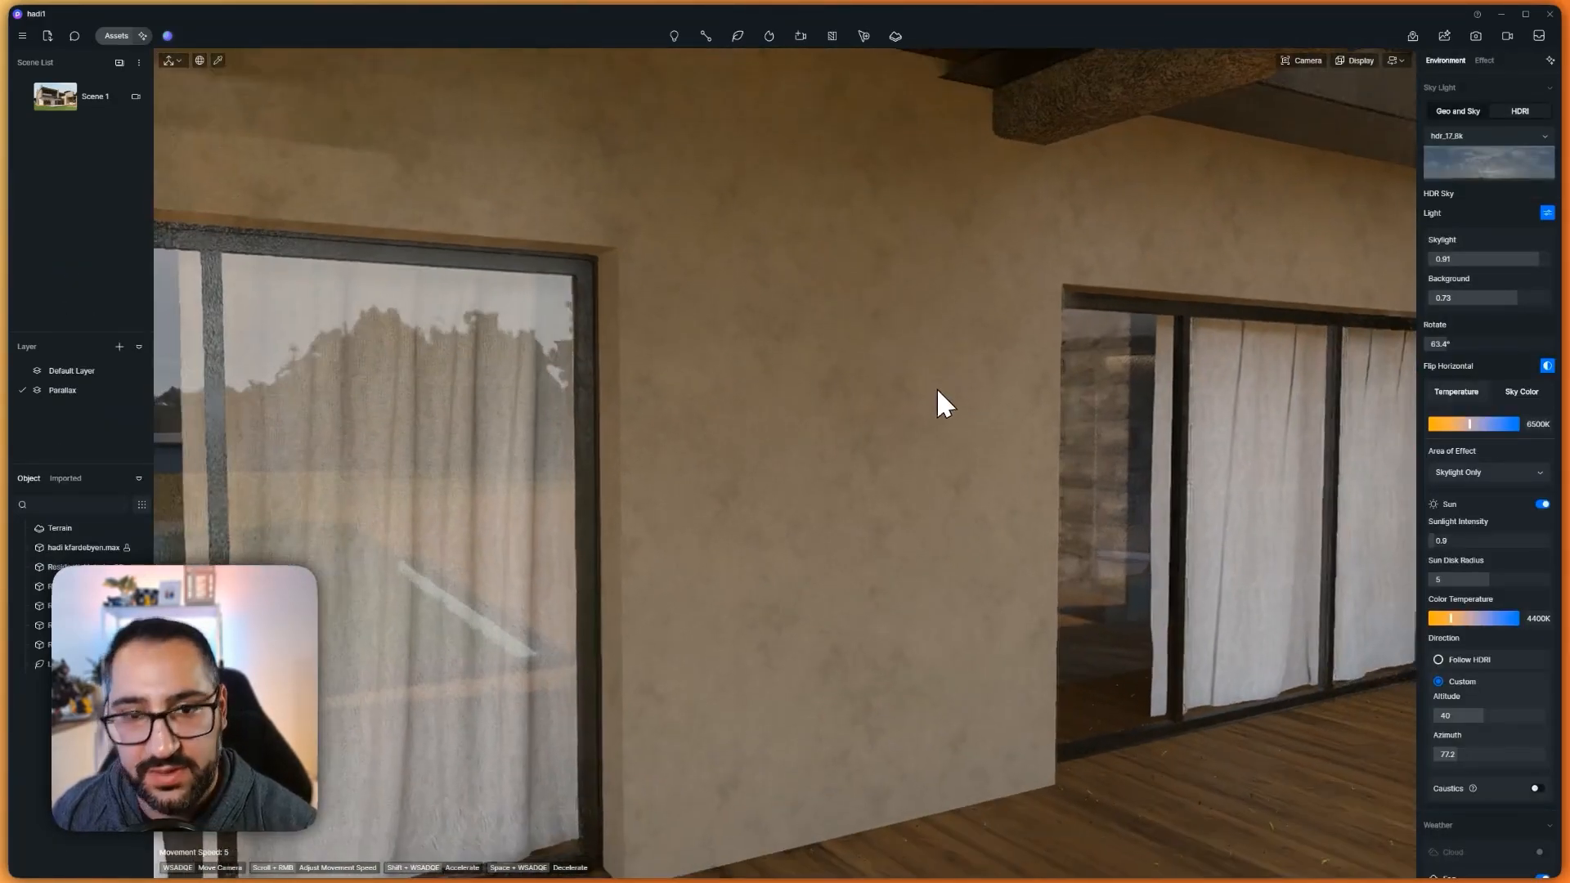
Select the painted wall's material and set its base color to pure white with saturation 0 and value 100
left_click(934, 315)
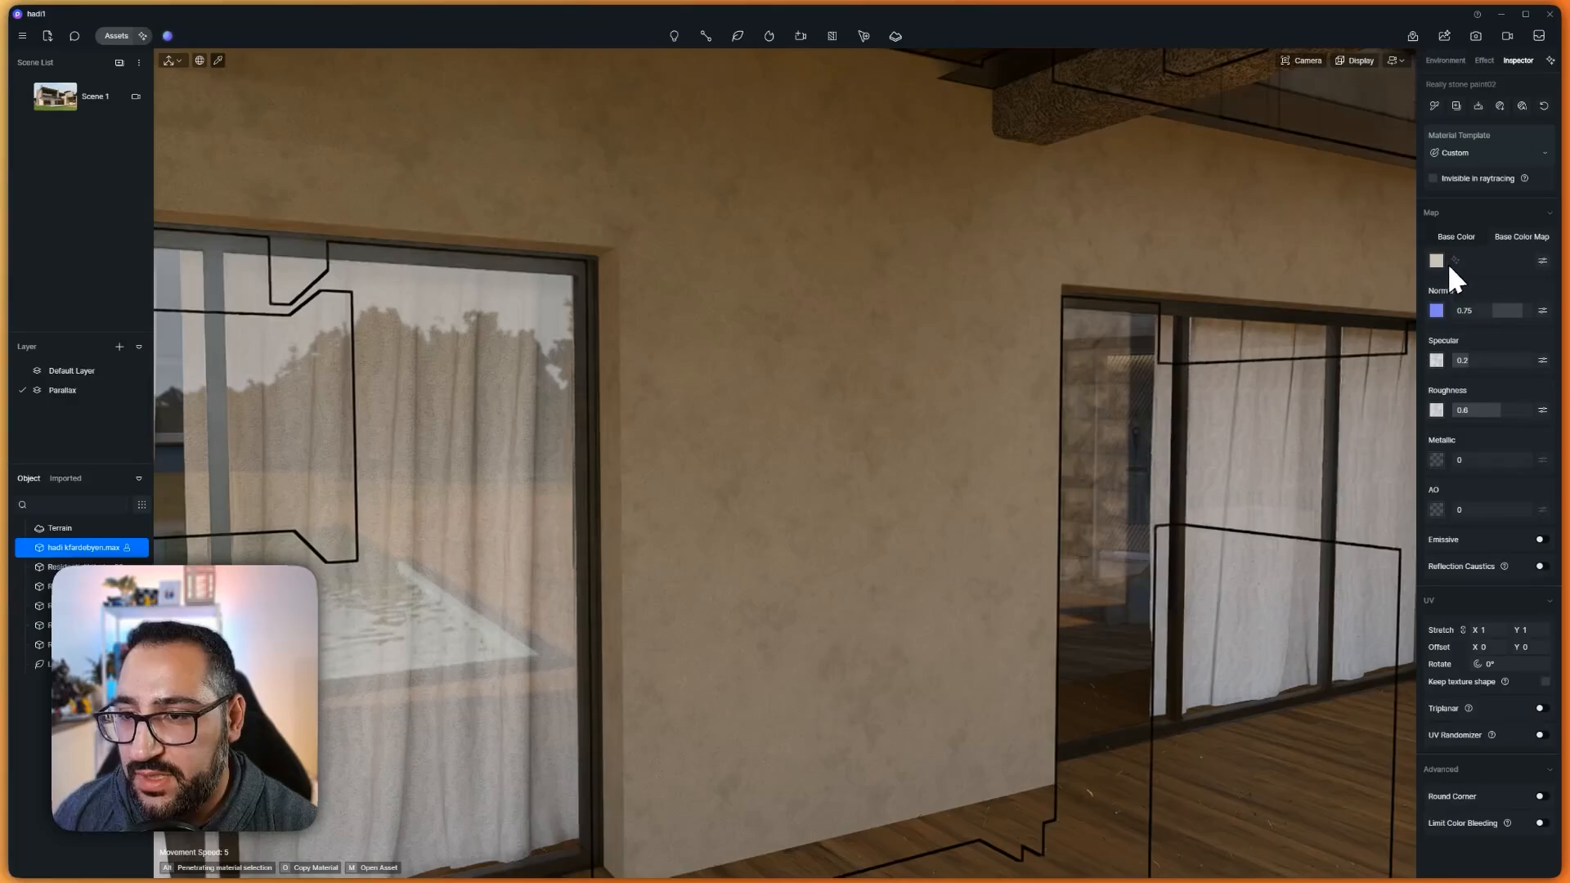
left_click(1437, 262)
left_click_drag(1444, 327, 1433, 310)
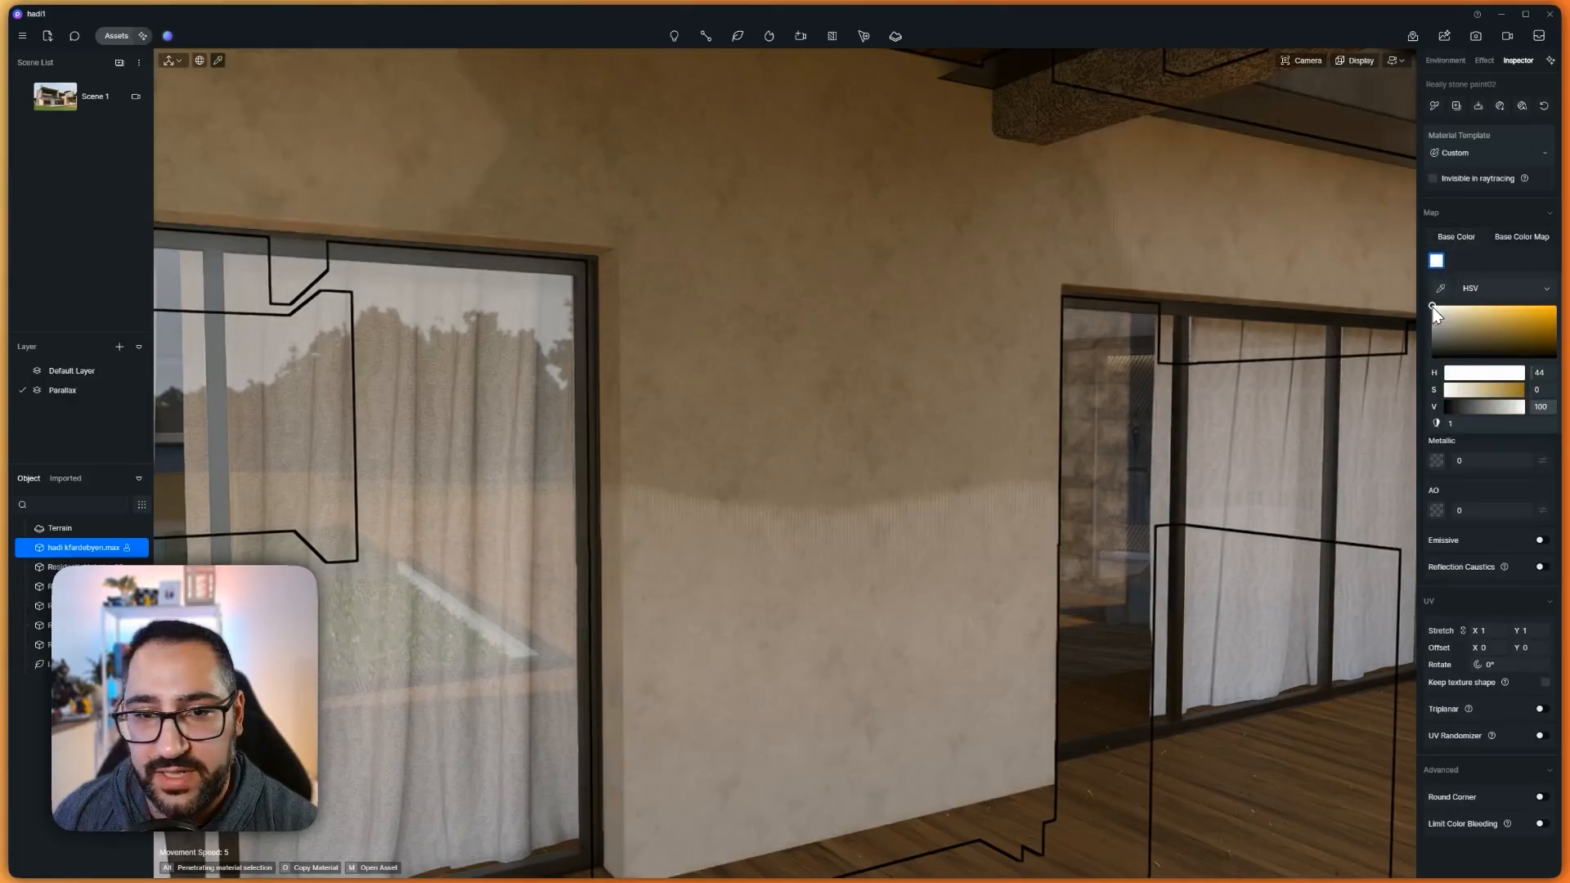
scroll(989, 410, "down", 10)
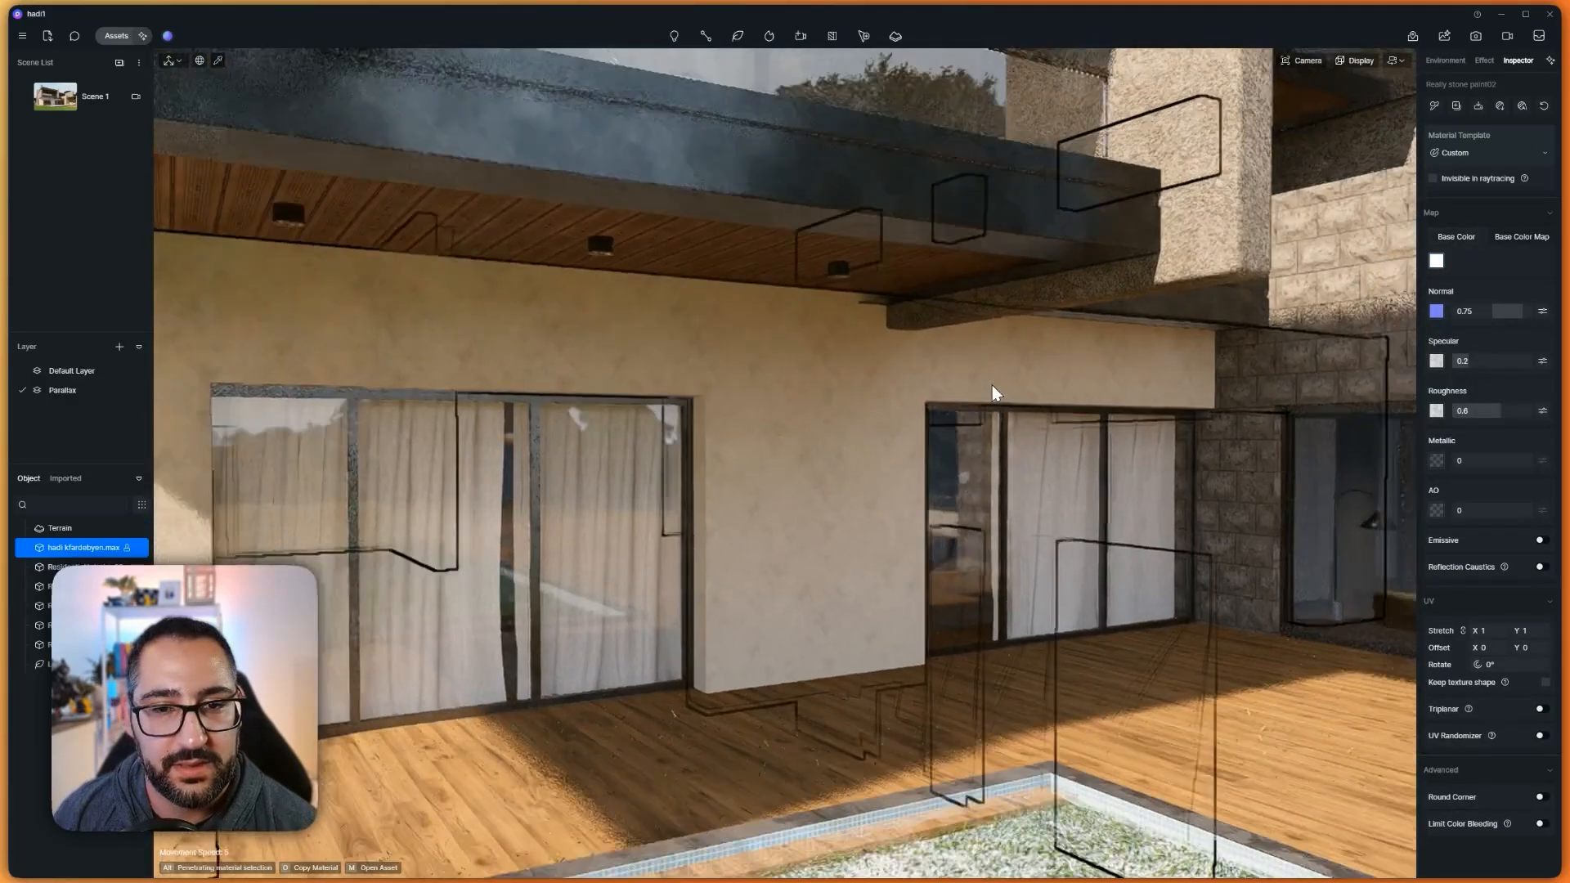
scroll(993, 396, "up", 10)
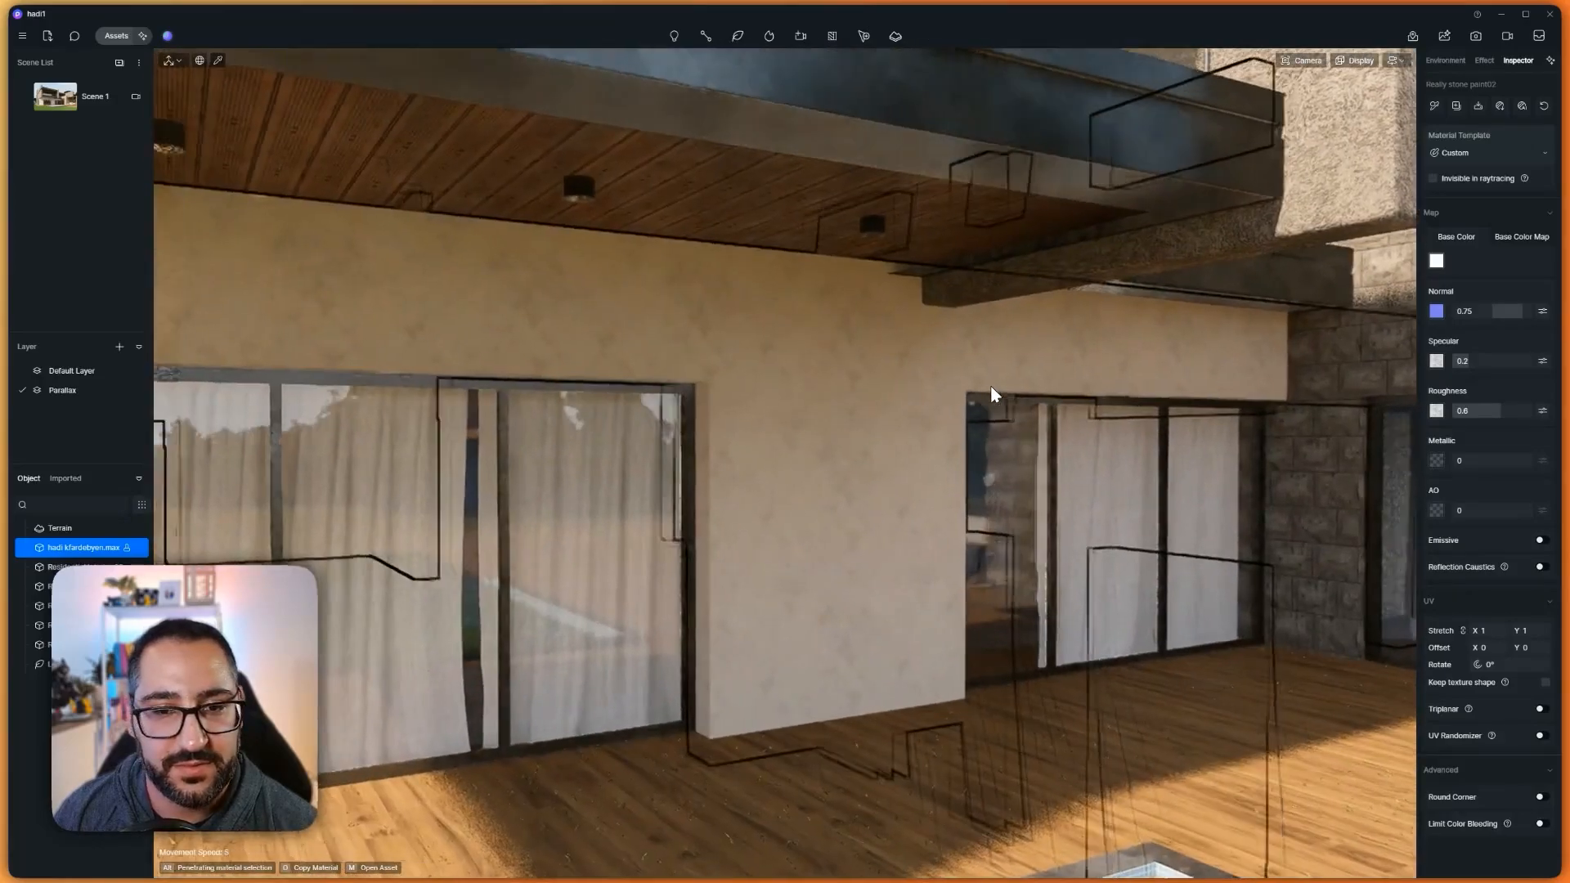
key("d")
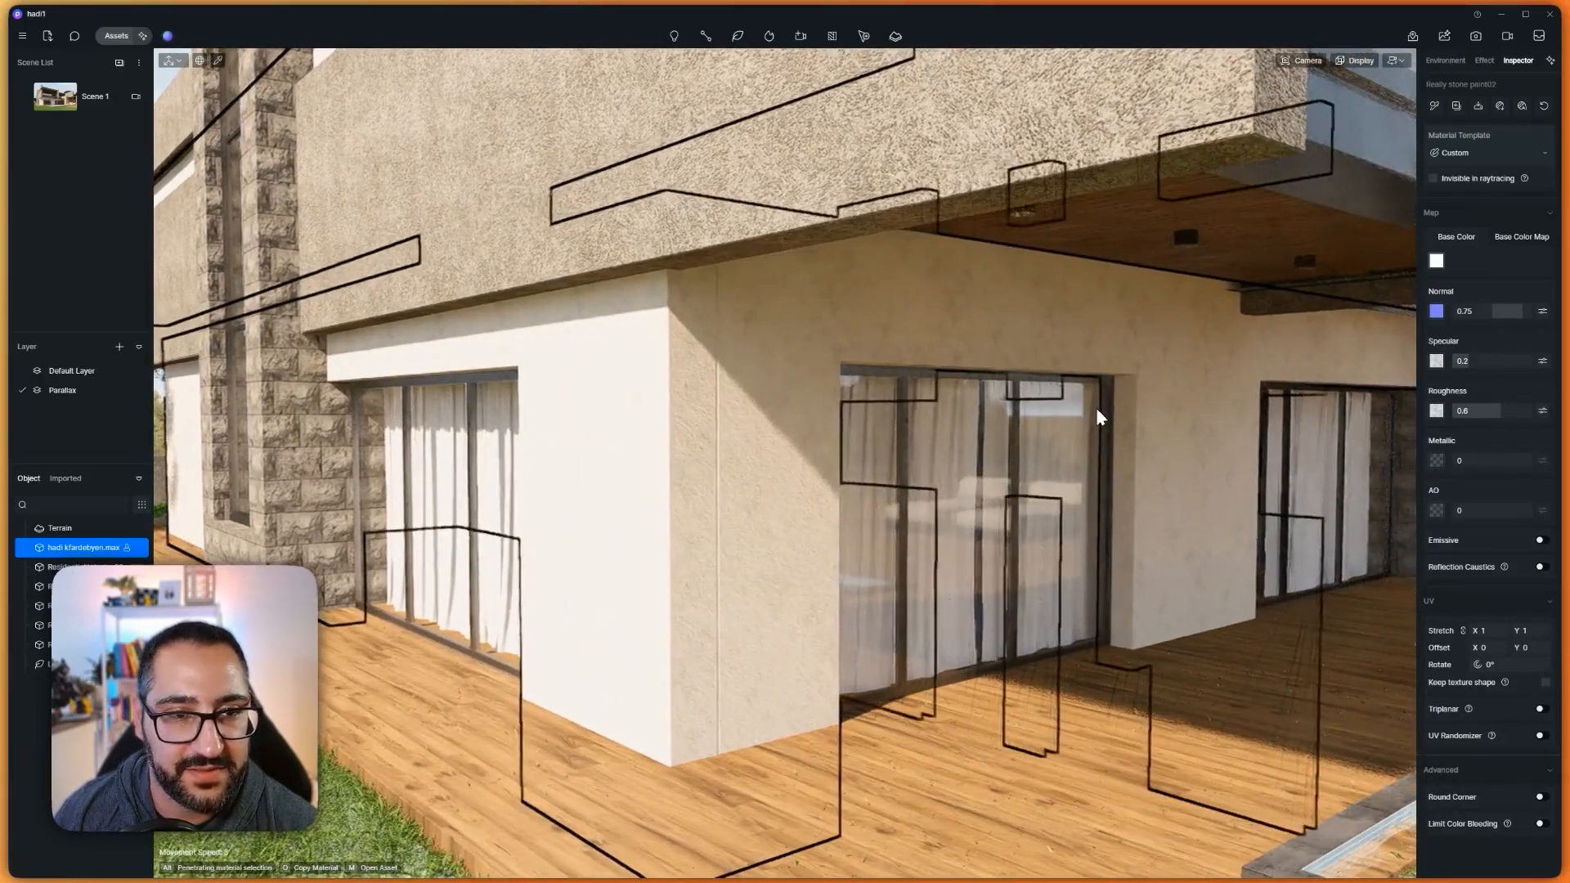
right_click_drag(1096, 408, 1419, 281)
key("a")
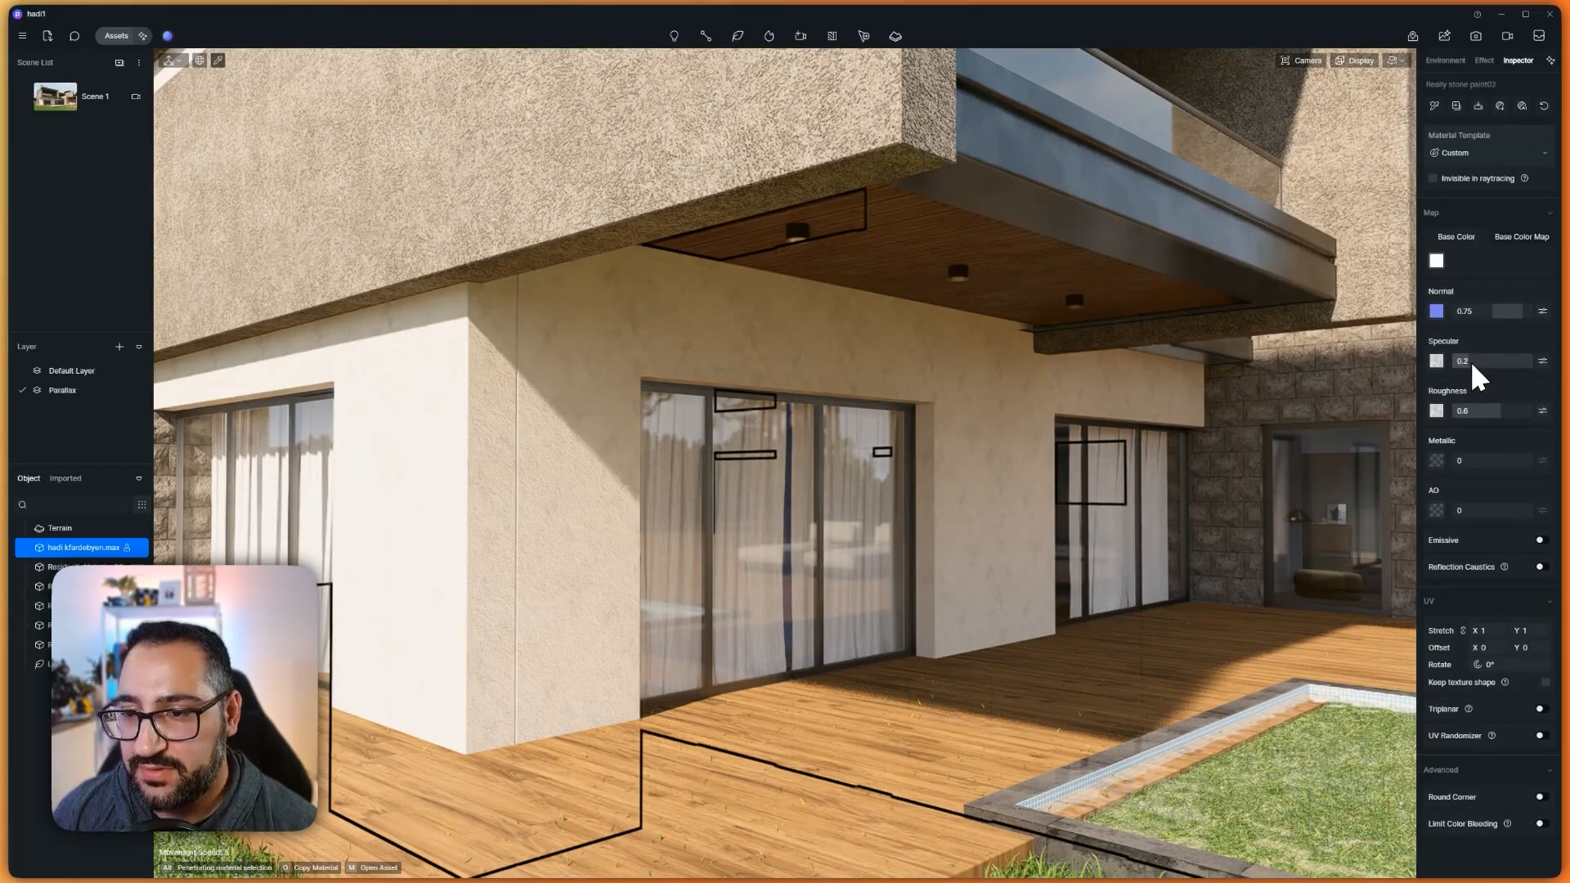
Set the wall's base color map saturation to -100 and brightness to 14, and enable UV Randomizer
left_click(1542, 260)
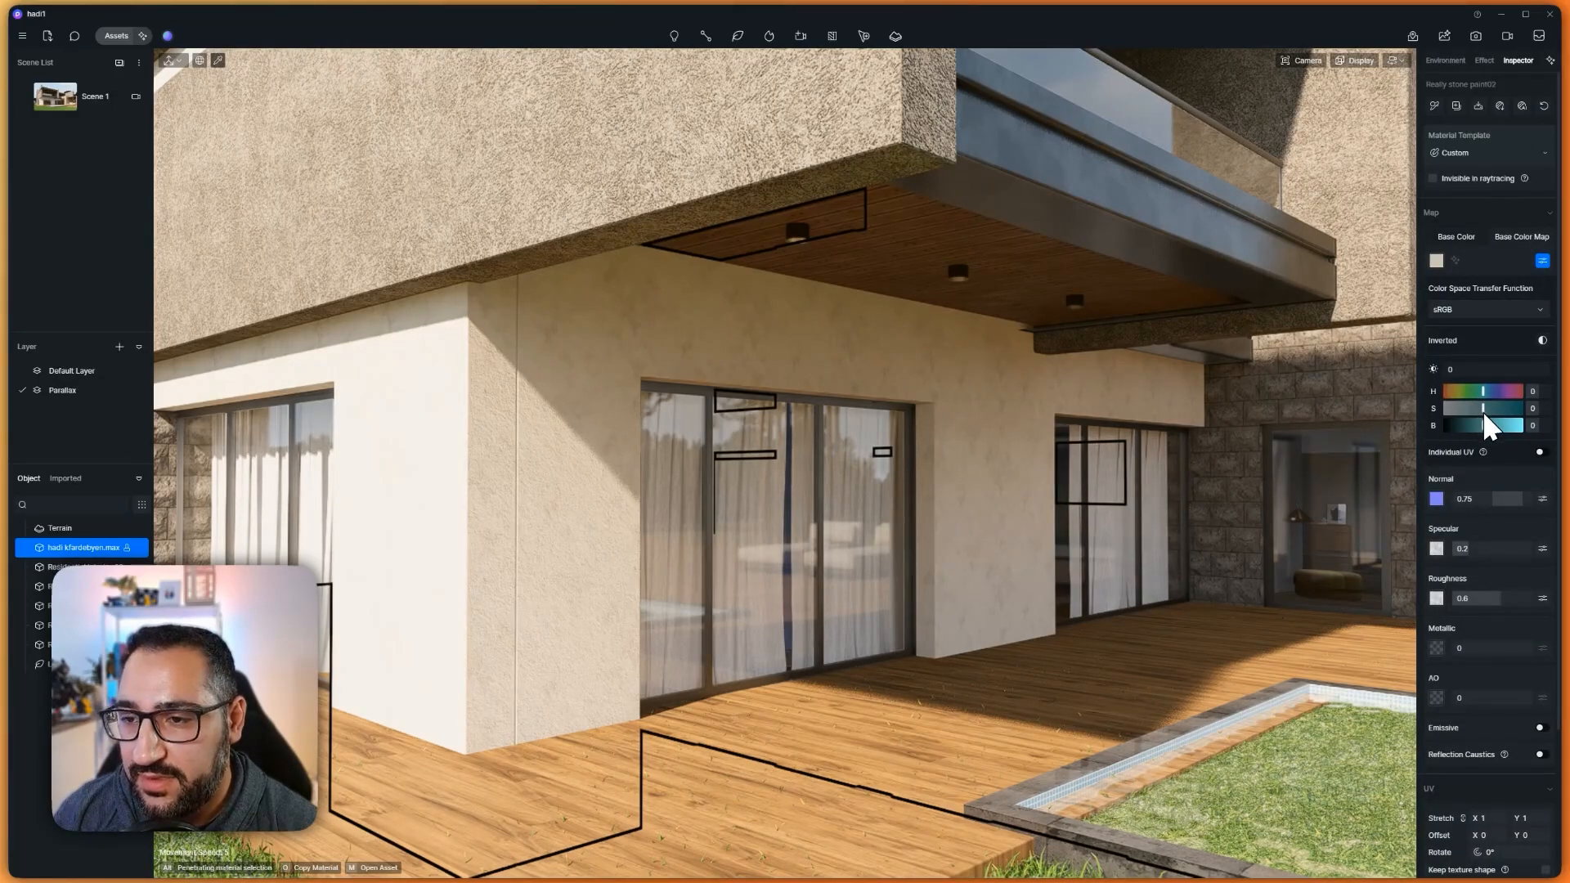
mouse_move(1482, 412)
left_mouse_down()
mouse_move(1436, 419)
mouse_move(1490, 428)
left_mouse_up()
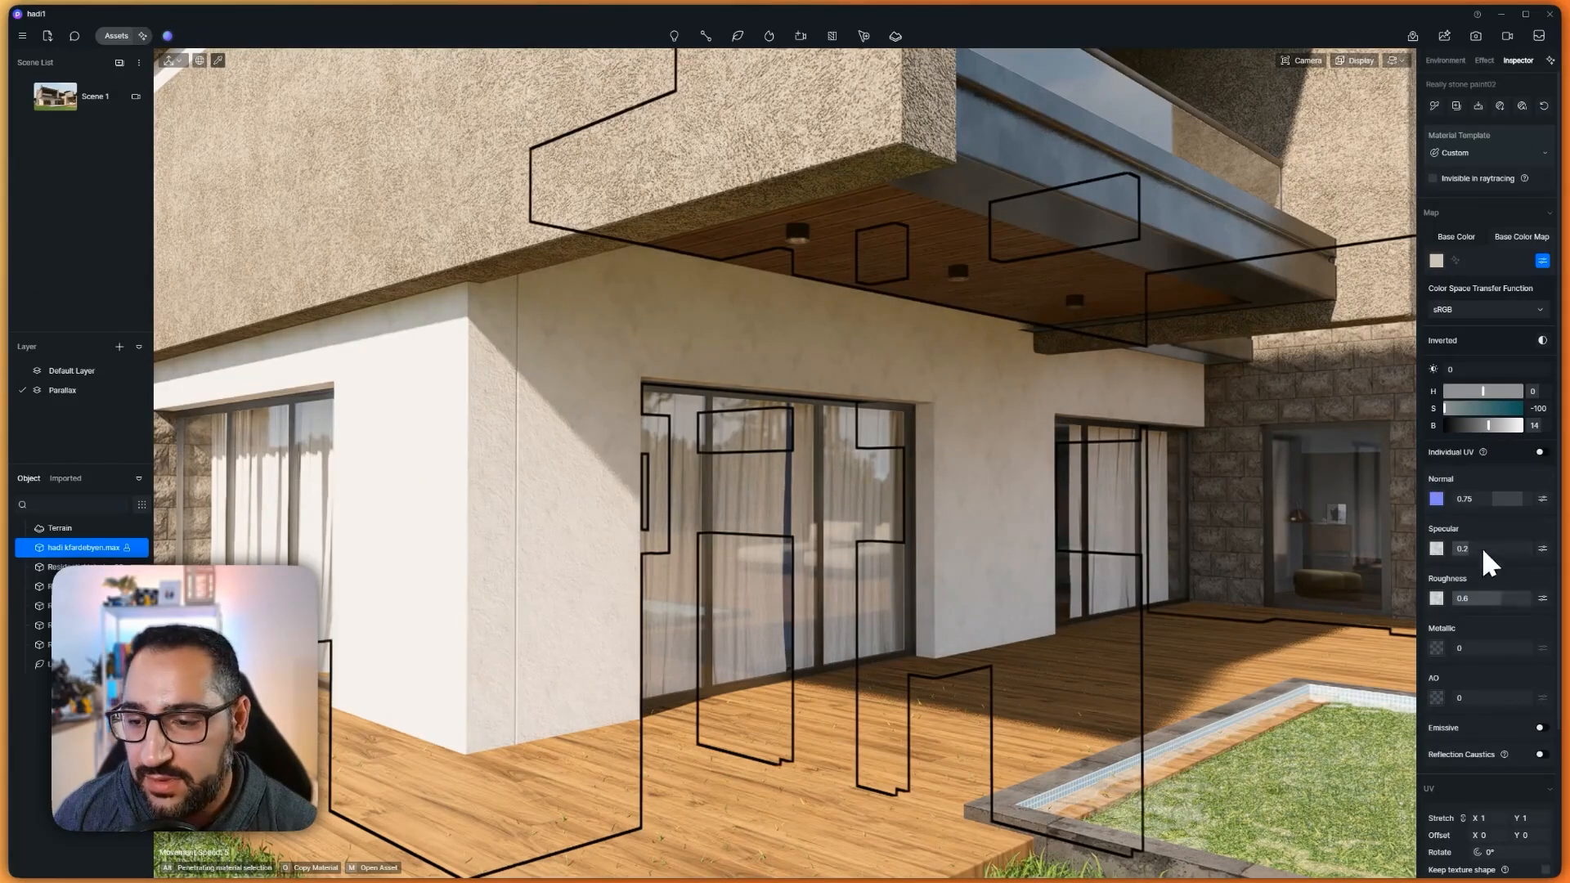
scroll(1490, 704, "down", 4)
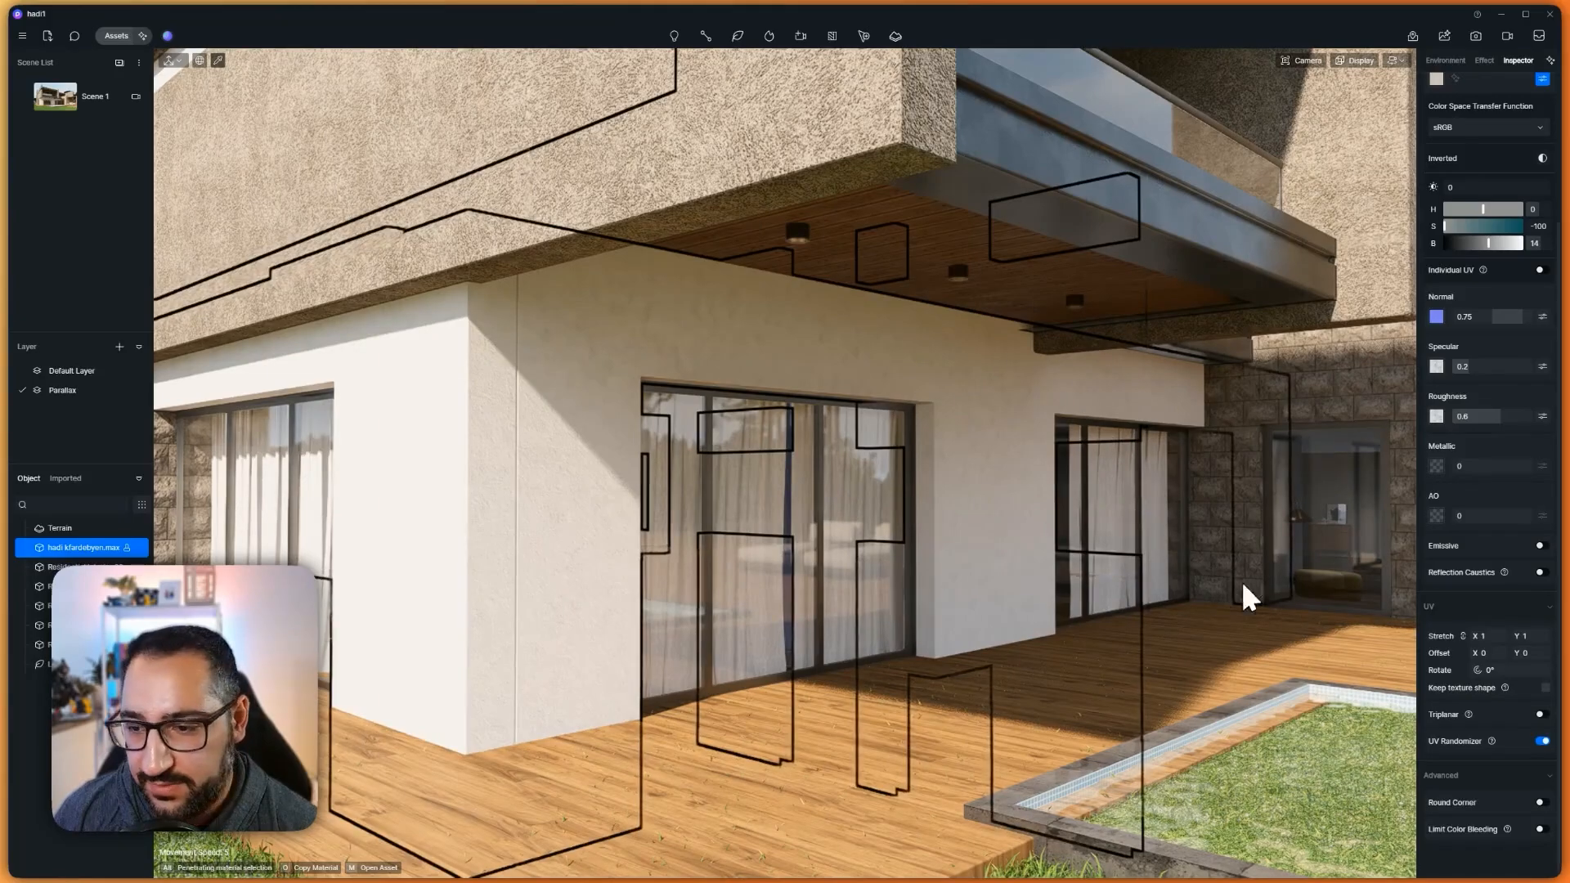
Set the wall material's overall UV stretch to 0.39 in both X and Y
left_click_drag(1481, 636, 1485, 637)
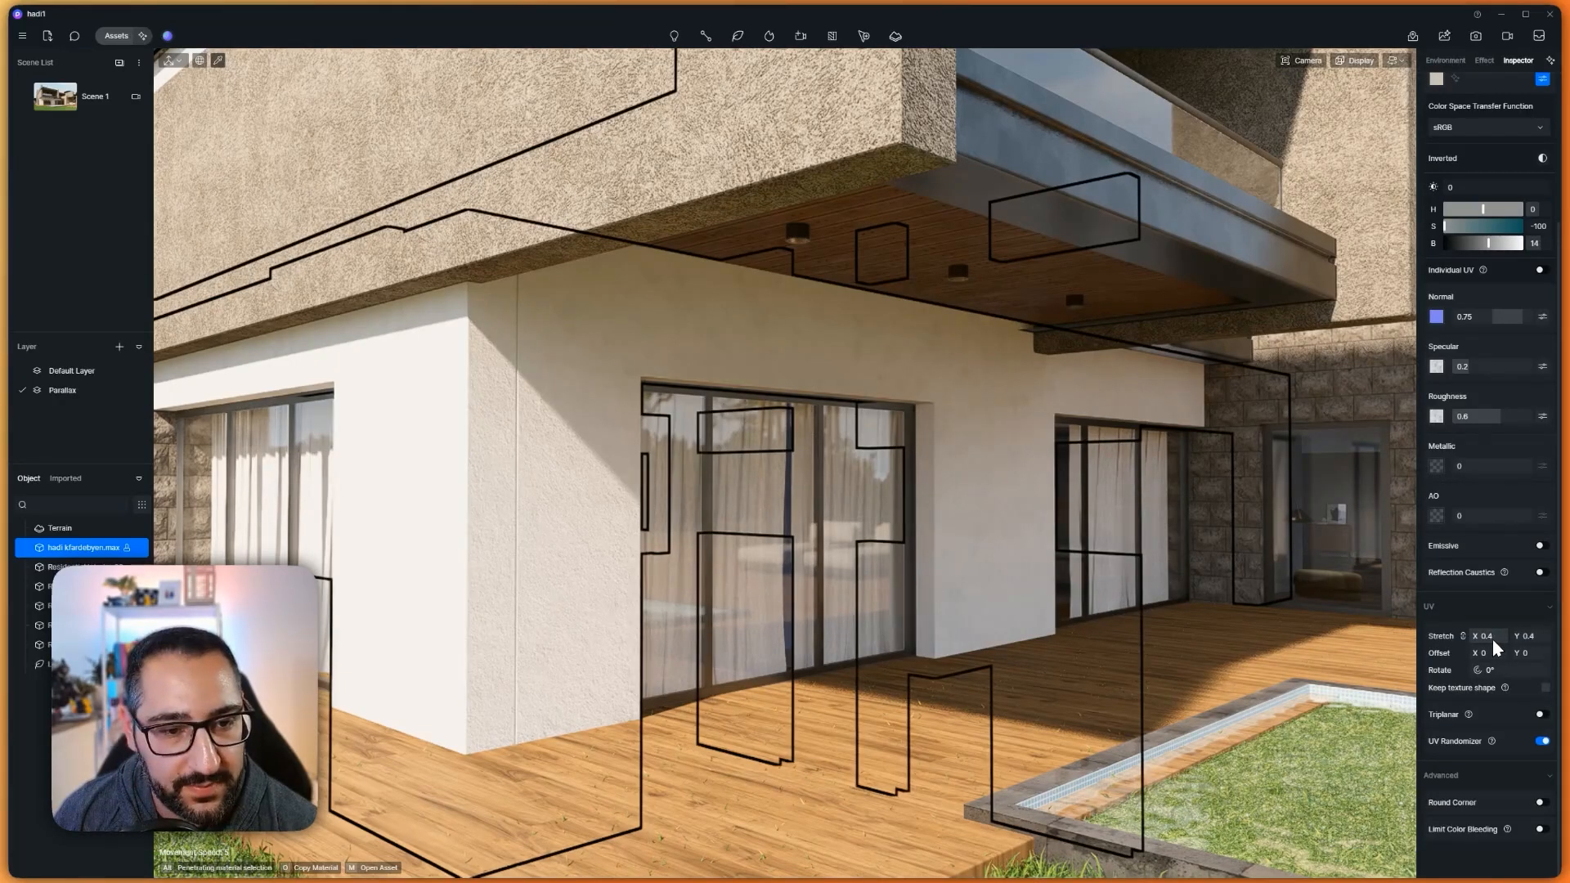
key("w")
right_click_drag(996, 487, 858, 547)
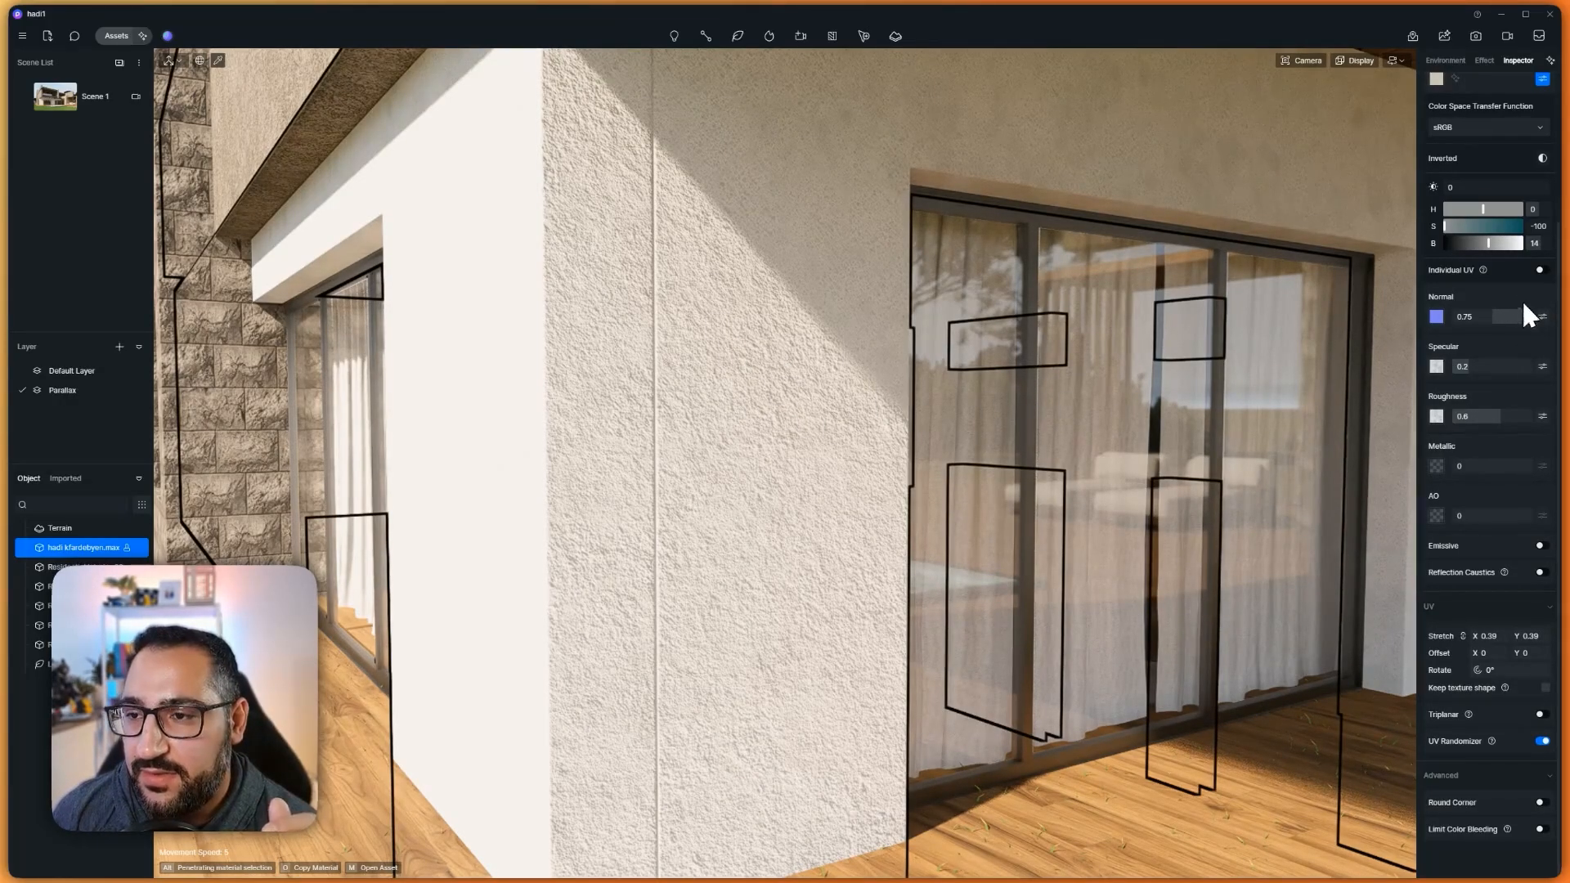
Enable Individual UV for the wall's normal map, set its stretch to 0.8 in X and Y, and deselect the material
left_click(1544, 318)
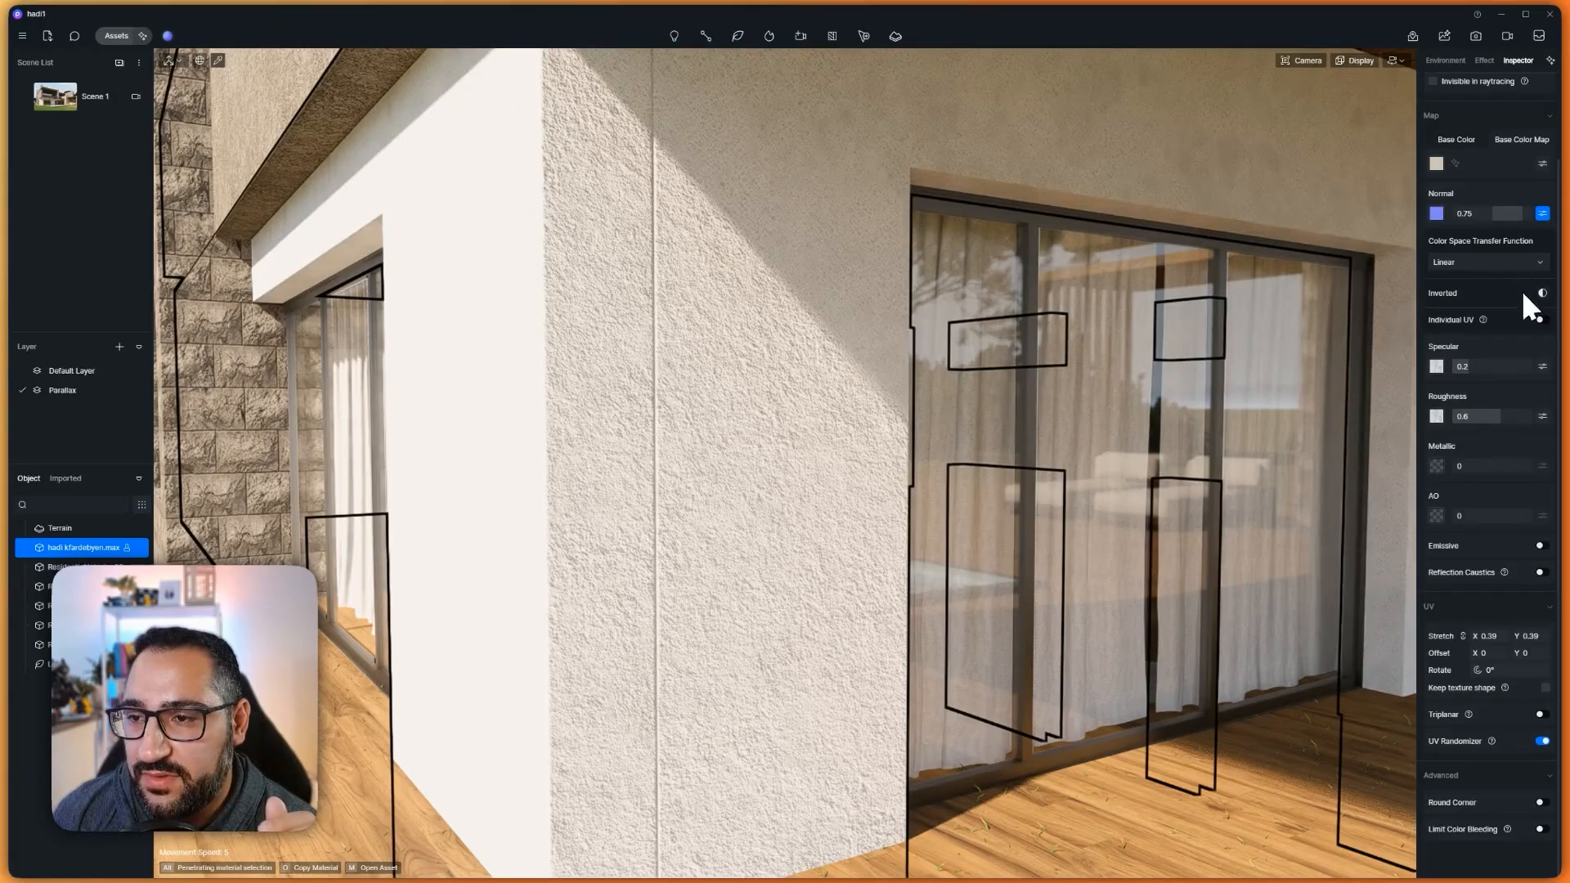
left_click(1542, 321)
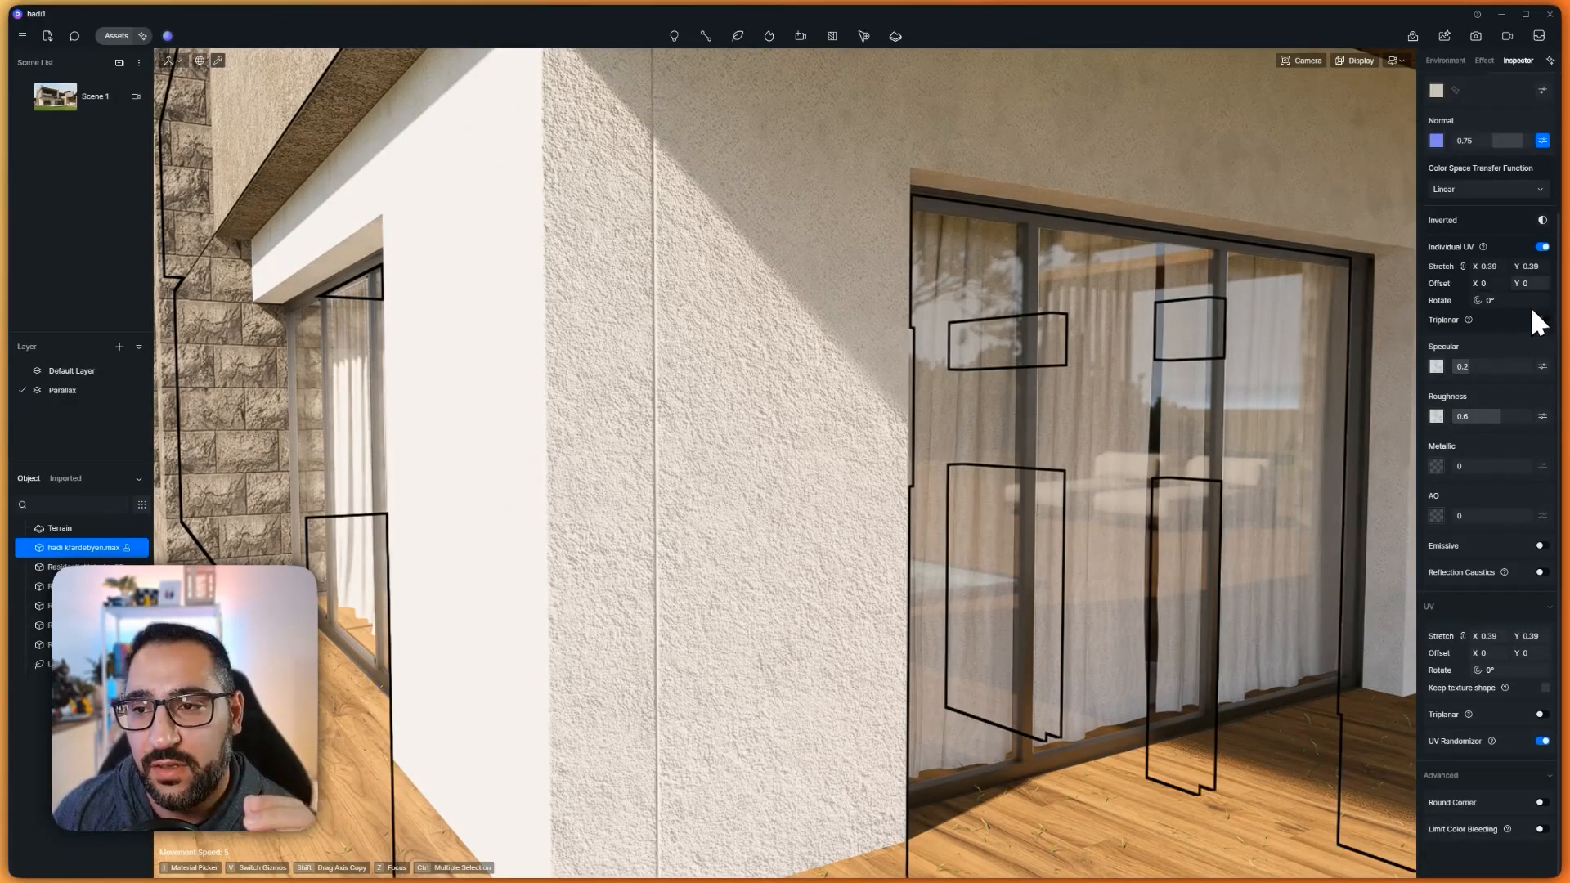
left_click_drag(1495, 272, 1497, 271)
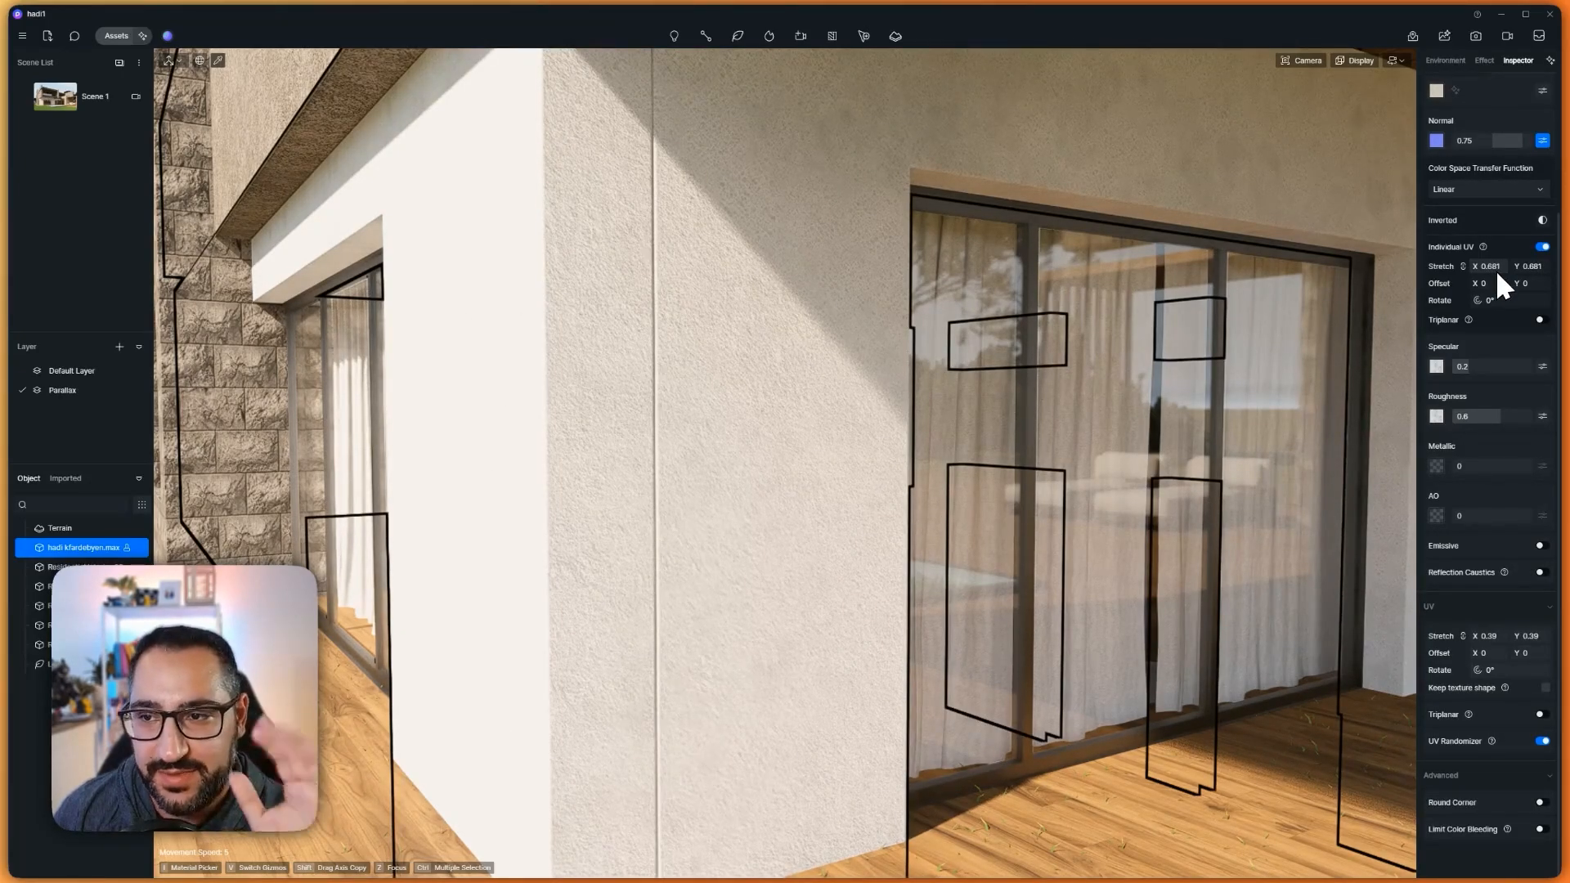
scroll(1503, 280, "up", 1)
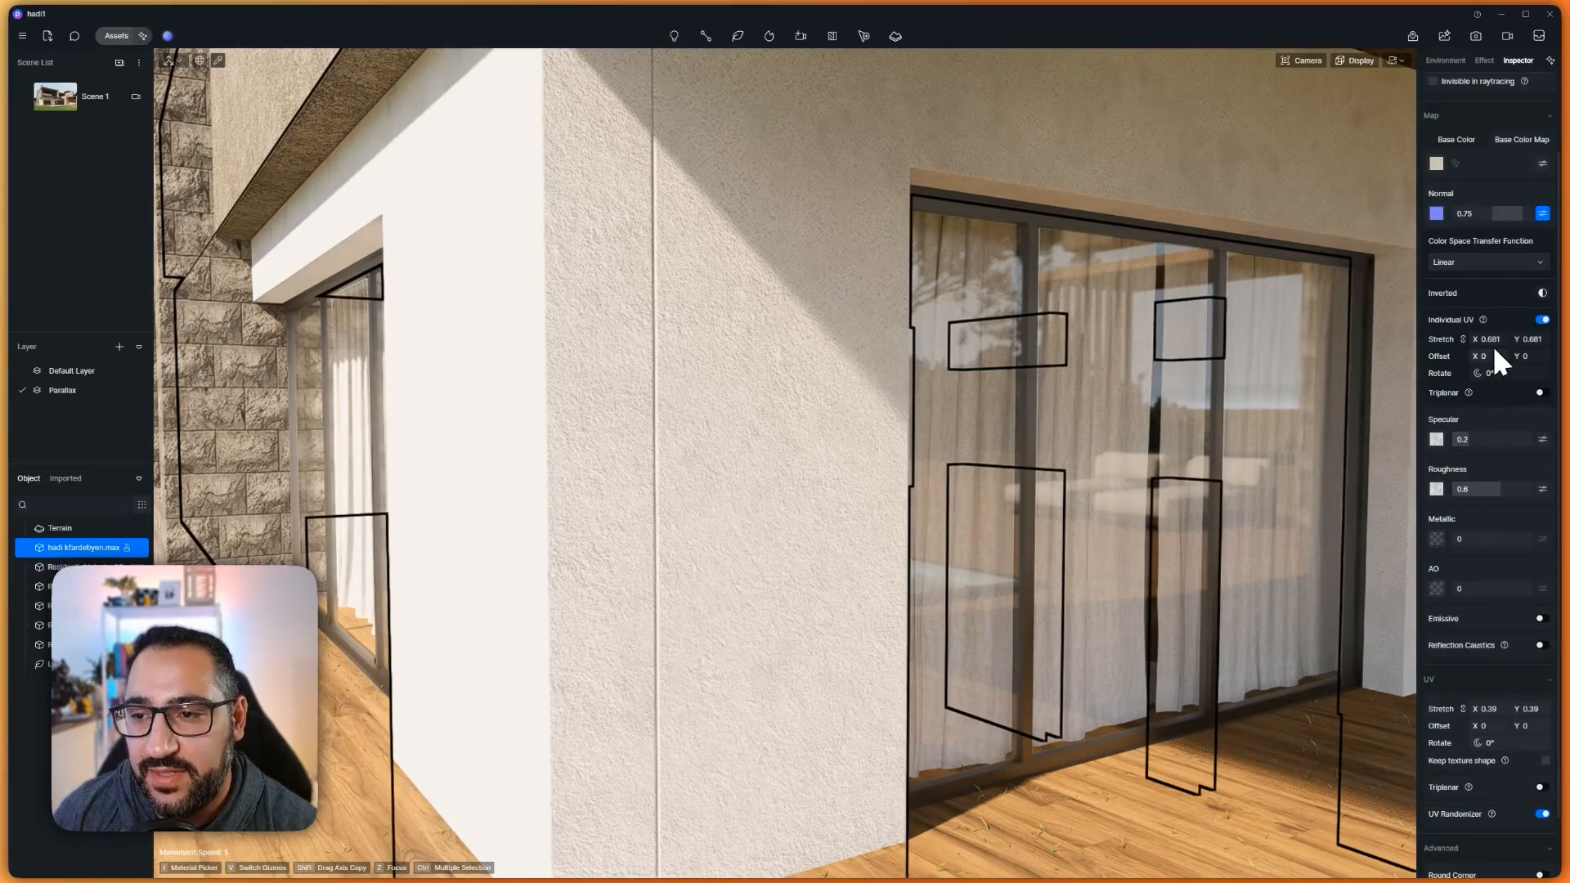
left_click_drag(1500, 342, 1501, 342)
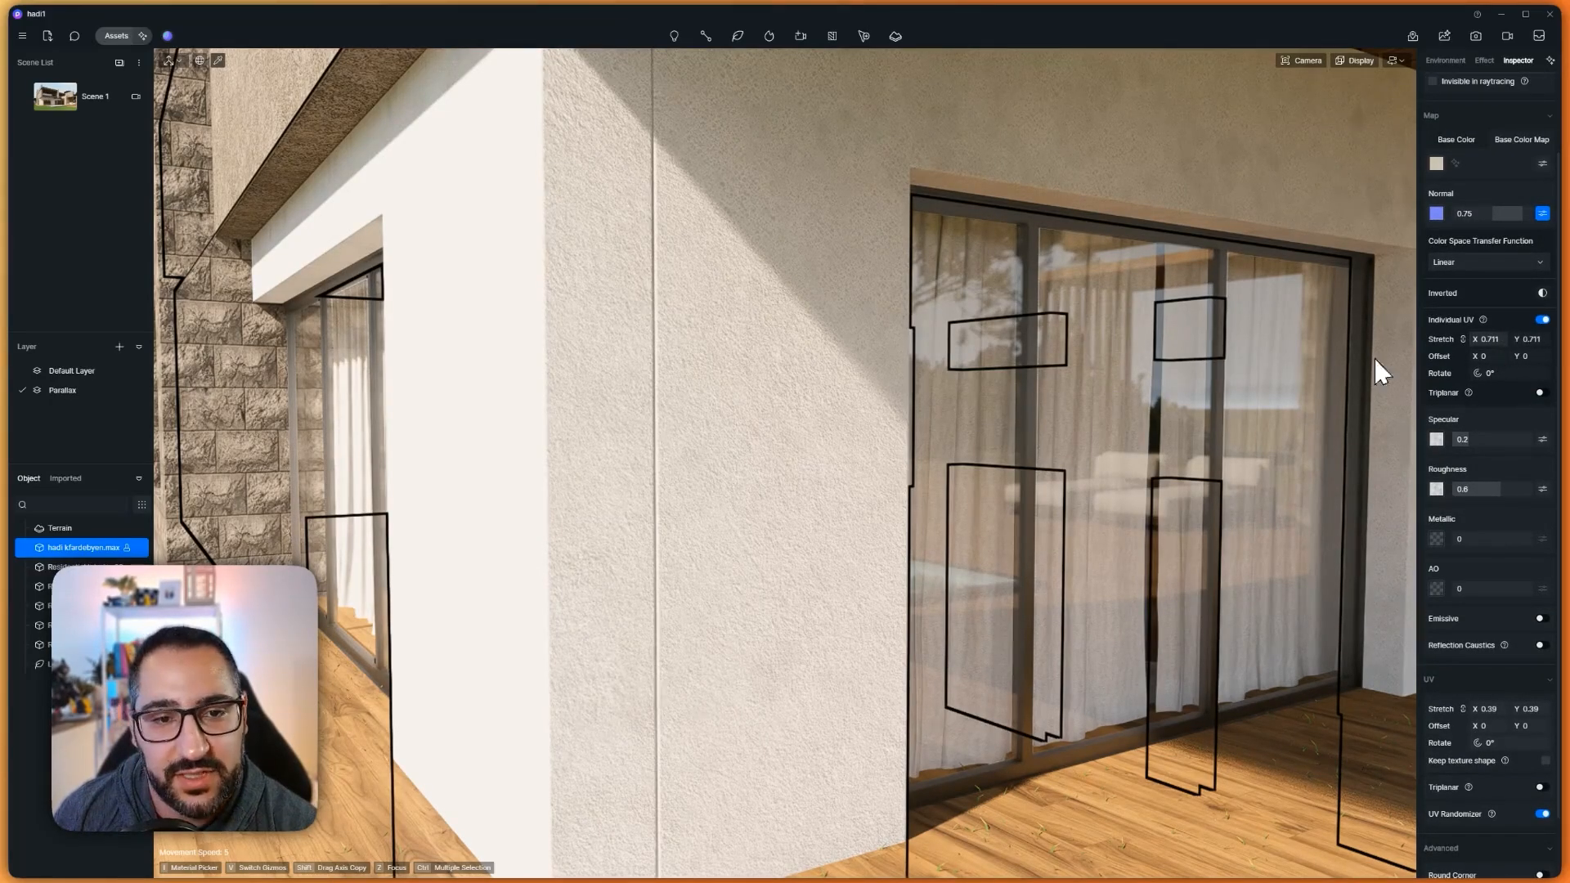
scroll(1143, 357, "down", 2)
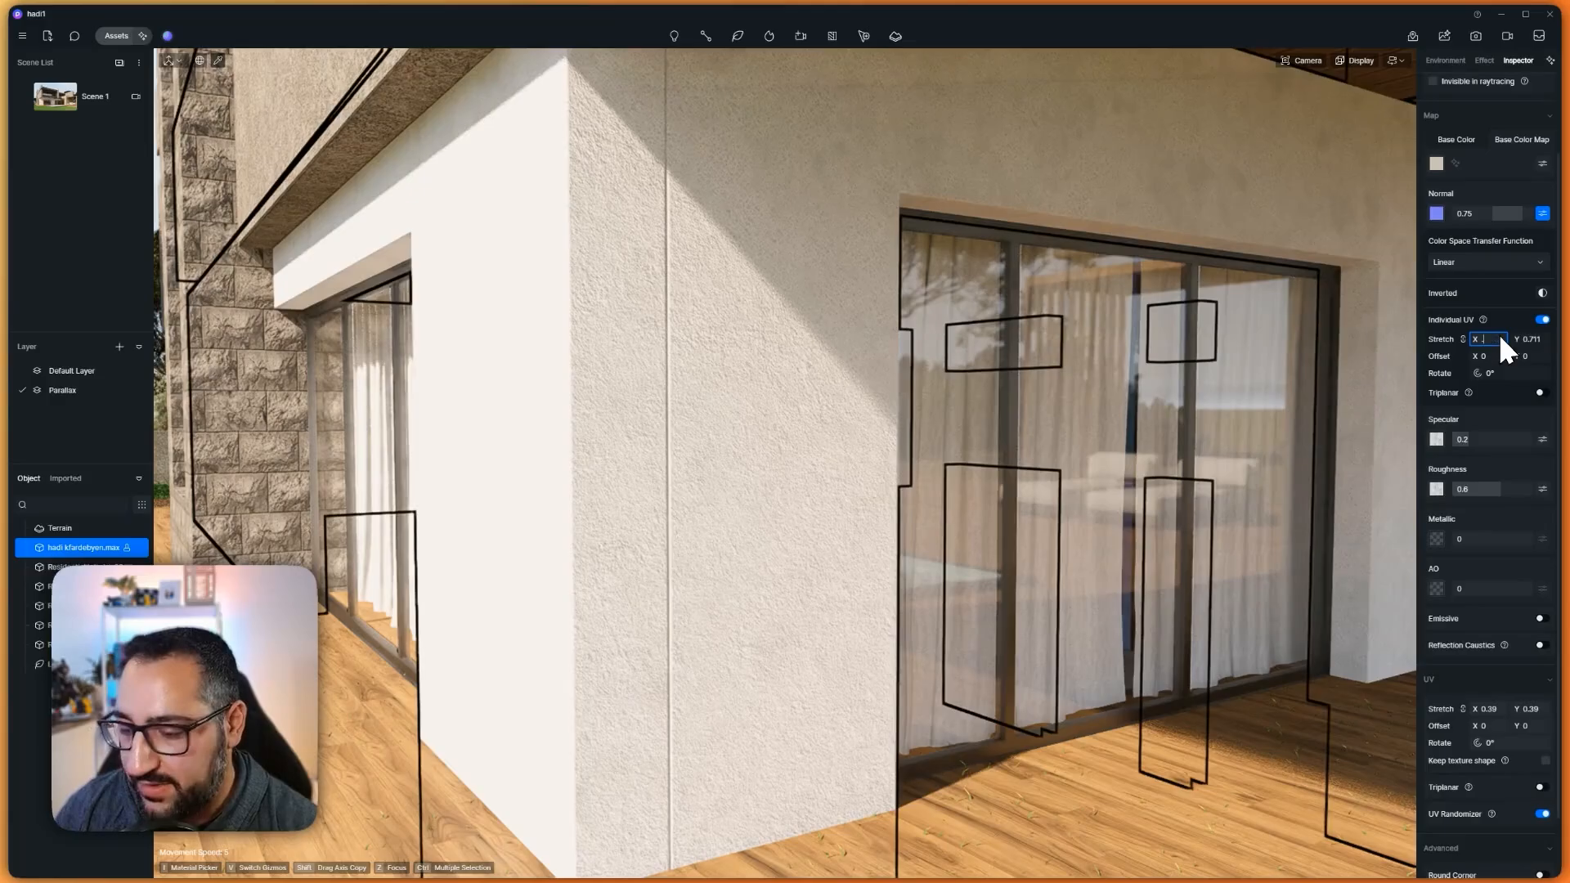
type("0.8")
key("Return")
scroll(973, 393, "down", 2)
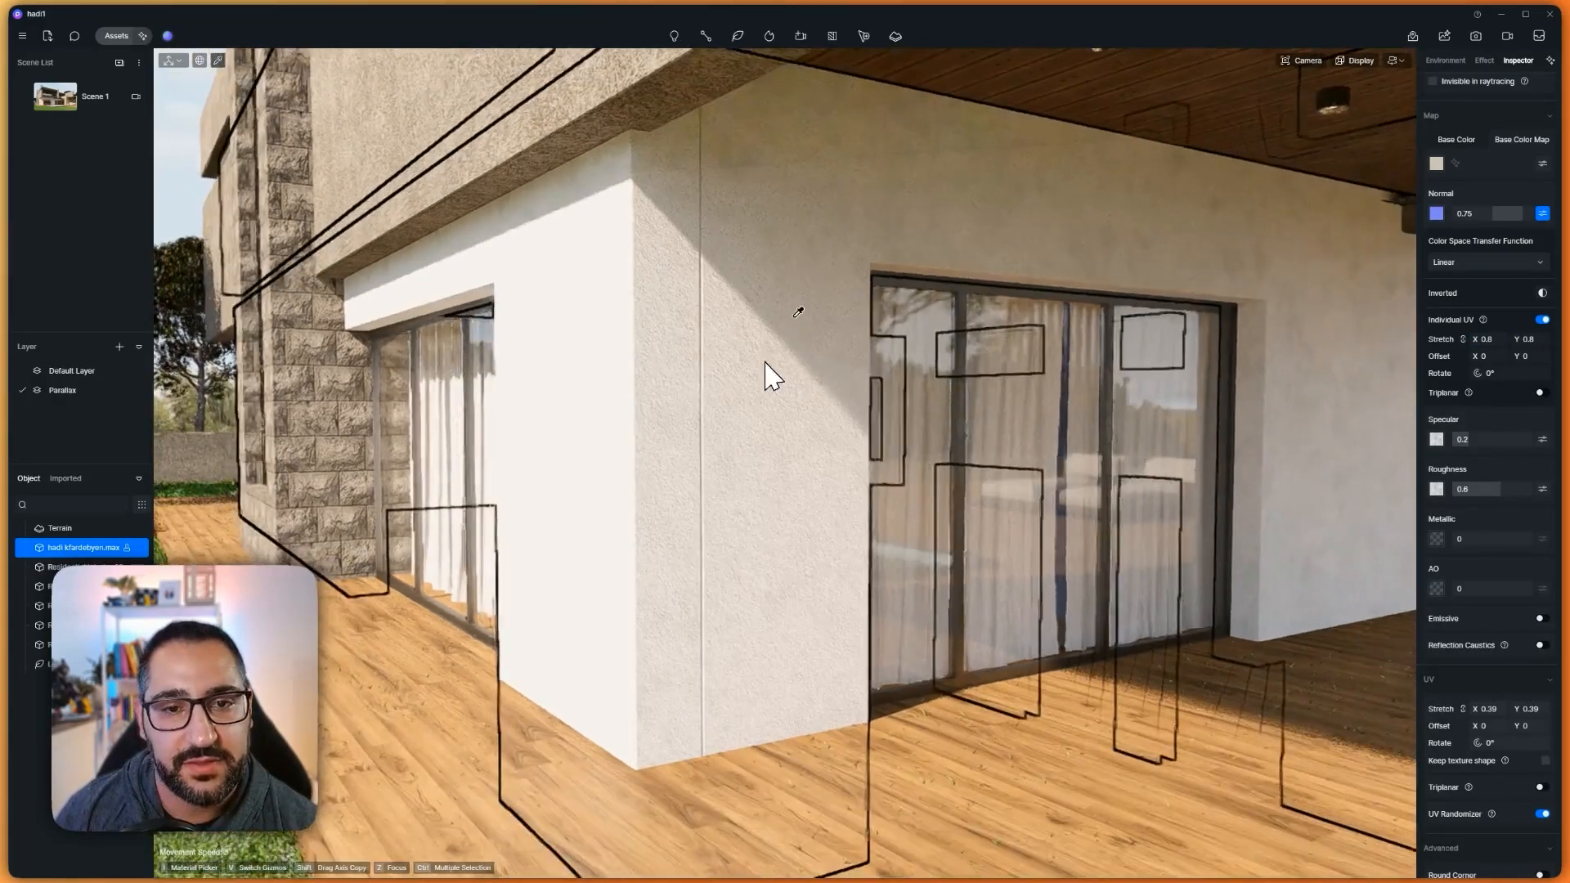
scroll(798, 352, "down", 5)
right_click_drag(864, 347, 900, 347)
key("Escape")
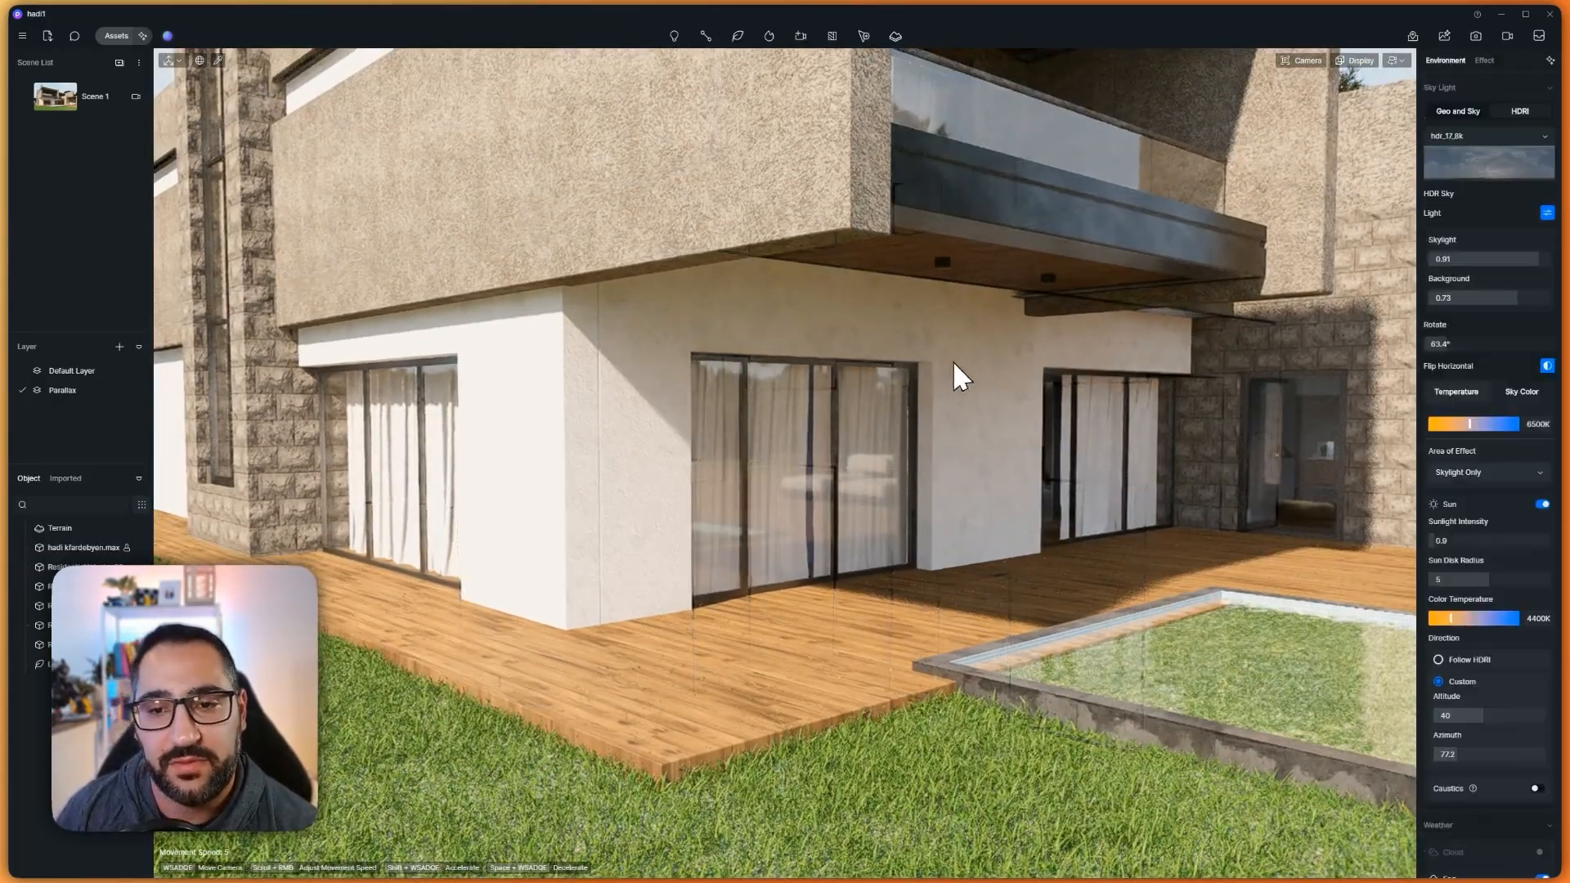
Examine the house facade from outside, compare it with the Corona reference image in Photoshop, and return to D5 Render
scroll(952, 361, "down", 5)
scroll(836, 401, "down", 1)
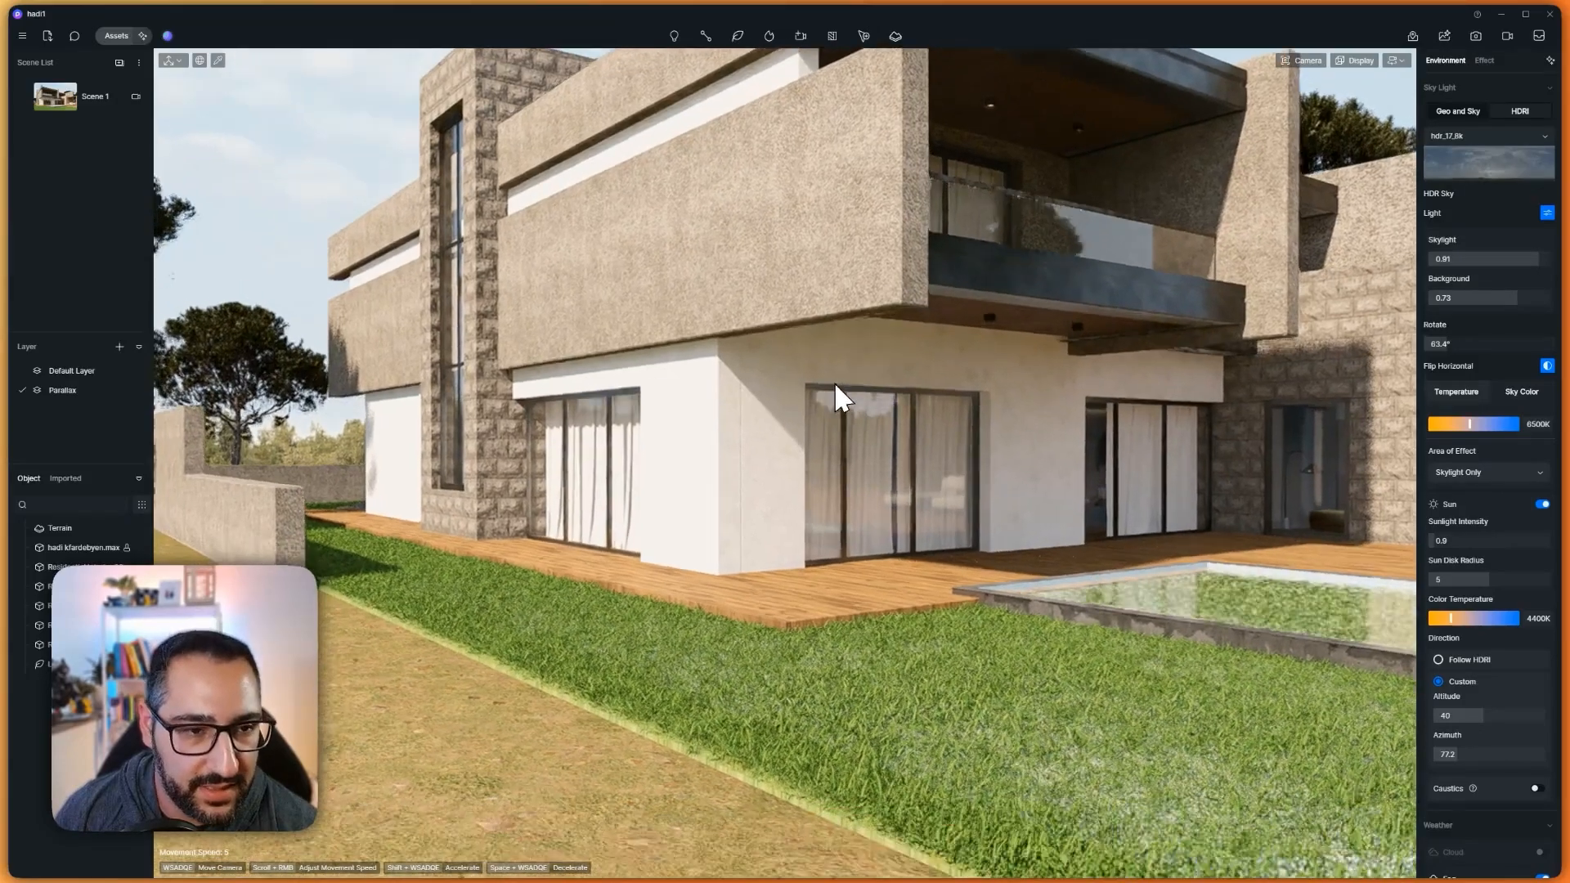
key("q")
right_click_drag(765, 352, 799, 270)
key("d")
key("e")
key("d")
key("w")
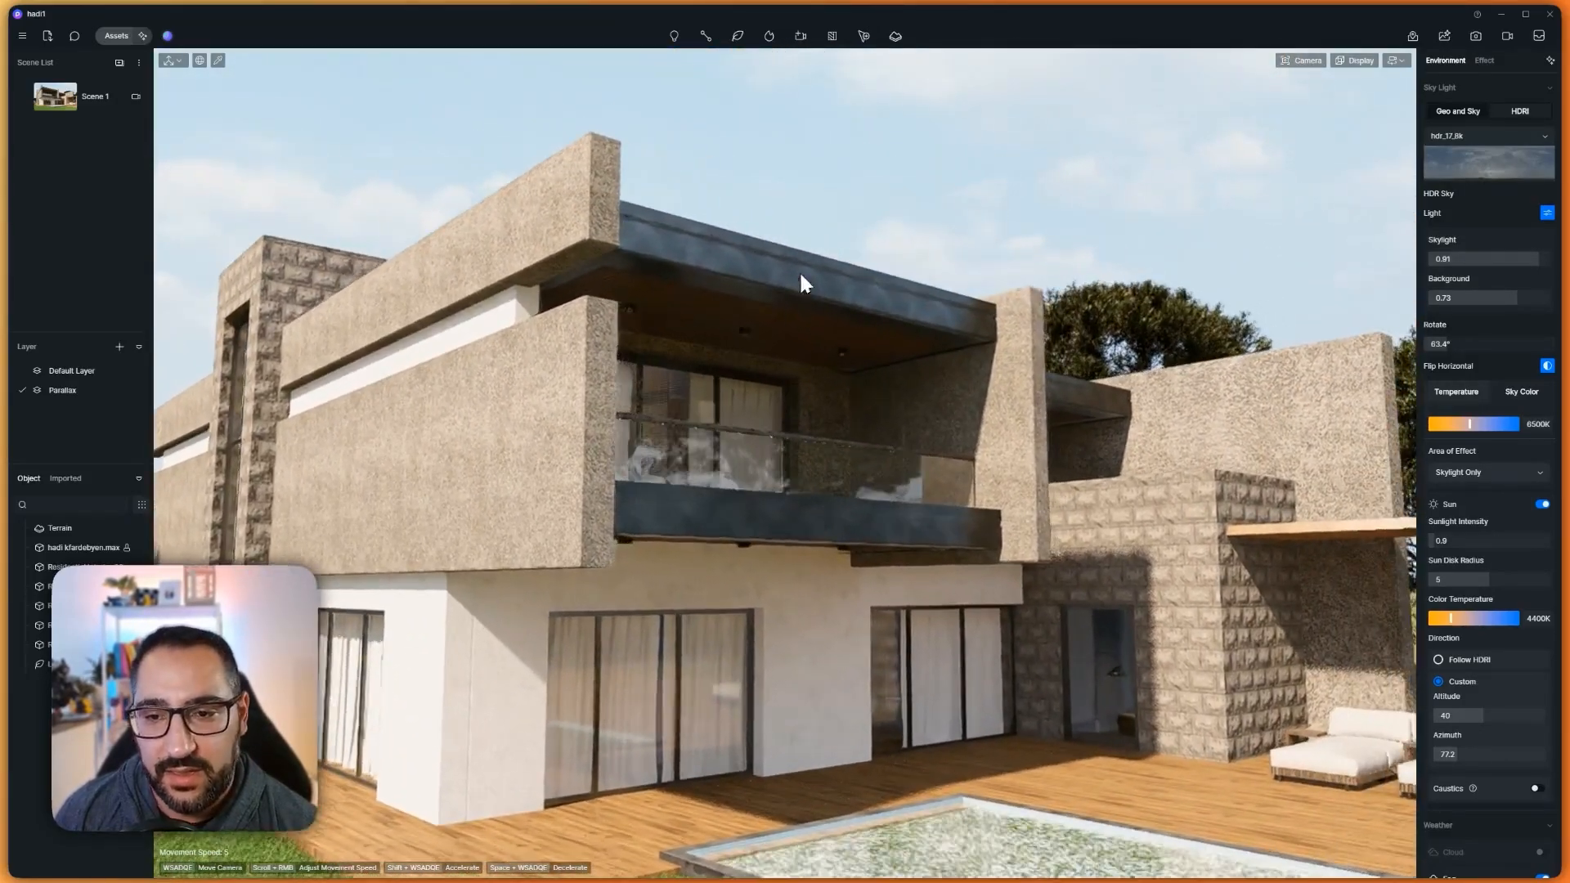
left_click(1322, 864)
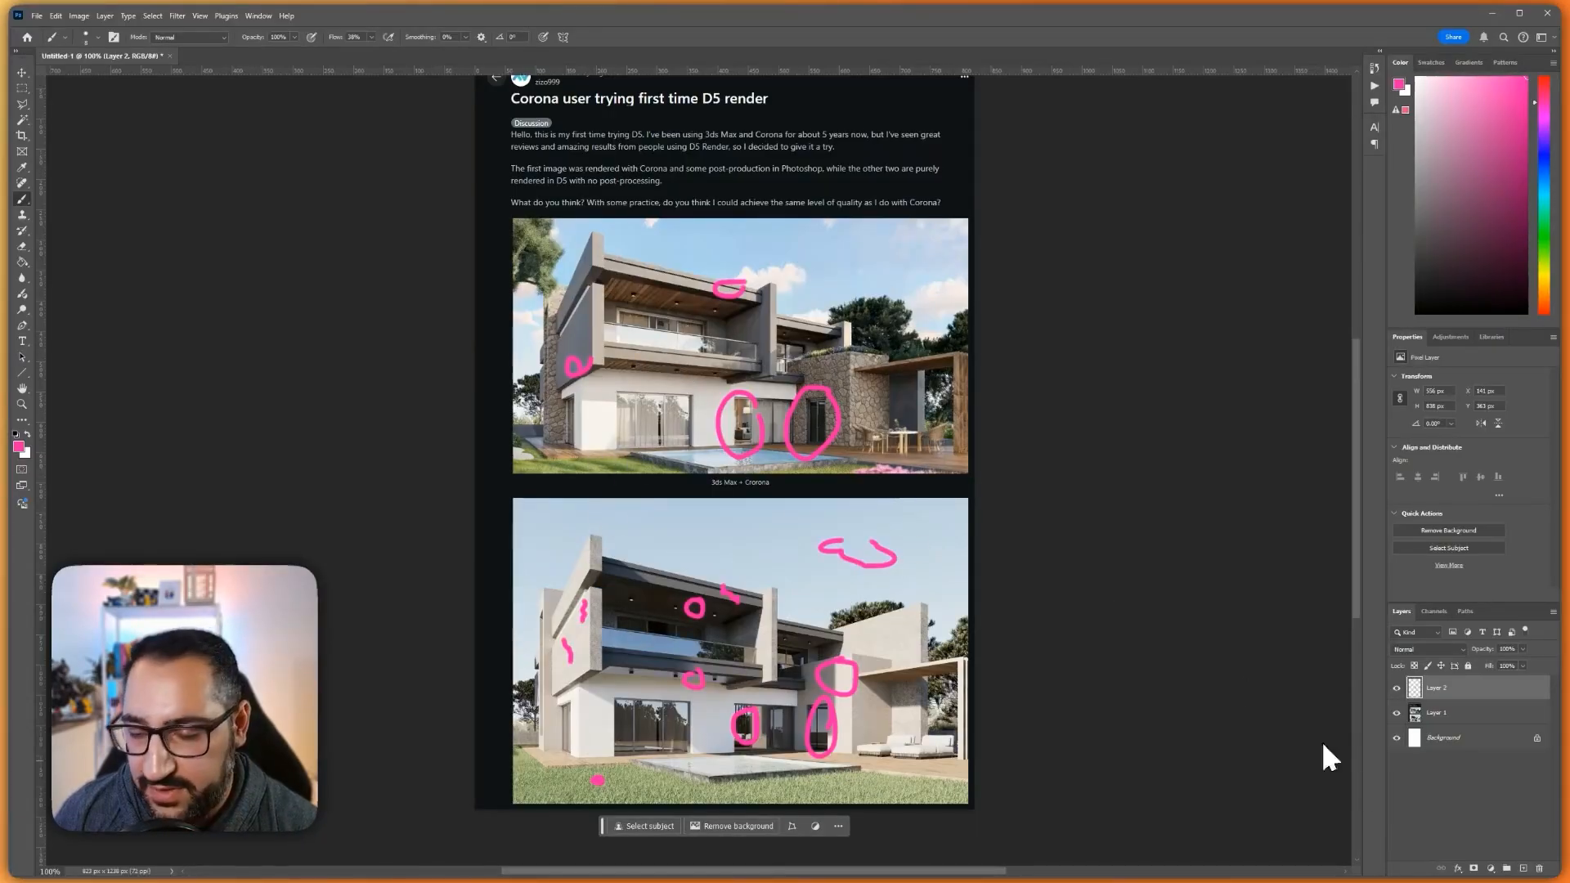
mouse_move(1408, 880)
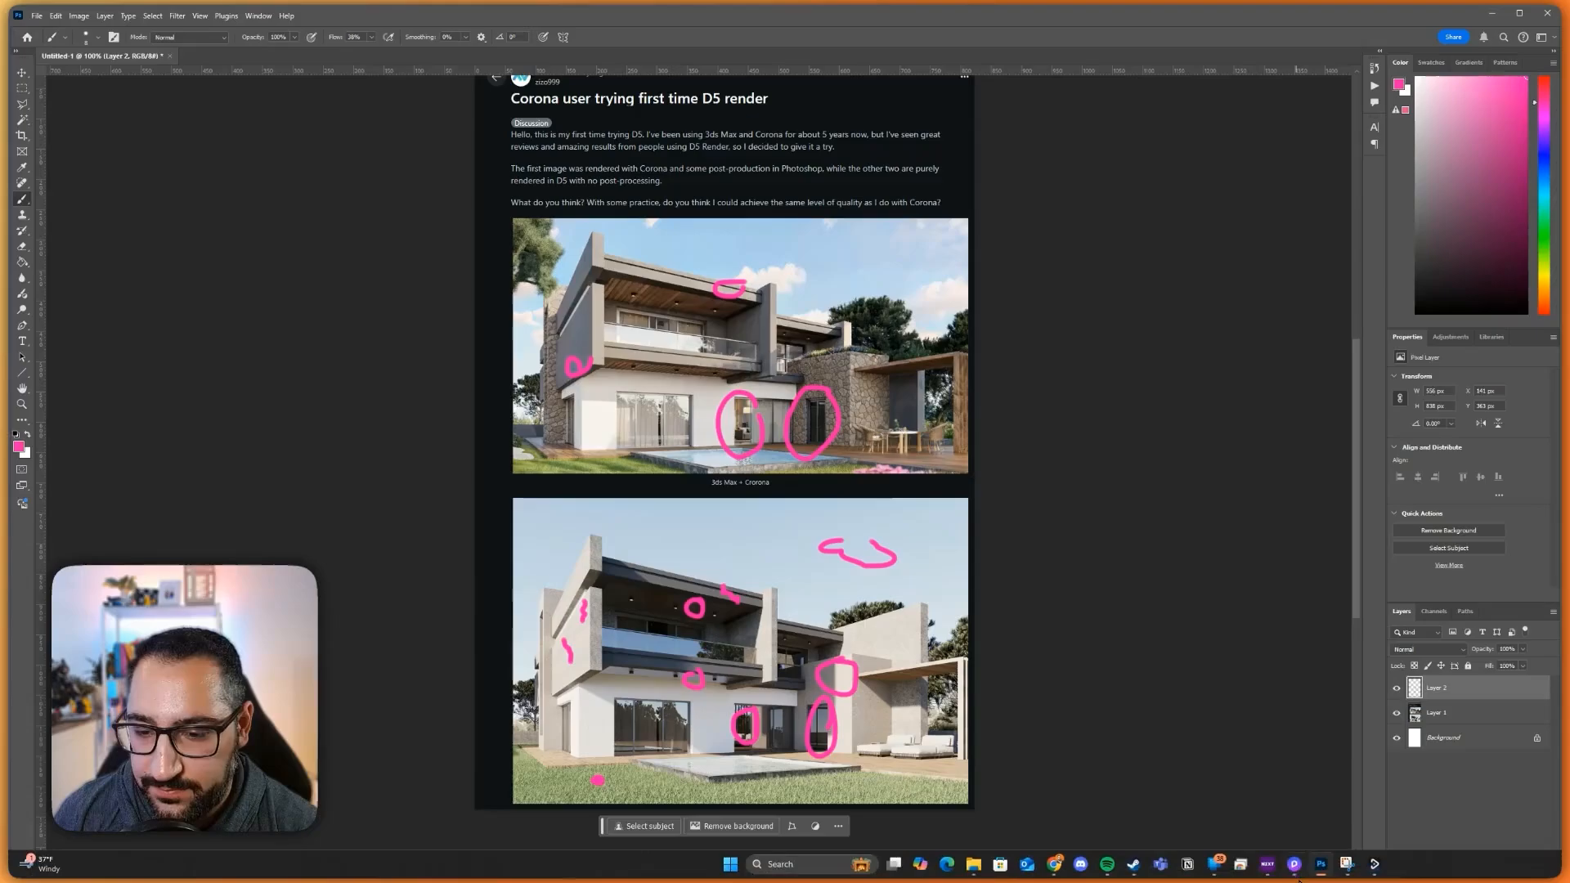
left_click(1295, 864)
scroll(725, 497, "up", 2)
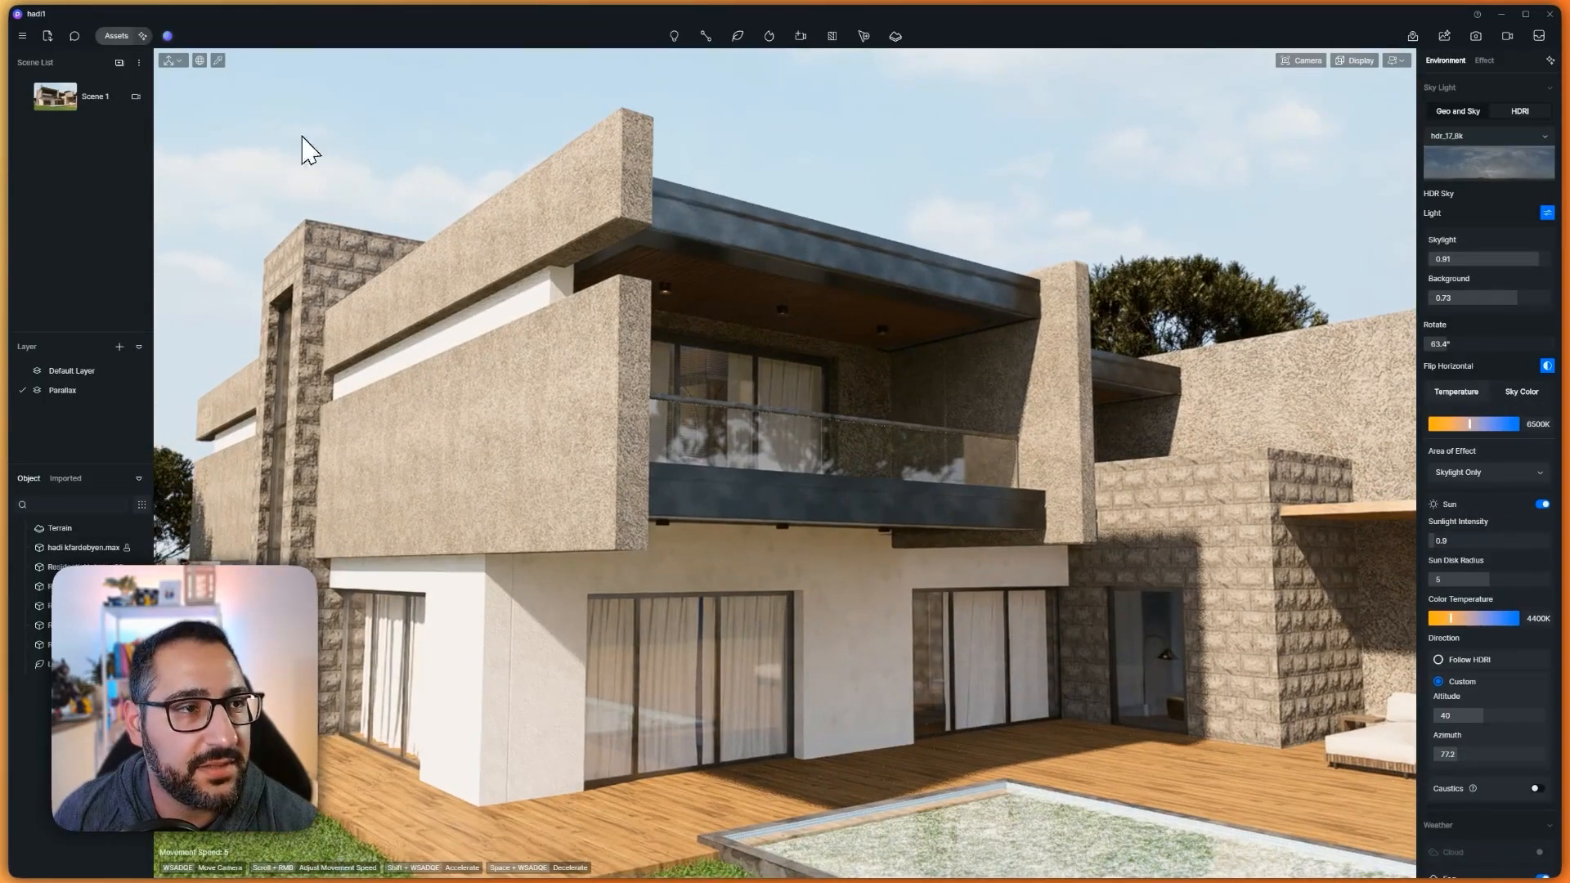
Open the asset library, search the online materials for concrete, and browse for a suitable facade finish
left_click(113, 37)
left_click(116, 368)
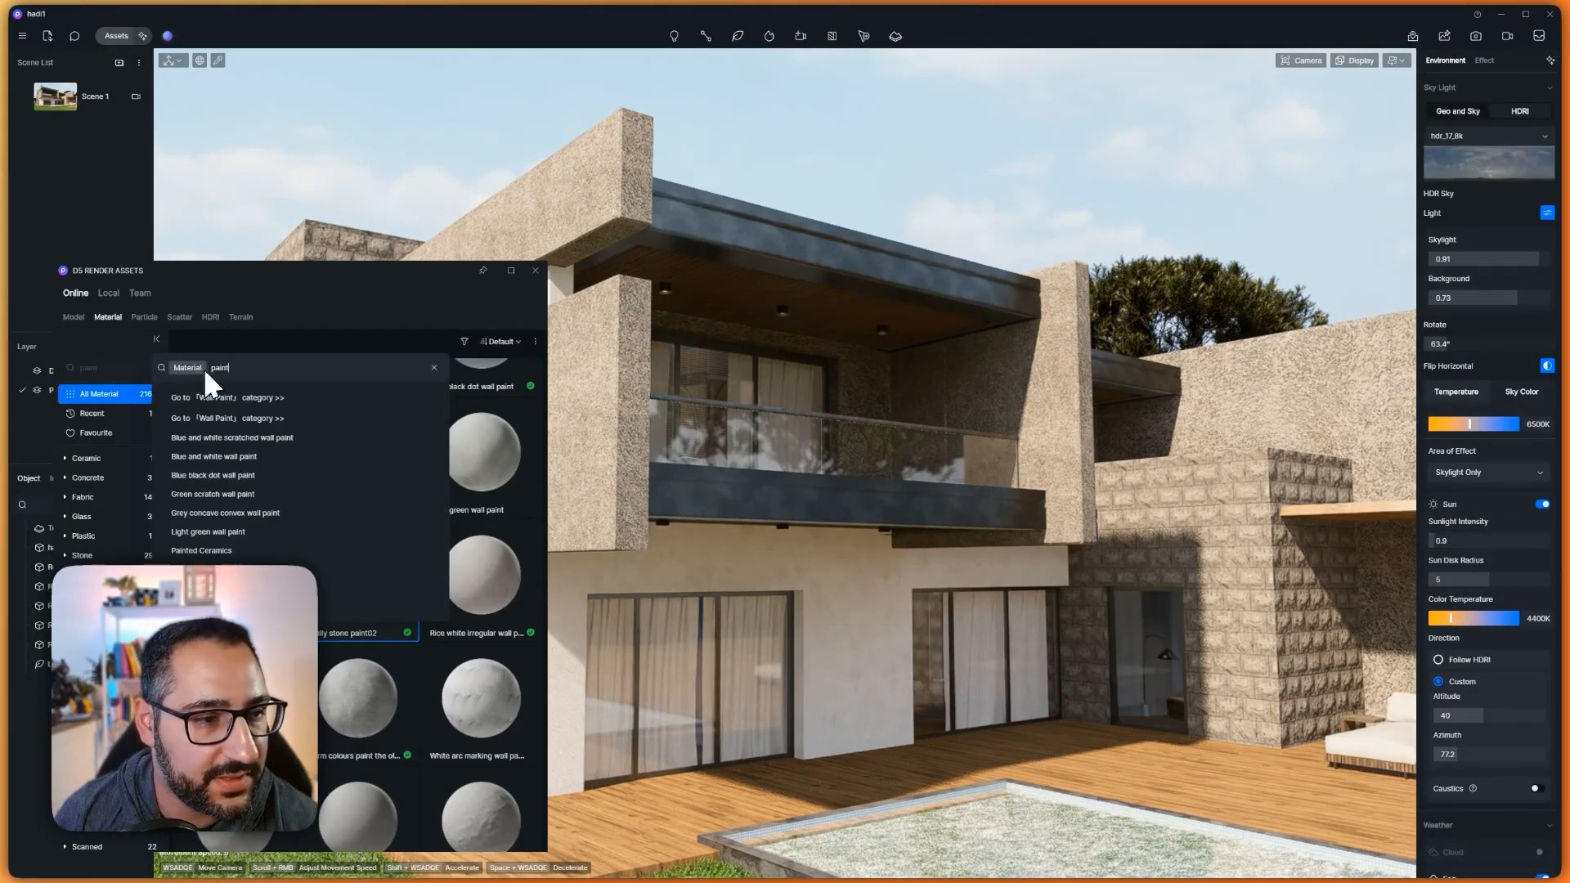
type("concrete")
key("Return")
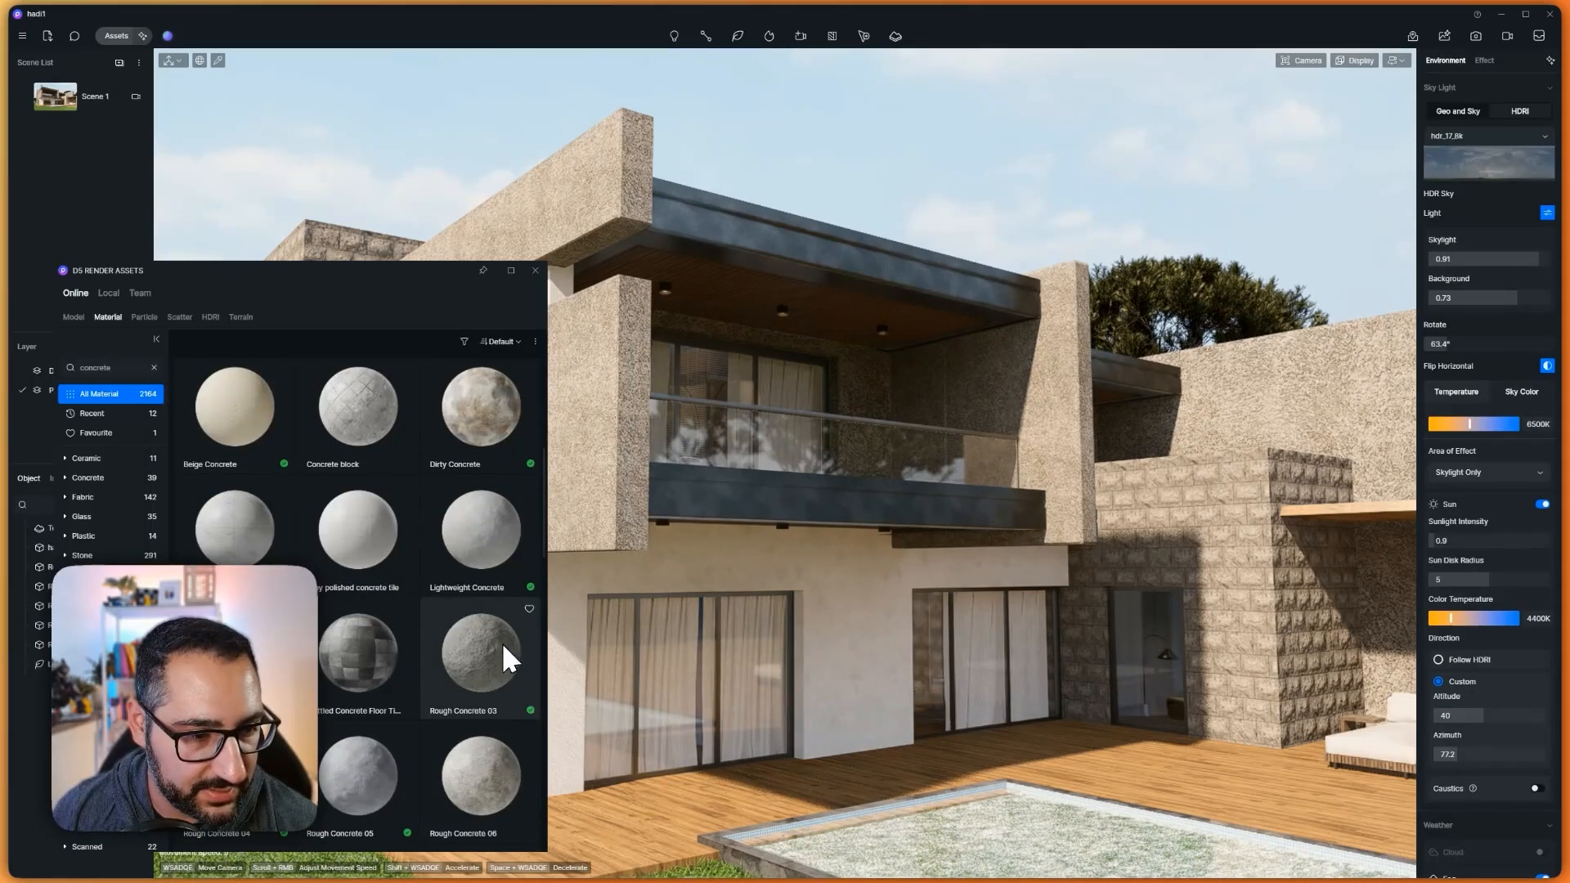
scroll(499, 622, "down", 3)
scroll(495, 597, "down", 8)
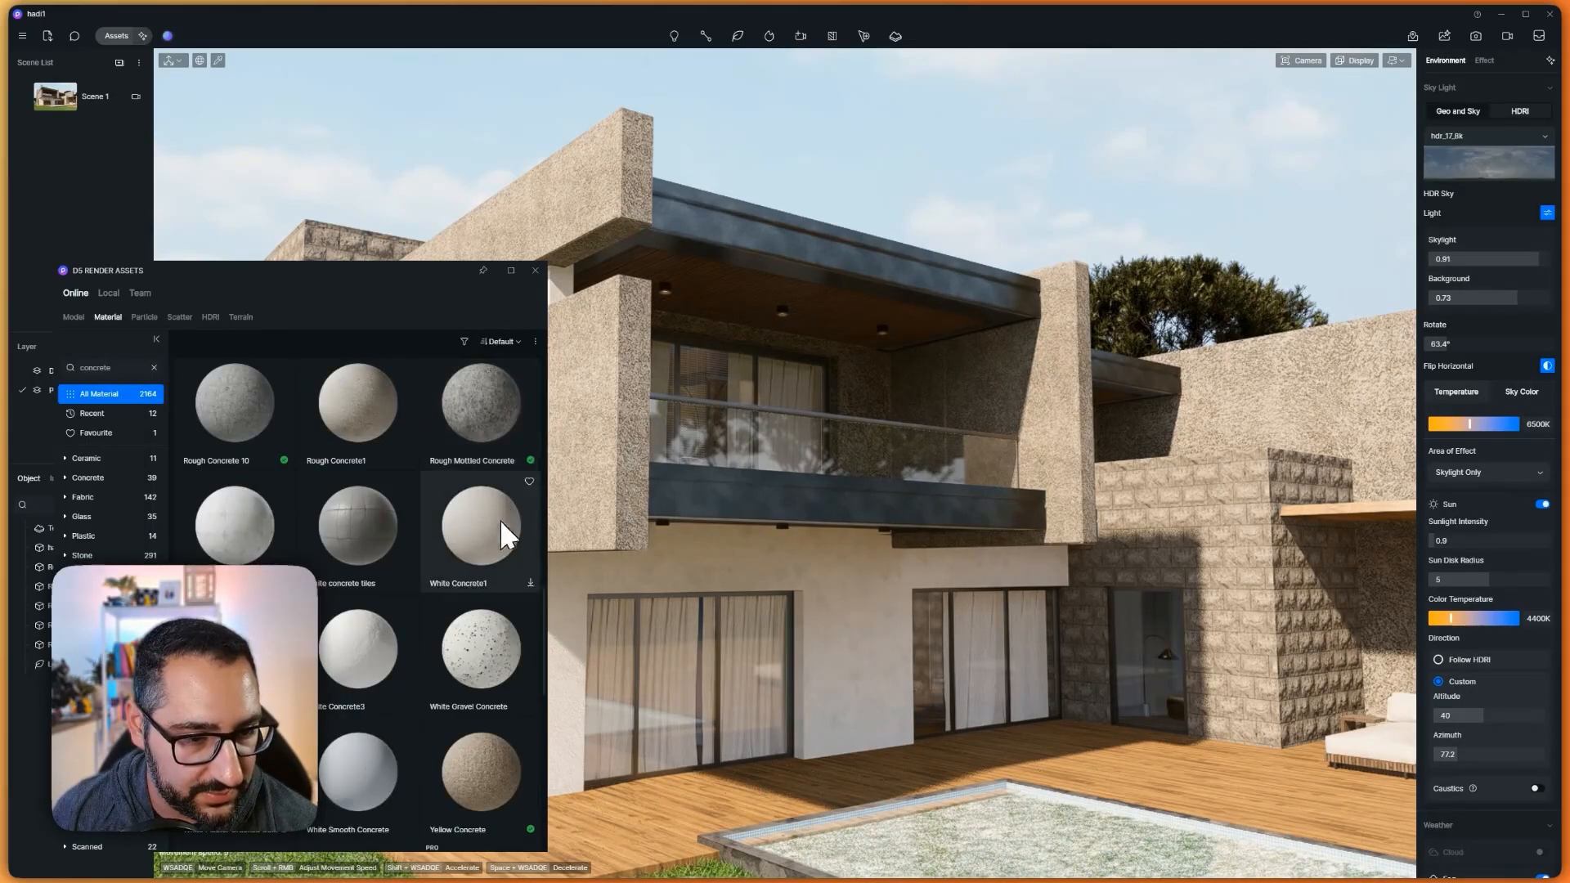
Browse the concrete materials, apply Rough Concrete 04 to the upper facade walls, and close the asset library
scroll(499, 593, "down", 6)
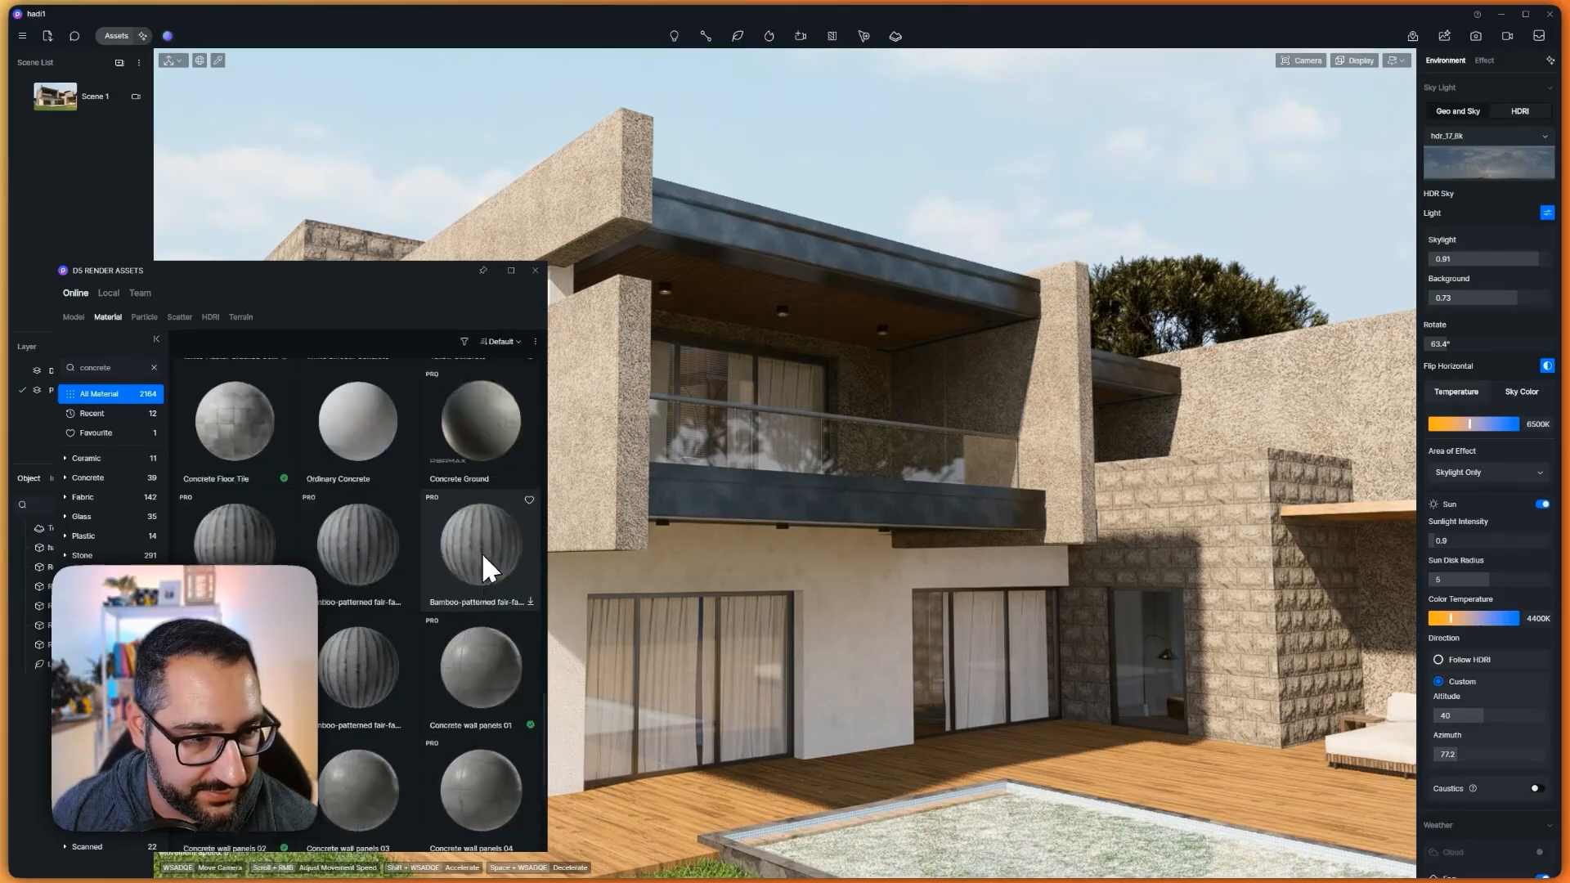
scroll(458, 777, "up", 12)
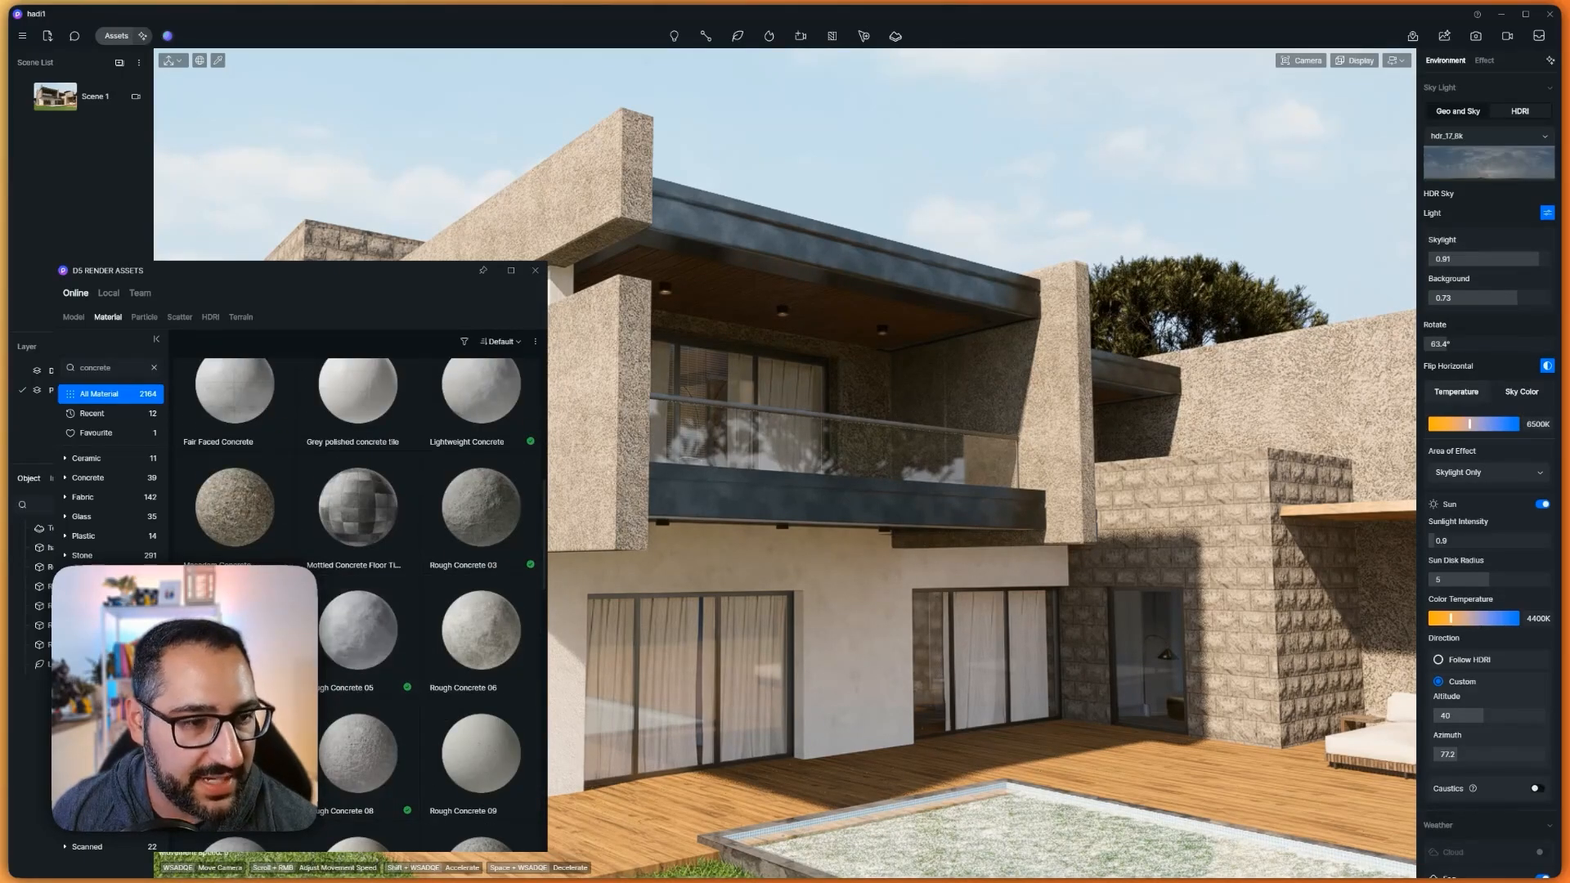
left_click_drag(319, 684, 652, 345)
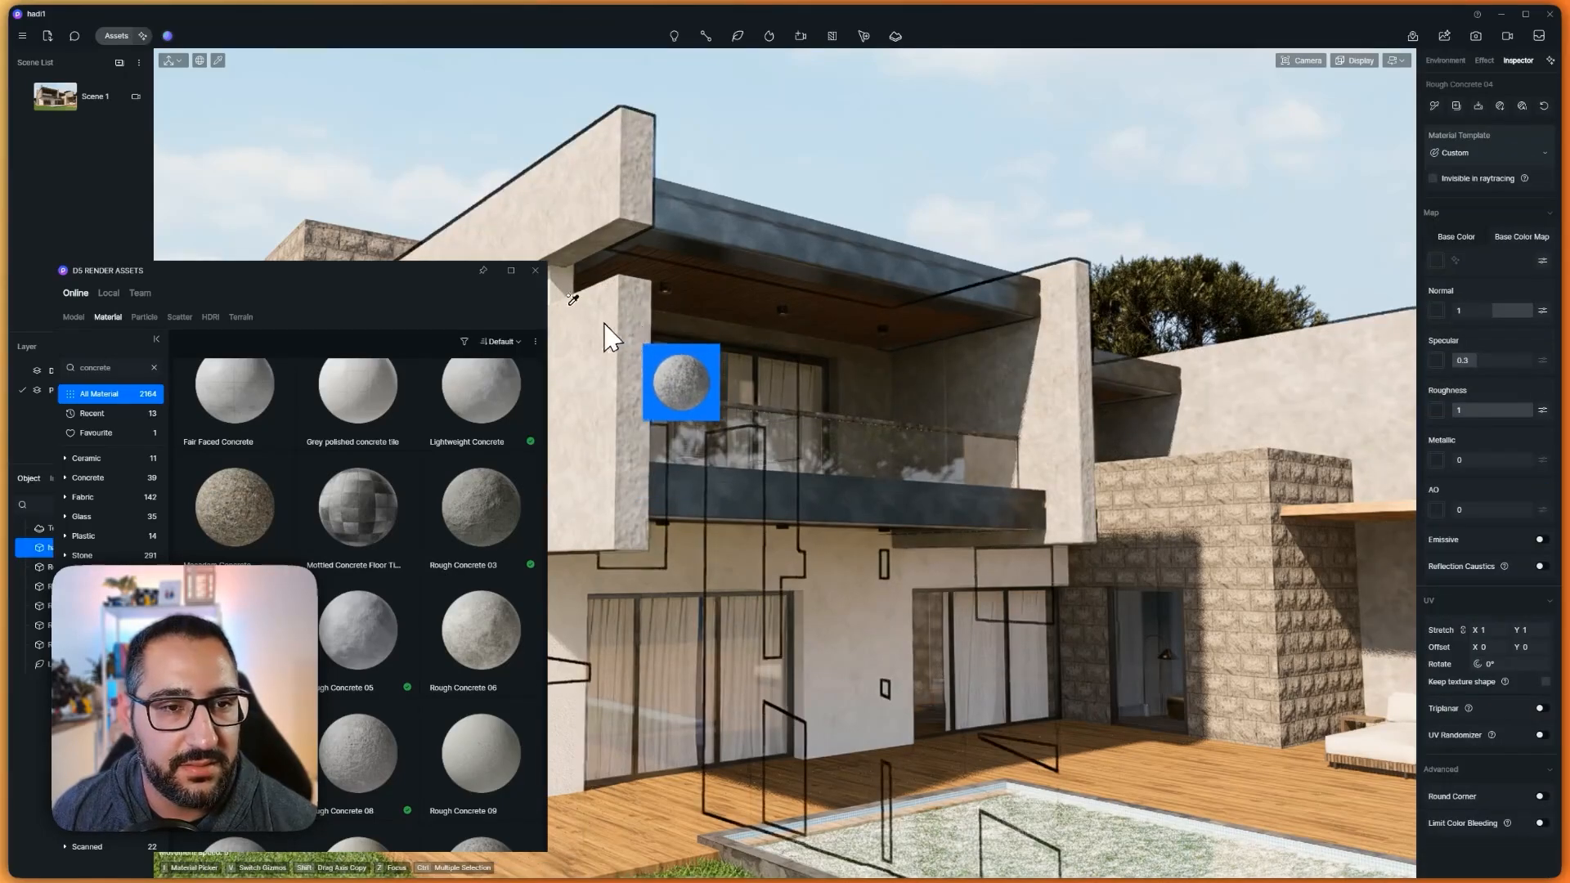
left_click(536, 272)
key("i")
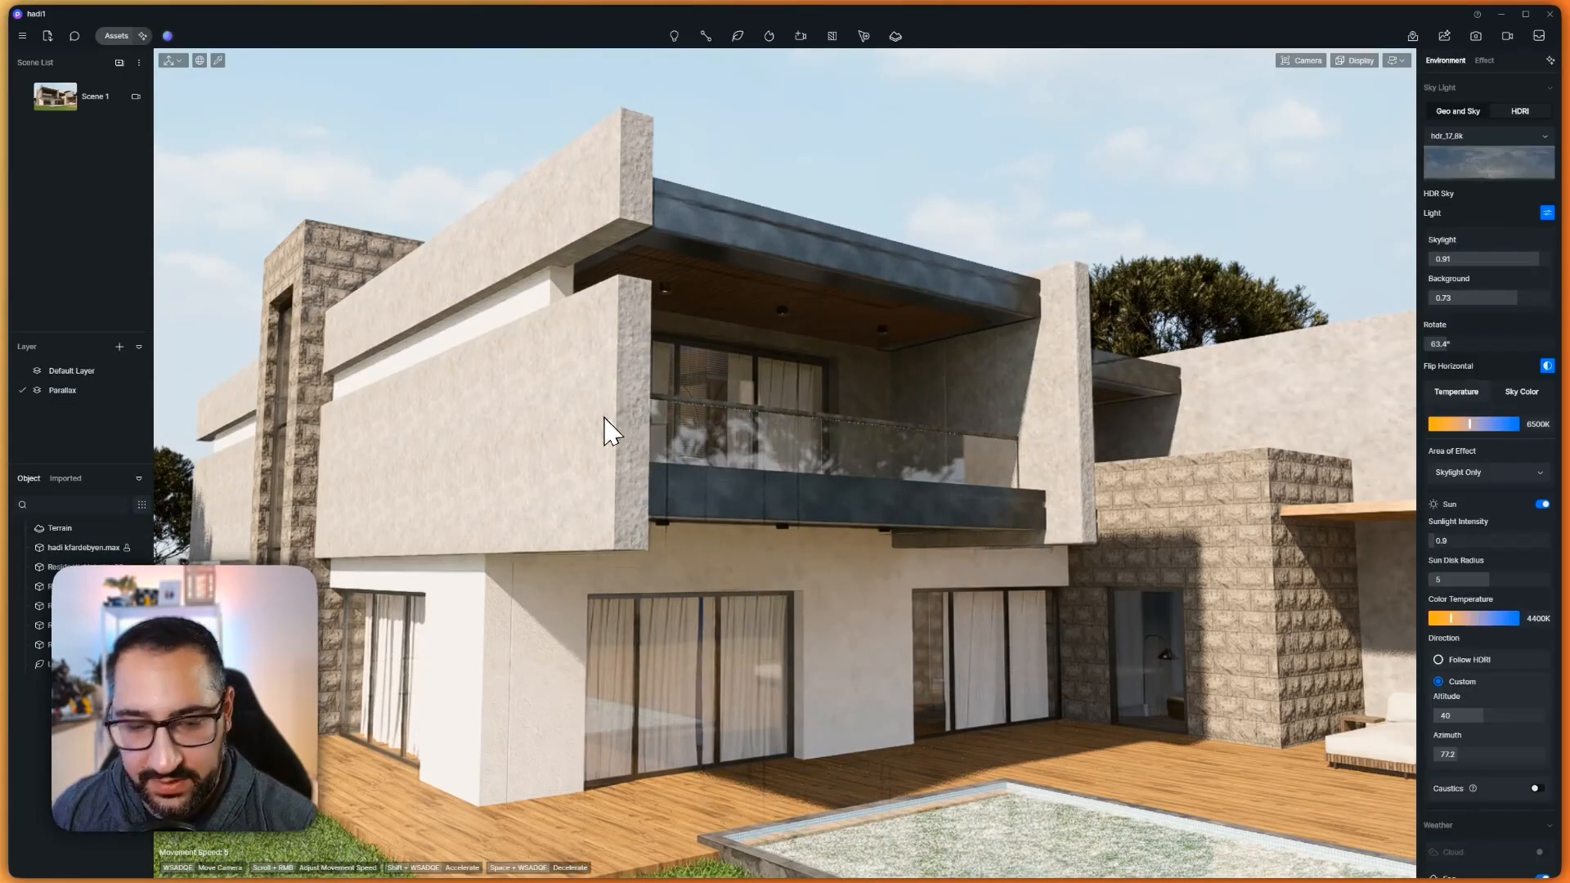
Darken the facade concrete's base color to a neutral grey with HSV values 0, 0, 47
left_click(605, 393)
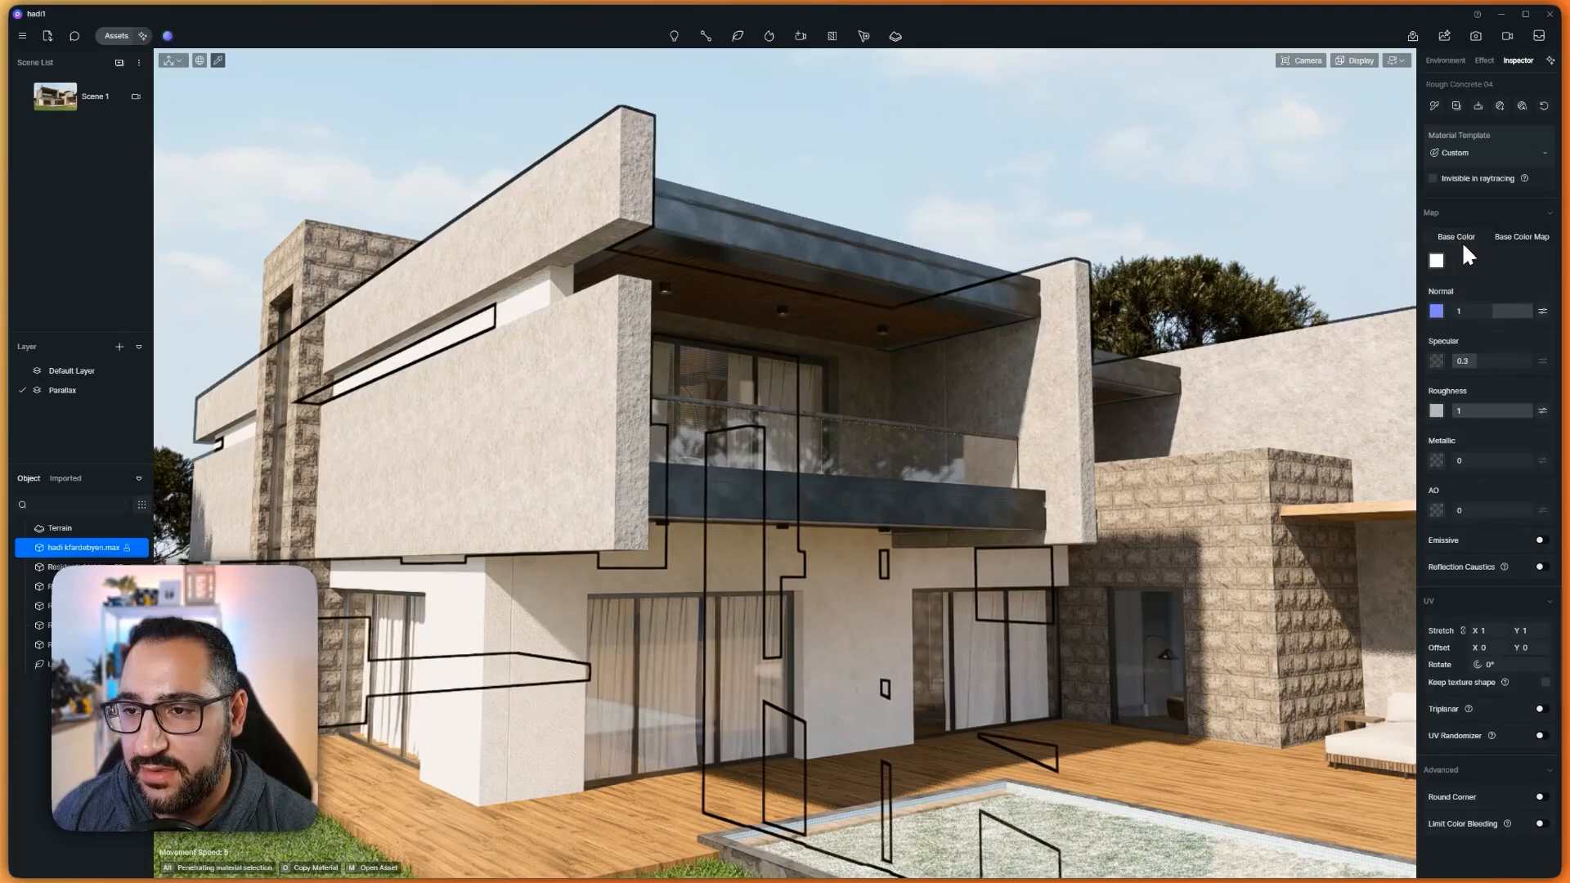
left_click(1437, 261)
mouse_move(1431, 306)
left_mouse_down()
mouse_move(1412, 350)
mouse_move(1416, 334)
left_mouse_up()
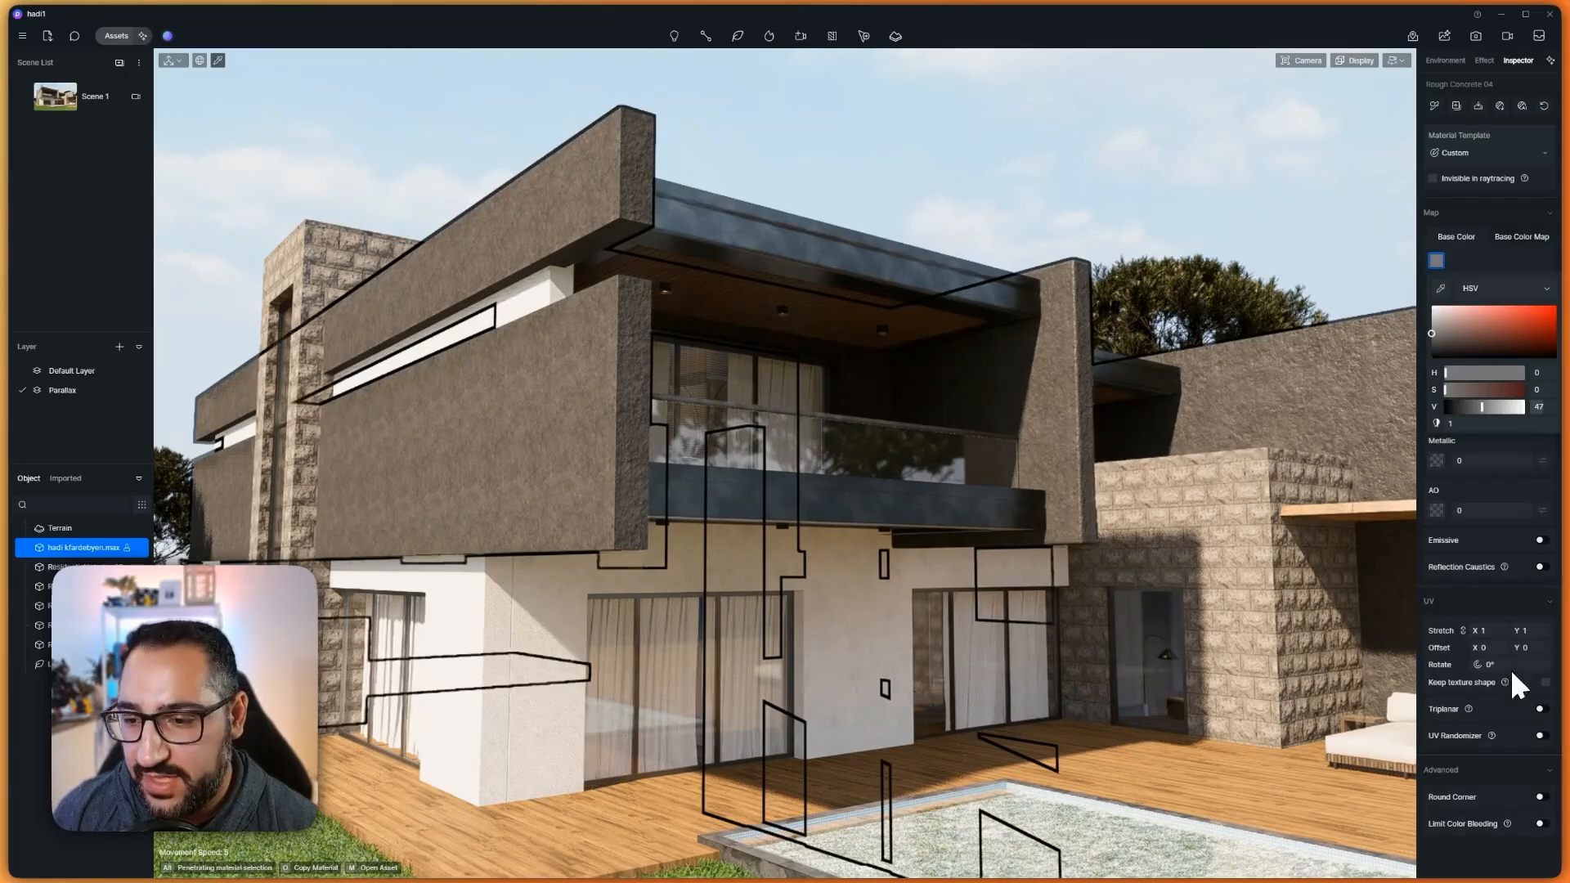
Enable Triplanar, UV Randomizer and Round Corner for the facade concrete material
left_click(1542, 708)
scroll(1546, 802, "down", 1)
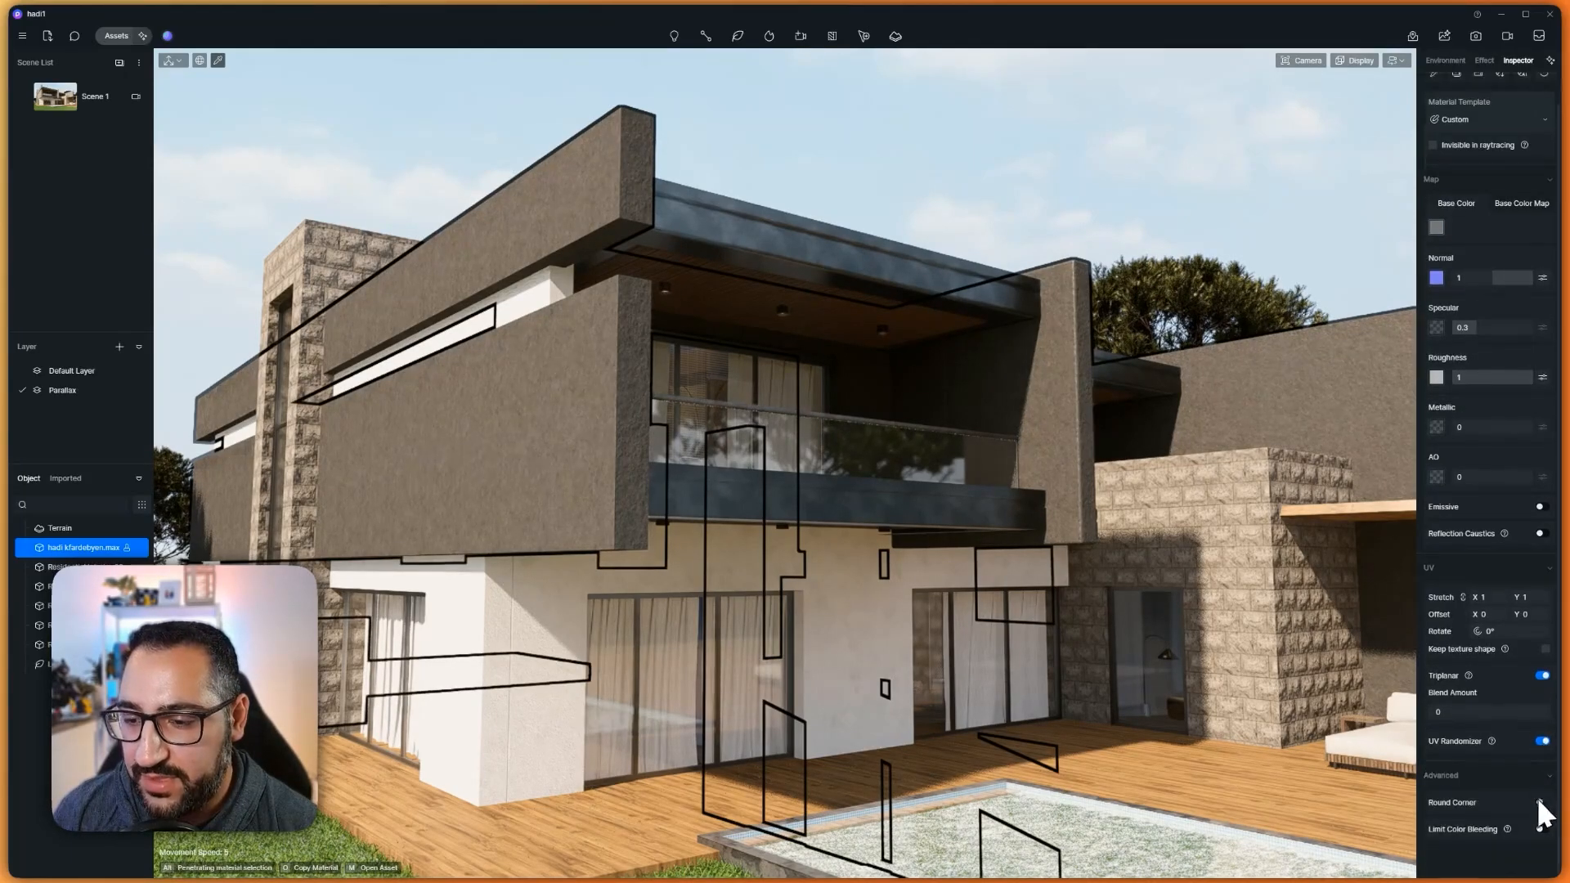
left_click(1541, 803)
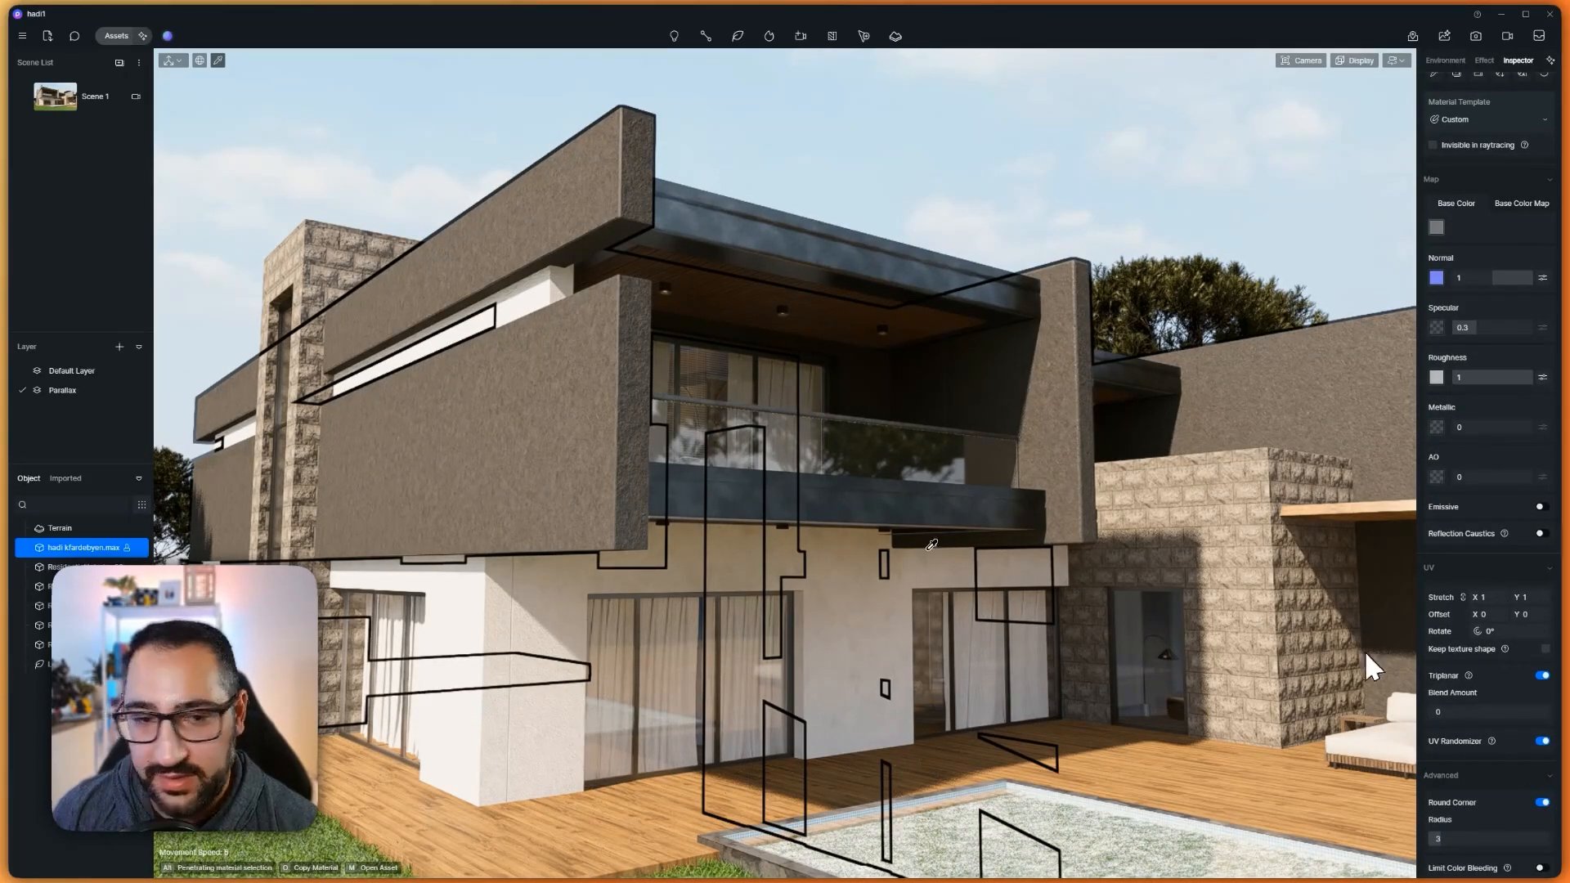
Set the facade concrete's UV stretch to 0.75 in X and Y and check it from near and far
key("w")
right_click_drag(900, 449, 846, 403)
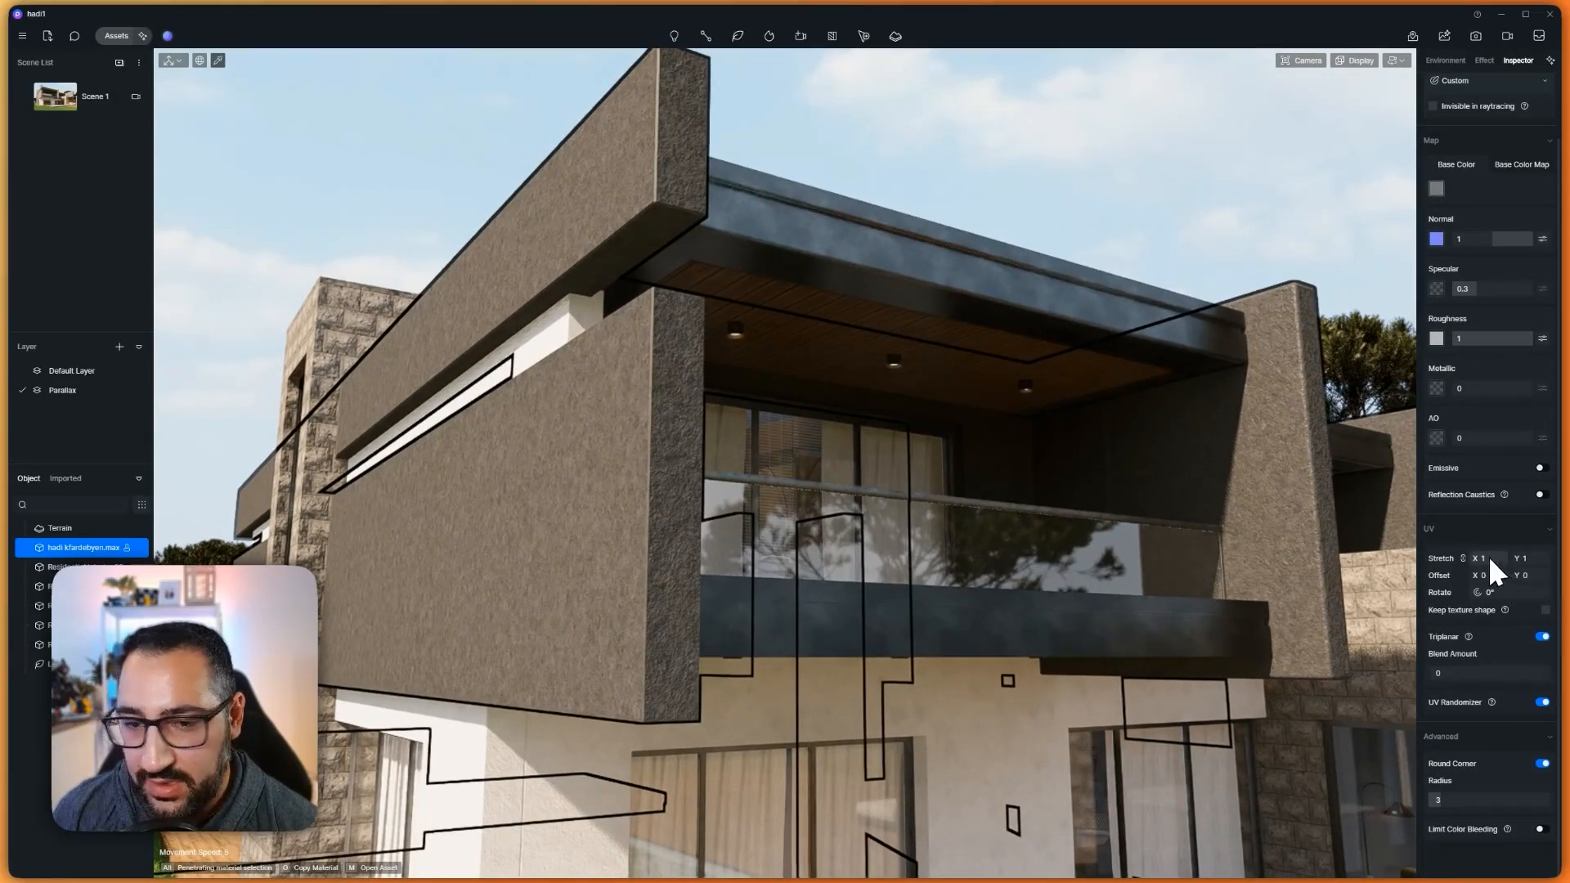
left_click_drag(1488, 556, 1485, 557)
scroll(853, 623, "down", 1)
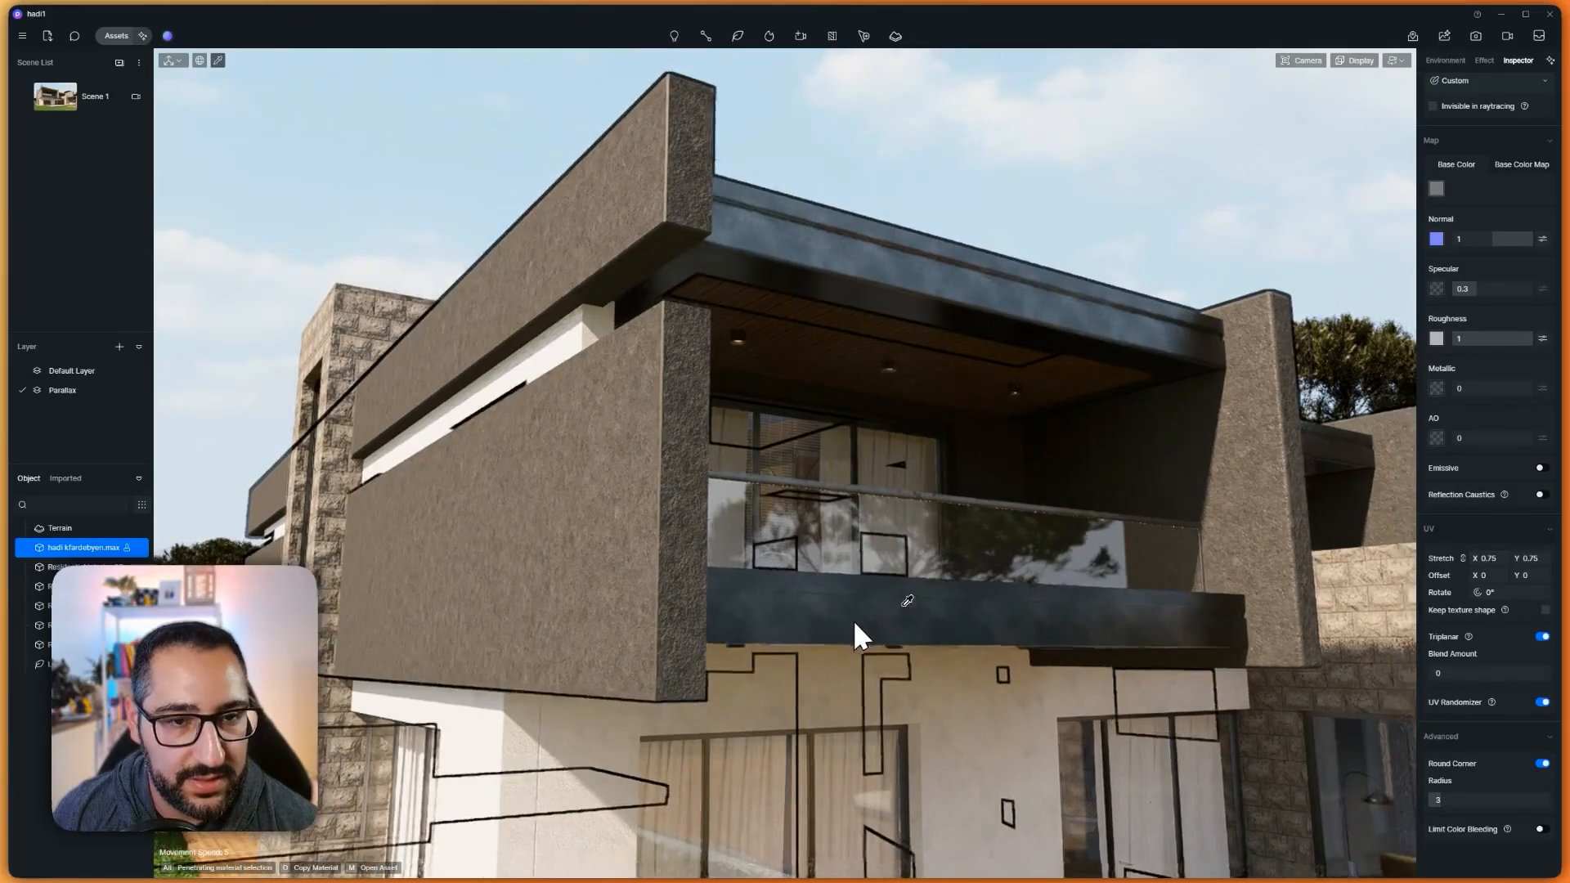
scroll(916, 582, "down", 5)
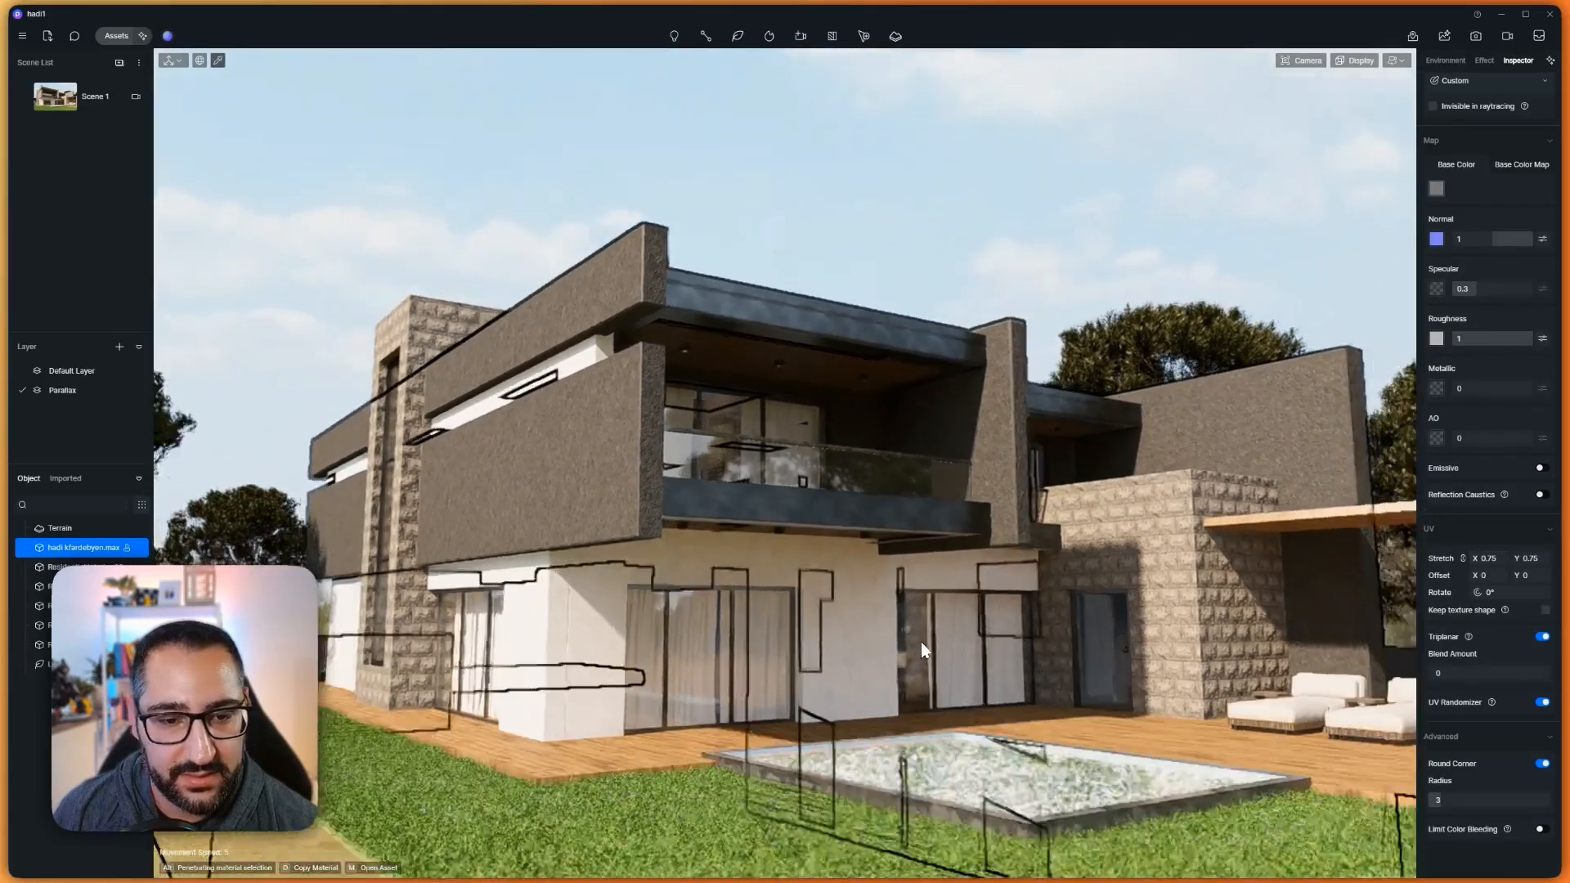
scroll(921, 644, "up", 4)
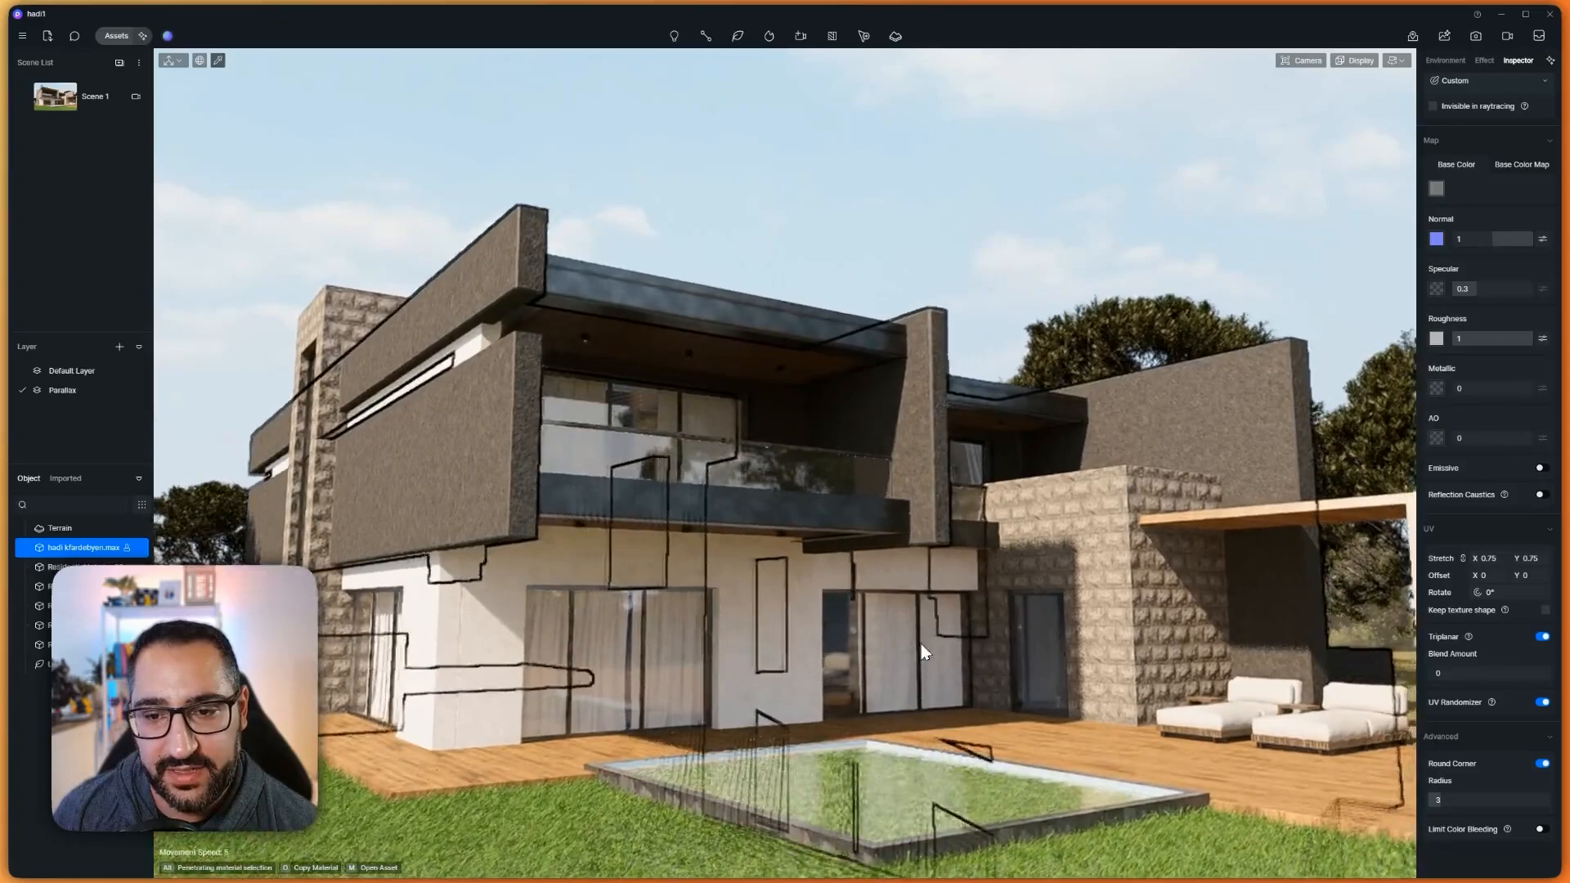
scroll(921, 644, "up", 5)
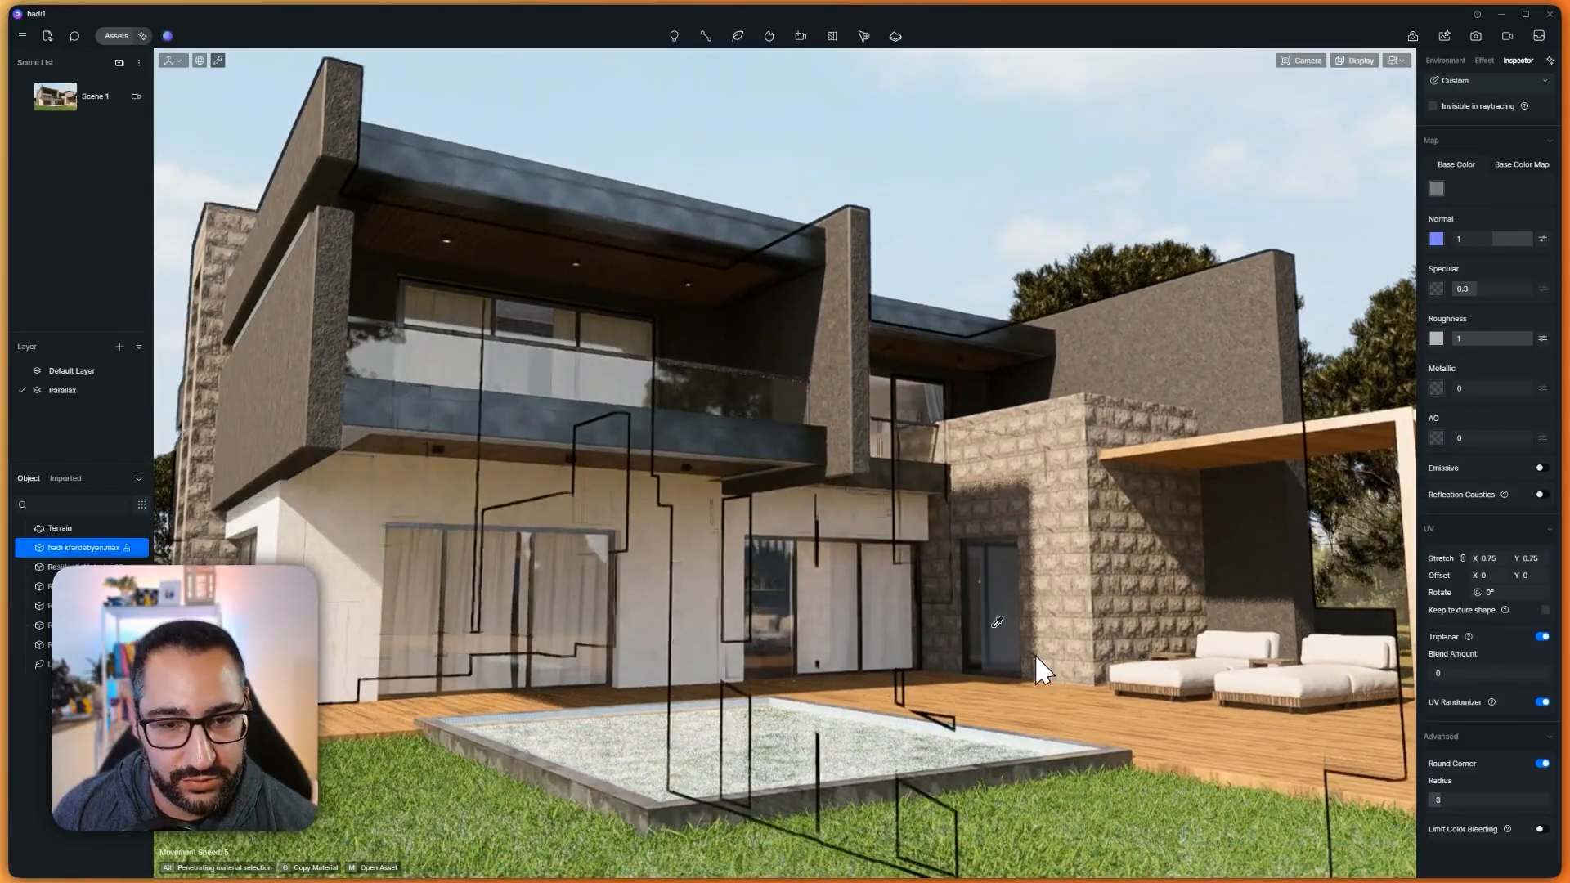
Copy the Black Matte Metal material from the balcony fascia and apply it to the window and railing frames
left_click(537, 530)
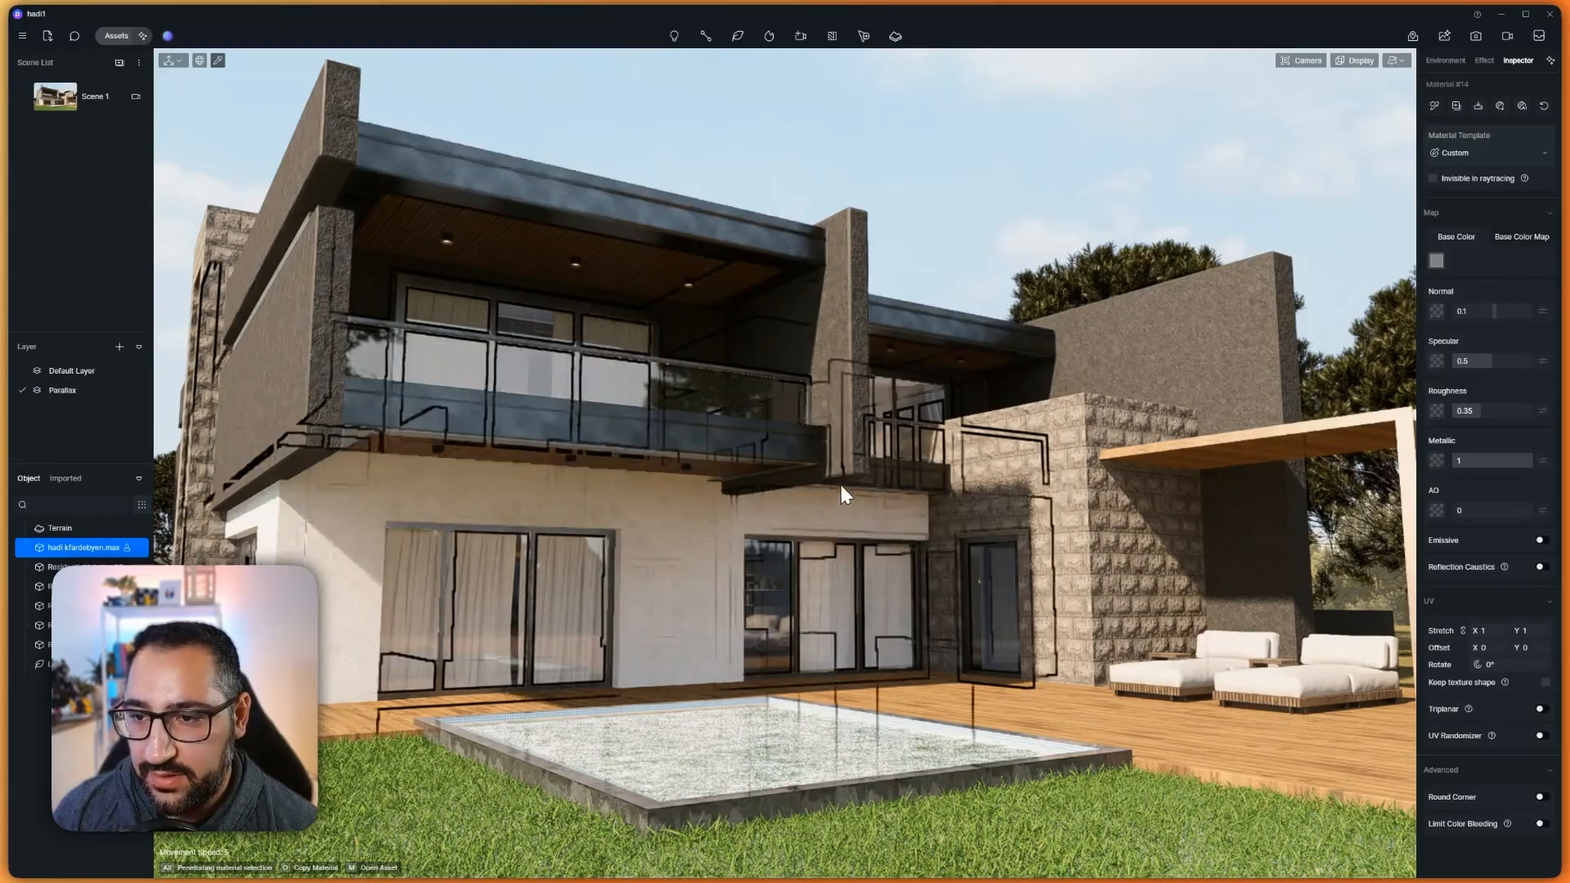
scroll(841, 484, "up", 5)
left_click(906, 572)
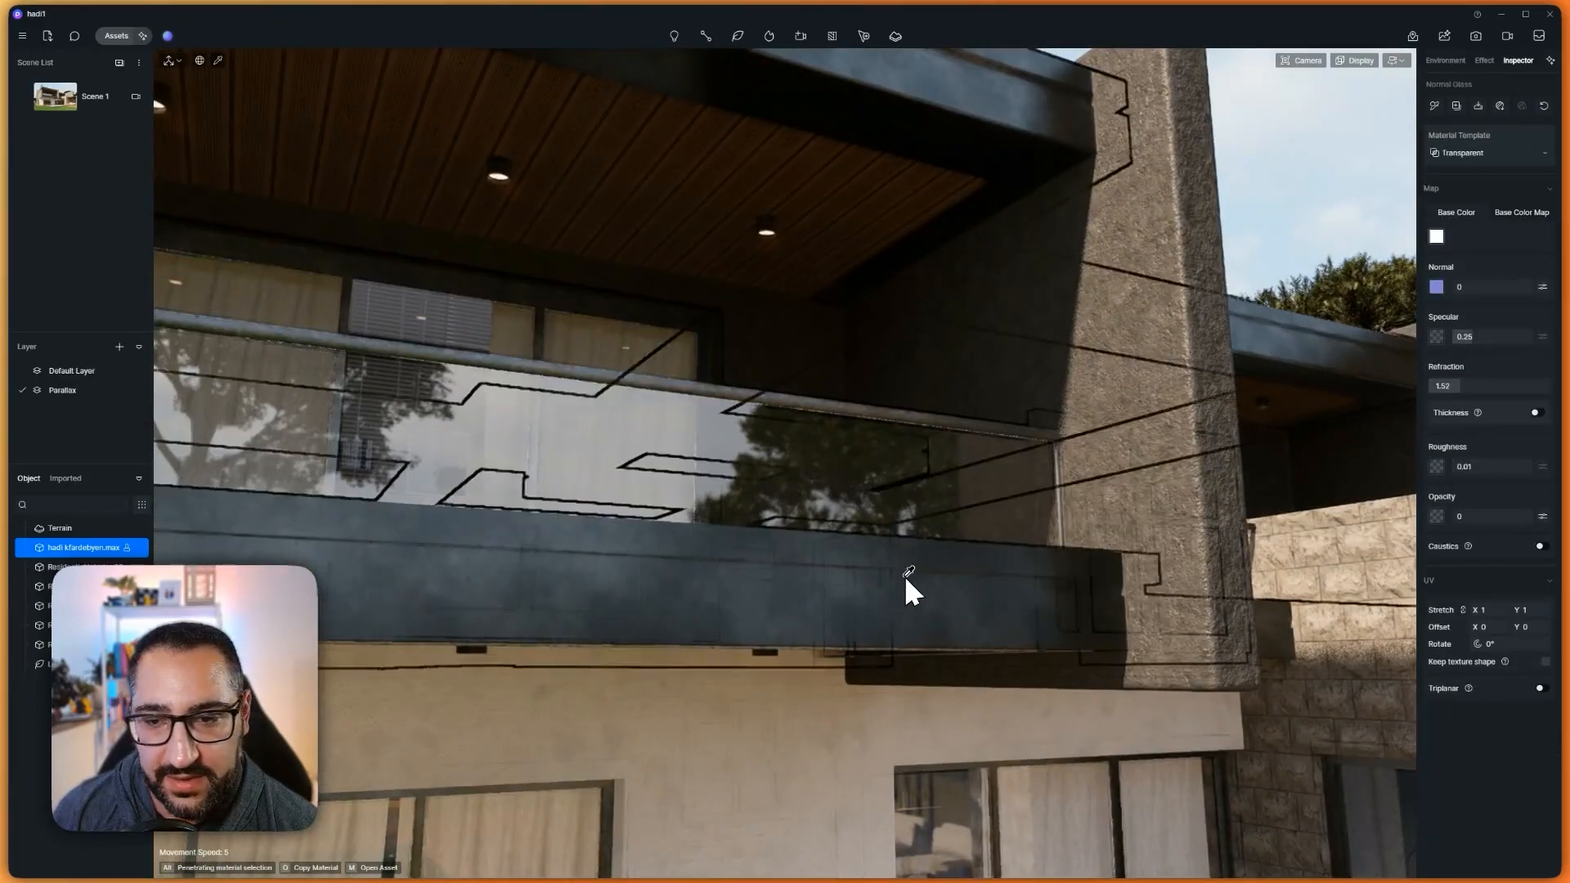
left_click(907, 572)
key("o")
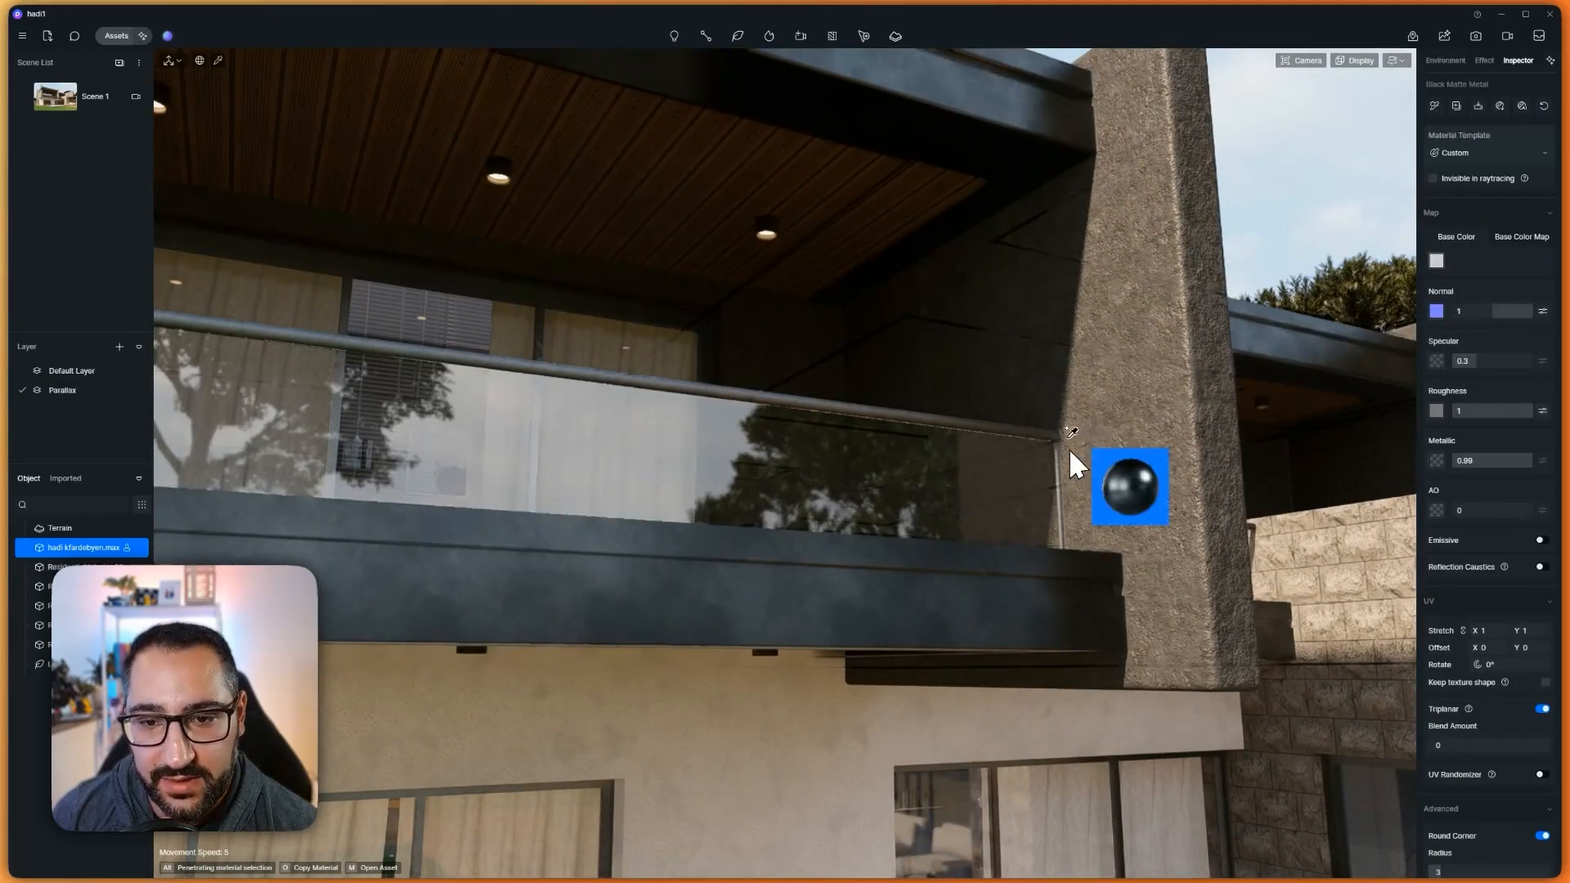
scroll(1095, 474, "up", 2)
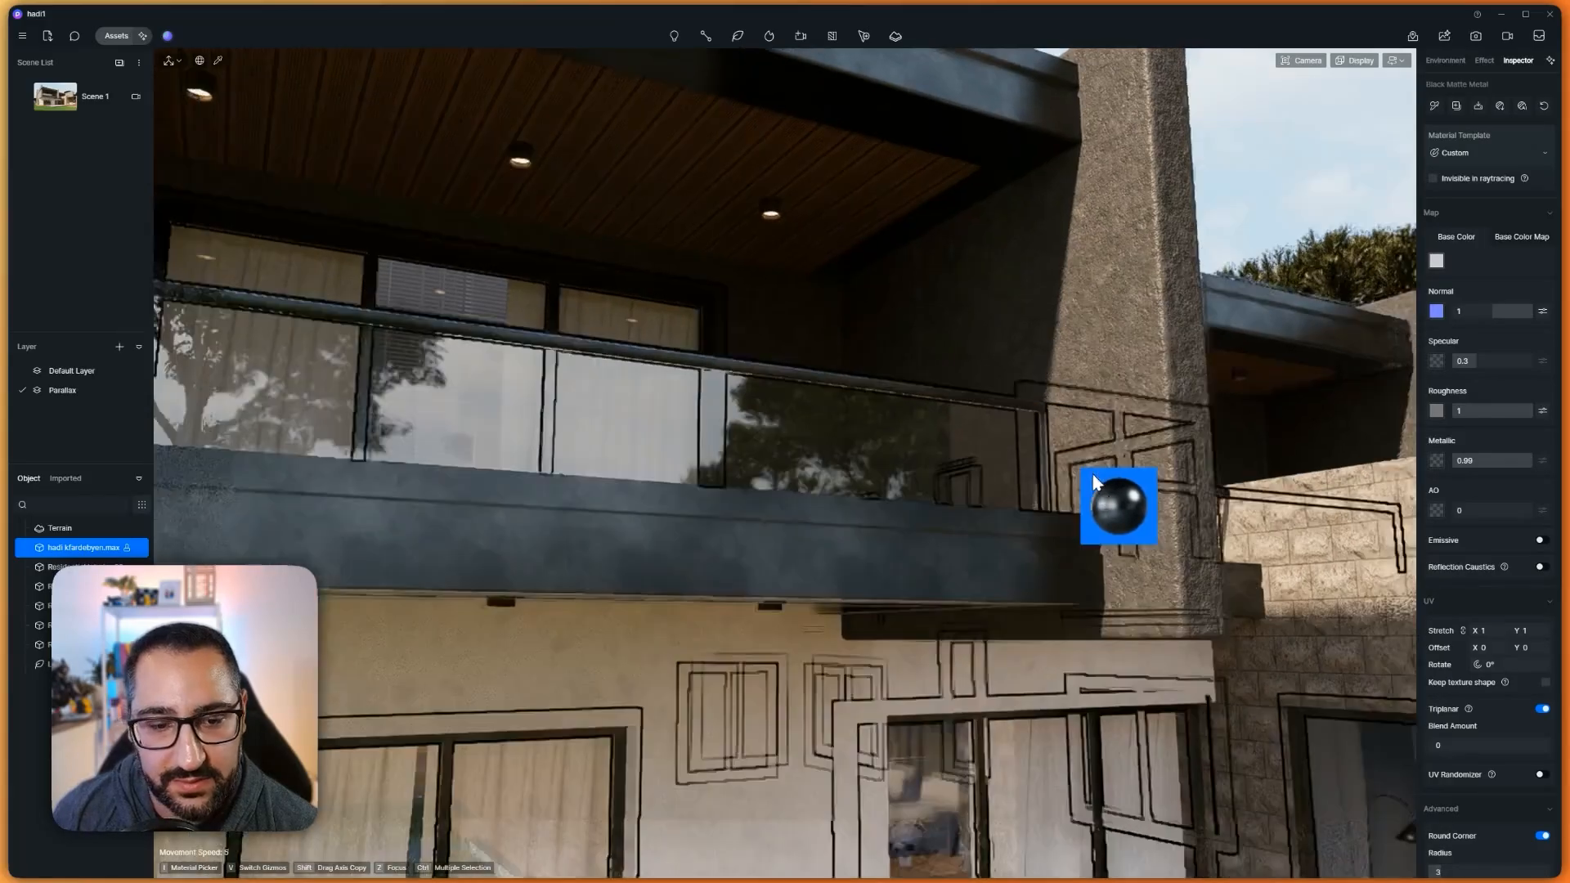
scroll(1128, 502, "down", 8)
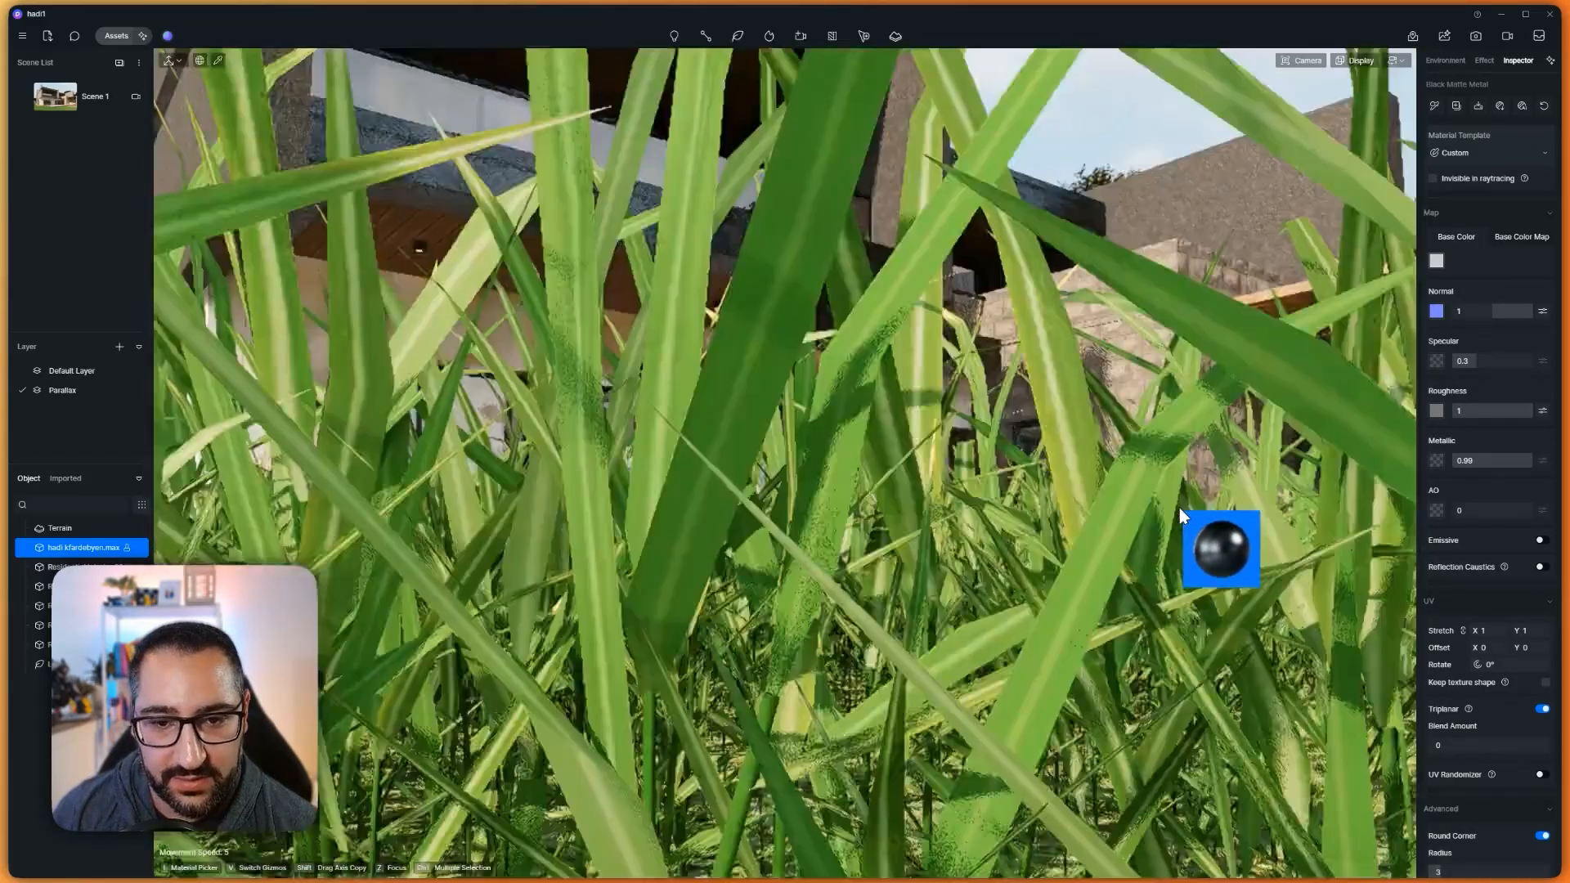
scroll(1180, 507, "down", 6)
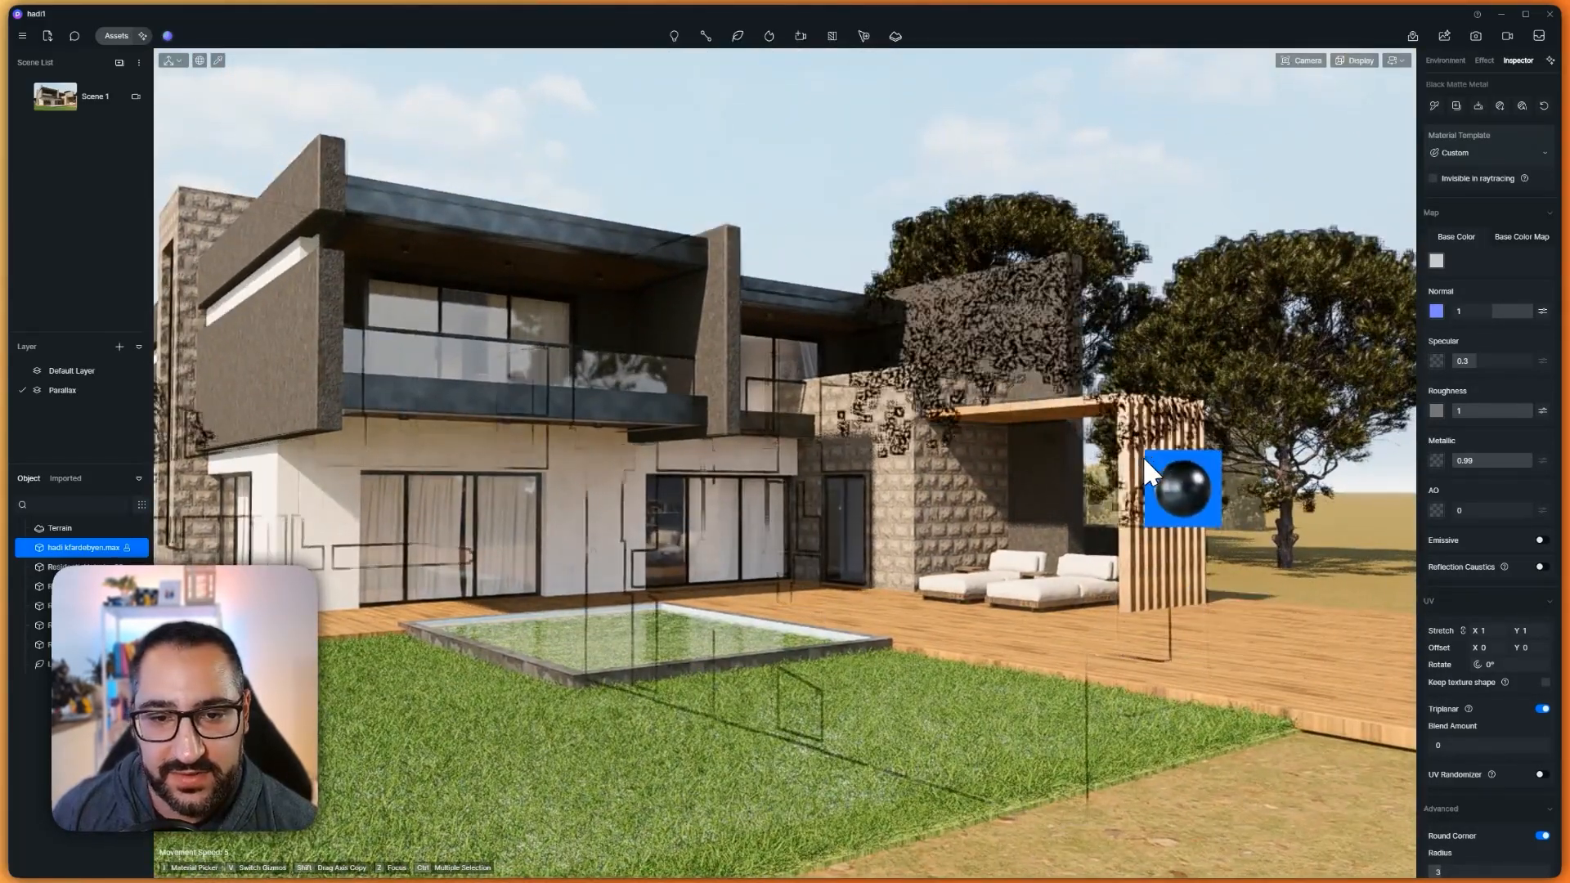
key("Escape")
Open the asset library, select the pergola's Walnut Matte material, and switch its base color to Base Color Map
scroll(1091, 493, "up", 6)
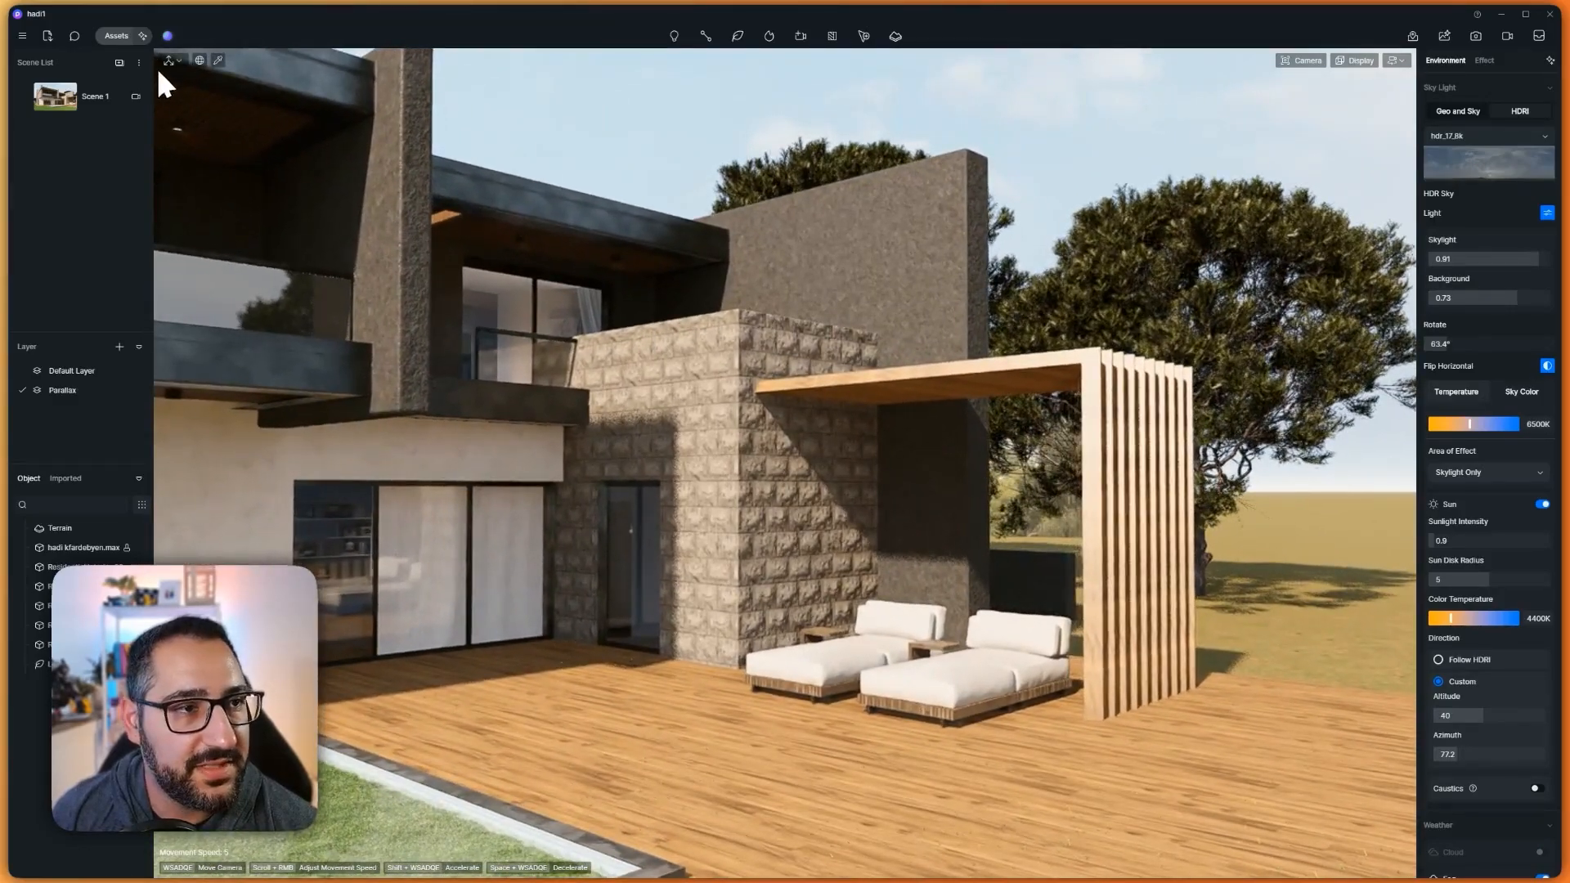
left_click(117, 36)
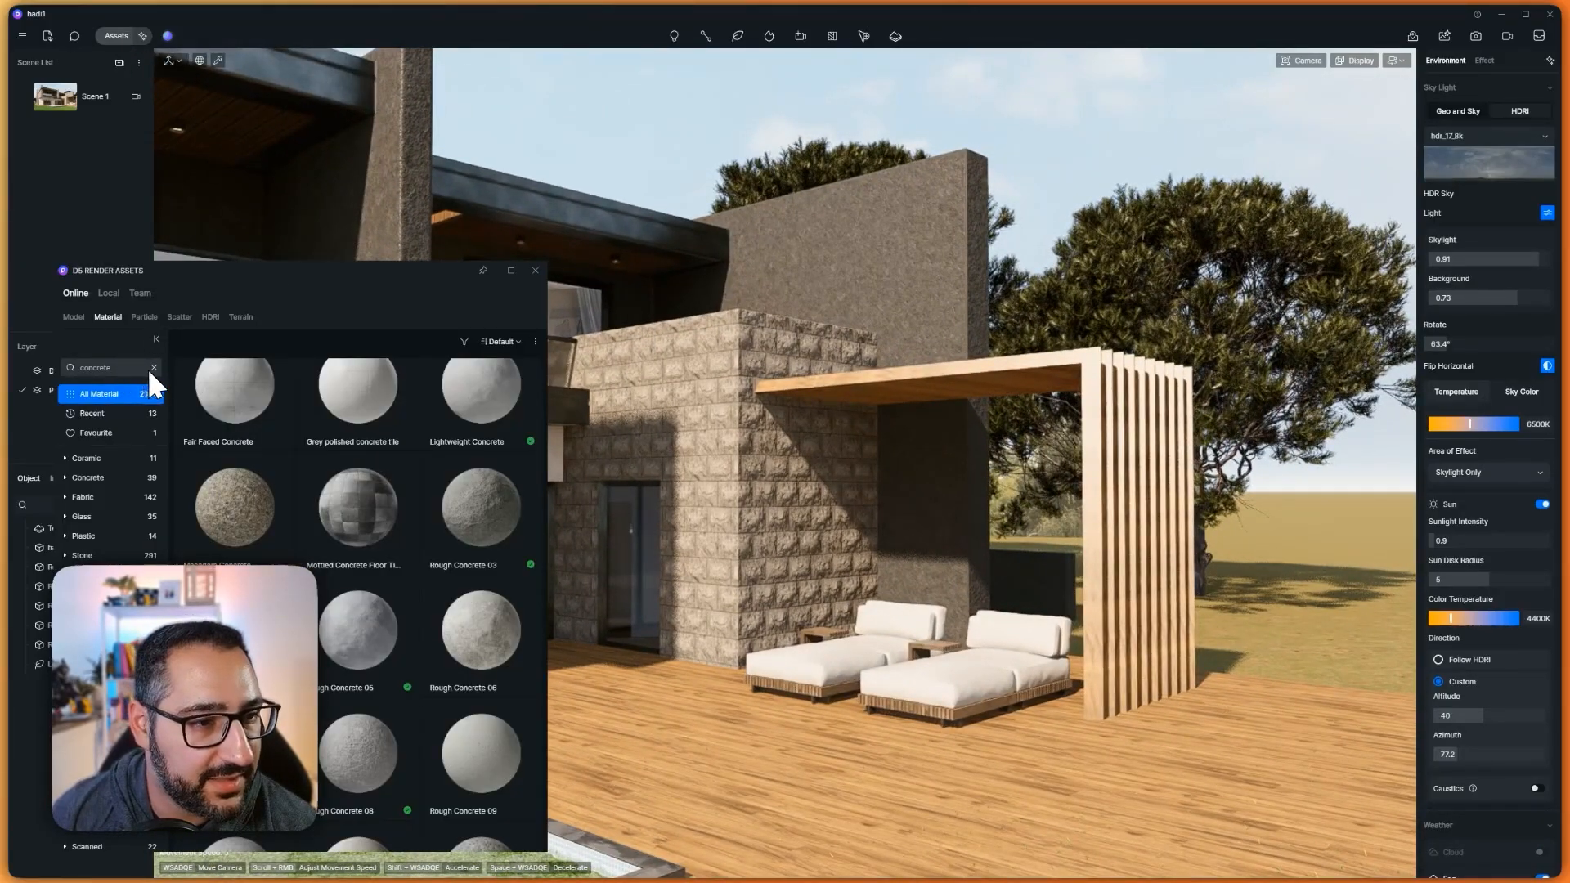
scroll(1067, 536, "up", 8)
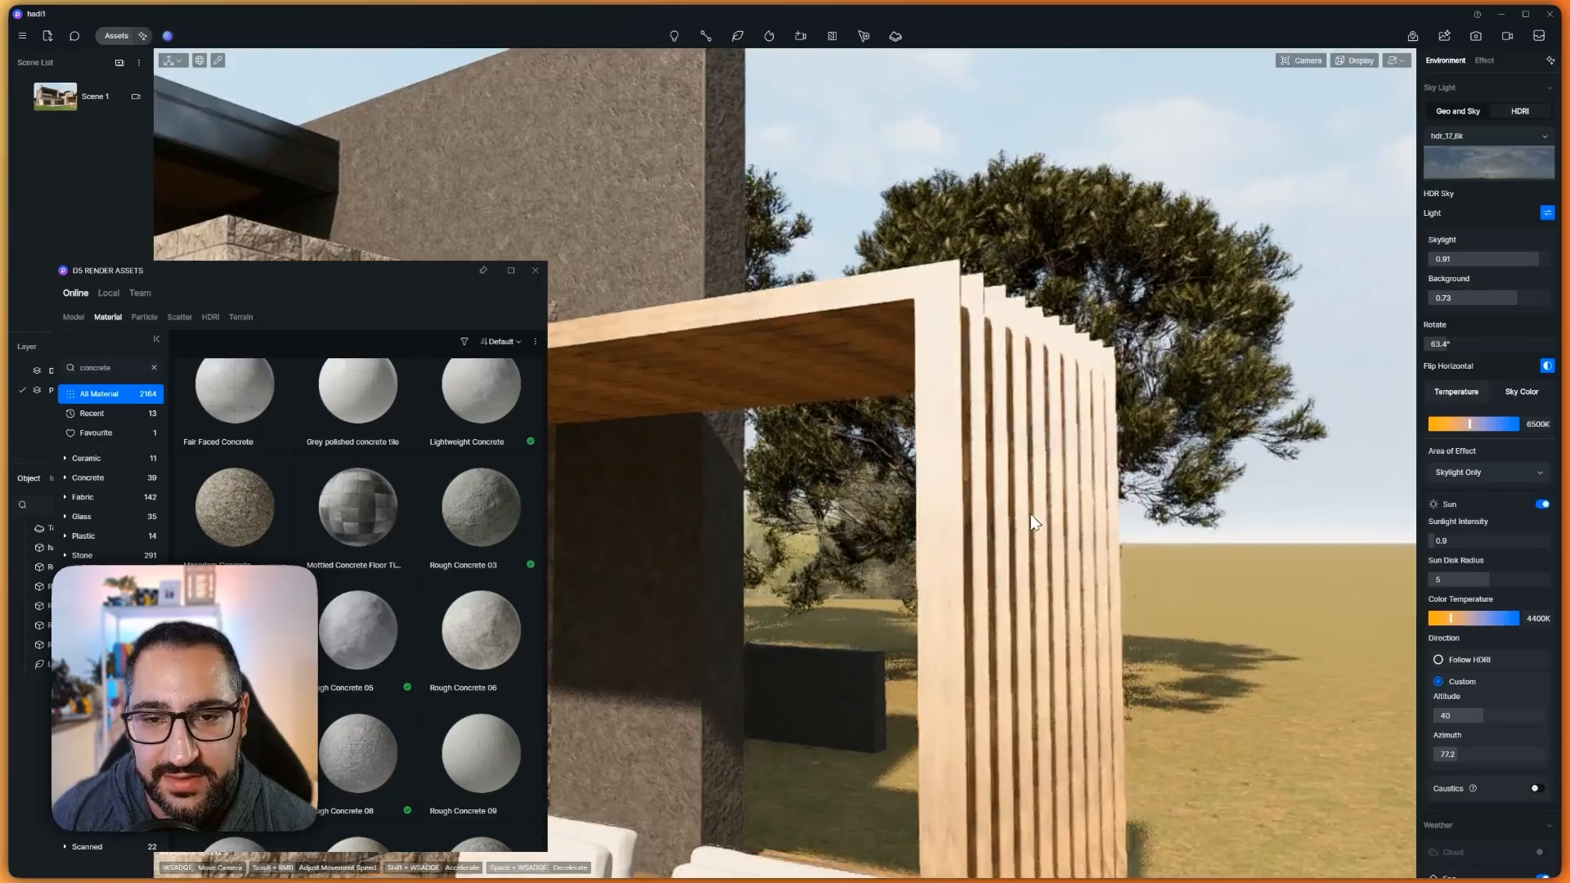
scroll(1031, 520, "up", 8)
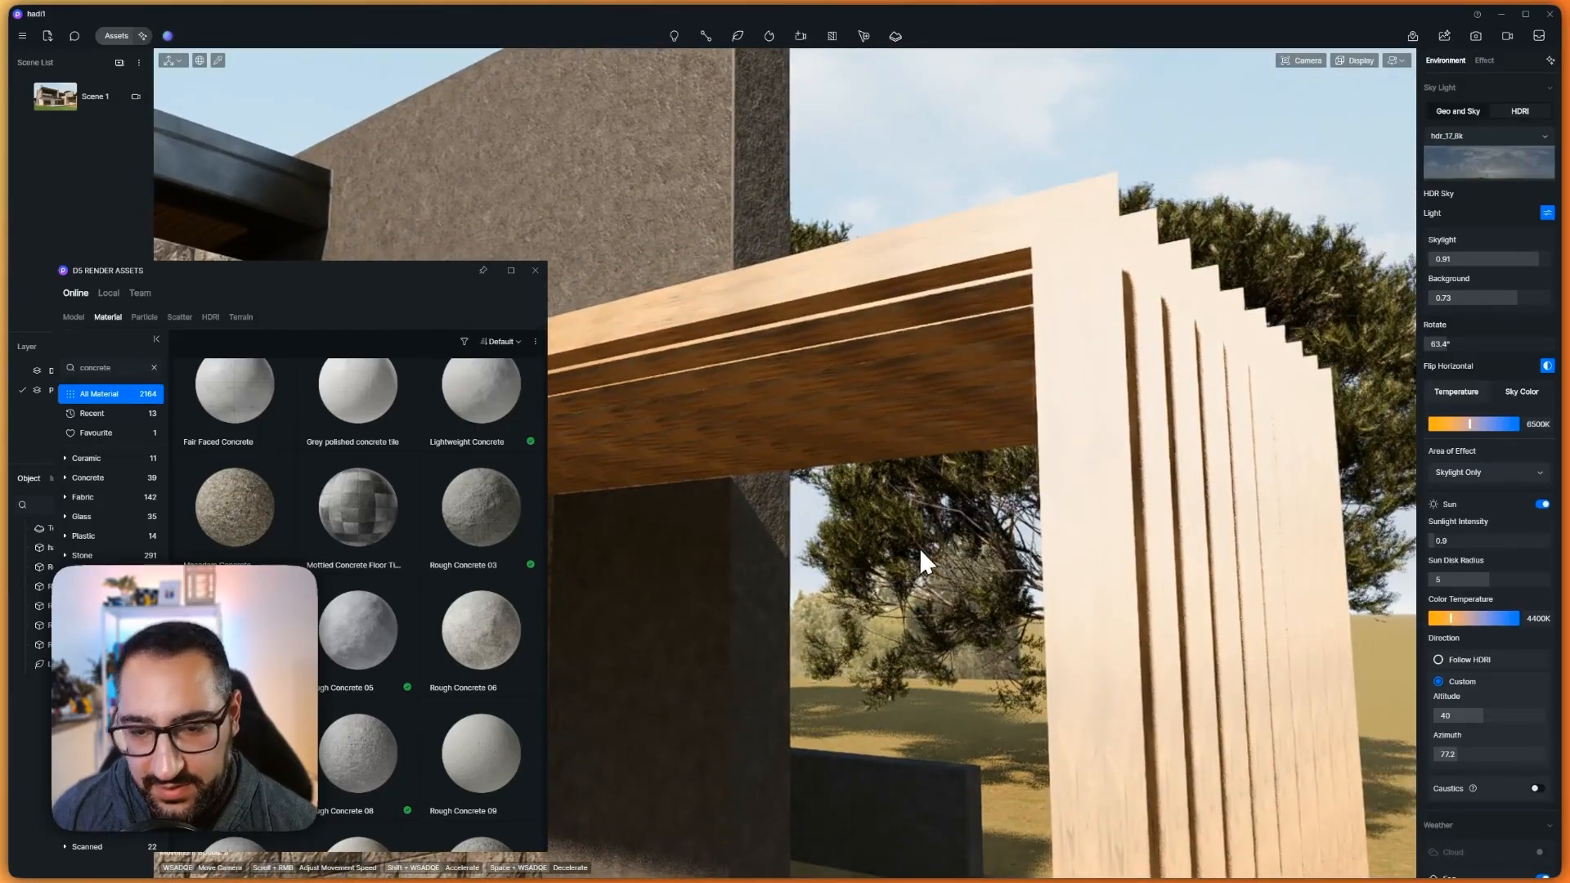
left_click(1112, 340)
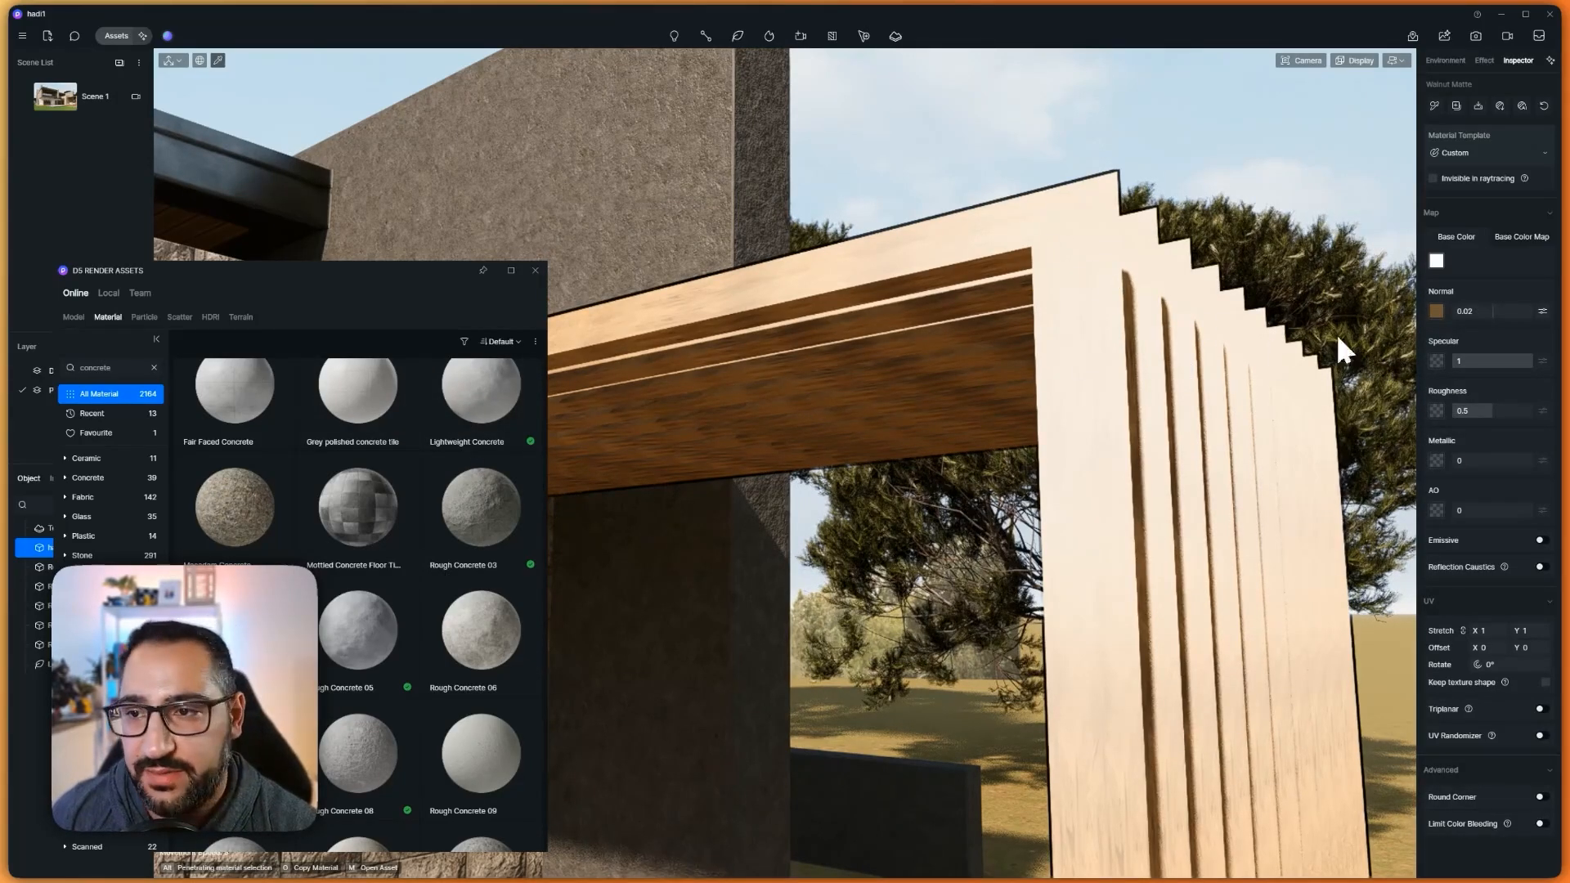
left_click(1541, 239)
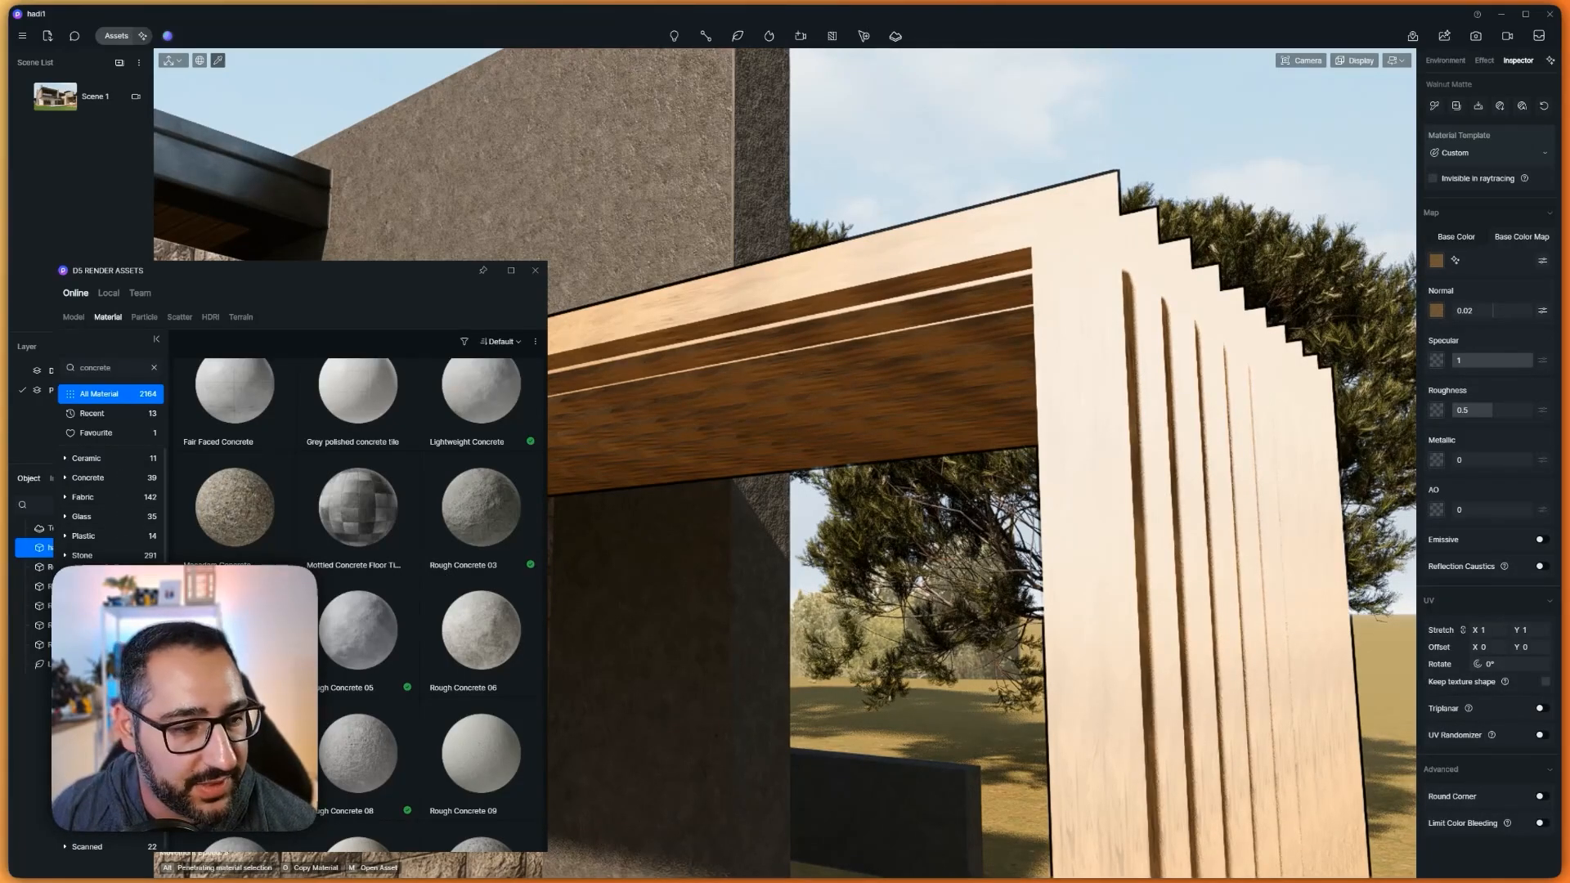
Browse the walnut materials, examine the pergola's wood grain up close, and close the asset library
left_click(154, 368)
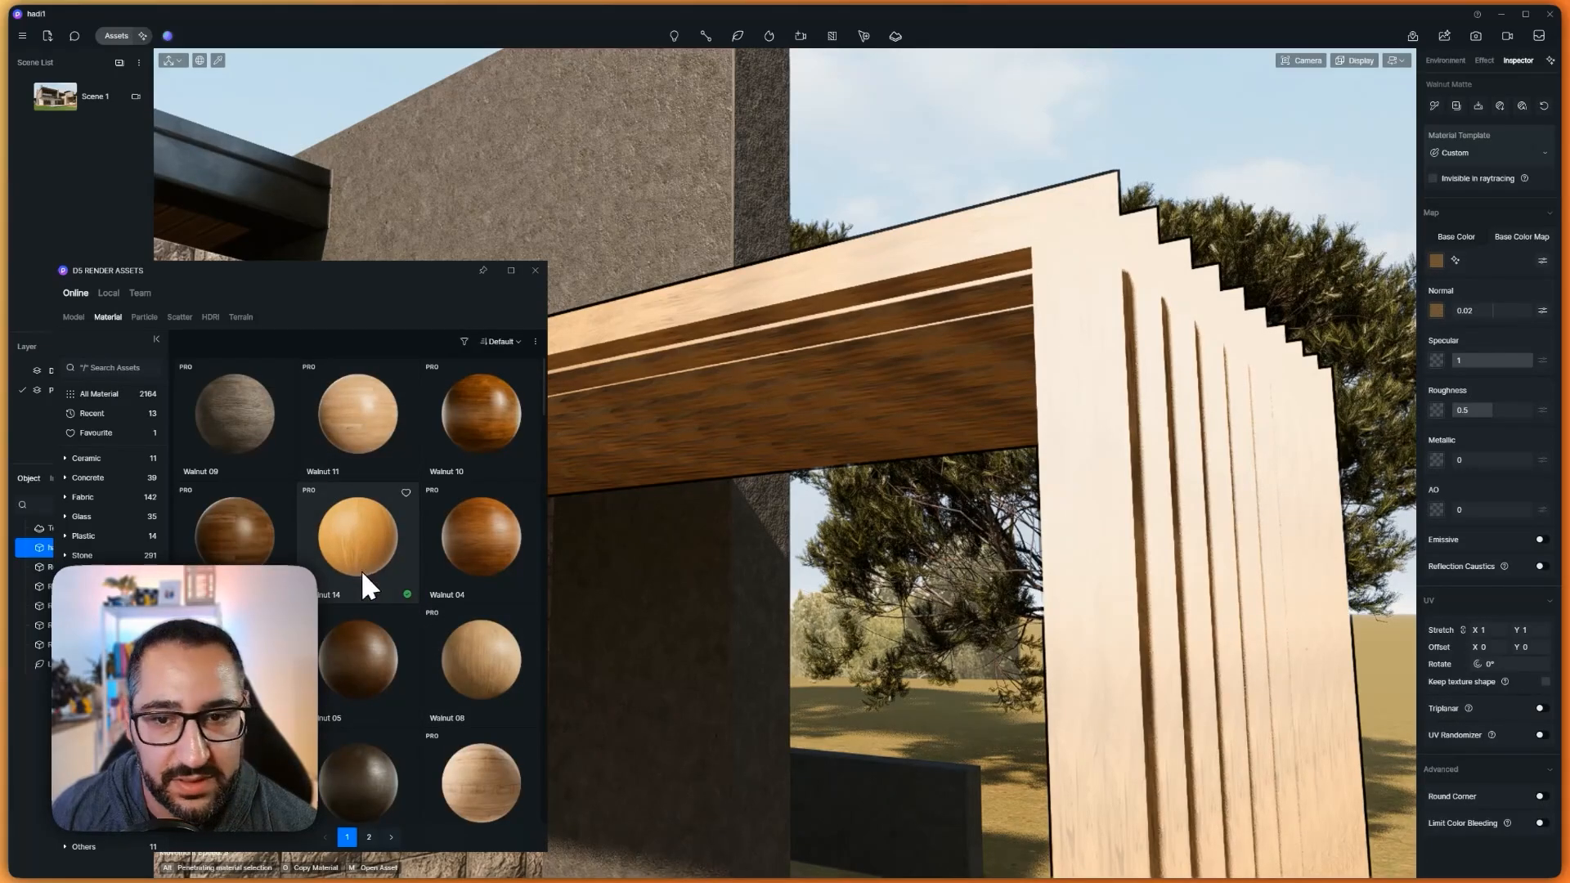
scroll(1357, 336, "up", 5)
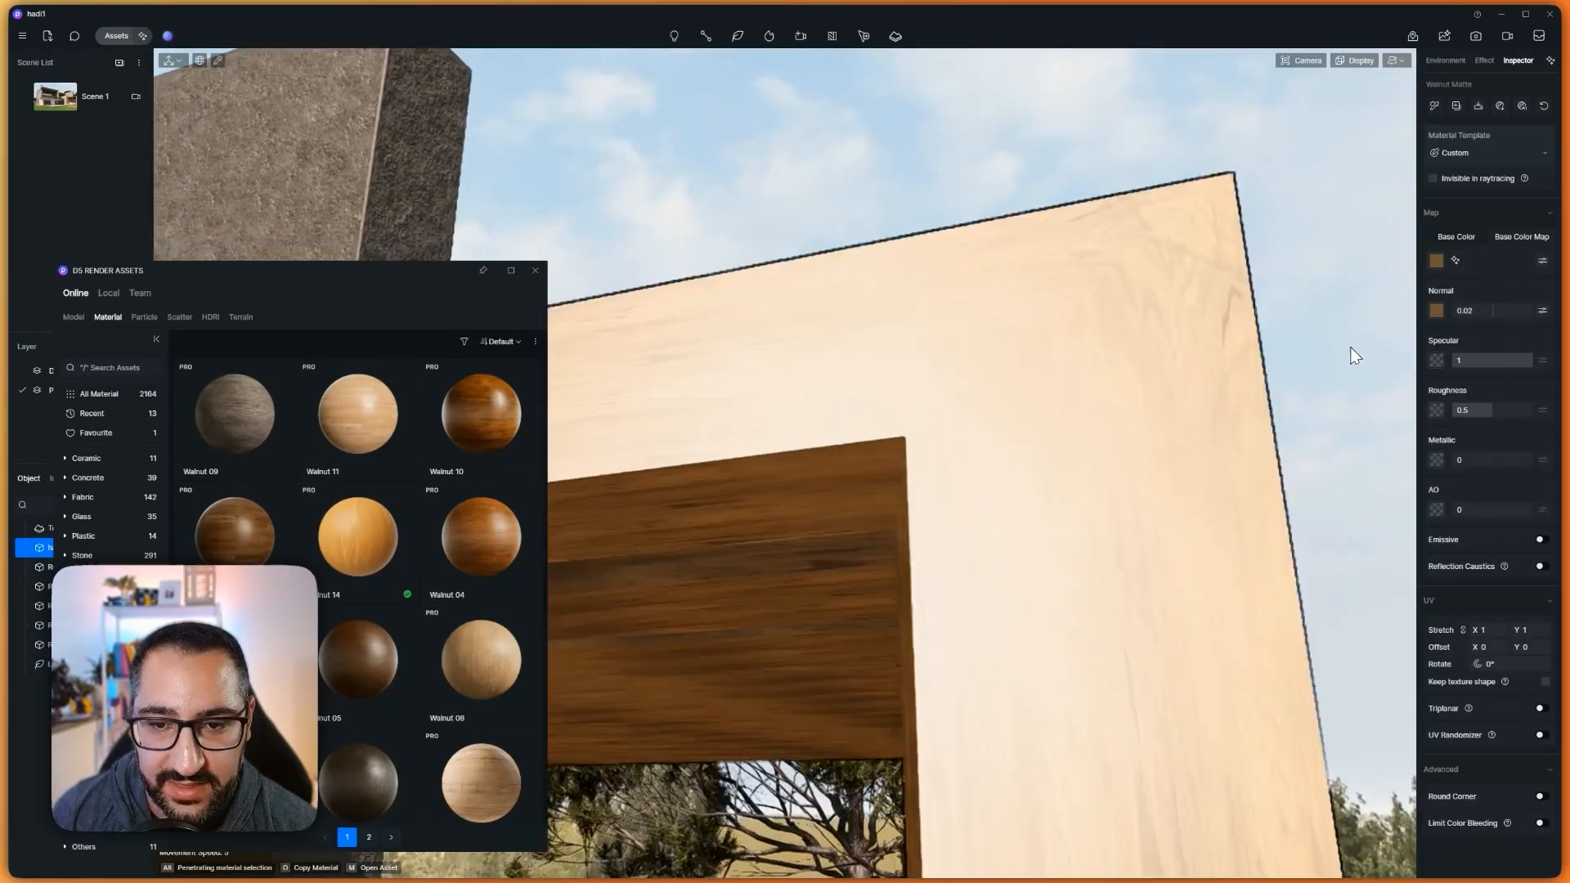
scroll(1352, 350, "up", 1)
right_click_drag(1351, 350, 1164, 510)
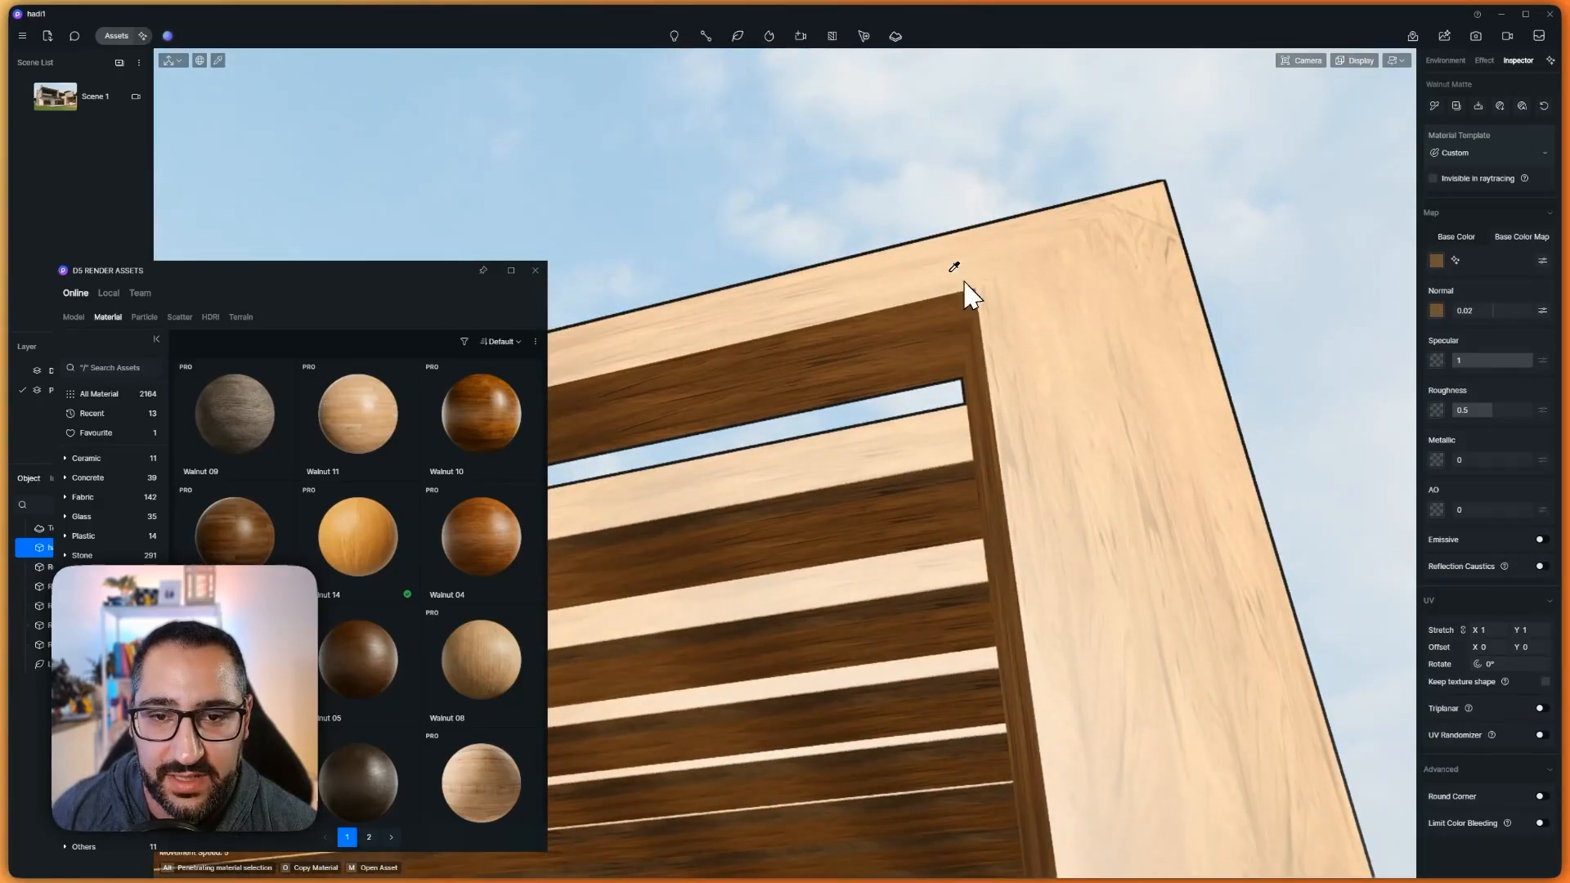
left_click(535, 270)
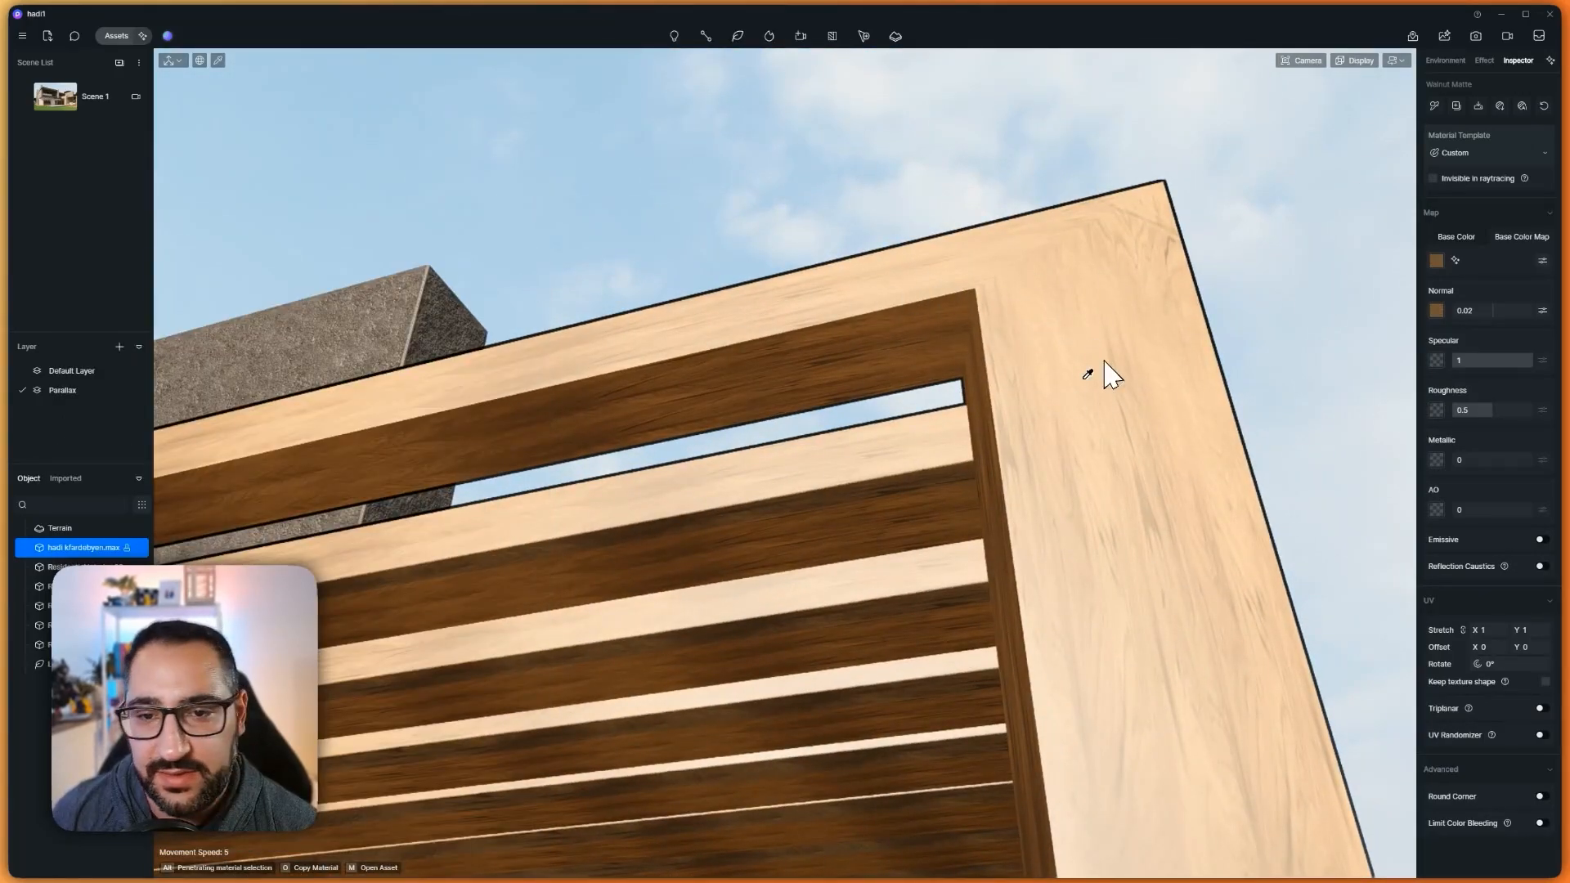
Generate an Ultra HD Texture from the pergola wood's base color map
left_click(1543, 261)
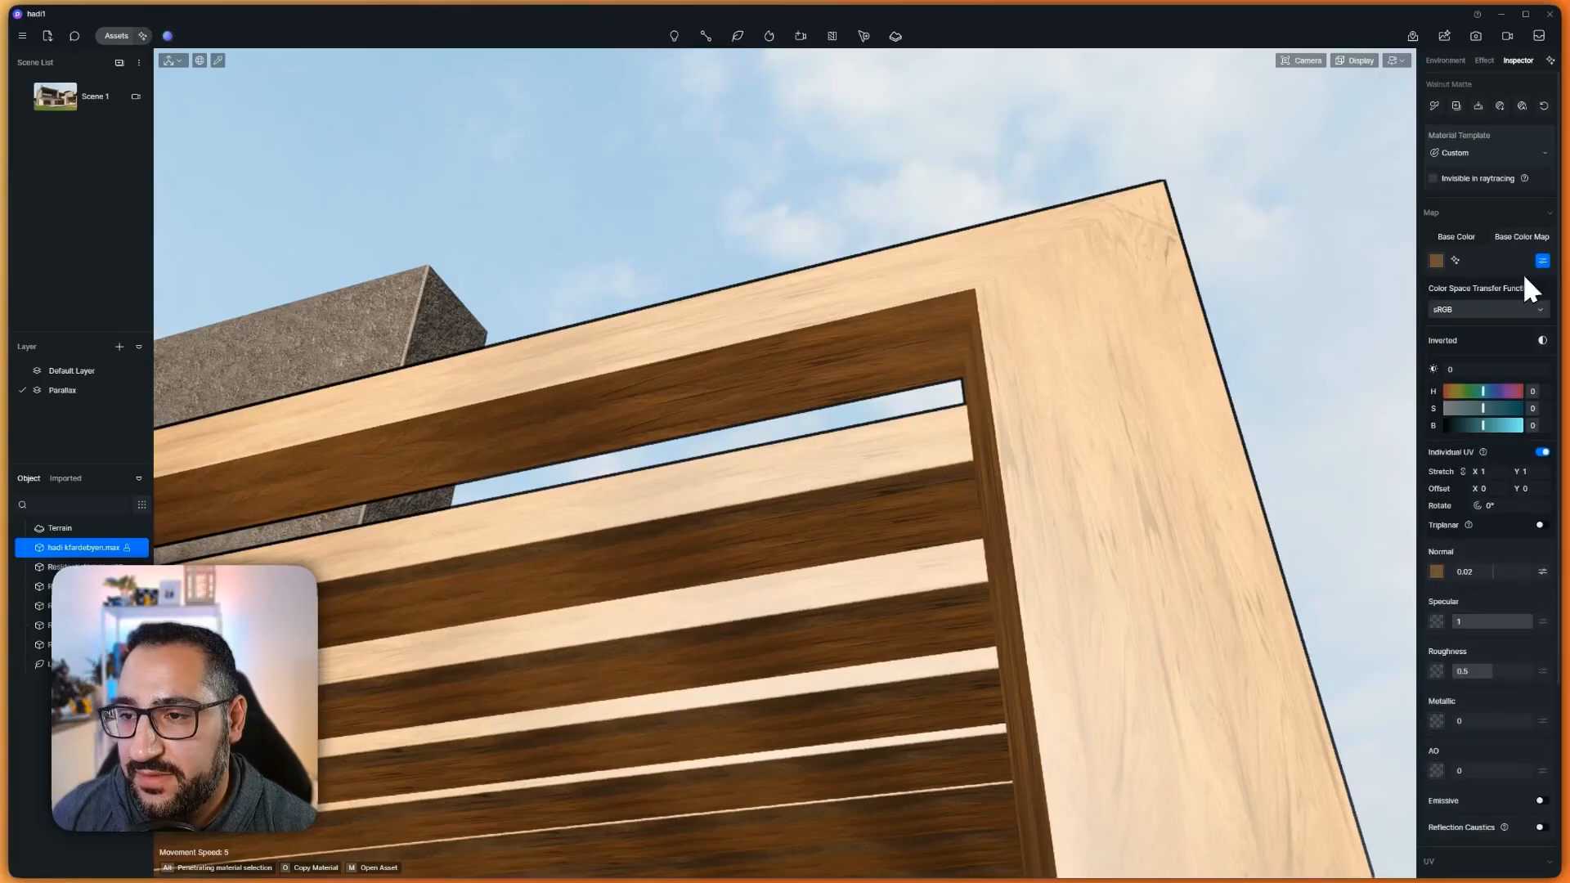
left_click(1485, 293)
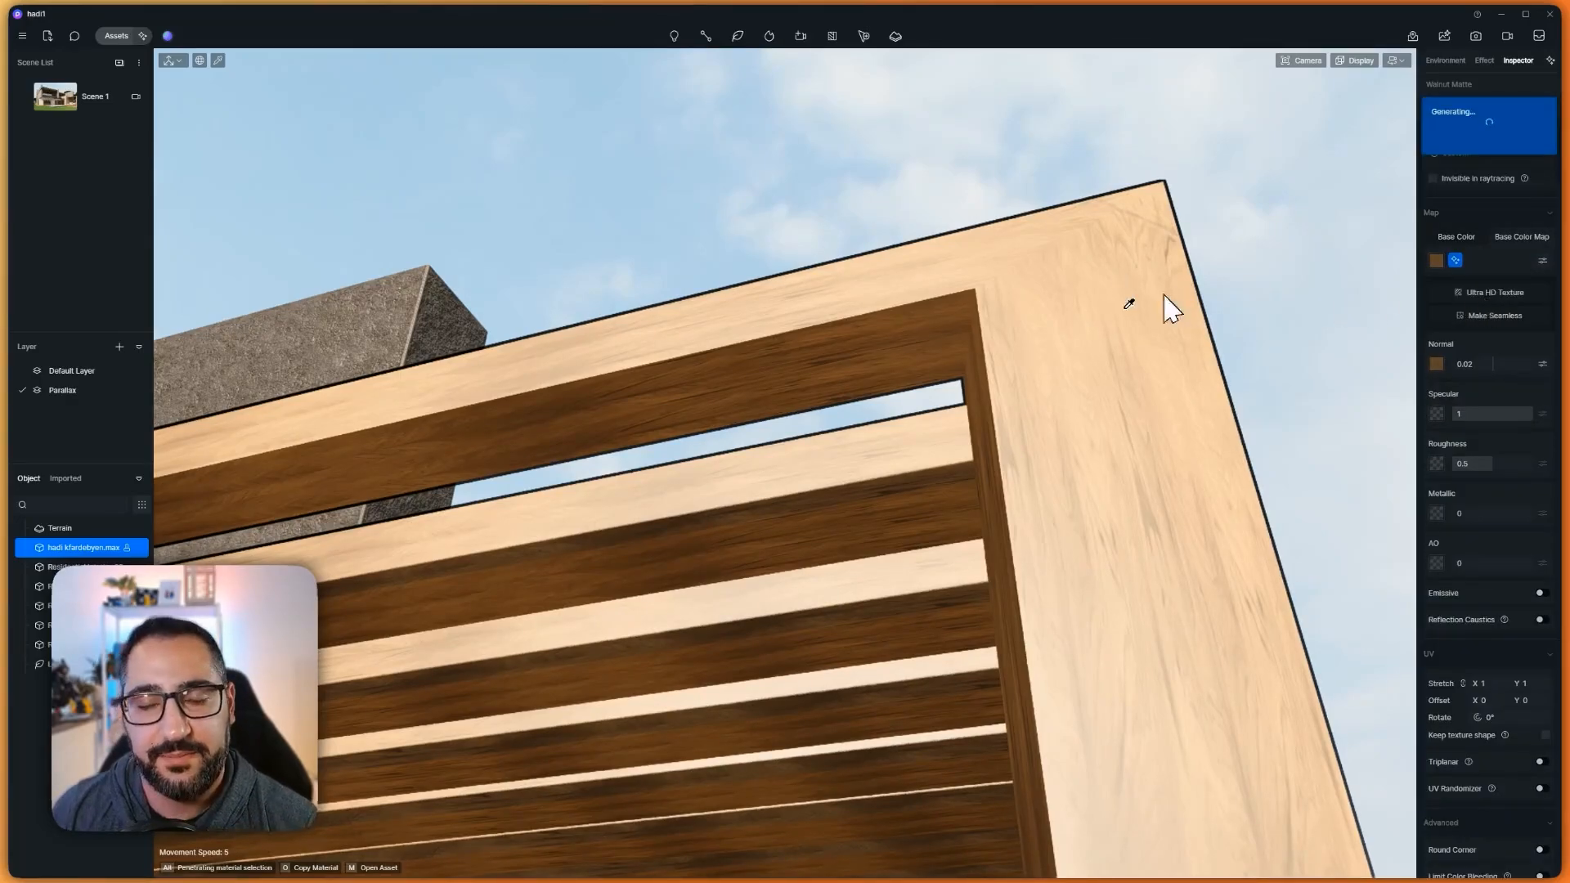
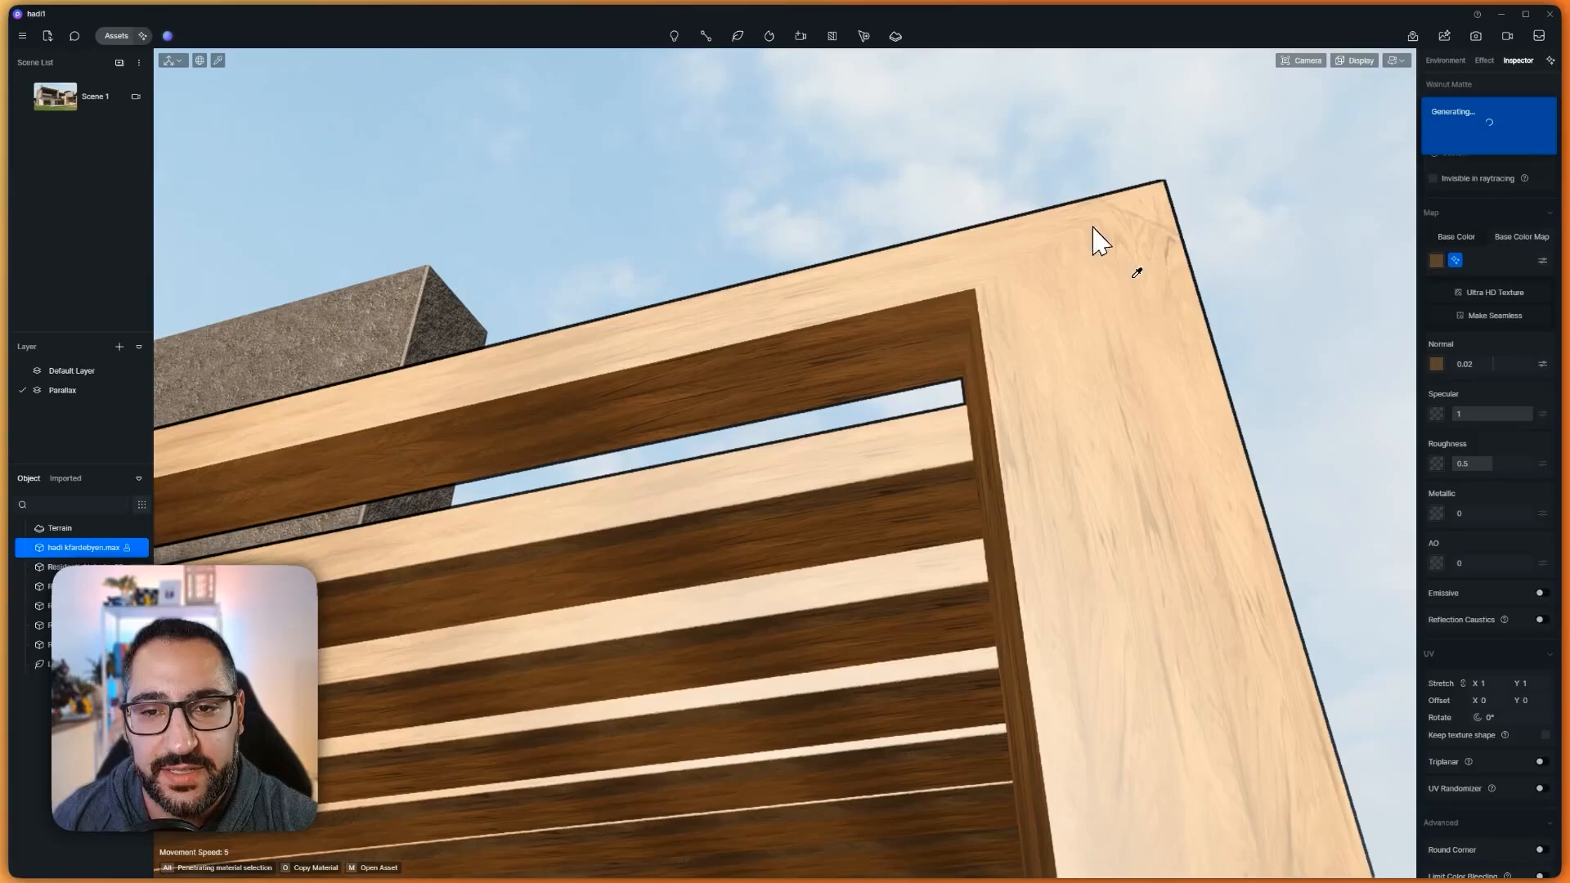
left_click(1009, 274)
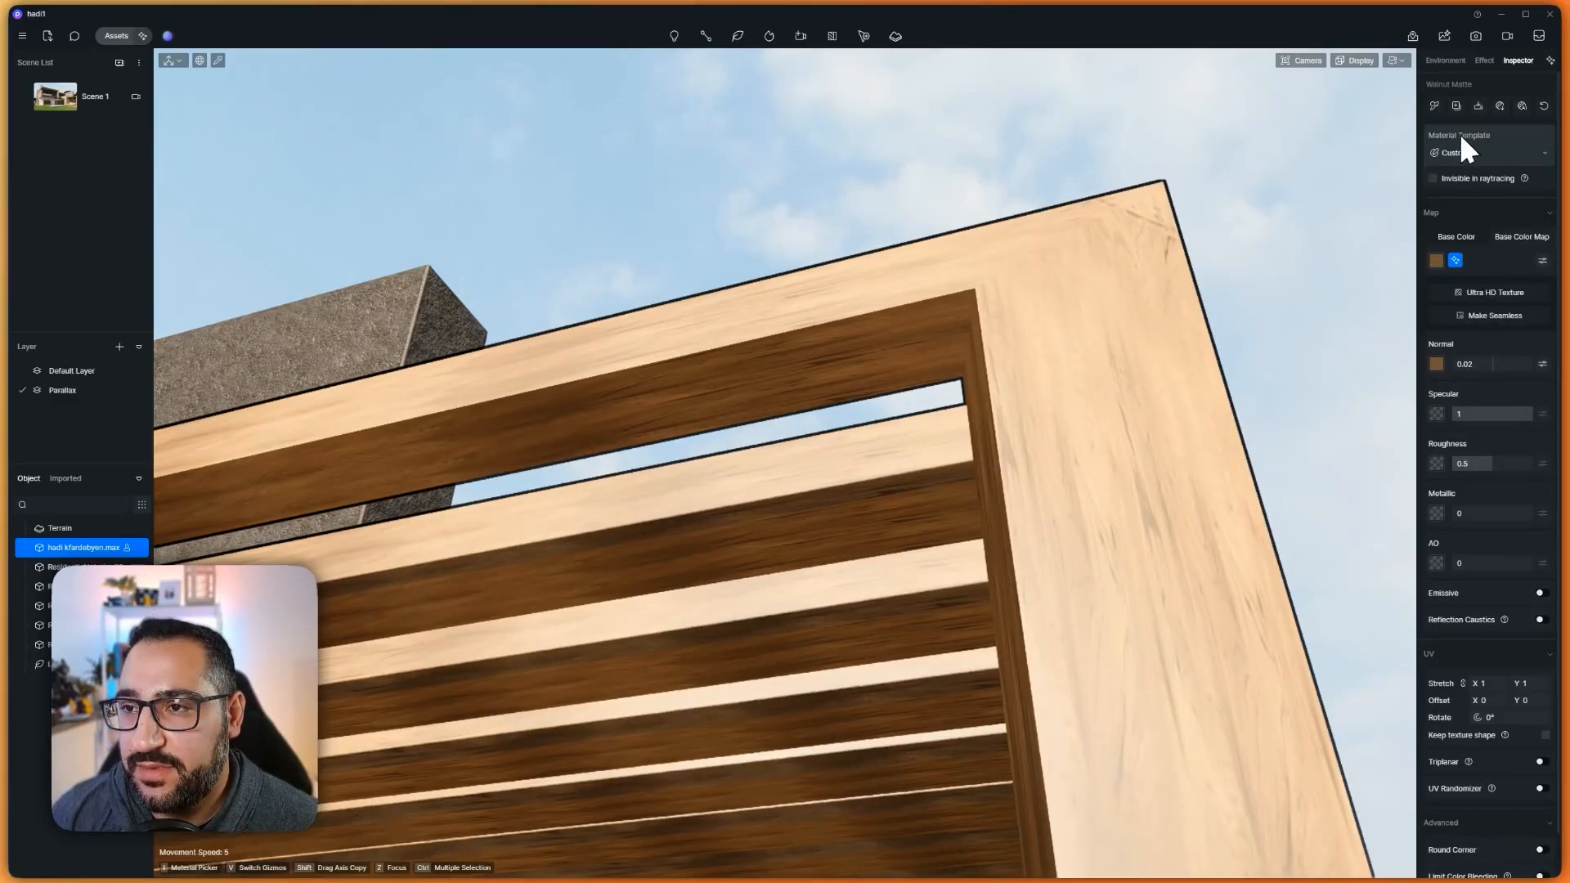
Generate PBR maps for the pergola's Walnut Matte material and enable Round Corner with a radius of 1.2
left_click(1523, 105)
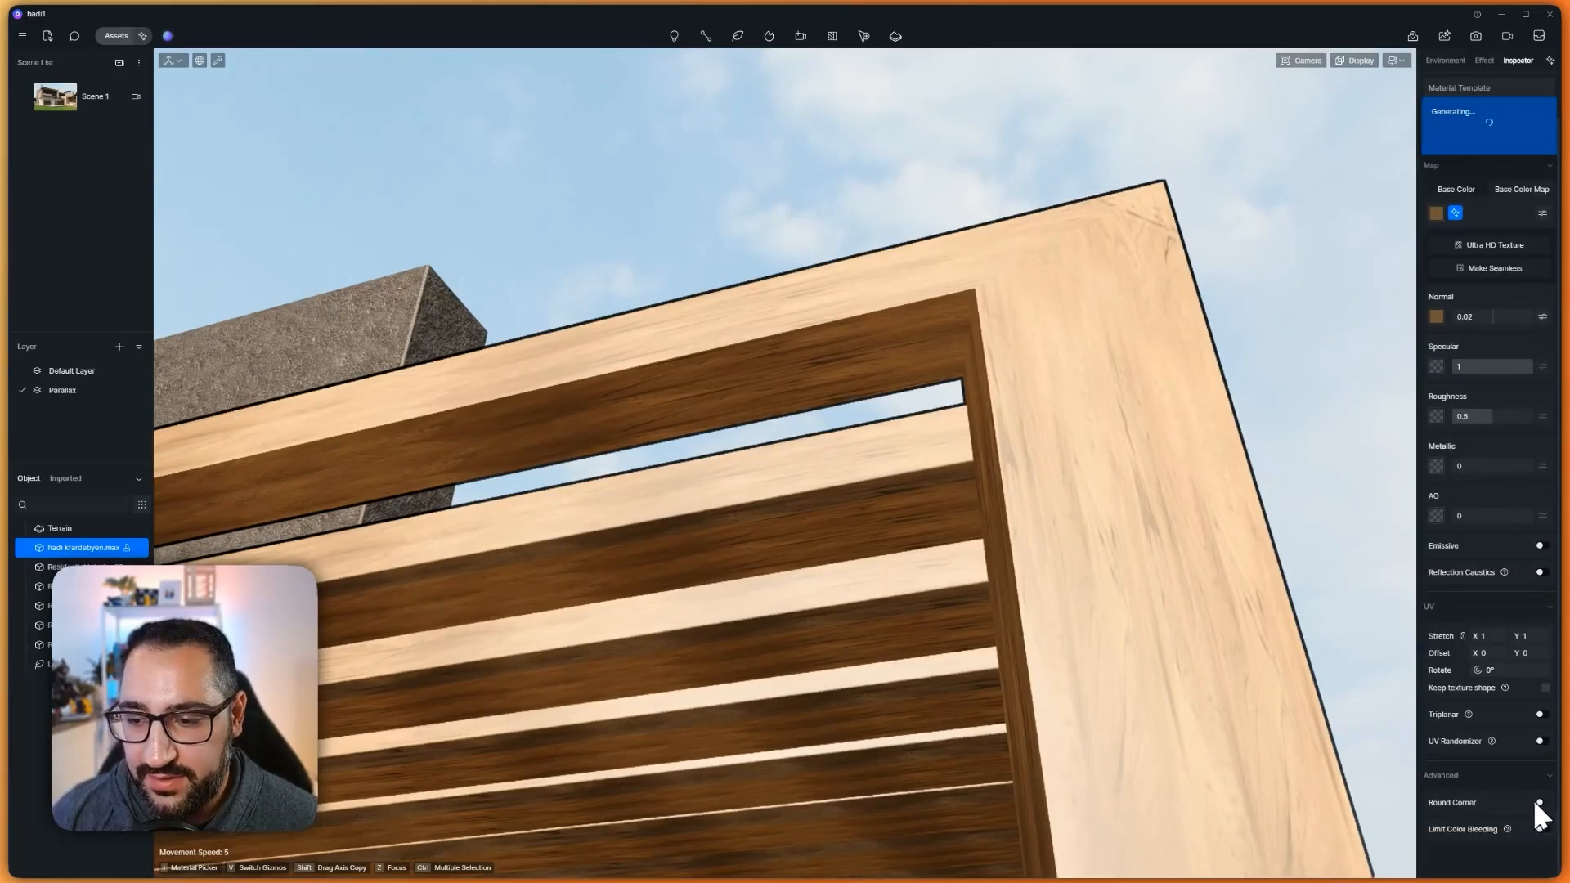
left_click(1538, 802)
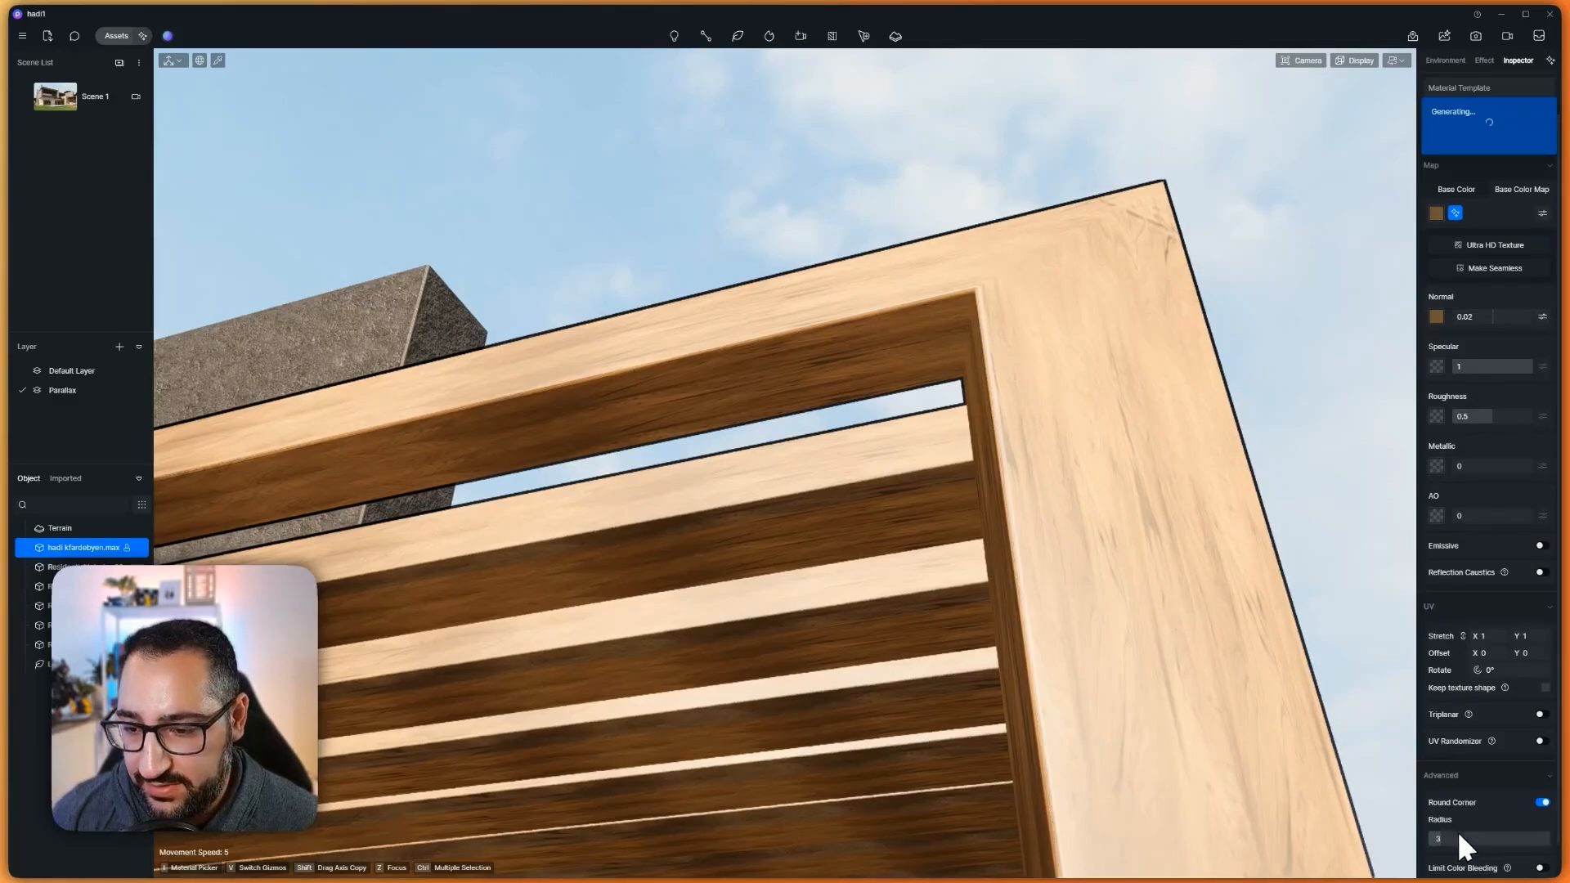
left_click_drag(1459, 835, 1452, 834)
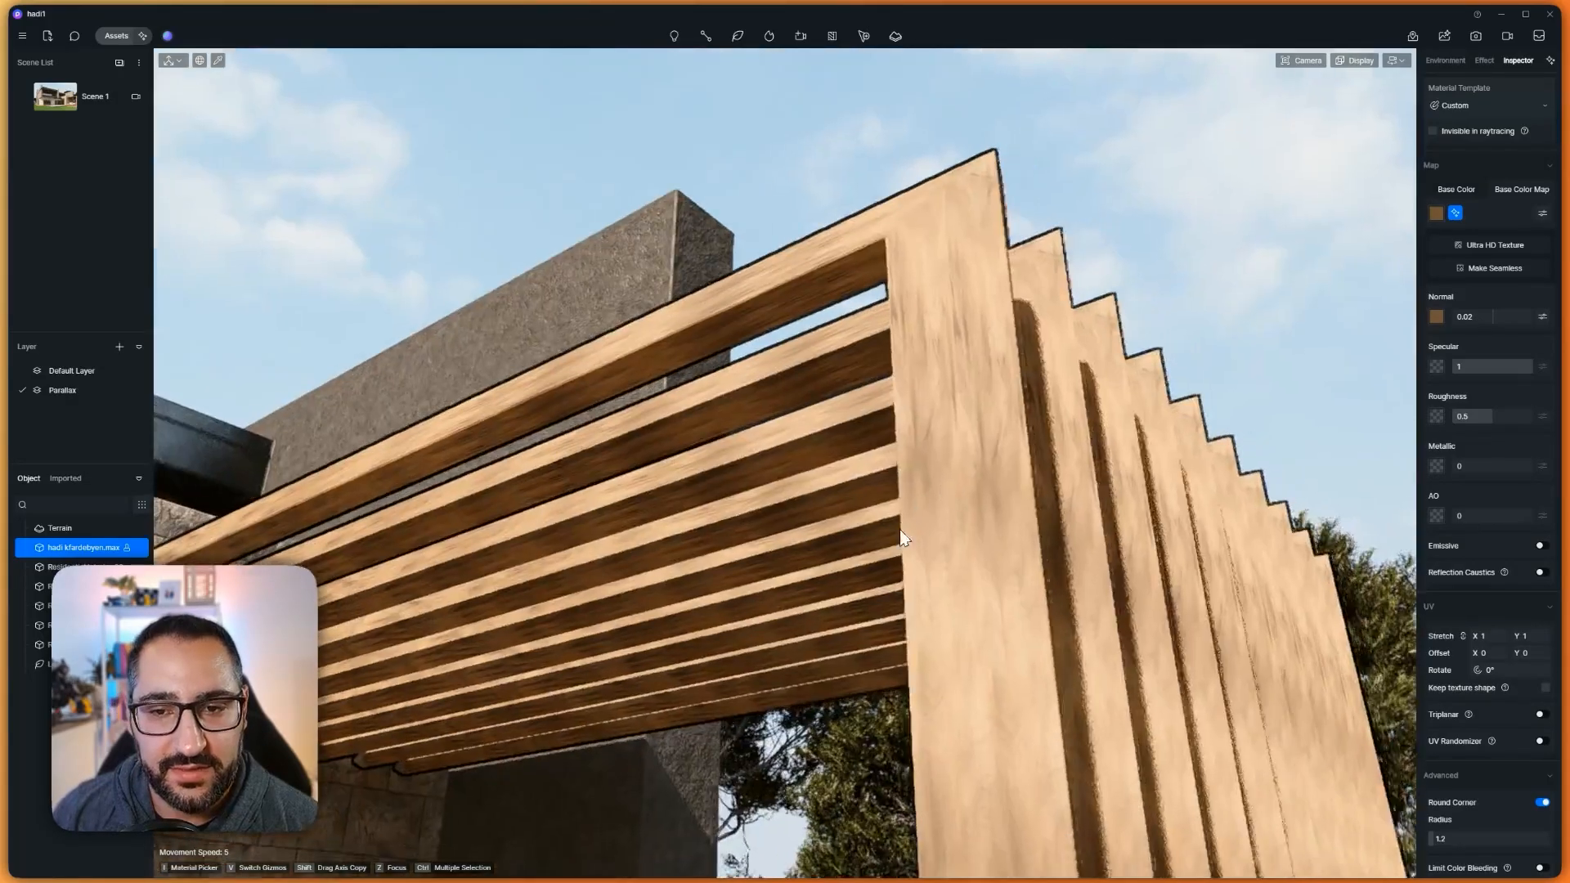
right_click_drag(903, 539, 1364, 386)
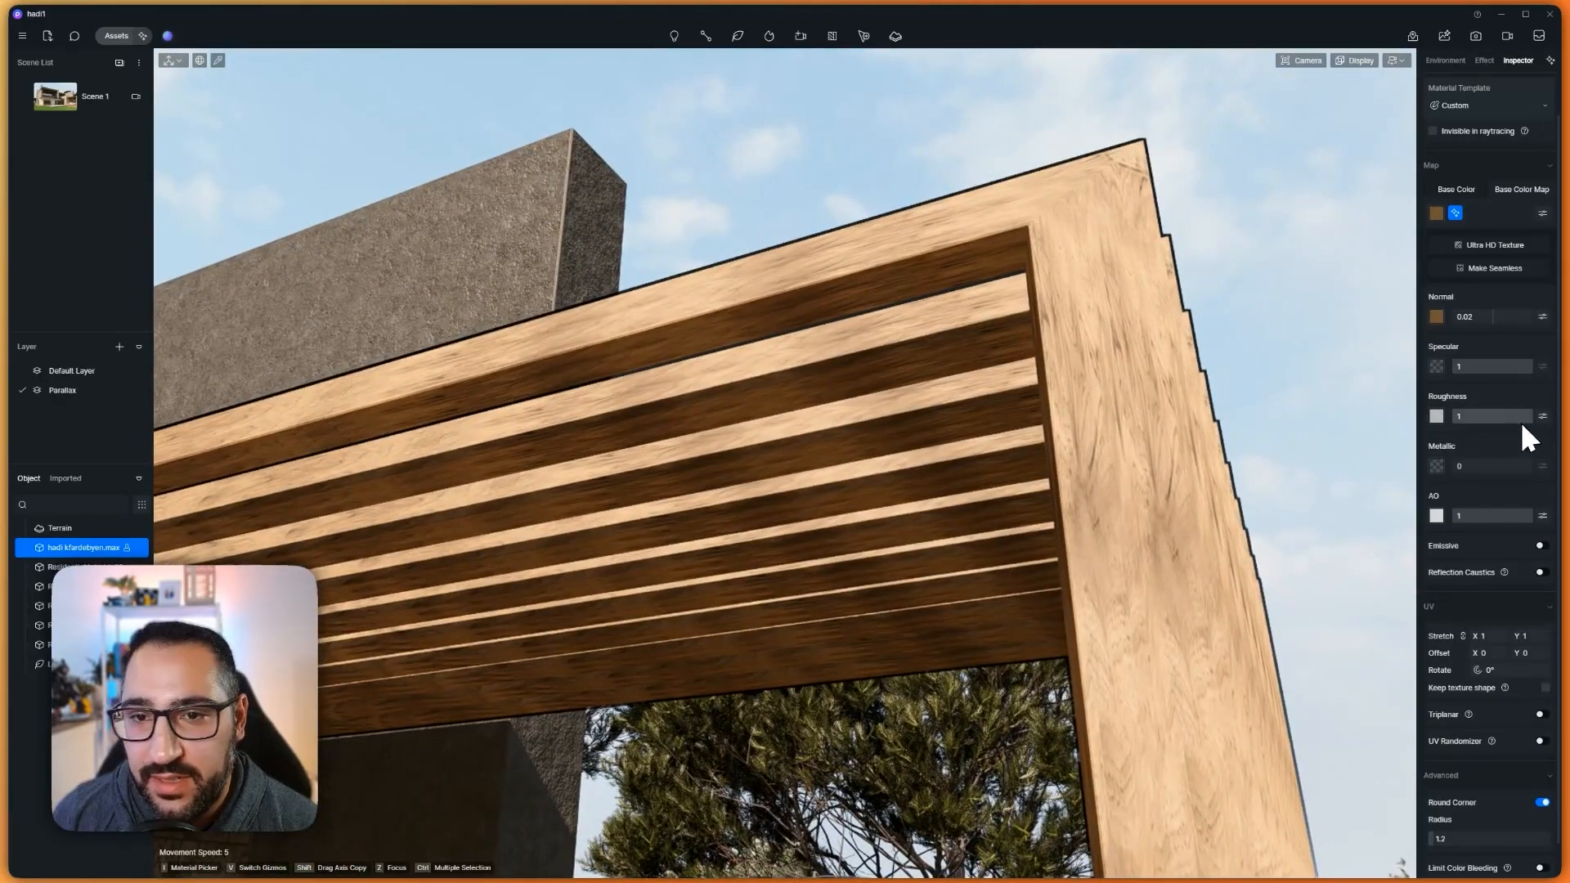
Set the pergola wood's roughness to 0.88 and its normal strength to 0.47
mouse_move(1520, 419)
left_mouse_down()
mouse_move(1485, 422)
mouse_move(1511, 419)
left_mouse_up()
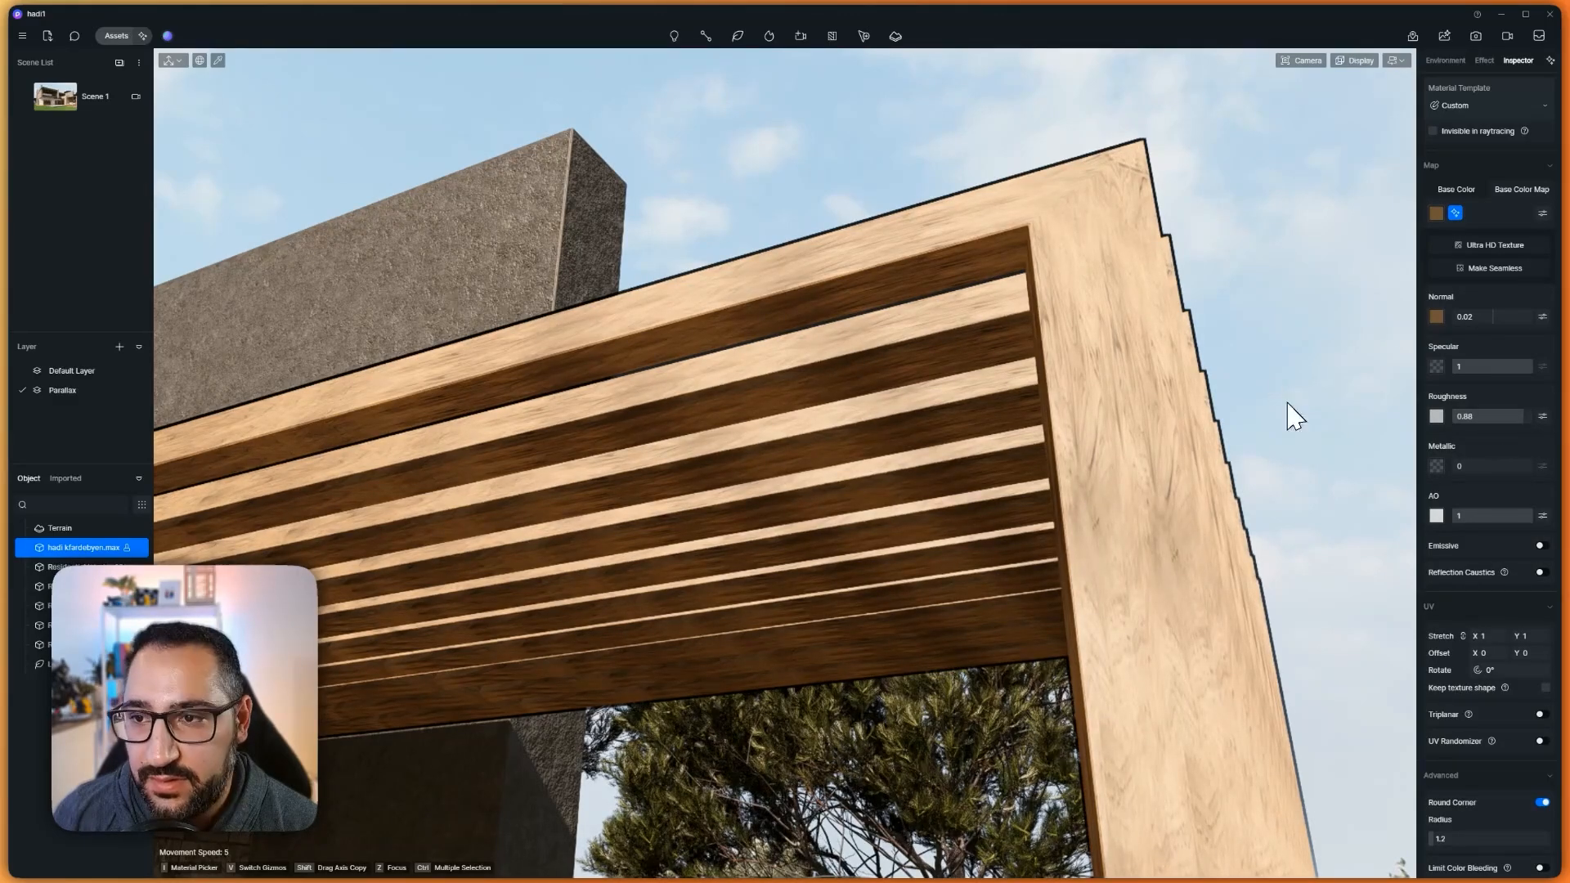
right_click_drag(1287, 401, 1255, 395)
scroll(1506, 340, "up", 1)
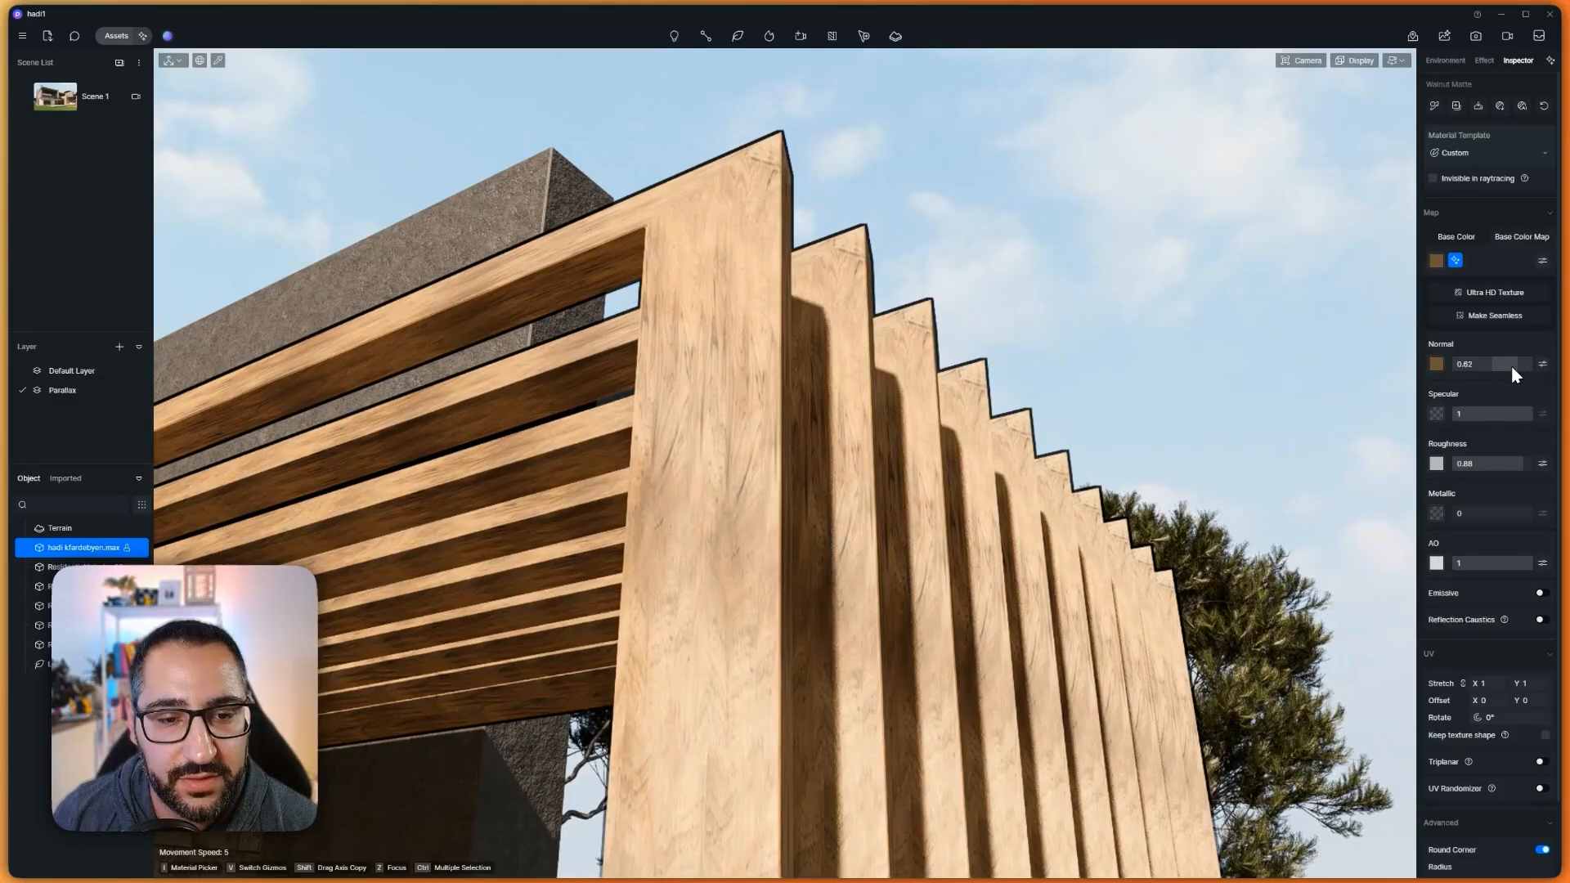
left_click_drag(1513, 366, 1513, 370)
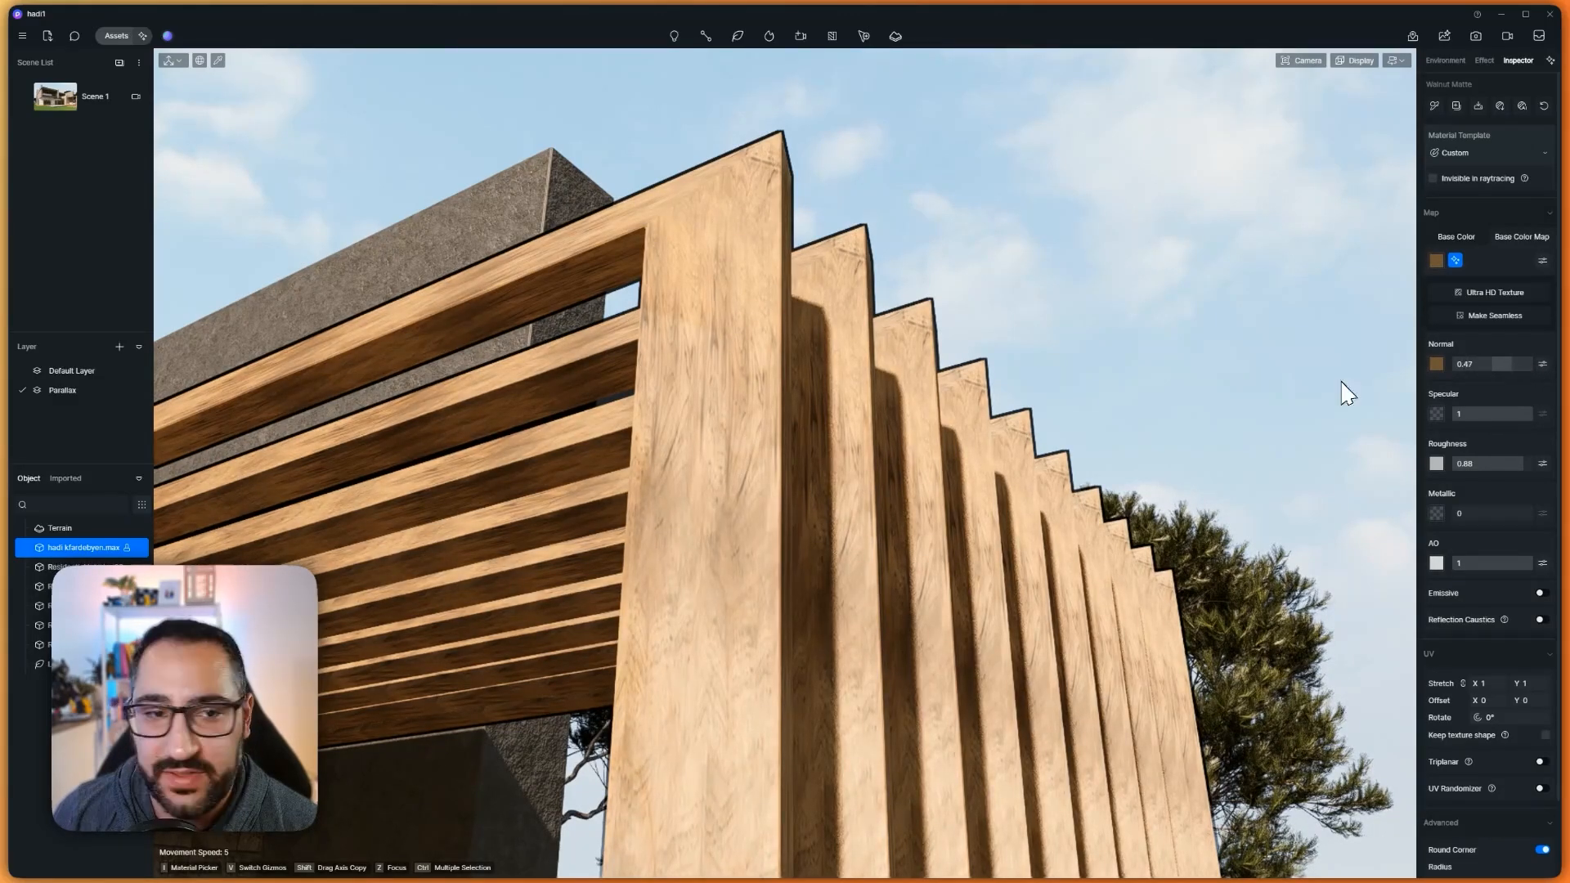
Copy the Black Matte Metal material from the upper balcony's dark ceiling edge and apply it to the cylindrical ceiling lamp's housing
key("s")
right_click_drag(775, 401, 695, 176)
key("s")
key("s")
key("w")
key("w")
key("i")
left_click(856, 253)
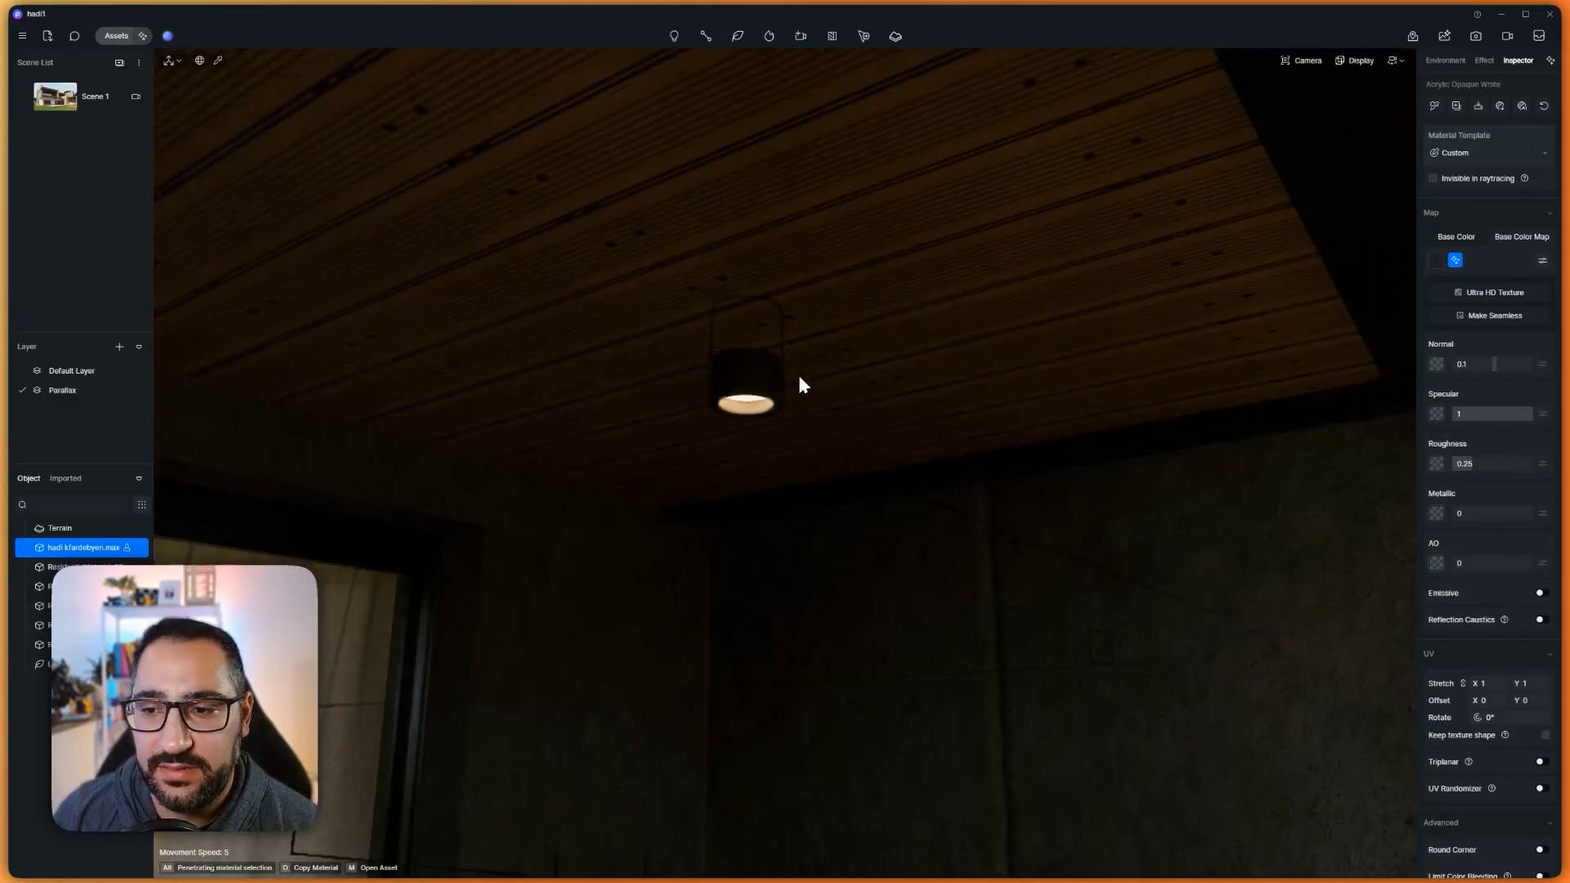
right_click_drag(800, 376, 789, 324)
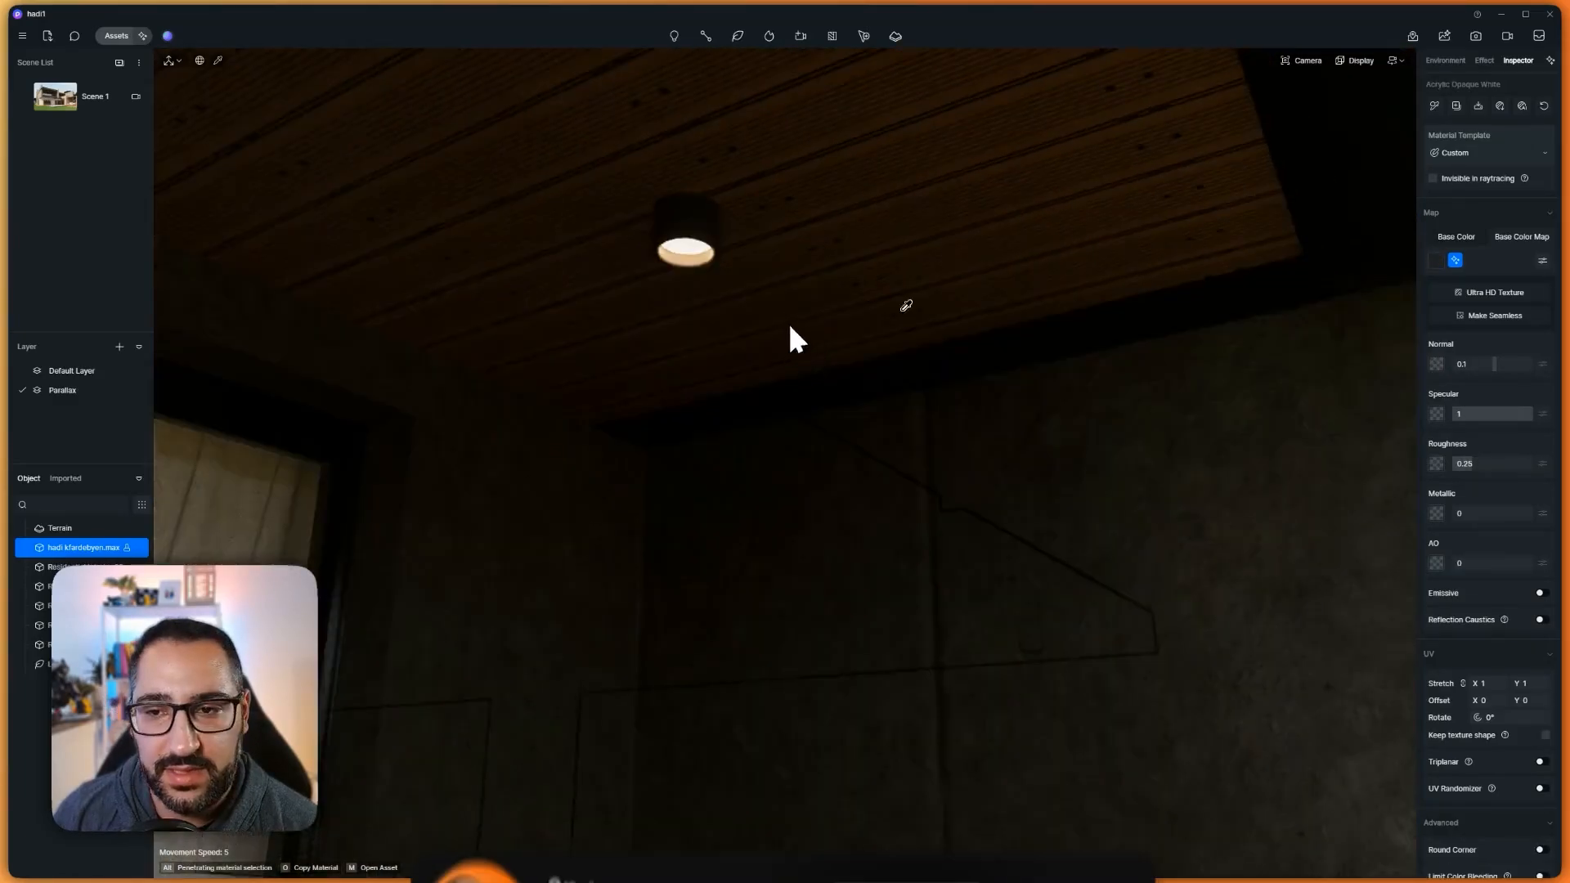
left_click(1348, 264)
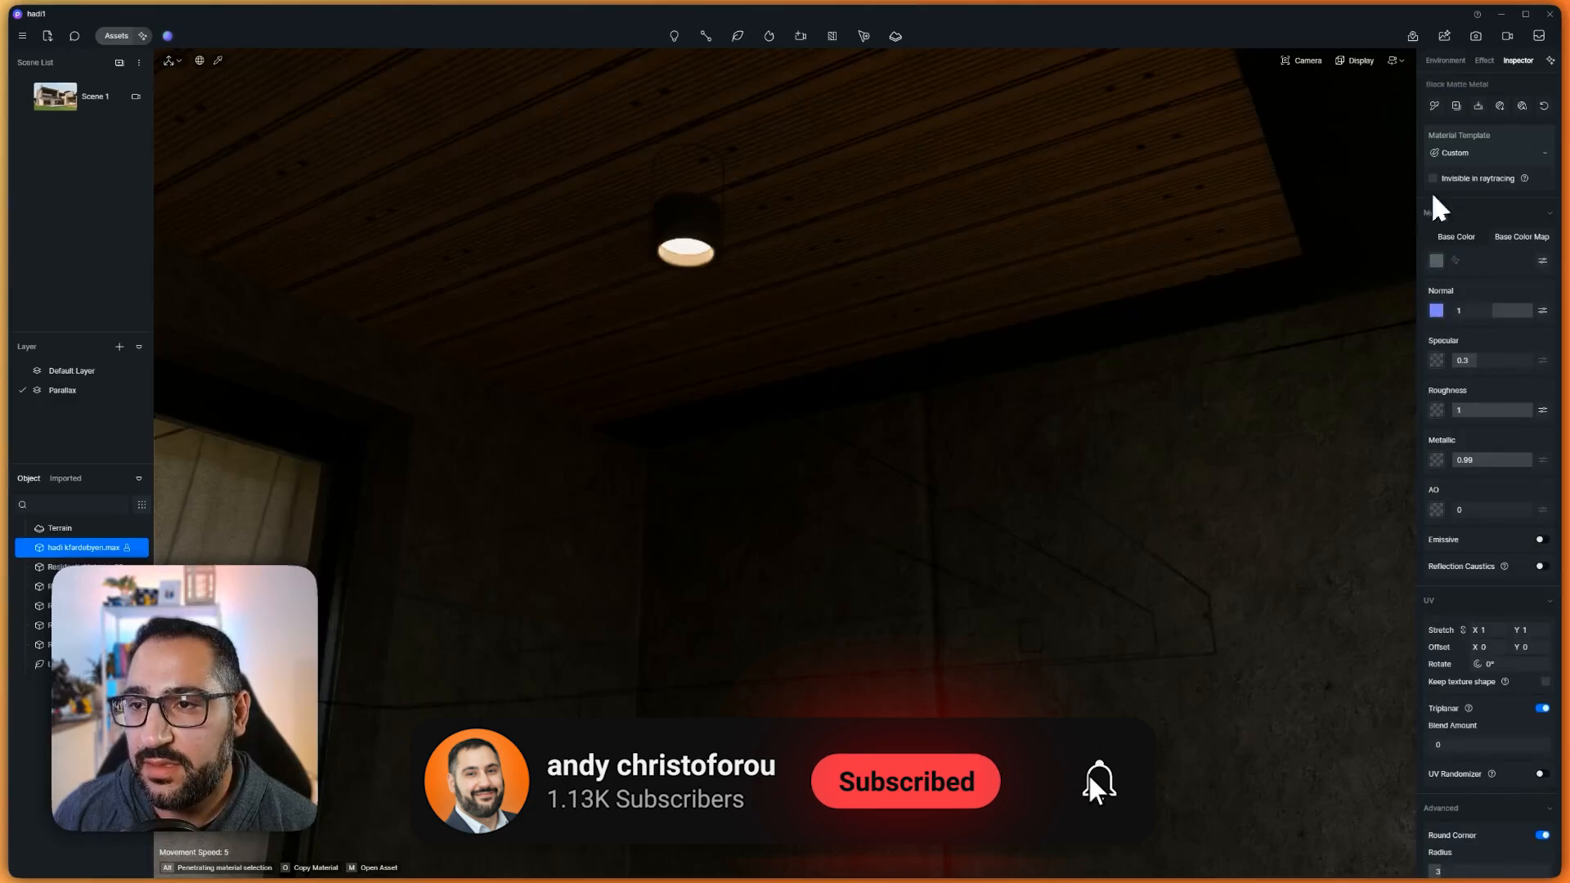
left_click_drag(1437, 105, 696, 253)
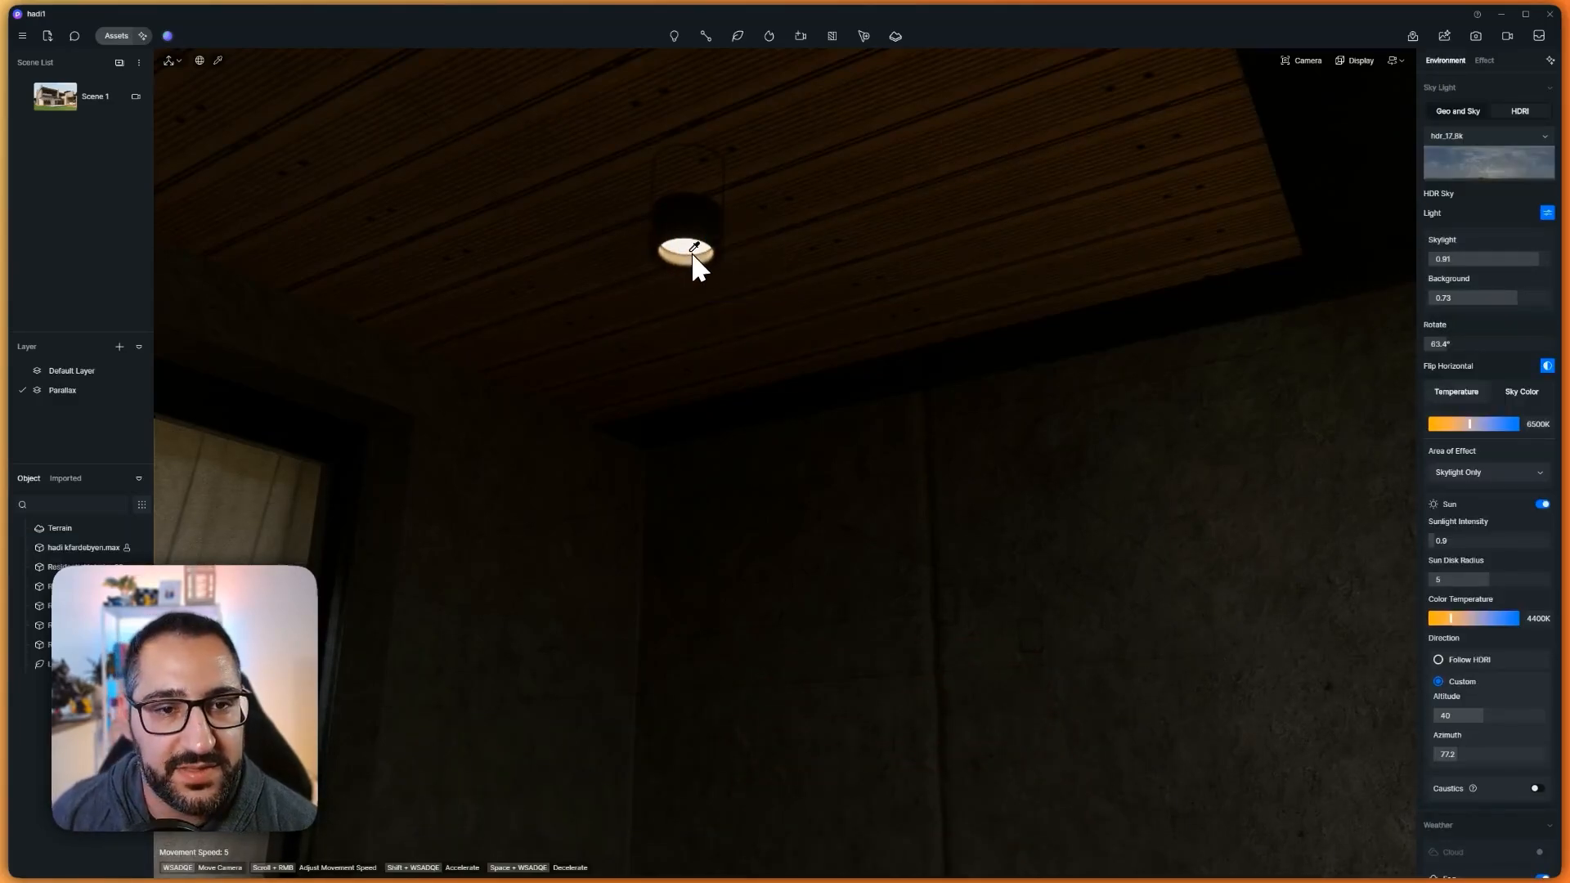
Set the ceiling lamp's glowing material to an emissive intensity of 23.3, with its emissive color defined by Temperature at 4250
left_click(692, 253)
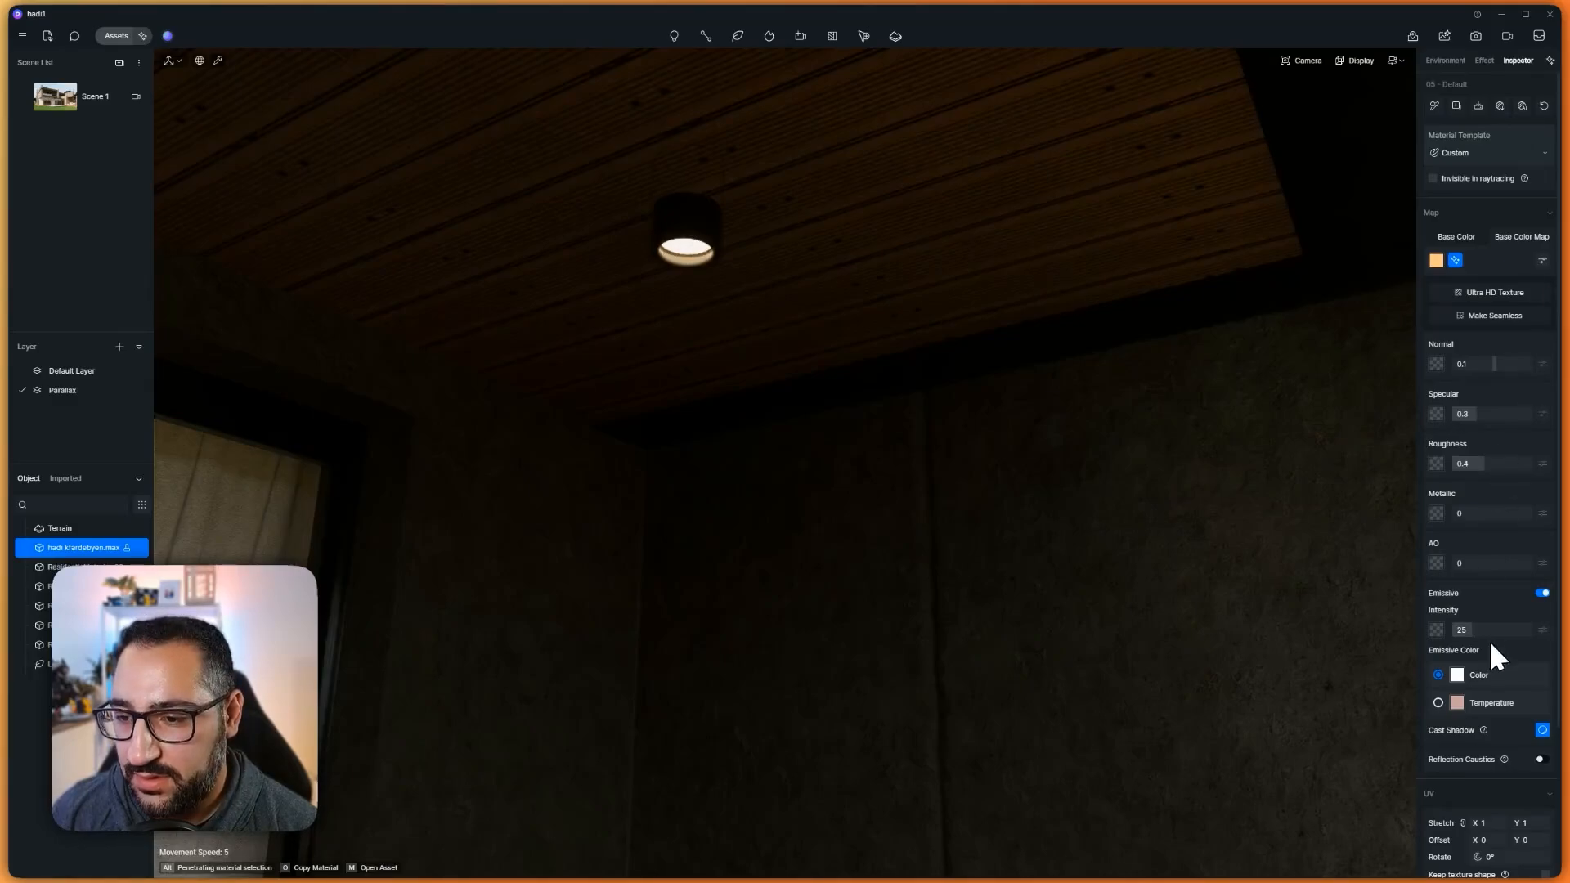
scroll(999, 440, "down", 3)
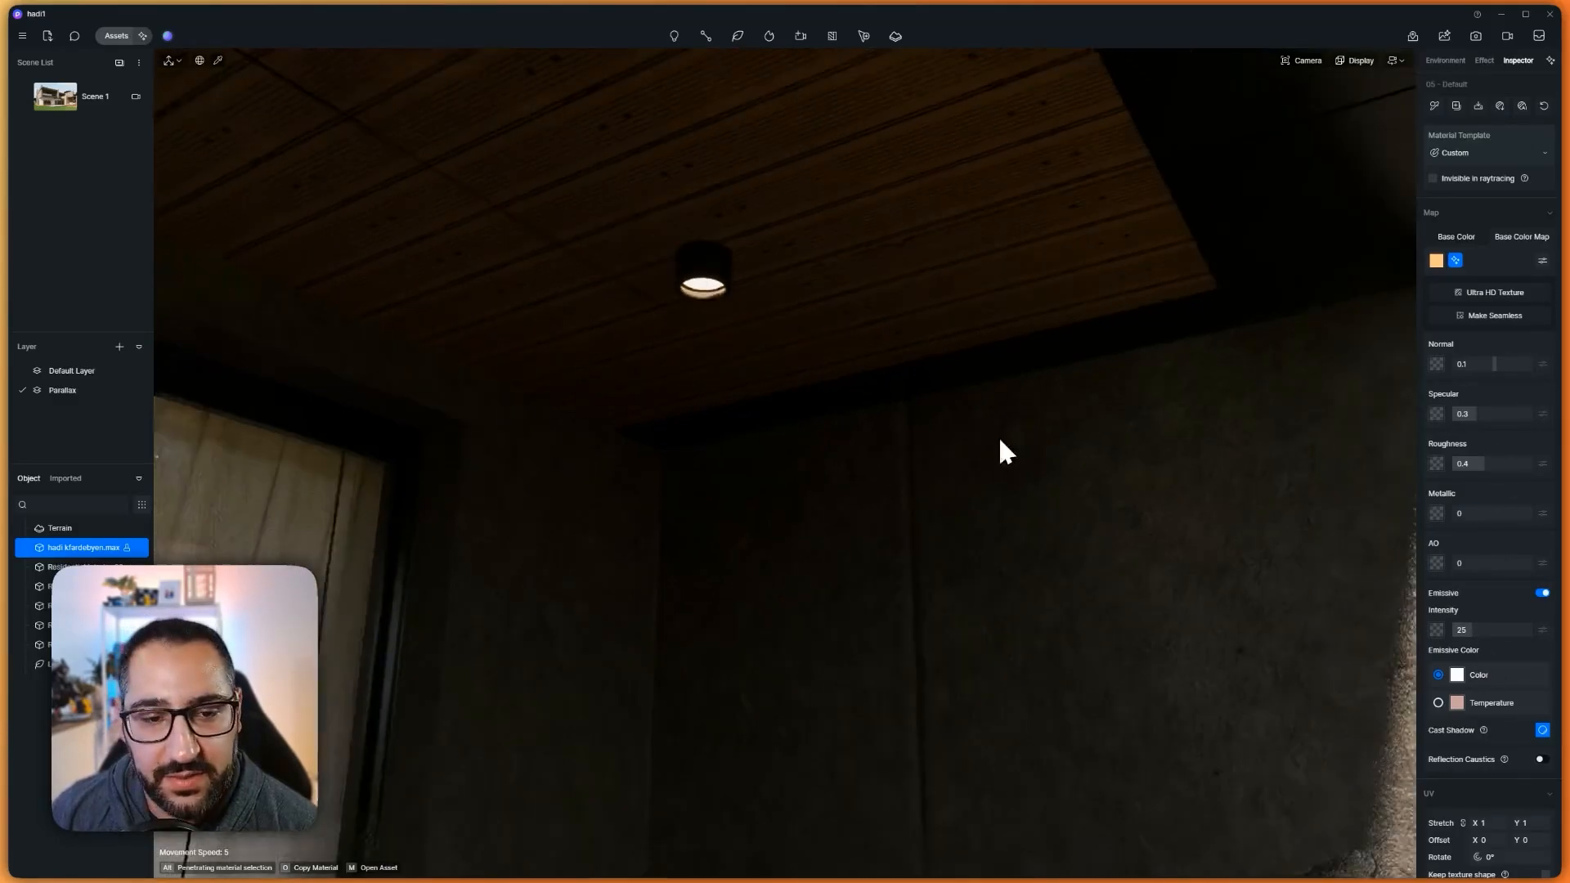
scroll(999, 435, "down", 10)
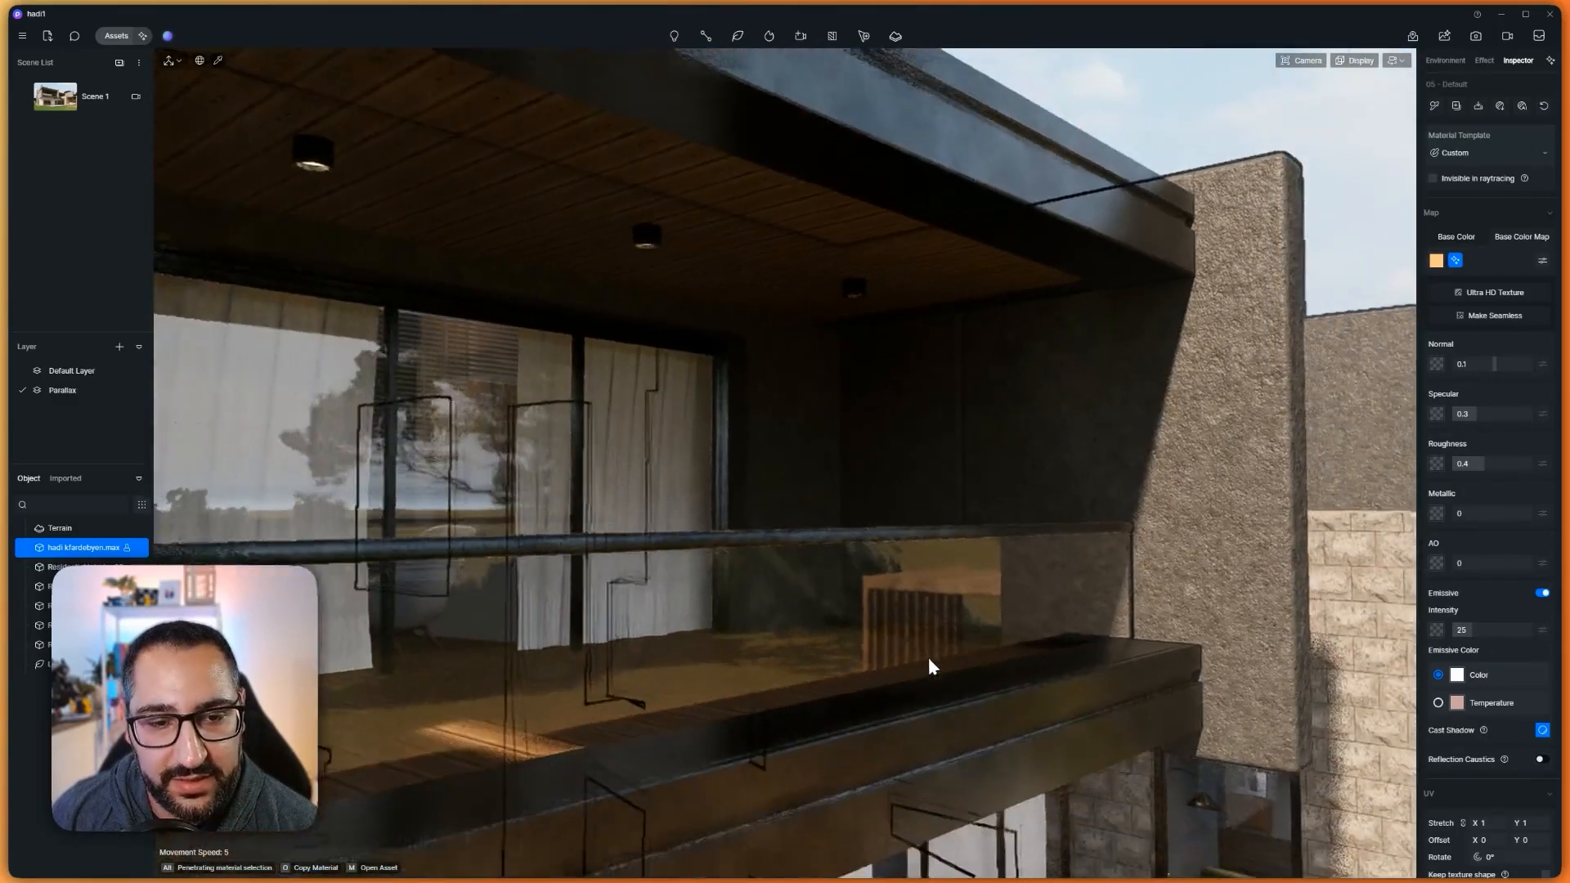
scroll(929, 657, "down", 2)
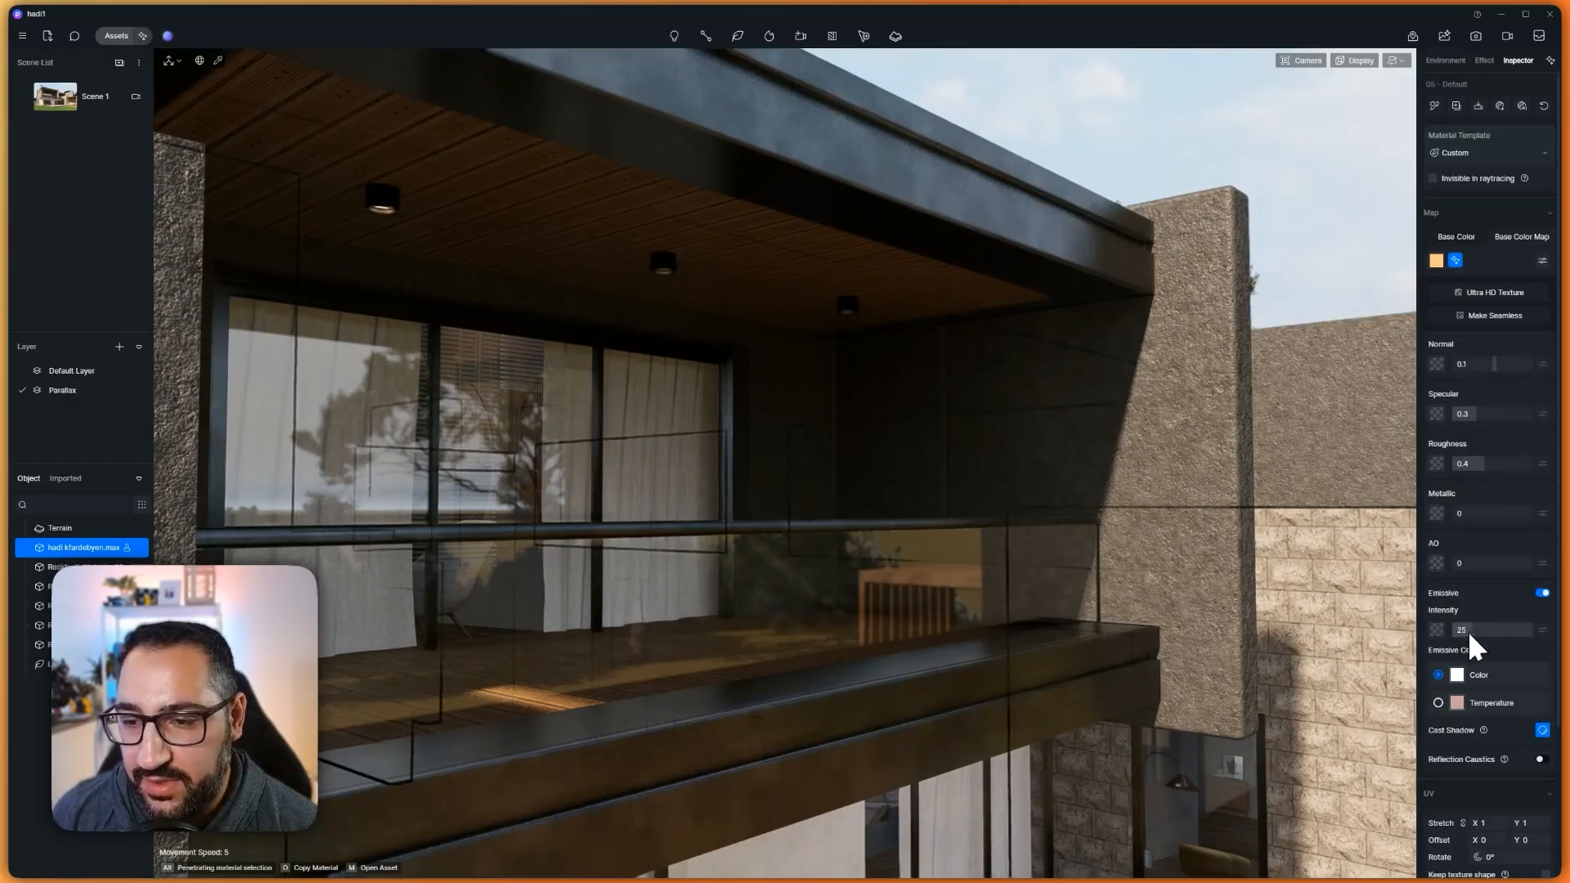
left_click_drag(1470, 633, 1551, 628)
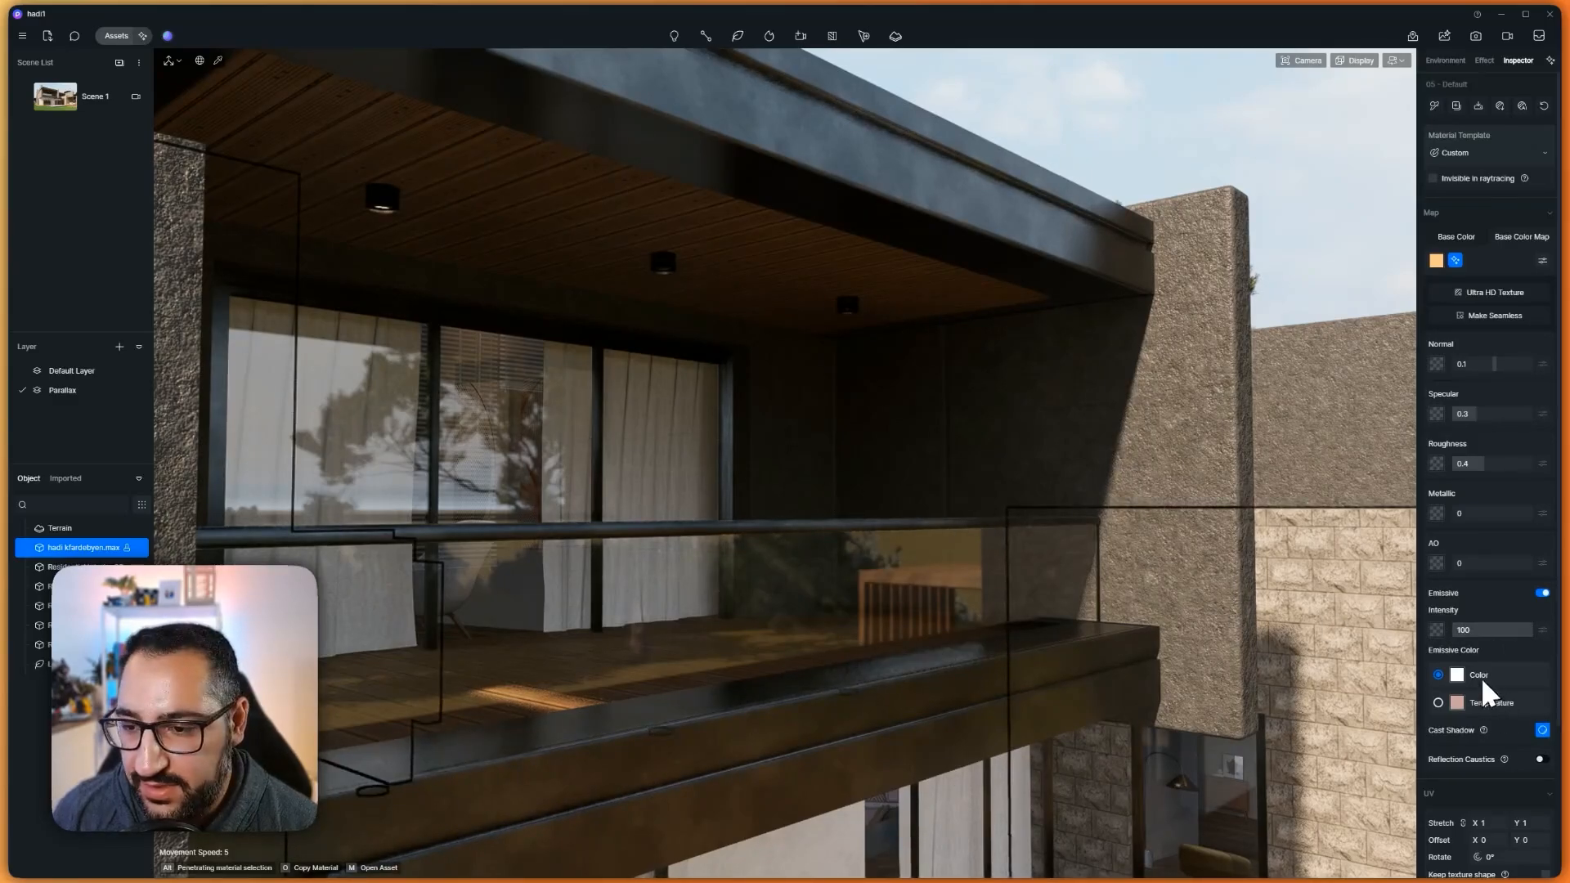
left_click_drag(1492, 636, 1457, 645)
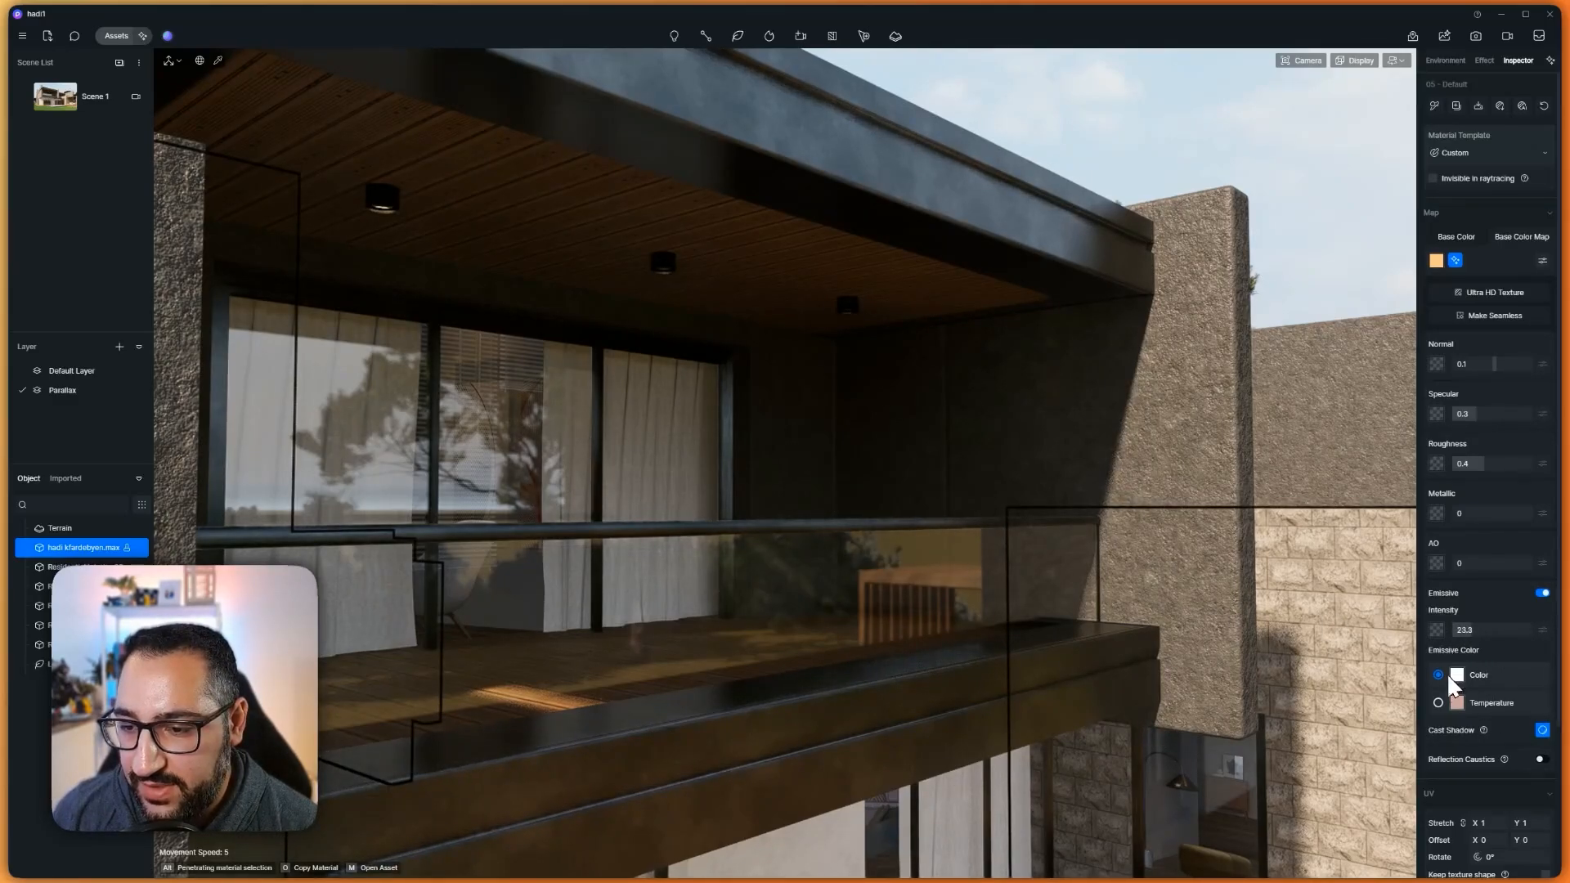
left_click(1441, 702)
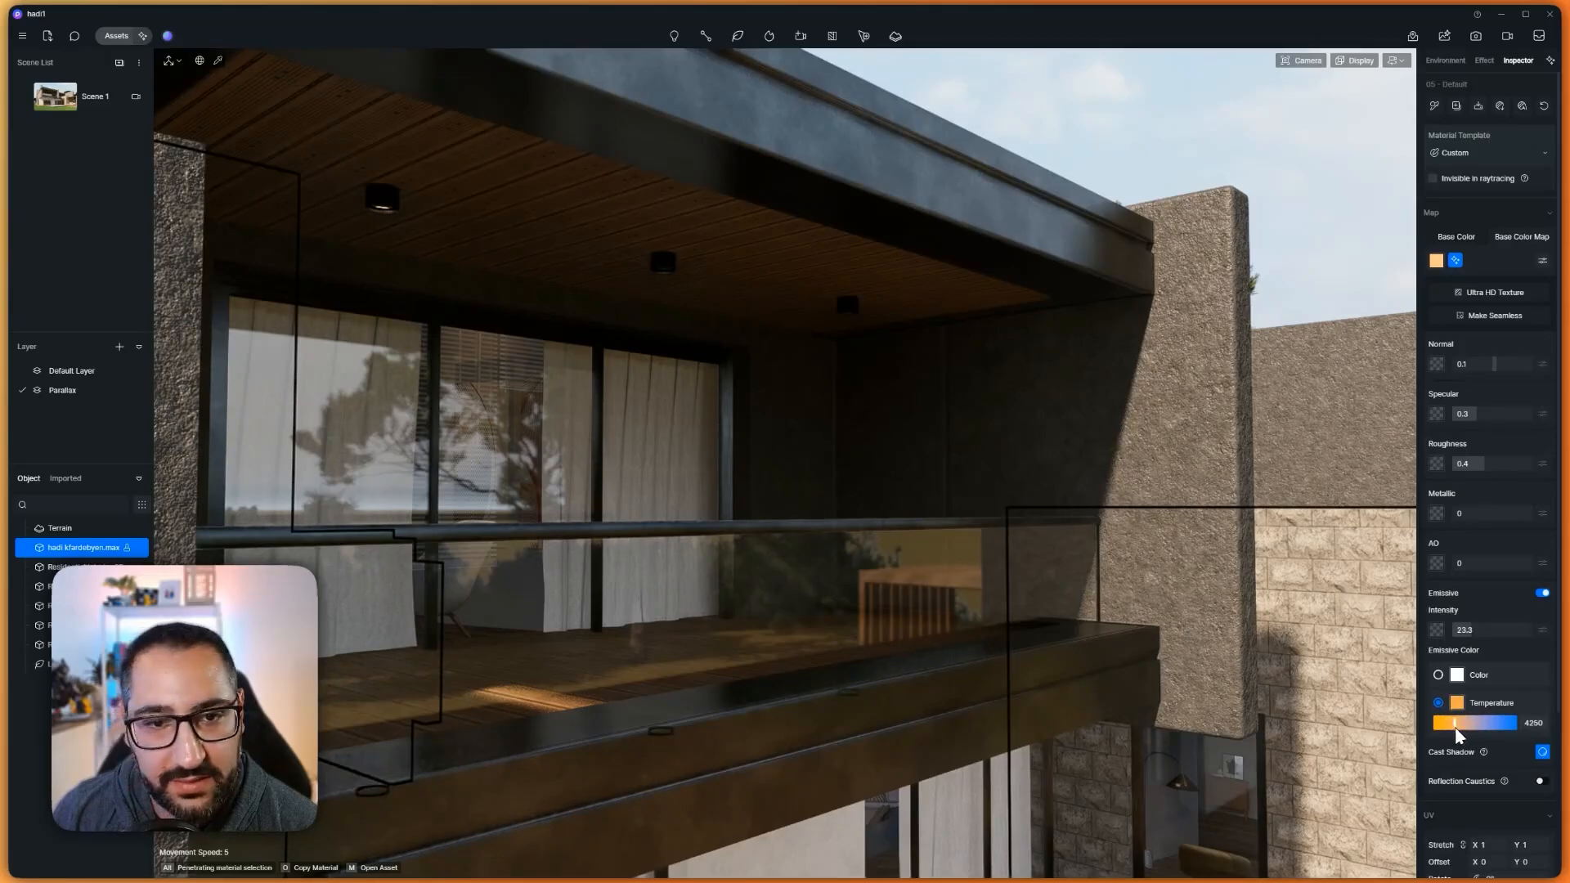
right_click_drag(1055, 482, 968, 332)
Create a layer named Lights and place a Spotlight at the upper balcony's first ceiling lamp
mouse_move(675, 37)
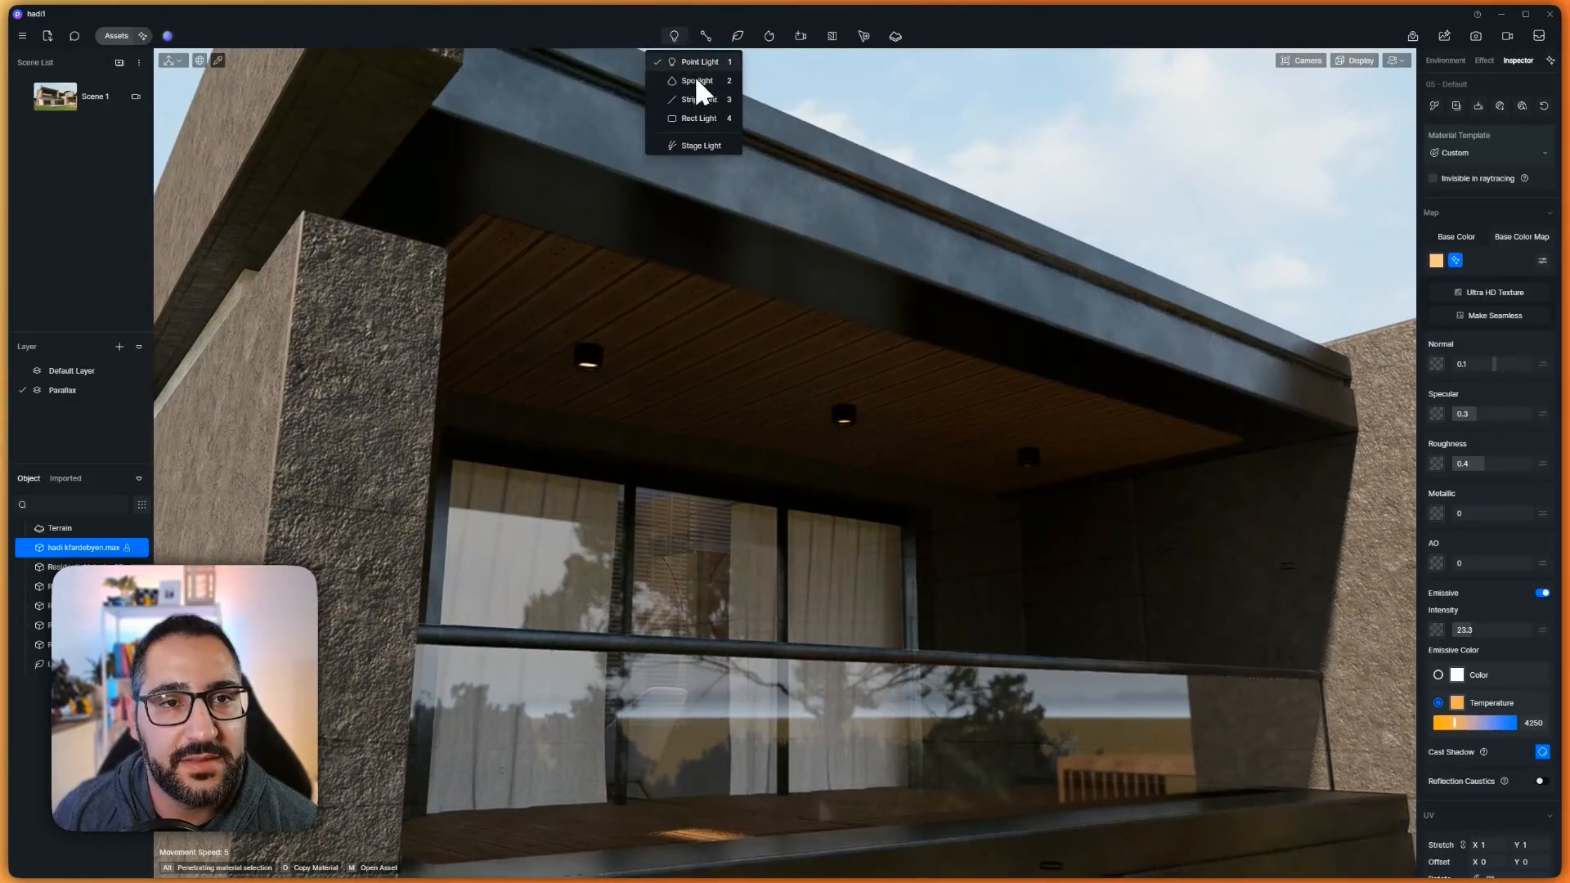
left_click(690, 81)
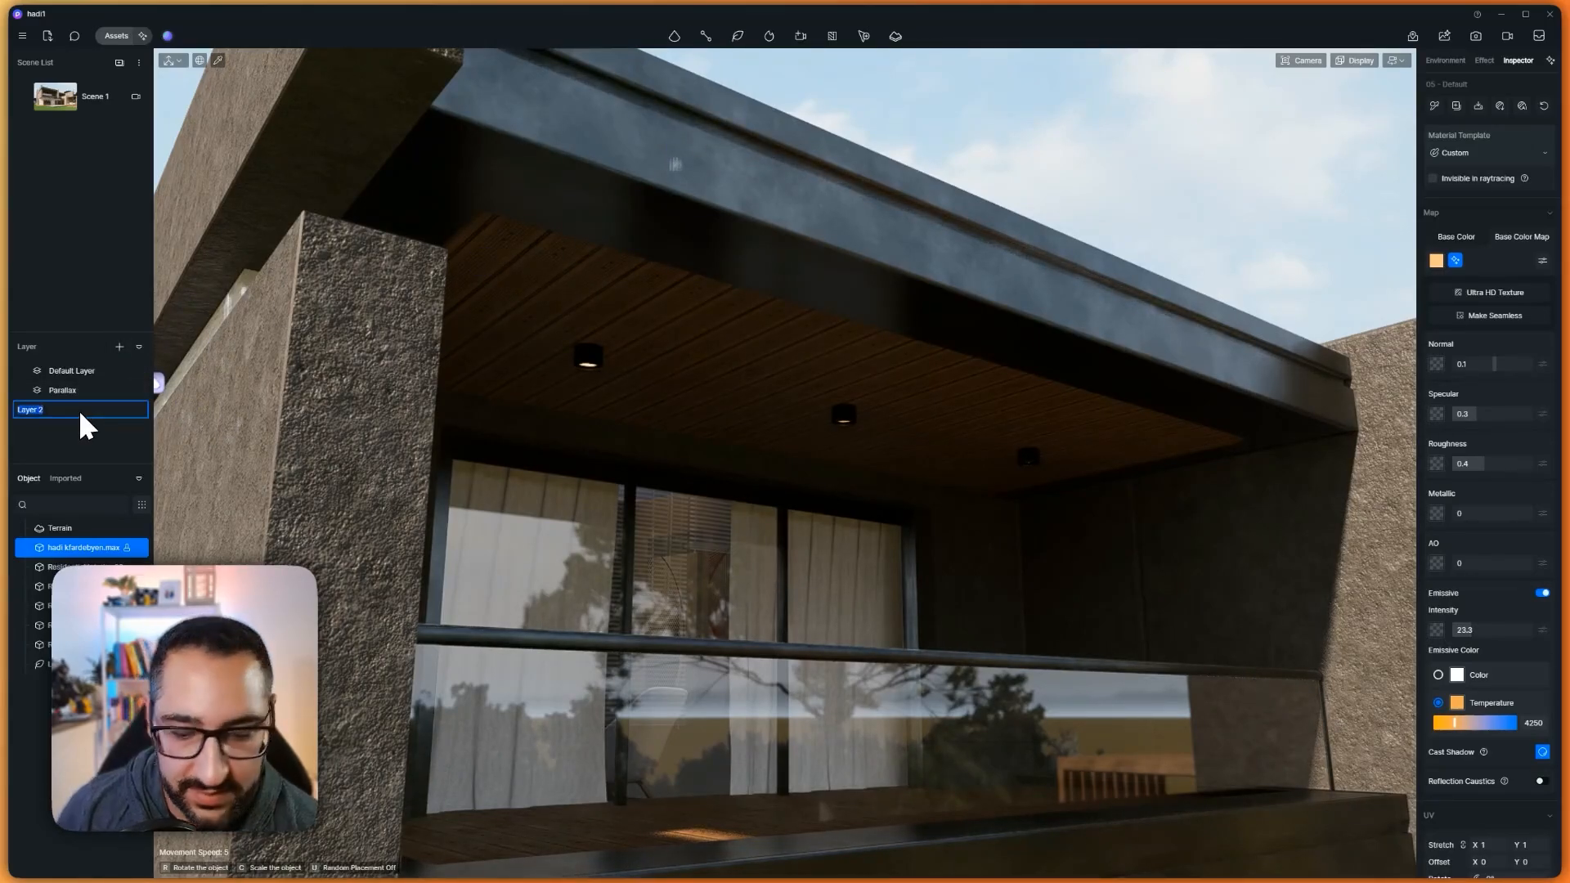
type("Lights")
key("Return")
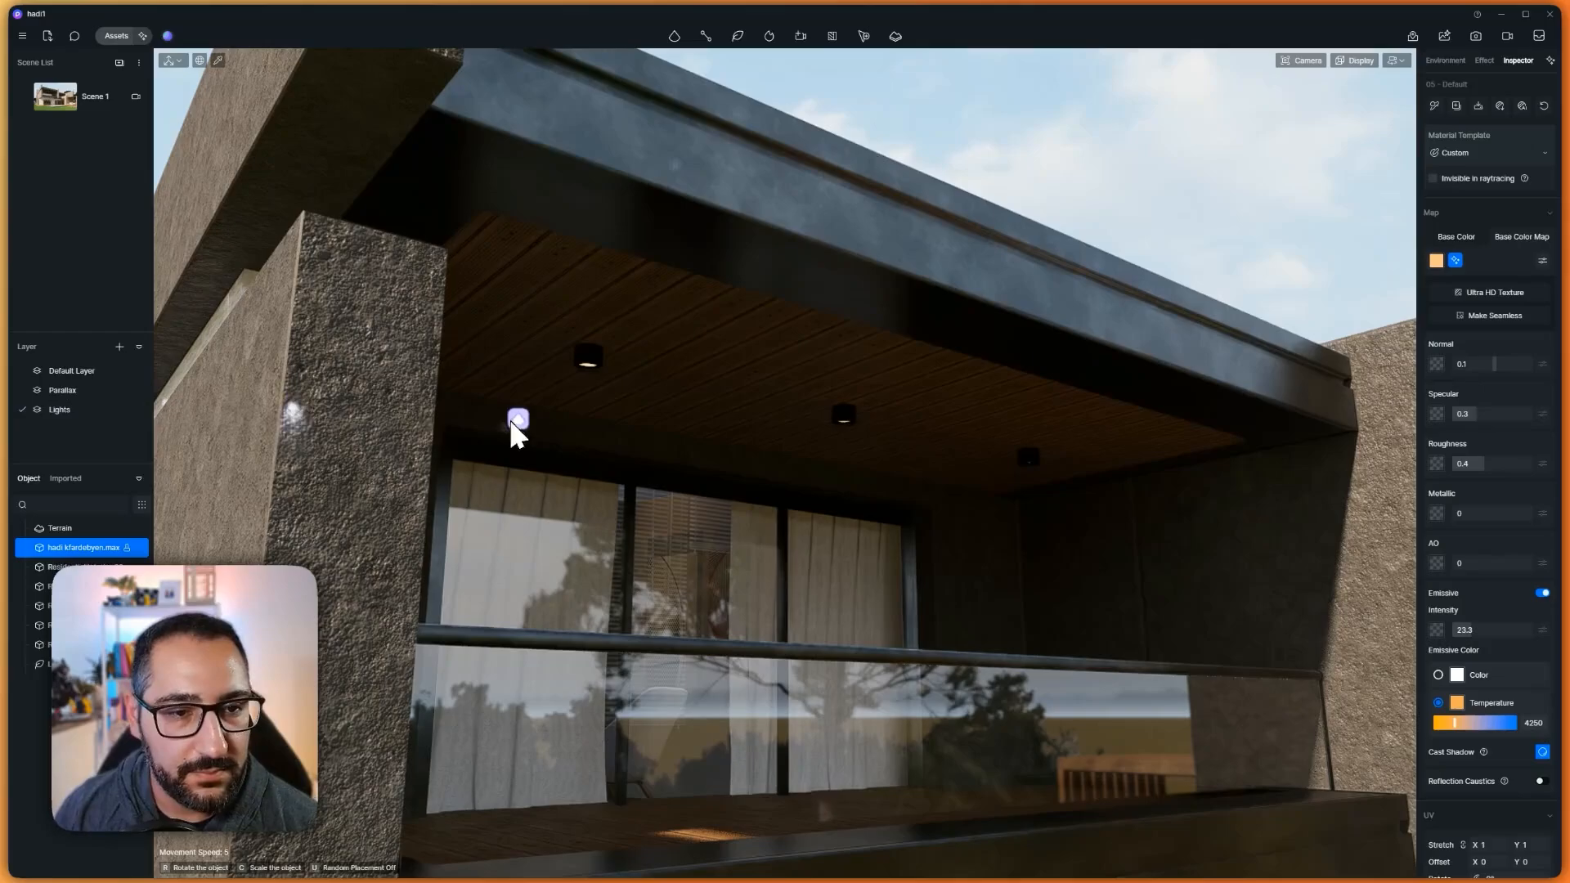
scroll(518, 429, "up", 5)
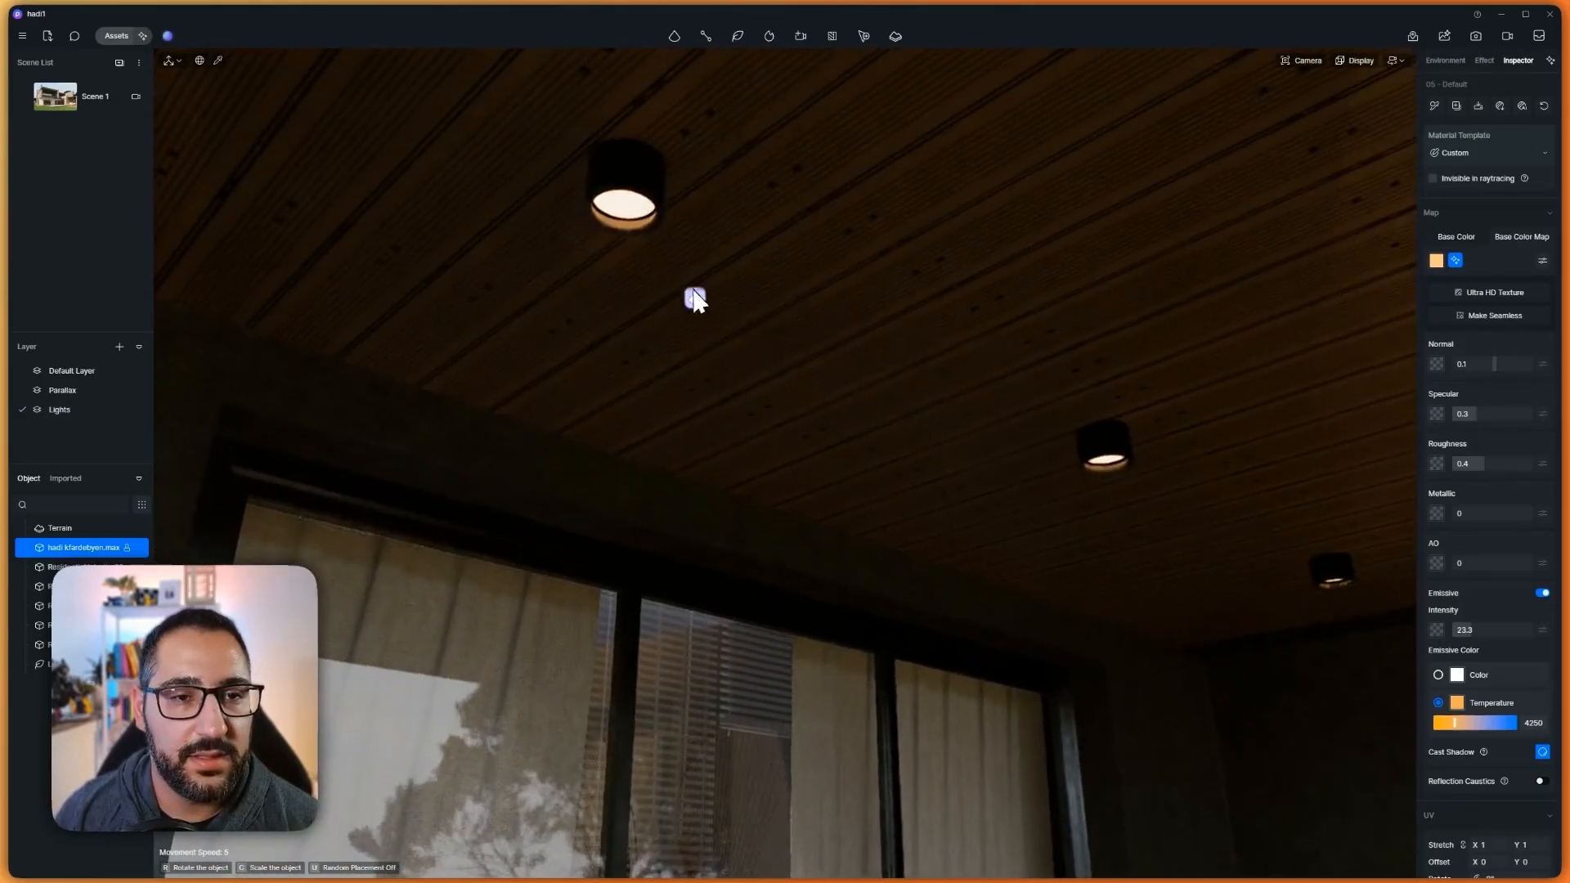
left_click(629, 213)
Set the balcony spotlight's cone angle to 80
scroll(716, 257, "down", 10)
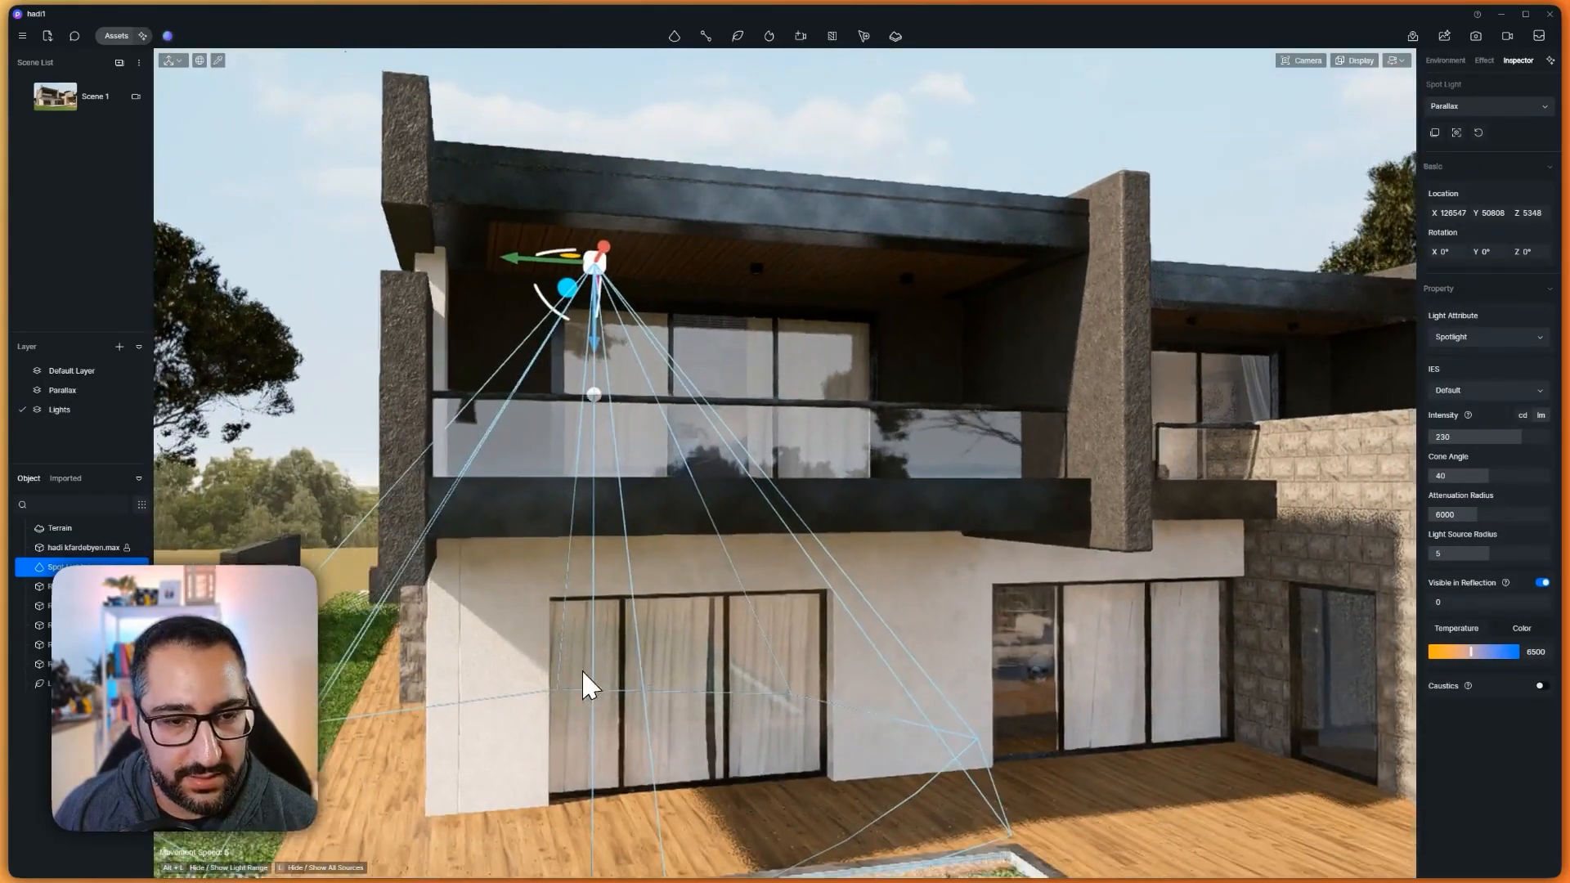
right_click_drag(582, 669, 513, 773)
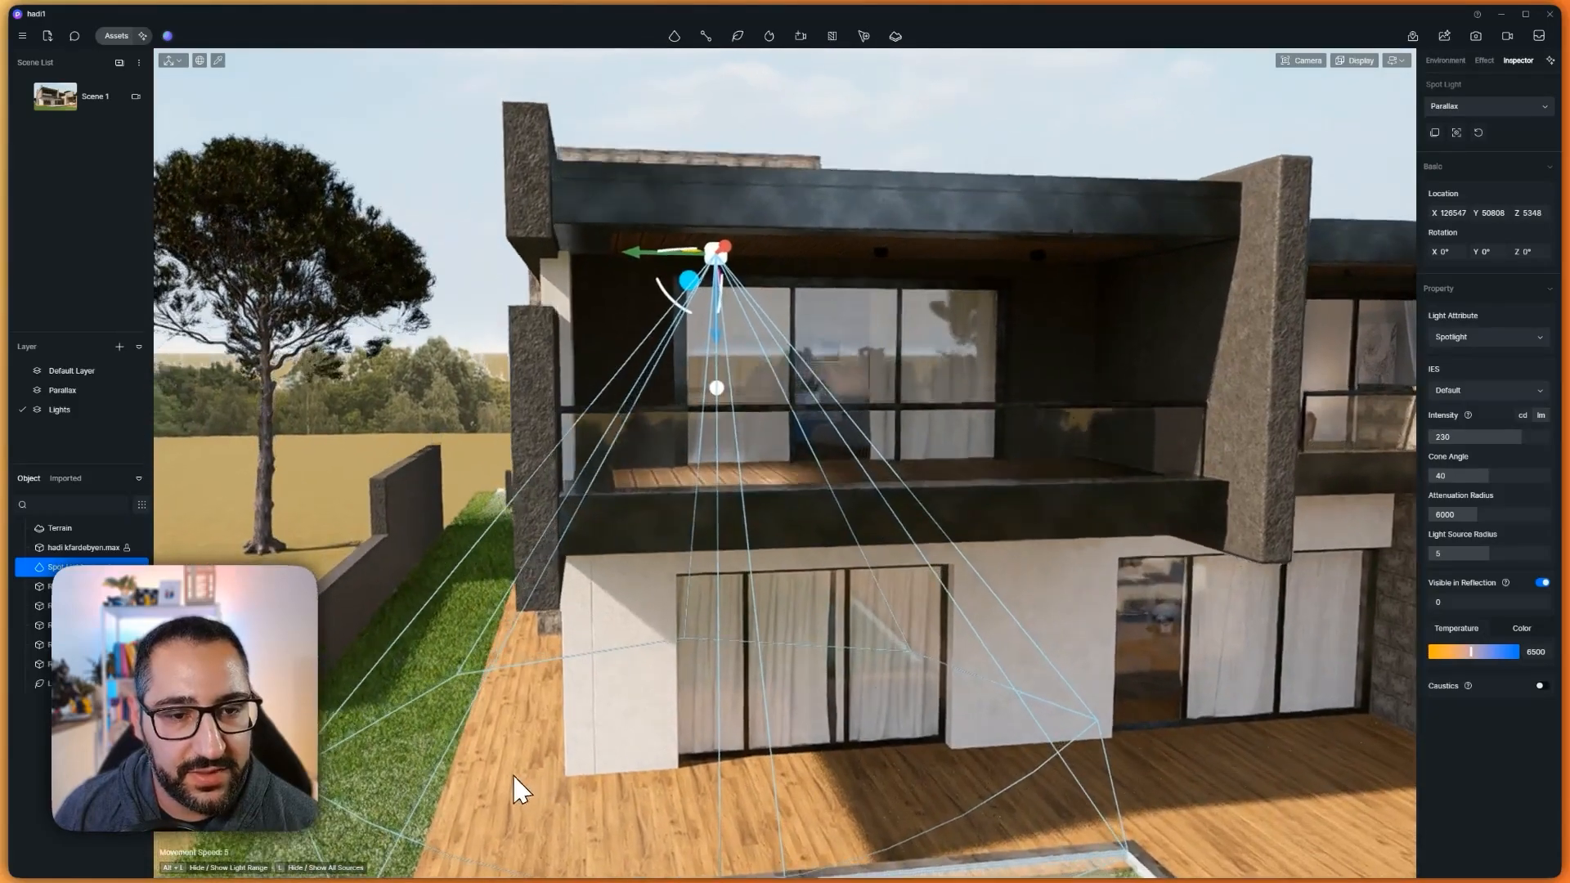
scroll(513, 774, "up", 2)
scroll(916, 328, "down", 2)
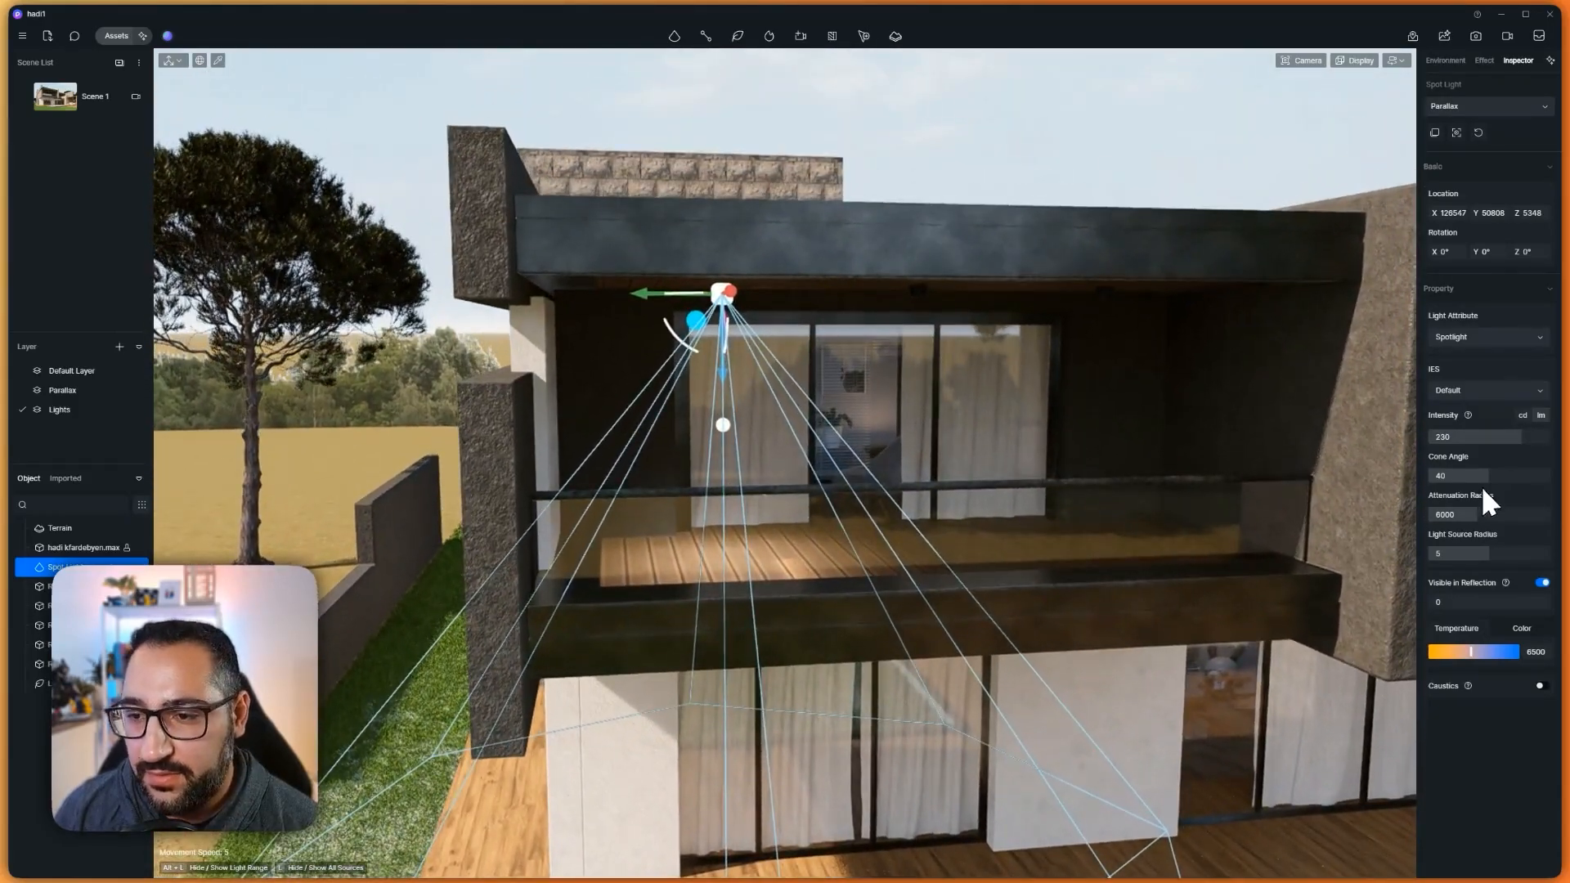
left_click_drag(1485, 476, 1558, 474)
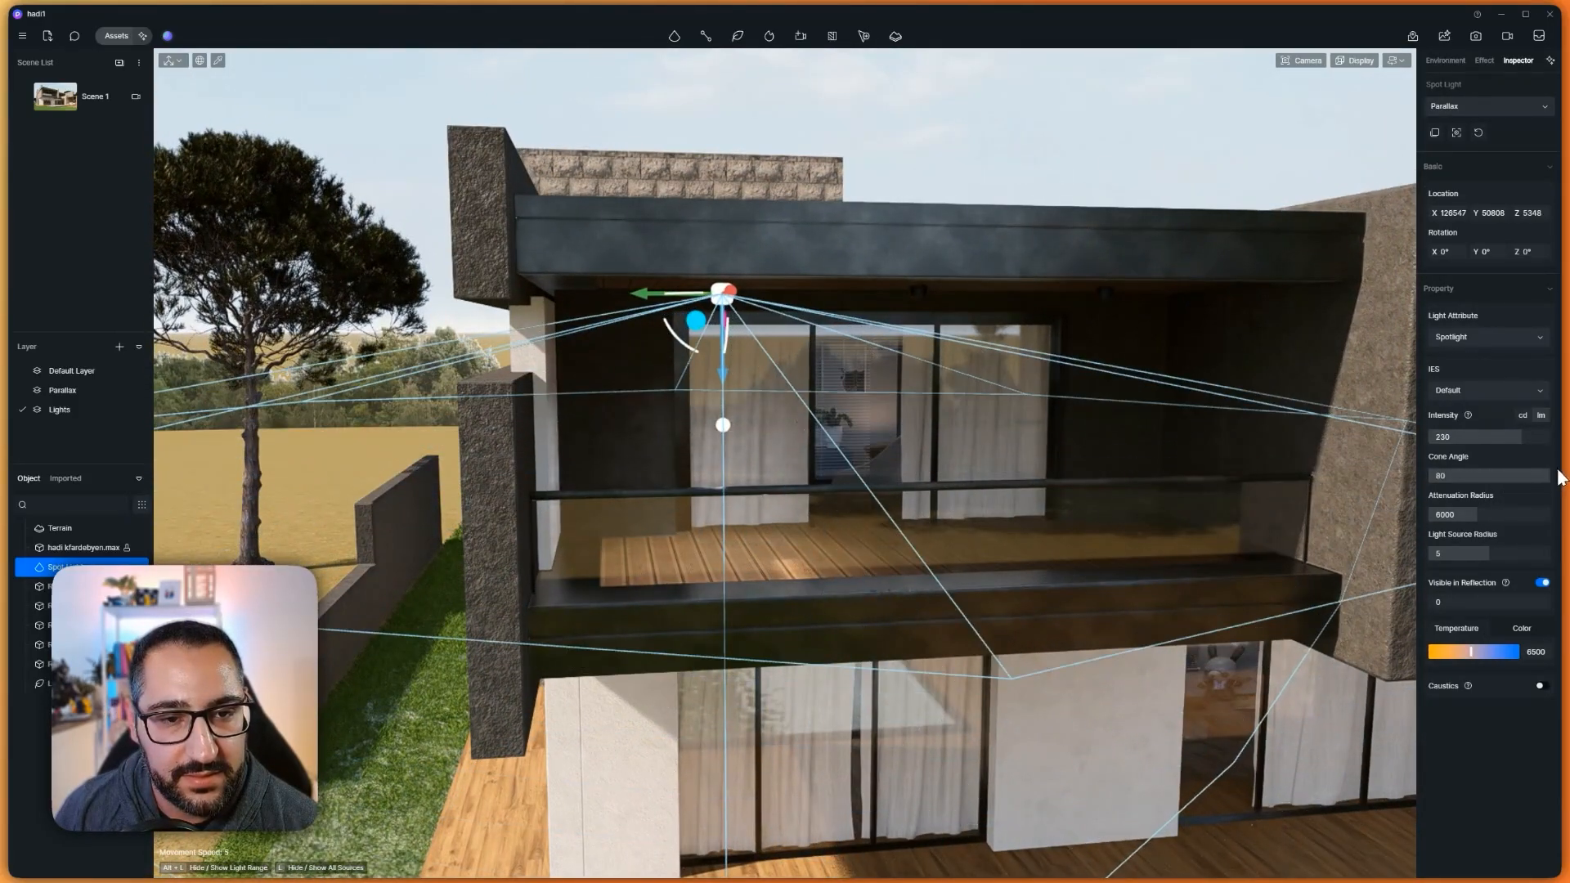
scroll(985, 366, "up", 2)
scroll(985, 367, "up", 5)
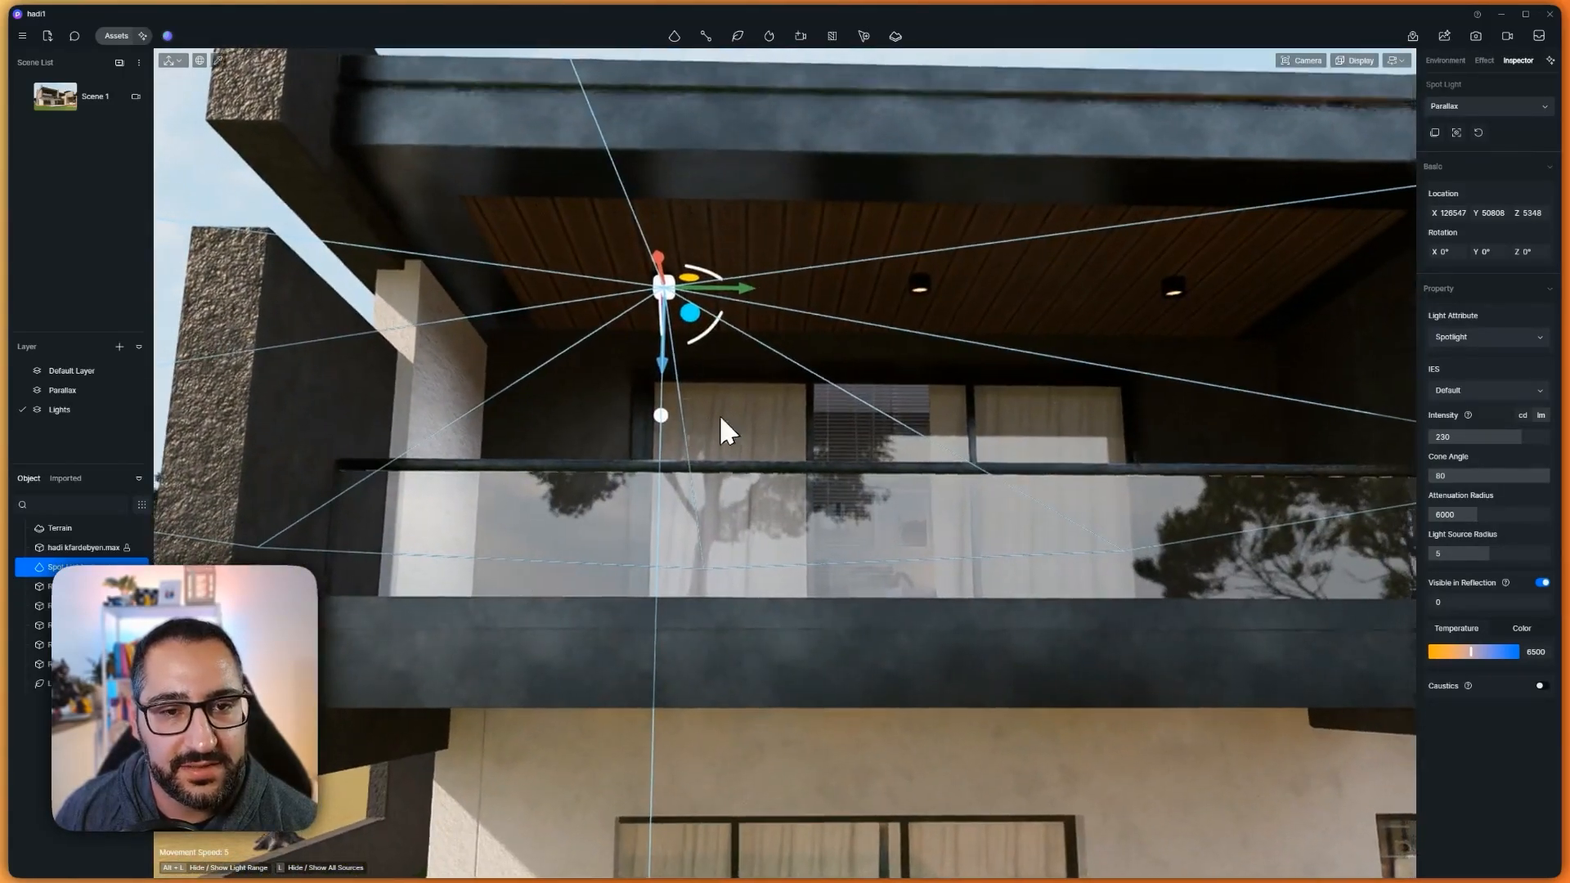
Set the balcony spotlight's intensity to 150 lm and its attenuation radius to 8000
scroll(719, 415, "down", 3)
left_click(1518, 438)
type("1")
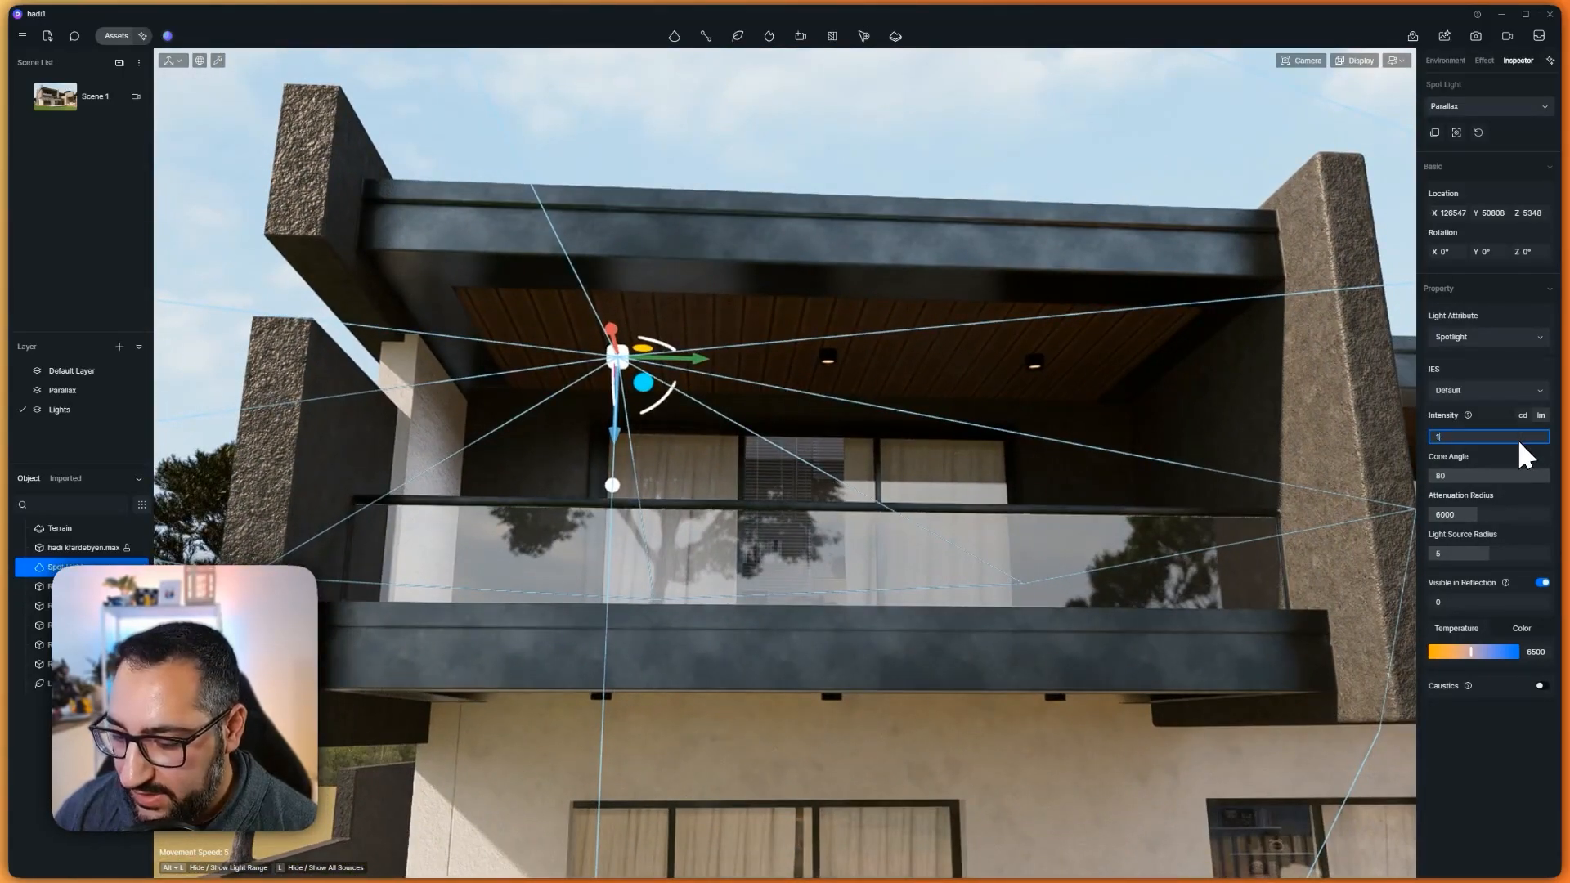
type("50")
key("Return")
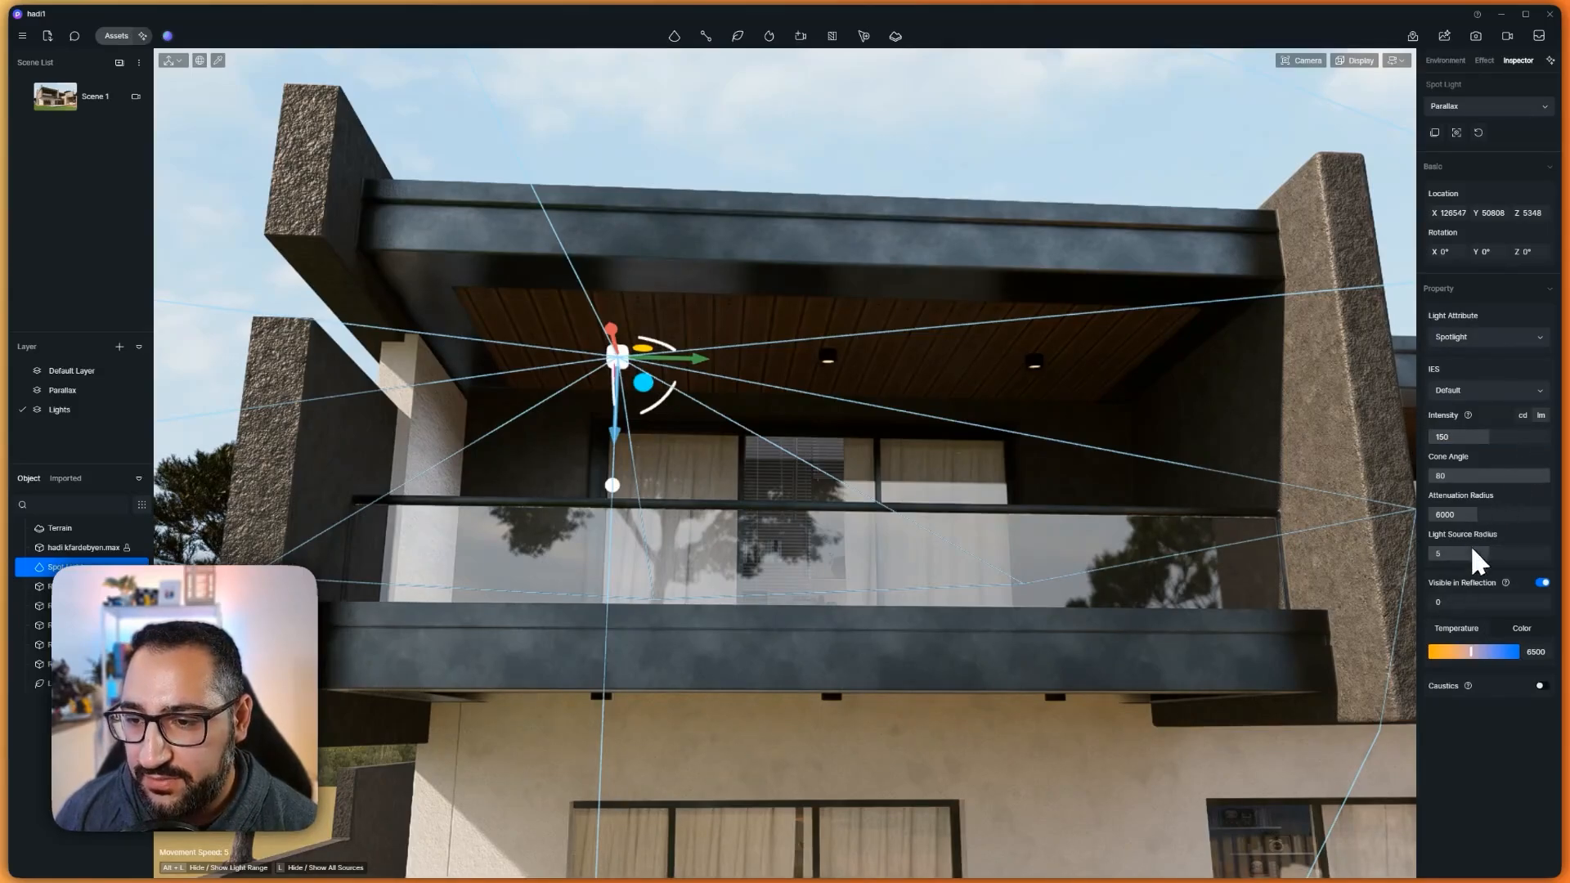
left_click(1488, 515)
type("800")
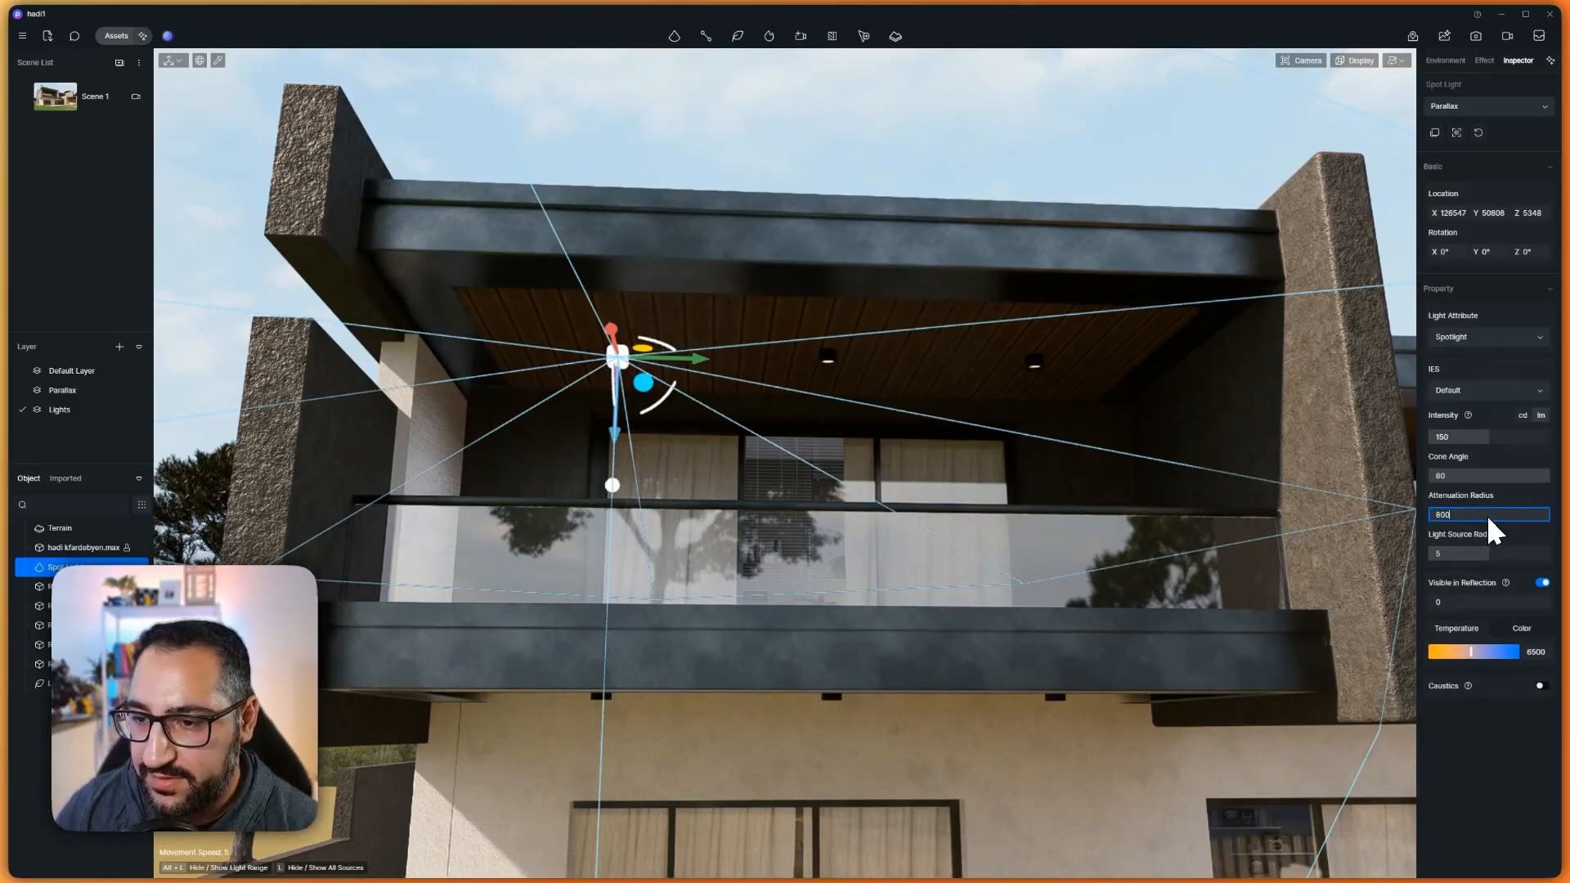
type("0")
key("Return")
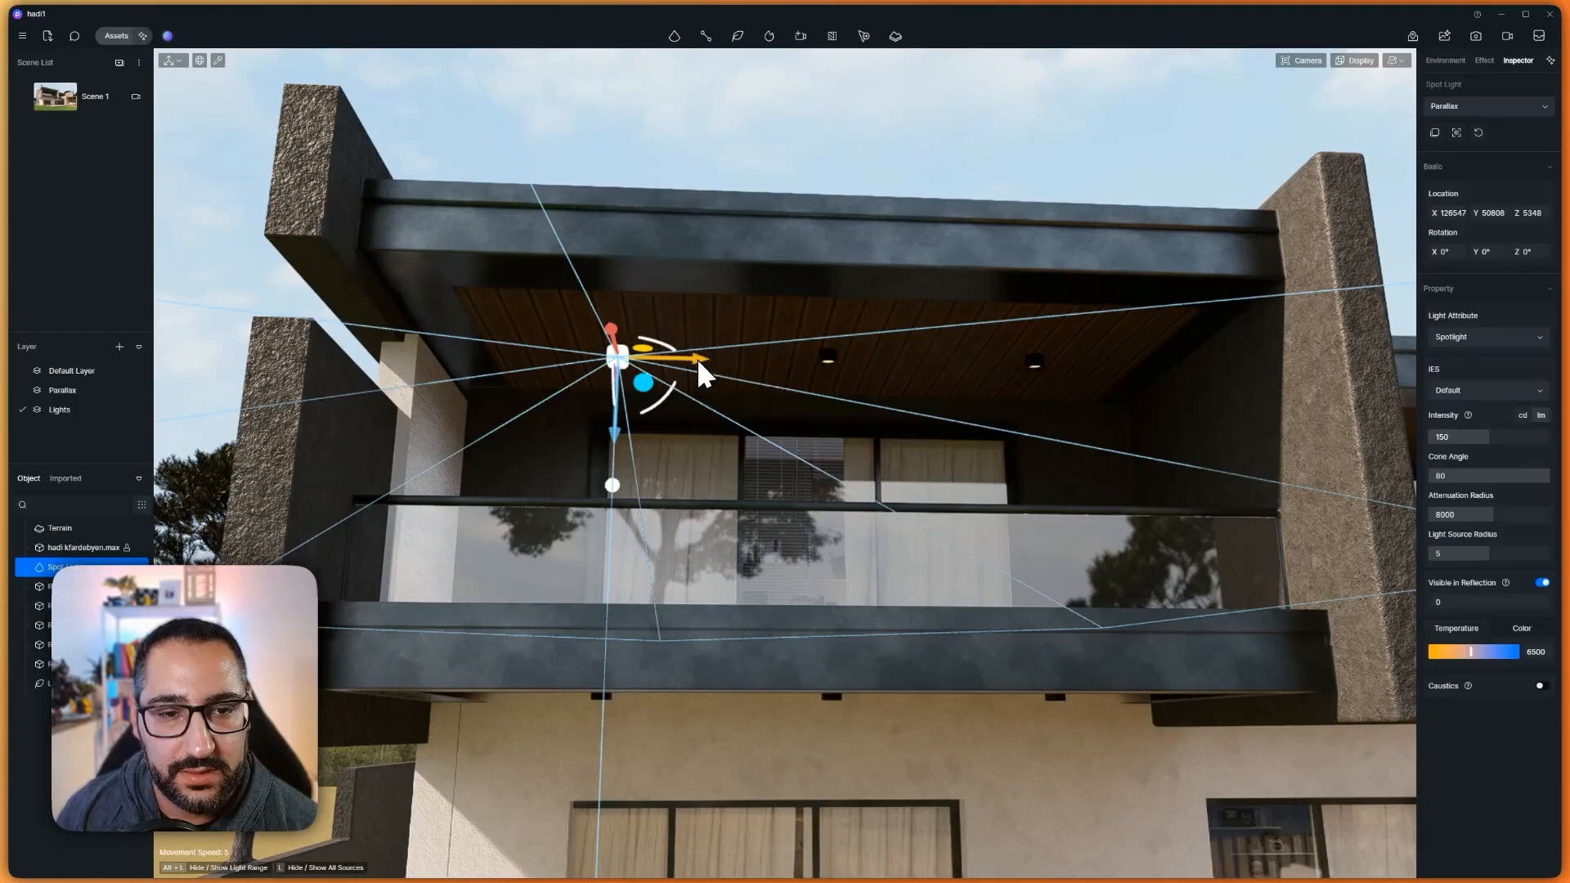
Copy the spotlight along the balcony ceiling to the second and third lamps
left_click_drag(699, 357, 873, 385)
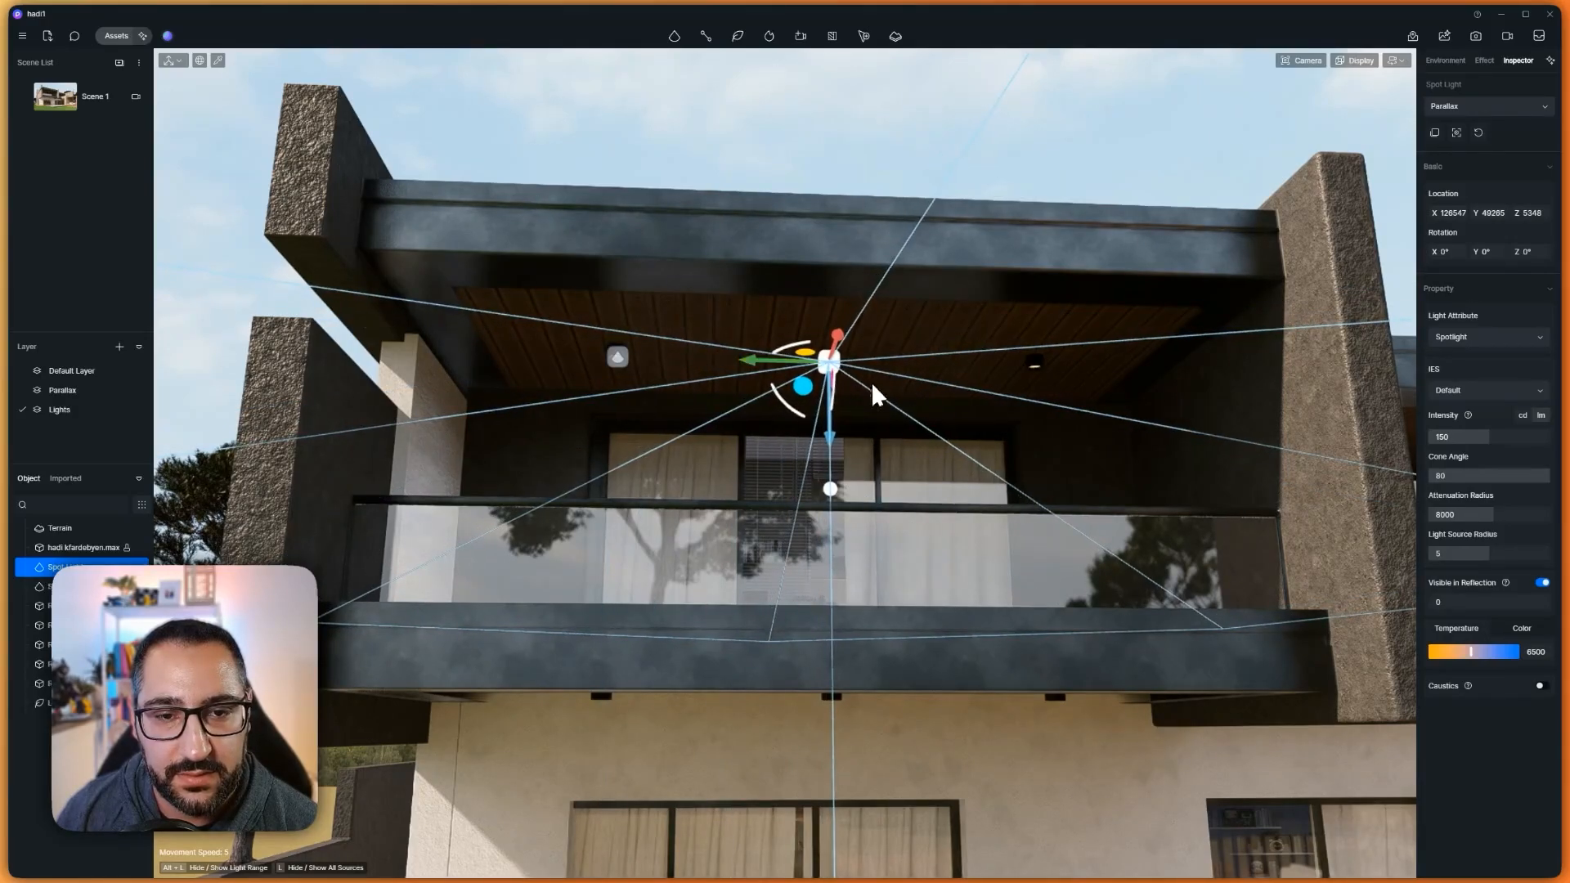
left_click_drag(756, 362, 962, 381)
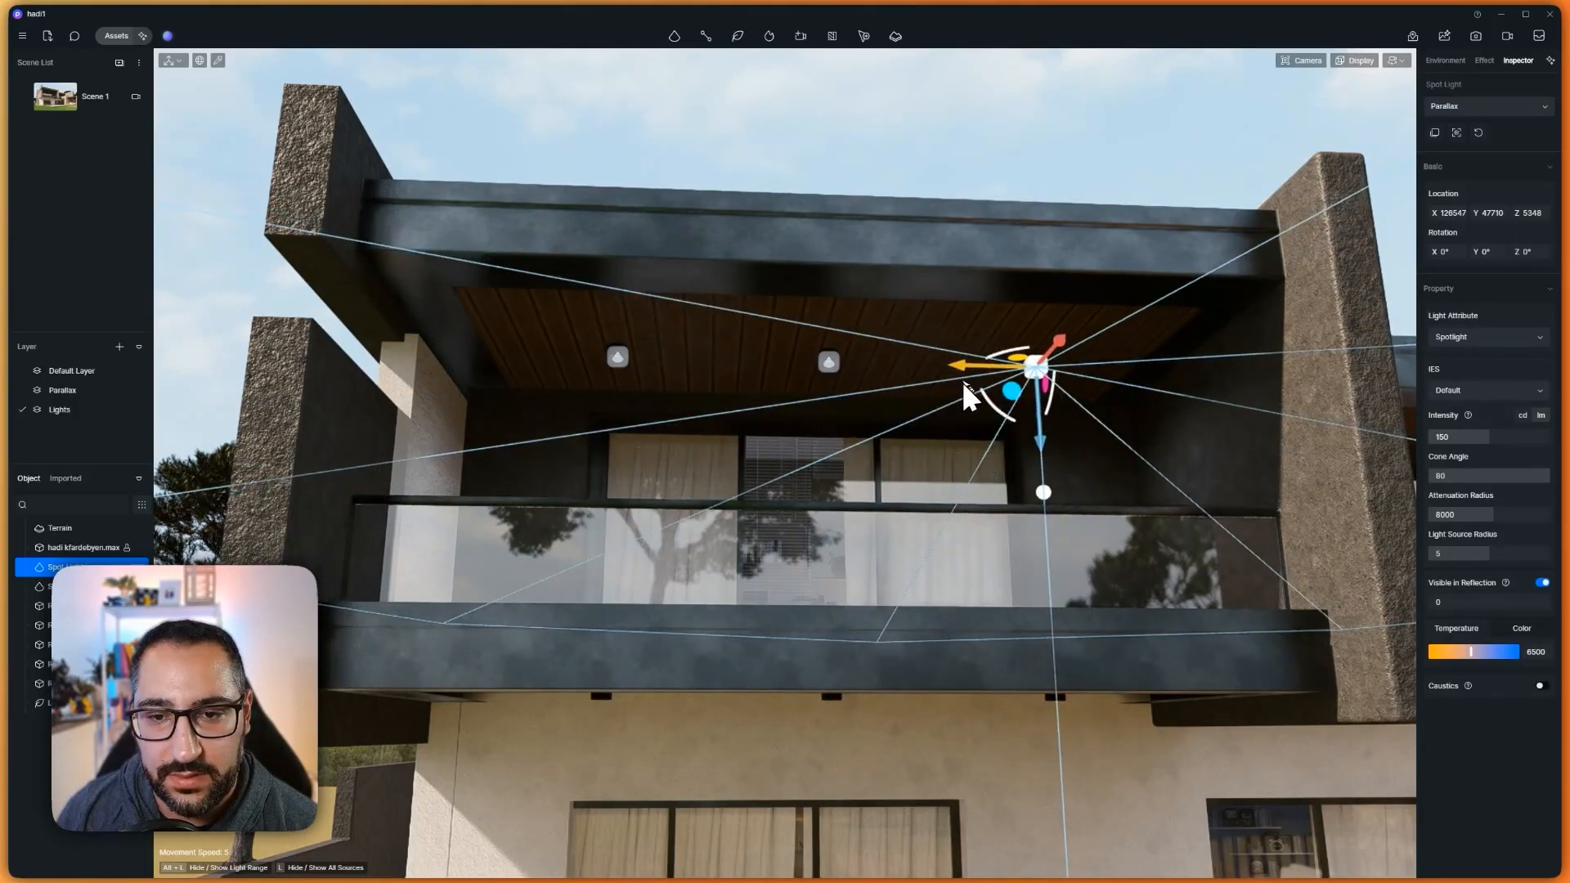
key("a")
right_click_drag(1000, 473, 1182, 473)
key("q")
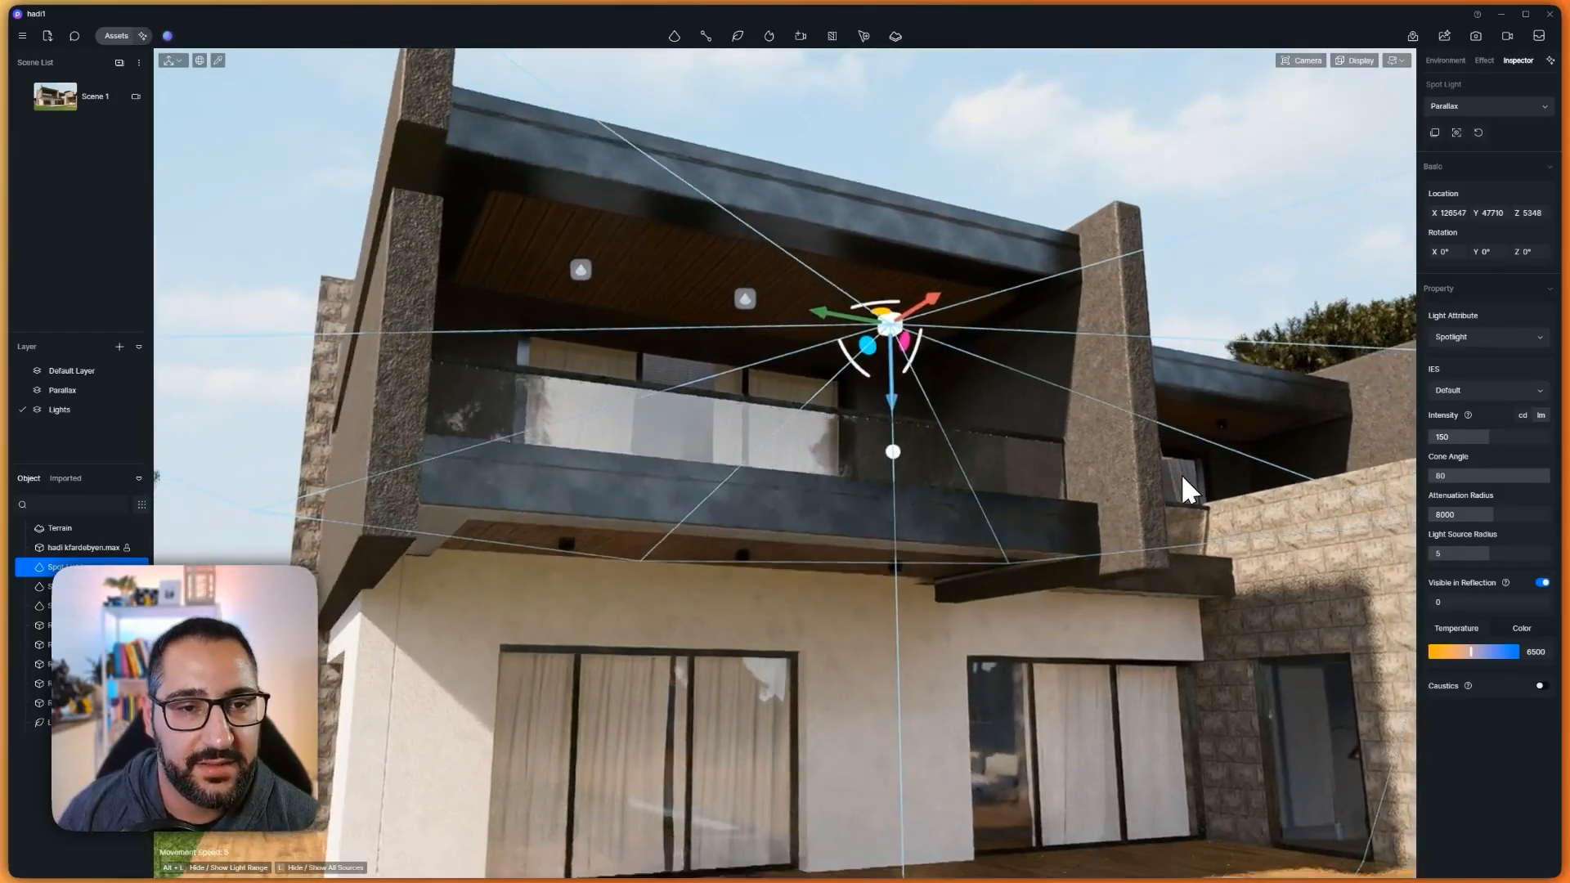
key("e")
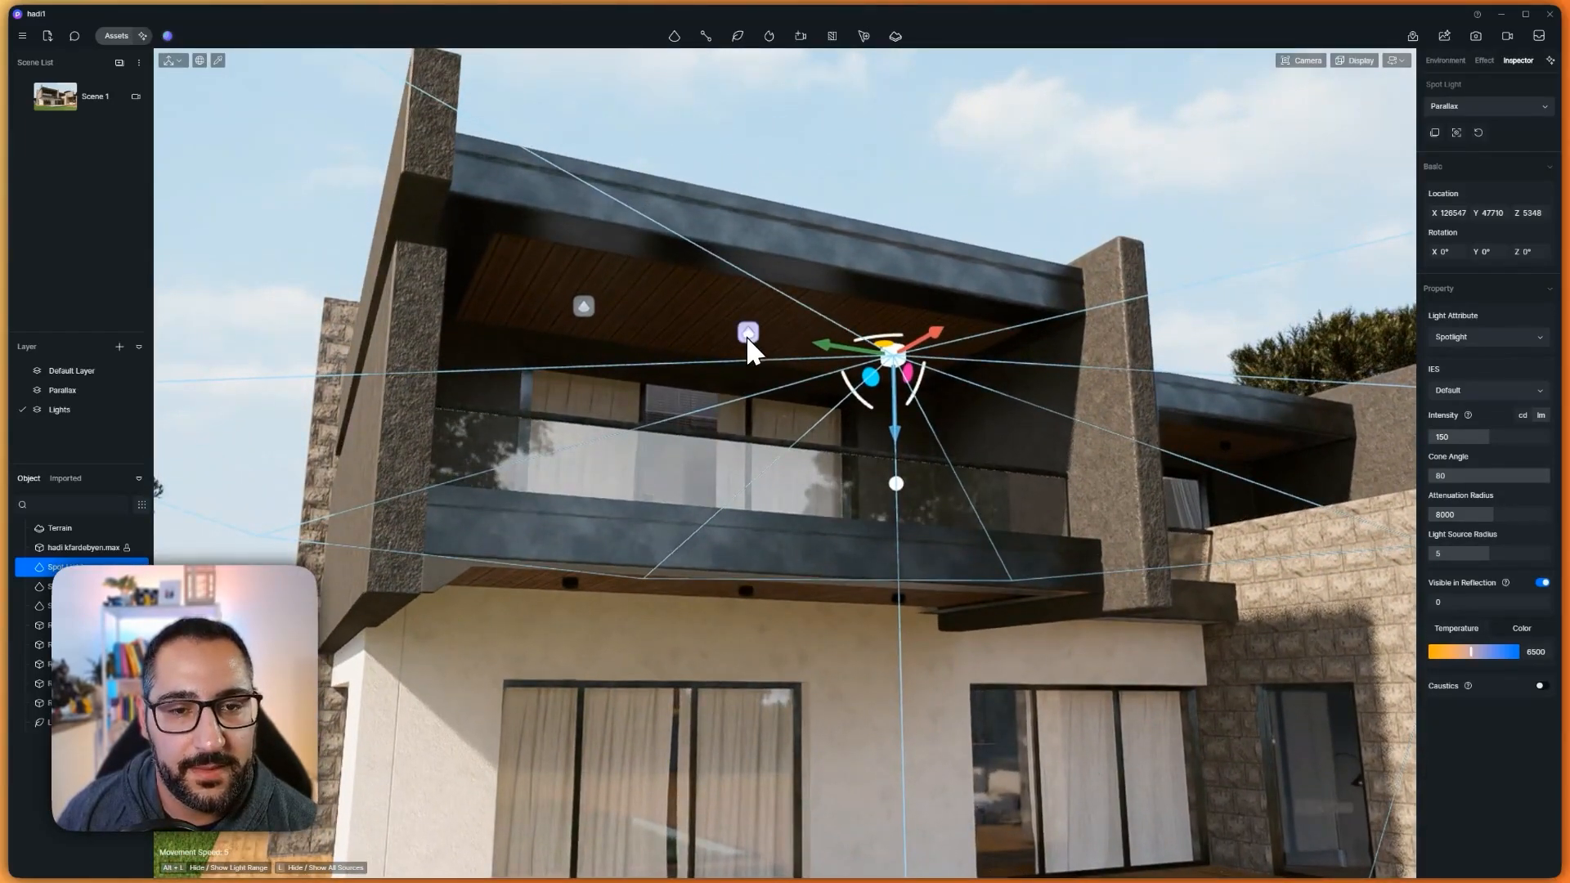
Select the upper balcony's three ceiling spotlights together and set their intensity to 300 lm
left_click(748, 333)
left_click(584, 309)
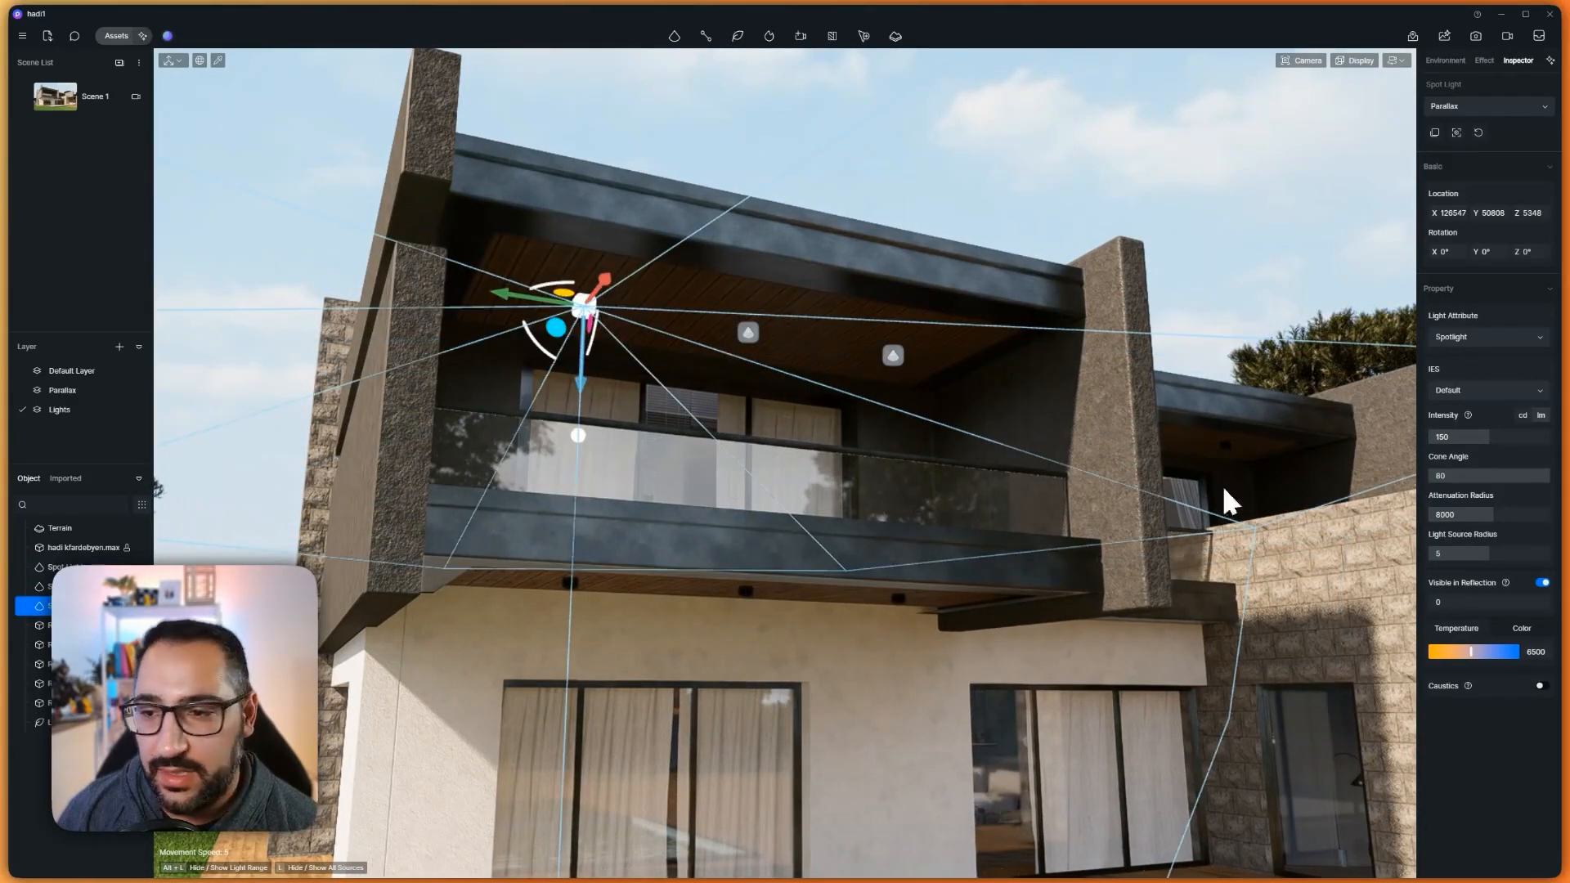
left_click(894, 355, "ctrl")
left_click(748, 334, "ctrl")
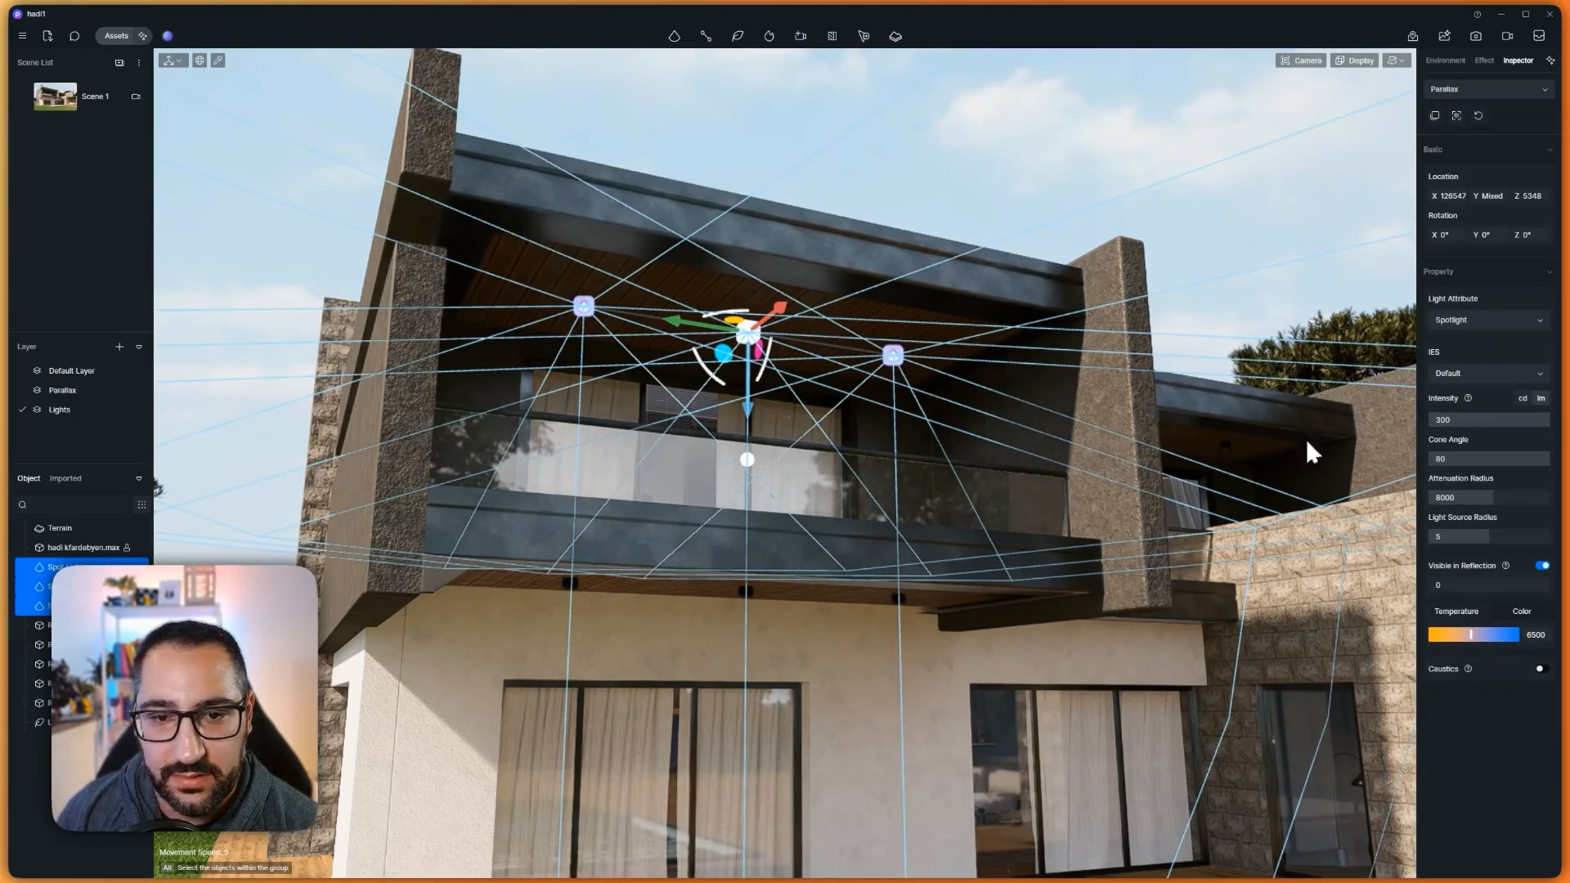
Set the color temperature of the three selected balcony spotlights to 5450
right_click_drag(1050, 458, 1112, 482)
key("e")
key("w")
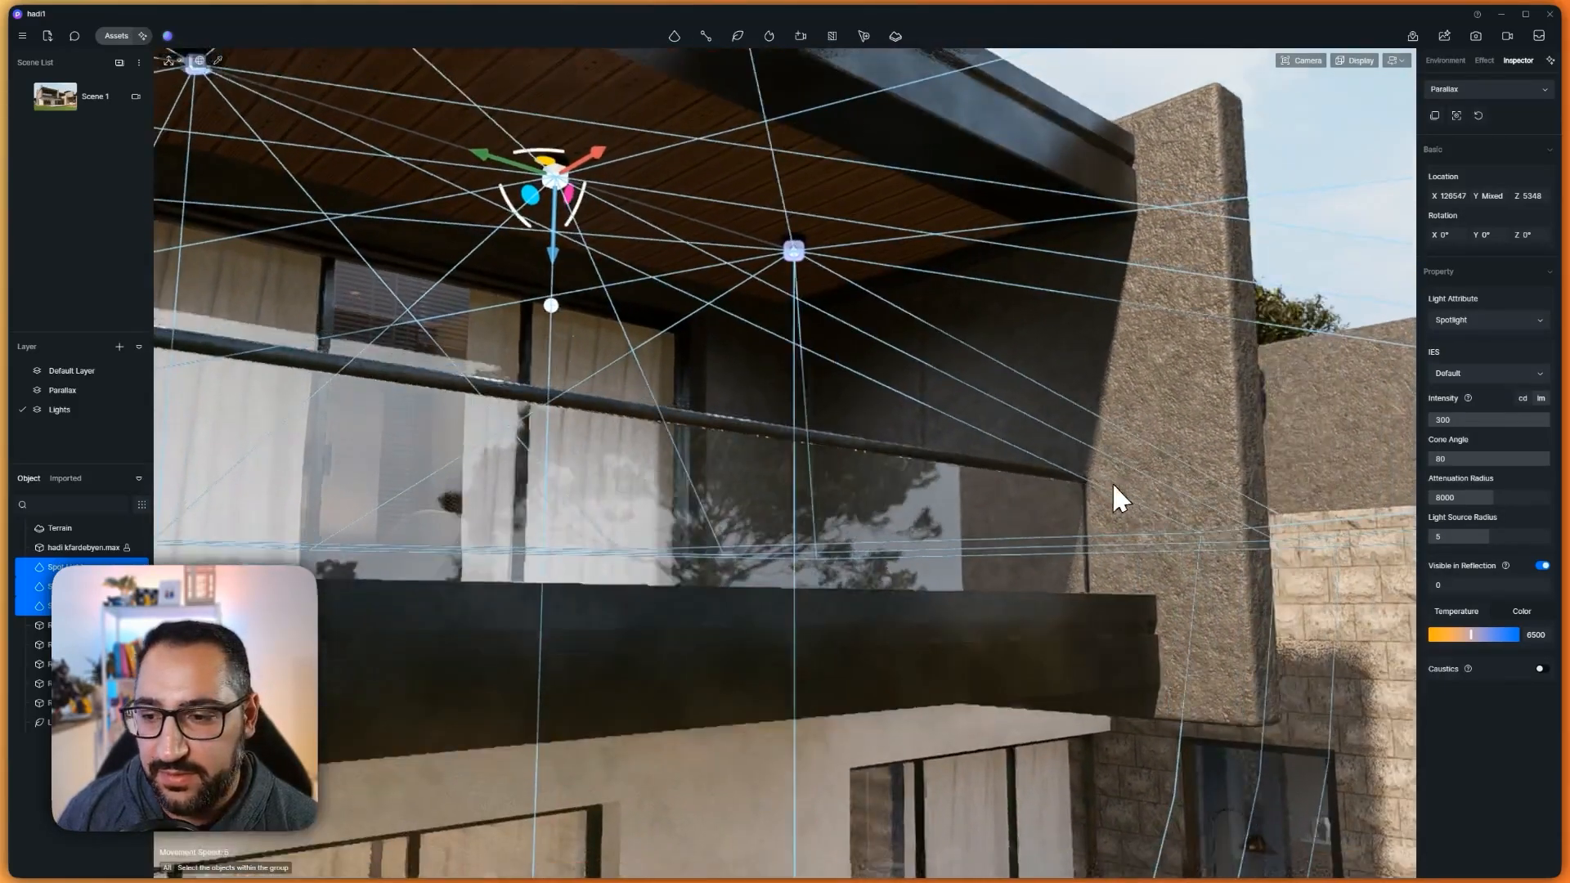
left_click_drag(1474, 638, 1462, 638)
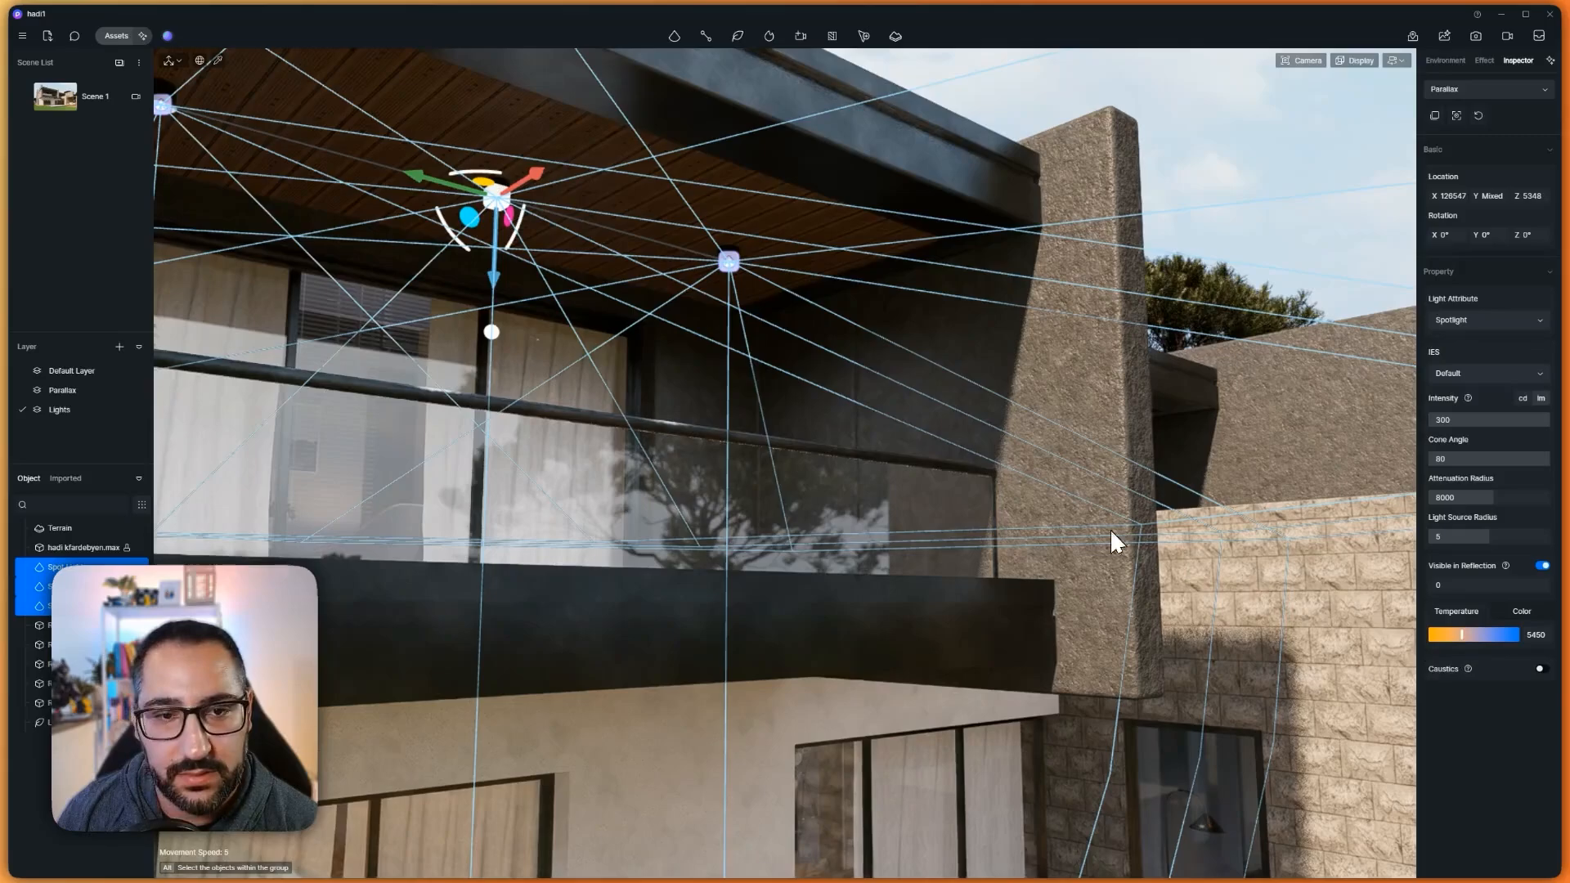
Copy the balcony's nearest spotlight across to the first ceiling lamp of the smaller adjacent balcony
scroll(988, 526, "down", 5)
scroll(980, 520, "up", 8)
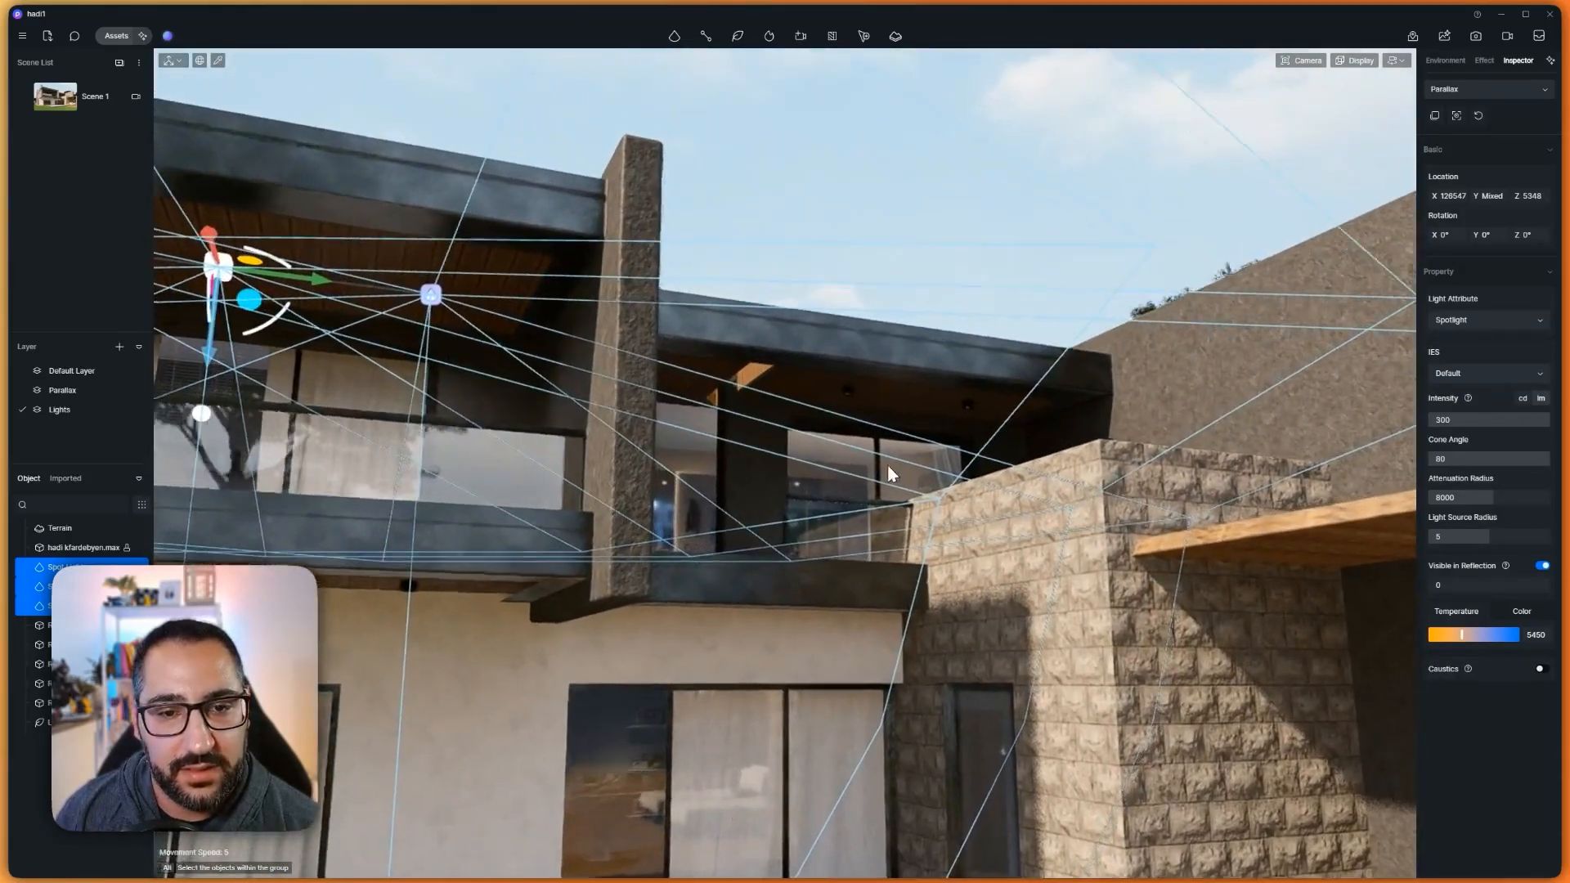
right_click_drag(891, 473, 761, 445)
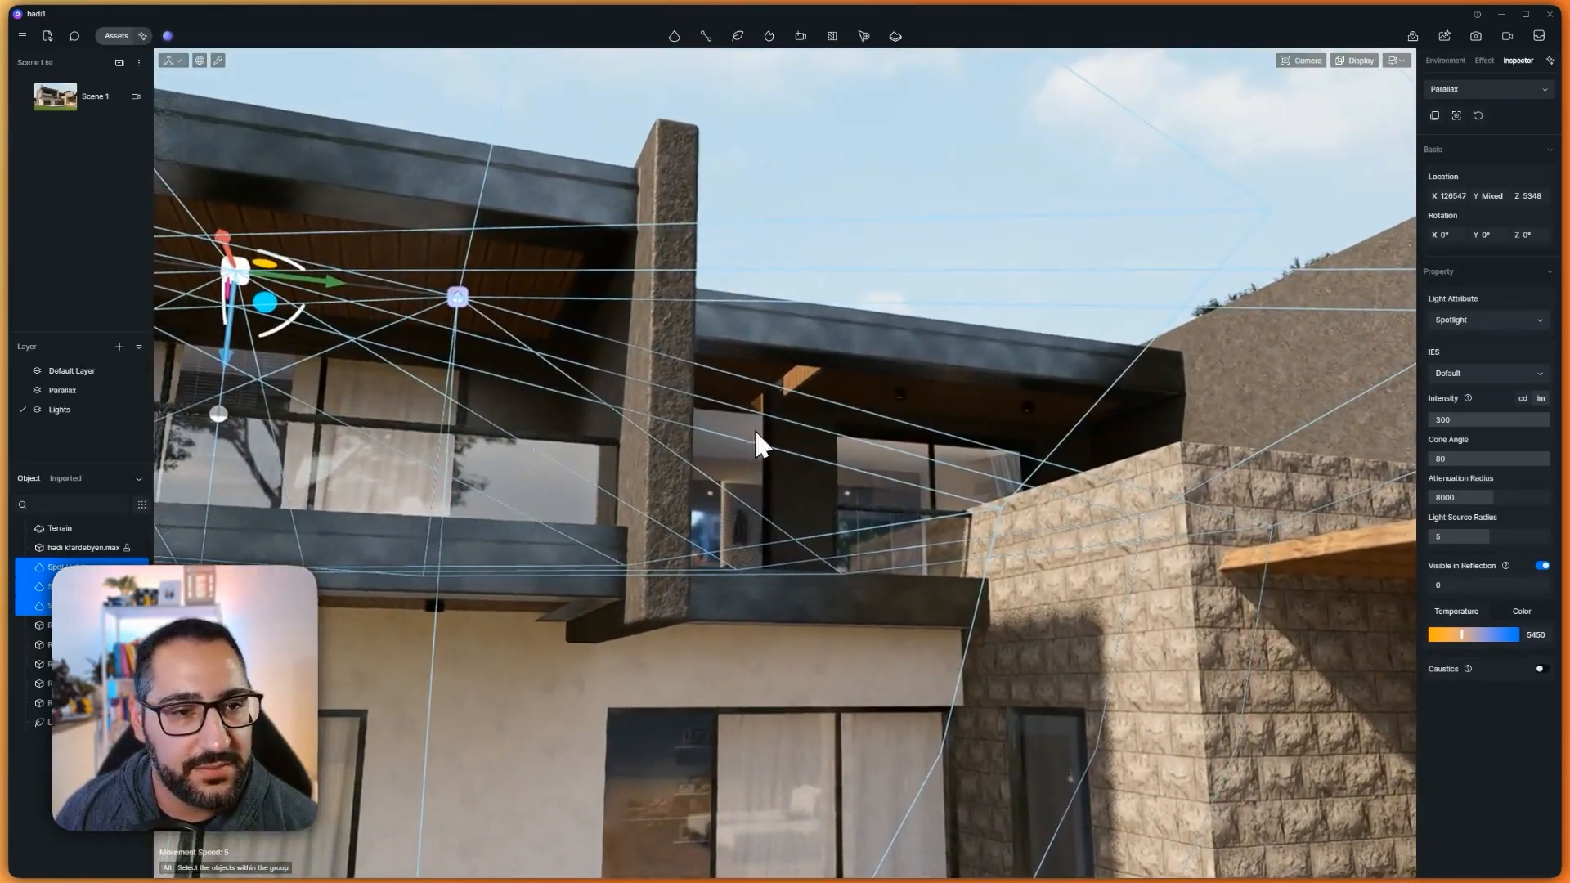
left_click(461, 299)
scroll(841, 404, "up", 3)
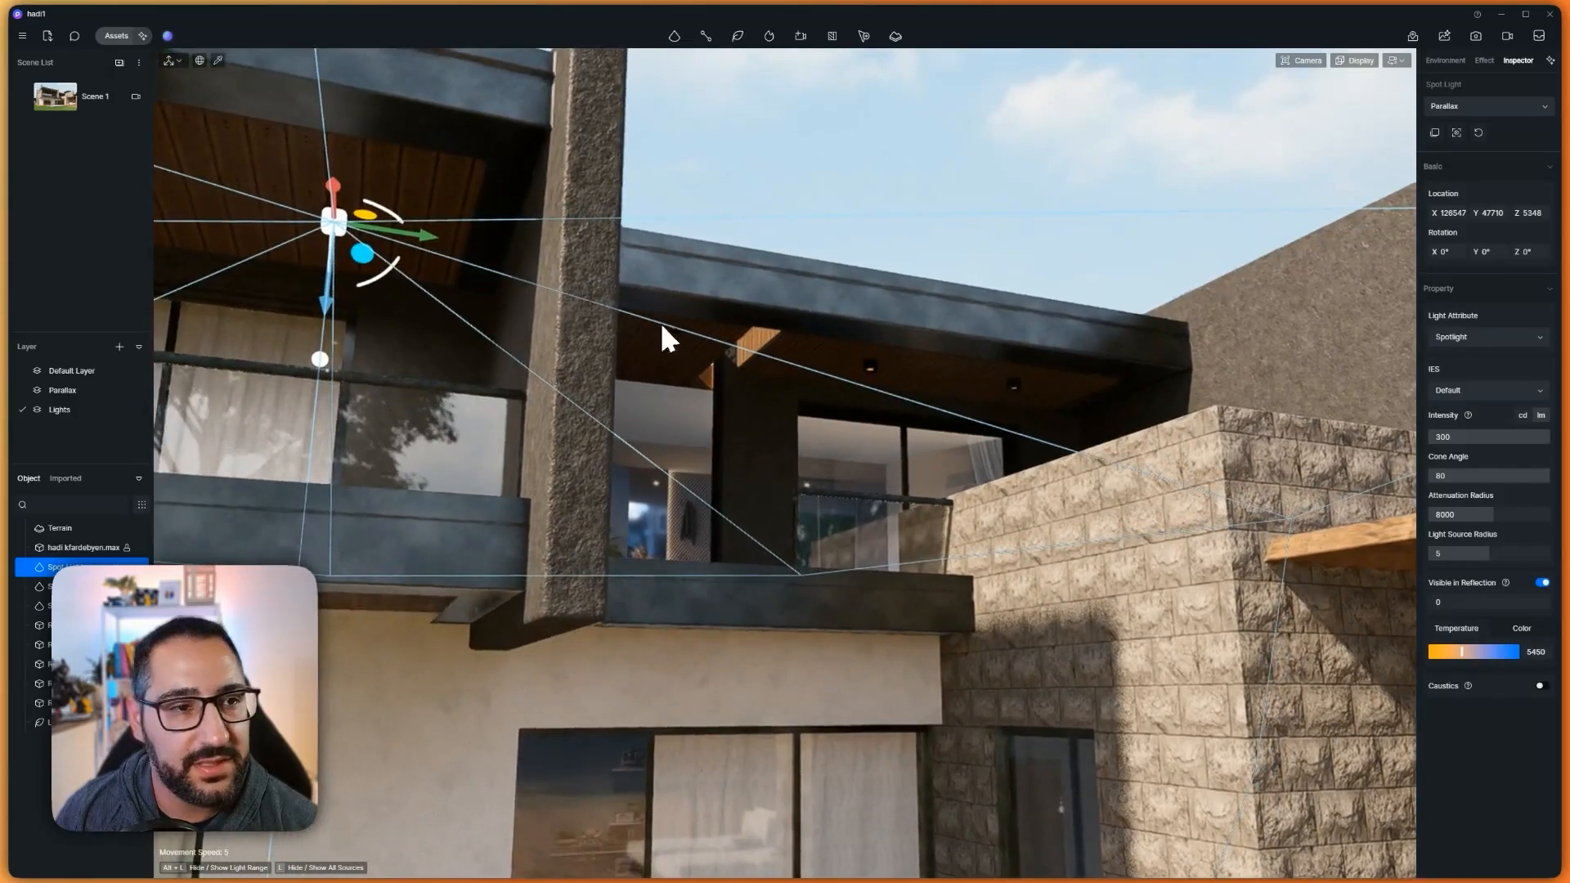
left_click_drag(422, 245, 899, 373)
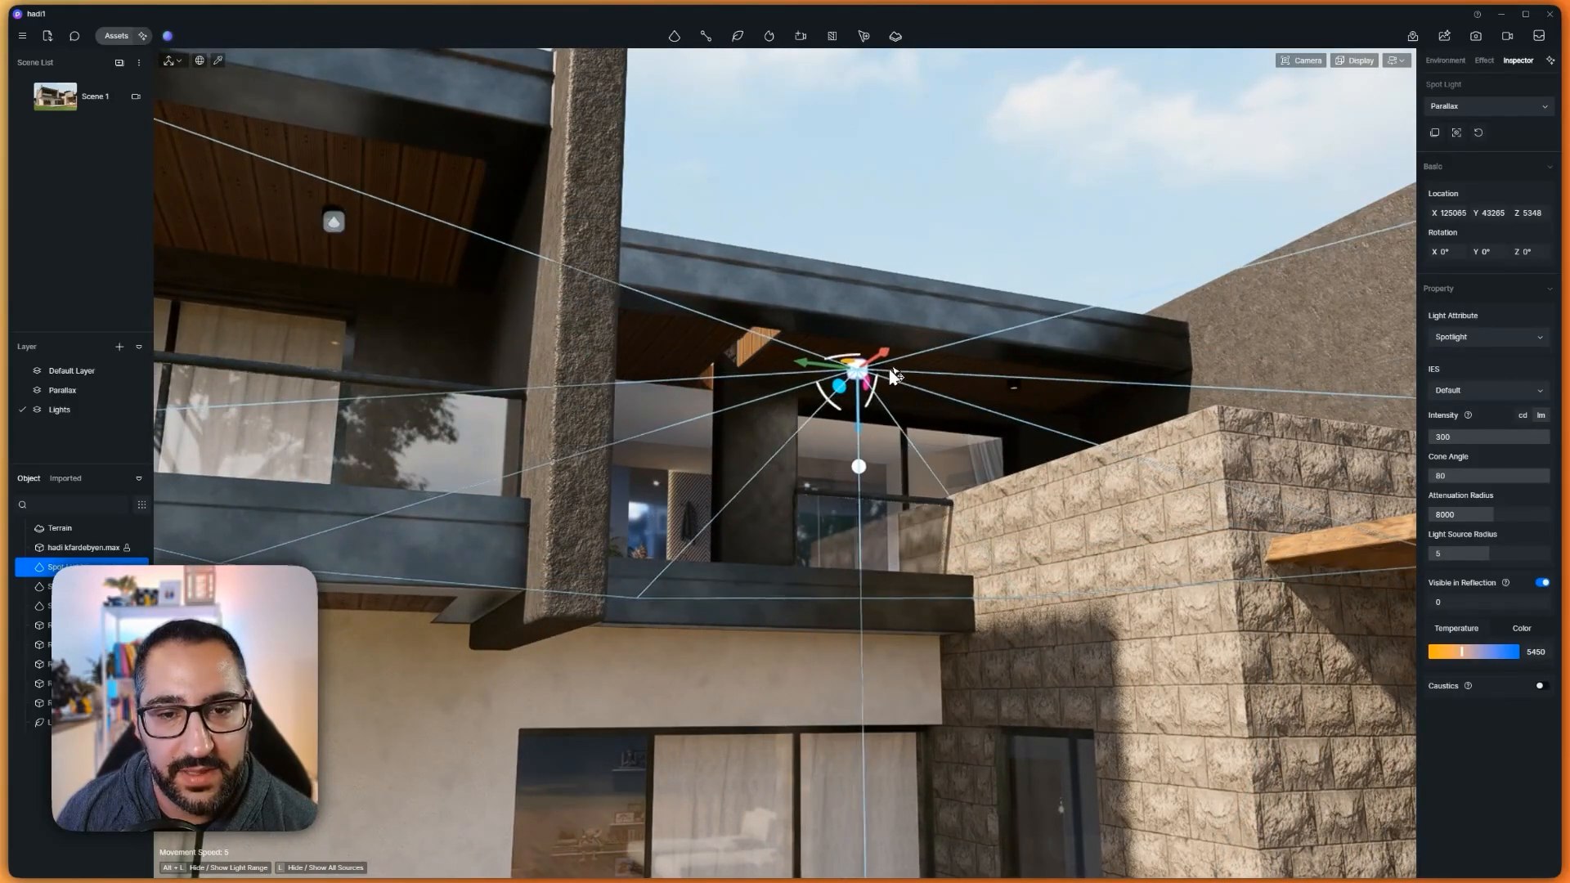
Align the copied spotlight with the smaller balcony's first lamp and duplicate it to the second ceiling lamp
scroll(901, 369, "up", 3)
scroll(911, 317, "up", 6)
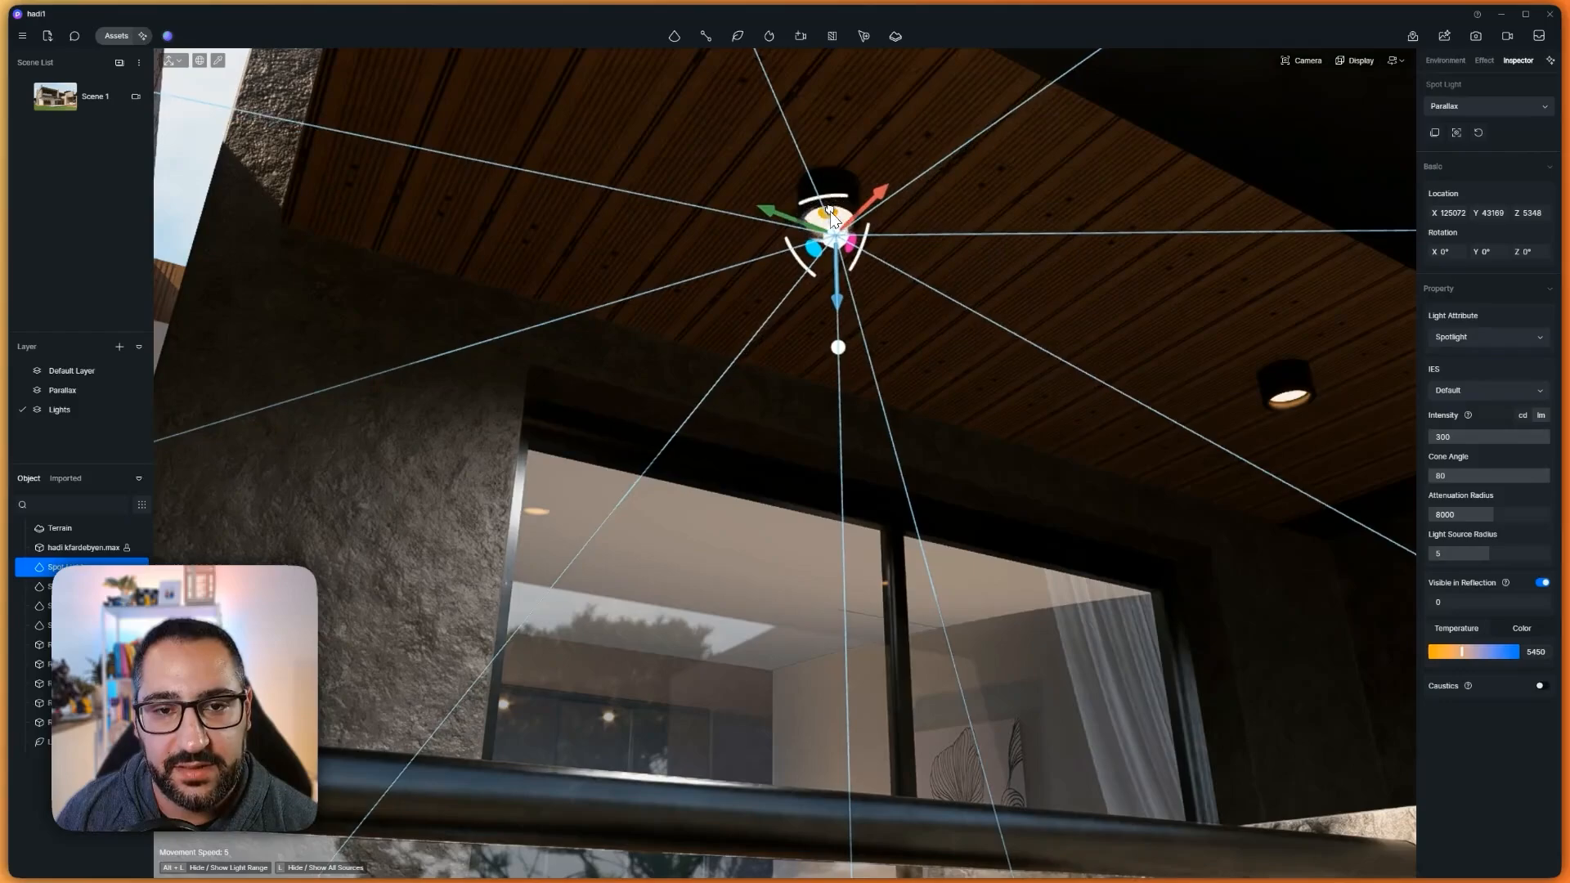
left_click_drag(832, 217, 820, 237)
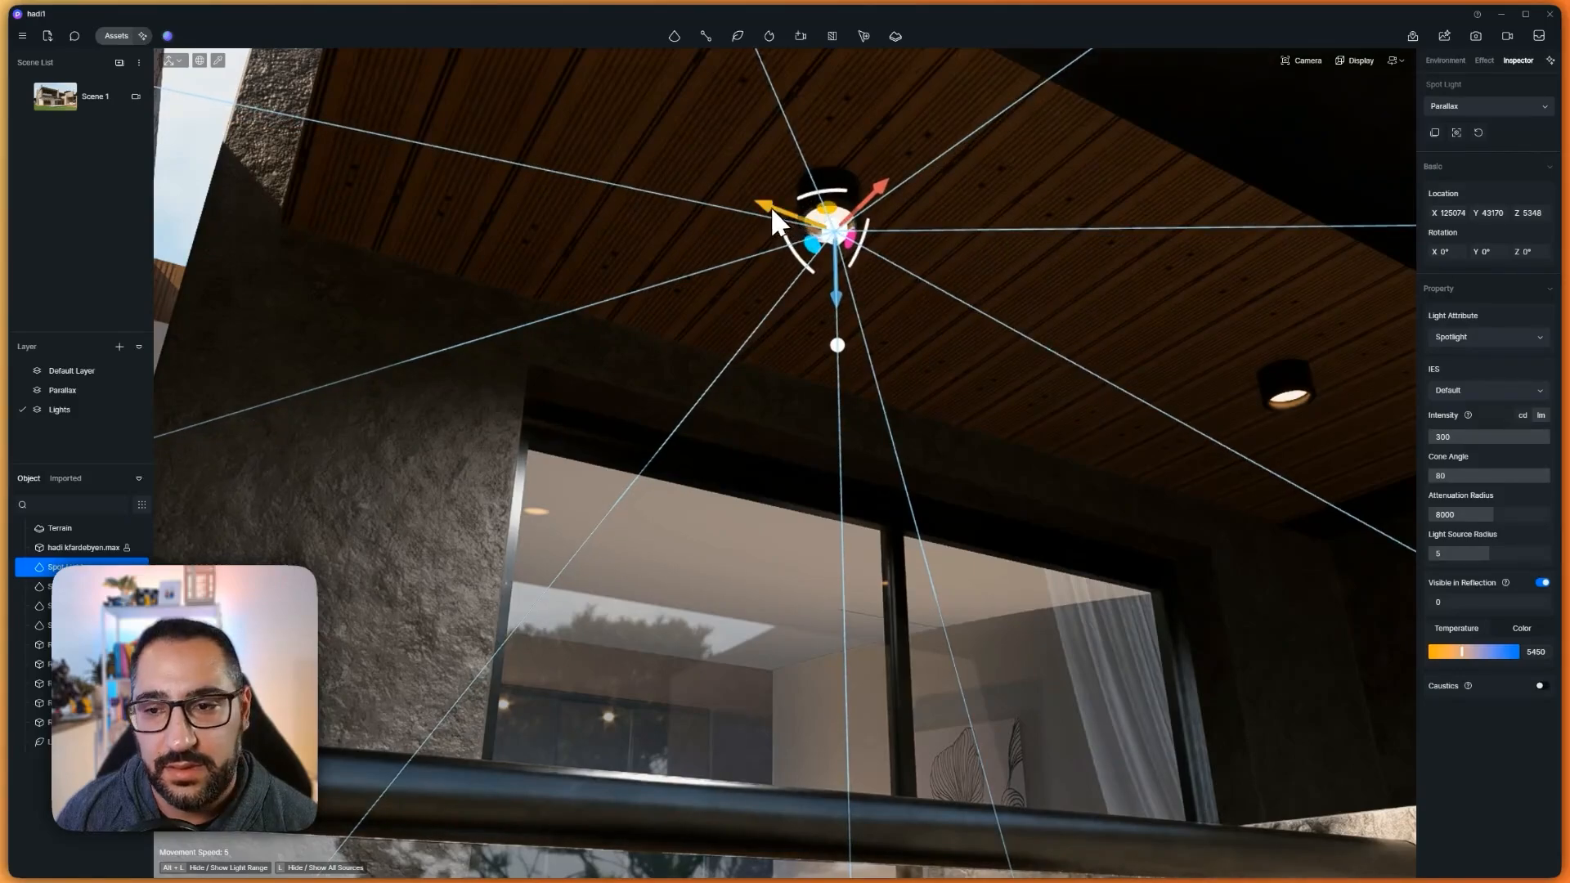
left_click_drag(1284, 420, 1361, 466, "shift")
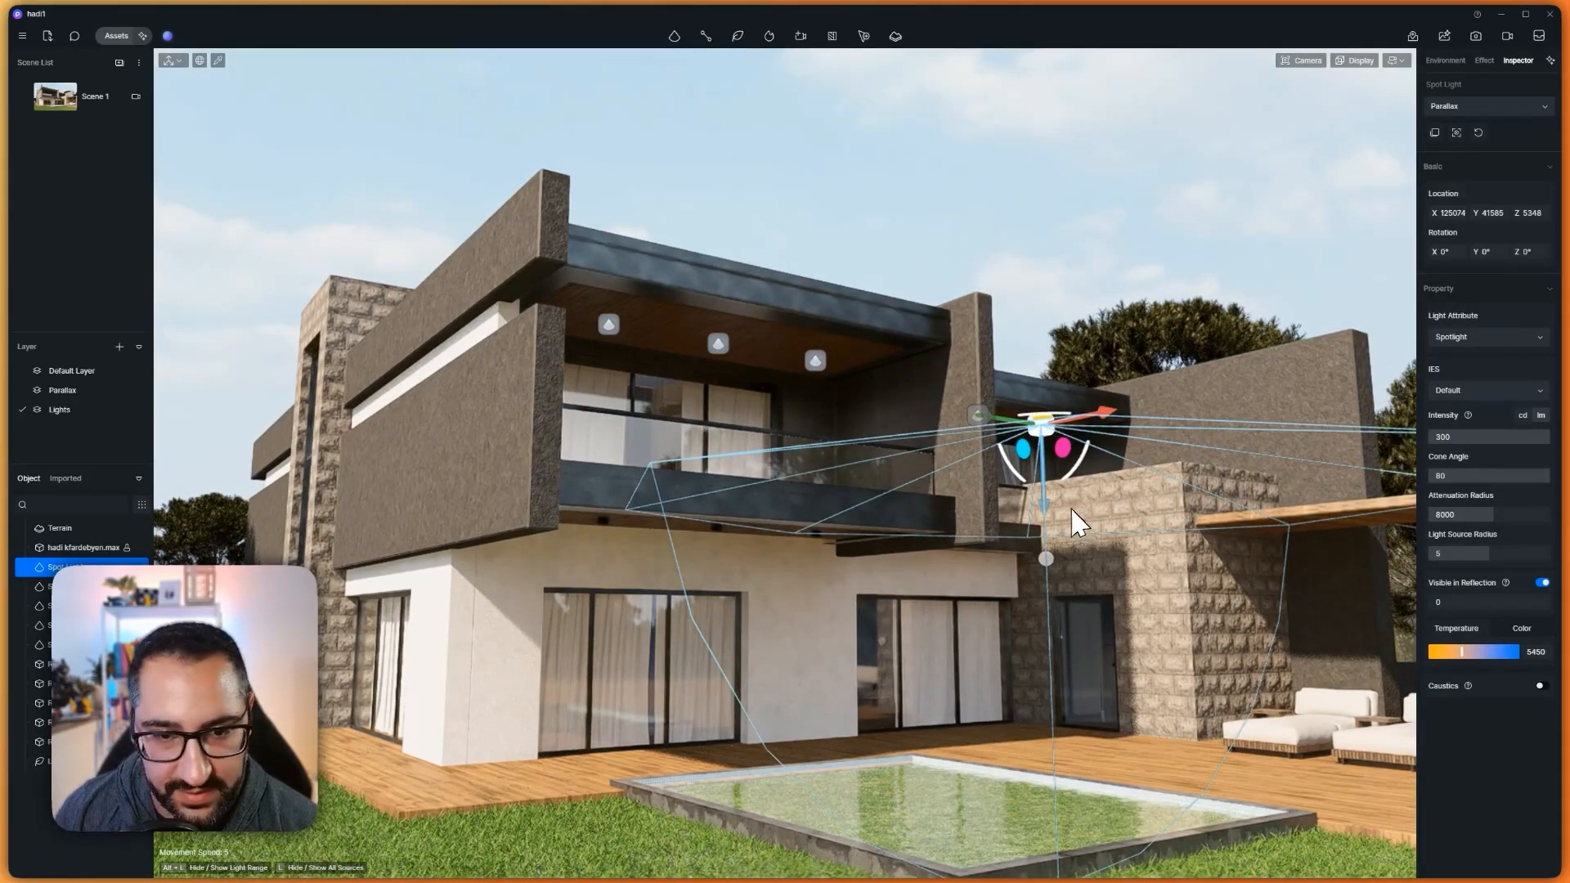
Open the program's main list of commands
left_click(22, 36)
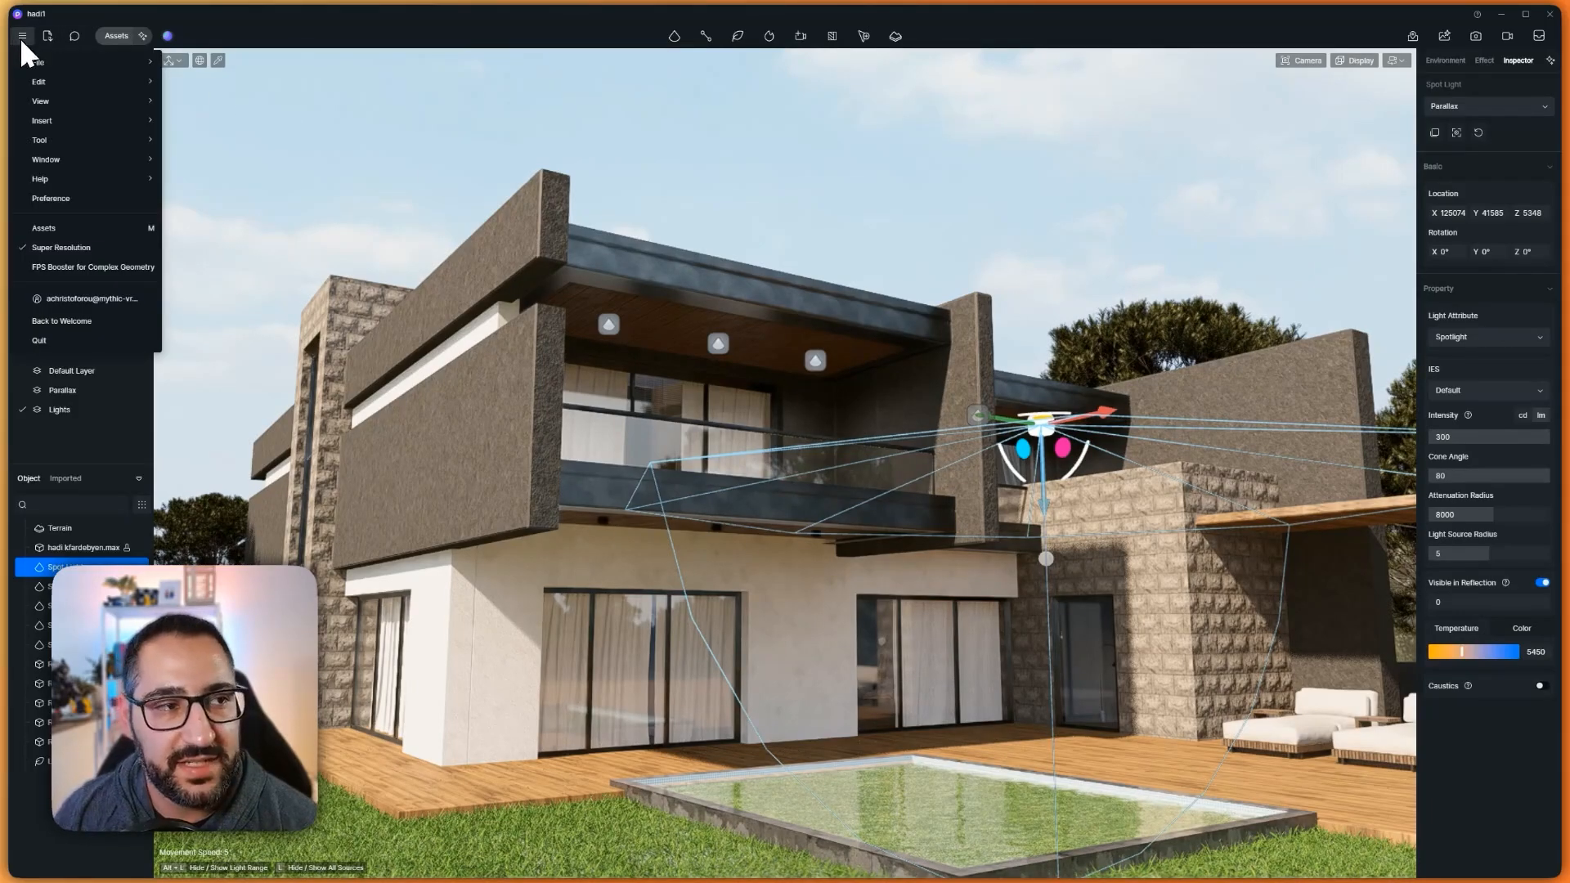
Save the project under the name "in progress"
mouse_move(62, 73)
left_click(254, 83)
Copy the three spotlights under the upper balcony roof straight down to the ceiling below the balcony, at Z 2862
middle_click_drag(1071, 494, 1070, 489)
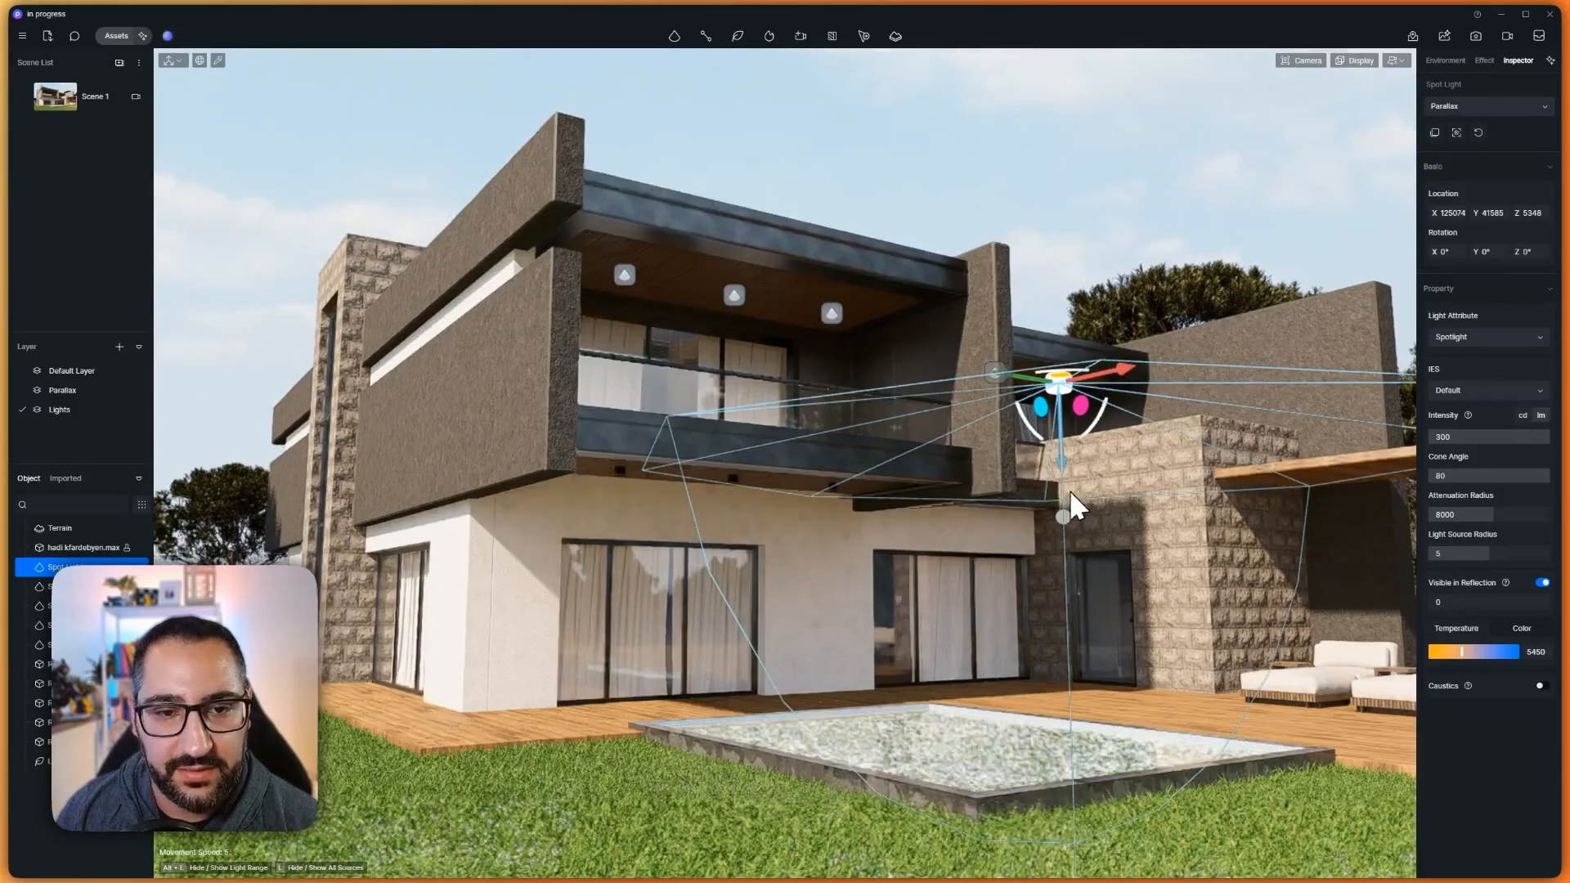
scroll(790, 481, "up", 4)
middle_click_drag(790, 481, 789, 468)
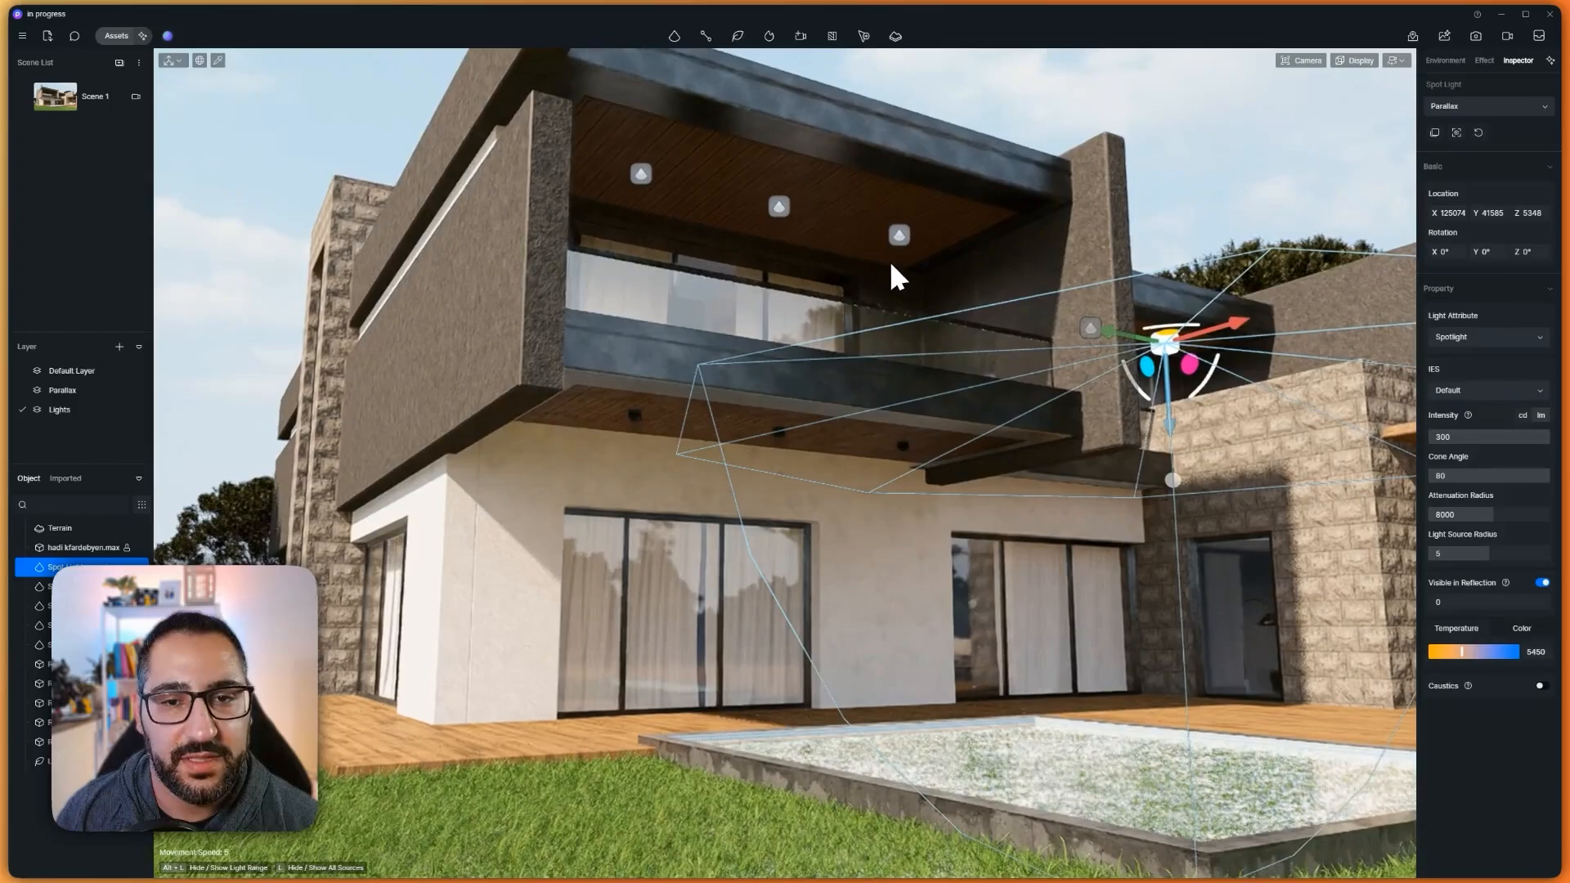
left_click(895, 235)
left_click(783, 206, "ctrl")
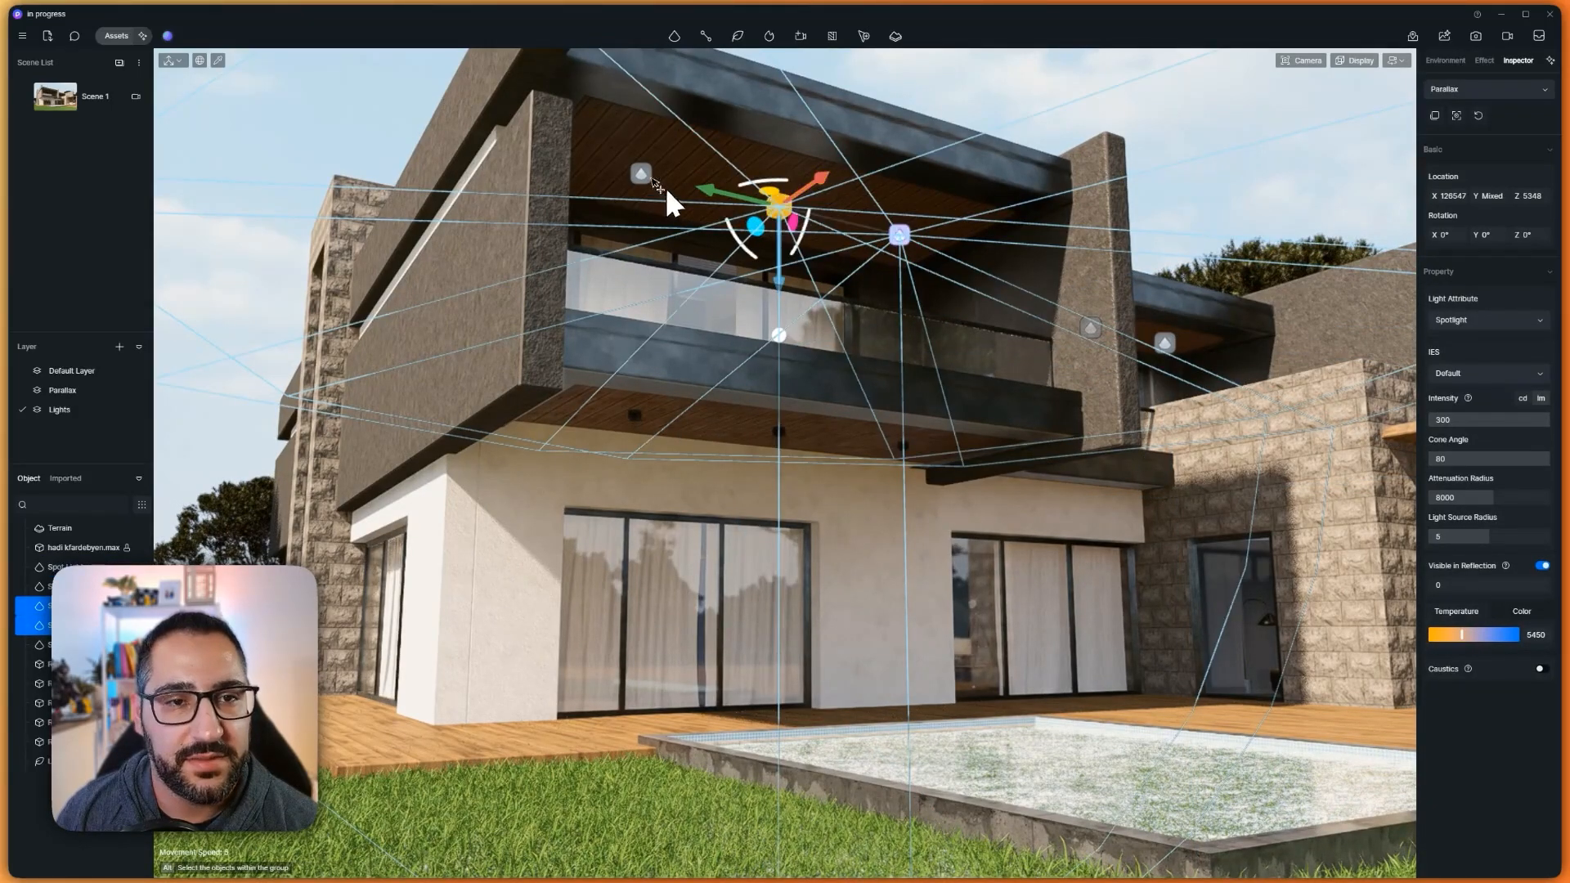
left_click(642, 175, "ctrl")
left_click_drag(640, 246, 663, 506)
Set the intensity of the three copied spotlights below the balcony to 120
right_click_drag(923, 527, 940, 591)
scroll(940, 585, "down", 3)
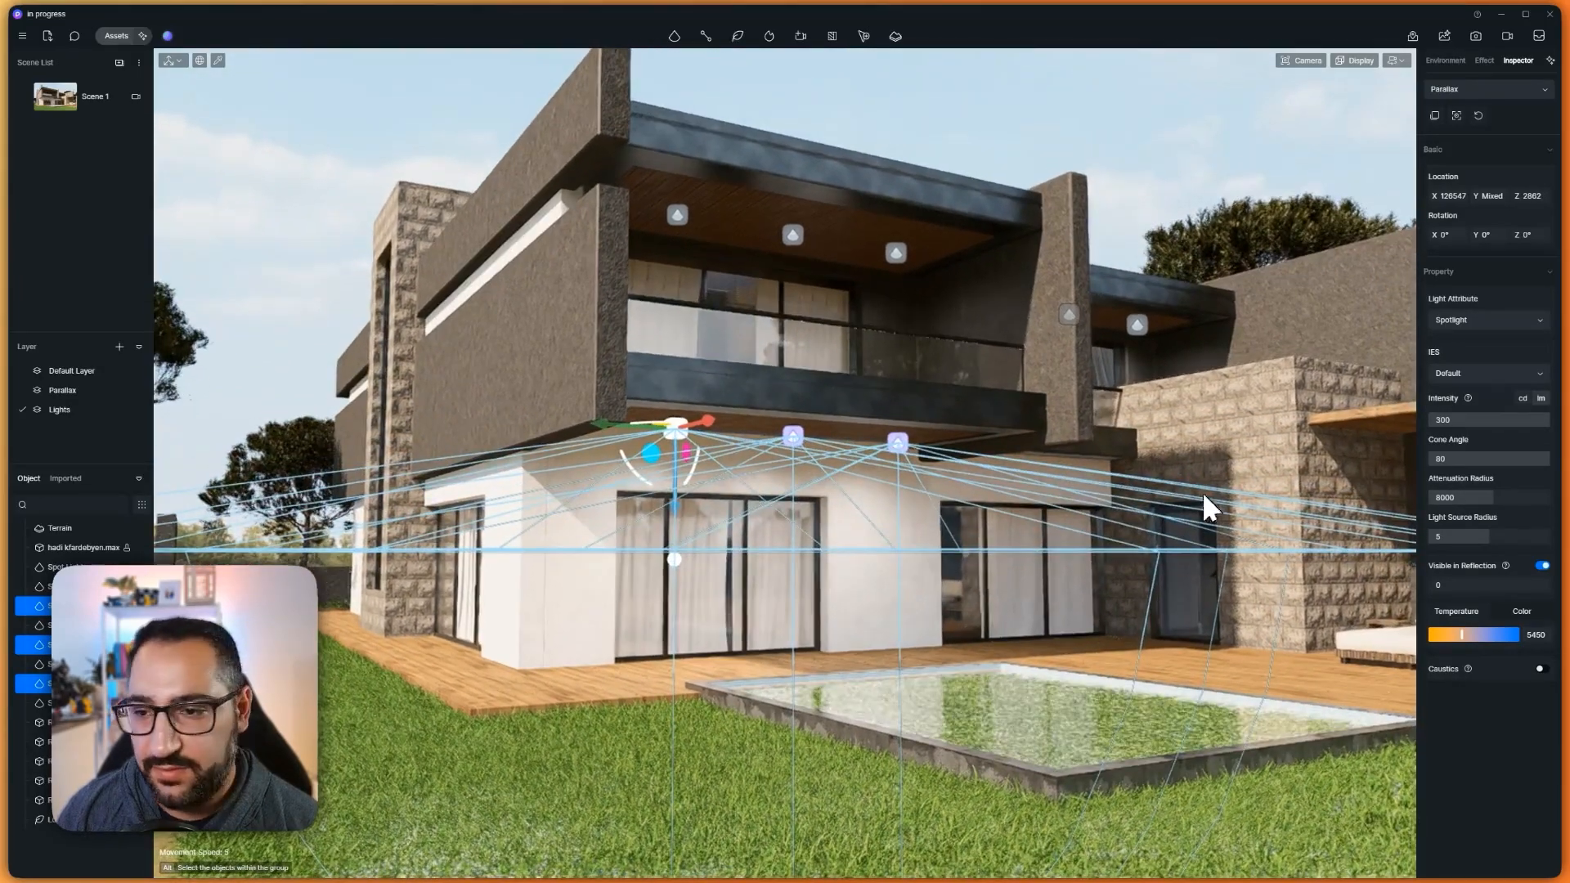
type("120")
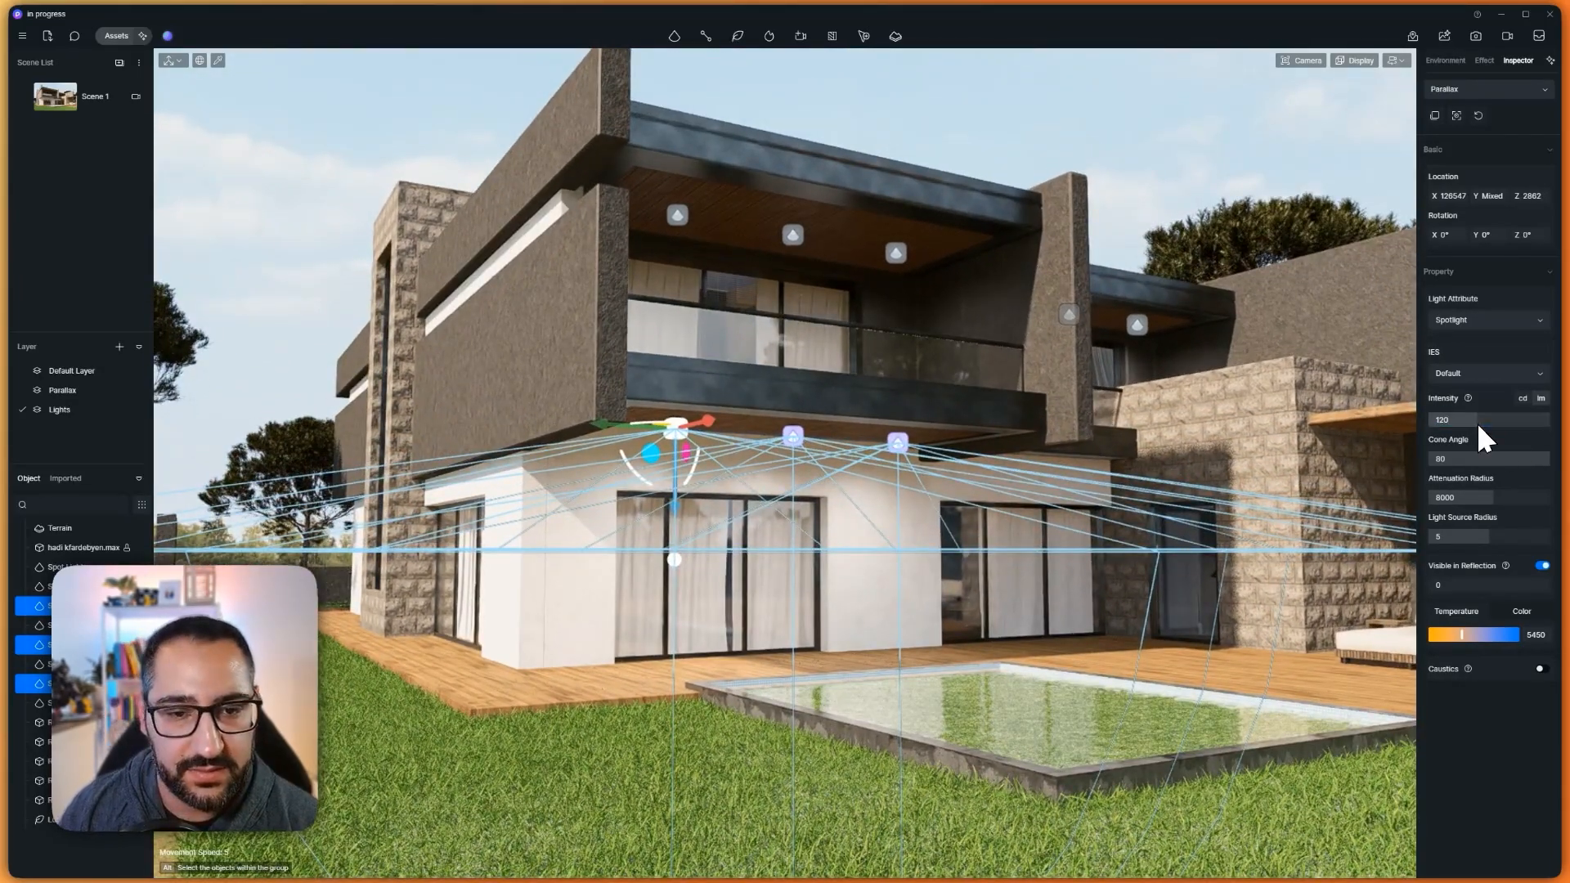
key("Return")
Copy the wood material from the upper balcony's ceiling and apply it to the deck around the pool
right_click_drag(851, 511, 1227, 828)
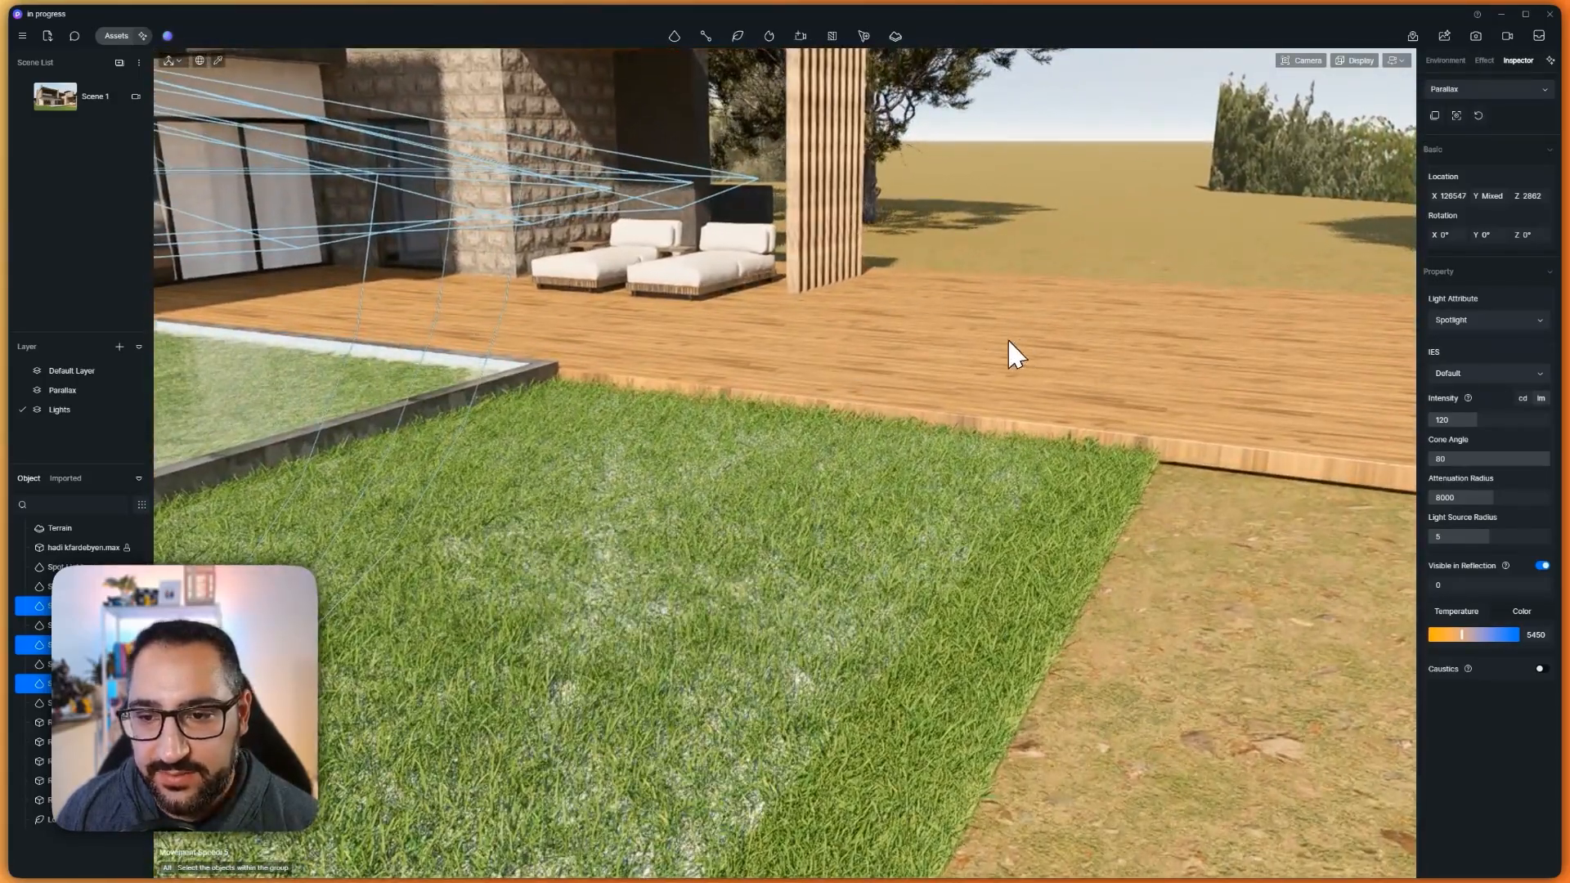
key("w")
right_click_drag(1008, 336, 596, 490)
key("s")
right_click_drag(1023, 410, 797, 423)
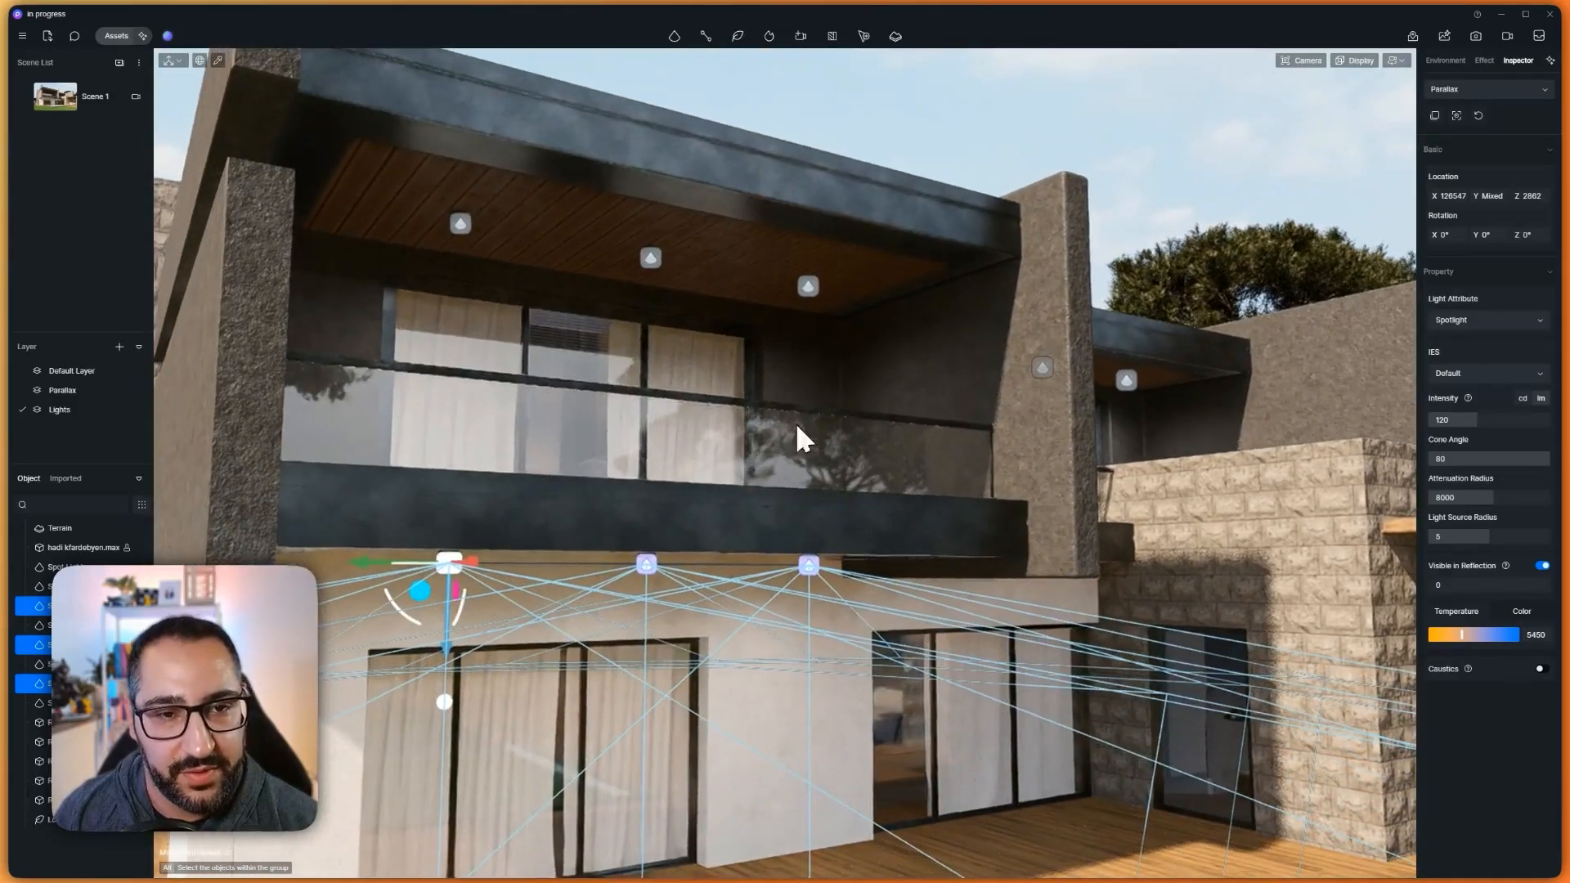
left_click(733, 255)
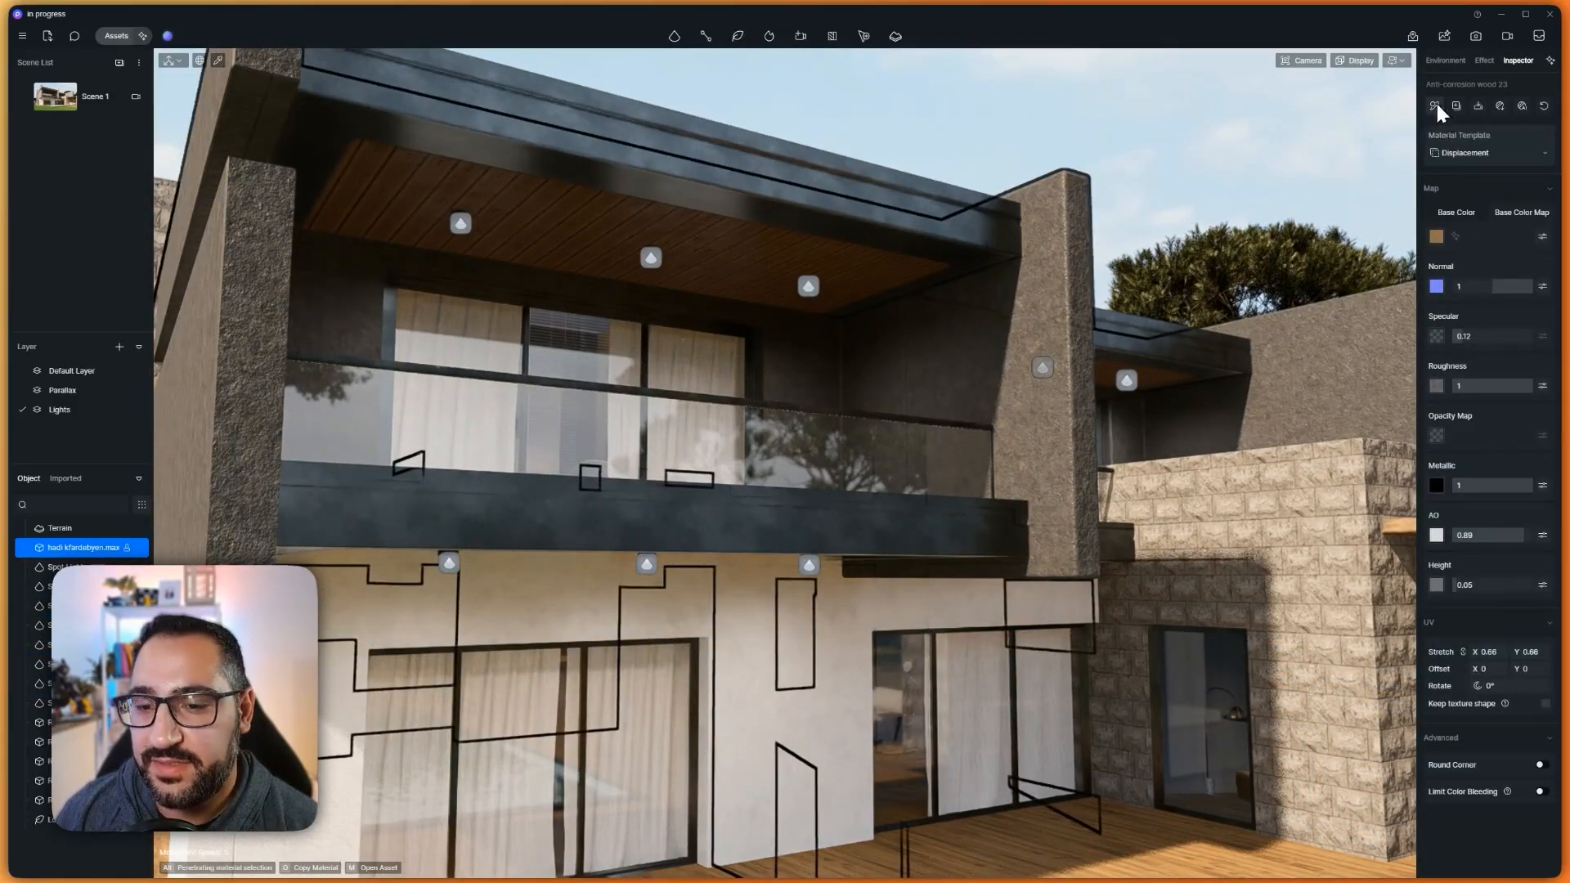
left_click(1435, 106)
scroll(1174, 606, "down", 3)
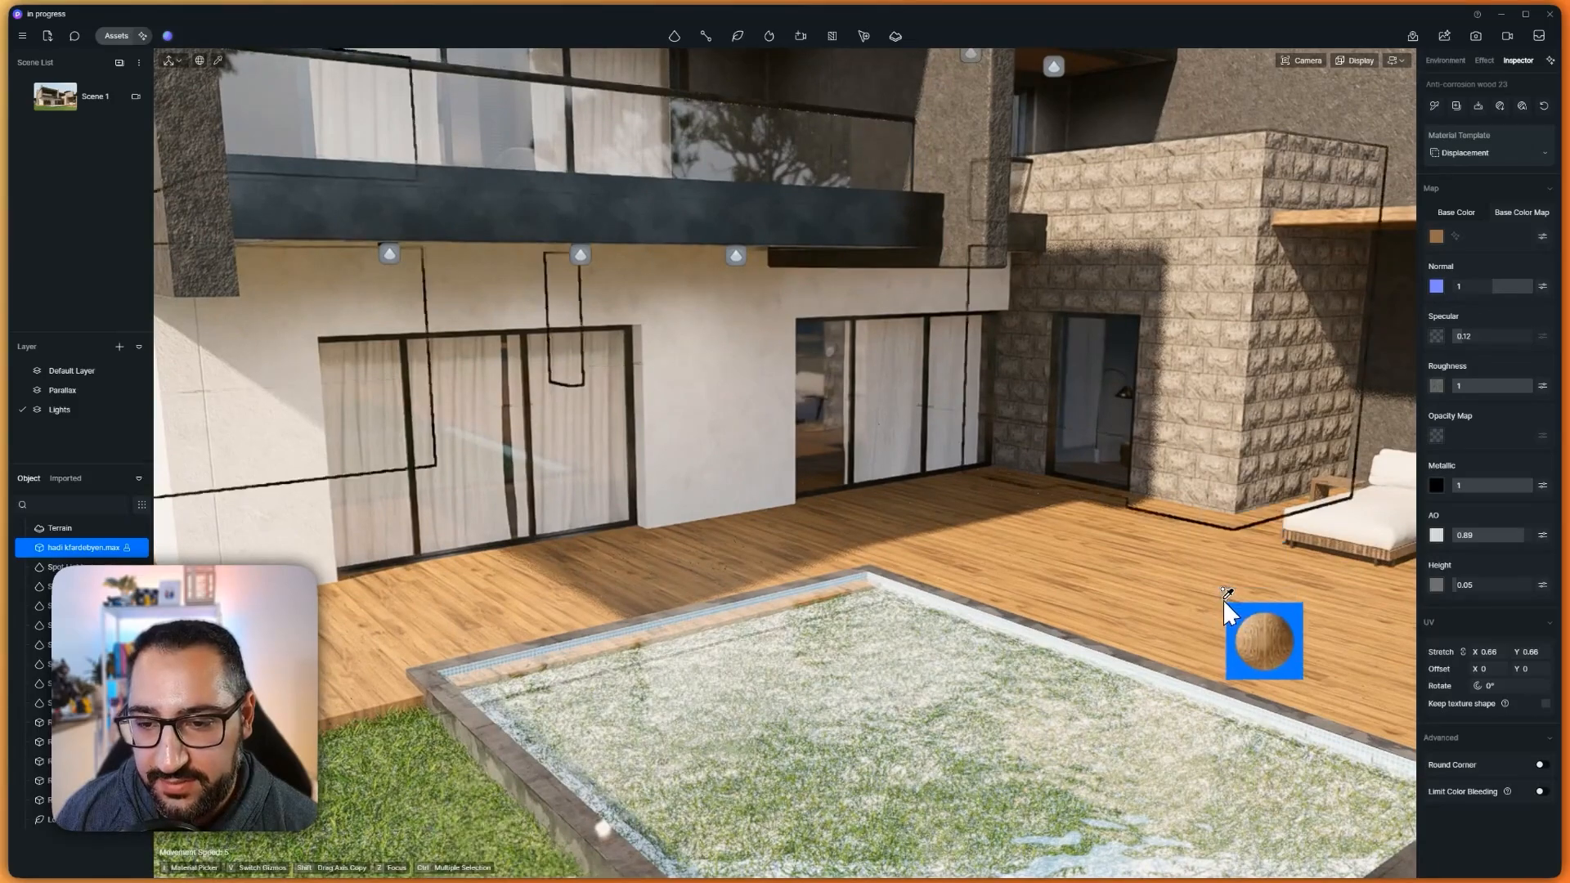
left_click(1225, 591)
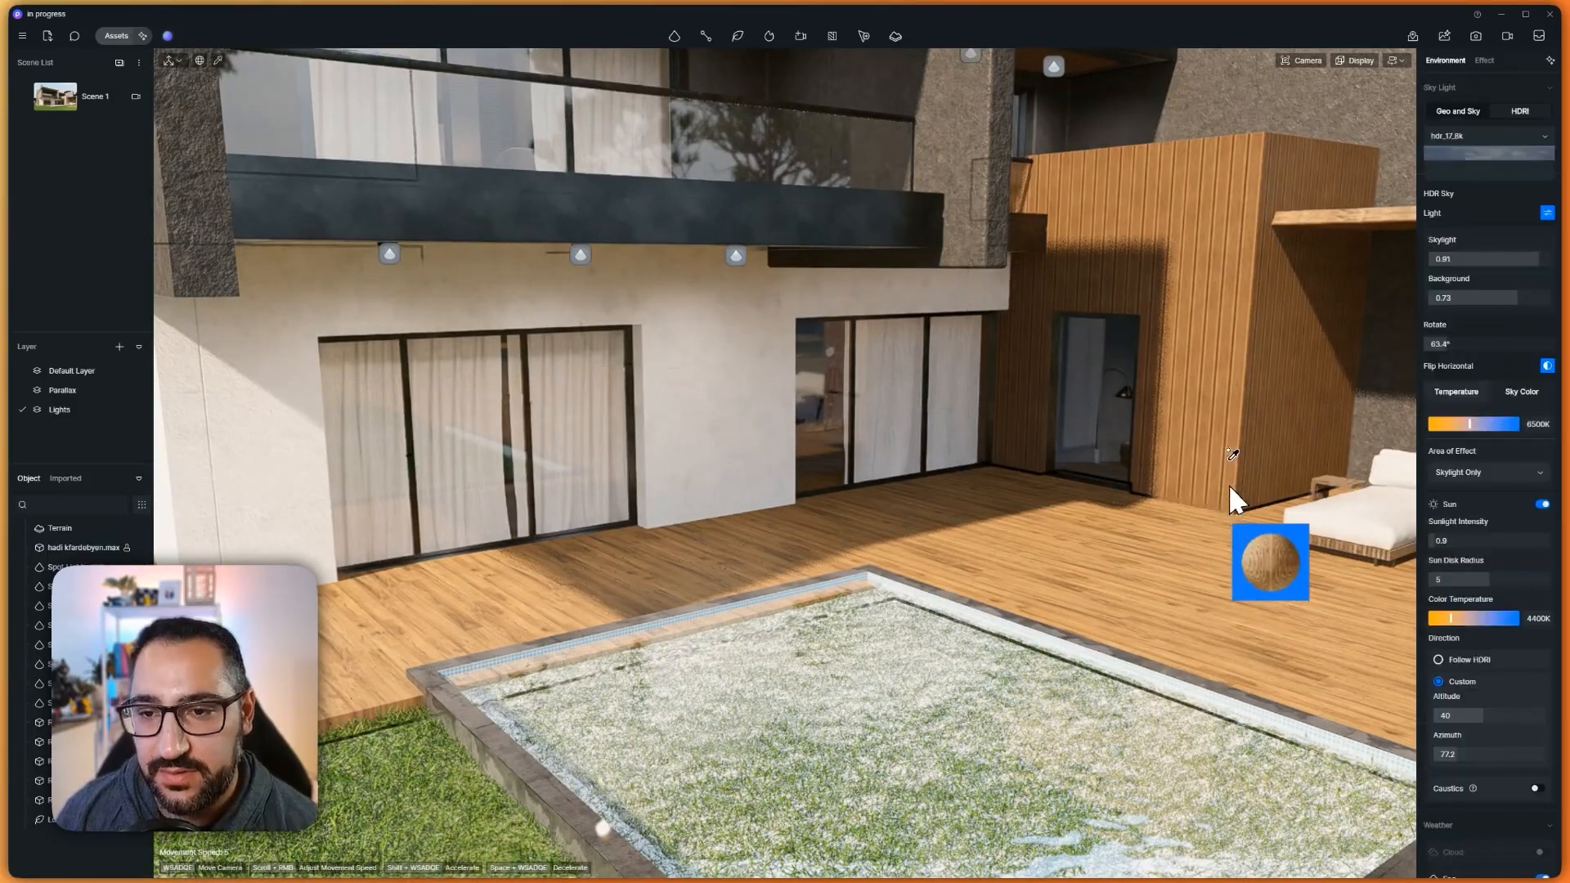
key("ctrl+z")
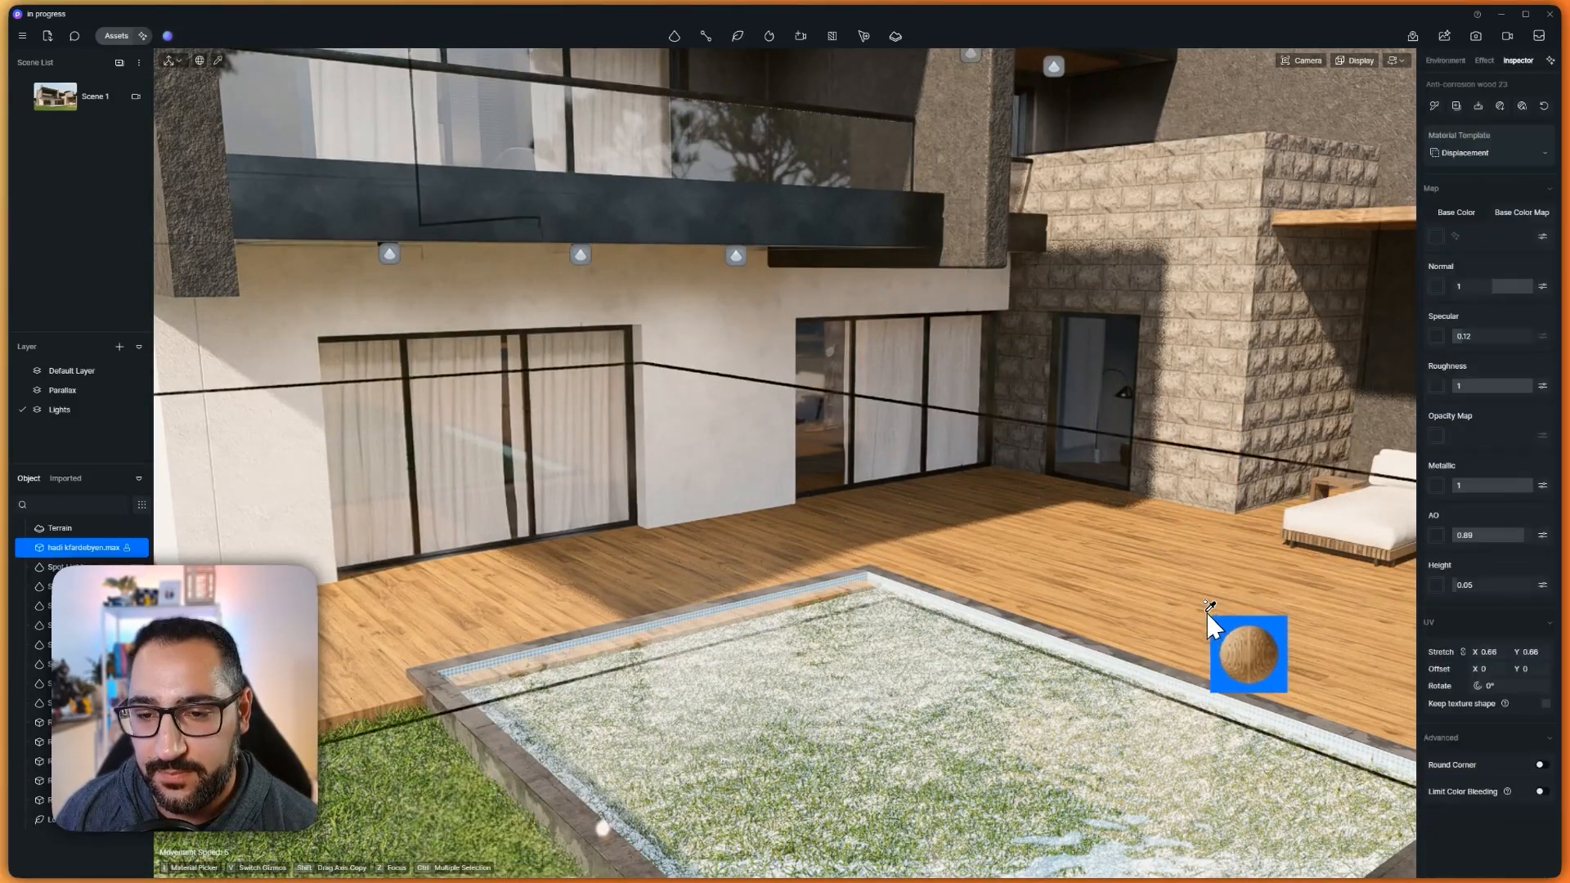
left_click(1207, 612)
Enable Round Corner on the deck's wood material
scroll(1226, 636, "down", 5)
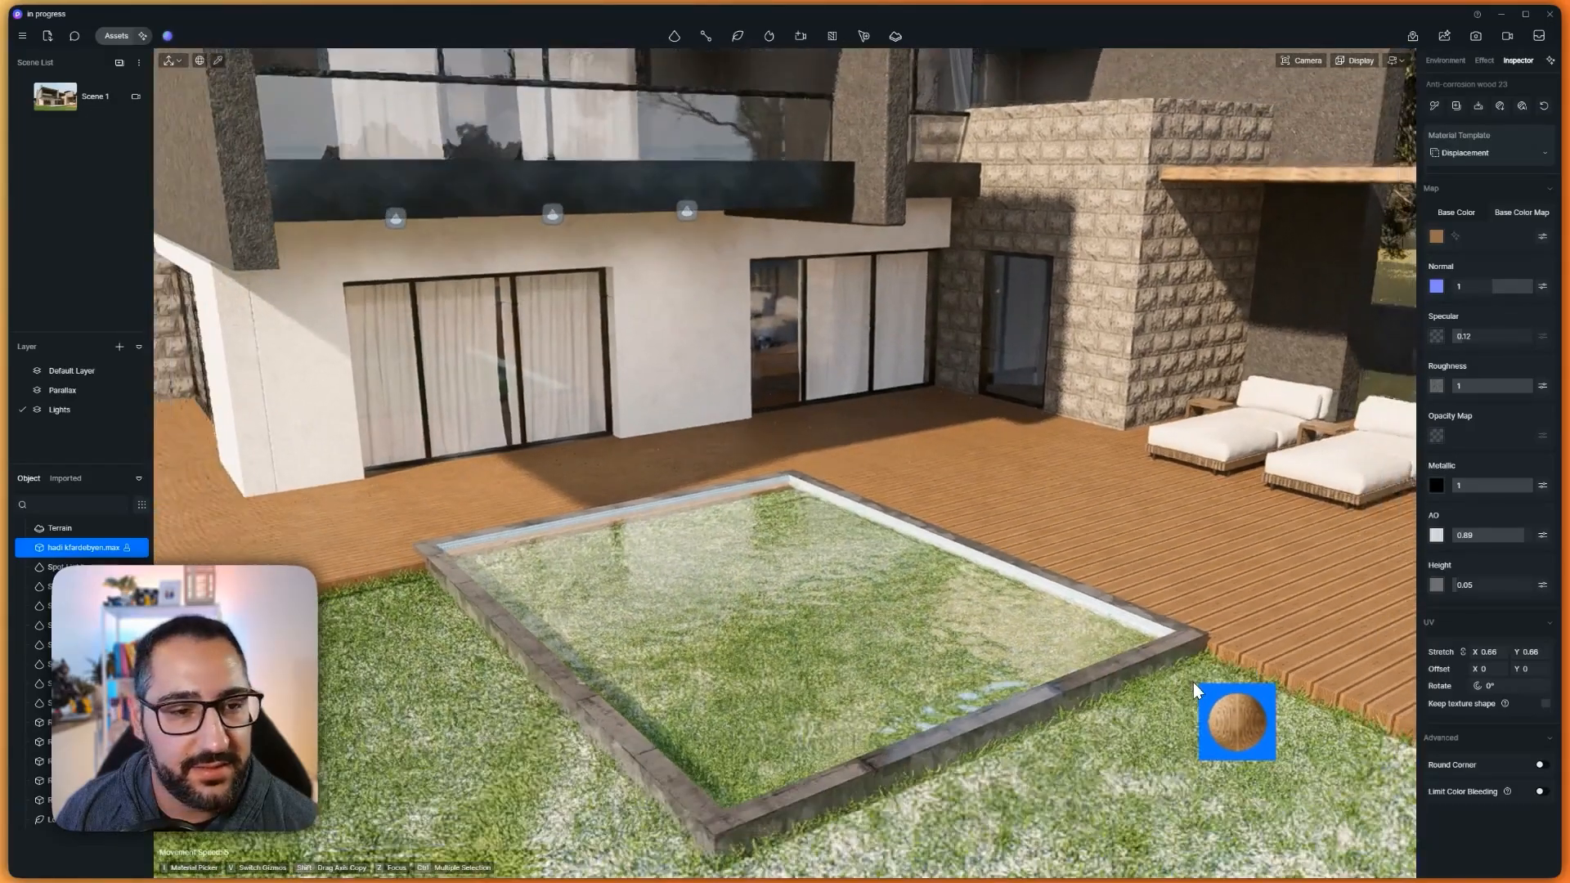
key("a")
right_click_drag(1194, 682, 1153, 603)
key("d")
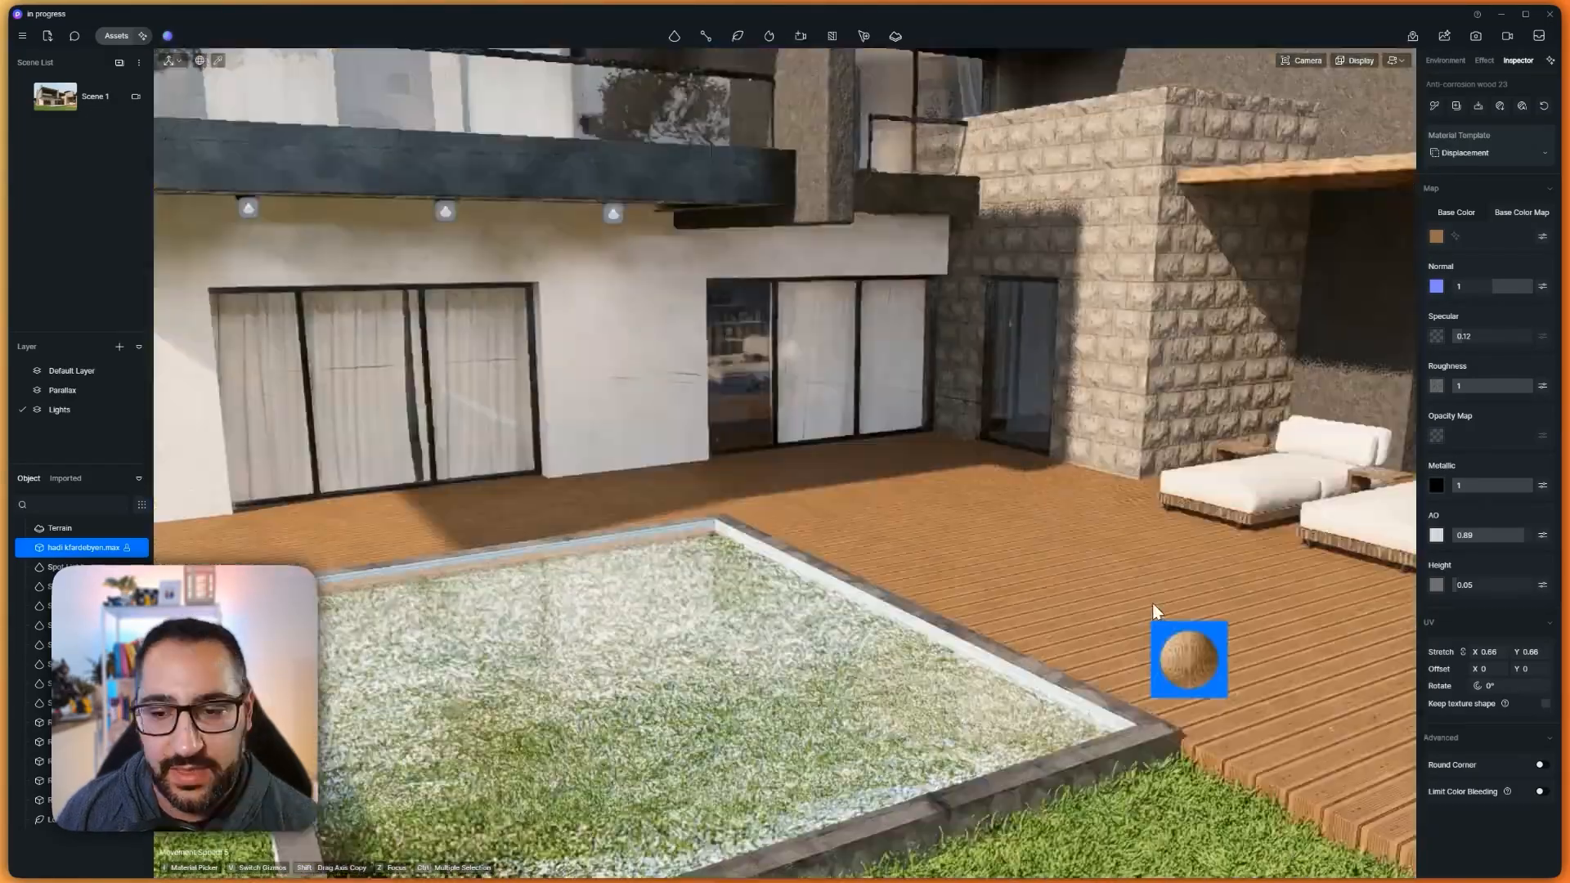
scroll(1157, 622, "down", 5)
left_click(1542, 765)
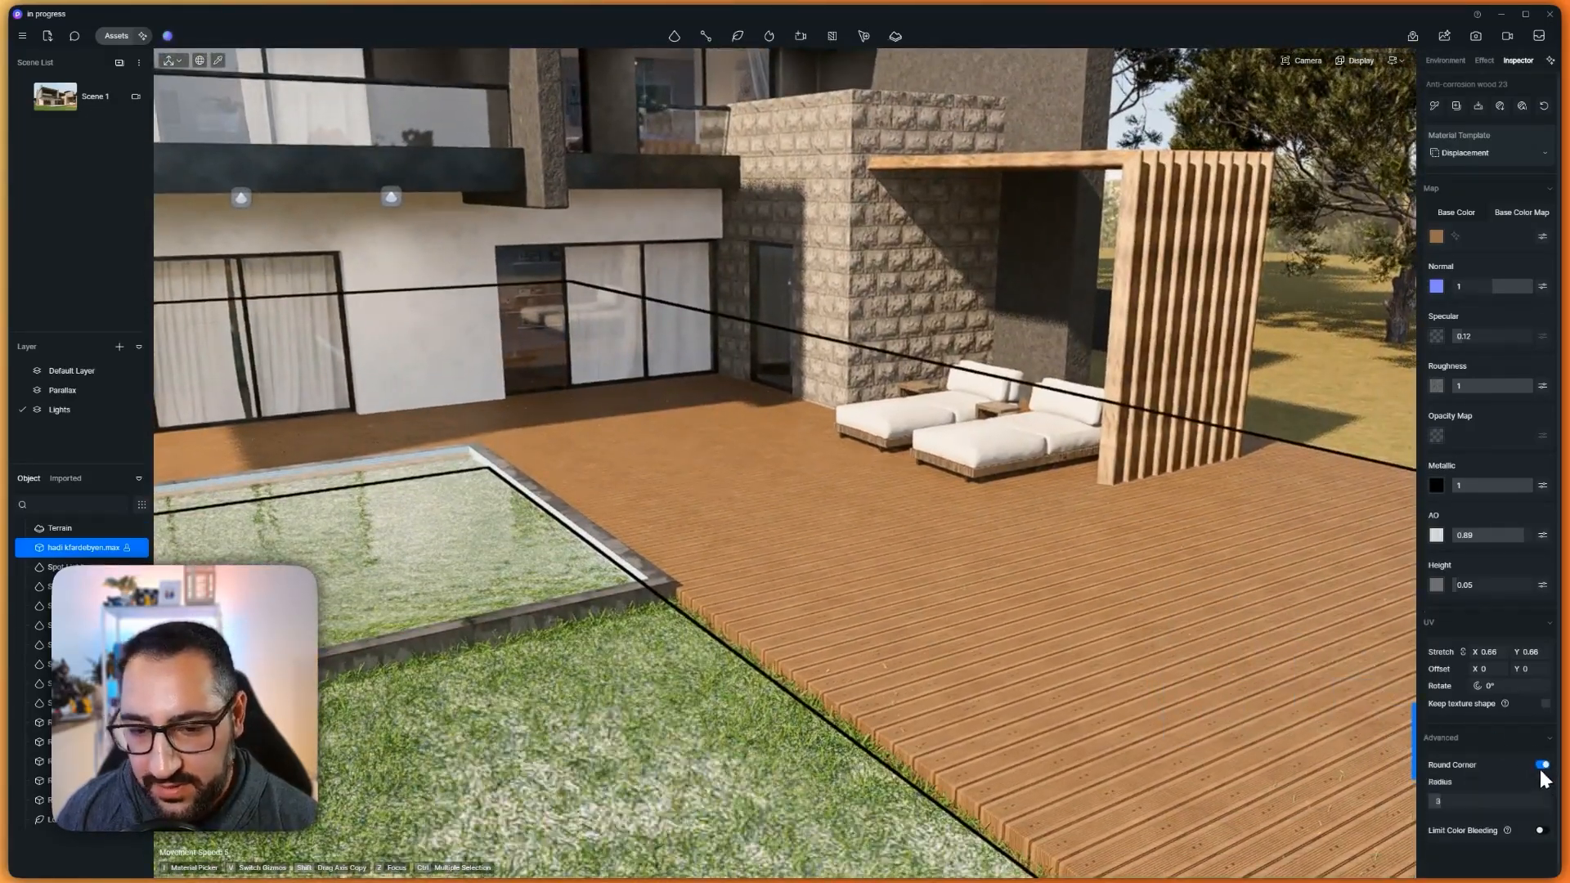
key("Escape")
Reduce the saturation of the deck material's base color map to -45
right_click_drag(1342, 701, 1069, 578)
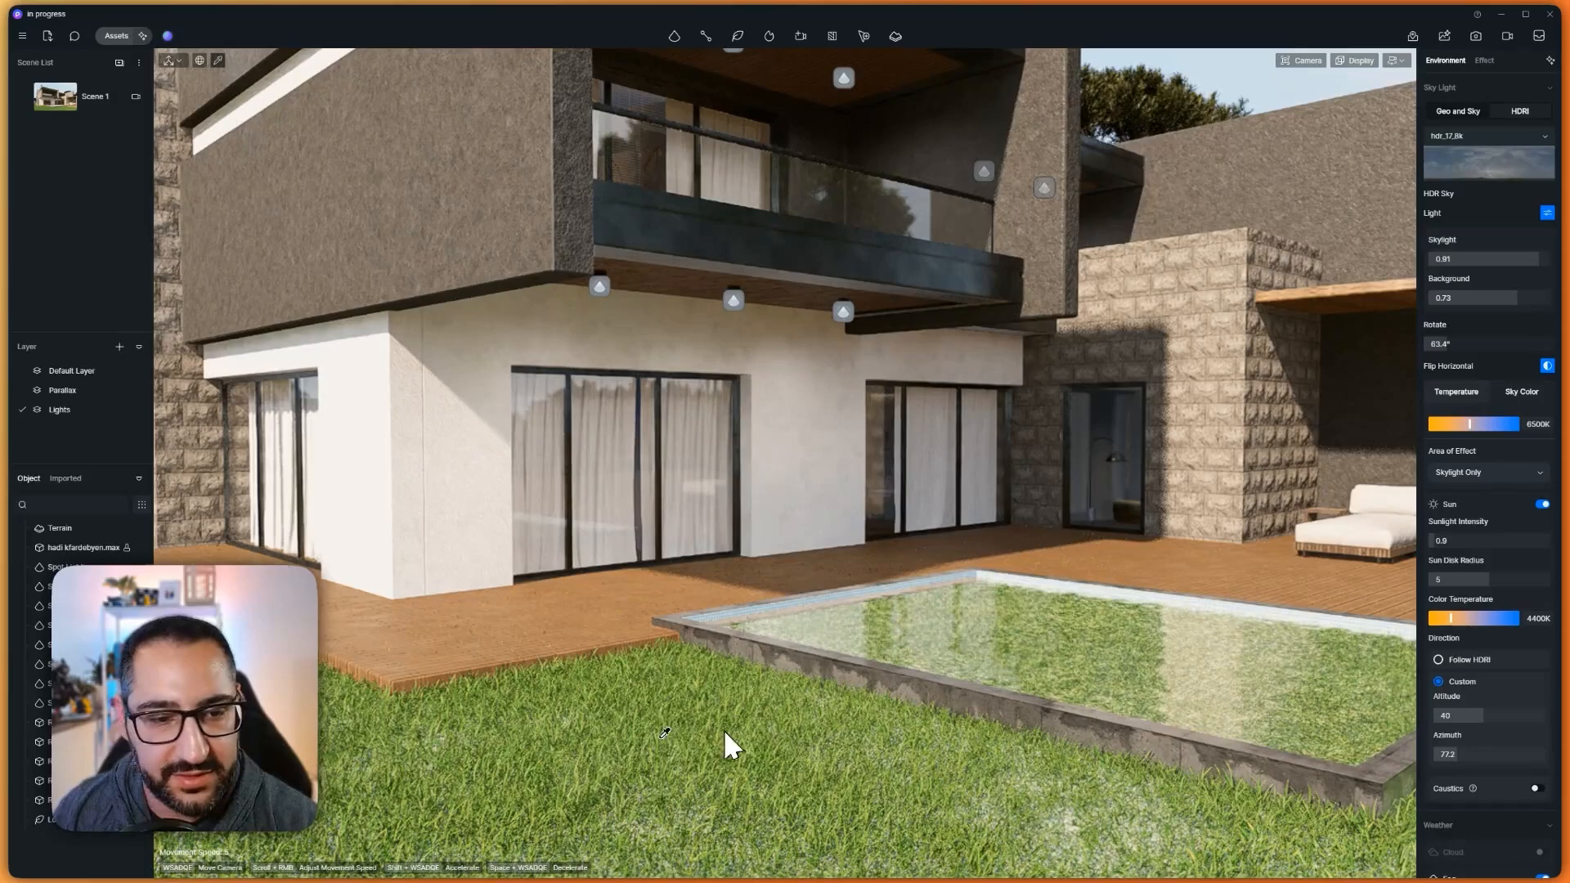
left_click(590, 620)
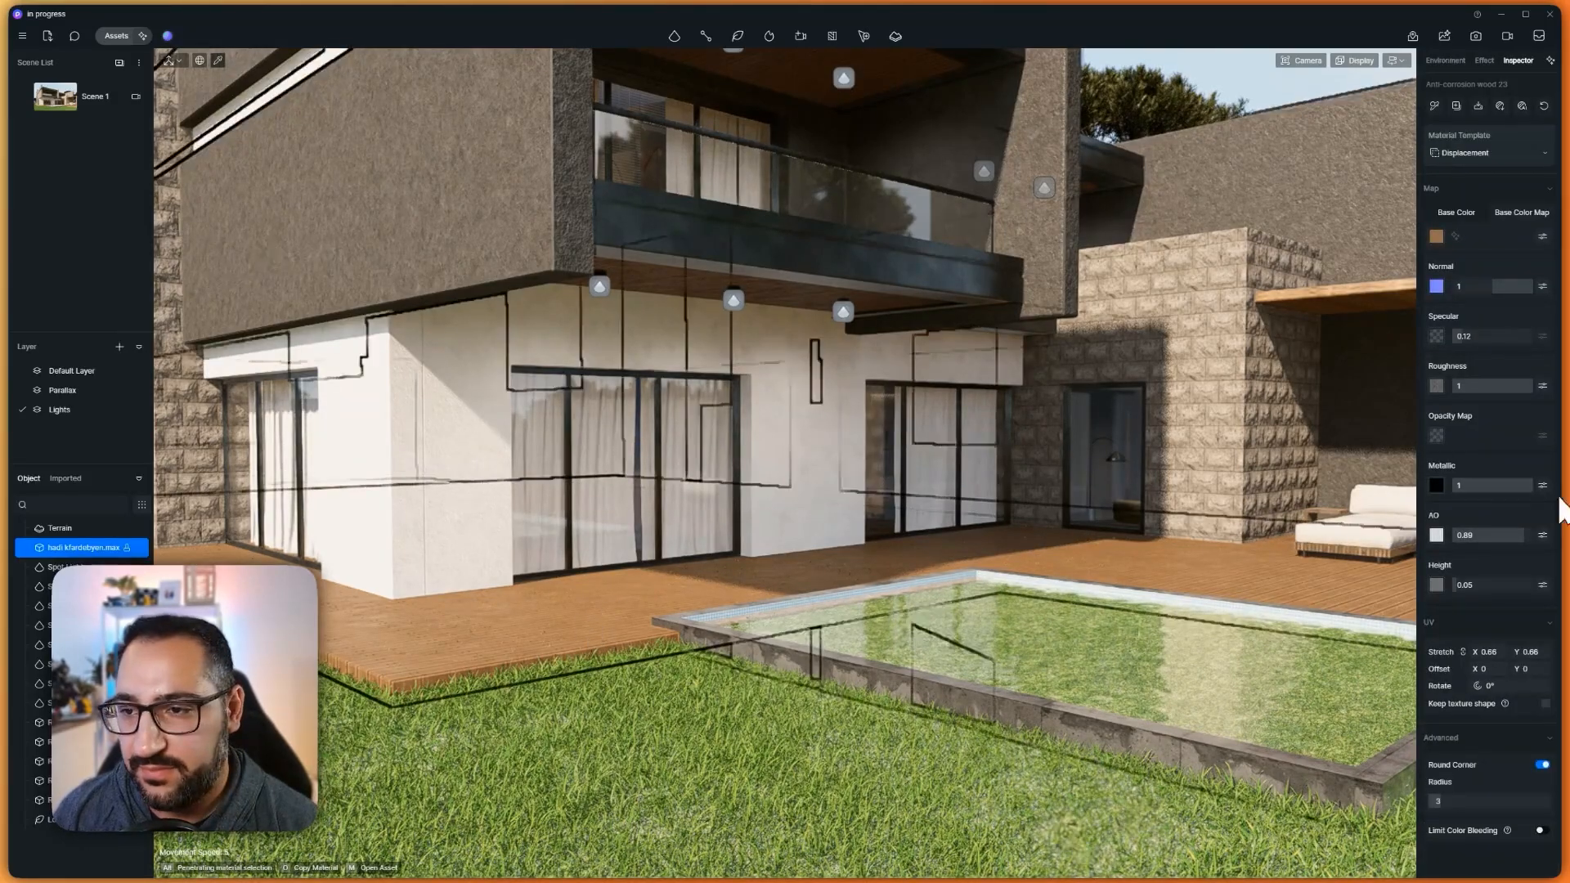
left_click(1542, 237)
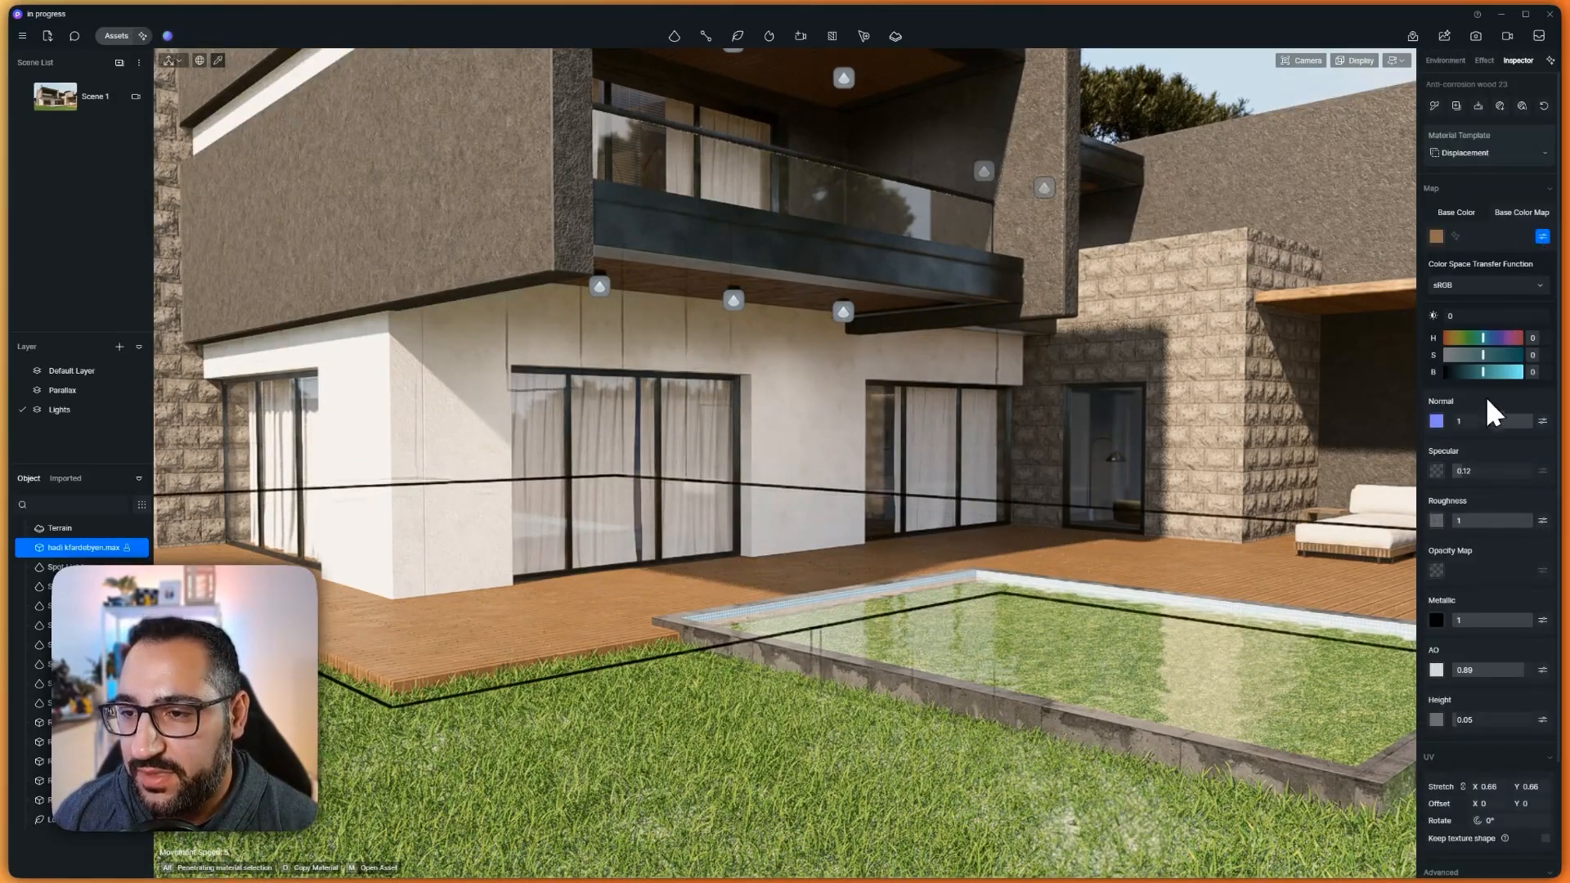
left_click_drag(1483, 355, 1475, 360)
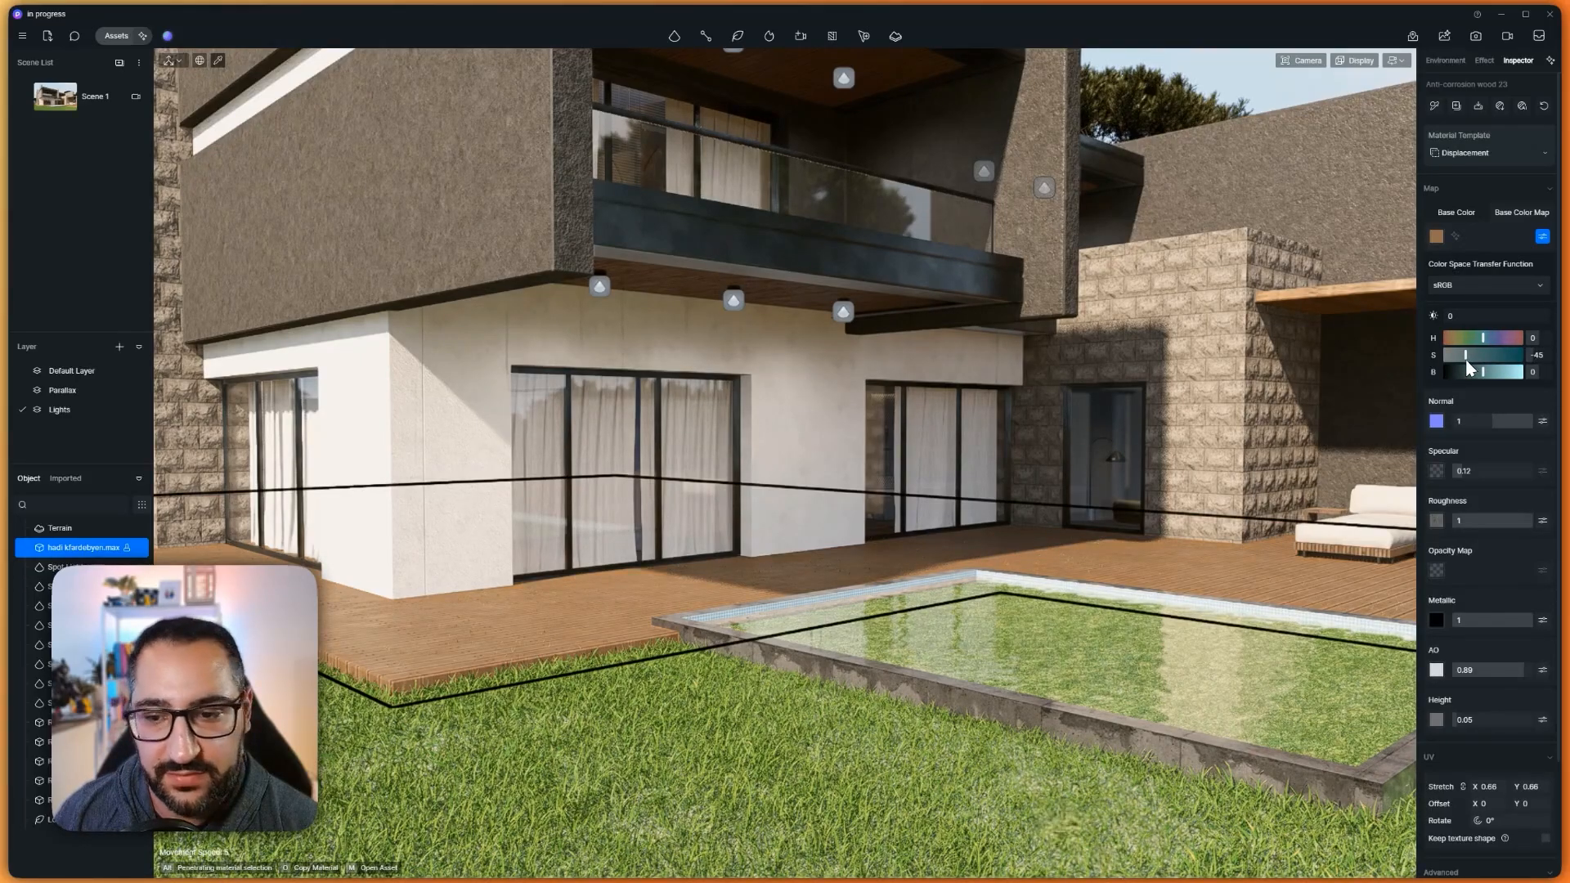
Examine the villa's facade, the recolored deck and the curtains behind the ground-floor glazing from far and near
key("s")
right_click_drag(1170, 463, 1054, 468)
key("d")
key("s")
key("Escape")
key("a")
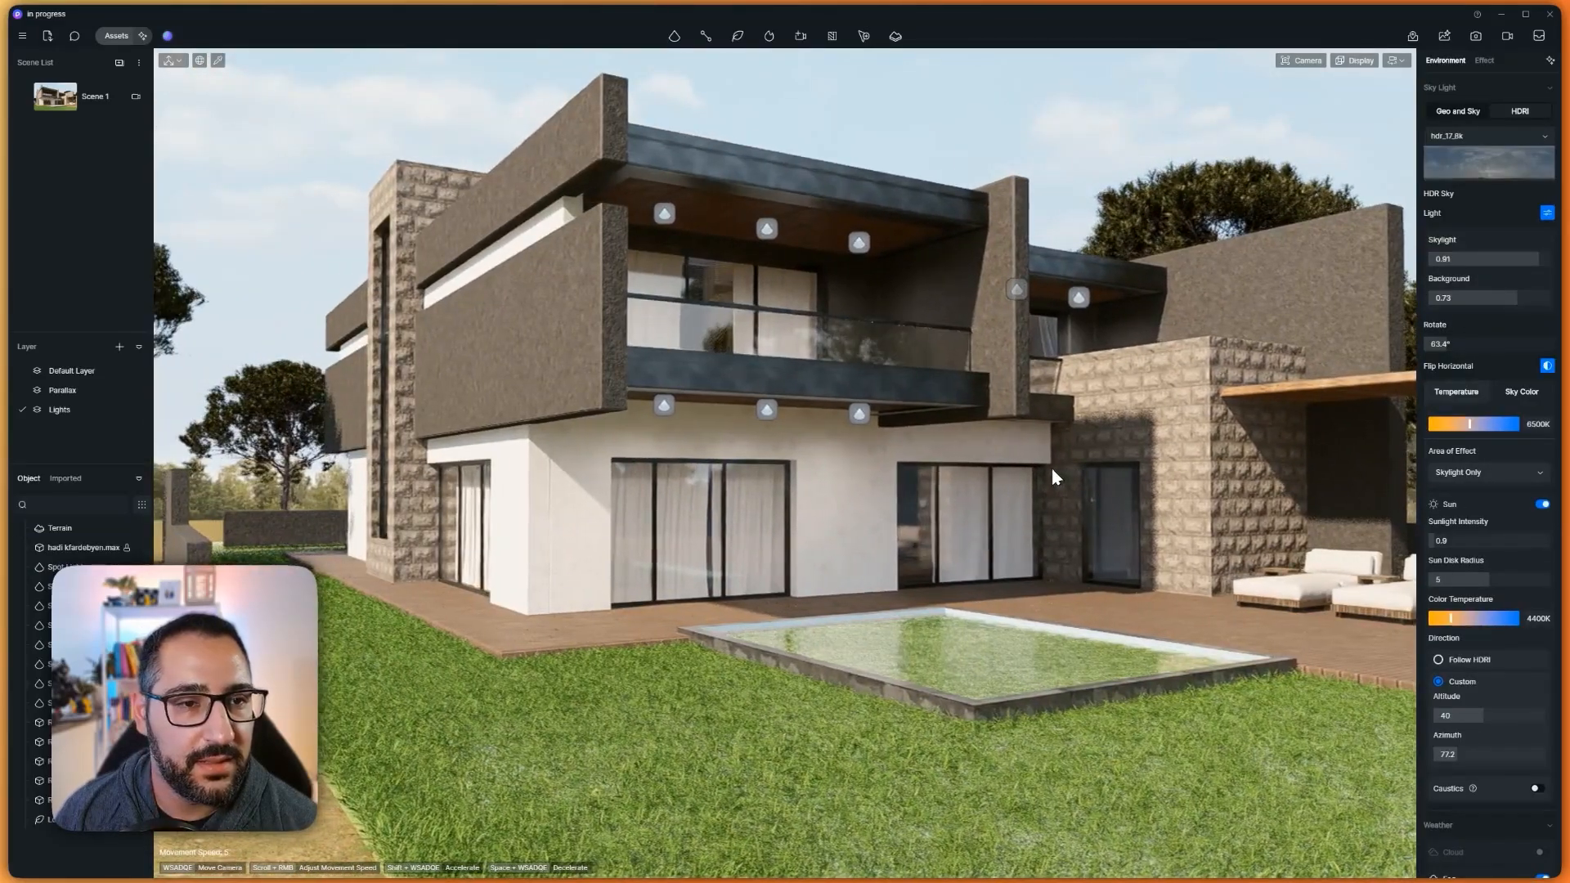
key("a")
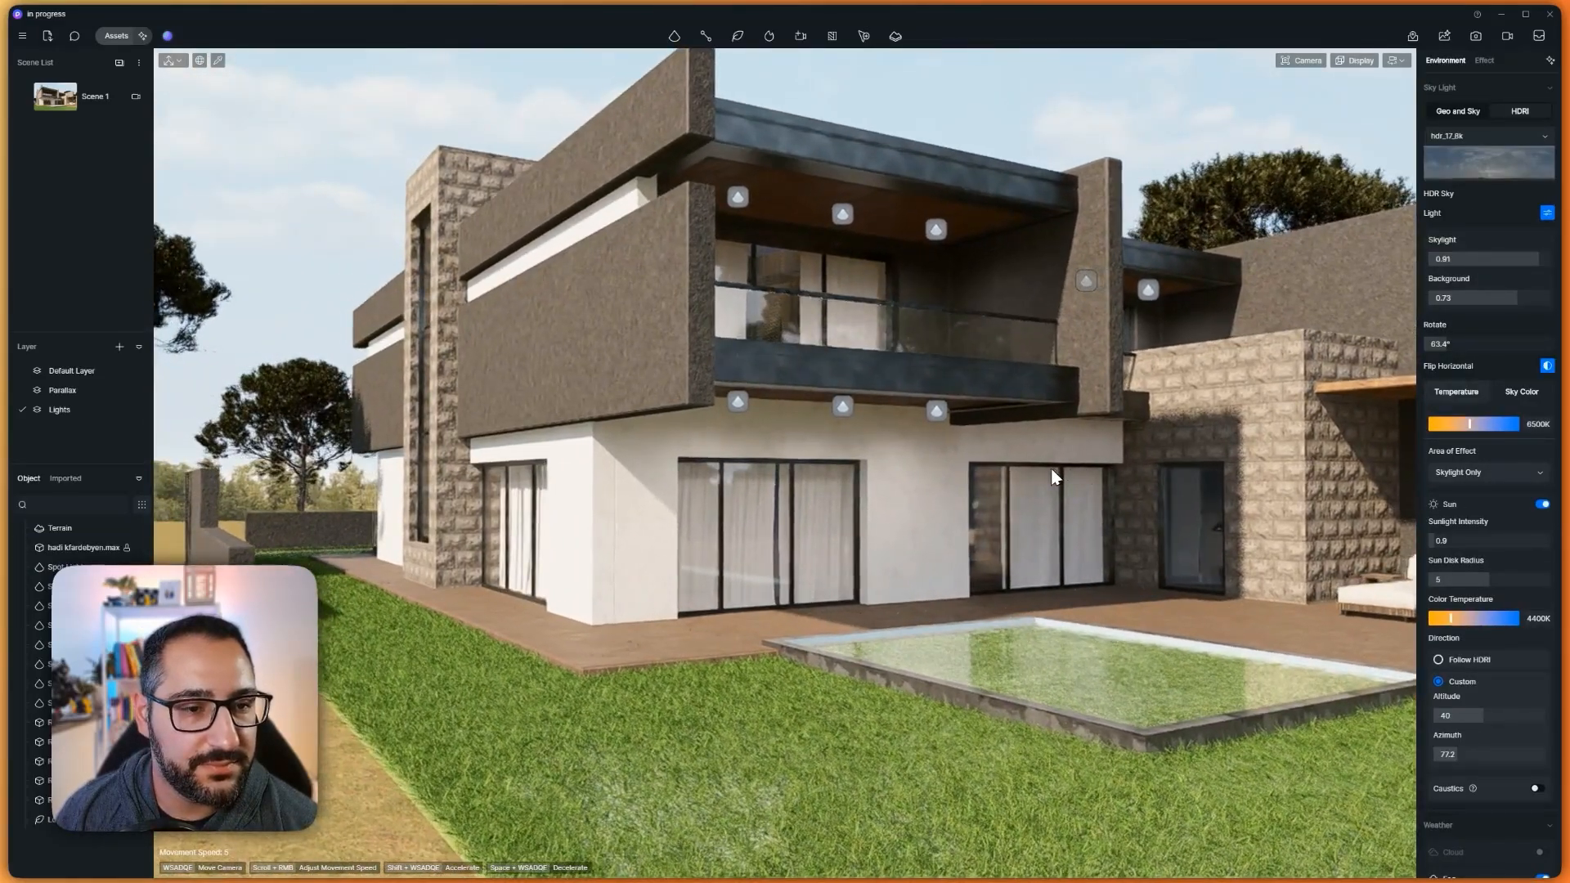
right_click_drag(1292, 387, 1304, 419)
key("d")
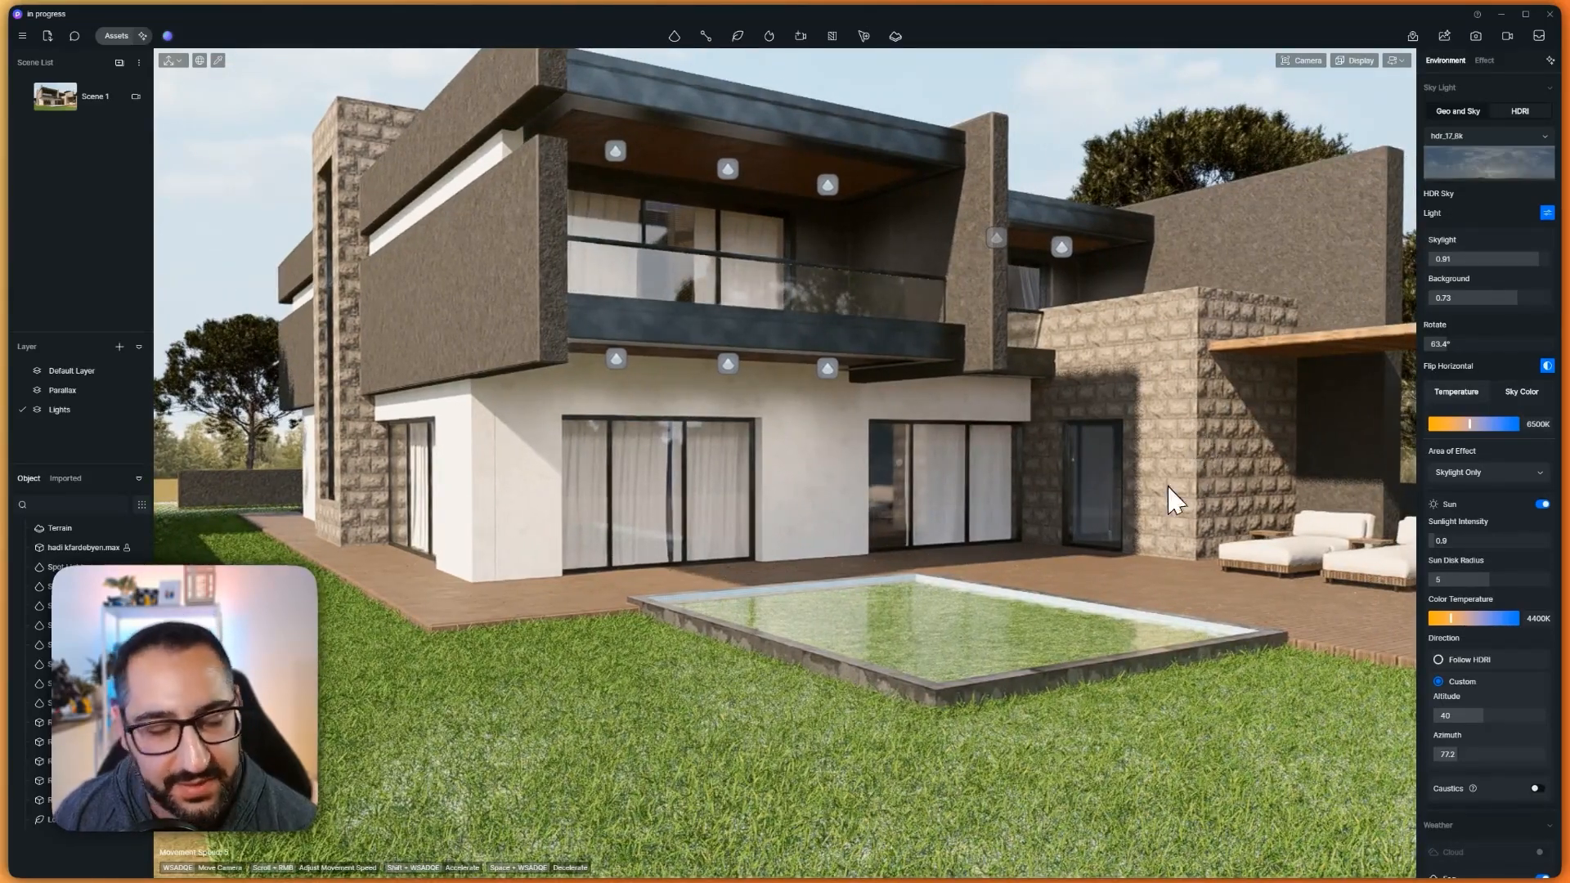
key("w")
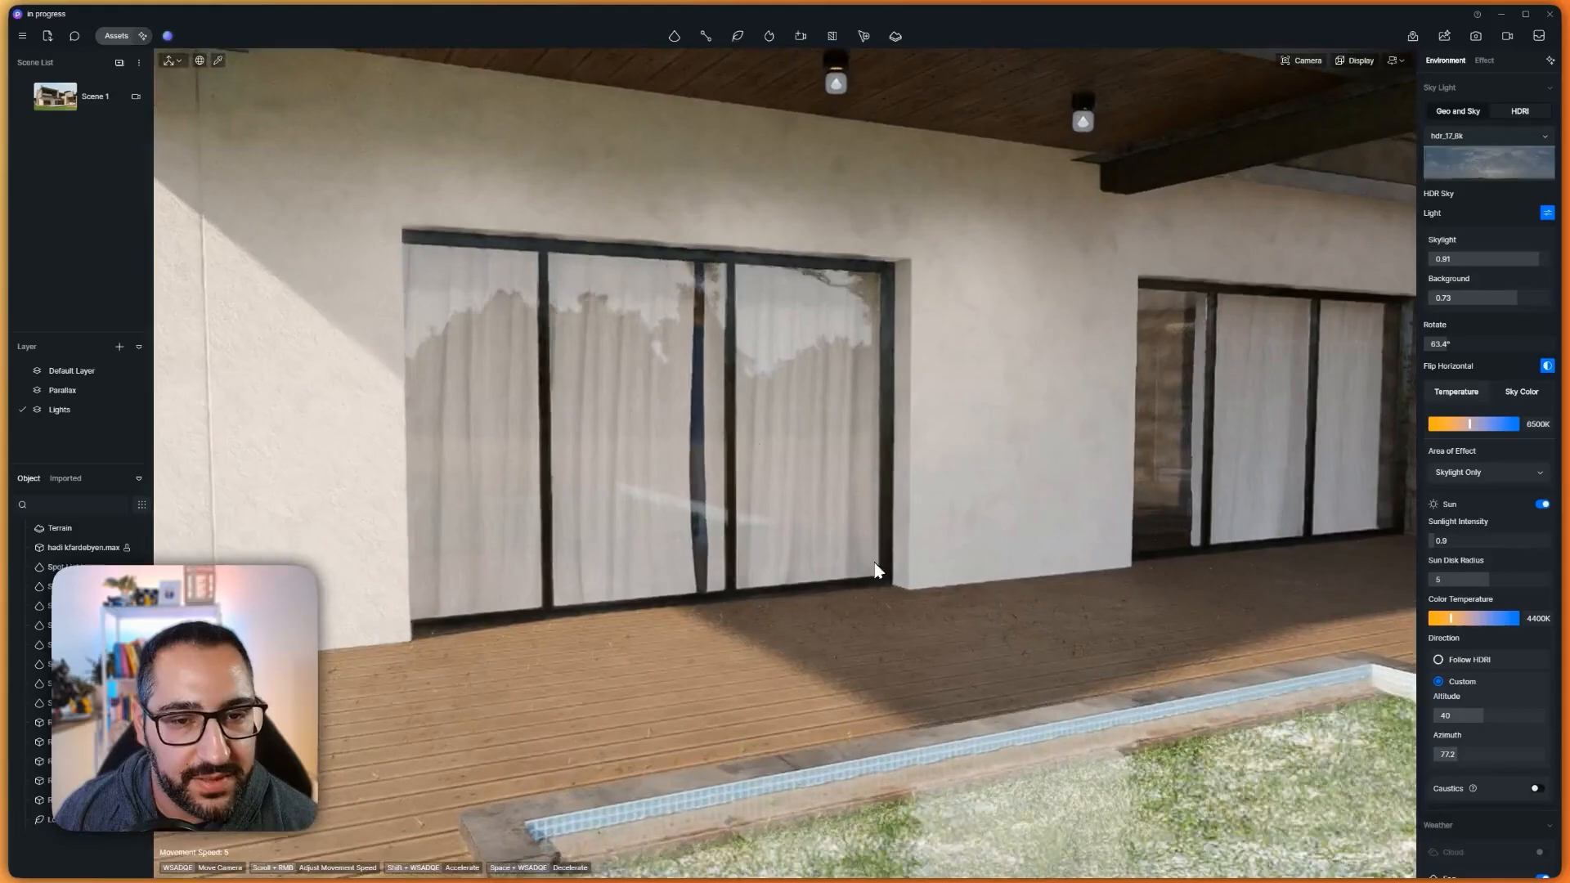
key("w")
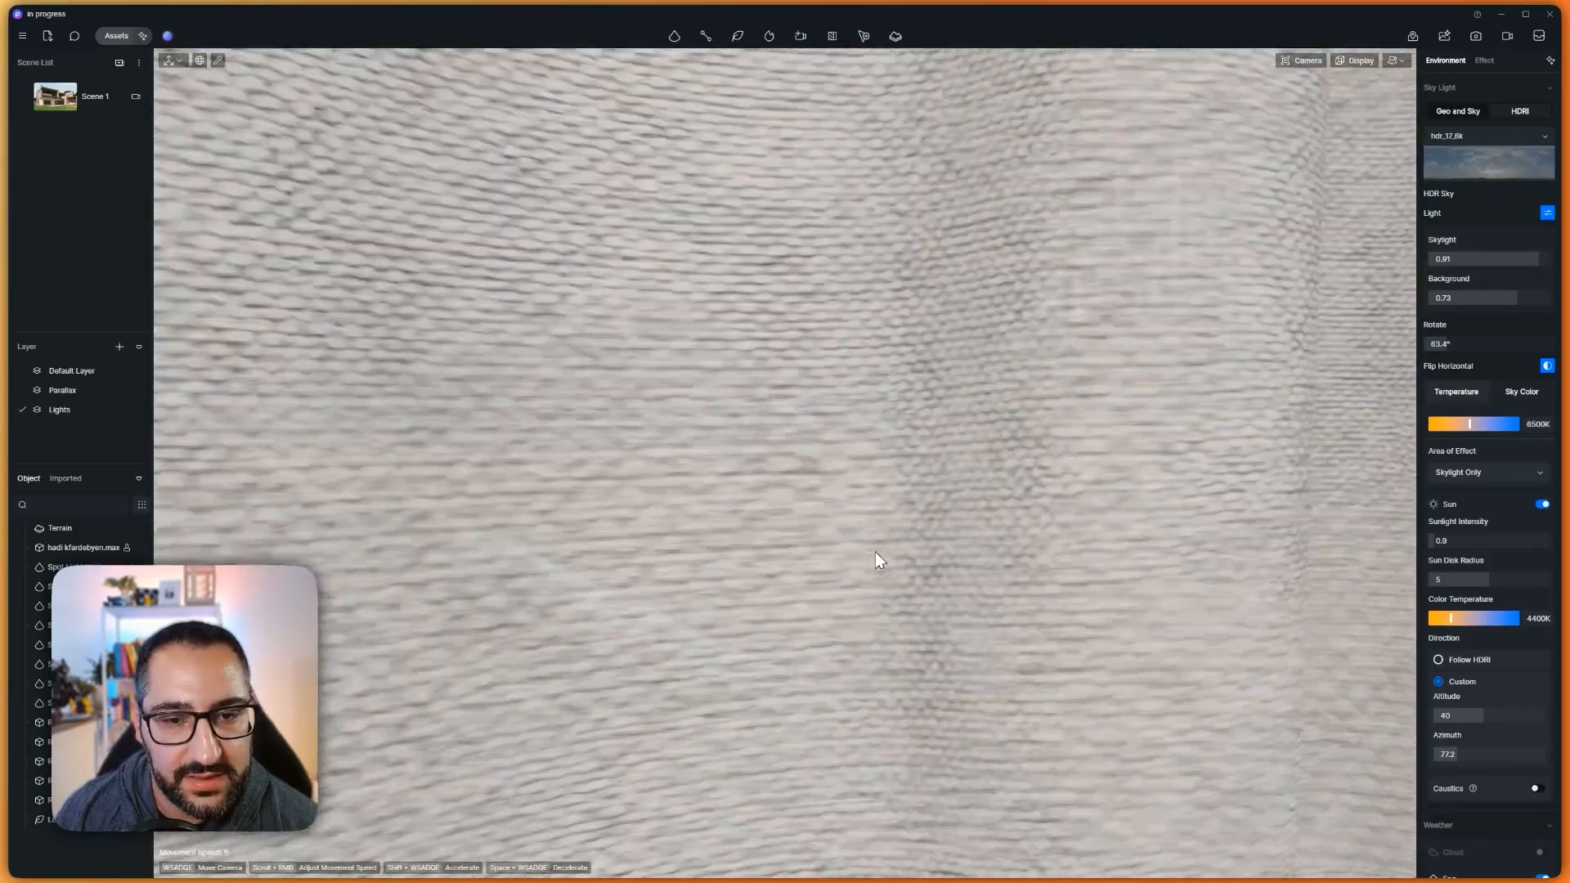
key("w")
key("s")
Select the lawn's Basic Grass Material and open the search of the online material library
right_click_drag(875, 552, 990, 677)
key("s")
key("i")
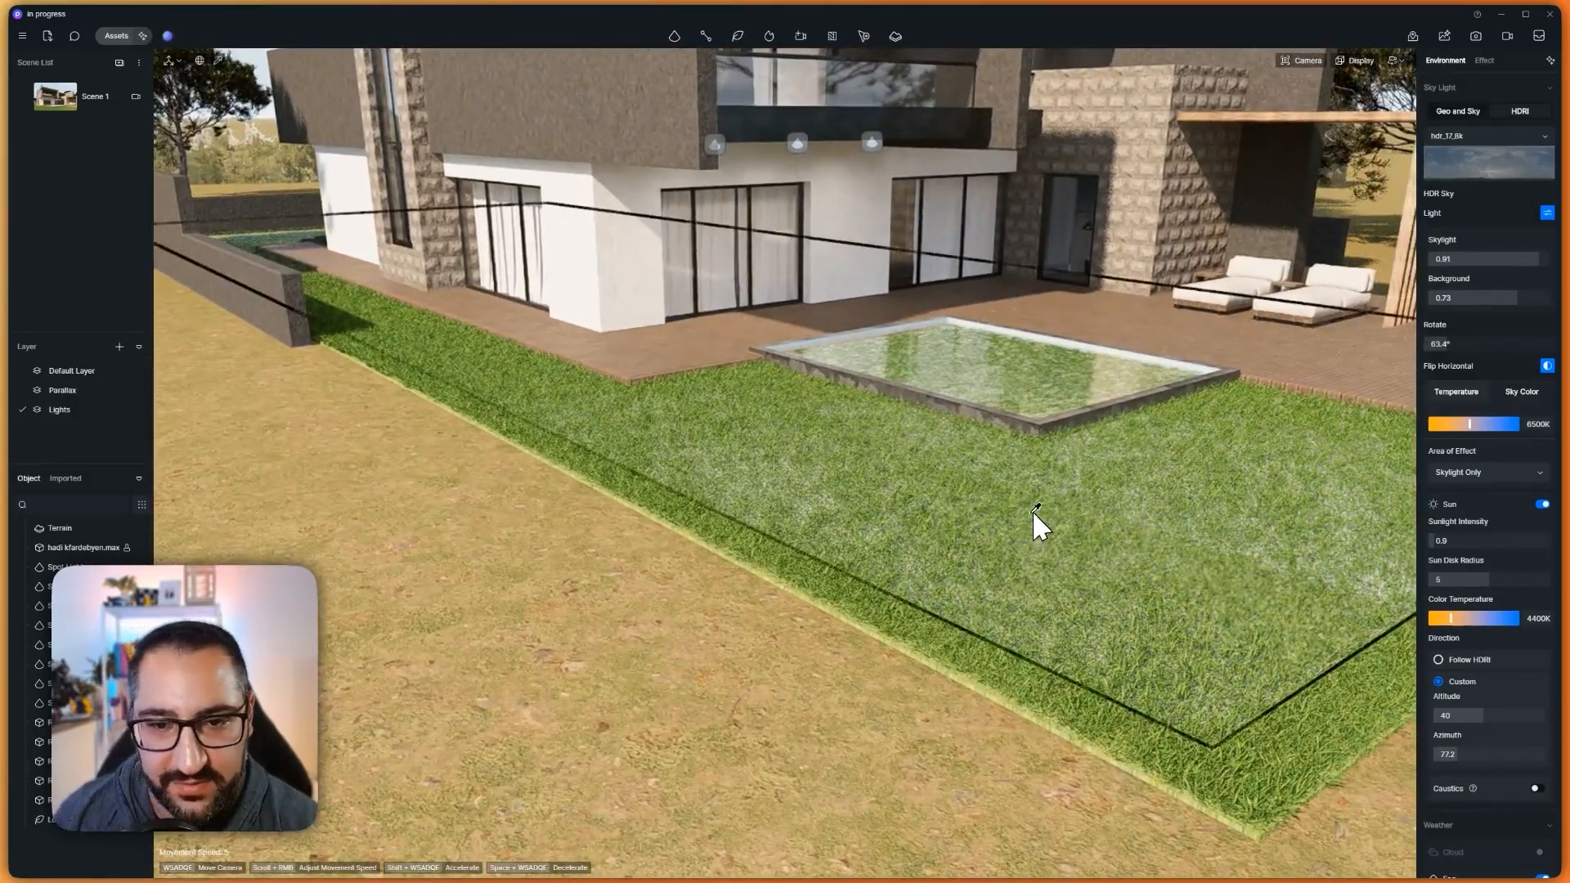
left_click(665, 492)
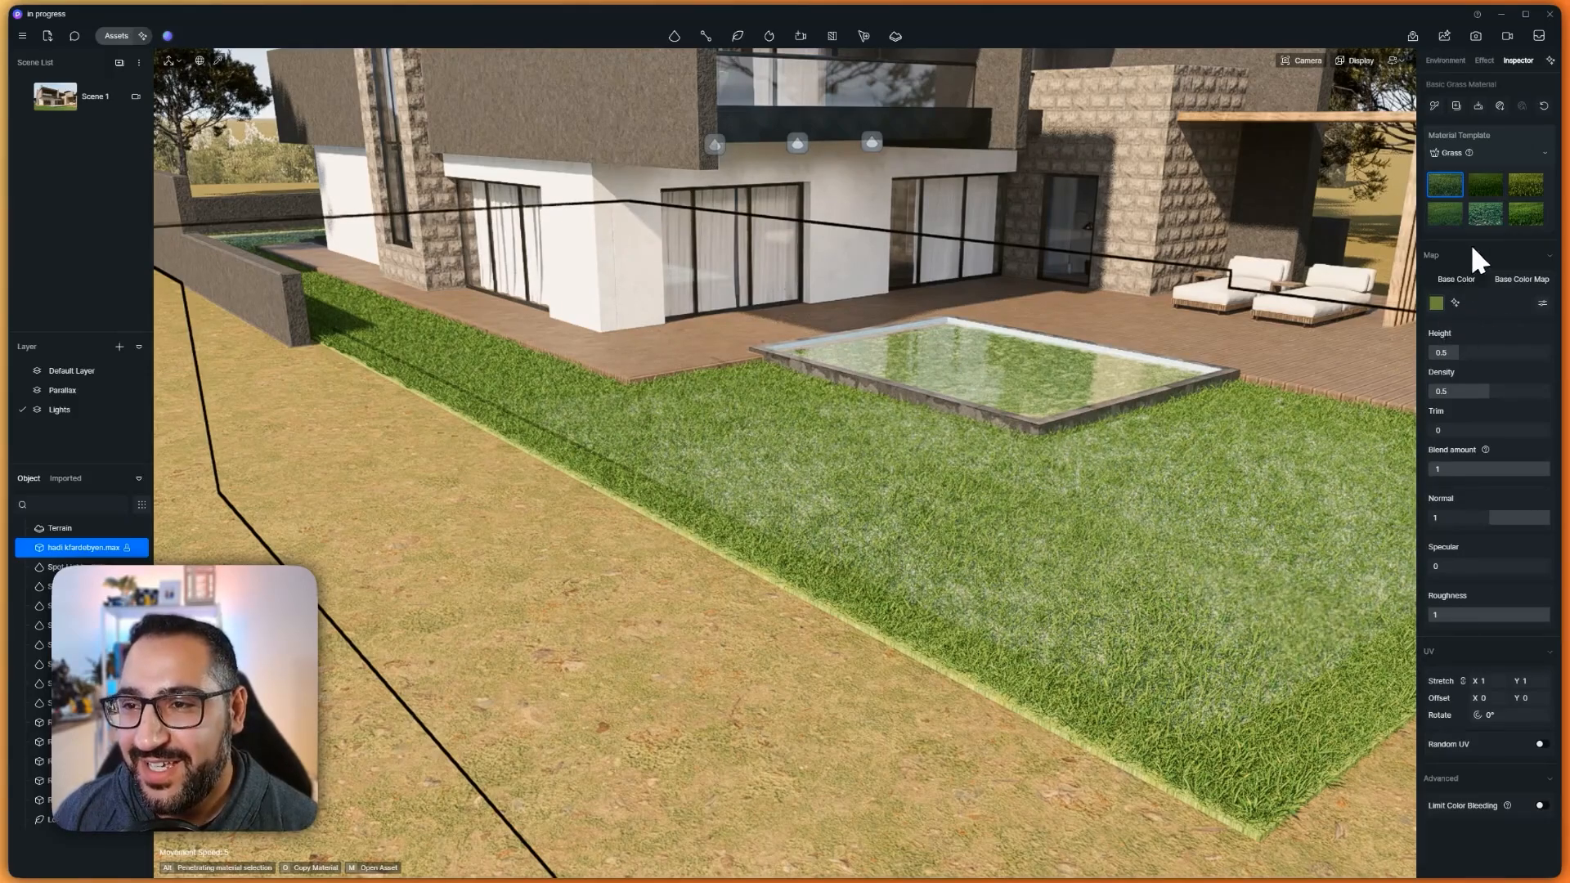
left_click(1496, 153)
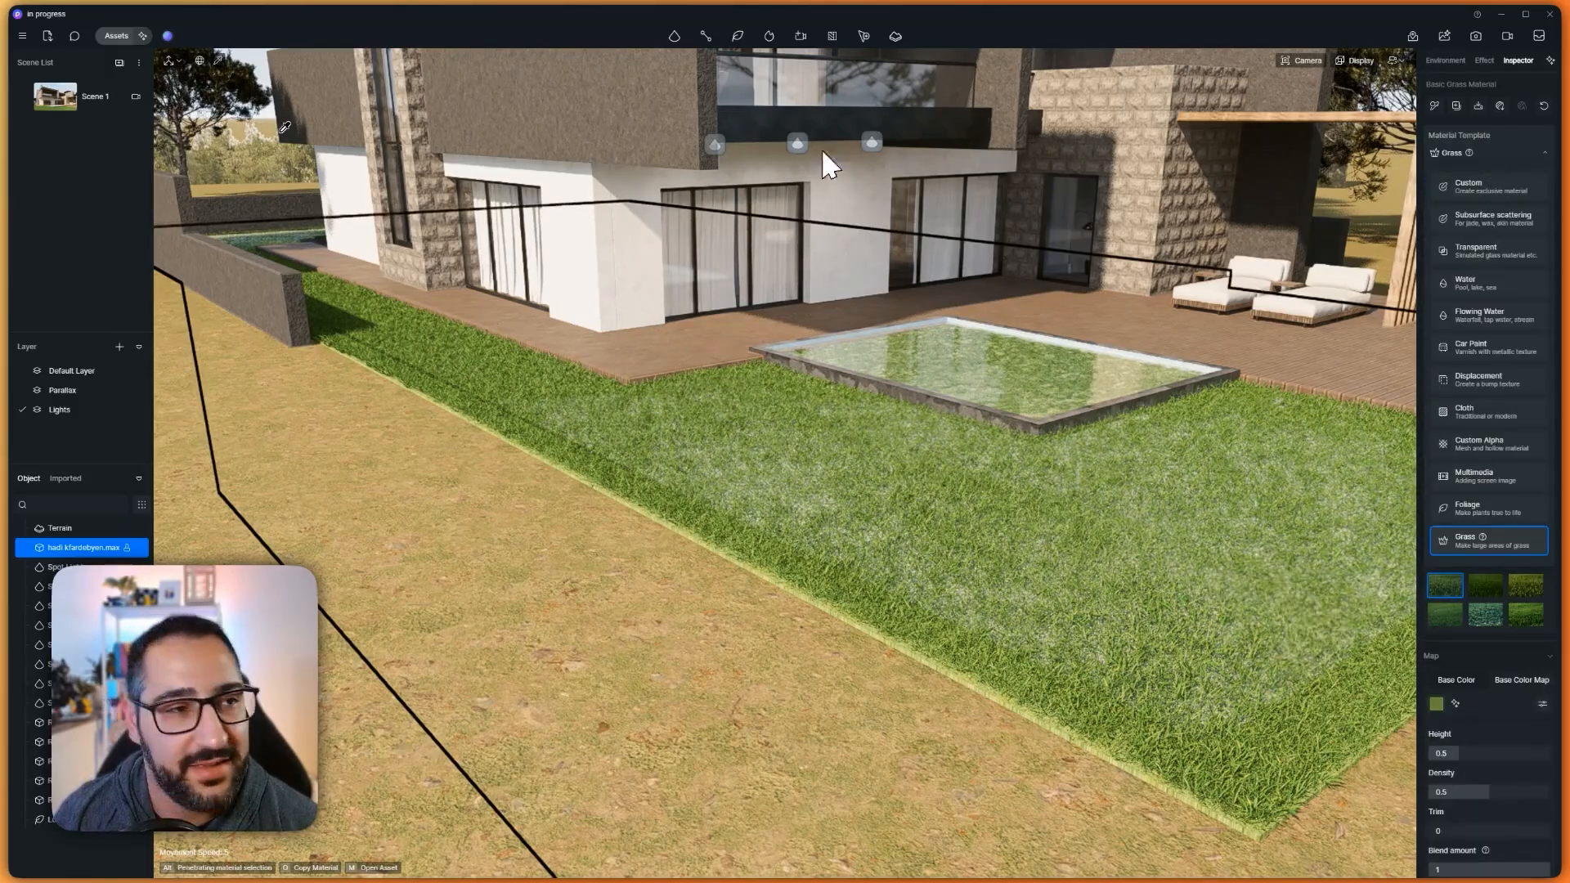
left_click(123, 37)
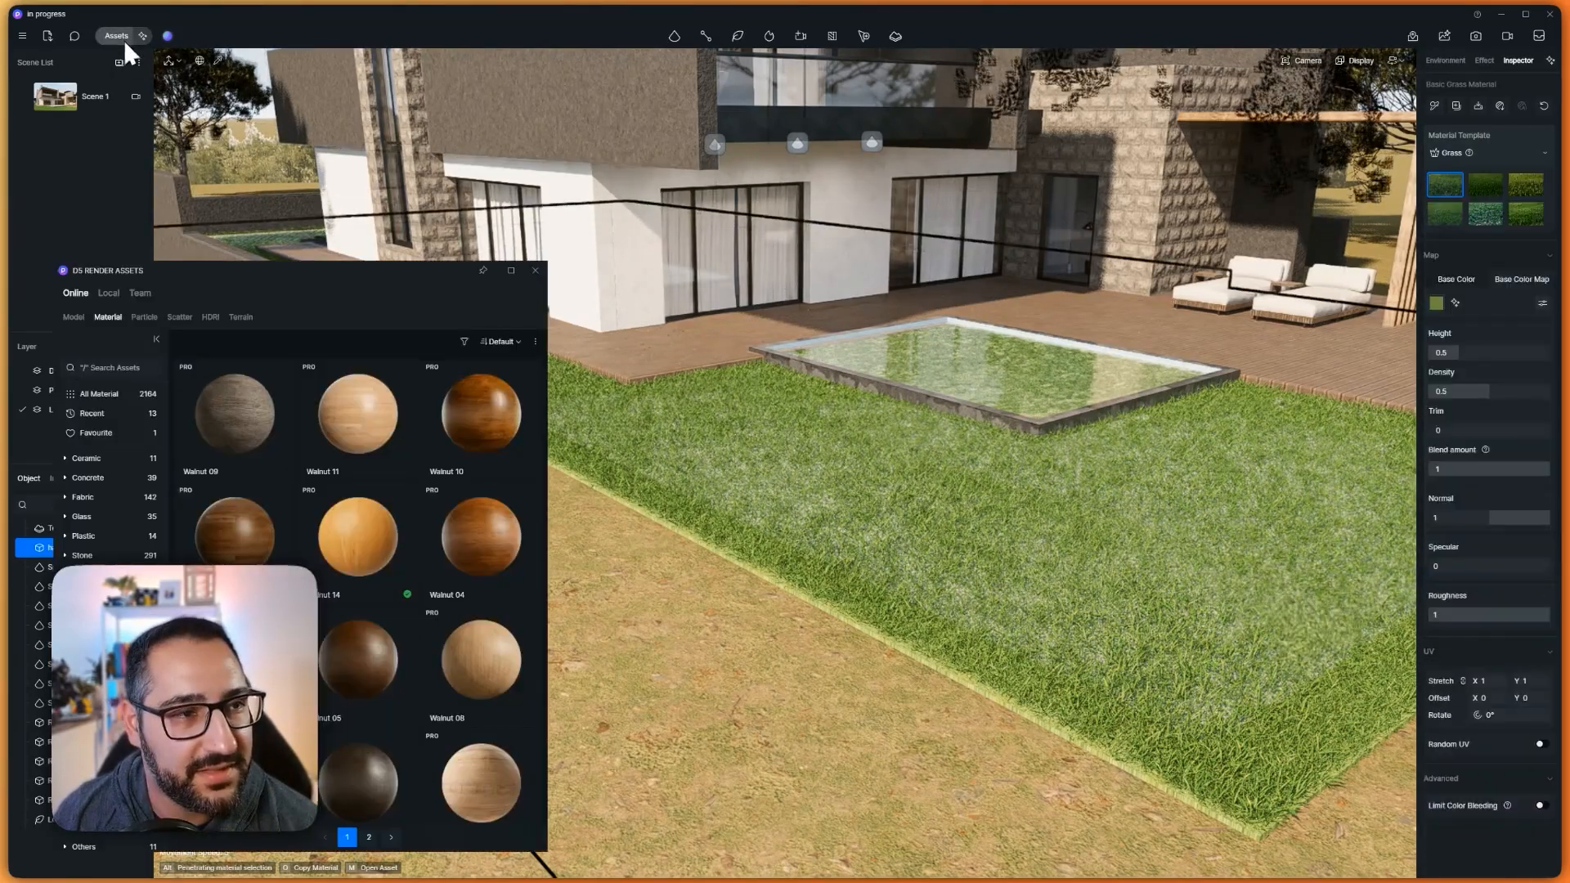
left_click(131, 372)
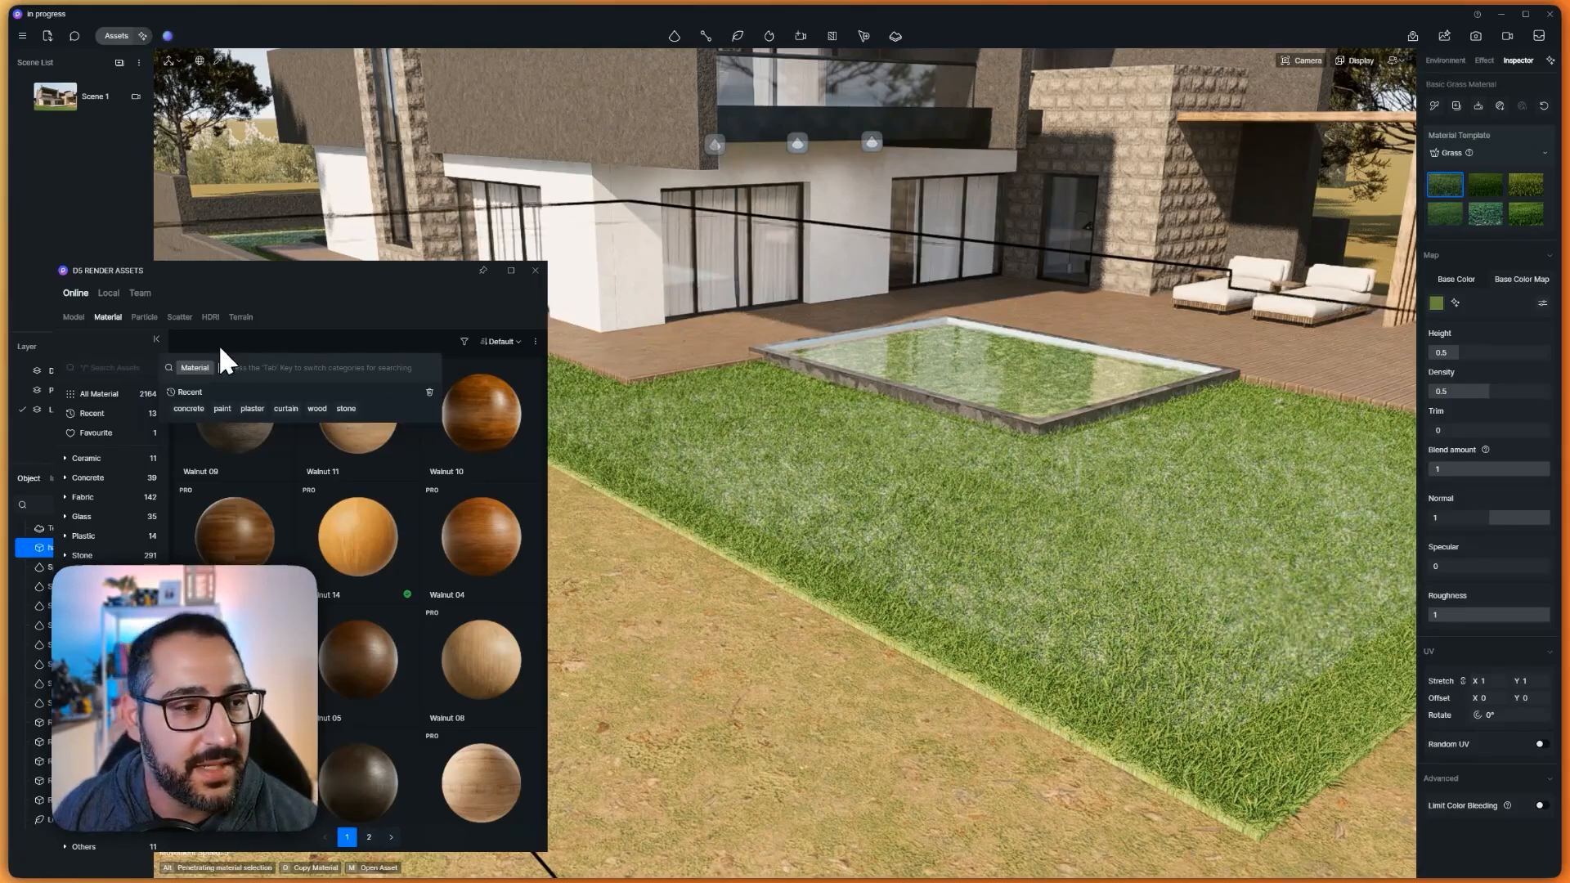
type("landscap")
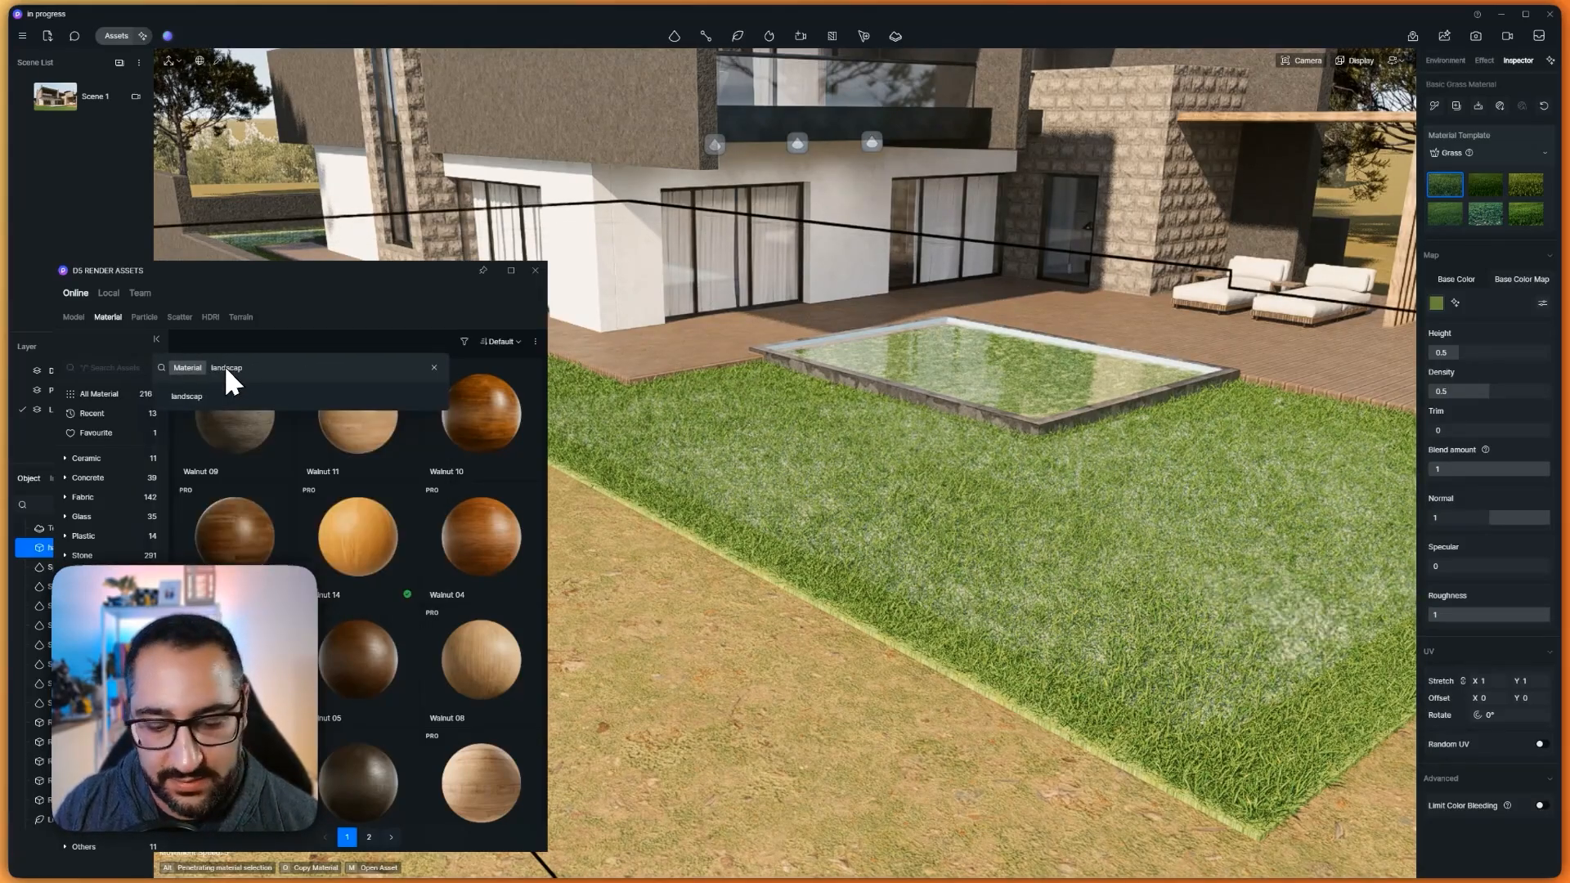
key("BackSpace")
key("BackSpace")
key("BackSpace")
key("BackSpace")
key("BackSpace")
key("BackSpace")
key("BackSpace")
key("BackSpace")
Search the material library for "grass" and apply the Wild Grassland material to the lawn around the pool
type("grass")
key("Return")
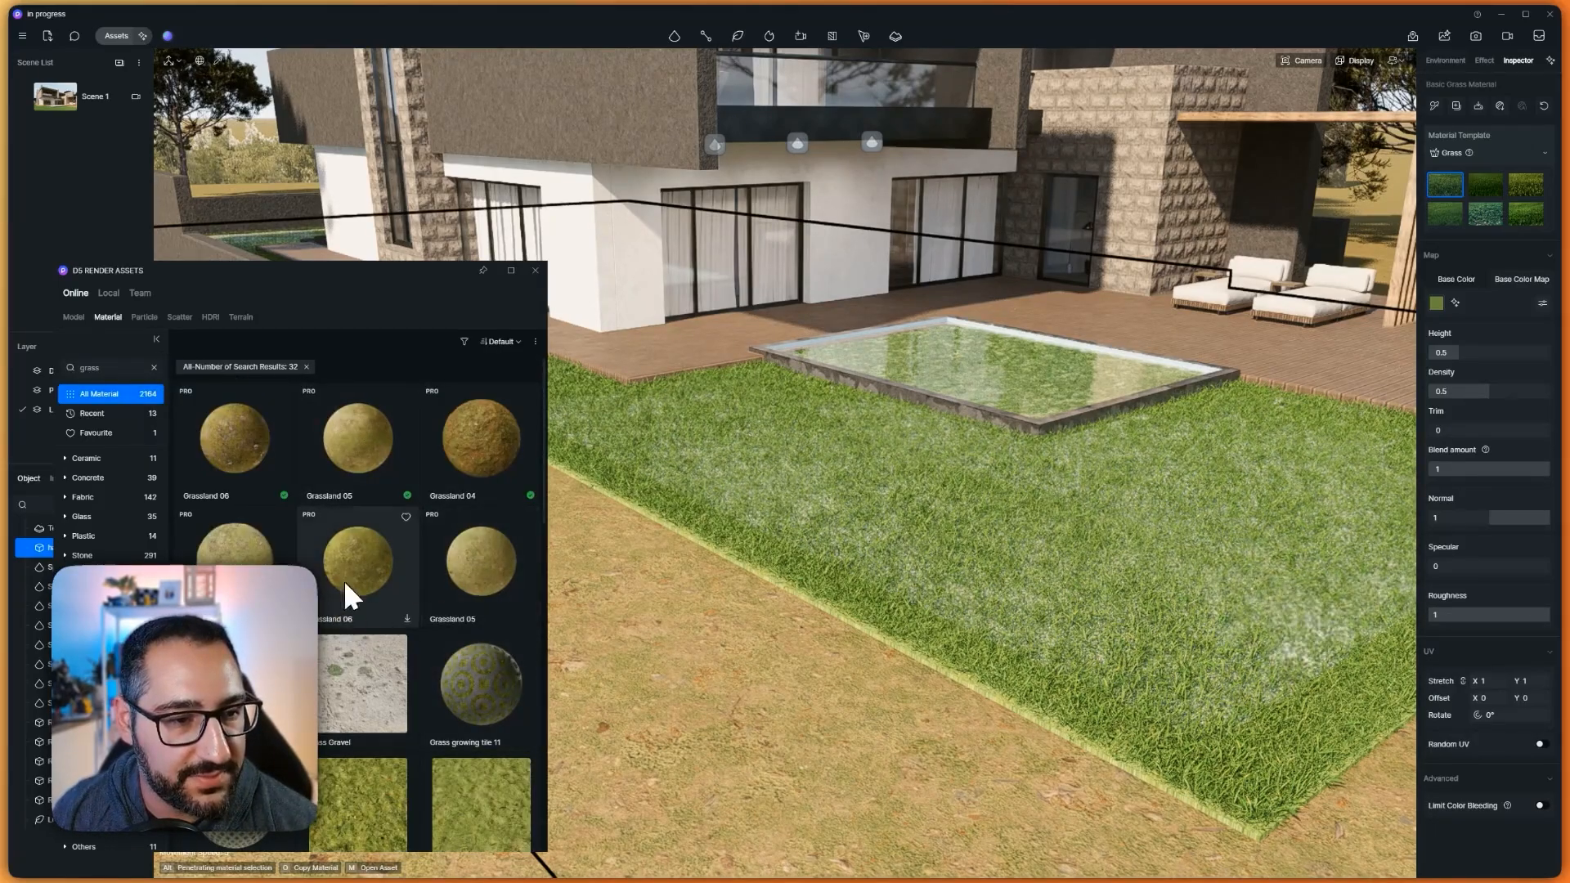
scroll(356, 561, "down", 3)
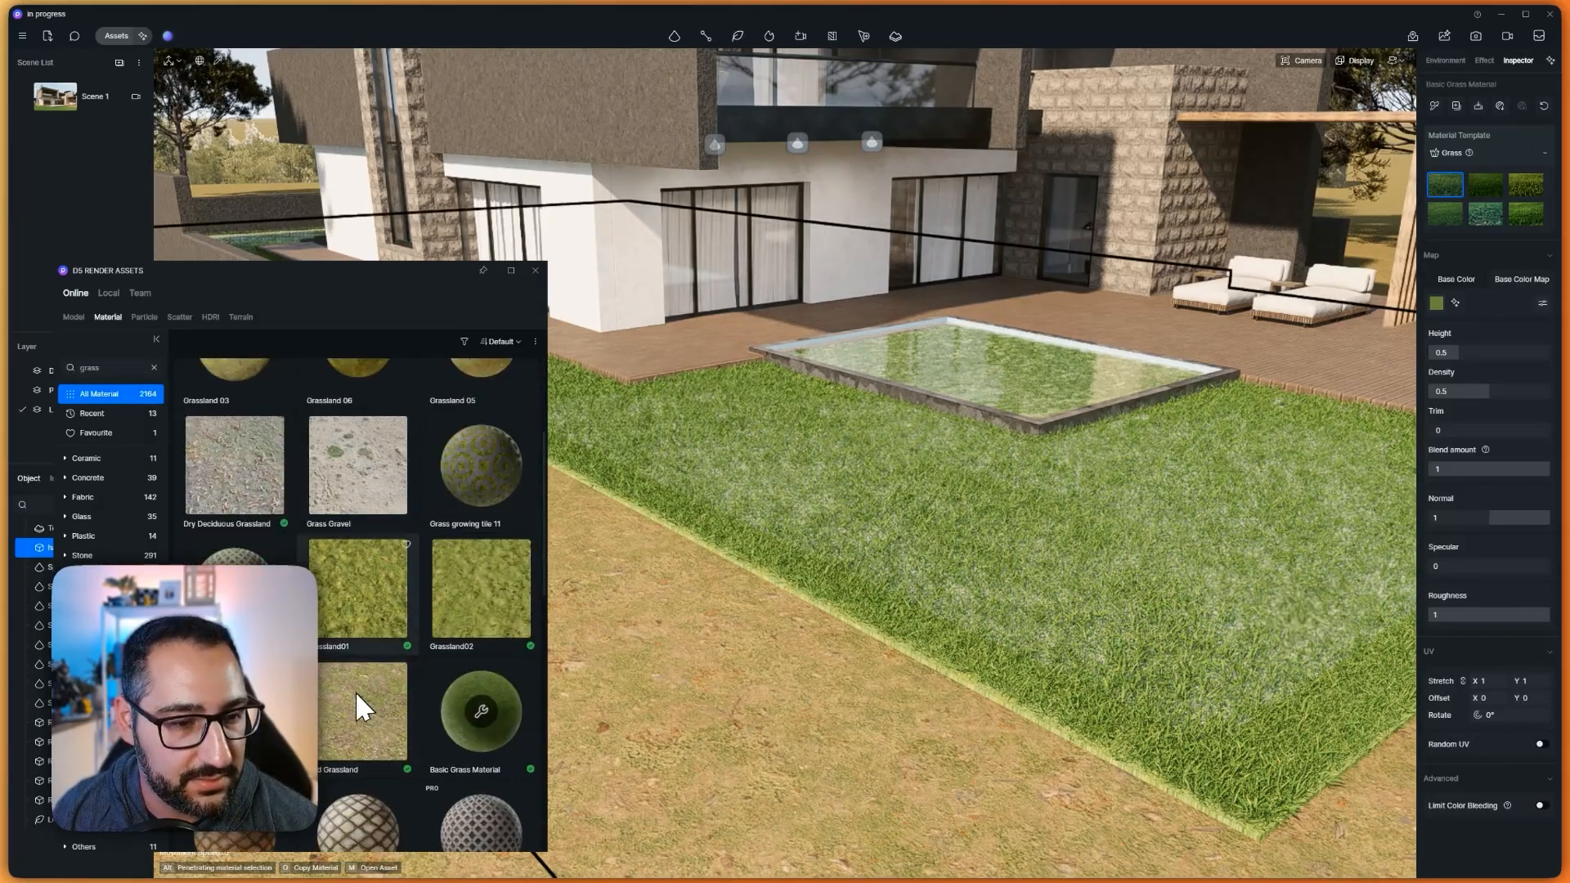
scroll(356, 723, "down", 1)
left_click_drag(392, 636, 793, 550)
left_click(732, 491)
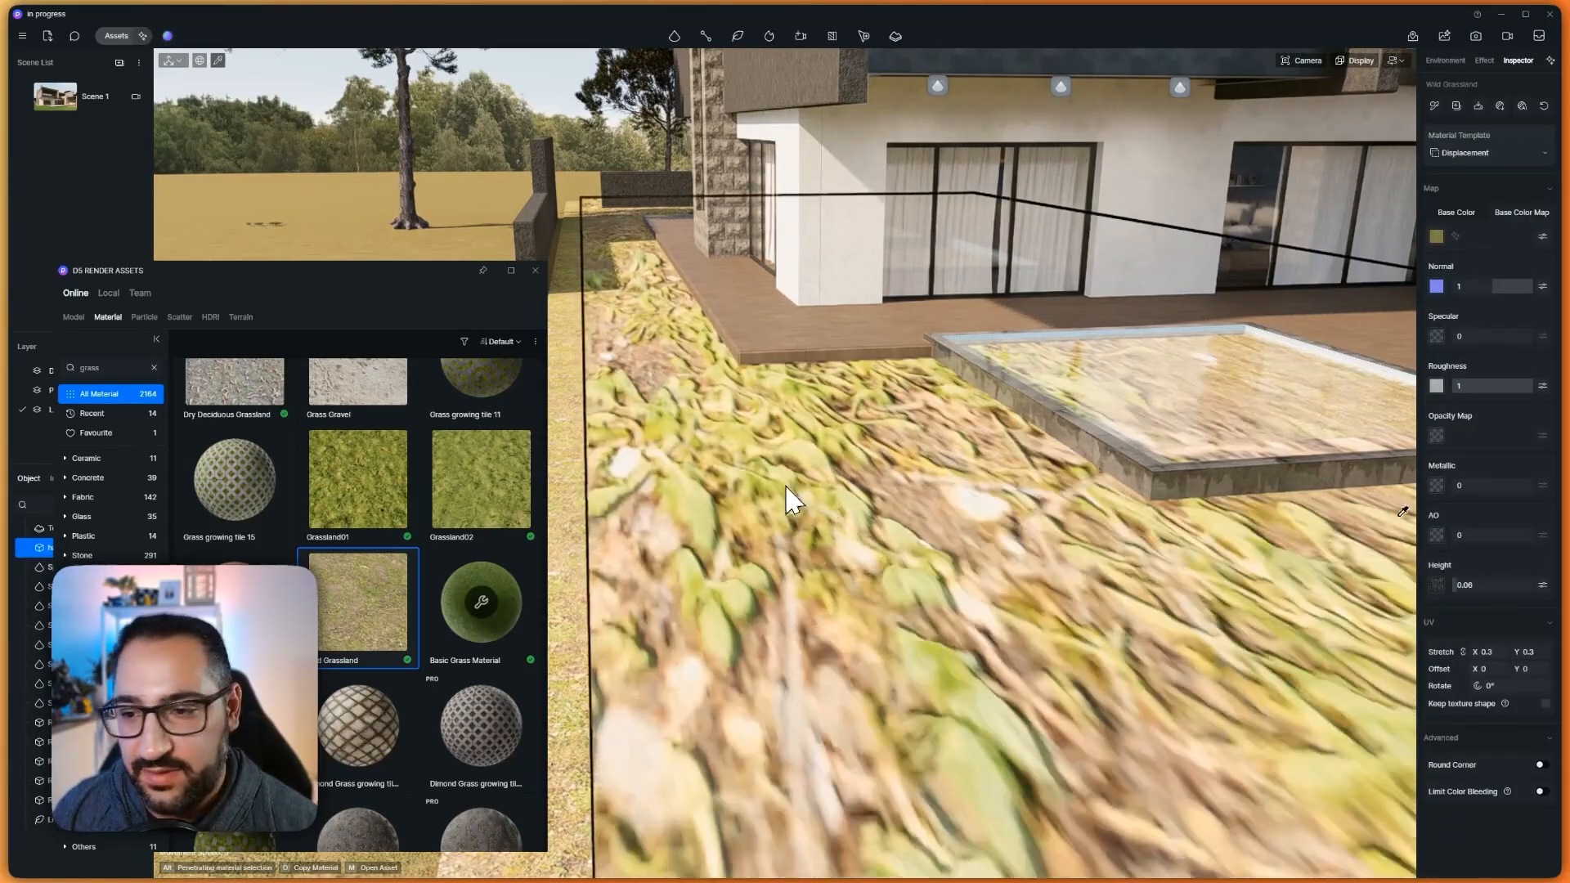
Set the Wild Grassland texture's UV stretch to 2 in X and Y and deselect the material
left_click(1497, 653)
type("2")
key("Return")
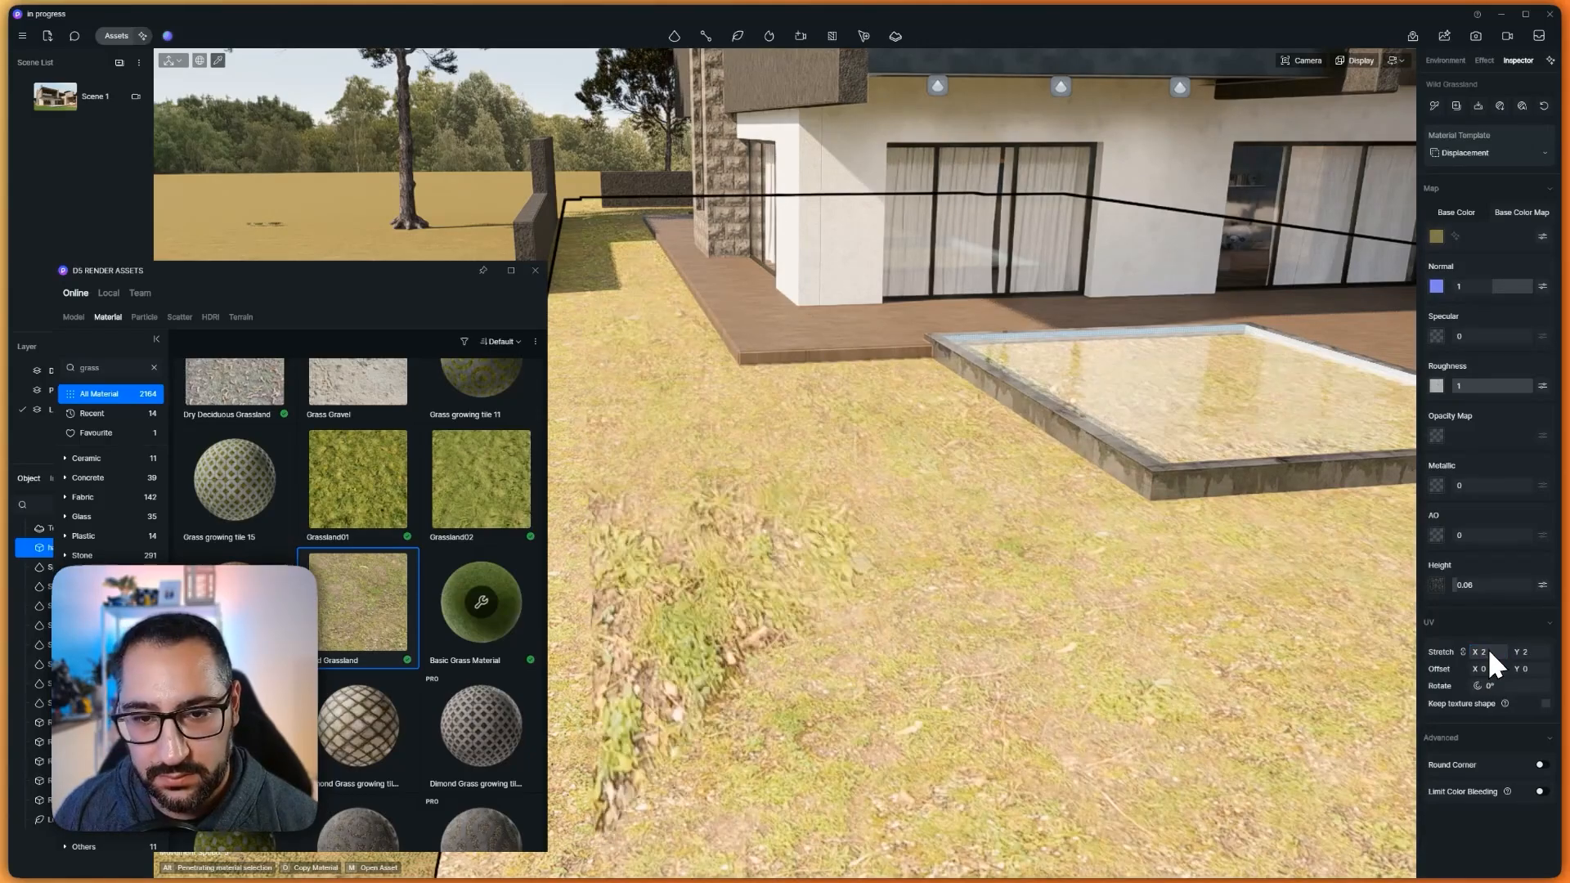
right_click_drag(1063, 544, 1078, 434)
scroll(1184, 468, "down", 5)
key("Escape")
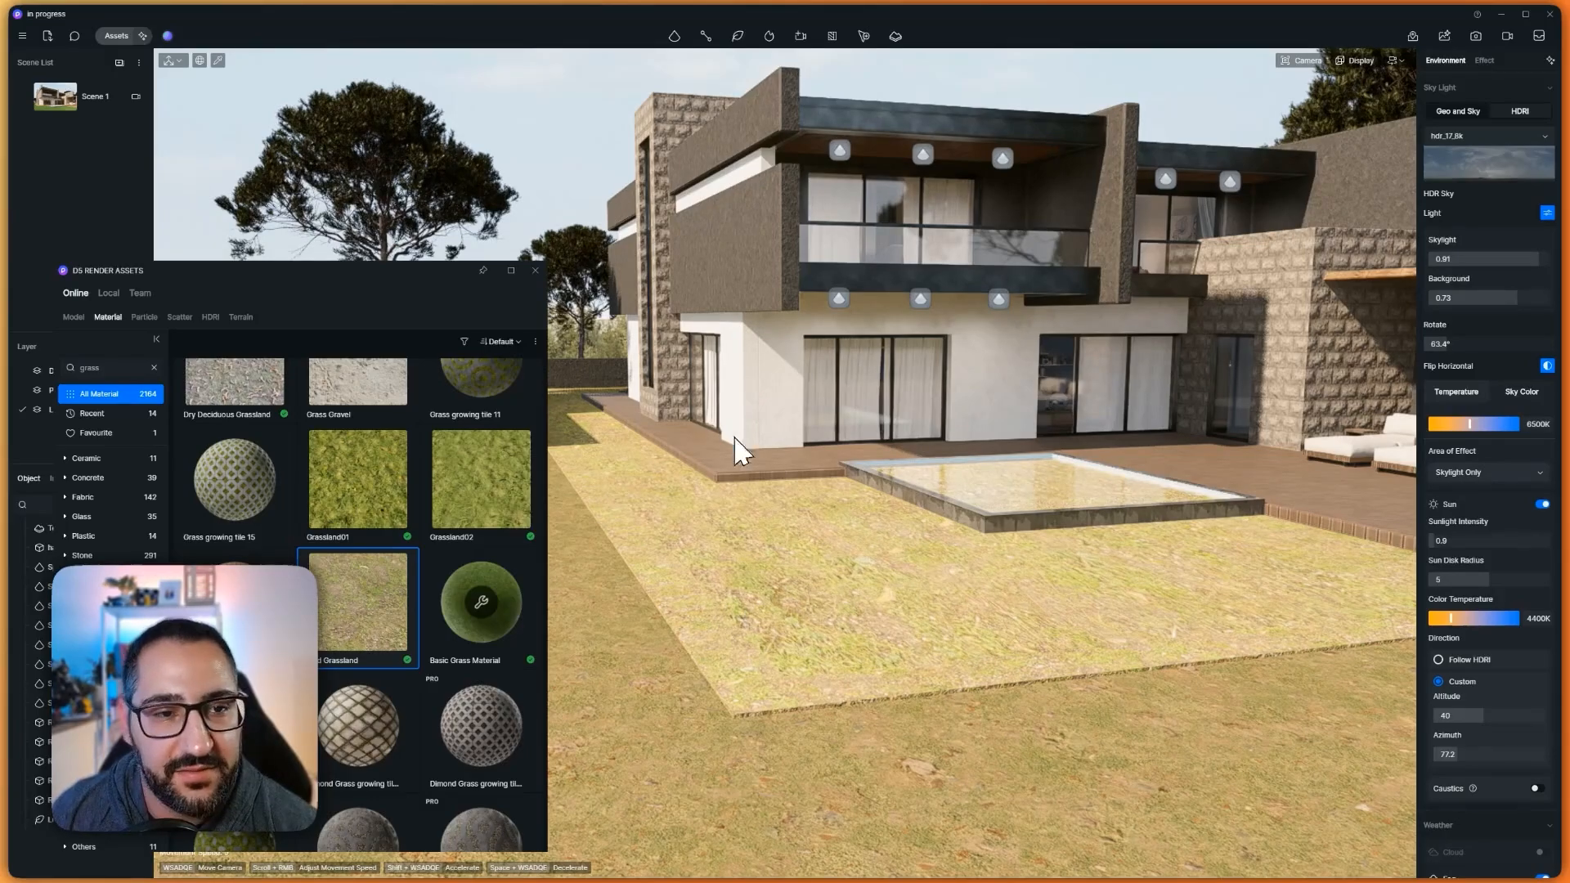
Create a scatter area from the lawn surface around the pool
left_click(863, 36)
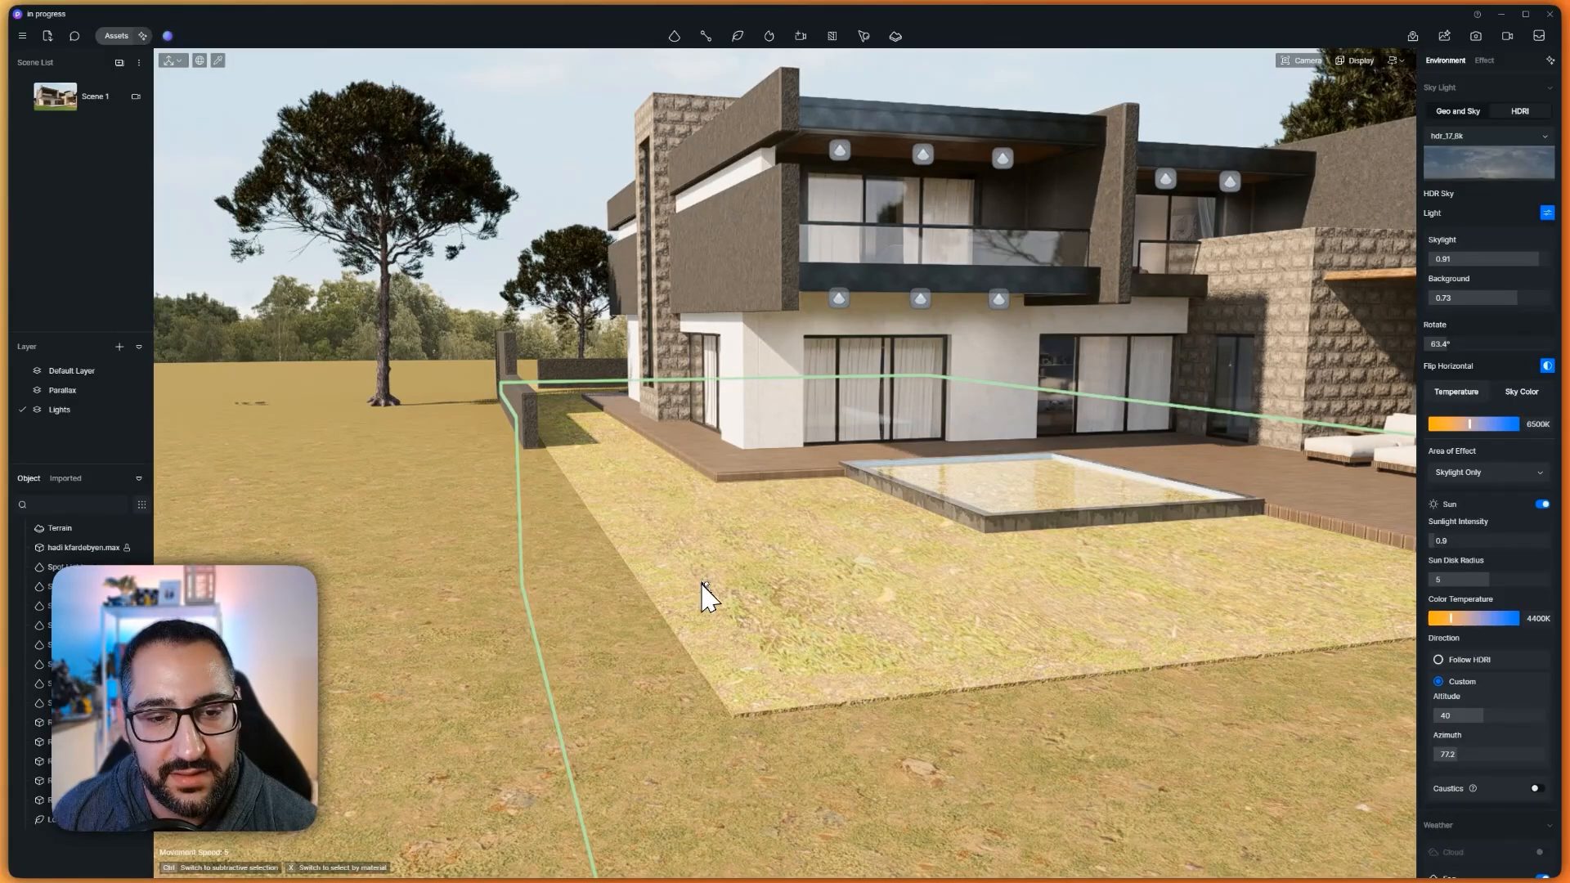
left_click(704, 585)
left_click(820, 114)
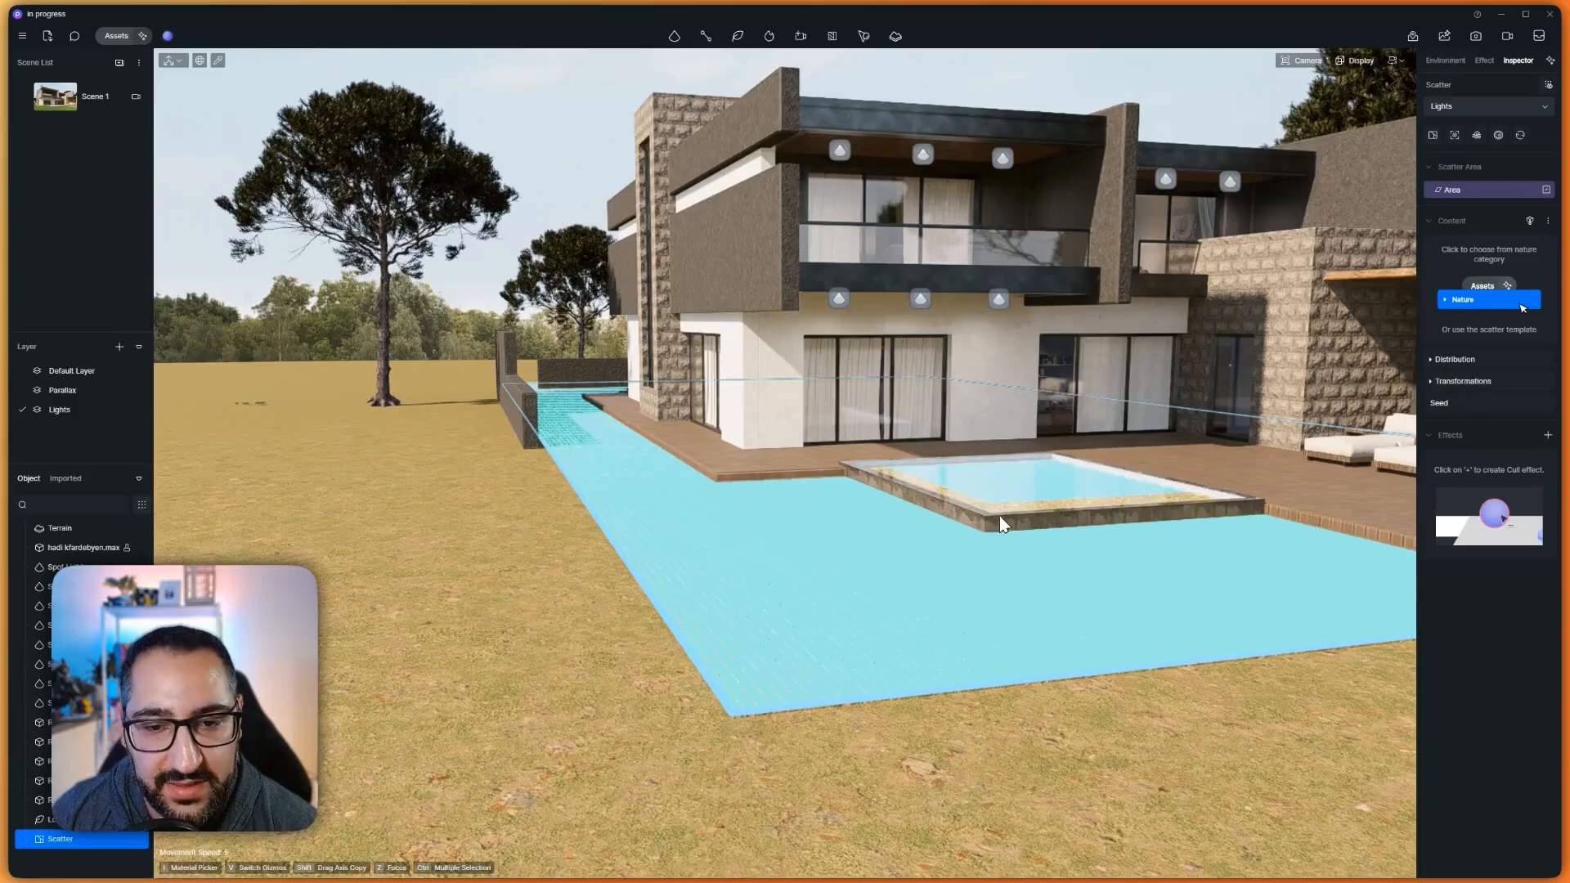
right_click_drag(983, 546, 924, 458)
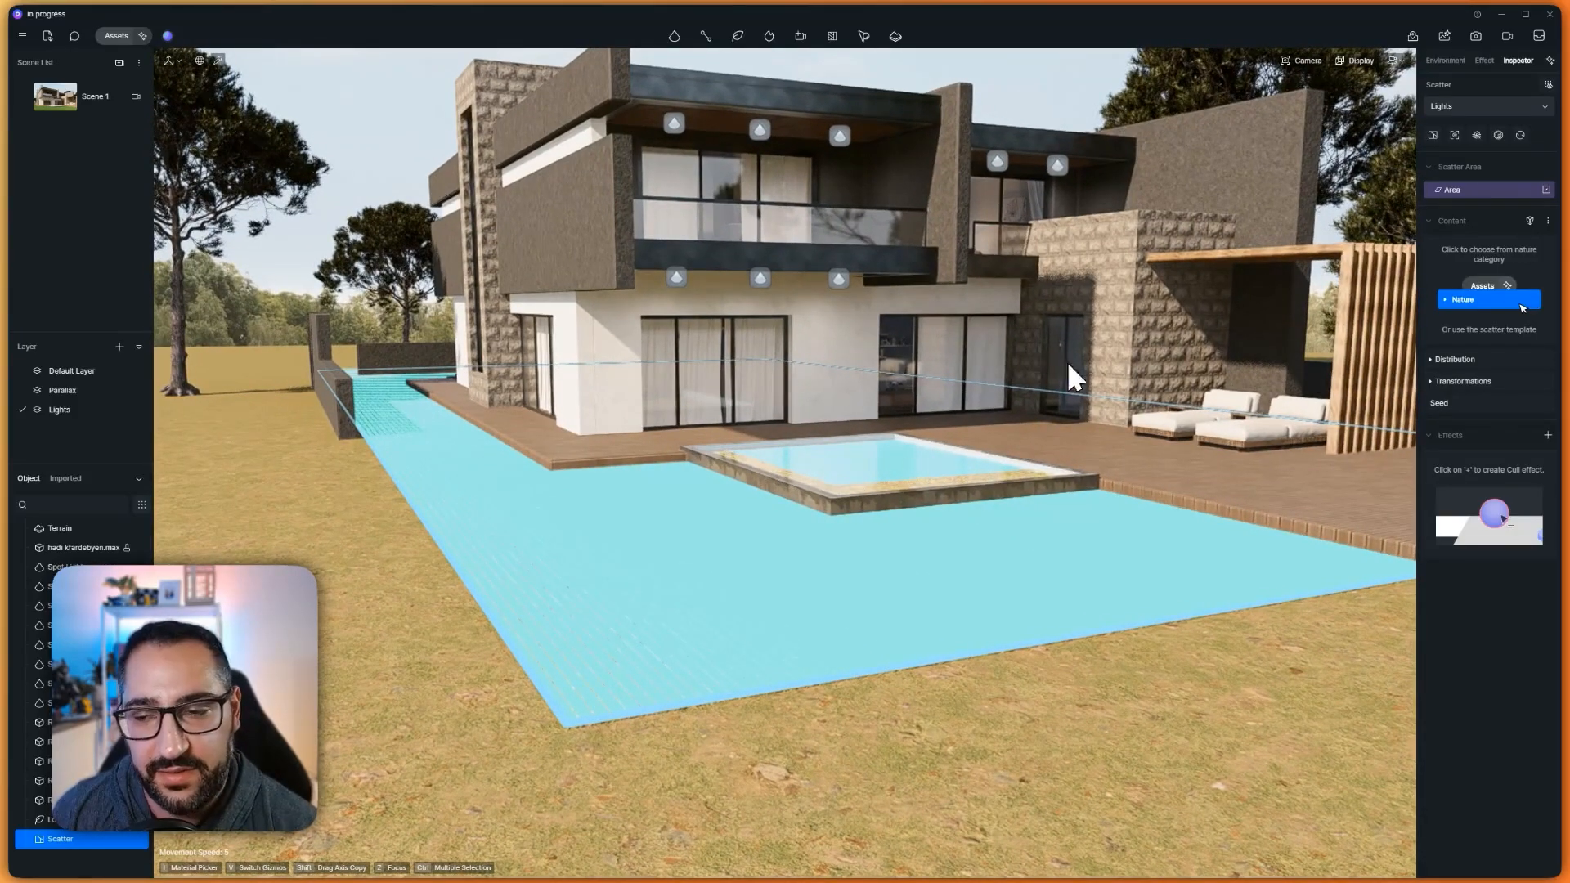
Fill the lawn scatter with Sapium sebiferum 25 from the Broadleaf nature models and close the asset library
left_click(1507, 299)
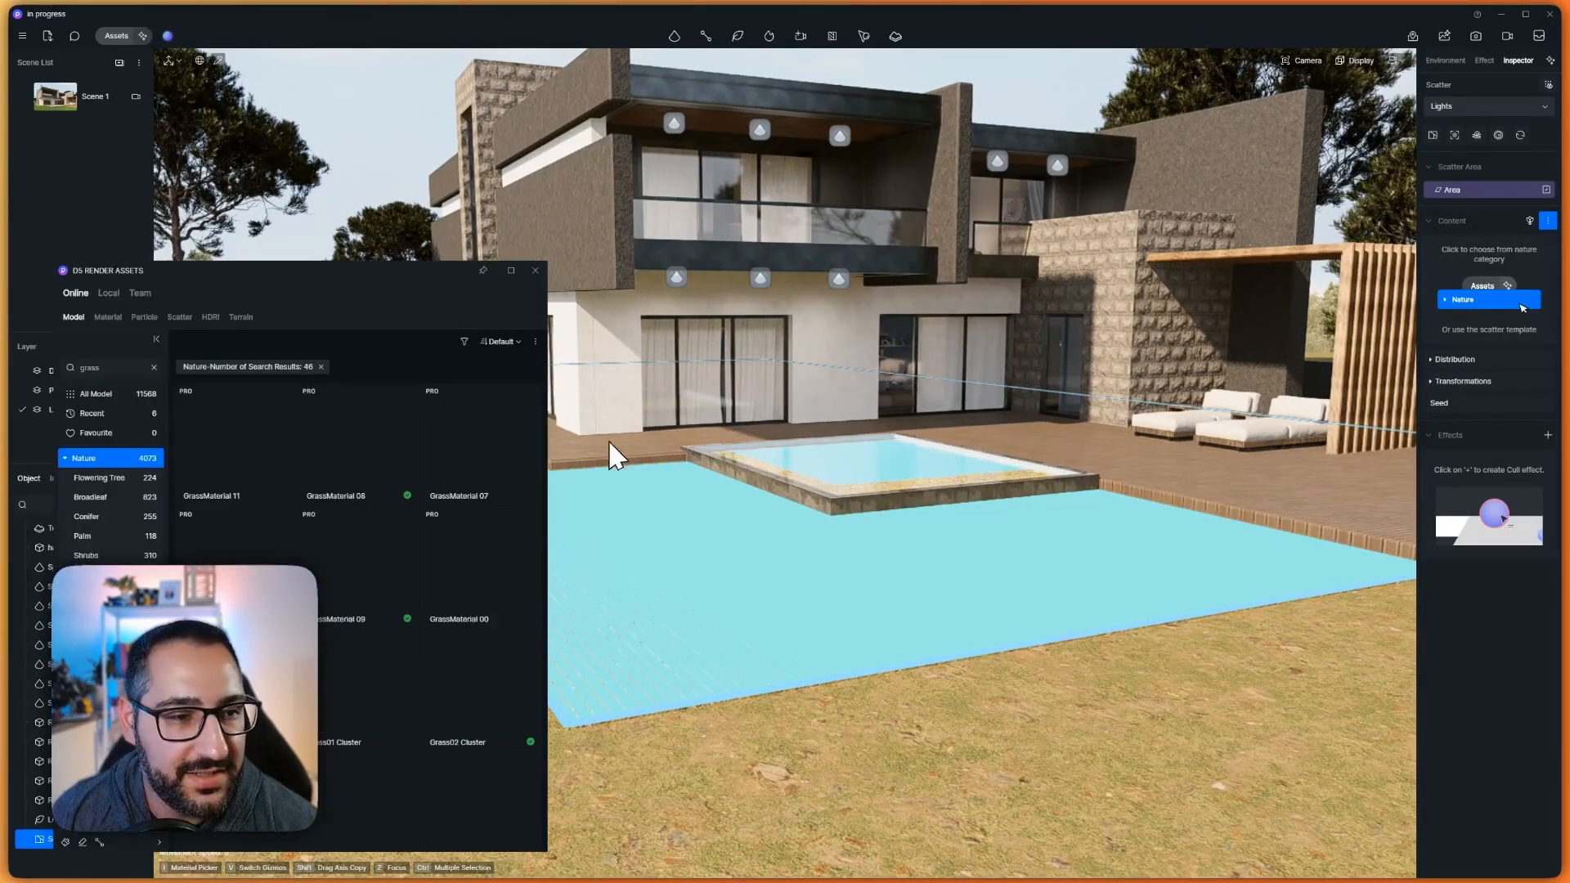
scroll(376, 612, "down", 5)
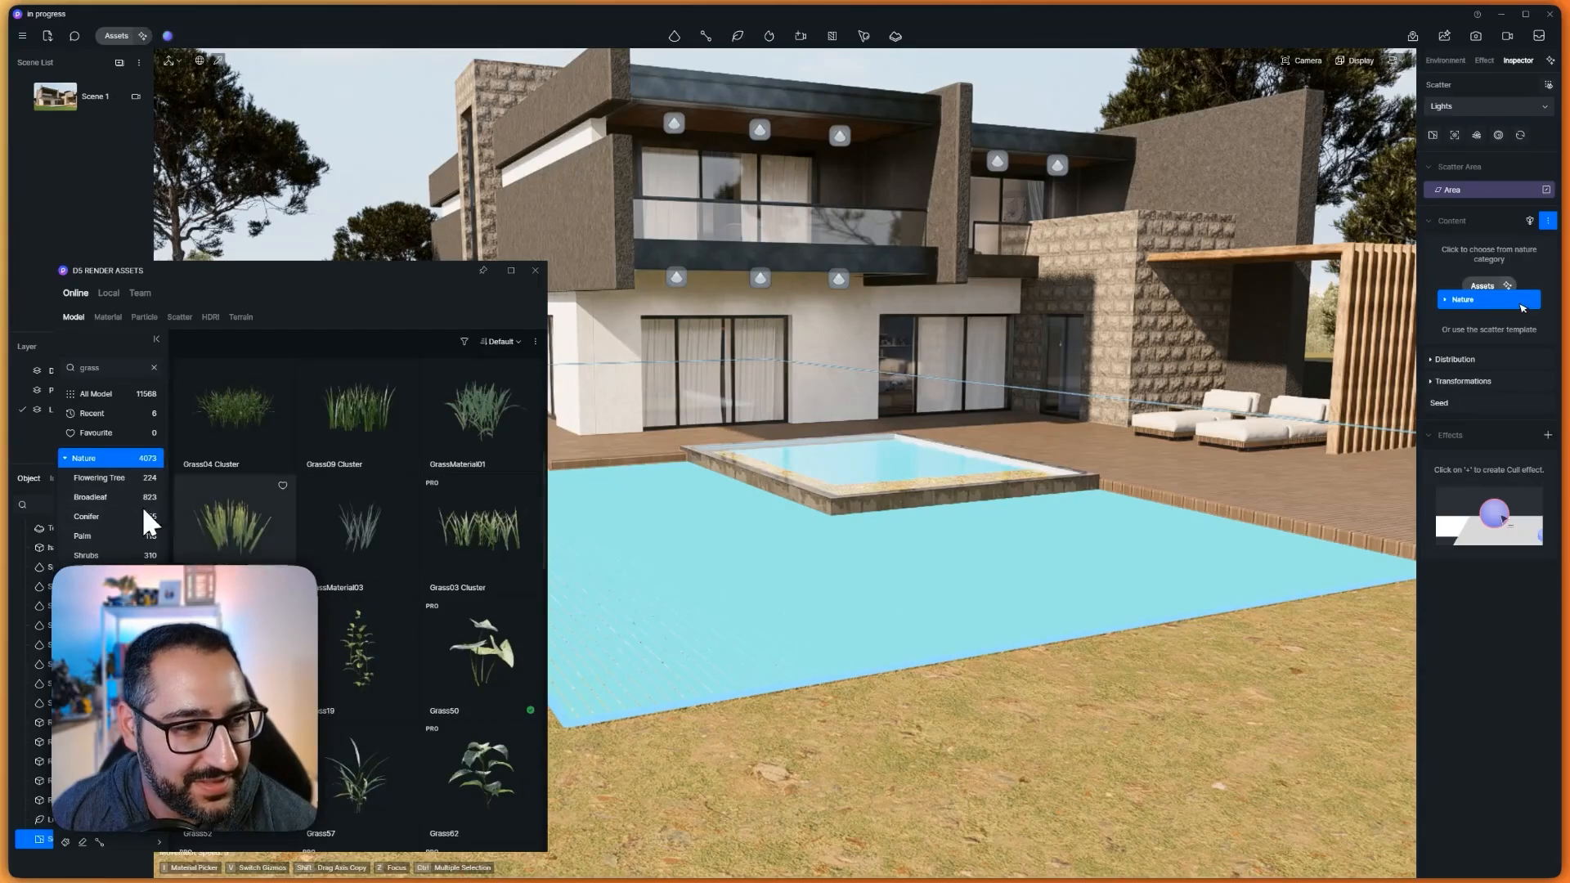
left_click(115, 478)
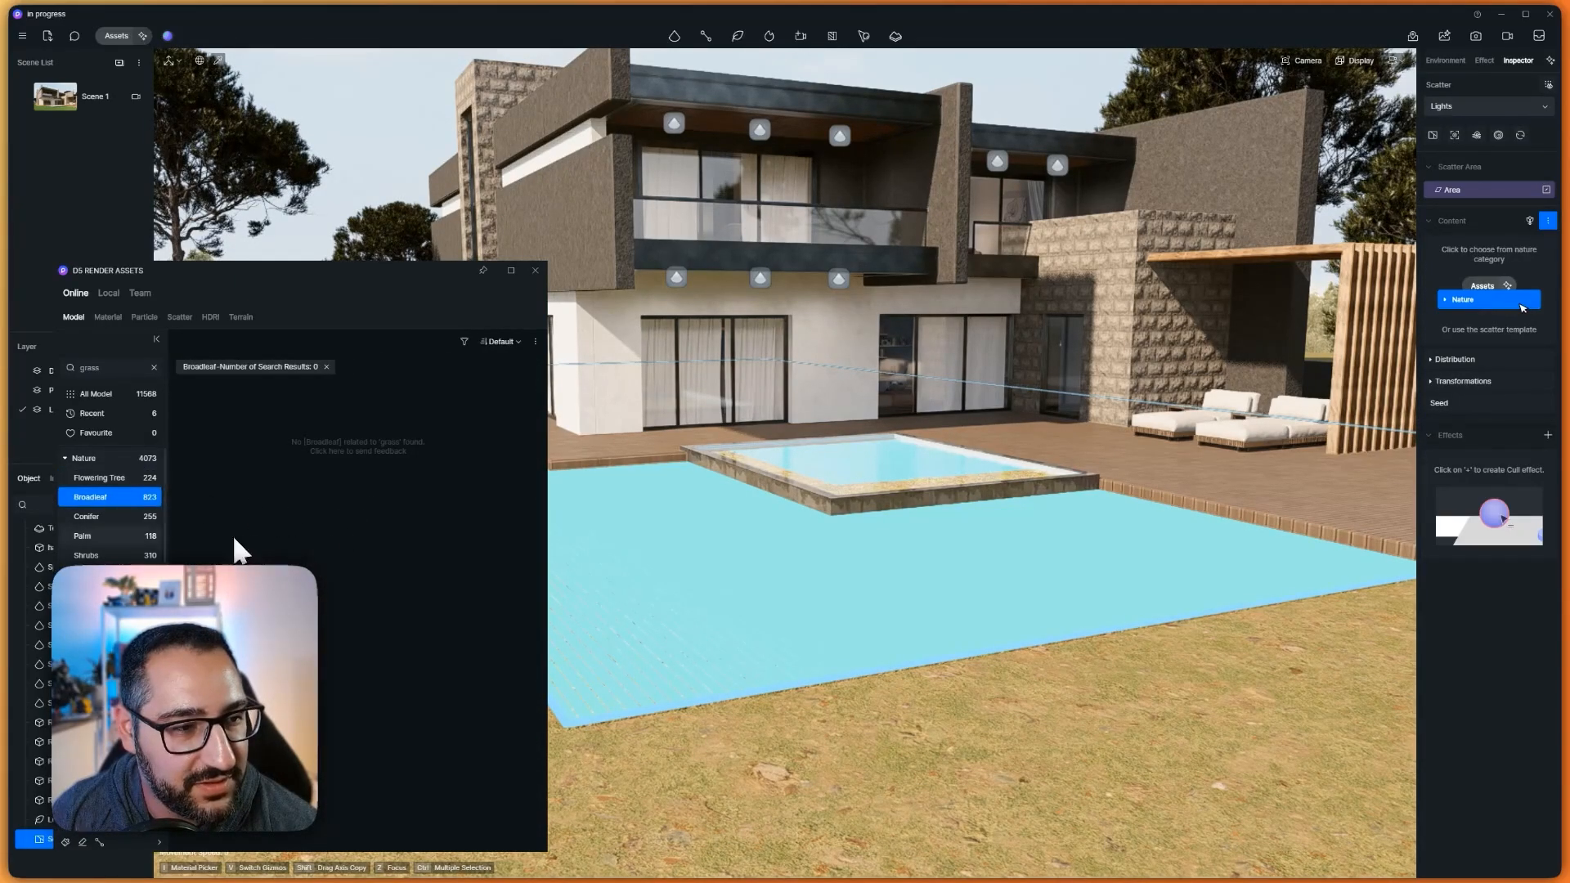
left_click(154, 368)
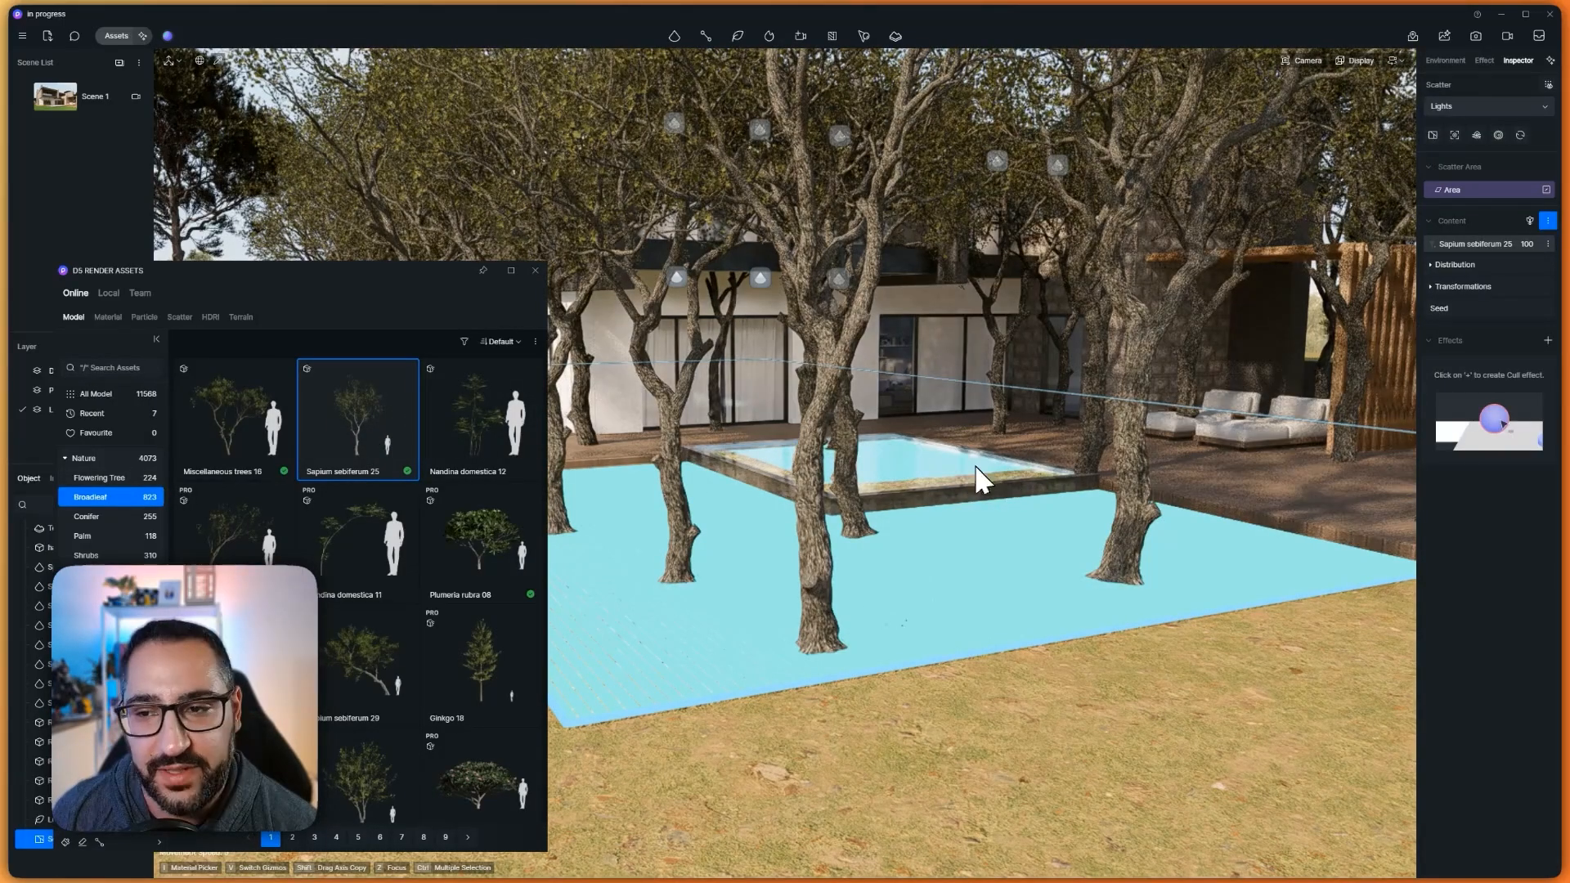
left_click(535, 270)
Add a Cull effect to the scatter using the wooden deck and pool surfaces, and check the remaining trees around them
scroll(1054, 439, "up", 10)
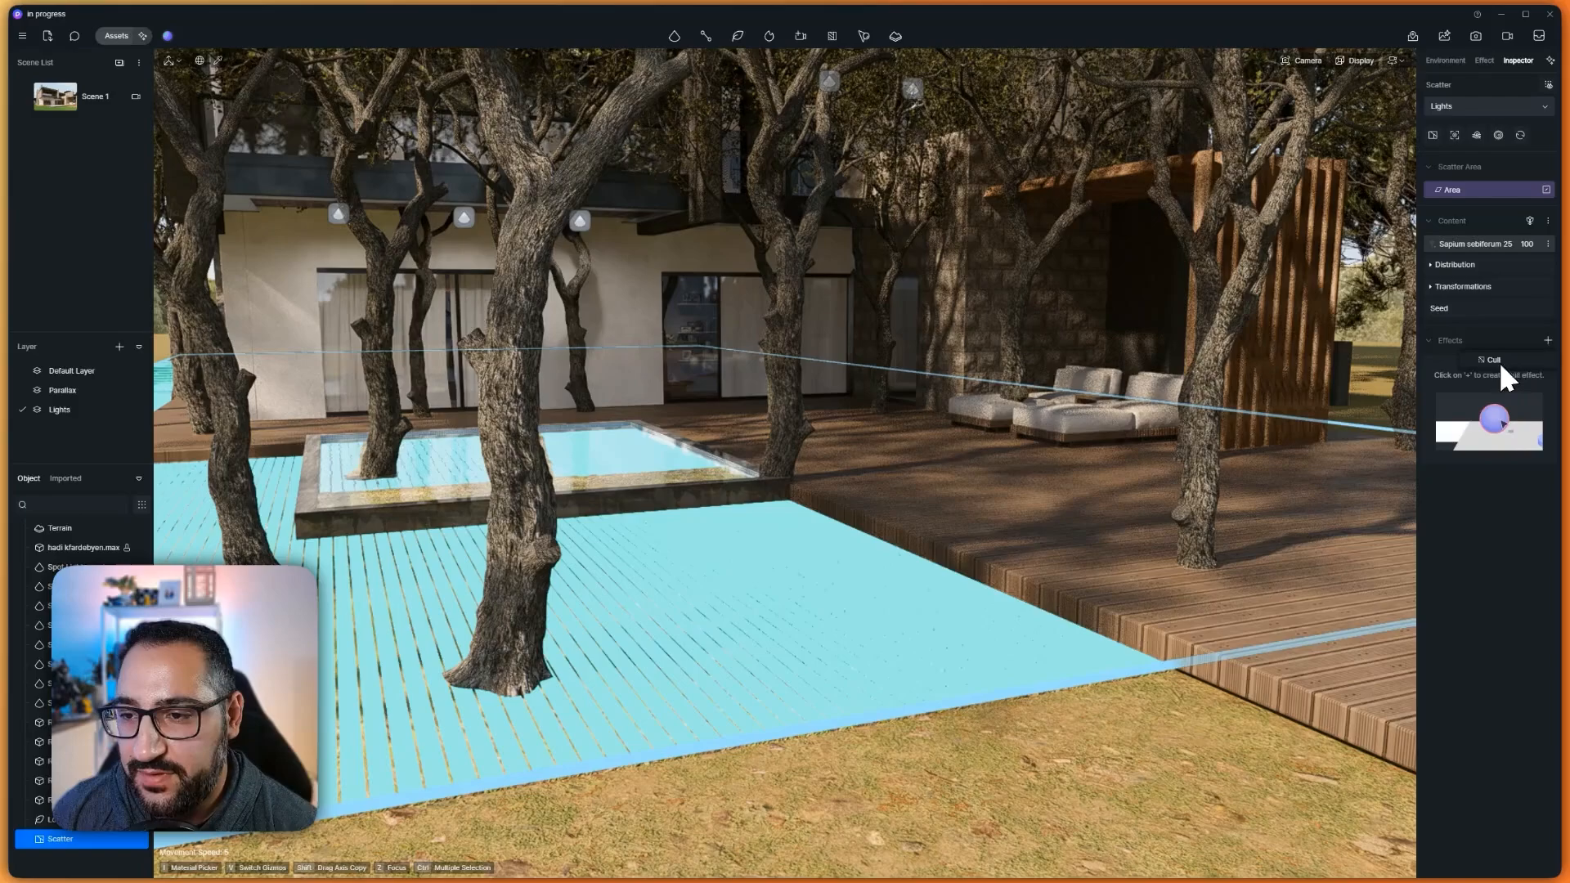
left_click(1496, 361)
left_click(1327, 686)
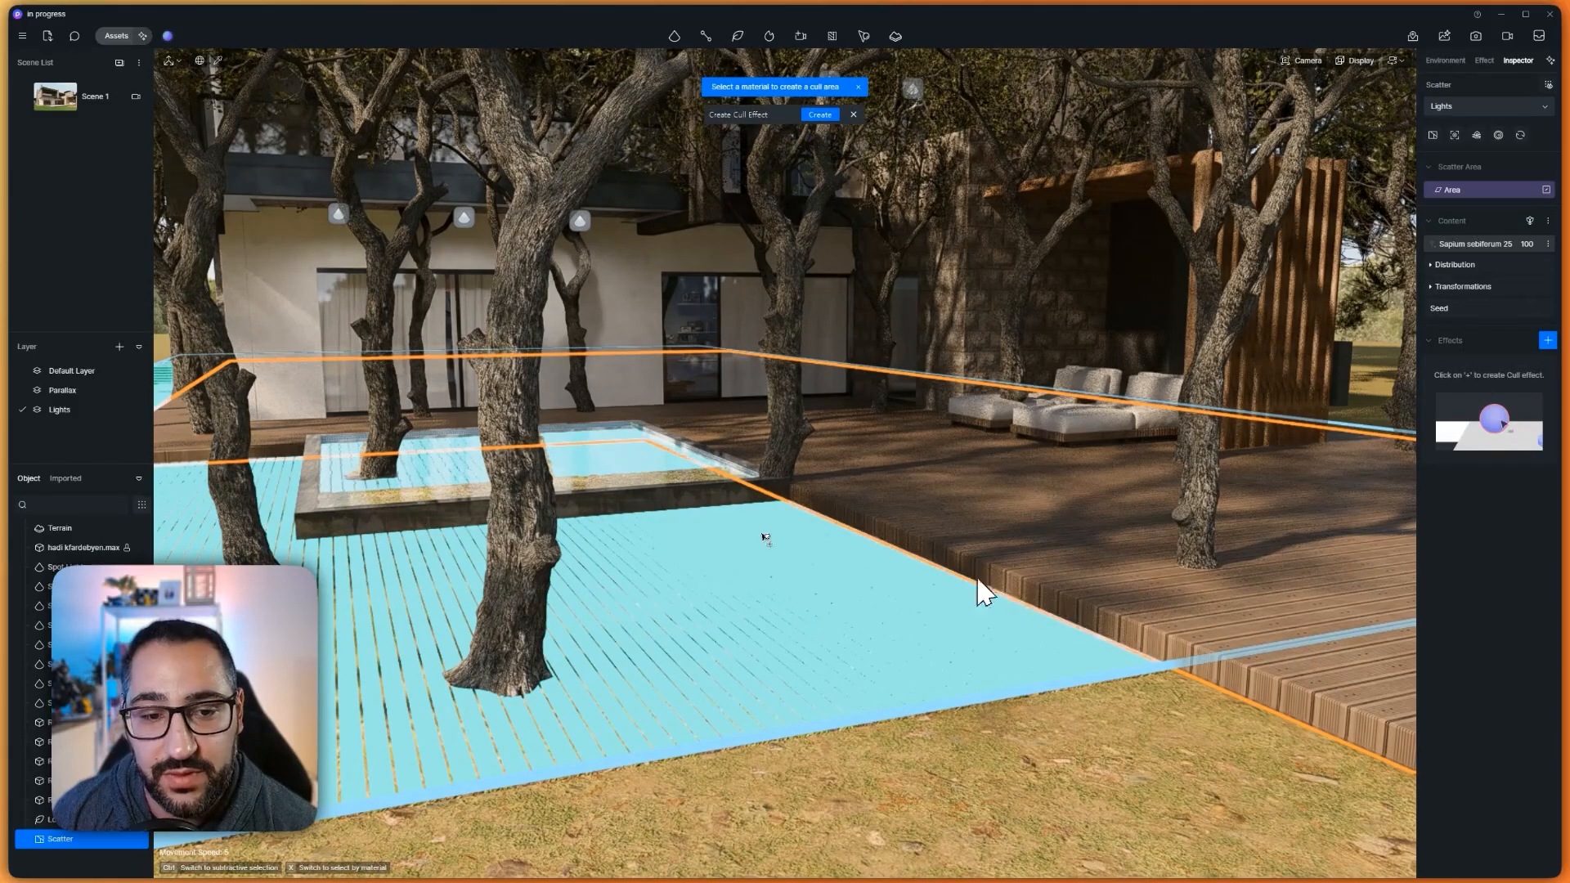
left_click(717, 513)
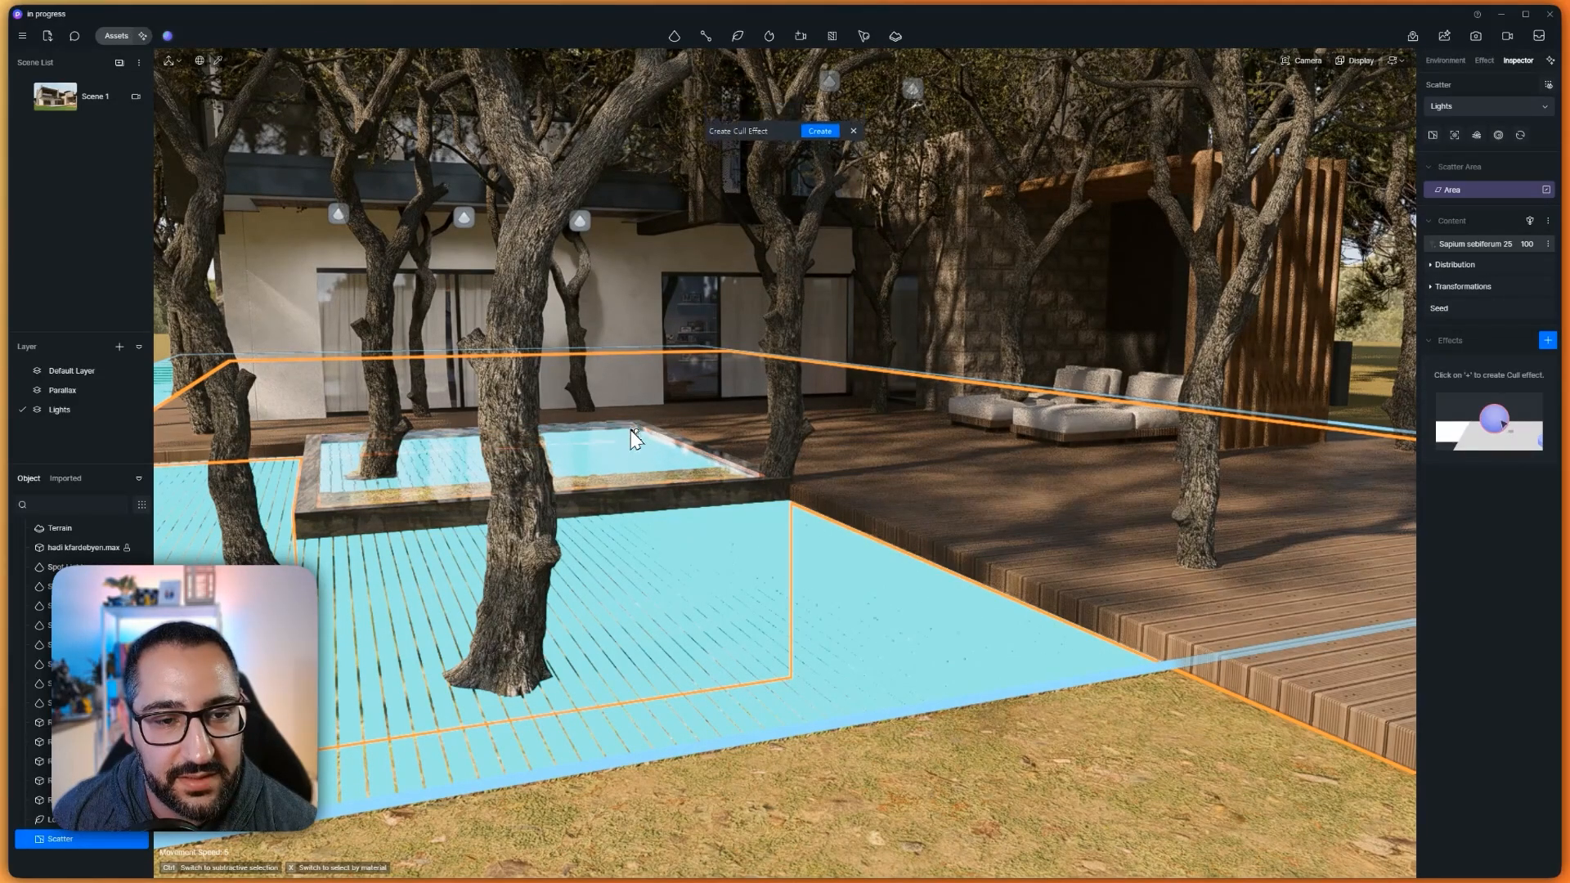
left_click(856, 103)
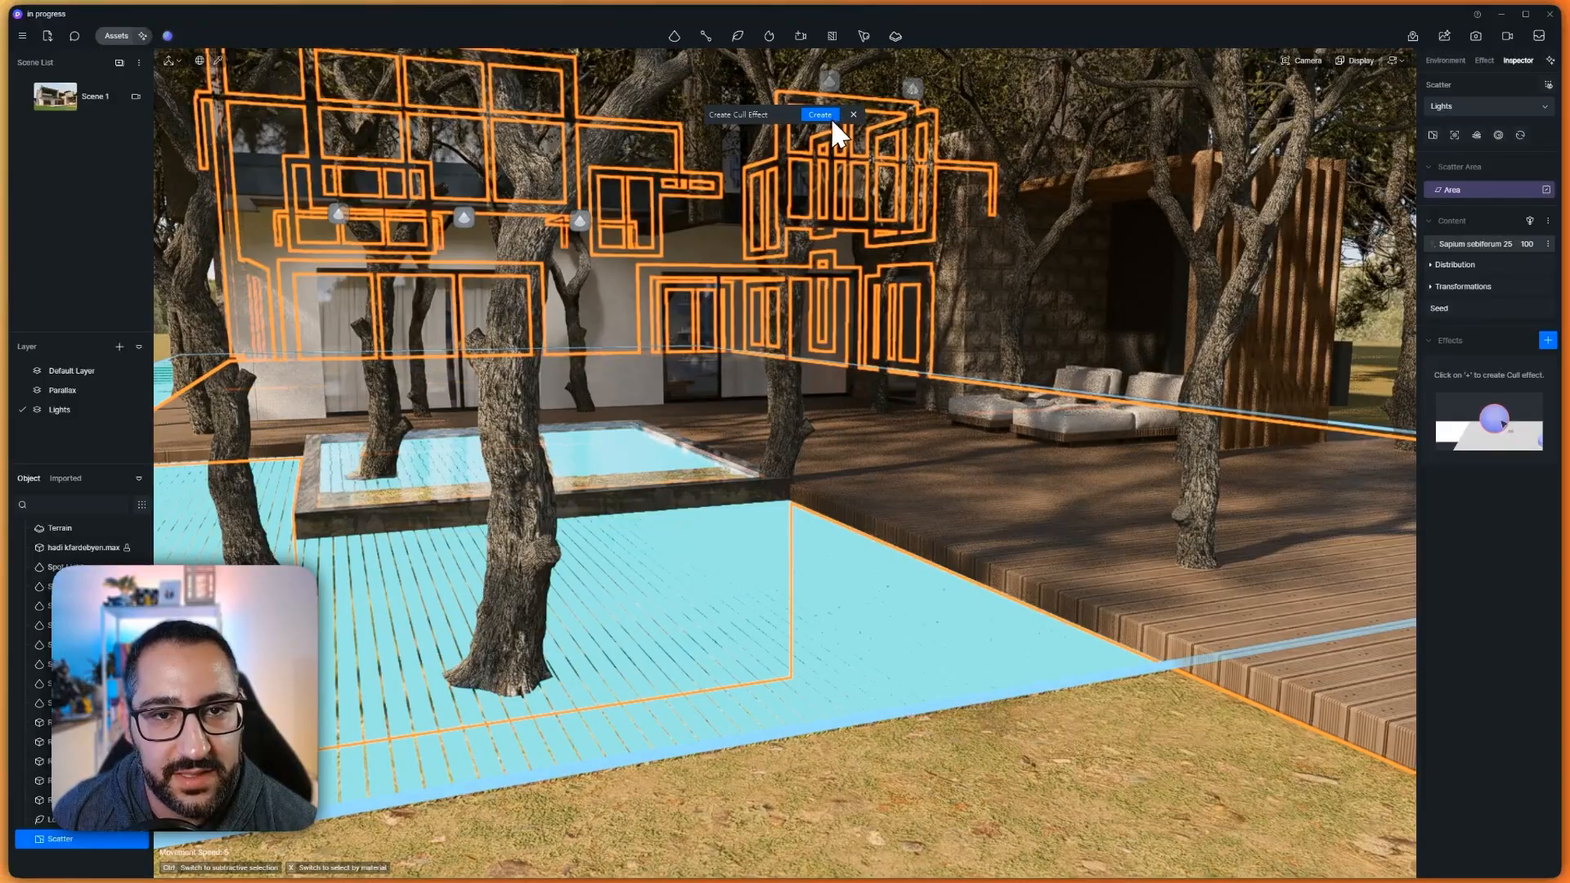
left_click(831, 114)
right_click_drag(1081, 520, 1122, 489)
key("a")
key("w")
key("s")
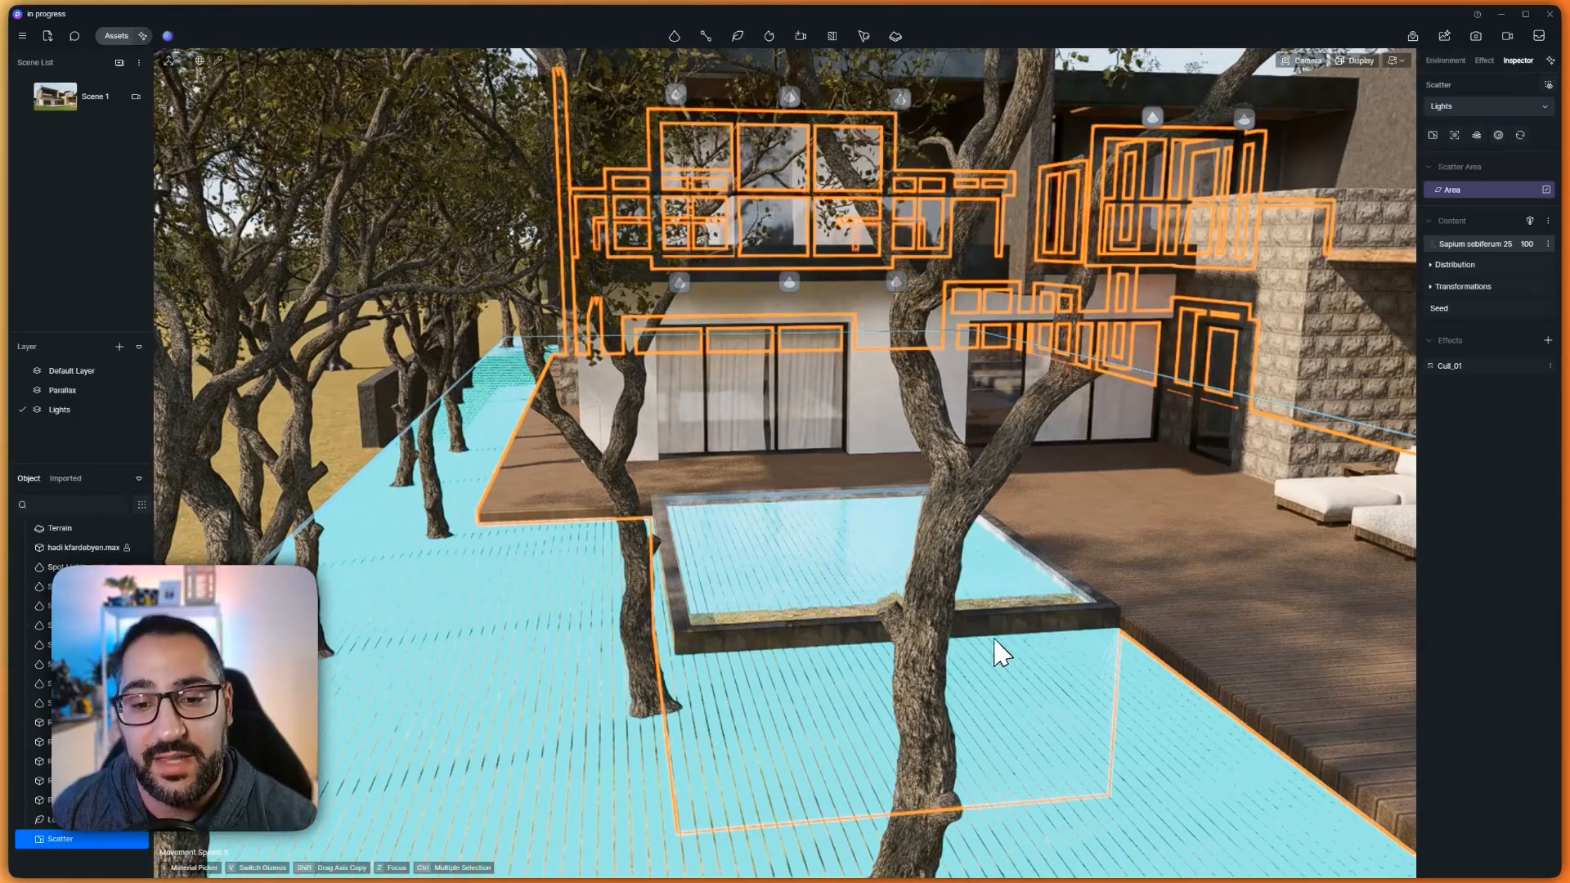
scroll(1002, 654, "up", 5)
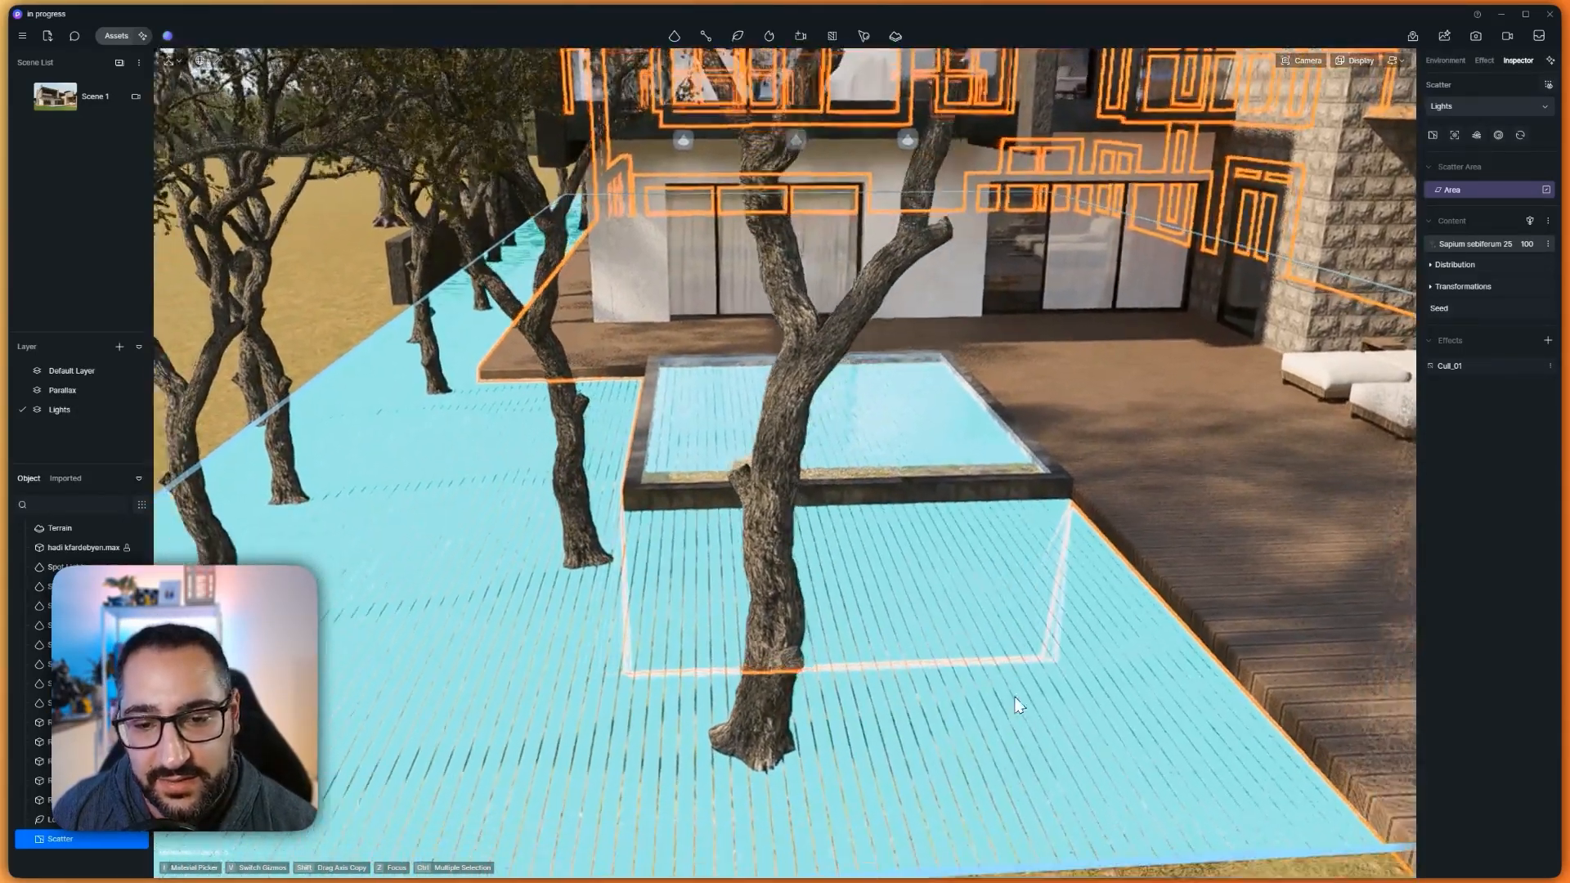
scroll(1070, 600, "down", 3)
Search the model library for "ass" and replace the scatter's tree with the GrassMaterial 09 model
left_click(791, 599)
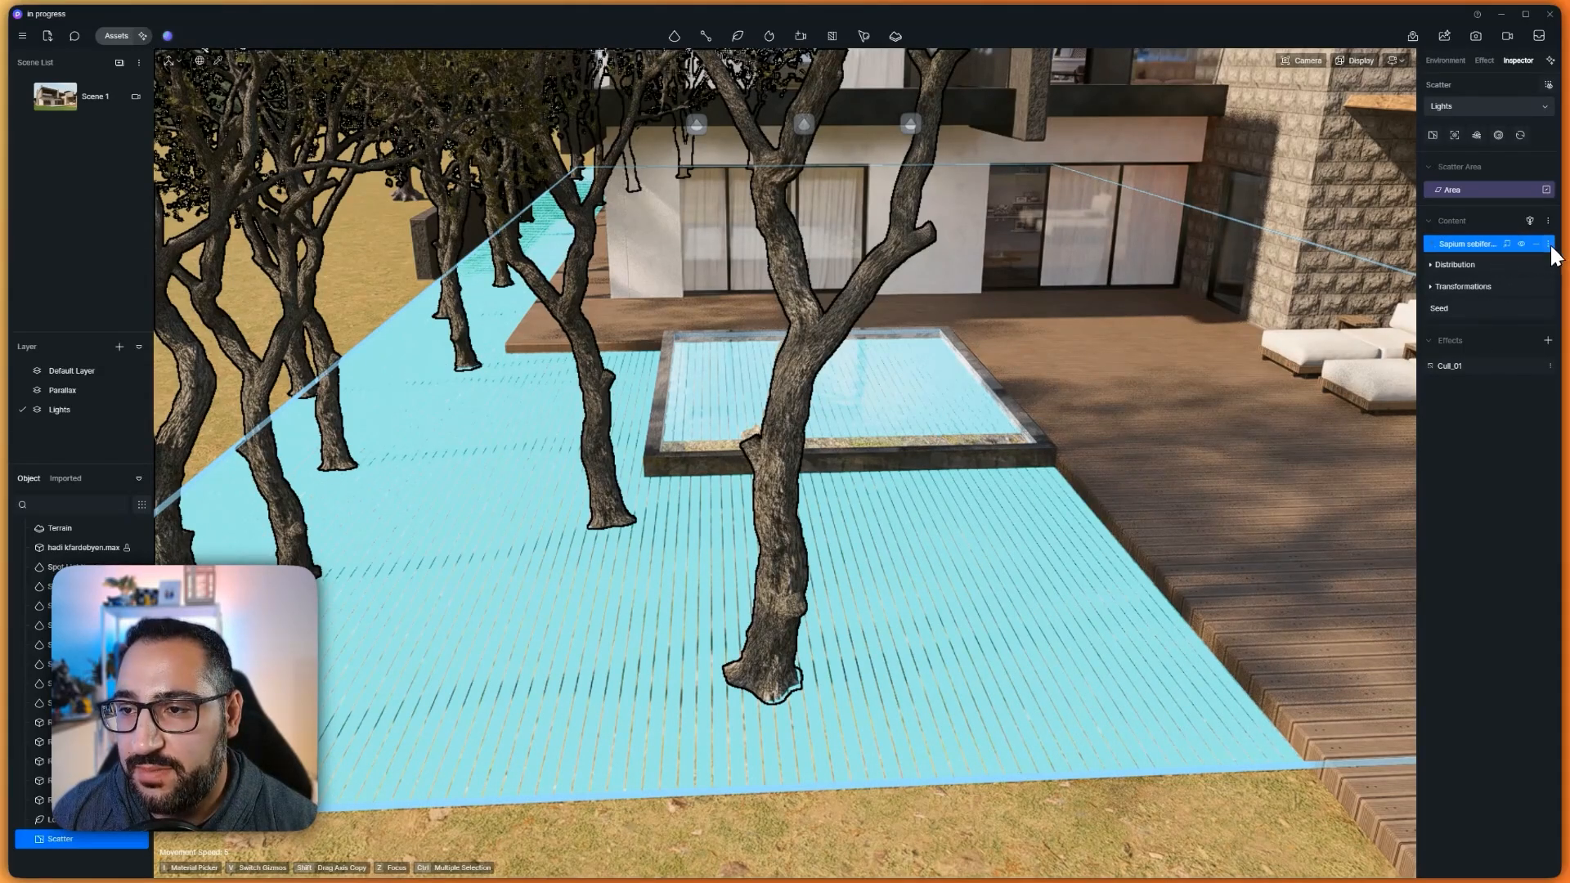
left_click(1508, 244)
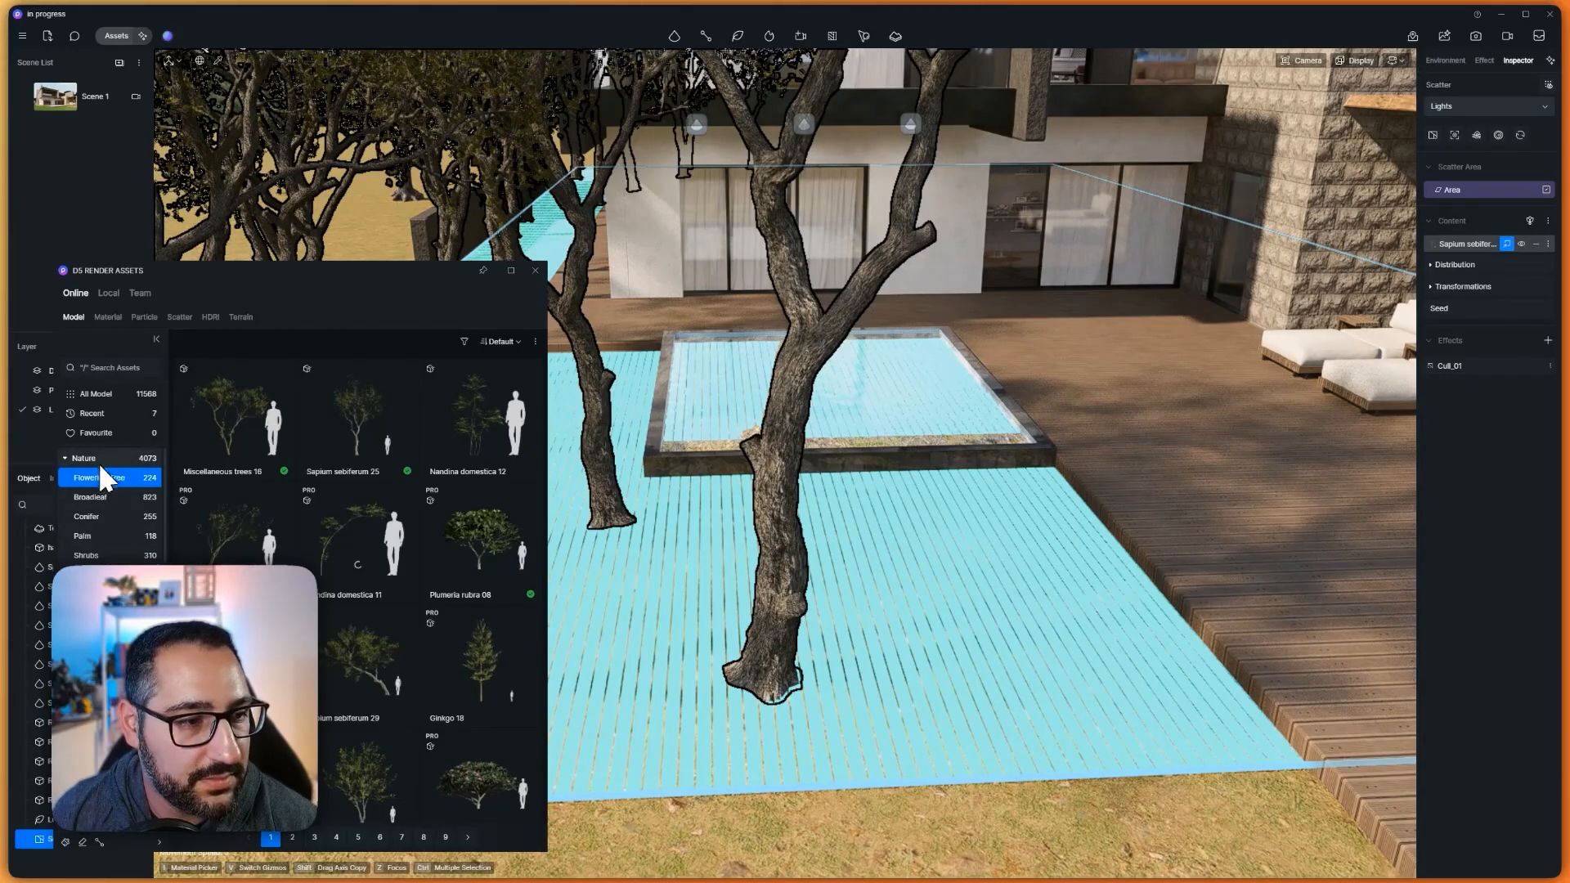
left_click(118, 368)
type("ass")
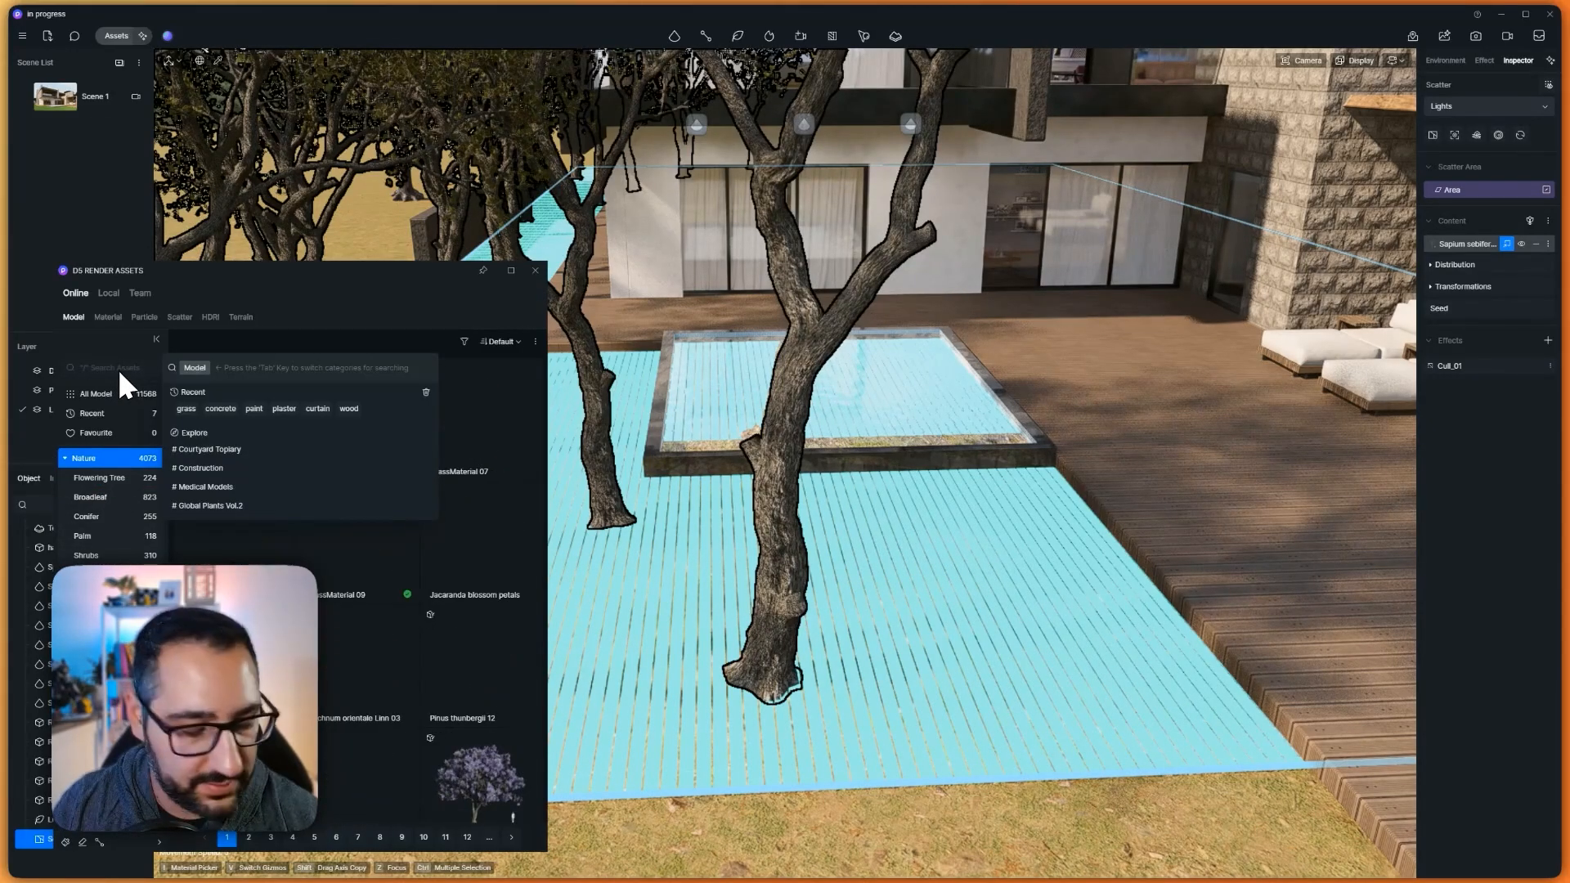
key("Return")
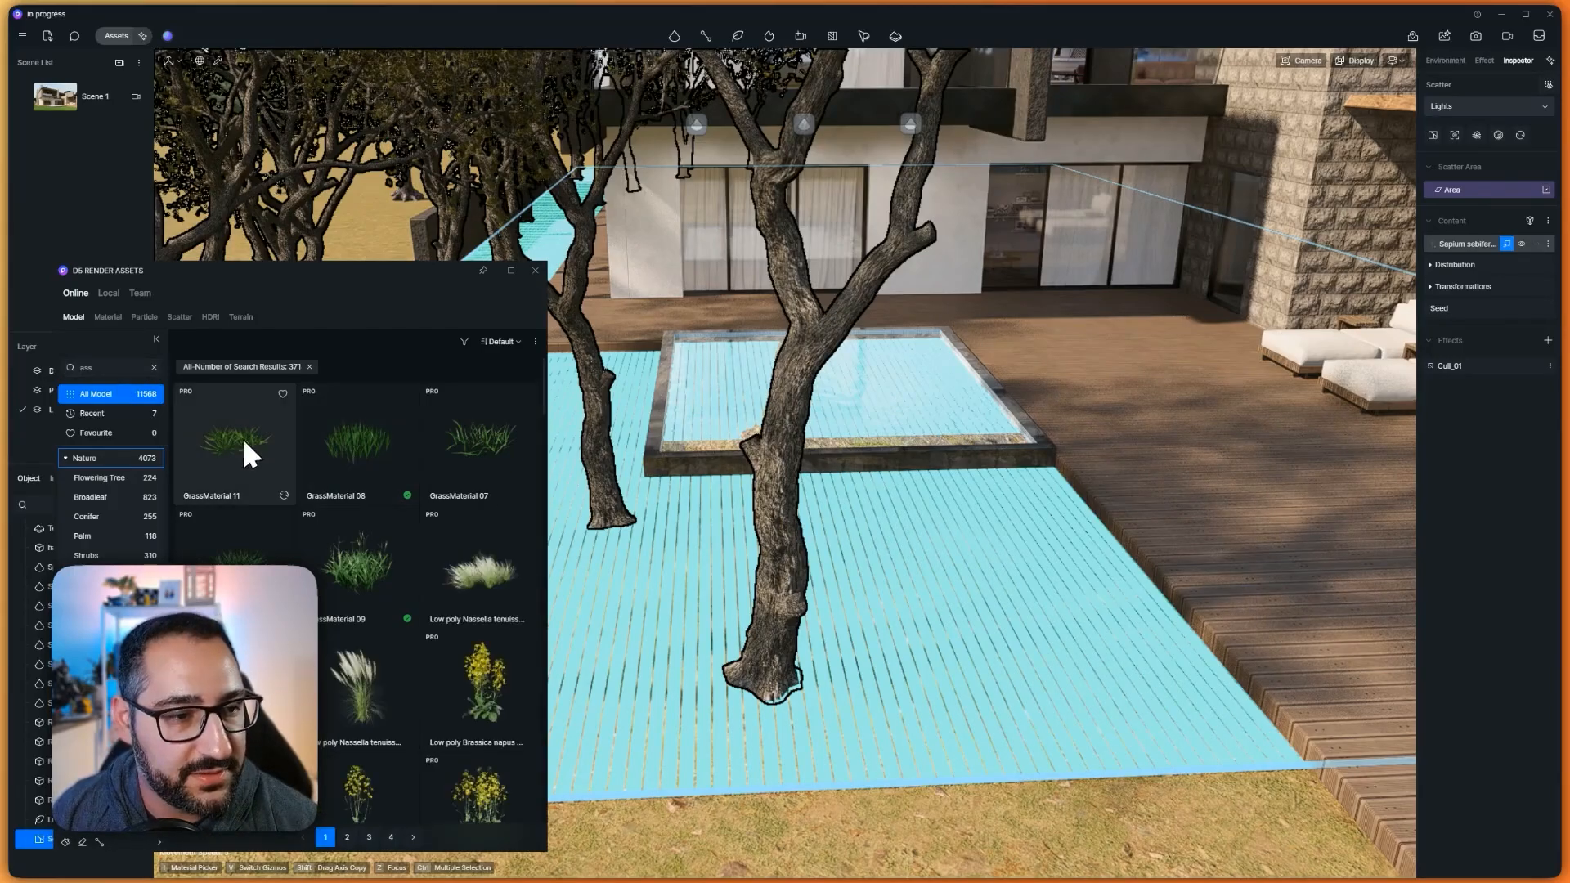
left_click(351, 467)
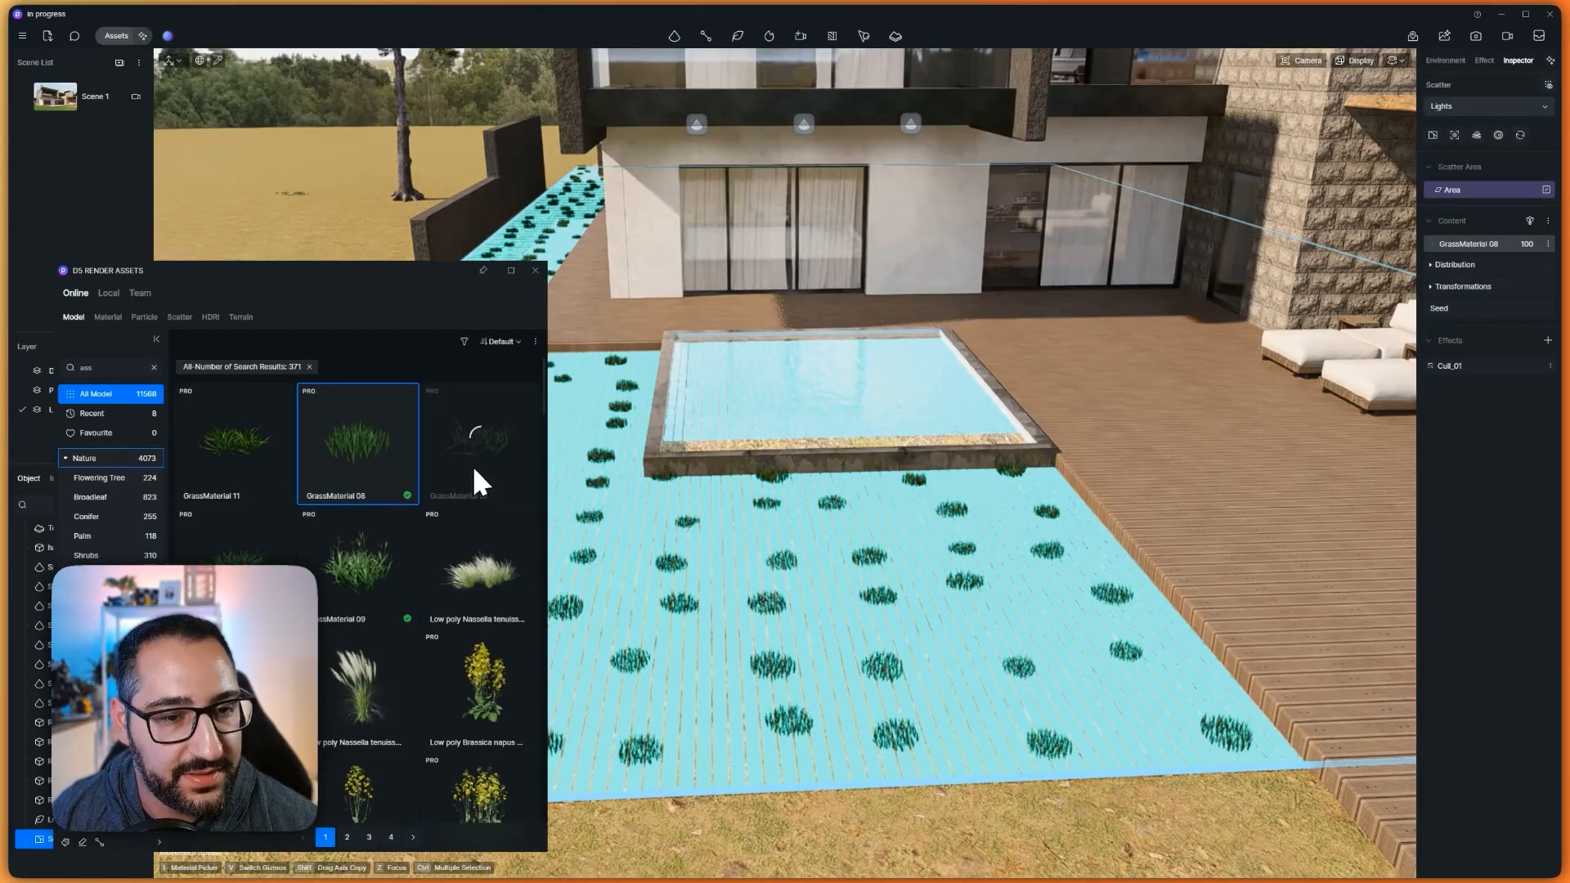
left_click(473, 464)
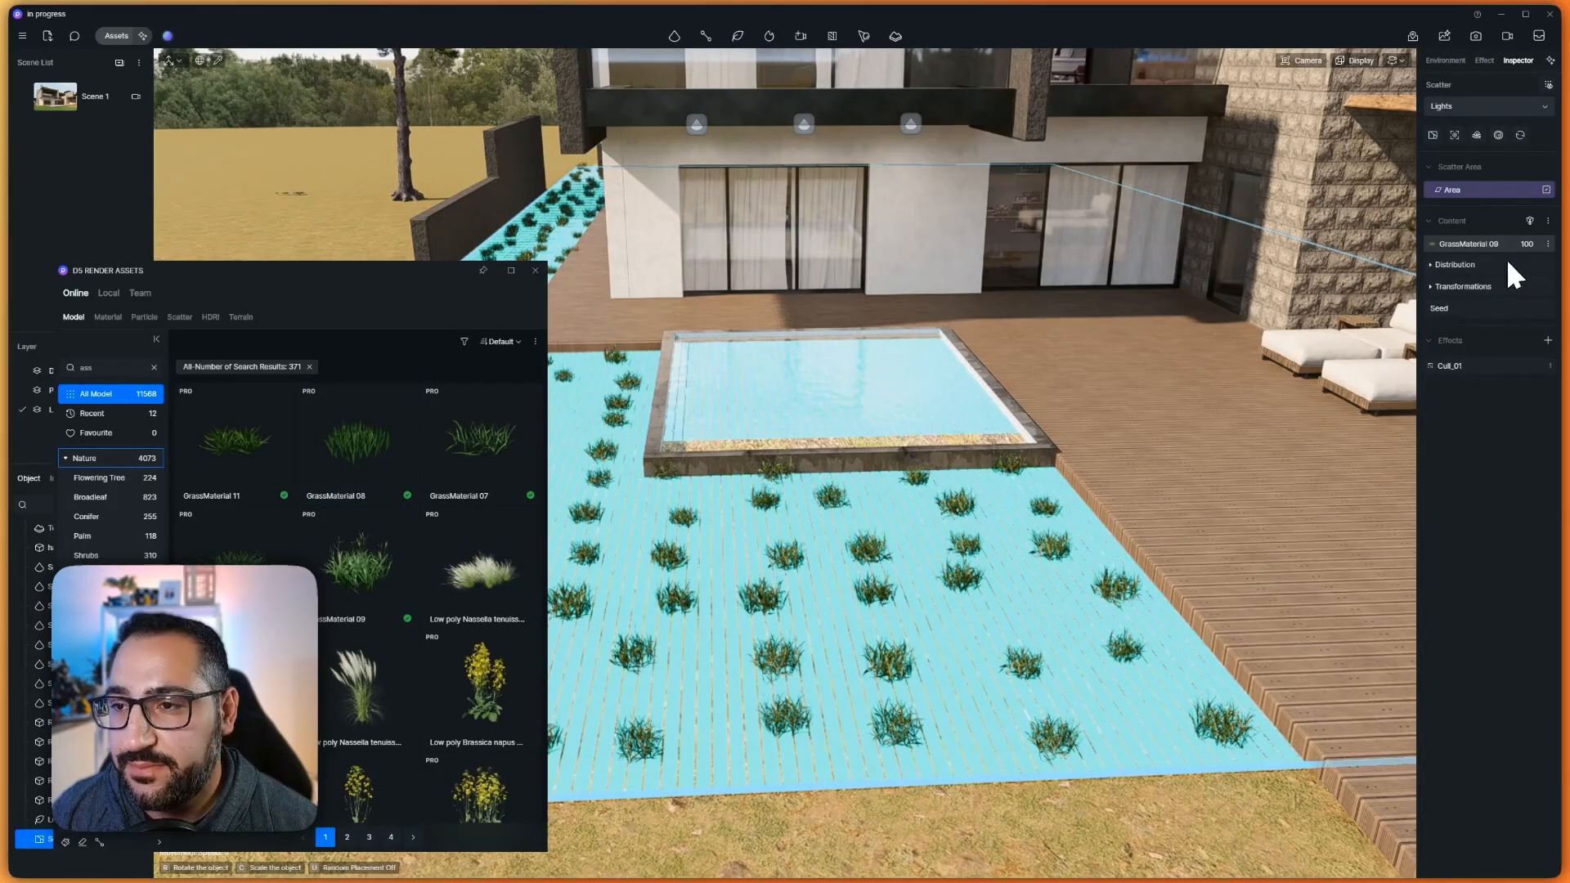
Add GrassMaterial 07, 08, 11 and 10 to the lawn scatter's content
left_click(1527, 242)
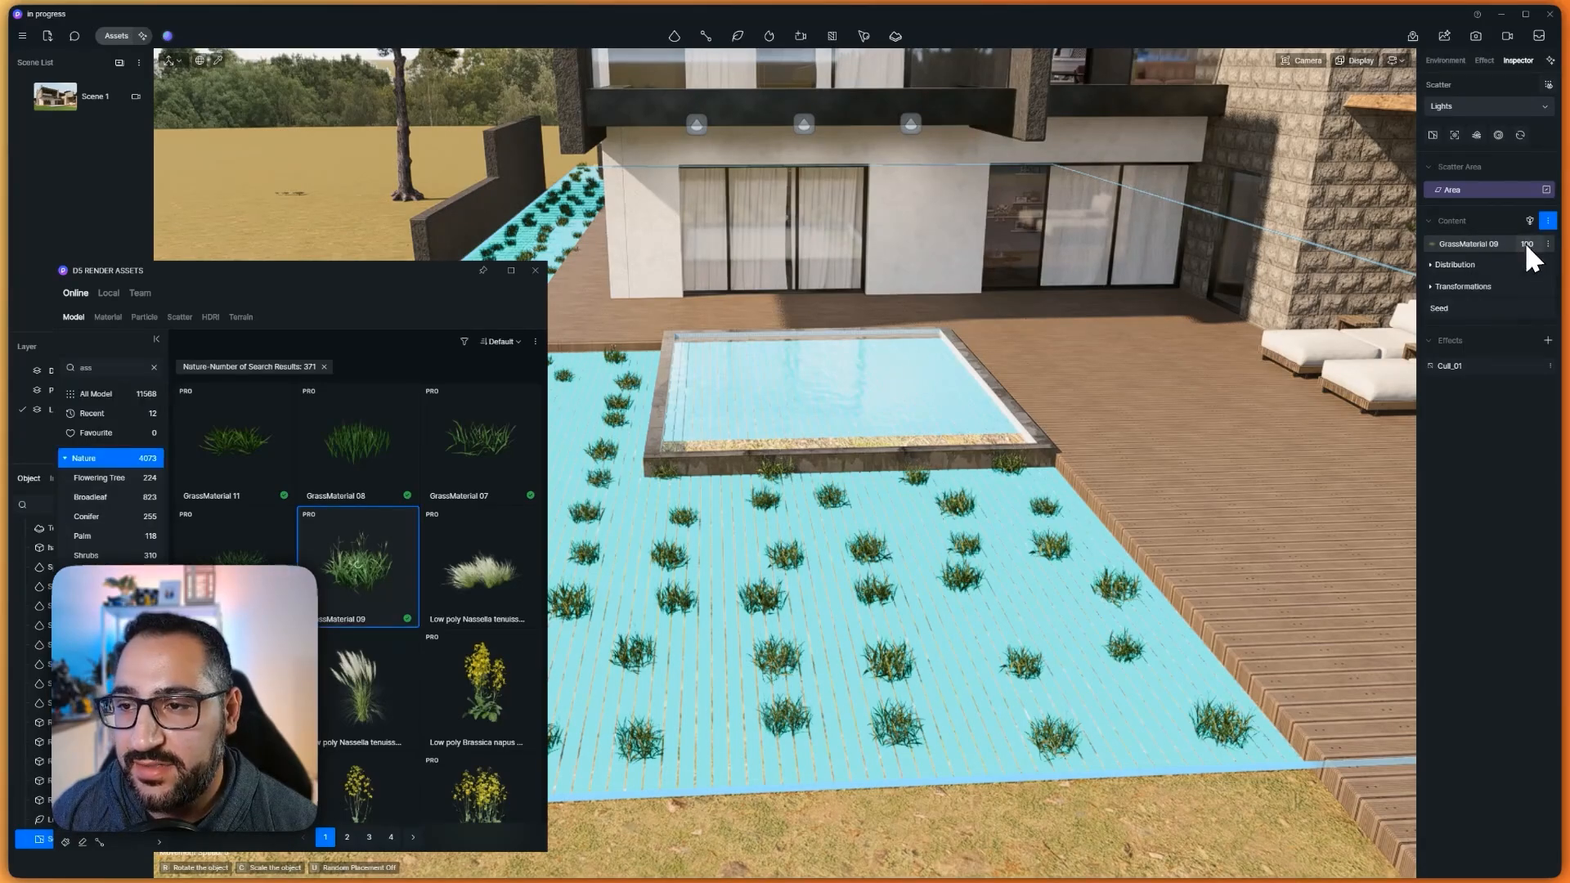
left_click(253, 471)
left_click(235, 536)
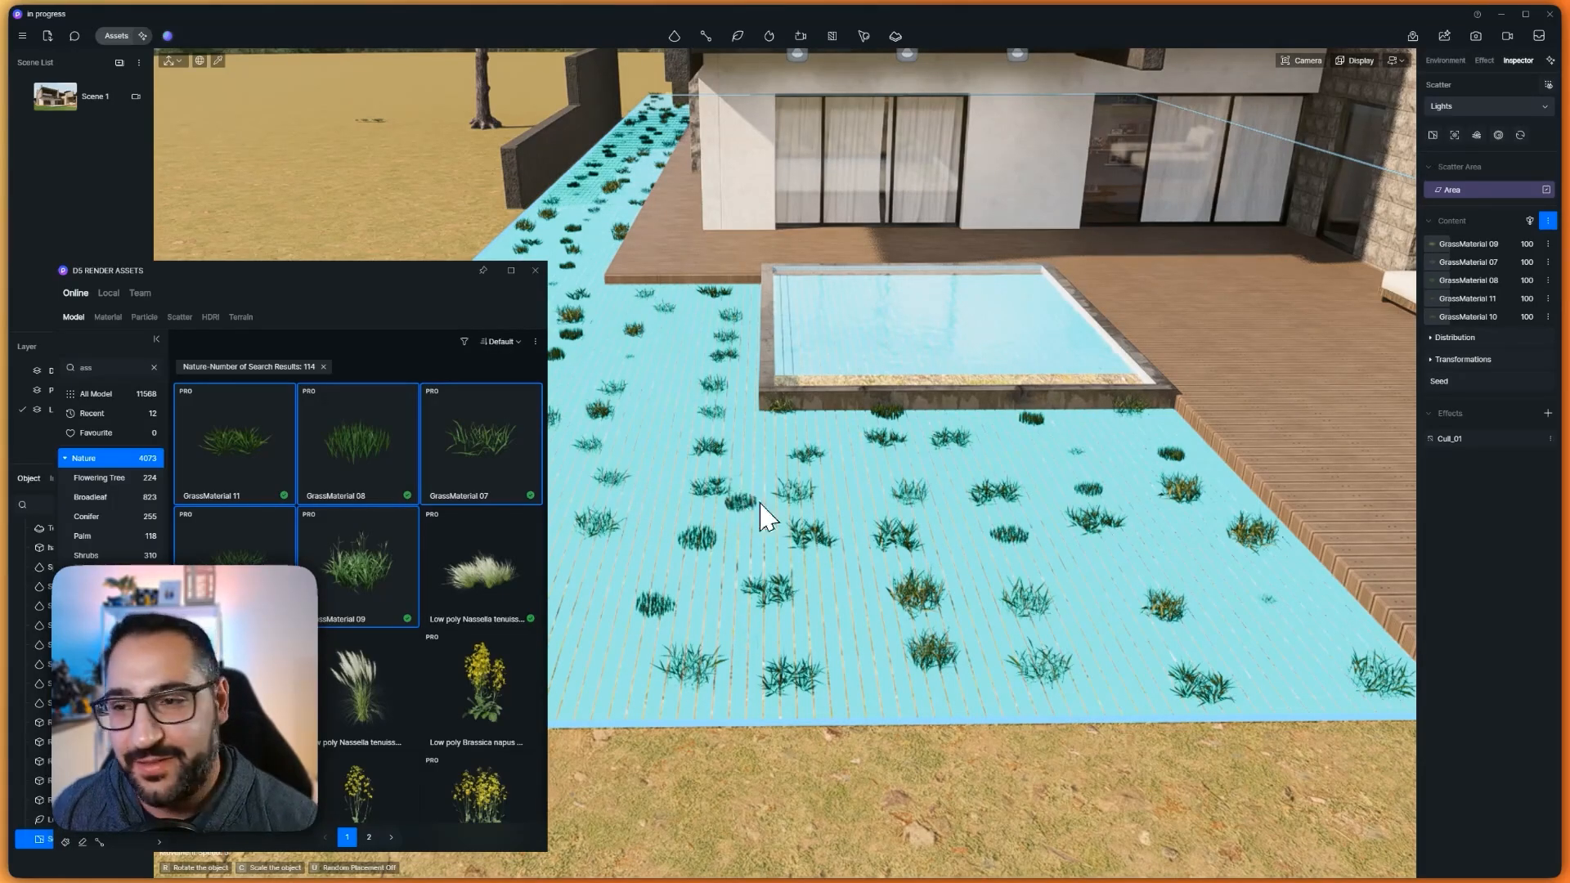
Apply a black-and-white noise pattern from the preset library to the grass scatter's distribution
left_click(1431, 337)
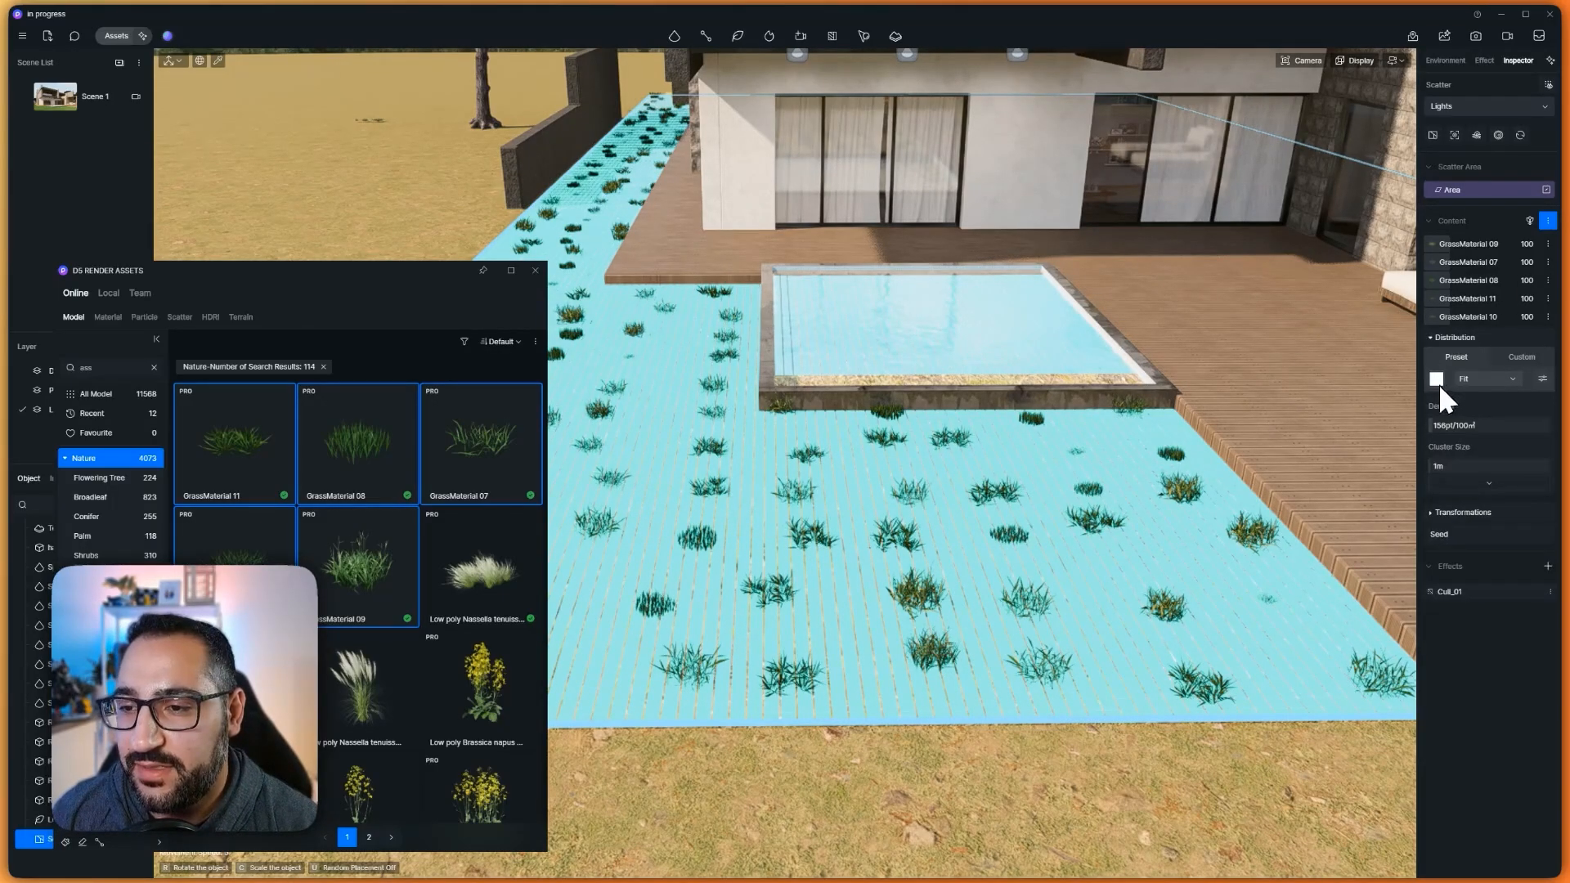
scroll(1481, 576, "down", 4)
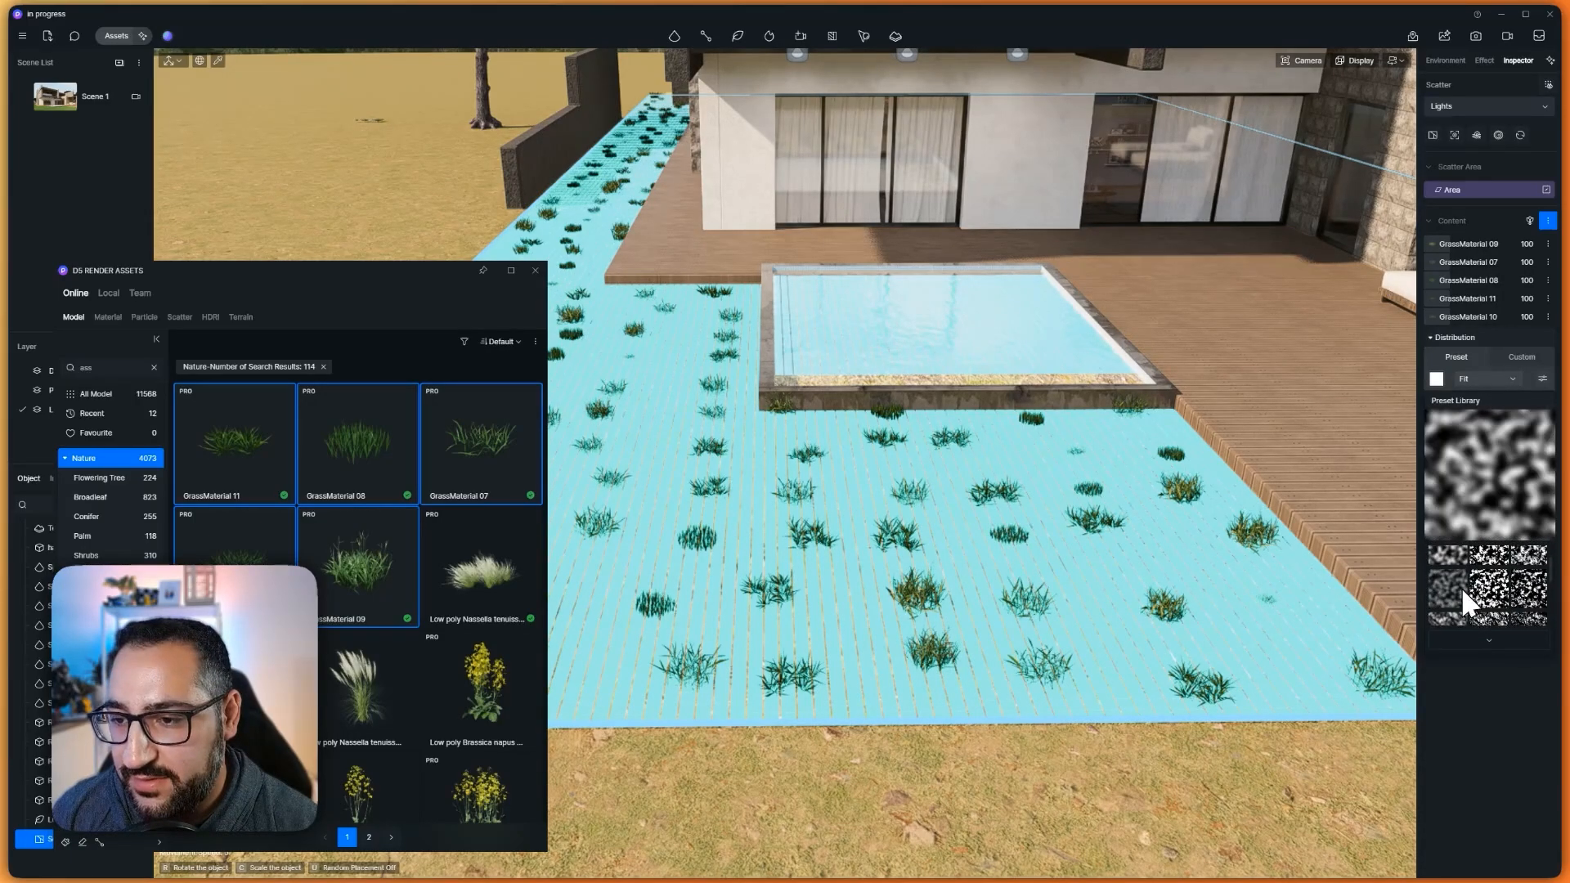
left_click(1461, 587)
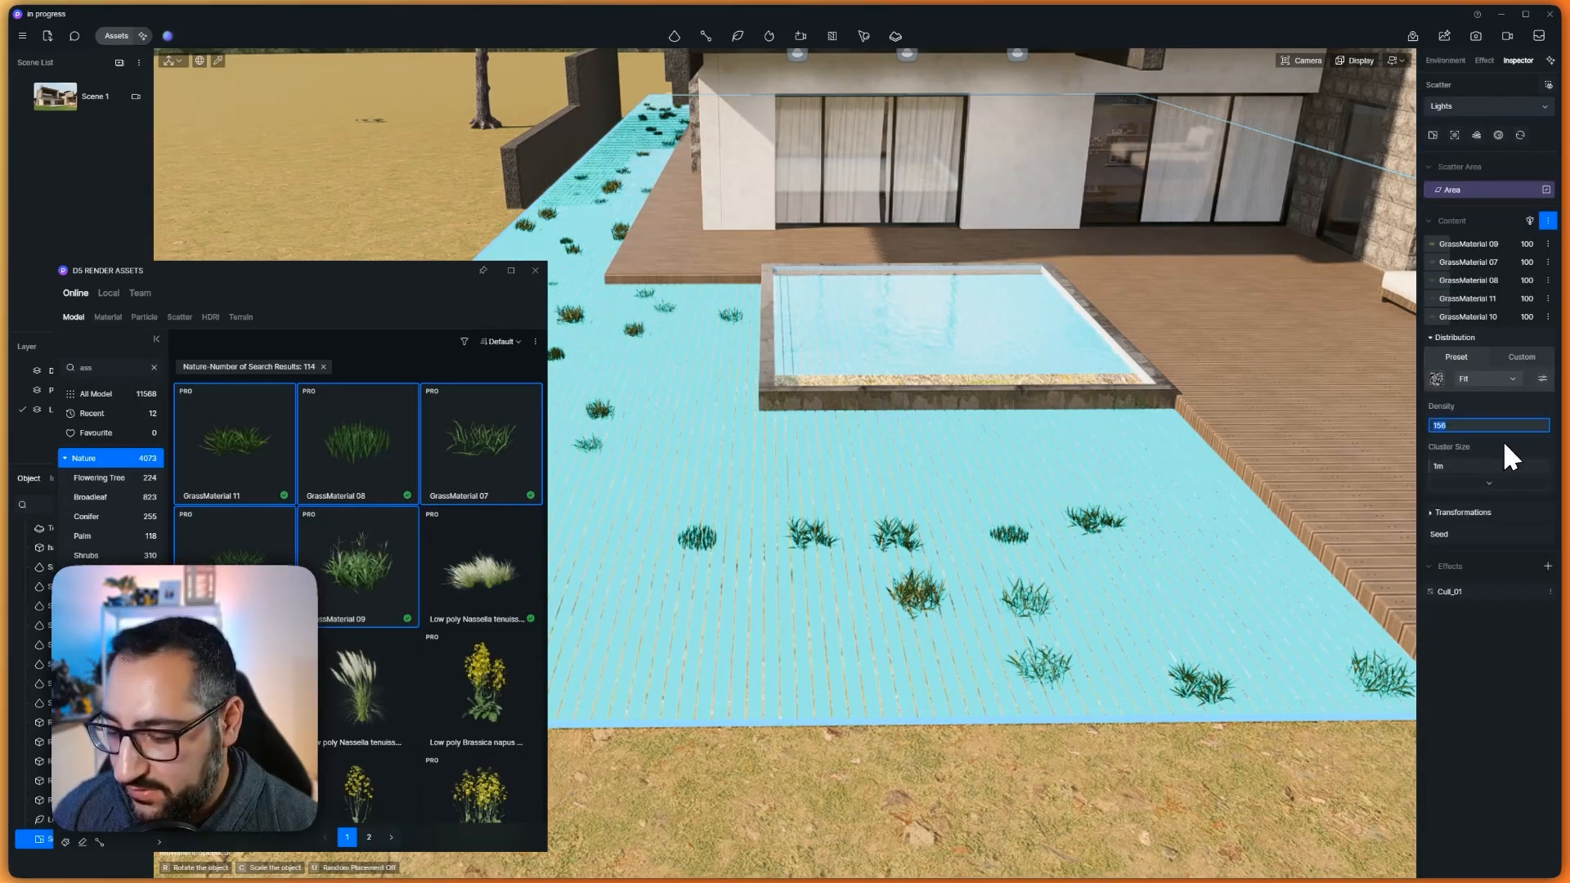
Set the grass scatter's density to 4000 points per 100 m²
type("400")
key("Return")
type("0")
key("Return")
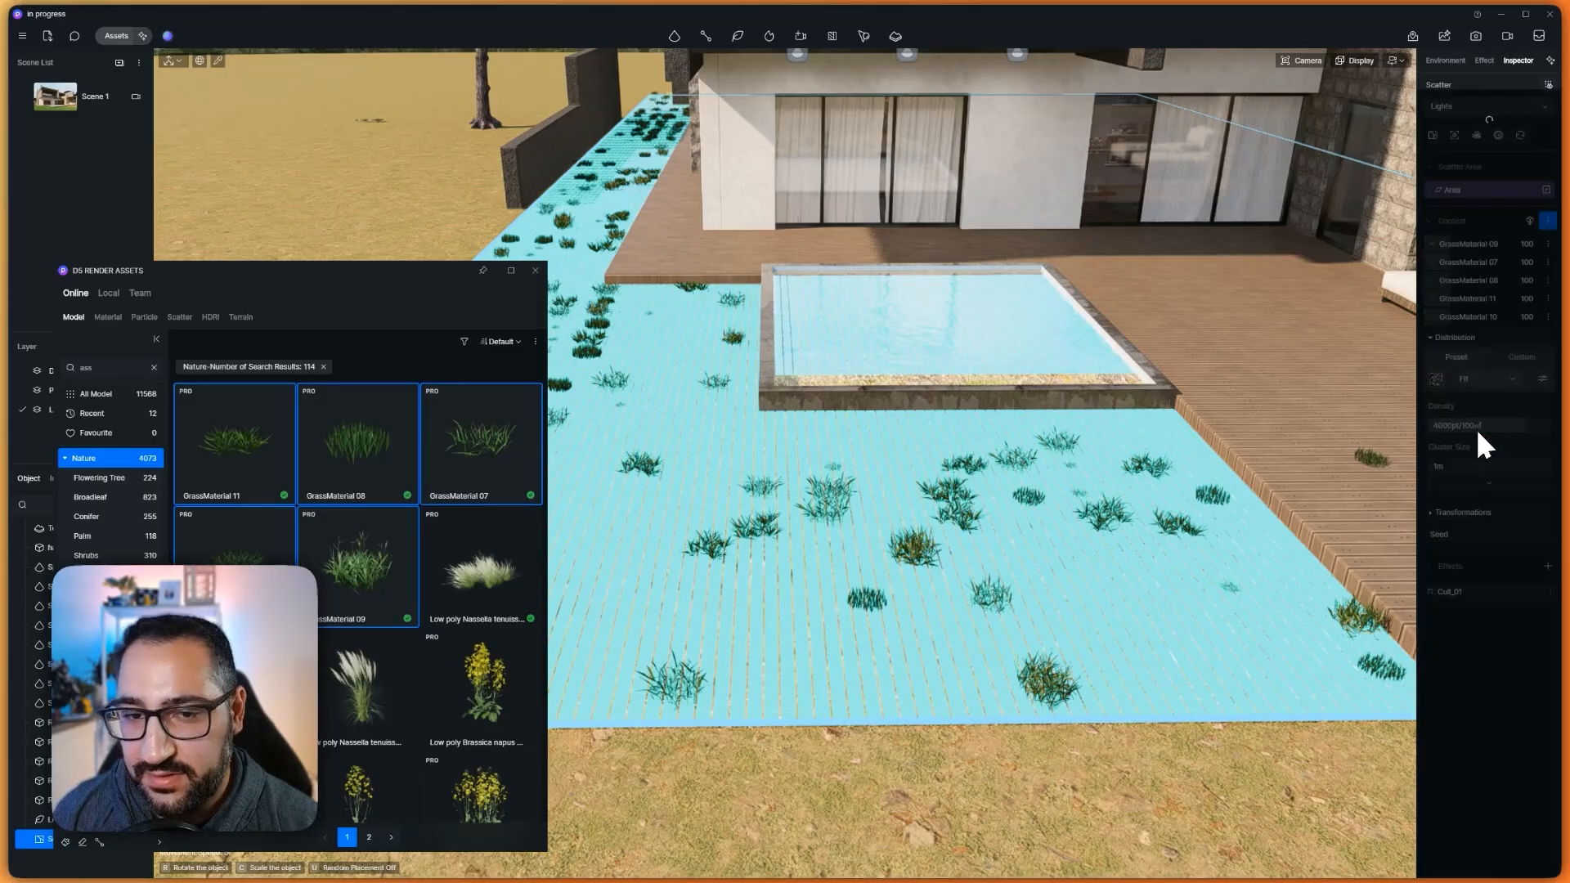
Raise the grass scatter's density to 8000 points per 100 m² and check the coverage around the pool
right_click_drag(1061, 482, 1150, 299)
scroll(1149, 299, "down", 10)
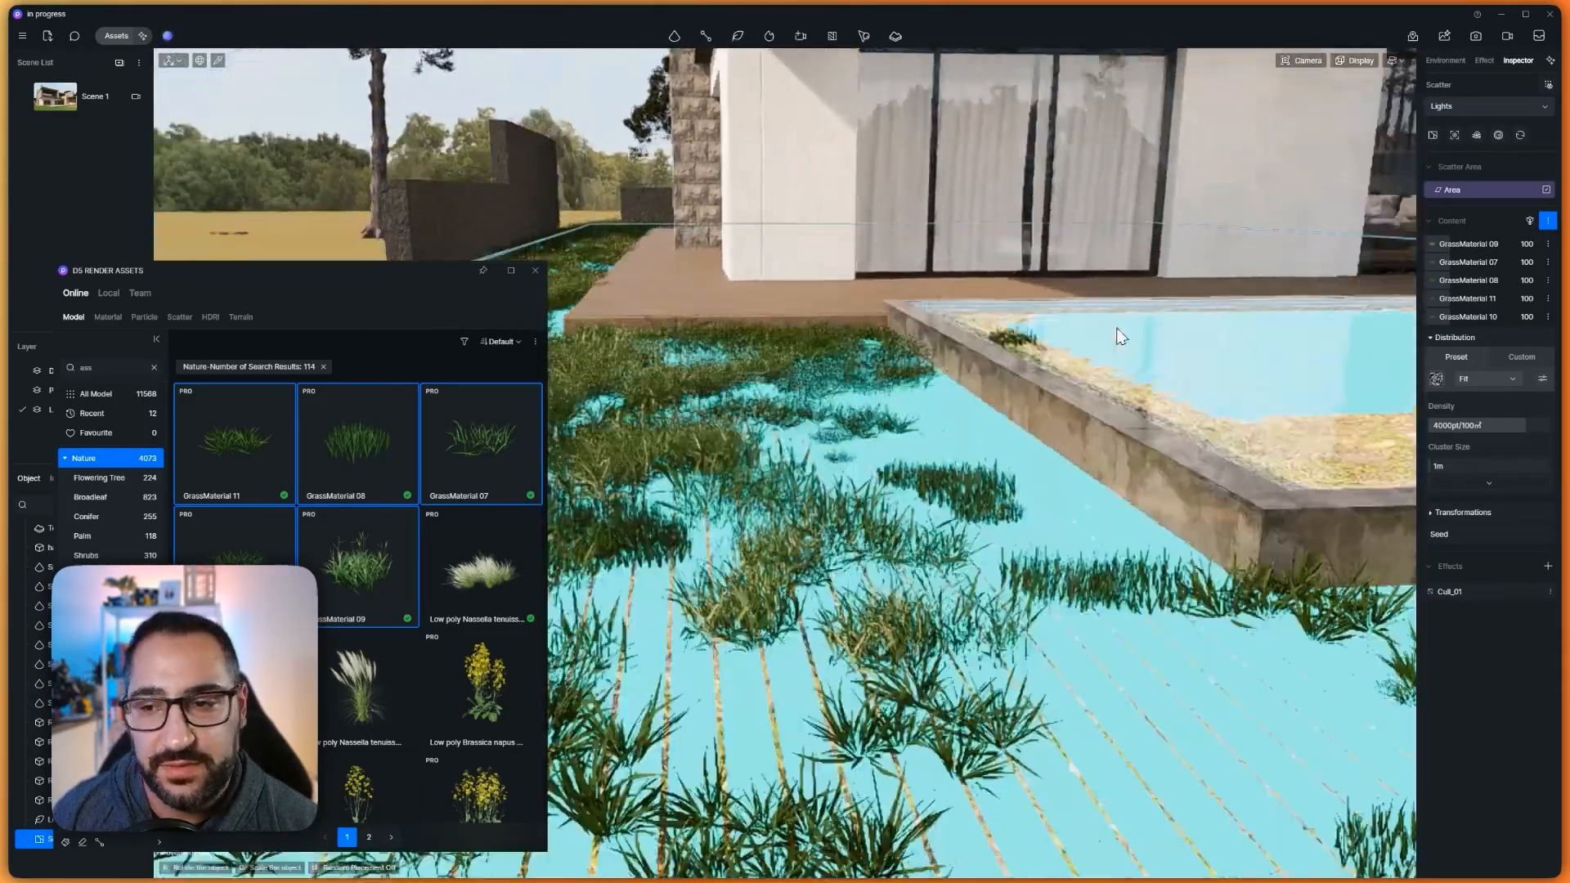
type("8000")
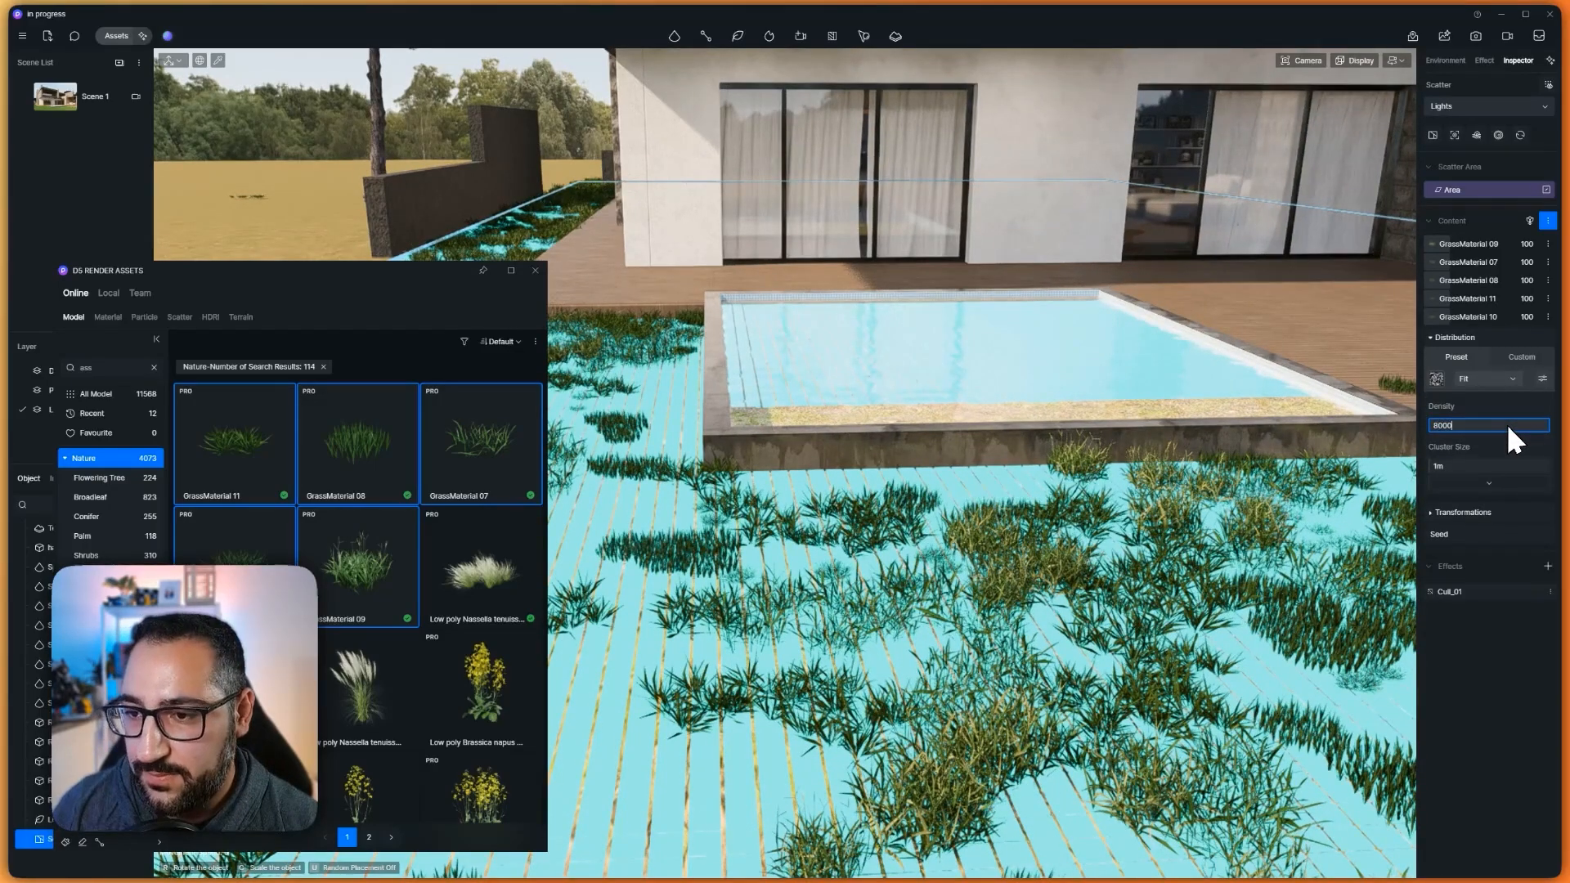
key("Return")
scroll(1025, 484, "down", 5)
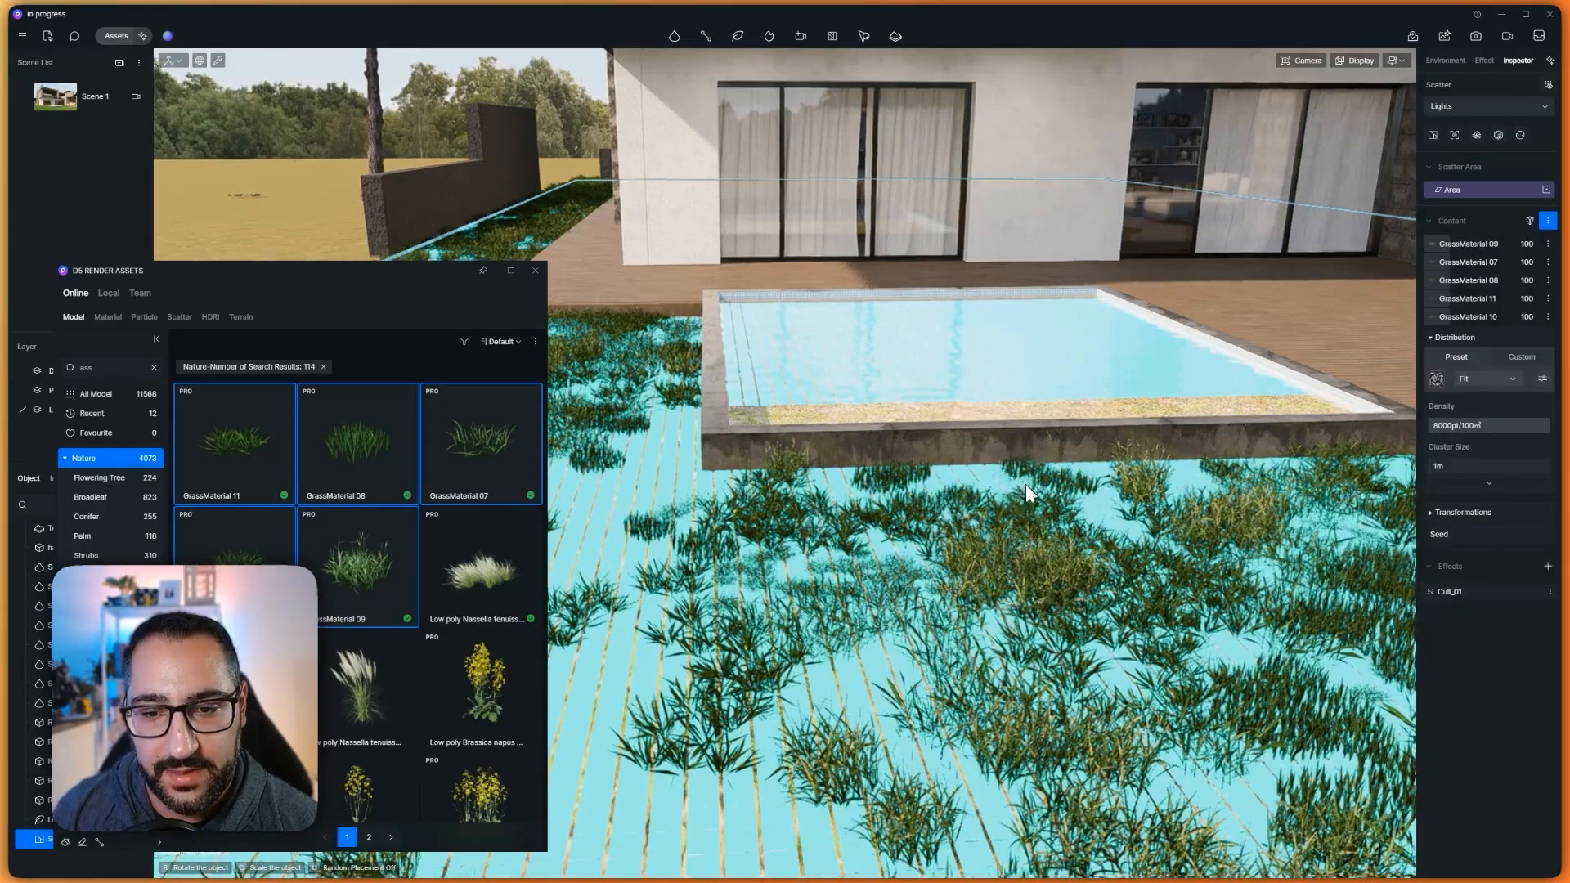
Set the grass scatter's cluster size to 1.5 m
left_click(1439, 467)
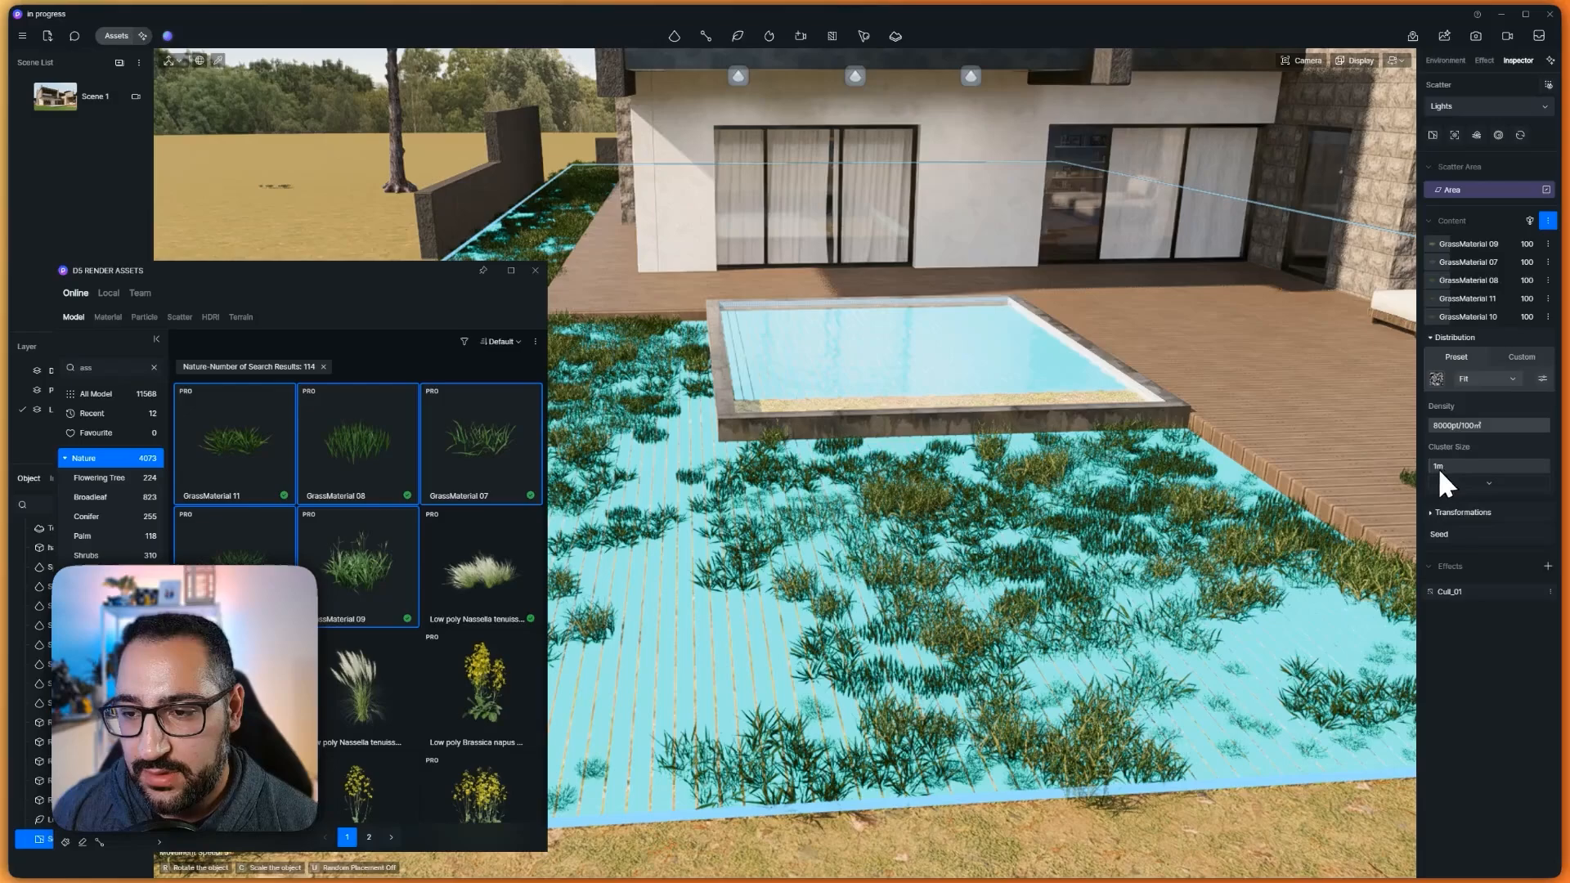
type("13")
key("Return")
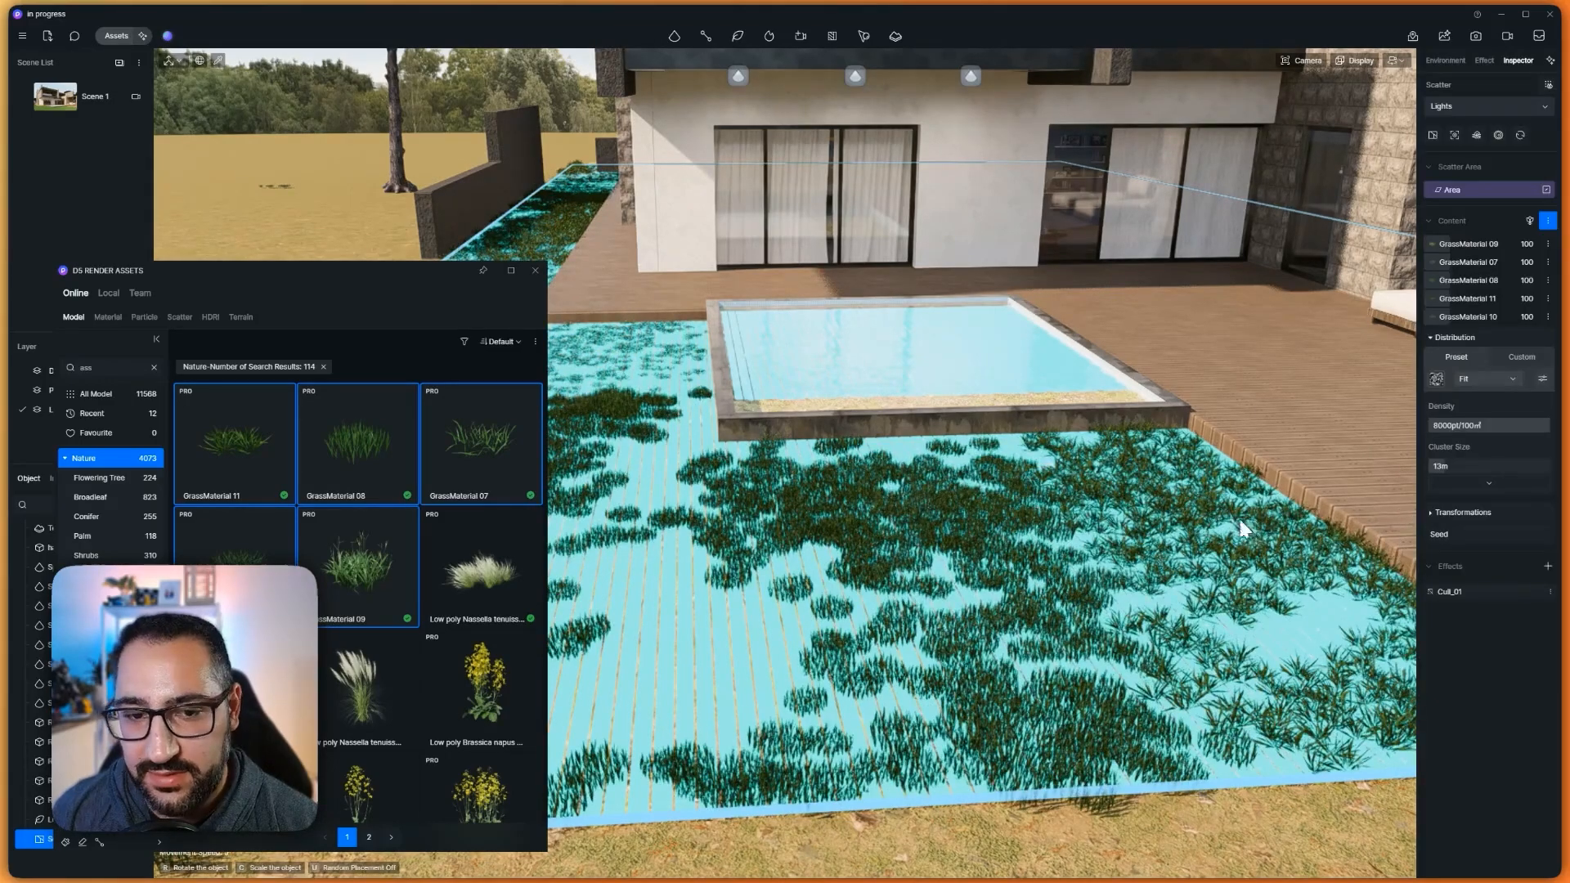
right_click_drag(1240, 518, 1307, 508)
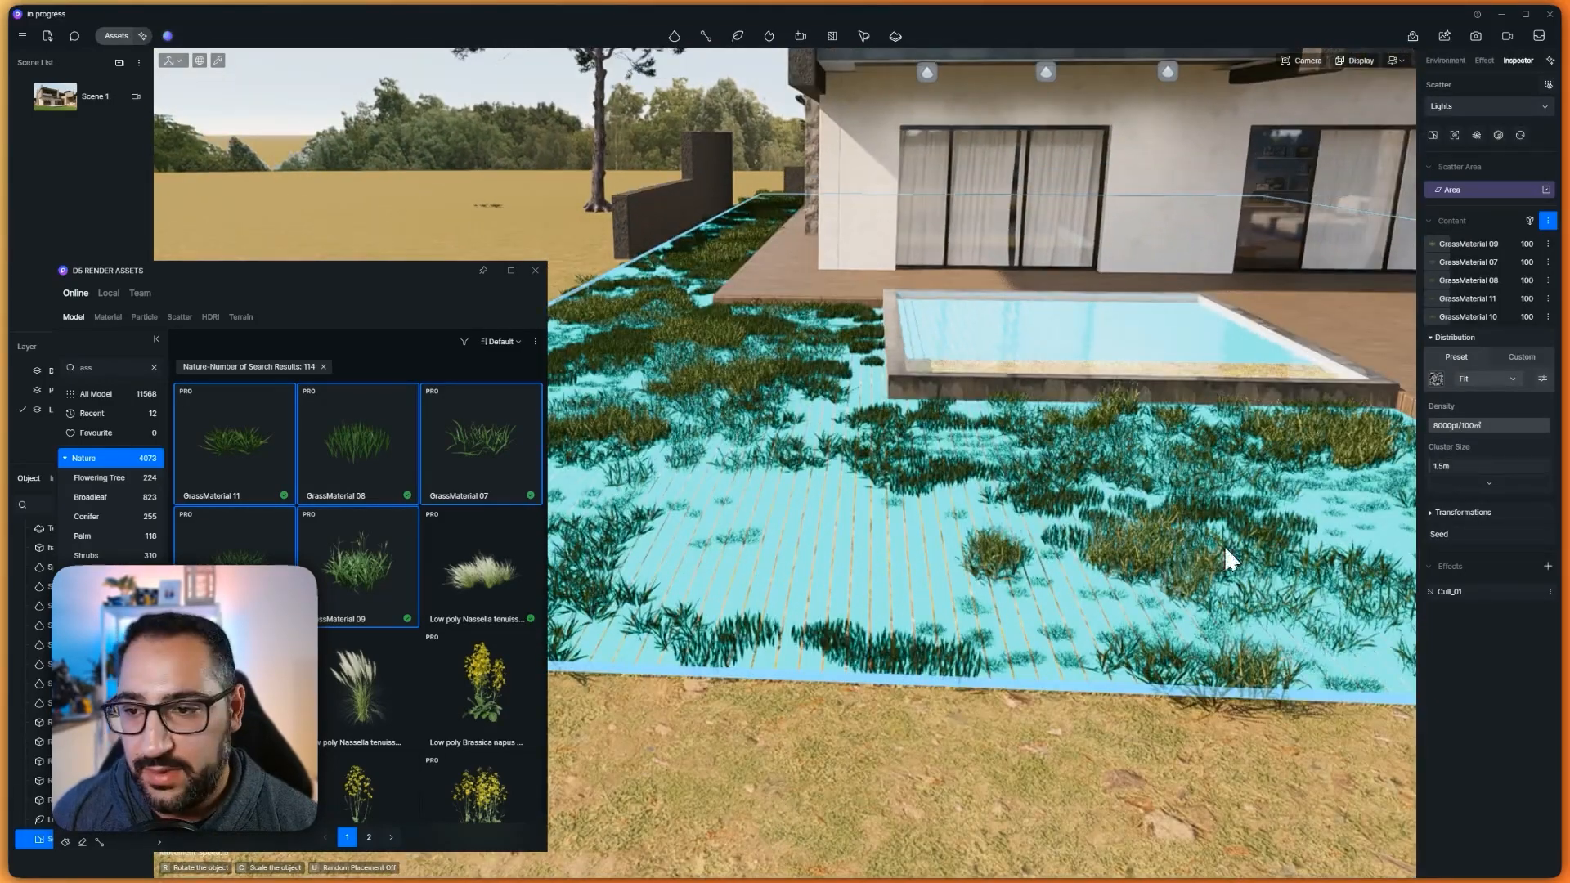
Show the extra cluster settings and set the grass scatter's density to 10000 points per 100 m²
left_click(1490, 484)
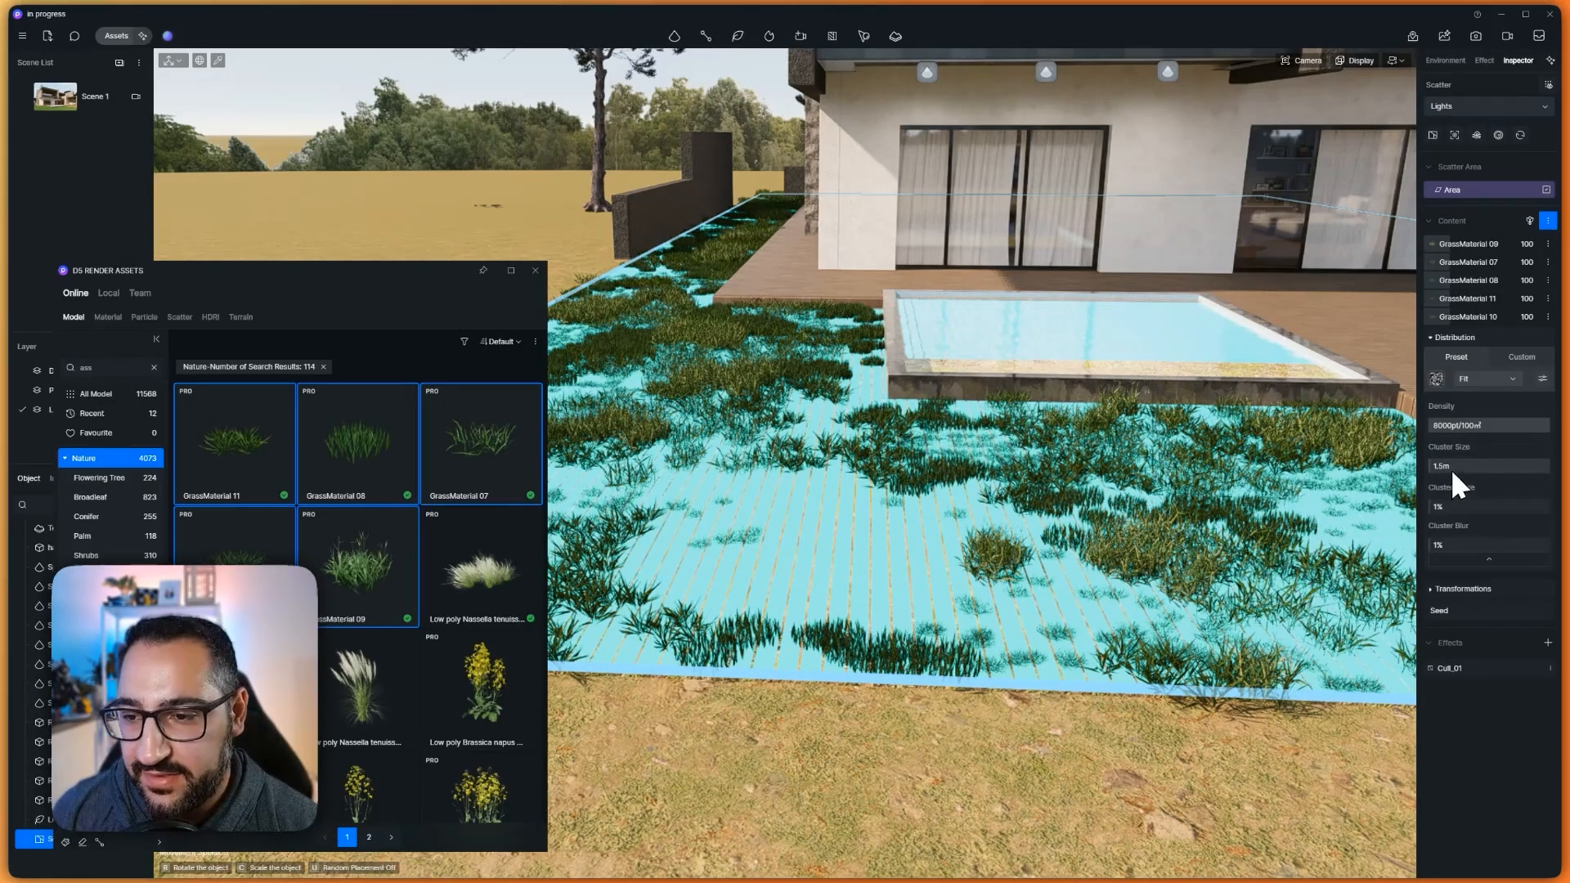
left_click(1499, 426)
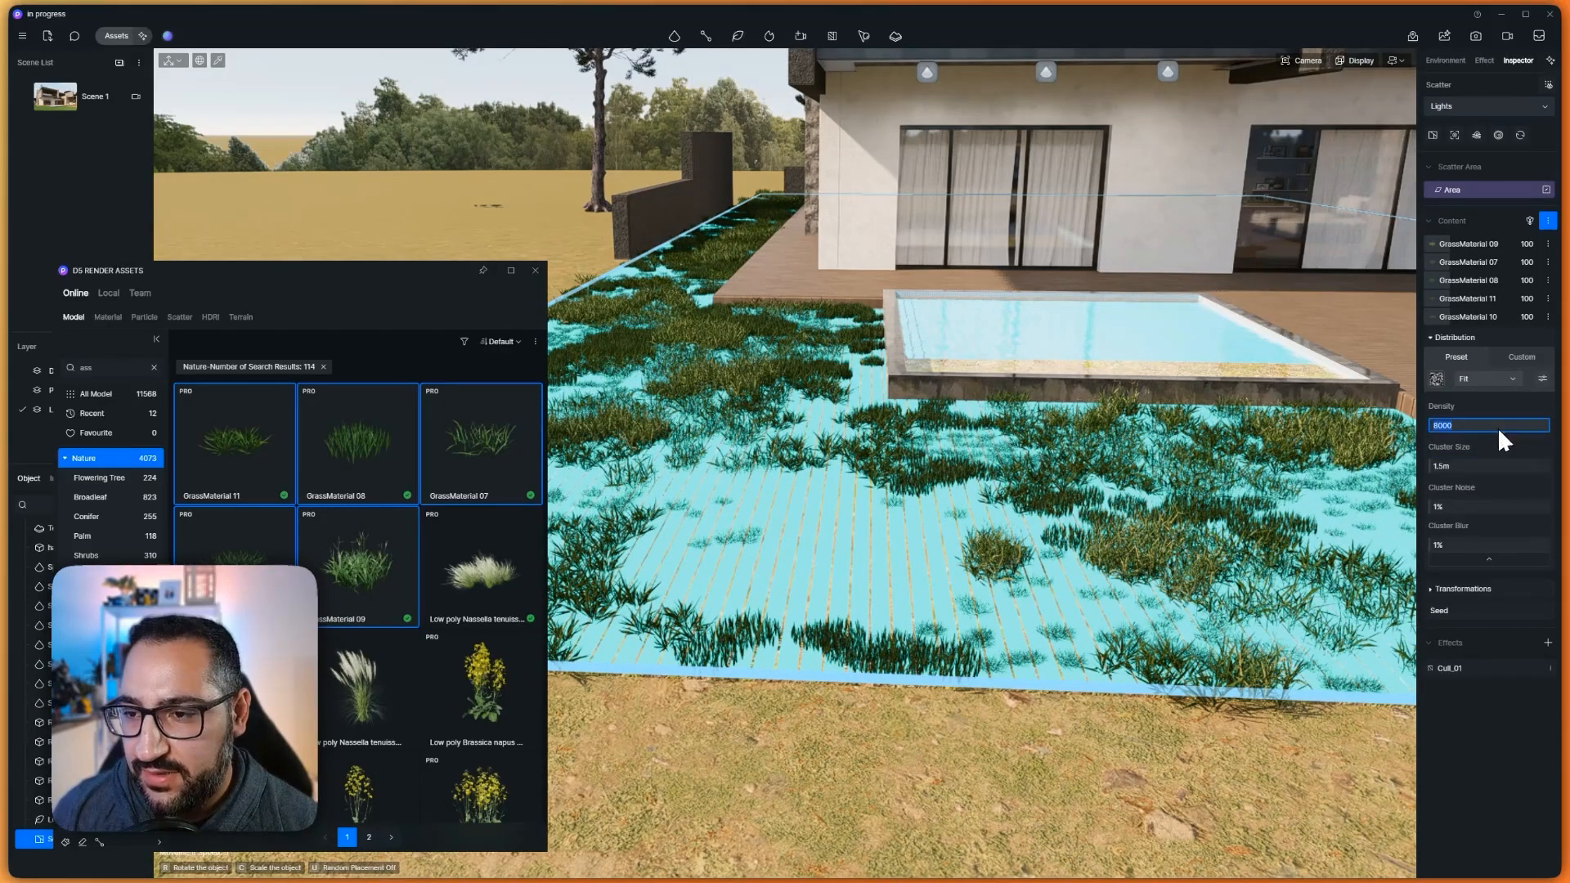
type("10")
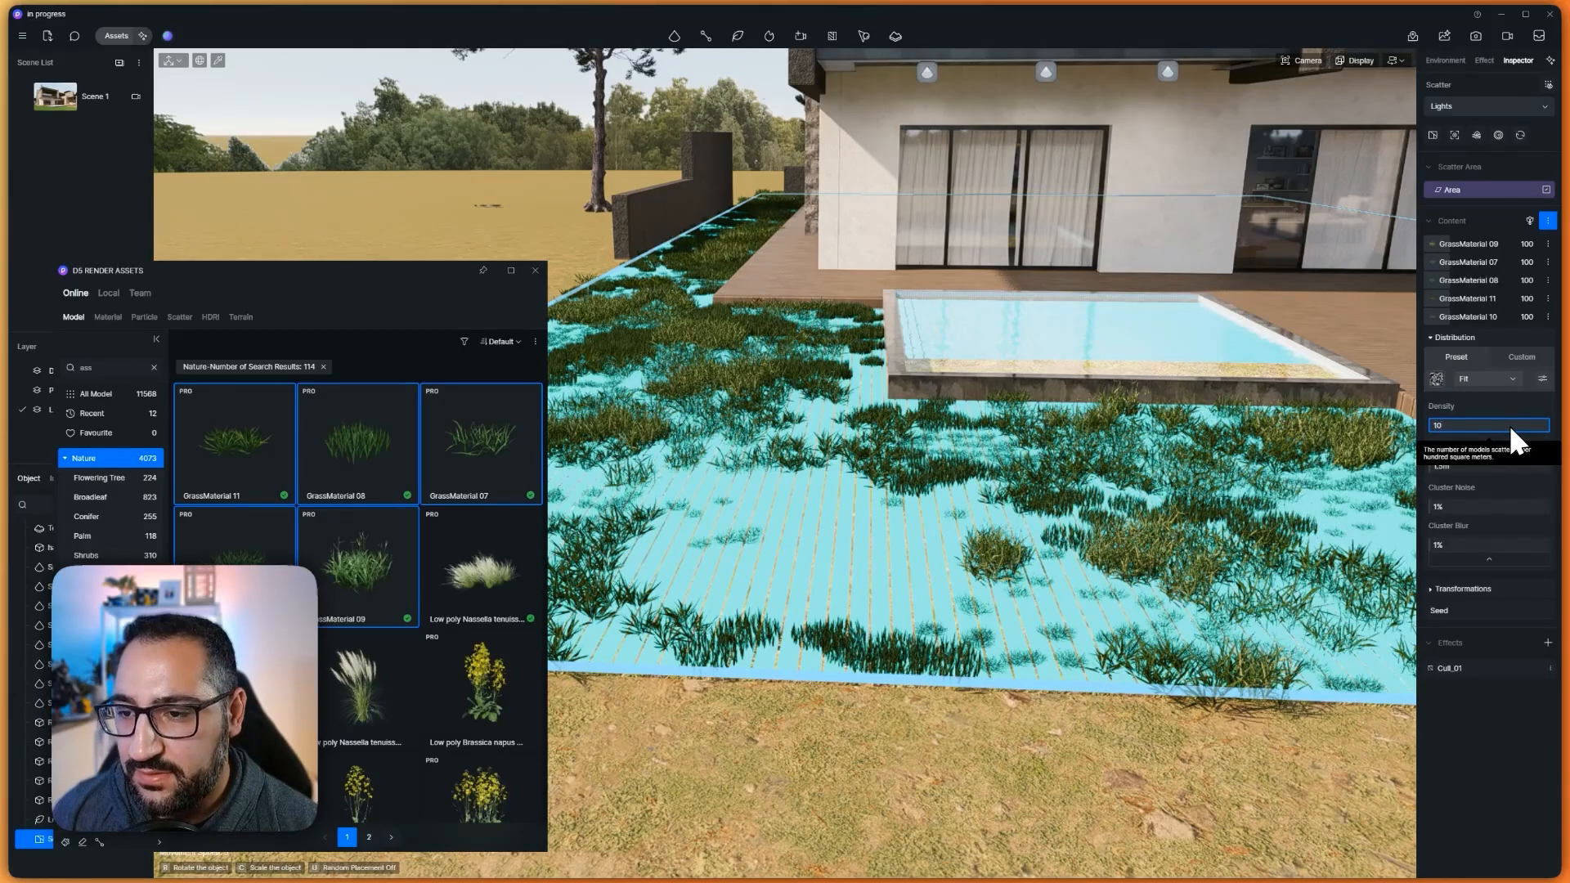
type("000")
key("Return")
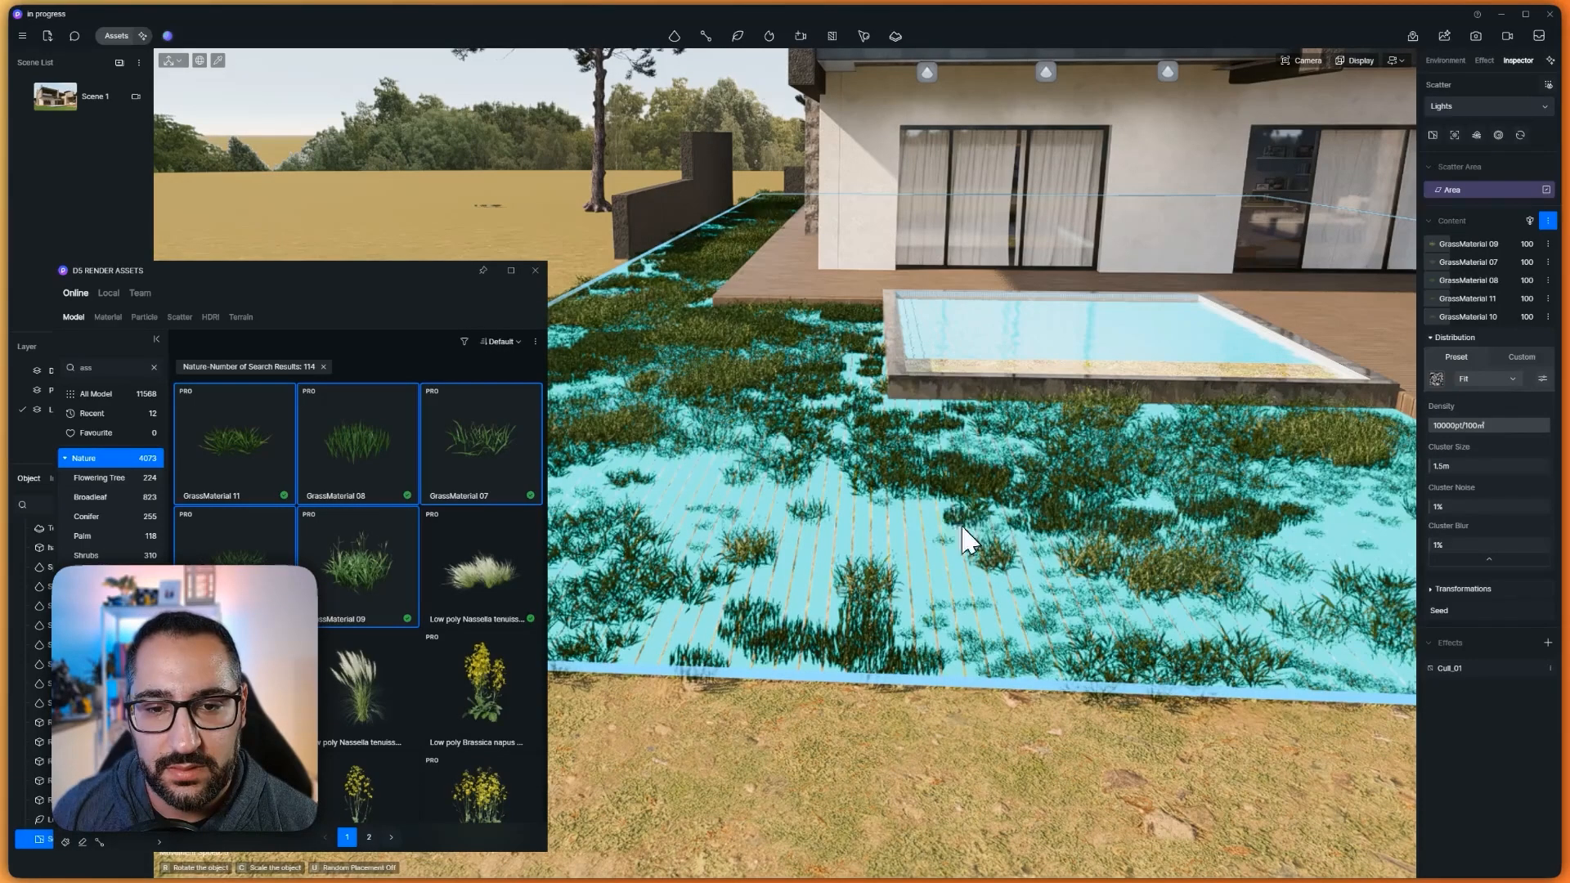
Turn off the grass scatter's blue area highlight and inspect the clusters up close around the pool
right_click_drag(969, 540, 1037, 488)
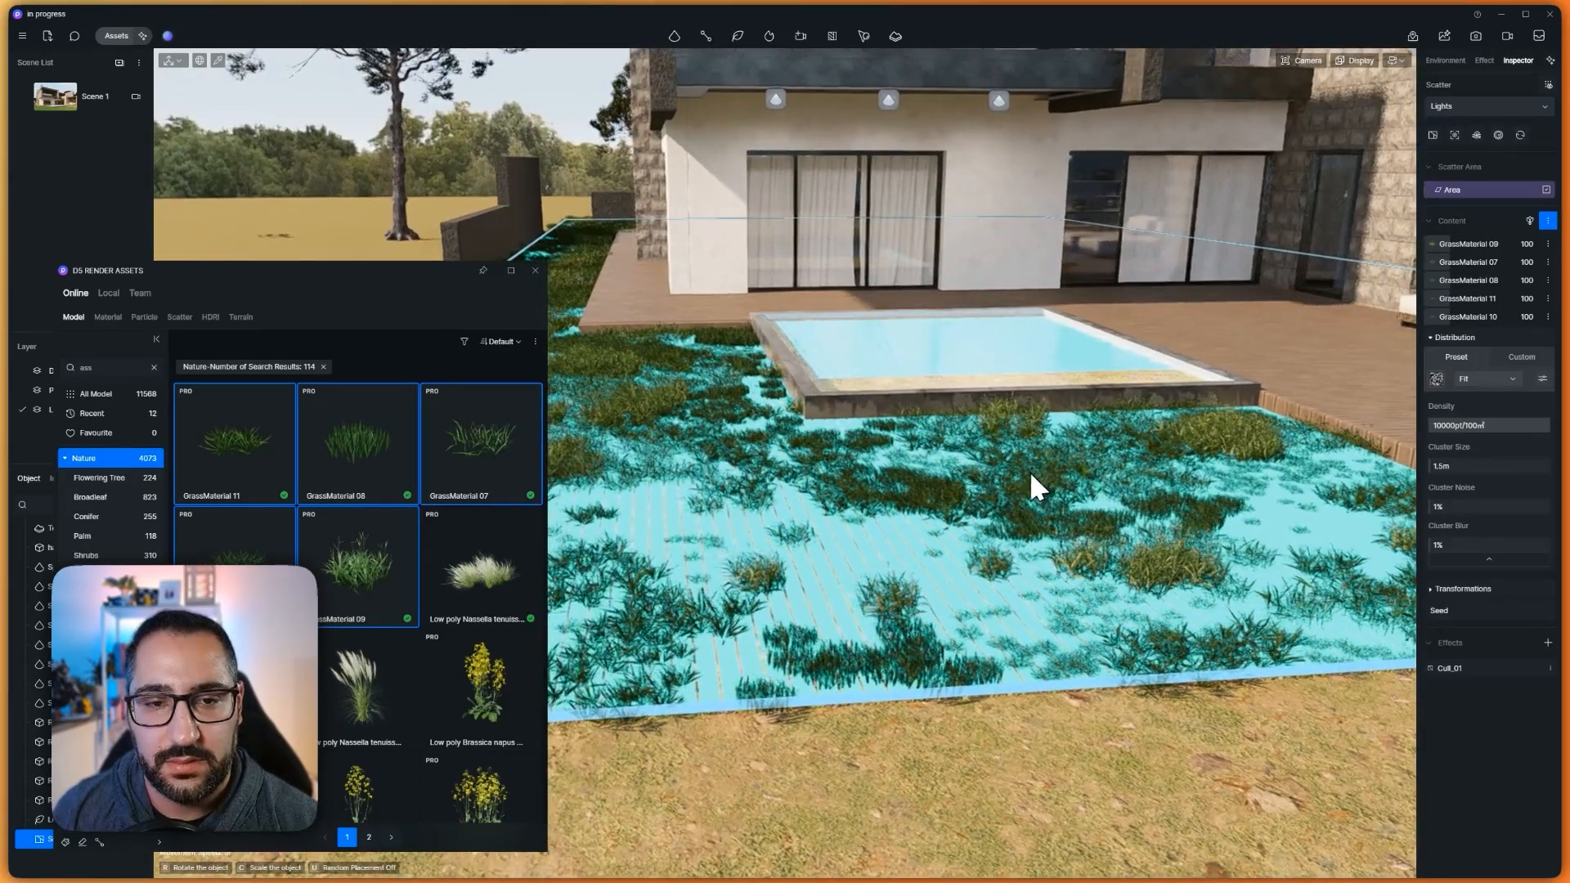
left_click(1549, 85)
scroll(1097, 439, "up", 5)
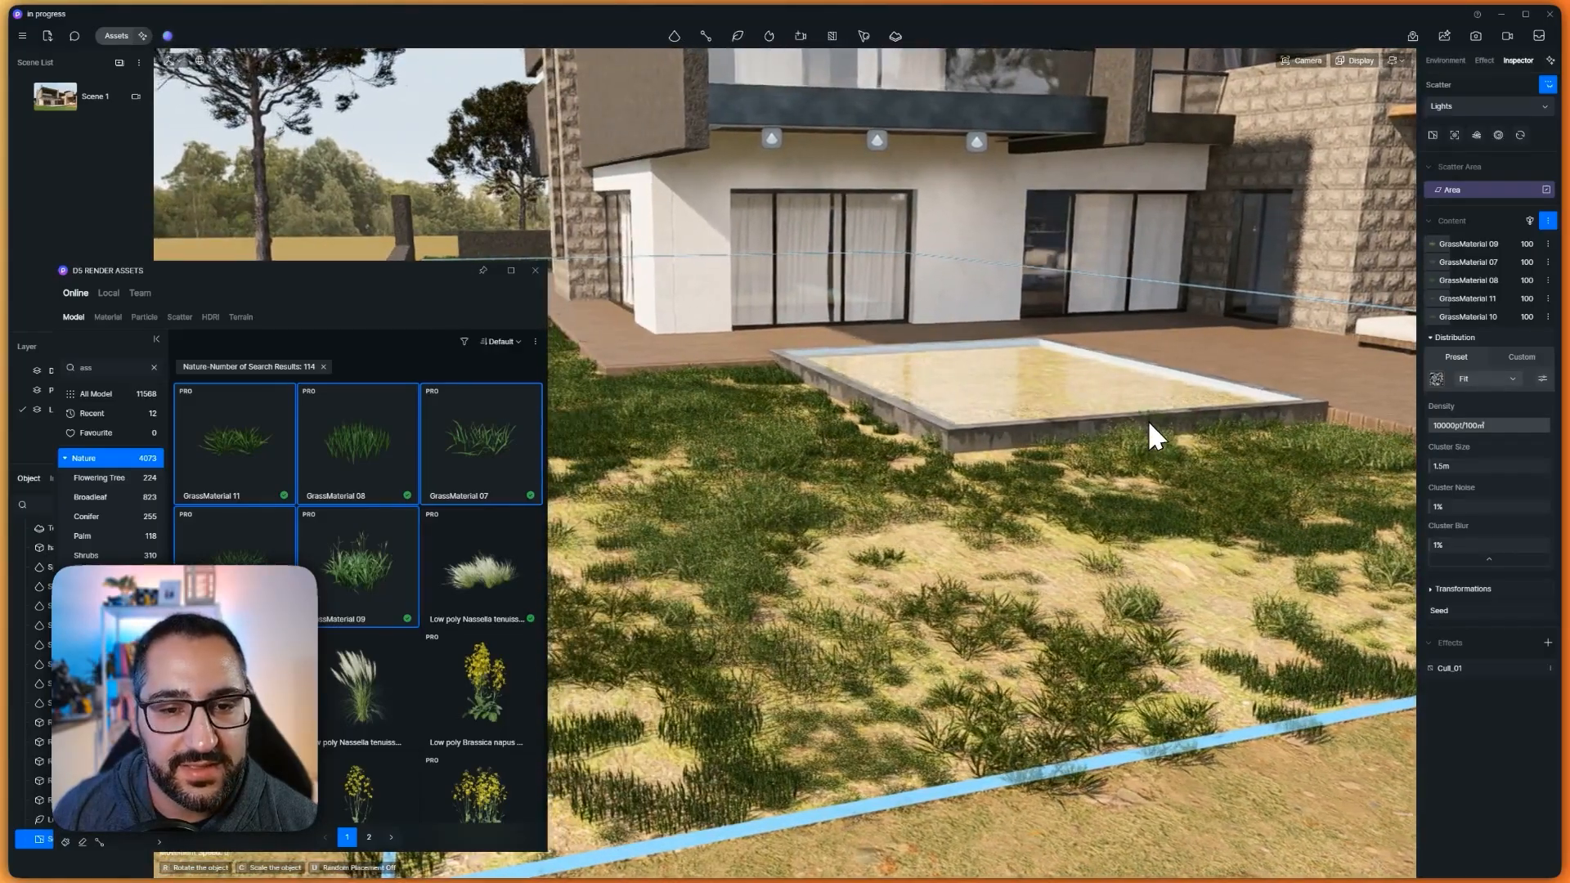
scroll(1146, 420, "up", 6)
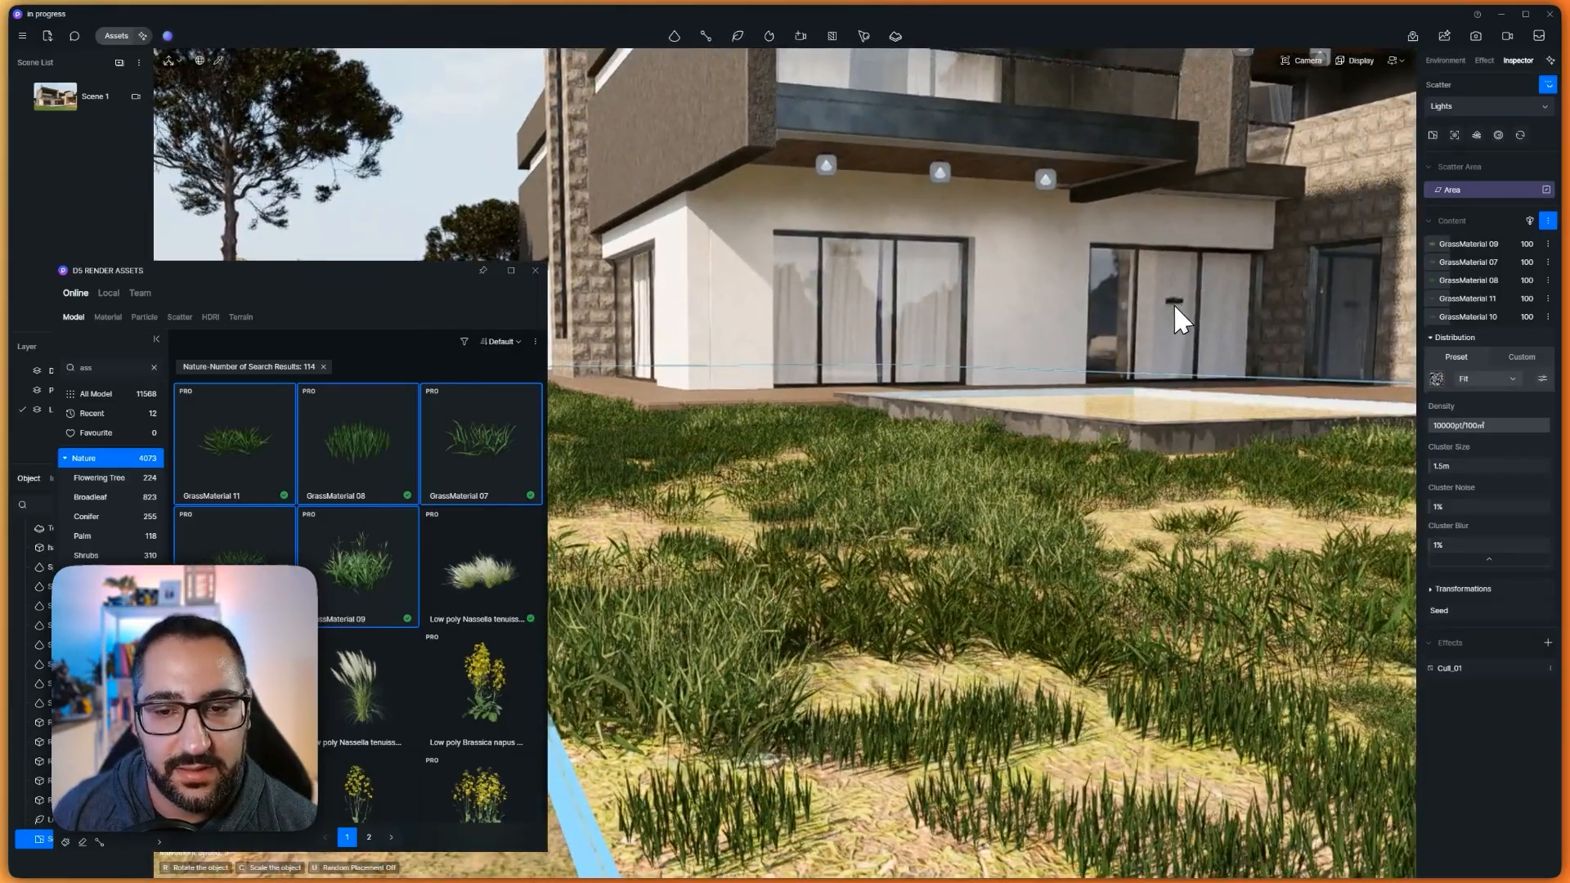
key("d")
right_click_drag(1170, 306, 1204, 429)
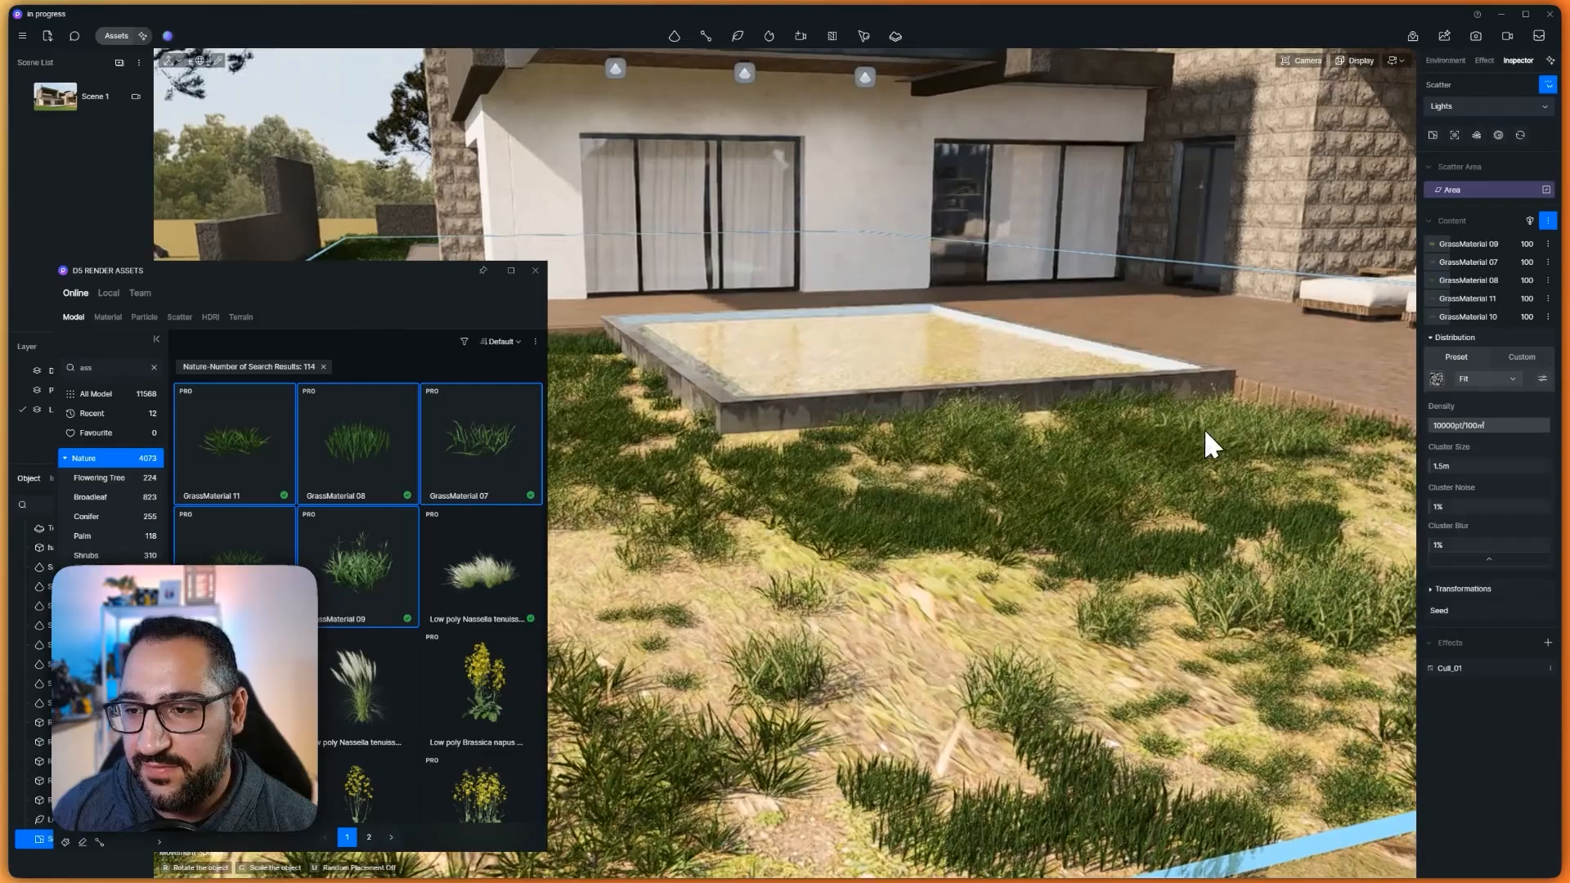
Expand the scatter's transformations and set the random offset range to -15% to 15% on X and Y
left_click(1489, 589)
scroll(1509, 689, "down", 2)
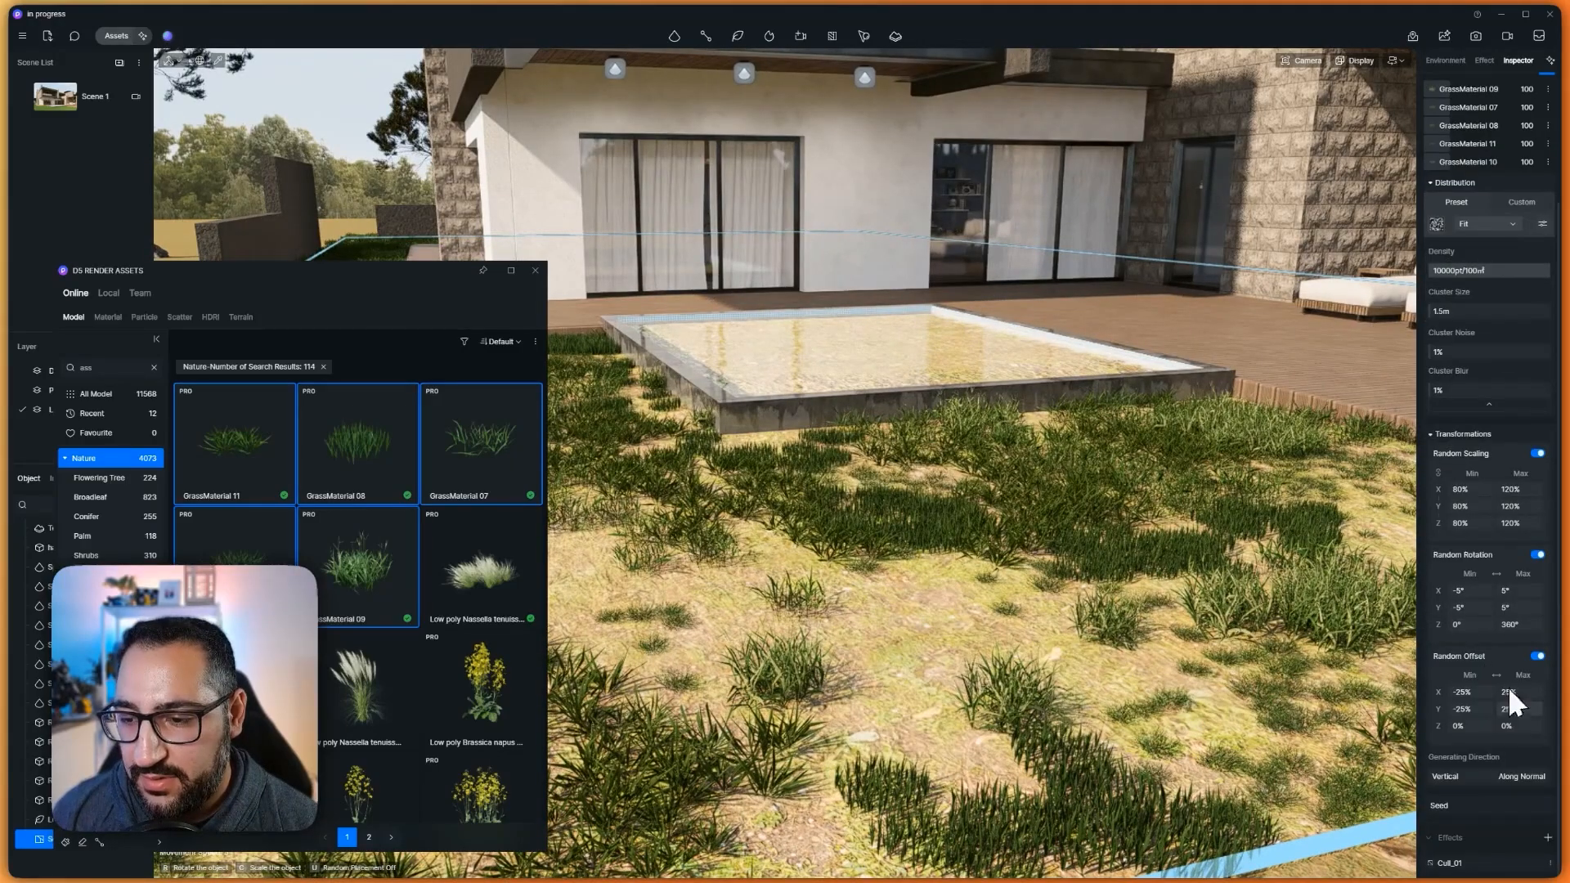
type("5")
key("Return")
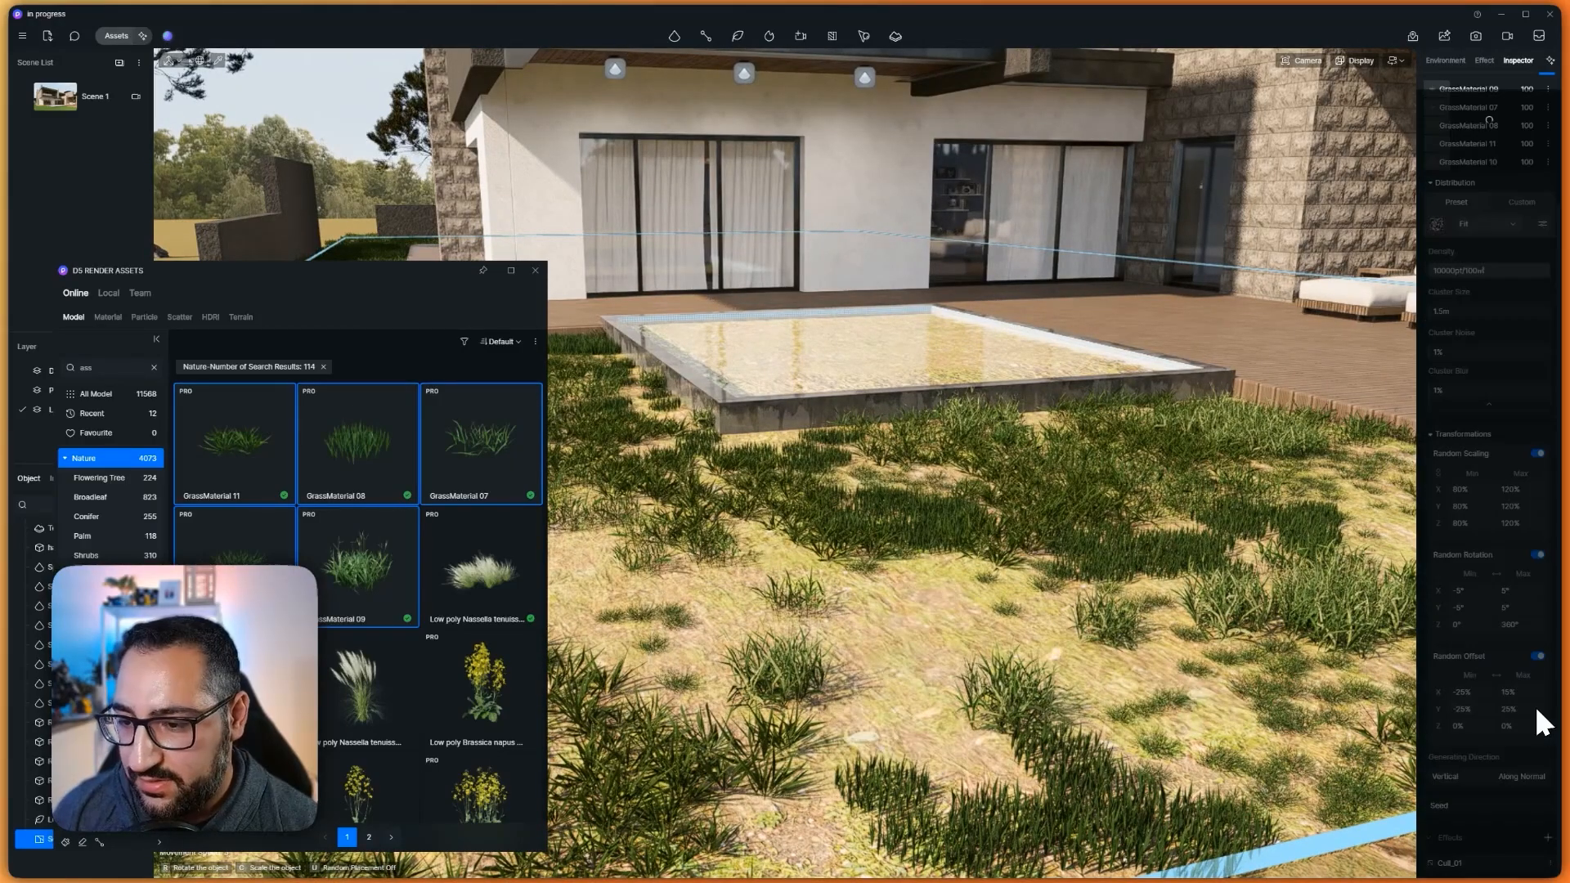
type("15")
key("Return")
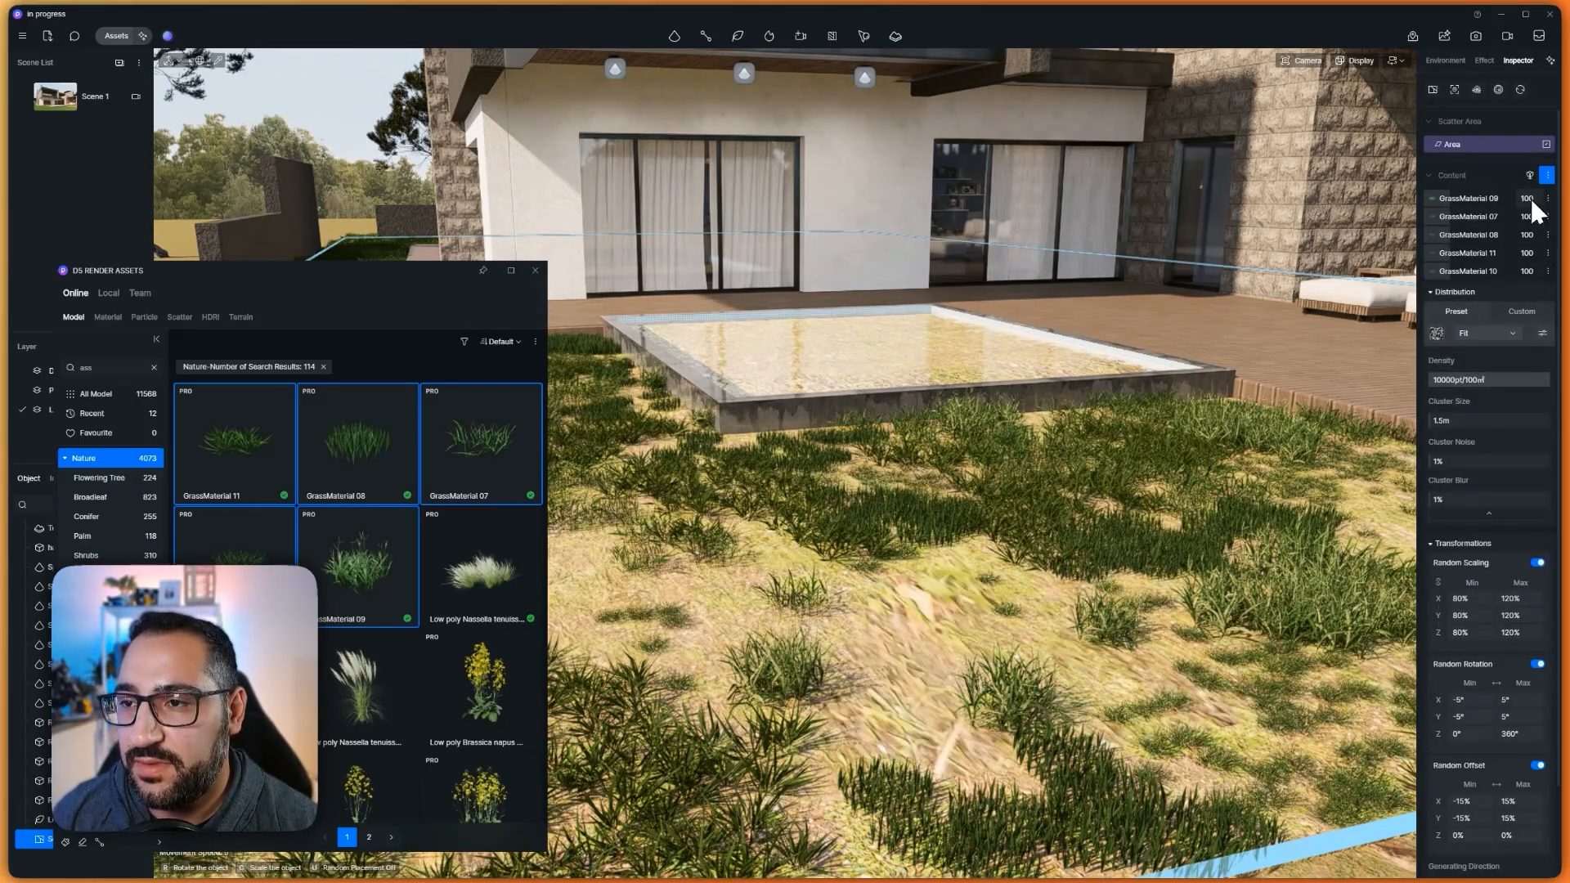
Adjust the grass types' occurrence weights, 123 for GrassMaterial 09 and 133 for GrassMaterial 11, and their collision volumes, 70.5% and 82.5%
left_click_drag(1532, 199, 1549, 198)
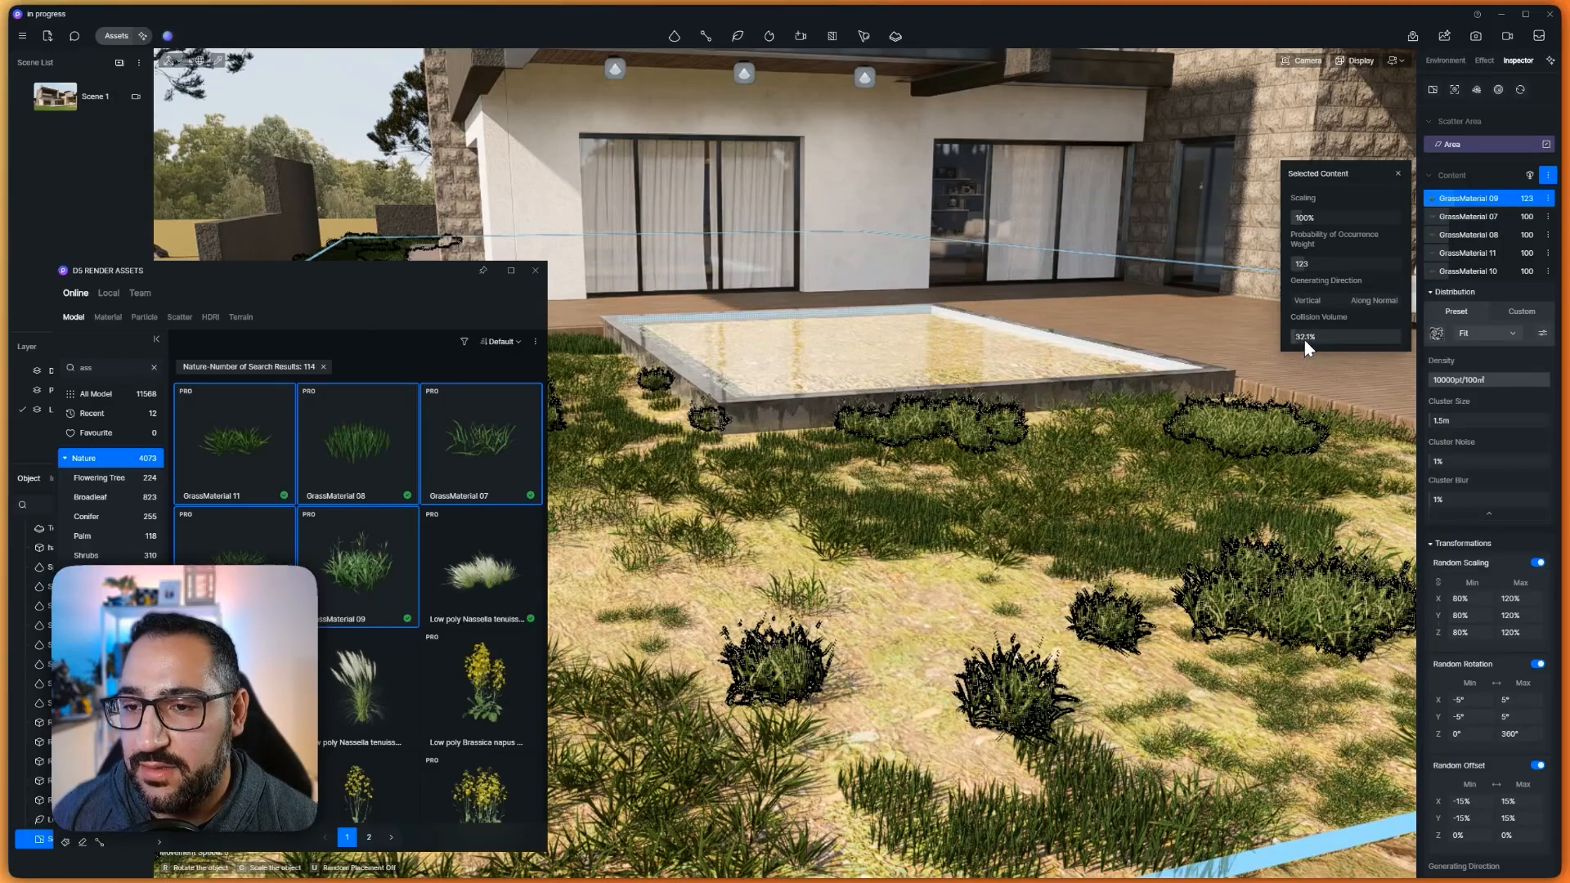
left_click_drag(1304, 341, 1307, 342)
left_click_drag(1312, 336, 1307, 336)
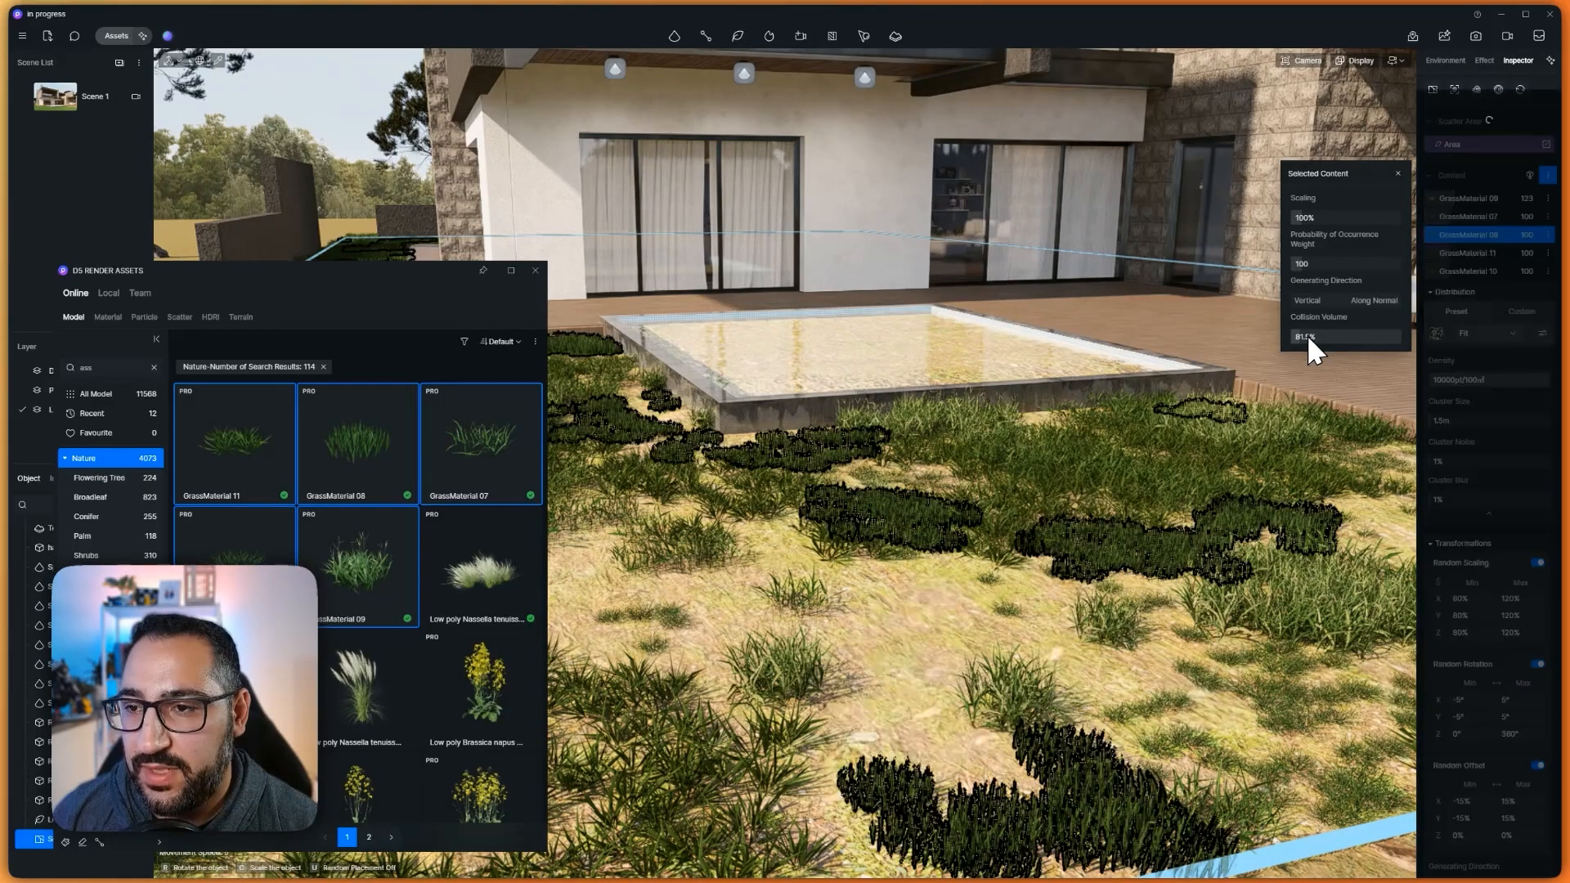
left_click(1477, 253)
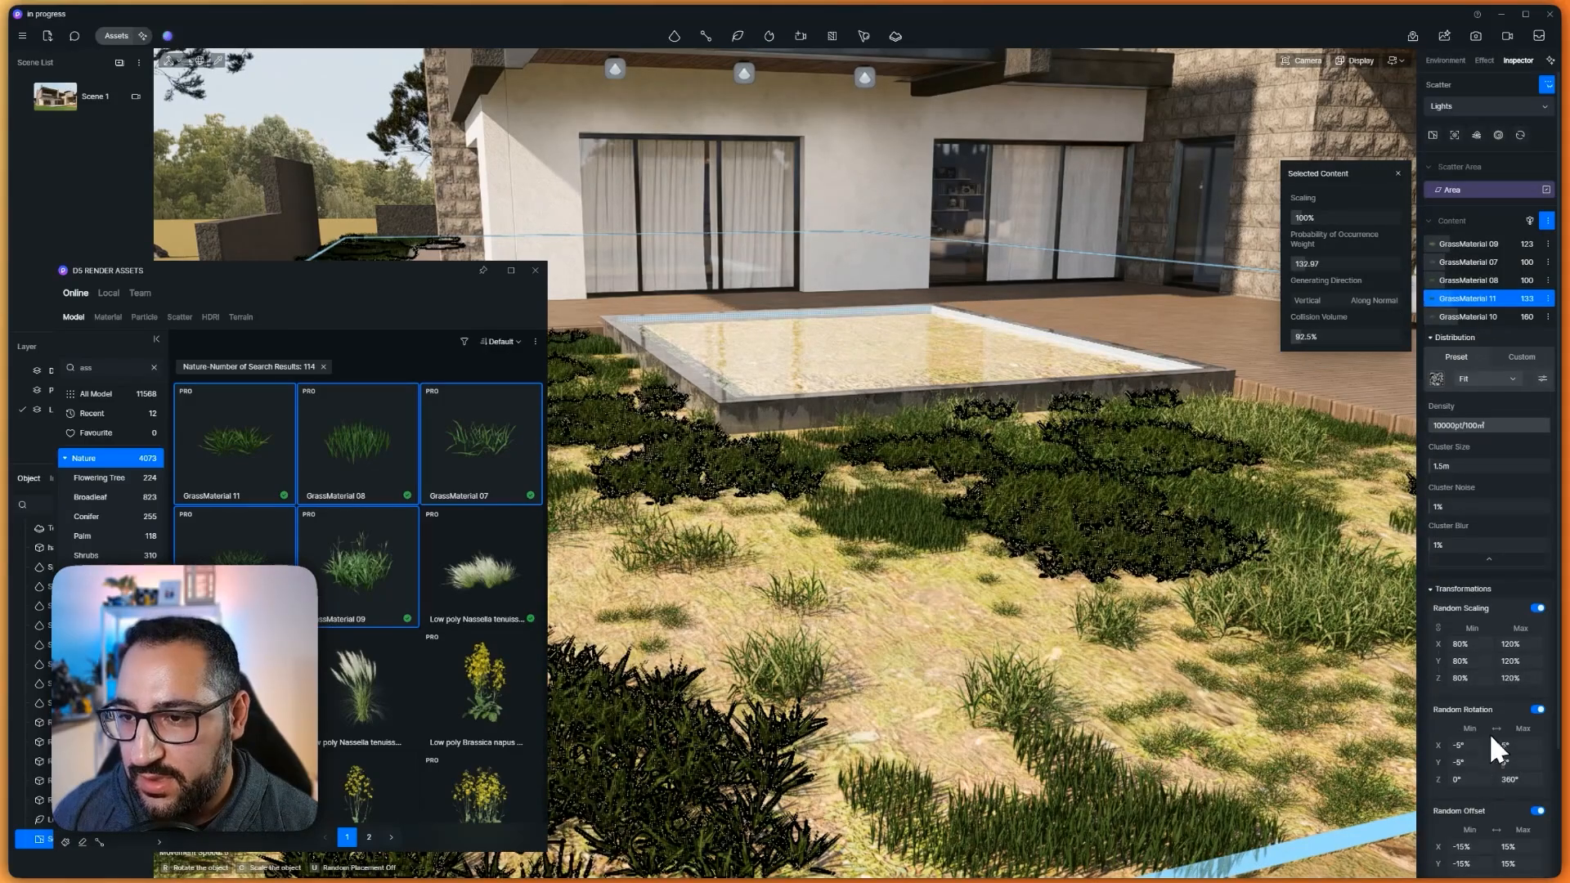
Set the grass scatter's density to 12000 points per 100 m²
left_click(1483, 425)
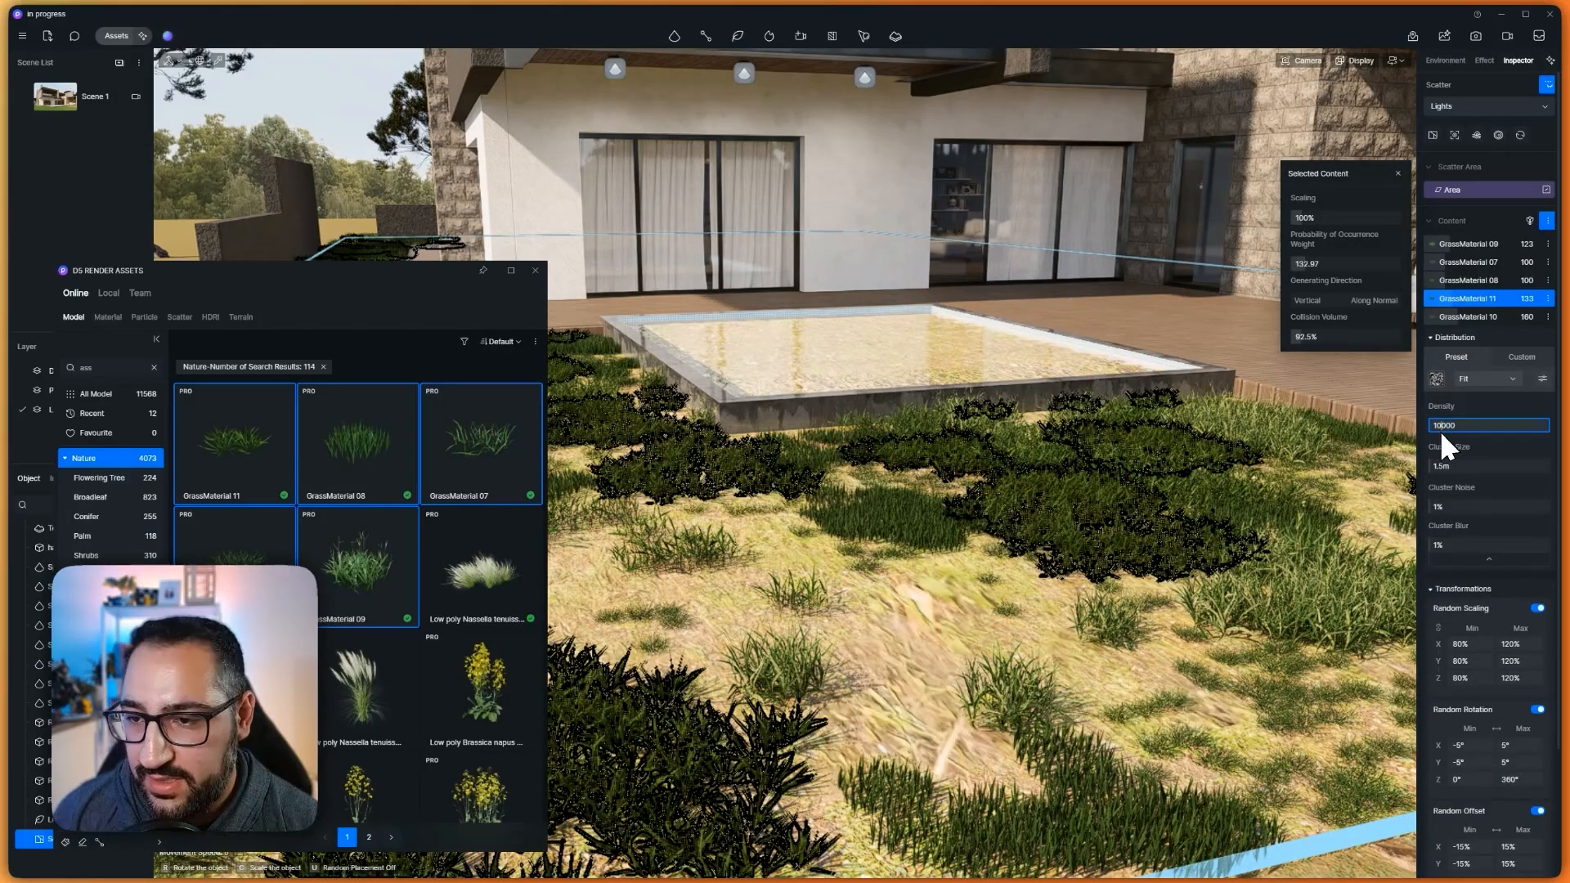
key("ctrl+a")
type("12000")
key("Return")
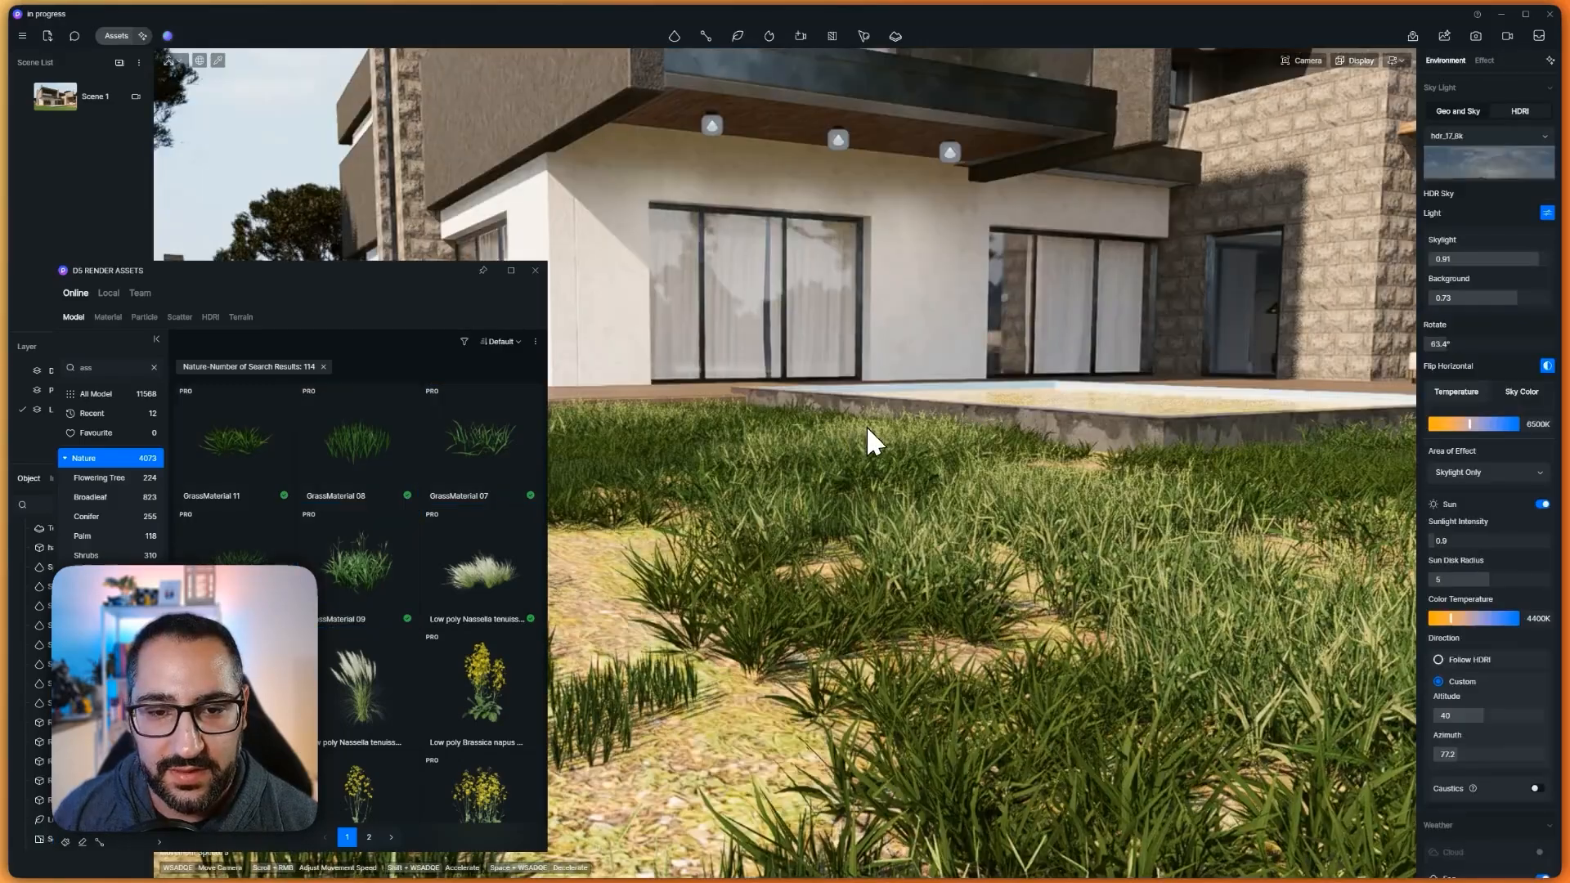
Scale GrassMaterial 09 down to 73% and check the clumps on the lawn
left_click(866, 426)
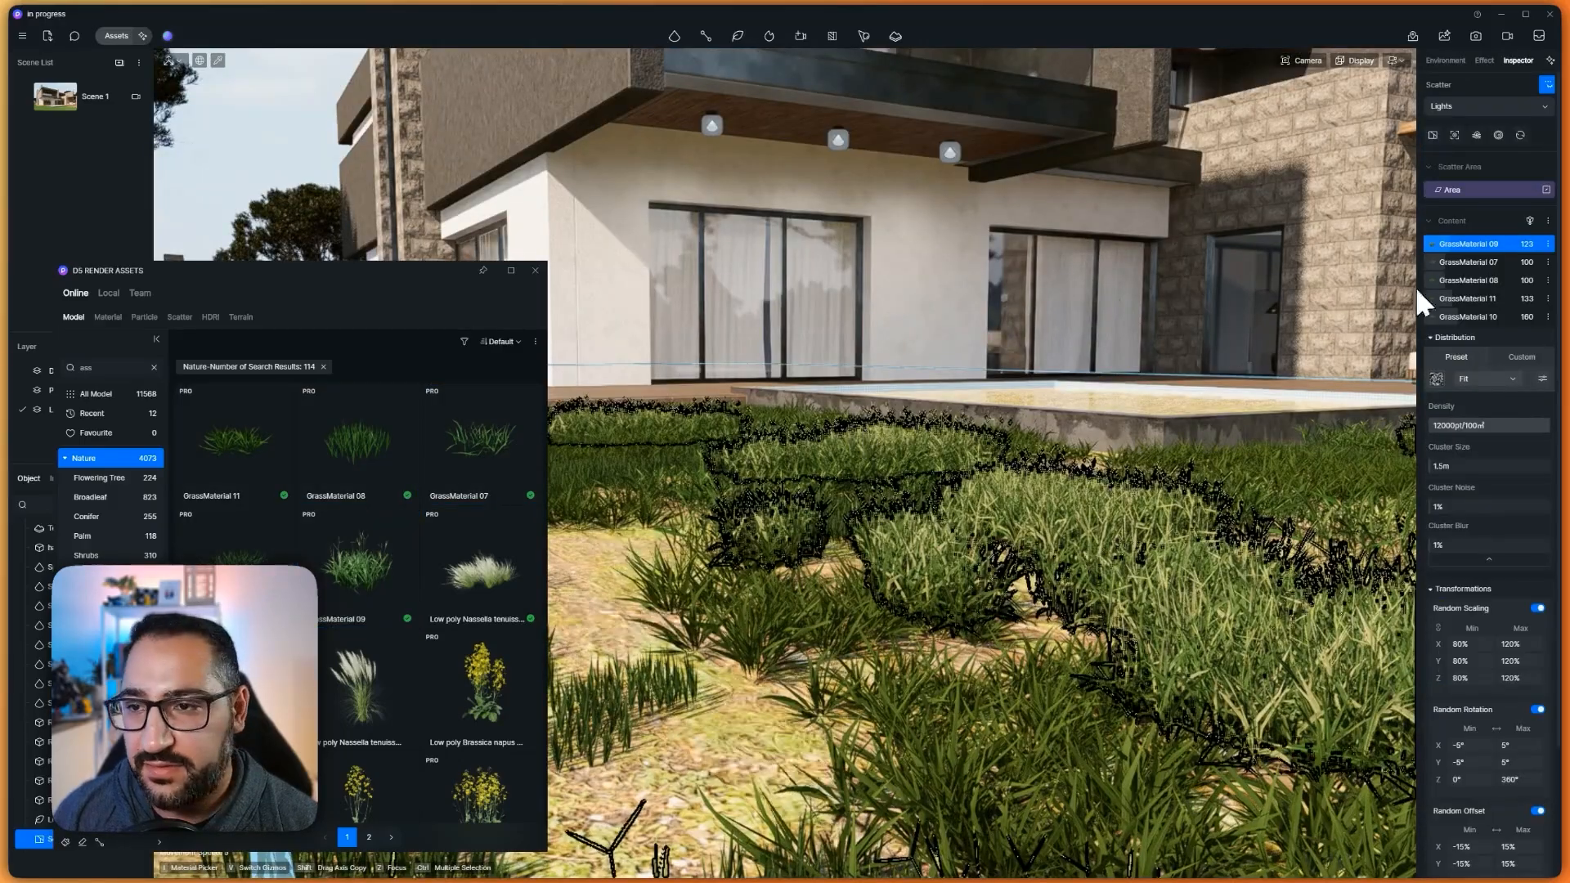
left_click(1490, 243)
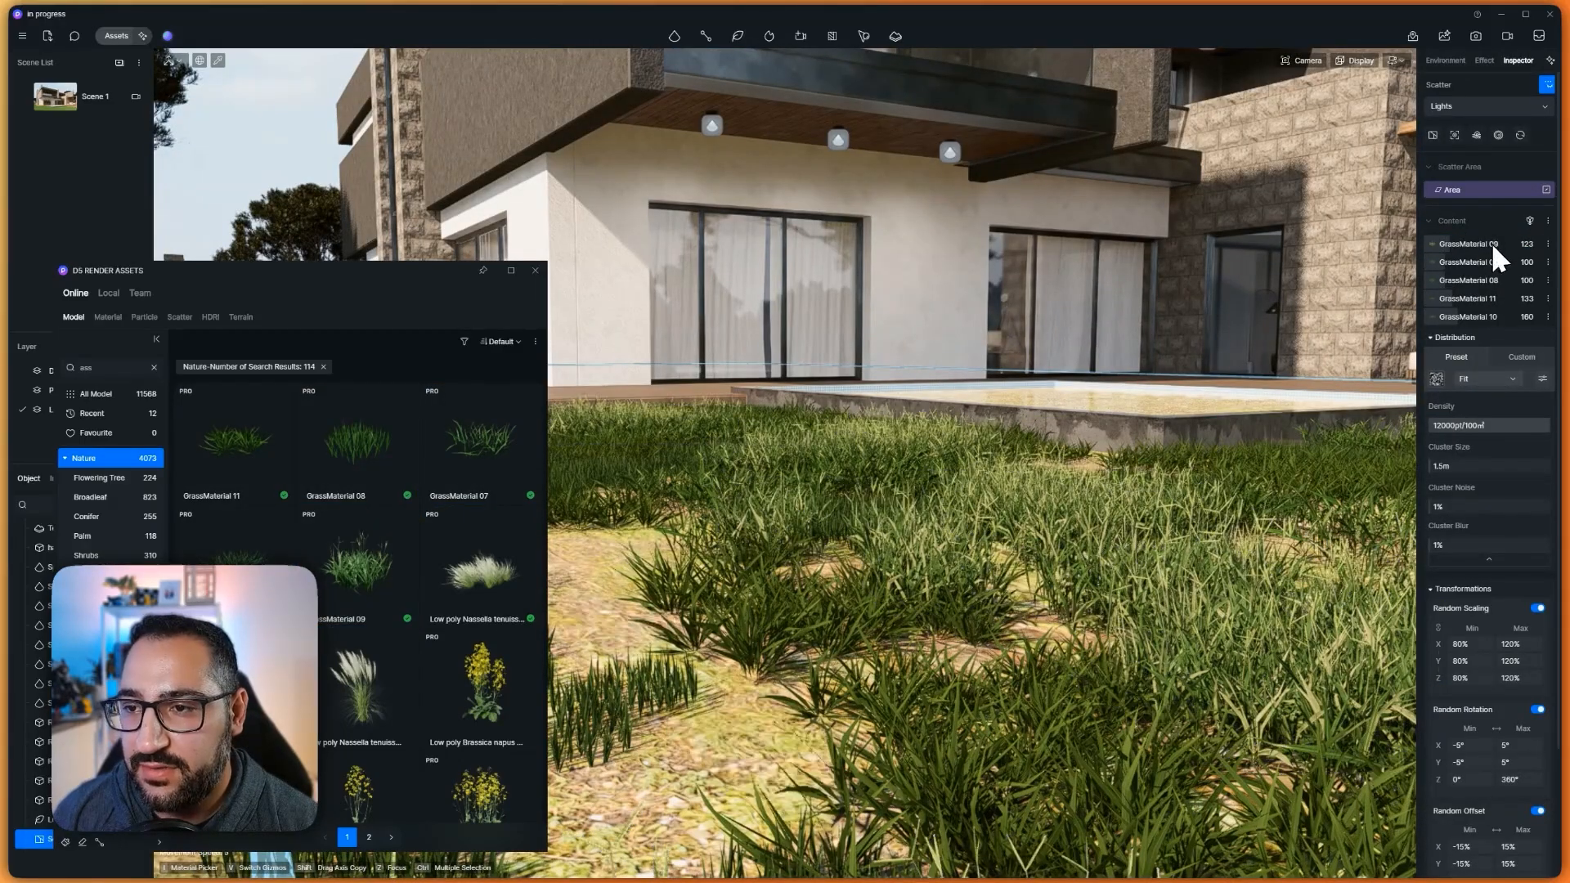
left_click_drag(1305, 222, 1305, 221)
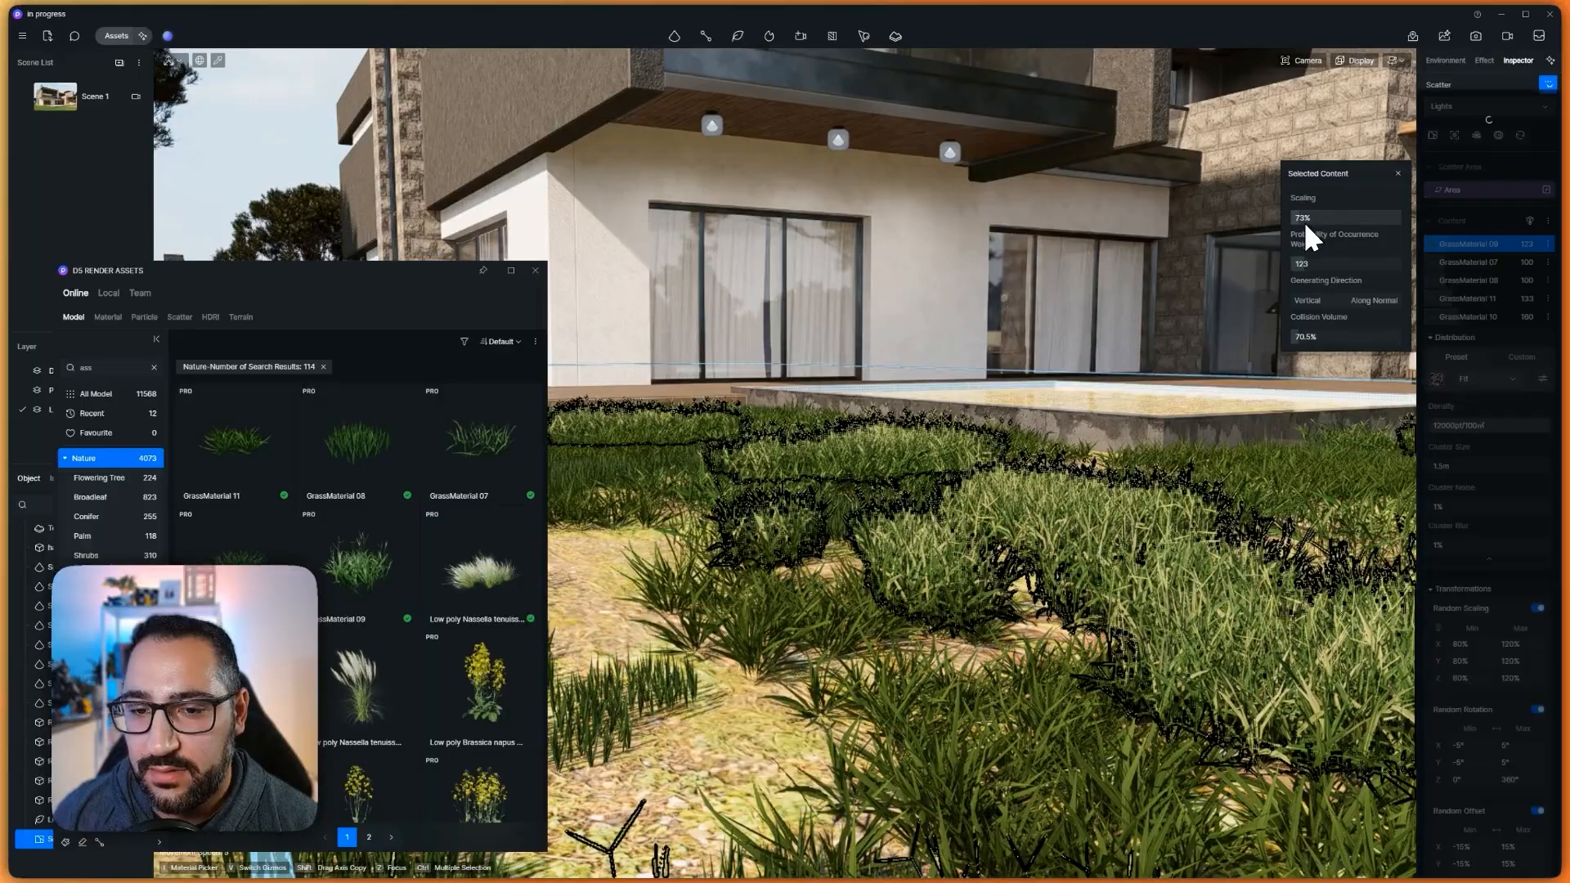
key("d")
right_click_drag(1032, 368, 989, 572)
key("s")
scroll(1527, 612, "down", 2)
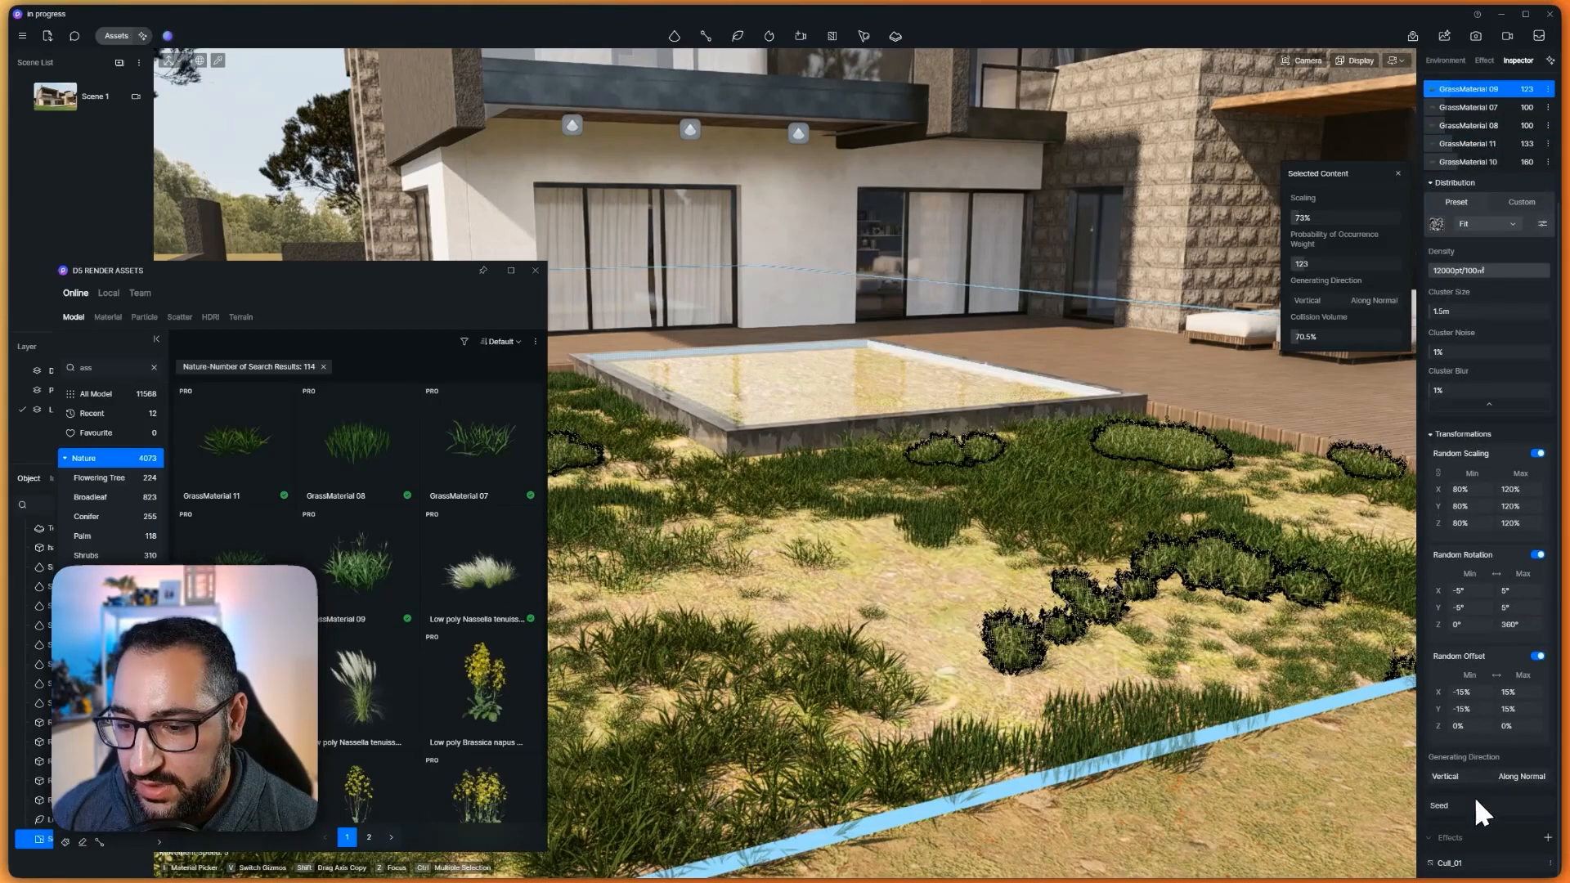
Try a sparse, finely speckled distribution preset for the grass scatter
scroll(1477, 802, "up", 2)
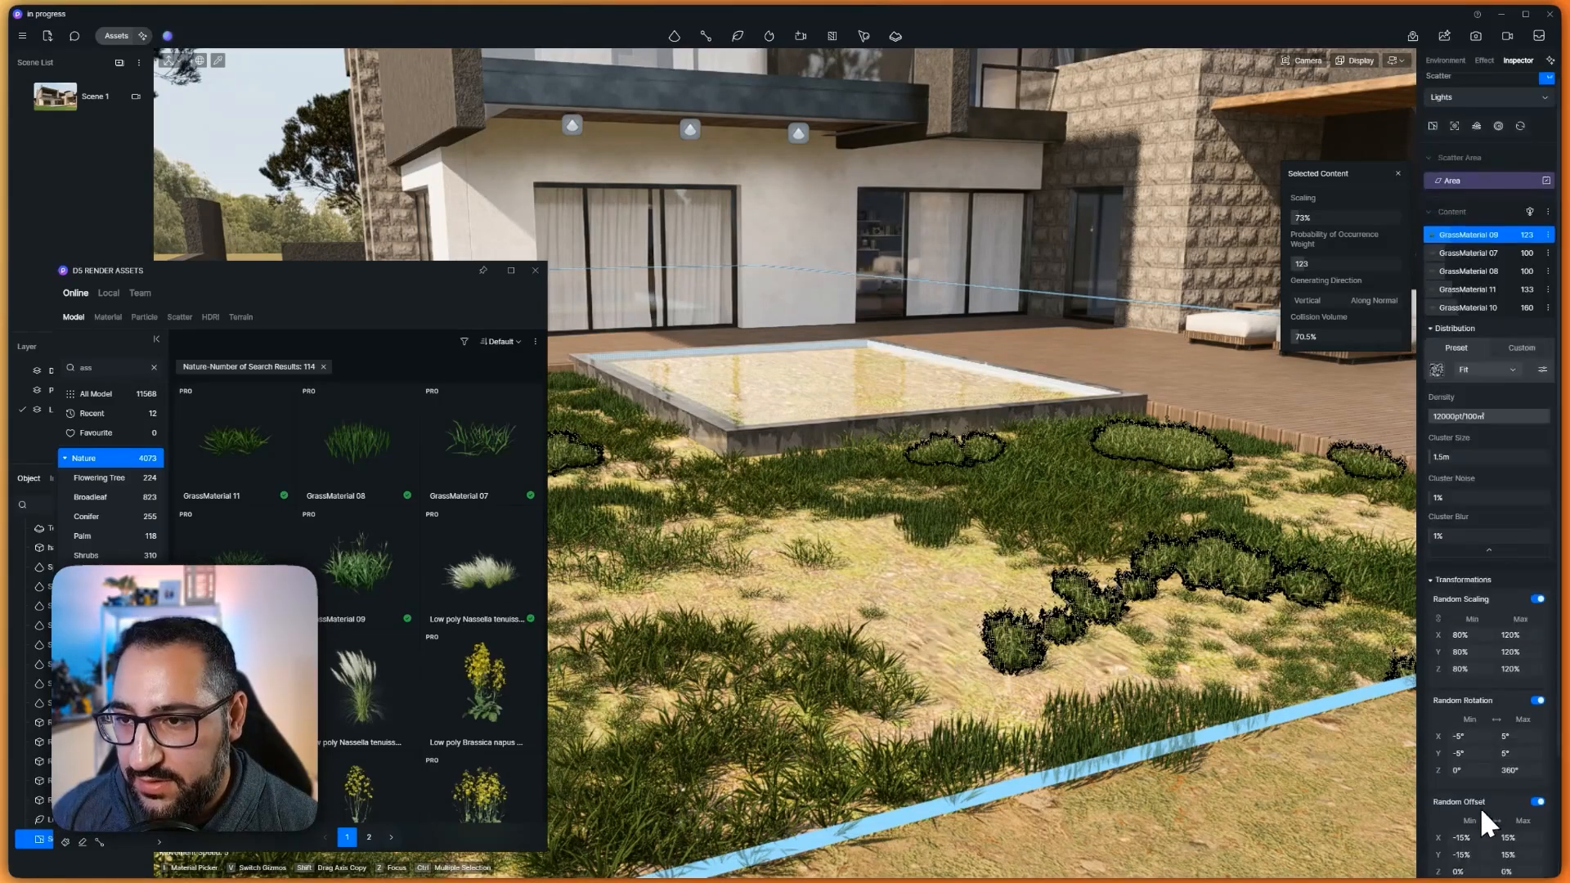
left_click(1437, 379)
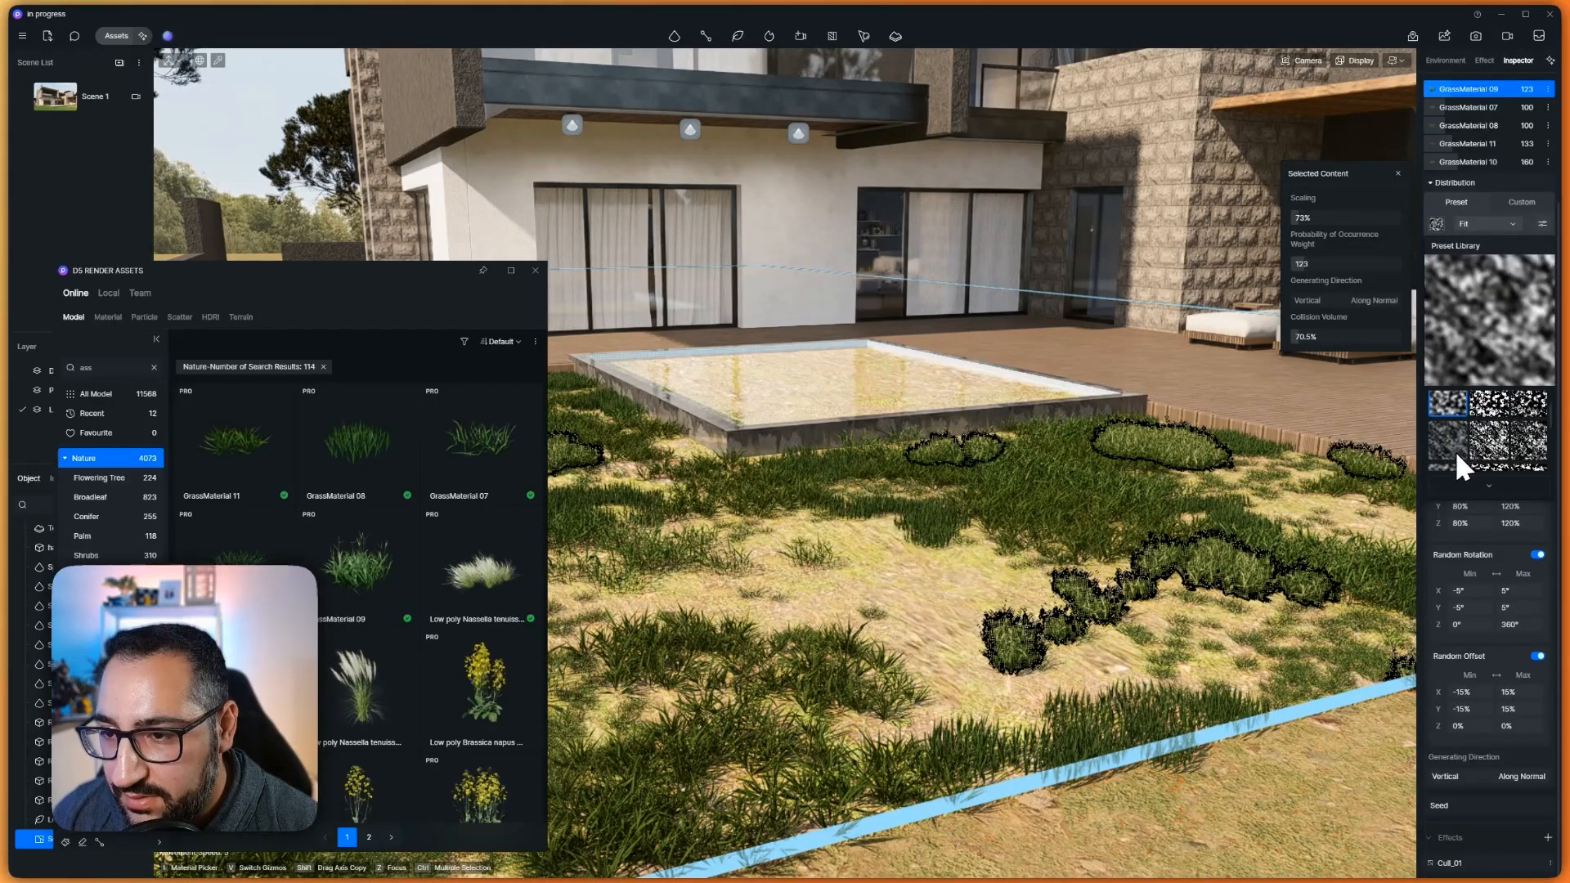
scroll(1461, 446, "down", 2)
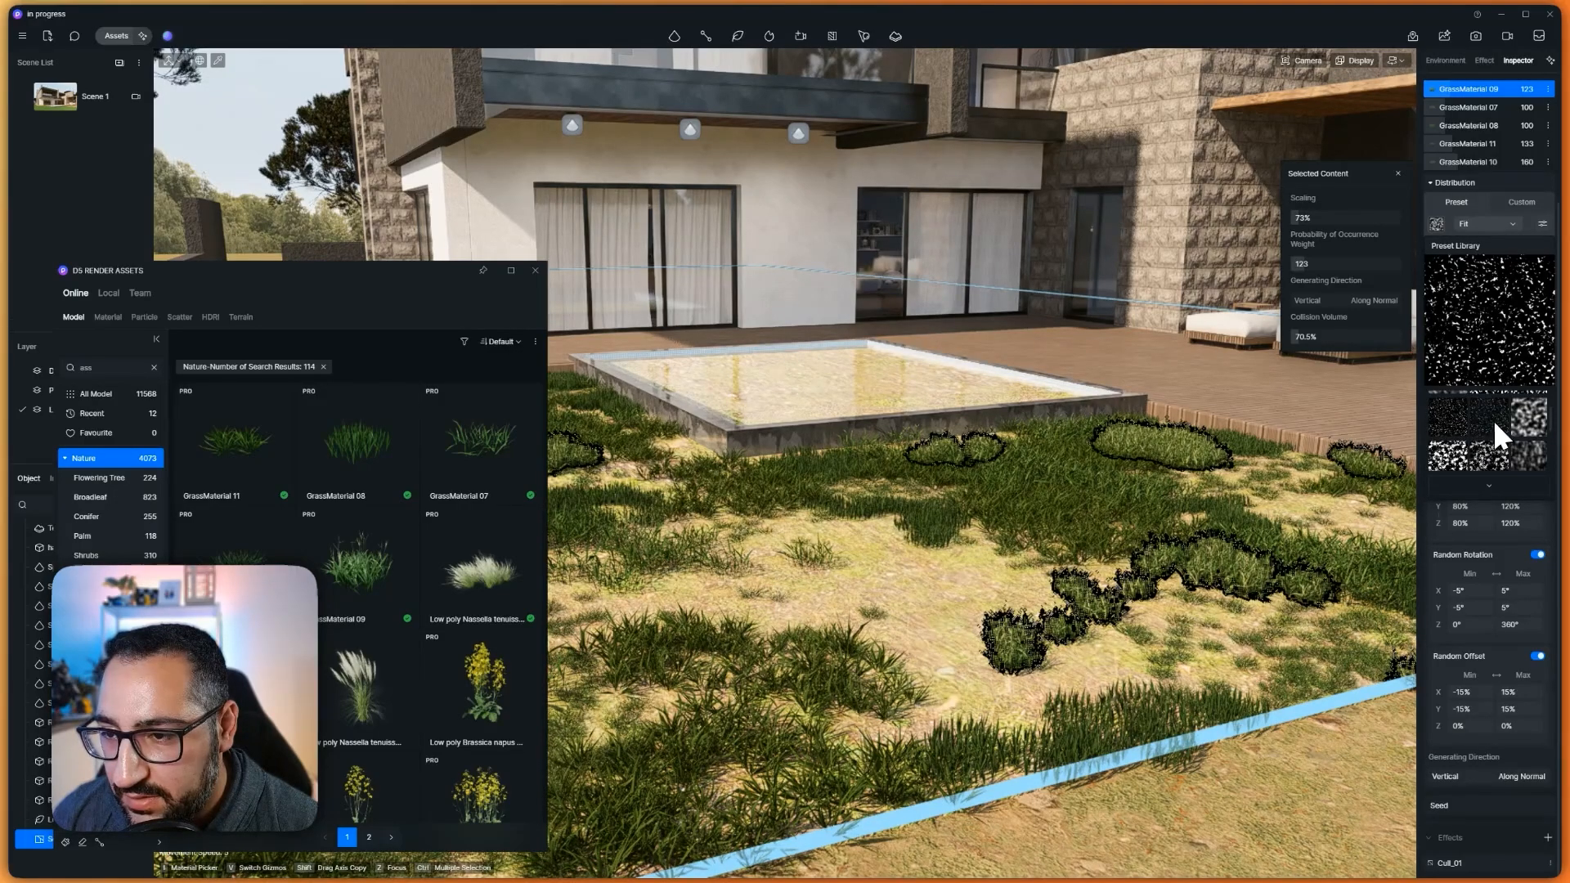
left_click(1493, 419)
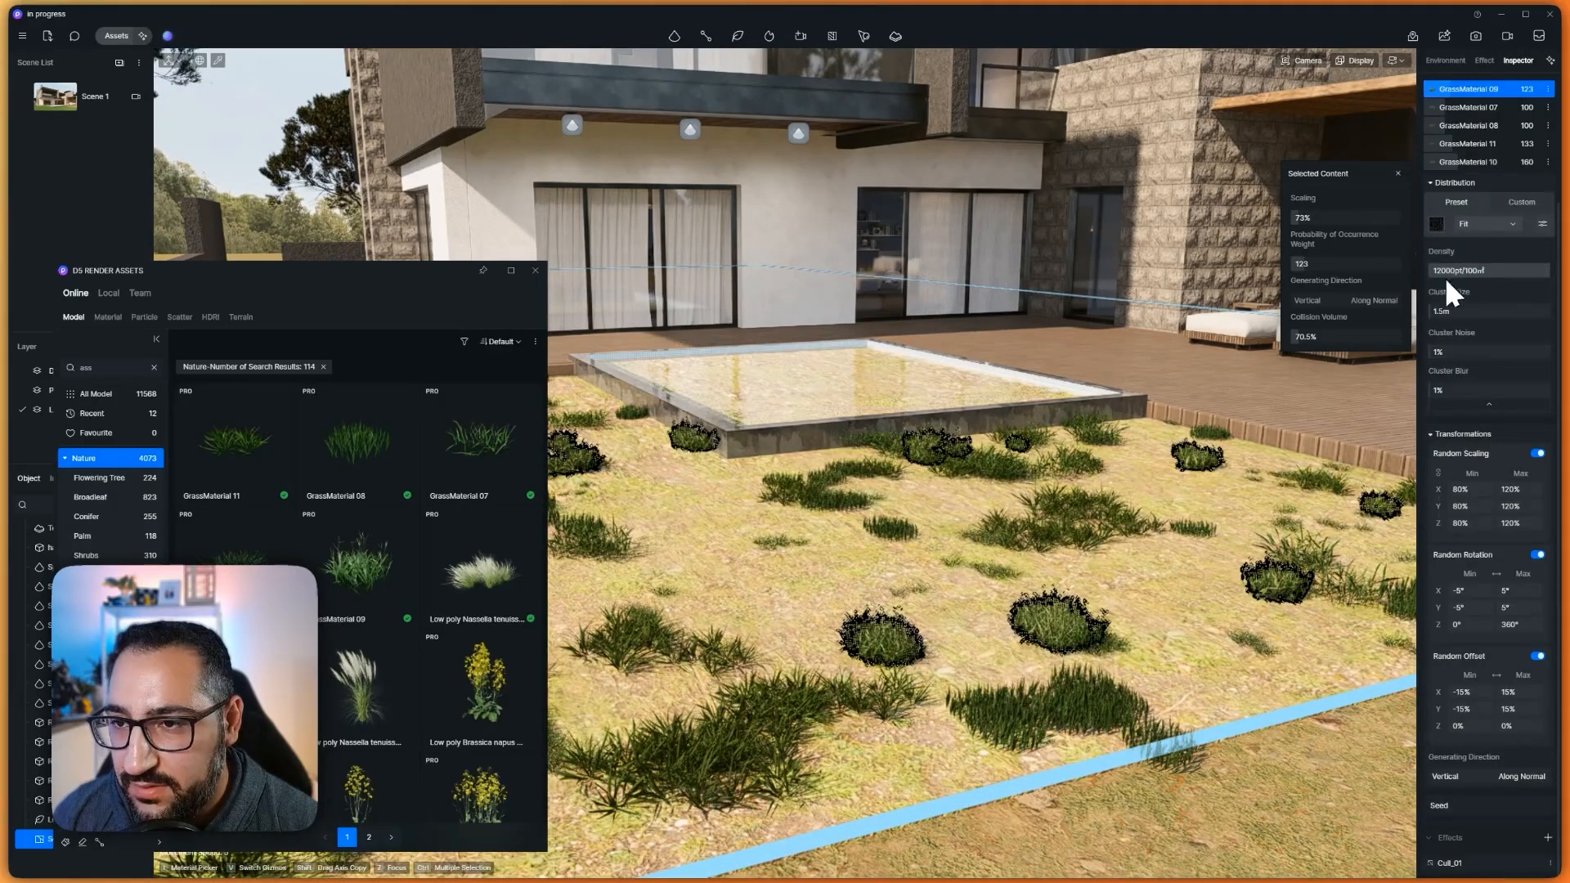
Switch the grass scatter's distribution preset to a denser noise pattern that fills more of the lawn
left_click(1436, 224)
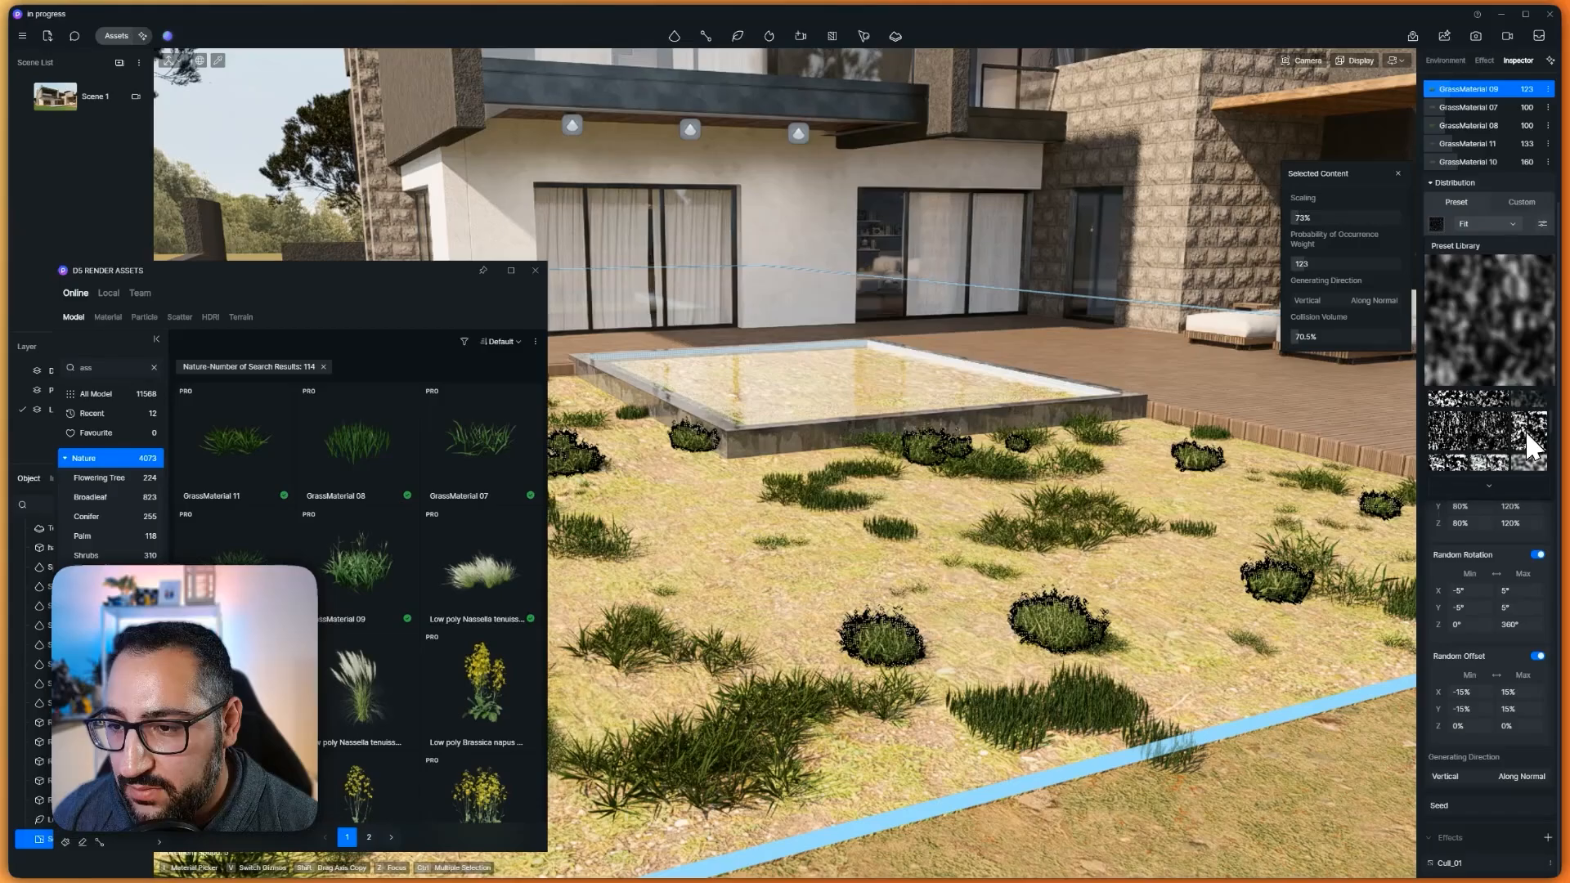
left_click(1530, 407)
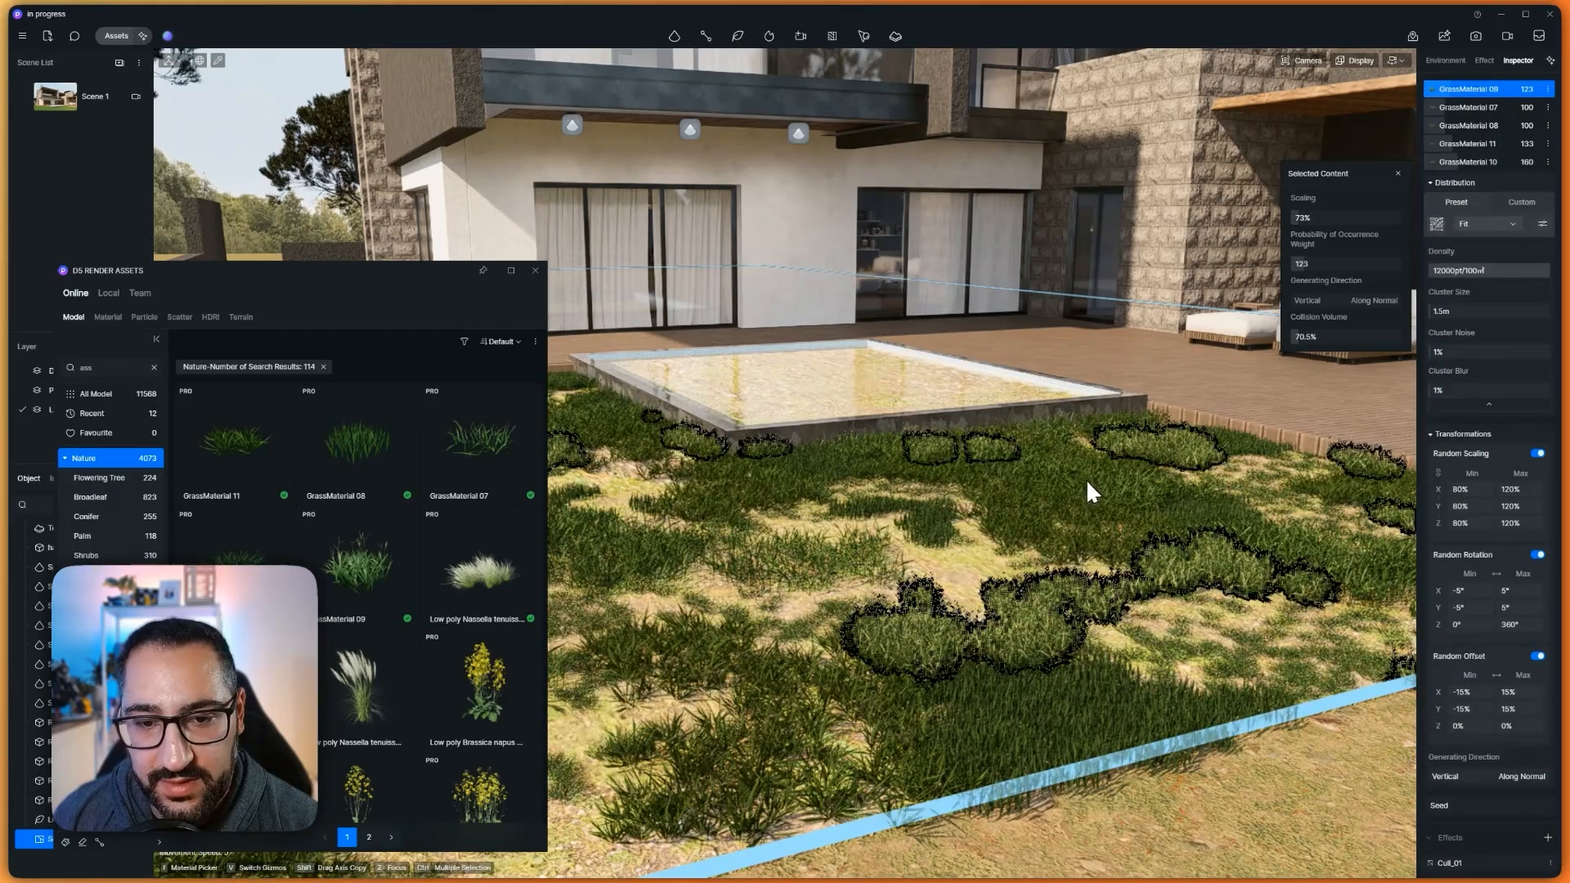
right_click_drag(1087, 490, 1273, 551)
Raise the grass scatter's density to 20000 points per 100 m²
scroll(1483, 695, "up", 3)
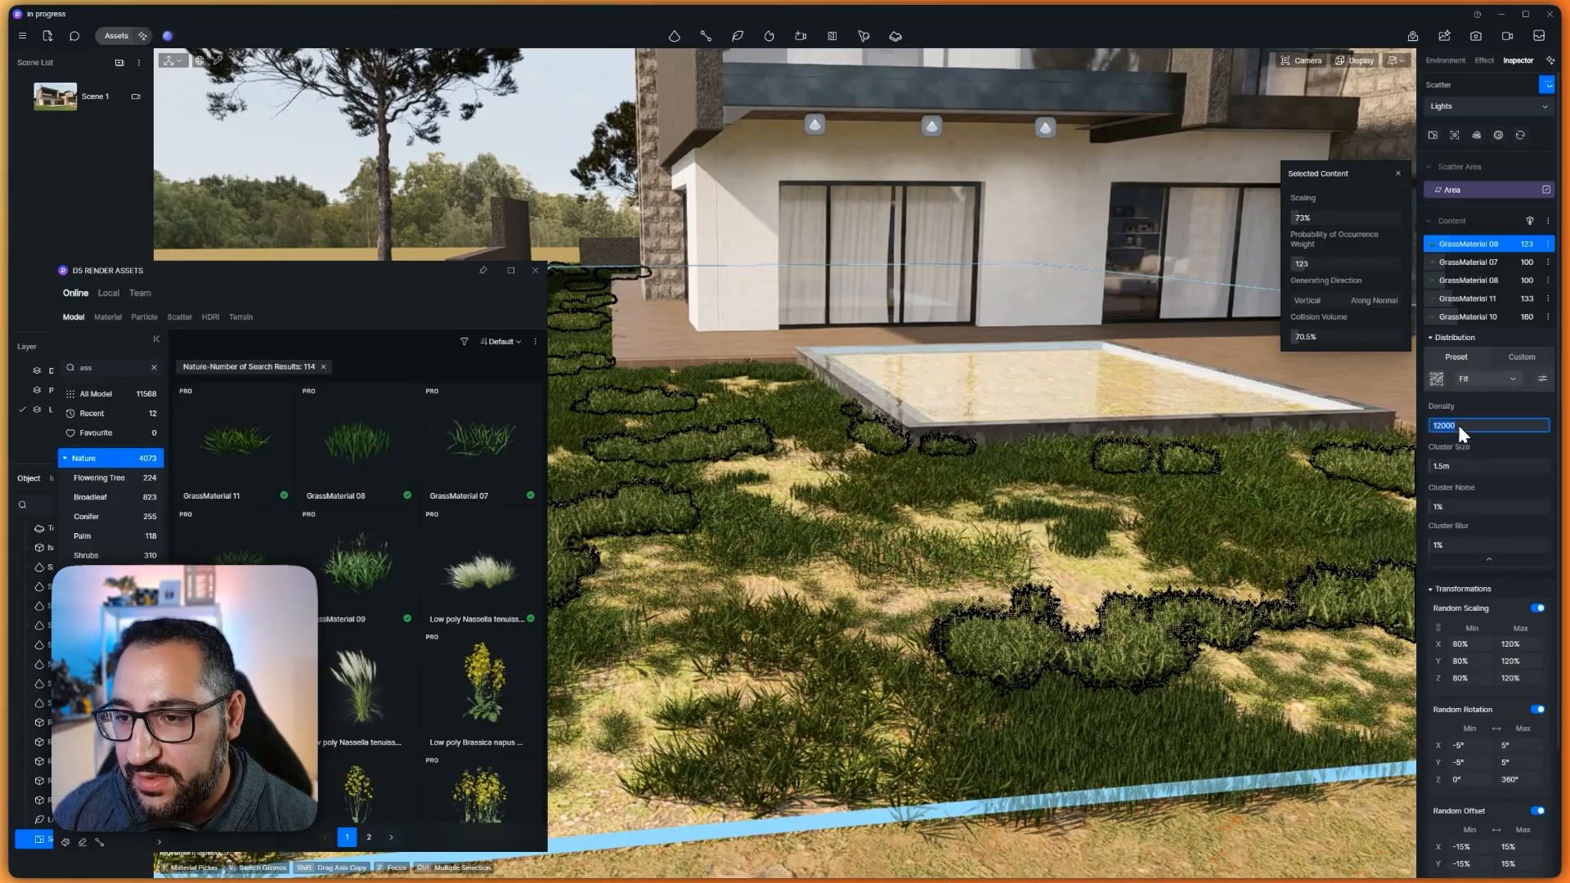
key("Return")
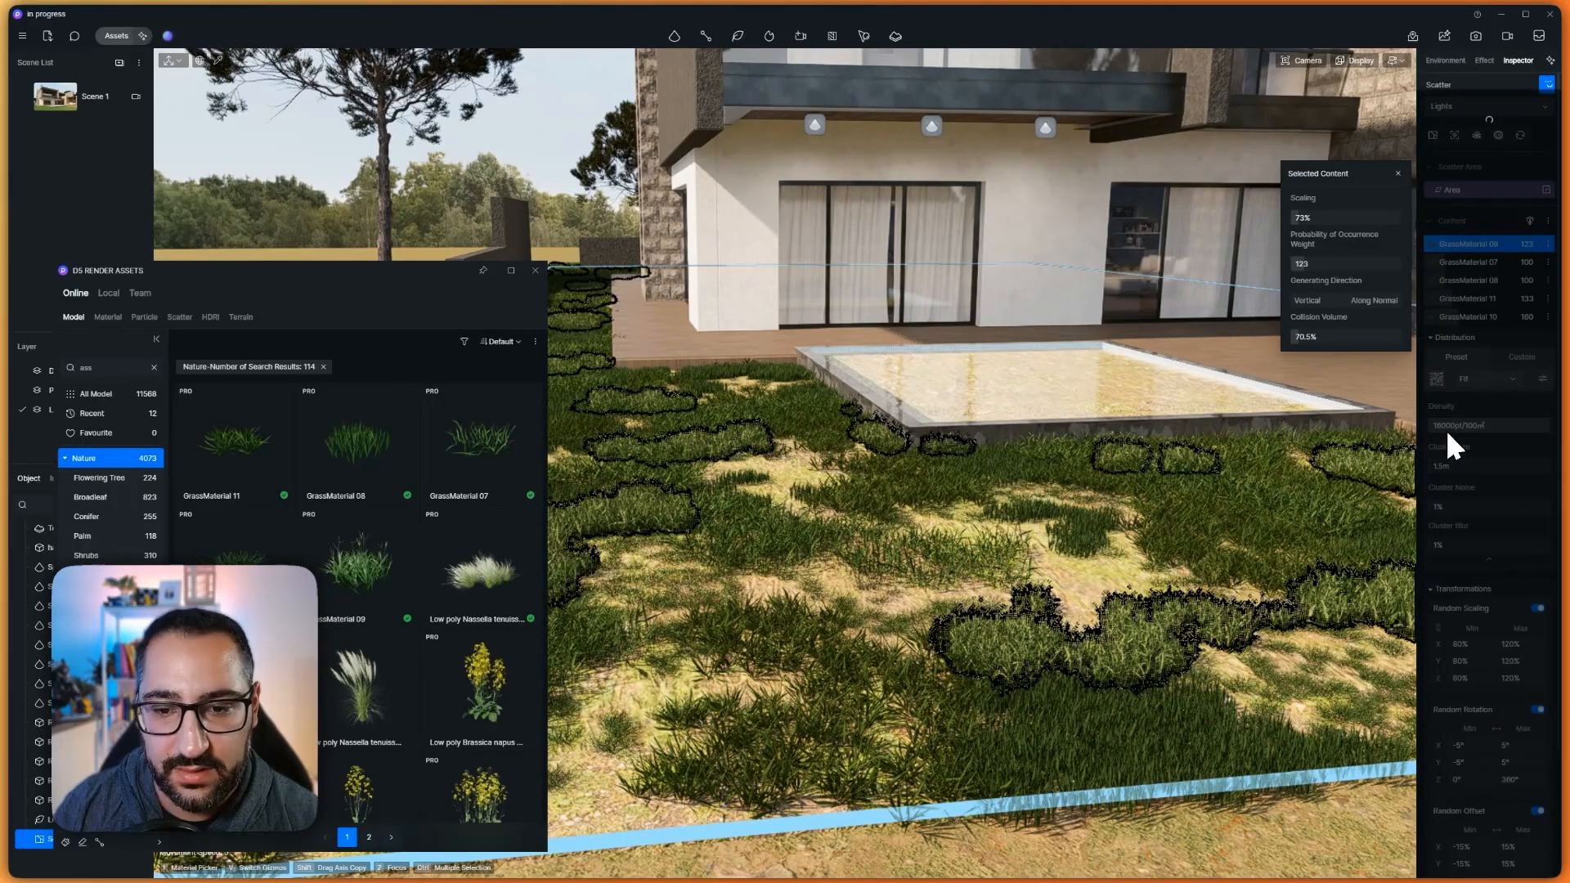
right_click_drag(1067, 538, 1488, 411)
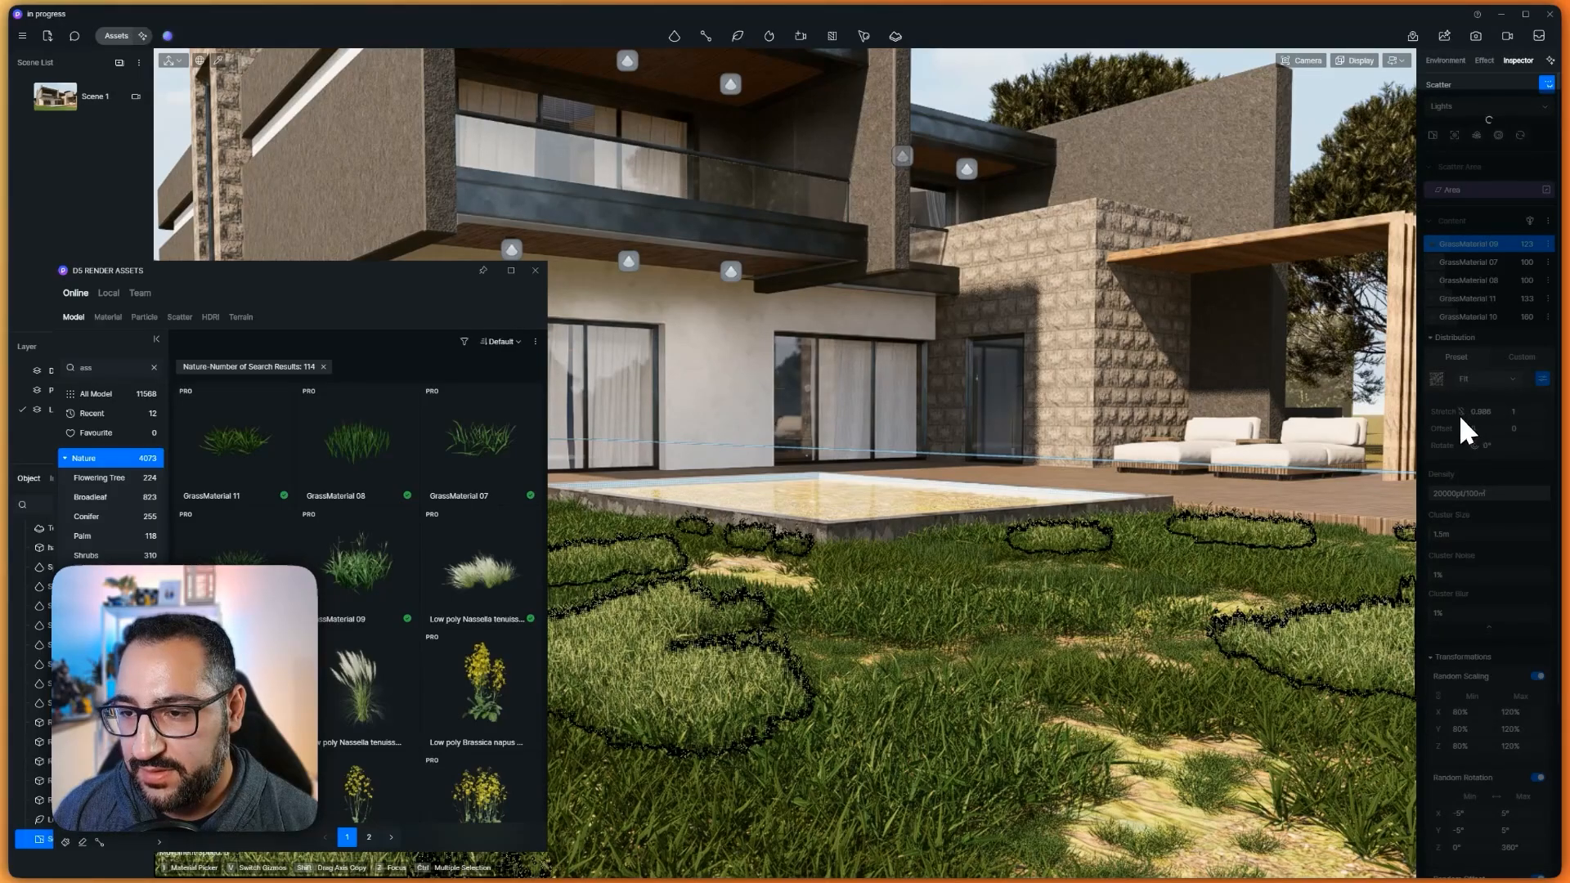
Set the distribution pattern's stretch to 0.3 in both directions and check the lawn coverage around the pool
left_click(1462, 415)
right_click_drag(1258, 536, 1247, 533)
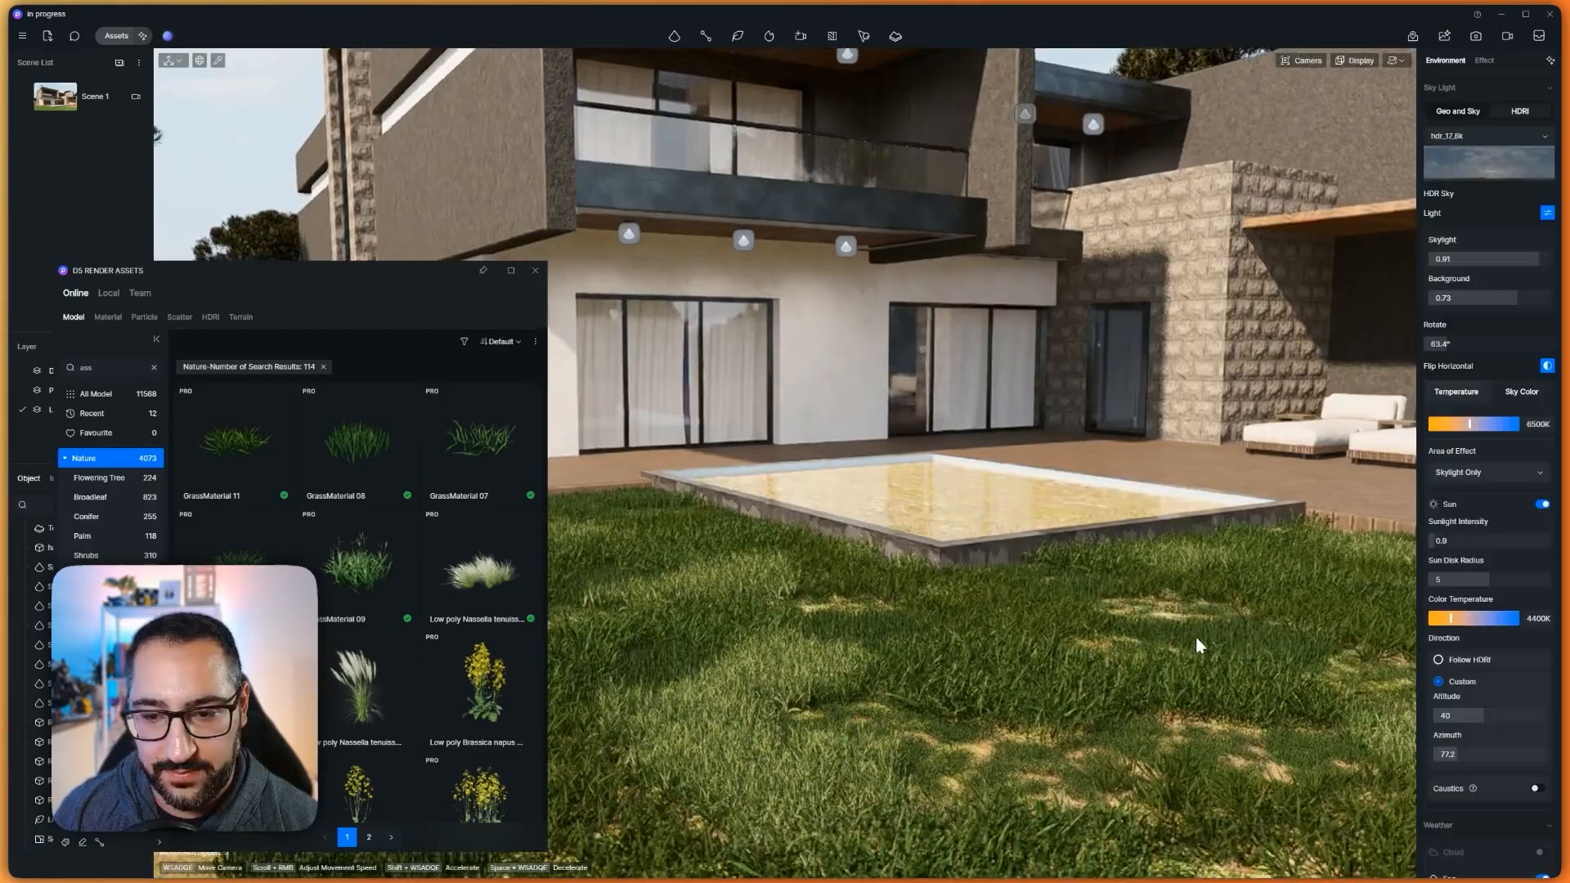
right_click_drag(1196, 636, 1289, 802)
right_click_drag(970, 464, 1014, 427)
Select the lighter GrassMaterial 09 clumps and set their probability of occurrence weight to 79
left_click(822, 523)
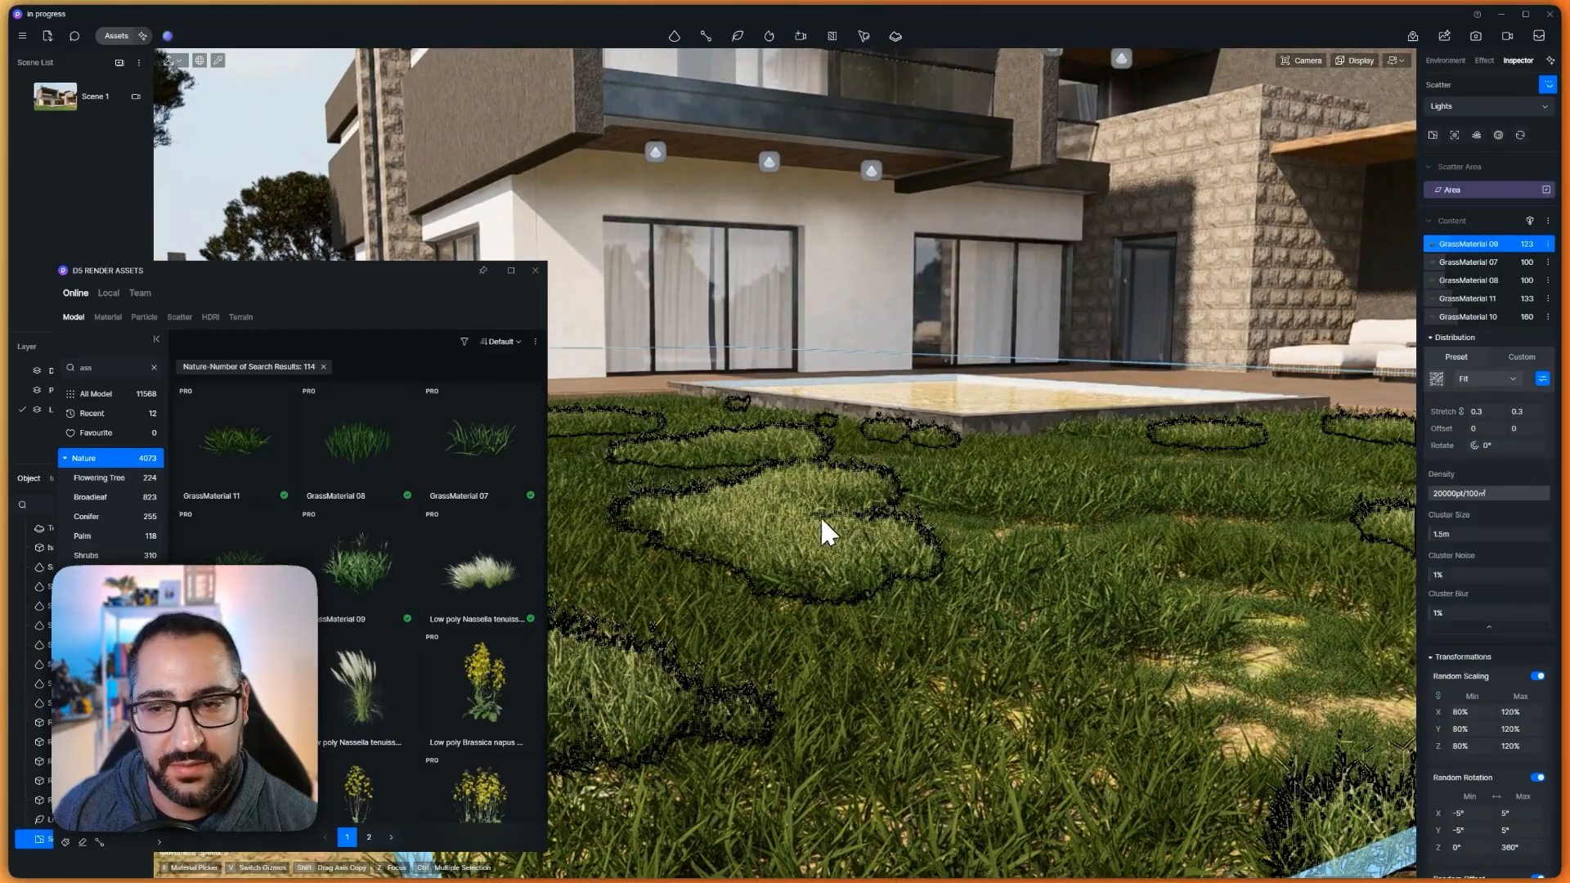
left_click(1456, 243)
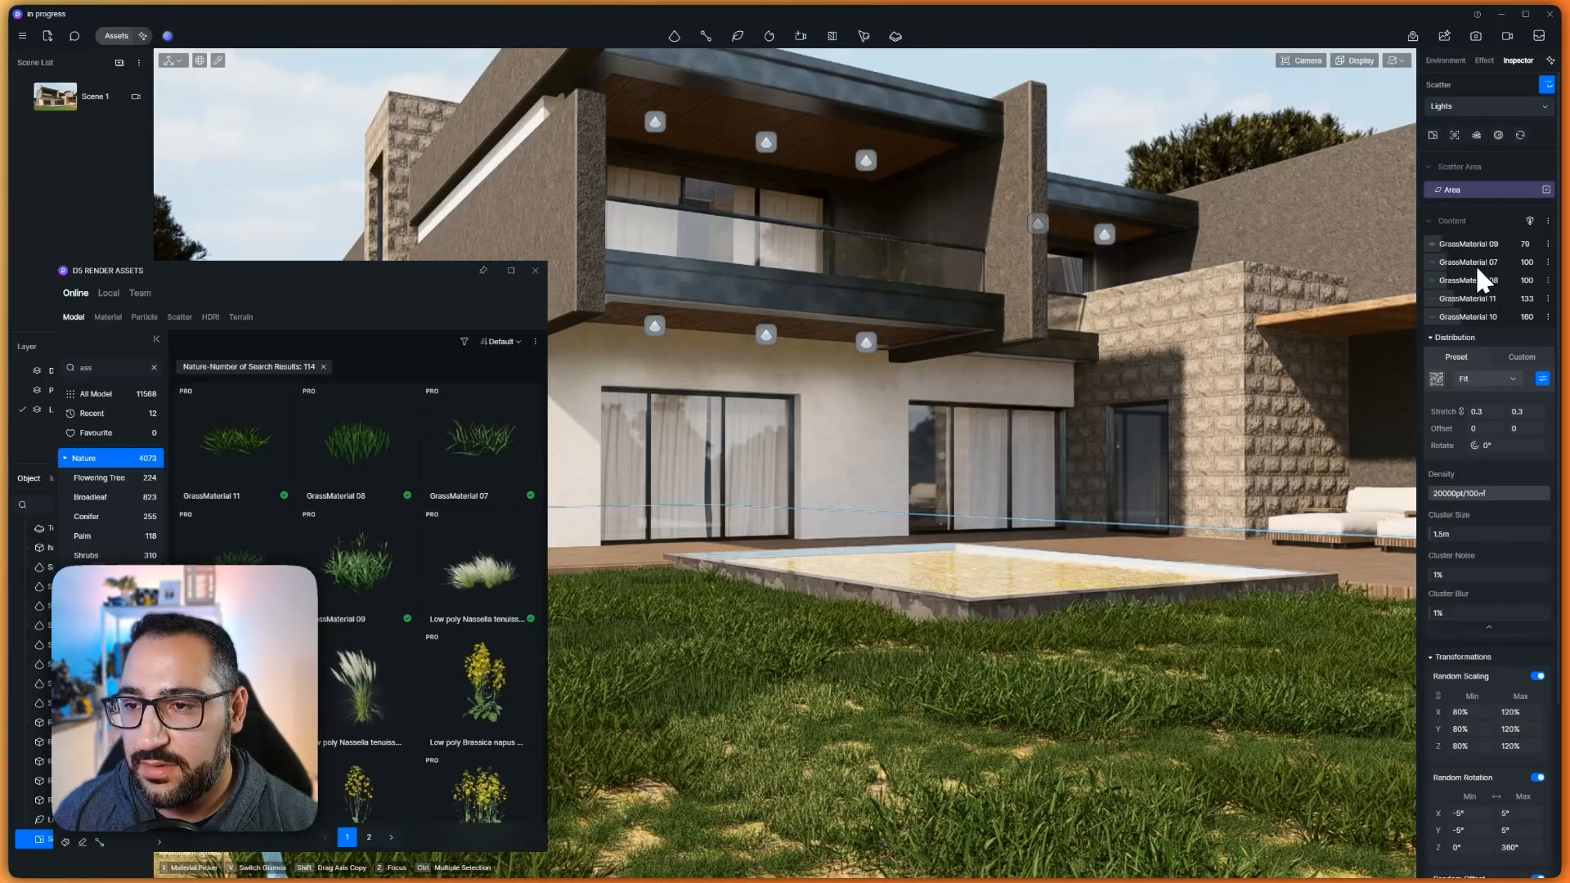
left_click(1472, 262)
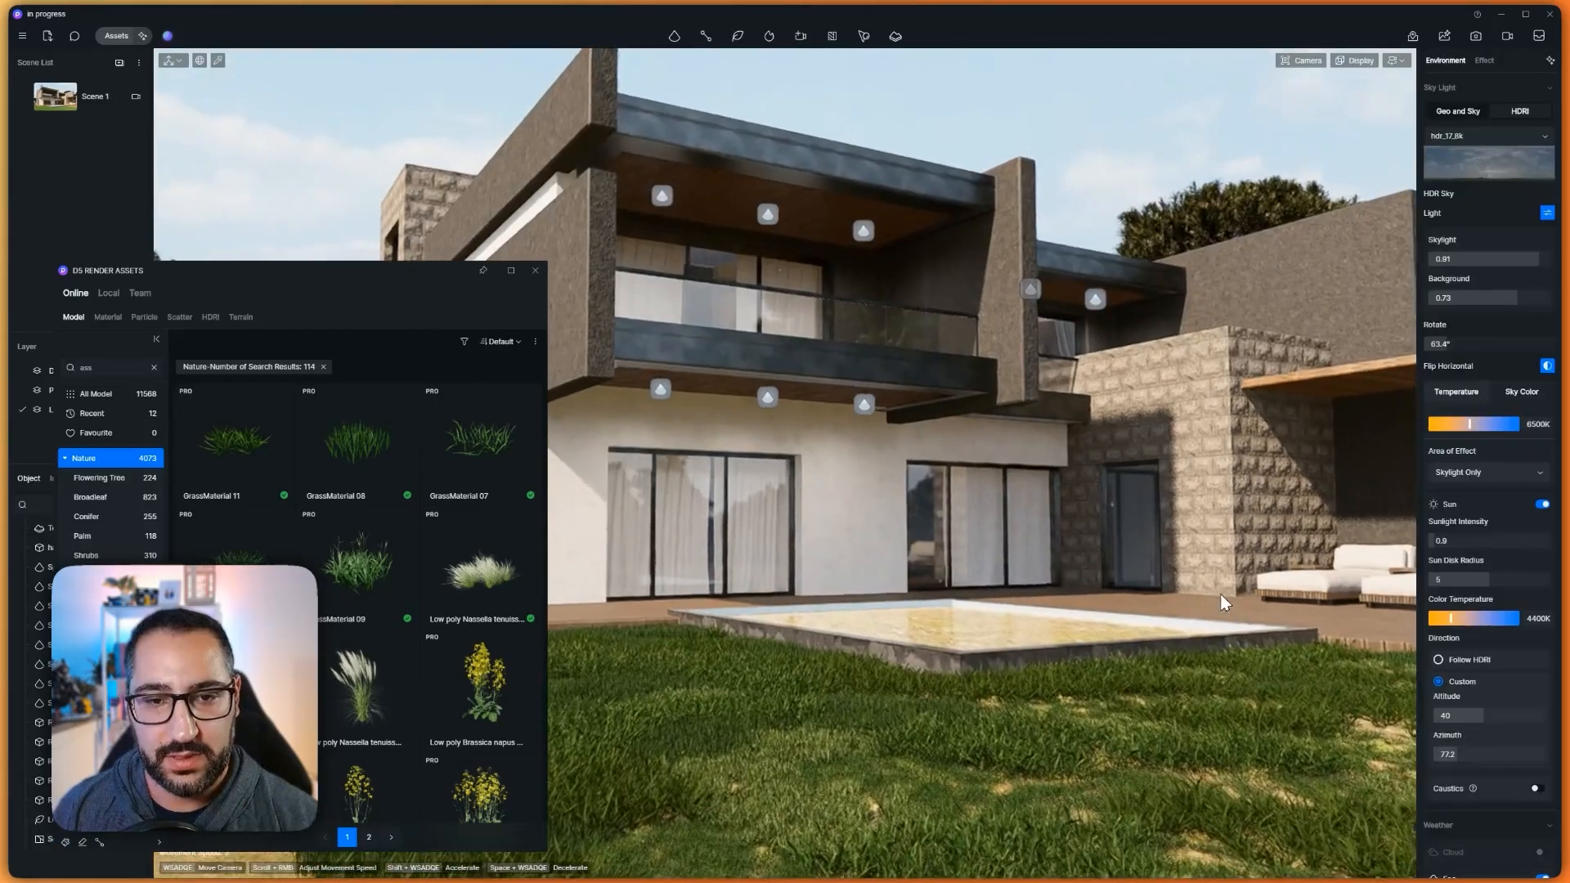
middle_click_drag(1222, 599, 1144, 694)
Apply the Blue pool water material from the online material library to the pool's water surface
left_click(535, 271)
right_click_drag(986, 446, 1042, 522)
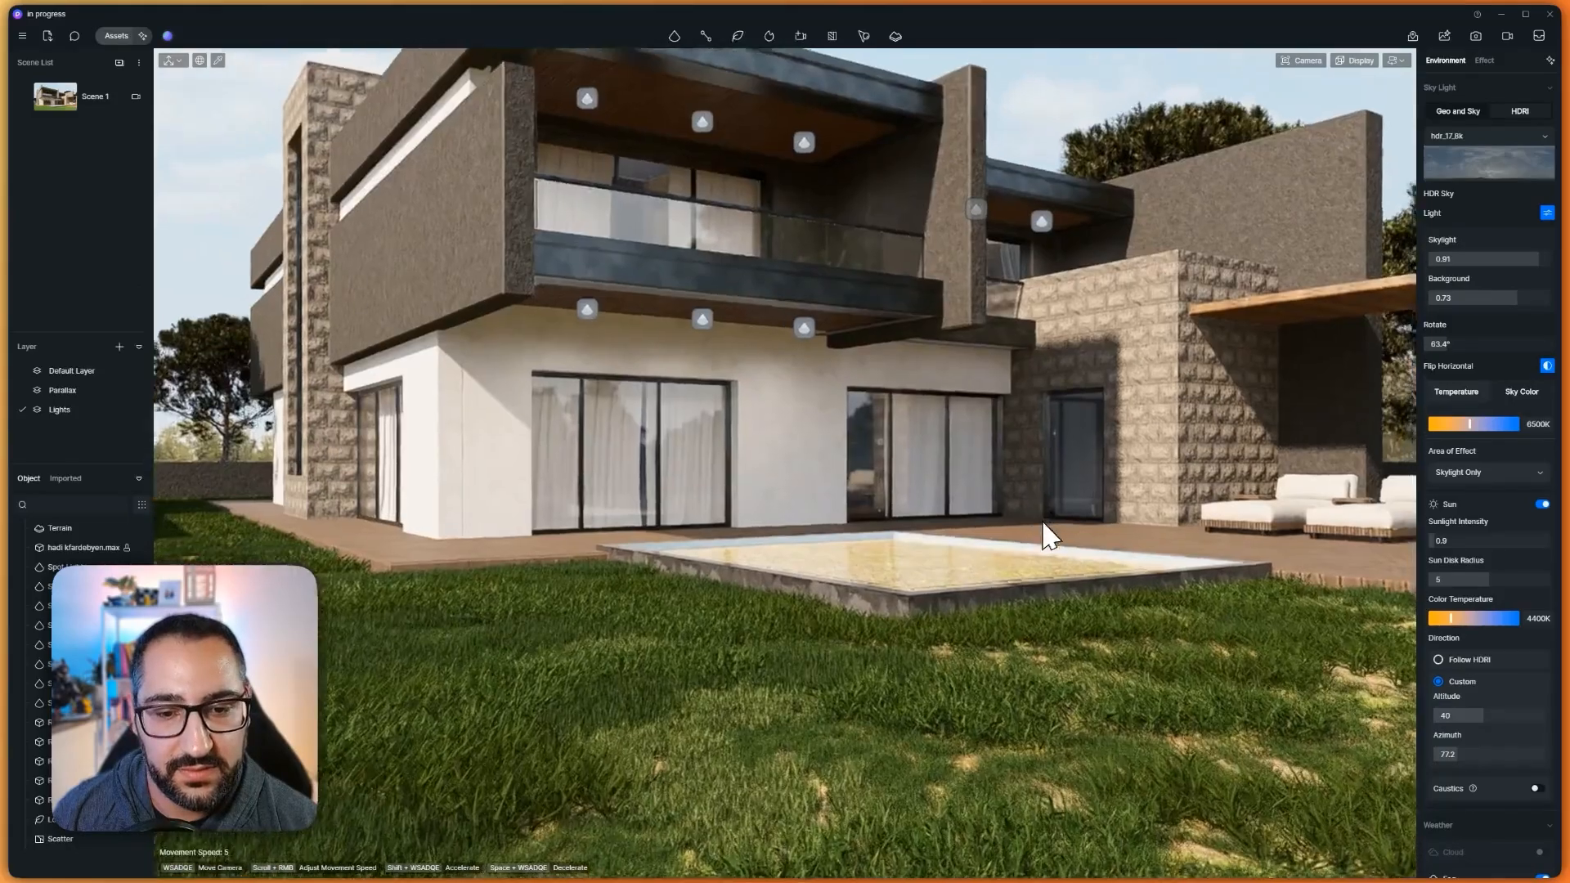
scroll(1048, 526, "up", 4)
scroll(1063, 535, "up", 6)
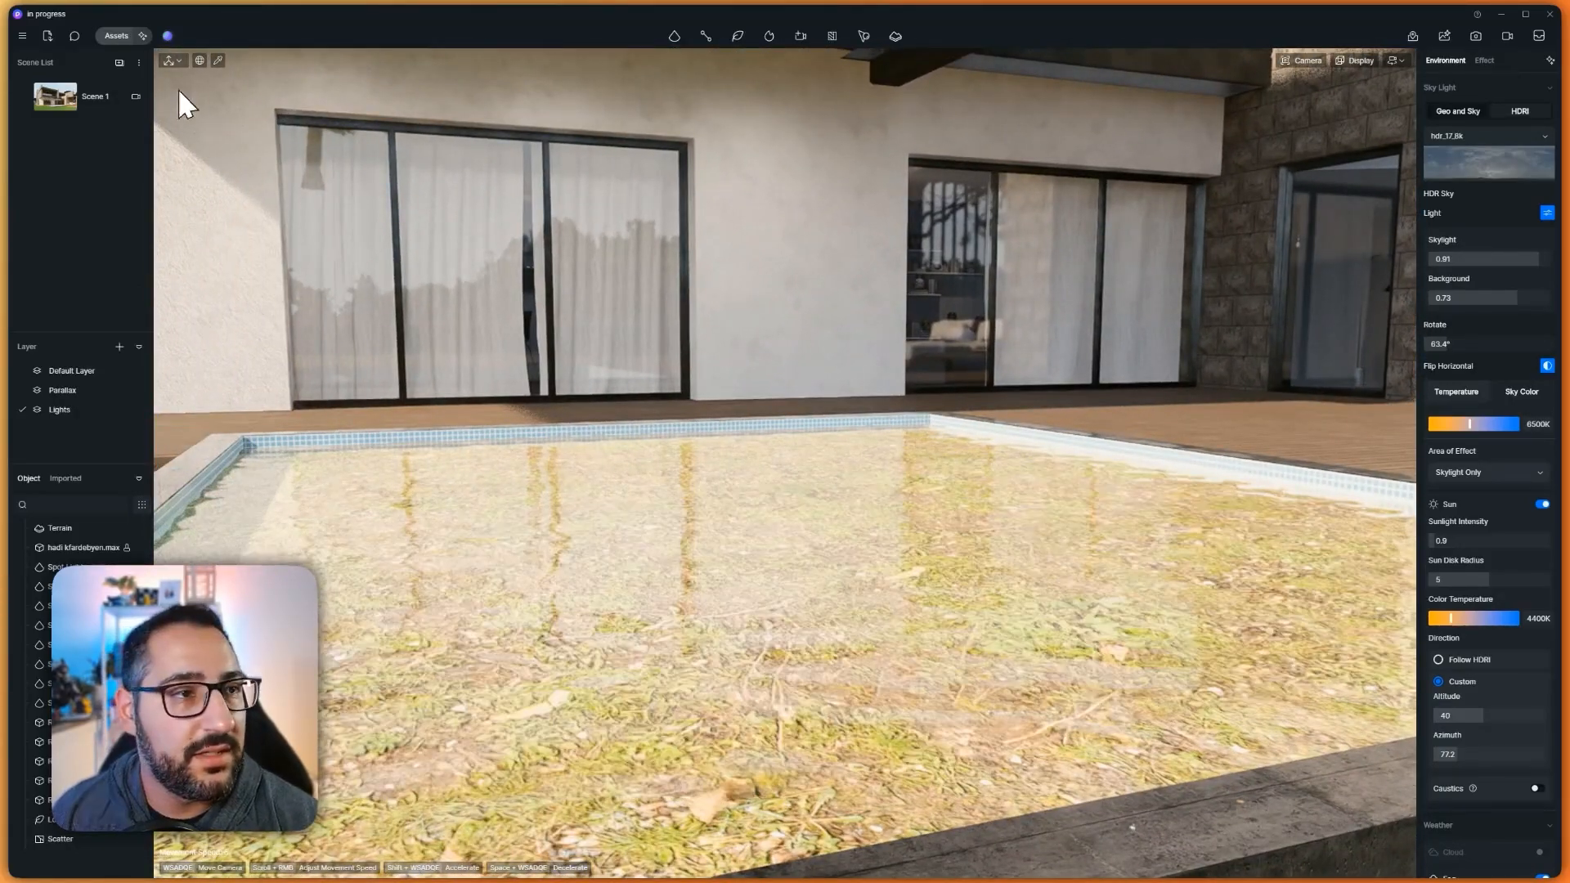
left_click(119, 36)
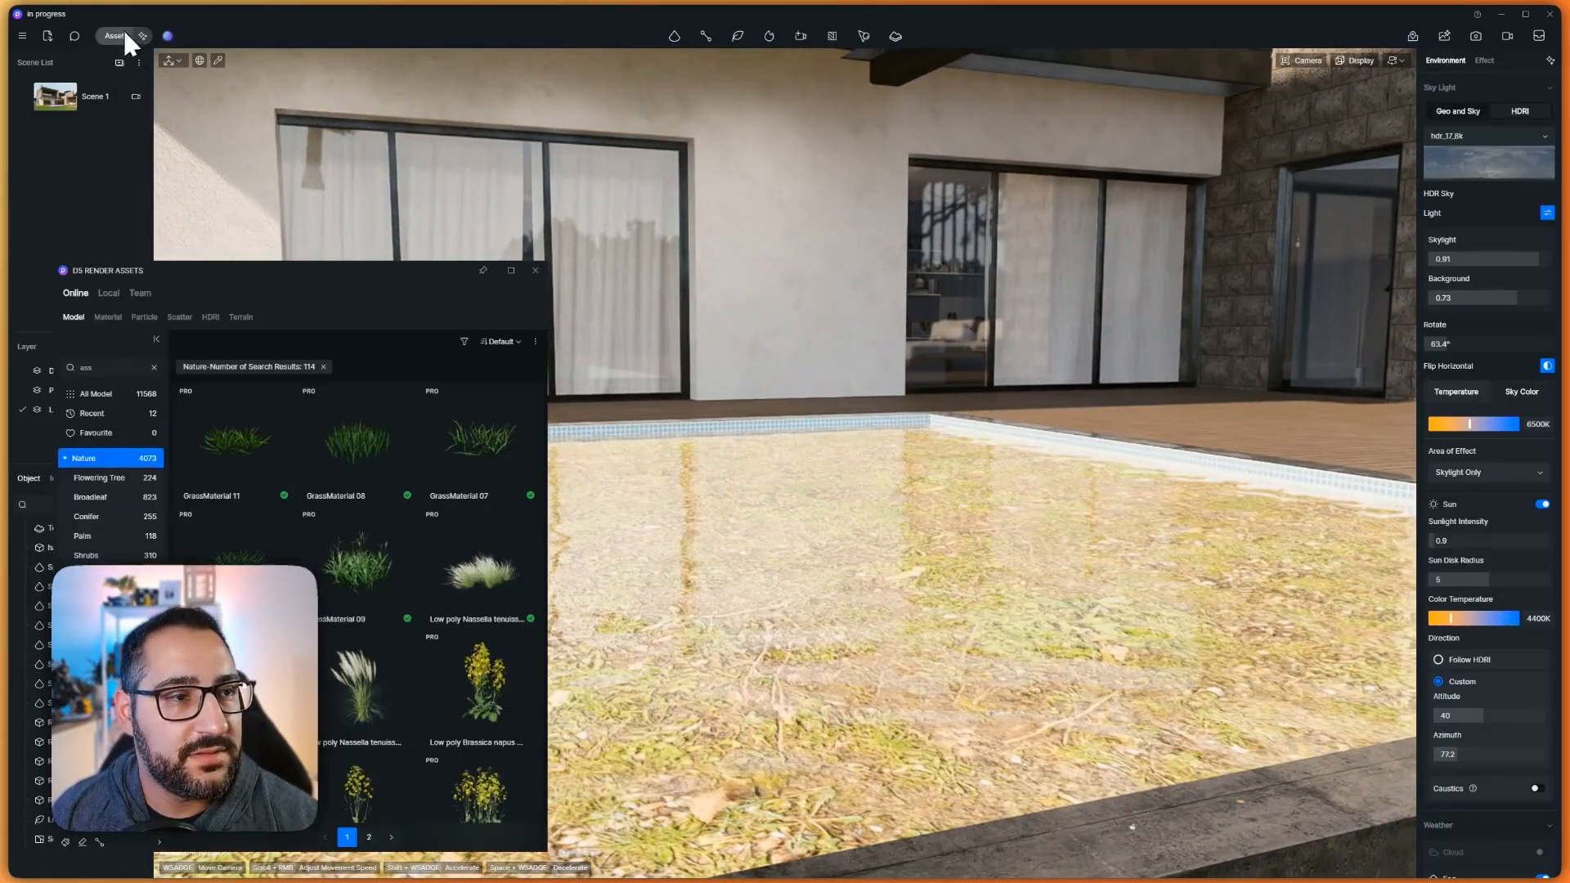
left_click(109, 319)
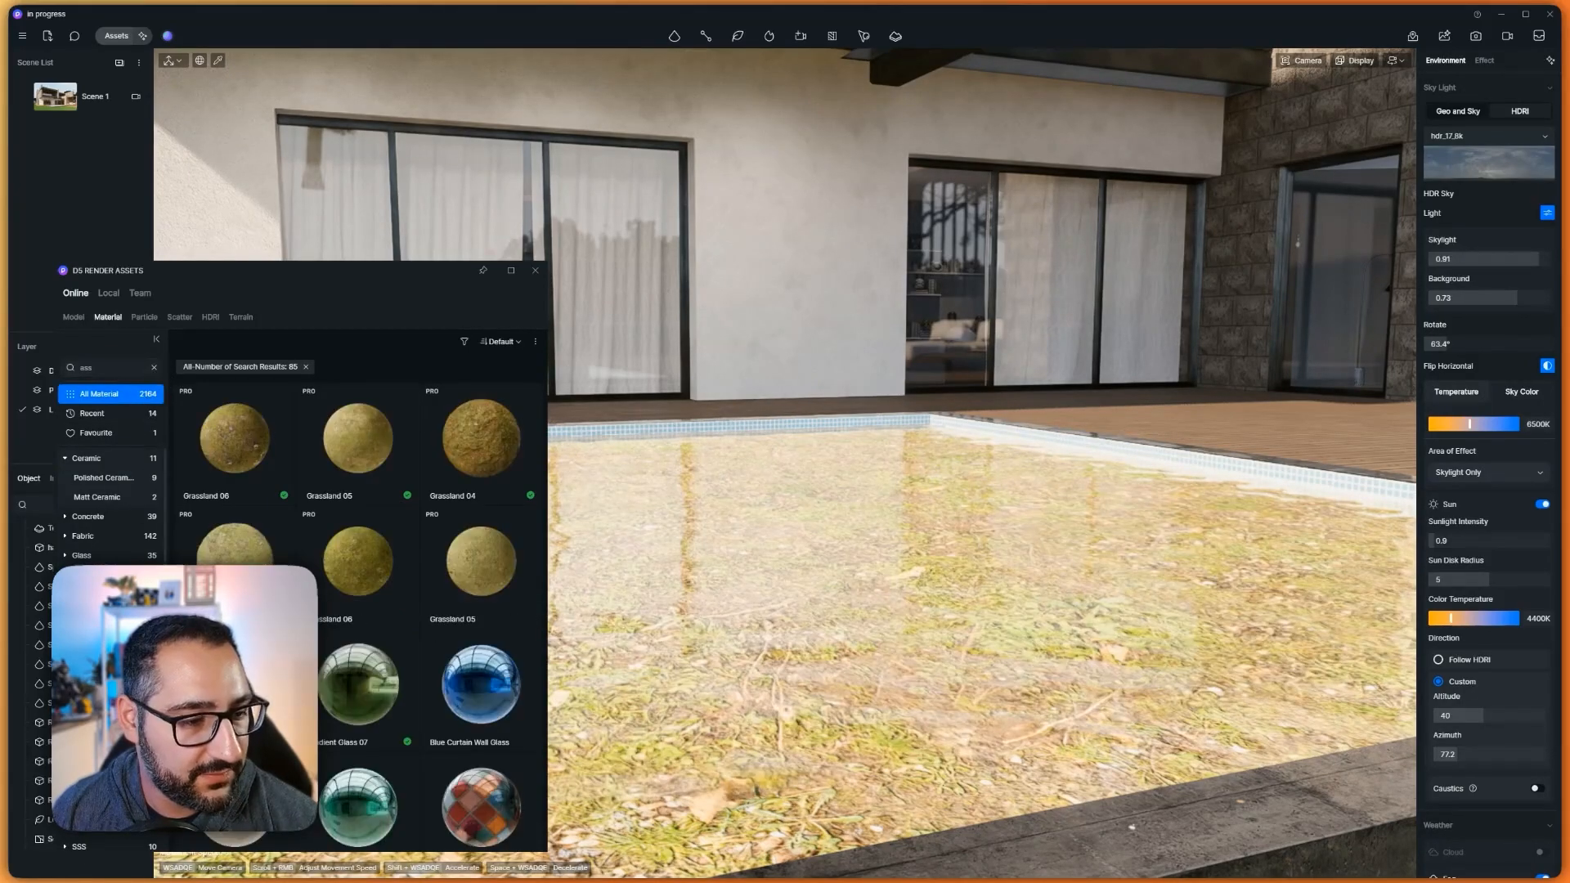
scroll(111, 507, "down", 2)
left_click(103, 804)
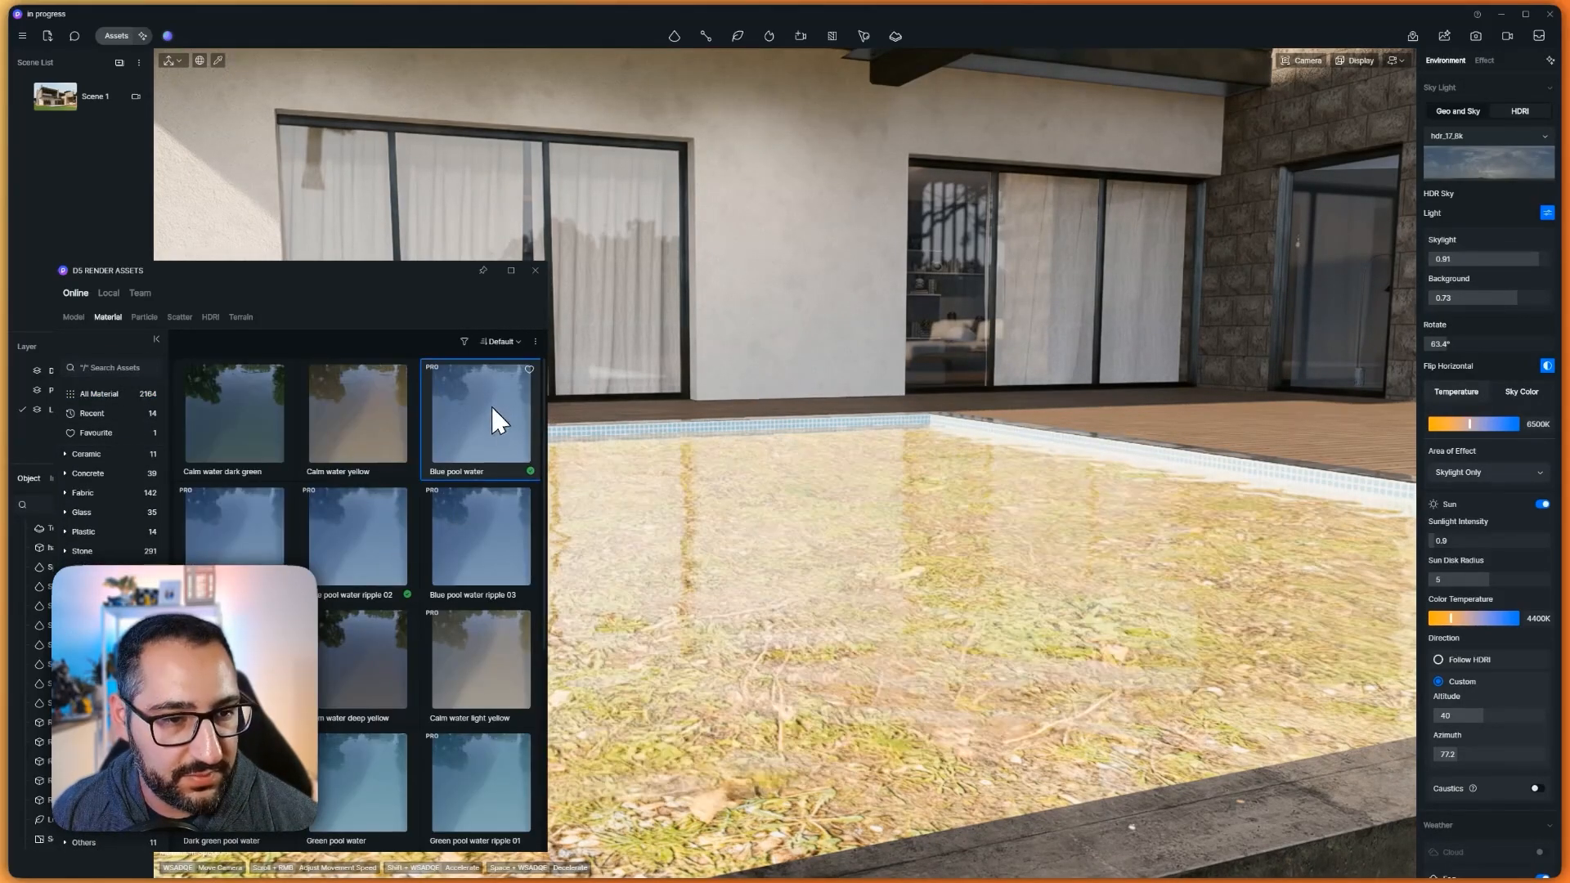
left_click(1016, 462)
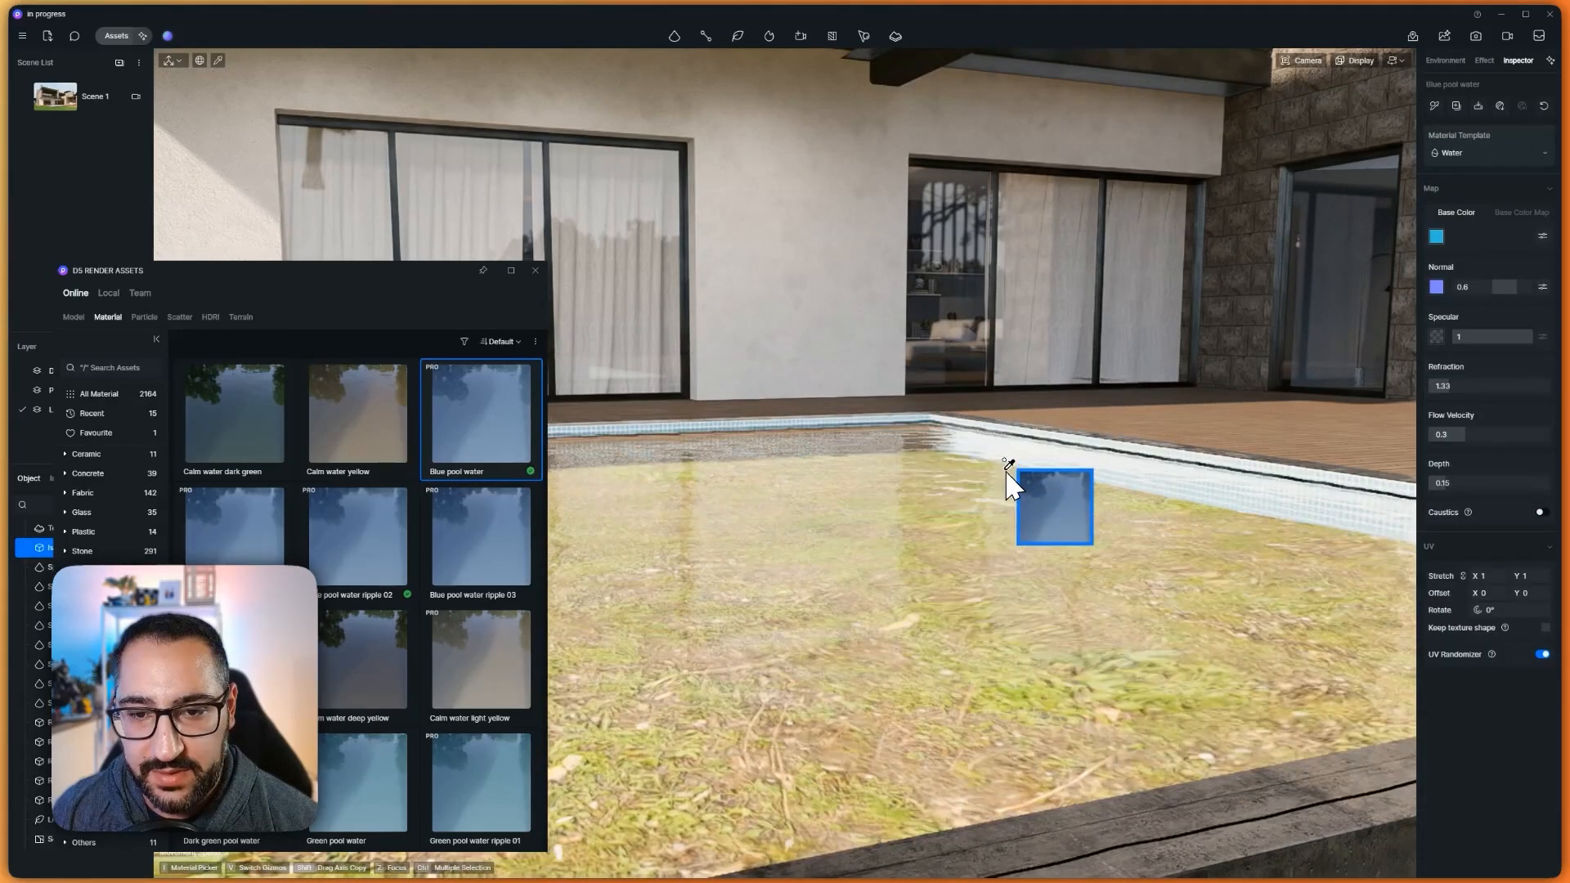
Select the pool water material and set its UV stretch to 5 in both directions
middle_click_drag(1053, 566, 1119, 577)
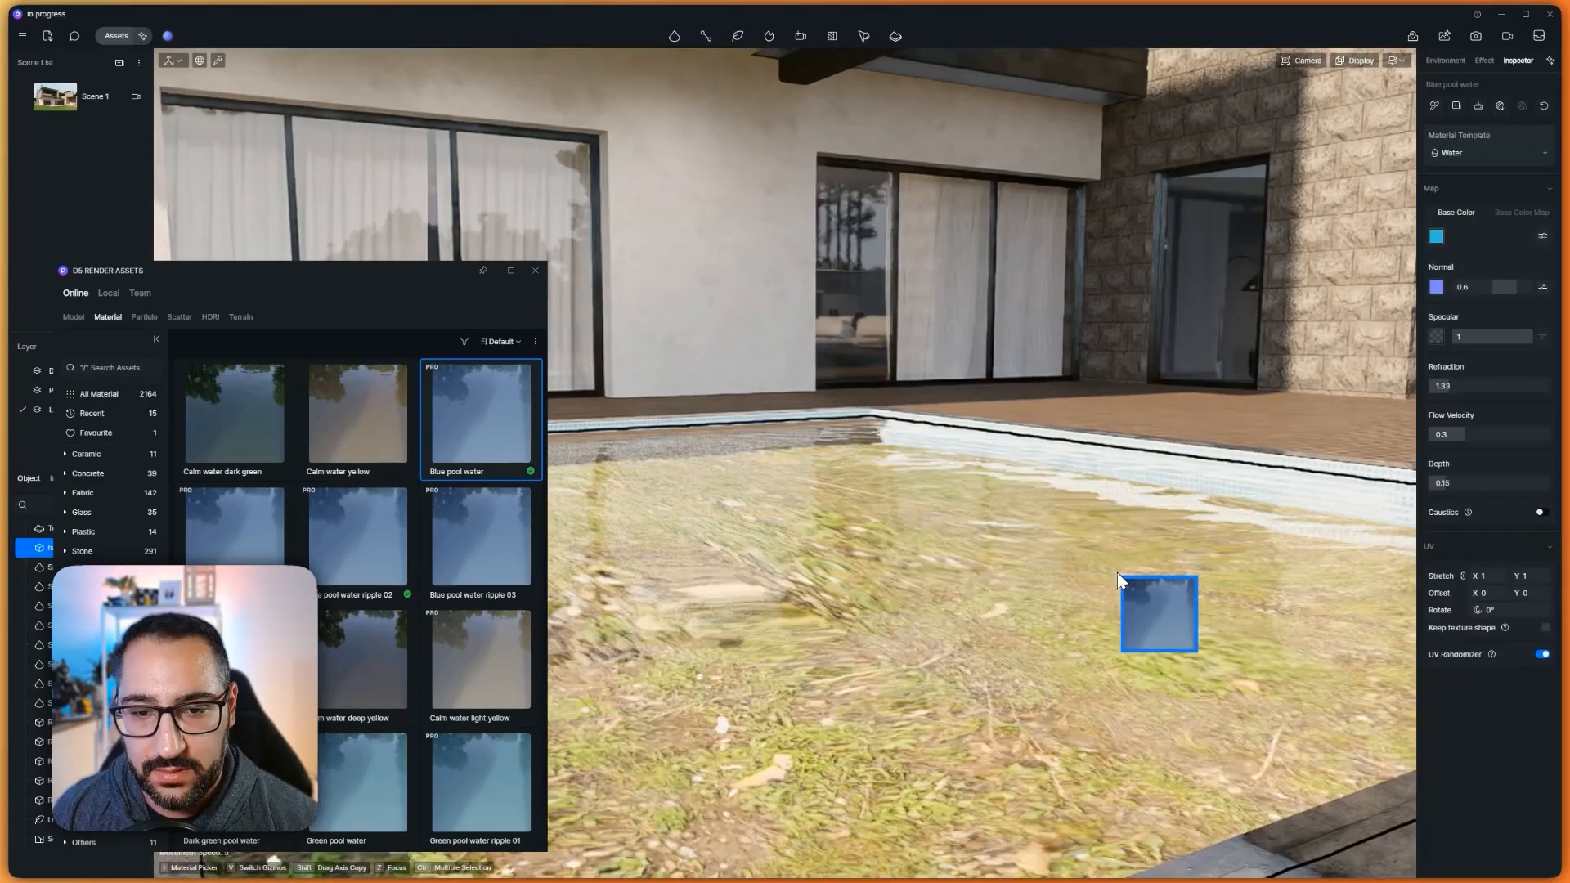
key("Escape")
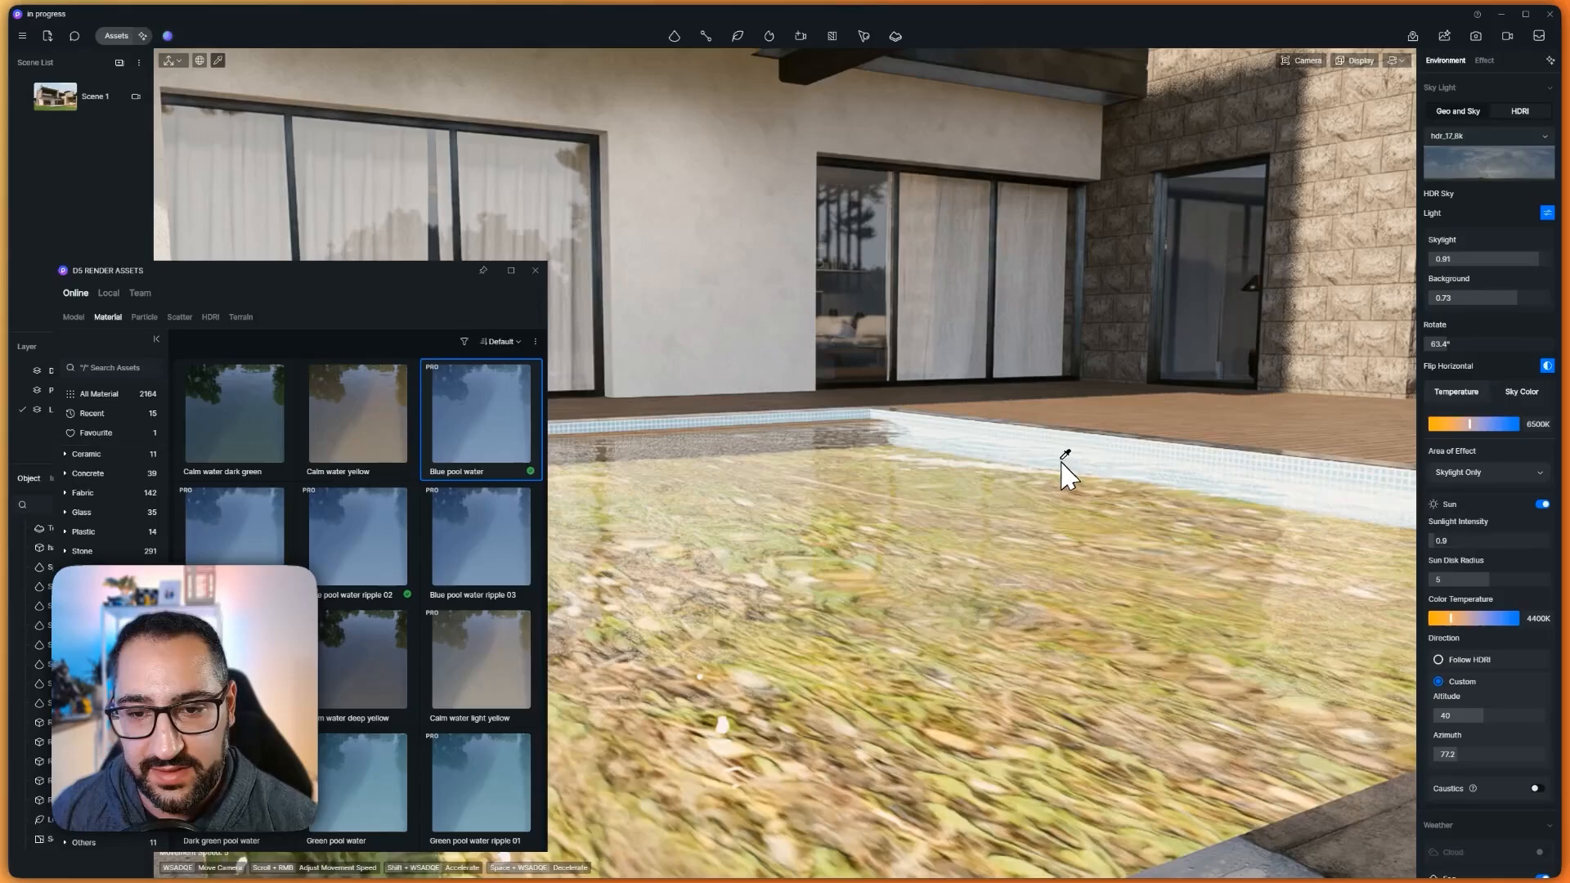
left_click(1065, 472)
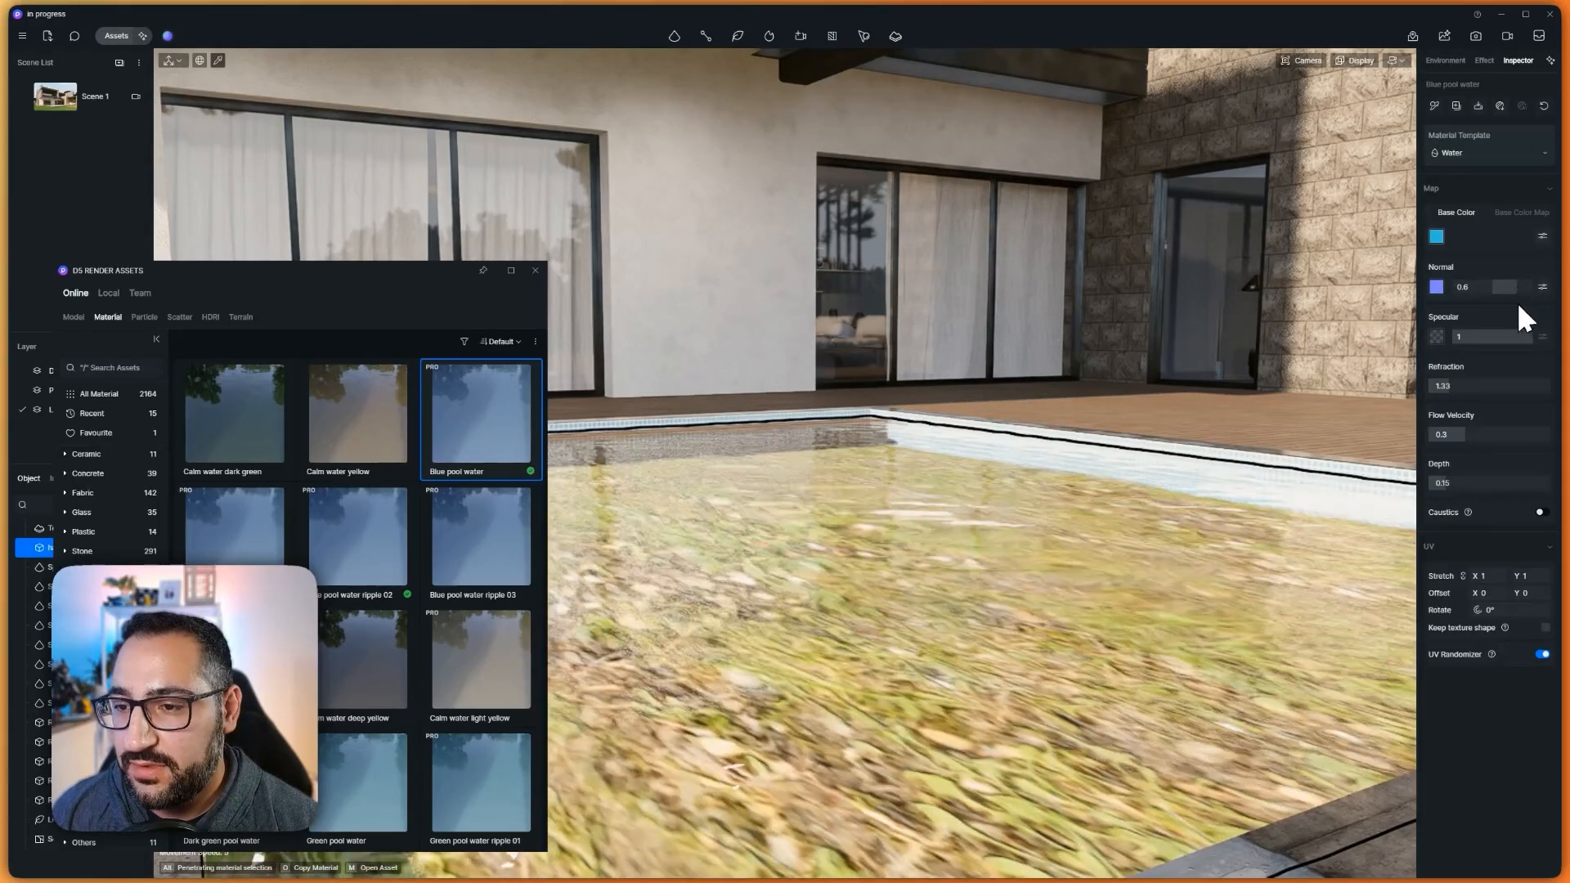
left_click(1494, 576)
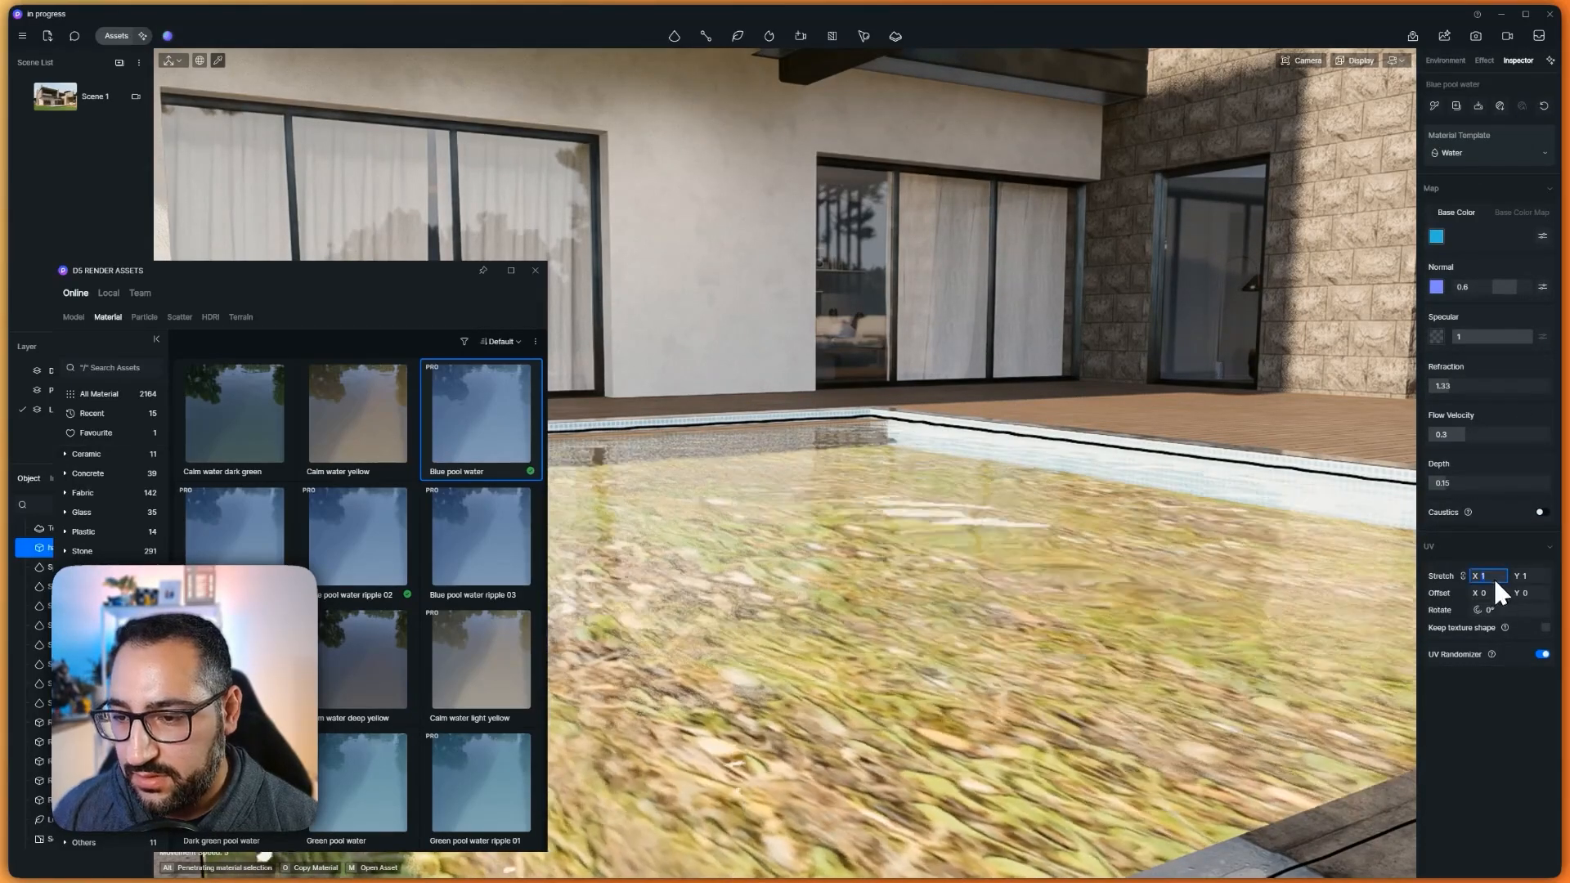
type("5")
key("Return")
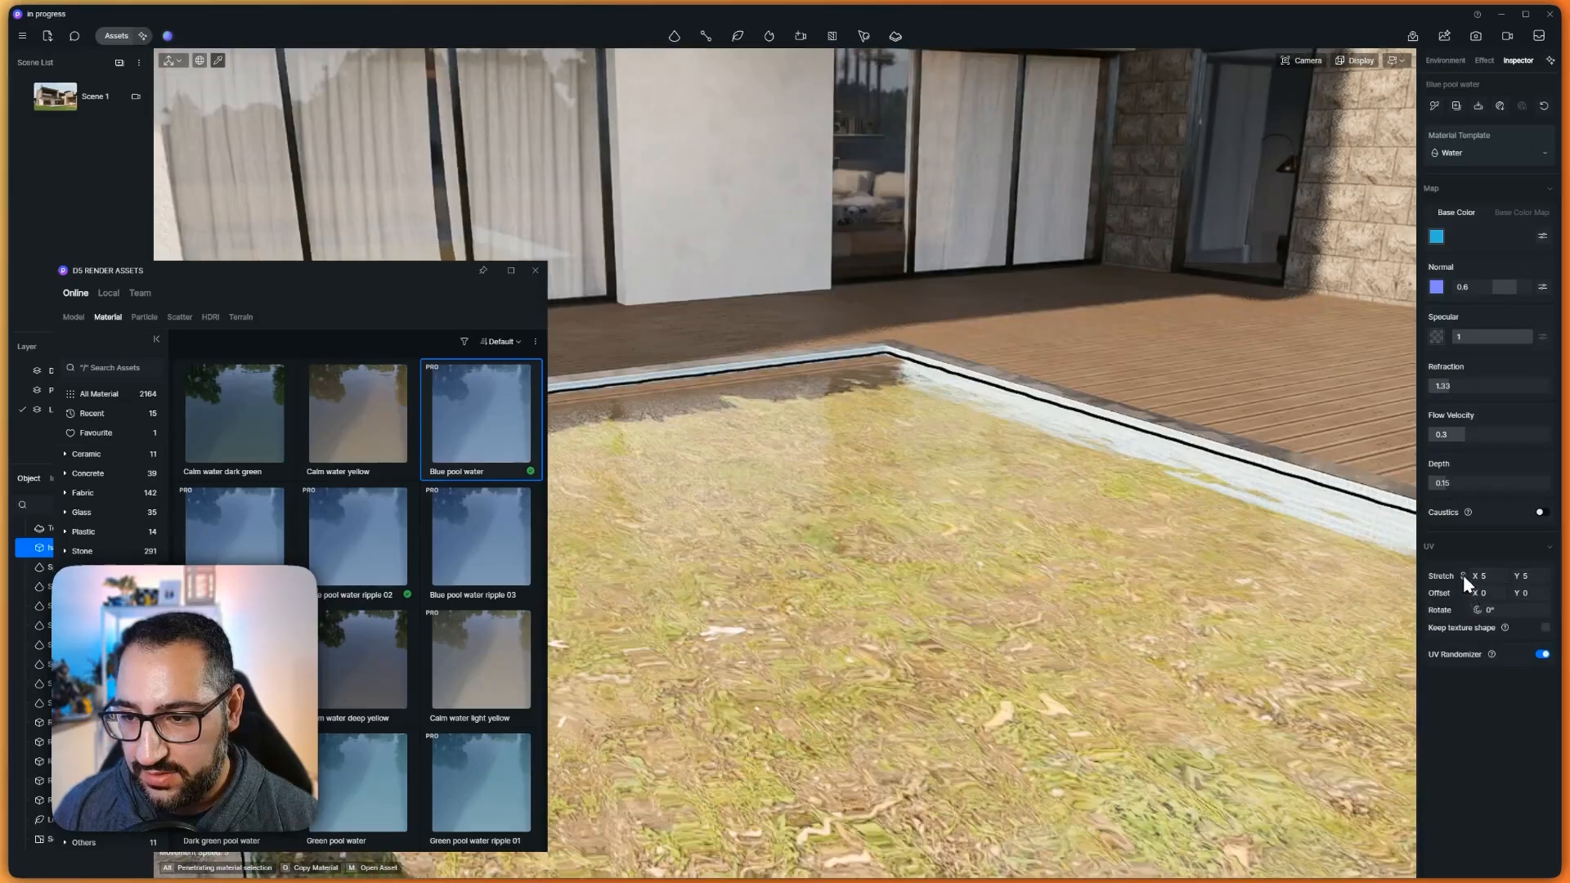
Unlink the water material's UV stretch values and set the Y stretch to 8
left_click(1531, 576)
type("2")
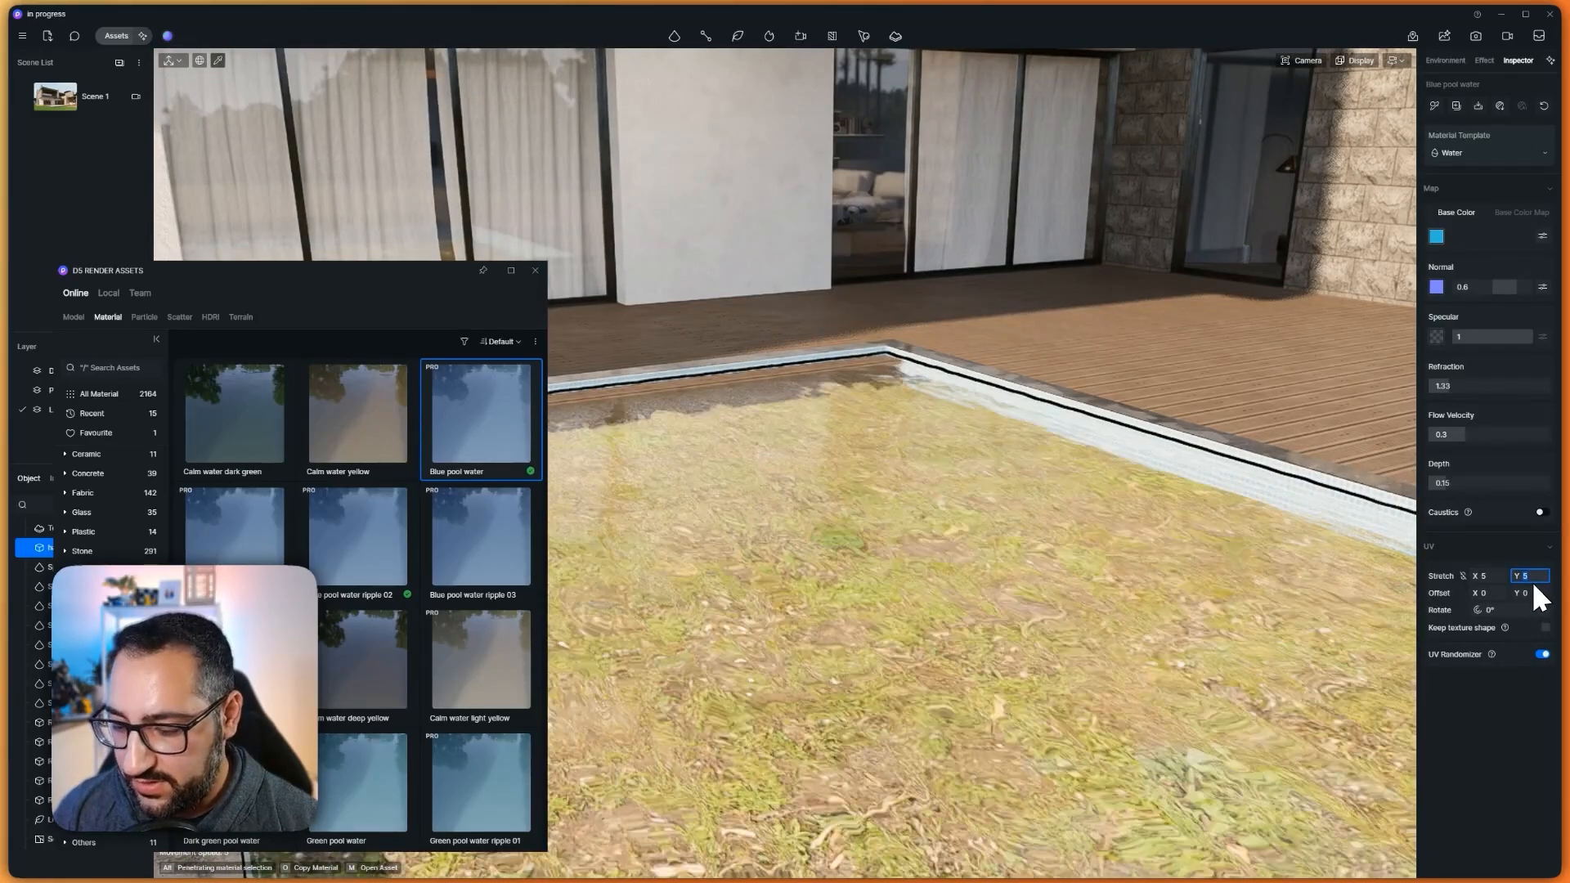
left_click(1532, 580)
type("8")
key("Return")
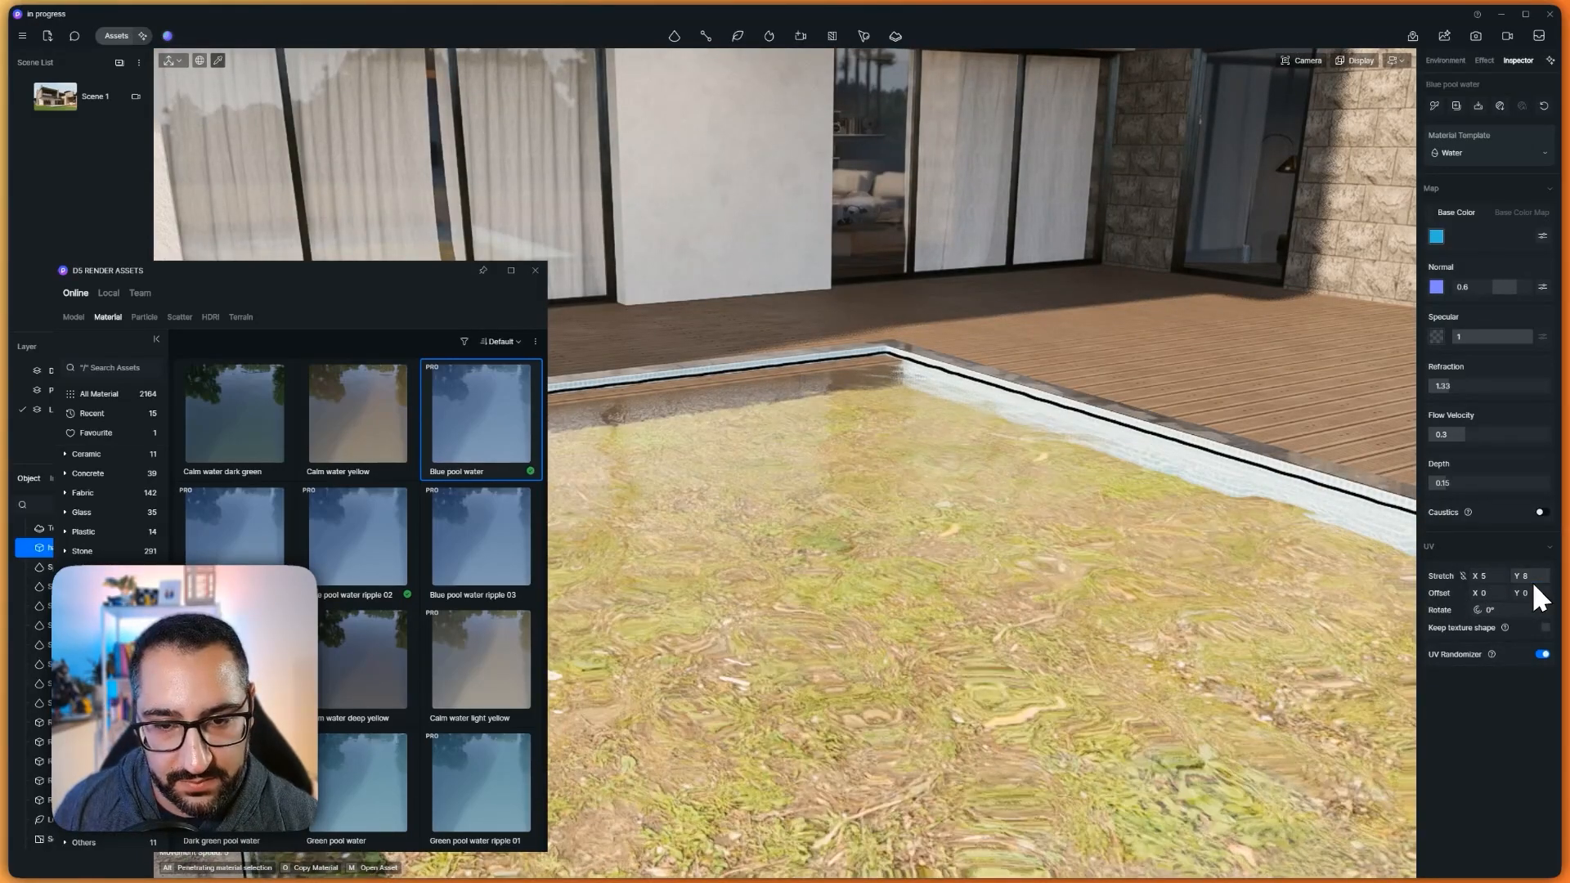
Set the pool water's depth to about 0.89 and its flow velocity to about 0.13
scroll(1292, 449, "down", 5)
right_click_drag(1292, 449, 1290, 436)
left_click(1460, 482)
type("1")
key("Return")
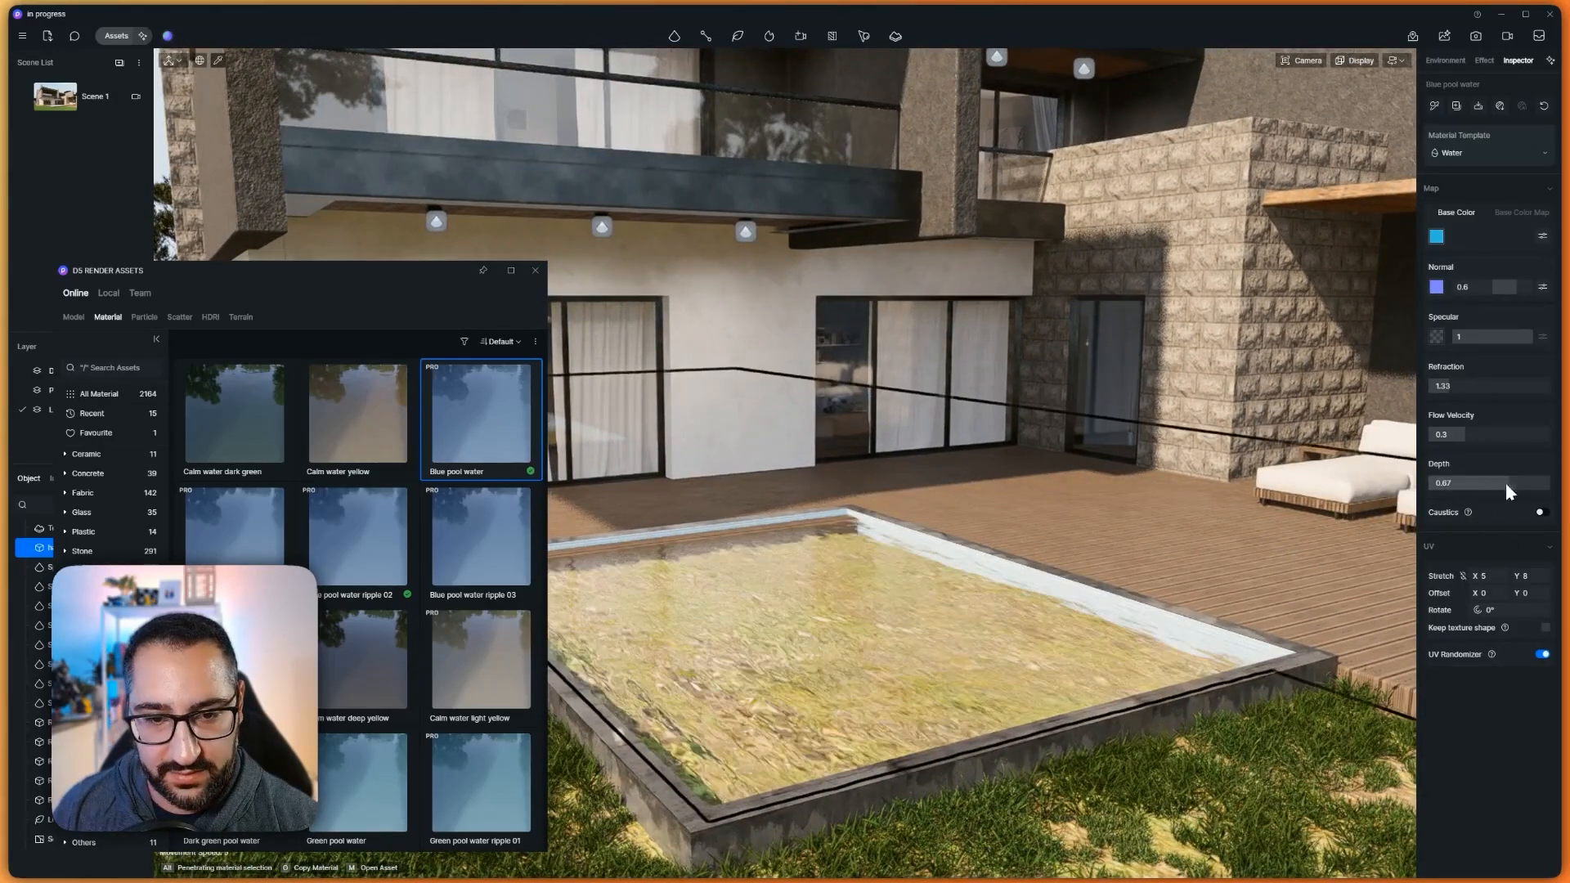
left_click_drag(1567, 485, 1538, 482)
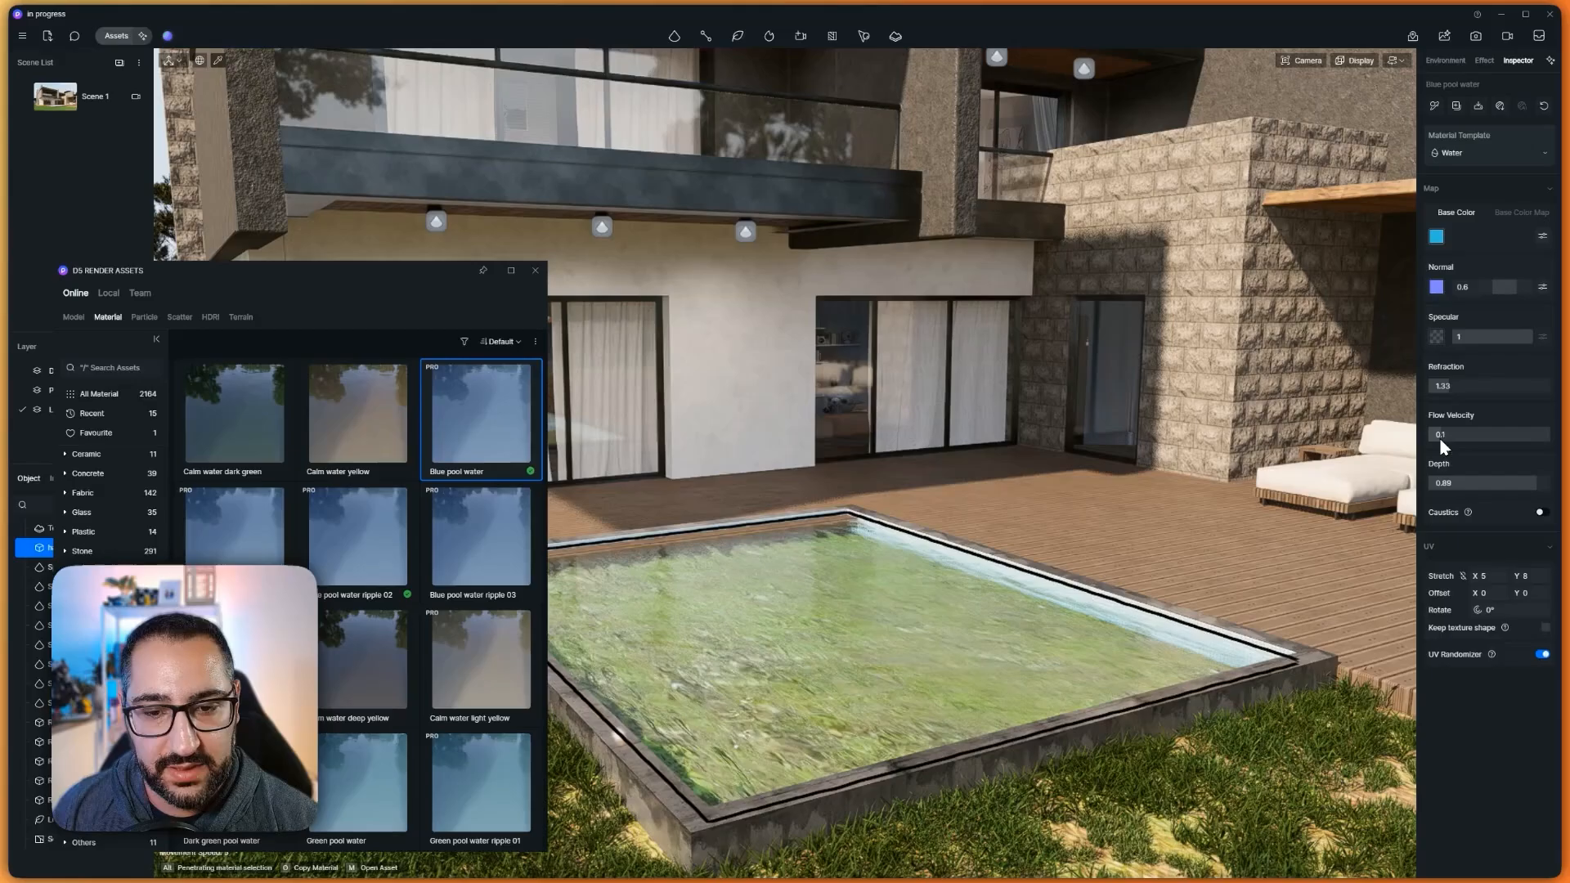
left_click_drag(1440, 439, 1445, 437)
Change the pool water's base color to a paler blue and check the surface up close
left_click(1437, 236)
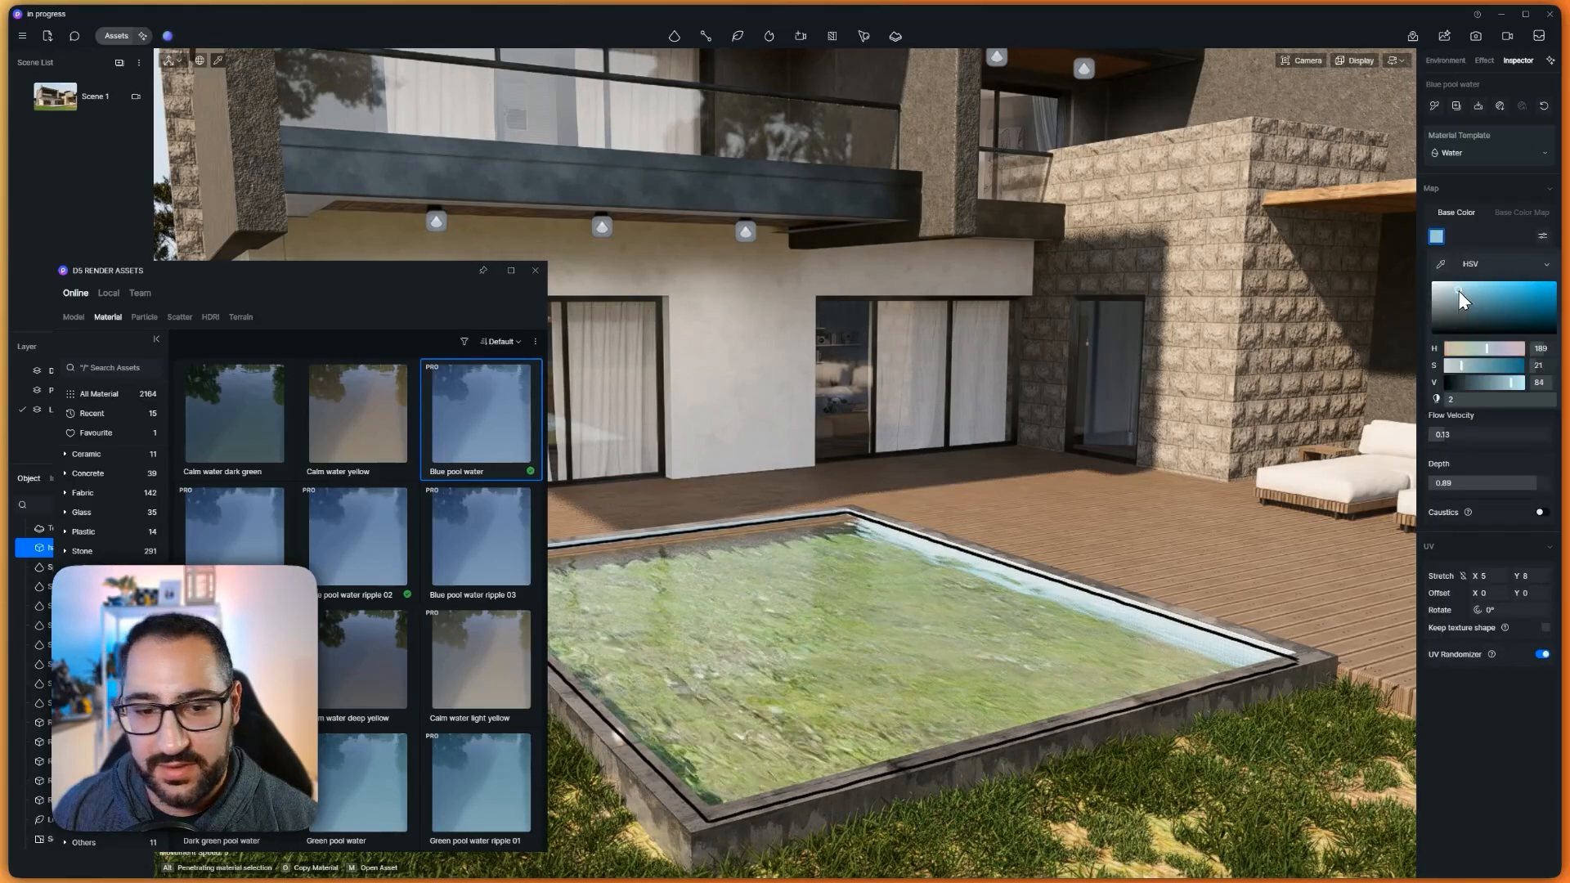
left_click_drag(1459, 292, 1469, 292)
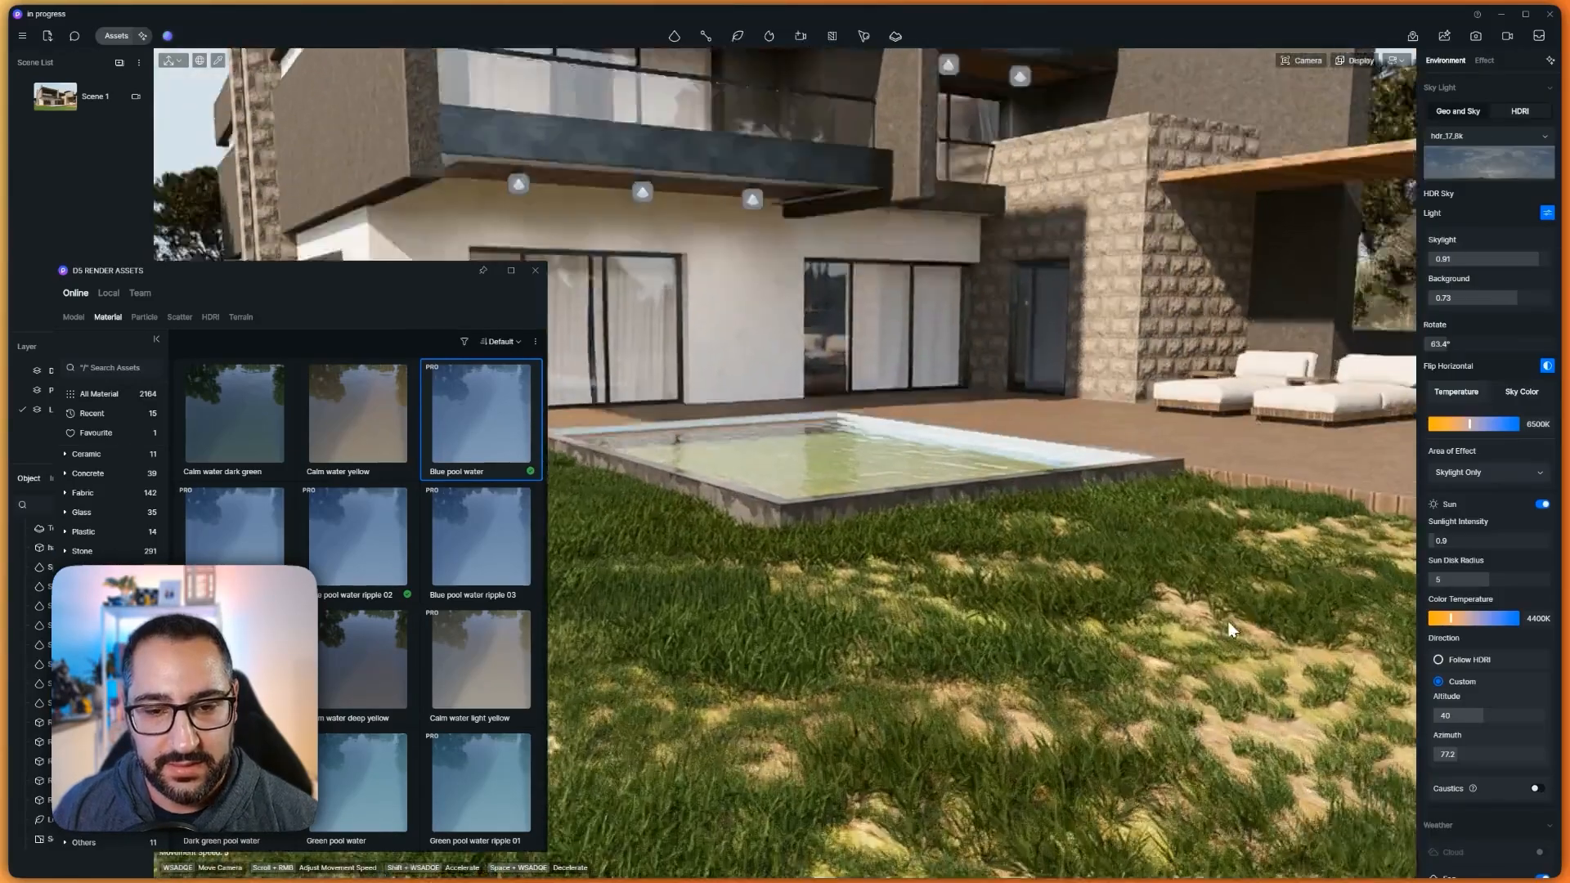
key("w")
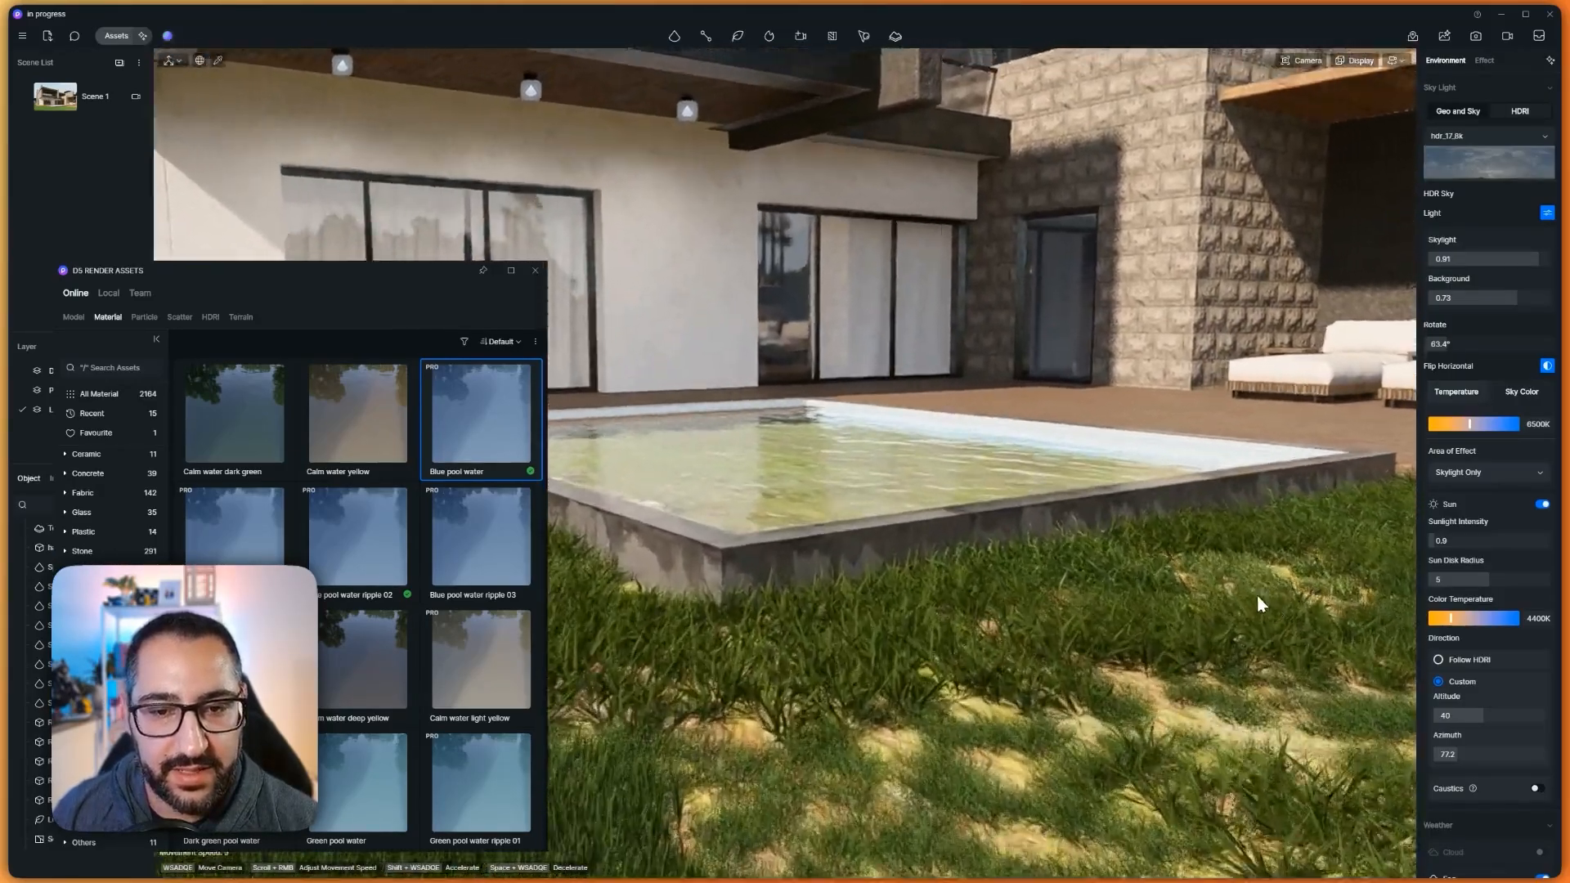
key("w")
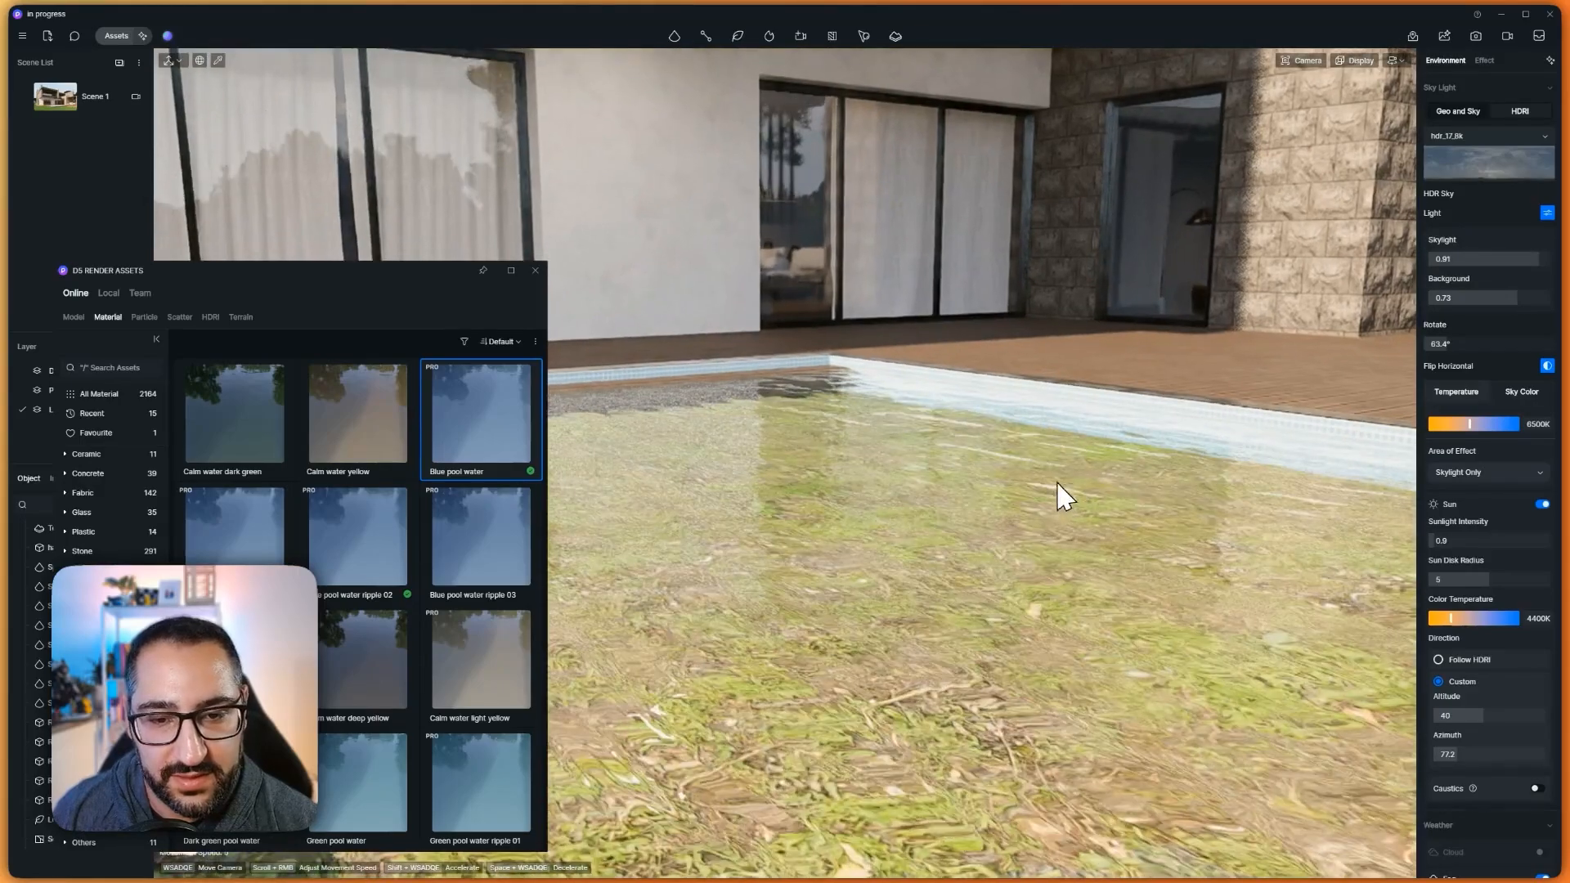
key("s")
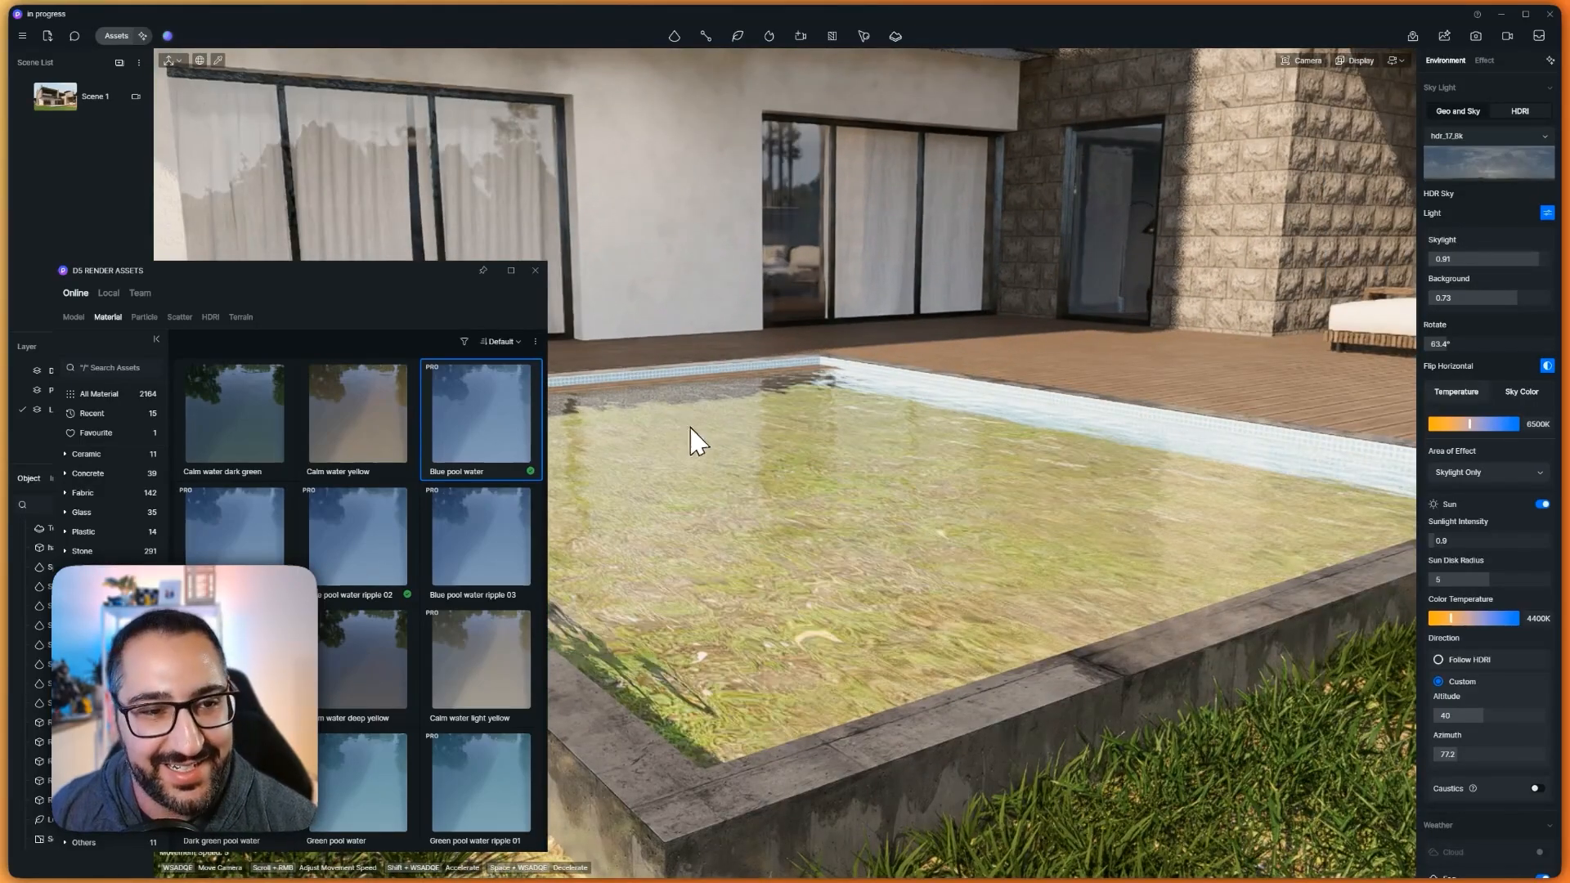
Place a basic Plane from the online model library in the middle of the pool
scroll(114, 613, "down", 1)
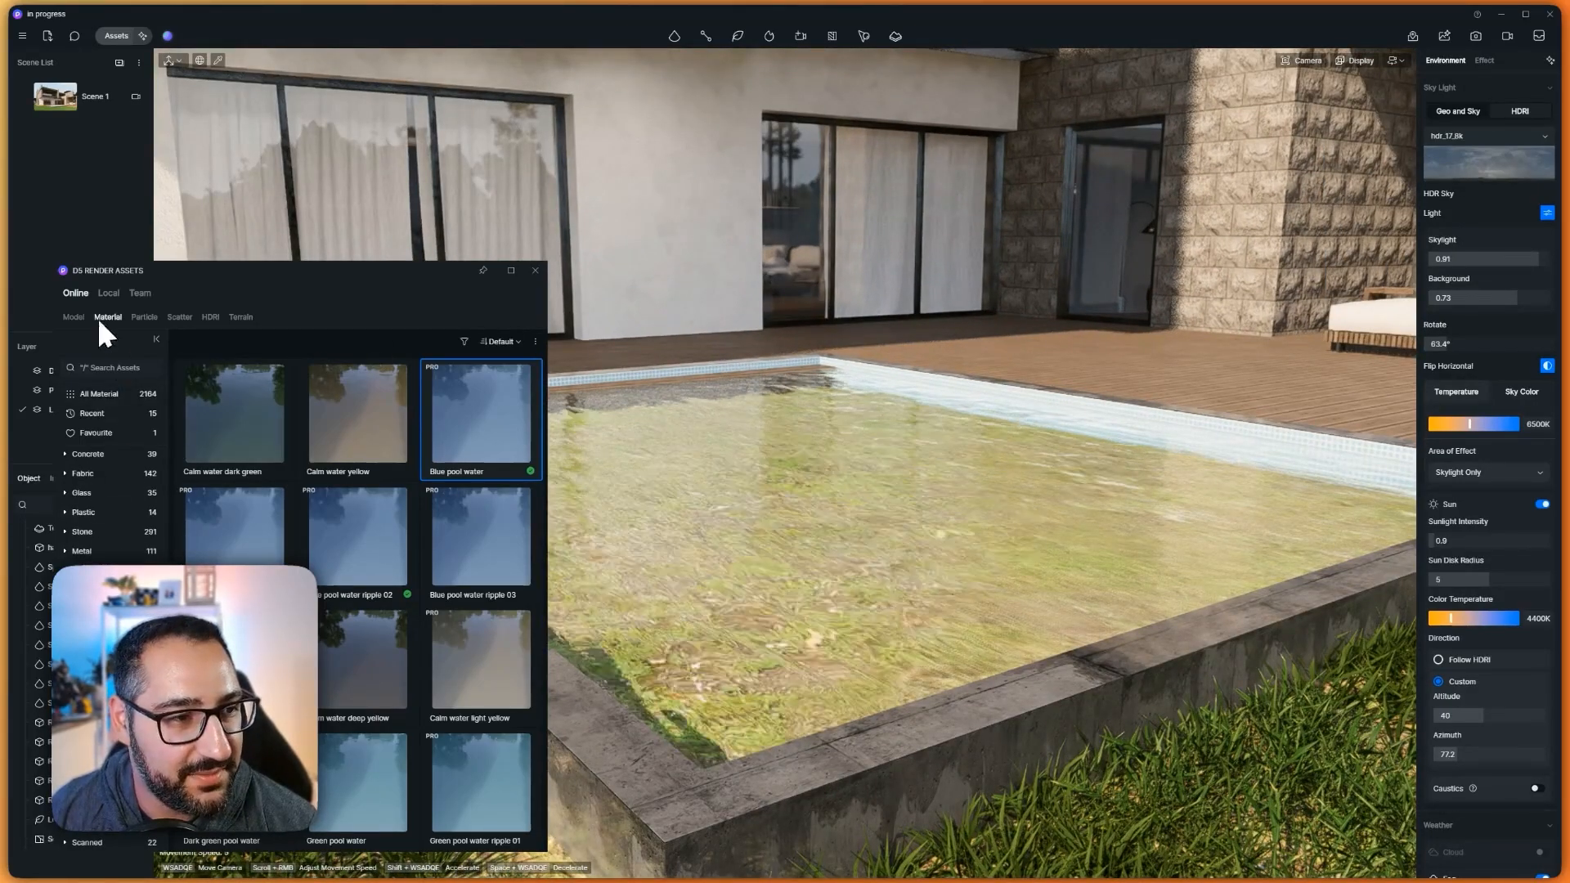
left_click(74, 317)
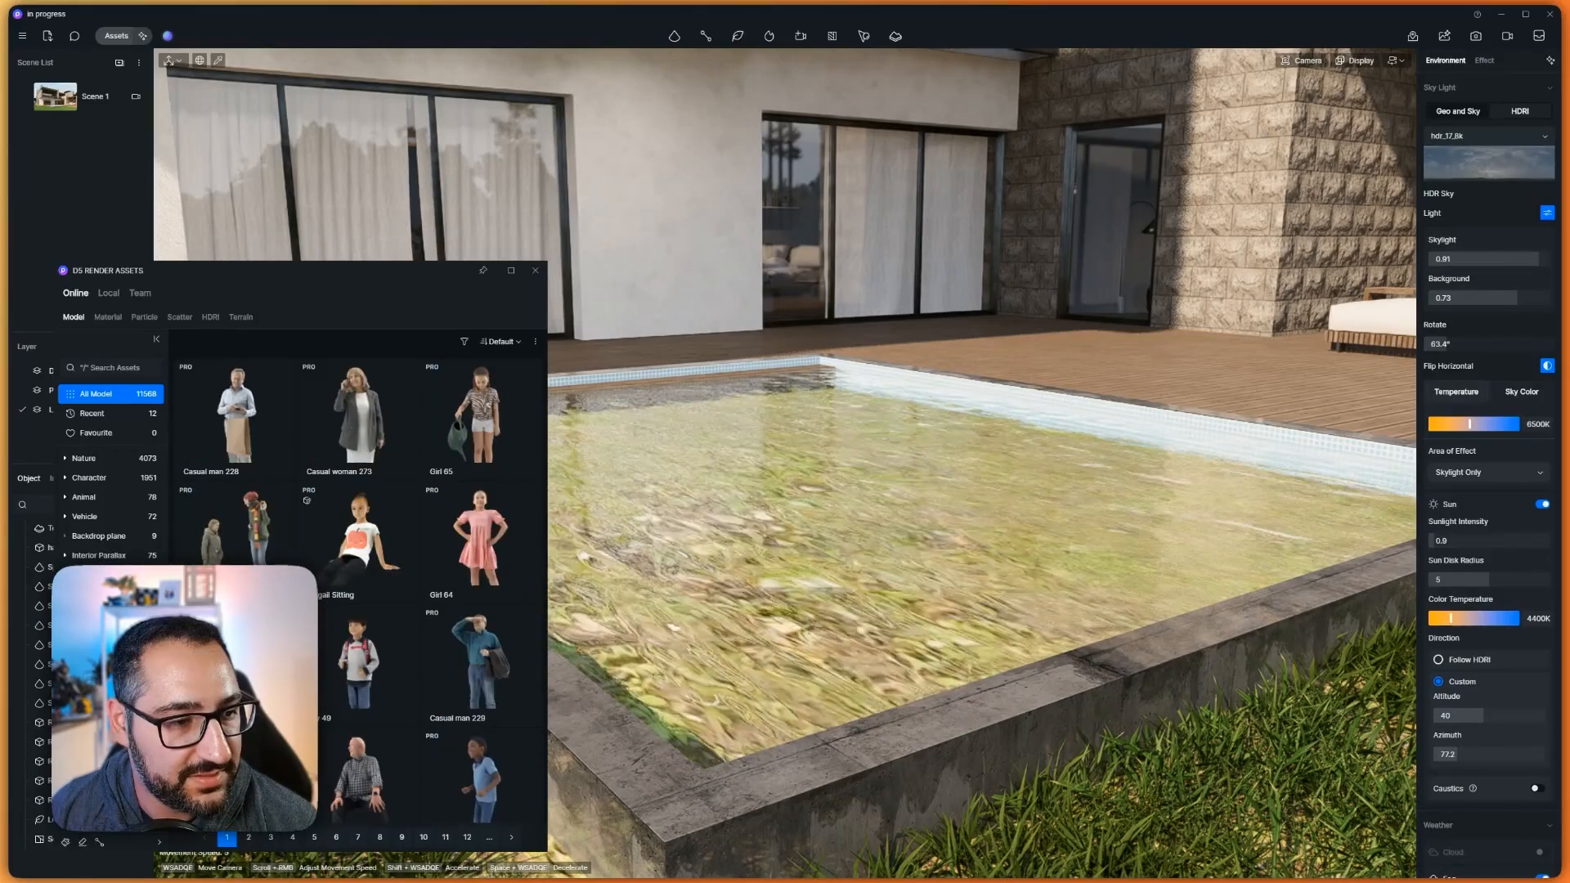
left_click(106, 679)
left_click(220, 449)
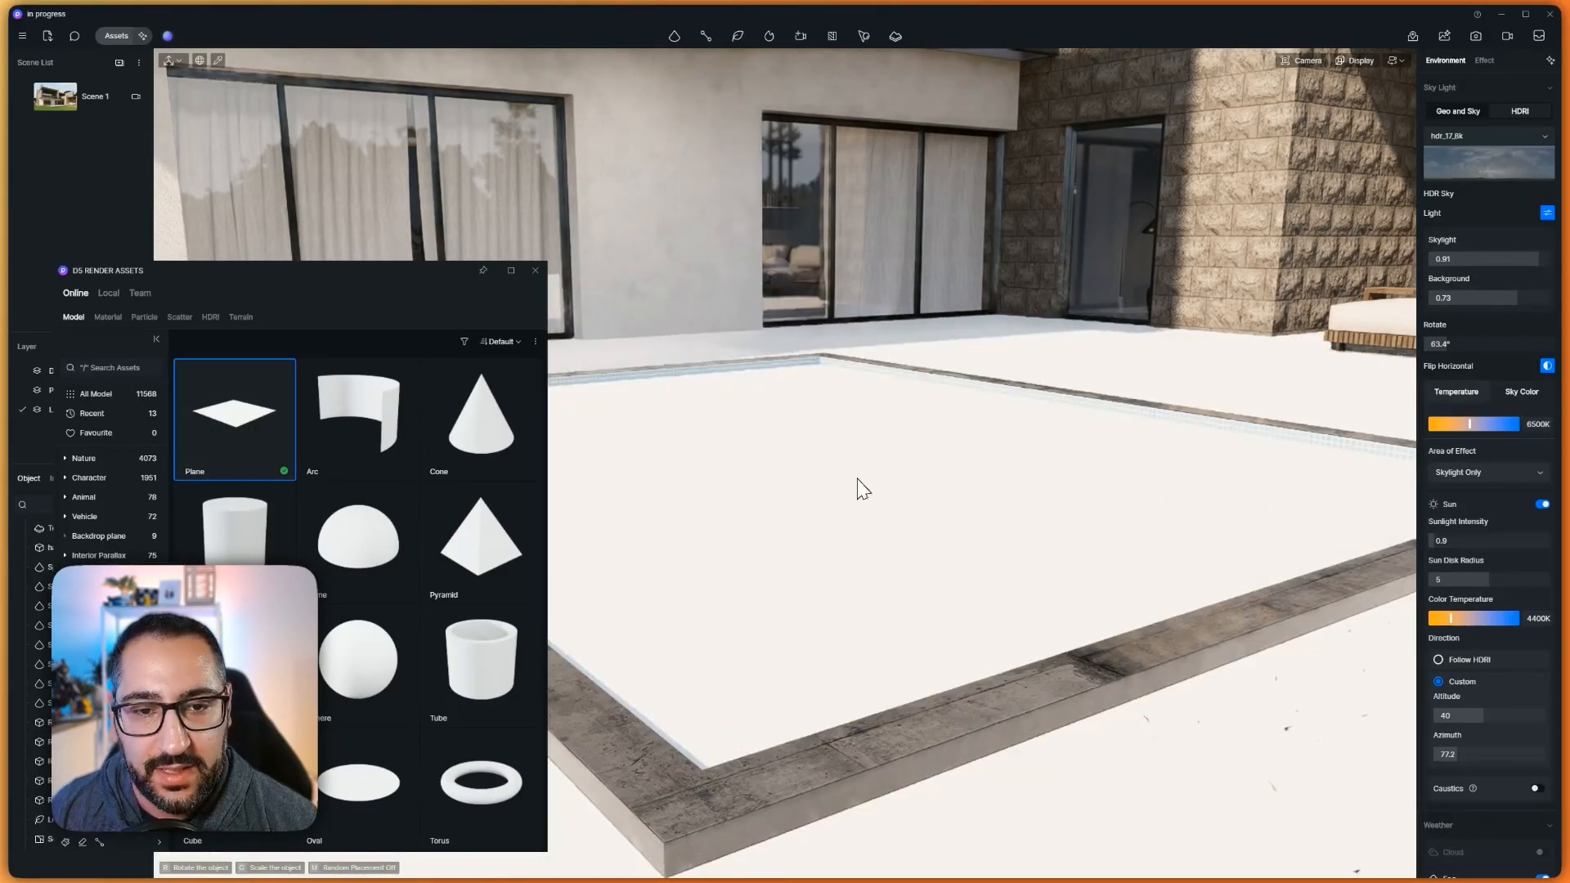
left_click(863, 489)
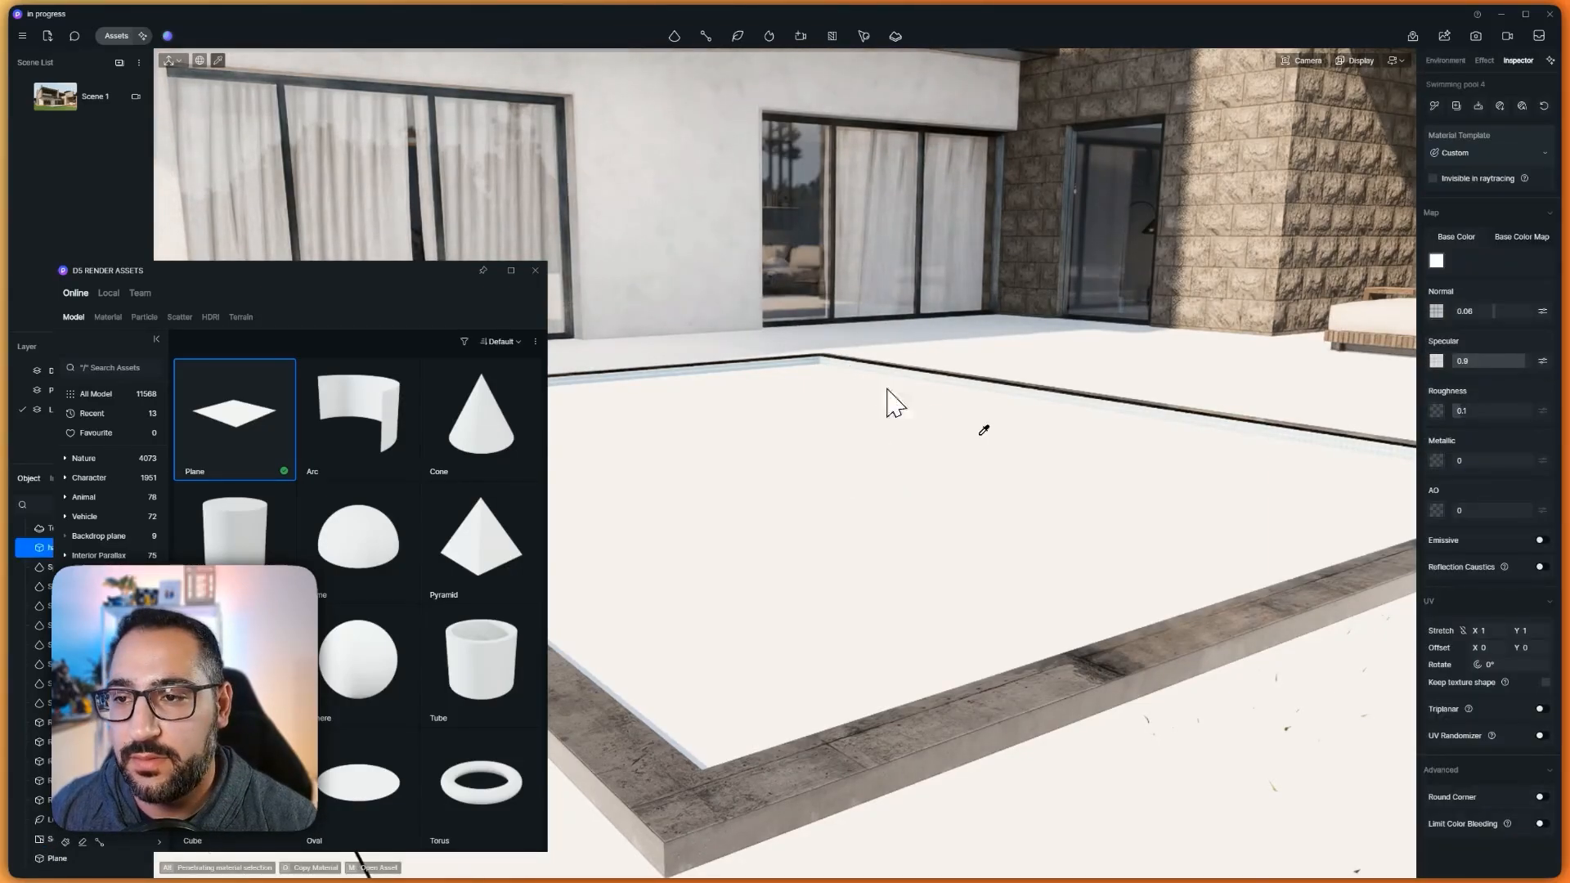
Sample the Swimming pool 4 tile material from the pool's inner wall and apply it to the new plane
right_click_drag(1117, 446, 1283, 358)
scroll(970, 466, "down", 5)
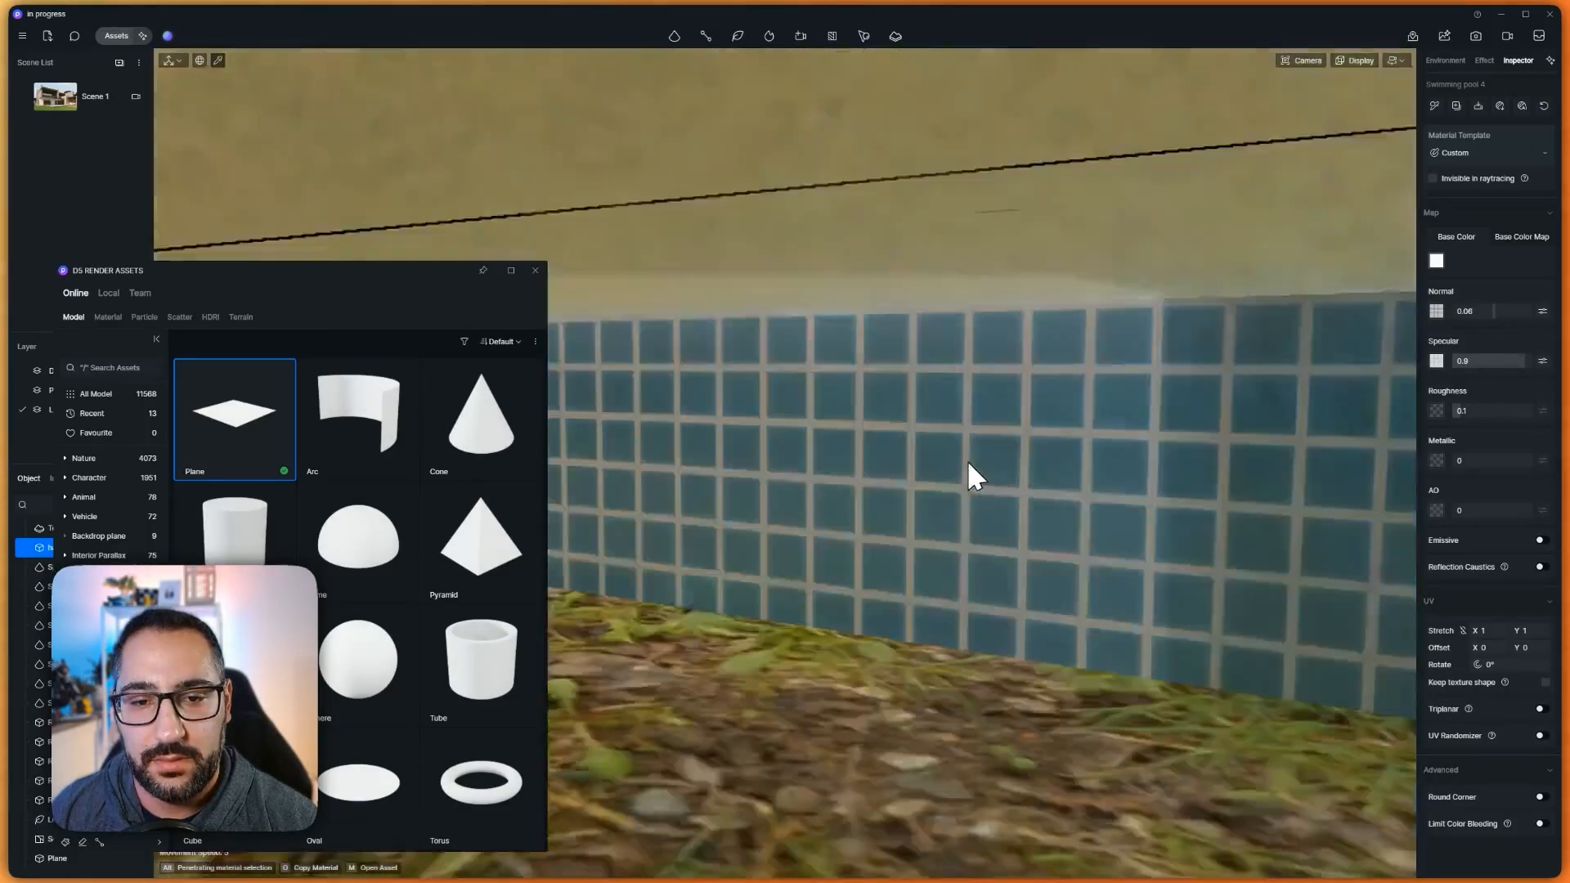
scroll(940, 563, "down", 5)
left_click(1435, 106)
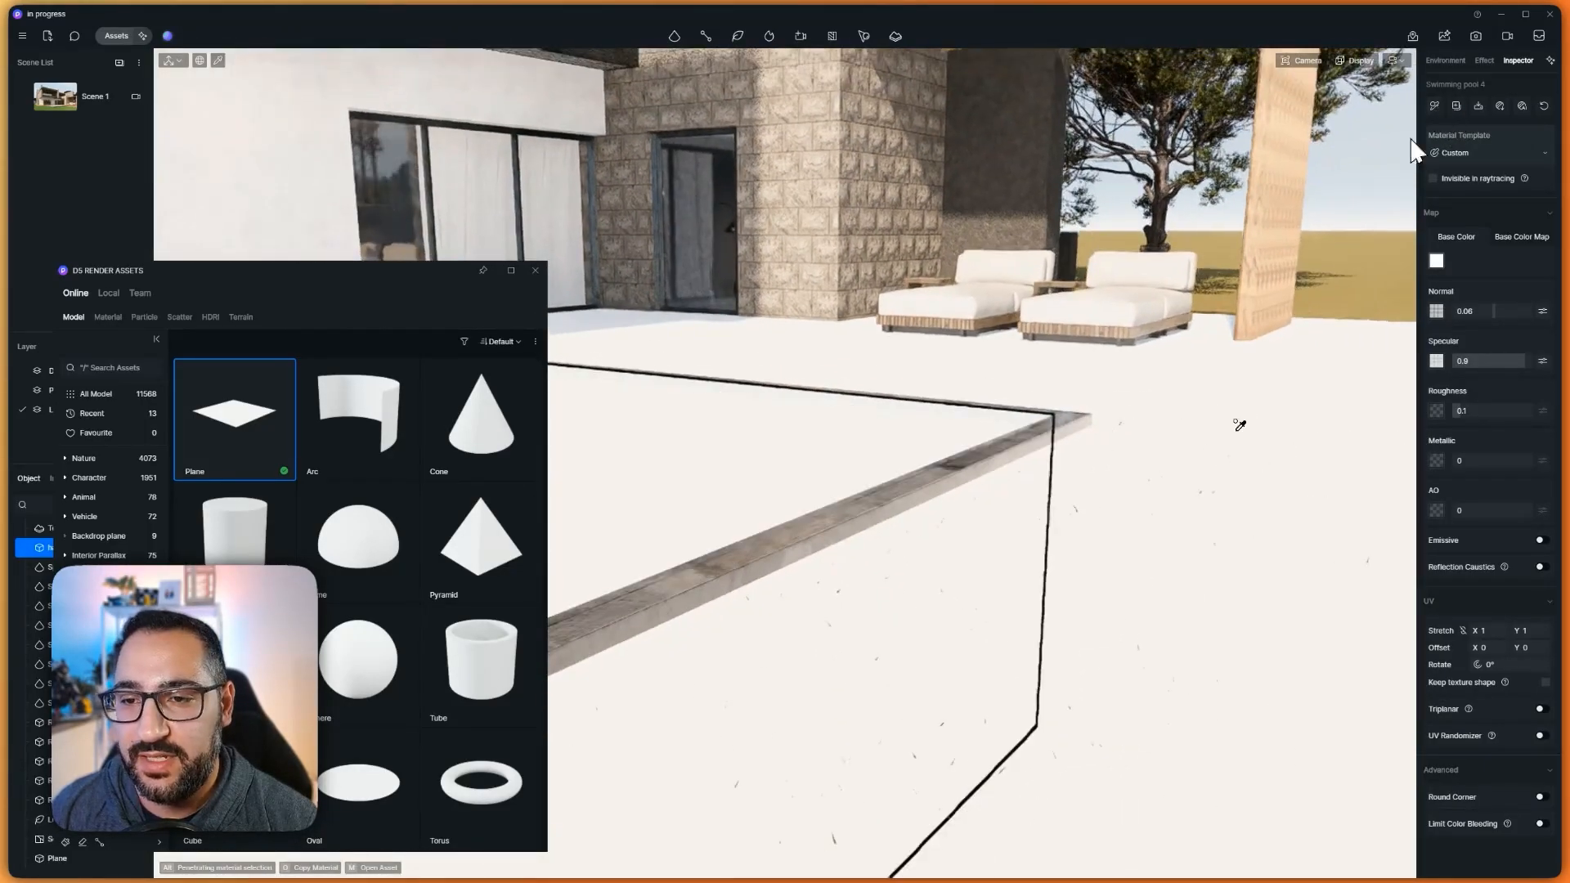
left_click(1236, 475)
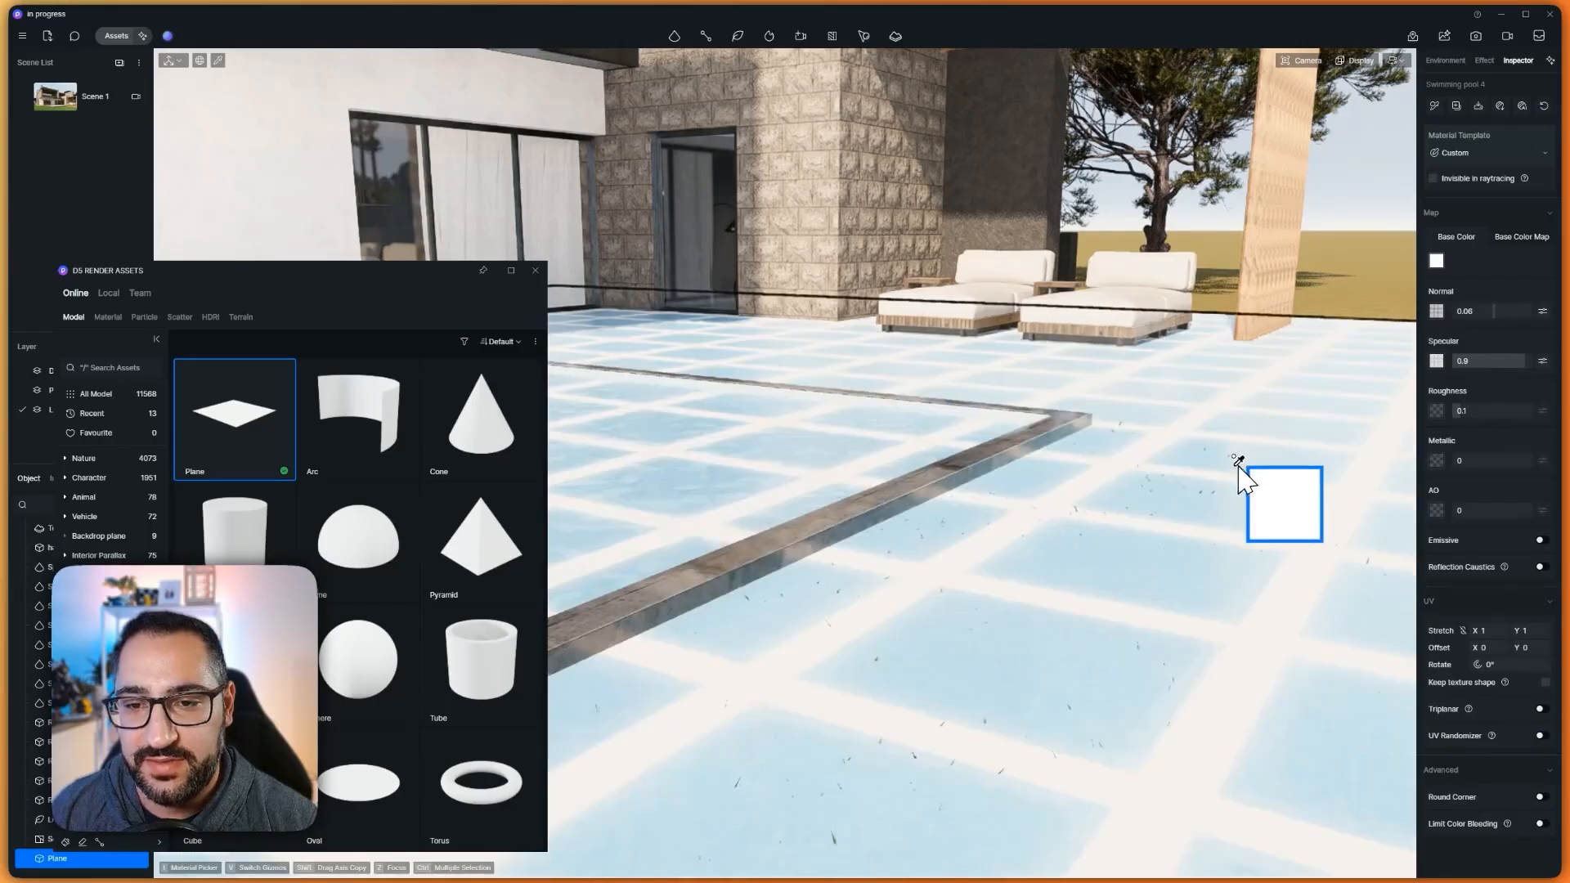
scroll(1195, 530, "down", 5)
key("Escape")
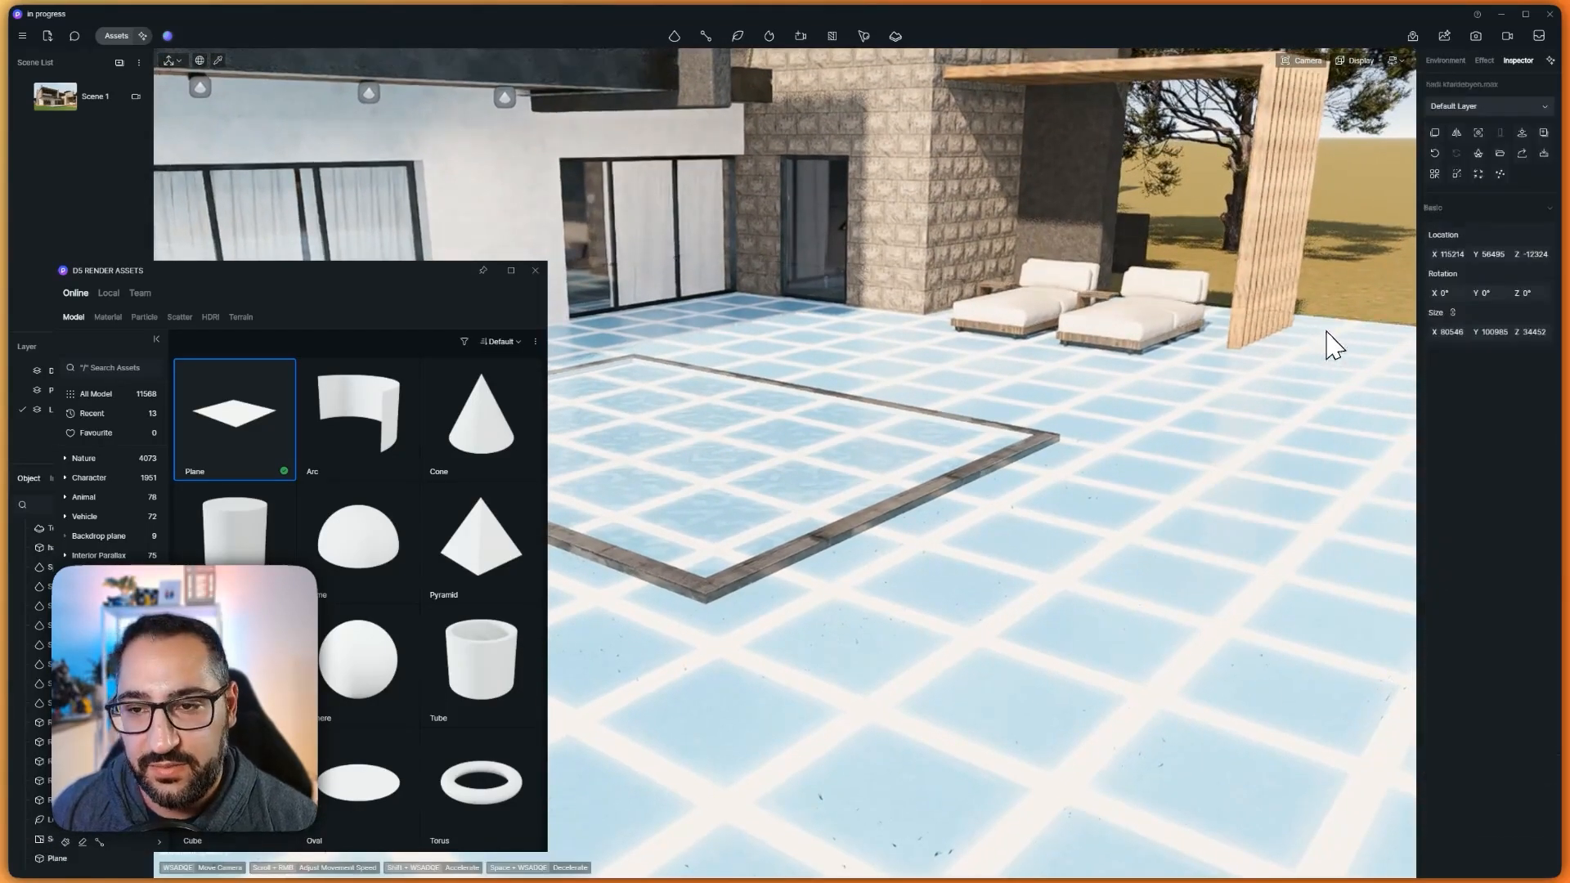
Resize the tiled plane to about 4953 by 3696 to fit the pool and lower it to a Z location of about 80
scroll(1219, 396, "down", 2)
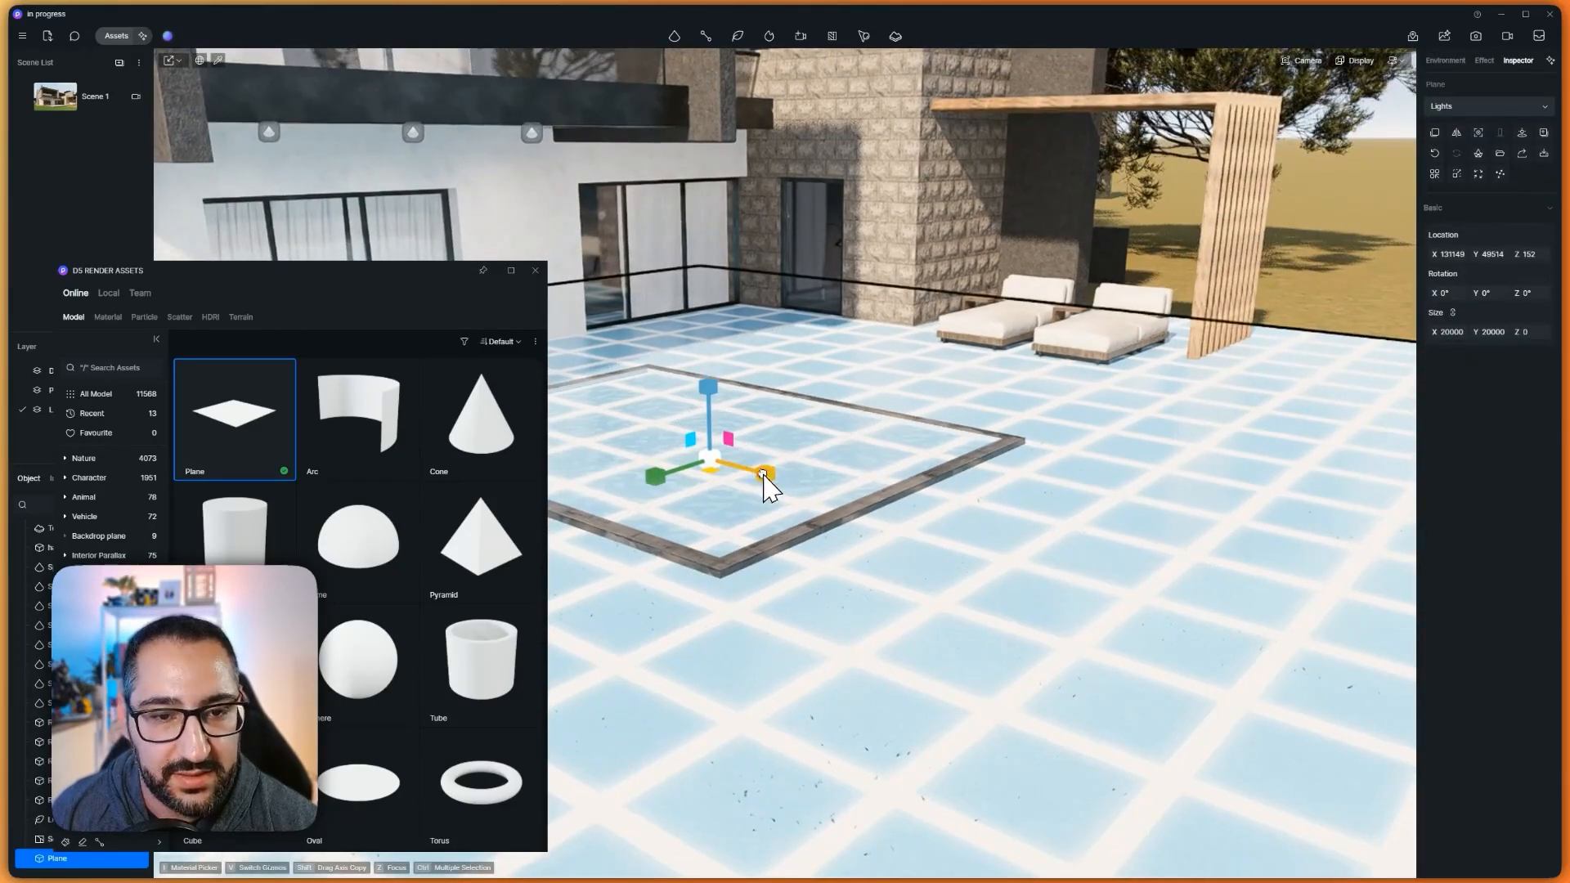
left_click_drag(764, 477, 675, 463)
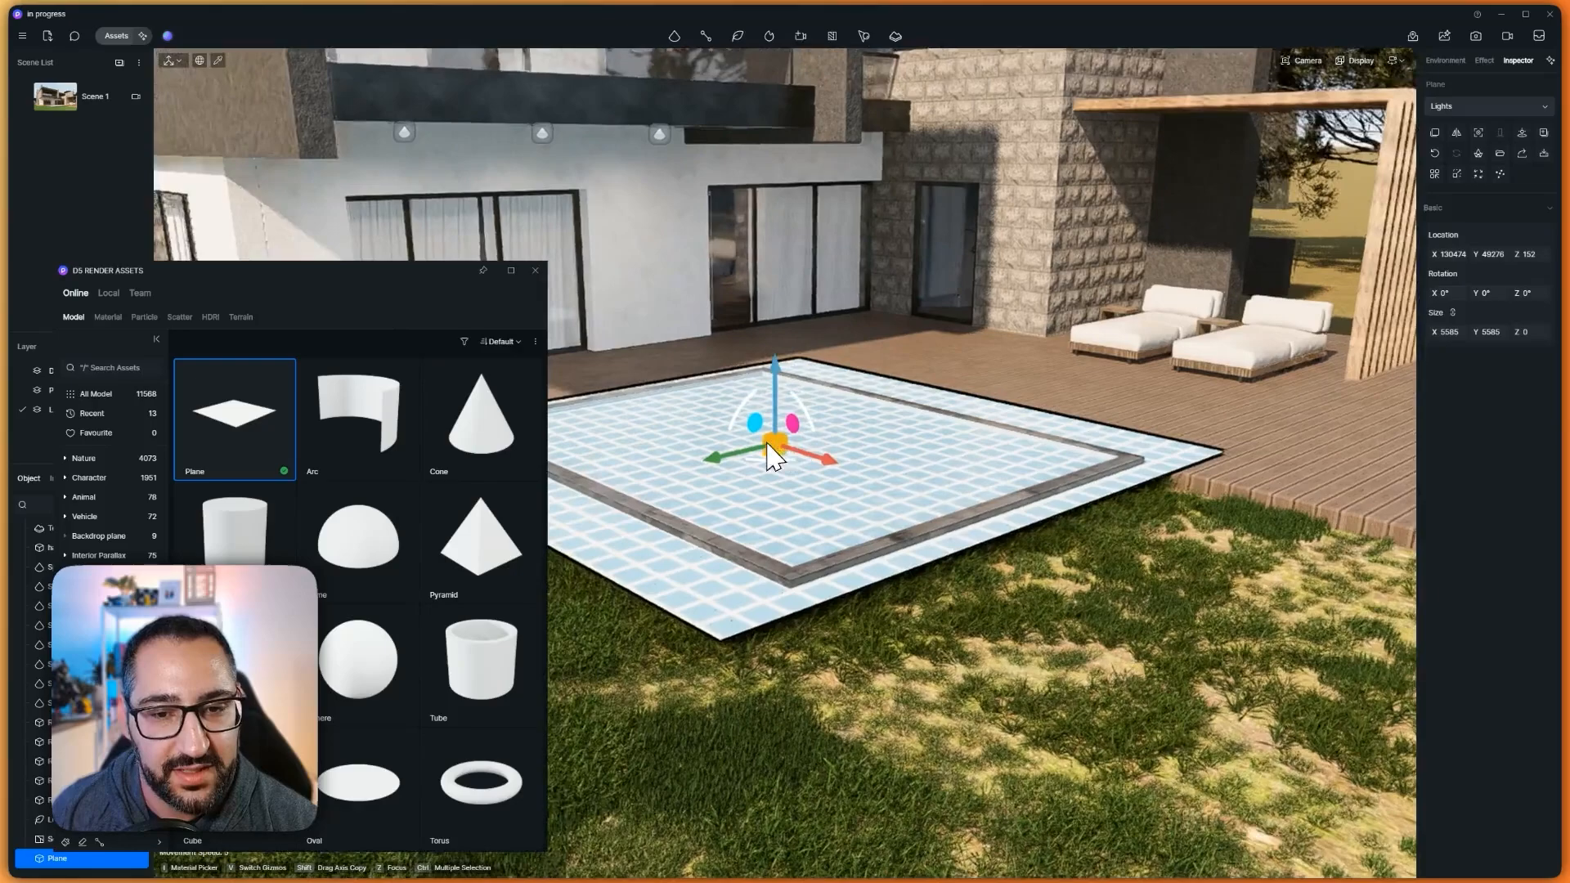
scroll(727, 450, "up", 3)
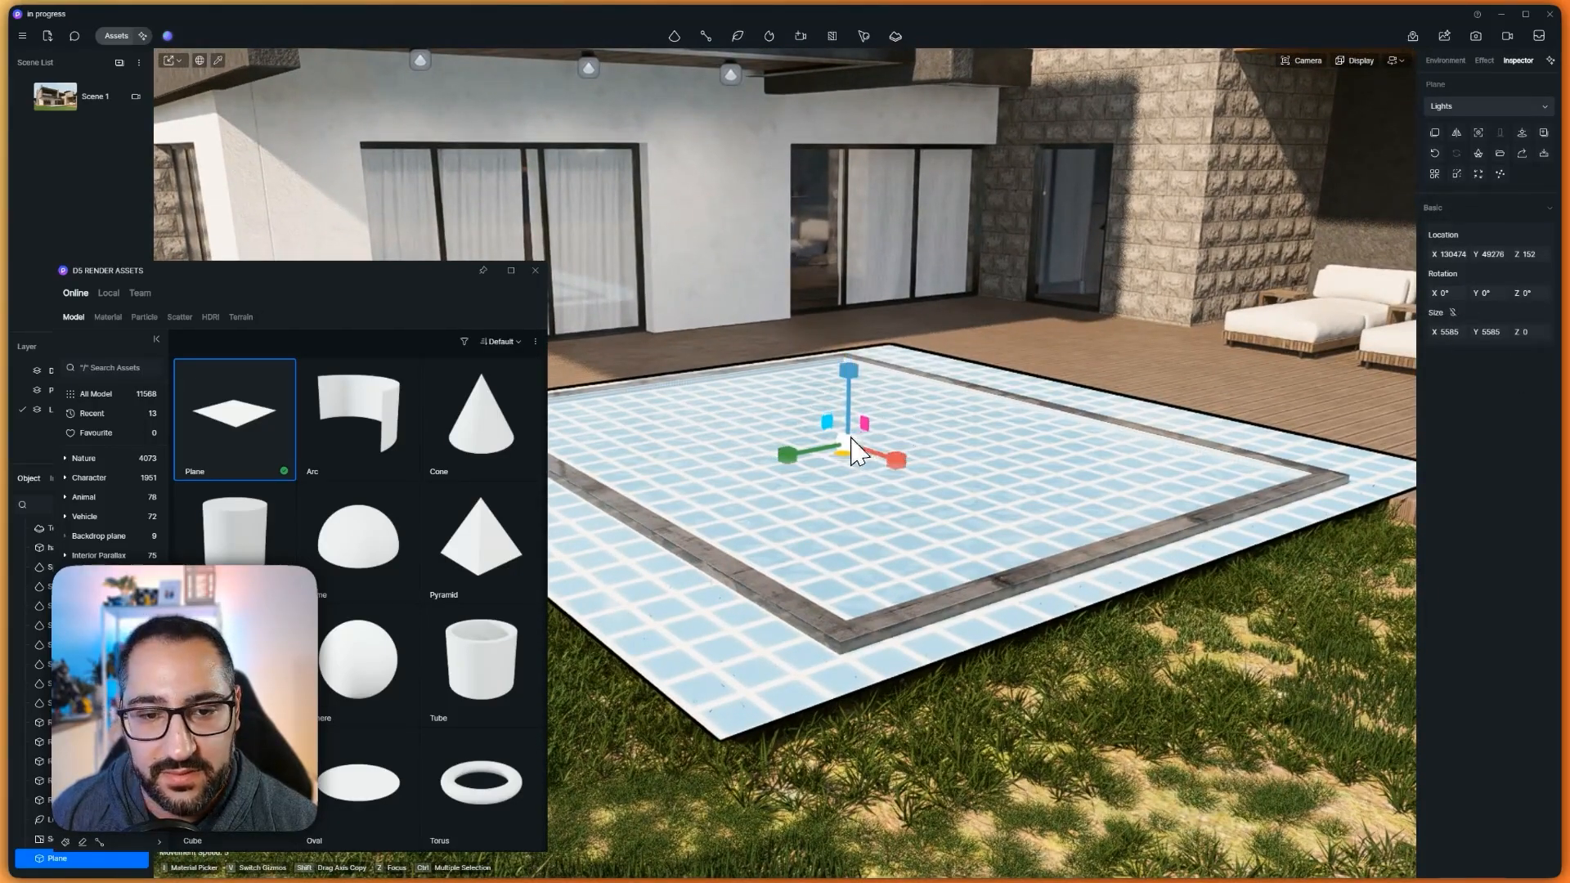
left_click_drag(792, 455, 799, 456)
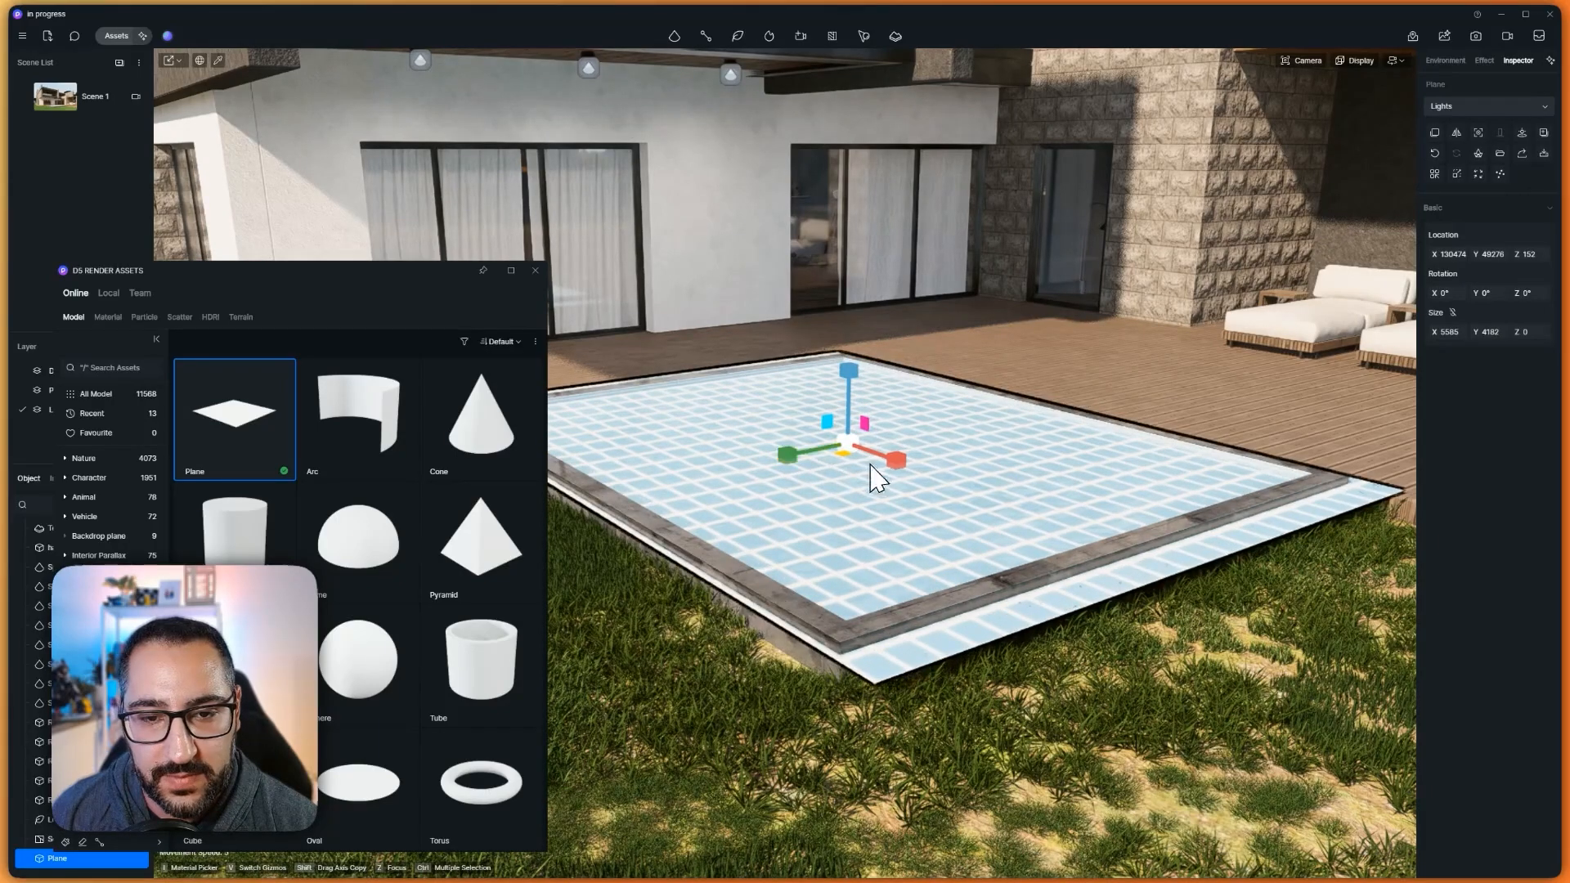
left_click_drag(894, 463, 842, 378)
key("v")
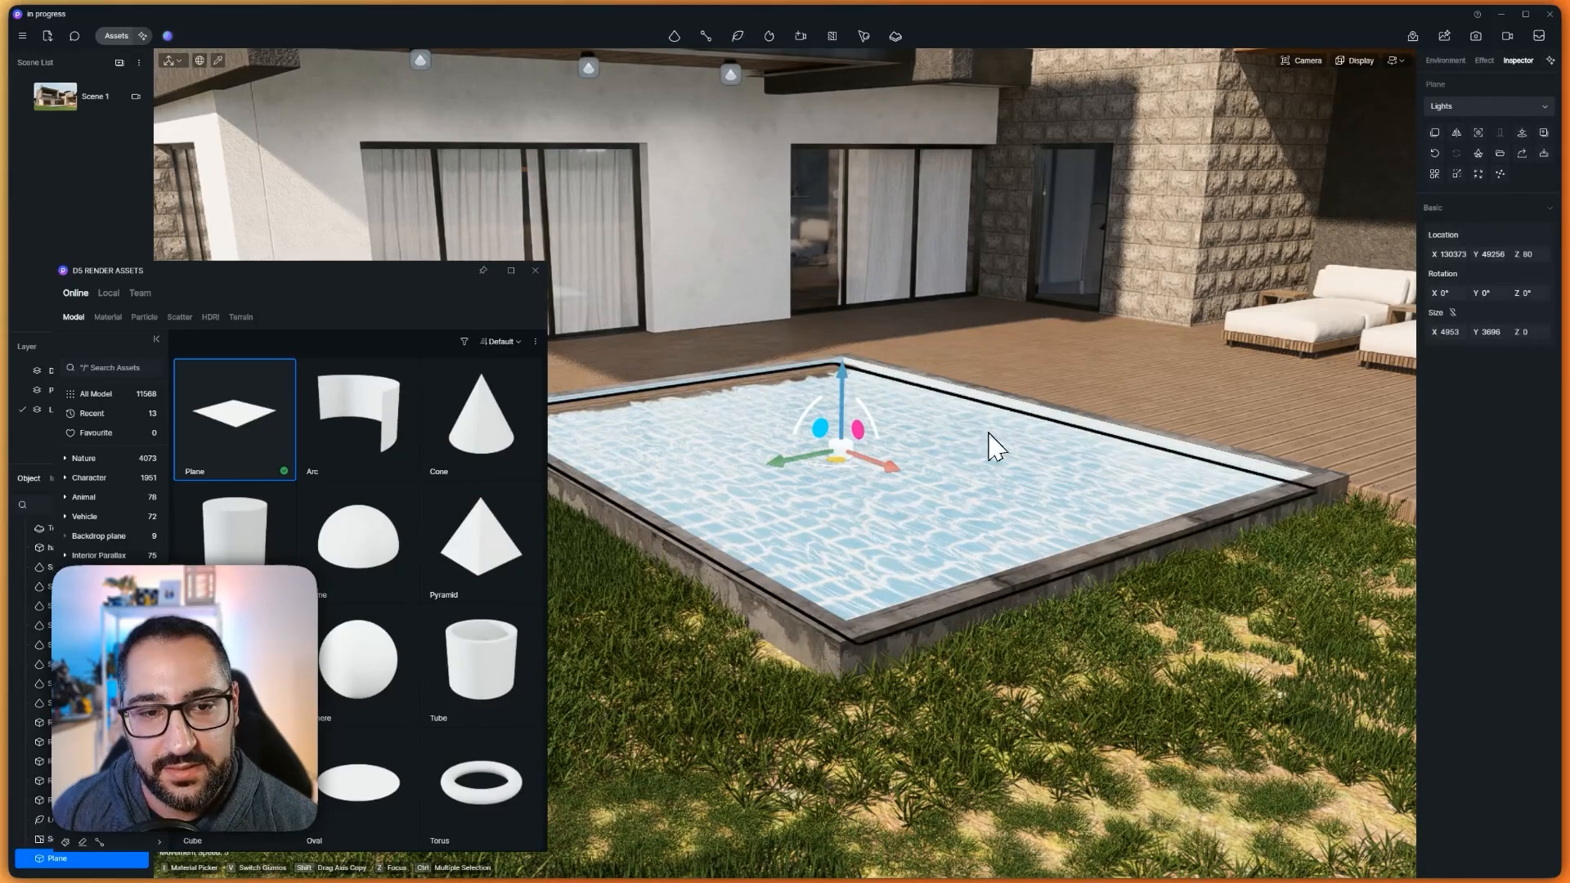
key("w")
right_click_drag(965, 489, 972, 511)
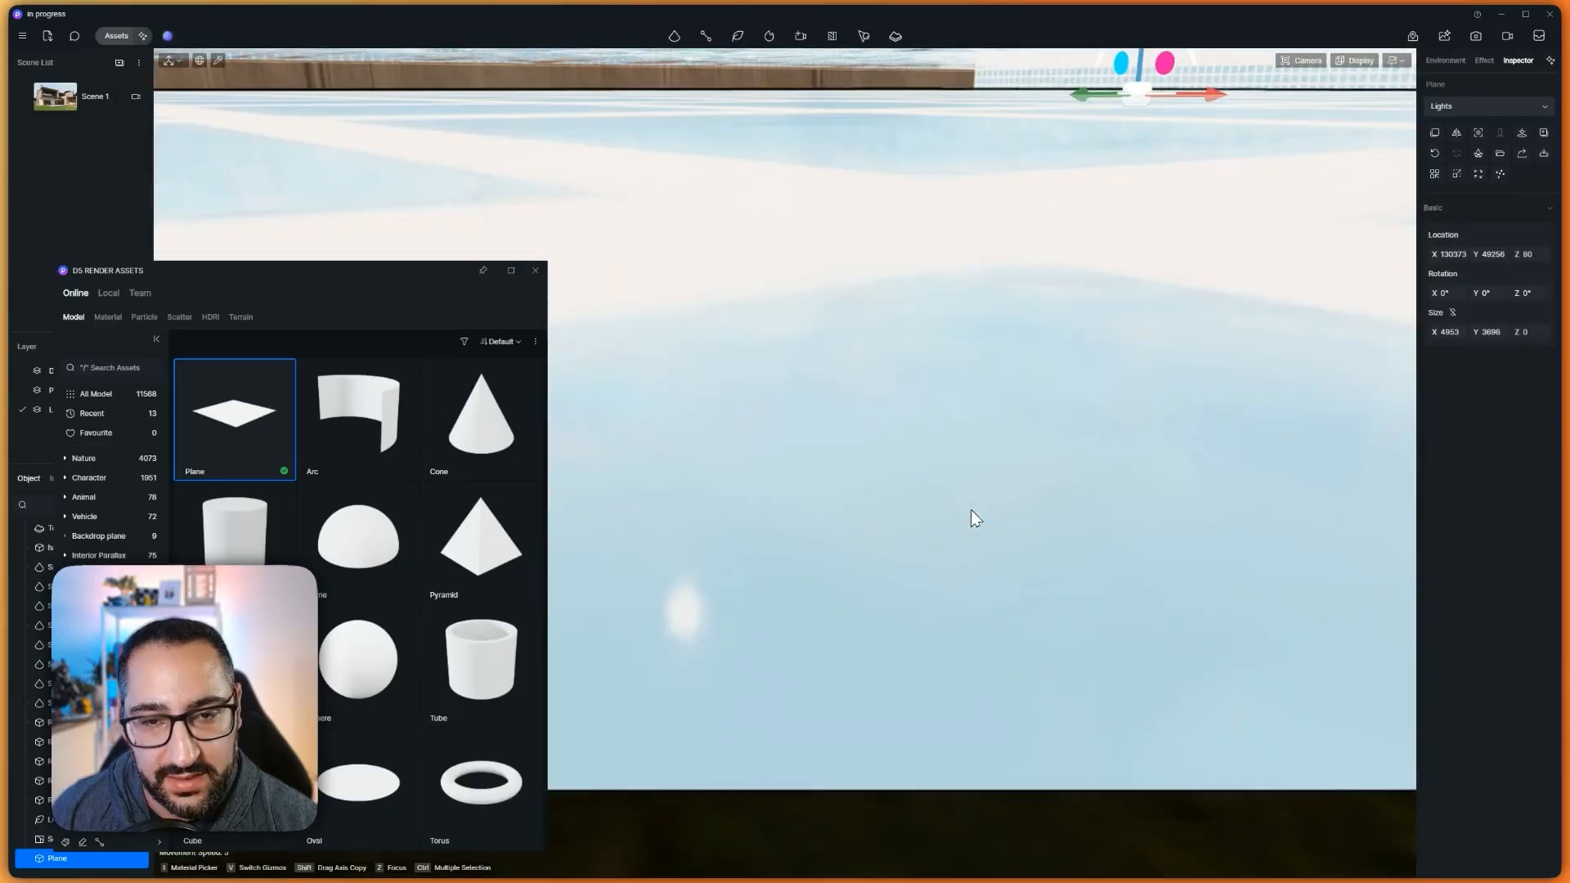
Give the pool tile's base color map an individual UV stretch of 5 in both directions and check the pool from the lawn
left_click(1204, 386)
scroll(1204, 386, "down", 5)
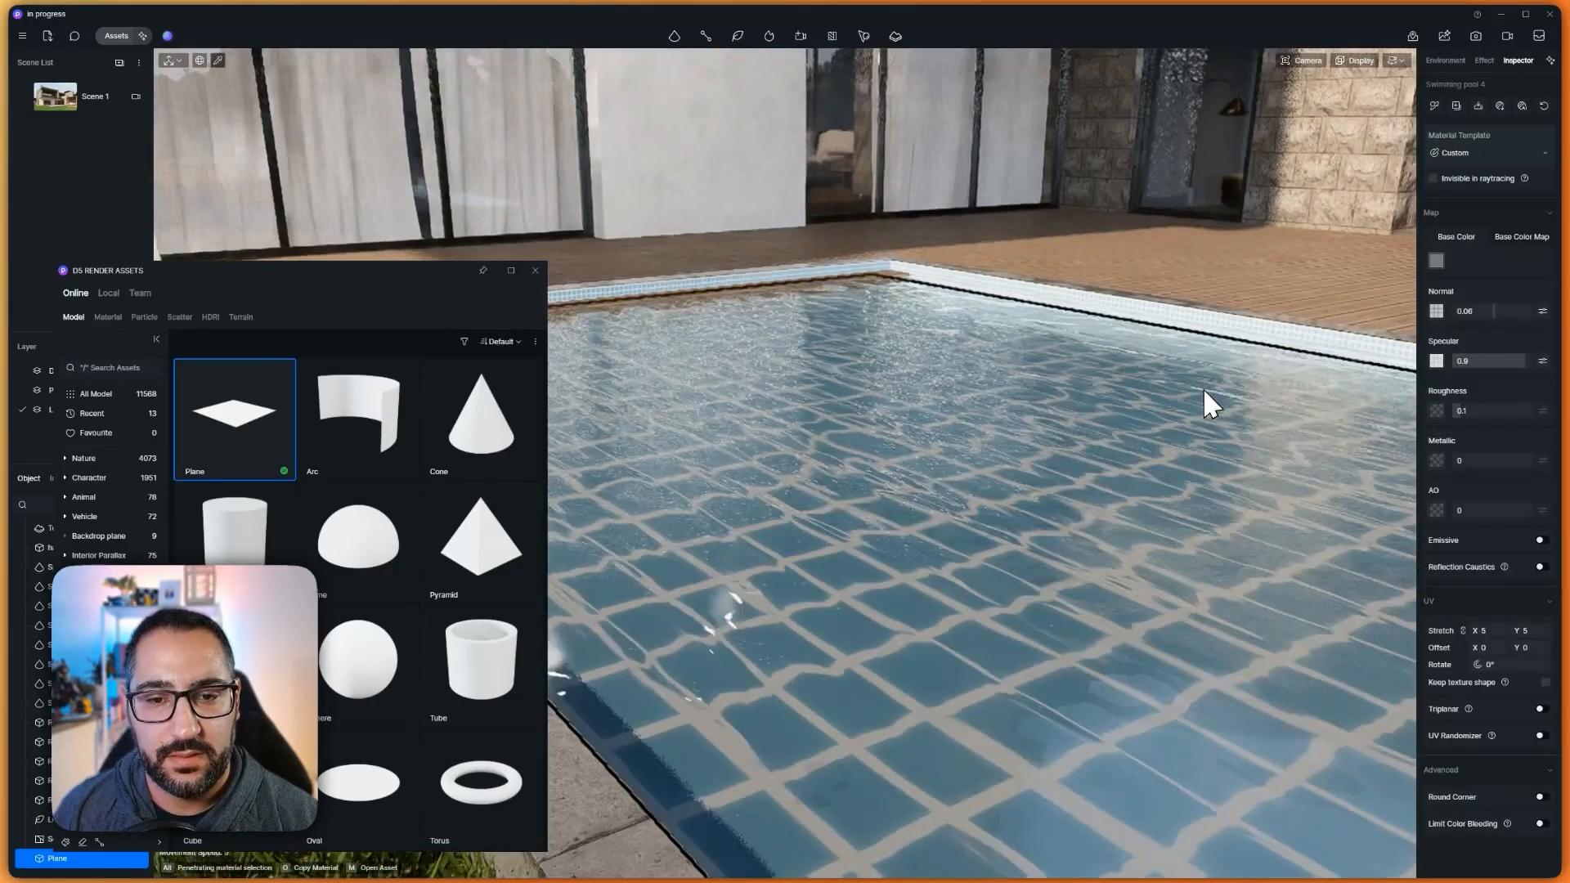
scroll(1204, 388, "up", 5)
left_click(1522, 237)
left_click(1493, 473)
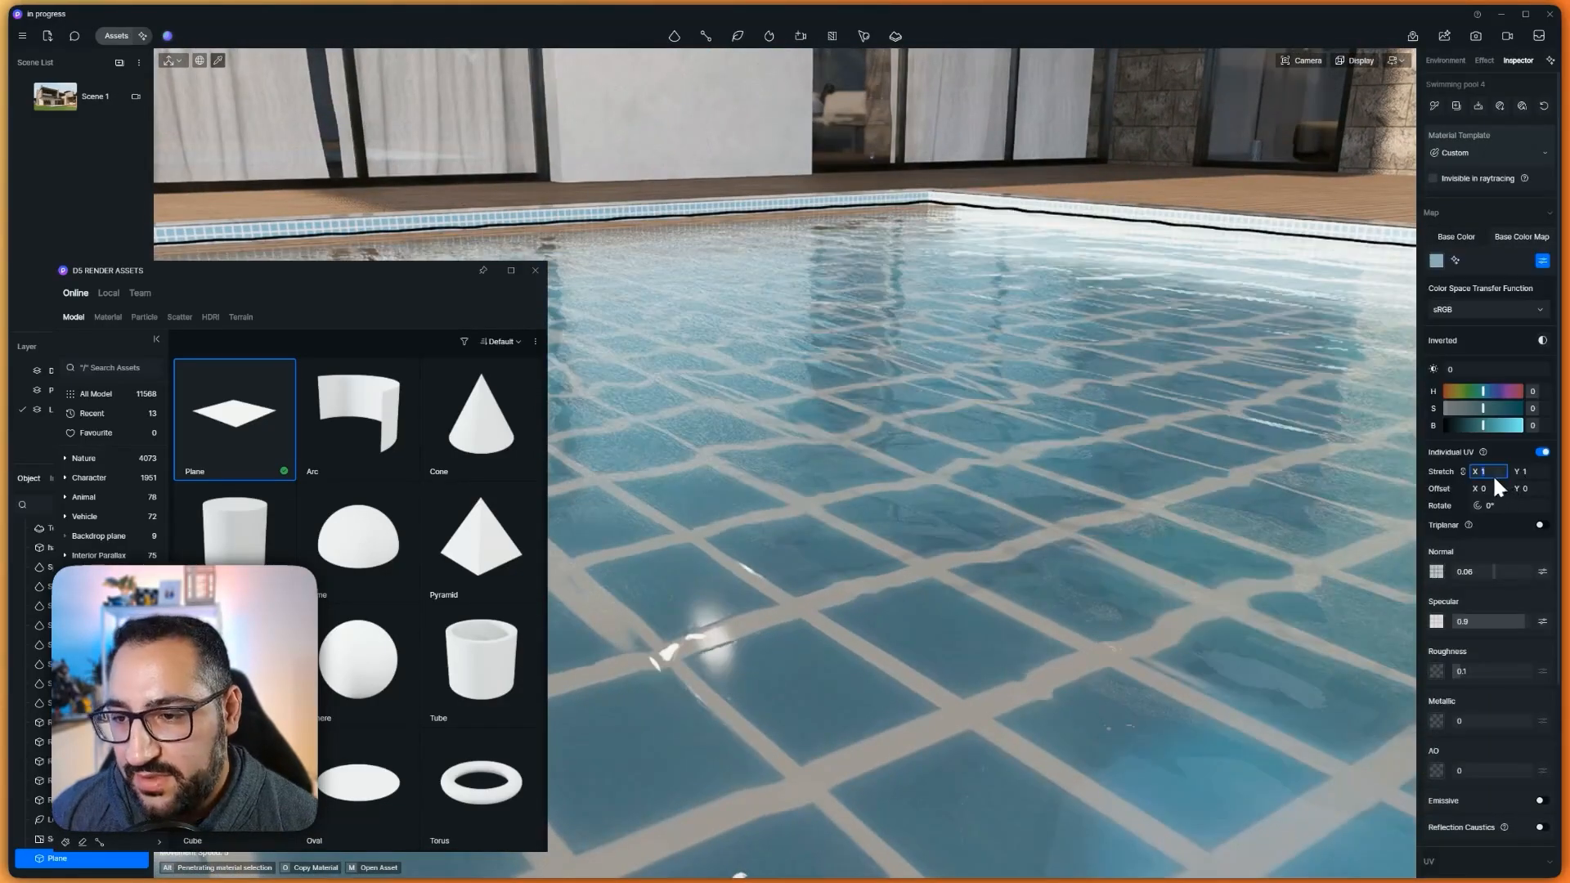
type(".5")
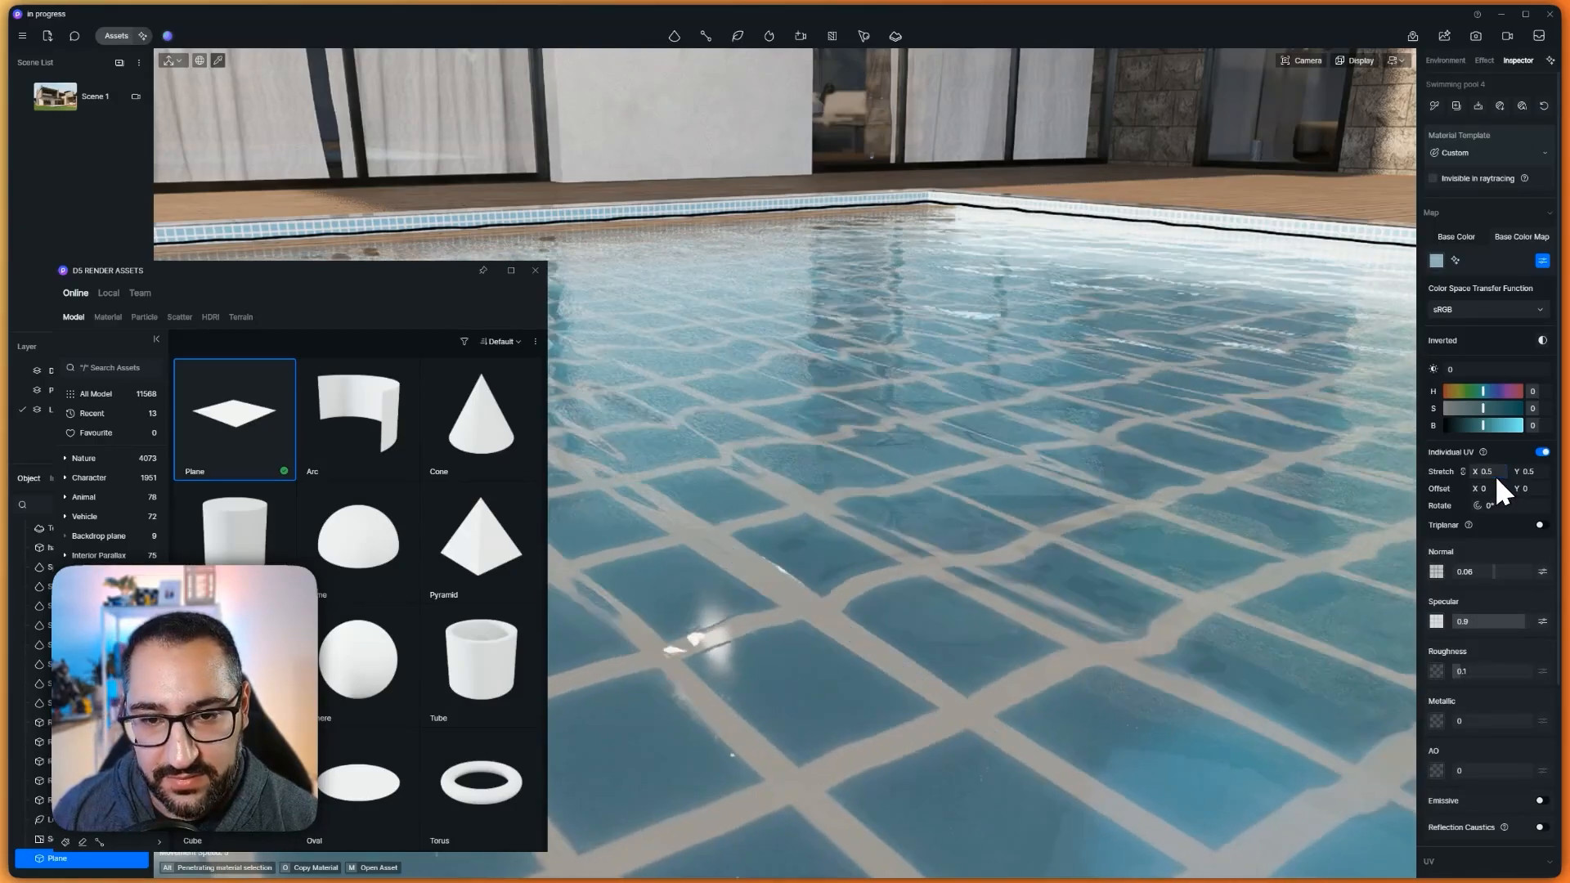
key("Return")
double_click(1493, 464)
type("5")
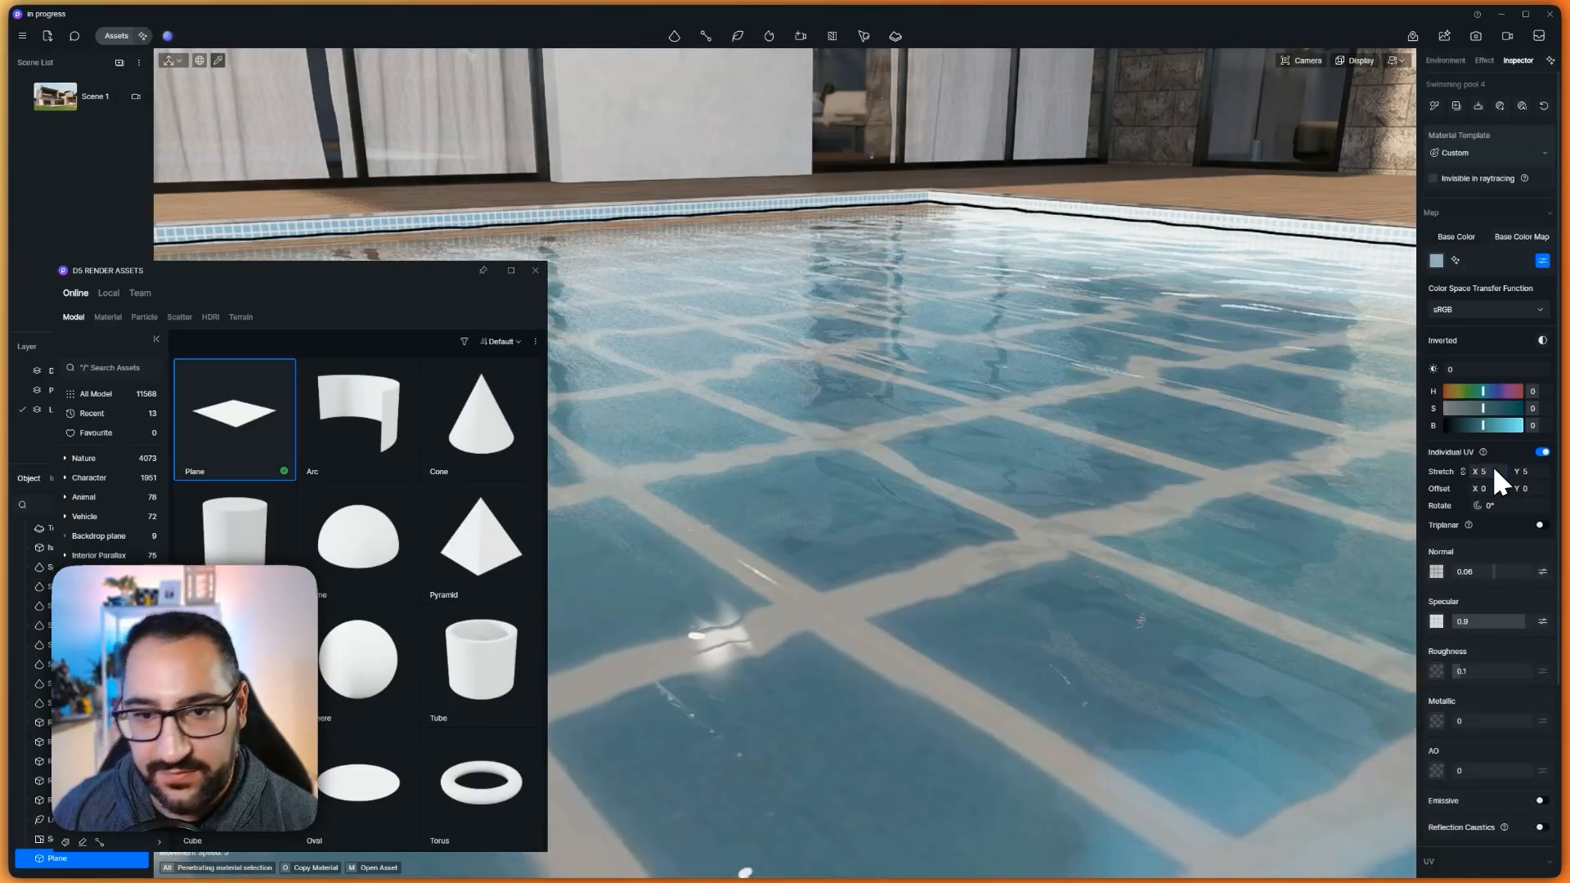
key("Return")
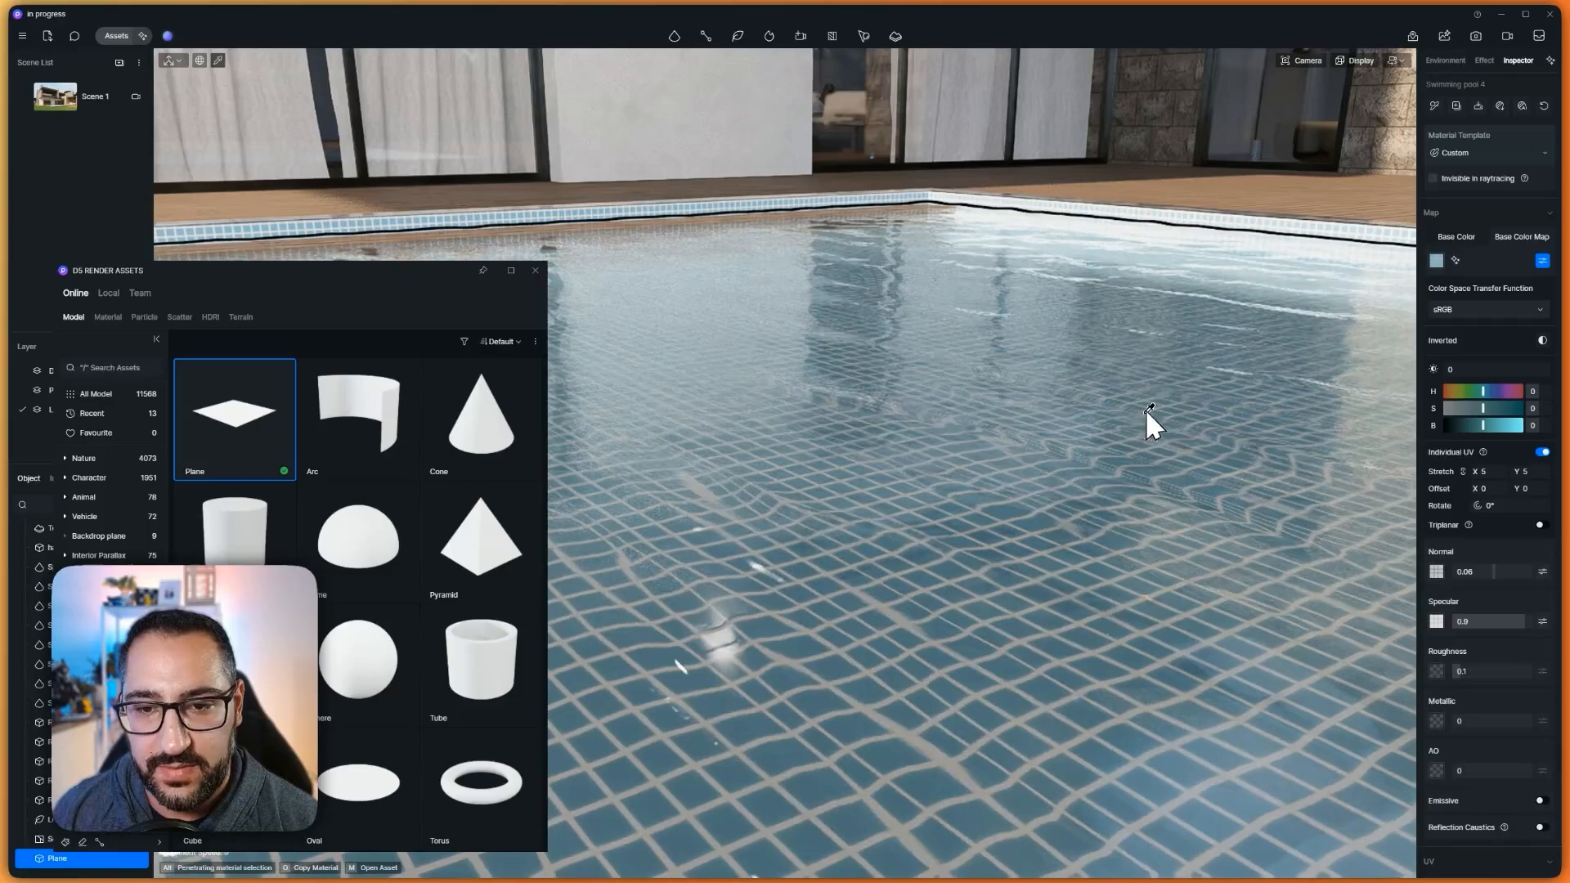
scroll(1144, 384, "down", 10)
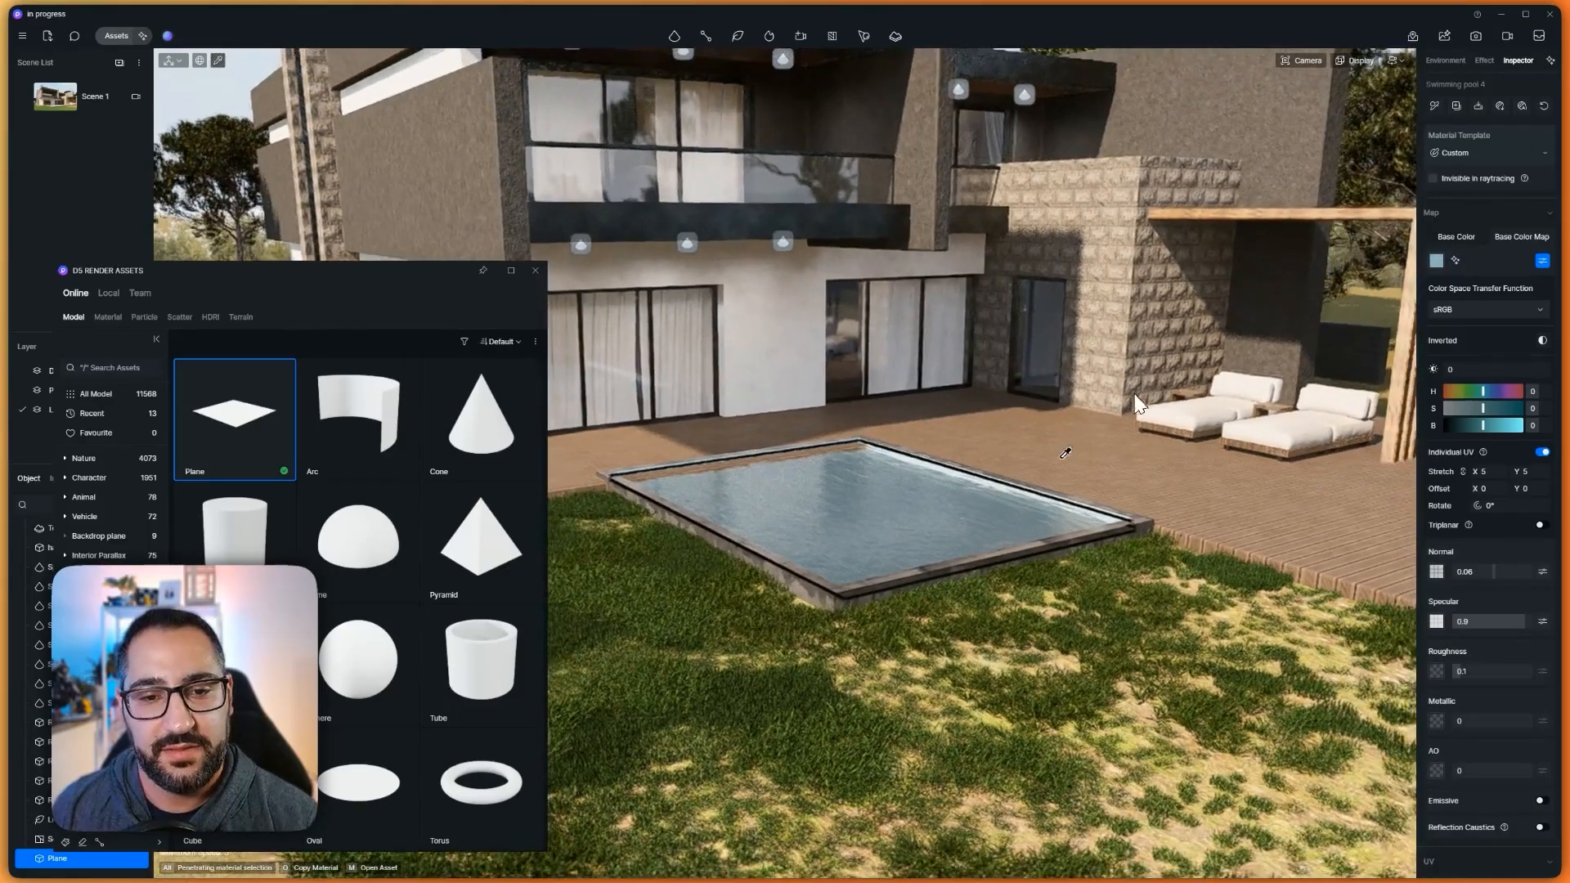
key("Escape")
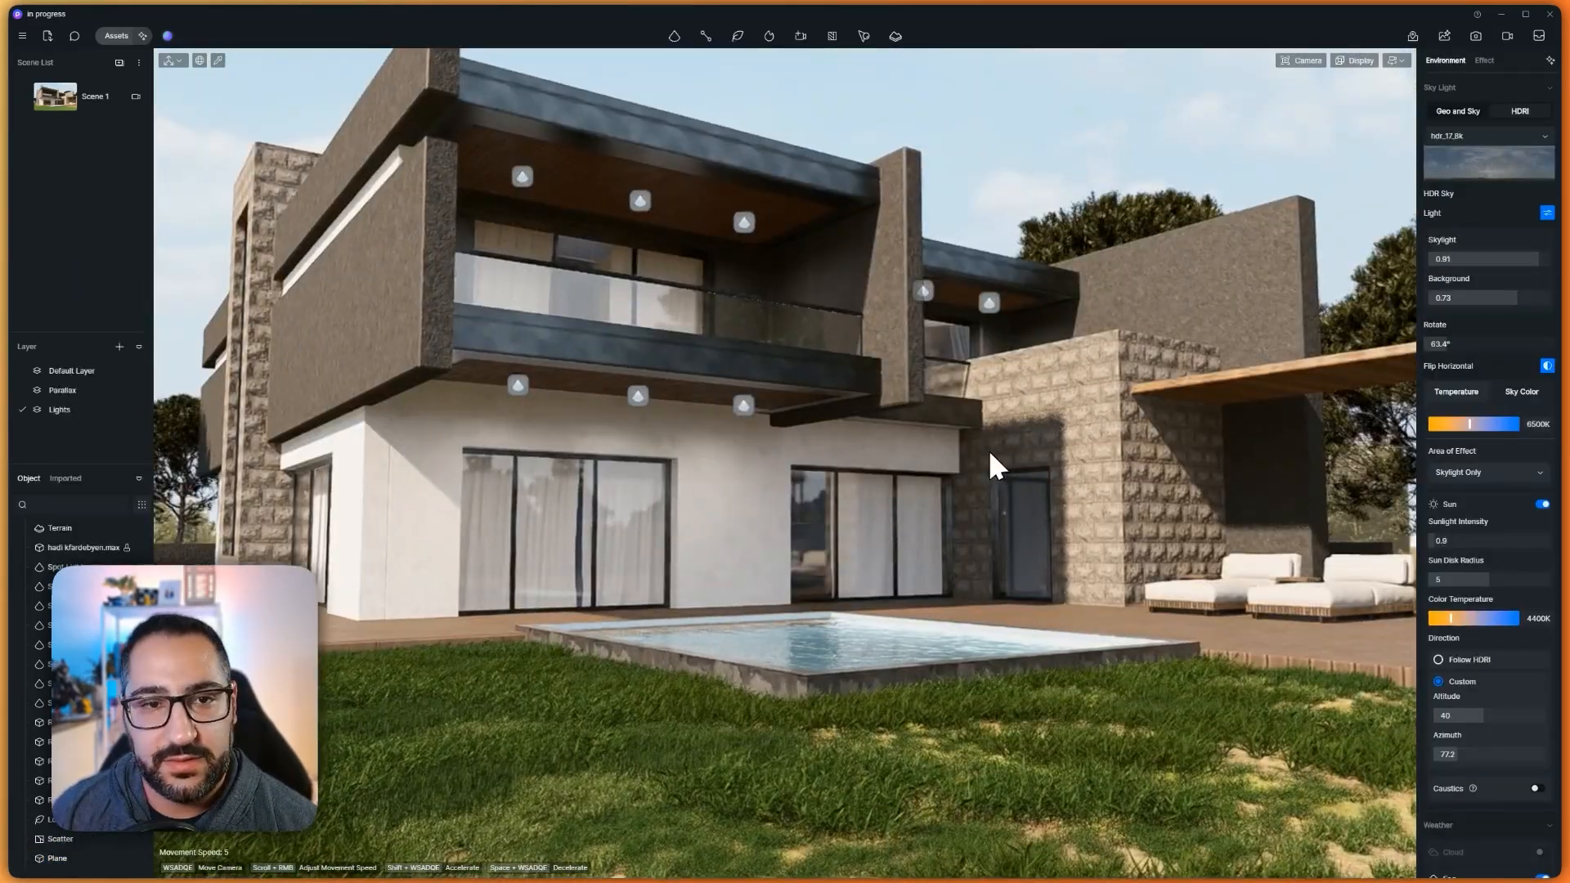
Switch to Photoshop and examine the balcony, windows and facade of the 3ds Max + Corona reference render up close
scroll(989, 449, "up", 3)
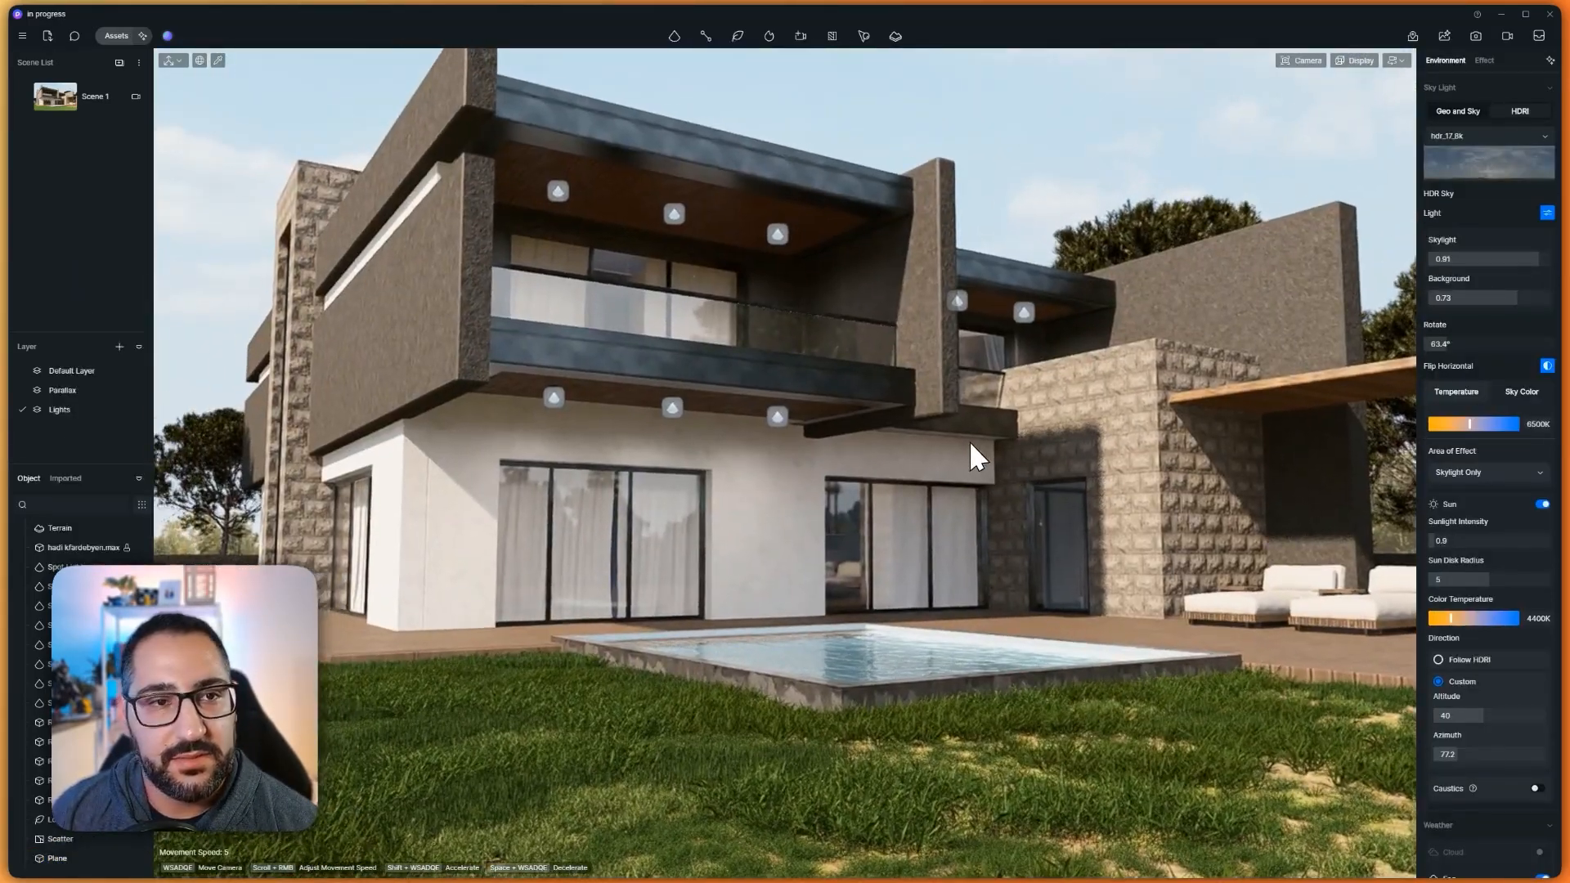
scroll(968, 439, "up", 2)
scroll(968, 441, "up", 1)
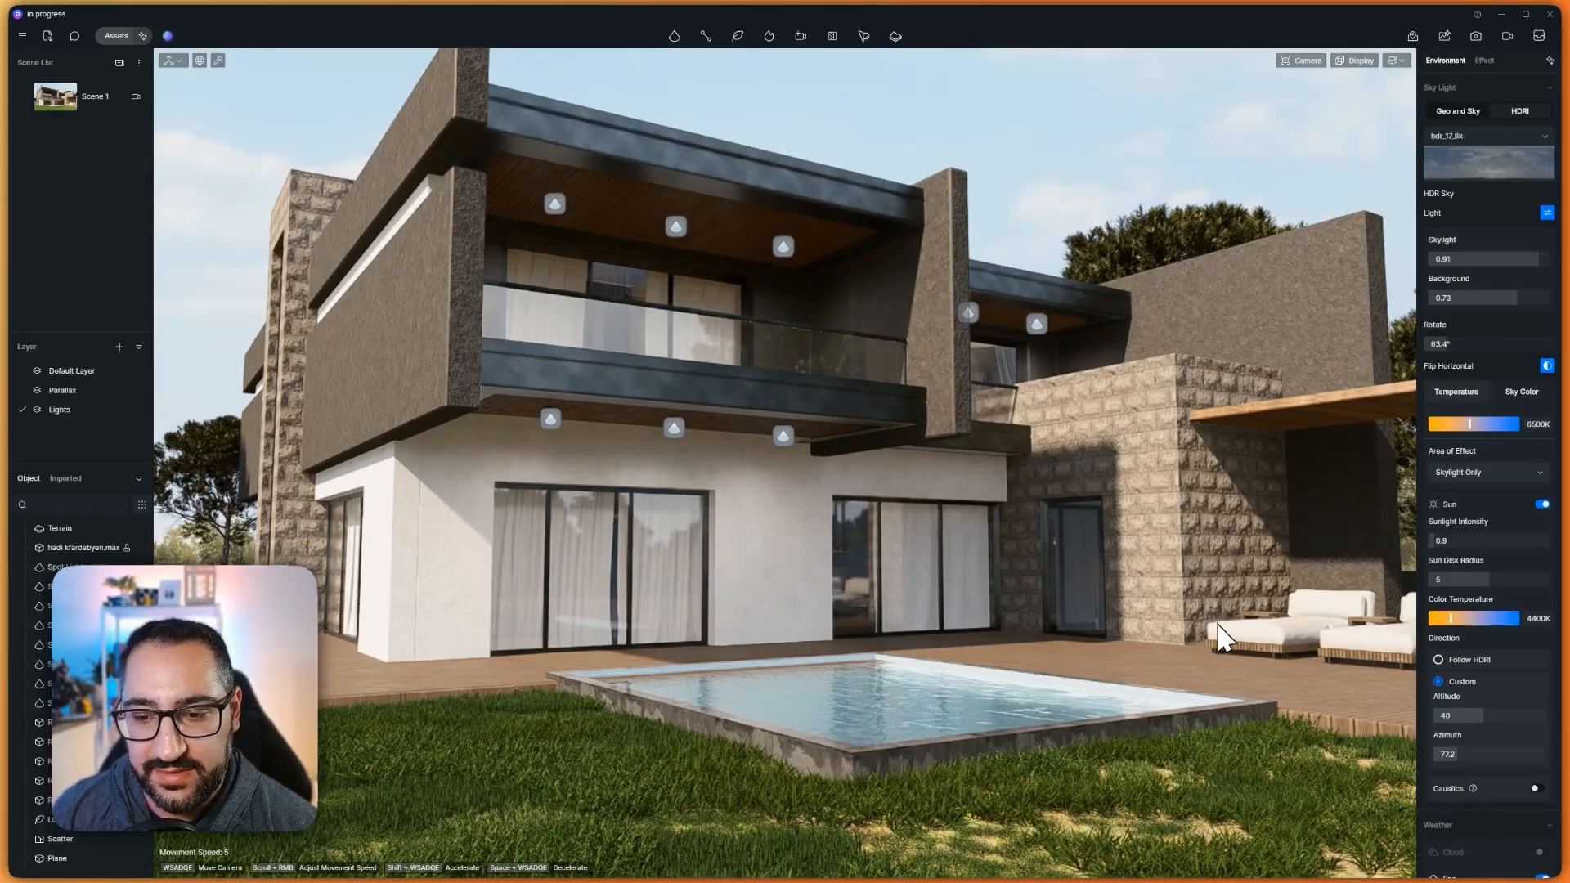
scroll(1117, 441, "up", 3)
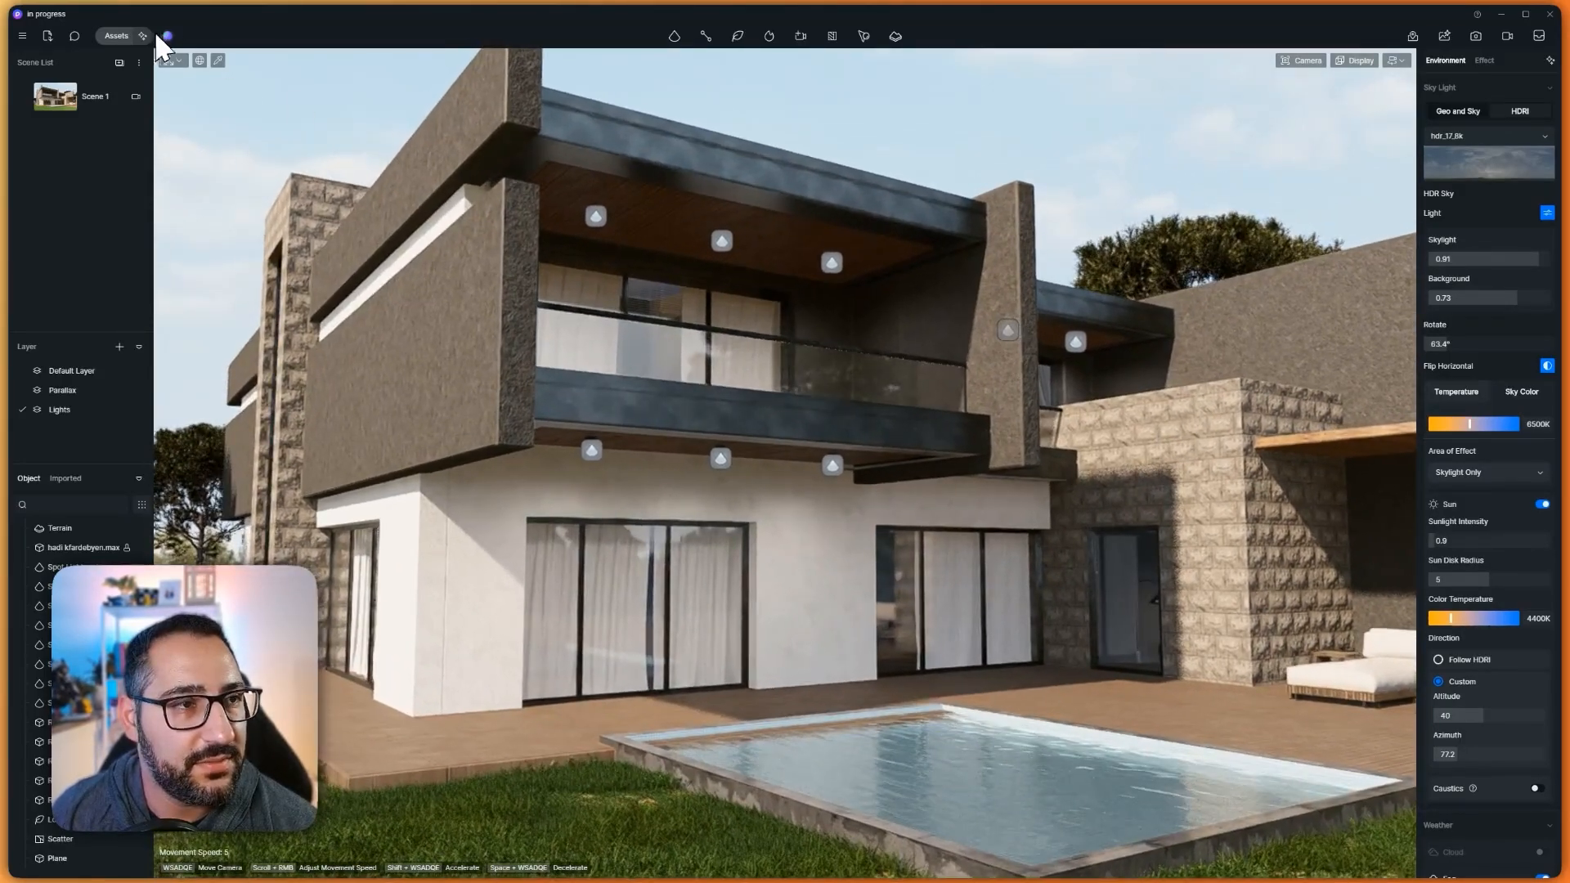
left_click(117, 35)
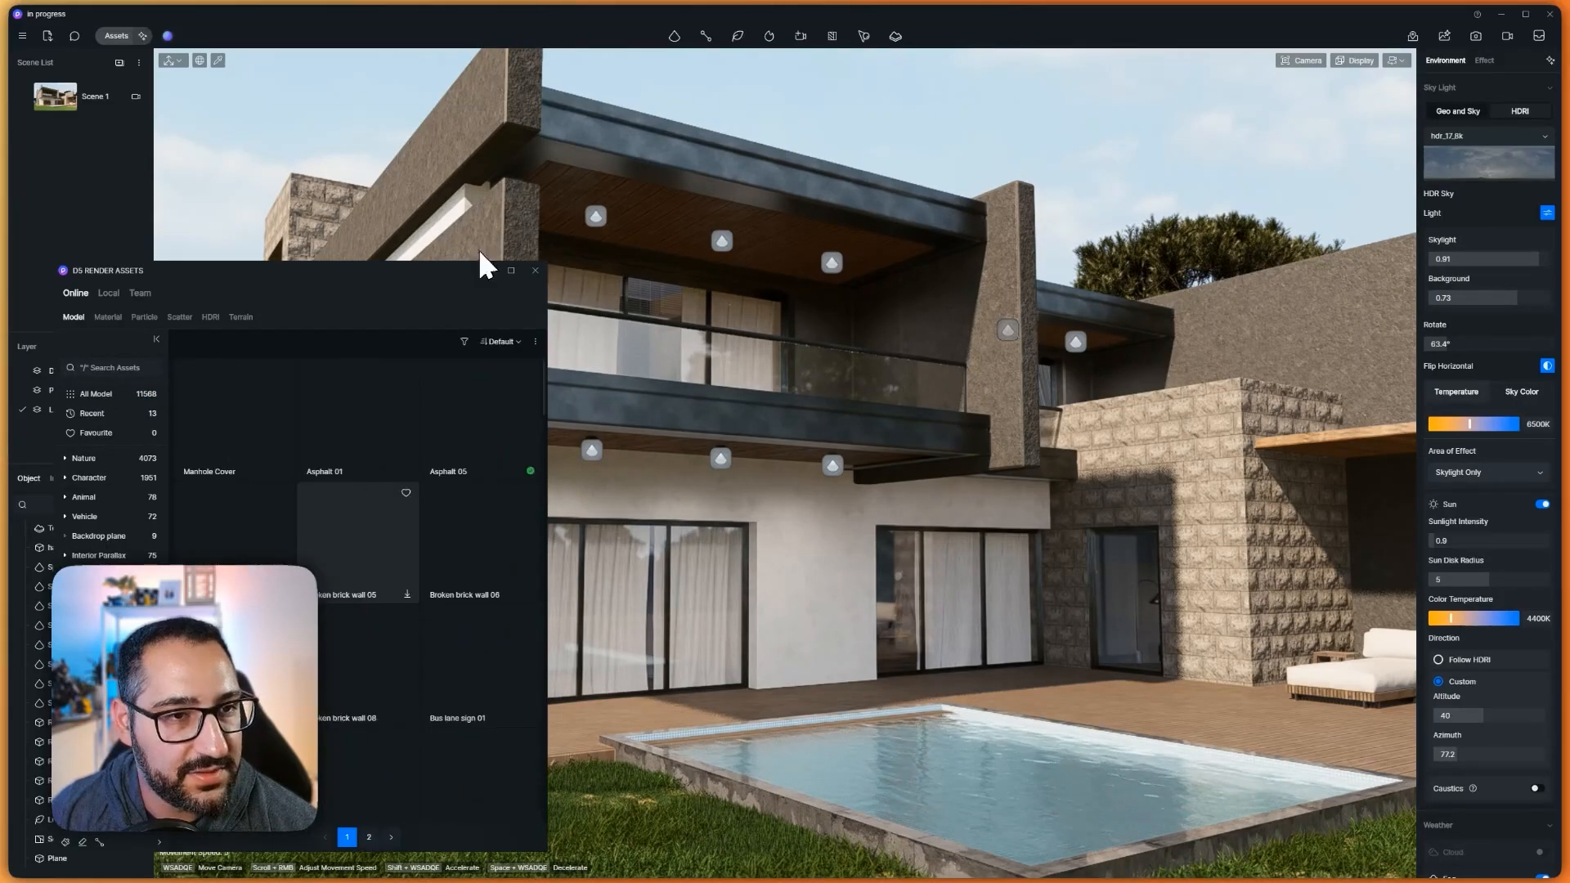
left_click(1327, 870)
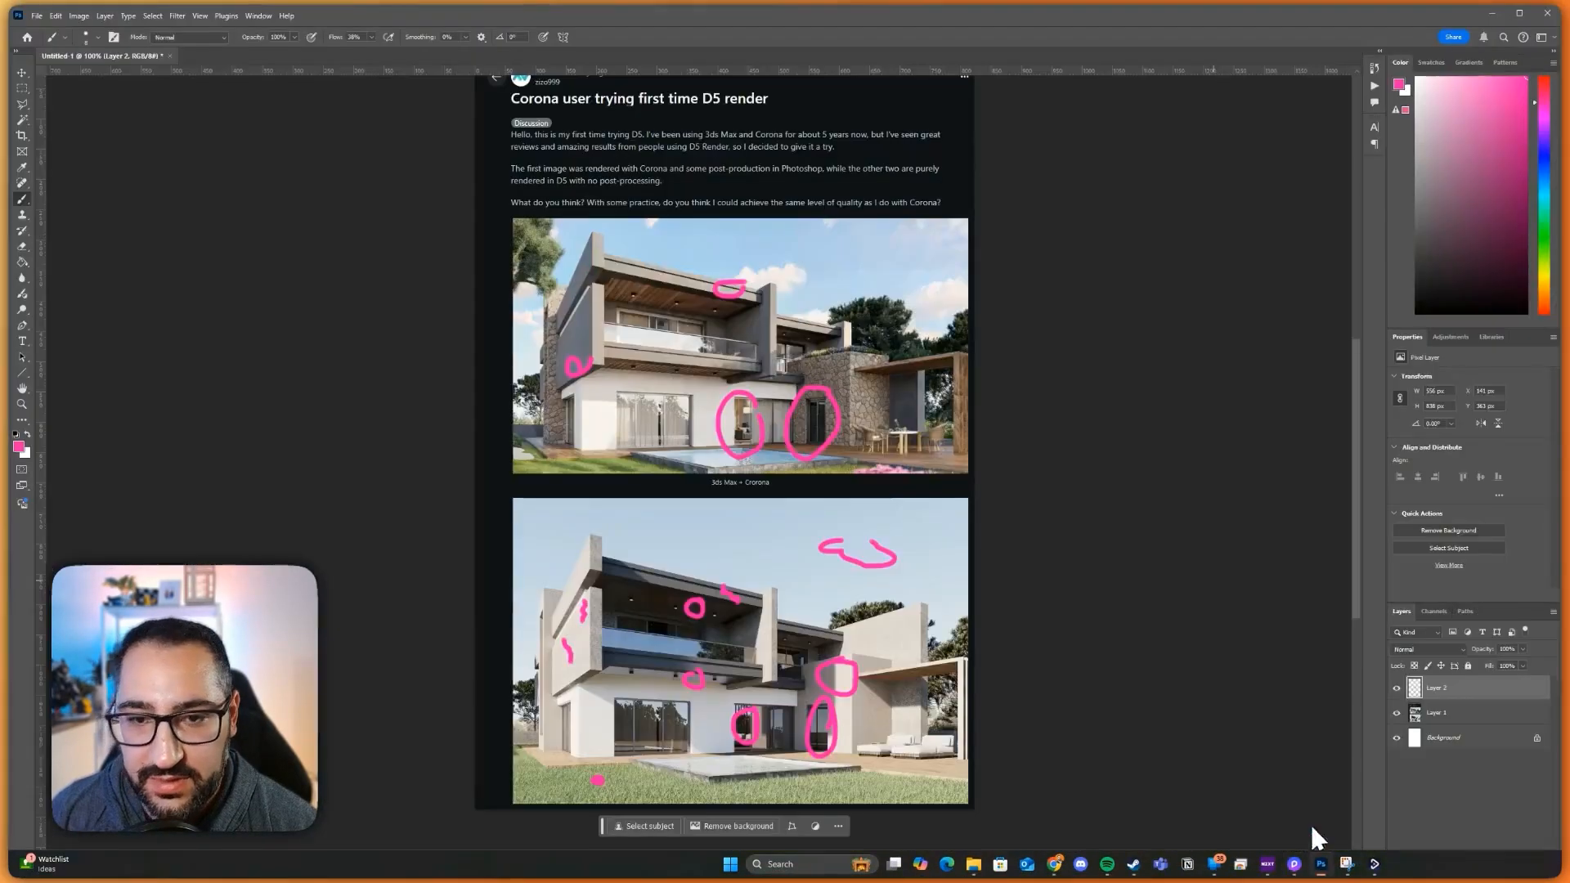
key("z")
left_click_drag(540, 485, 683, 249)
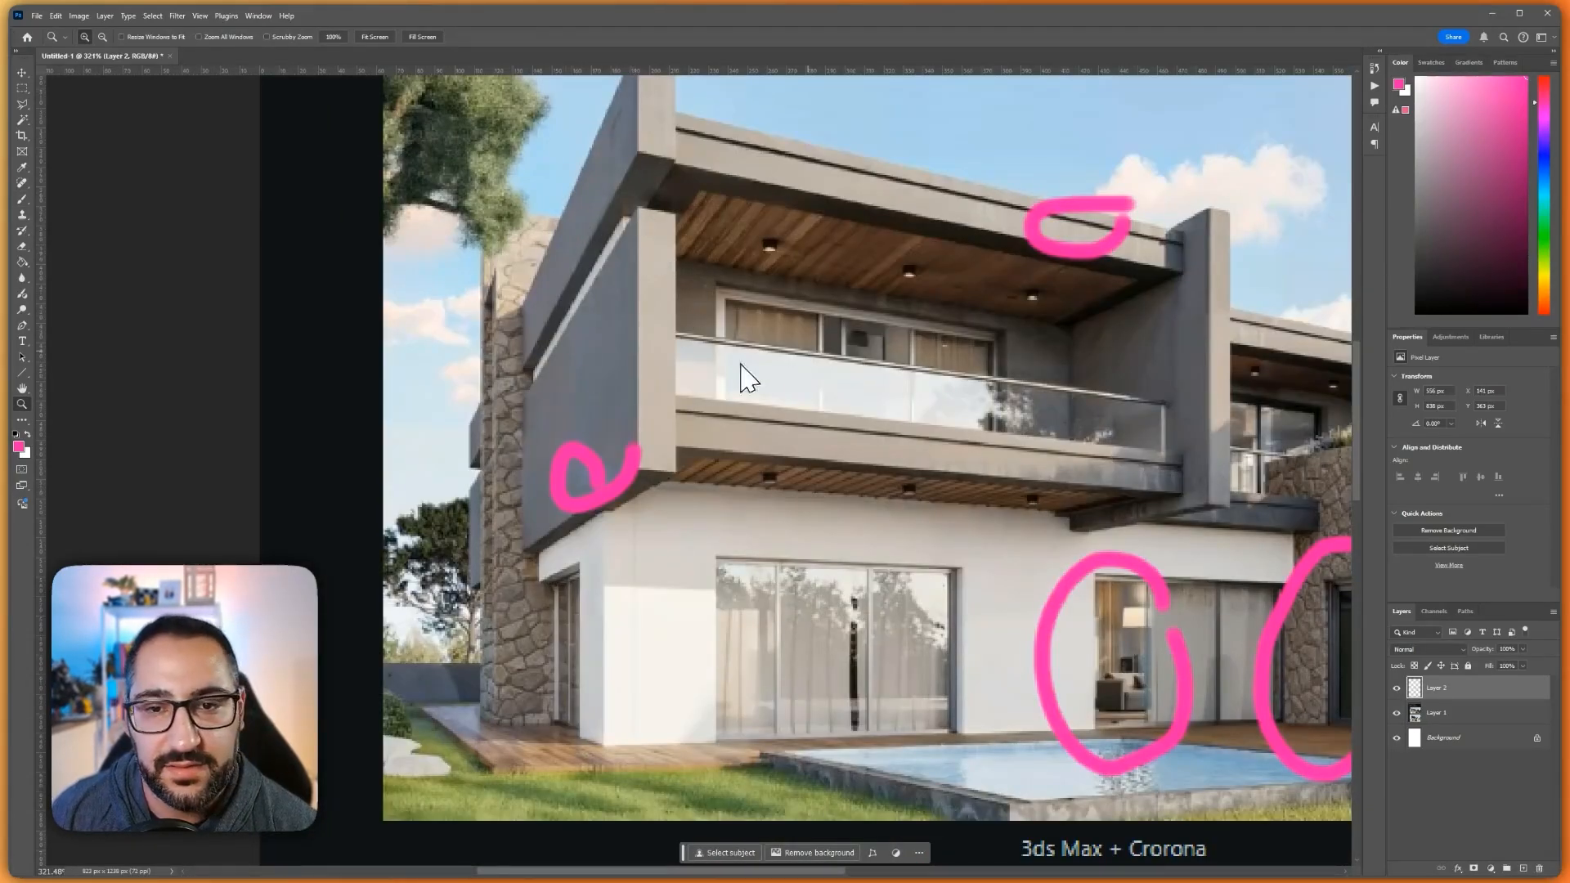
scroll(740, 365, "down", 2)
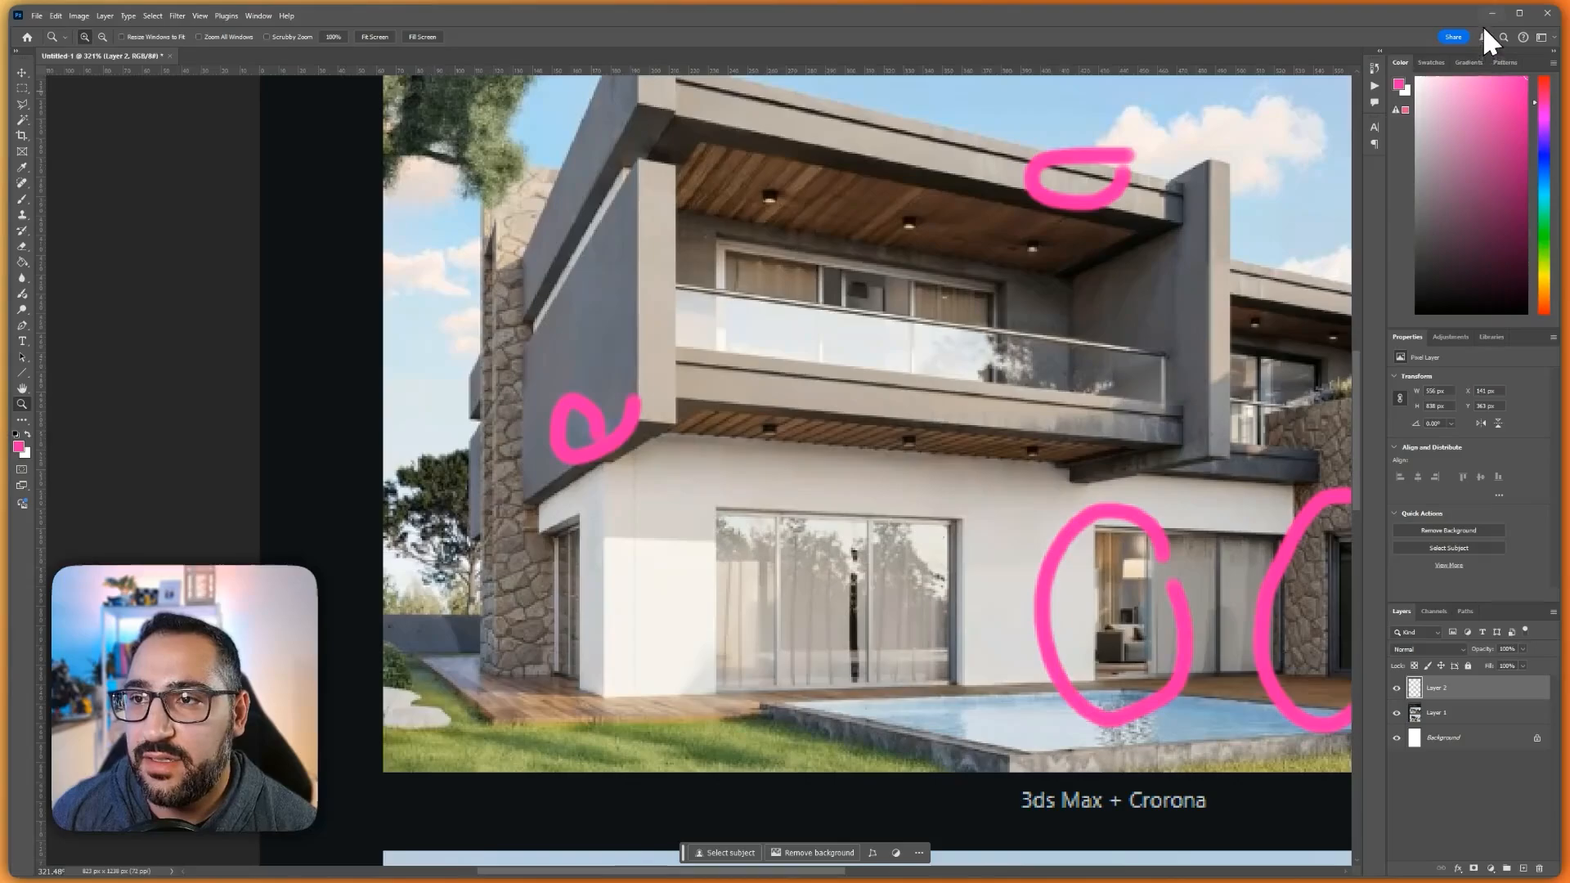
middle_click_drag(1192, 342, 1107, 368)
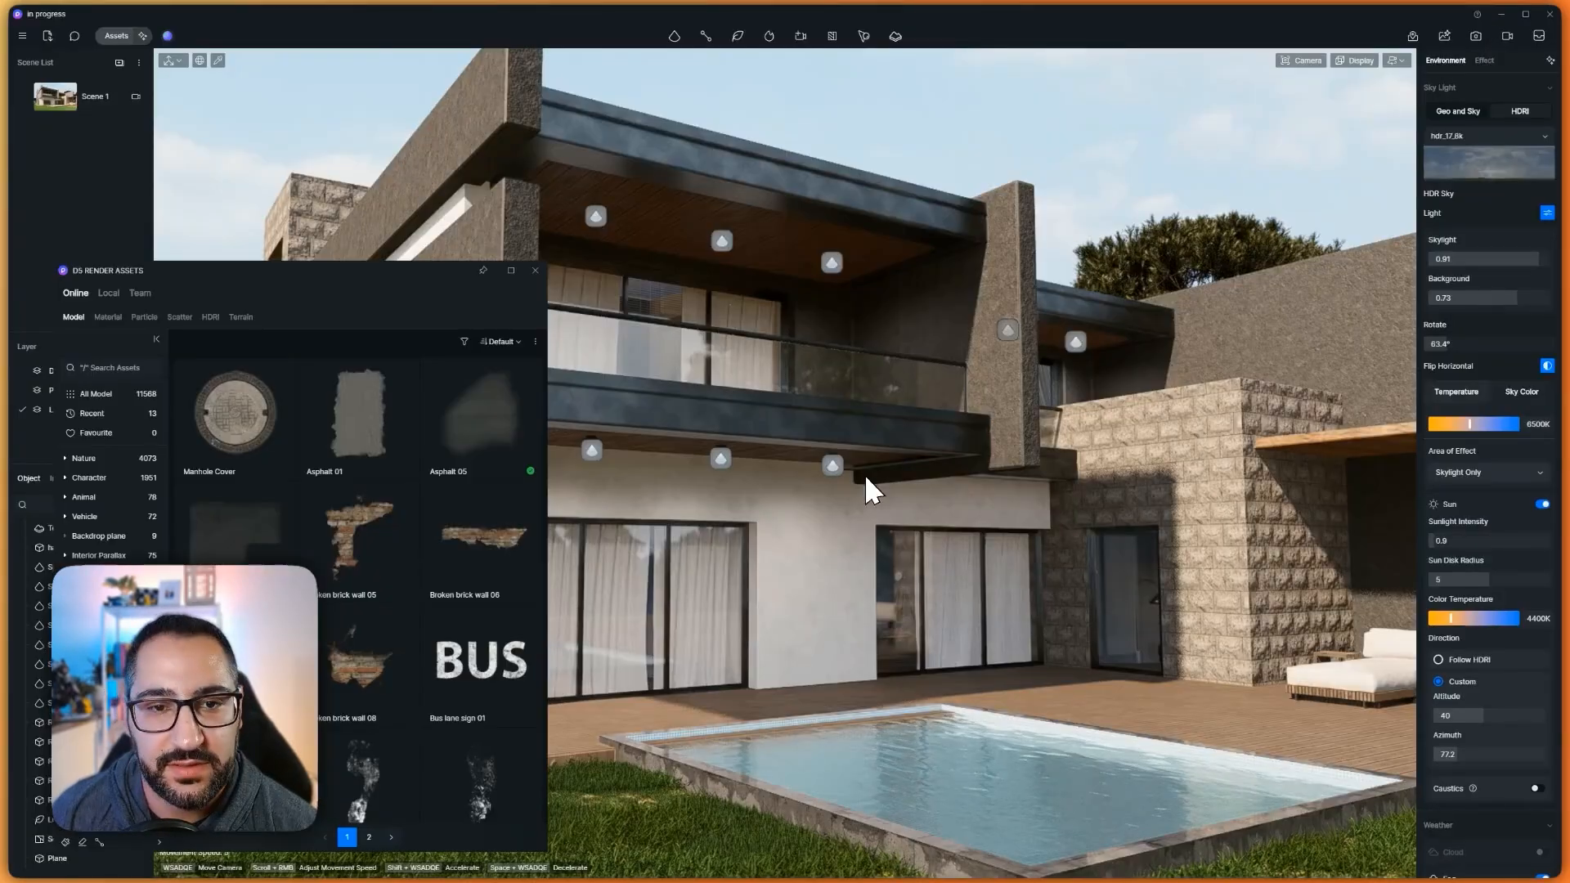
Set the base color map brightness of the Black Matte Metal on the villa's window frames to 30
left_click(535, 270)
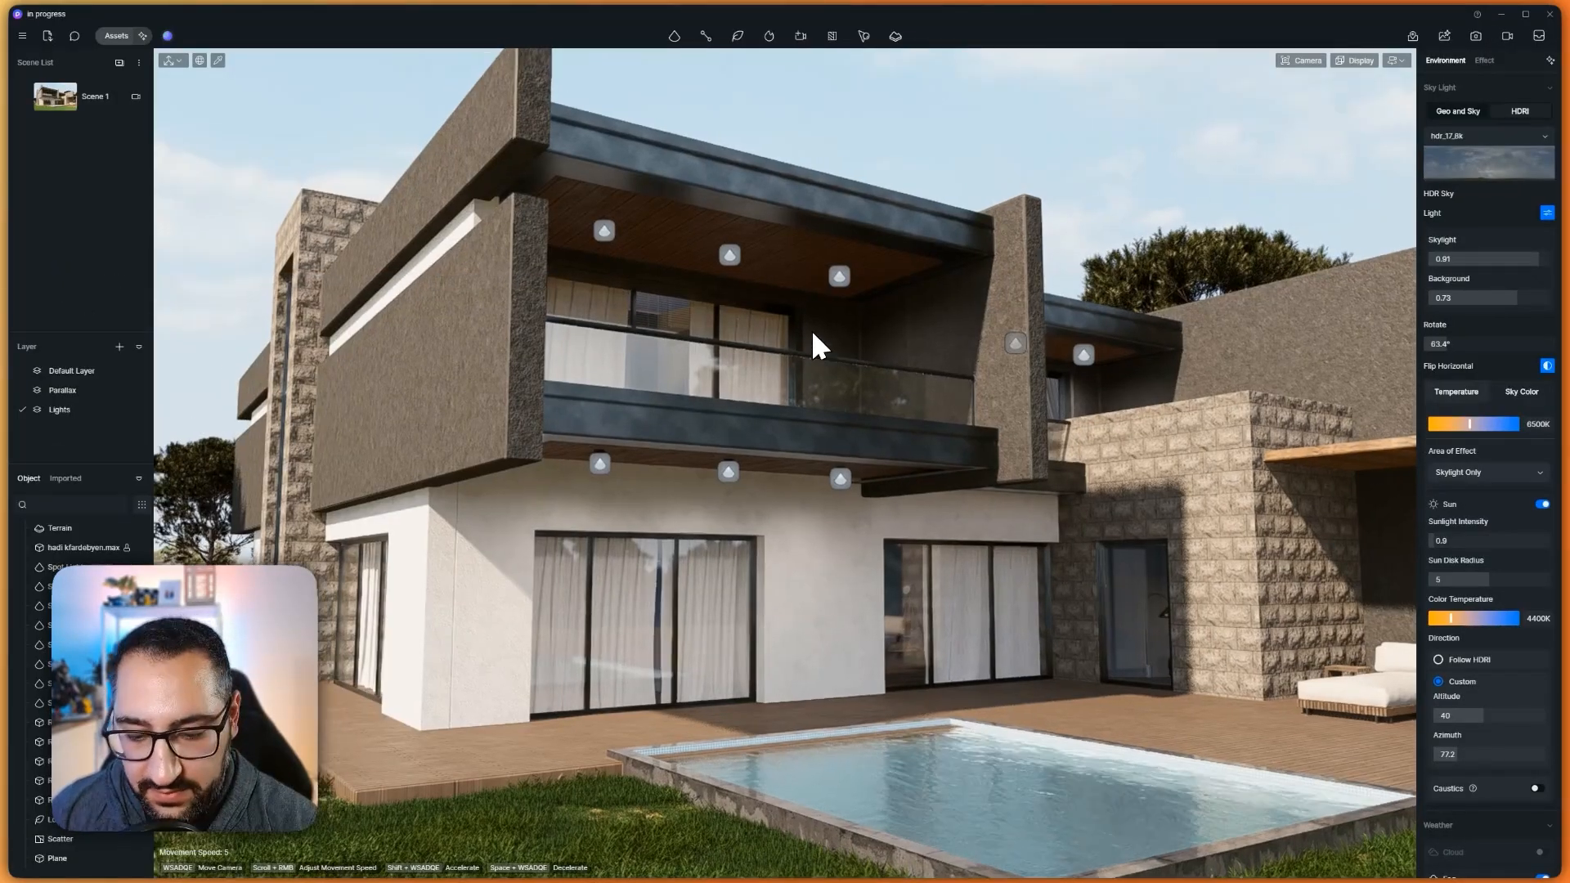
left_click(790, 311)
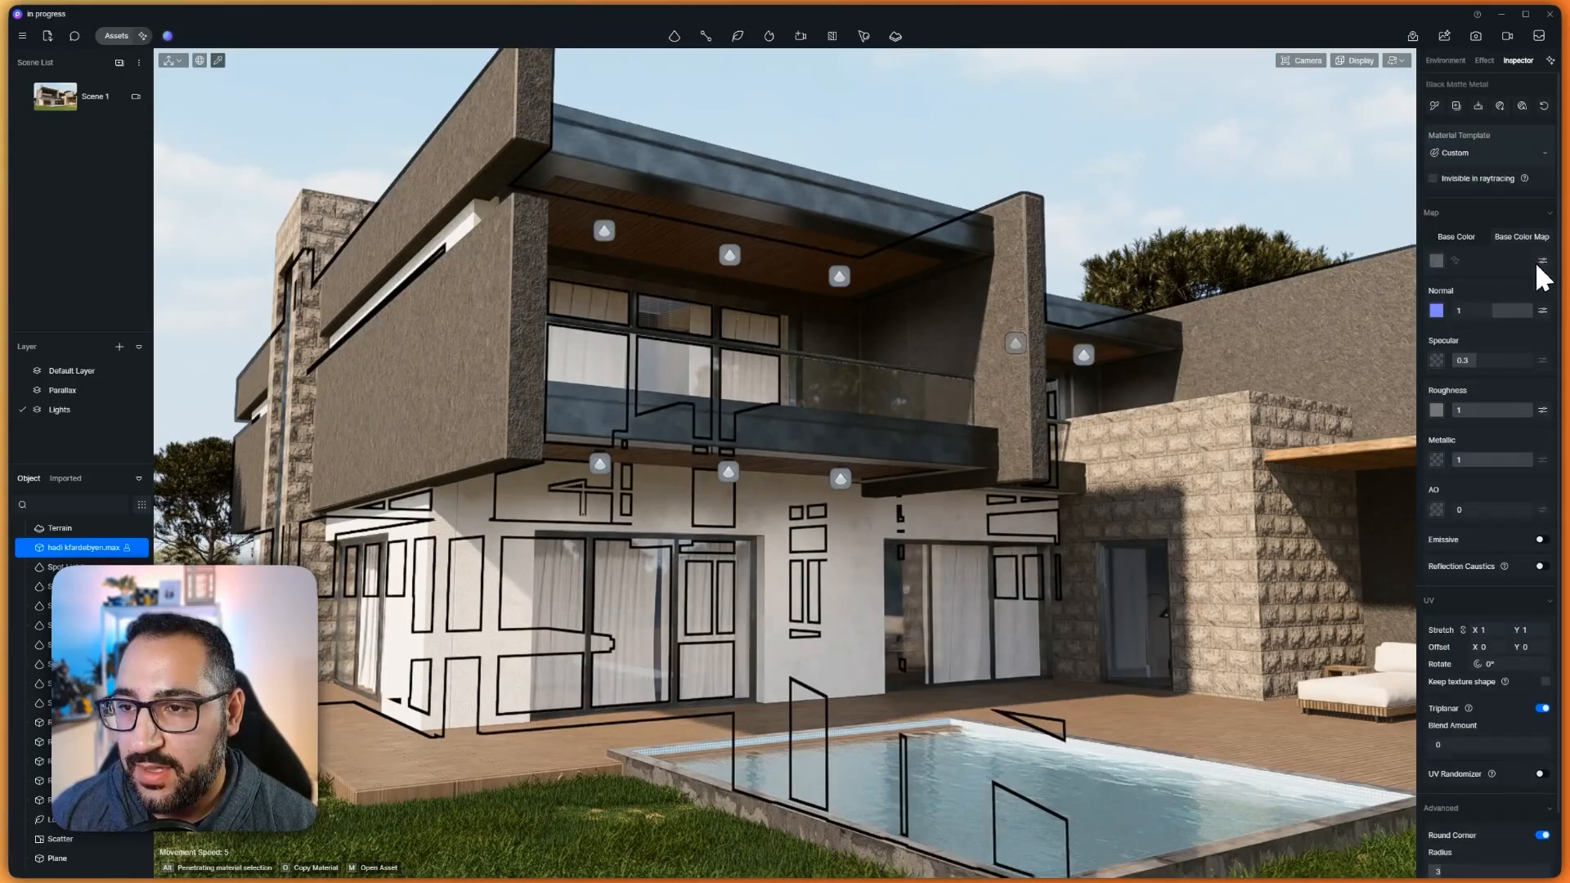
left_click_drag(1489, 425, 1493, 426)
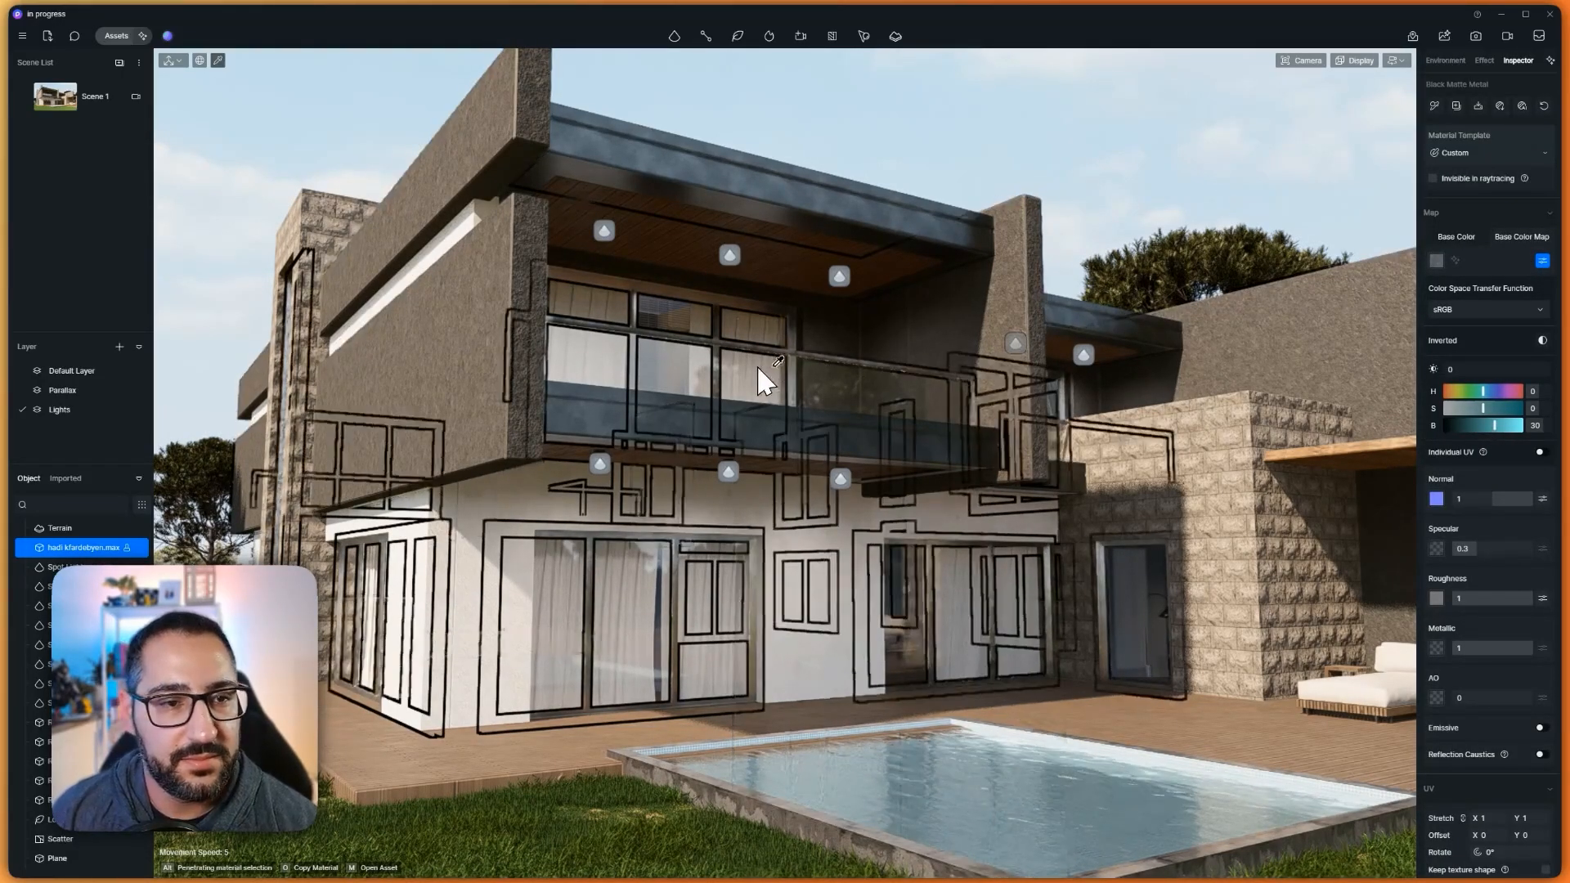
Place a Wall dirt 08 decal from the online model library on the villa's projecting upper side wall
left_click(116, 35)
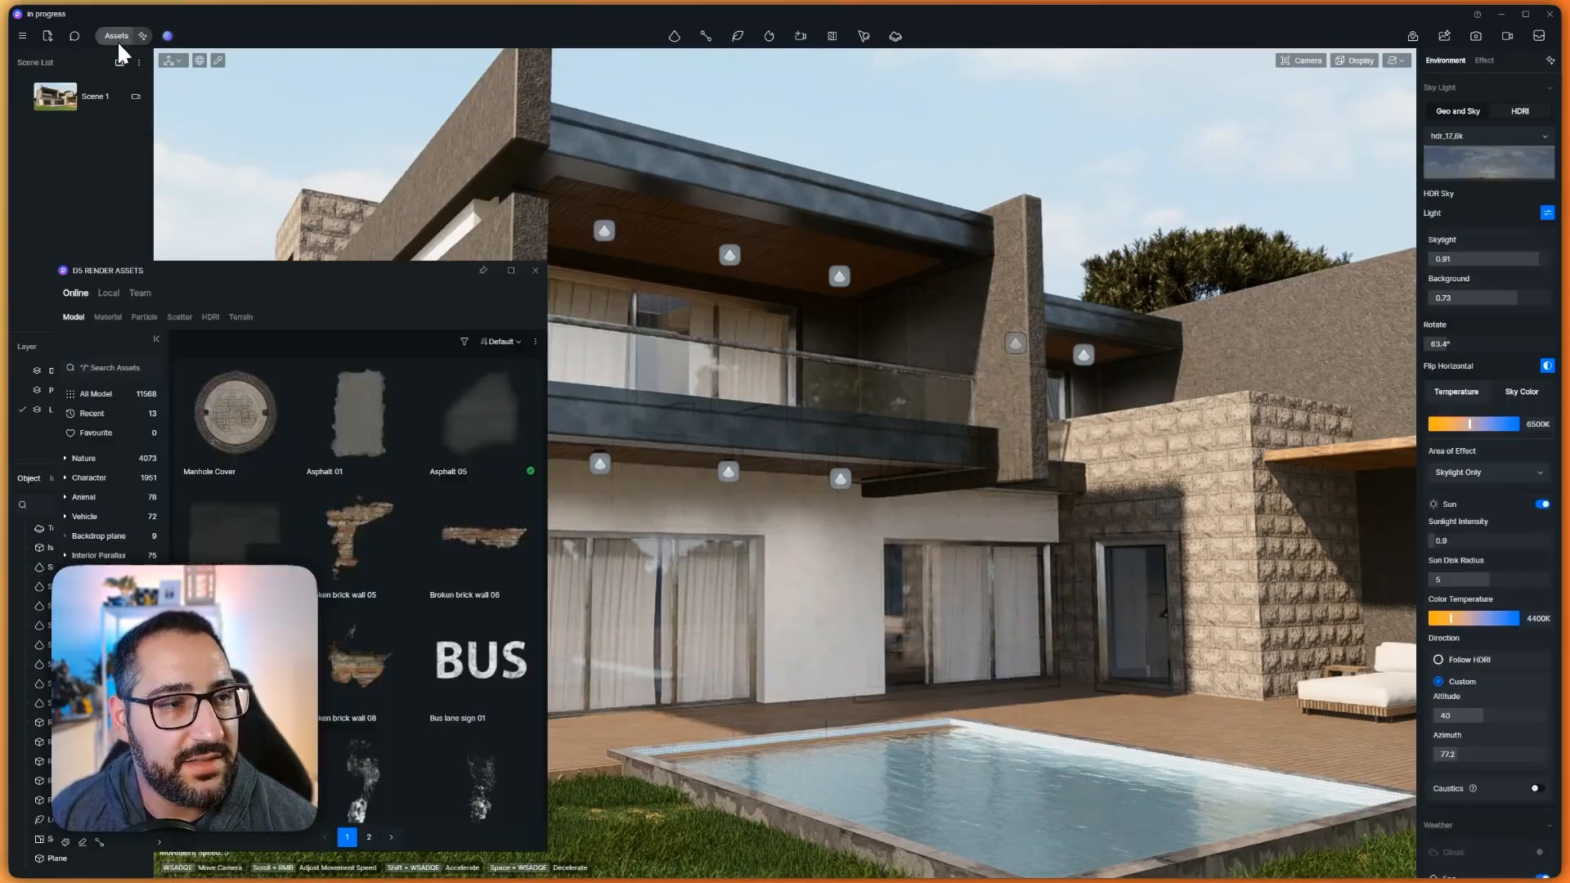
scroll(358, 508, "down", 5)
scroll(366, 504, "down", 10)
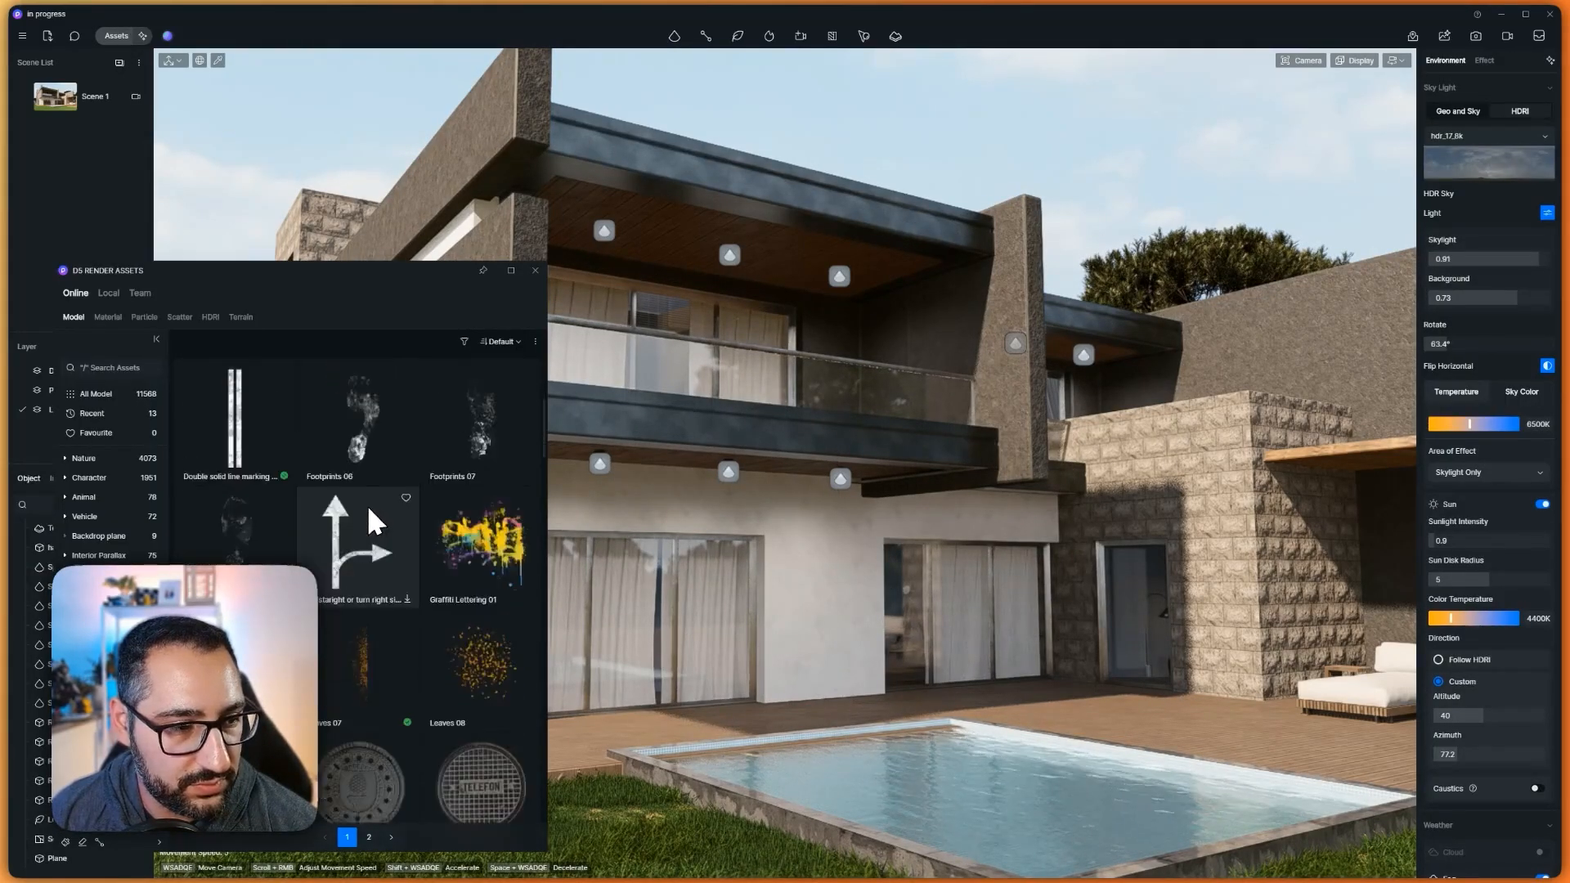
left_click(484, 523)
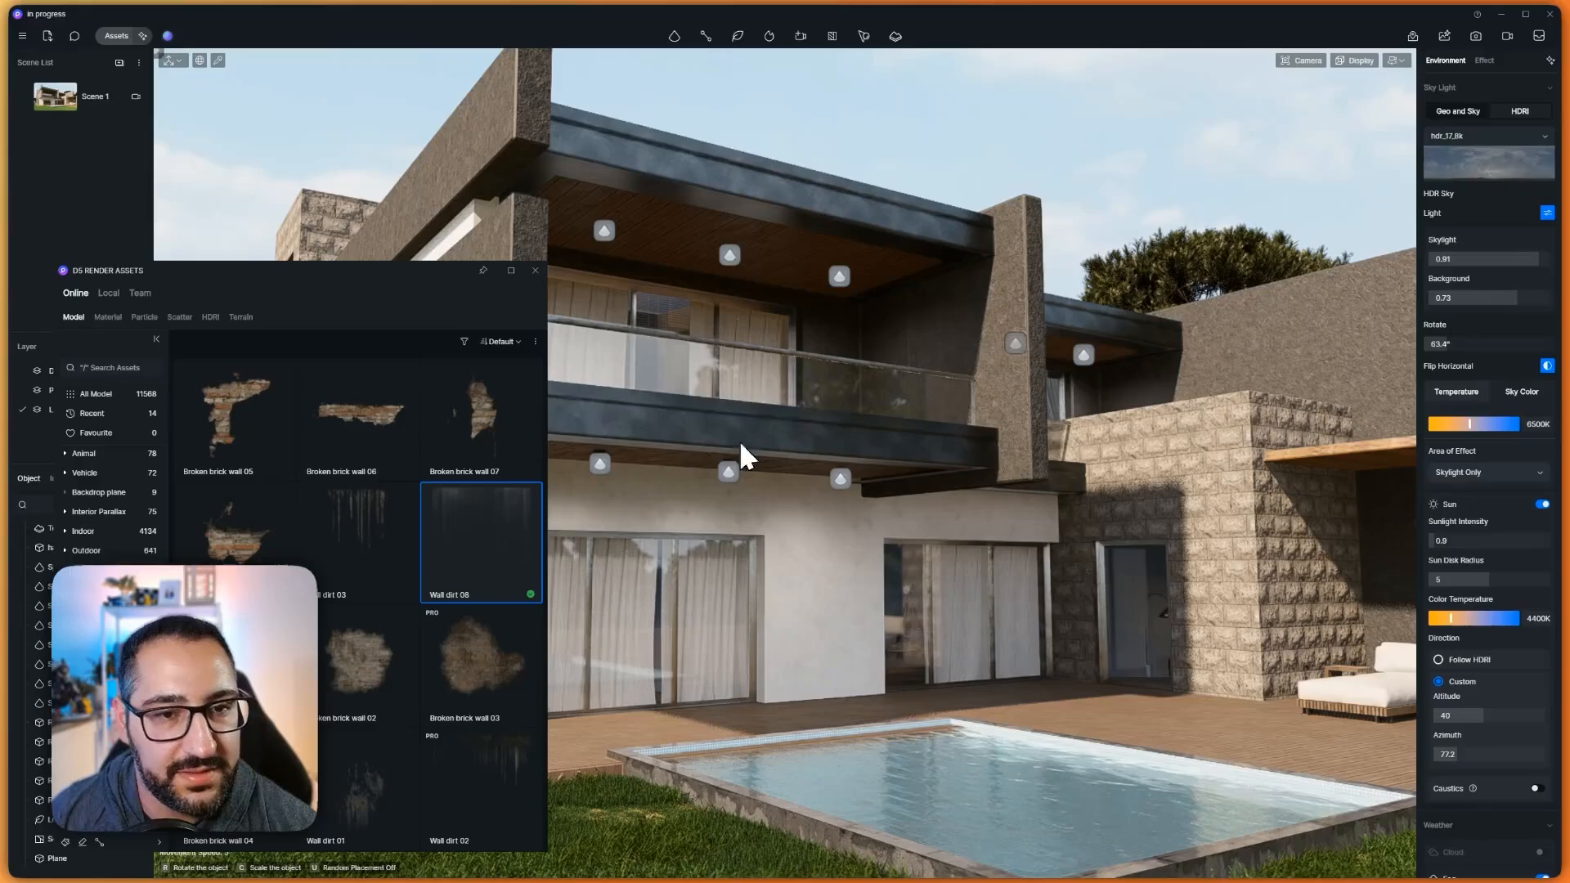
scroll(761, 263, "up", 5)
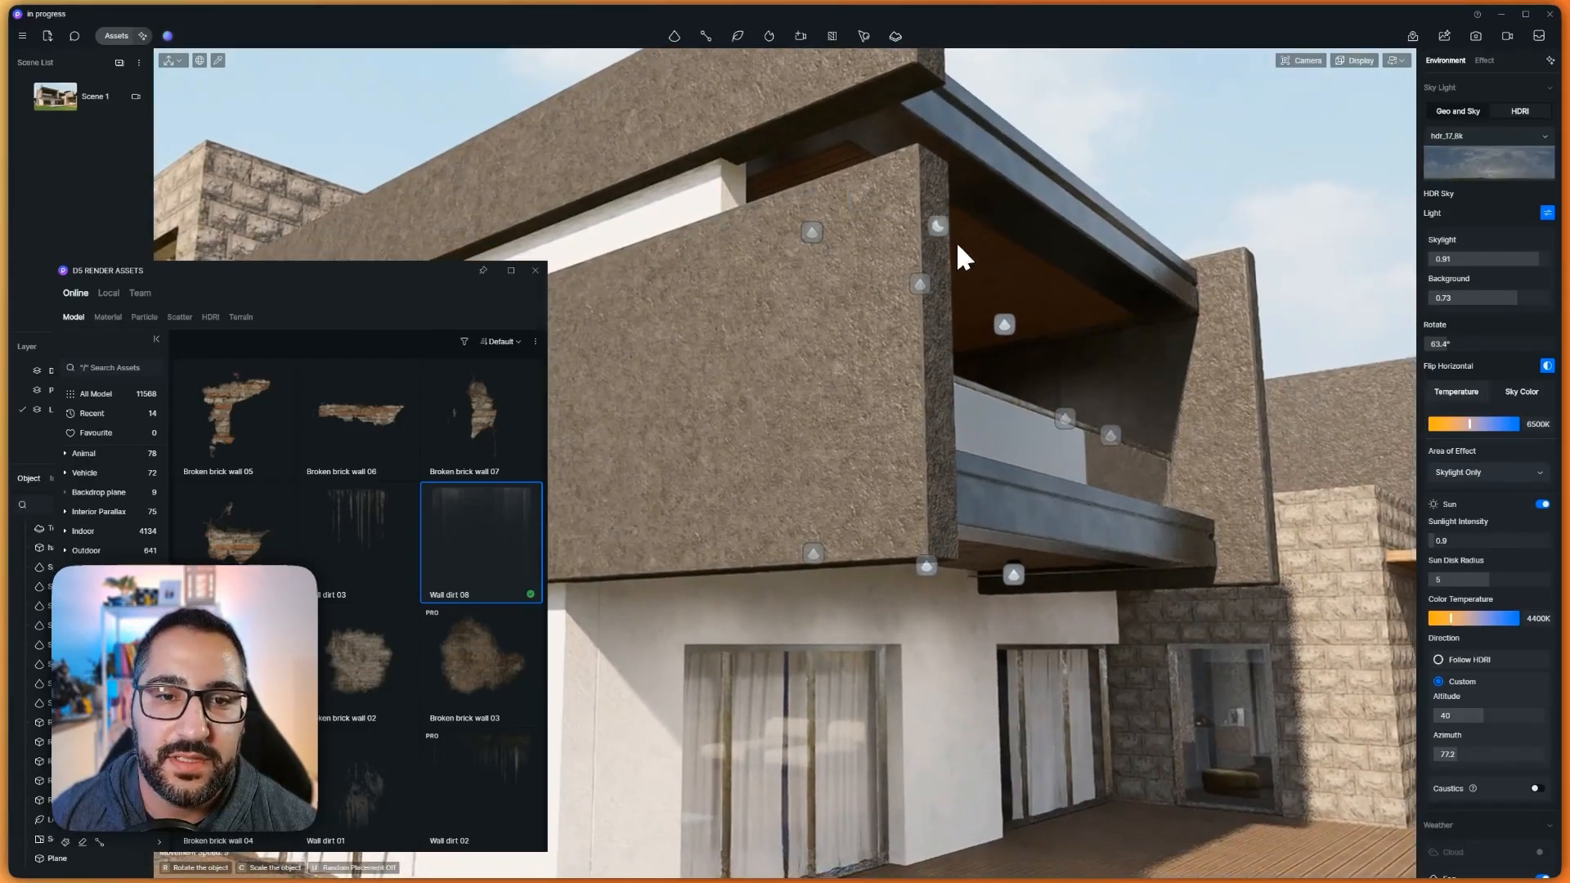
left_click(746, 278)
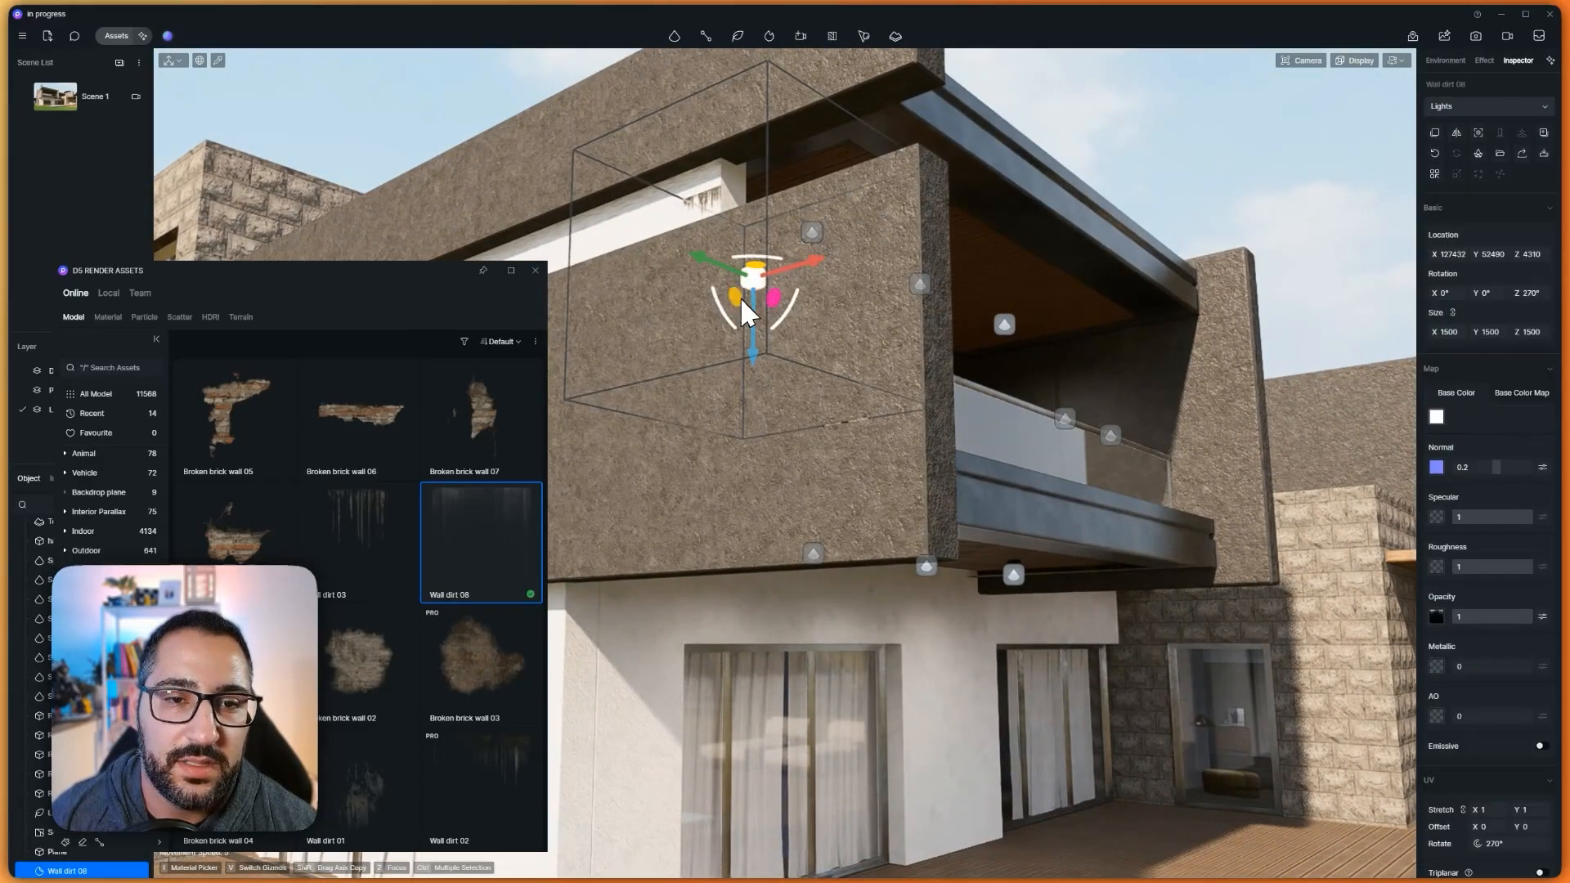
Enlarge the dirt decal to about 2922, lower it over the white strip to a Z location of about 3782, and set its opacity to 0.52
scroll(775, 269, "up", 3)
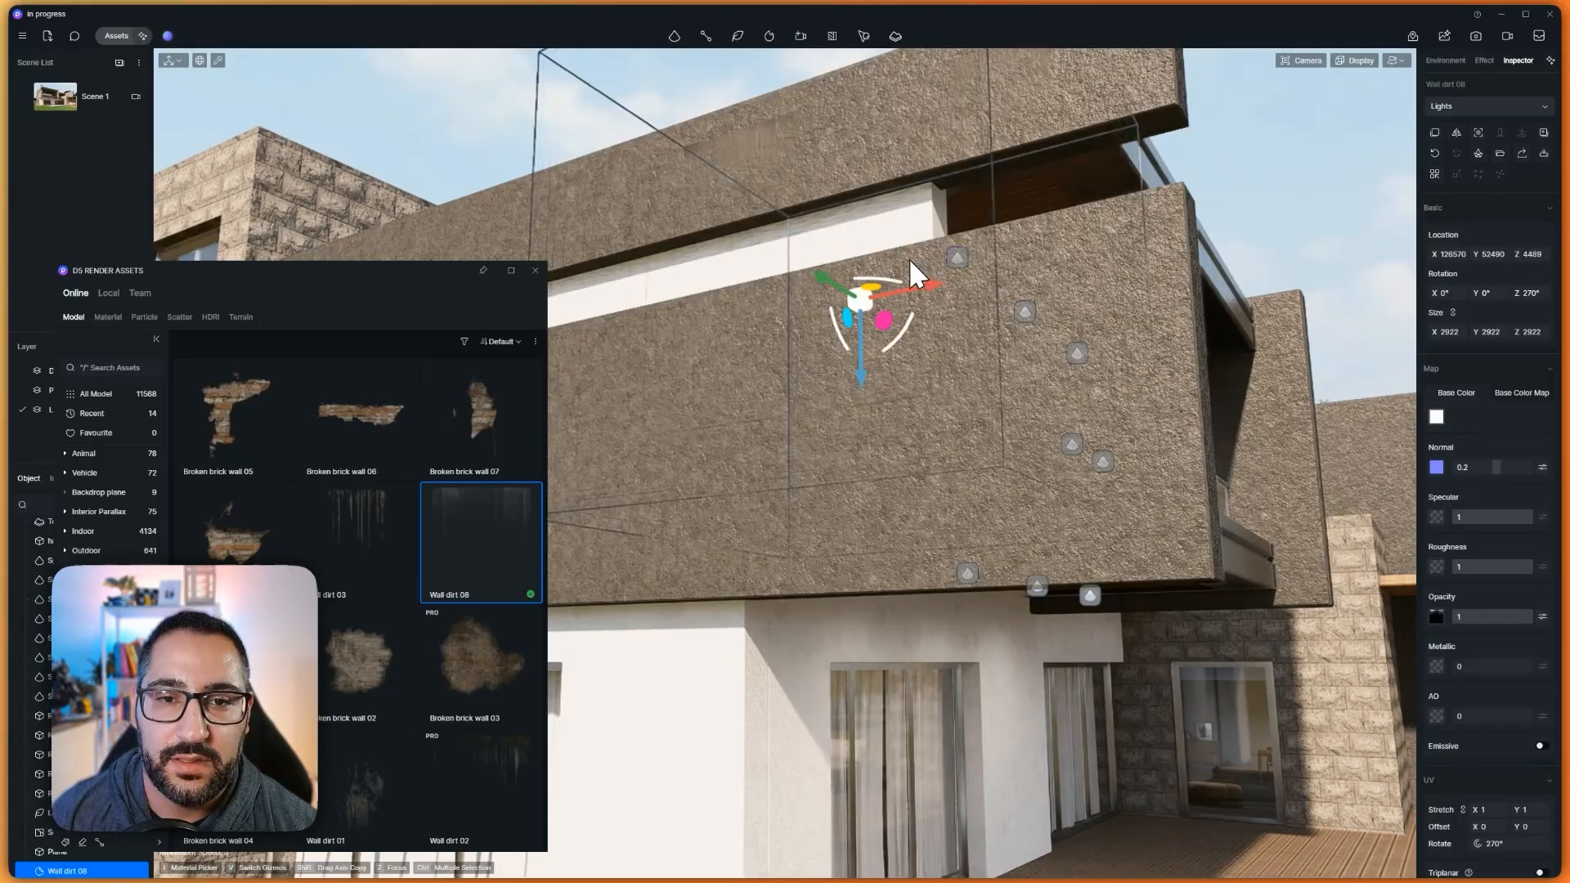
left_click_drag(858, 352, 753, 495)
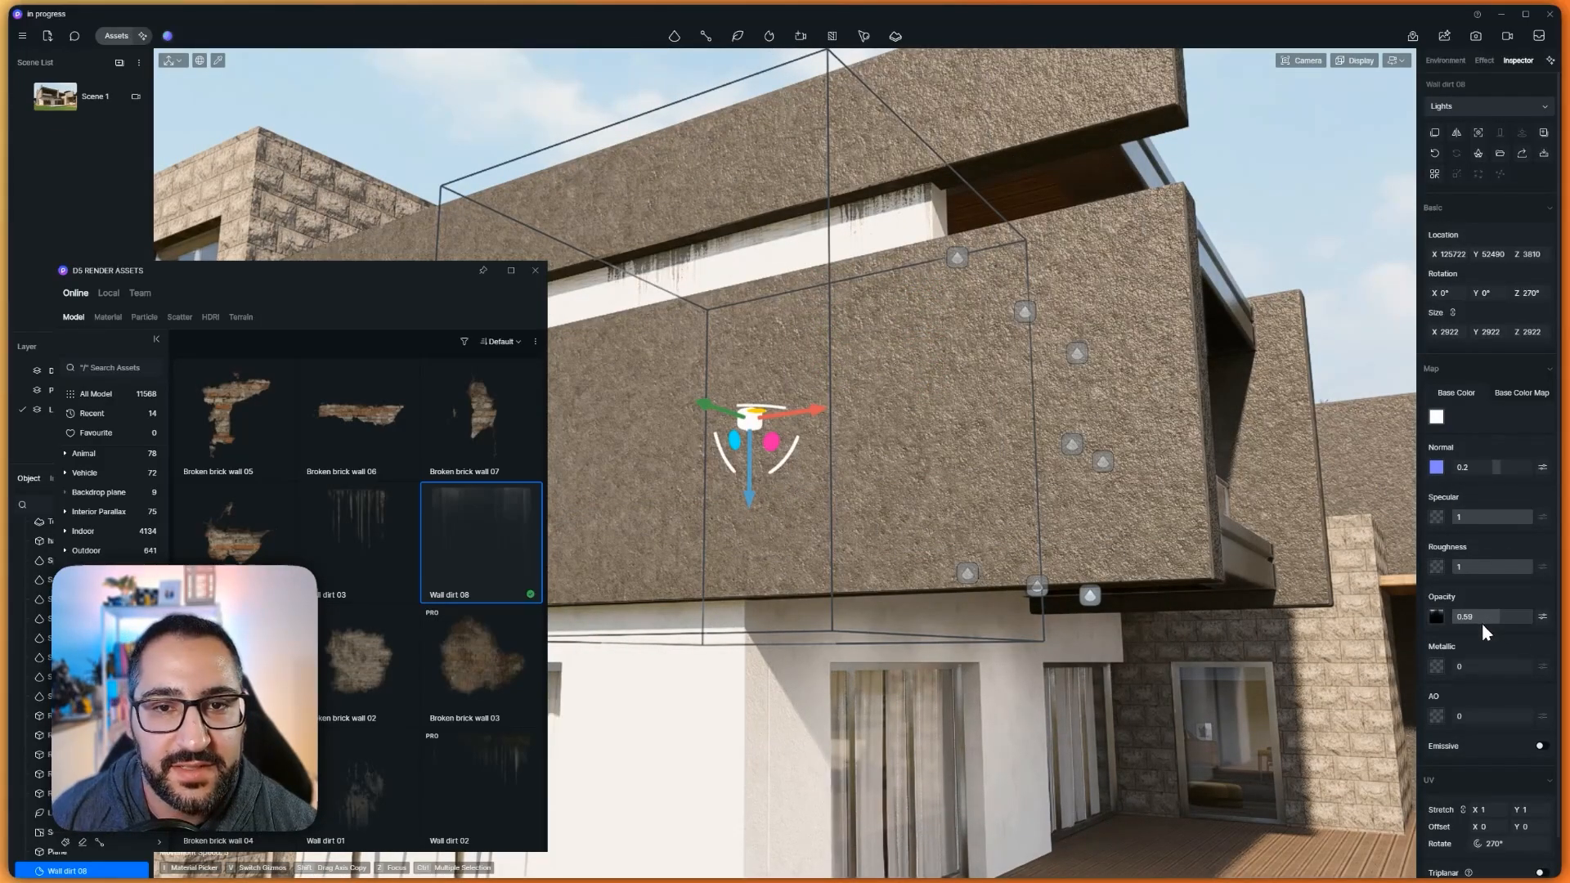
left_click_drag(1483, 624, 1475, 626)
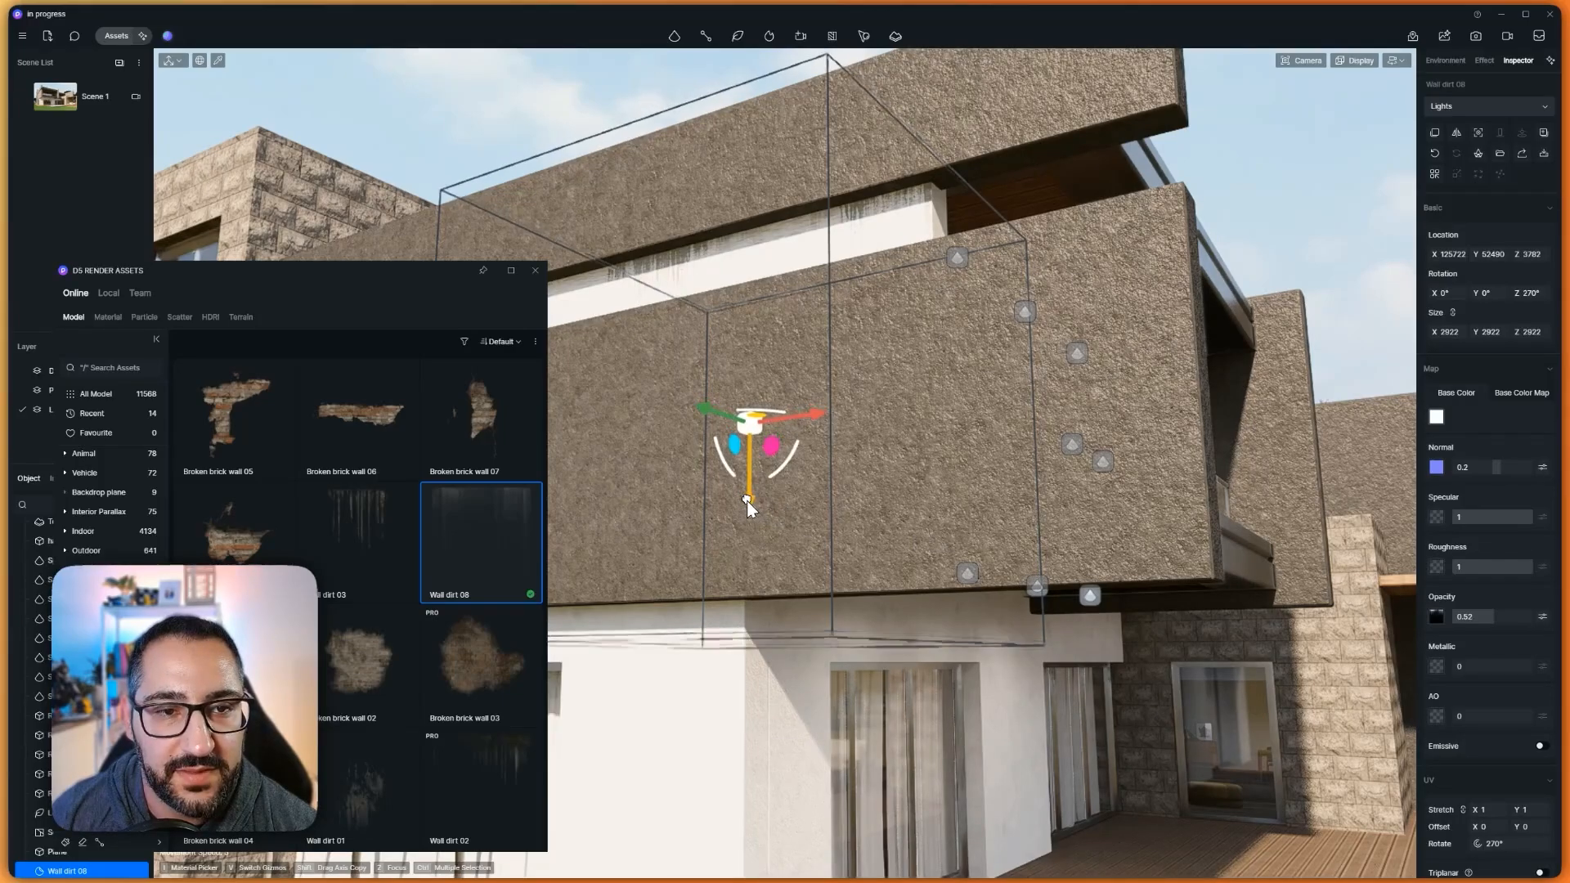
left_click_drag(762, 499, 759, 505)
Copy the dirt decal along the side wall to an X location of about 122873 and enlarge the copy to about 3018
right_click_drag(760, 505, 1023, 439)
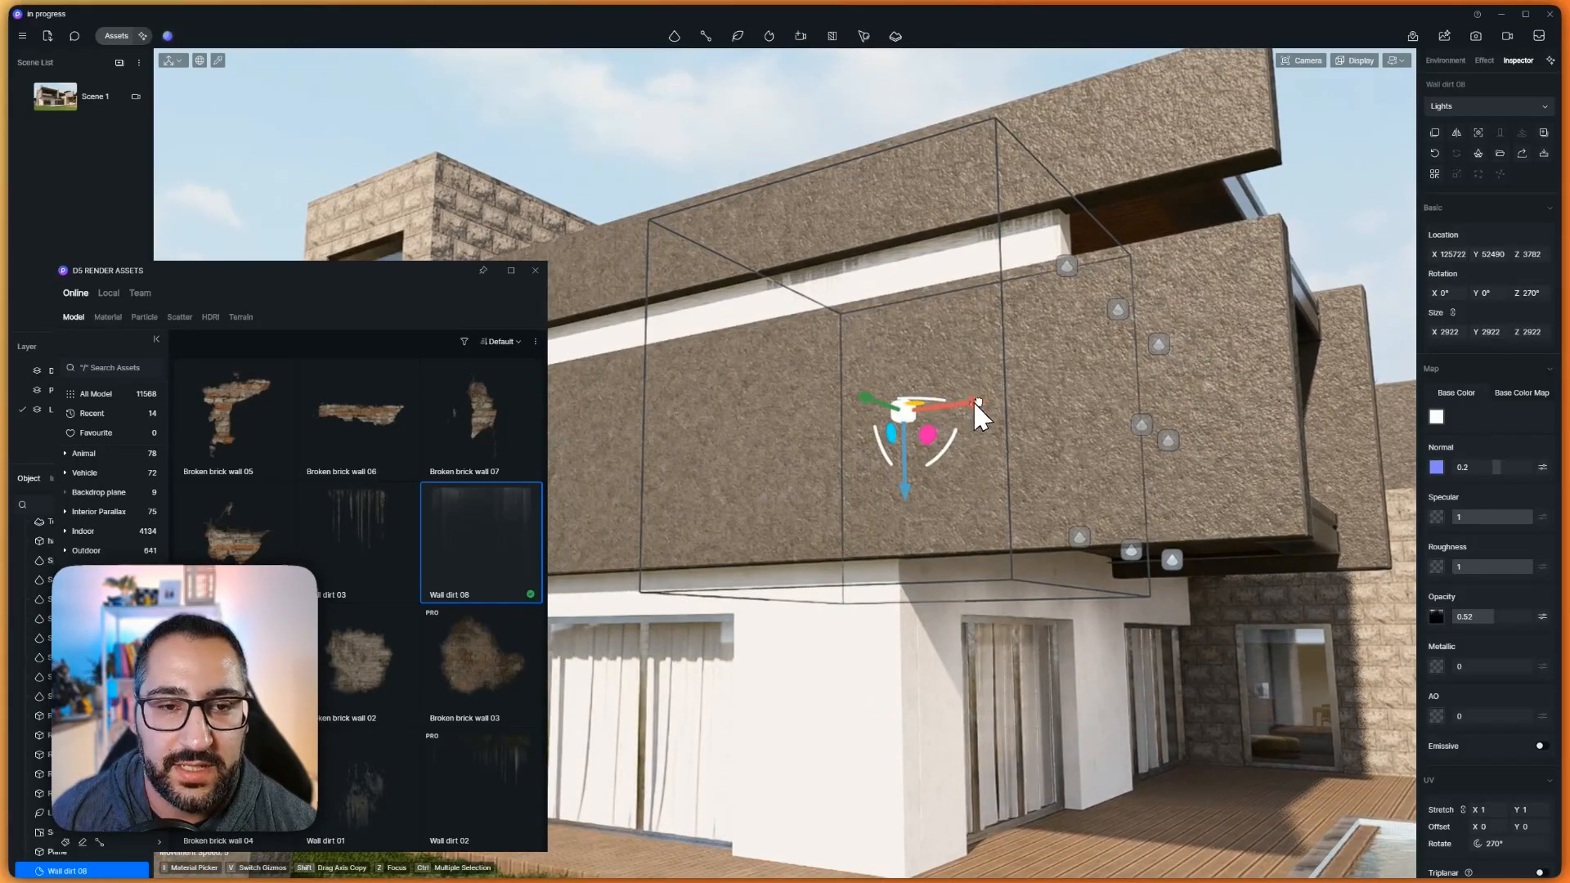
left_click_drag(976, 401, 710, 438)
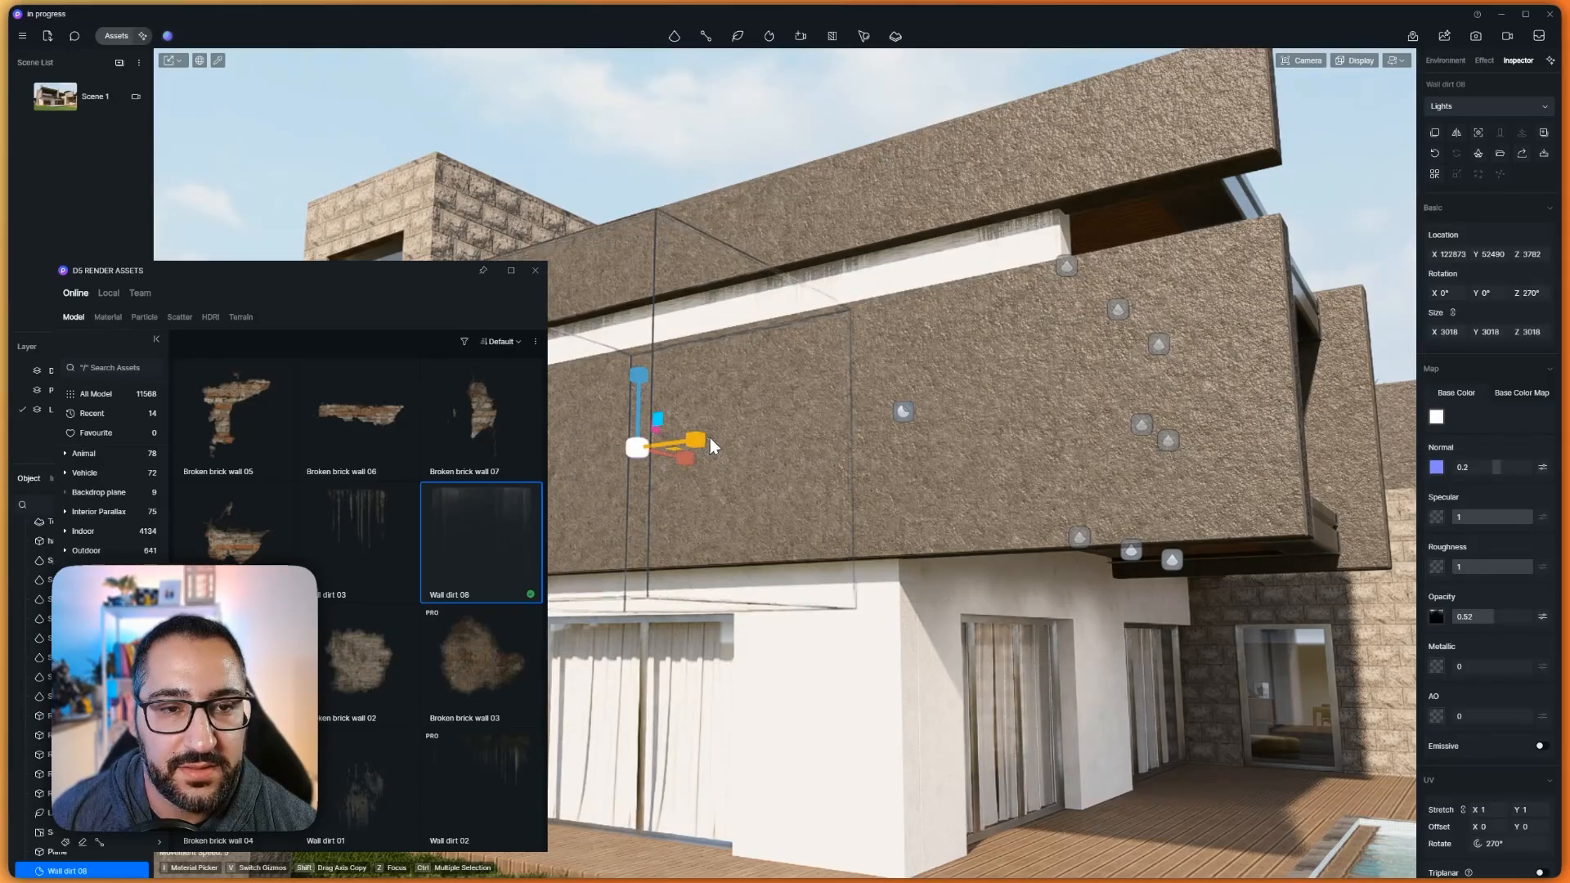
right_click_drag(710, 439, 826, 437)
key("v")
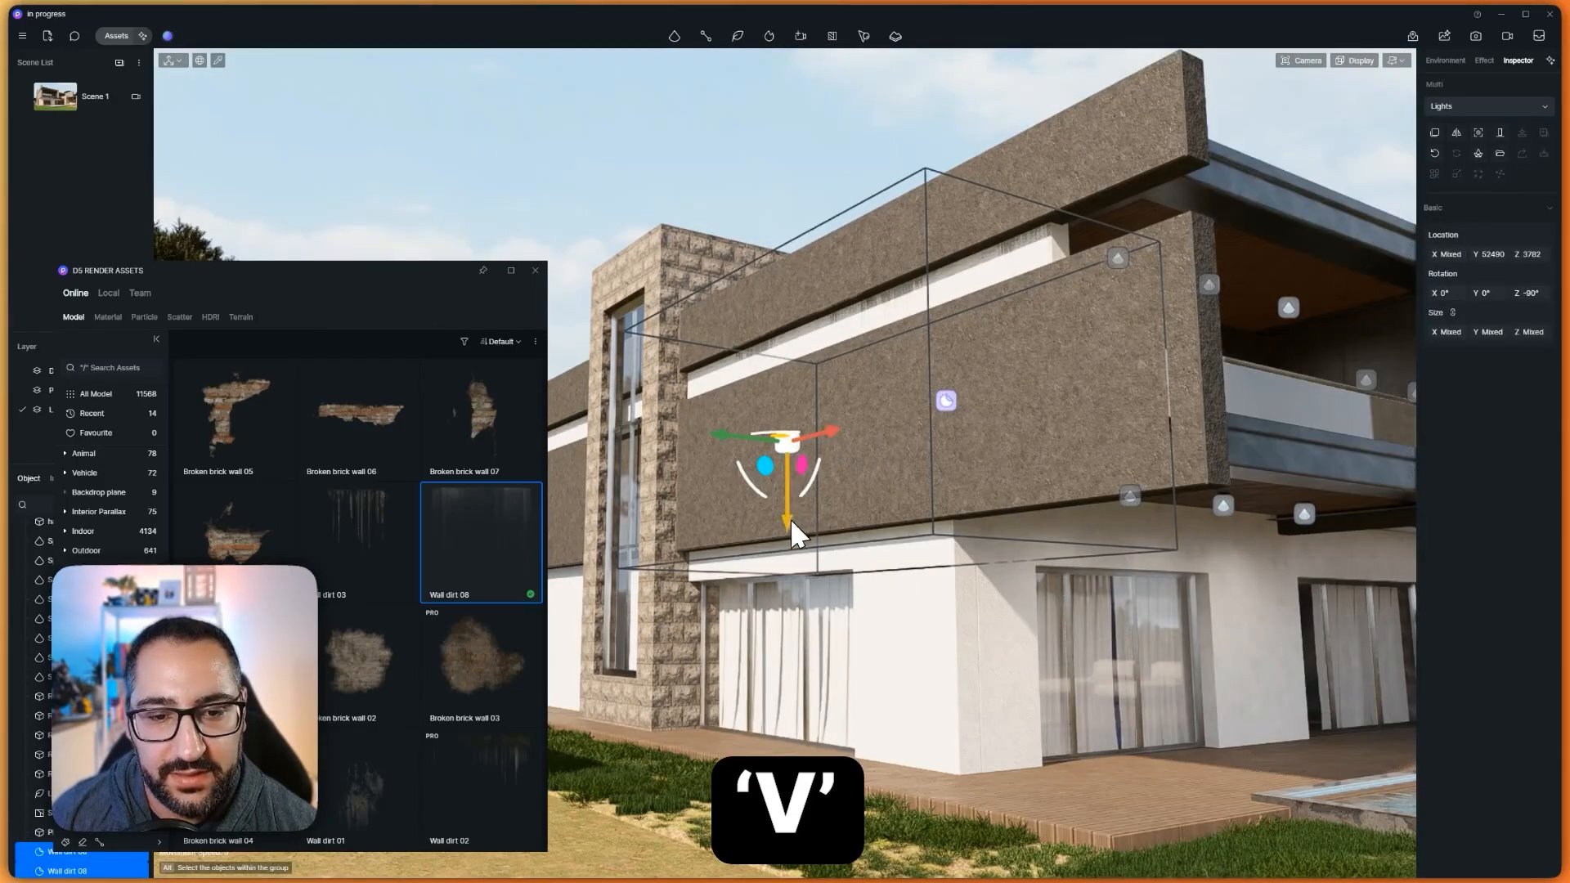
Duplicate the pair of dirt decals at a Z location of about 3304 and Y of about 52766, and copy them further along the side wall
left_click_drag(790, 518, 772, 458)
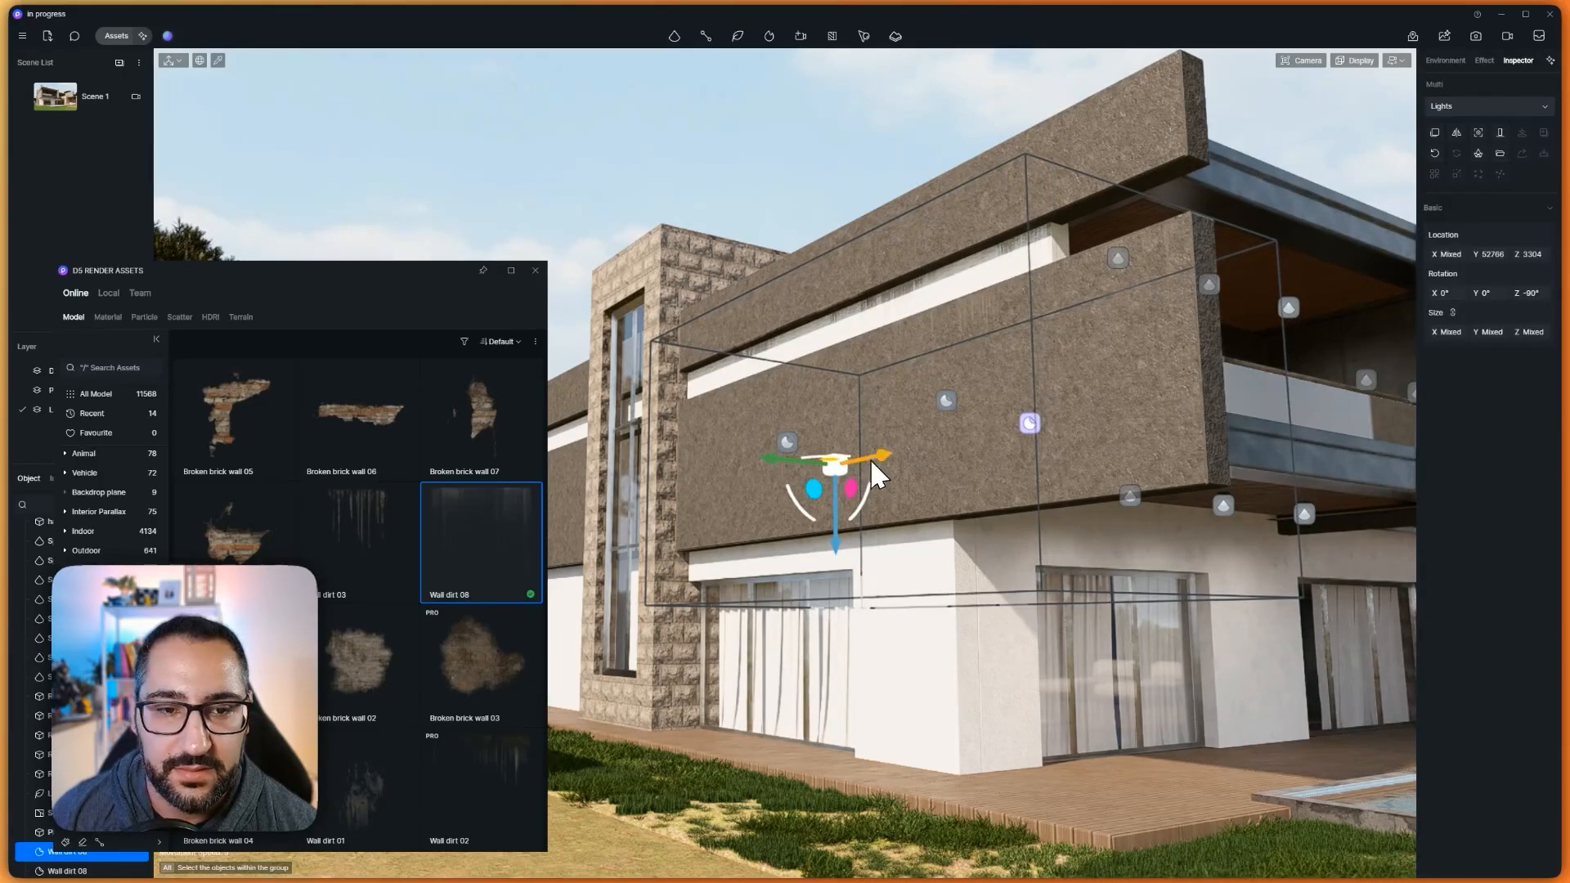
left_click_drag(870, 458, 728, 502)
right_click_drag(727, 502, 1022, 370)
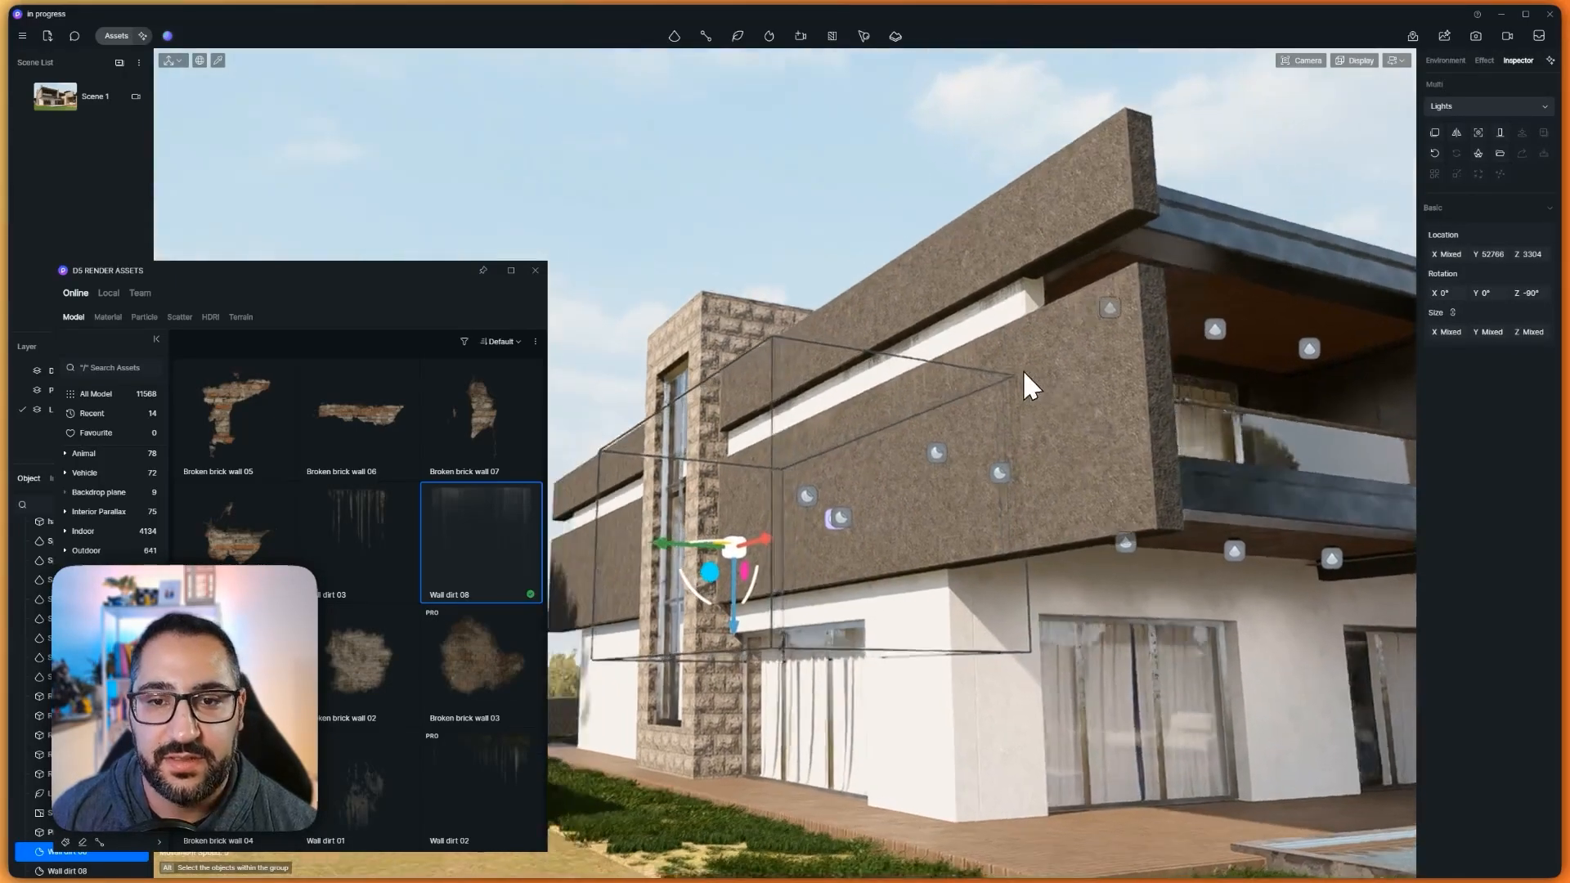
Check the concrete wall color in the Photoshop reference render and return to the villa scene in D5 Render
scroll(1006, 376, "down", 5)
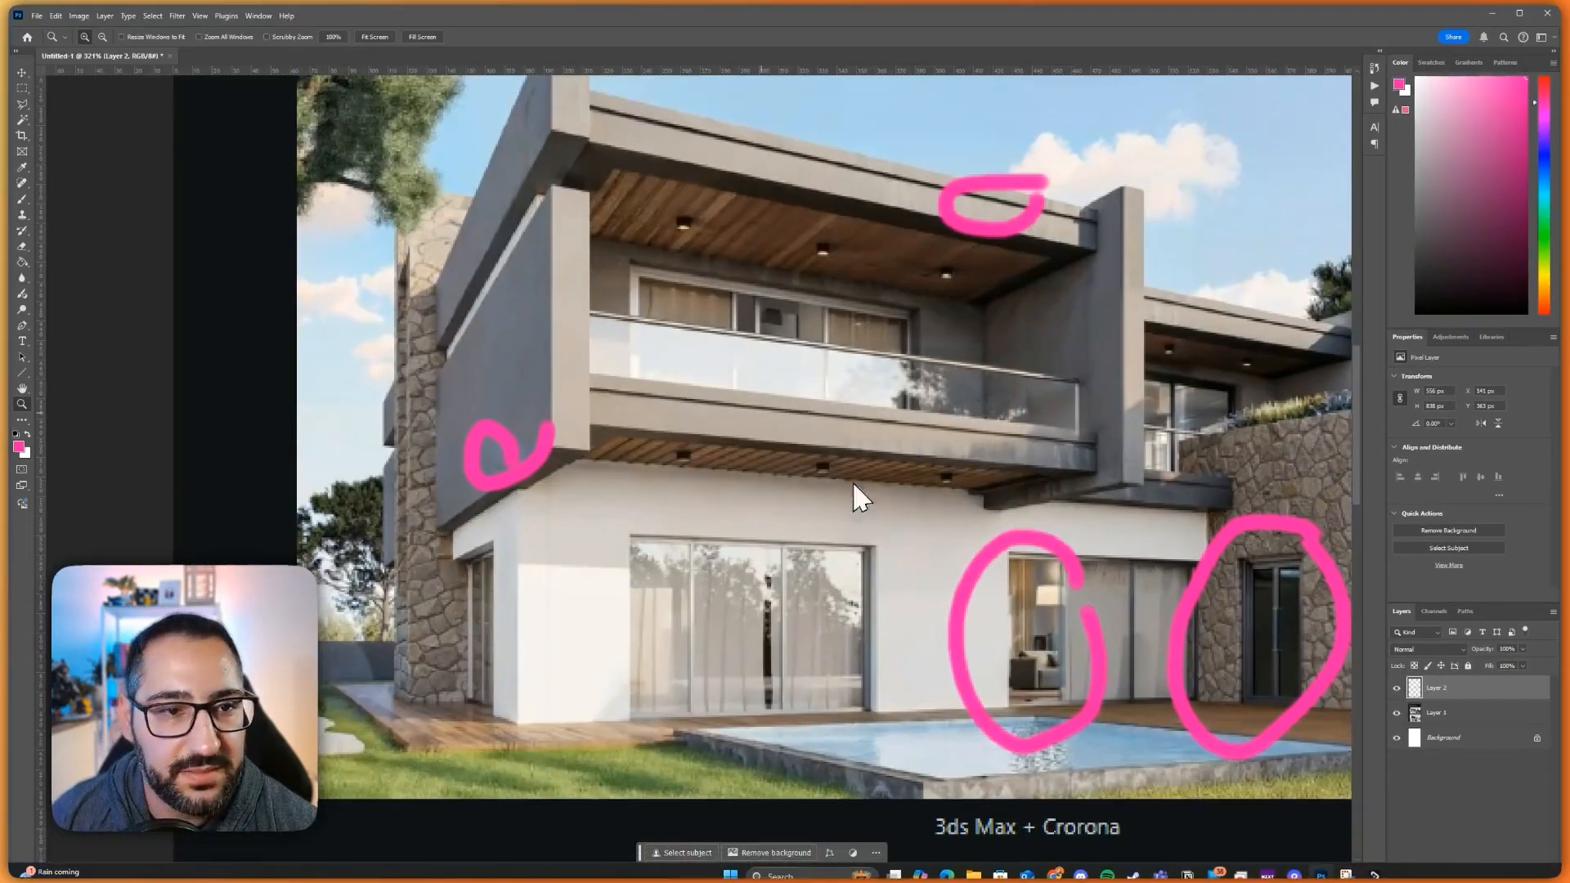
scroll(851, 461, "down", 3, "alt")
scroll(736, 393, "down", 2)
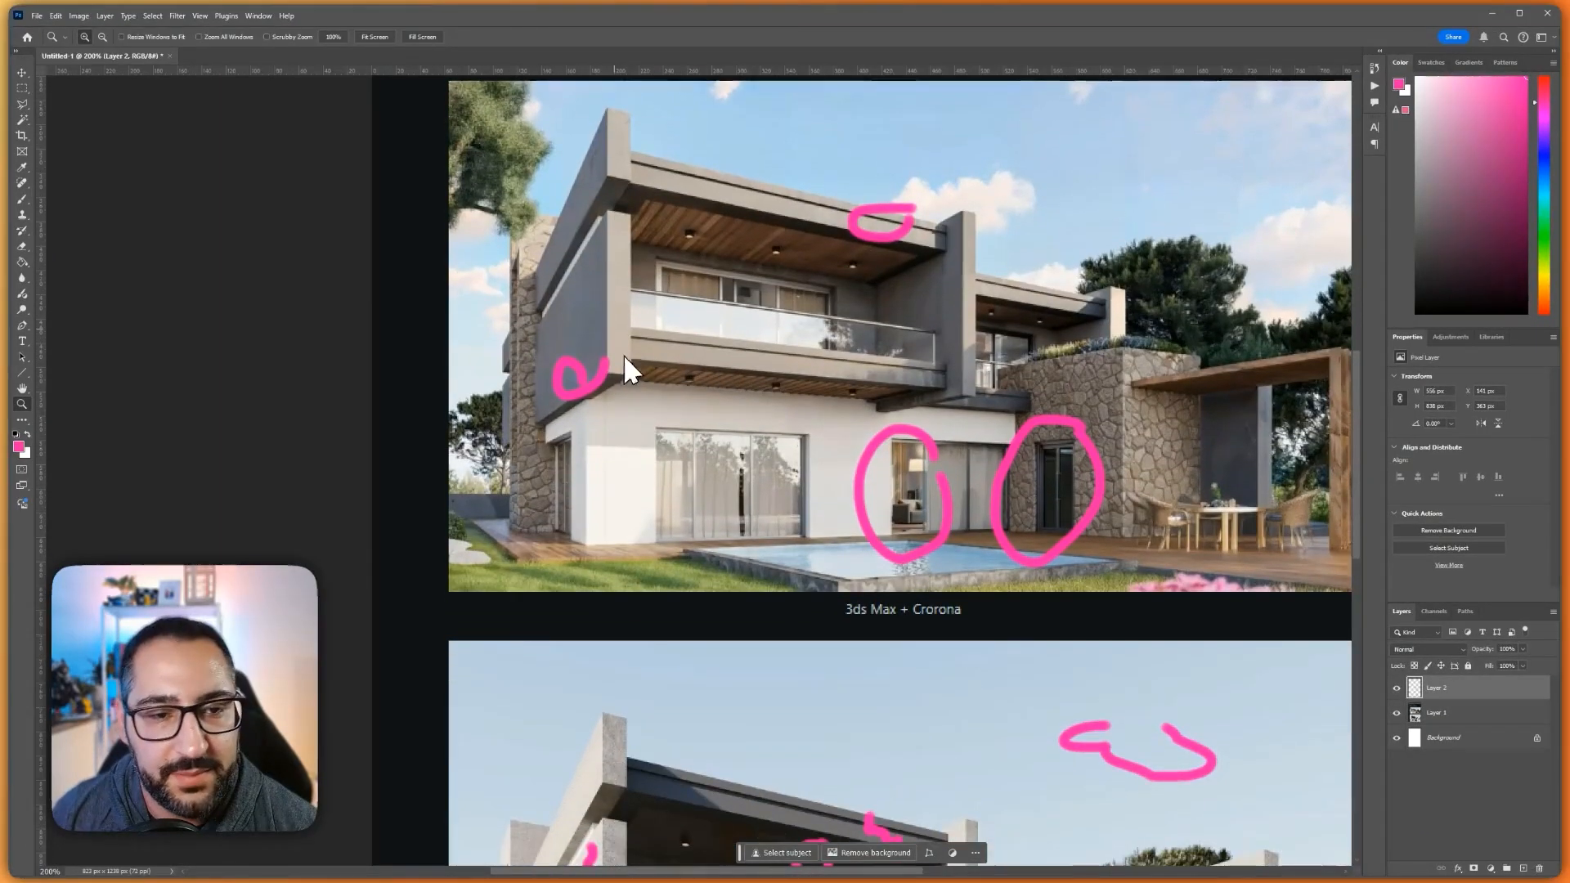
scroll(625, 358, "down", 1)
left_click(1346, 864)
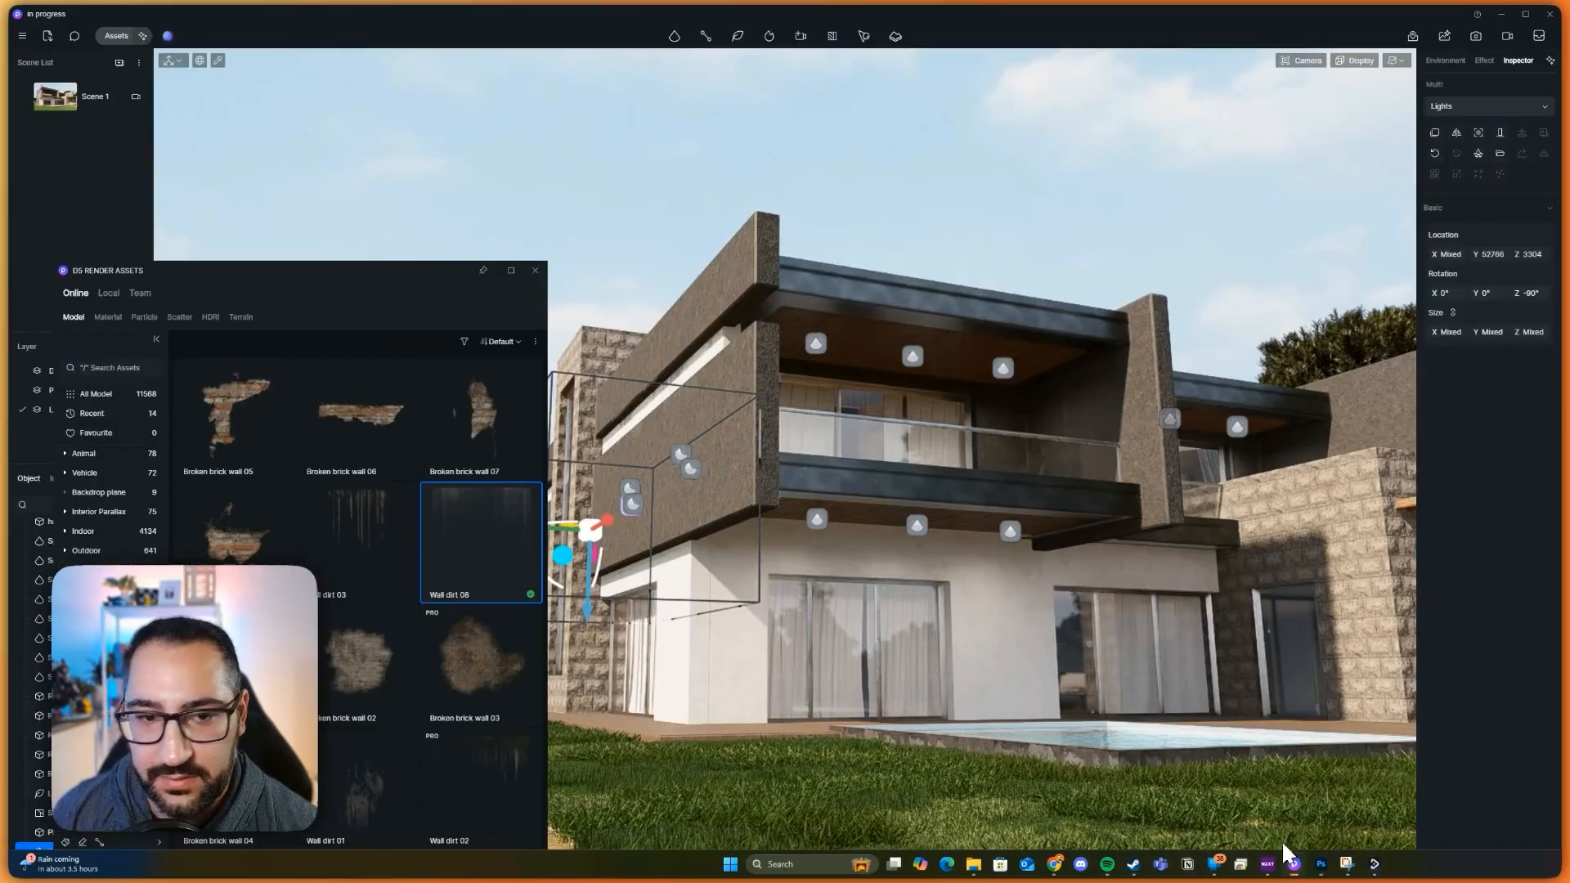
Lighten the base color of the Rough Concrete 04 material on the villa's upper walls
scroll(872, 498, "up", 3)
left_click(739, 406)
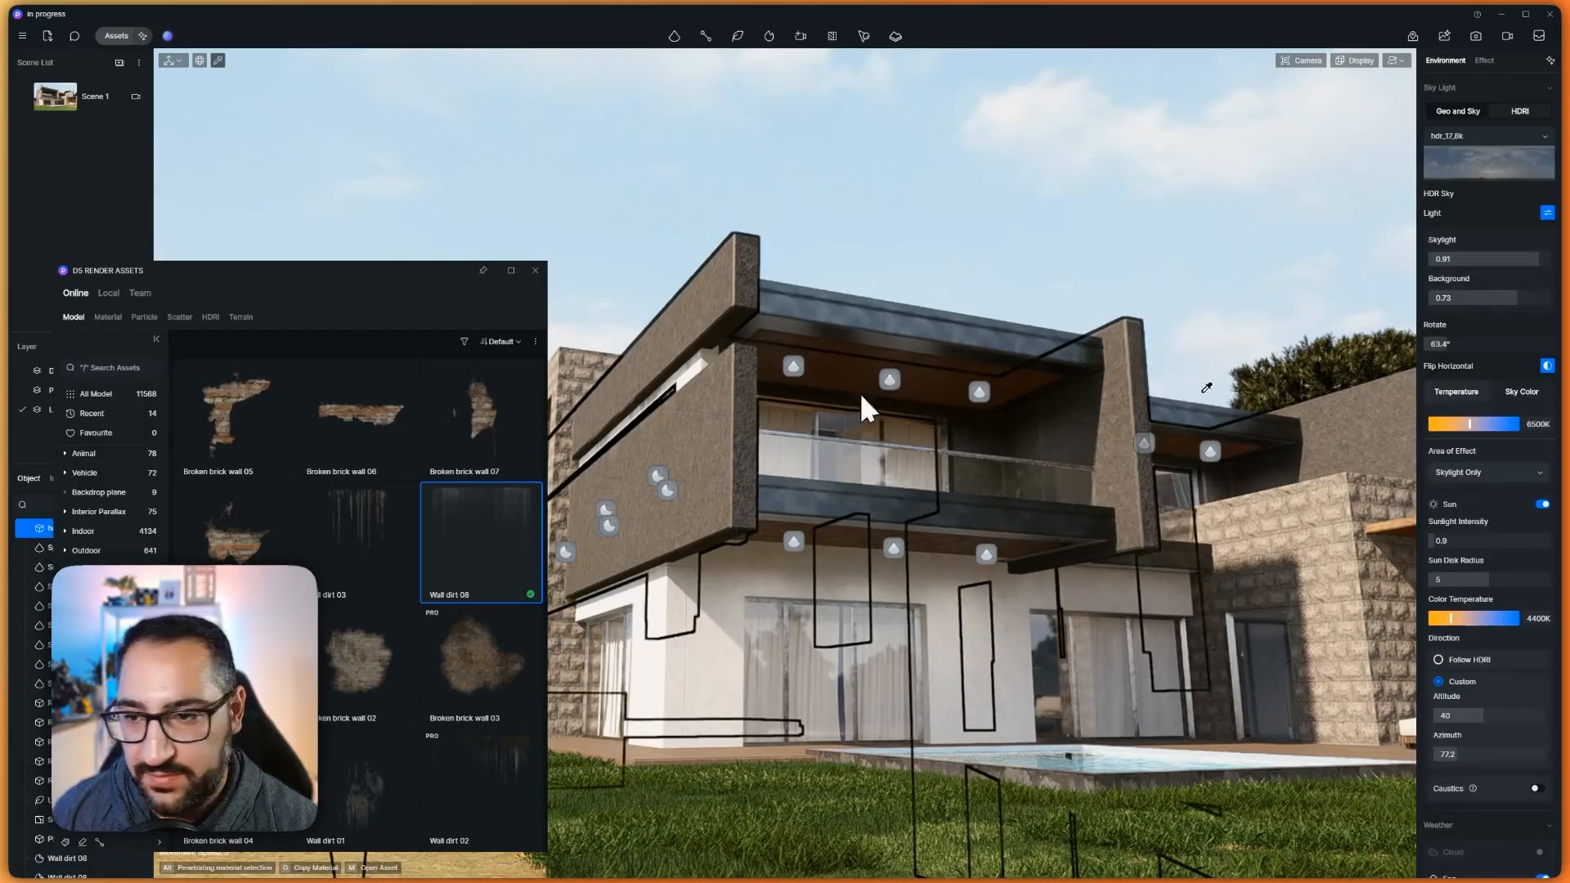
left_click(1438, 261)
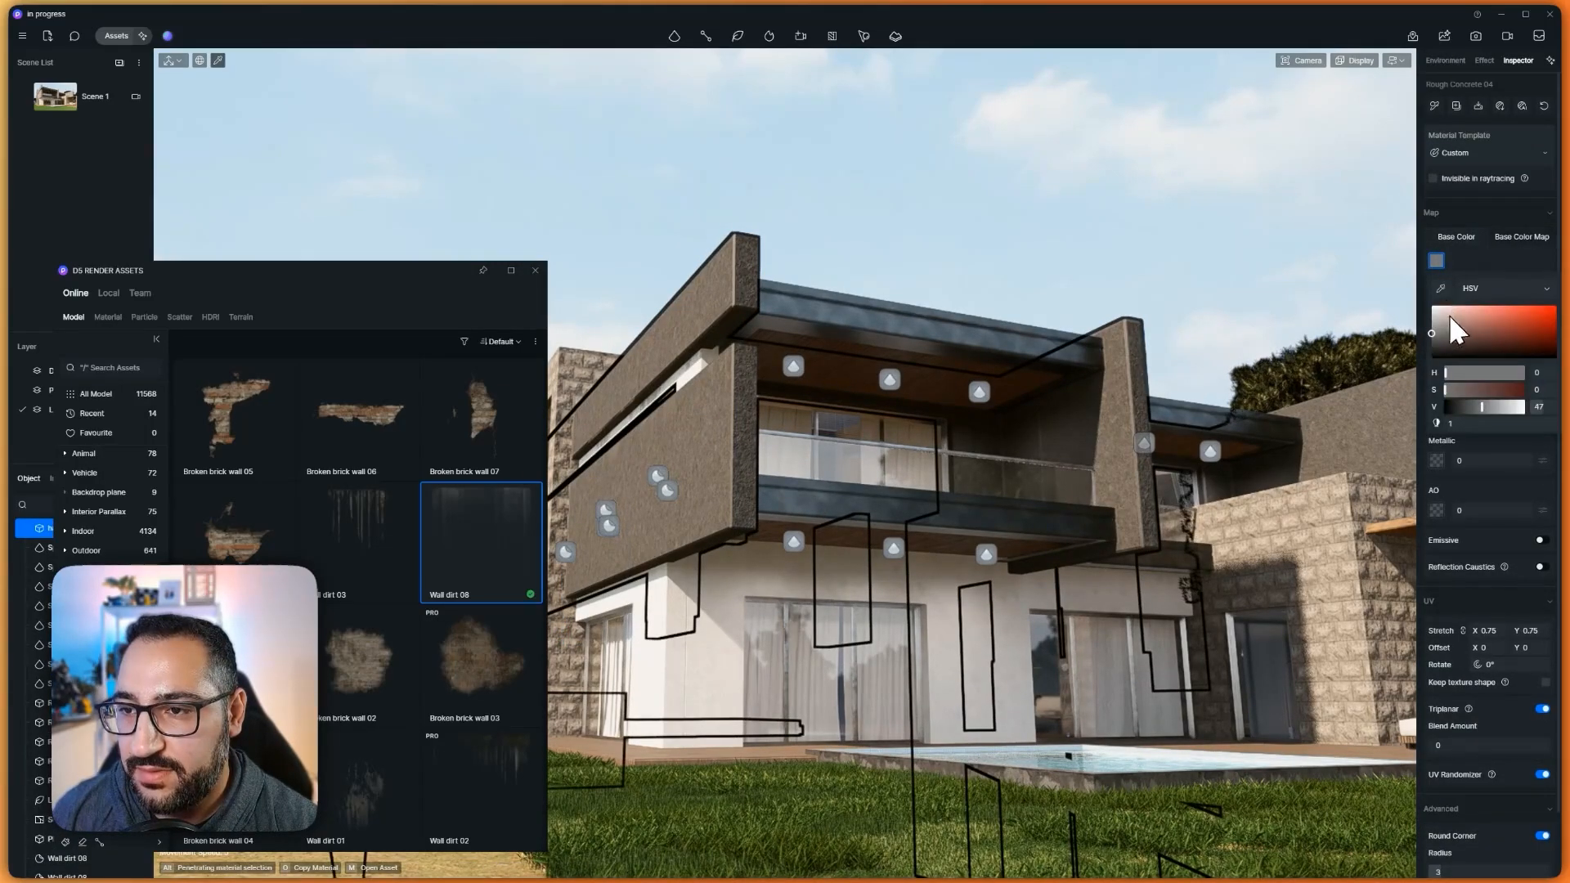
left_click_drag(1443, 325, 1433, 322)
key("Escape")
Place another Wall dirt 08 decal near the far end of the front balcony beam and shift it to an X location of about 127803
right_click_drag(900, 435, 993, 474)
key("w")
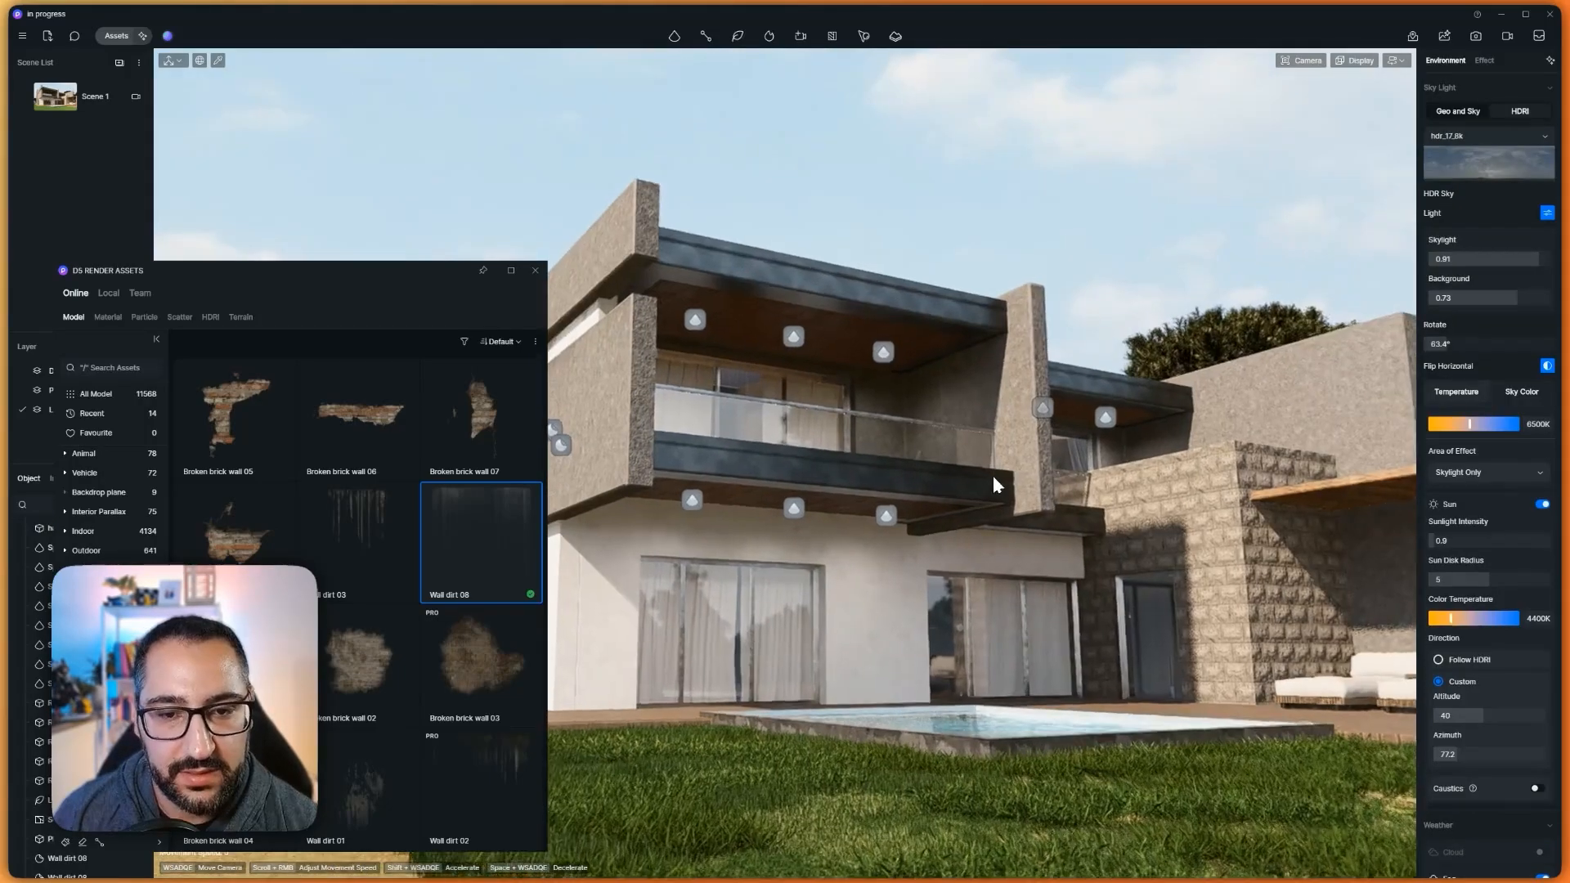
key("w")
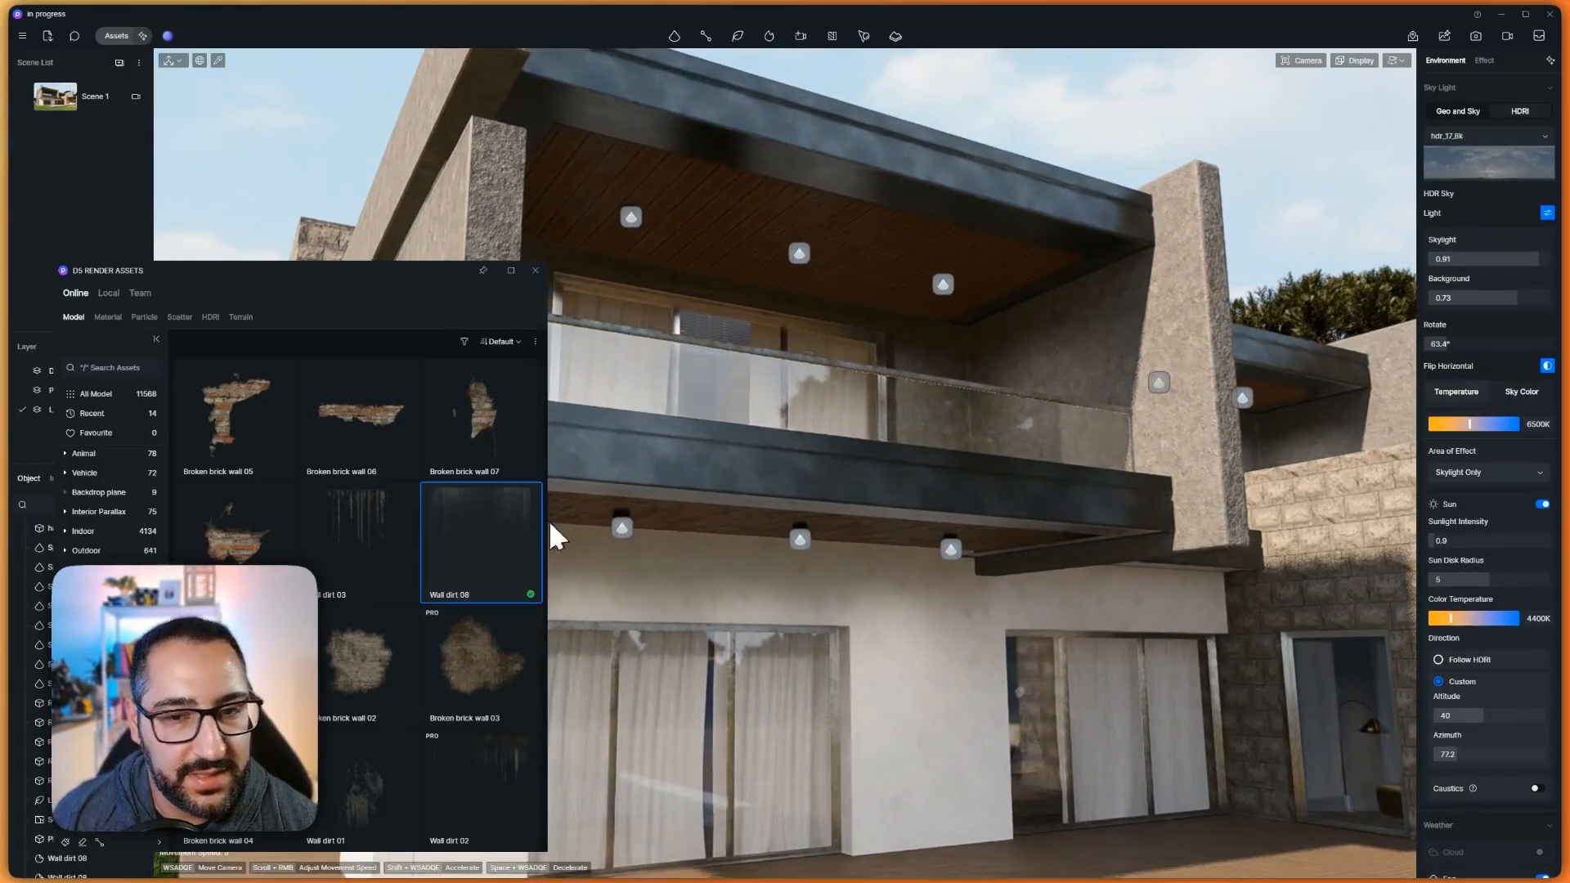
left_click(1090, 475)
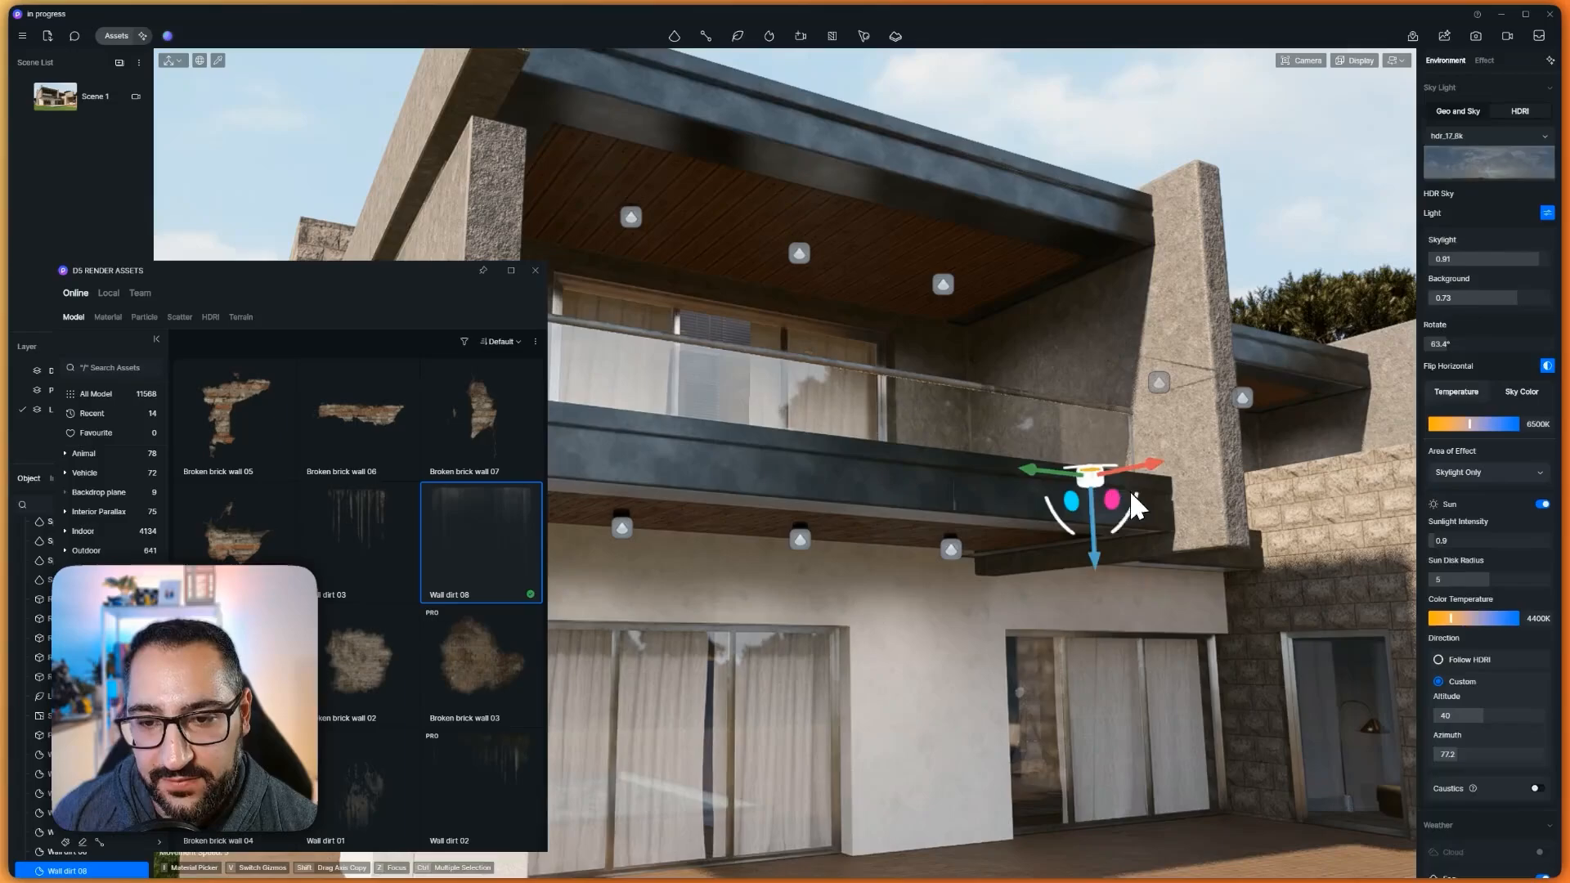
right_click_drag(1132, 489, 1181, 509)
key("w")
key("v")
left_click_drag(1232, 437, 1186, 435)
key("v")
key("v")
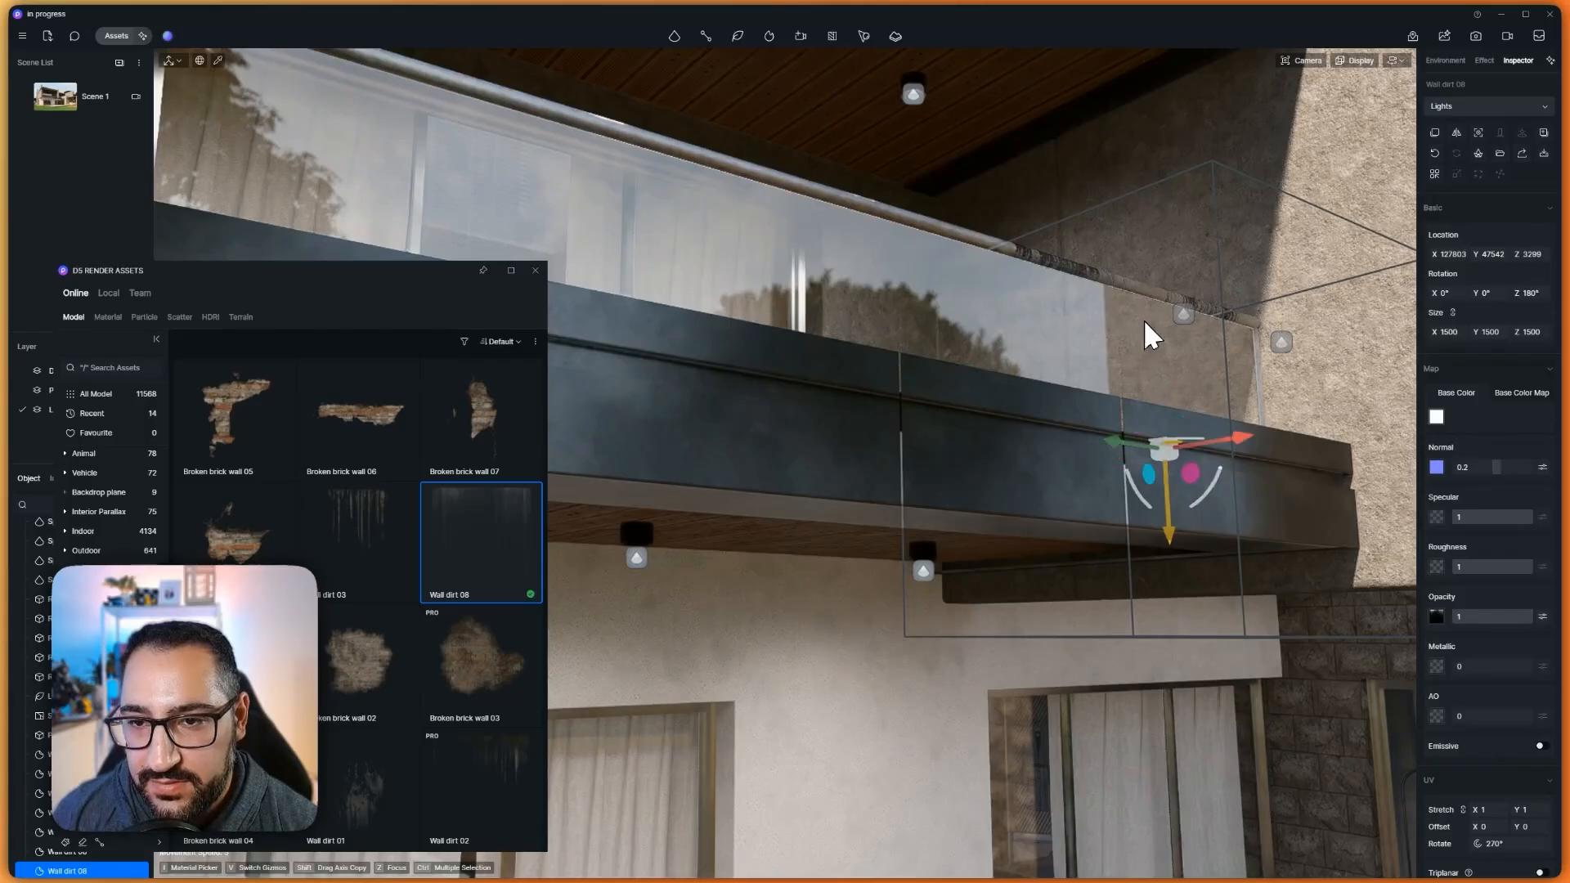
Lower the Wall dirt 08 decal to a Z location of about 2628 under the balcony beam and set the middle copy's opacity to 0.28
left_click_drag(1178, 623, 1187, 710)
scroll(1235, 584, "down", 1)
right_click_drag(1235, 582, 1205, 572)
key("s")
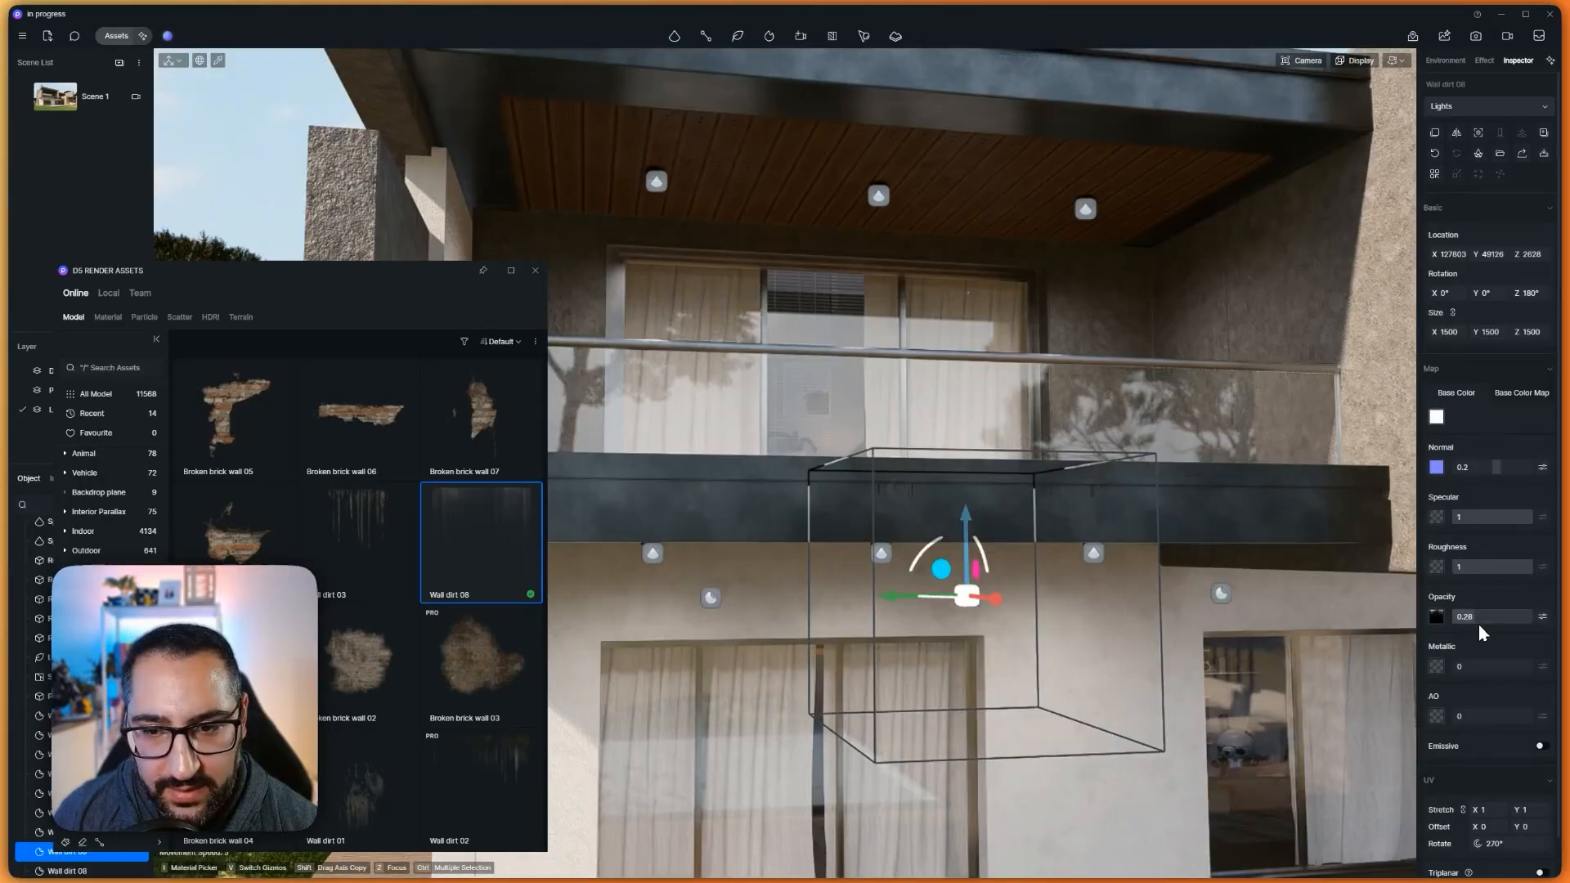
Set the opacity of the outer dirt decals under the balcony beam to 0.21 near the far window and 0.19 at the opposite end
left_click(1222, 592)
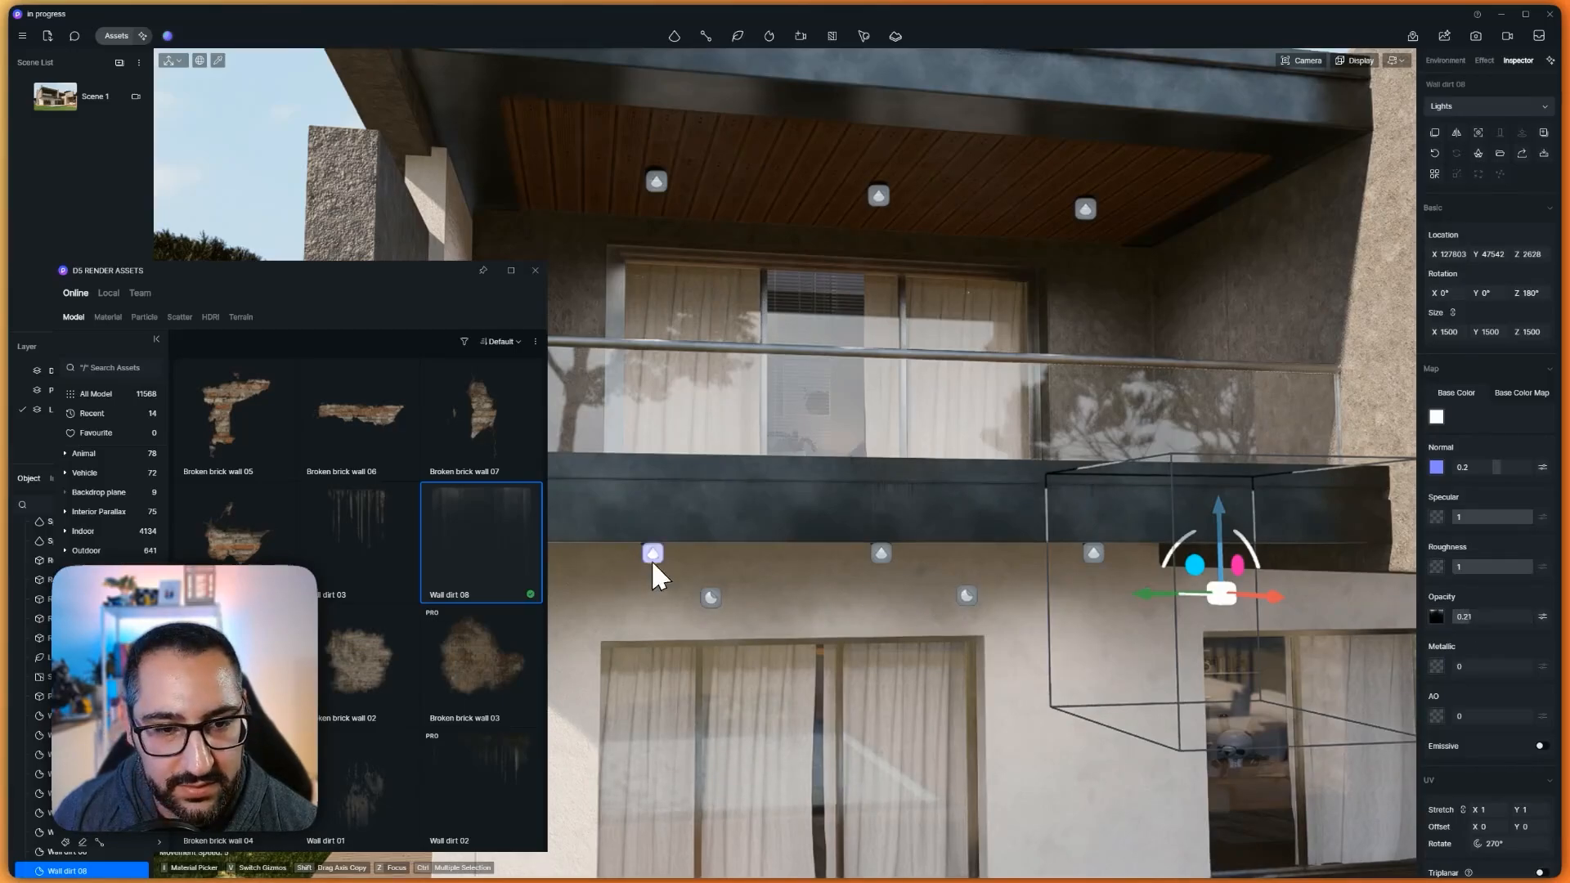
left_click(712, 597)
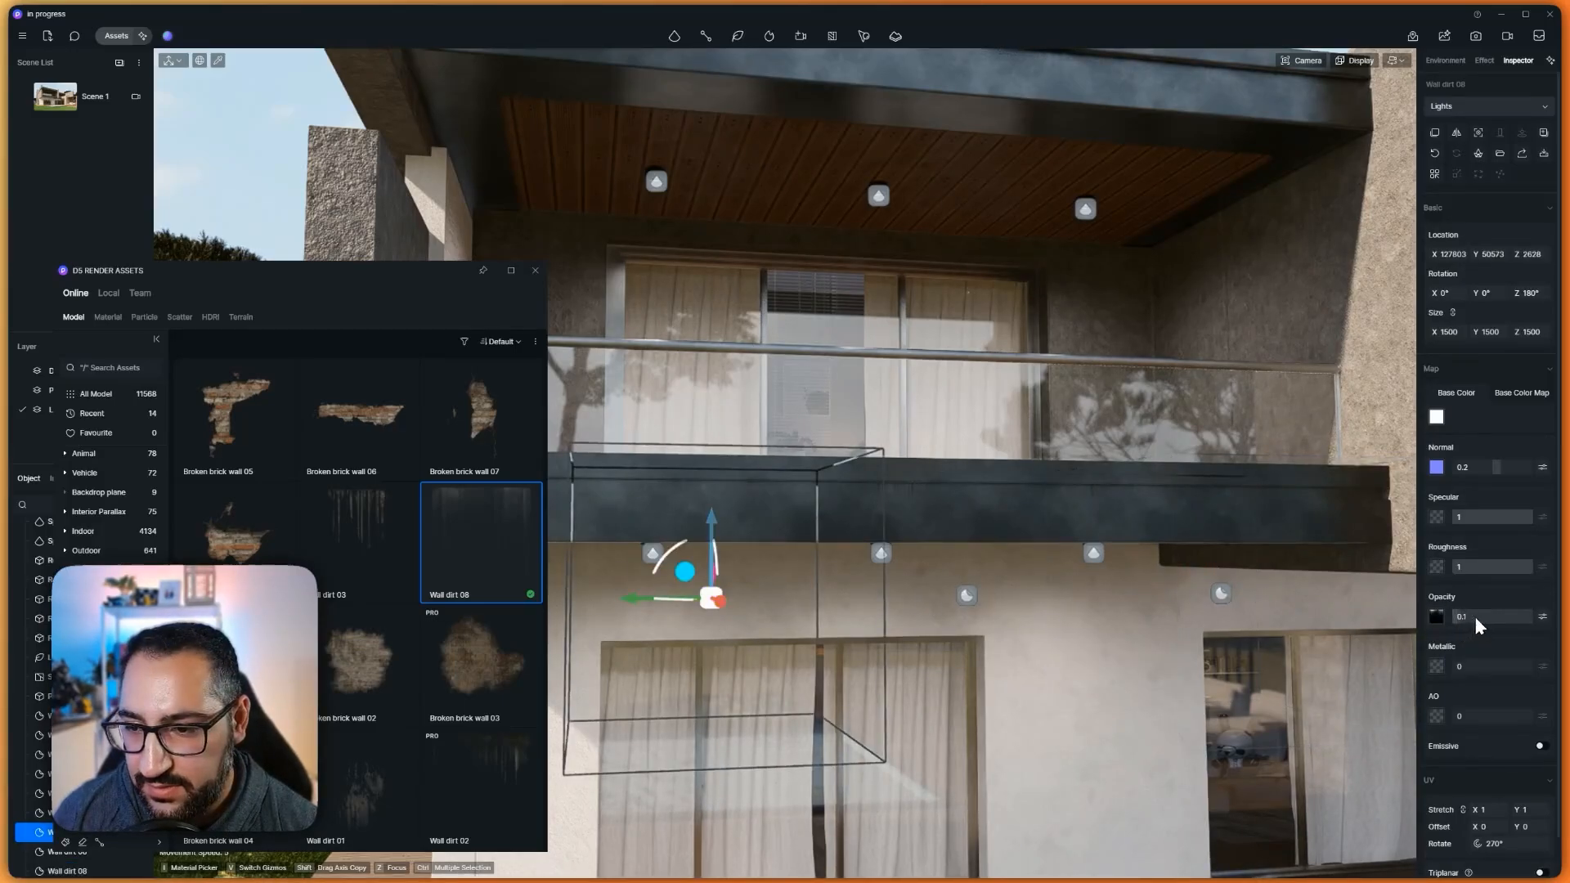
left_click_drag(1476, 619, 1484, 620)
Compare the top of the stone block beside the balcony with both reference renders in Photoshop, and return to D5 Render
key("s")
right_click_drag(928, 436, 830, 440)
key("w")
mouse_move(1221, 873)
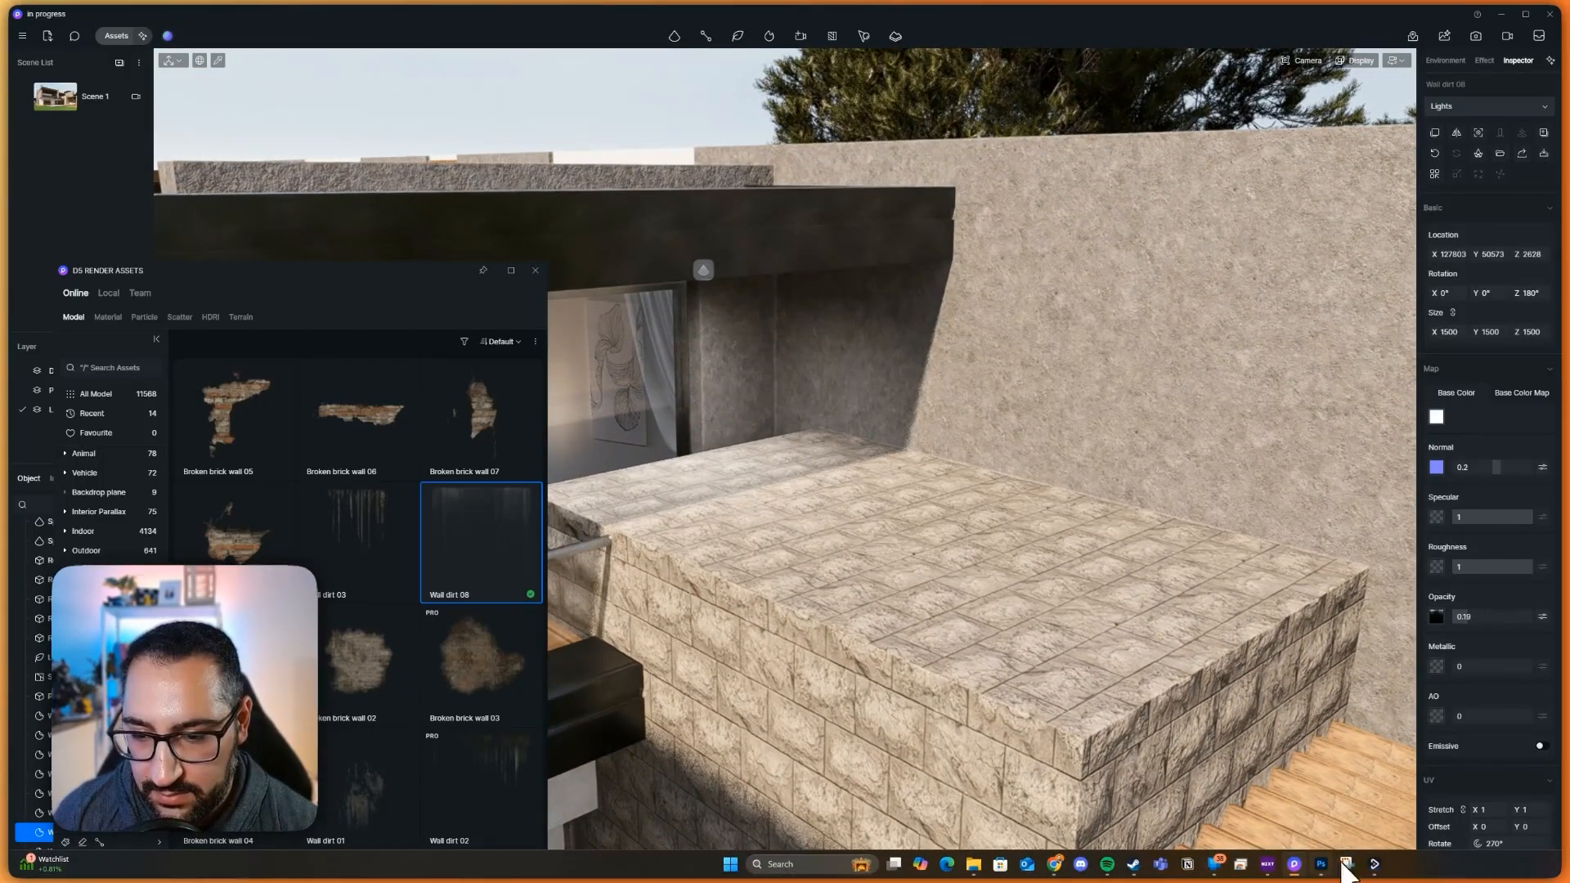
left_click(1345, 866)
scroll(1116, 308, "down", 1)
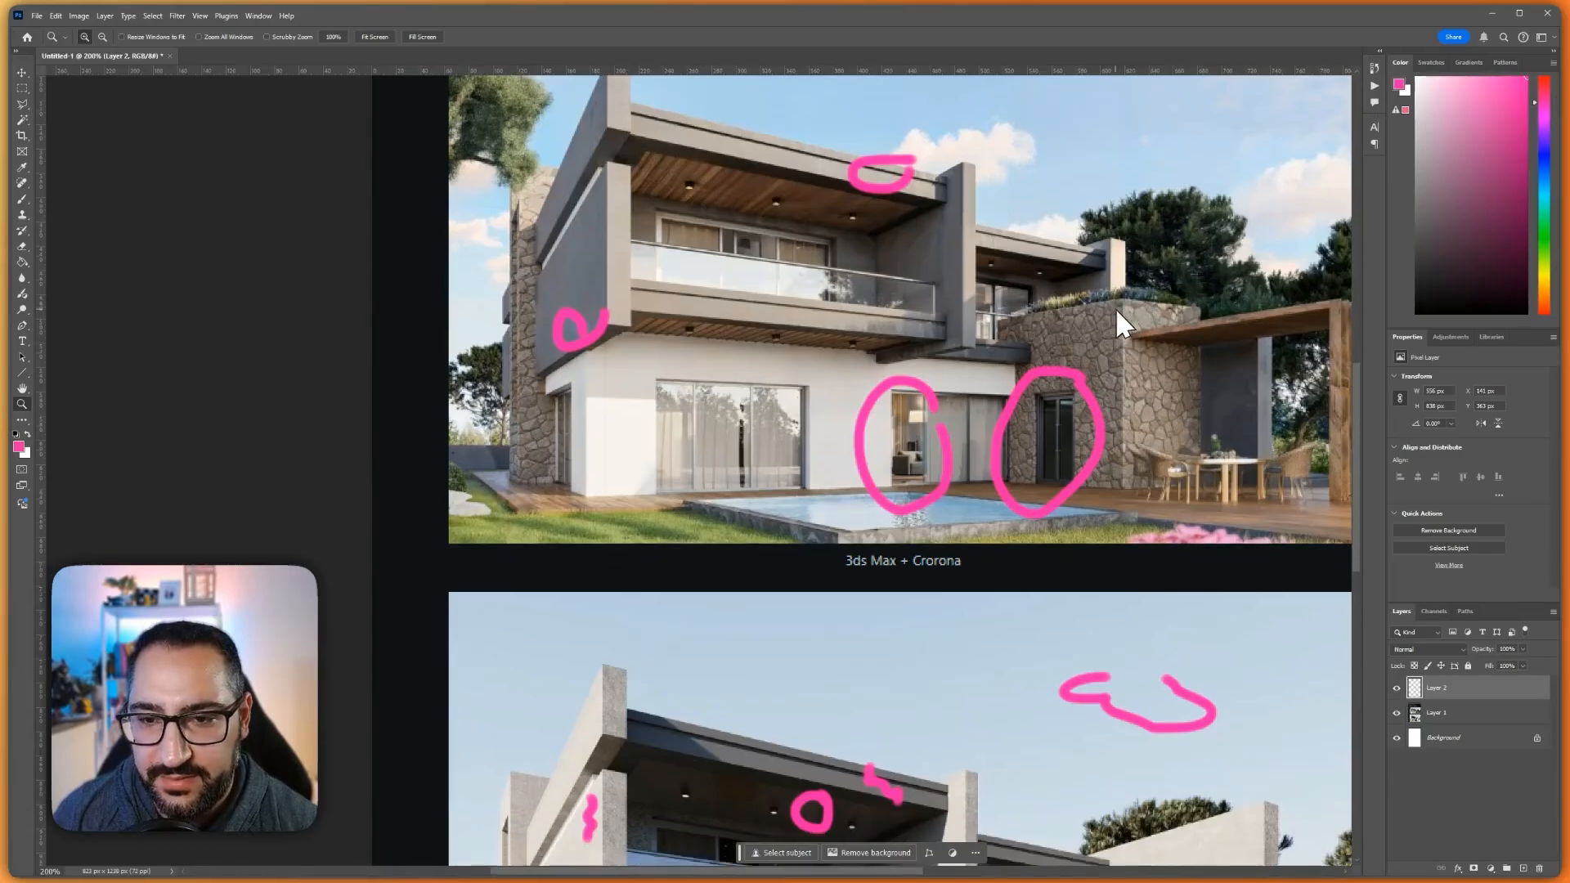
scroll(1115, 308, "down", 5)
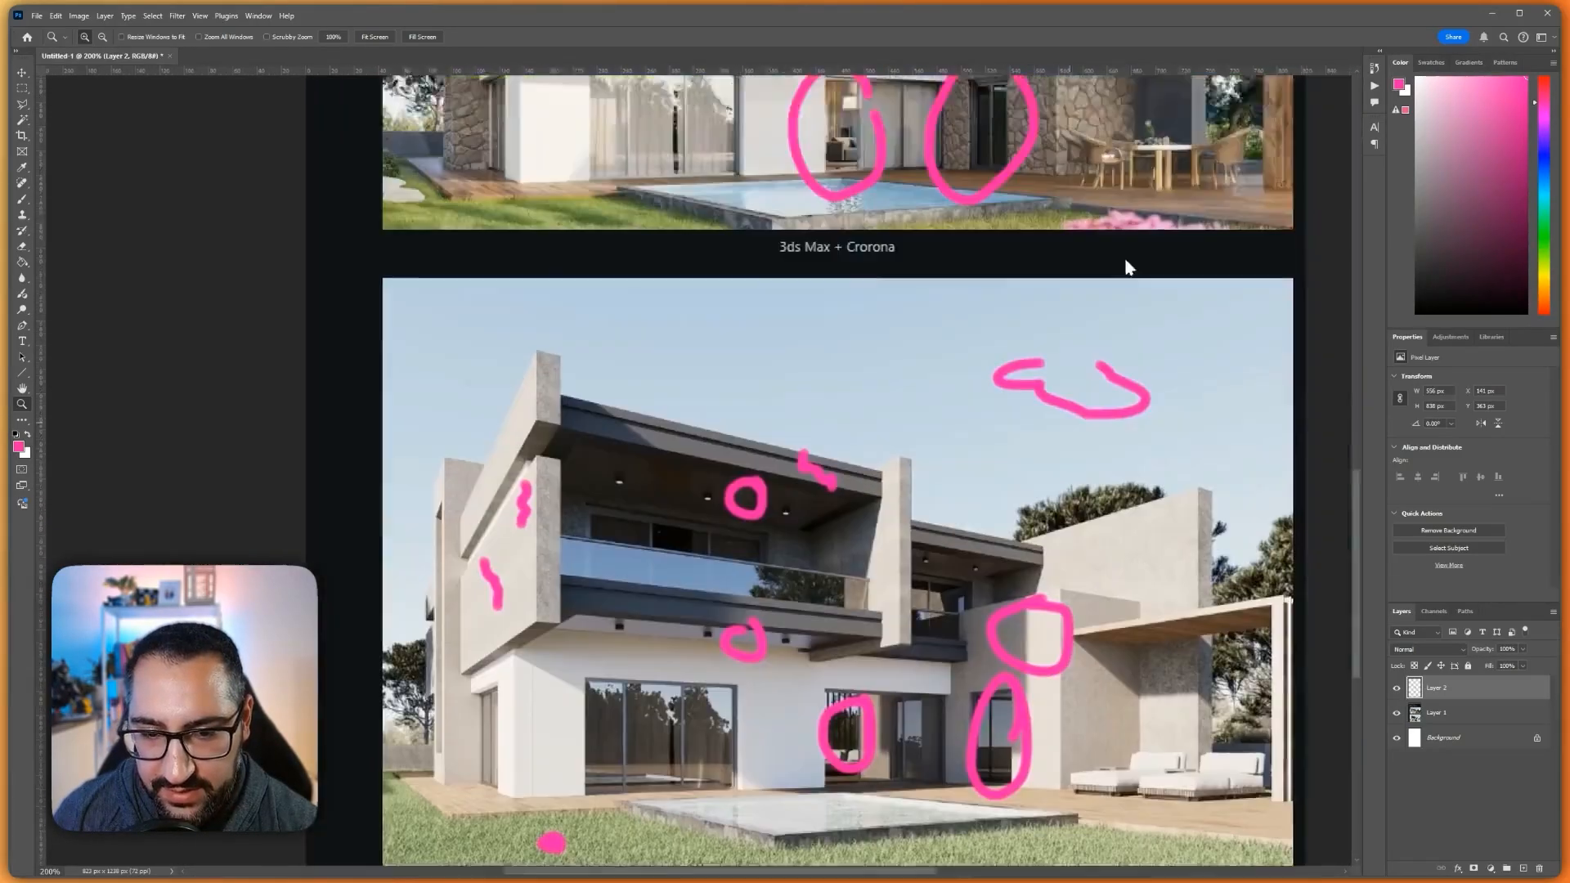
scroll(1127, 267, "up", 7)
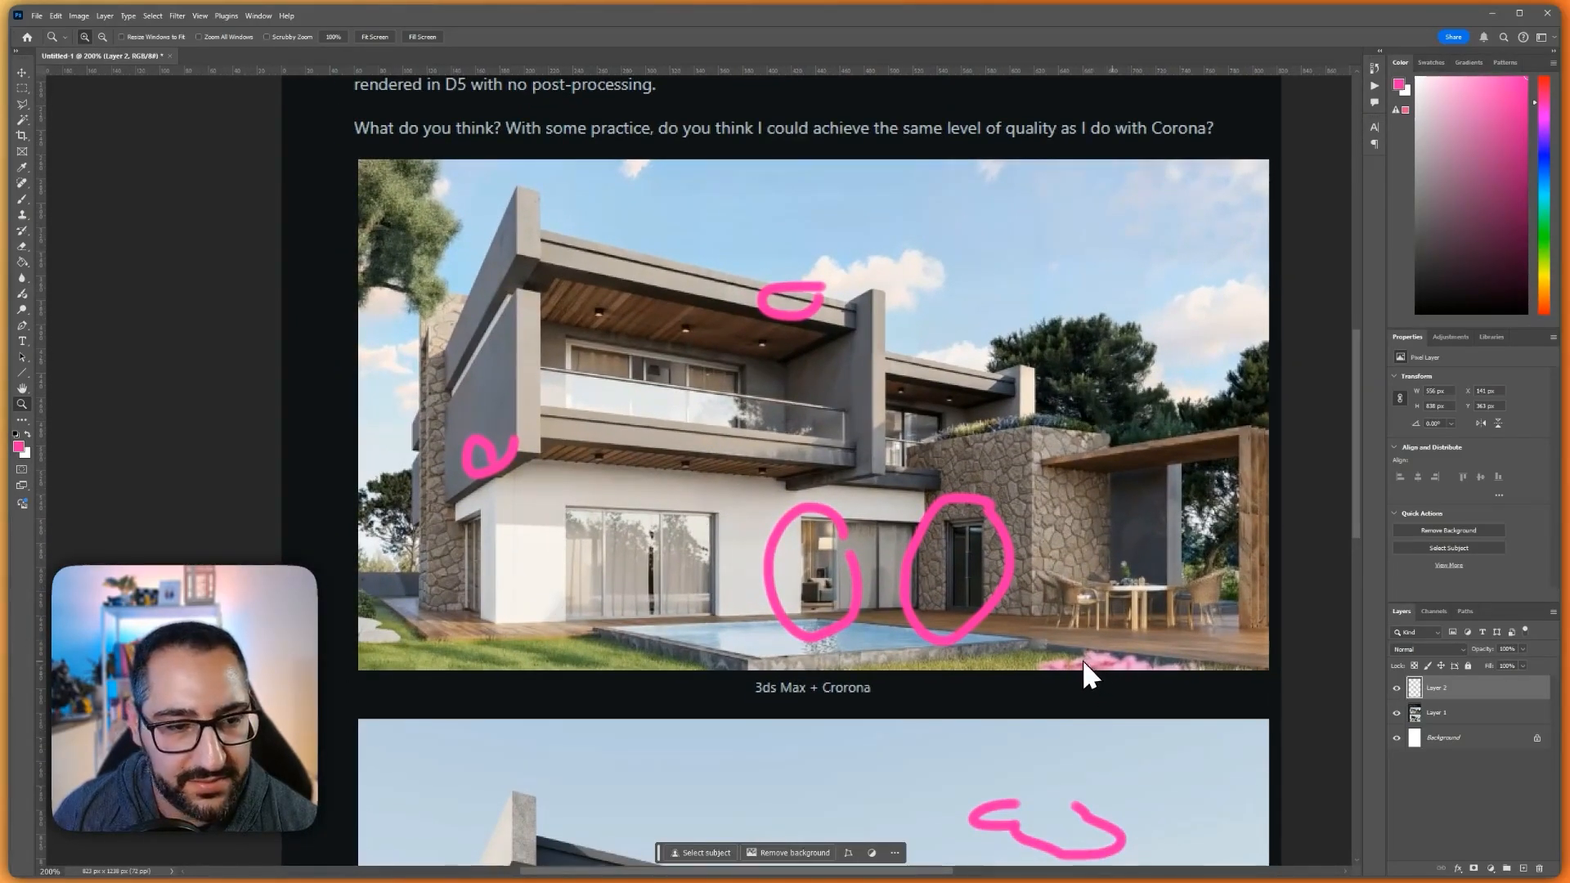
scroll(916, 609, "left", 2)
scroll(932, 599, "down", 6)
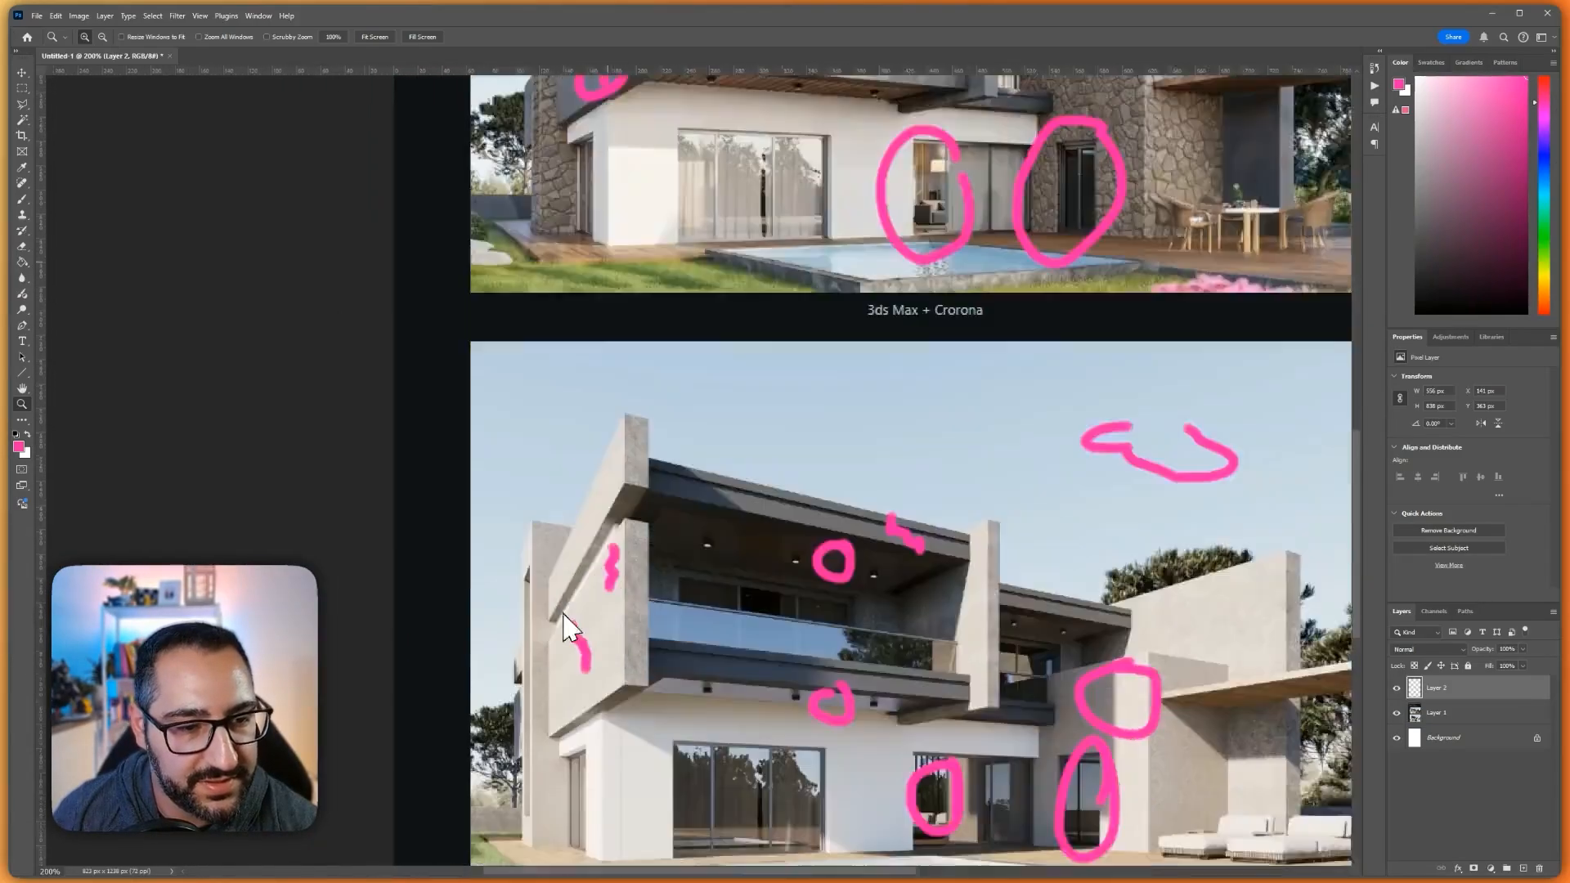
scroll(570, 628, "down", 7)
scroll(652, 385, "left", 2)
scroll(652, 385, "up", 10)
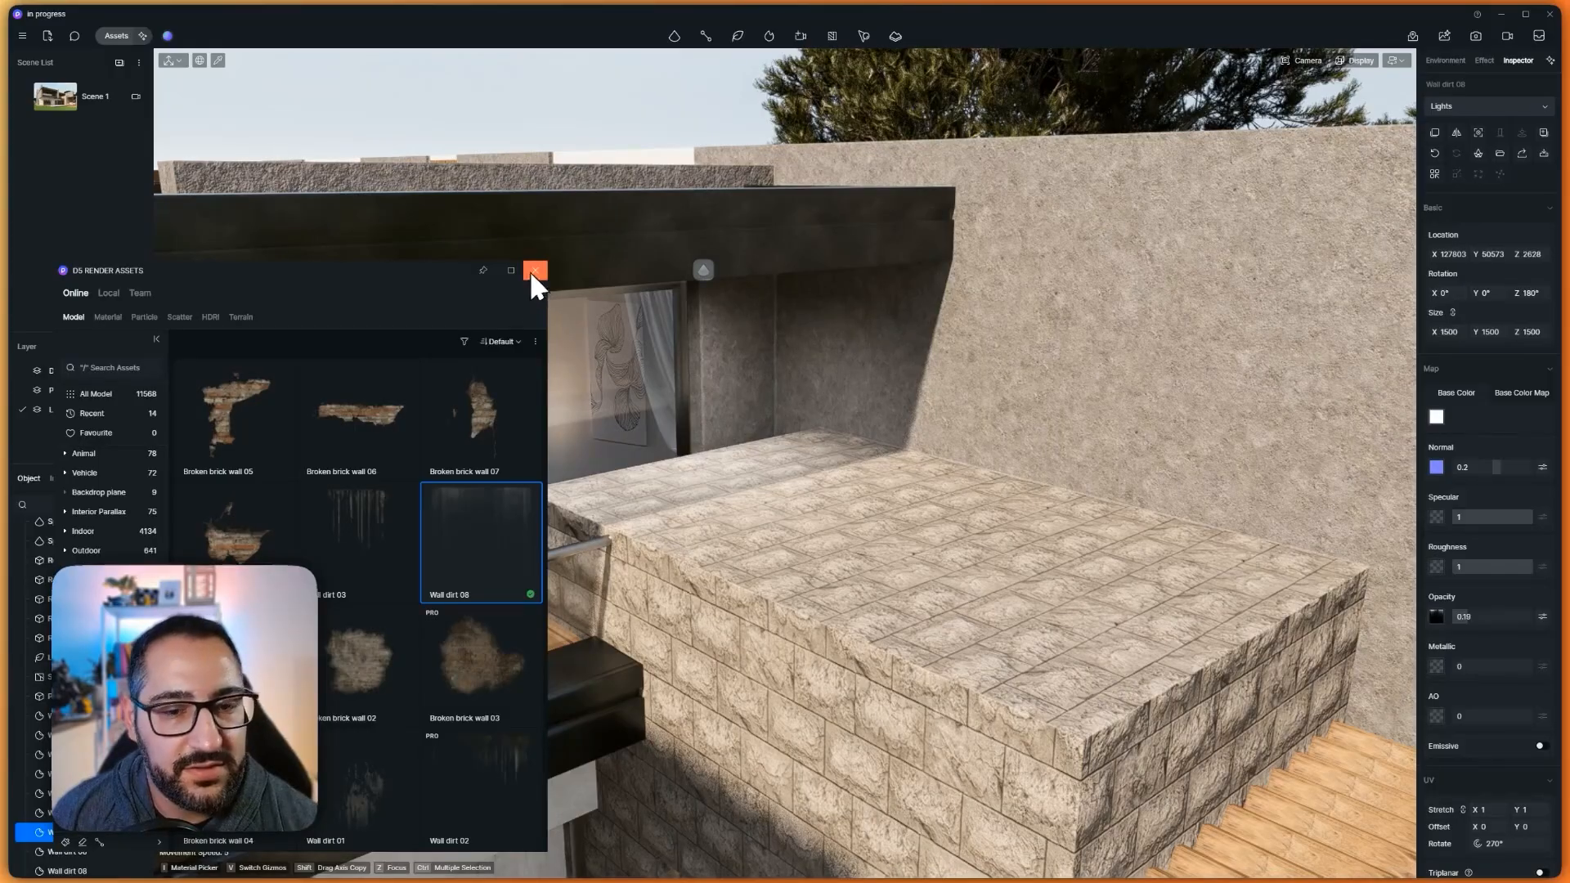
Search the model library for "plane" and place the Plane model on top of the stone block beside the balcony
left_click(534, 271)
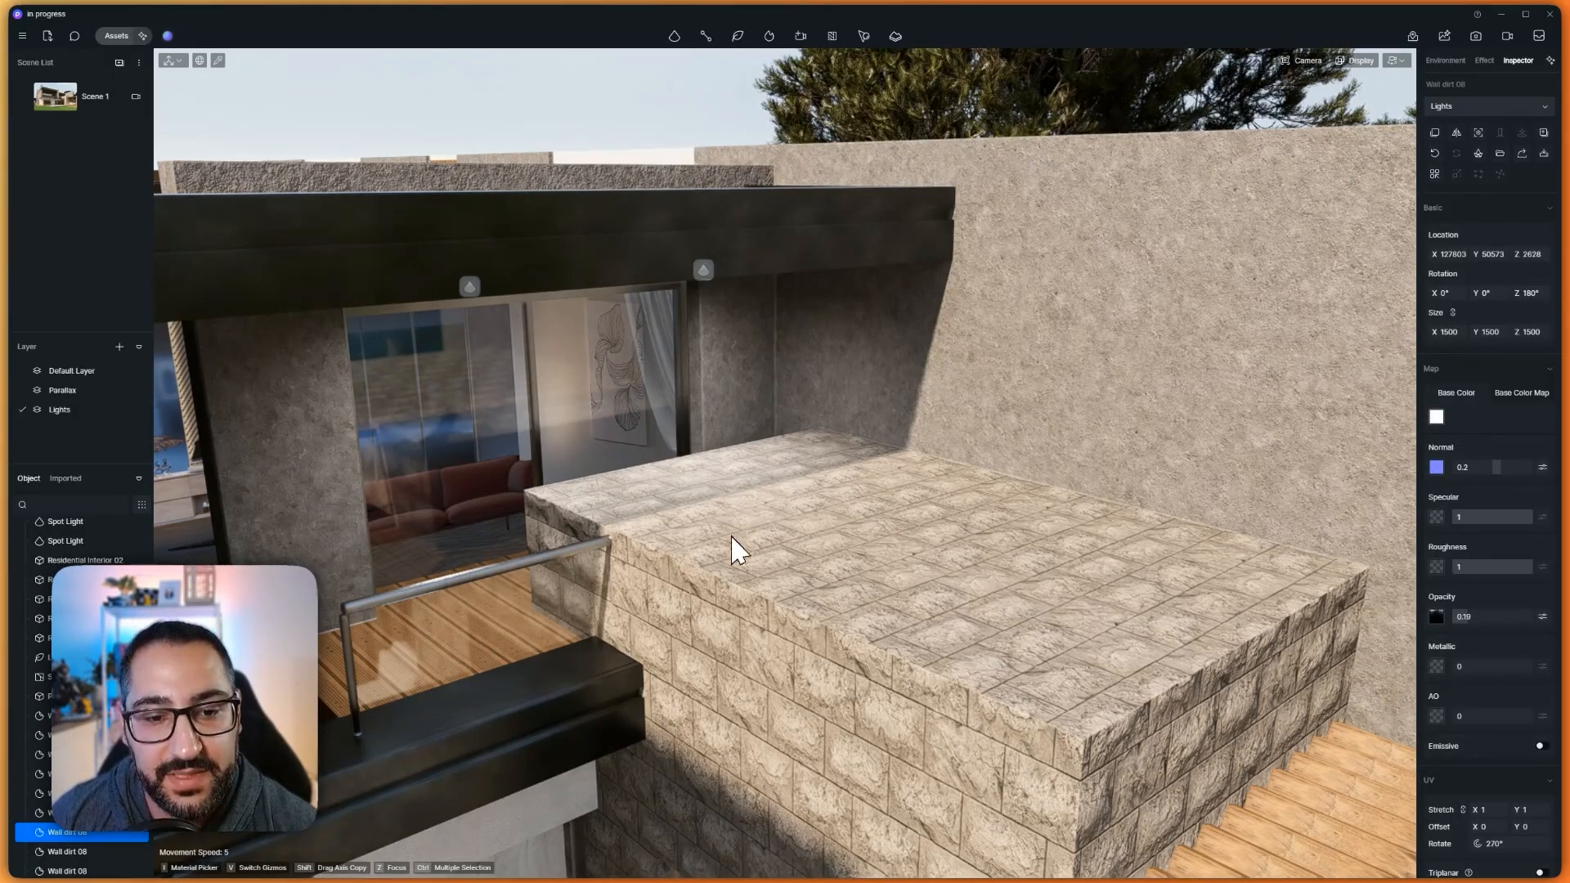
right_click_drag(1052, 607, 1033, 670)
key("w")
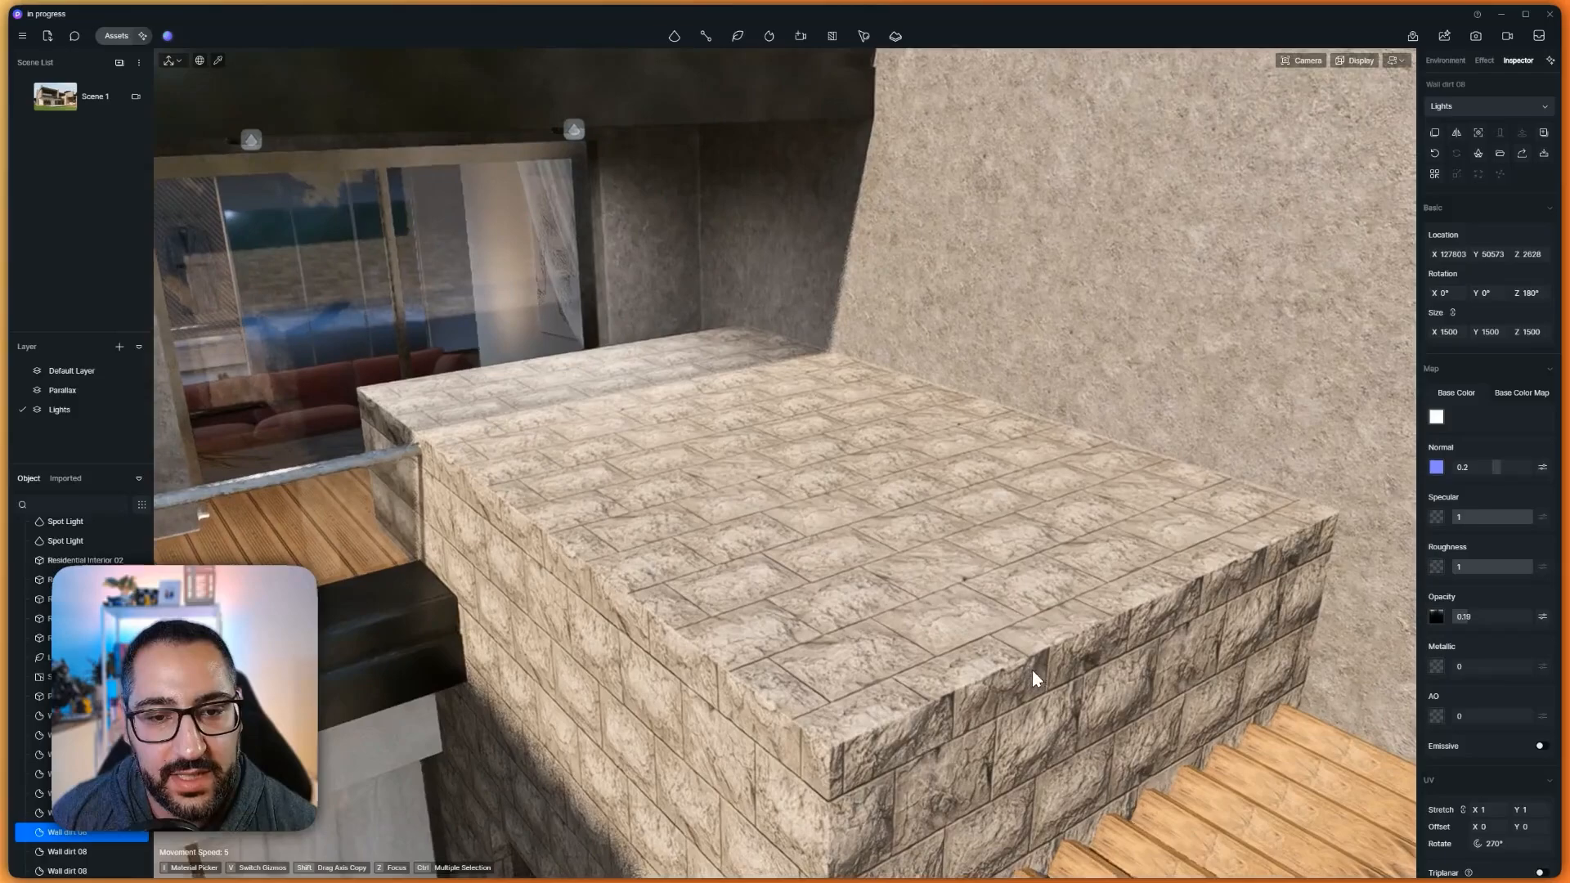
left_click(115, 36)
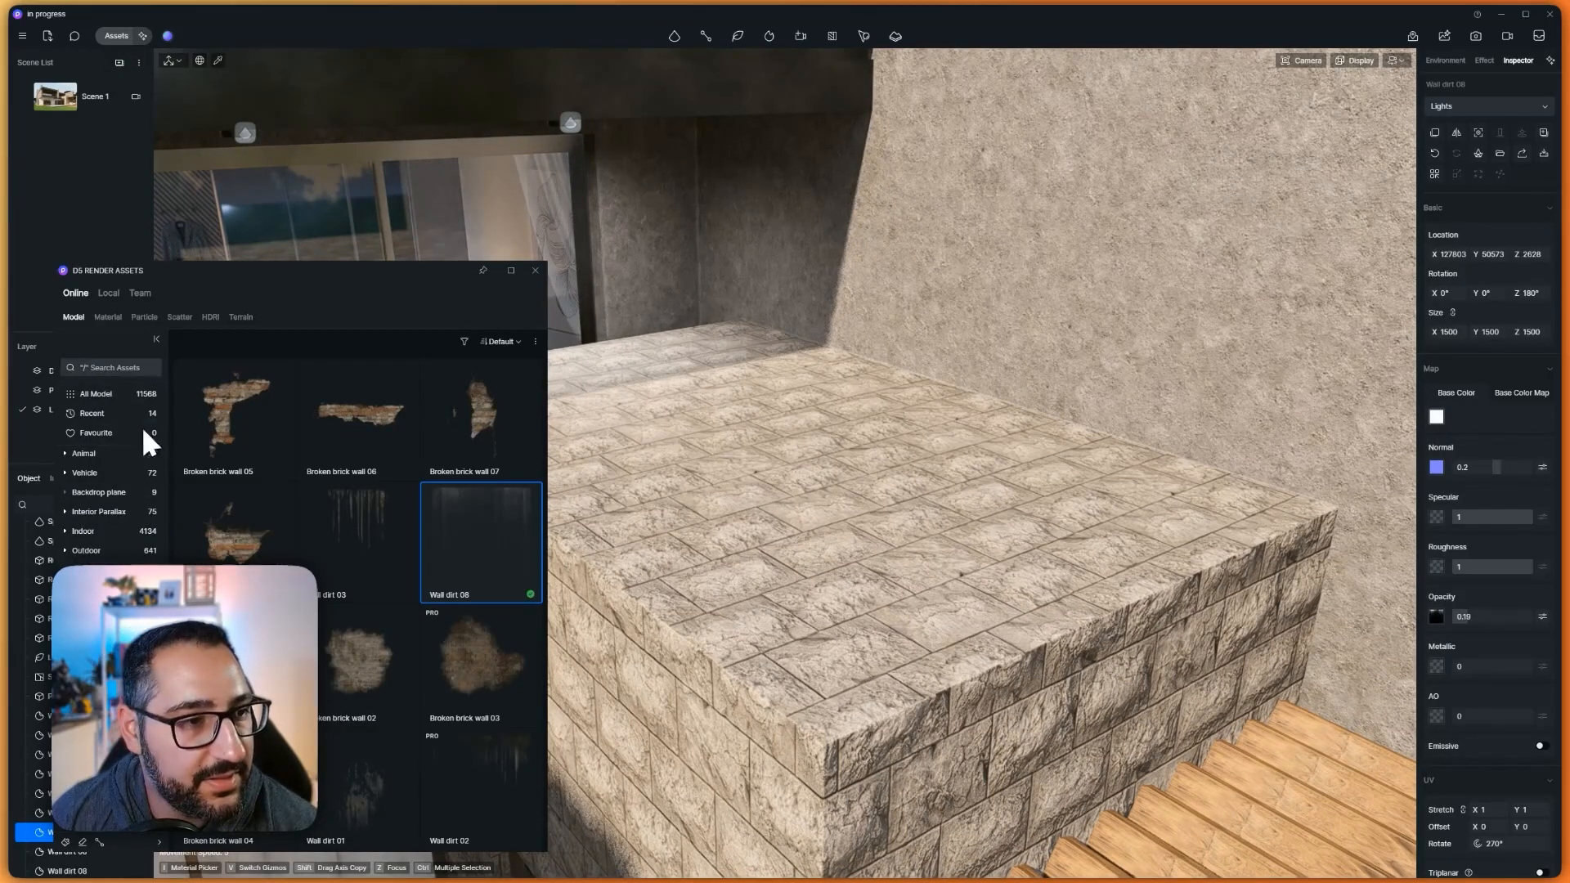
left_click(110, 369)
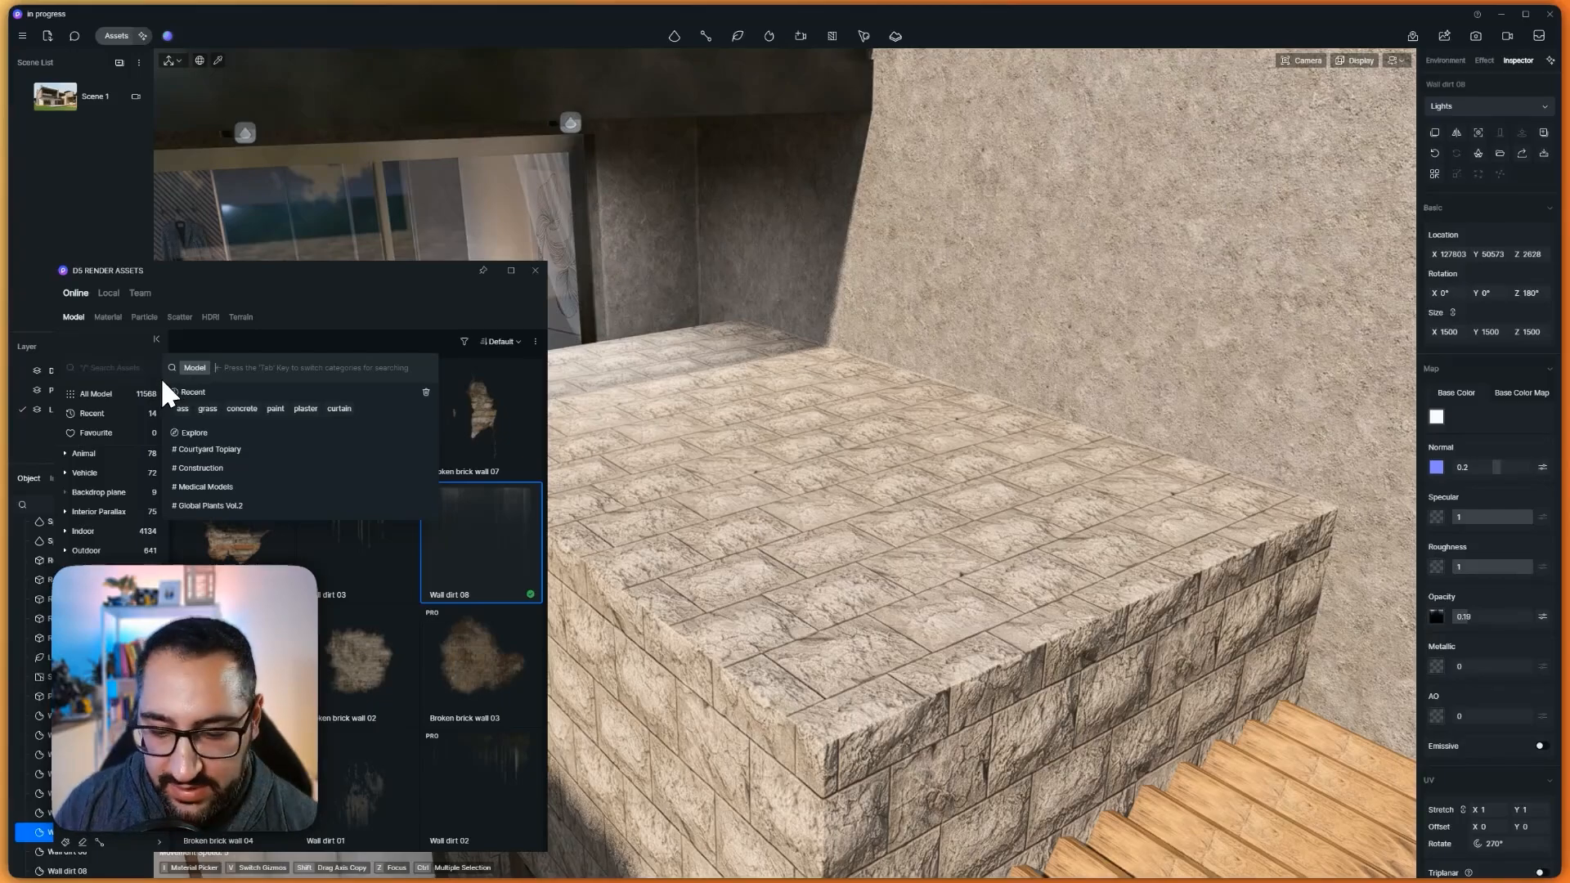
type("plane")
key("Return")
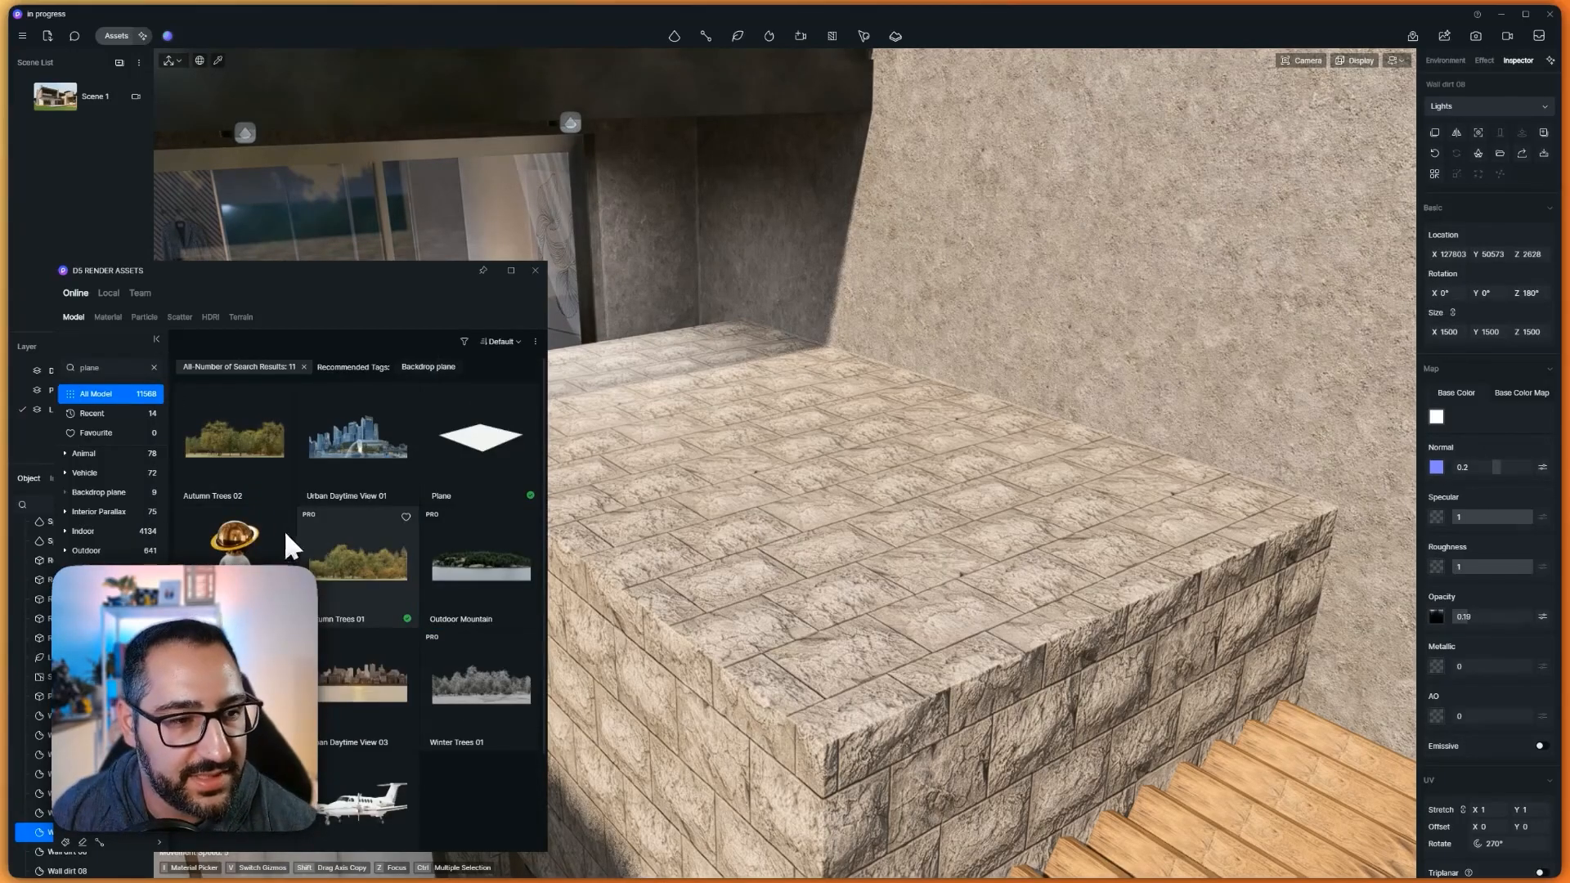
left_click(450, 458)
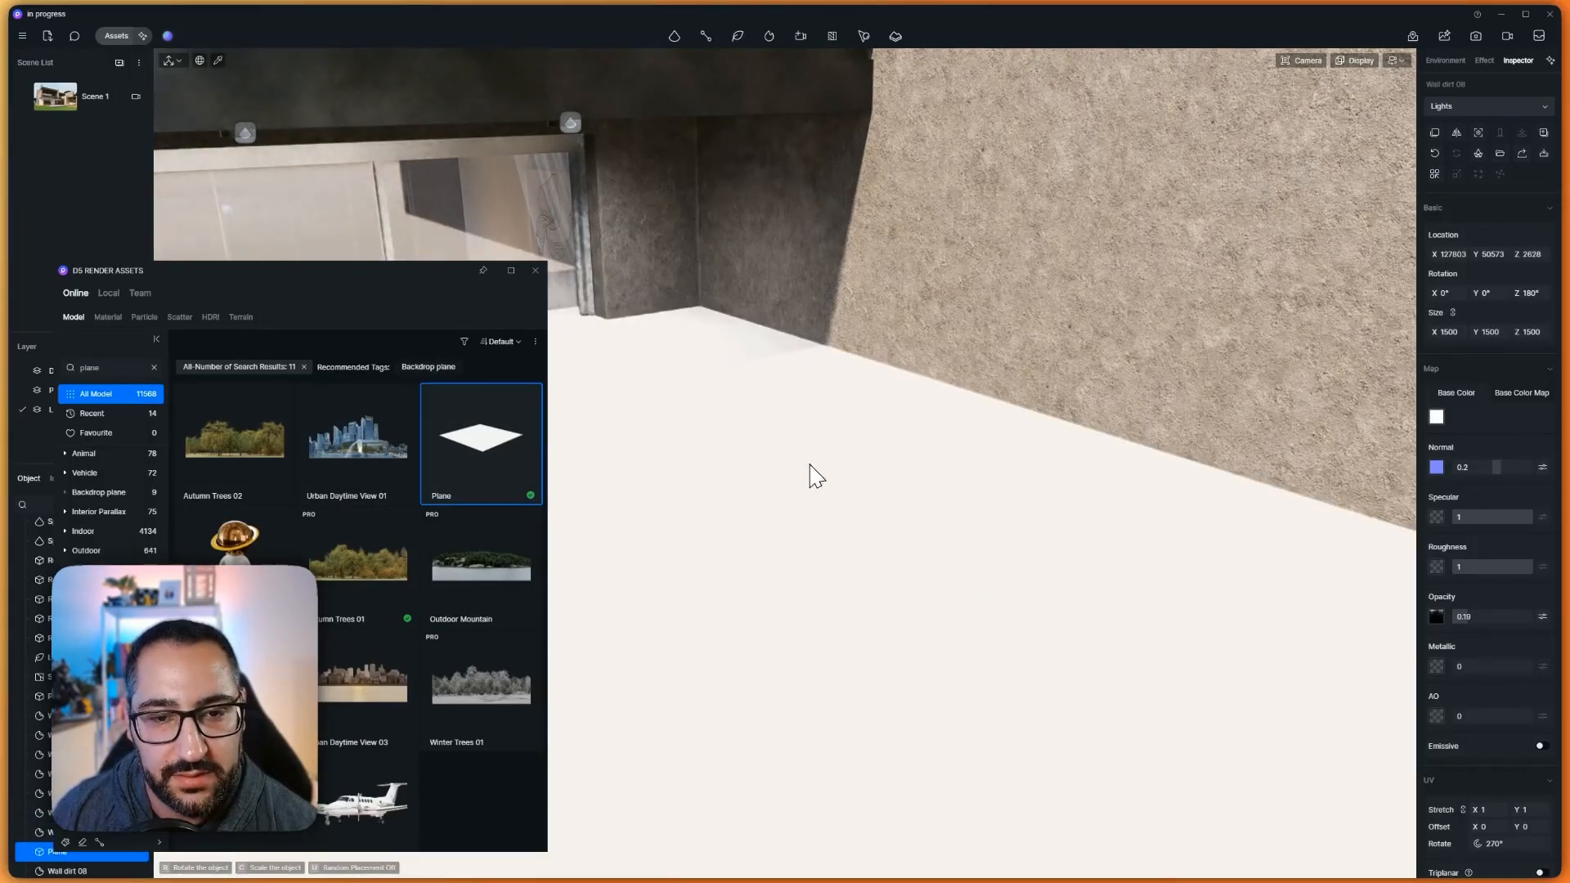
left_click(817, 477)
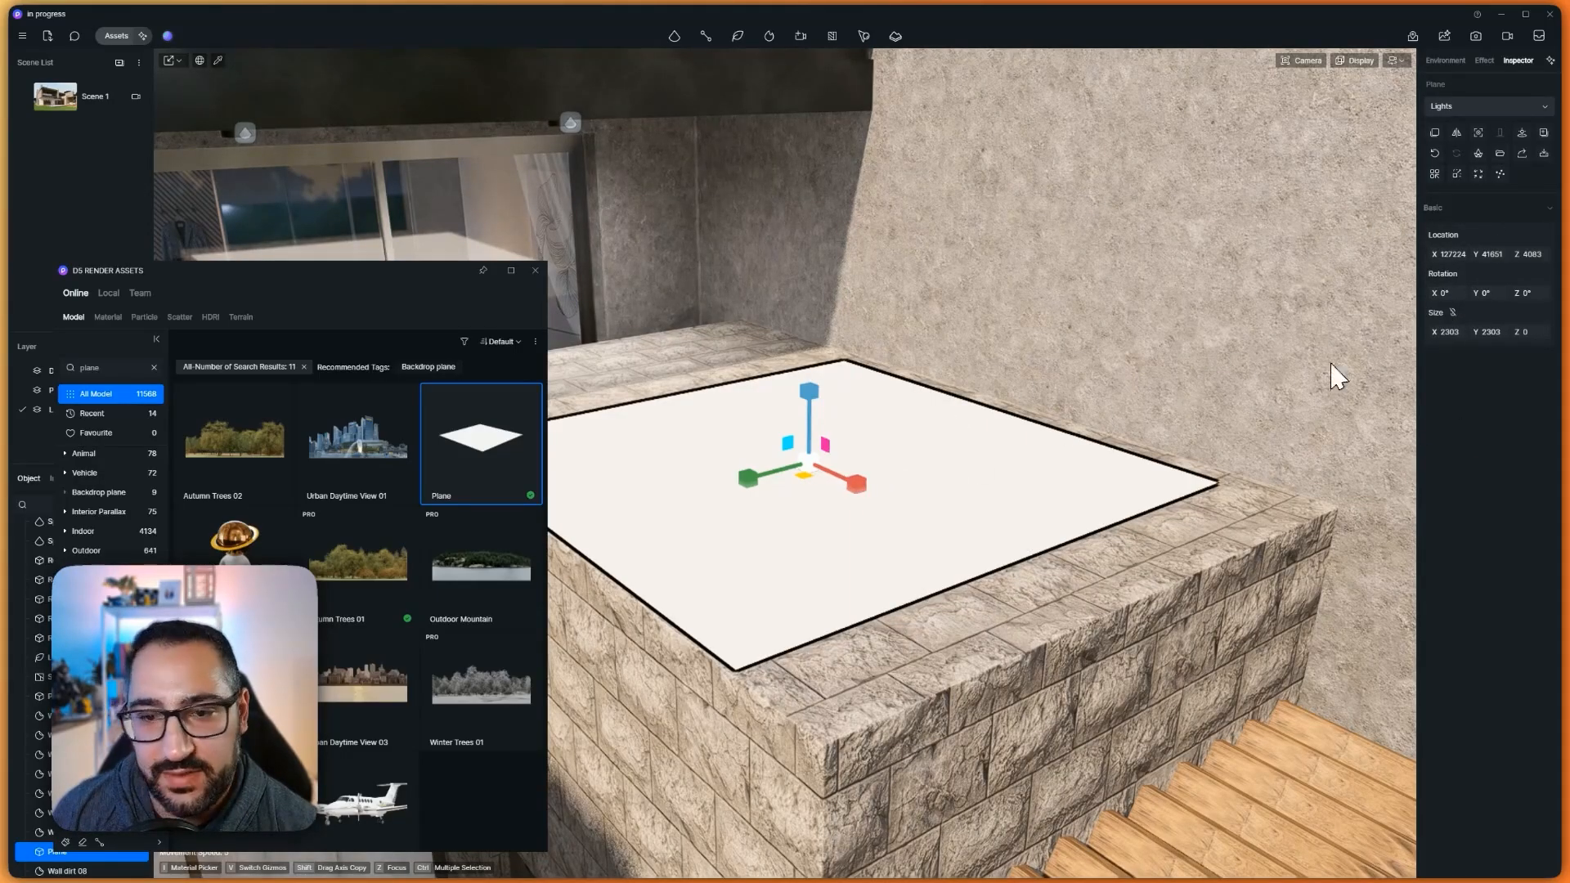
Stretch the plane to an X size of about 3501 and position it to cover most of the stone block's top
left_click_drag(869, 491, 784, 457)
middle_click_drag(978, 450, 911, 572)
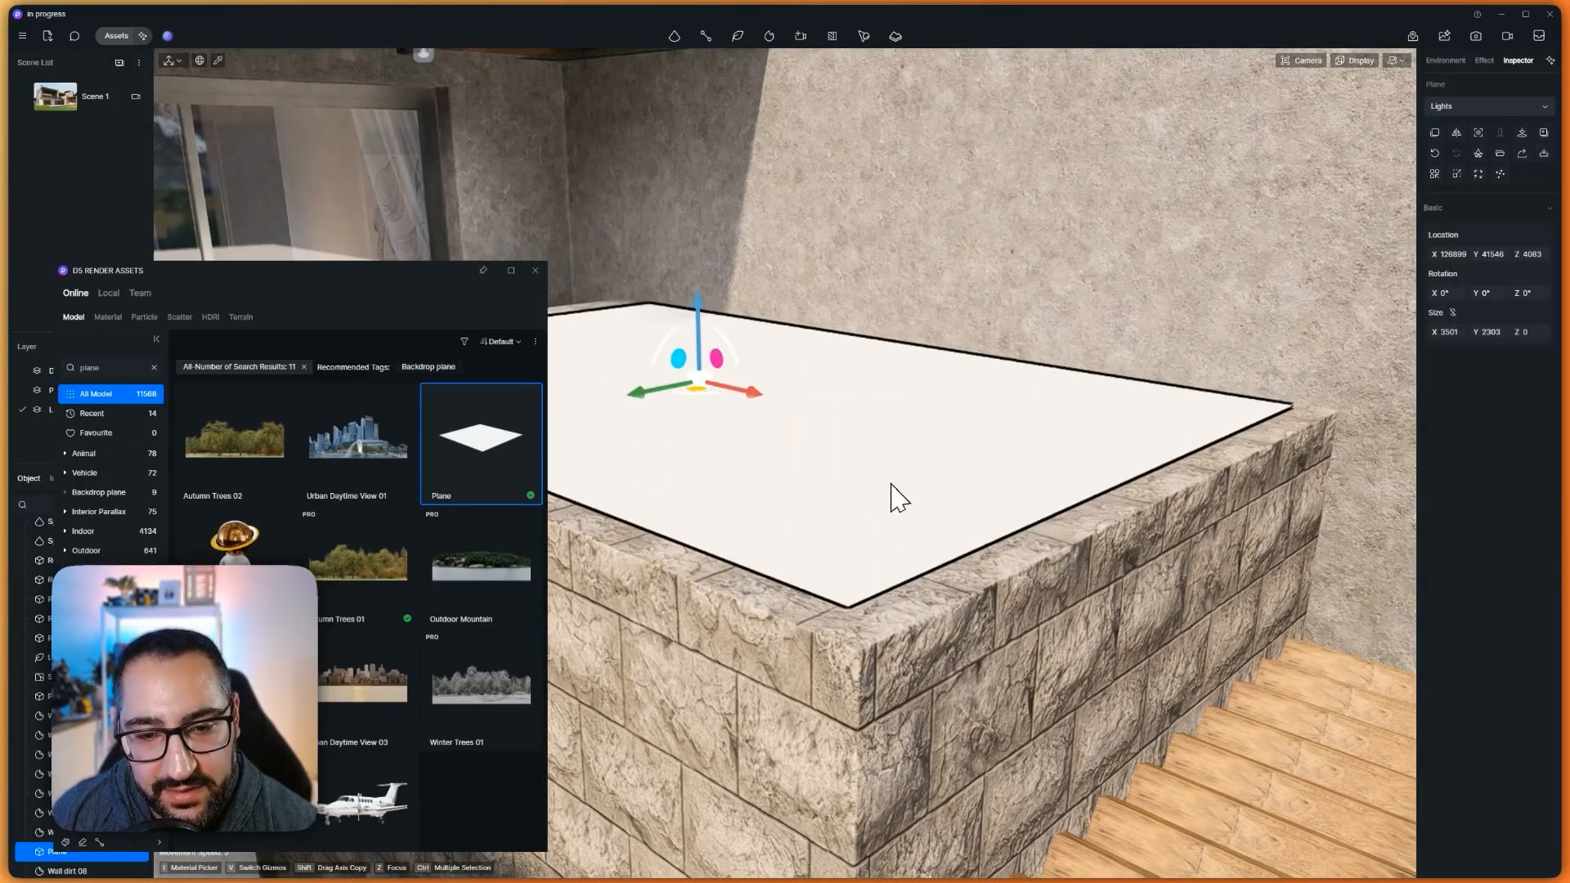
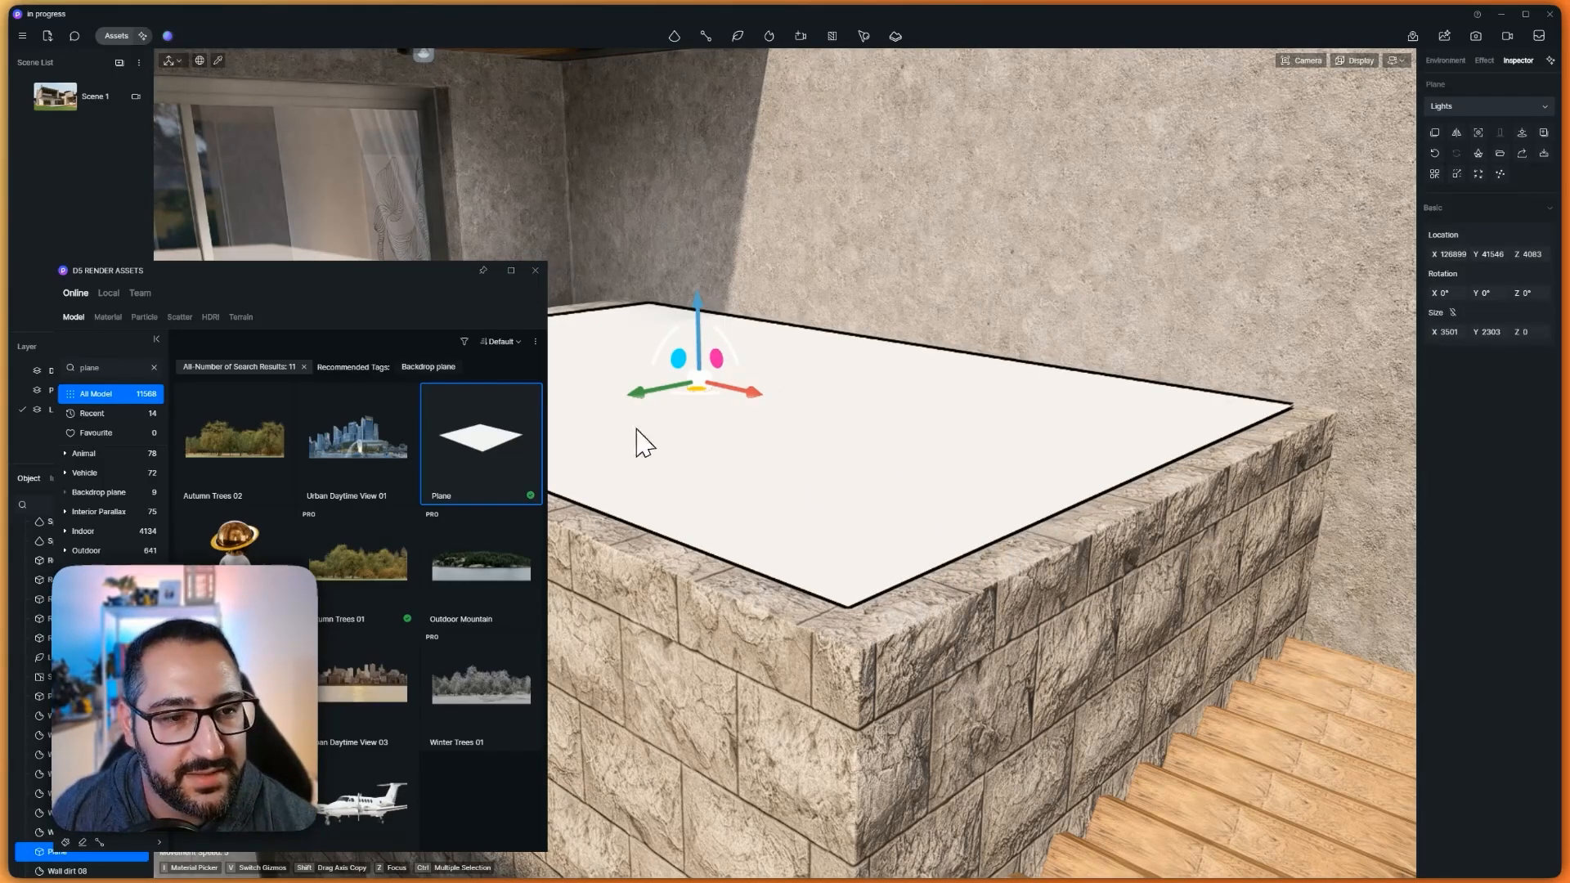
left_click(535, 271)
Create a model-based scatter area from the plane on top of the stone block
left_click(863, 36)
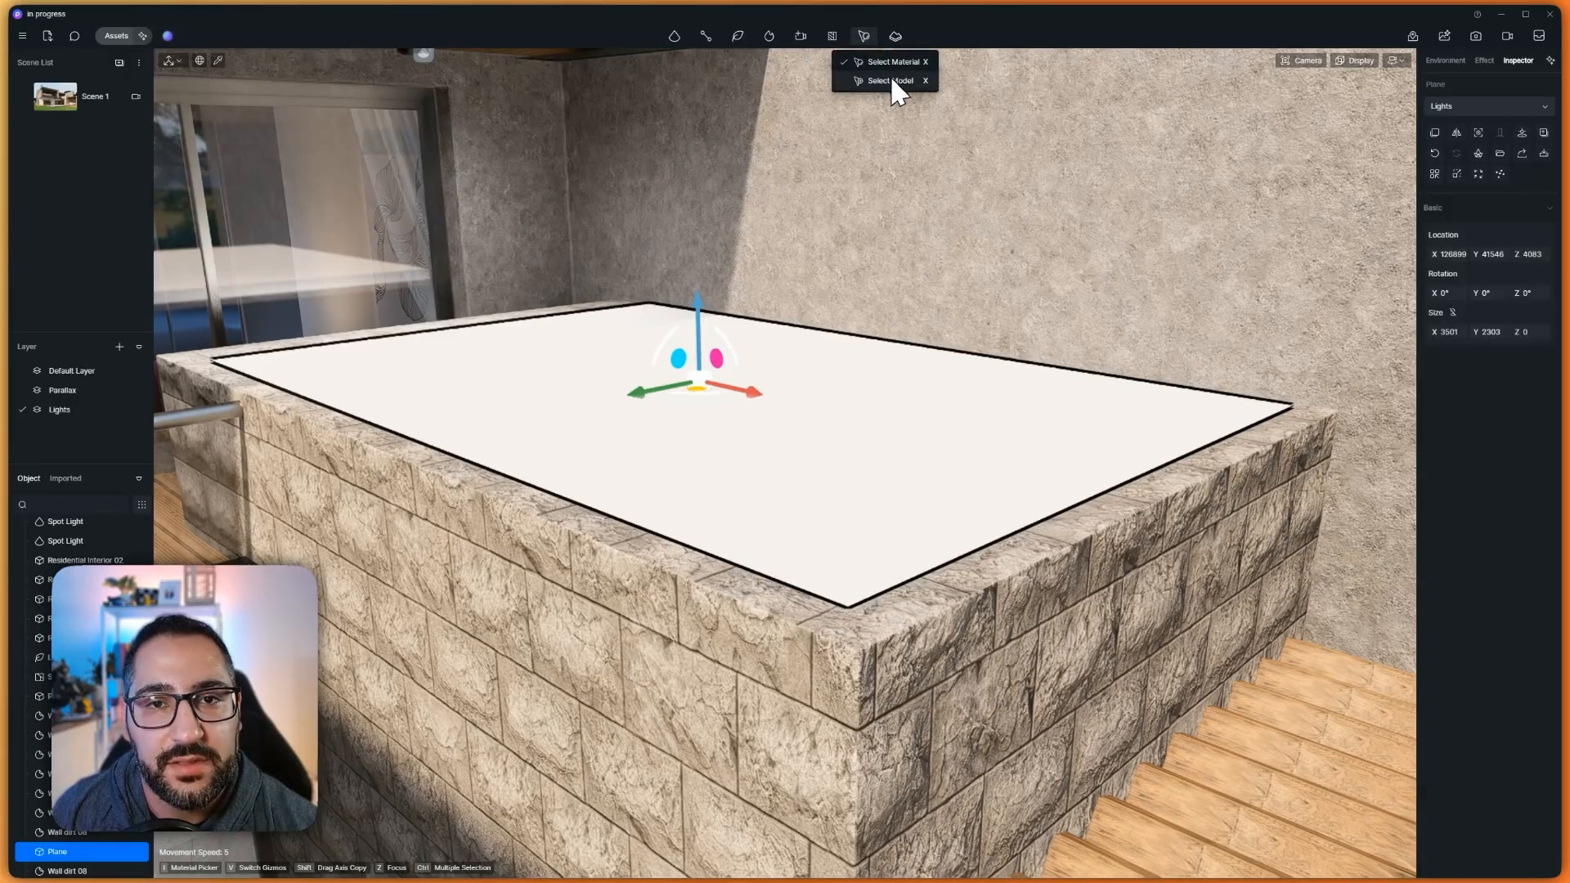
left_click(894, 80)
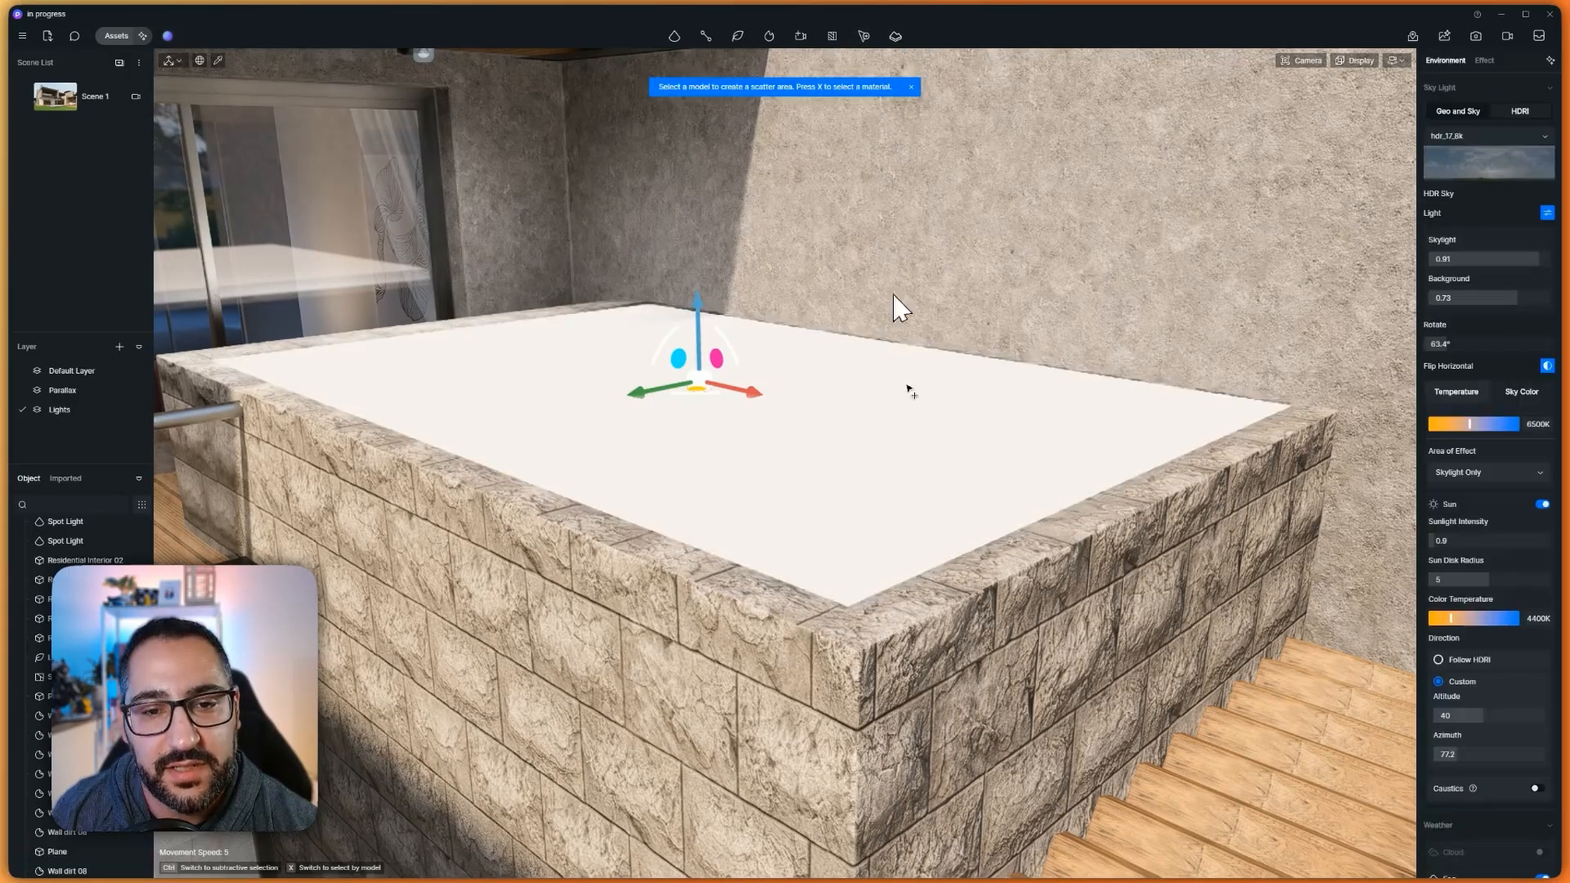
left_click(905, 401)
left_click(821, 136)
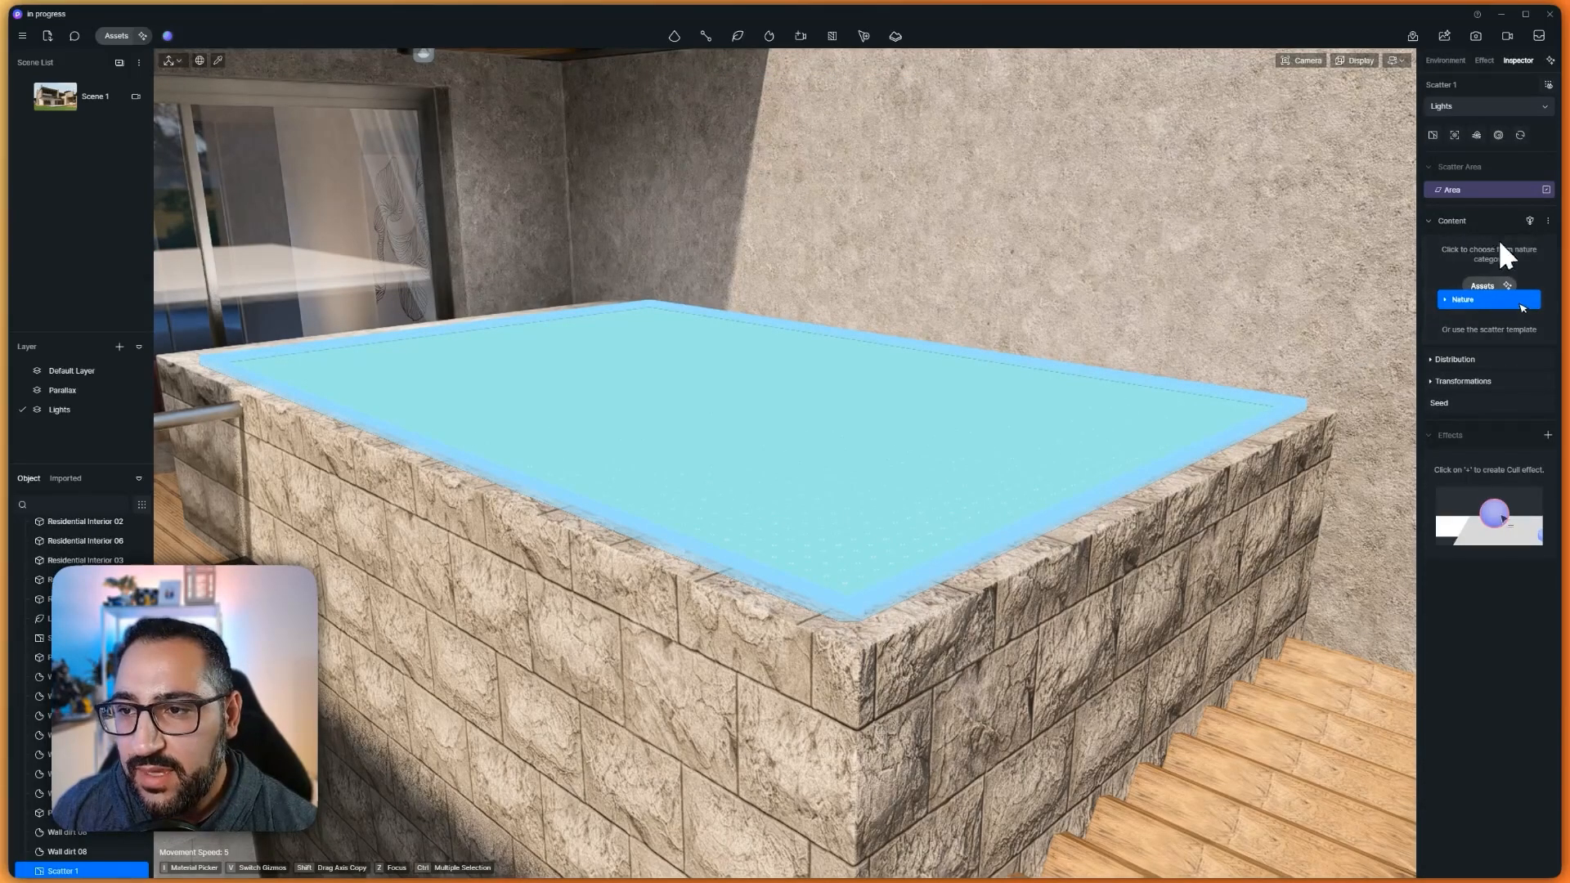
Fill the scatter area with the Wild Grassland scatter preset
left_click(1529, 221)
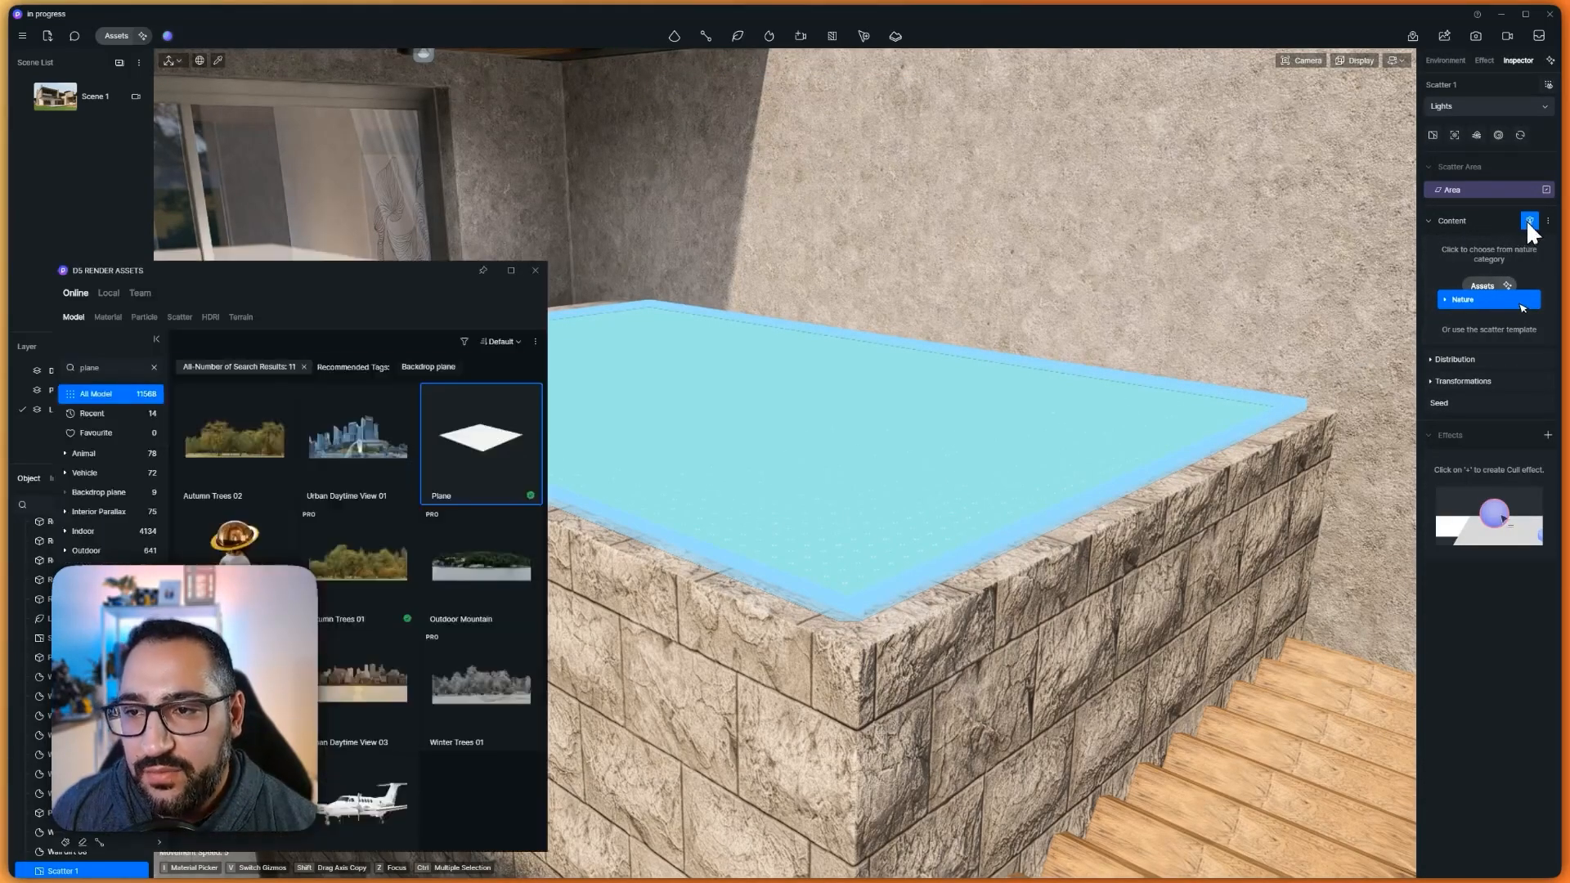
left_click(154, 367)
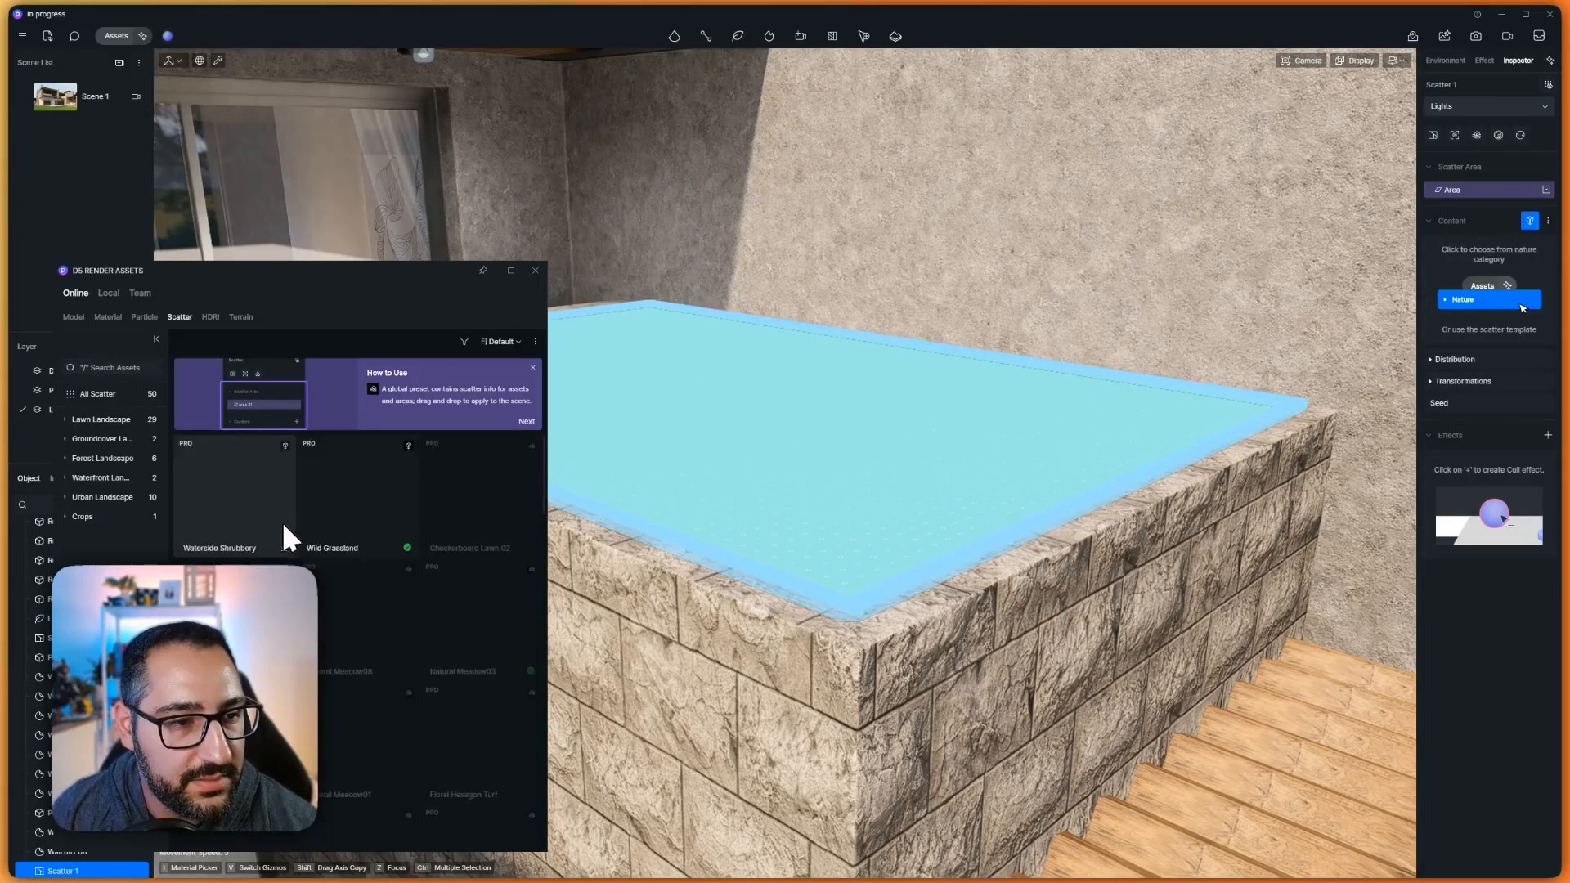
left_click(383, 496)
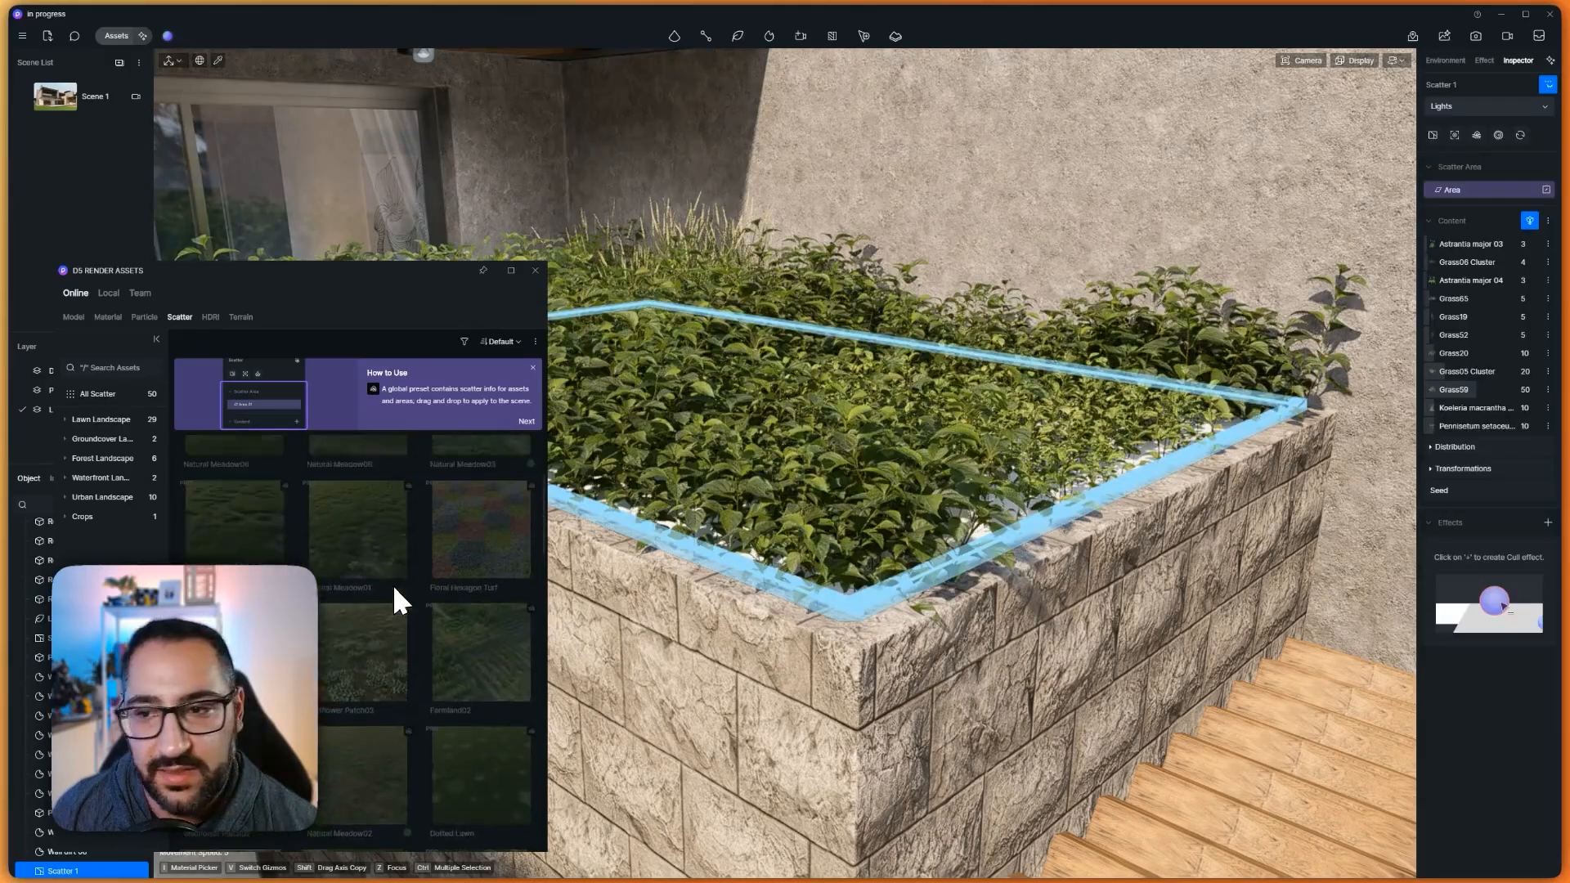
scroll(959, 465, "up", 5)
scroll(959, 465, "down", 10)
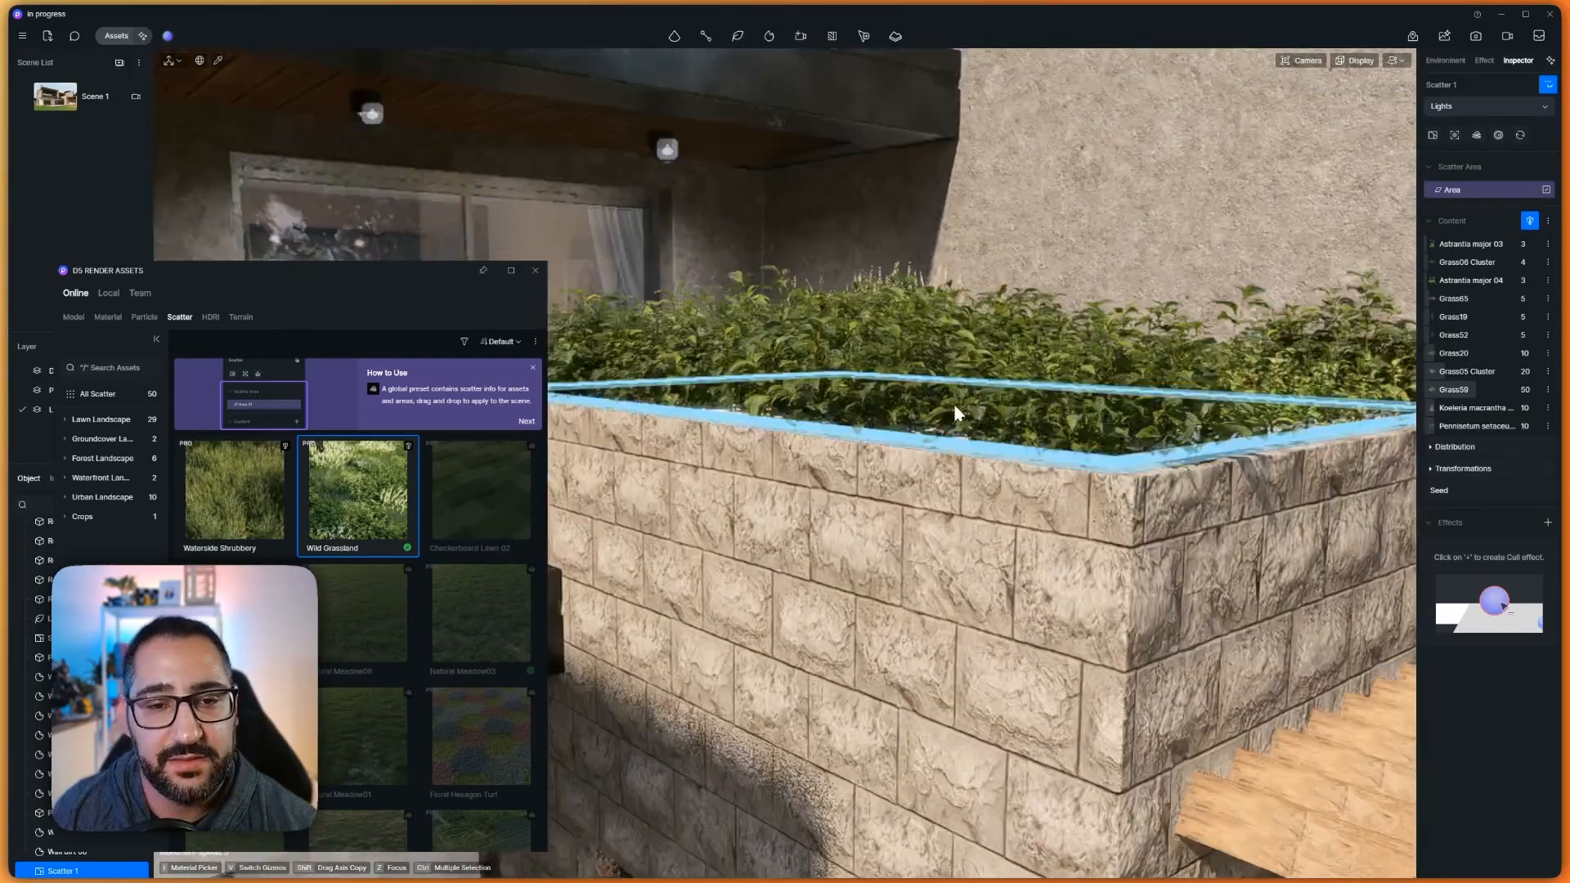
left_click(535, 270)
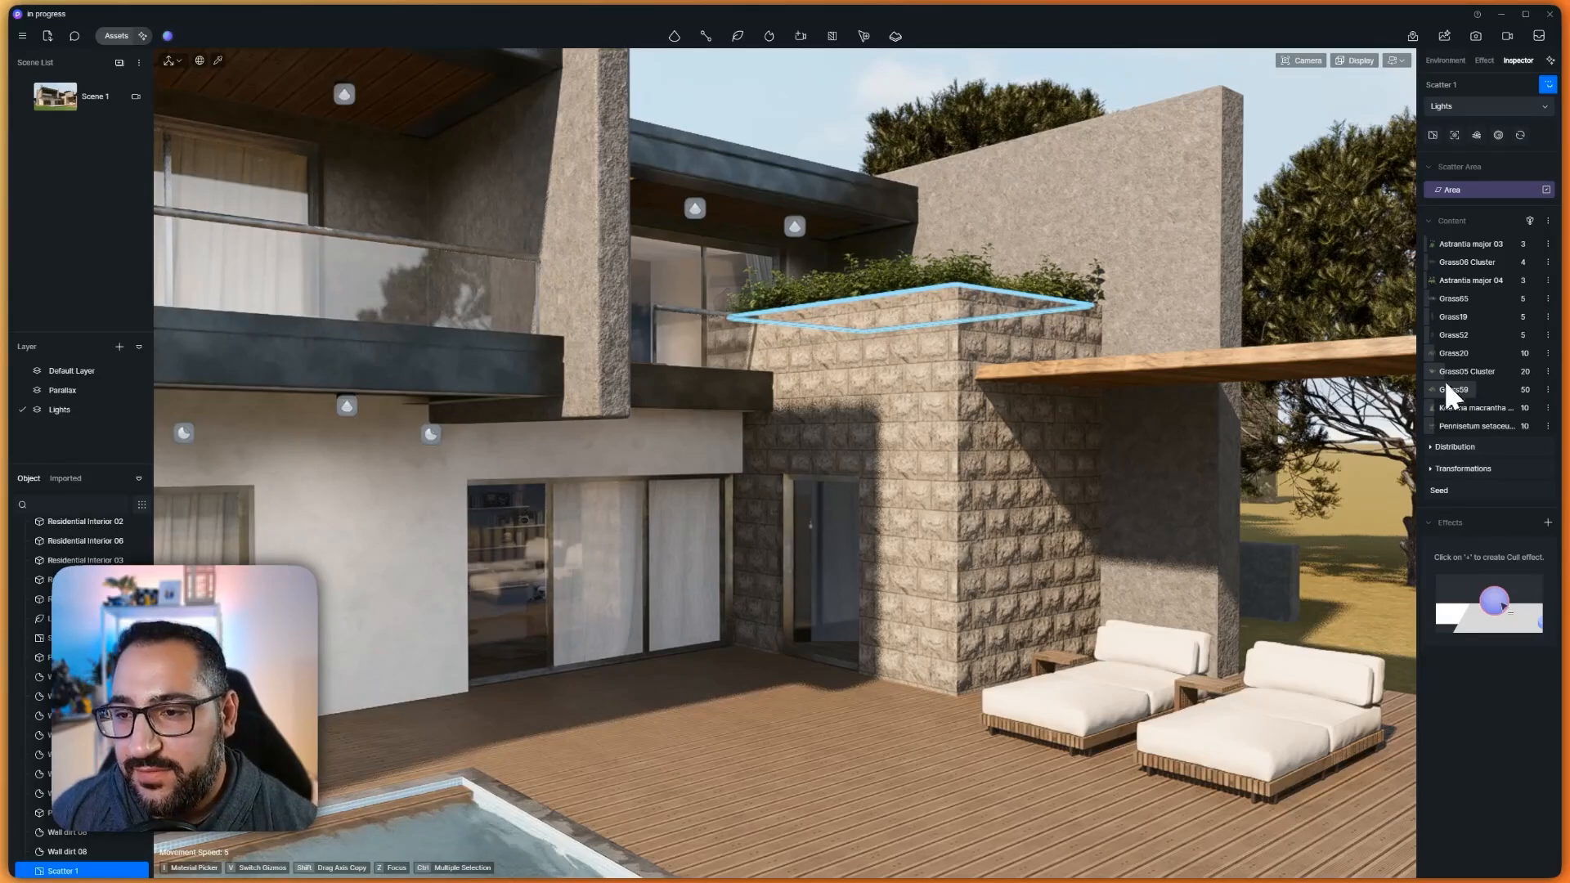
Replace Grass52 in the scatter content with the Delphinium grandiflorum 02 flower, found by searching the models for "flower"
left_click(1459, 337)
mouse_move(1543, 339)
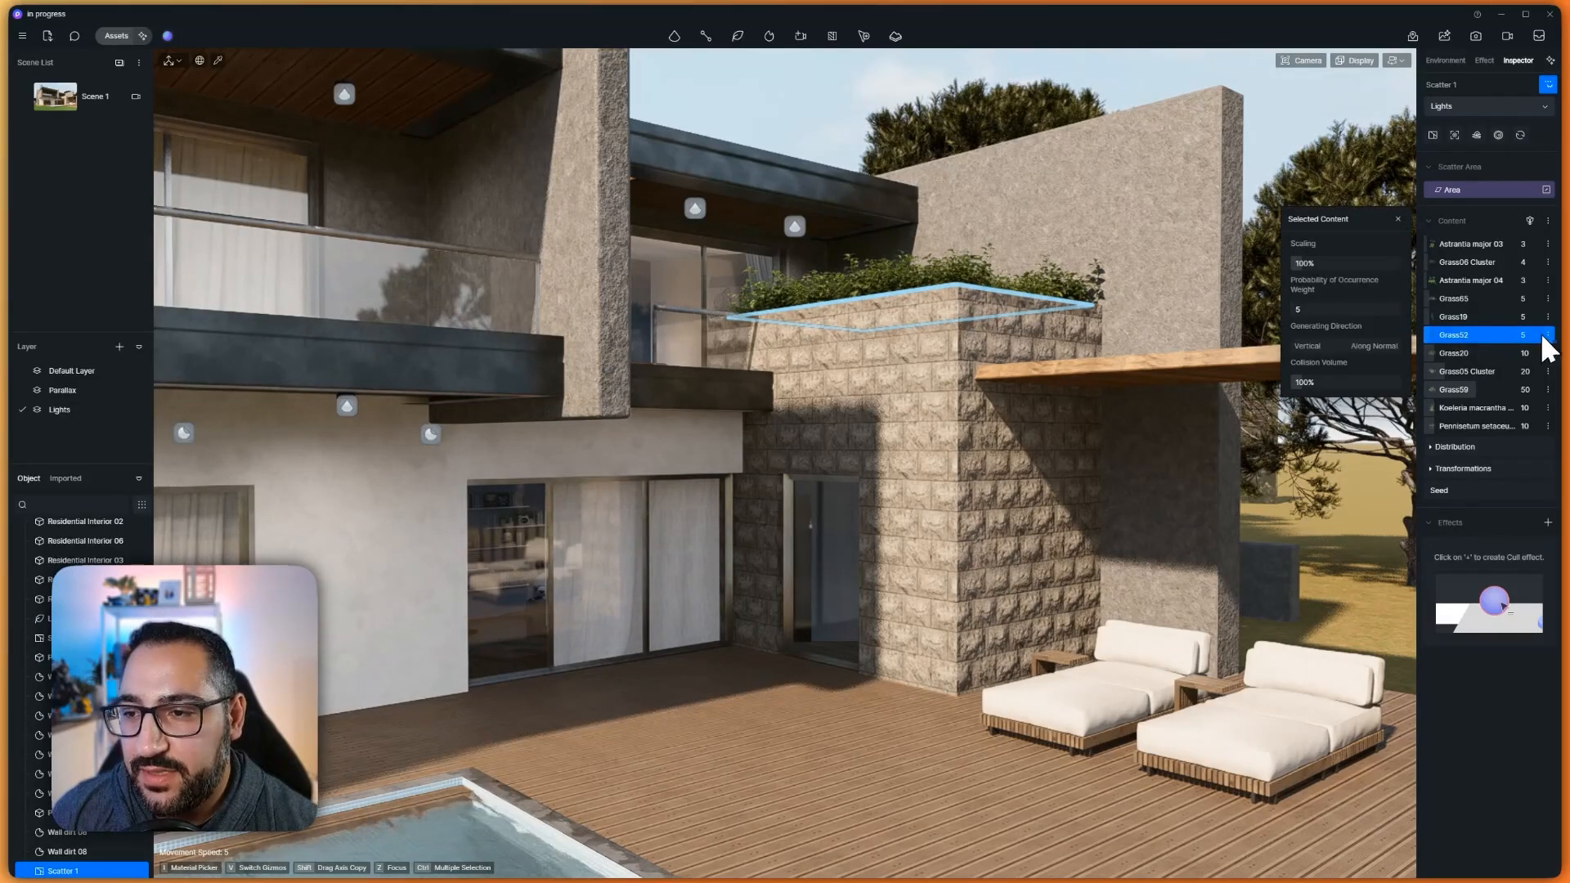
left_click(1508, 335)
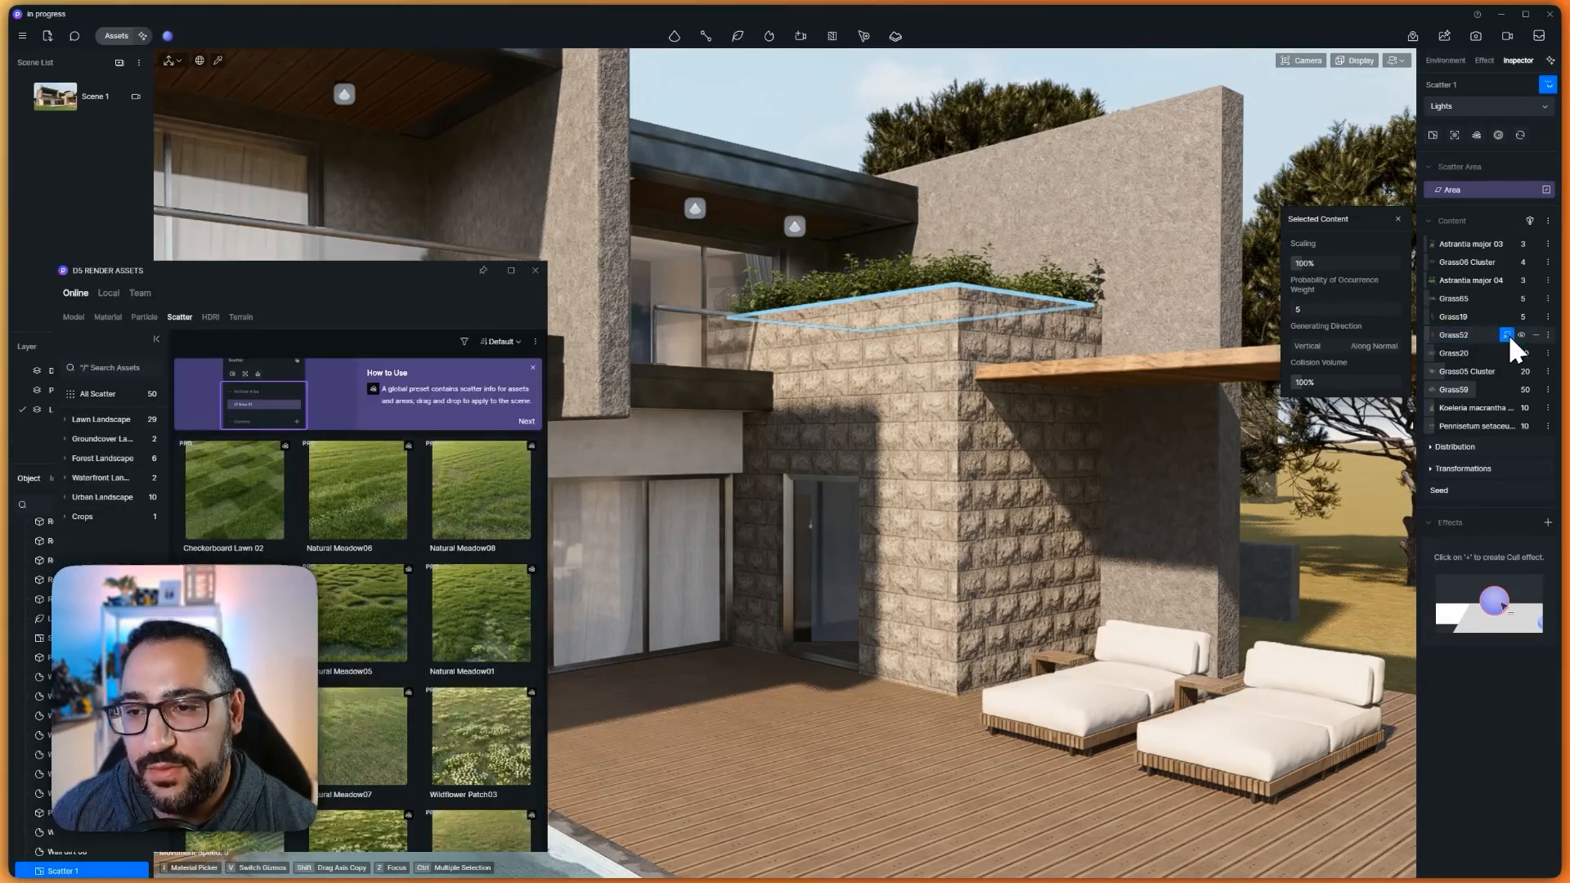
left_click(82, 316)
left_click(105, 458)
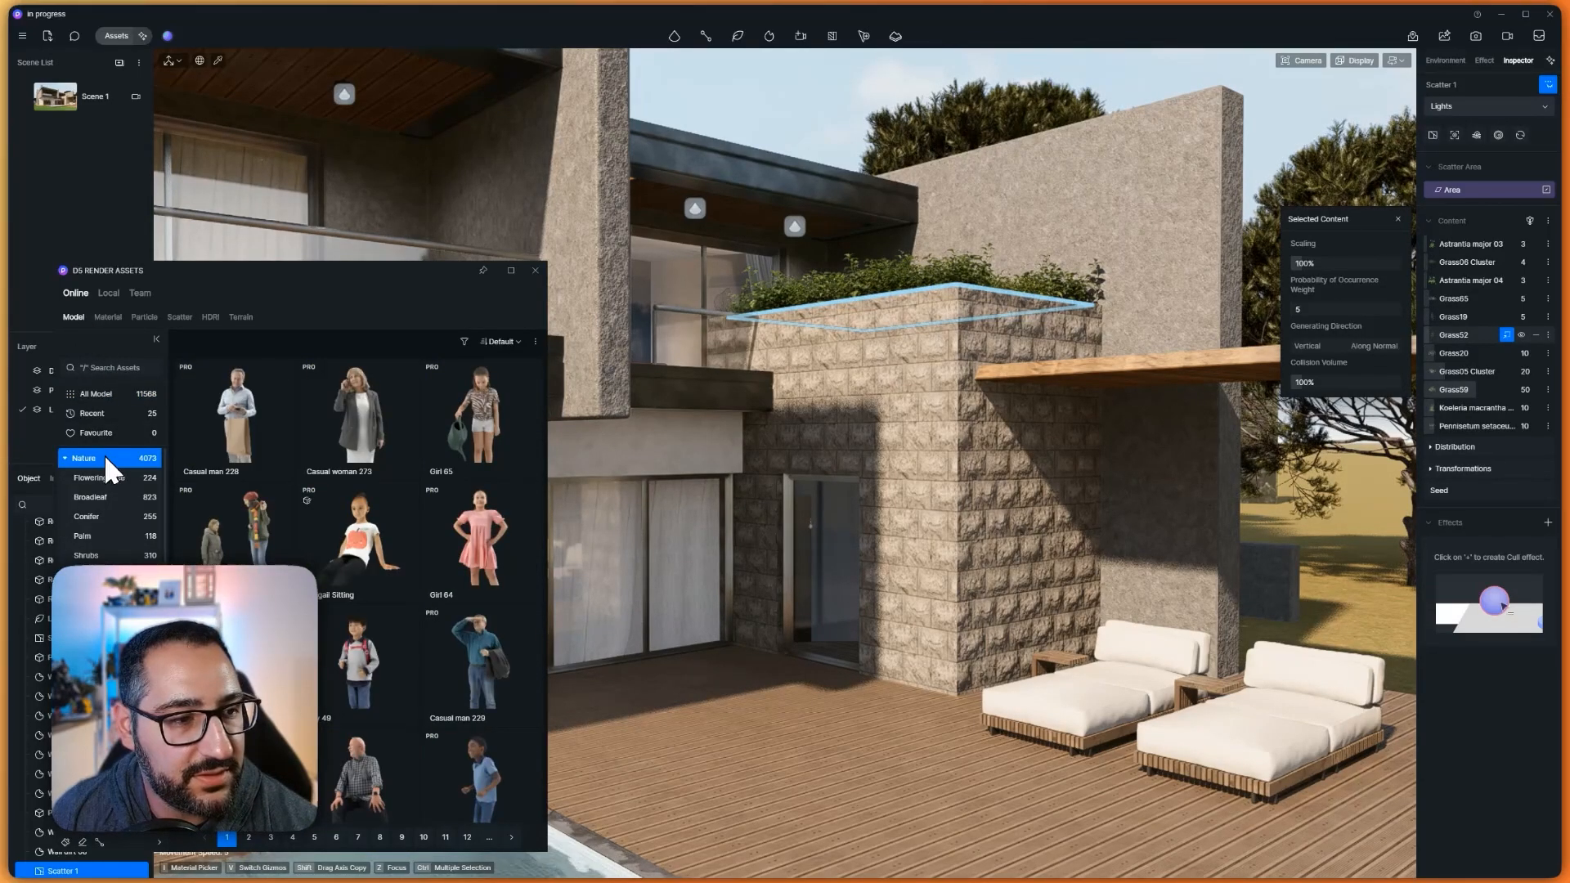
left_click(120, 368)
type("flower")
key("Return")
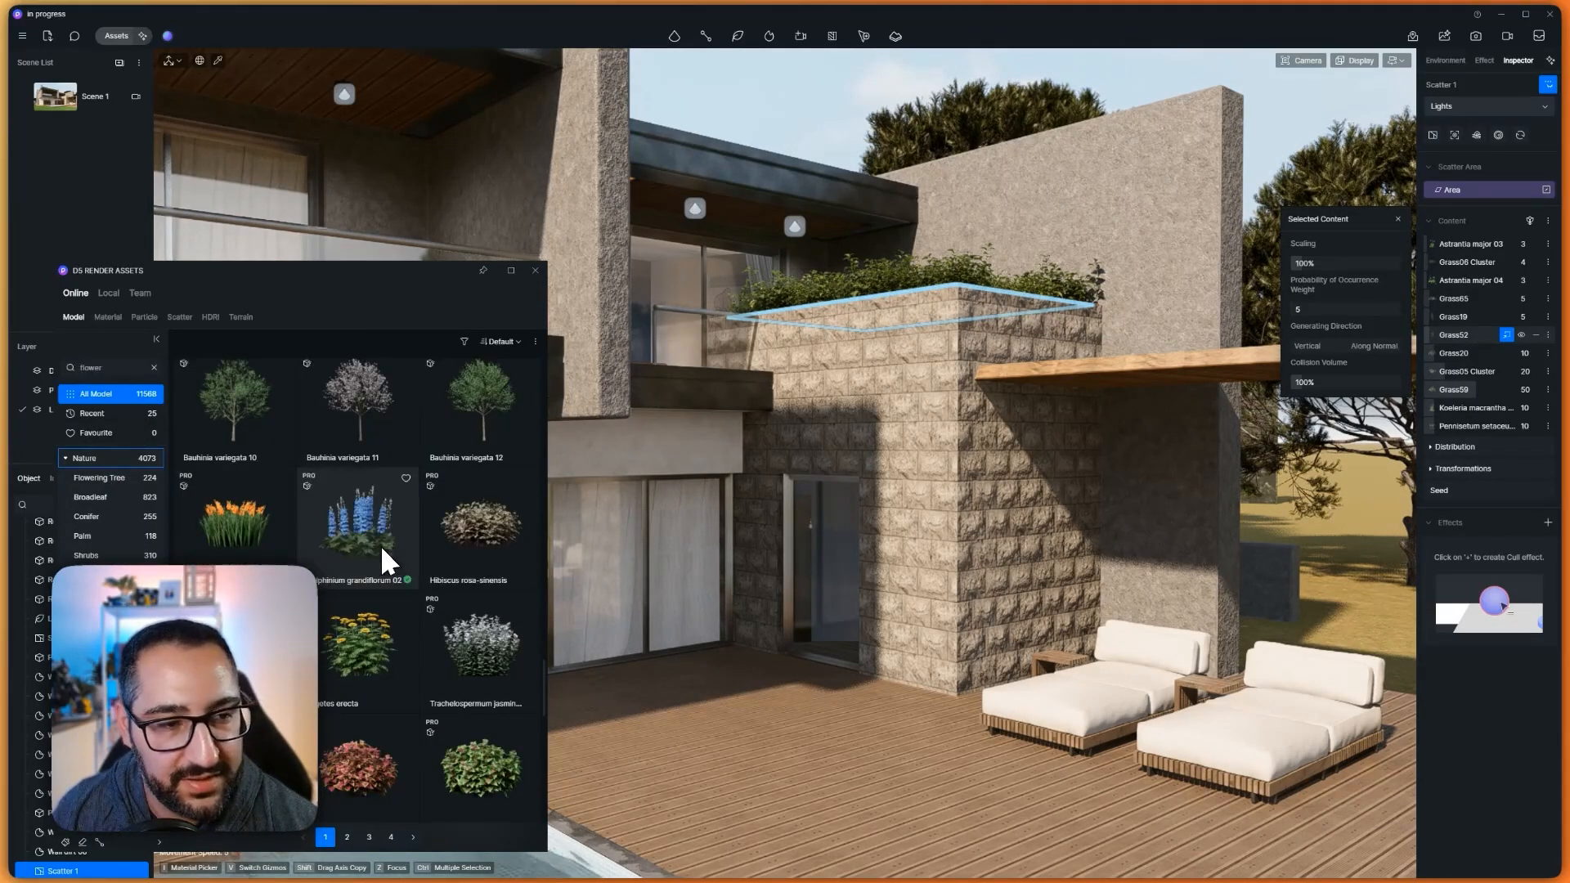
left_click(381, 545)
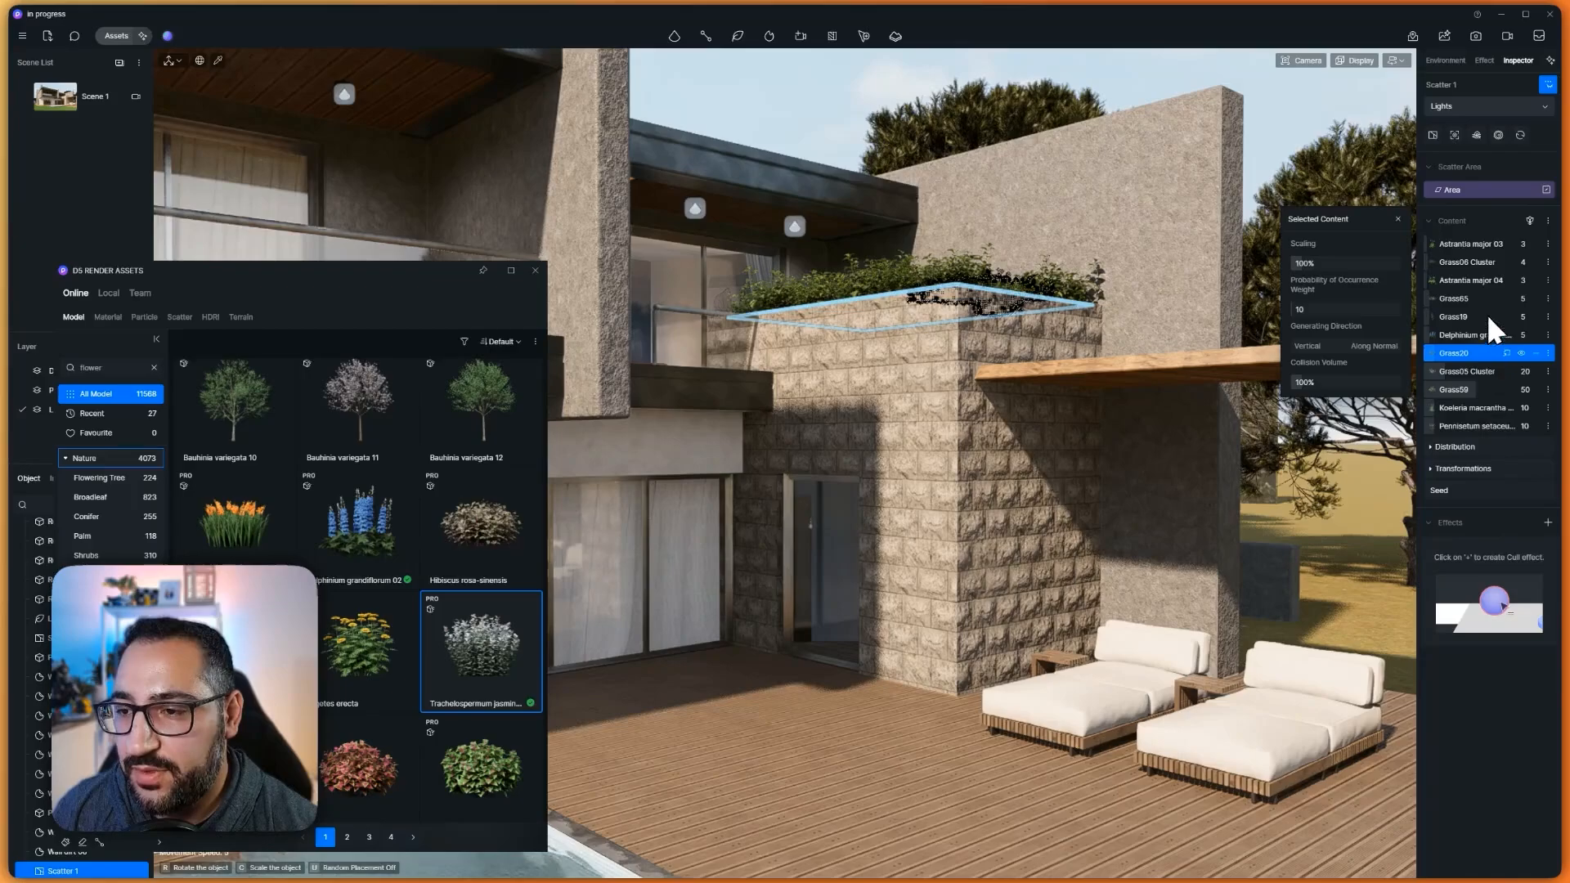
Set Grass59's probability of occurrence weight to 23 and scale Delphinium grandiflorum 02 to 56% in the rooftop scatter
left_click(1471, 391)
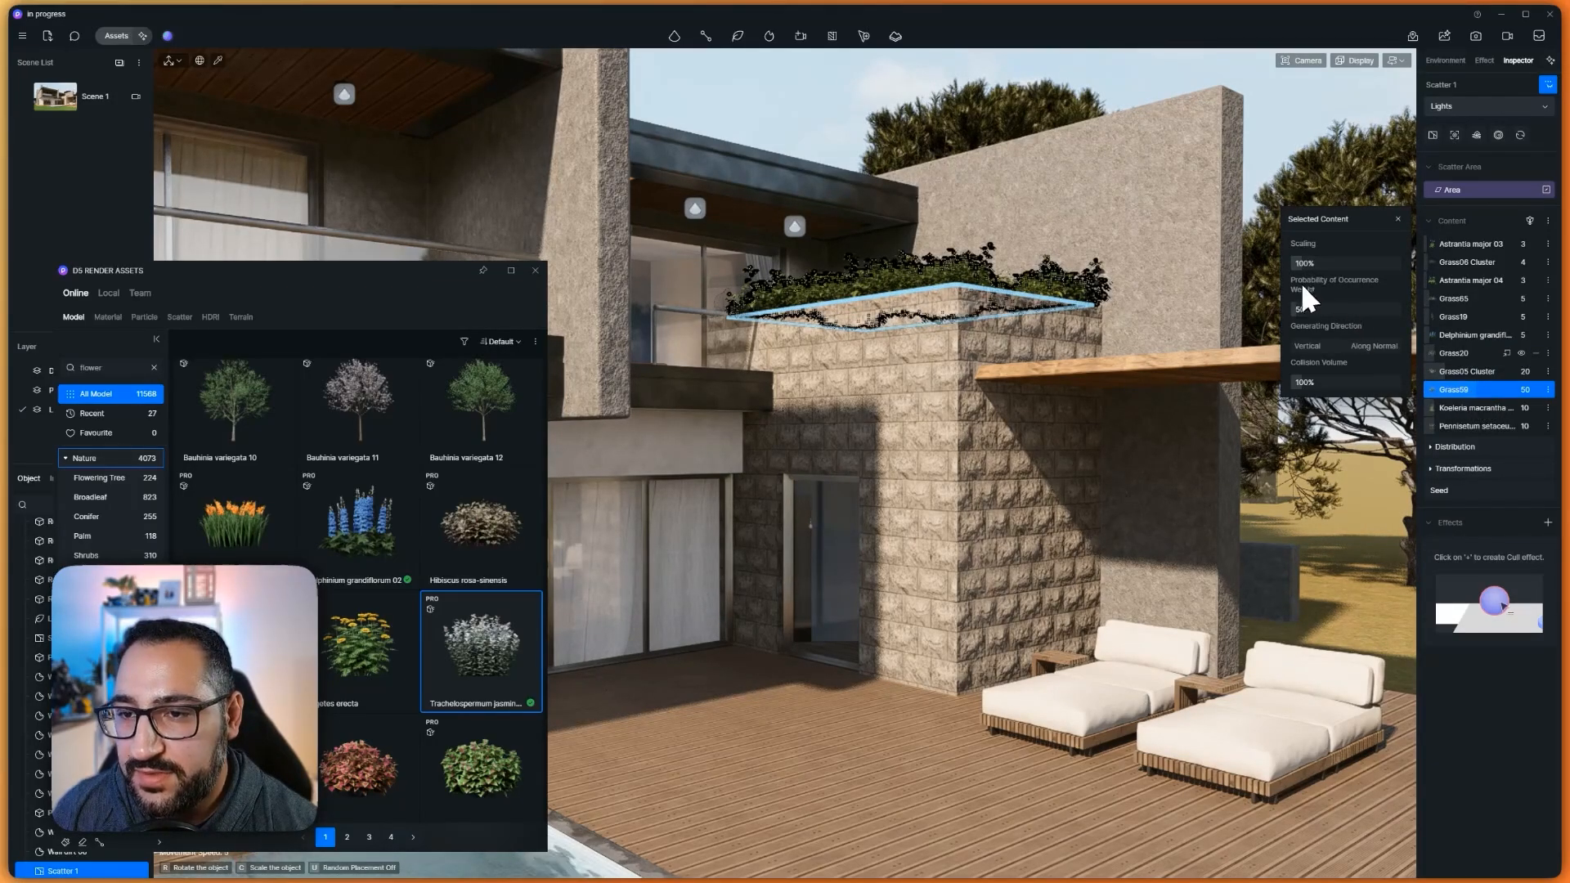
left_click_drag(1296, 306, 1295, 306)
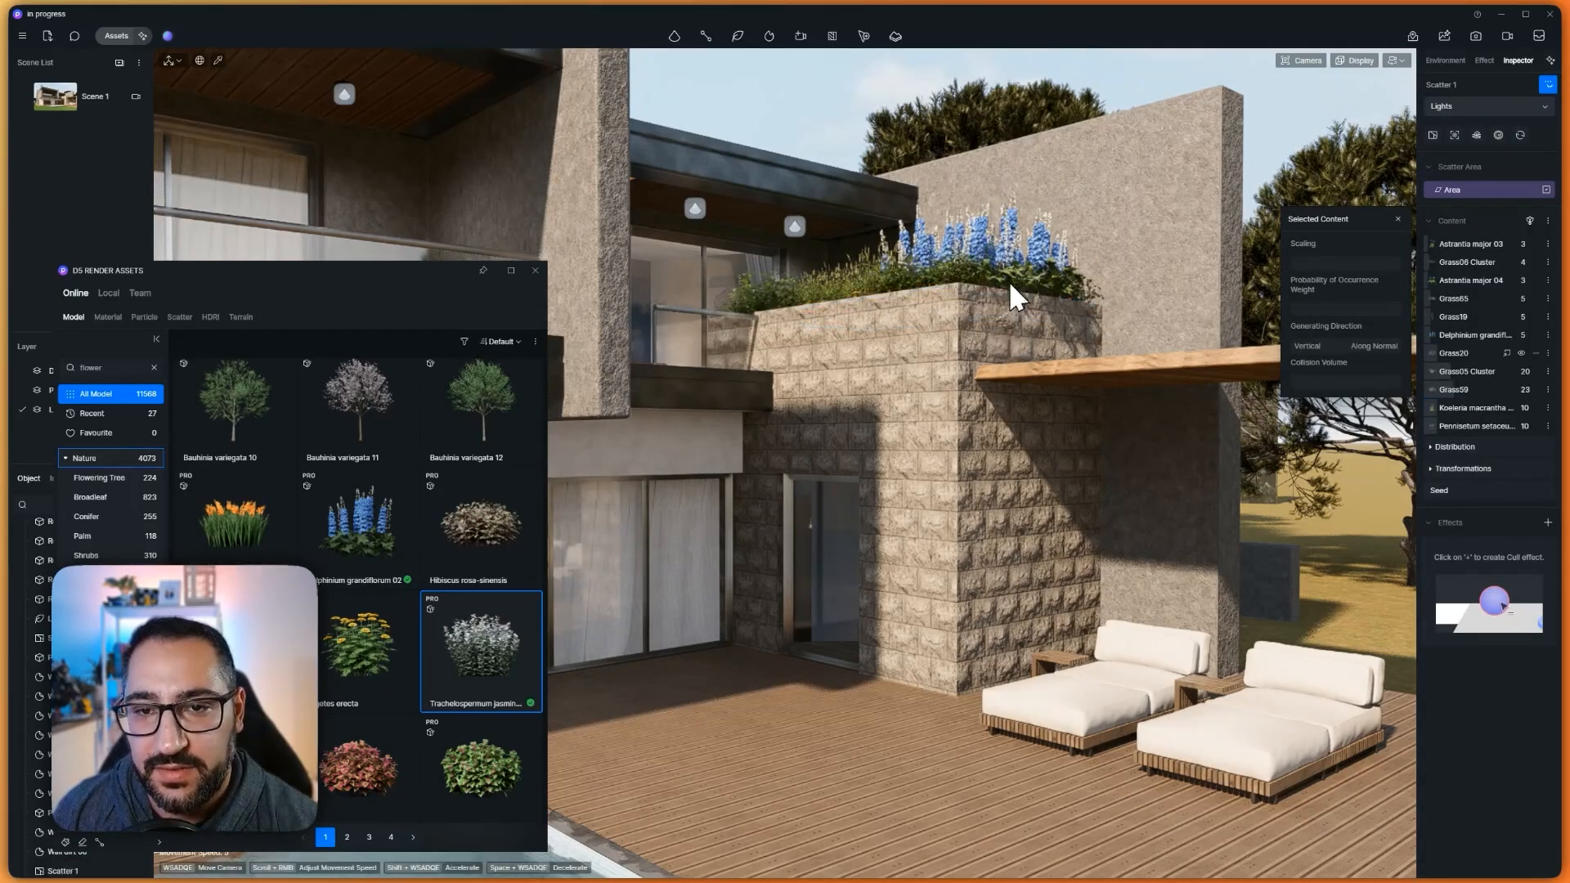
left_click(1013, 237)
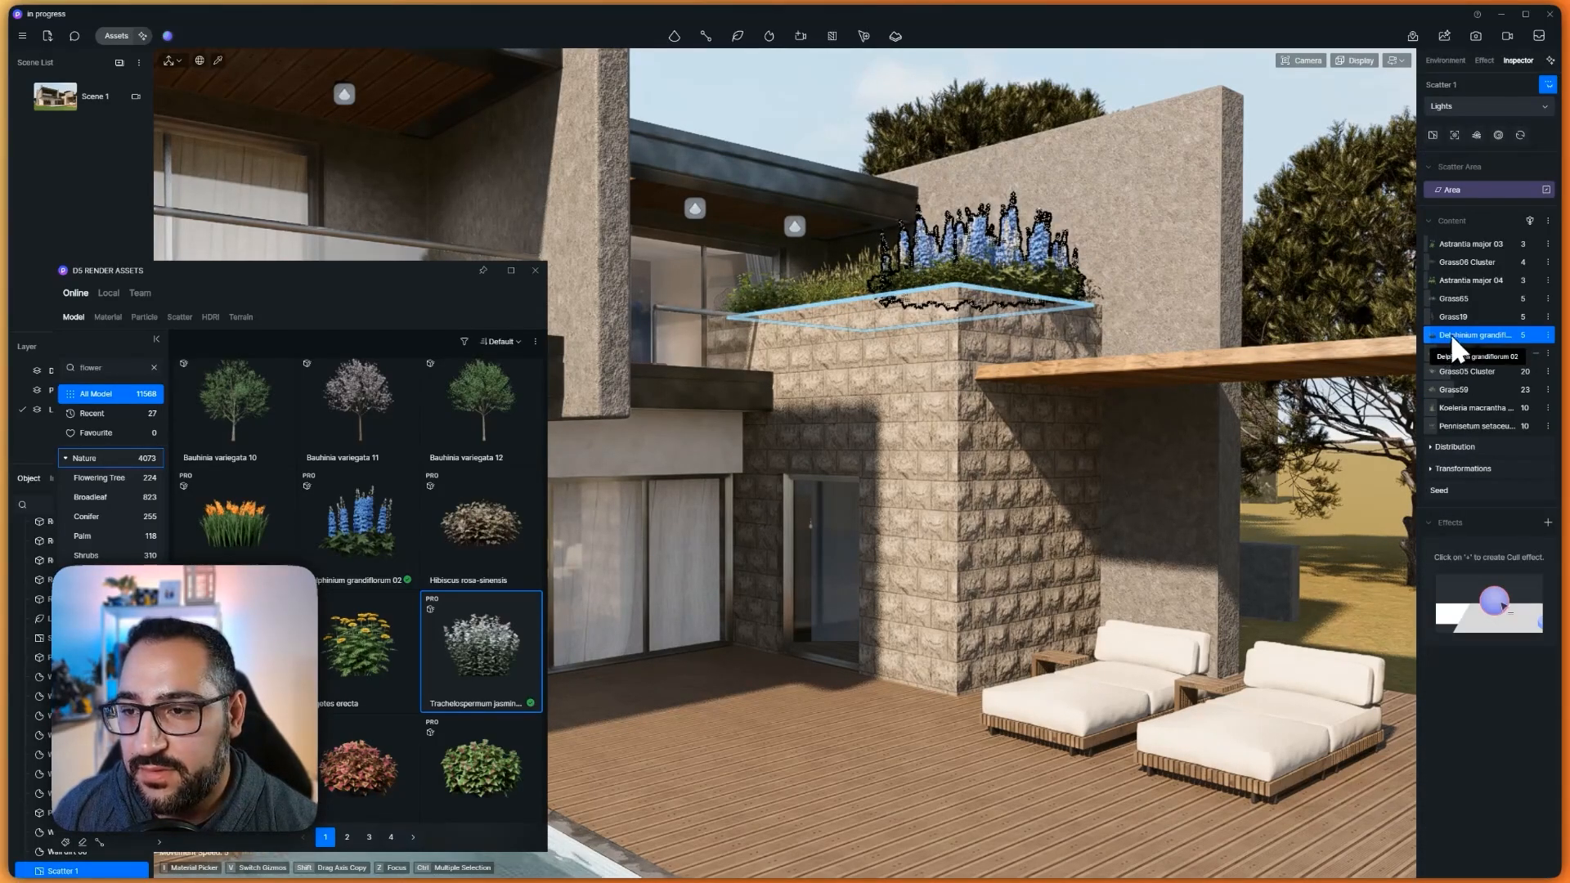
left_click(1472, 336)
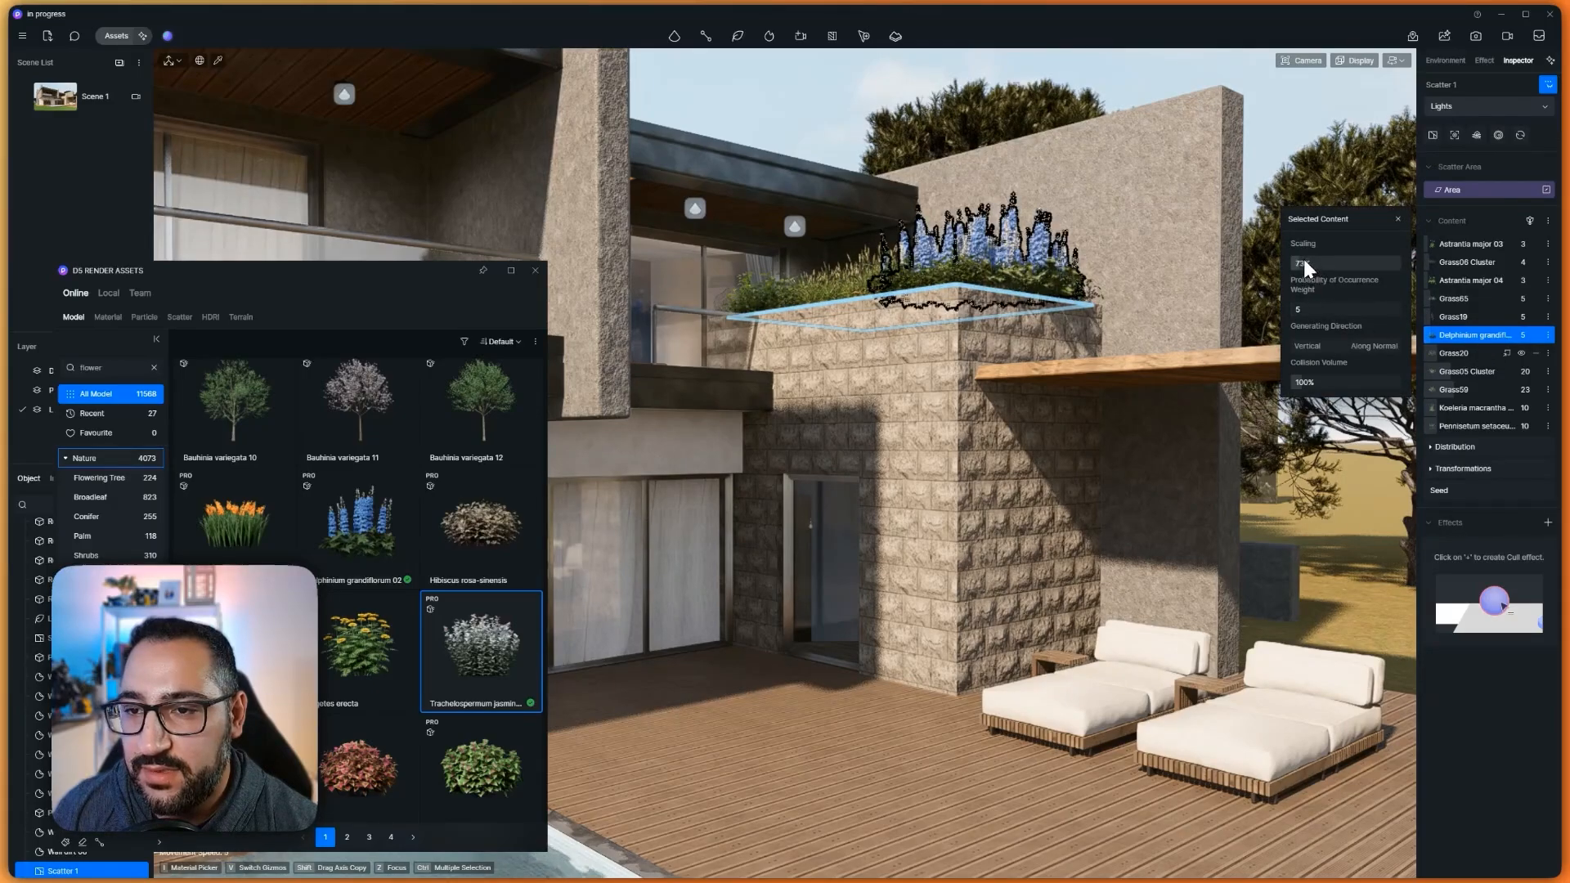
type("56")
key("Return")
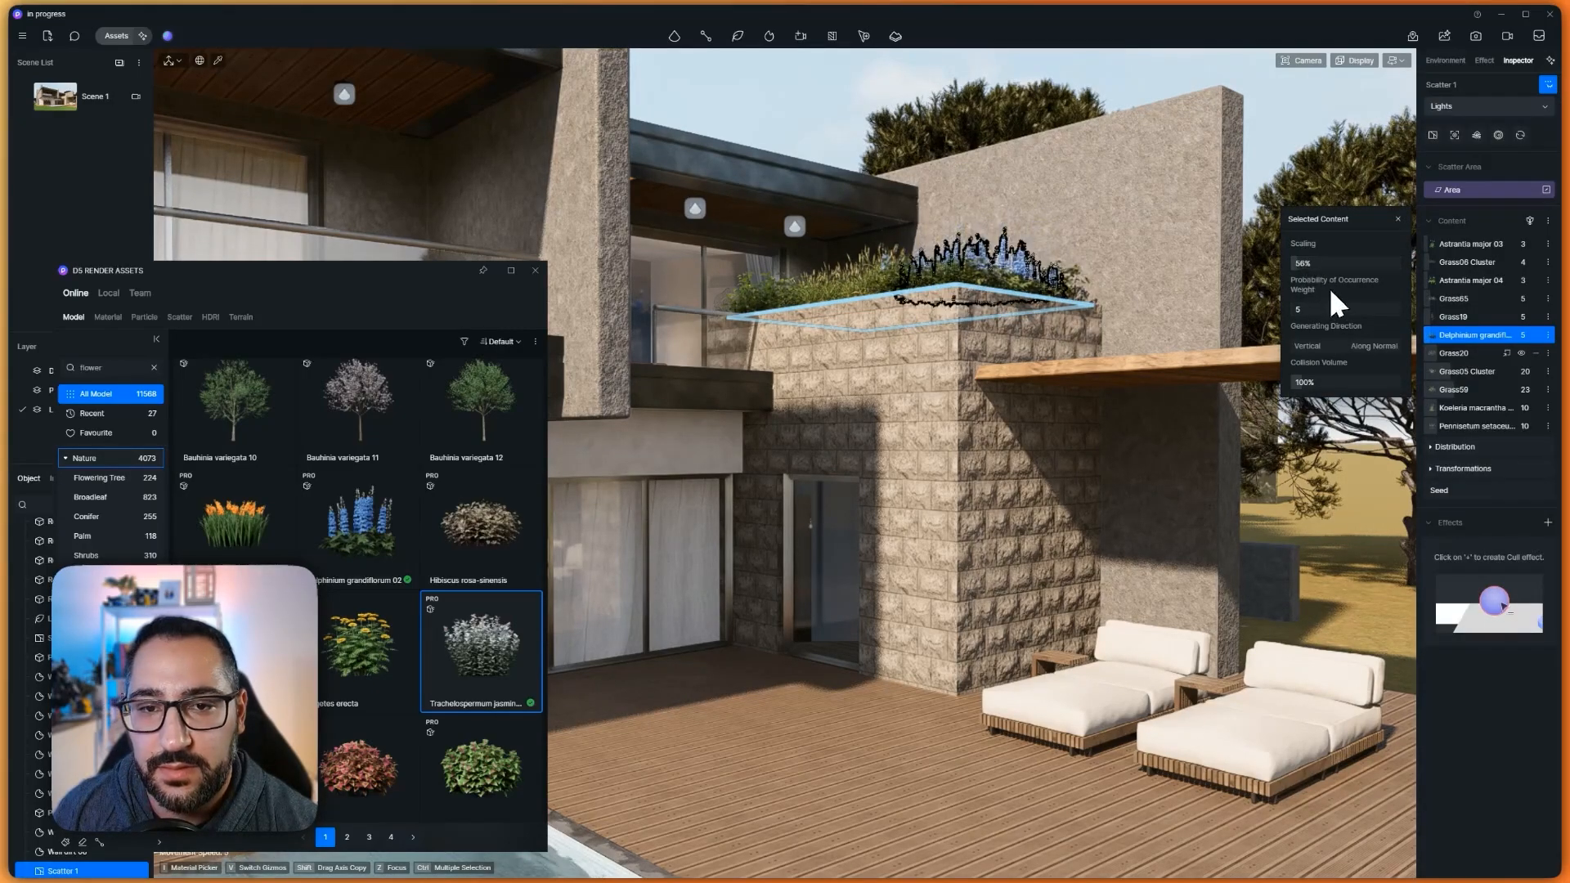
left_click(1072, 111)
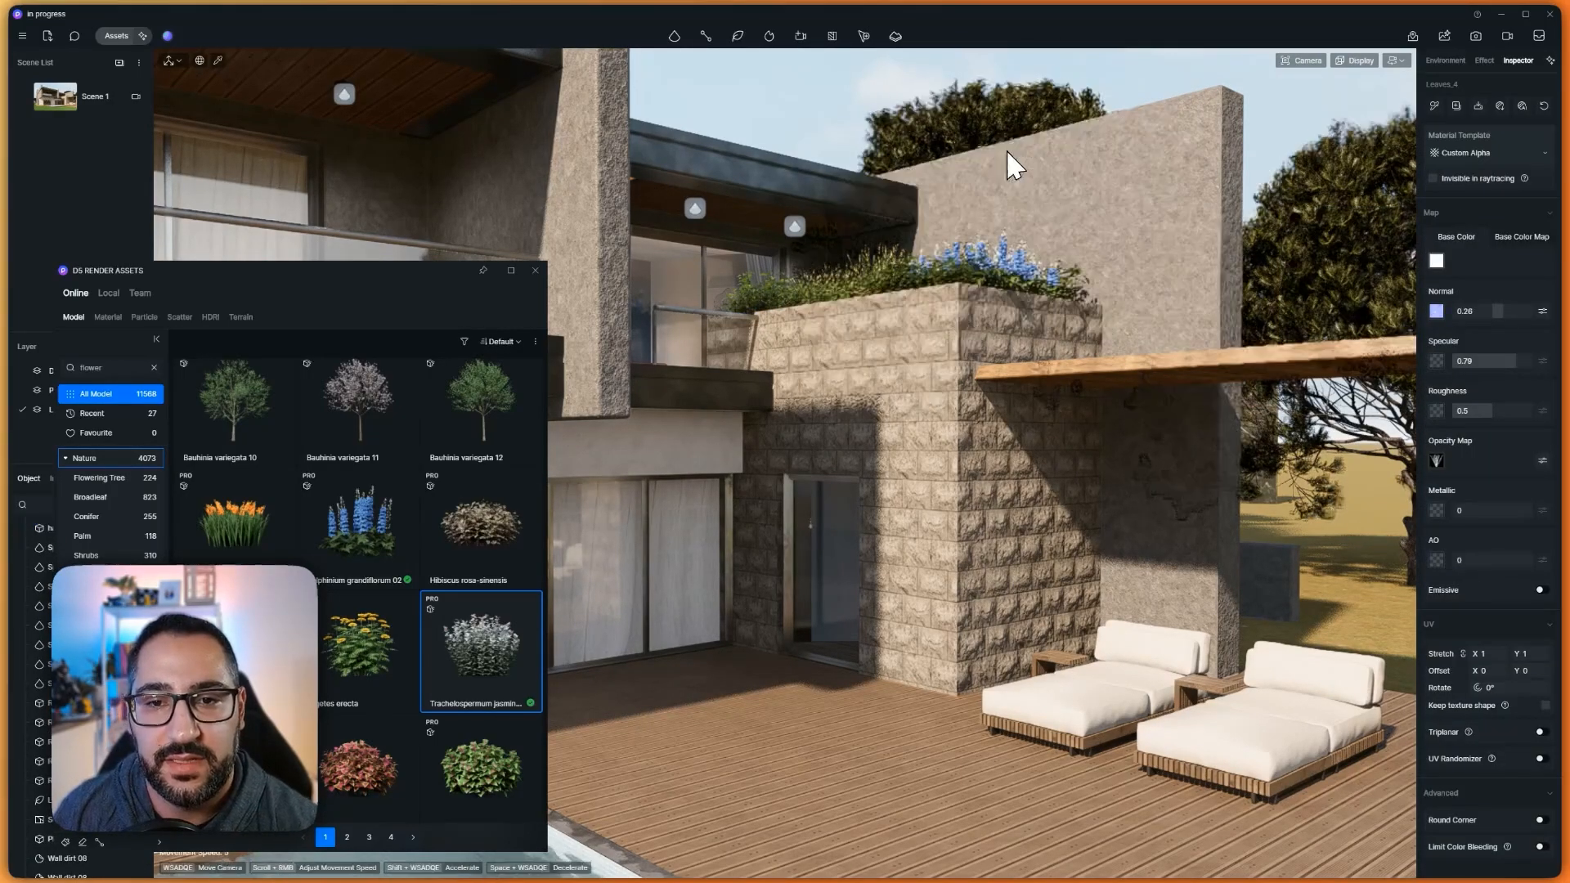
Check the reference image in Photoshop and place a Hydrangea paniculata 02 flowering shrub near the lawn's edge in front of the terrace
right_click_drag(1006, 149, 1002, 309)
key("s")
key("w")
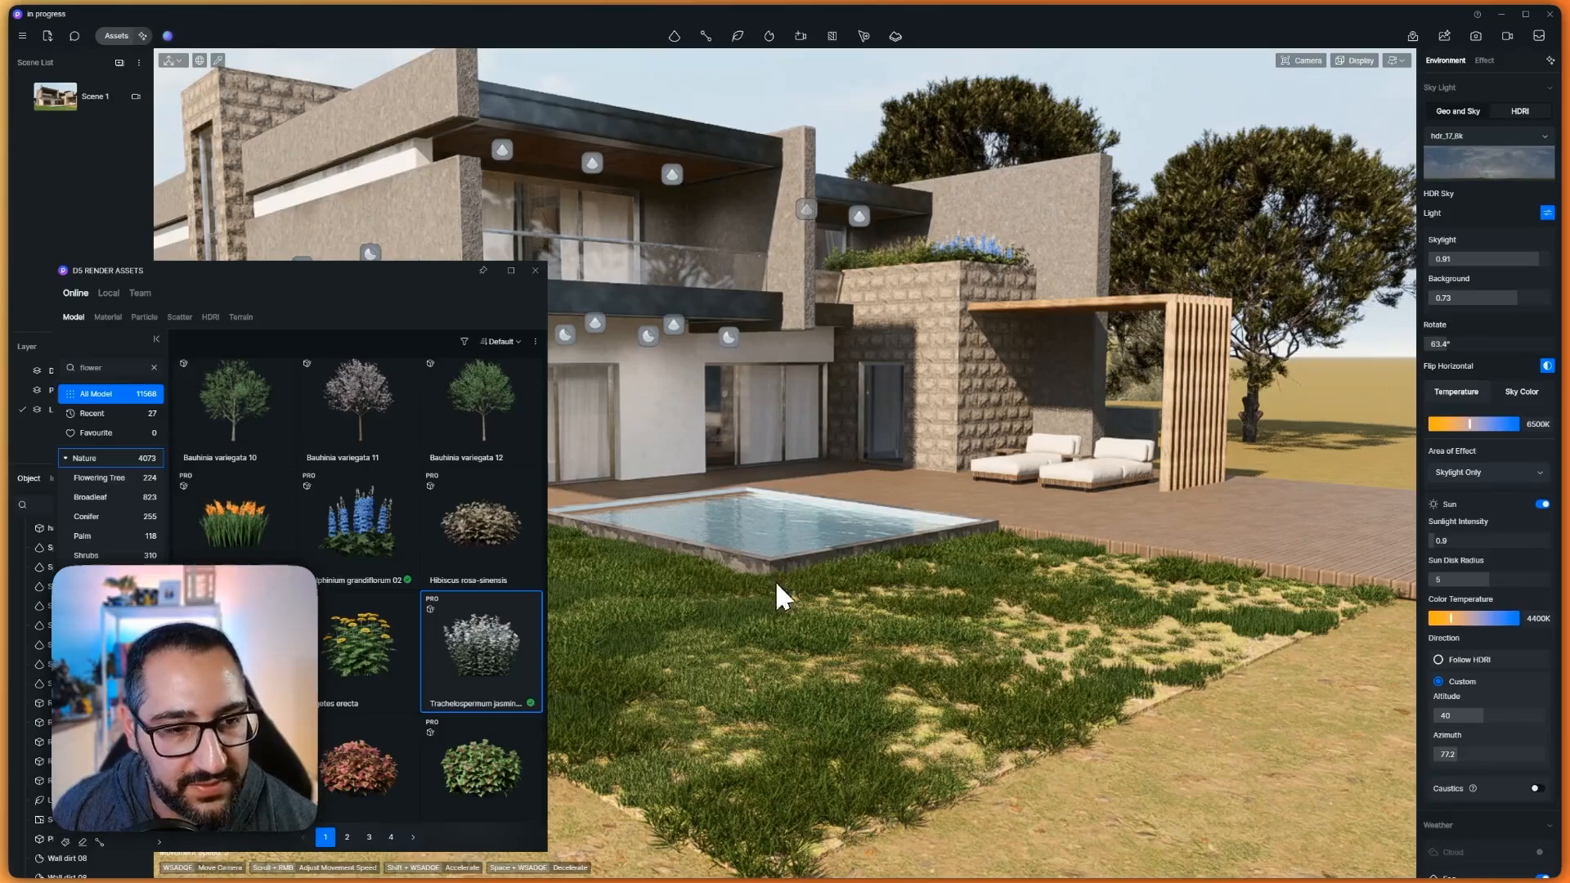
left_click(1323, 875)
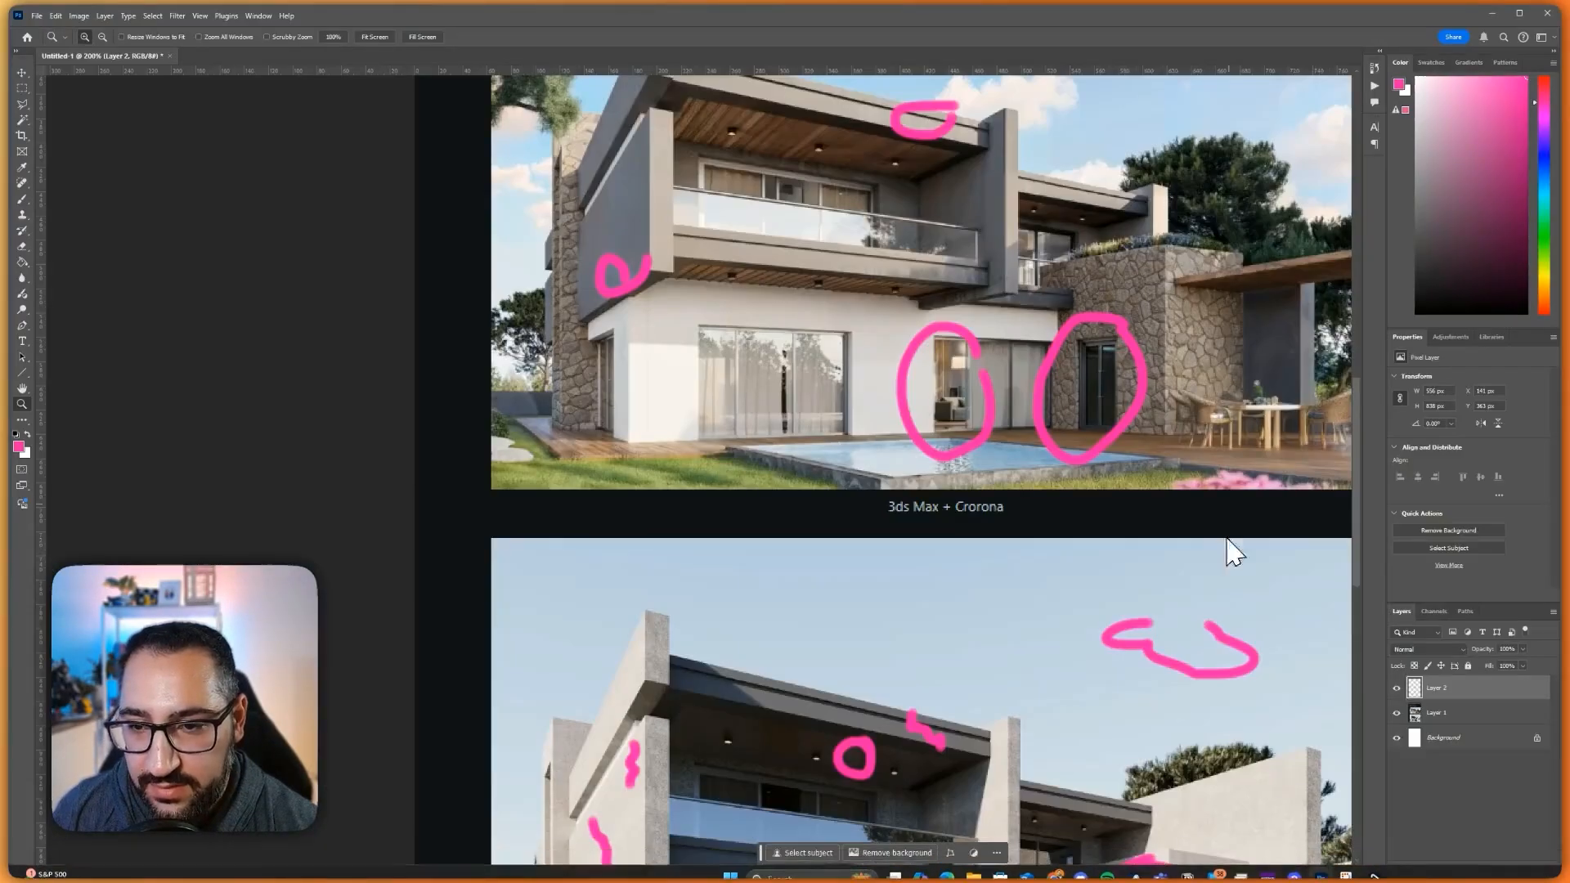
left_click(1492, 13)
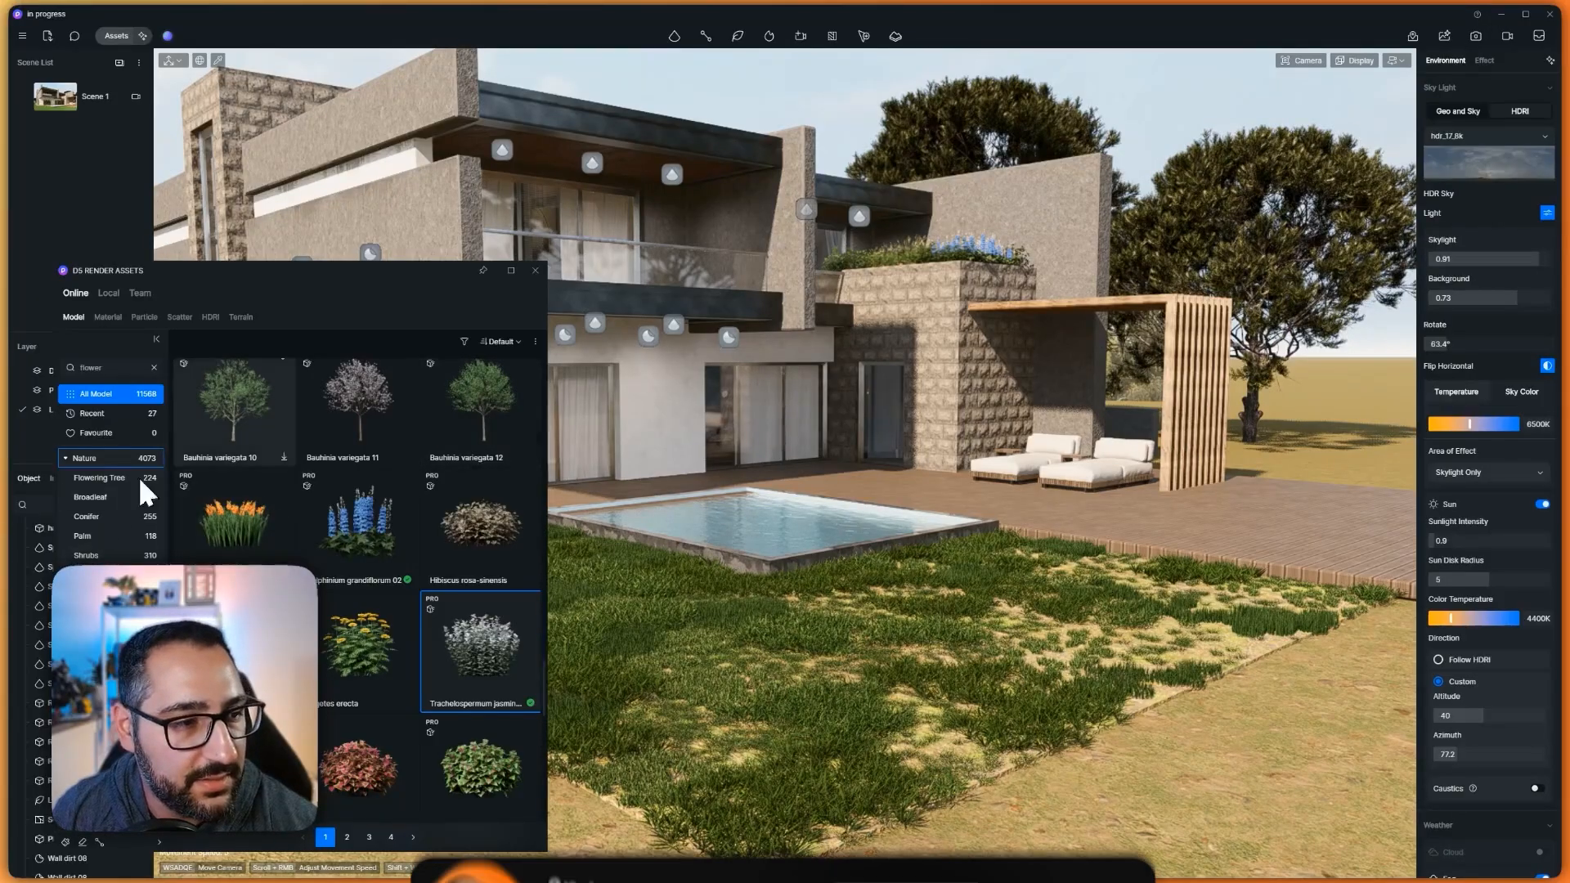
left_click(115, 575)
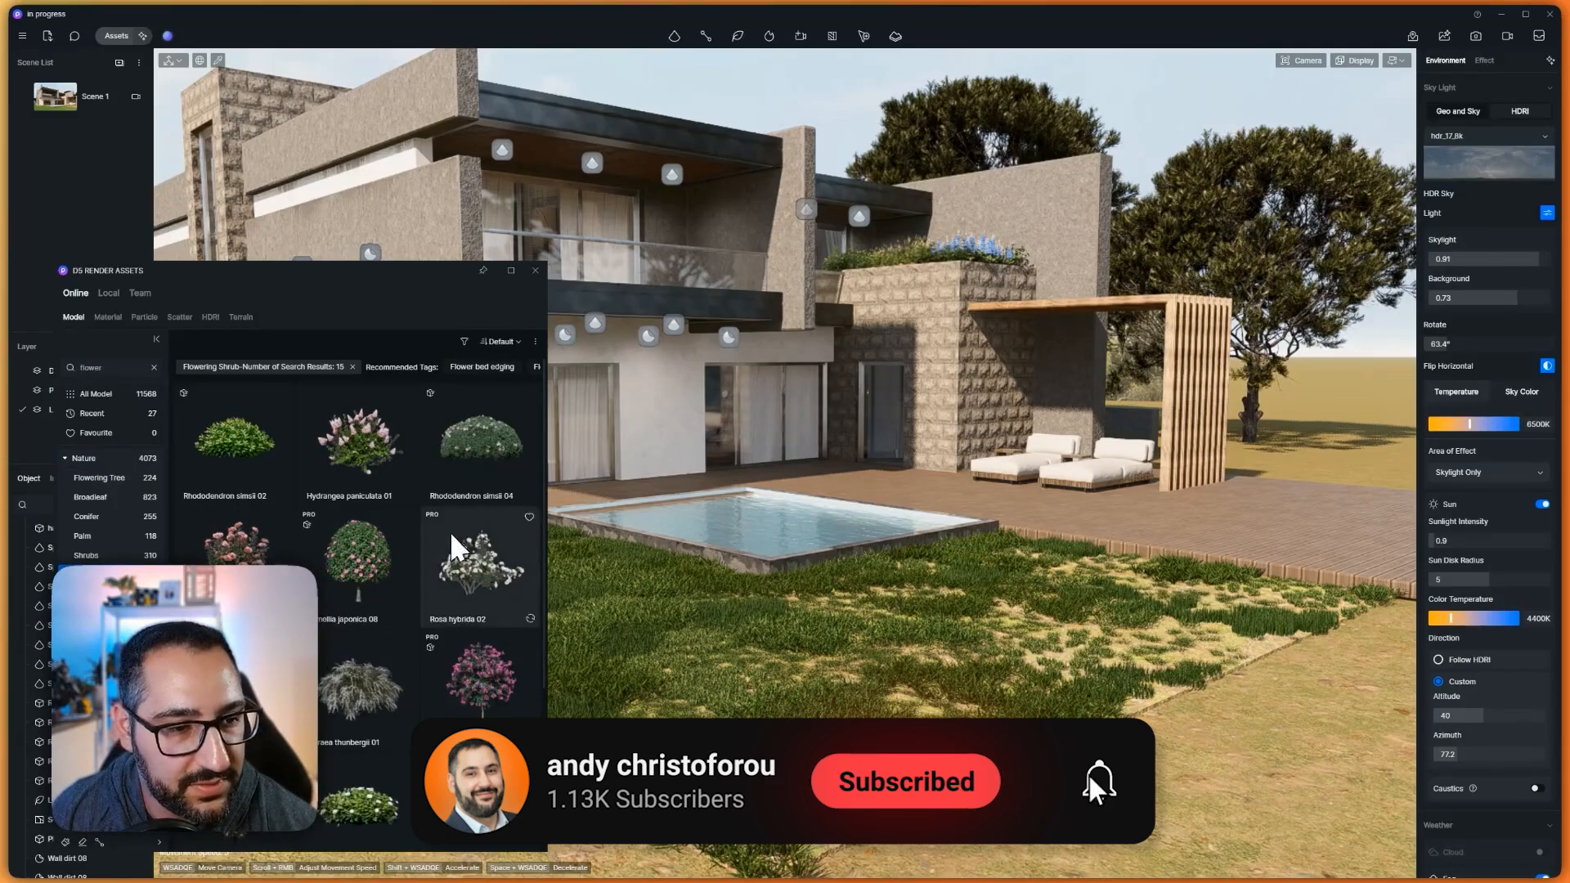
scroll(452, 690, "down", 1)
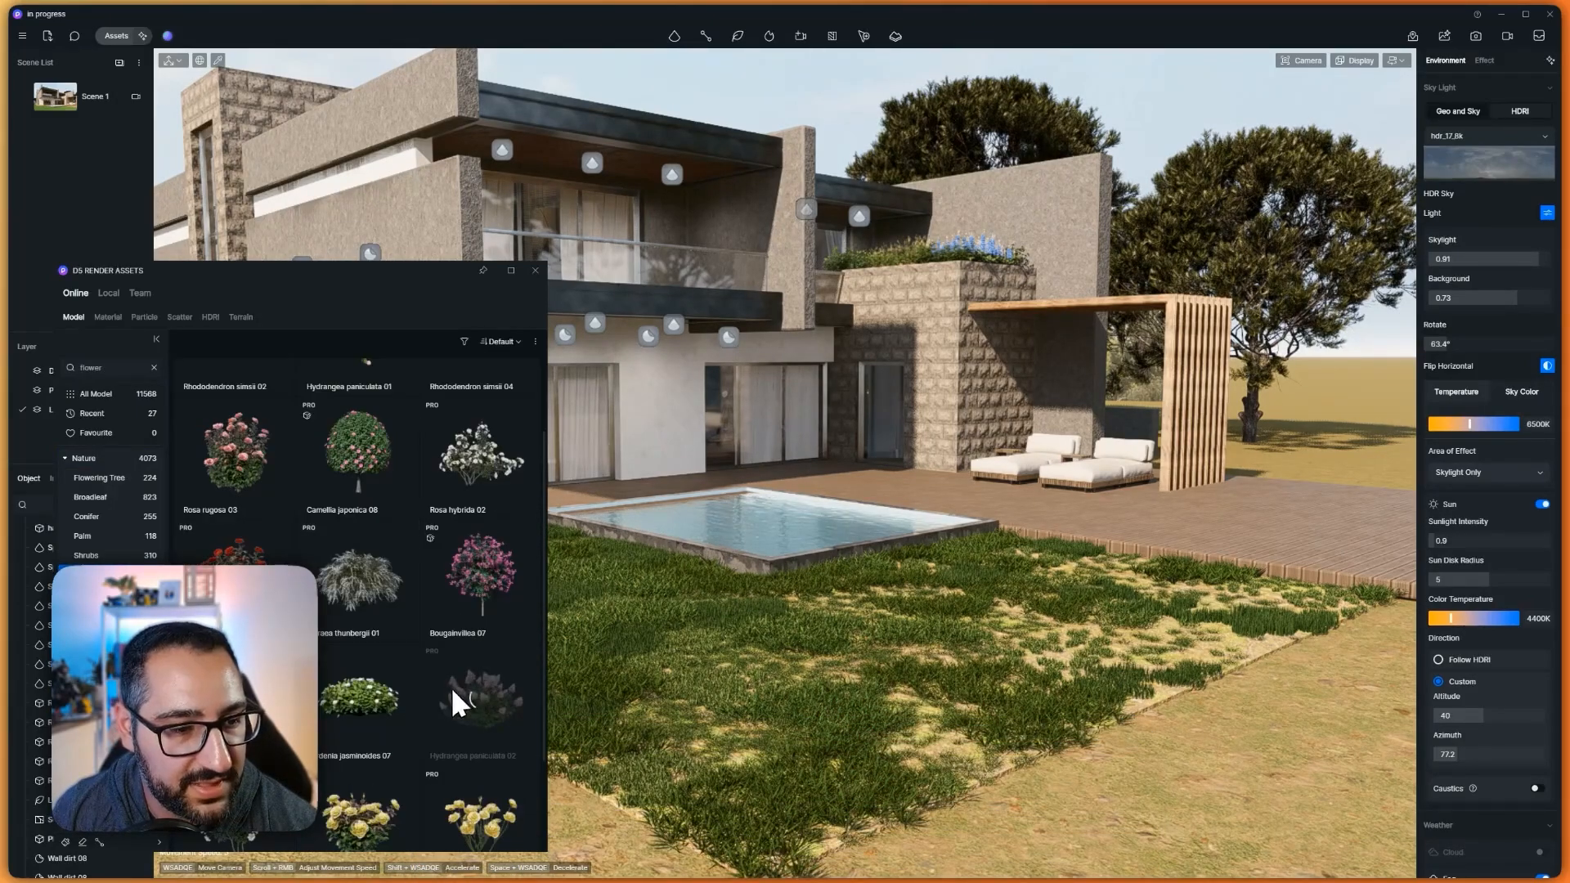
left_click(470, 715)
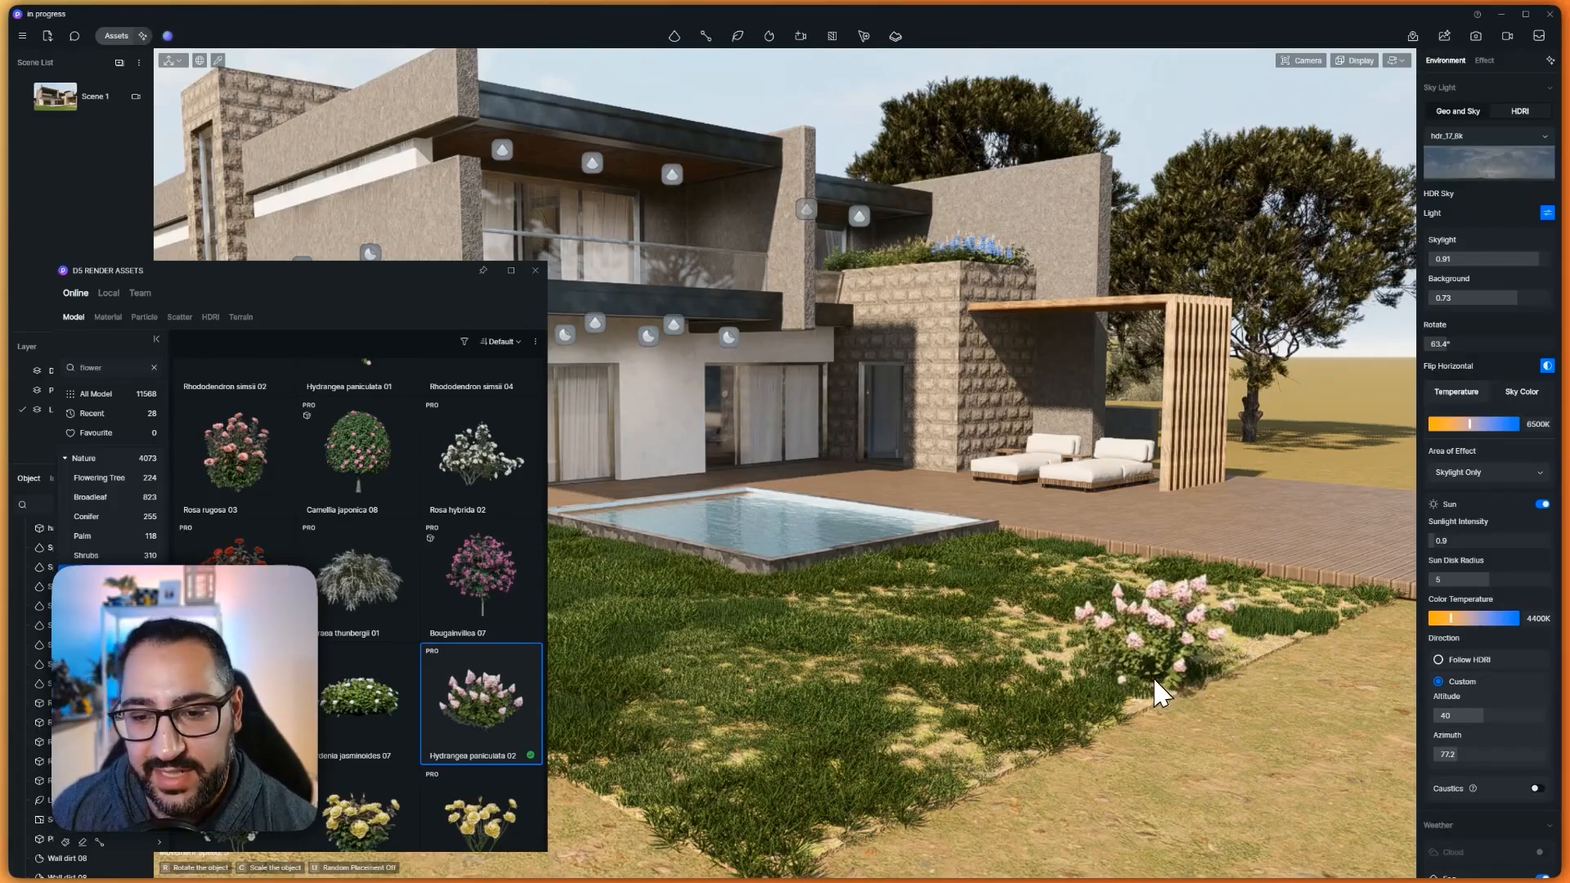
left_click(1154, 680)
Create a straight two-point vegetation path of Boxwood shrubs on the grass alongside the wooden deck at the villa's side
right_click_drag(1022, 629, 907, 638)
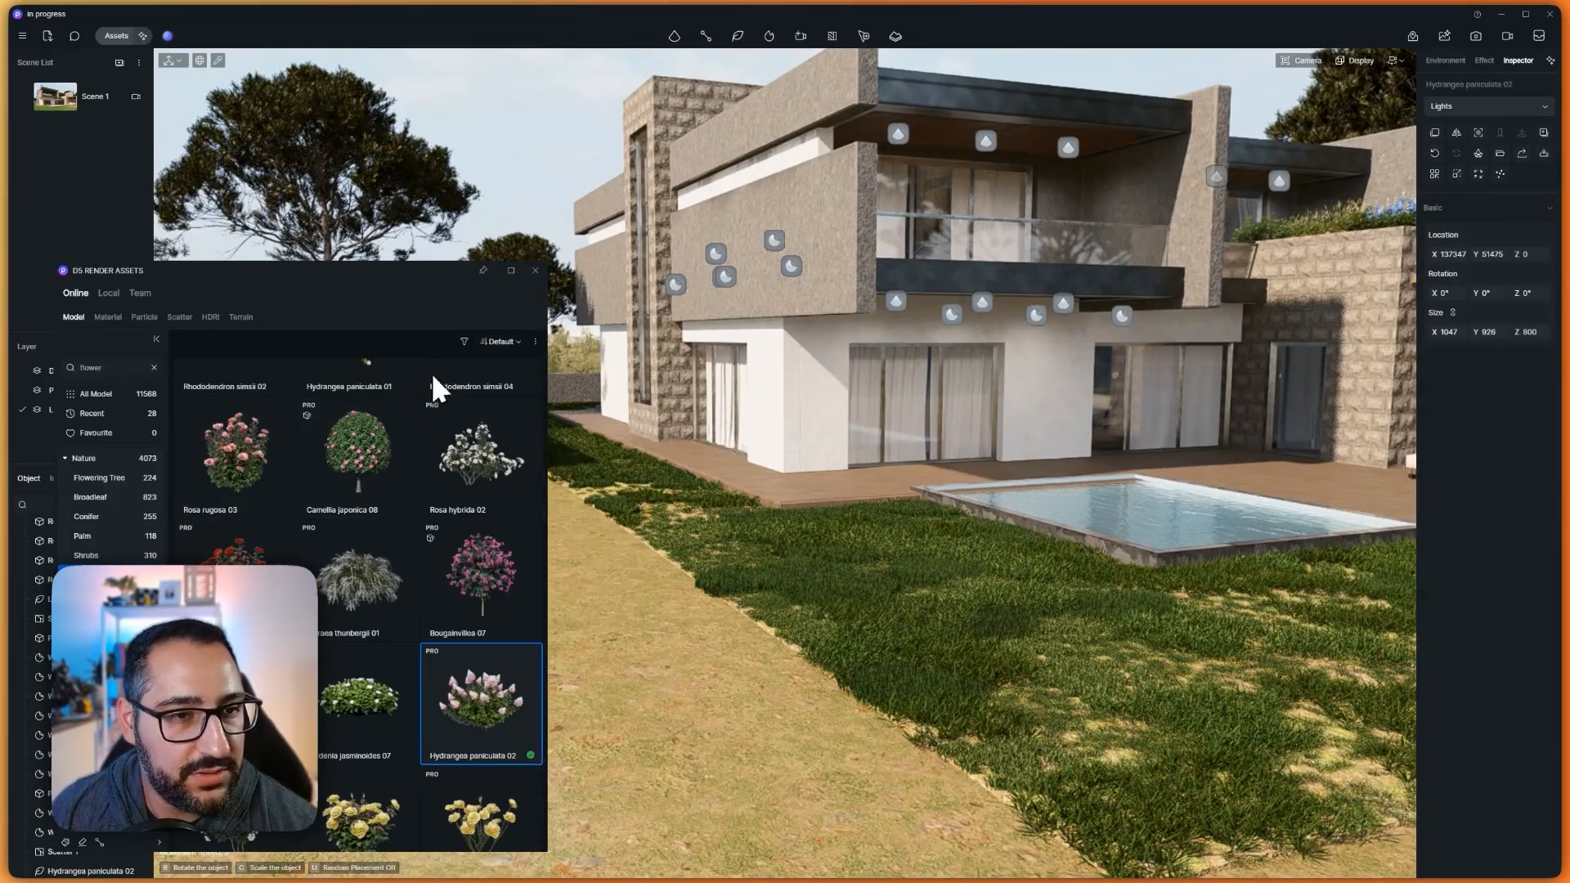
left_click(536, 270)
mouse_move(708, 42)
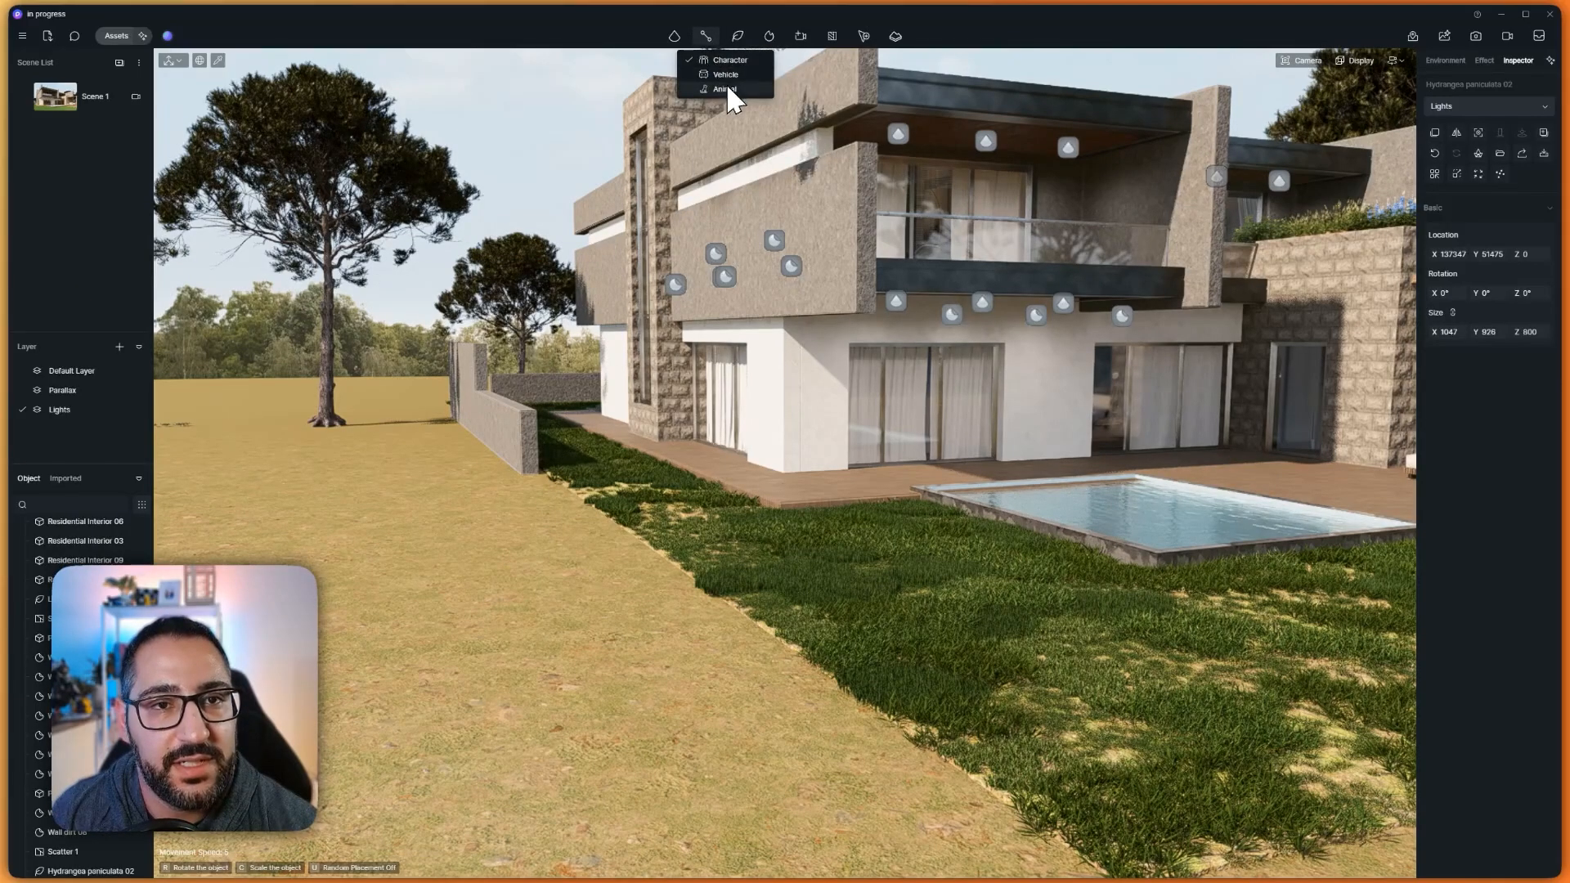
left_click(753, 94)
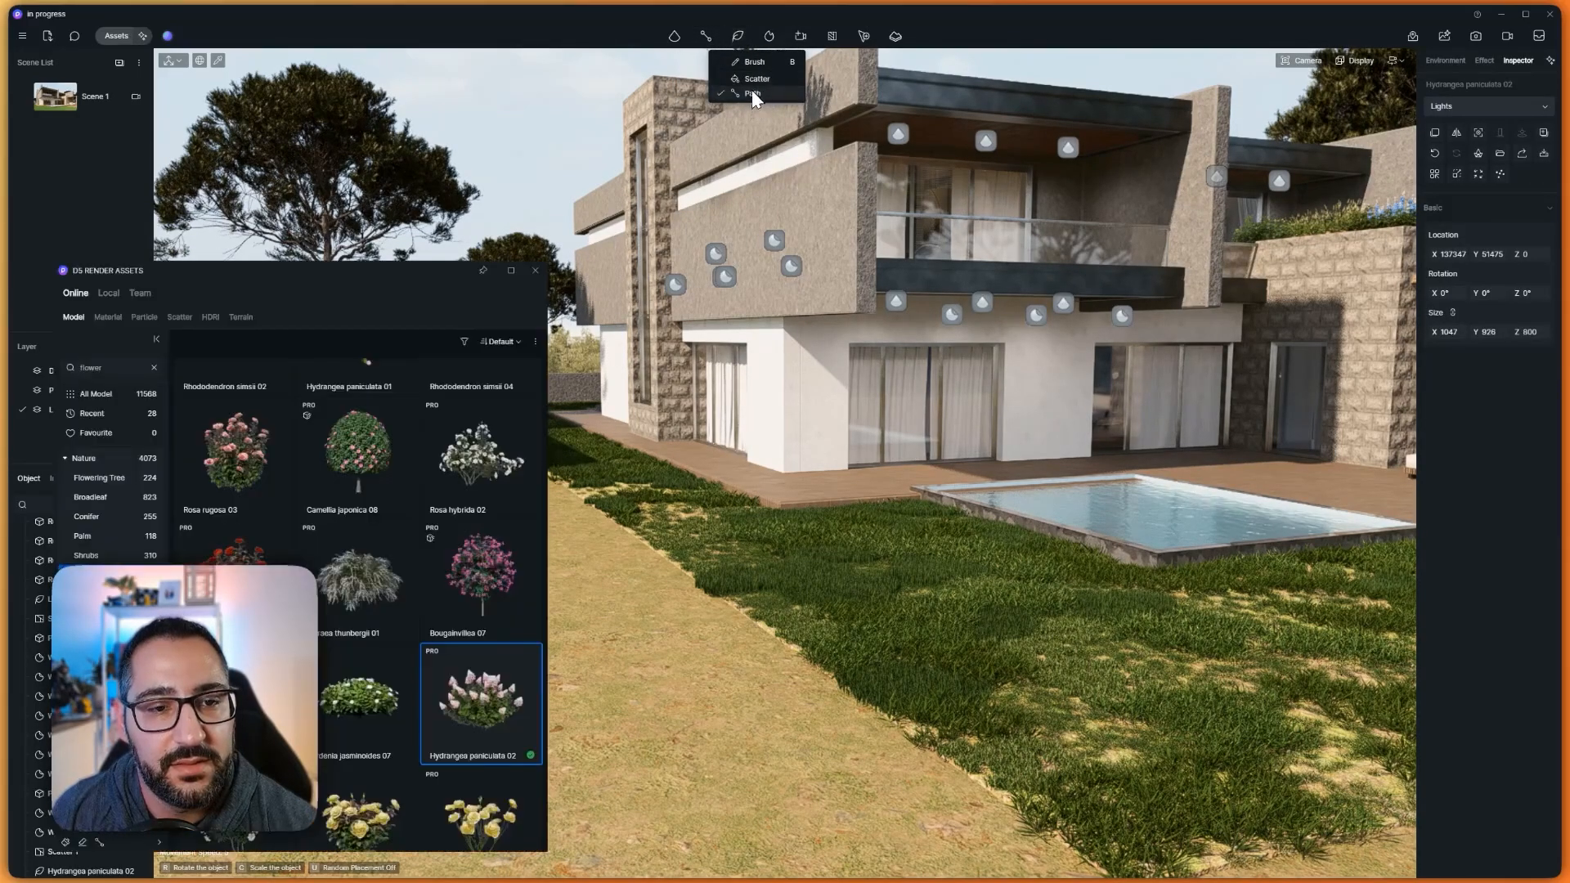
key("w")
right_click_drag(702, 435, 638, 512)
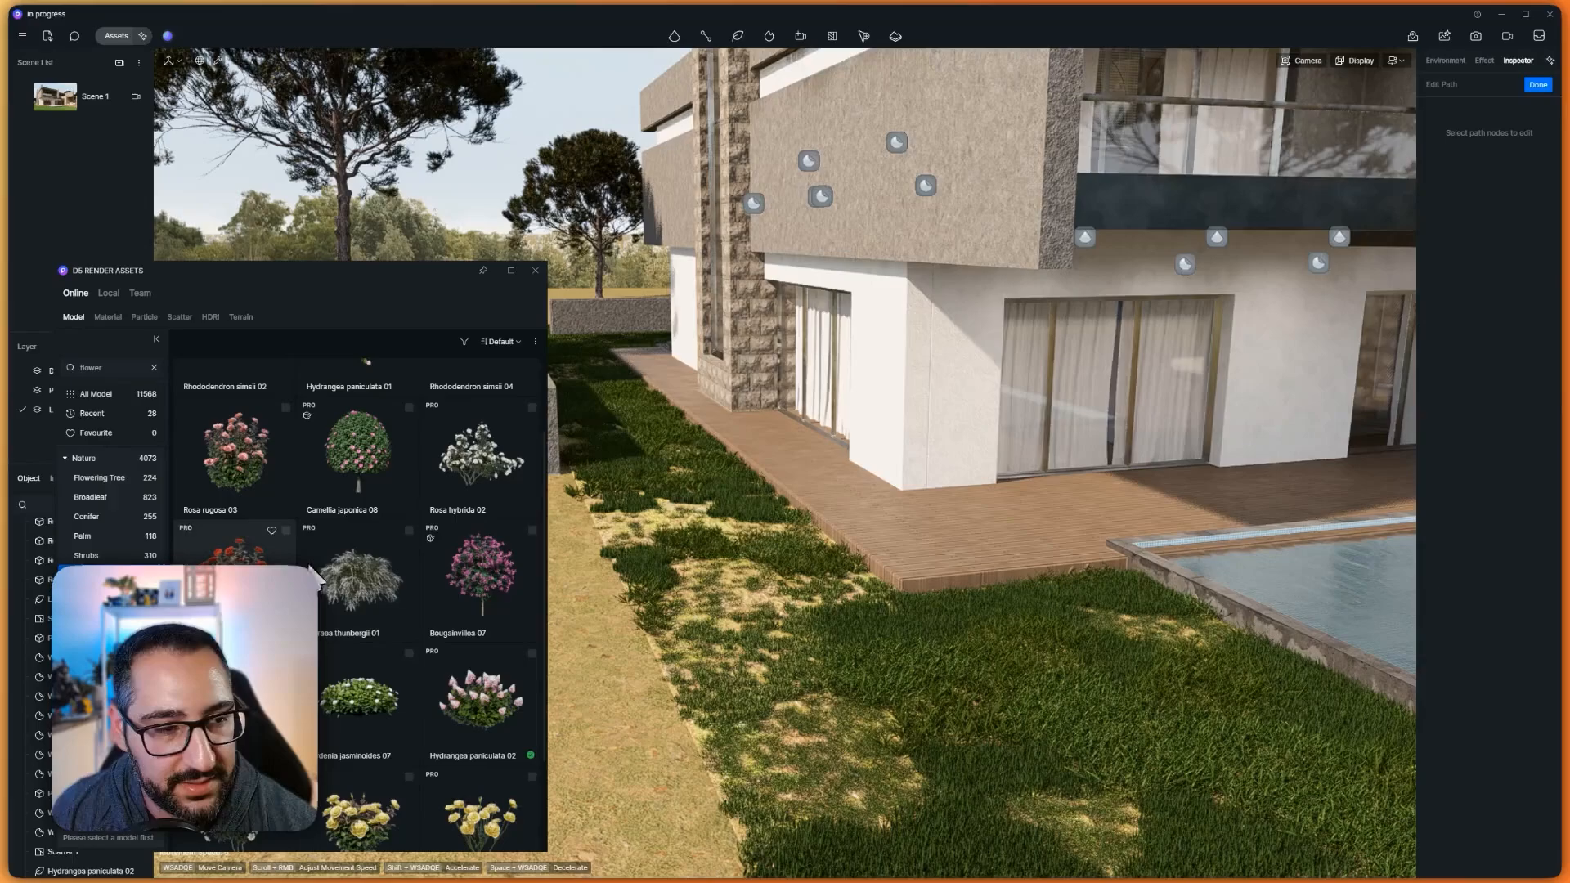
left_click(125, 373)
double_click(227, 369)
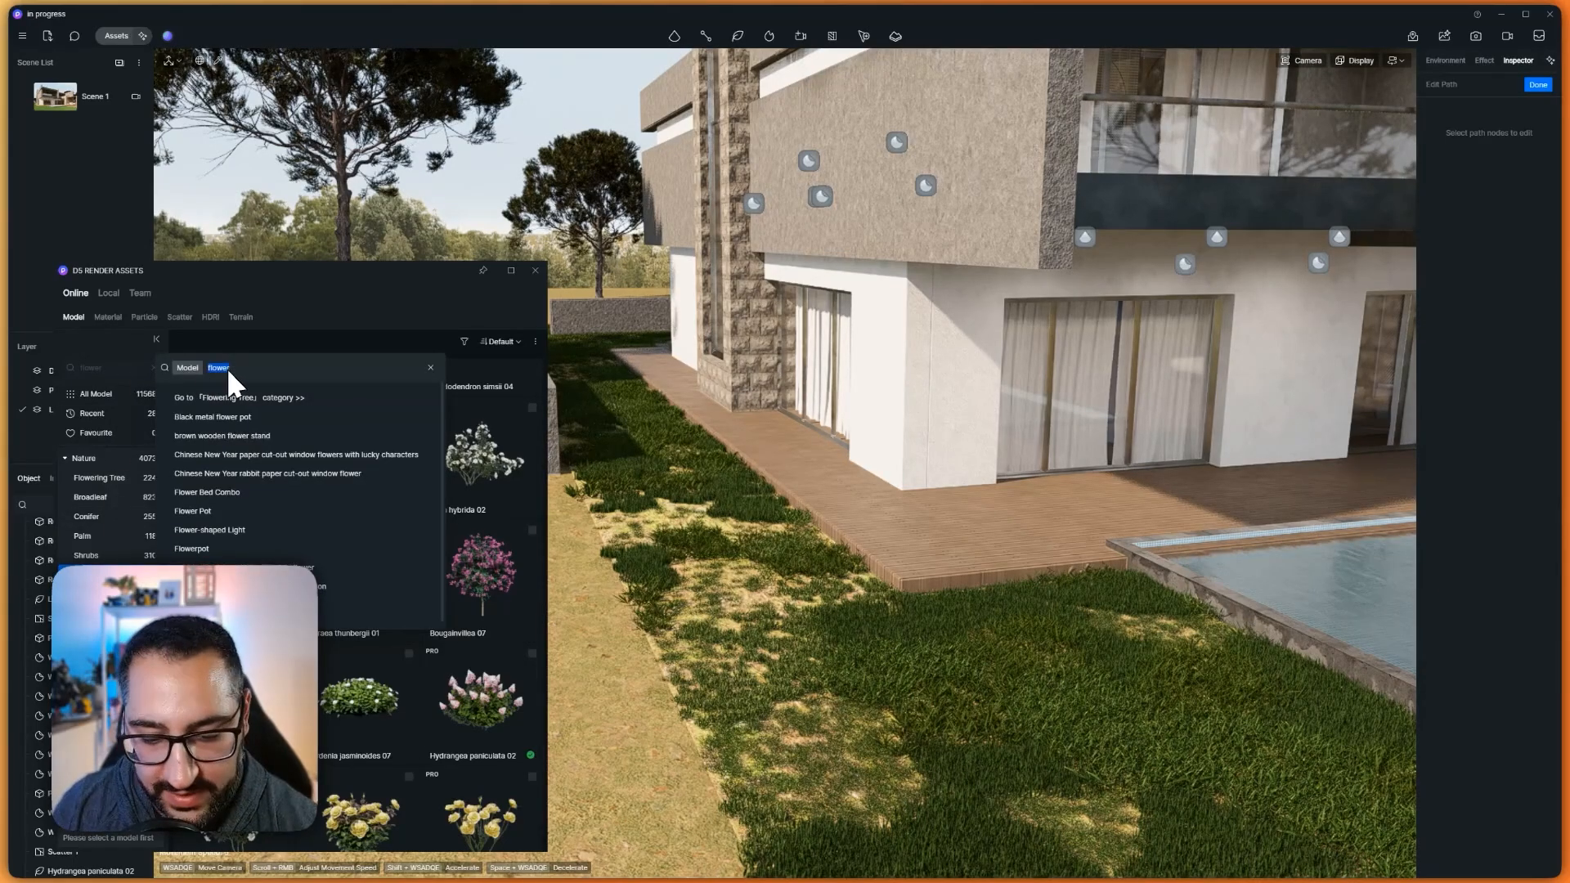
type("boxwood")
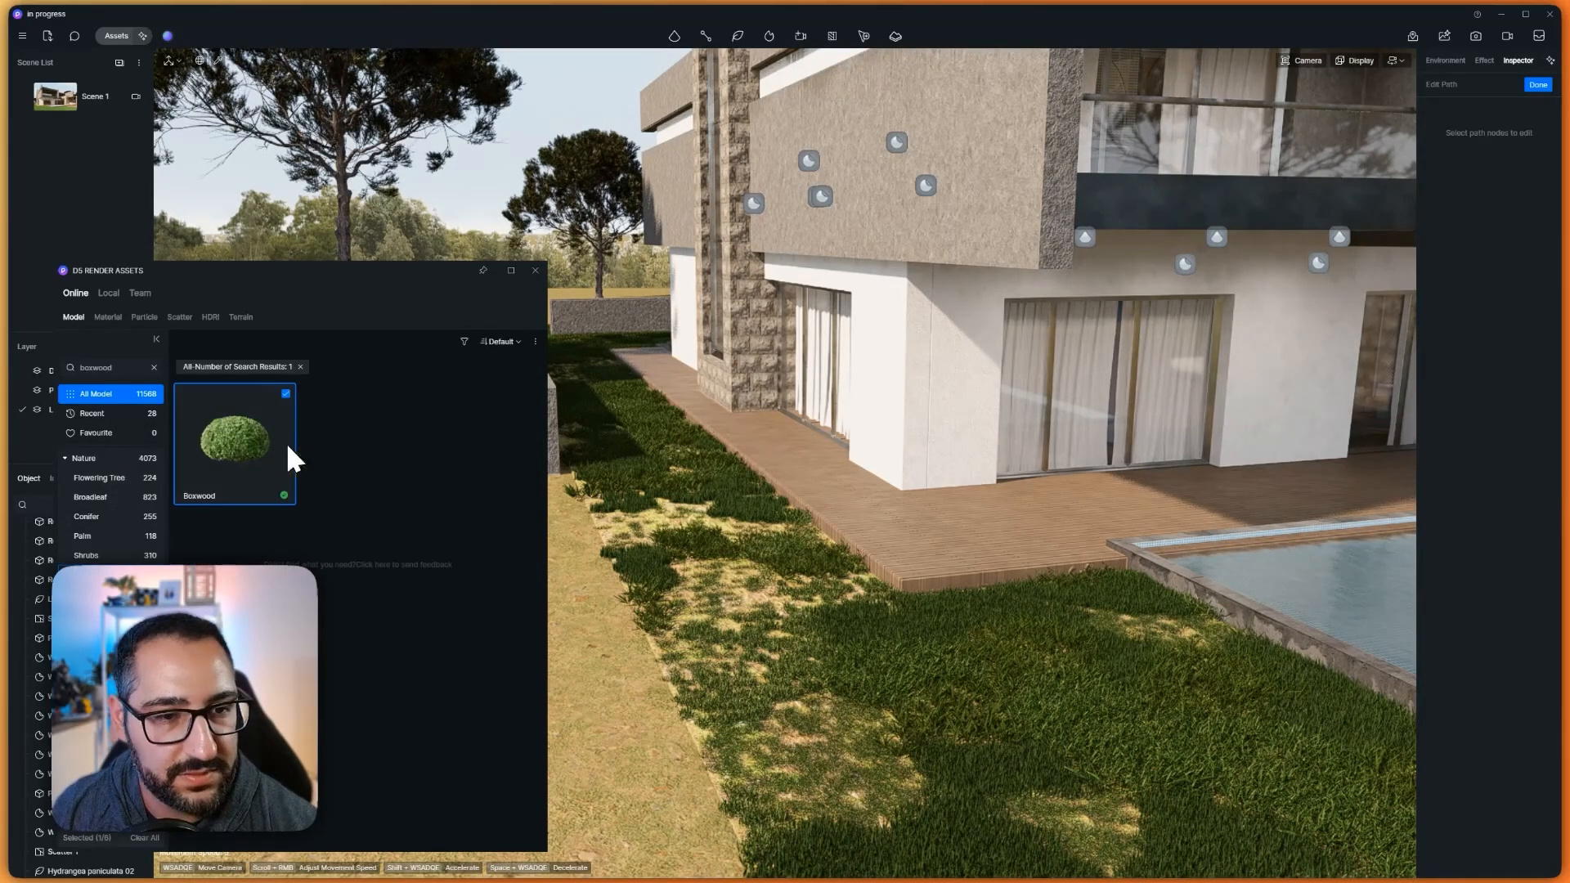
left_click(602, 357)
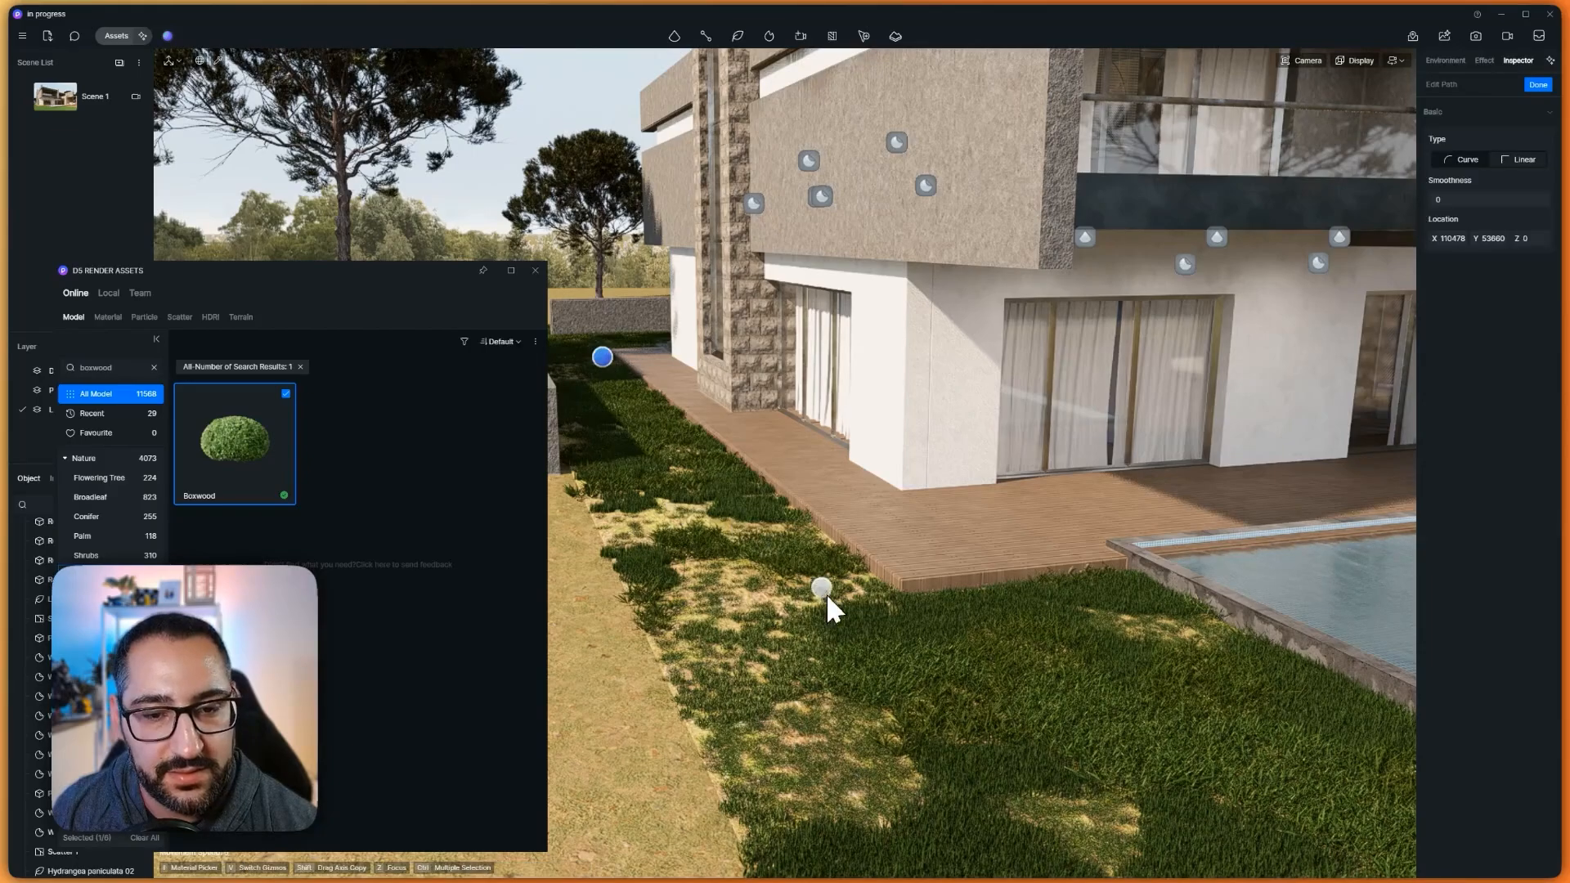
left_click(859, 601)
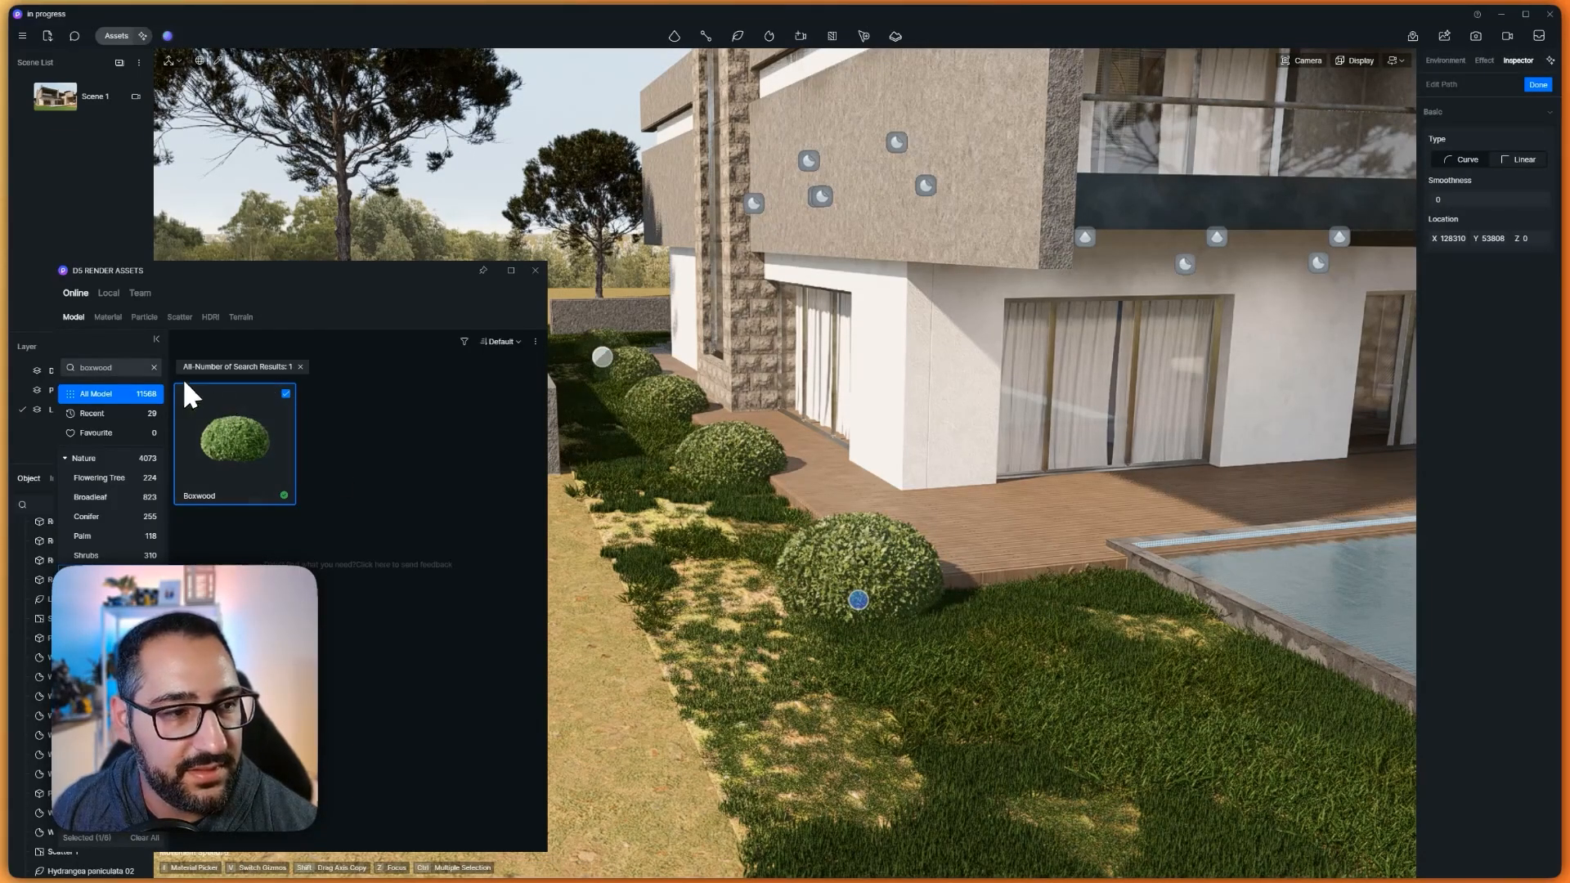
Search the models for "buxus" and load Buxus sempervirens 04
left_click(138, 368)
double_click(211, 366)
type("bux")
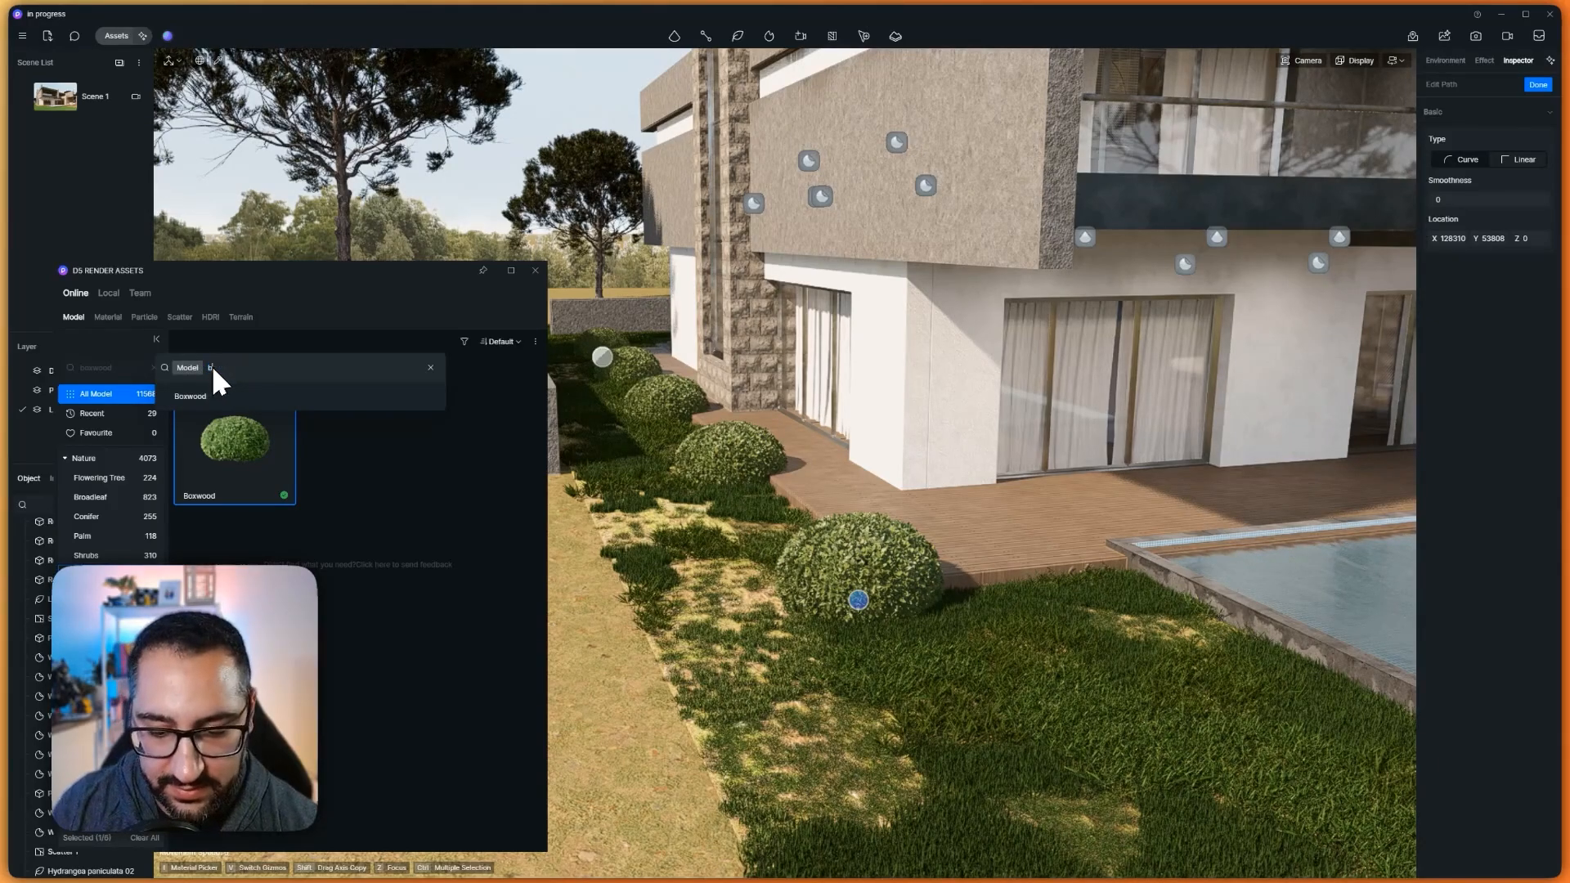
type("us")
key("Return")
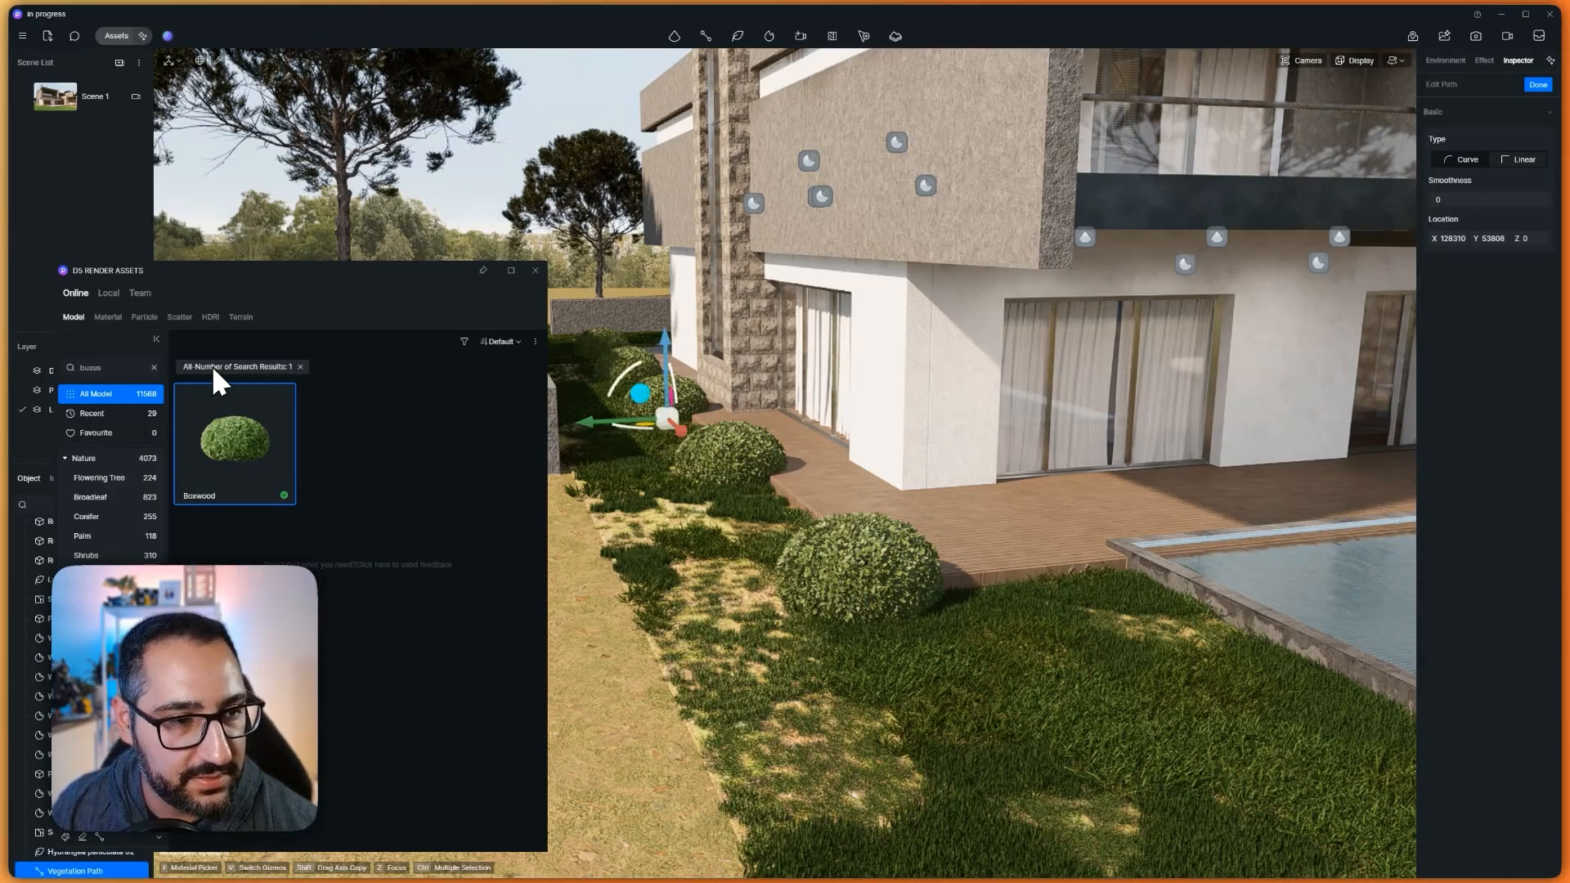
scroll(396, 474, "down", 3)
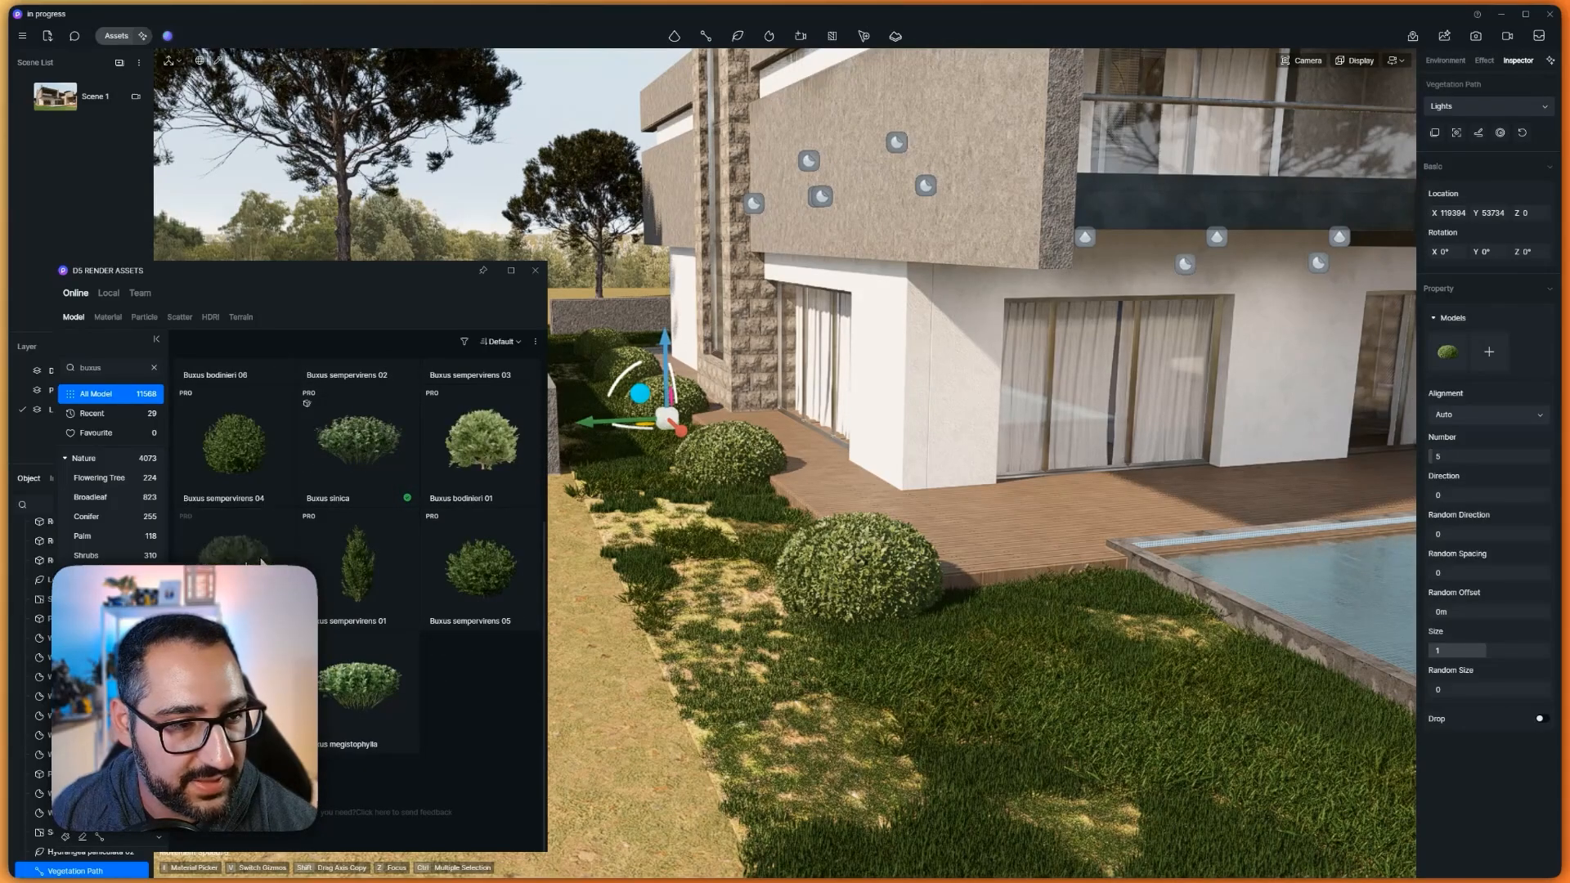
scroll(270, 475, "up", 1)
scroll(263, 466, "up", 1)
left_click(285, 535)
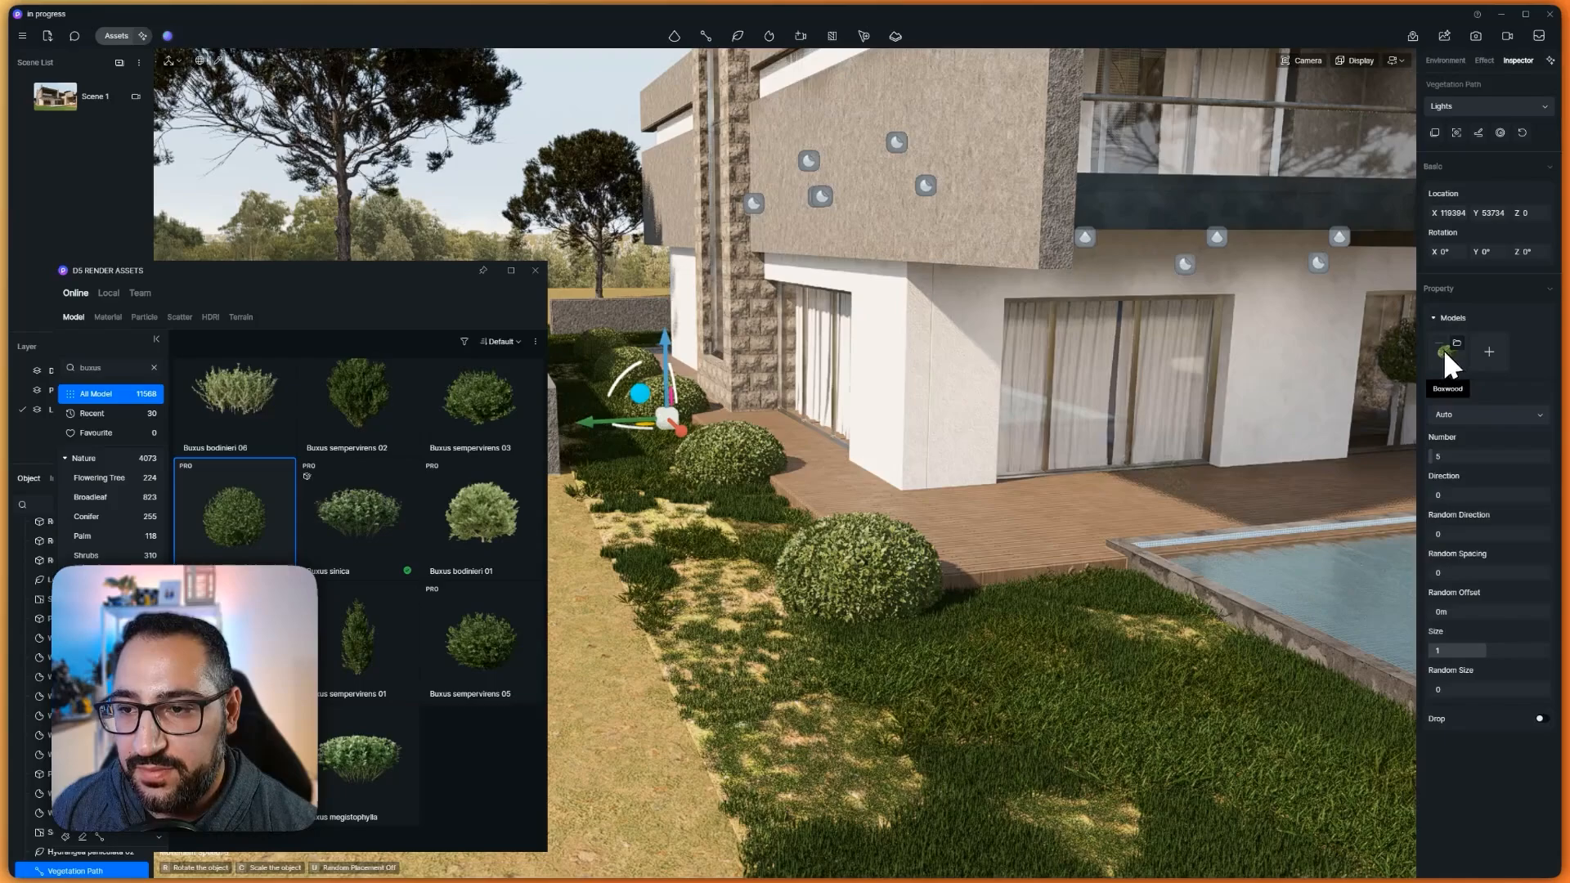
Replace Boxwood with Buxus sempervirens 04 in the vegetation path's models
left_click(1489, 356)
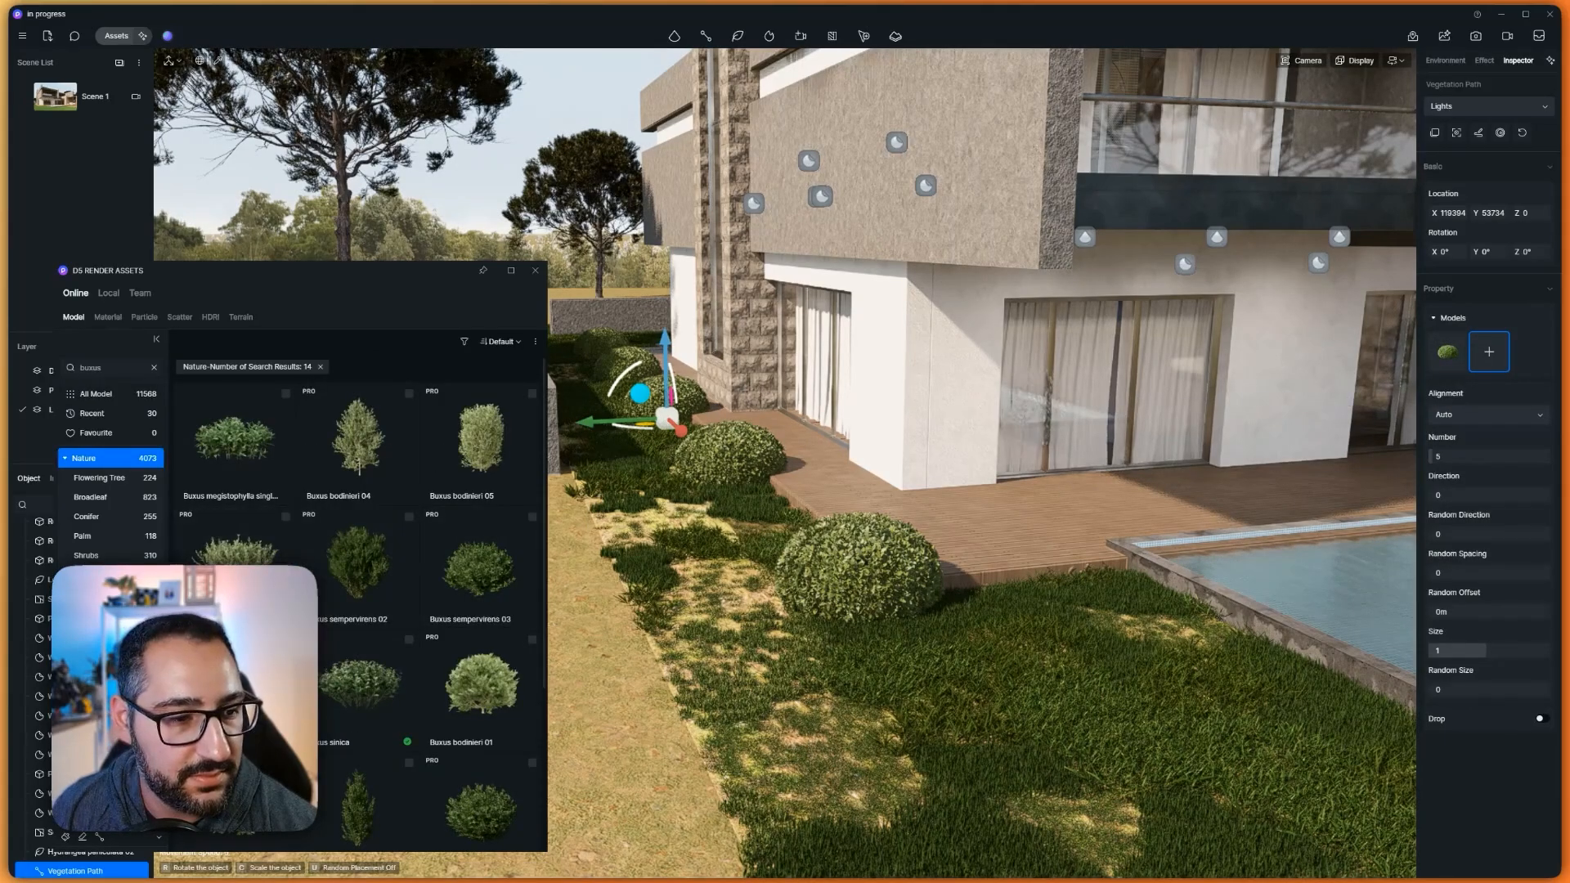
left_click(481, 683)
scroll(481, 654, "down", 1)
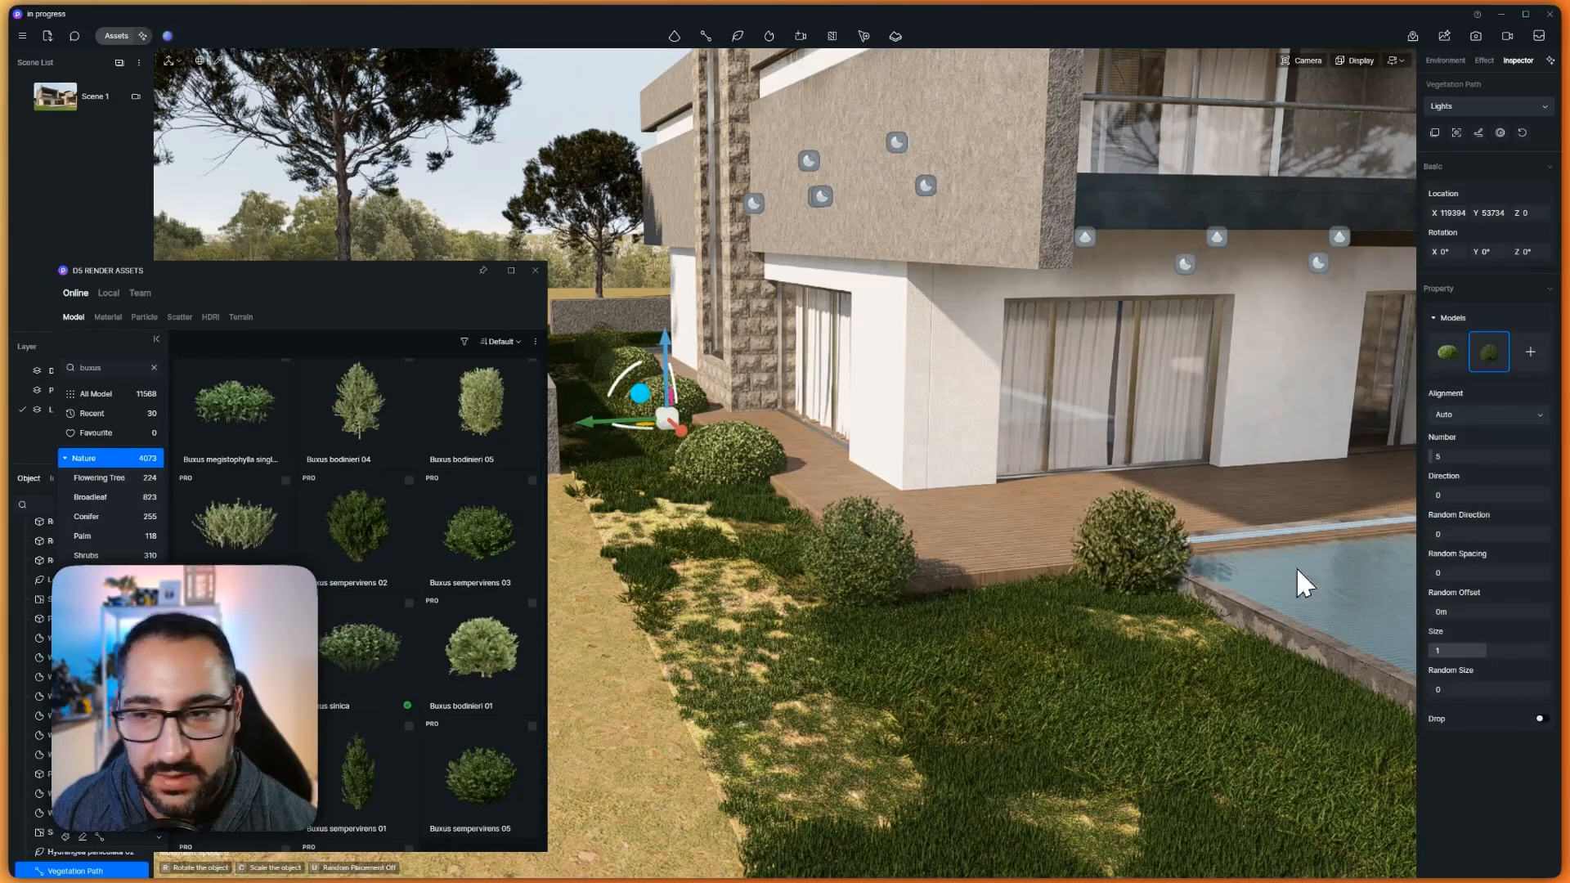
left_click(1439, 344)
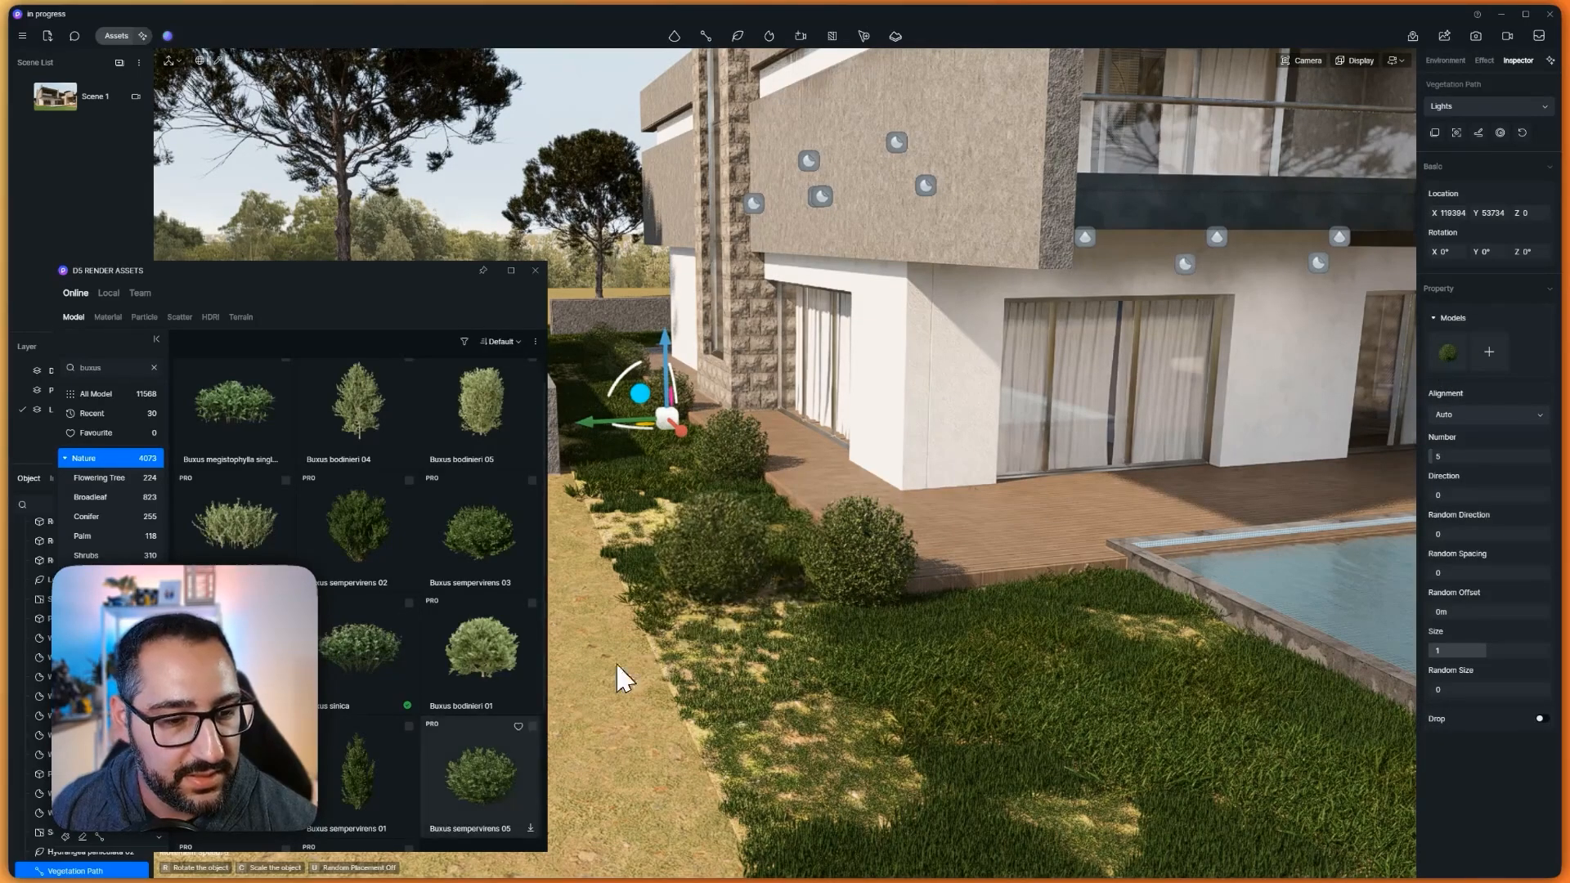
Add Buxus sempervirens 05 as the path's second model and shift the path away from the deck to Y 54051
left_click(531, 738)
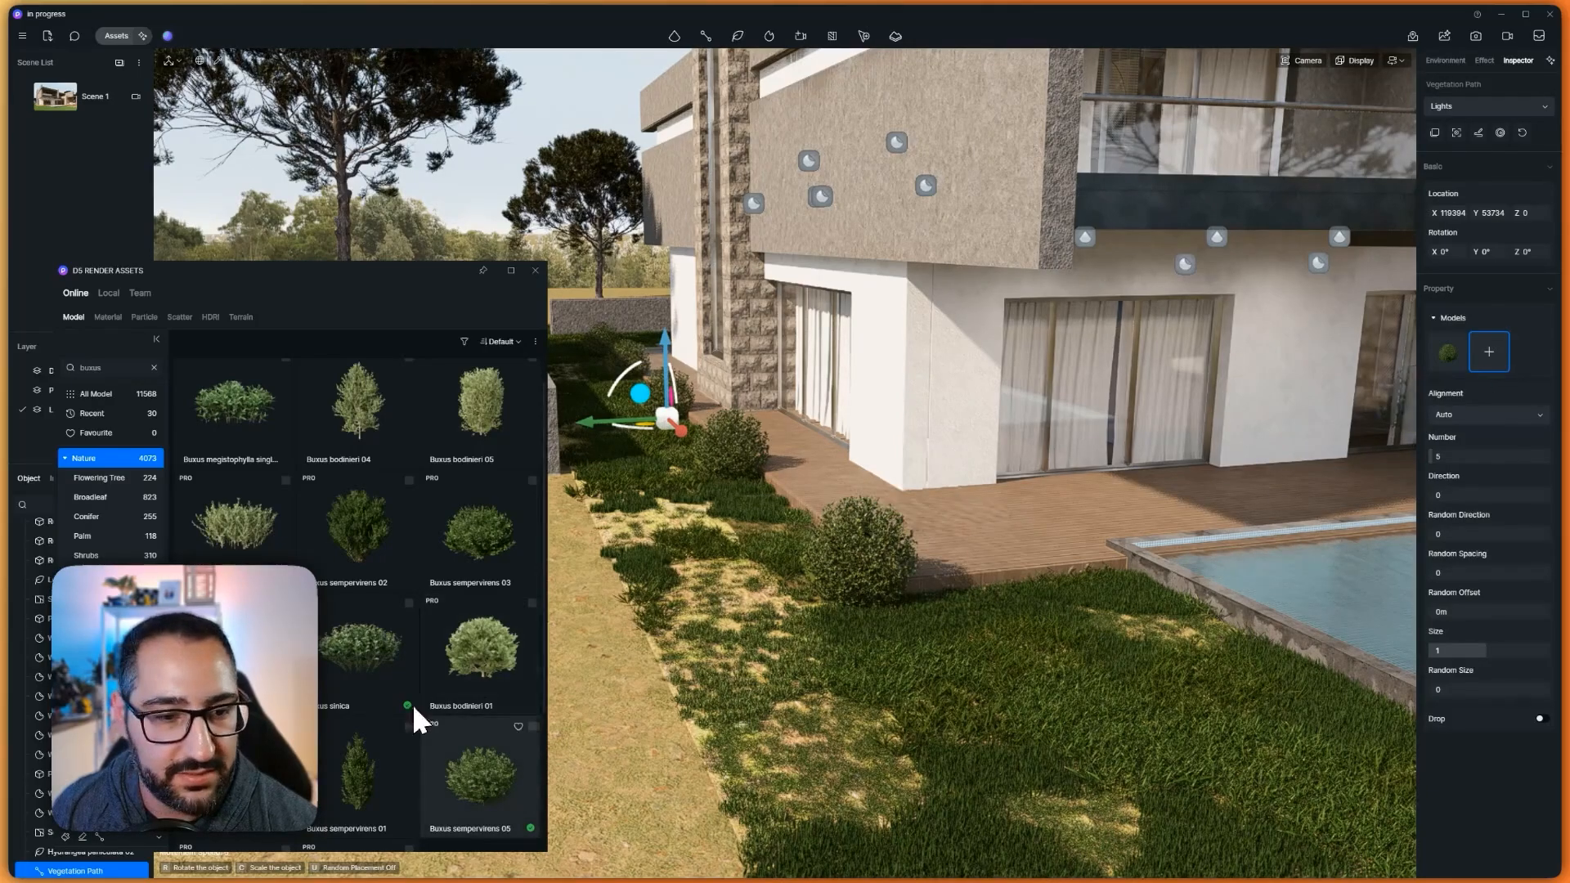
left_click(533, 726)
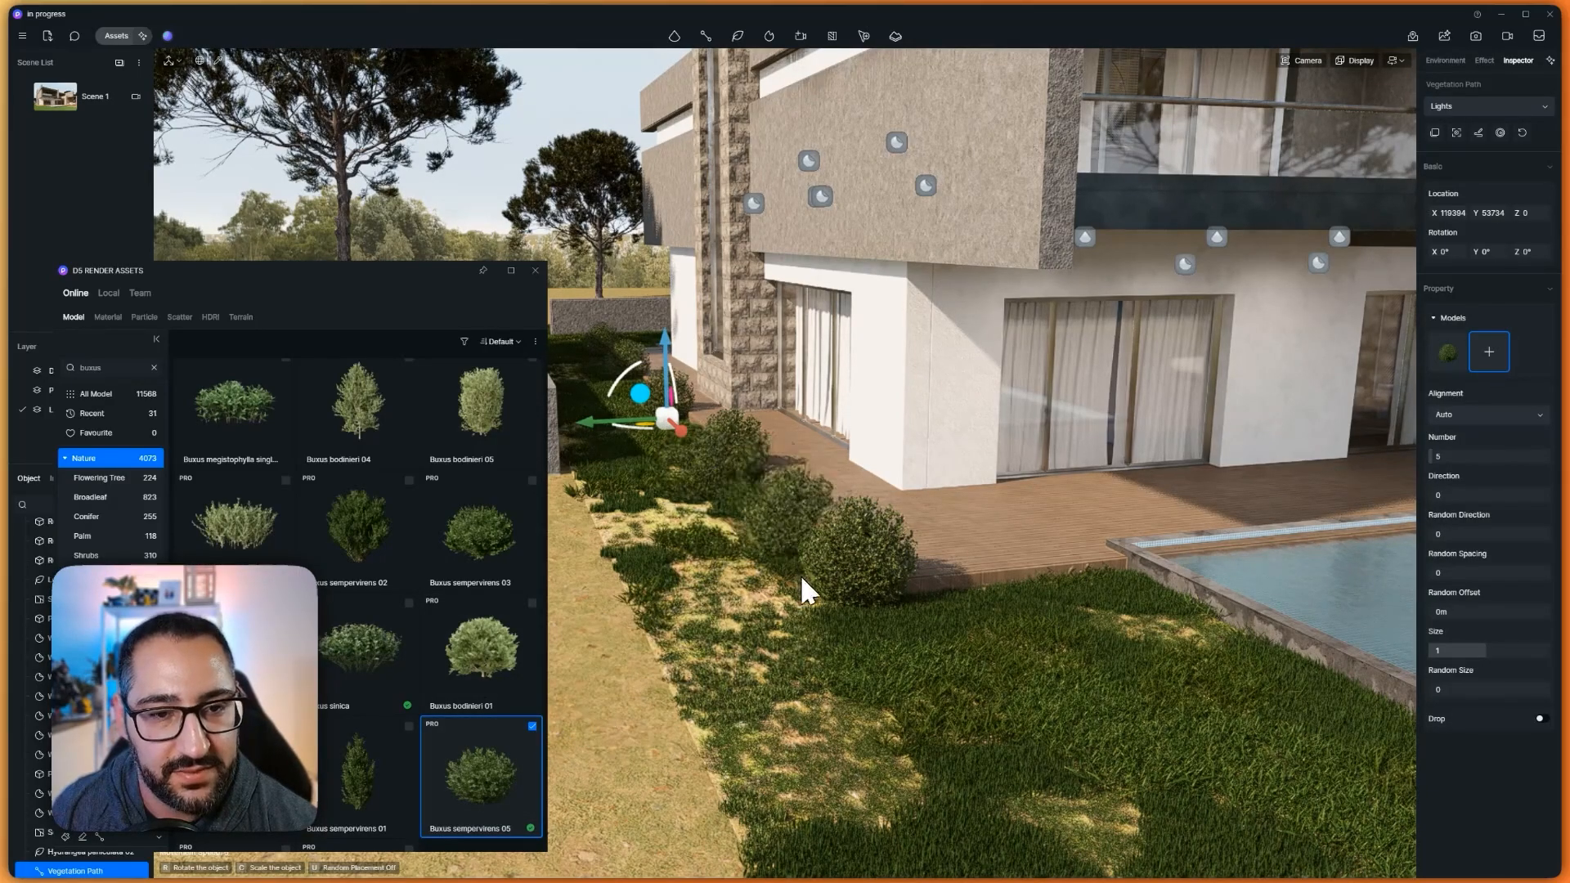
left_click(1496, 364)
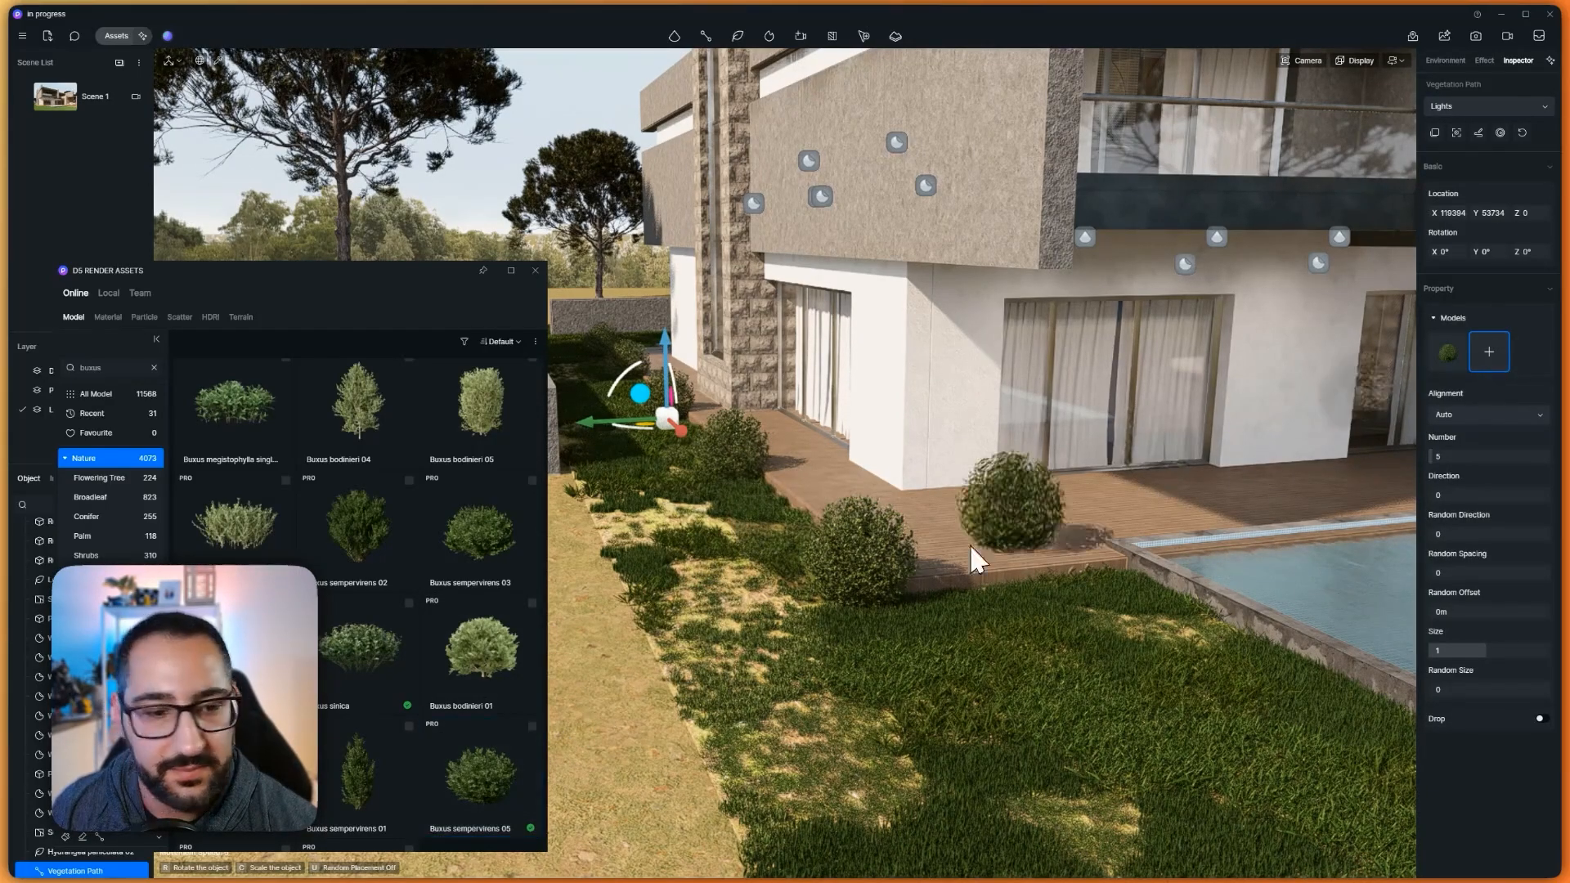
left_click(533, 727)
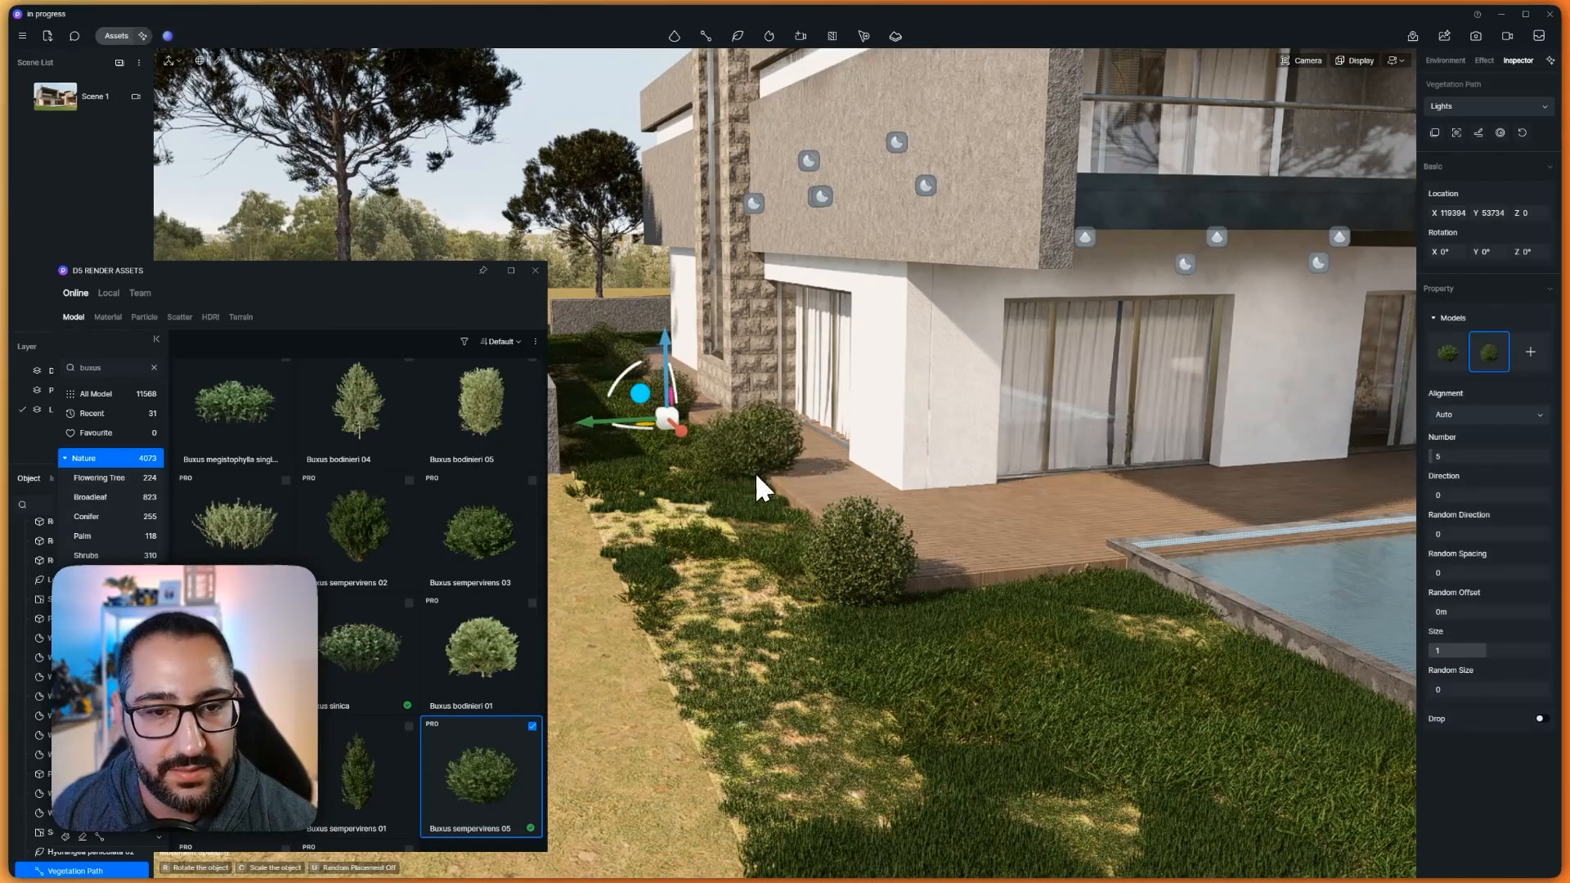
left_click_drag(597, 426, 573, 429)
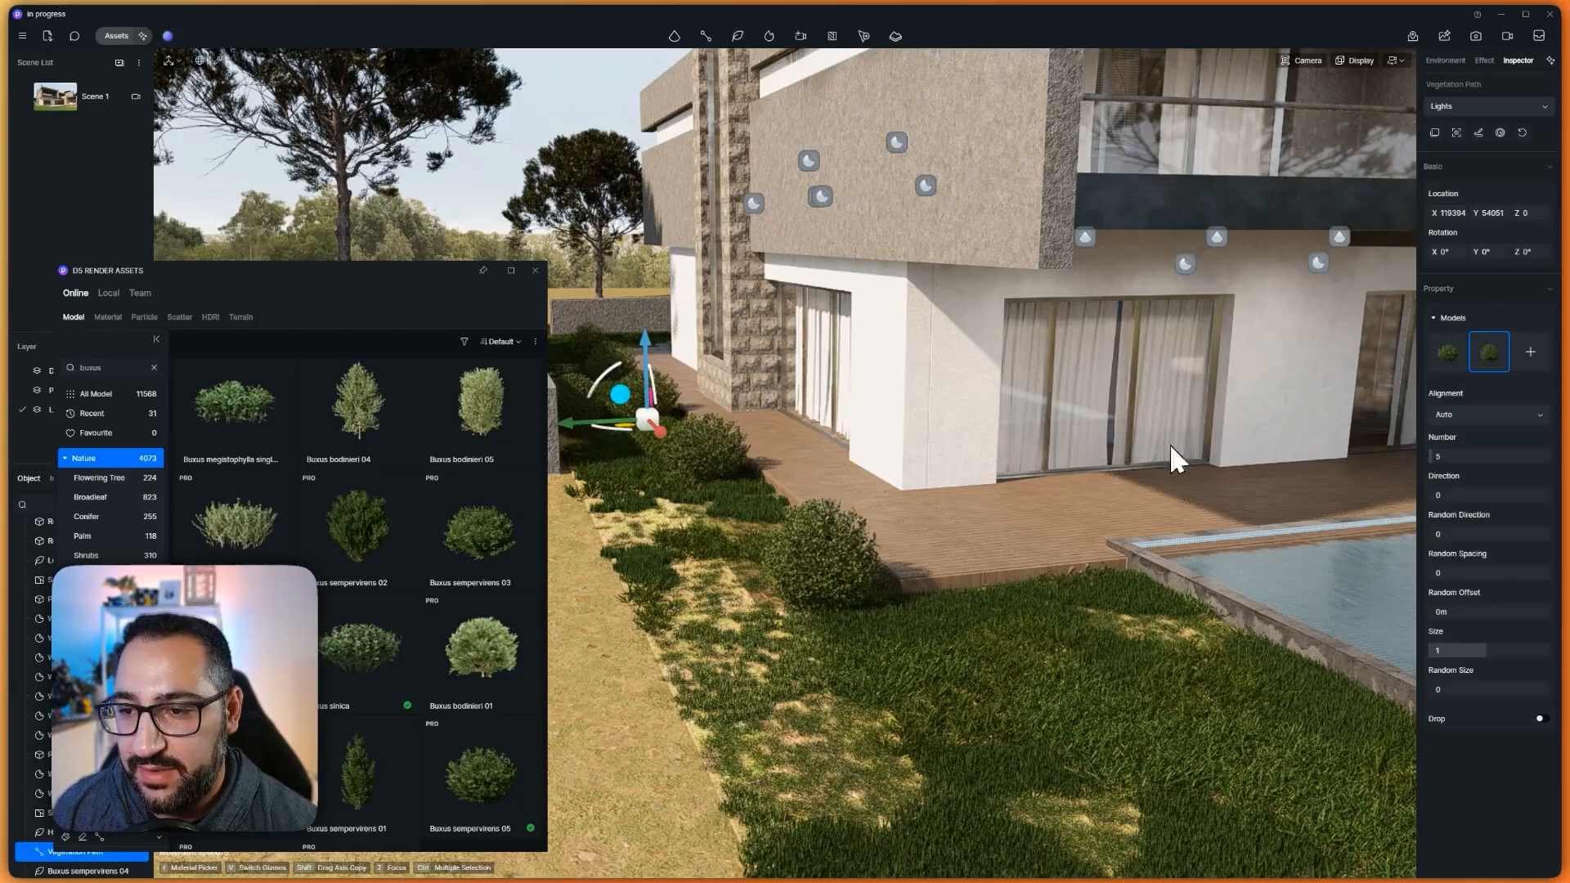
Set the vegetation path to 8 shrubs with random direction 0.07, random spacing 0.04, random offset 0.71 m and random size 0.03
left_click(1444, 456)
type("8")
key("Return")
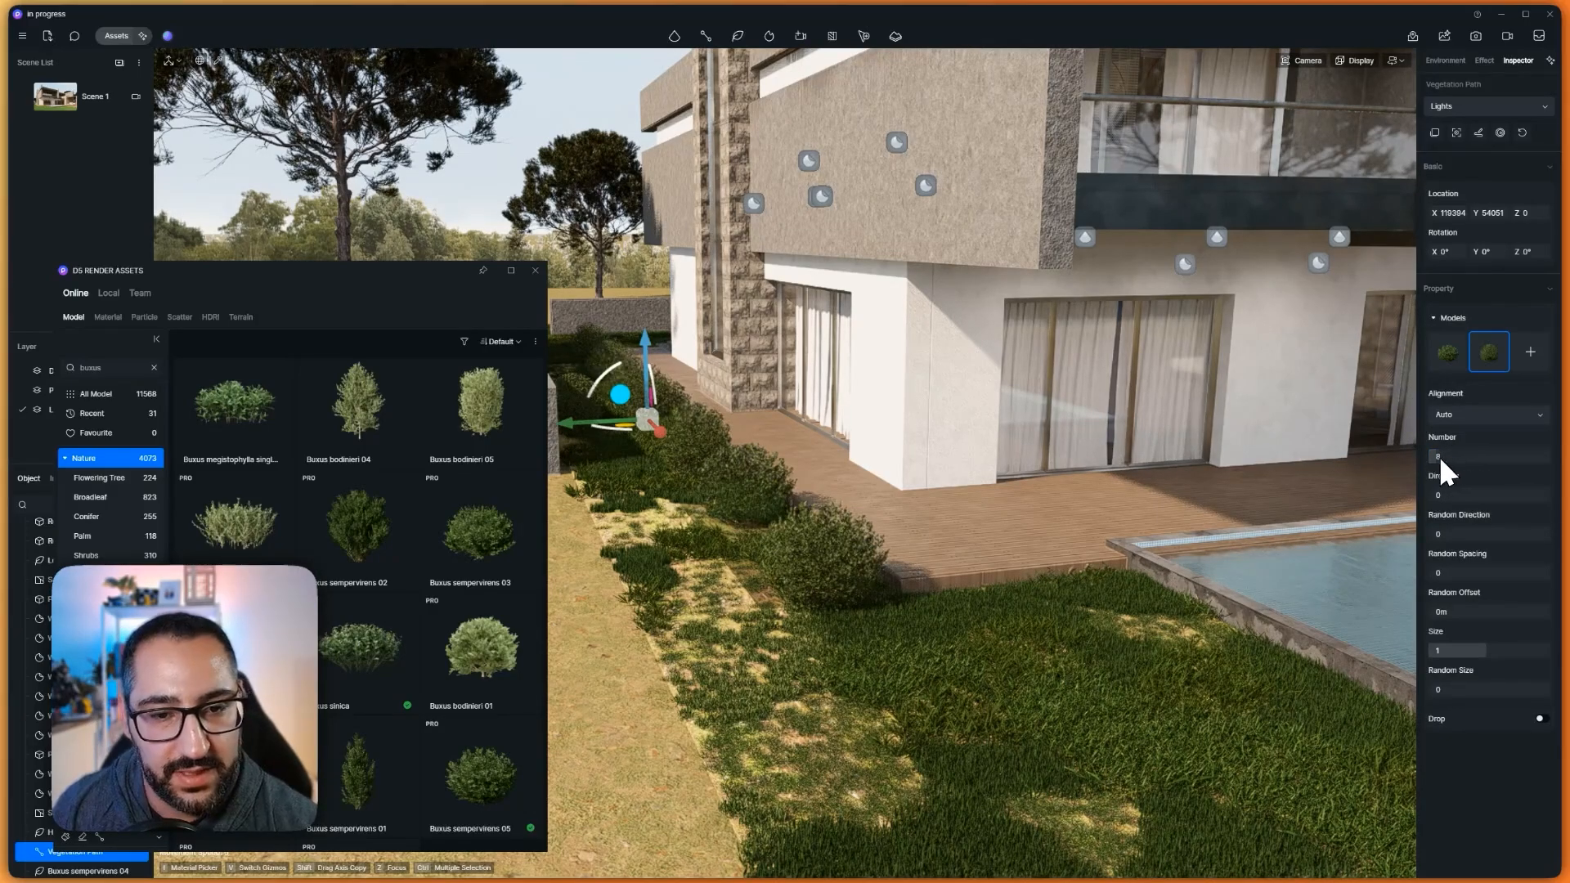
left_click(1440, 535)
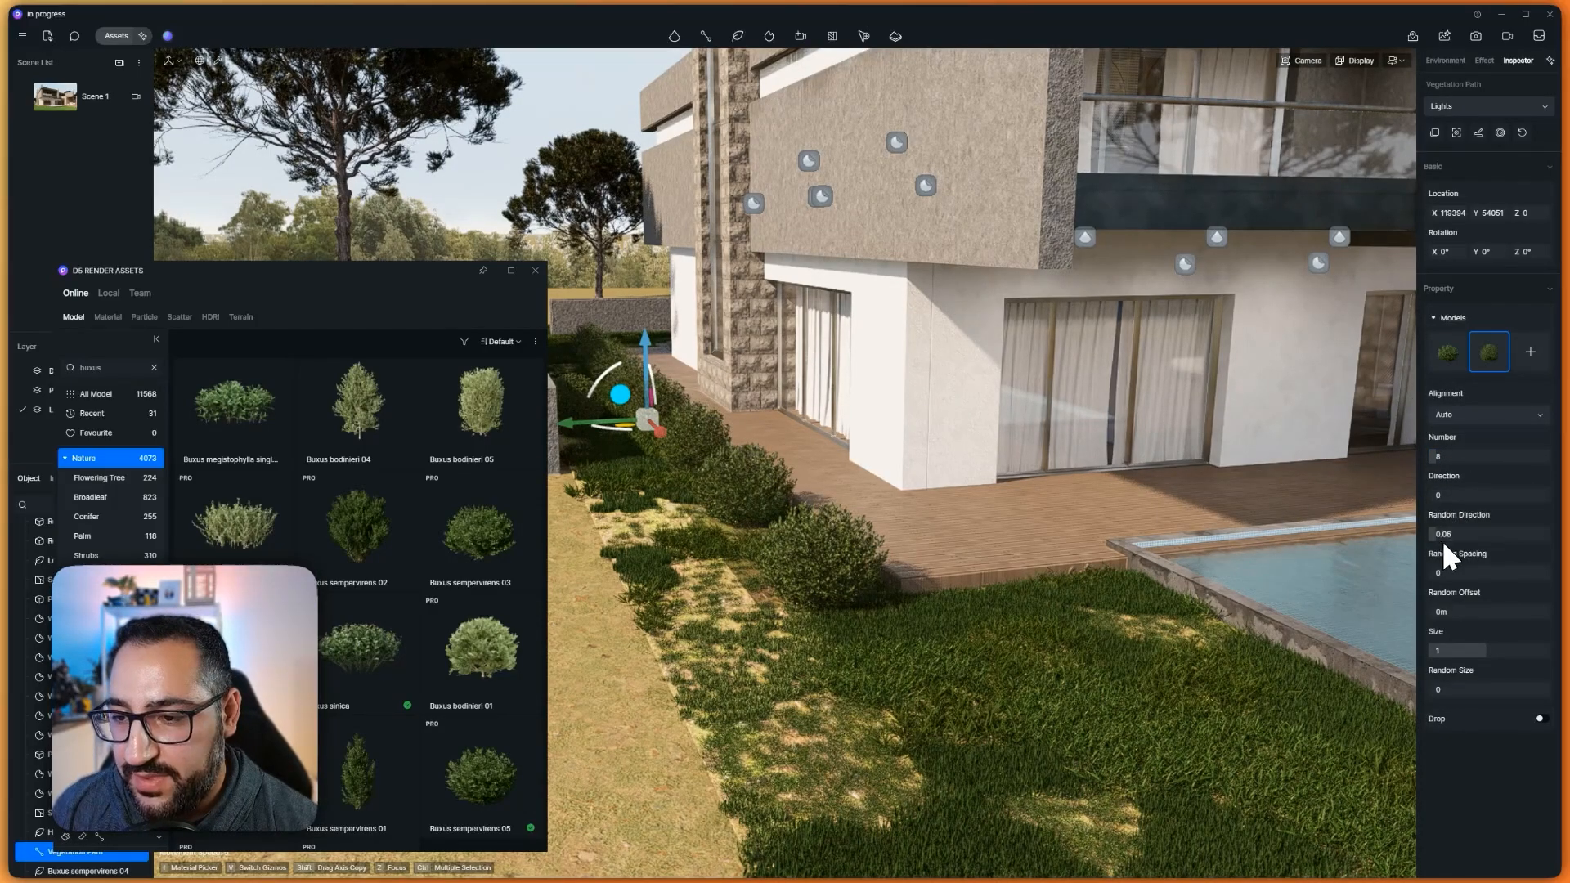
left_click(1438, 572)
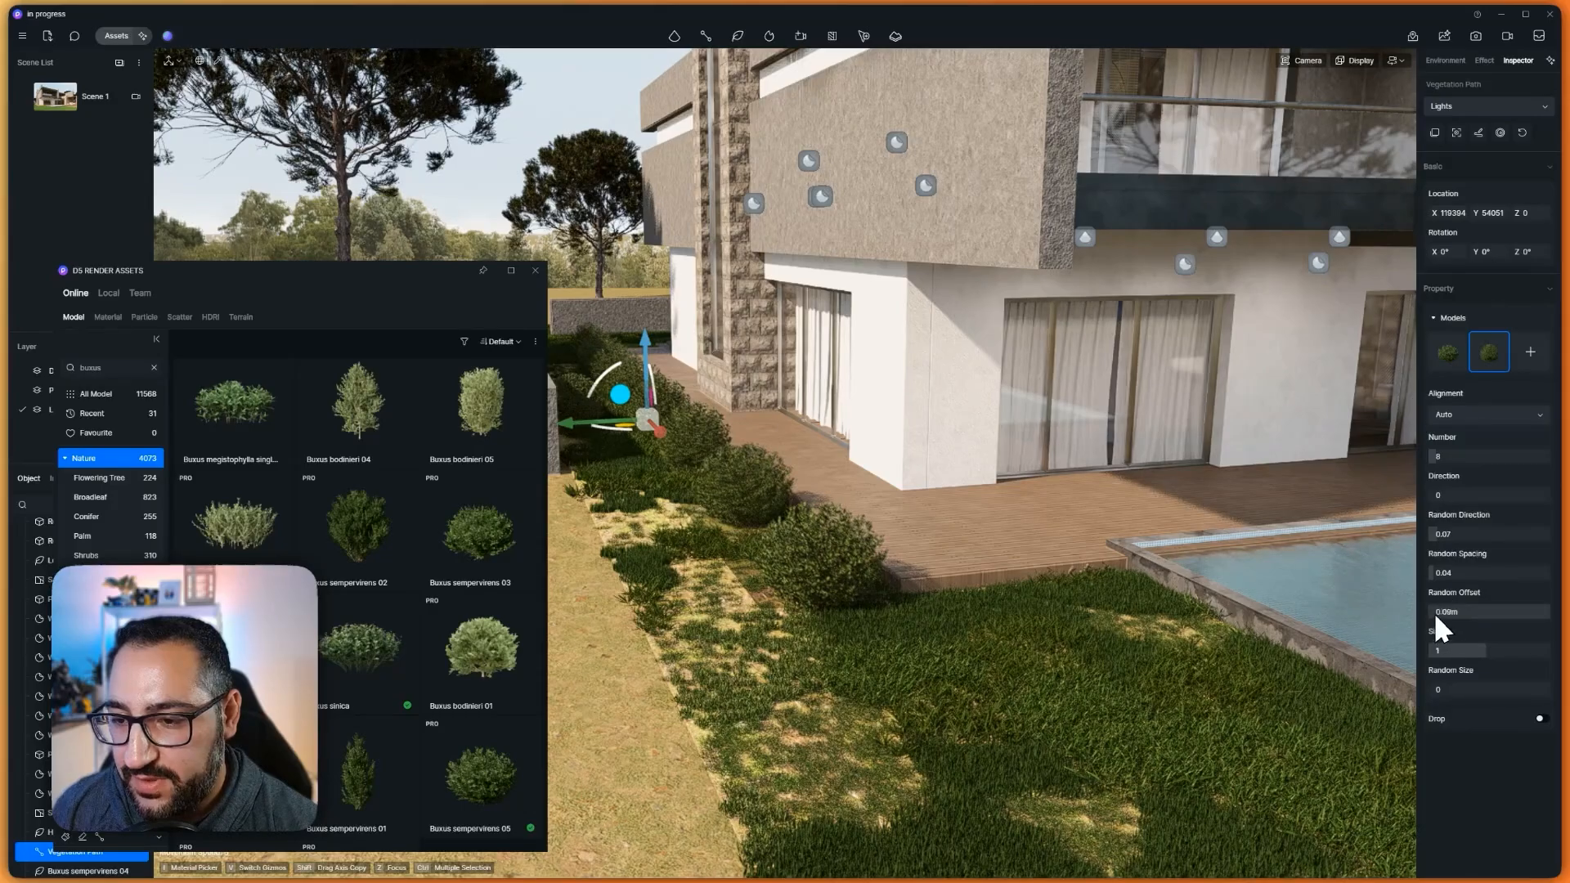
left_click(1436, 614)
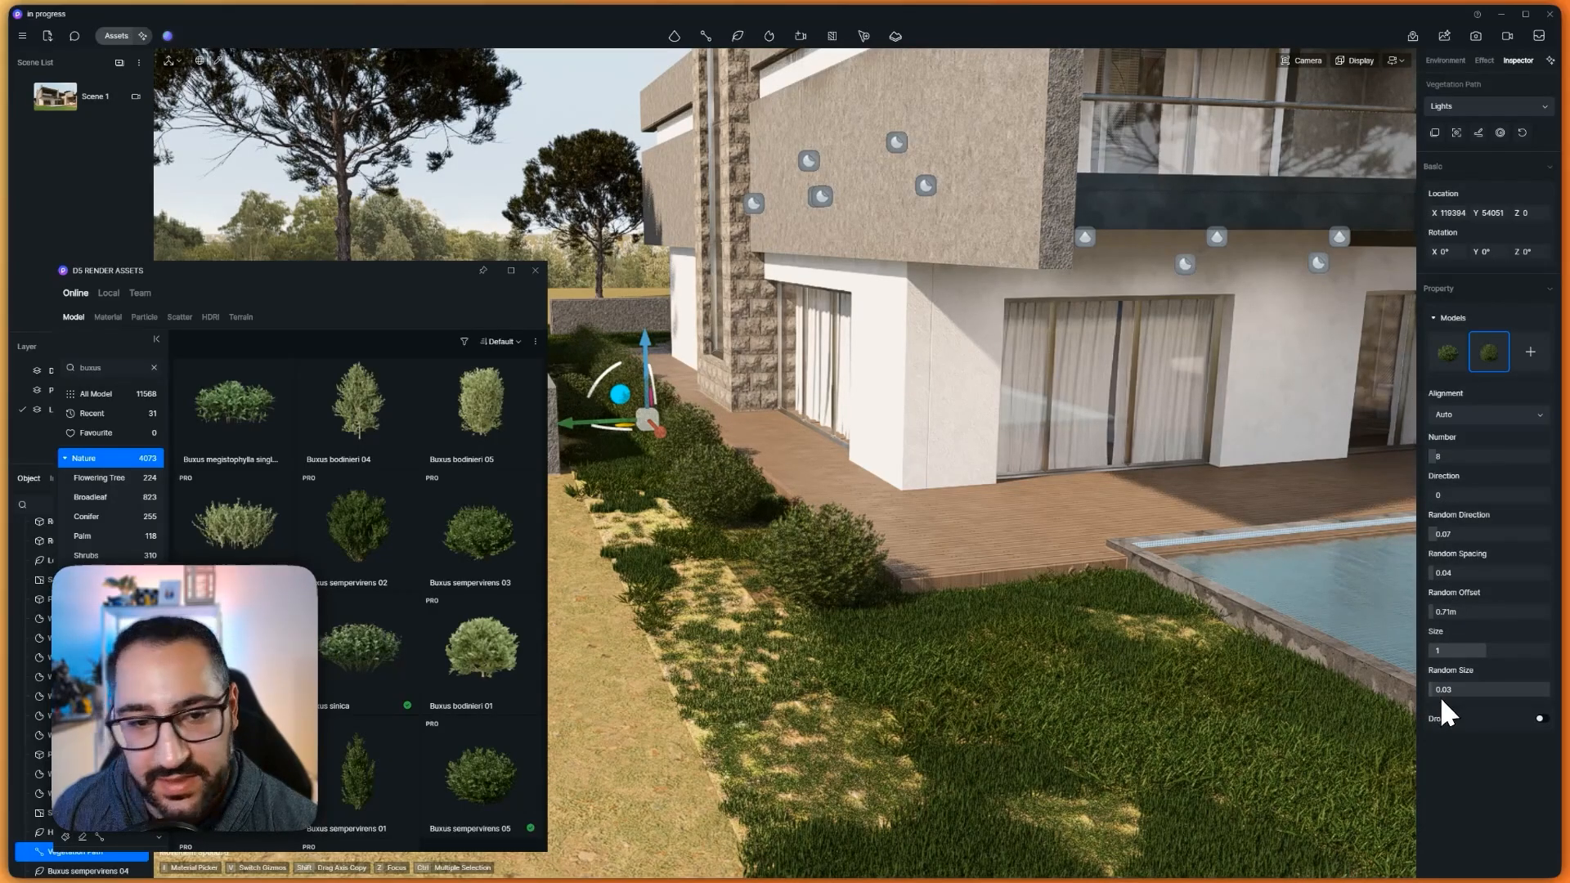
Close the asset library, frame the whole villa from the garden and save the project
key("s")
right_click_drag(1055, 511, 1147, 427)
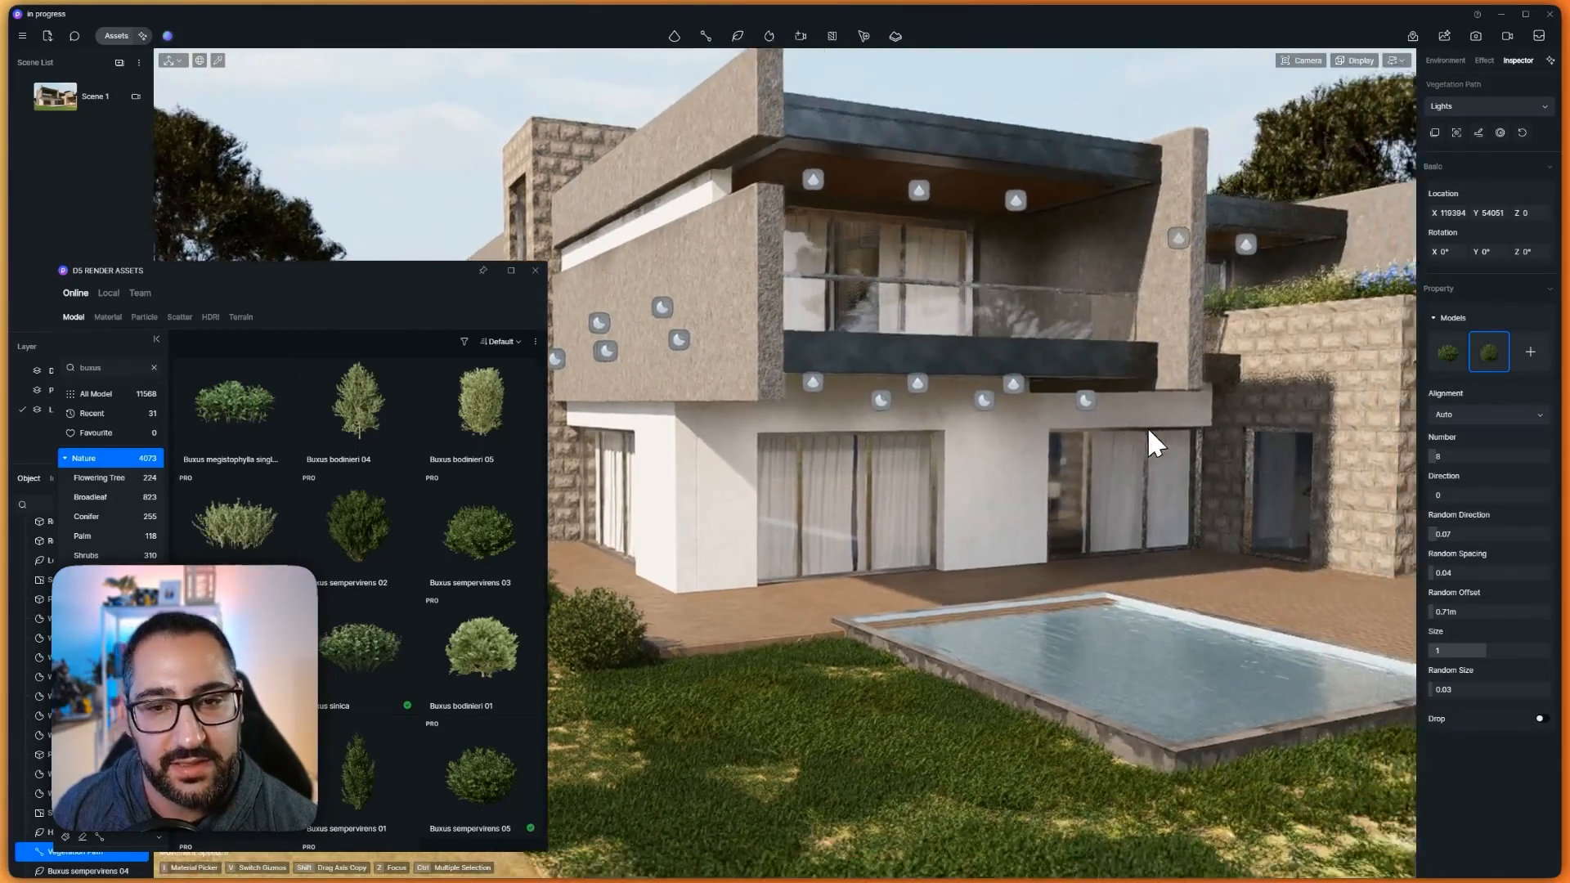
left_click(535, 270)
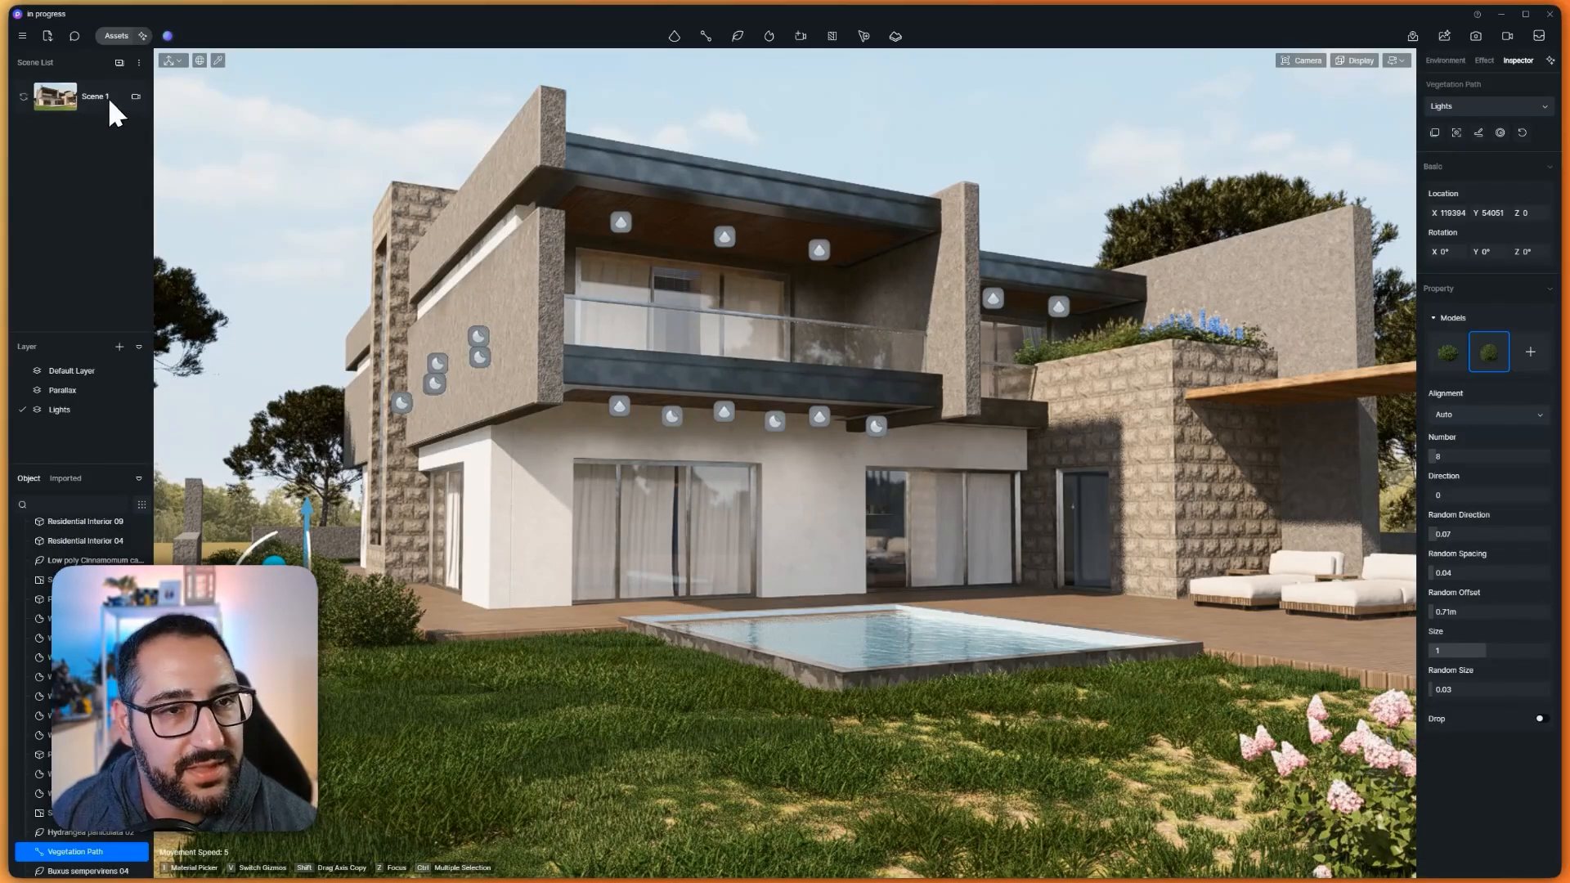
key("ctrl+s")
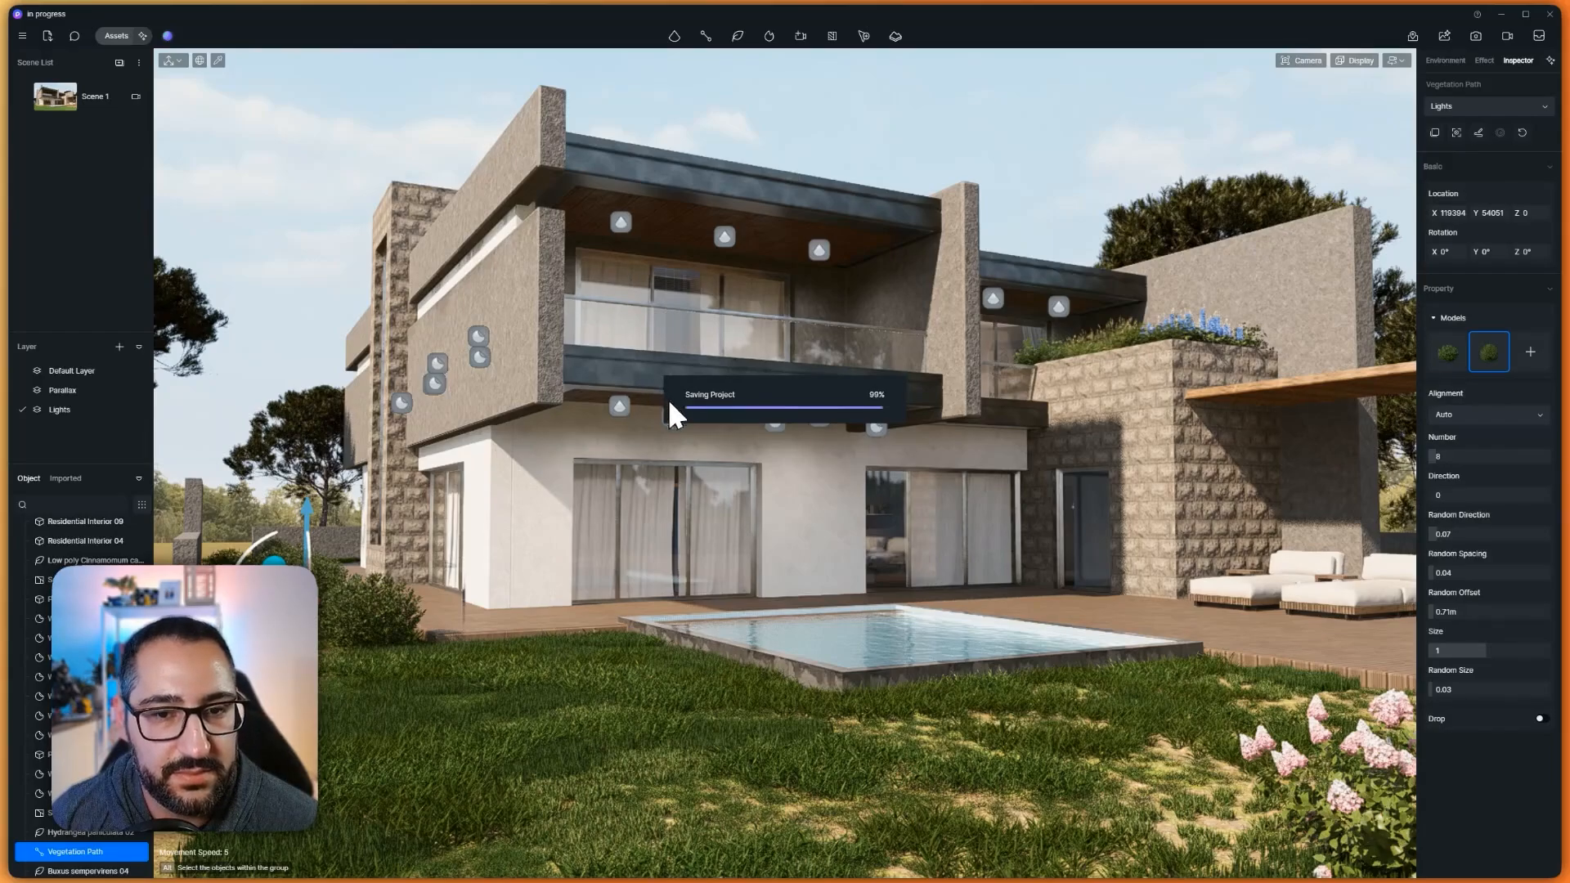
Return to the Scene 1 view and set its camera aspect ratio to 16:9
left_click(105, 95)
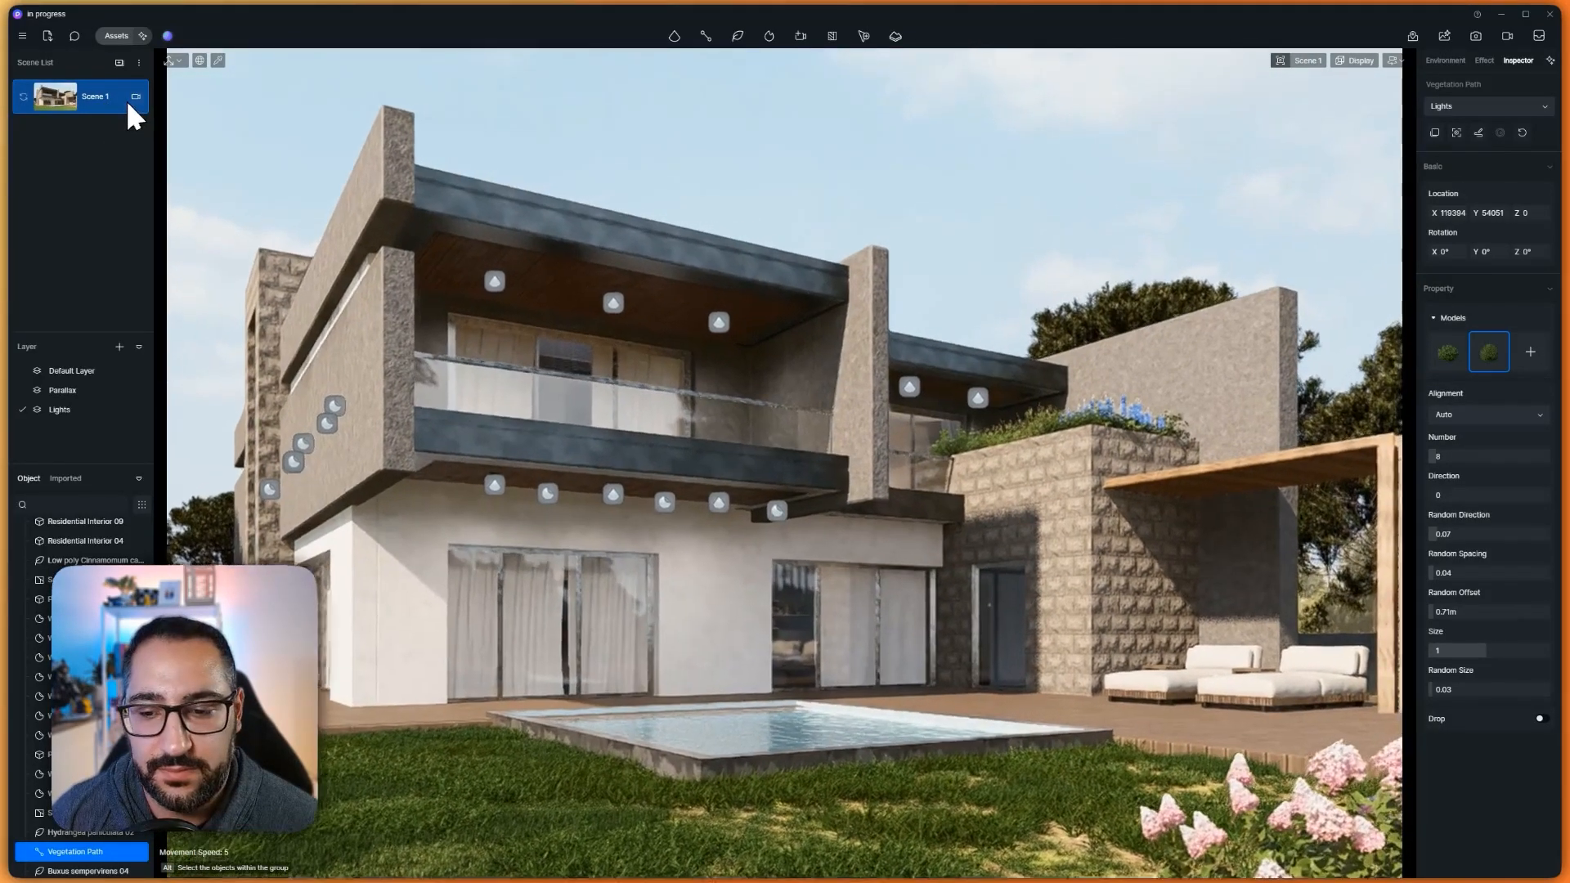
left_click(134, 98)
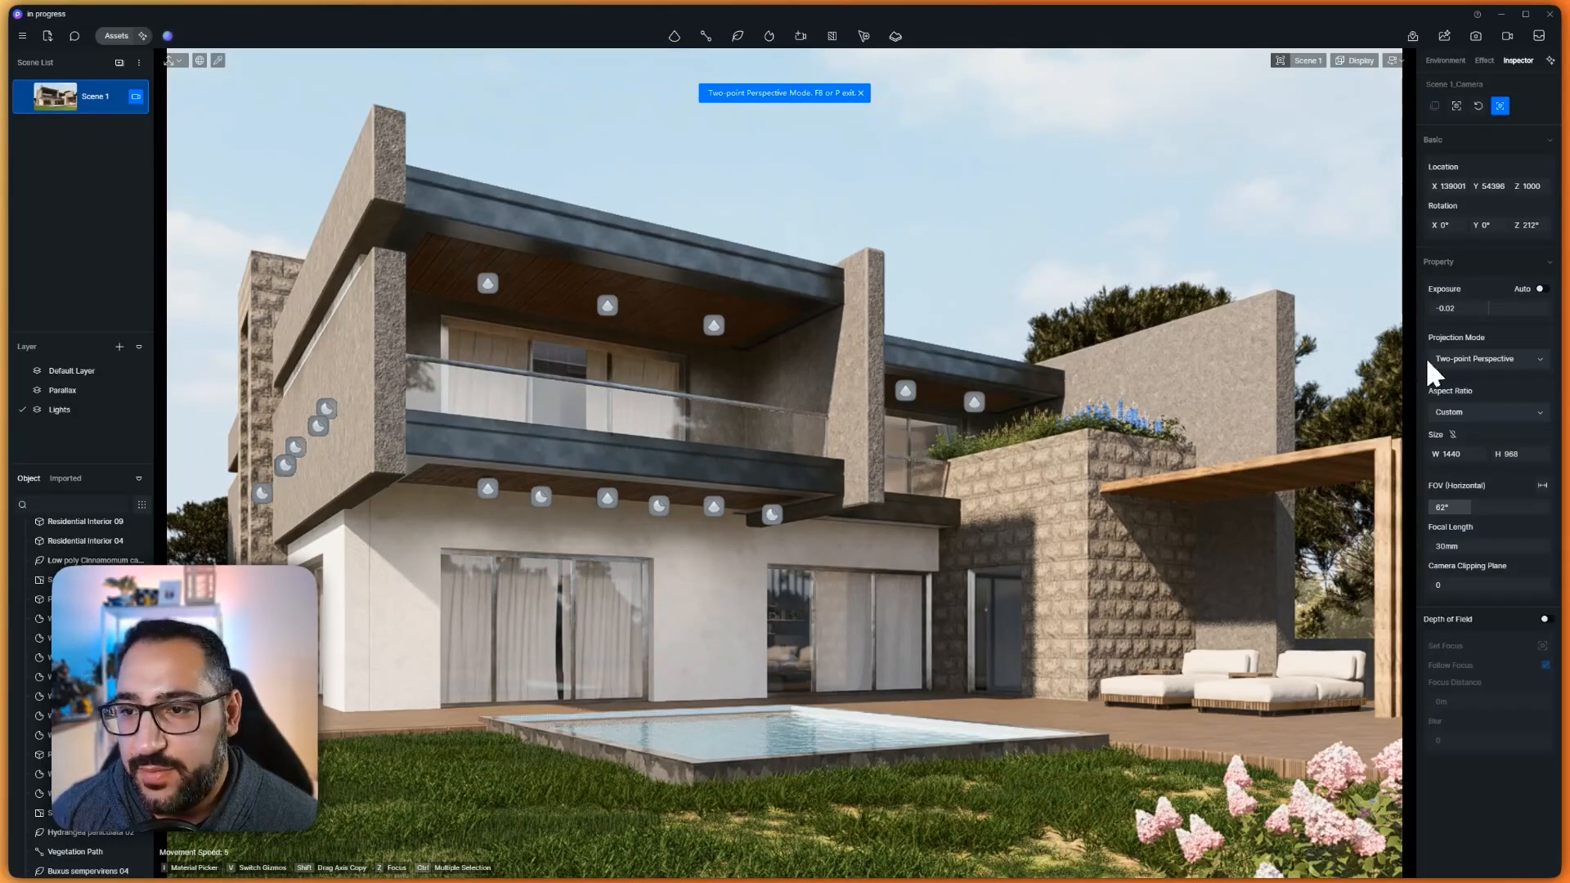
left_click(1499, 411)
left_click(1481, 431)
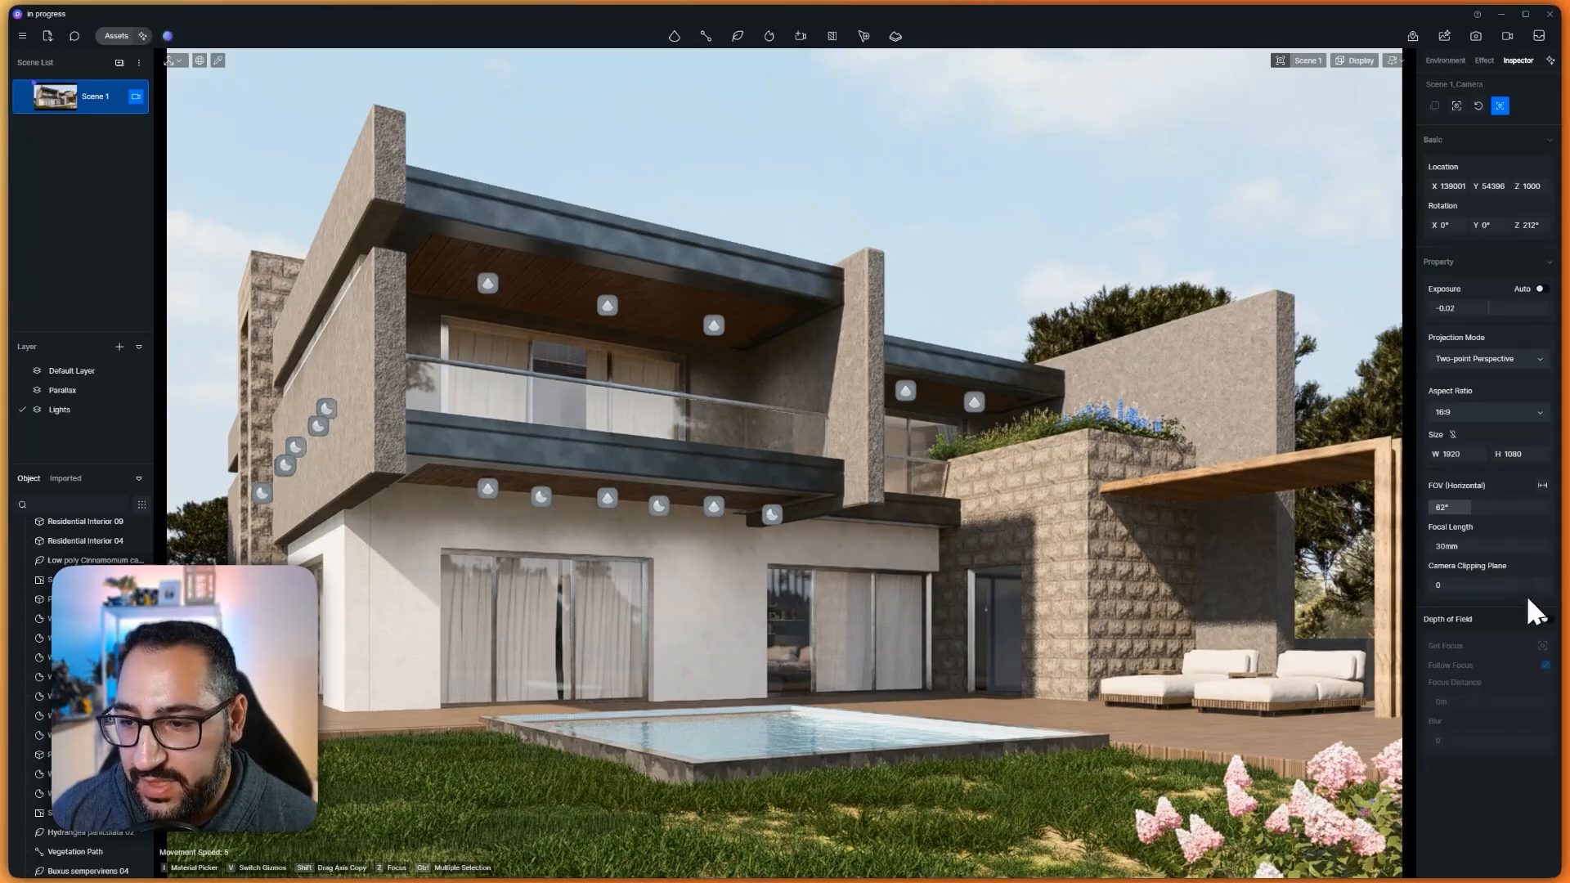
Enable depth of field for Scene 1, focus it on the villa facade and set the blur to 6.8
left_click(1546, 619)
left_click(1543, 646)
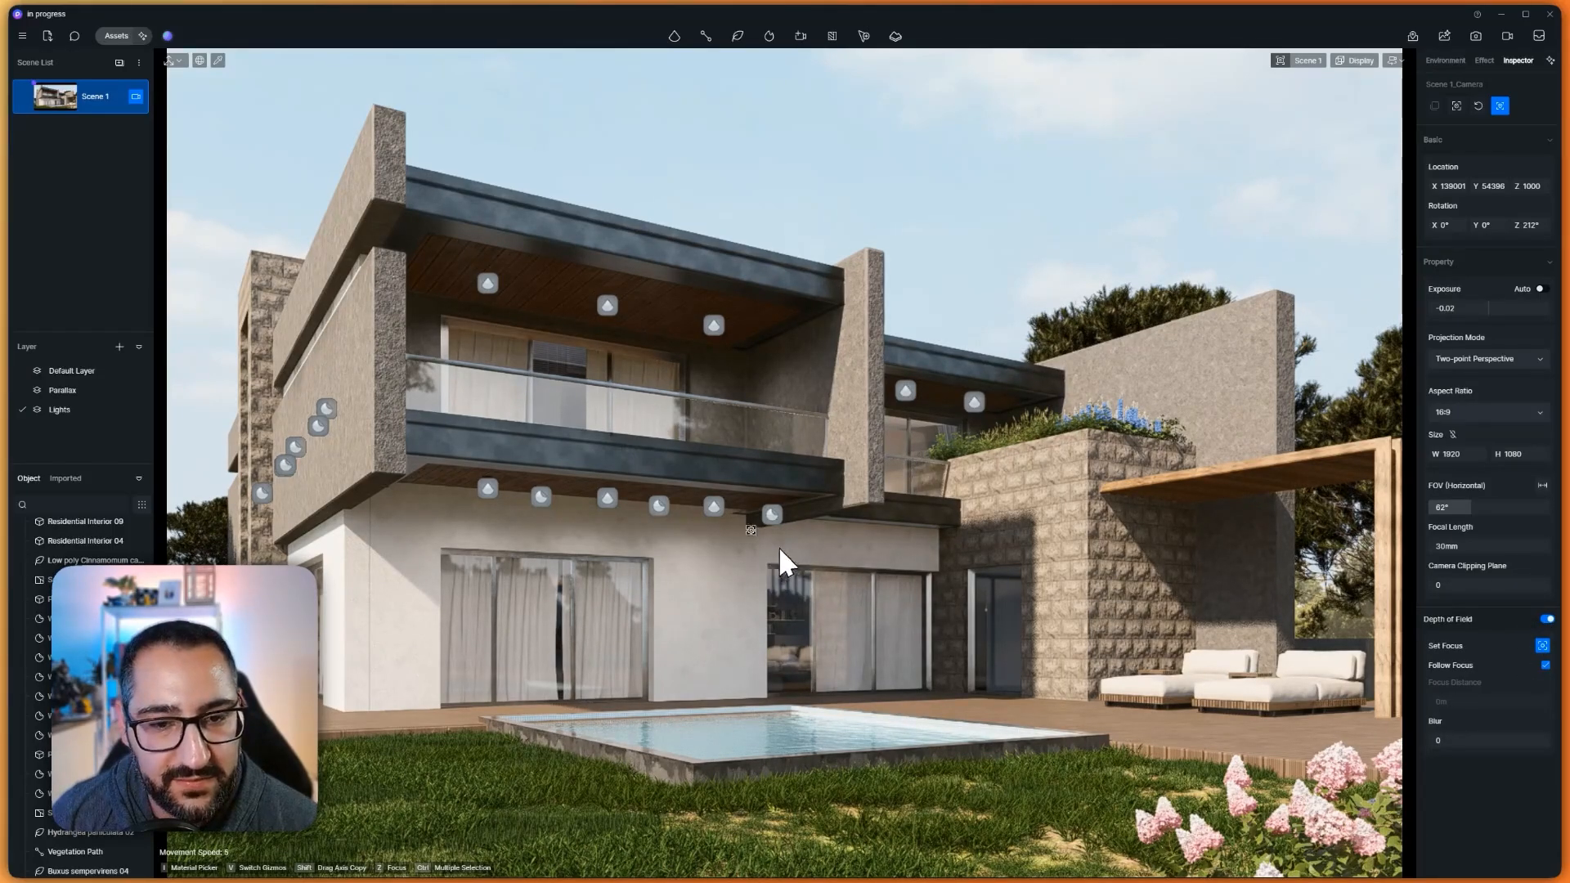
left_click(741, 475)
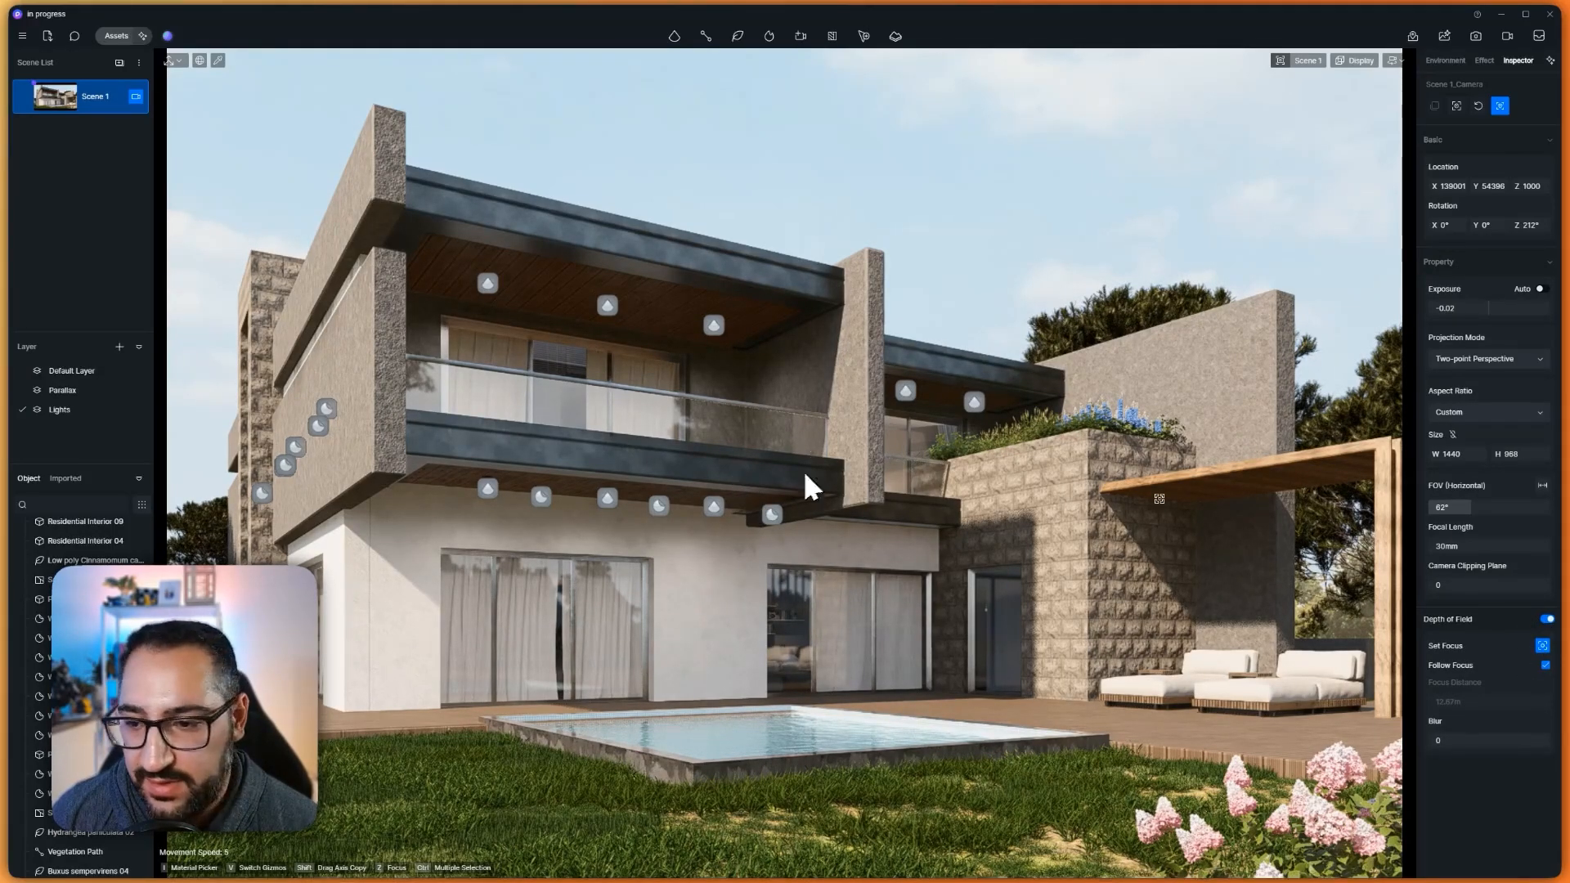
left_click_drag(1437, 744, 1522, 742)
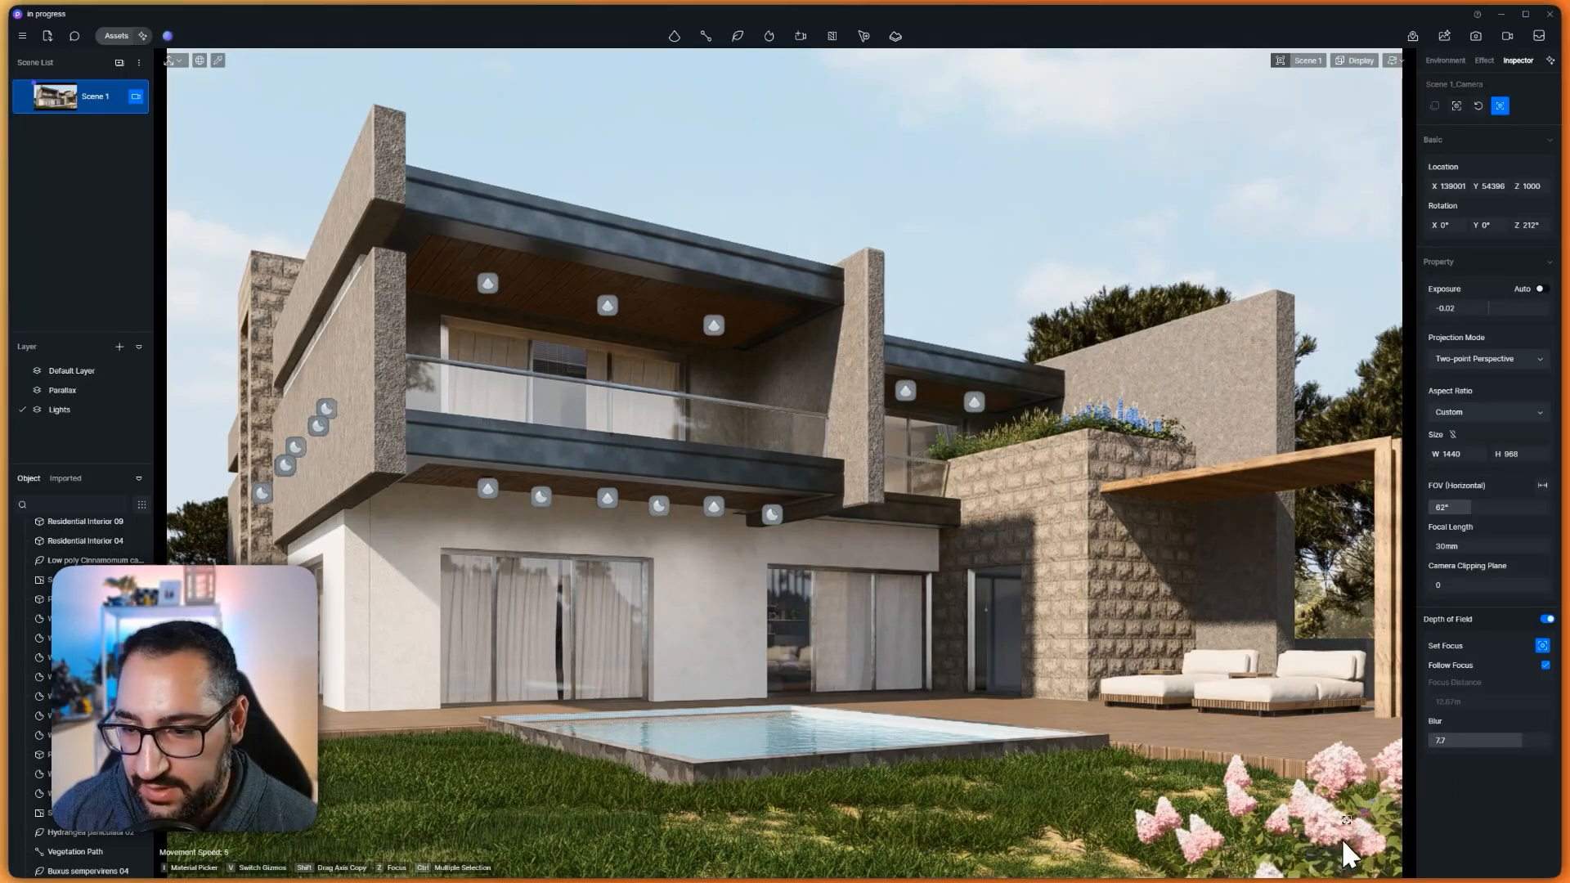
left_click_drag(1519, 743, 1513, 744)
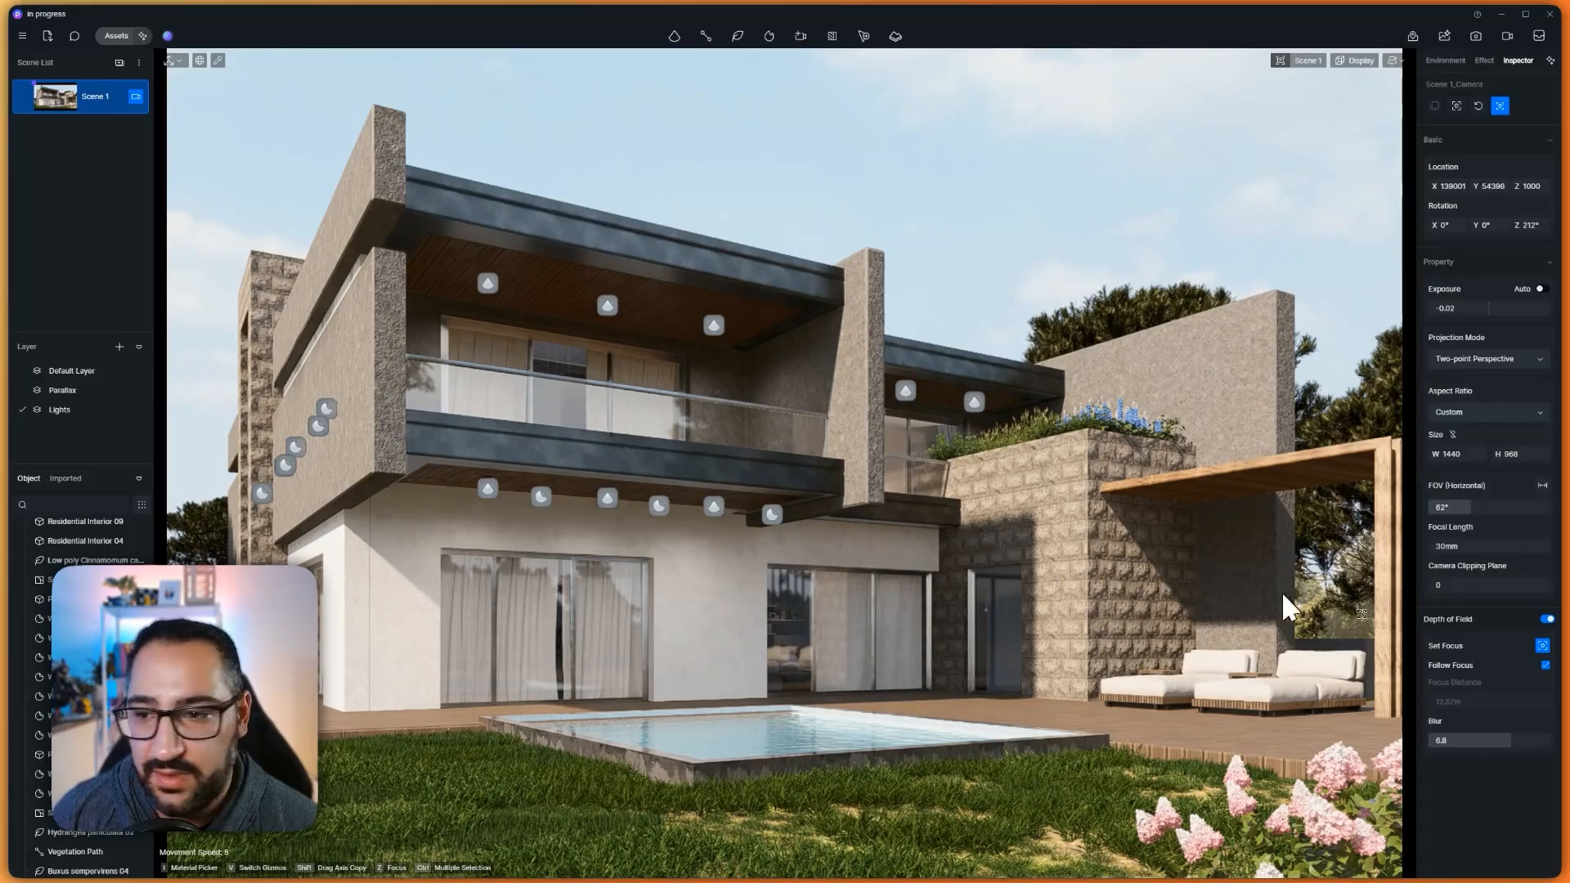
Set the Scene 1 camera to 16:9 and update the scene with the camera pulled back to include the slatted pergola
left_click(1469, 431)
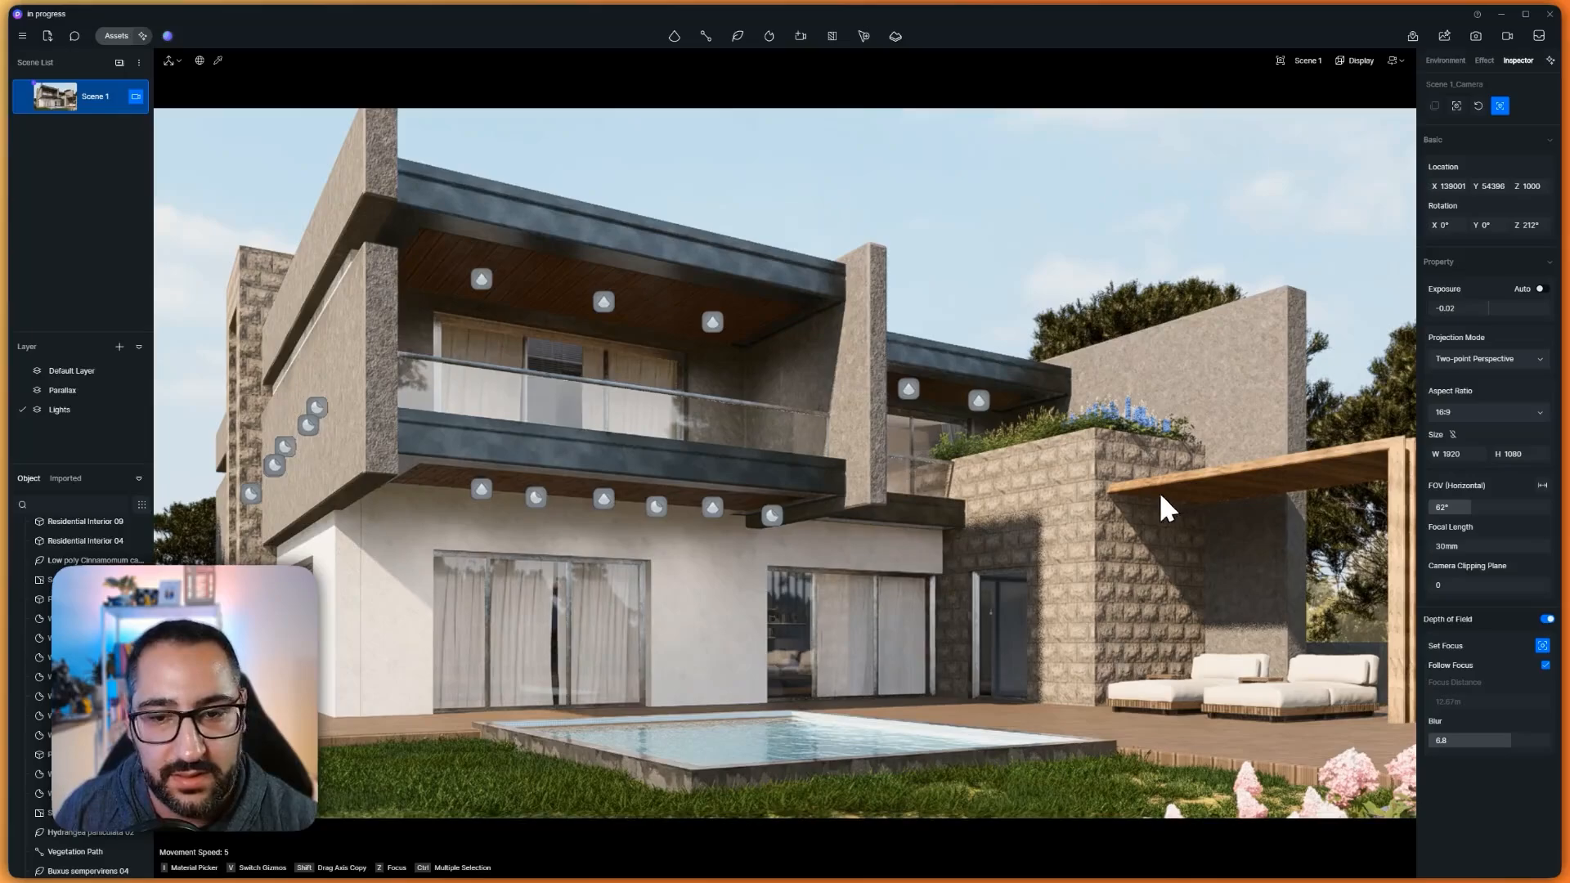
key("s")
right_click_drag(1059, 474, 1068, 469)
key("s")
left_click(26, 96)
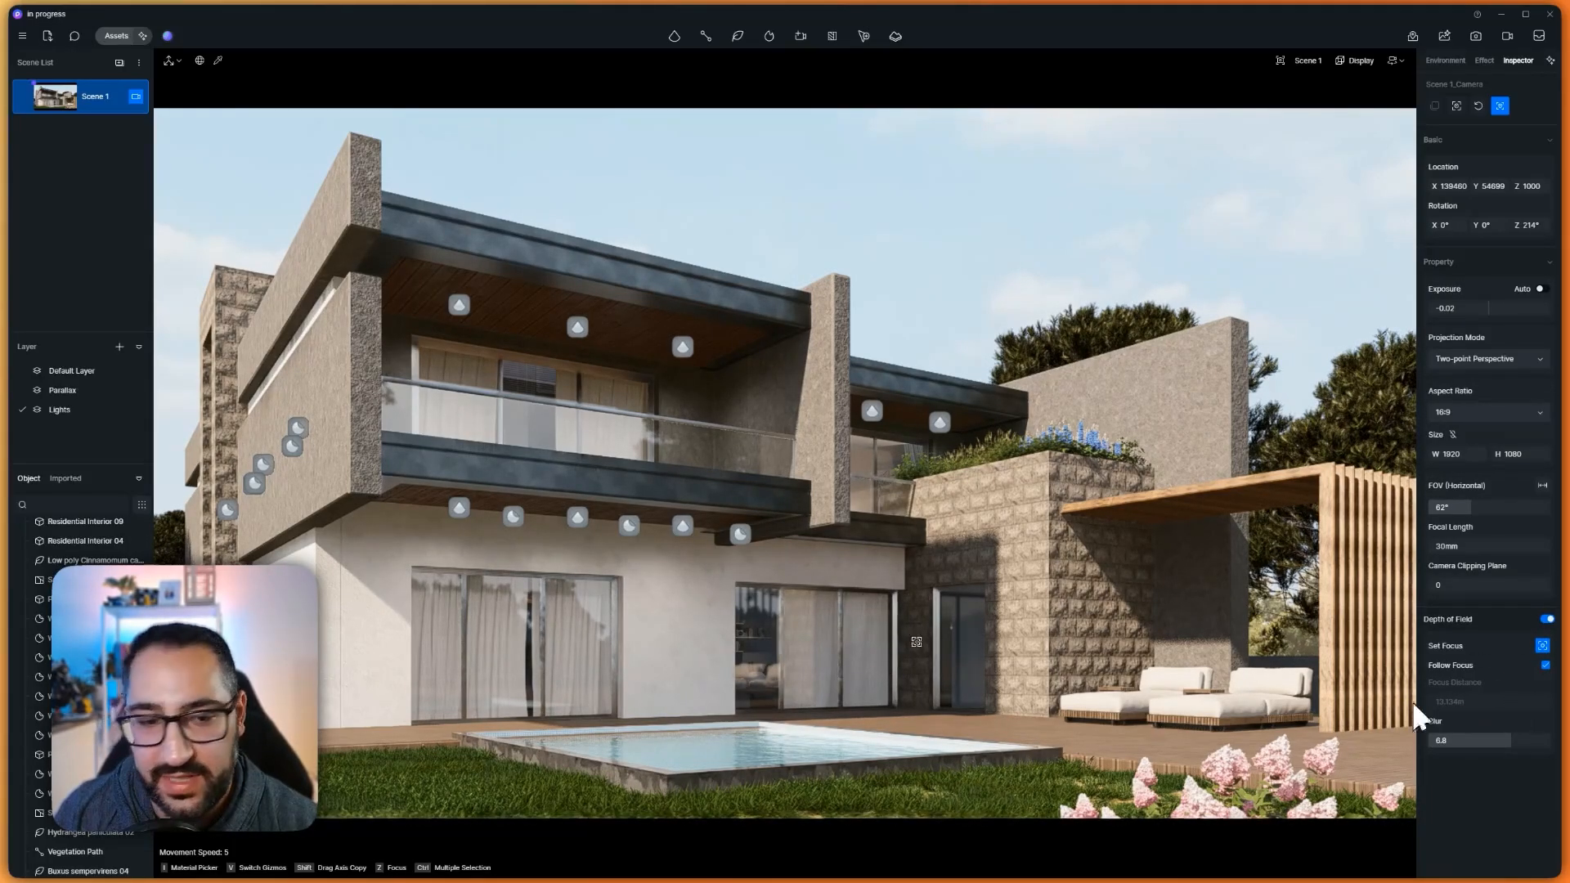
left_click(713, 624)
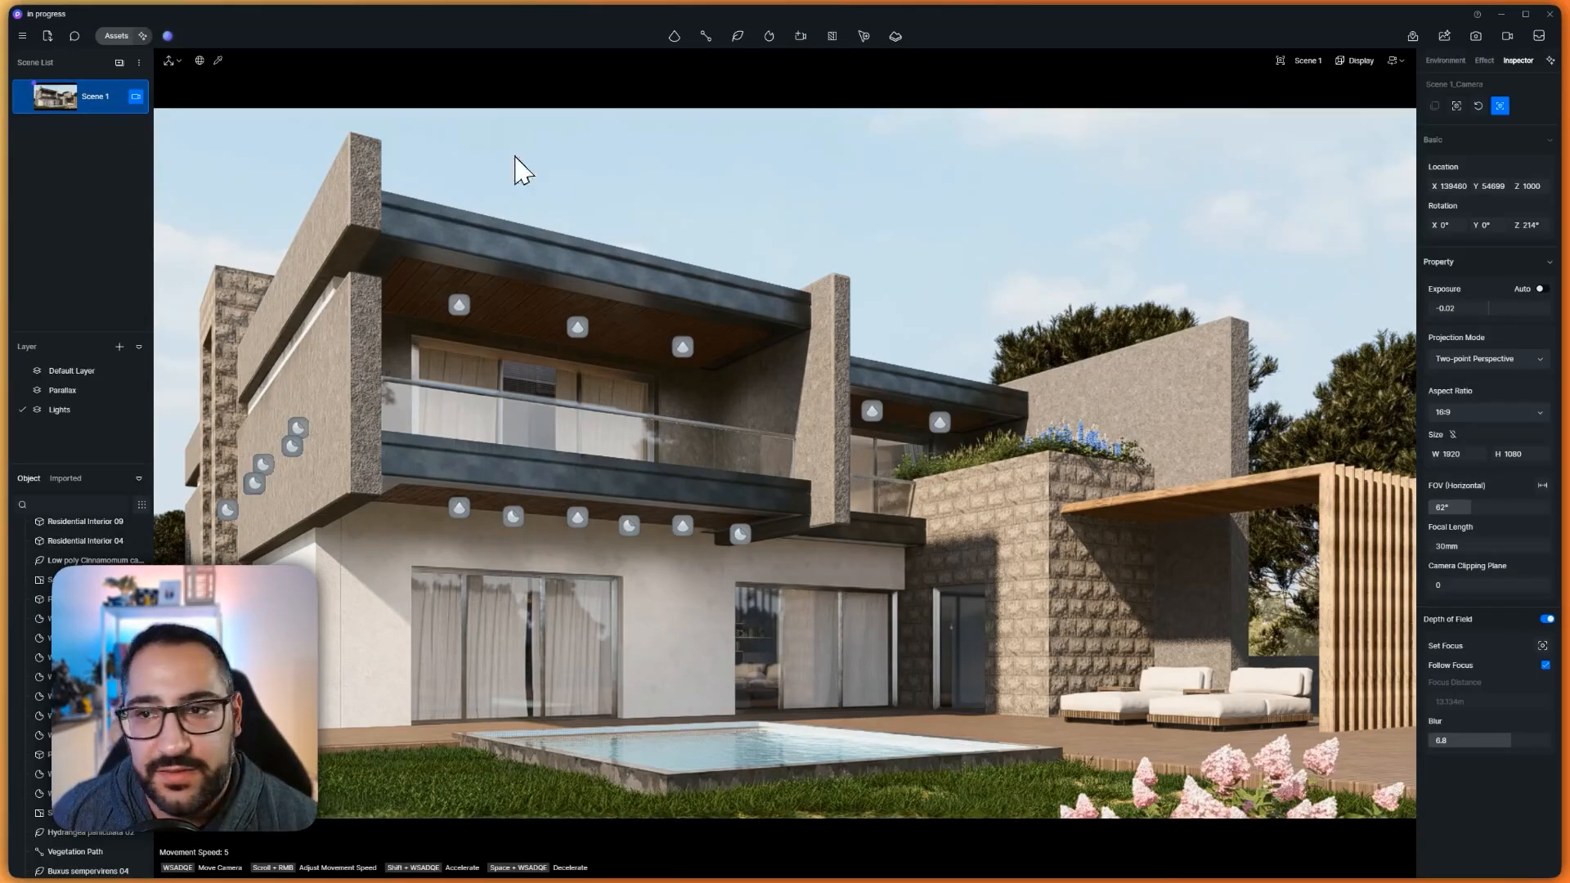
Set the HDR sky background to 0.56, the sun azimuth to 36.1 and the sky rotation to 91.7°
left_click(1451, 62)
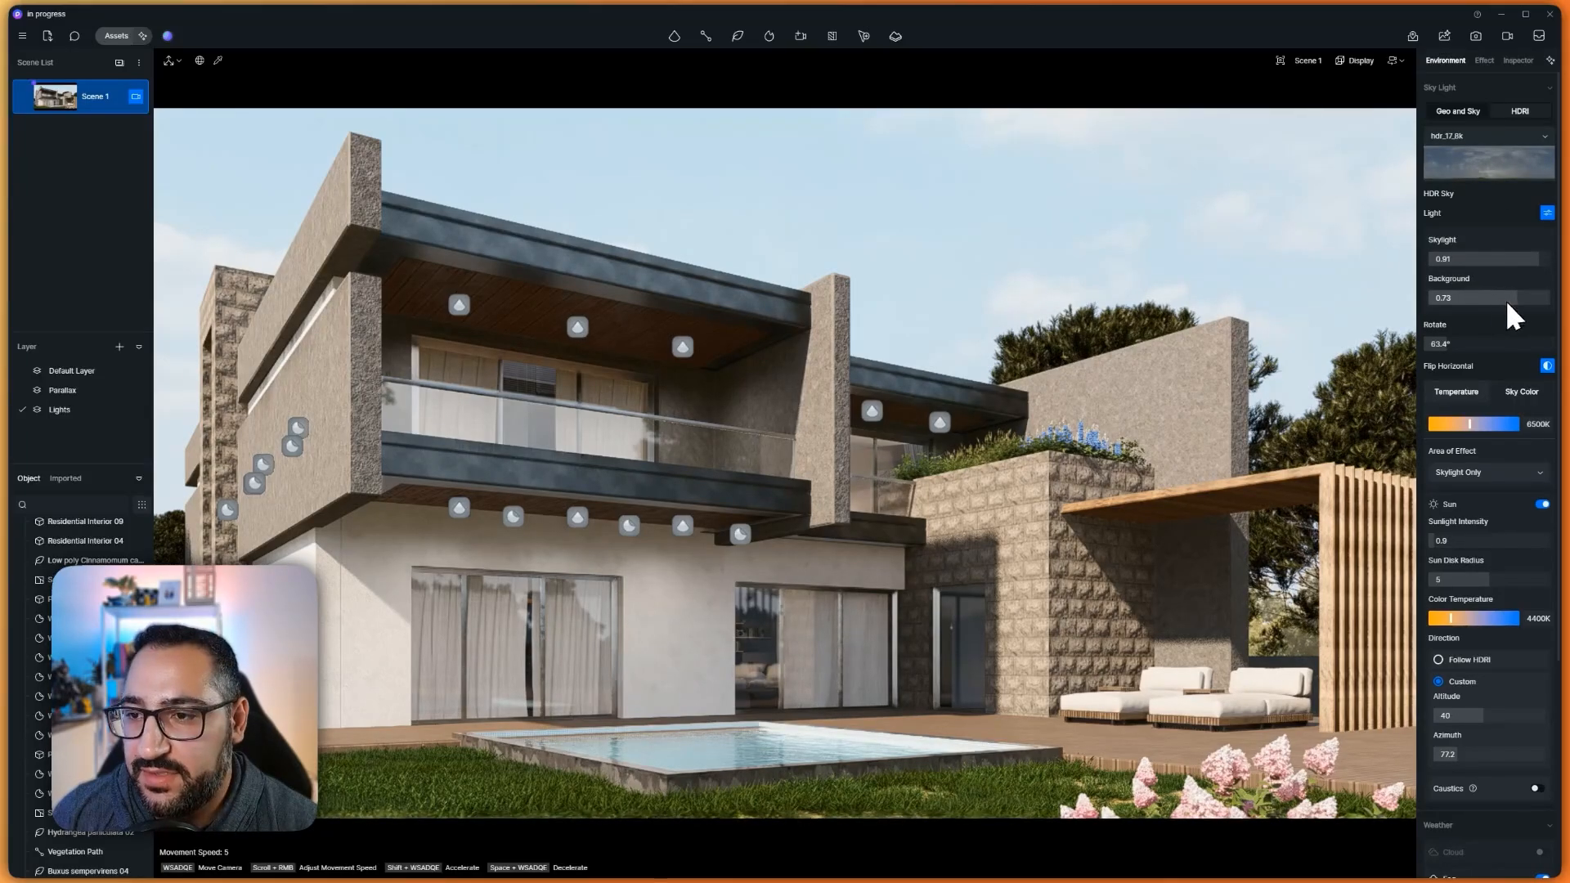
mouse_move(1513, 301)
left_mouse_down()
mouse_move(1460, 306)
mouse_move(1493, 302)
left_mouse_up()
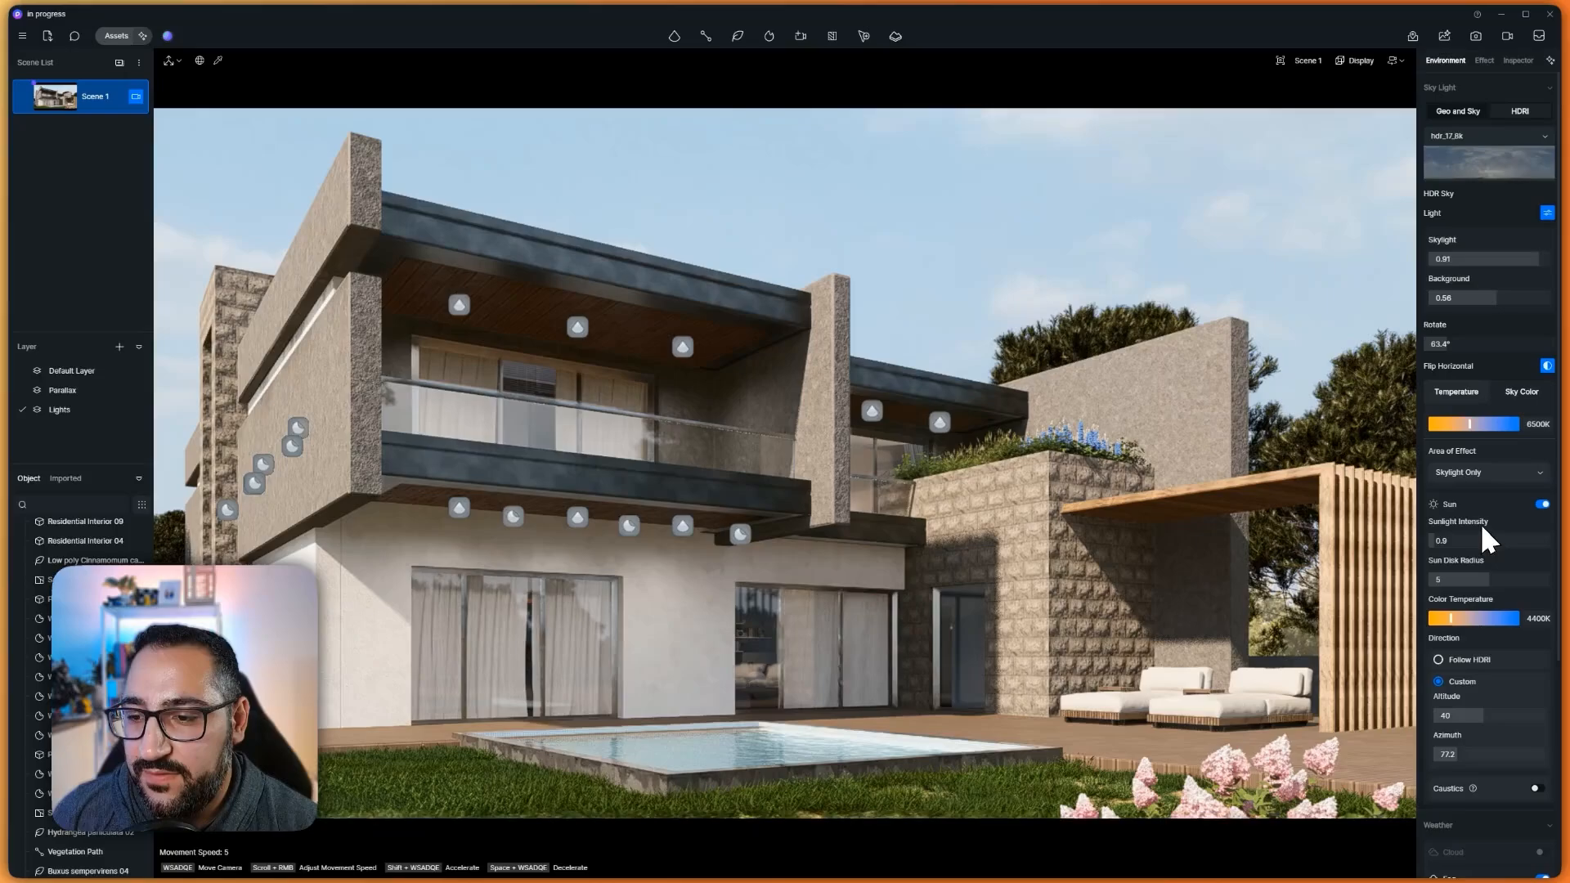
left_click(1445, 752)
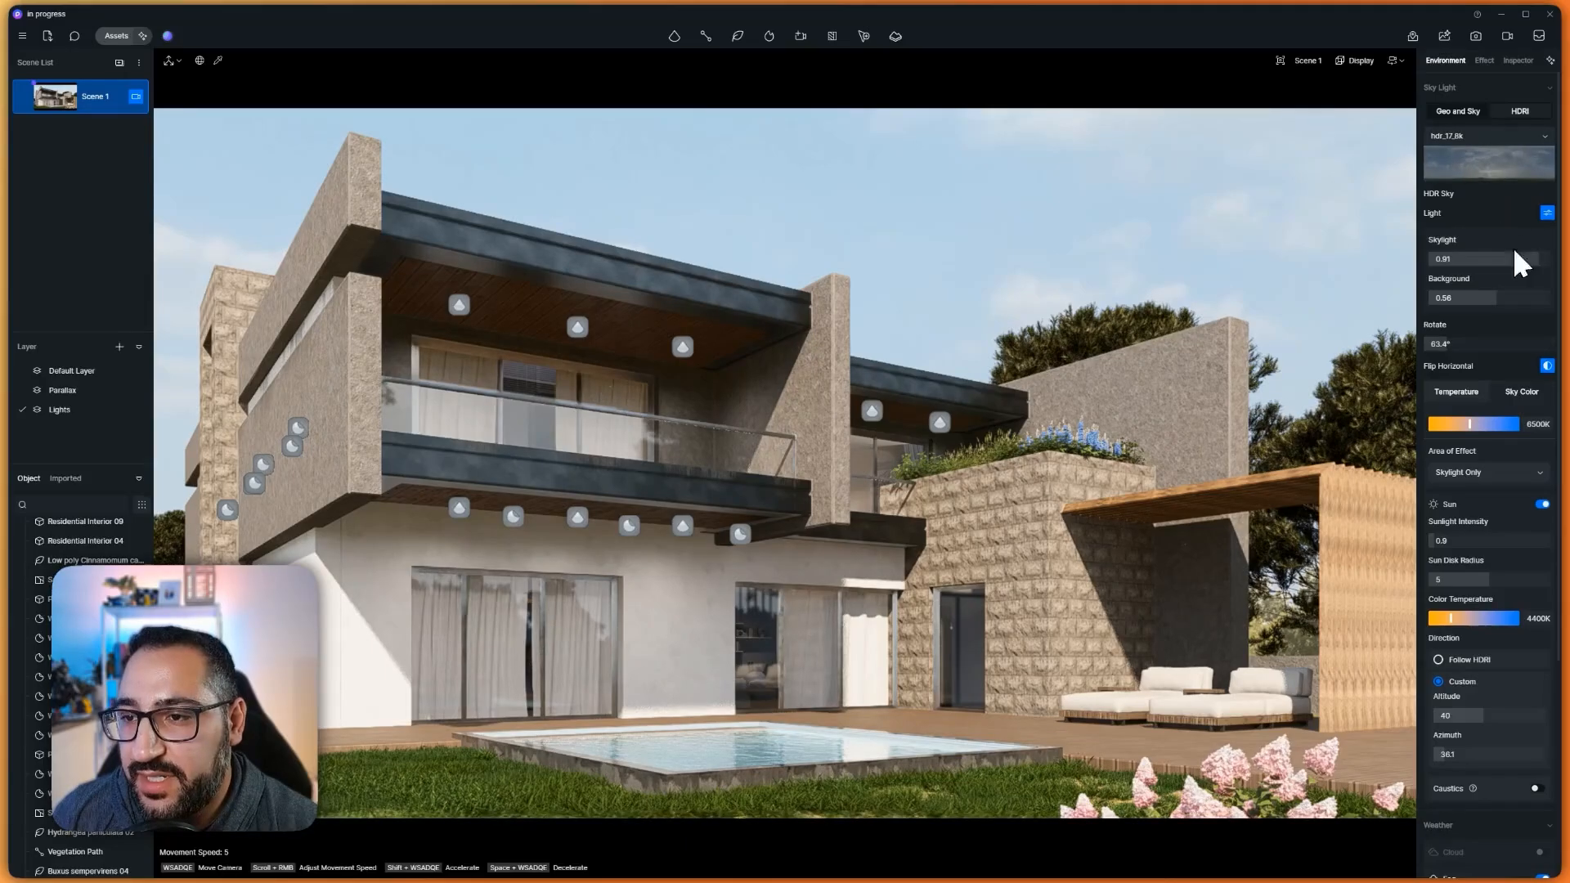
mouse_move(1465, 345)
left_mouse_down()
mouse_move(1502, 349)
mouse_move(1463, 347)
left_mouse_up()
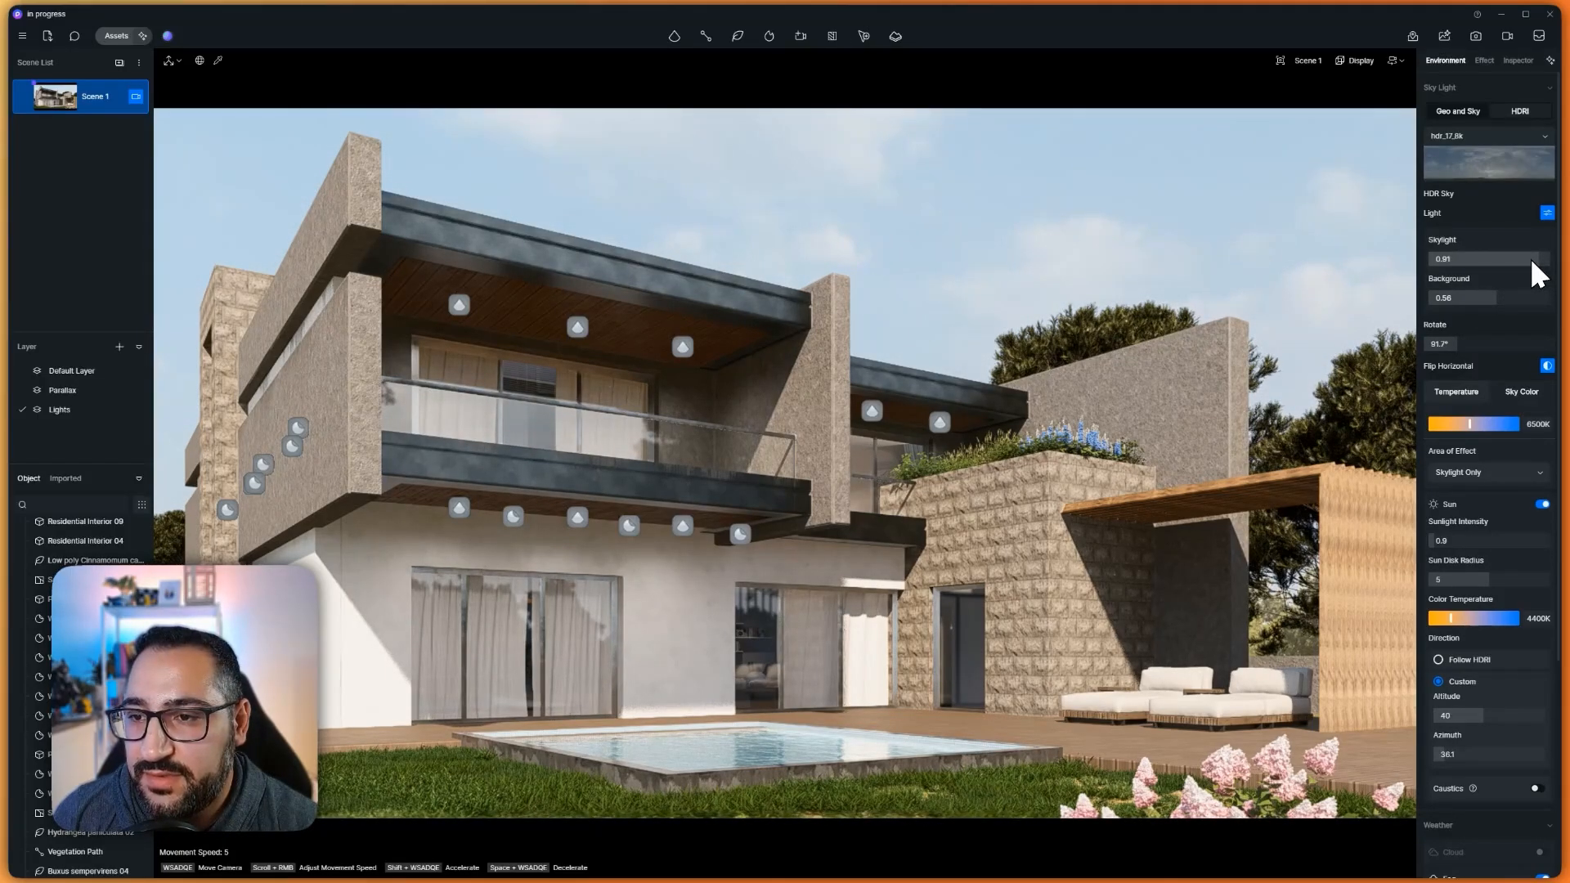
Set the skylight to 0.75, sky background to 0.47, sky temperature to 6100K and sun disk radius to 6.7
left_click_drag(1530, 258, 1475, 300)
left_click(1488, 299)
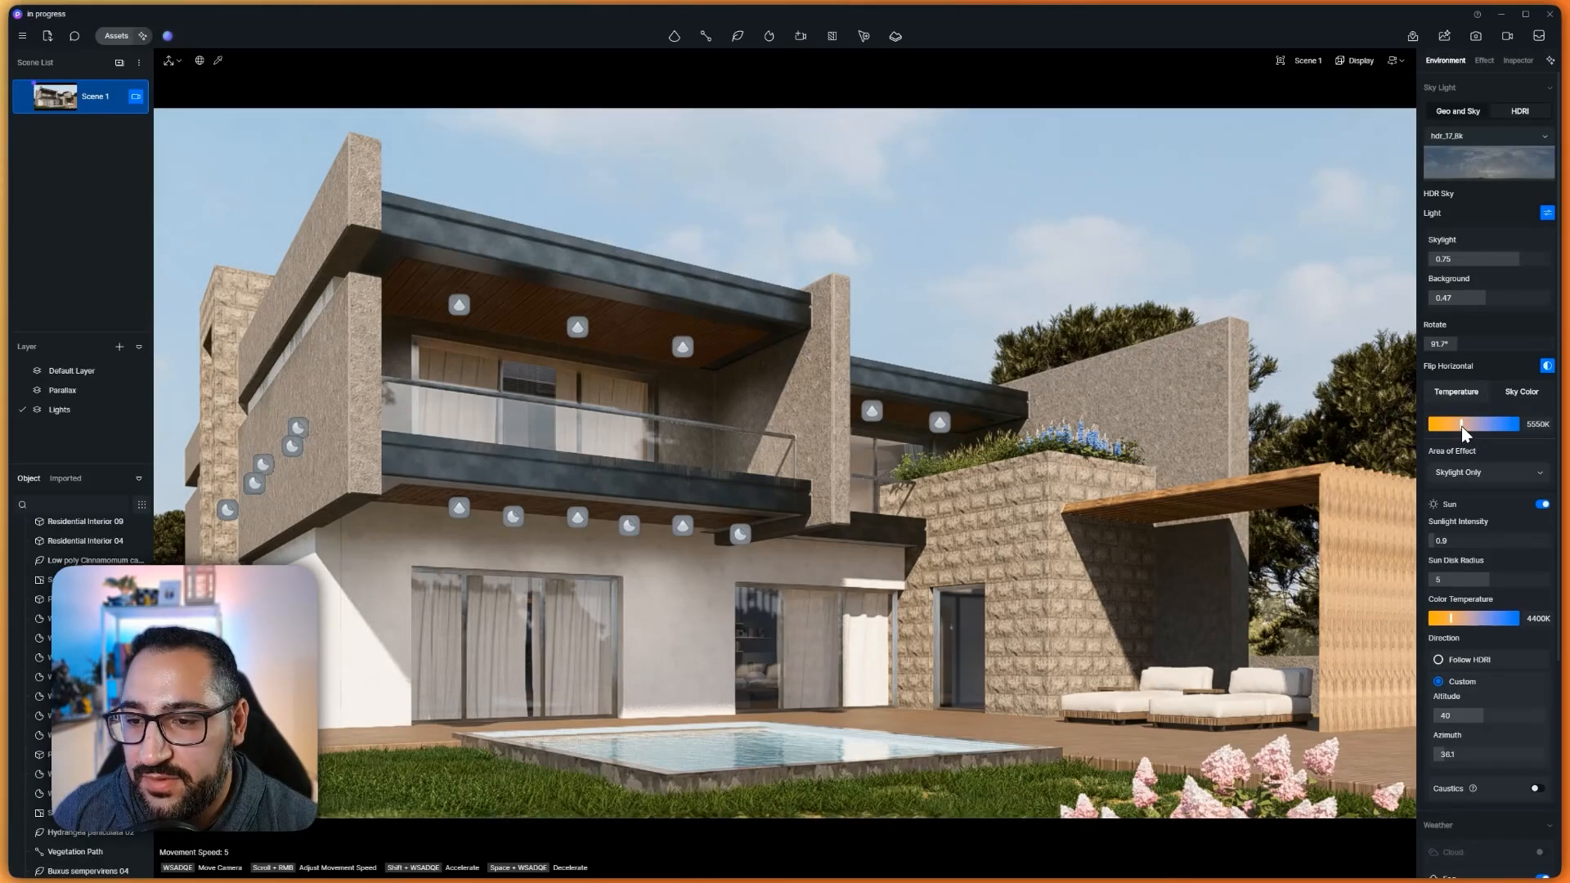
left_click_drag(1462, 433, 1468, 438)
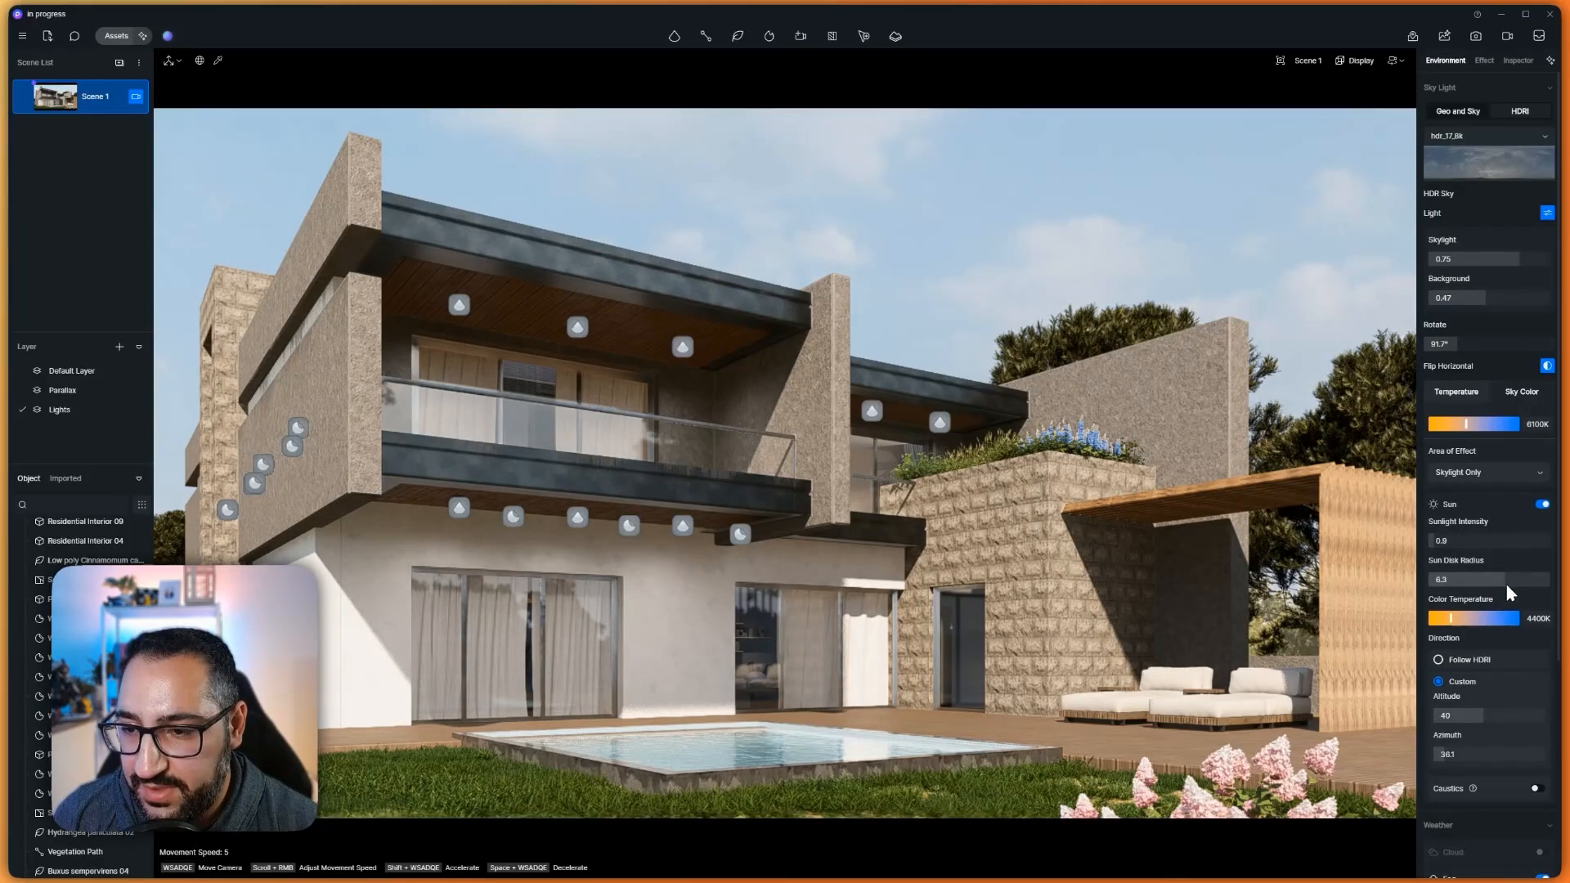
left_click(1509, 582)
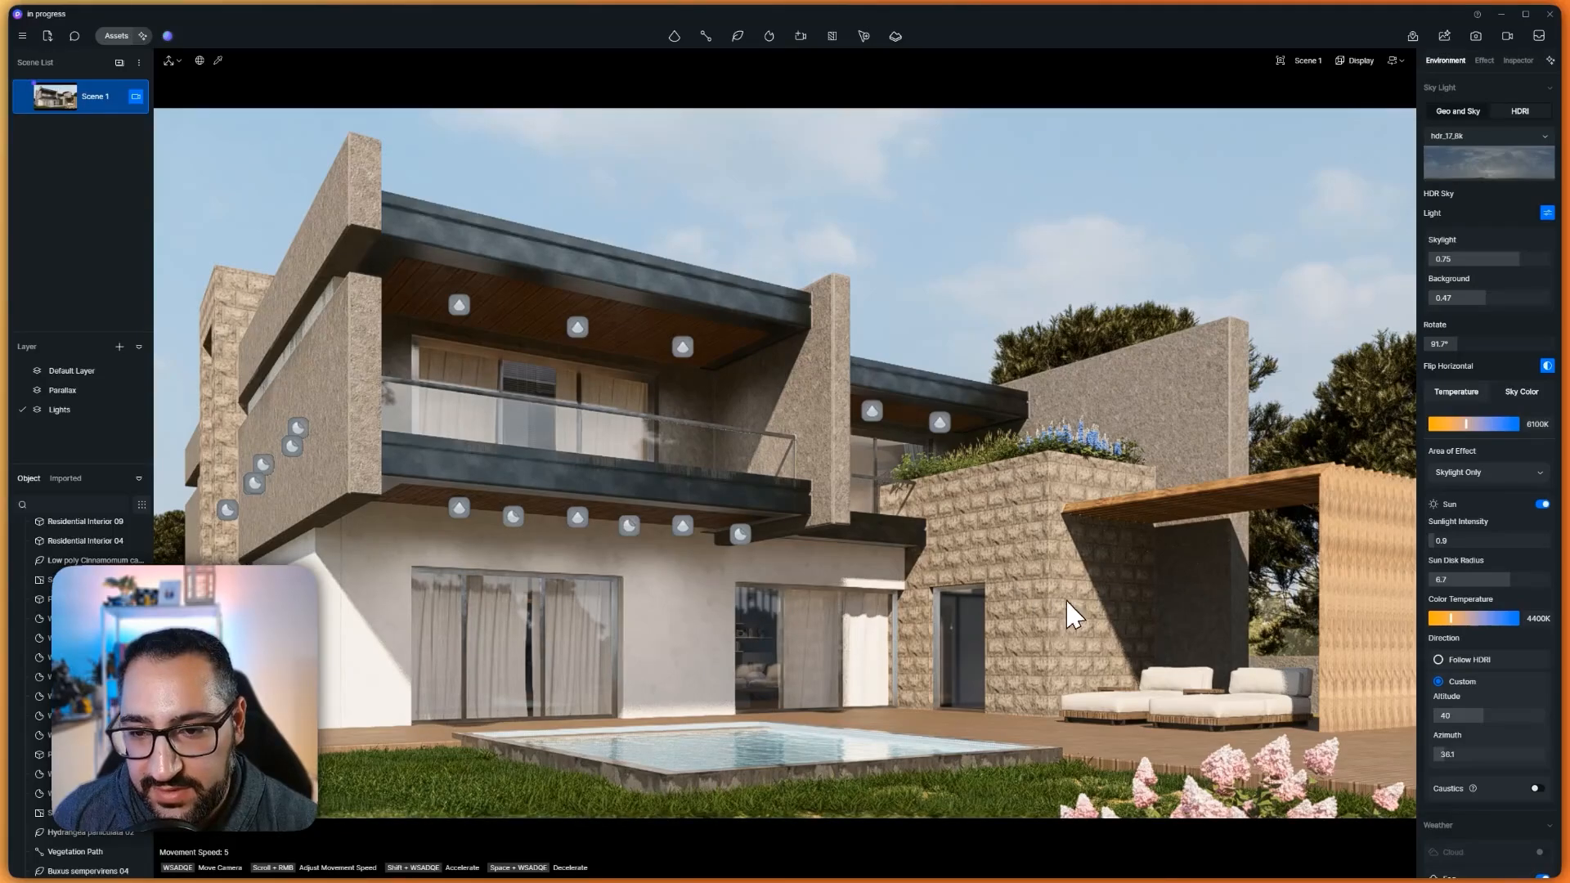
Set the sun azimuth to 14.6 at altitude 40 and turn on caustics
scroll(1526, 588, "down", 1)
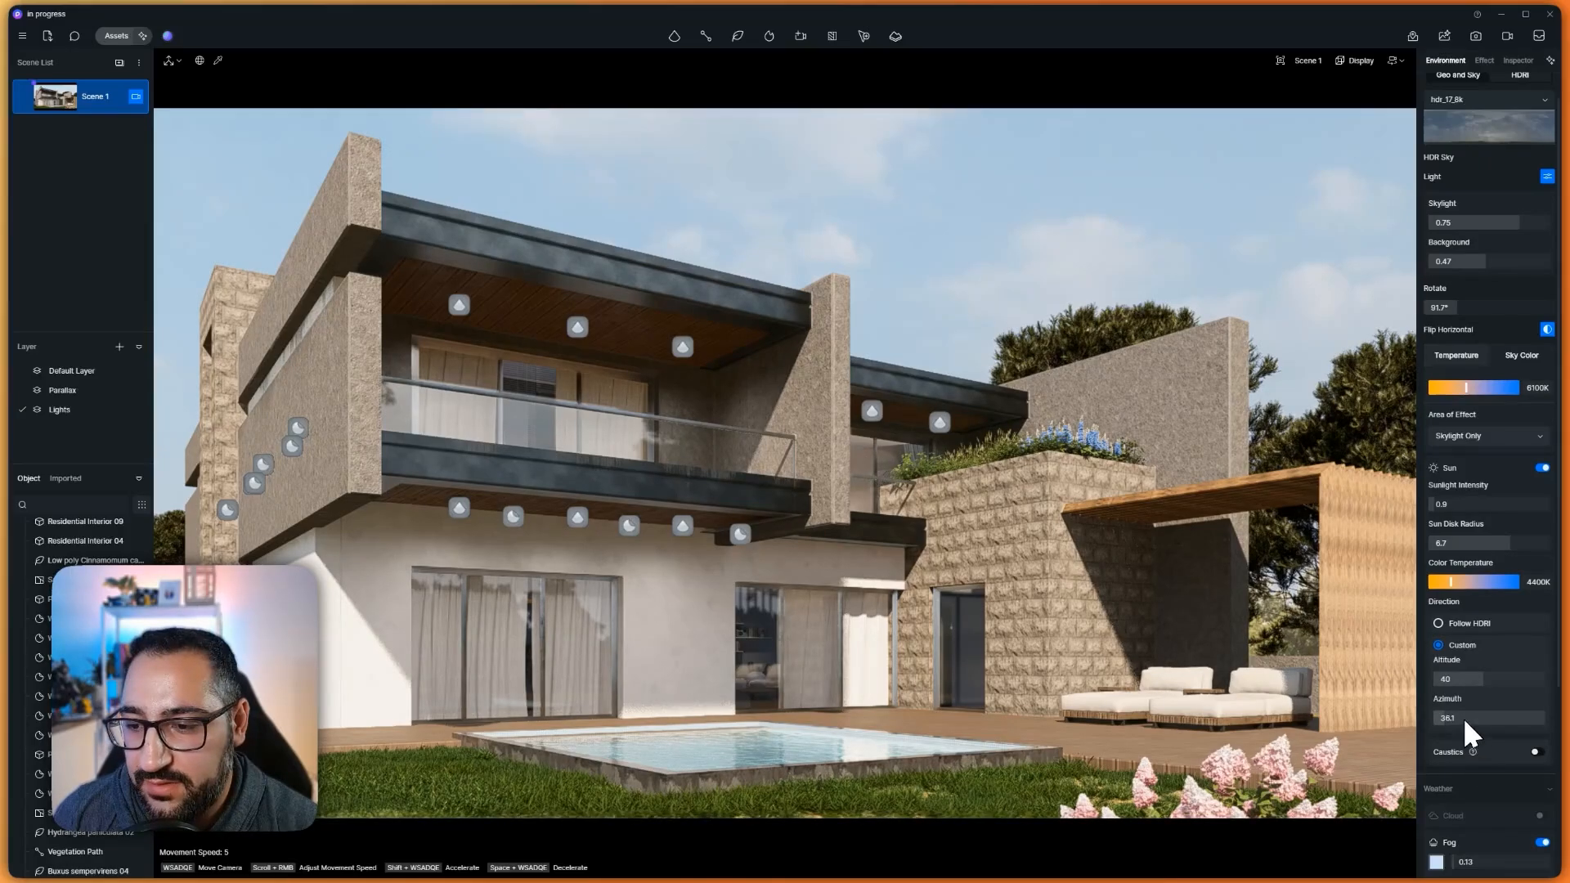
mouse_move(1460, 717)
left_mouse_down()
mouse_move(1472, 721)
mouse_move(1450, 726)
left_mouse_up()
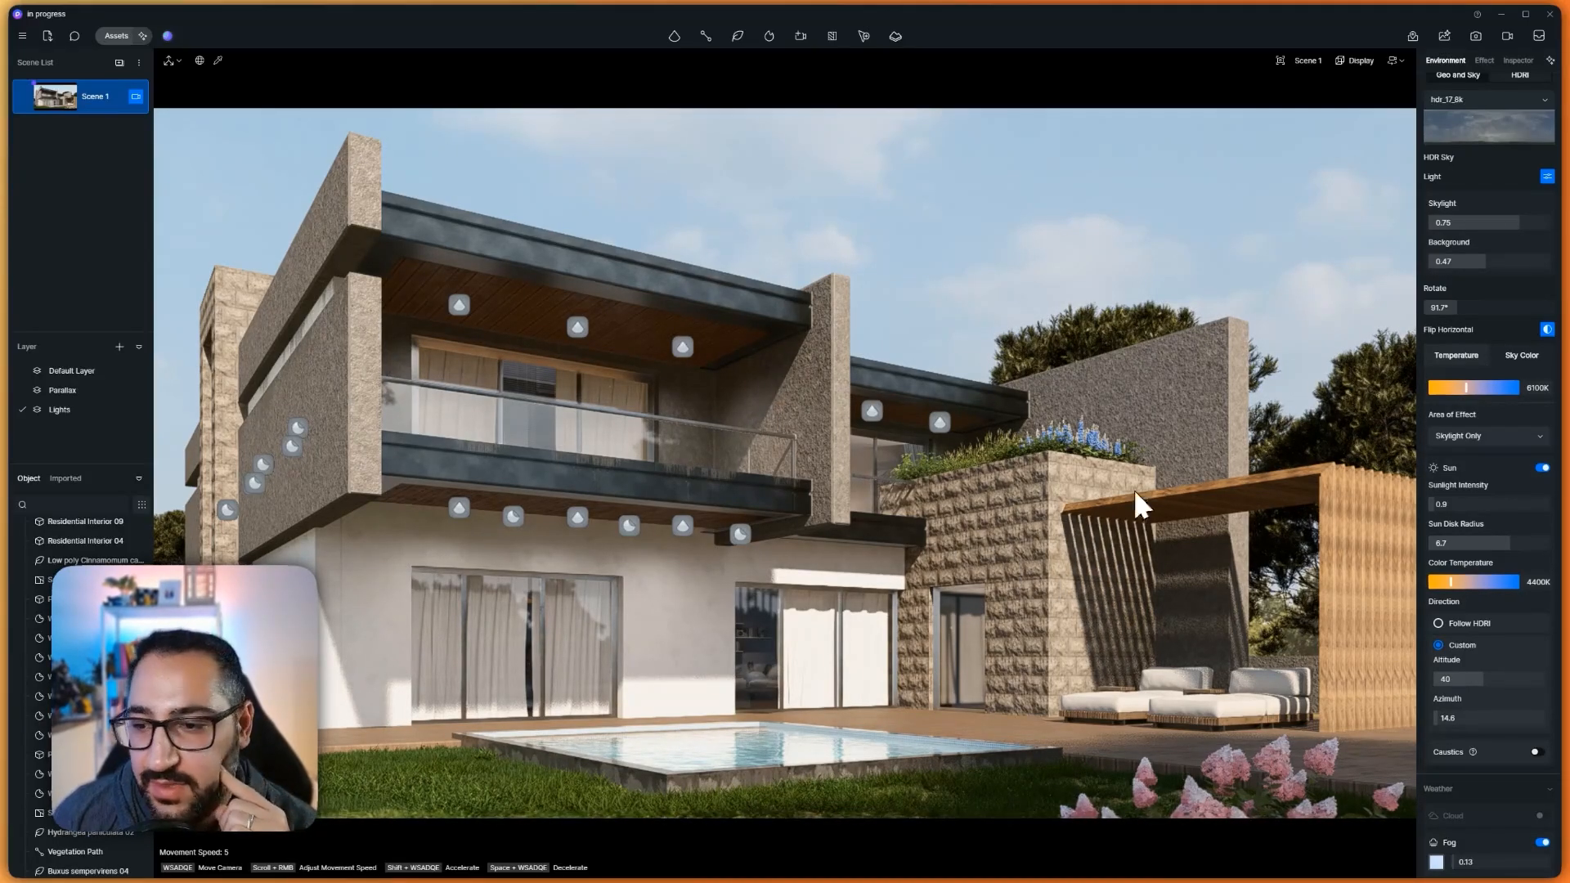
left_click_drag(1485, 681, 1484, 685)
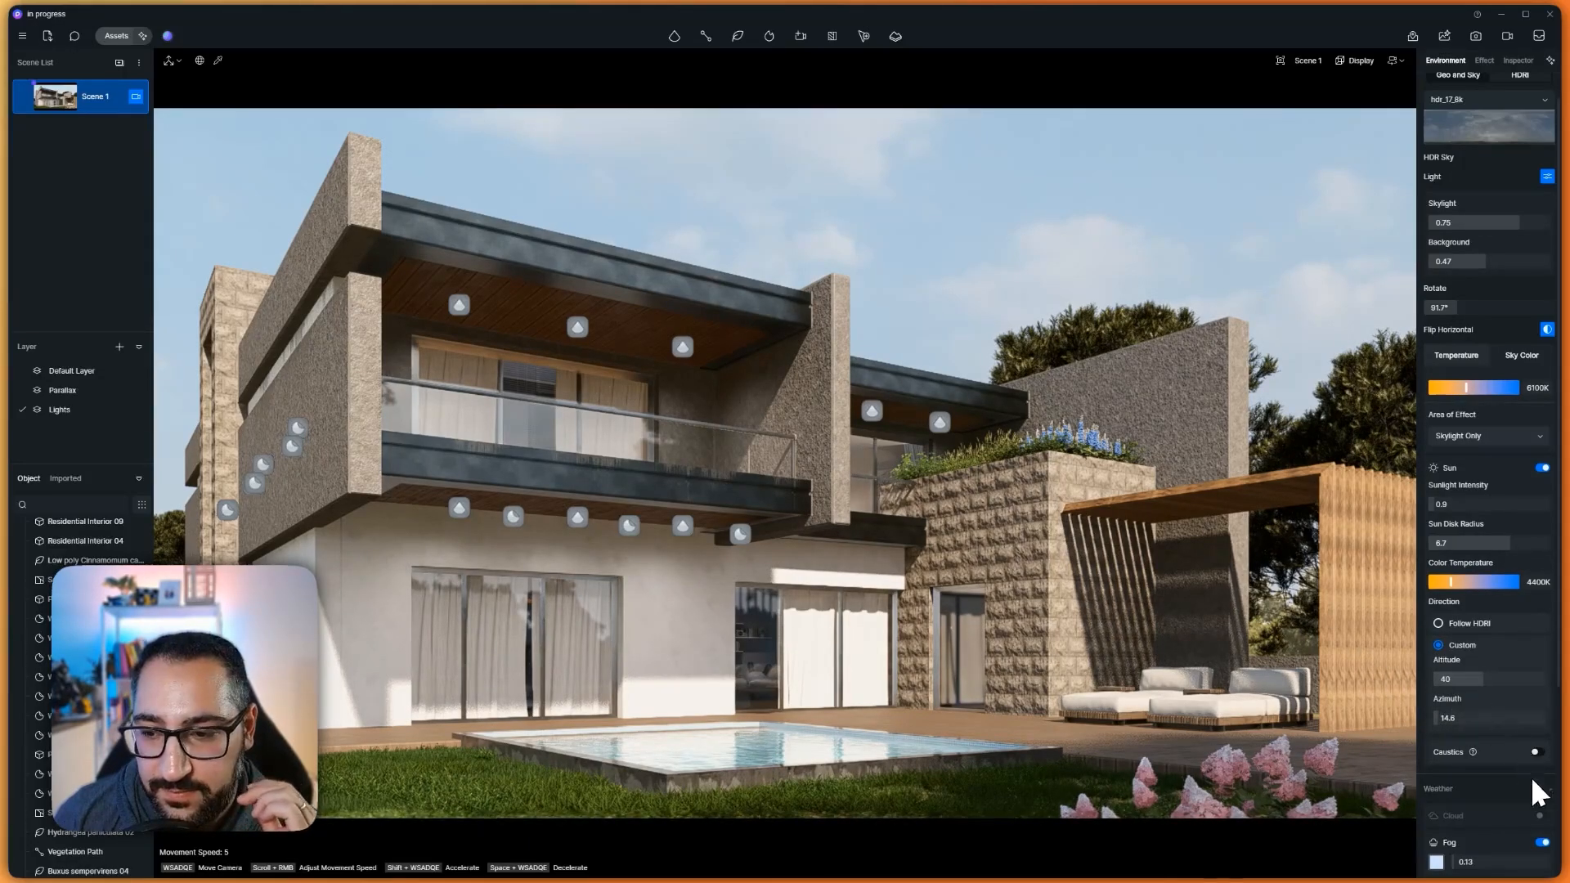
left_click(1537, 752)
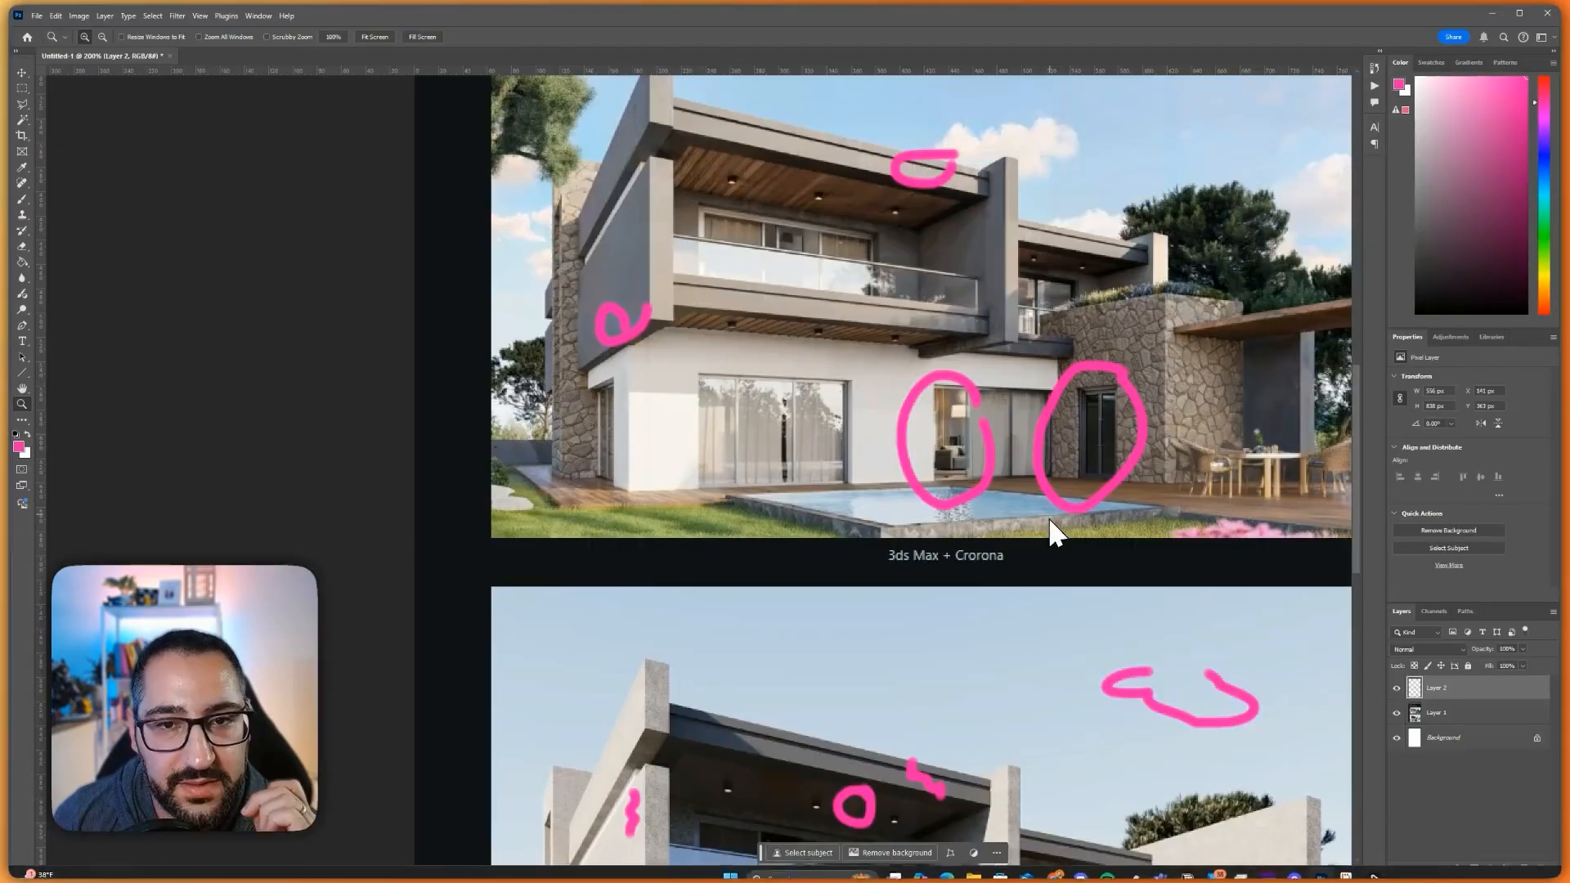
Compare the 3ds Max + Corona reference with the marked-up render below it in Photoshop, examining the lighting and shadows
scroll(1031, 425, "down", 3)
scroll(1033, 466, "down", 1)
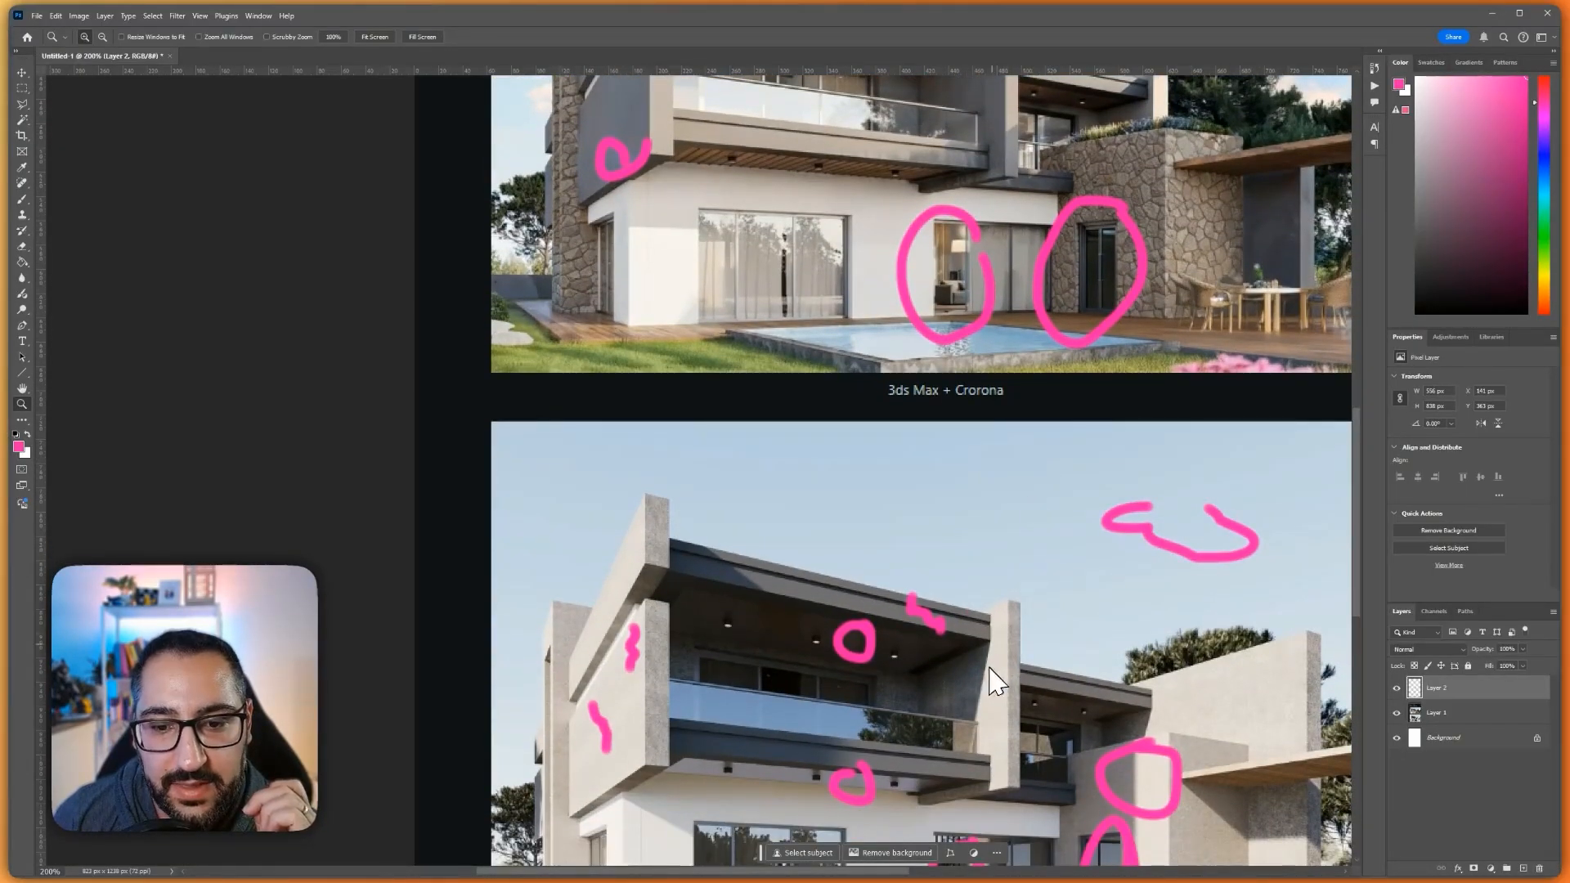
scroll(1006, 596, "up", 3)
scroll(1011, 566, "up", 1)
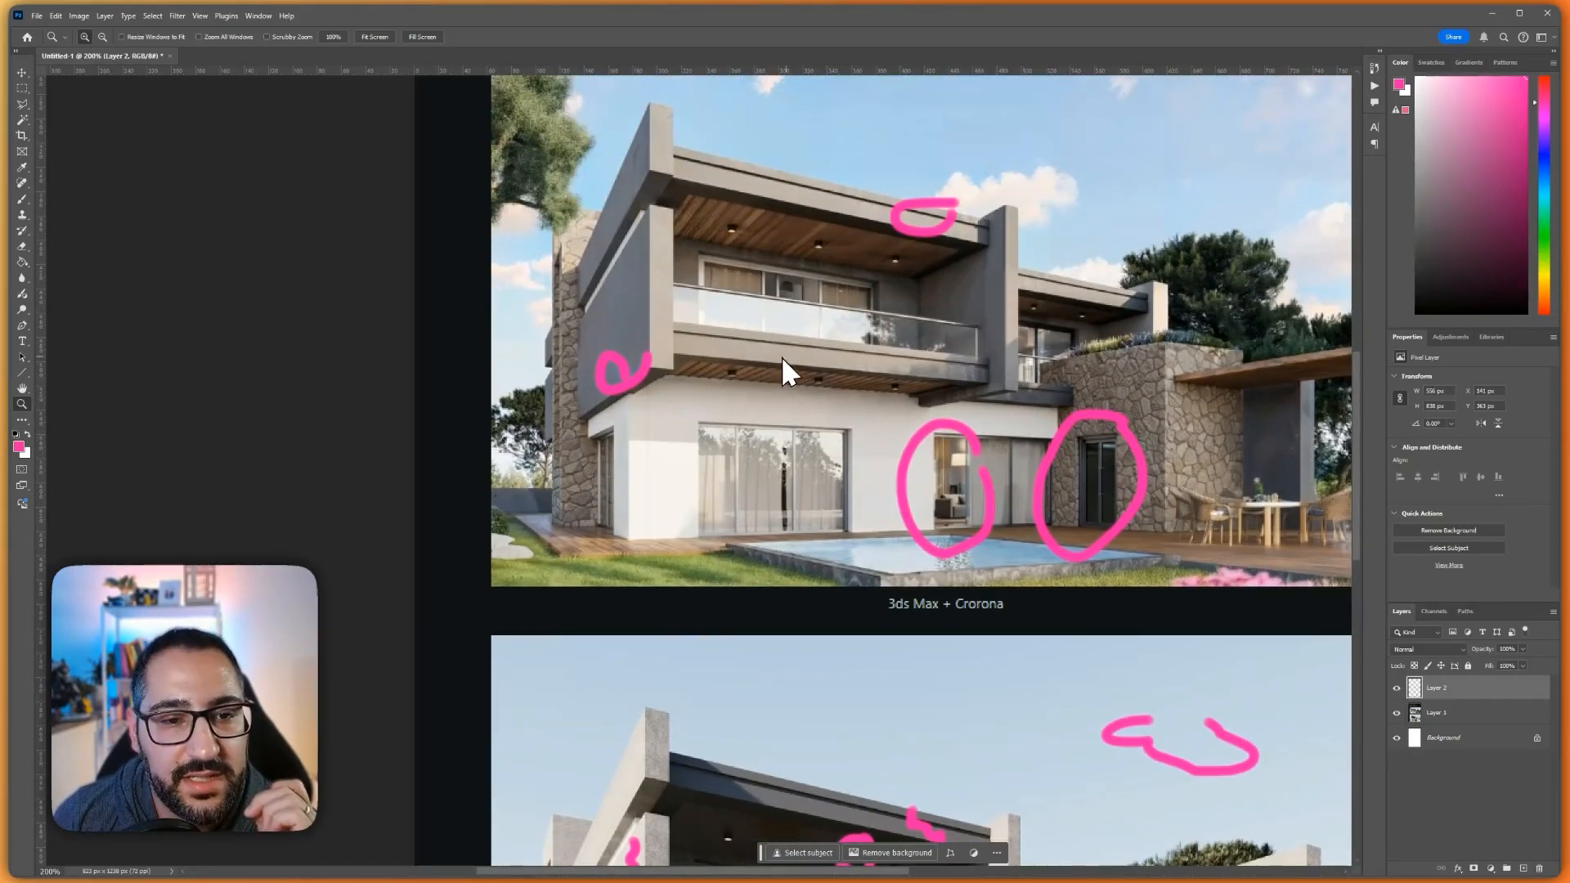
scroll(949, 434, "up", 1)
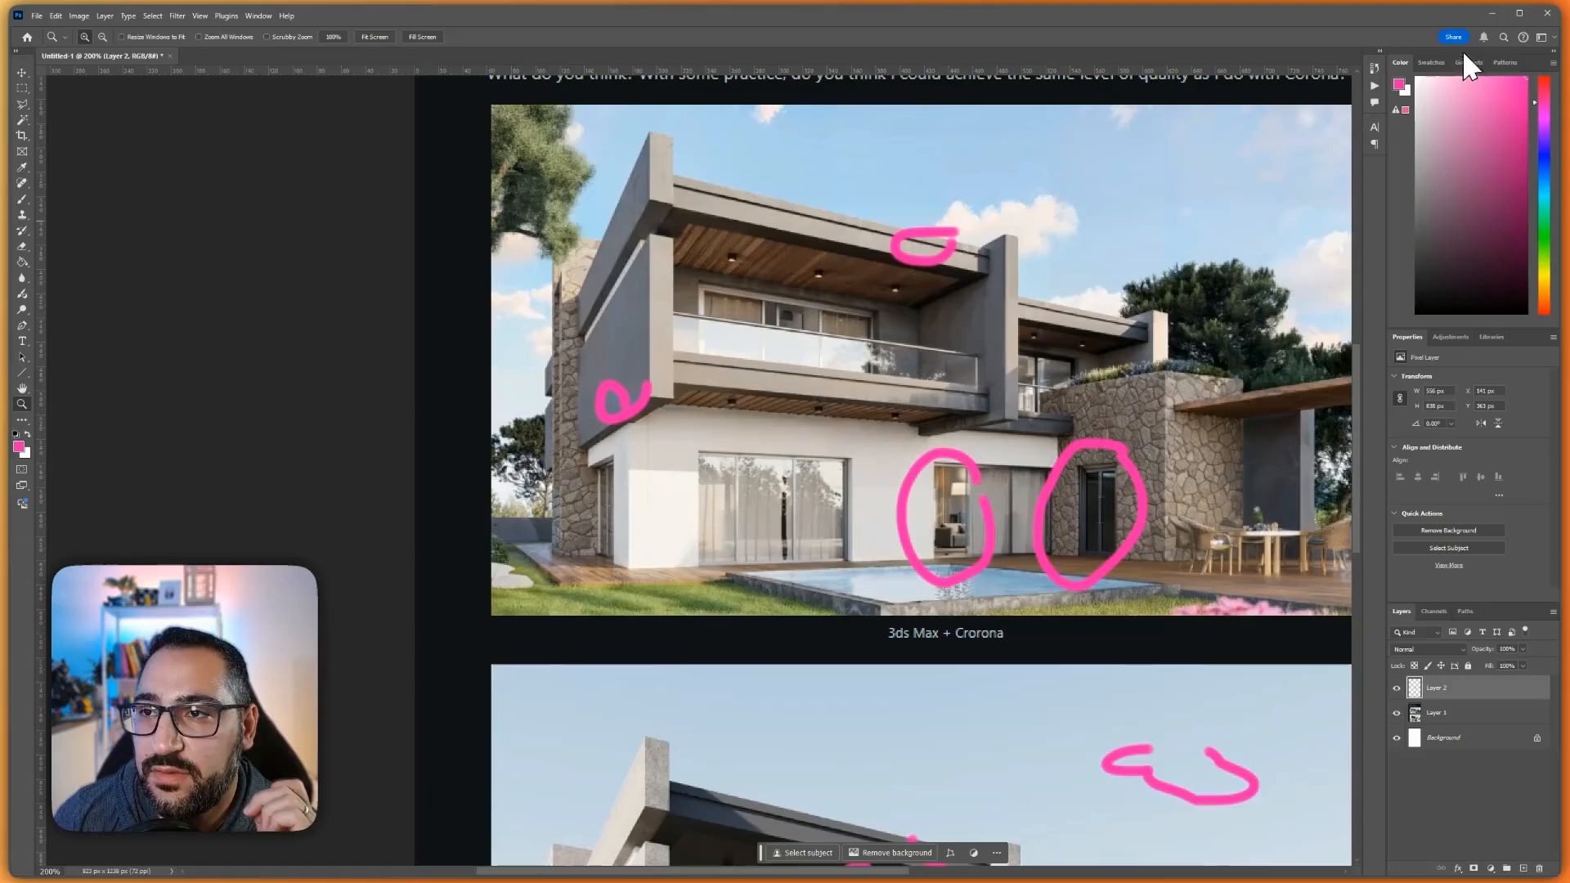
Return to D5 Render and set the sun disk radius to 7.3 and sunlight intensity to 0.8
left_click(1491, 14)
left_click_drag(1508, 546, 1510, 544)
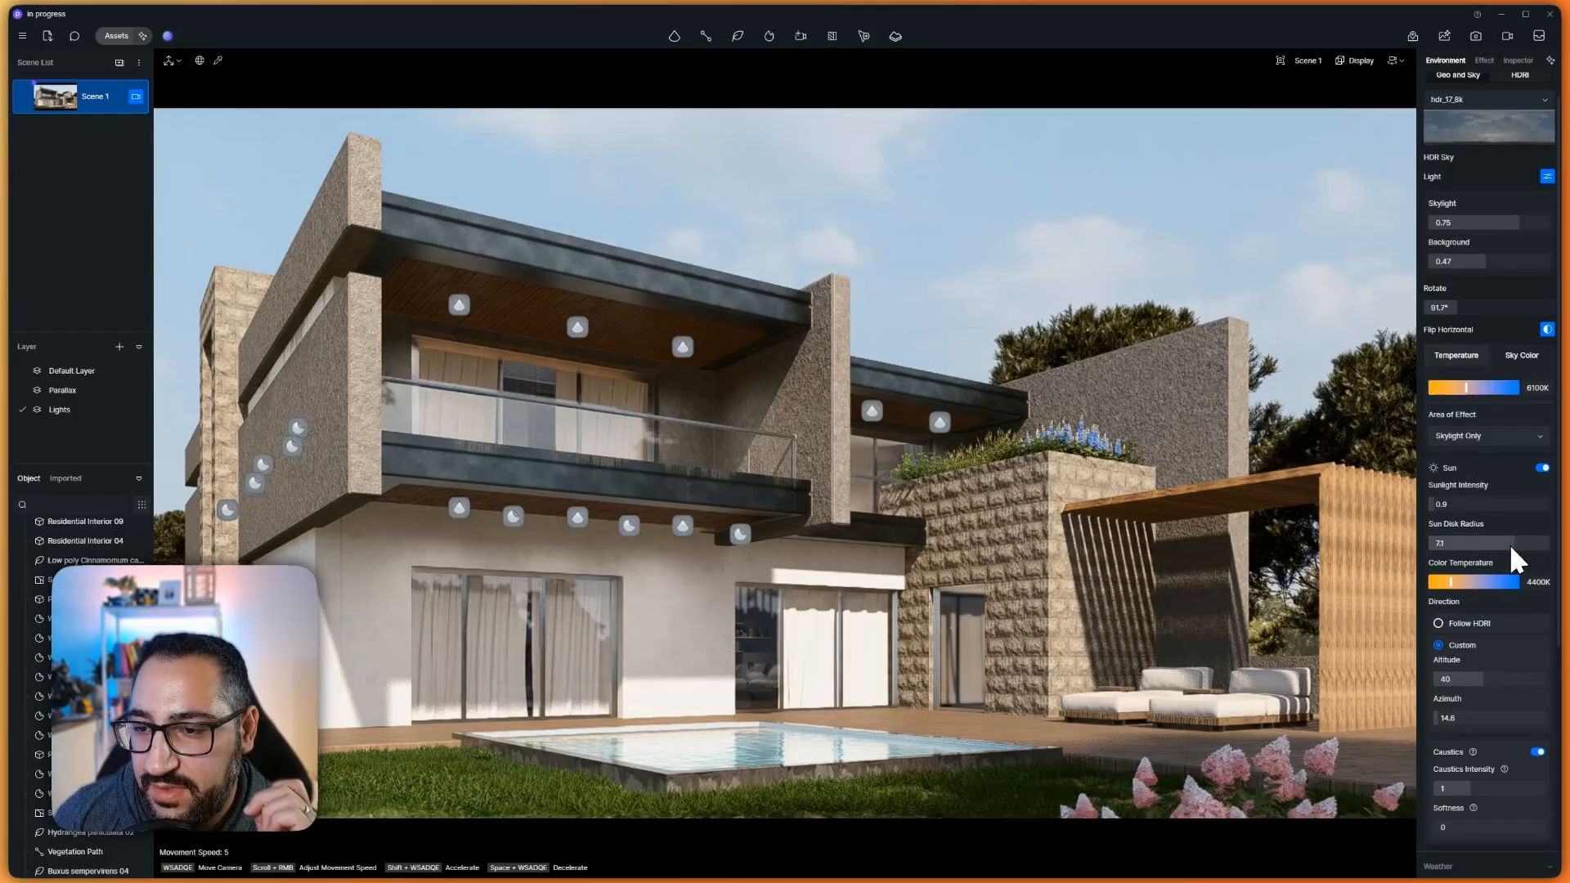
left_click(1472, 505)
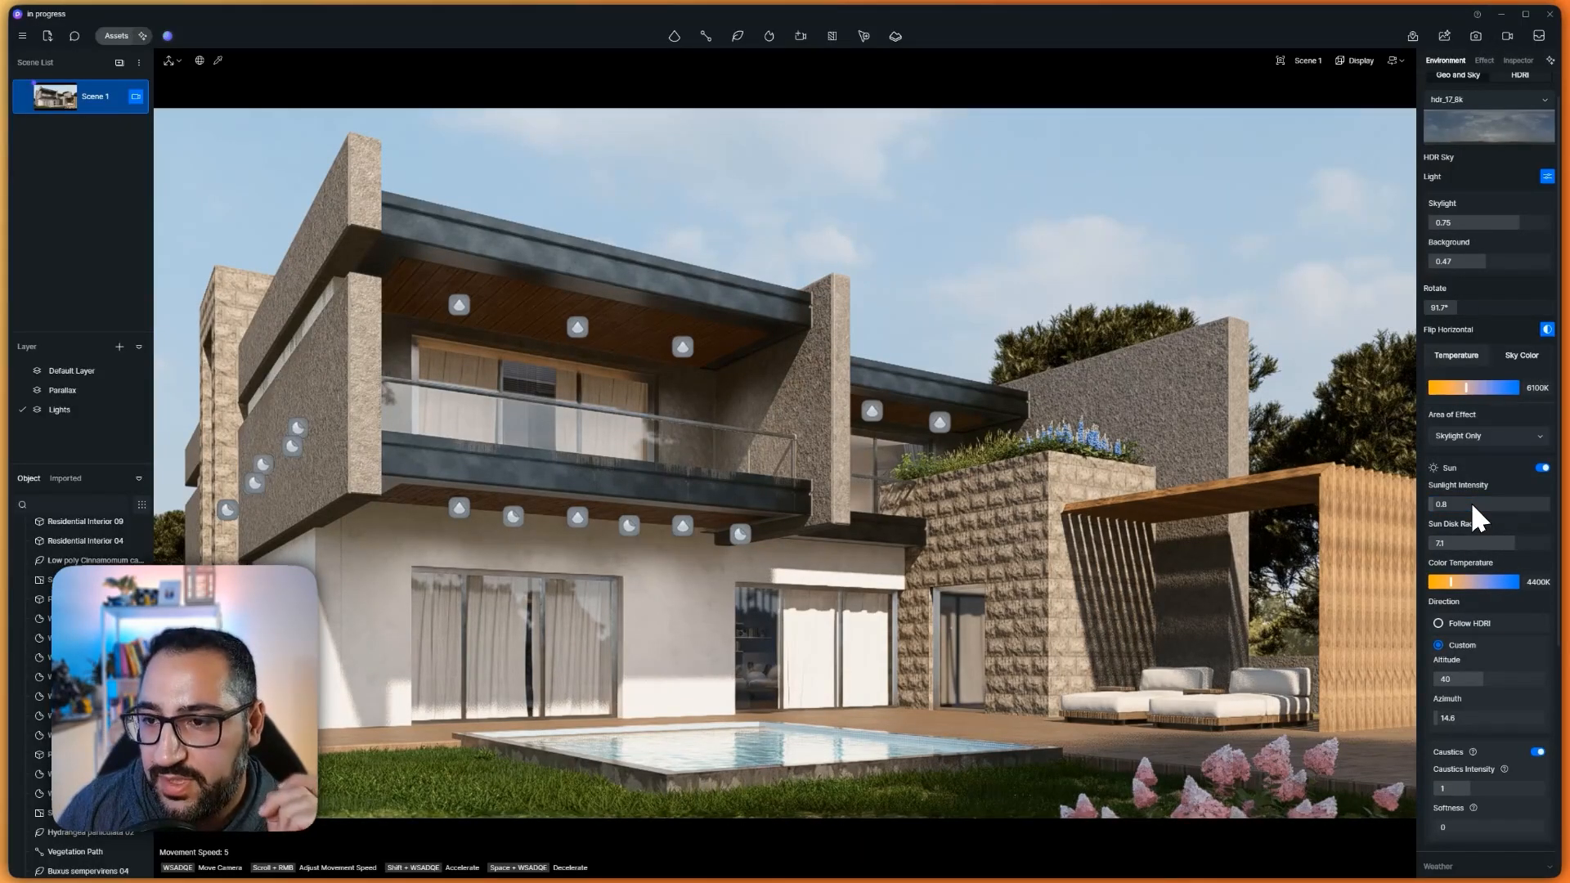
Set the post-processing exposure to 0
left_click(1485, 60)
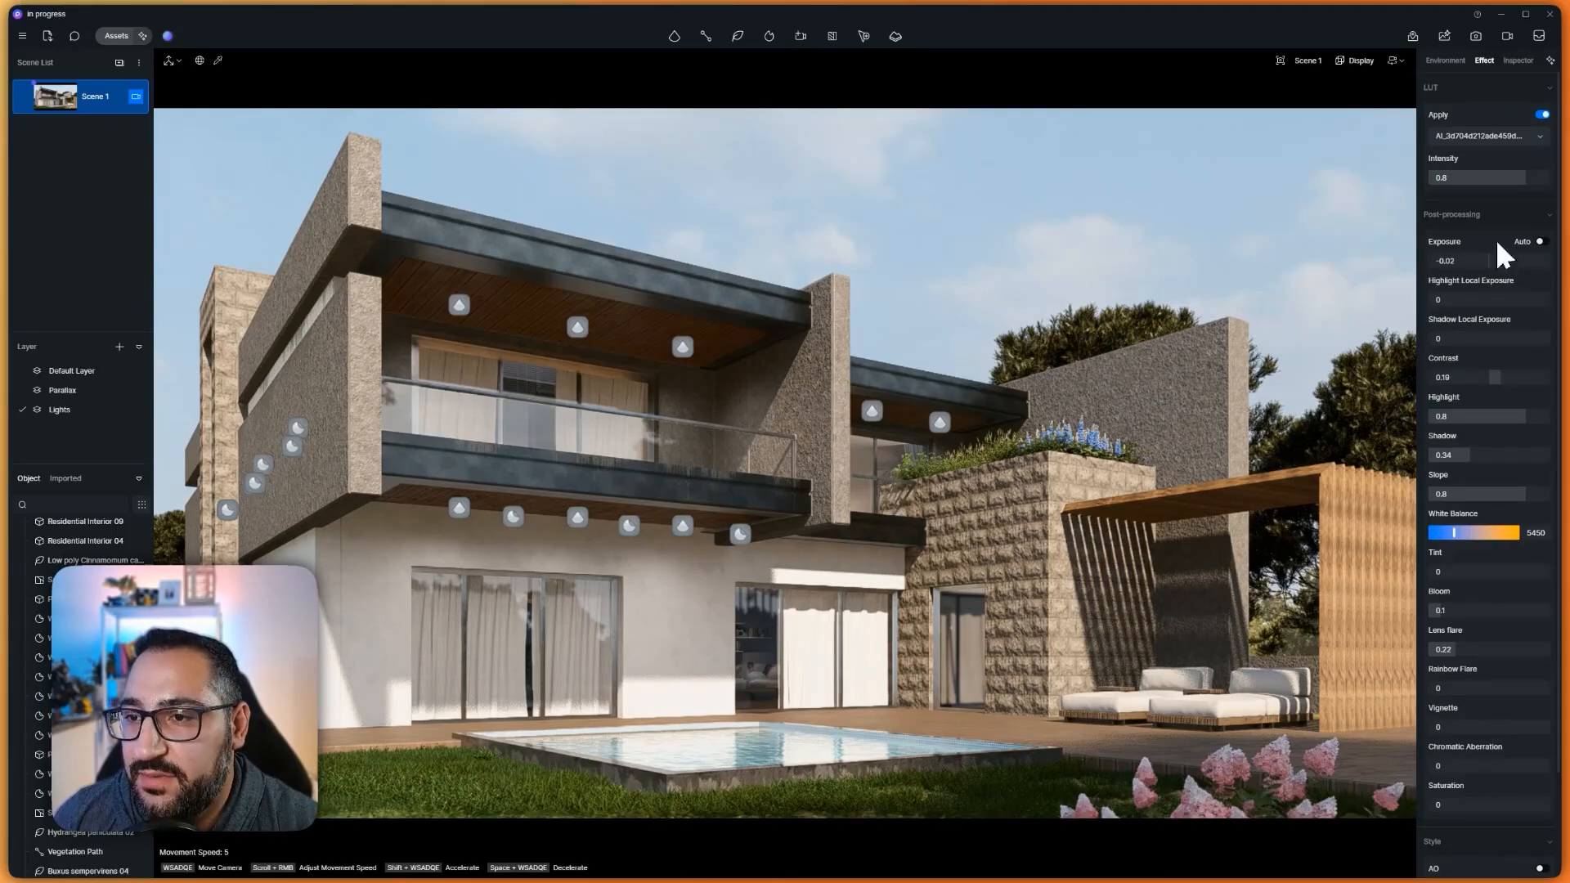
left_click(1505, 260)
type("0")
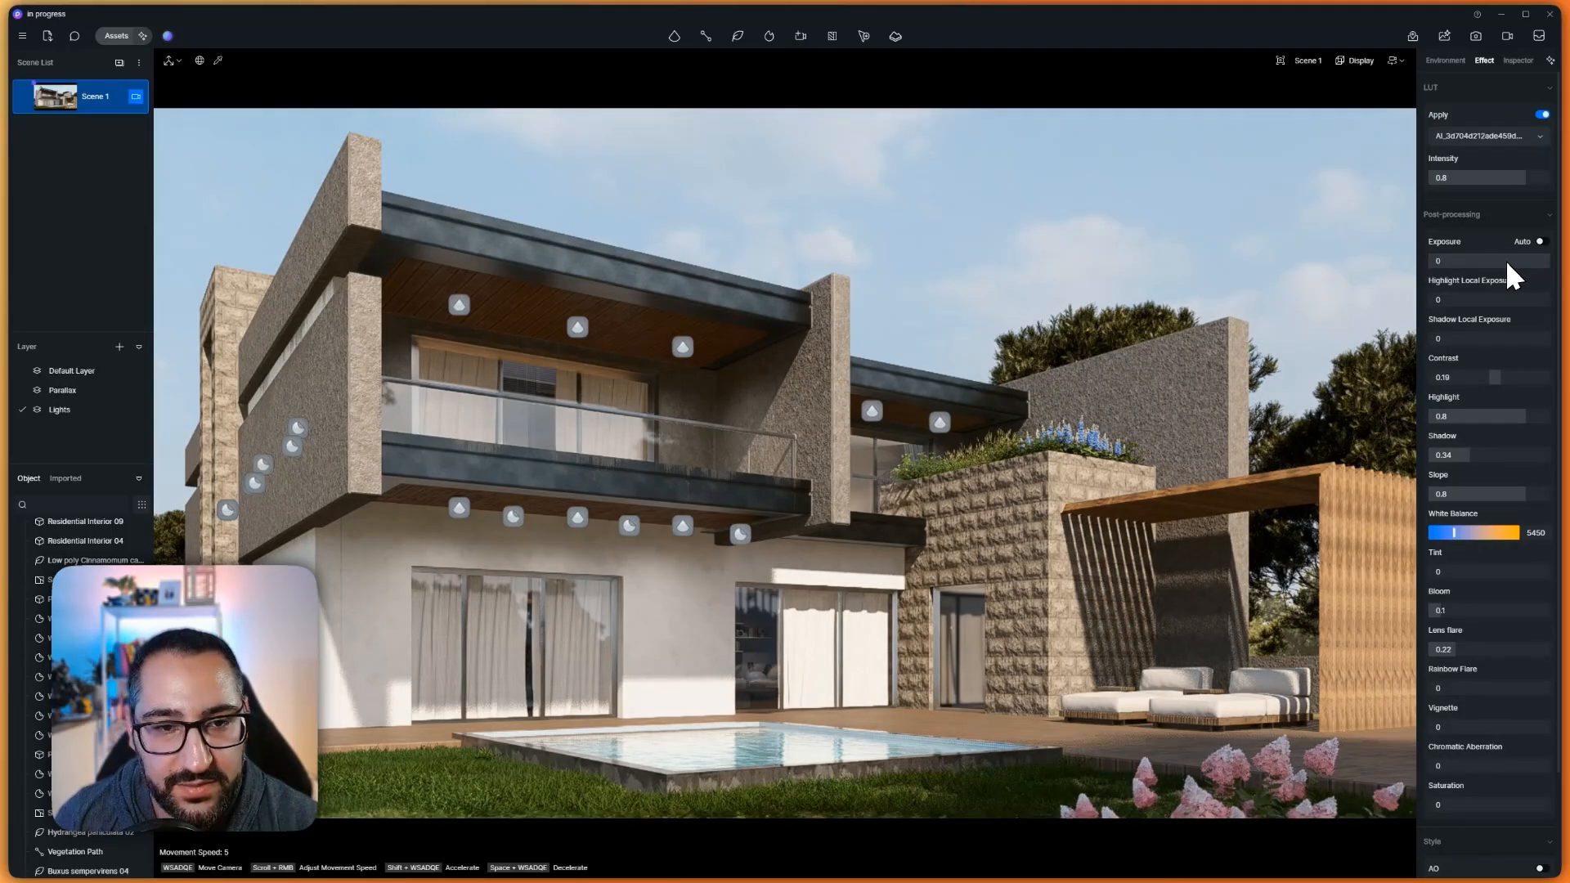
Set the post-processing contrast to 0.13, highlight to 0.54, shadow to 0.35 and white balance to 5342
key("Return")
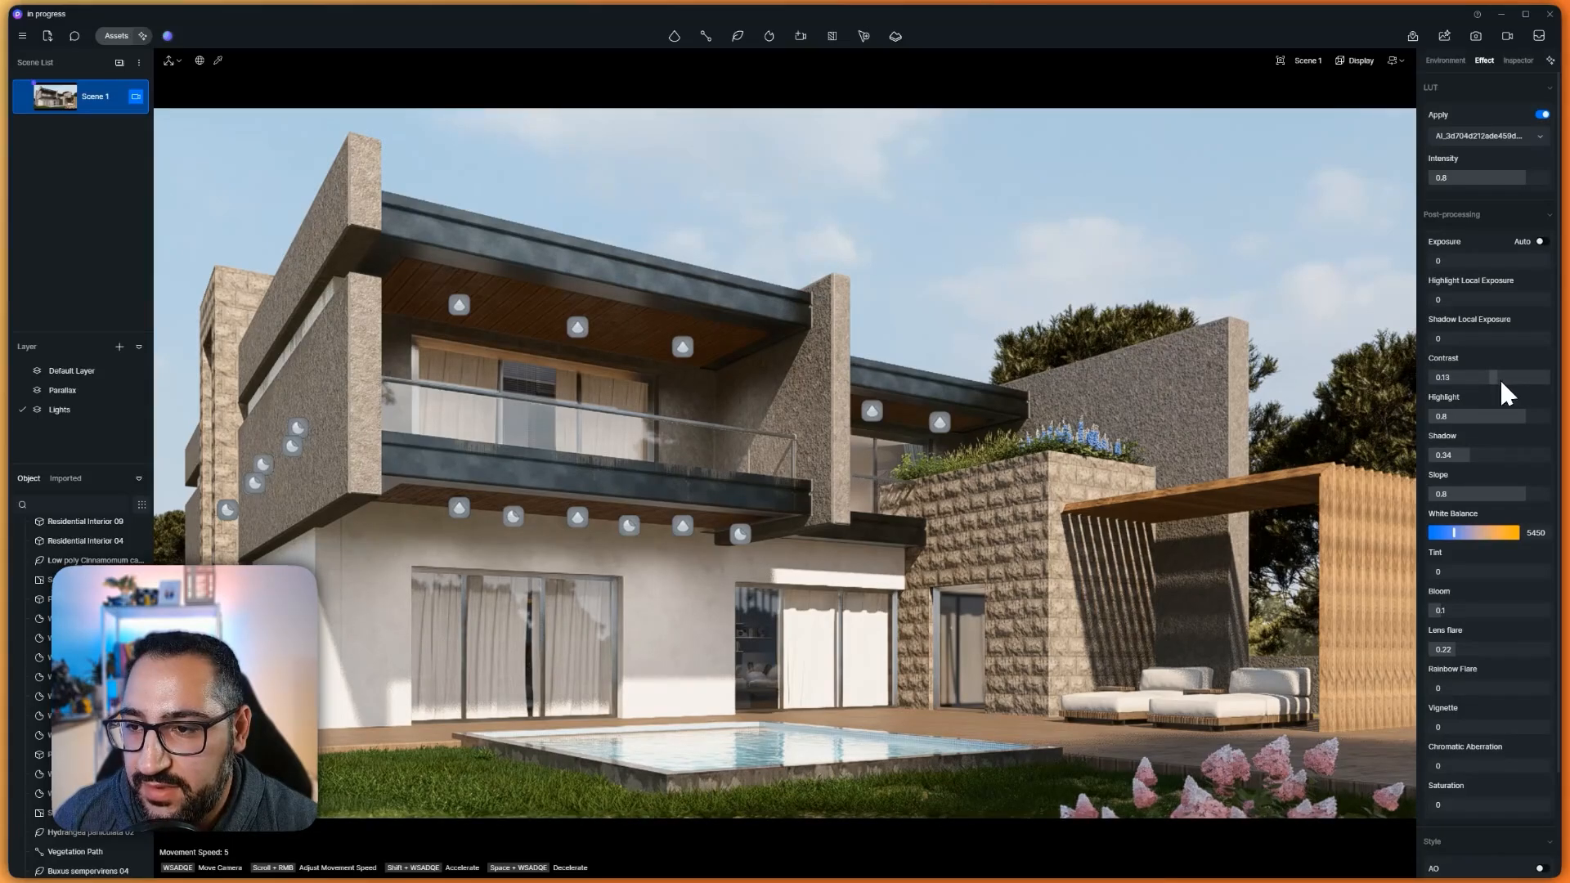
left_click_drag(1518, 418, 1484, 433)
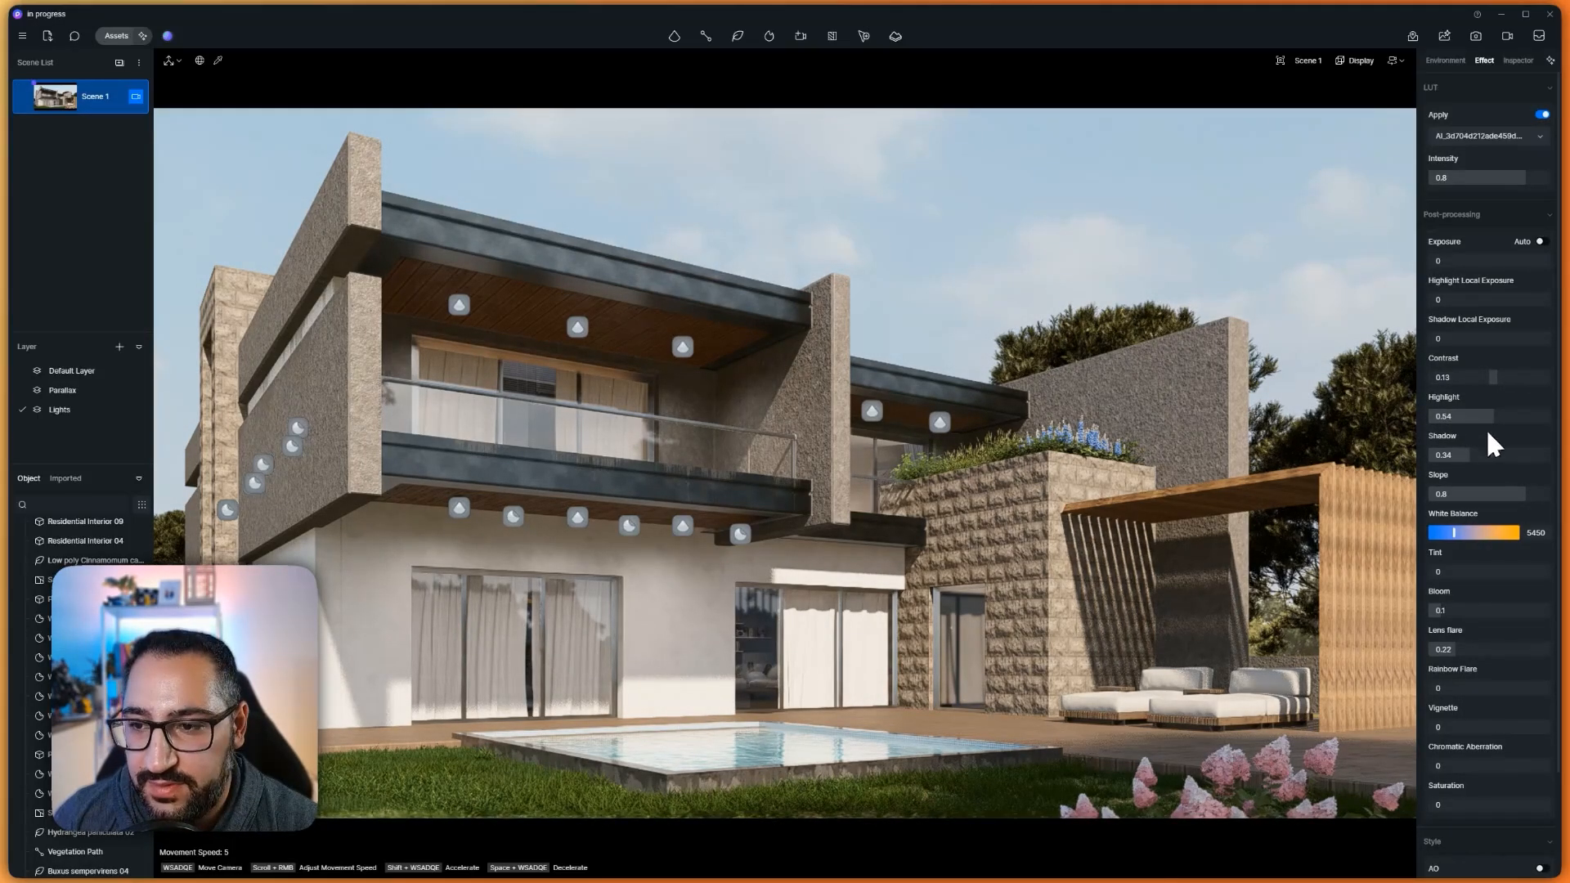
left_click(1487, 455)
left_click_drag(1485, 454, 1476, 474)
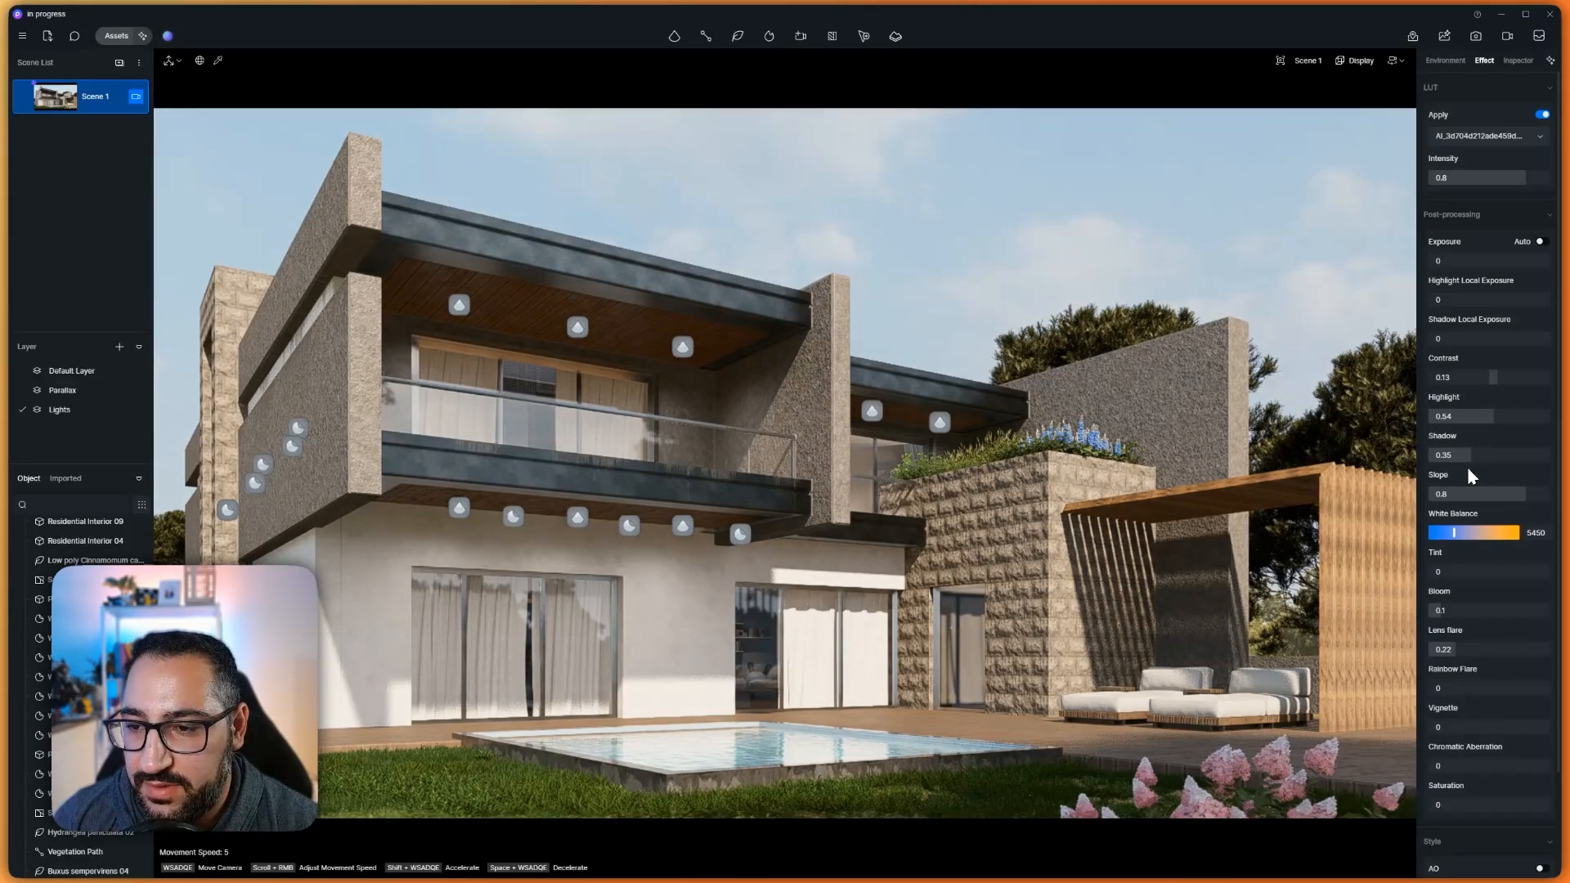
left_click(1454, 536)
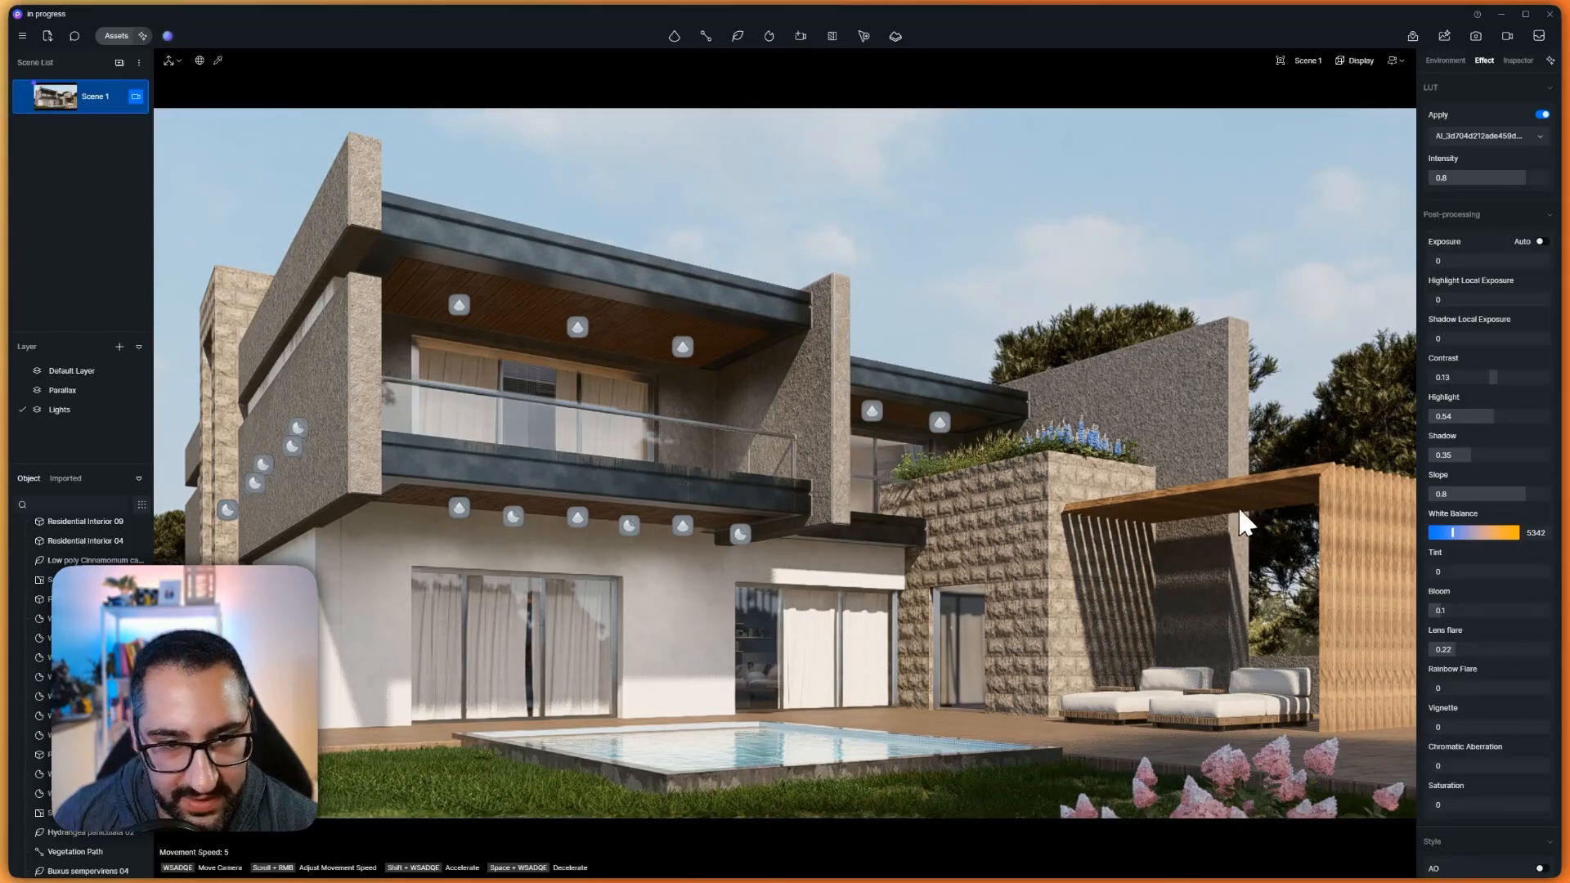
Reduce the opacity of the middle wall-dirt decal beneath the lower balcony to 0.19
left_click(740, 533)
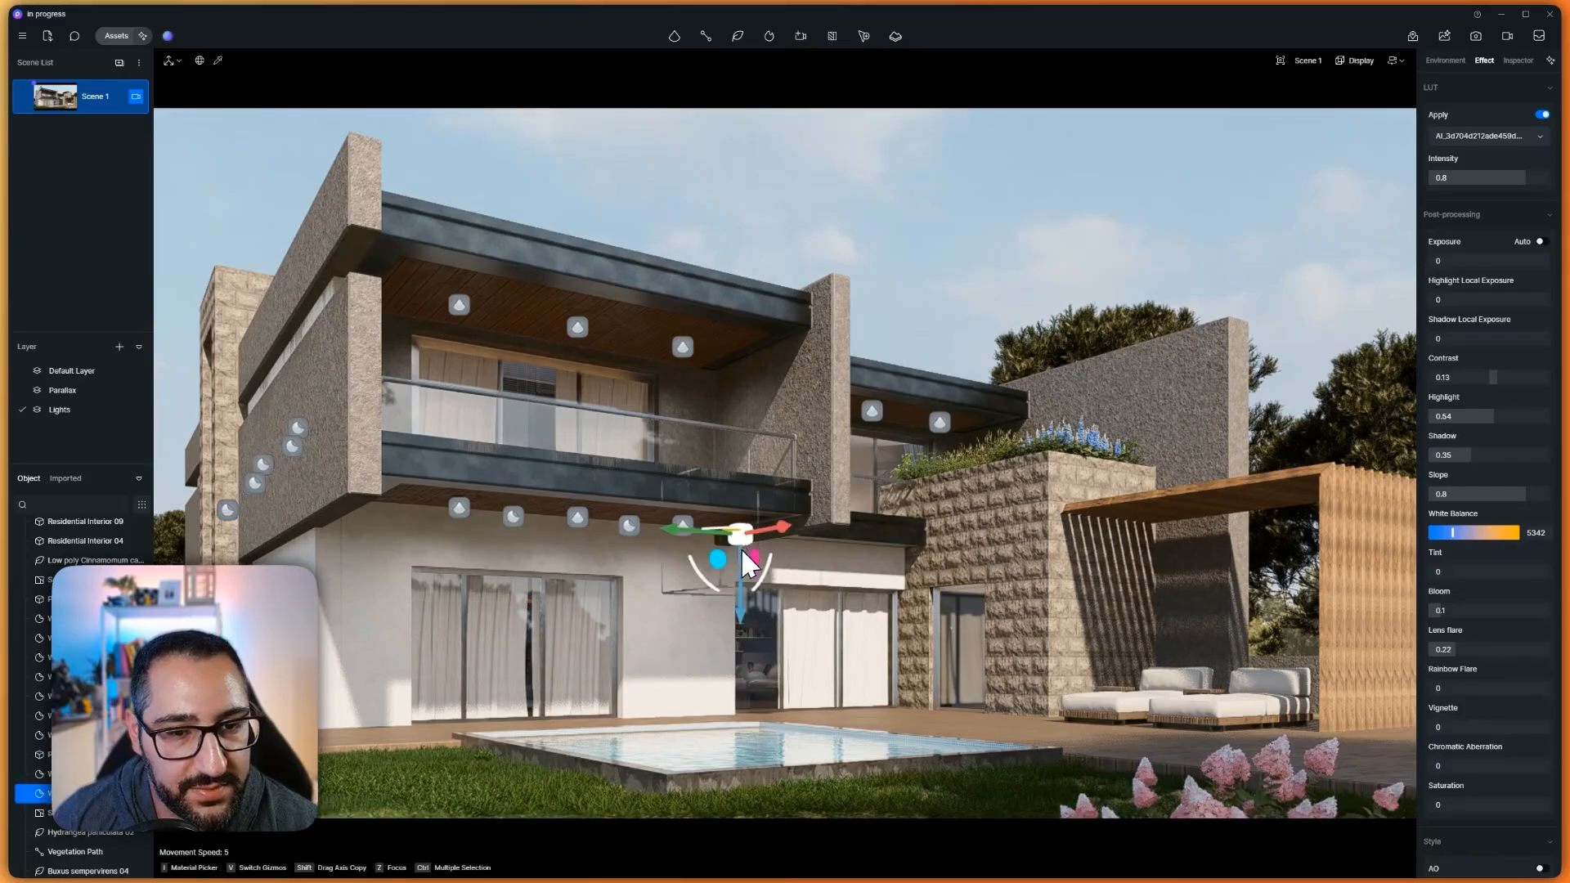
left_click(632, 527)
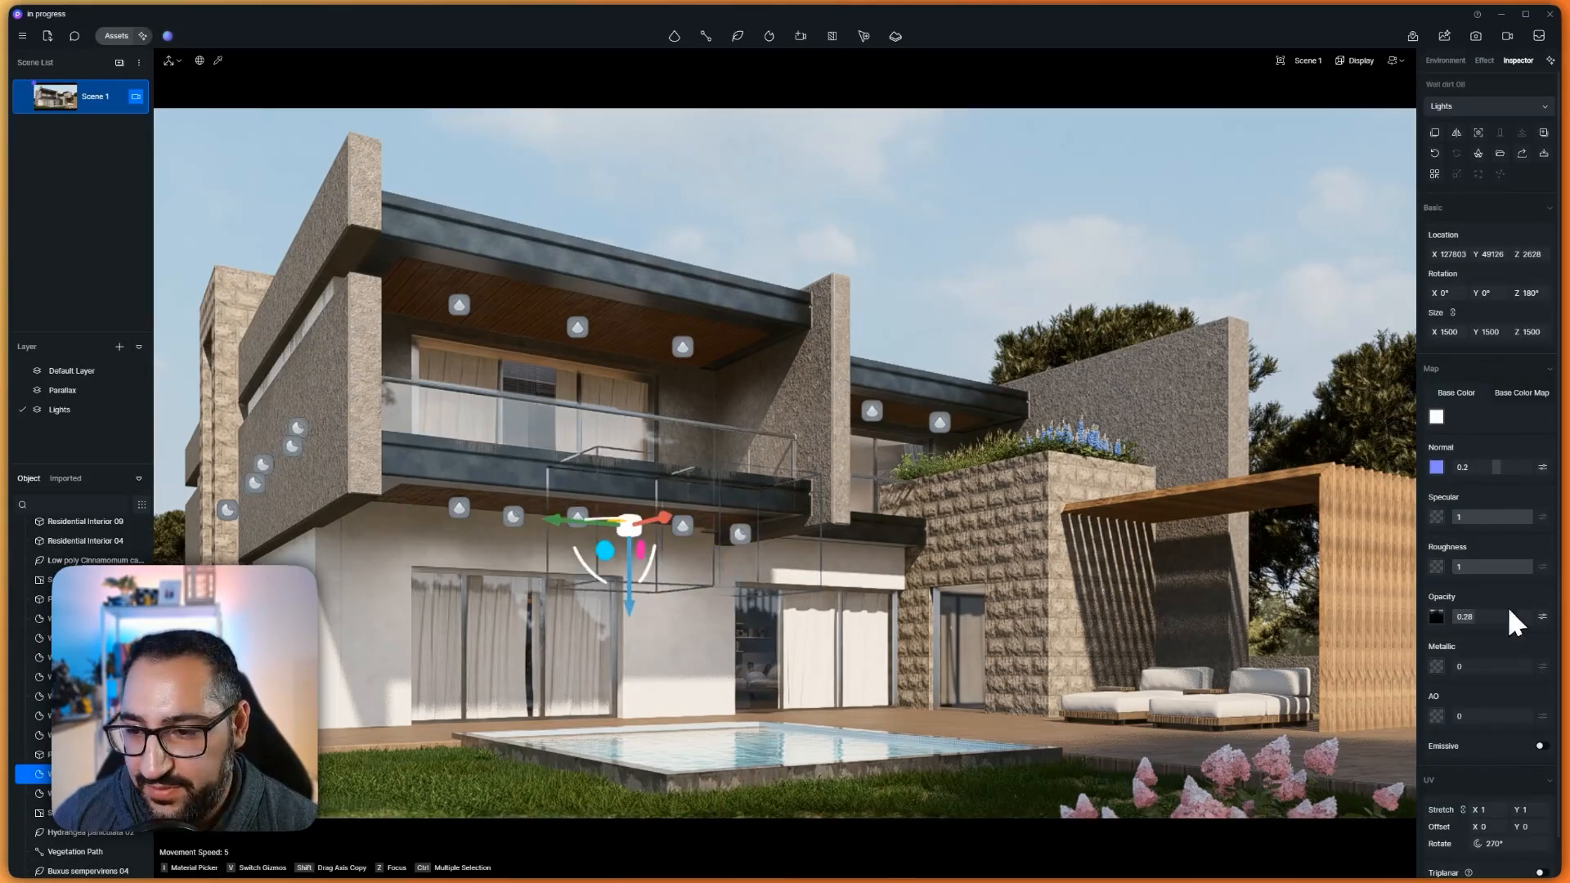
left_click_drag(1464, 621, 1460, 621)
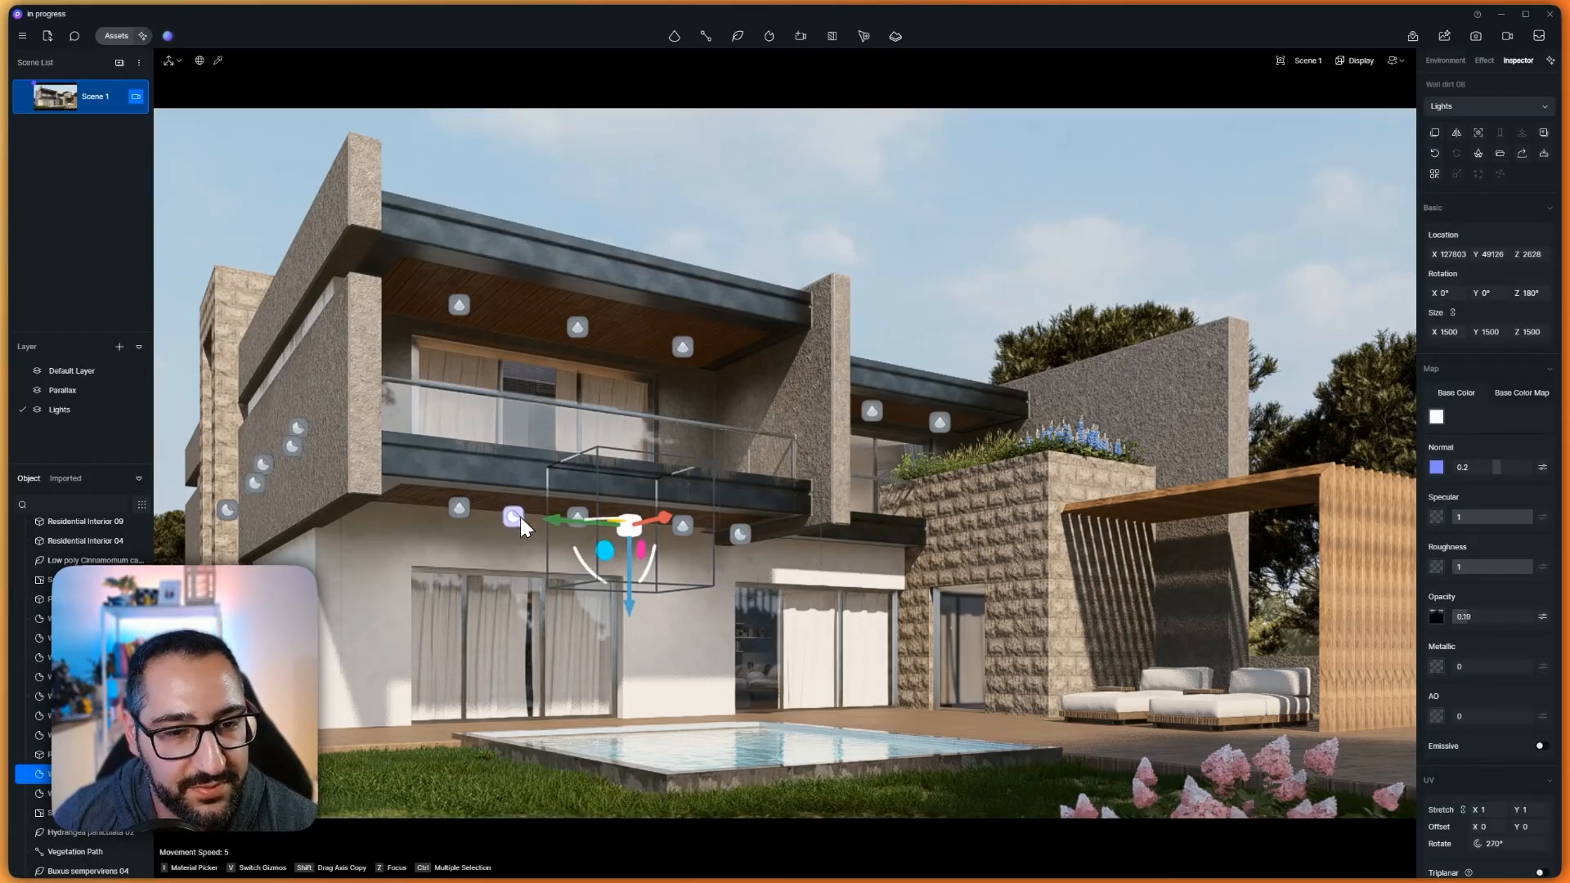
Copy the three wall-dirt decals beneath the balcony straight up to the upper floor, just below the roof edge
left_click(513, 517)
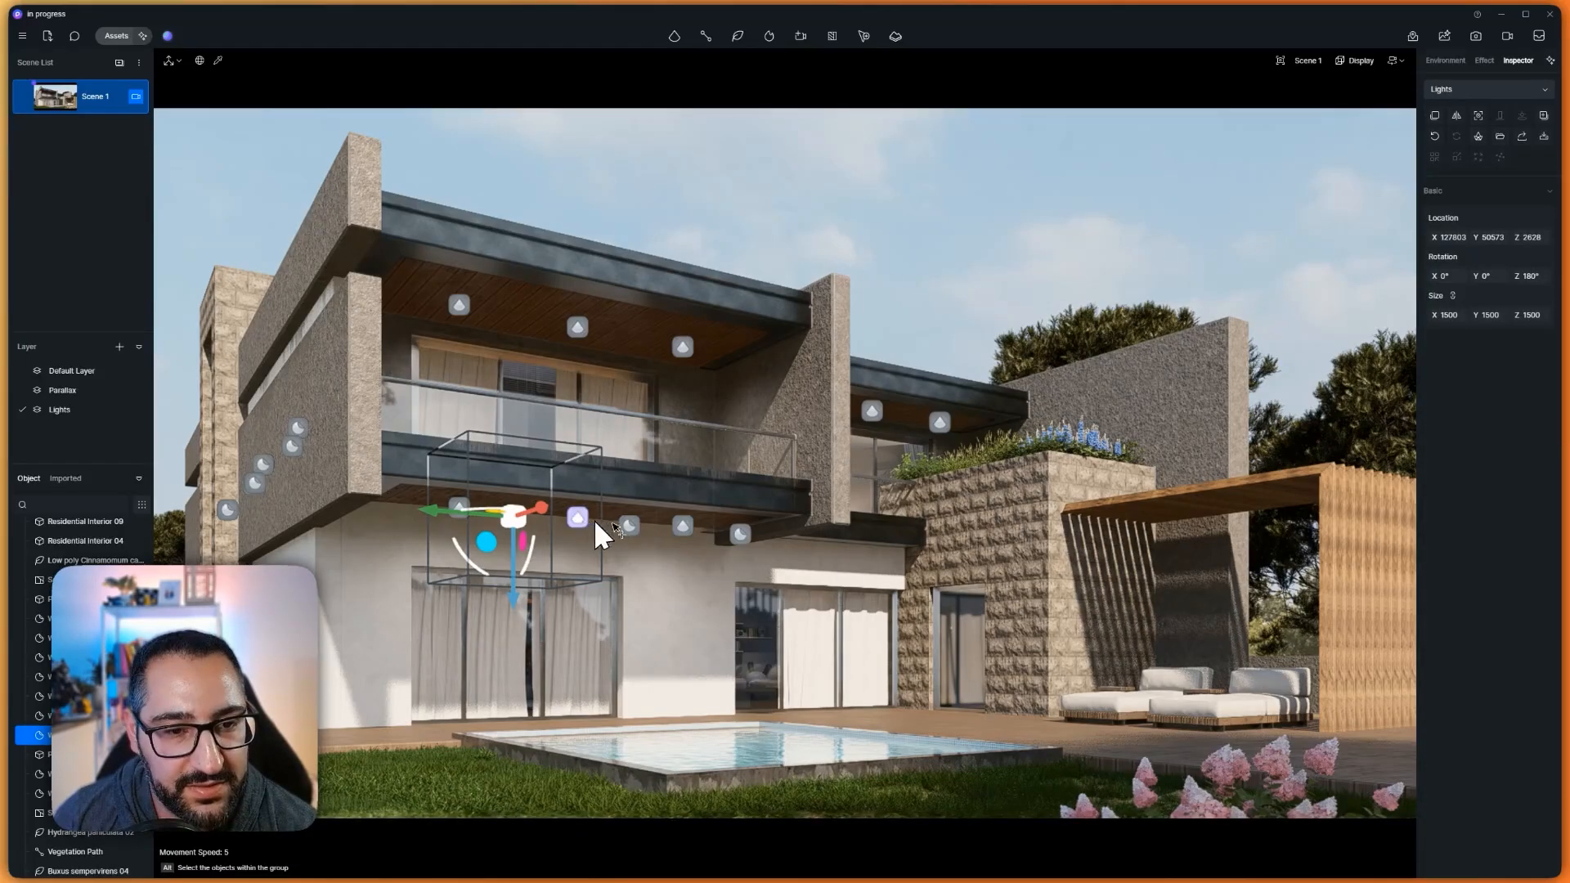
left_click(629, 526, "ctrl")
left_click(740, 534, "ctrl")
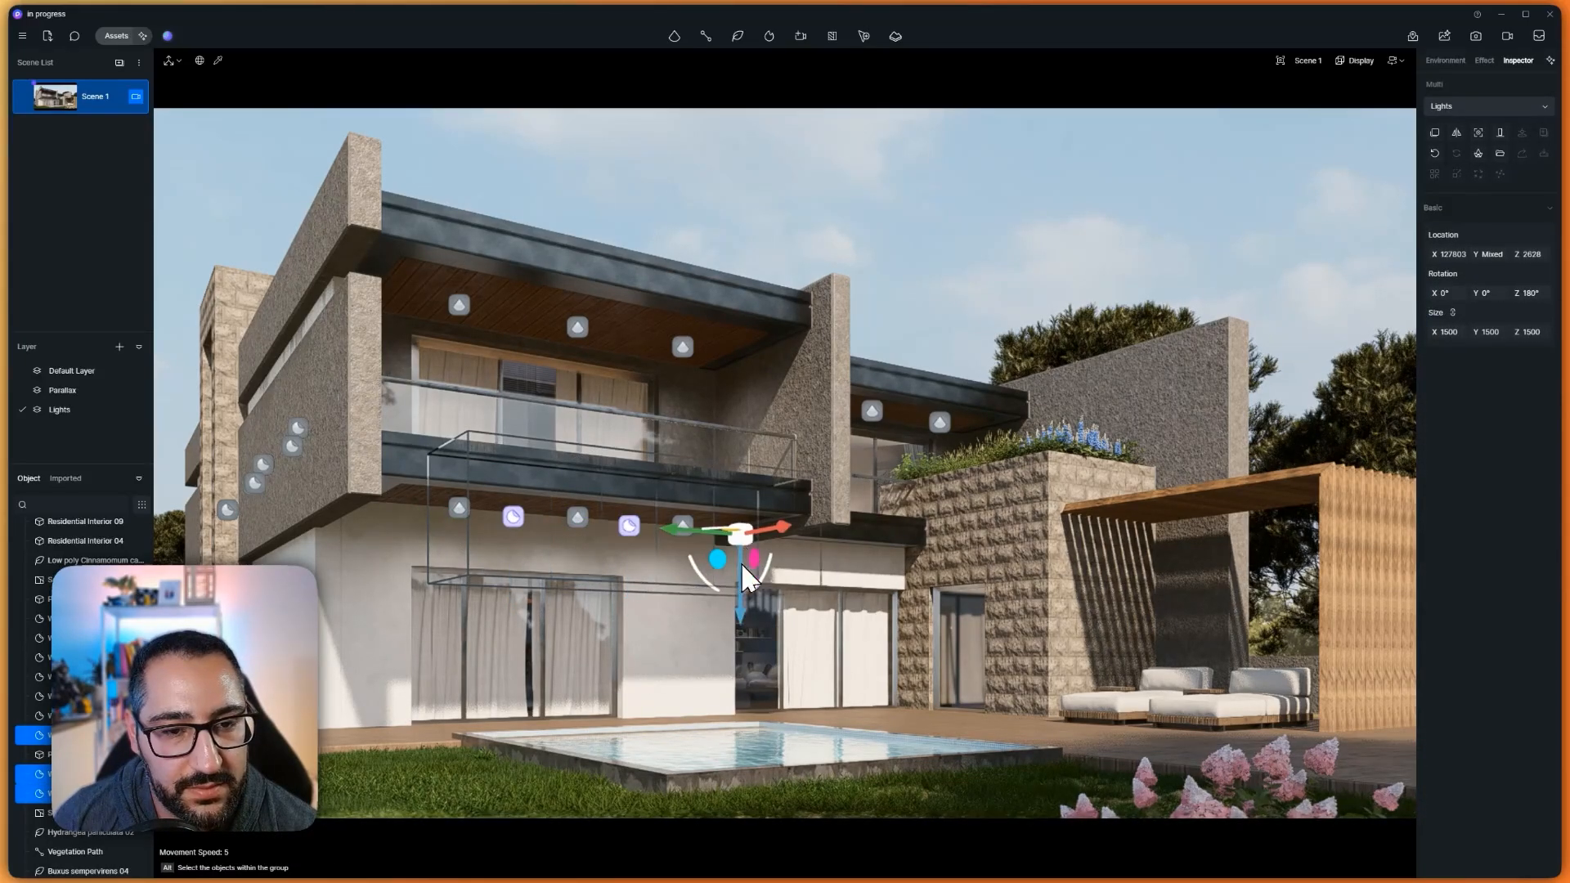
left_click_drag(737, 610, 736, 384, "shift")
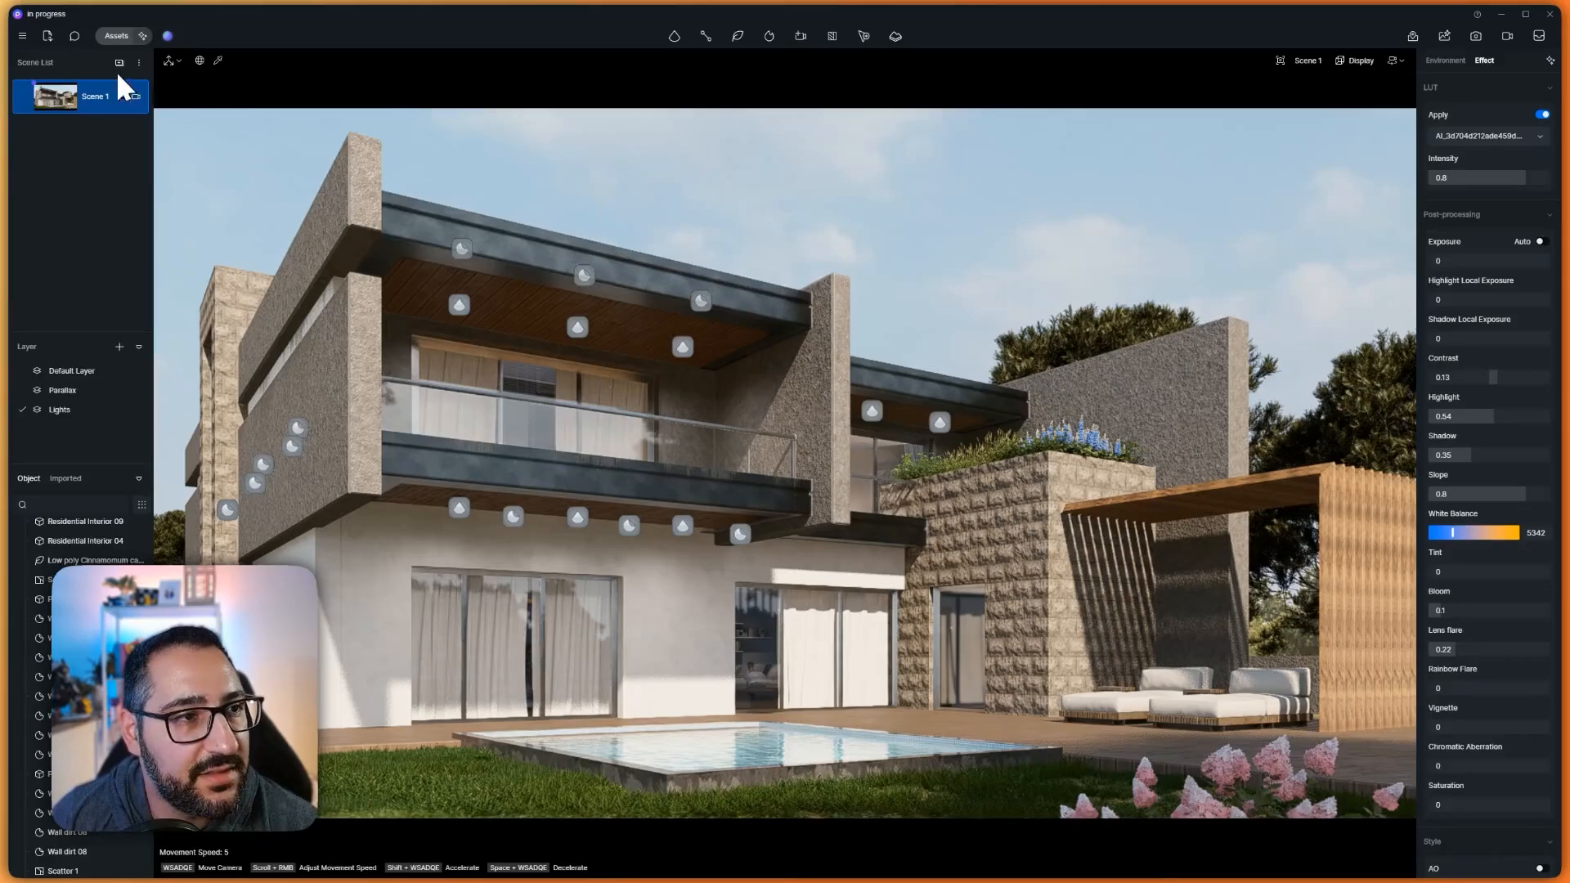
left_click(23, 96)
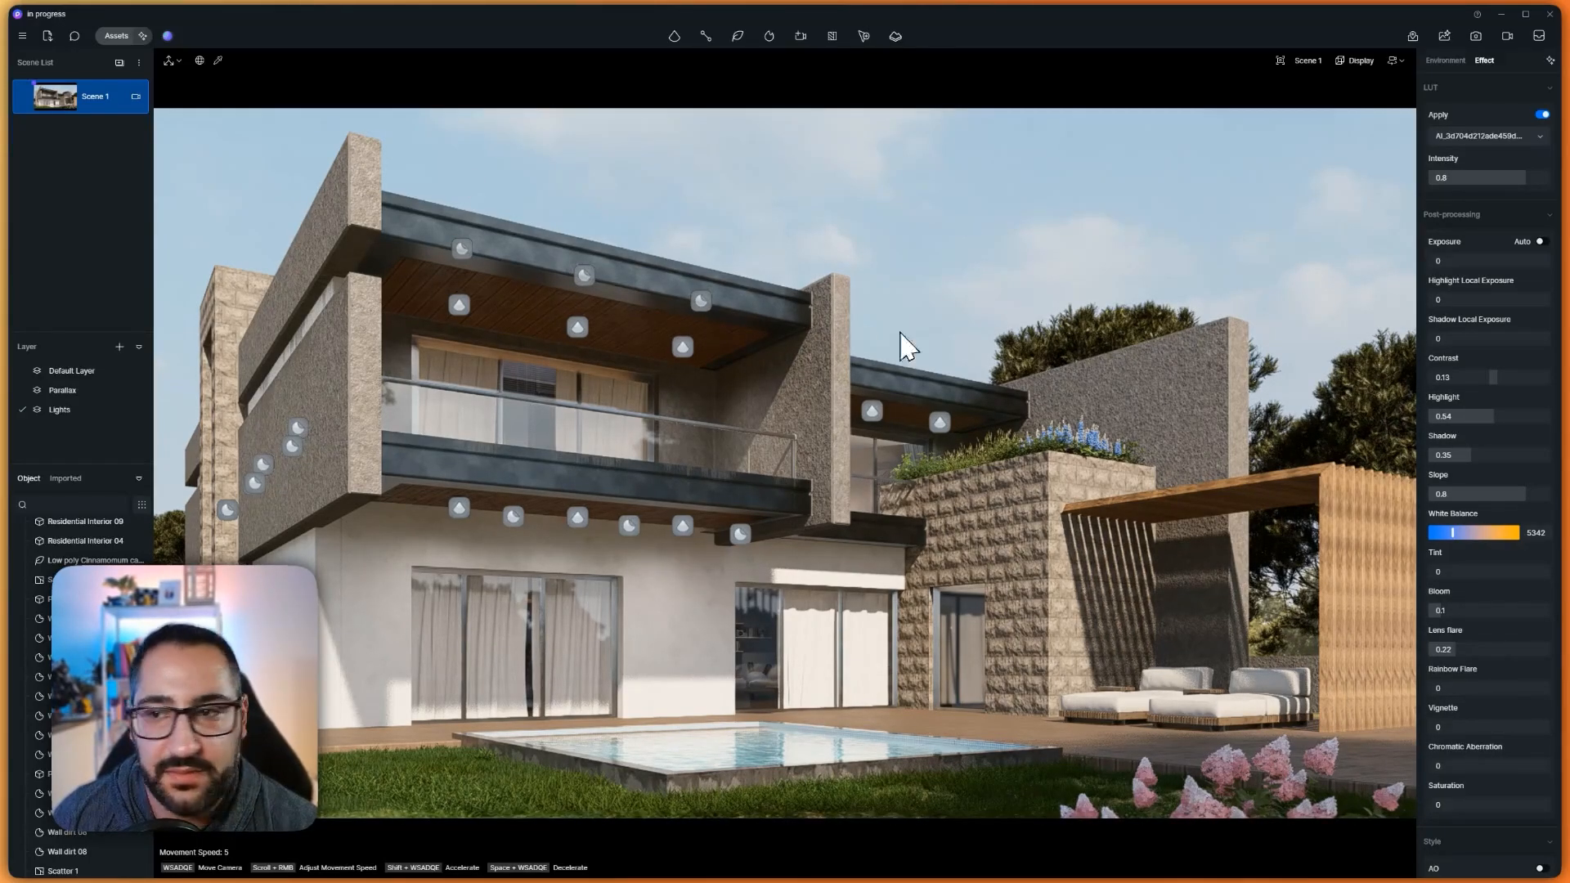
Try exposure values of 0.1 and 0.05, and settle the post-processing exposure at 0.03
left_click(1488, 262)
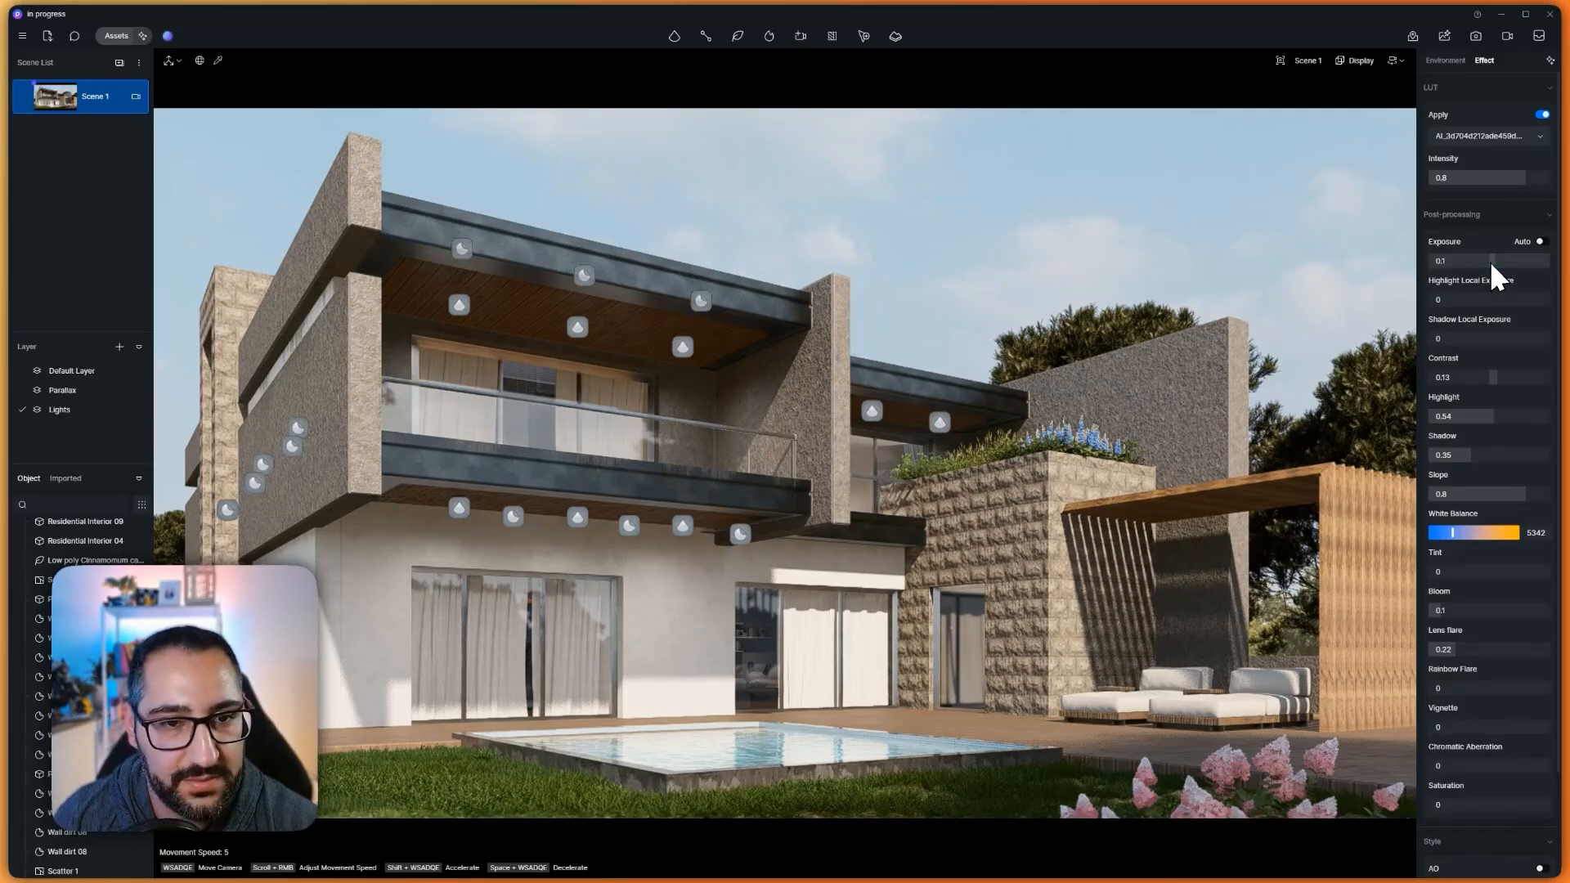
type("0.1")
key("Return")
type("0.05")
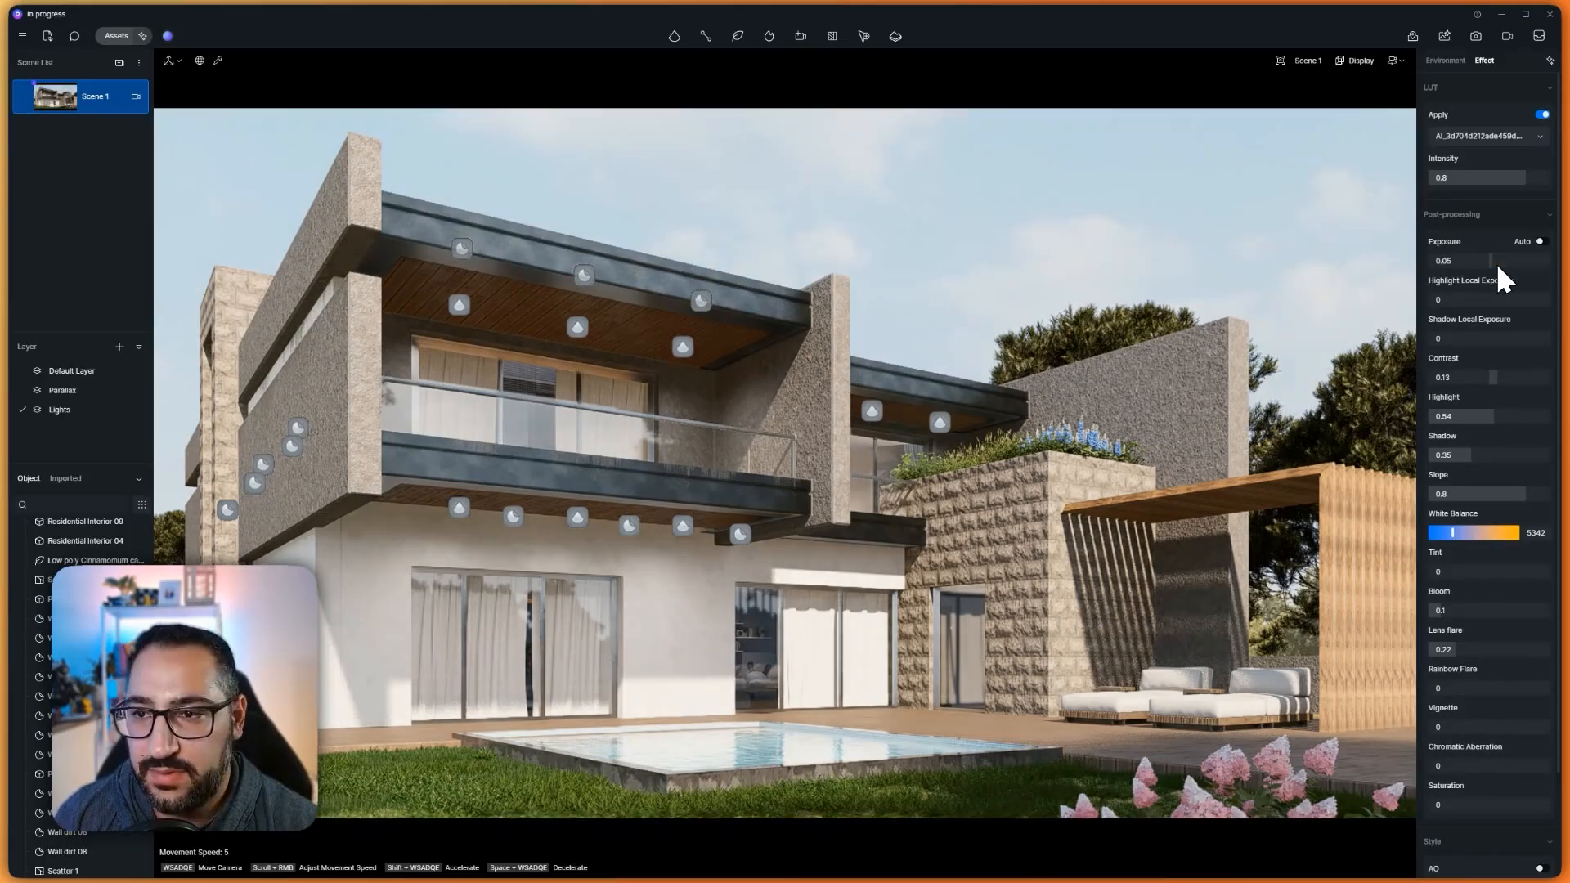
key("BackSpace")
type("3")
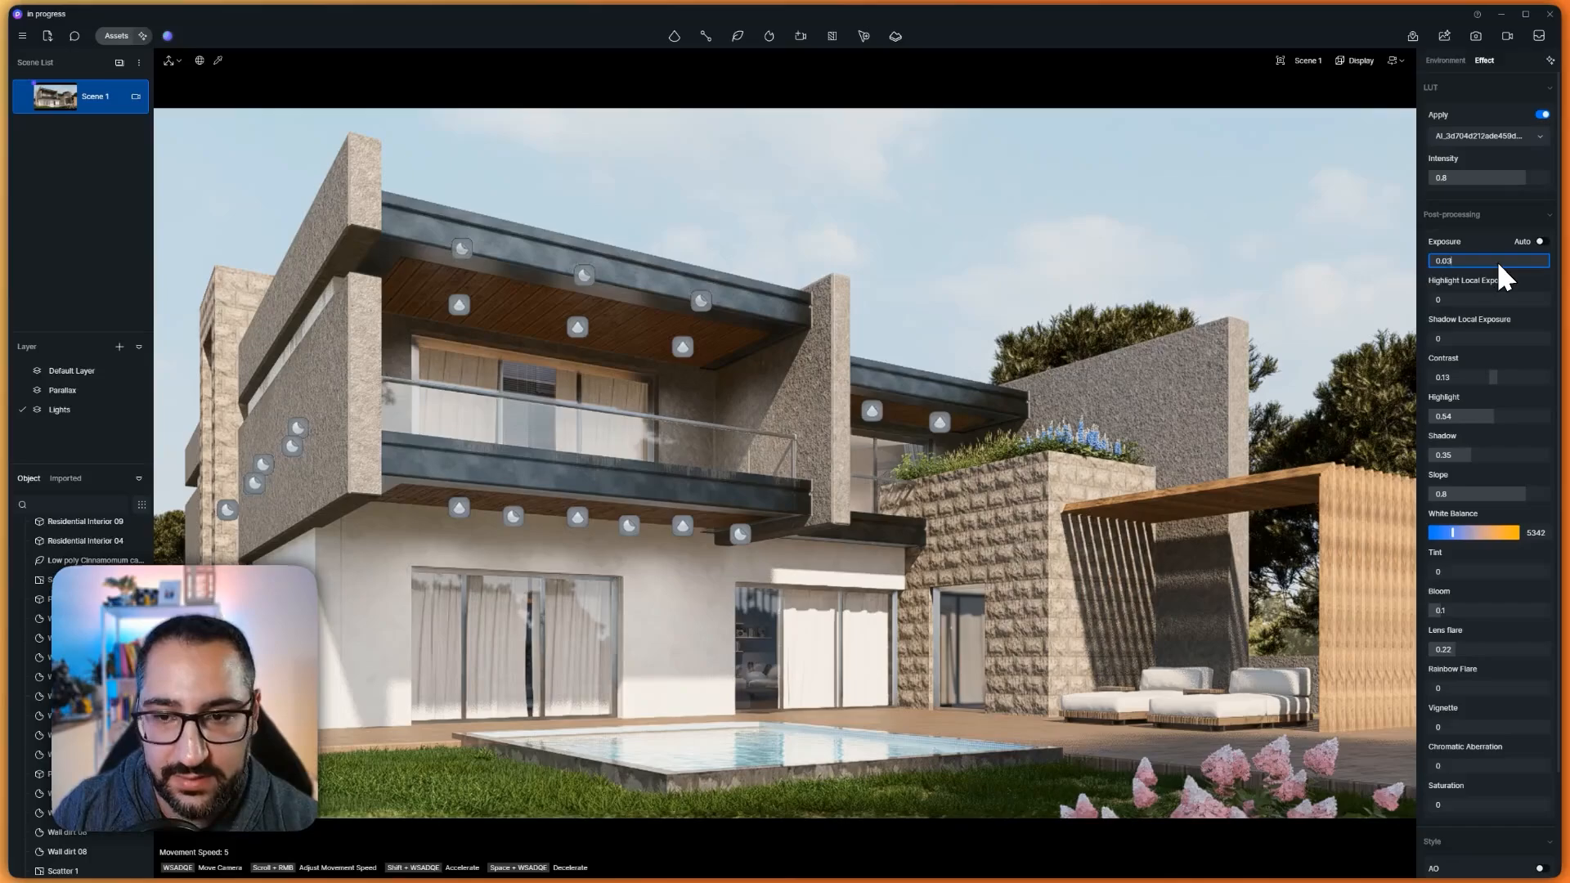
key("Return")
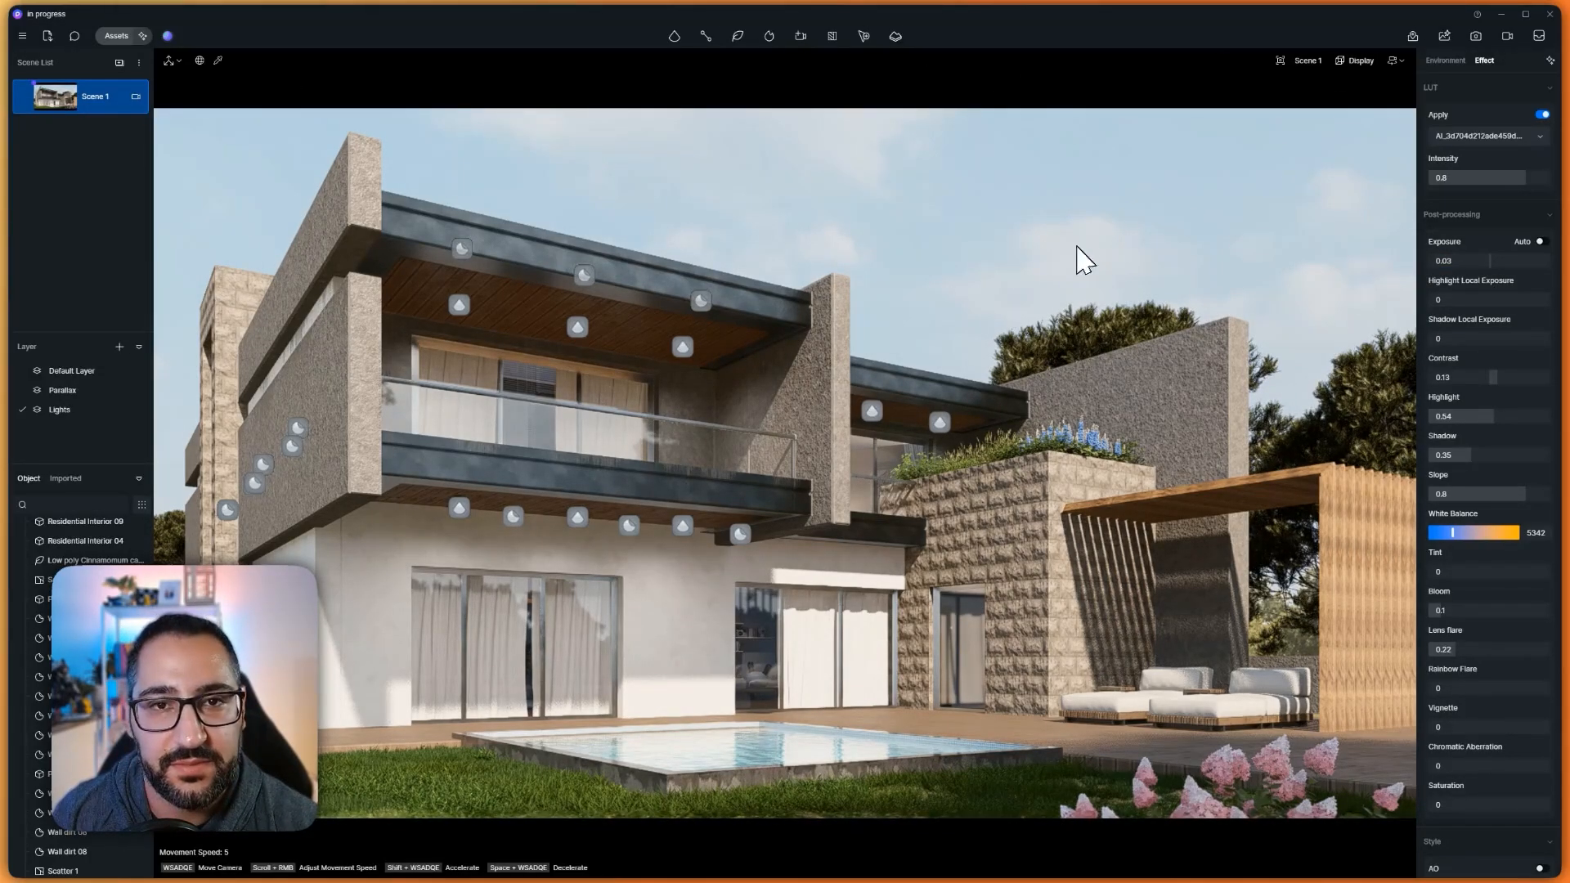
Open the asset library, clear the buxus search and browse the decal models for wall dirt
left_click(122, 40)
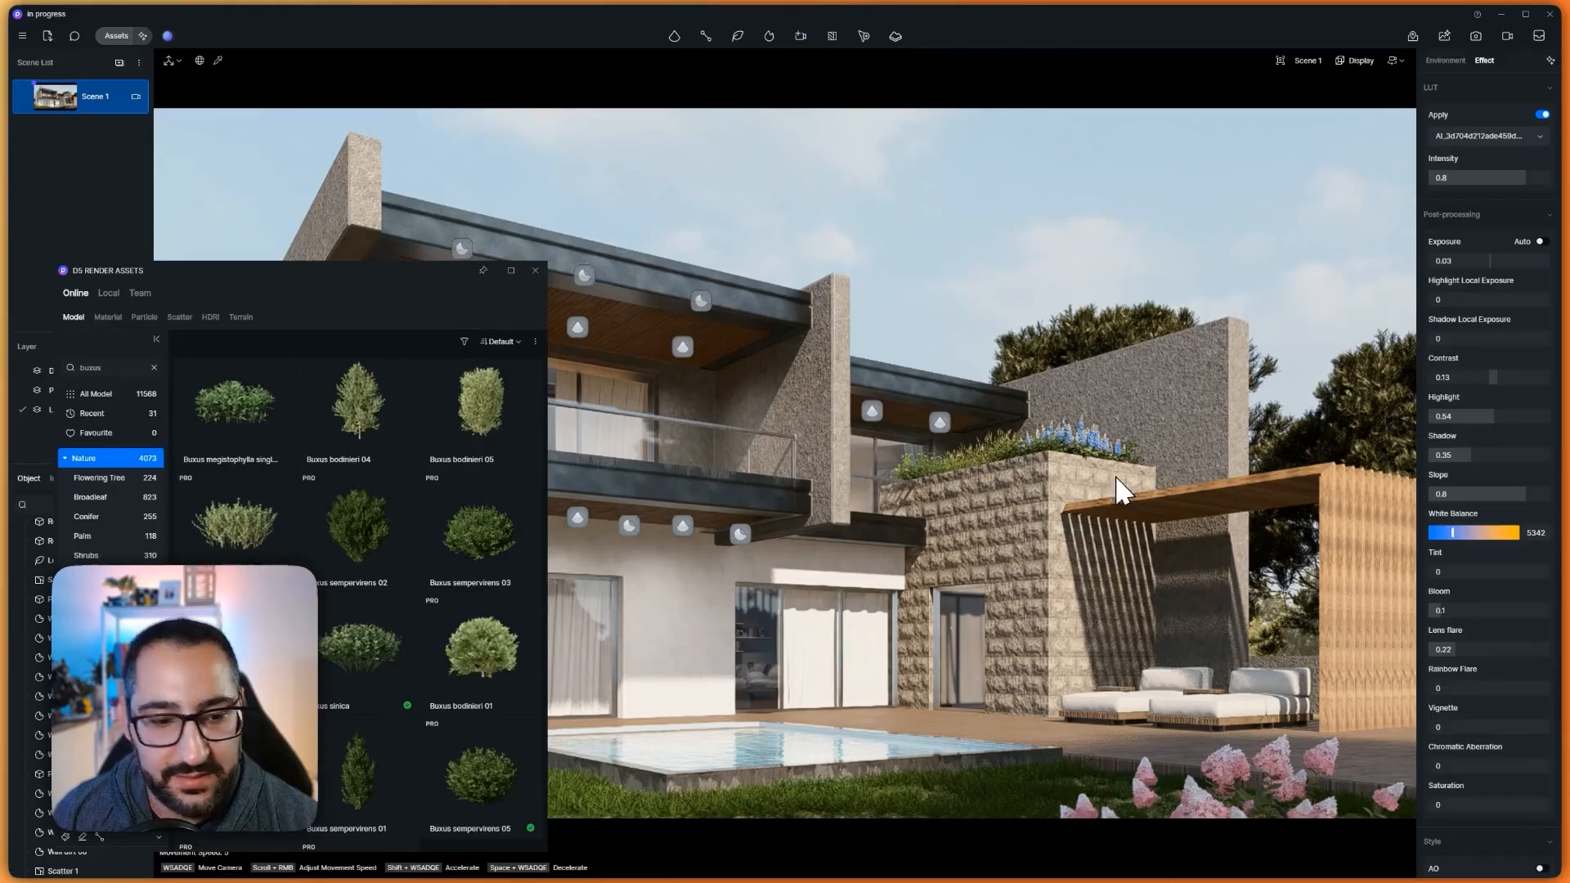
left_click(65, 460)
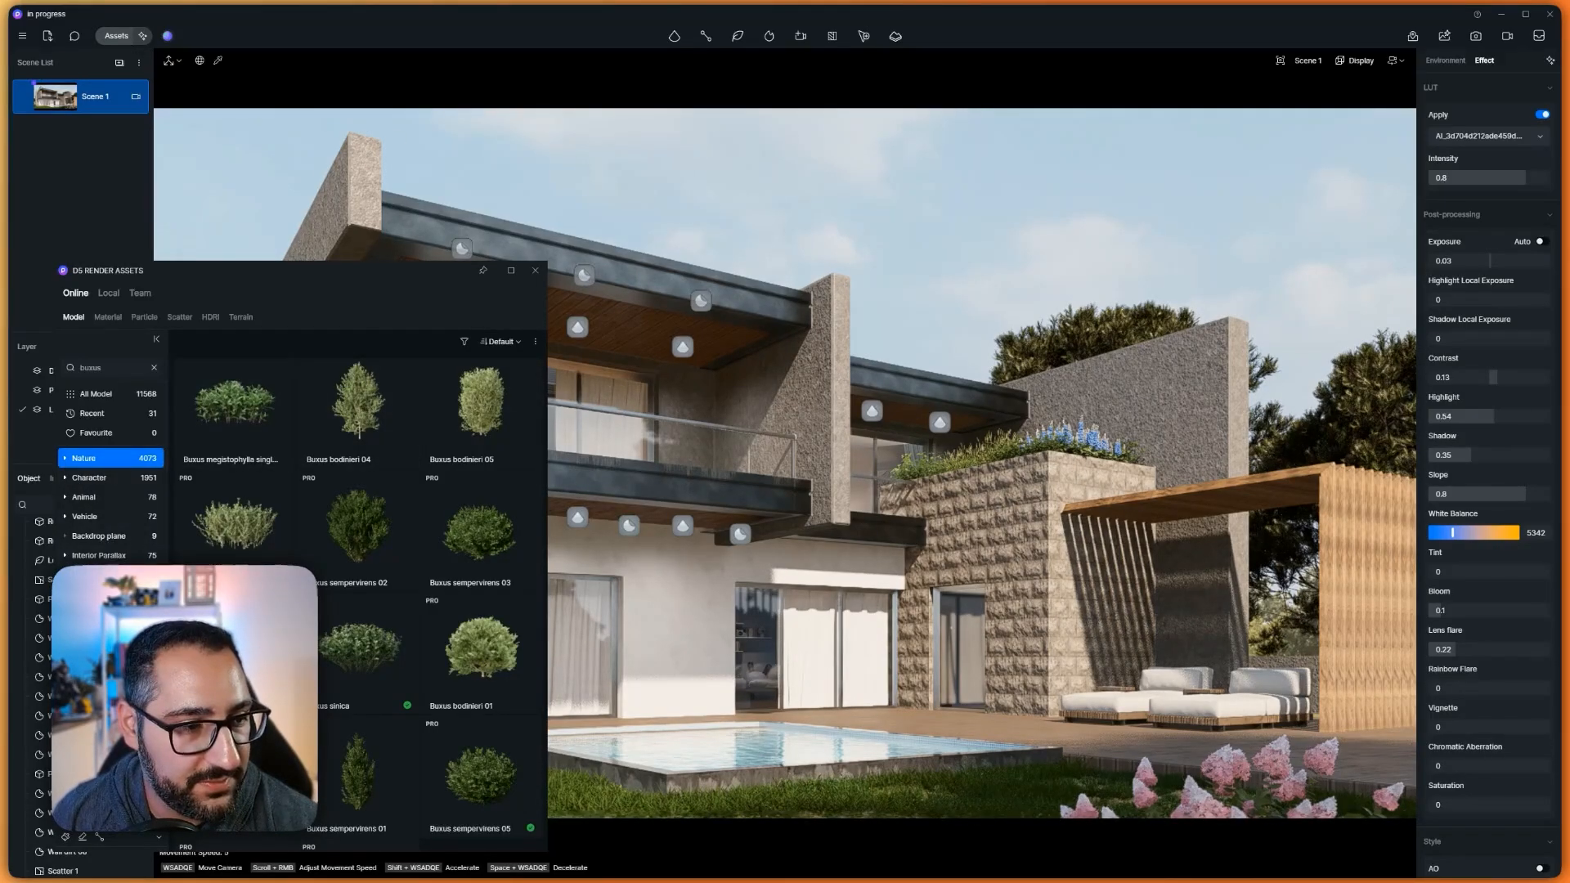
left_click(88, 576)
left_click(153, 367)
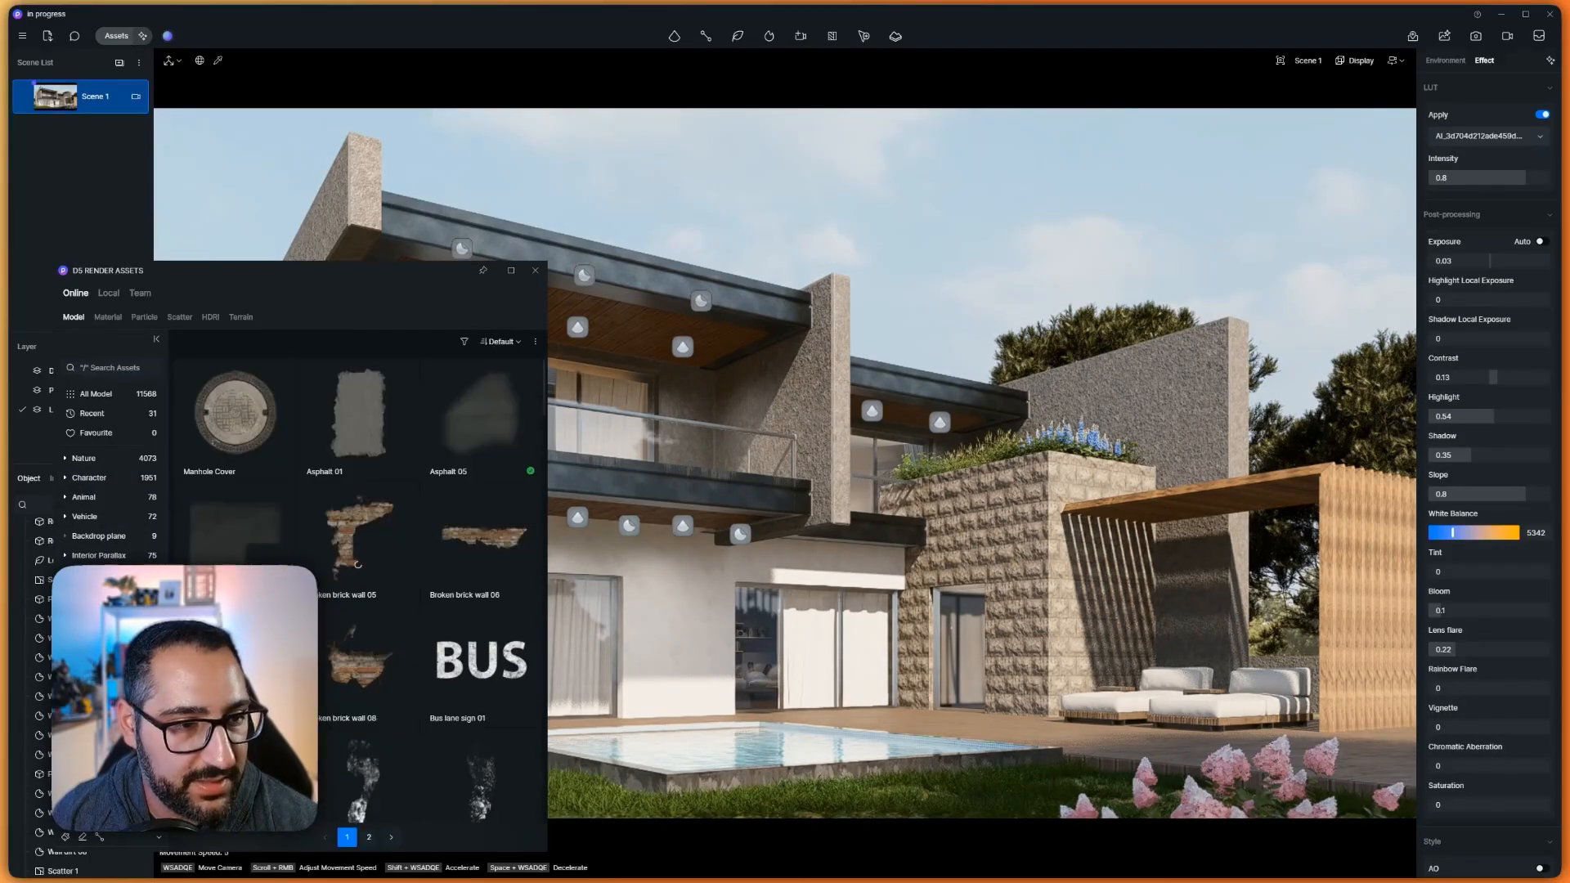
scroll(346, 616, "down", 6)
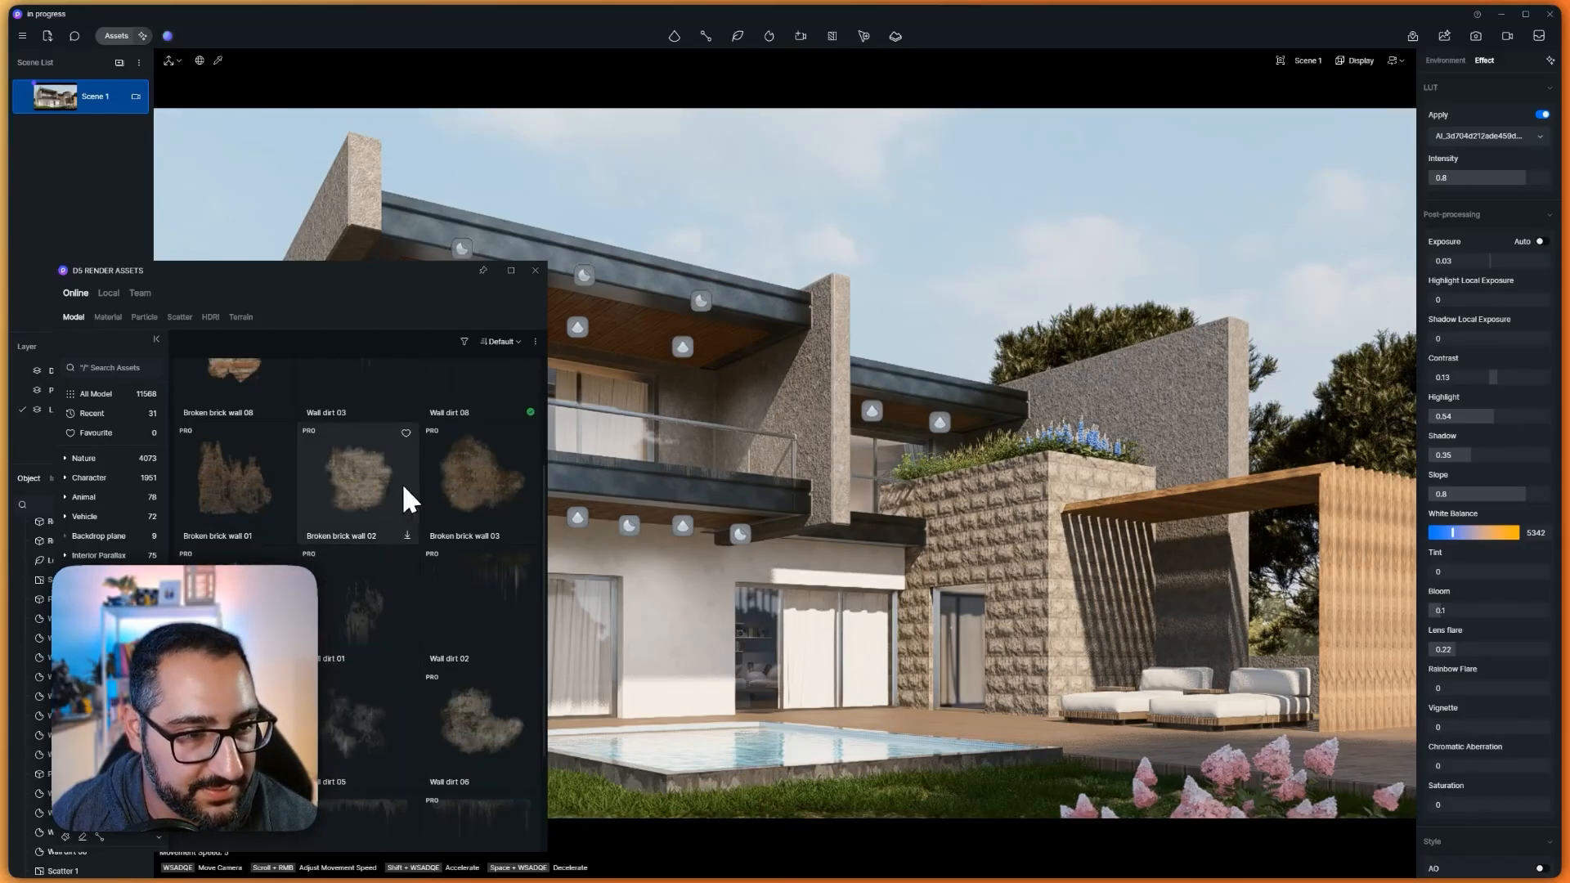
scroll(400, 483, "down", 2)
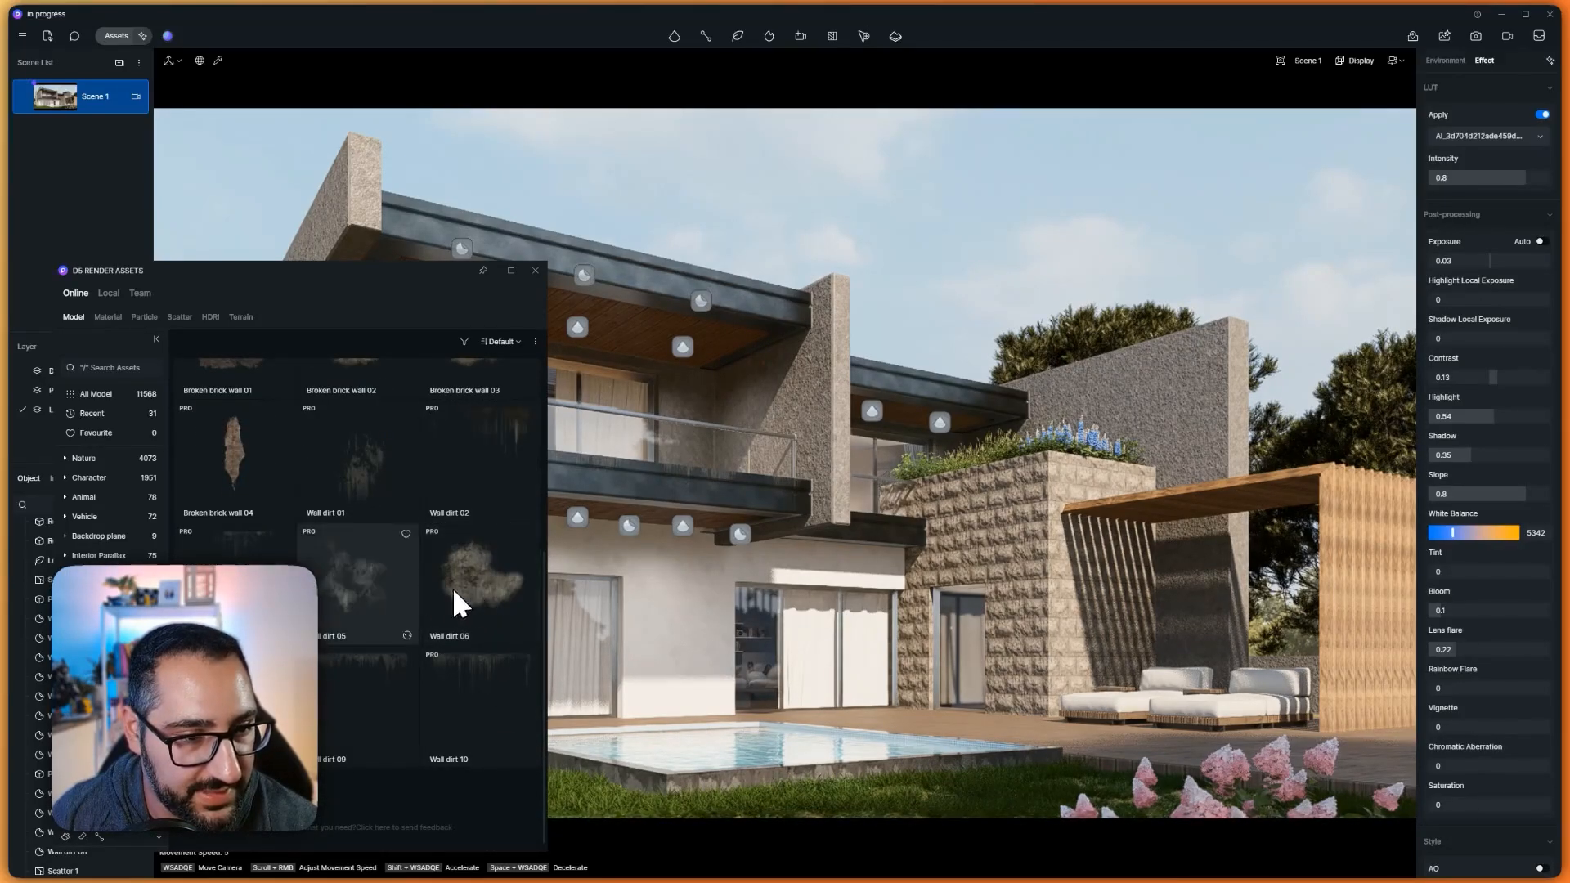
Place a Wall dirt 05 decal on the concrete wall behind the pergola, scale it uniformly to 3941 and set its opacity to 0.11
left_click(378, 590)
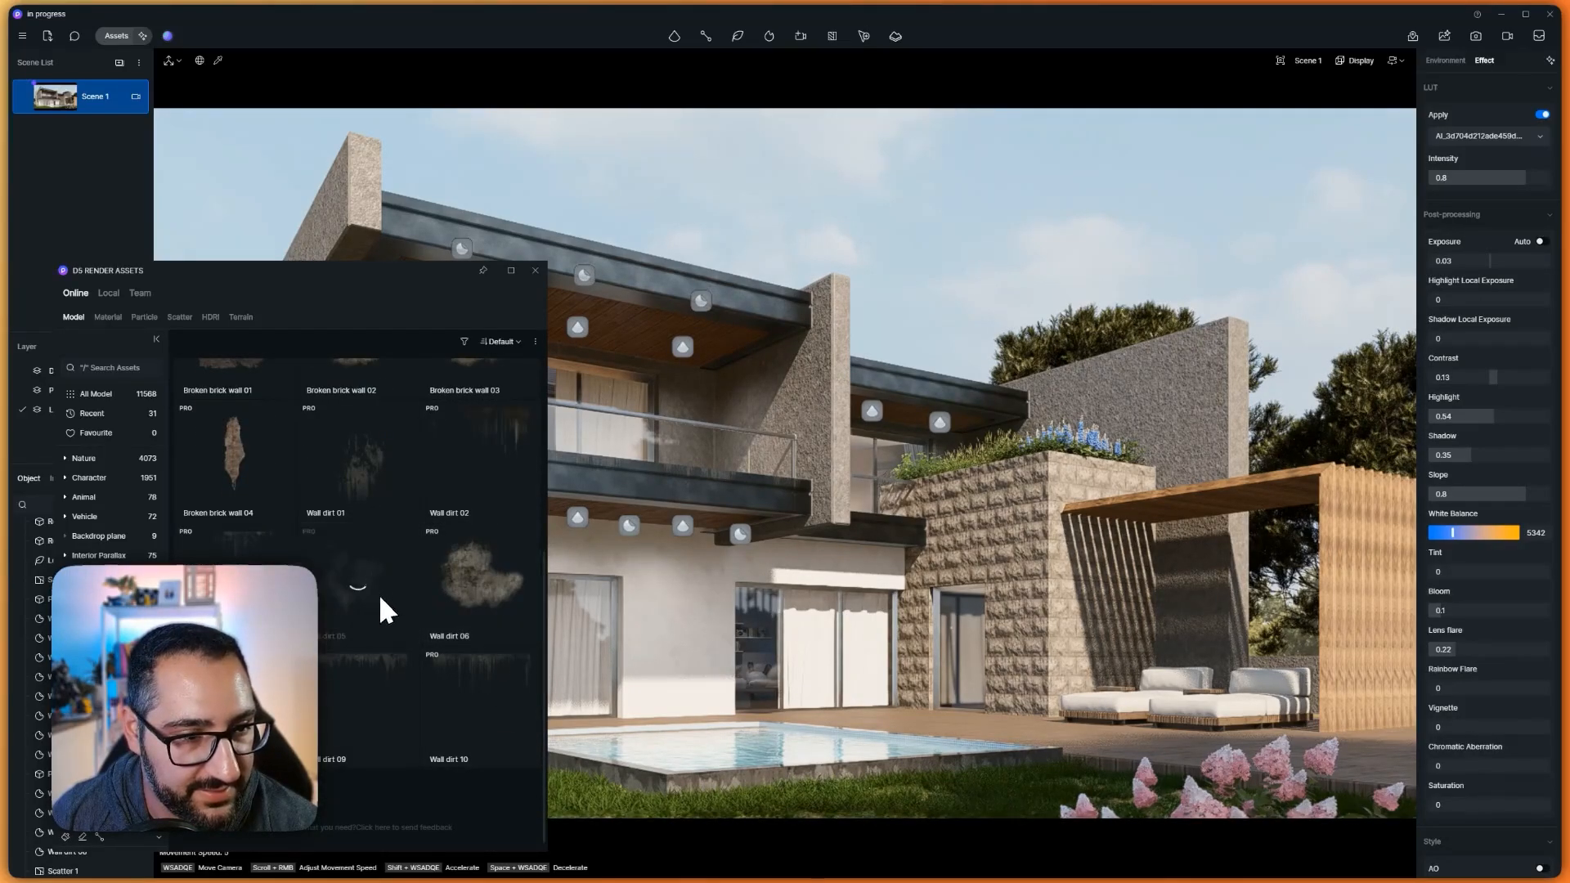
left_click(1156, 401)
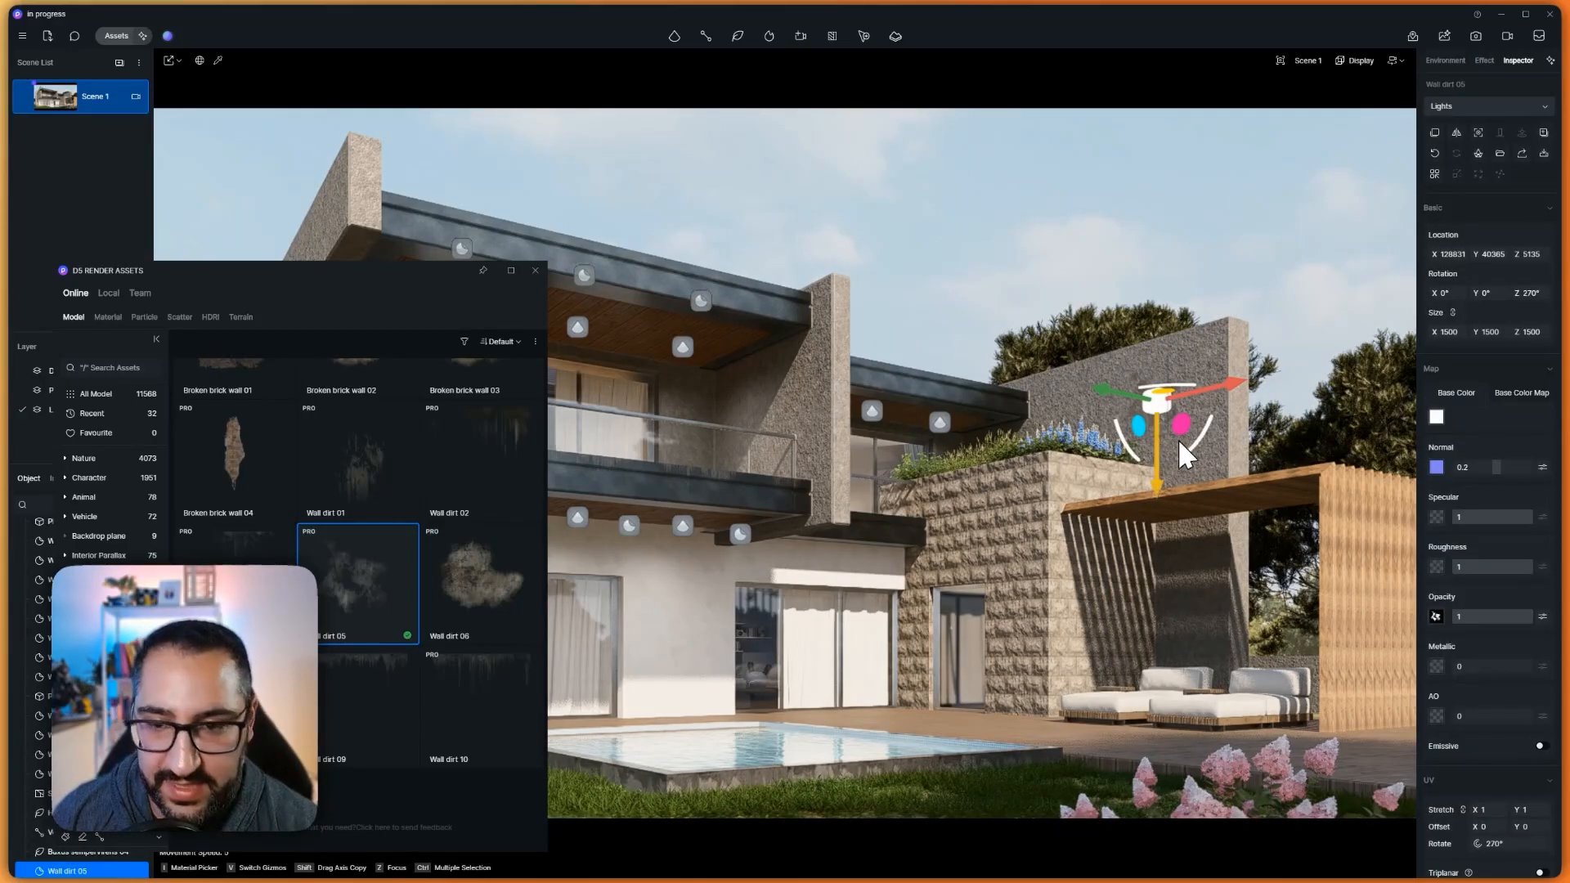
key("v")
left_click_drag(1230, 381, 1361, 325)
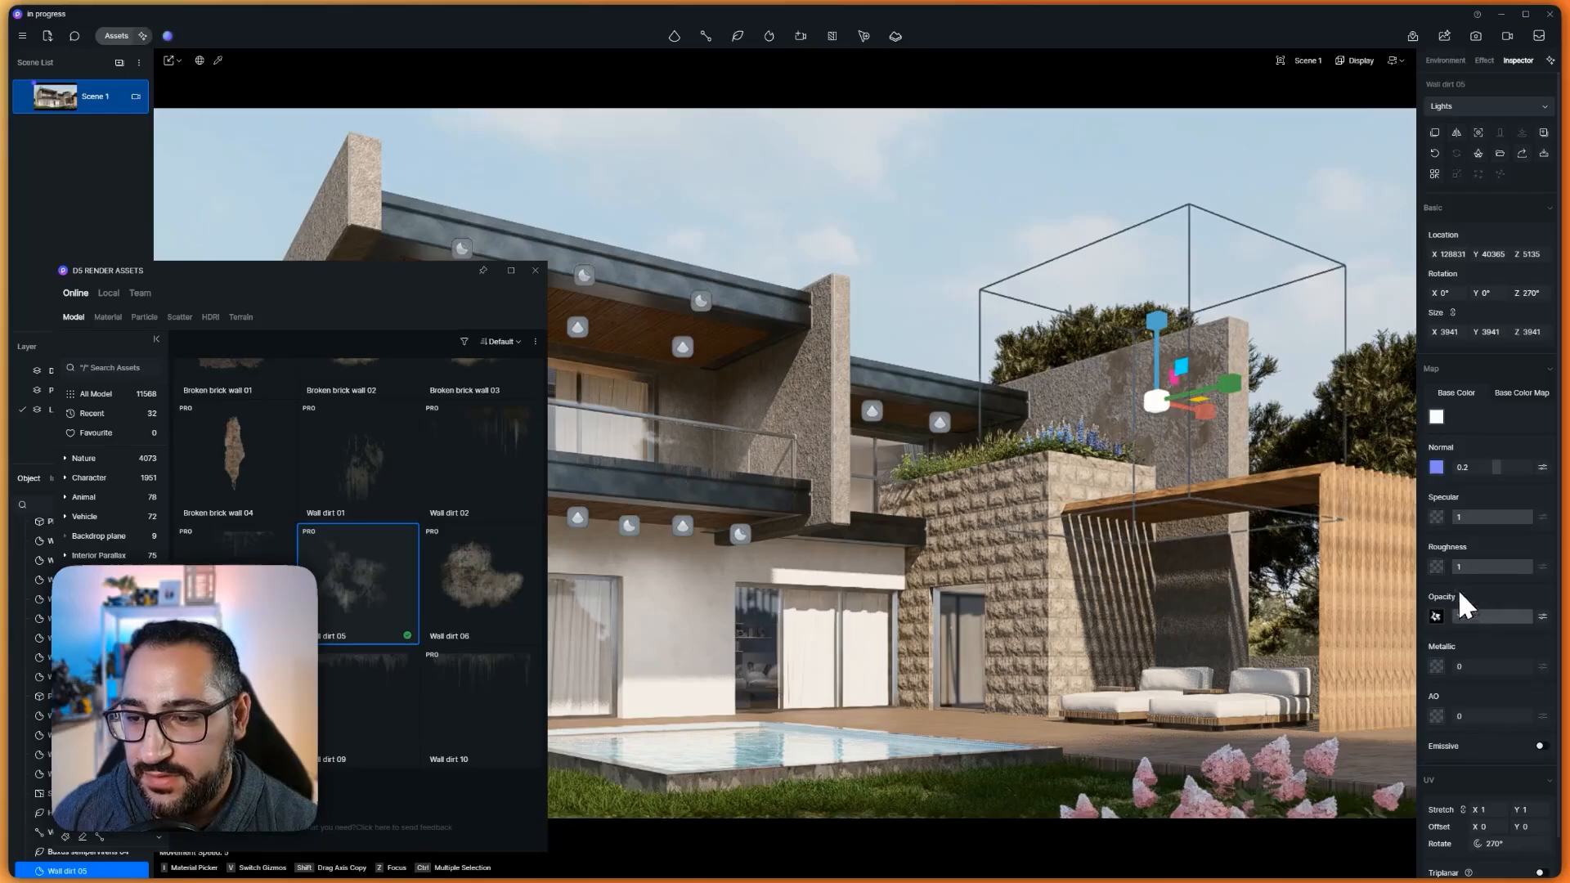
left_click_drag(1508, 617, 1436, 634)
Copy the decal along X toward the flower planter with a 329° X rotation, and slightly raise the original's opacity
key("v")
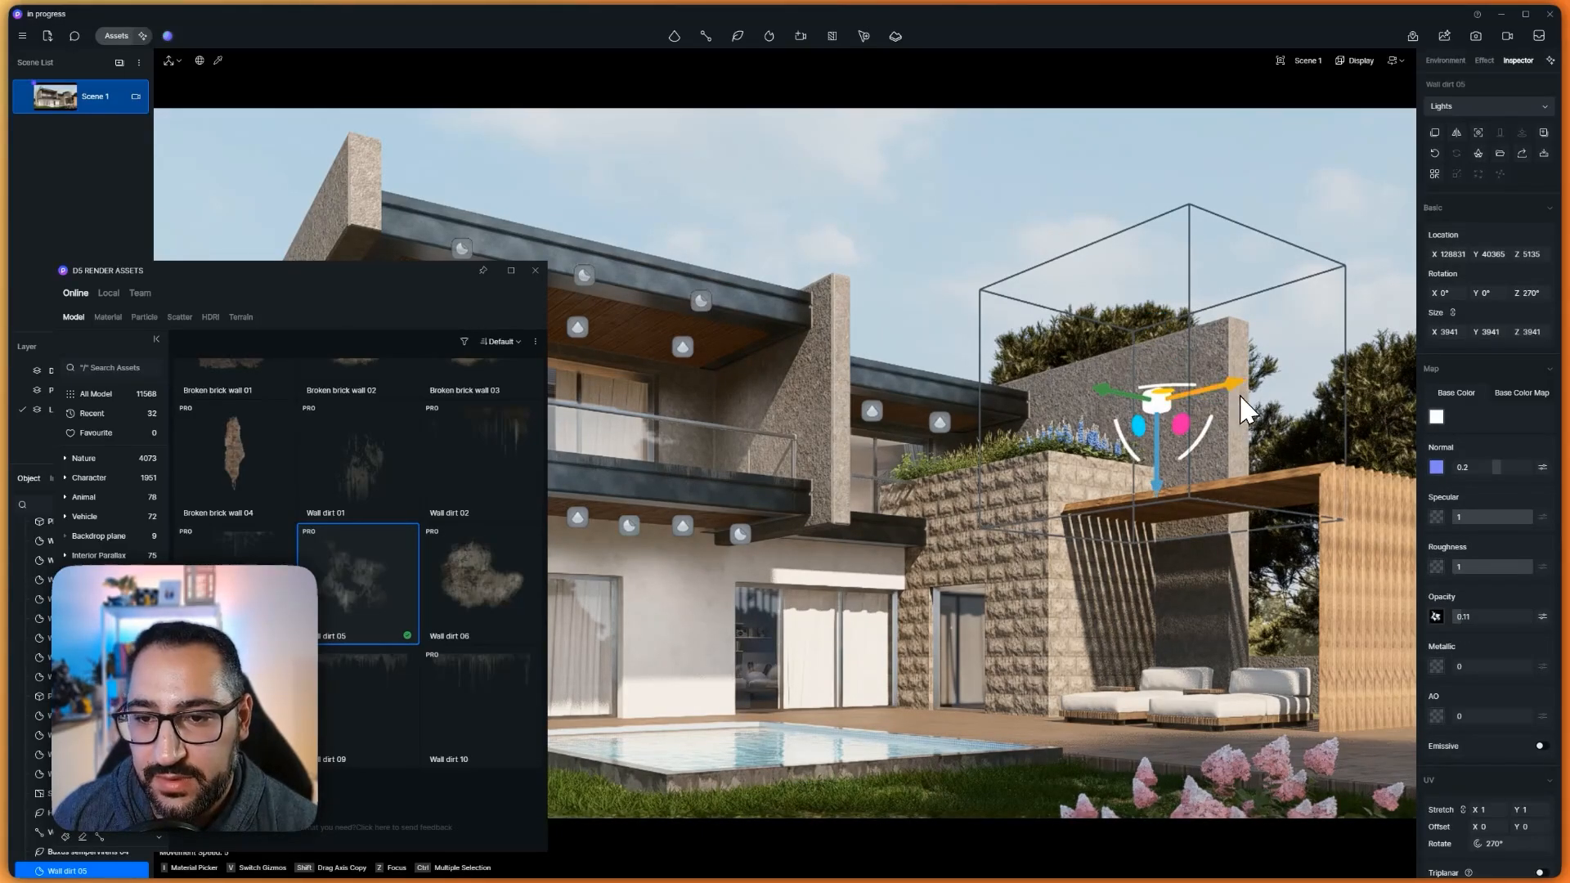
left_click_drag(1179, 411, 1102, 419, "shift")
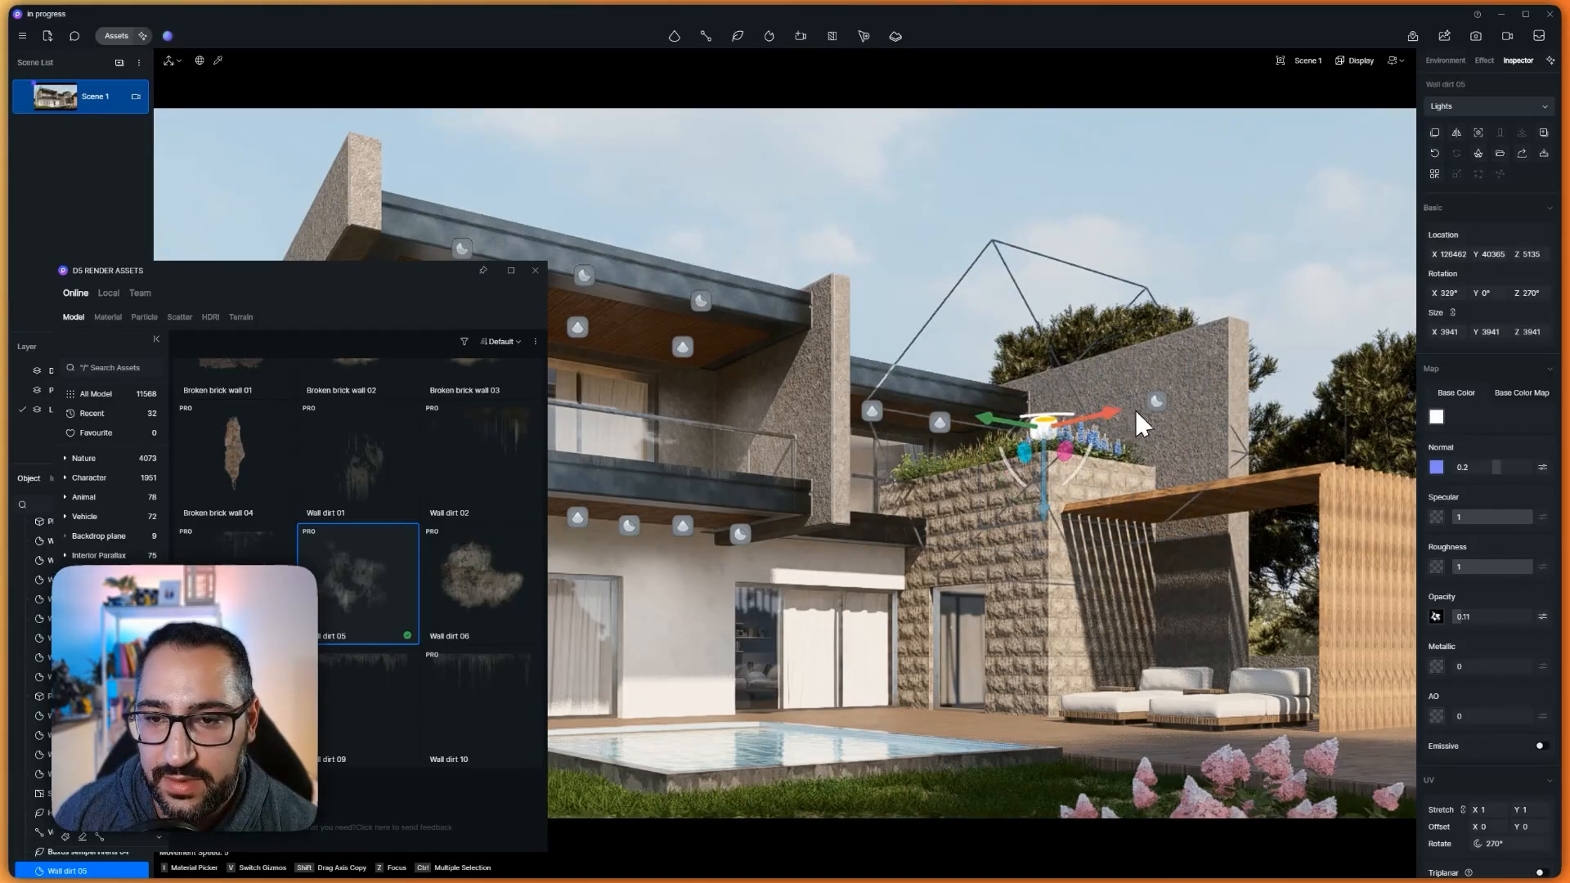
left_click(1156, 397)
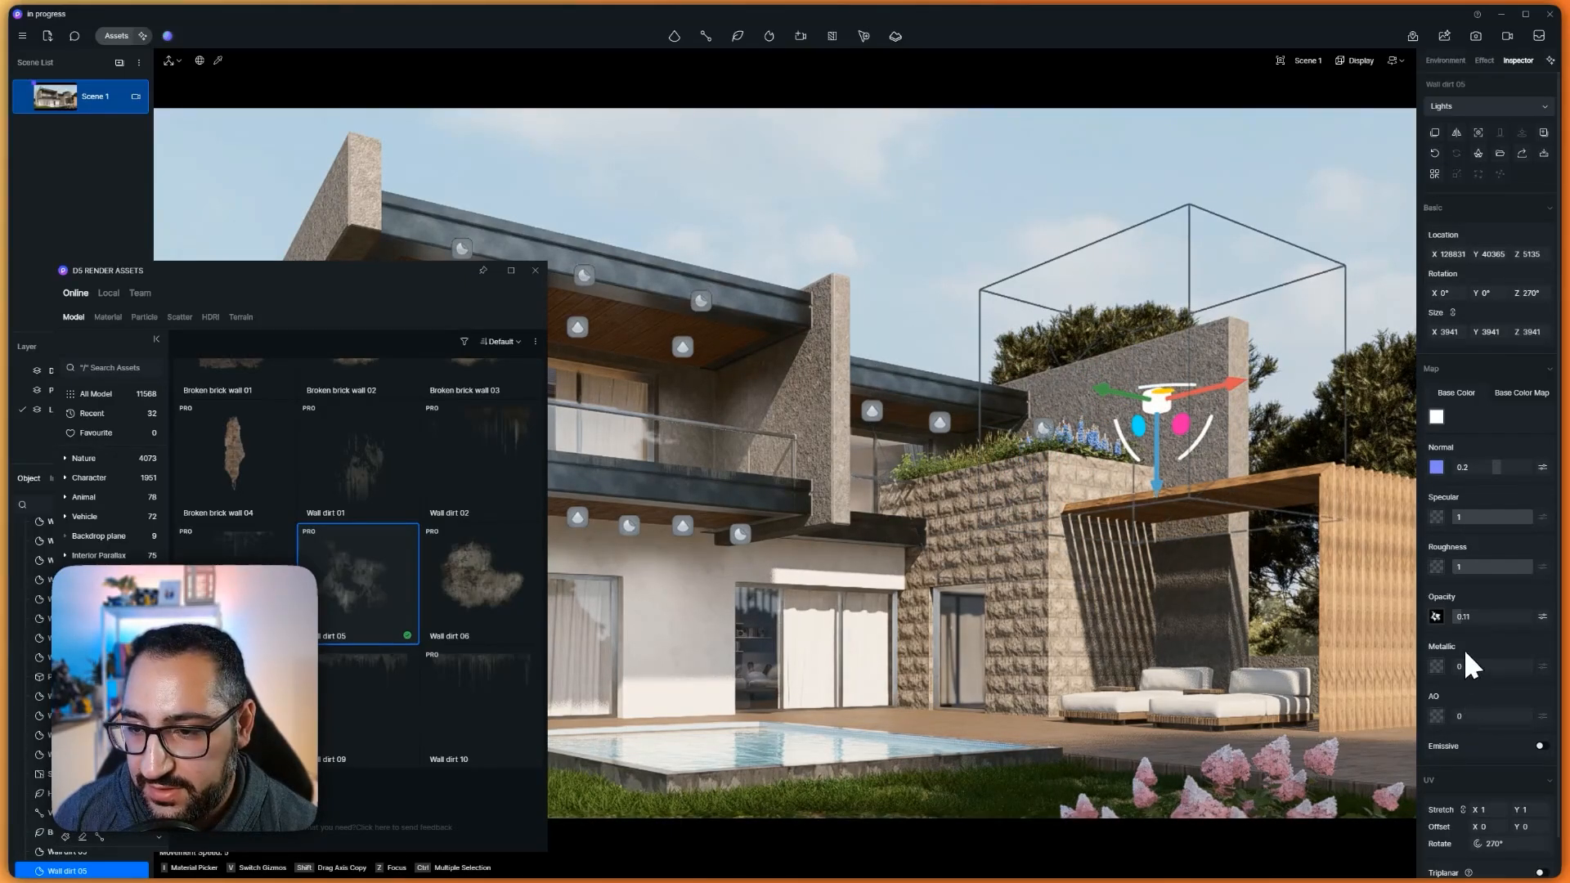
left_click_drag(1461, 618, 1464, 621)
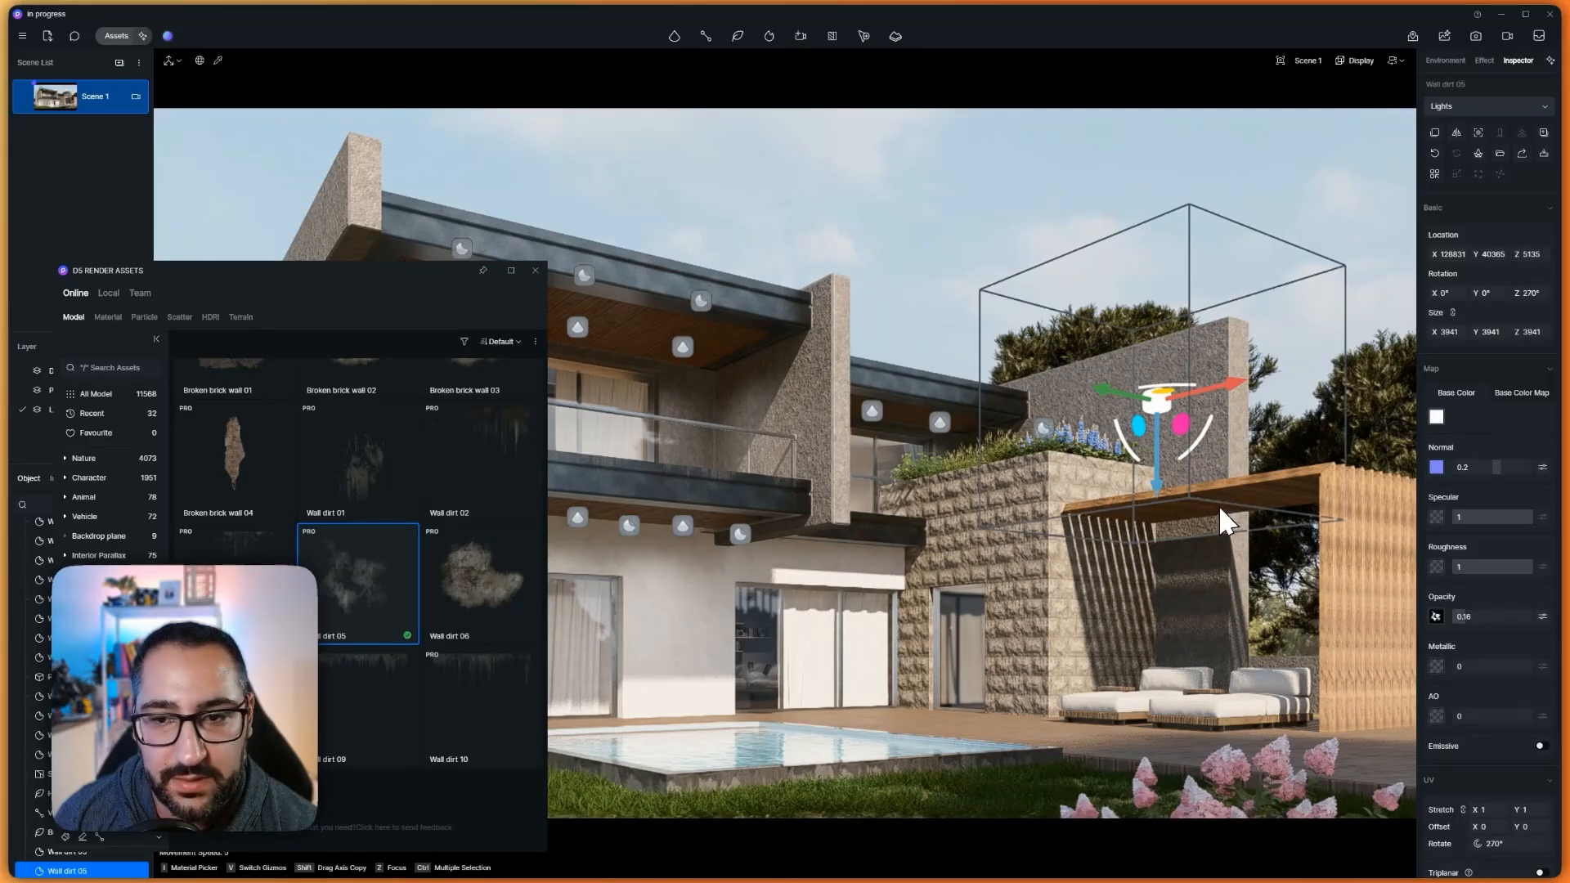
Copy the dirt decal onto the concrete pillar beside the balcony at X 127233, Y 46320, Z 4825 with 0.25 opacity
left_click_drag(1107, 391, 818, 394)
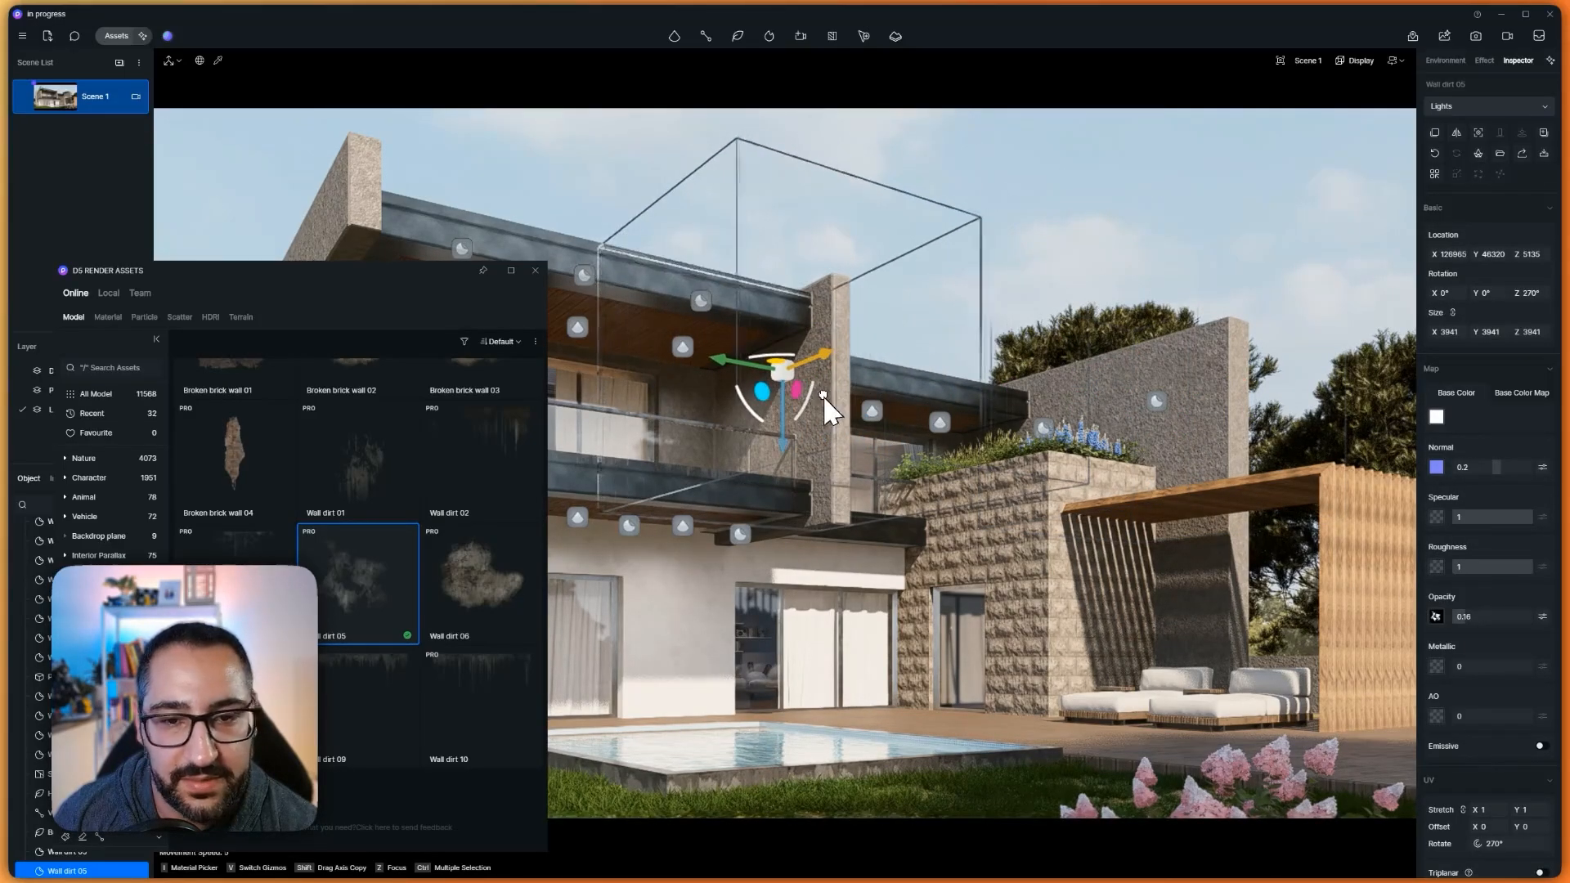
left_click_drag(1465, 618, 1554, 620)
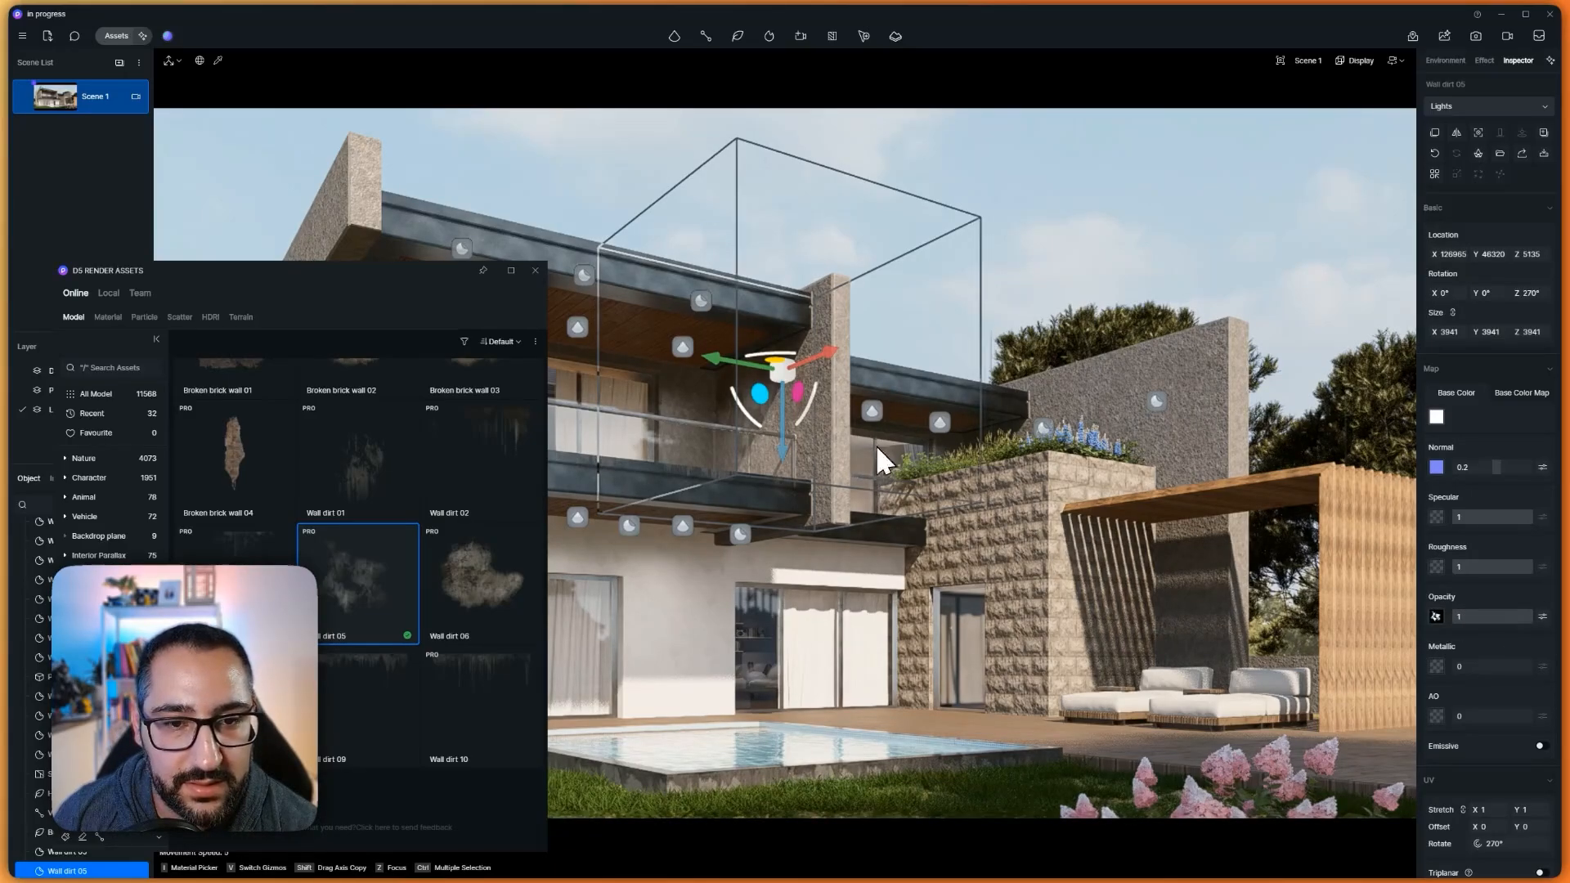
left_click_drag(839, 378, 852, 376)
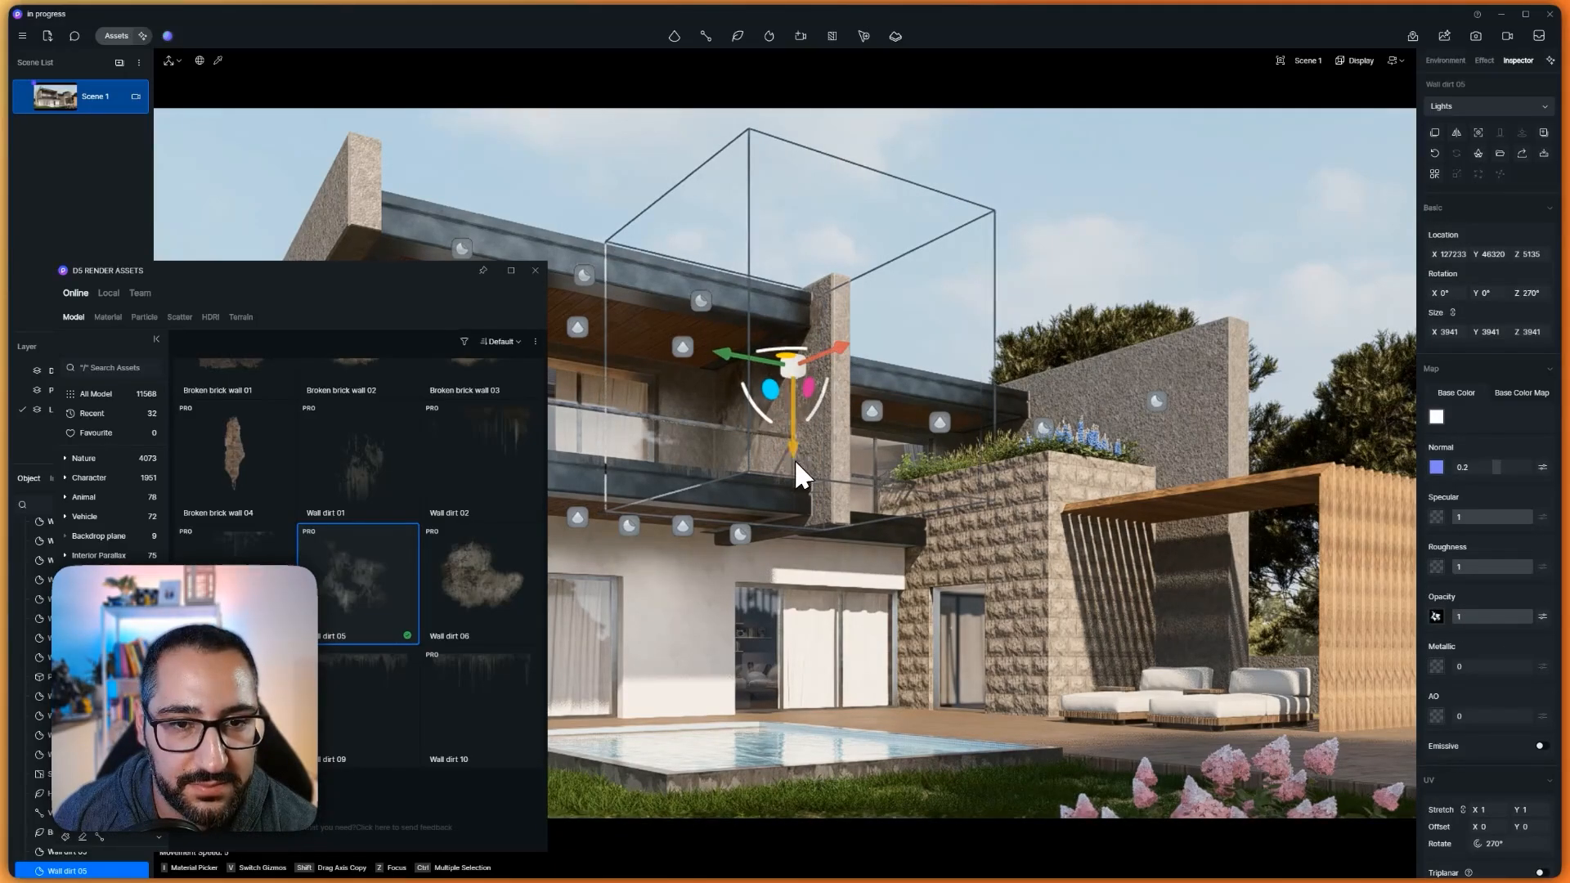
left_click_drag(793, 448, 792, 469)
left_click(1488, 619)
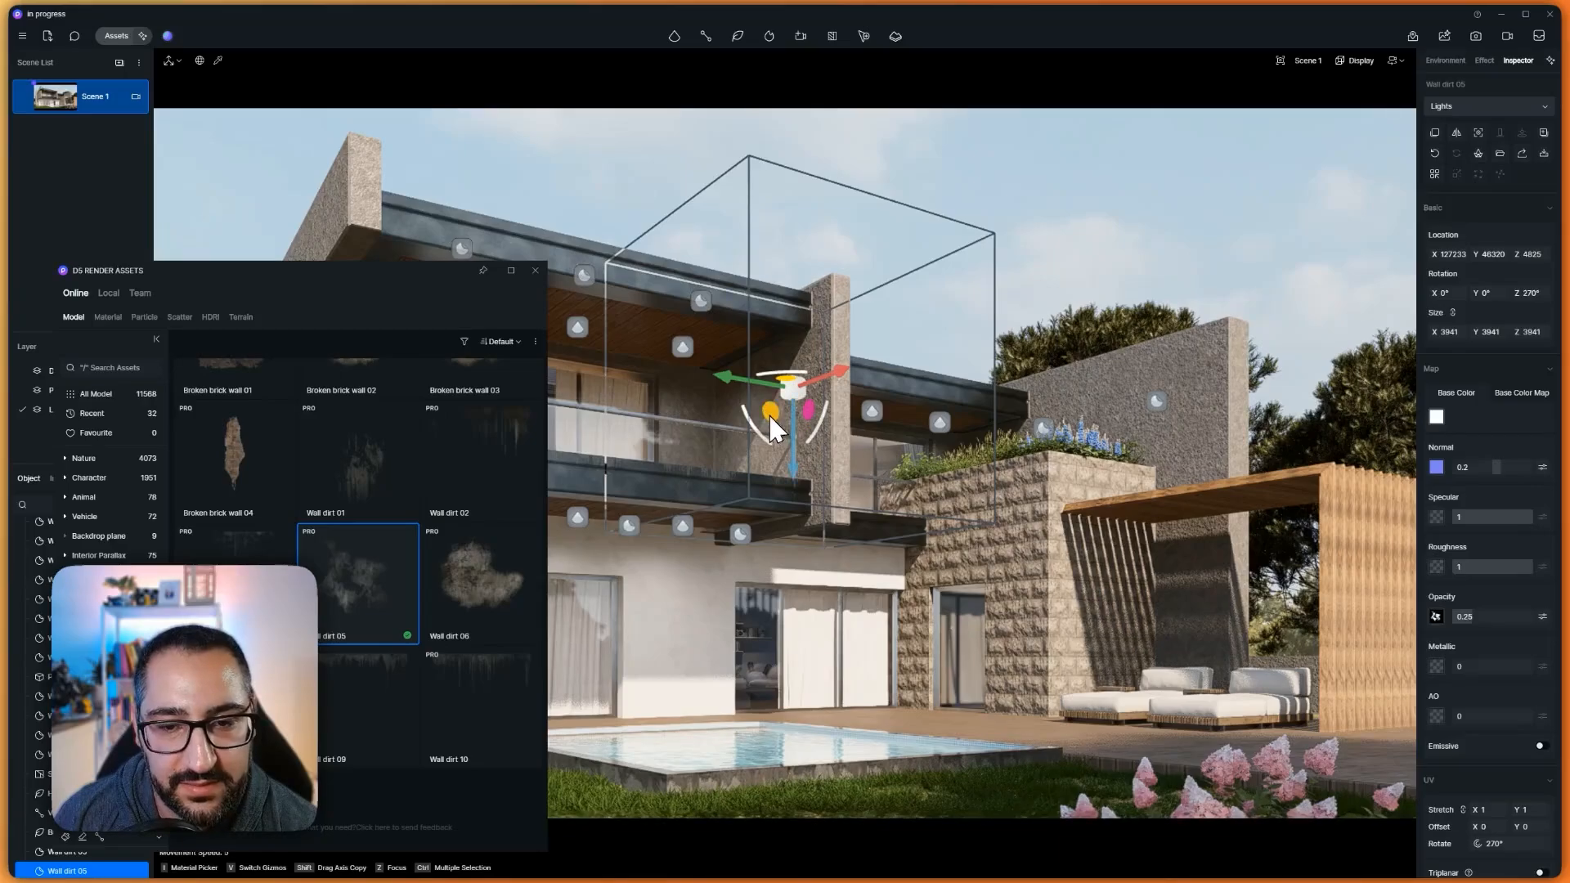
Copy the pillar decal onto the front of the stone block at Y 41923, Z 3160 and set its opacity to 0.25
left_click_drag(769, 414, 998, 574)
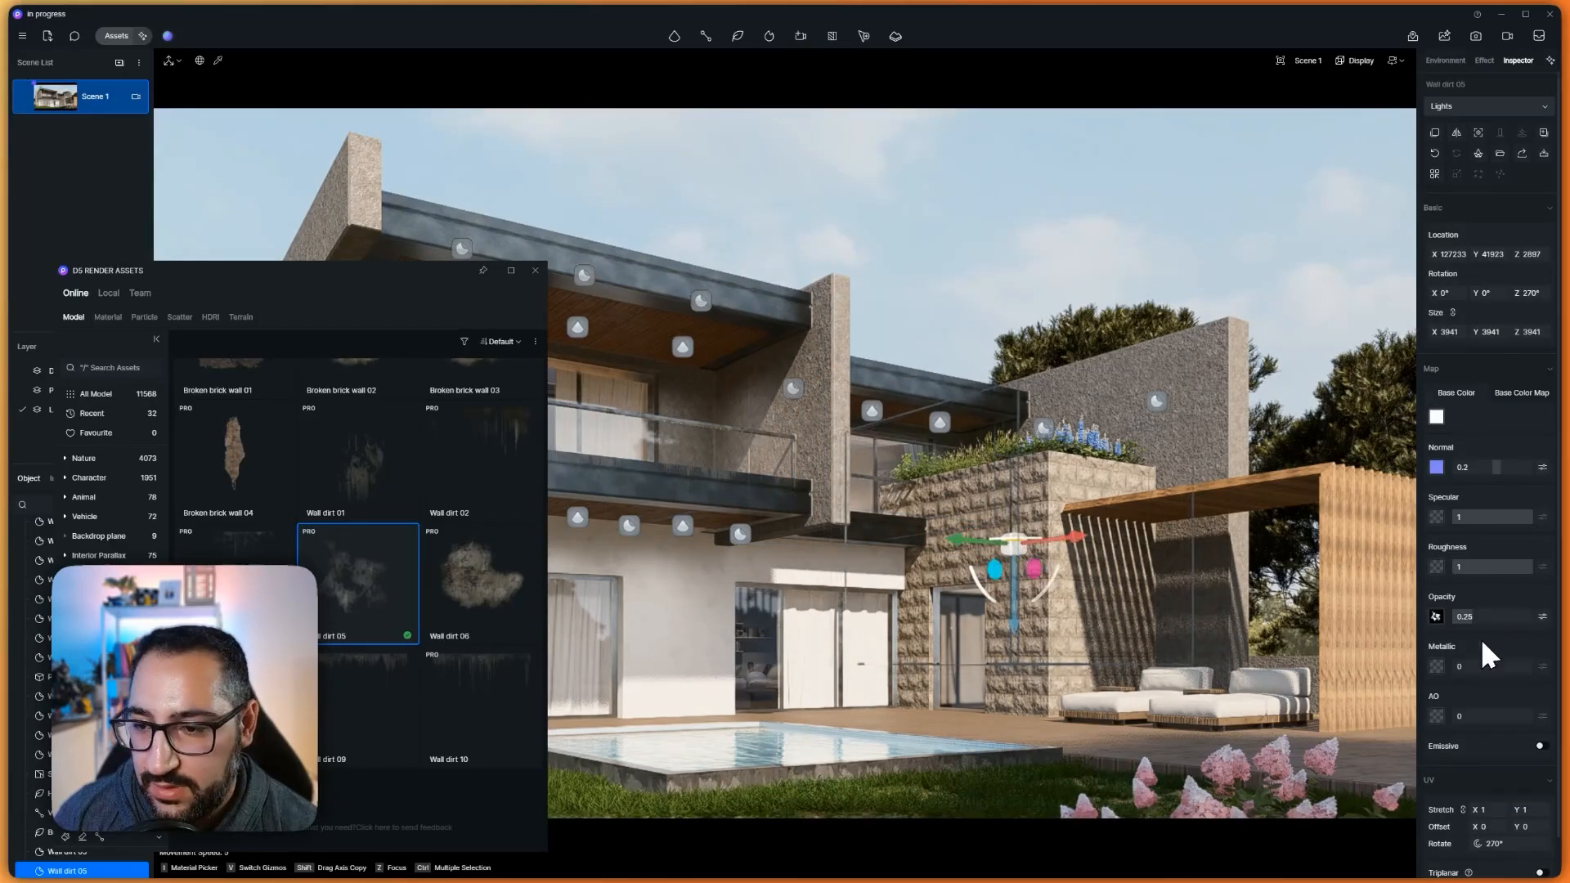
left_click_drag(1482, 619, 1548, 619)
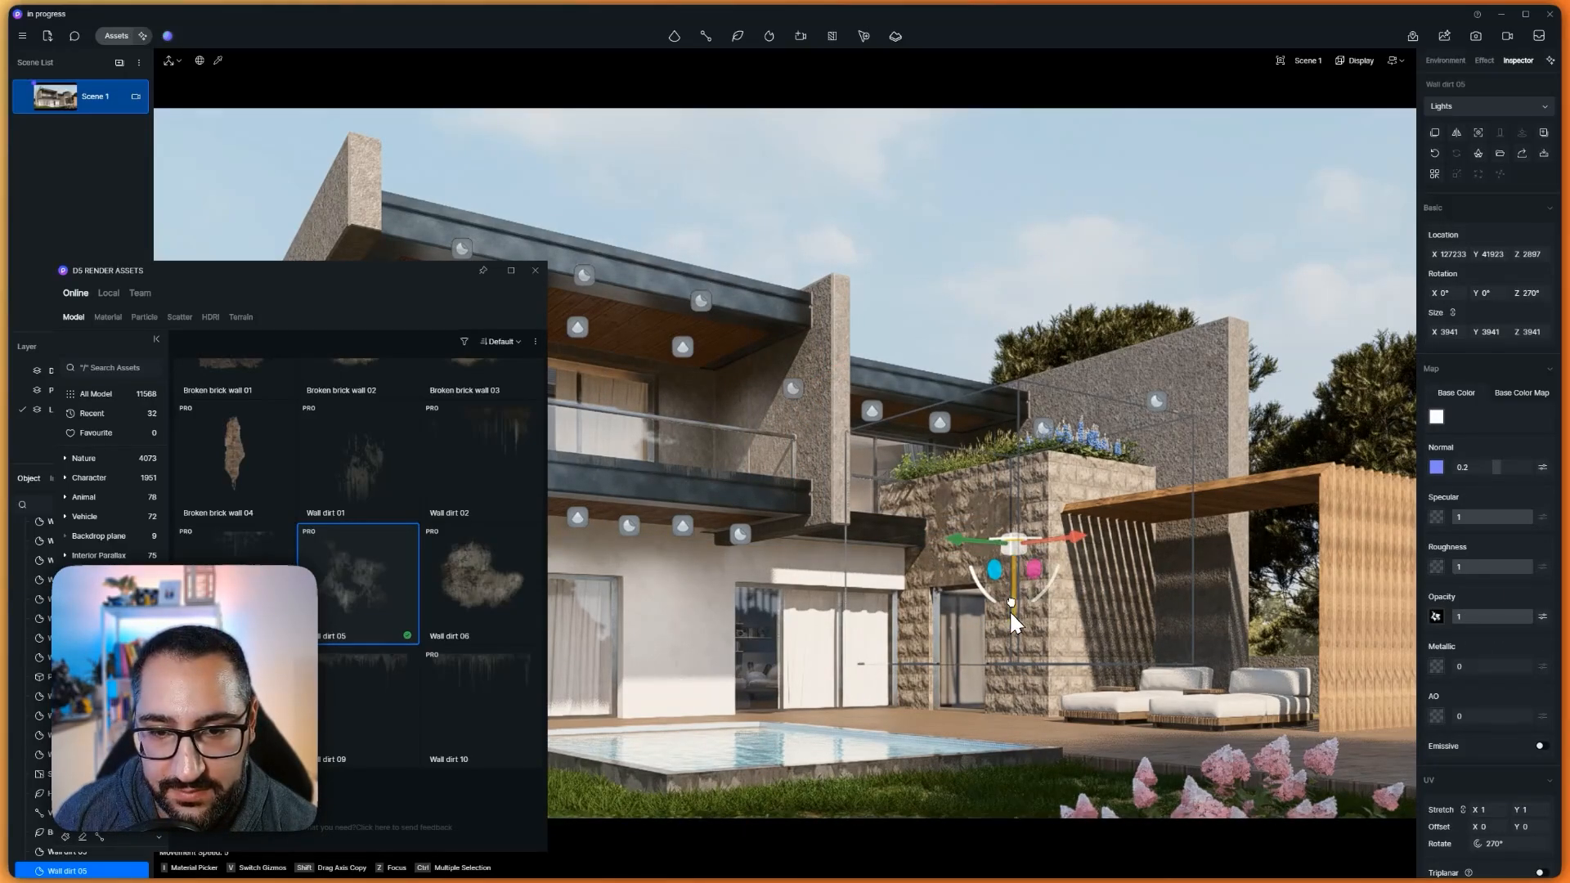
left_click_drag(1012, 615, 1014, 596)
left_click(1509, 617)
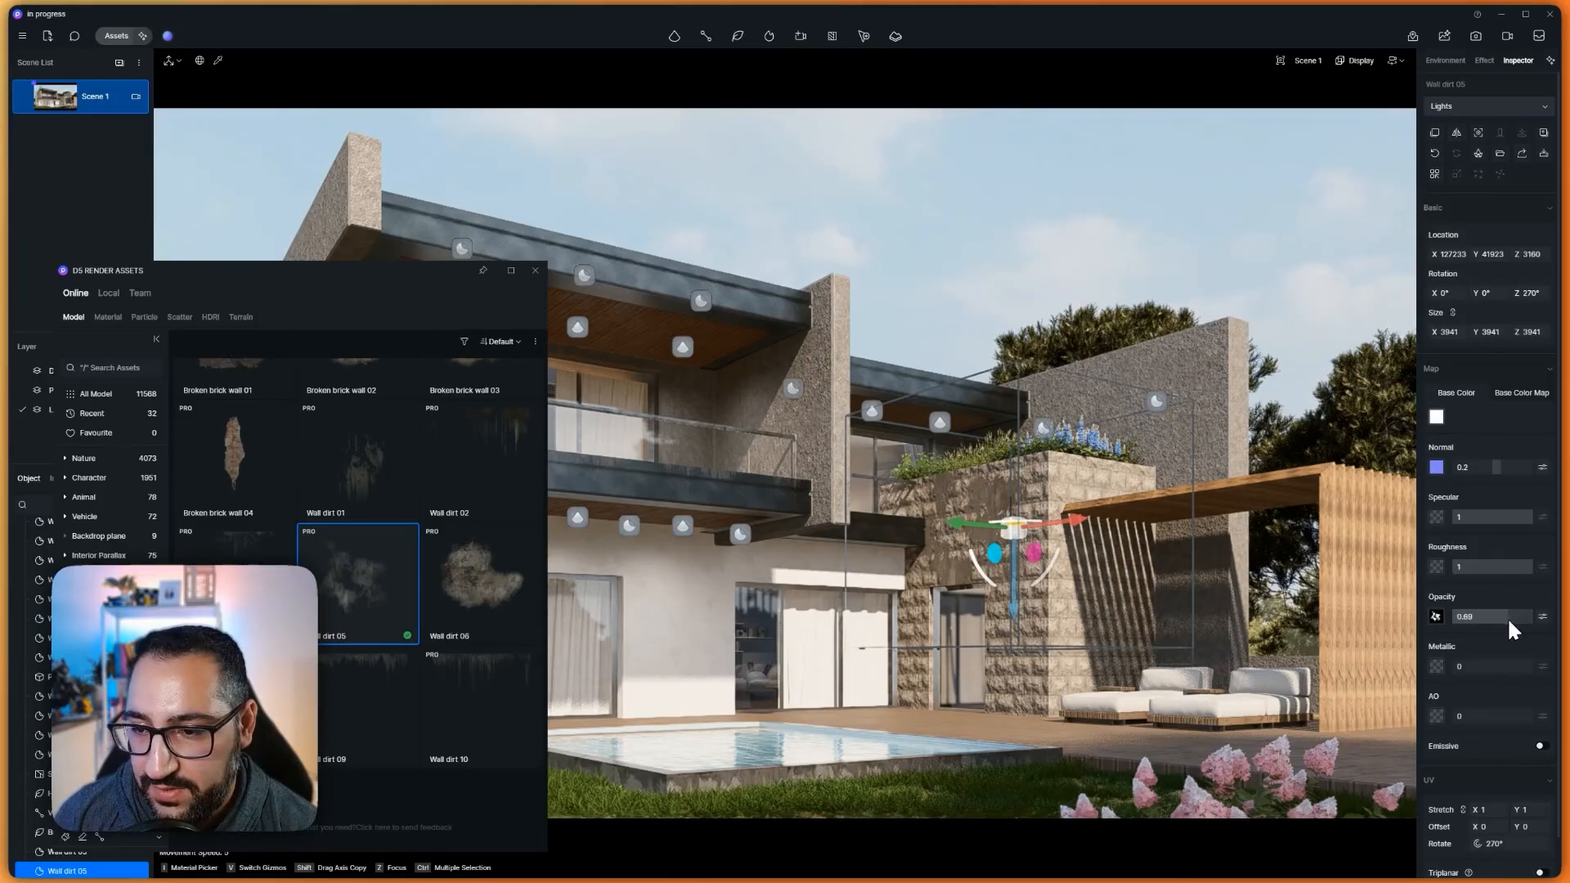
left_click_drag(1508, 617, 1461, 624)
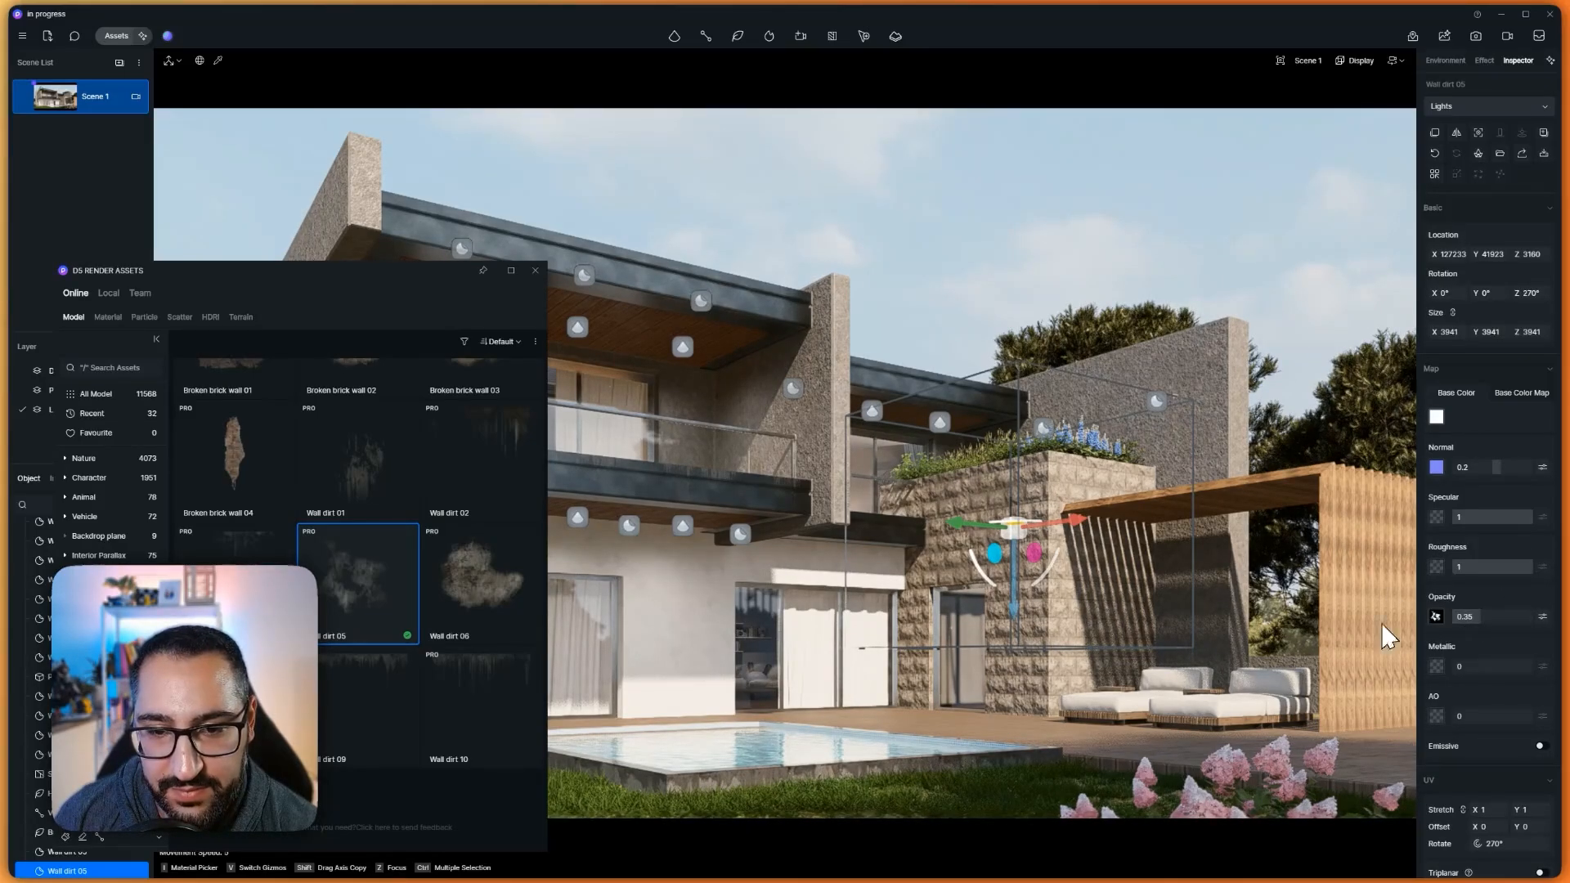
left_click_drag(1509, 617, 1465, 620)
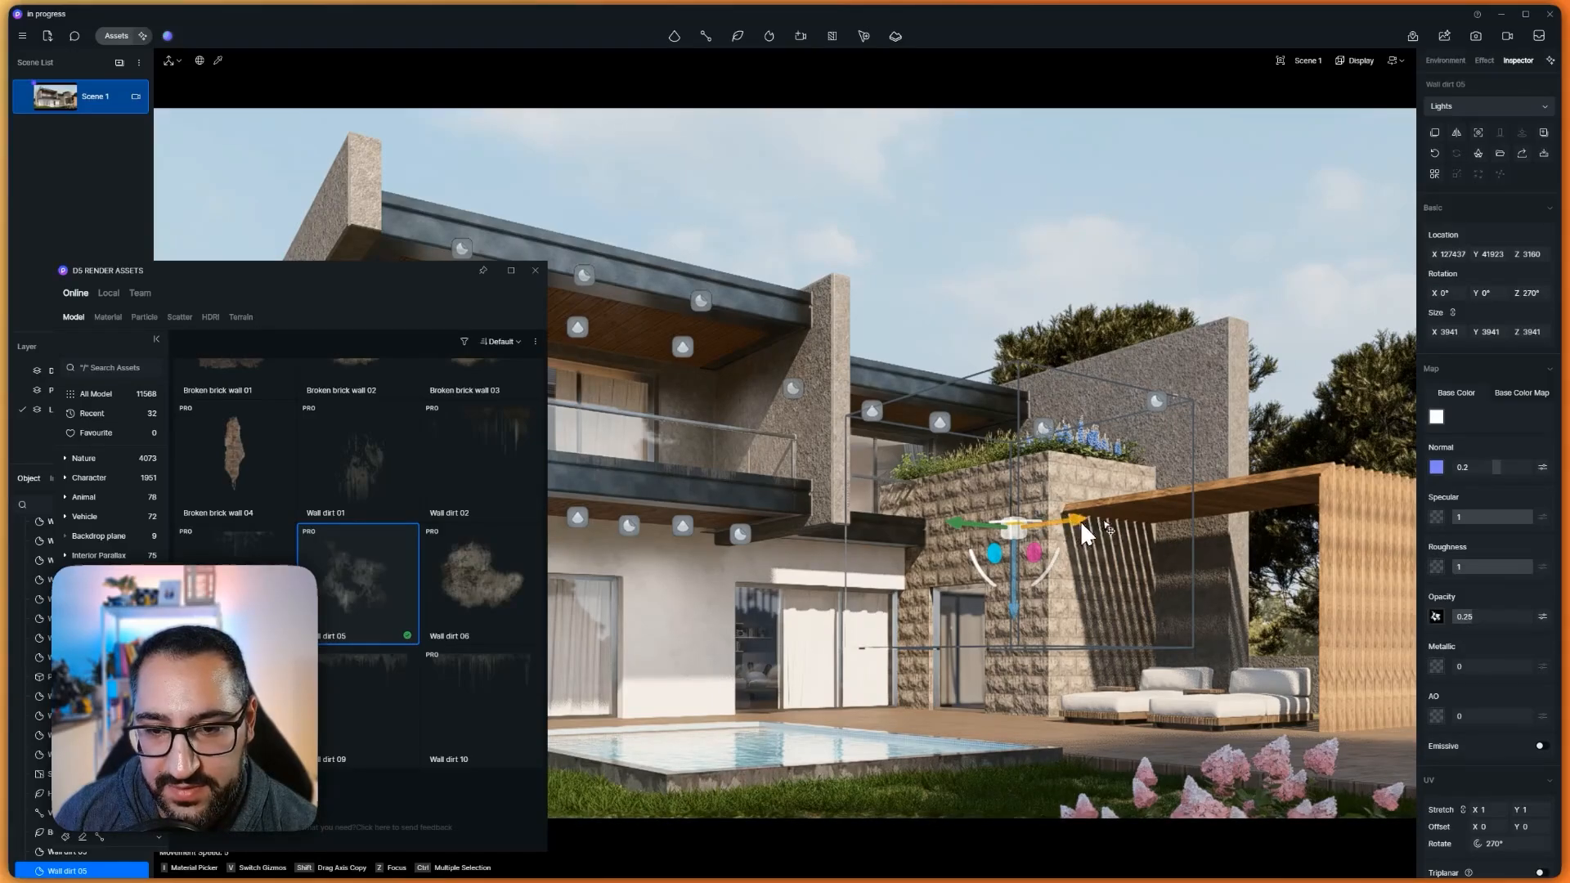
Copy the decal to the stone block's pergola side, rotated 180° about Z, at X 128503, Y 40956, Z 2492, and close the asset library
left_click_drag(1081, 522, 1145, 522)
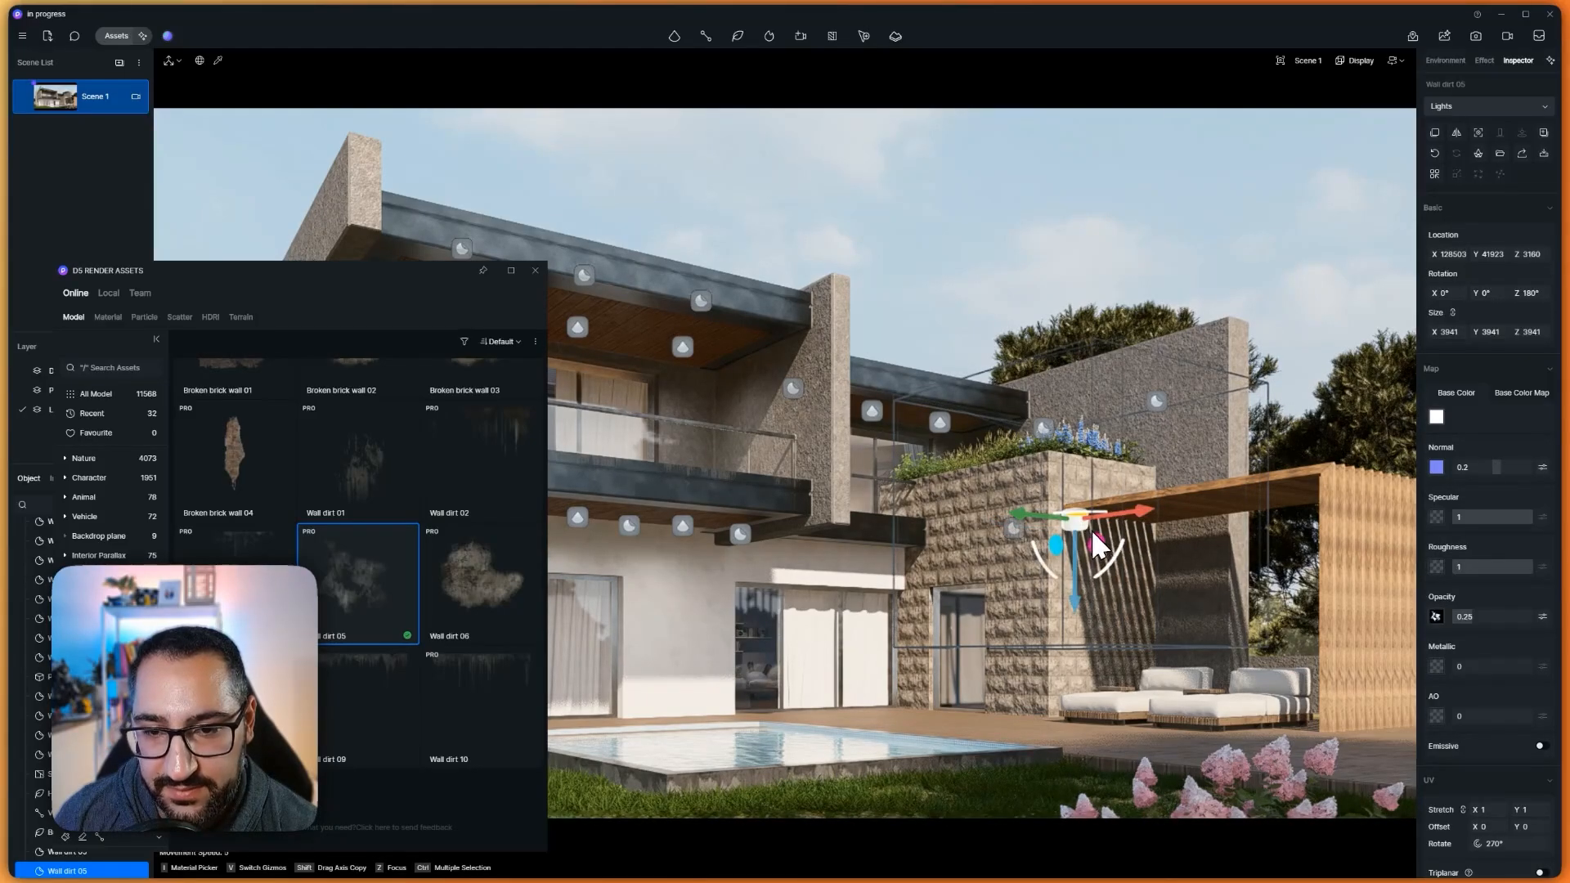
left_click_drag(1048, 516, 1054, 515)
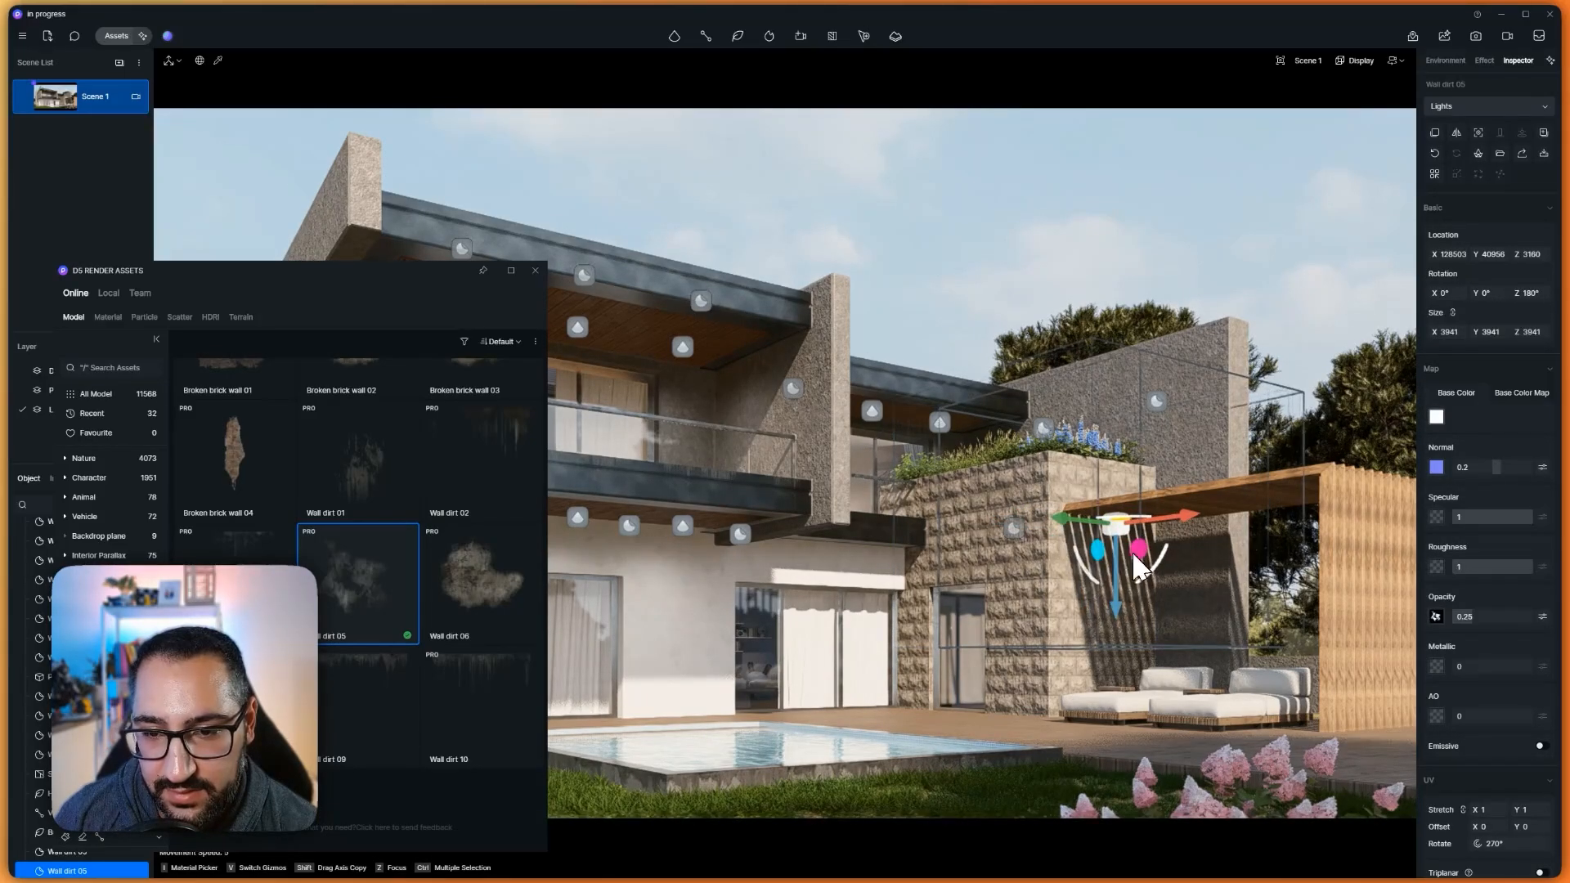
left_click_drag(1115, 591, 1125, 627)
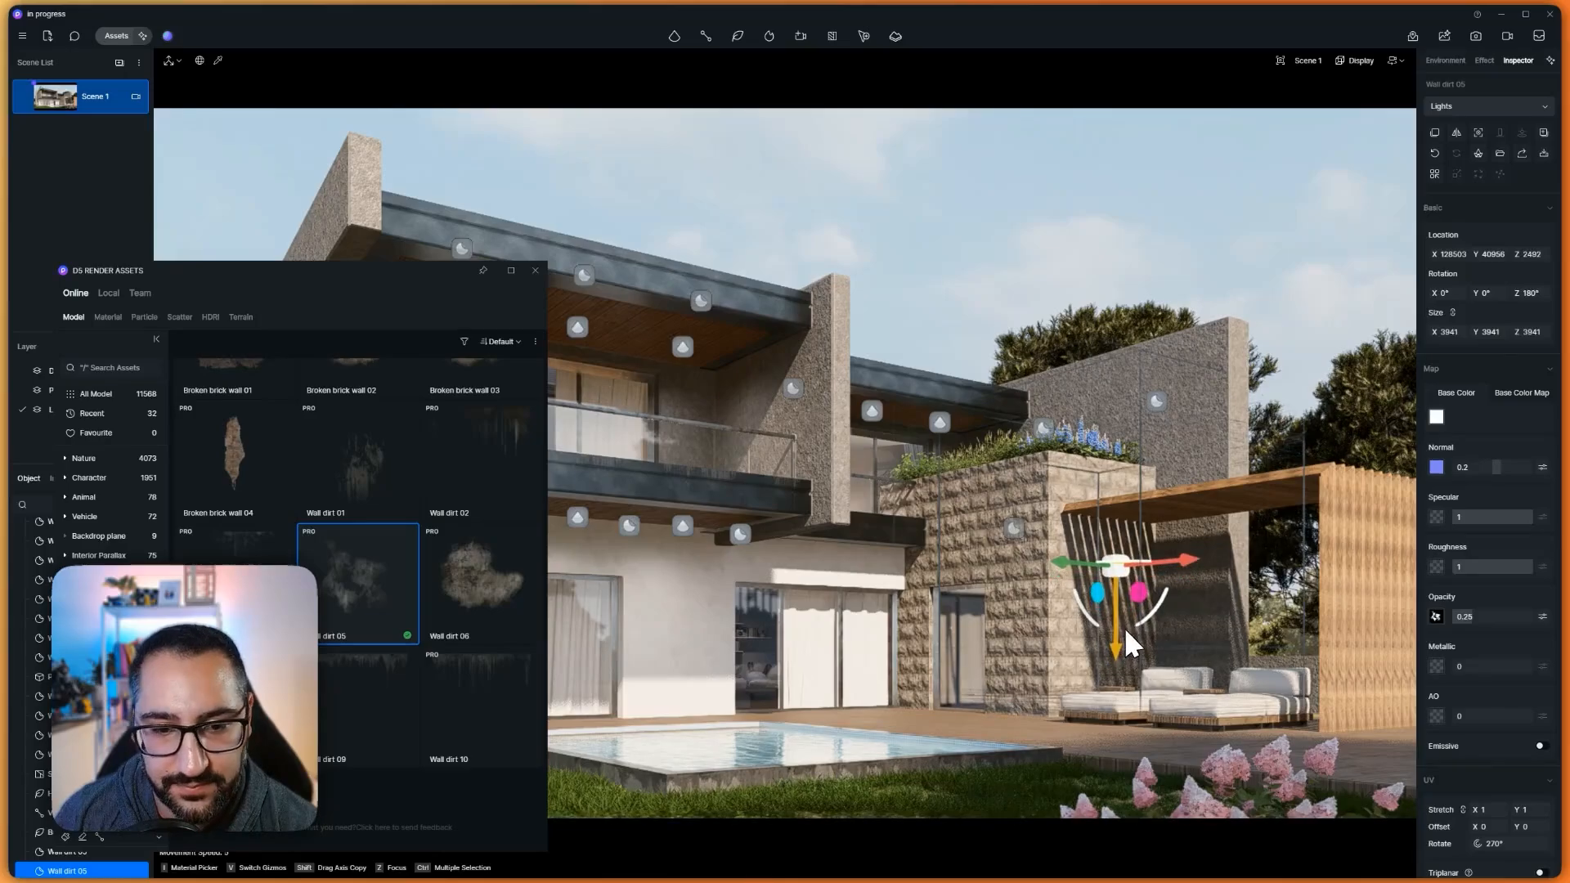
left_click(535, 271)
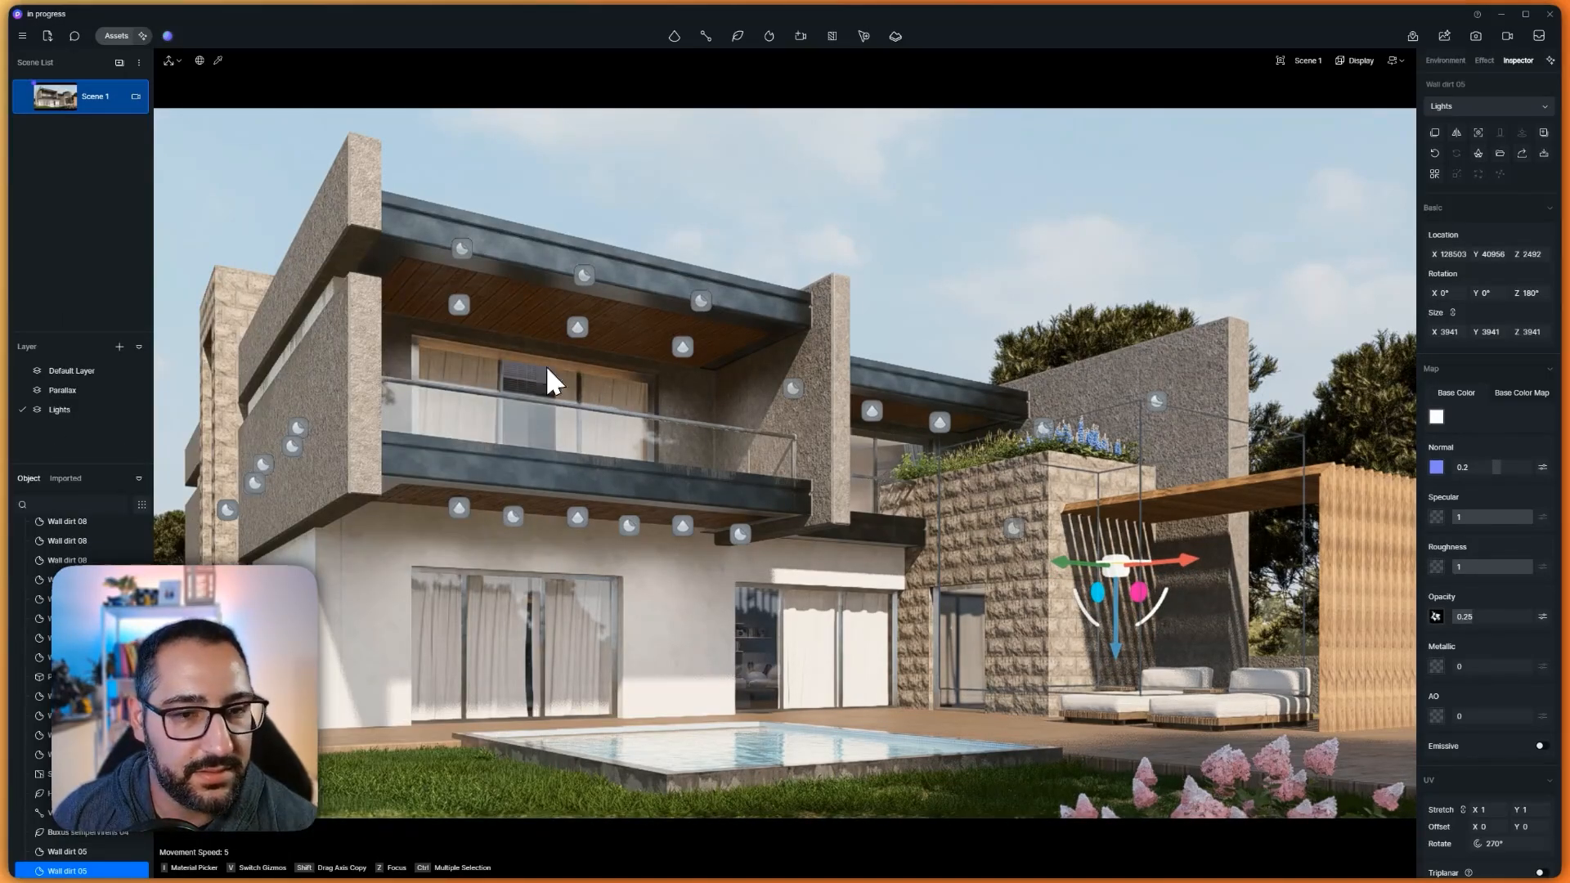
Copy the pillar's dirt decal along Y to the concrete wall at the balcony's far end and set its opacity to 1
key("ctrl+v")
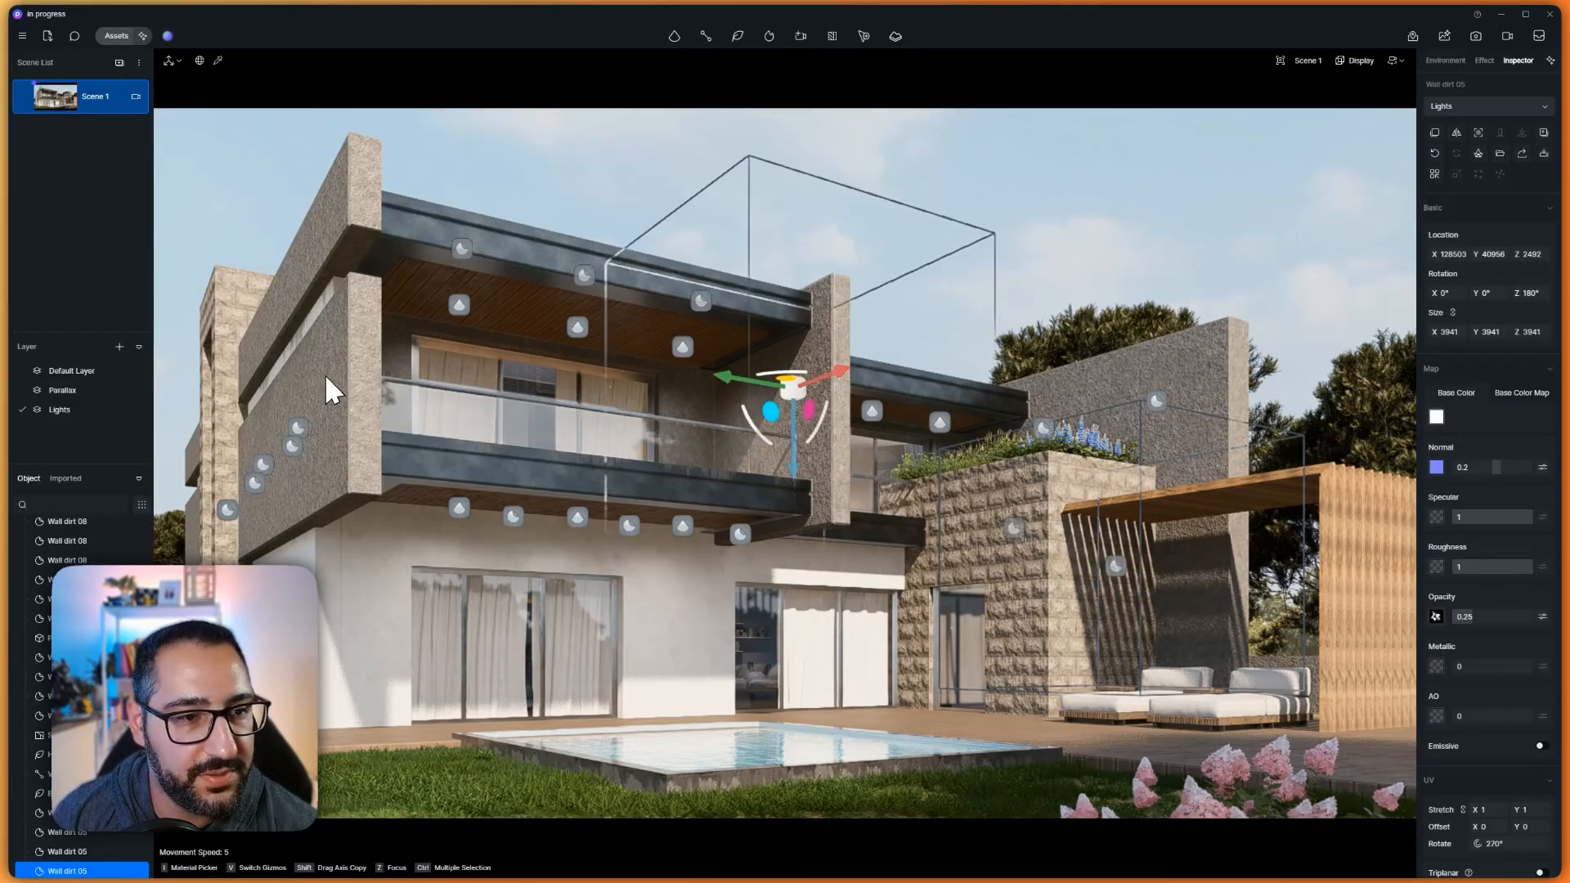
left_click_drag(726, 381, 250, 343)
left_click_drag(1469, 617, 1563, 628)
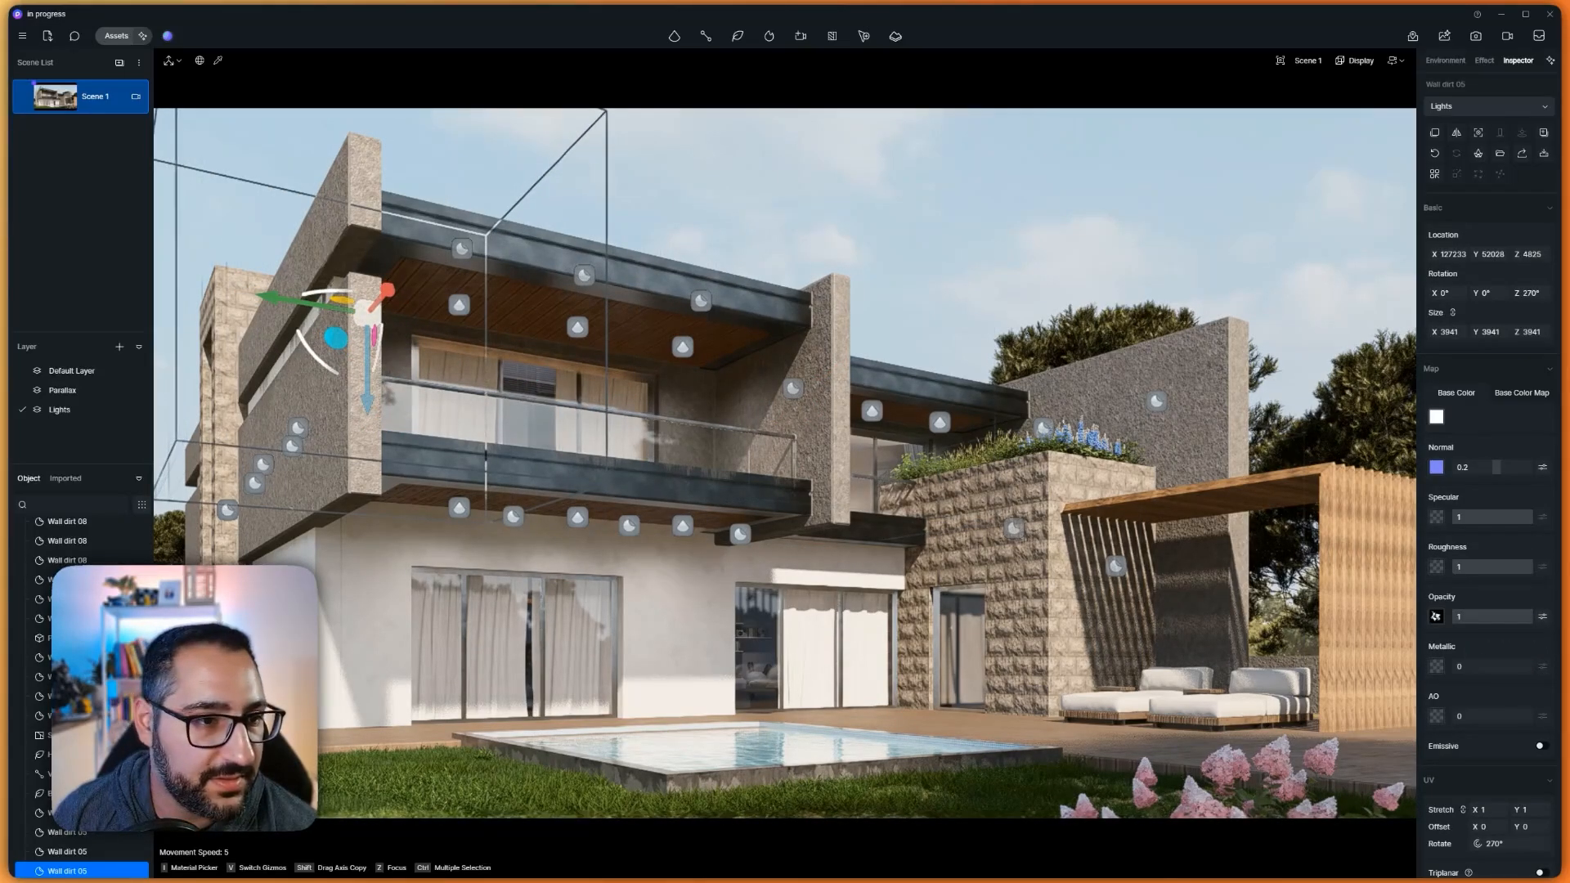
left_click_drag(287, 297, 193, 294)
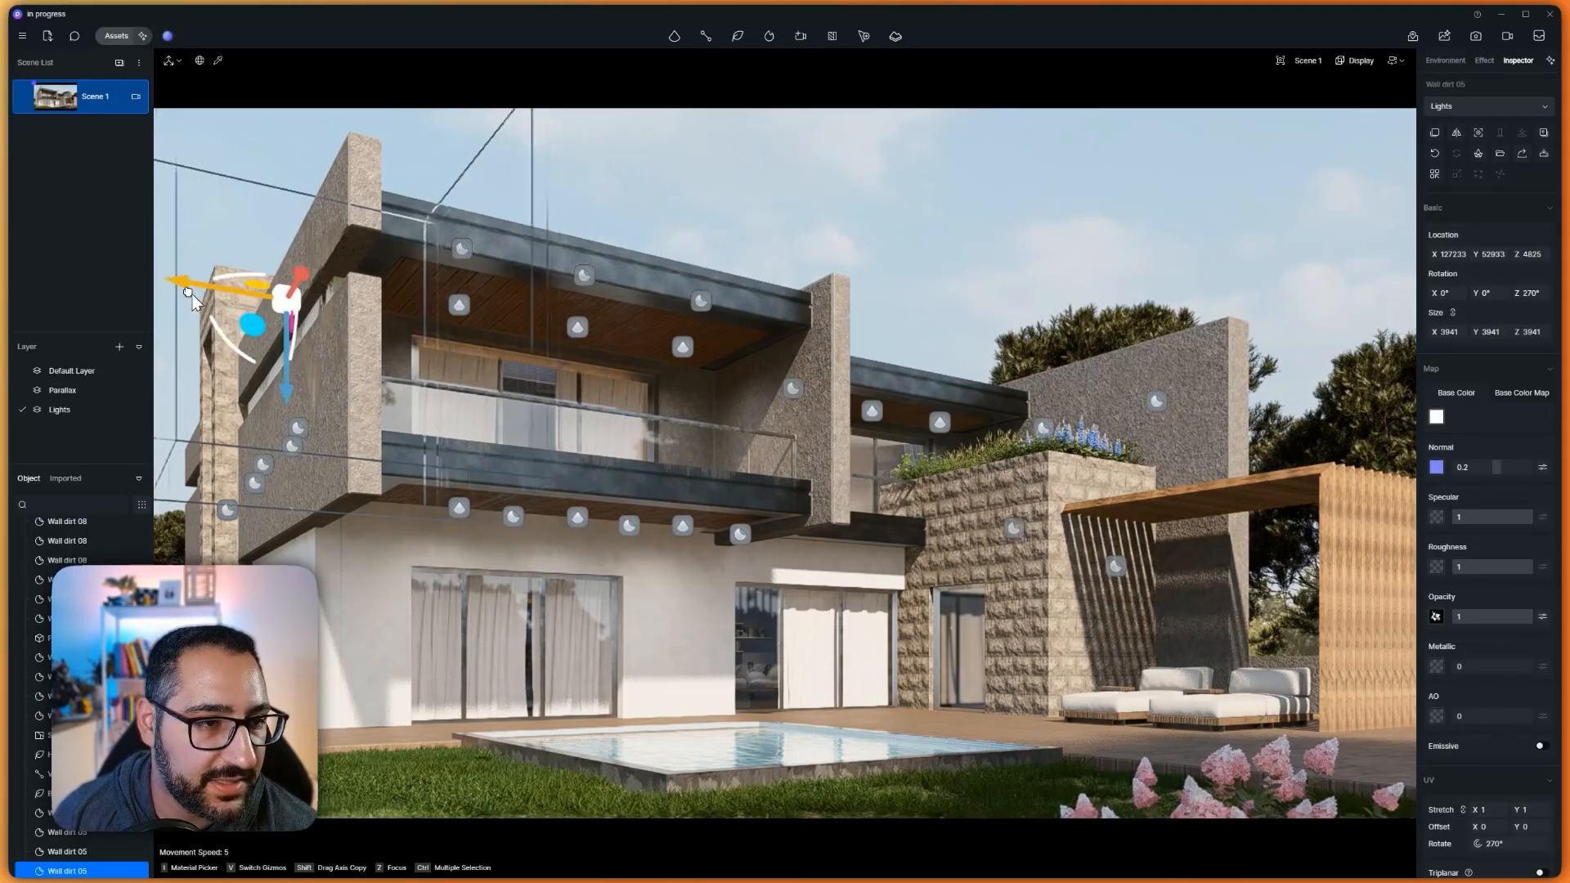
Move the copied decal to X 123360, Z 3775, set its opacity to 0.21, and duplicate it along X to 129593
left_click_drag(275, 368, 237, 437)
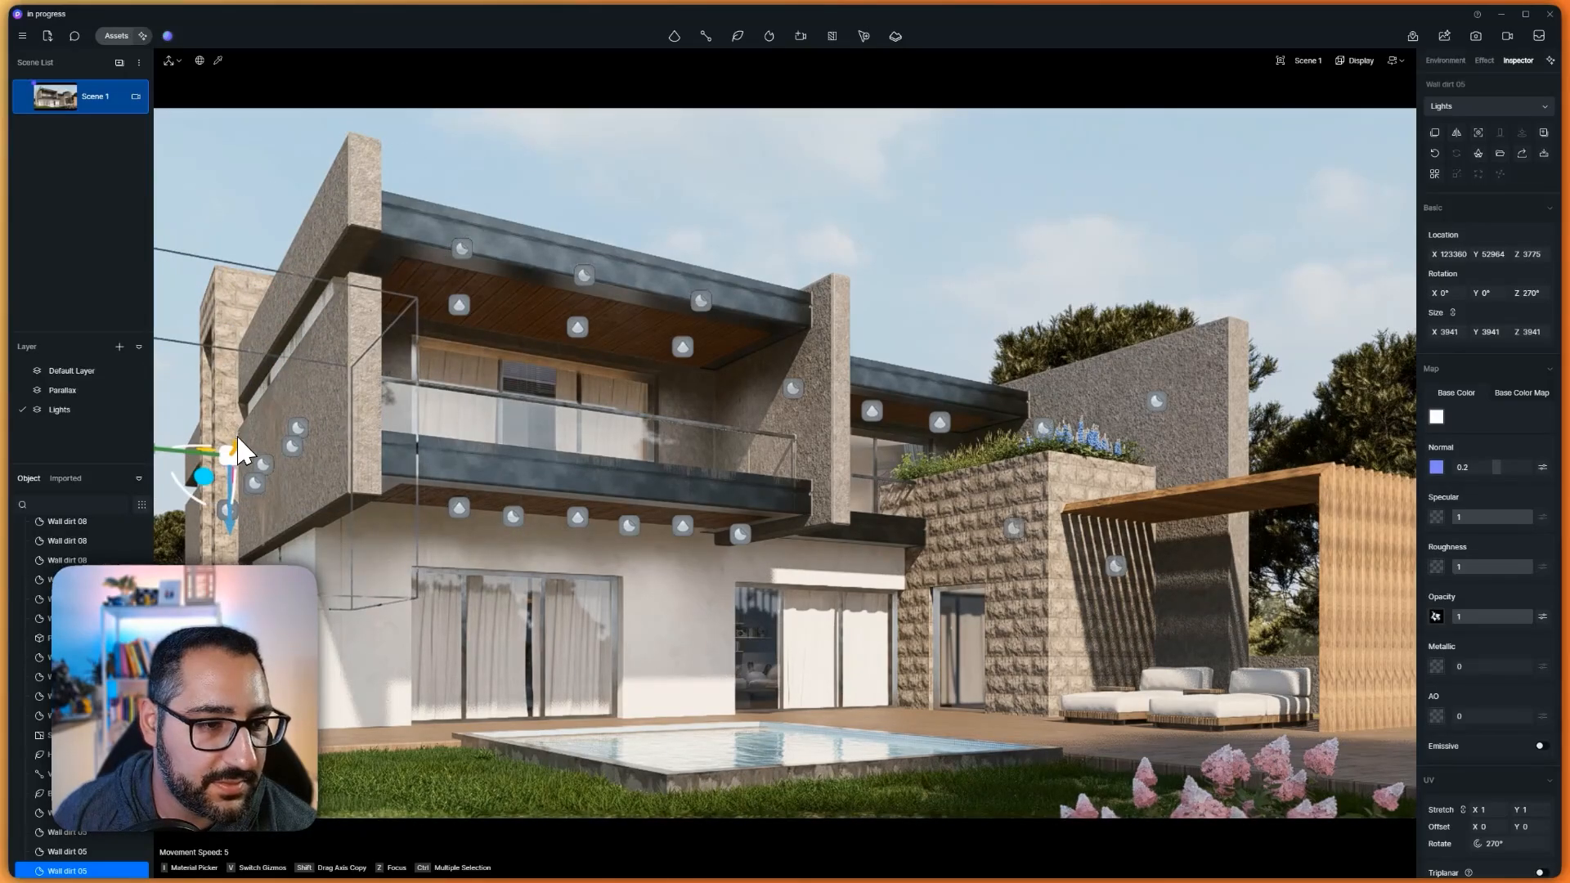
left_click_drag(1503, 616, 1447, 630)
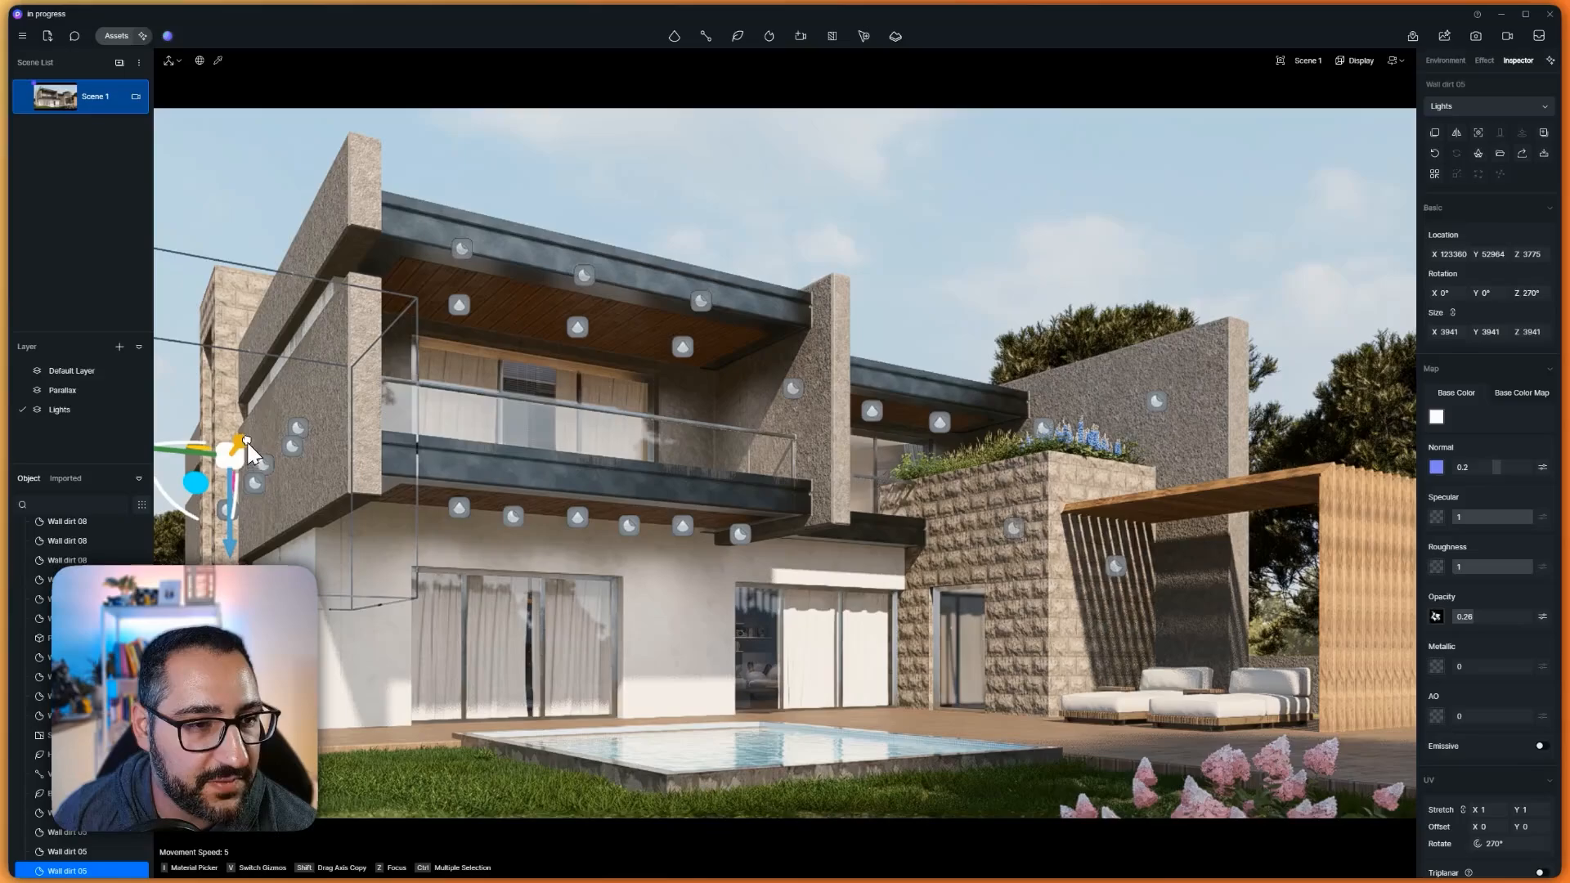
left_click_drag(247, 440, 363, 288)
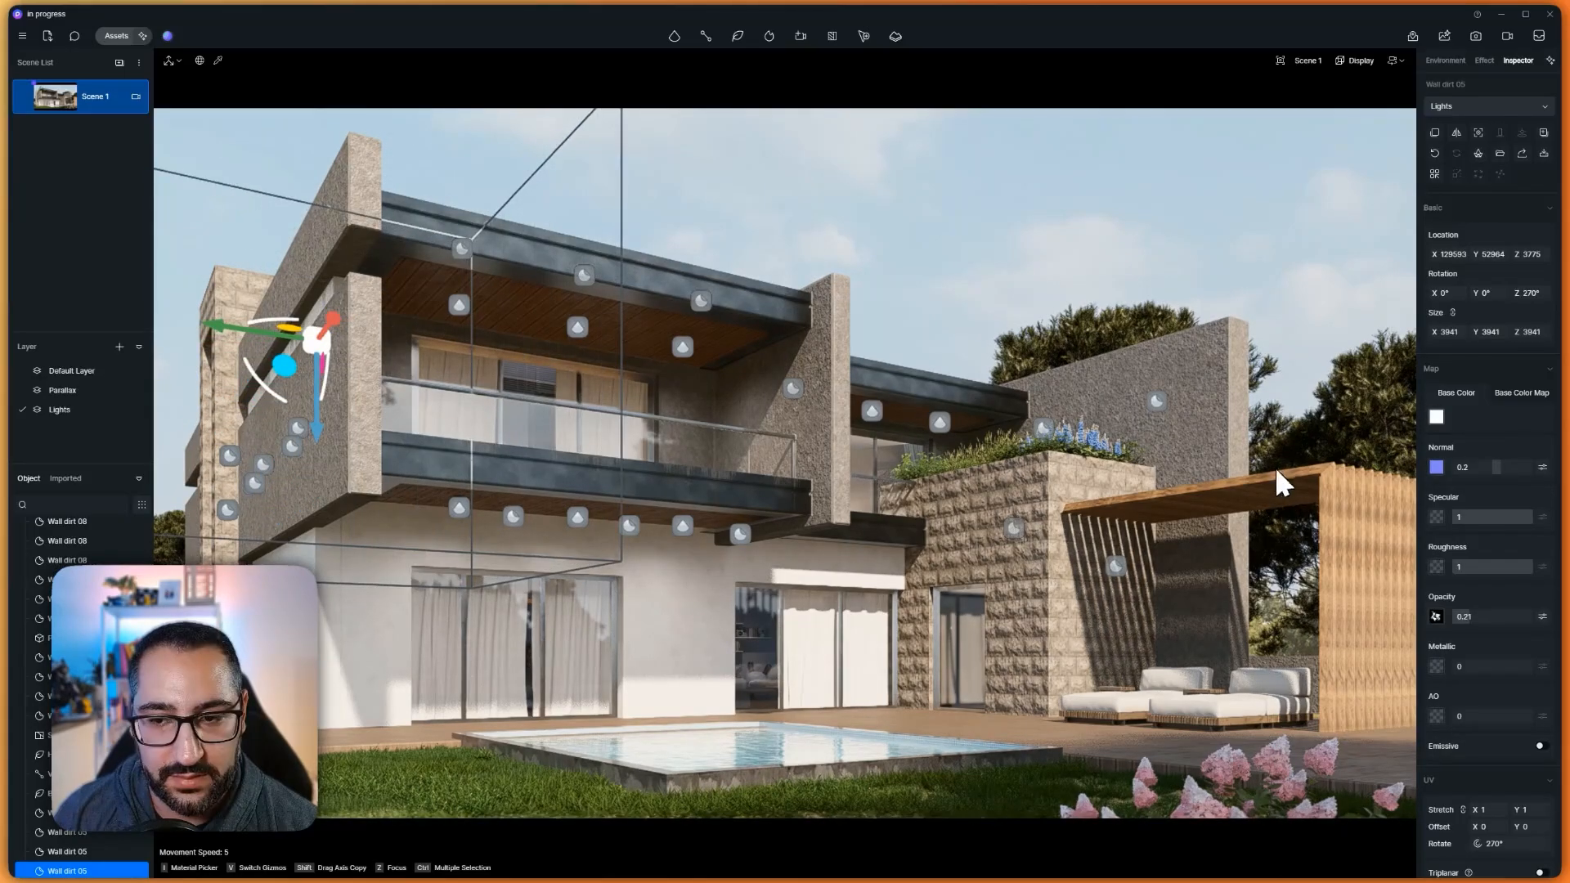
Copy the stone block's side decal to the pergola at X 131591, Z 1579, keep opacity at 0.25 and scale it to 4281
left_click(1127, 568)
left_click_drag(1180, 577, 1391, 556)
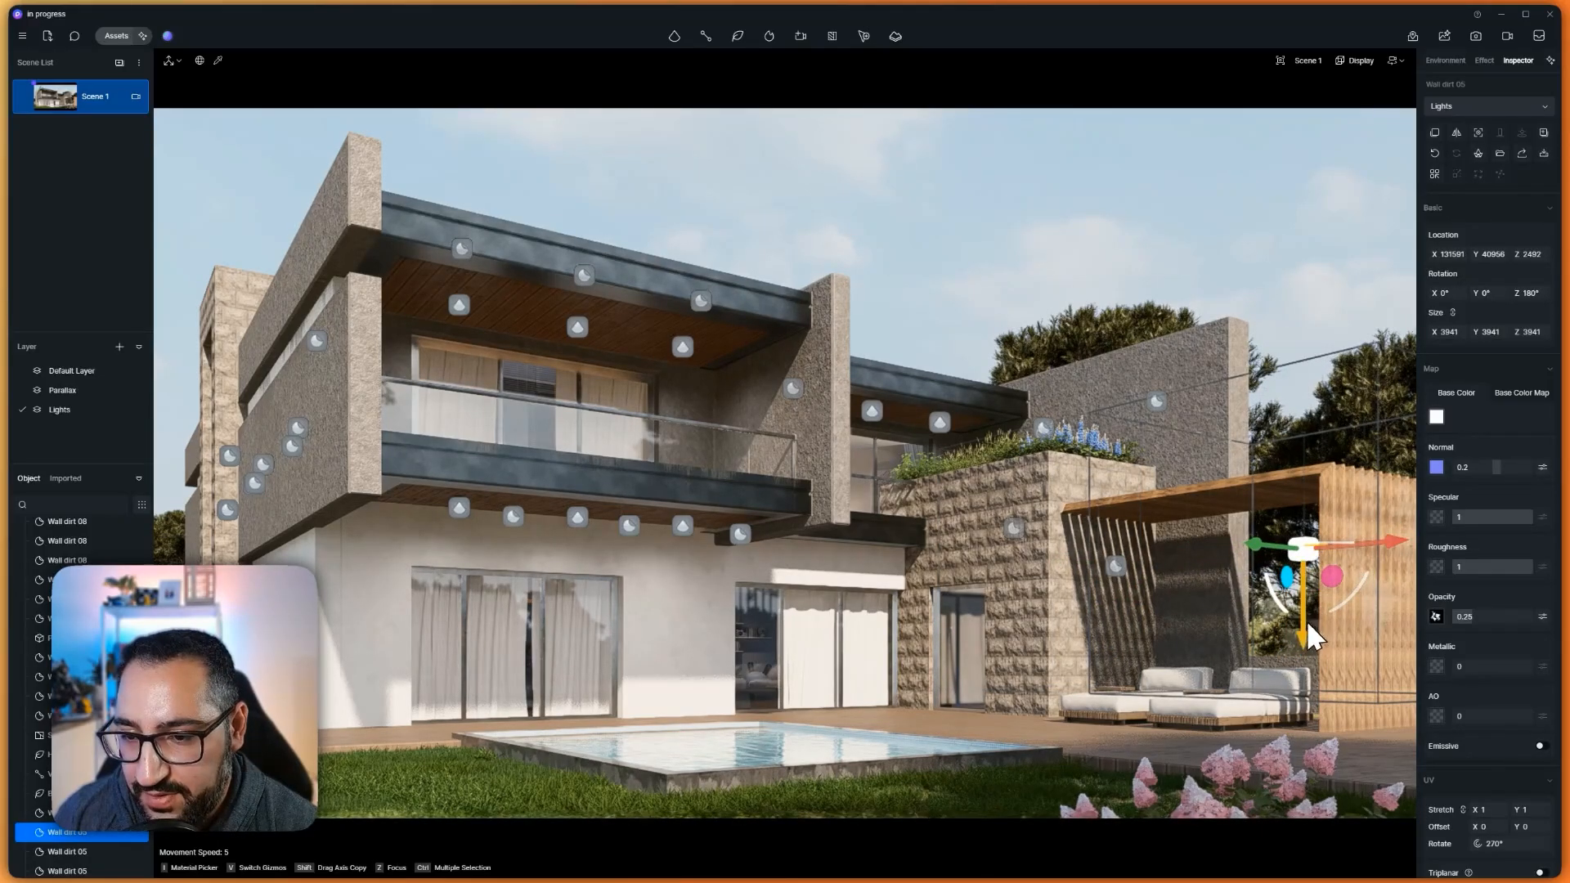
left_click_drag(1307, 620, 1309, 694)
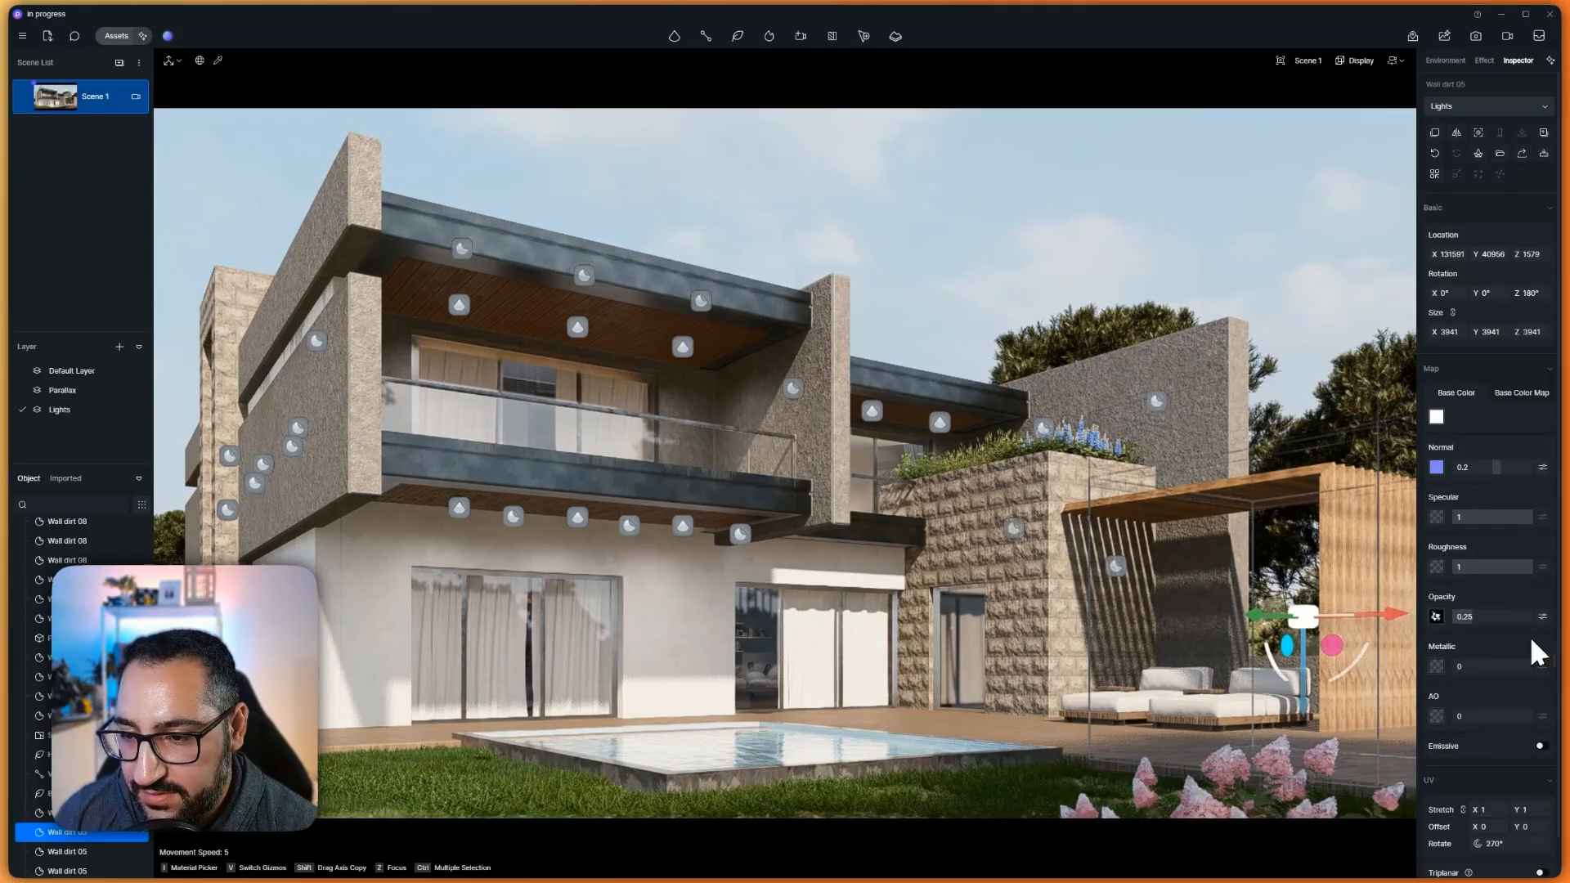
left_click(1526, 622)
left_click_drag(1510, 619, 1471, 625)
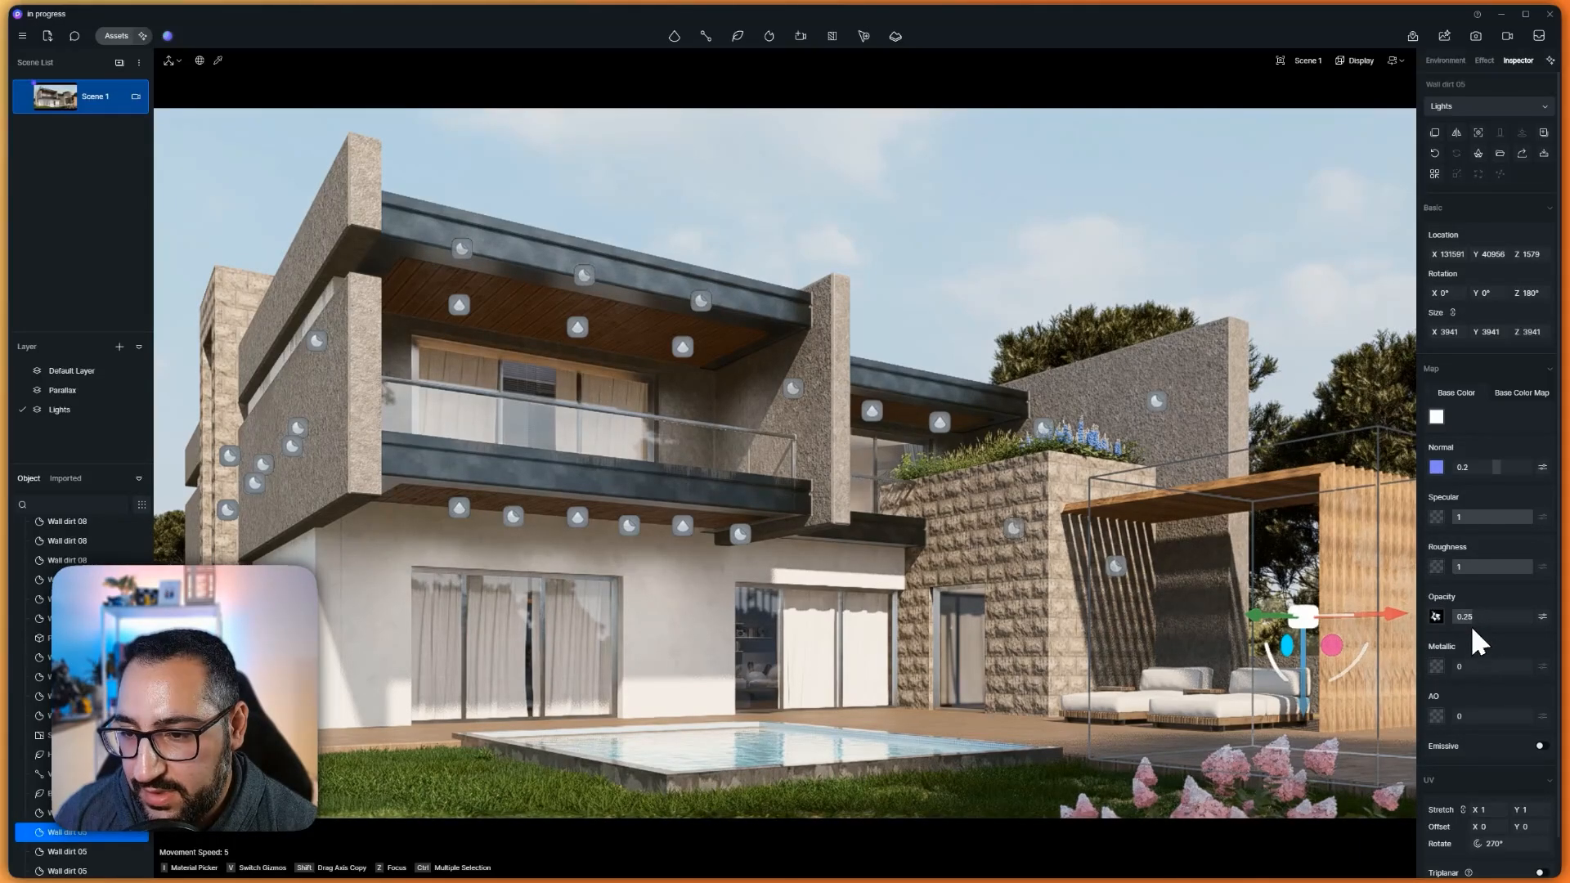
key("v")
left_click_drag(1307, 549, 1313, 520)
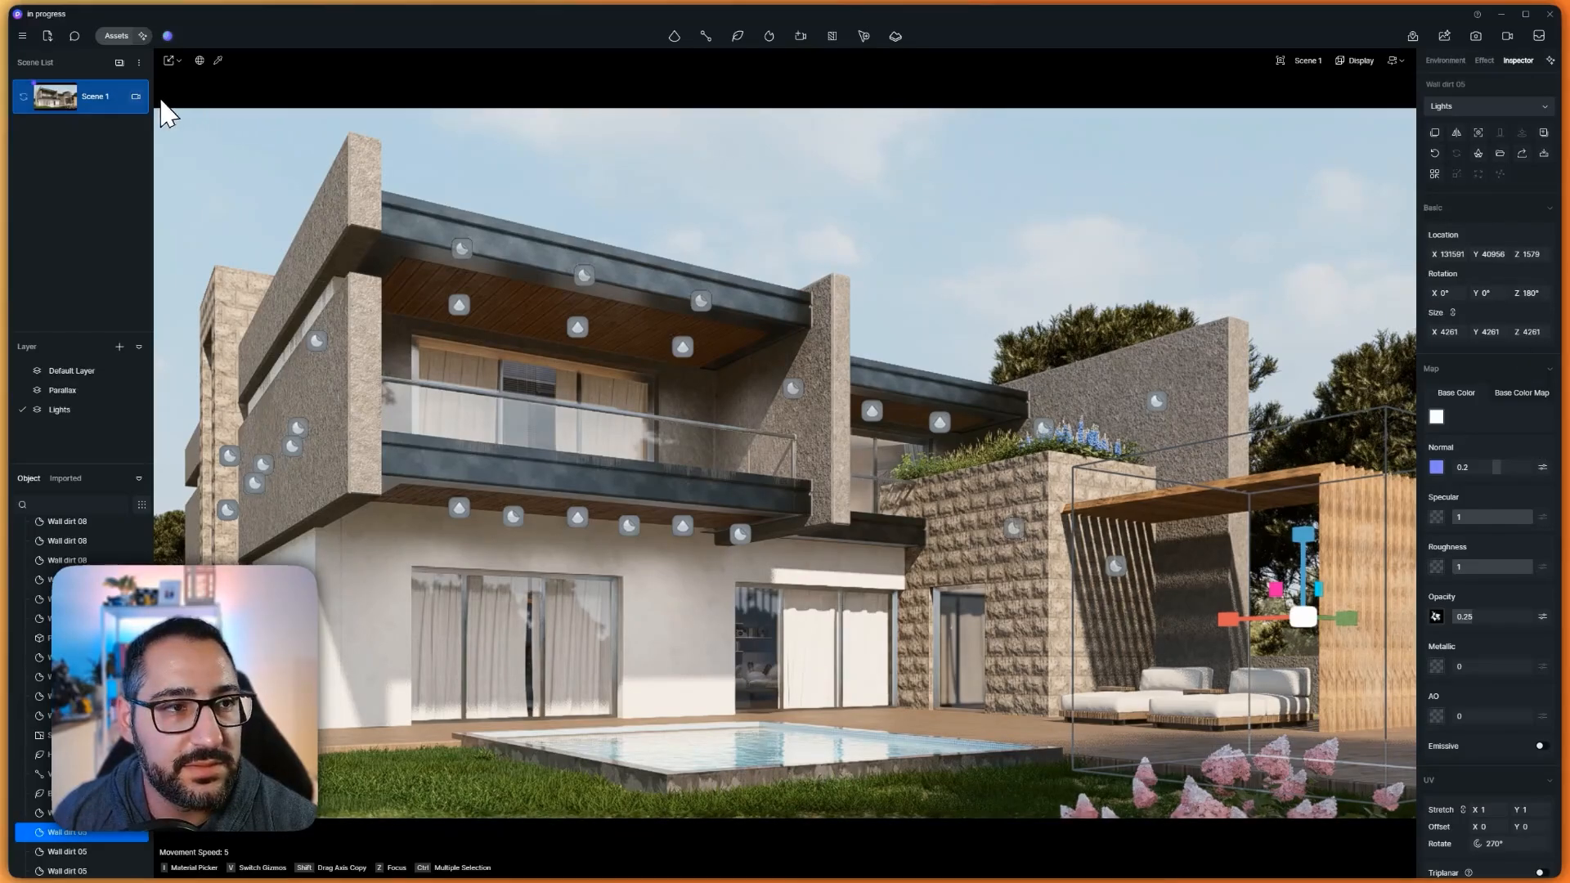
Try a 29 mm focal length on the Scene 1 camera
left_click(136, 97)
left_click(1488, 546)
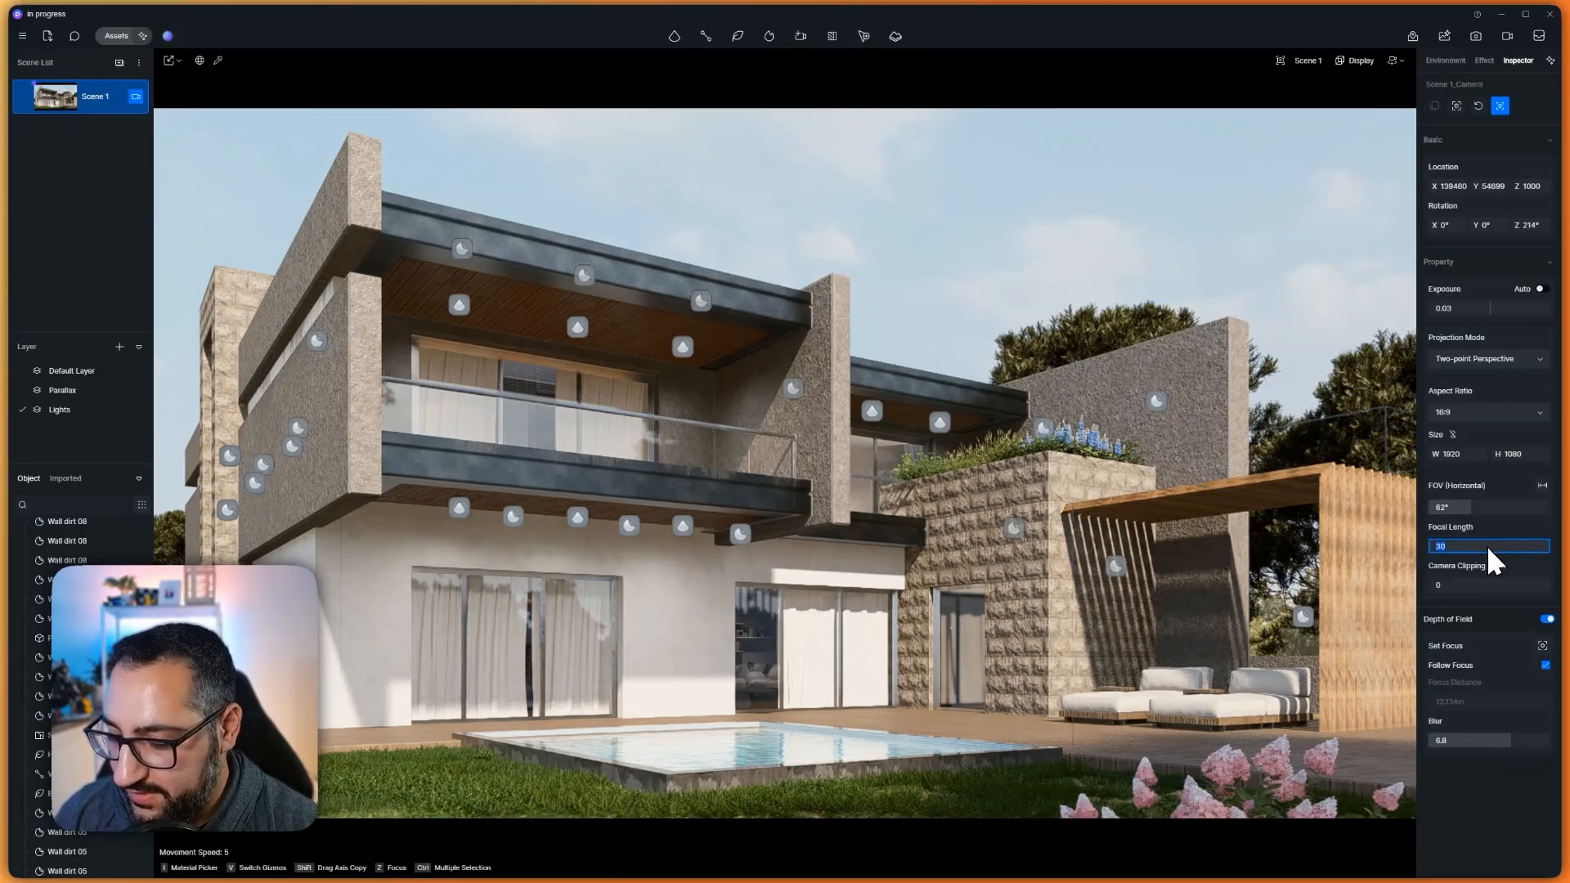
type("29")
key("Return")
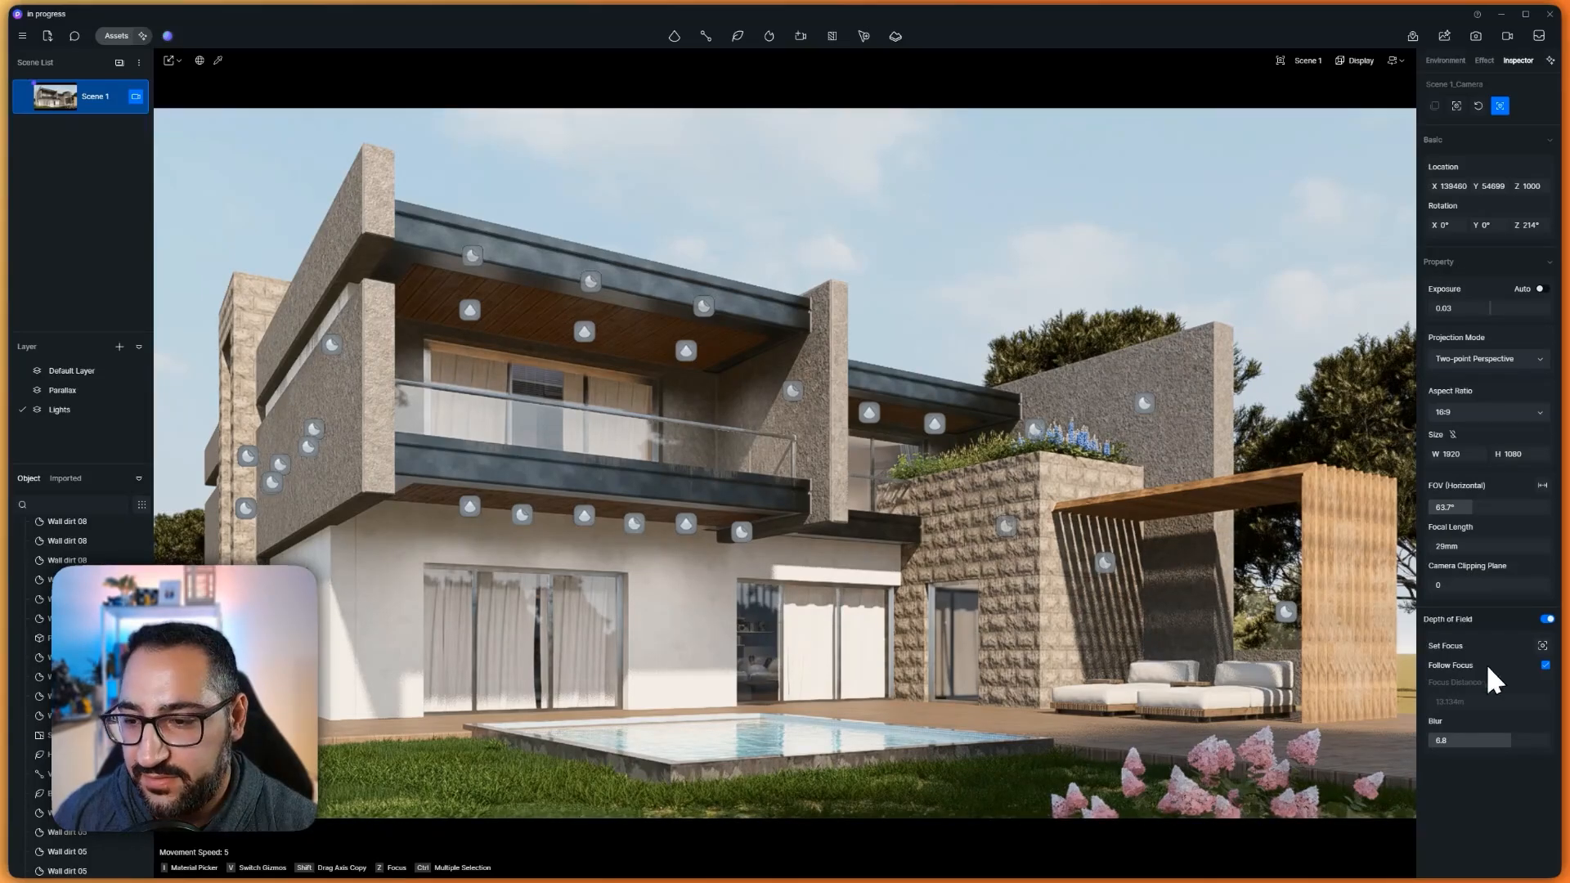
Set the Scene 1 camera's focal length to 30 mm and update the saved scene
left_click(1474, 544)
type("30")
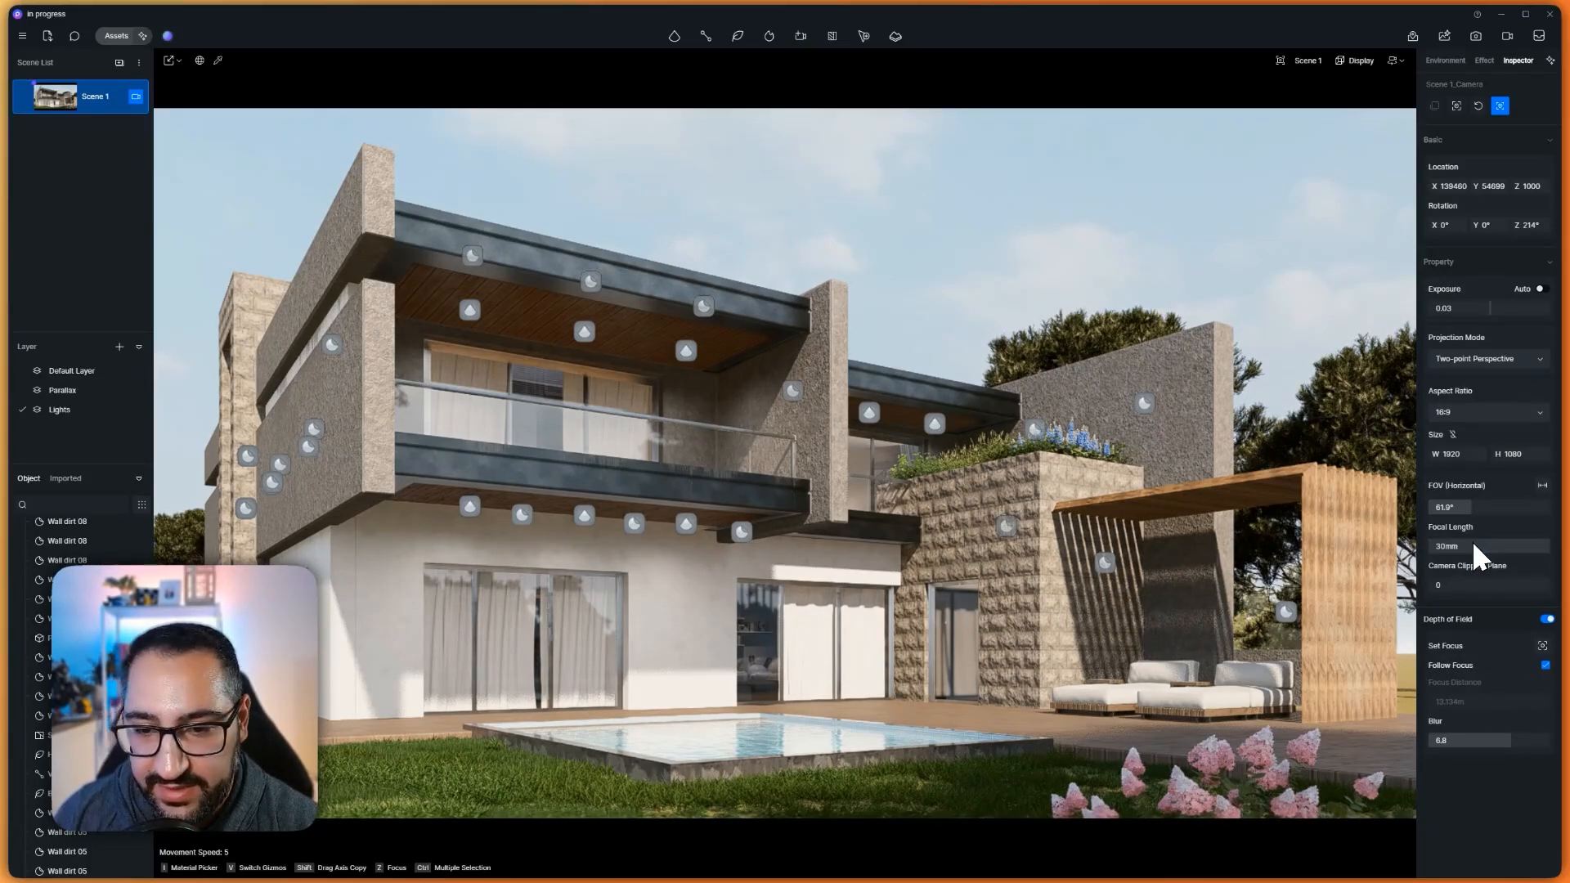
key("Return")
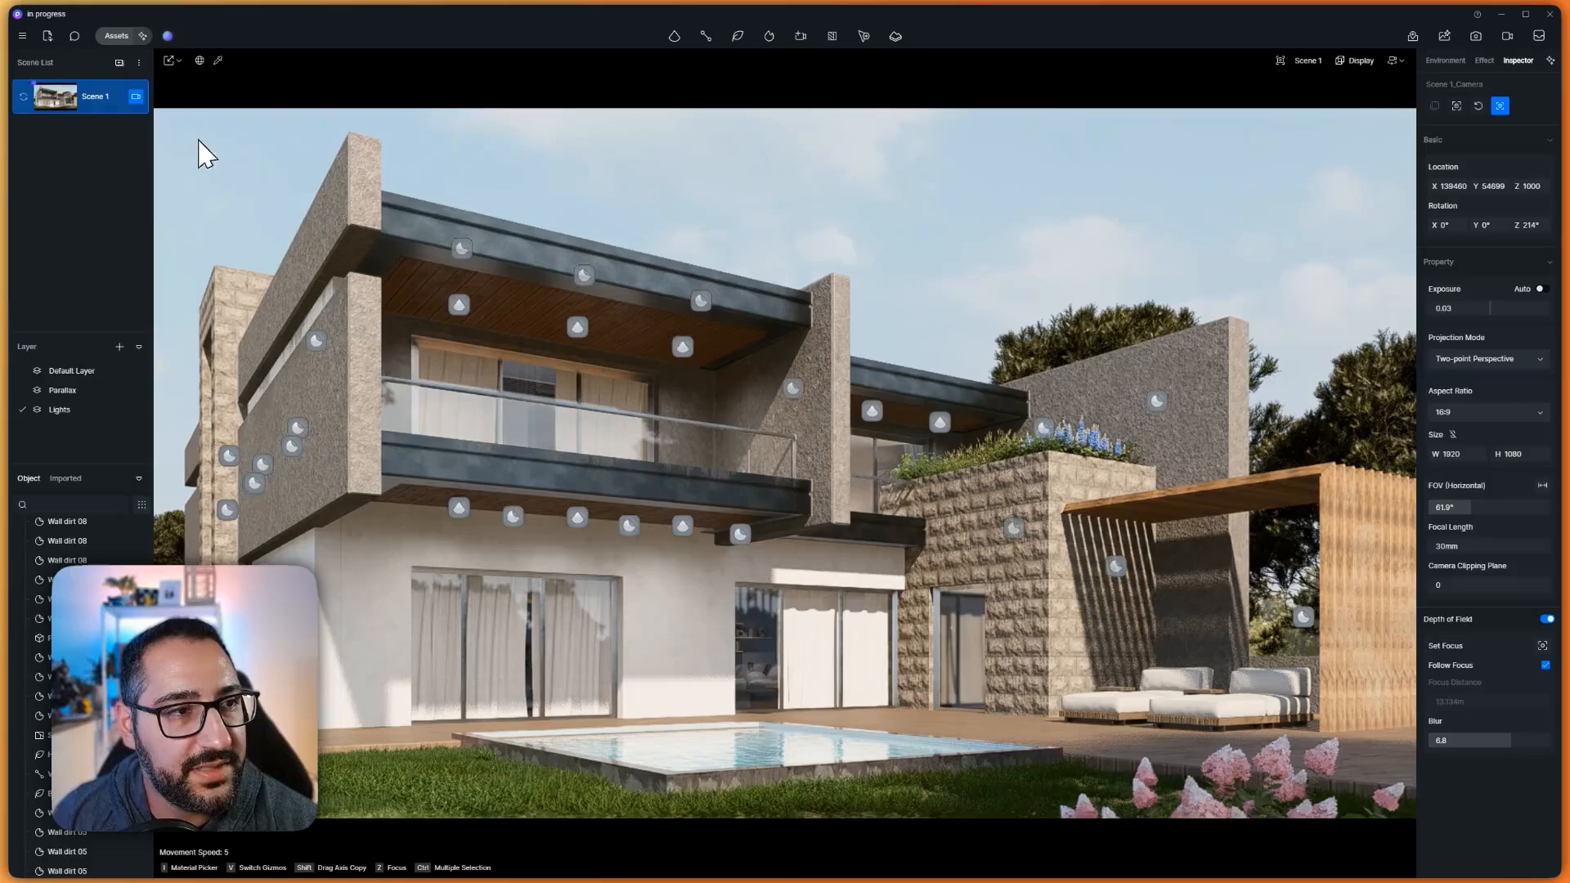
left_click(24, 98)
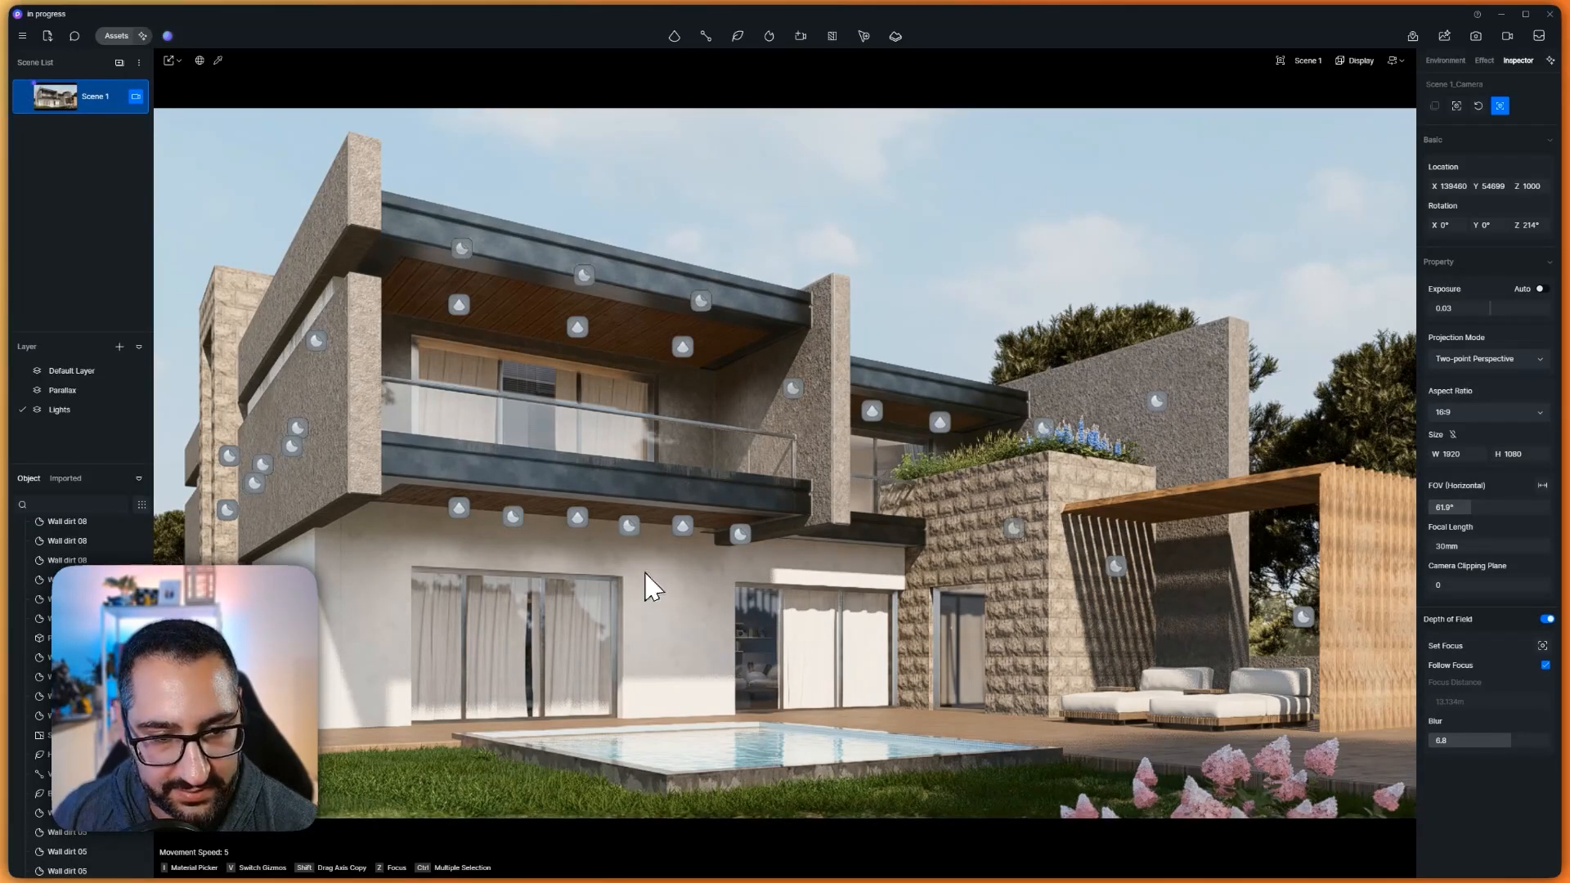
Render Scene 1 as a still image at the 2K preset in original aspect ratio, with render channels turned off
left_click(1508, 36)
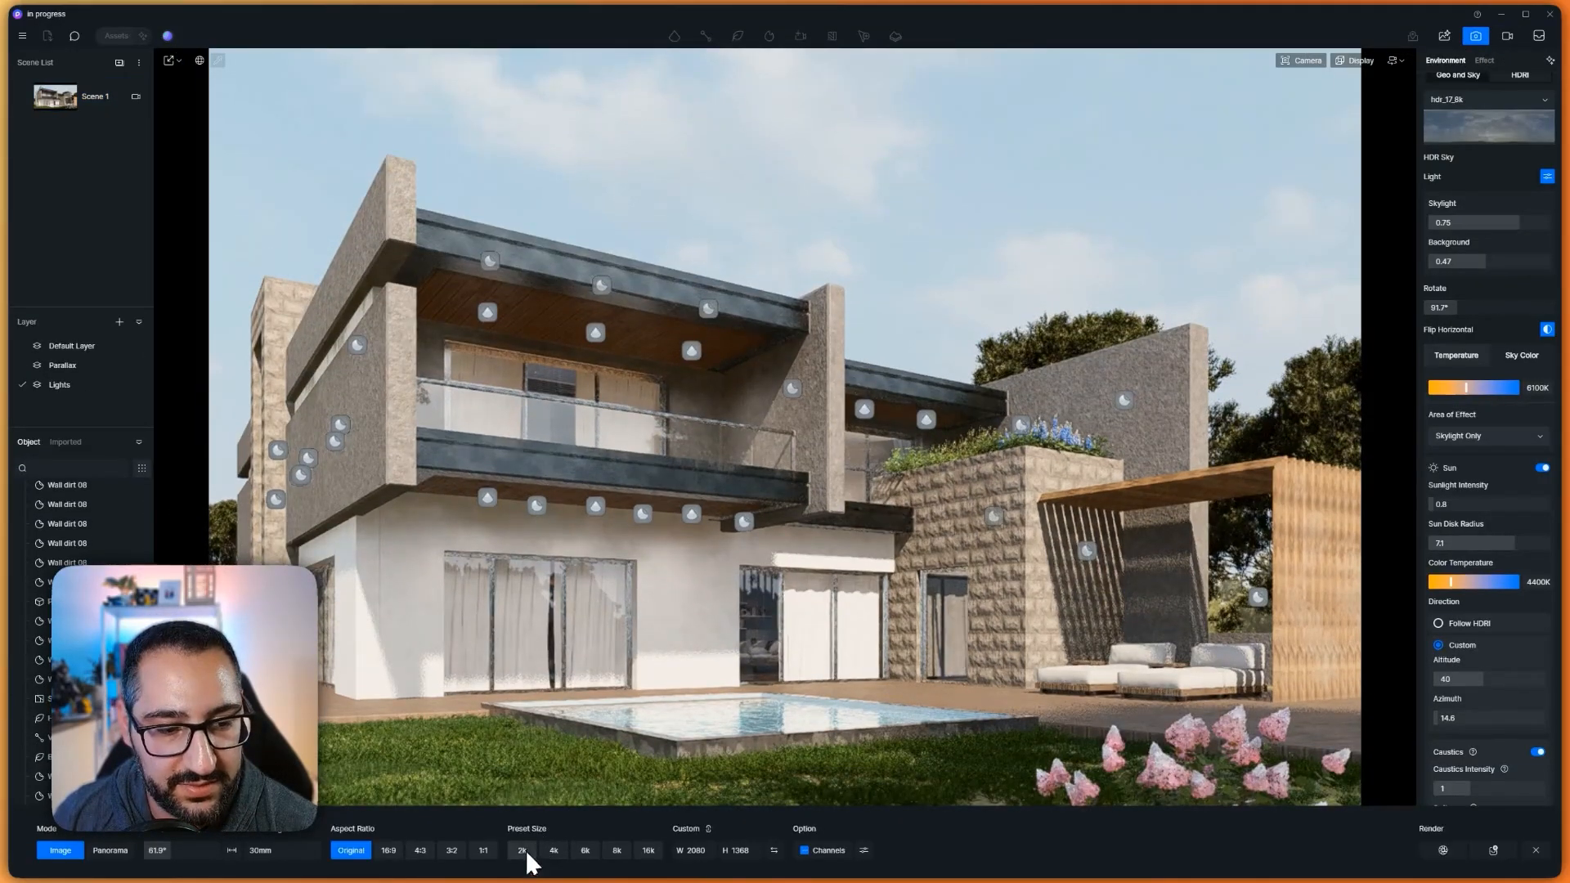
left_click(804, 850)
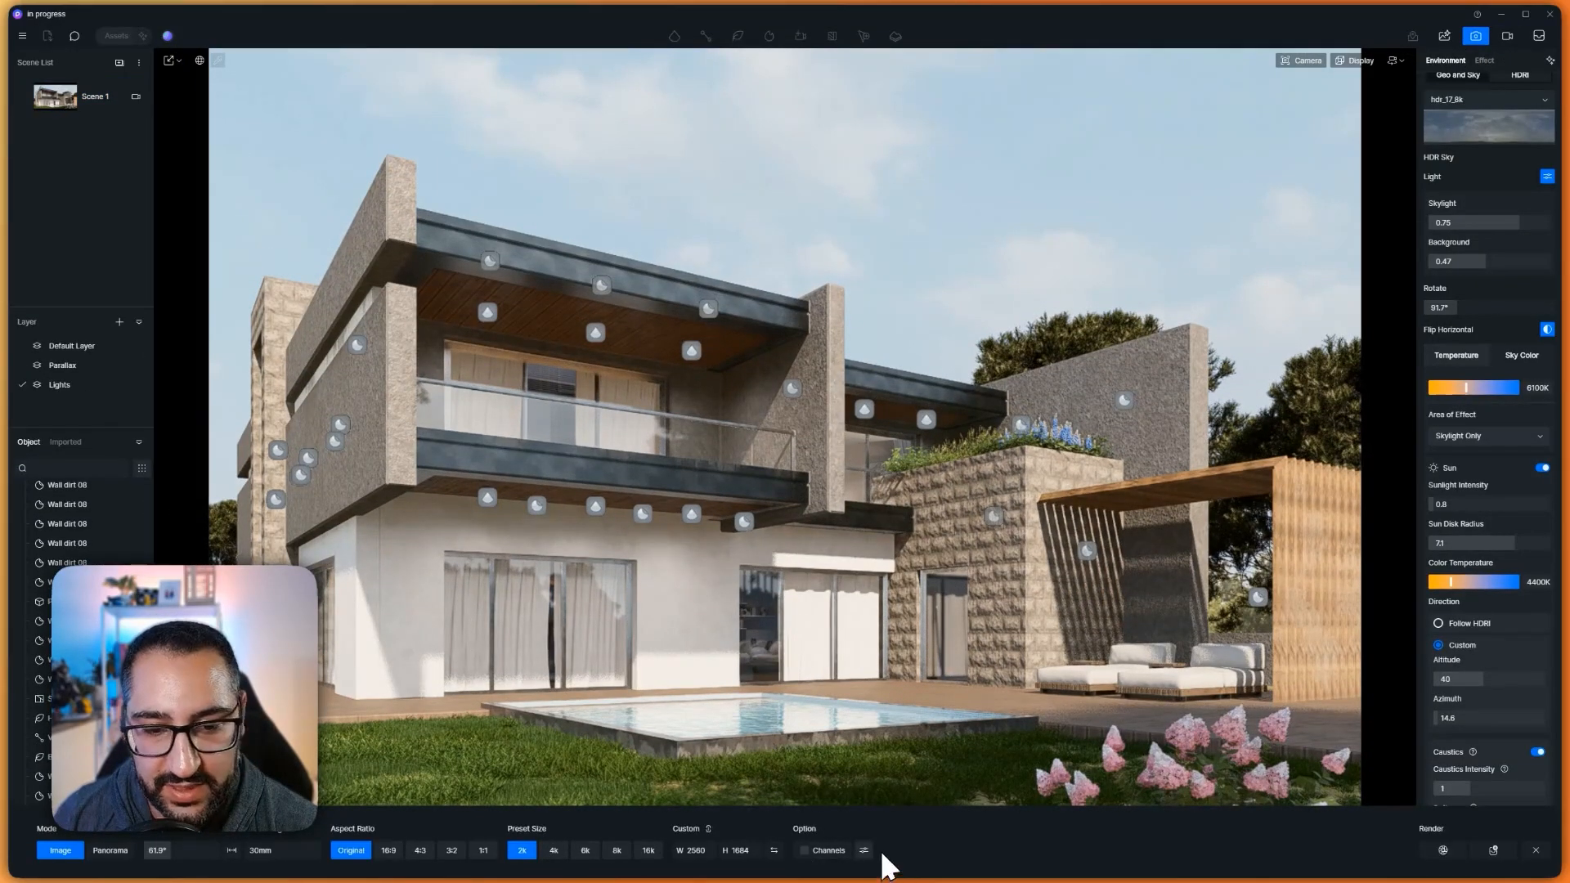
left_click(1444, 851)
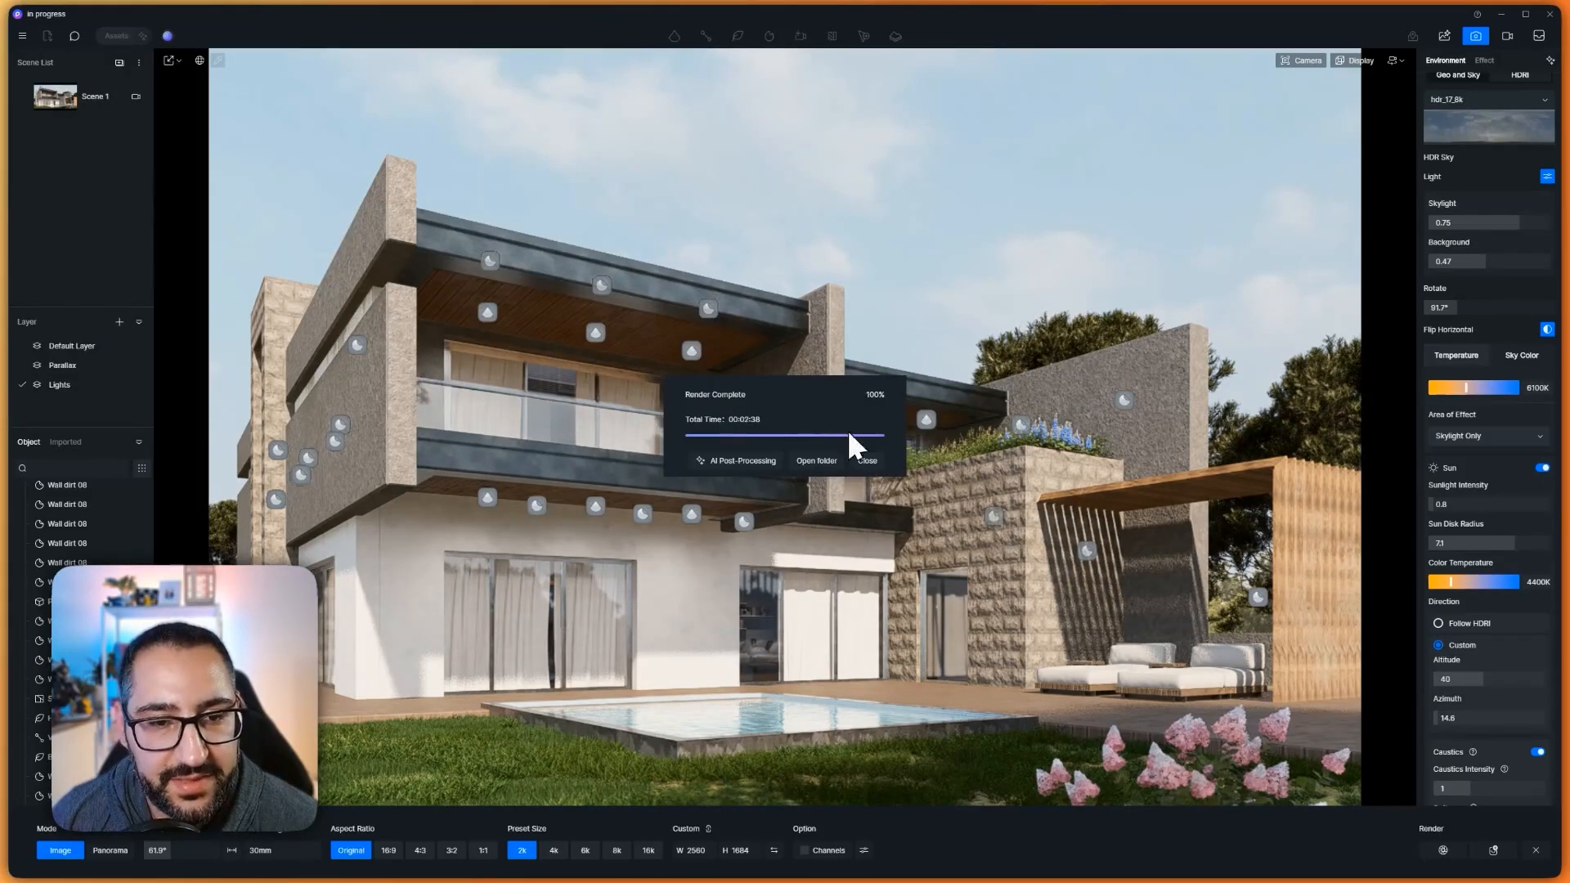
Load the finished corona test render into AI Post-Processing and run the AI Enhancer with an enhancement weight of 0.7
left_click(750, 458)
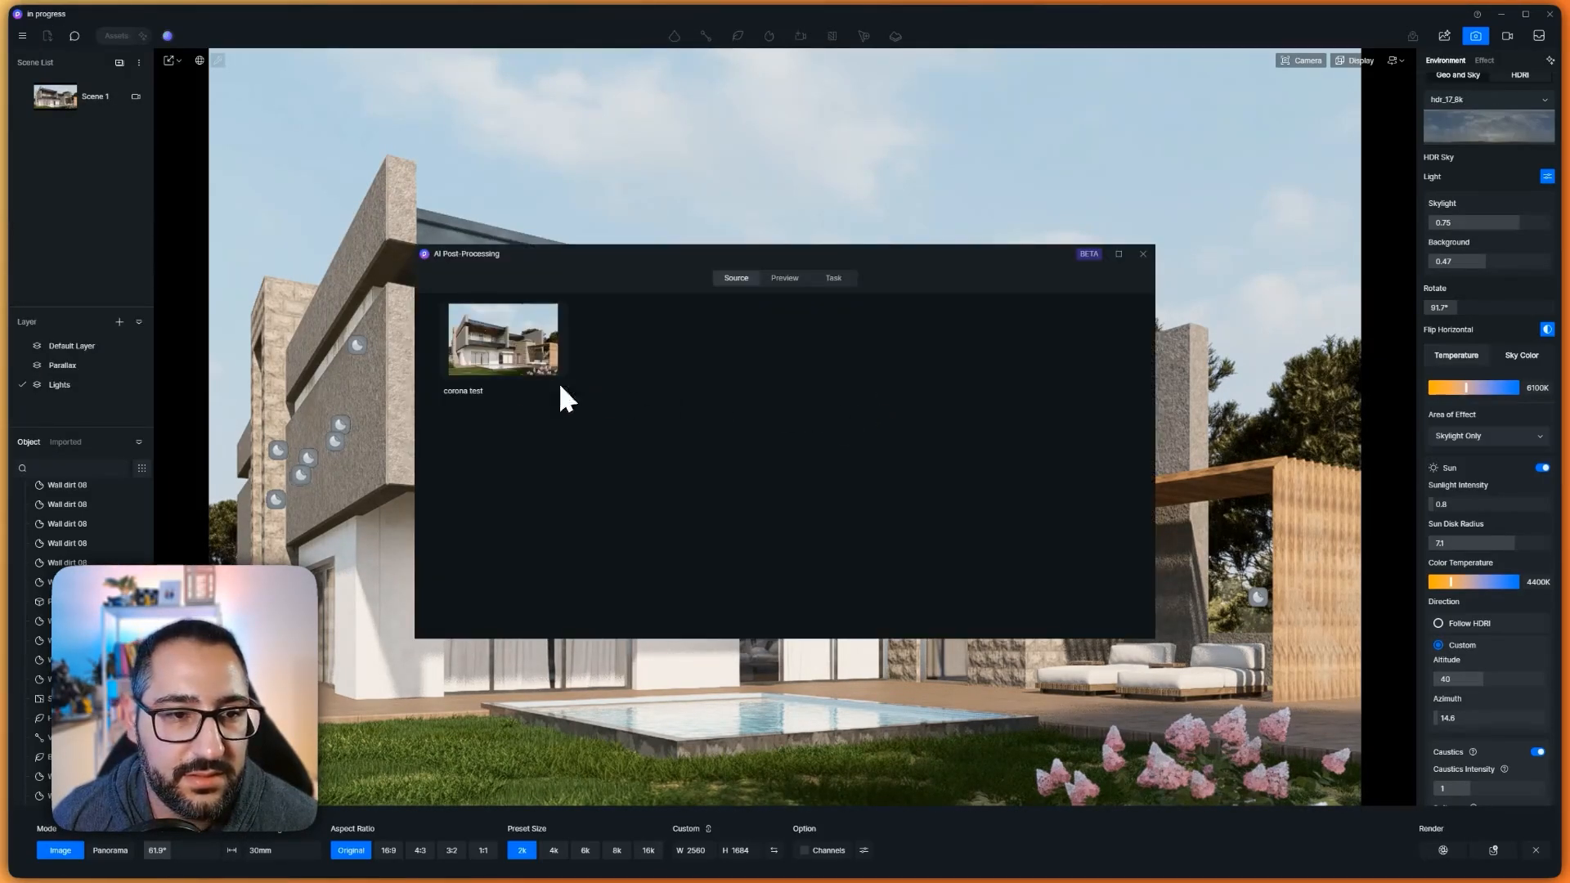
left_click(533, 352)
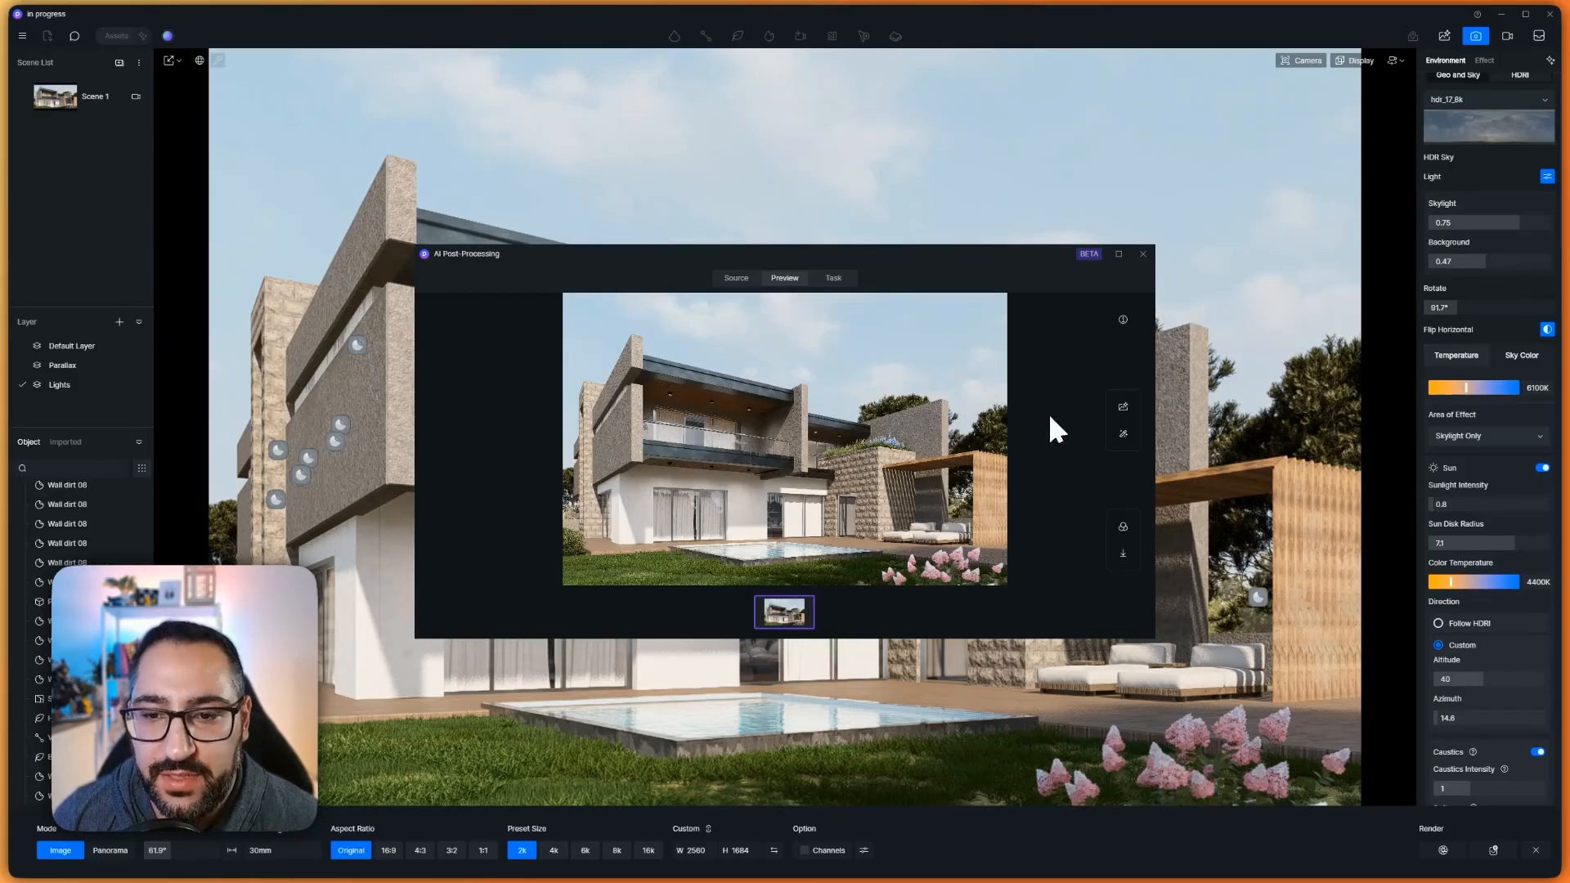
left_click(1124, 406)
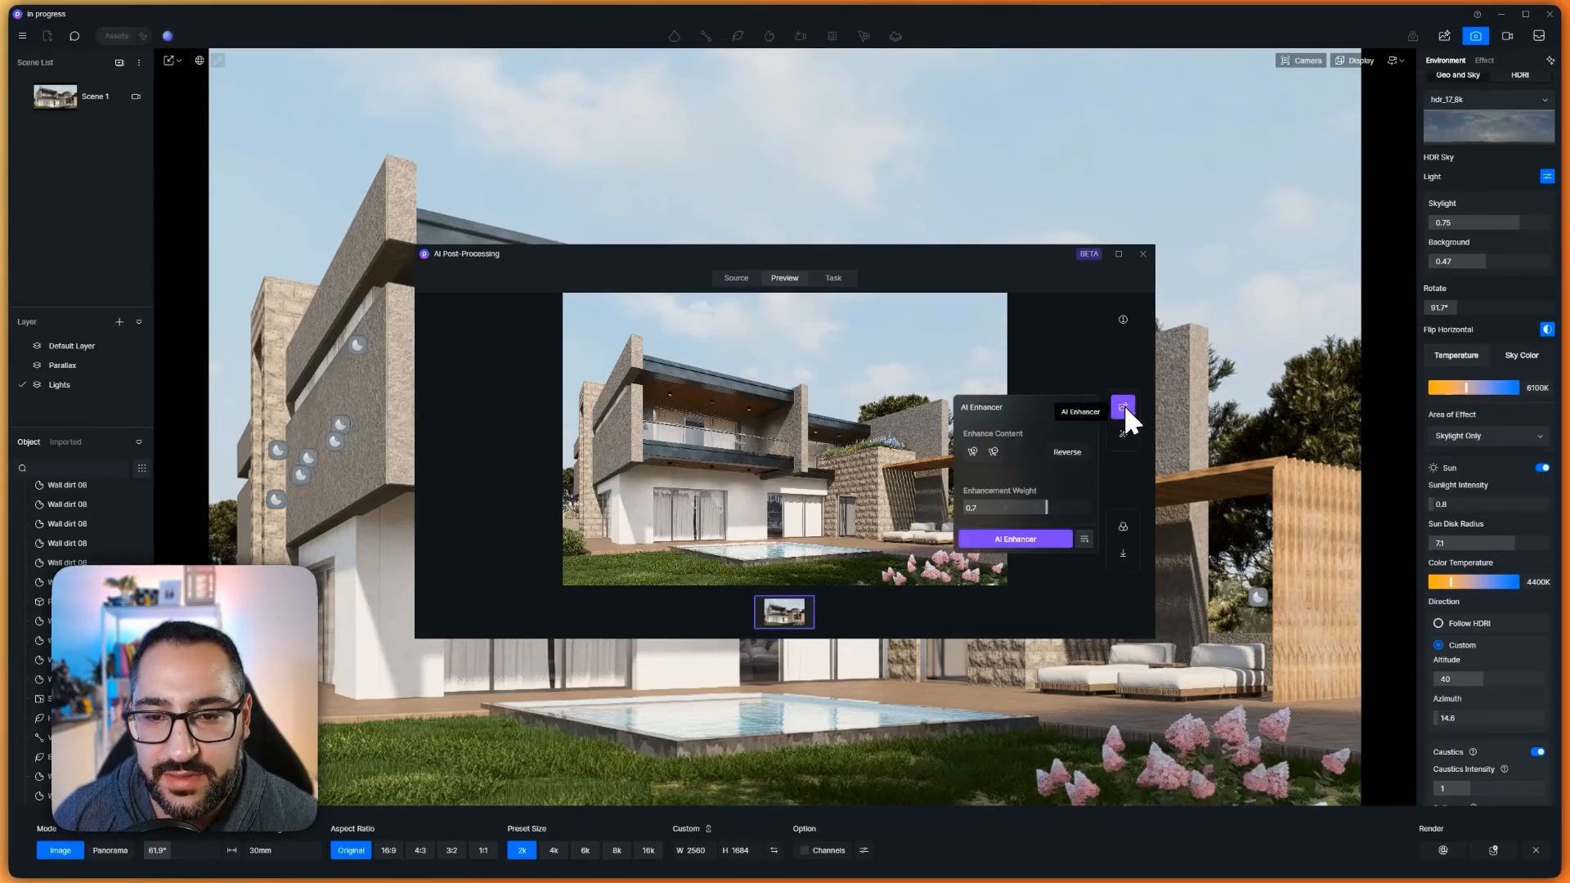
left_click(1055, 541)
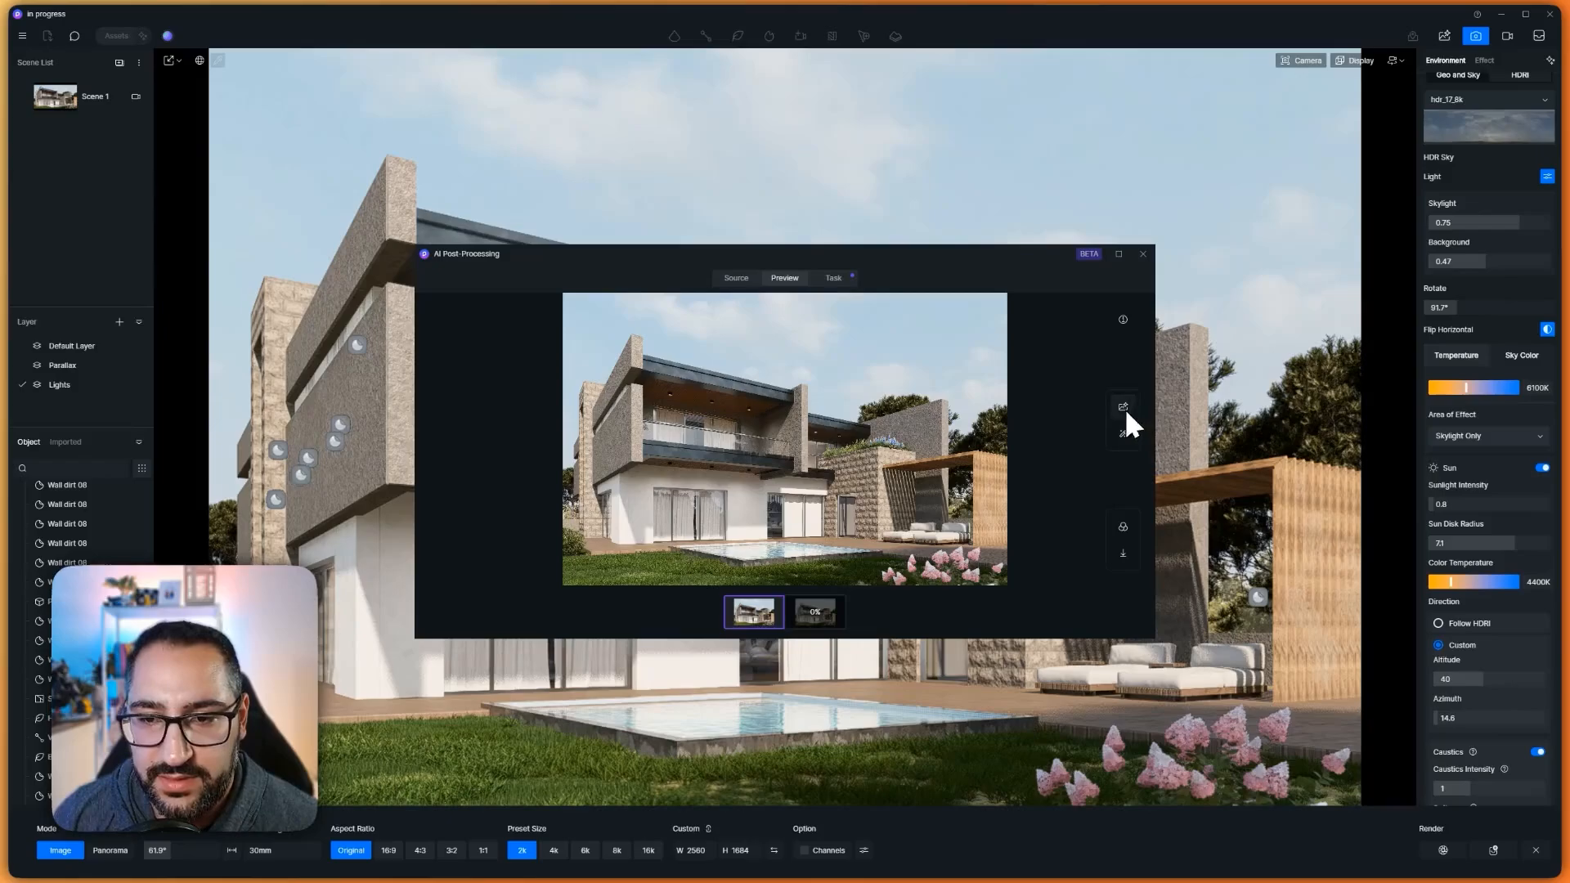
Run the AI Enhancer on the render a second time with the enhancement weight set to 0.5
mouse_move(1126, 409)
left_click_drag(1029, 512, 1023, 512)
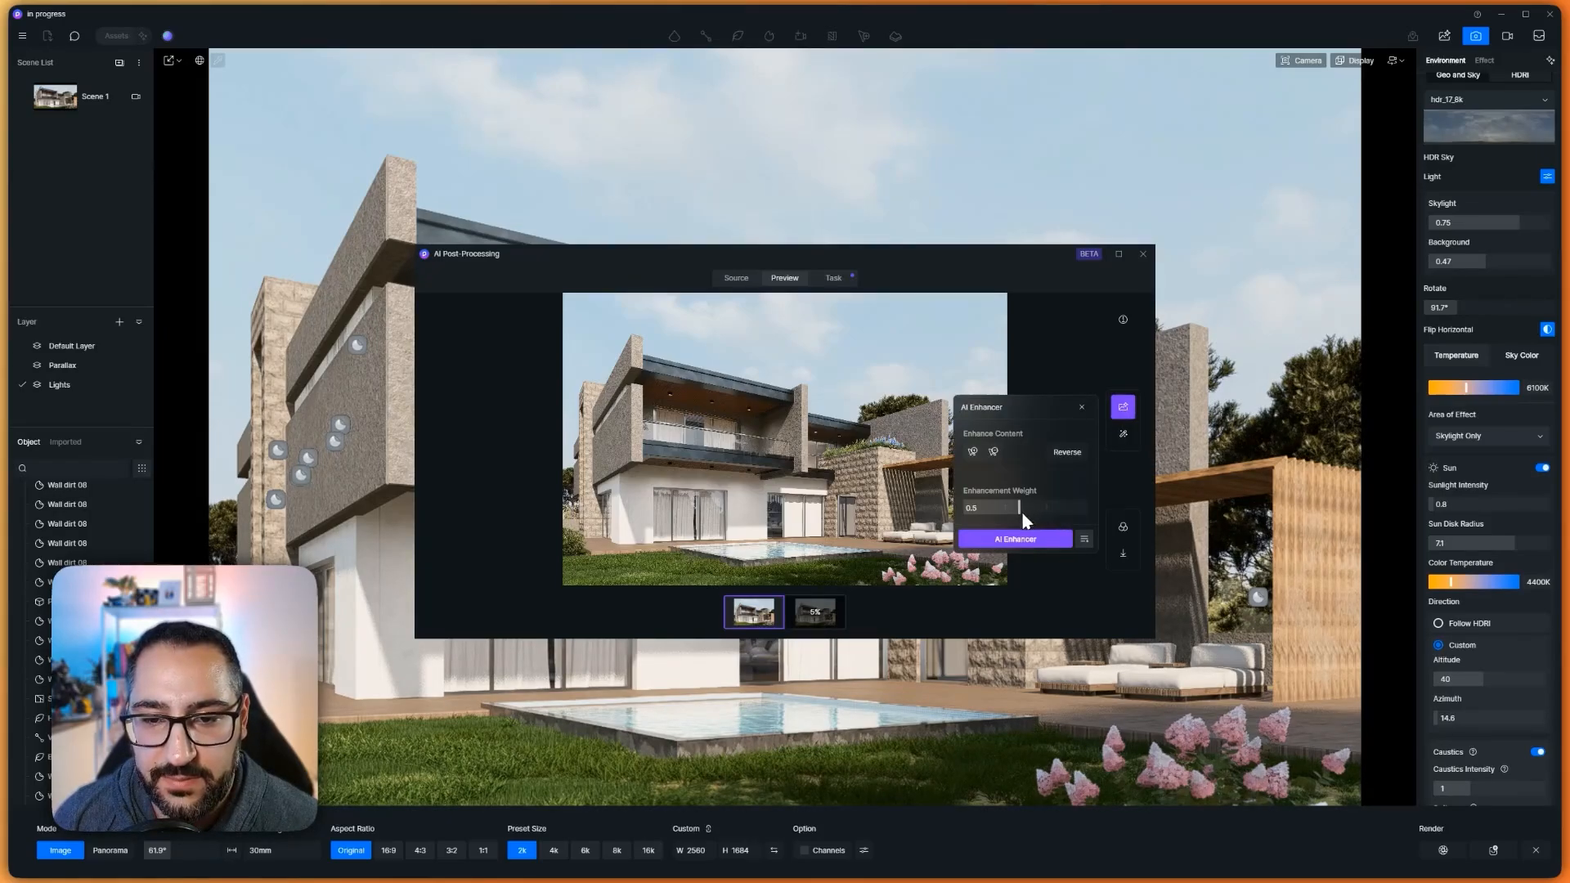
left_click(1018, 542)
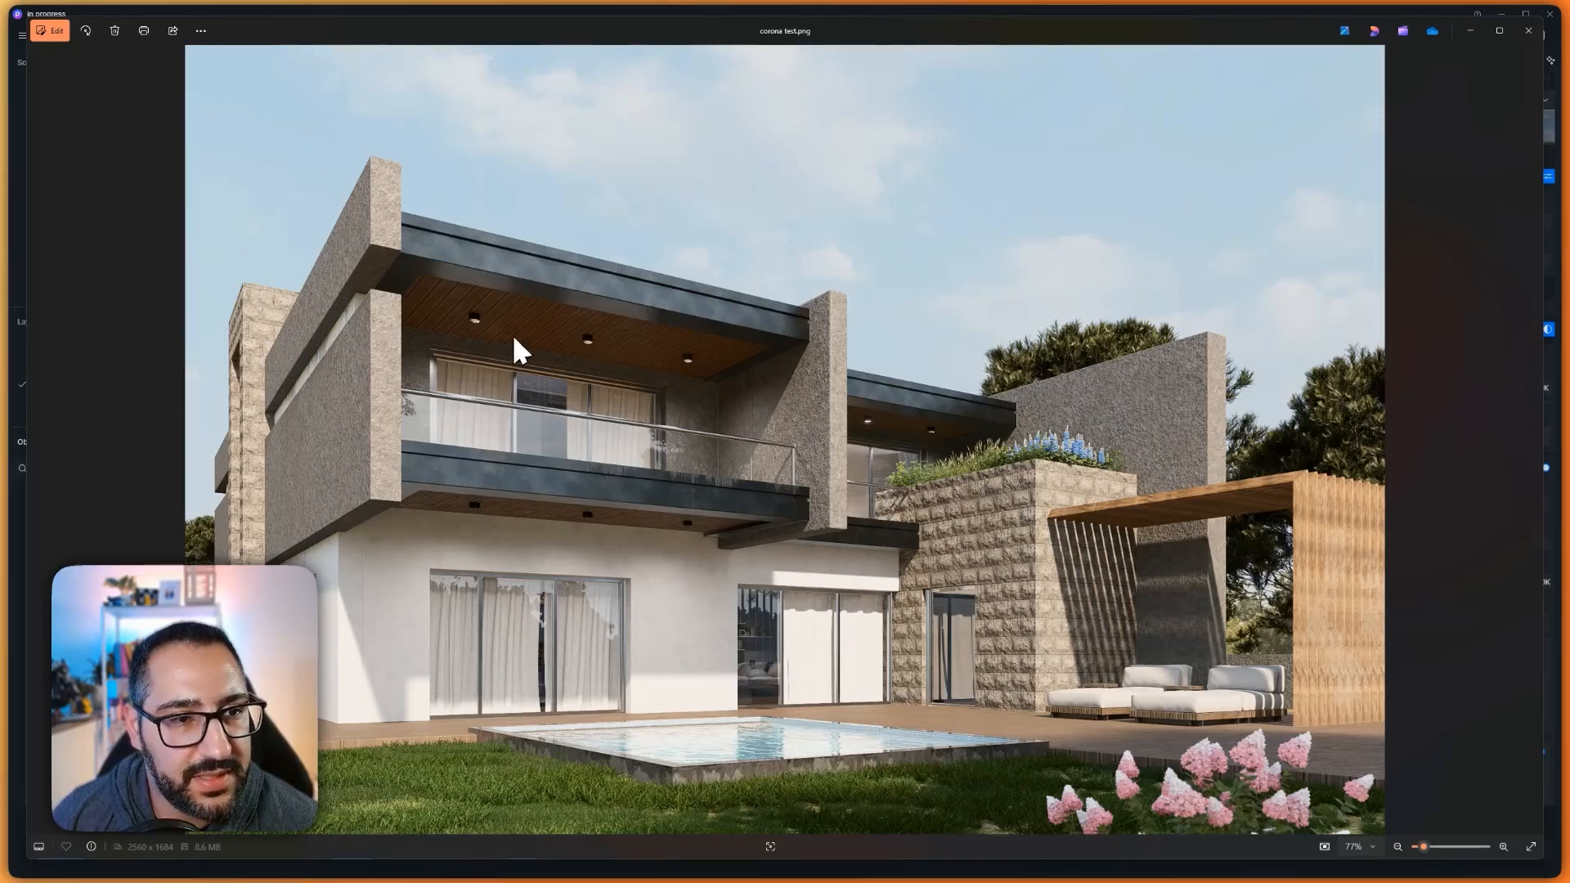
Copy the corona test.png render from the image viewer and paste it into the marked-up comparison document in Photoshop
left_click(1354, 864)
scroll(1052, 593, "down", 2)
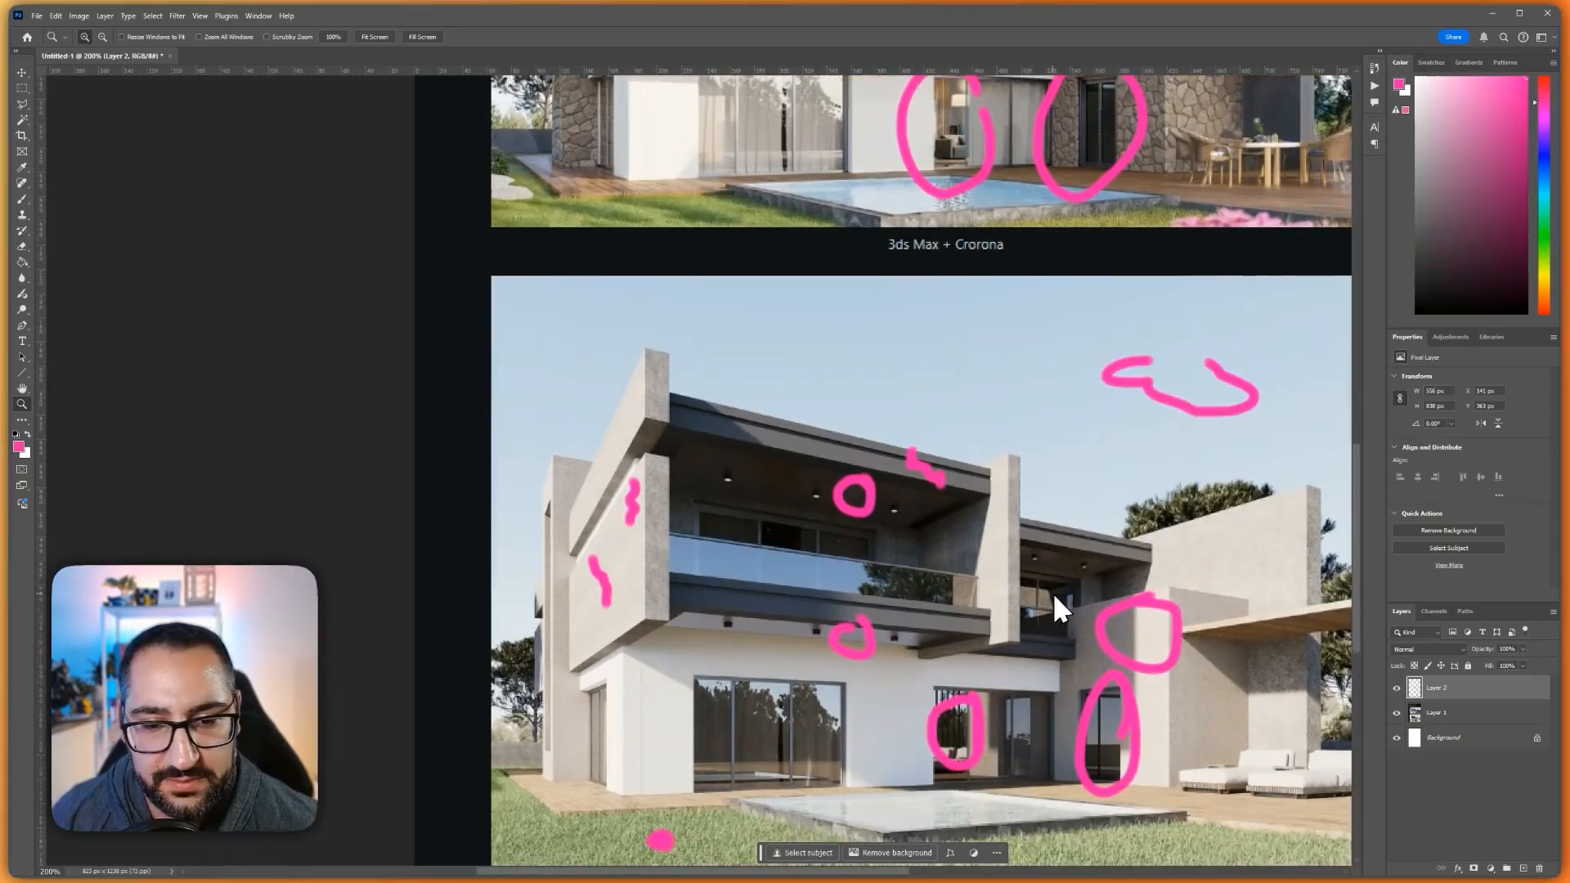
left_click_drag(1178, 608, 988, 541)
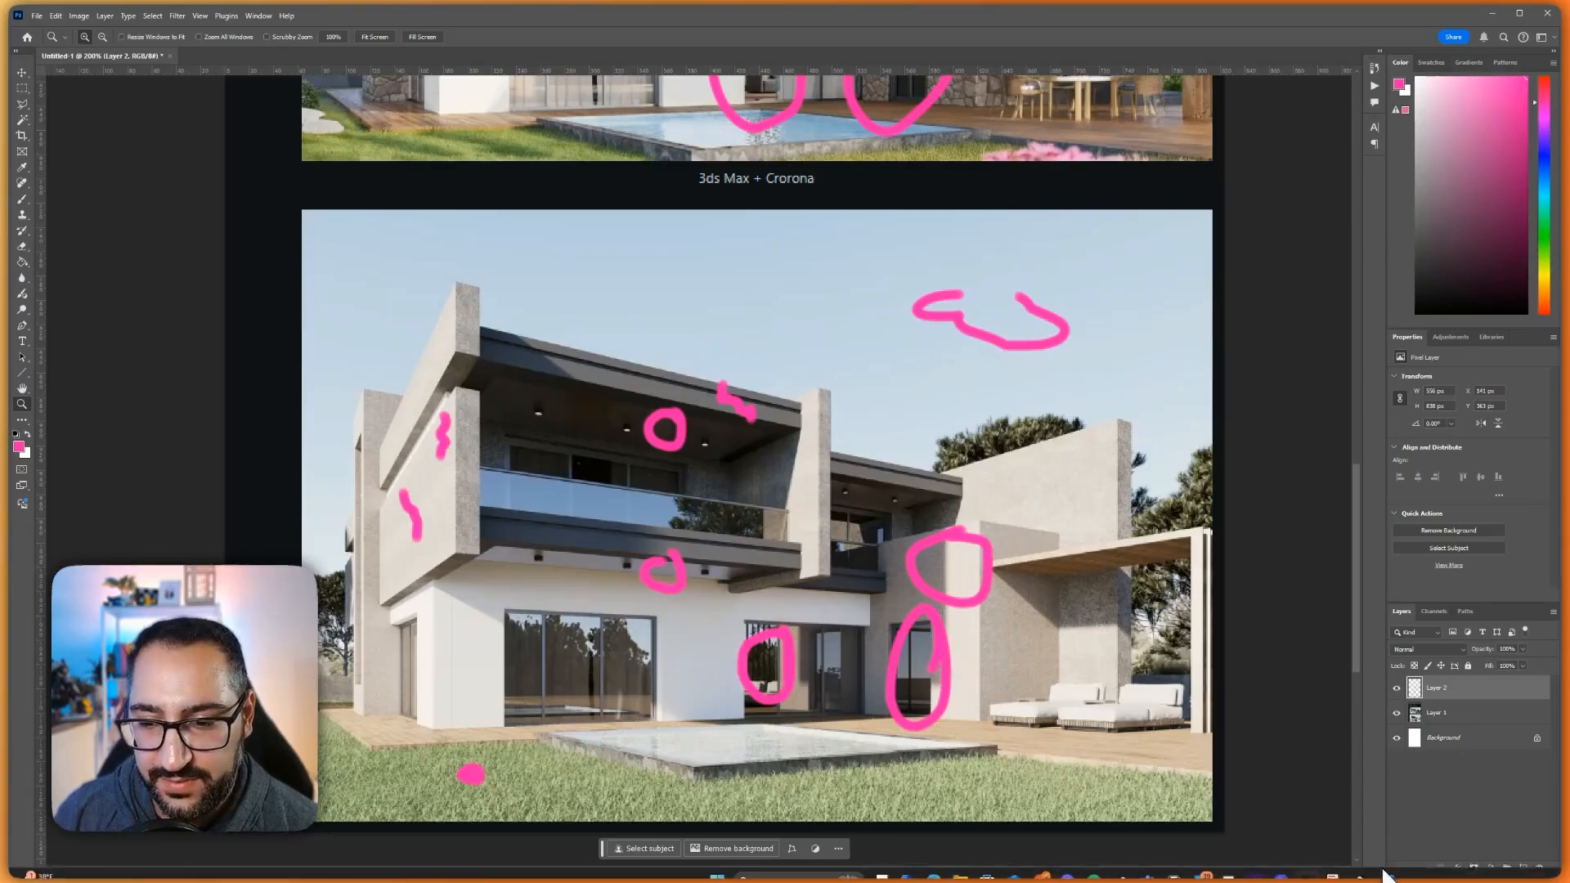
left_click(1391, 872)
right_click(955, 457)
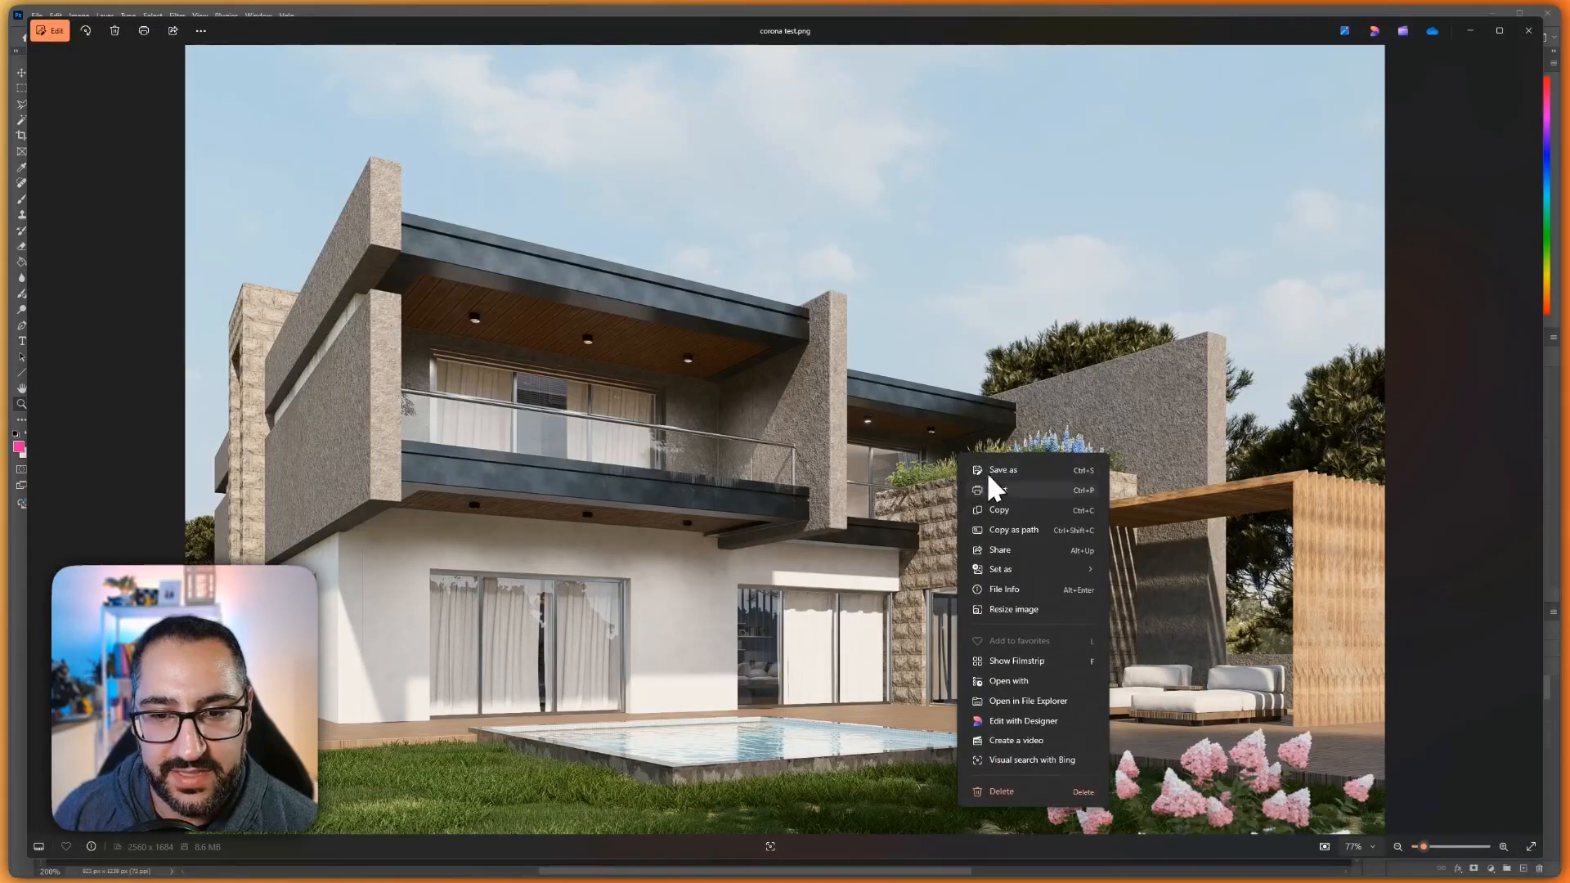
left_click(1014, 509)
left_click(1308, 864)
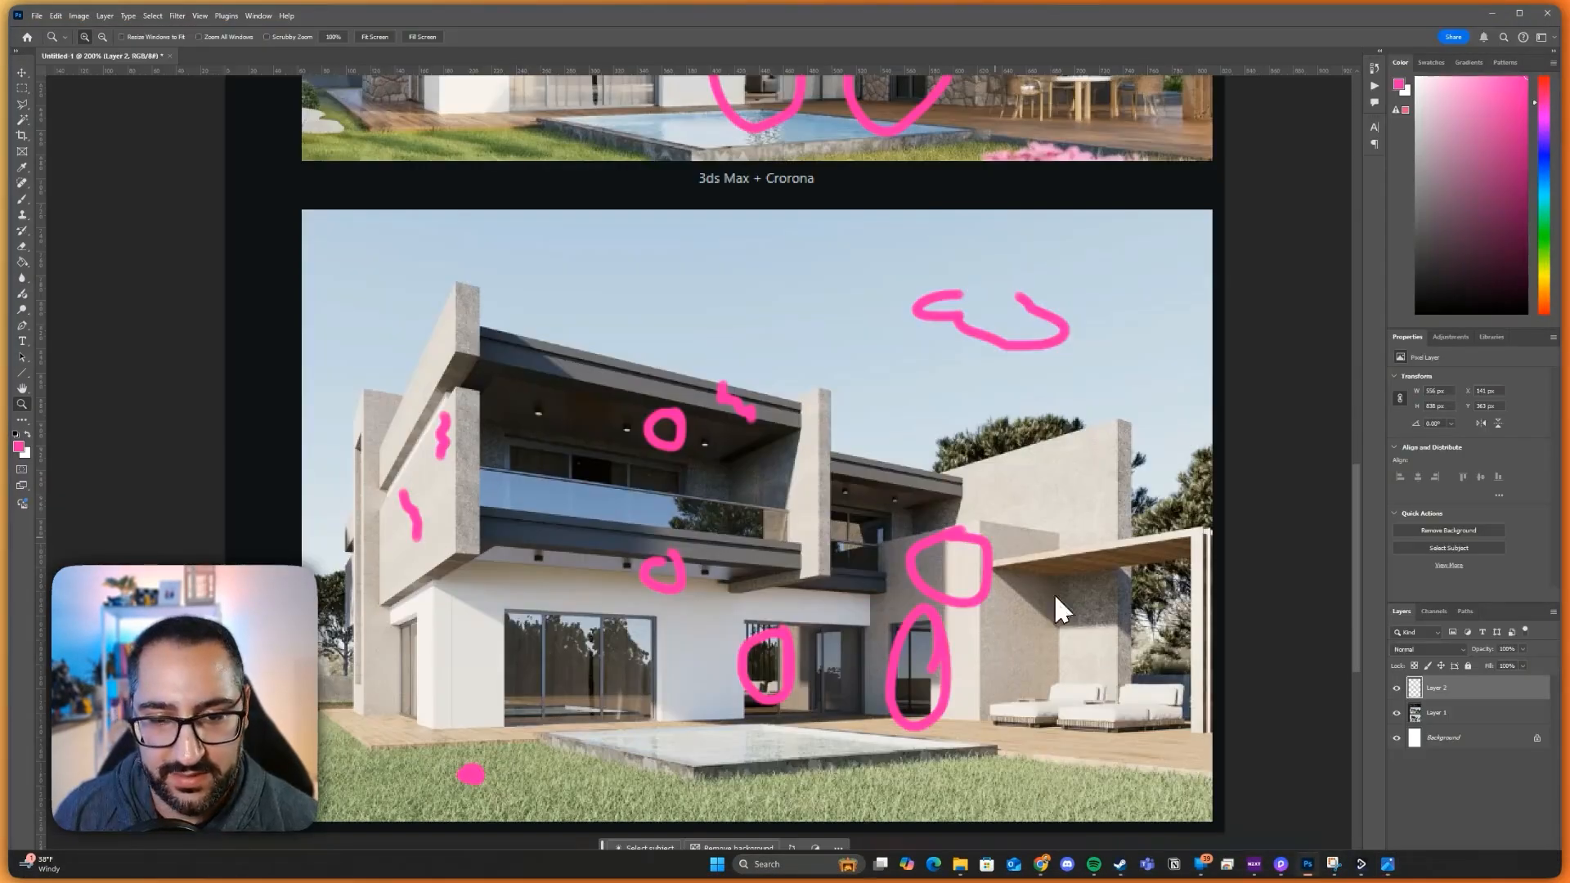
key("ctrl+v")
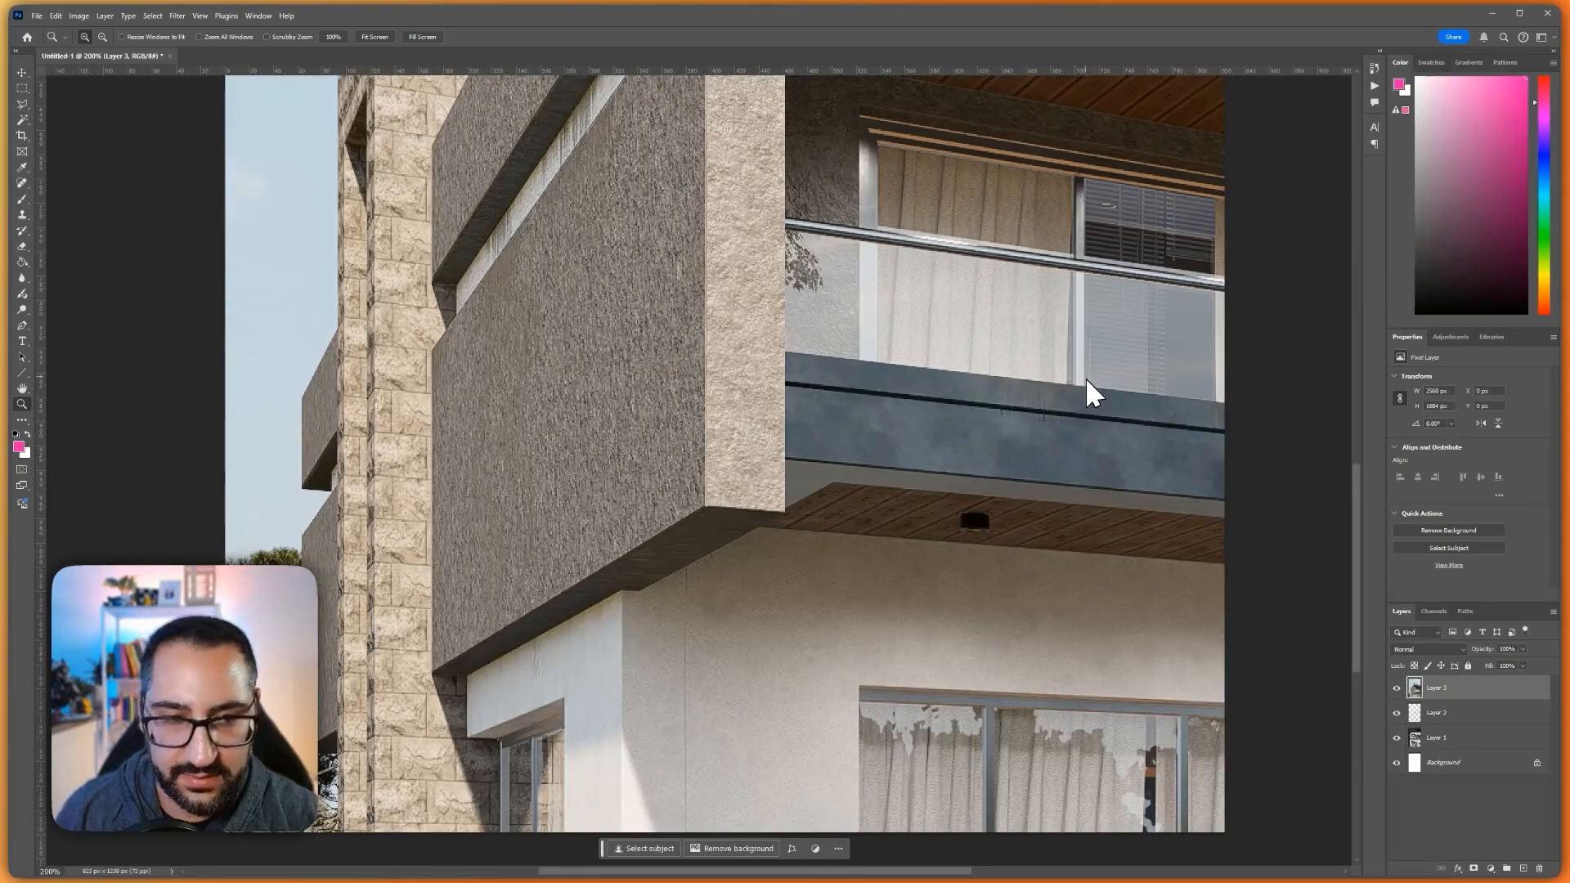
Scale the pasted render to about 30%, place it over the old lower villa render, and hide the pink markup layer
key("ctrl+t")
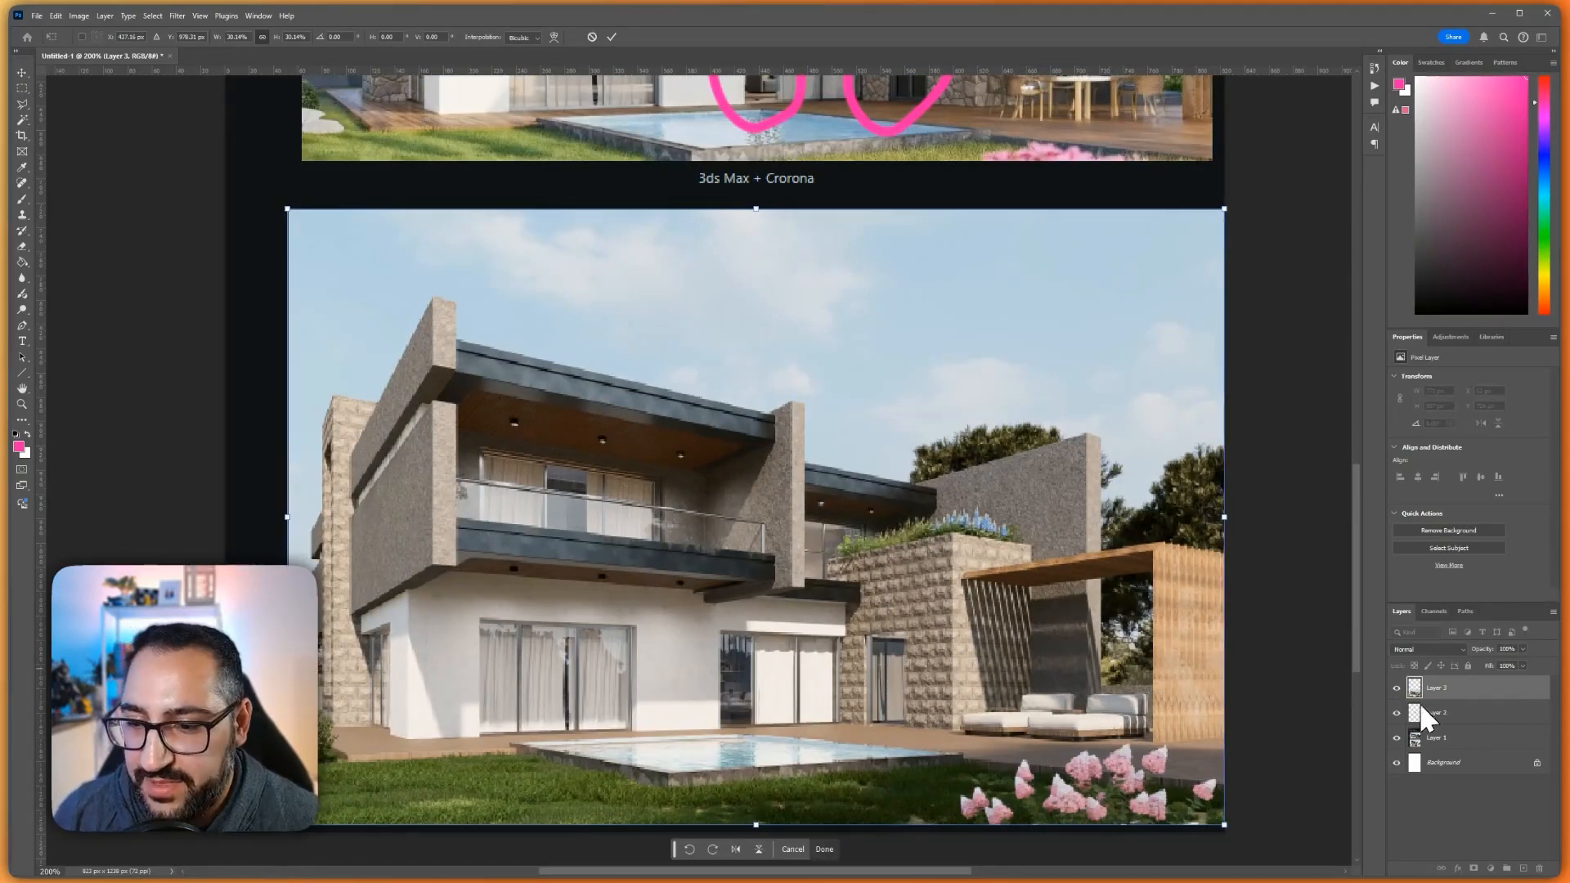
key("Return")
left_click(1397, 712)
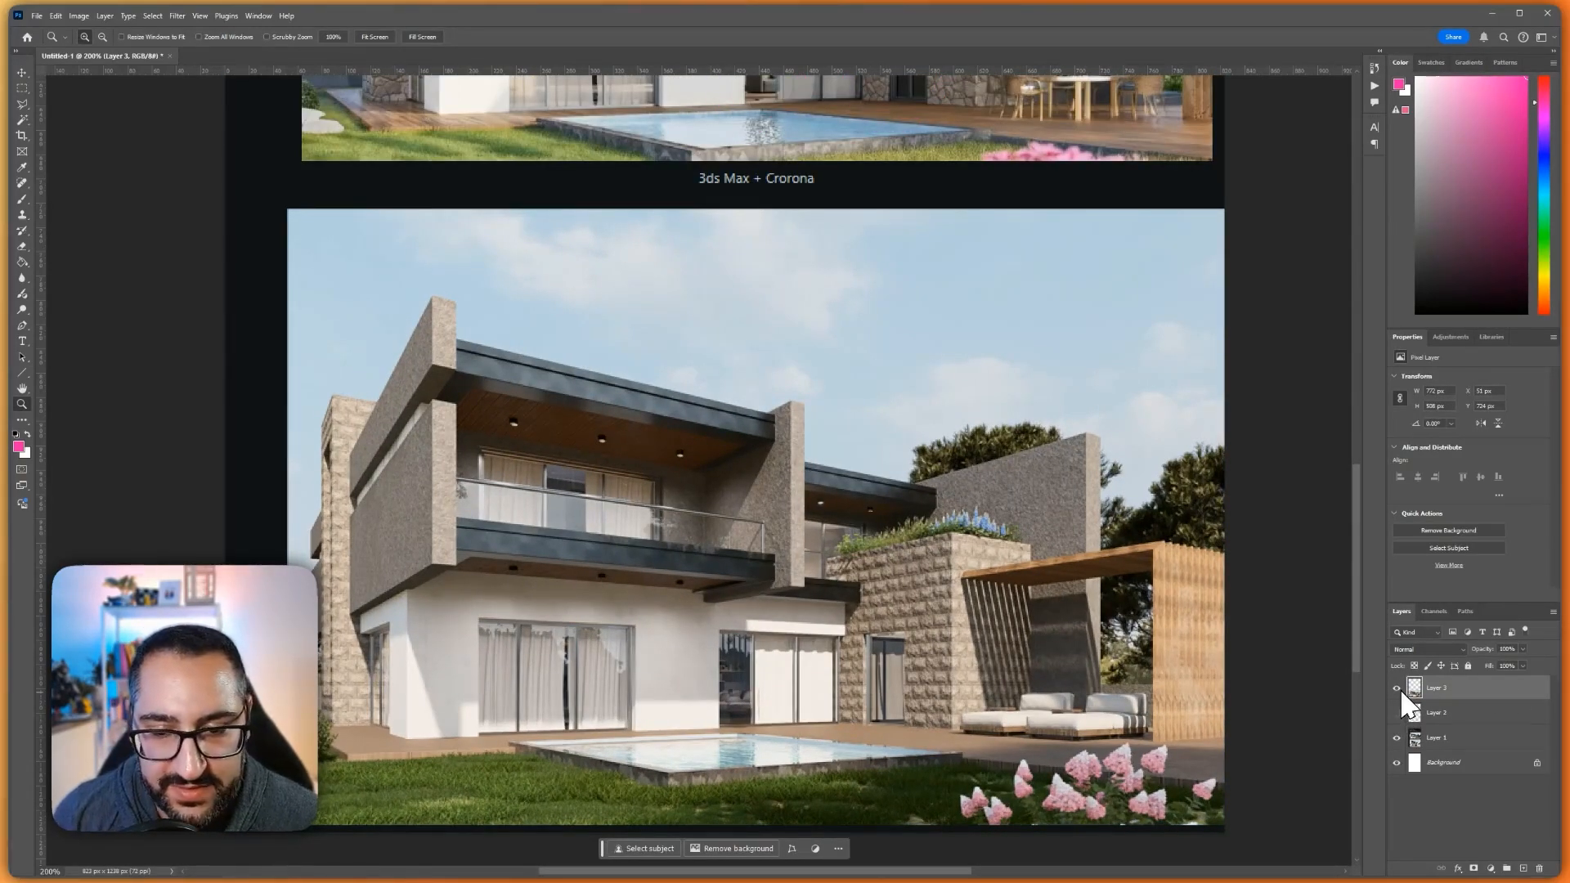
Compare the new render with the old one beneath by repeatedly toggling the new render layer's visibility
left_click(1400, 689)
left_click(1400, 688)
left_click(1400, 688)
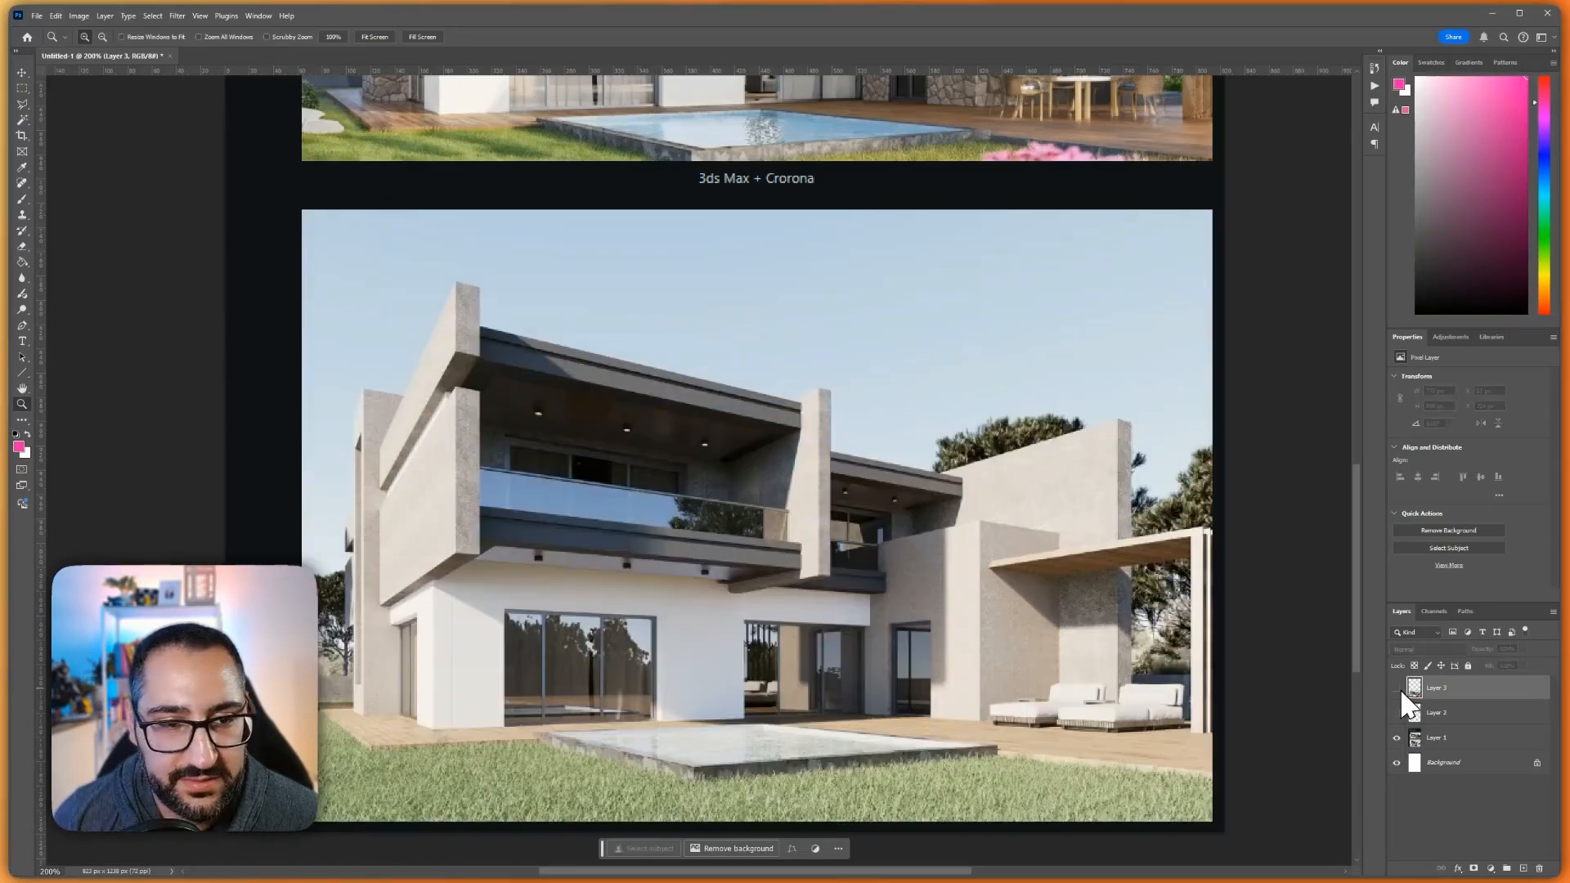
left_click(1400, 689)
left_click(1400, 689)
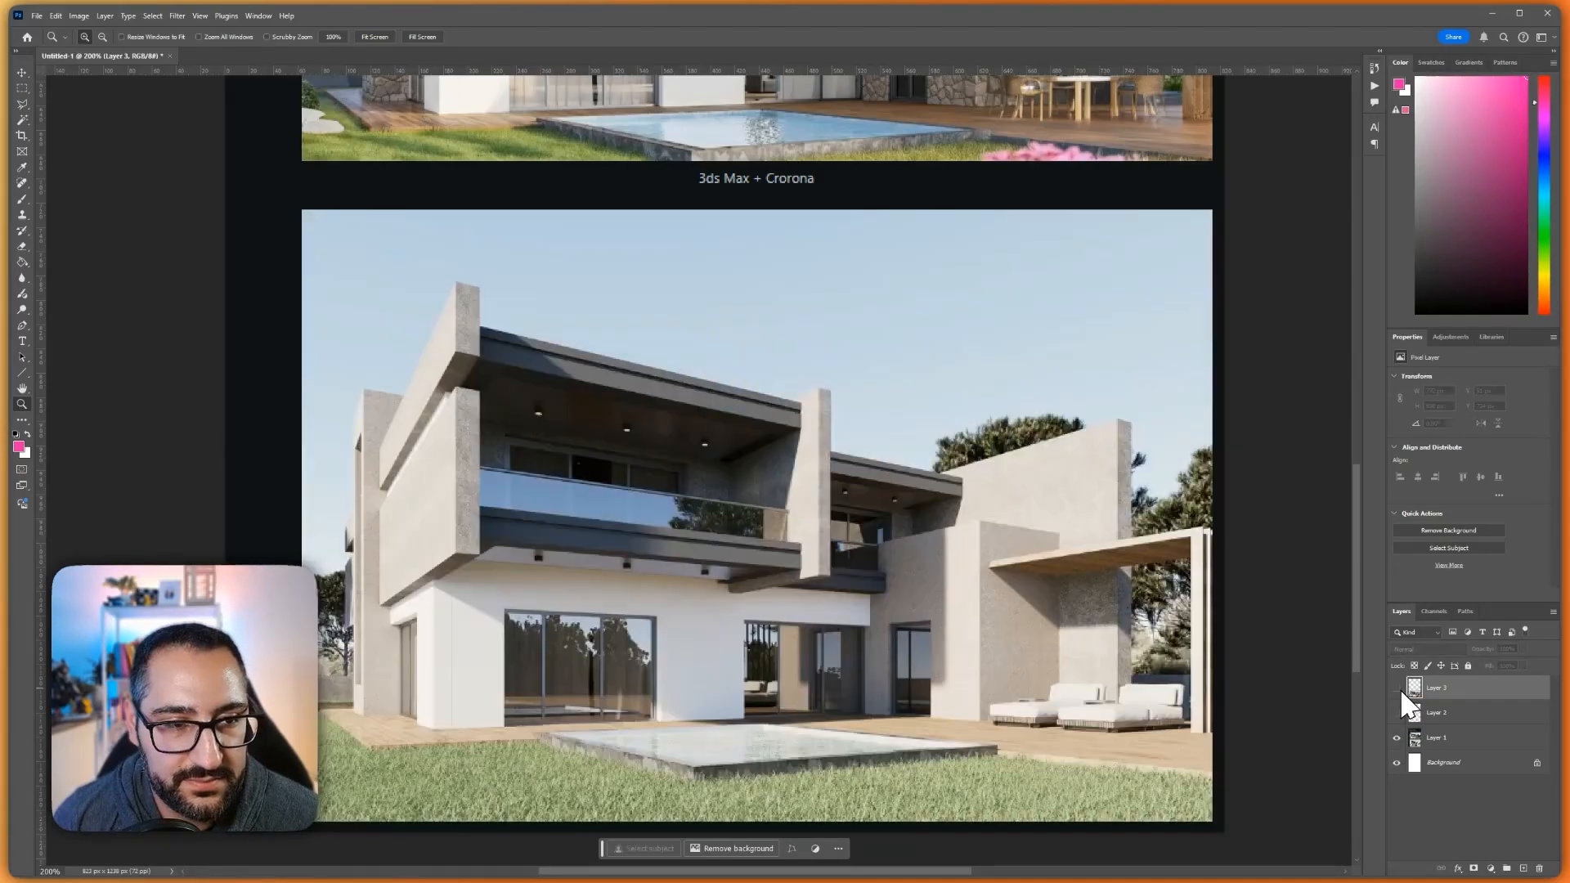
left_click(1400, 689)
left_click(1400, 689)
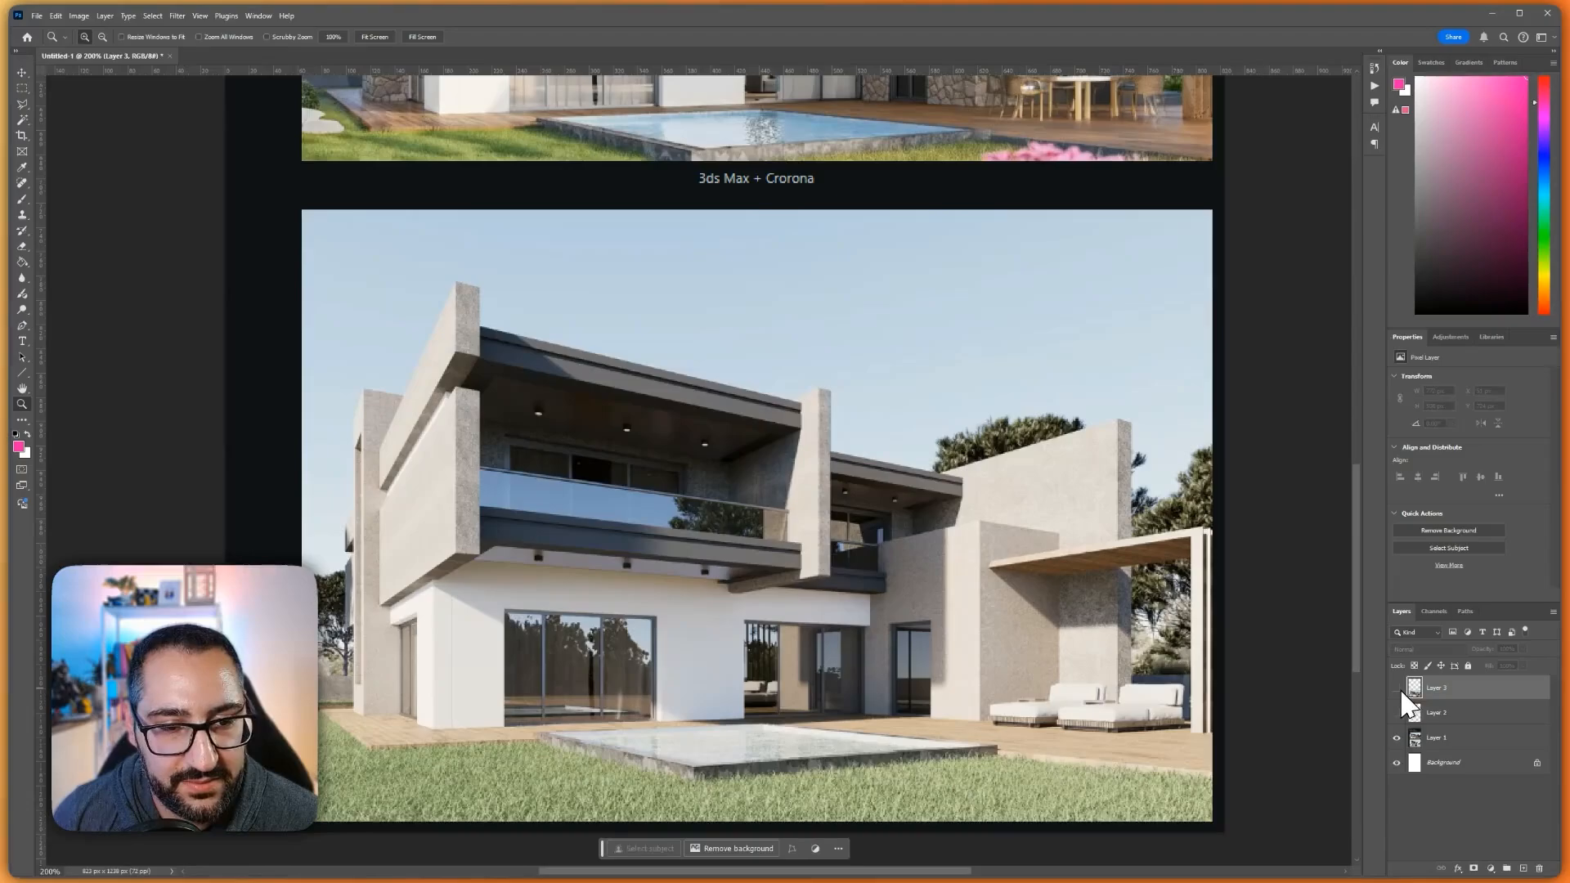
left_click(1400, 689)
left_click(1400, 689)
left_click(1400, 689)
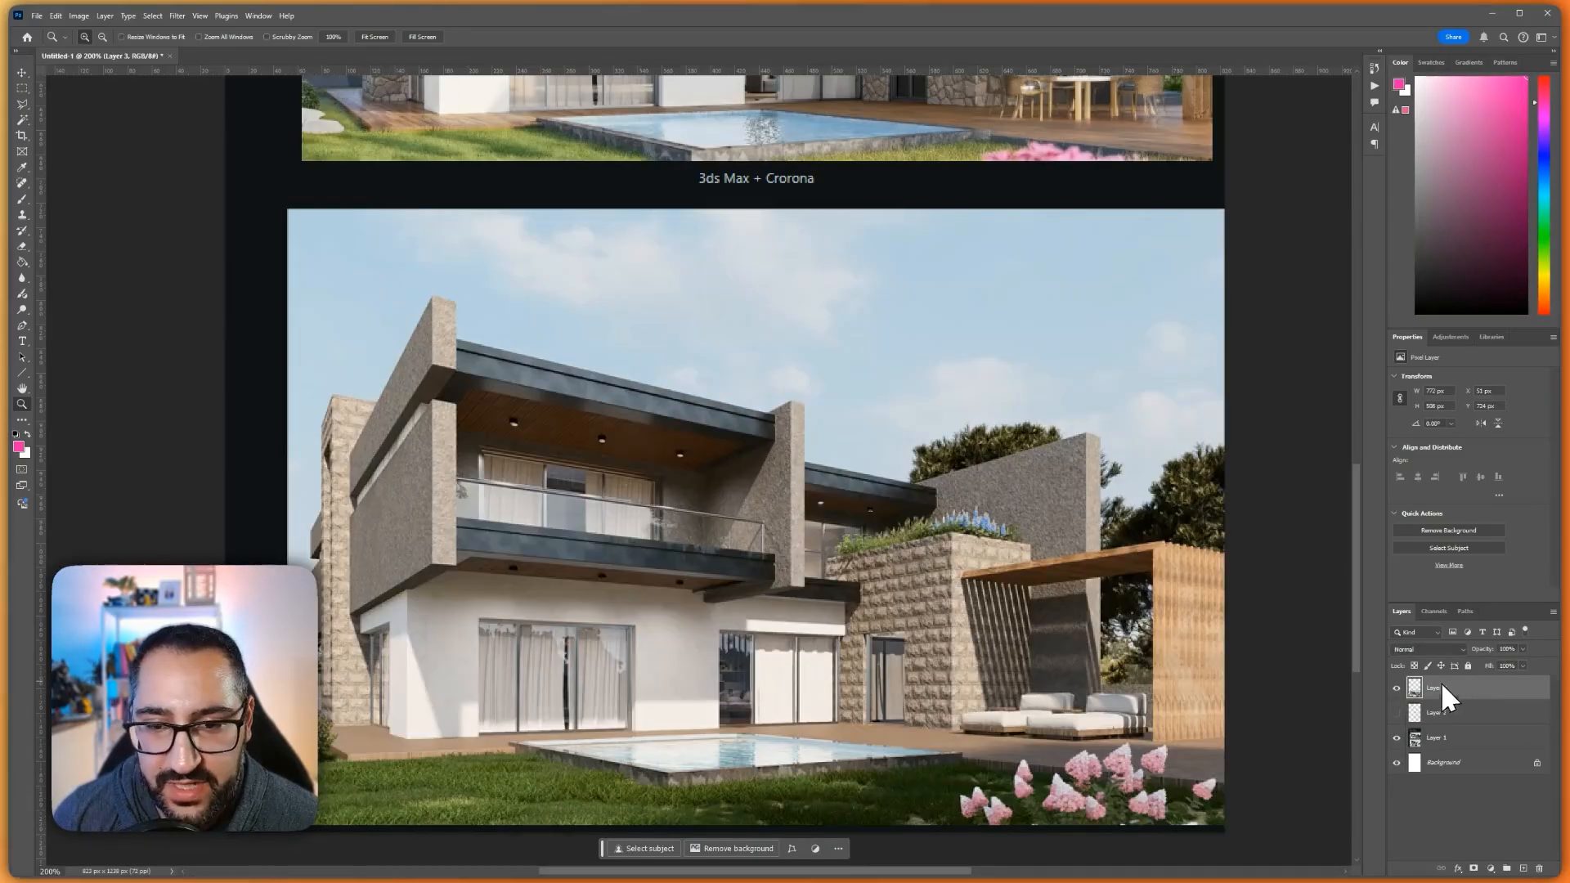
left_click(1401, 689)
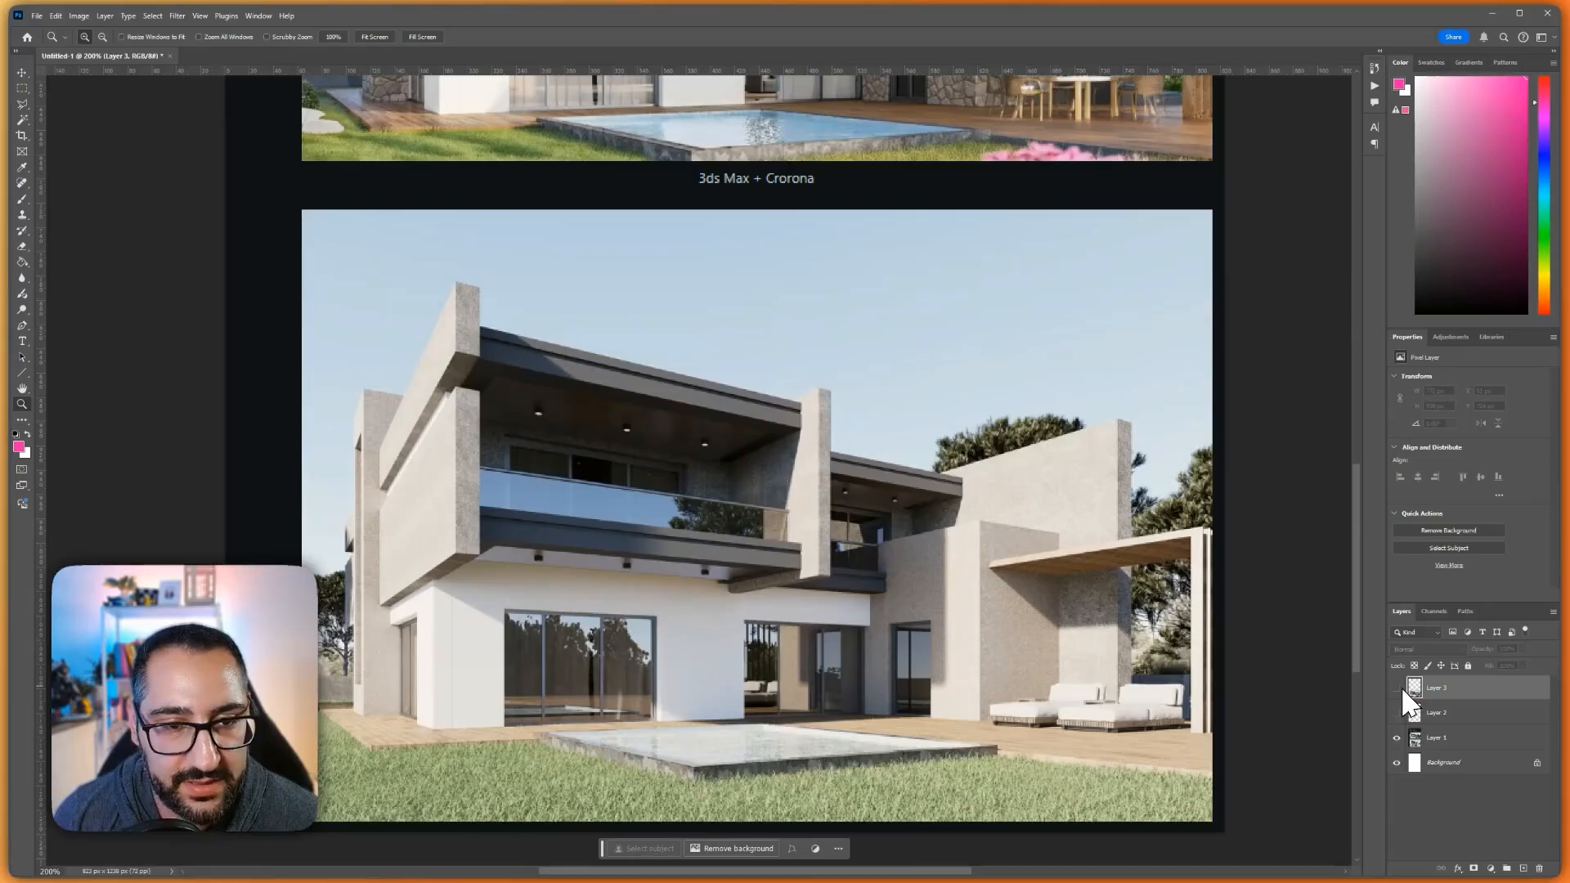
left_click(1401, 689)
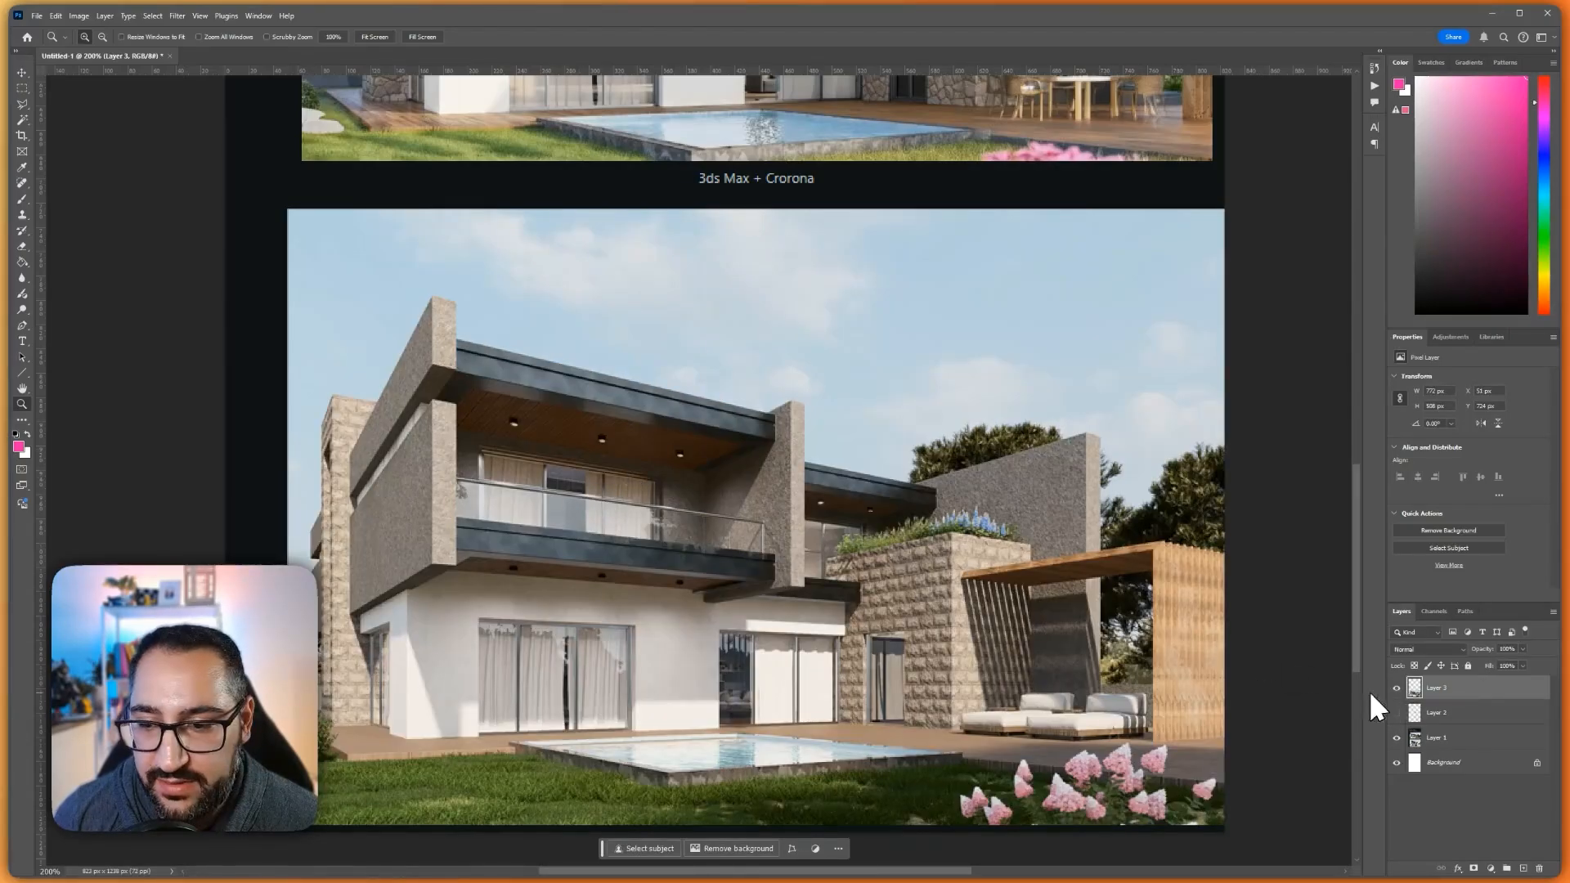
left_click(1400, 689)
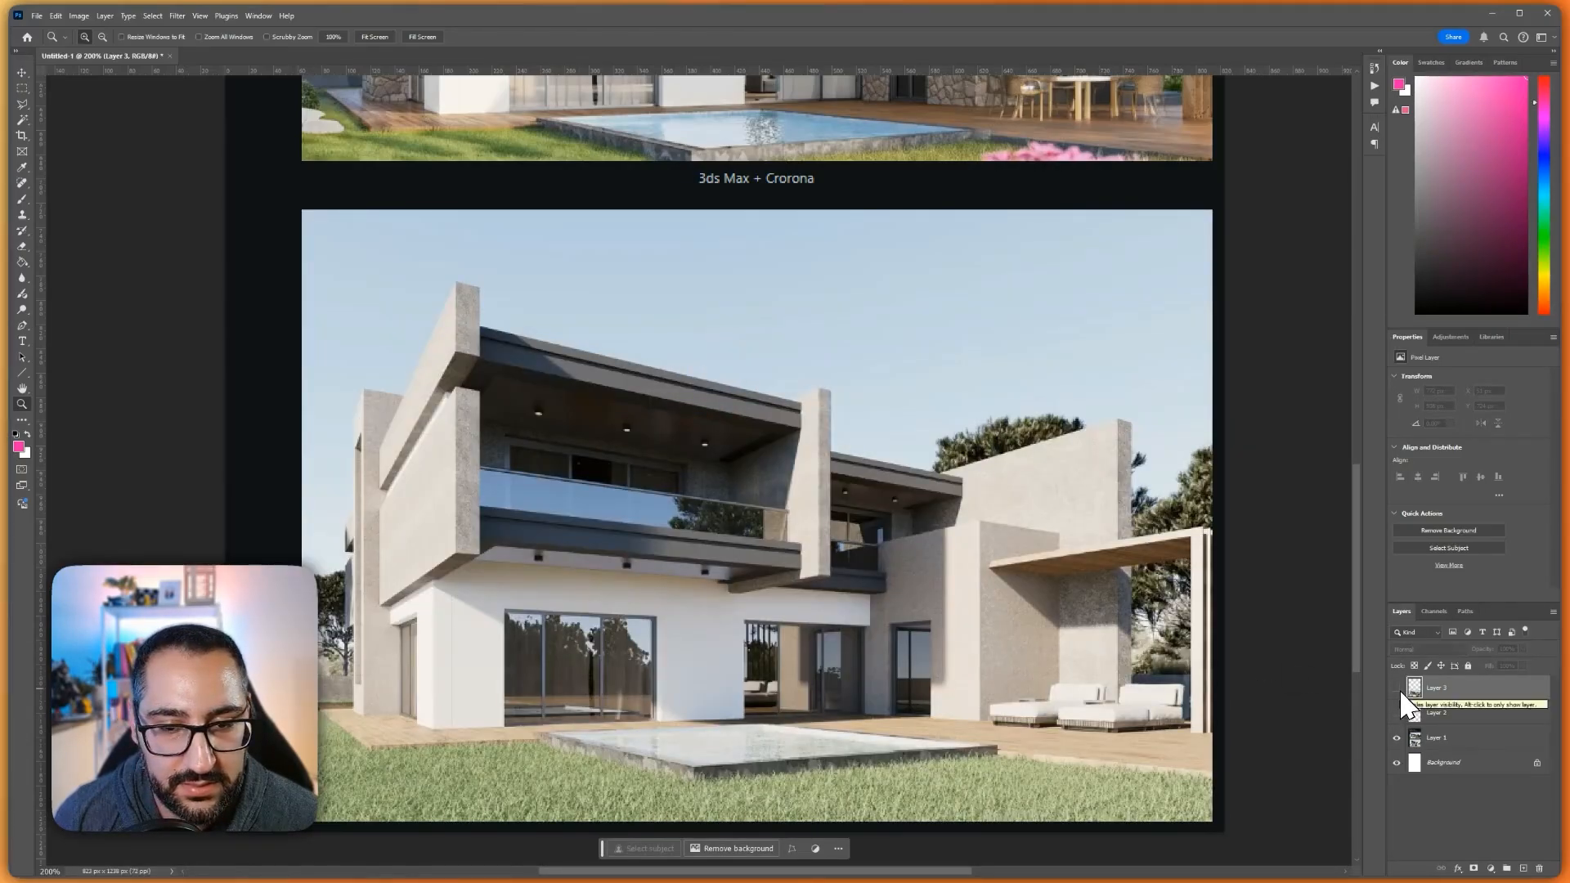
left_click(1397, 688)
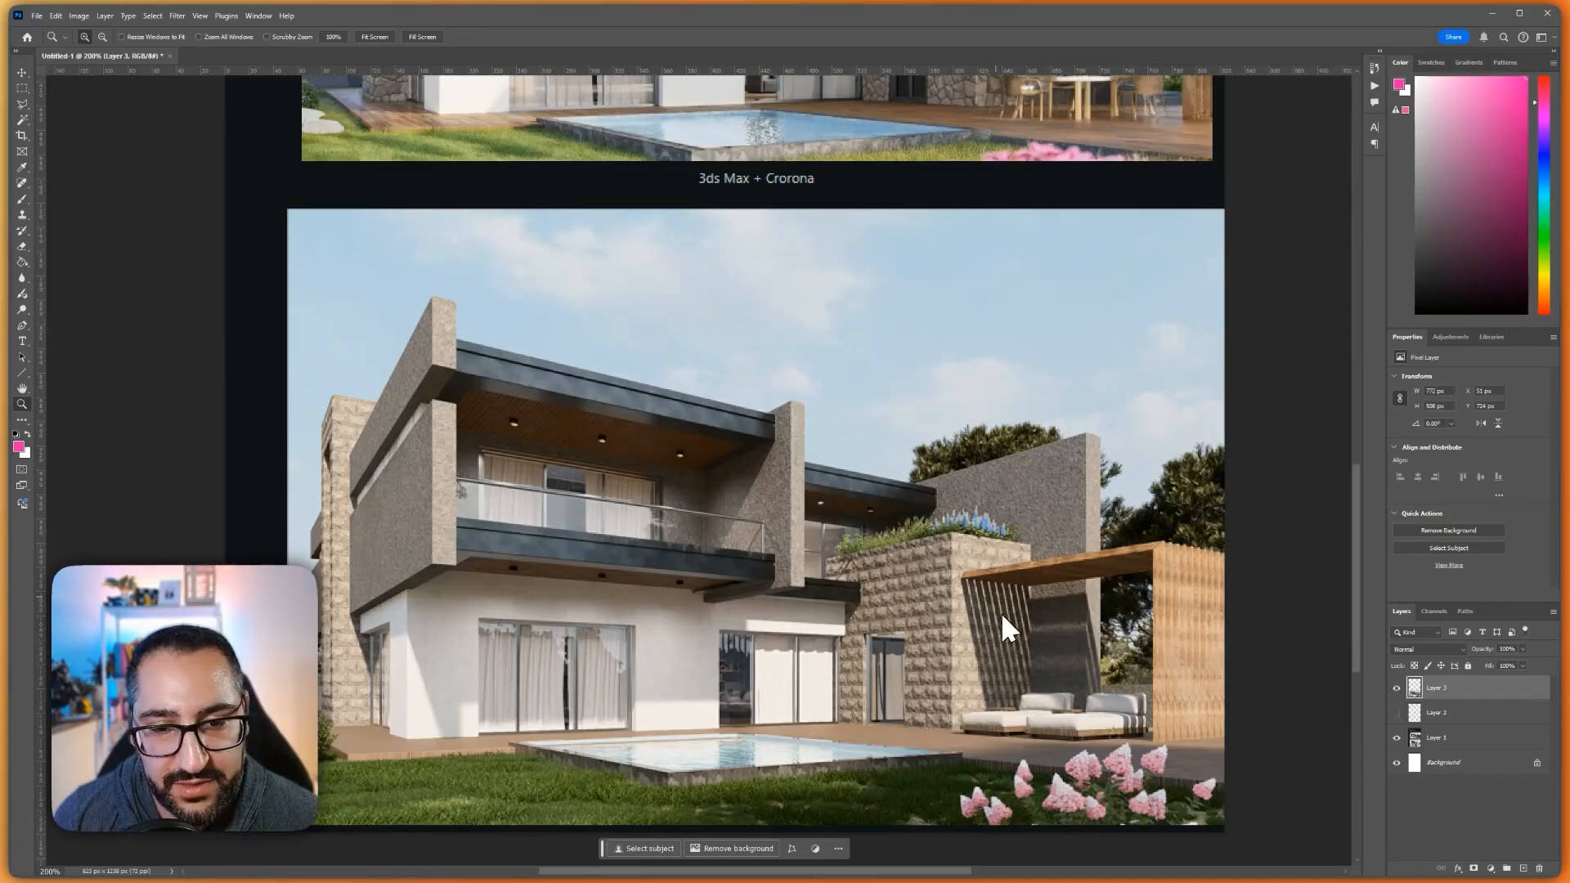
left_click(1398, 689)
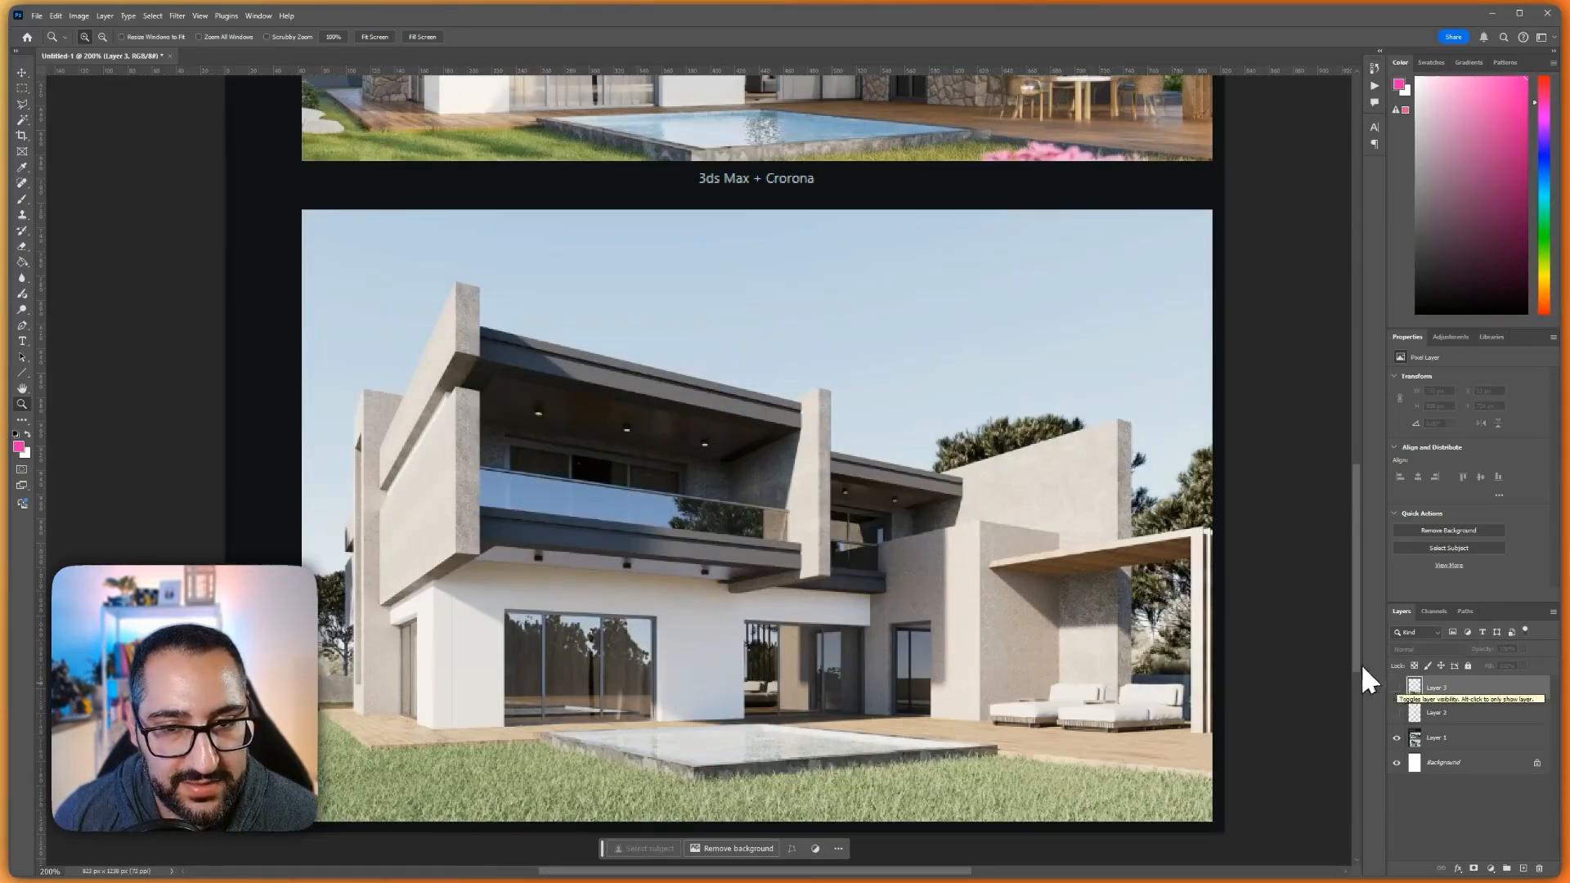
left_click(1396, 688)
Examine the new render against the 3ds Max + Corona reference above it, comparing materials, lighting, sky and landscaping
scroll(1131, 566, "up", 3)
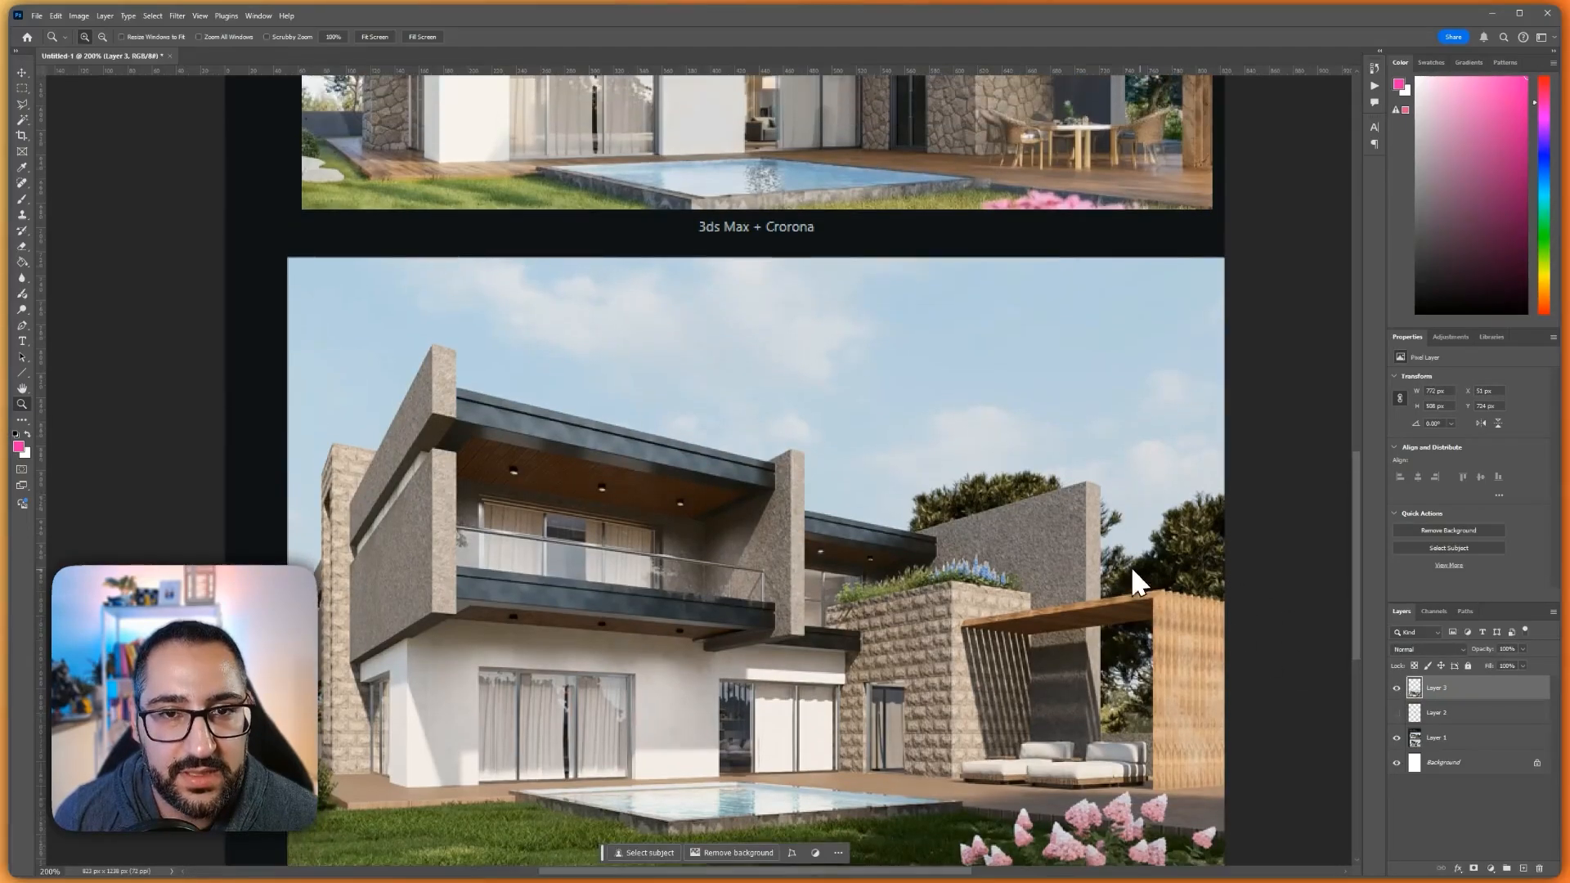
scroll(582, 349, "down", 4, "alt")
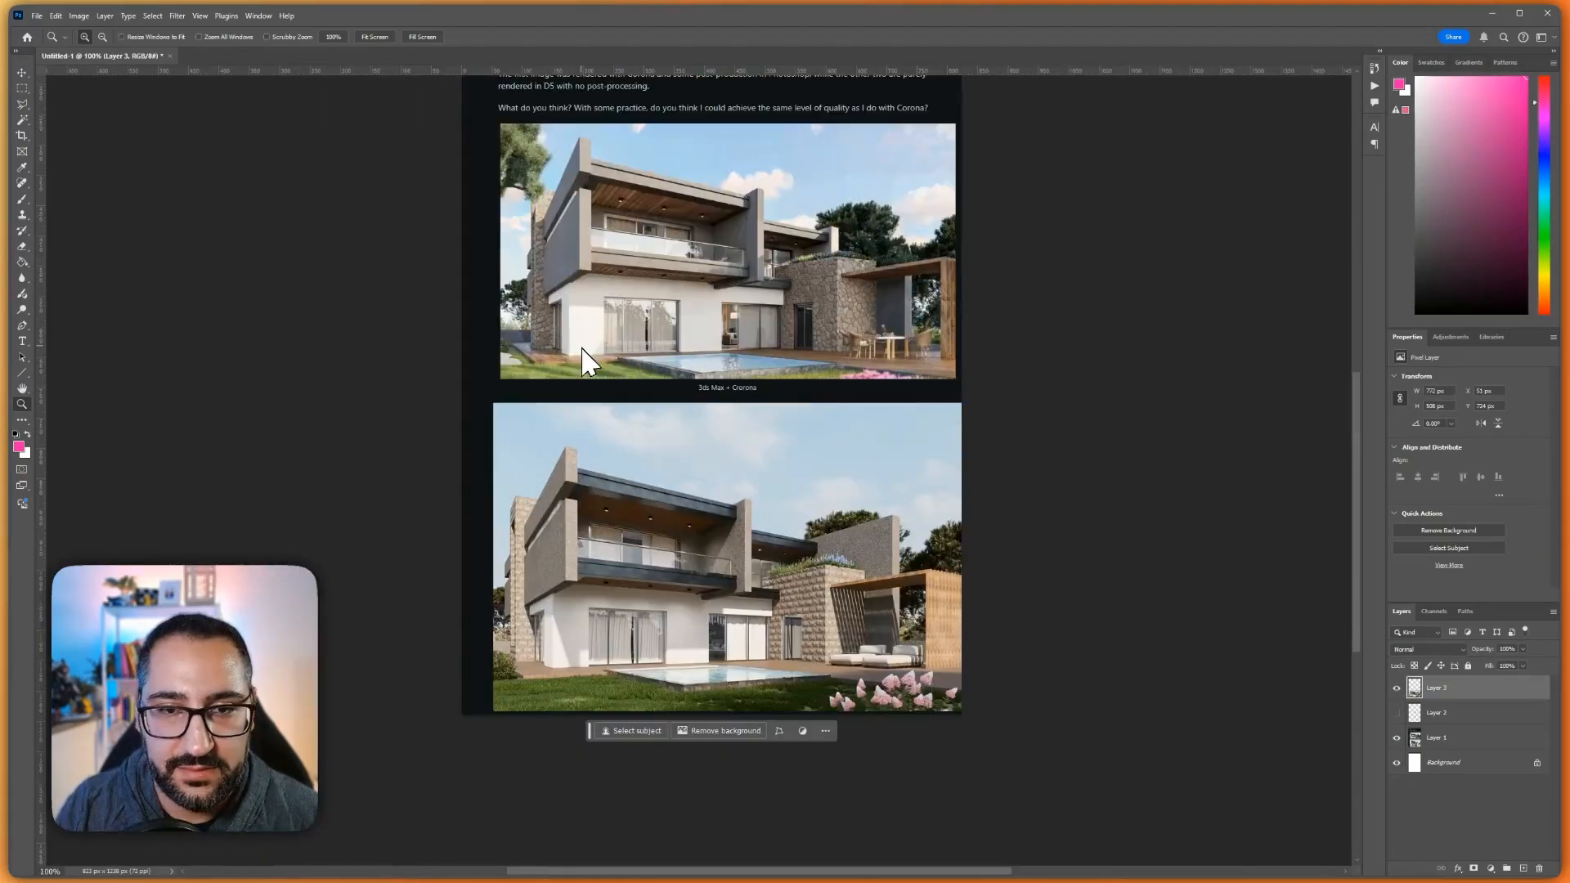
scroll(584, 349, "up", 2, "alt")
scroll(900, 209, "up", 1)
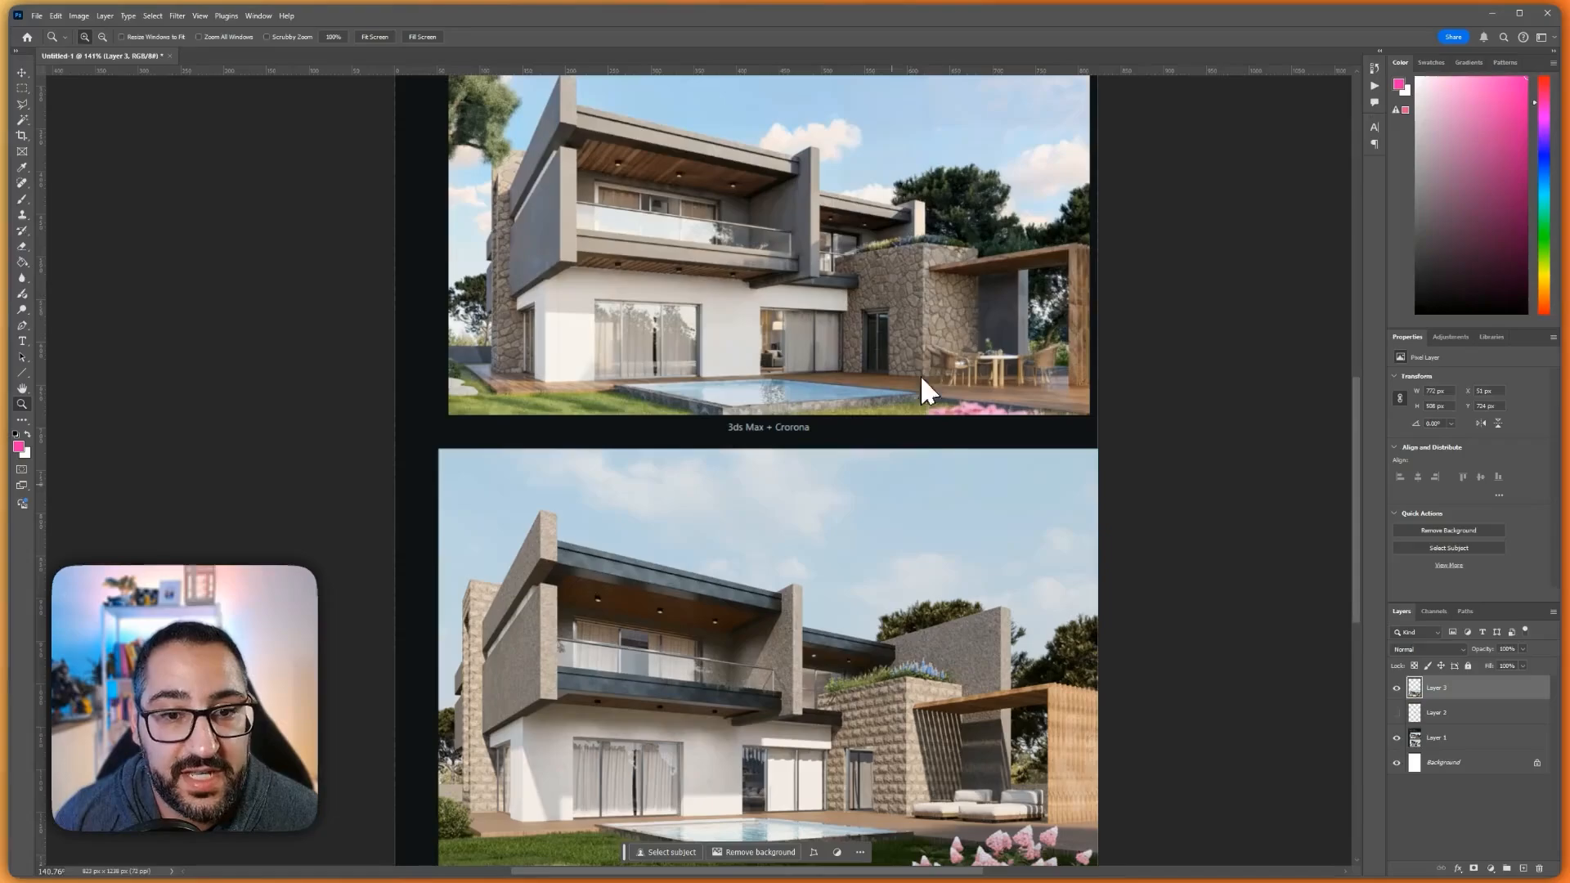
scroll(908, 450, "up", 1)
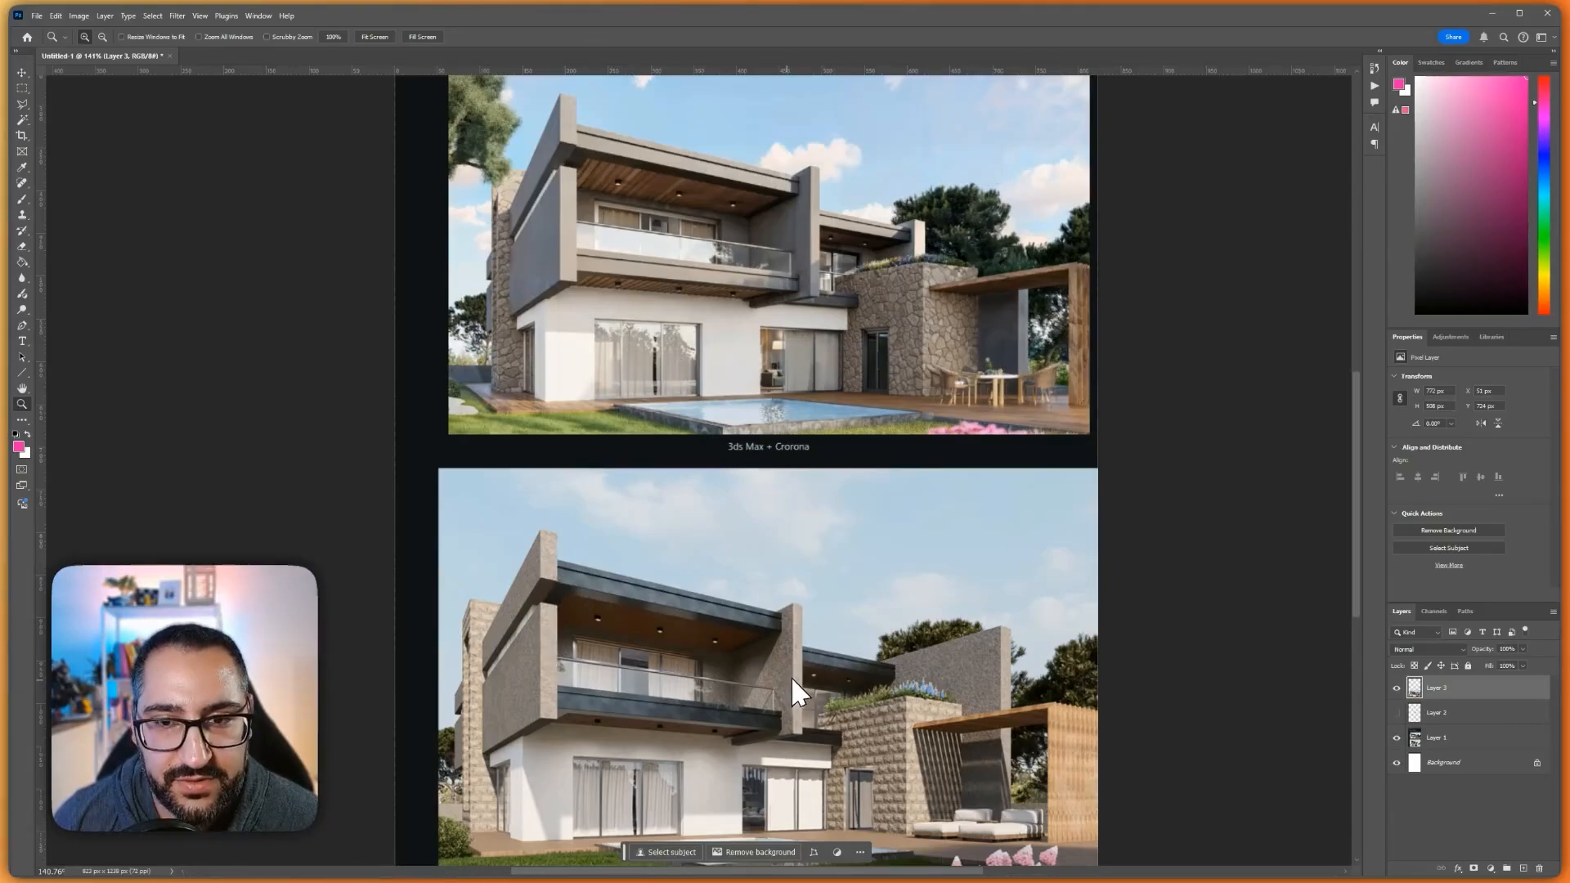
scroll(791, 683, "down", 1)
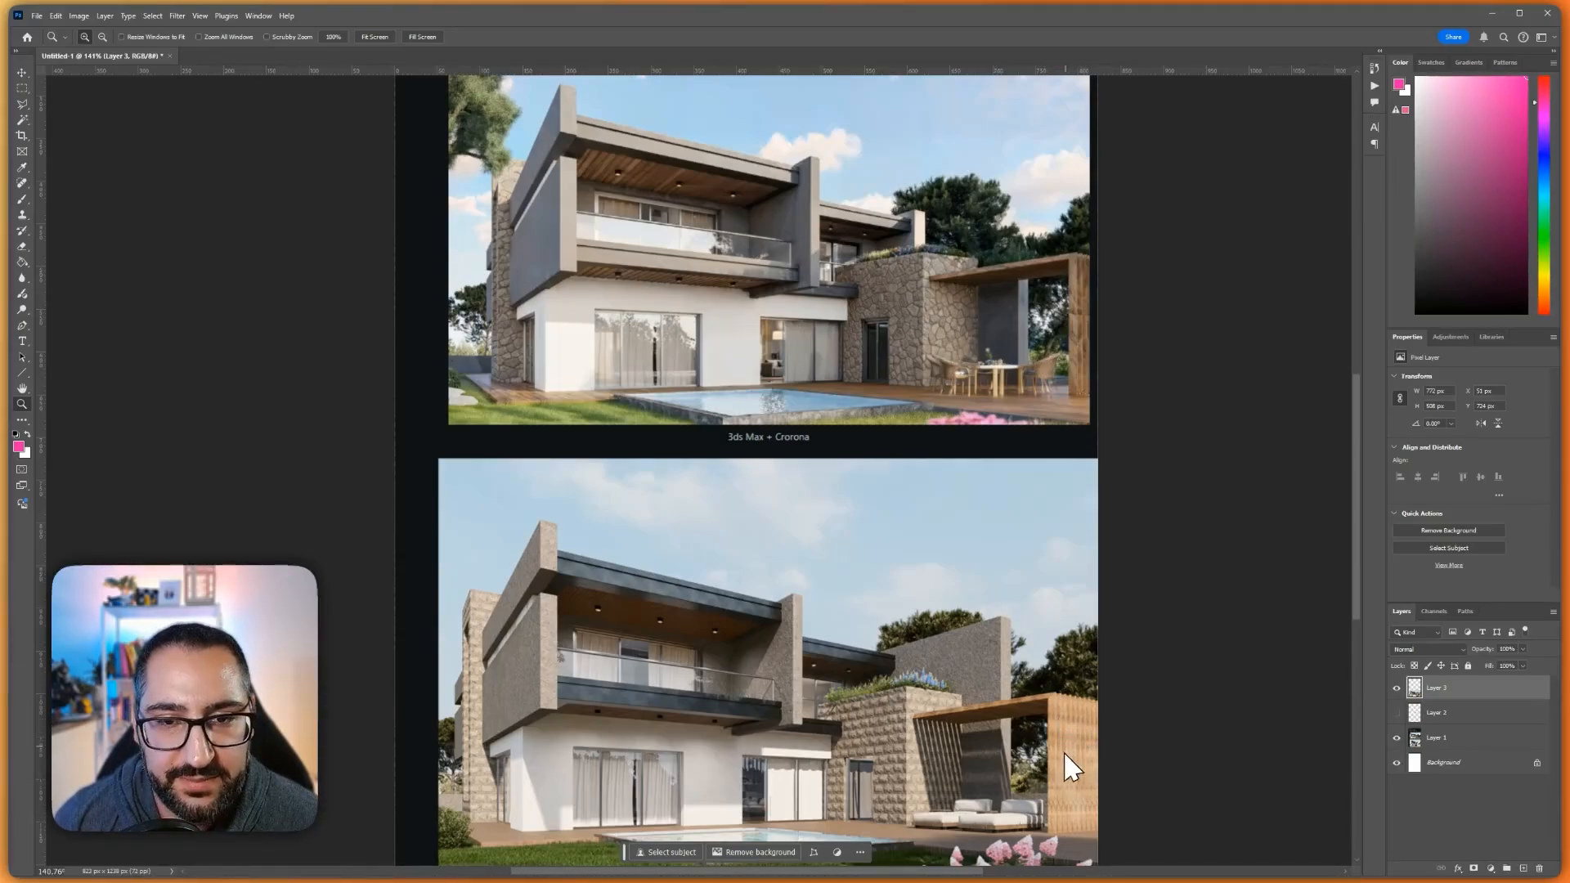
scroll(1064, 747, "down", 1)
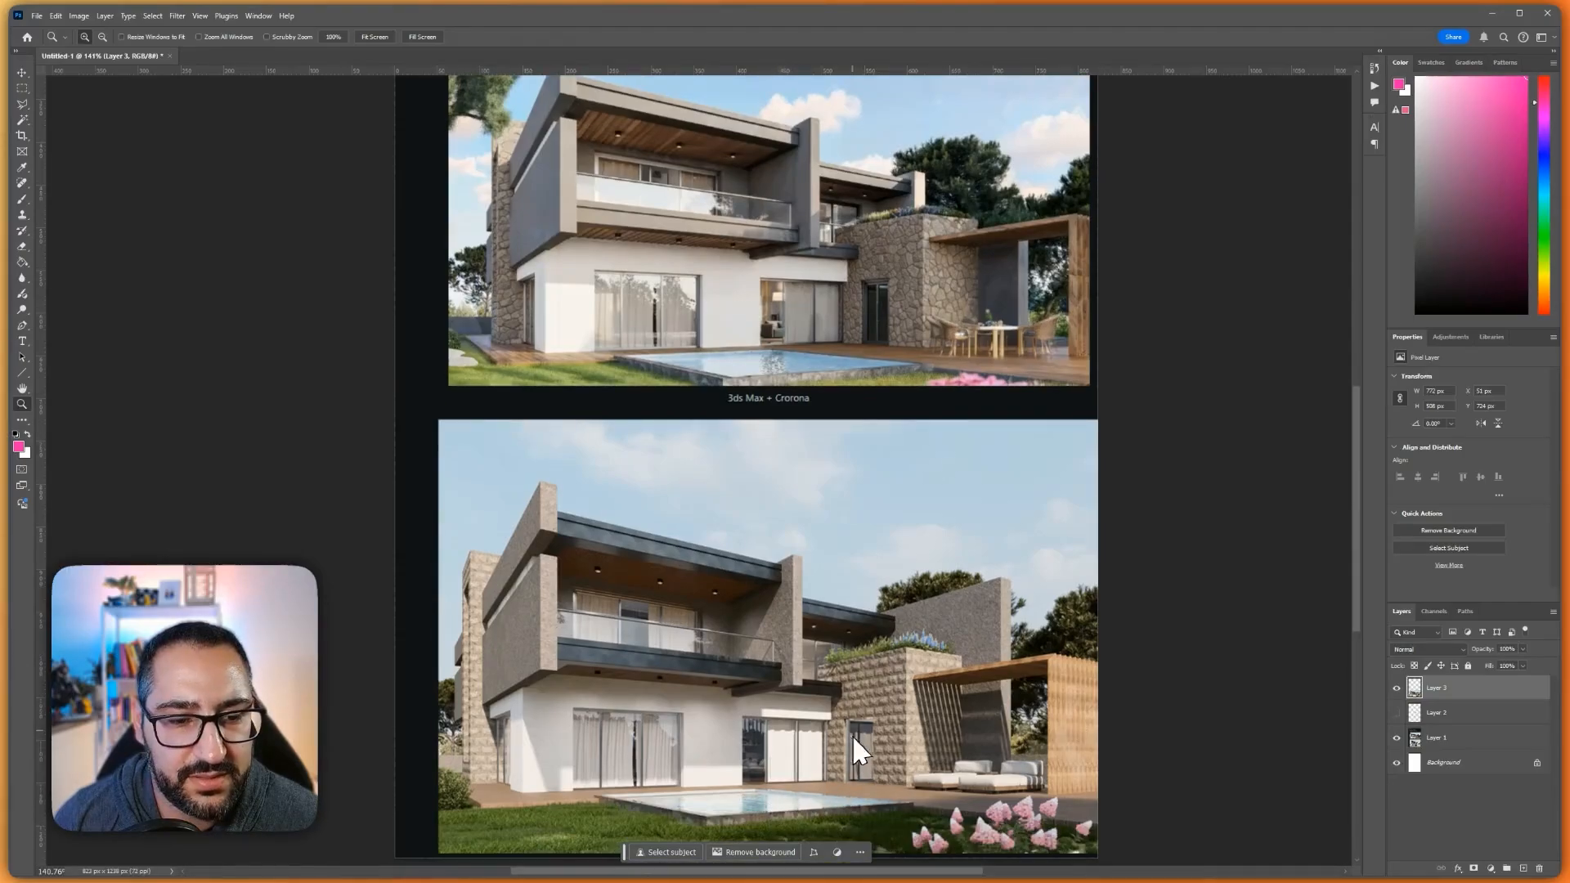
scroll(862, 723, "up", 1)
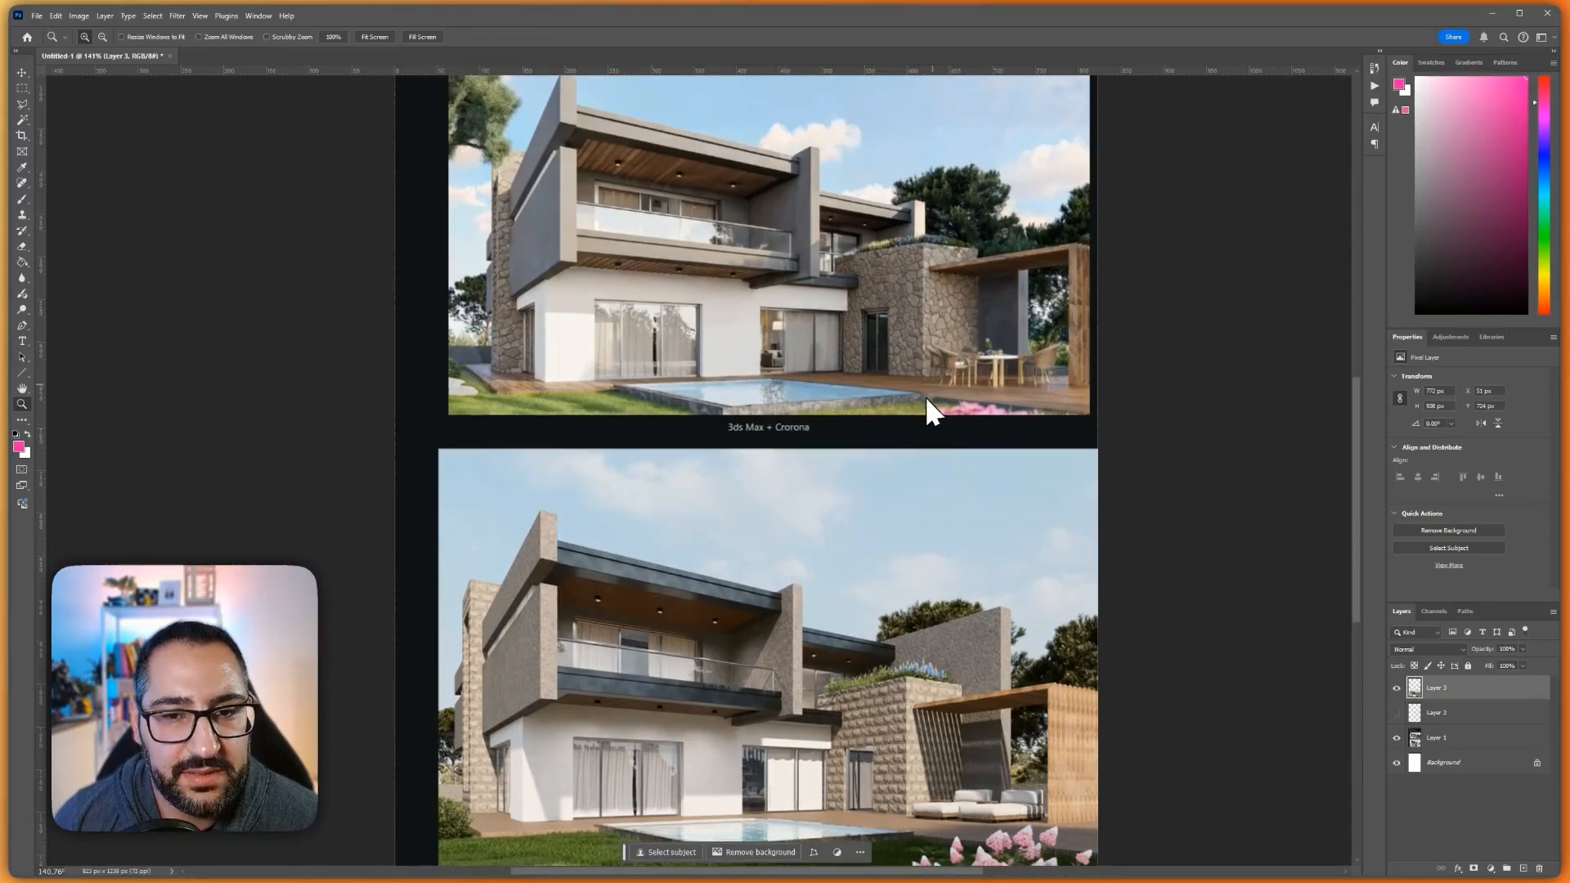
scroll(933, 390, "up", 1)
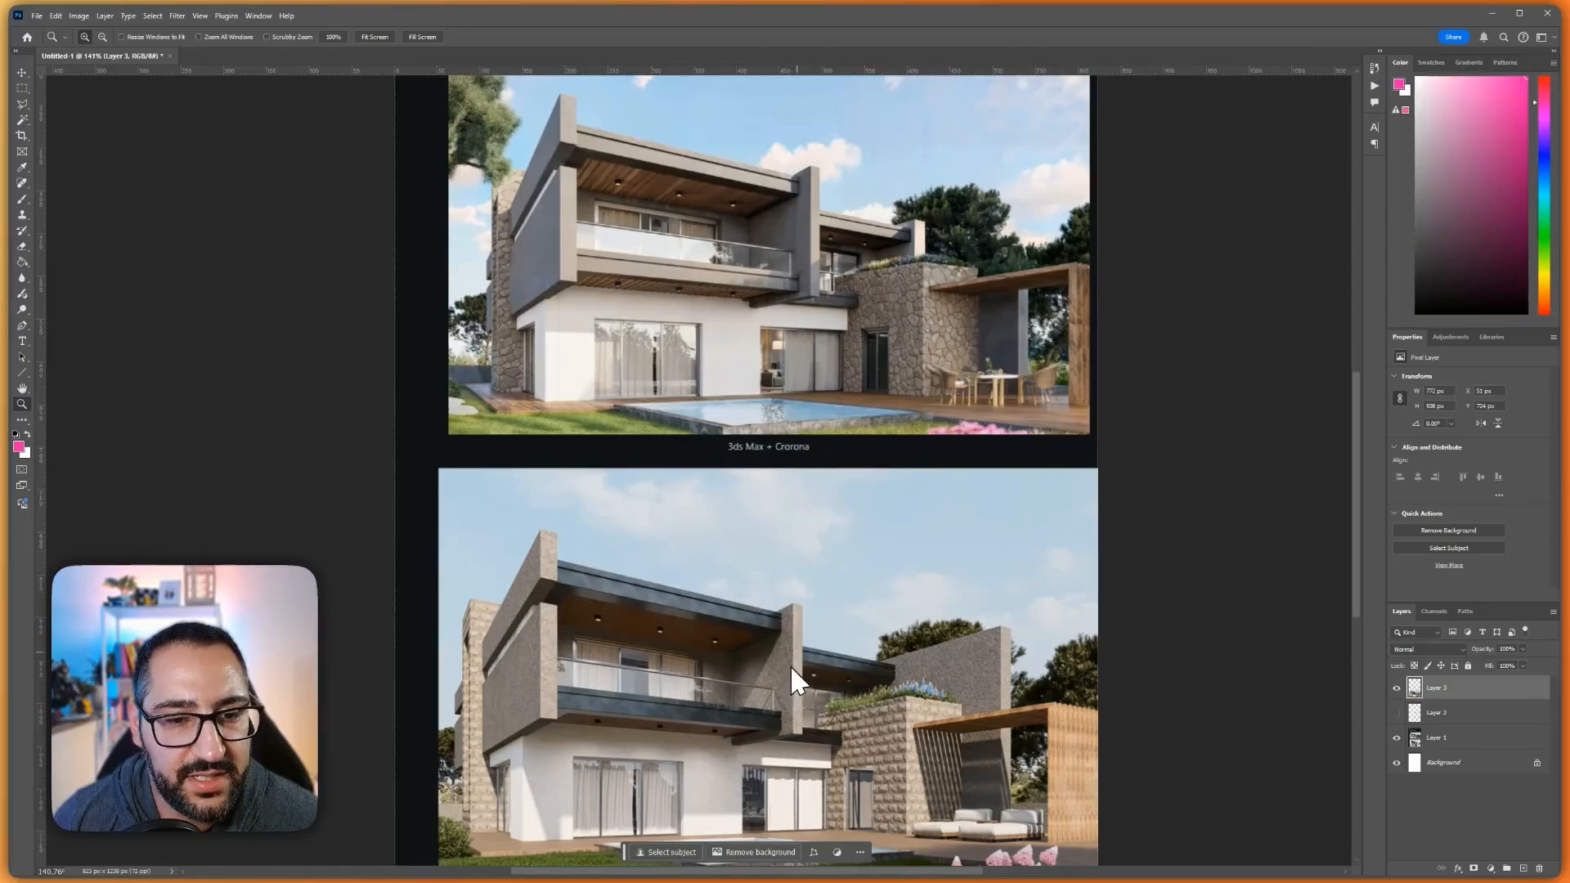
scroll(790, 665, "down", 1)
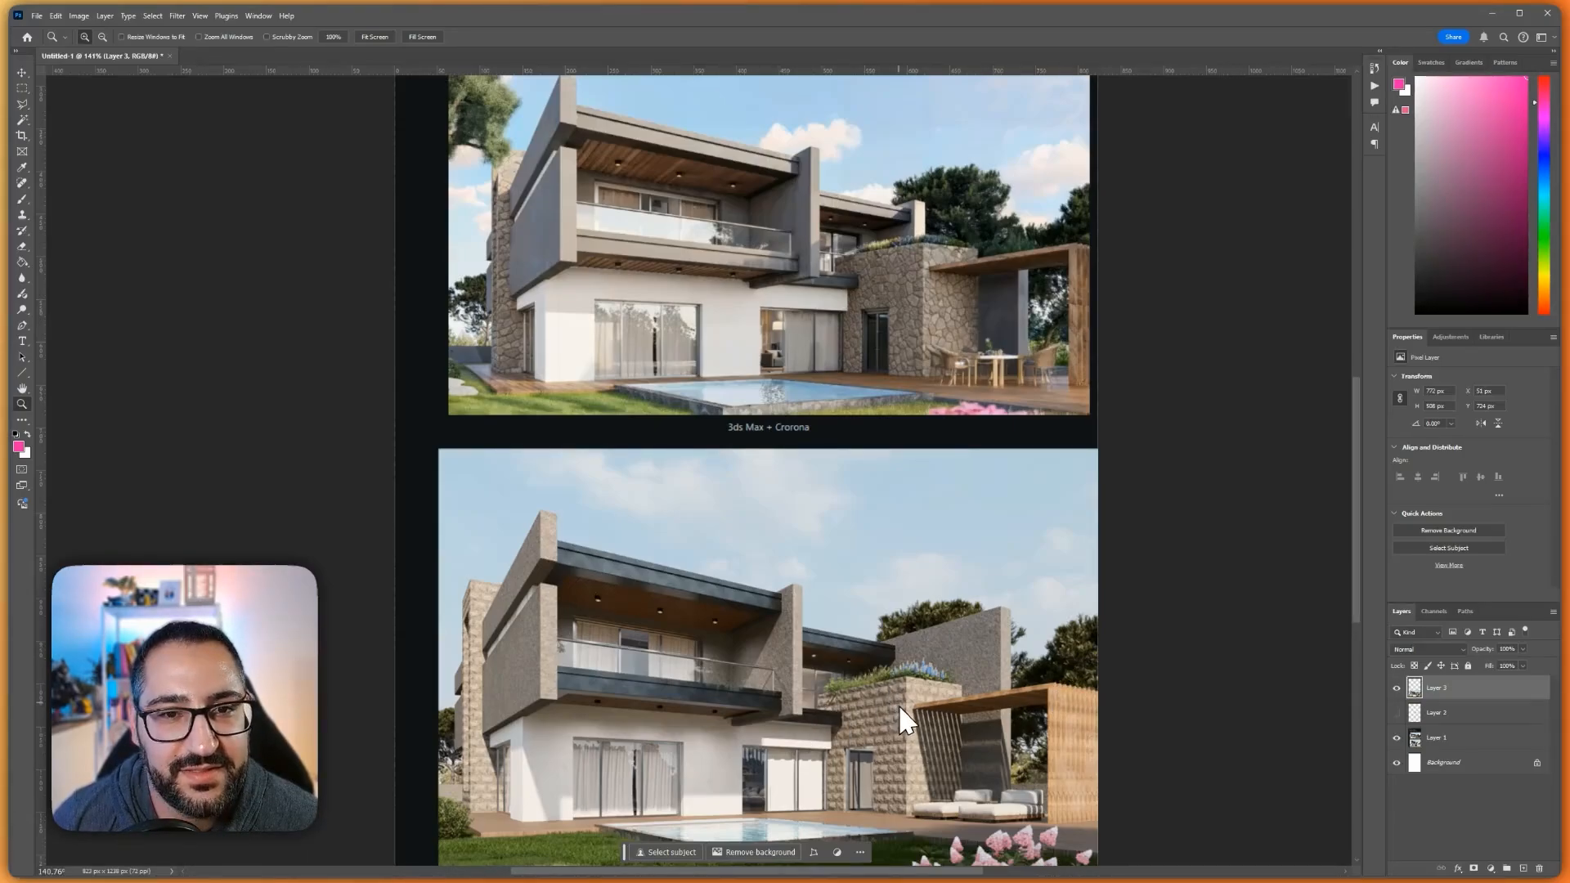
scroll(915, 691, "up", 1)
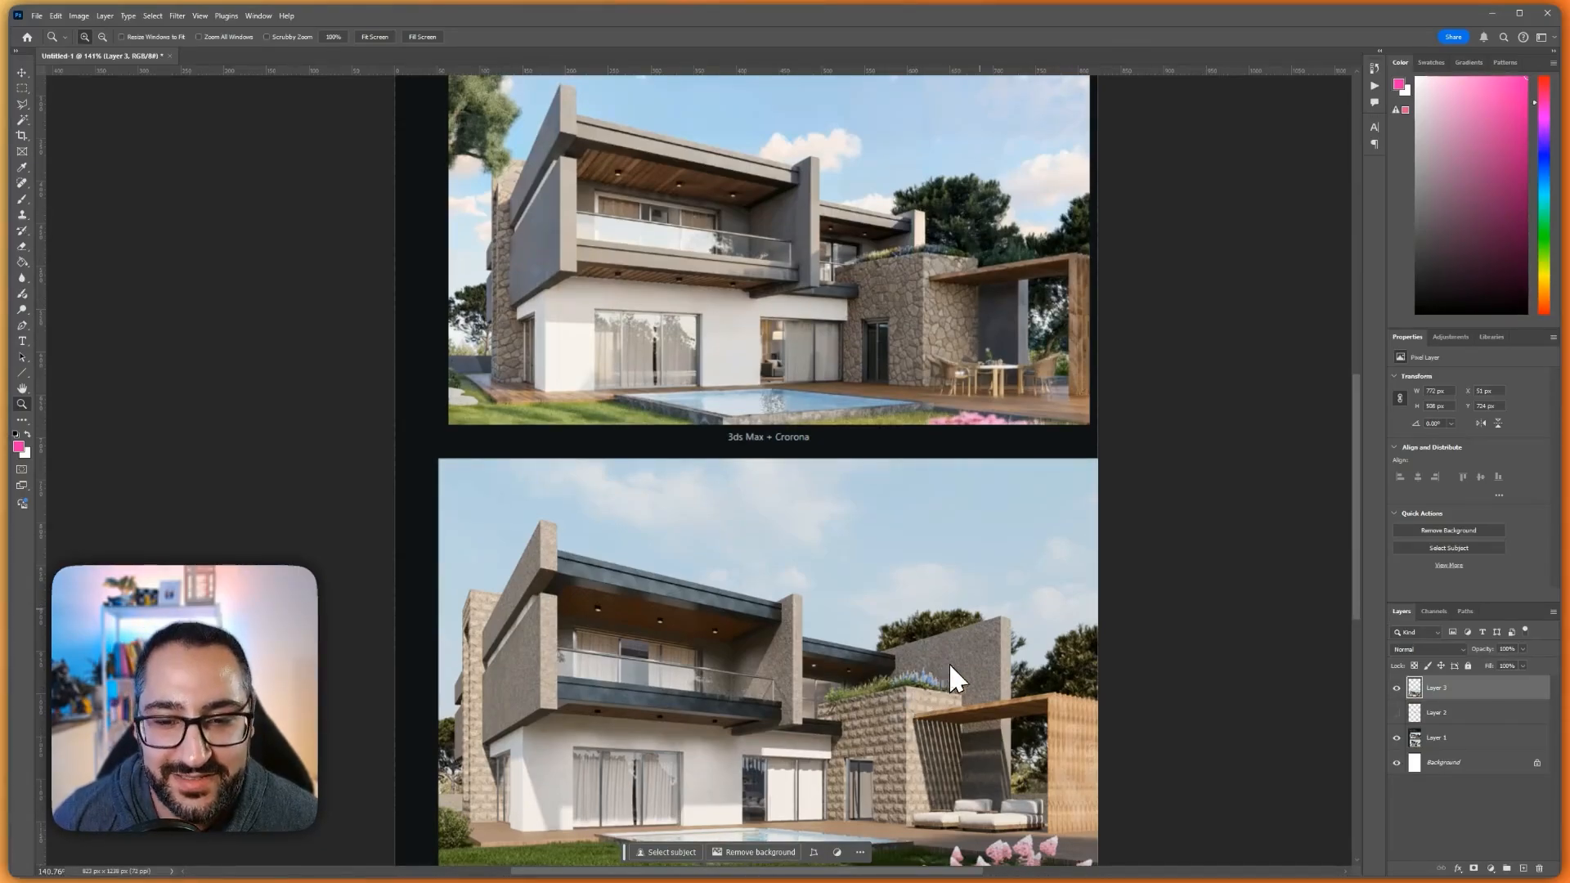
Compare the new render with the old one and the 3ds Max + Corona reference, toggling the new render layer's visibility
scroll(1006, 637, "down", 2)
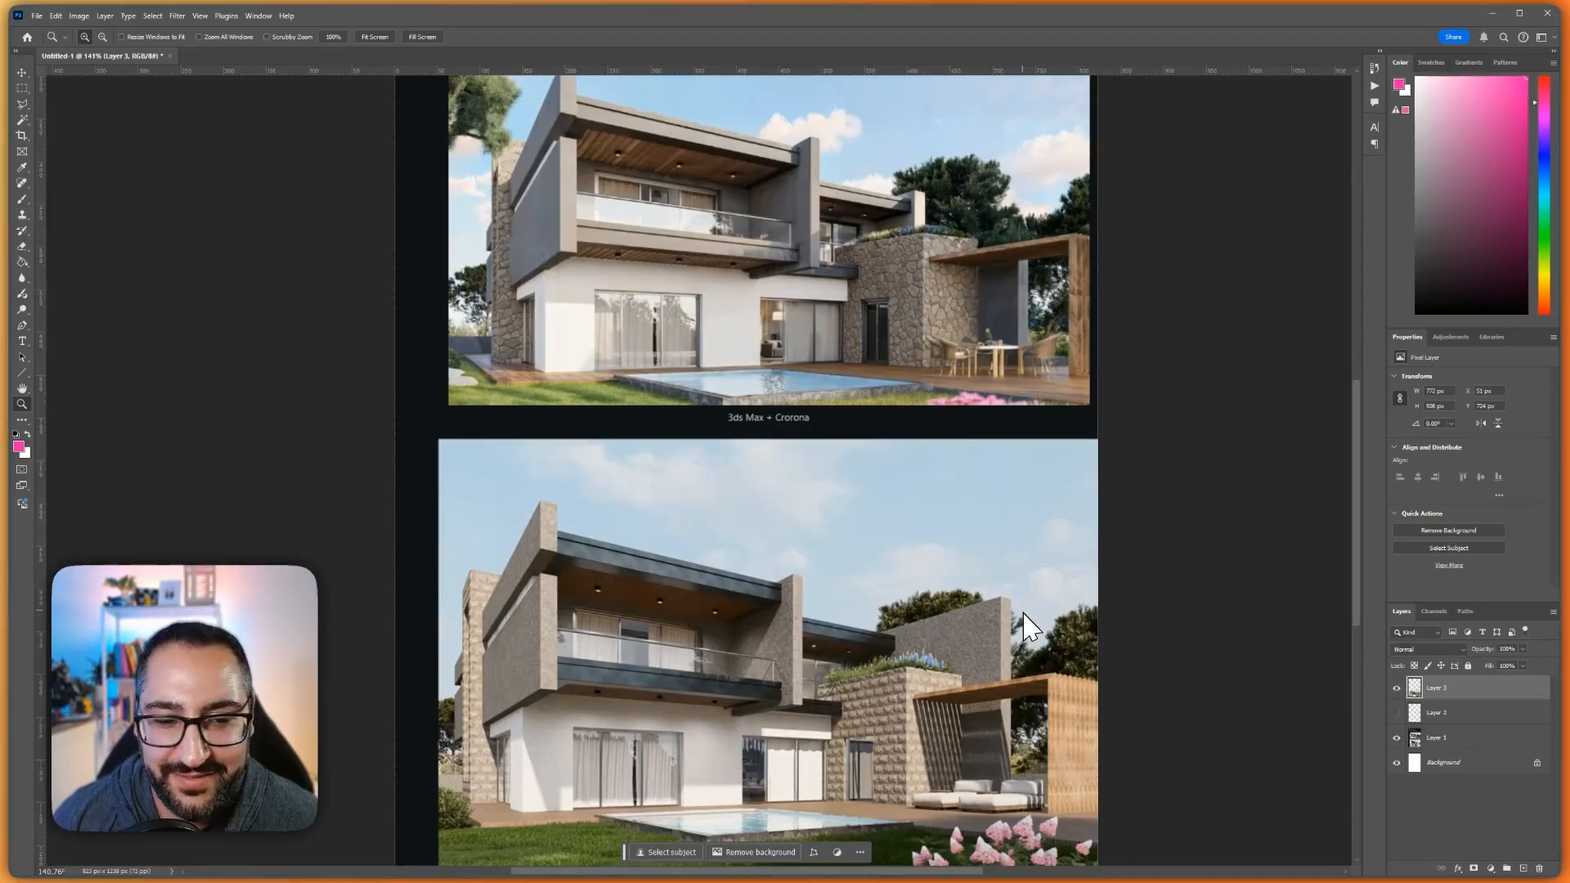
scroll(981, 621, "down", 3)
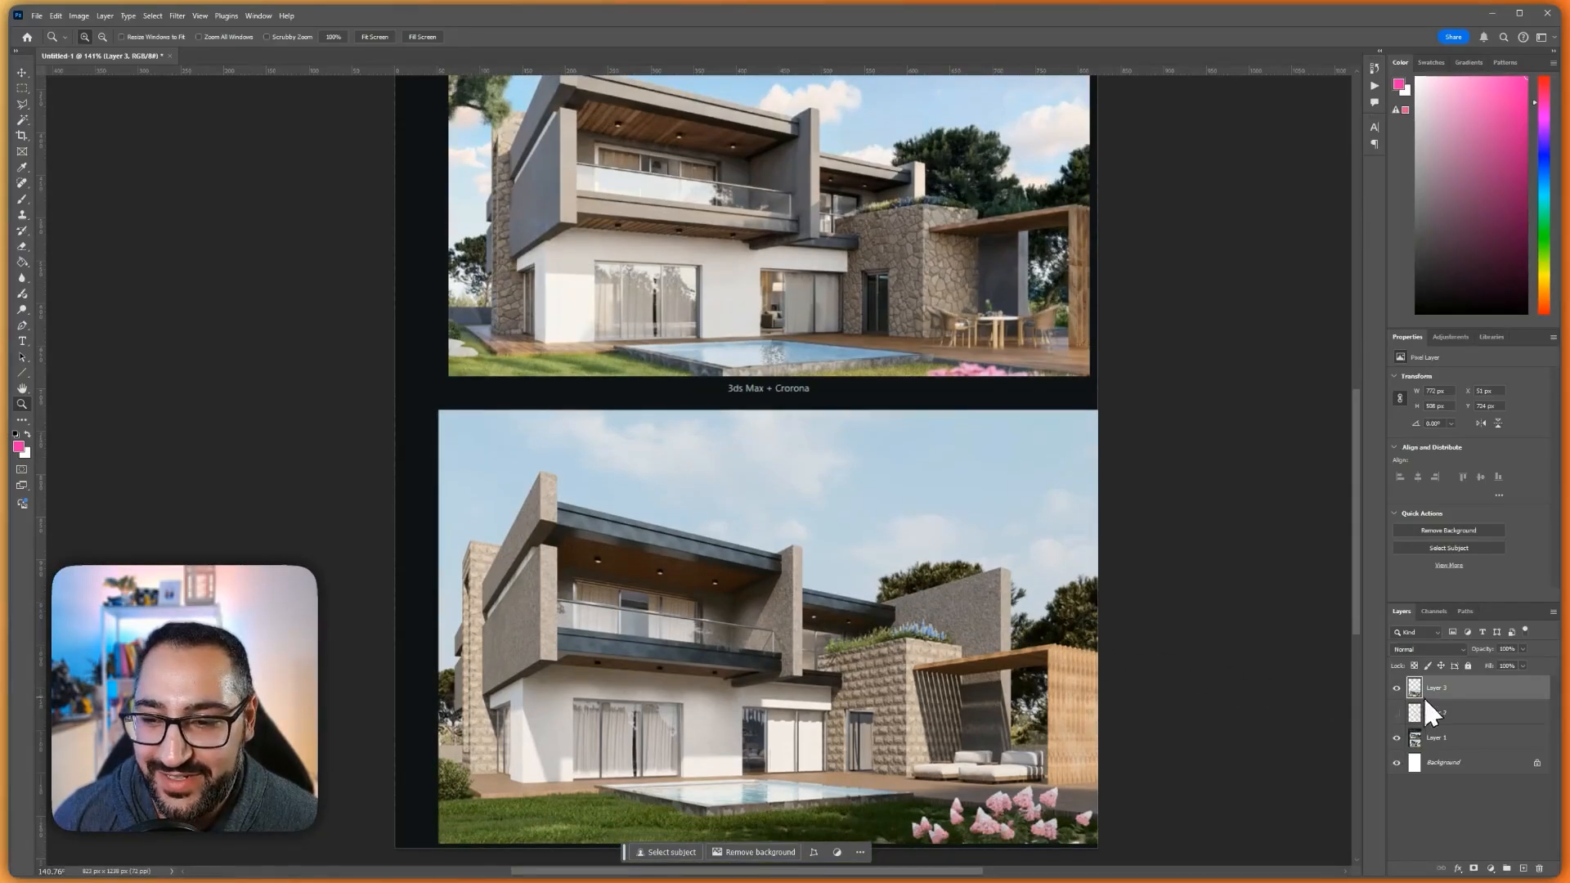
left_click(1397, 687)
left_click(1396, 688)
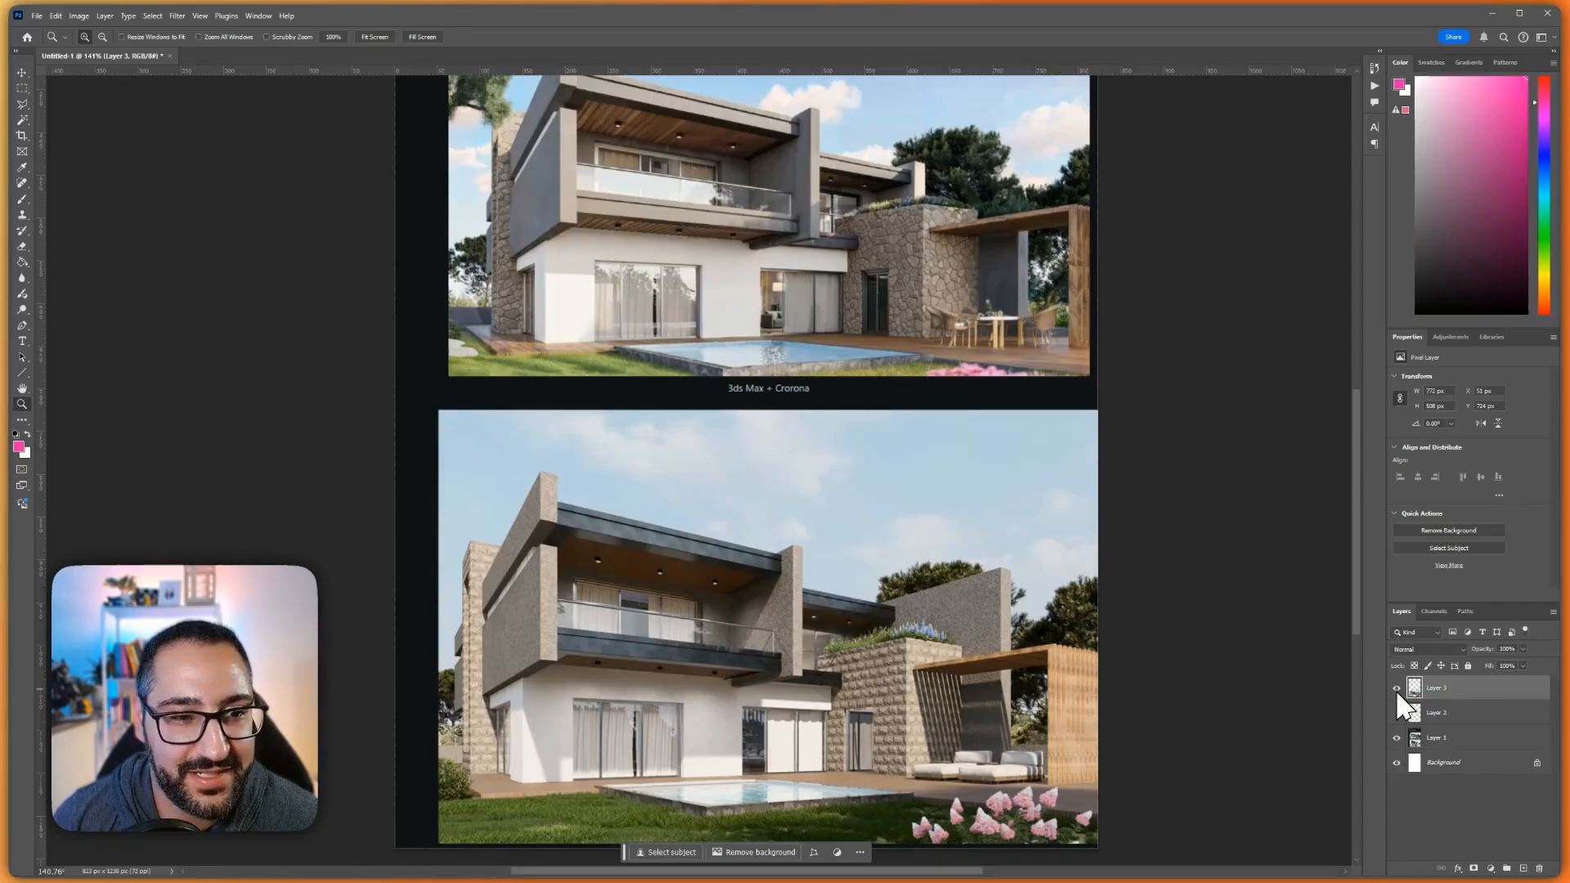
scroll(1034, 586, "up", 5)
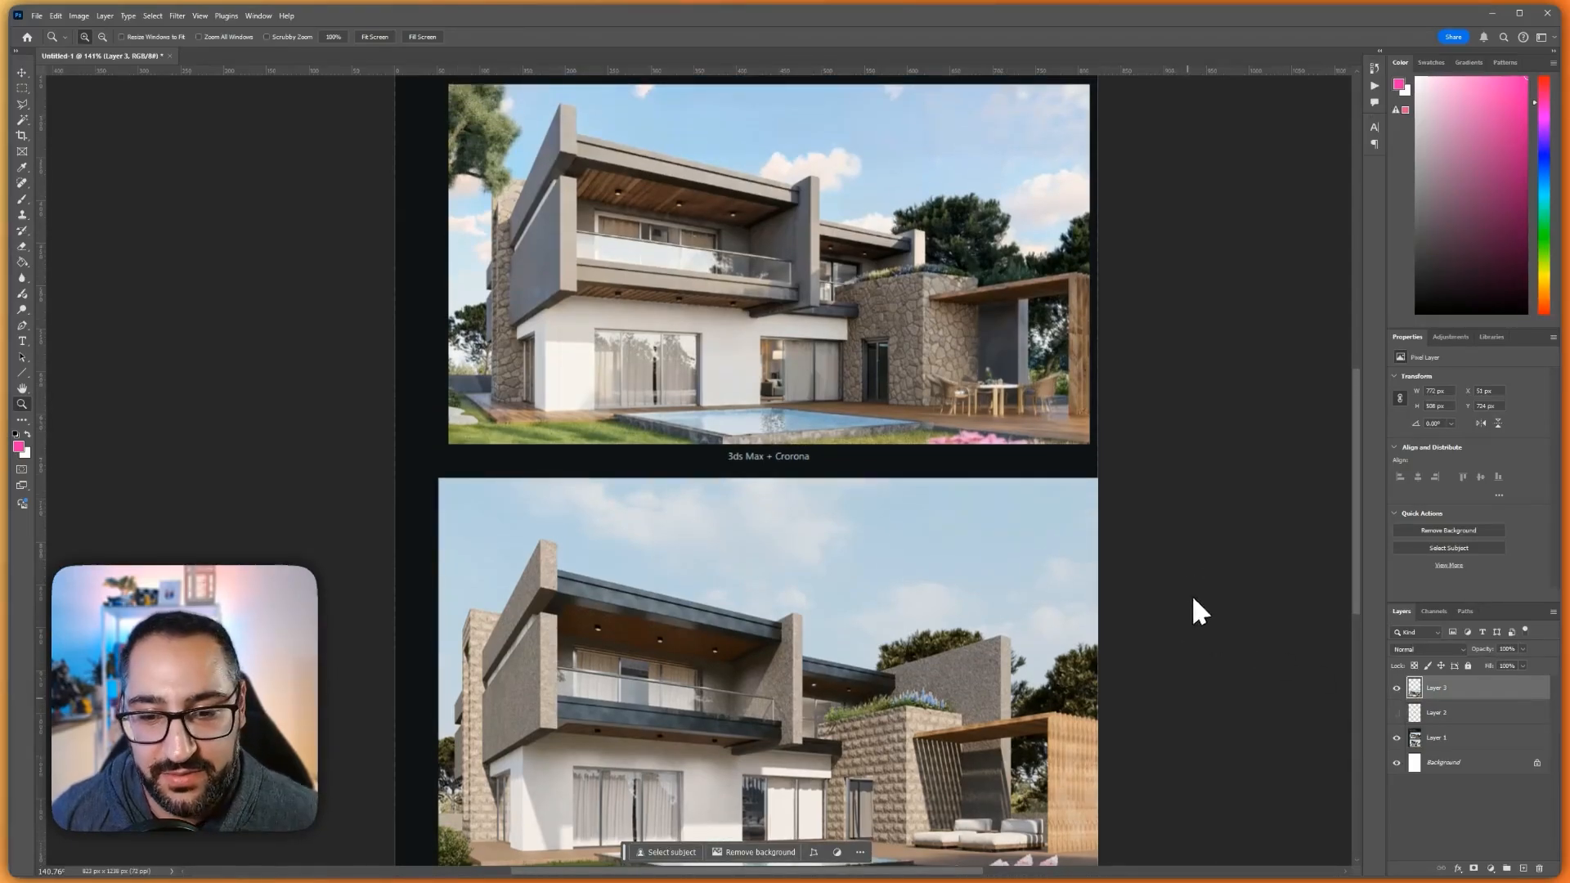
Switch to D5 Render and inspect the second AI post-processing result's balcony, facade and pool with the before/after divider
mouse_move(1386, 859)
left_click(1282, 864)
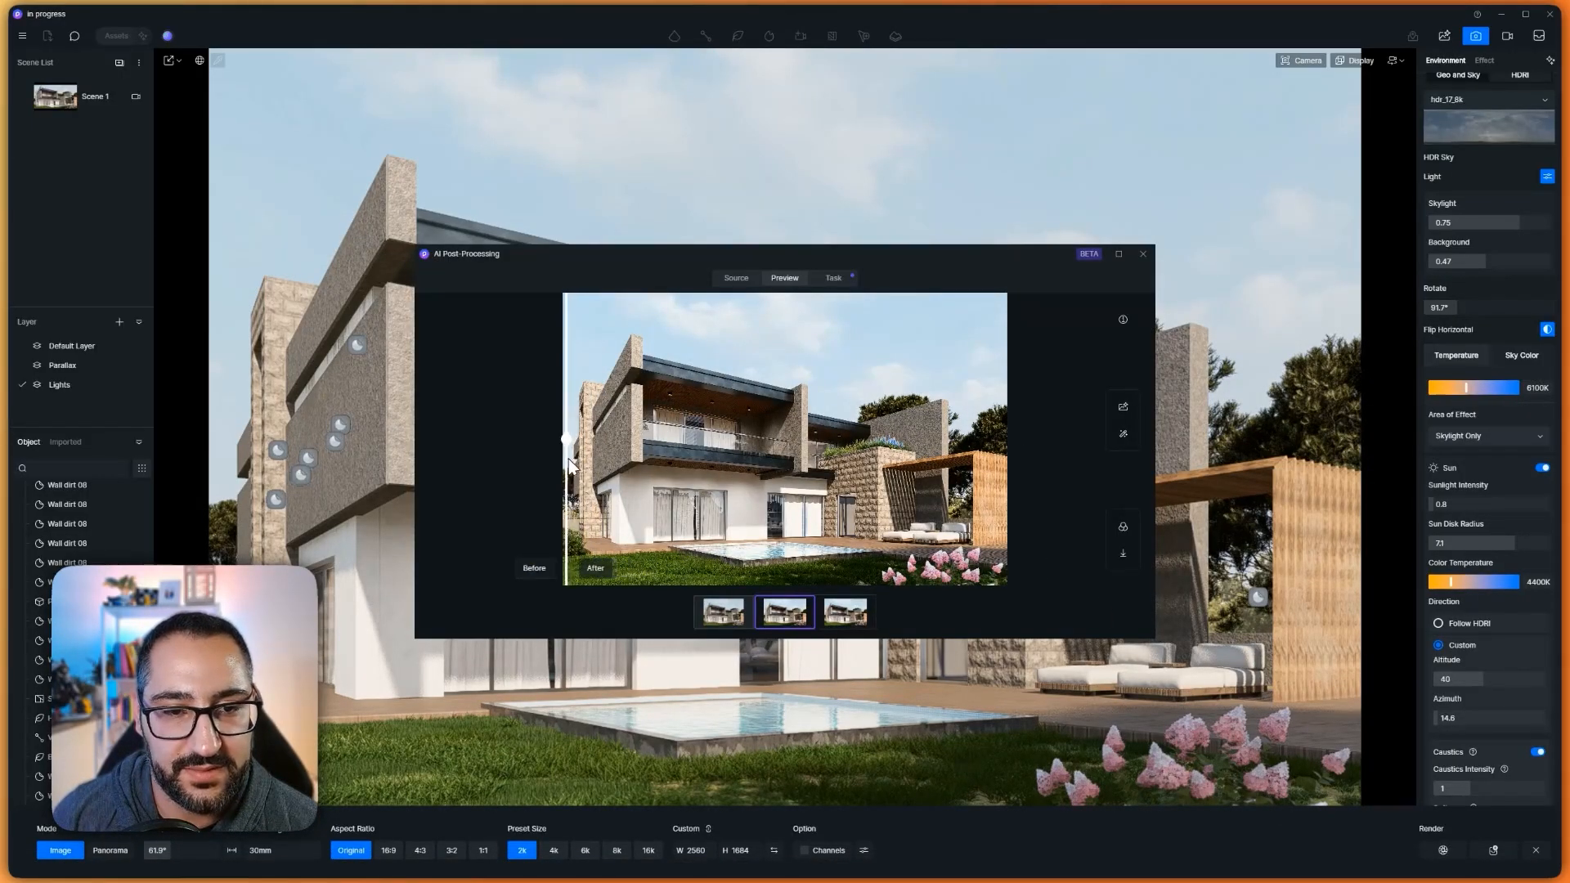
scroll(680, 459, "up", 5)
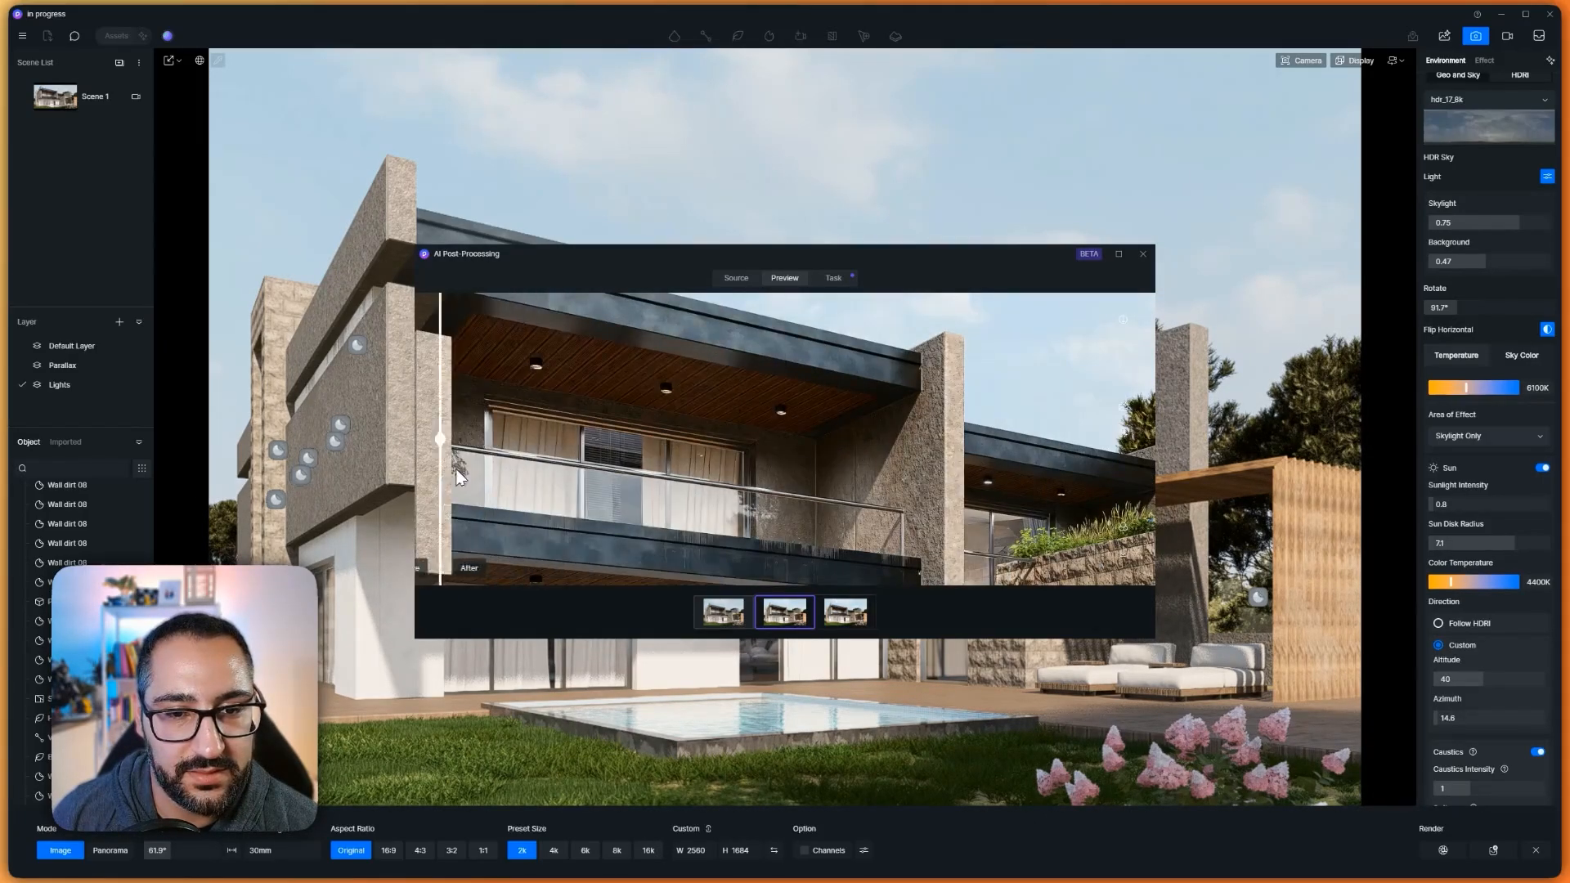
scroll(753, 356, "down", 5)
scroll(894, 445, "up", 5)
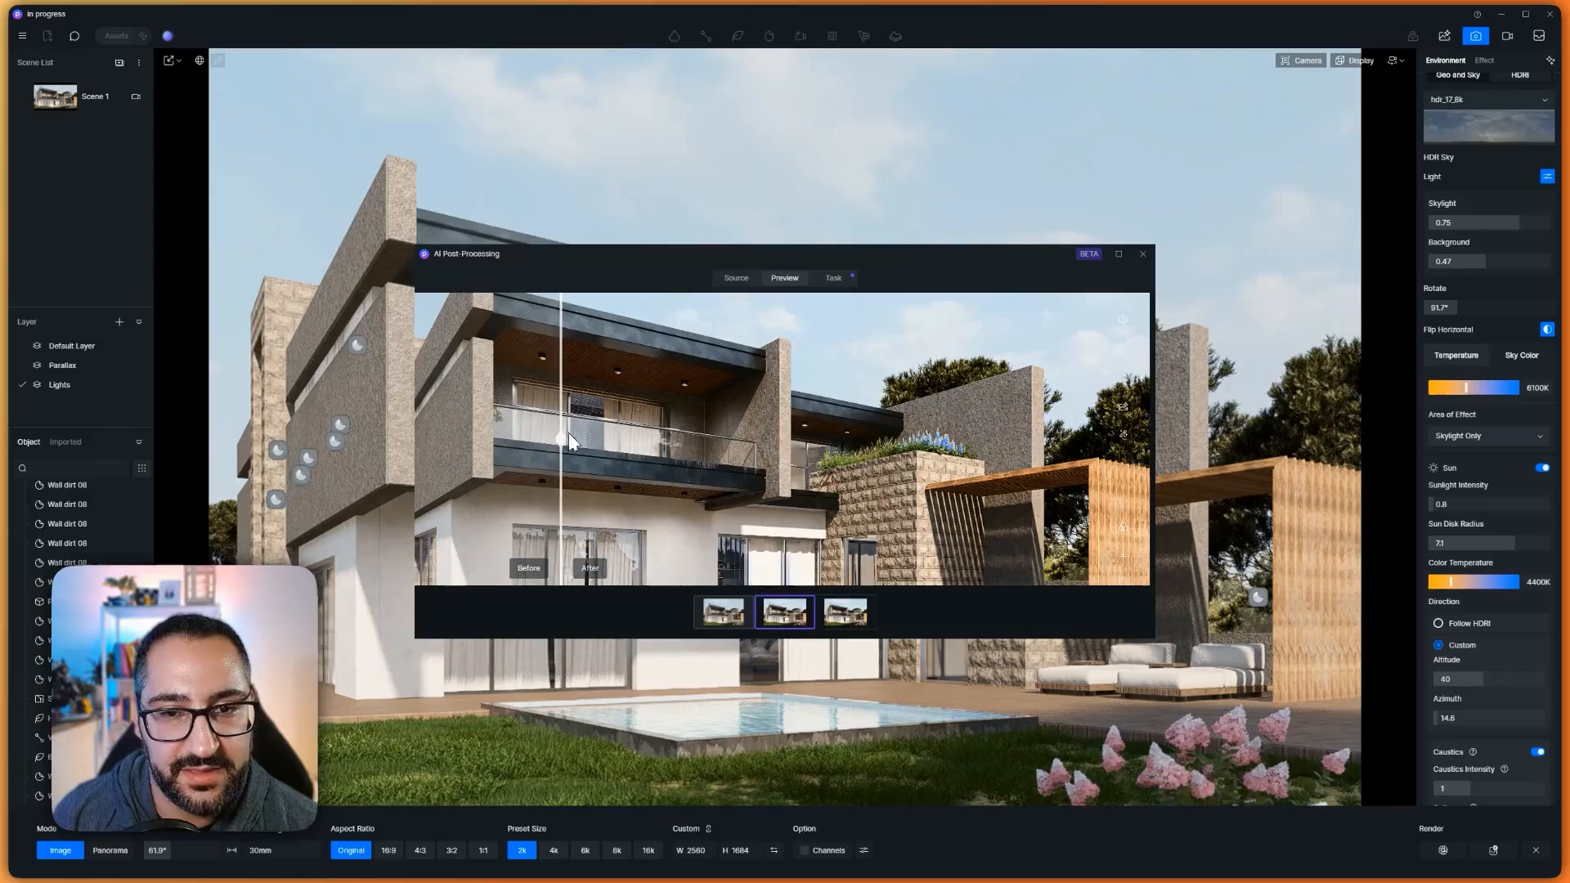
mouse_move(566, 440)
left_mouse_down()
mouse_move(1034, 432)
mouse_move(548, 430)
left_mouse_up()
scroll(922, 449, "down", 1)
scroll(932, 446, "down", 3)
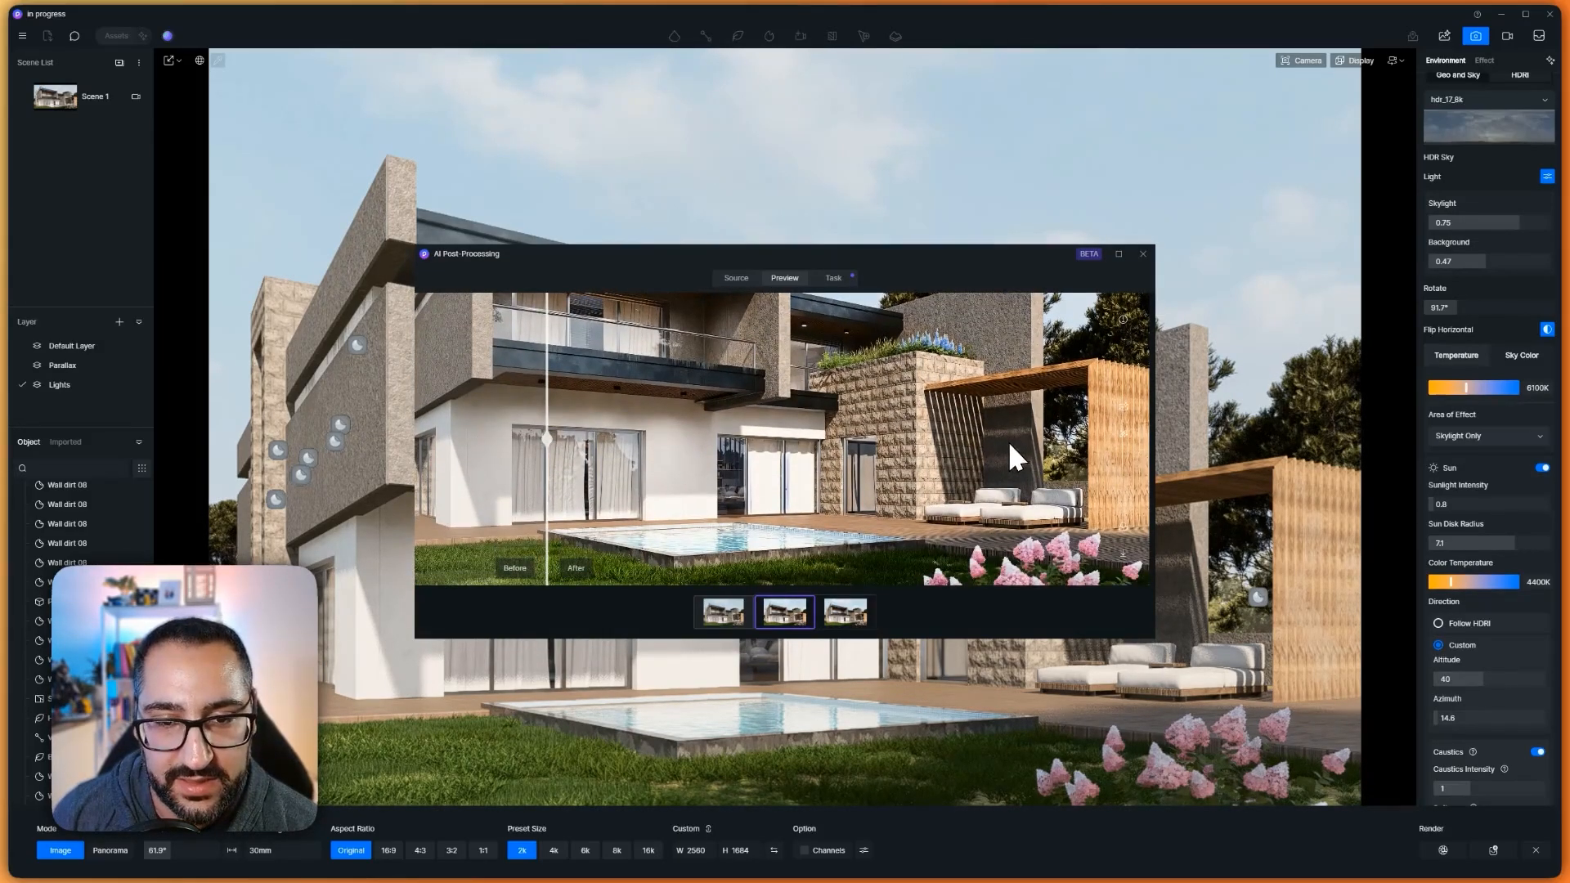
Inspect the third AI post-processing result's balcony and ground floor against the original, and close the post-processing window and image render mode
left_click(847, 621)
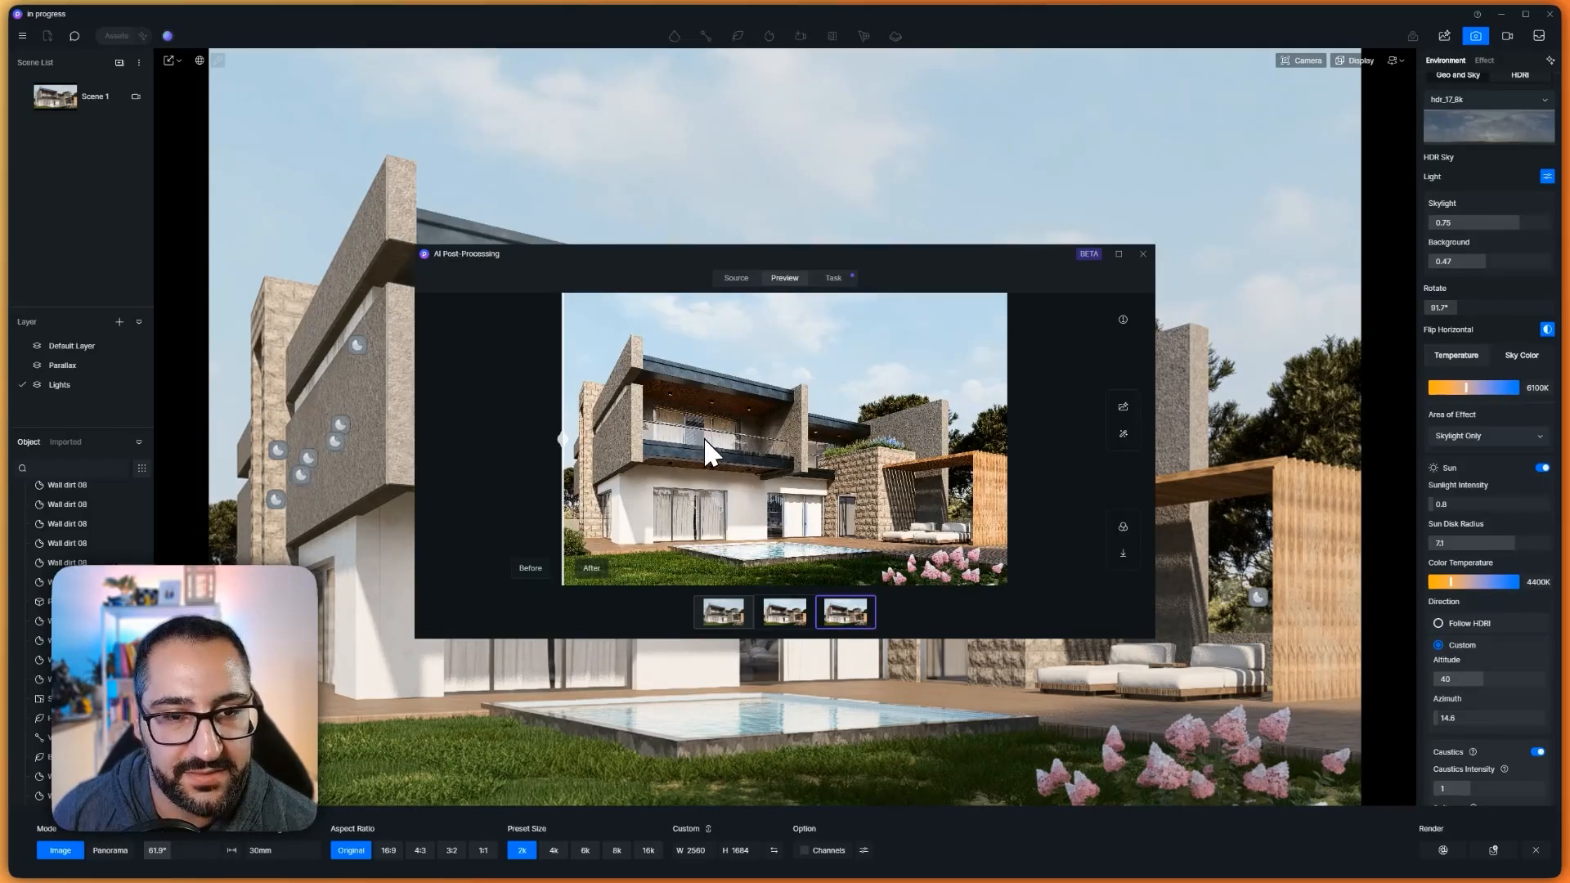
scroll(704, 442, "up", 4)
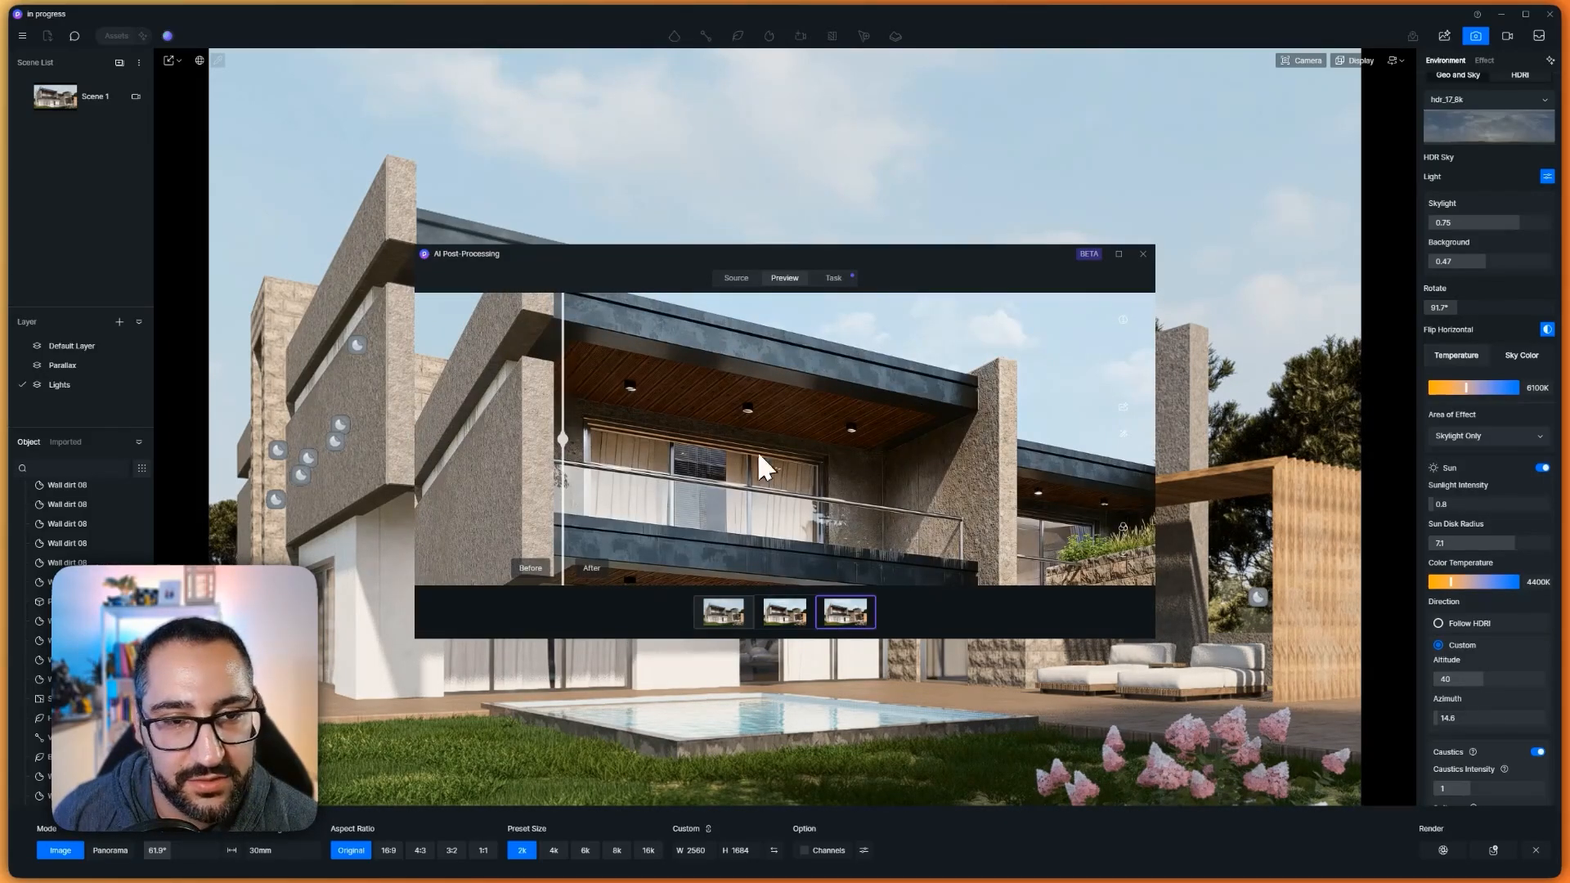
left_click_drag(556, 435, 505, 446)
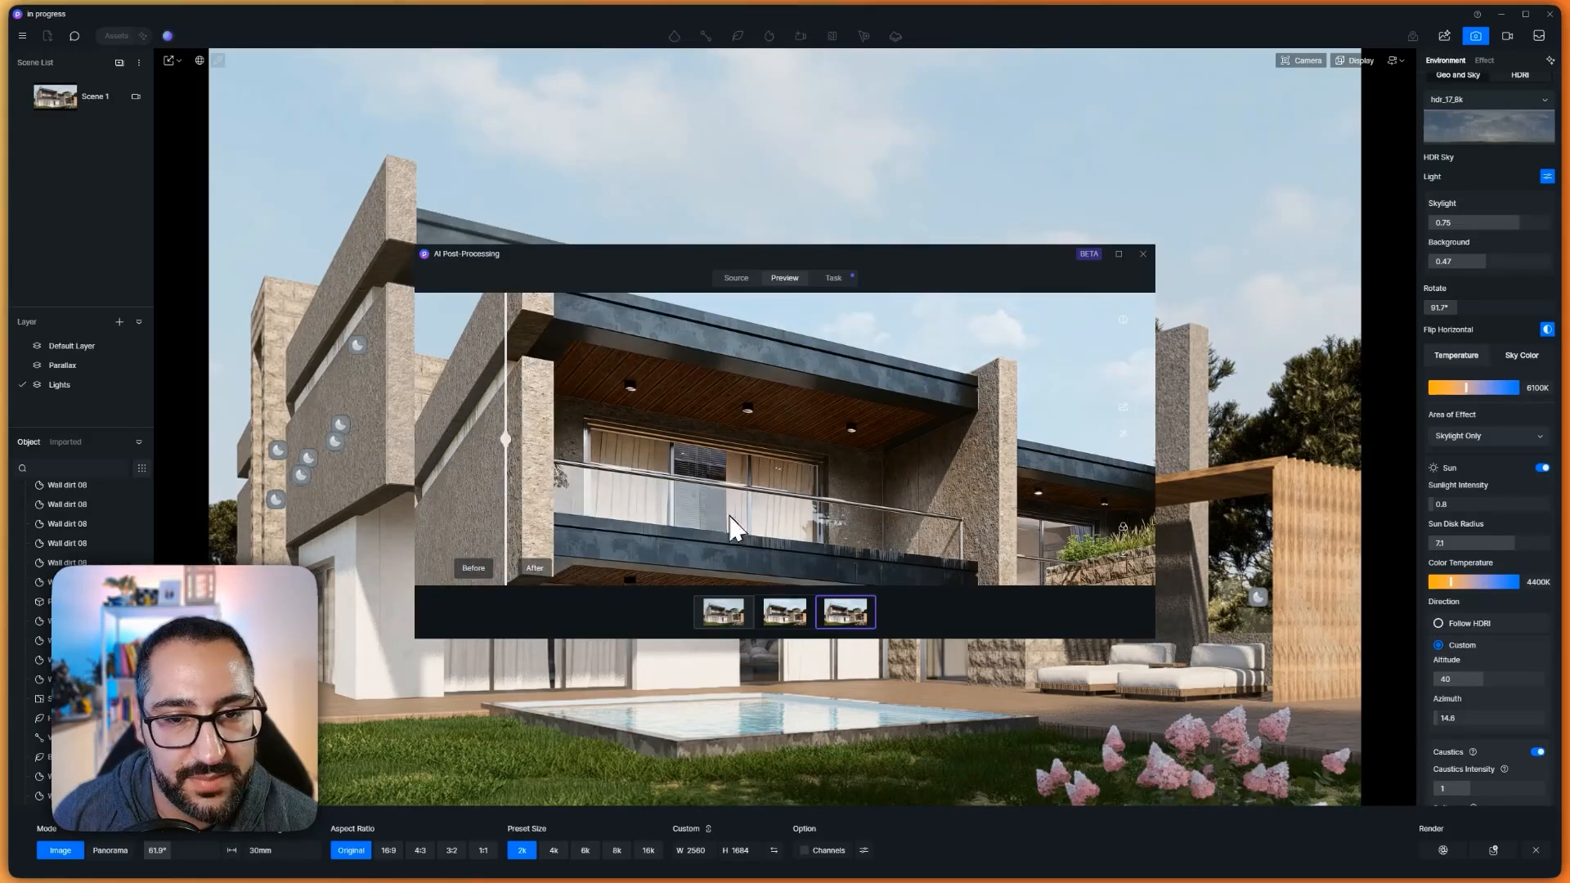
scroll(951, 381, "down", 3)
scroll(952, 434, "up", 3)
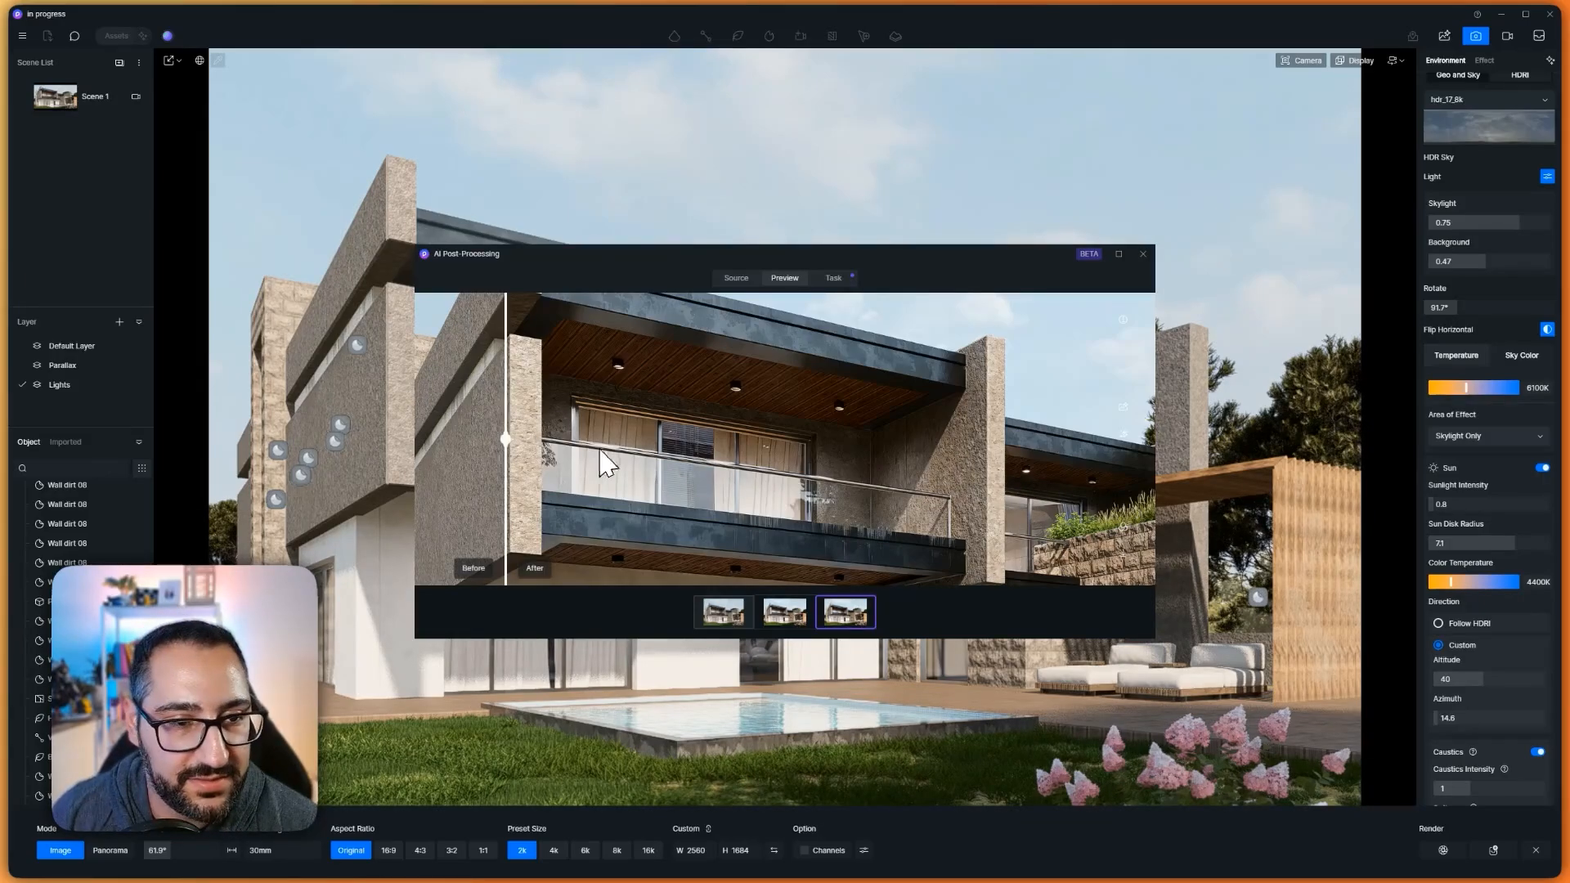
left_click_drag(506, 442, 417, 459)
left_click_drag(1087, 564, 983, 340)
left_click_drag(1012, 409, 1003, 378)
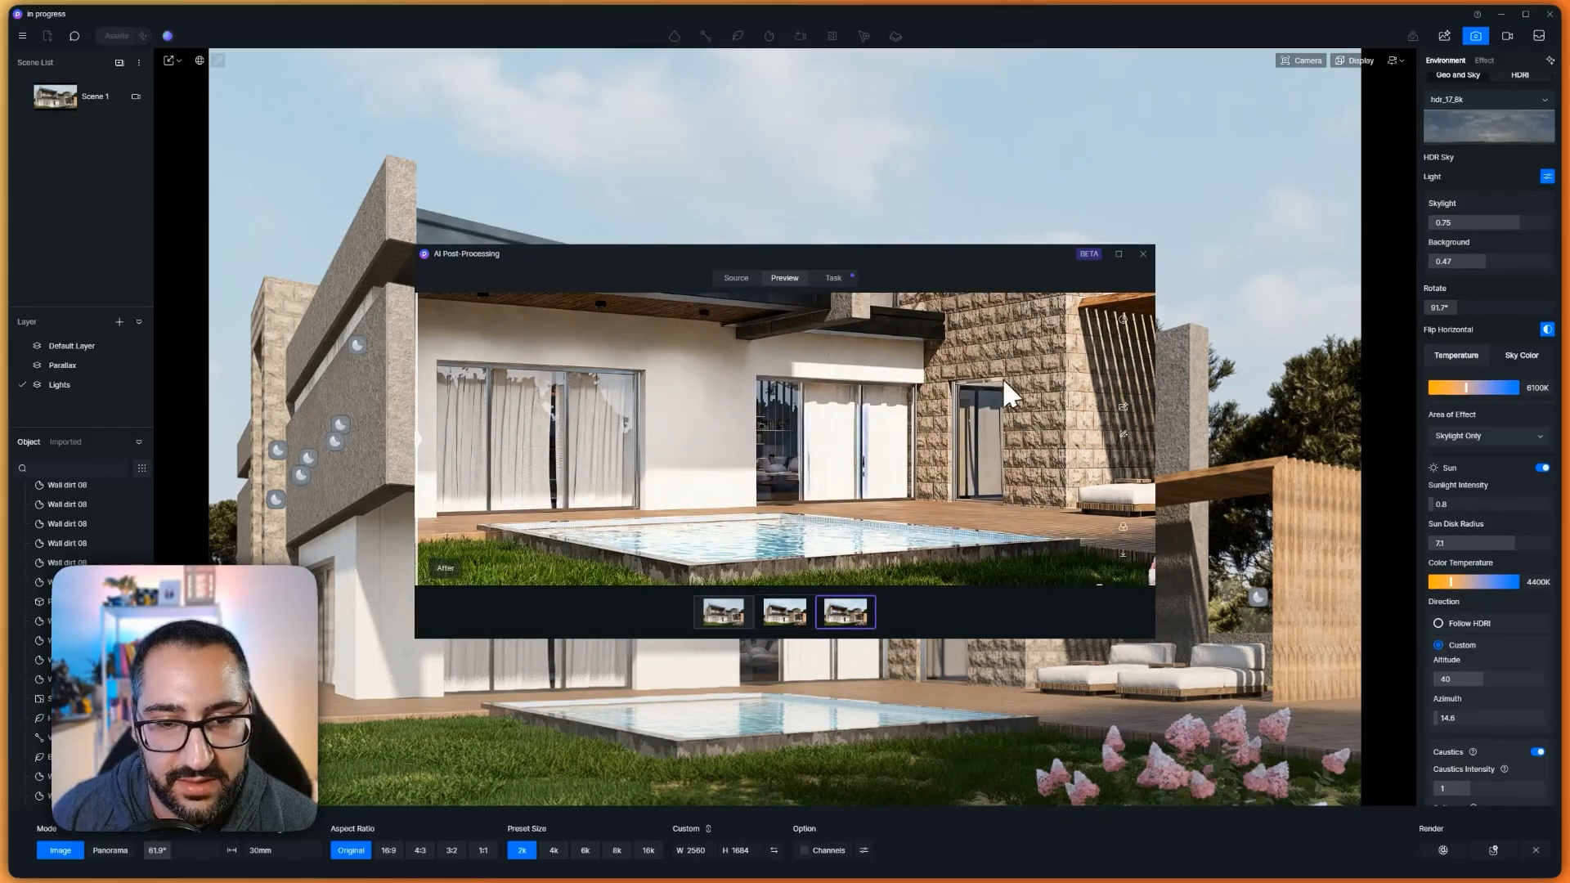
left_click(1141, 254)
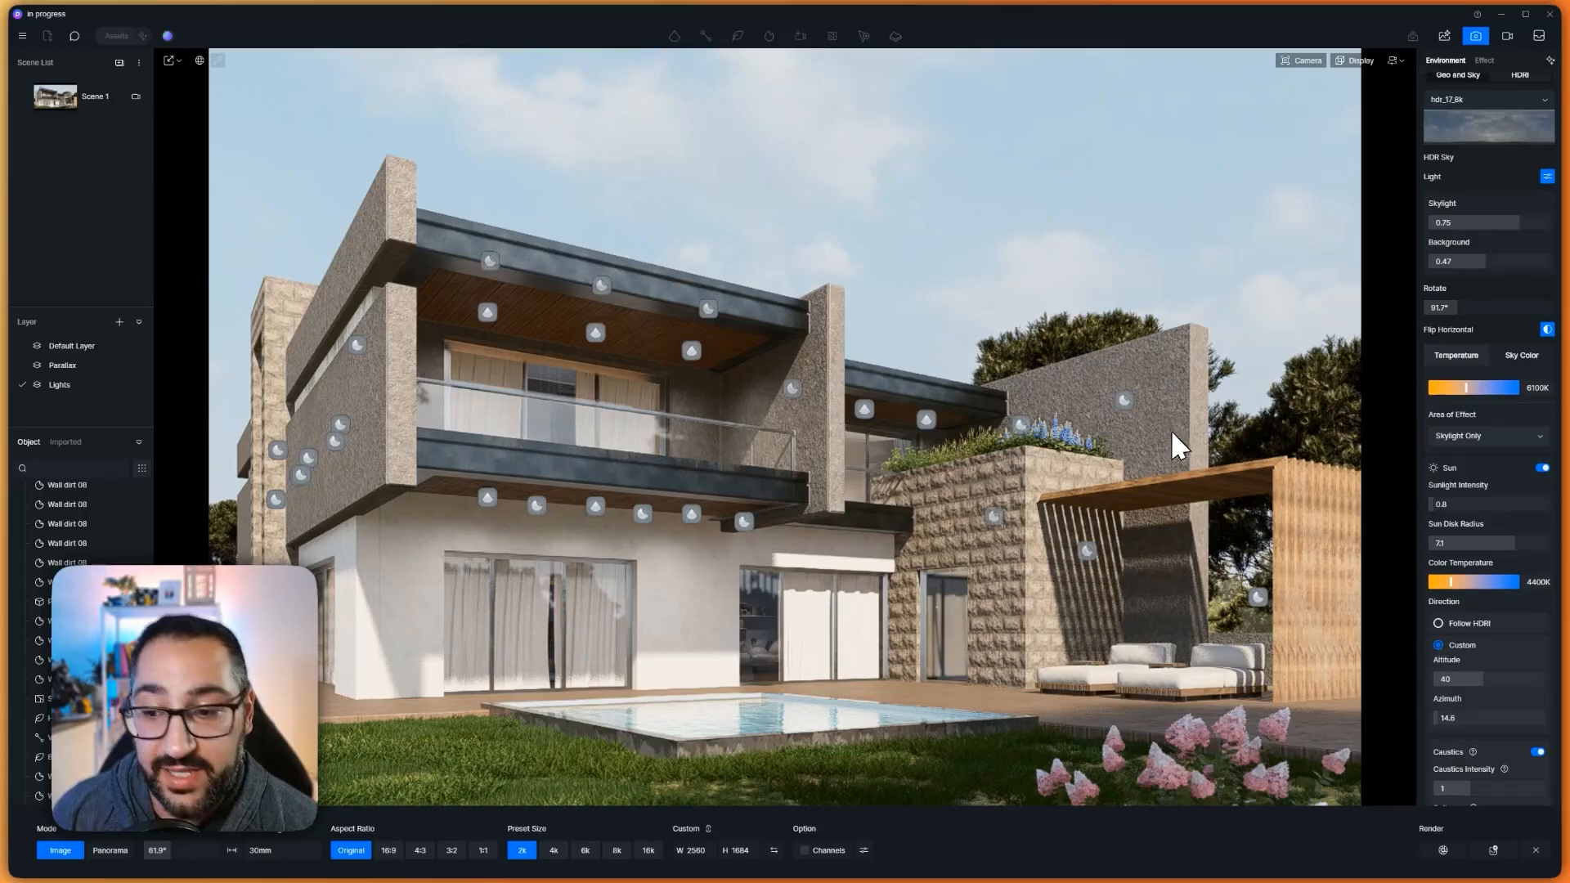
left_click(1536, 851)
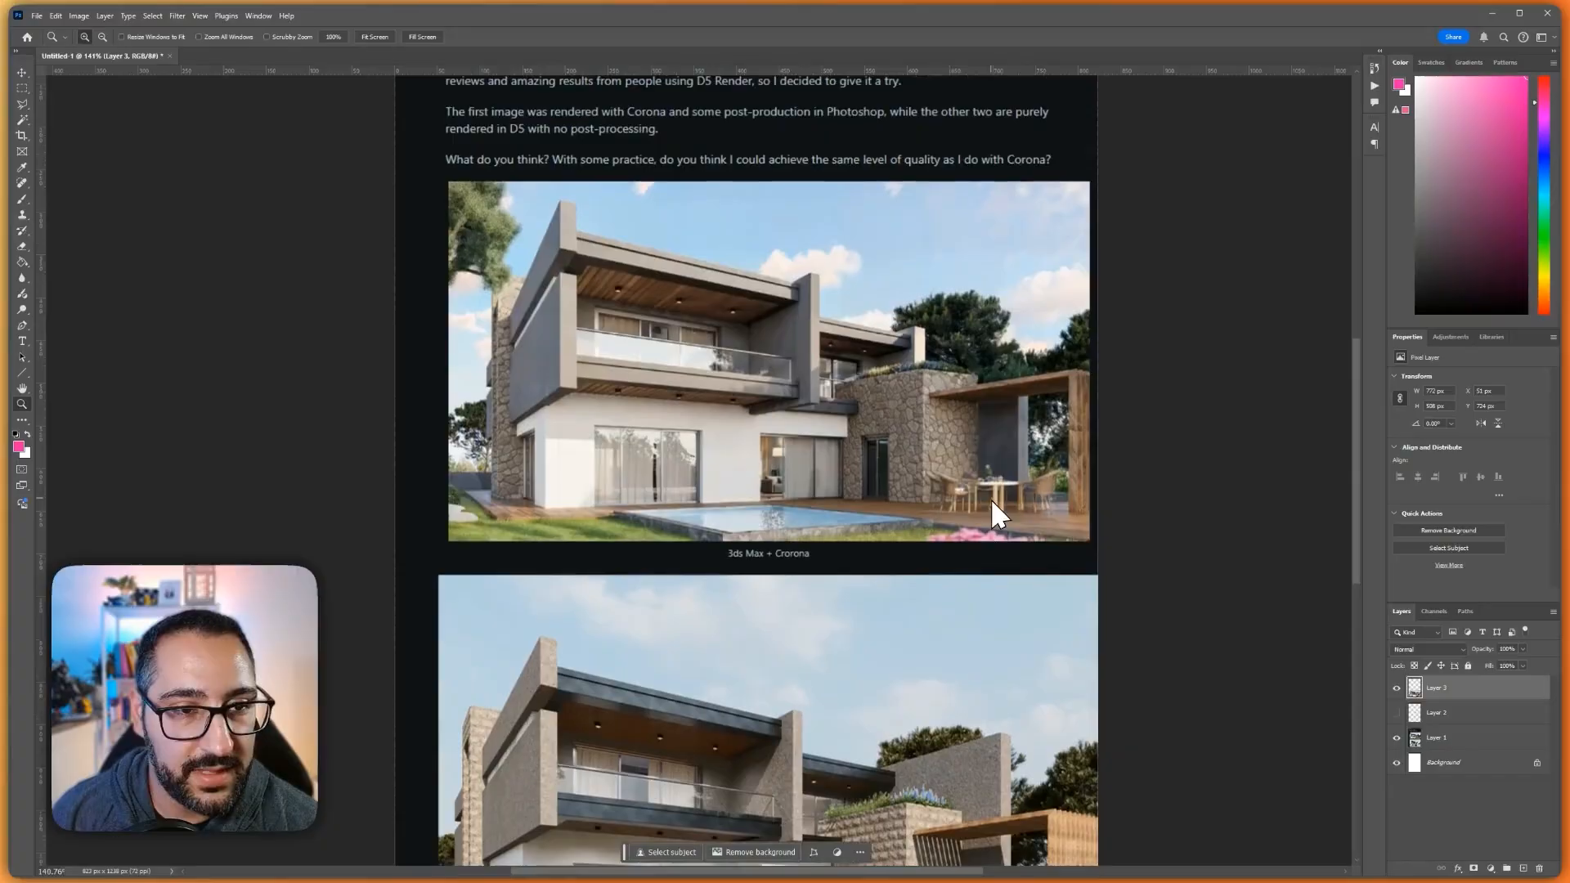
Review the 3ds Max + Corona reference villa against the new render in the Photoshop comparison document
scroll(974, 490, "up", 1)
scroll(933, 462, "down", 3)
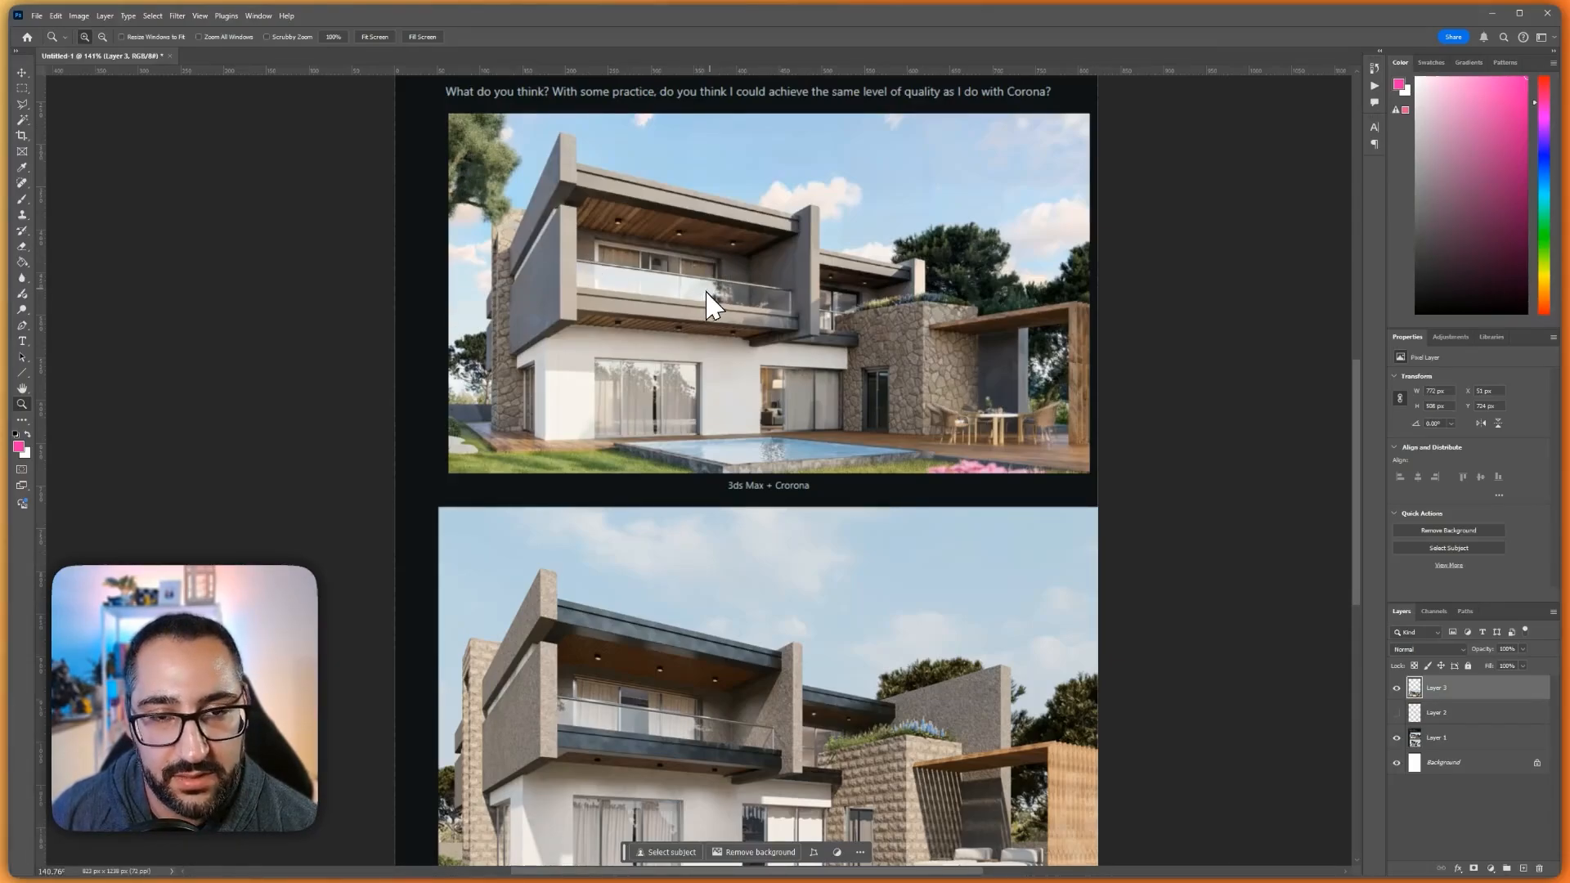
scroll(718, 291, "down", 2)
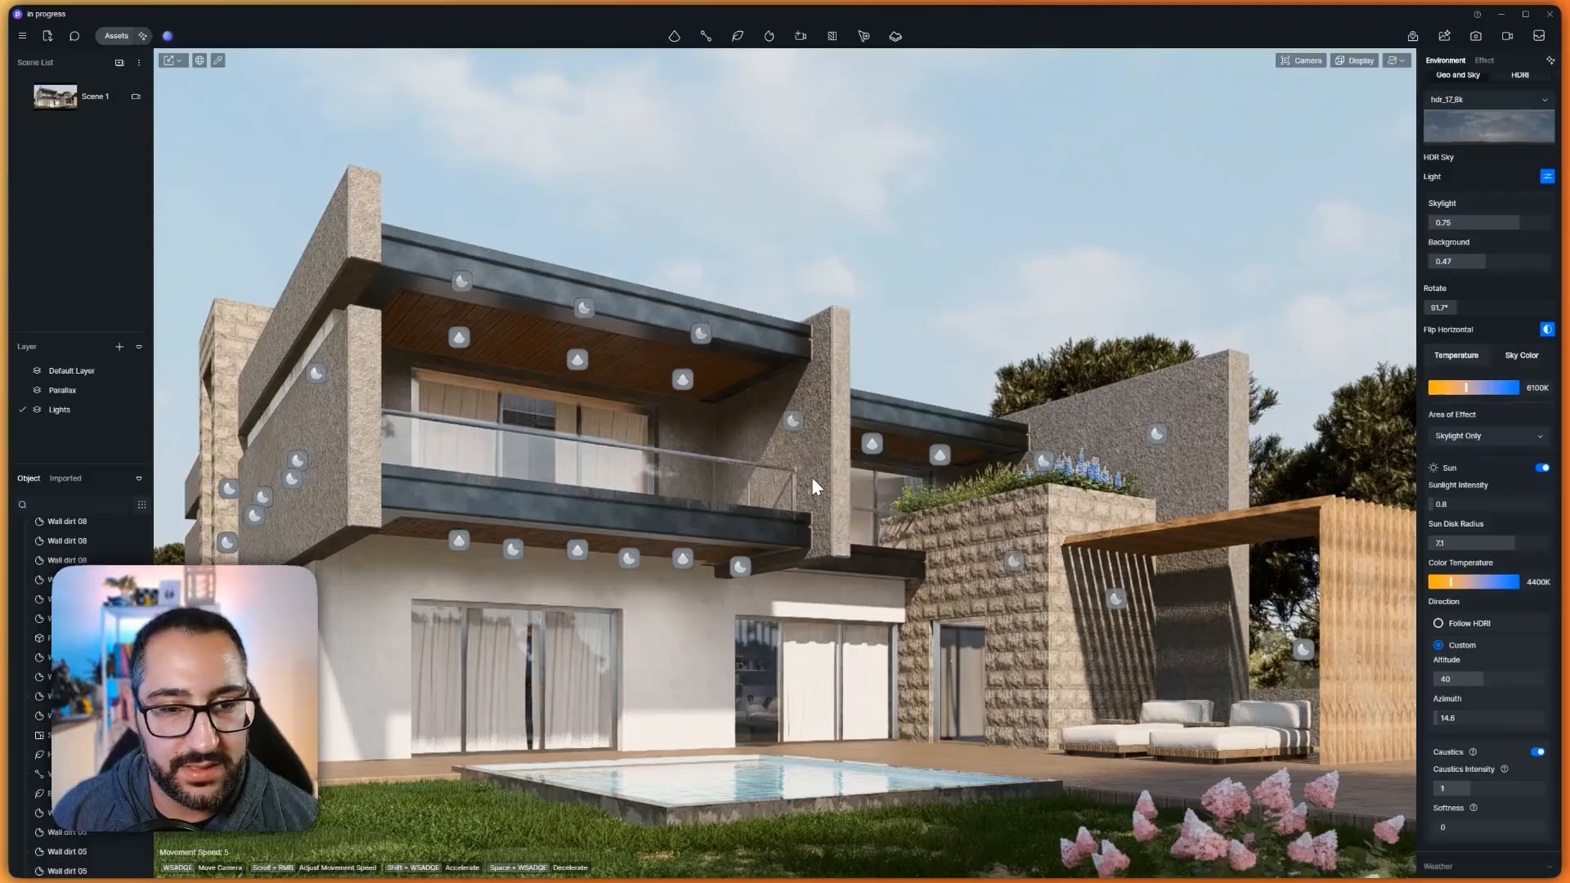
In D5 Render, place a Sapium sebiferum 18 tree from the Nature > Broadleaf assets on the bare ground beside the lawn and villa
right_click_drag(812, 480, 679, 751)
key("s")
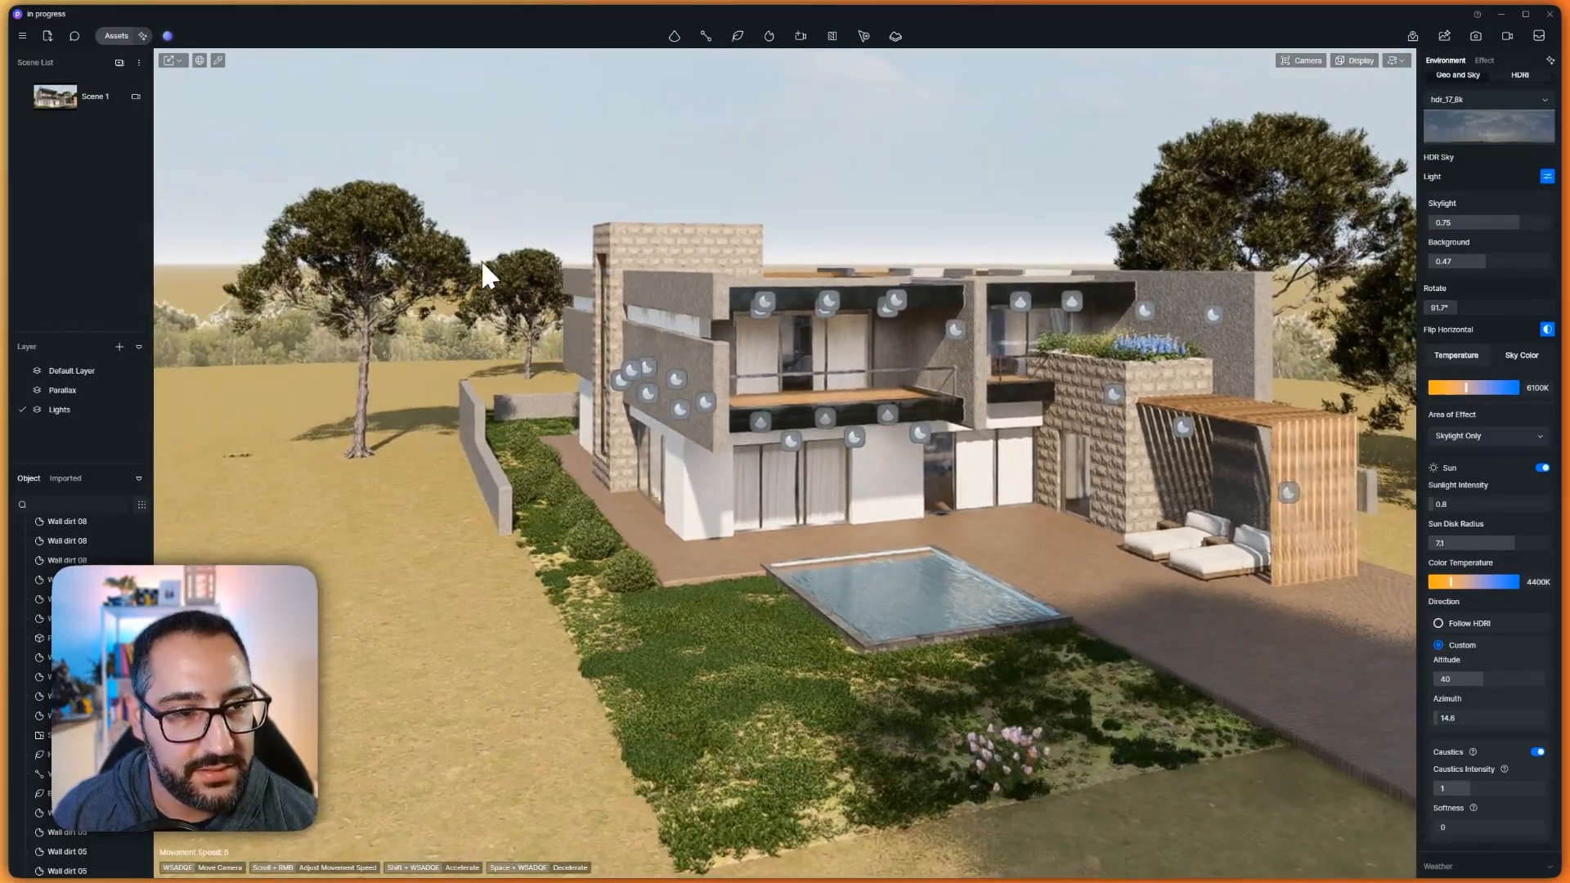
left_click(366, 456)
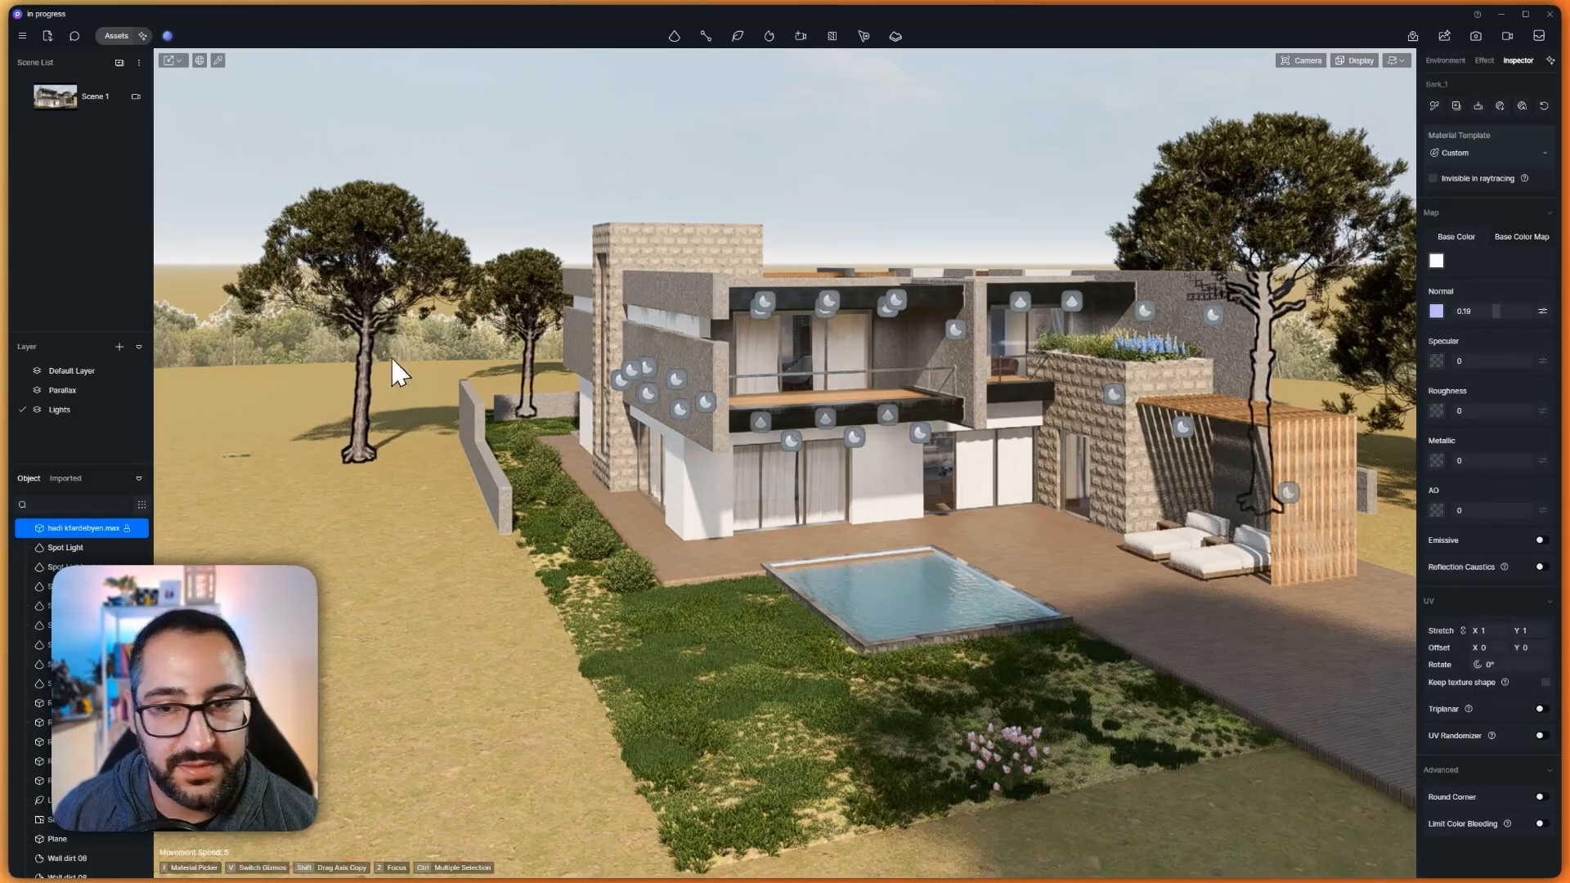
left_click(116, 36)
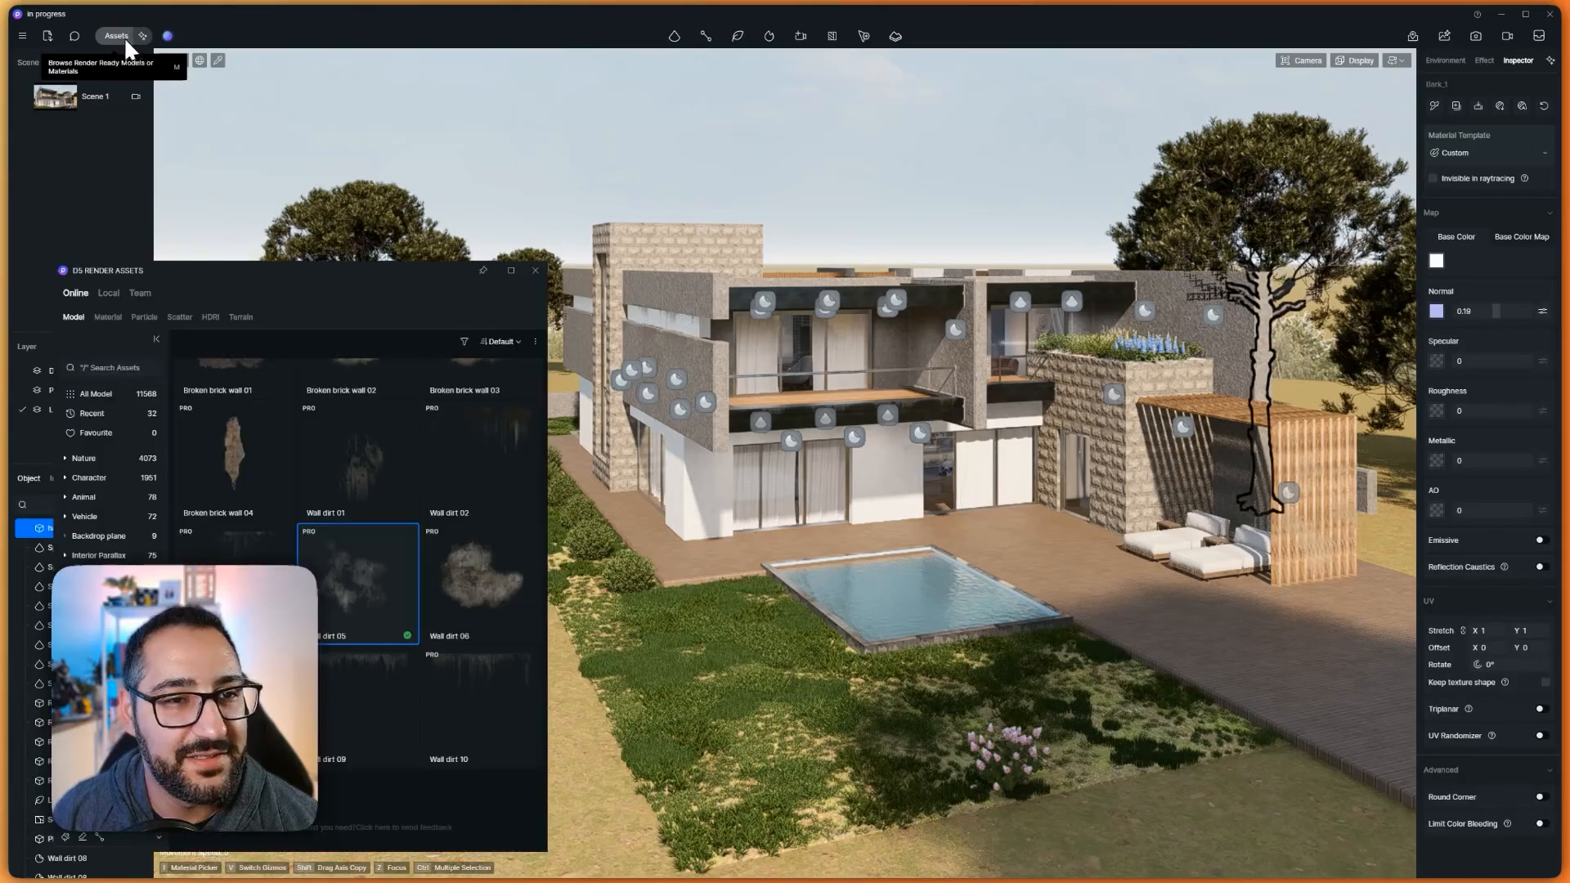
left_click(115, 480)
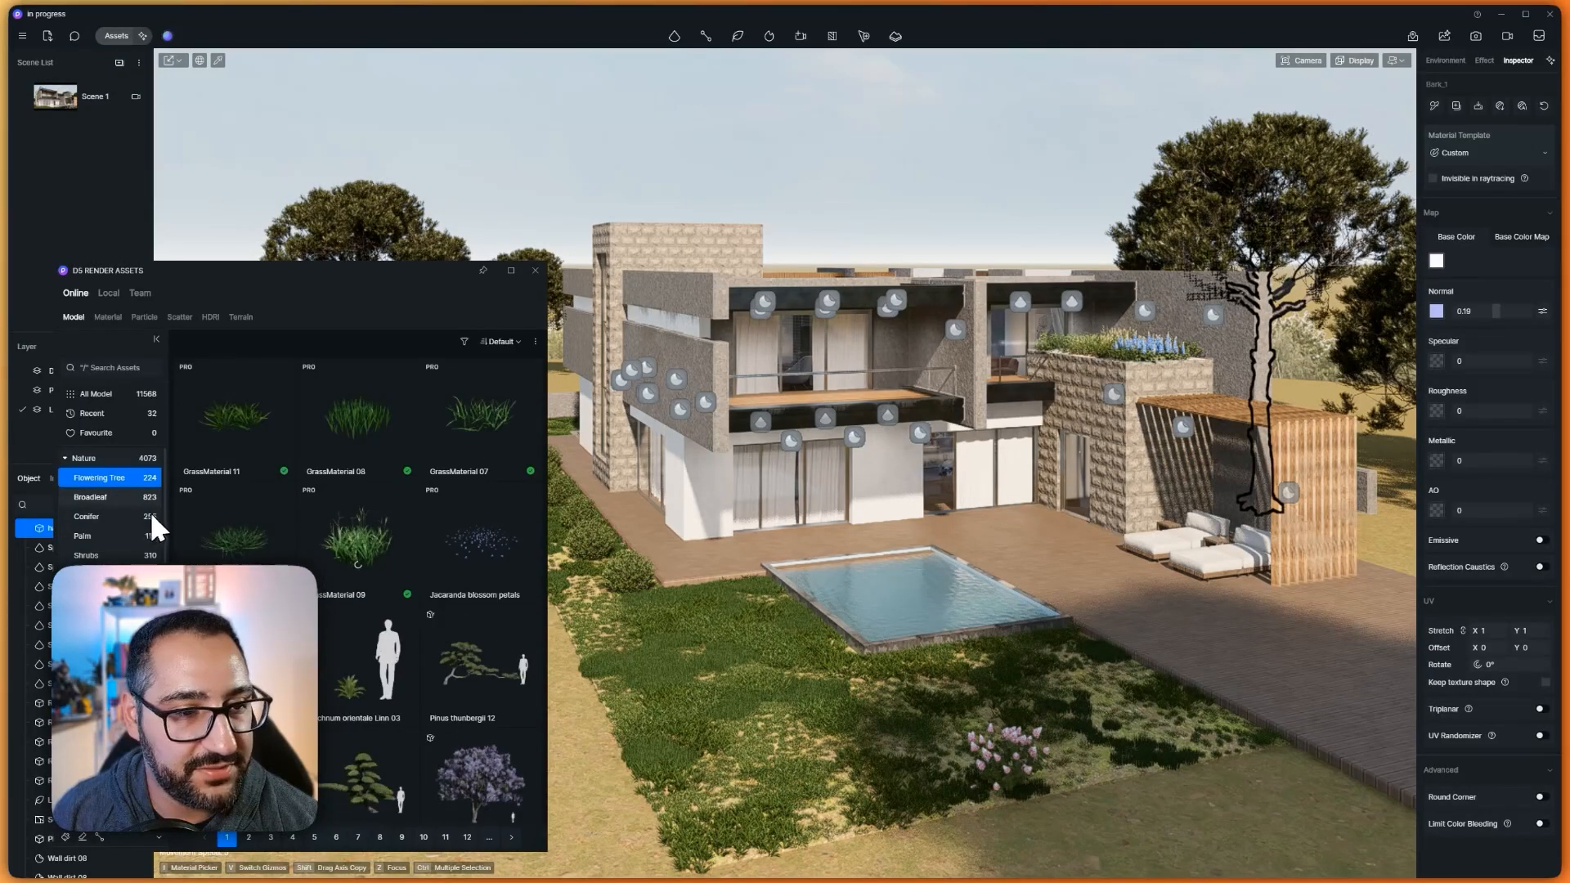
scroll(442, 524, "down", 10)
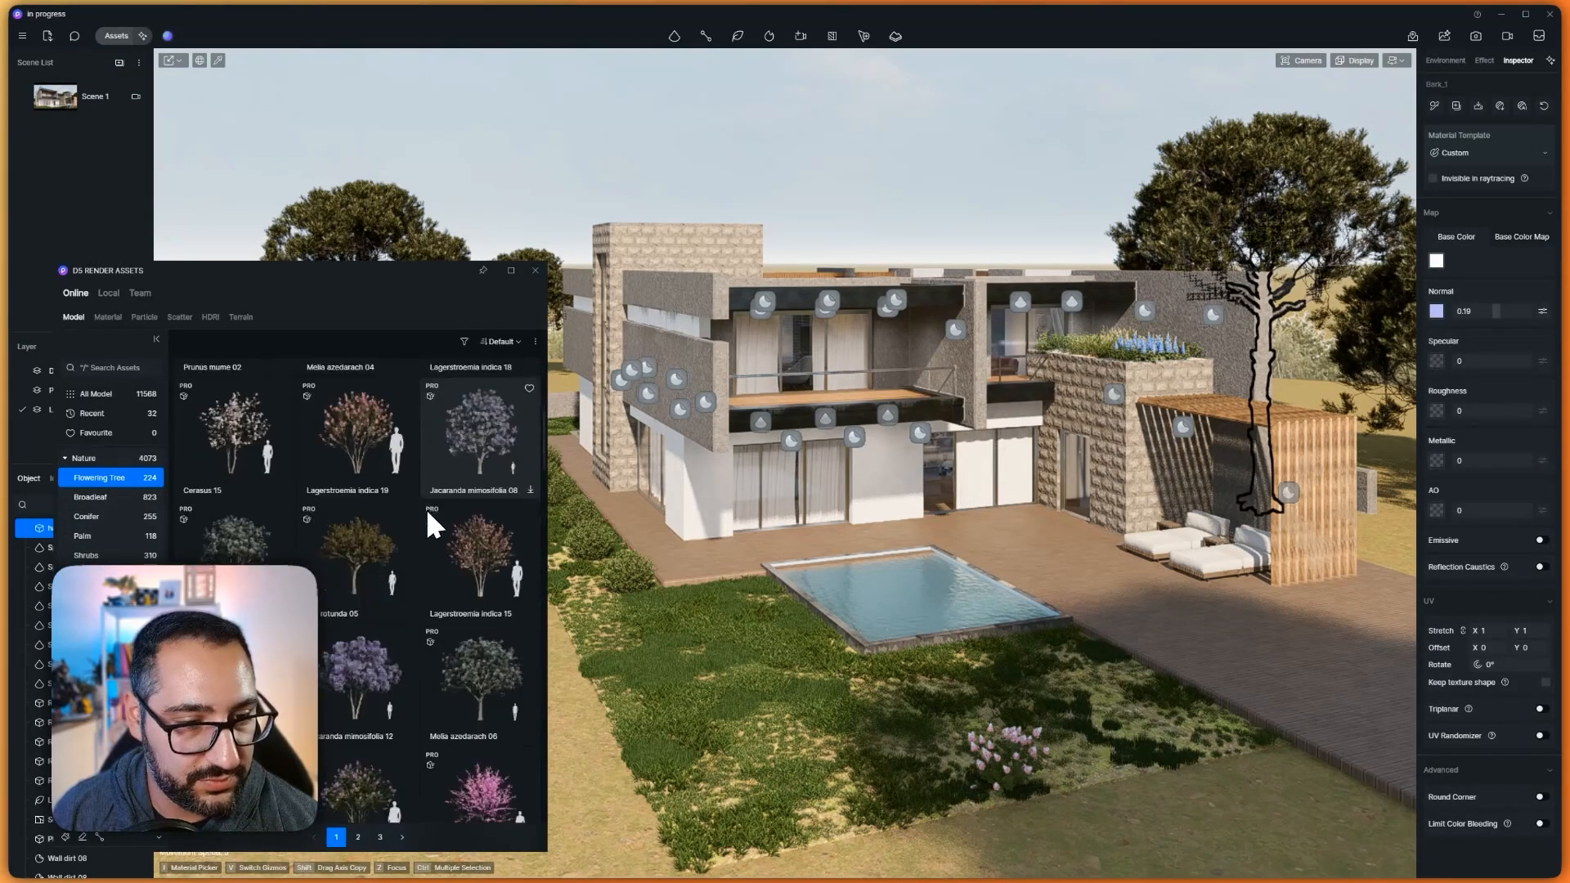
left_click(115, 498)
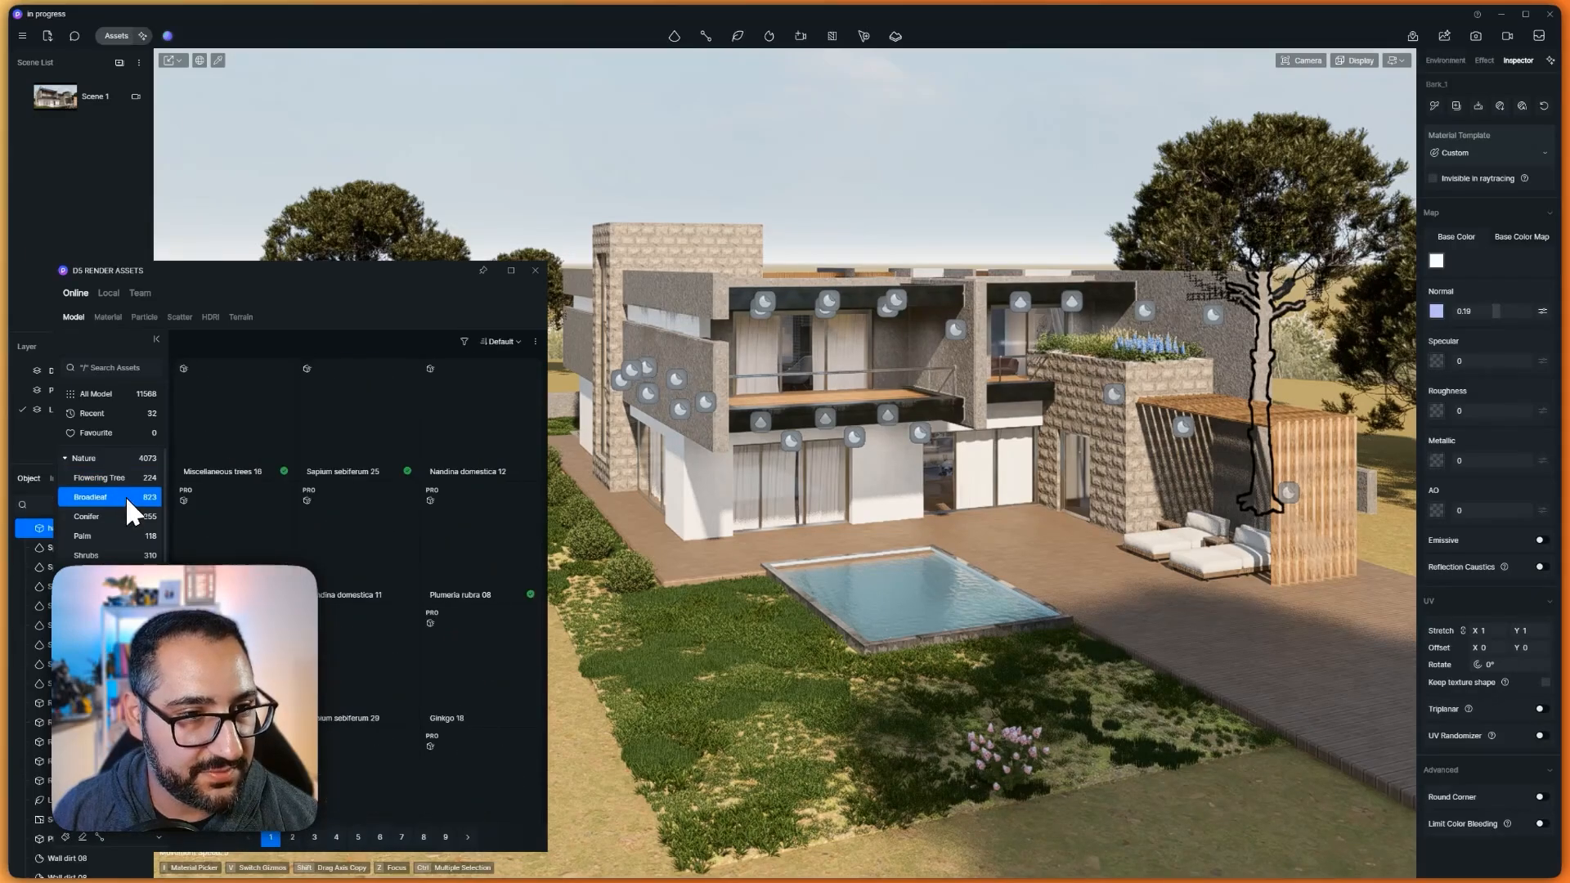
scroll(399, 614, "down", 3)
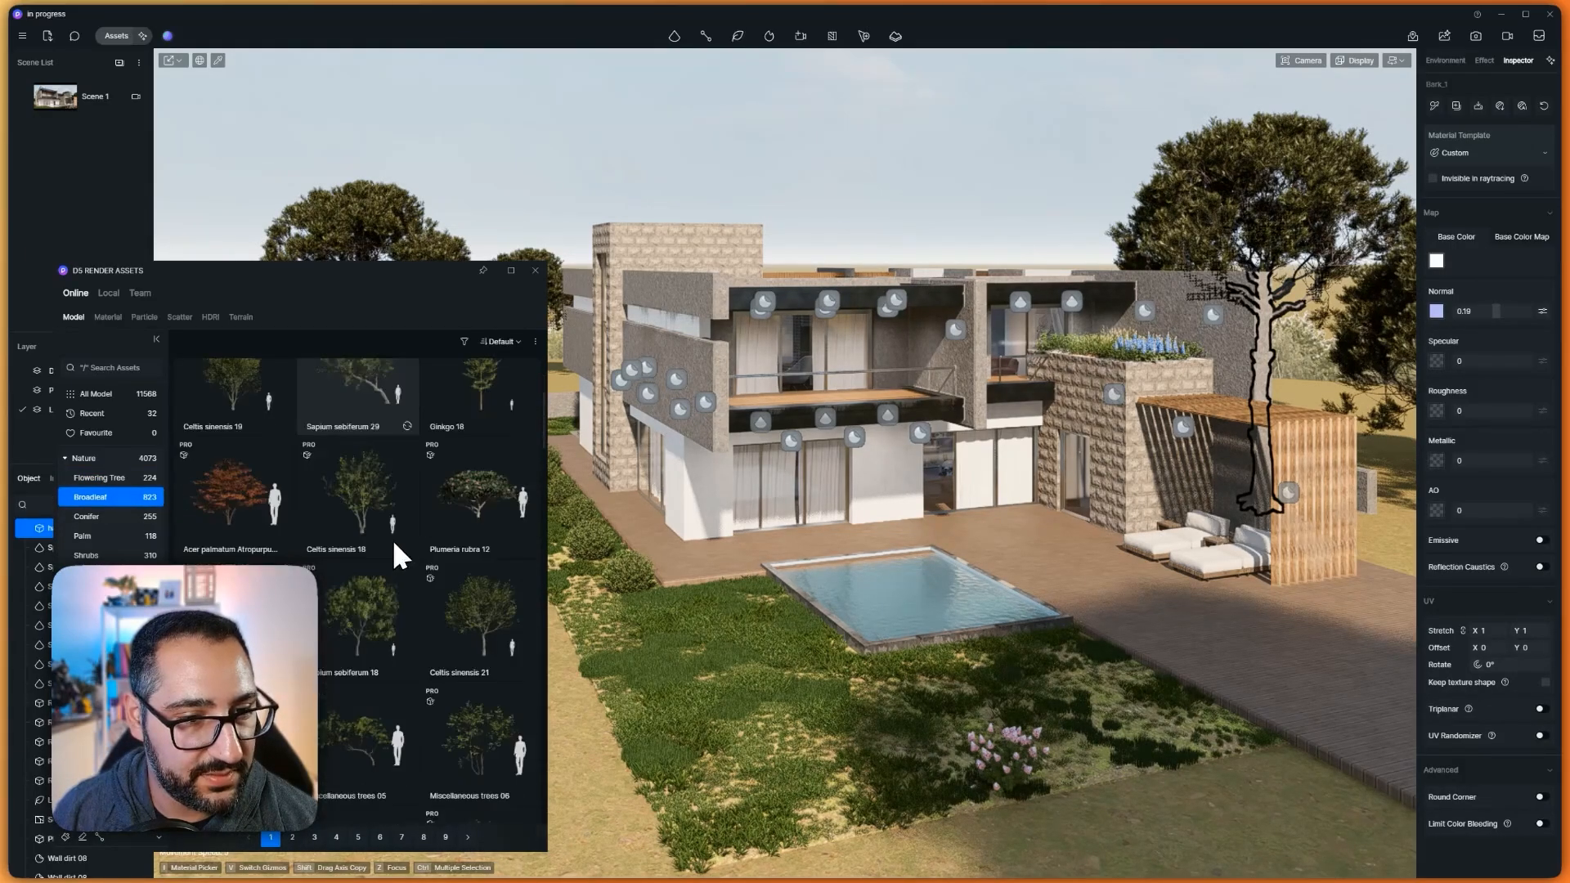
left_click_drag(368, 666, 392, 679)
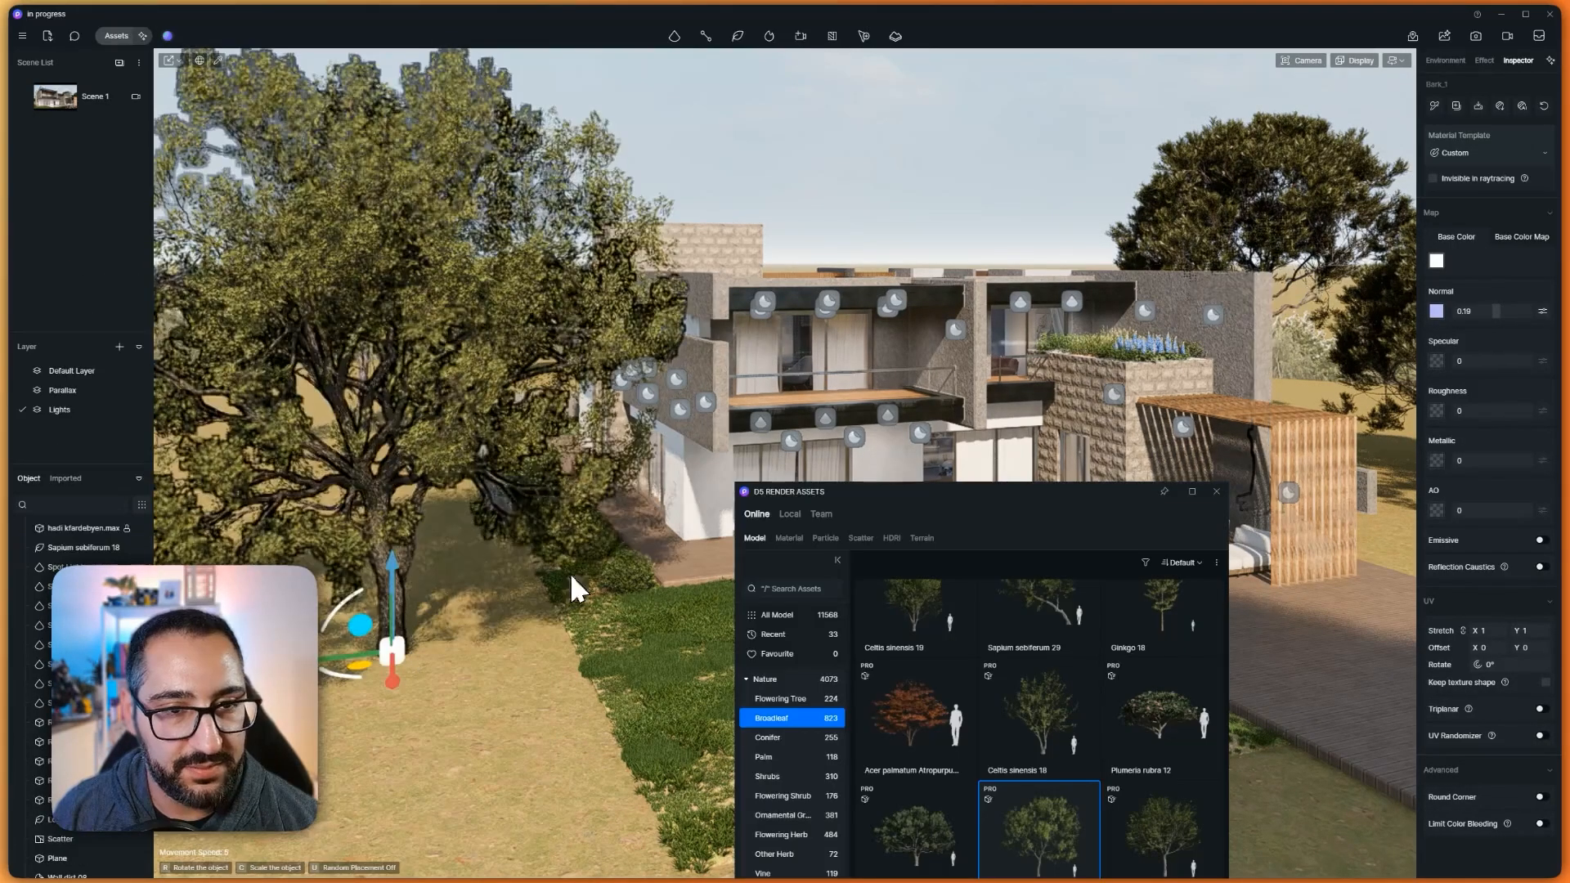
Delete the extra Sapium sebiferum 18 tree standing closer to the lawn beside the first one
left_click(136, 97)
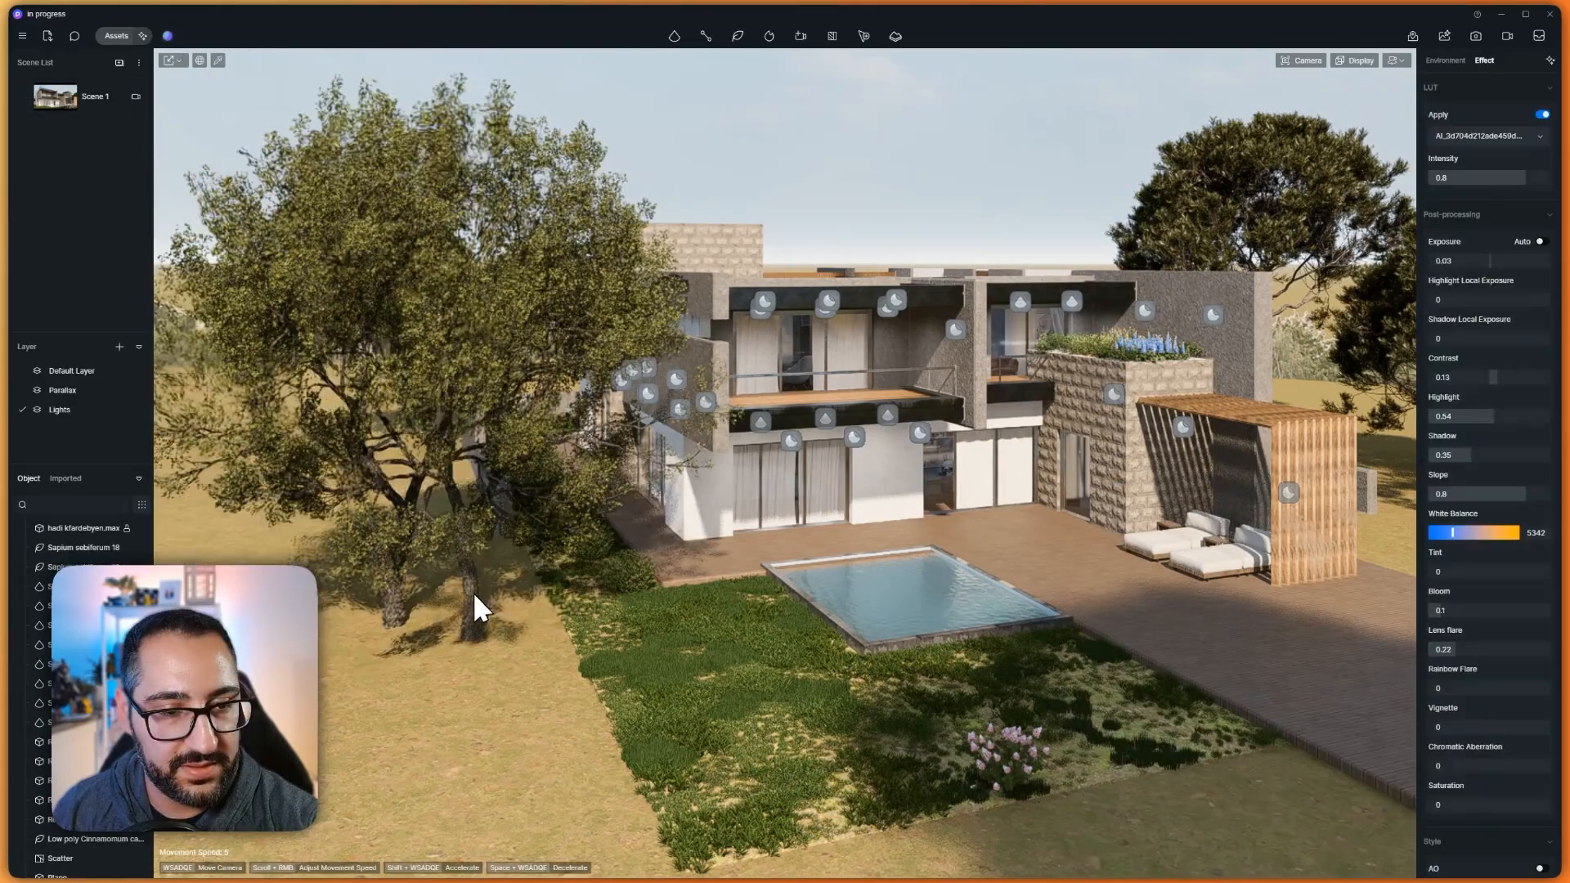
left_click(474, 609)
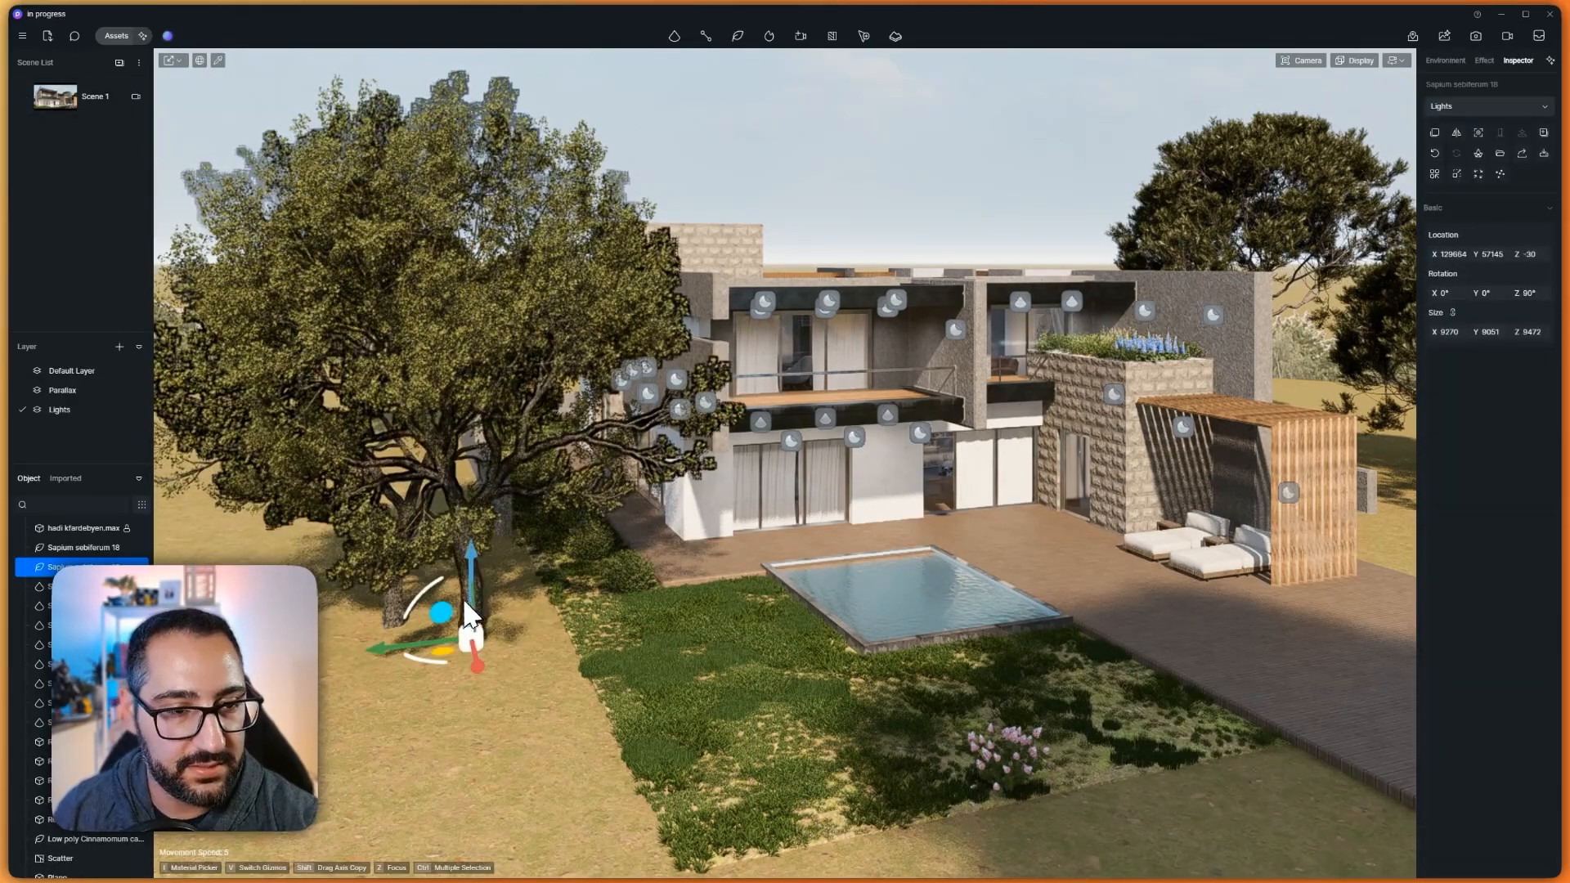
key("Delete")
Pin the Scene 1 camera preview and move the remaining Sapium sebiferum 18 tree to about X 129700, Y 57890
left_click(399, 613)
left_click(136, 97)
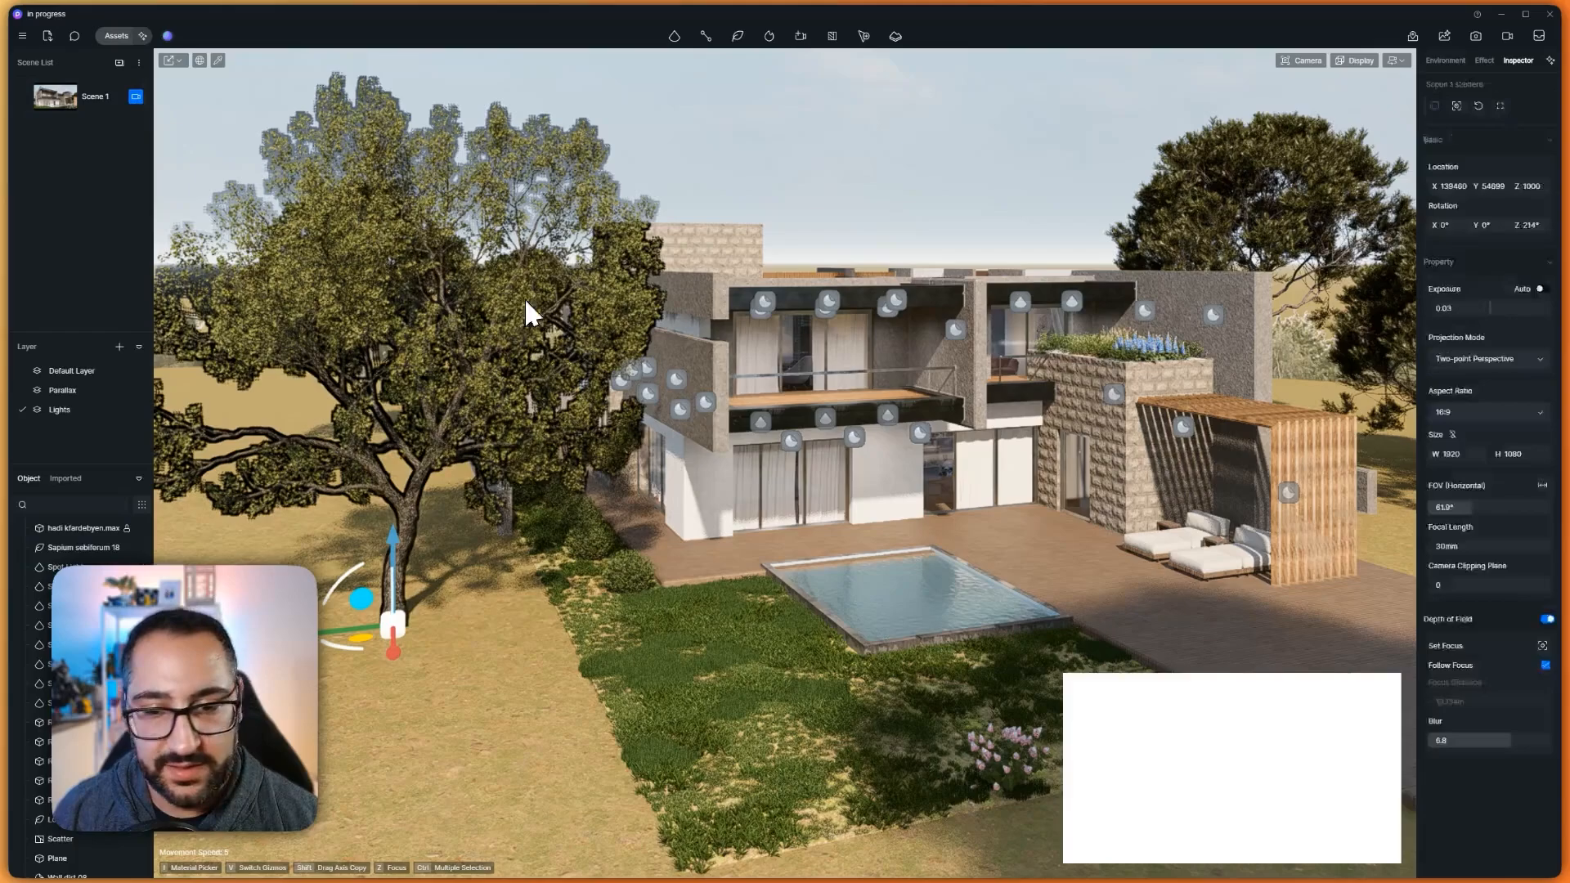
left_click(1383, 691)
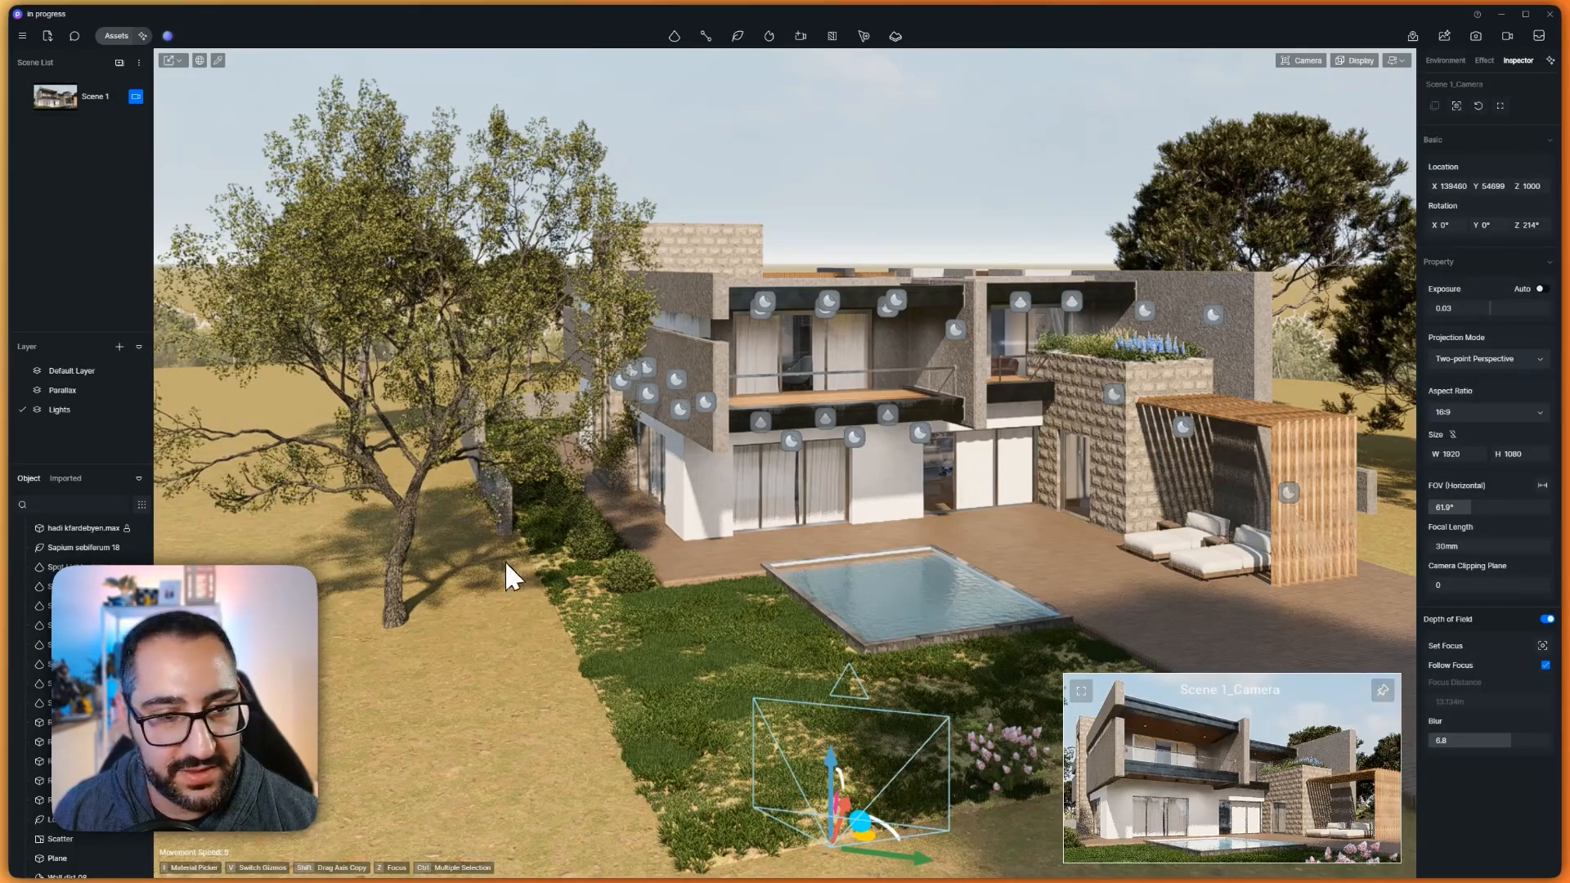
left_click(401, 628)
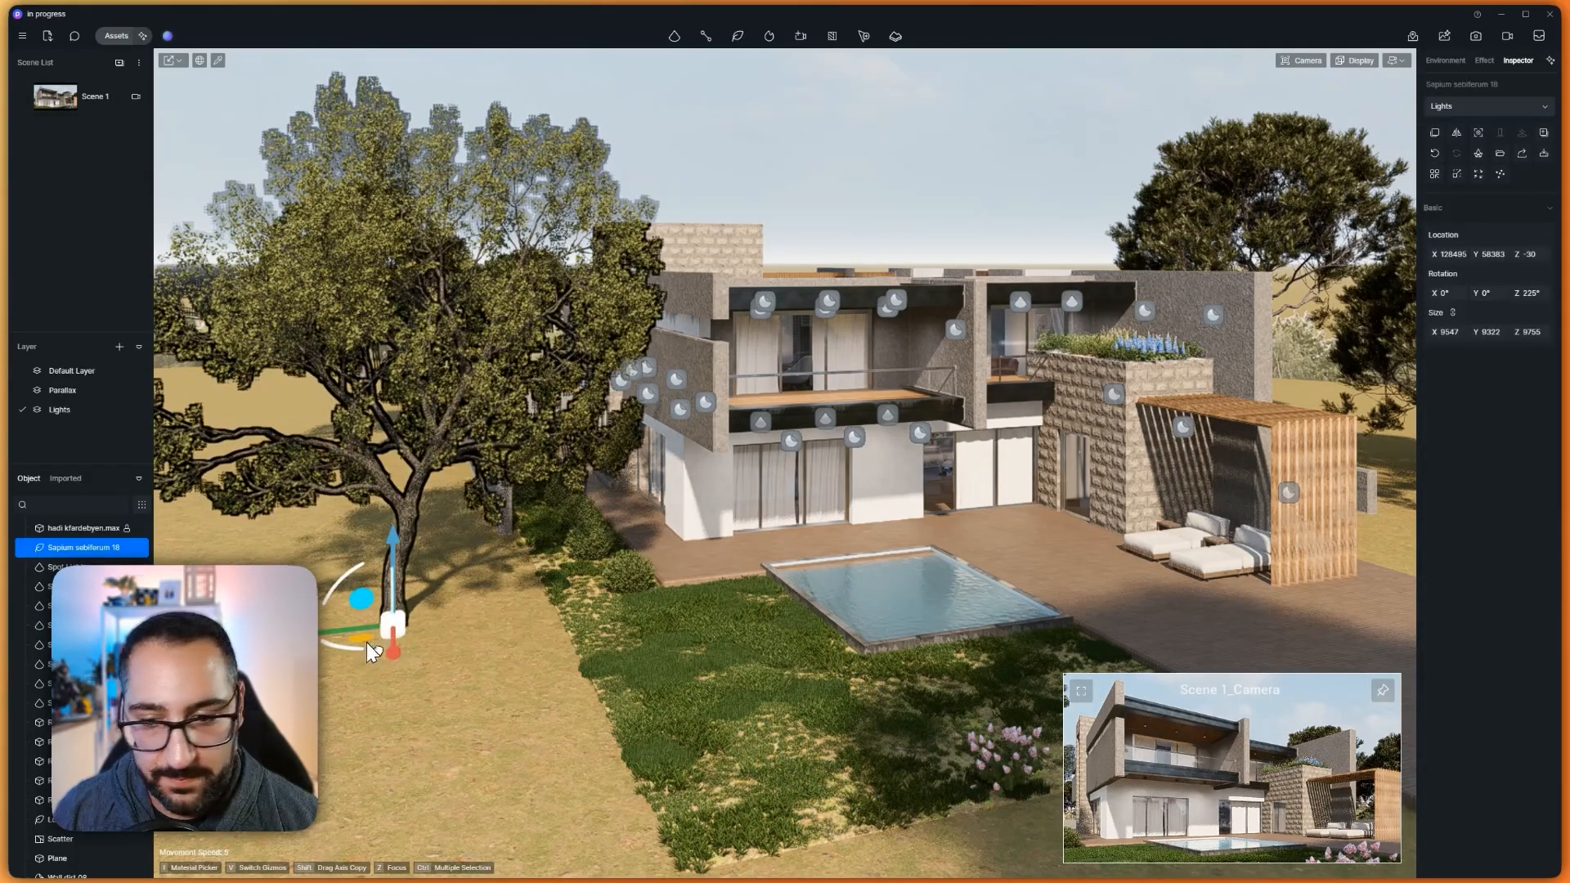
left_click_drag(367, 643, 397, 667)
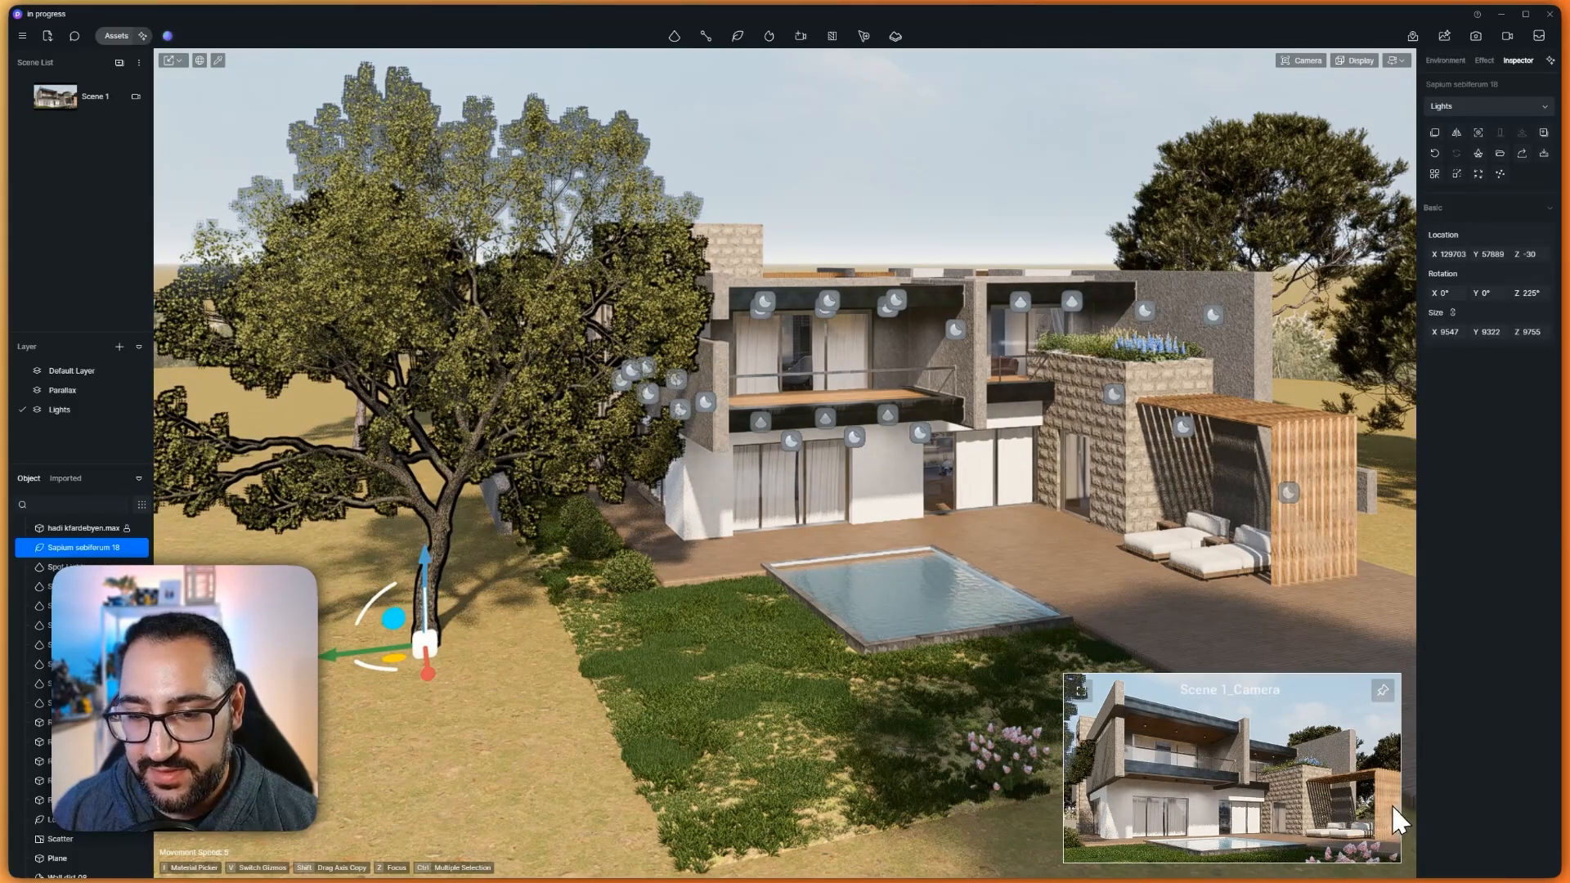
Copy the Sapium sebiferum 18 tree to the opposite side of the garden at X 136491, Y 40005, rotated to 250°
key("s")
right_click_drag(686, 442, 778, 543)
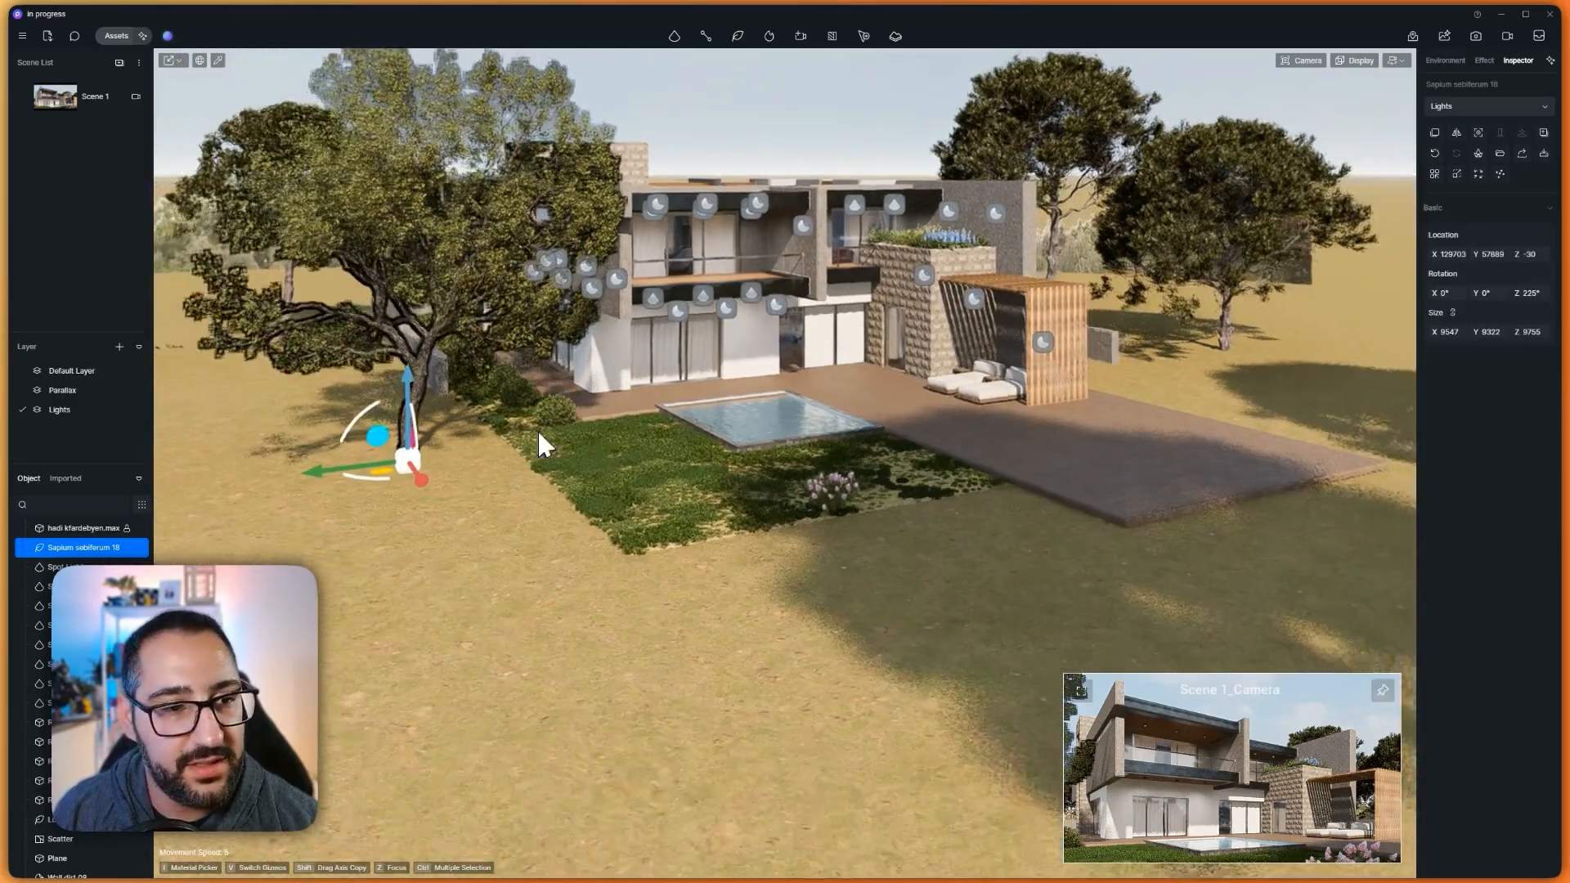
left_click_drag(403, 467, 1194, 449)
scroll(958, 313, "up", 5)
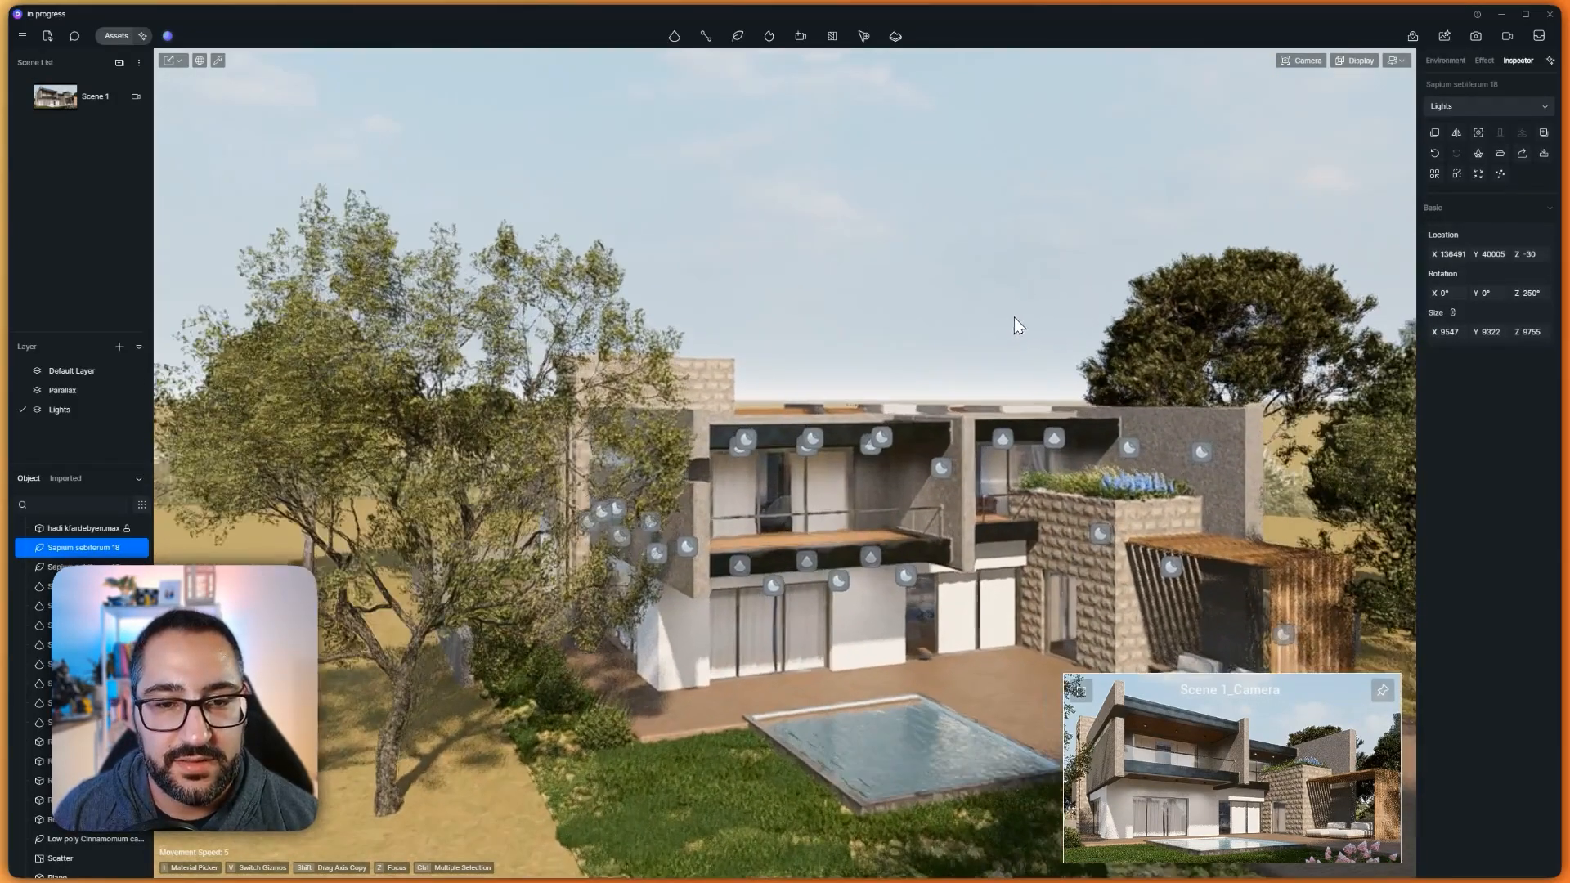
Move the three Wall dirt 08 decals on the upper balcony fascia together to X 128441, Z 5108
key("w")
right_click_drag(1014, 317, 1047, 100)
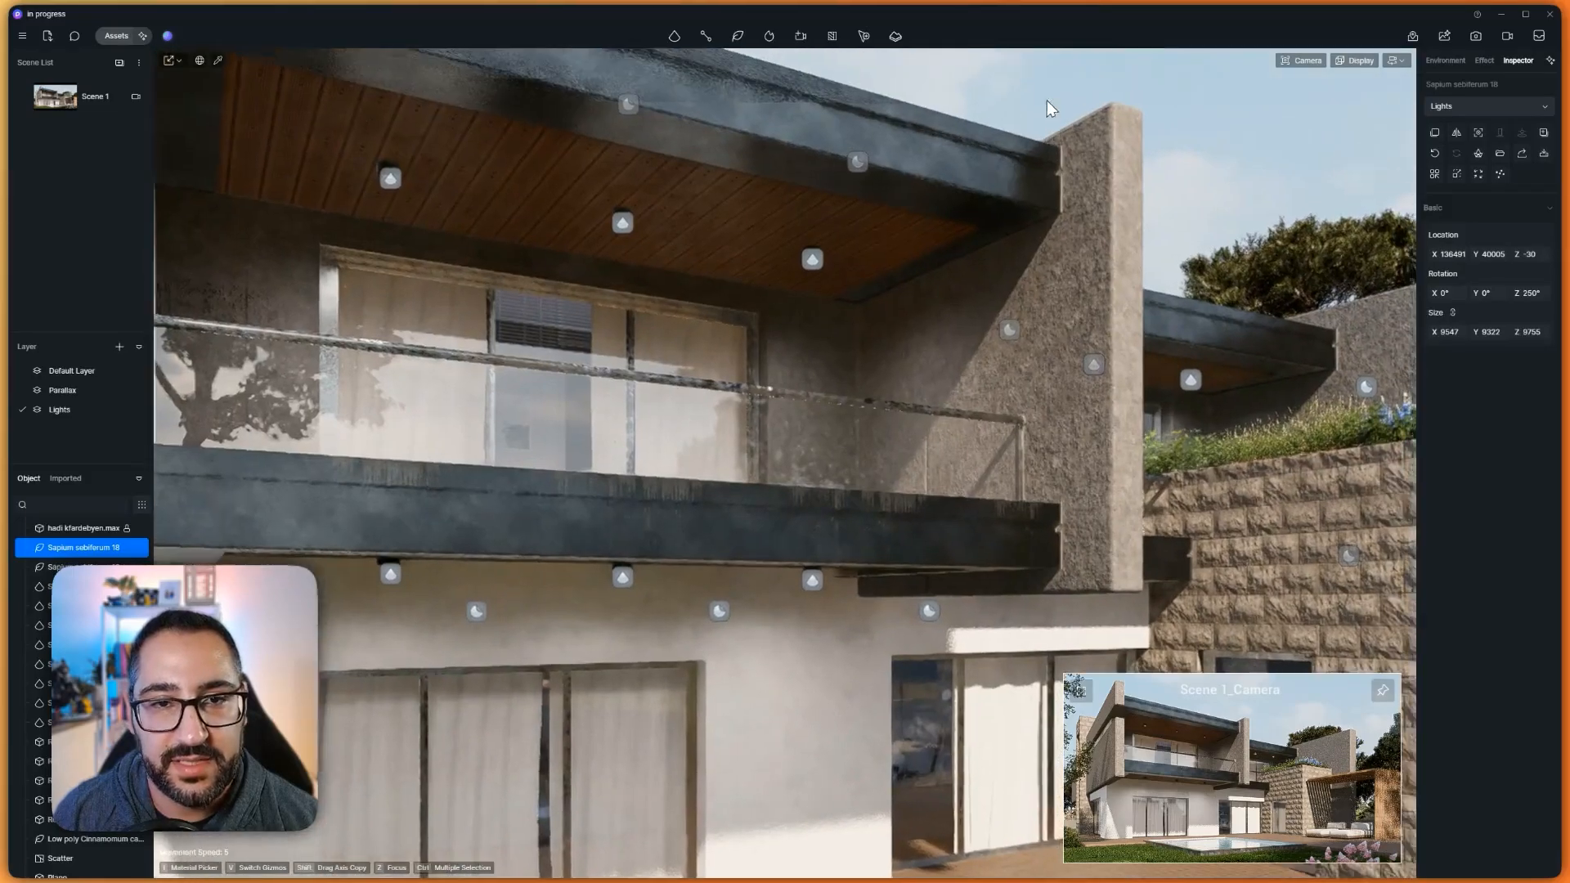
left_click(861, 238)
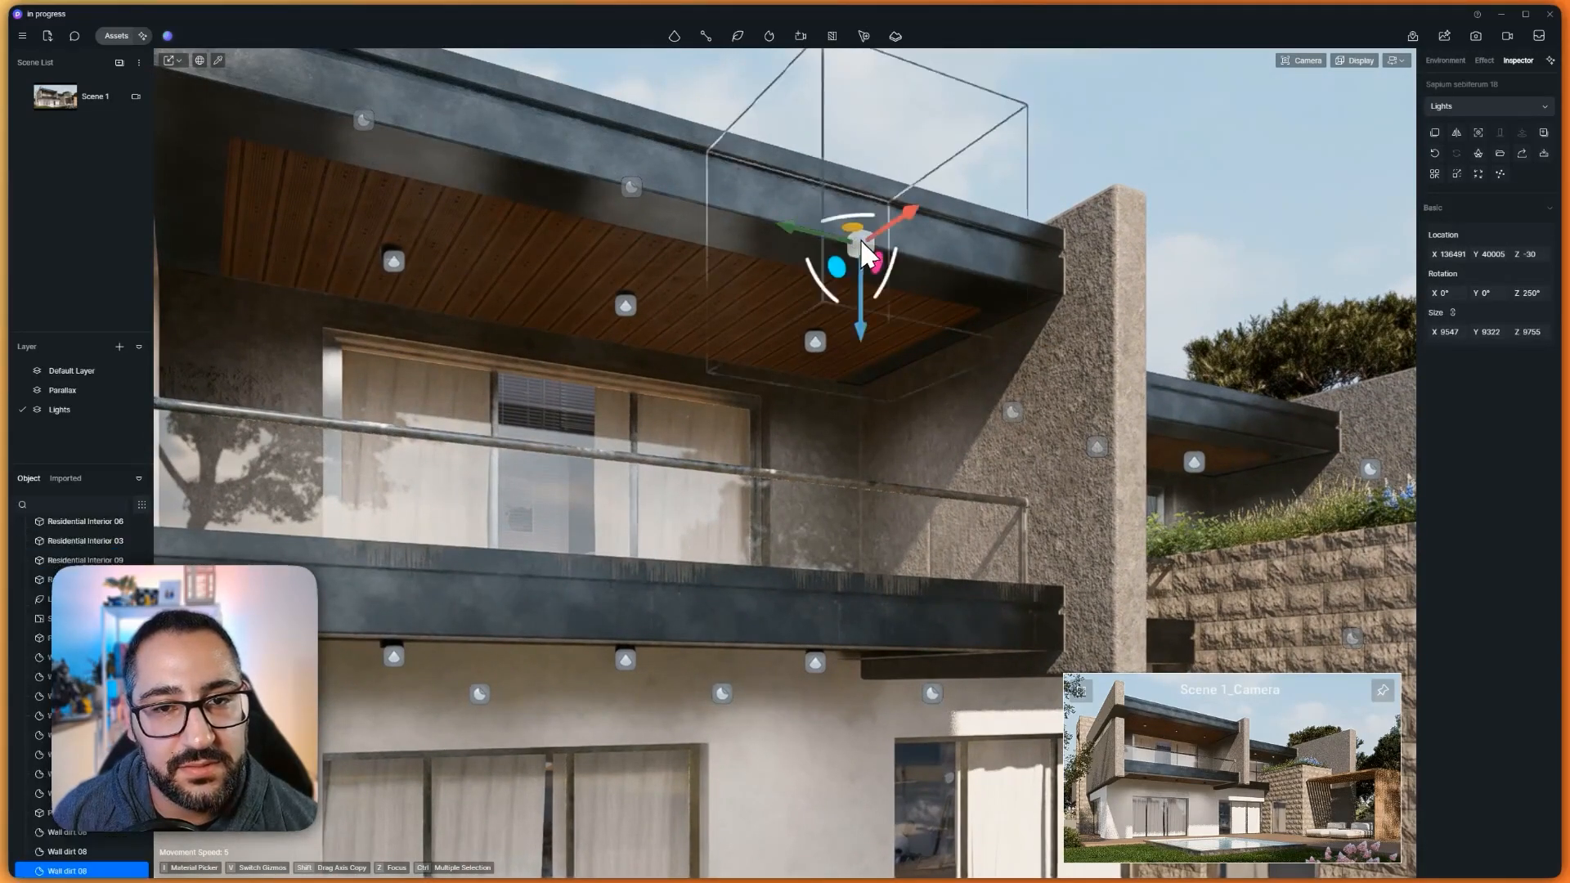
left_click(626, 187, "ctrl")
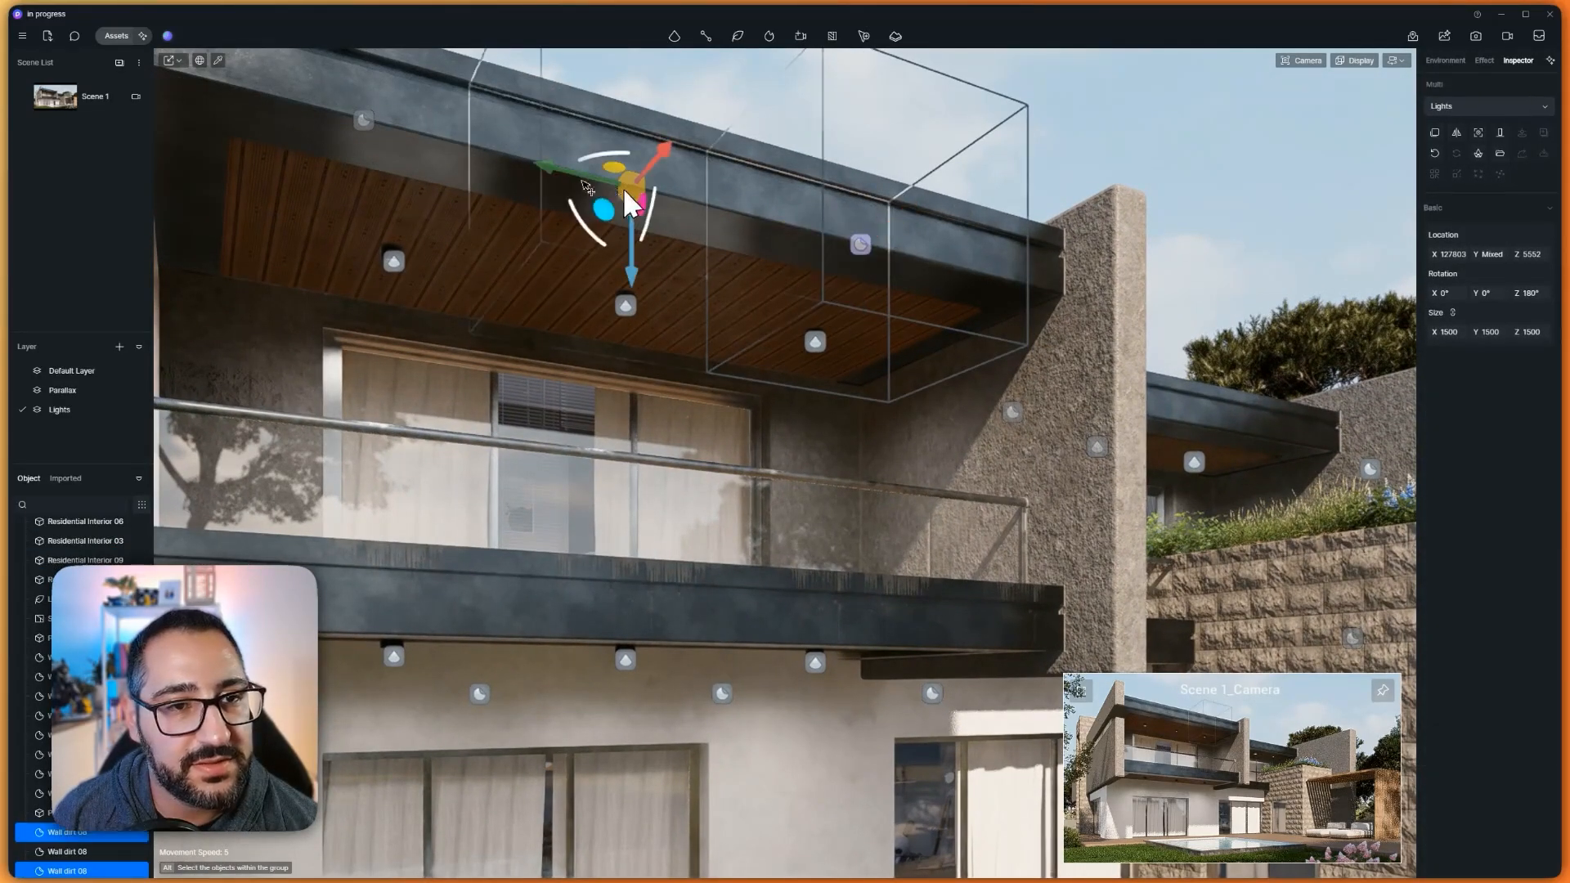
left_click(364, 123, "ctrl")
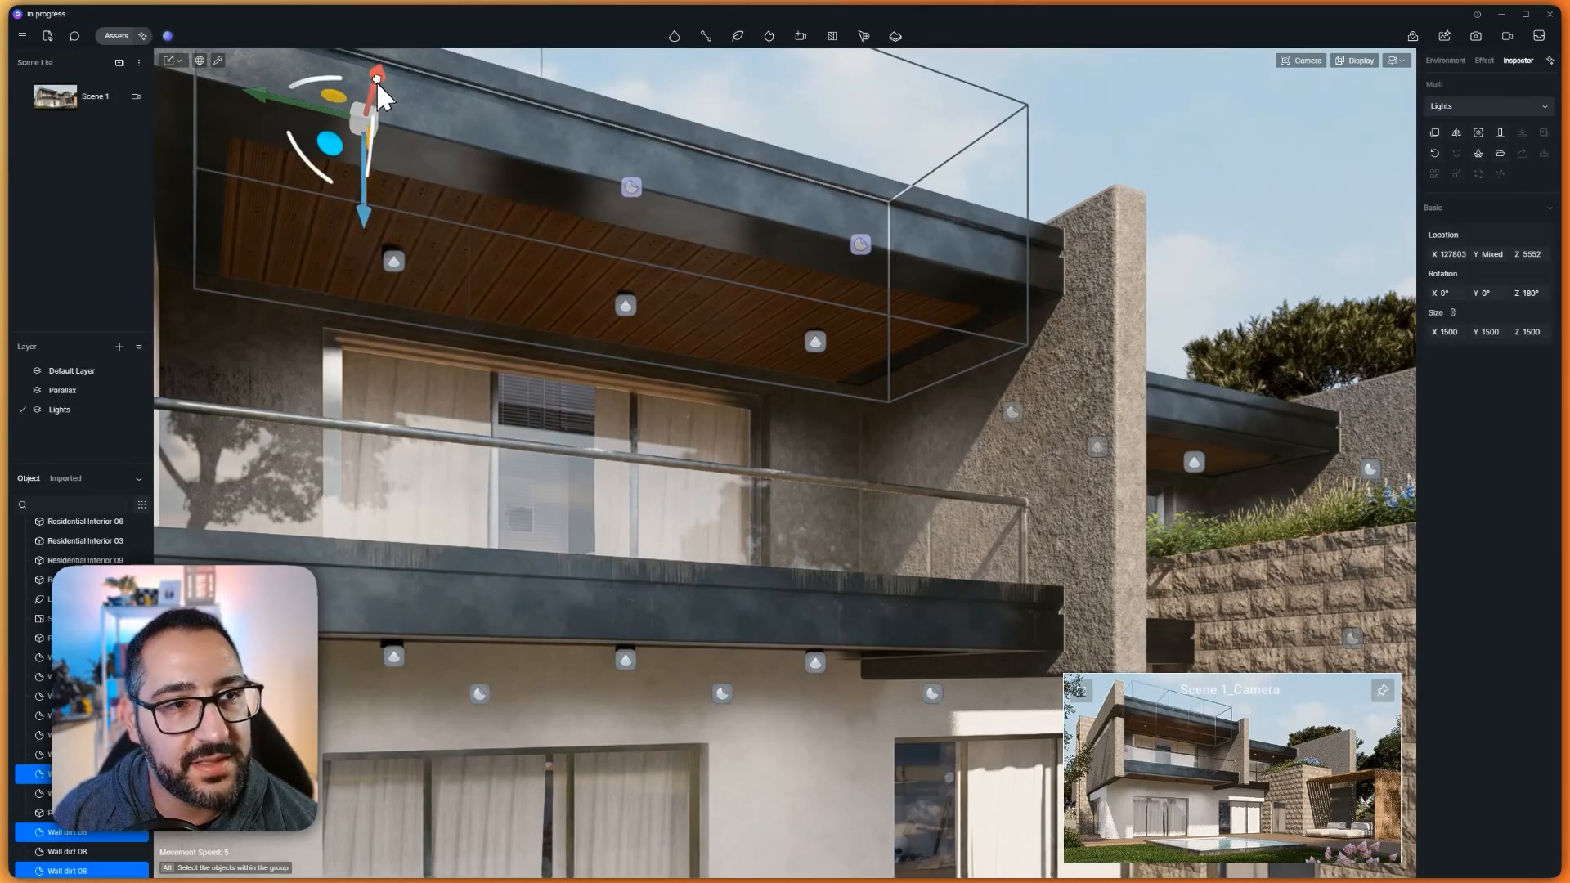
left_click_drag(376, 81, 414, 77)
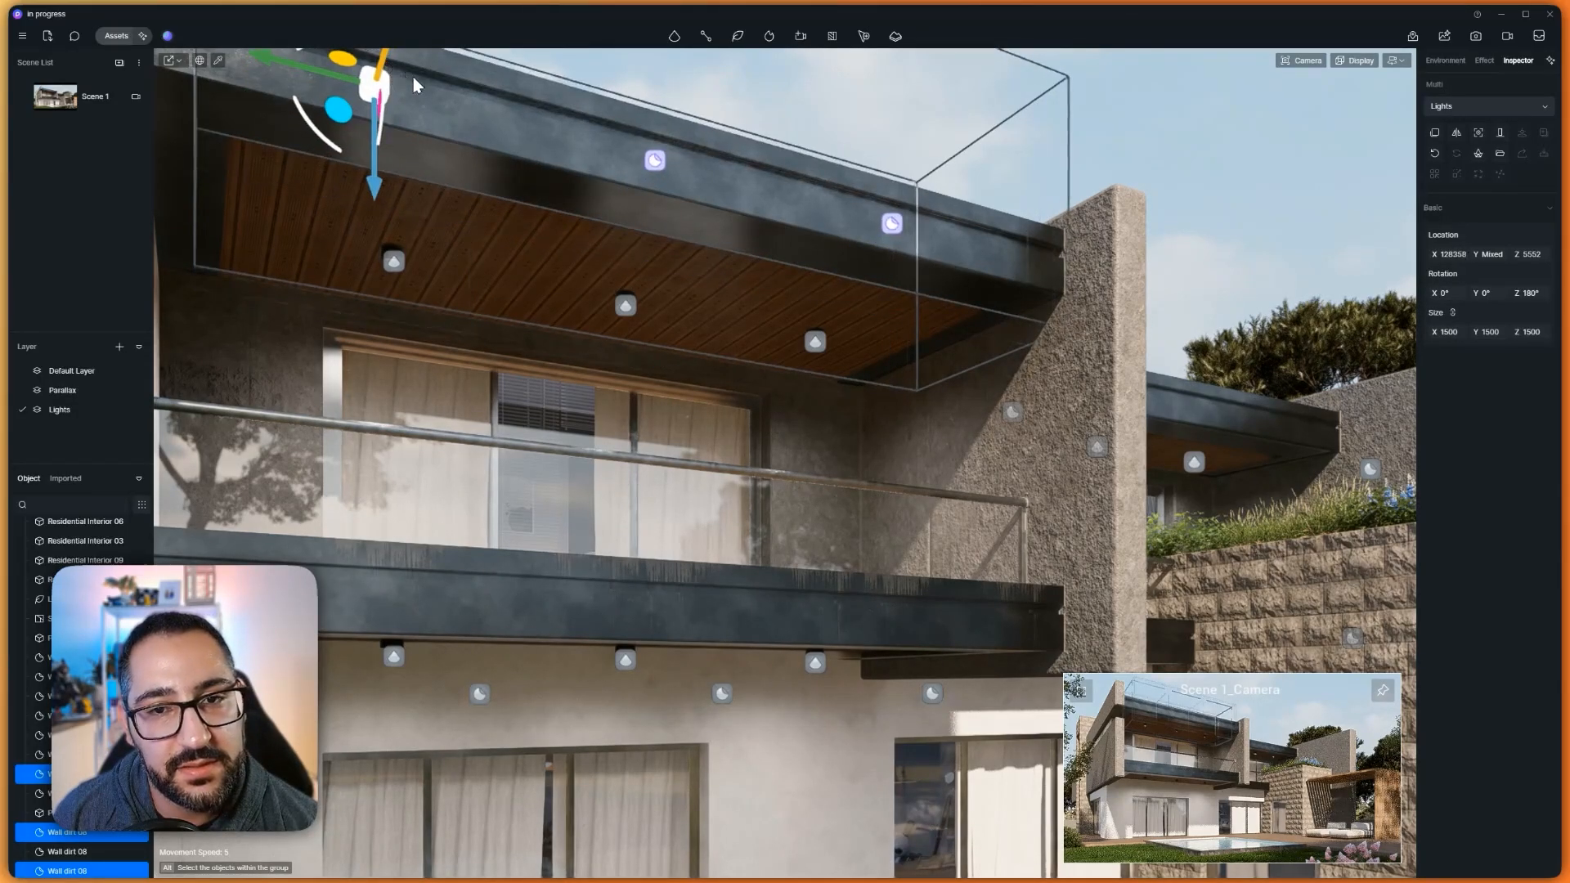
key("p")
left_click_drag(611, 407, 650, 432)
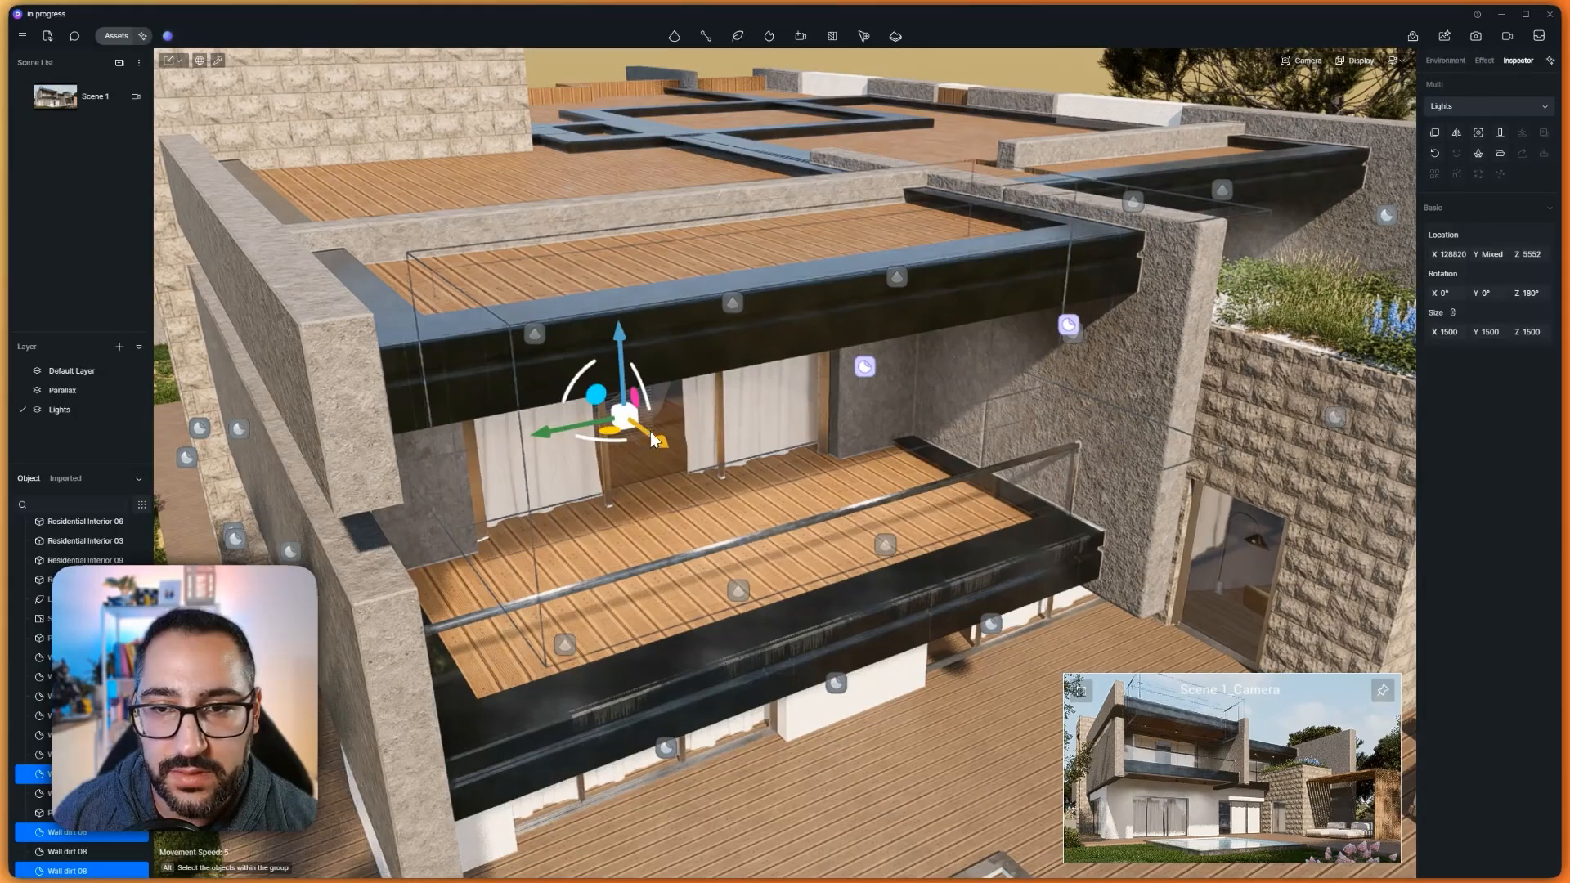
middle_click_drag(802, 384, 1174, 407)
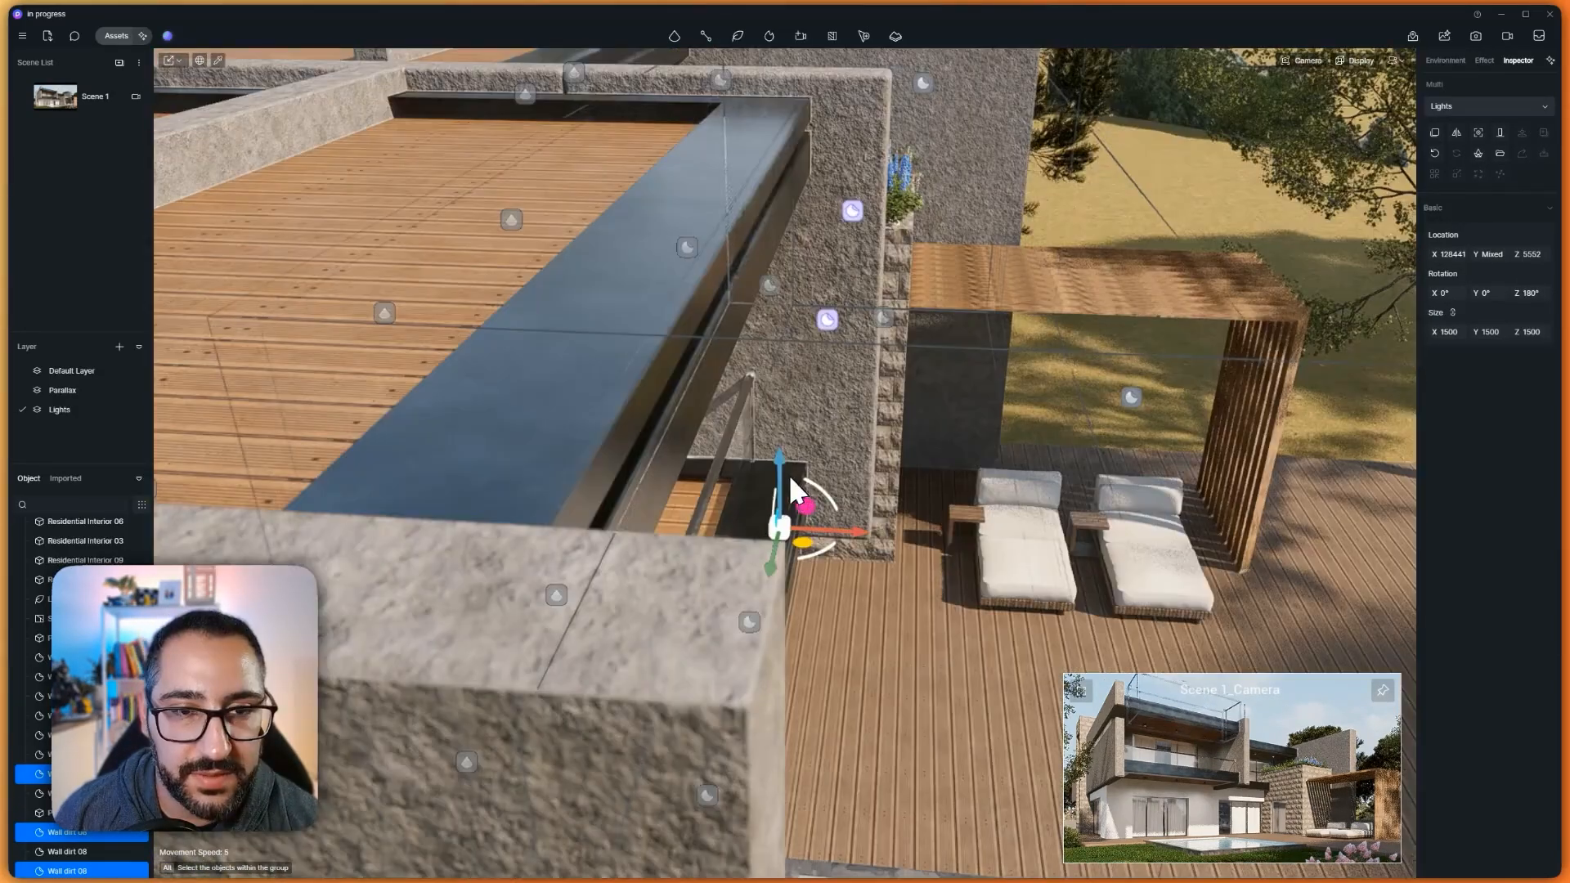
left_click_drag(778, 476, 830, 427)
middle_click_drag(829, 425, 1169, 286)
Reduce the opacity of the three upper-fascia Wall dirt 08 decals to 0.08
left_click(1154, 522)
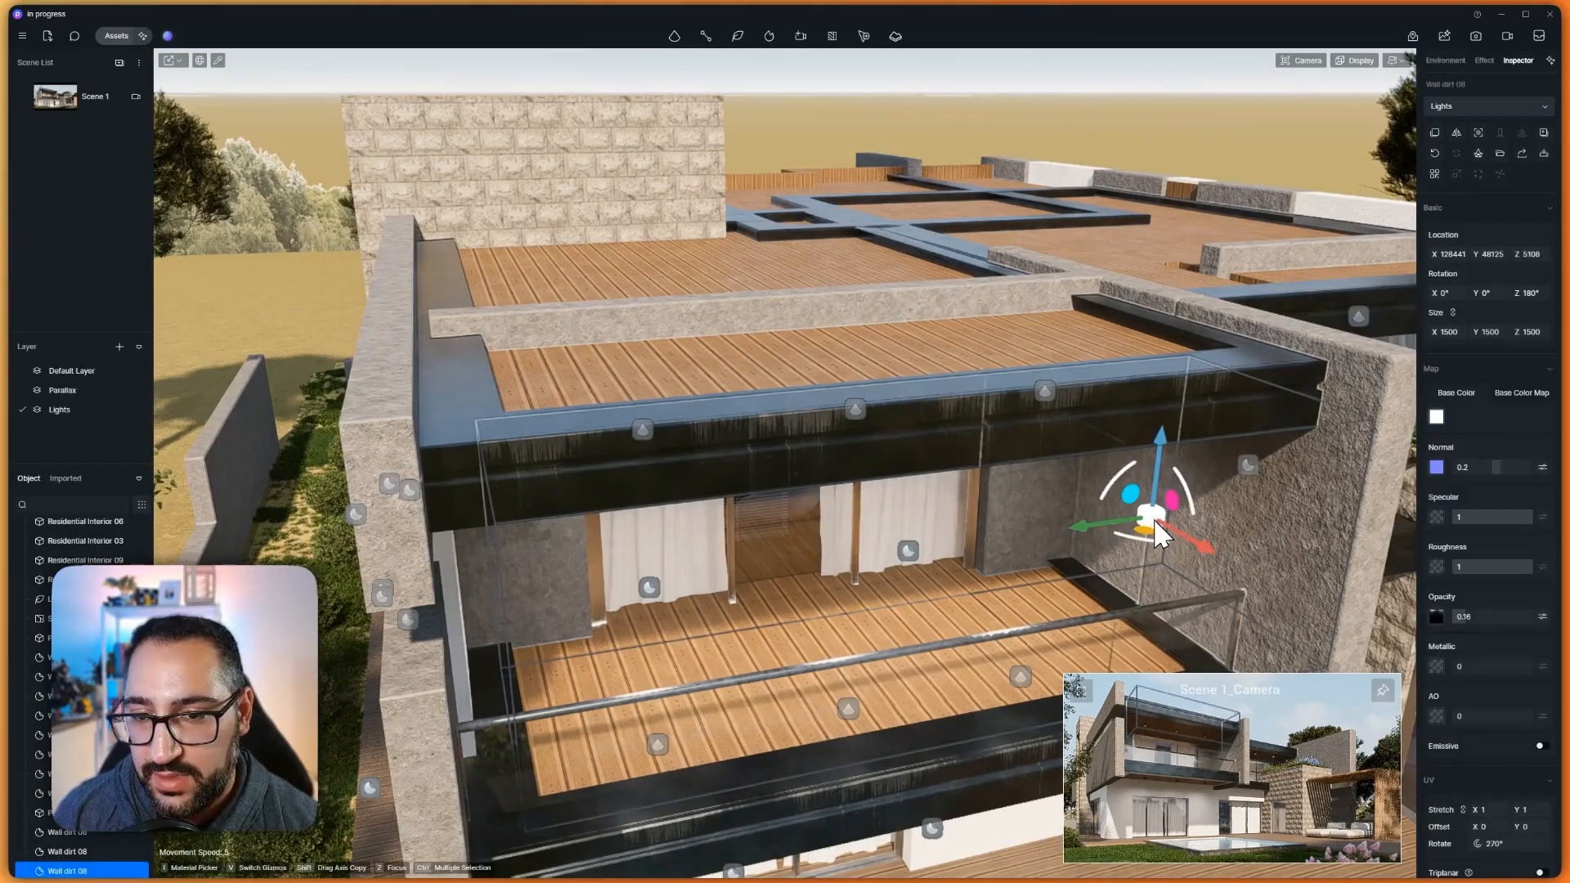
left_click_drag(1464, 625, 1461, 631)
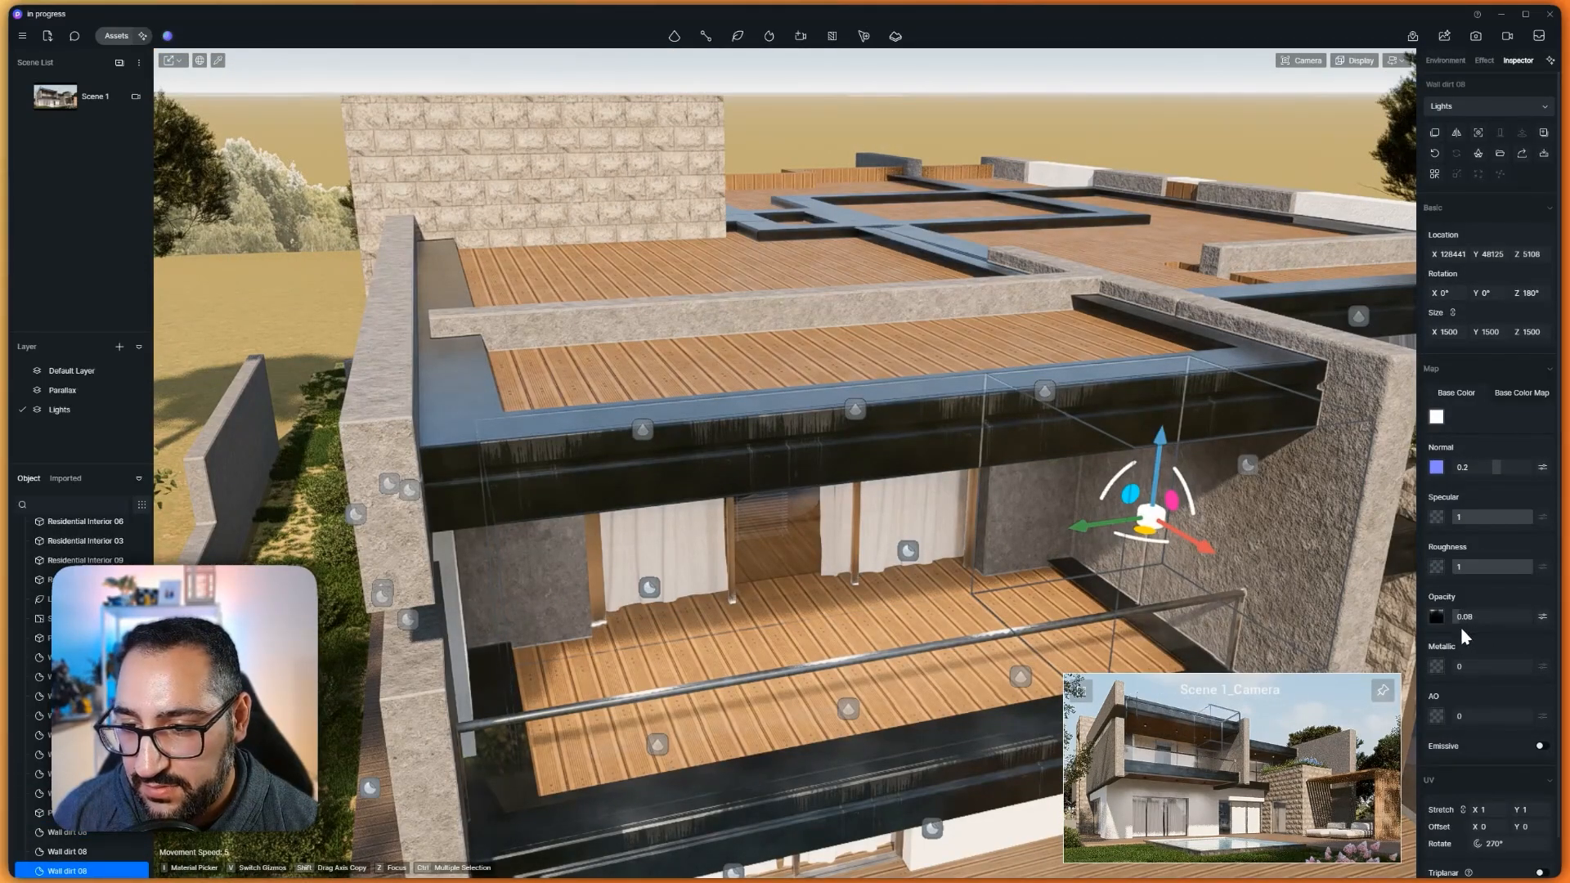
left_click(909, 551)
left_click(649, 587)
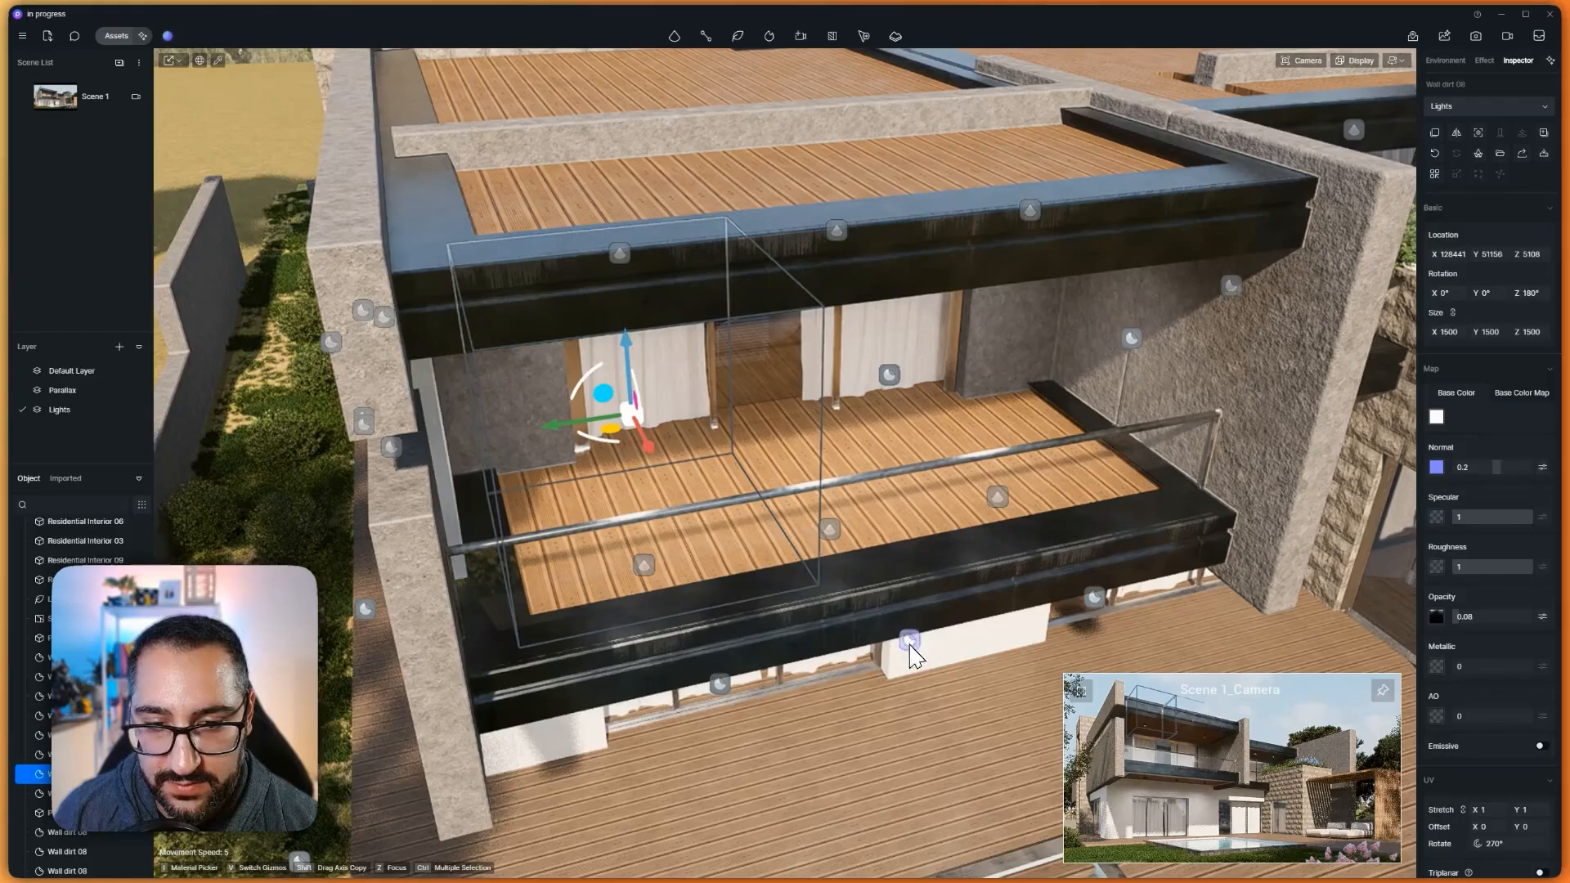
Reduce the lower-fascia Wall dirt 08 decals' opacity to 0.11 for the middle one, 0.08 at Y 47542 and 0.07 at Y 50573
left_click(910, 645)
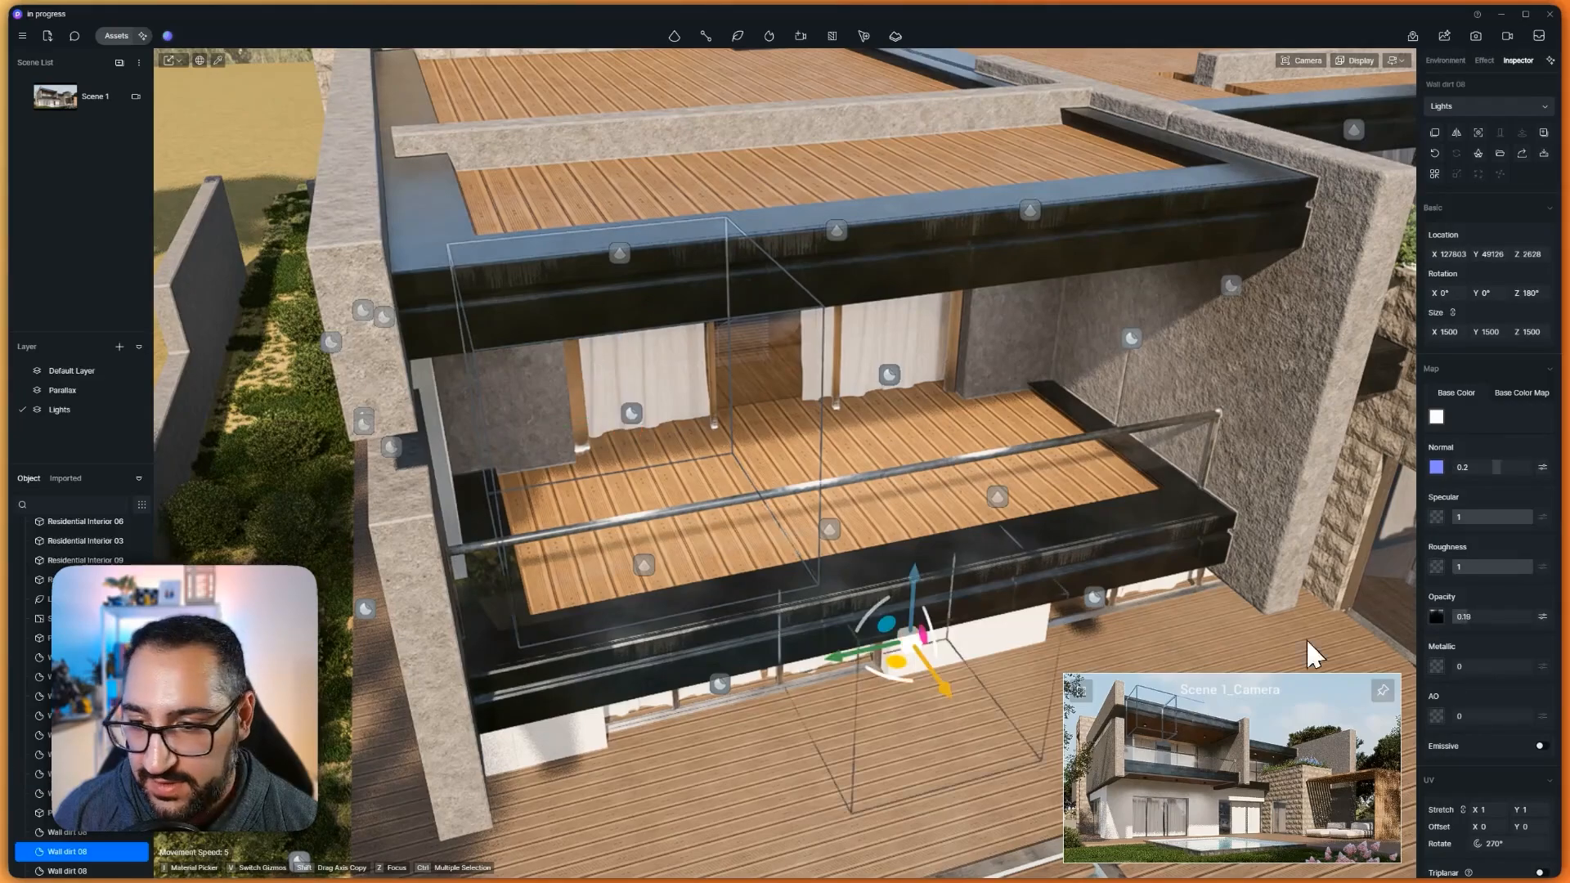
left_click(1465, 622)
left_click(1094, 599)
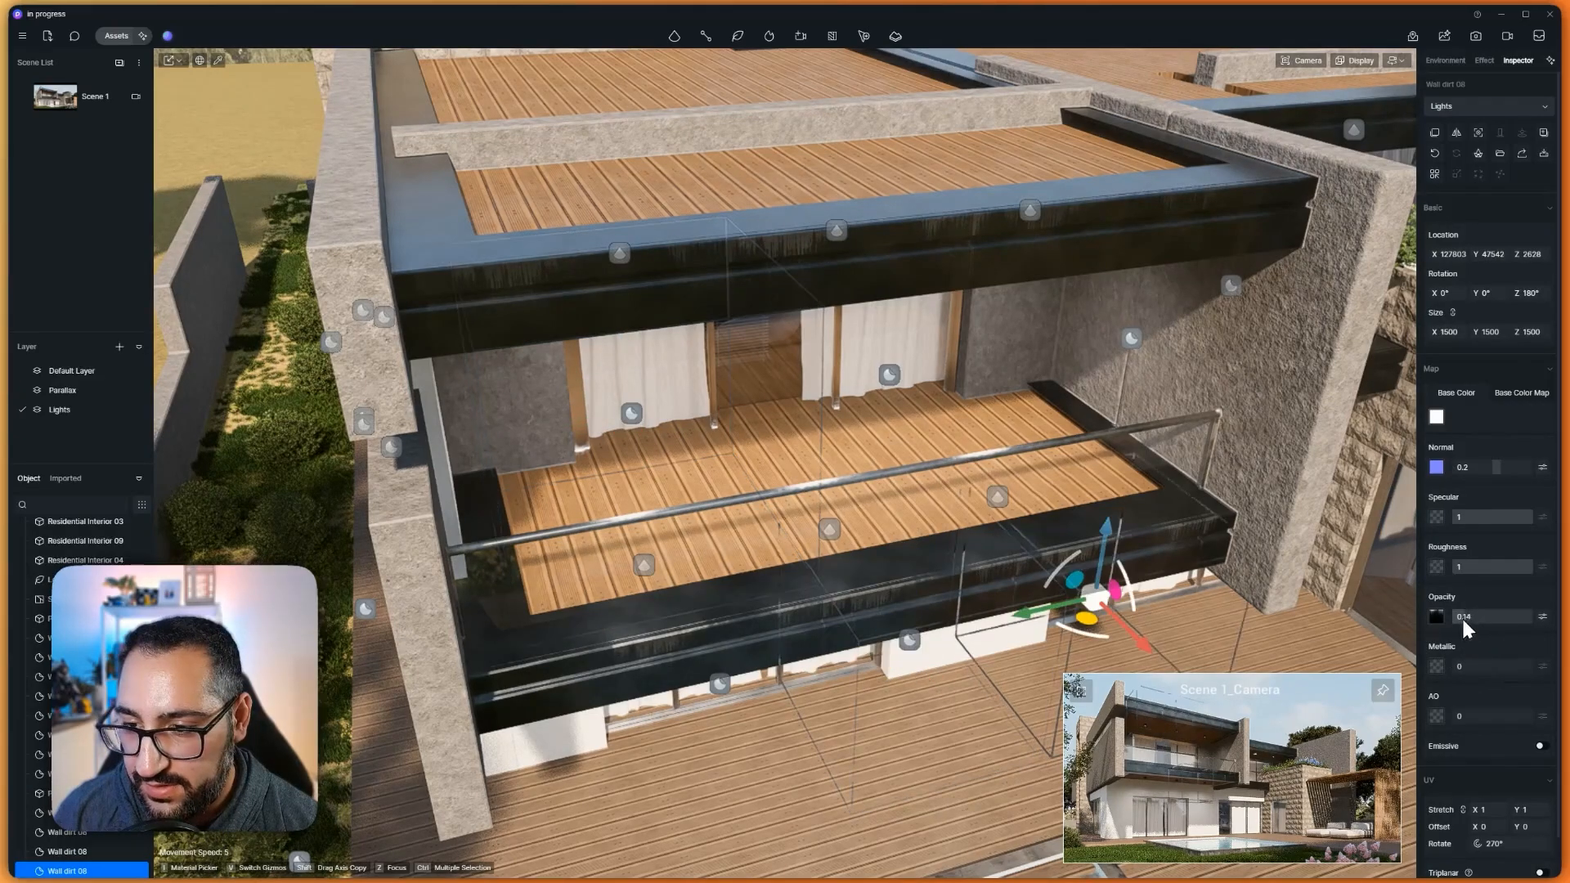
left_click(1460, 618)
type("0.08")
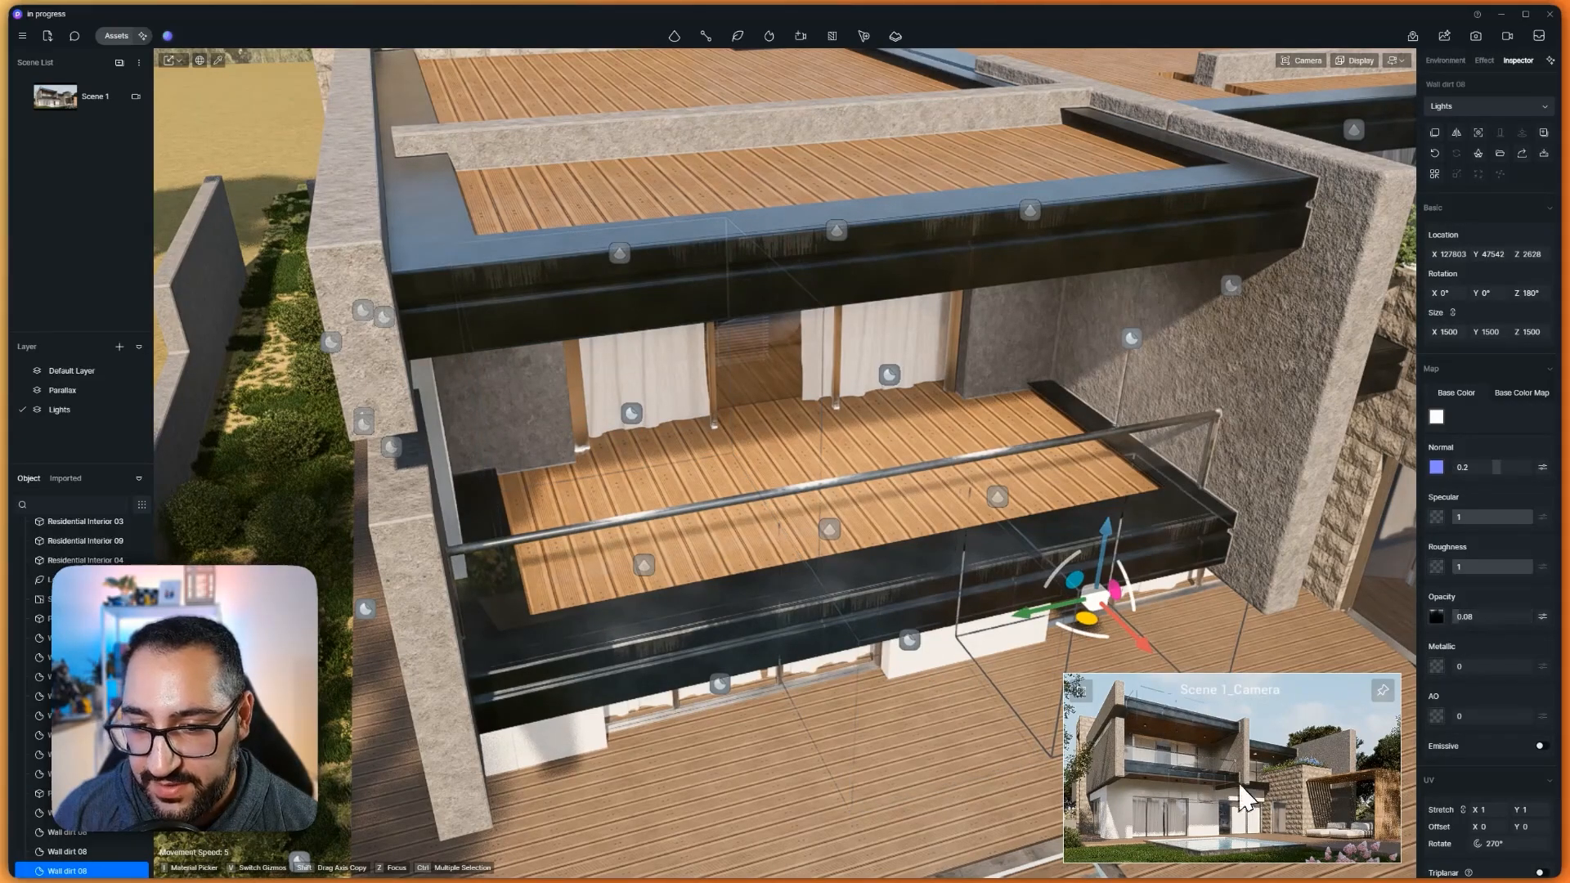
left_click(721, 684)
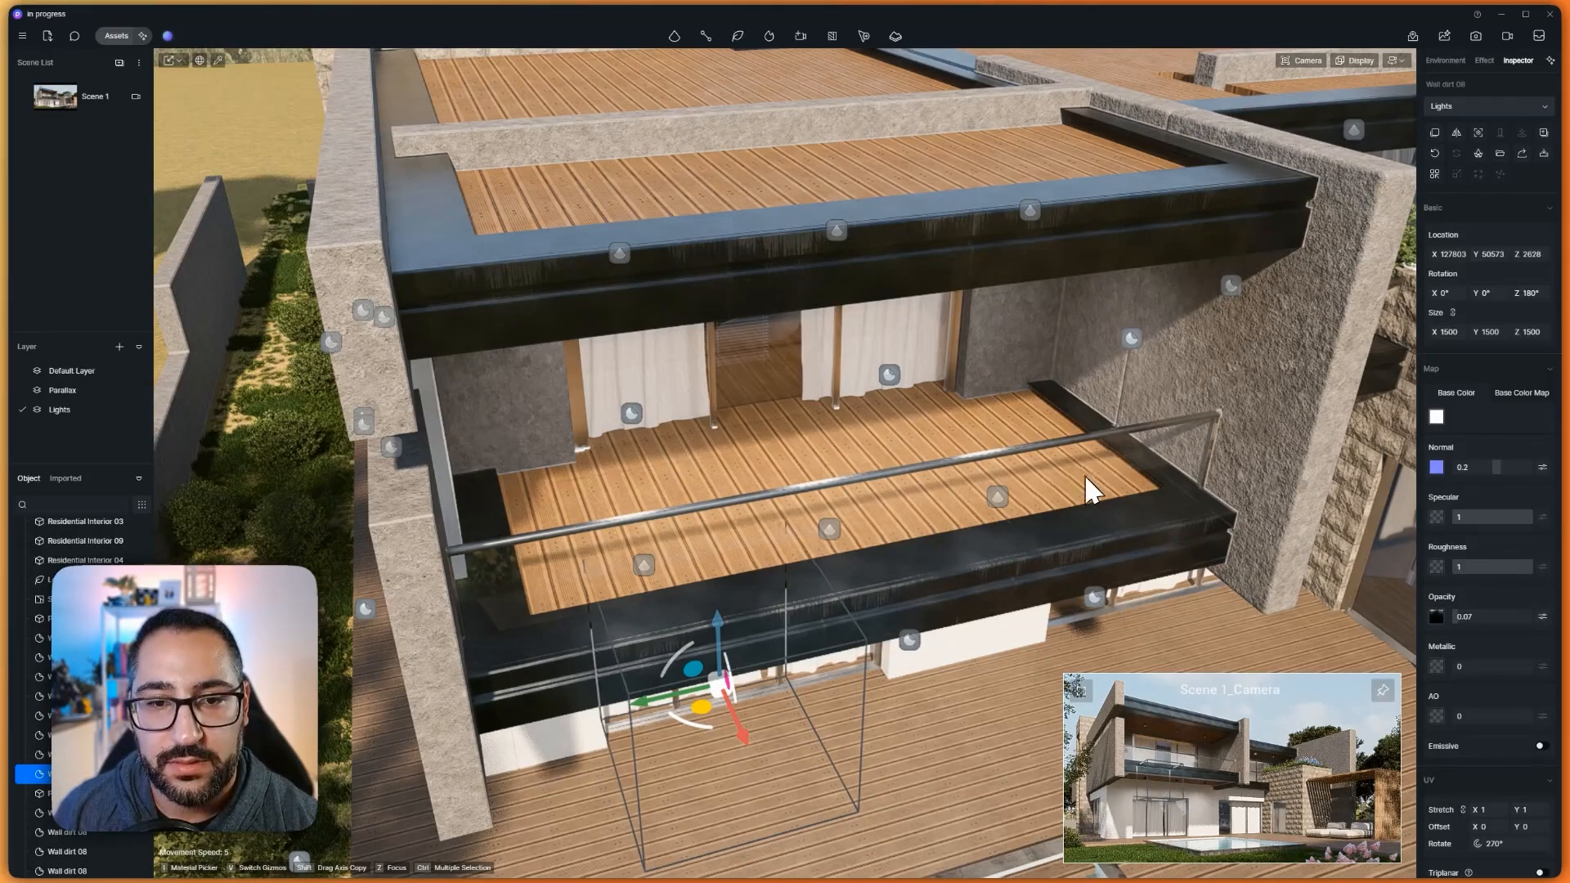
Pick the Black Matte Metal material from the balcony roof fascia and set its metallic value to 1
left_click(1101, 248)
left_click(1101, 248)
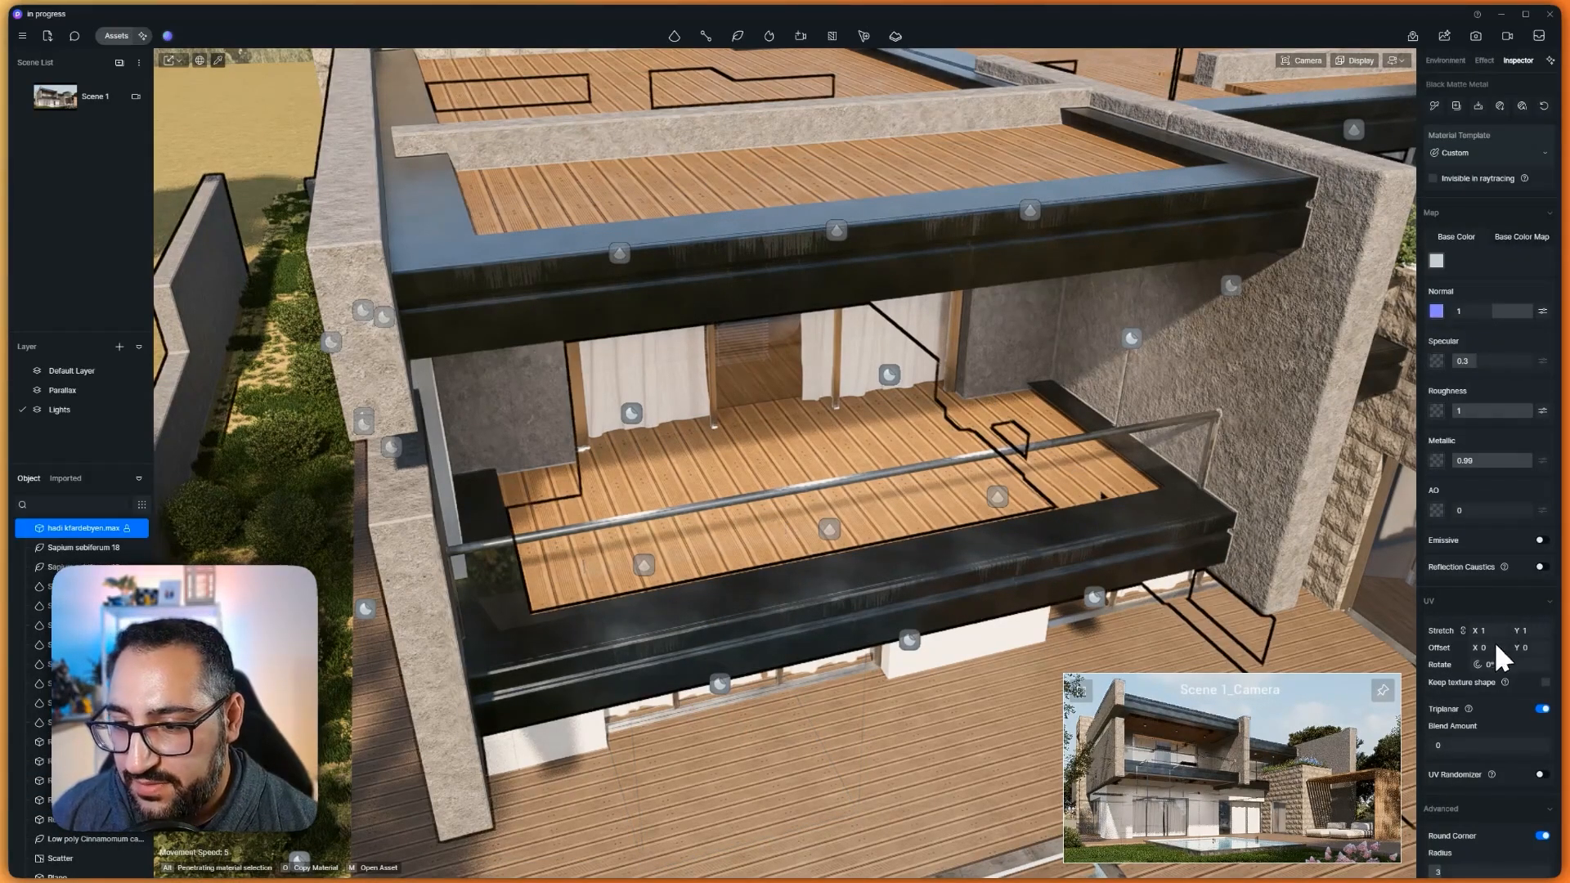
right_click_drag(1226, 441, 1302, 711)
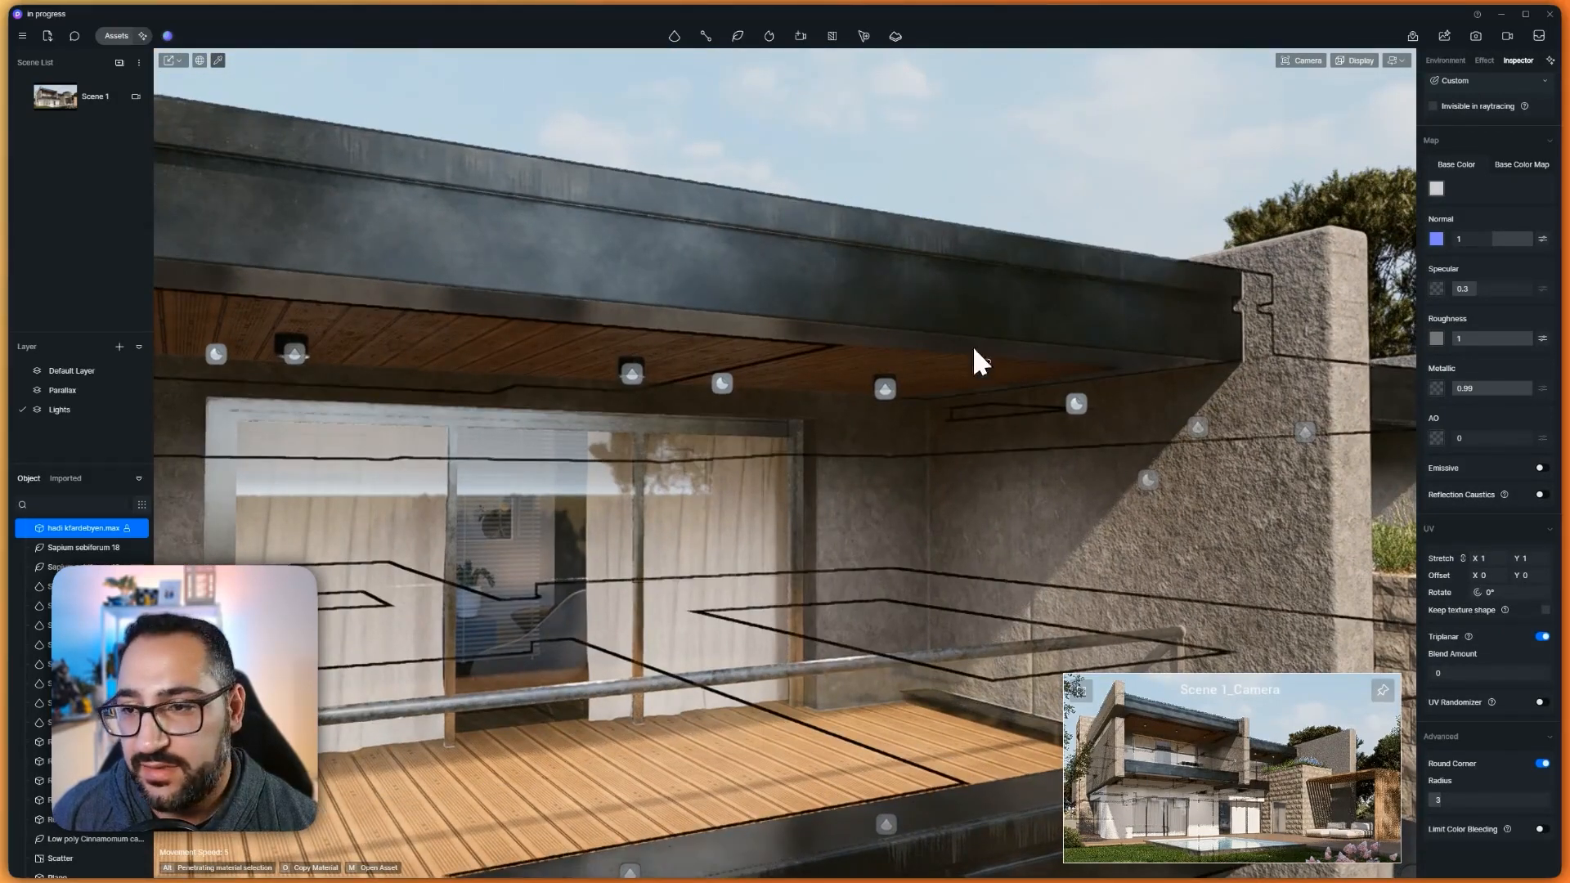
mouse_move(1521, 338)
left_mouse_down()
mouse_move(1435, 345)
mouse_move(1542, 352)
left_mouse_up()
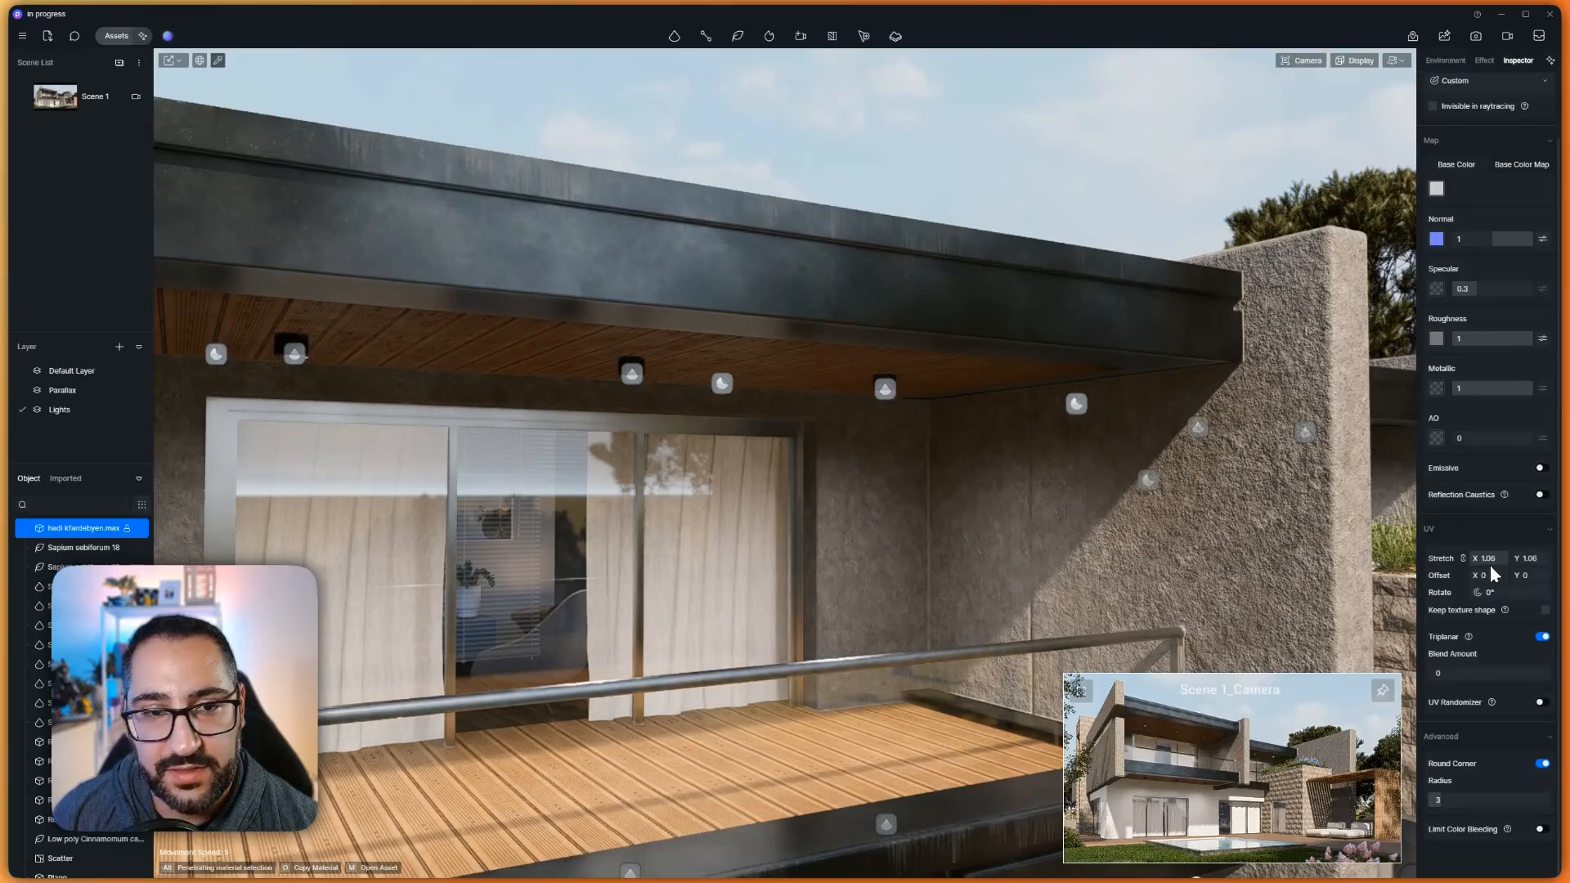
Try a UV stretch of 0.29 with the UV Randomizer enabled on the Black Matte Metal material
left_click_drag(1491, 566, 1500, 566)
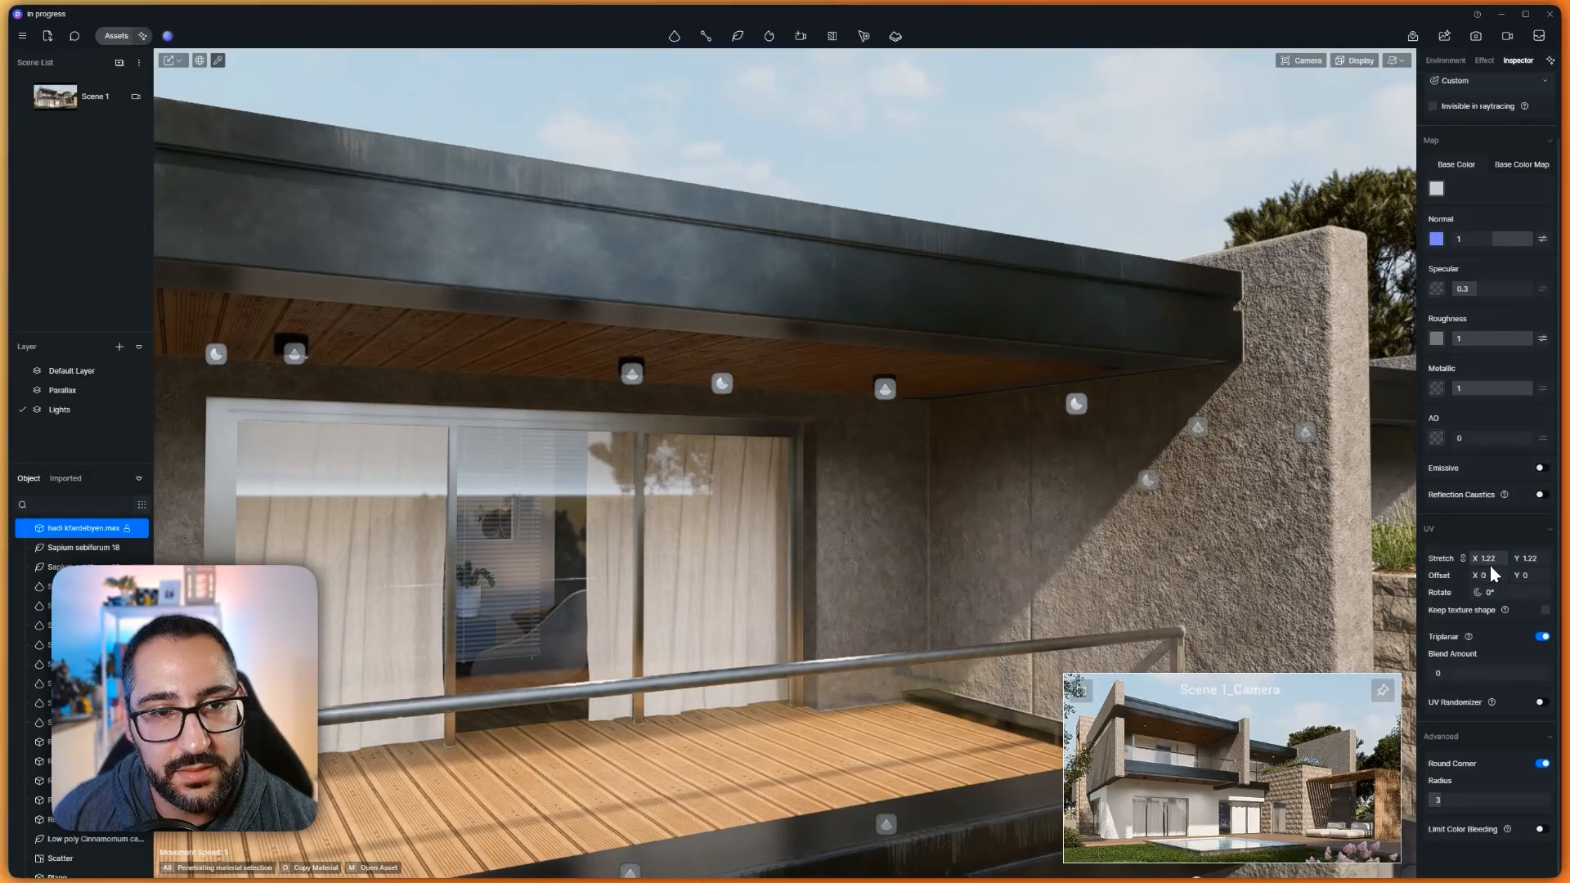
type("0.27")
key("Return")
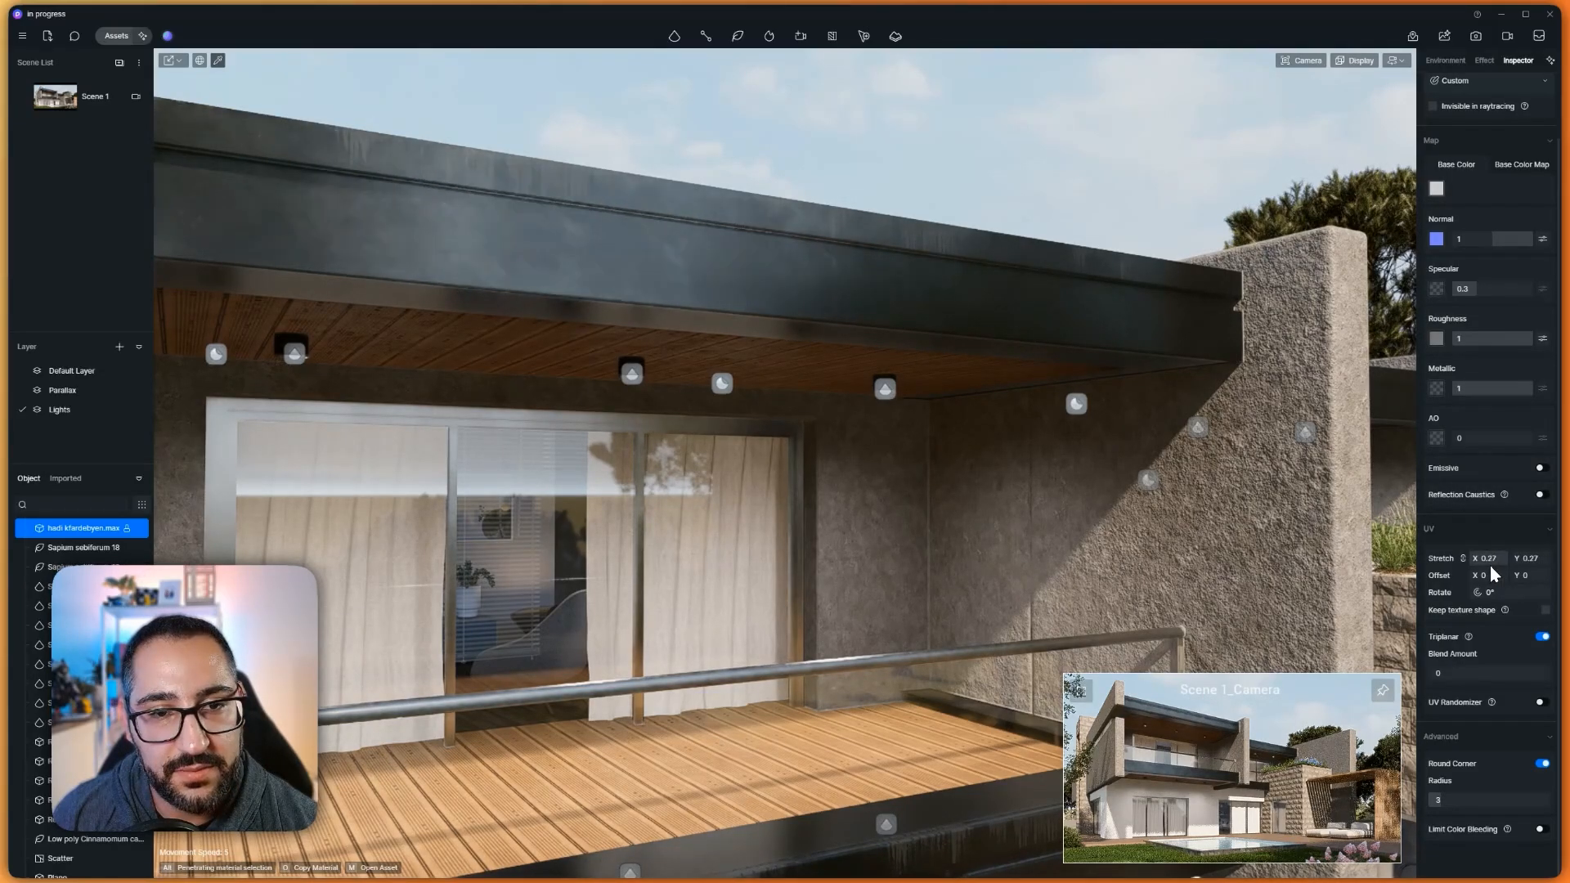
left_click_drag(1490, 566, 1491, 568)
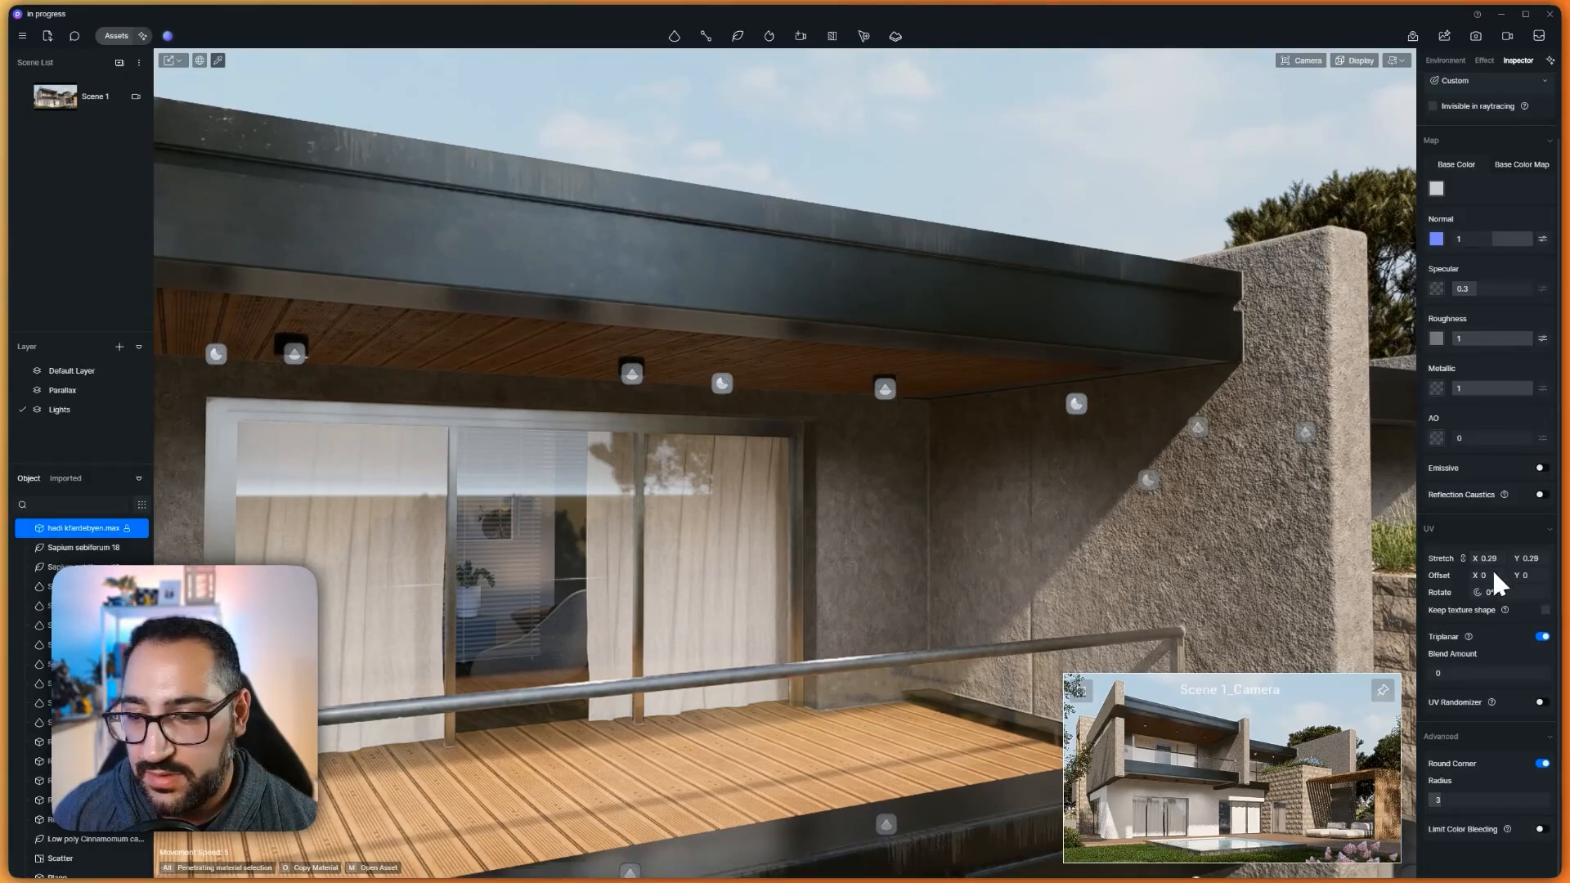
left_click(1540, 706)
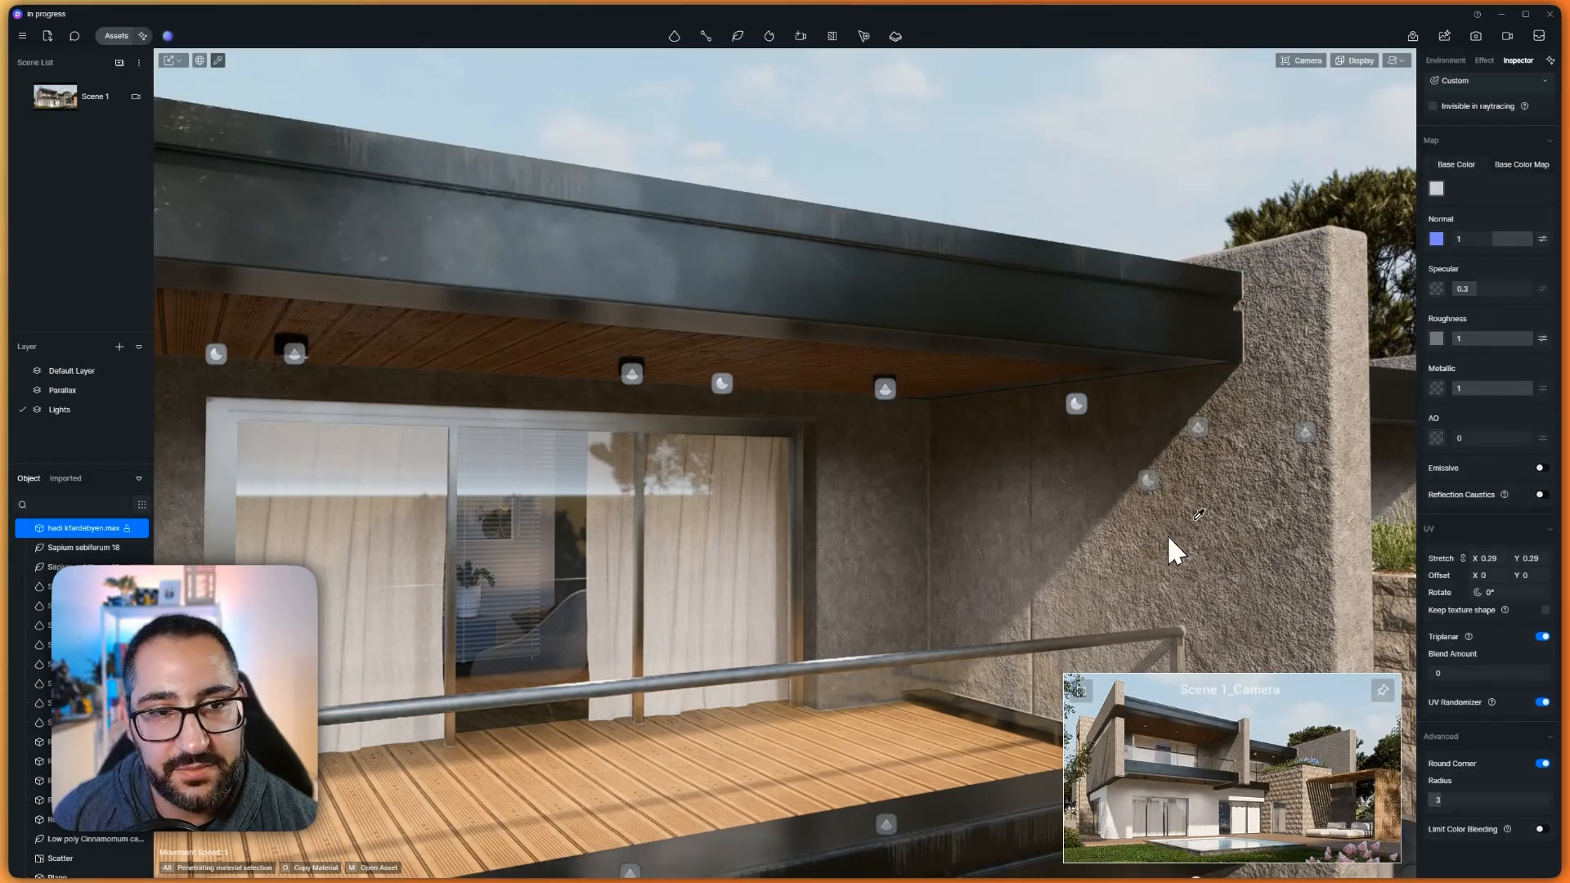
Try UV stretch values of 1, 3 and 0.8 on the randomized Black Matte Metal texture
scroll(1145, 488, "down", 3)
key("q")
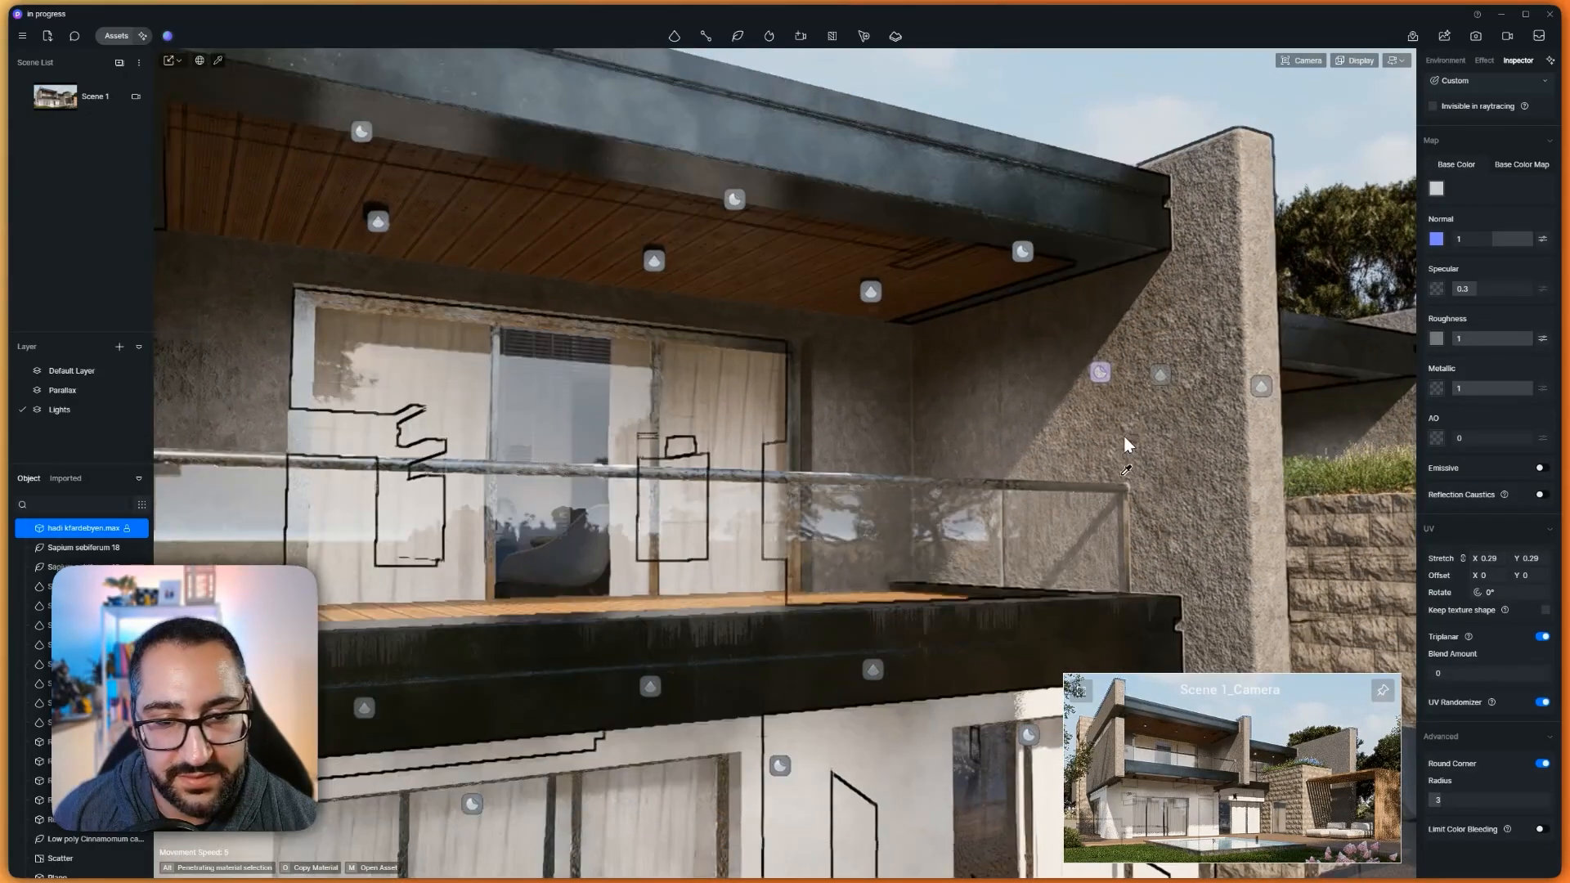
double_click(1487, 558)
type("5")
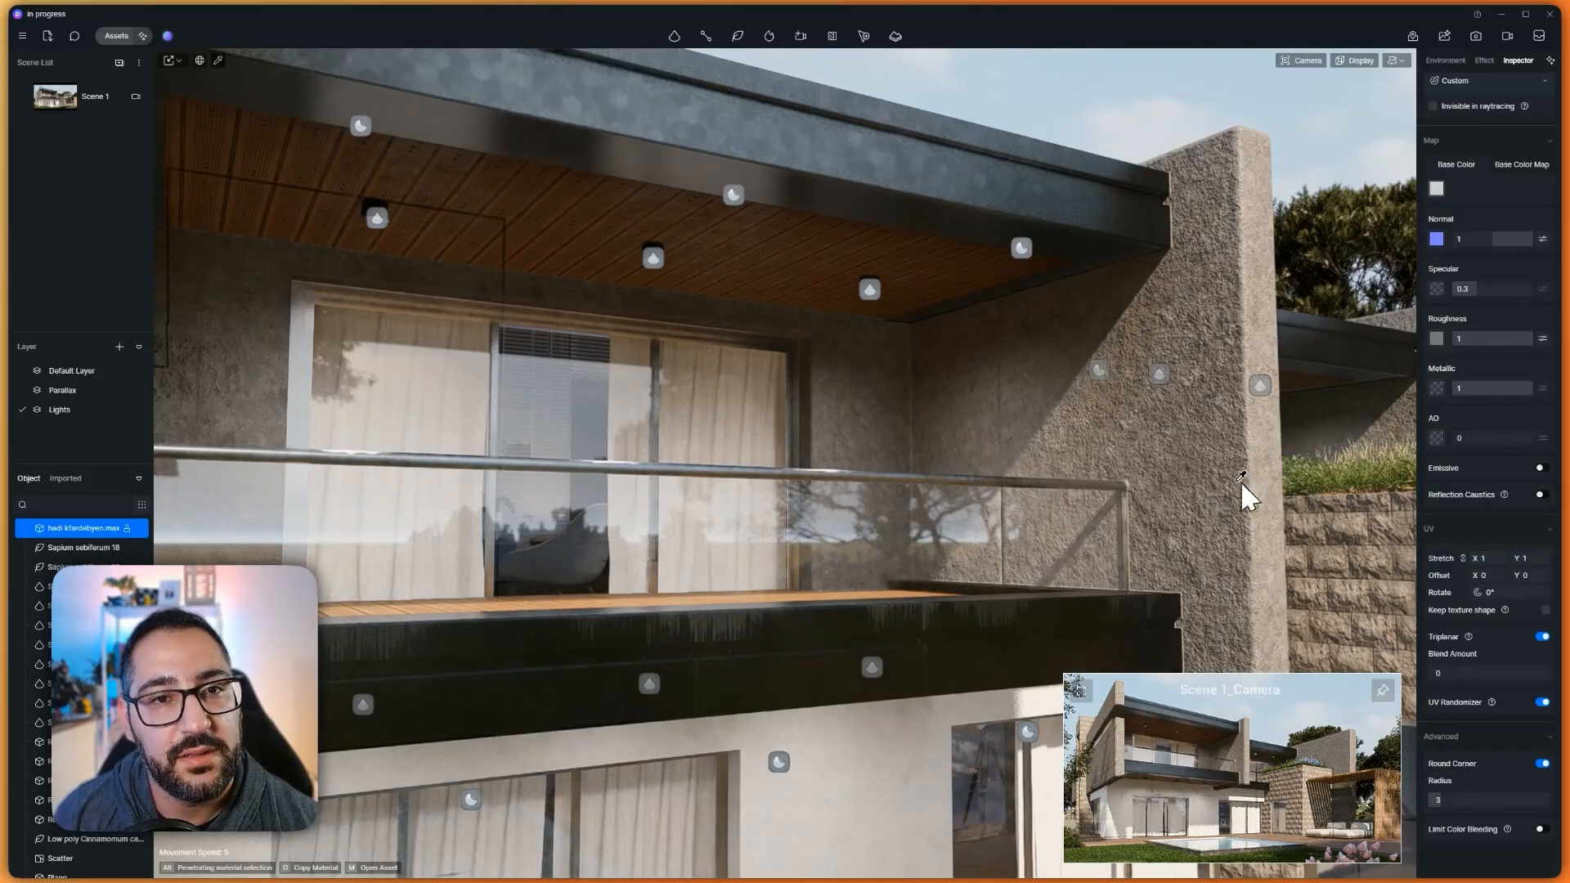
left_click(1485, 559)
type("3")
key("Return")
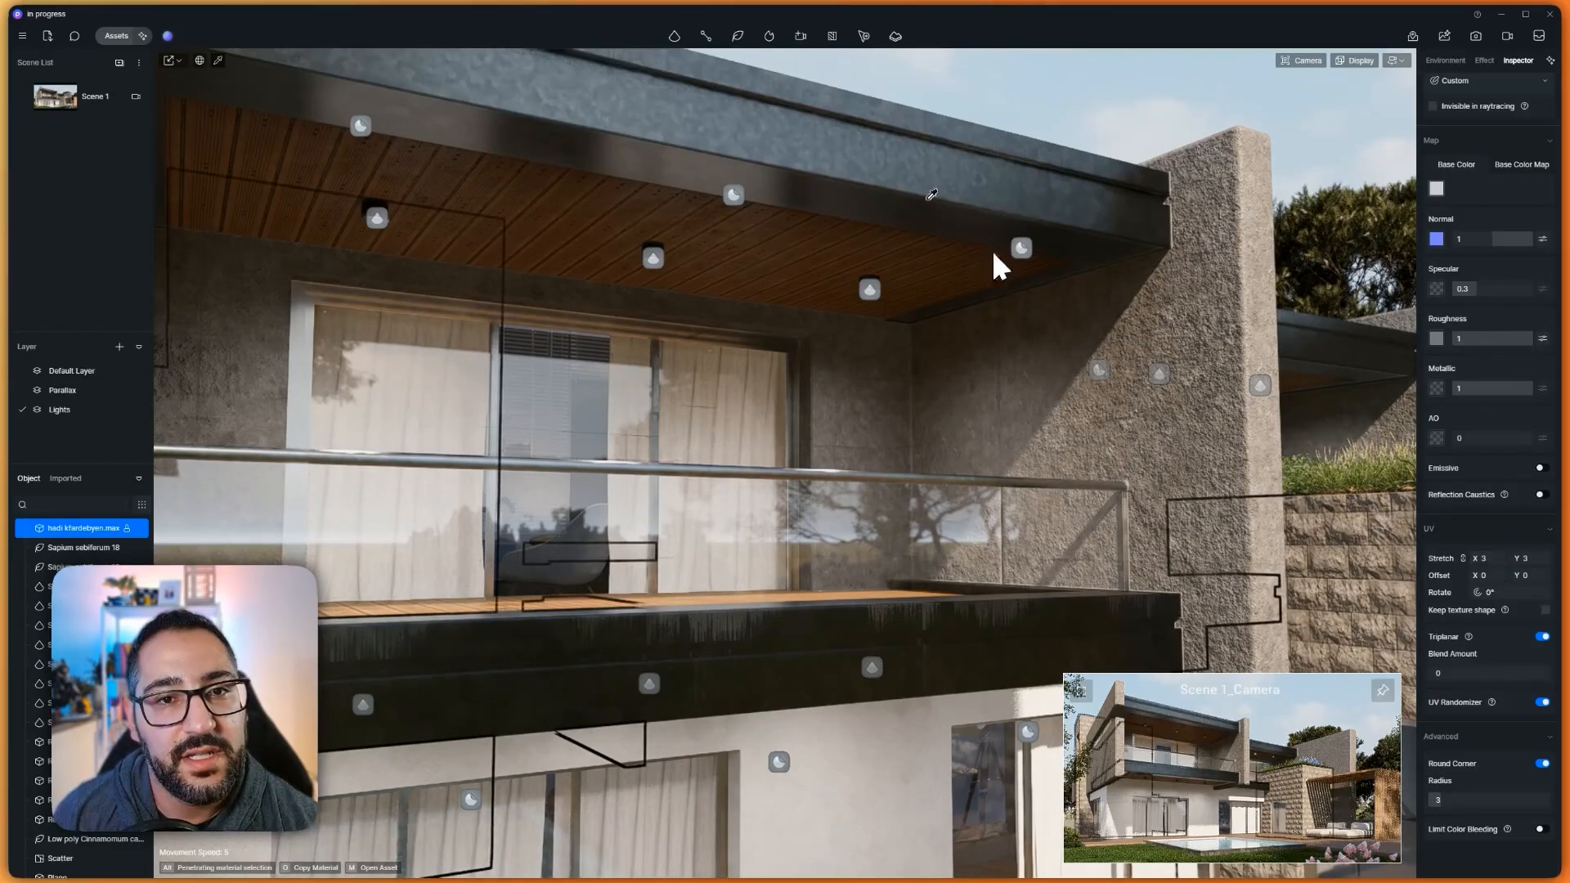
left_click(1485, 558)
type("0.8")
key("Return")
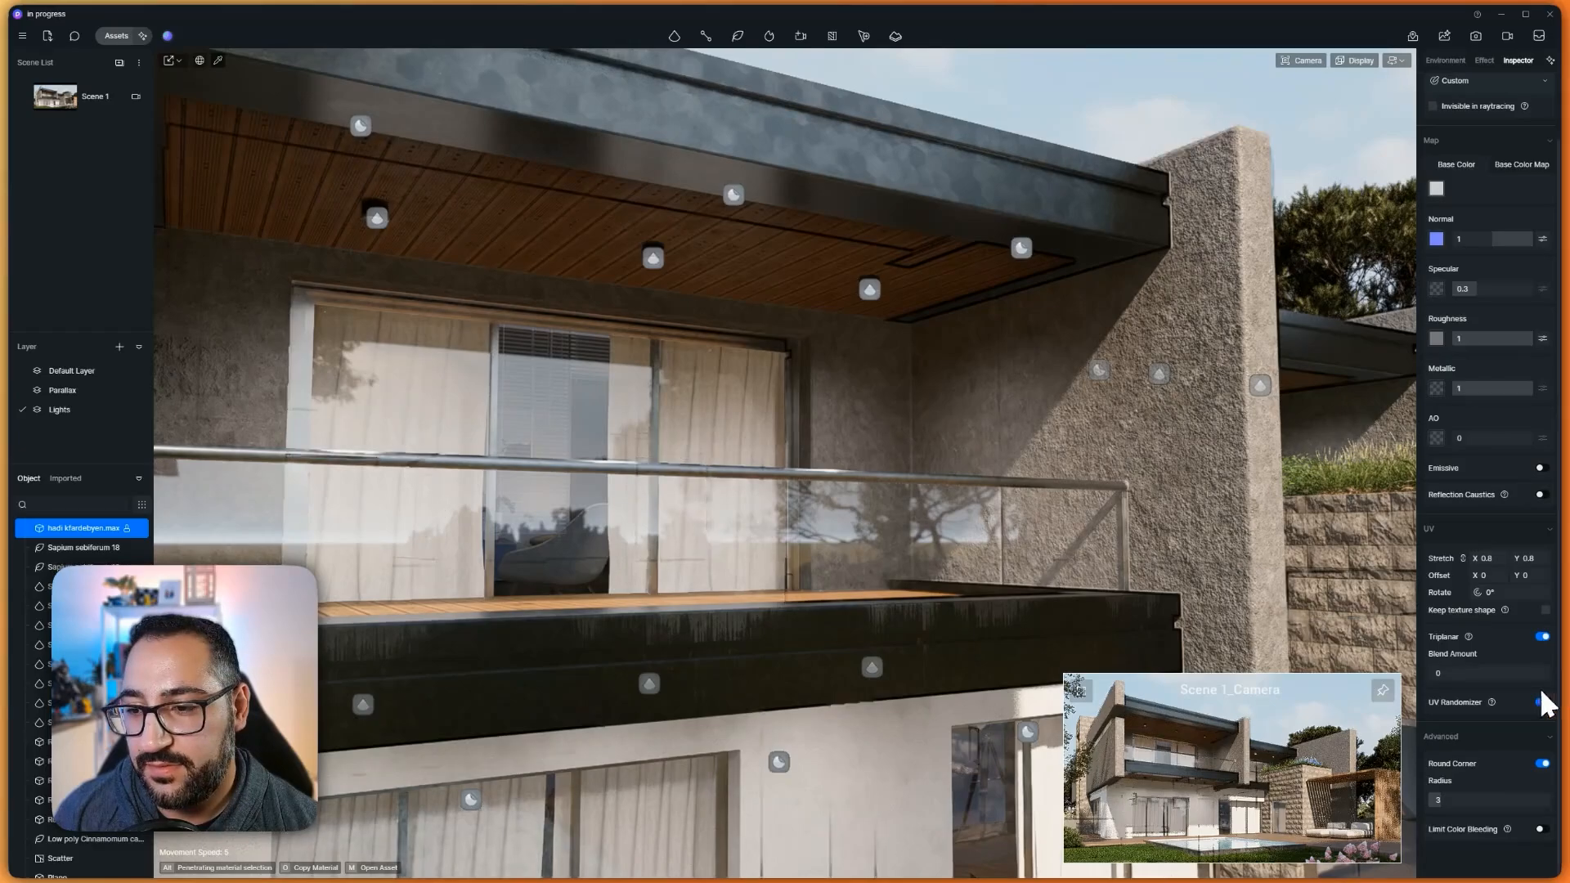
Disable the UV Randomizer on Black Matte Metal and set its UV stretch to 0.4
left_click(1543, 702)
scroll(1260, 560, "down", 10)
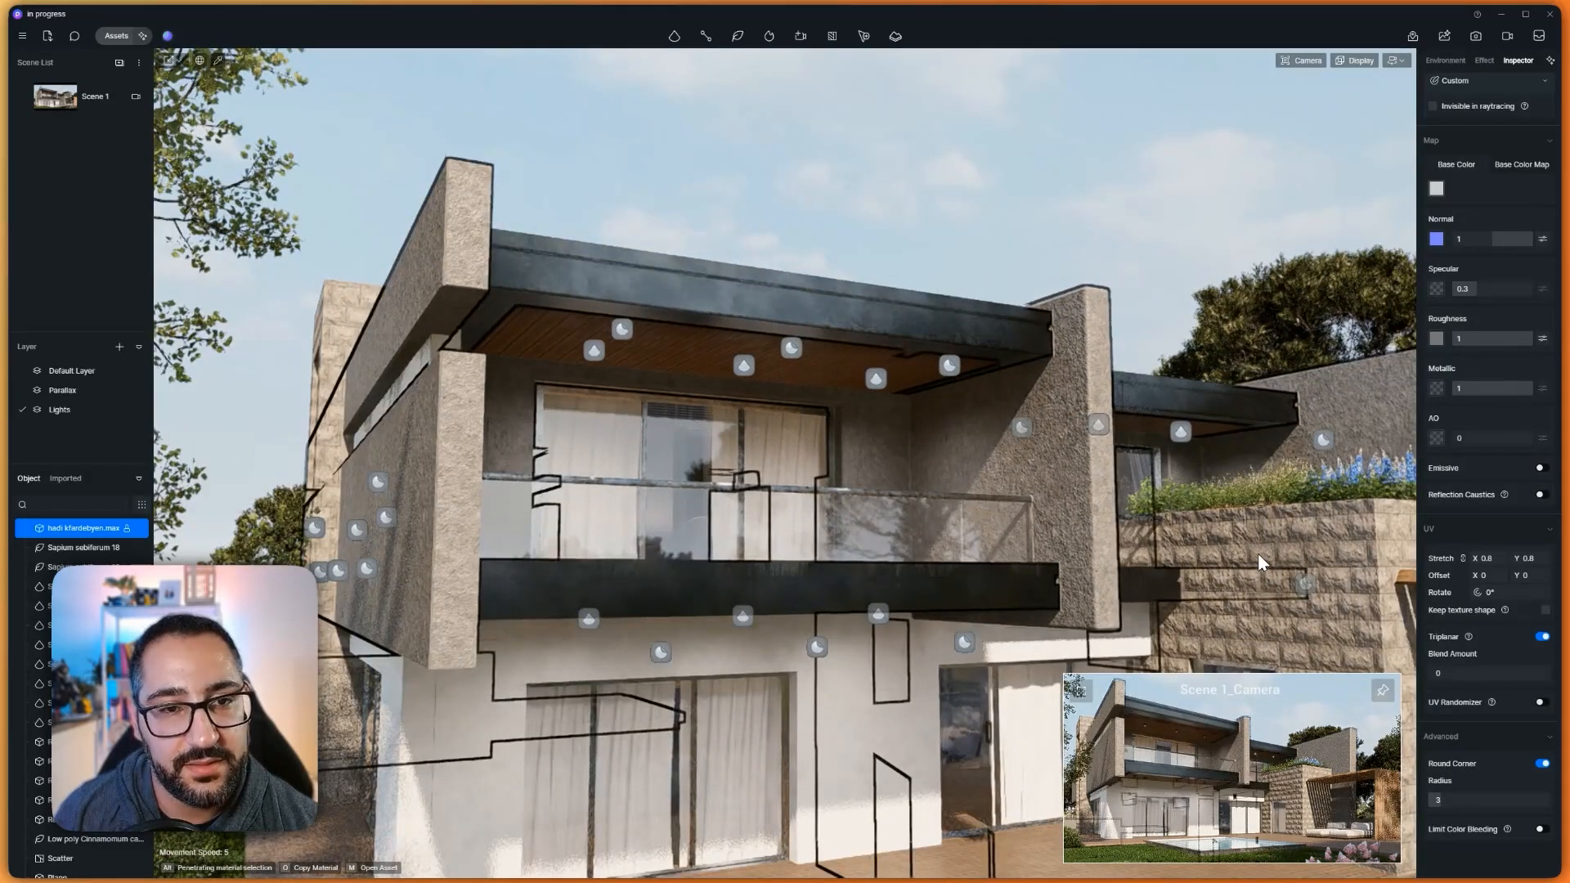
scroll(1258, 562, "up", 5)
left_click(1486, 559)
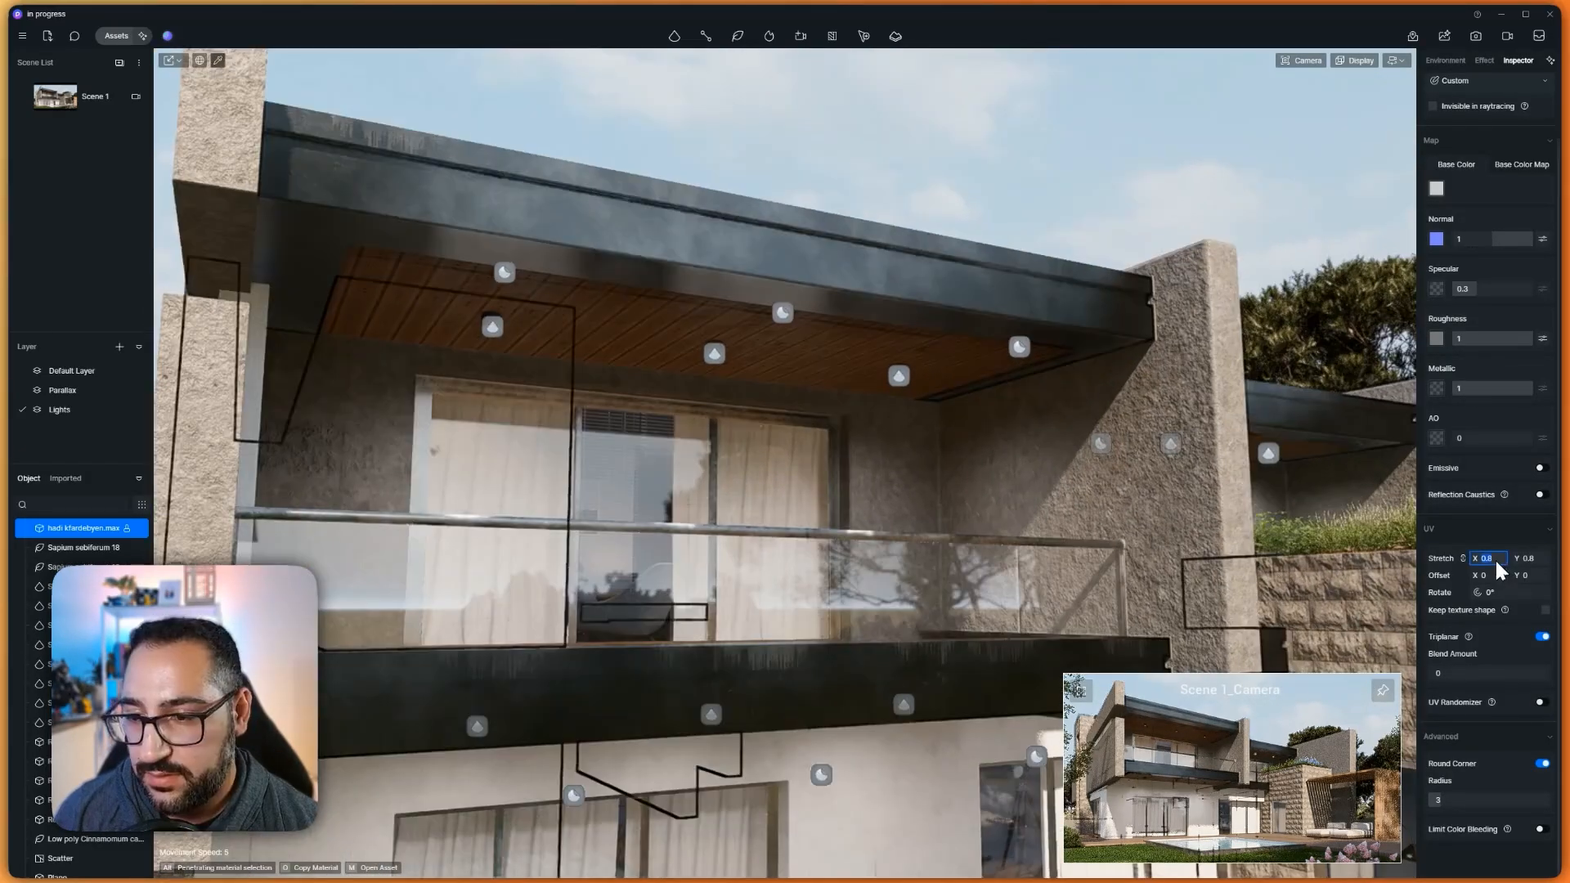
type(".5")
key("Return")
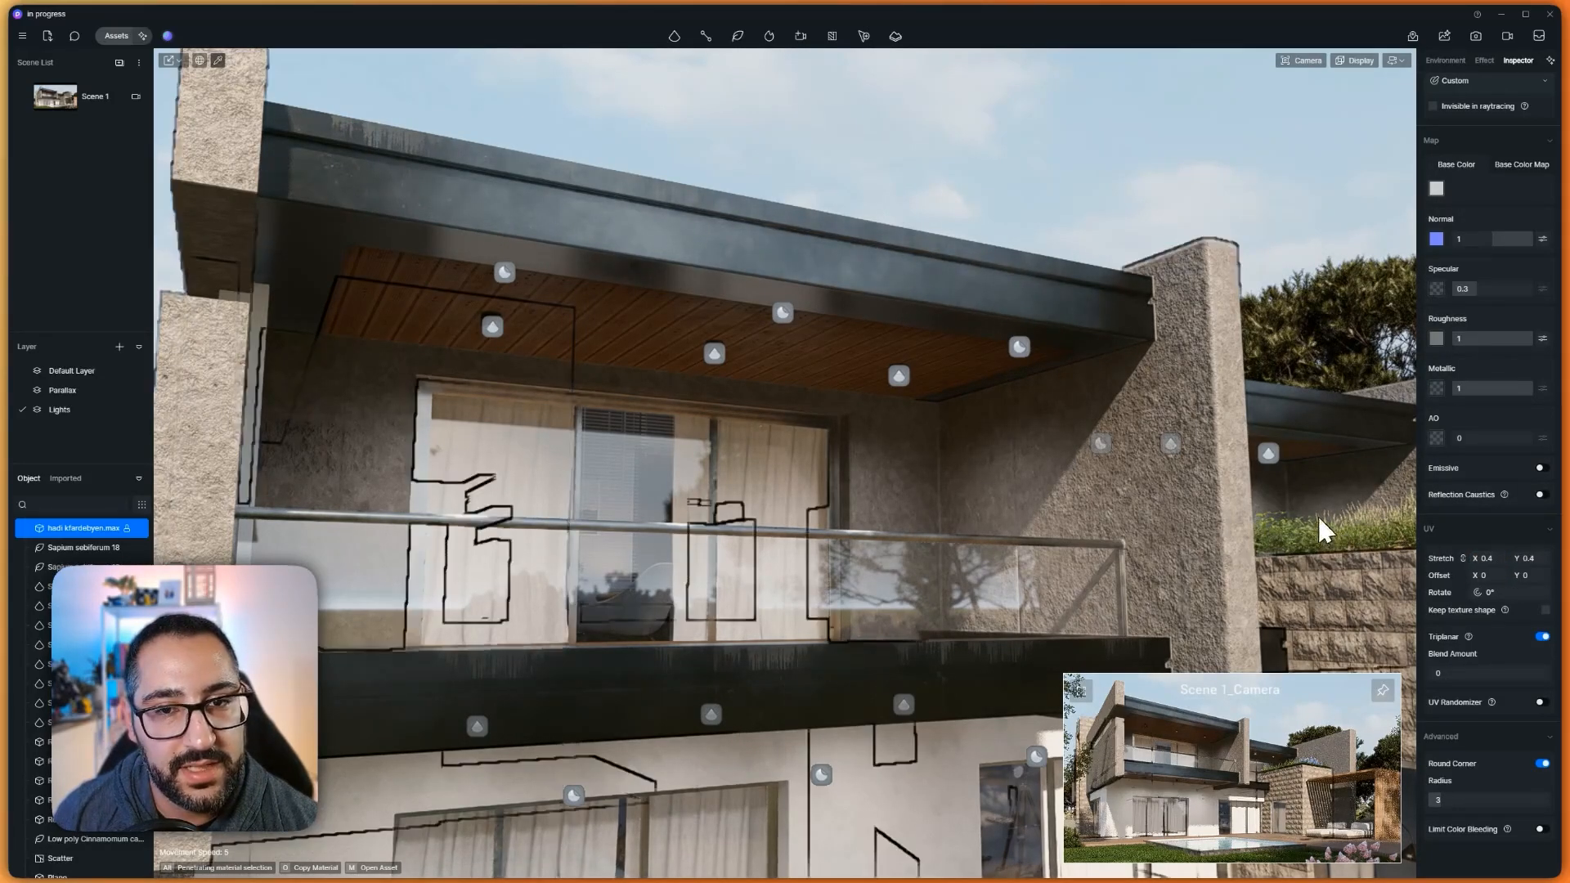
middle_click_drag(1308, 507, 1311, 497)
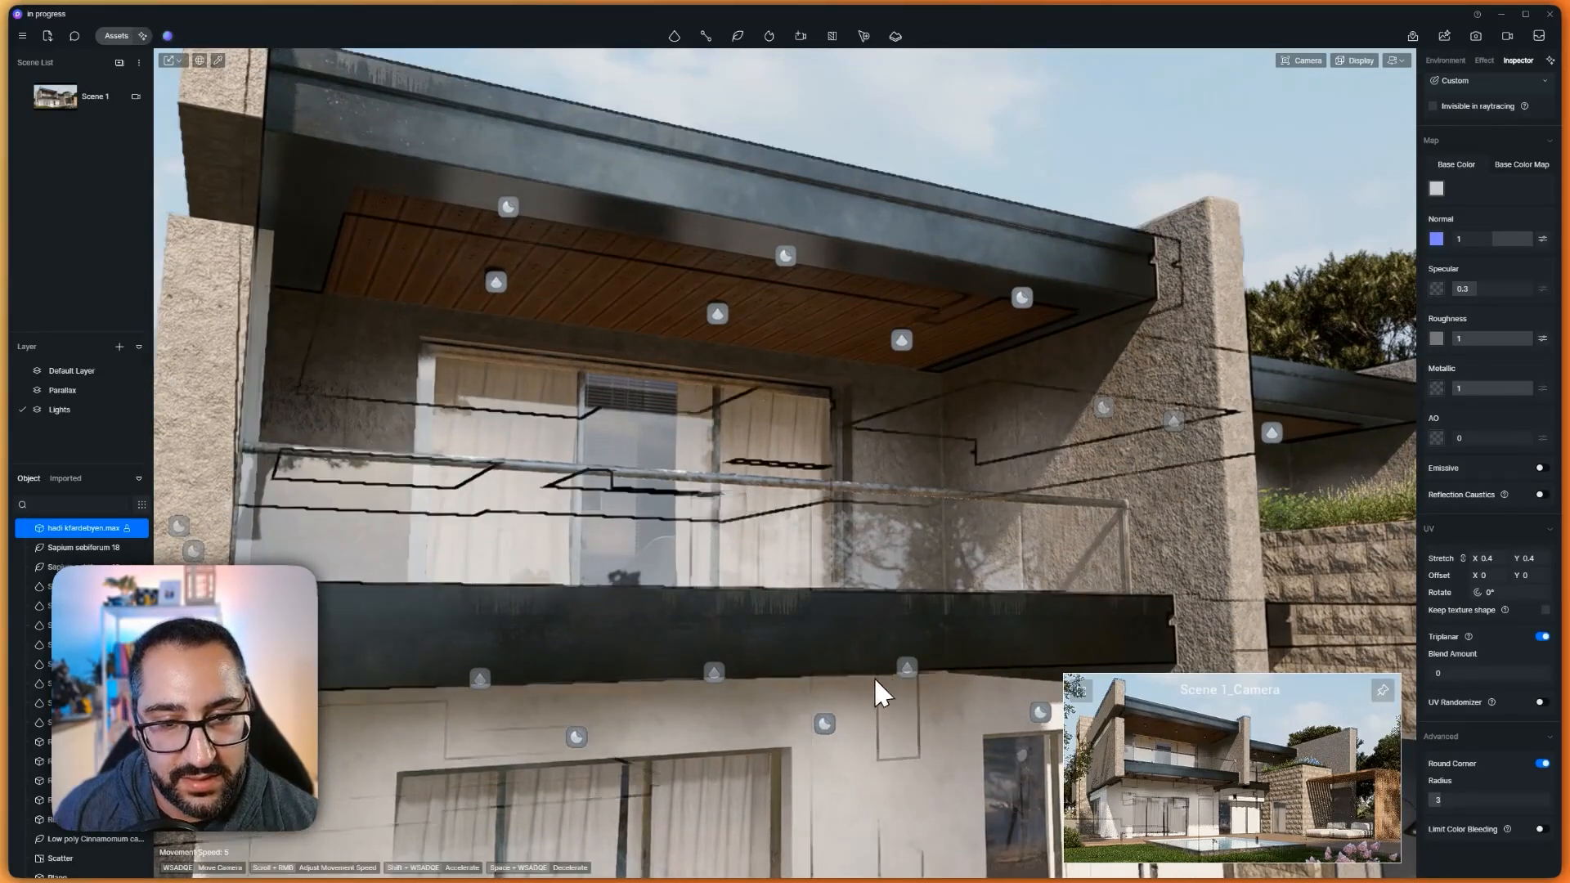
key("Escape")
Set the lower-fascia Wall dirt 08 decals' opacity to 0.06 for the middle one and 0.04 for the two outer ones
left_click(826, 723)
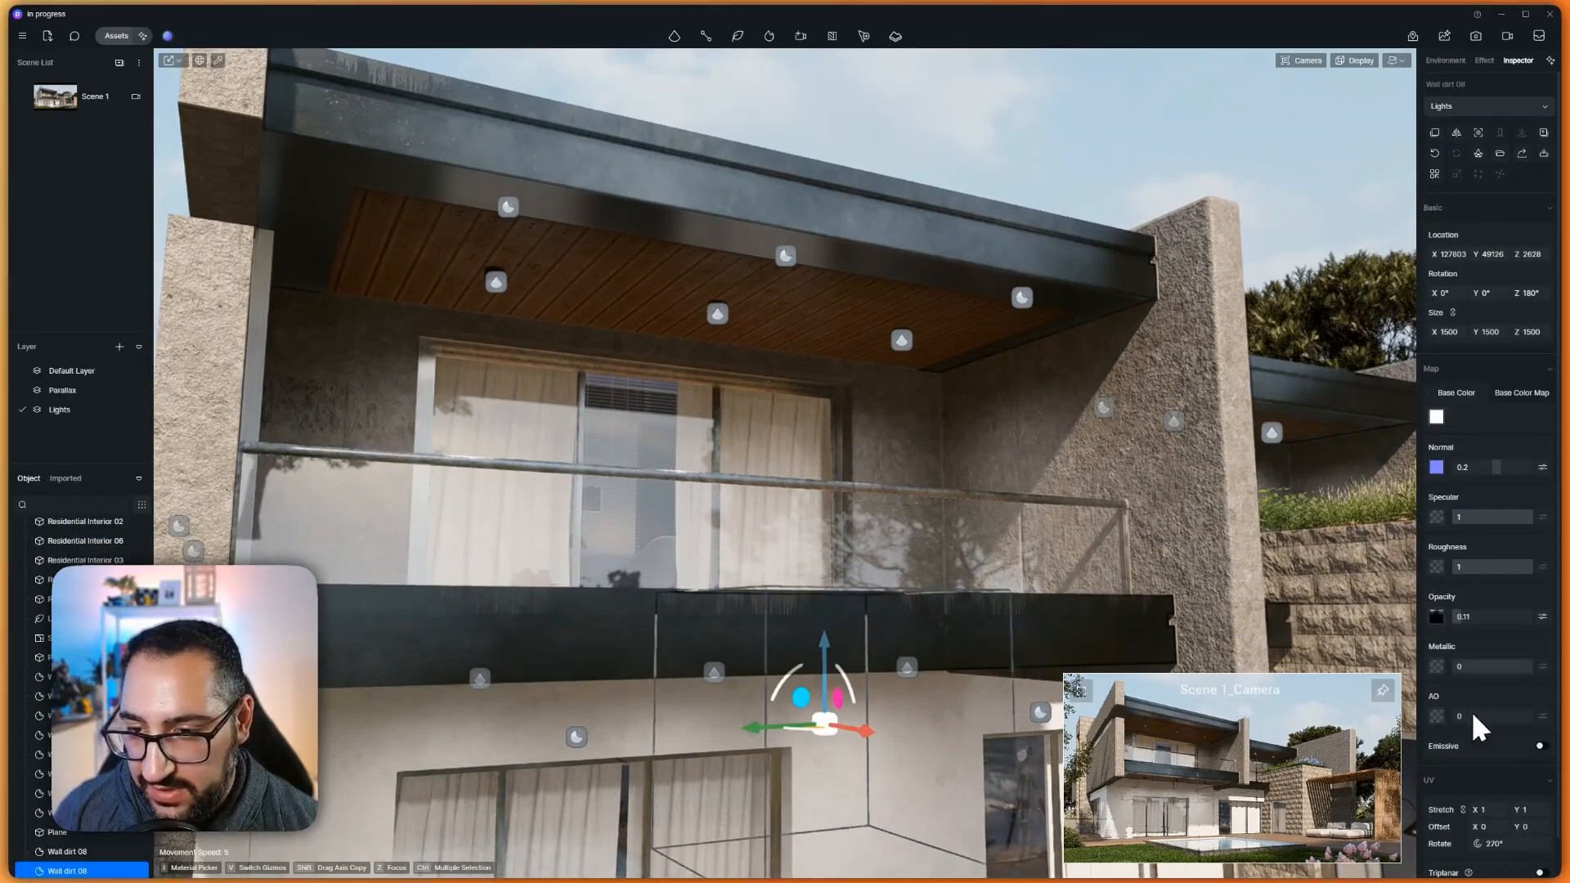
type("0.06")
key("Return")
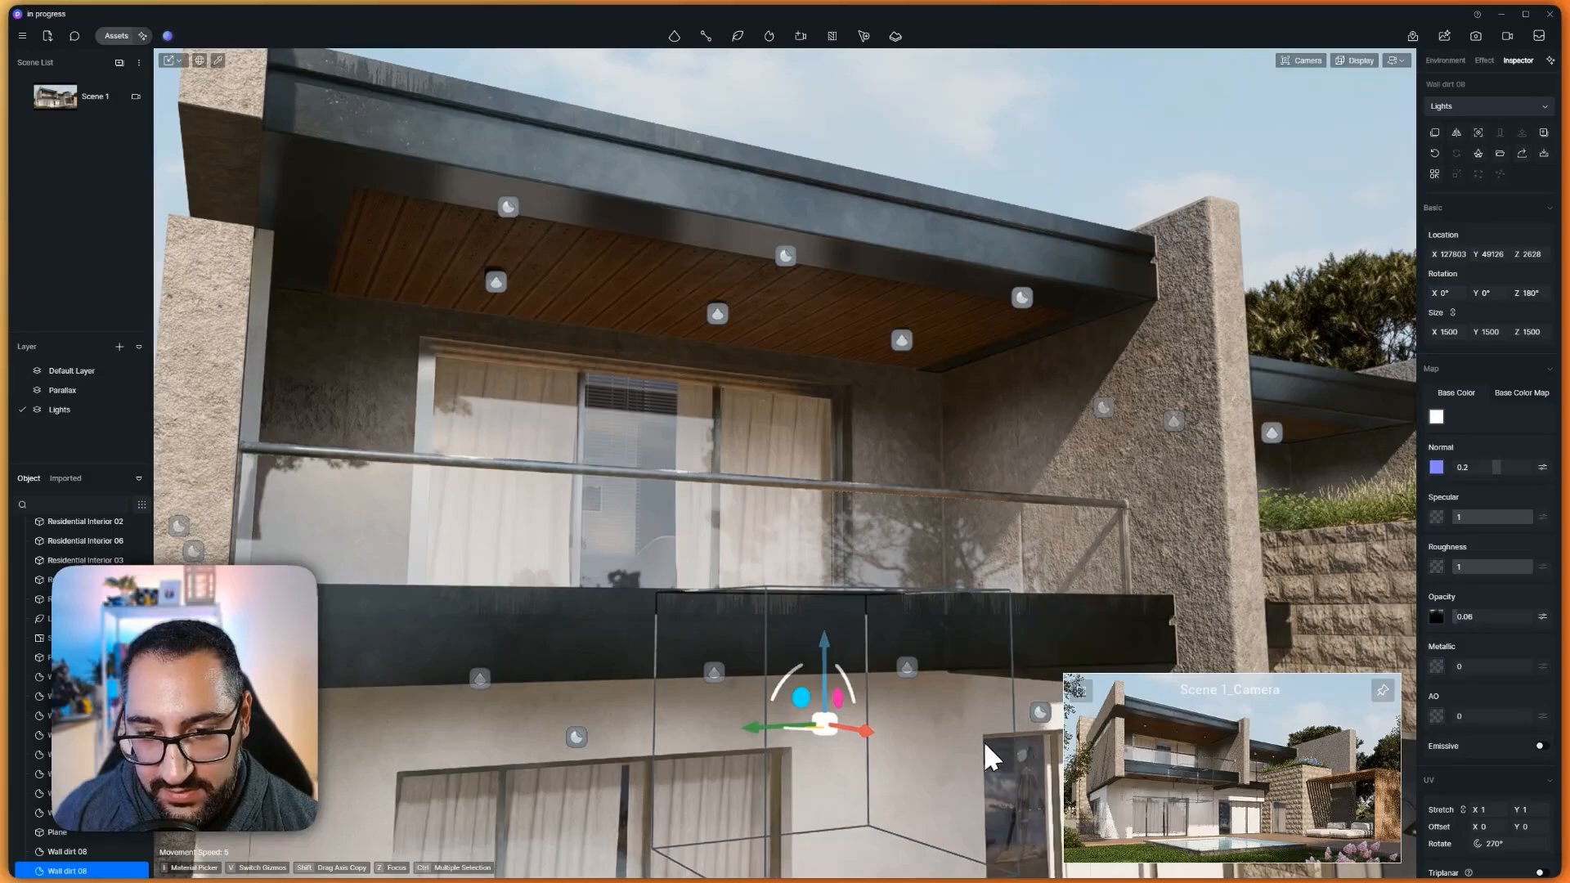
left_click_drag(785, 727, 999, 717, "shift")
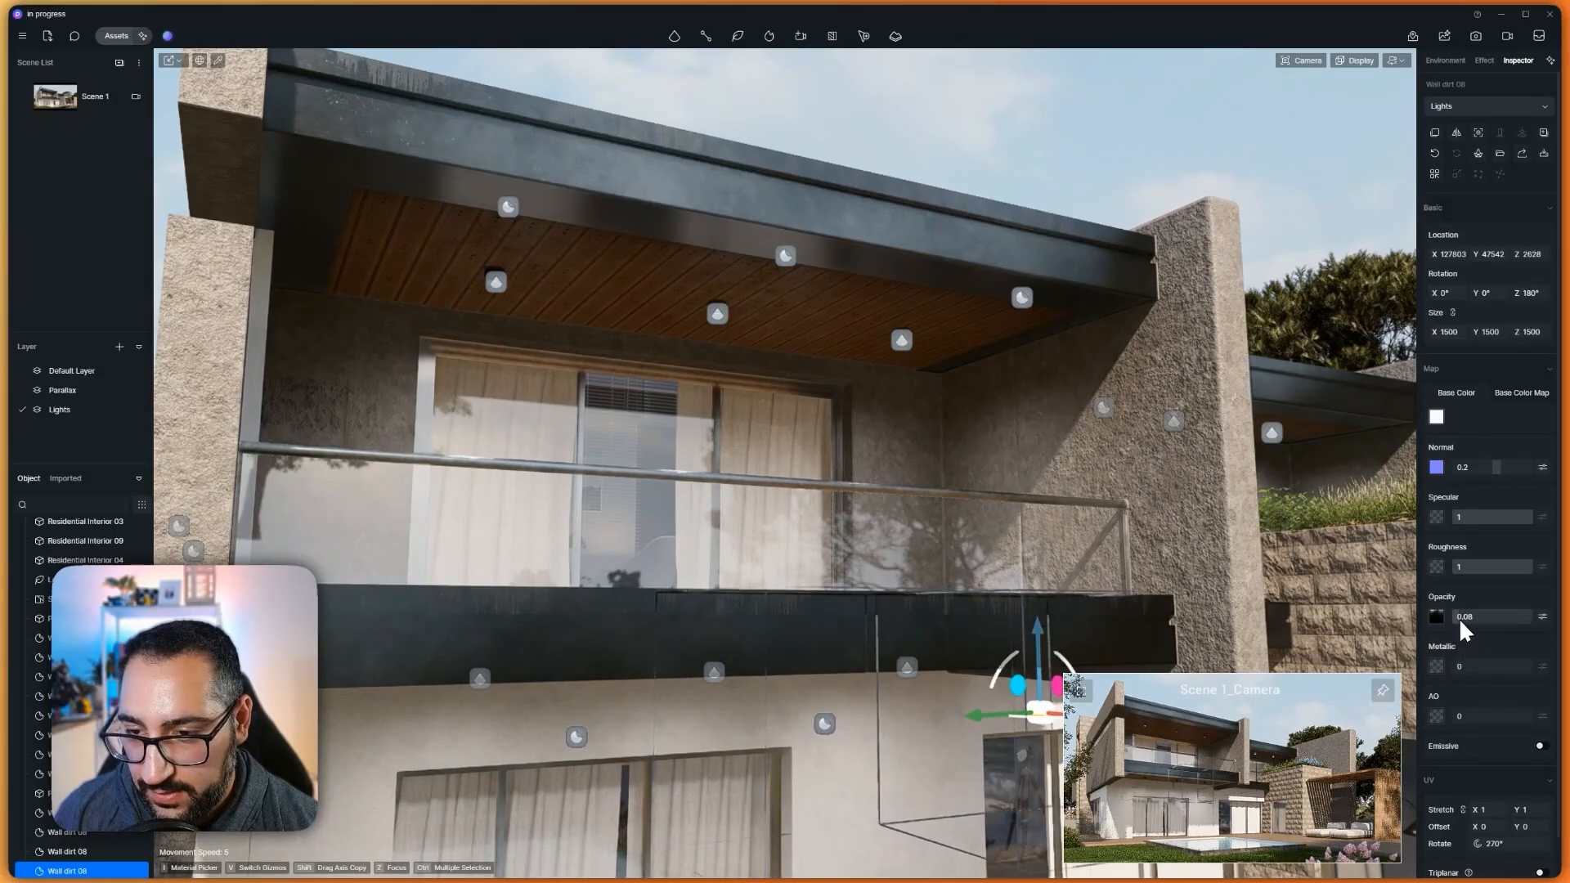
left_click_drag(1460, 620, 1456, 620)
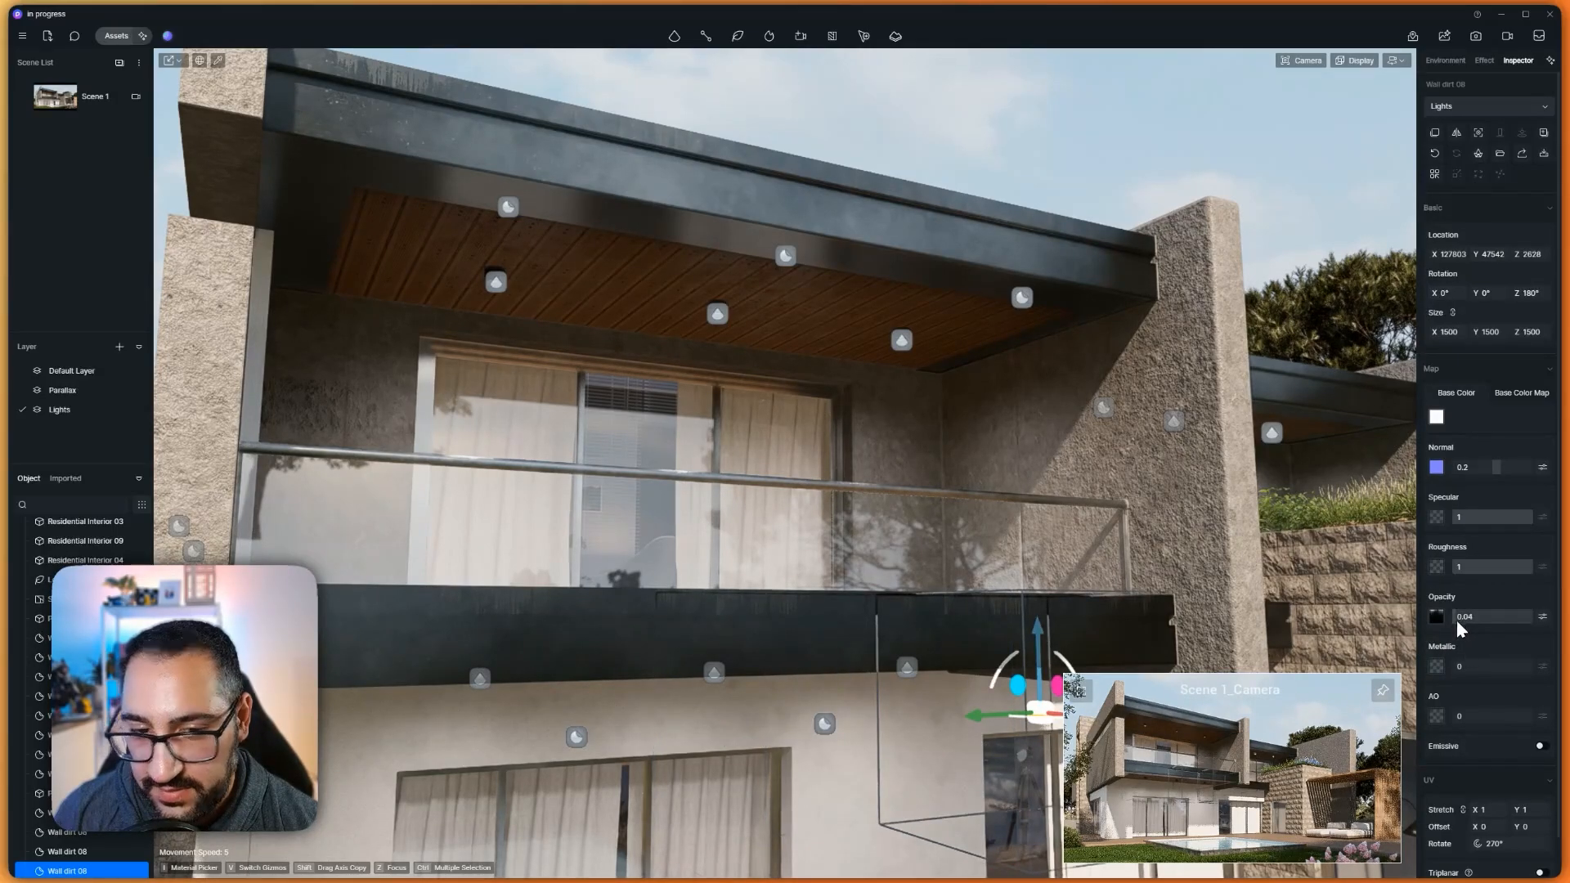
left_click(576, 738)
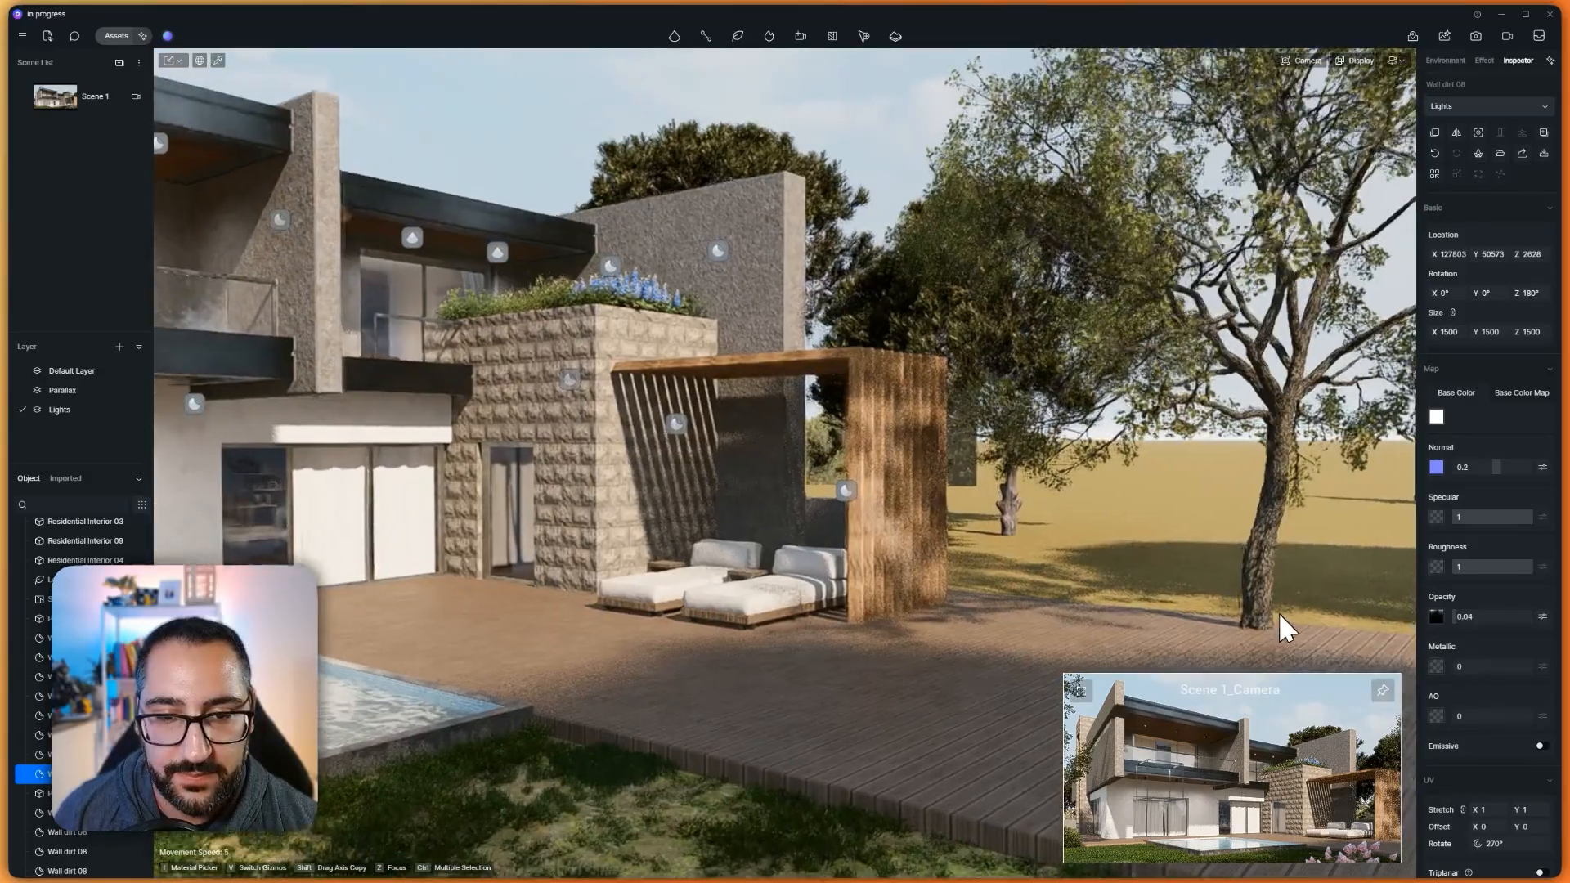
Enable Triplanar mapping on the pergola's wood material and try the UV Randomizer on it
scroll(1286, 612, "up", 4)
key("i")
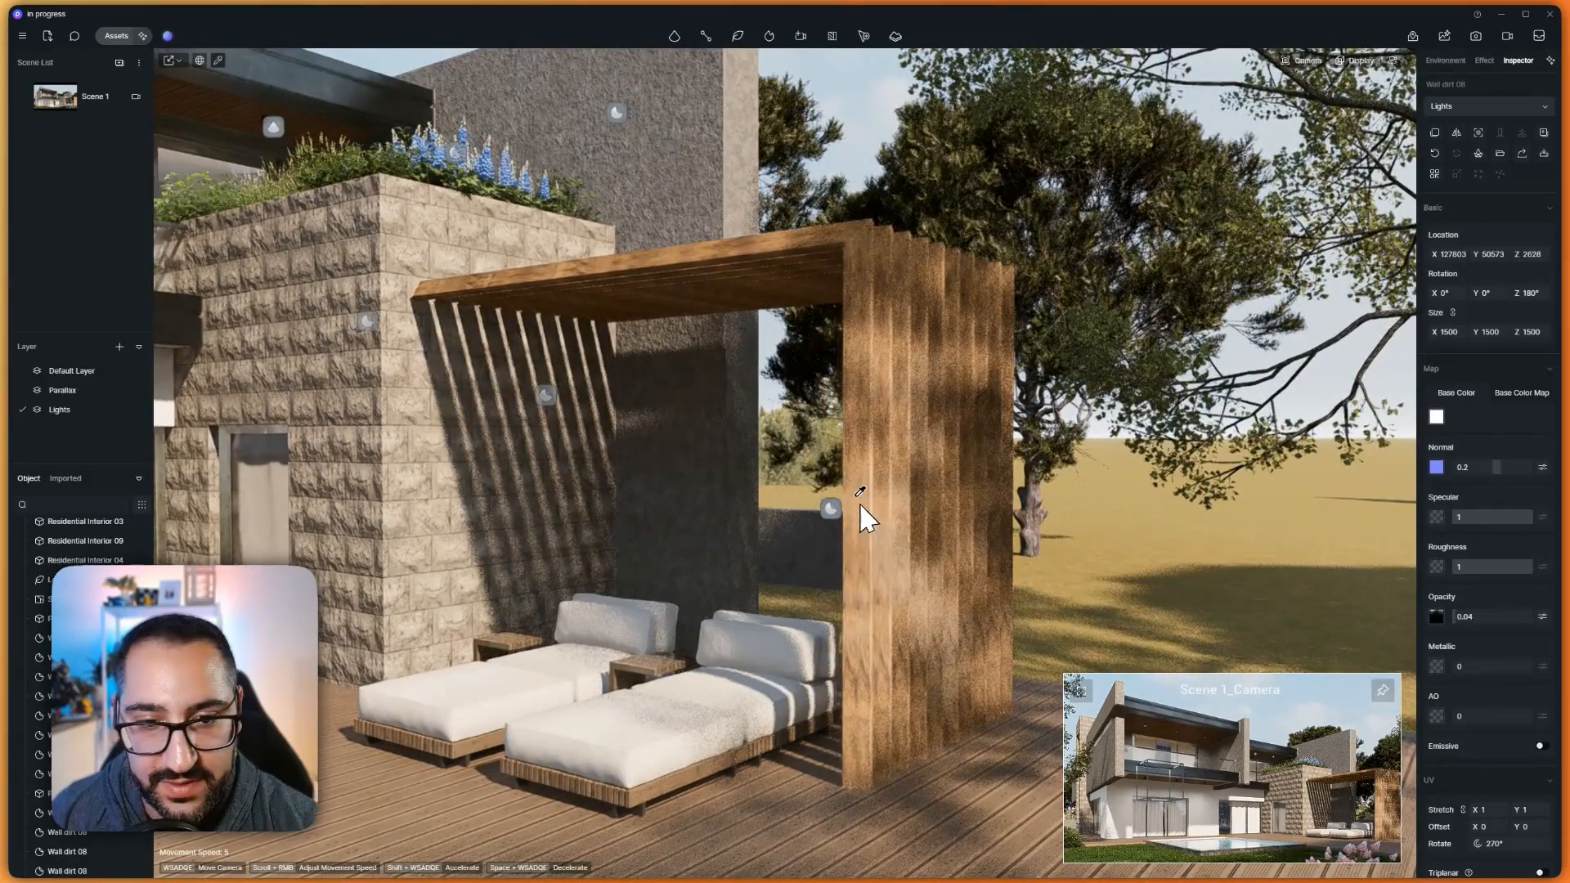
left_click(861, 497)
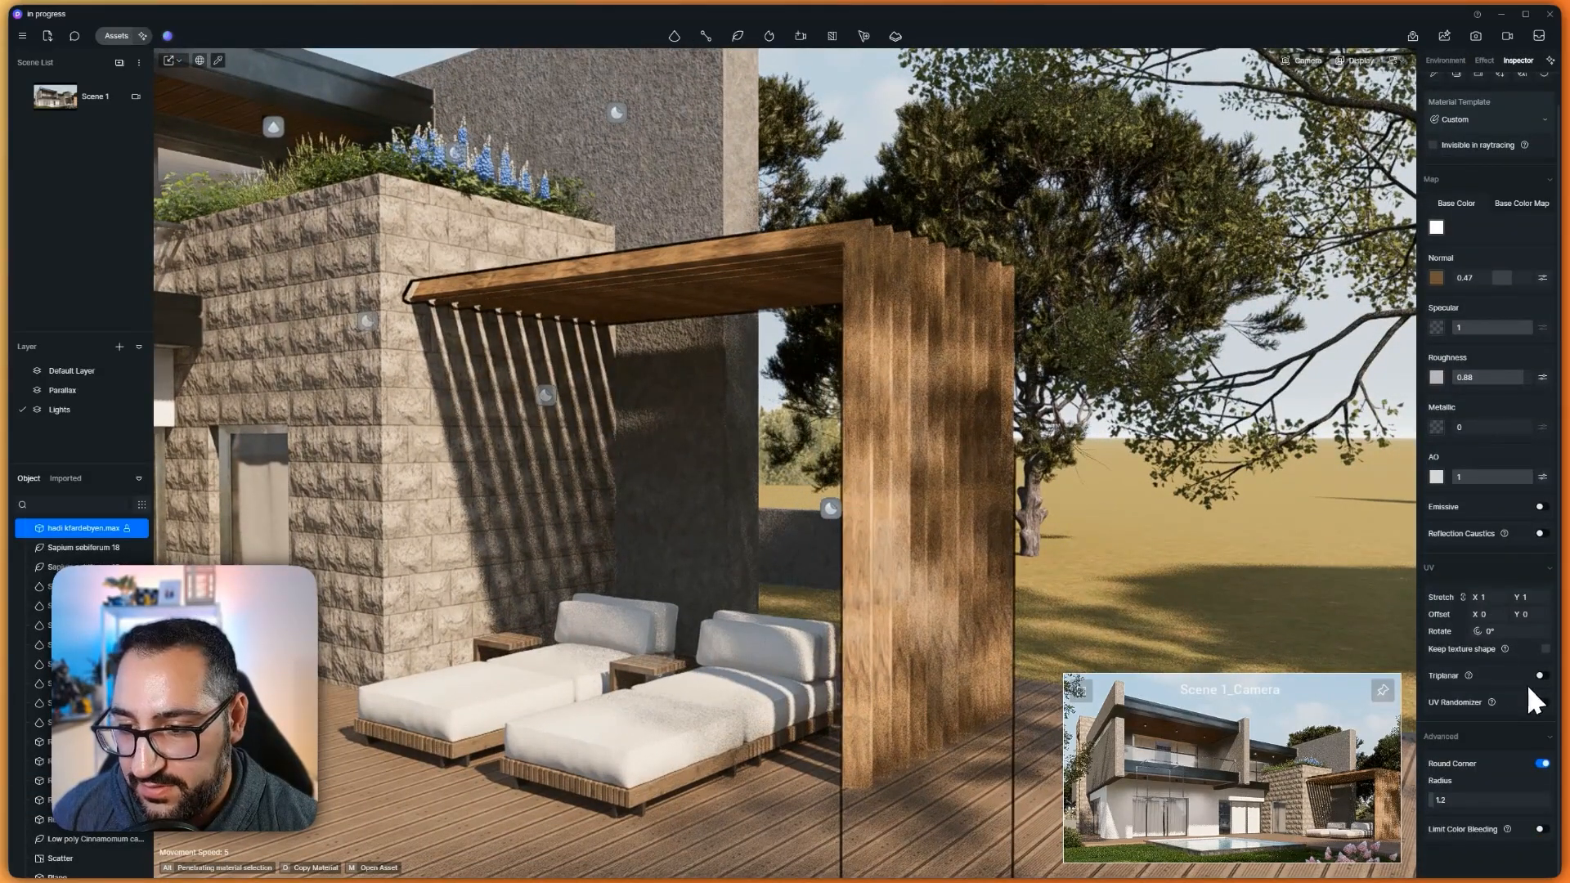
scroll(1544, 690, "down", 1)
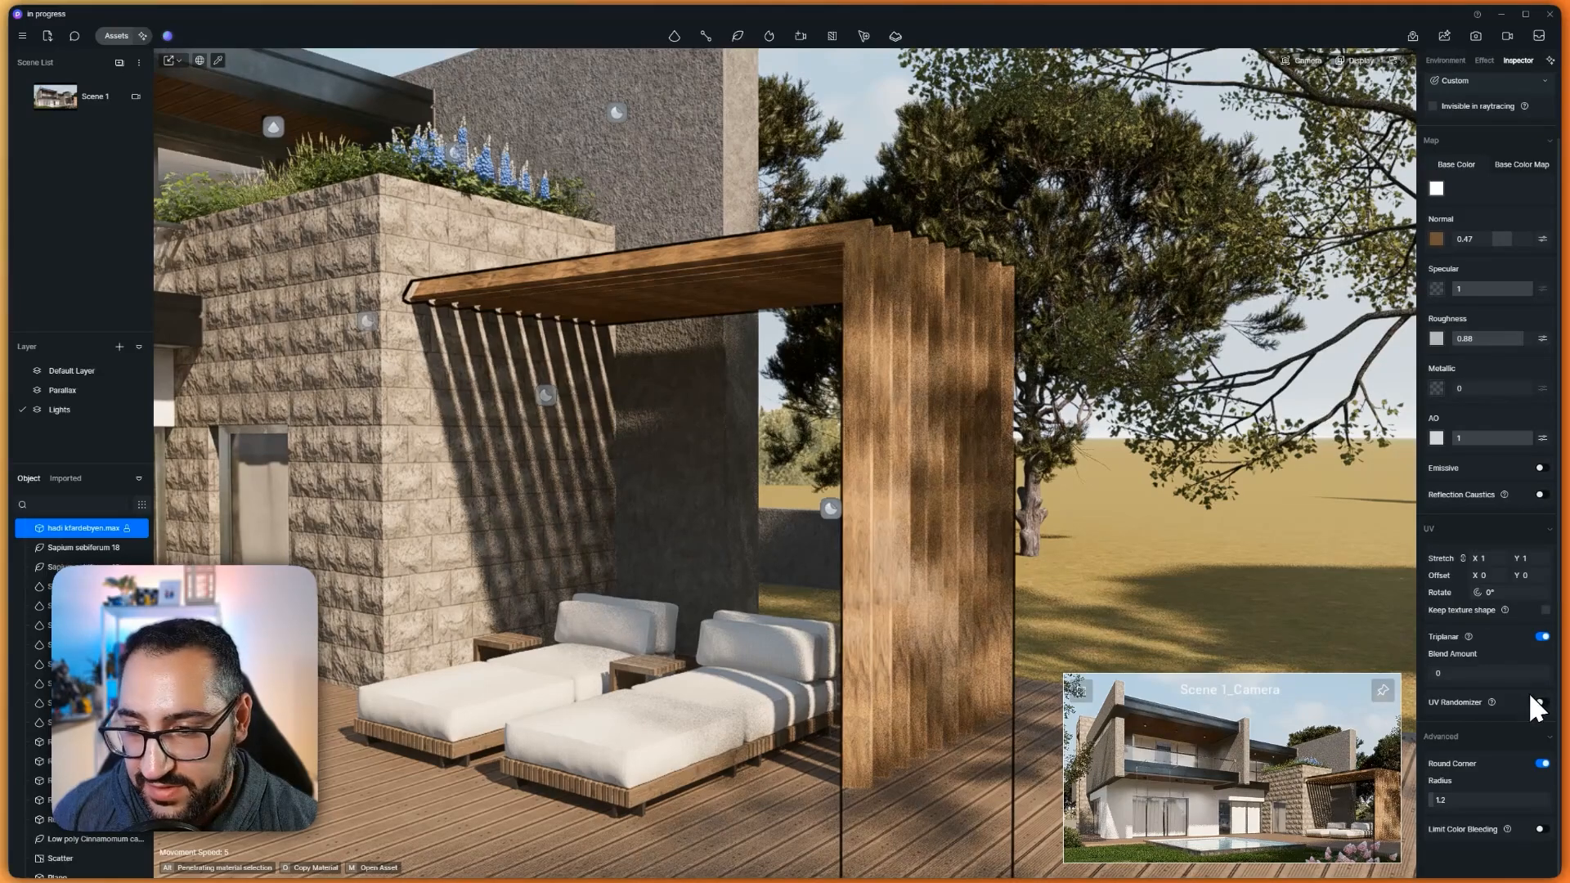
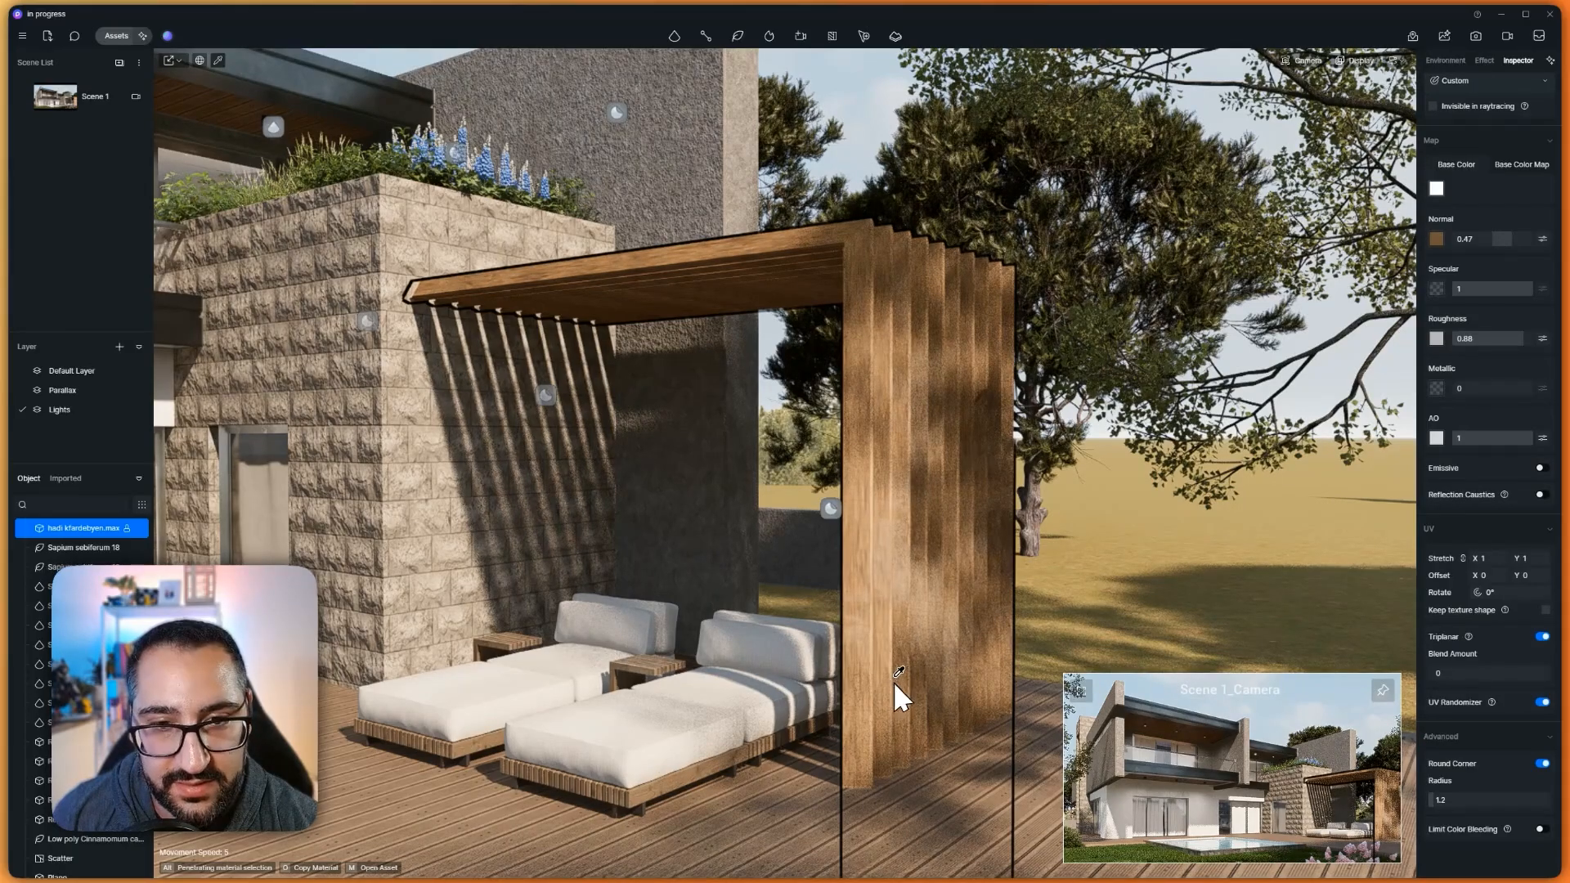
scroll(900, 687, "up", 3)
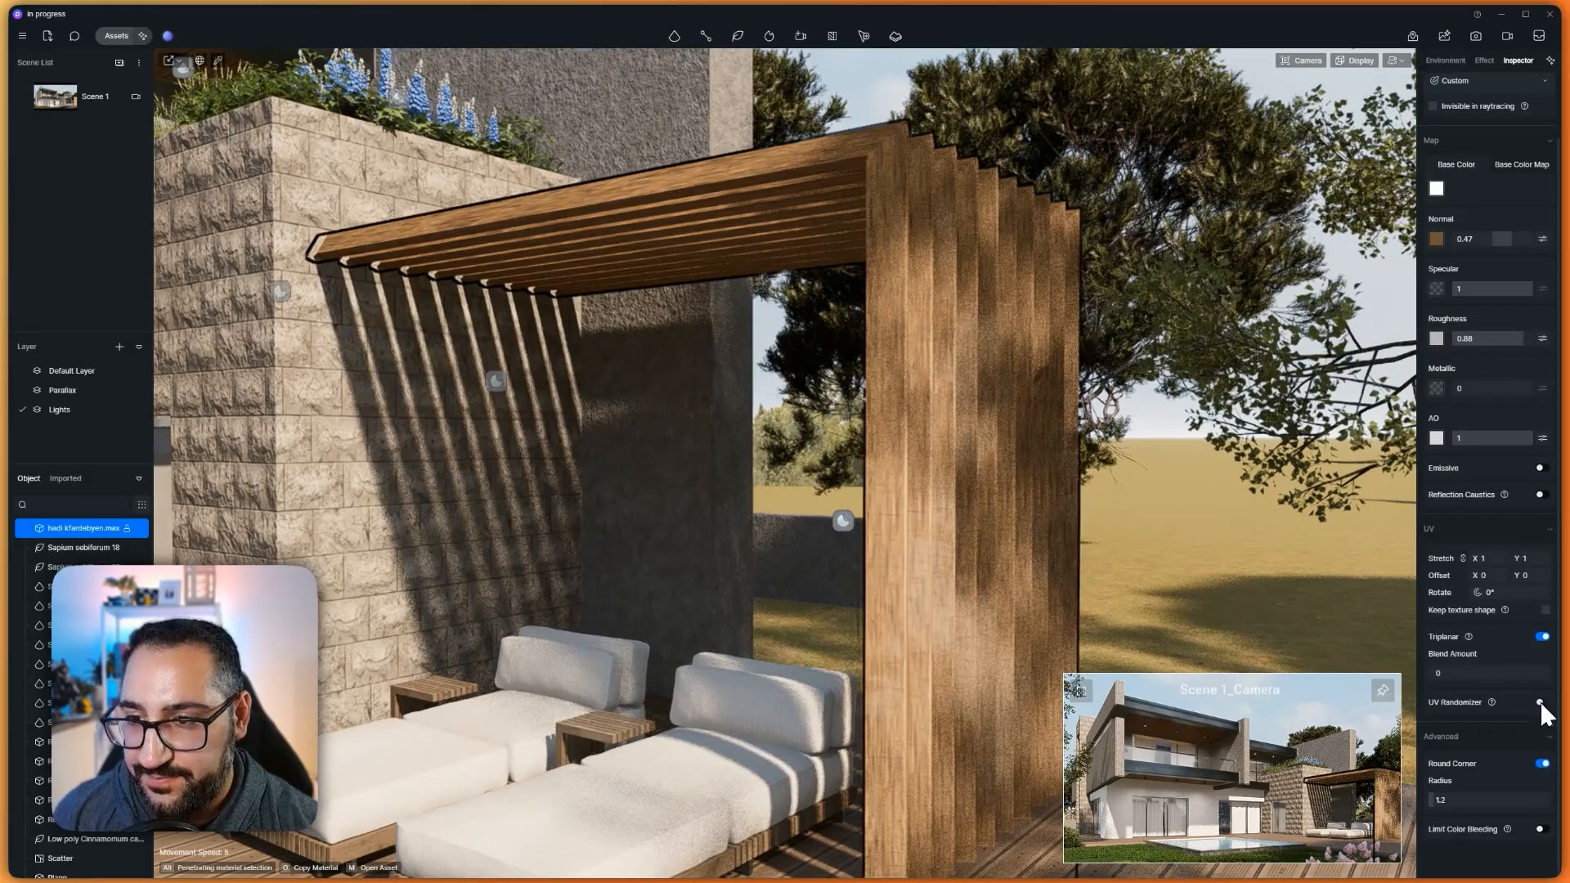
Try an individual UV stretch of 1 on the wood's normal map, undo it, and open the base color map settings
left_click(1542, 239)
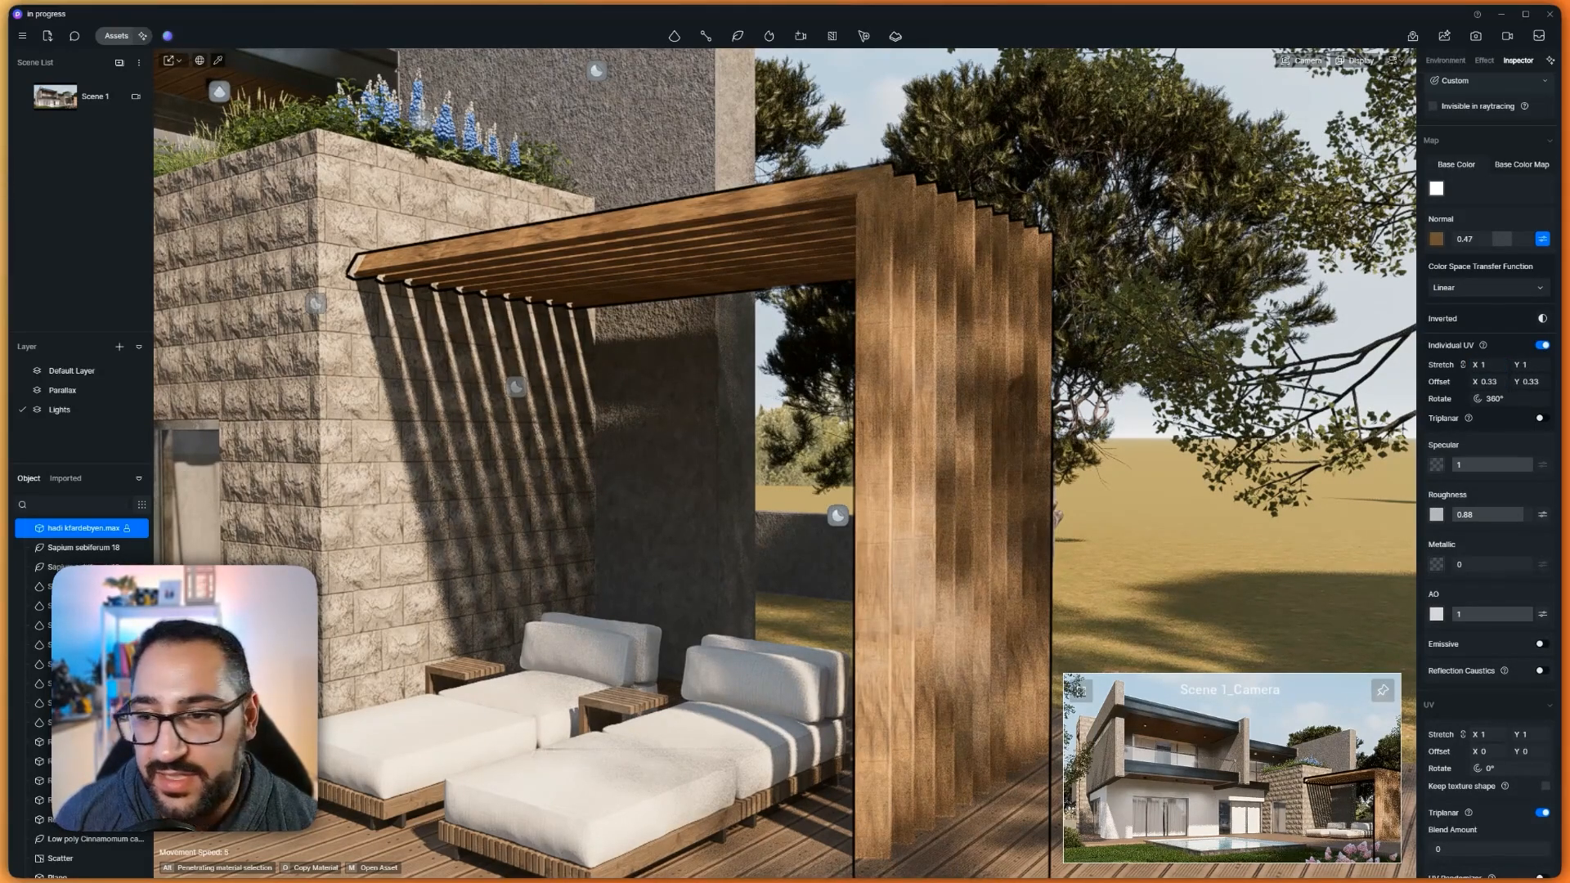
key("ctrl+z")
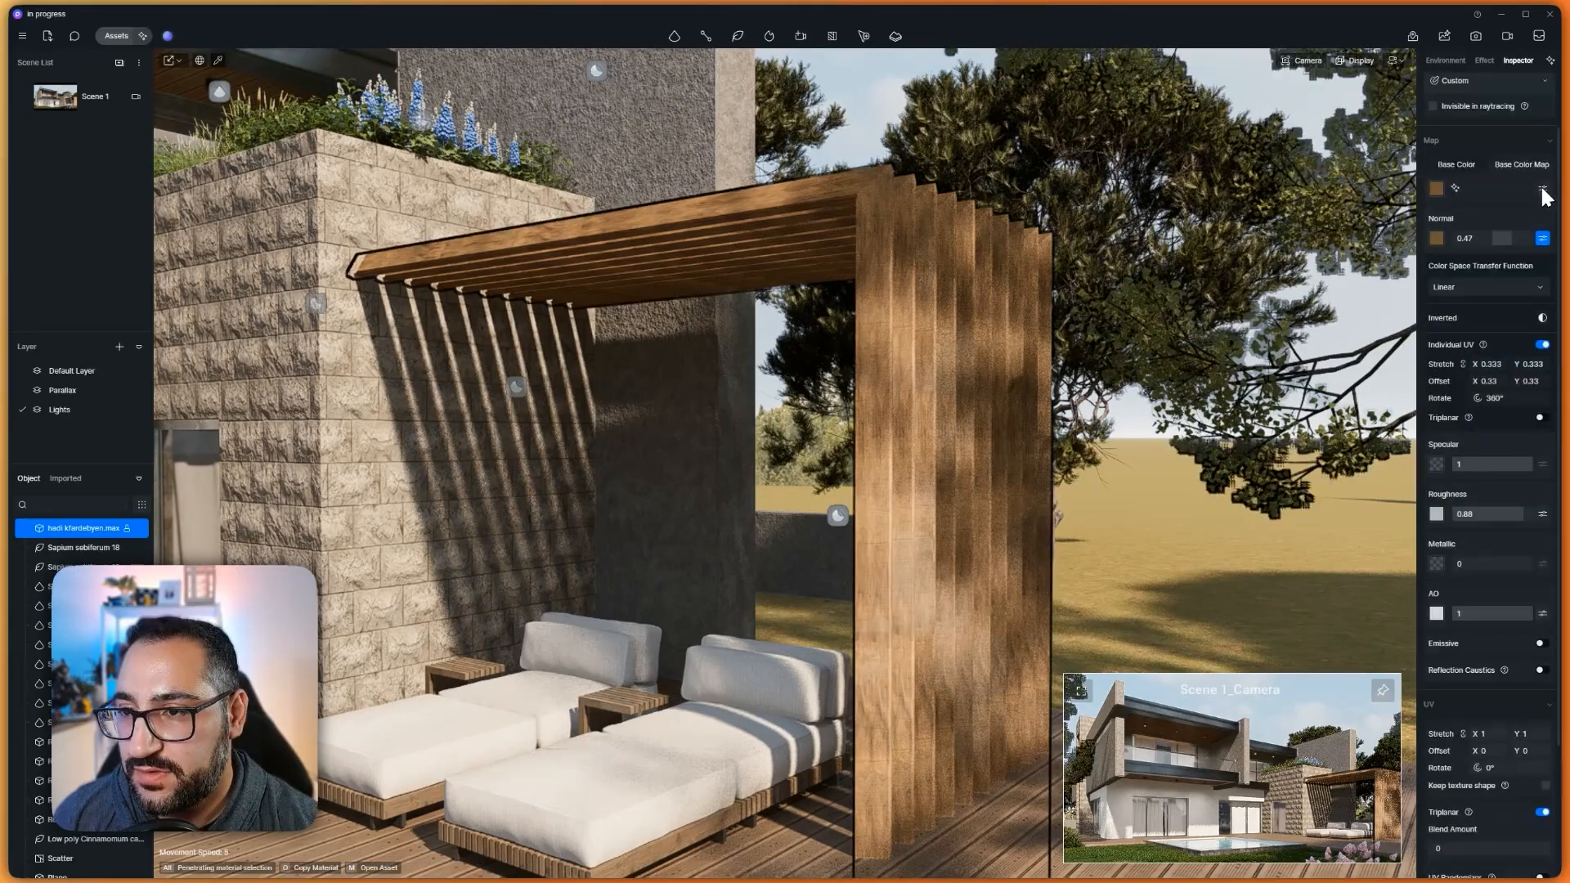
left_click(1542, 190)
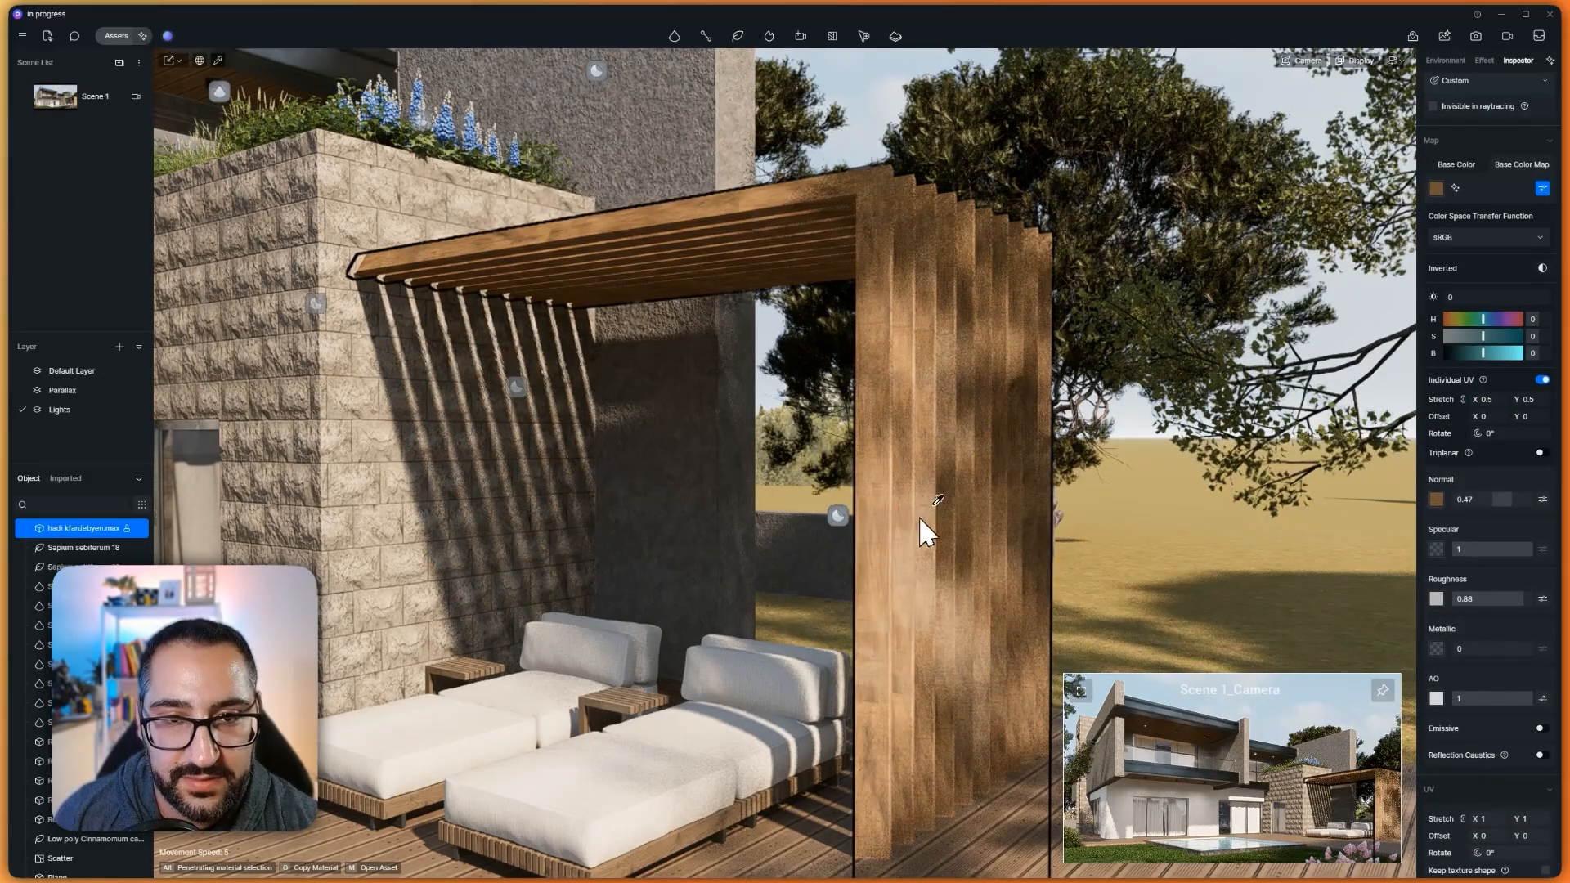
Copy the Vegetation Path of bushes near the boundary wall to the terrace's far side and along its front edge
scroll(955, 409, "up", 5)
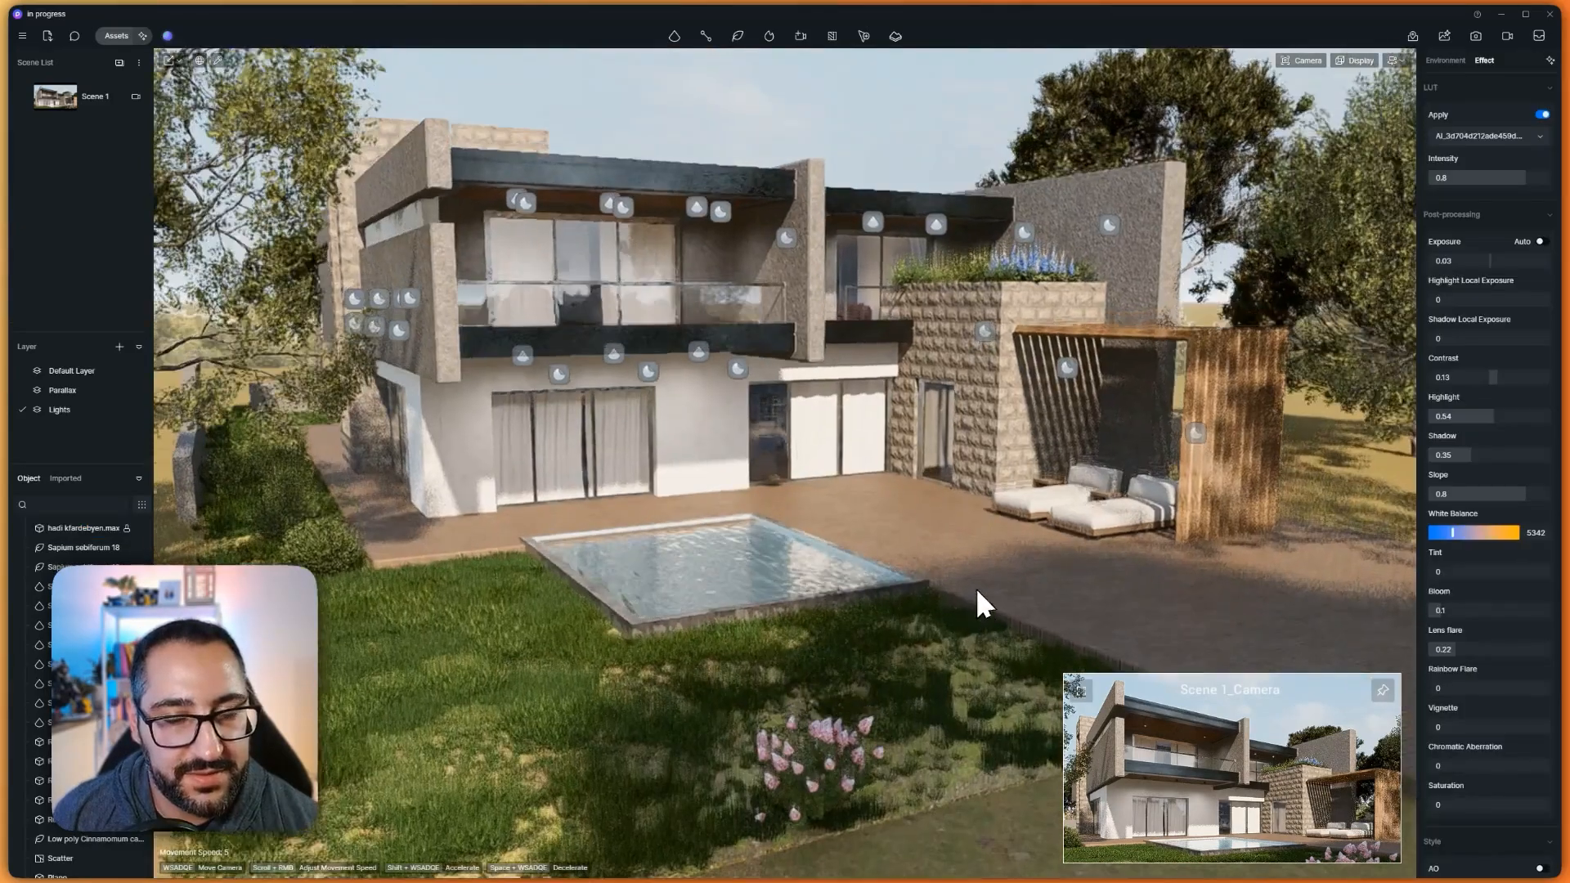
right_click_drag(975, 587, 973, 556)
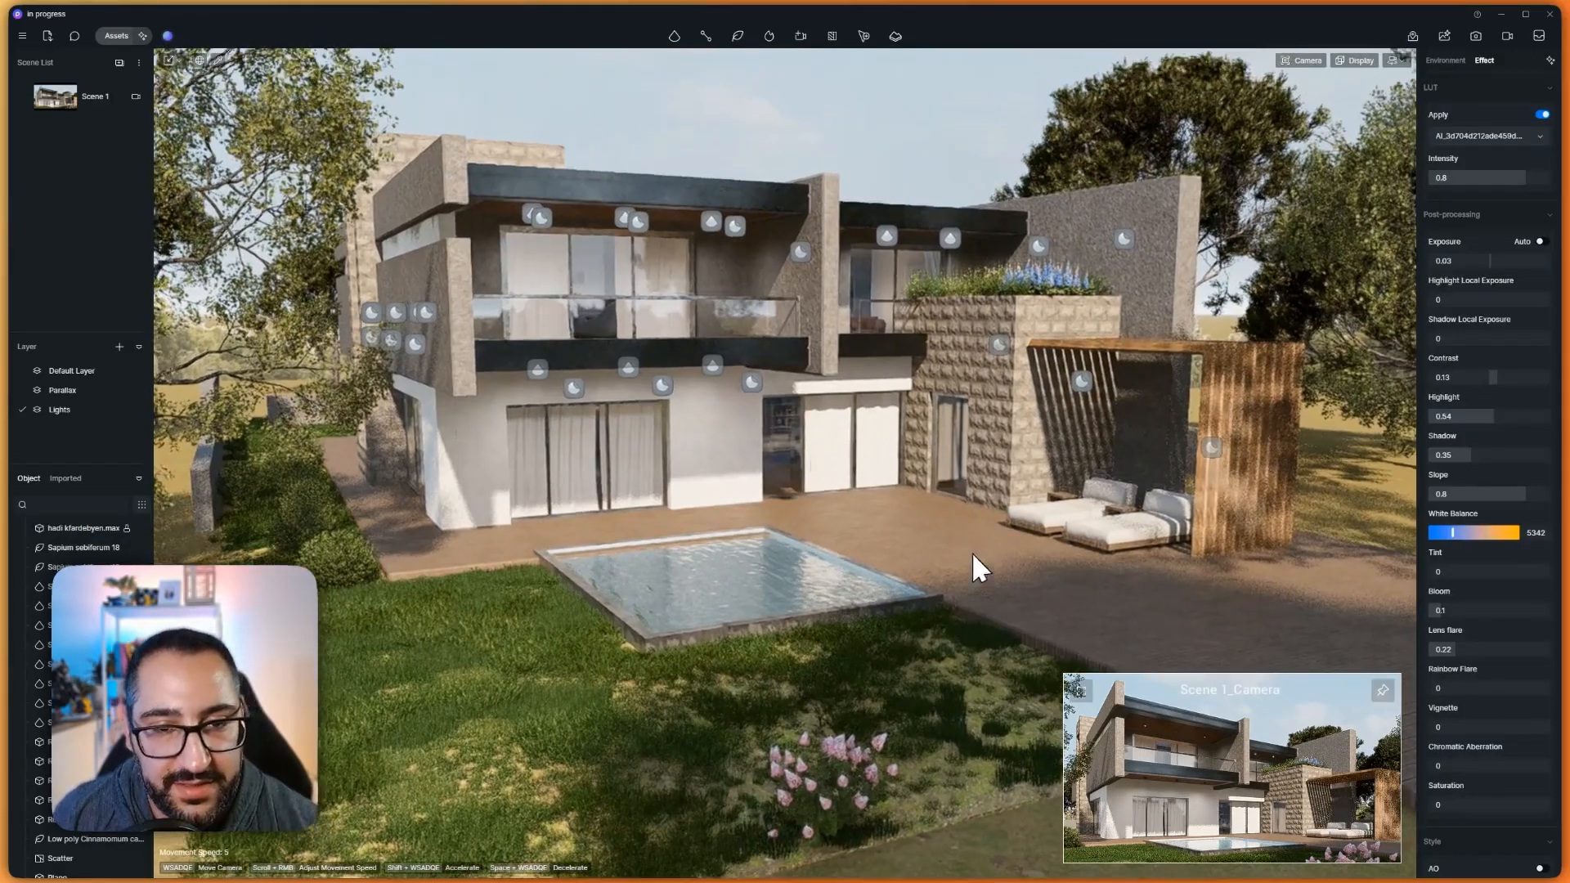
left_click(360, 562)
right_click_drag(482, 528, 493, 578)
scroll(493, 578, "down", 3)
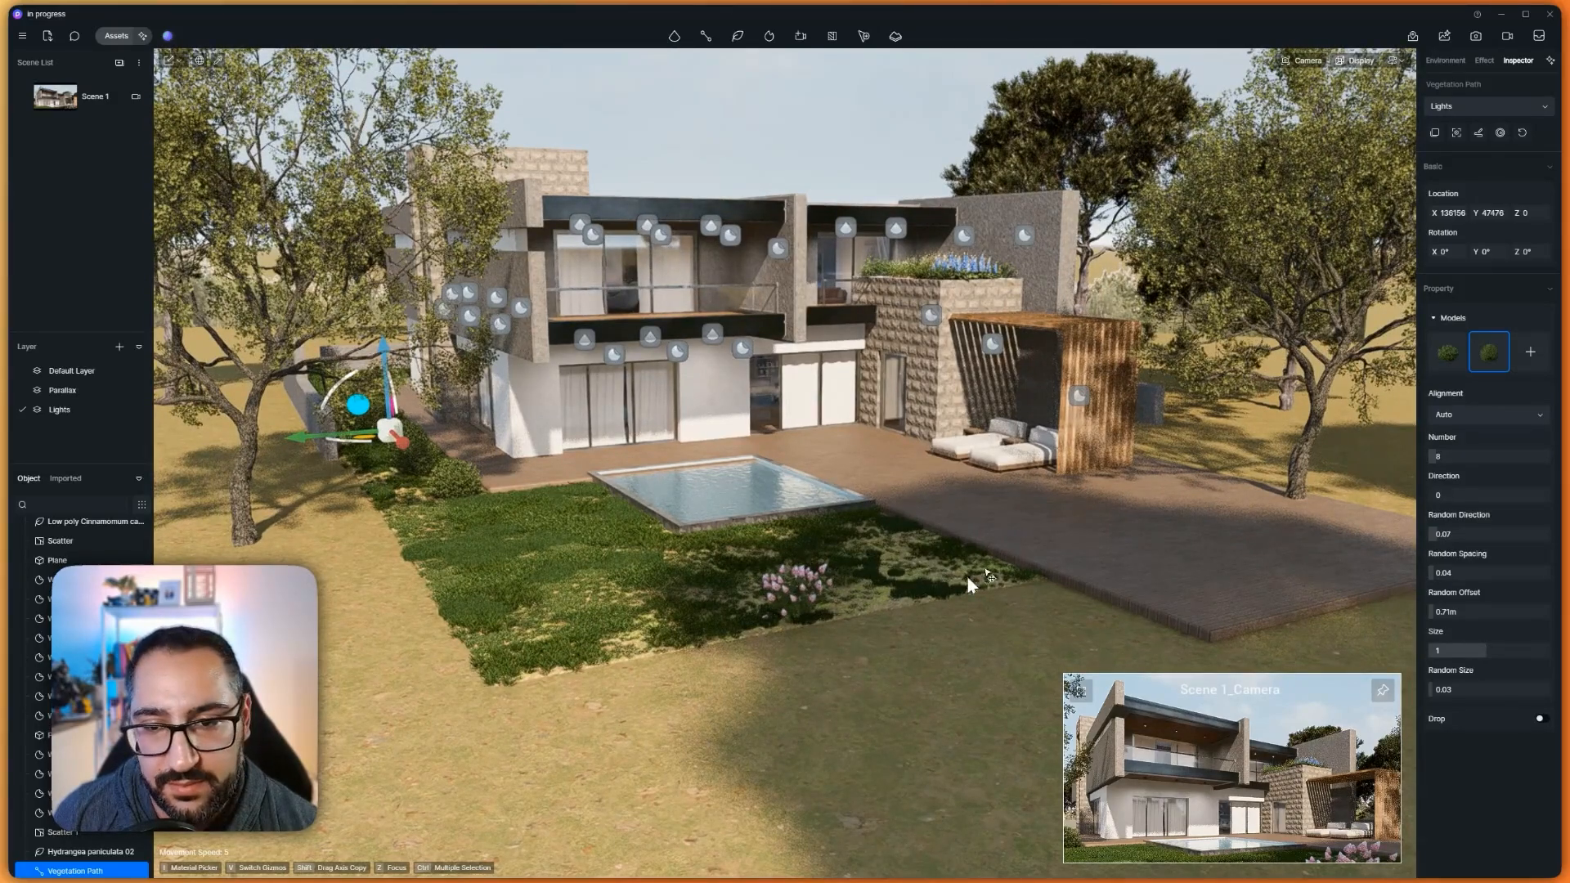
left_click_drag(969, 584, 1222, 481)
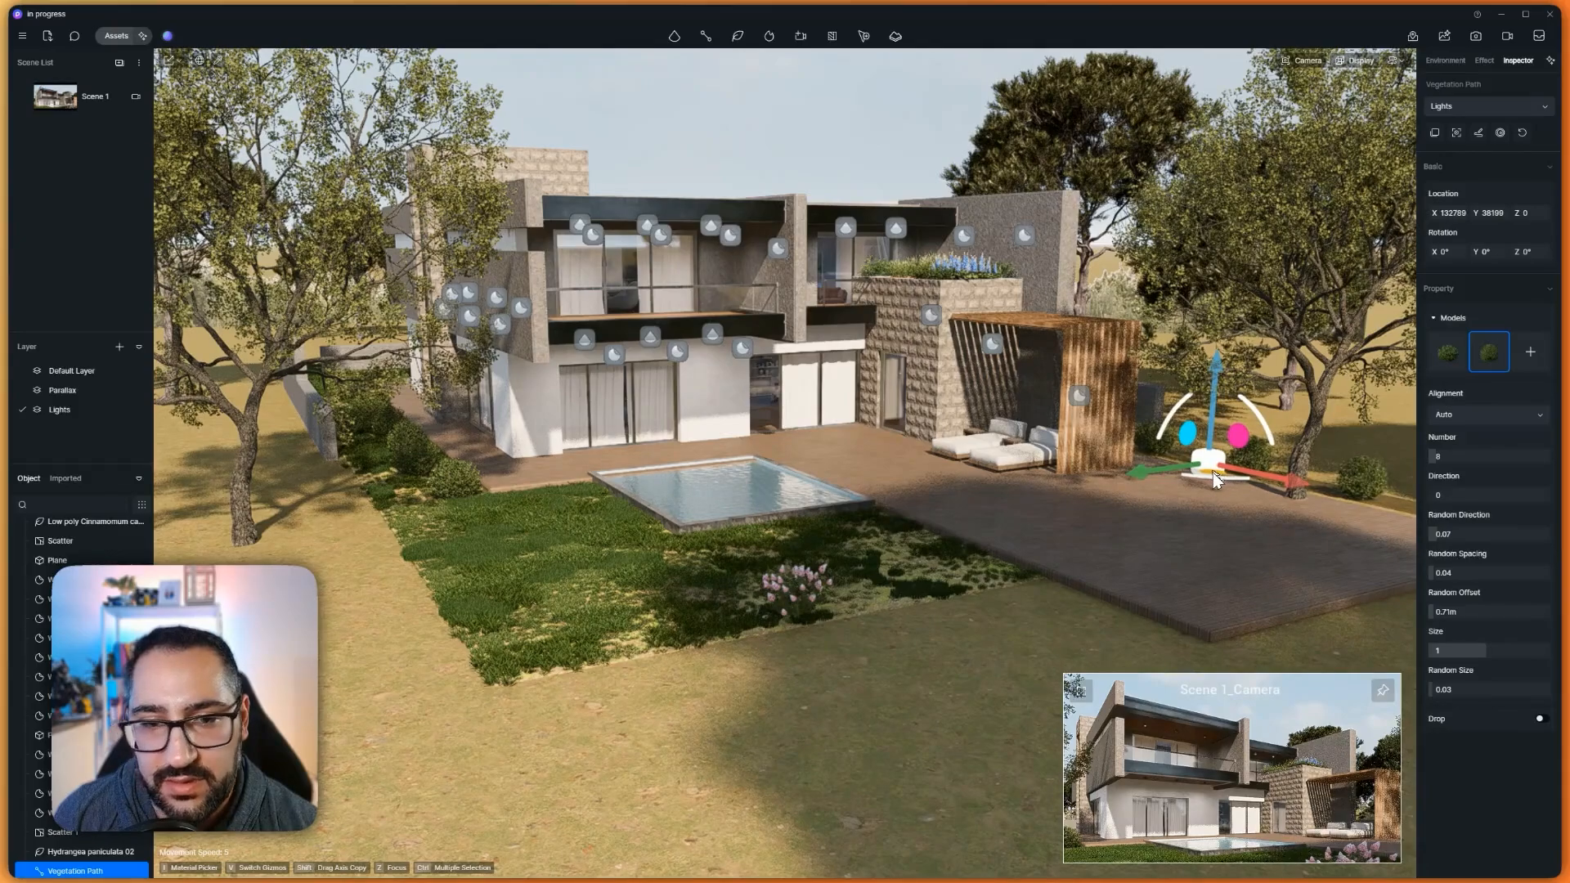
scroll(1195, 494, "down", 5)
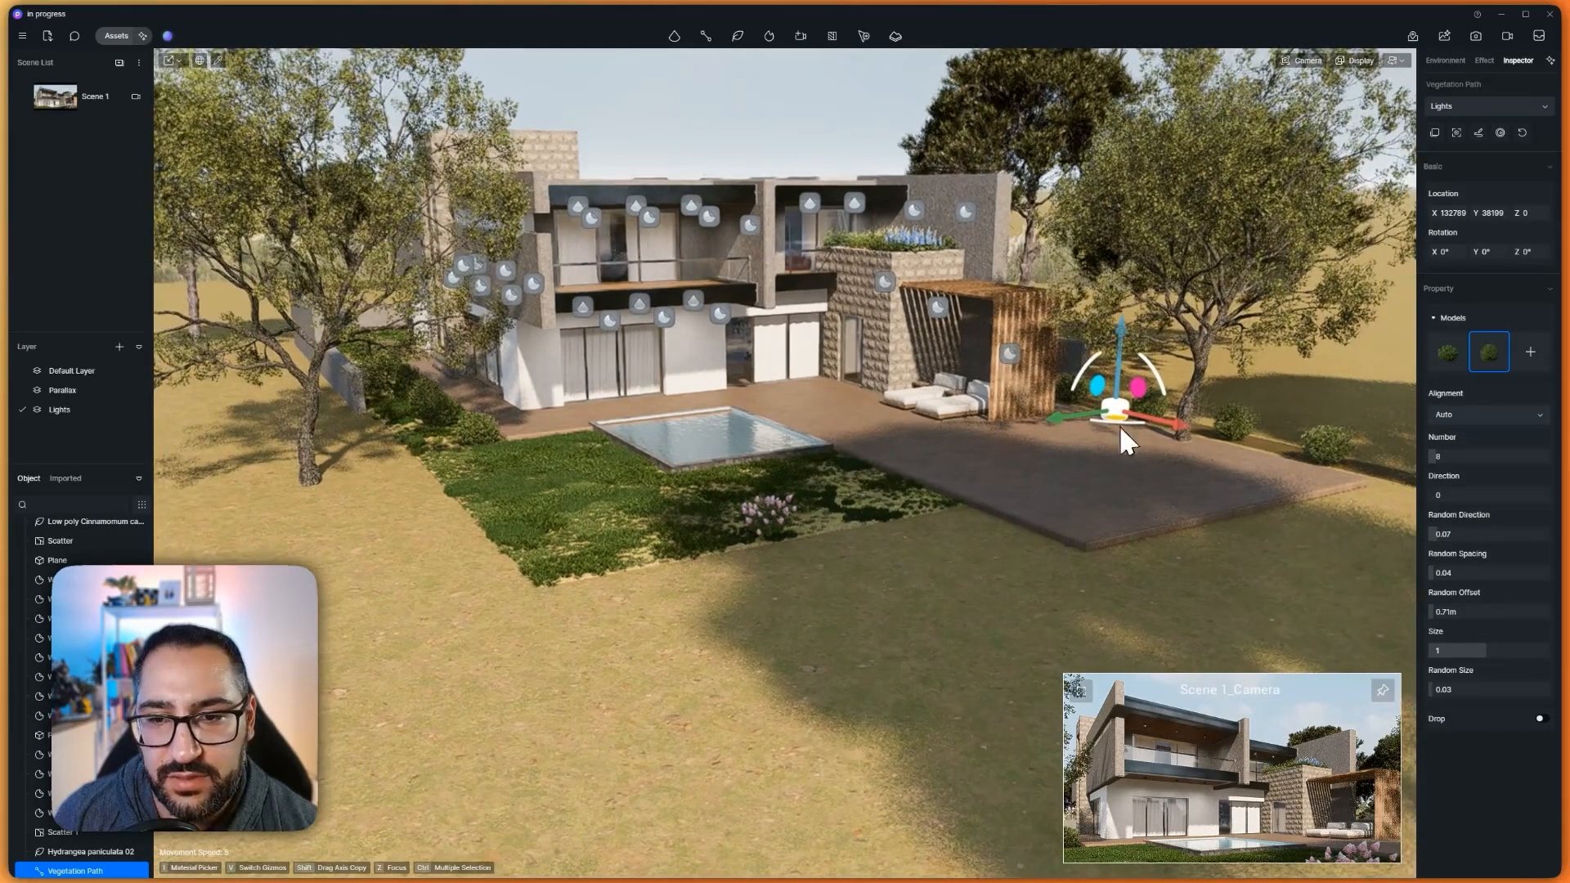
left_click_drag(1118, 419, 1269, 674)
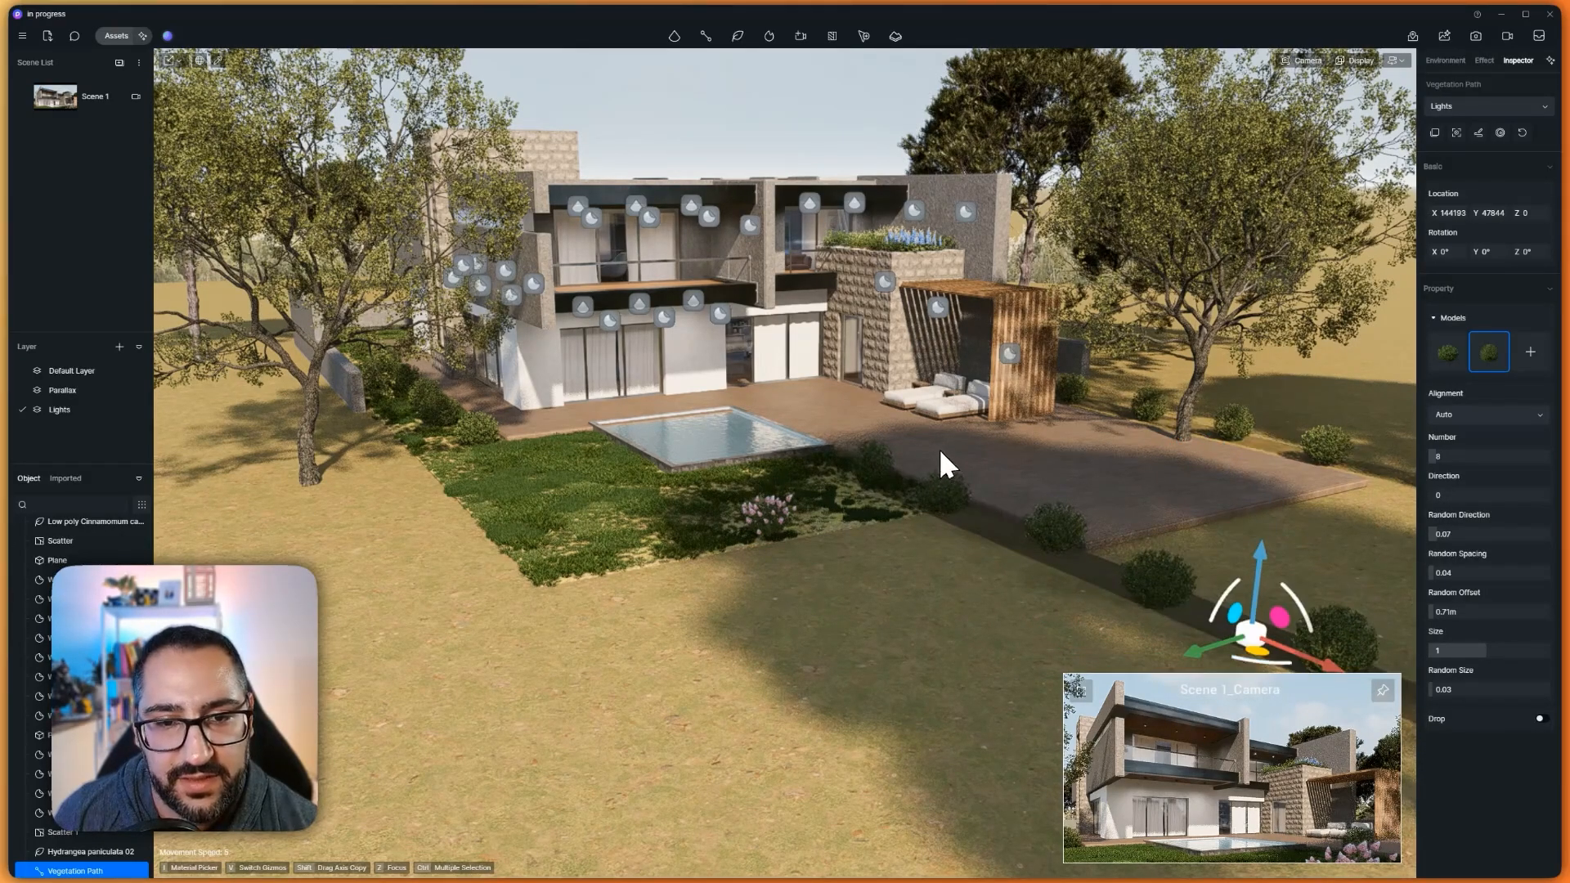
Increase the number of bushes in the Vegetation Path along the terrace's front edge
right_click_drag(1026, 499, 1029, 476)
scroll(1028, 474, "up", 5)
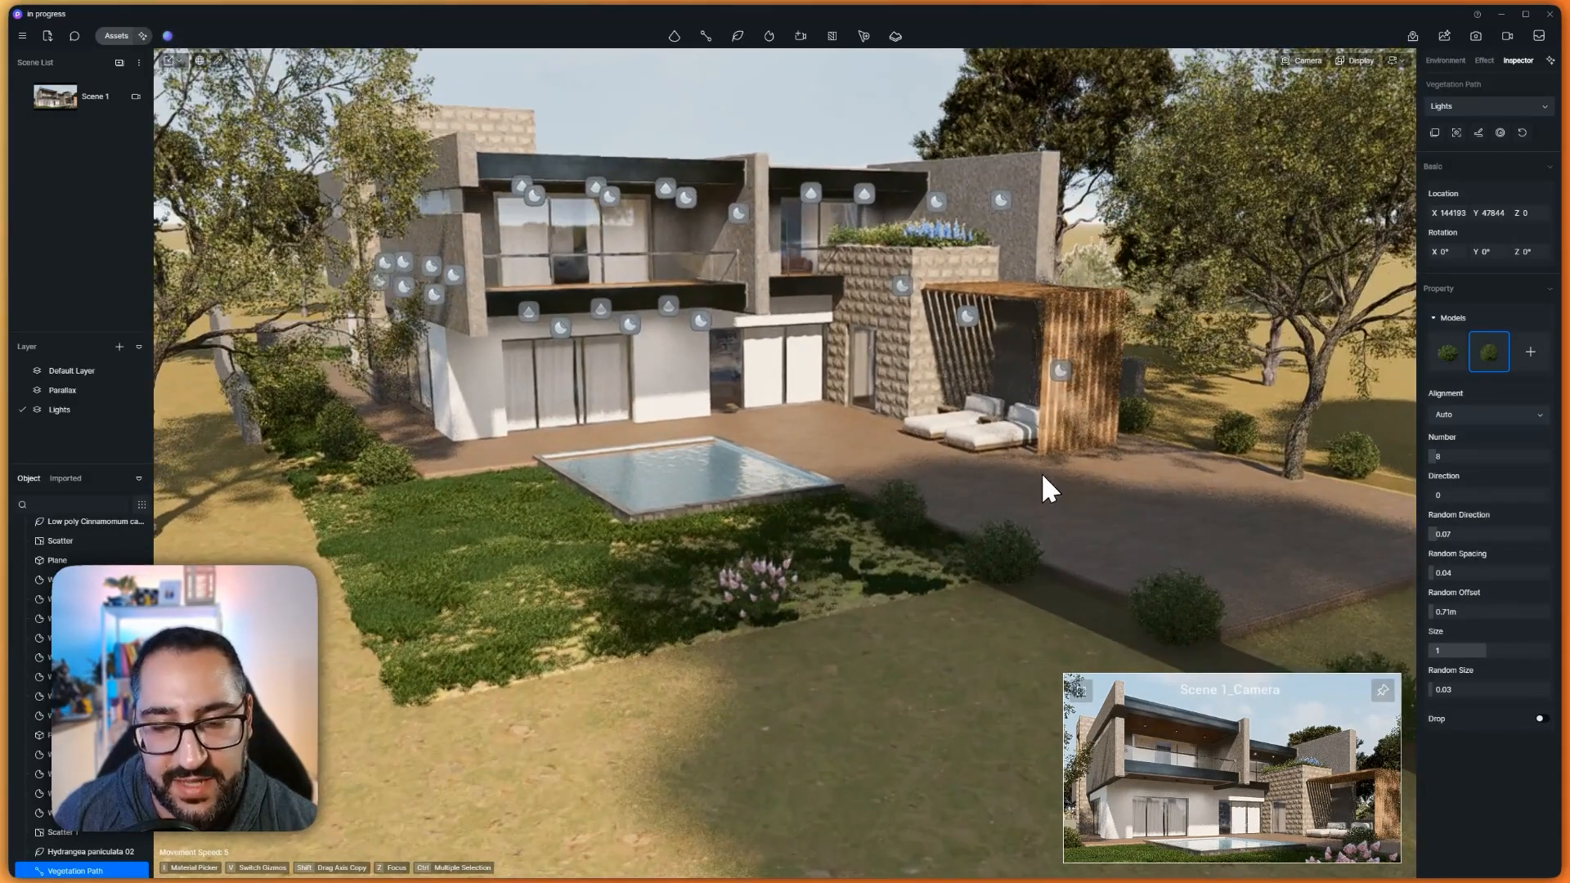
middle_click_drag(1042, 475, 1049, 482)
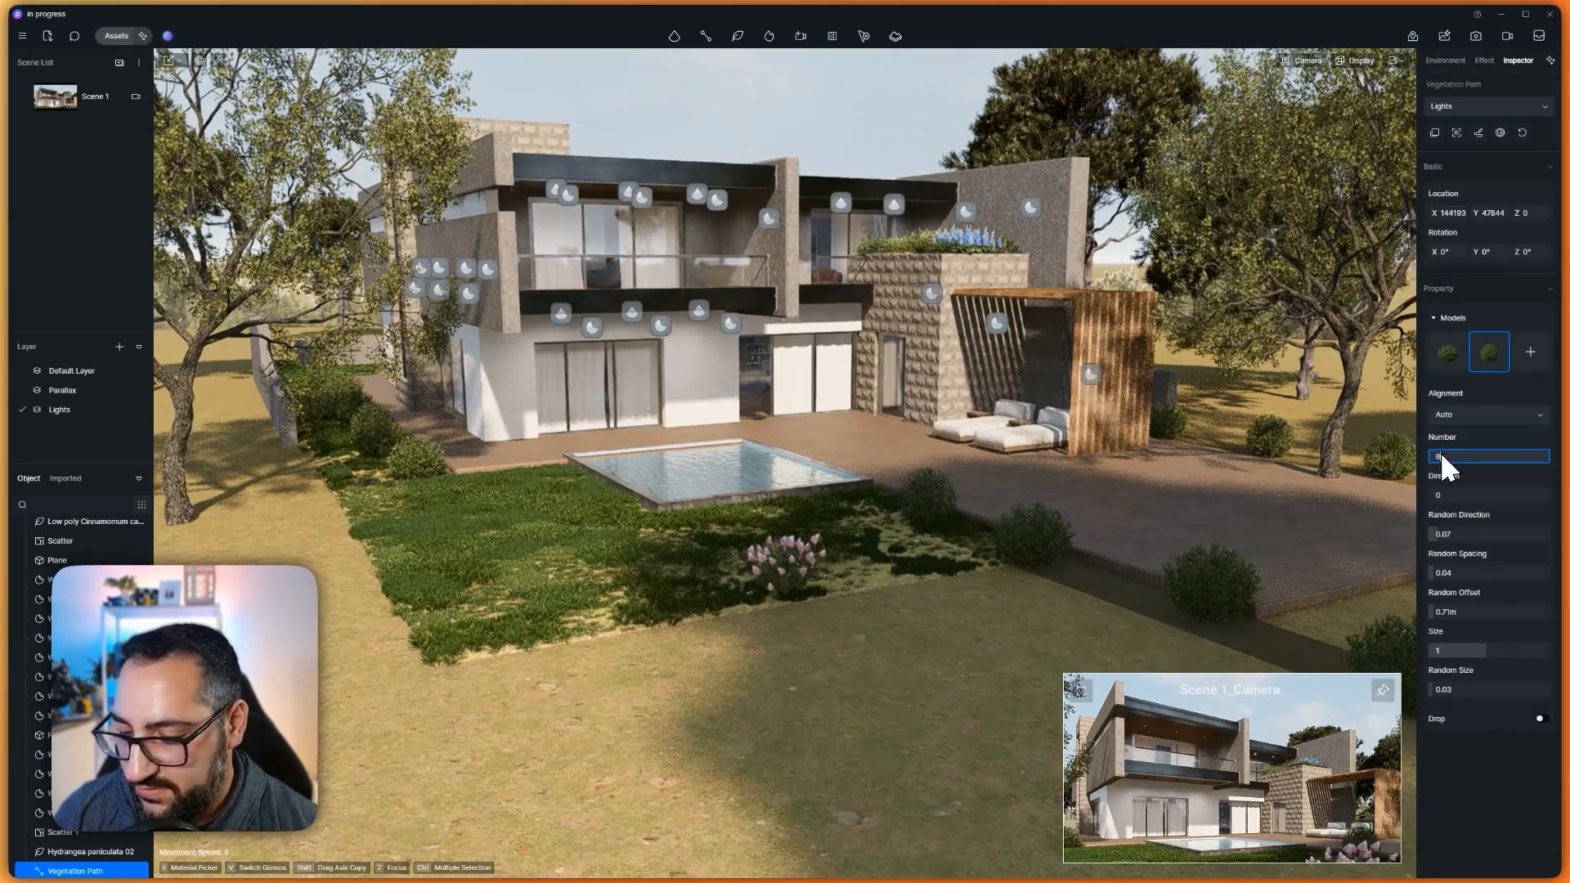
key("Return")
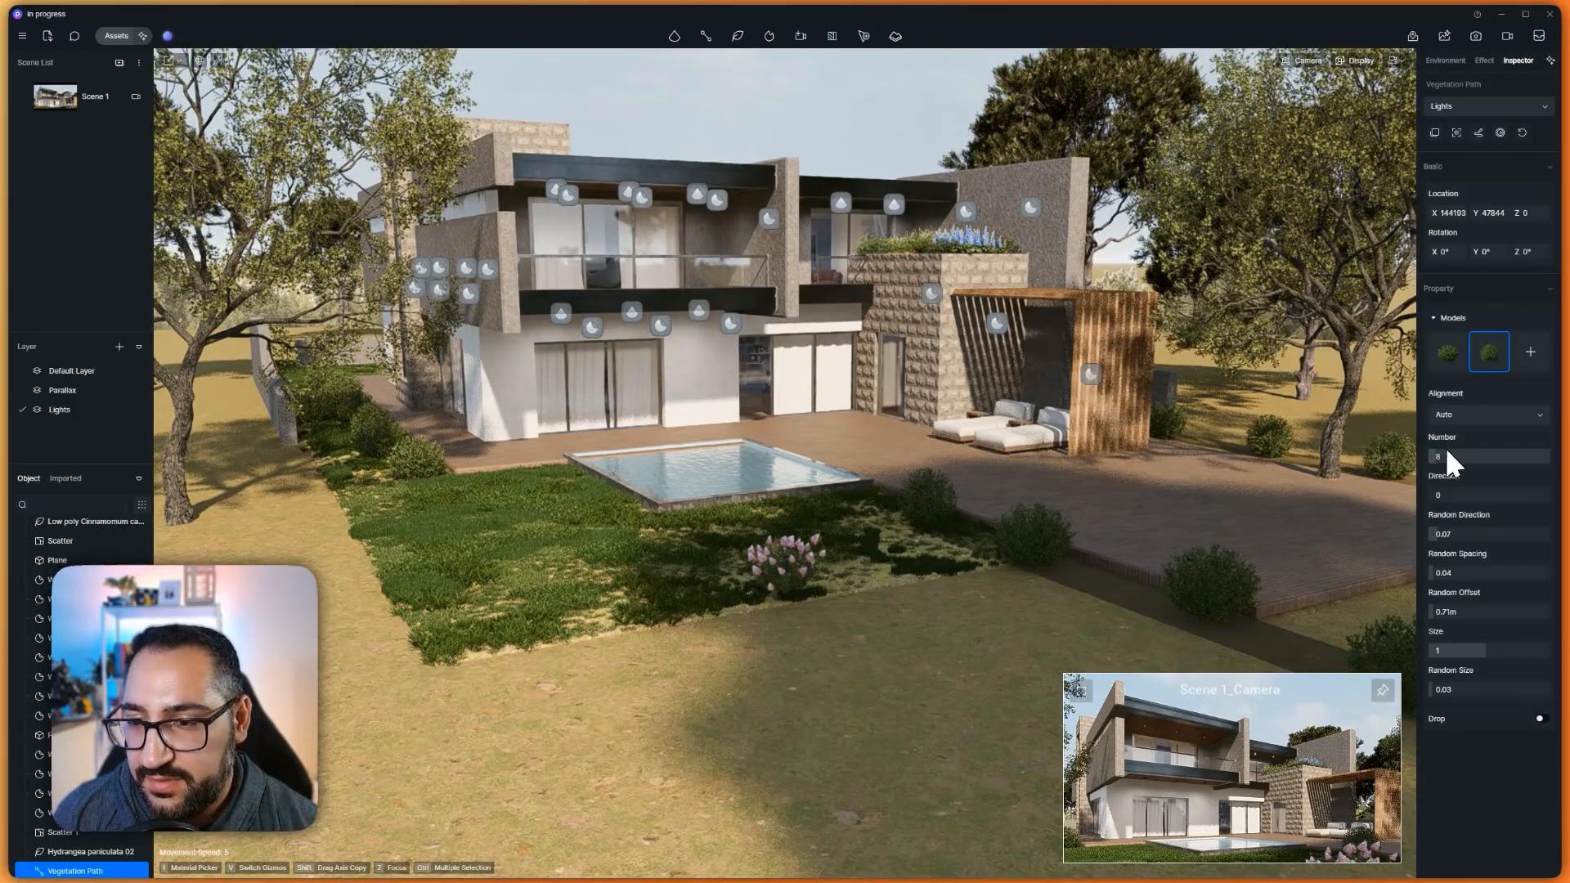
type("5")
key("Return")
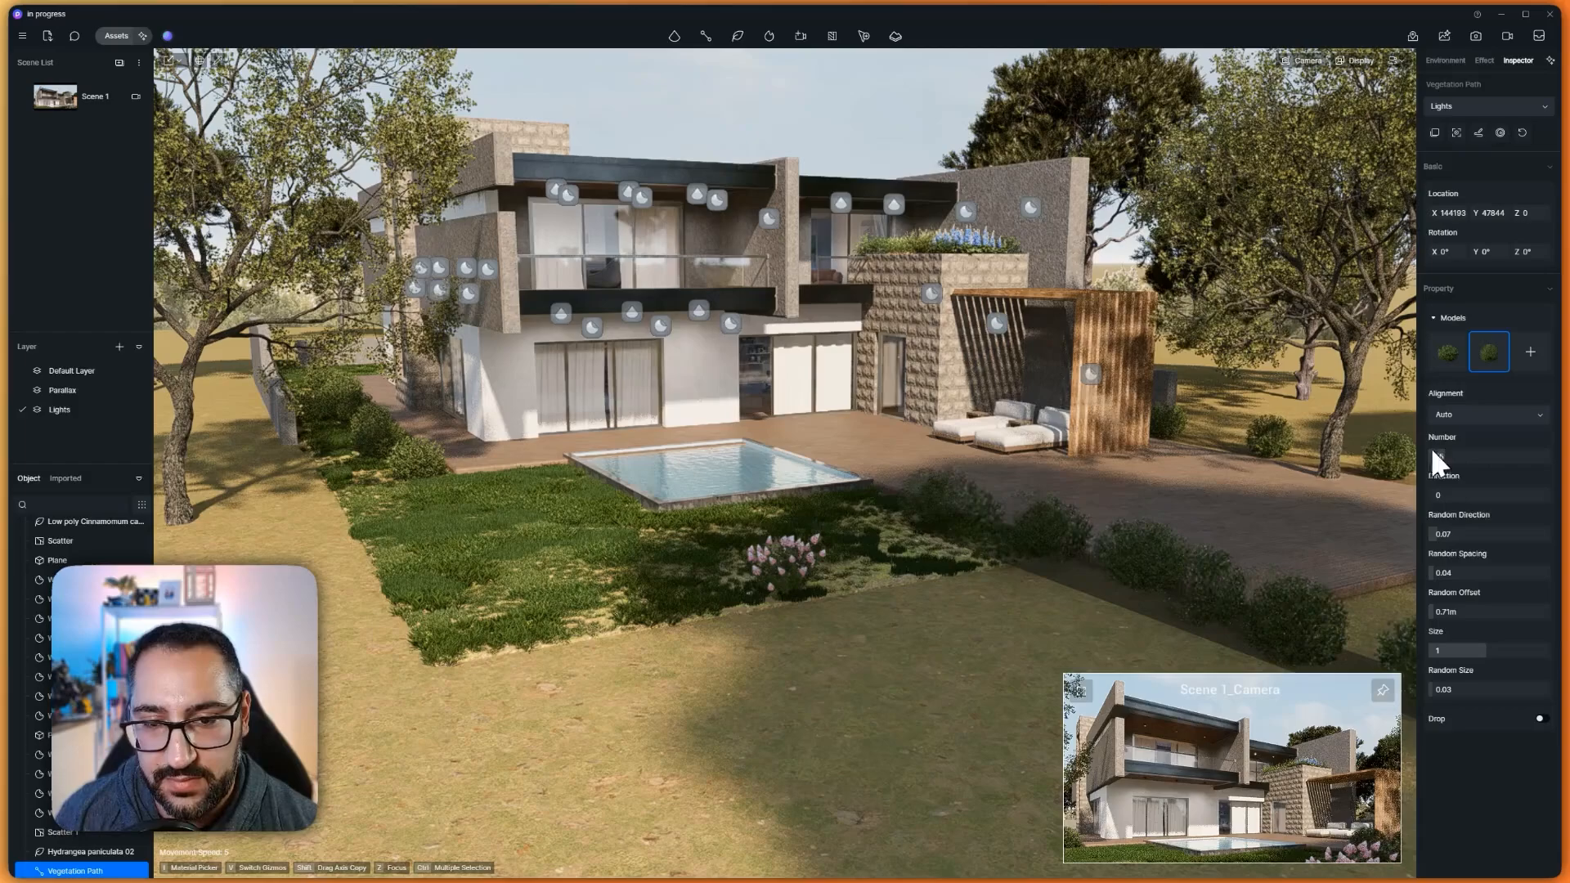
Set the number of bushes in the Vegetation Path behind the pergola to 12
left_click(1261, 434)
left_click(1436, 455)
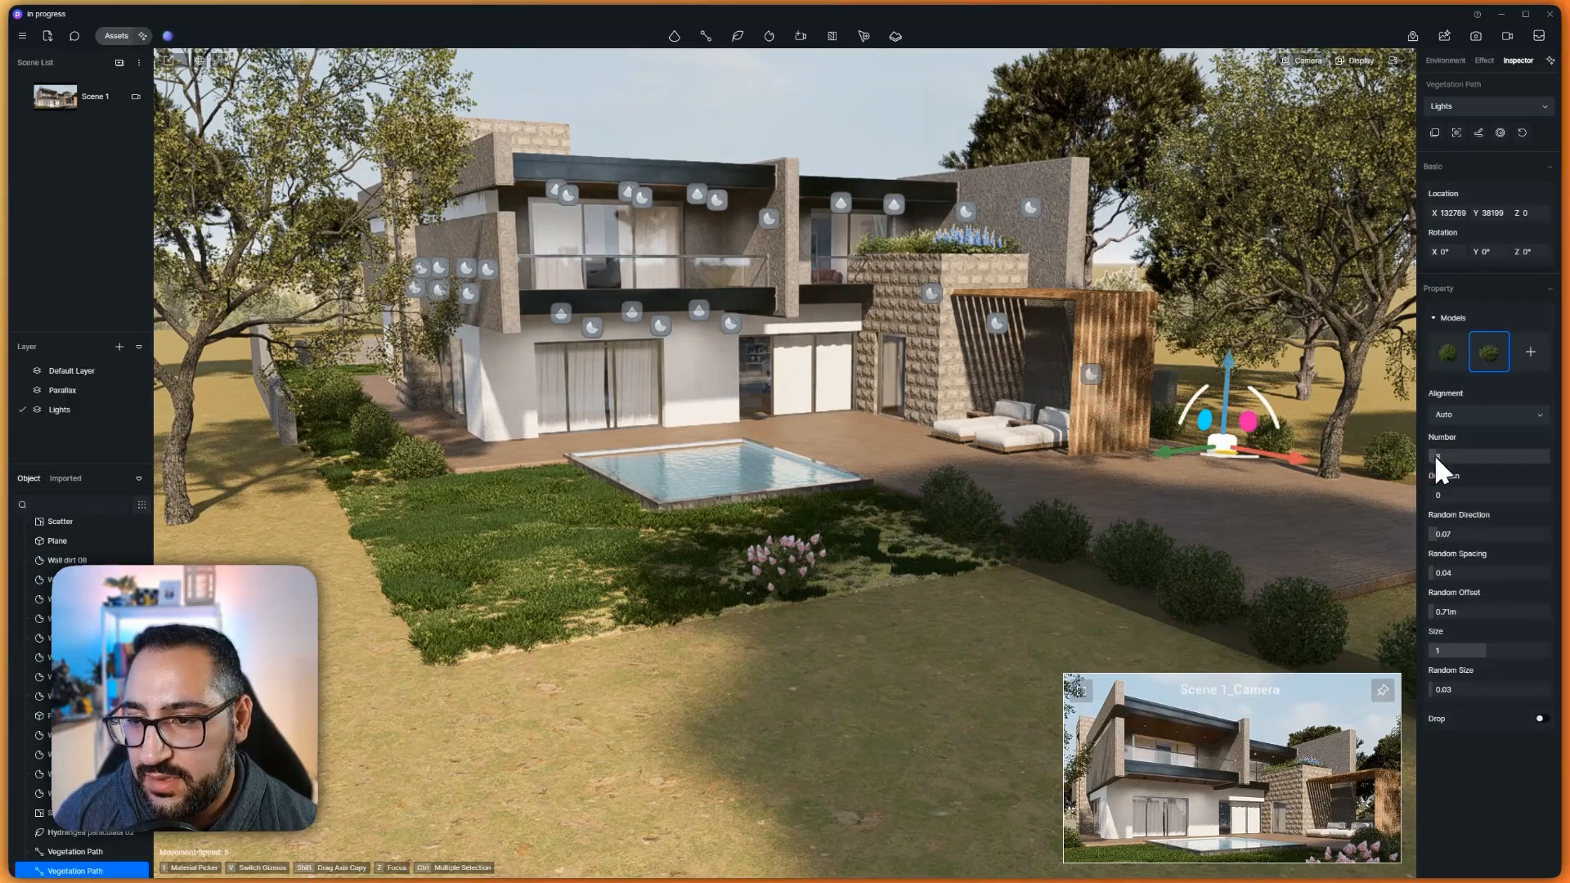
type("12")
key("Return")
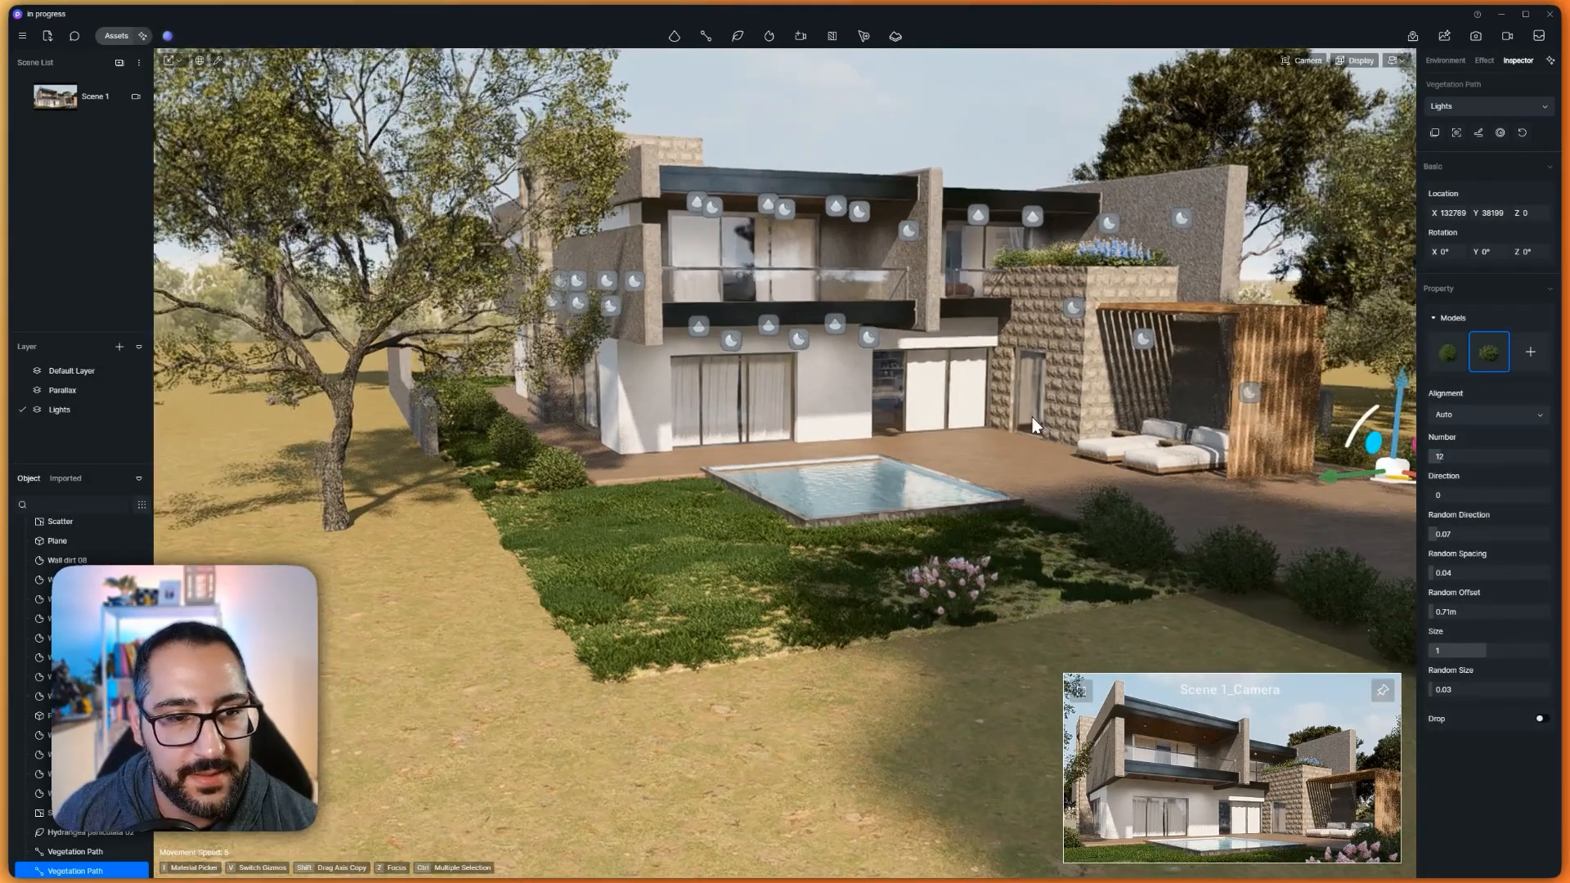
Change the pool water material's base color to a more saturated light blue
right_click_drag(1032, 419, 1008, 461)
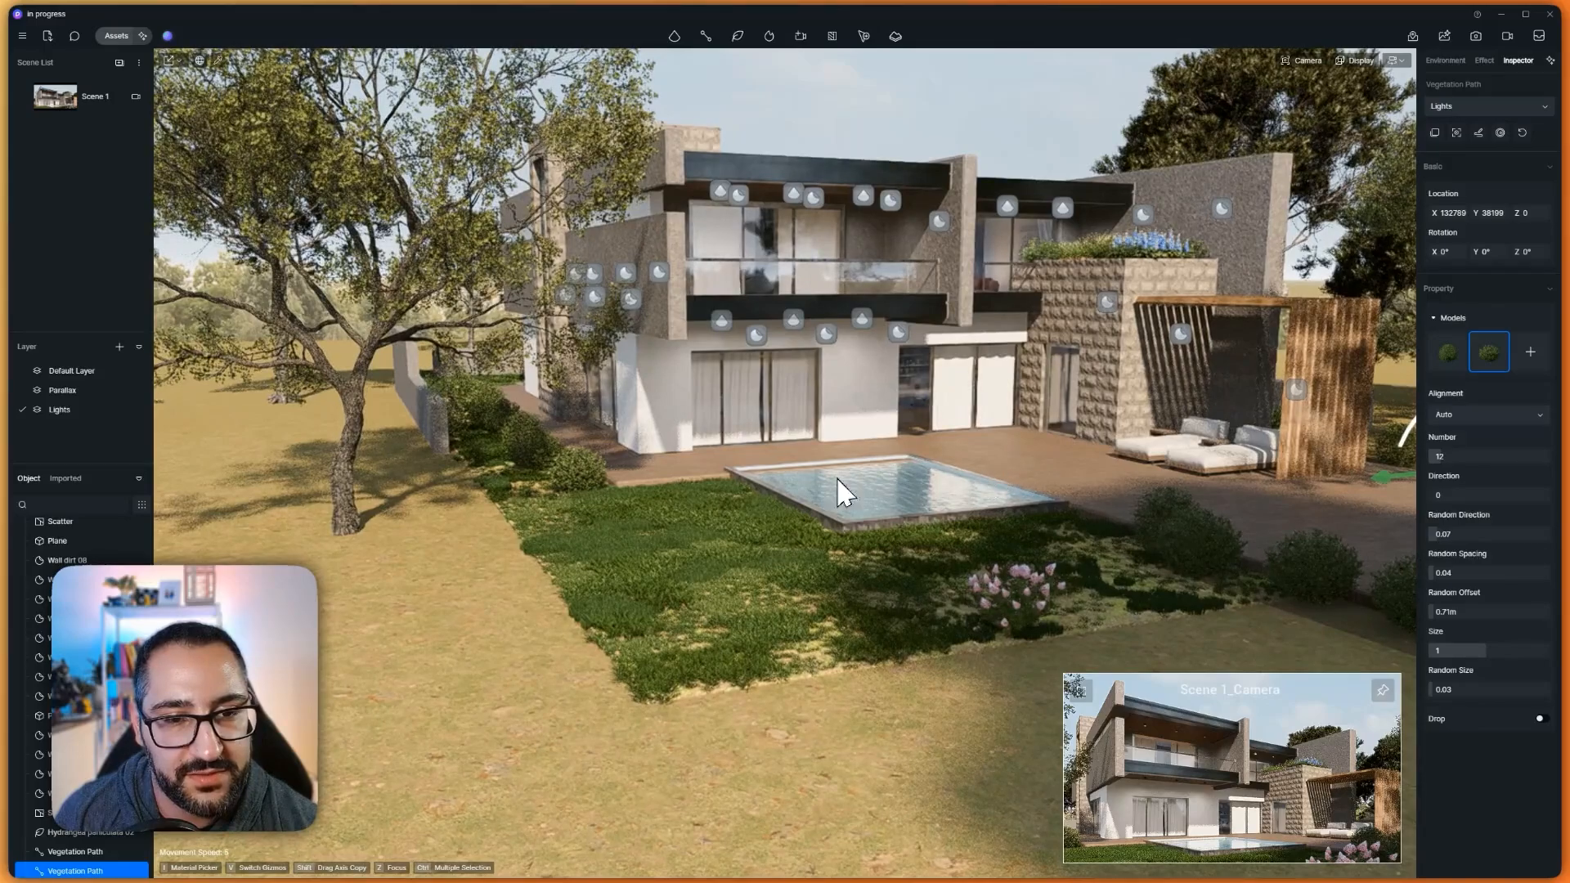
right_click_drag(903, 478, 930, 455)
scroll(932, 457, "up", 6)
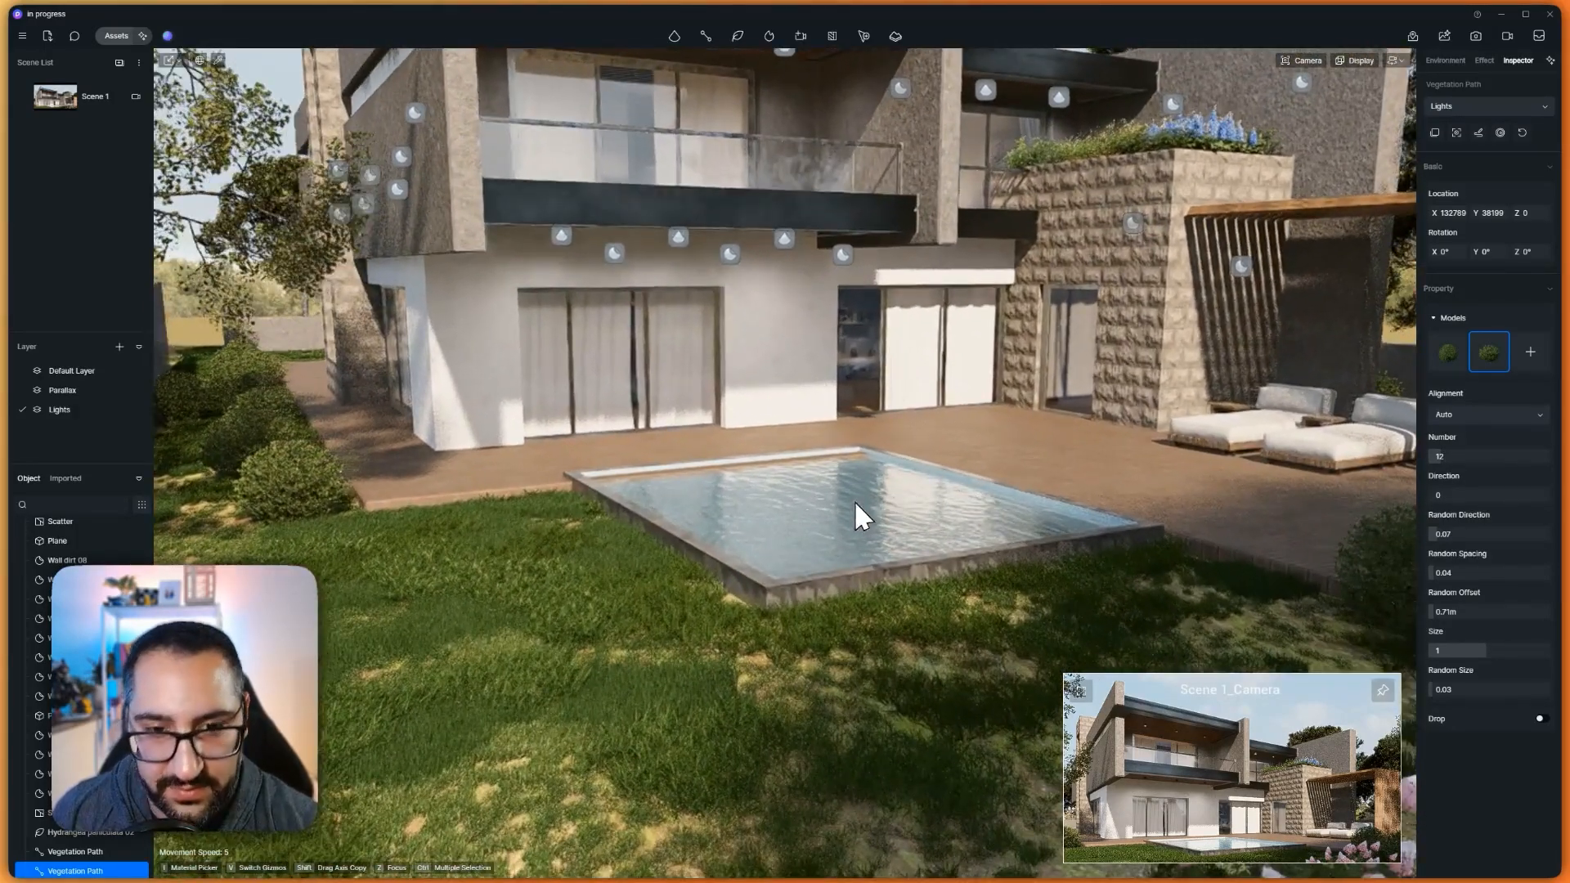
left_click(812, 501)
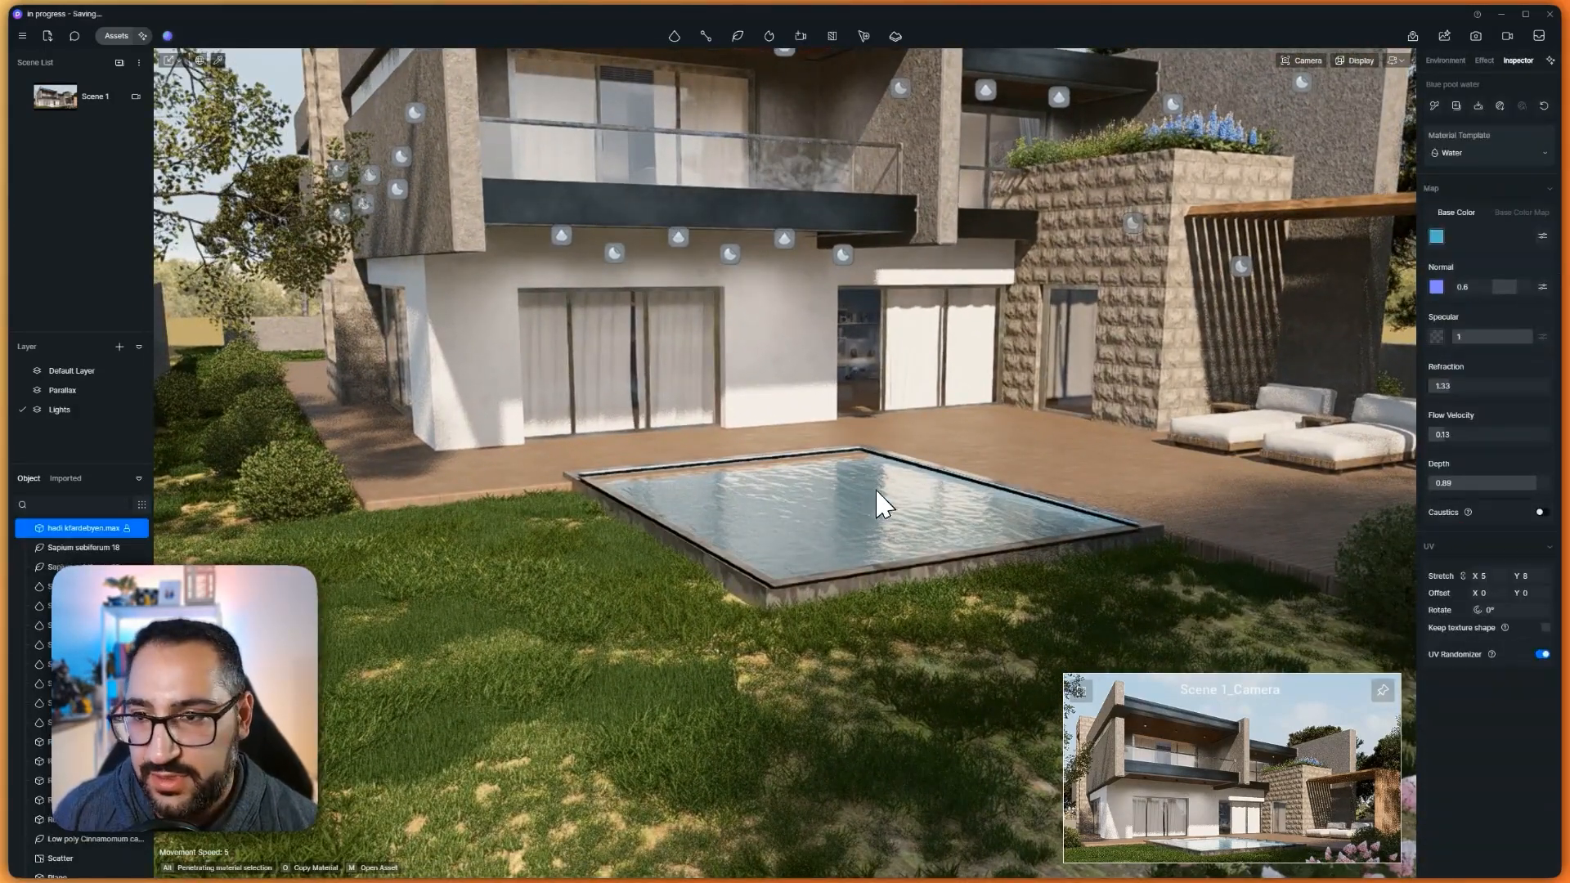
left_click(1436, 237)
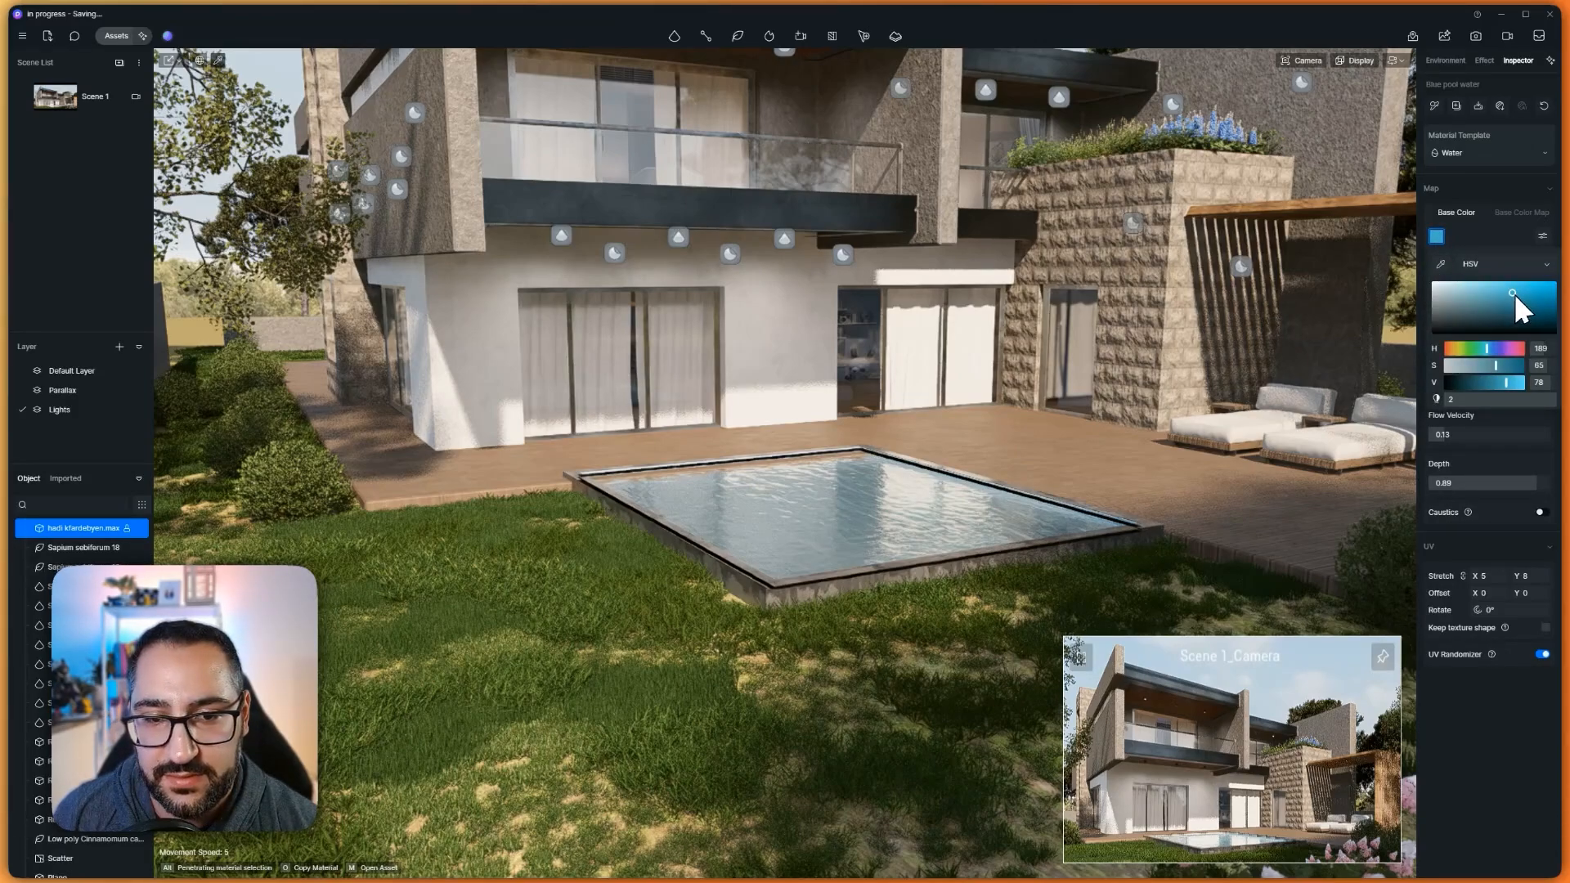
left_click_drag(1514, 293, 1511, 297)
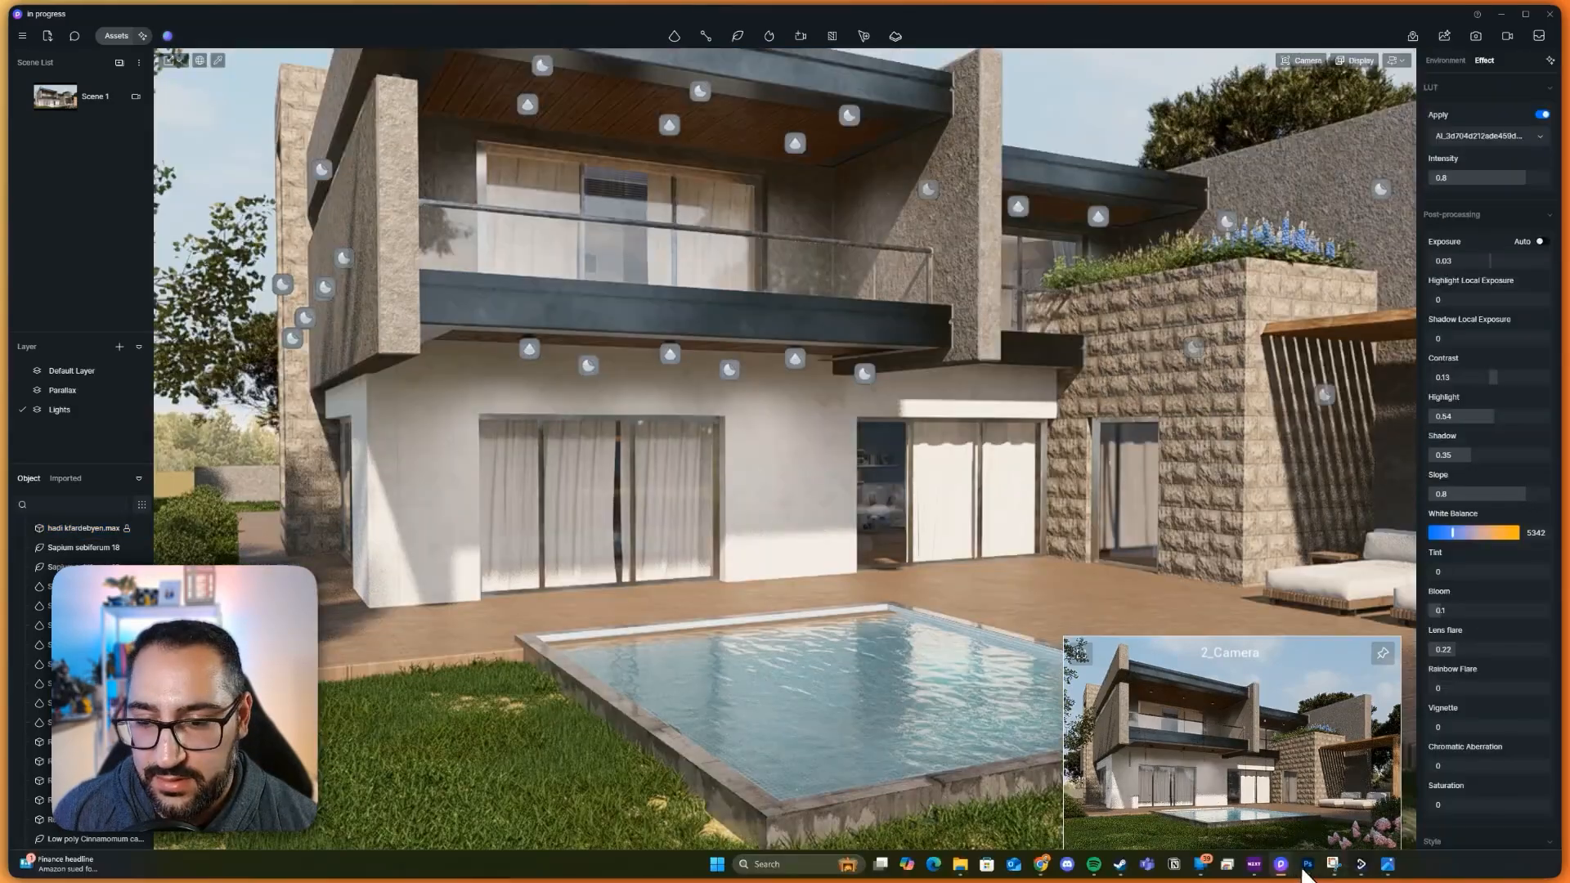
Switch to Photoshop to compare the 3ds Max and Corona reference with the villa render, and return to D5 Render
left_click(1309, 866)
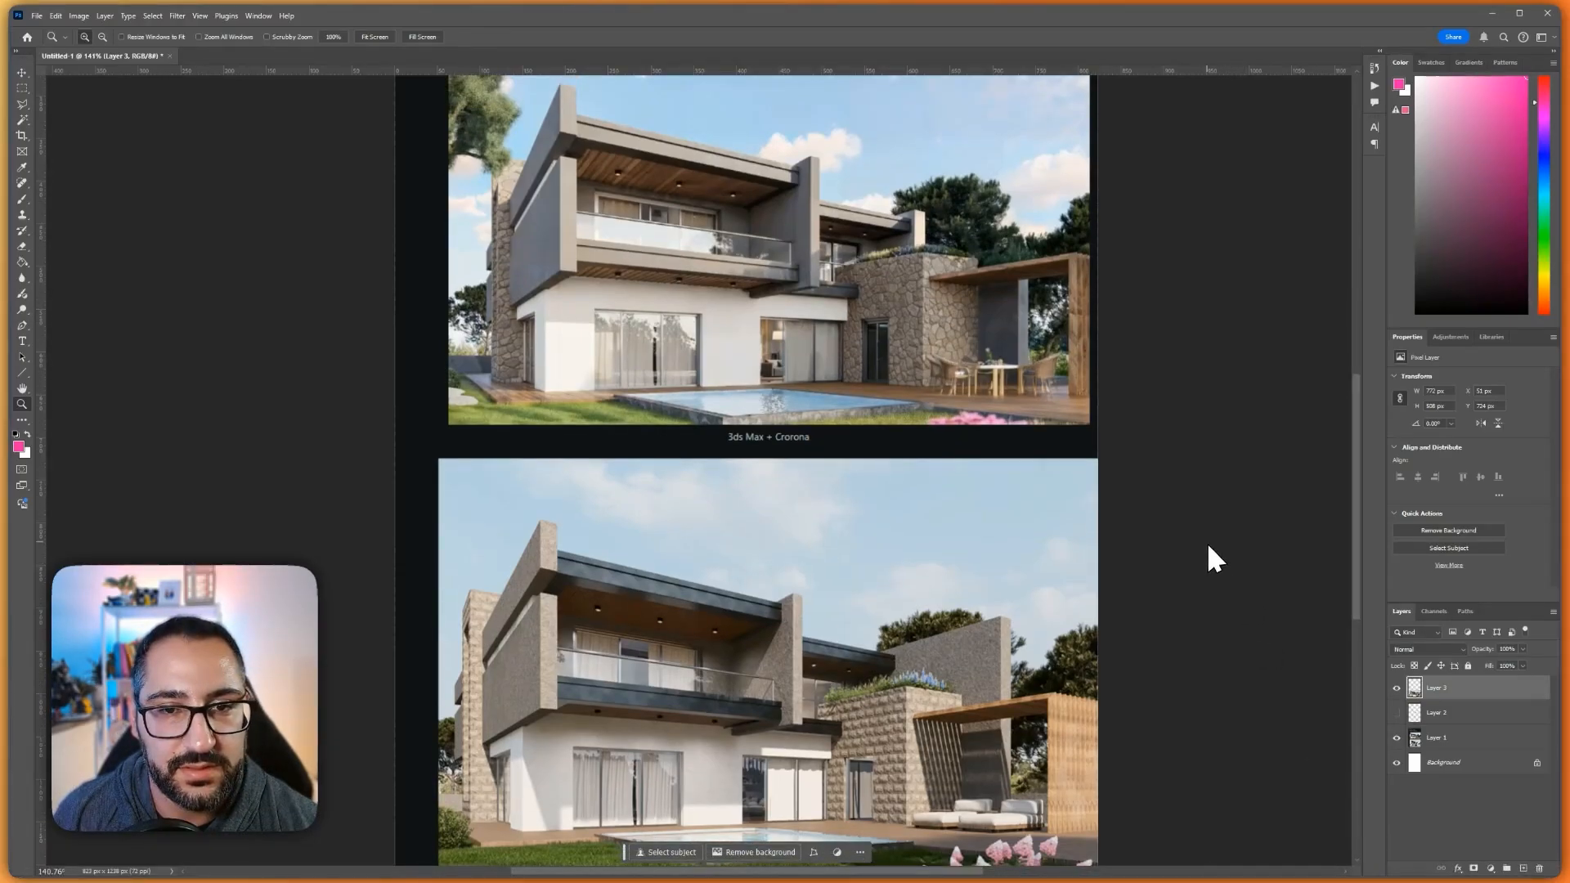
scroll(1207, 536, "up", 1)
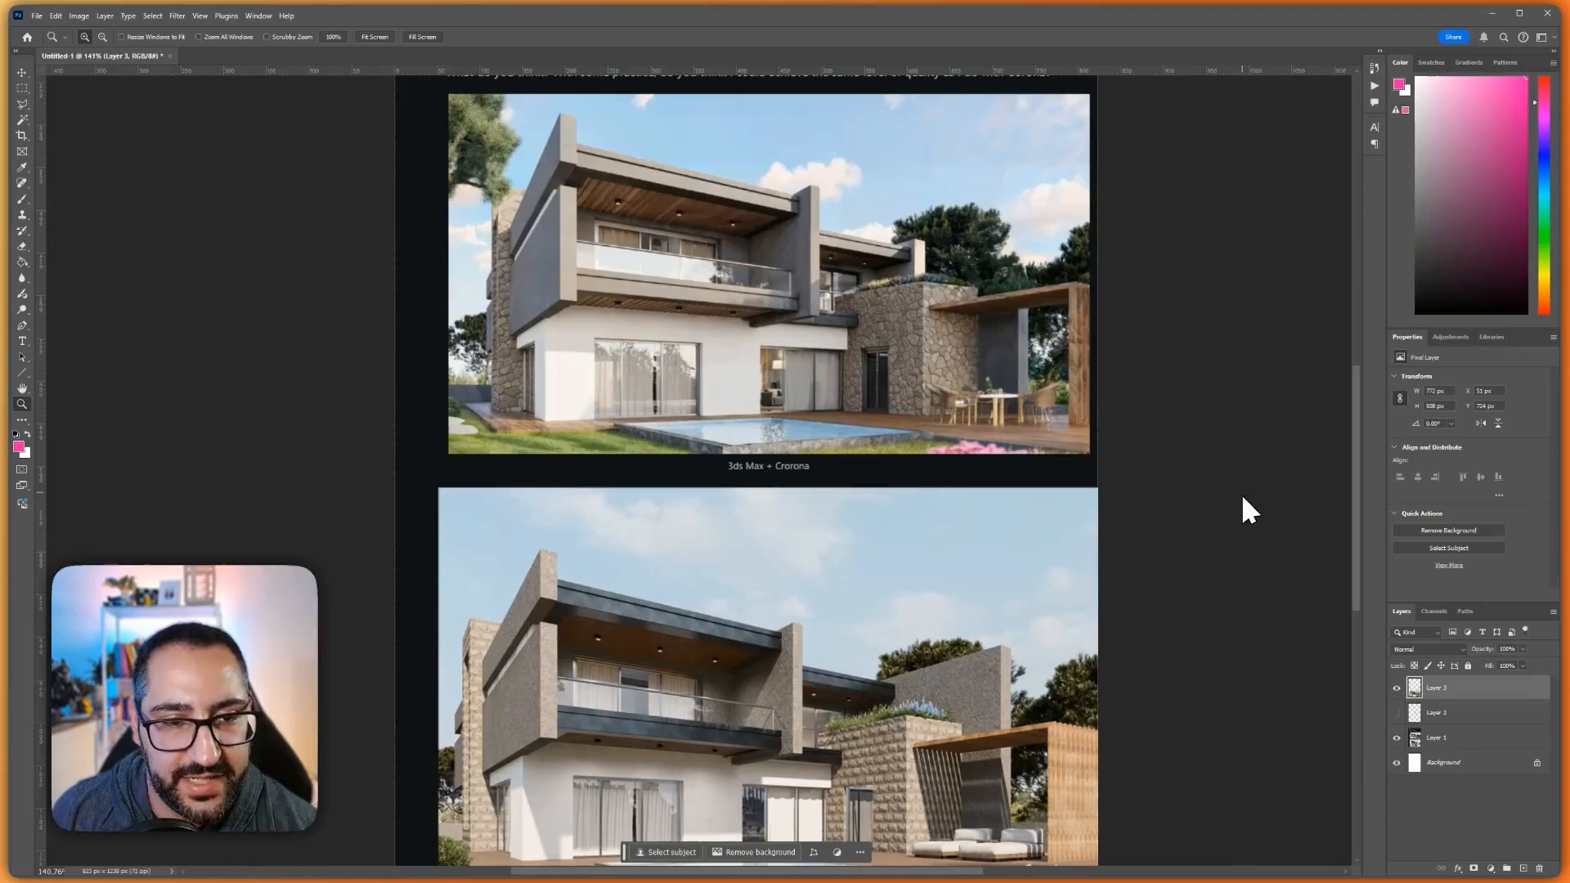
left_click(1493, 15)
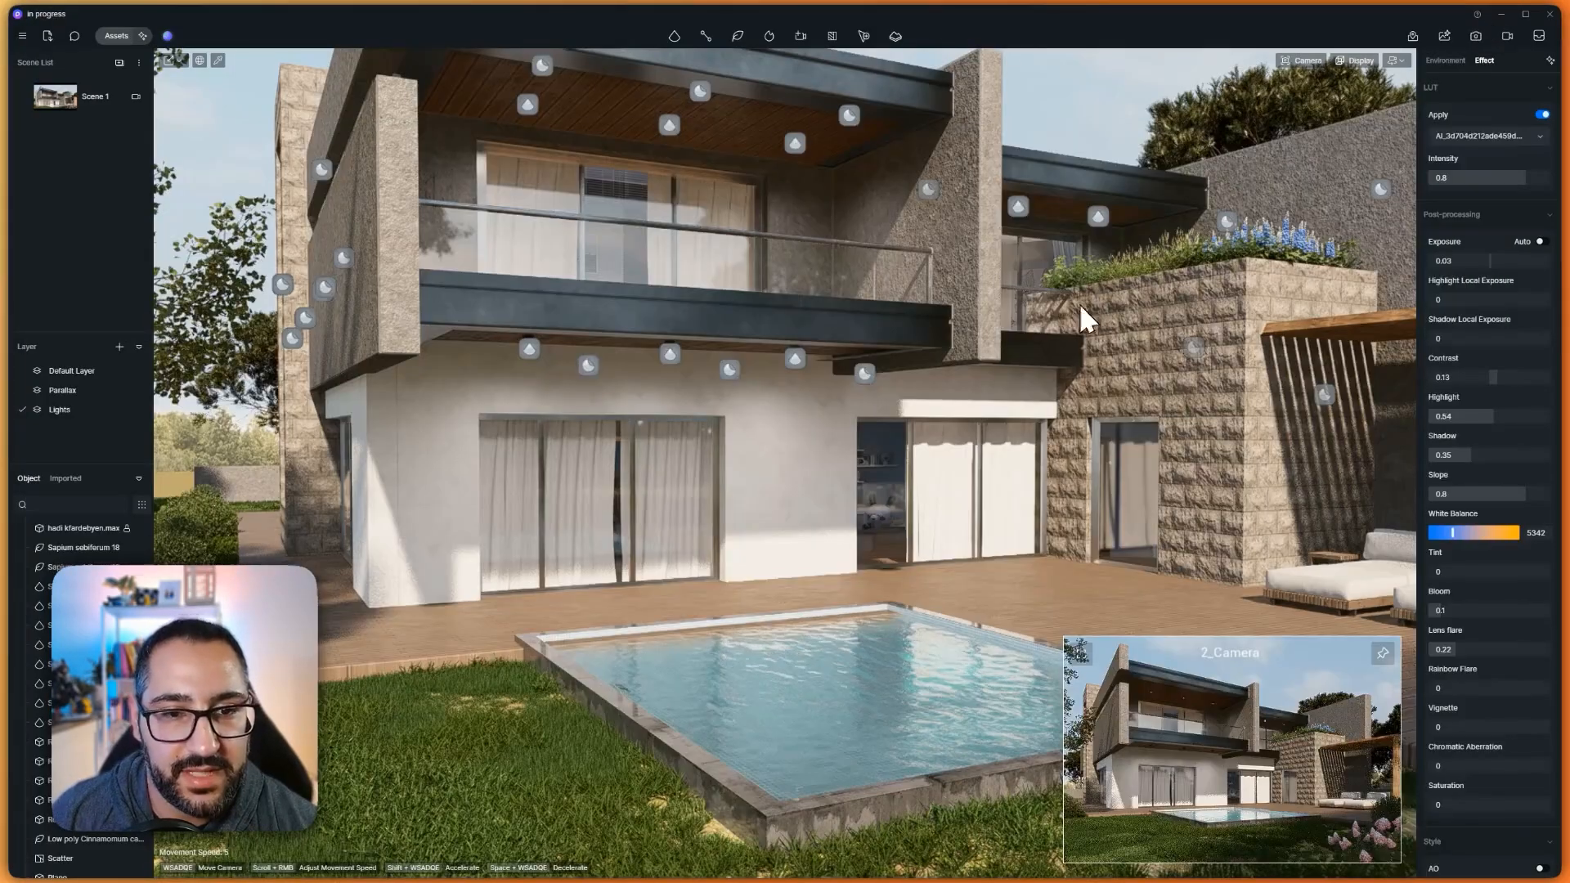
Set the Normal Glass material's specular to 0.35 and try a cyan tint before making its base color nearly white
left_click(813, 414)
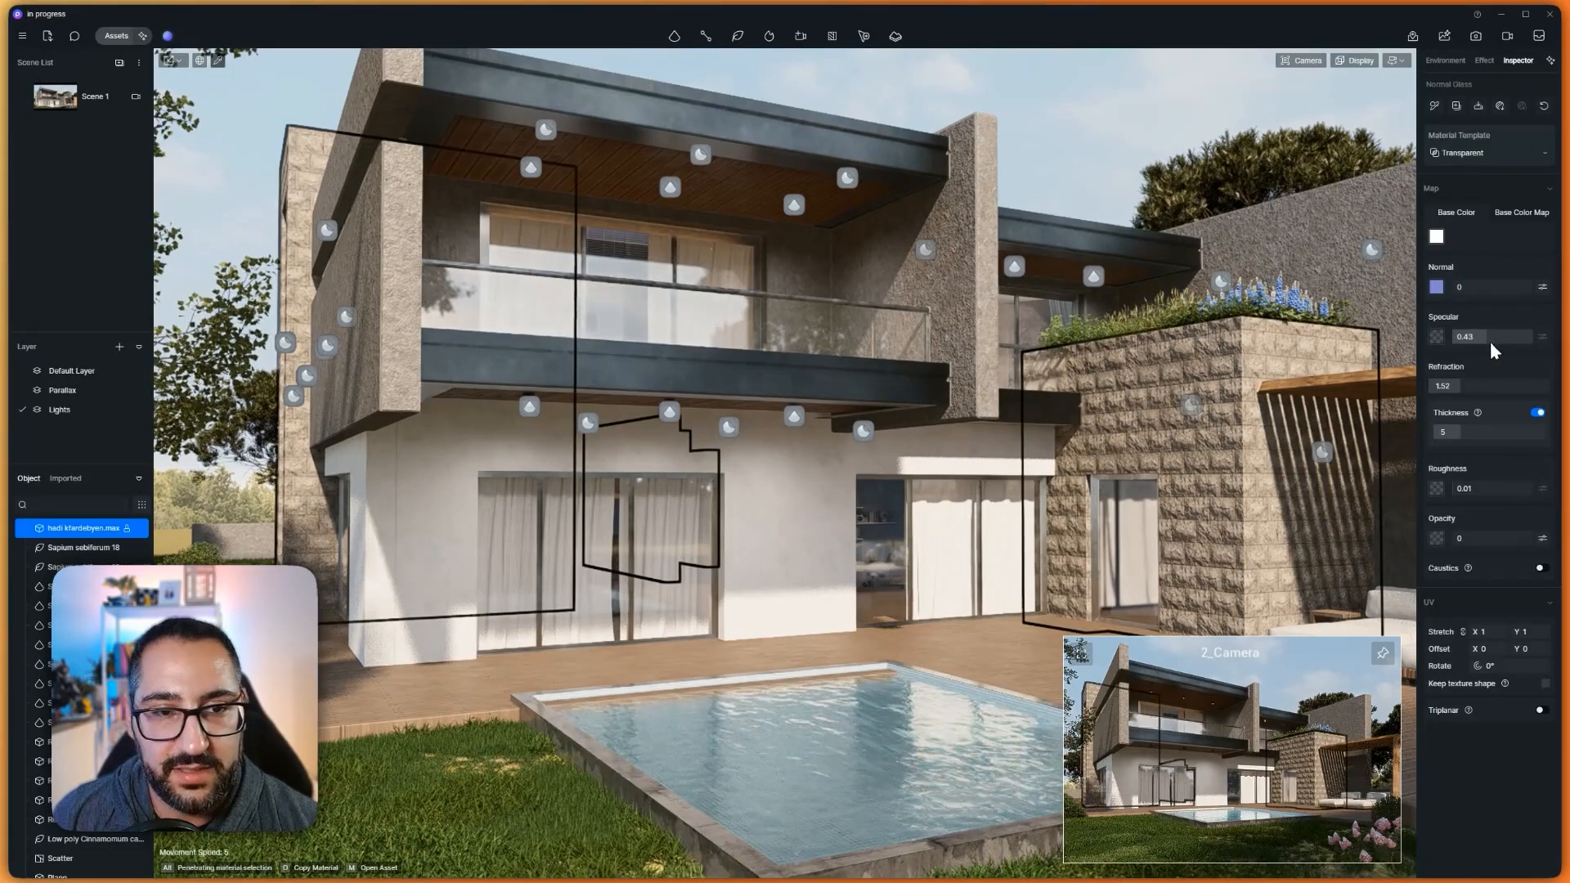
left_click_drag(1486, 346, 1481, 346)
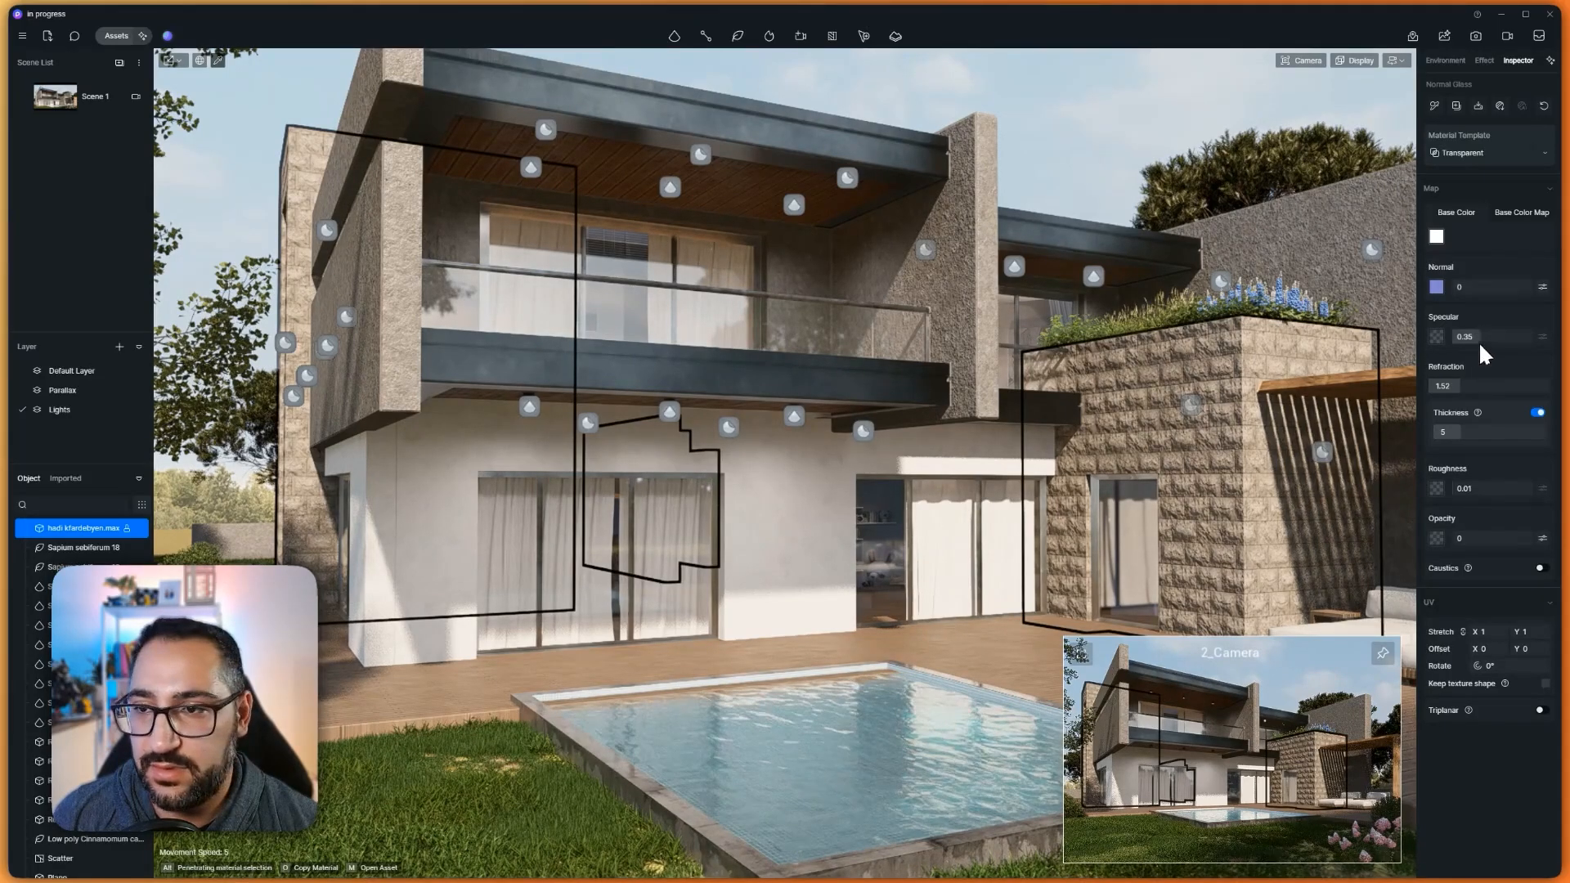
left_click(1437, 237)
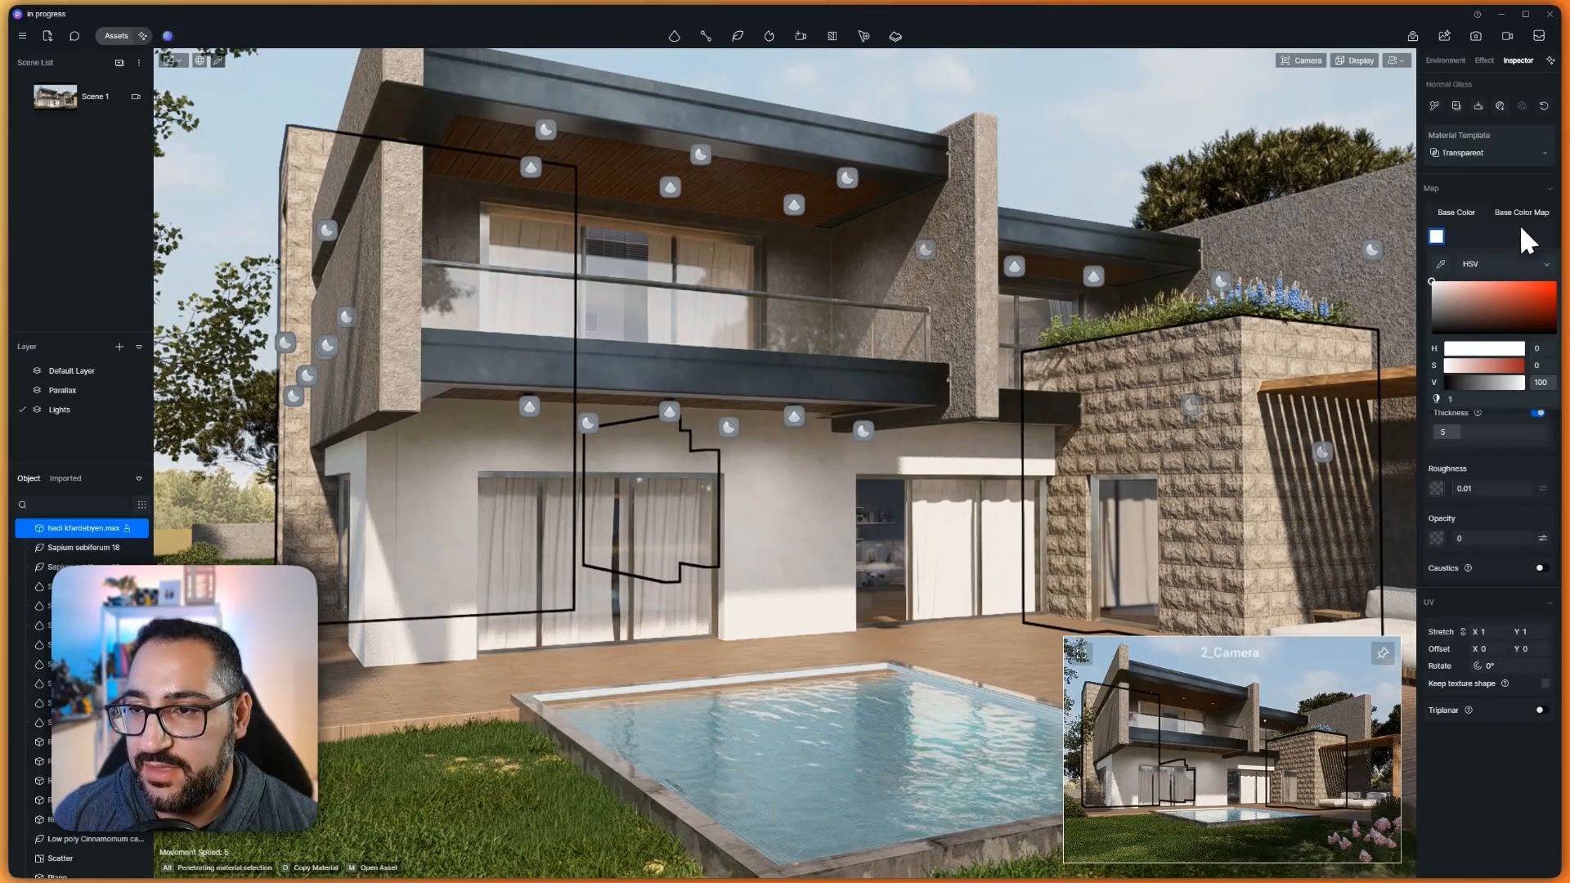
left_click(1513, 263)
left_click(1487, 292)
left_click(1480, 350)
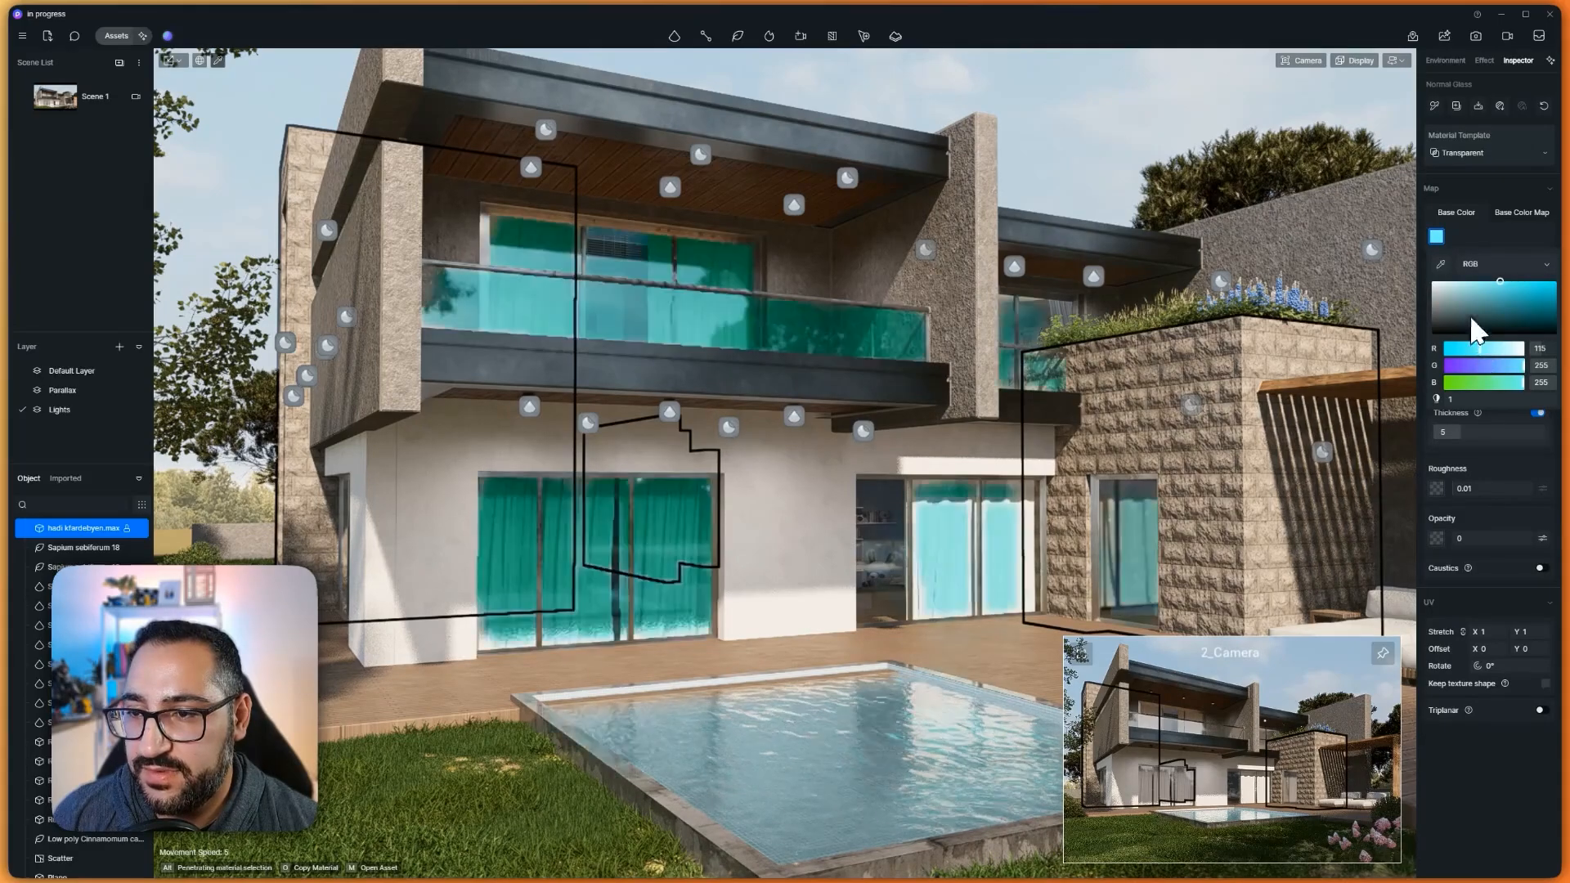
left_click_drag(1445, 288, 1434, 287)
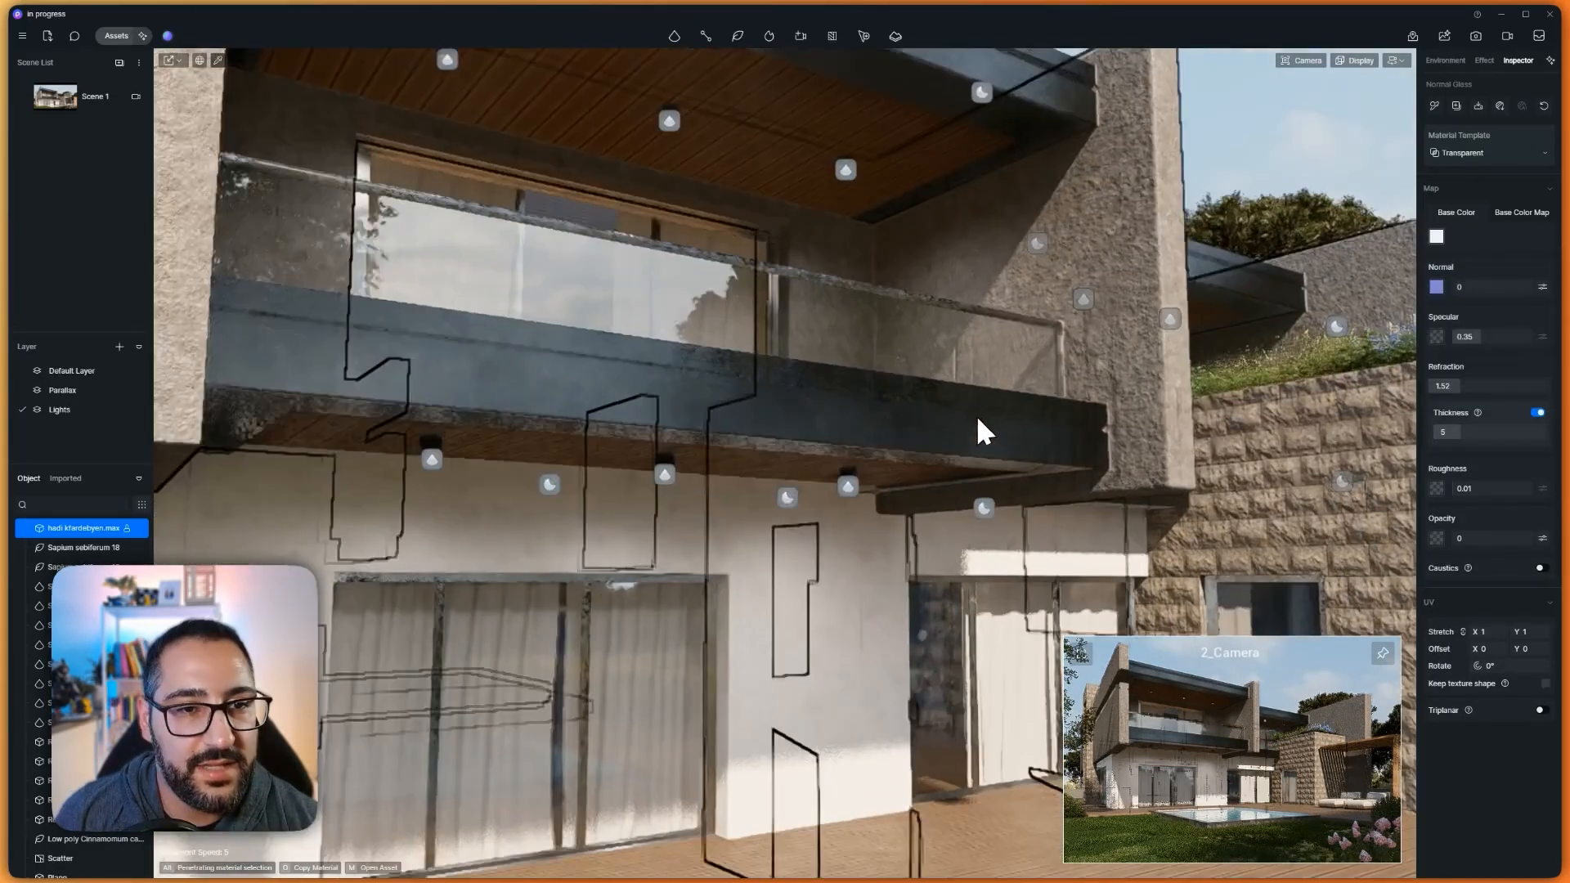
Select the Fabric Linen curtain material inside the villa and switch its material template from Custom Alpha to Cloth
key("w")
right_click_drag(976, 415, 1238, 443)
key("w")
key("d")
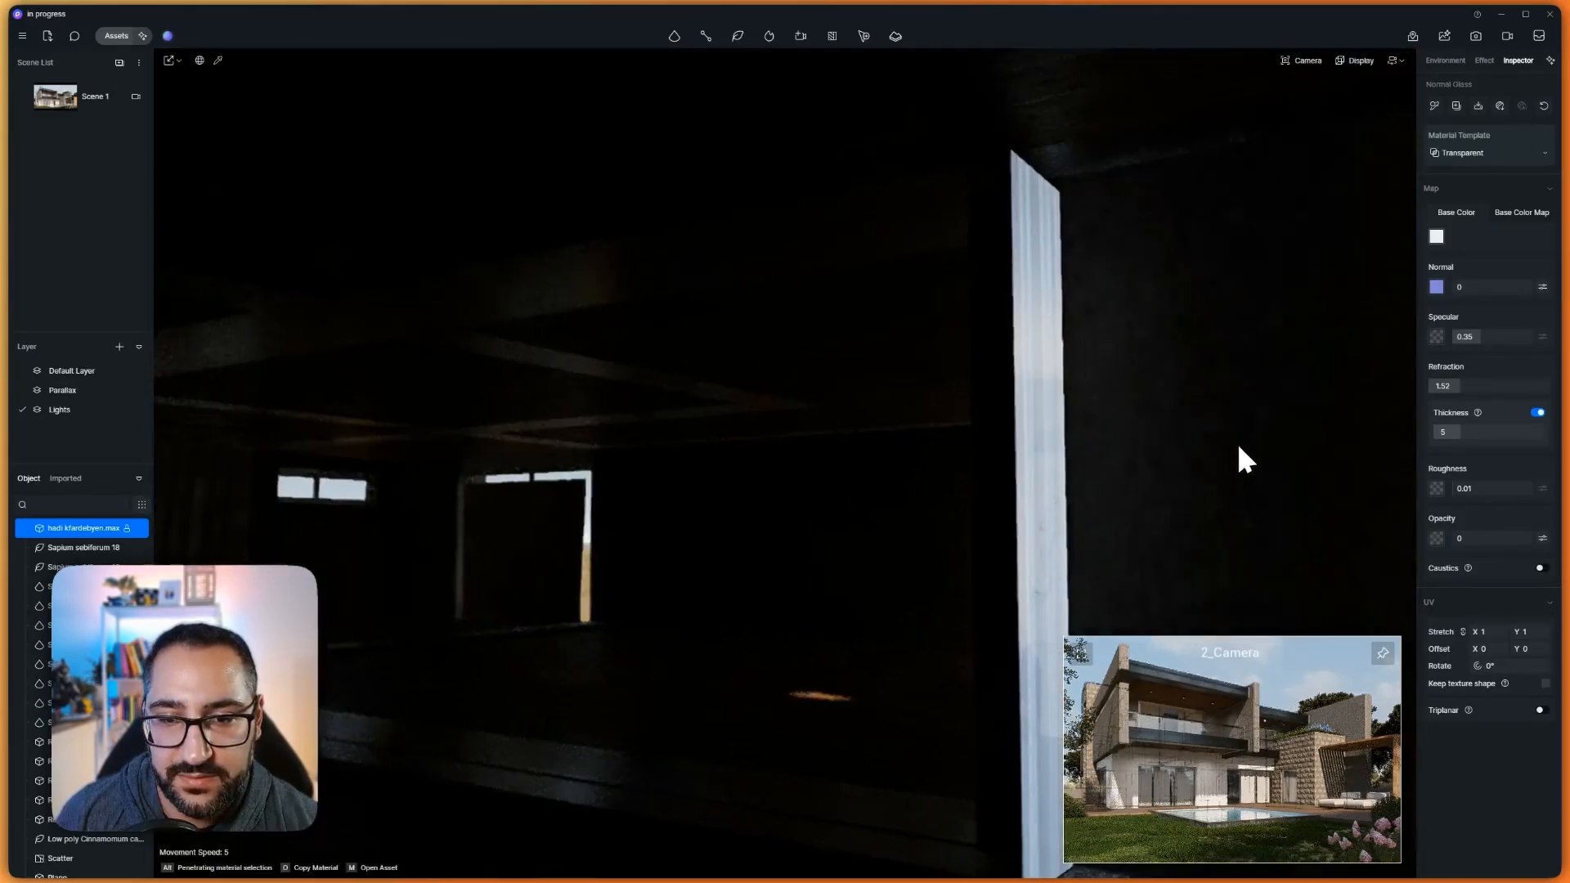
key("s")
right_click_drag(842, 484, 1246, 490)
key("s")
key("s")
key("s")
key("d")
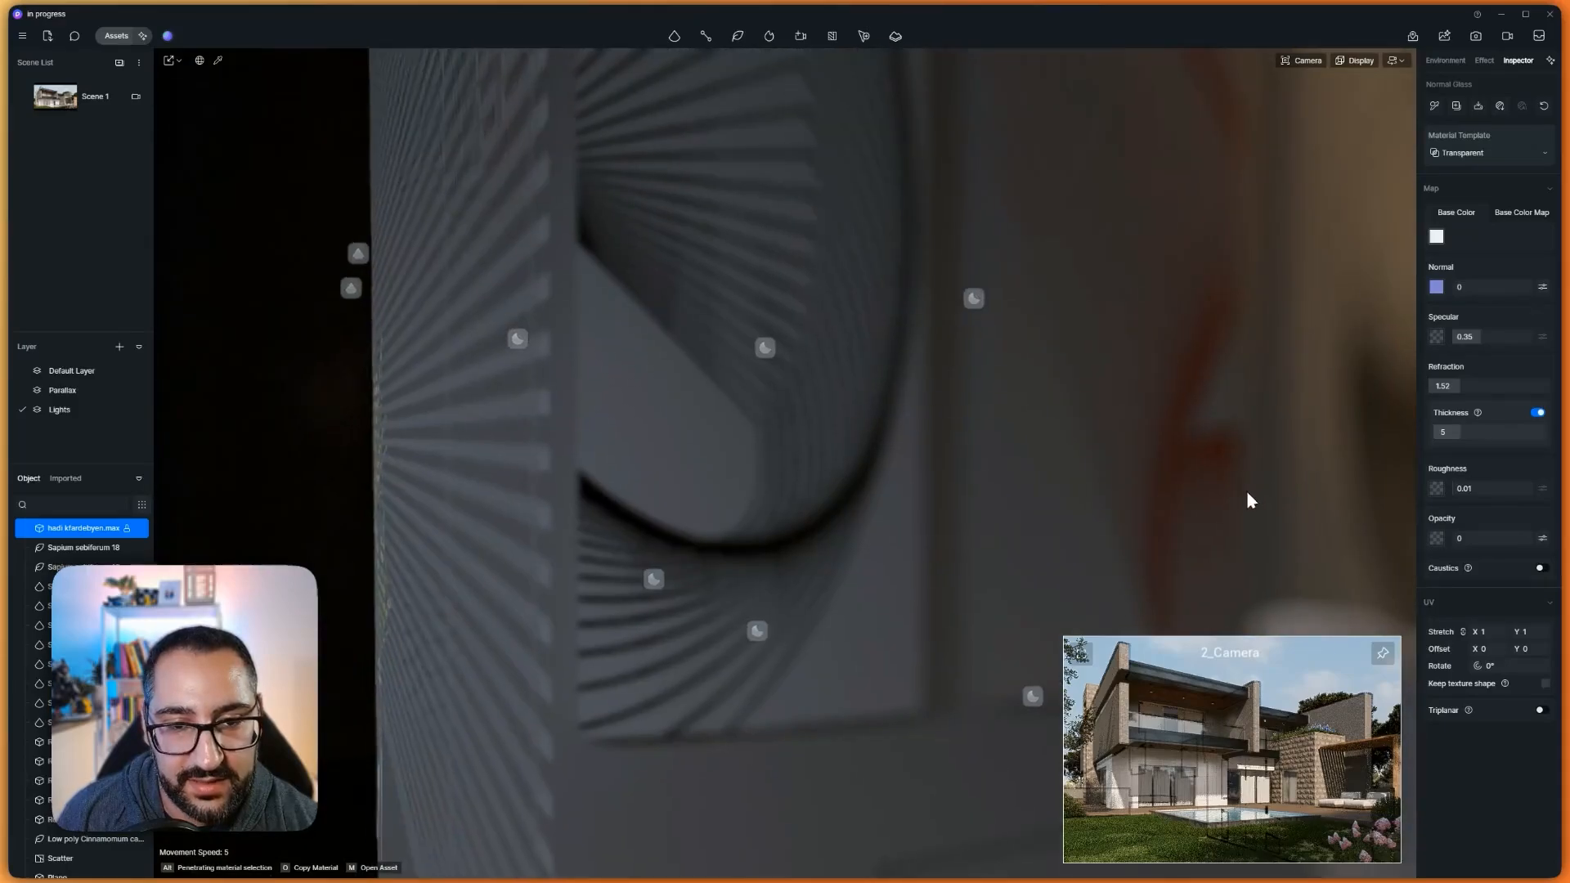
left_click(540, 471)
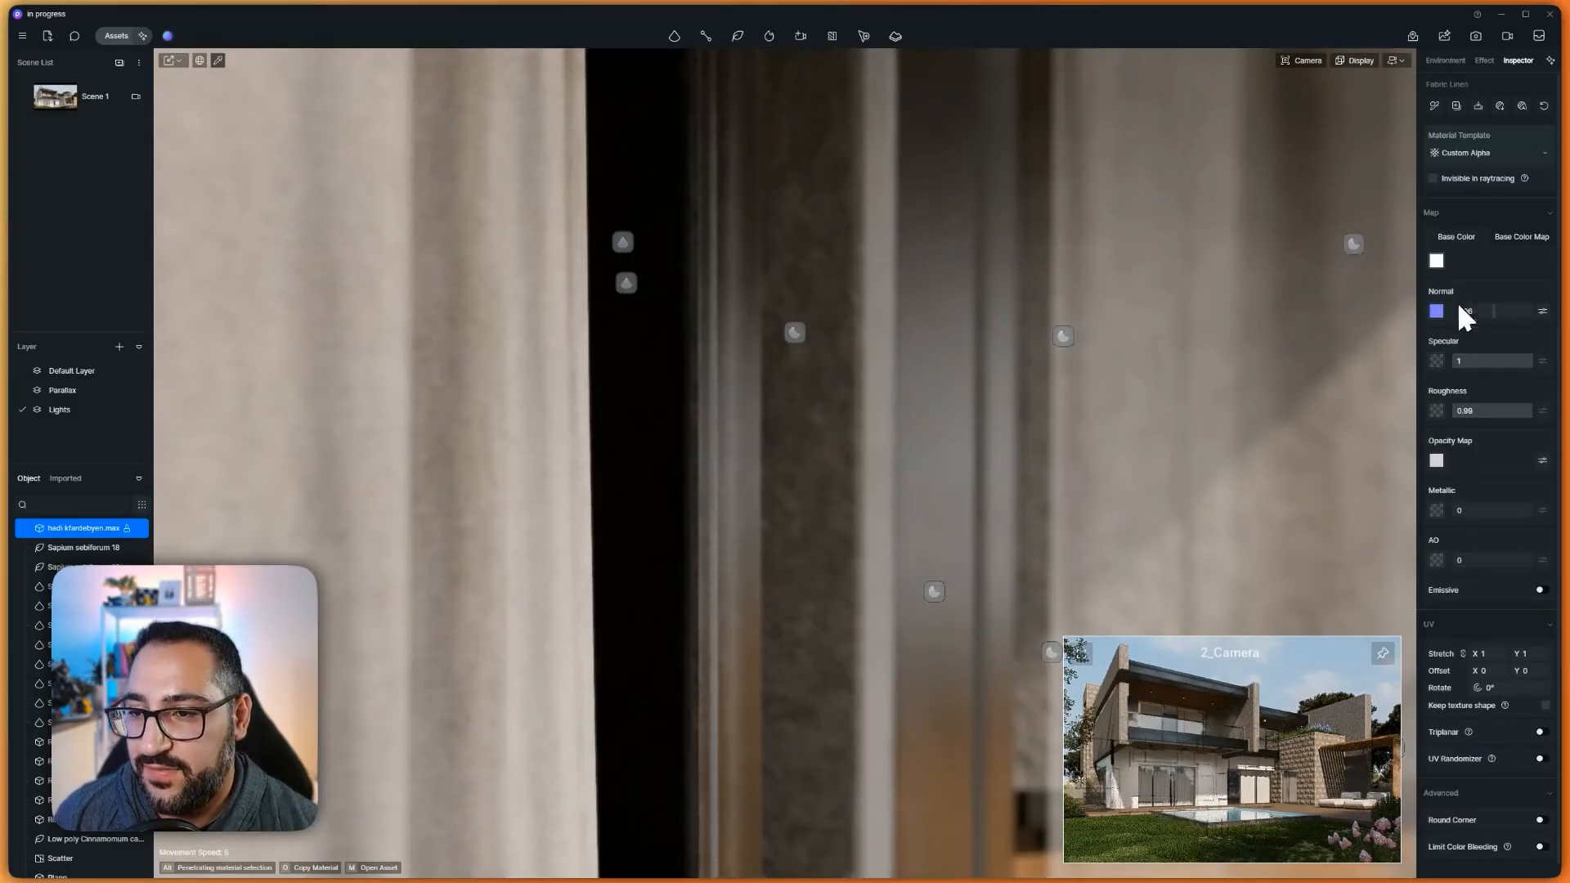
left_click(1487, 154)
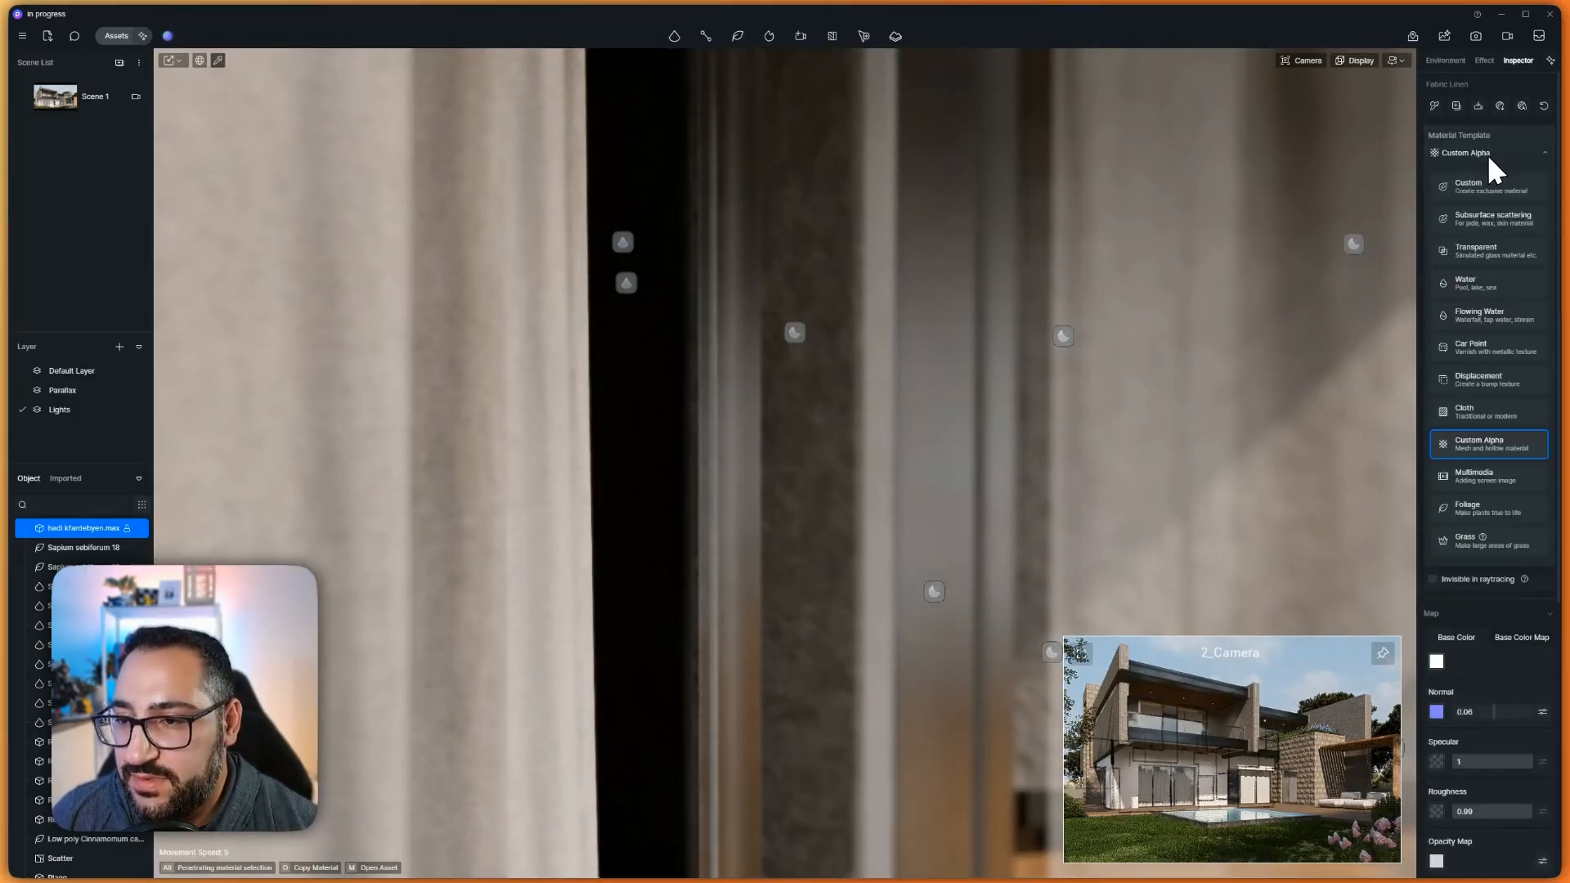
left_click(1482, 394)
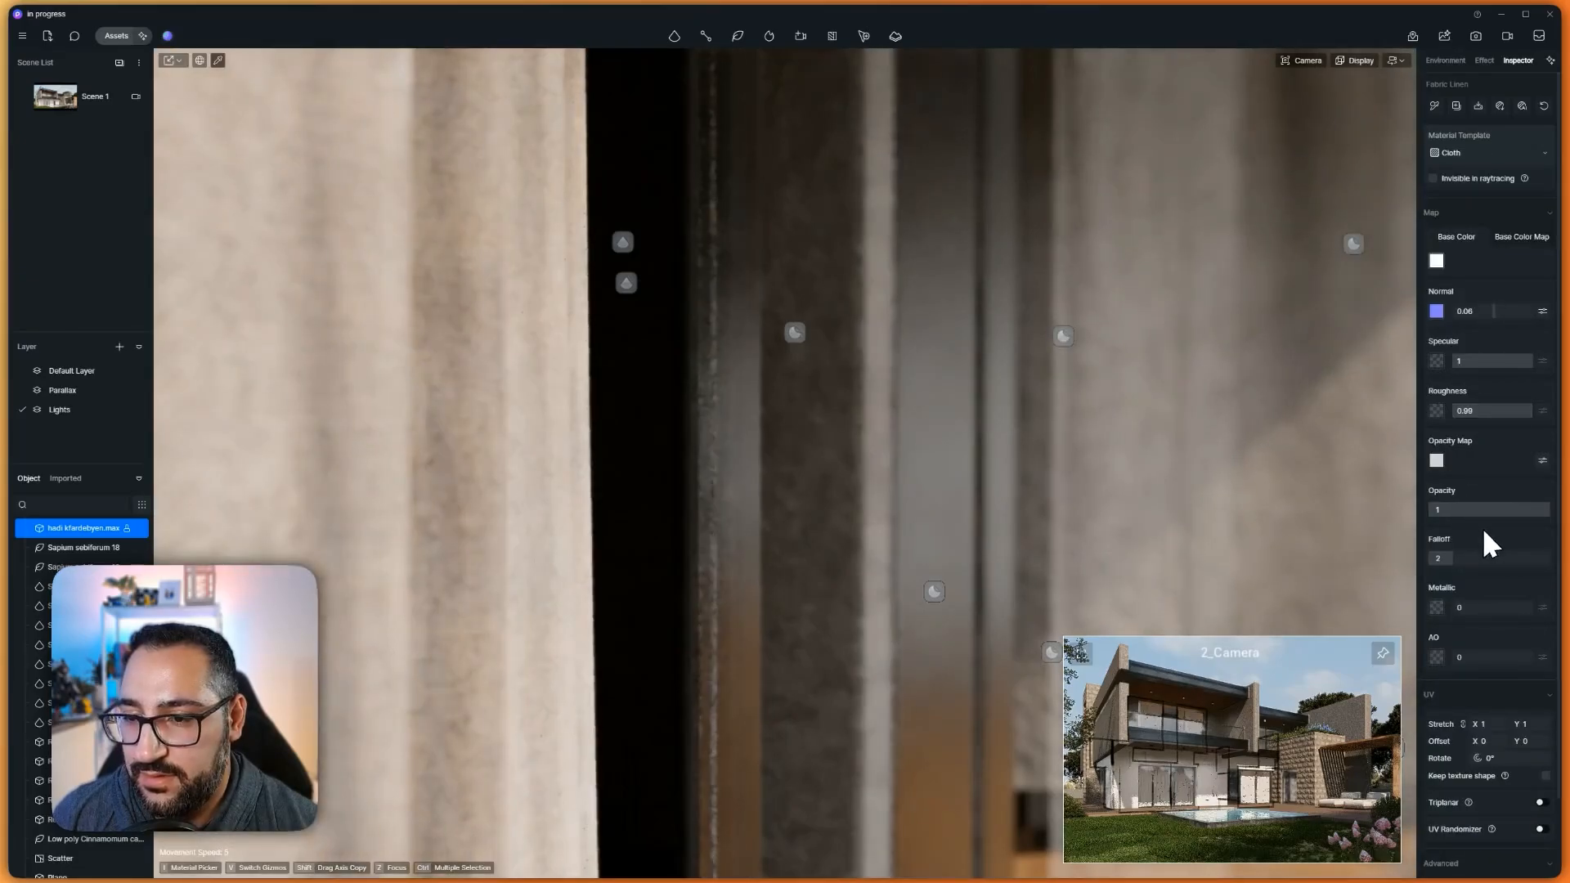
Lower the curtain fabric's opacity to about 0.61, judging it from outside the villa
key("s")
right_click_drag(1008, 410, 773, 417)
left_click_drag(1455, 512, 1525, 517)
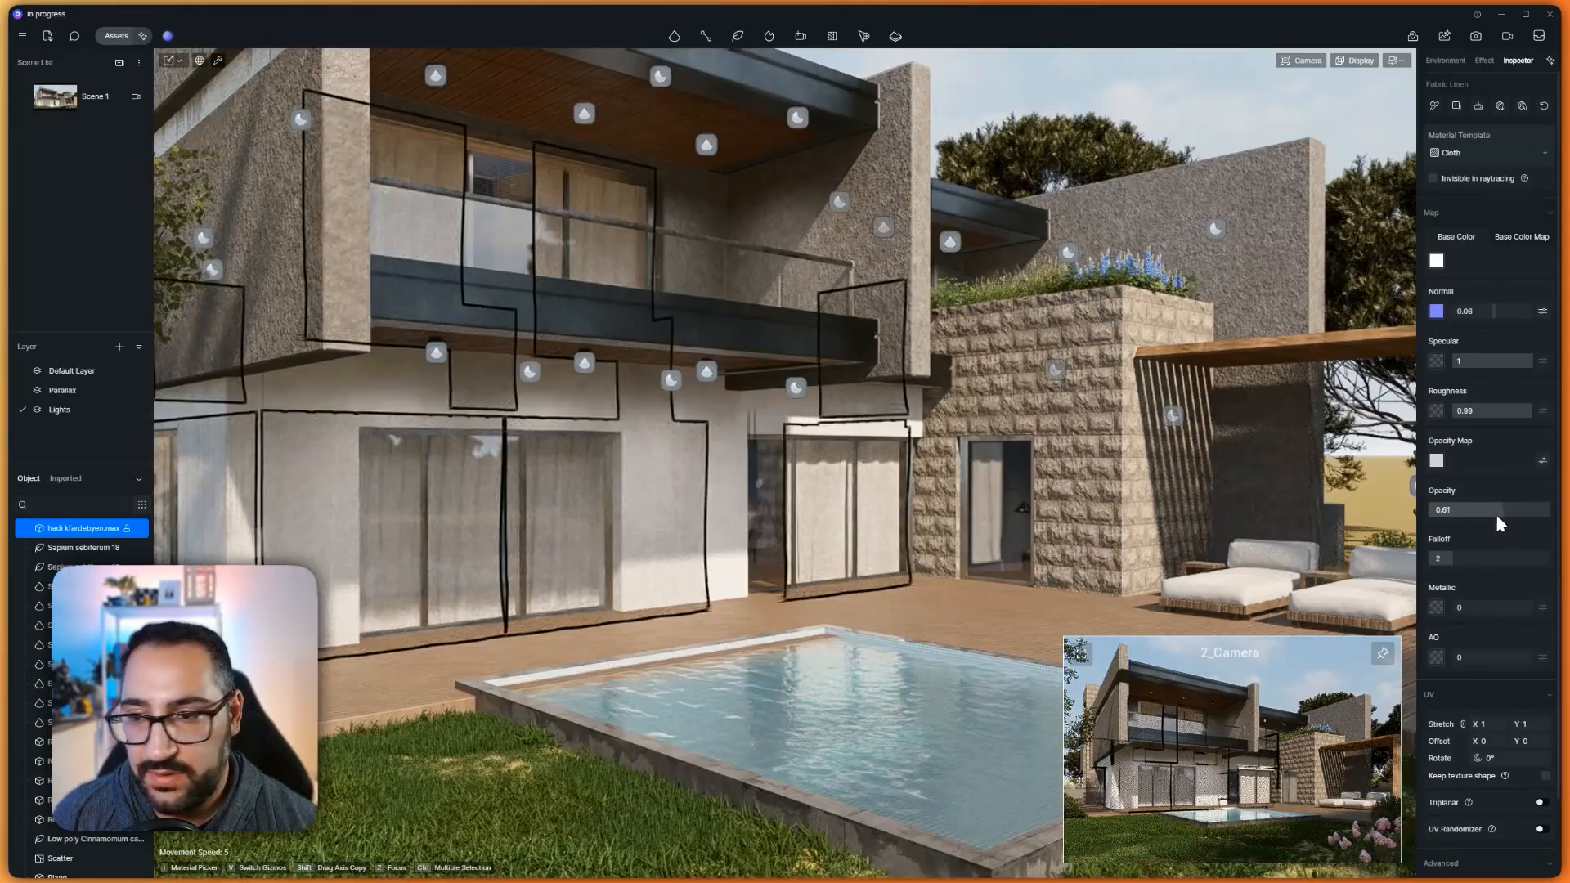
left_click_drag(1497, 516, 1495, 514)
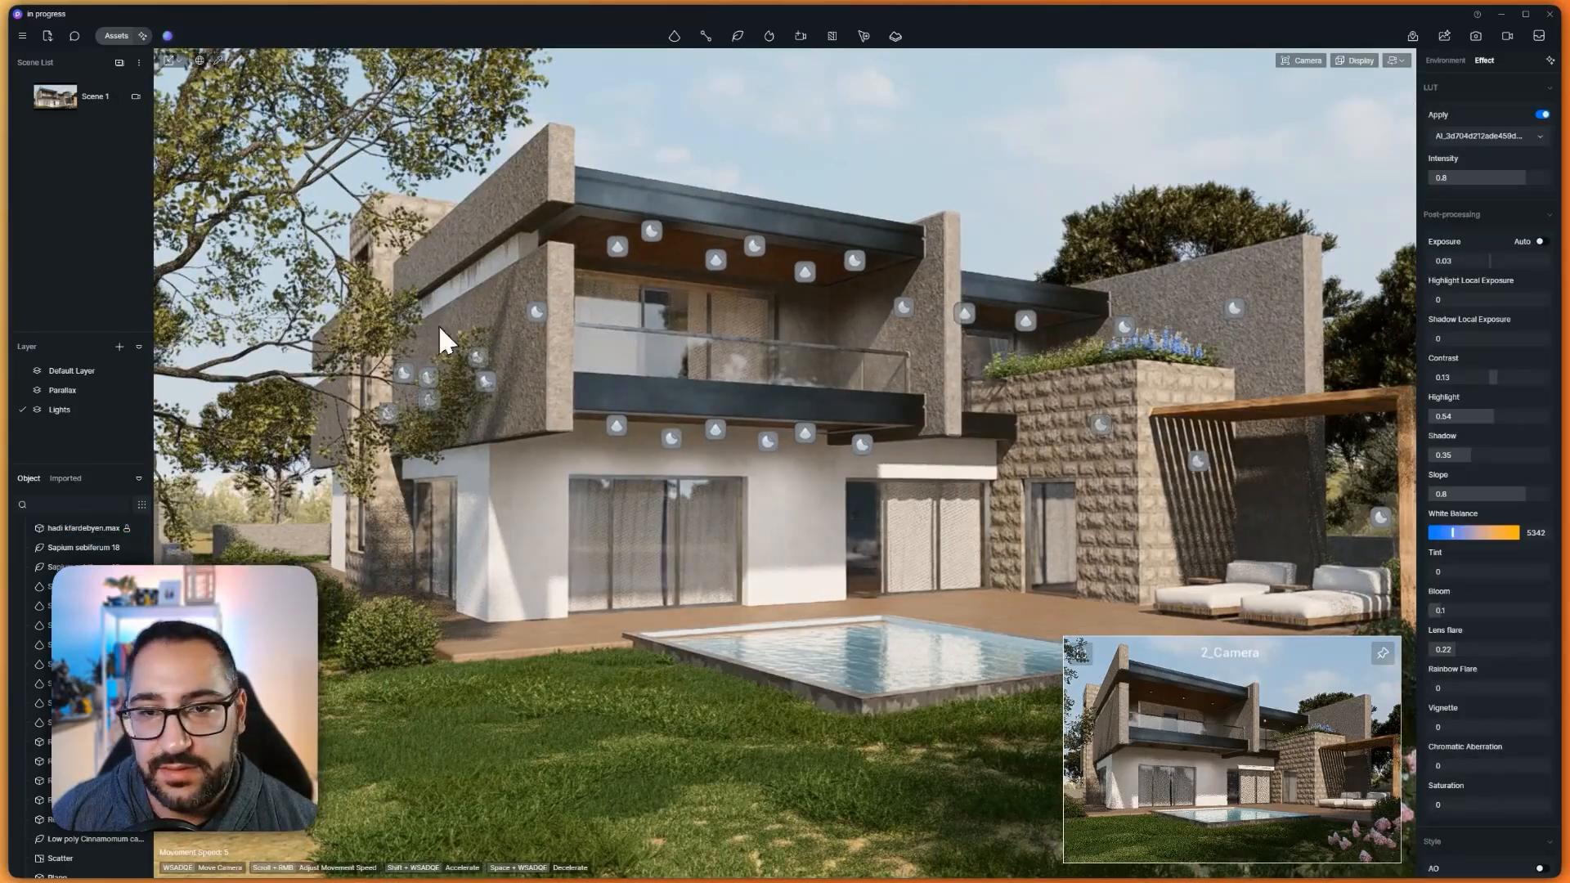
Return to the Scene 1 camera view and dismiss the pinned 2_Camera preview
mouse_move(854, 366)
right_mouse_down()
mouse_move(1059, 422)
mouse_move(851, 386)
right_mouse_up()
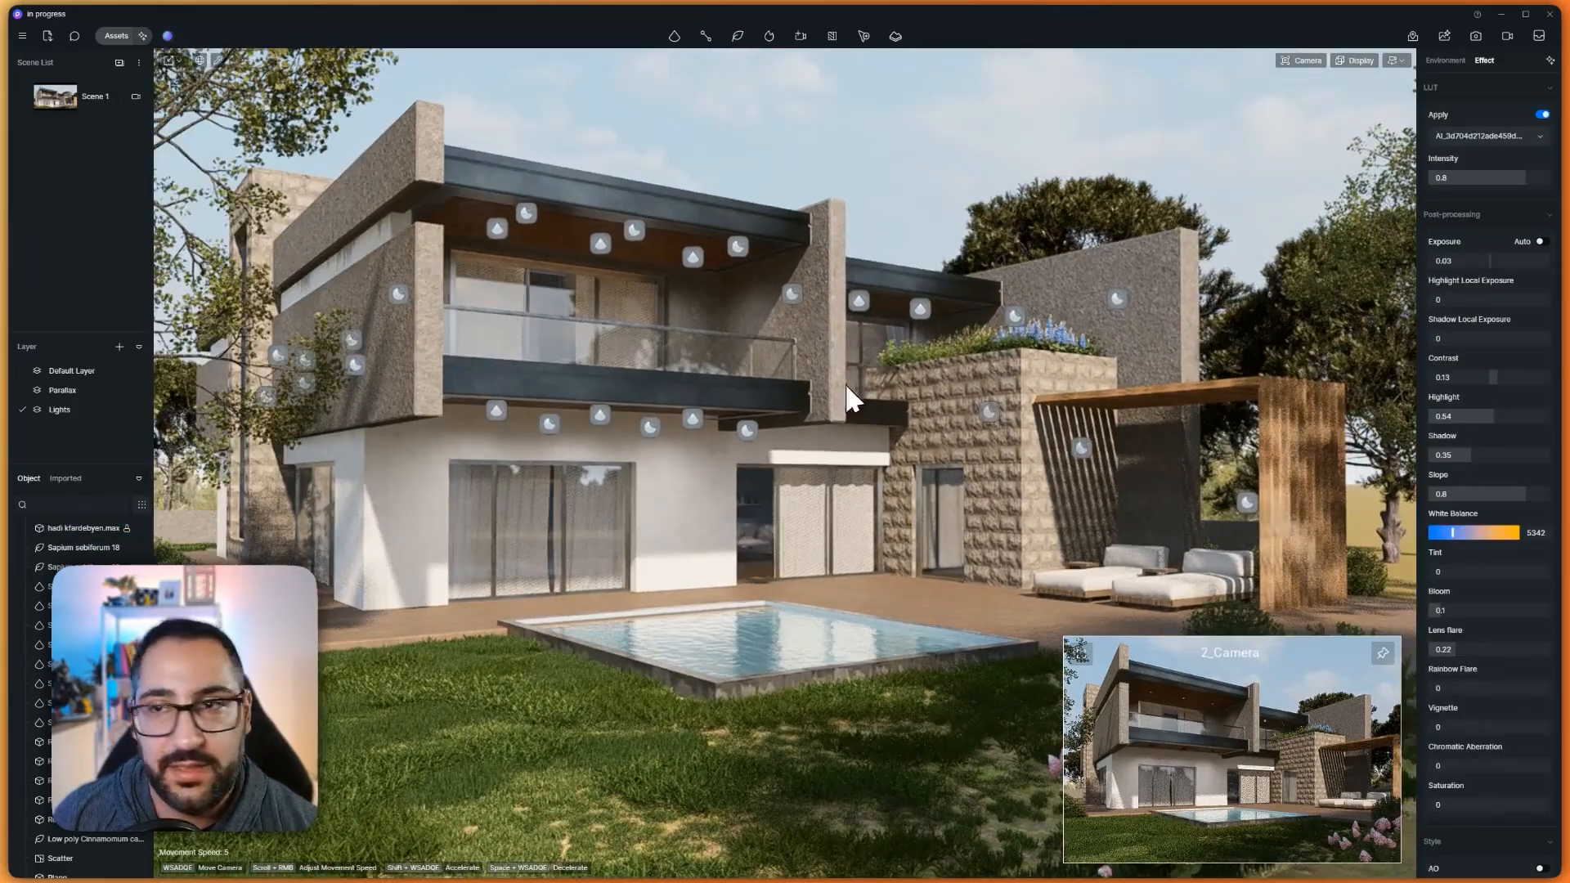
left_click(1452, 62)
left_click(106, 101)
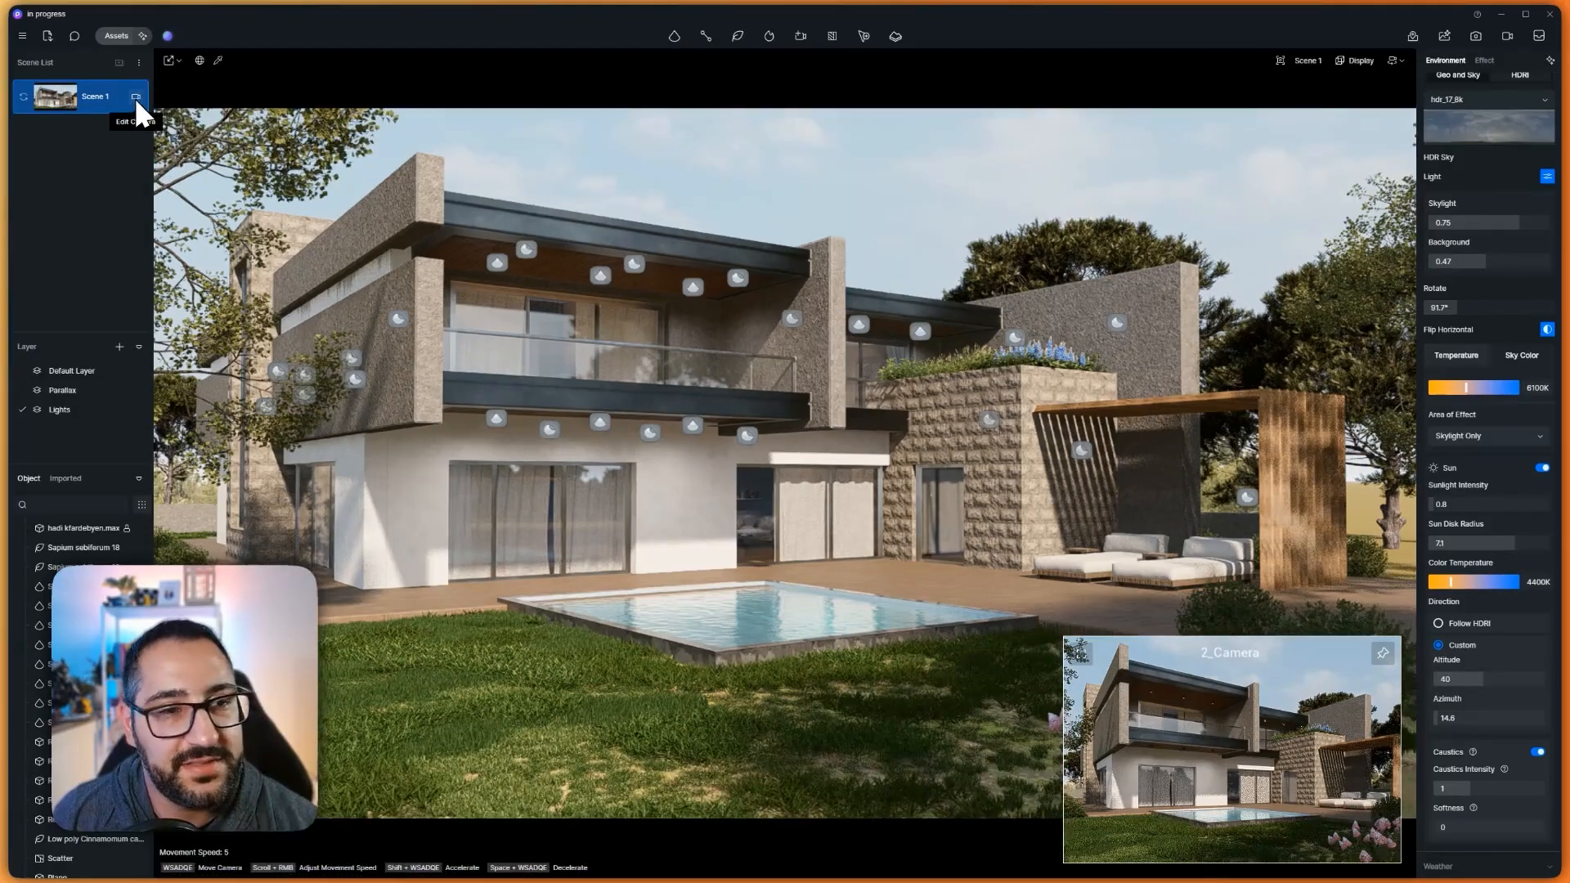
left_click(136, 96)
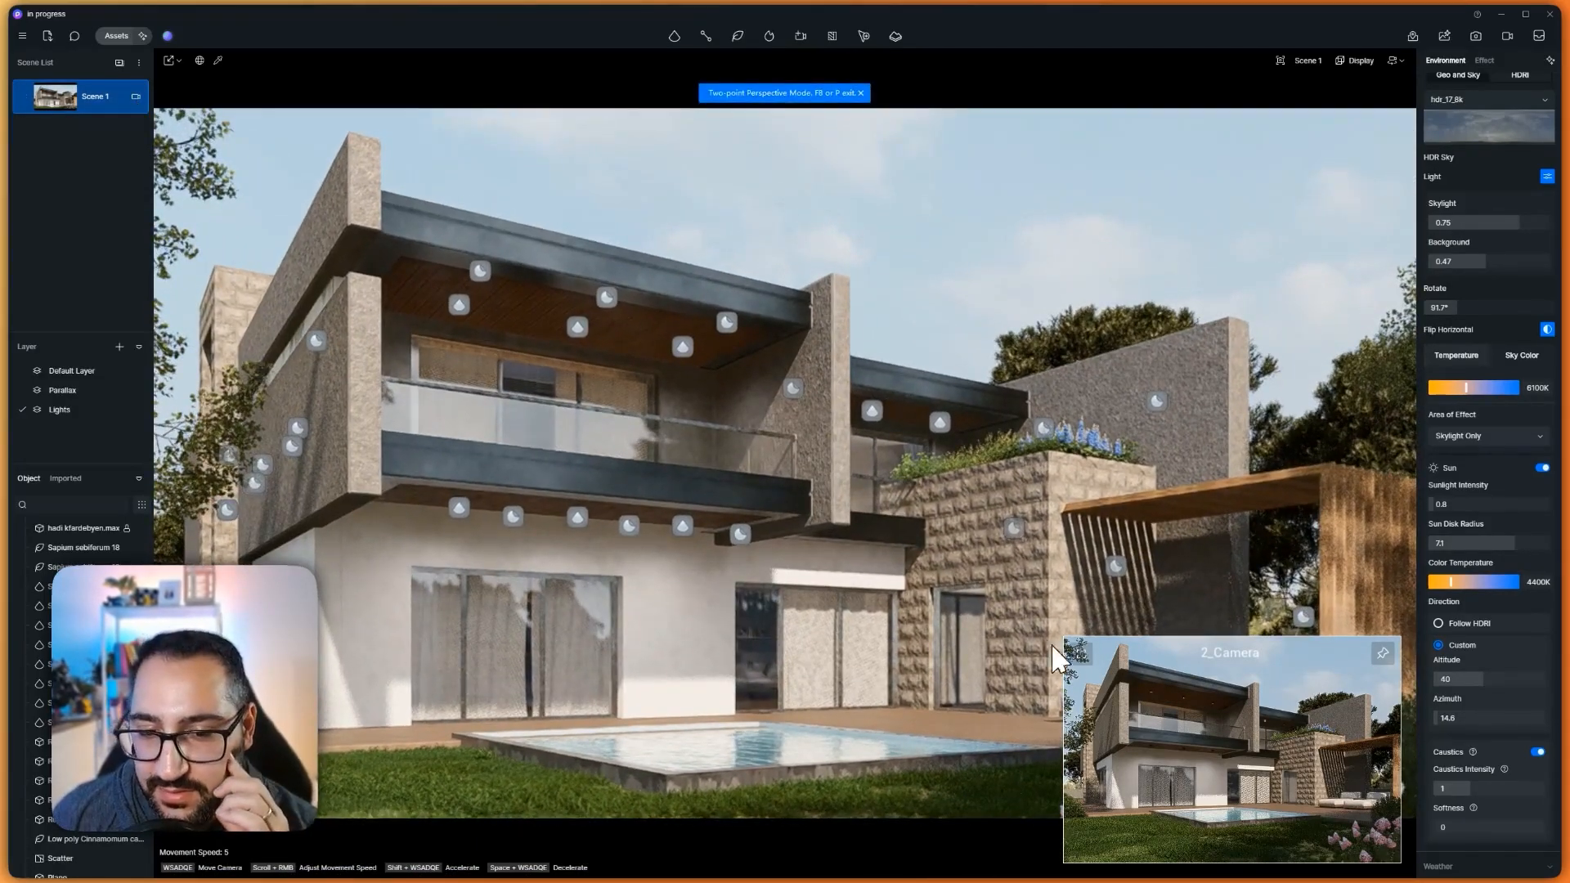
left_click(1081, 655)
Set the environment fog amount to 0.5
scroll(1472, 654, "down", 3)
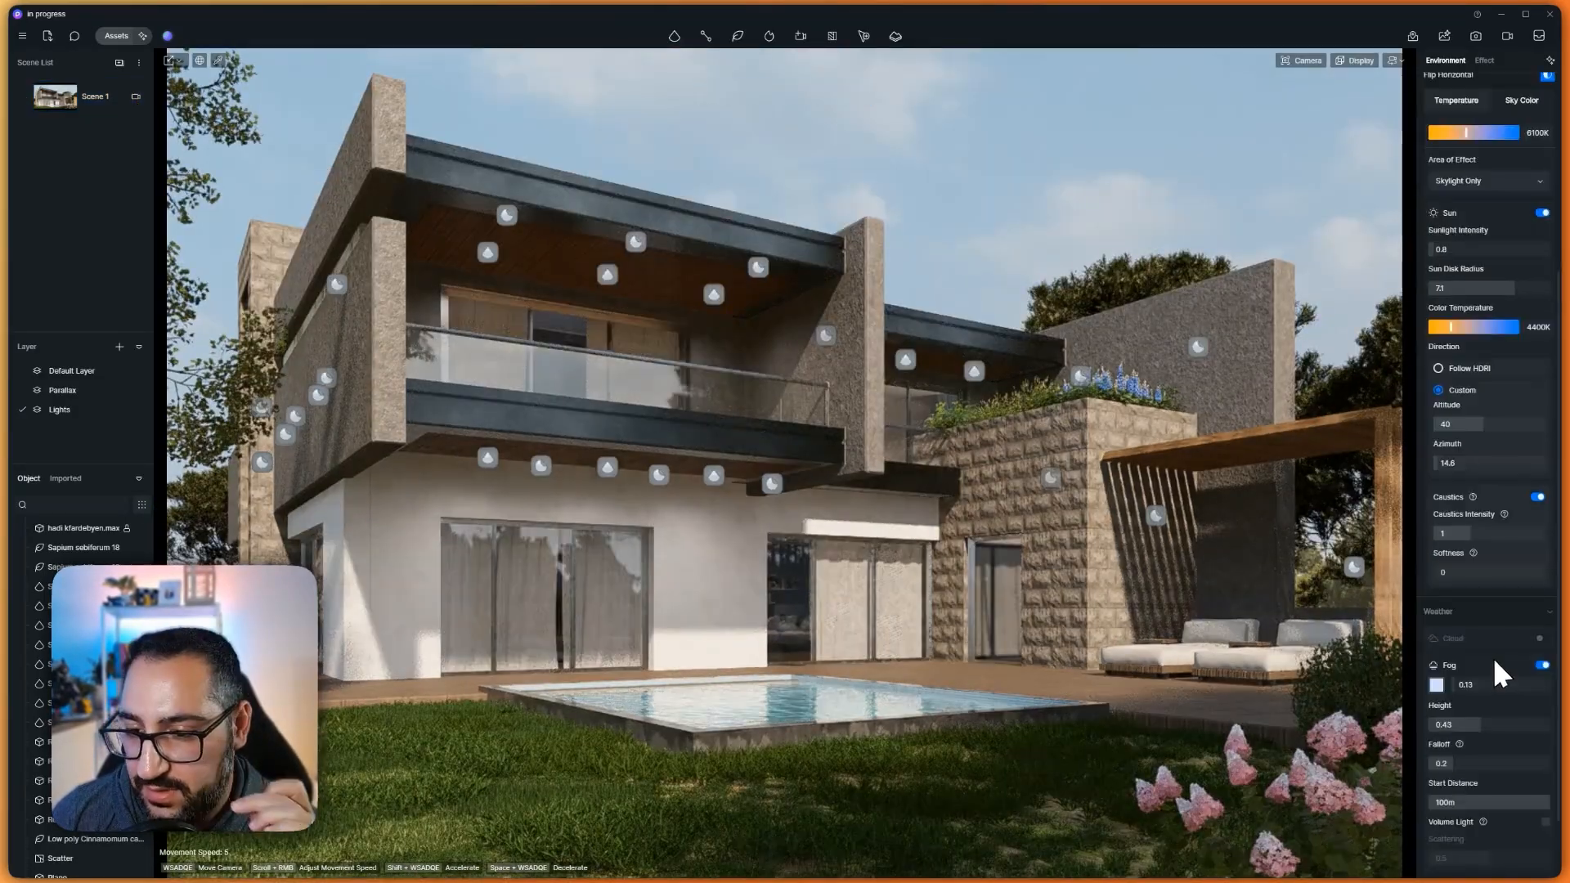
scroll(1493, 654, "down", 1)
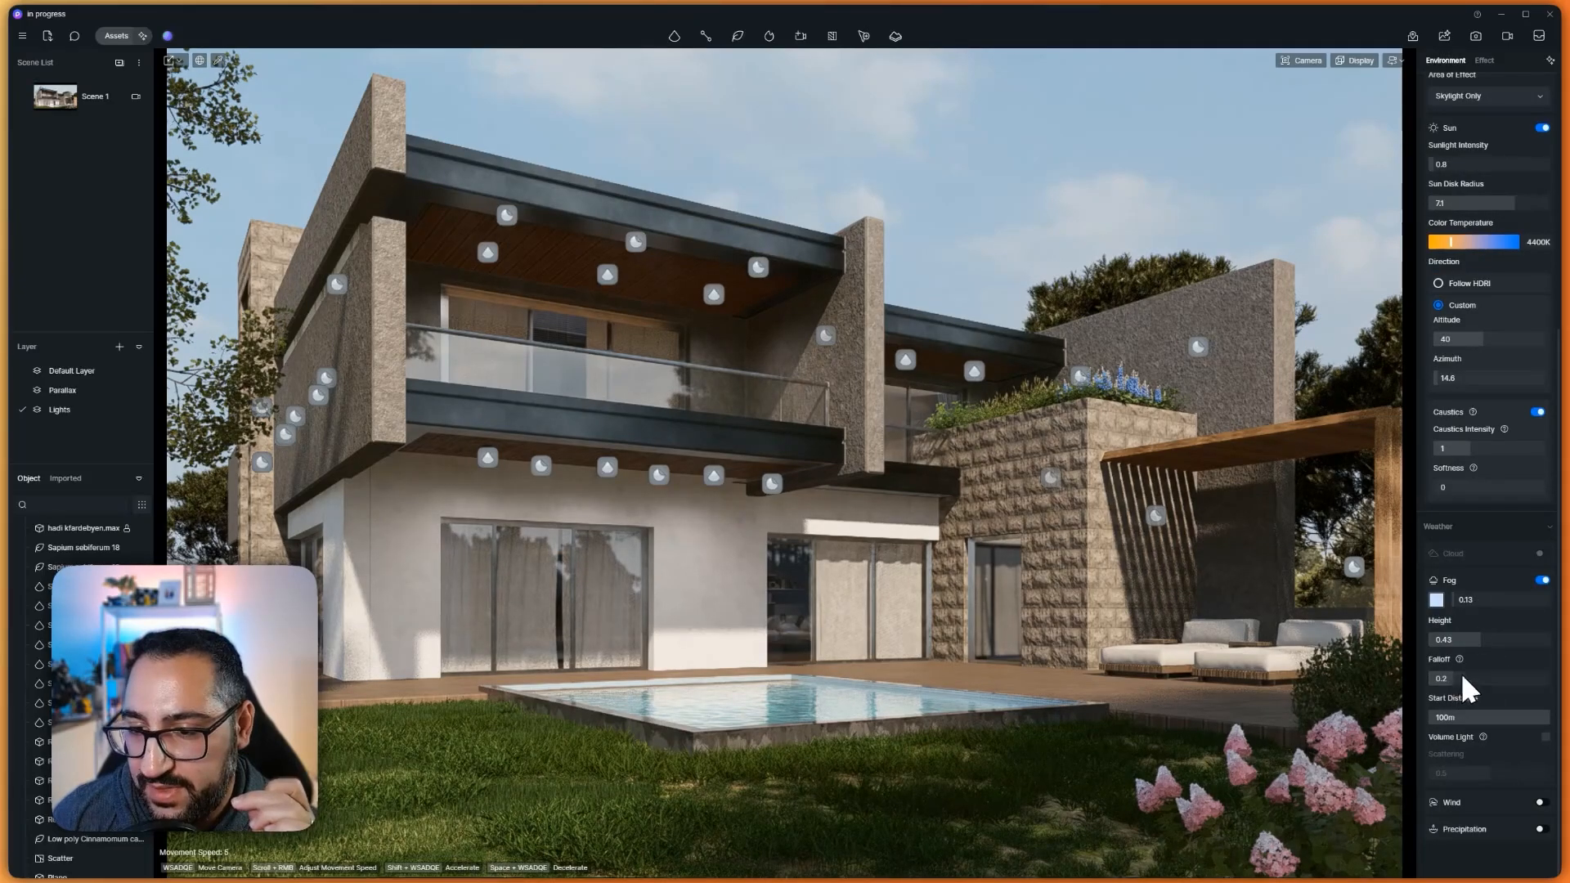
left_click(1461, 605)
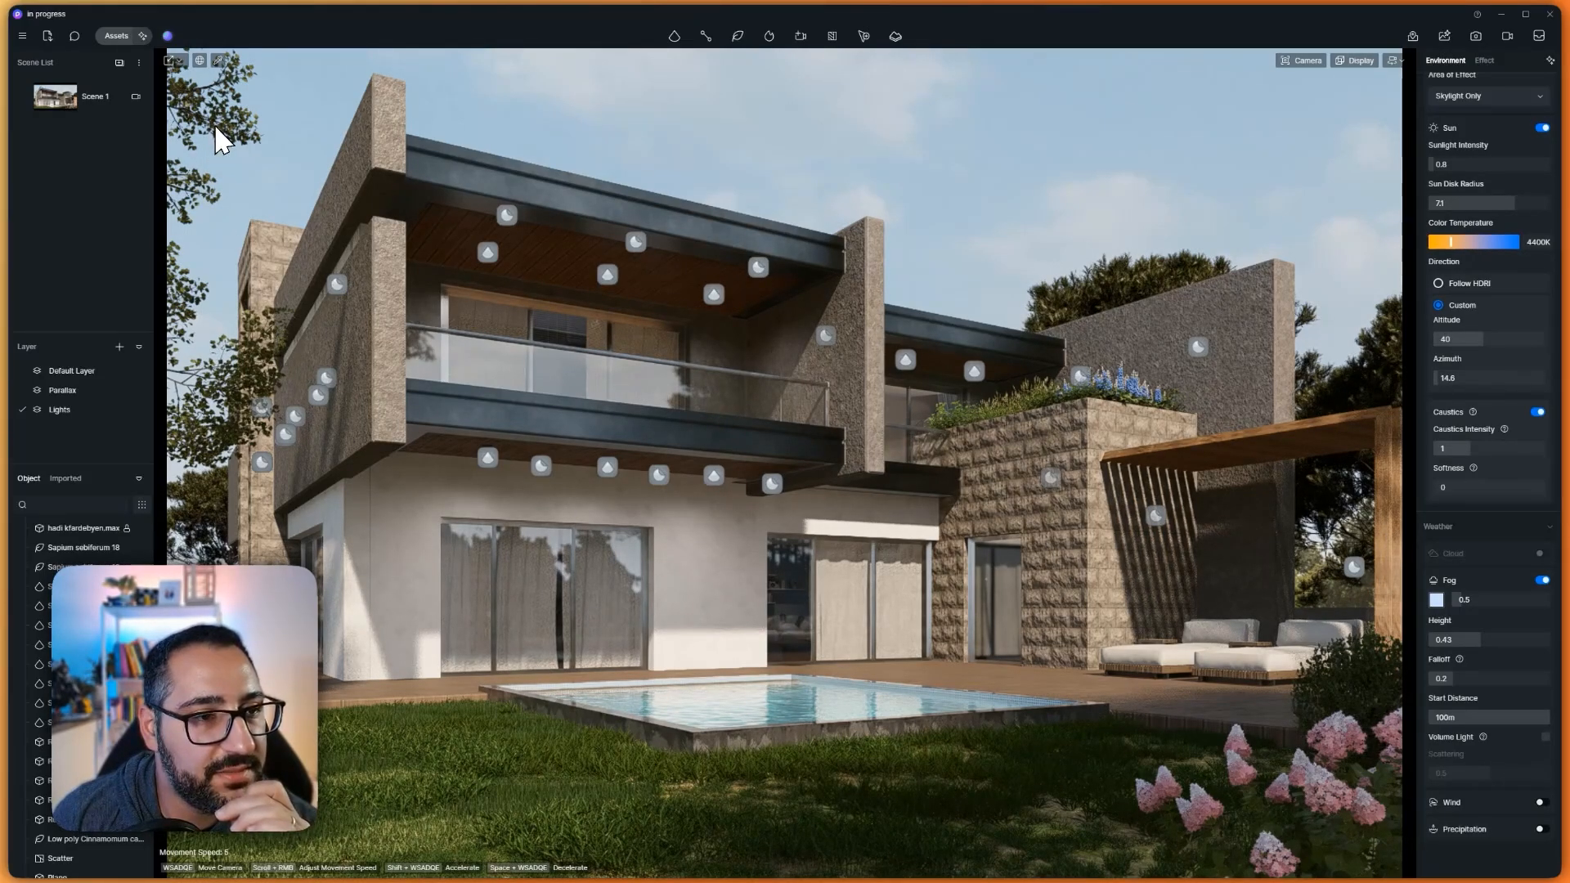
Show the Scene 1 camera preview and set the sun's caustics intensity to 1.9
left_click(136, 96)
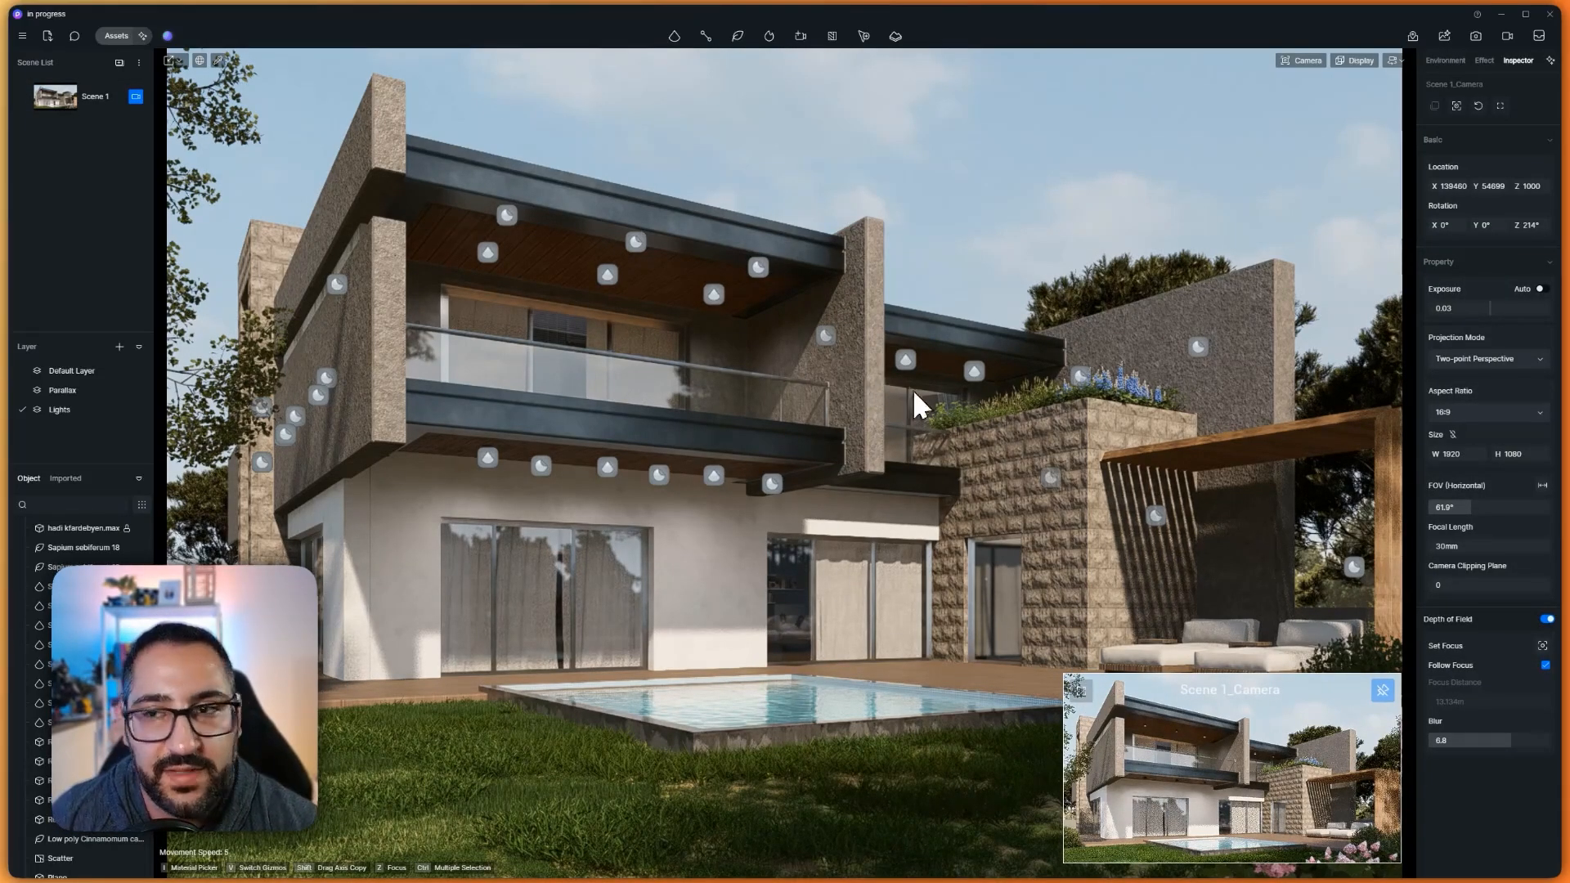
left_click(1446, 60)
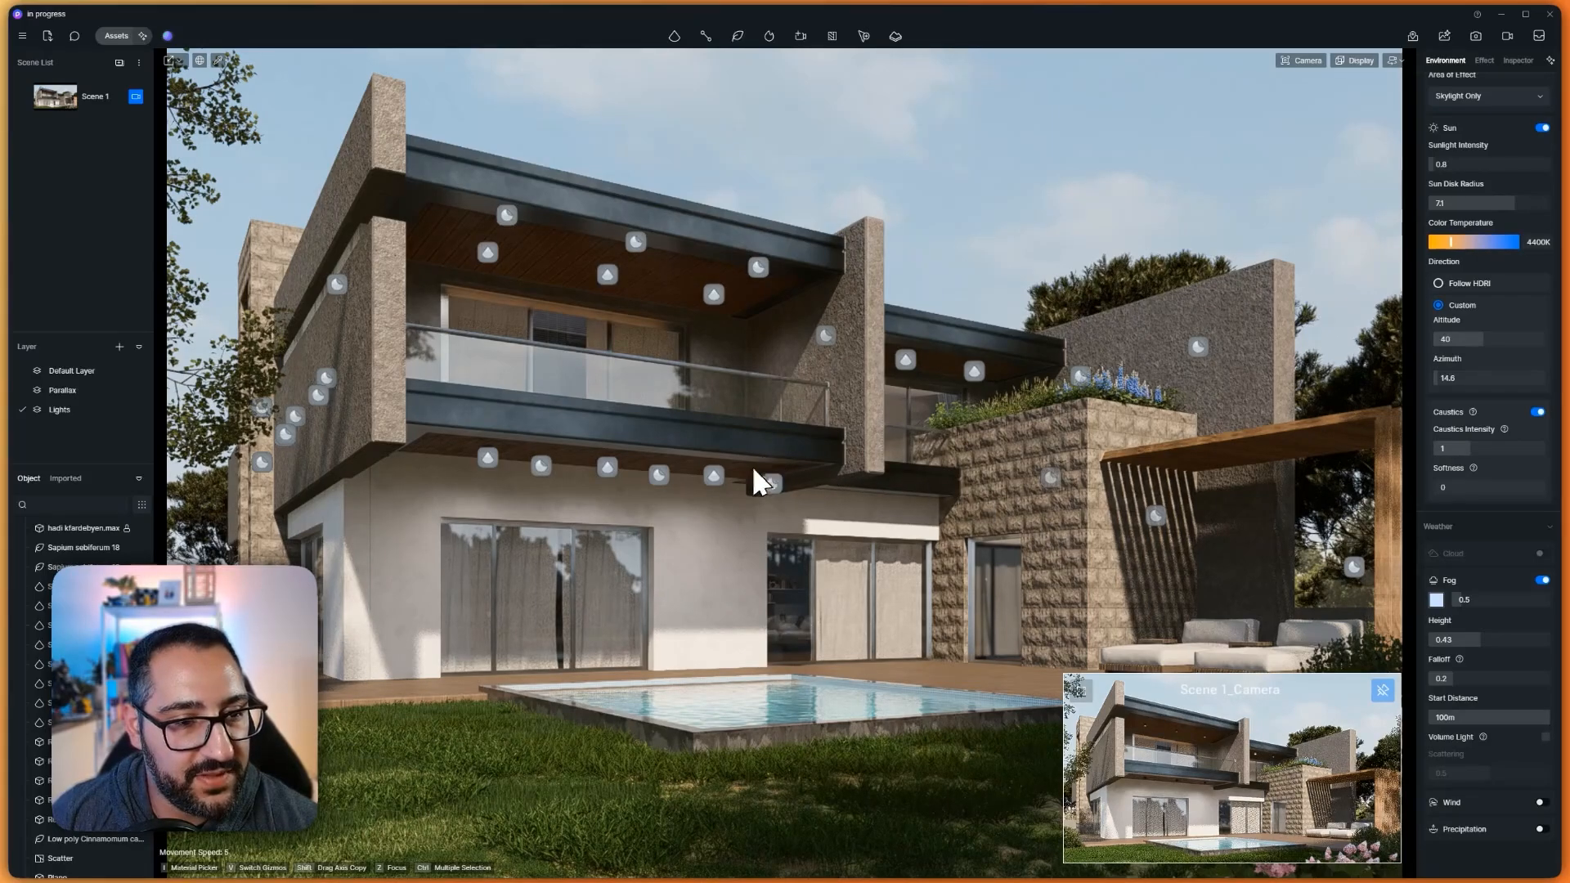
left_click(1502, 449)
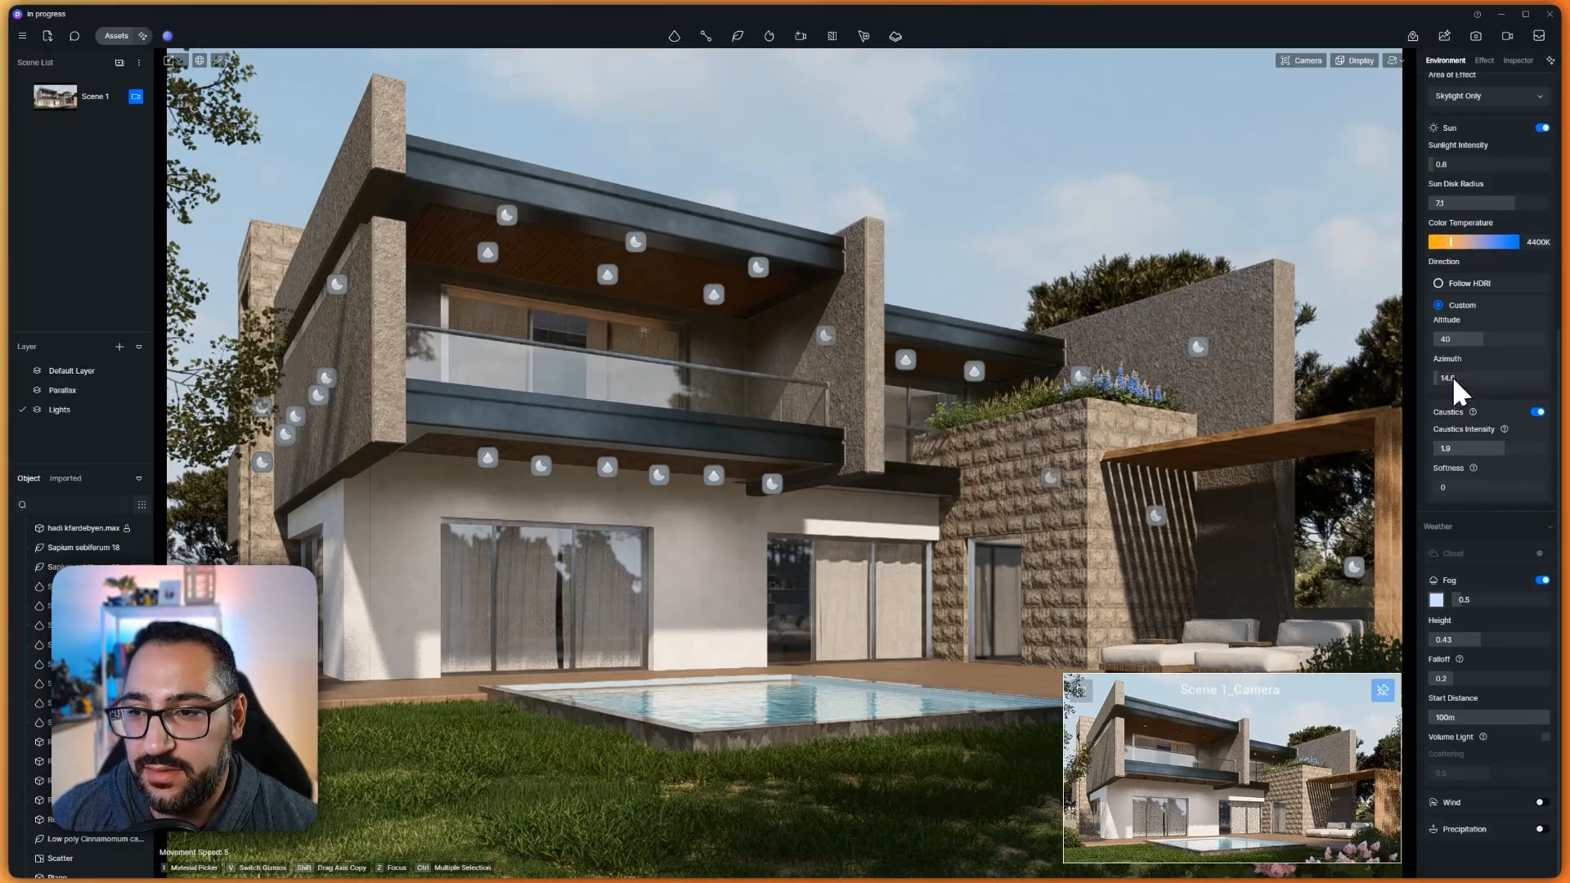
Set the custom sun direction to an altitude of 33.1 and an azimuth of 28.3, and close the camera preview
left_click_drag(1478, 343, 1479, 345)
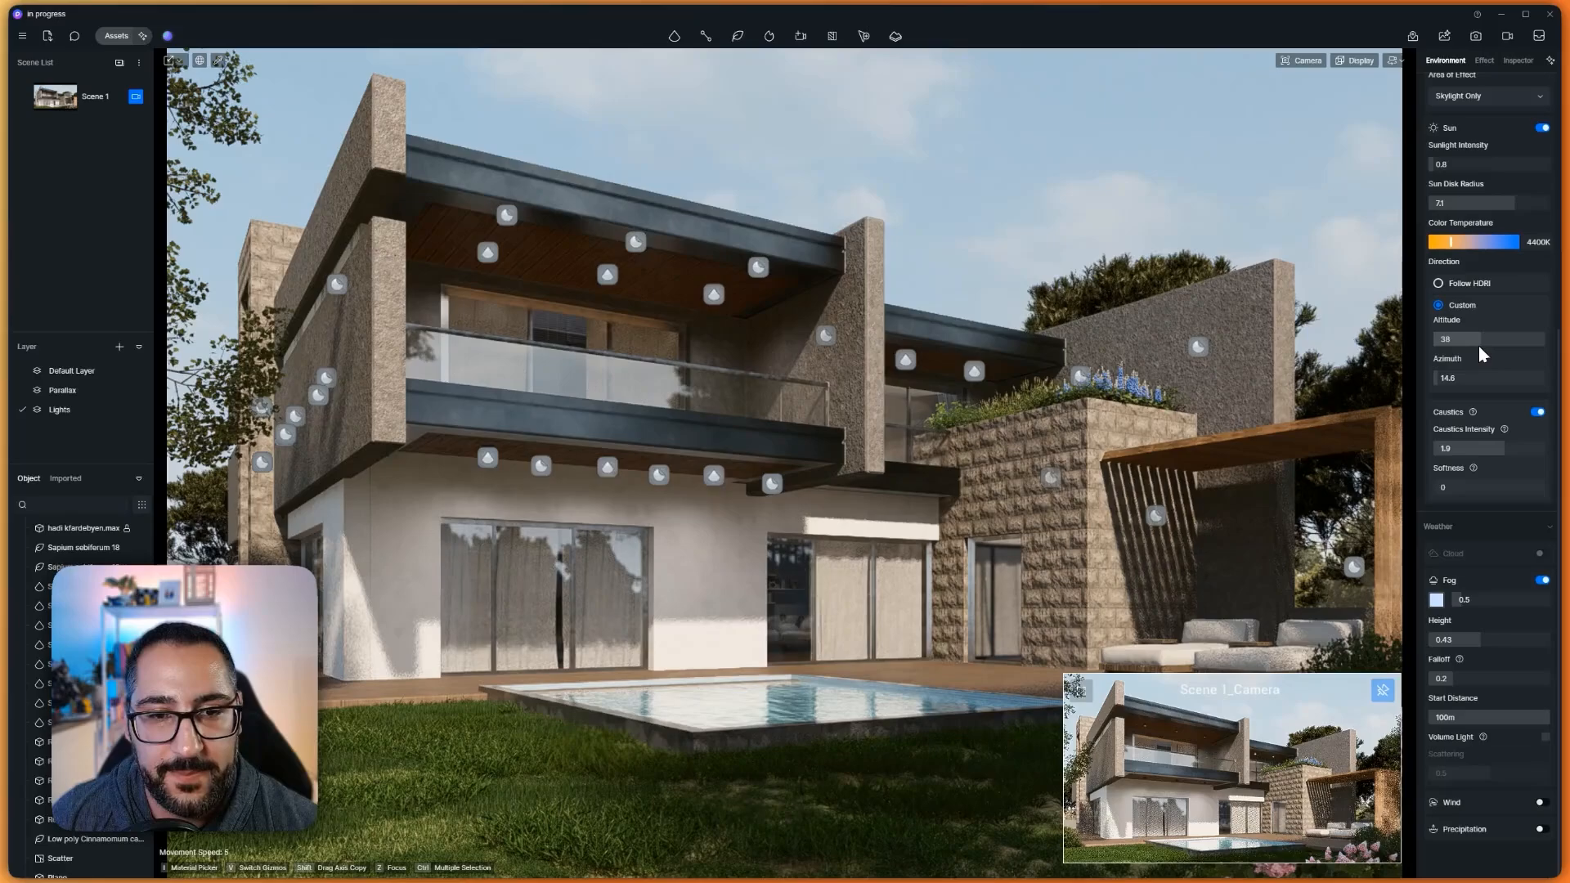
left_click(1443, 382)
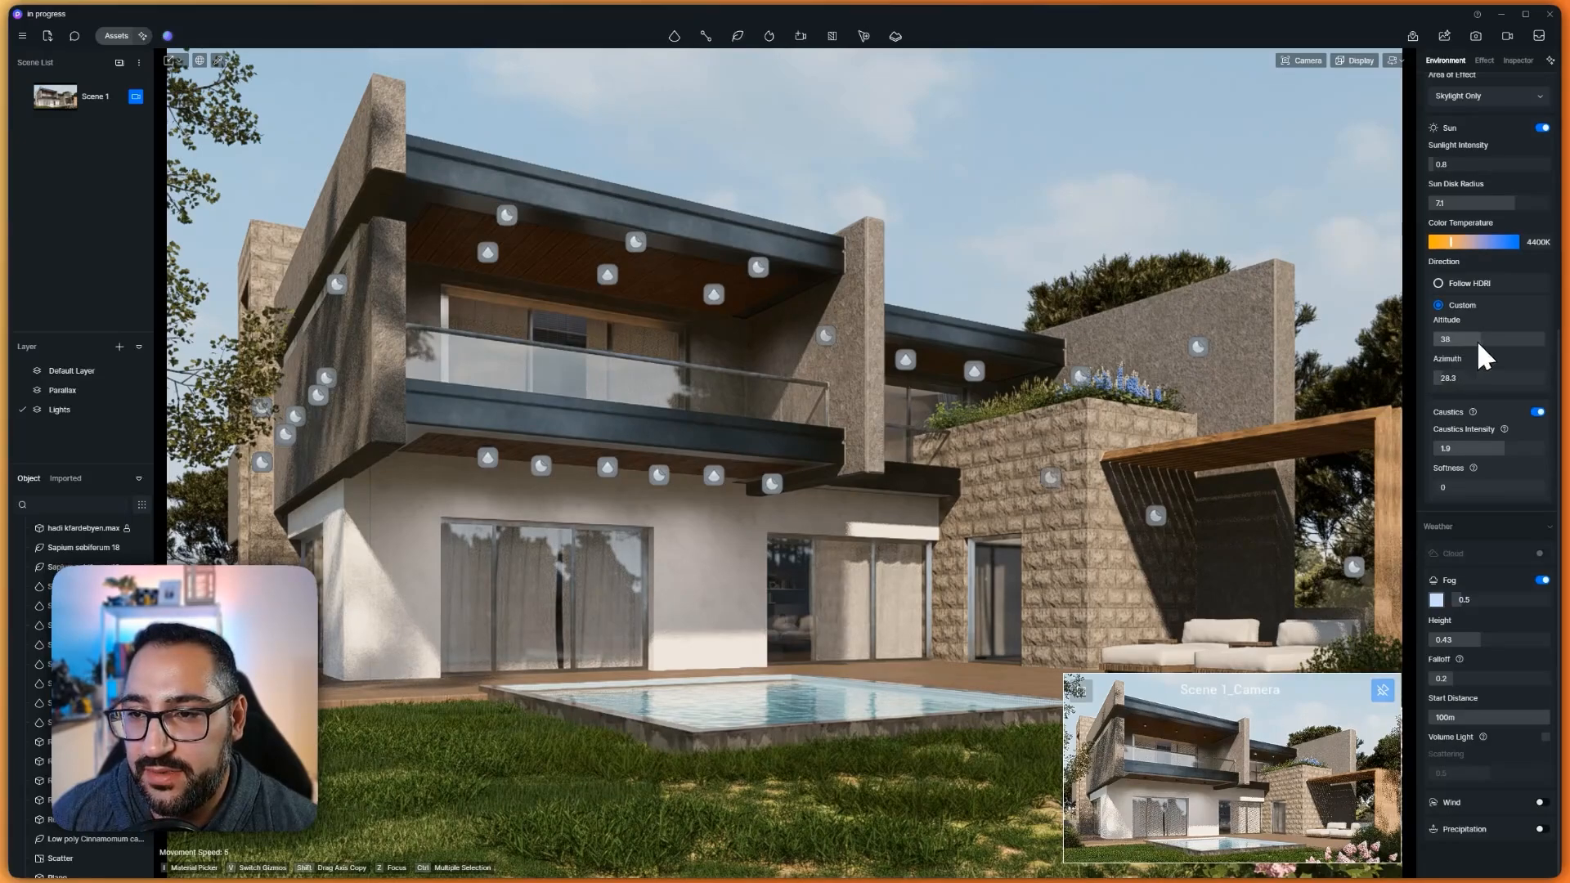
left_click_drag(1477, 341, 1471, 345)
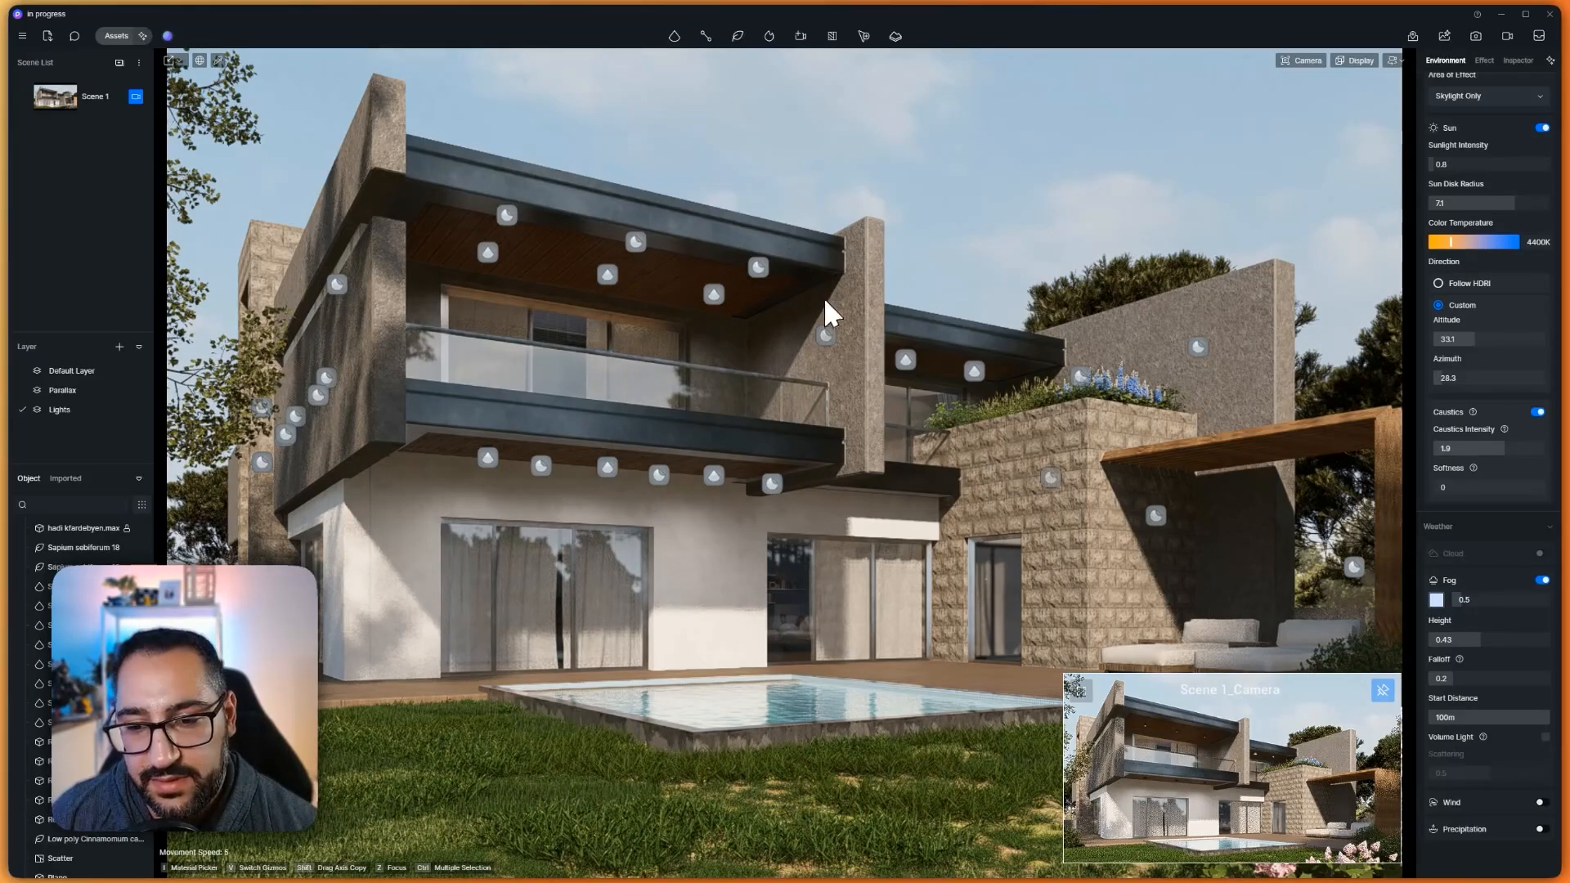
left_click(1082, 692)
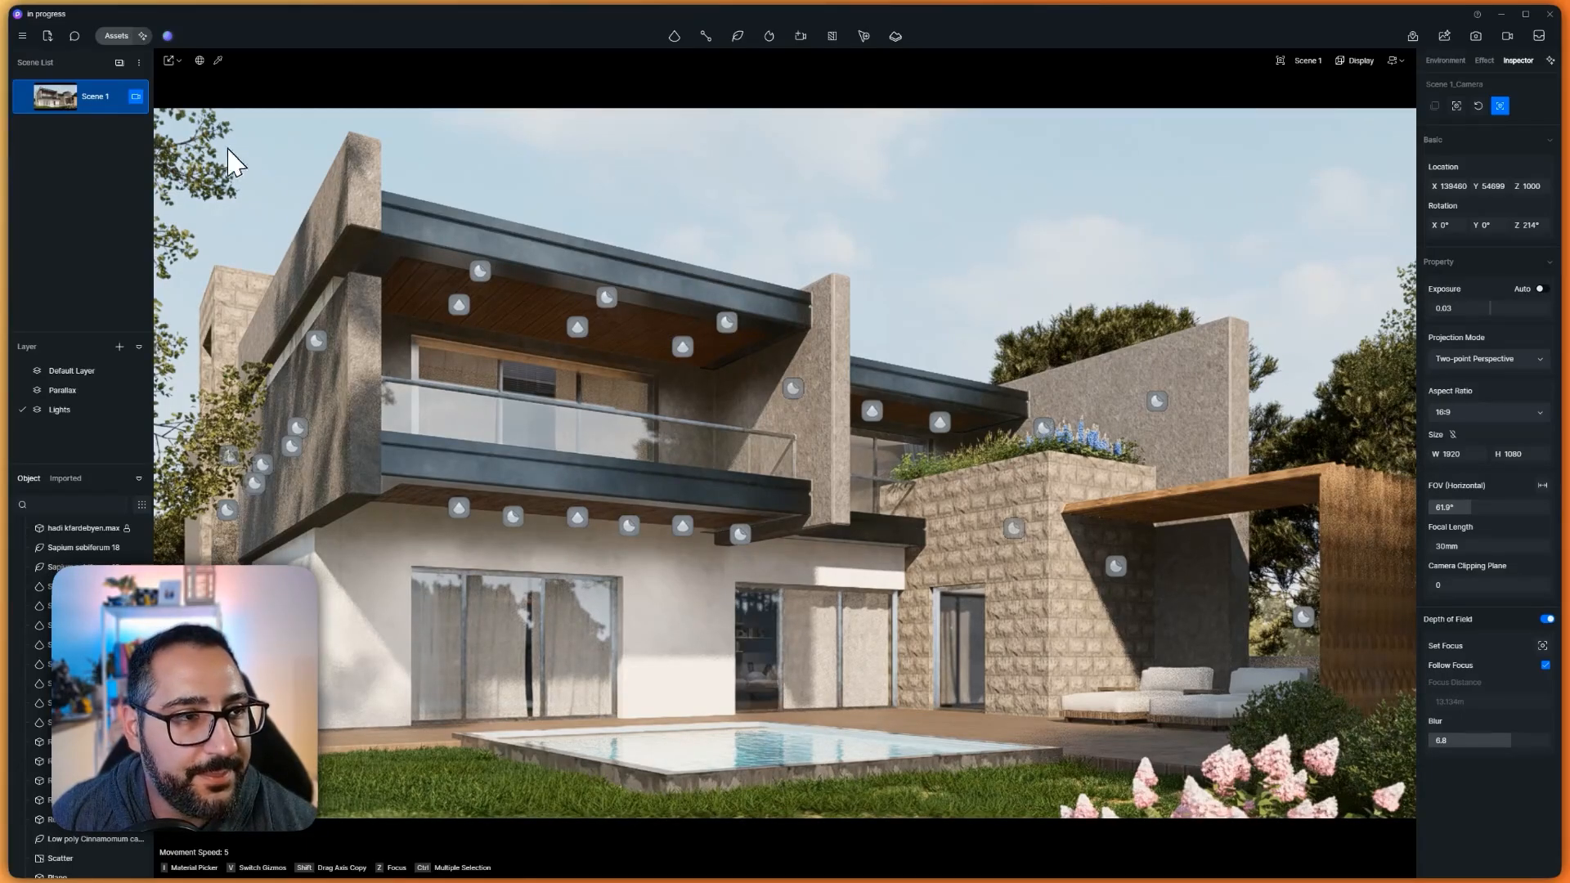
left_click(137, 98)
Place a rectangle light on the wooden floor of the large upper balcony
right_click_drag(836, 422, 841, 631)
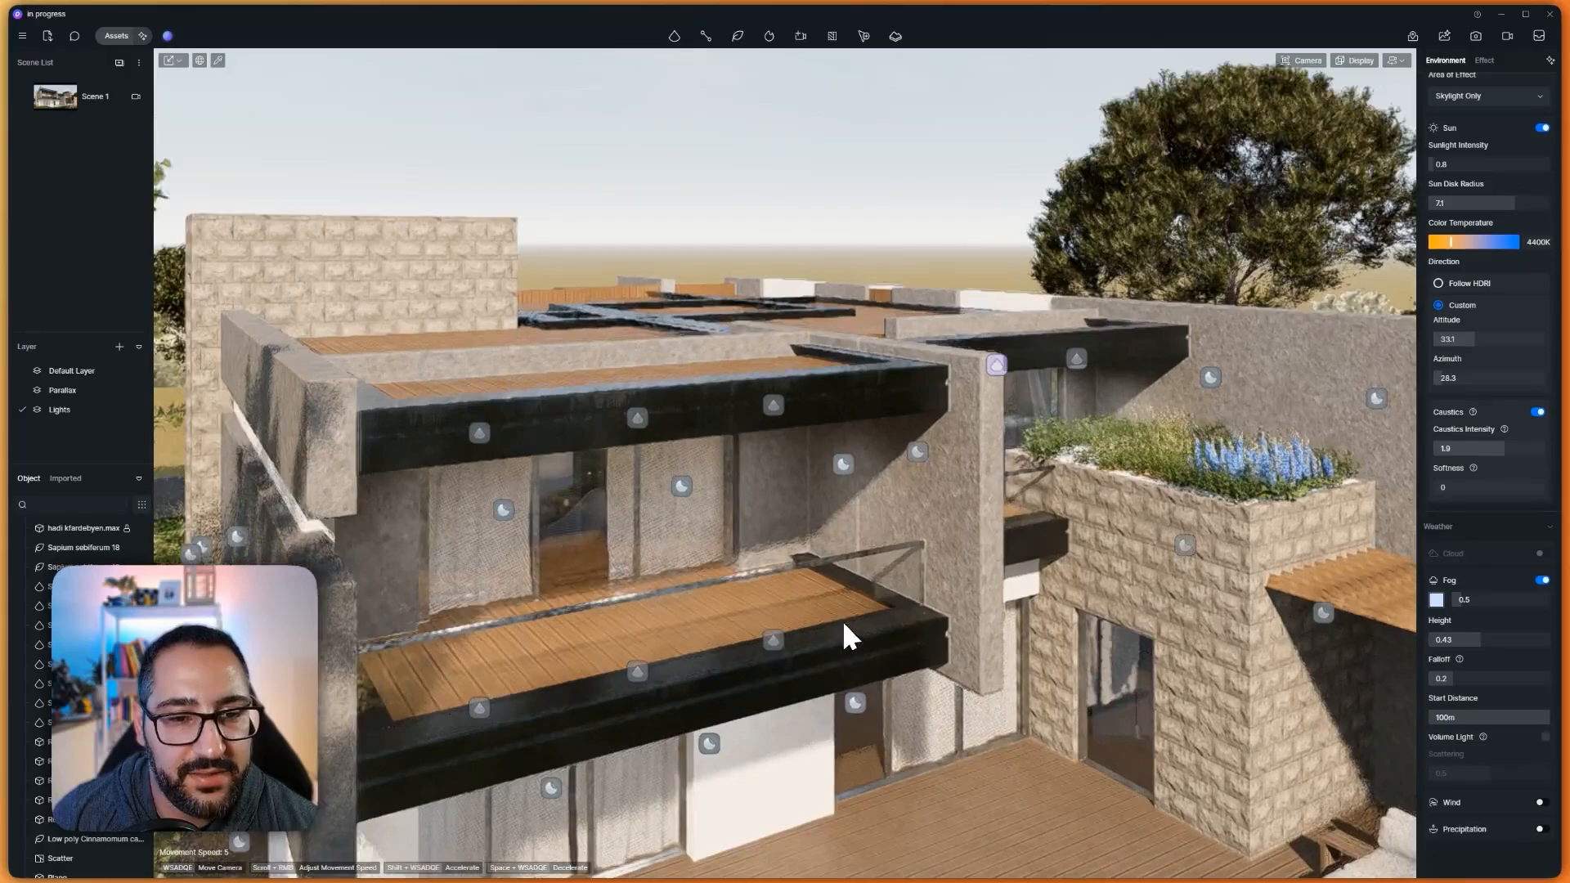
mouse_move(684, 48)
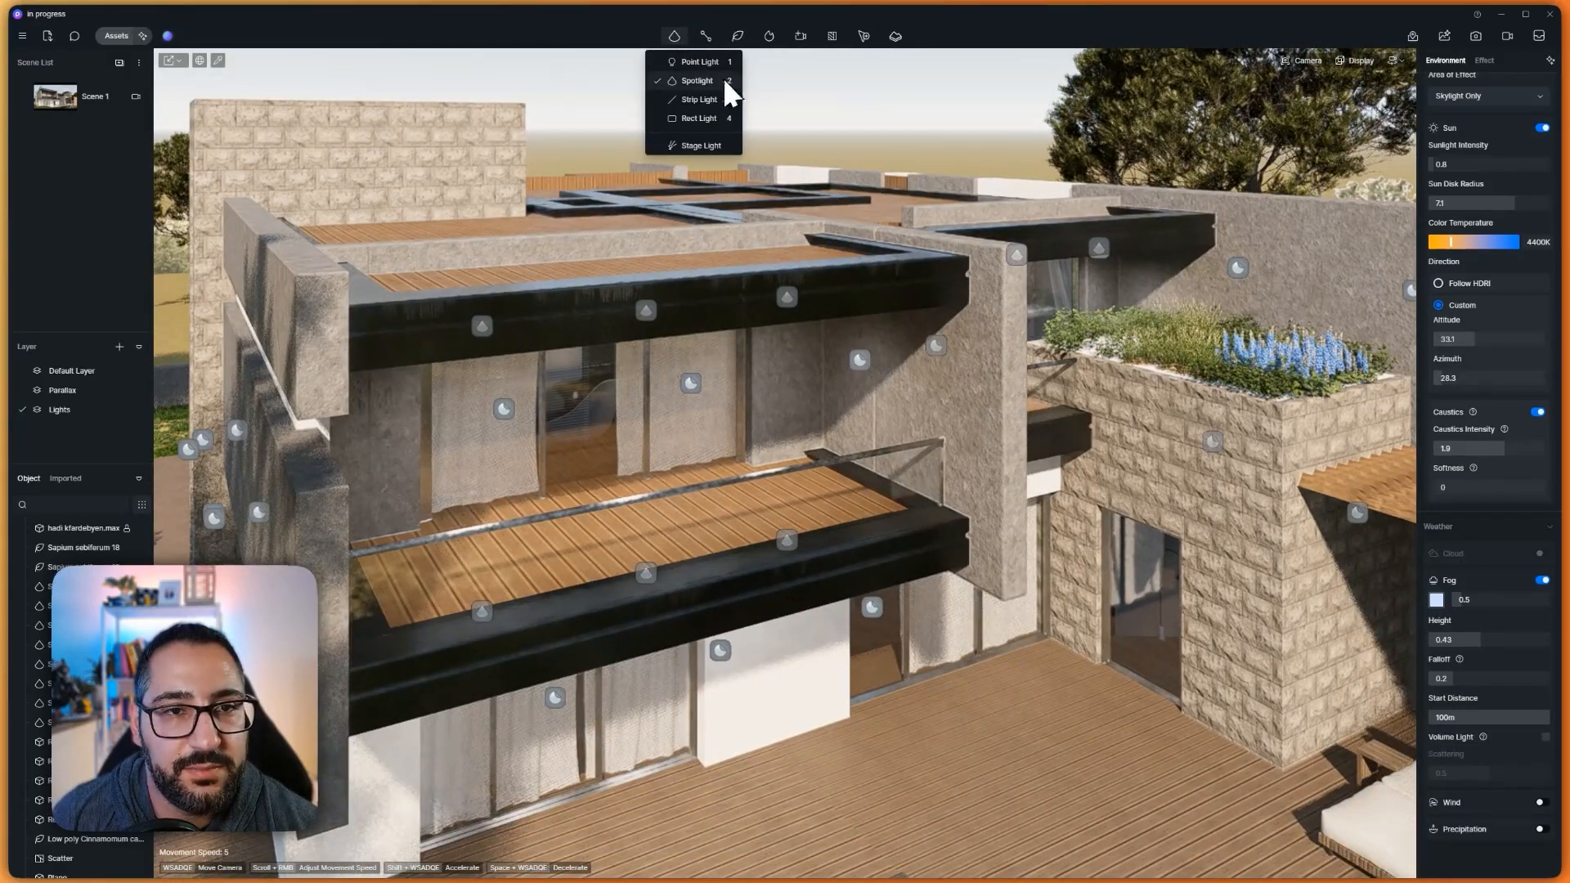
left_click(700, 120)
scroll(793, 434, "up", 3)
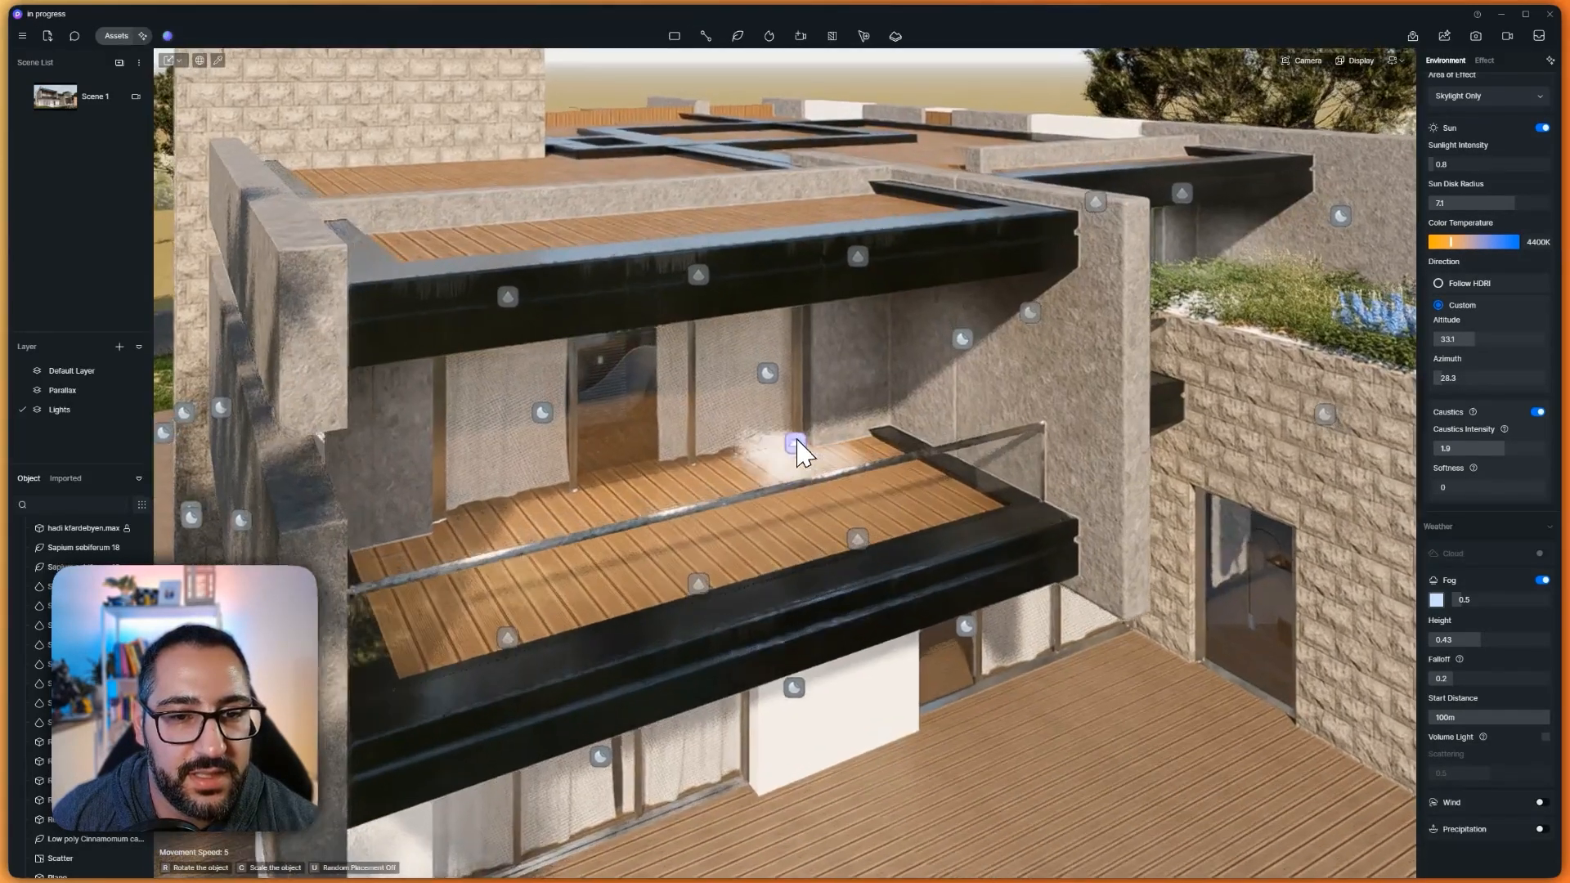
left_click(659, 455)
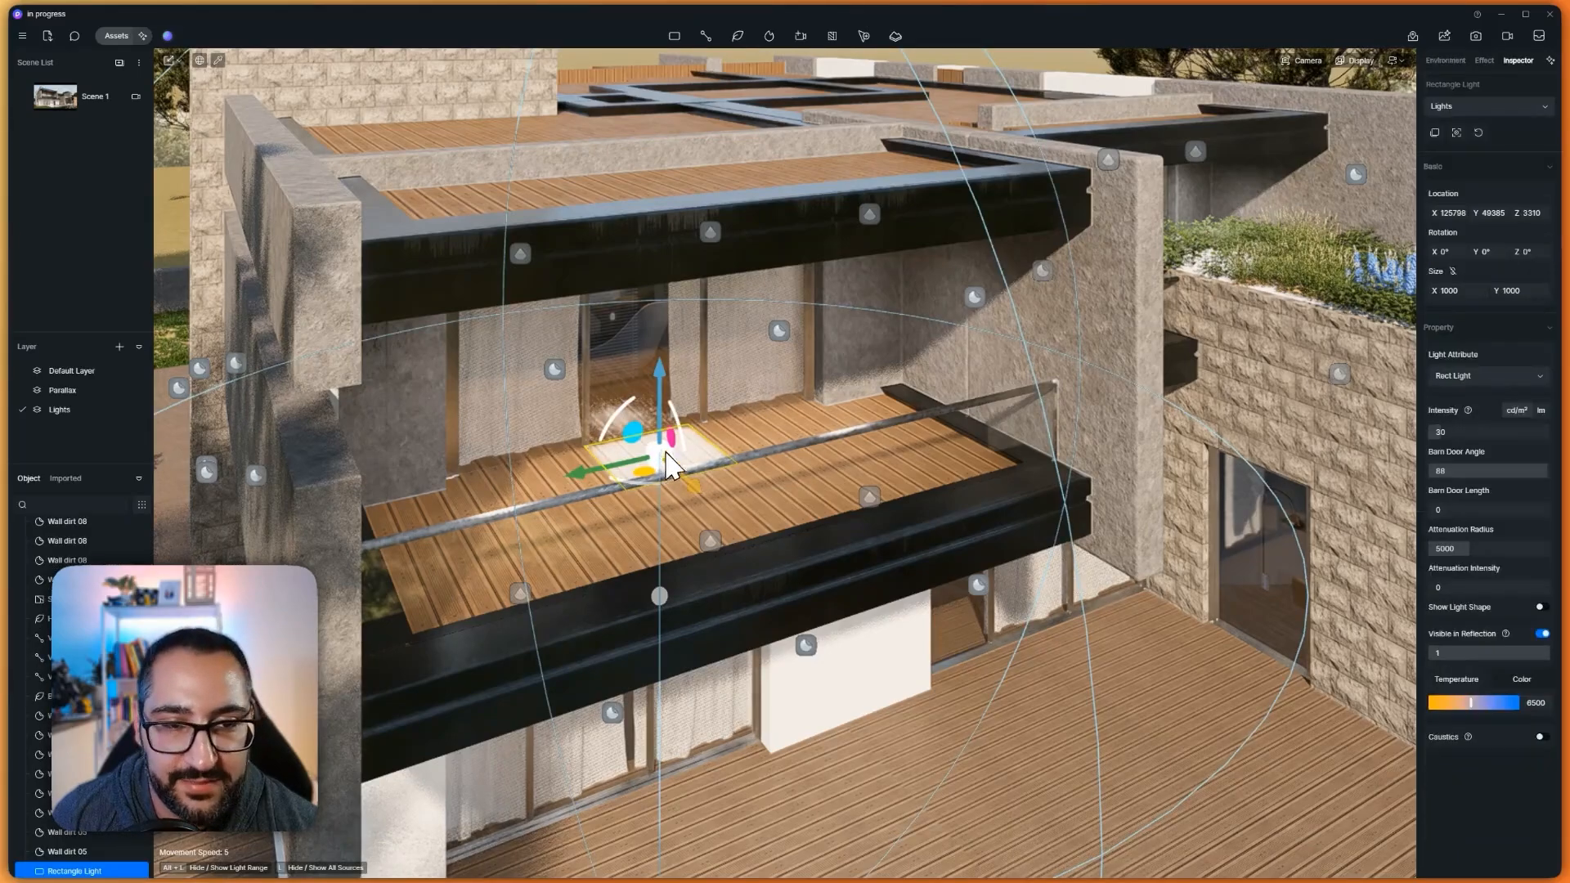
Flip the rectangle light to shine upward, resize it to 1505 × 4186 along the balcony floor, and raise it to Z 3616
left_click_drag(659, 373, 660, 347)
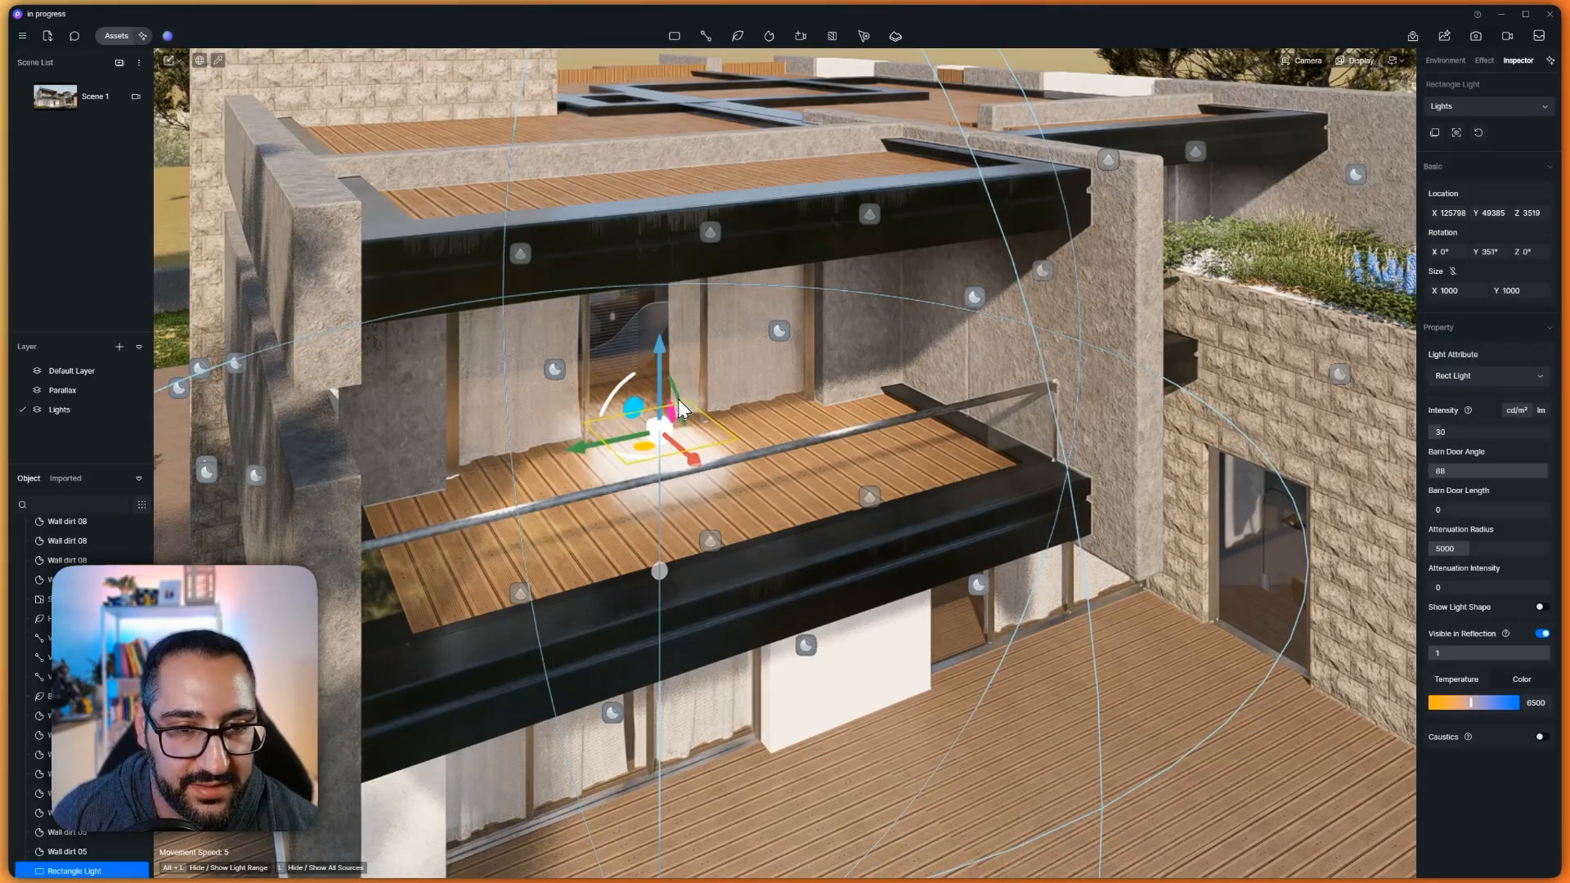
left_click_drag(678, 399, 241, 655)
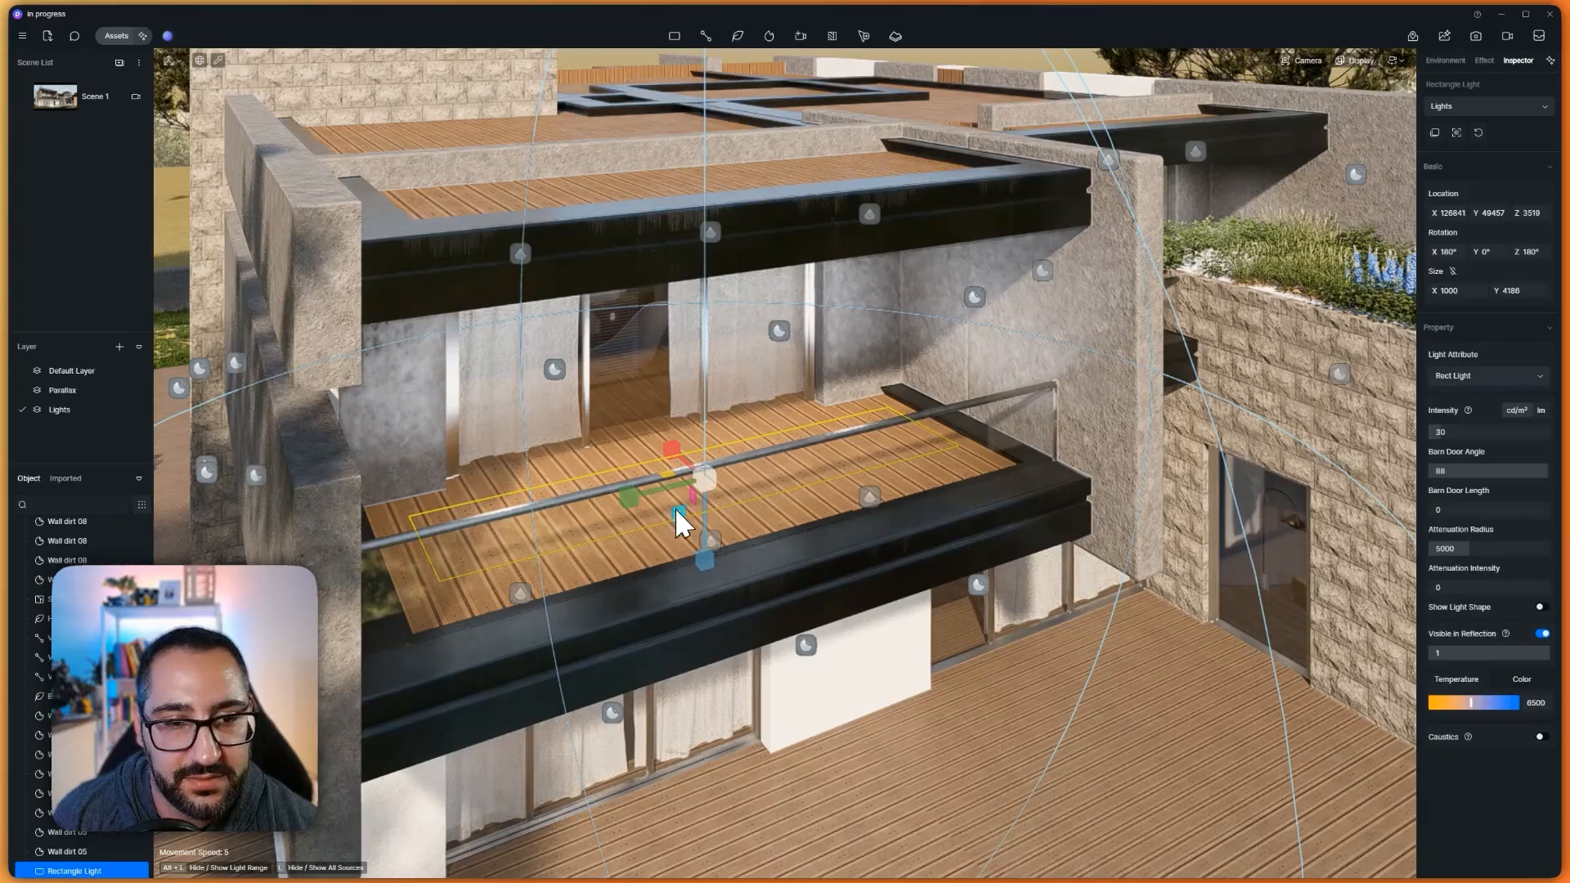
left_click_drag(670, 448, 709, 386)
key("w")
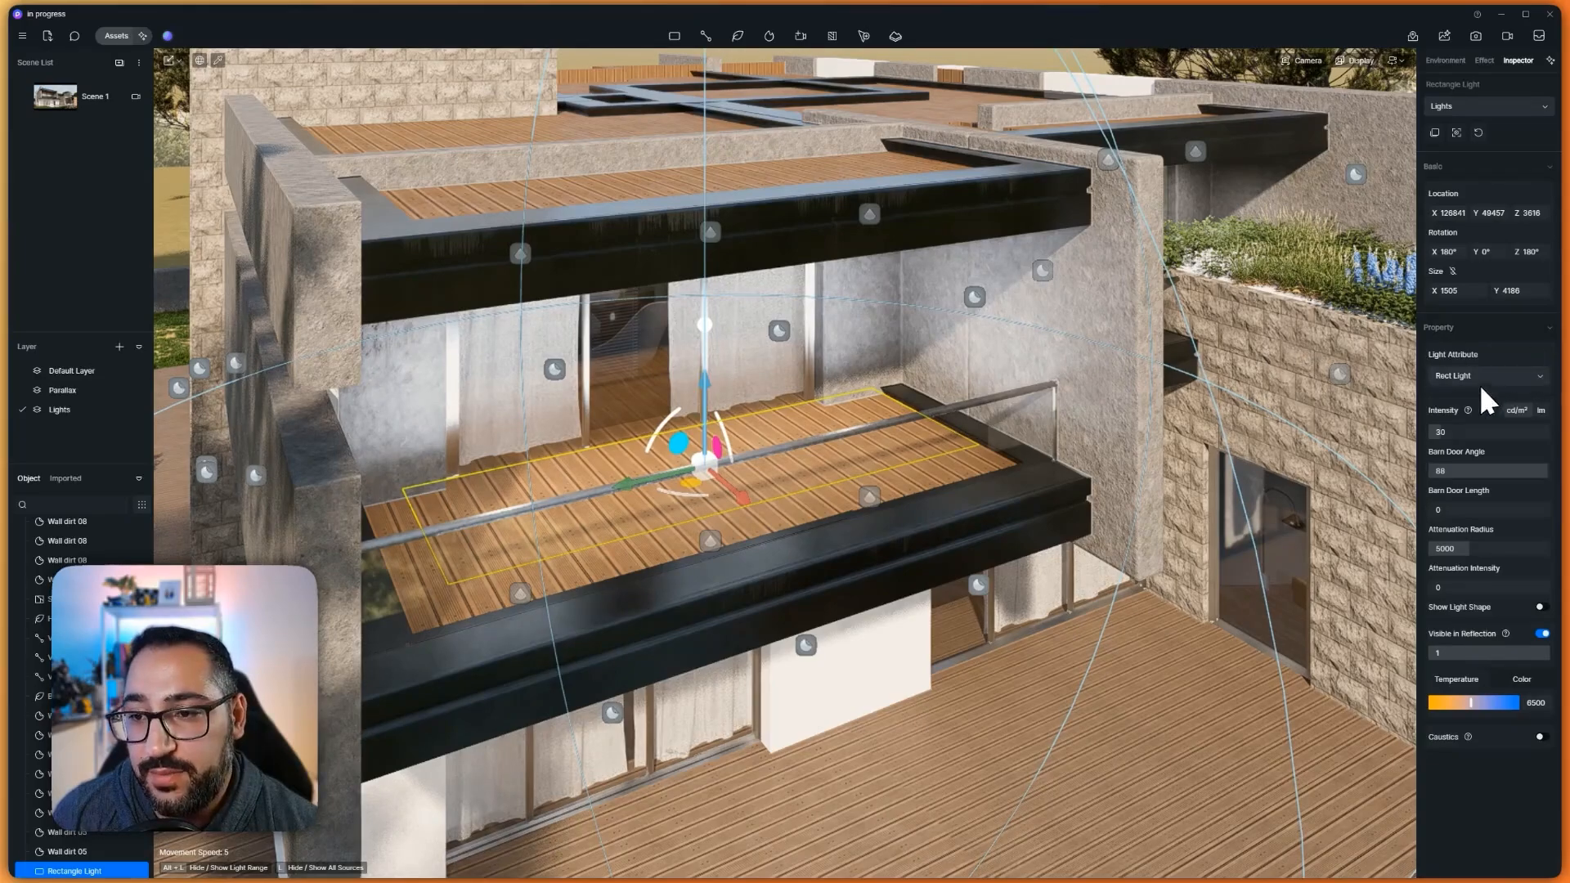
Try intensities of 1 and 5 for the balcony's rectangle light
type("1")
key("Return")
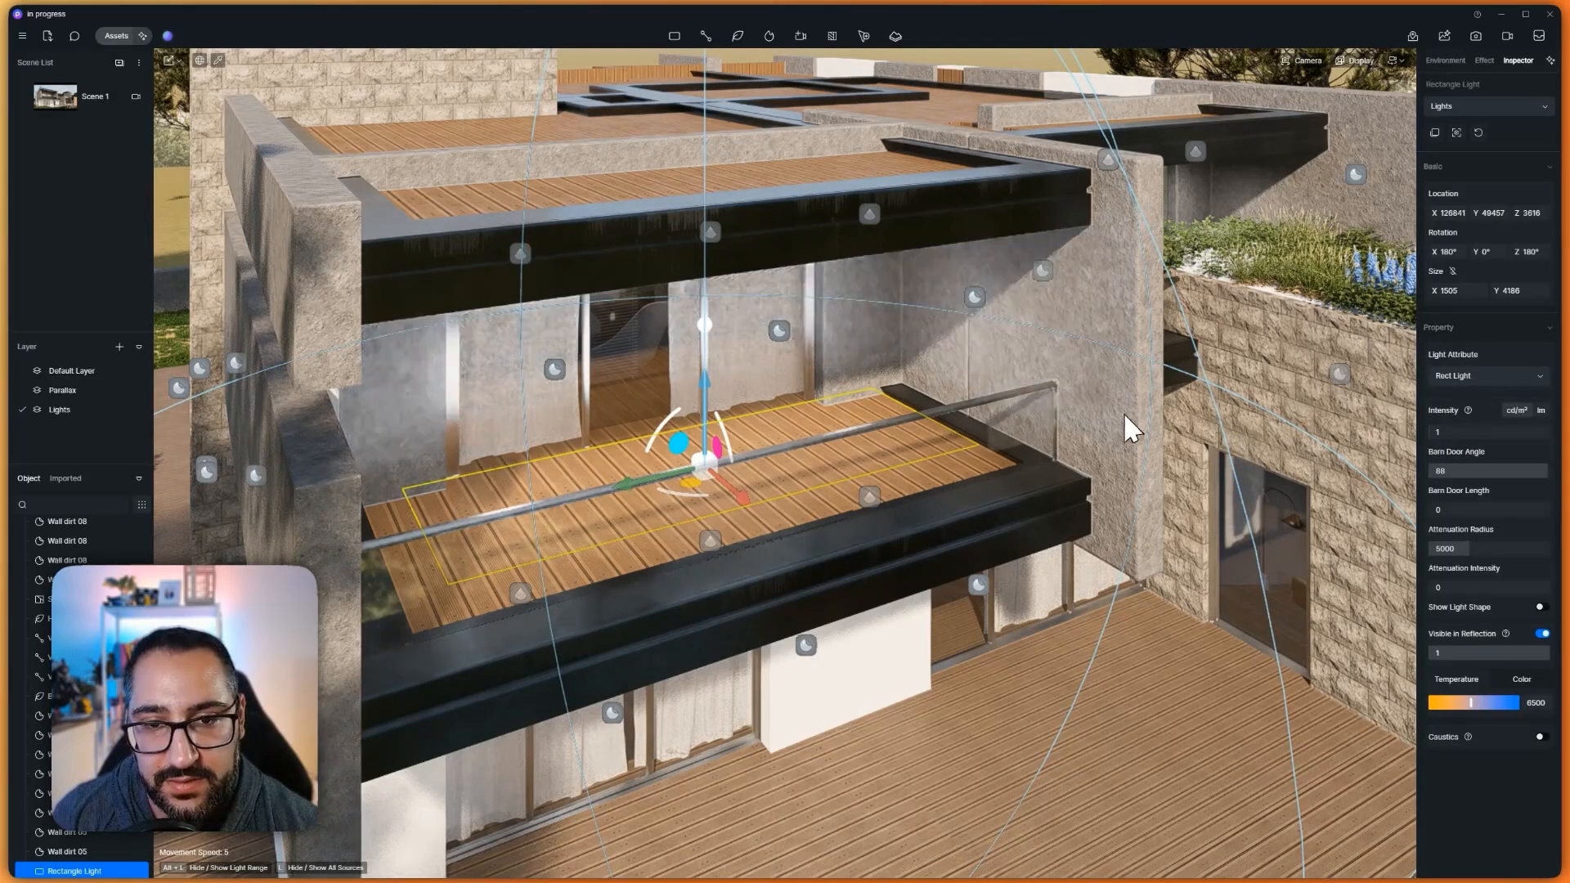
scroll(1111, 336, "down", 5)
left_click(1469, 432)
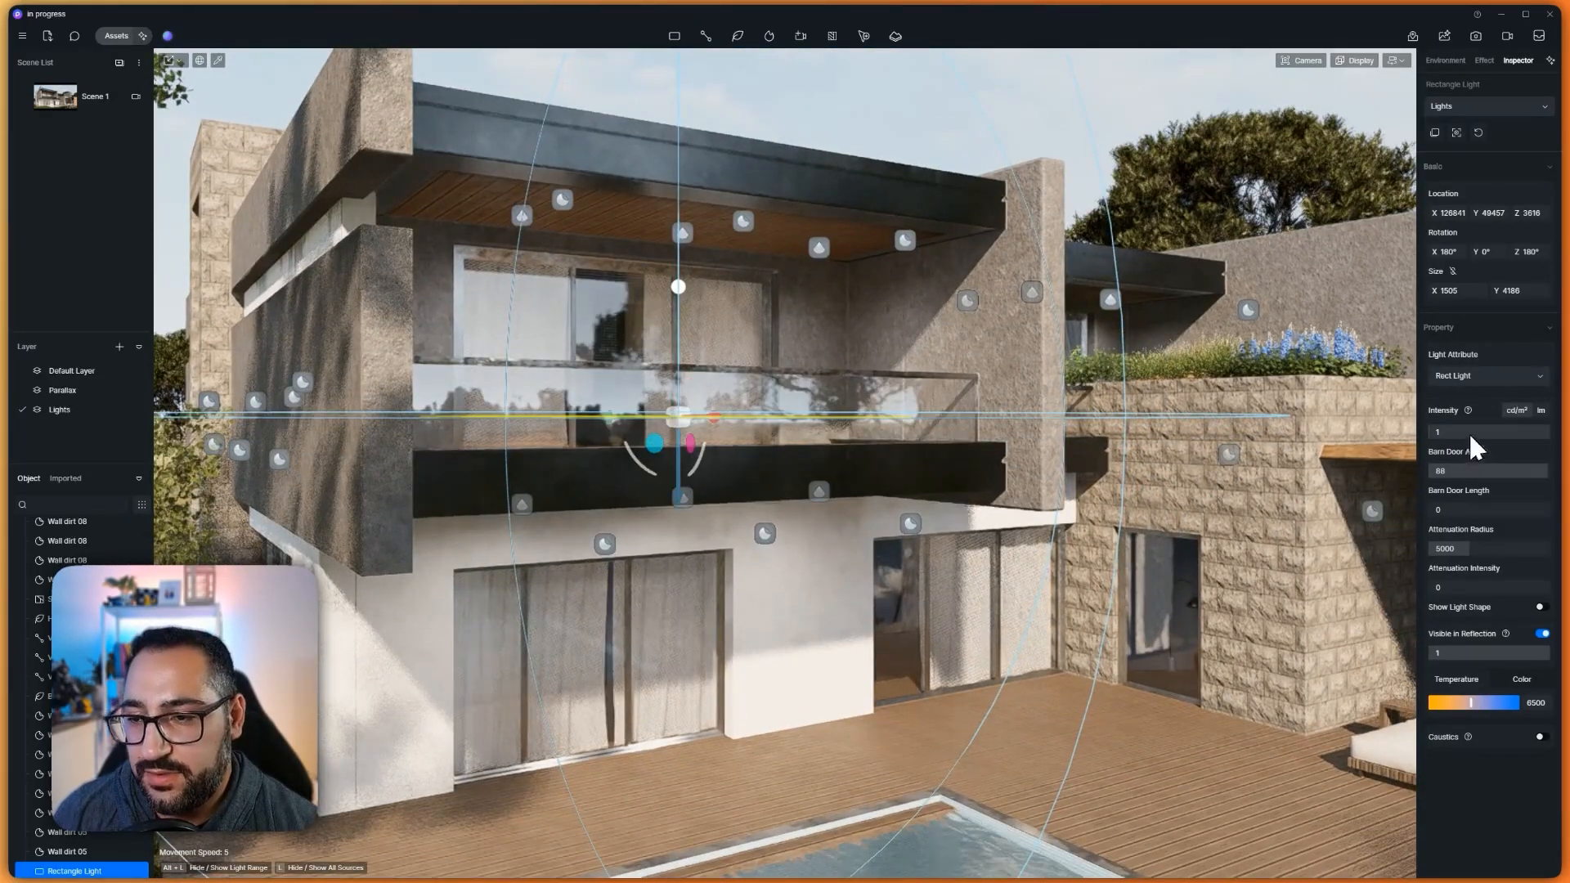
type("5")
key("Return")
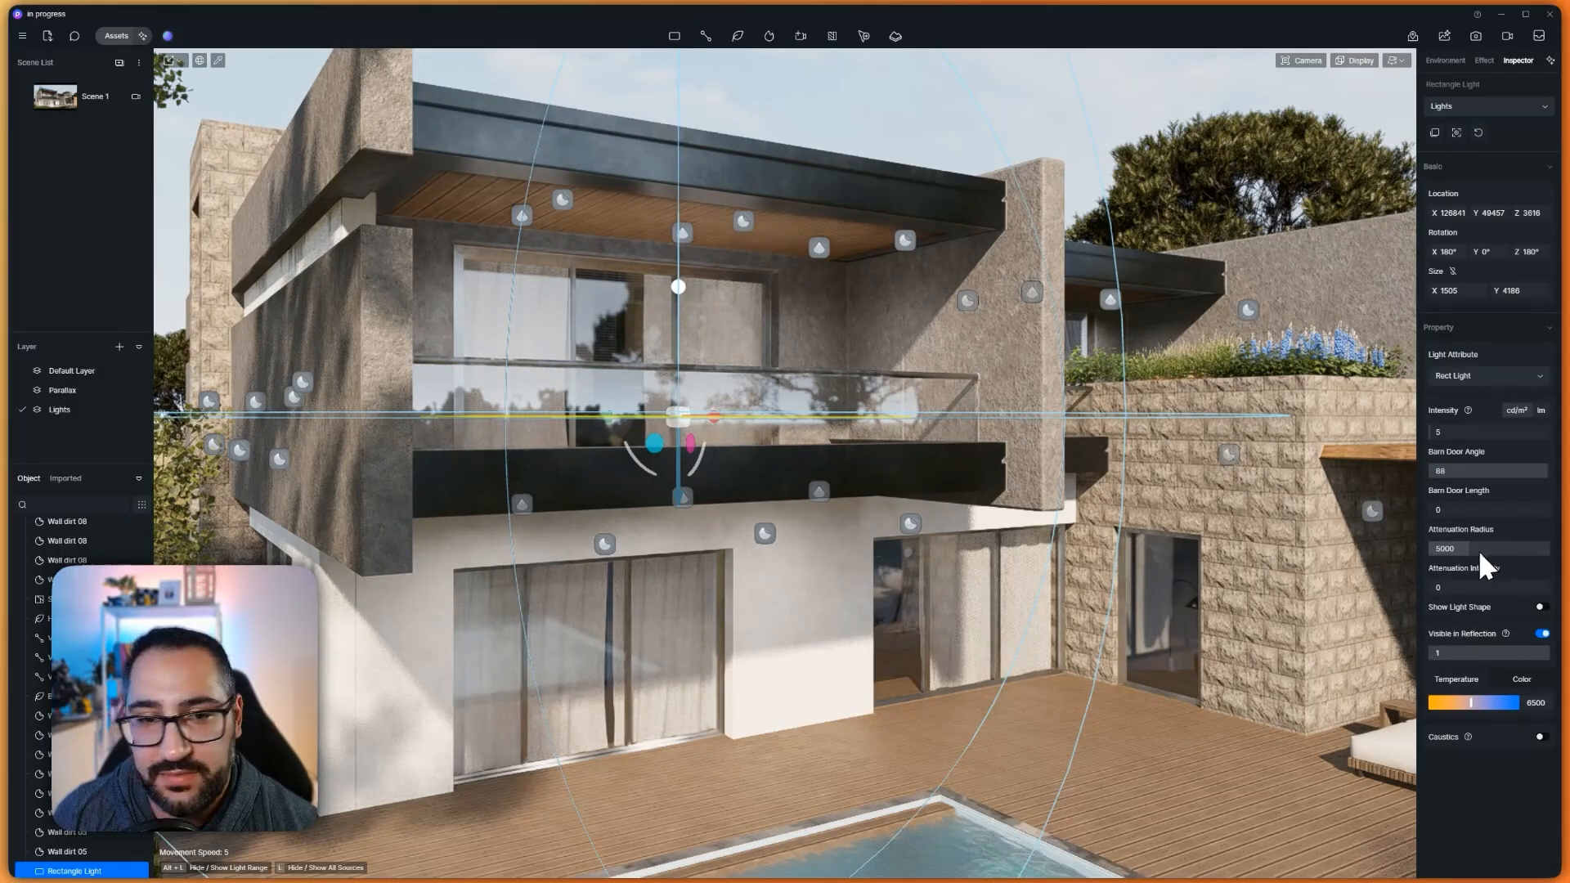
Set the rectangle light's attenuation radius to 7025 and intensity to 1, and toggle its visibility to compare the effect
left_click_drag(1482, 556, 1486, 553)
left_click(1455, 434)
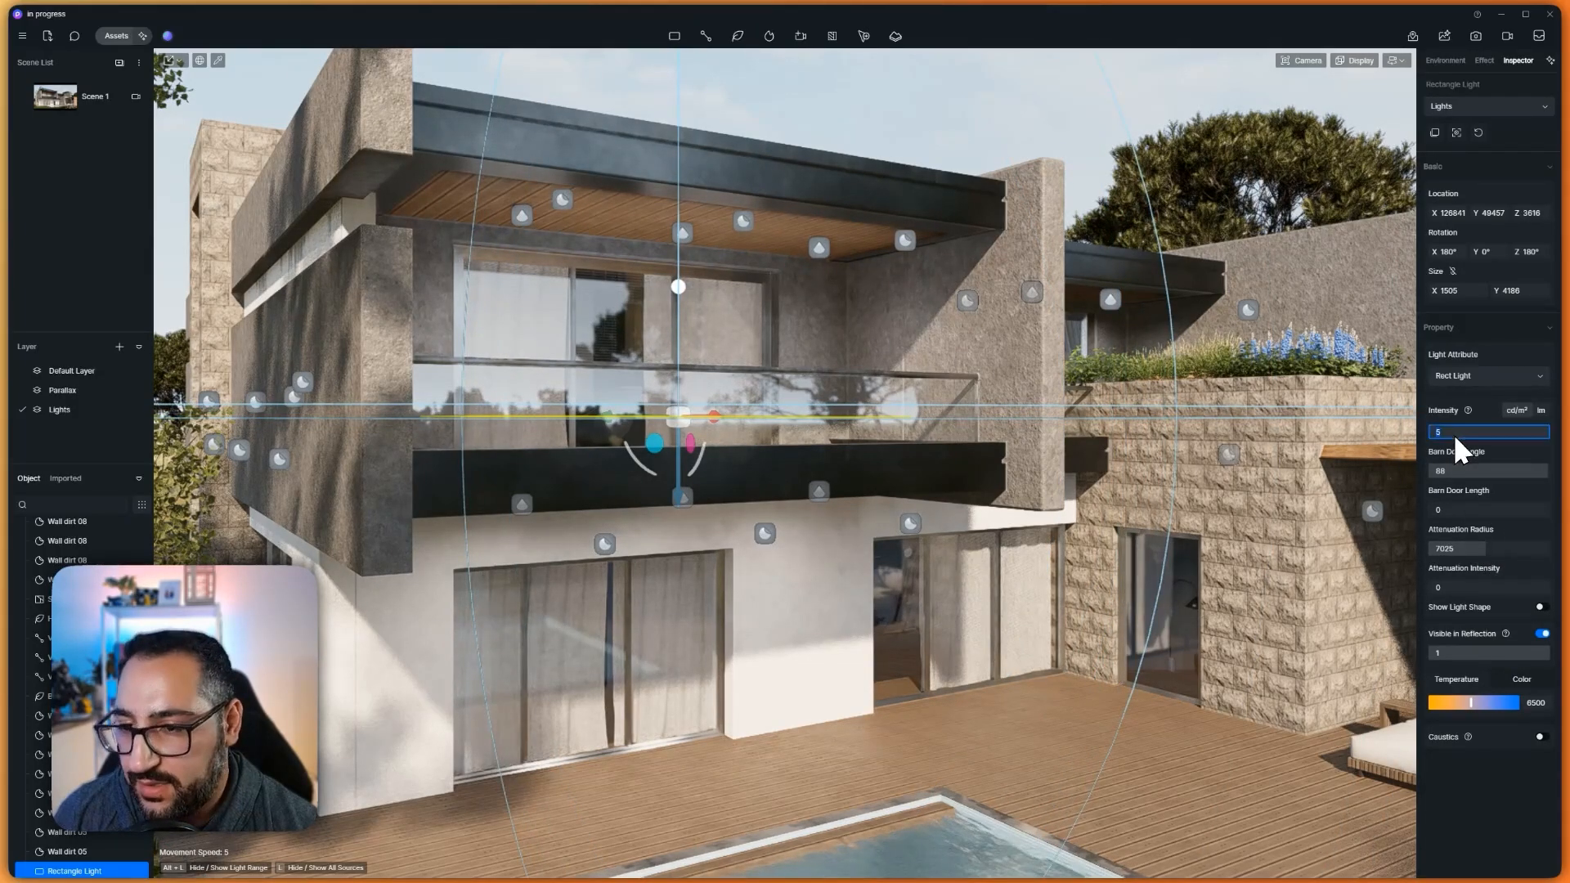
type("1")
key("Return")
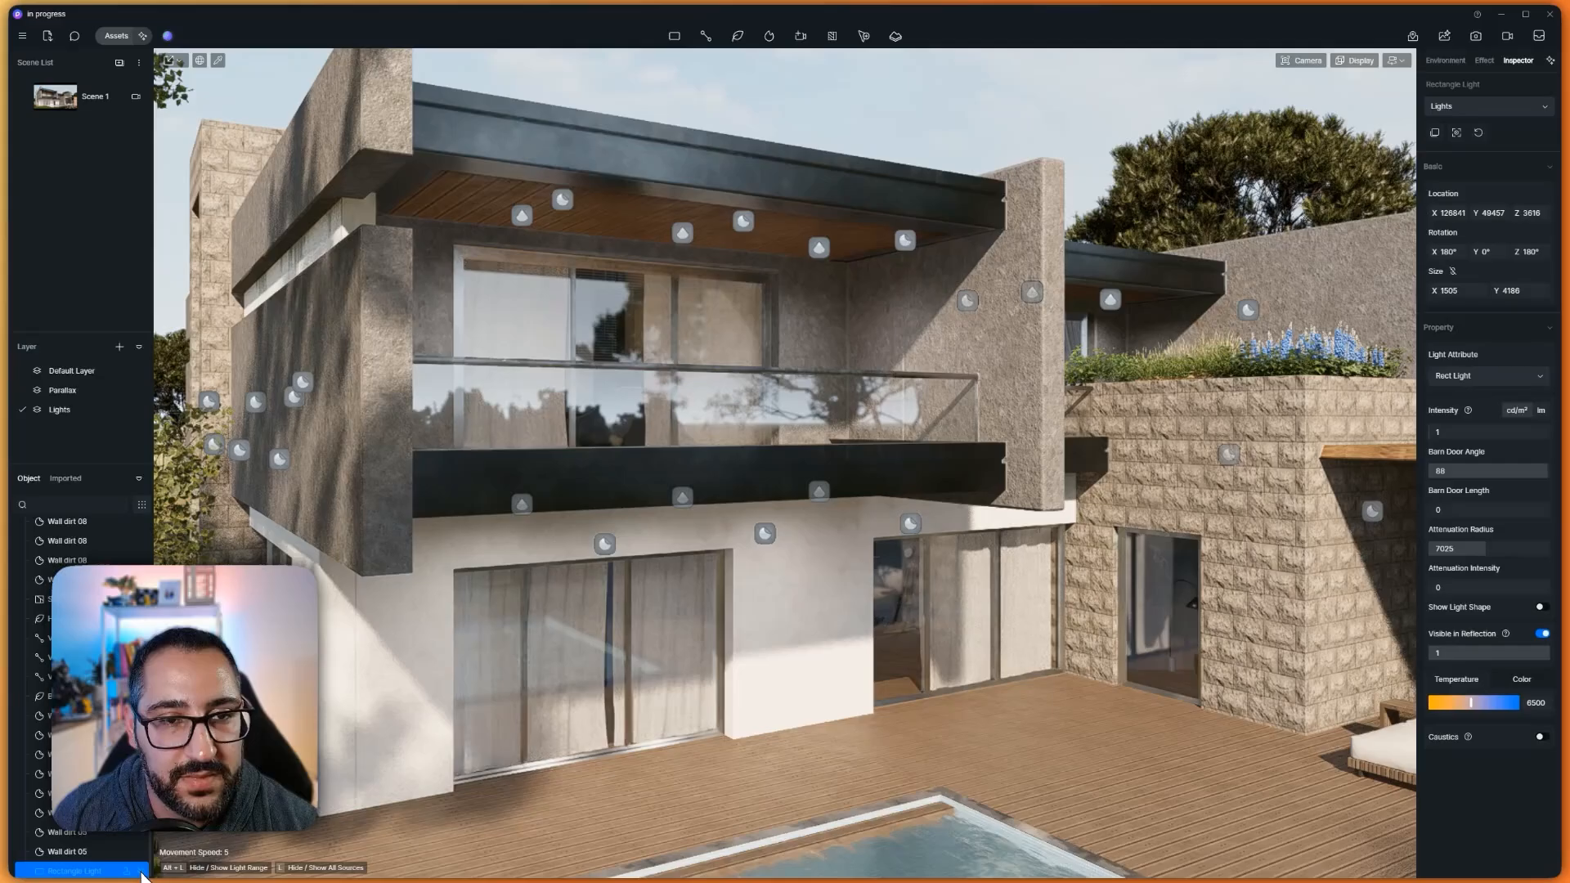
left_click(139, 872)
Duplicate the large balcony's rectangle light onto the smaller upper balcony beside the flower planter
scroll(862, 503, "down", 8)
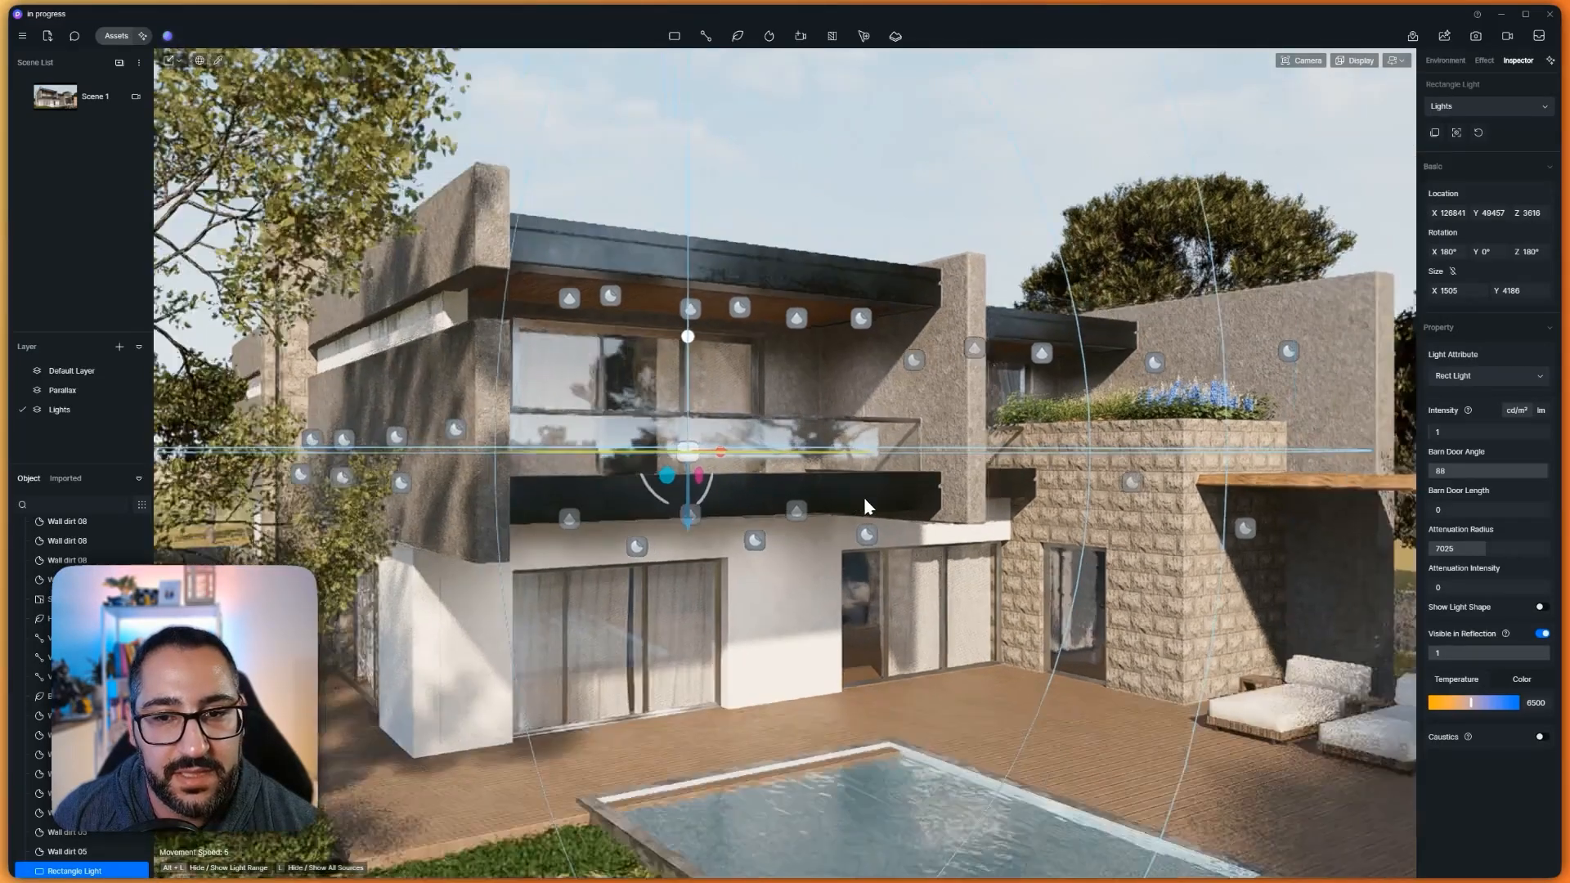
scroll(866, 454, "up", 10)
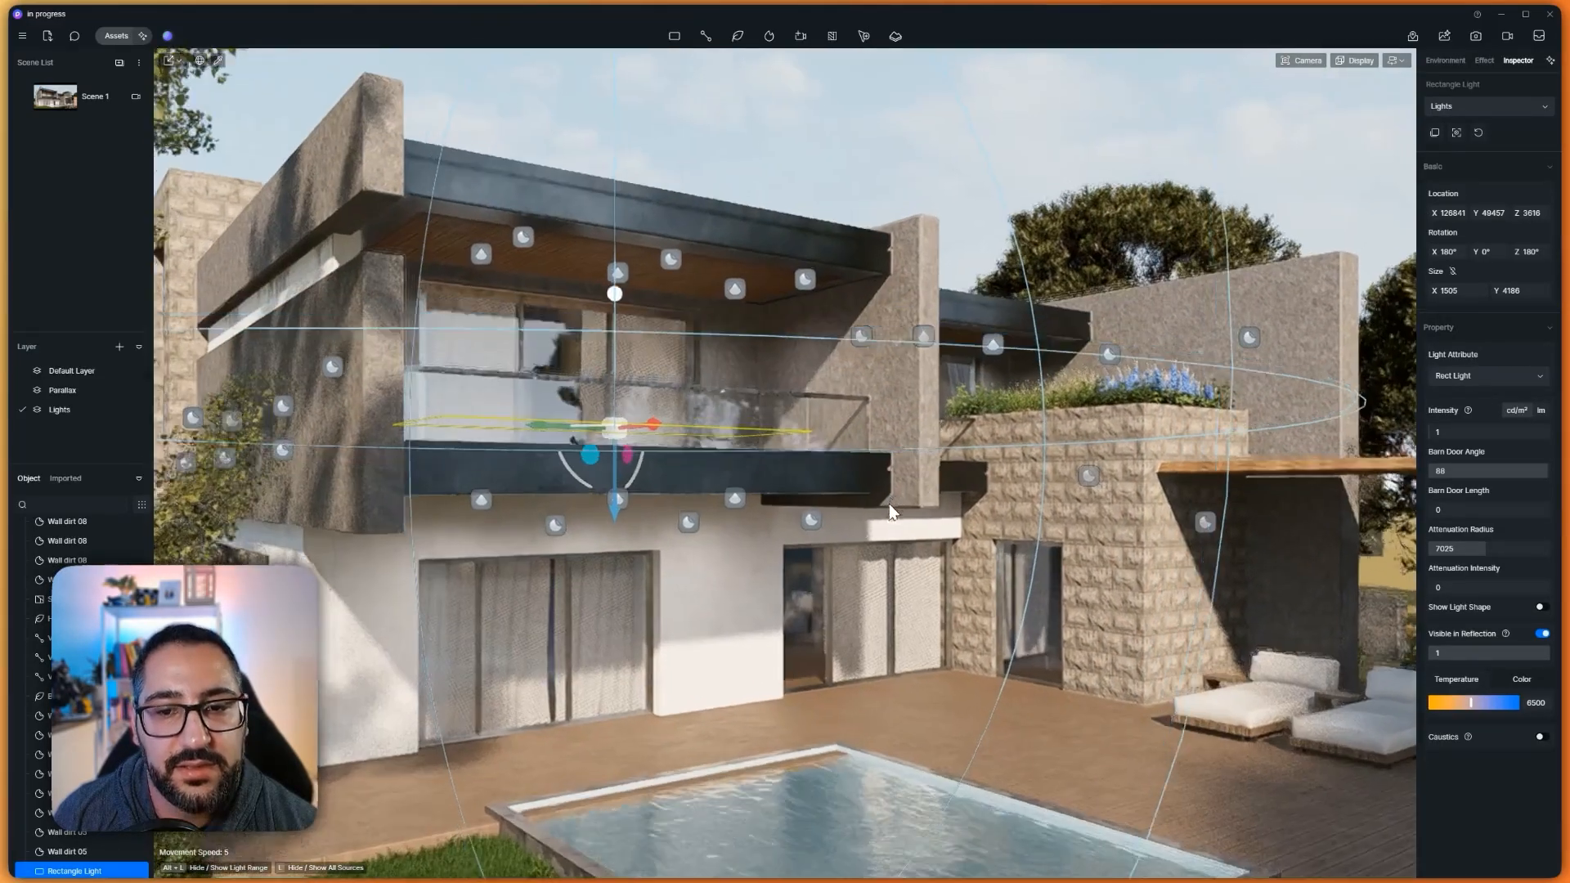
key("f")
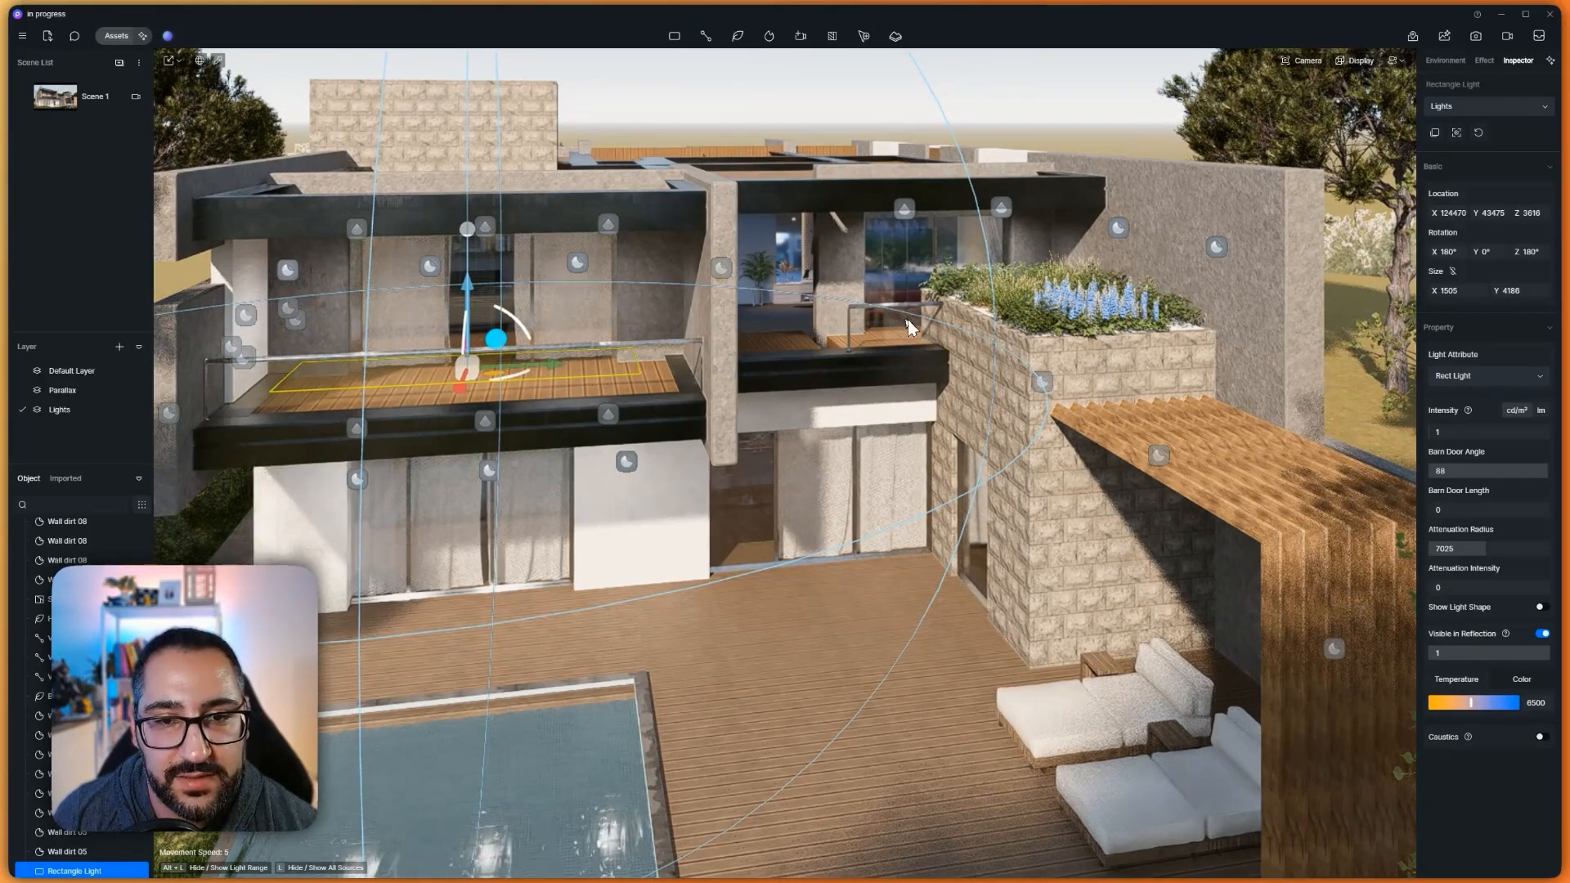
left_click_drag(514, 366, 954, 308)
key("f")
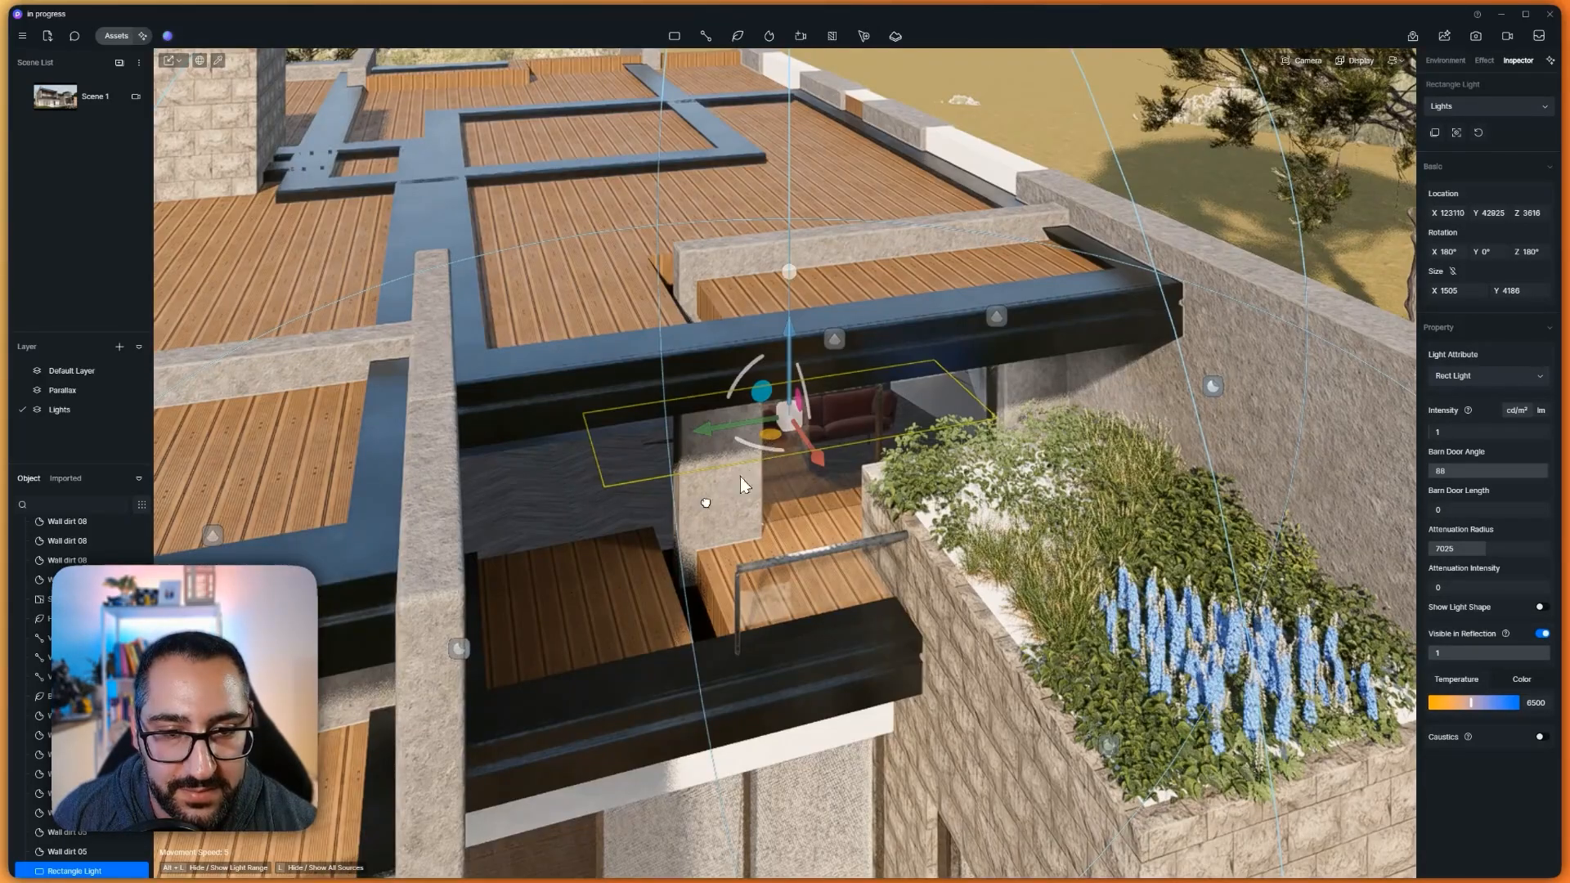
Position the copied rectangle light over the smaller balcony at X 124570, Y 43938 and Z 4353
left_click_drag(664, 578, 657, 574)
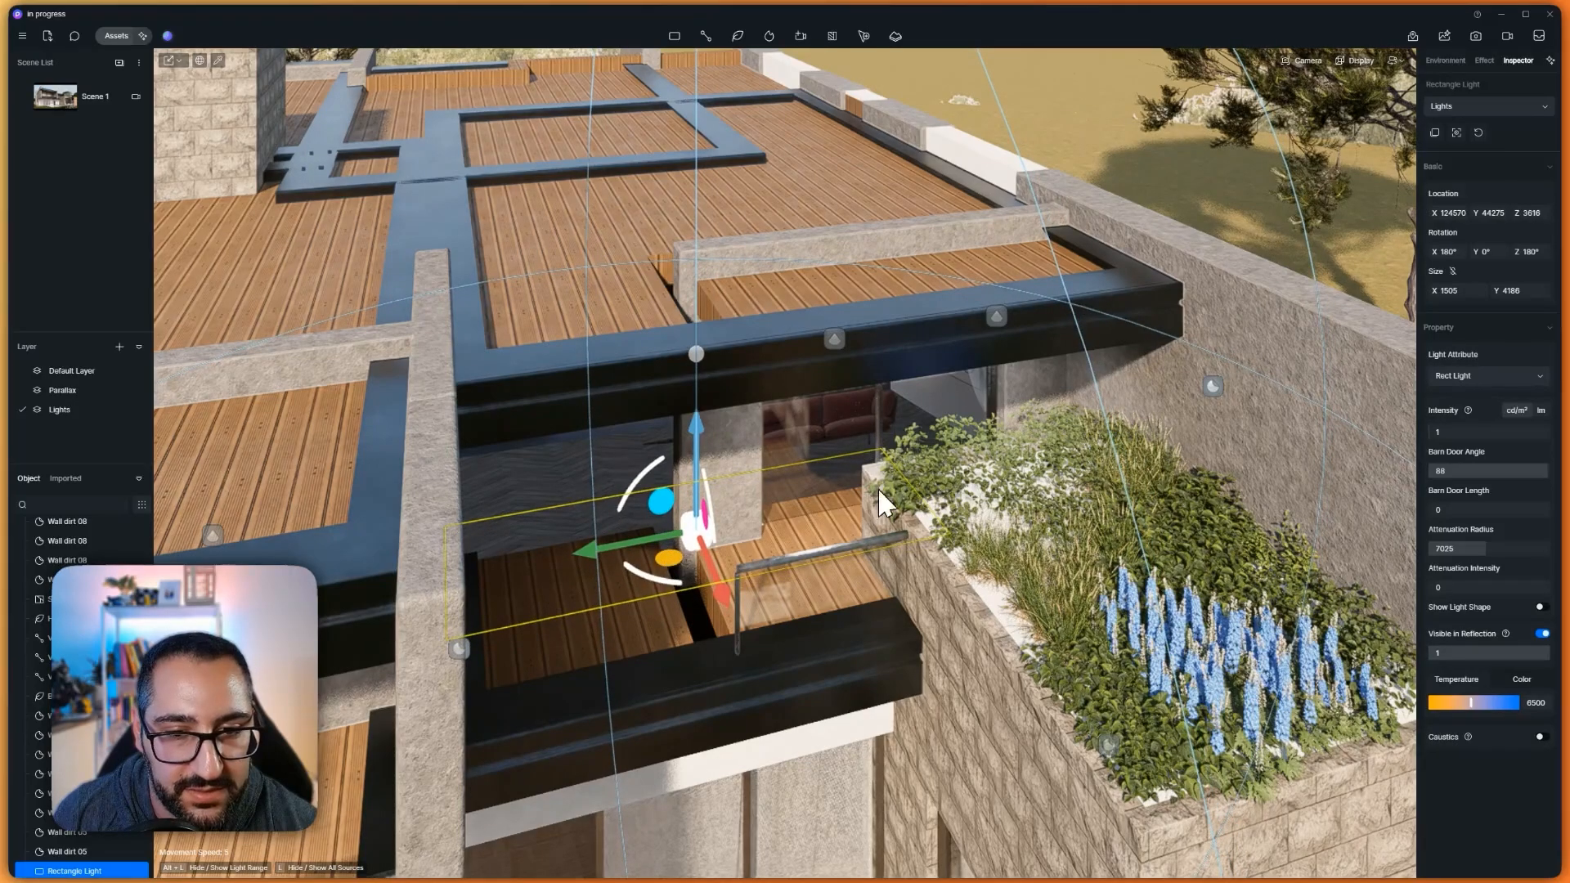
right_click_drag(876, 487, 864, 736)
left_click_drag(688, 531, 684, 431)
right_click_drag(974, 556, 758, 481)
scroll(759, 481, "up", 5)
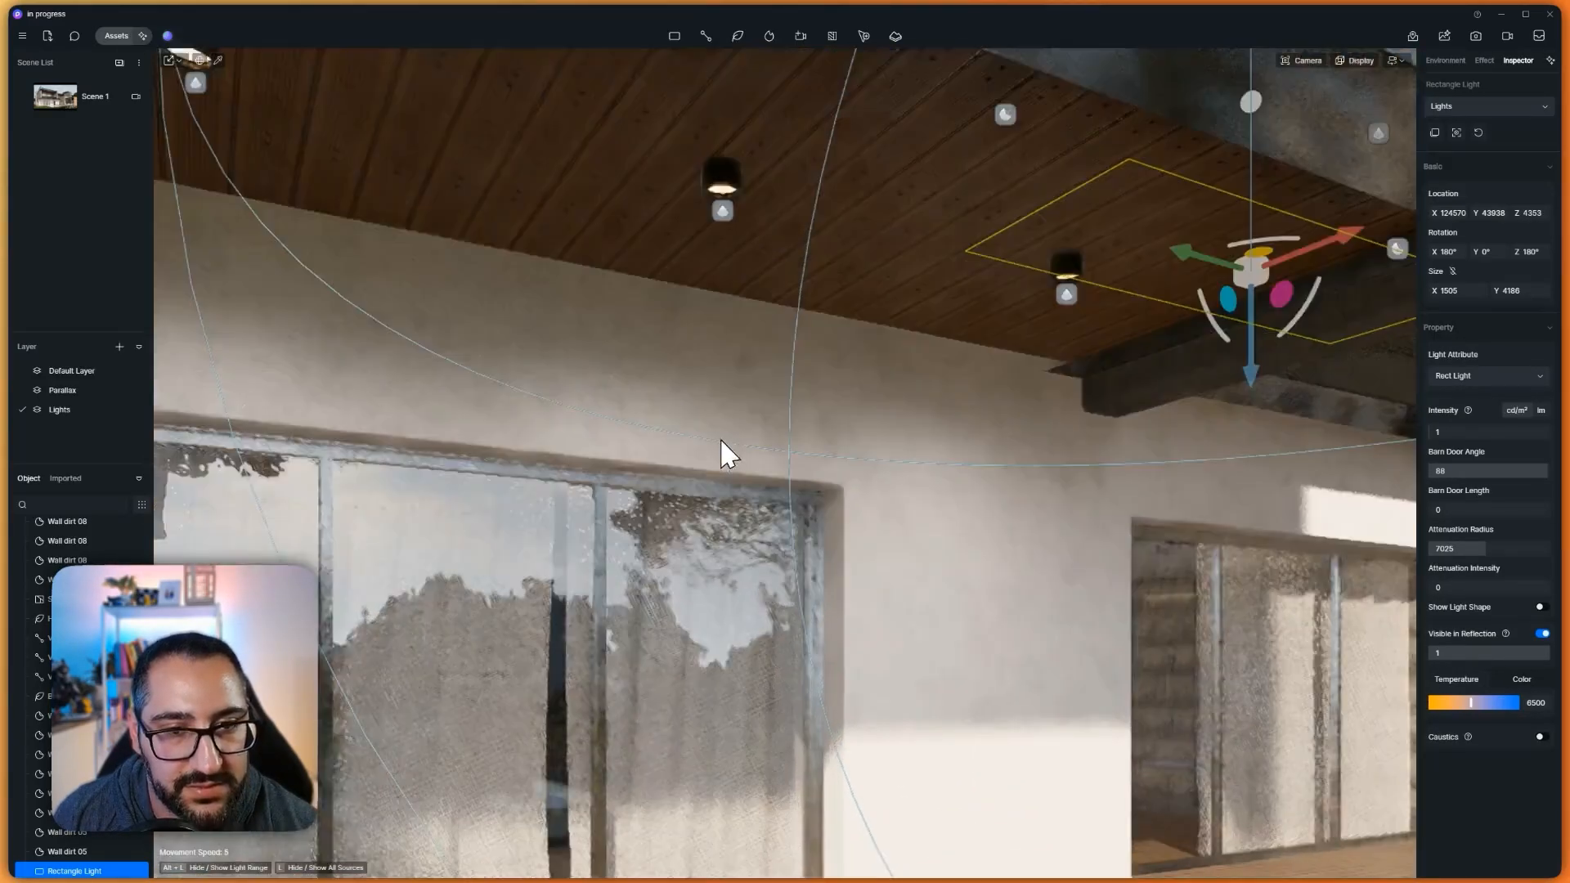
scroll(711, 445, "down", 8)
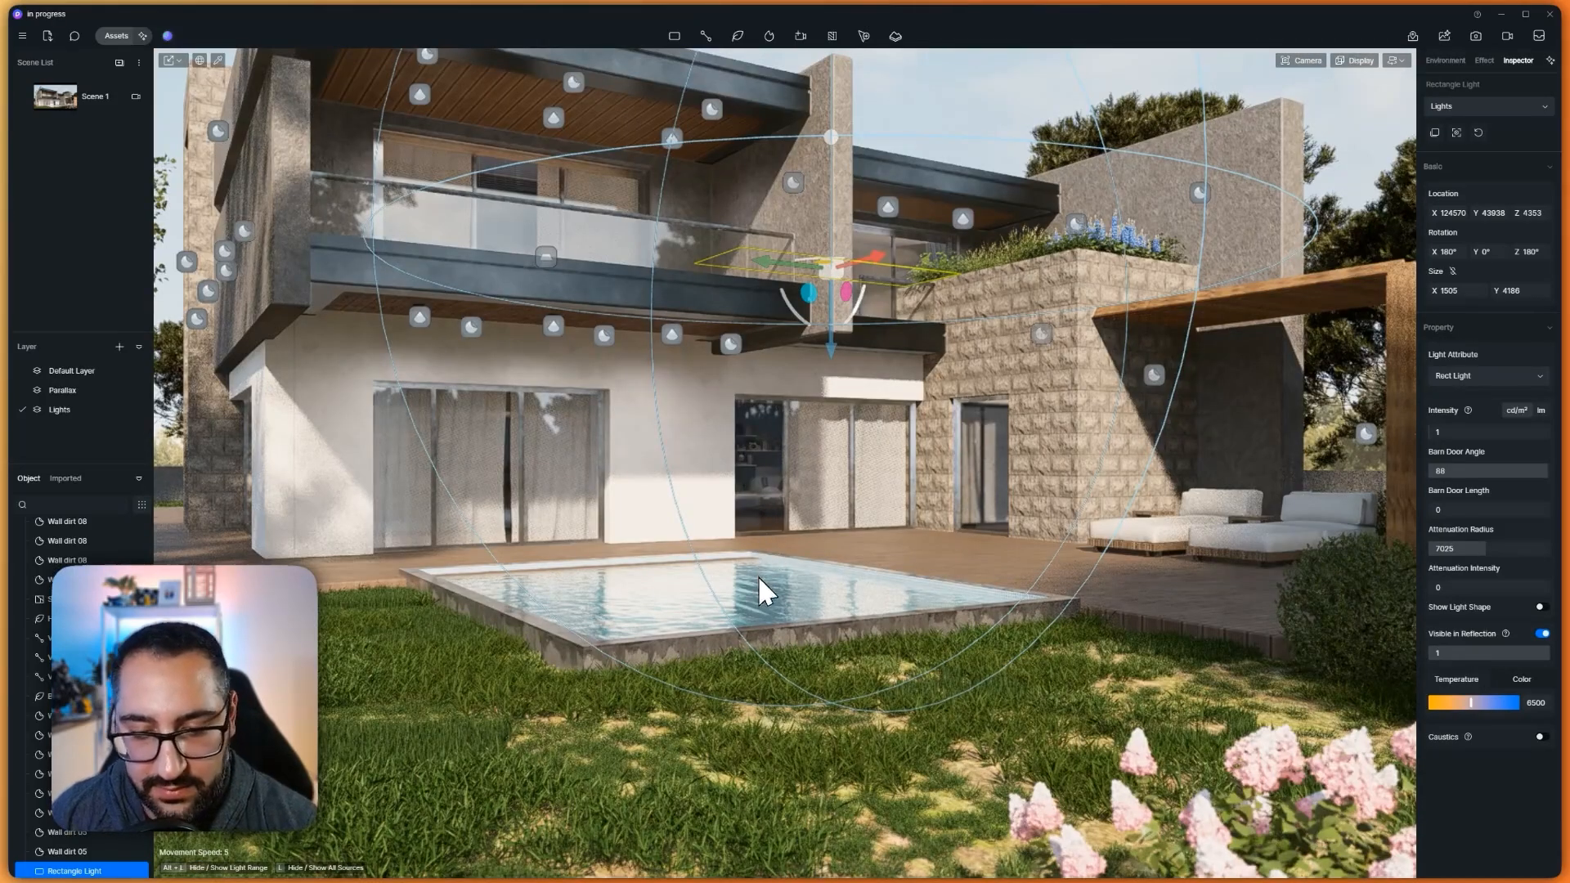
Try a higher roughness on the pool water material, return it to 0, and set its normal strength to 0.46
left_click(687, 643)
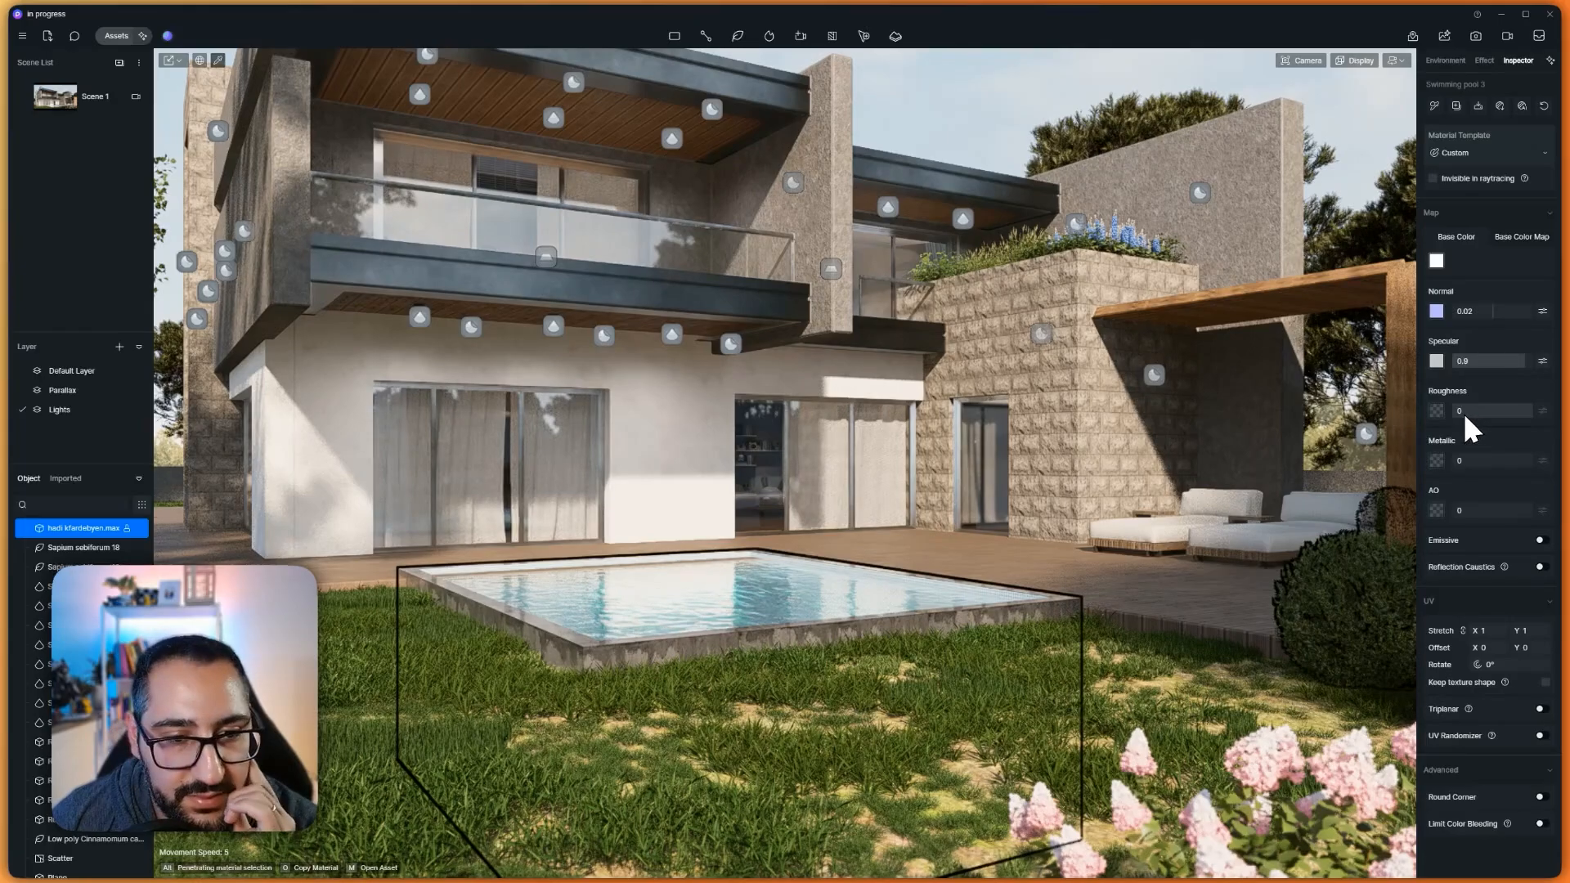
left_click(1493, 410)
type("1")
left_click_drag(1533, 411, 1395, 401)
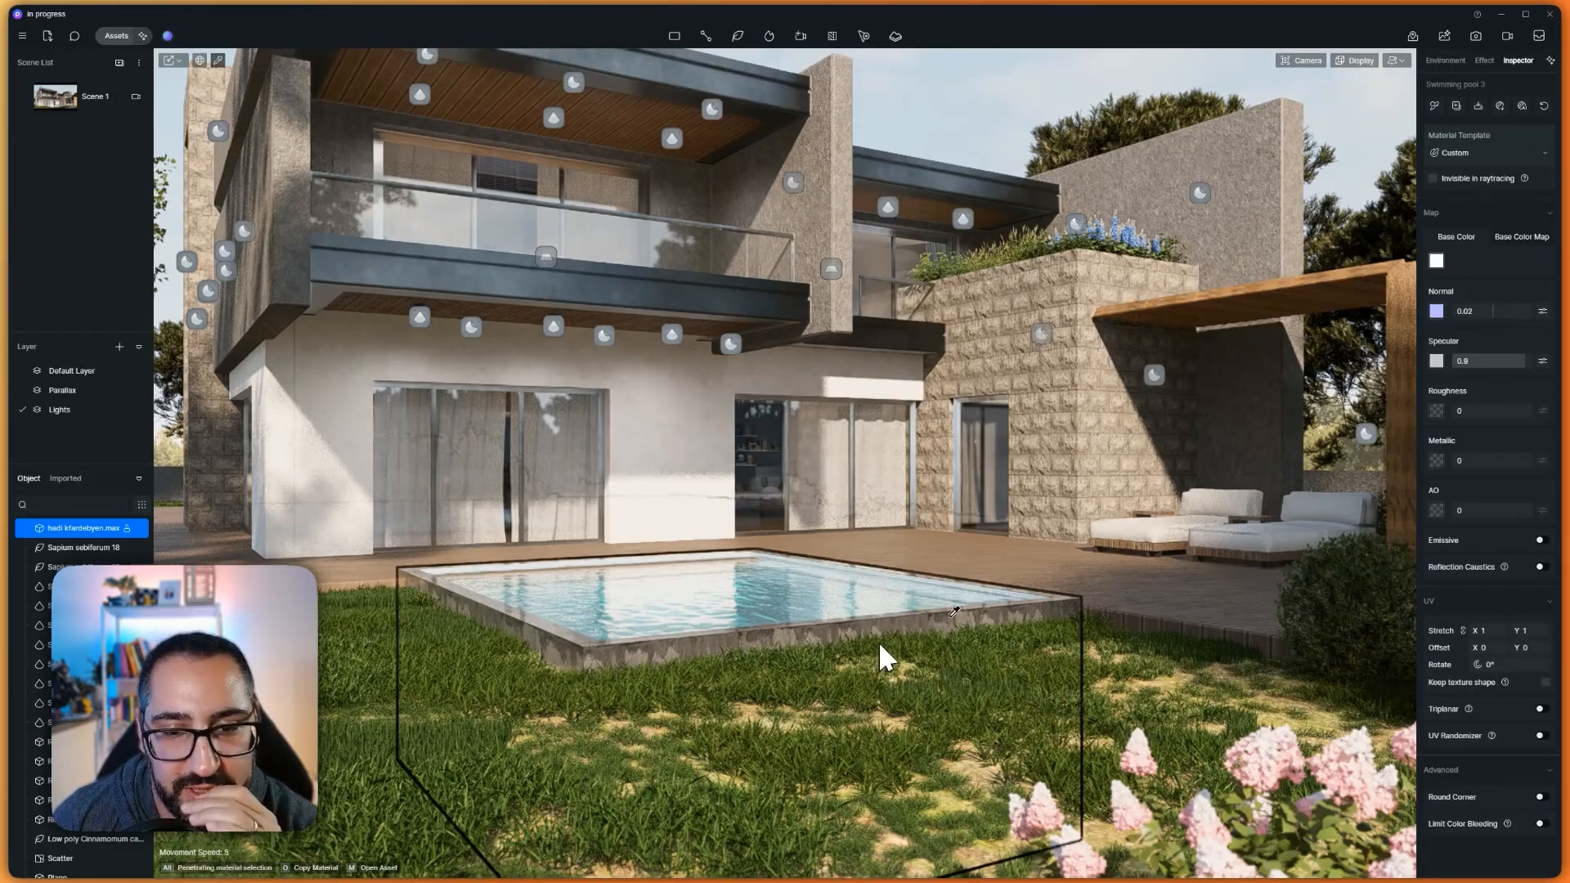
left_click_drag(1495, 312, 1514, 317)
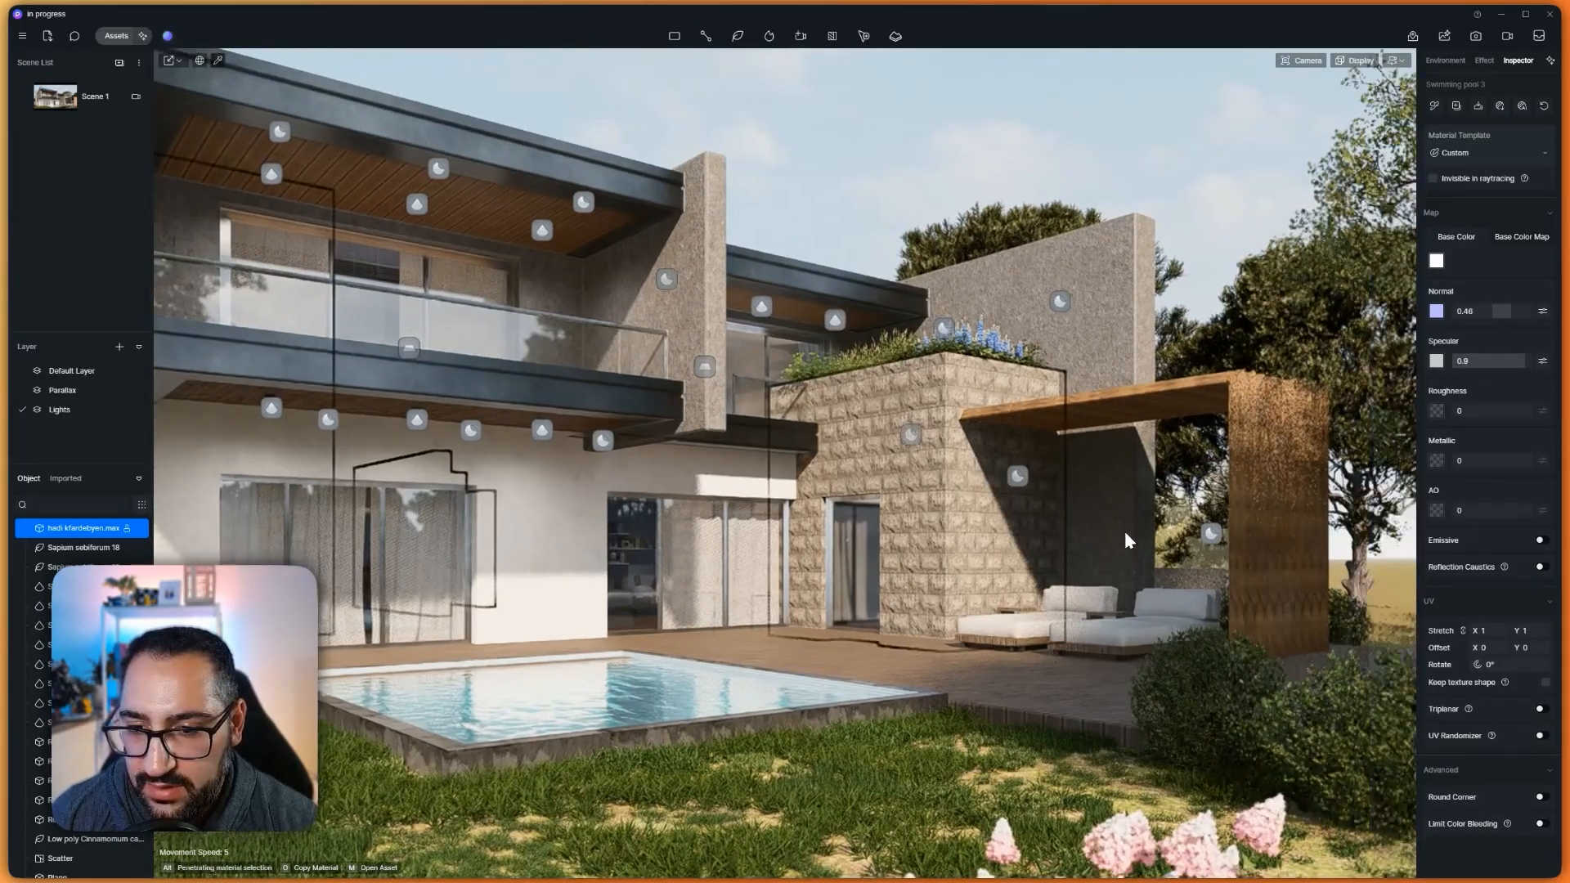
right_click_drag(1125, 532, 1018, 538)
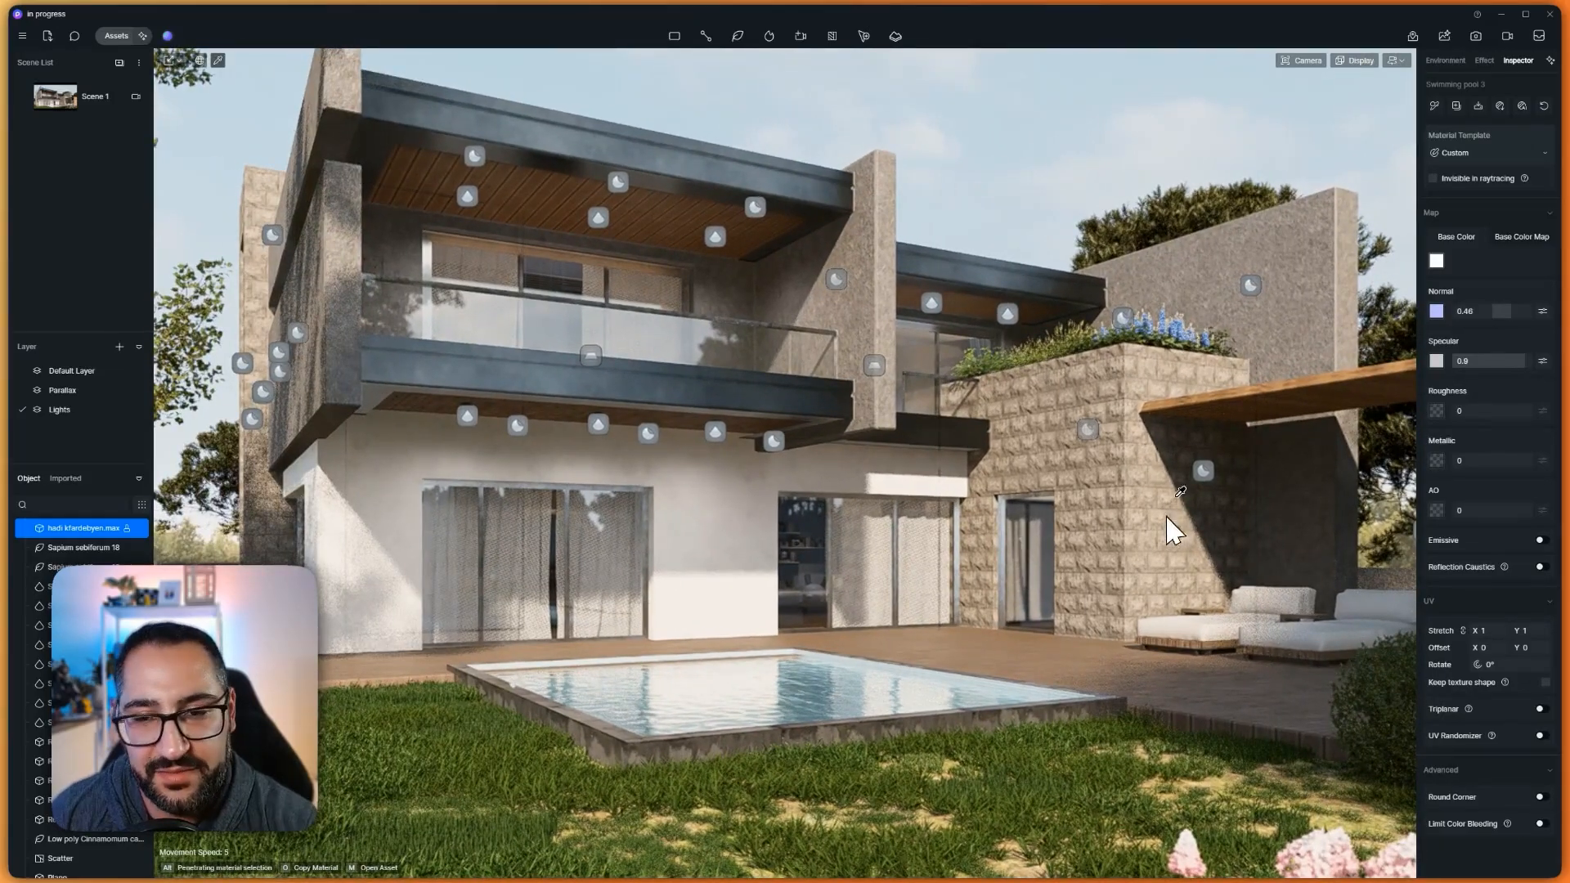
key("Escape")
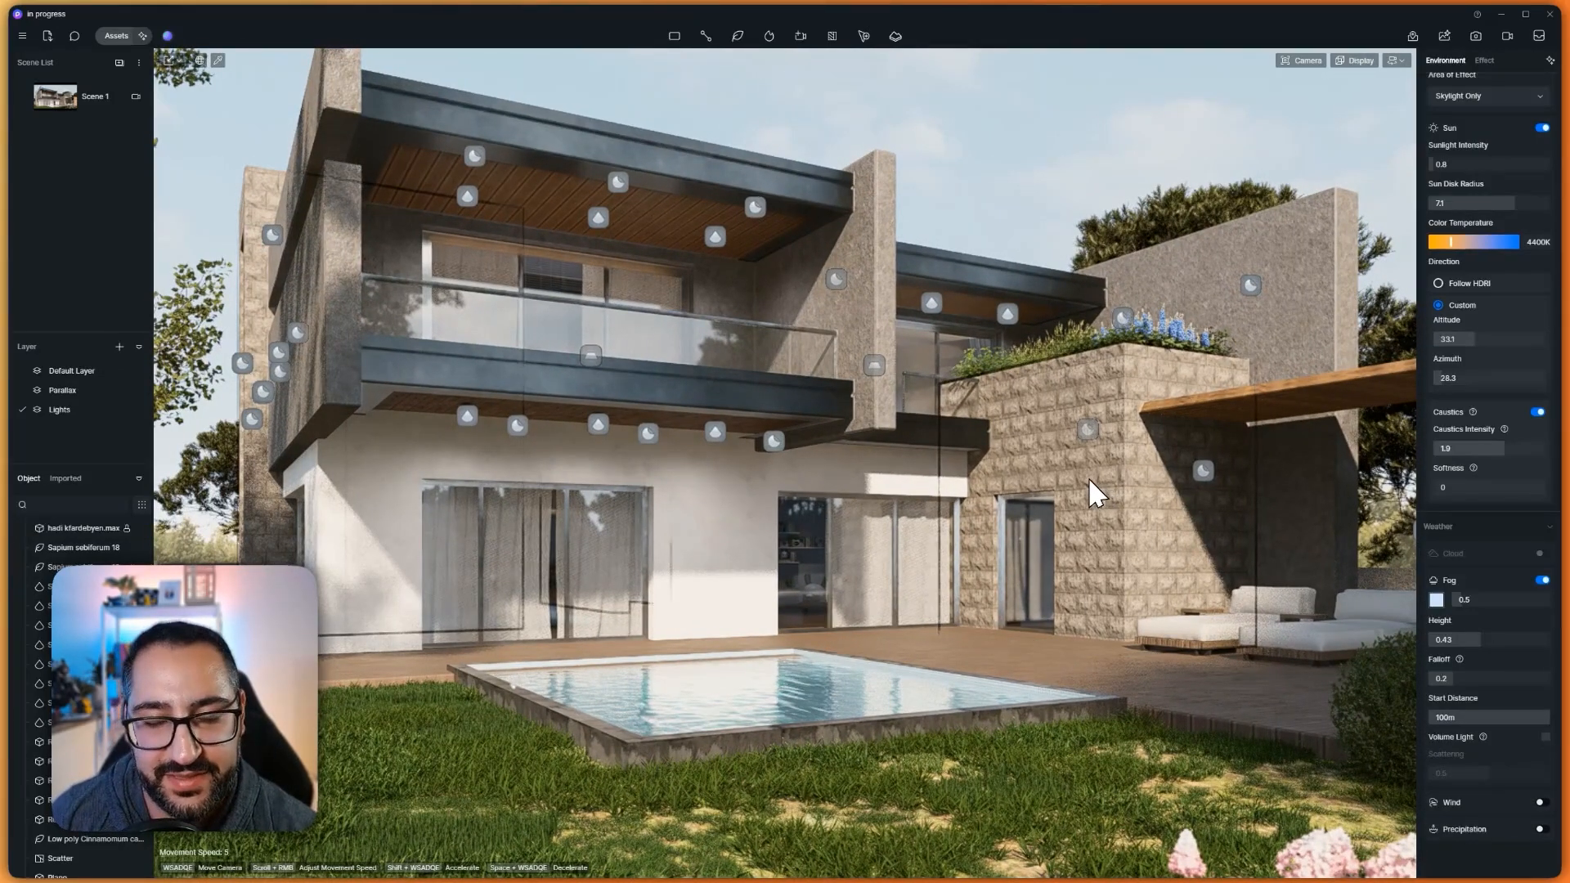
Copy the tree near the villa's lawn corner twice across the open ground, with the farther copy rotated to 135°
key("s")
right_click_drag(968, 514, 1190, 811)
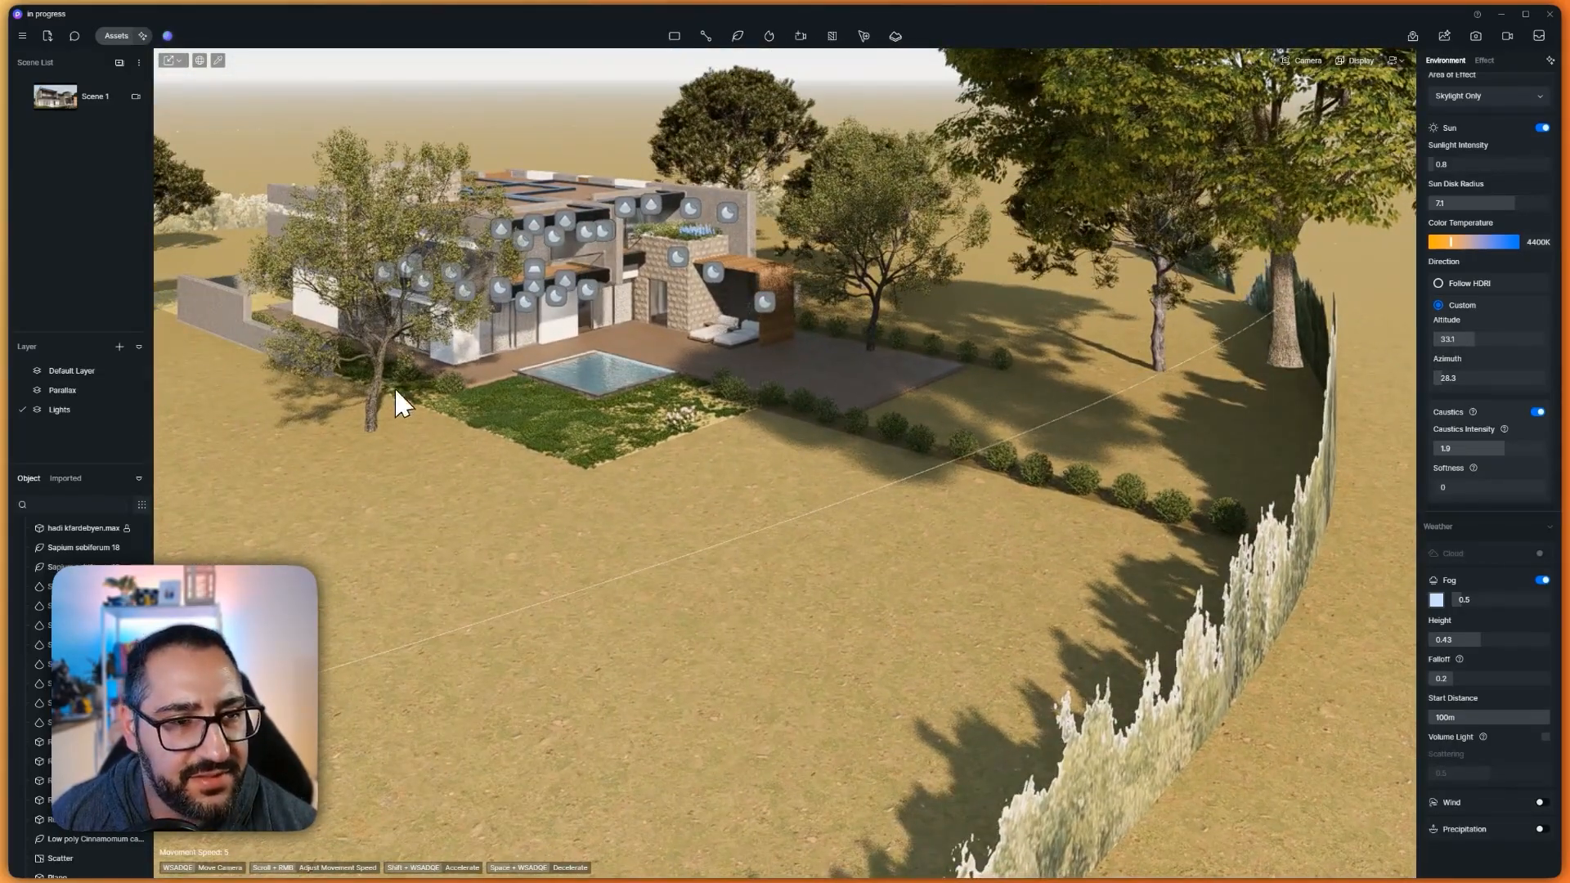
left_click(374, 350)
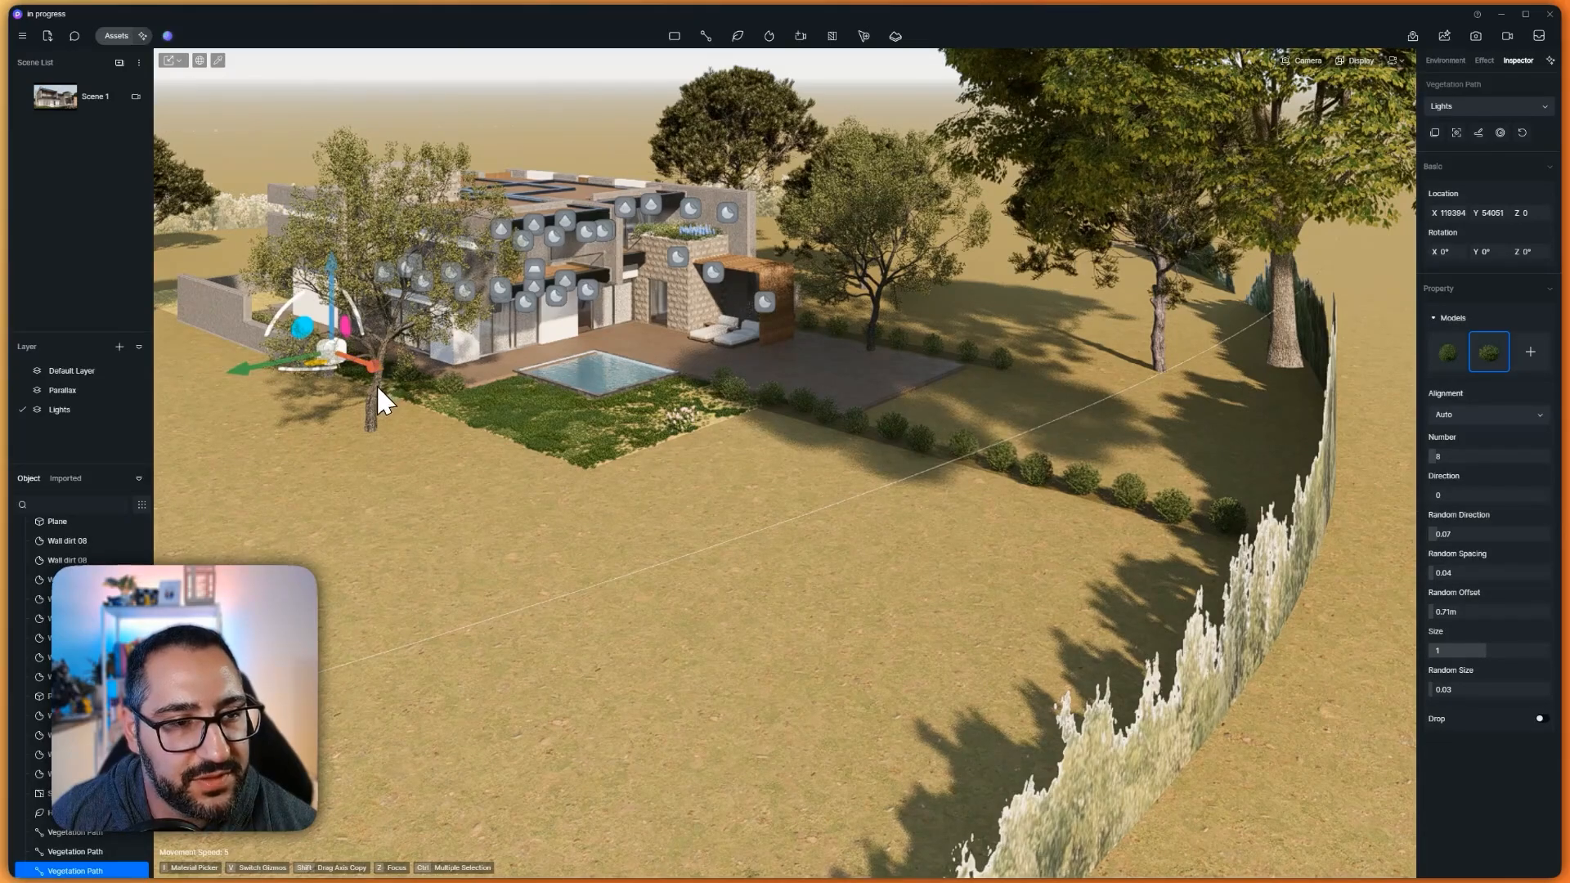
left_click(376, 385)
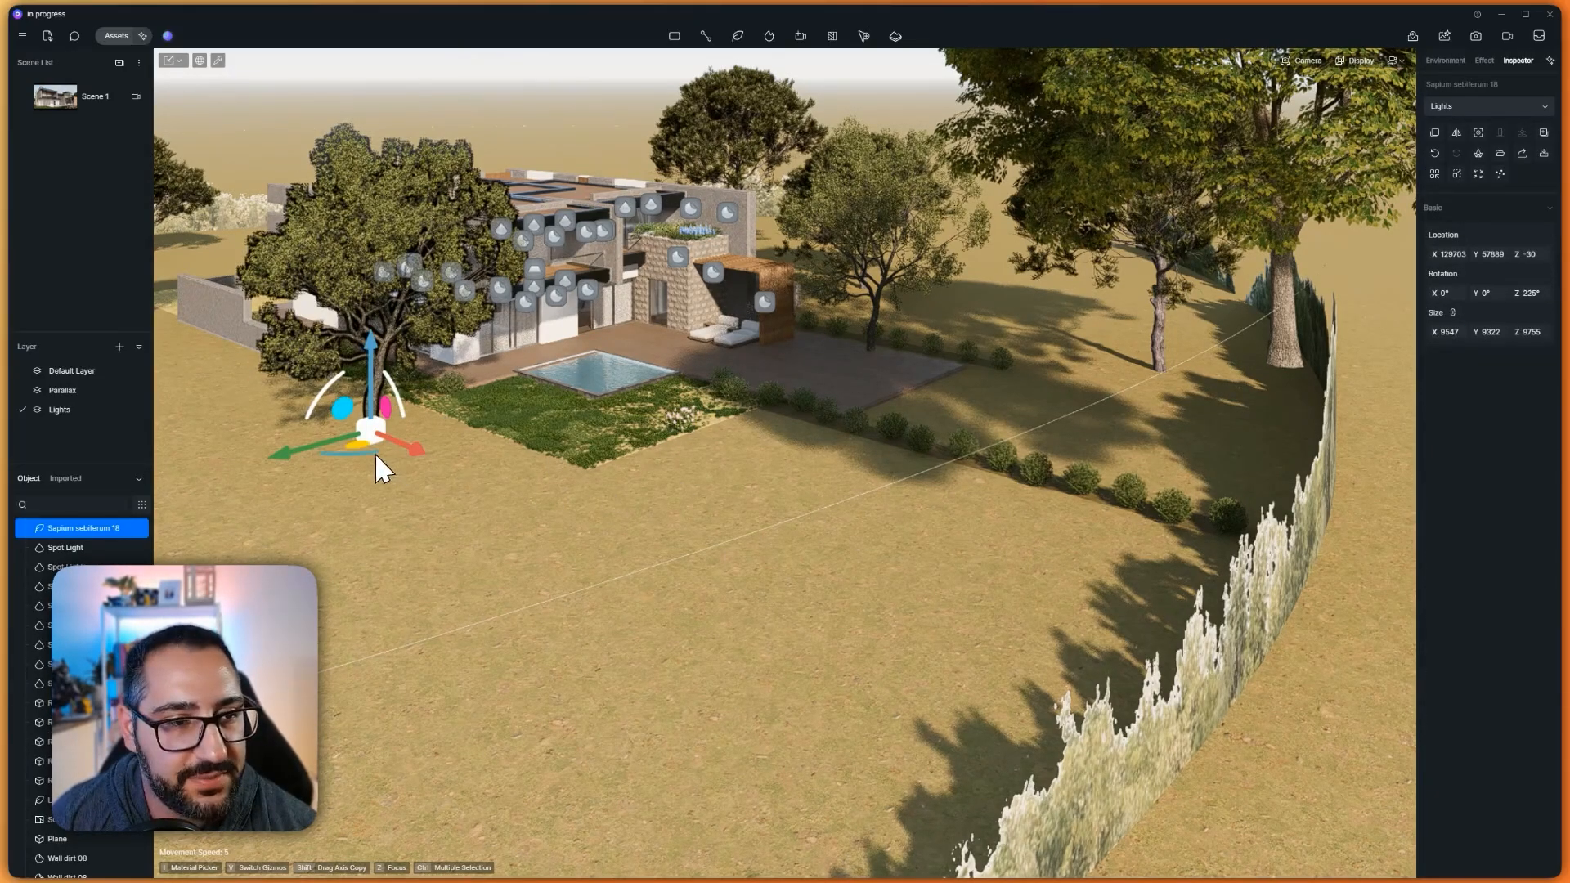
left_click_drag(369, 456, 981, 401)
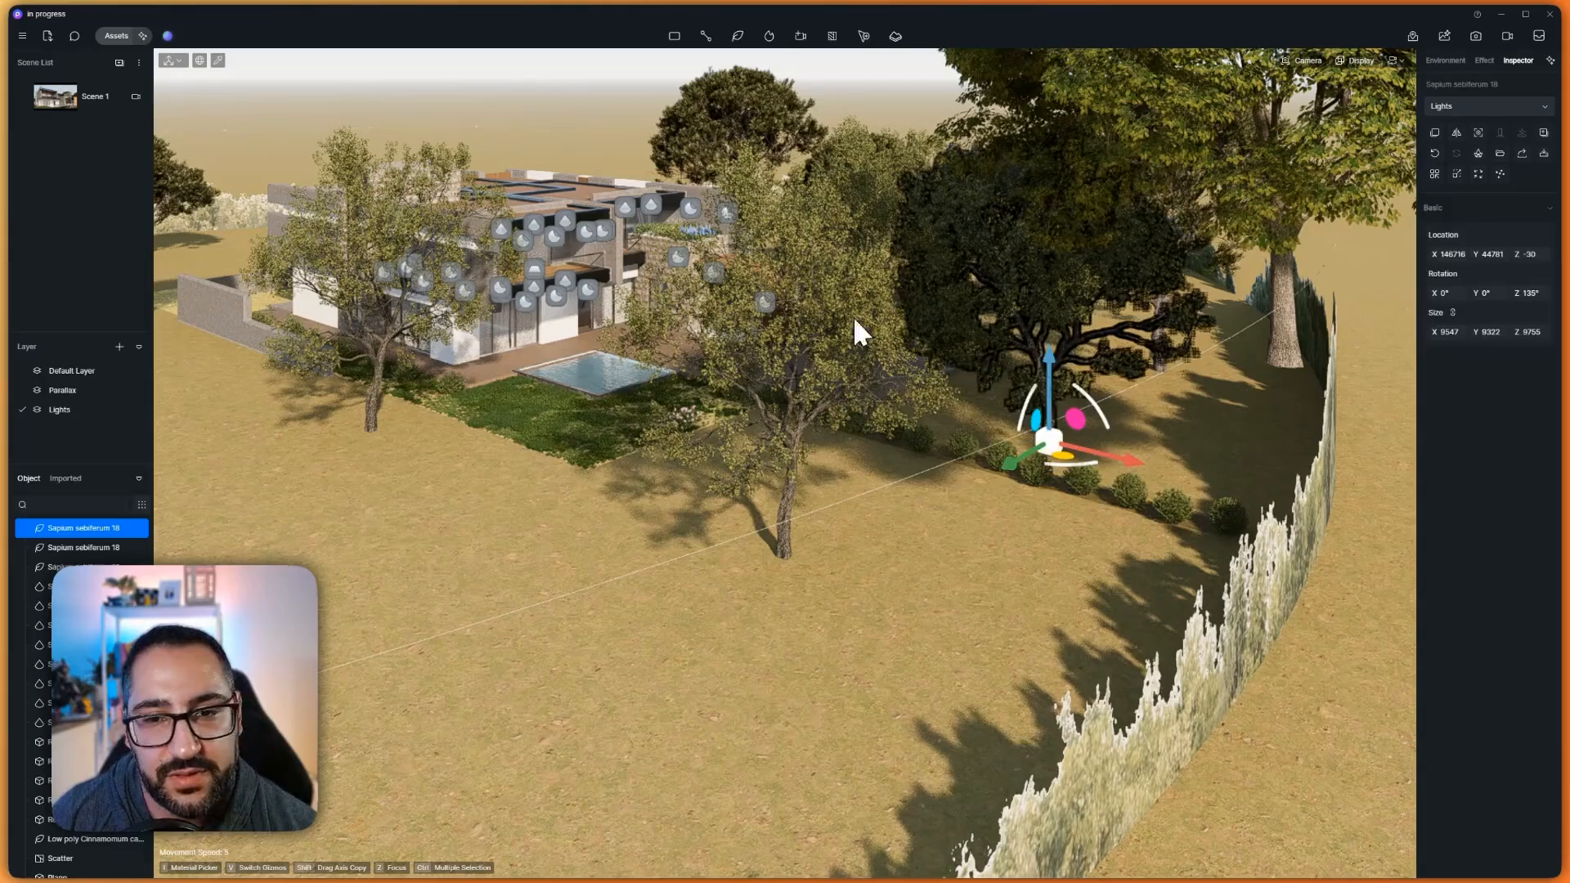
Scale the farther tree copy down to 7136 × 6968 × 7291 and the nearer one to 8190 × 7997 × 8369
left_click_drag(1050, 362, 1057, 371)
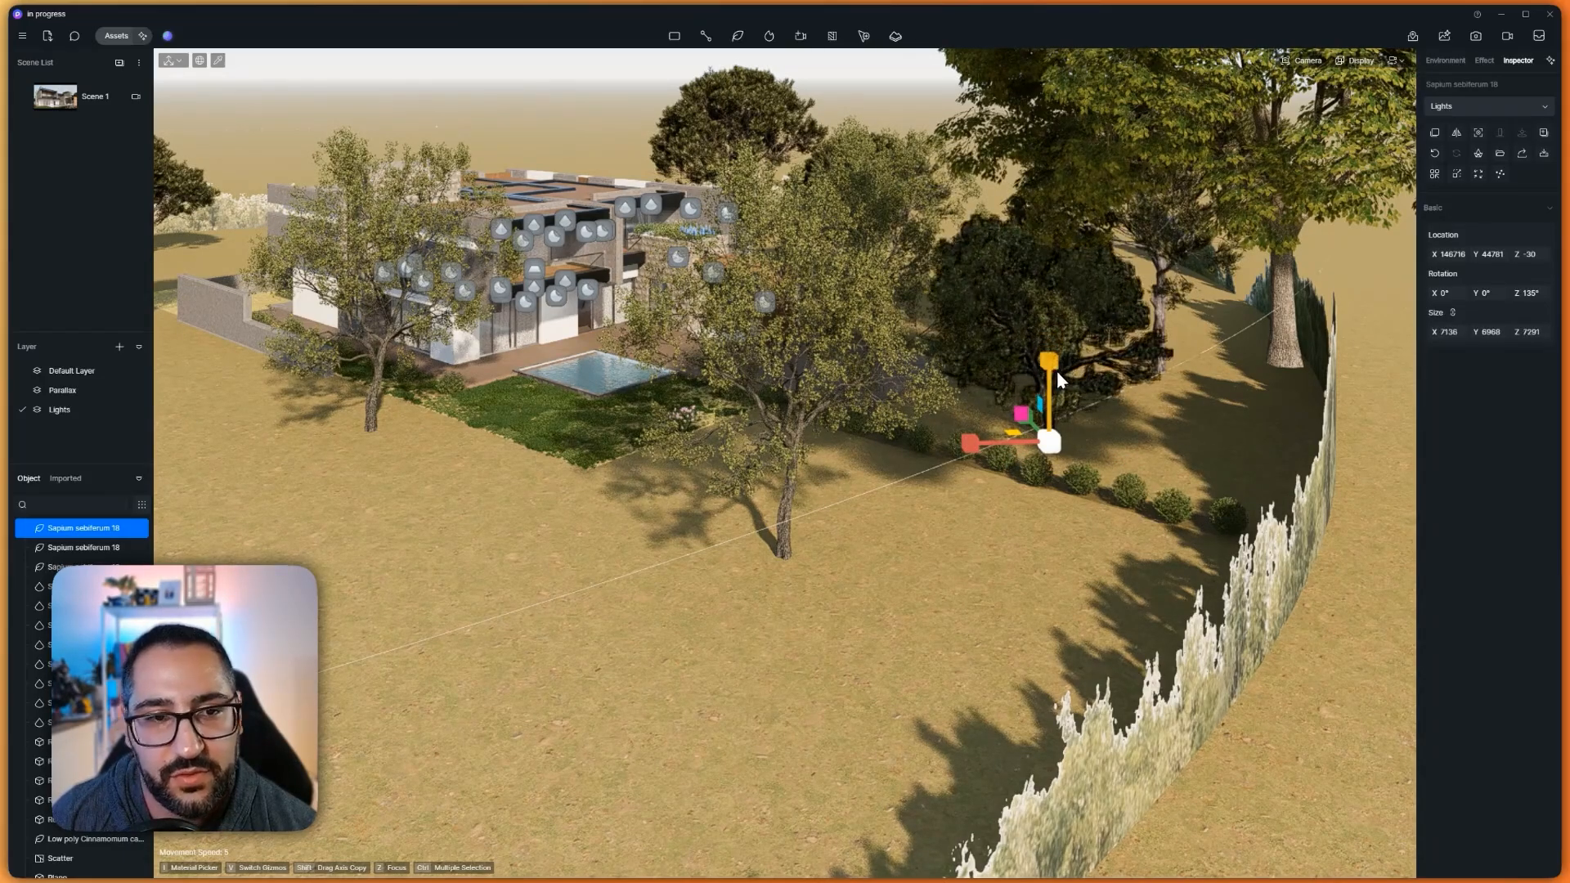
right_click_drag(1055, 370, 970, 404)
left_click(692, 657)
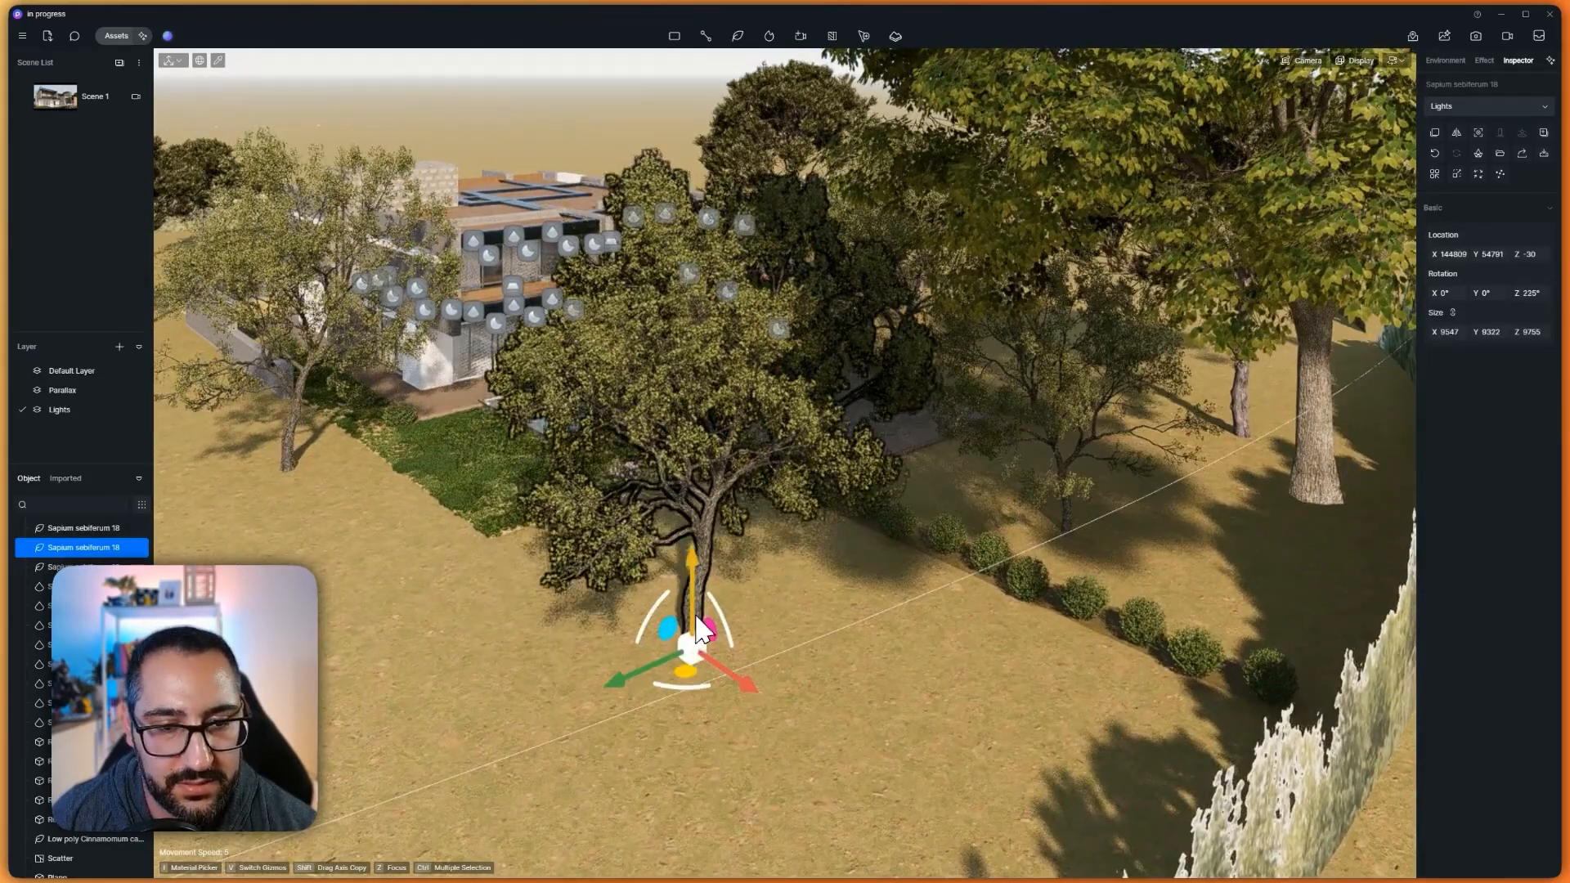
key("v")
left_click_drag(689, 569, 643, 512)
Move the nearer tree copy to about X 141939, Y 56890 while previewing its shadows through the Scene 1 camera, and return to that camera view
left_click(137, 96)
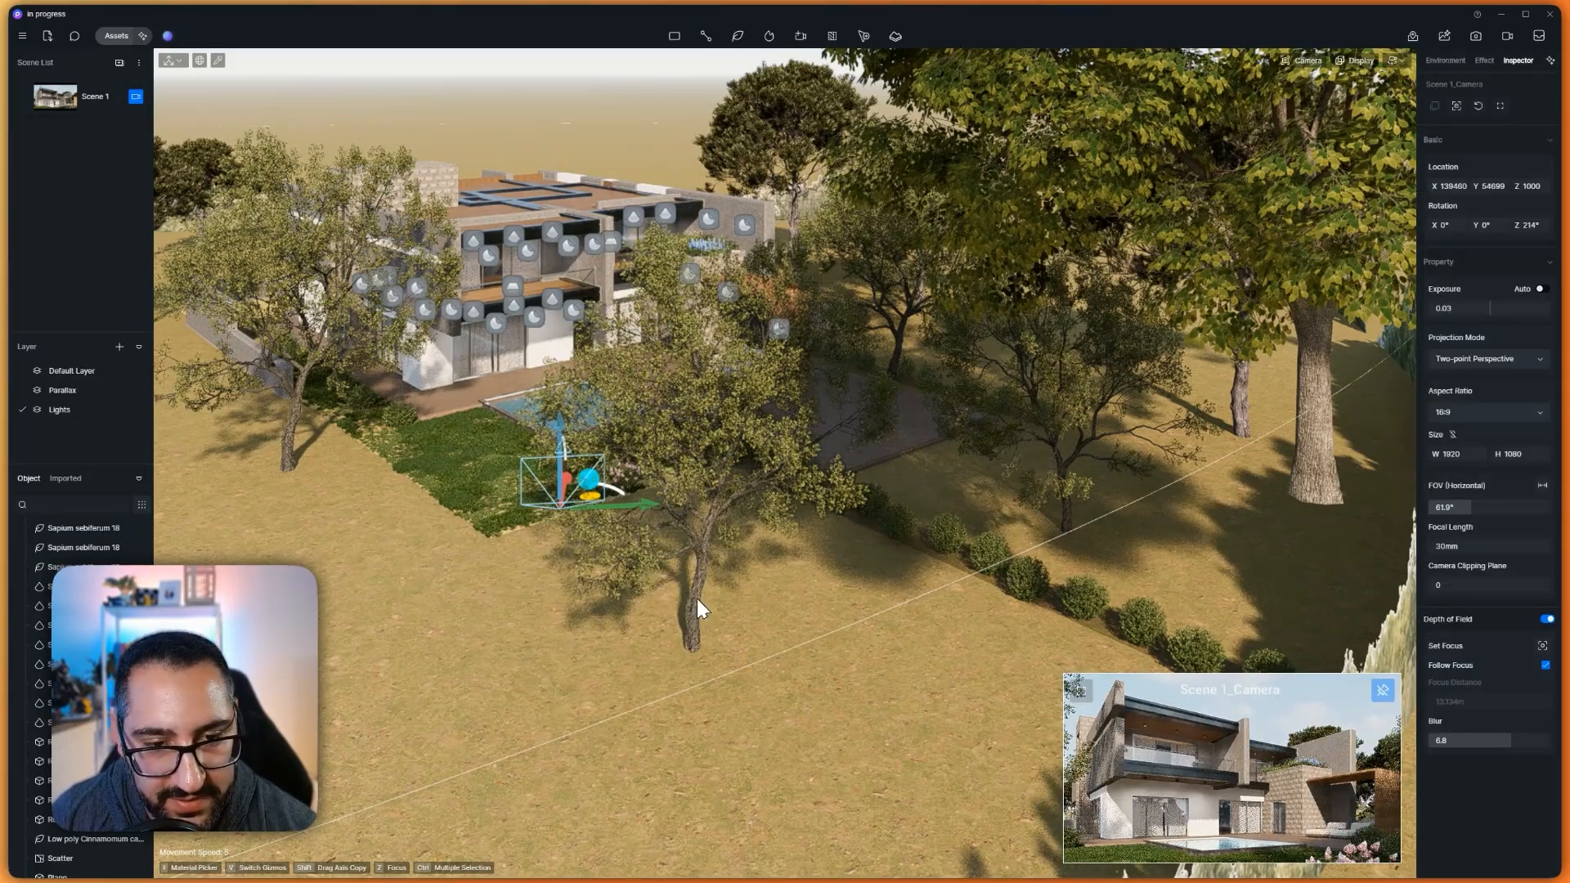
left_click(696, 599)
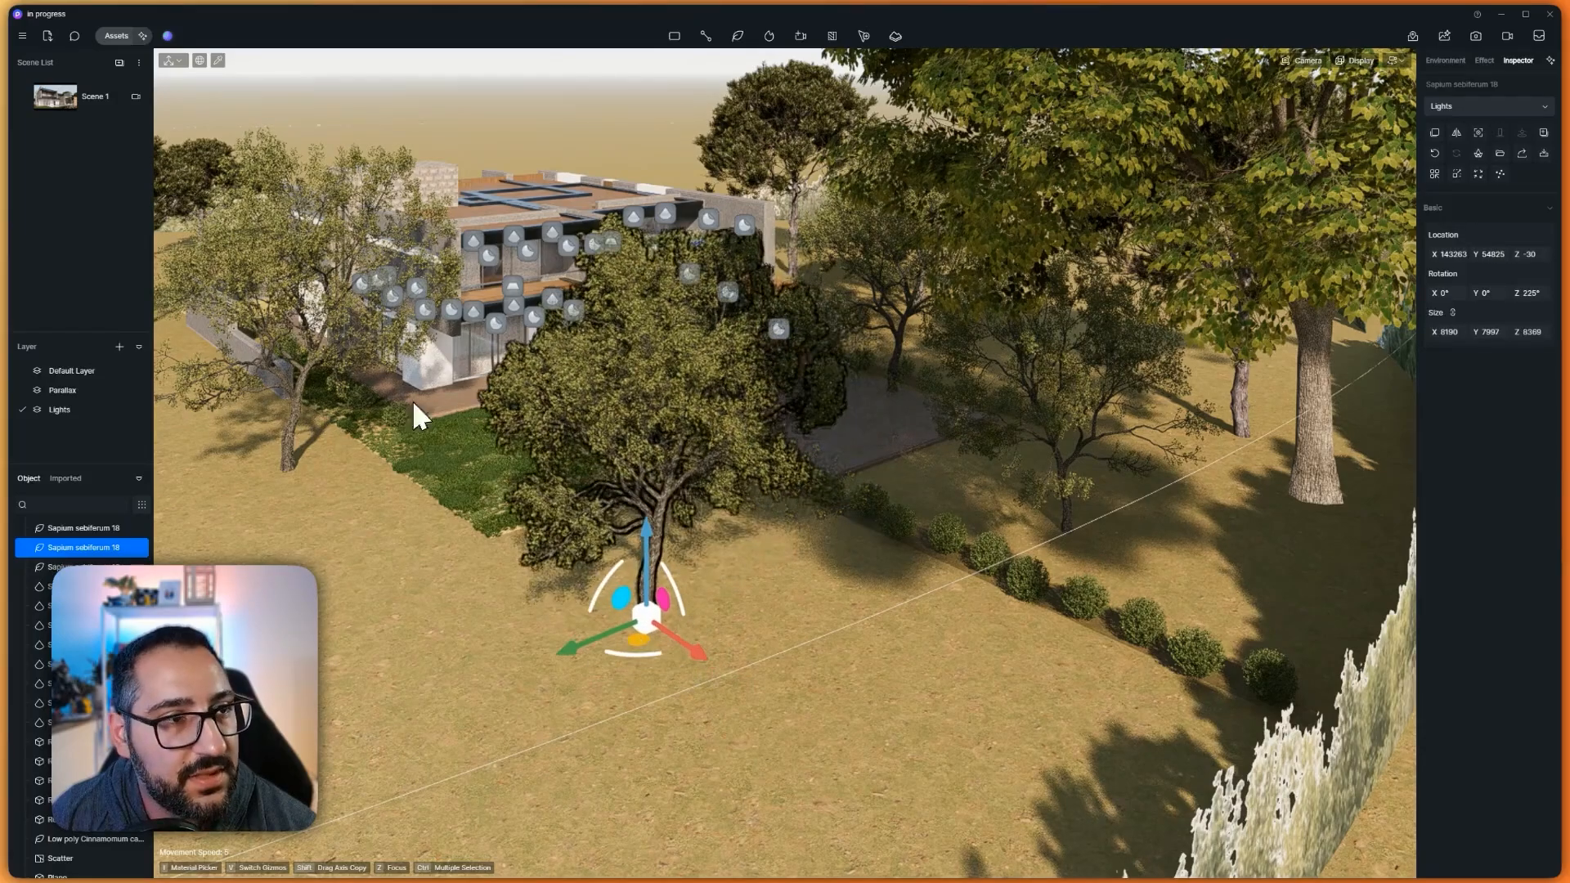
left_click(137, 100)
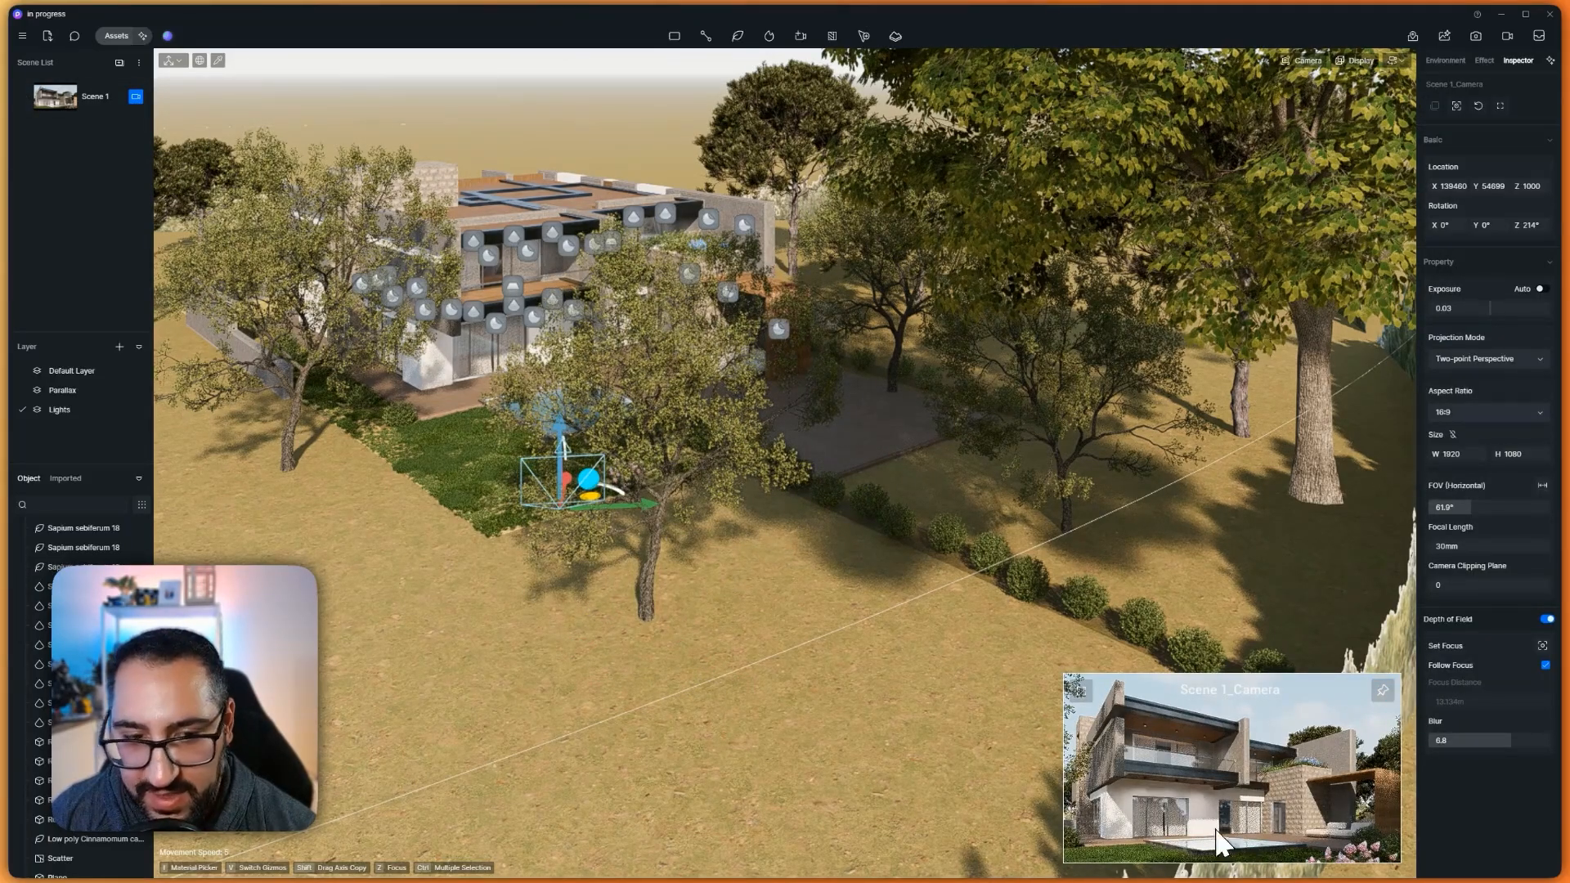
left_click(642, 605)
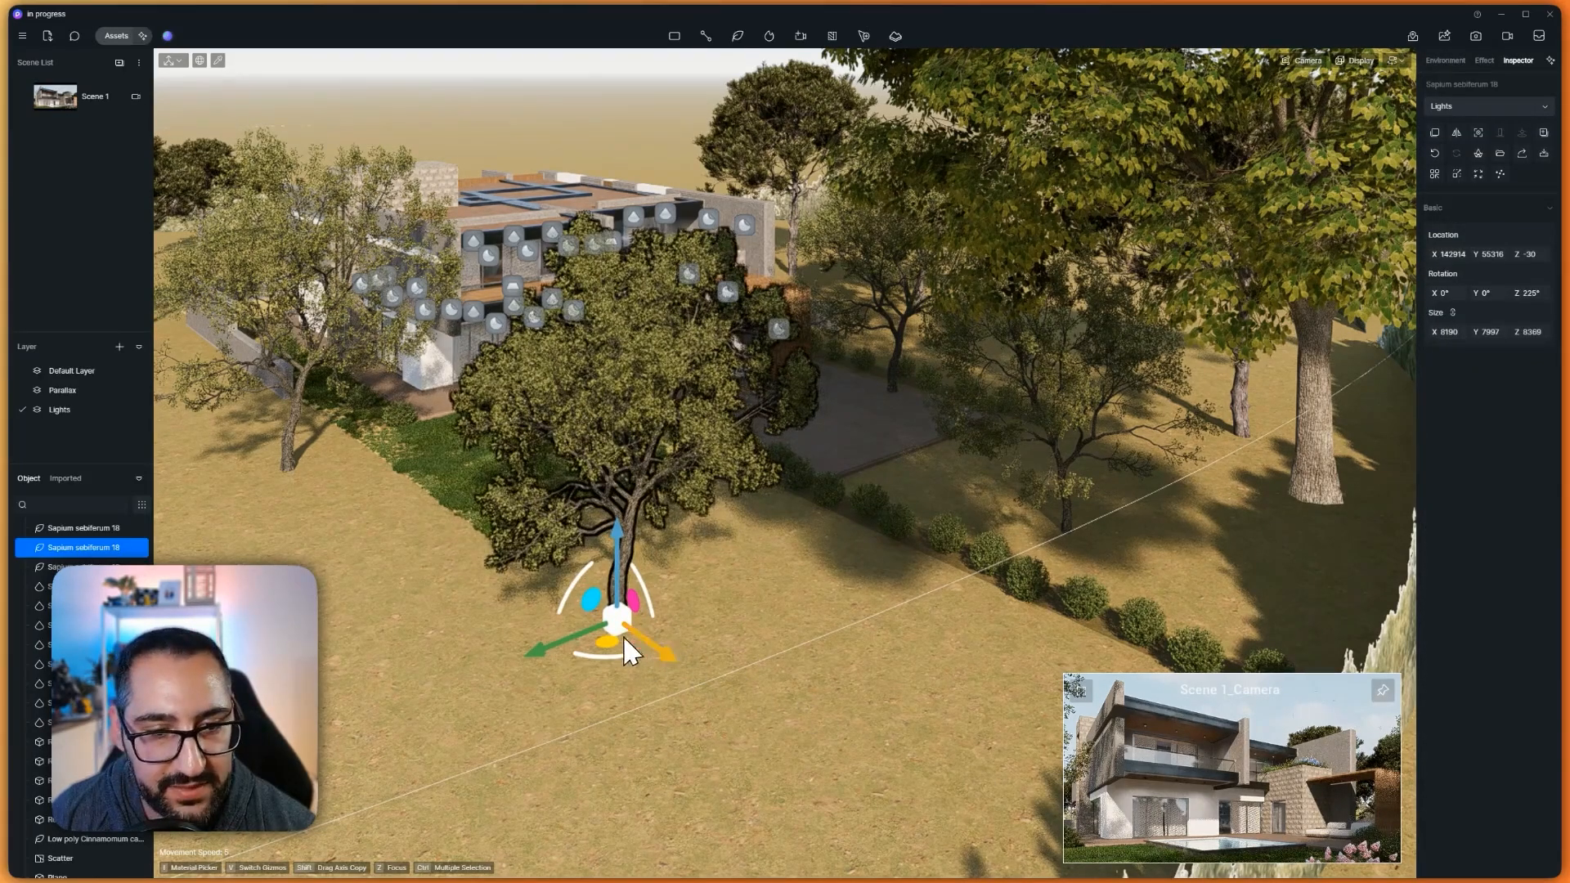
left_click_drag(612, 645, 512, 655)
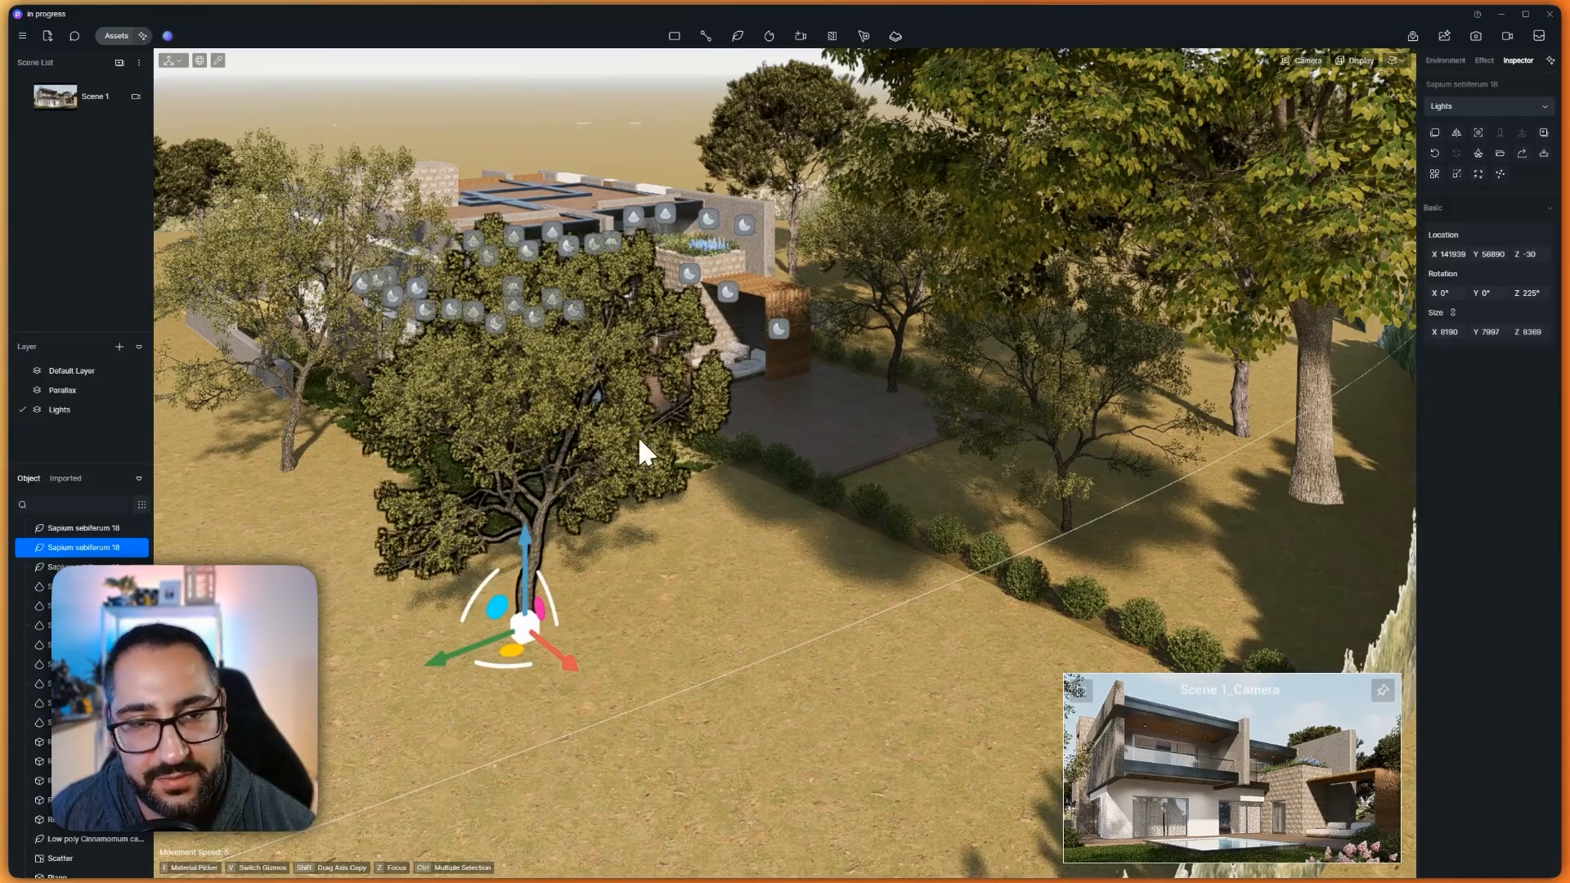
left_click(1087, 707)
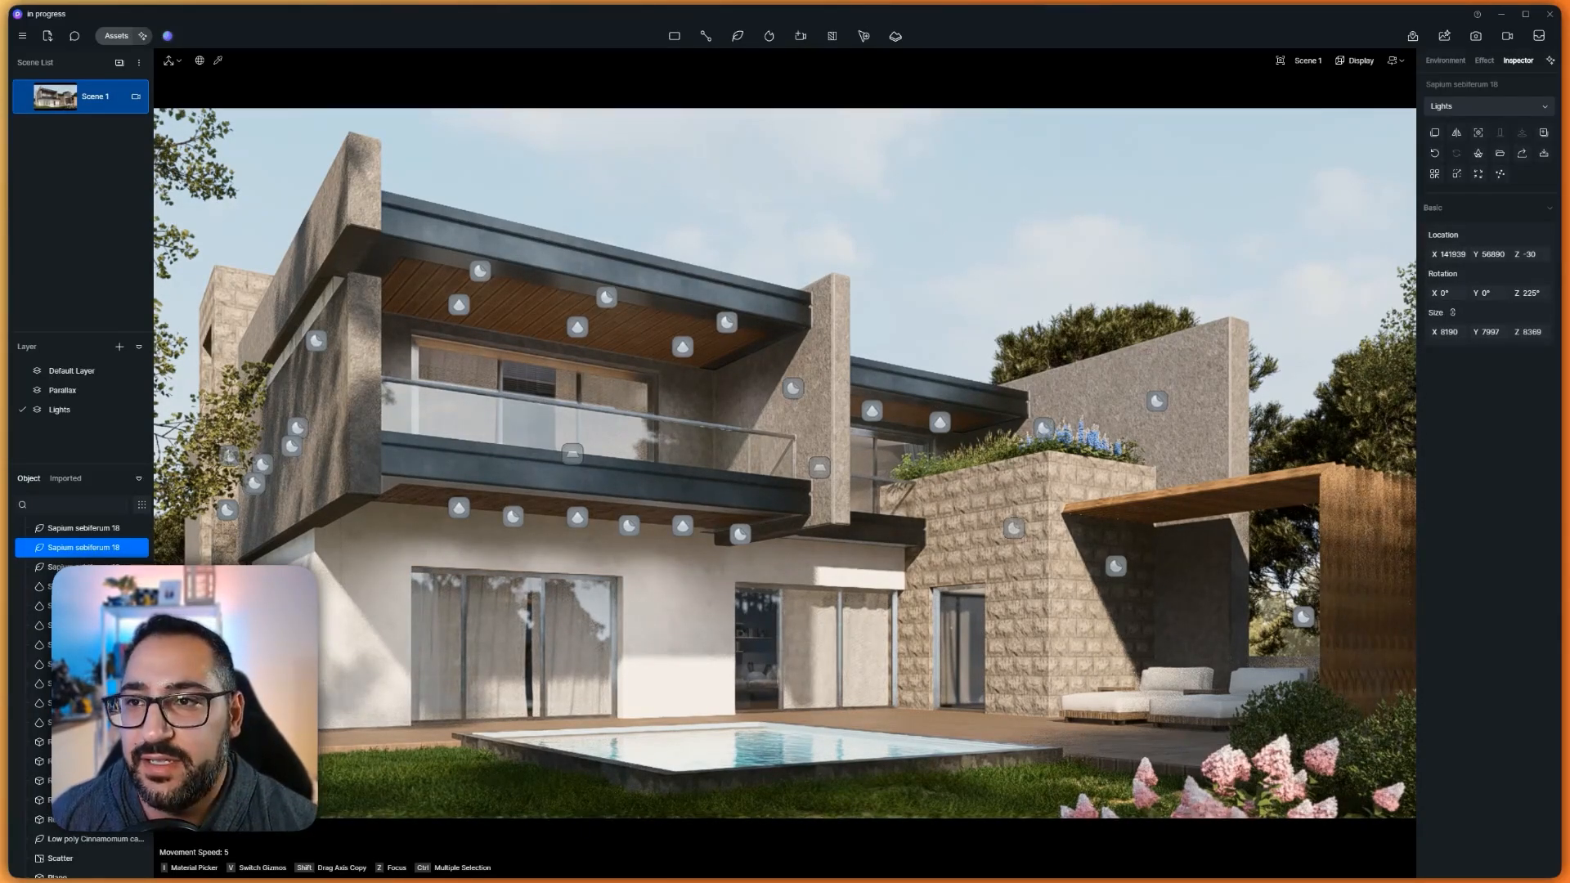
Set the HDR sky's background brightness to 0.48 and its skylight to 0.82, and save the project
left_click(1445, 60)
scroll(1497, 246, "up", 5)
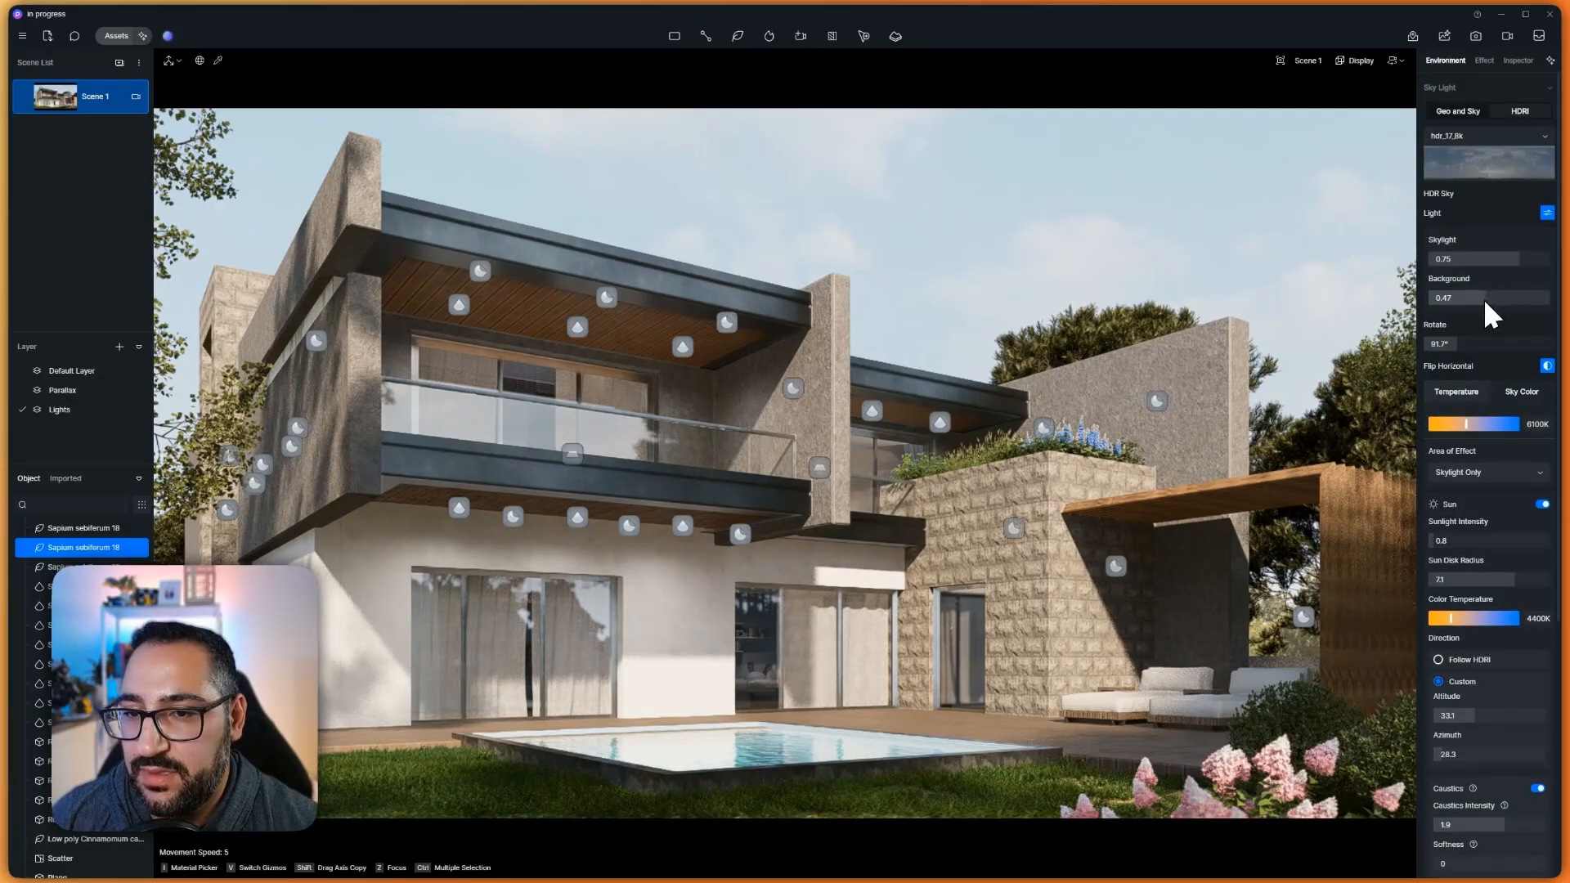
left_click_drag(1484, 300, 1485, 299)
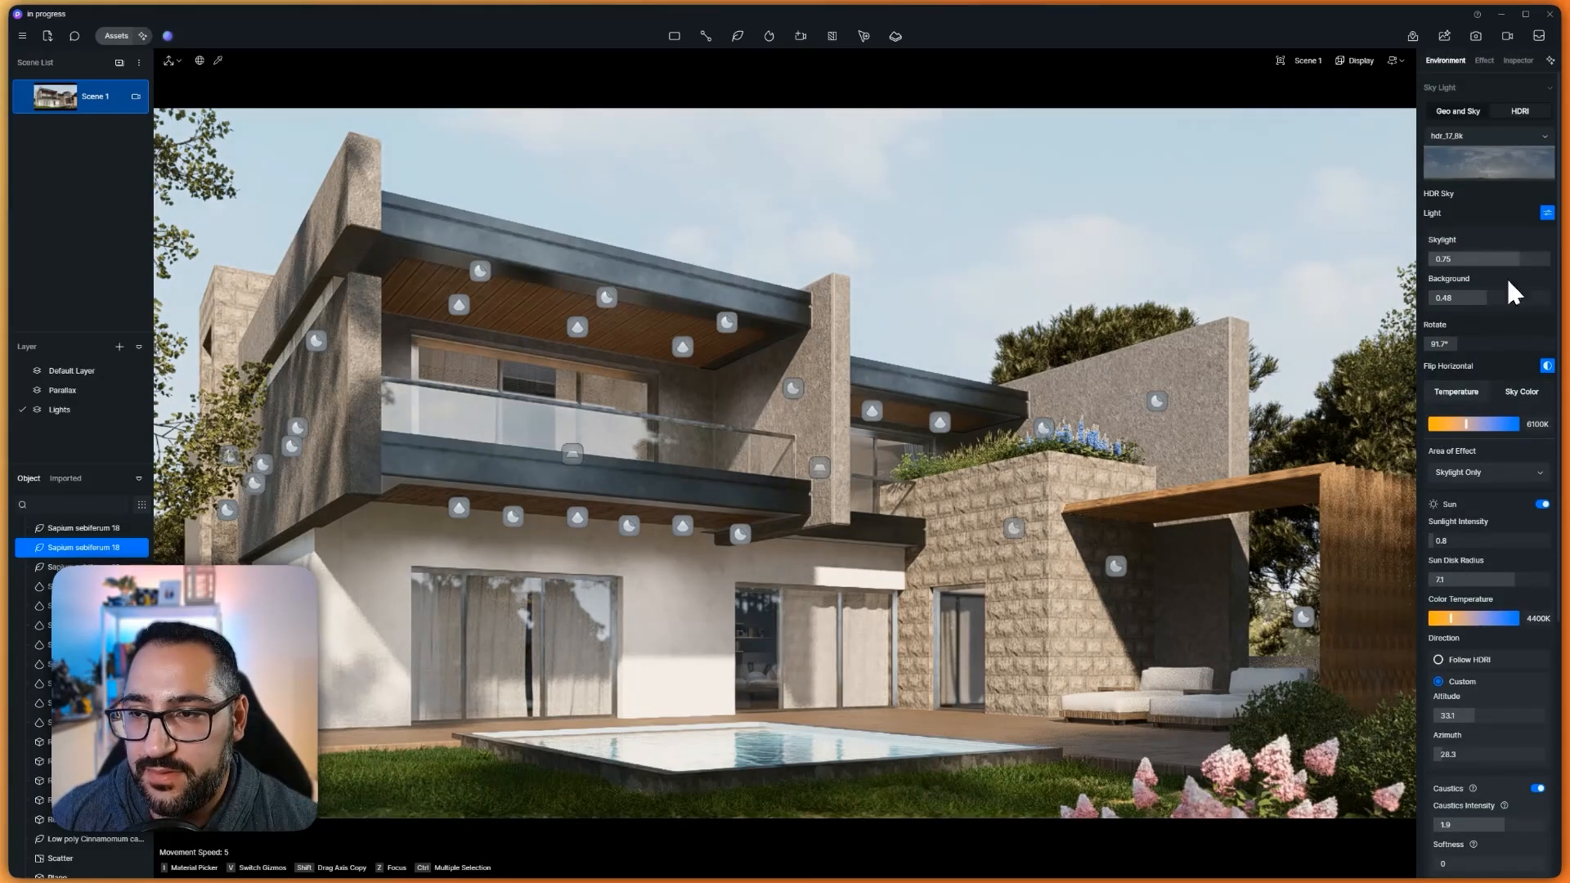
left_click(1536, 259)
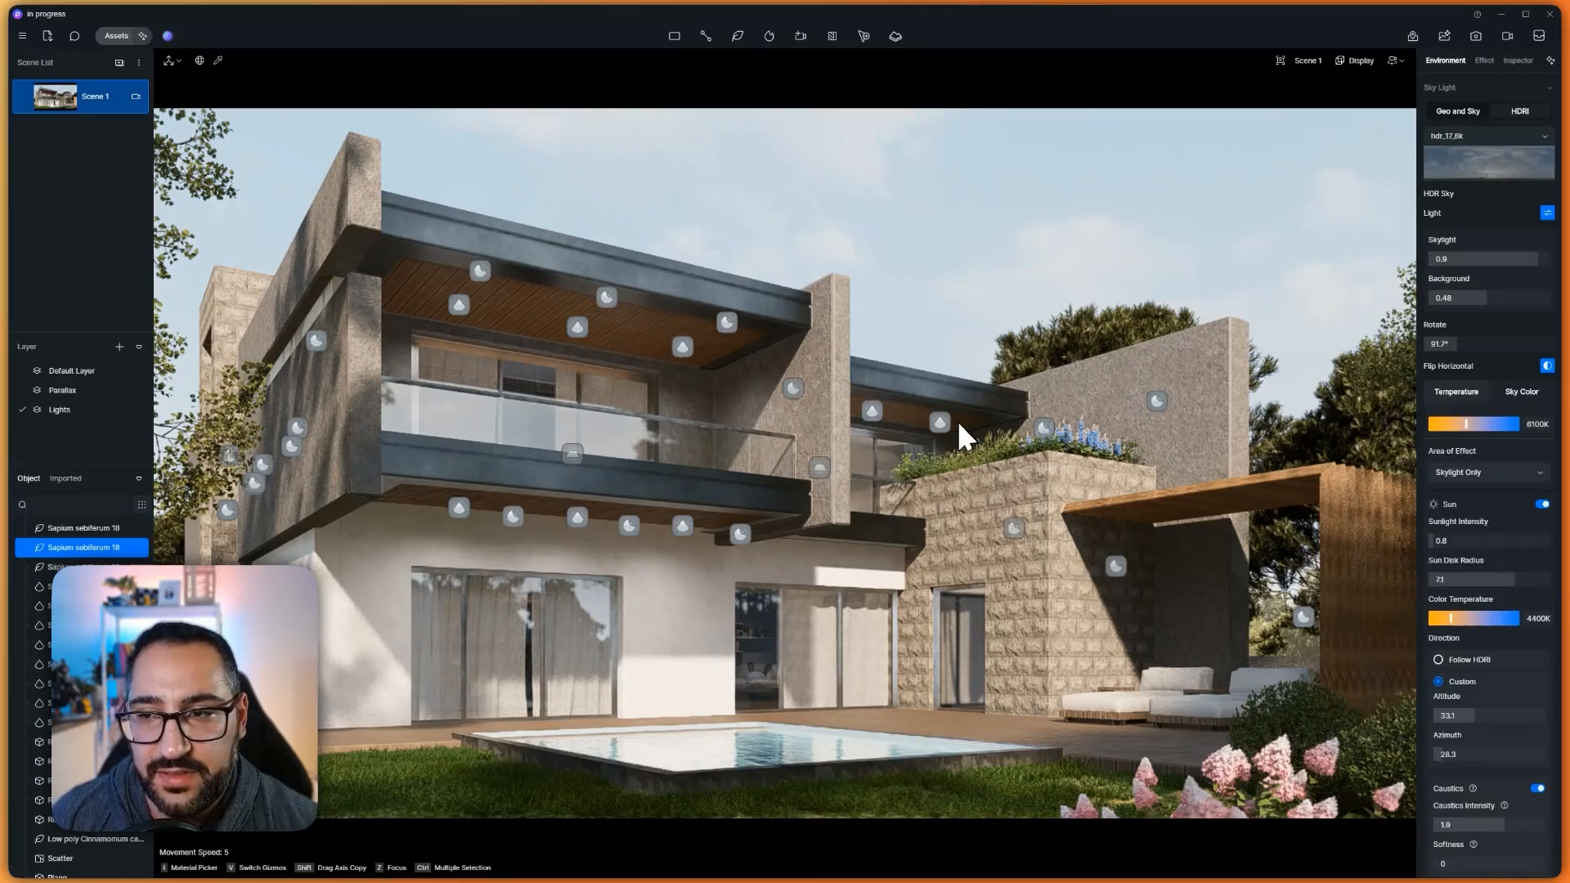
left_click_drag(1545, 260, 1454, 275)
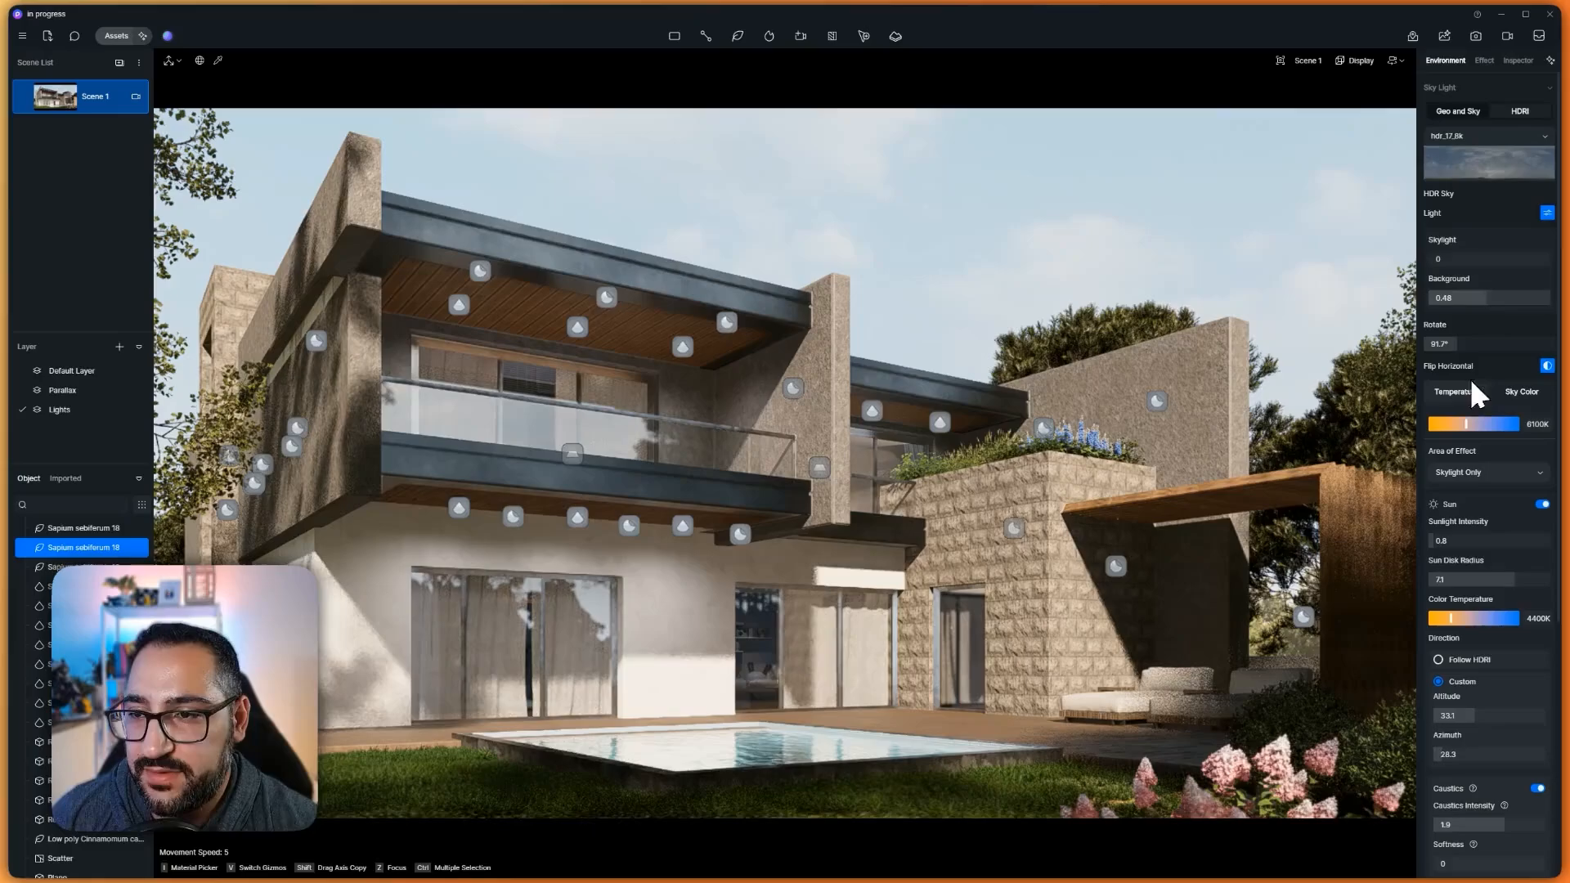
left_click_drag(1446, 260, 1552, 264)
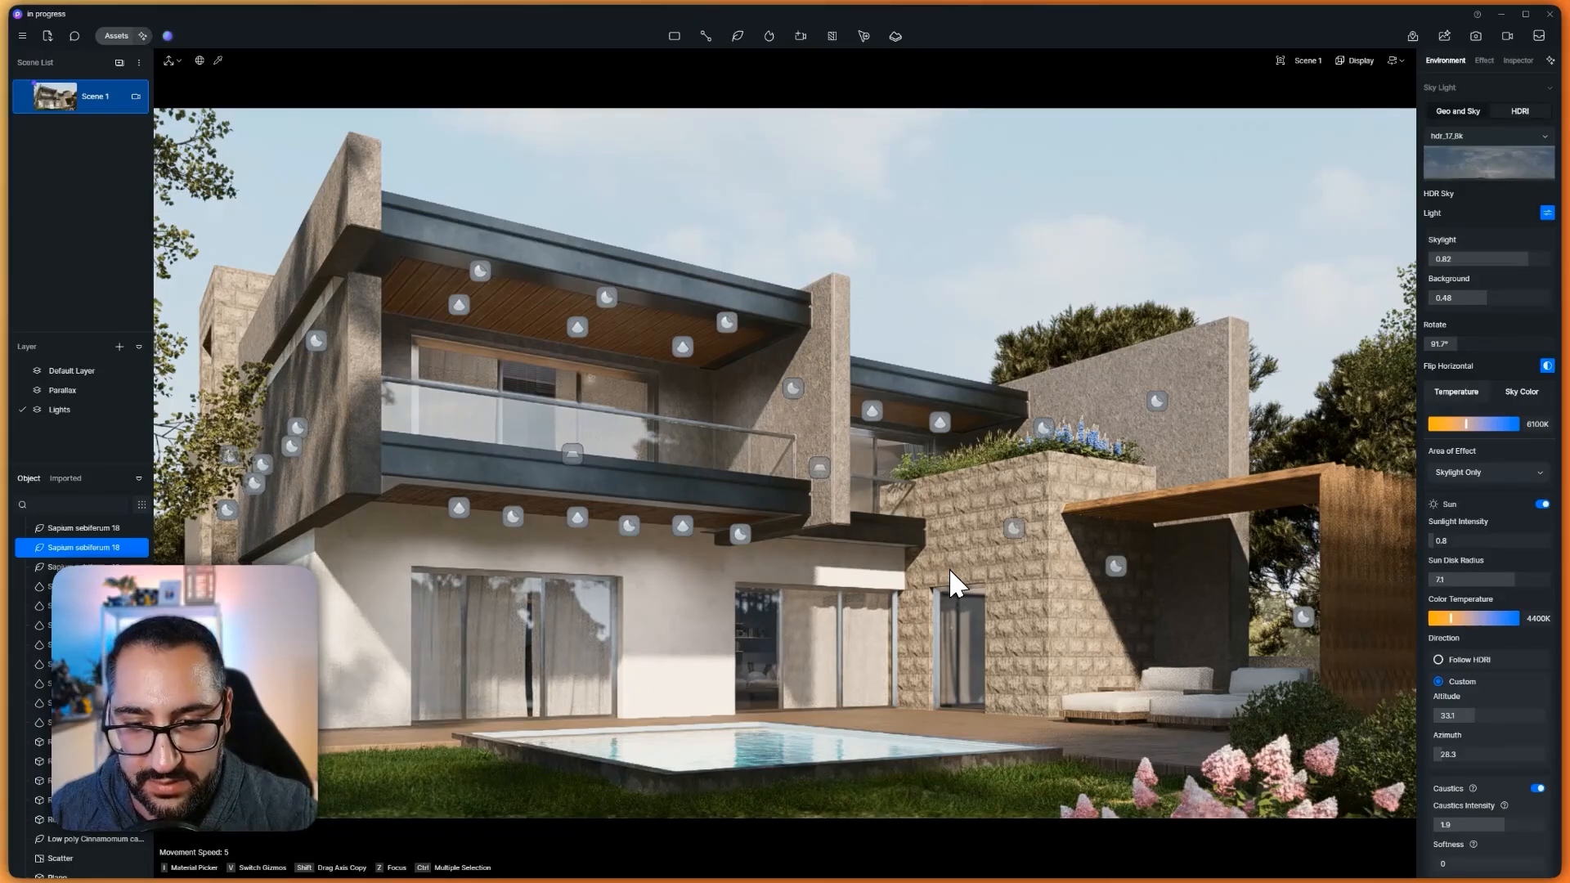
left_click(1039, 541)
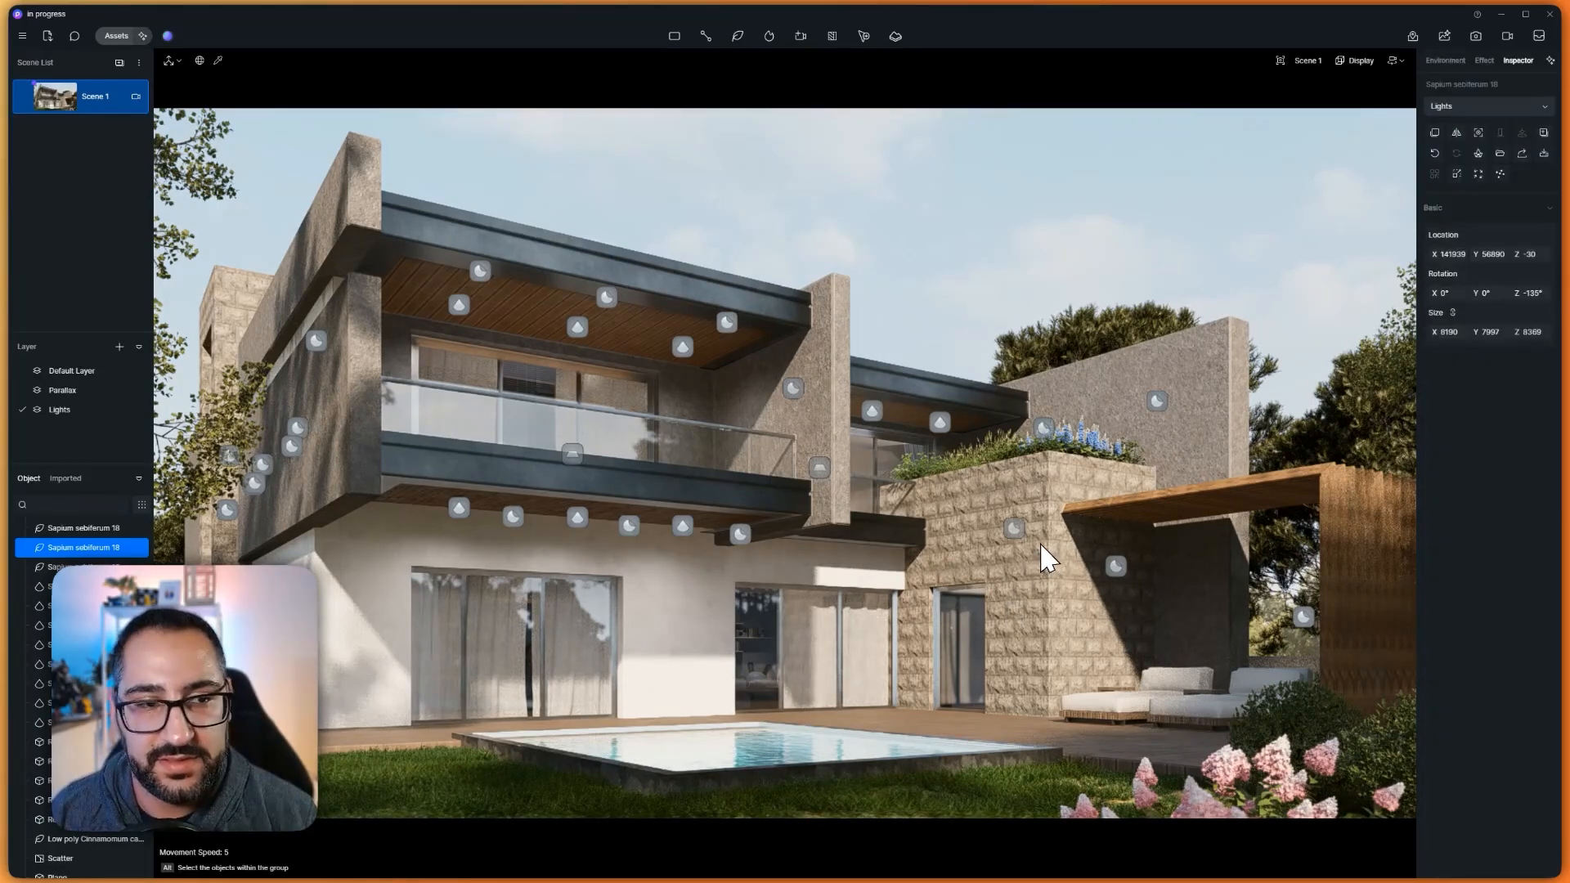
key("ctrl+s")
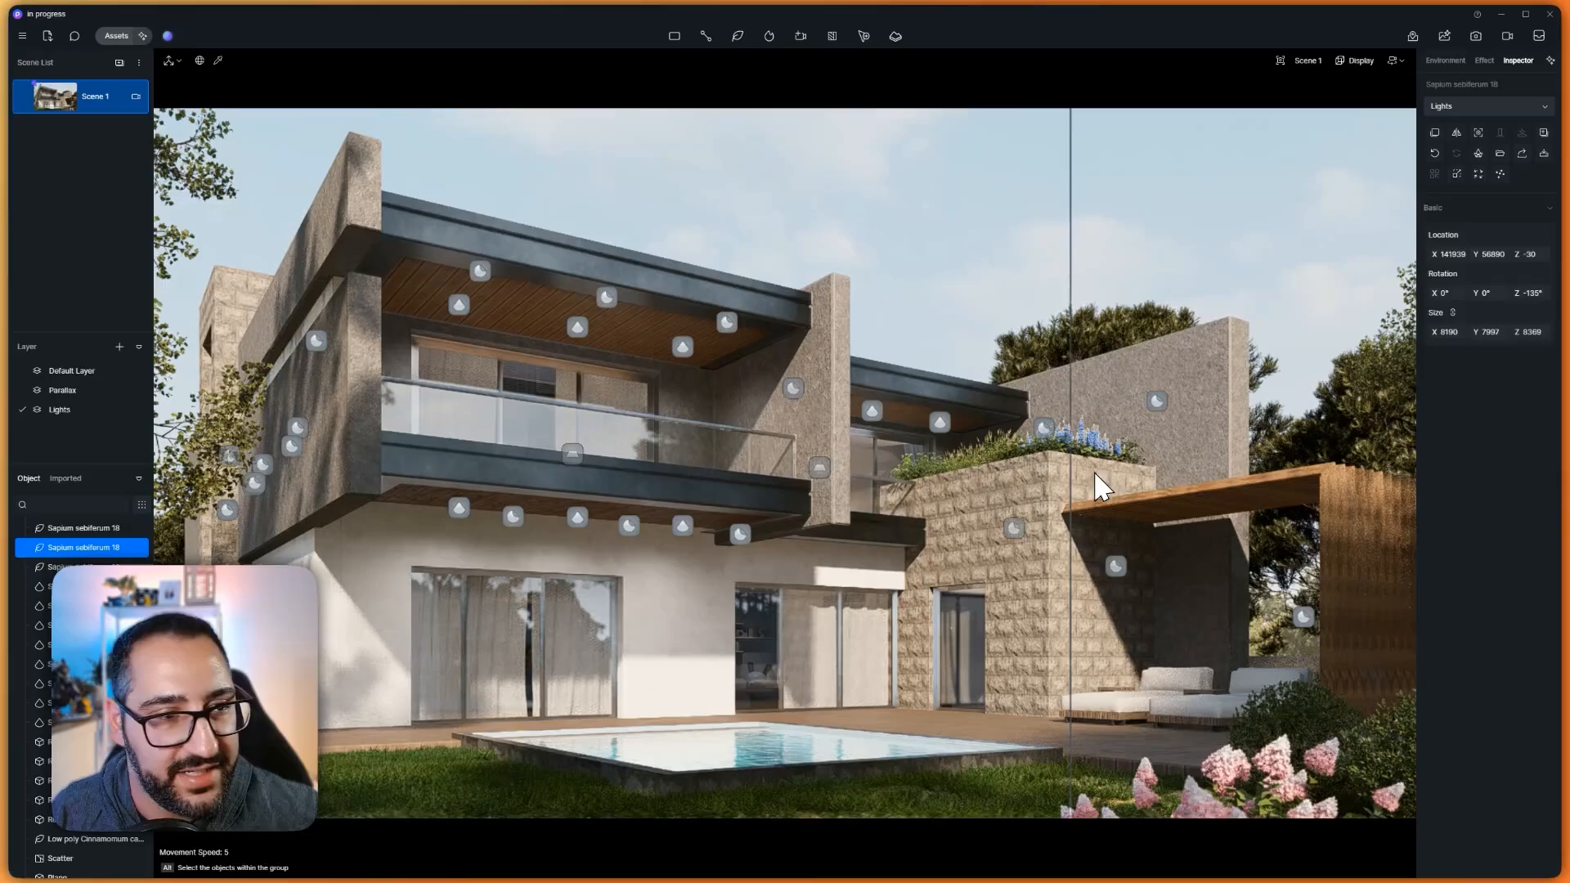
Shift the tree beside the villa's near corner so that its foliage overlaps the facade in the Scene 1 view
right_click(222, 428)
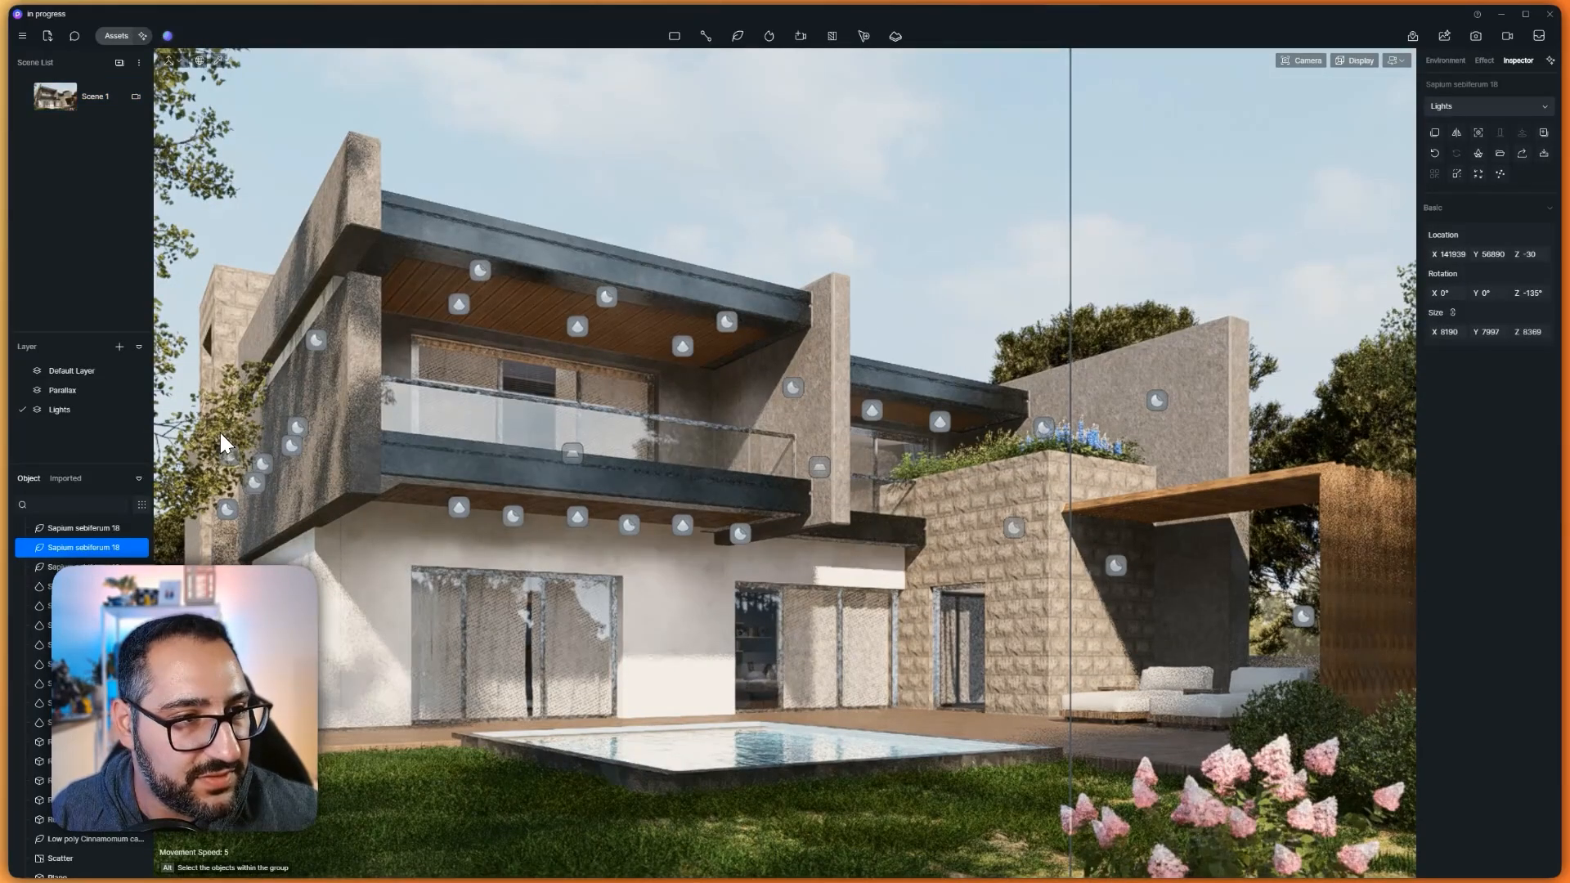
left_click(219, 430)
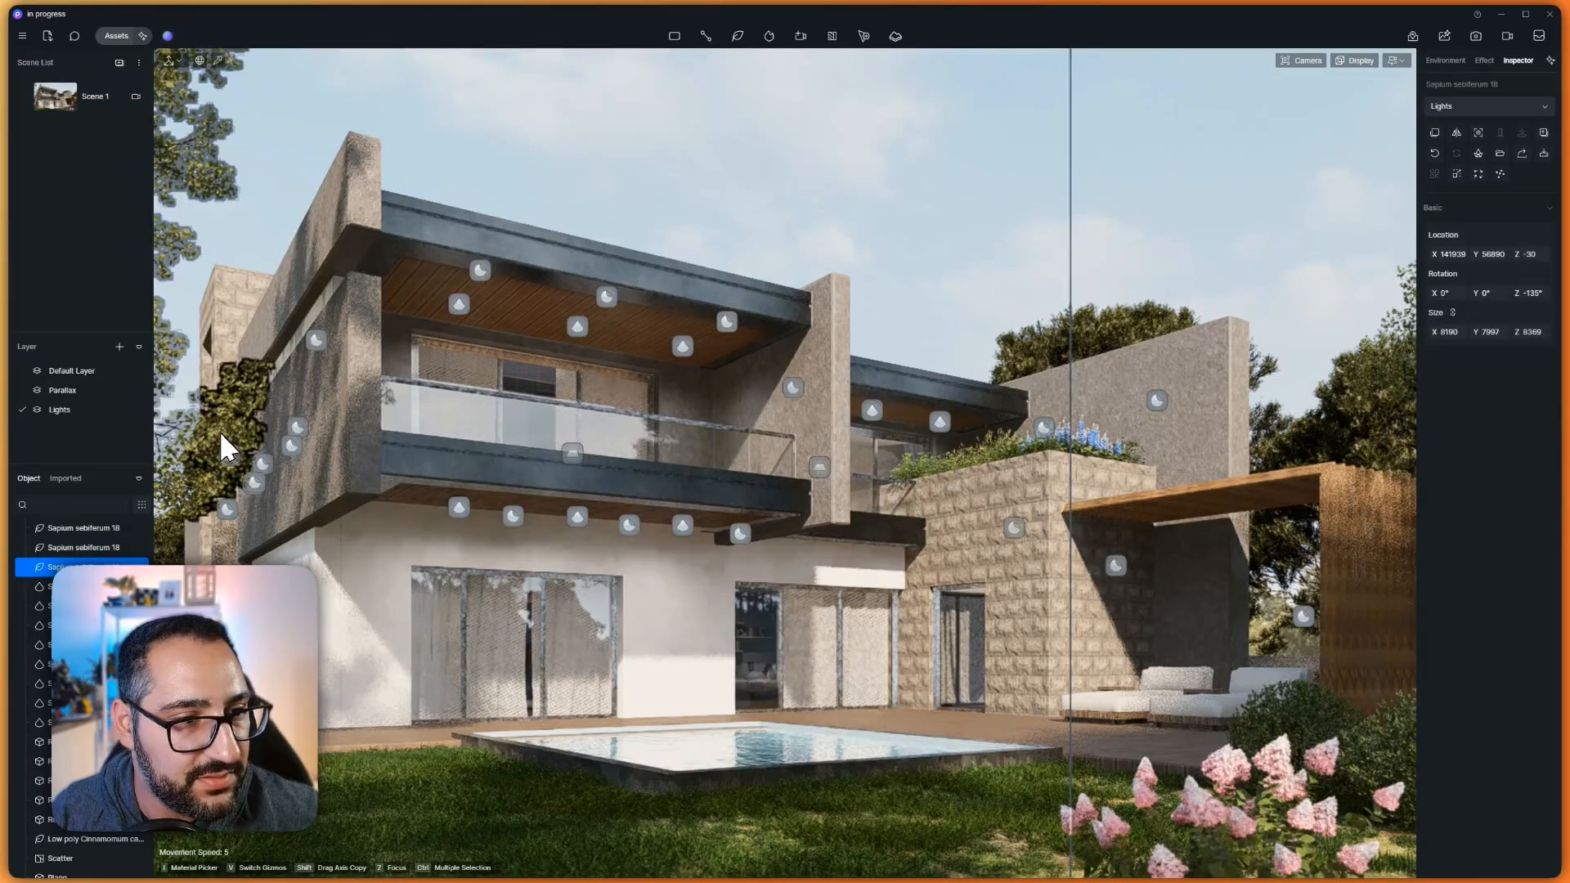
right_click_drag(208, 474, 674, 617)
key("s")
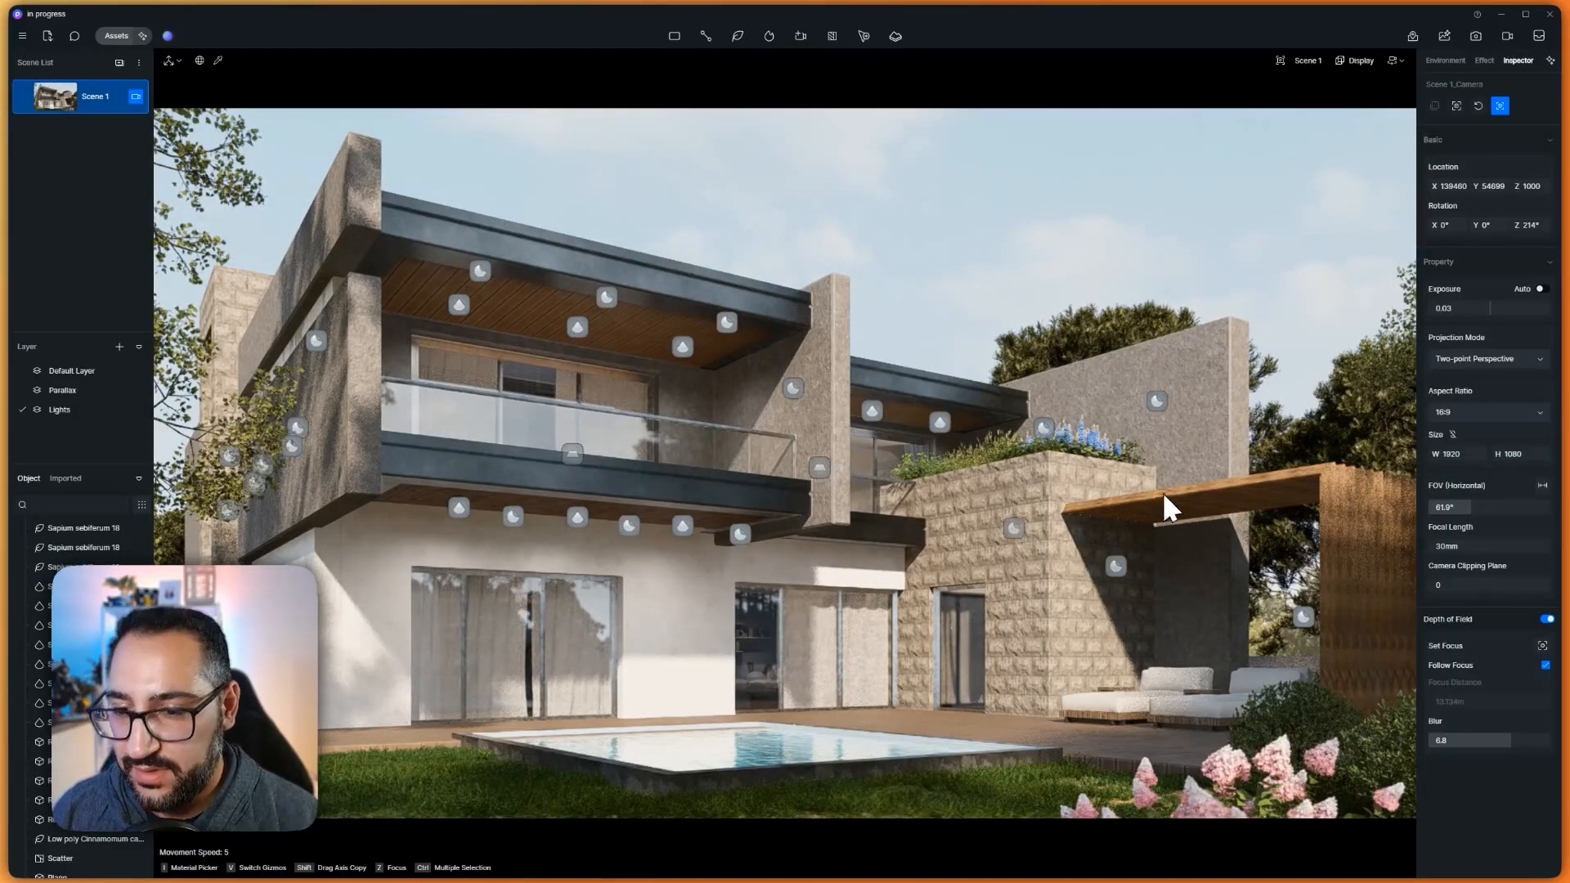
Reframe the Scene 1 camera toward the pergola at X 138888, Y 54759 with a Z rotation of 224°
right_click_drag(1080, 536, 1342, 540)
key("s")
left_click(135, 97)
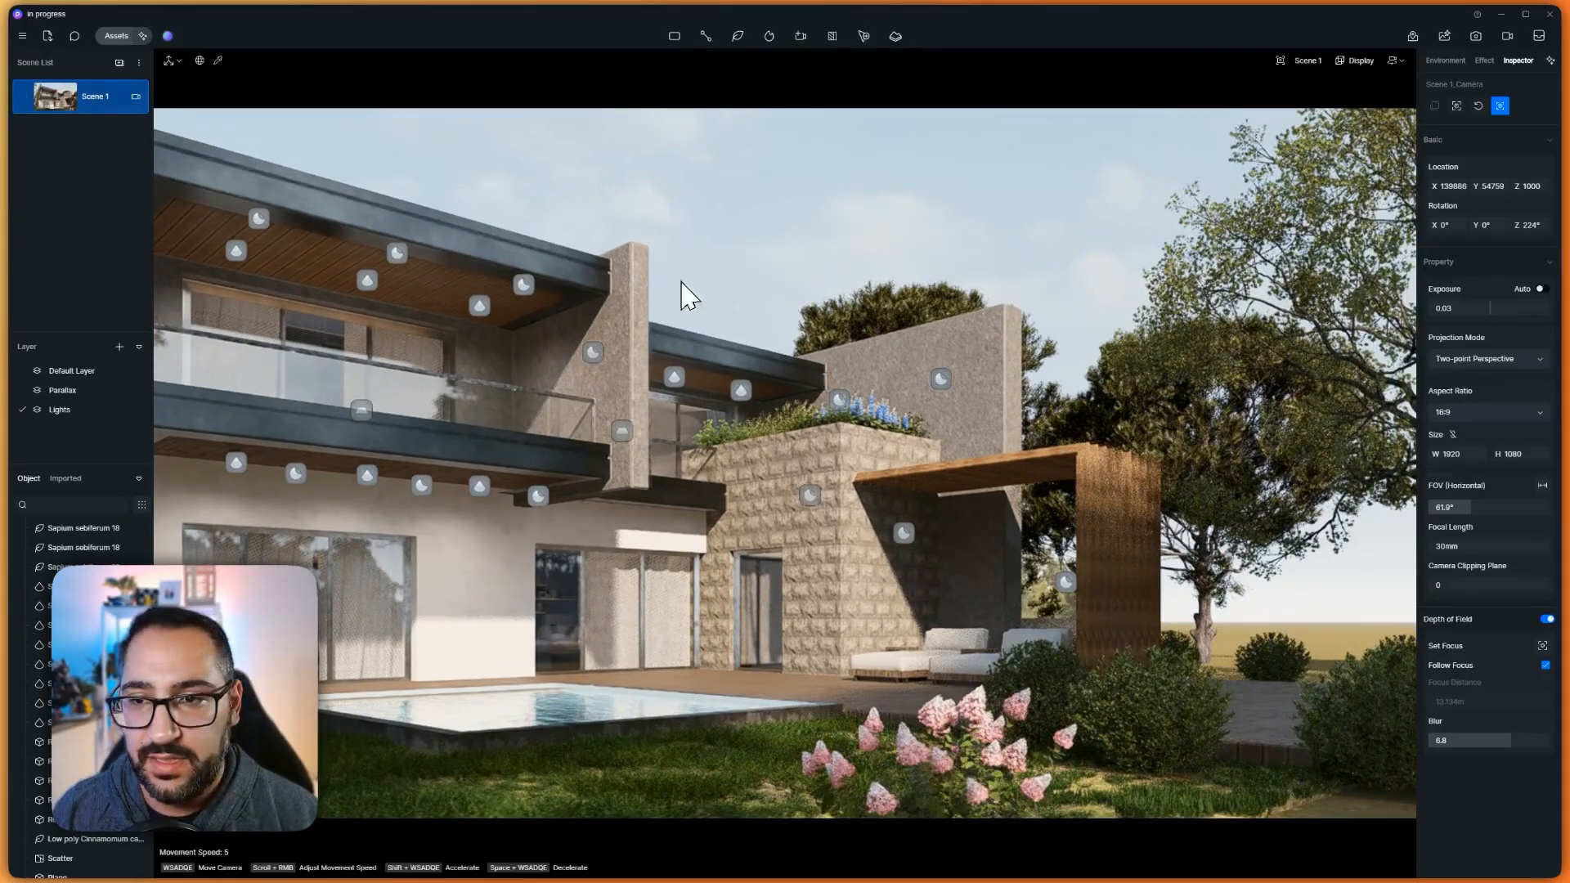
Move the tree beside the pergola to about X 135875, Y 41617 while previewing it through the Scene 1 camera
scroll(1315, 253, "down", 2)
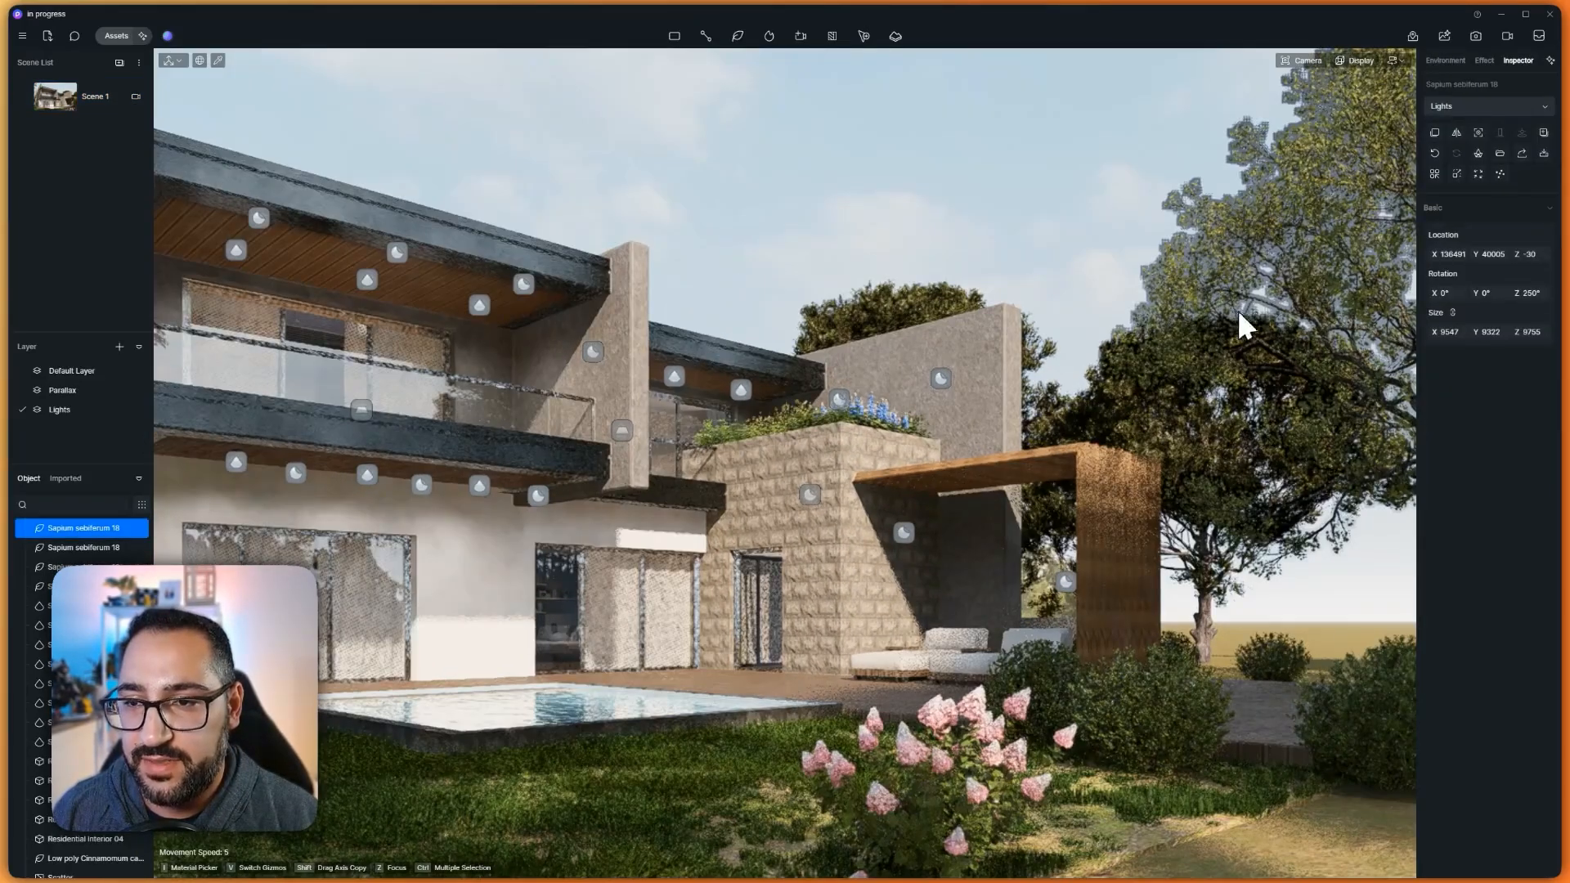
key("s")
right_click_drag(1079, 433, 1186, 532)
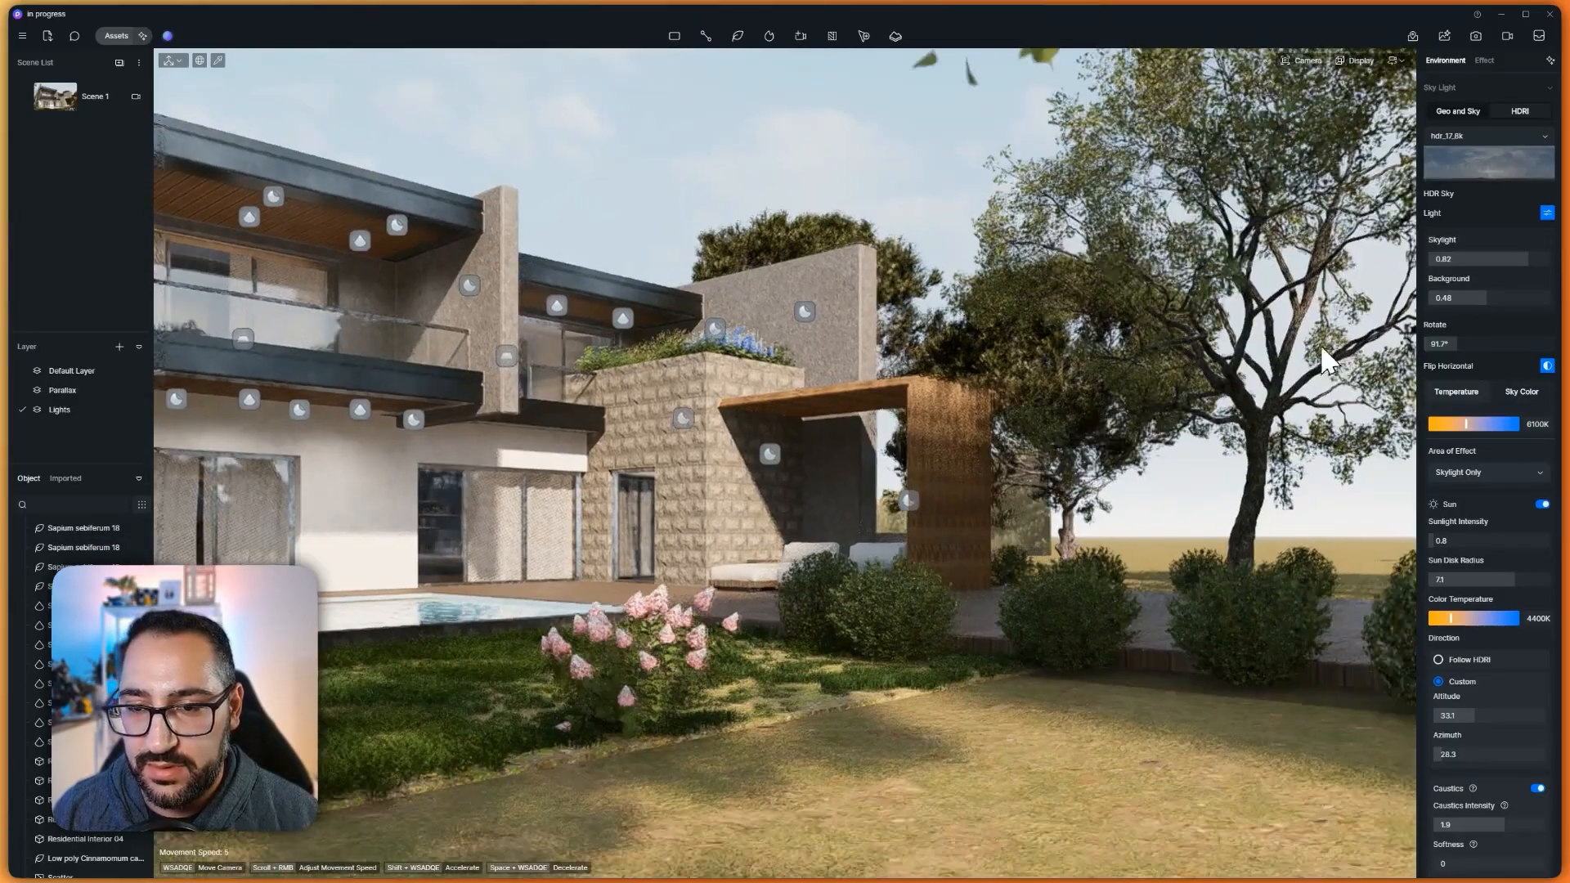
left_click(1216, 537)
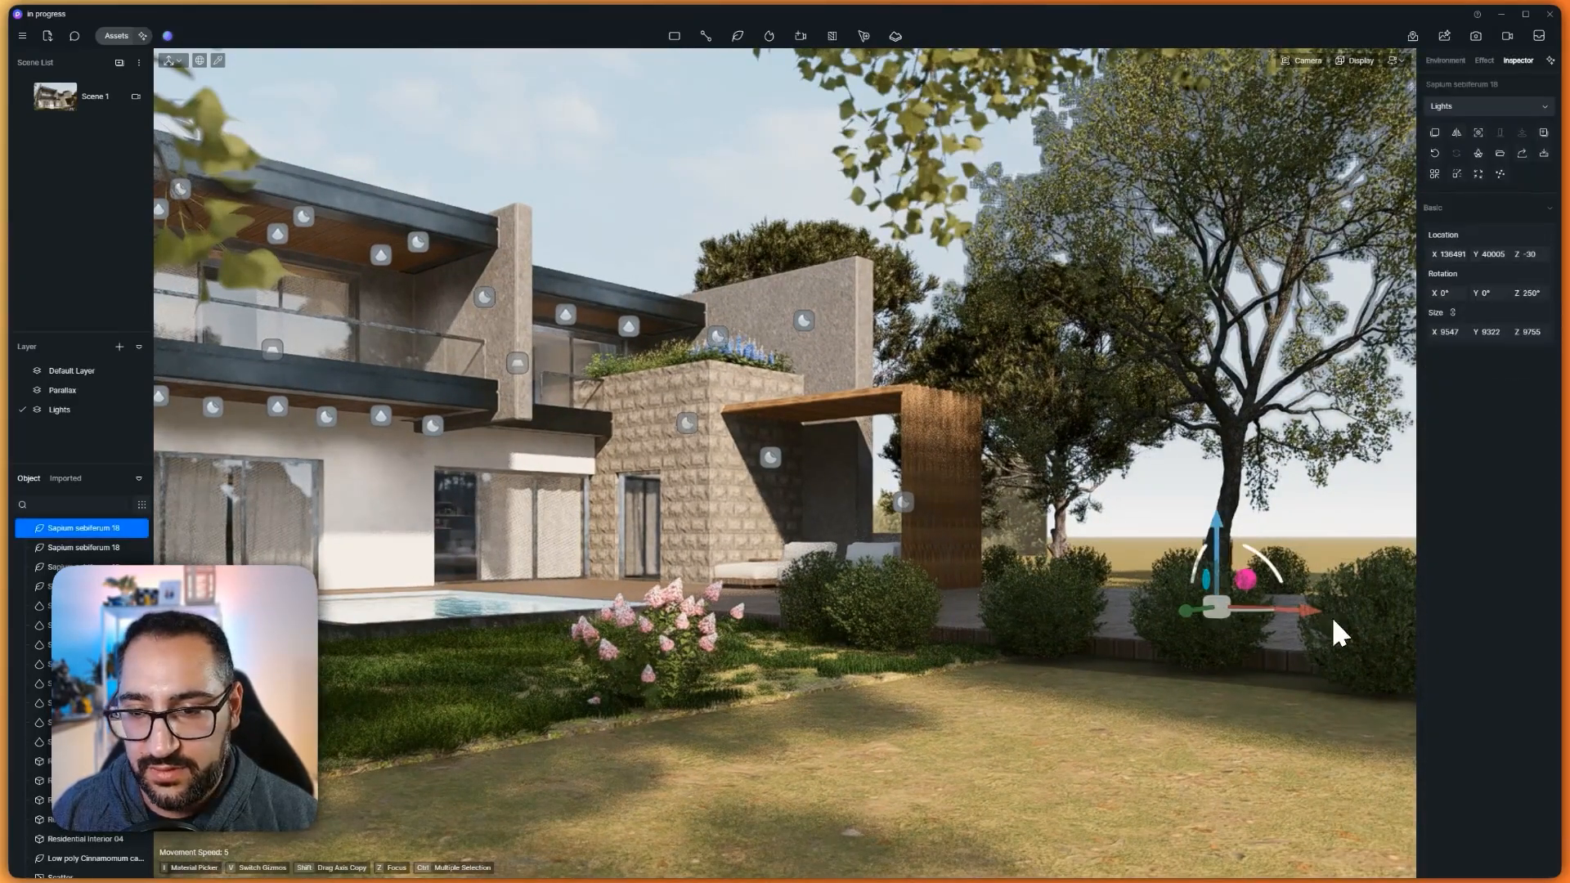
left_click_drag(1306, 611, 1245, 612)
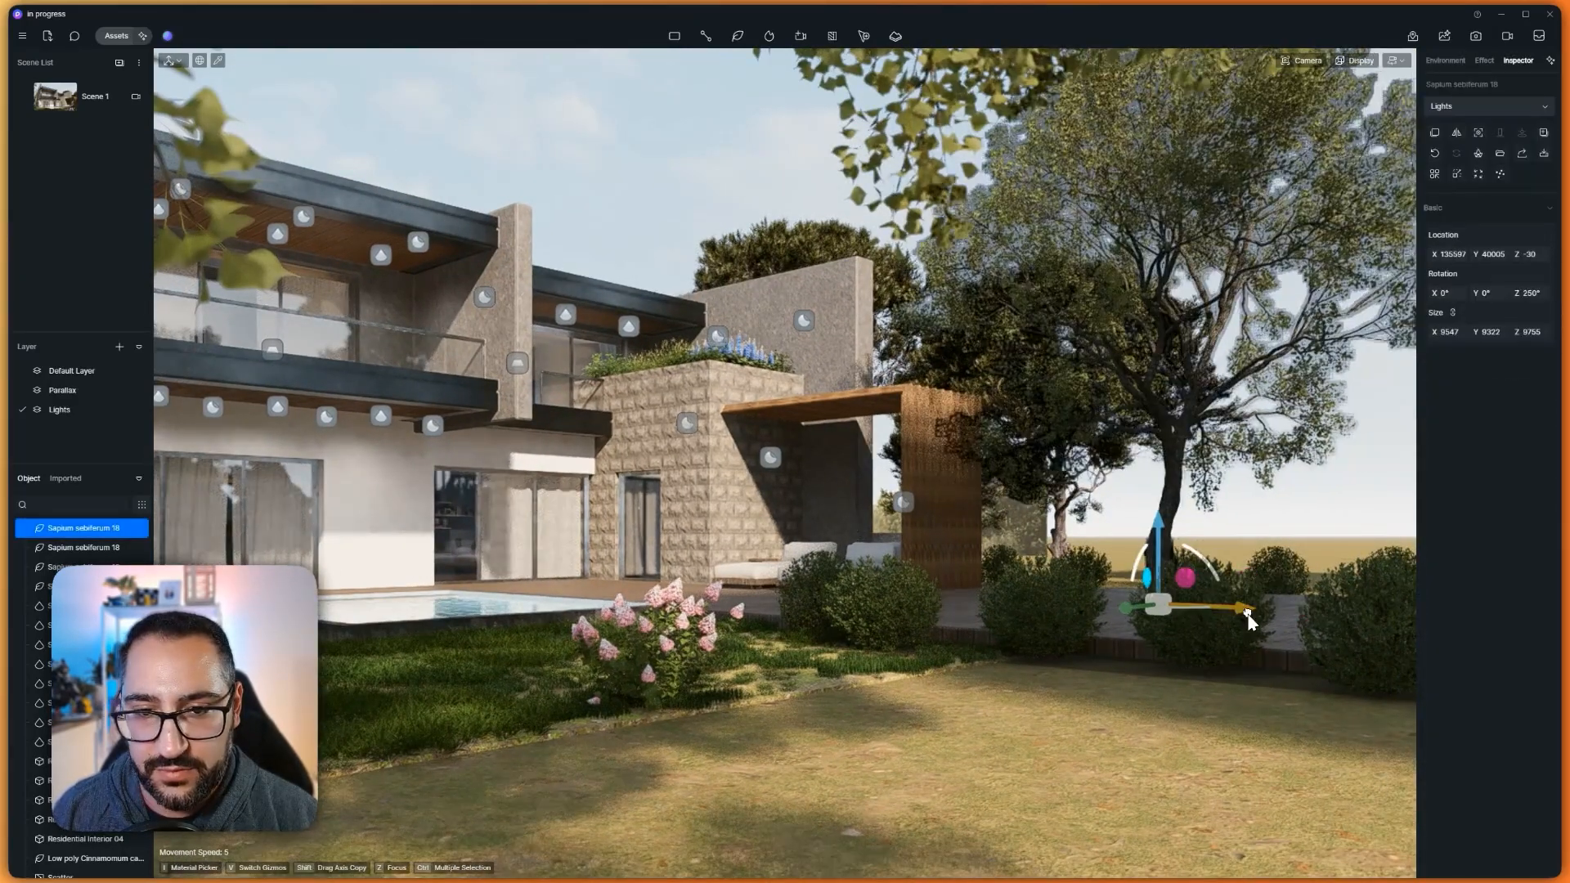
left_click(136, 96)
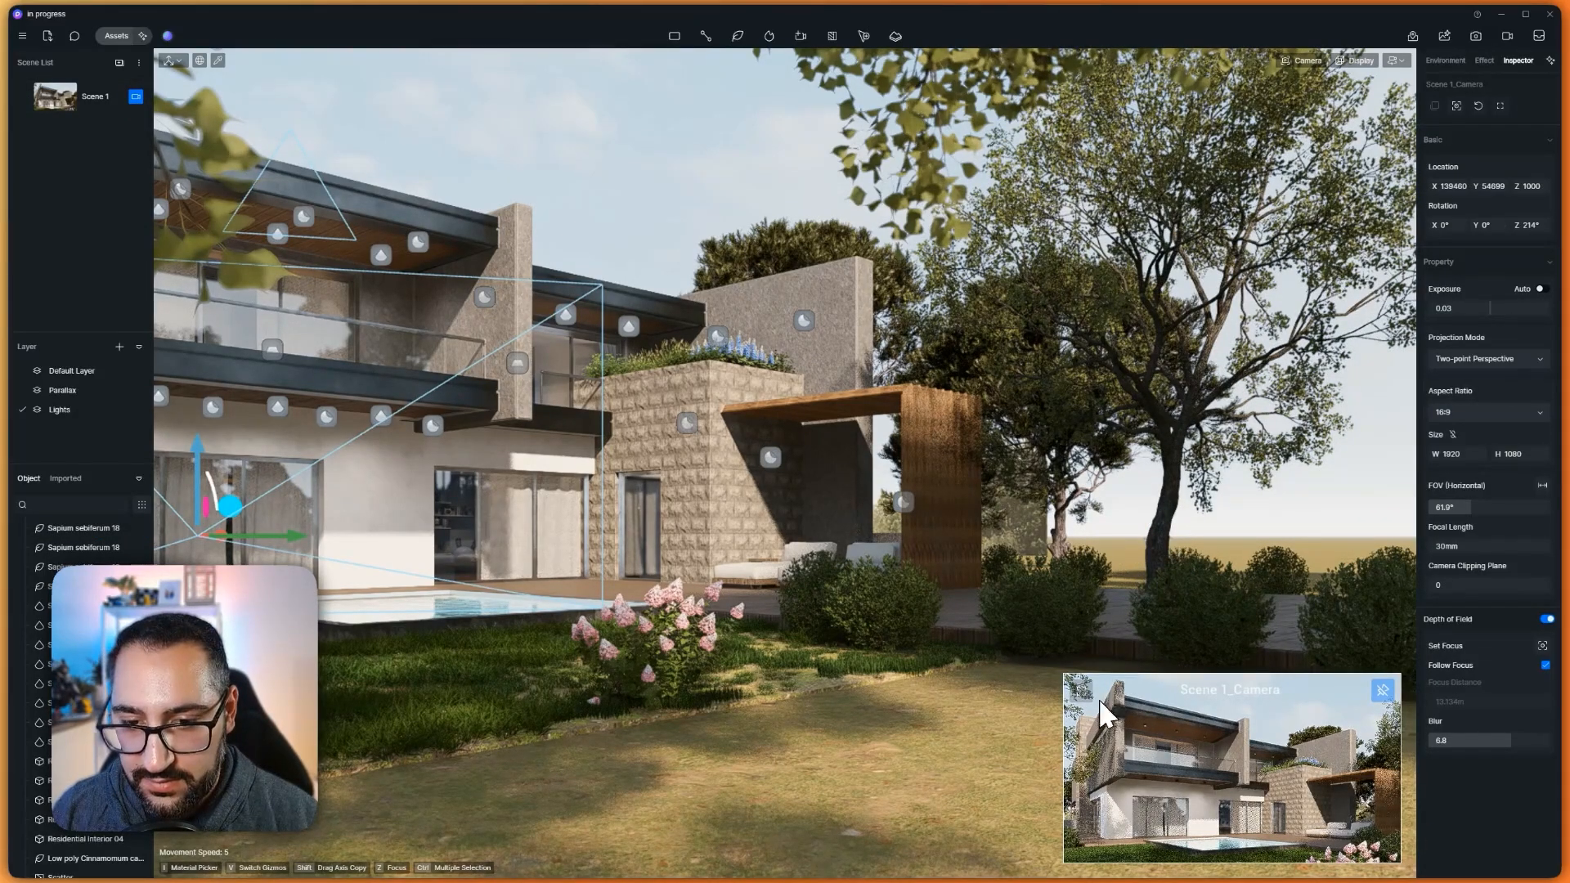
left_click(1013, 445)
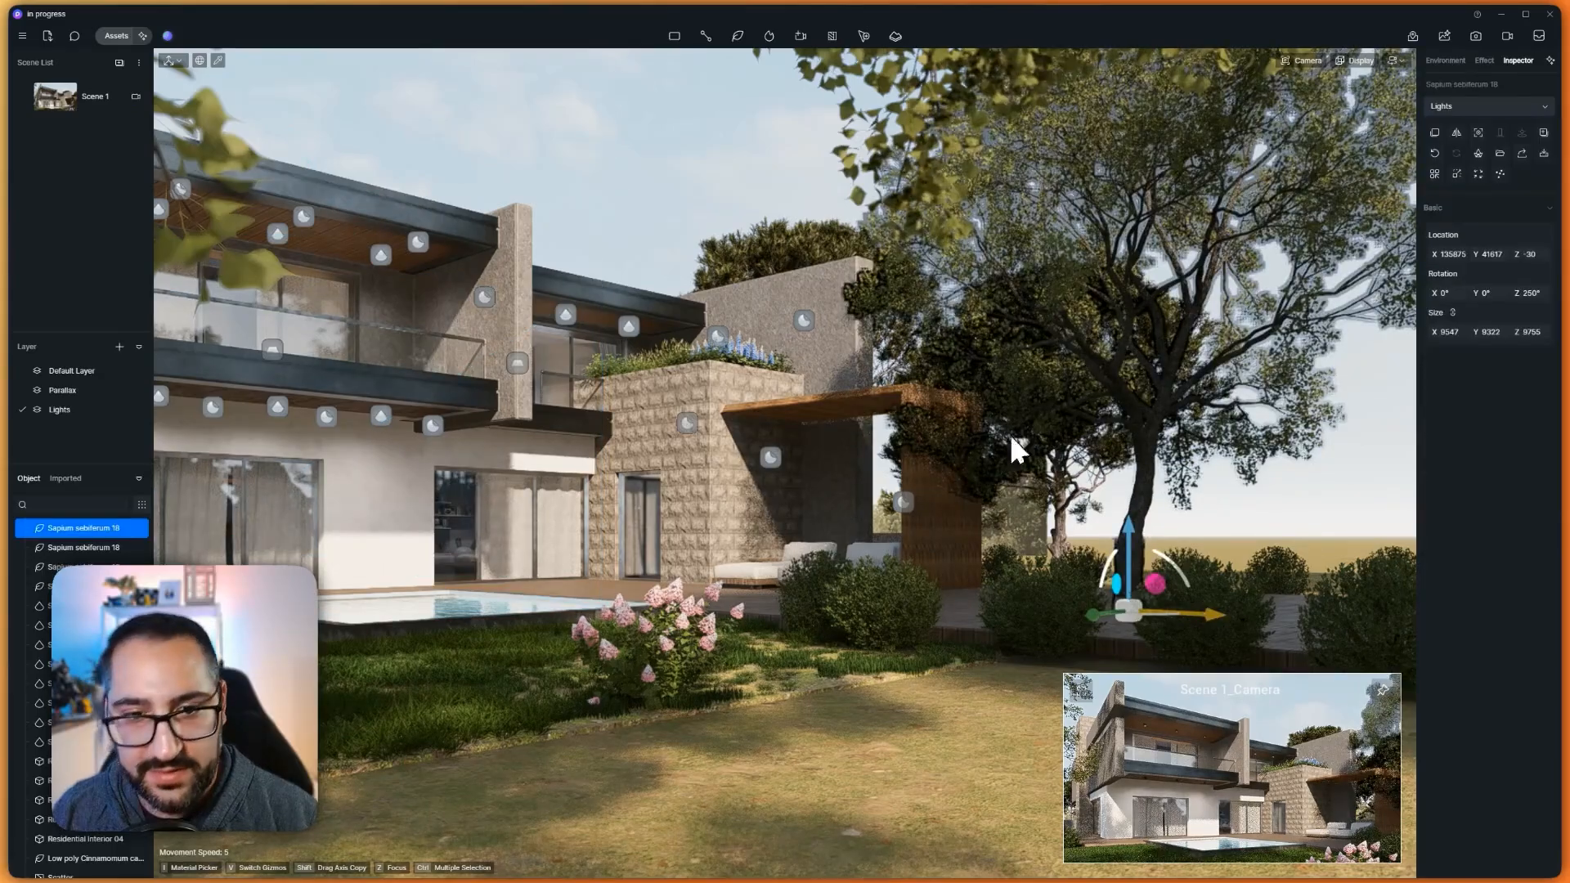
Shift the same tree slightly so its crown reaches over the pergola, and return to the Scene 1 camera view
key("w")
right_click_drag(1174, 489, 1061, 489)
key("a")
key("s")
key("d")
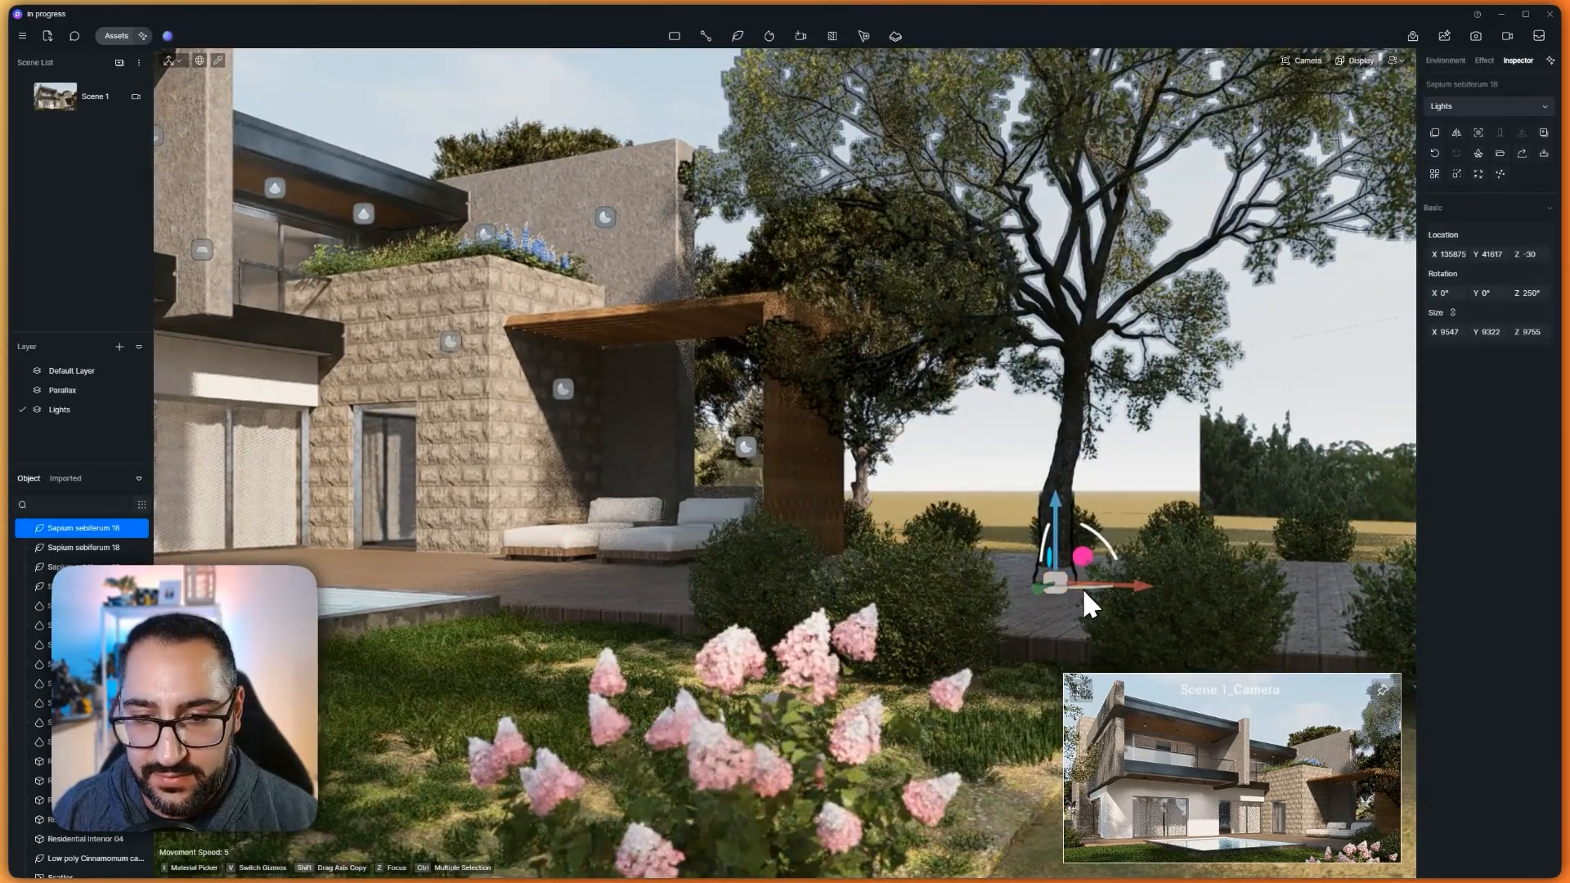
left_click(1084, 591)
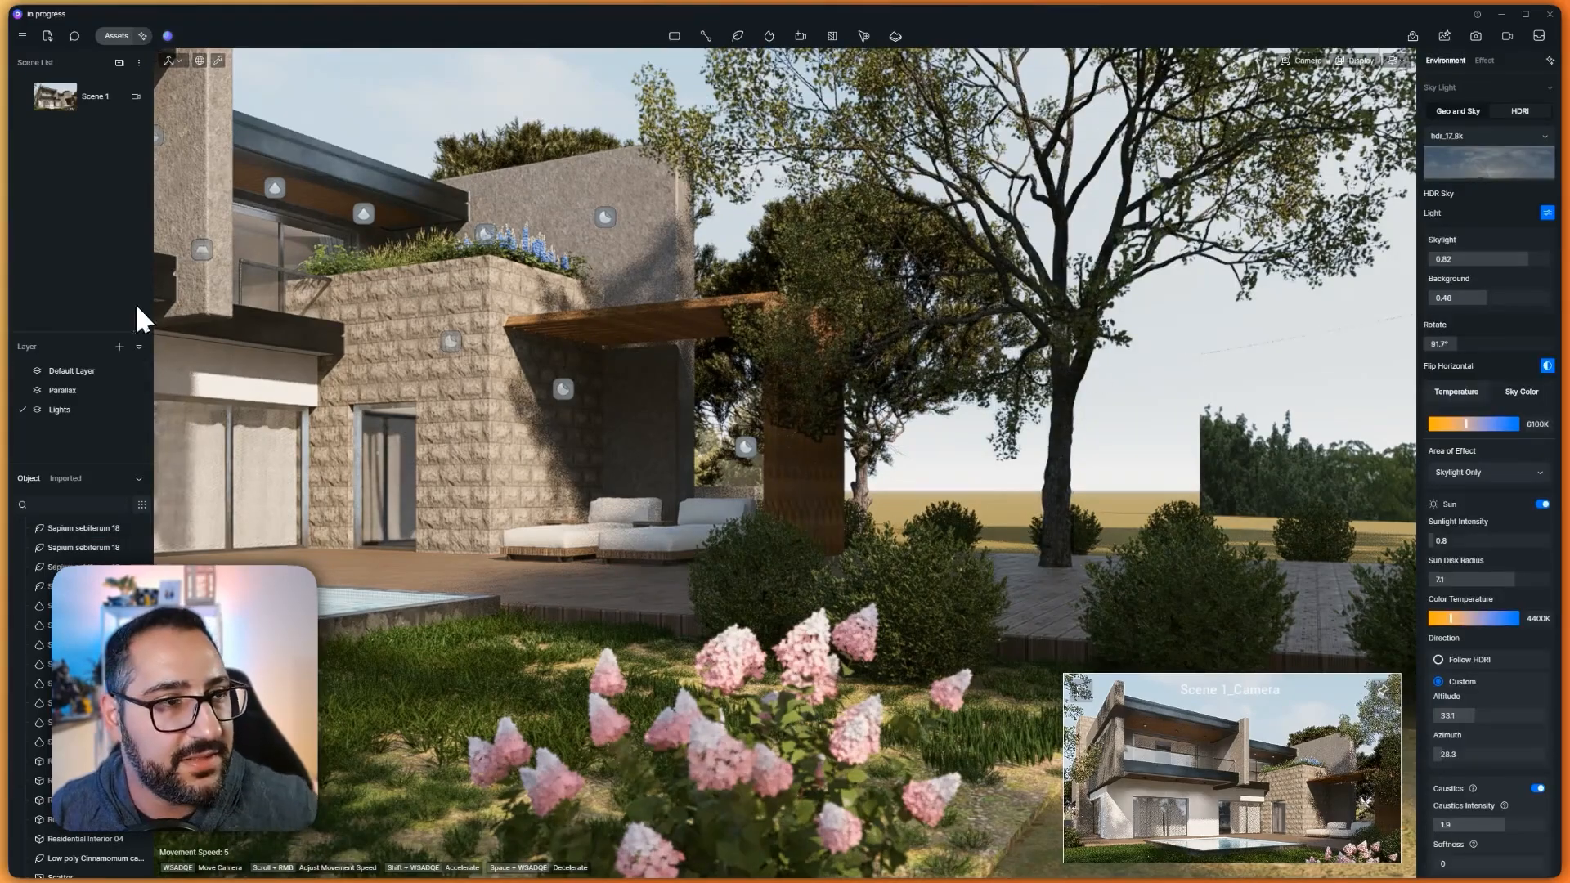
left_click(136, 97)
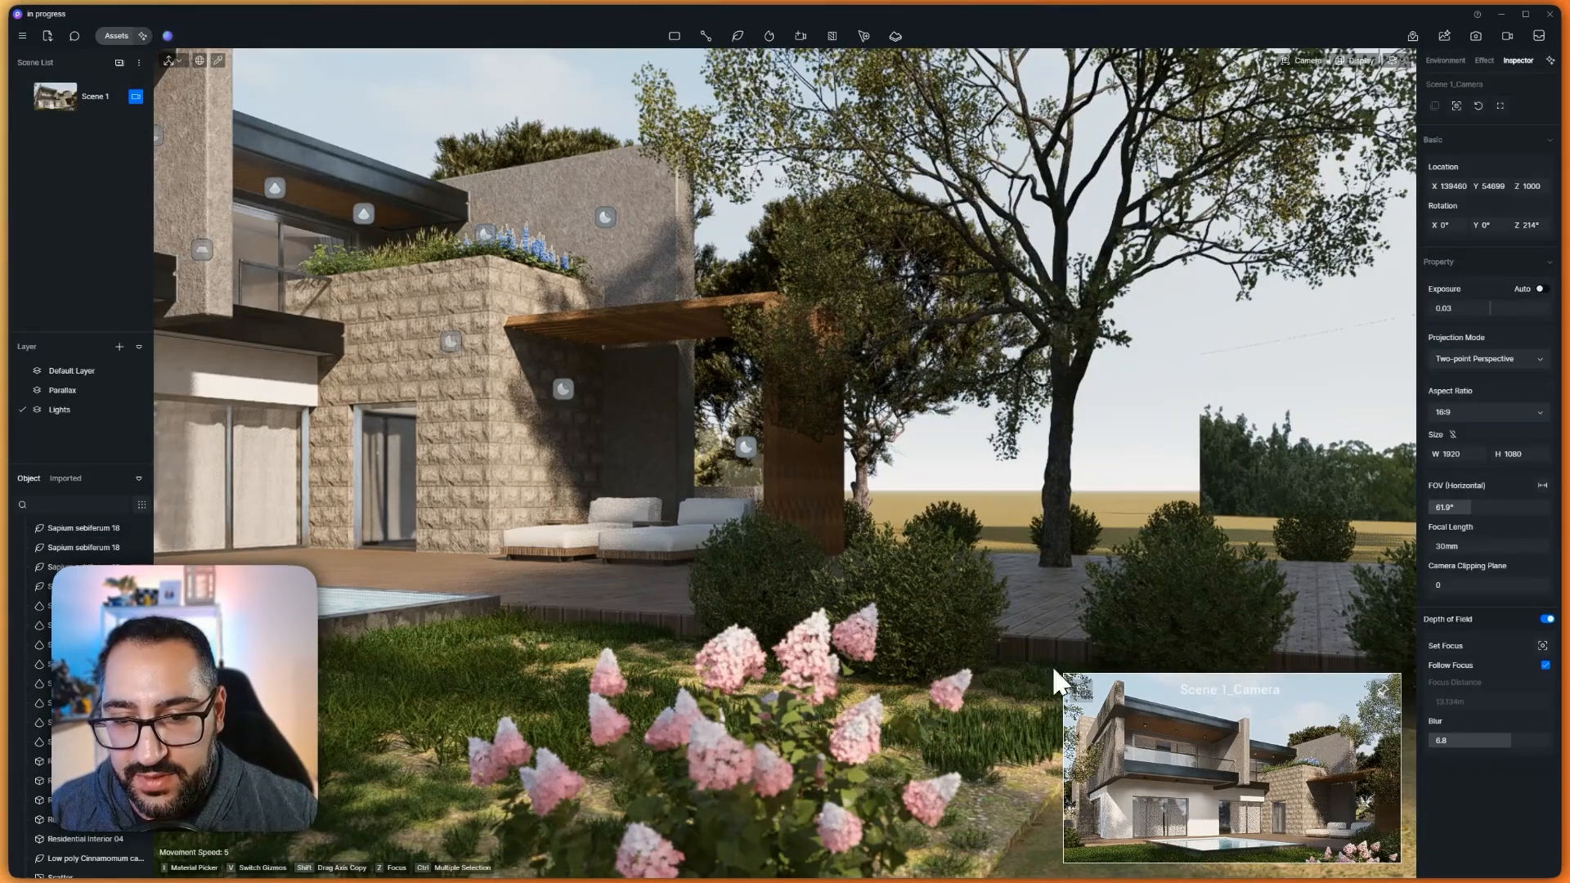
left_click(1079, 689)
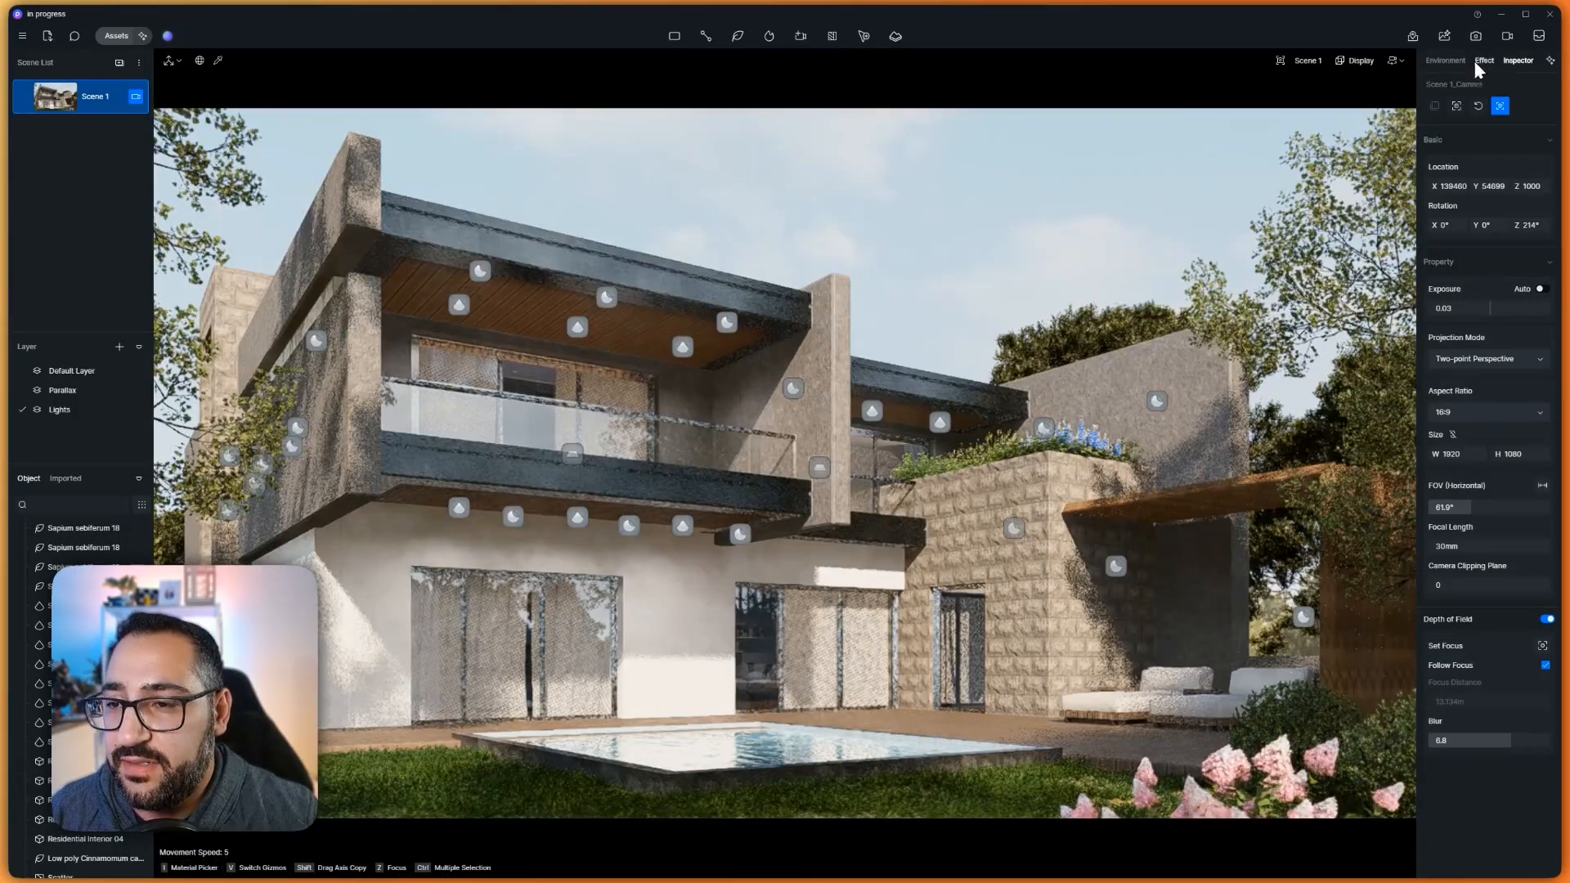
Add a subtle vignette of 0.07 in the post-processing effects
left_click(1477, 61)
scroll(1482, 409, "down", 3)
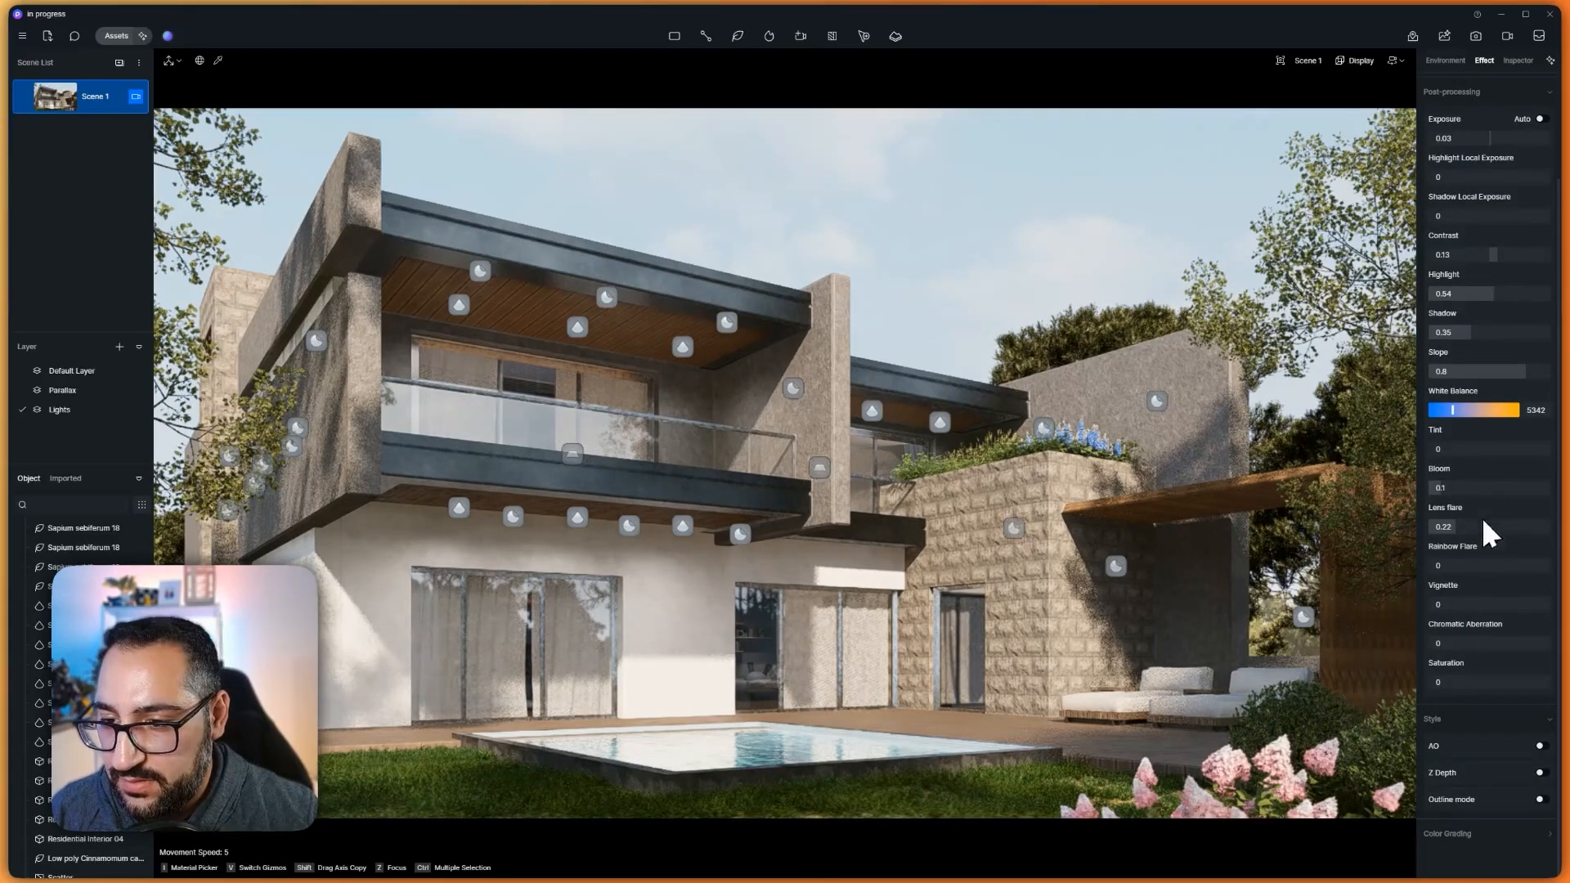
left_click(1437, 605)
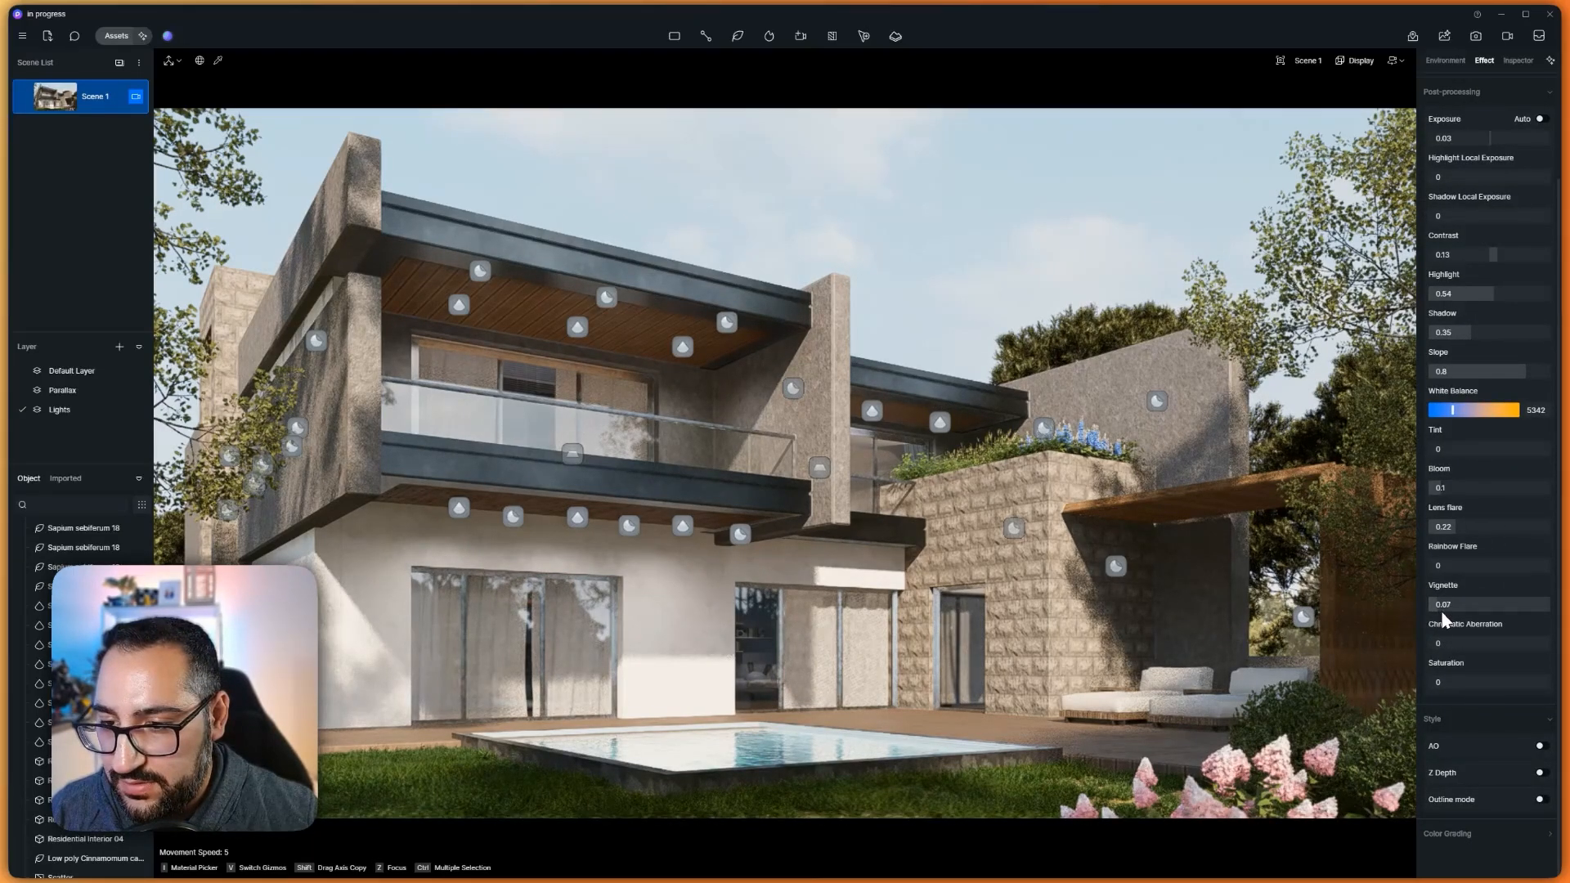
Enable ambient occlusion with a radius of 500 and its overlay in the preview, and save the project
left_click(1542, 746)
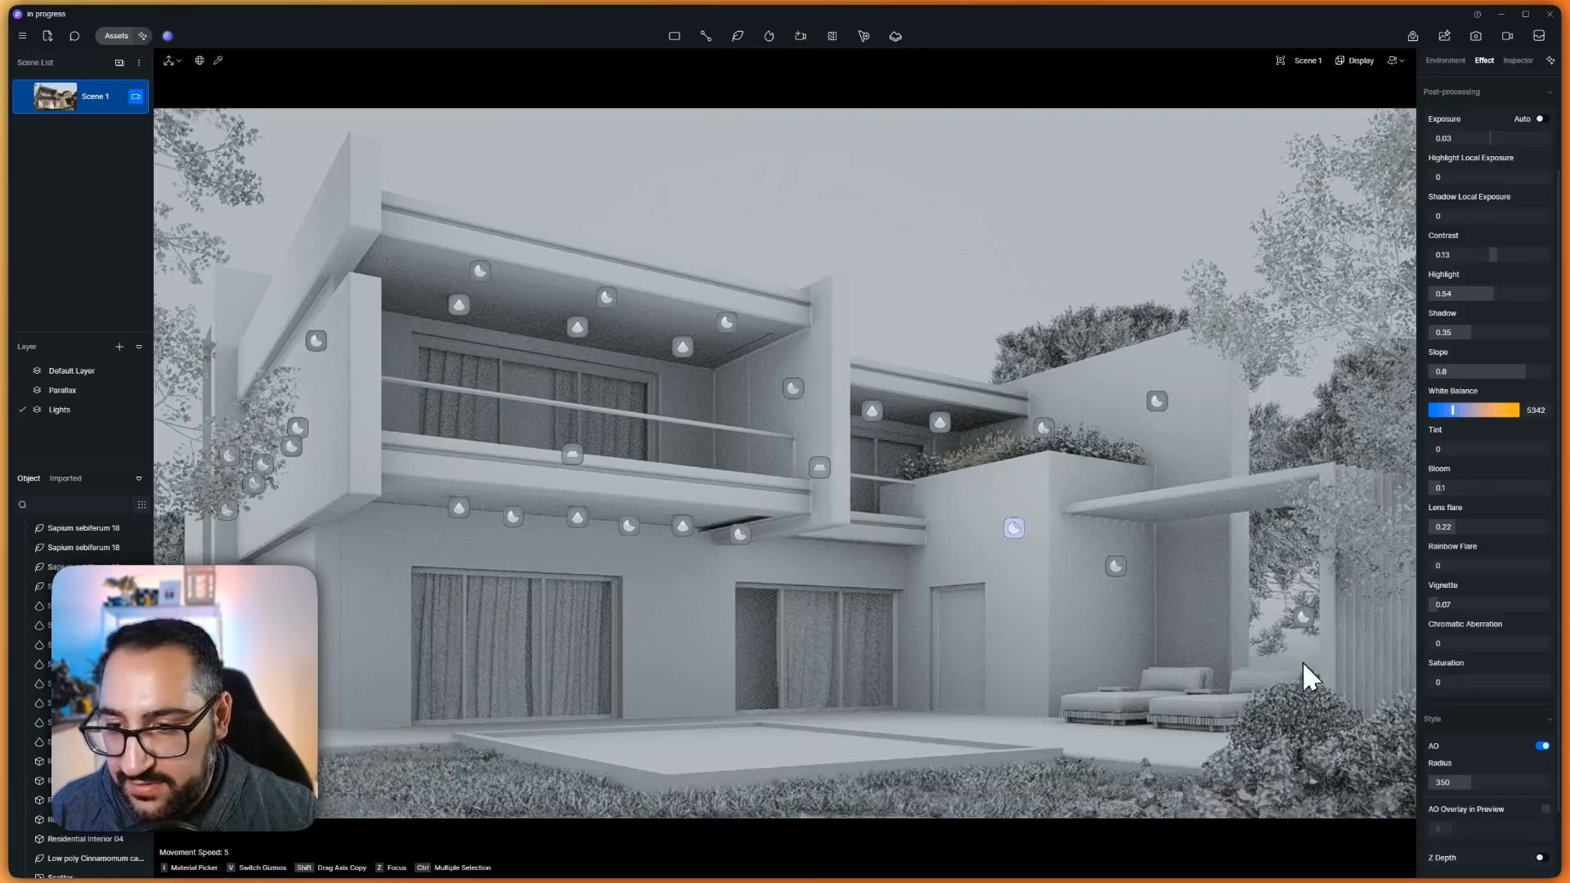
scroll(1473, 752, "down", 1)
left_click_drag(1500, 696, 1485, 710)
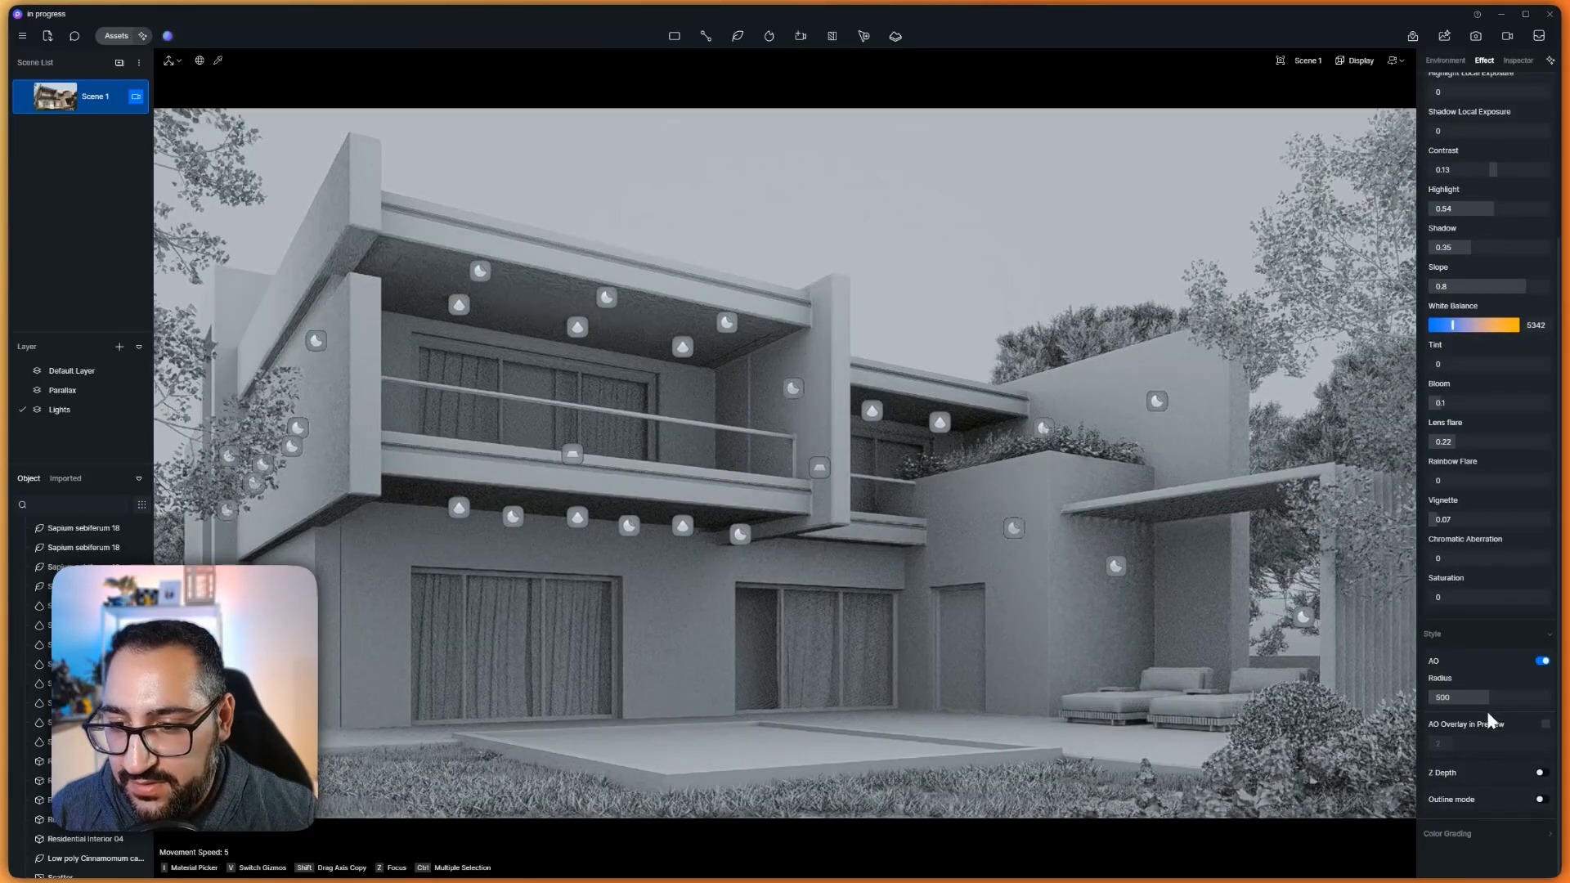
left_click(1546, 725)
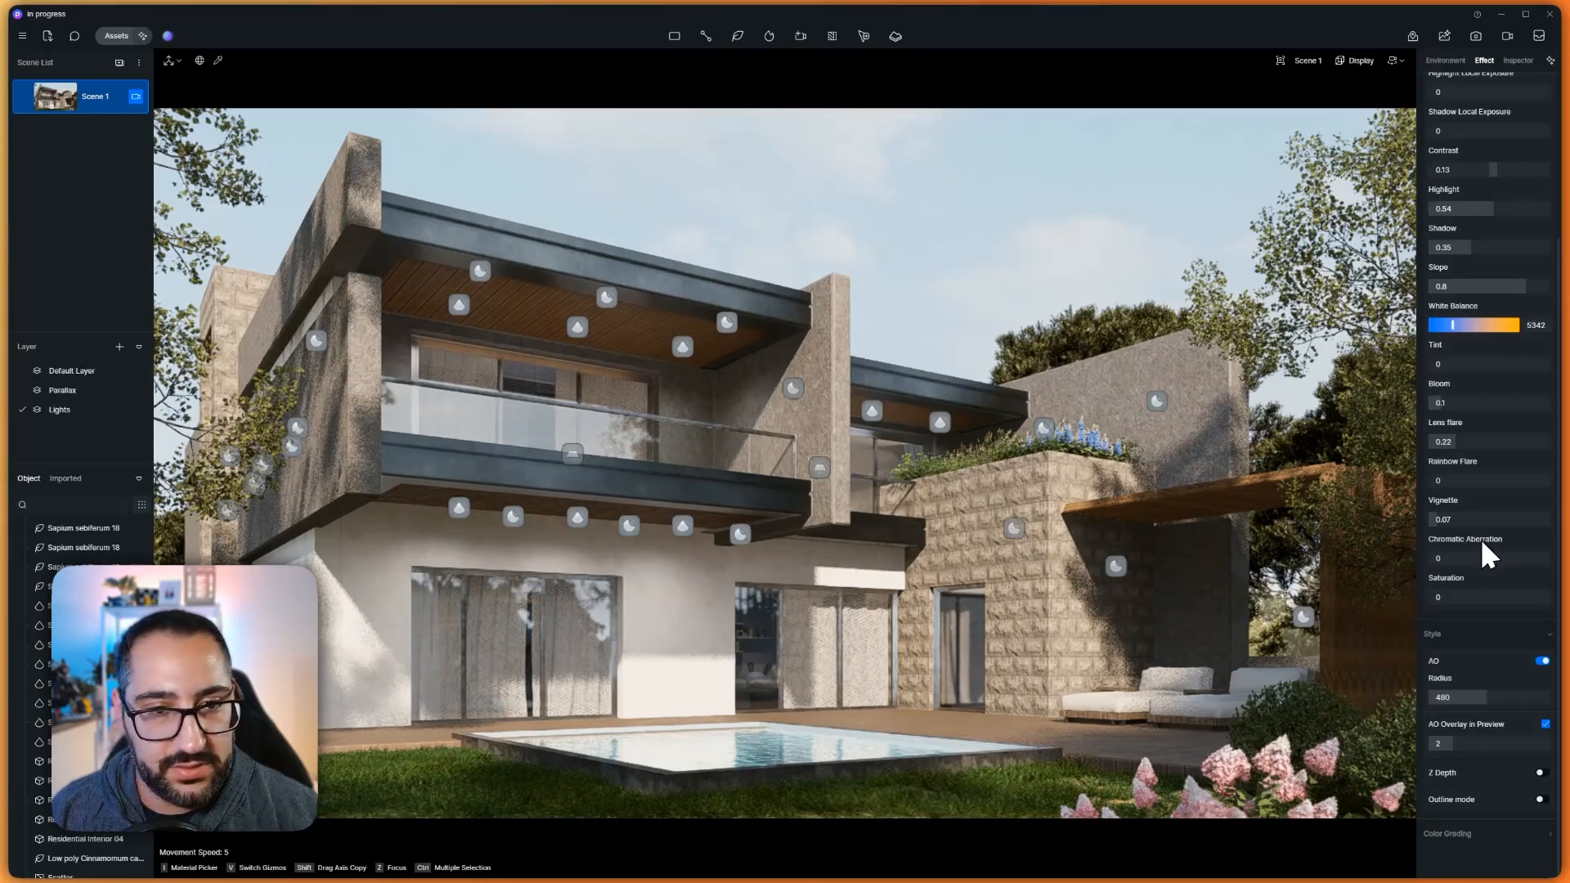
left_click(1505, 697)
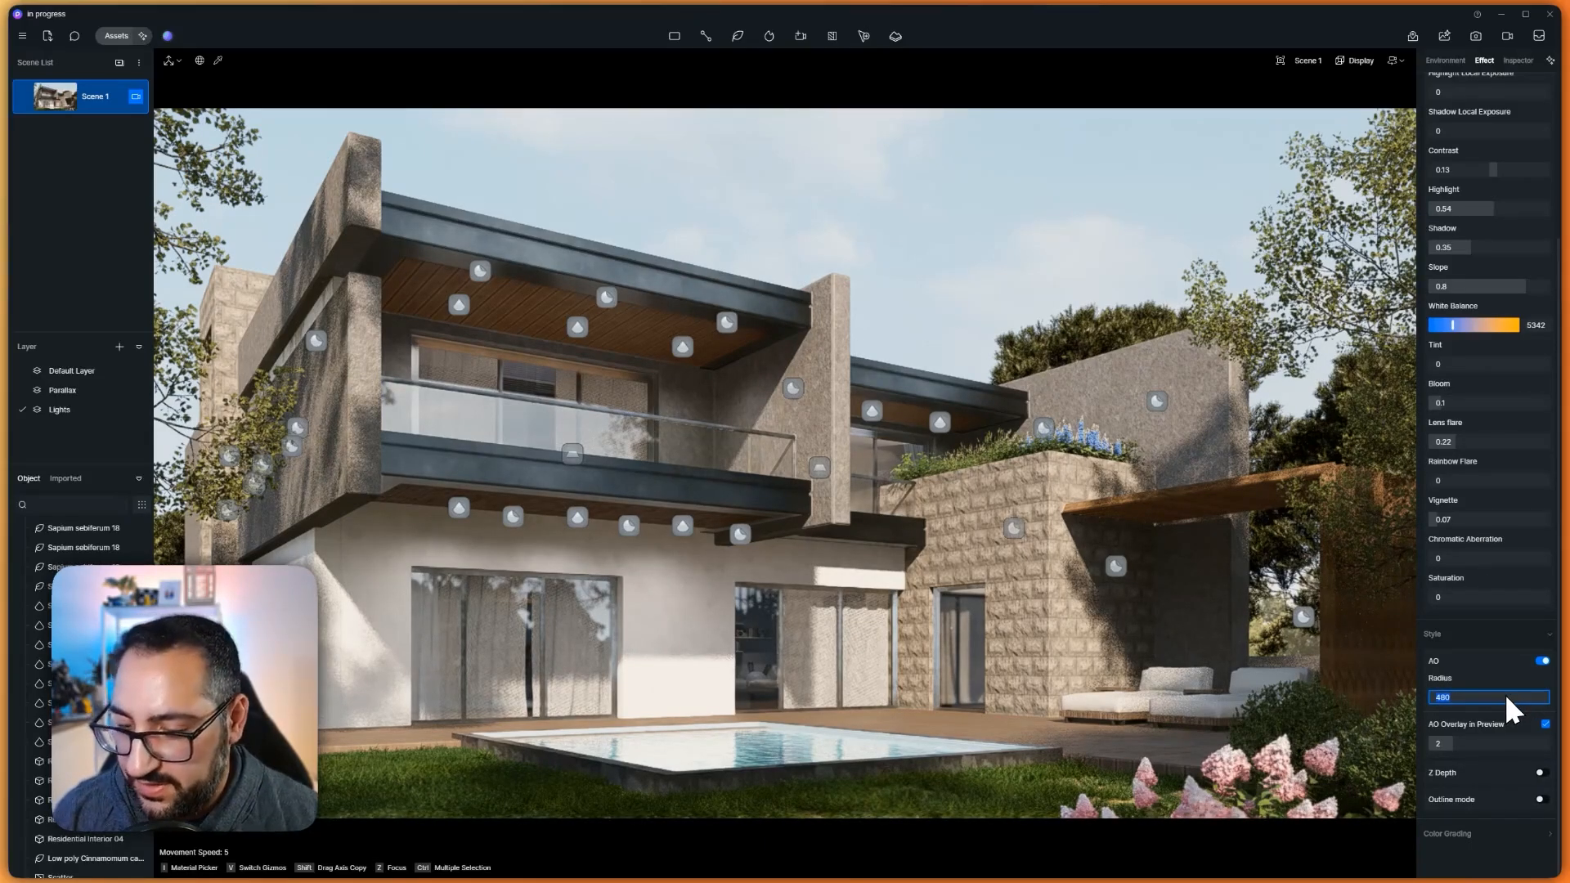
type("500")
key("Return")
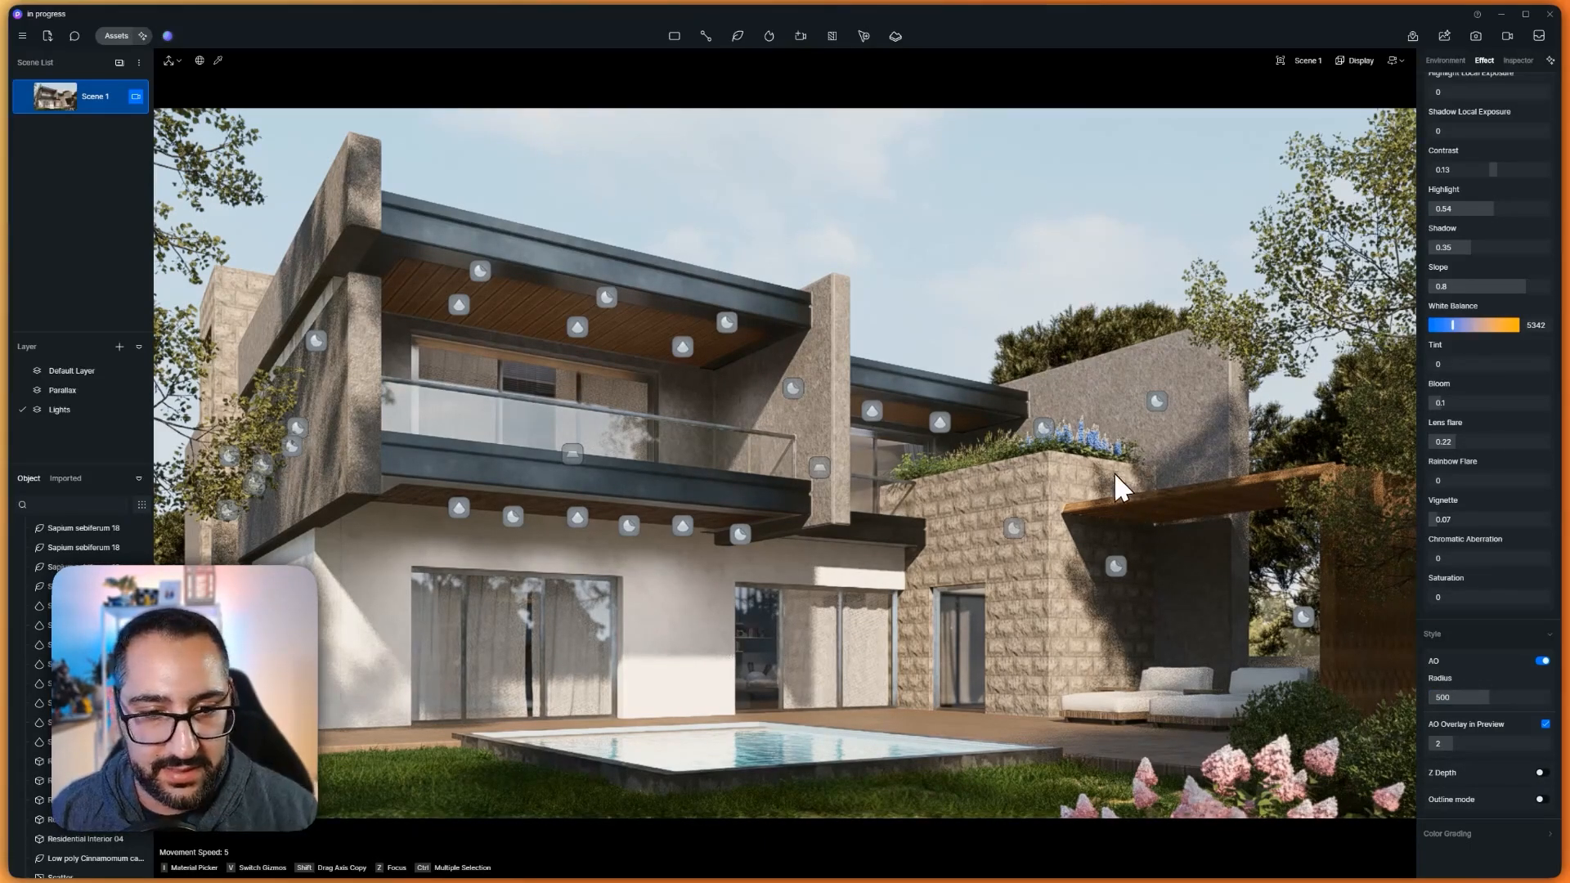
key("ctrl+s")
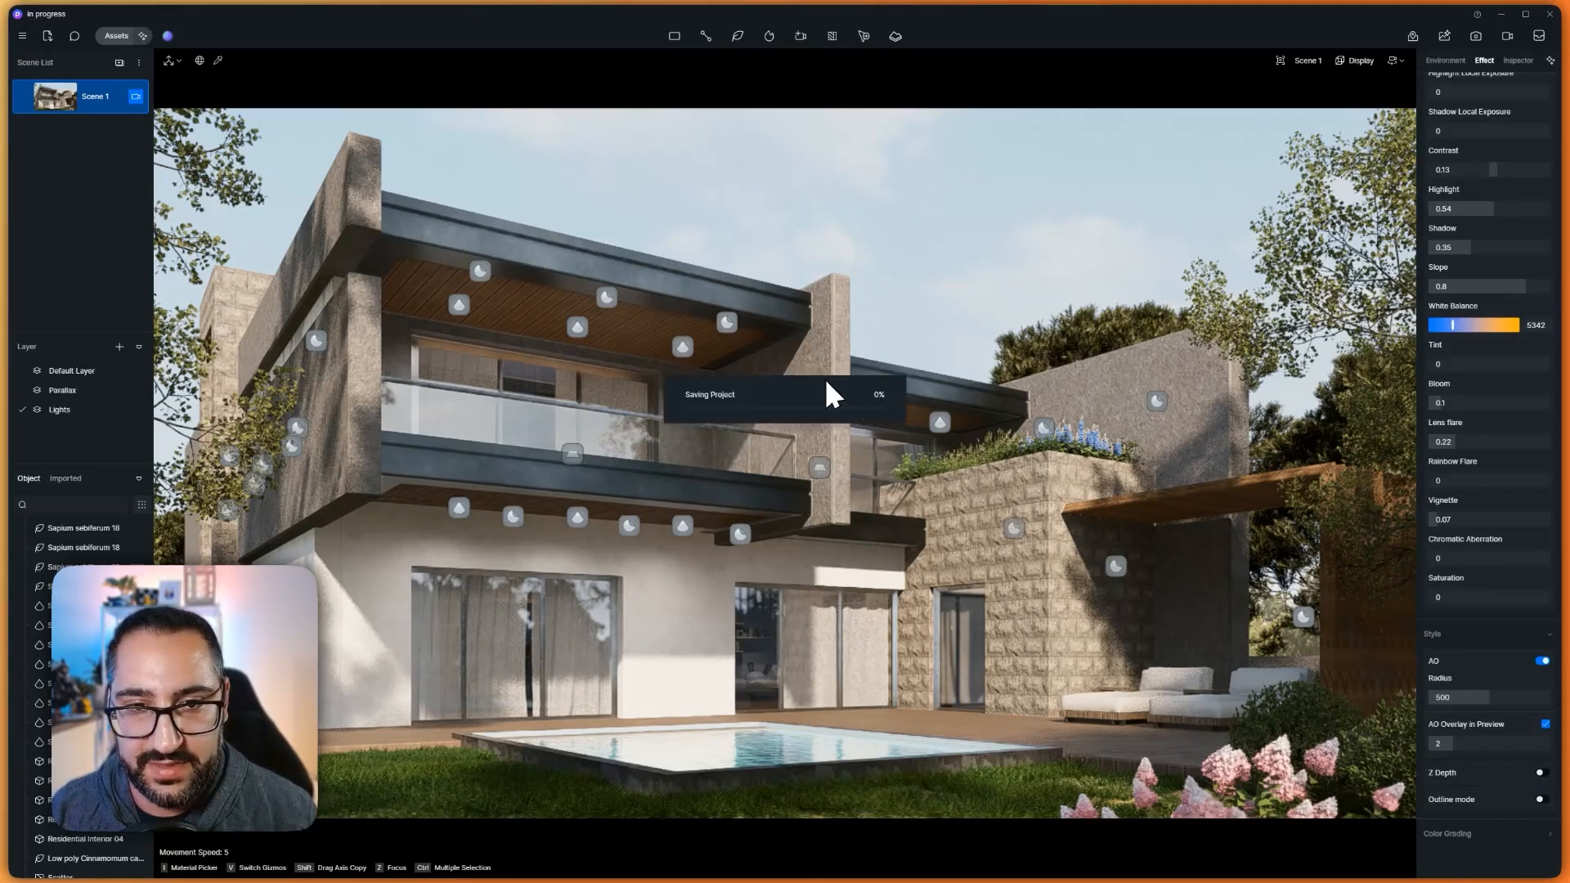
Render the Scene 1 view as a still image at the 2K preset size and view the rendered file
left_click(1476, 36)
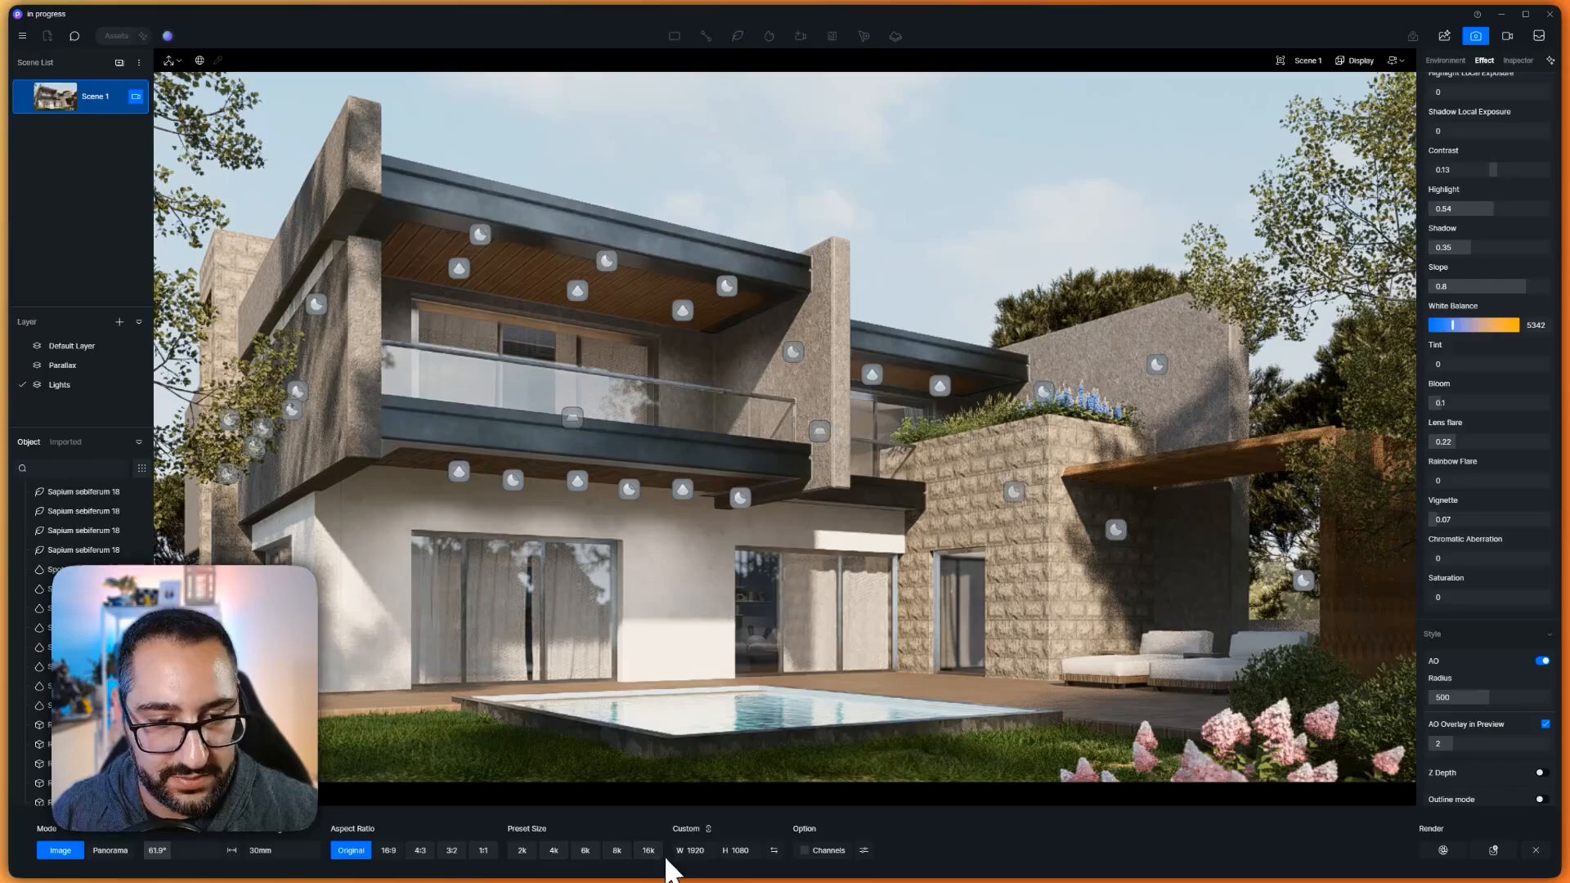
left_click(522, 851)
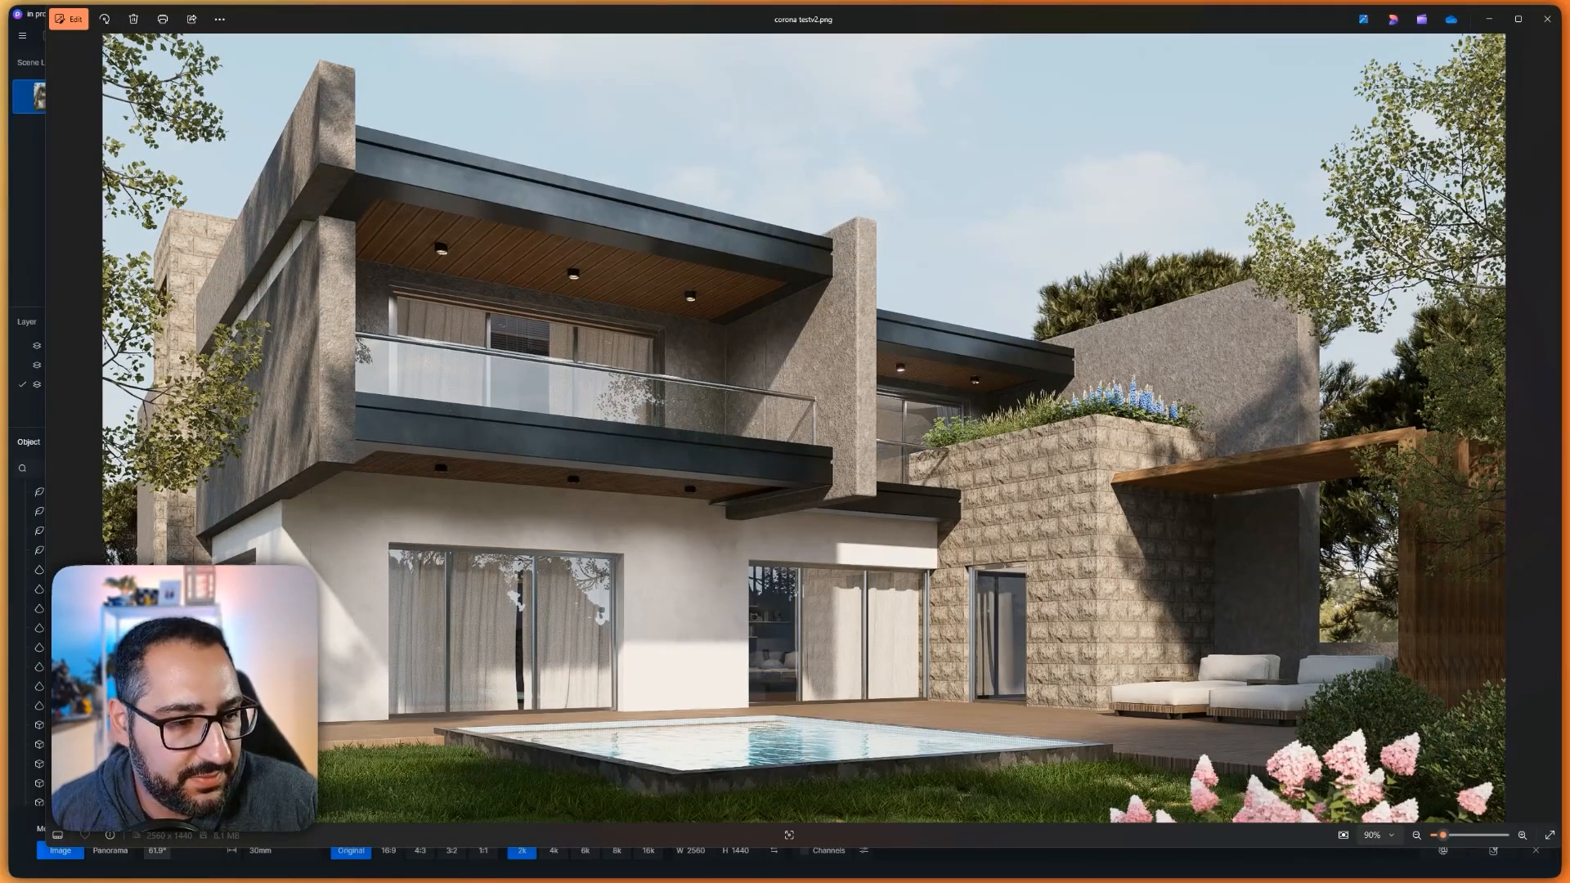
left_click(18, 827)
Open the render in AI Post-Processing and run the AI Enhancer with an enhancement weight of 0.5
left_click(736, 461)
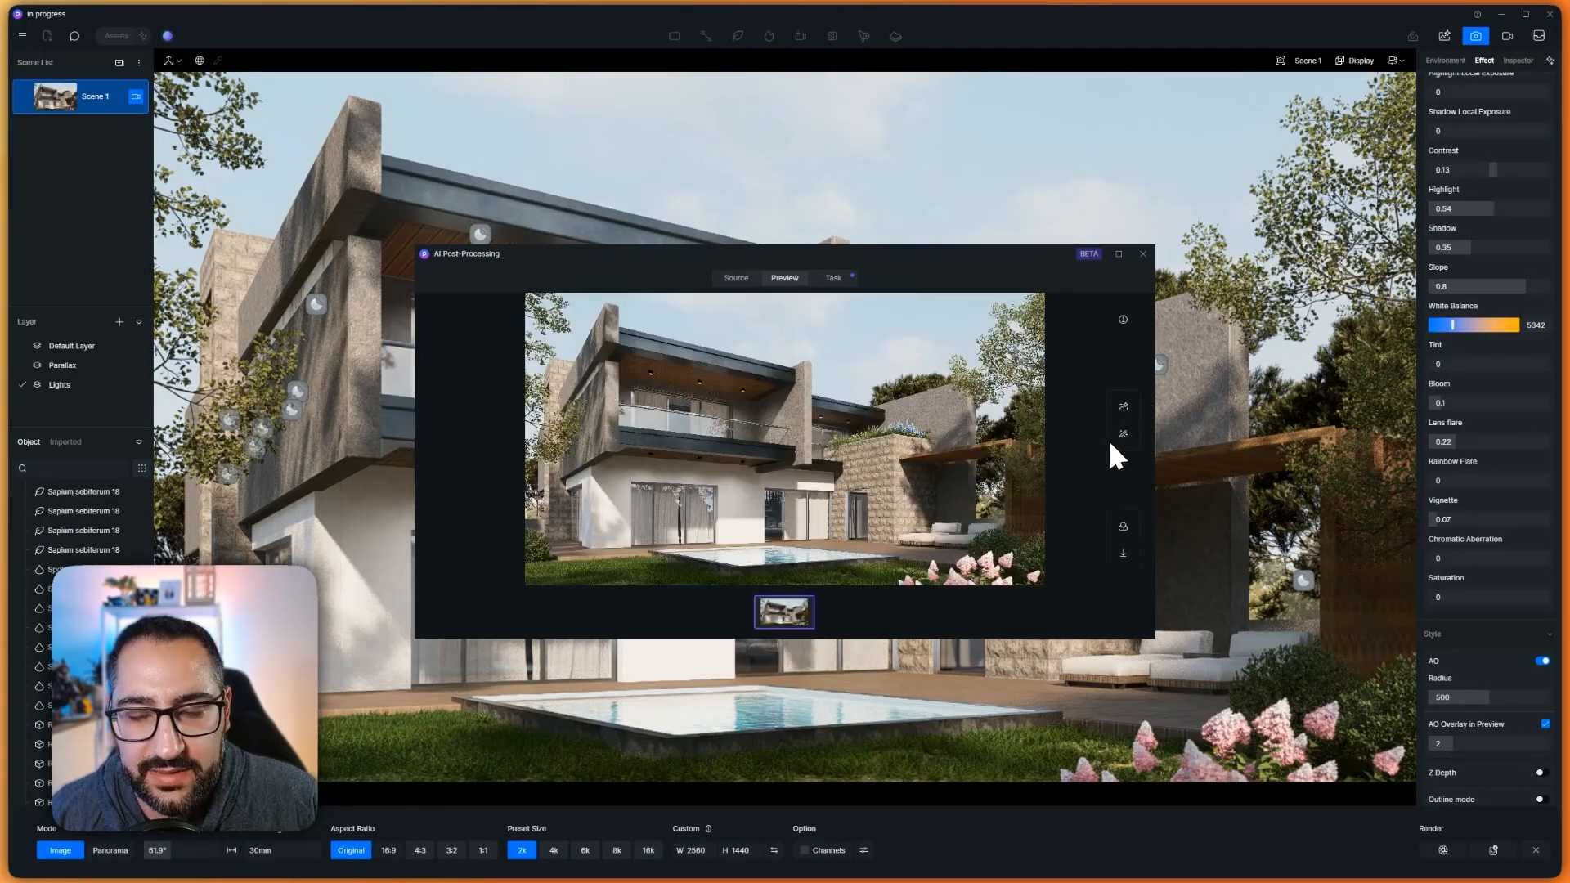
left_click(1124, 407)
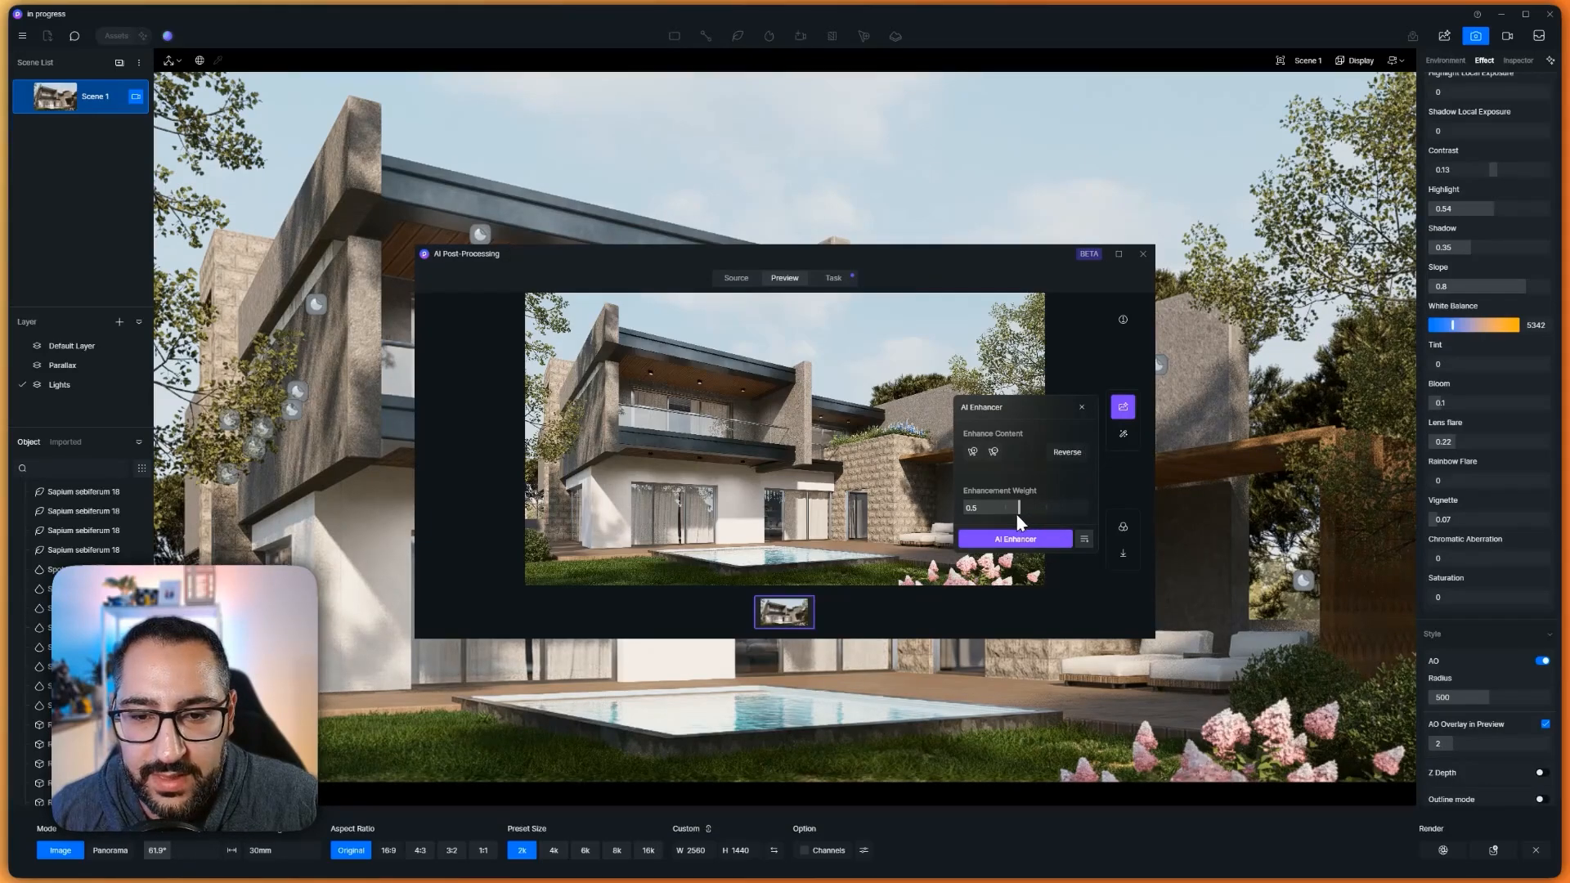
left_click(1016, 539)
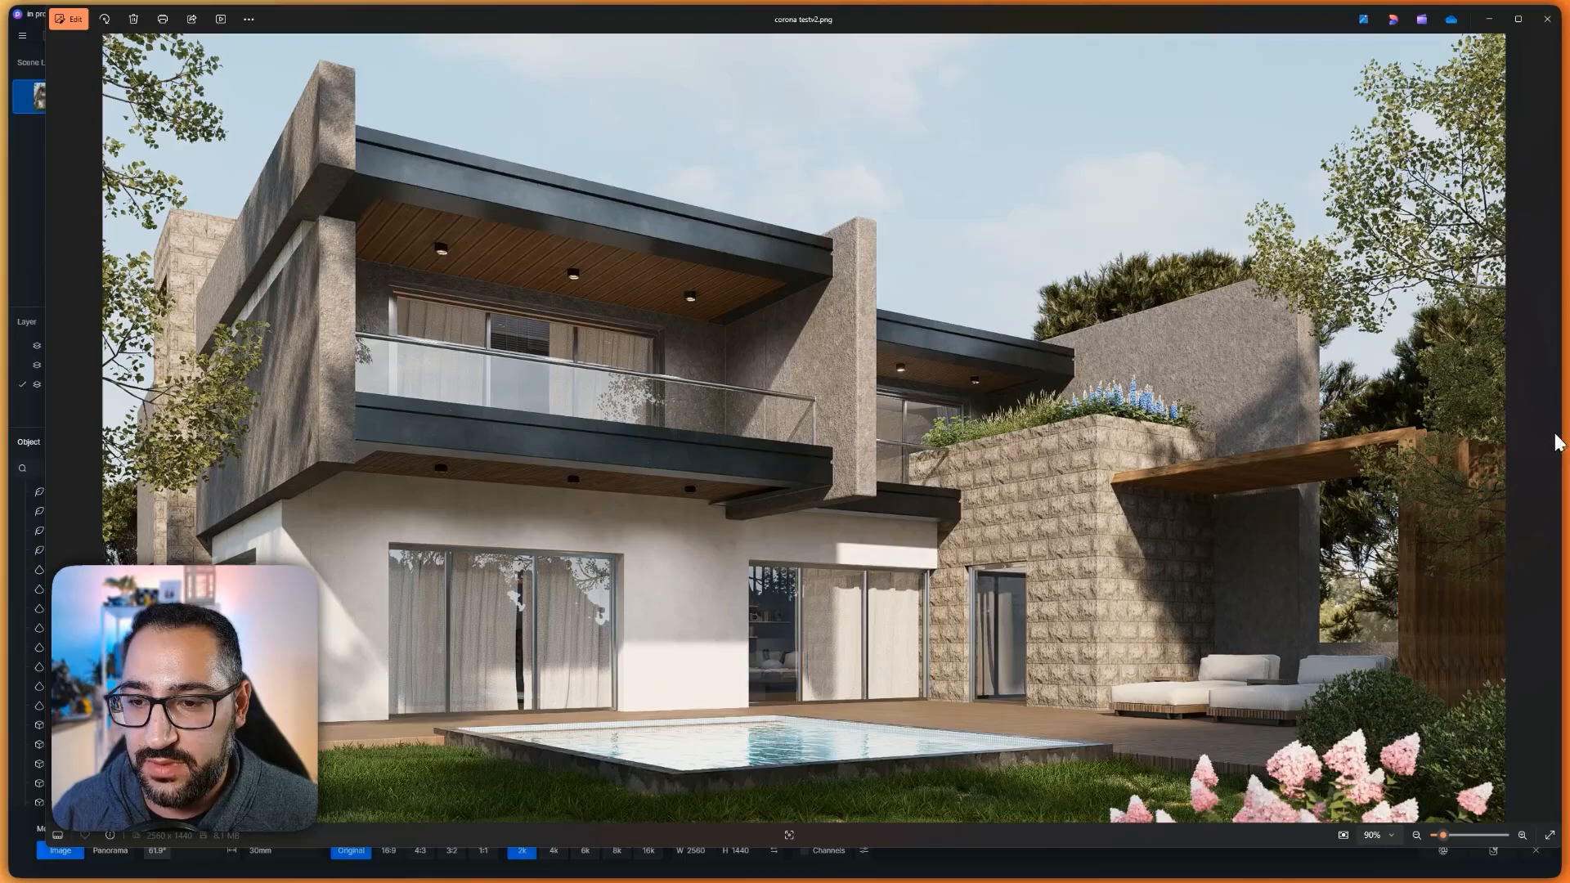
Examine the 3ds Max and Corona reference image in Photoshop, and return to D5 Render to check the AI-enhanced render
right_click(859, 371)
left_click(918, 399)
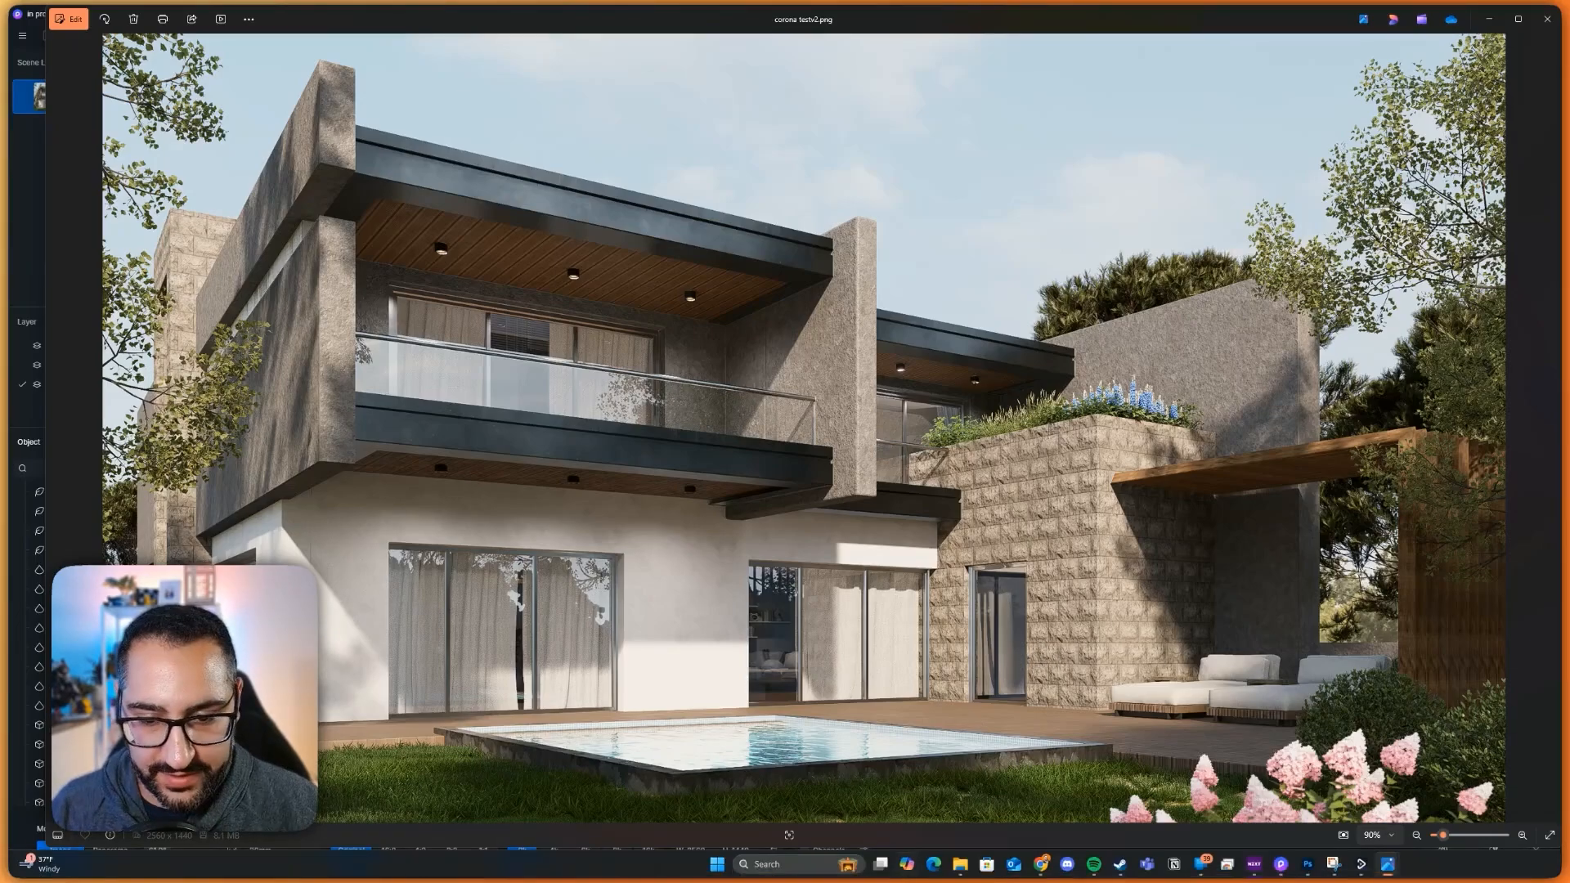
left_click(1308, 865)
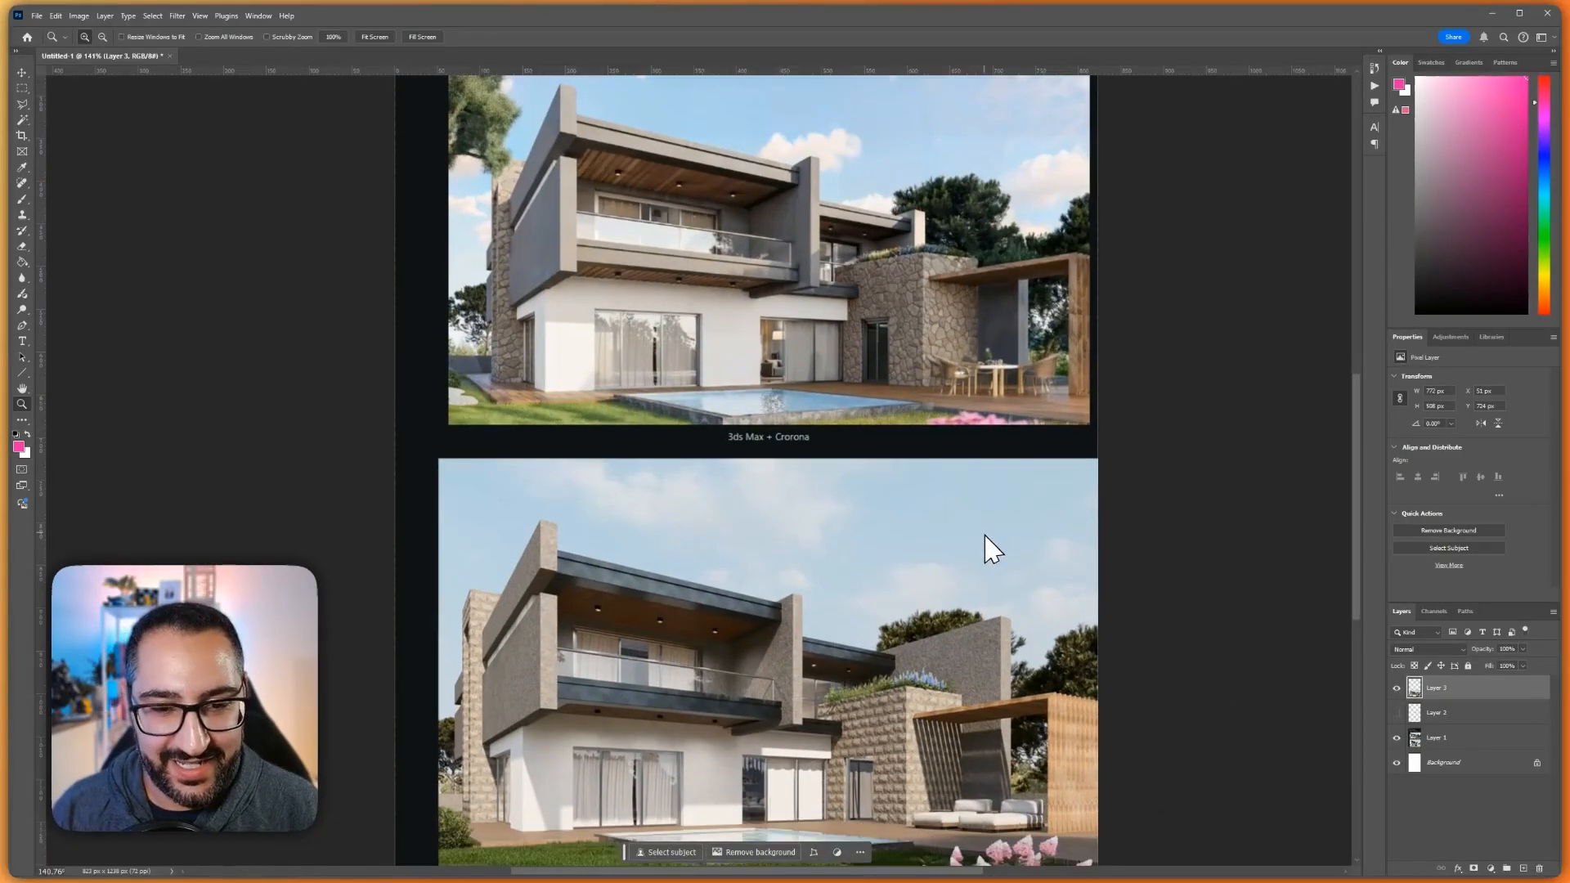
scroll(989, 547, "up", 2)
left_click_drag(445, 538, 1105, 164)
key("ctrl+minus")
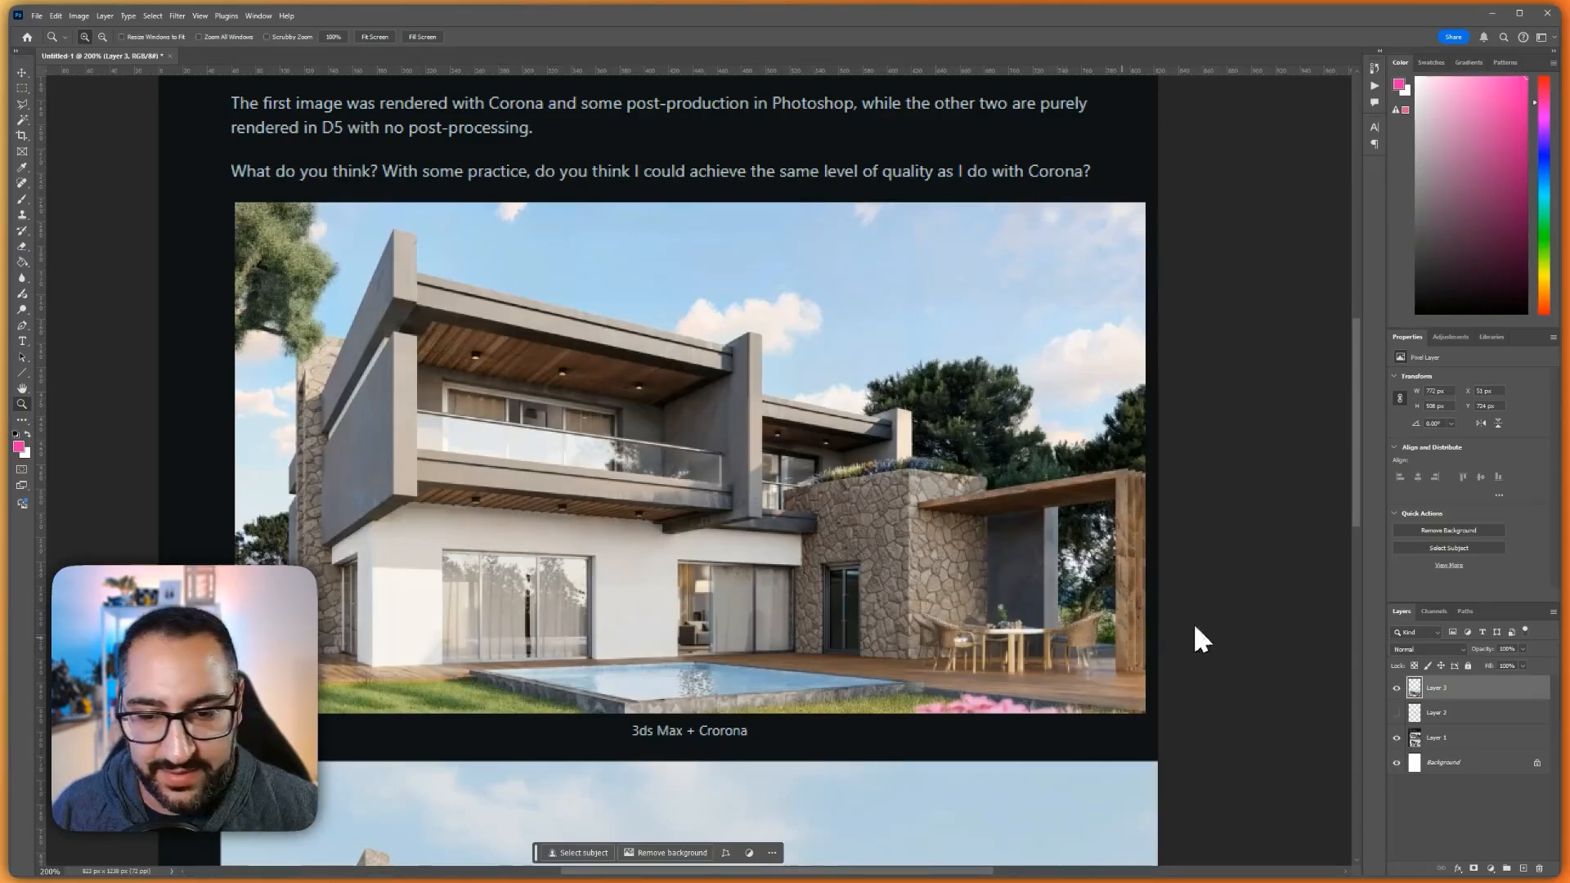
mouse_move(1343, 861)
left_click(1281, 864)
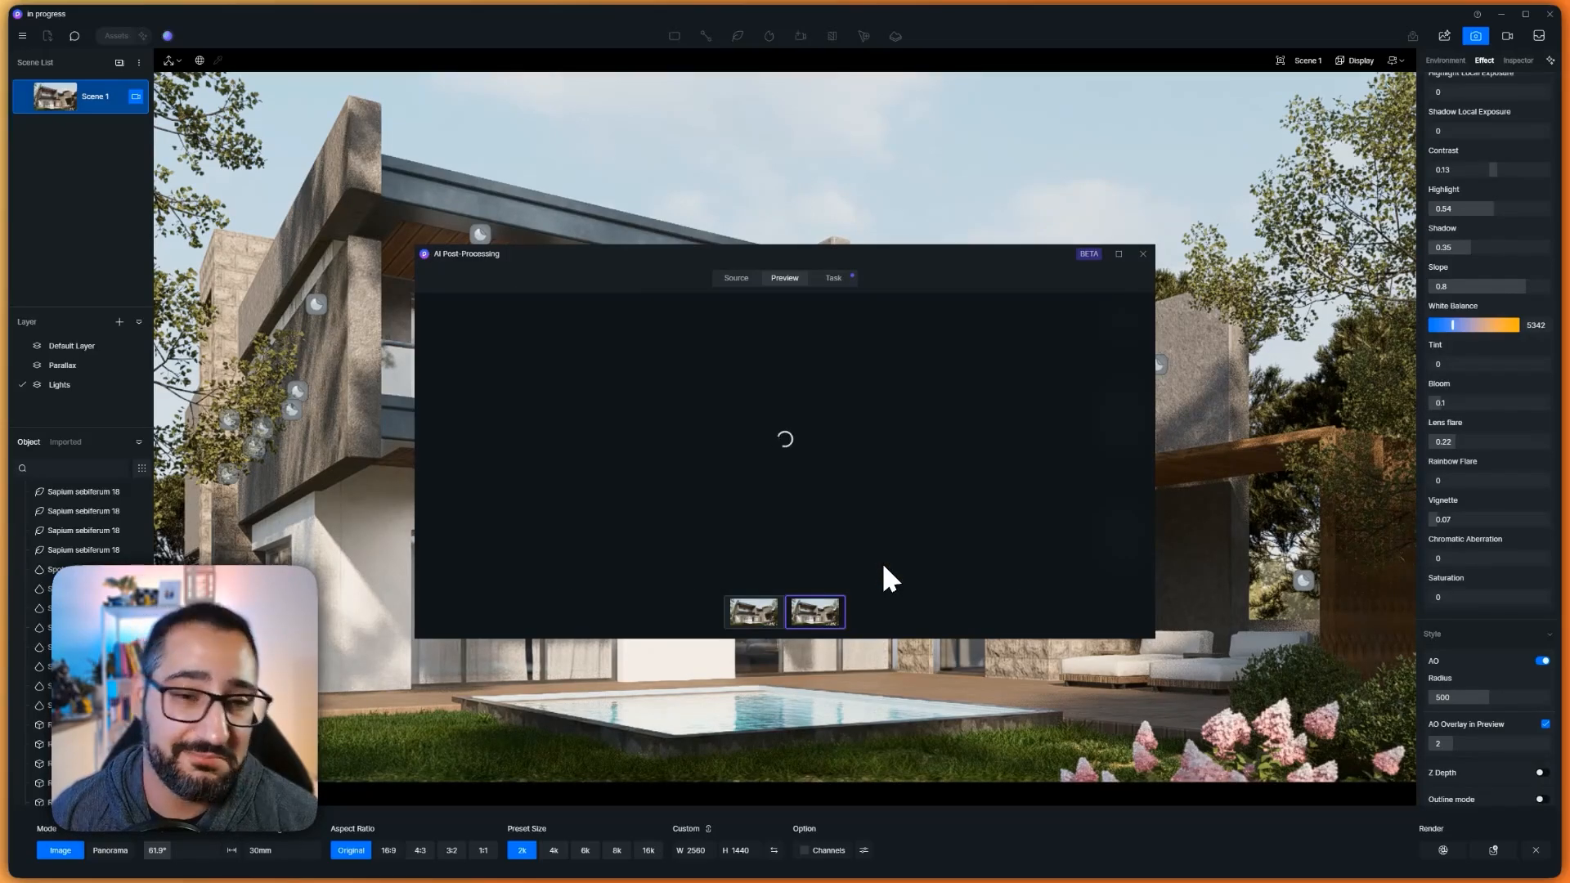
left_click_drag(736, 515, 524, 470)
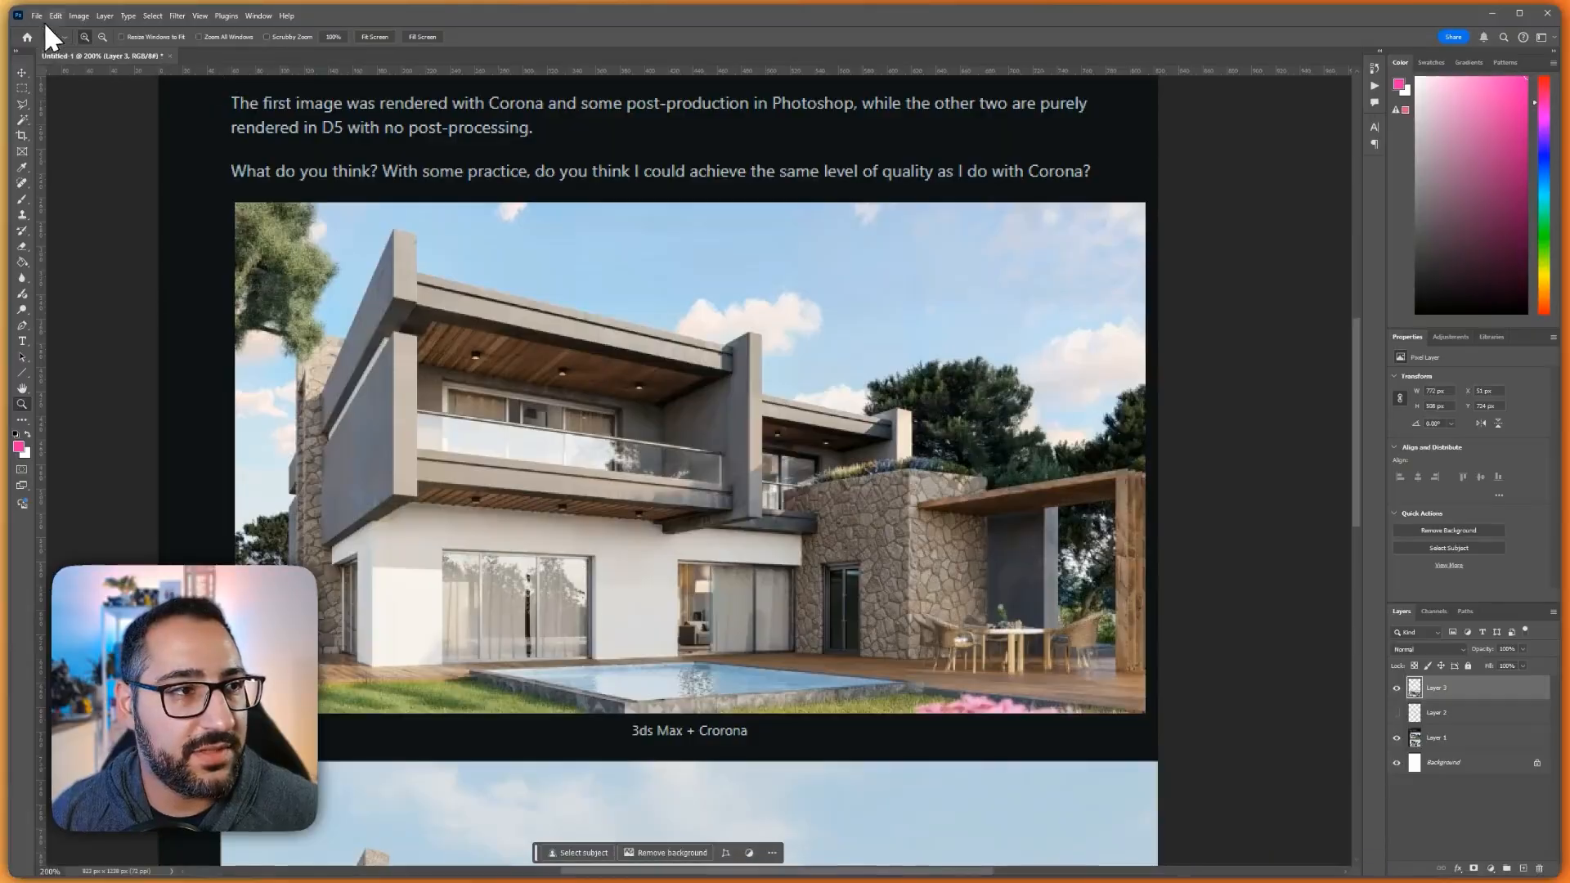
Switch to Photoshop, open the enhanced render corona testv2_upscale01.png and duplicate its background layer
left_click(40, 17)
key("Escape")
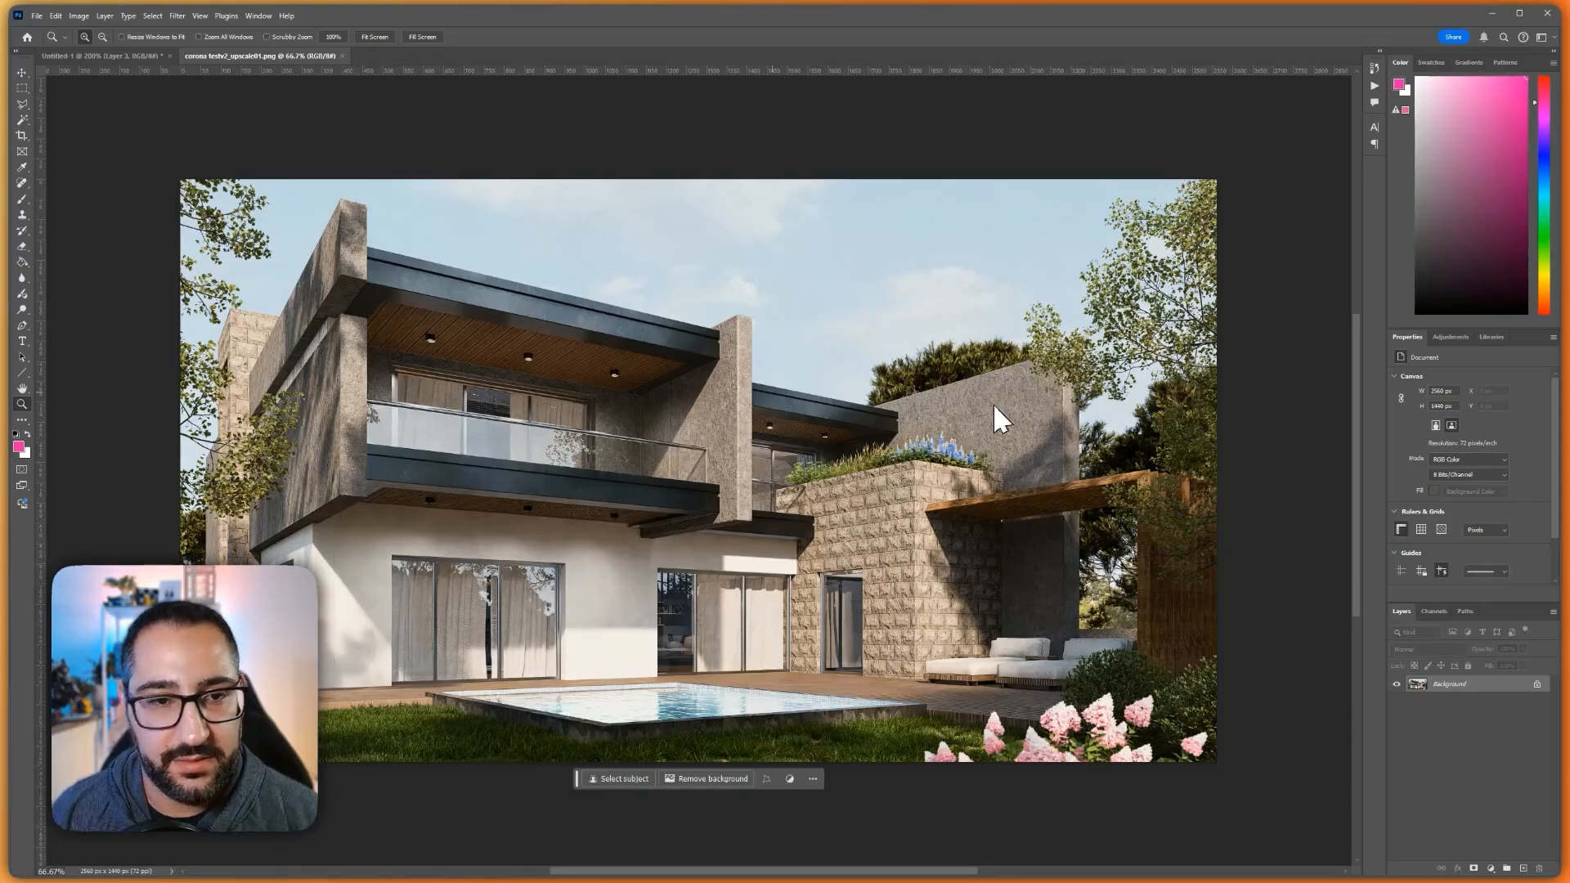
right_click(1494, 687)
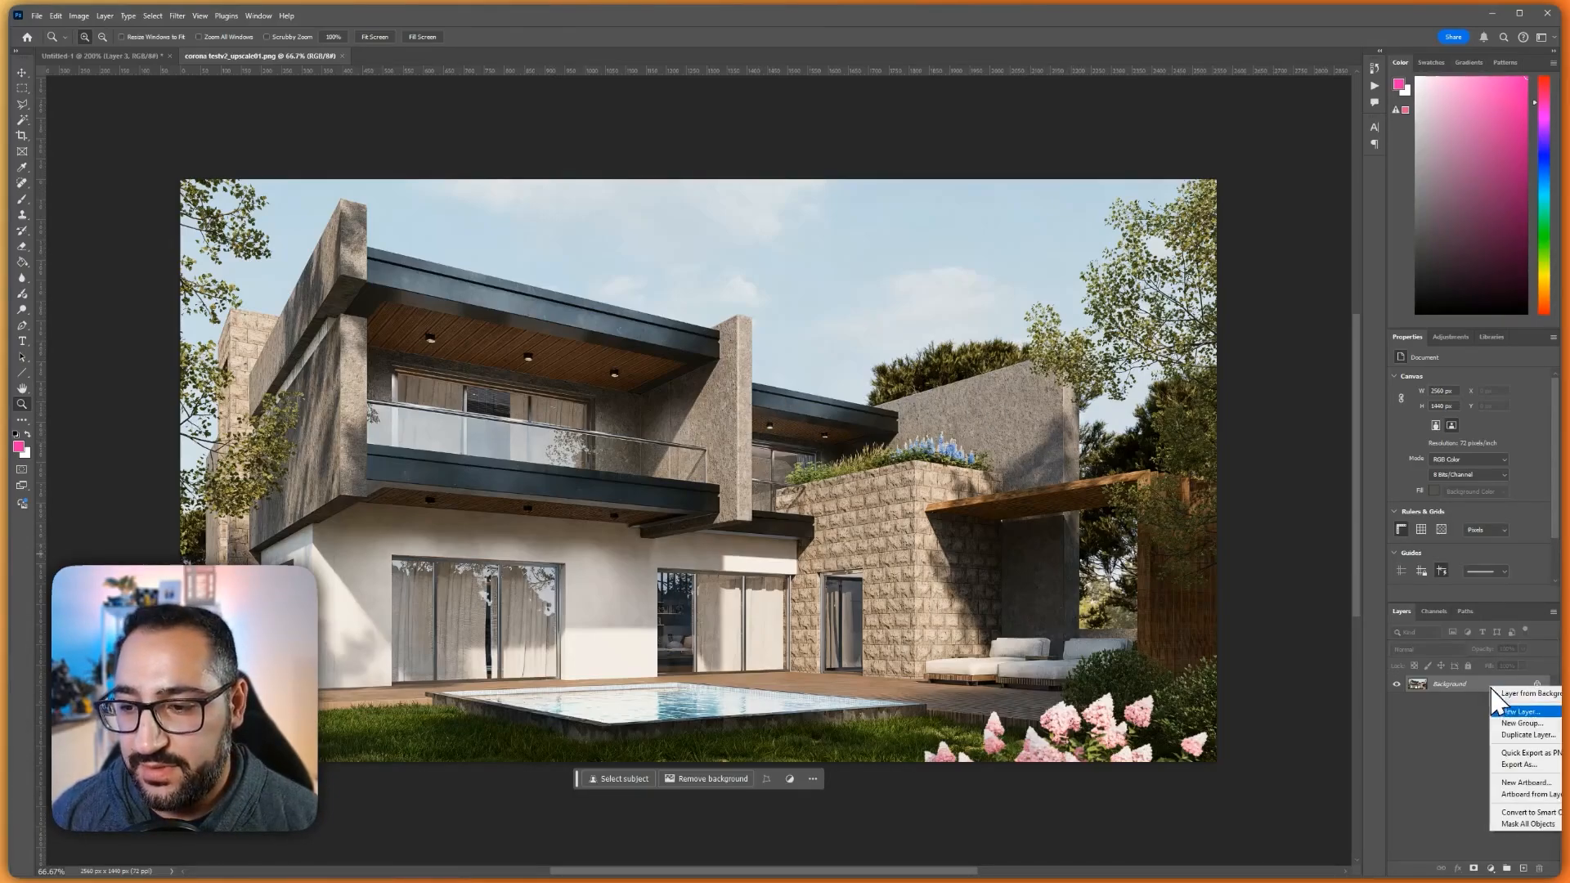
left_click(1526, 735)
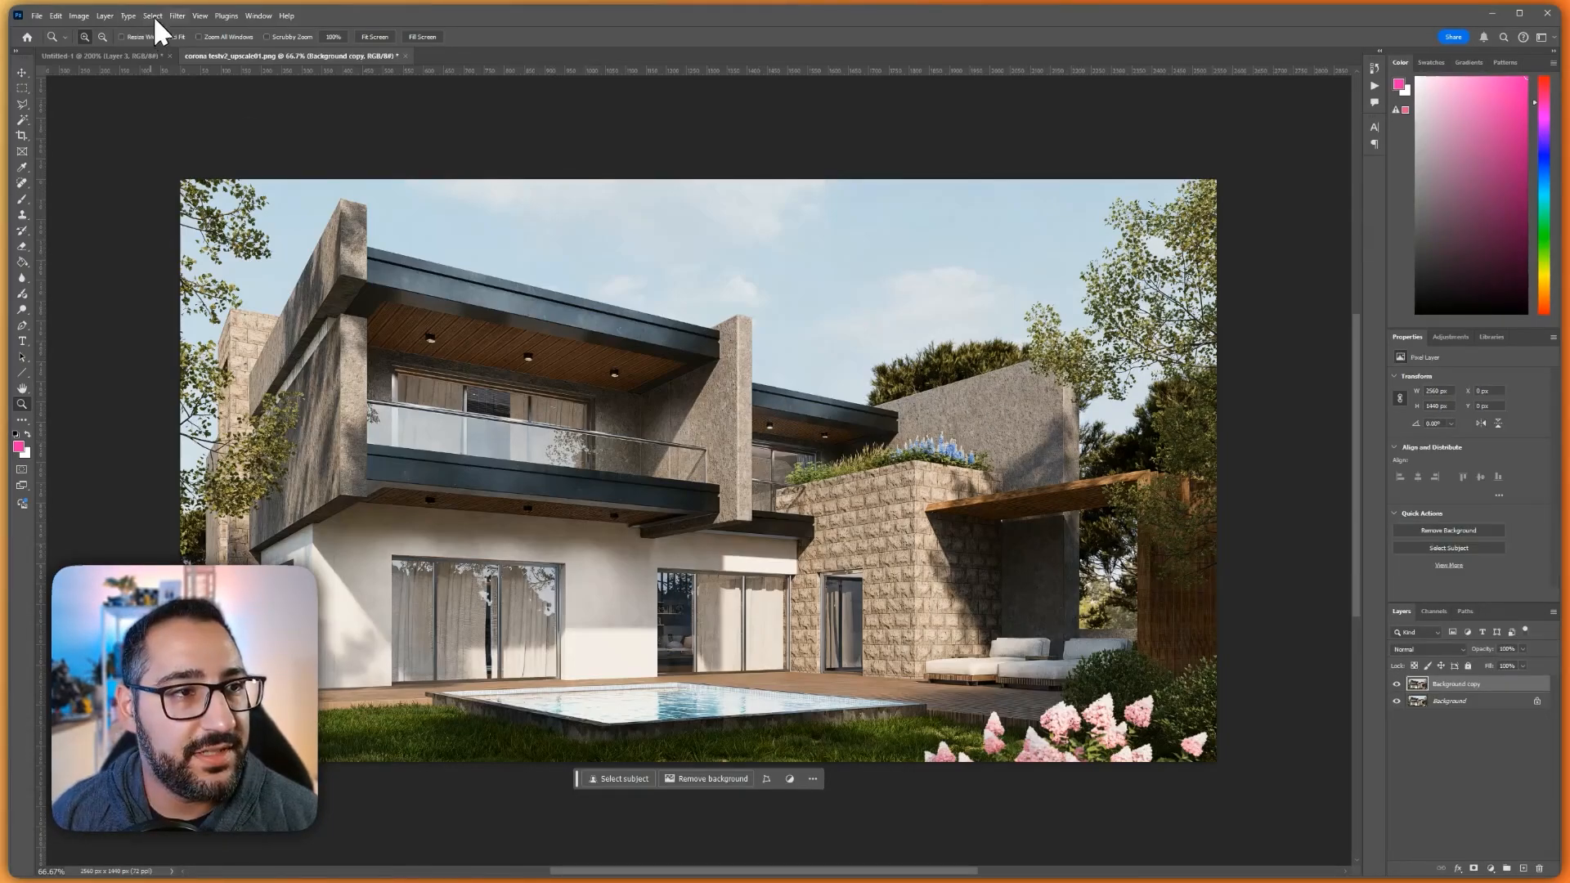
Open the Camera Raw filter on the duplicated layer and apply the Adaptive: Sky preset Blue Pop
left_click(176, 16)
left_click(213, 108)
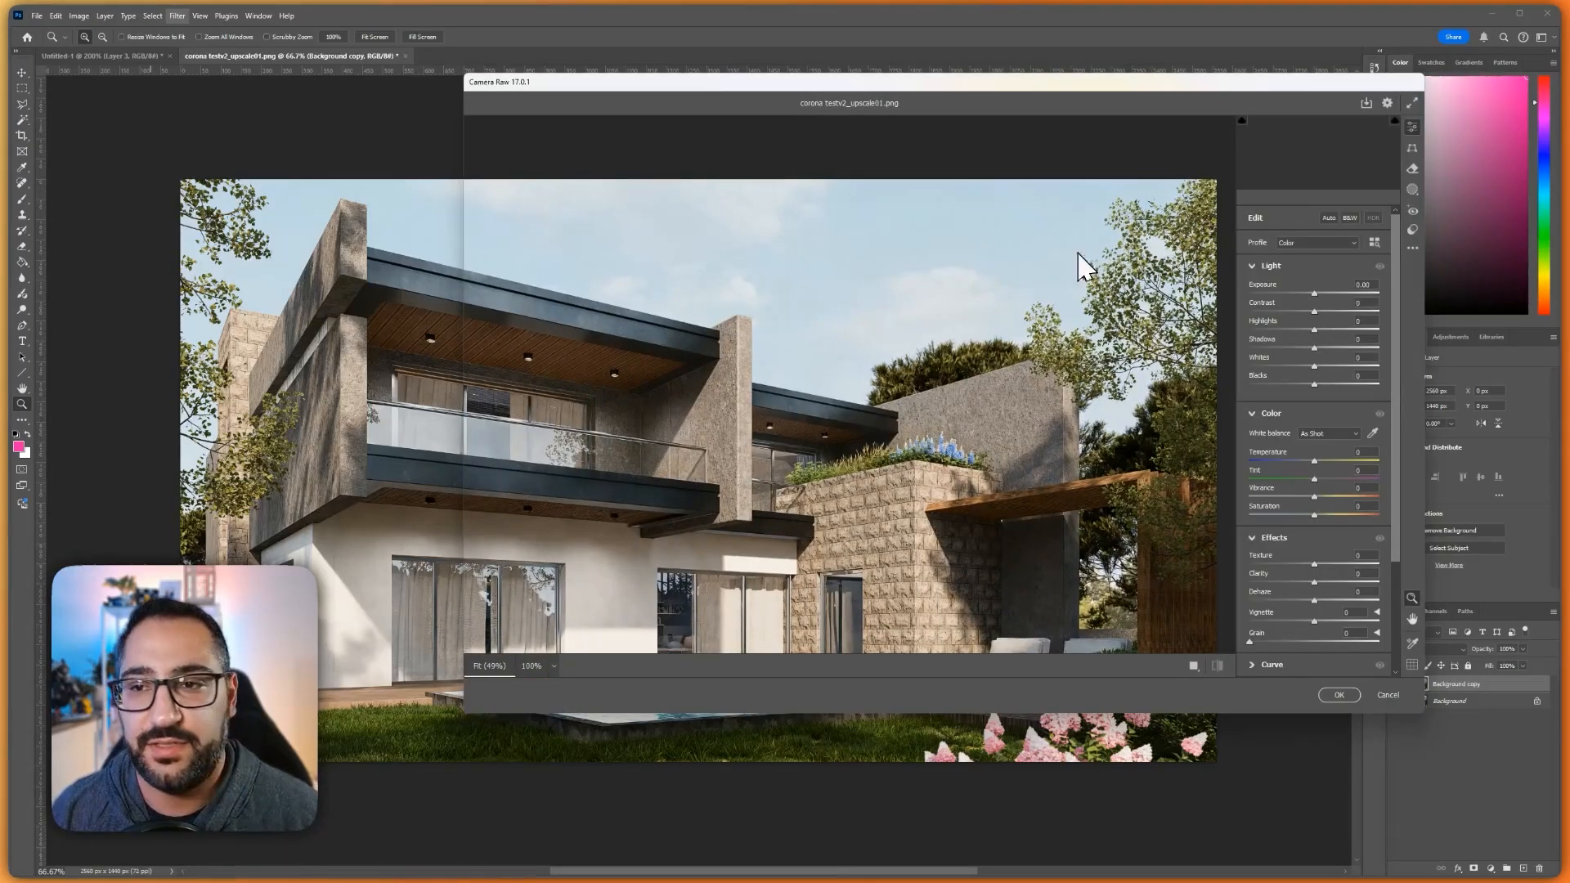
left_click(1414, 232)
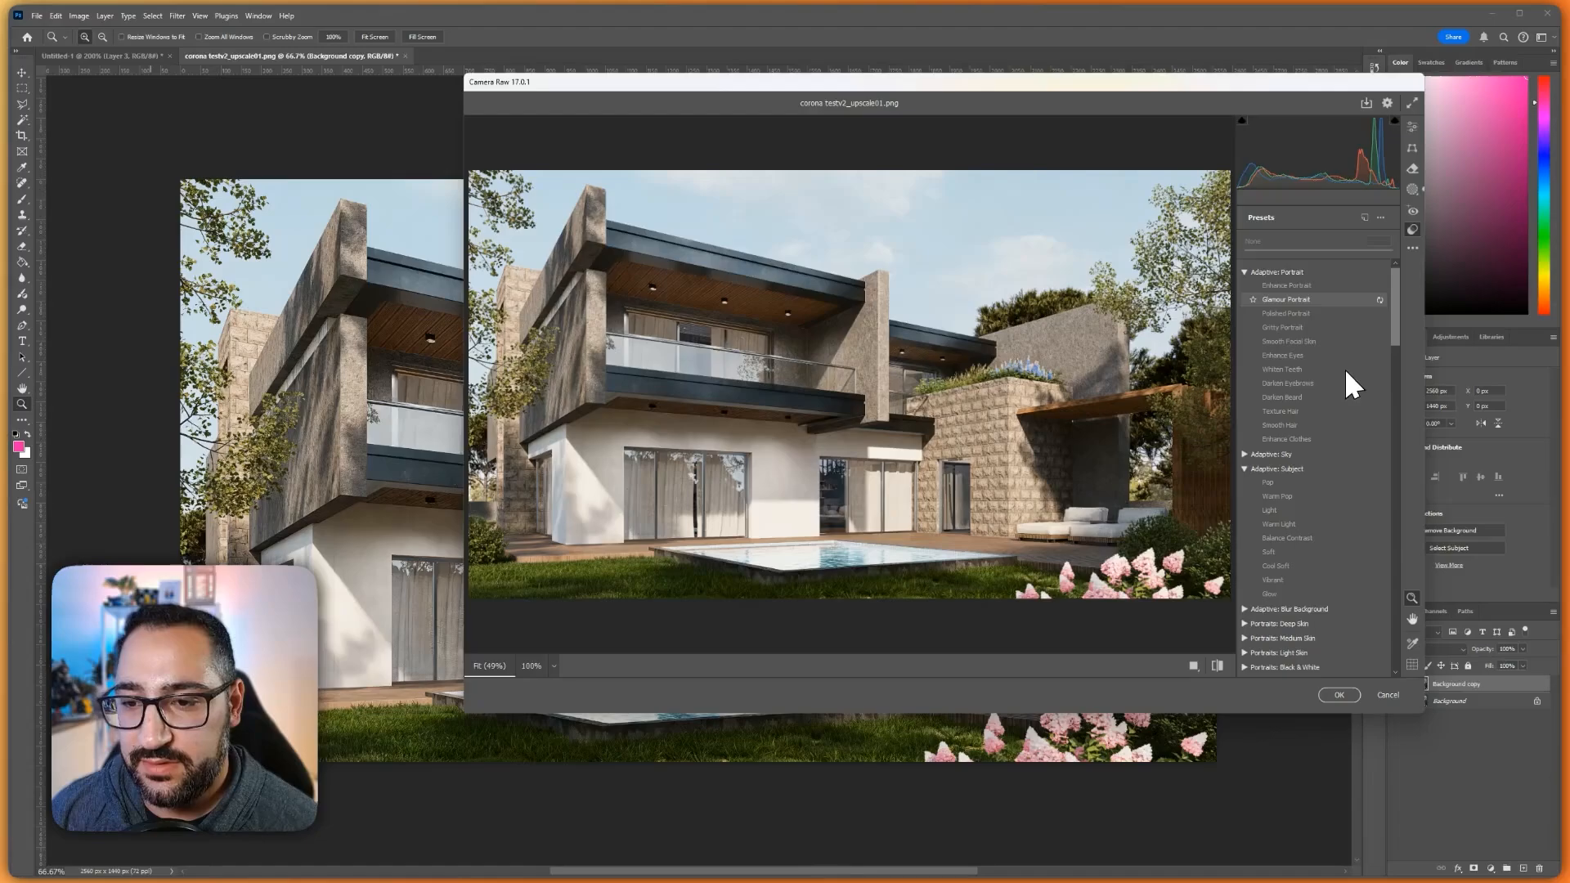
left_click(1245, 455)
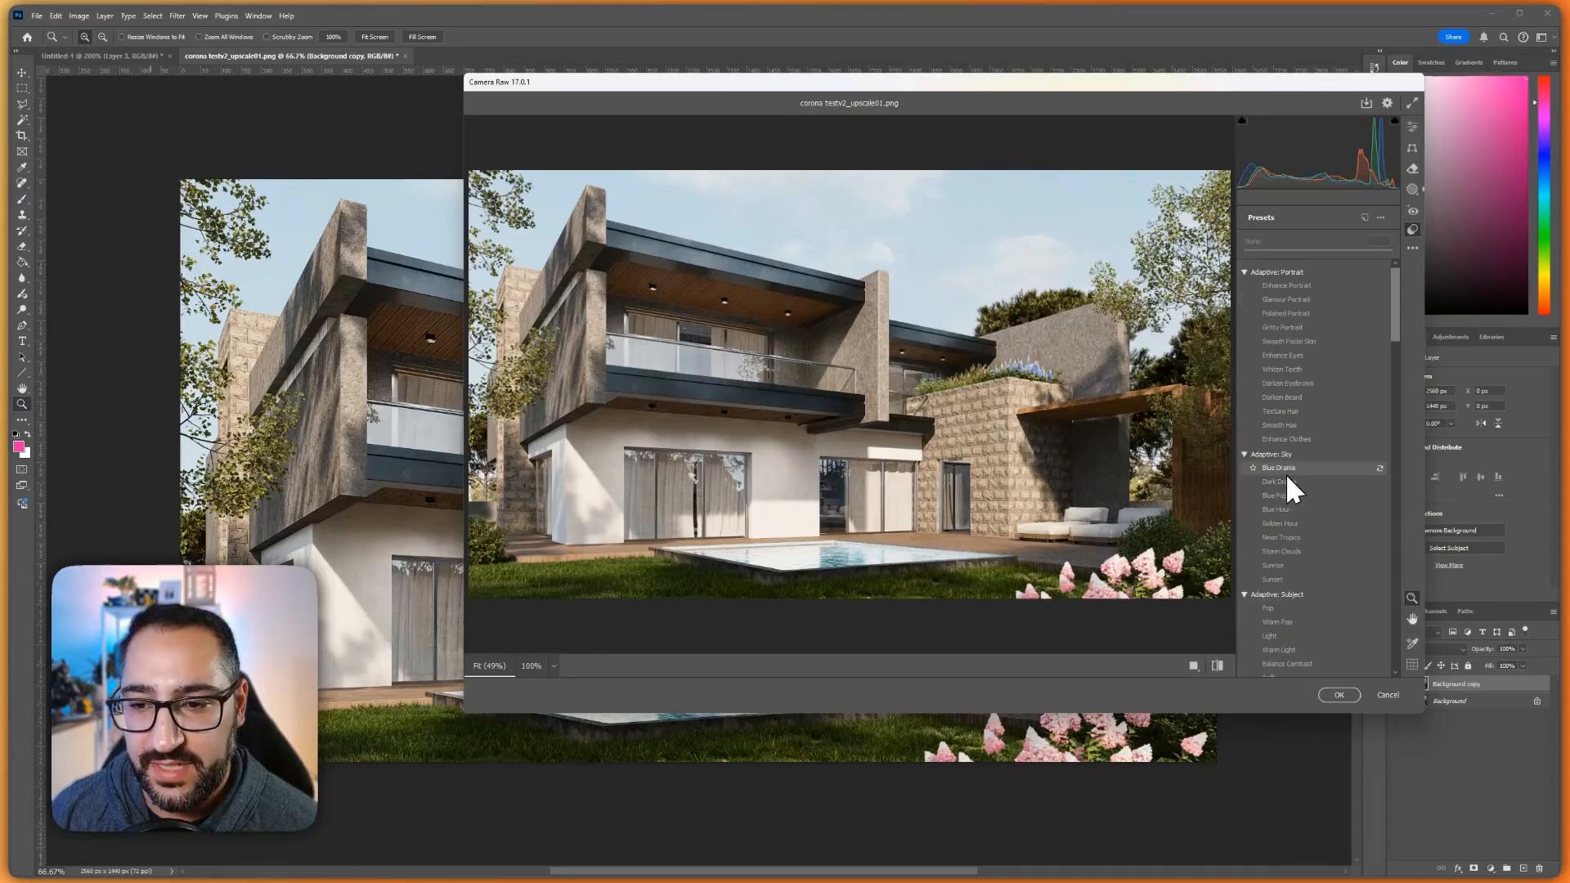
left_click(1293, 500)
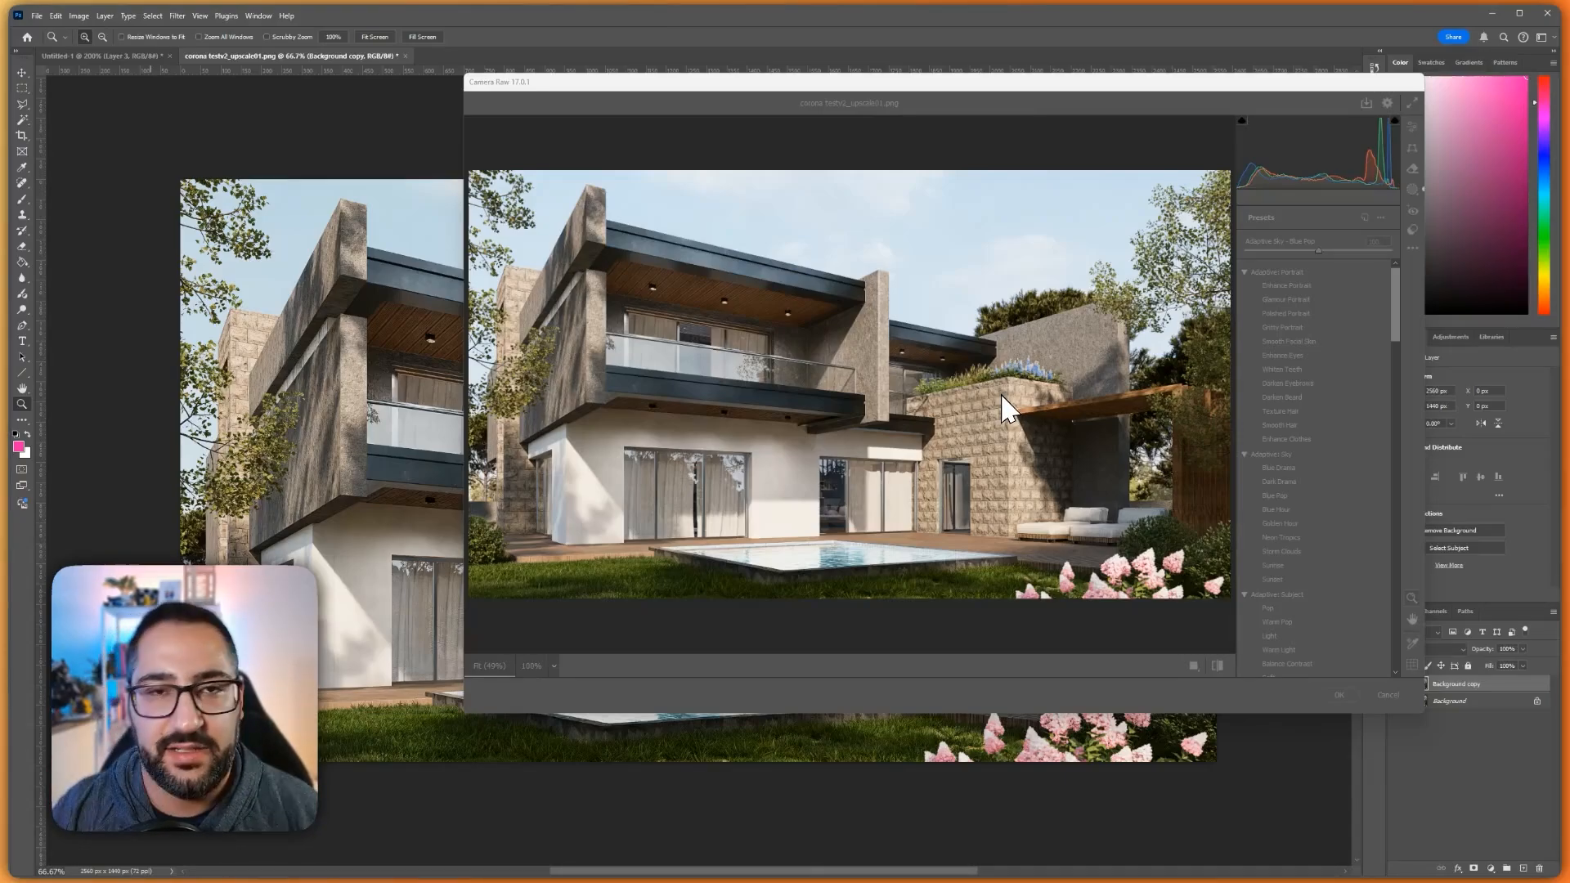
Switch the Camera Raw preset to Adaptive: Sky Blue Drama, reduce its amount to 62 and apply the filter
left_click(1289, 471)
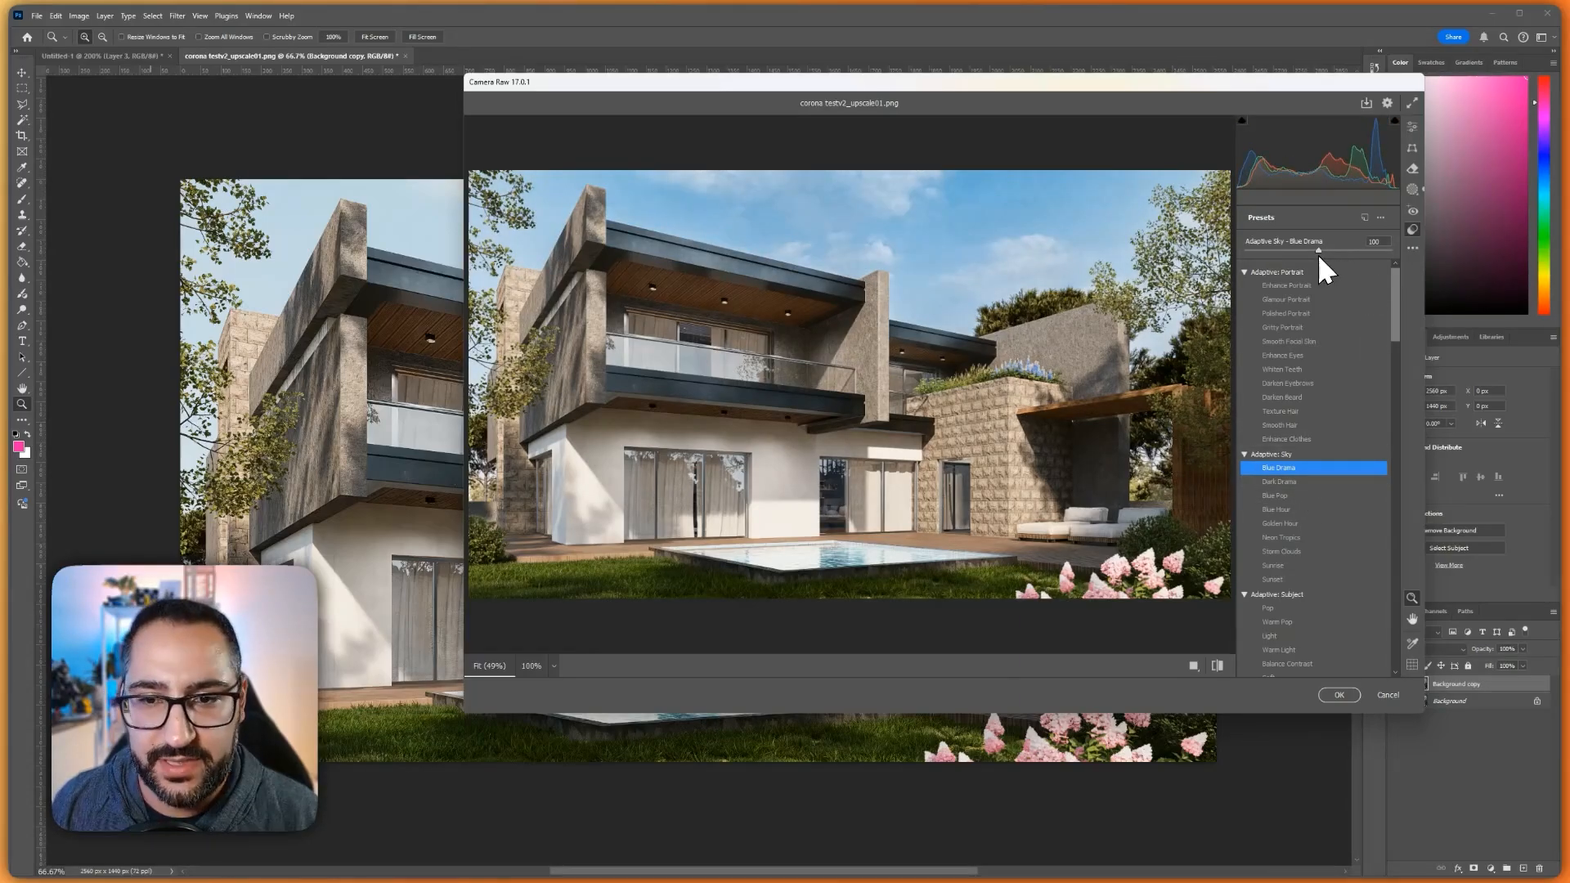
mouse_move(1318, 252)
left_mouse_down()
mouse_move(1247, 251)
mouse_move(1307, 250)
mouse_move(1293, 250)
left_mouse_up()
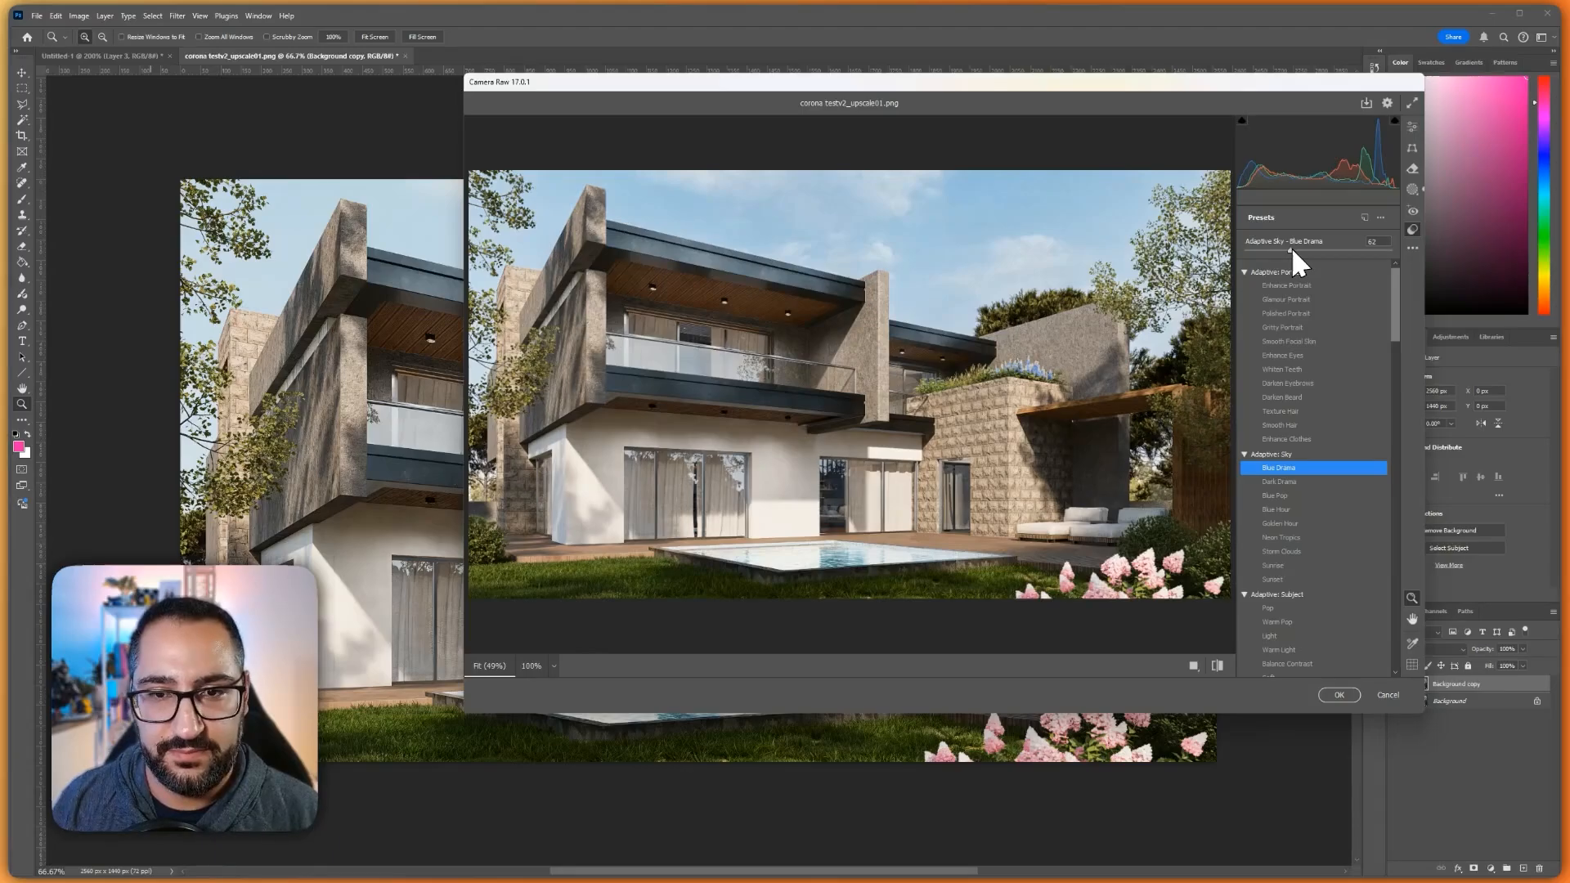
left_click(1333, 695)
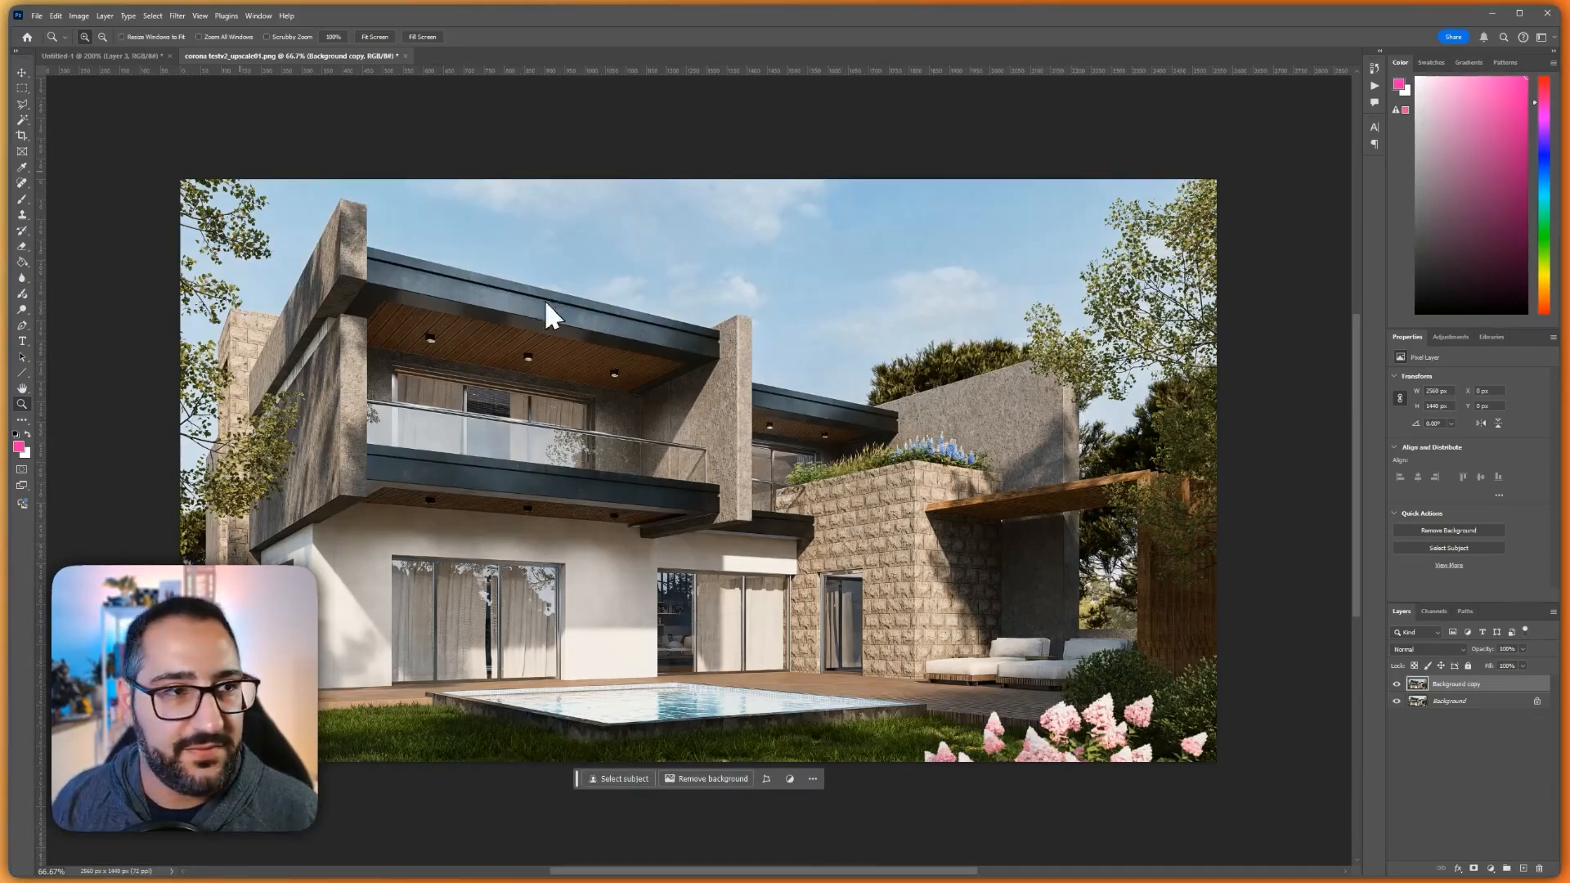
Select the 3ds Max + Corona reference image in the Untitled-1 document and copy it into the render document as a new layer
key("ctrl+Tab")
key("m")
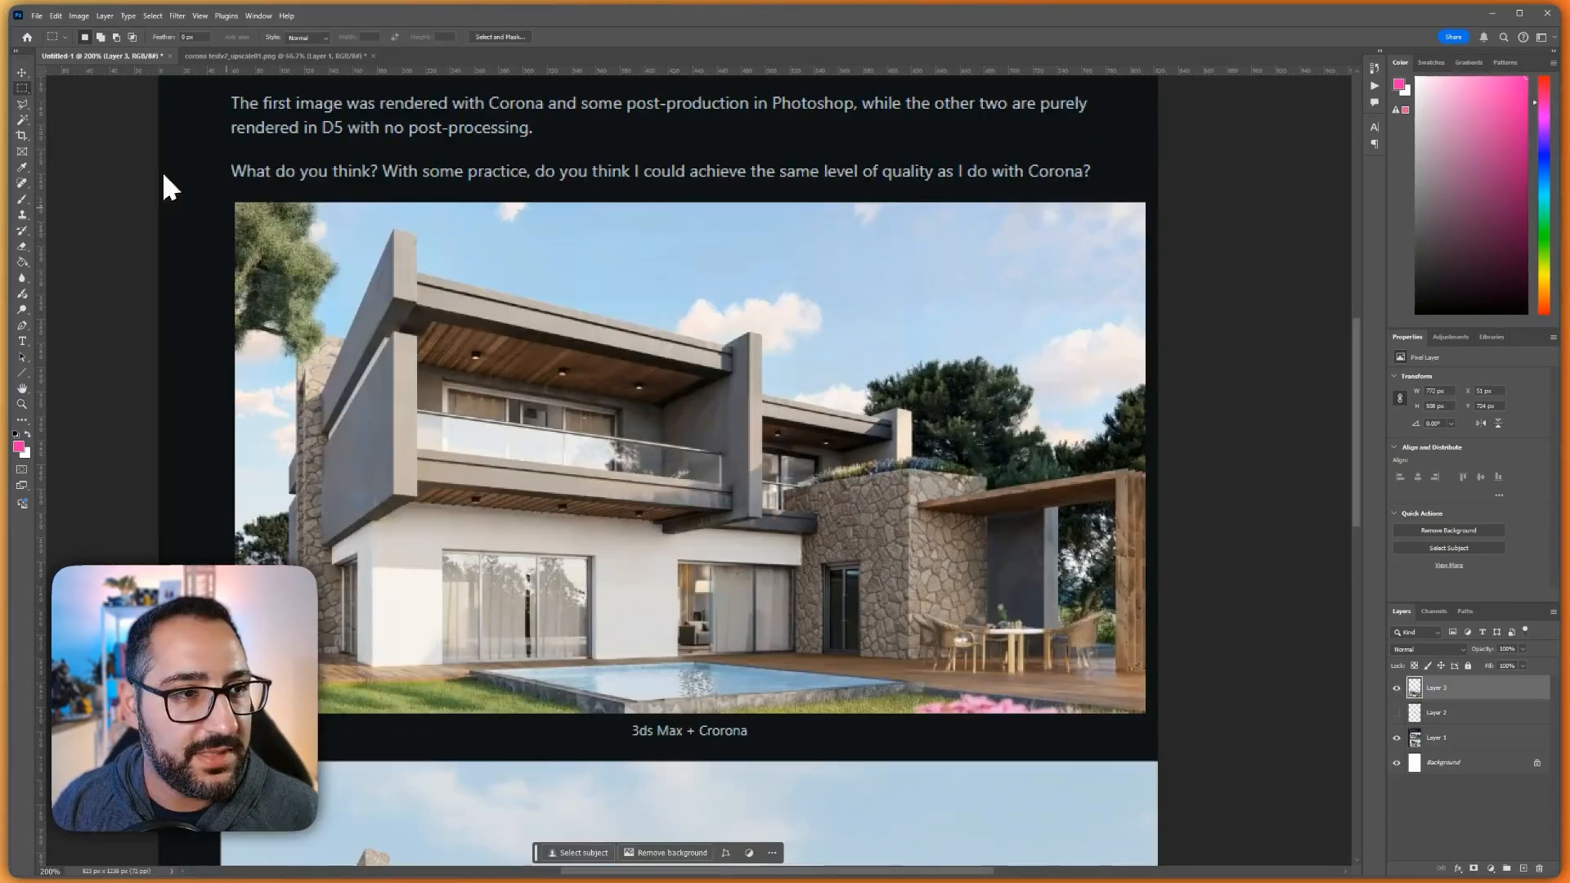
left_click_drag(238, 204, 1133, 722)
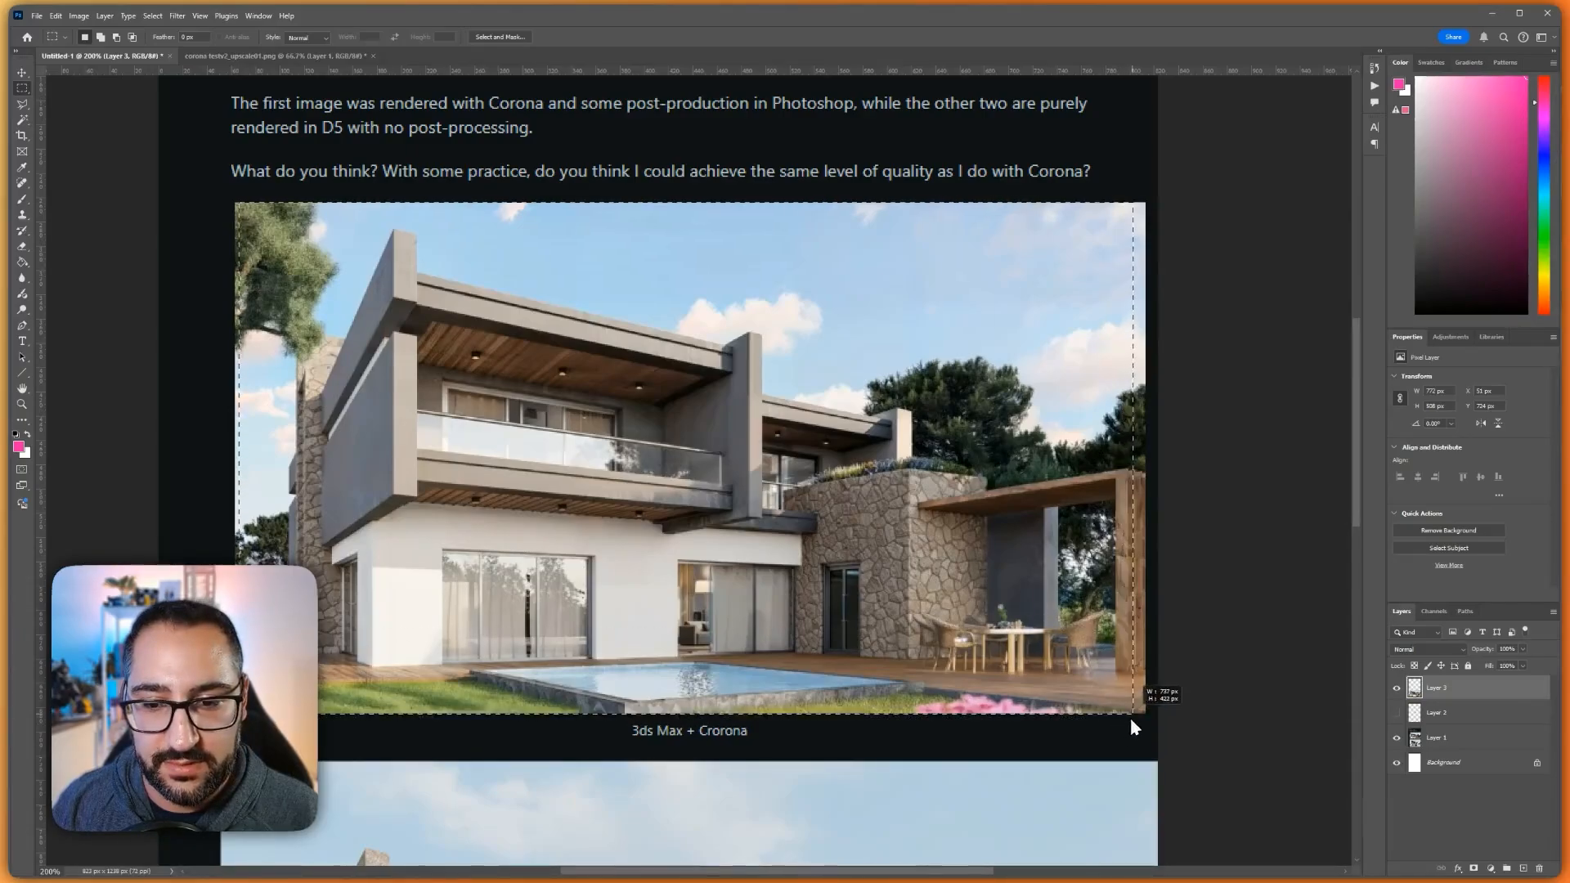
left_click_drag(434, 306, 301, 233)
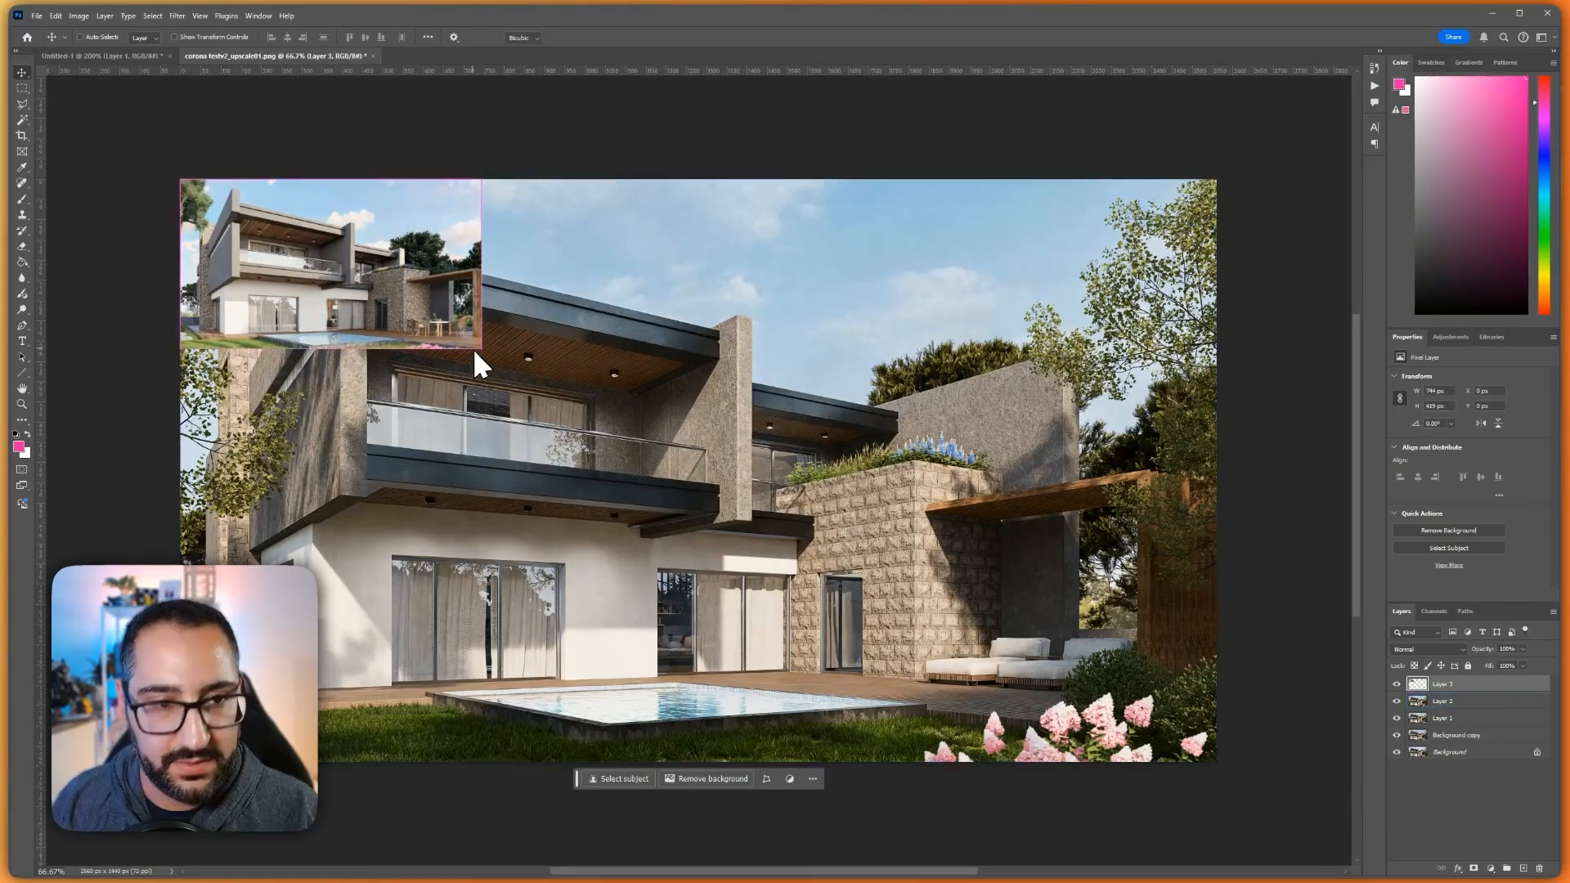
Scale the pasted reference image up to cover the canvas and align its villa with the render underneath
key("ctrl+t")
left_click_drag(480, 347, 1209, 778)
key("Return")
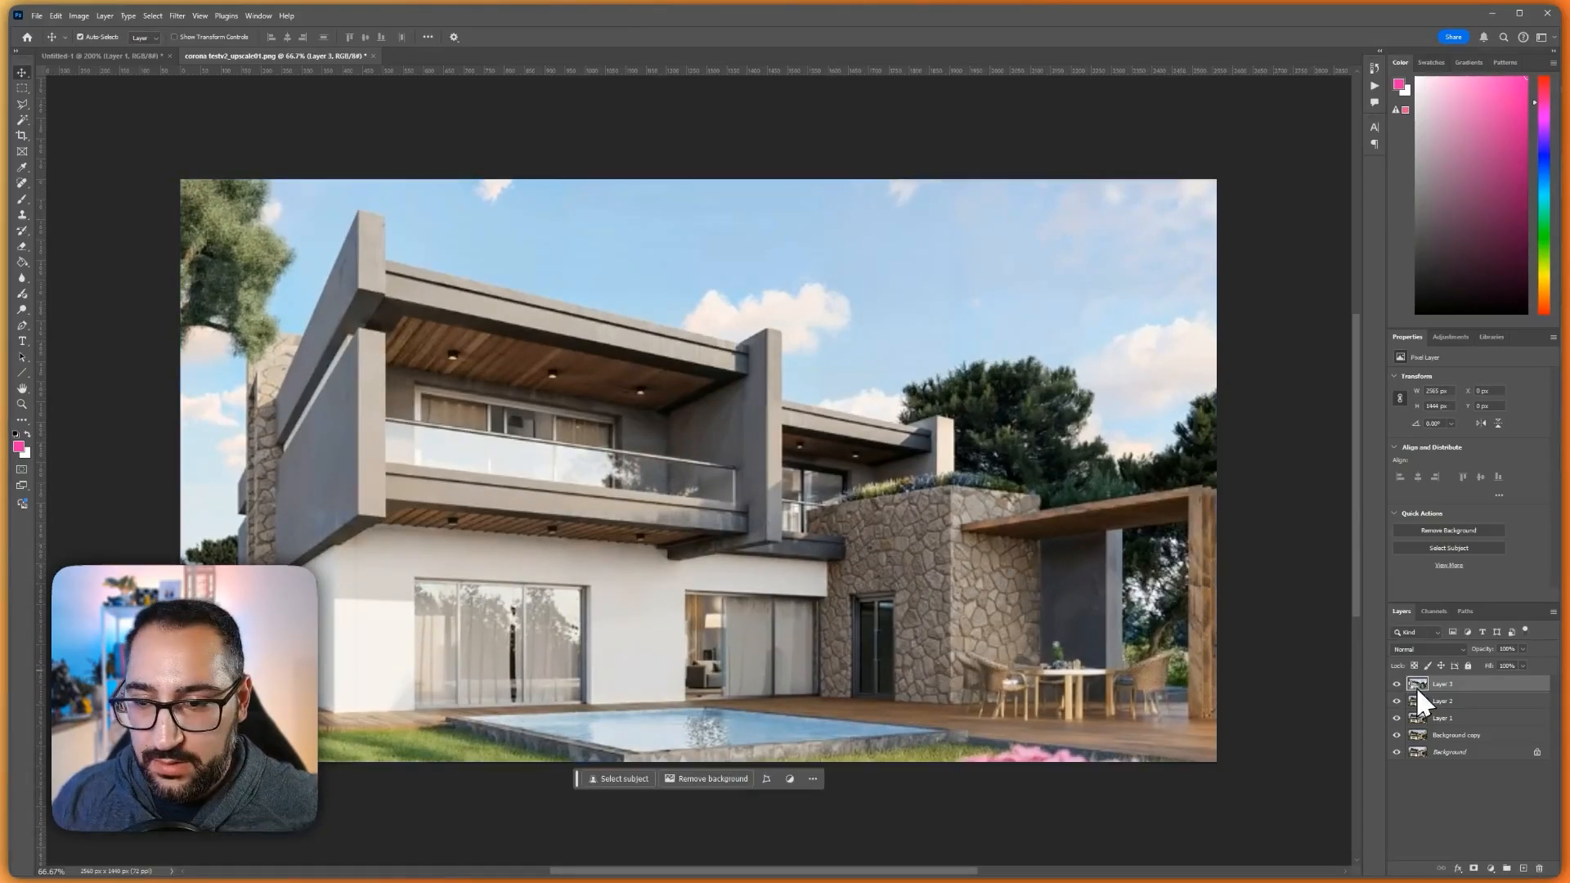
left_click(1397, 685)
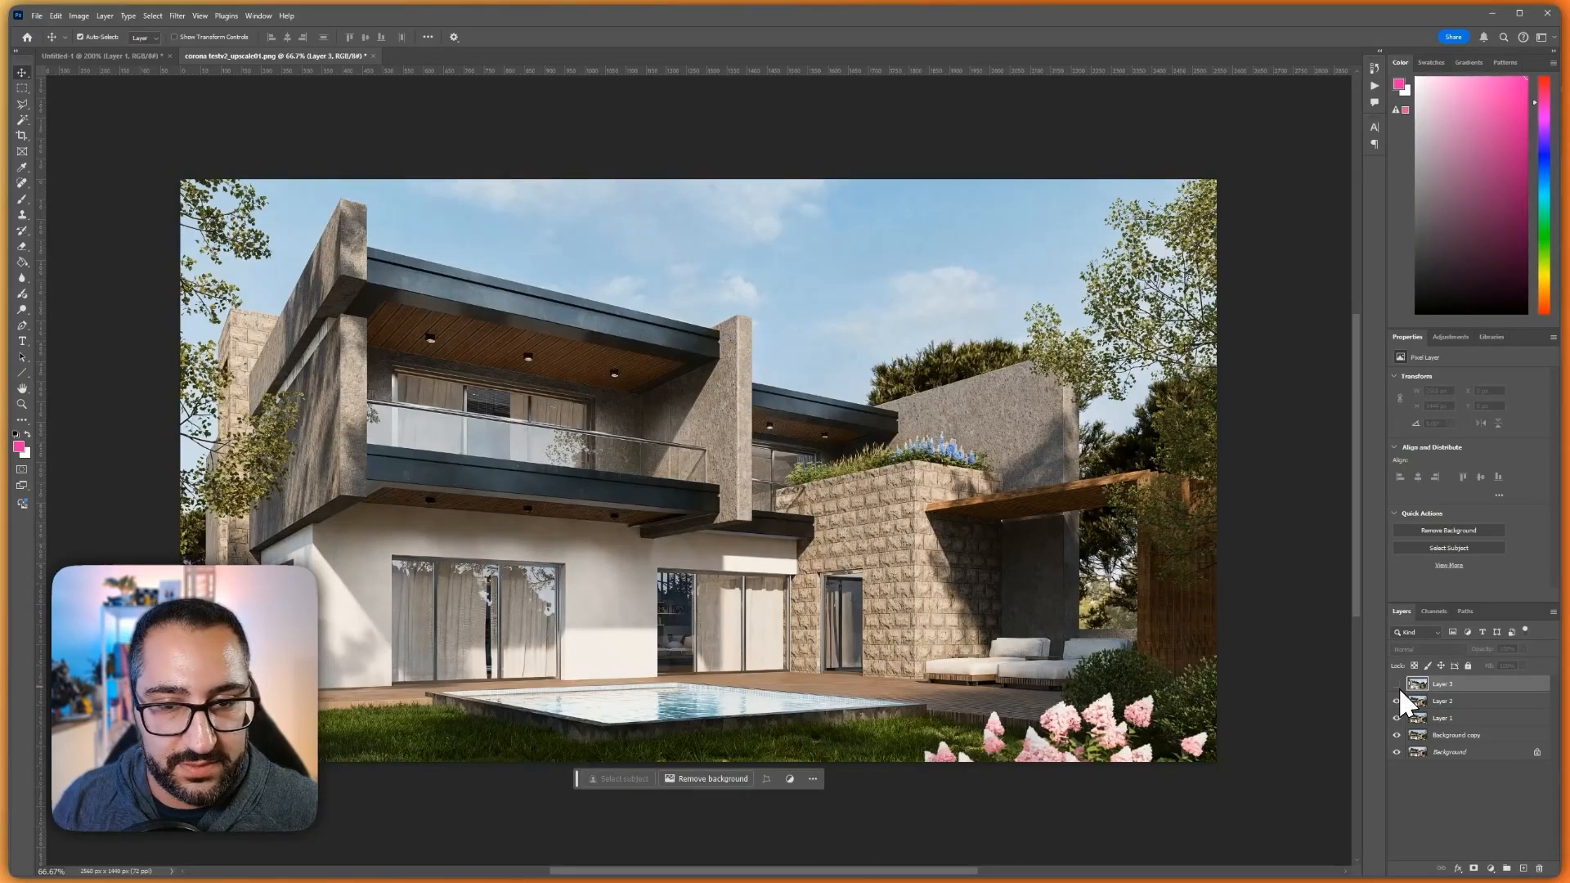
left_click(1398, 685)
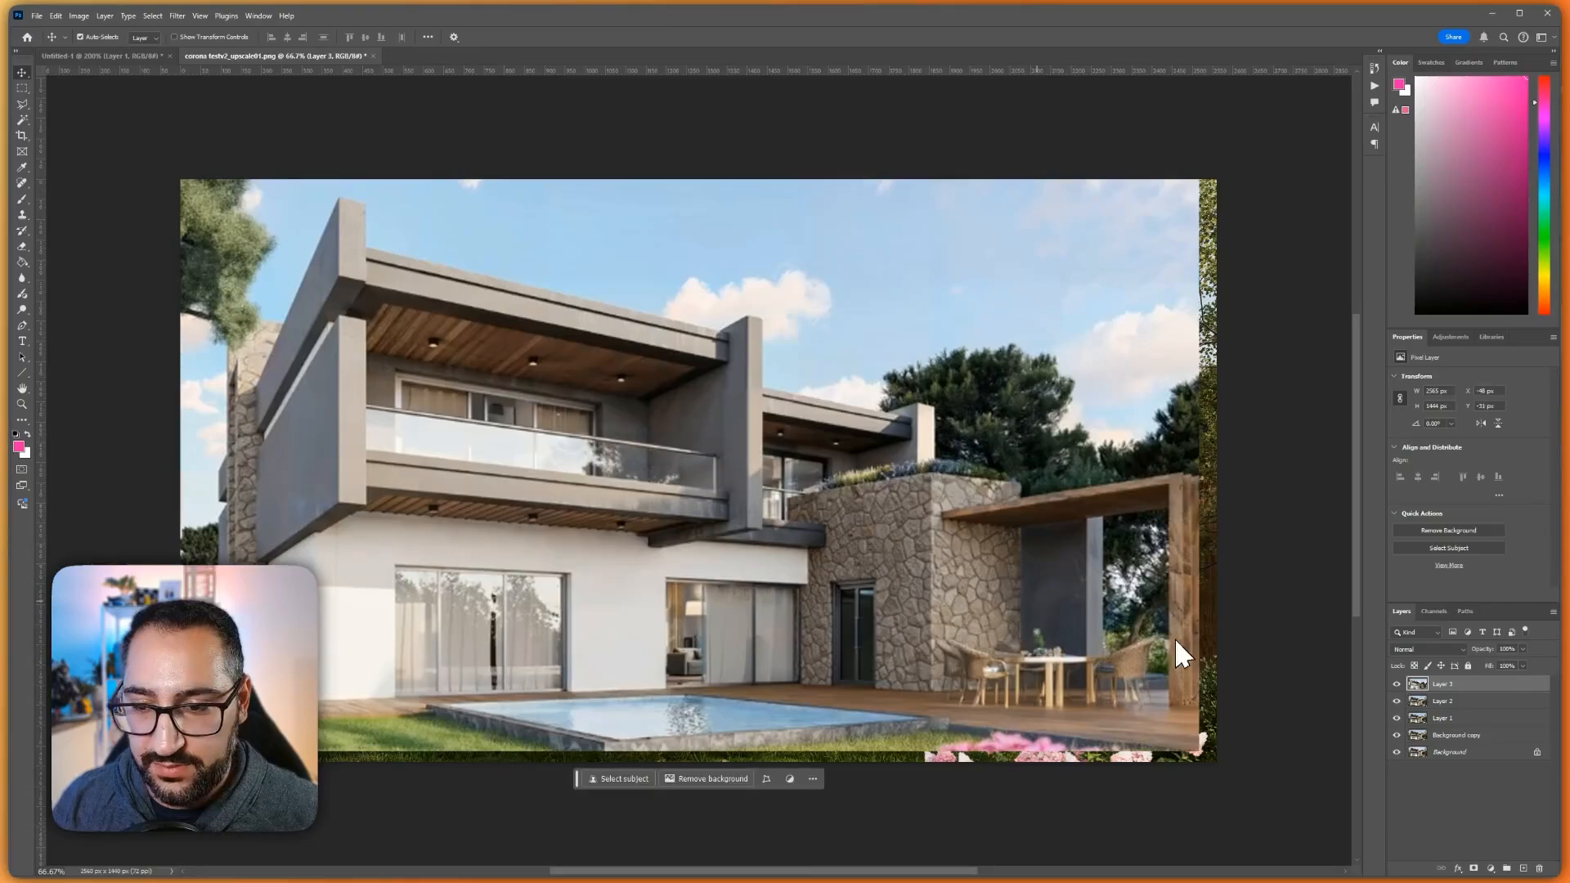
Compare the Corona reference with the post-processed D5 render by repeatedly toggling the reference layer's visibility
left_click(1397, 684)
left_click(1397, 685)
left_click(1396, 685)
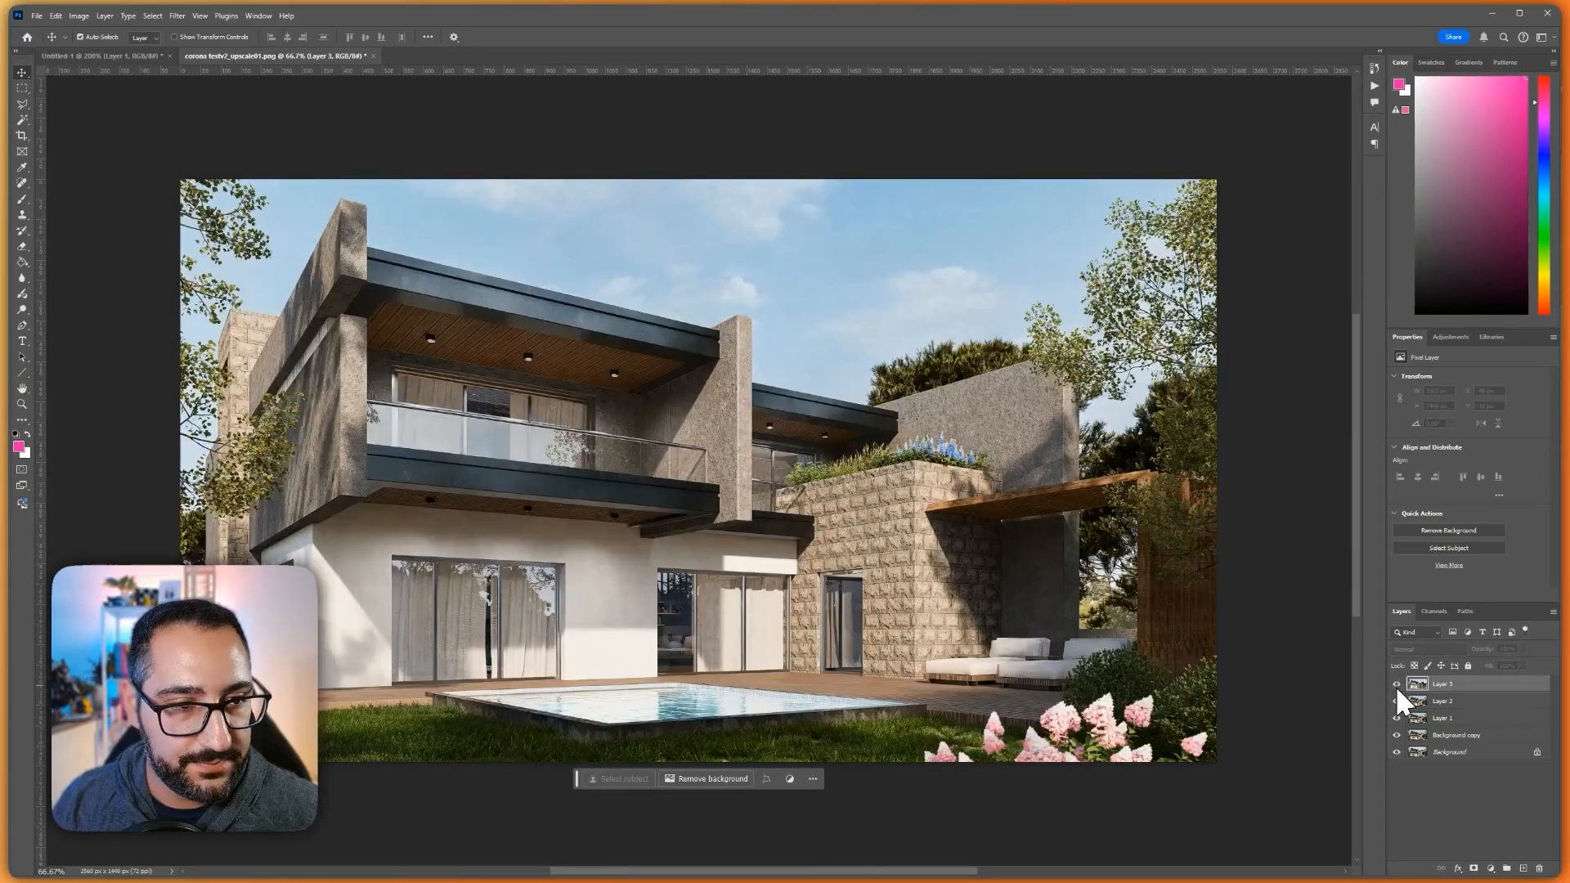
left_click(1396, 686)
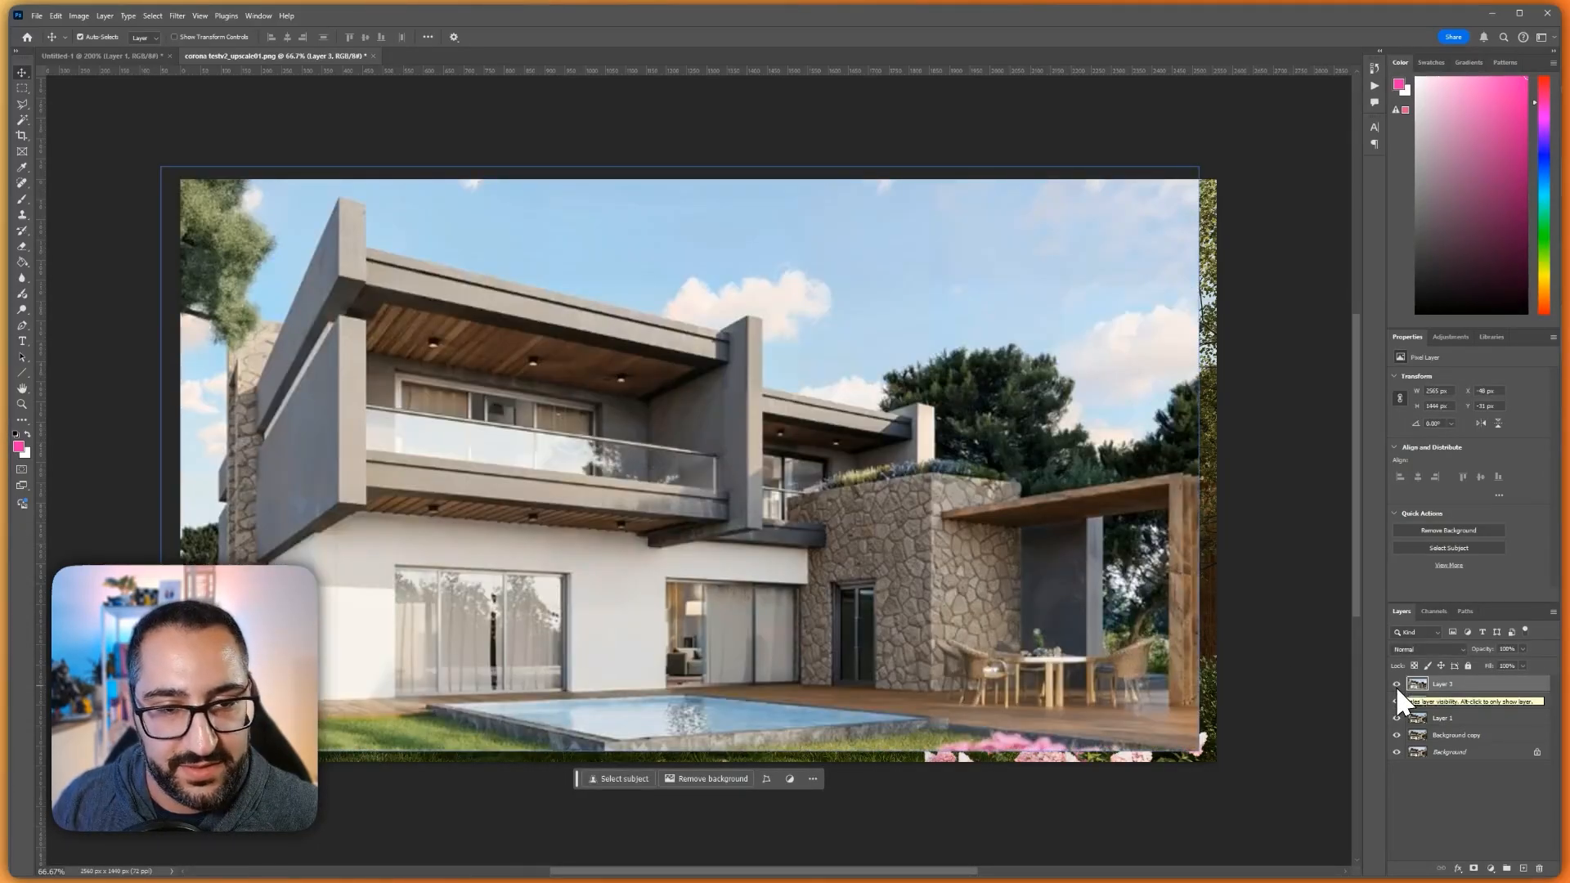
left_click(1396, 685)
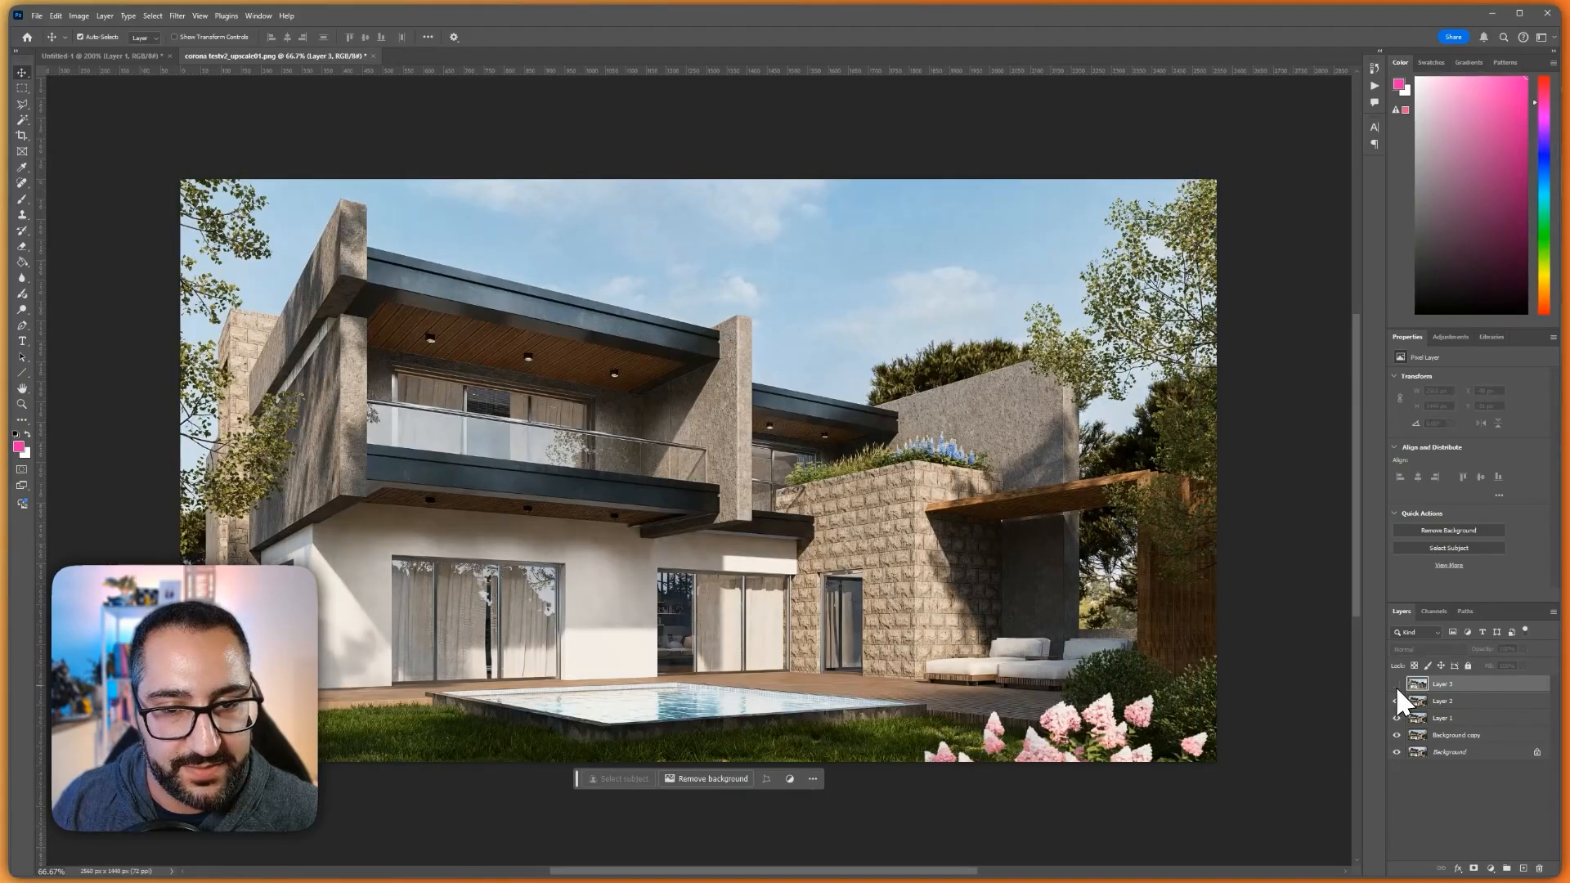
left_click(1396, 686)
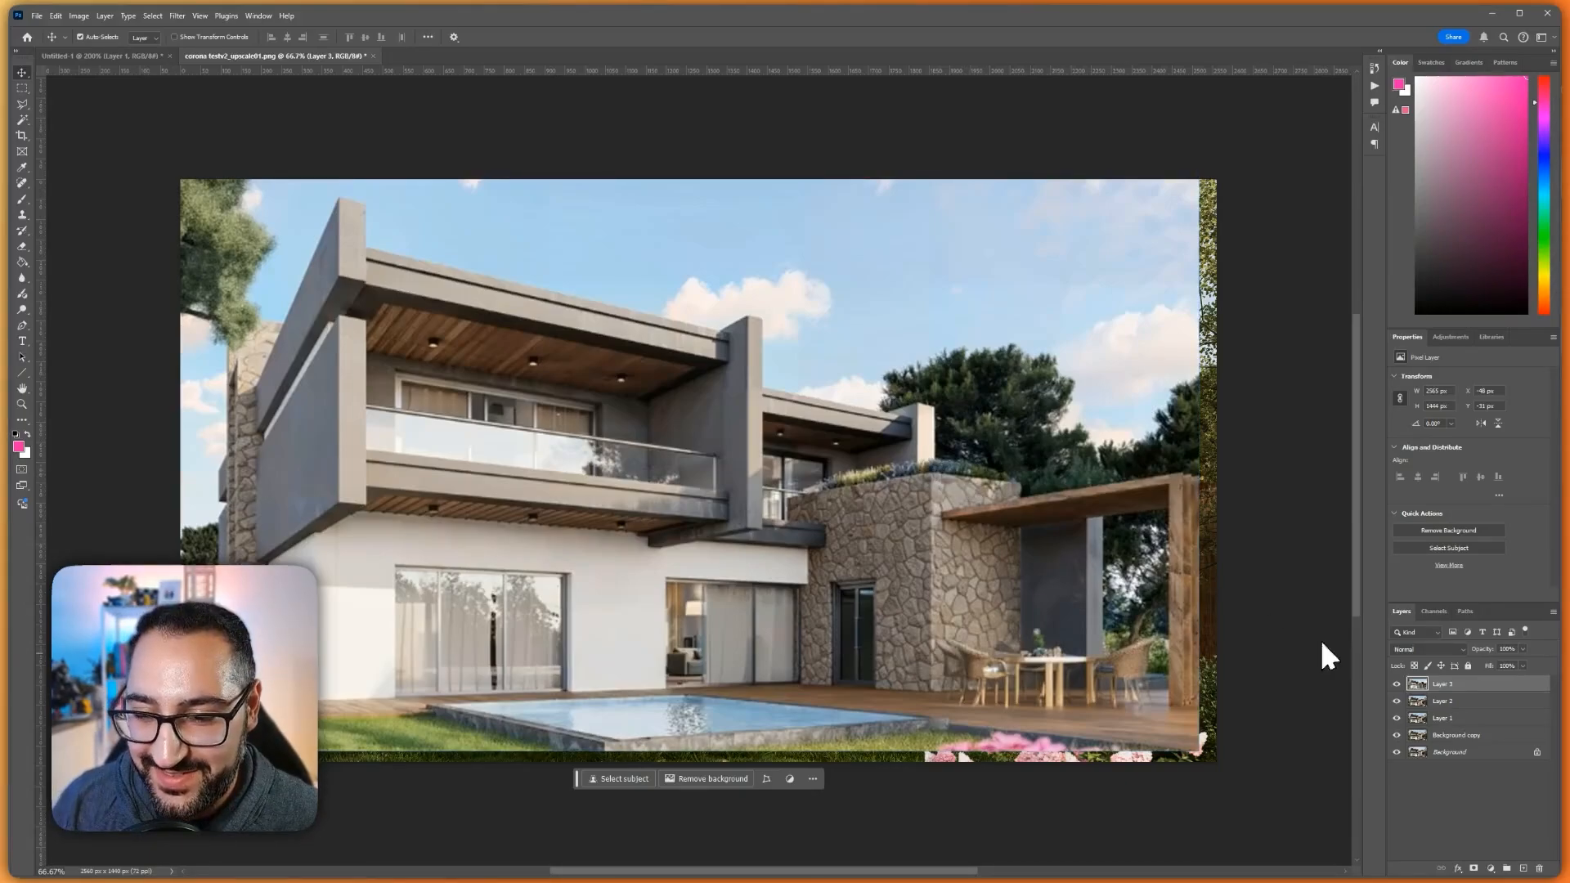
left_click(1395, 684)
left_click(1395, 684)
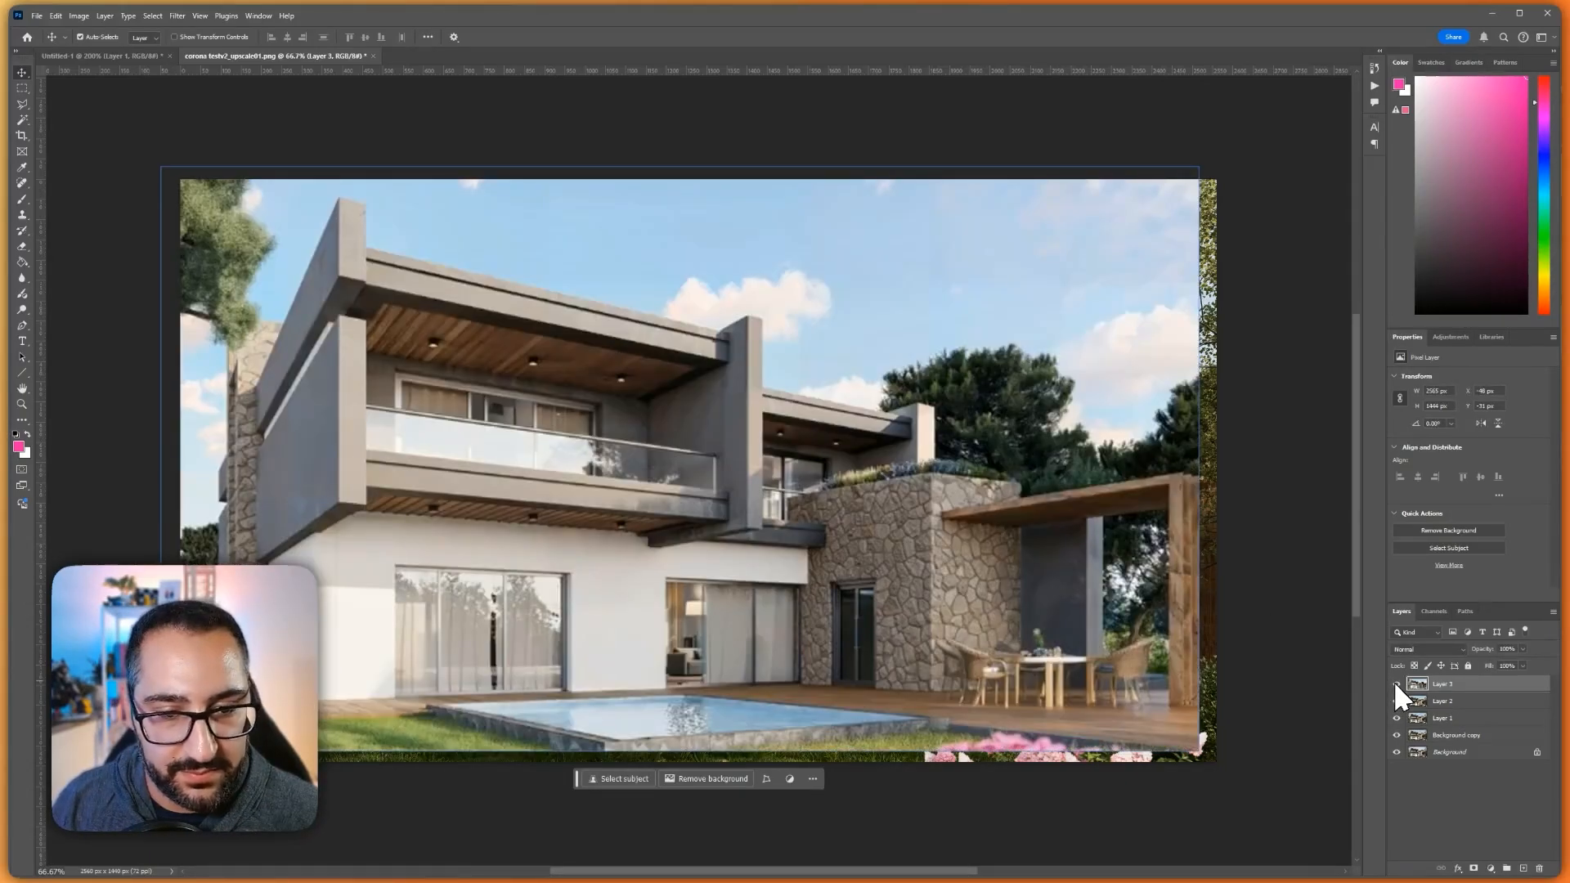
left_click(1395, 684)
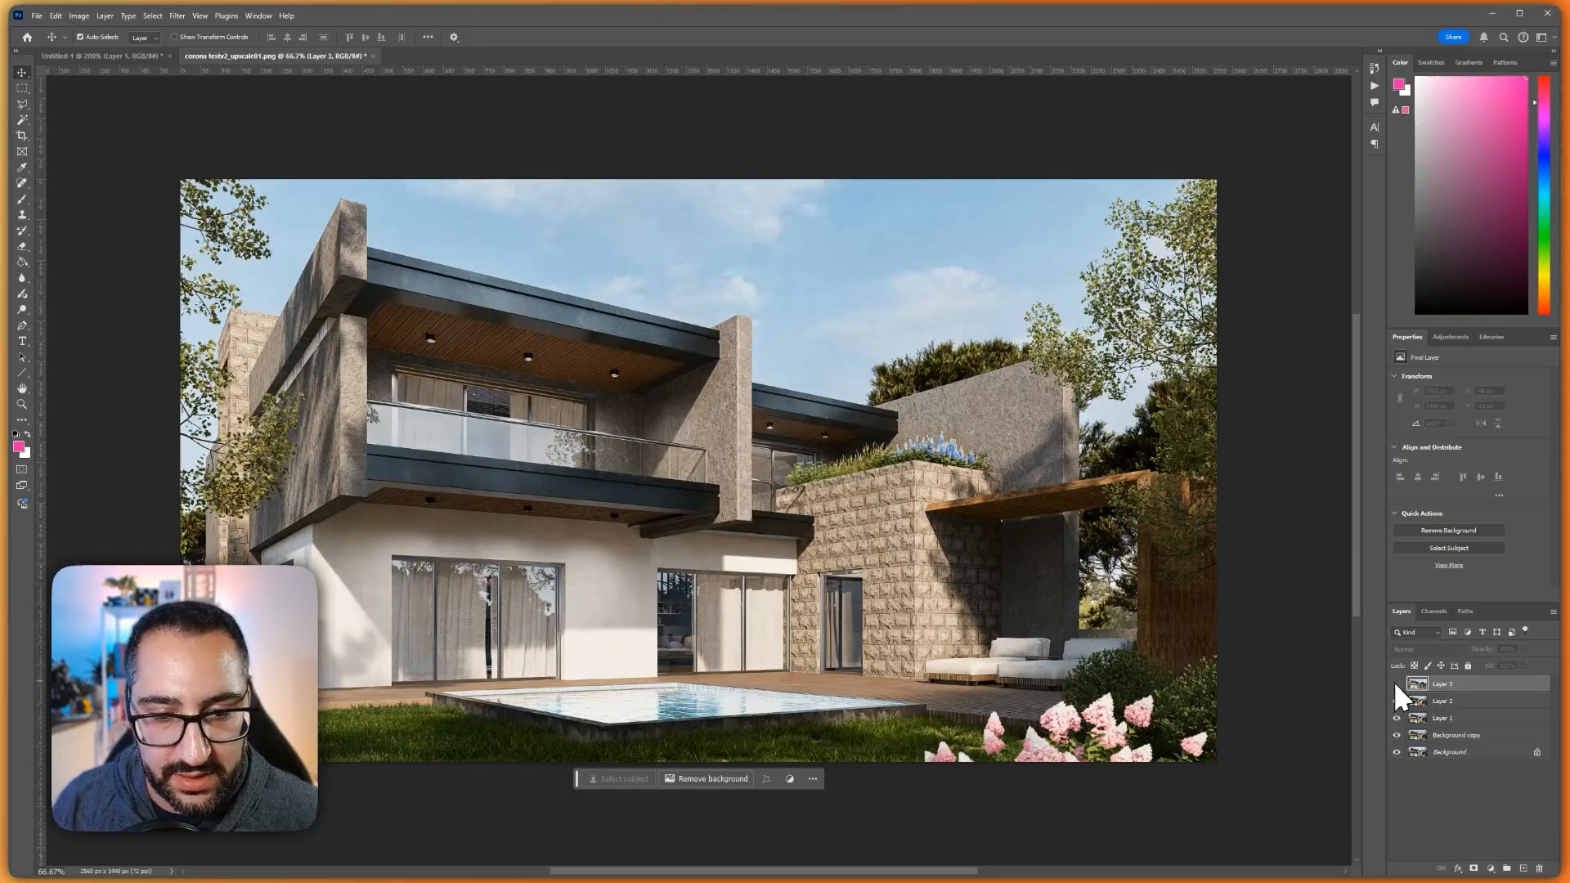
left_click(1396, 683)
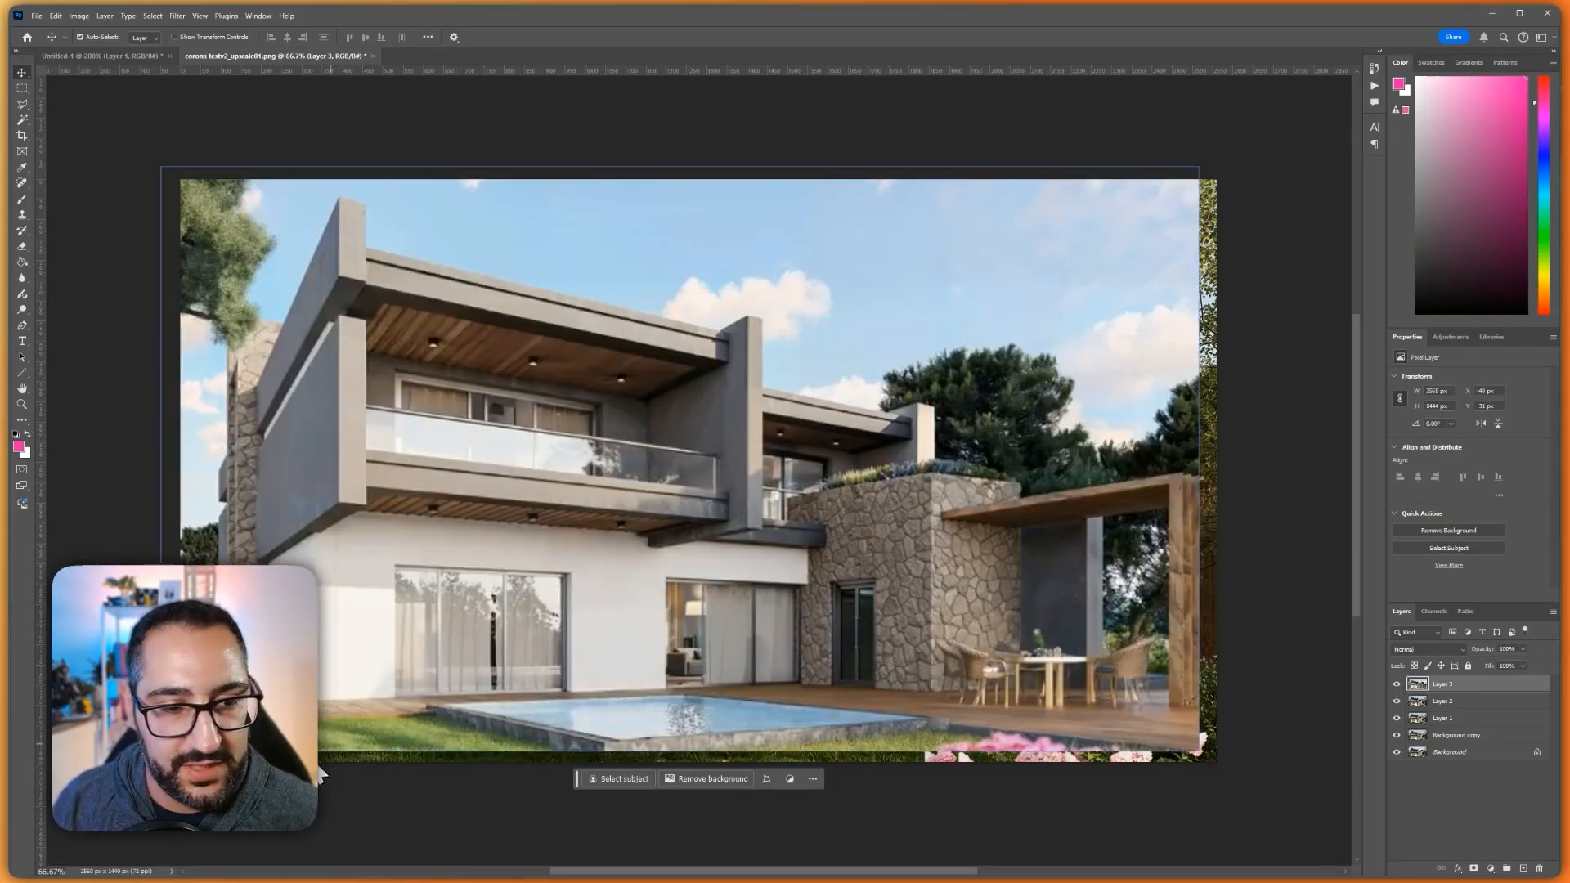
left_click(1396, 685)
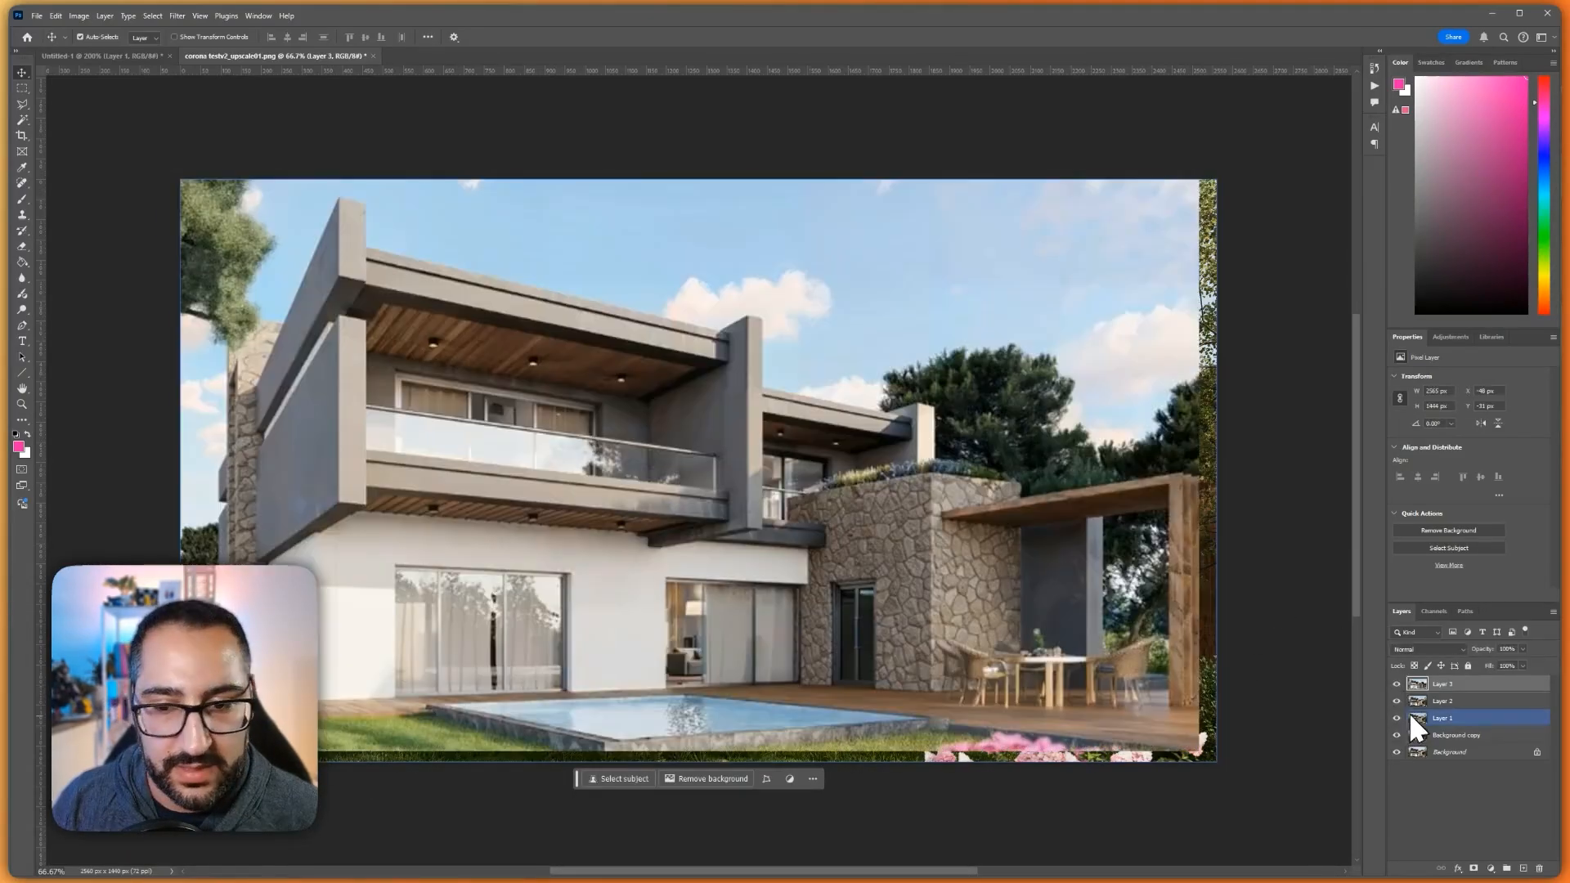
left_click(1397, 684)
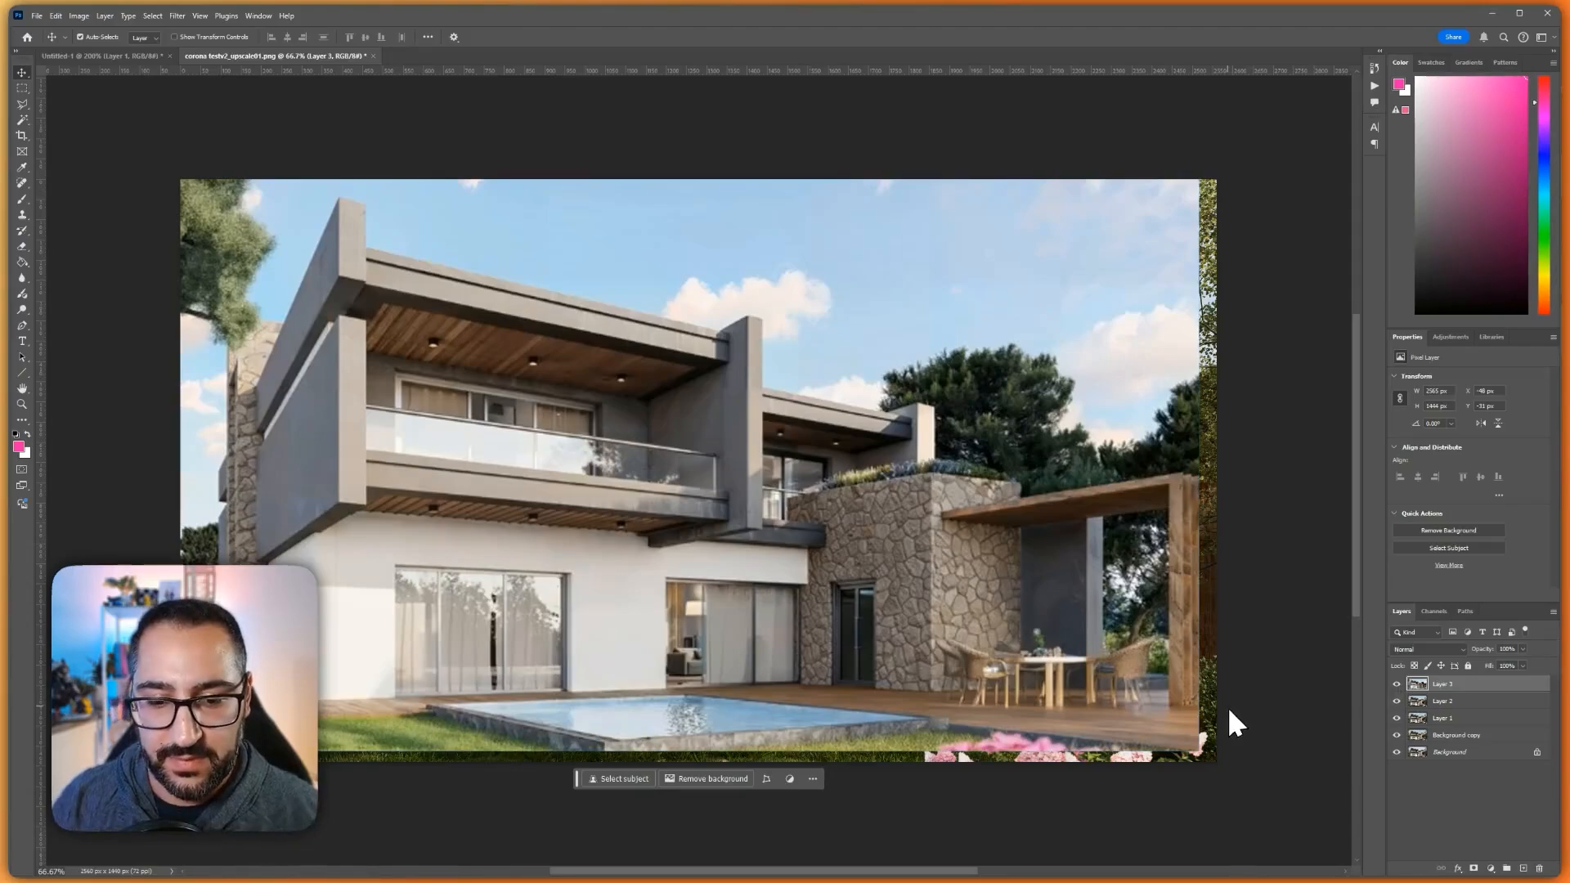